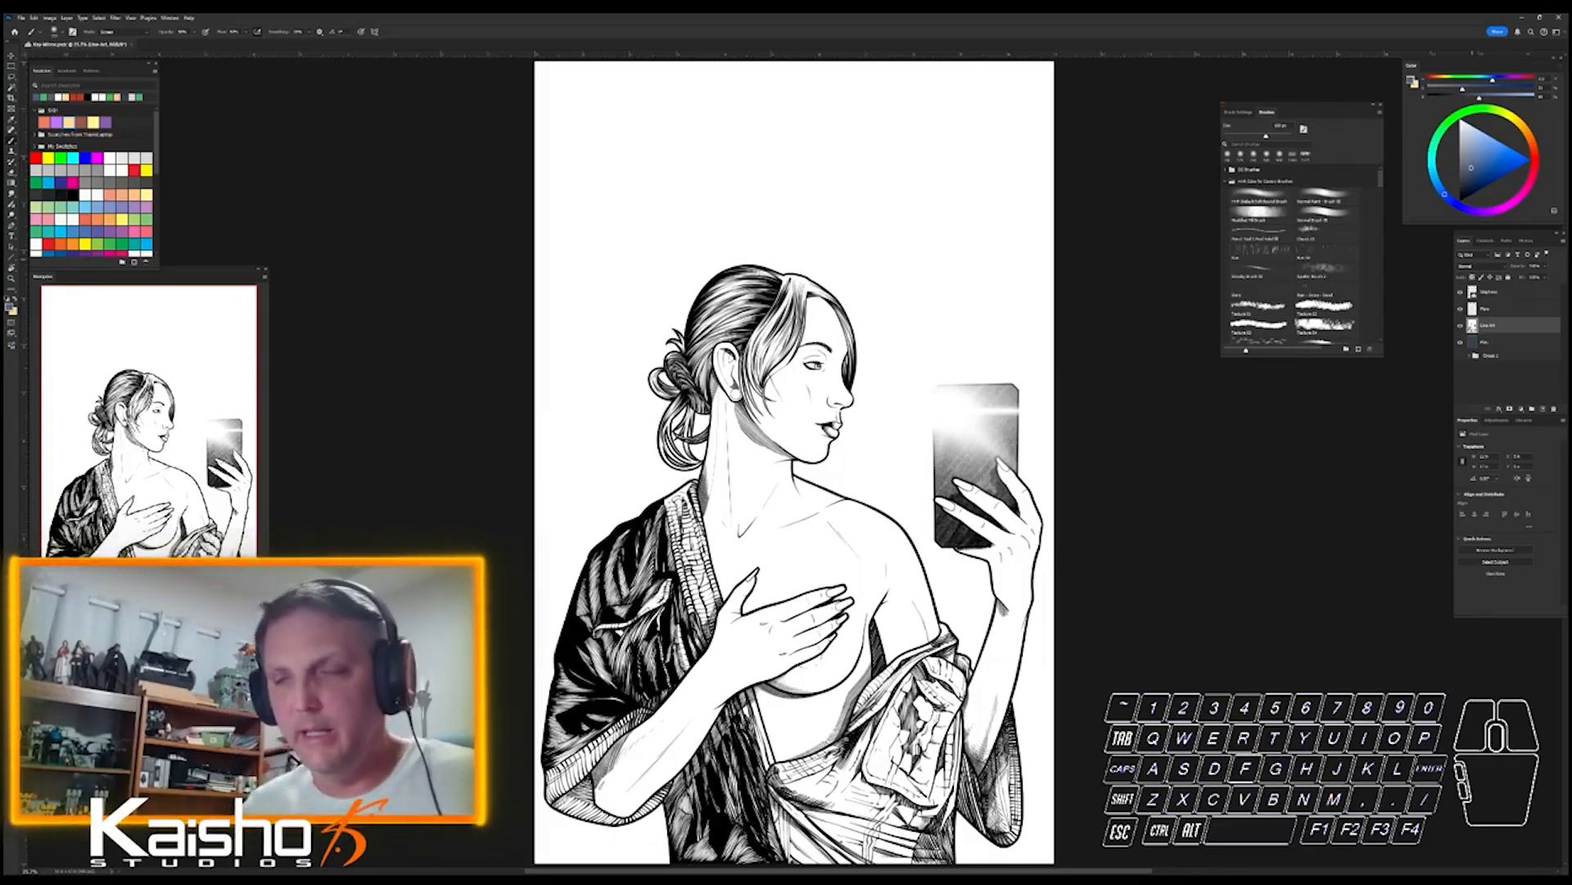
- Isolate the line art layer and examine its line work up close around the head
alt+click(1460, 325)
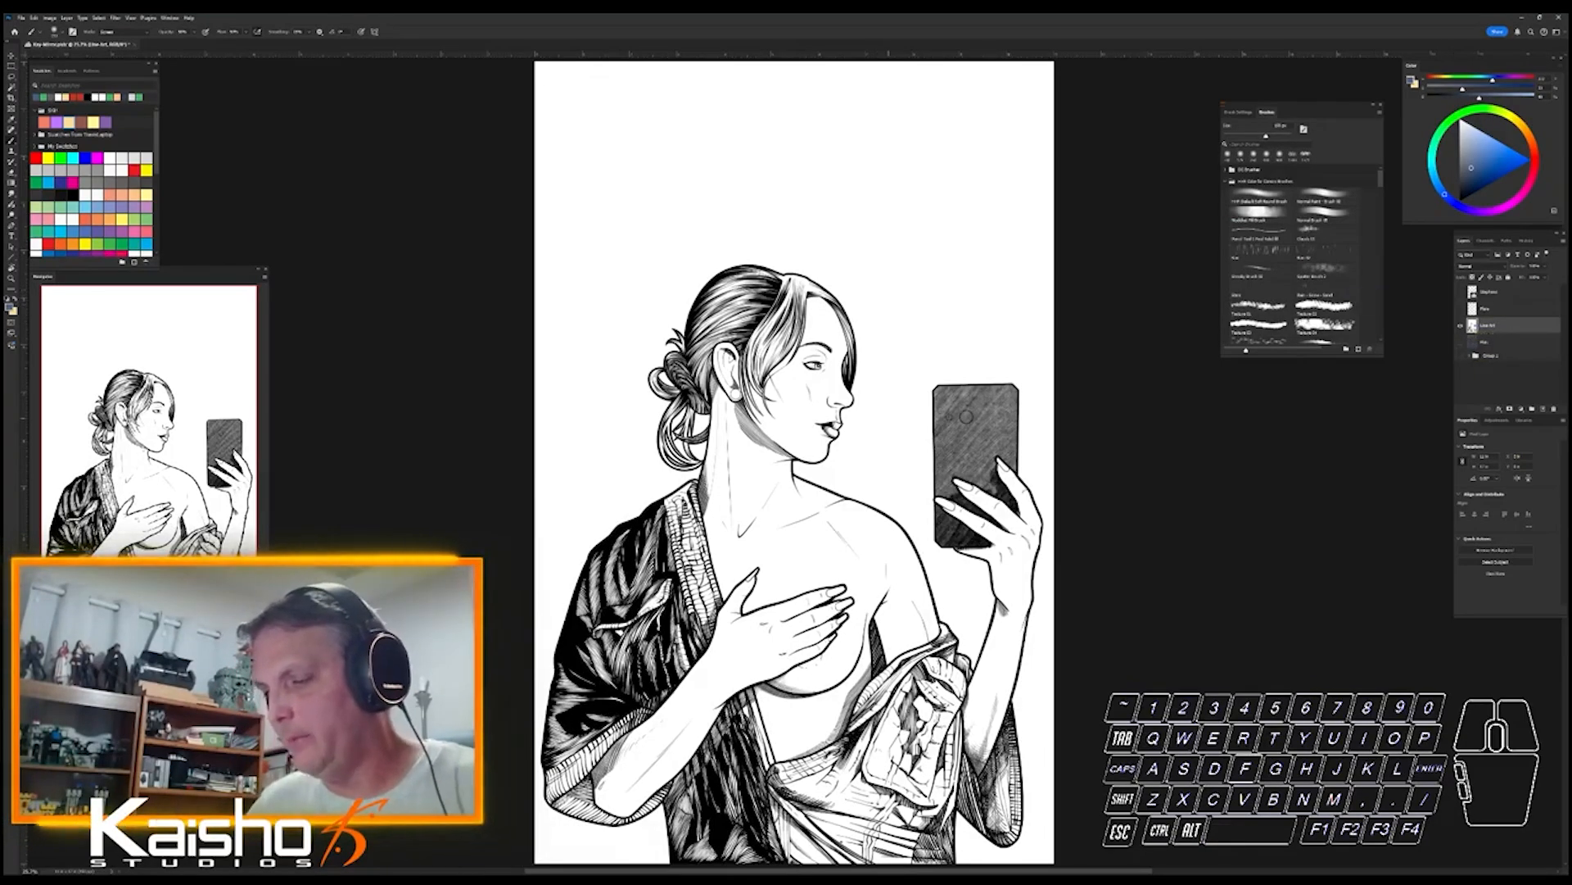
drag(714, 300, 926, 300)
drag(869, 408, 739, 356)
key(ctrl+0)
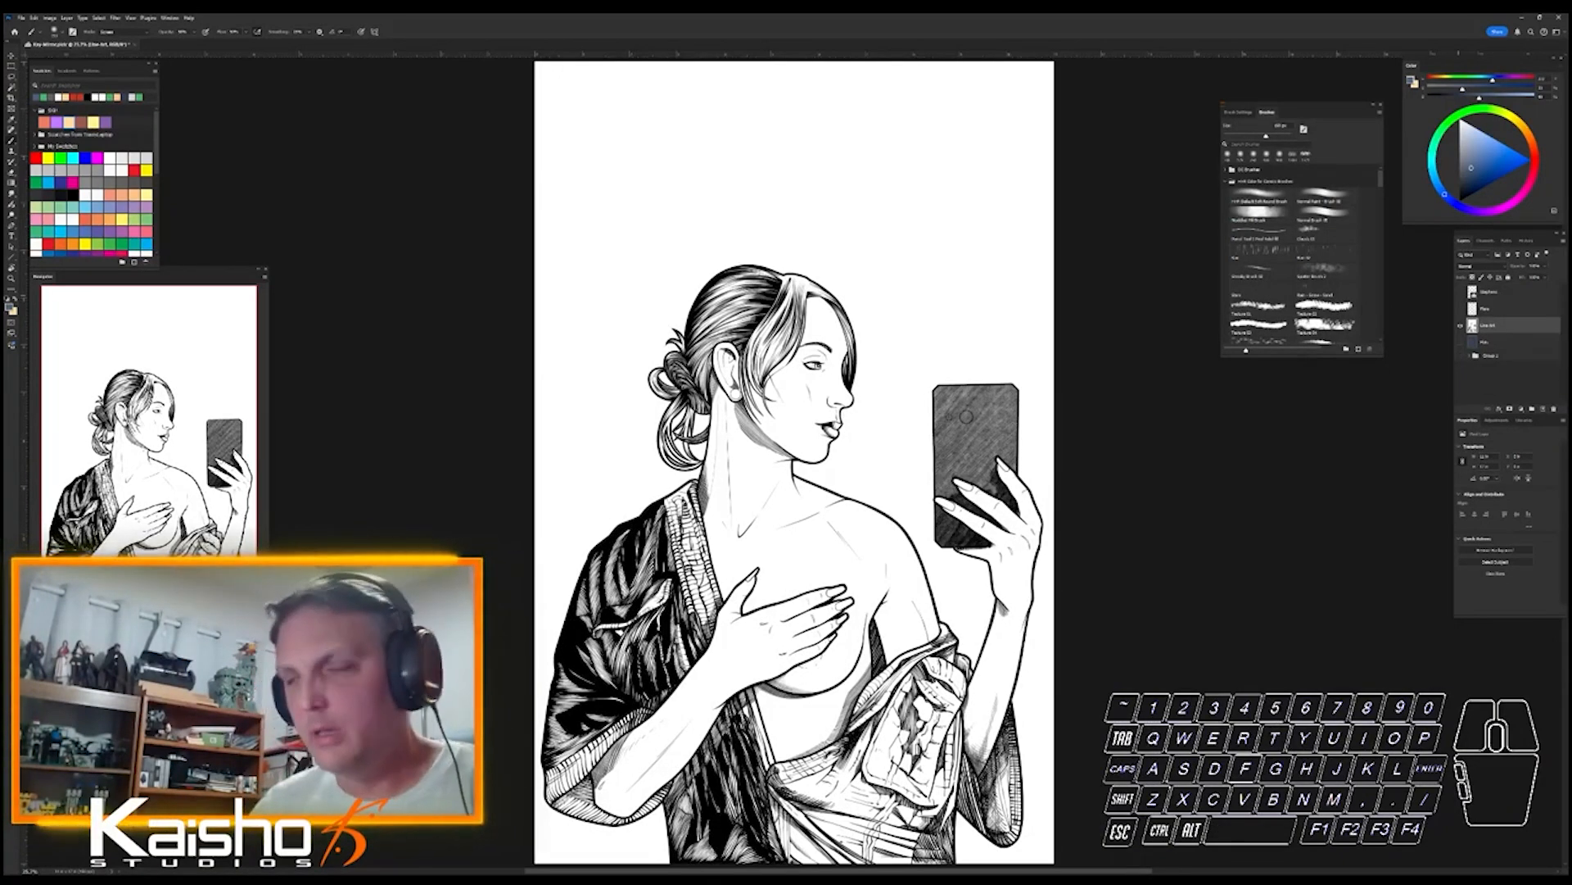
- Show the lens flare layer with the line art, view the flare on its own, and restore the other layers
click(1460, 308)
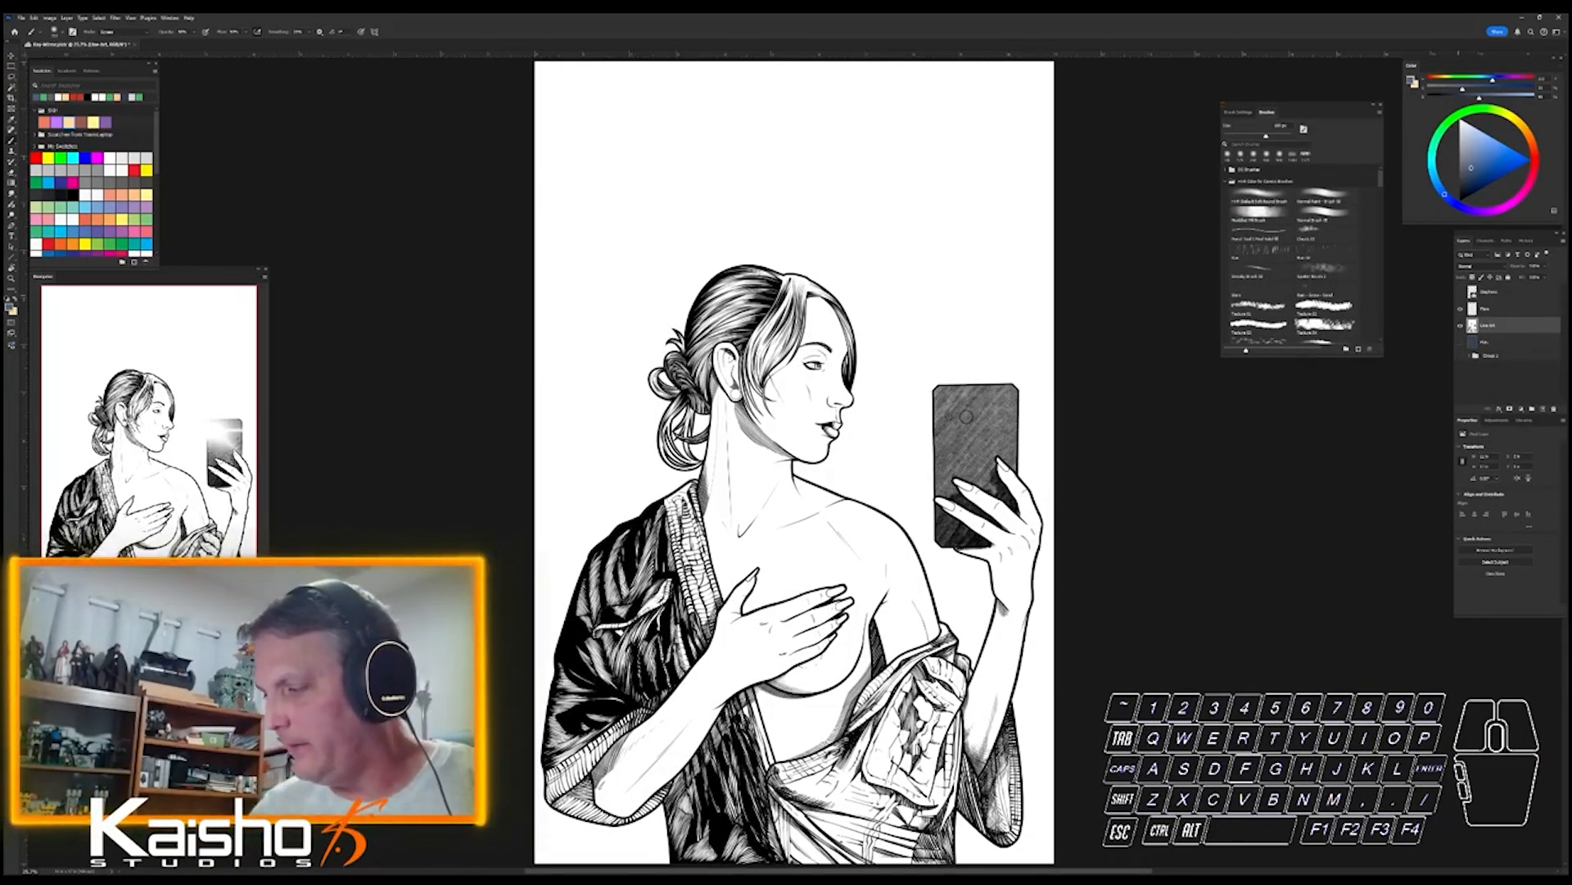
alt+click(1461, 325)
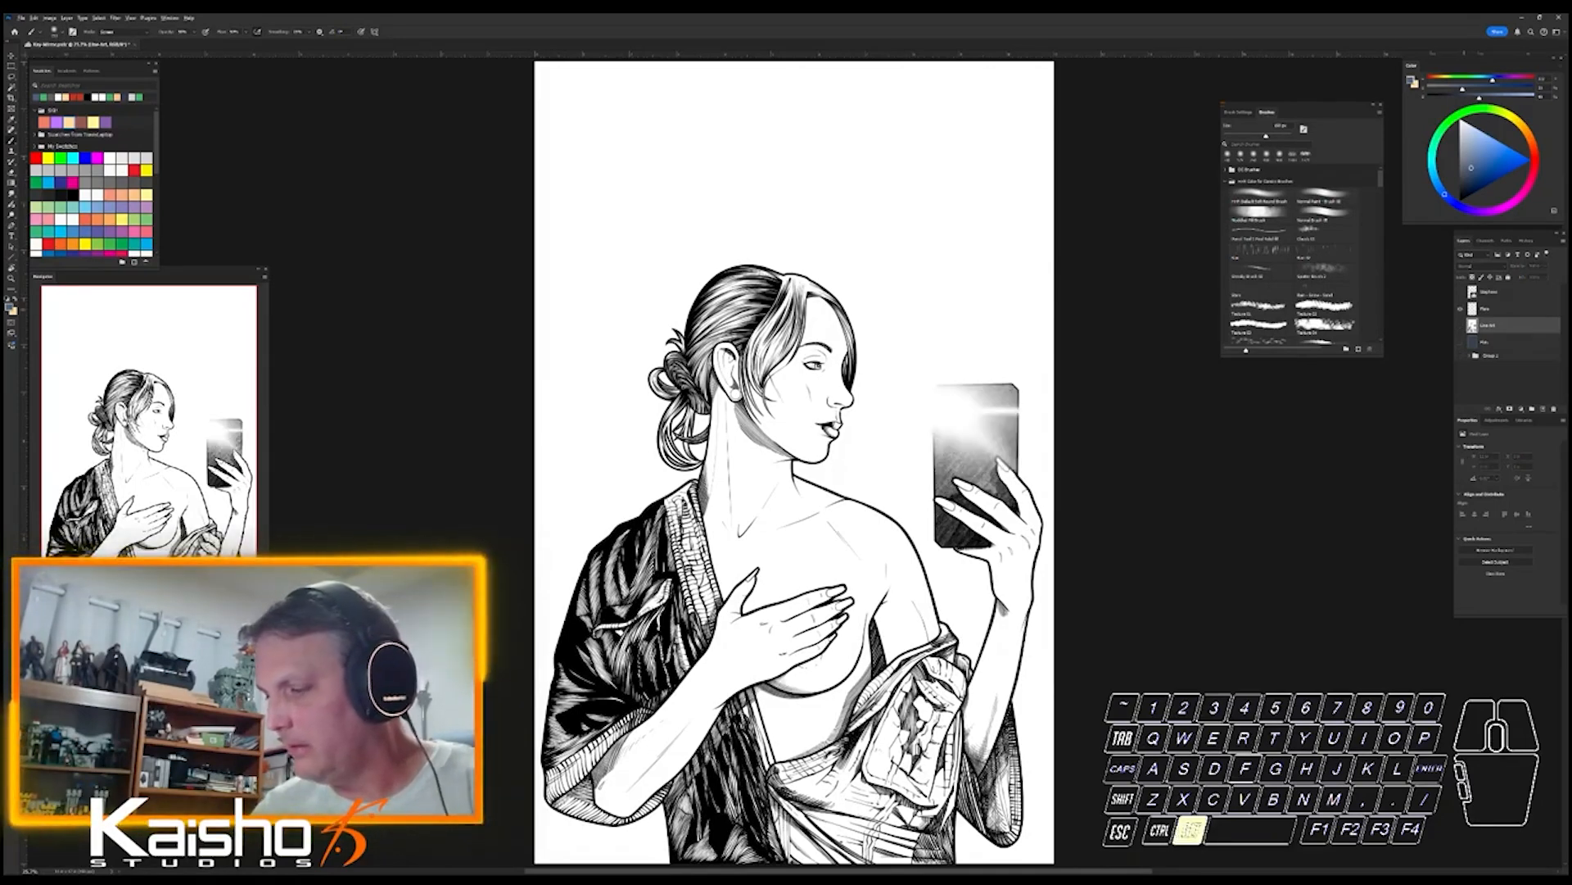
alt+click(1460, 308)
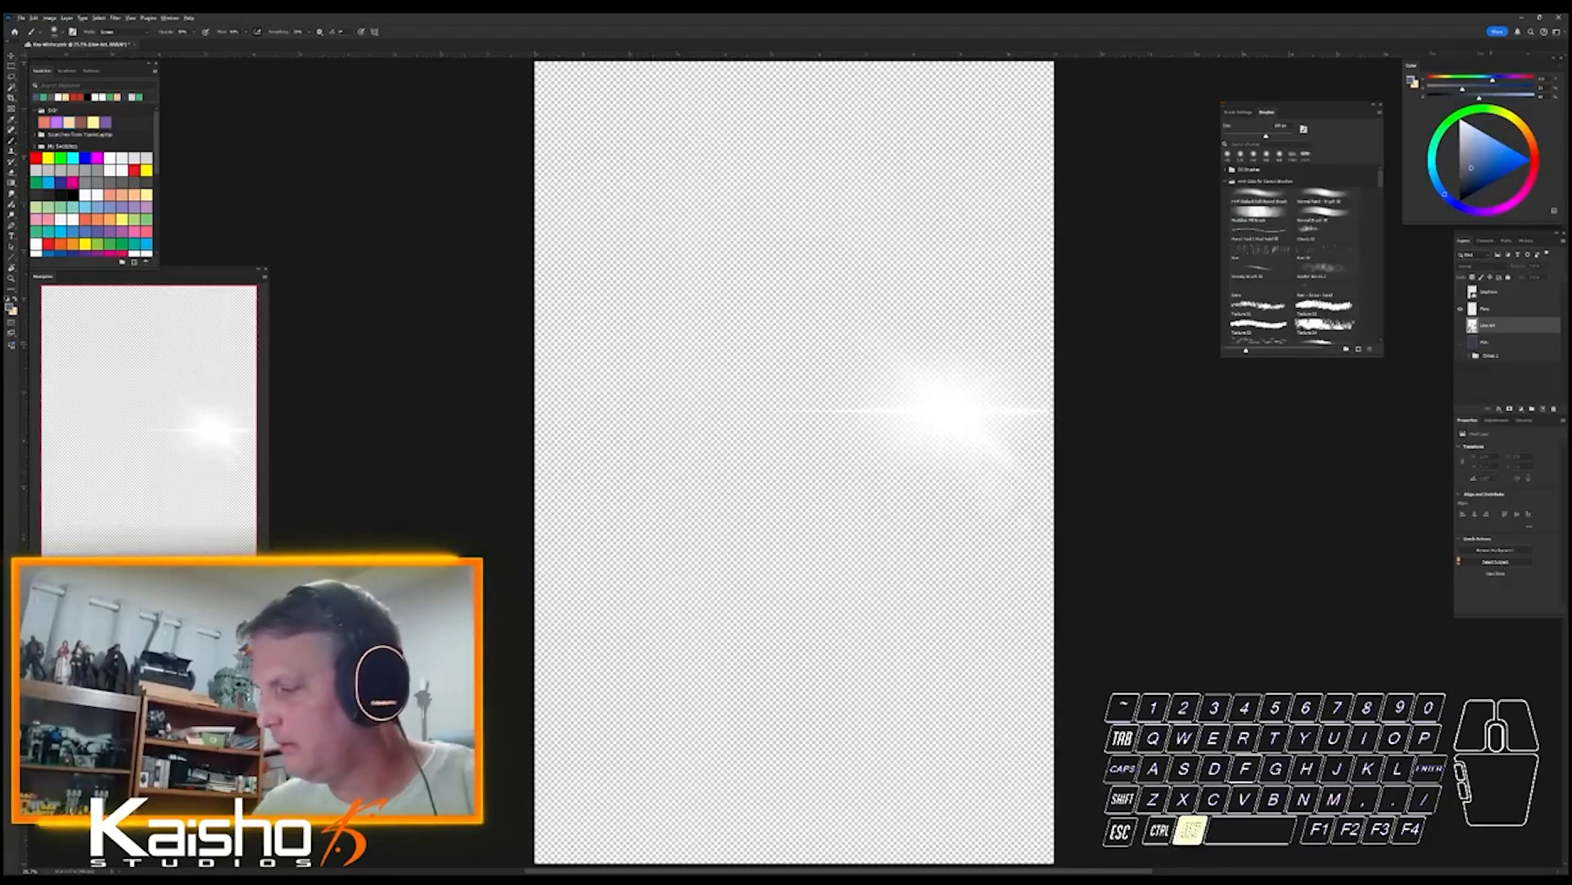
alt+click(1460, 307)
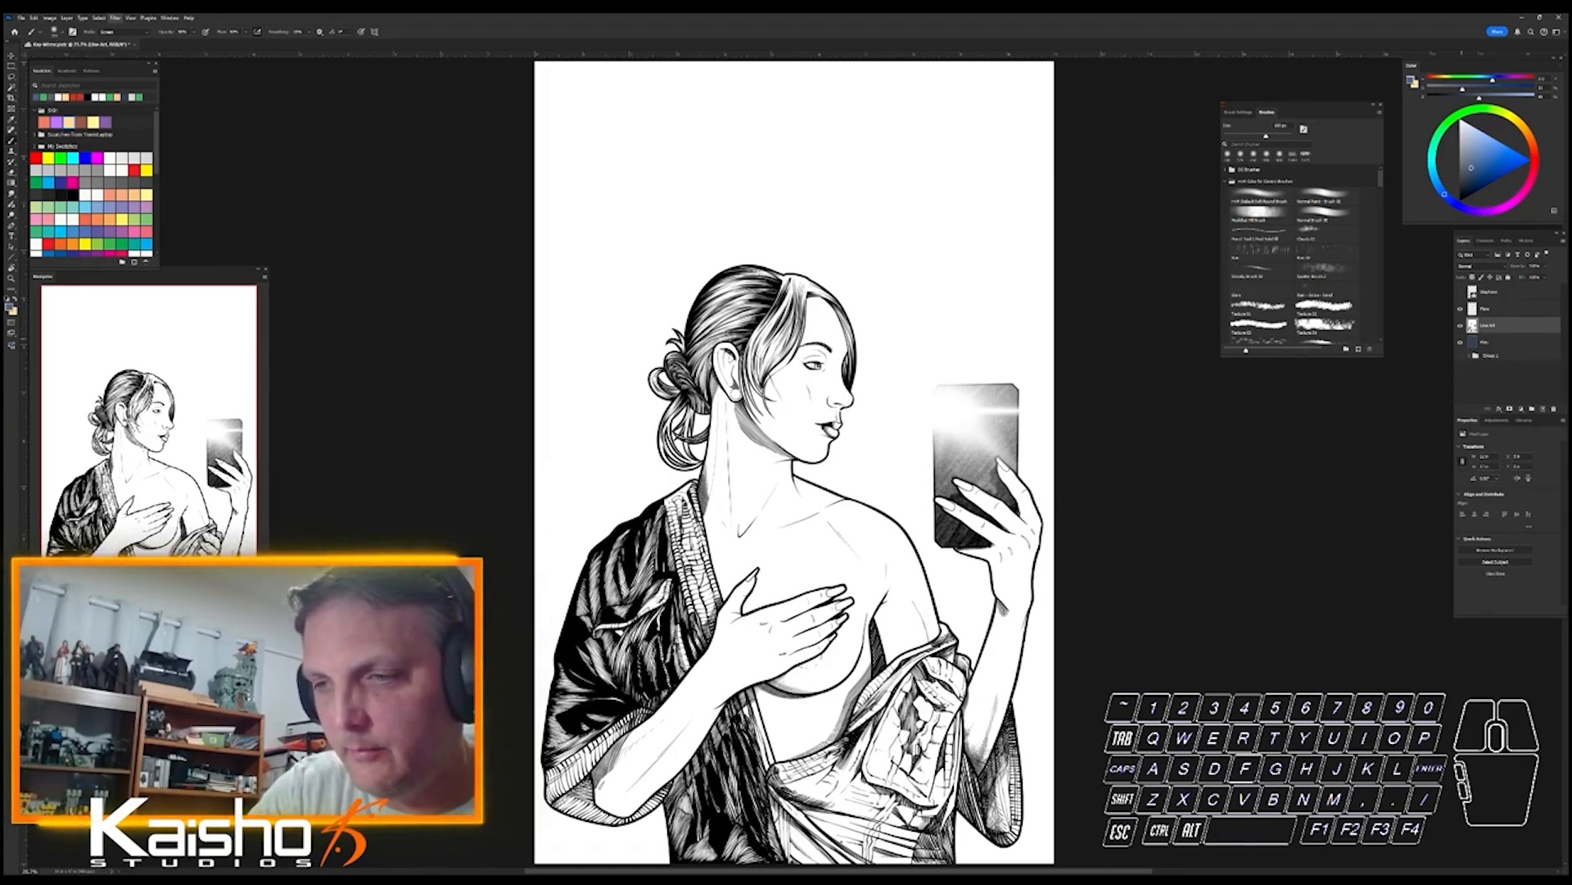
- Apply a Threshold adjustment layer above the line art and merge it down into the line art layer
key(h)
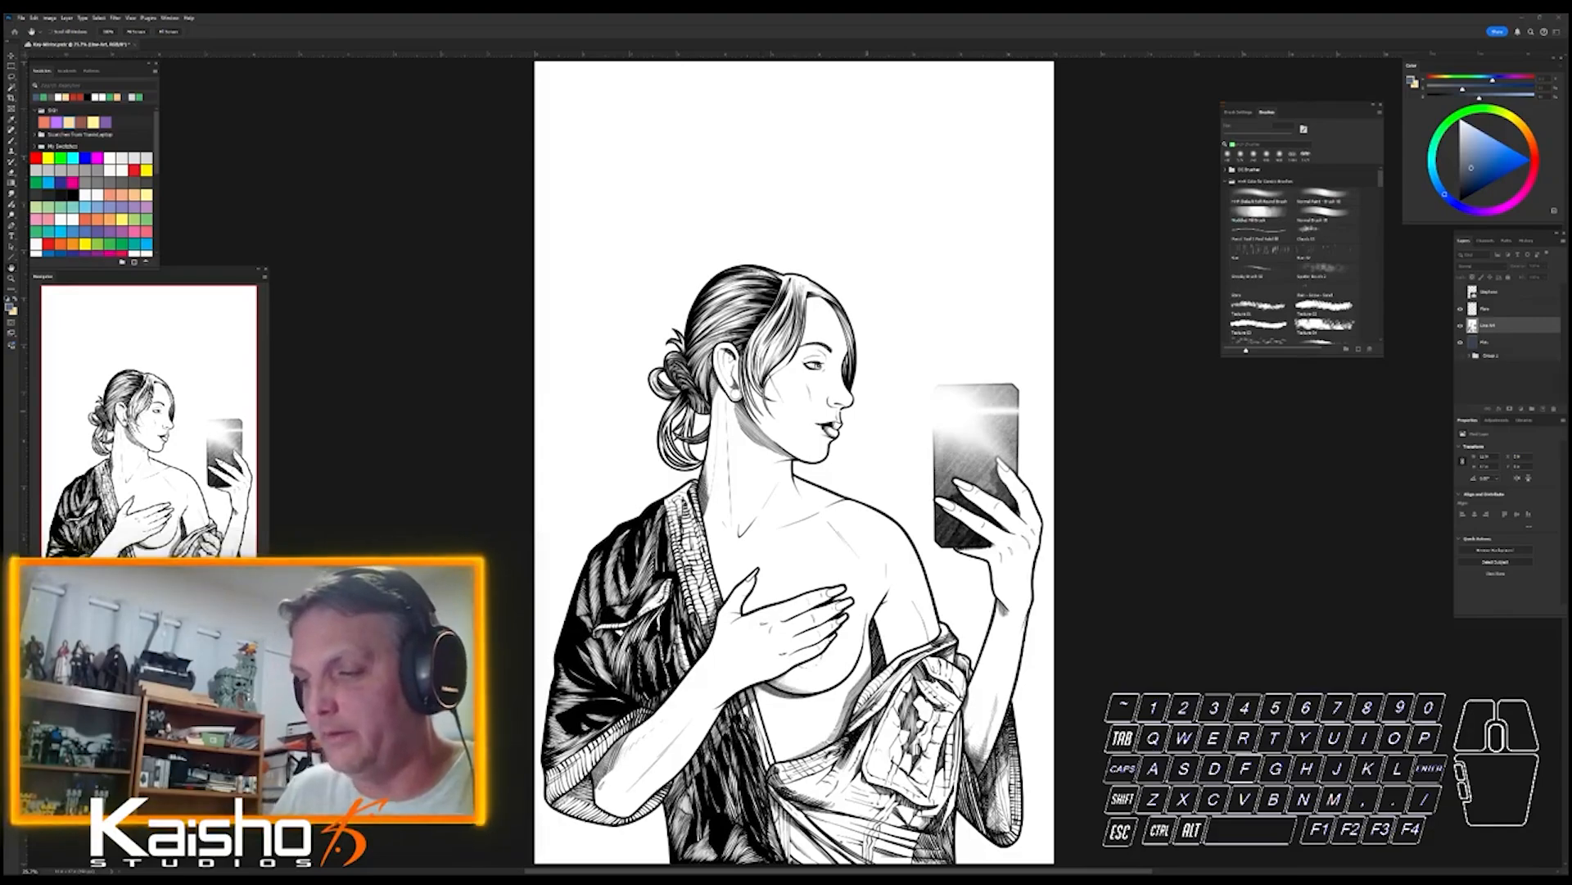
key(b)
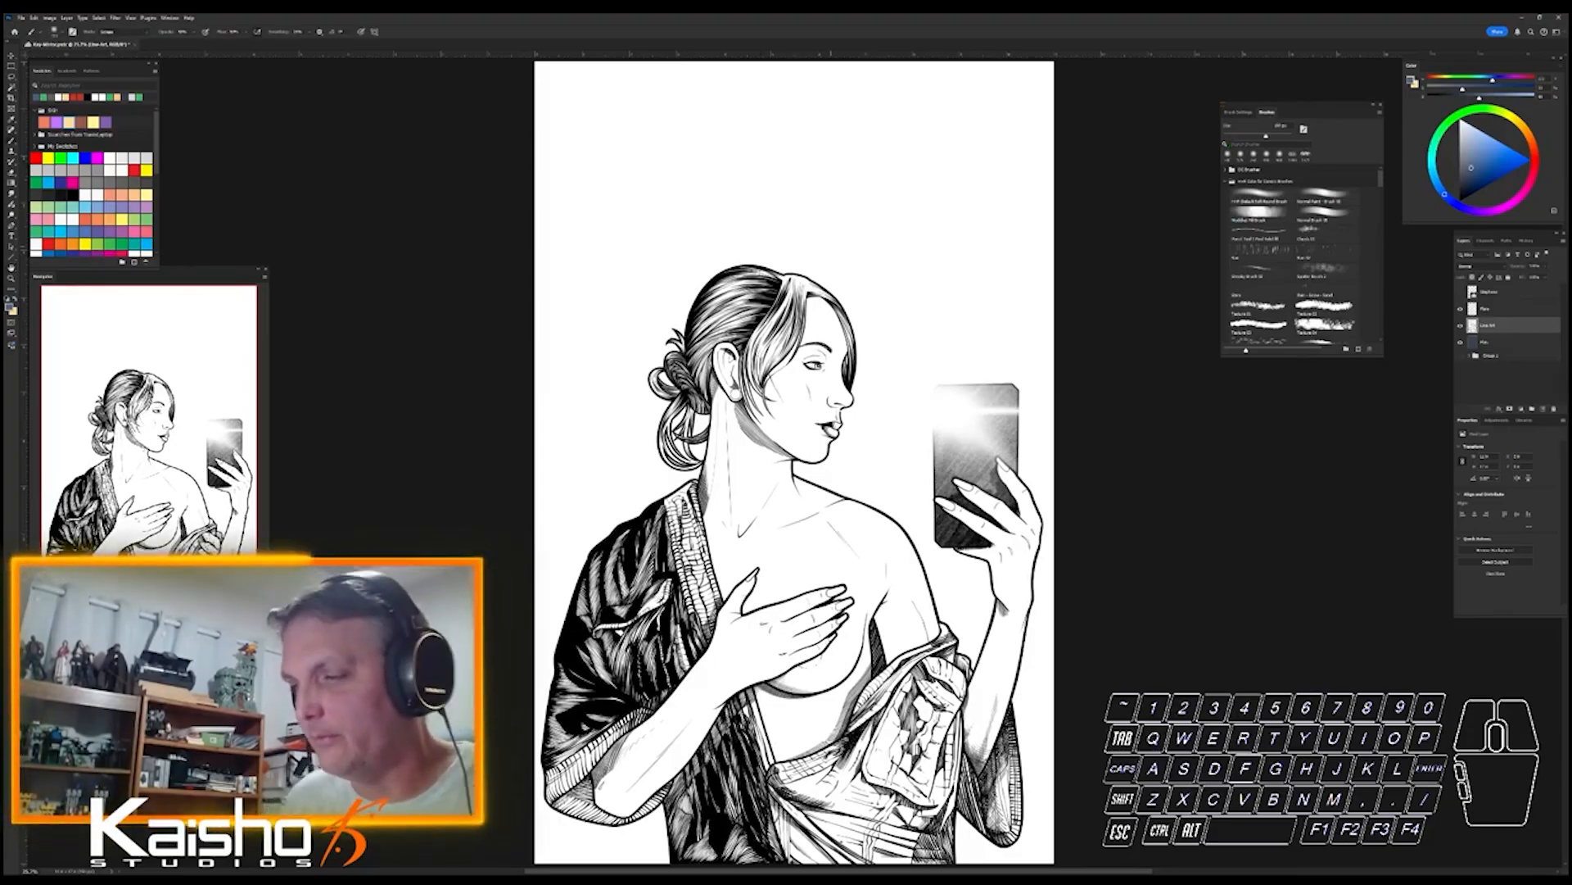
drag(755, 357, 807, 357)
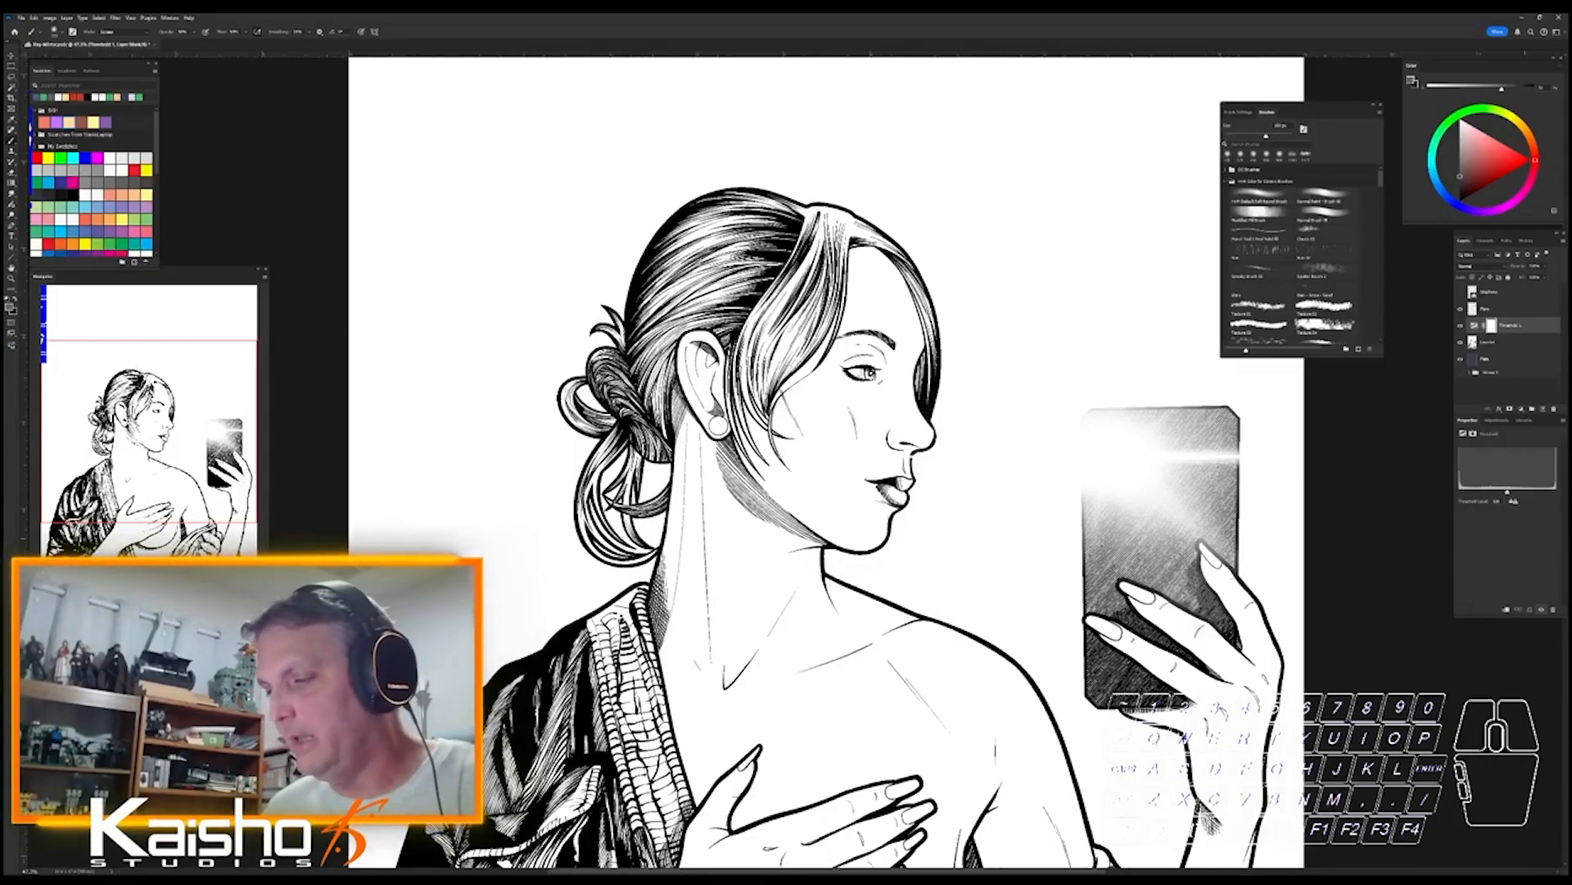
key(ctrl+e)
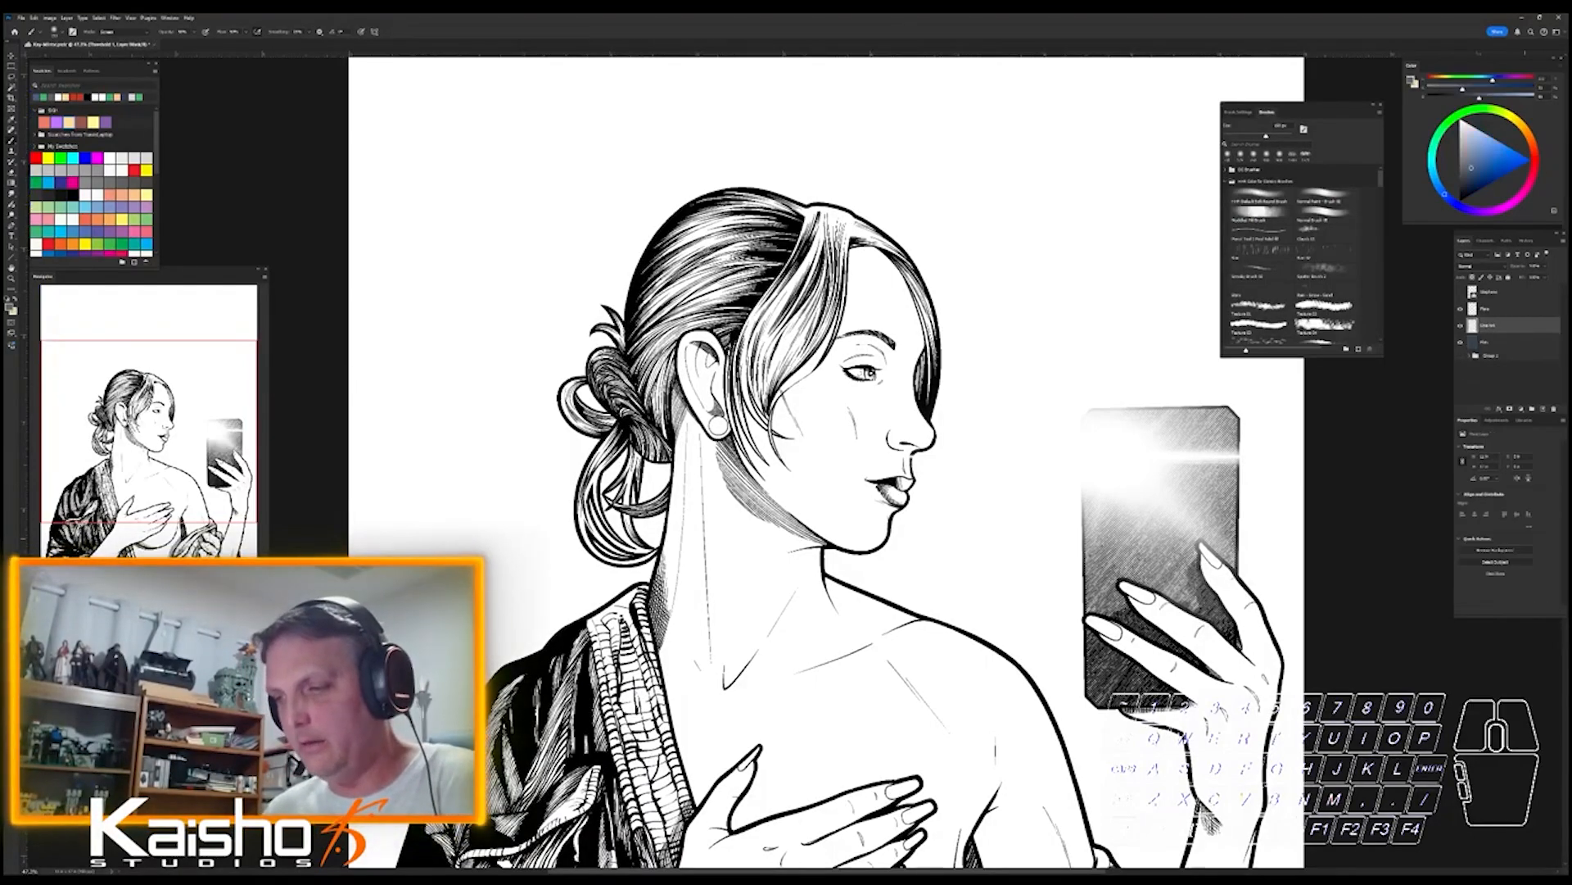
- Examine the edges of the thresholded line art in the hair and face at several magnifications
drag(680, 291, 743, 291)
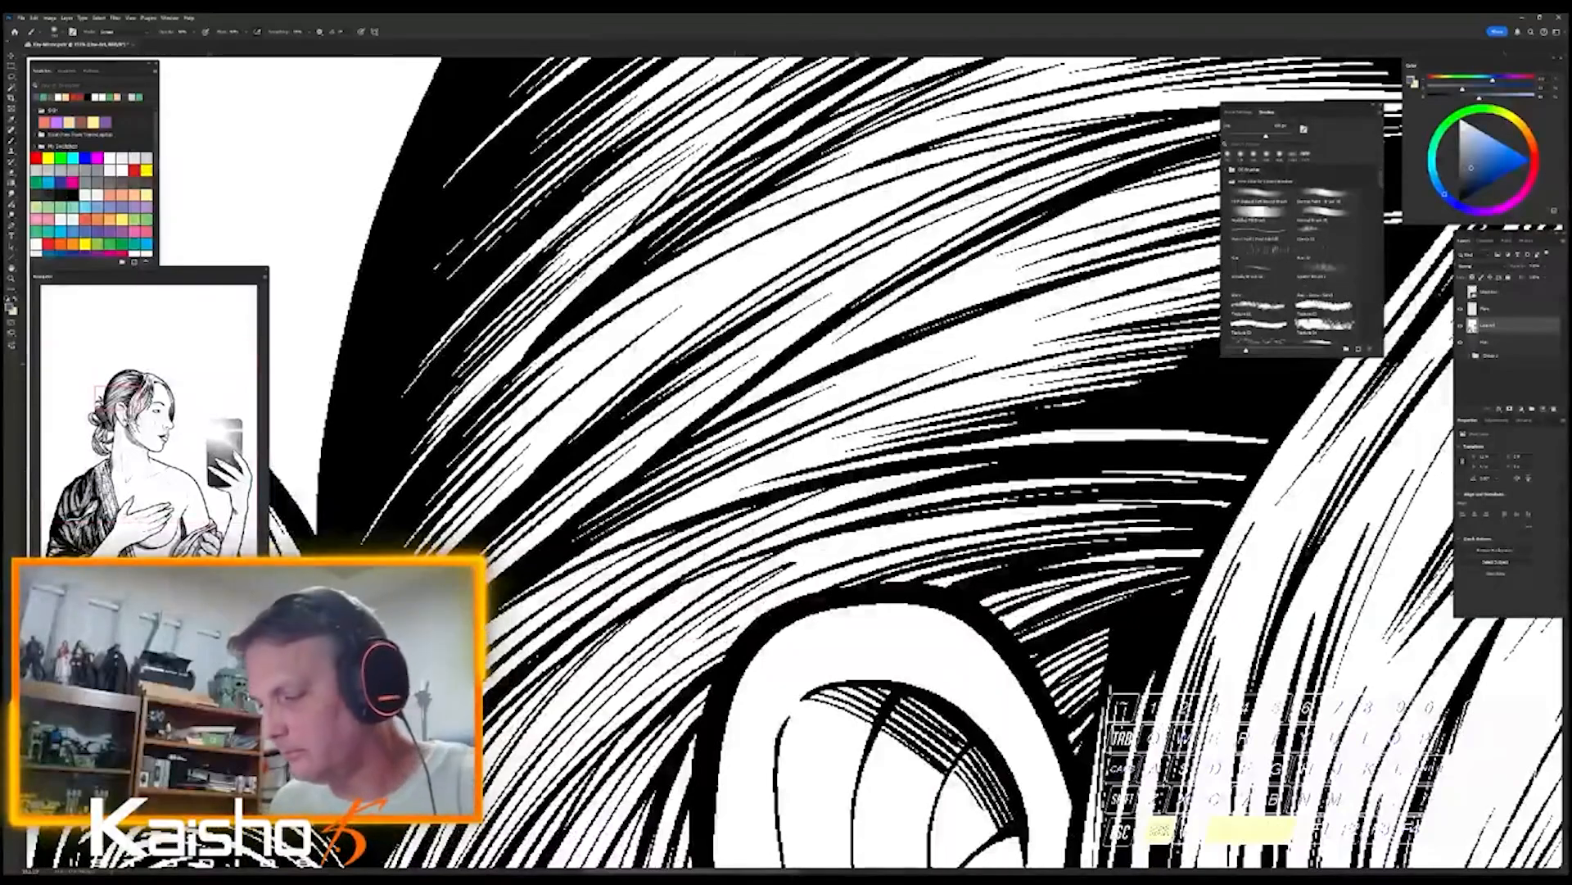
drag(1262, 778, 1167, 778)
drag(1167, 778, 821, 512)
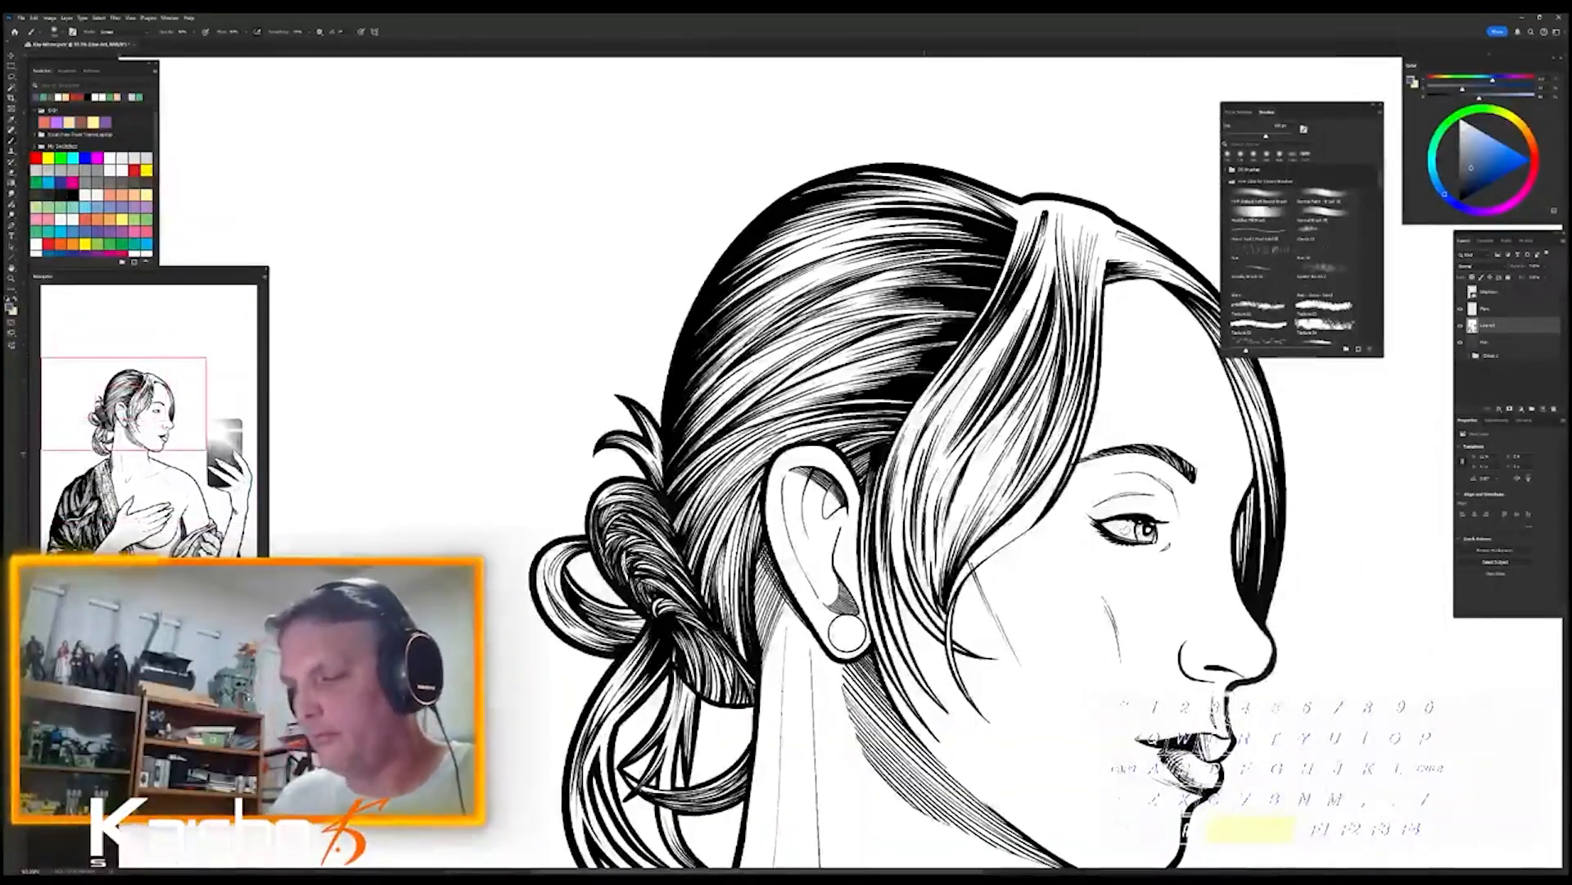
key(ctrl+0)
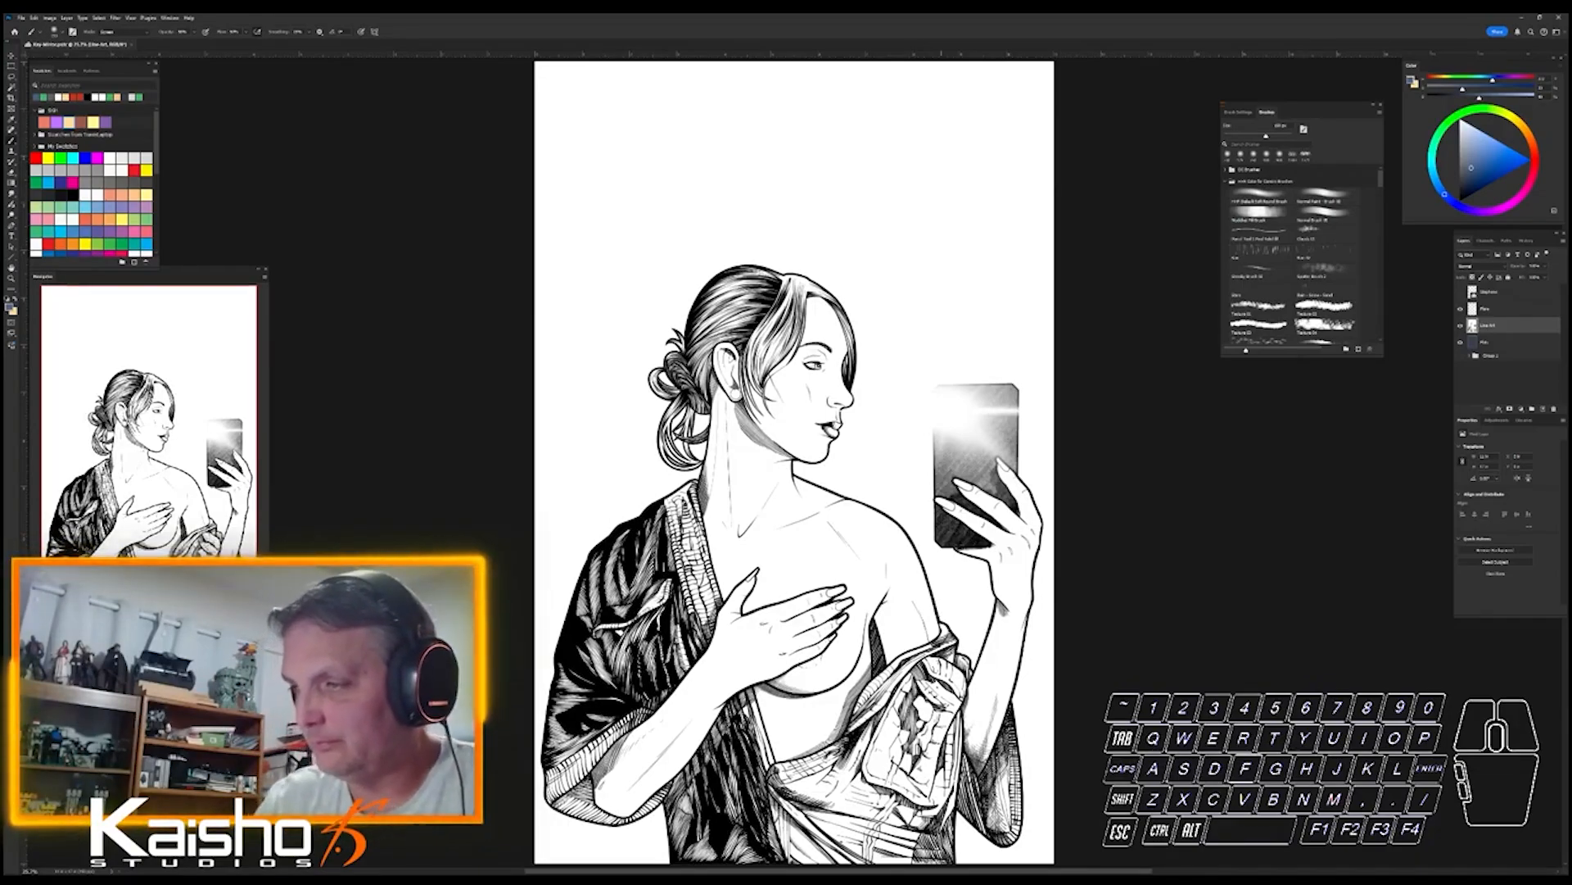
ctrl+drag(806, 402, 913, 507)
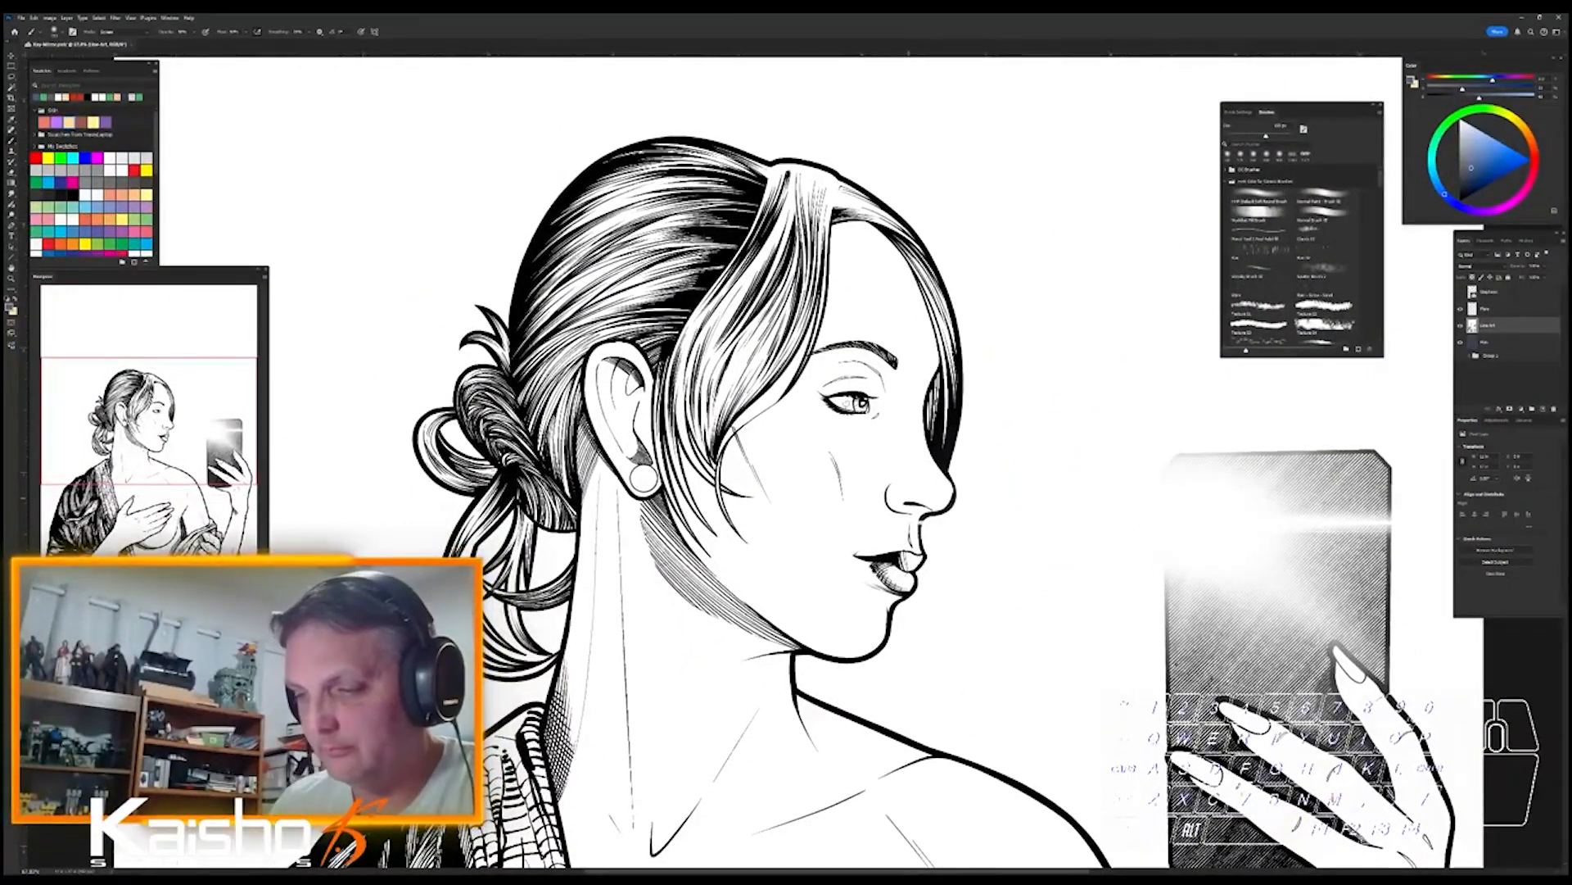
mouse_move(545, 538)
ctrl+mouse_down()
mouse_move(737, 538)
mouse_move(512, 538)
mouse_move(539, 538)
ctrl+mouse_up()
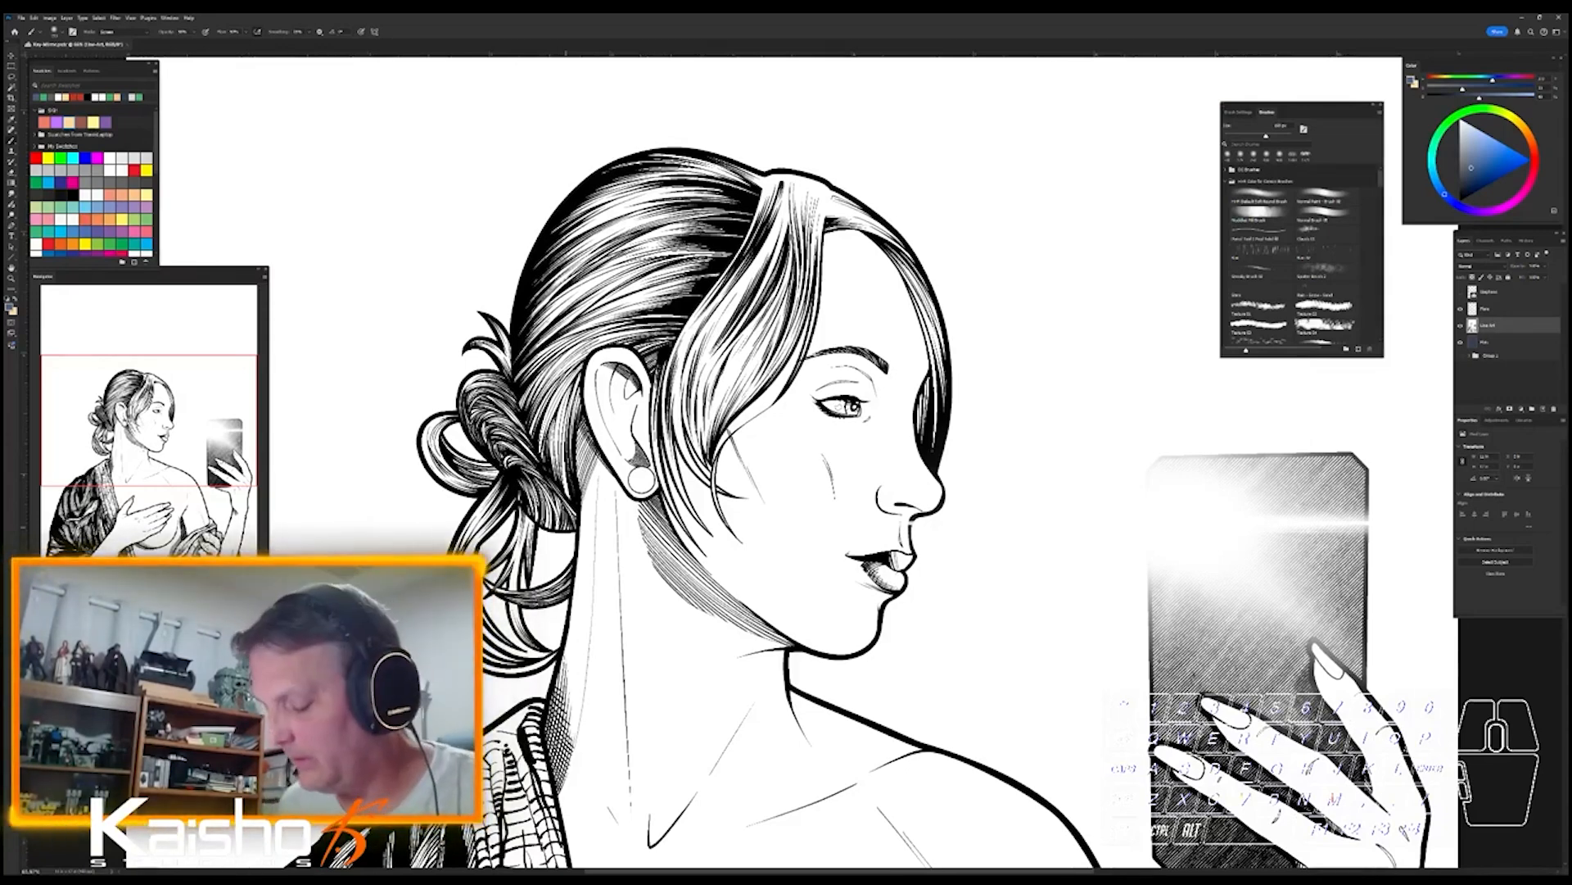
key(Page_Up)
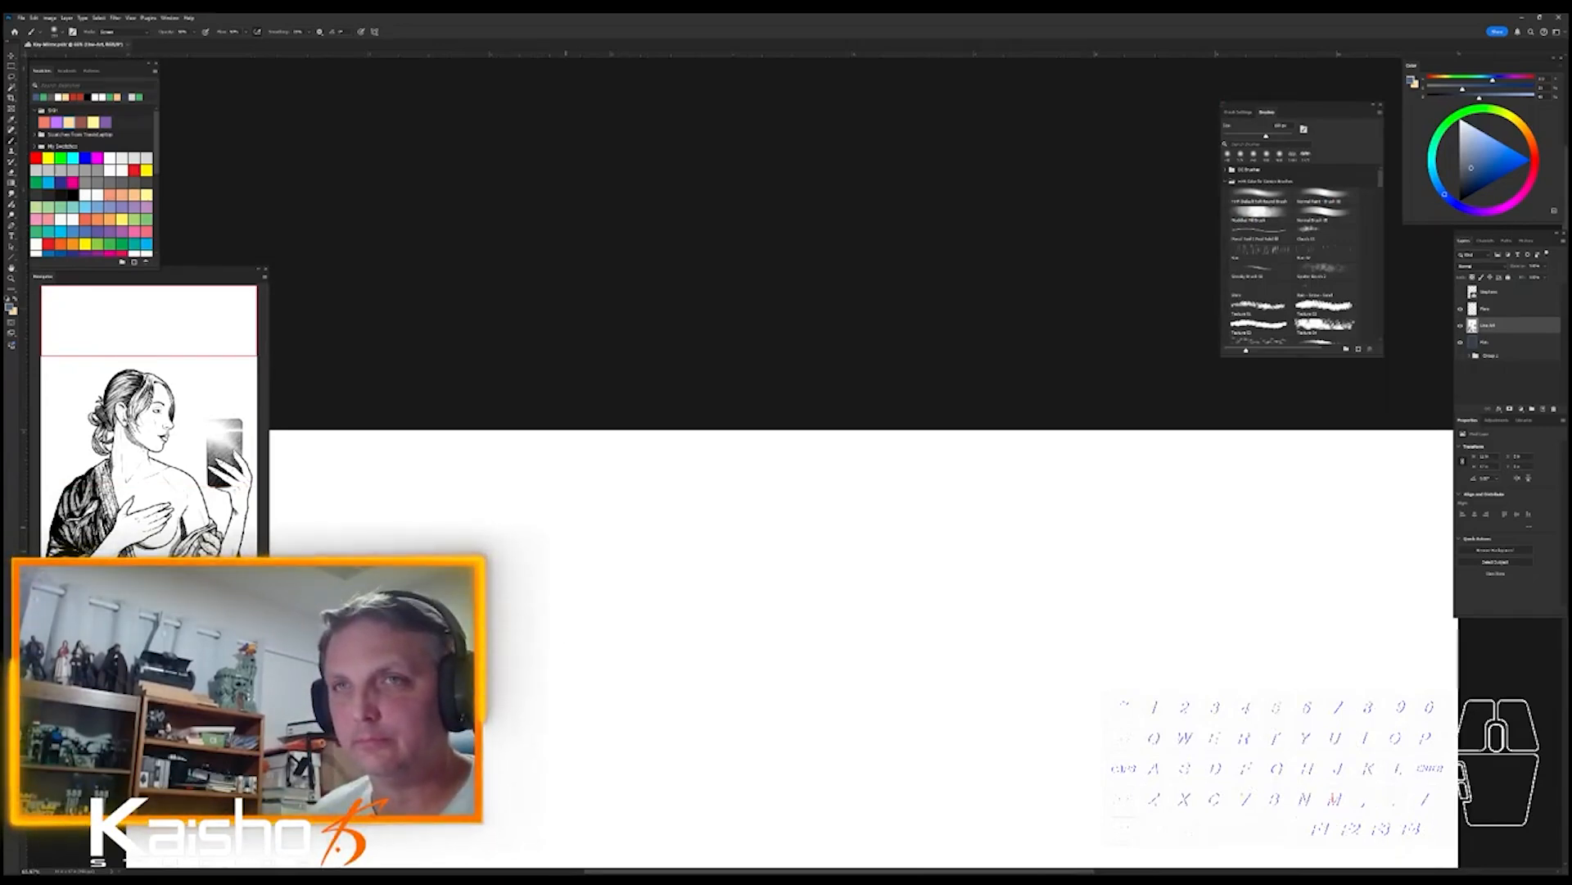
key(ctrl+0)
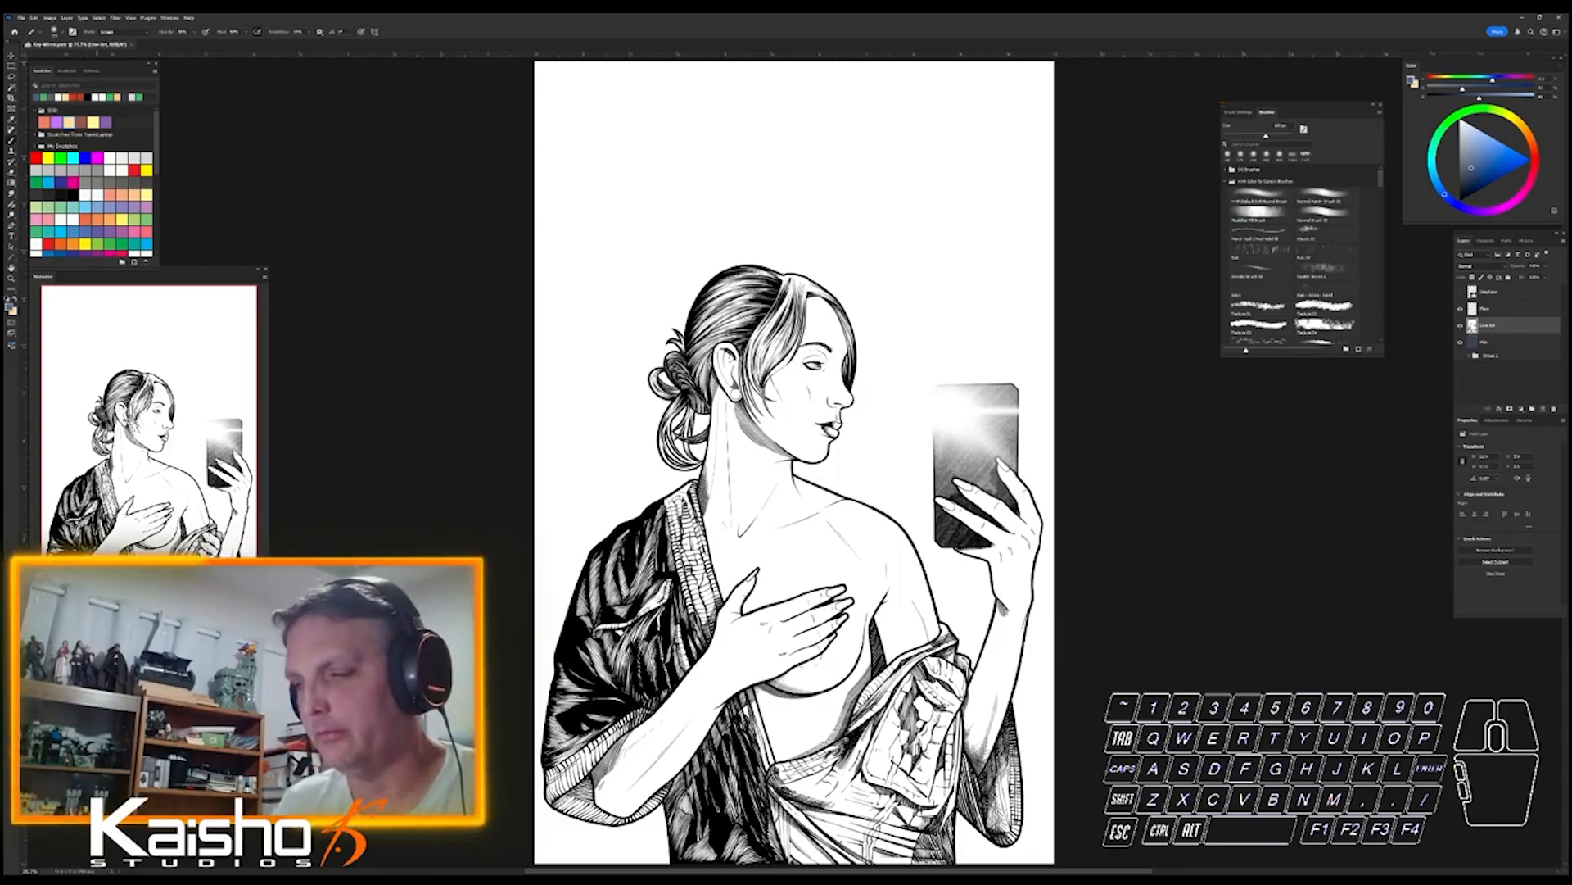
- Compare the line art on top of the head in close-up, at 100% and with the whole page in view
key(ctrl+space)
drag(756, 270, 866, 269)
drag(865, 52, 866, 52)
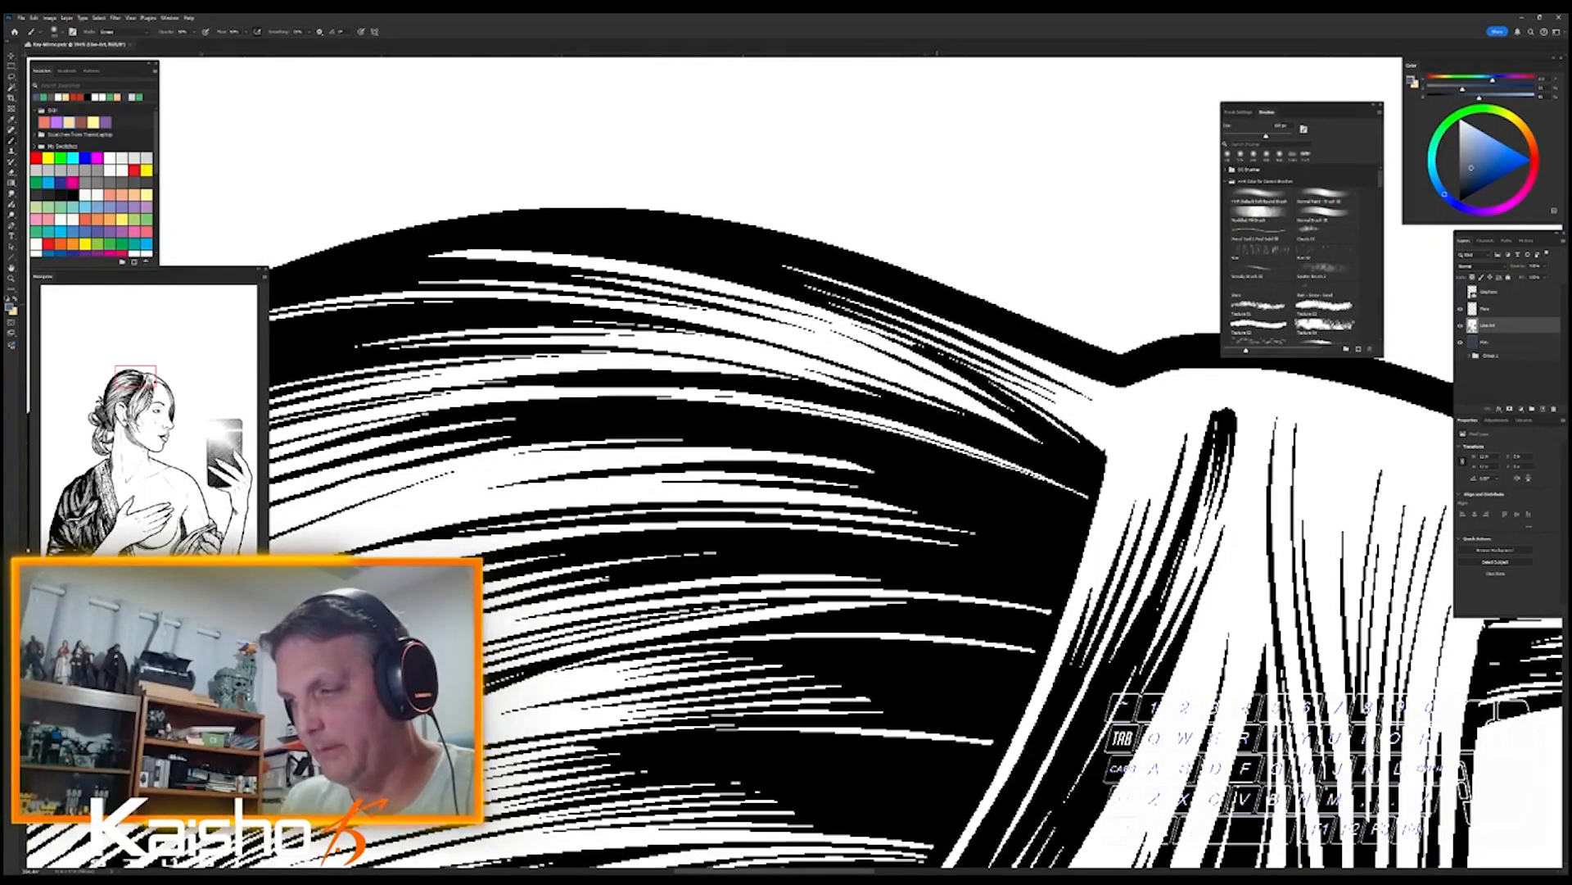
key(v)
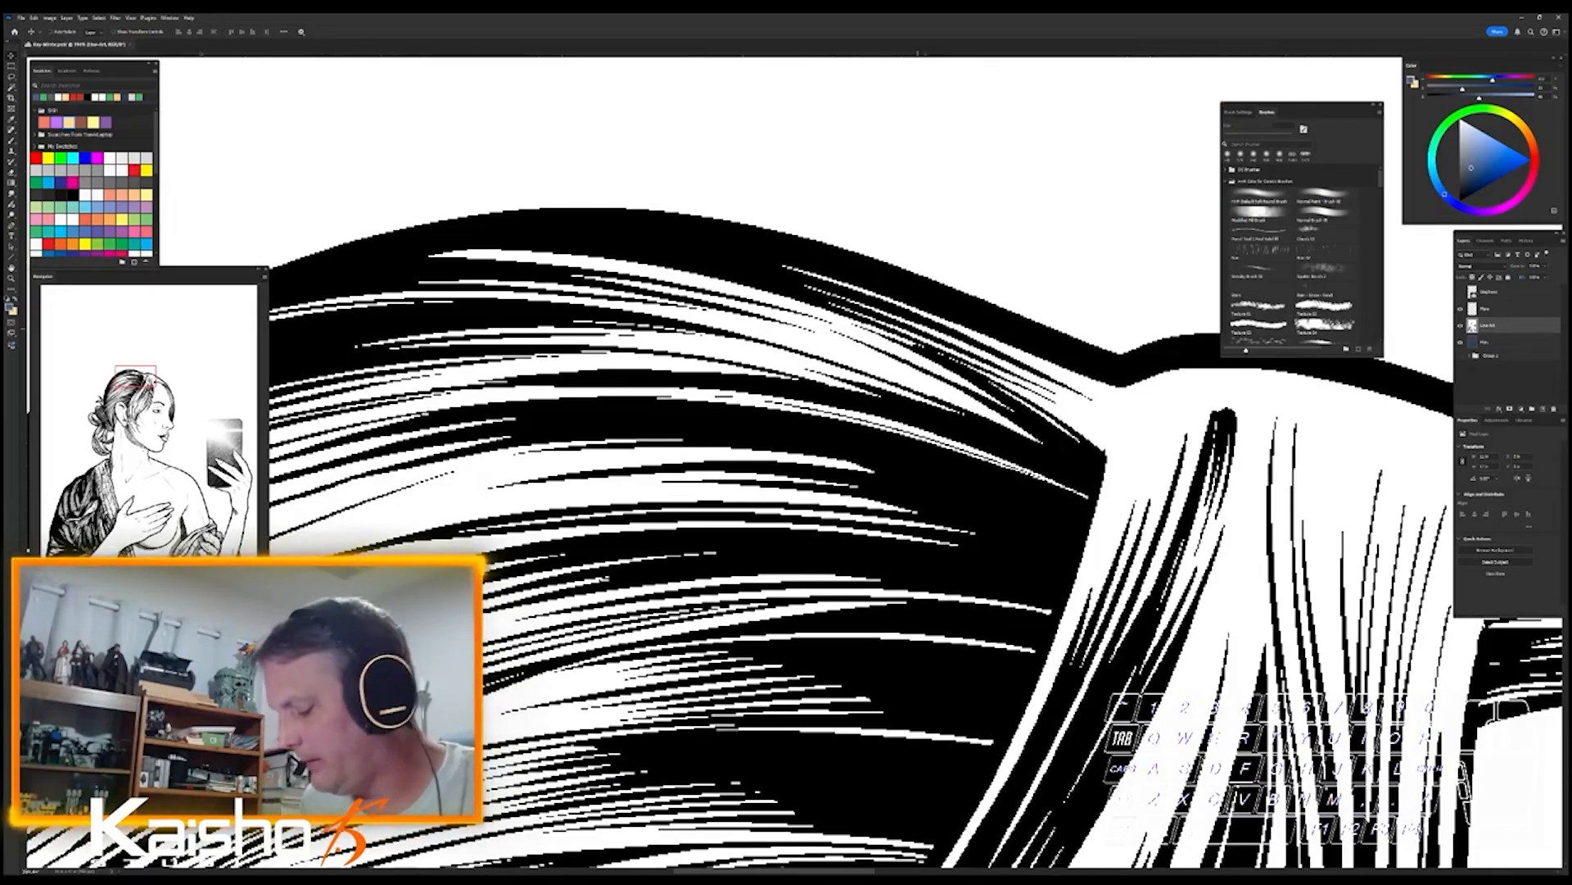
key(ctrl+1)
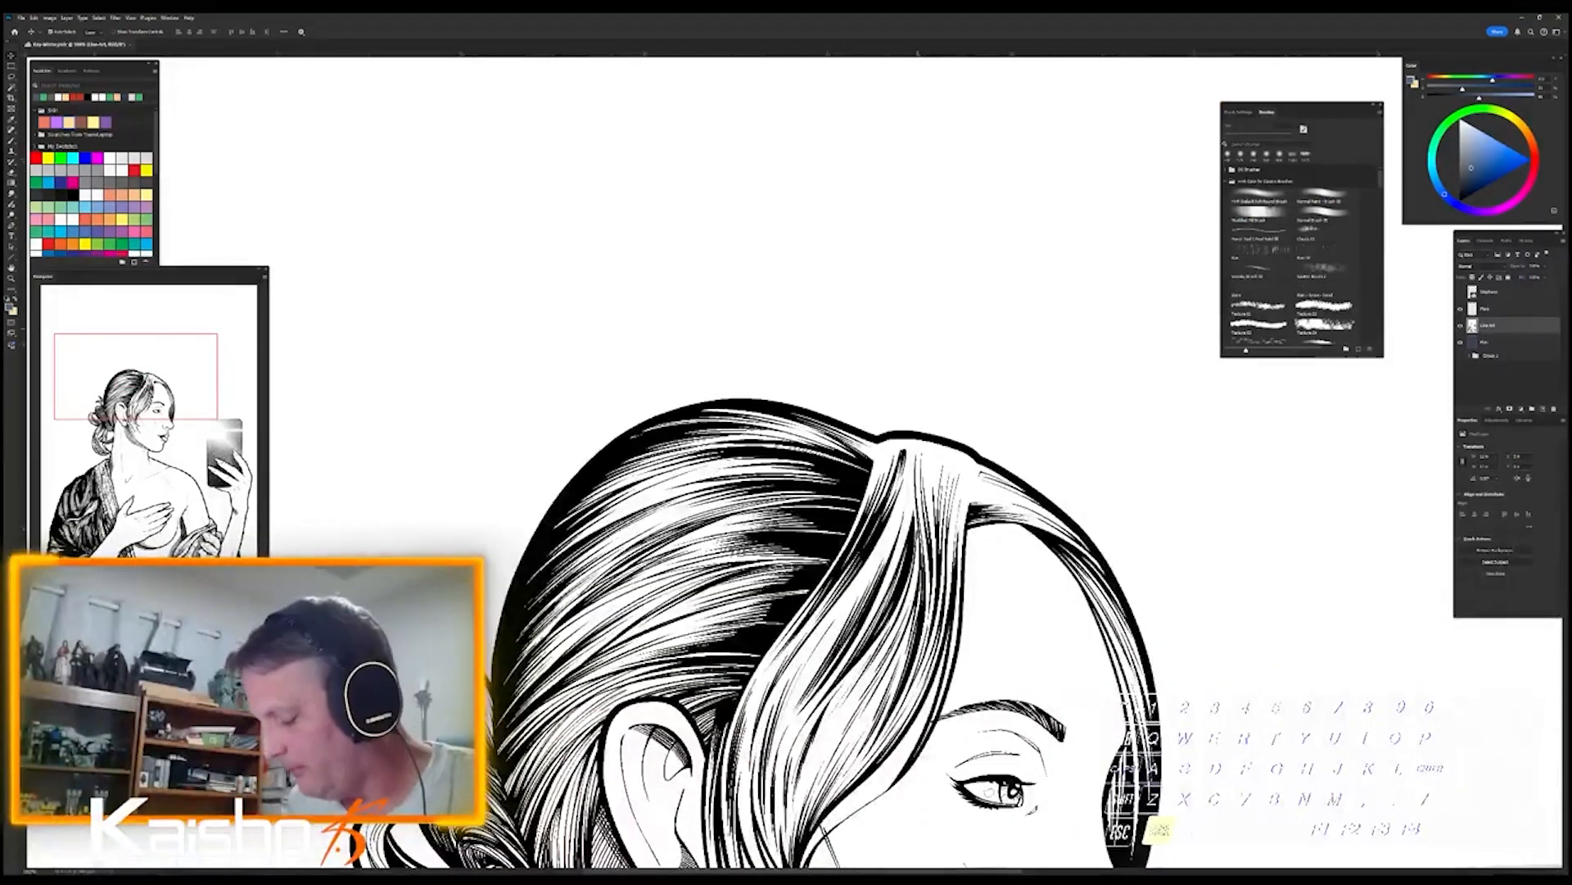
key(ctrl+0)
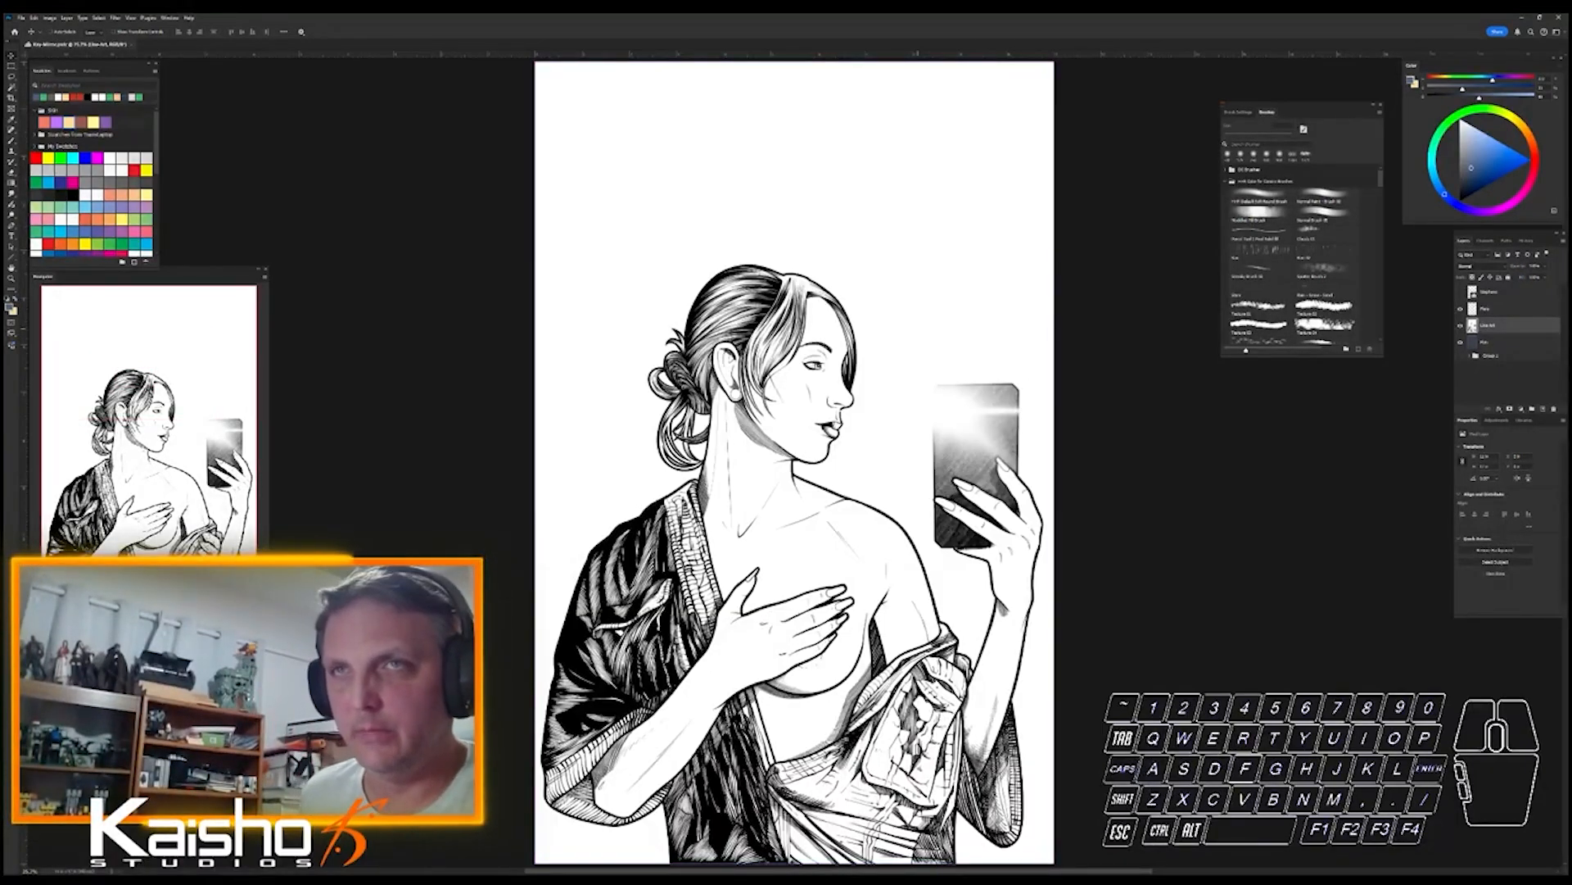
- View the blue flats layer on its own and bring the other layers back
click(1498, 341)
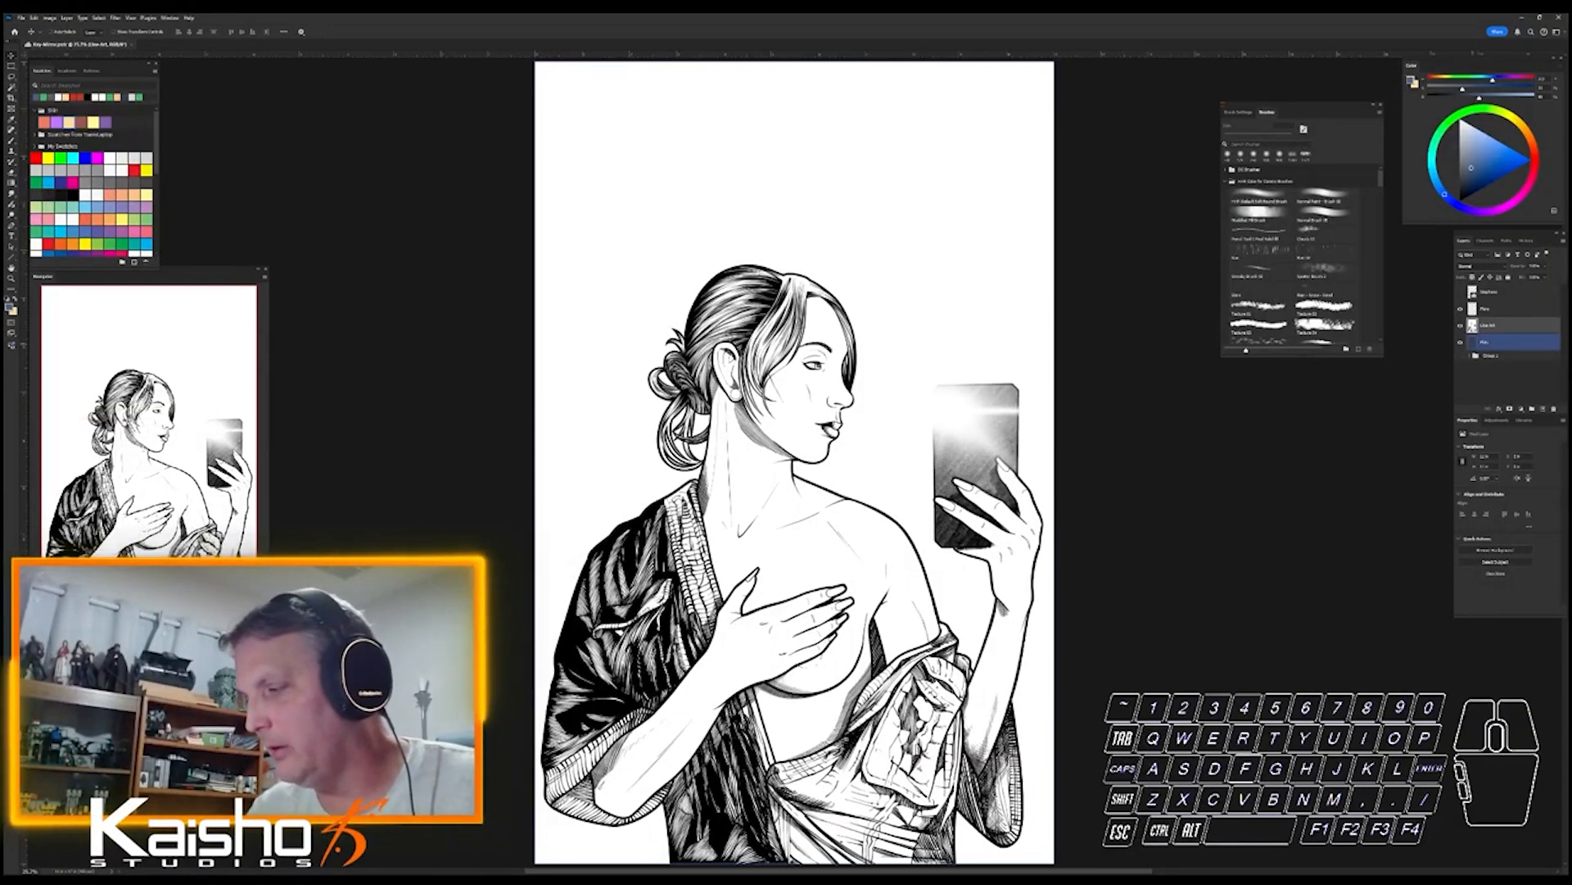
alt+click(1460, 341)
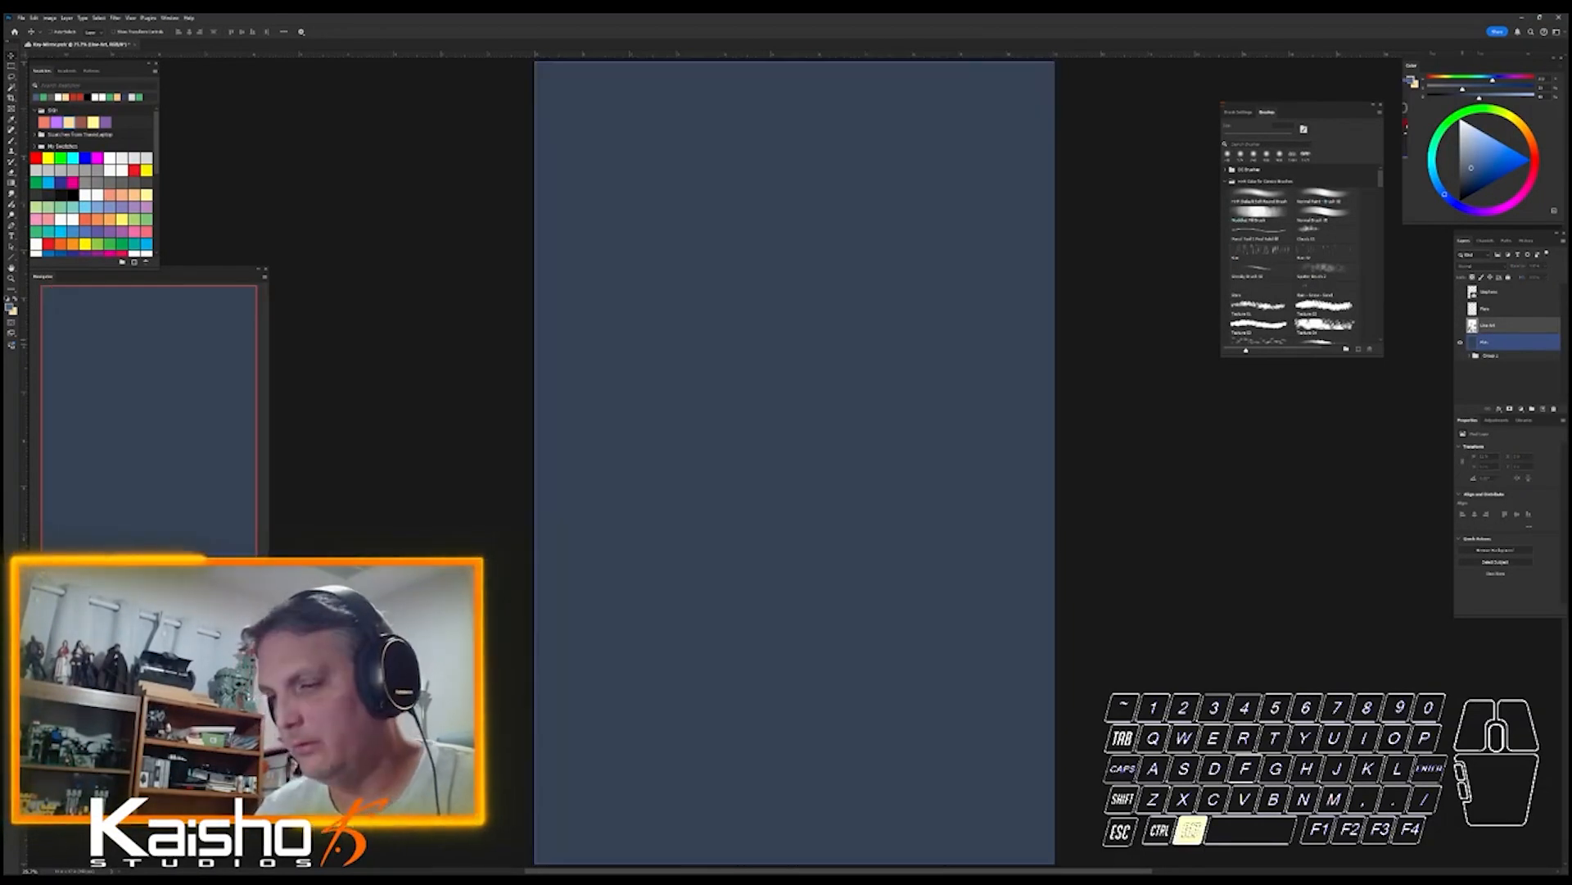
alt+click(1460, 342)
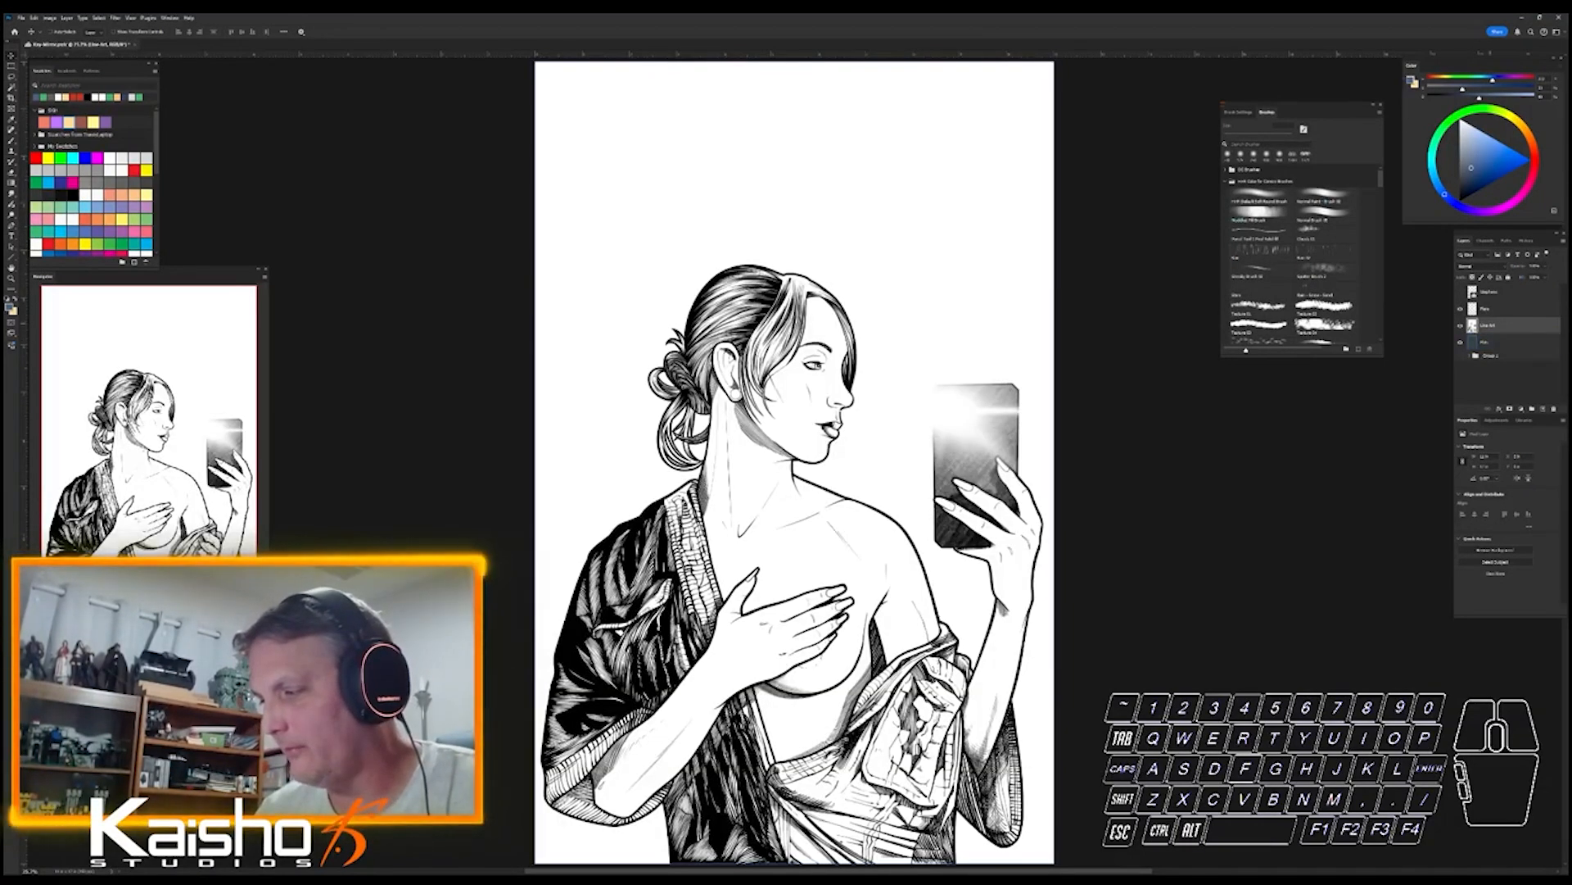
- Set the line art layer's blend mode to Multiply over the flats layer
click(1481, 341)
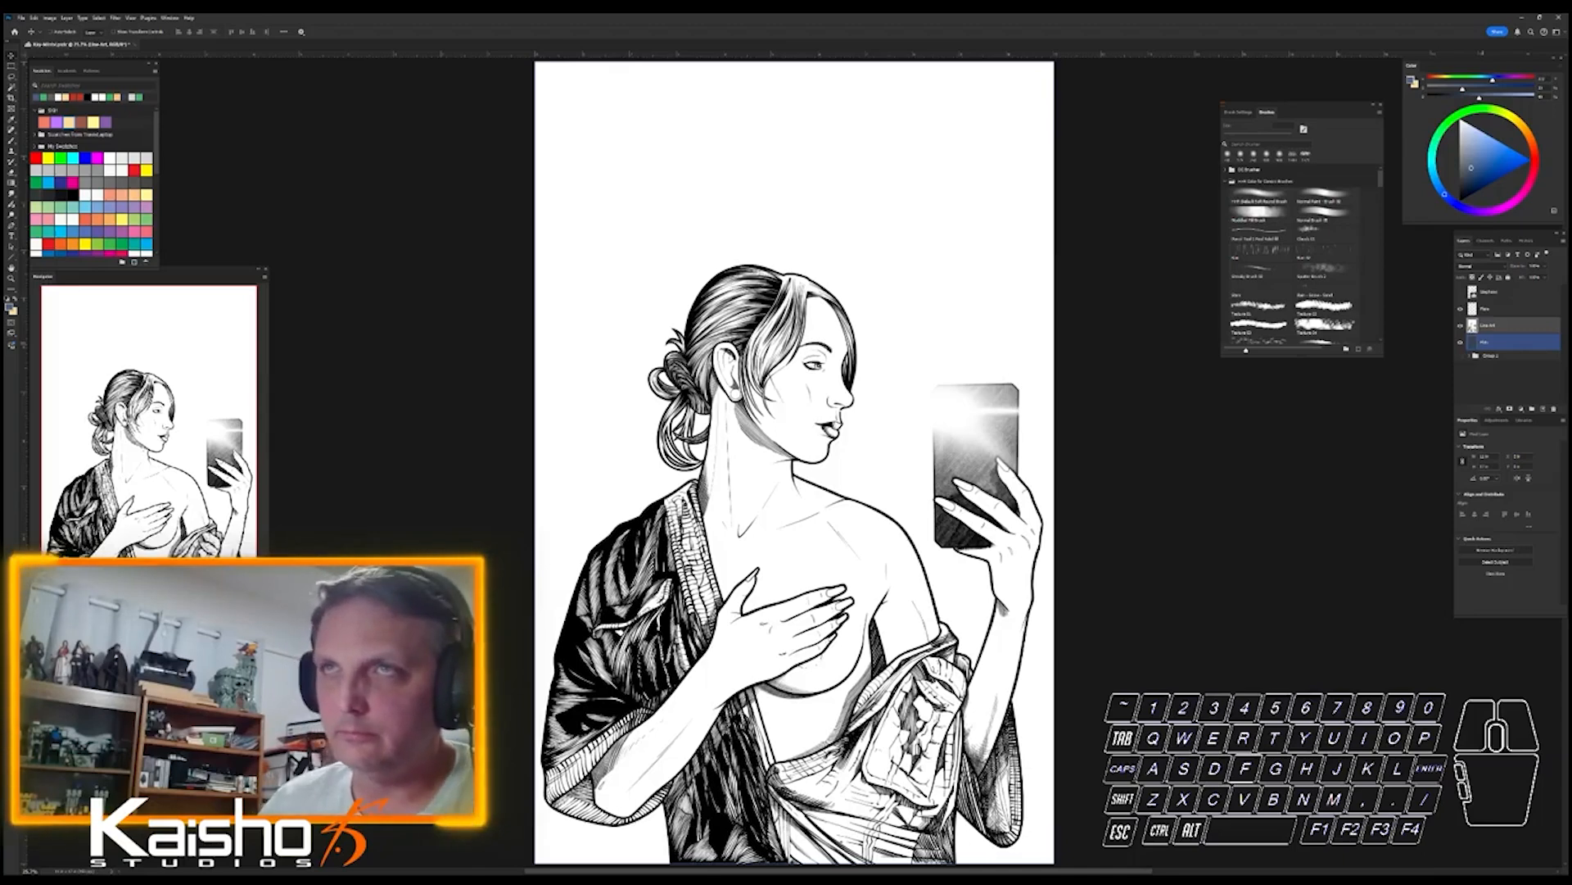
click(1487, 309)
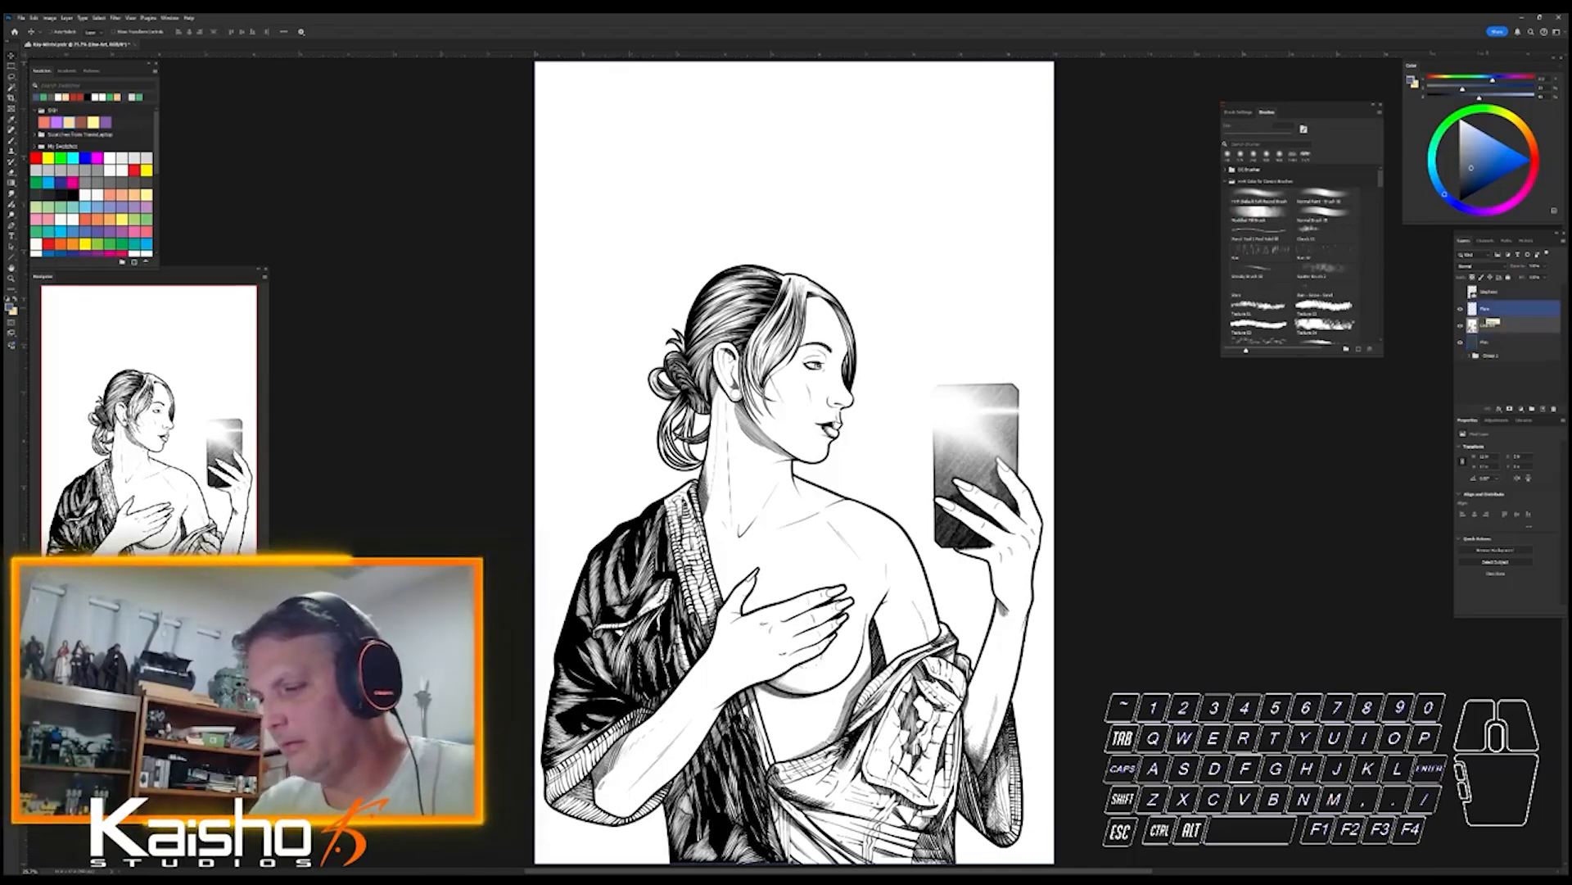
click(1487, 325)
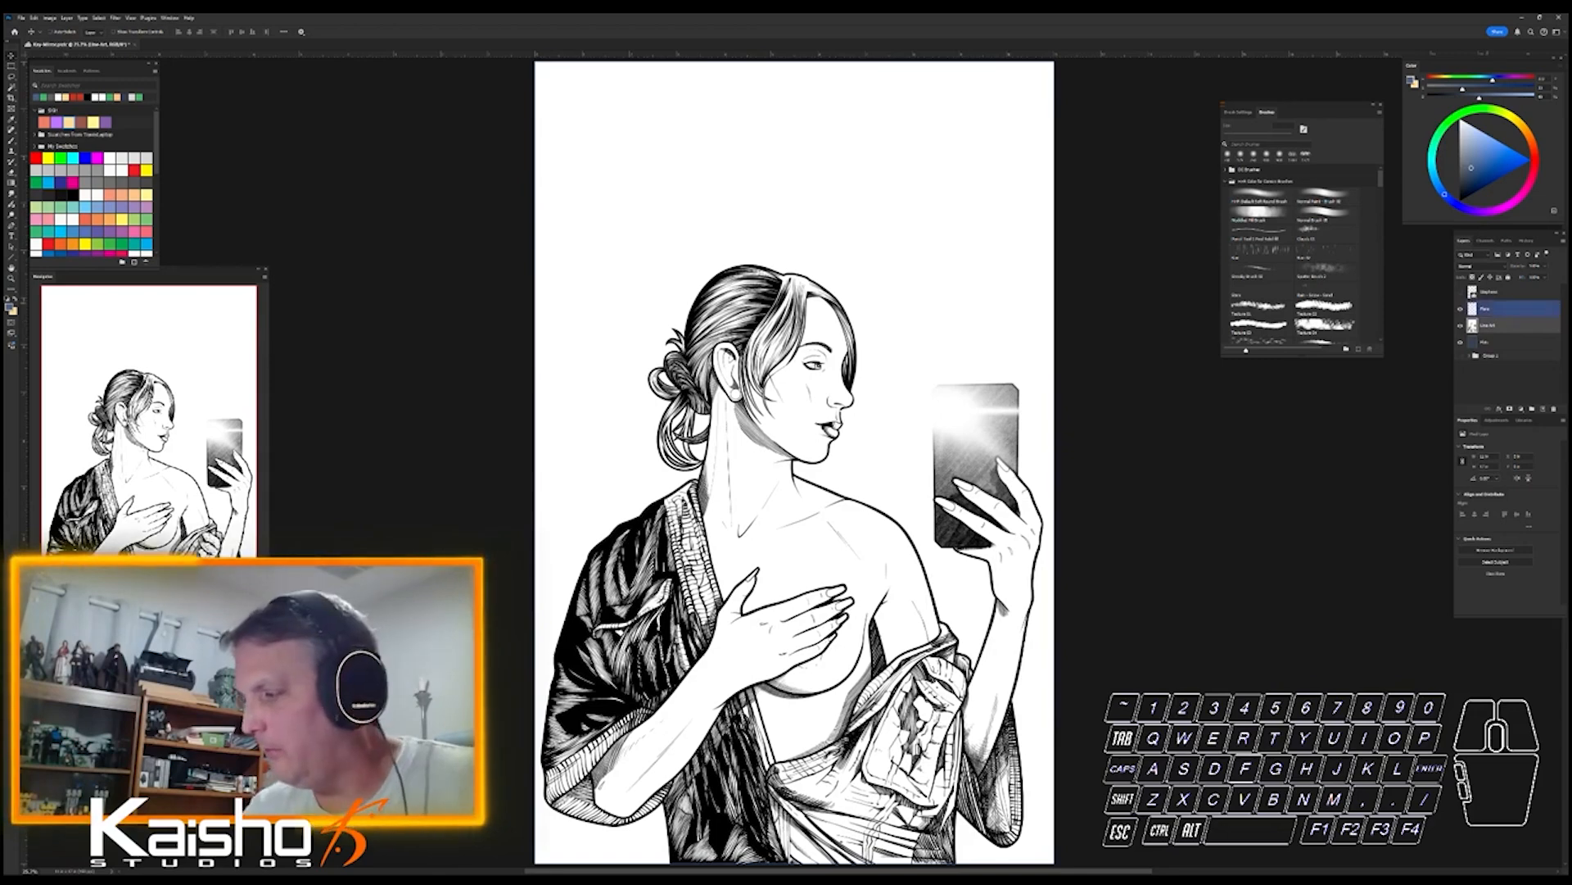
click(1480, 266)
click(1474, 304)
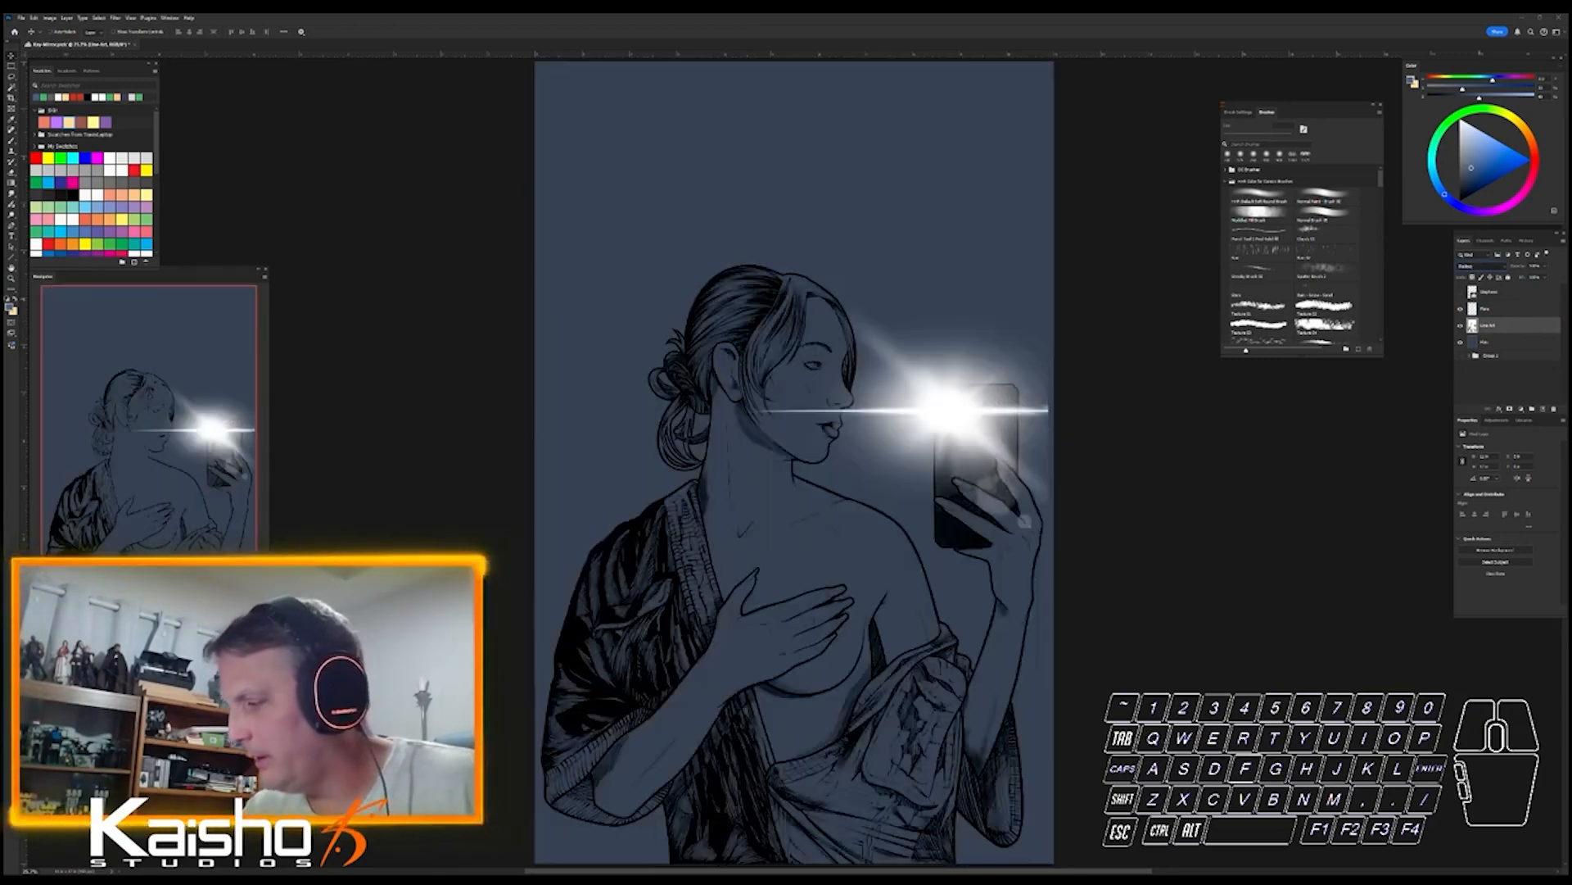
- Make the flats layer active, hide the lens flare layer, and lasso a large oval across the woman's torso
click(1487, 342)
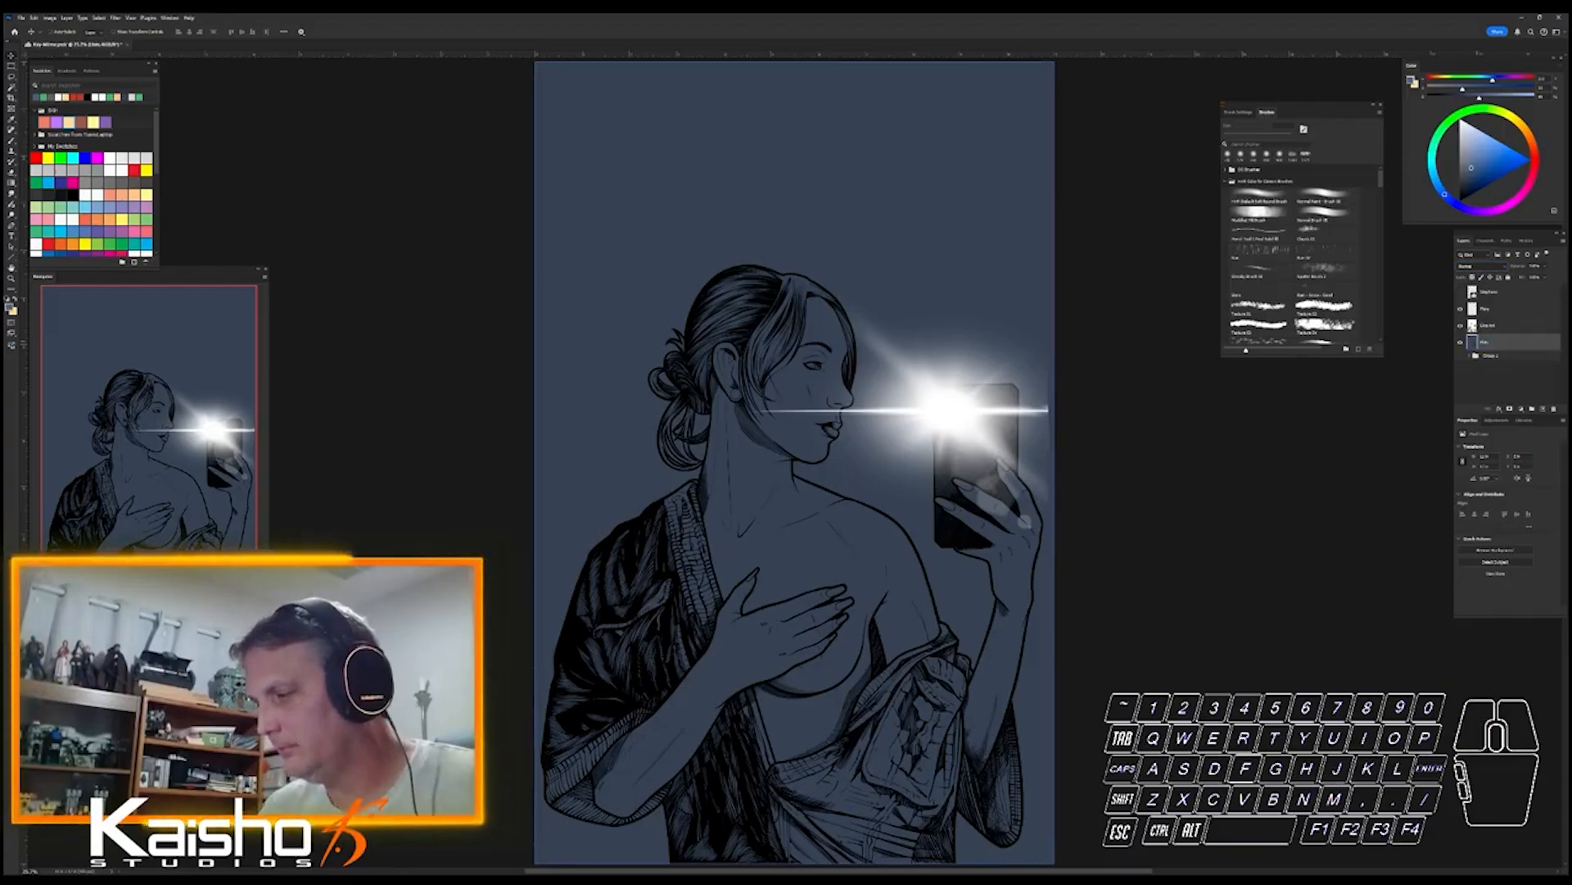
key(l)
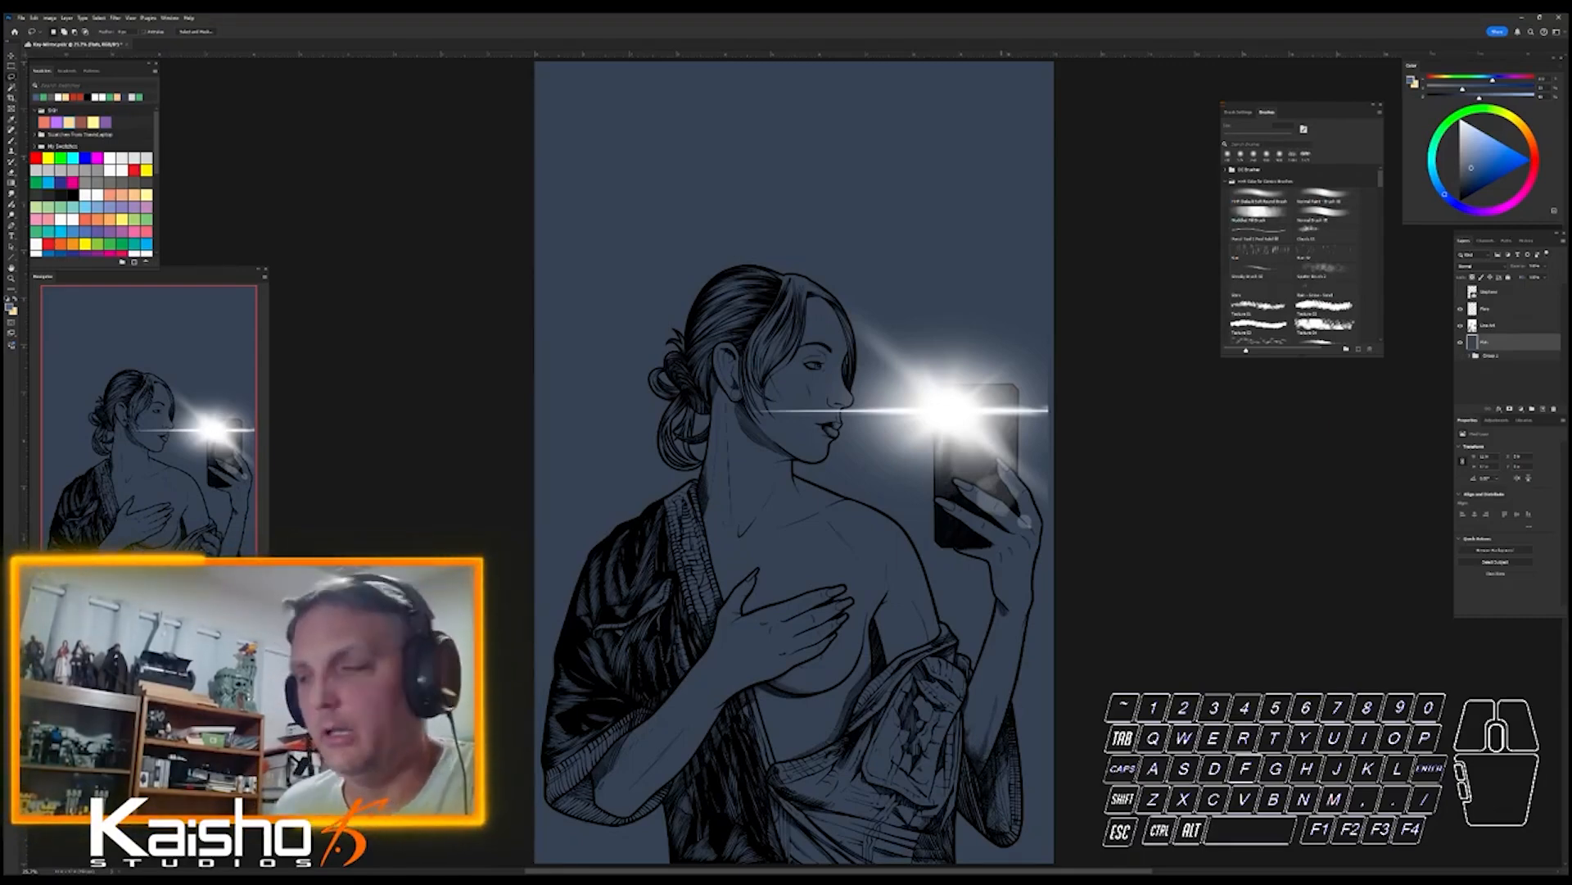
click(1460, 308)
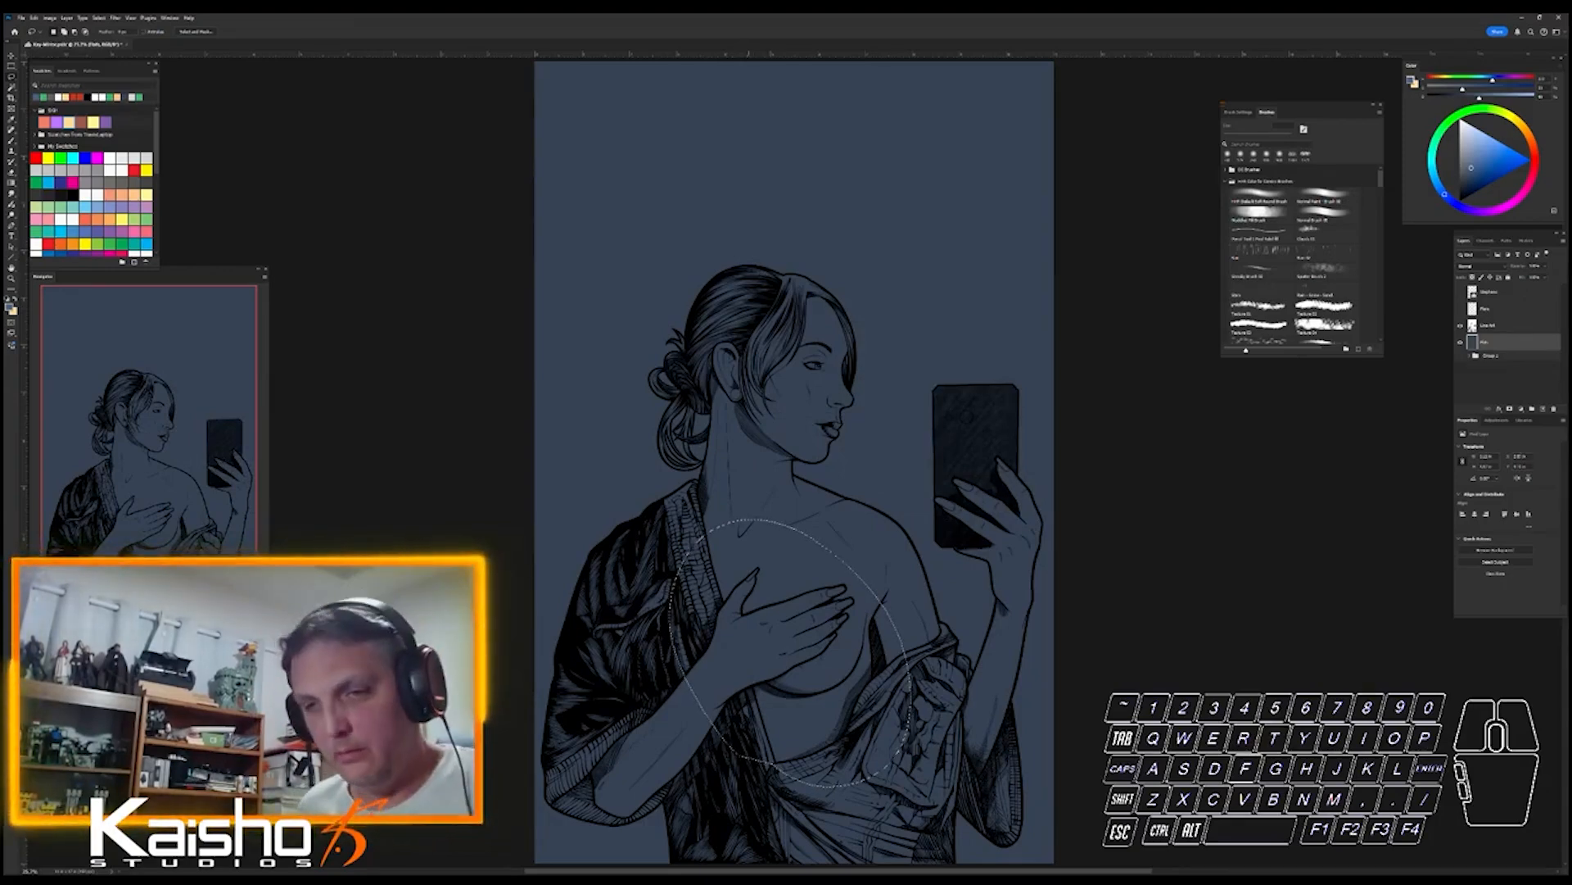
- Fill the oval selection on the flats layer with the pale orange background colour, undo the fill, and deselect
key(ctrl+BackSpace)
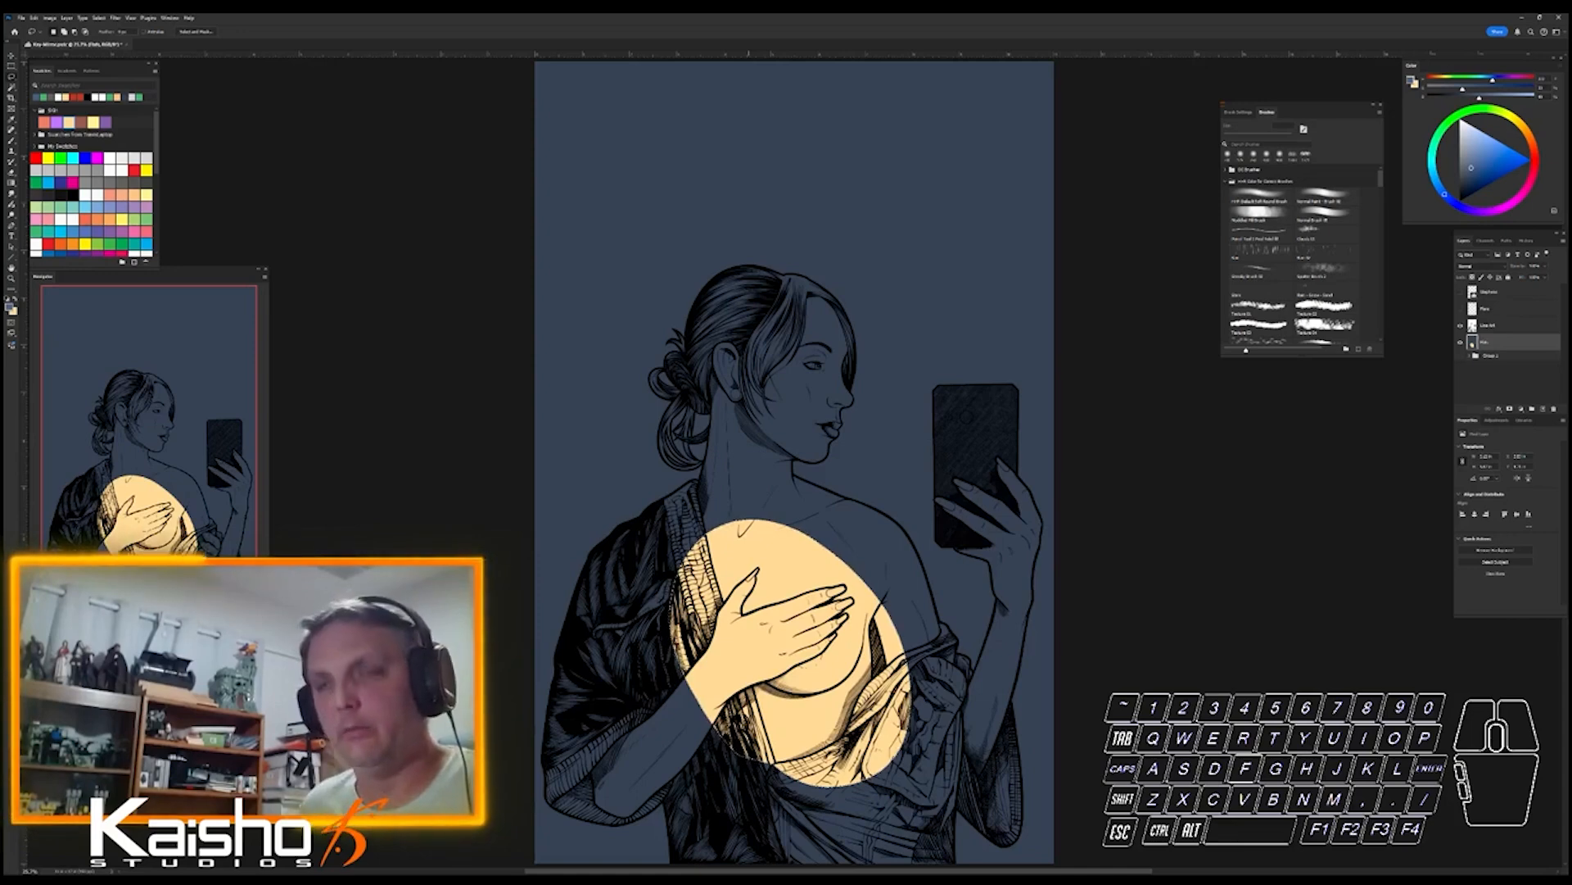
key(ctrl)
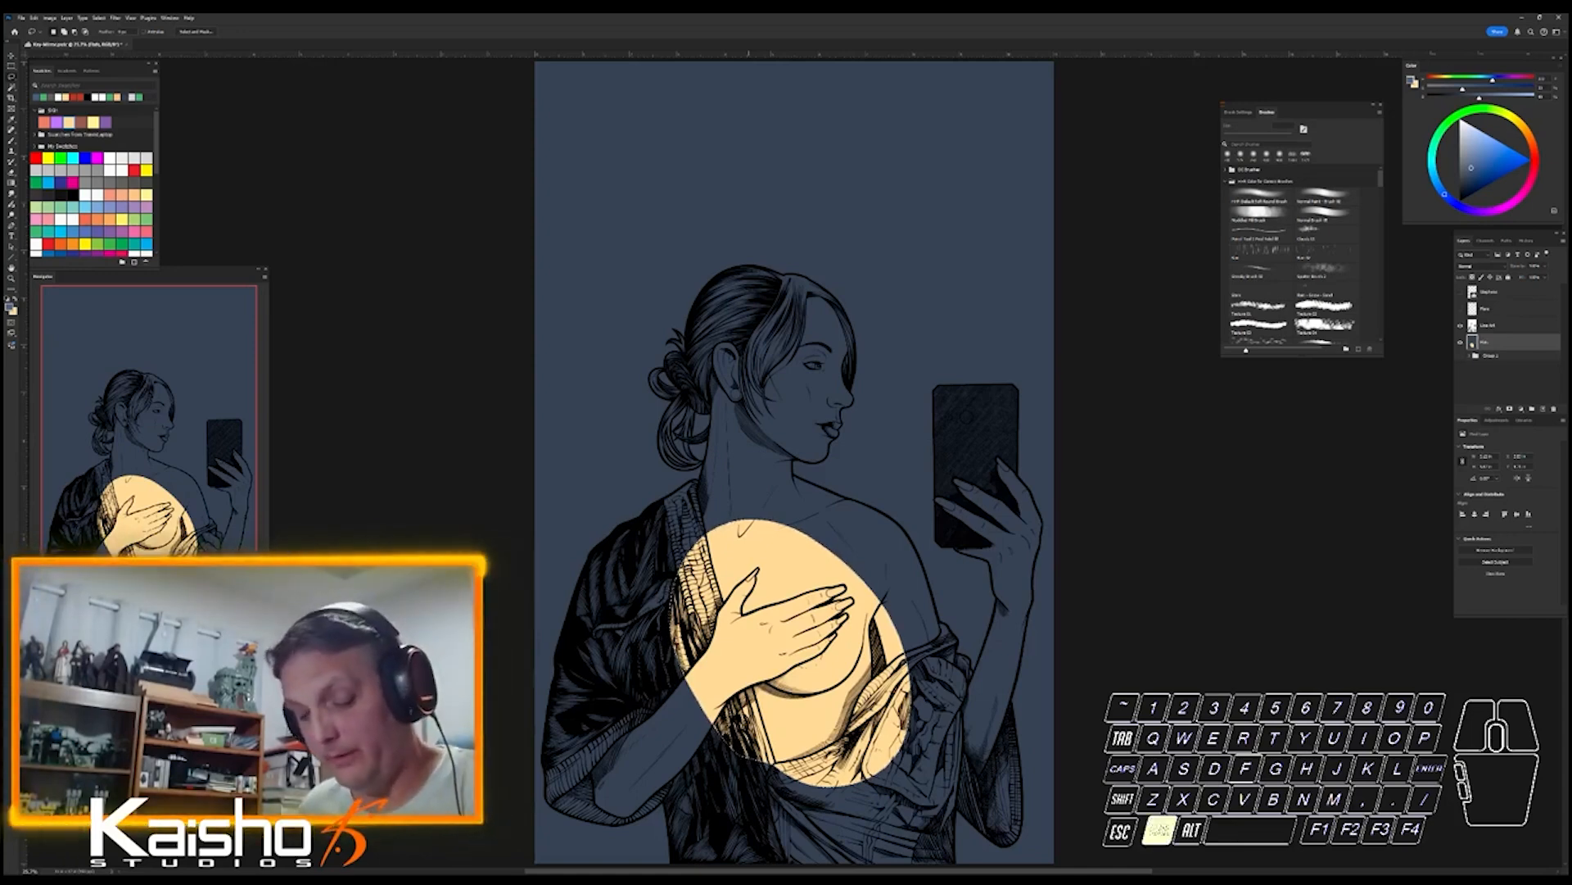
key(ctrl+d)
key(ctrl+z)
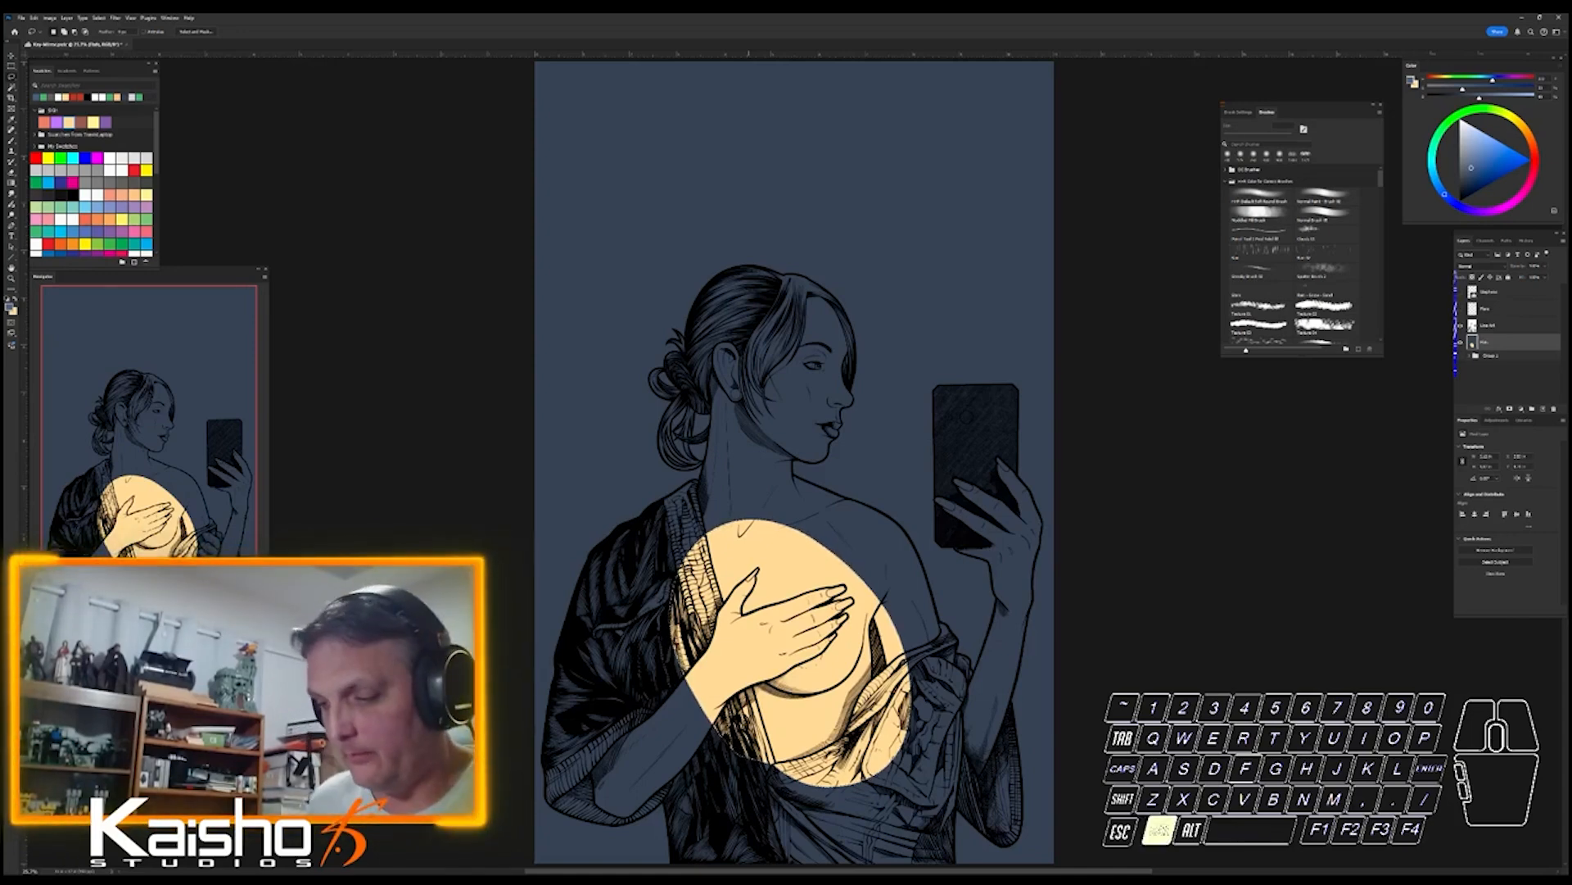
key(ctrl+z)
key(ctrl+d)
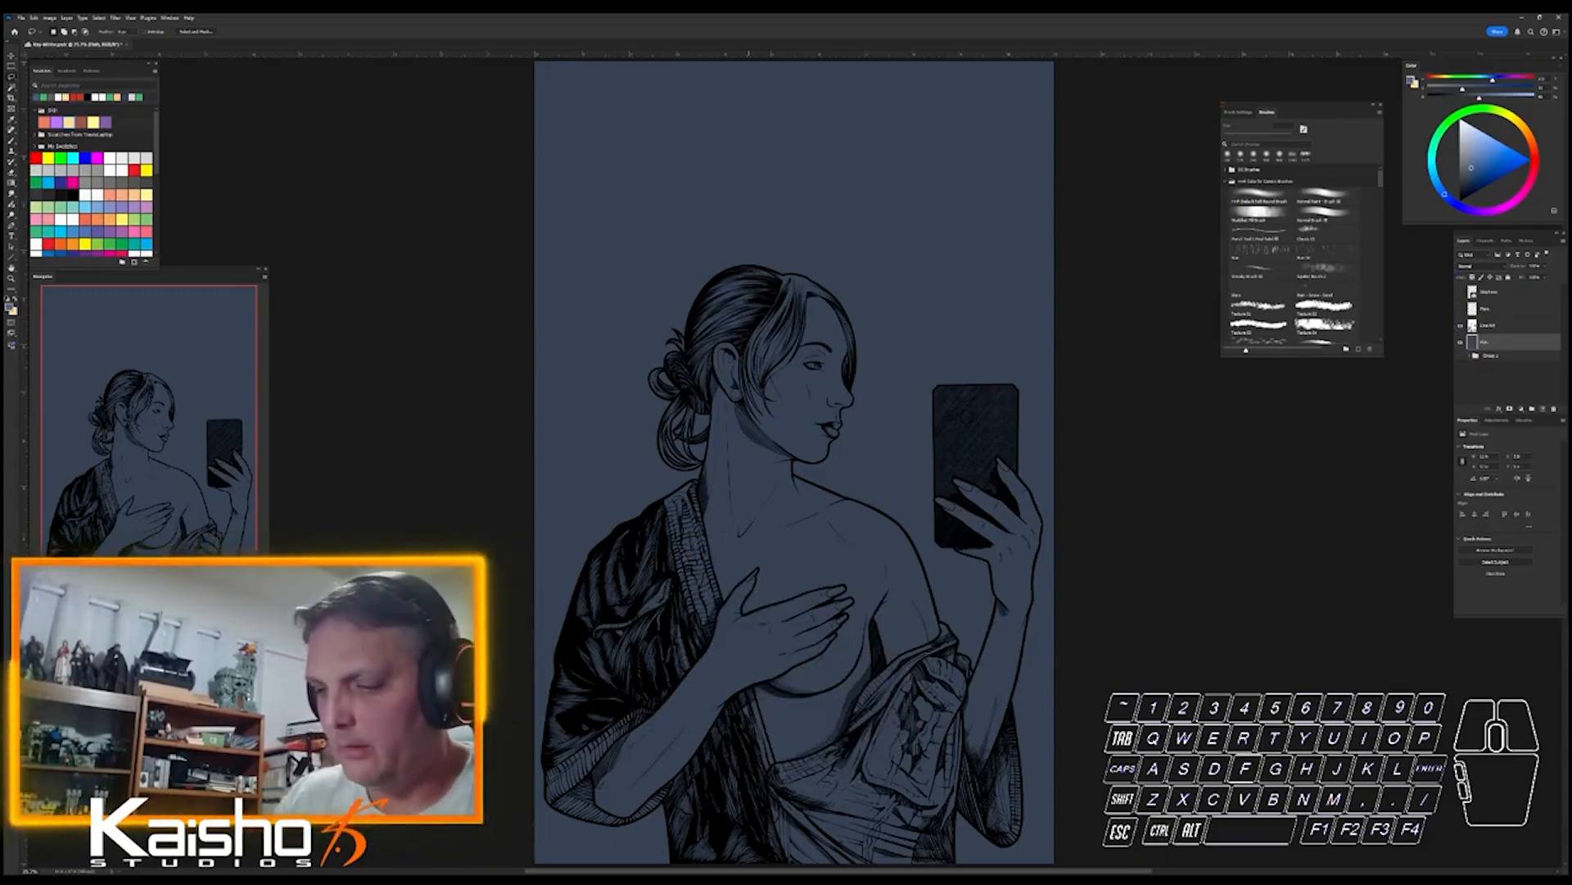
- Begin a lasso selection along the underside of the kimono's hanging sleeve, below the bent elbow, keeping inside the thick outline
drag(703, 782, 788, 782)
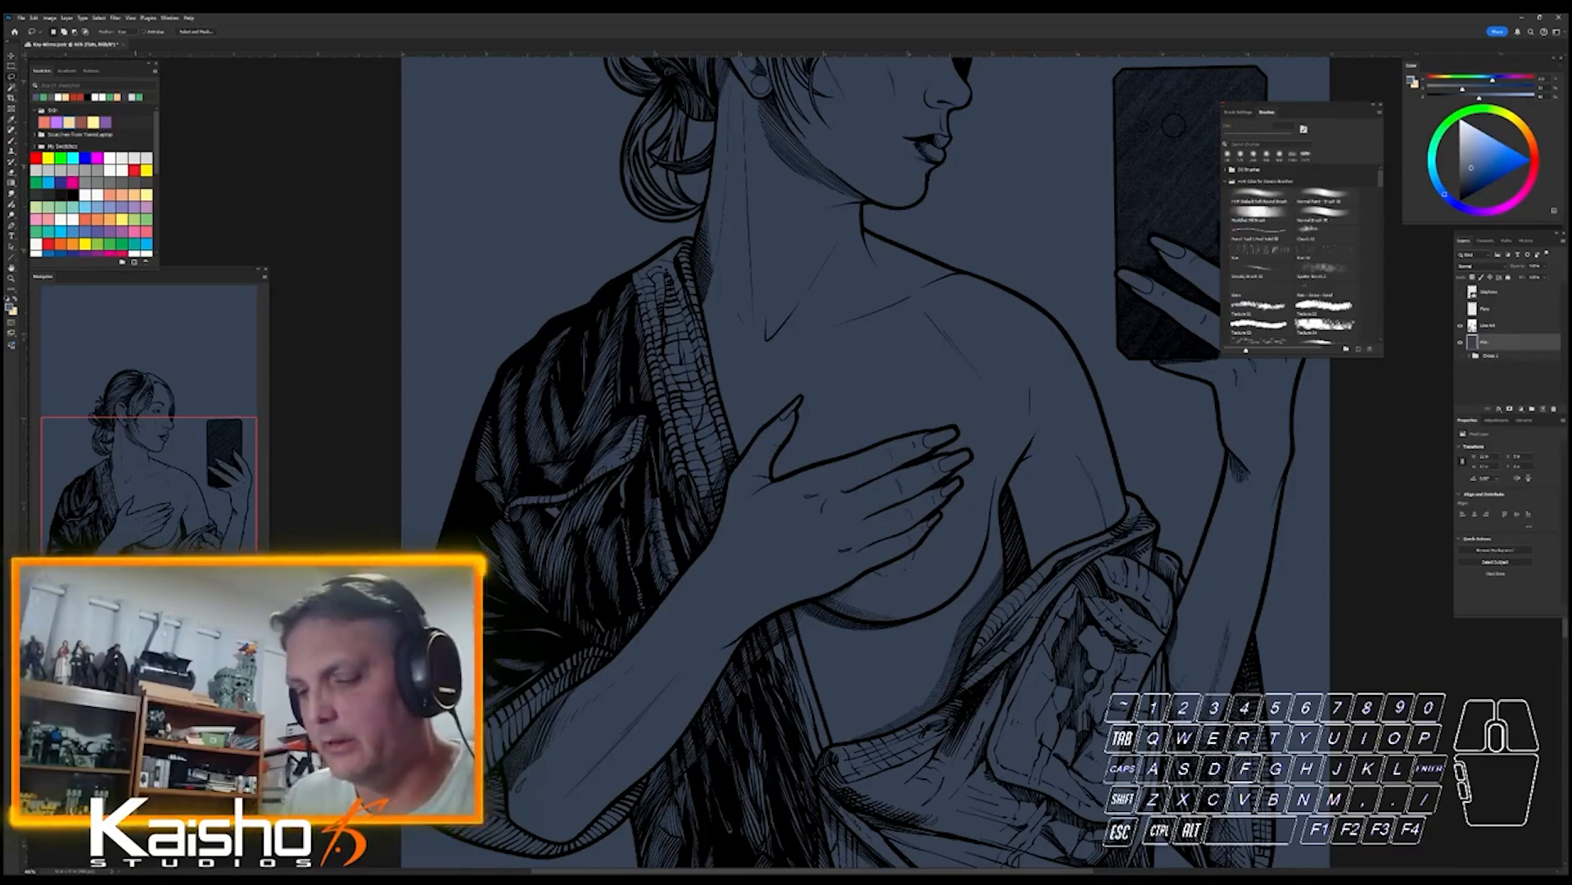
drag(786, 574, 772, 358)
drag(666, 679, 810, 680)
mouse_move(871, 768)
mouse_down()
mouse_move(593, 767)
mouse_move(548, 431)
mouse_move(422, 508)
mouse_move(281, 482)
mouse_up()
mouse_move(880, 172)
mouse_down()
mouse_move(872, 767)
mouse_move(590, 769)
mouse_up()
- Extend the lasso selection along the sleeve's lower hem toward its outer corner
key(space)
drag(594, 250, 1089, 467)
drag(959, 460, 860, 721)
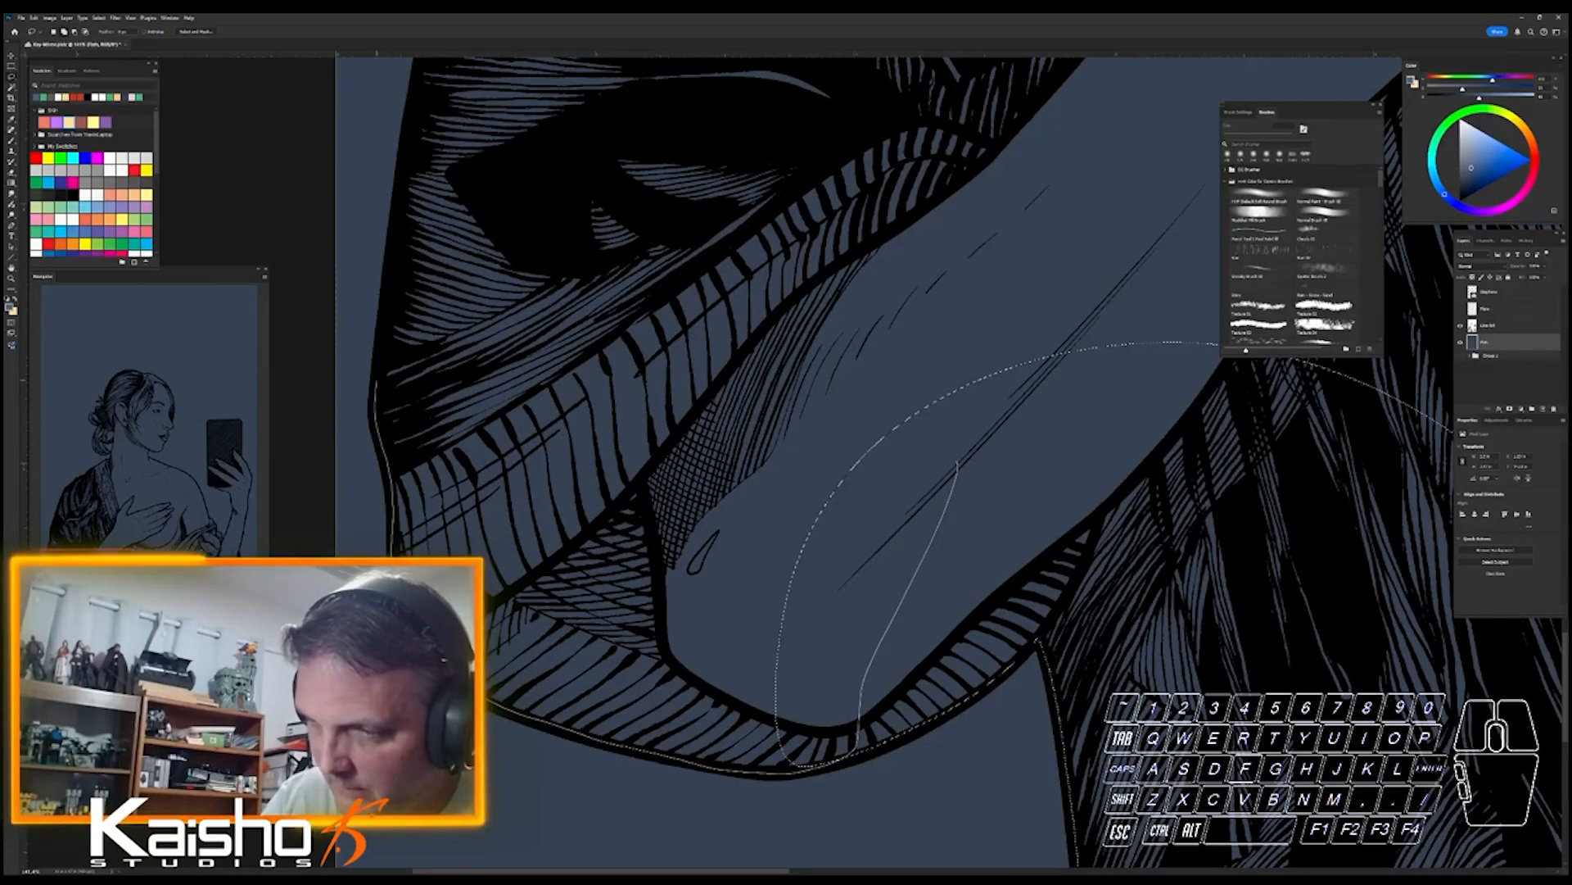
mouse_move(377, 381)
mouse_down()
mouse_move(406, 132)
mouse_move(775, 168)
mouse_move(1113, 443)
mouse_up()
key(space)
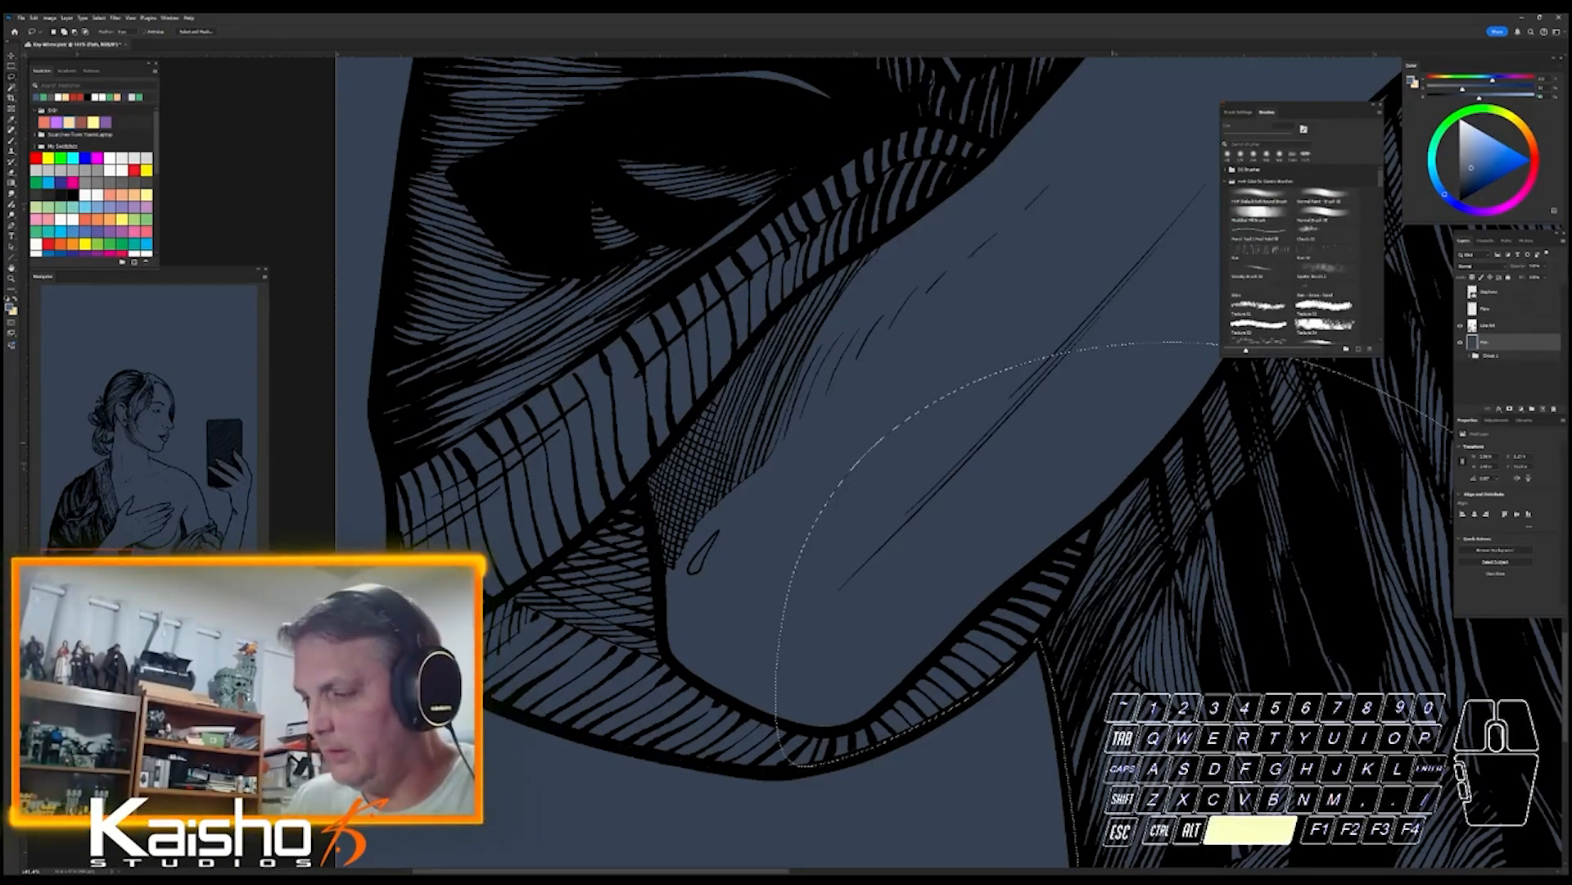
- Add the outer edge of the lower sleeve to the selection, tracing within the black outline
key(ctrl+space)
drag(912, 738, 958, 738)
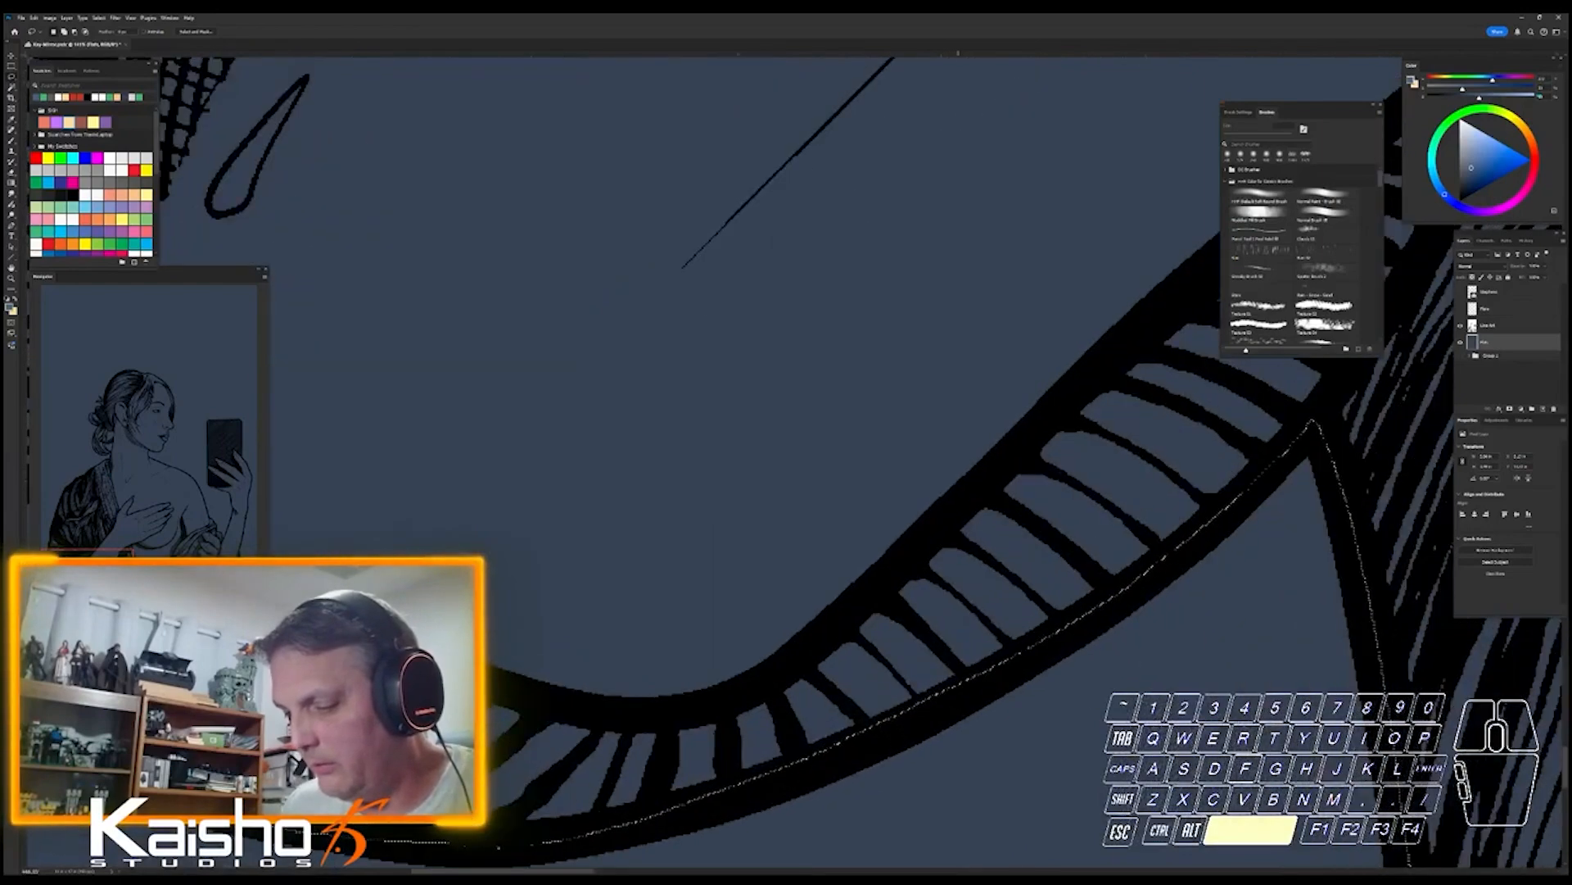
mouse_move(870, 624)
mouse_down()
mouse_move(544, 829)
mouse_move(723, 794)
mouse_move(895, 721)
mouse_move(1122, 583)
mouse_move(934, 583)
mouse_up()
key(ctrl+space)
drag(782, 410, 880, 409)
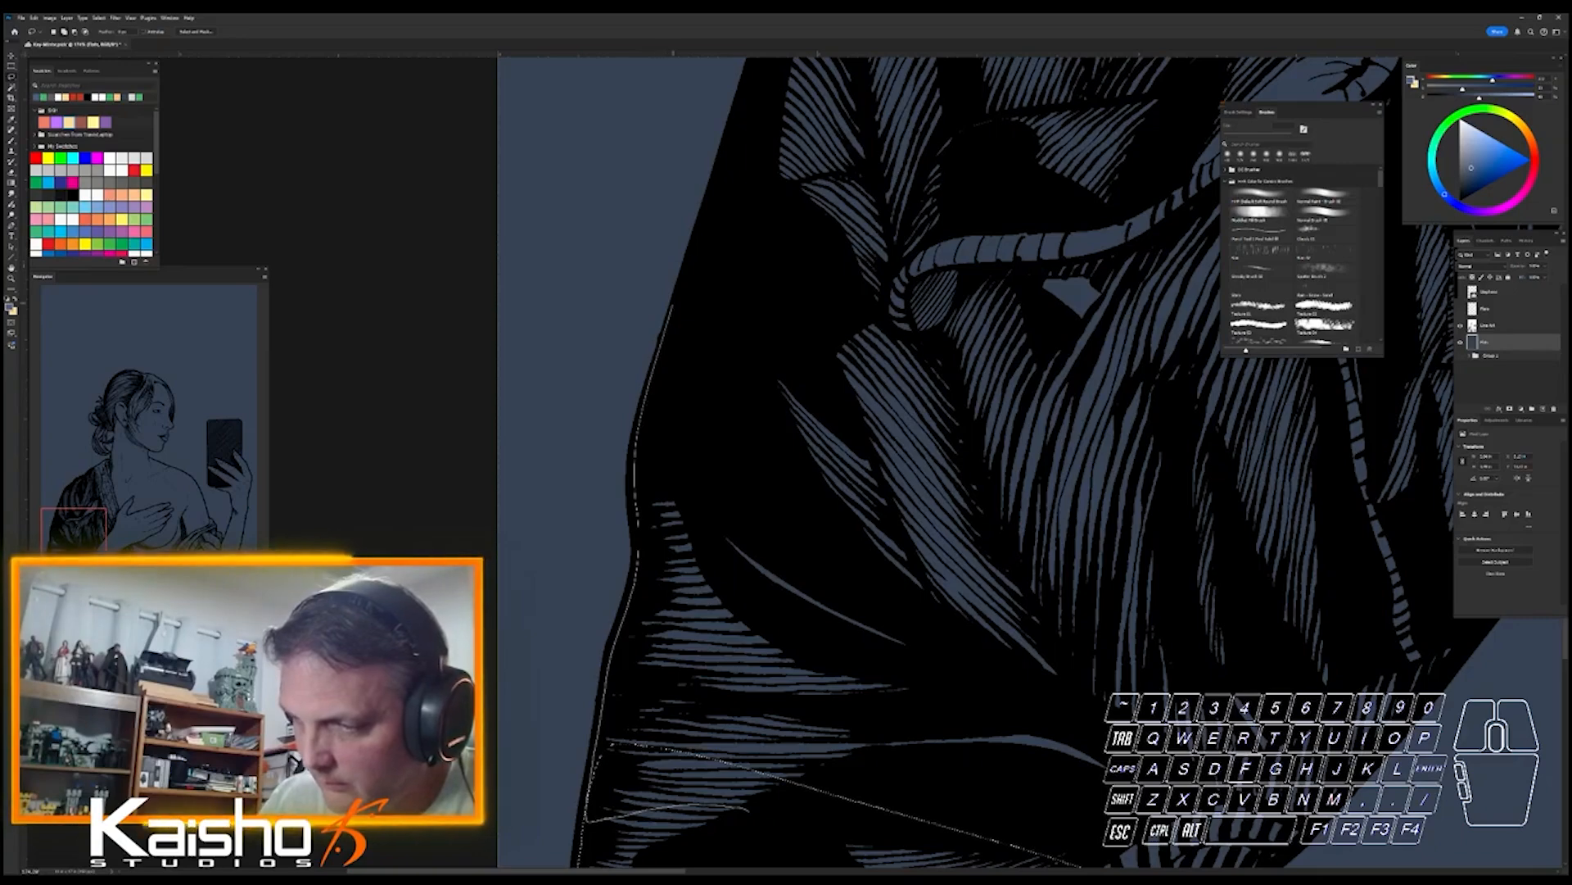
mouse_move(674, 303)
mouse_down()
mouse_move(750, 87)
mouse_move(1212, 631)
mouse_move(941, 823)
mouse_up()
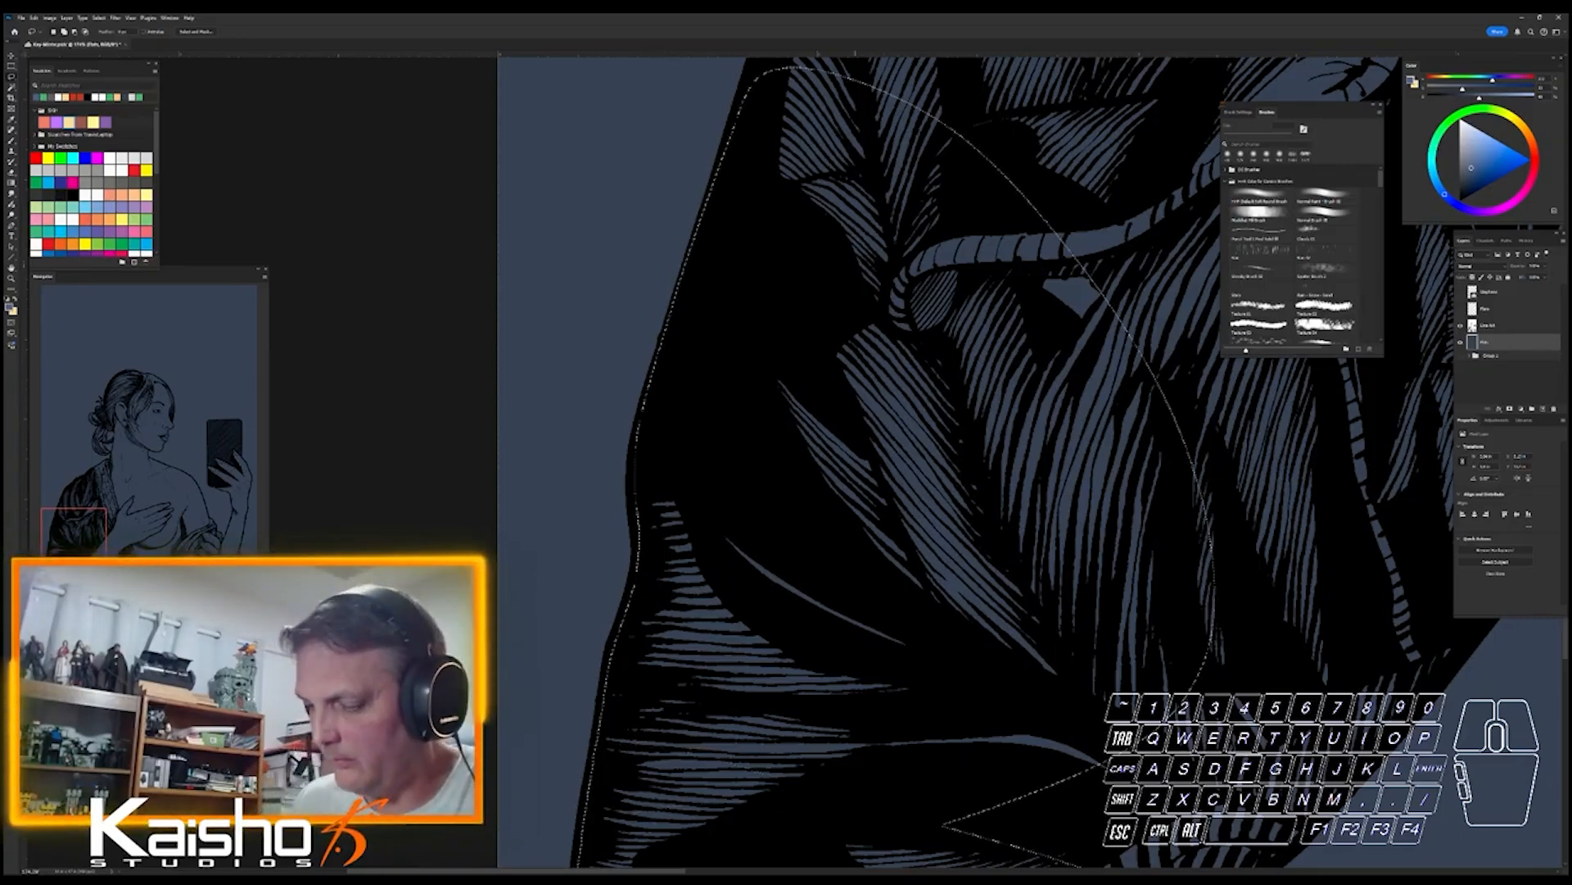
- Add the outer edge of the upper sleeve to the selection, up to the shoulder curve
key(space)
drag(862, 238, 576, 730)
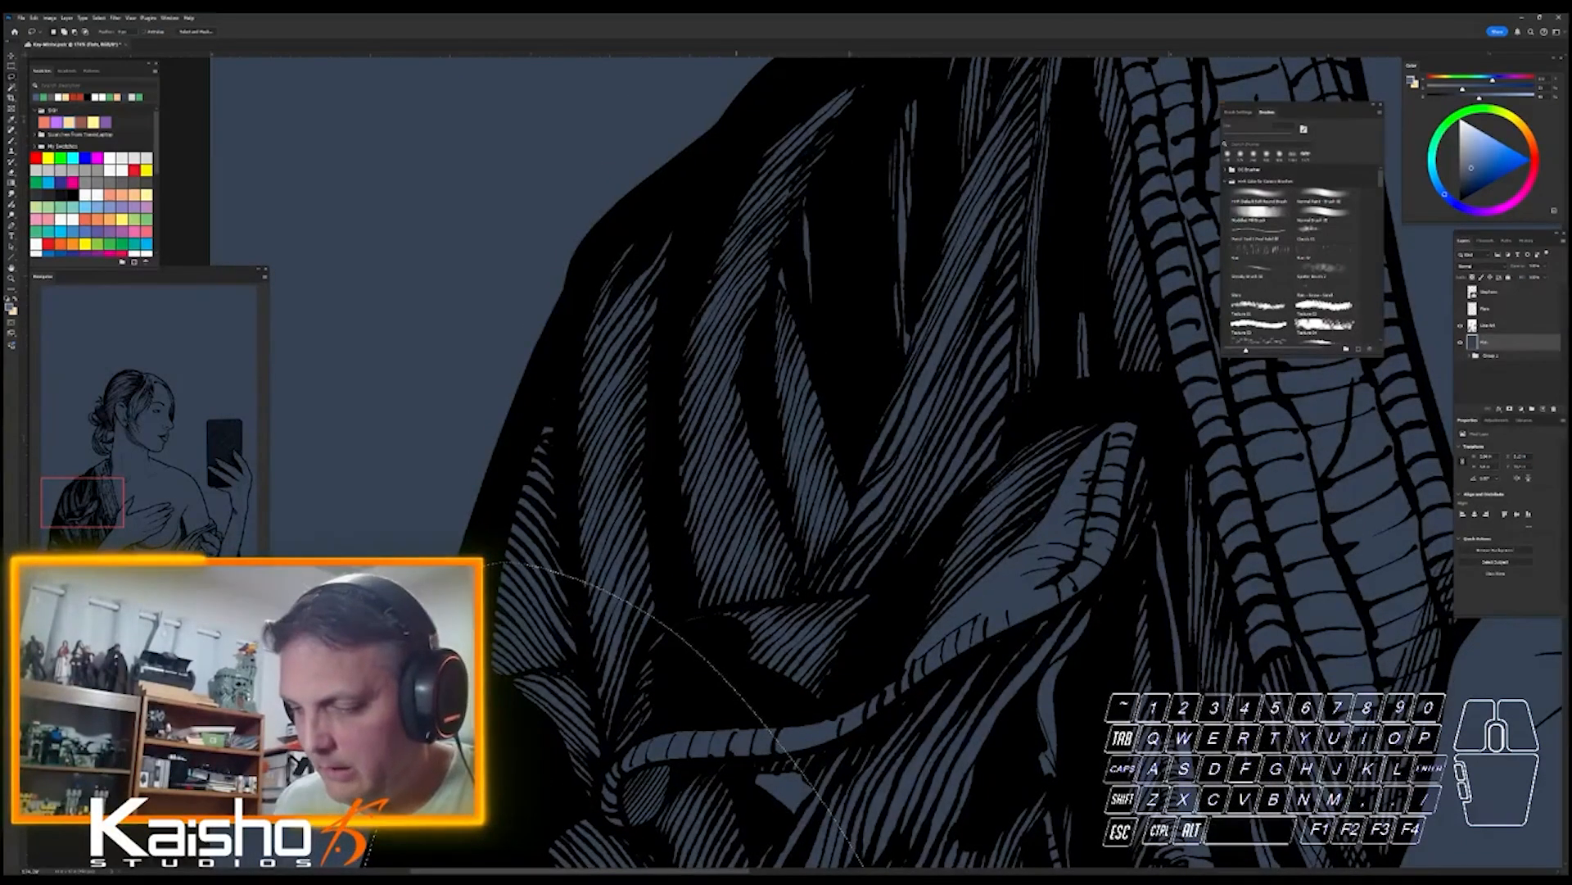
shift+drag(752, 780, 457, 663)
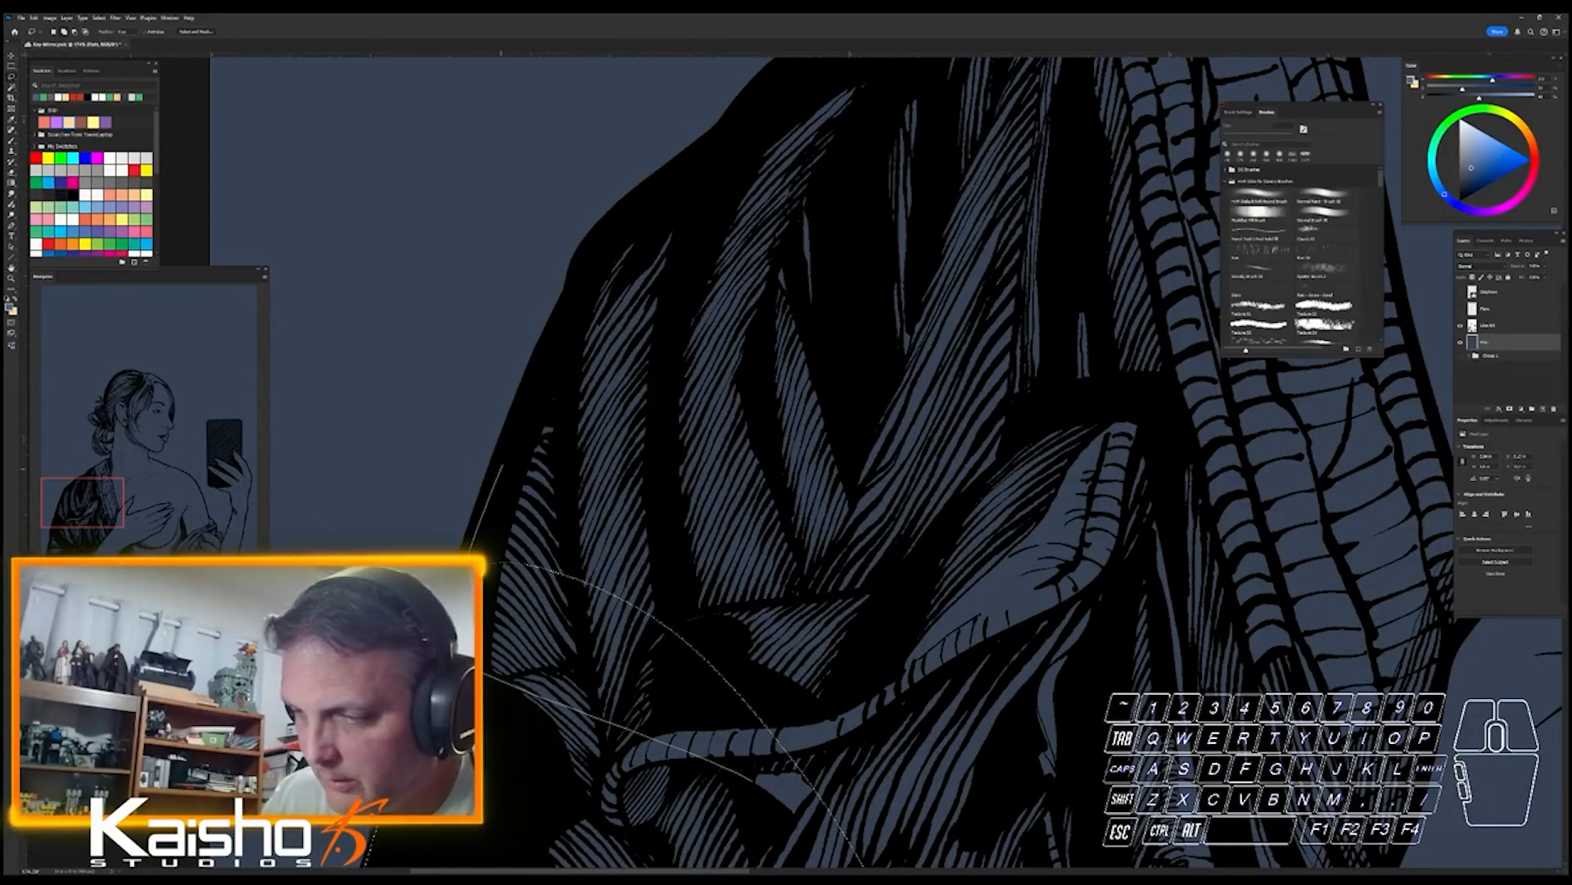
mouse_move(501, 465)
mouse_down()
mouse_move(566, 317)
mouse_move(657, 185)
mouse_move(766, 75)
mouse_move(1161, 367)
mouse_move(874, 880)
mouse_up()
- Add the kimono's shoulder line and collar to the selection, up to where the collar meets the neck
key(space)
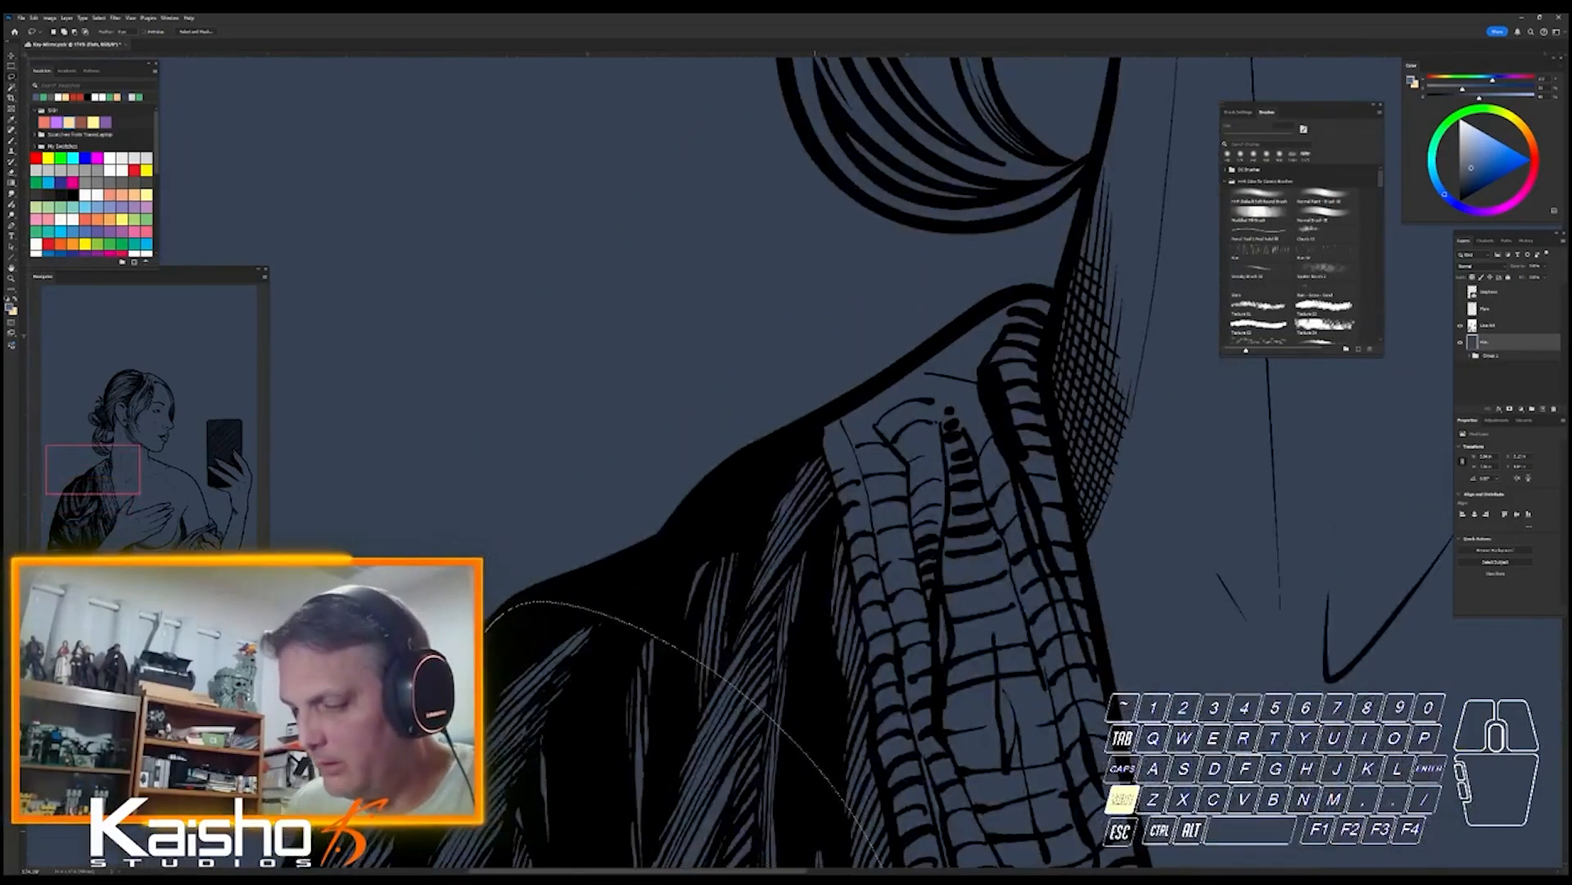
drag(777, 823, 497, 681)
mouse_move(665, 534)
mouse_down()
mouse_move(759, 451)
mouse_move(978, 313)
mouse_up()
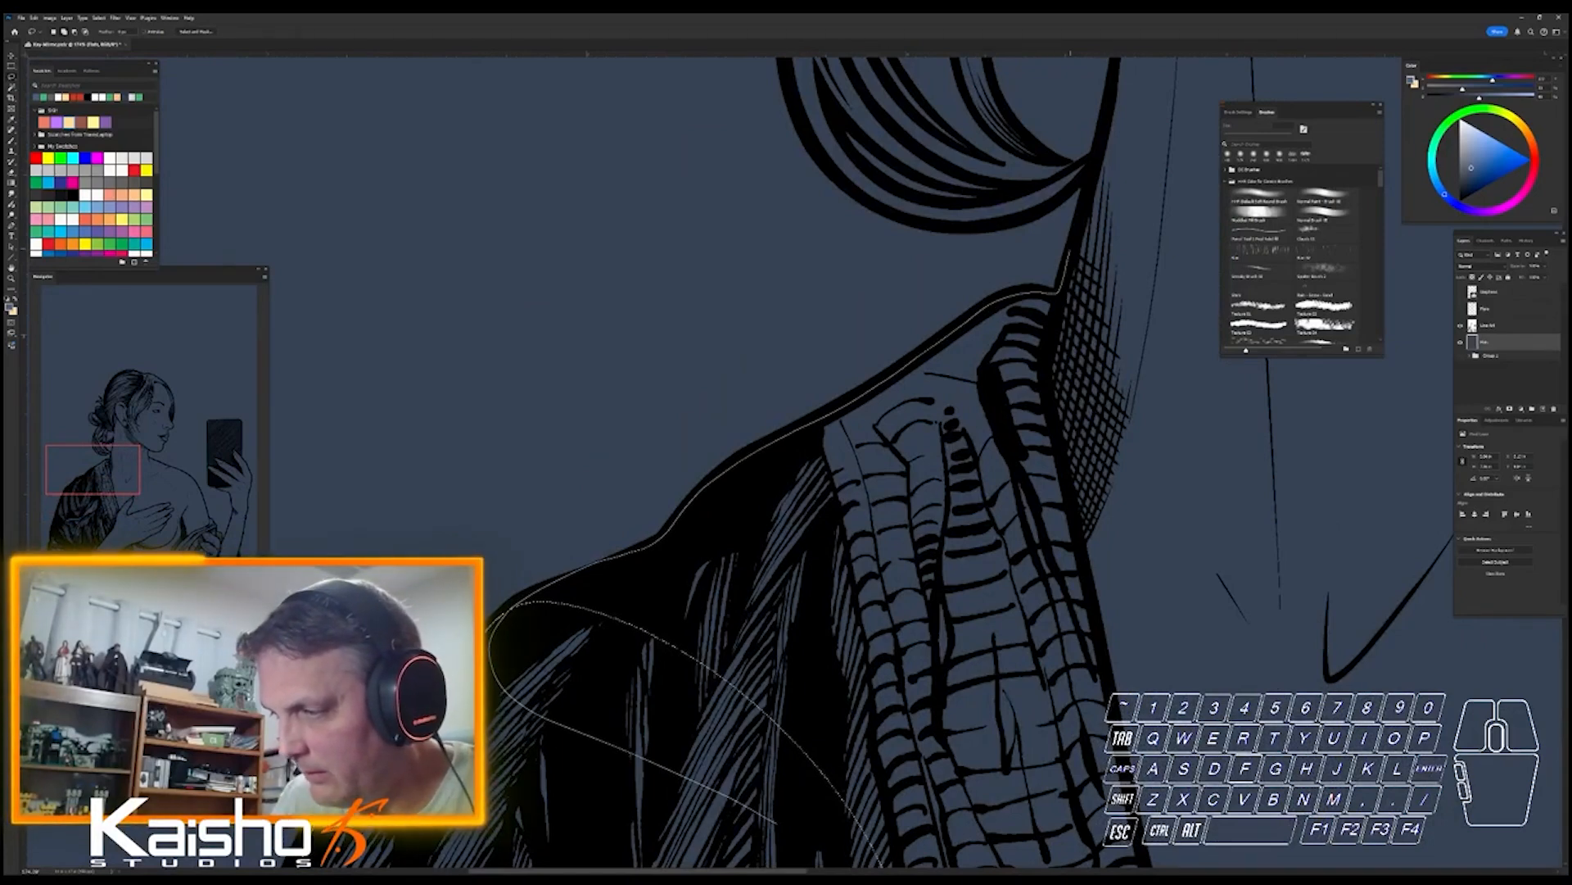
mouse_move(1069, 252)
mouse_down()
mouse_move(1108, 160)
mouse_move(1194, 324)
mouse_move(1320, 652)
mouse_move(869, 799)
mouse_up()
- Add the back of the neck to the selection, following its outline from the collar up to the hair bun
key(space)
mouse_move(1212, 336)
mouse_down()
mouse_move(780, 541)
mouse_move(733, 585)
mouse_up()
drag(726, 268, 709, 371)
mouse_move(713, 765)
mouse_down()
mouse_move(620, 664)
mouse_move(602, 594)
mouse_up()
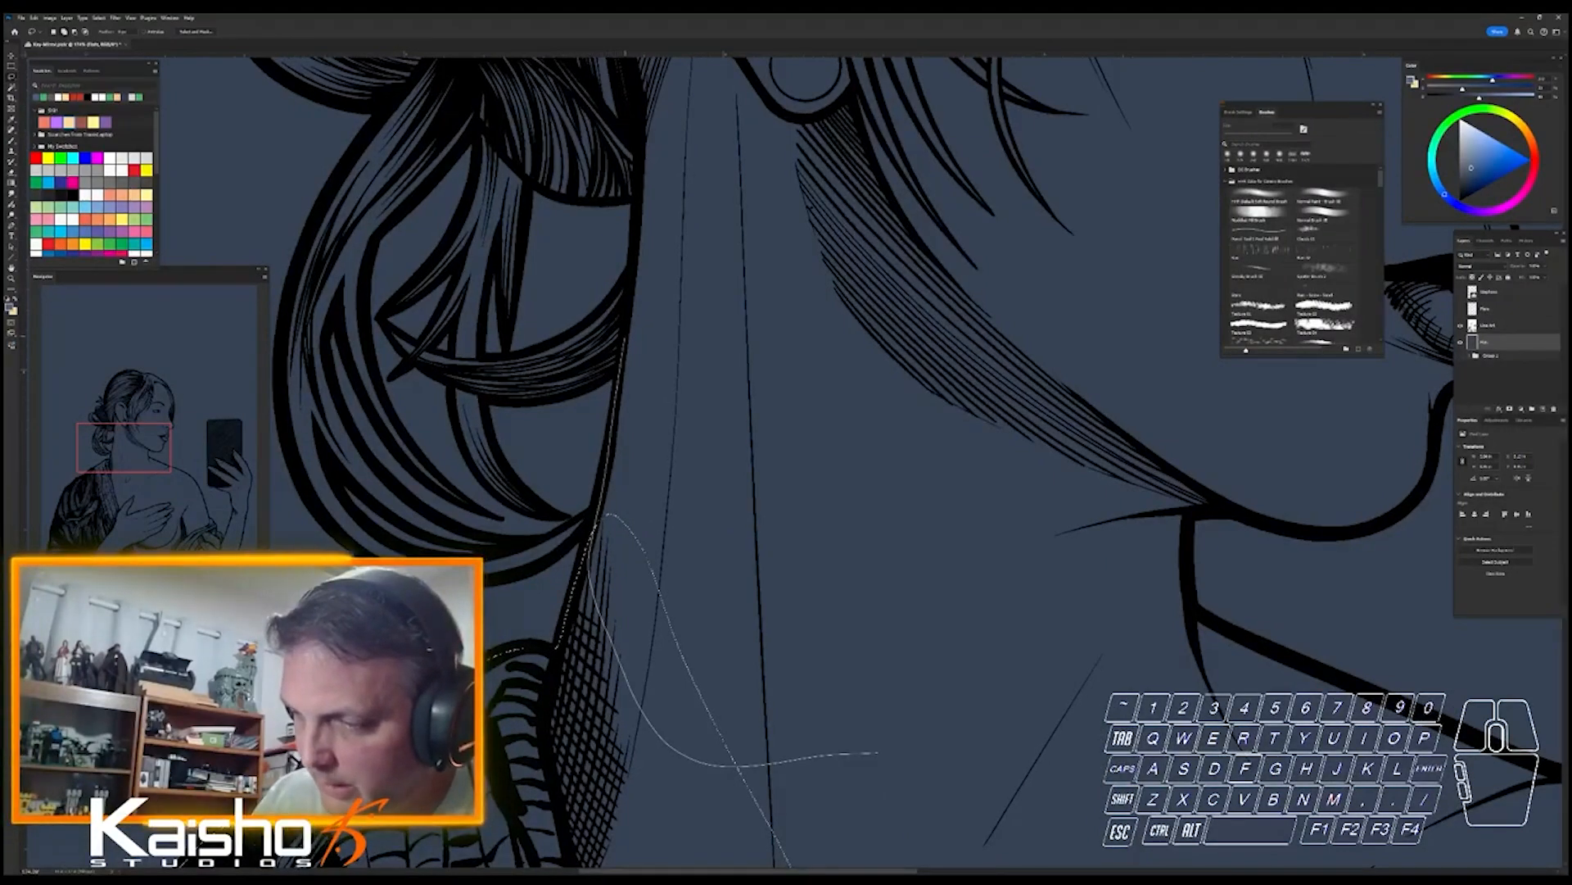
mouse_move(660, 109)
mouse_down()
mouse_move(1026, 220)
mouse_move(958, 722)
mouse_up()
- Add the hair bun at the back of the head to the selection, following its rounded outer contour
key(space)
mouse_move(1016, 209)
mouse_down()
mouse_move(976, 747)
mouse_move(991, 782)
mouse_up()
drag(698, 769, 550, 776)
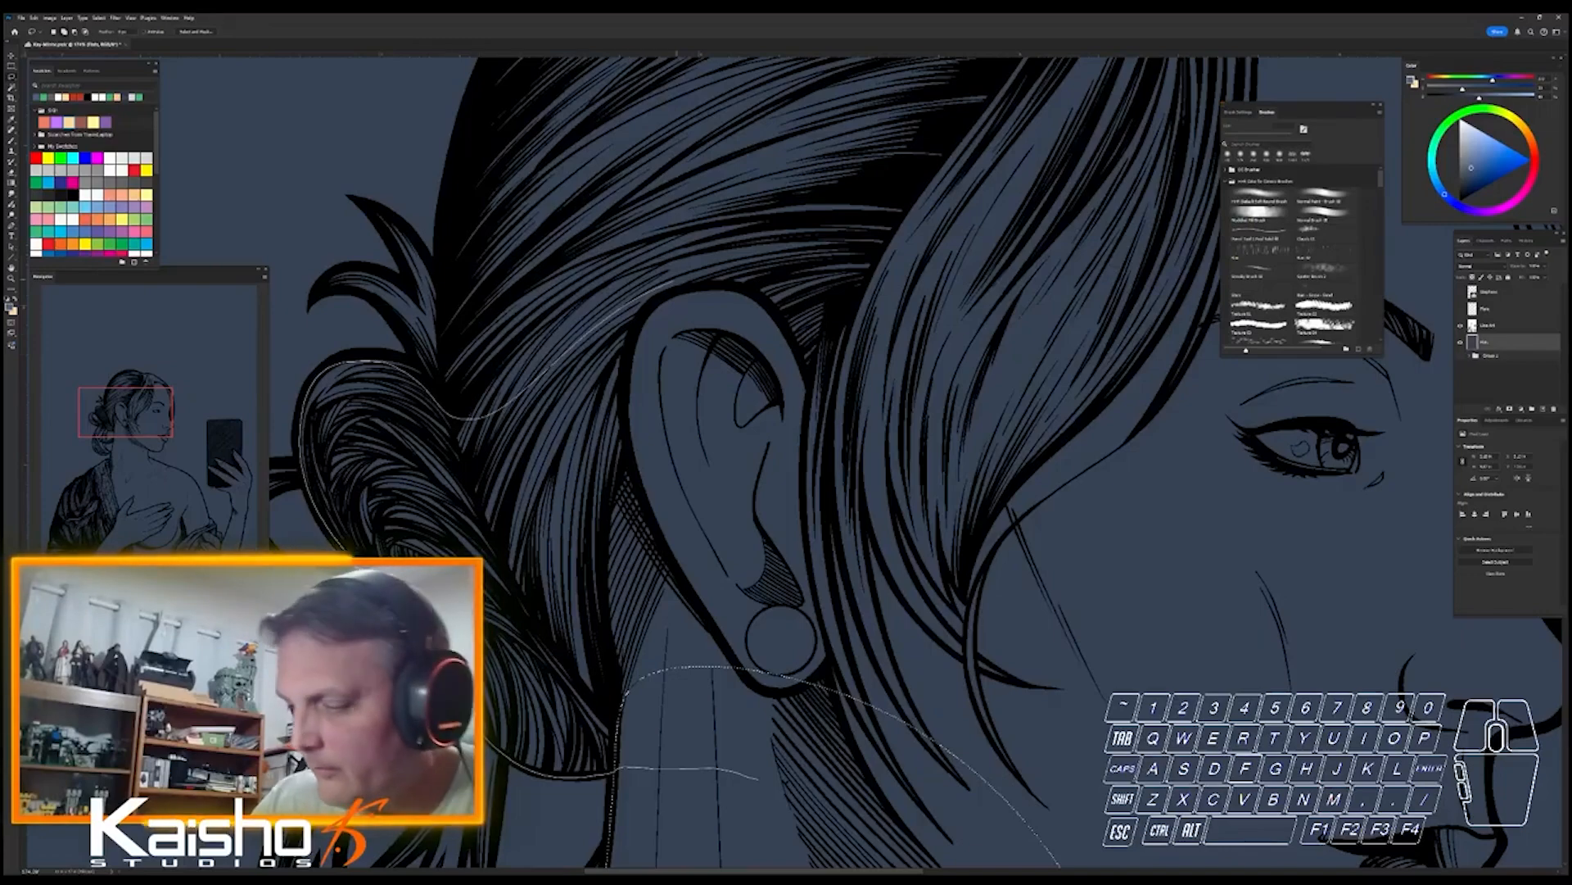
- Add the hair above the ear and the back of the head to the selection, up toward the crown
key(space)
drag(803, 577, 778, 844)
drag(875, 507, 877, 509)
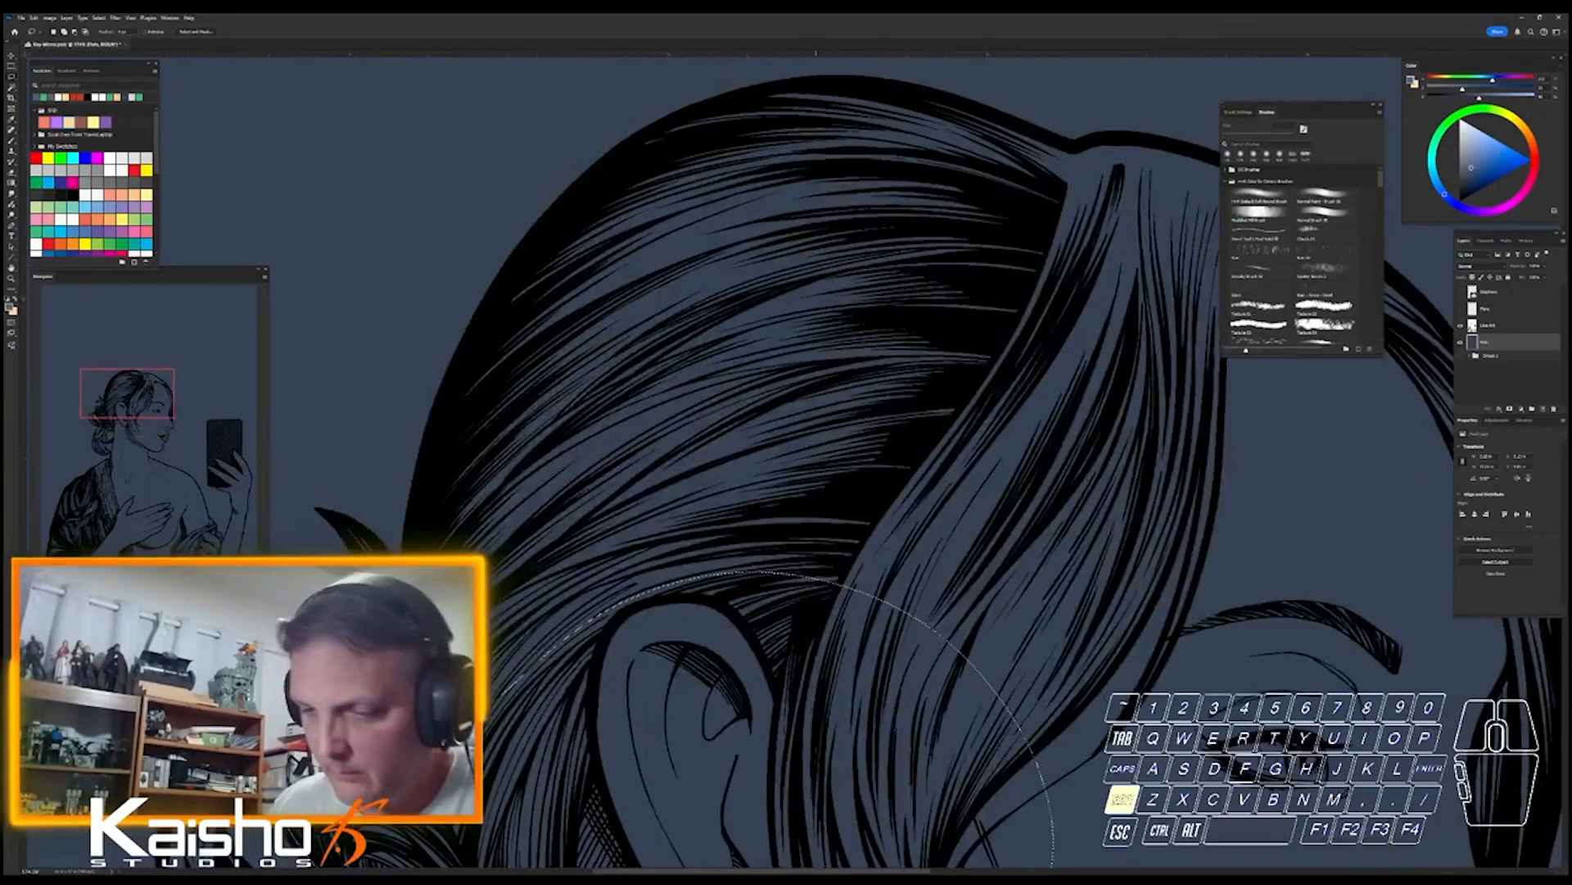
mouse_move(796, 770)
mouse_down()
mouse_move(416, 817)
mouse_move(427, 444)
mouse_up()
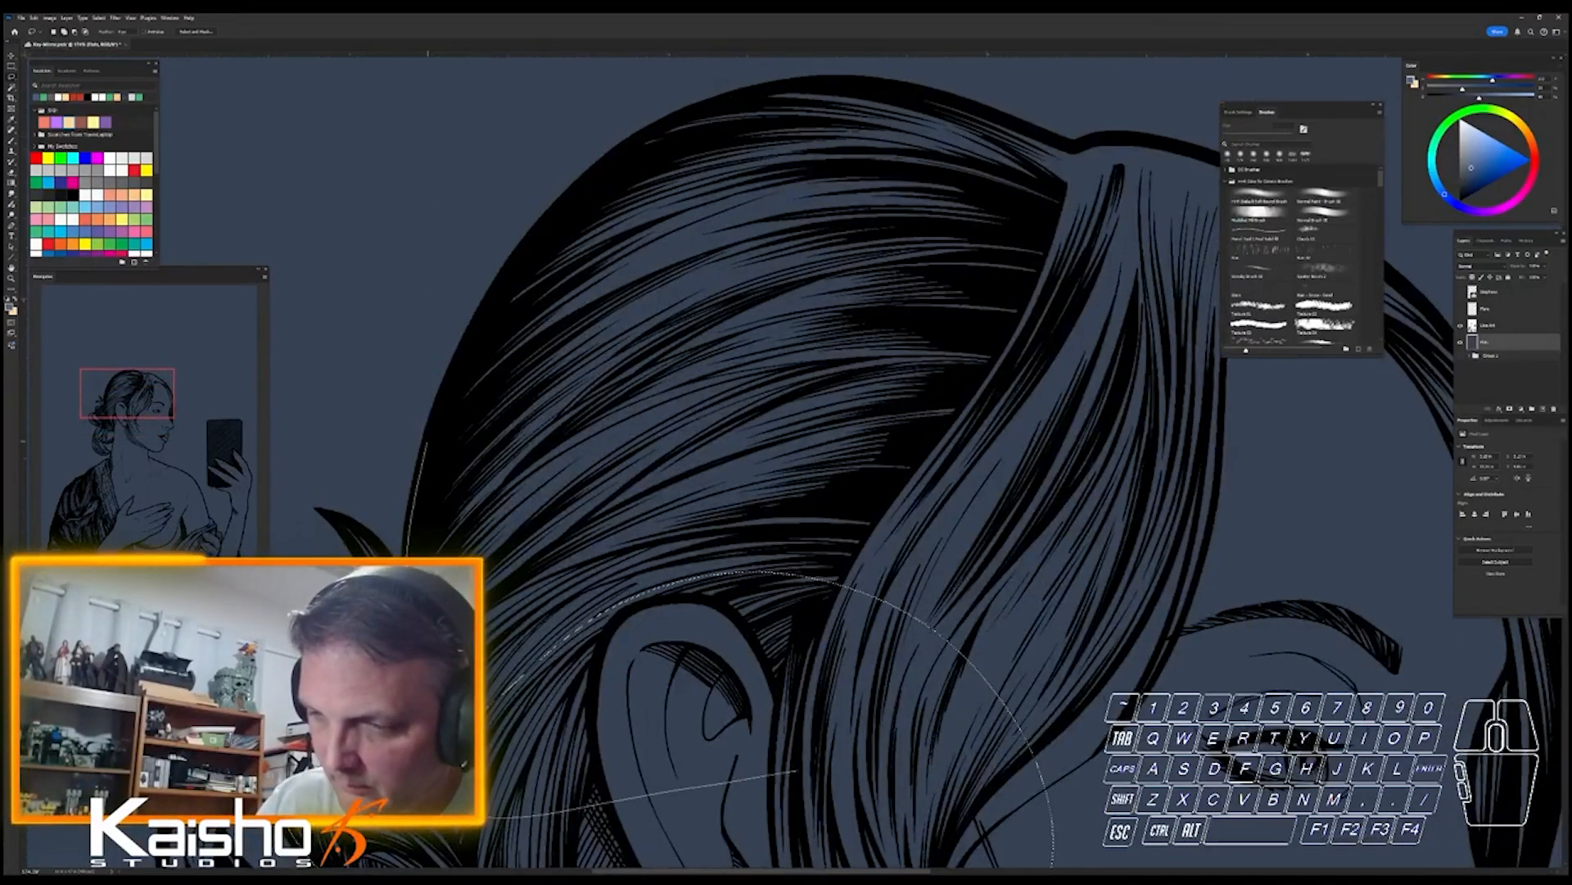
mouse_move(457, 359)
mouse_down()
mouse_move(528, 243)
mouse_move(685, 135)
mouse_move(1036, 487)
mouse_move(1033, 524)
mouse_move(747, 711)
mouse_up()
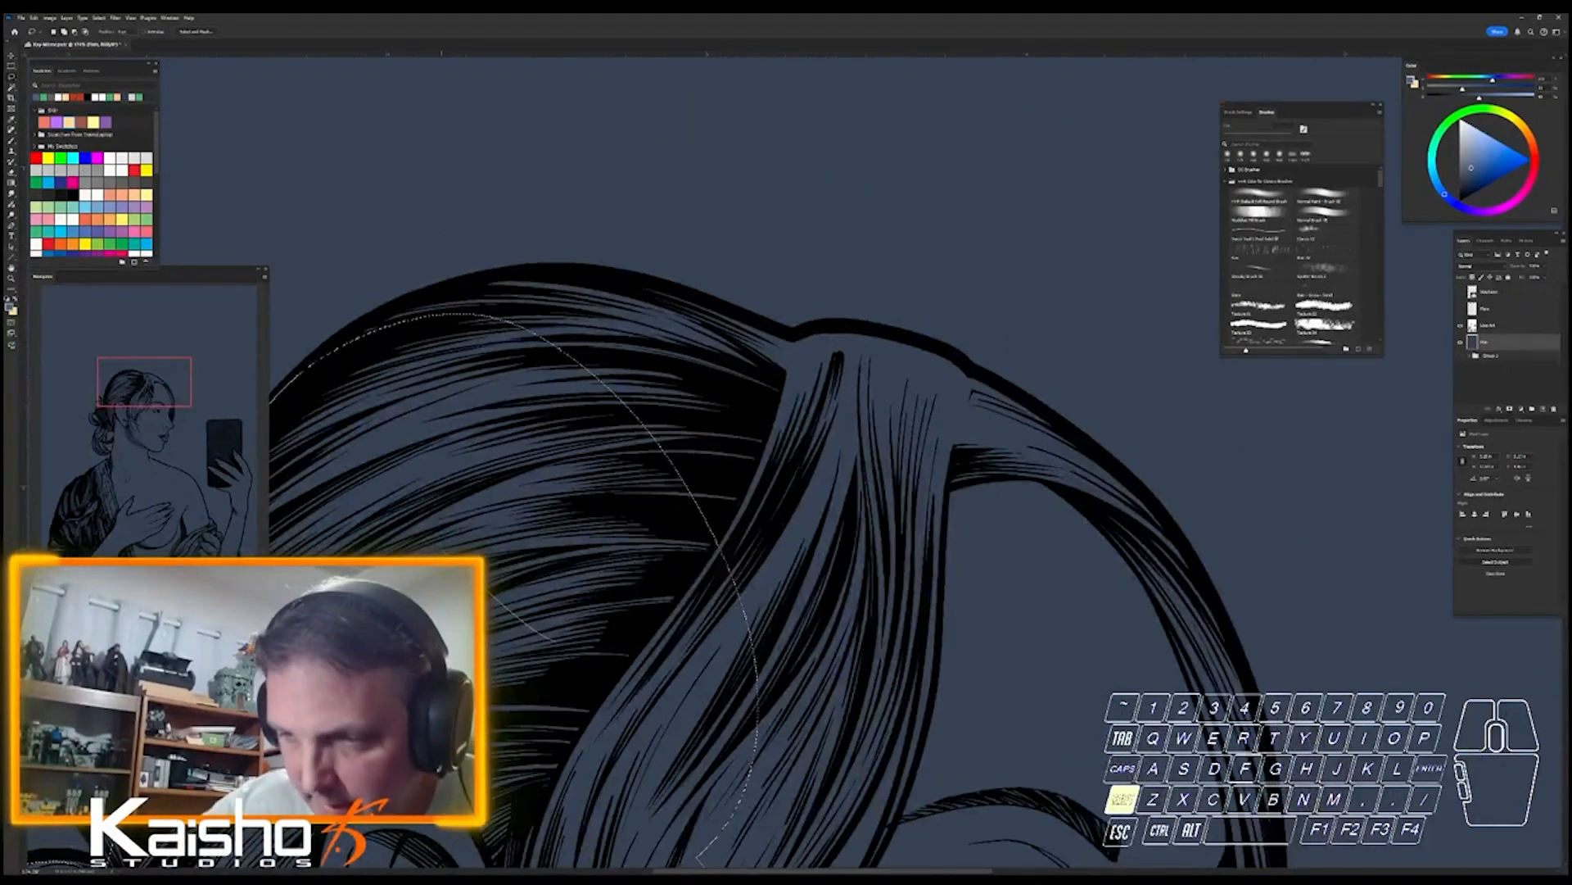
- Add the top of the head to the selection, tracing inside the hair outline toward the parting
mouse_move(300, 413)
mouse_down()
mouse_move(307, 362)
mouse_move(418, 297)
mouse_up()
drag(525, 270, 597, 268)
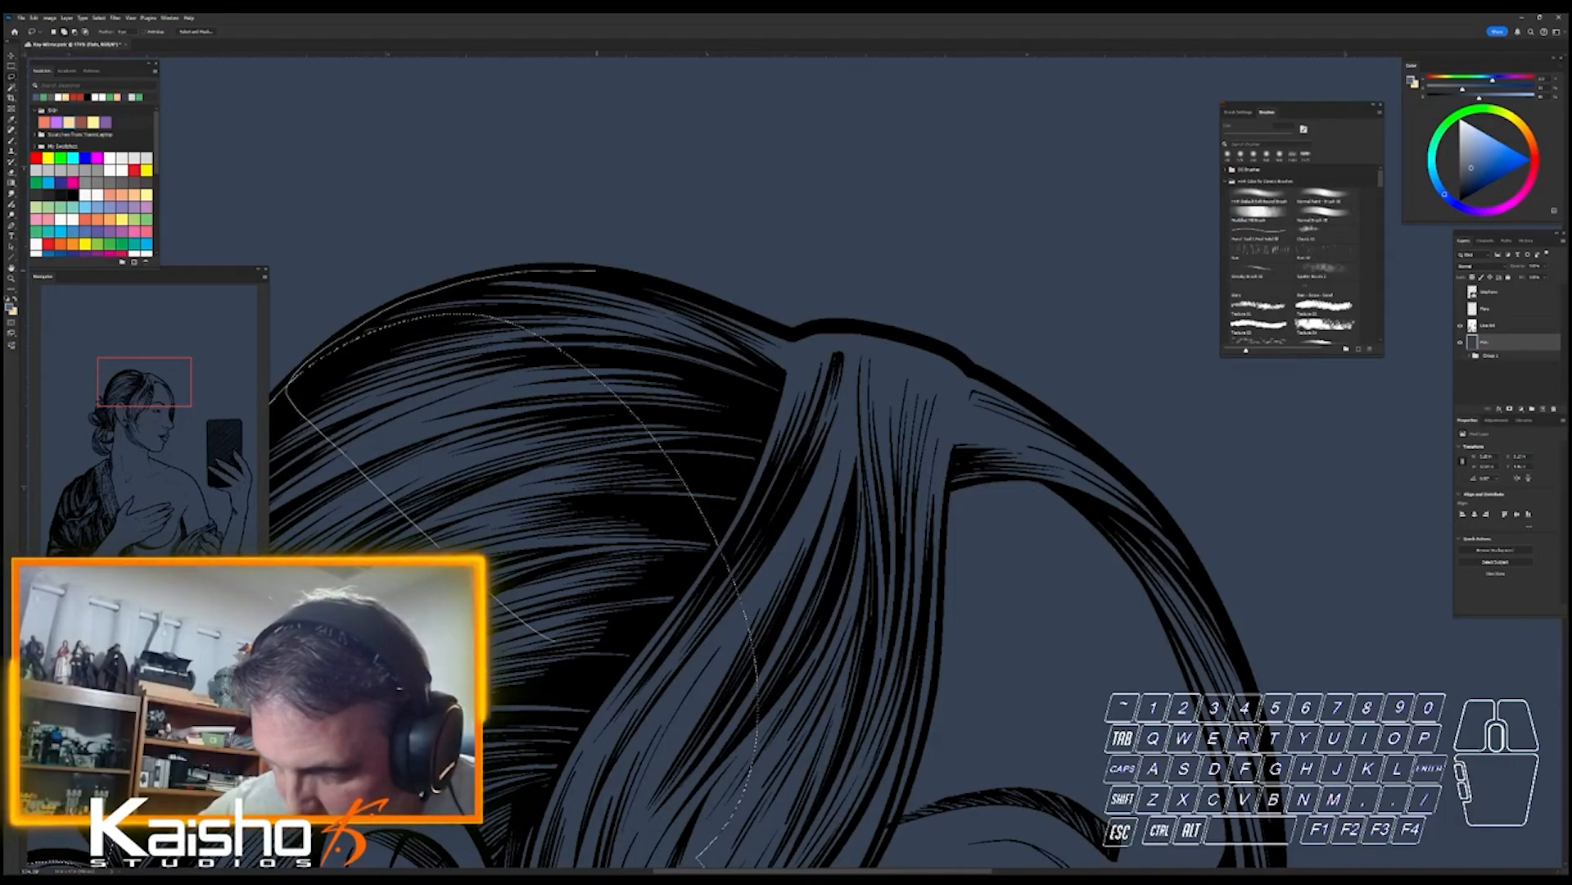
drag(717, 299, 829, 563)
drag(723, 267, 786, 267)
mouse_move(590, 185)
mouse_down()
mouse_move(452, 216)
mouse_move(500, 270)
mouse_move(652, 309)
mouse_up()
mouse_move(594, 219)
mouse_down()
mouse_move(514, 199)
mouse_move(499, 278)
mouse_move(596, 292)
mouse_move(836, 372)
mouse_up()
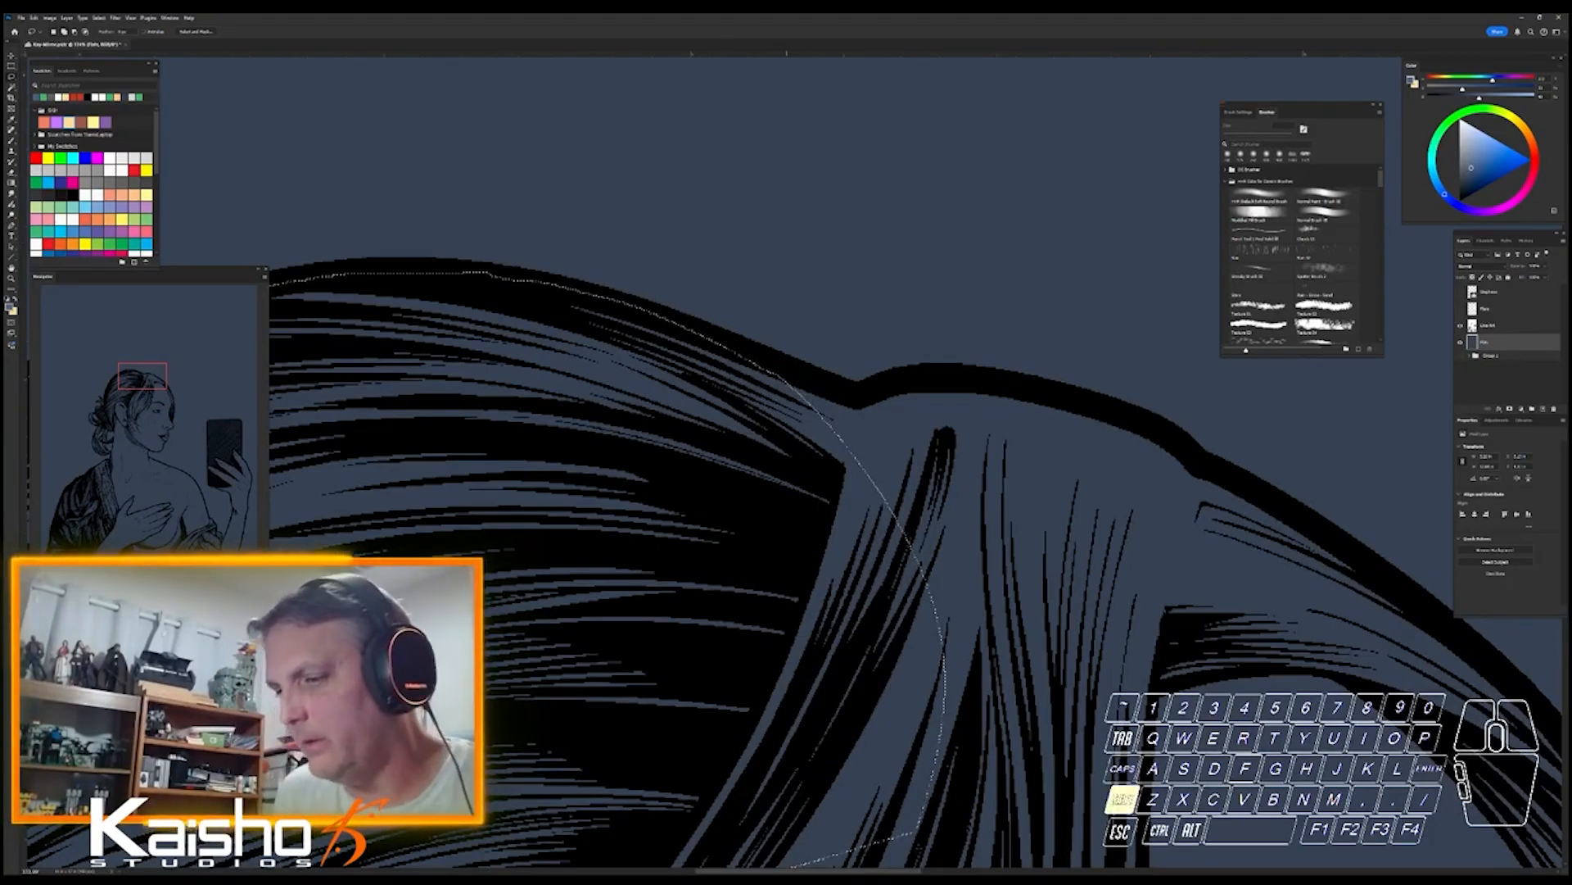
- Add the hair around the parting to the selection and follow the outline over the forehead
mouse_move(786, 555)
mouse_down()
mouse_move(612, 393)
mouse_move(643, 322)
mouse_move(741, 352)
mouse_up()
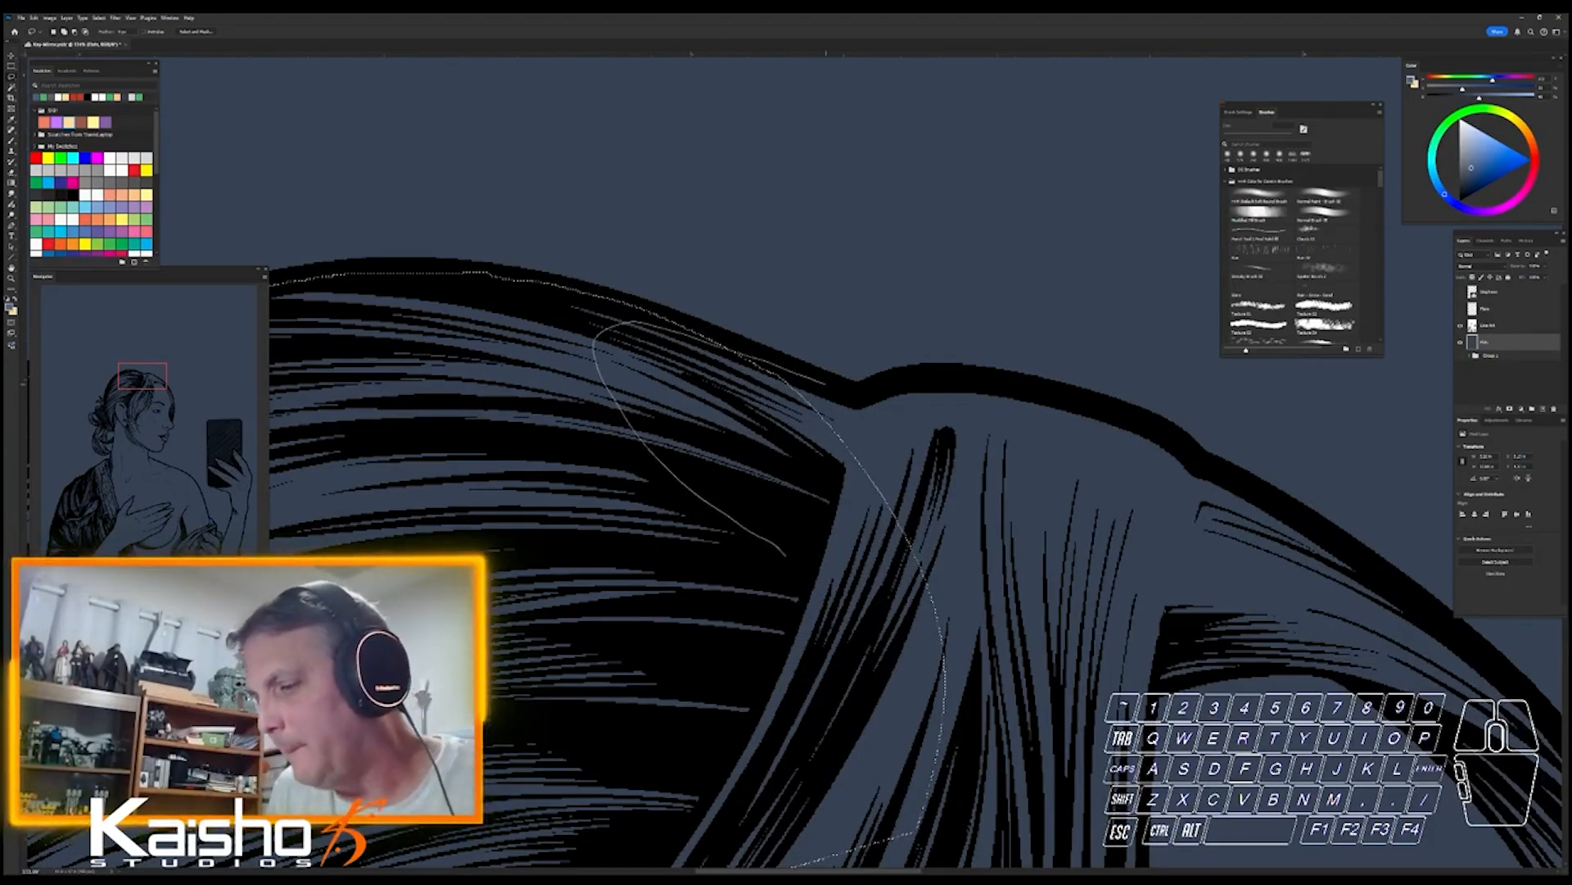
mouse_move(906, 379)
mouse_down()
mouse_move(1049, 395)
mouse_move(1175, 443)
mouse_move(1381, 573)
mouse_move(1411, 690)
mouse_move(785, 556)
mouse_up()
key(space)
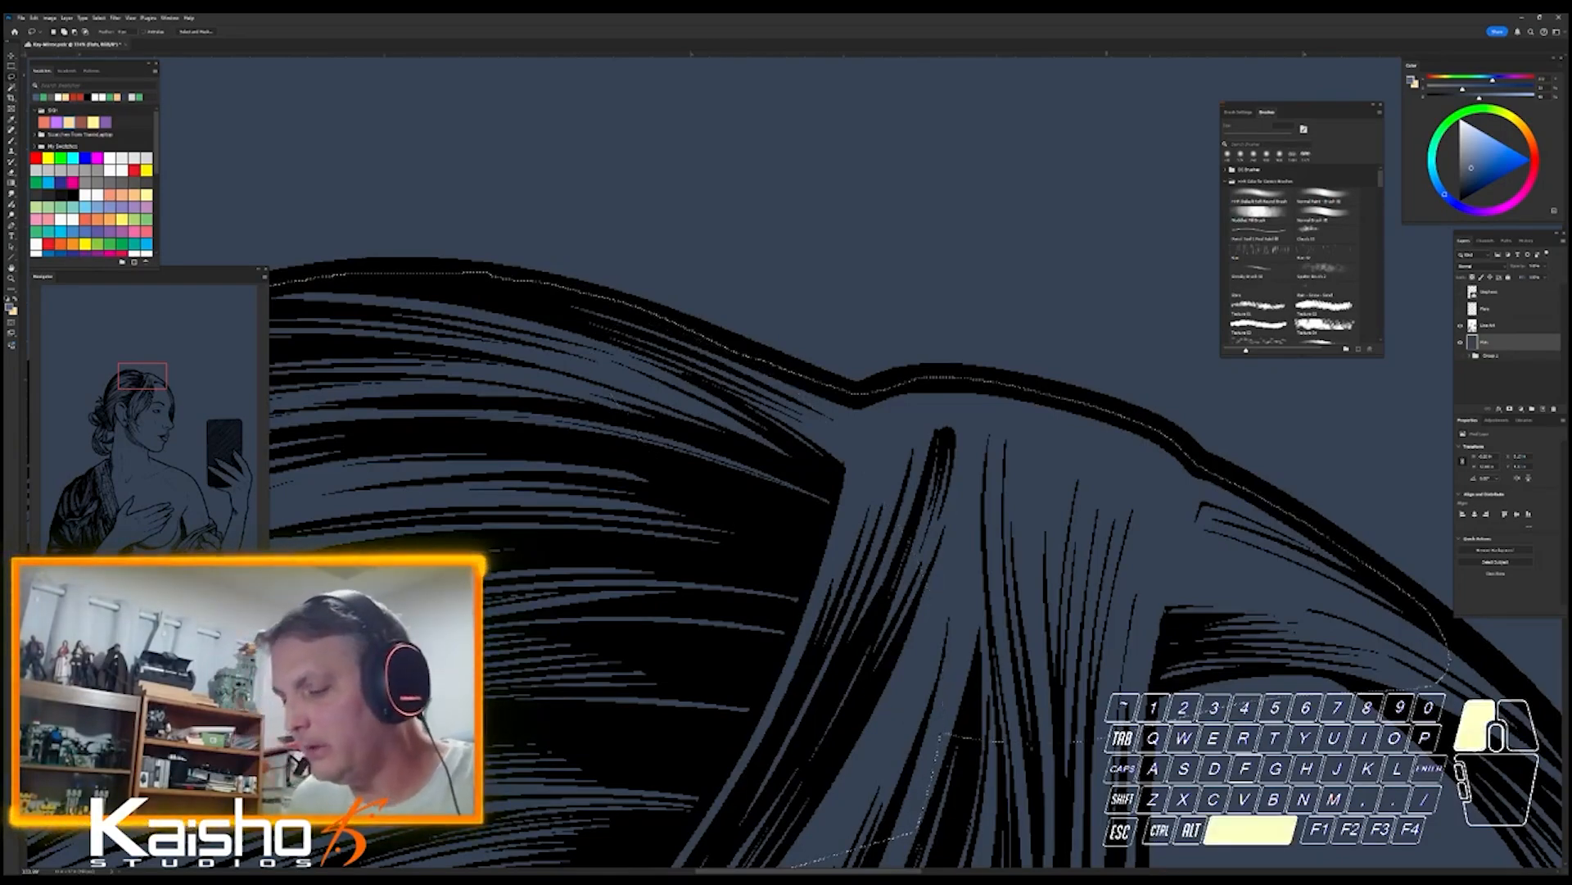
- Add the front hair strands to the selection, tracing their outer edge down to just above eyebrow level
drag(1090, 655, 723, 266)
drag(767, 334, 760, 323)
mouse_move(385, 622)
mouse_down()
mouse_move(322, 532)
mouse_move(651, 239)
mouse_move(915, 144)
mouse_move(1004, 171)
mouse_move(1150, 303)
mouse_move(1228, 398)
mouse_move(1356, 667)
mouse_move(1132, 821)
mouse_move(420, 766)
mouse_up()
mouse_move(819, 720)
mouse_down()
mouse_move(721, 246)
mouse_move(491, 245)
mouse_up()
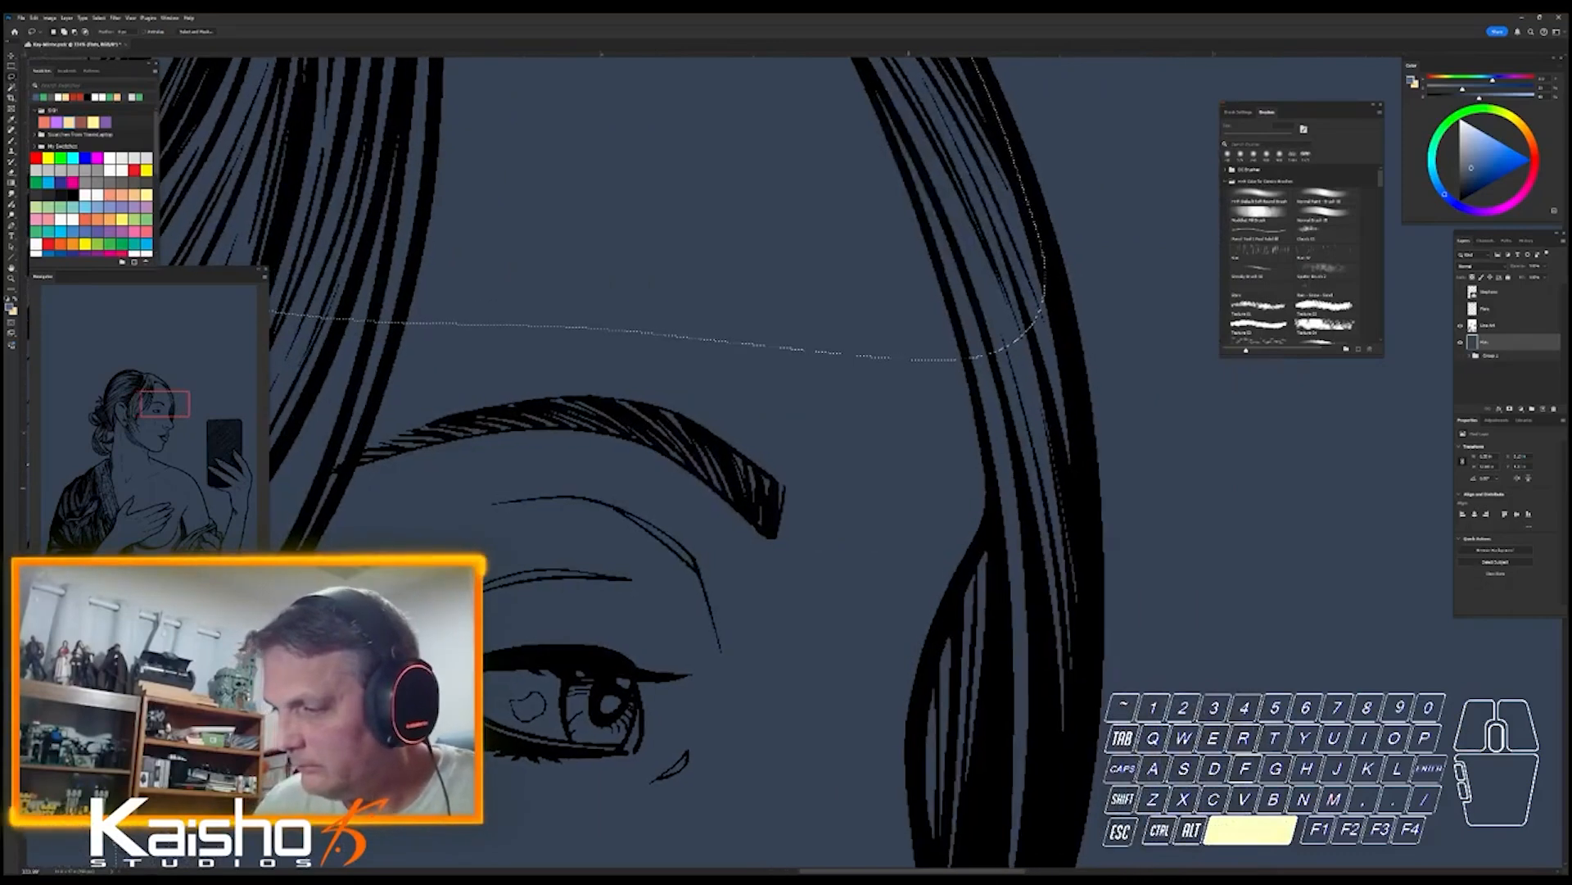
- Continue the selection down the front hair strand beside the face to below eye level
mouse_move(809, 292)
mouse_down()
mouse_move(936, 131)
mouse_move(971, 123)
mouse_up()
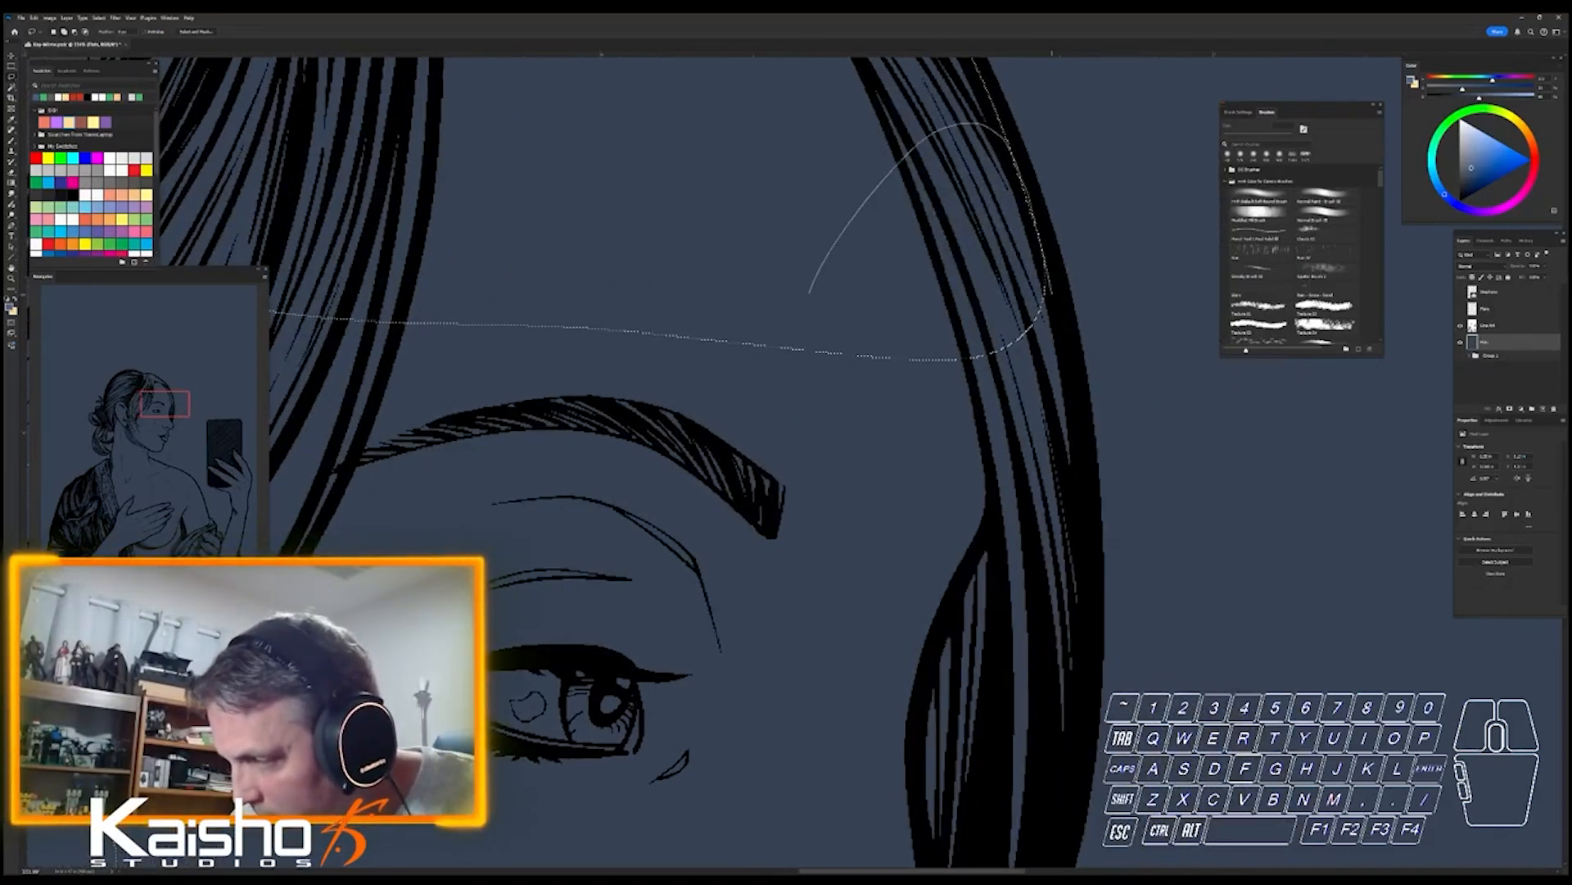
mouse_move(1052, 293)
mouse_down()
mouse_move(1078, 442)
mouse_move(1083, 658)
mouse_move(966, 858)
mouse_move(703, 607)
mouse_up()
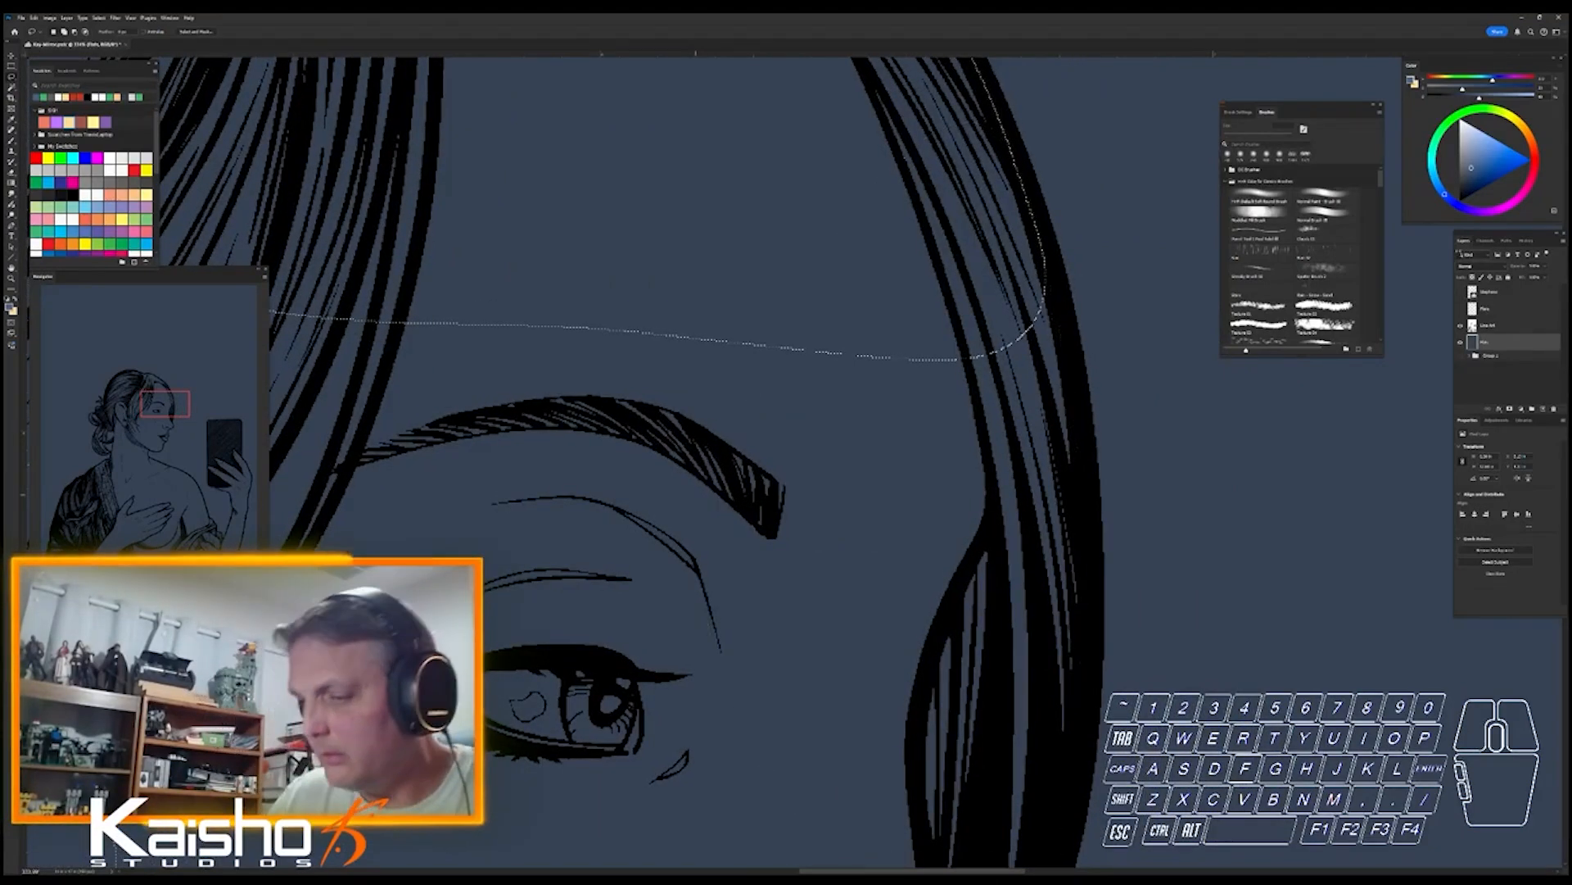
drag(1146, 725, 1048, 725)
mouse_move(1046, 580)
mouse_down()
mouse_move(1027, 553)
mouse_move(769, 450)
mouse_move(668, 780)
mouse_move(798, 848)
mouse_move(1055, 616)
mouse_move(1046, 580)
mouse_up()
drag(1164, 798, 1029, 423)
- Add the lower hair strand, nose and upper lip profile to the selection, closing the lasso across the cheek
mouse_move(462, 381)
mouse_down()
mouse_move(514, 320)
mouse_move(888, 173)
mouse_up()
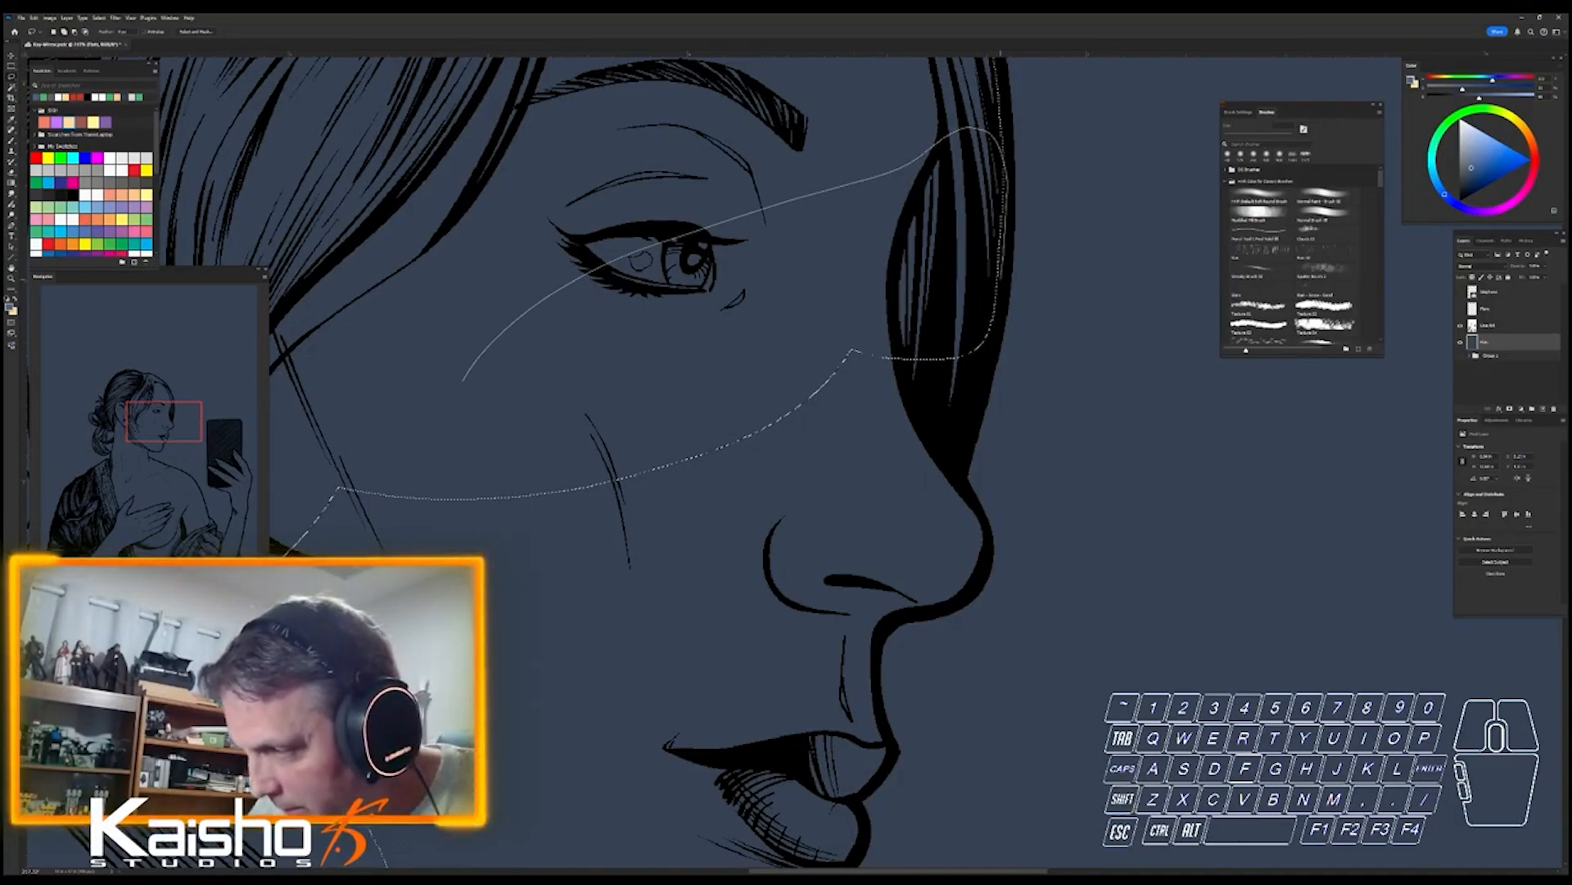
drag(999, 278, 971, 414)
drag(965, 488, 987, 557)
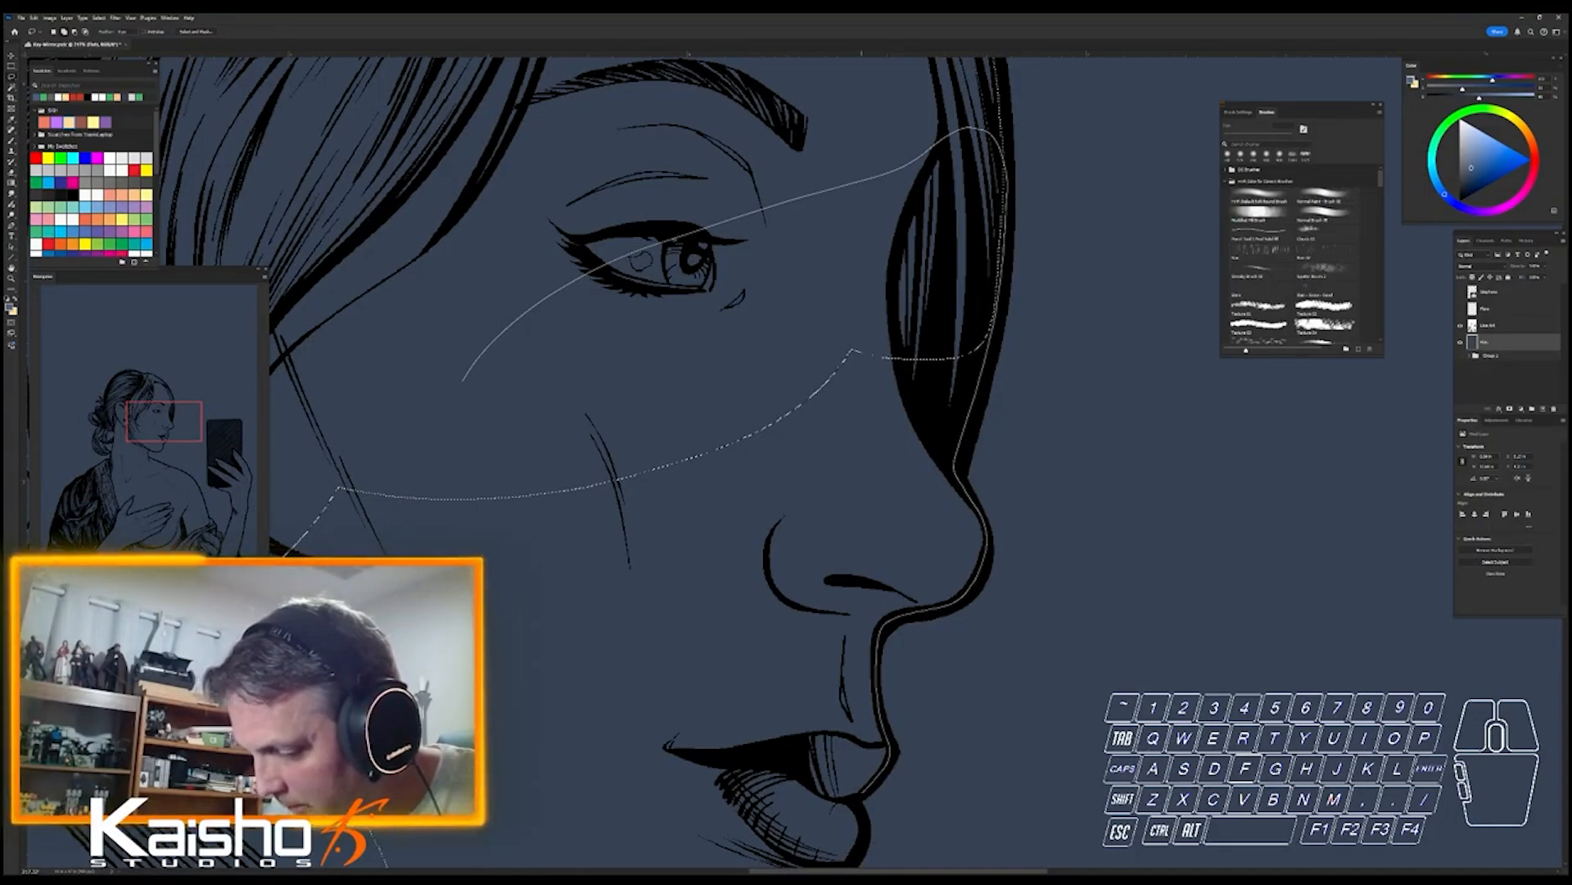
mouse_move(823, 851)
mouse_down()
mouse_move(550, 818)
mouse_move(407, 497)
mouse_up()
- Add the lower lip, chin and jawline to the selection, closing the lasso through the face
key(space)
mouse_move(623, 807)
mouse_down()
mouse_move(749, 479)
mouse_move(802, 407)
mouse_up()
key(shift)
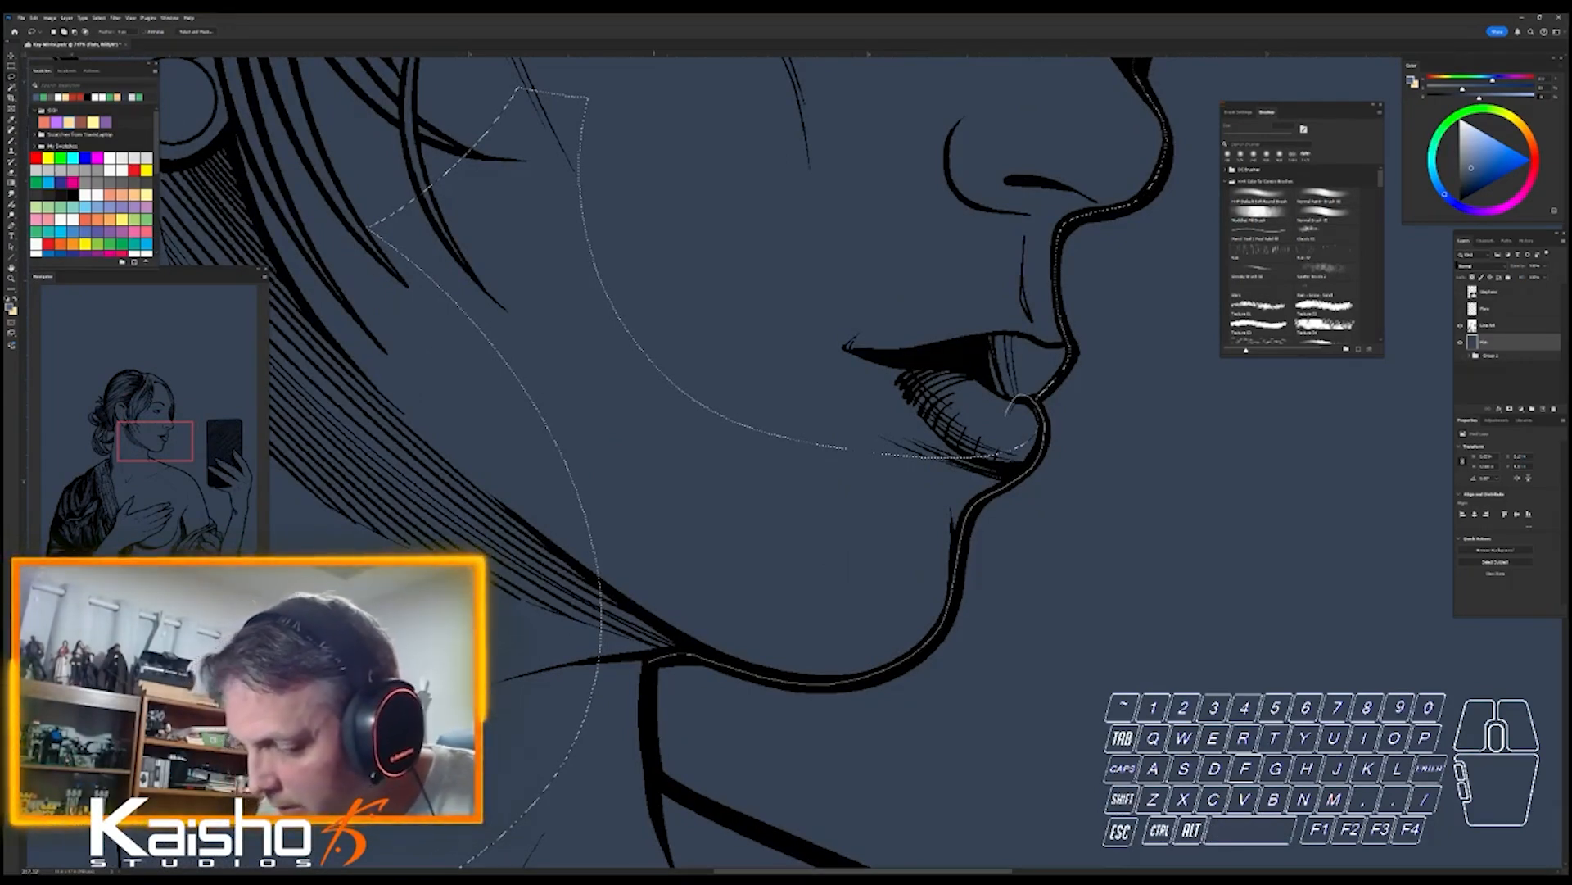
drag(661, 831, 459, 413)
- Add the front of the neck below the jaw to the selection
key(ctrl+space)
drag(919, 690, 835, 690)
key(shift)
mouse_move(734, 276)
mouse_down()
mouse_move(794, 360)
mouse_move(827, 556)
mouse_move(823, 540)
mouse_up()
key(space)
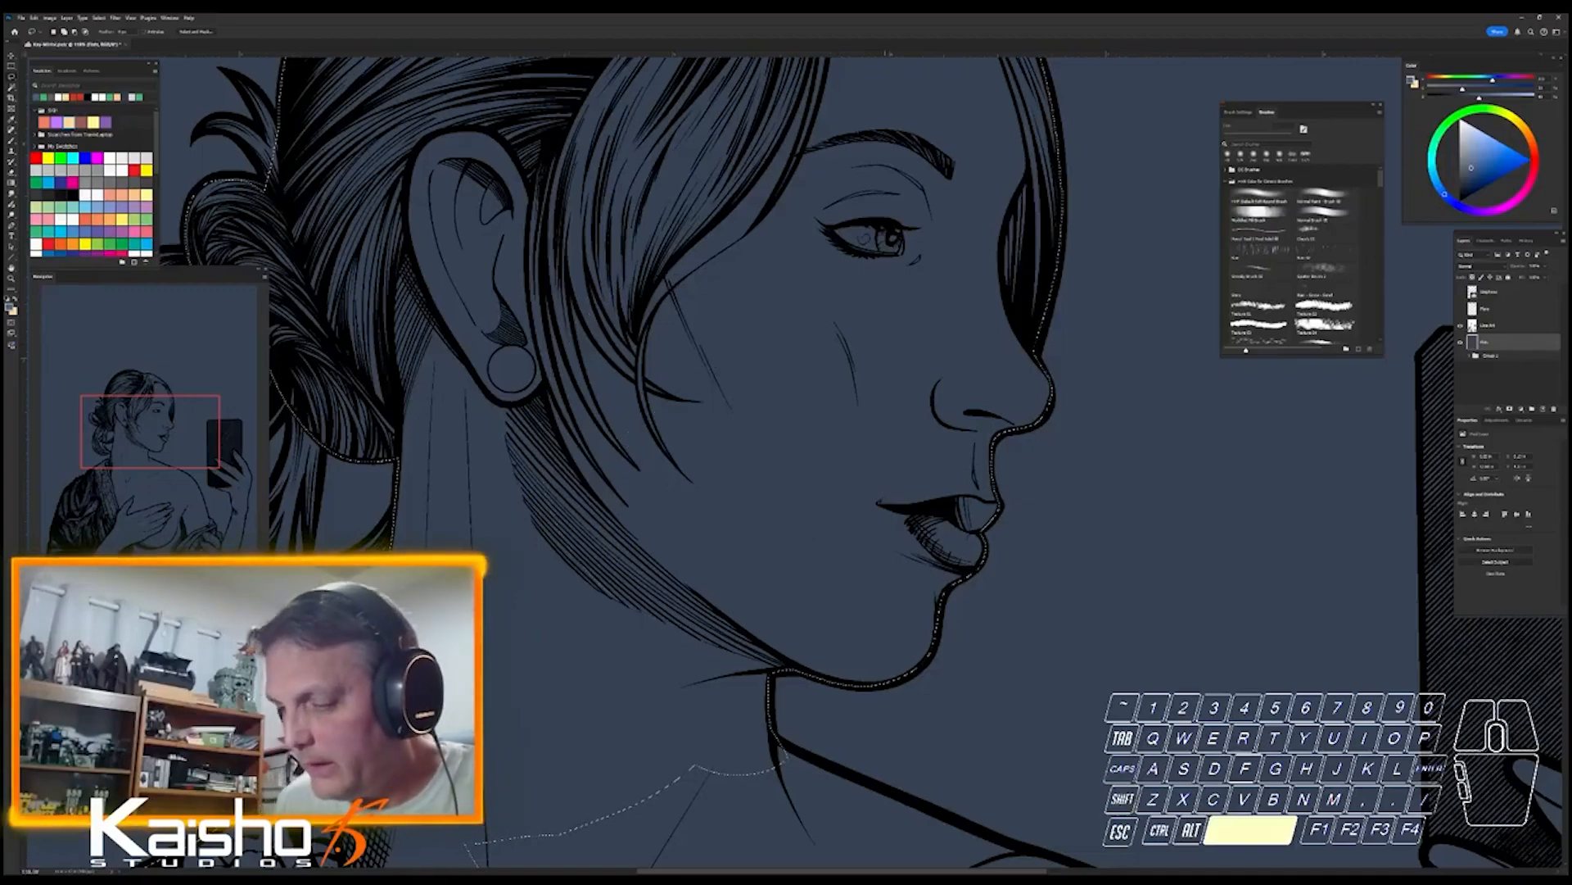
- Add the base of the neck and the start of the shoulder line, and undo the stray lasso on the chest
mouse_move(897, 725)
mouse_down()
mouse_move(891, 381)
mouse_move(870, 351)
mouse_up()
key(shift)
drag(370, 549, 641, 354)
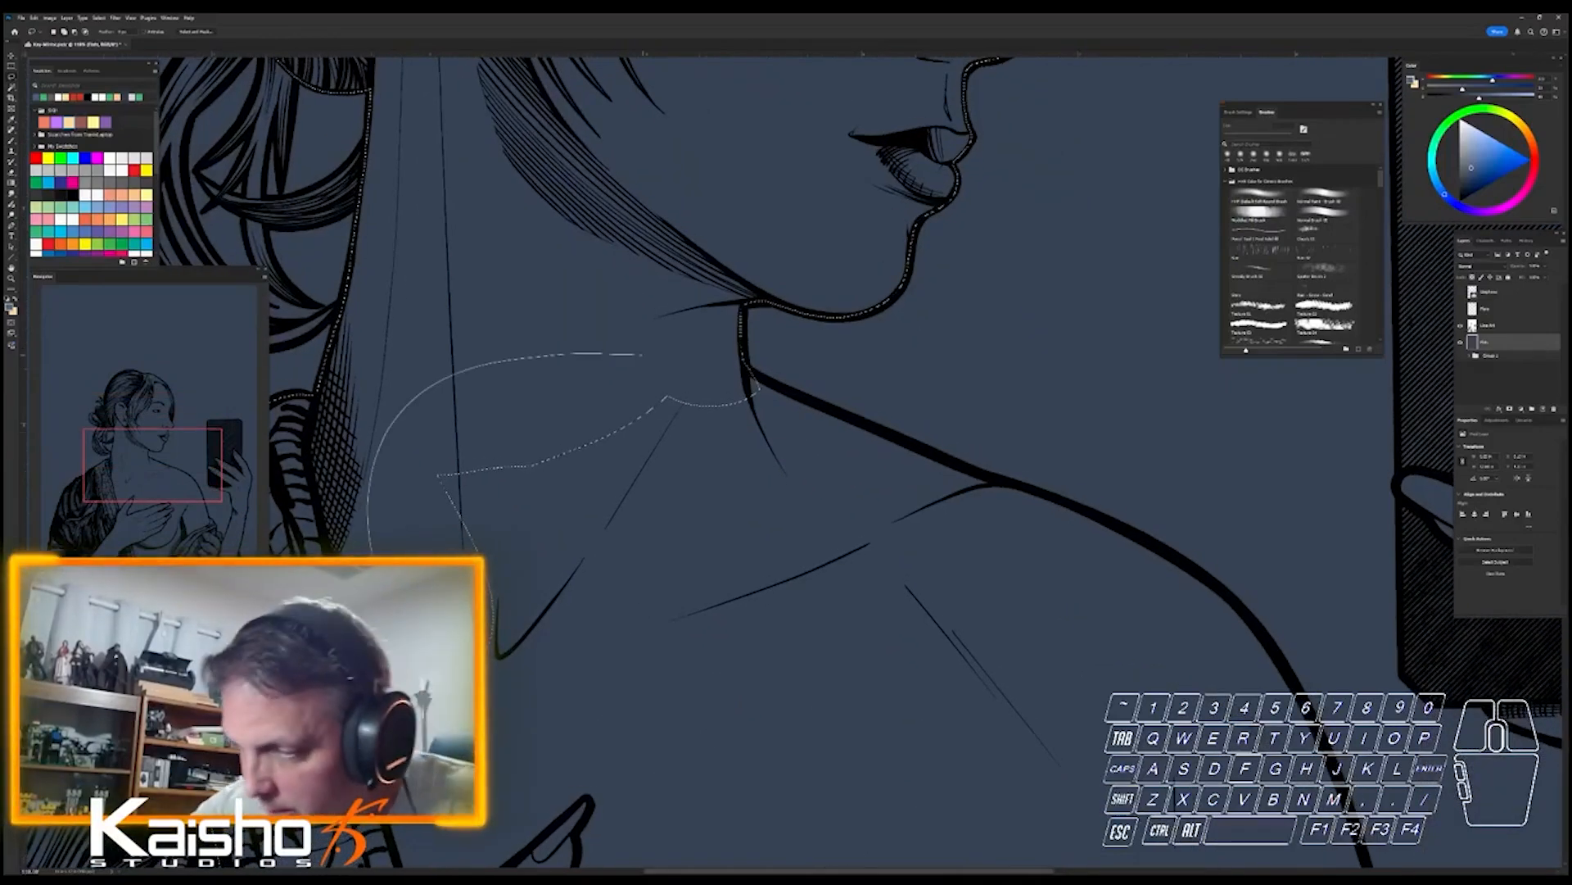
drag(784, 391, 963, 521)
drag(785, 715, 934, 614)
key(ctrl+space)
drag(942, 463, 966, 471)
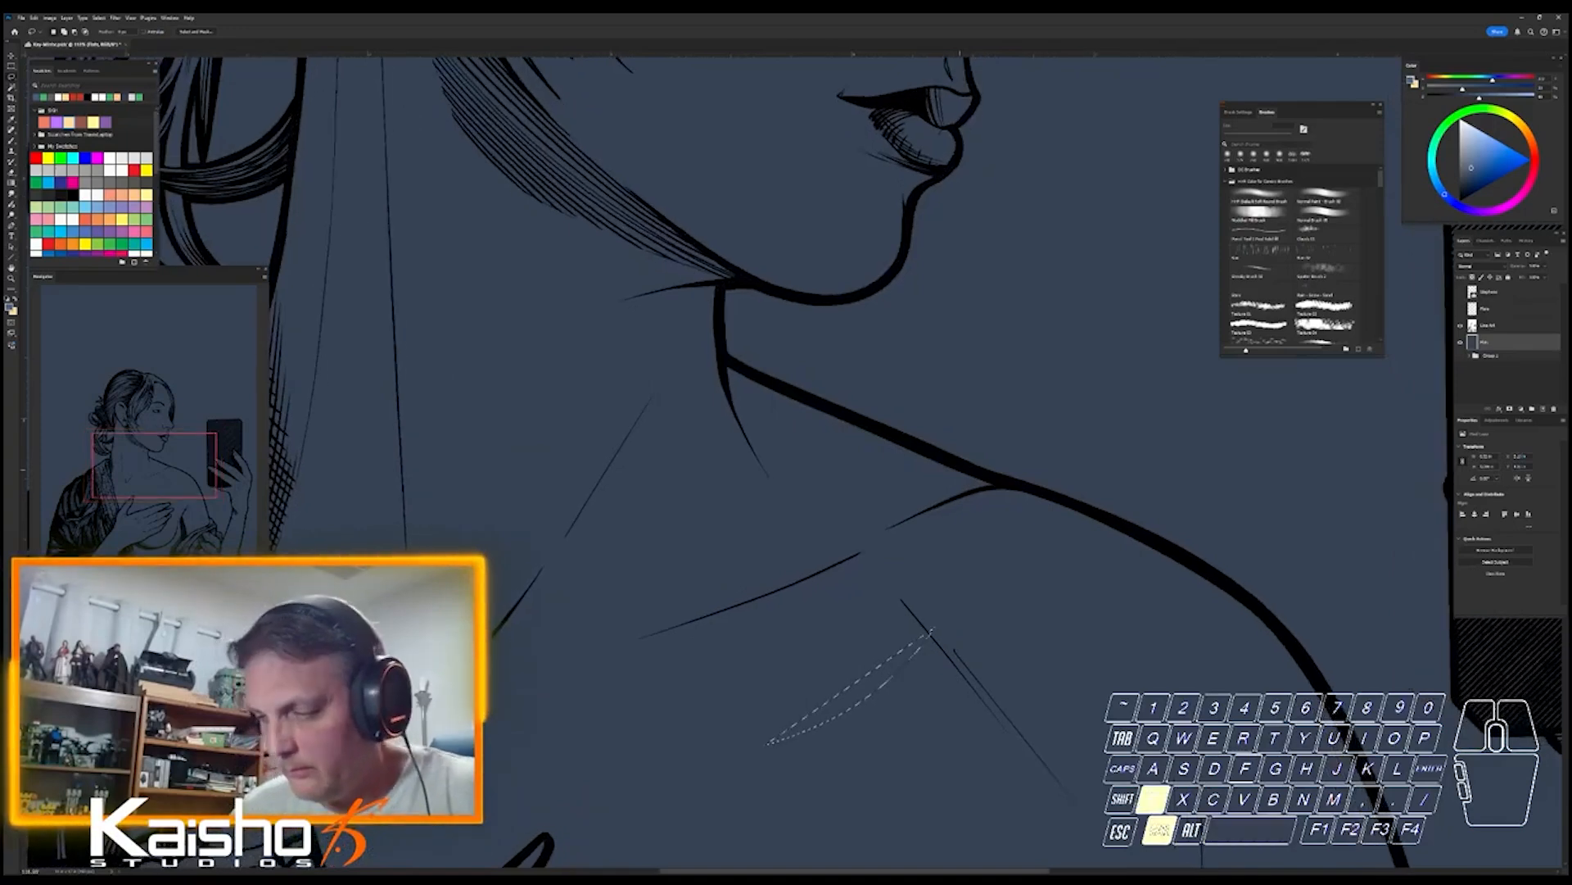
- Add the bare shoulder's upper line to the selection, from the neck toward the curve of the arm
key(shift)
drag(816, 483, 706, 361)
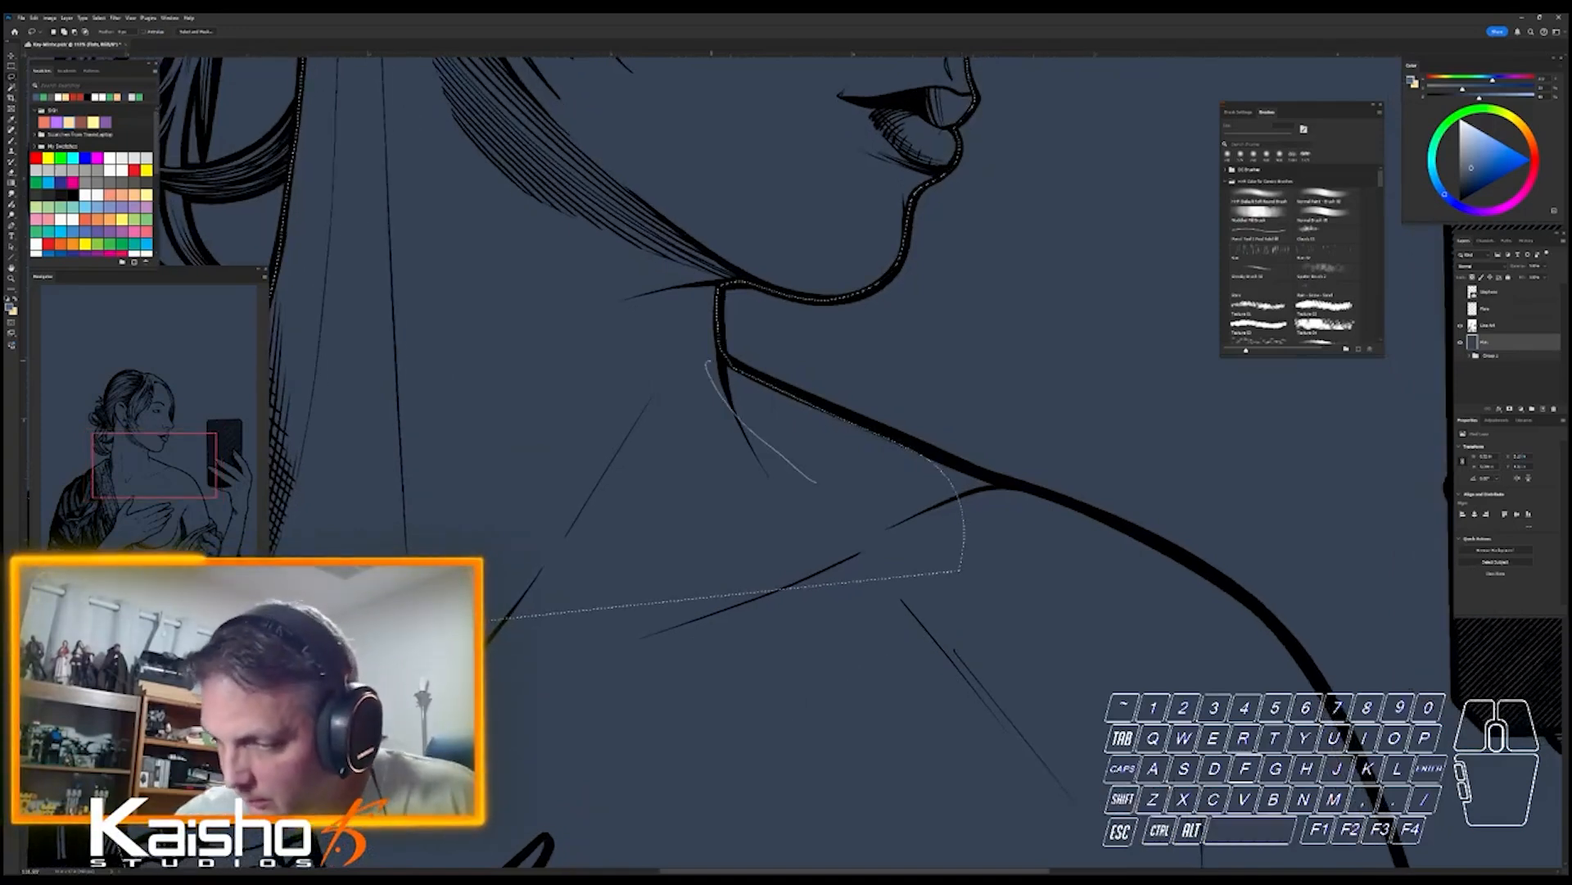
drag(789, 387, 900, 438)
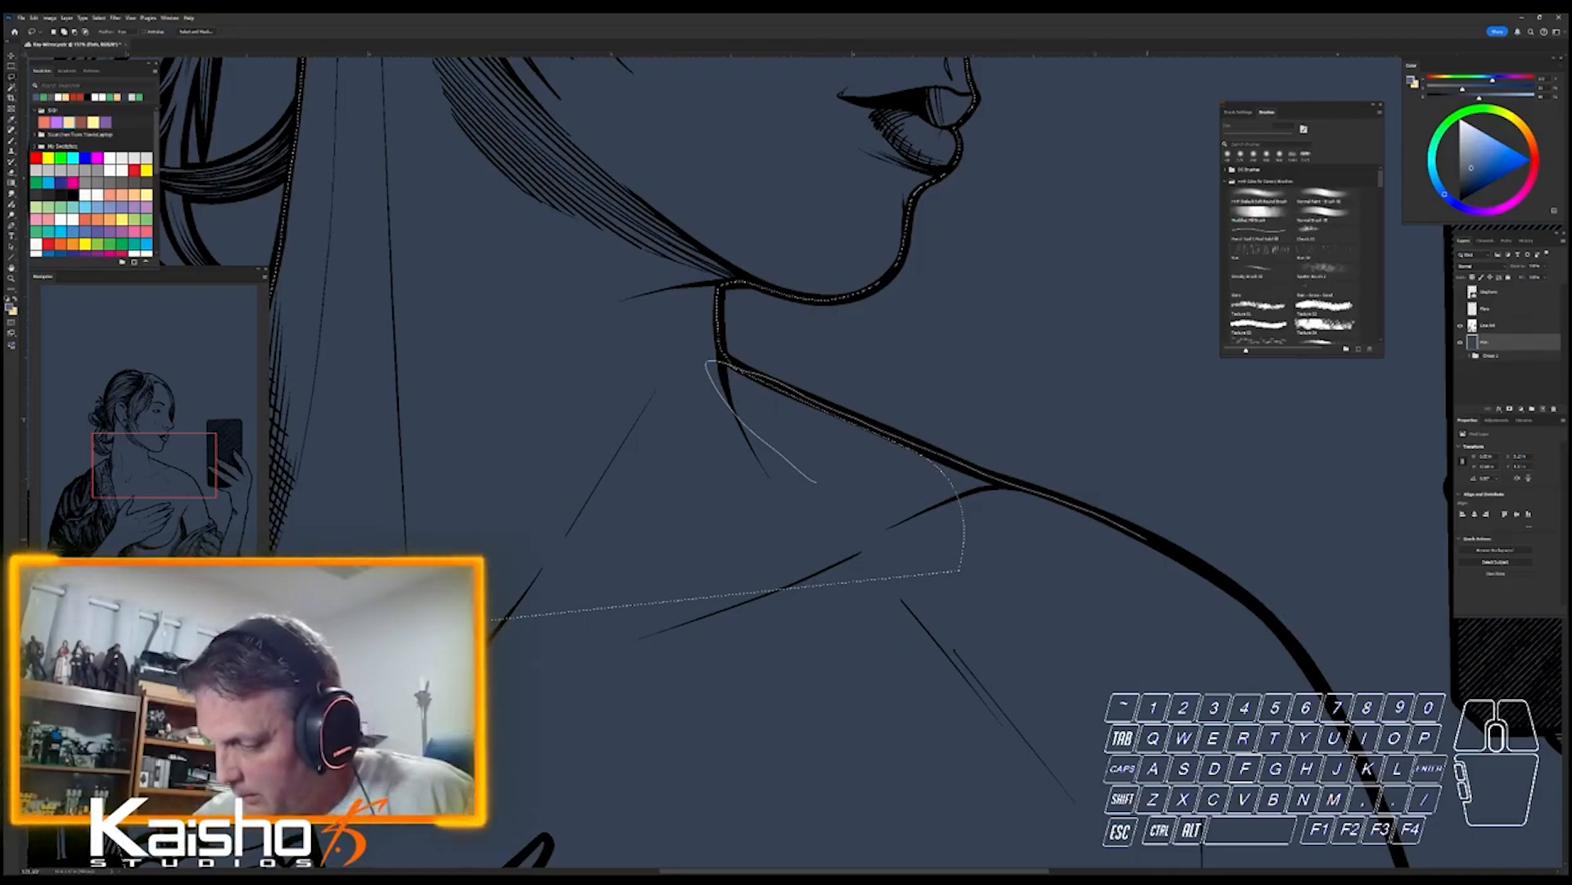
mouse_move(1312, 669)
mouse_down()
mouse_move(1344, 782)
mouse_move(755, 590)
mouse_up()
- Add the outer edge of the bare upper arm to the selection, down to the draped fabric
key(space)
drag(901, 655, 573, 248)
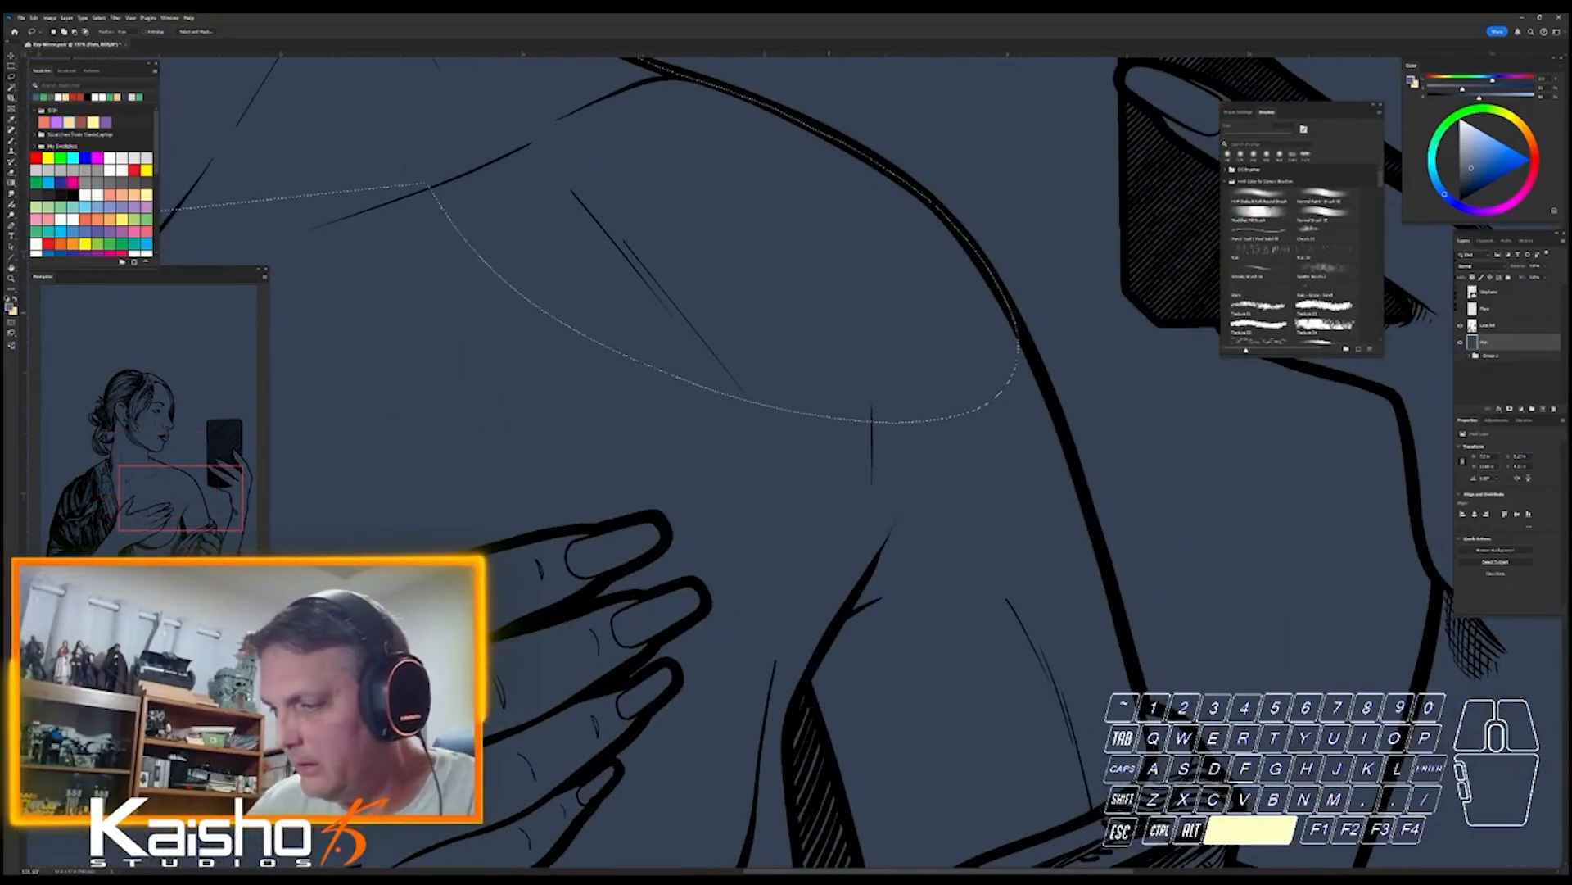
drag(975, 297, 968, 361)
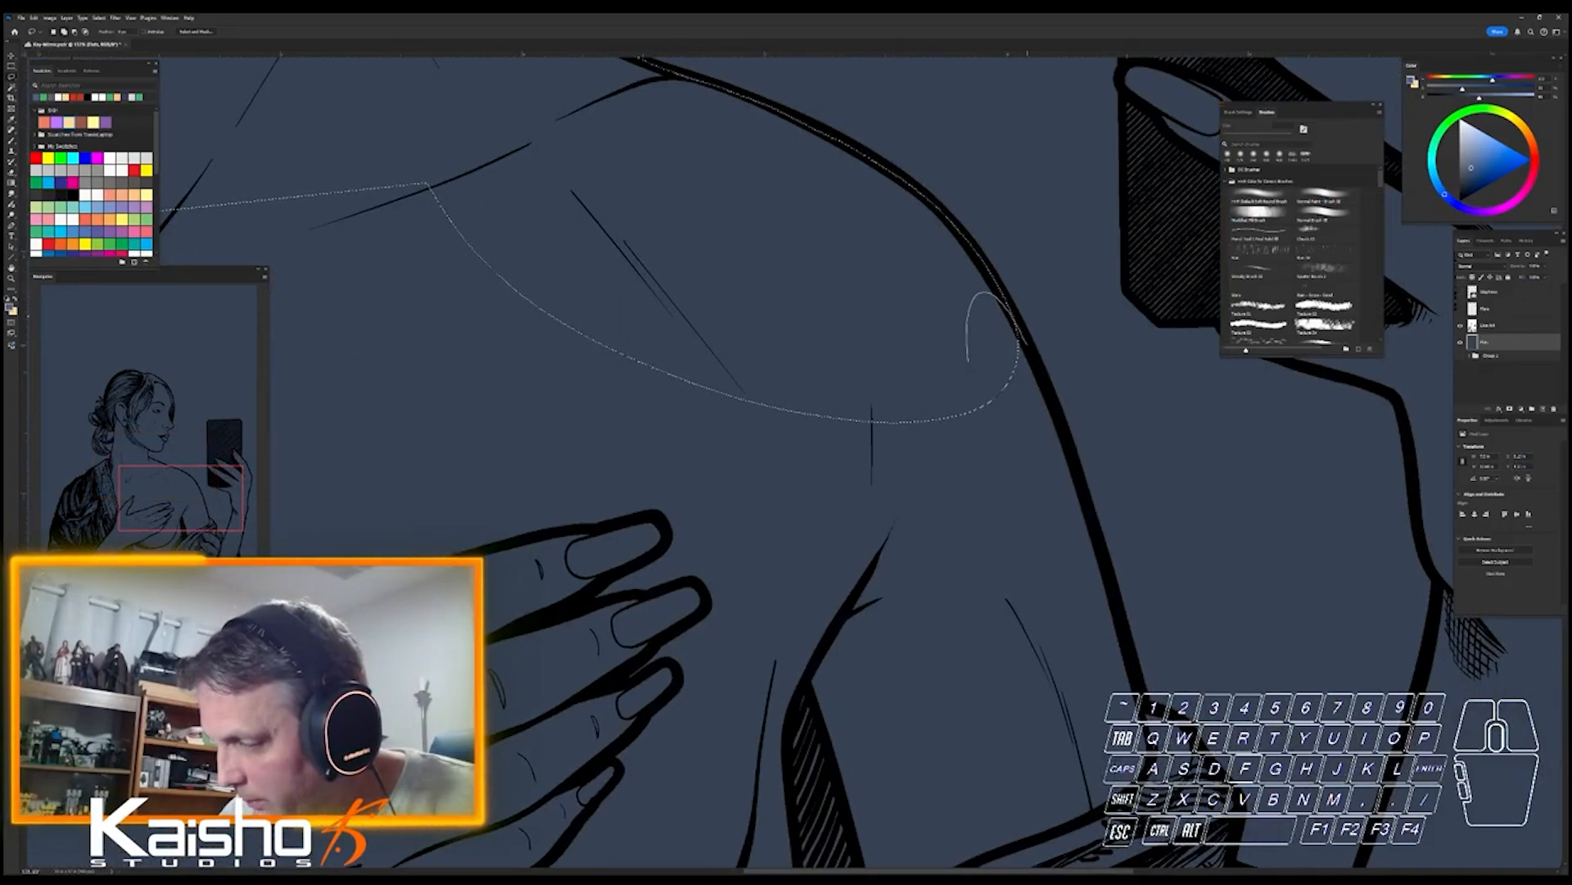
drag(1059, 420, 1122, 631)
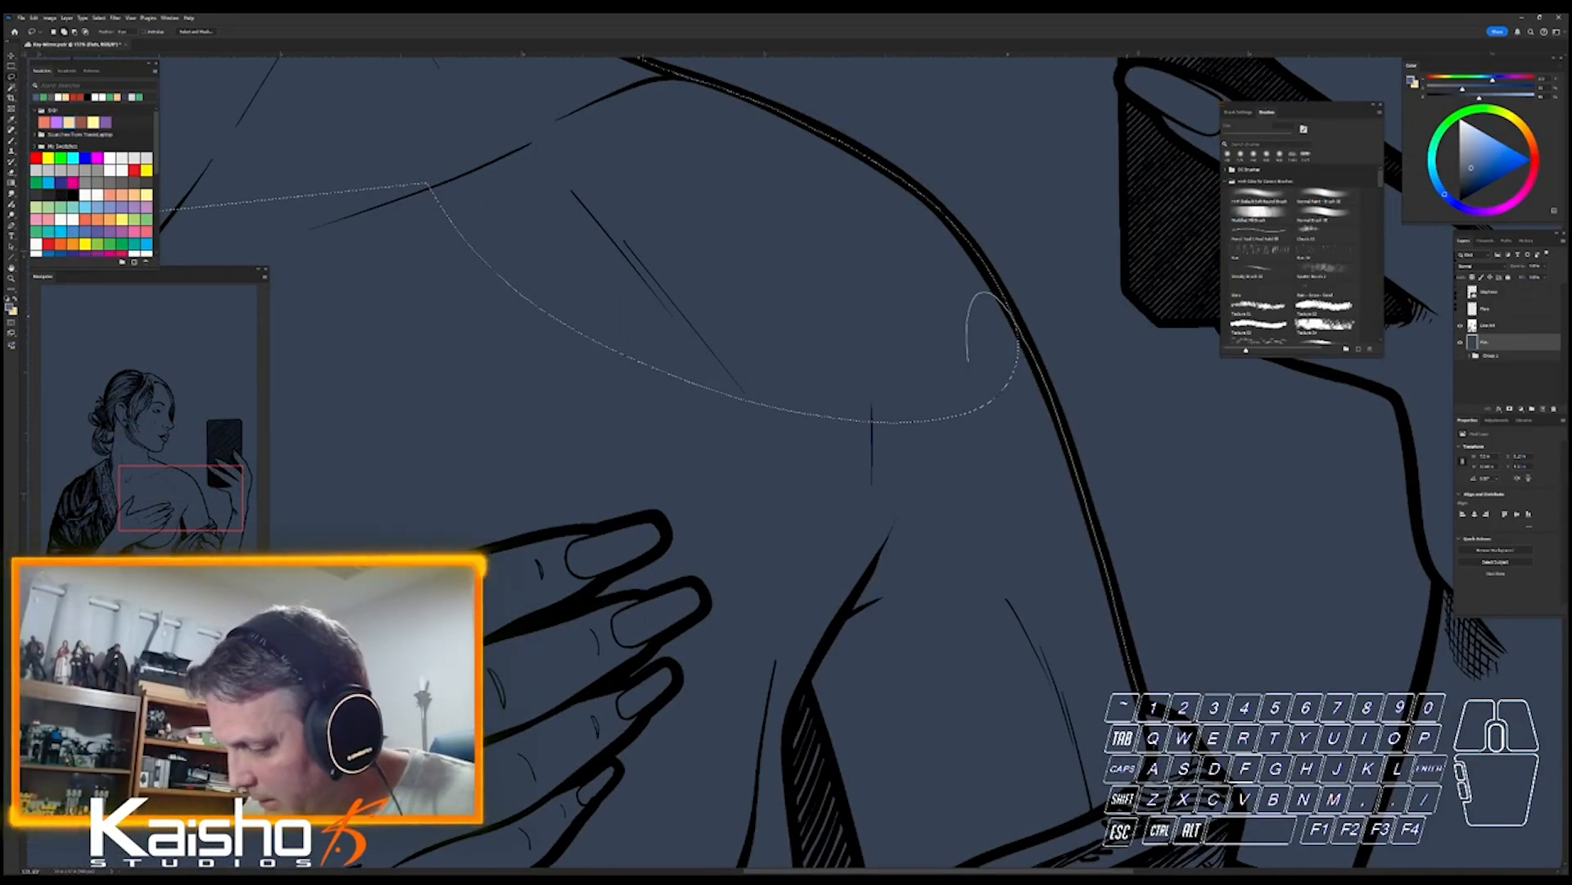
mouse_move(1130, 688)
mouse_down()
mouse_move(1229, 823)
mouse_move(643, 432)
mouse_move(528, 301)
mouse_up()
- Add the upper fold of draped fabric at the elbow to the selection, and try lassoing the raised forearm in the same pass
key(space)
drag(819, 656, 577, 324)
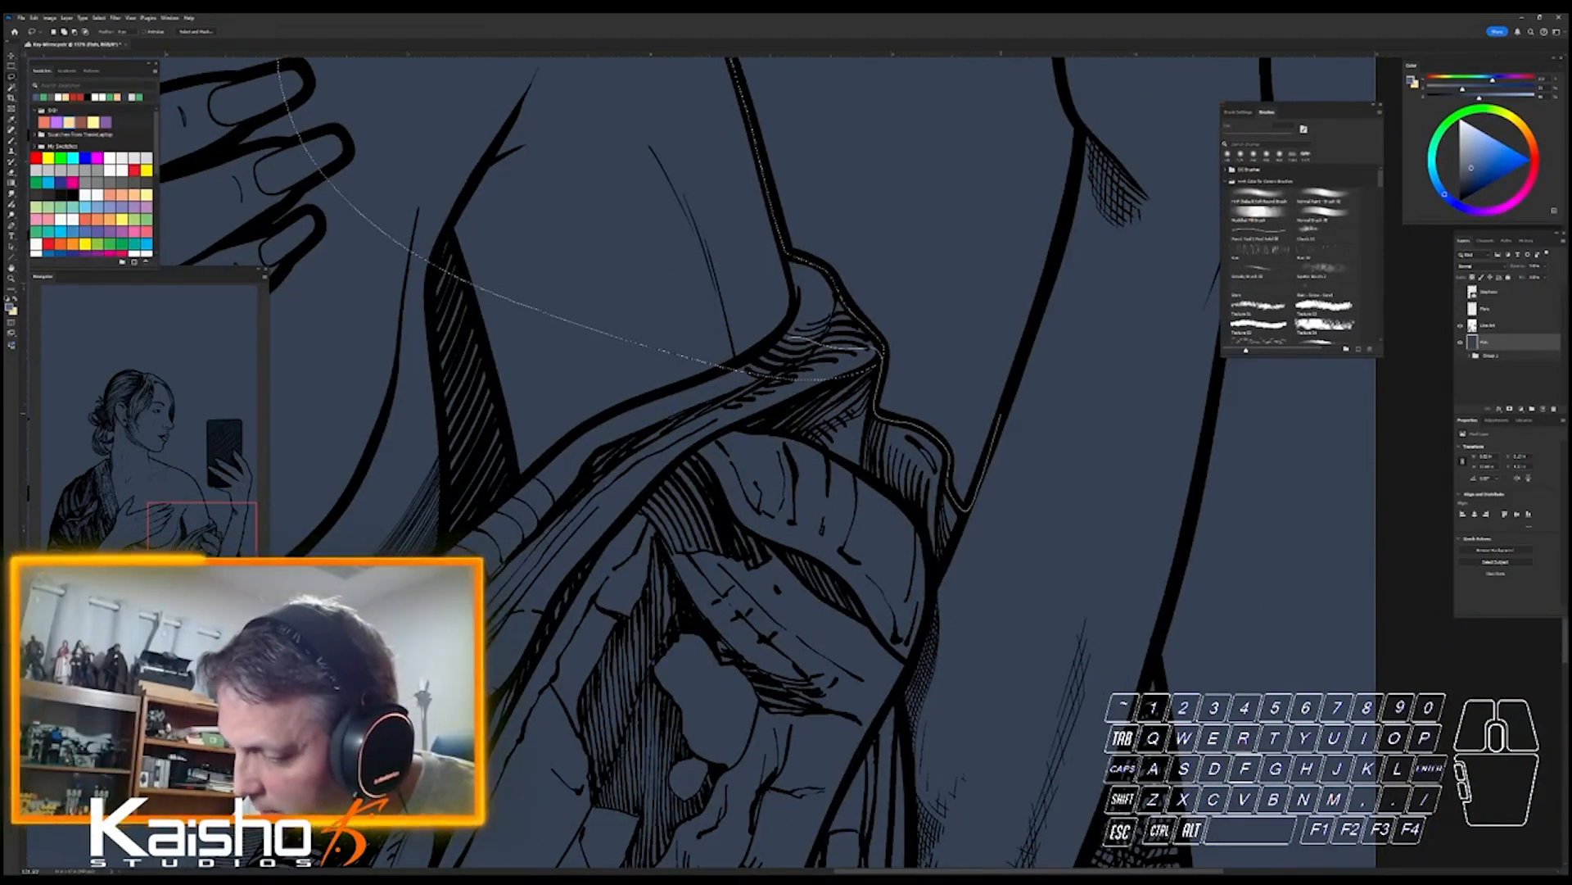
mouse_move(1000, 413)
mouse_down()
mouse_move(1077, 159)
mouse_move(1065, 98)
mouse_up()
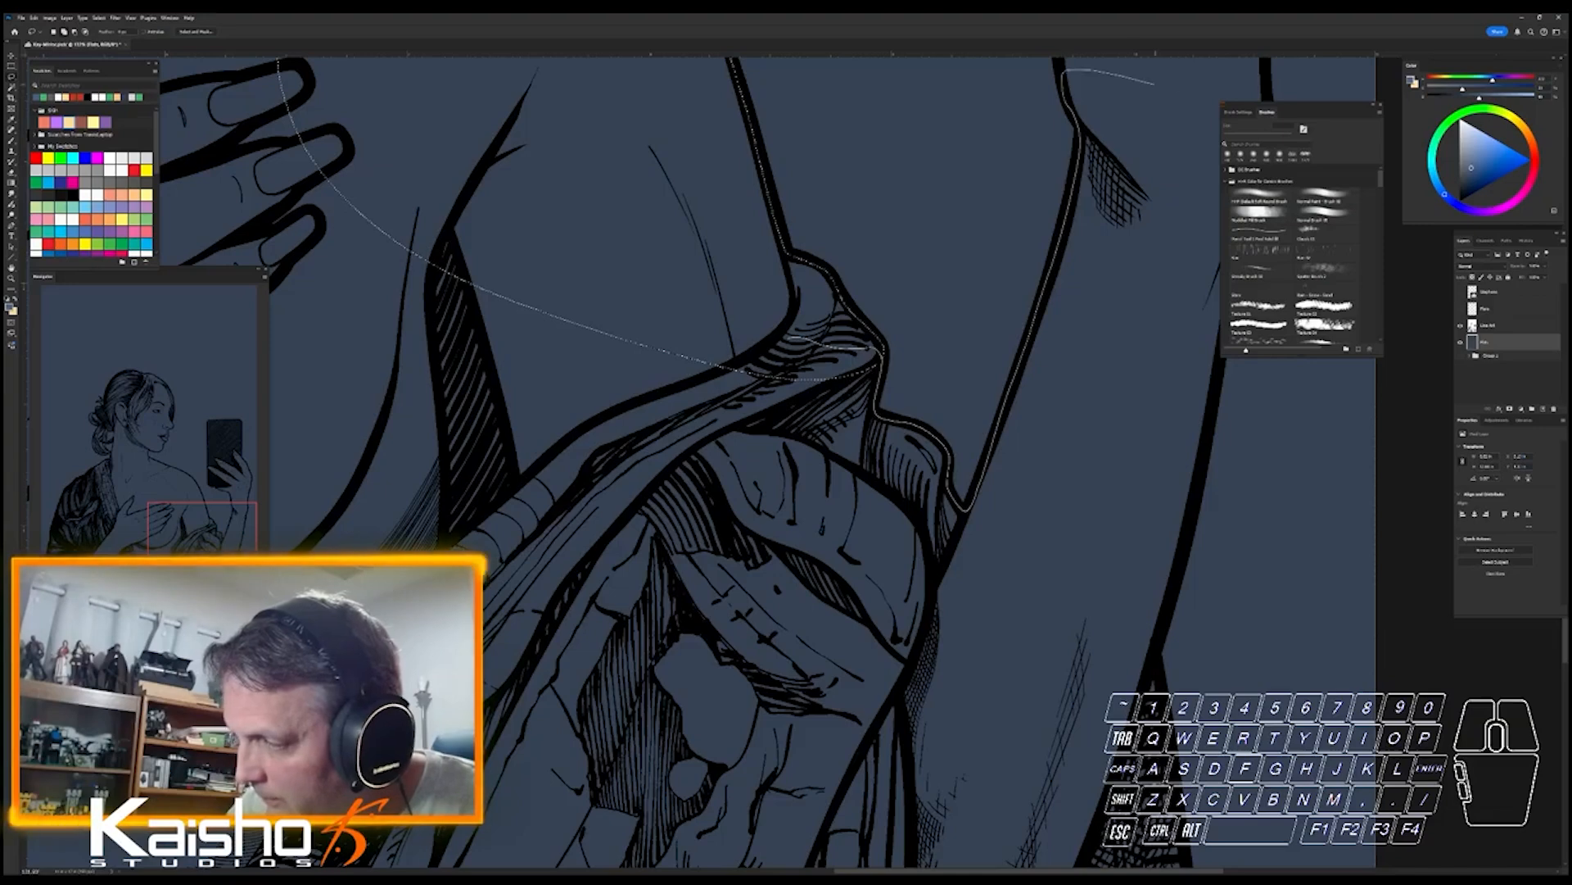
drag(1213, 381, 1166, 610)
mouse_move(1161, 678)
mouse_down()
mouse_move(1015, 825)
mouse_move(690, 692)
mouse_up()
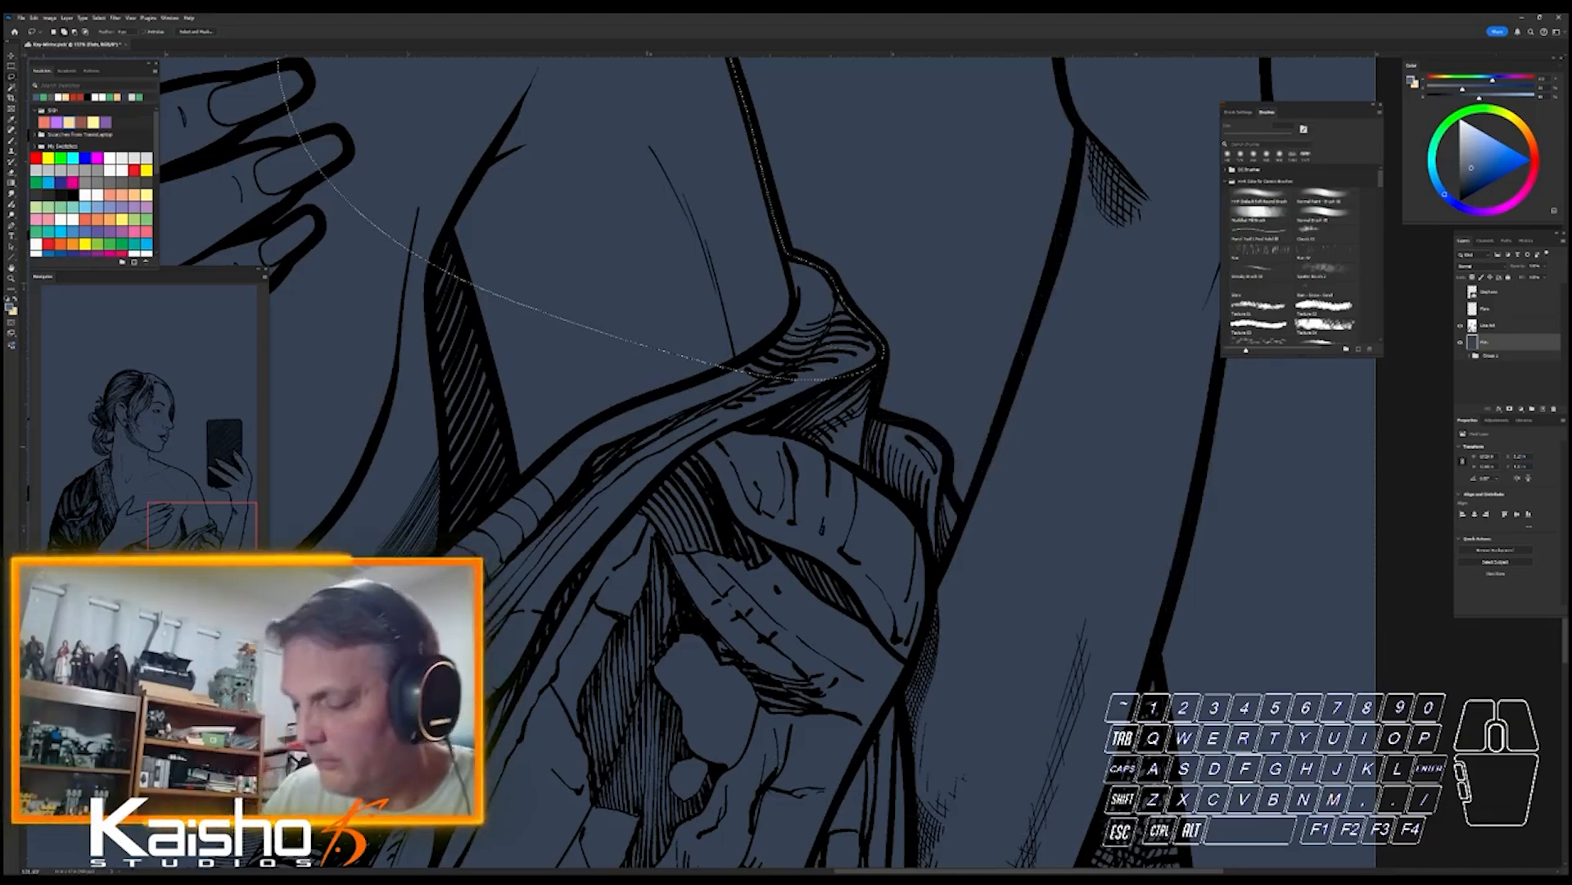
- Add the remaining fabric fold and the raised forearm's inner edge to the selection, up to the palm beneath the phone
mouse_move(1113, 67)
mouse_down()
mouse_move(867, 475)
mouse_move(868, 613)
mouse_move(647, 376)
mouse_move(729, 168)
mouse_move(918, 393)
mouse_move(930, 565)
mouse_up()
key(shift)
mouse_move(823, 392)
mouse_down()
mouse_move(788, 413)
mouse_move(807, 530)
mouse_move(823, 423)
mouse_move(731, 519)
mouse_up()
key(space)
key(shift)
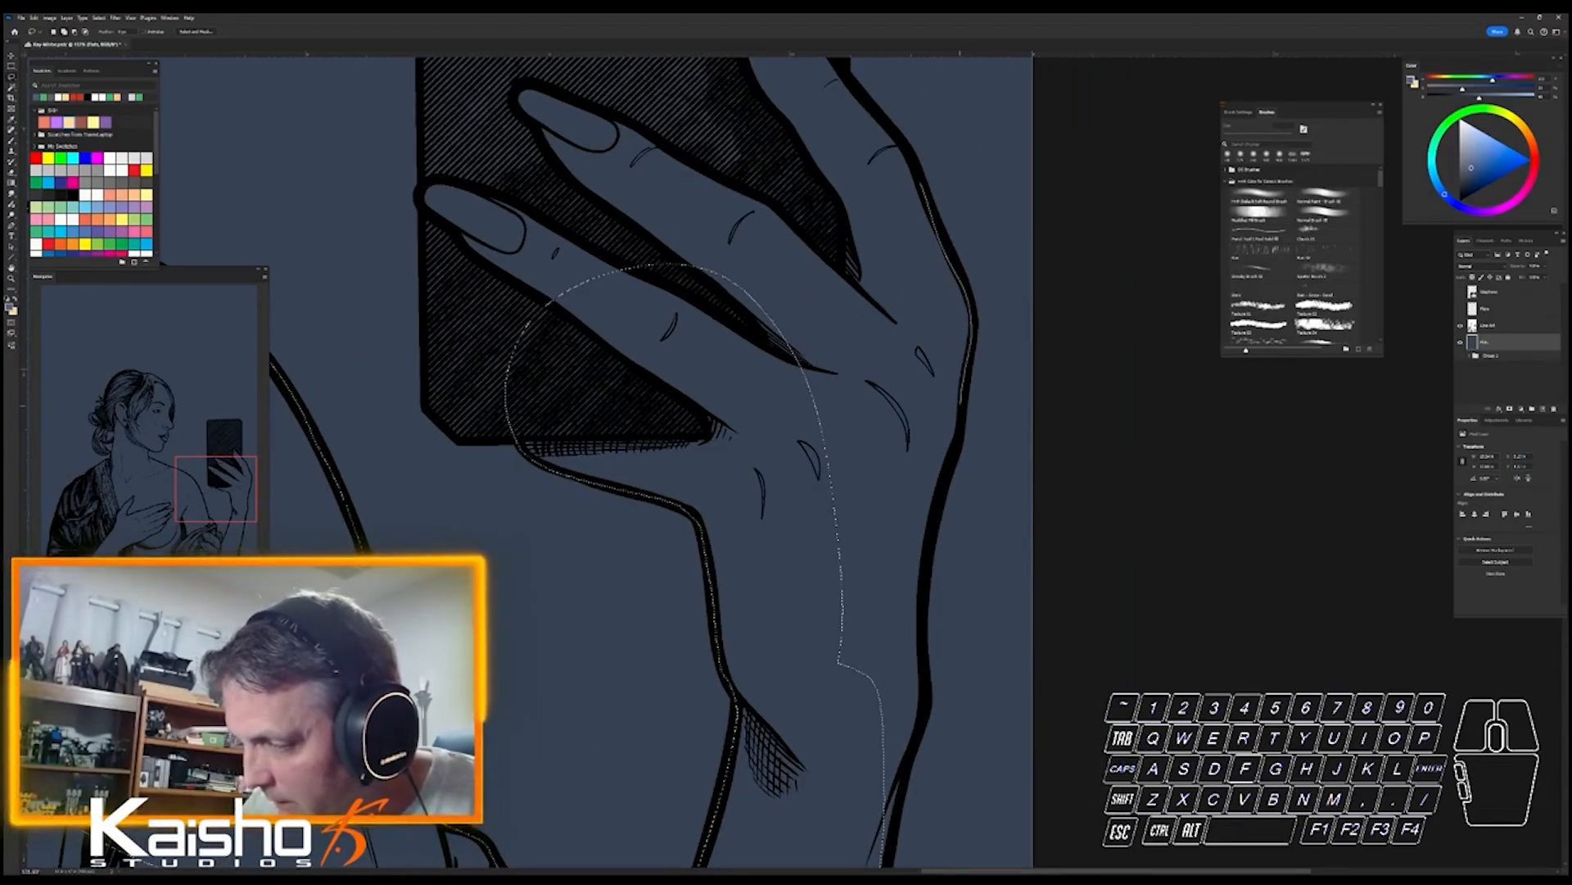
- Add the outer edge of the raised wrist and the back of the phone-holding hand to the selection
drag(924, 565, 921, 688)
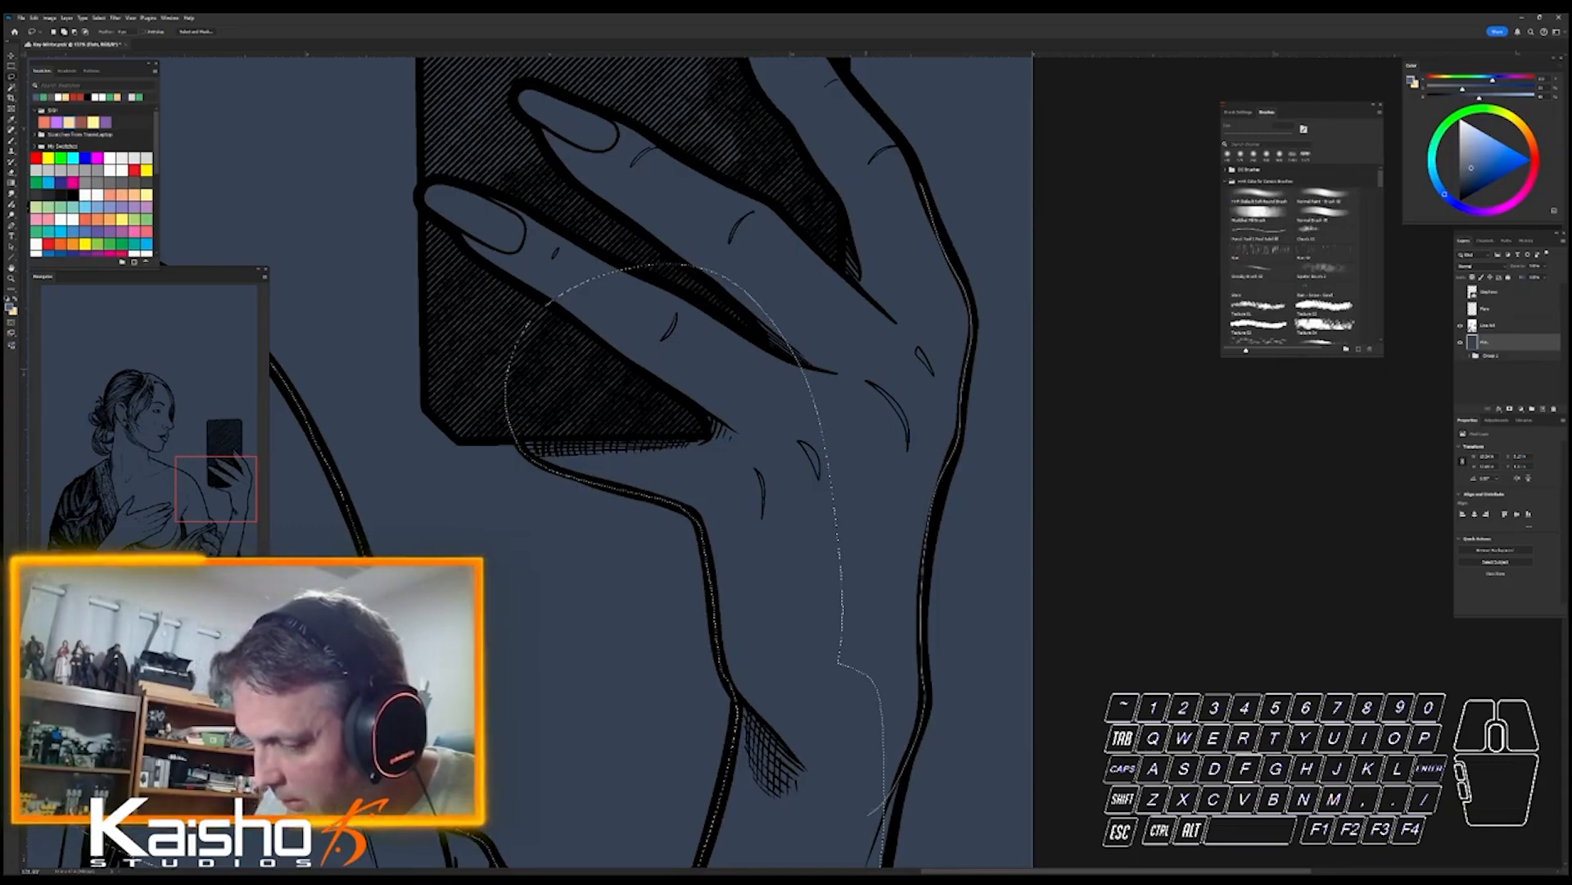
drag(869, 815, 789, 645)
key(shift)
drag(892, 590, 931, 431)
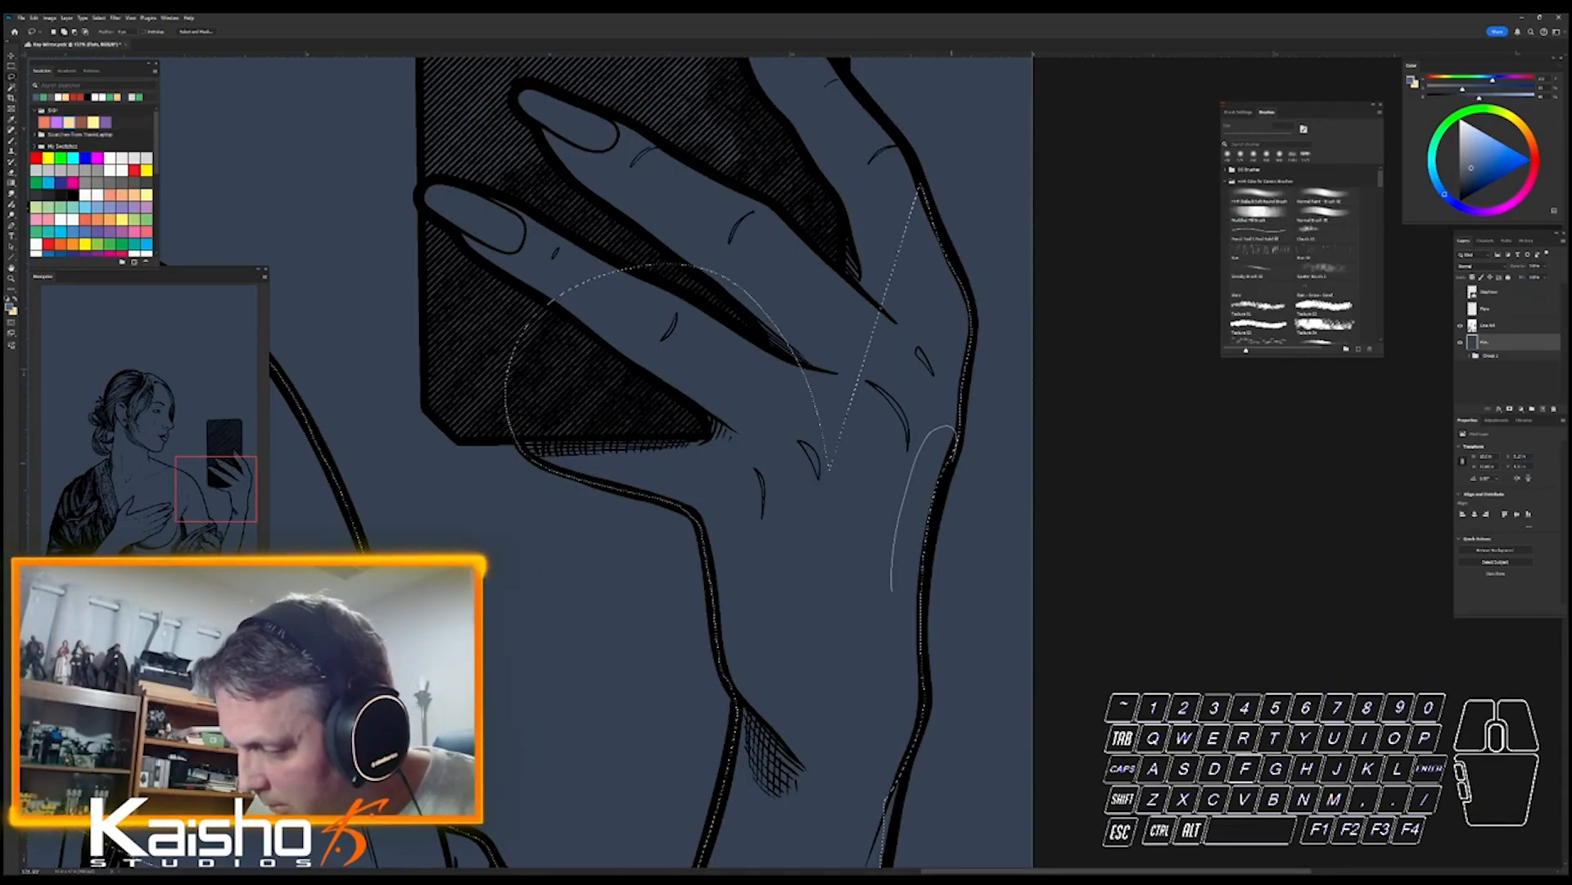
mouse_move(933, 541)
mouse_down()
mouse_move(891, 668)
mouse_move(892, 606)
mouse_up()
drag(873, 191, 920, 489)
key(shift)
- Add the index finger's outer edge and the adjoining long side of the phone to the selection
mouse_move(914, 774)
mouse_down()
mouse_move(613, 614)
mouse_move(837, 99)
mouse_move(893, 114)
mouse_move(894, 234)
mouse_up()
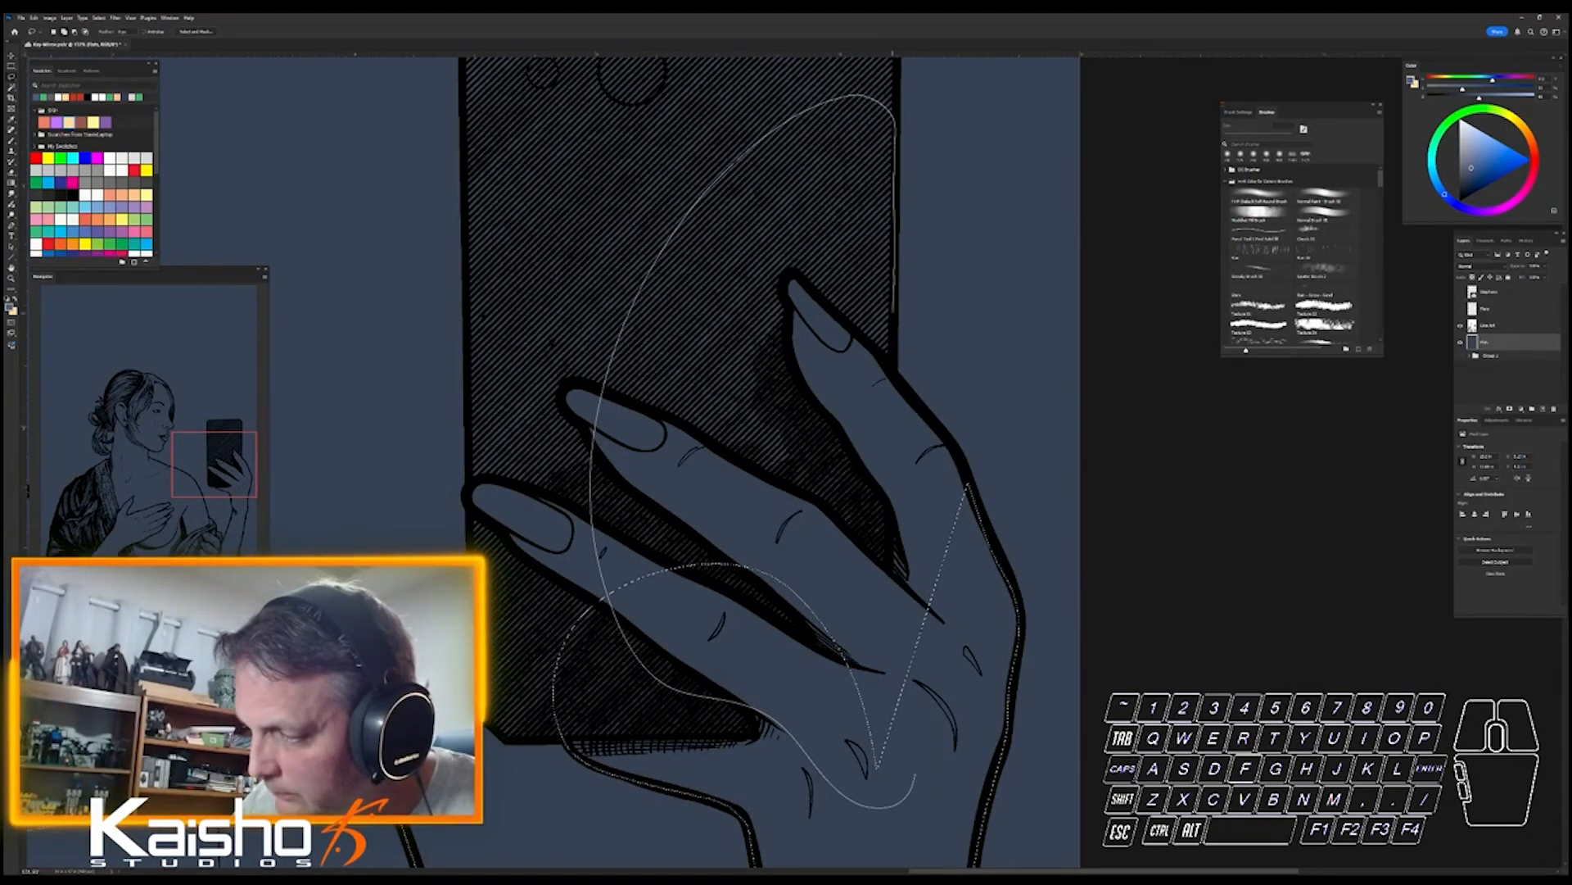
mouse_move(967, 484)
mouse_down()
mouse_move(975, 668)
mouse_move(914, 774)
mouse_up()
key(shift)
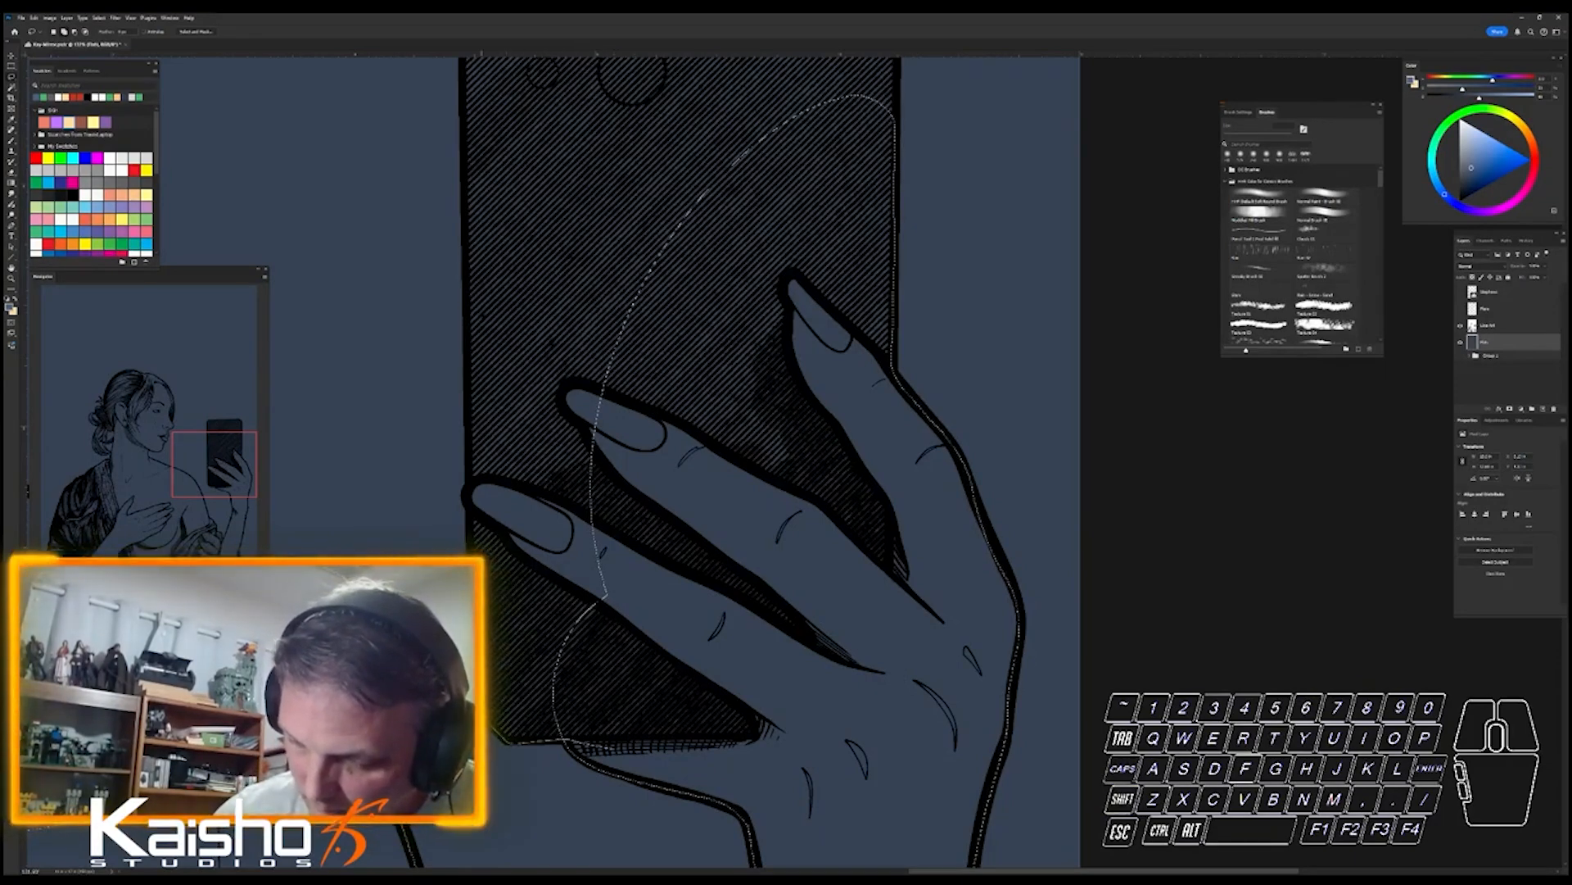
- Add the phone's lower corner, the little finger's tip and the phone's long side facing the woman to the selection
drag(528, 500, 545, 492)
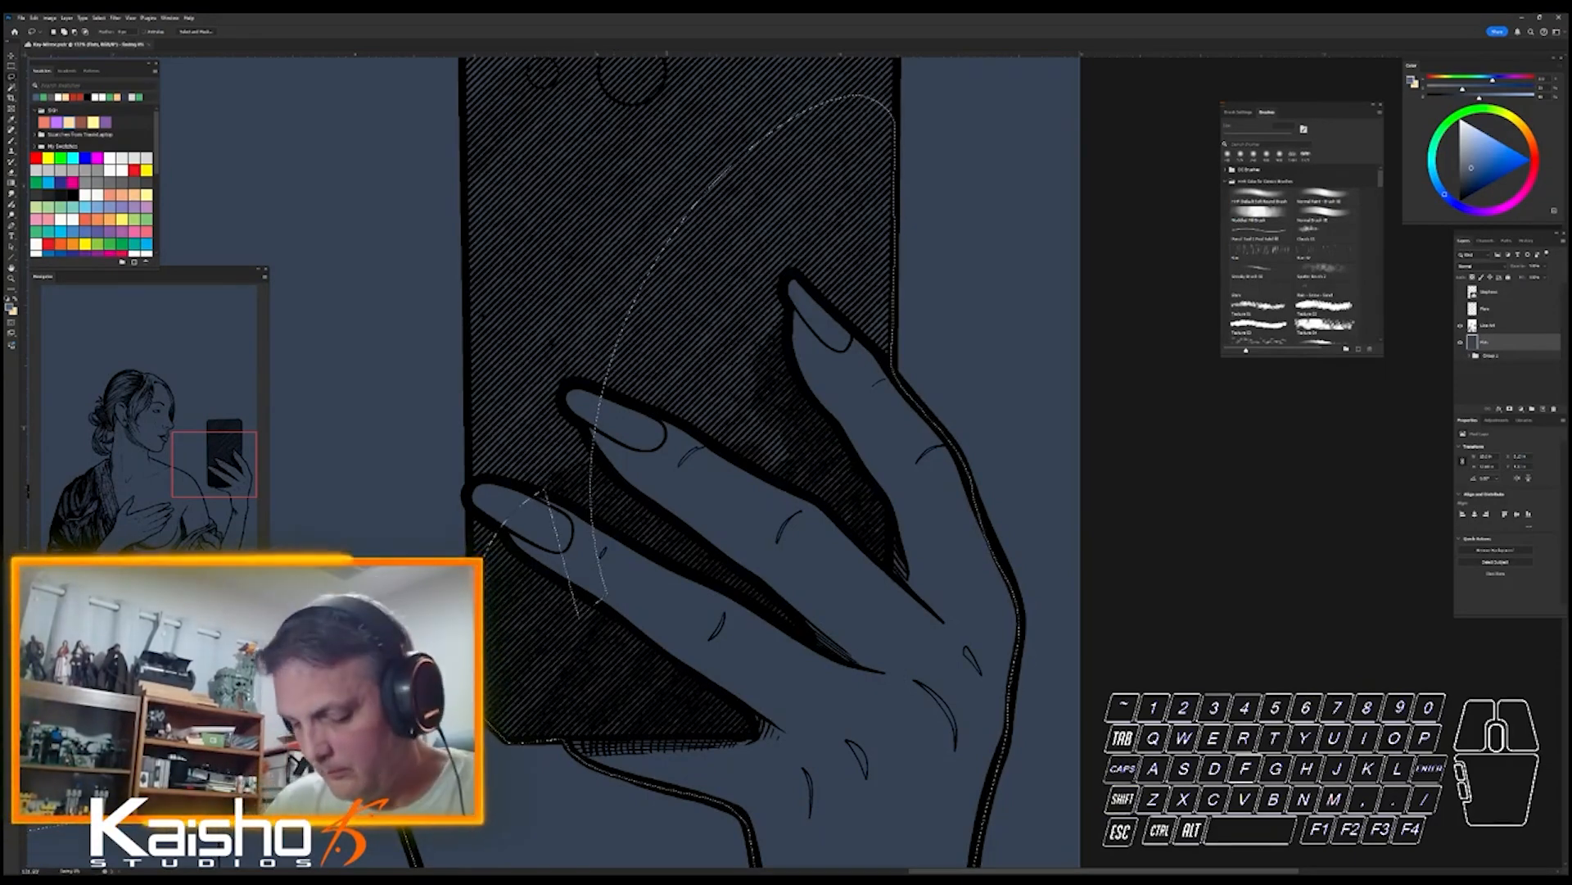
key(alt)
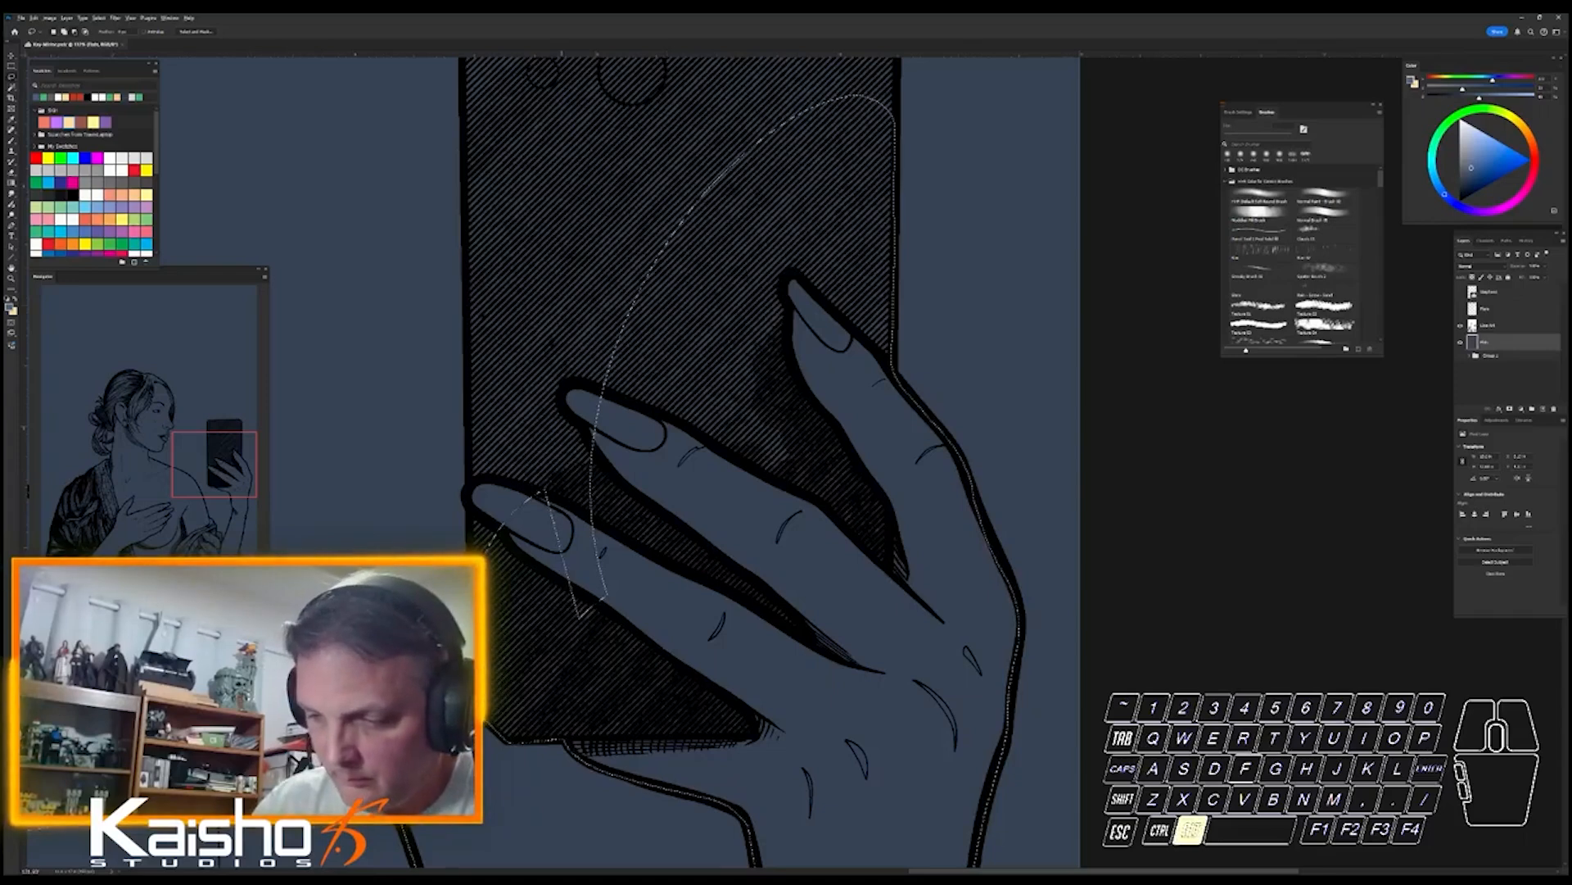
key(shift)
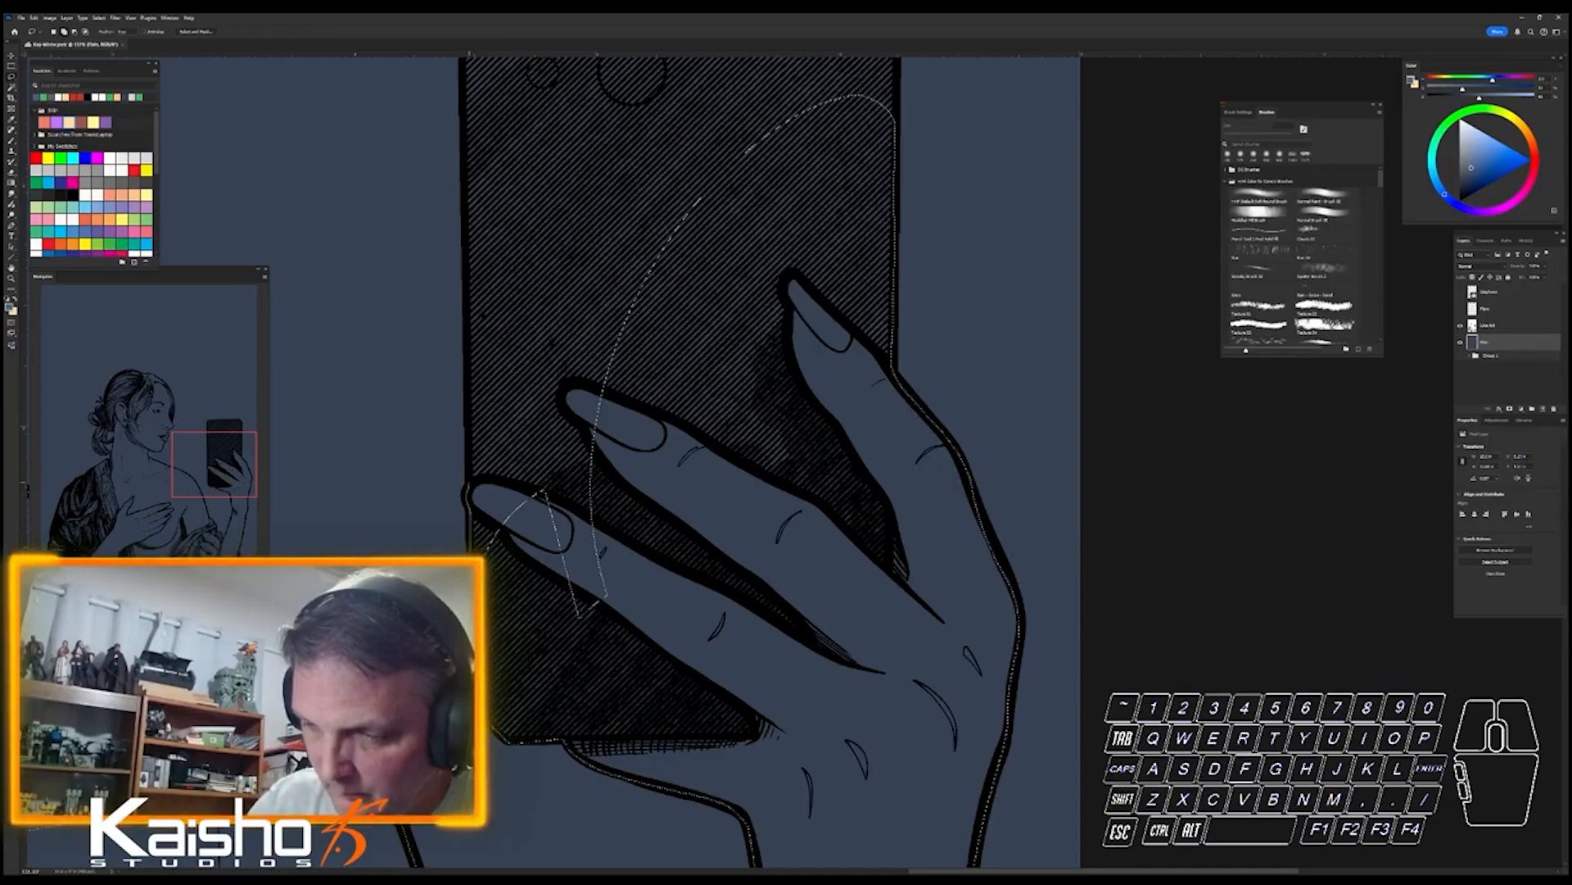
mouse_move(467, 396)
mouse_down()
mouse_move(485, 253)
mouse_move(607, 659)
mouse_move(582, 635)
mouse_up()
key(space)
drag(934, 246, 1003, 585)
drag(706, 684, 553, 729)
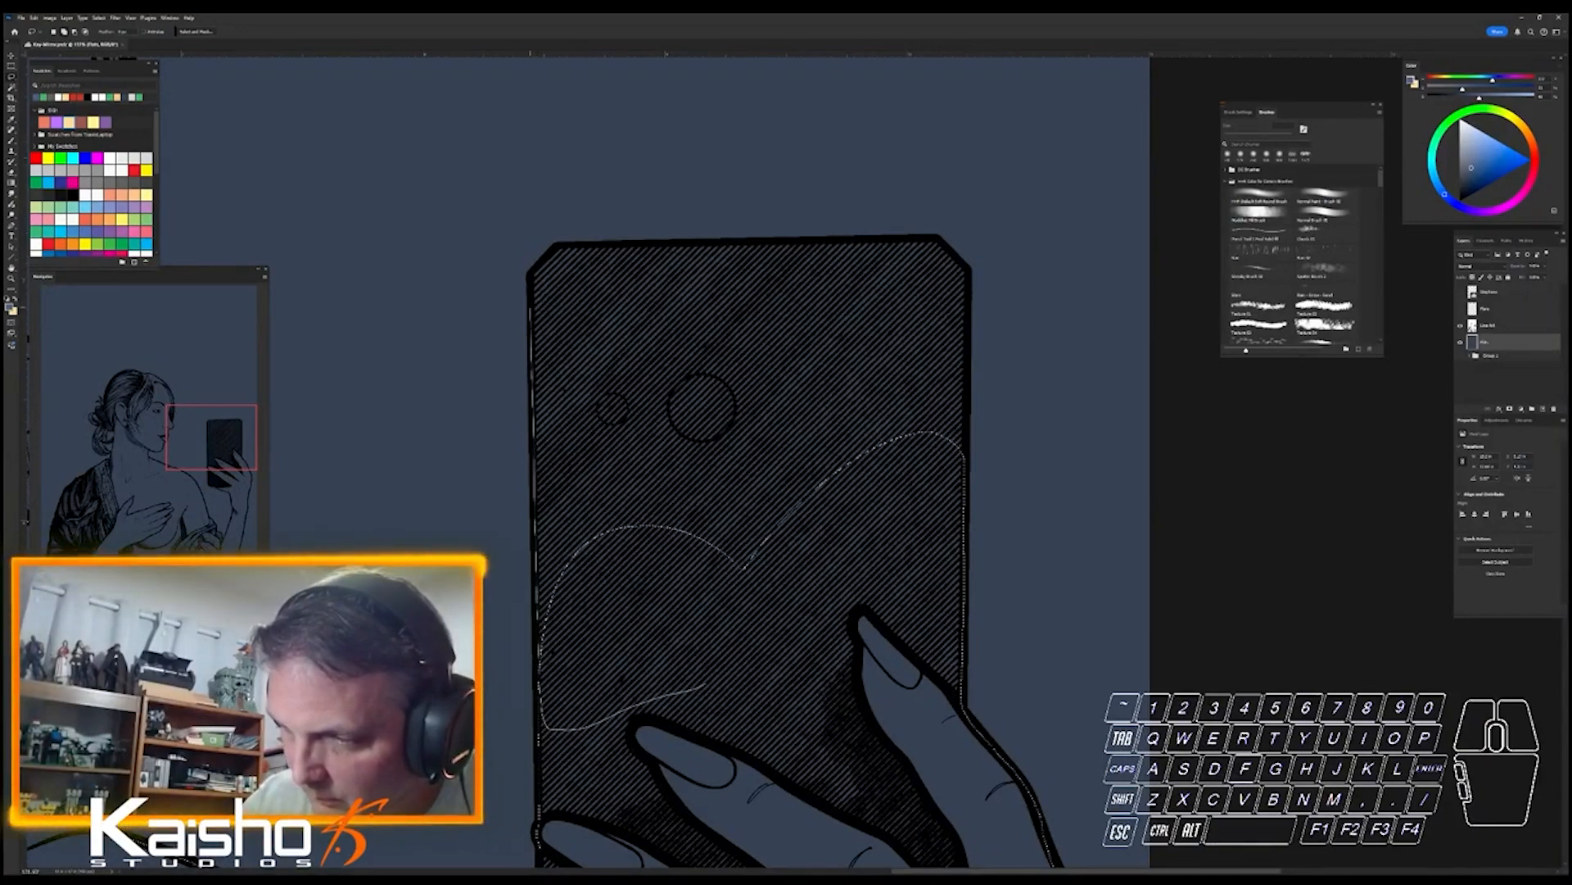
- Add the phone's upper corners and top edge to the selection
mouse_move(552, 244)
mouse_down()
mouse_move(839, 365)
mouse_move(827, 621)
mouse_up()
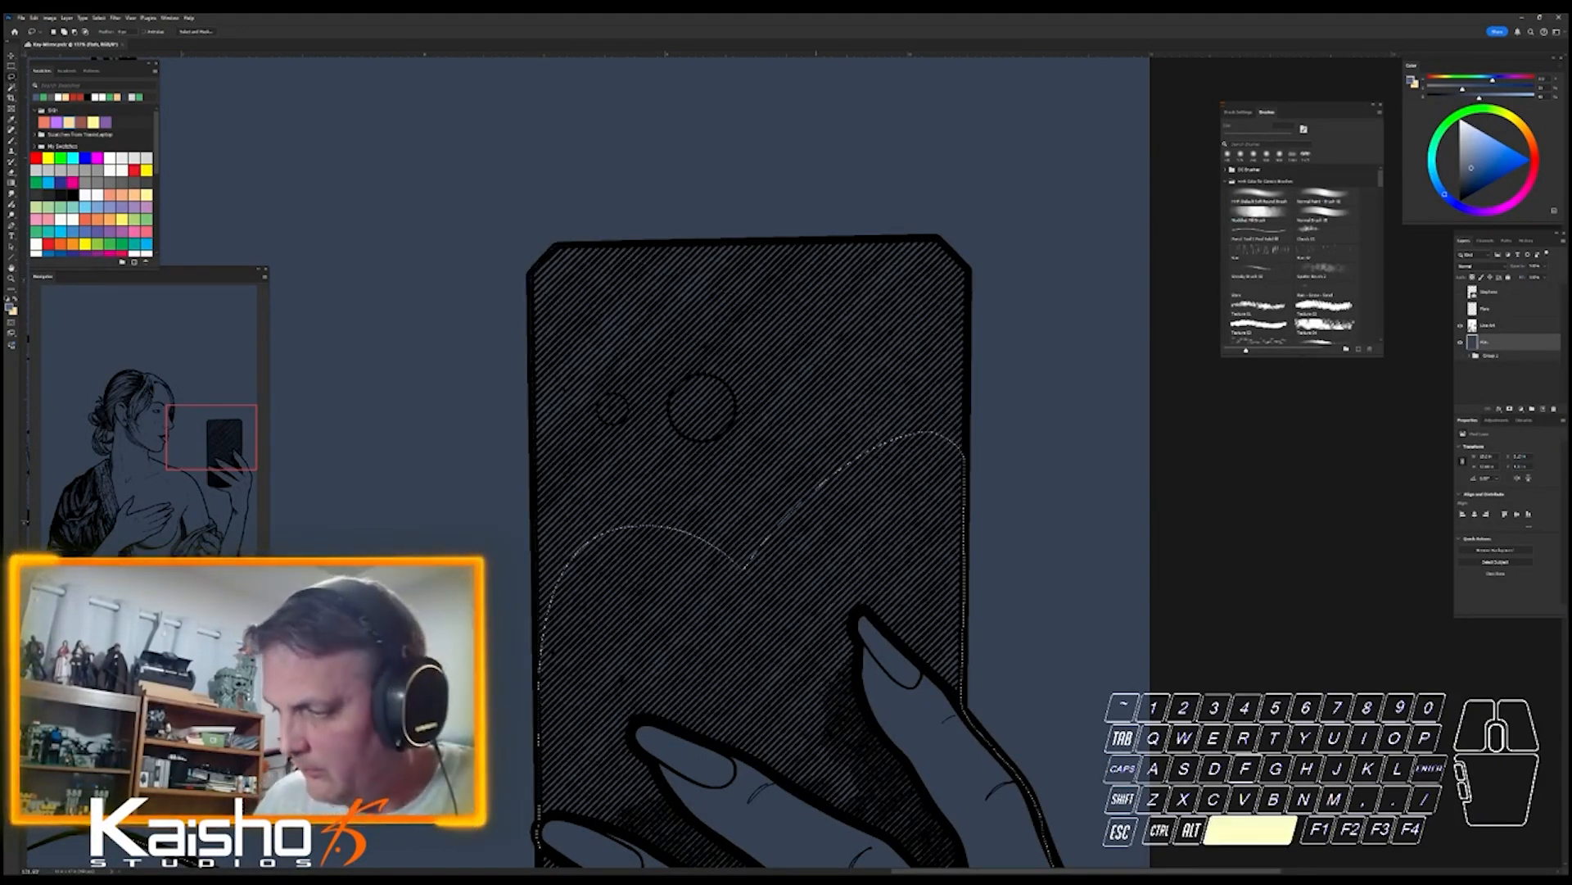
drag(941, 358, 892, 442)
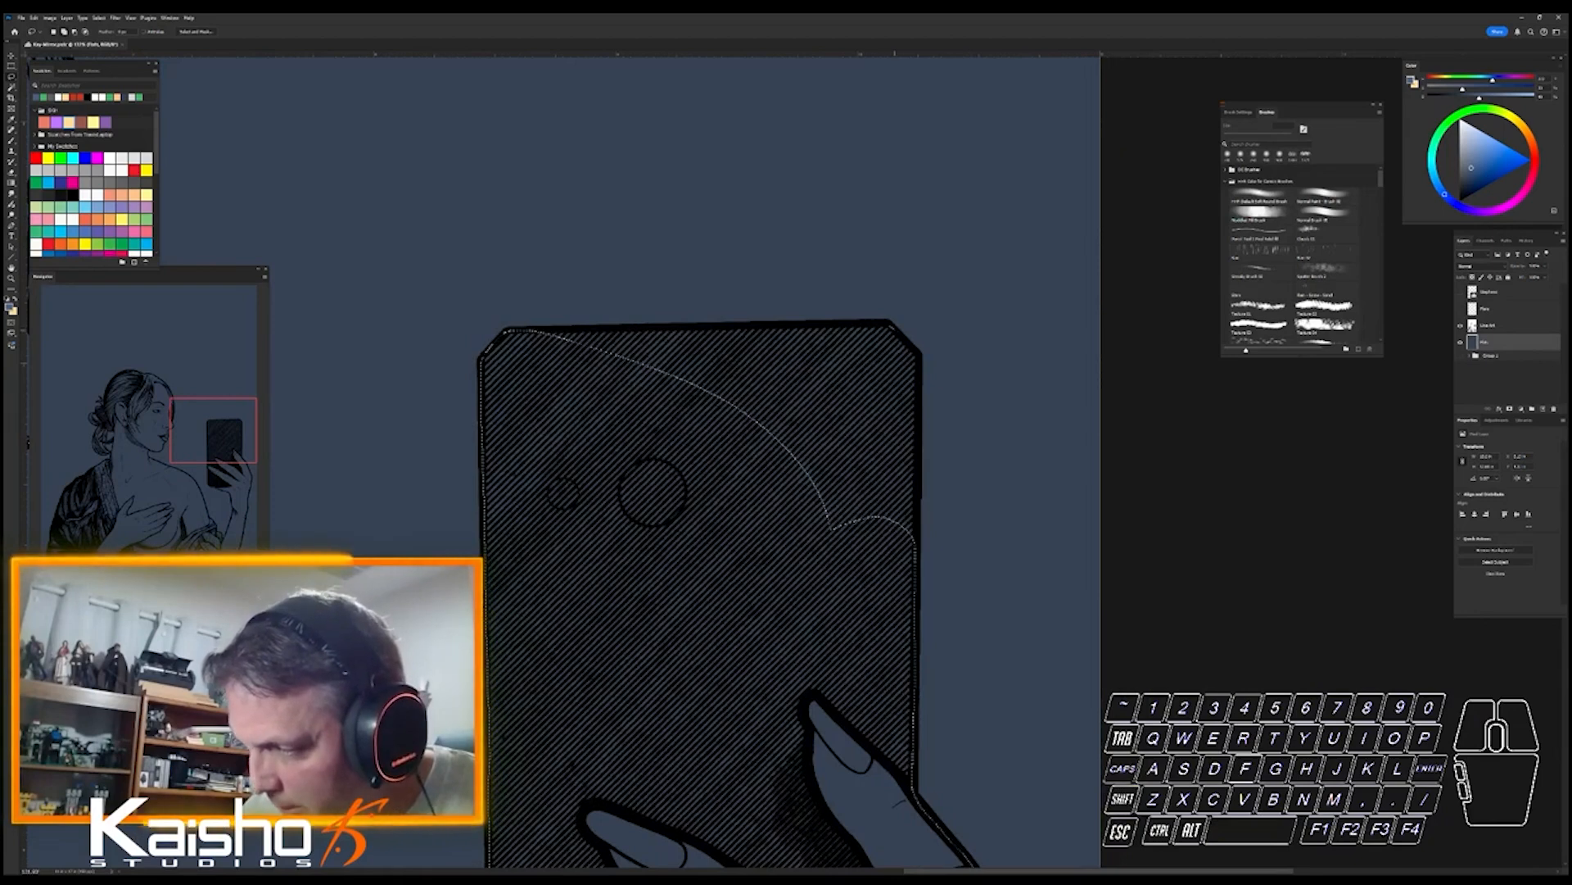
mouse_move(916, 468)
mouse_down()
mouse_move(894, 616)
mouse_move(614, 435)
mouse_move(888, 328)
mouse_move(953, 434)
mouse_up()
key(space)
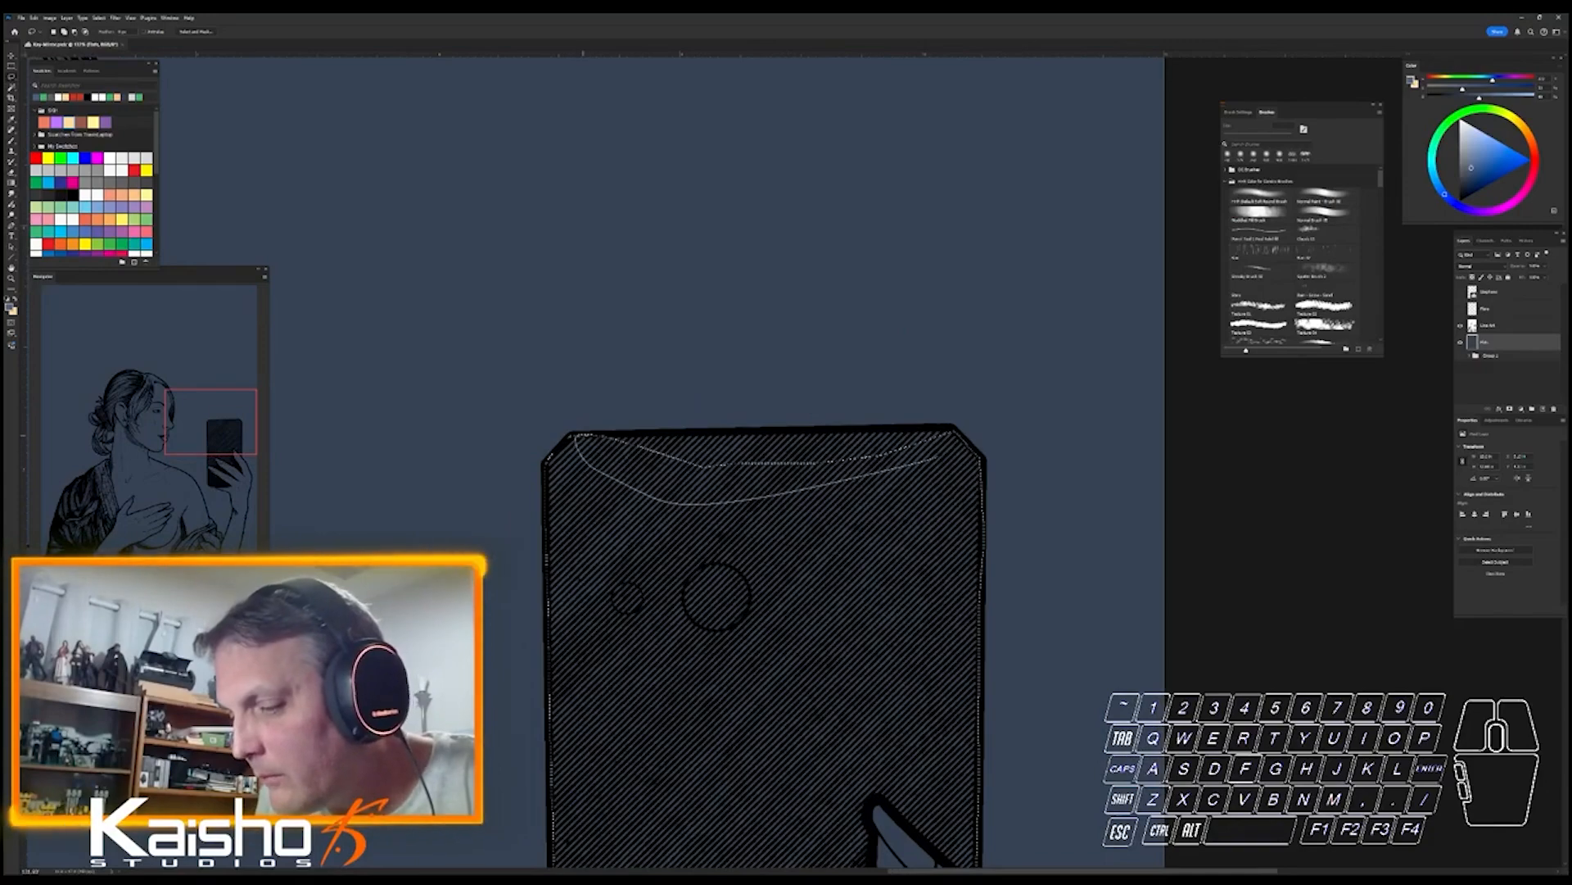
mouse_move(640, 432)
mouse_down()
mouse_move(880, 427)
mouse_move(955, 450)
mouse_up()
- Add the outer edge of the raised forearm to the selection, down to the start of the hanging sleeve
key(ctrl+space)
drag(737, 454, 812, 454)
mouse_move(670, 349)
mouse_down()
mouse_move(449, 380)
mouse_move(479, 410)
mouse_up()
drag(583, 410, 742, 407)
key(ctrl+space)
drag(1061, 691, 917, 691)
drag(1082, 664, 928, 276)
drag(1011, 763, 1001, 399)
drag(973, 348, 1056, 347)
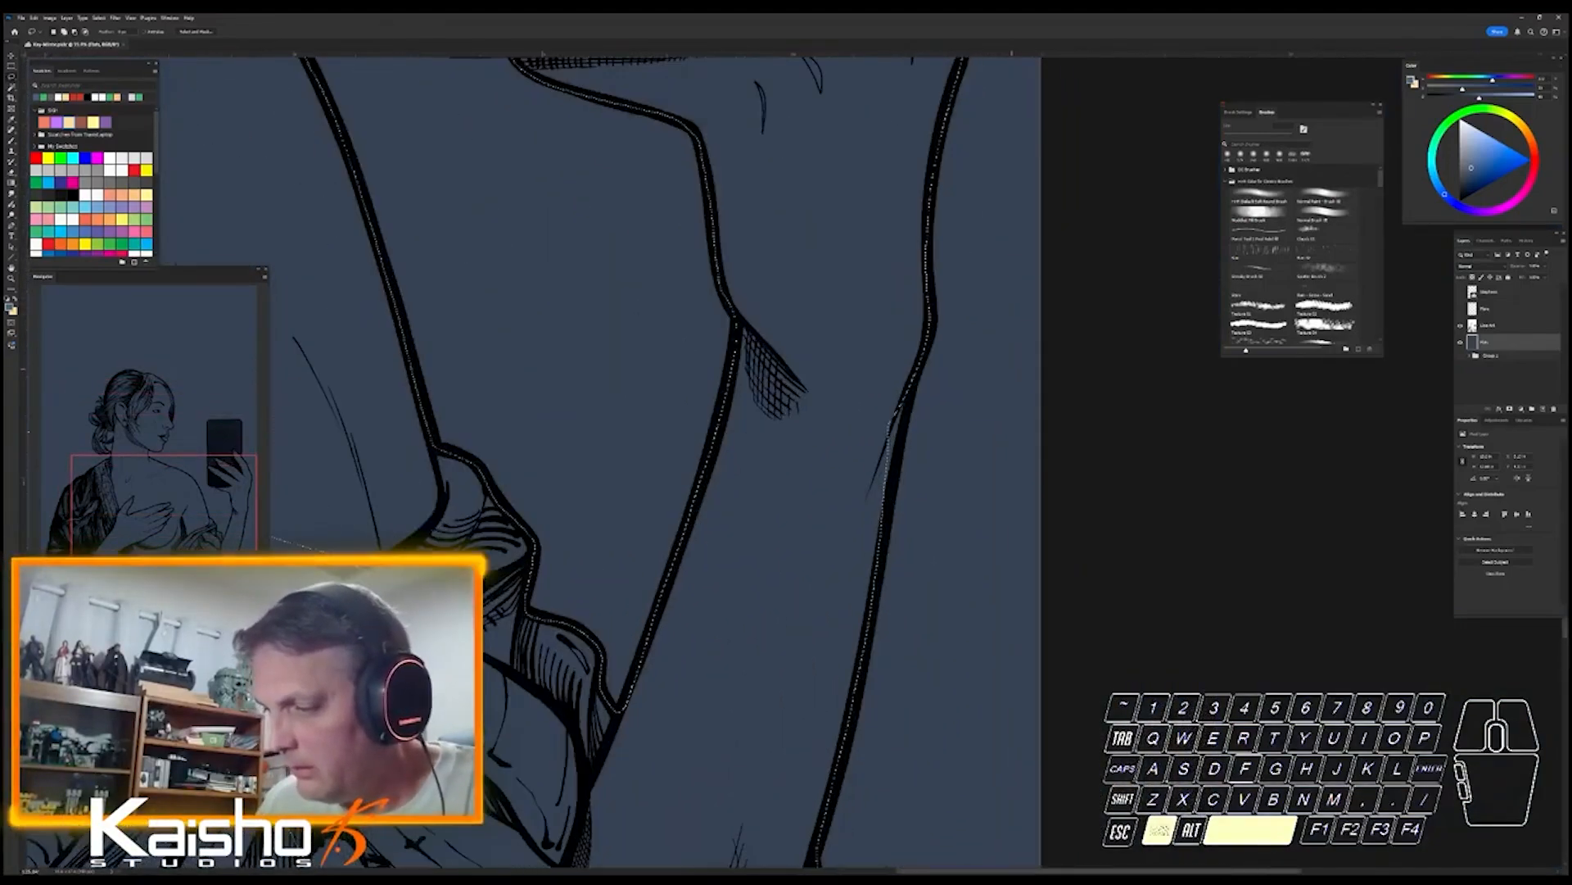
mouse_move(840, 479)
mouse_down()
mouse_move(917, 323)
mouse_move(889, 528)
mouse_move(811, 508)
mouse_move(840, 479)
mouse_move(849, 74)
mouse_move(856, 492)
mouse_move(837, 279)
mouse_up()
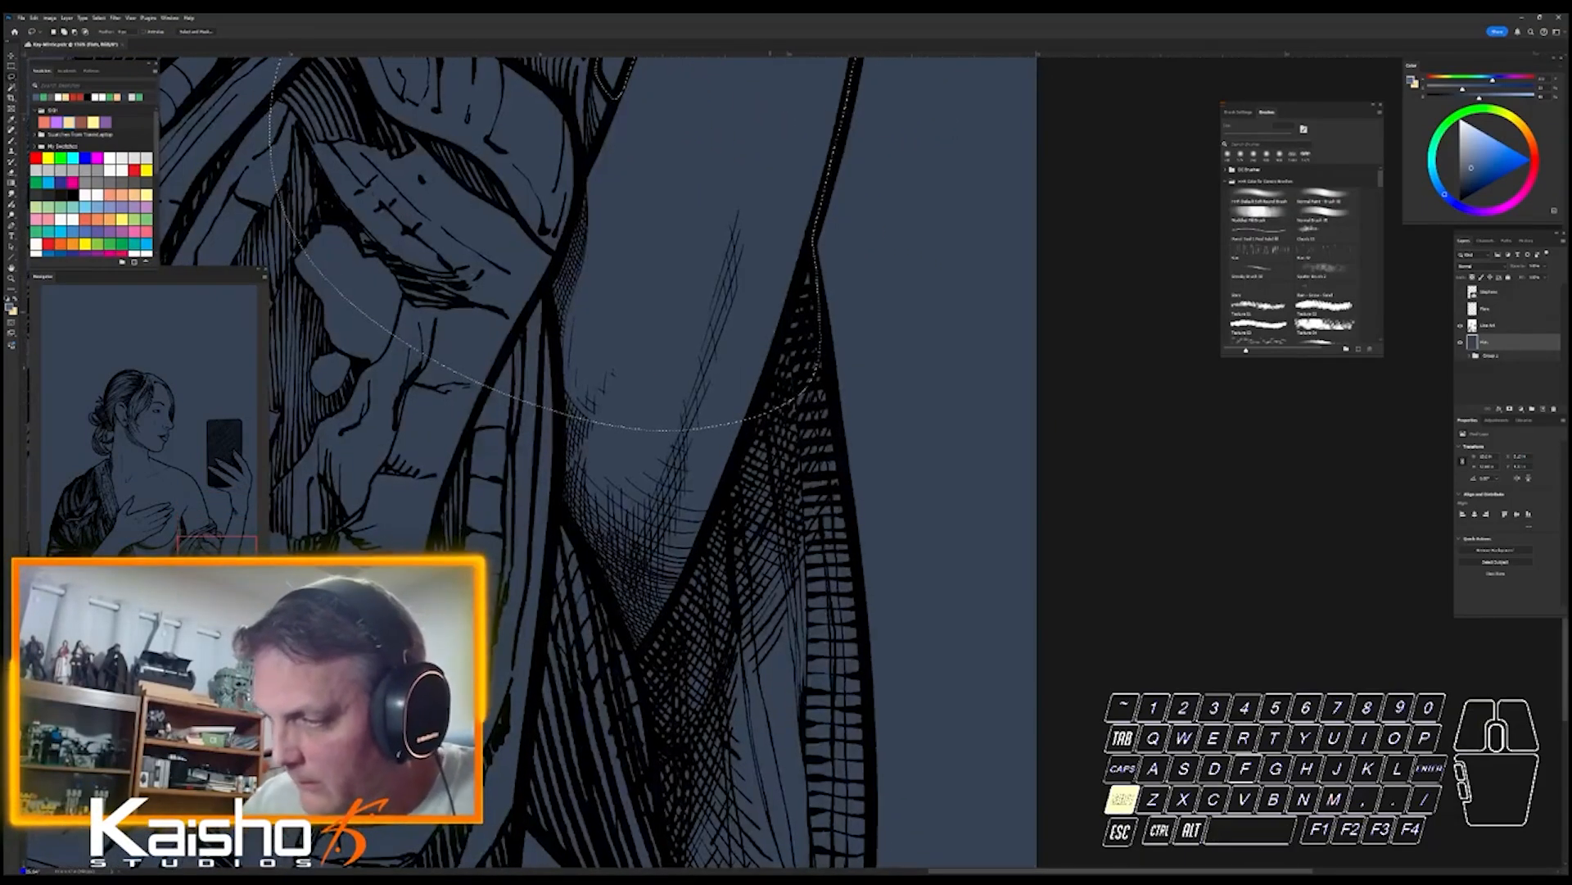
mouse_move(771, 326)
mouse_down()
mouse_move(810, 241)
mouse_move(869, 693)
mouse_move(829, 852)
mouse_move(610, 410)
mouse_up()
- Add the hanging sleeve's outer edge, rounded lower end and underside to the selection, up to where it meets the robe
drag(989, 532, 975, 203)
mouse_move(653, 221)
mouse_down()
mouse_move(579, 57)
mouse_move(474, 451)
mouse_up()
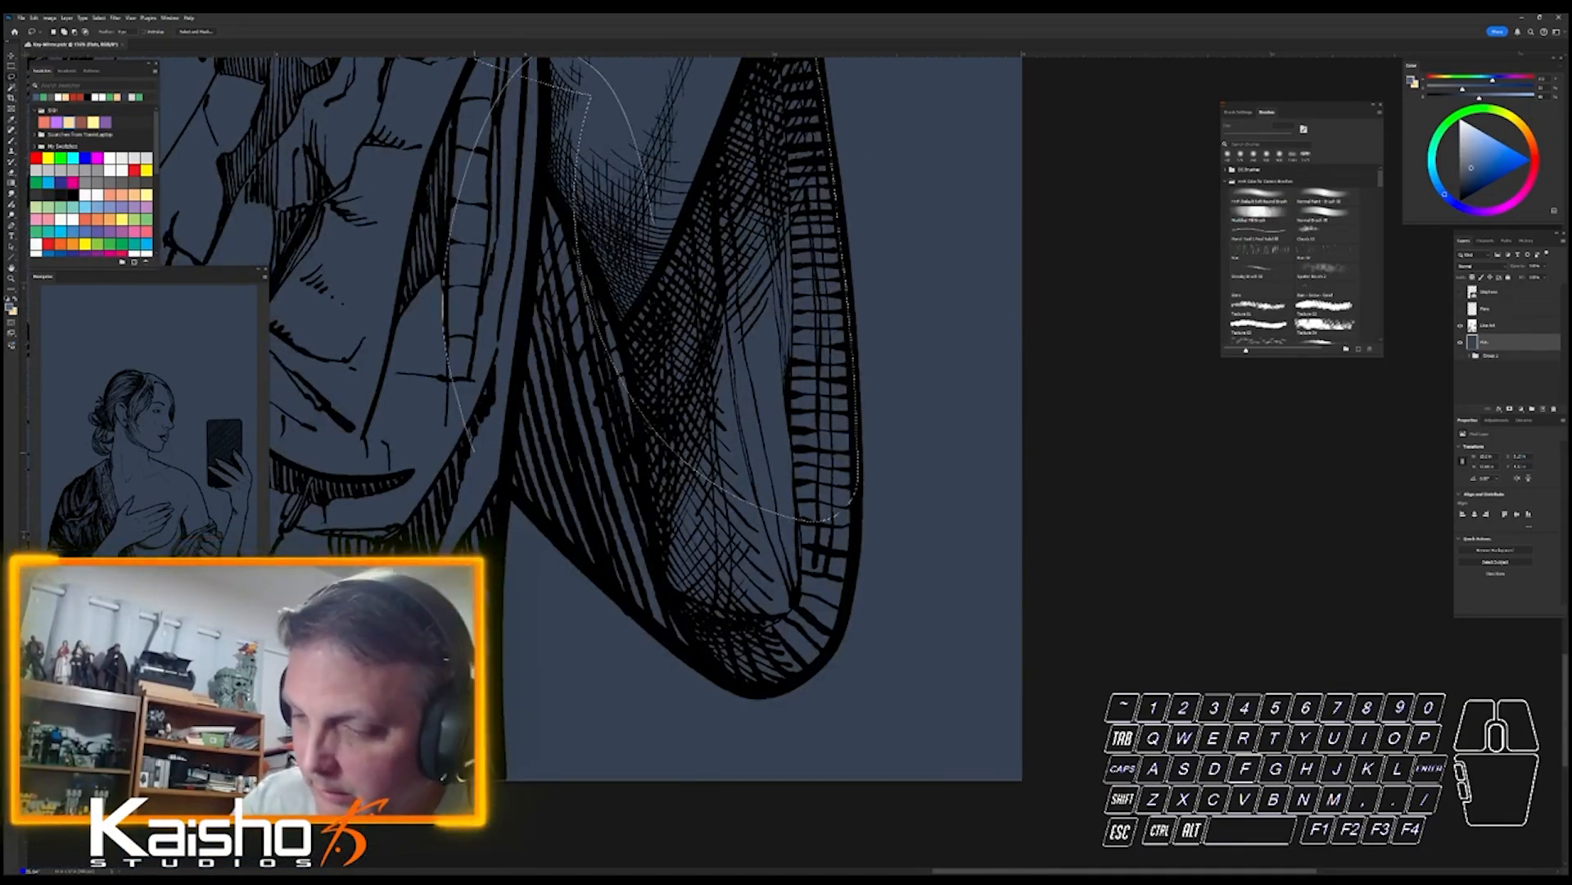
drag(624, 604, 752, 694)
mouse_move(828, 654)
mouse_down()
mouse_move(856, 564)
mouse_move(827, 414)
mouse_move(701, 262)
mouse_up()
drag(750, 486, 1060, 310)
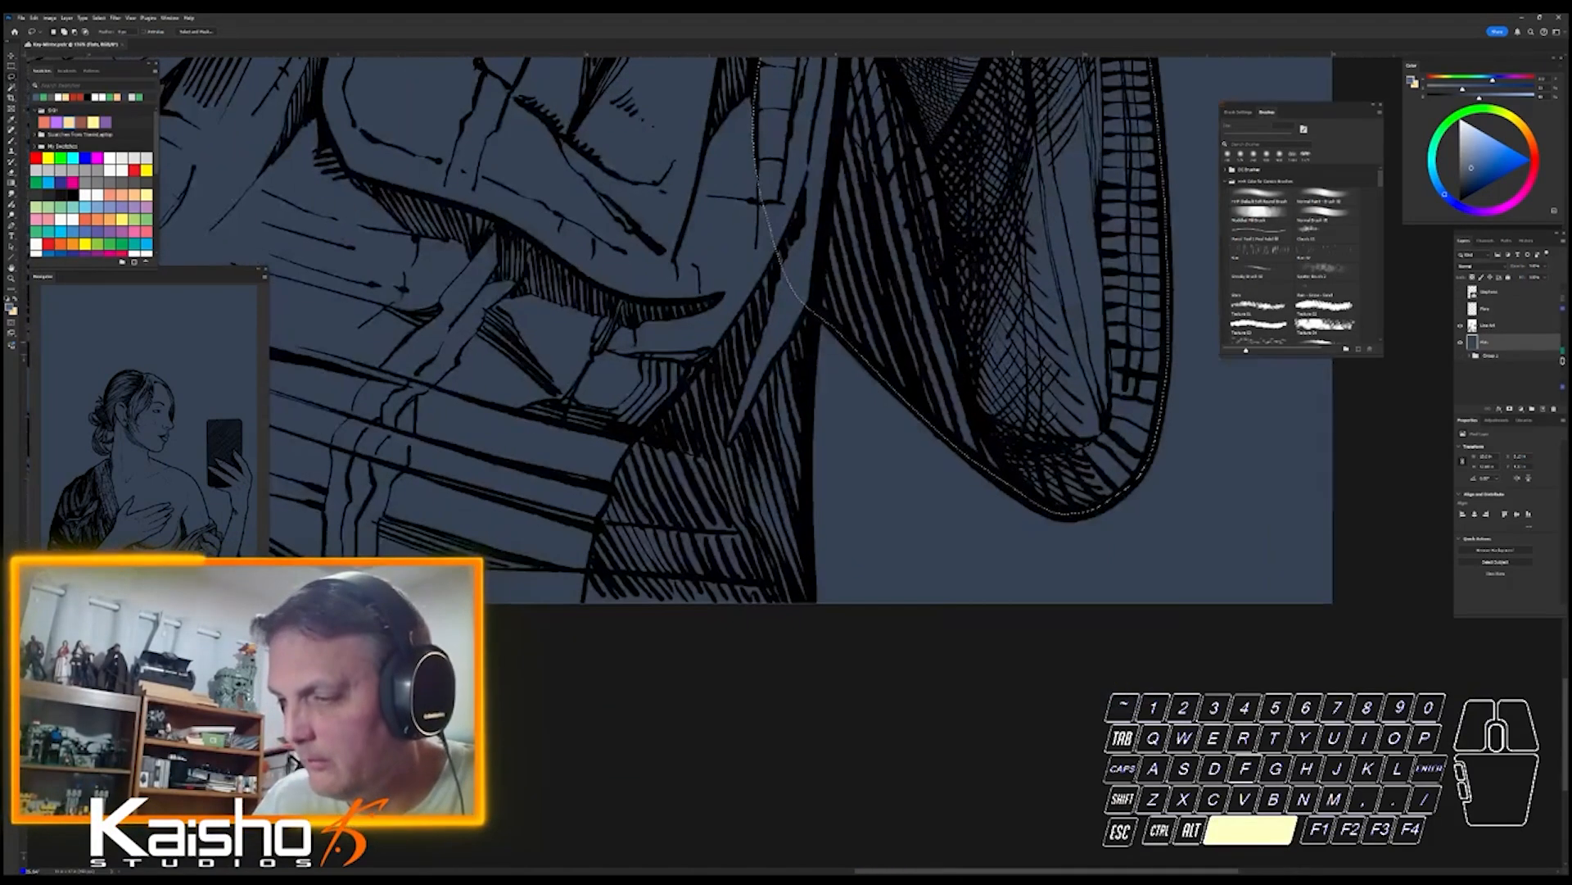
- Add the robe's waist area down to the canvas's lower edge, and fill the unselected gaps inside the torso
mouse_move(617, 311)
mouse_down()
mouse_move(847, 197)
mouse_move(814, 306)
mouse_move(811, 603)
mouse_move(550, 604)
mouse_move(473, 395)
mouse_up()
drag(916, 293, 887, 291)
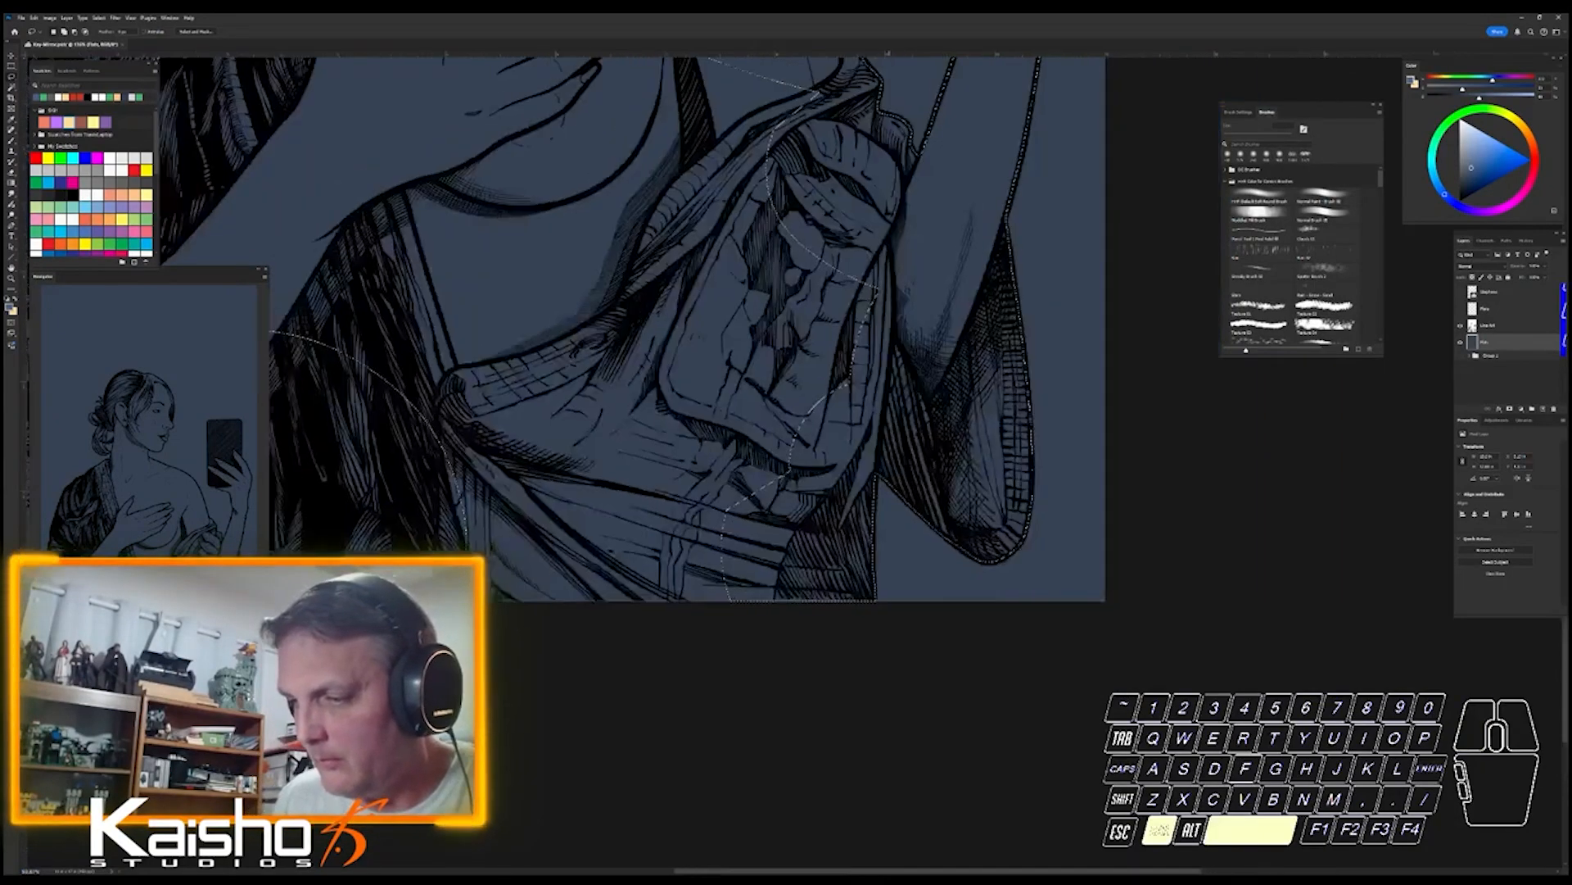
drag(896, 549, 955, 677)
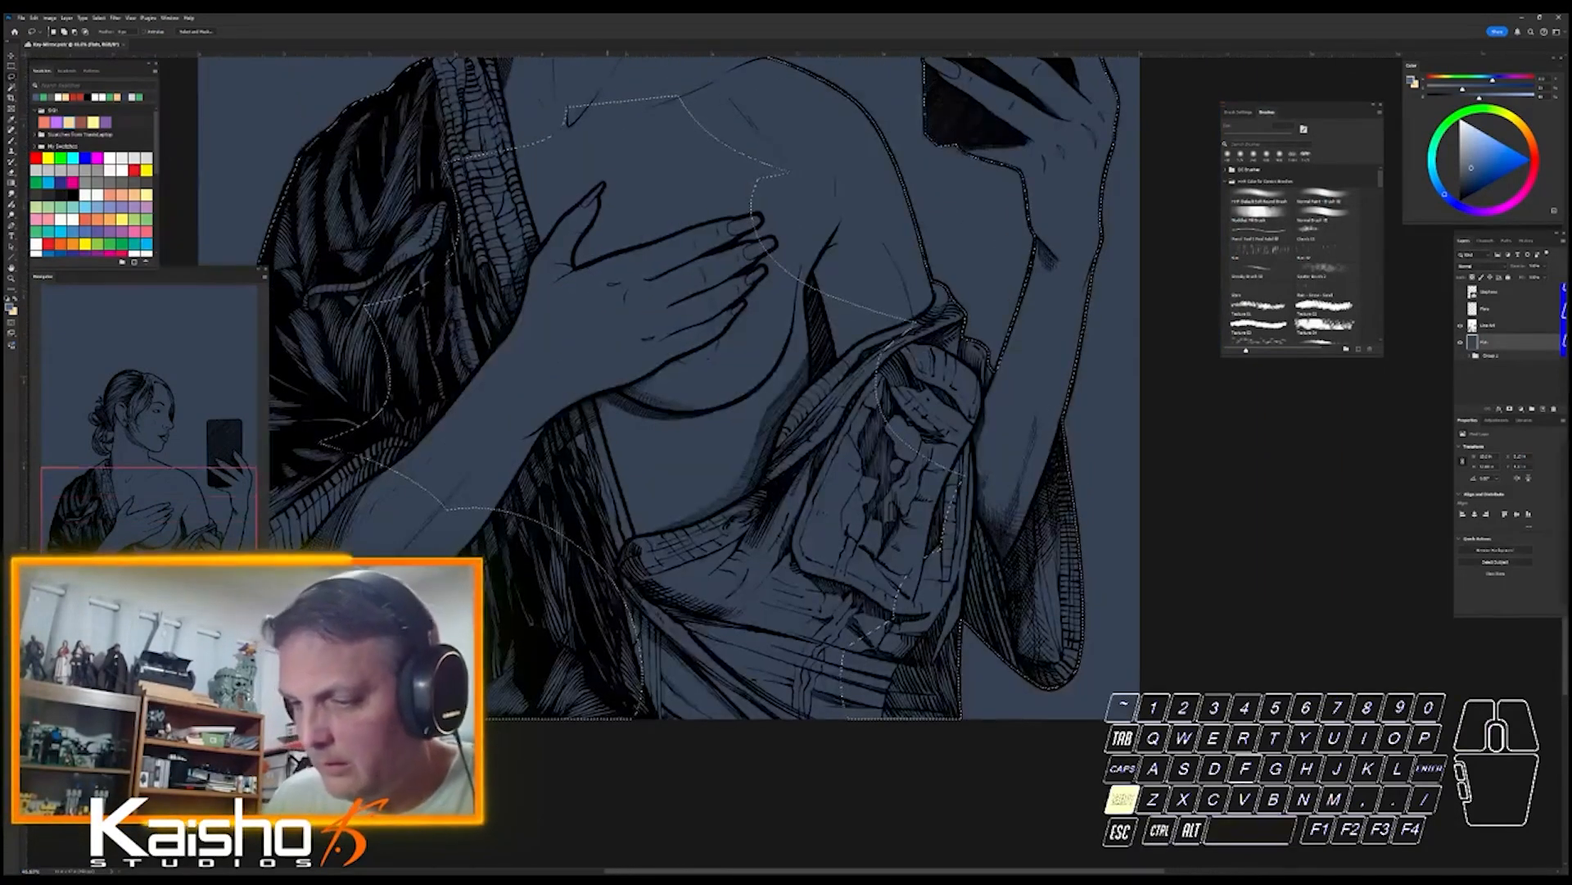
mouse_move(385, 532)
mouse_down()
mouse_move(341, 195)
mouse_move(751, 214)
mouse_move(930, 362)
mouse_move(995, 471)
mouse_move(896, 717)
mouse_up()
drag(713, 720, 540, 630)
mouse_move(837, 475)
mouse_down()
mouse_move(885, 729)
mouse_move(979, 570)
mouse_move(770, 321)
mouse_move(463, 518)
mouse_up()
- Add the two small loose hair tufts sticking out above the bun to the selection
drag(491, 270, 703, 687)
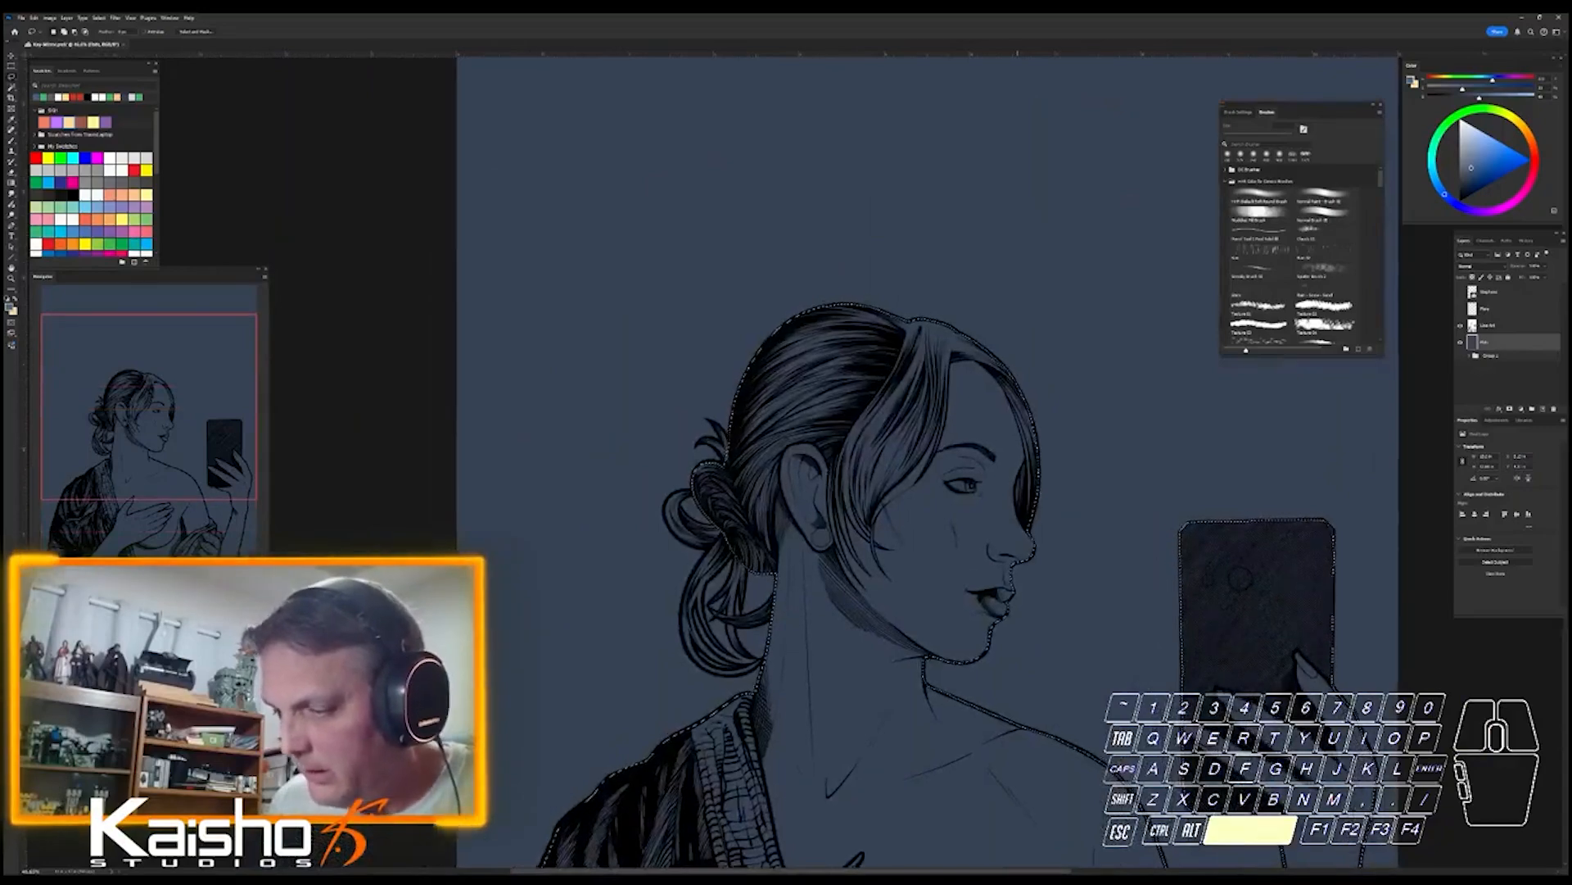
drag(736, 580, 827, 580)
drag(829, 246, 780, 813)
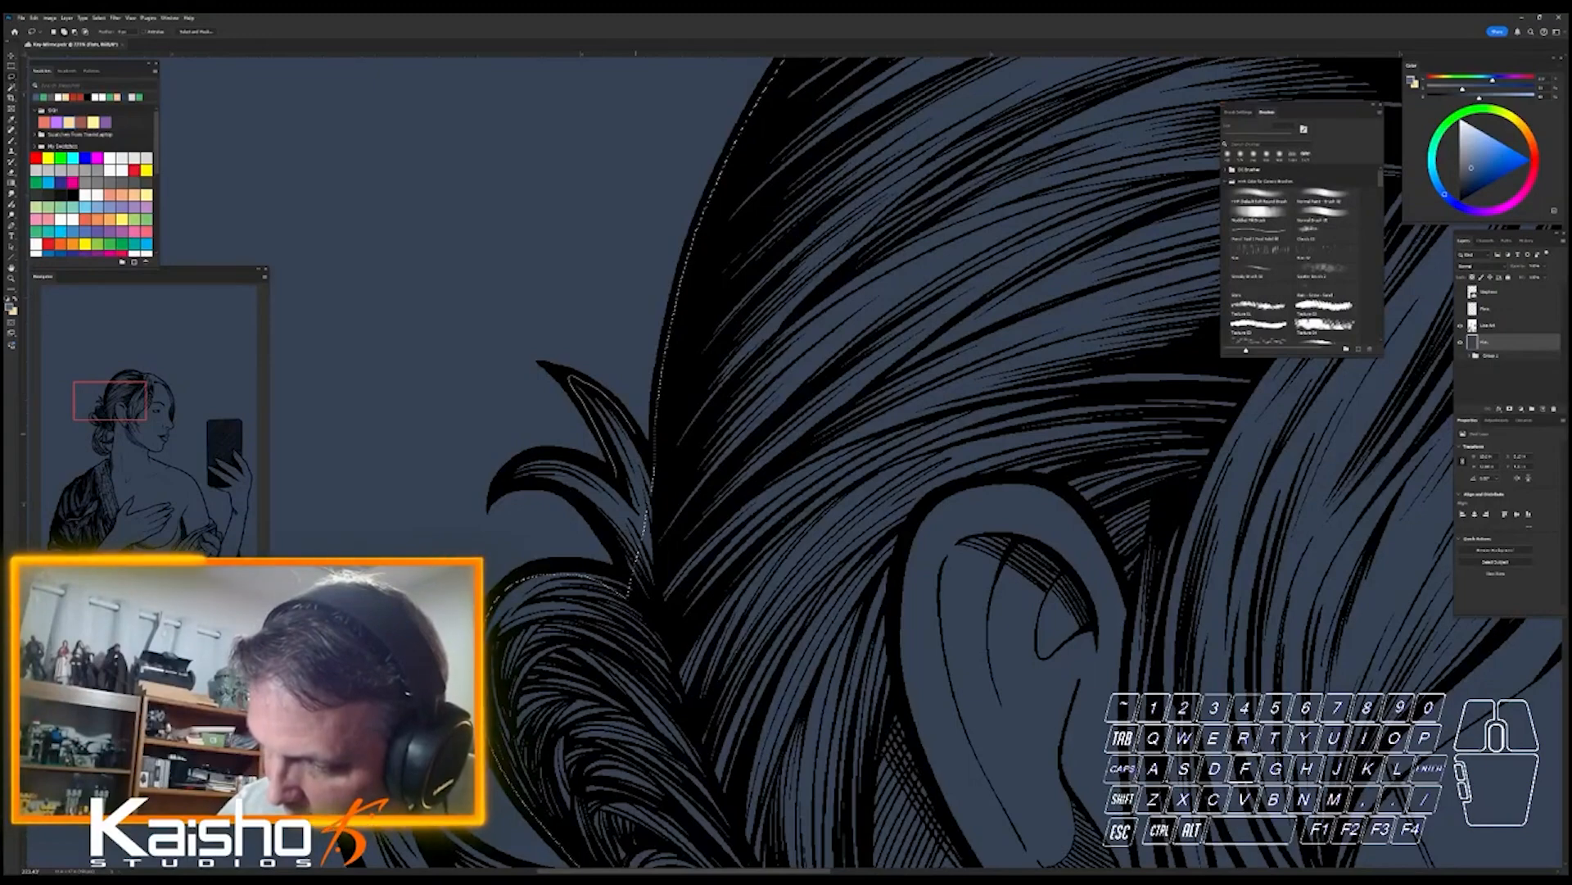
mouse_move(636, 434)
mouse_down()
mouse_move(694, 675)
mouse_move(638, 637)
mouse_move(613, 540)
mouse_up()
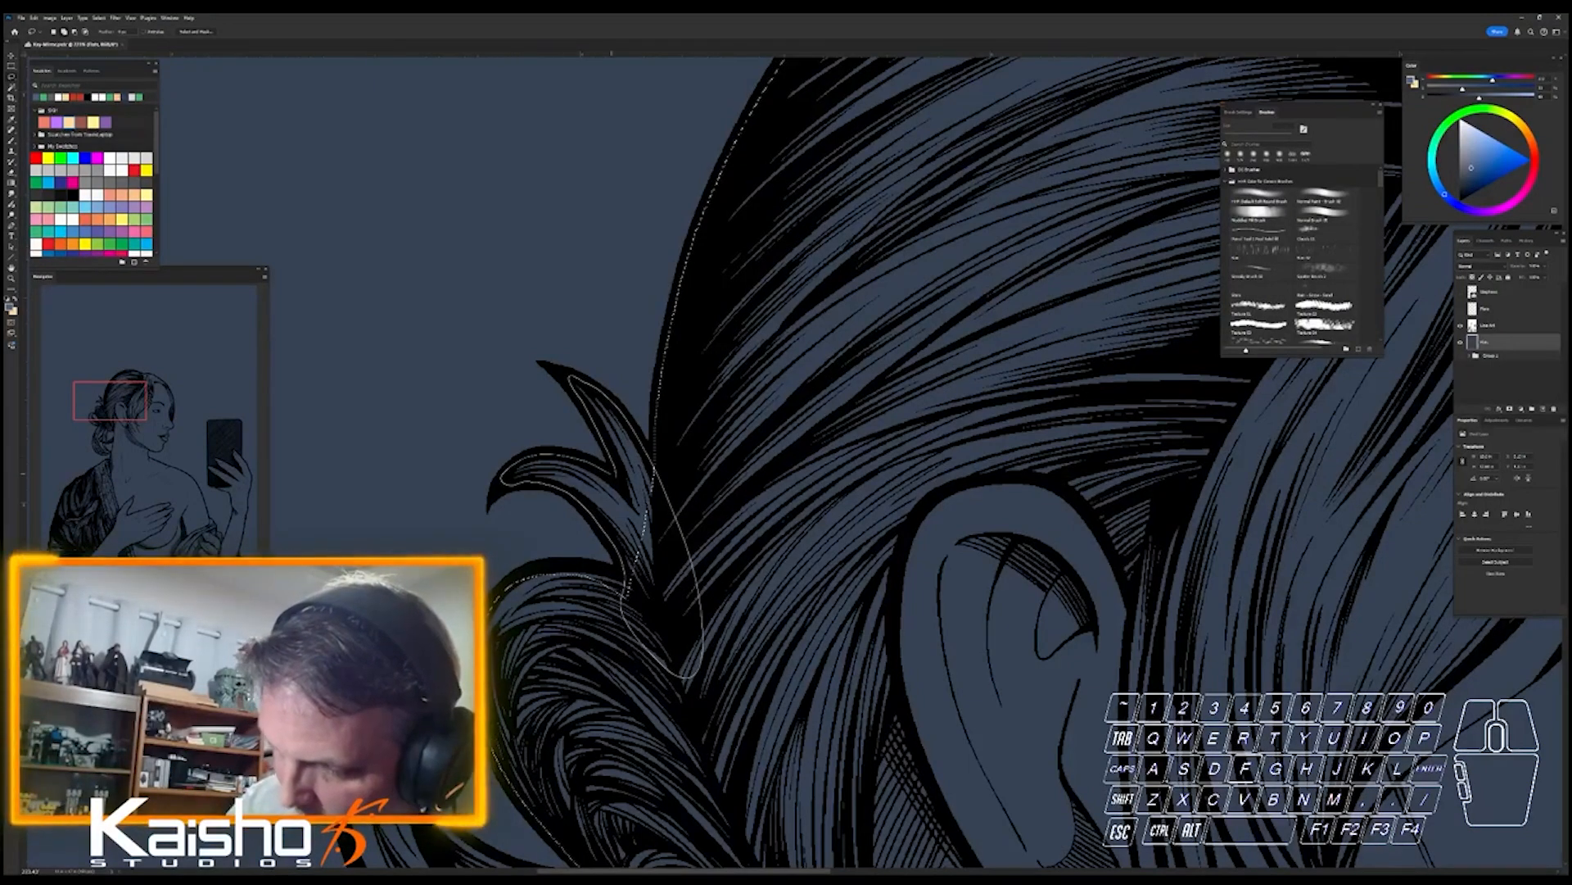
drag(610, 473, 615, 475)
mouse_move(635, 591)
mouse_down()
mouse_move(596, 568)
mouse_move(526, 572)
mouse_move(636, 714)
mouse_move(652, 610)
mouse_up()
- Add the bun's outer edge and the hair loop behind it to the selection, leaving out the opening inside the loop
drag(750, 610, 821, 299)
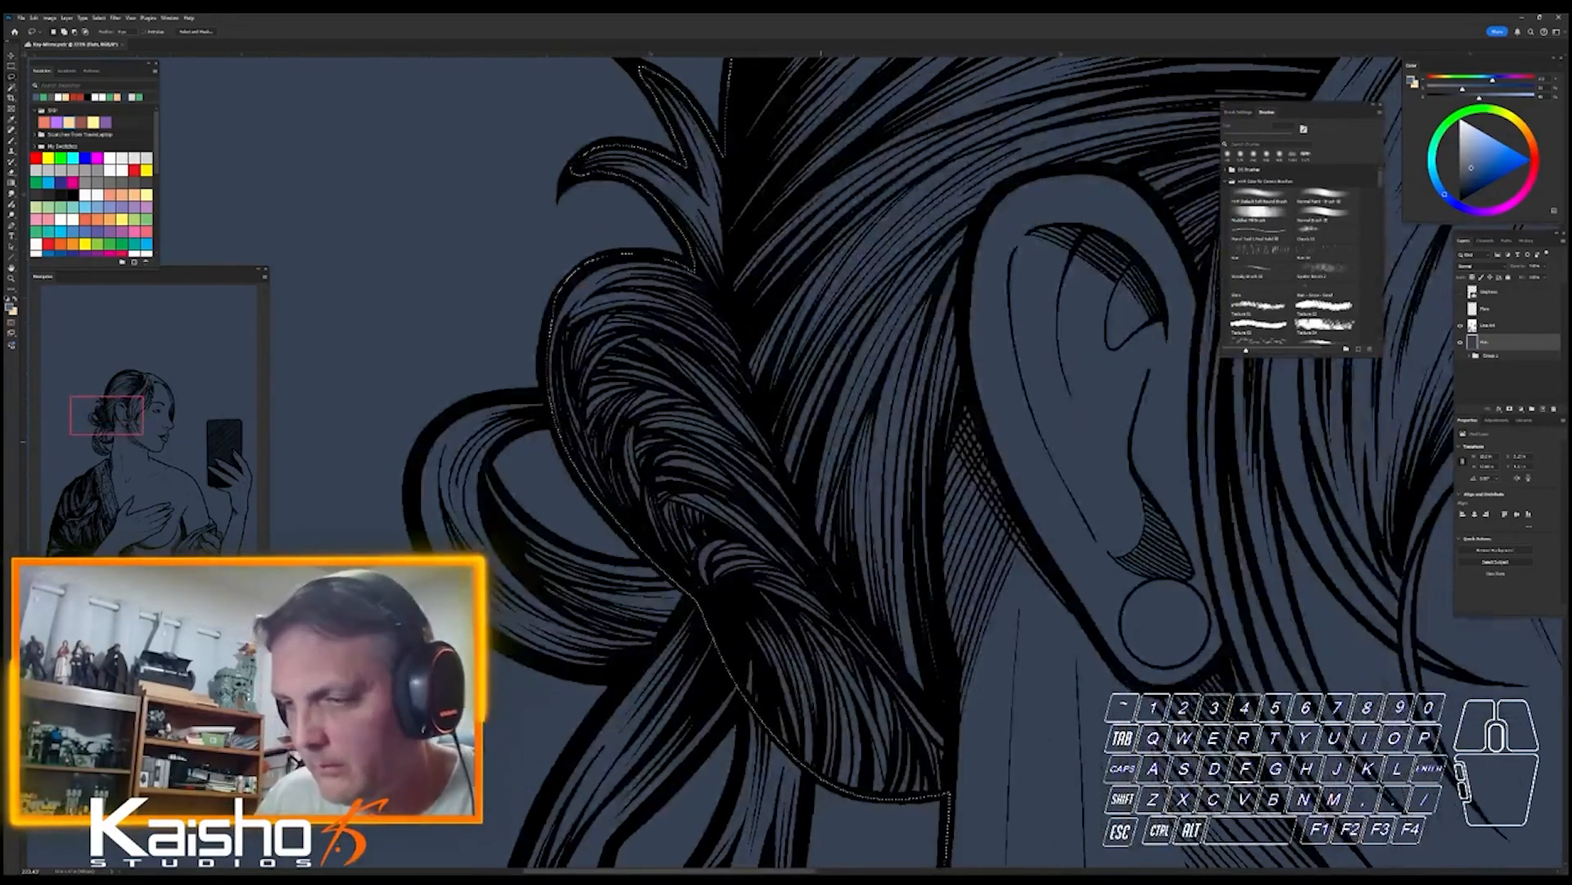
drag(601, 309, 563, 289)
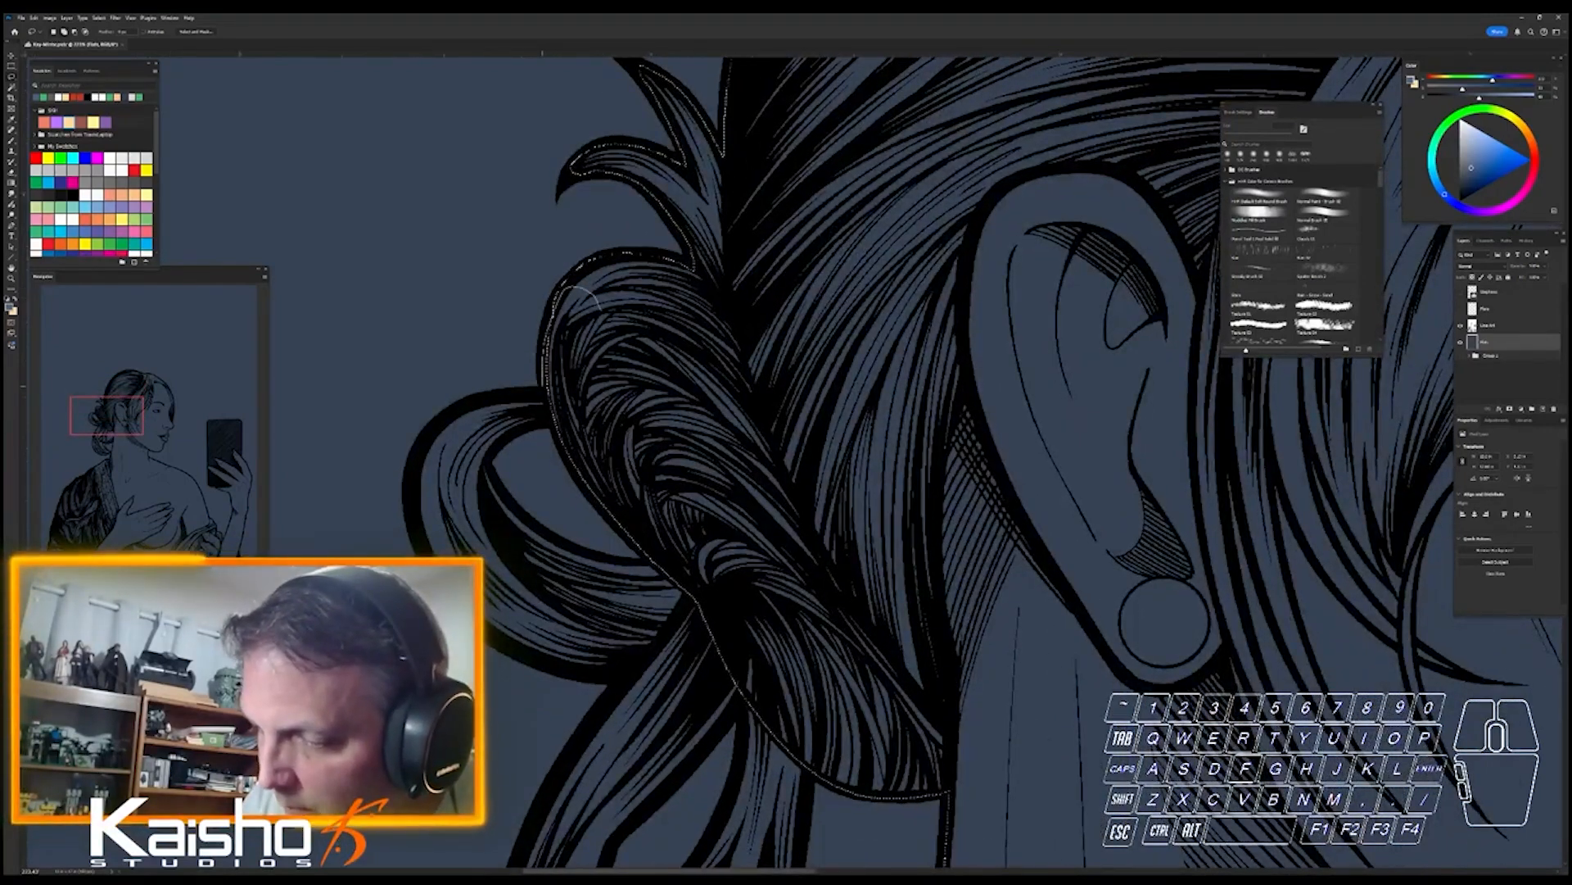
mouse_move(505, 391)
mouse_down()
mouse_move(440, 410)
mouse_move(413, 435)
mouse_move(409, 507)
mouse_up()
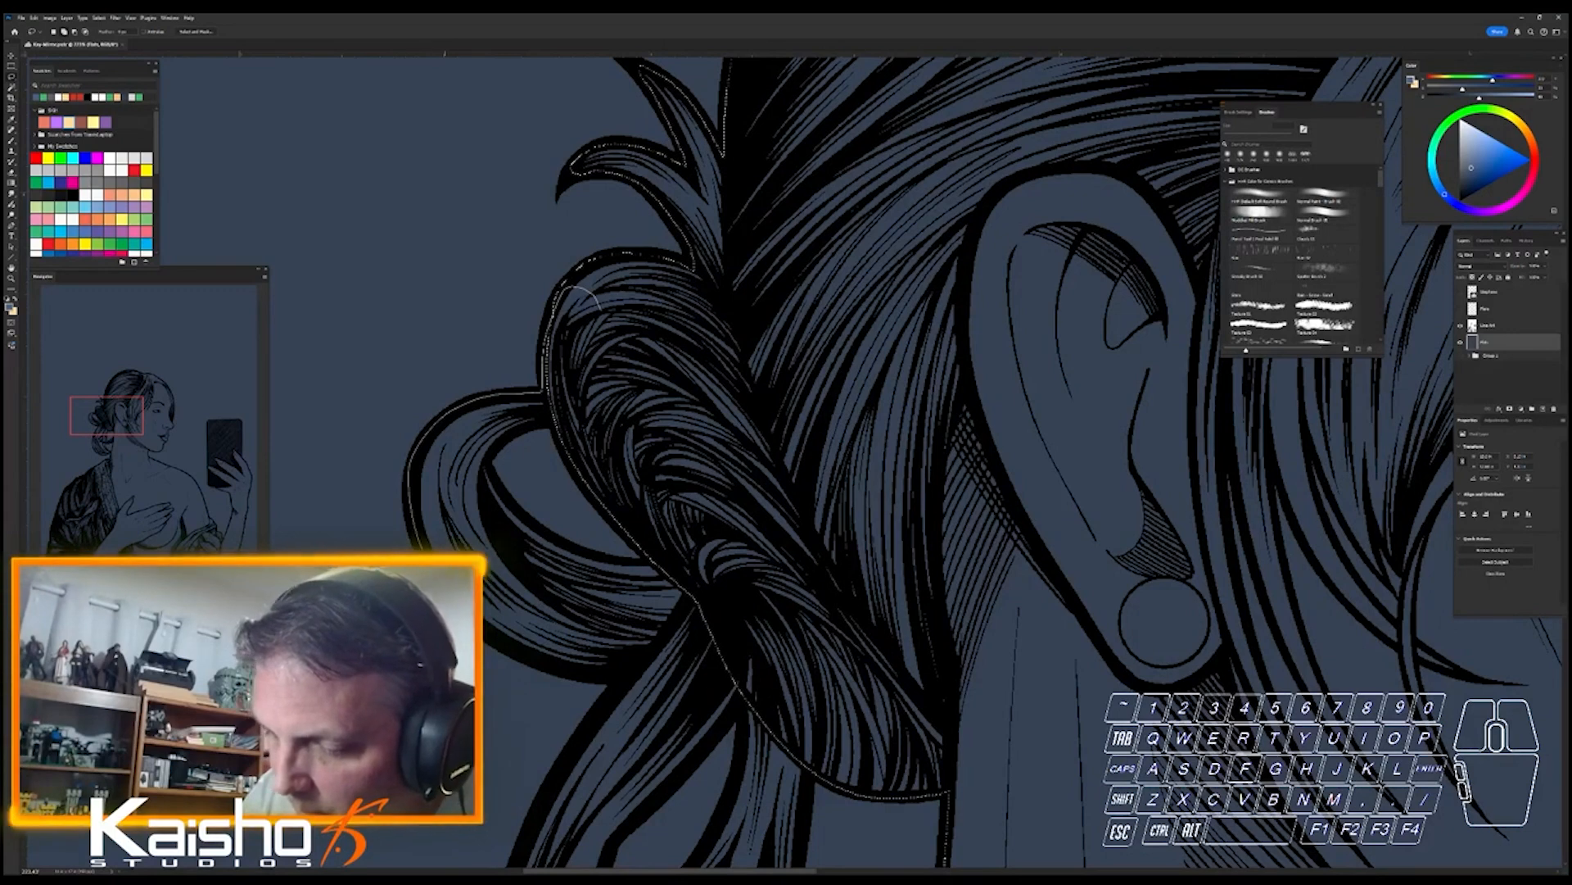
mouse_move(551, 662)
mouse_down()
mouse_move(641, 680)
mouse_move(727, 641)
mouse_move(695, 567)
mouse_up()
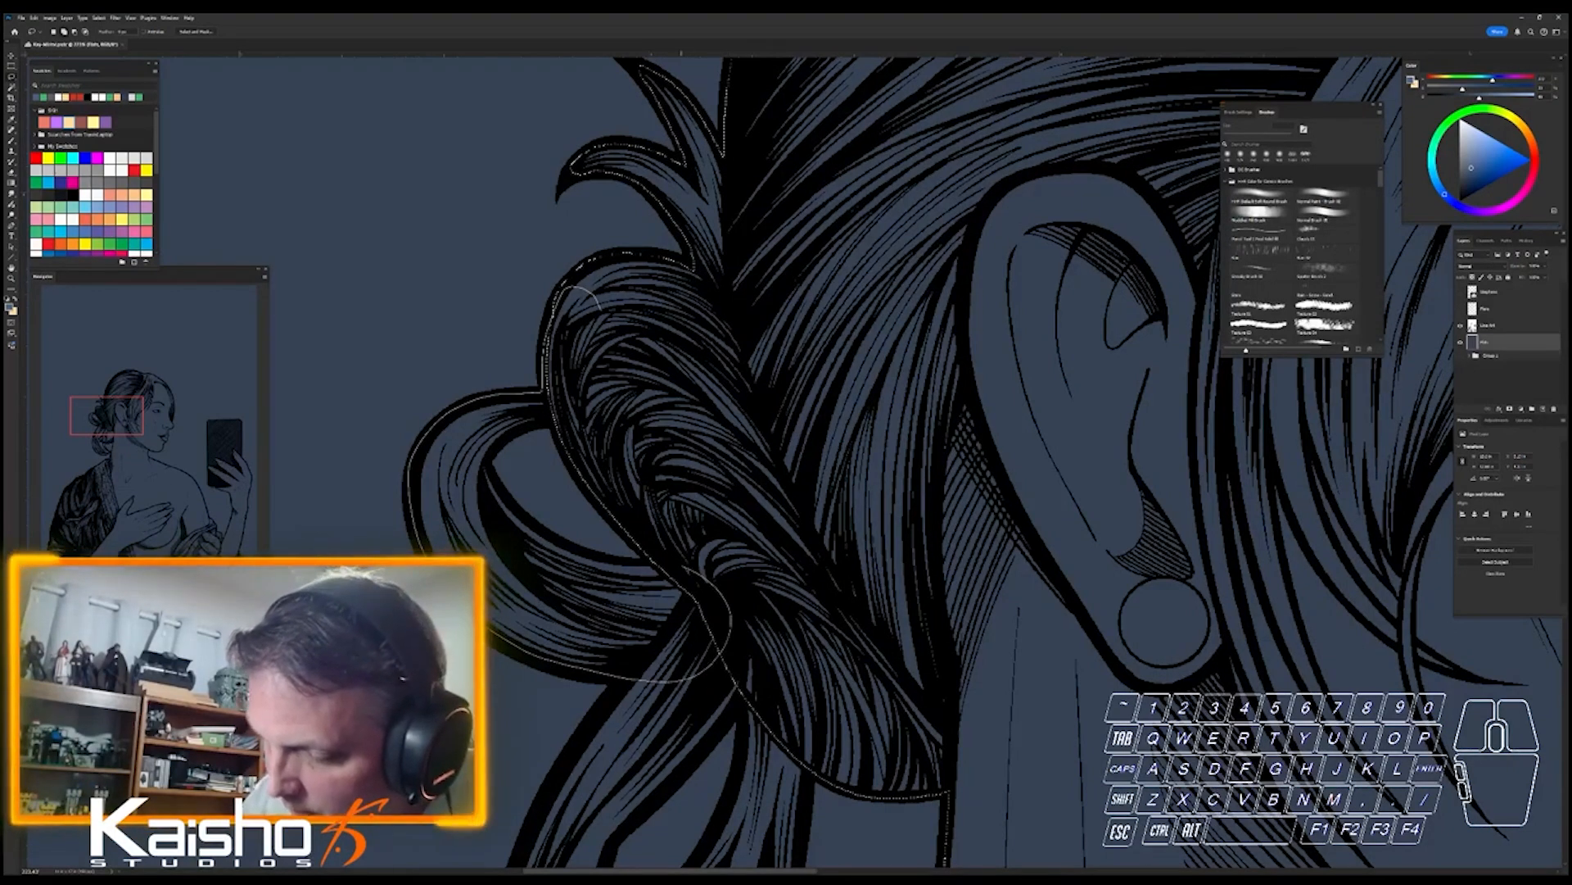
mouse_move(518, 509)
mouse_down()
mouse_move(489, 461)
mouse_move(599, 423)
mouse_up()
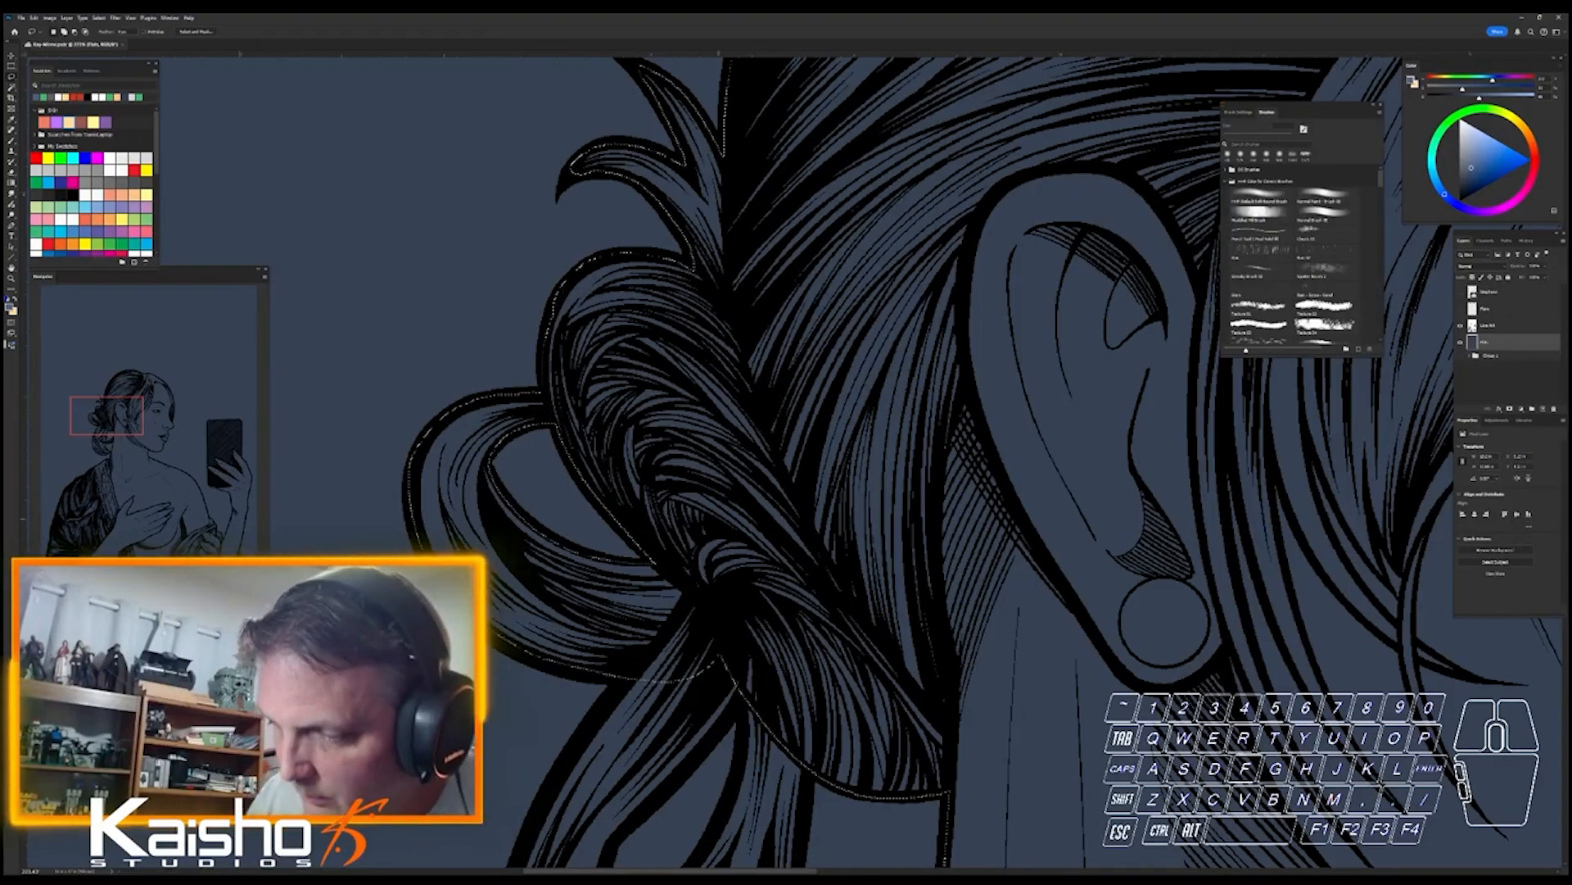
mouse_move(837, 660)
mouse_down()
mouse_move(847, 334)
mouse_move(814, 666)
mouse_up()
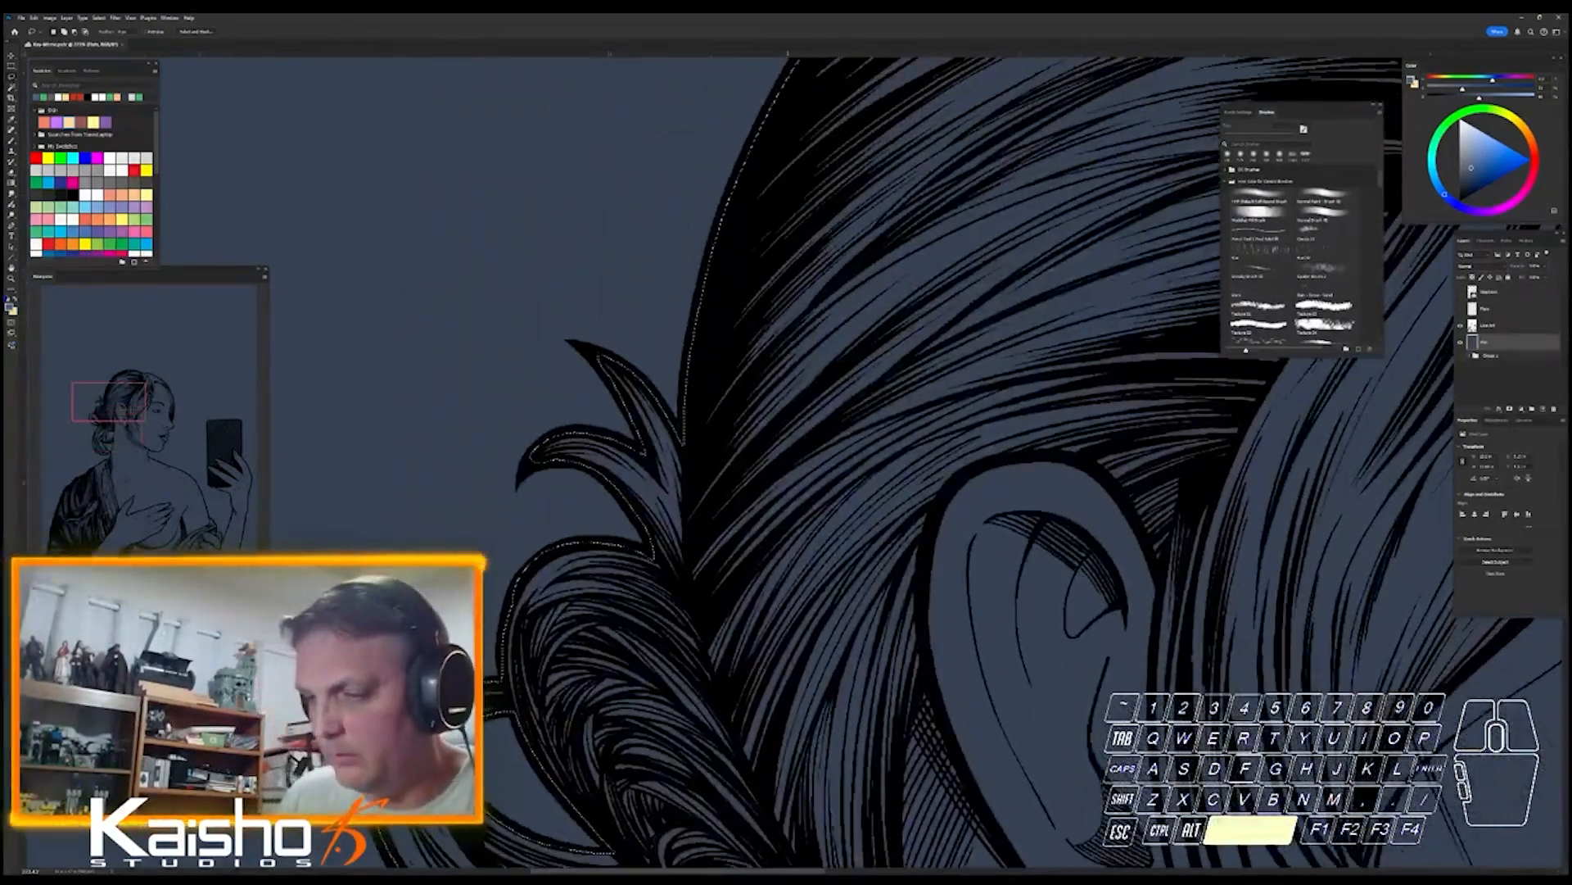
- Add the hair lock hanging below the bun and the thin pointed strands inside its loop to the selection
drag(643, 659, 649, 280)
drag(529, 457, 547, 309)
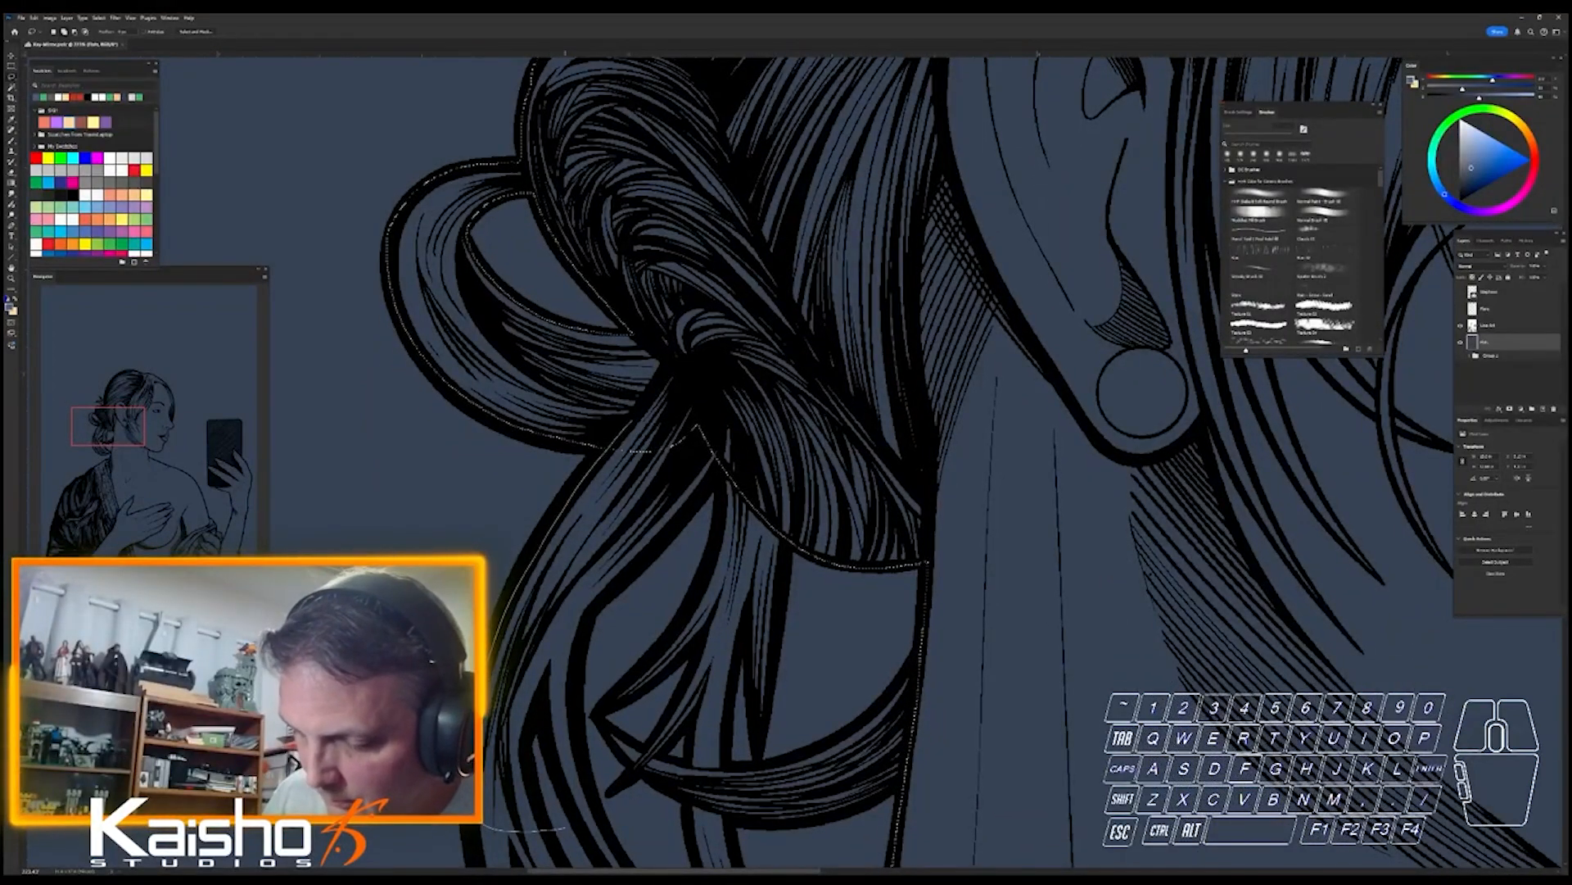
mouse_move(563, 828)
mouse_down()
mouse_move(591, 614)
mouse_move(686, 513)
mouse_move(655, 420)
mouse_up()
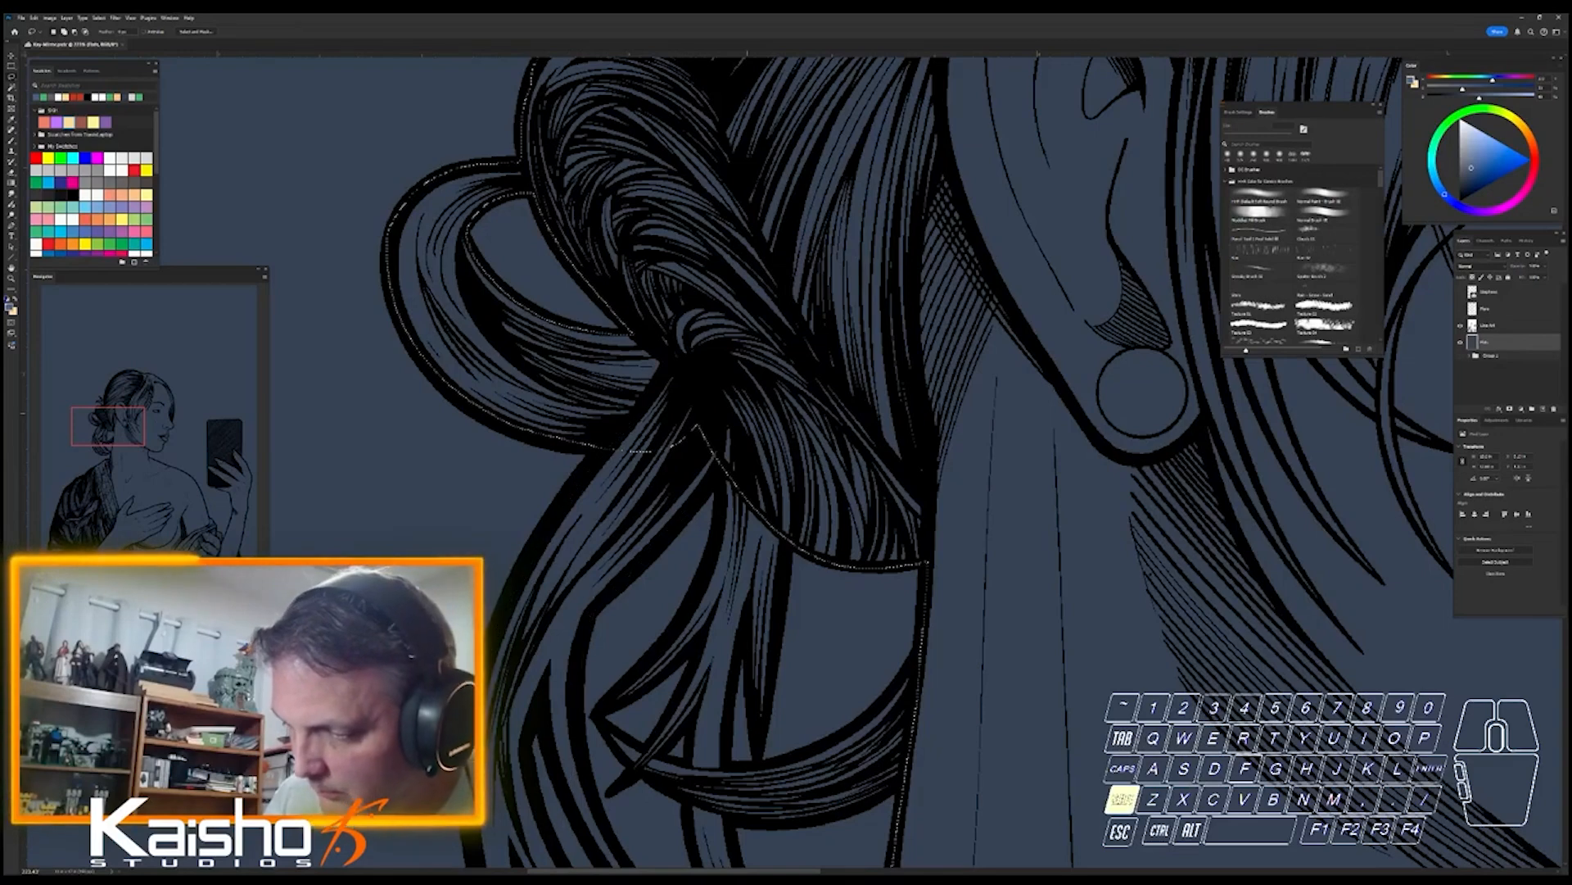
mouse_move(755, 462)
mouse_down()
mouse_move(717, 448)
mouse_move(693, 591)
mouse_move(639, 670)
mouse_up()
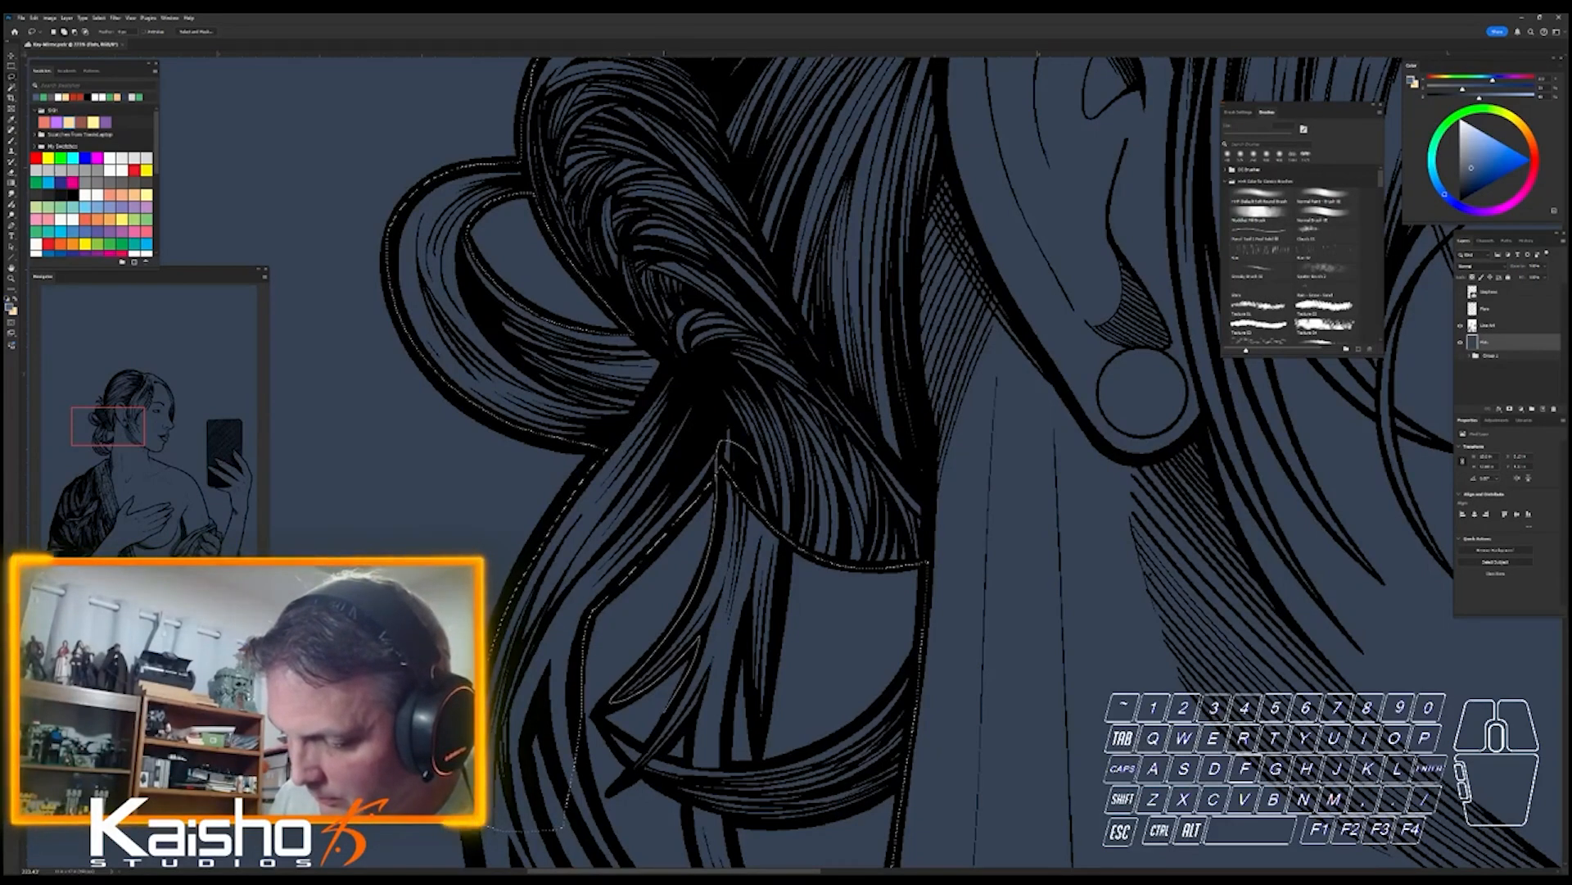
mouse_move(688, 762)
mouse_down()
mouse_move(711, 791)
mouse_move(749, 673)
mouse_move(763, 748)
mouse_move(790, 490)
mouse_move(786, 222)
mouse_up()
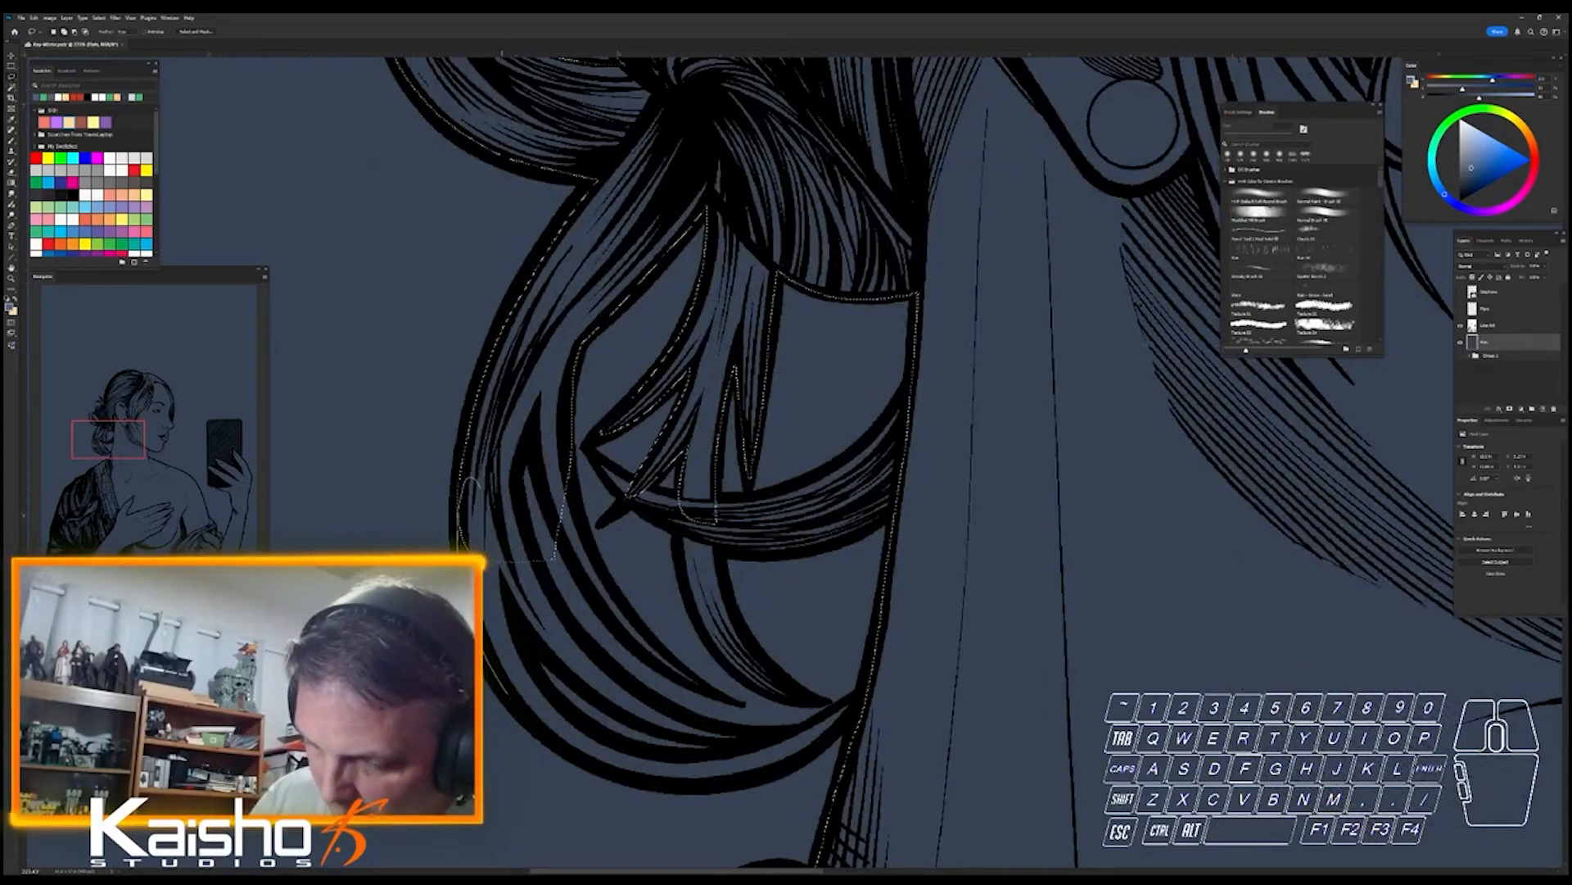
- Add the curled lower end of the hanging hair to the selection, following its outer and inner curves to the neck
mouse_move(561, 745)
mouse_down()
mouse_move(642, 783)
mouse_move(743, 785)
mouse_up()
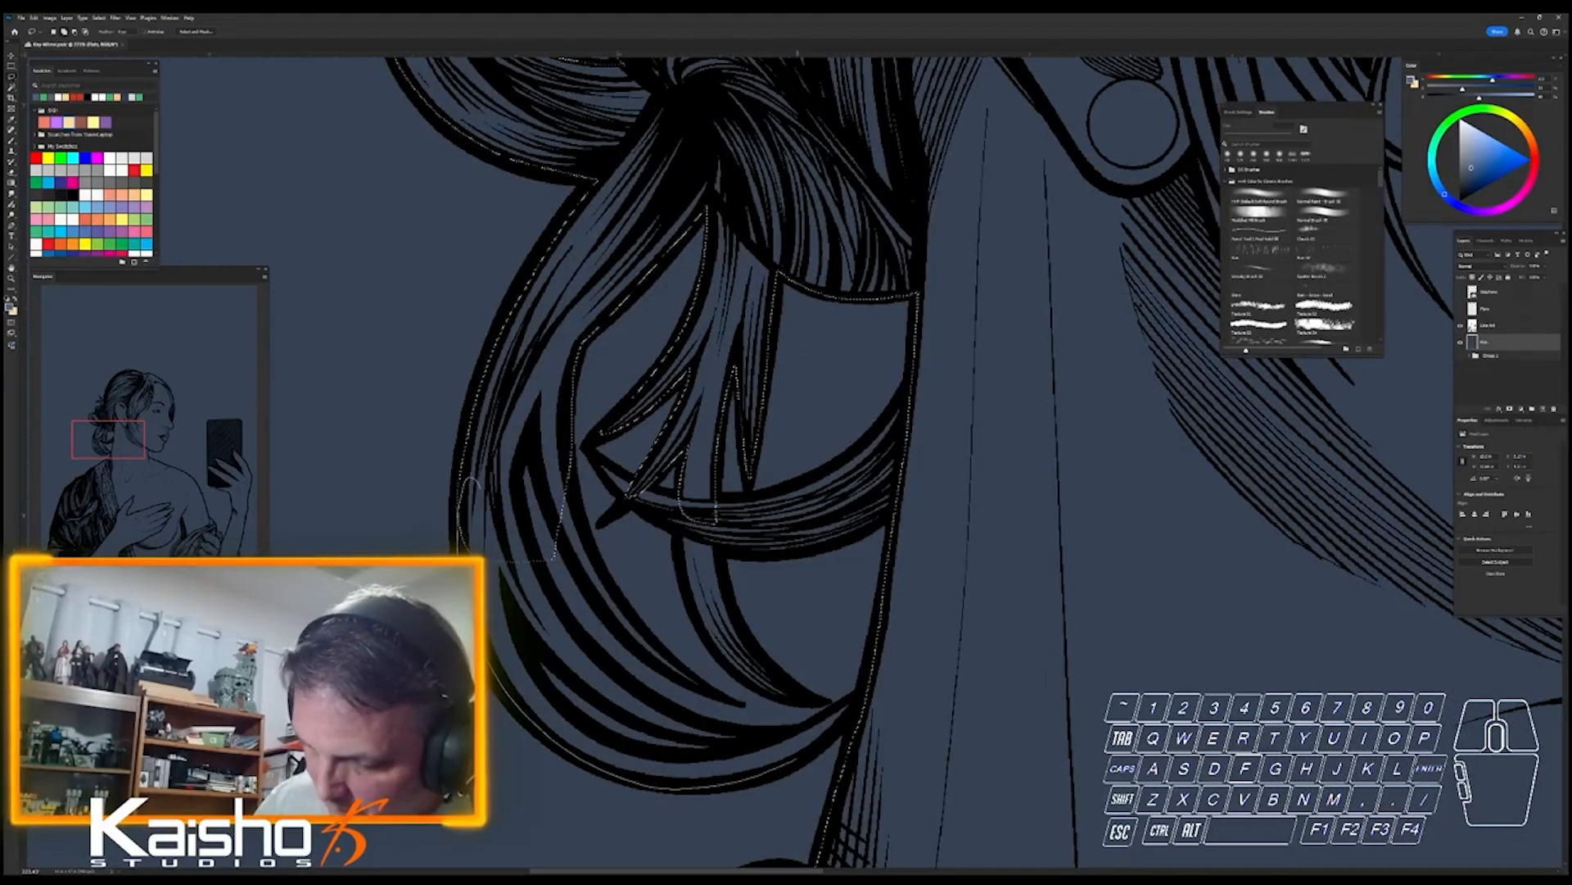
mouse_move(882, 678)
mouse_down()
mouse_move(778, 729)
mouse_move(591, 658)
mouse_up()
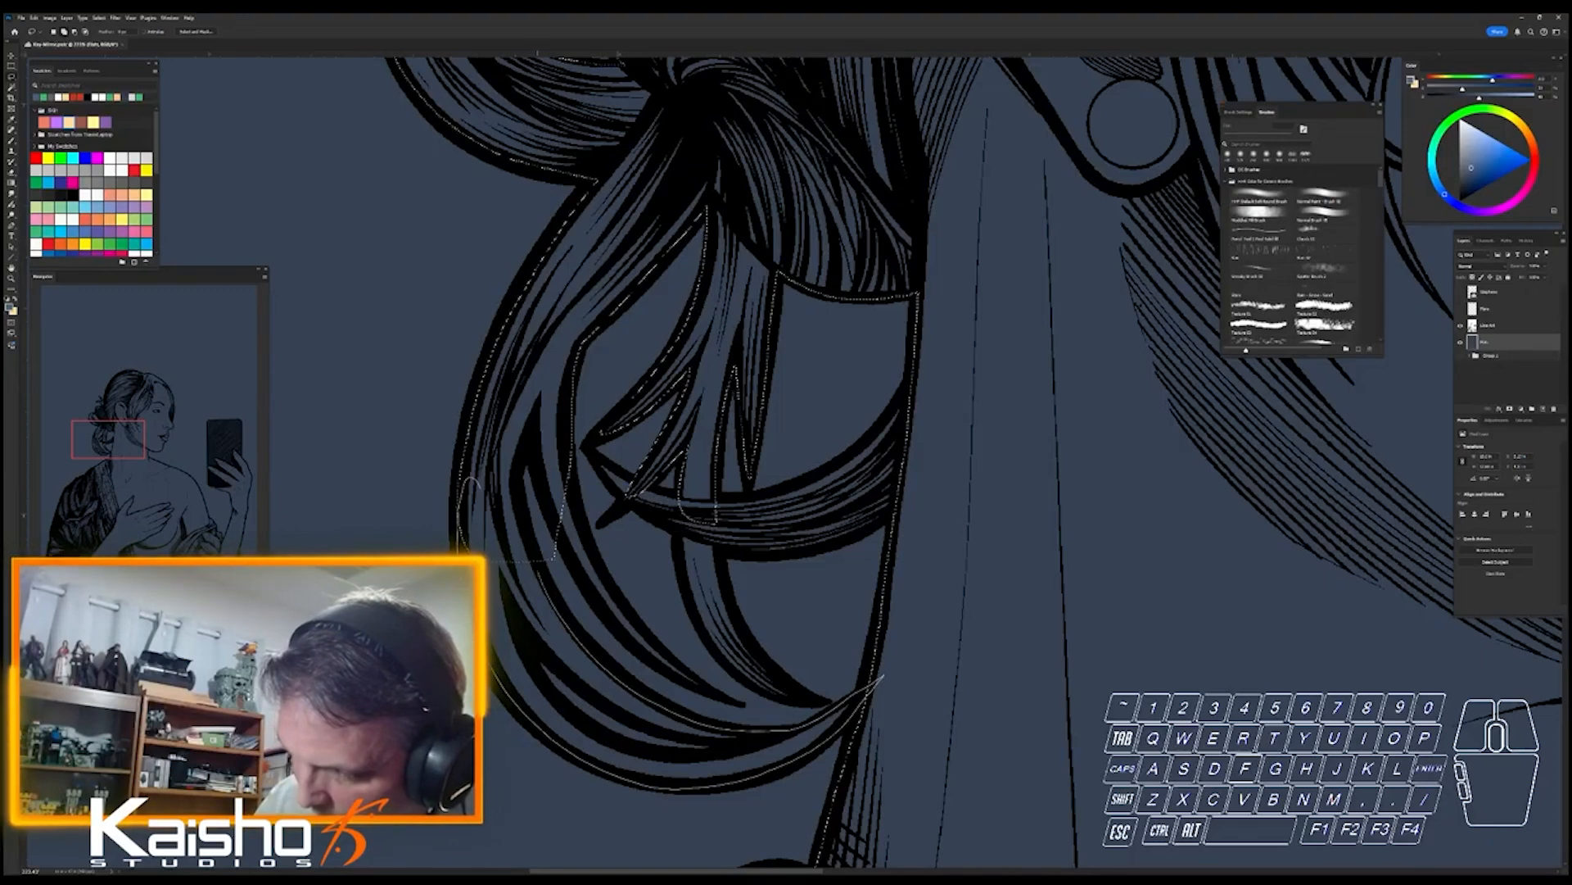
drag(553, 561, 551, 540)
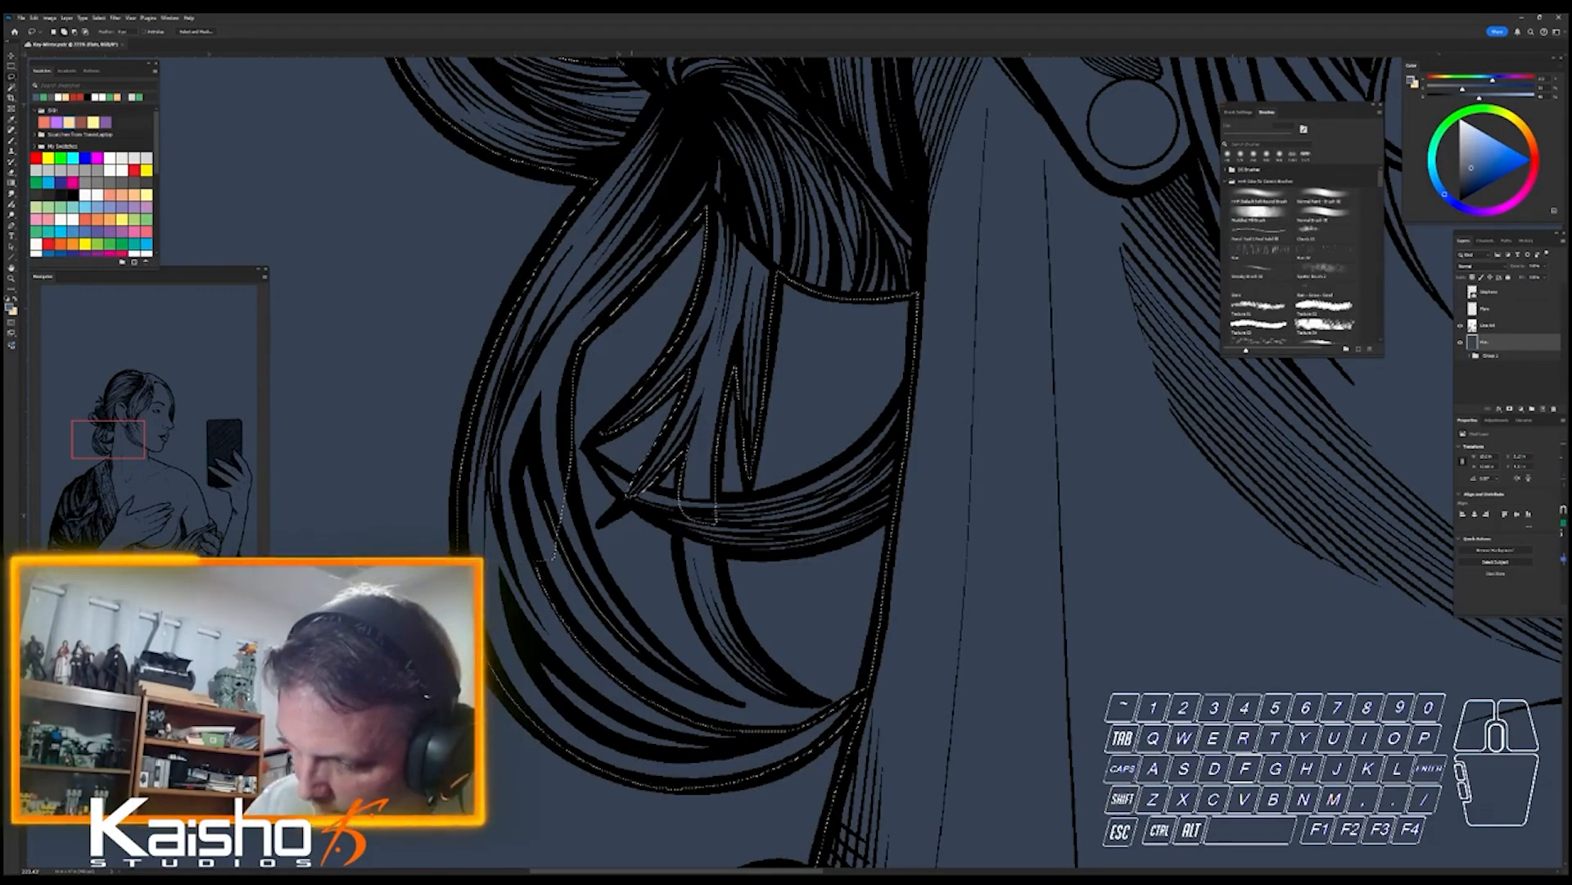
mouse_move(696, 685)
mouse_down()
mouse_move(606, 577)
mouse_move(553, 419)
mouse_up()
key(shift)
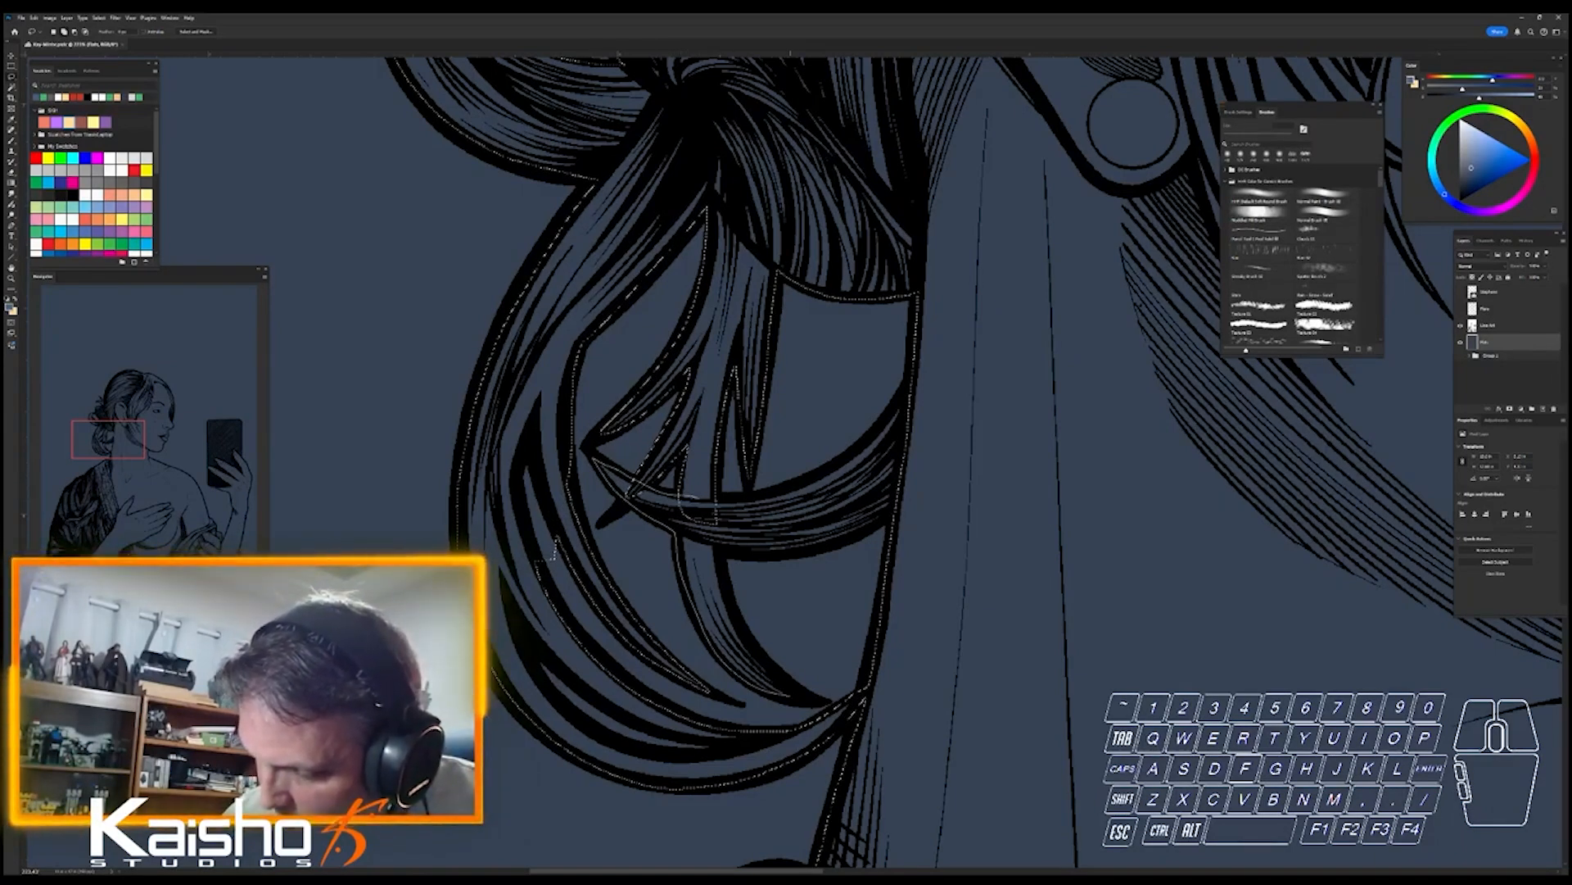
- Add the lock crossing the loop to the neck to the selection, and leave out the narrow gap between the curled strands
mouse_move(720, 514)
mouse_down()
mouse_move(708, 496)
mouse_move(829, 468)
mouse_move(894, 407)
mouse_move(968, 432)
mouse_move(901, 512)
mouse_move(852, 534)
mouse_up()
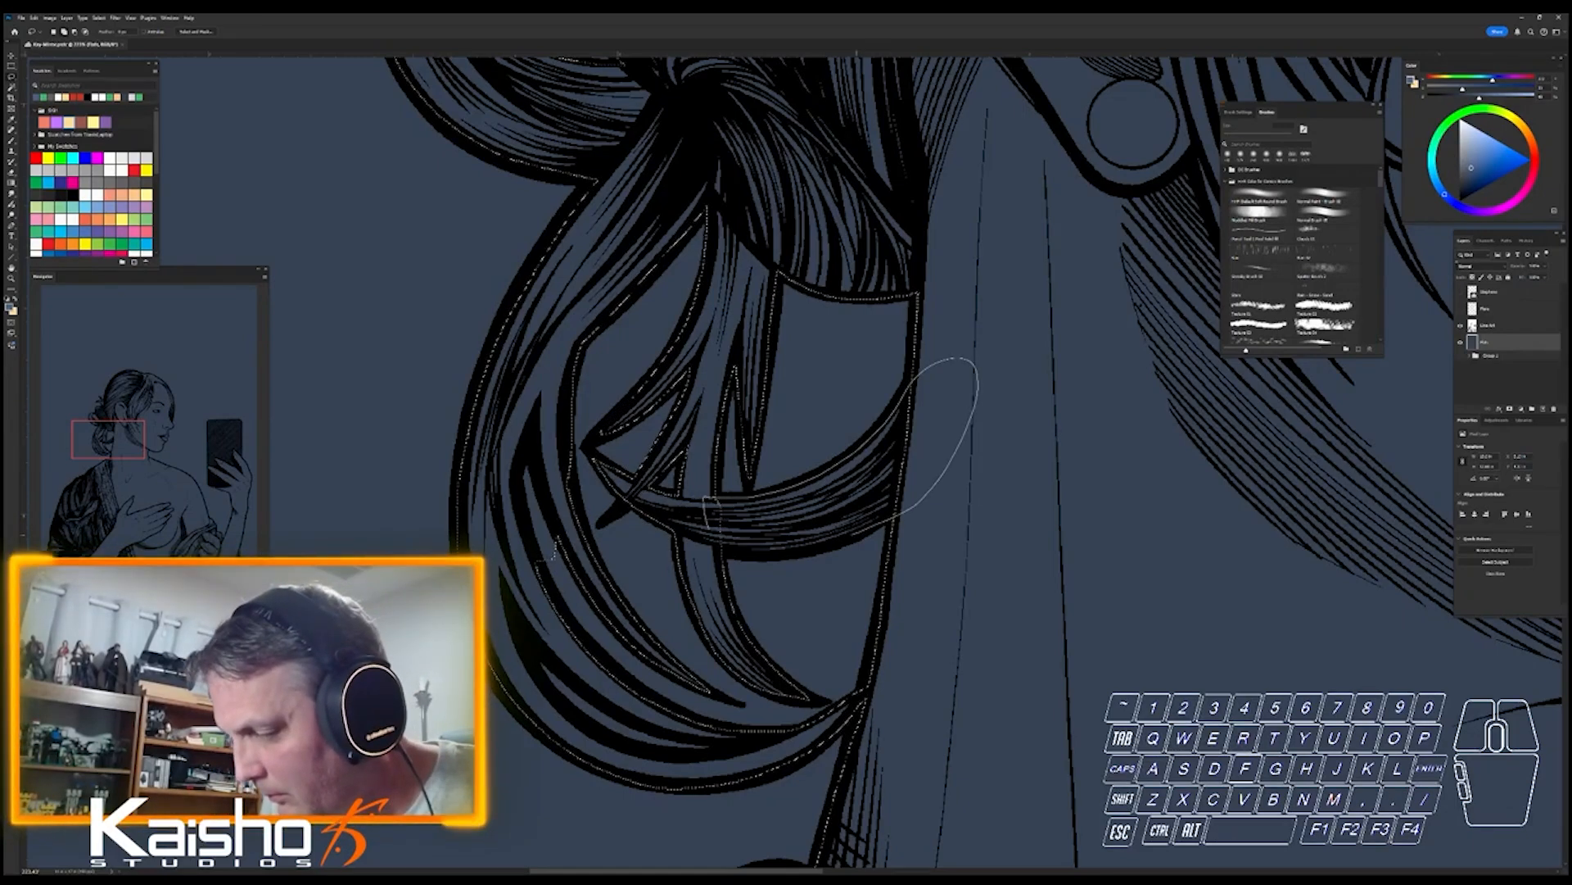
drag(709, 506, 712, 498)
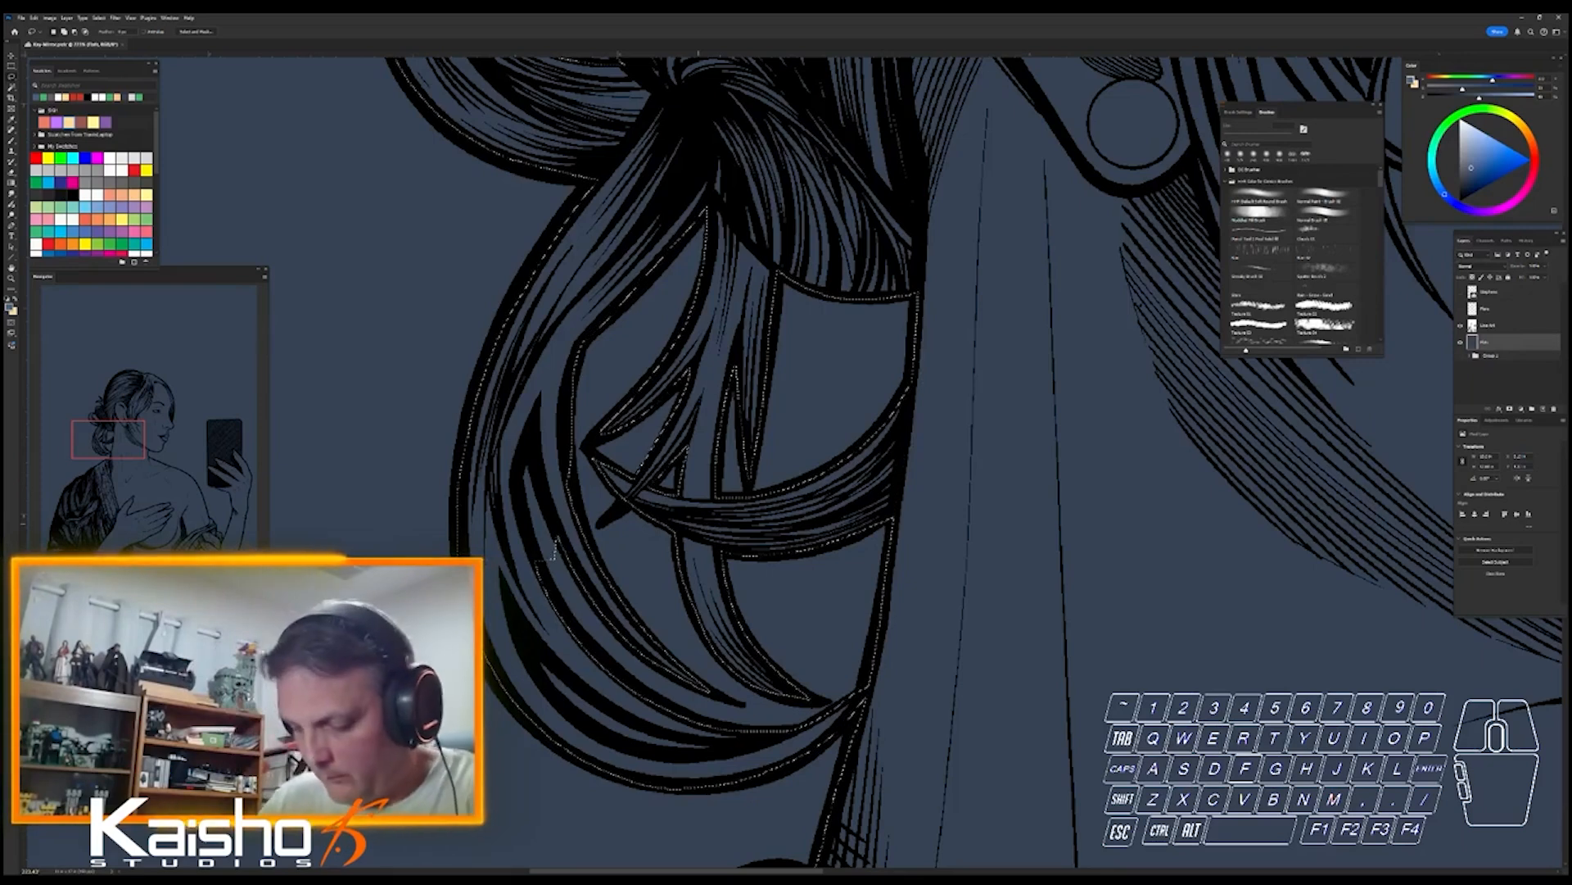
key(alt)
drag(570, 598, 543, 571)
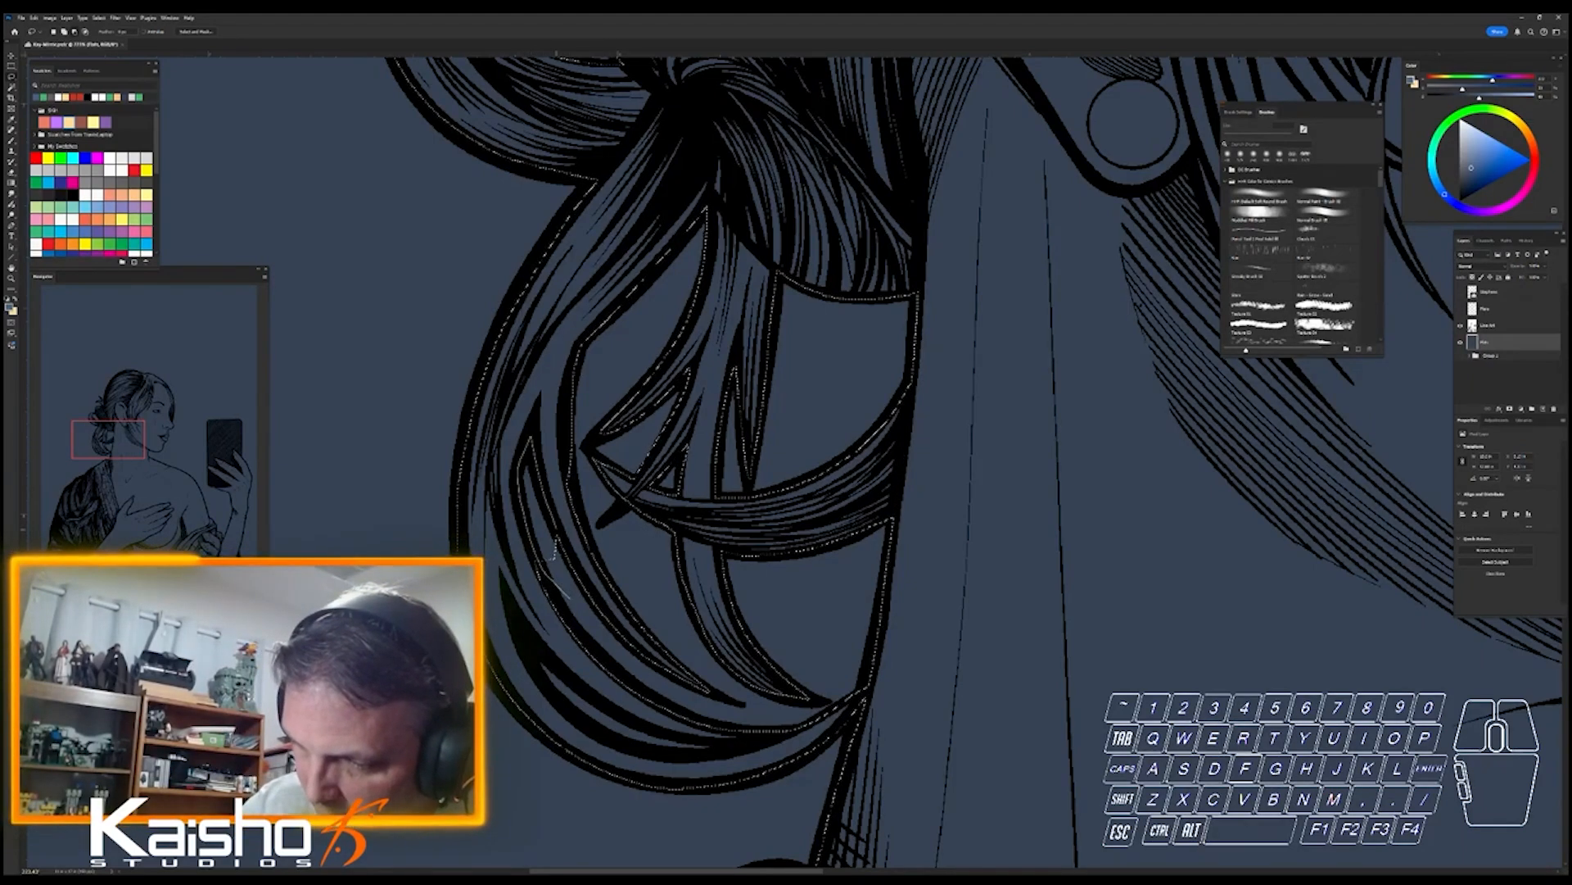
- Fill the selected silhouette on the flats layer with the lighter blue foreground colour, and check the layer alone without the line art
key(ctrl+space)
drag(1158, 787, 958, 788)
drag(1208, 630, 769, 372)
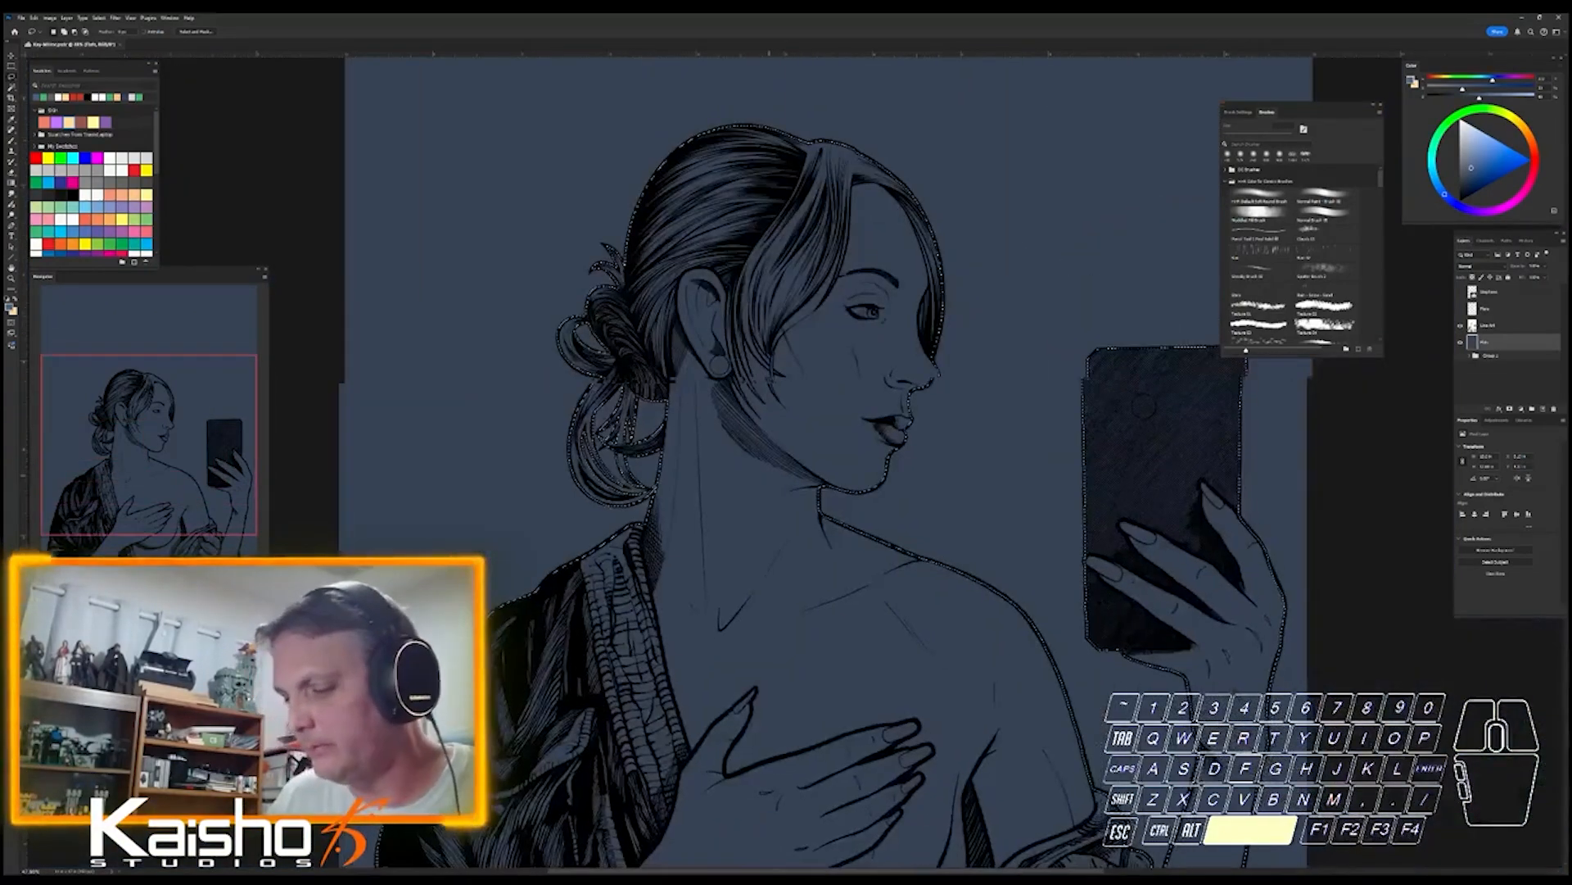
key(ctrl+0)
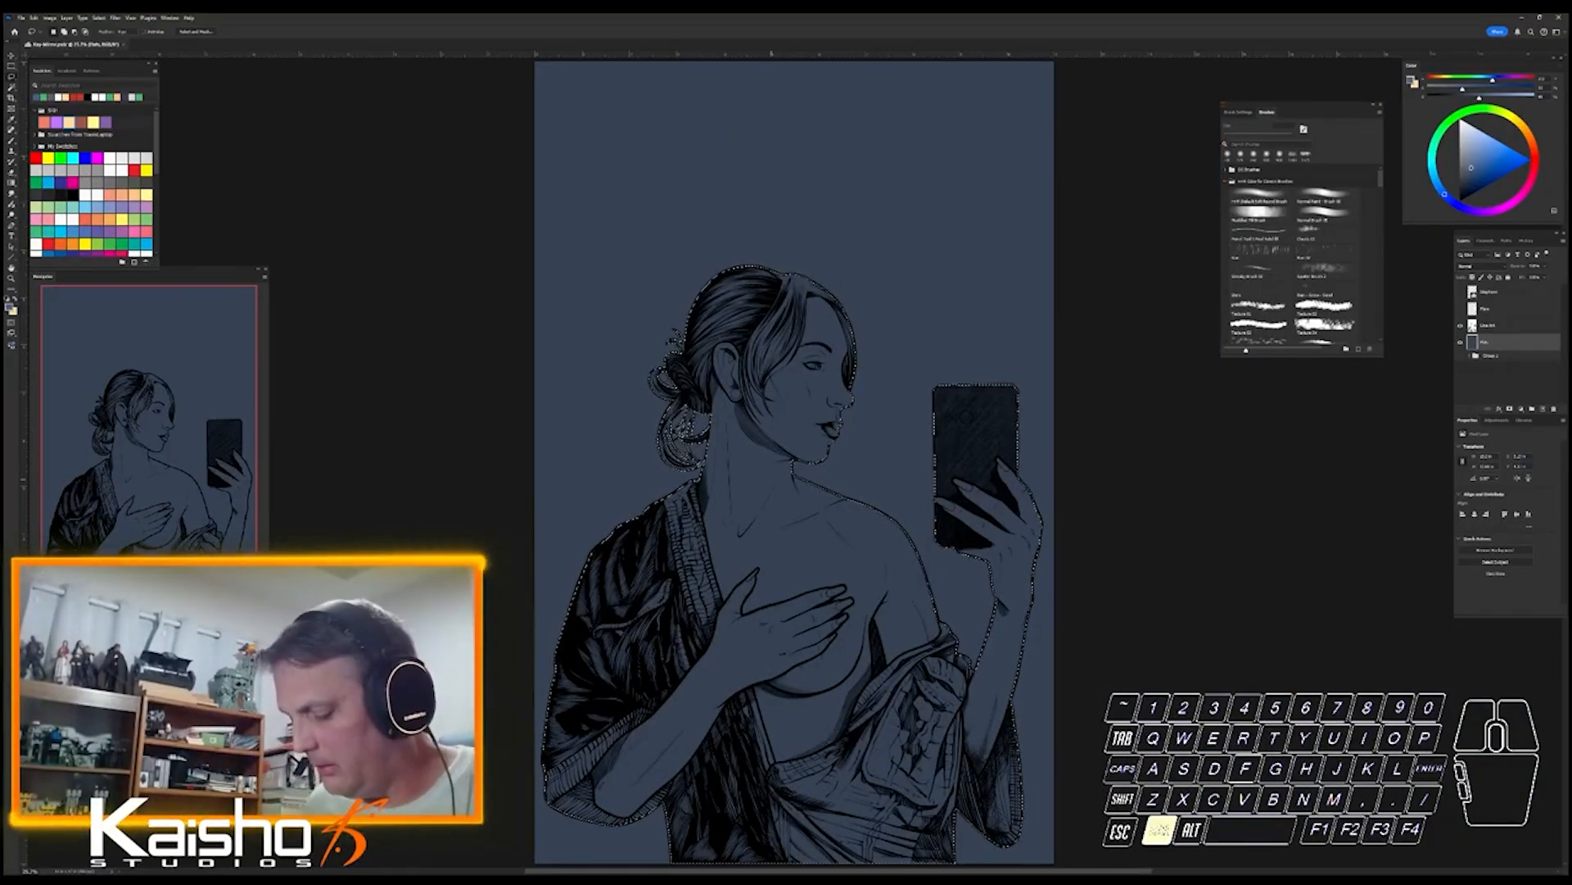
key(ctrl+BackSpace)
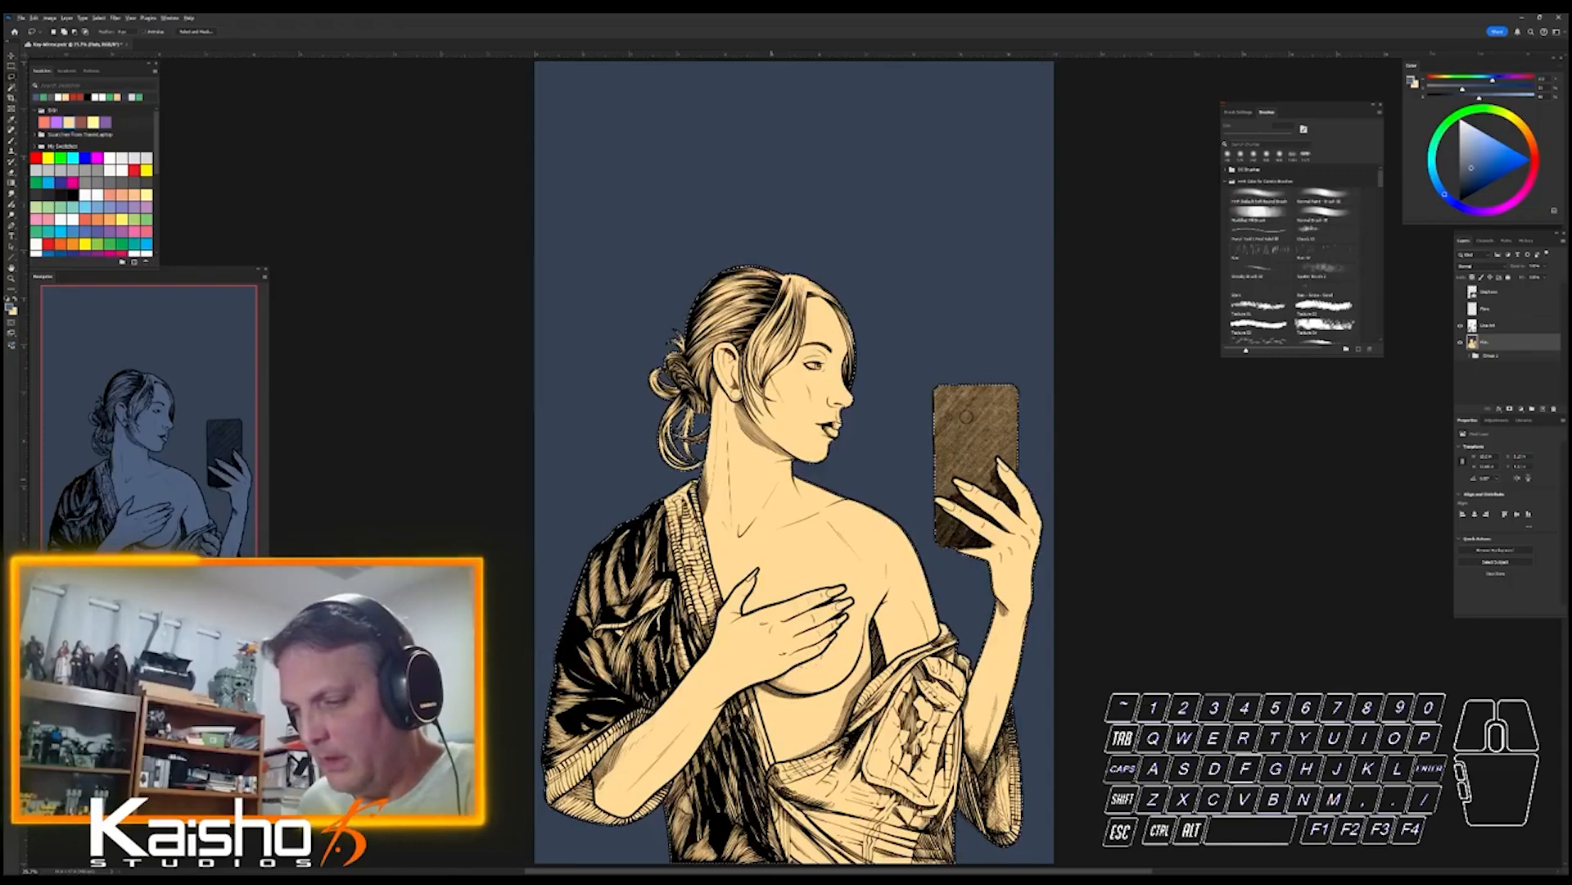
key(alt+BackSpace)
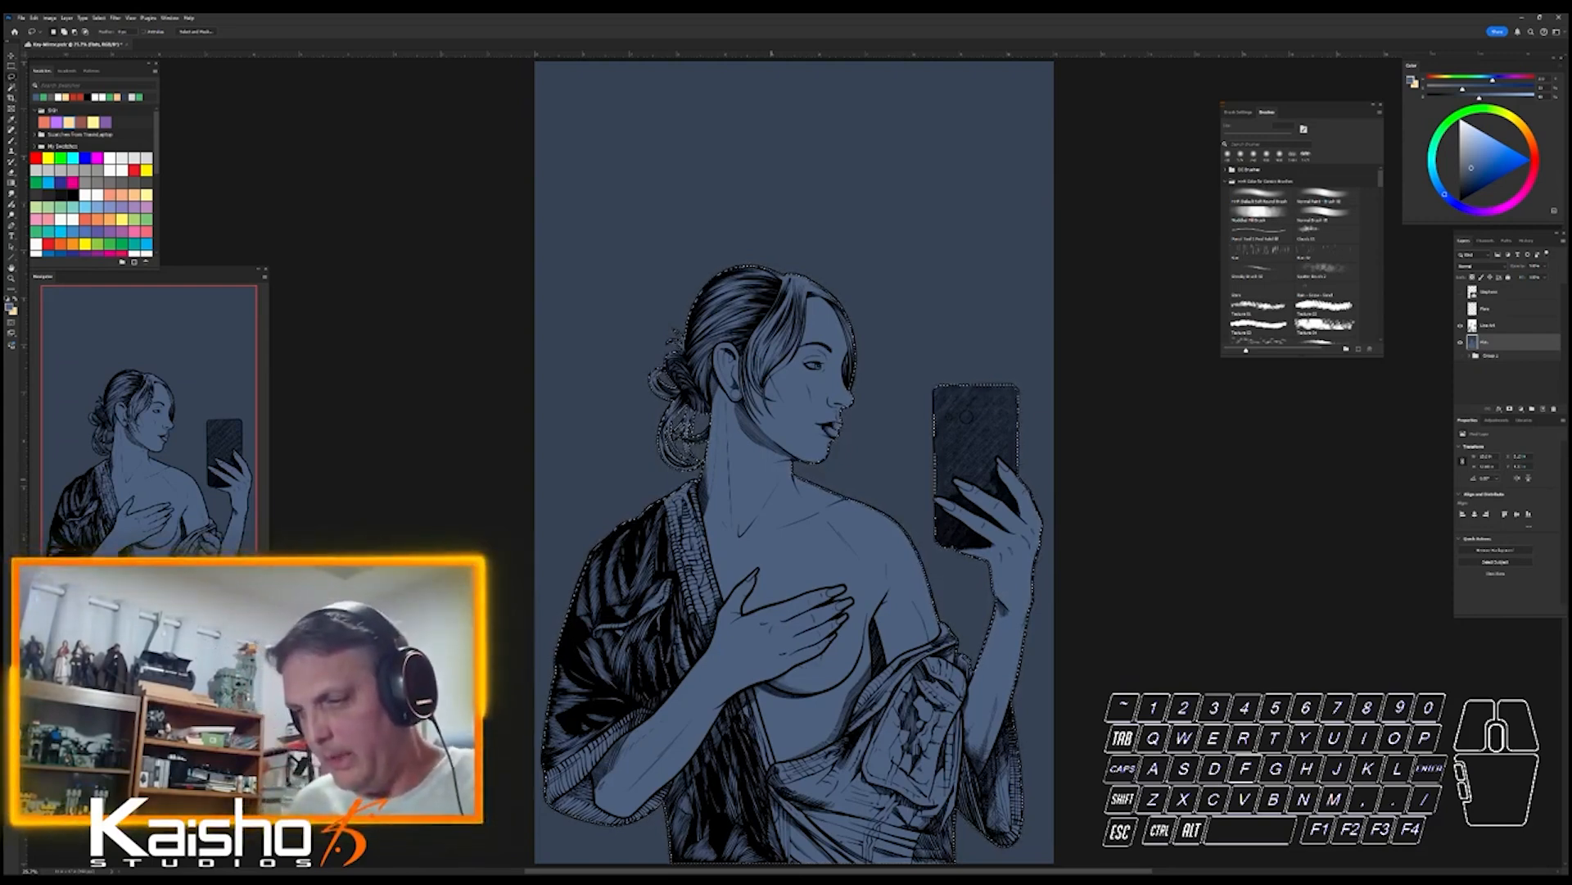
alt+click(1460, 342)
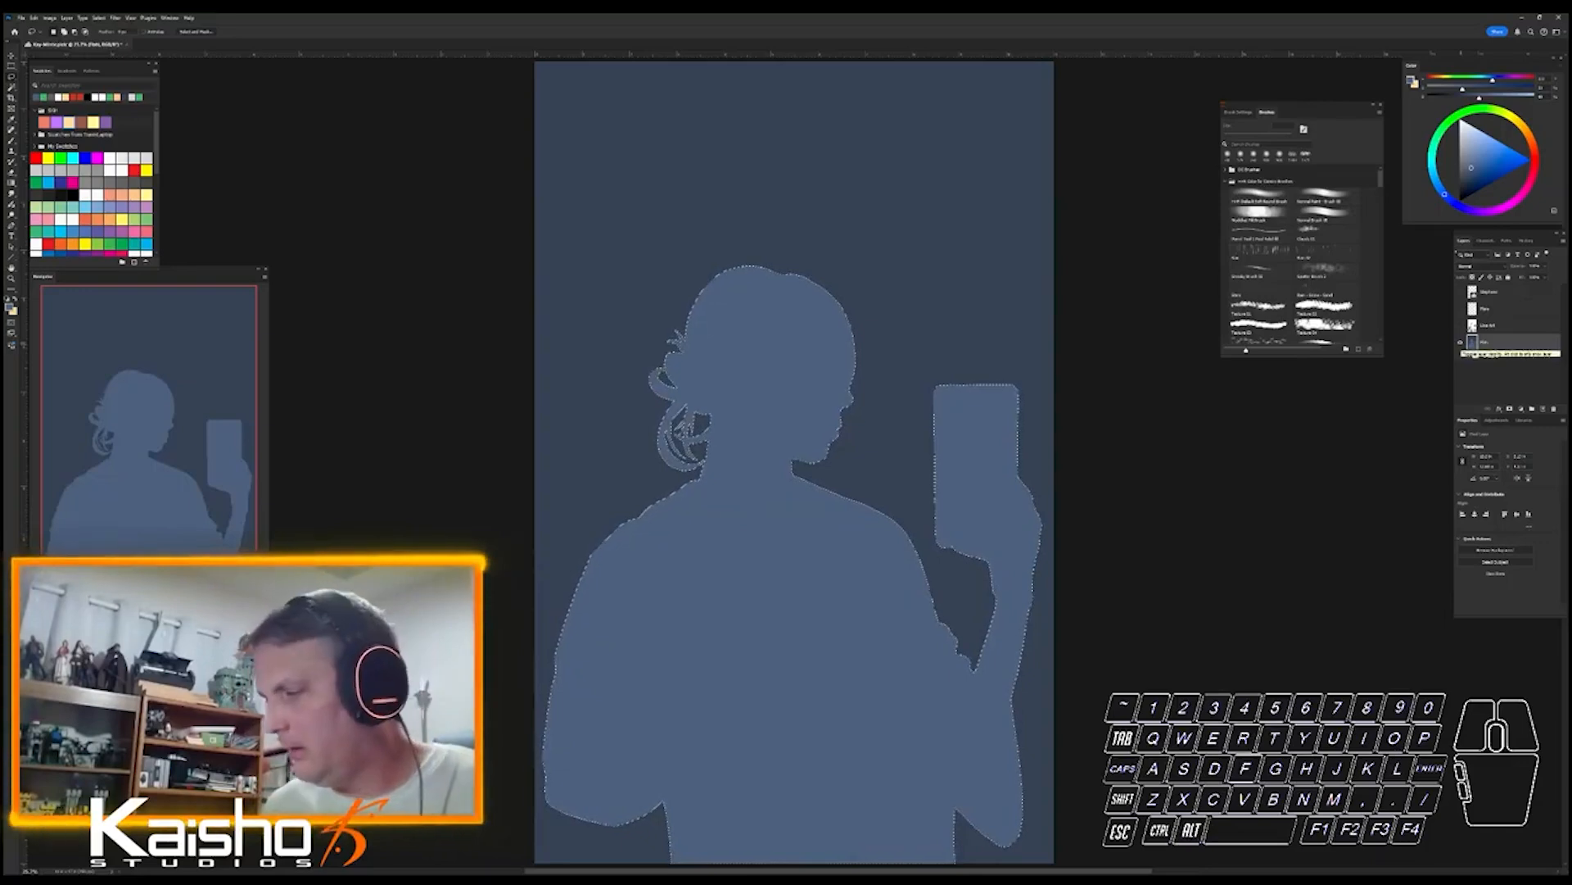
alt+click(1461, 342)
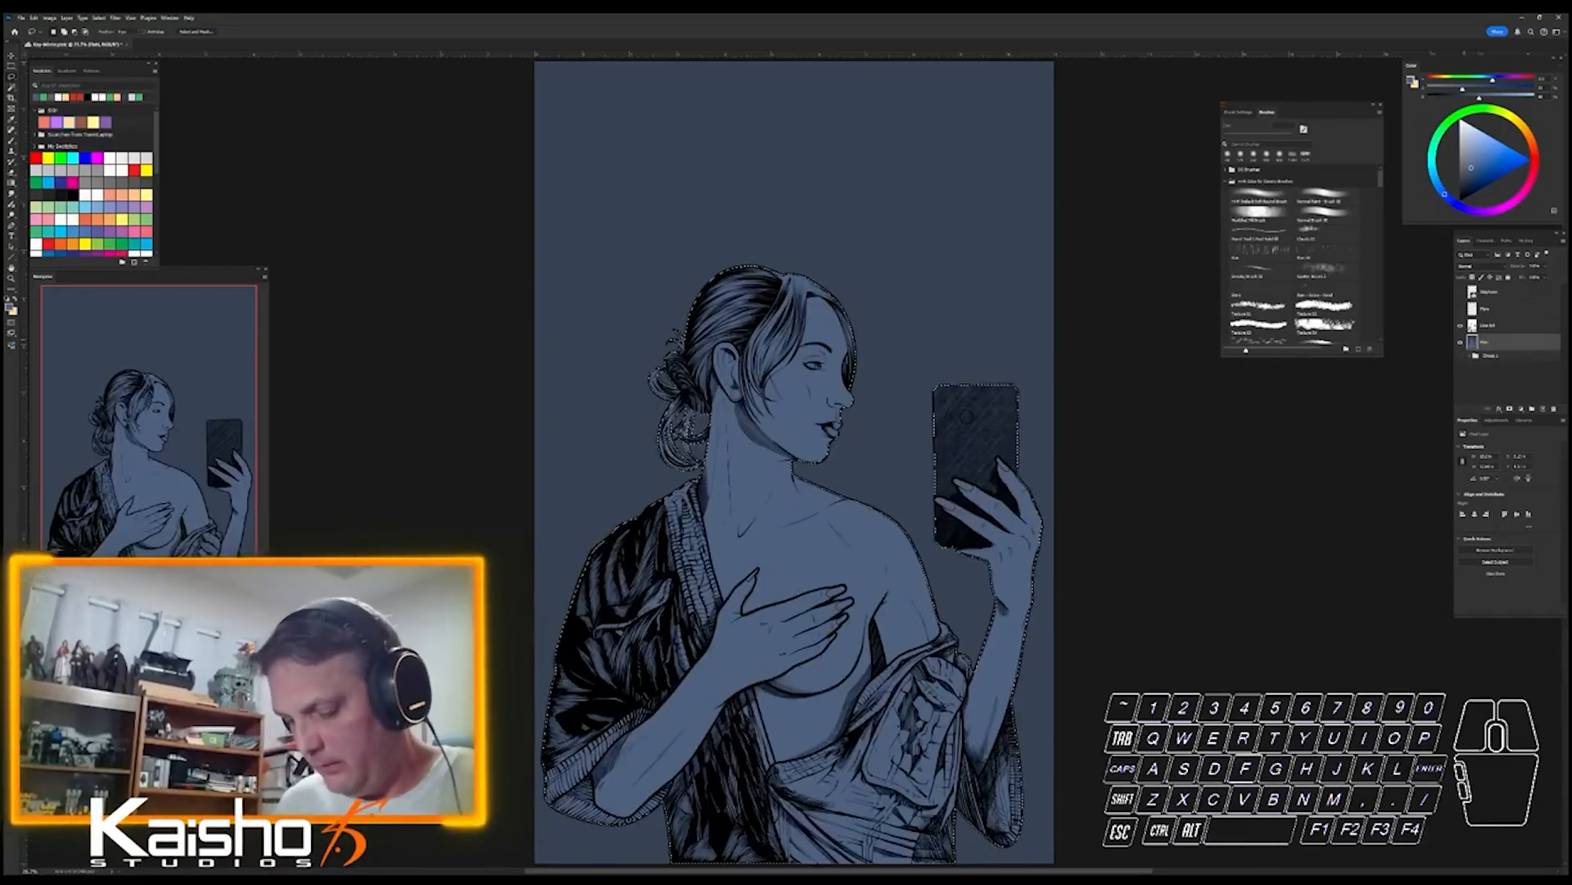
- Lasso the robe behind the raised forearm and the folds between that arm and the bare shoulder
mouse_move(1016, 750)
mouse_down()
mouse_move(1069, 750)
mouse_move(1063, 622)
mouse_up()
drag(1022, 493, 996, 448)
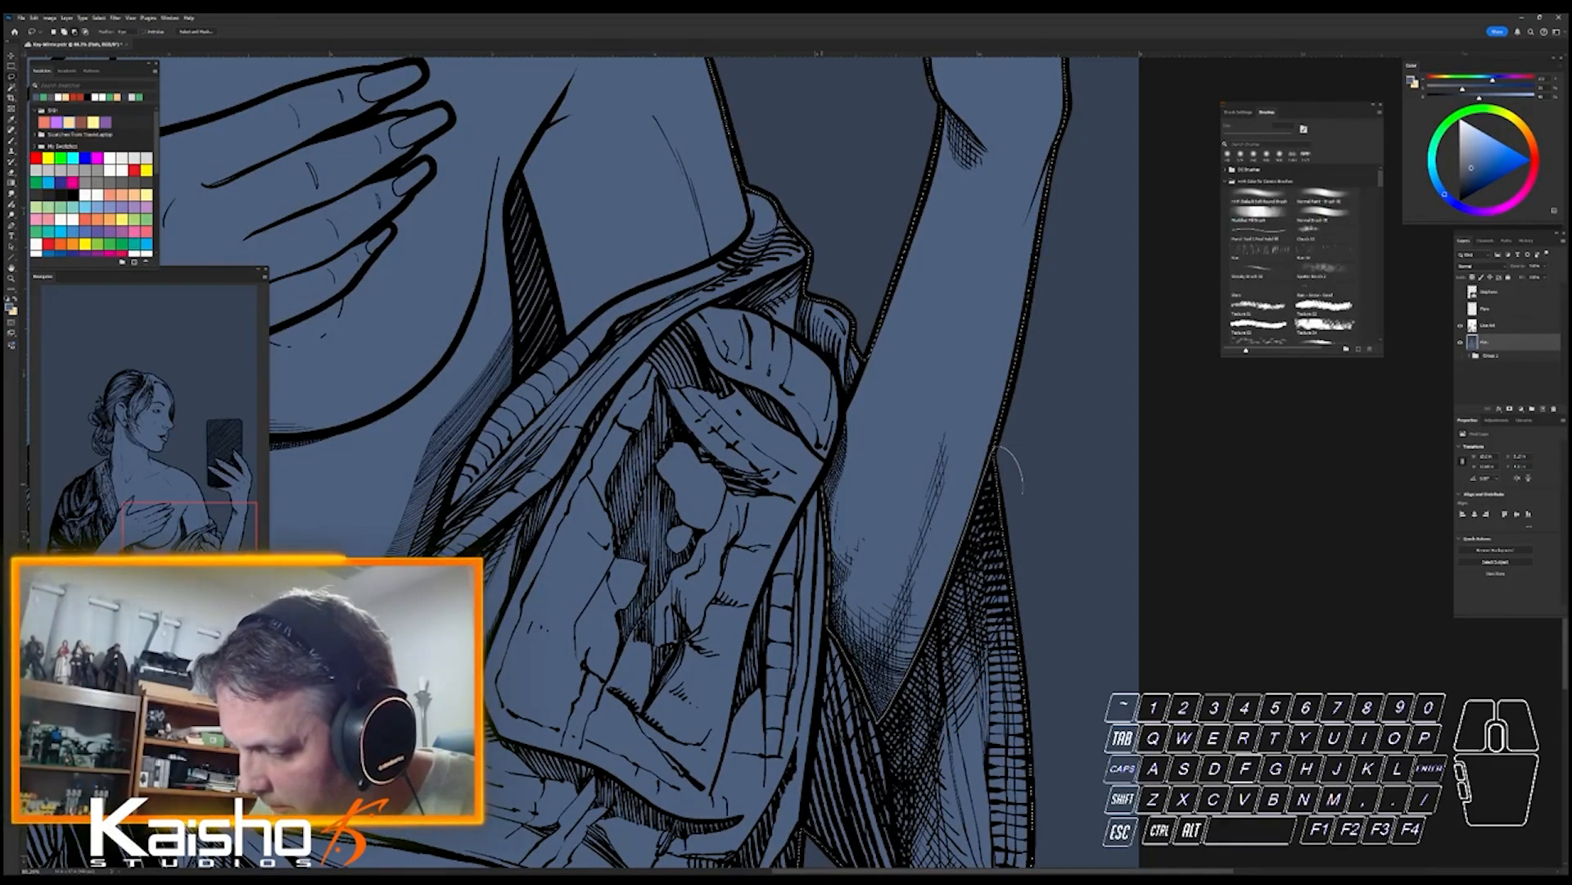
mouse_move(862, 378)
mouse_down()
mouse_move(868, 279)
mouse_move(760, 157)
mouse_up()
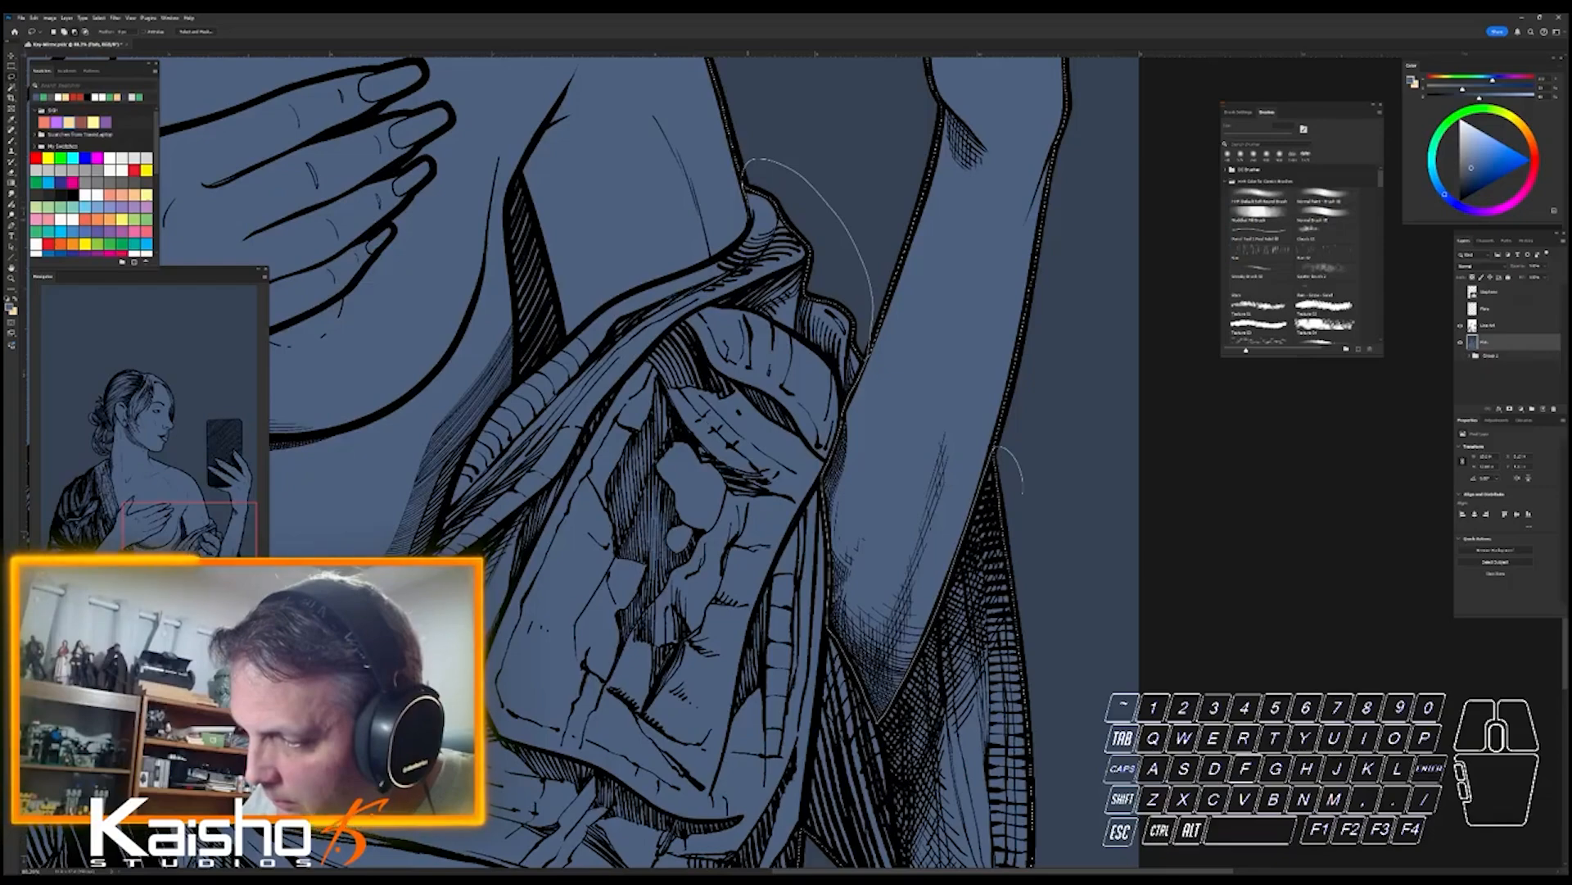
mouse_move(746, 214)
mouse_down()
mouse_move(665, 388)
mouse_move(762, 815)
mouse_move(1011, 793)
mouse_move(1078, 556)
mouse_move(1071, 359)
mouse_up()
- Extend the robe selection along its upper edge, from the bare shoulder down beneath the breast to the waist
mouse_move(893, 588)
mouse_down()
mouse_move(659, 480)
mouse_move(999, 807)
mouse_move(1107, 698)
mouse_up()
mouse_move(793, 344)
mouse_down()
mouse_move(954, 588)
mouse_move(1016, 630)
mouse_up()
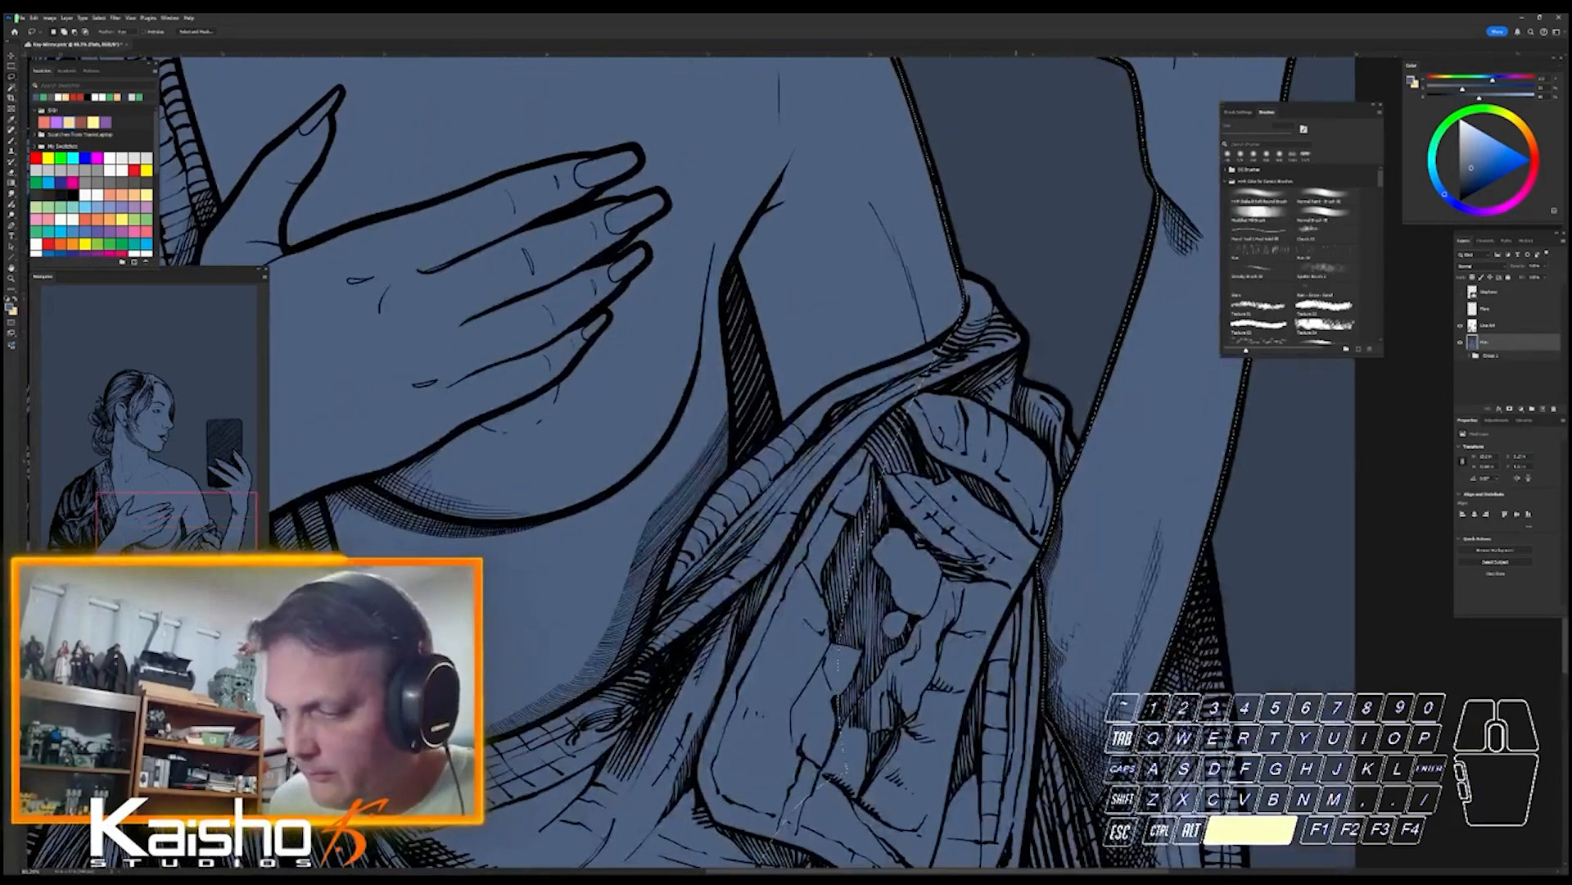
drag(669, 619, 696, 619)
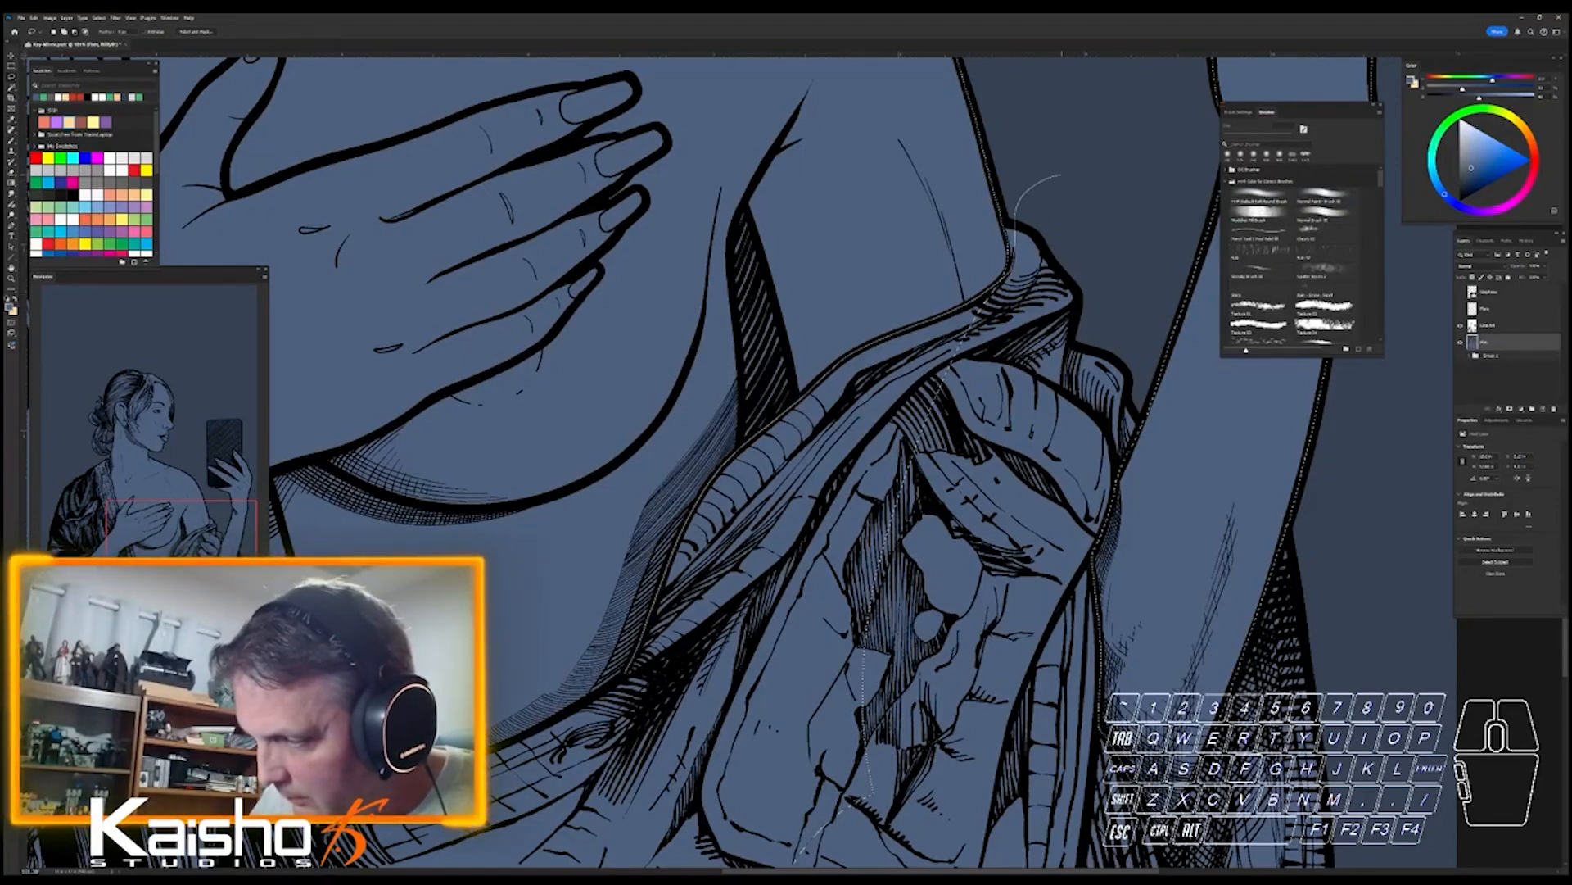
drag(778, 774, 868, 643)
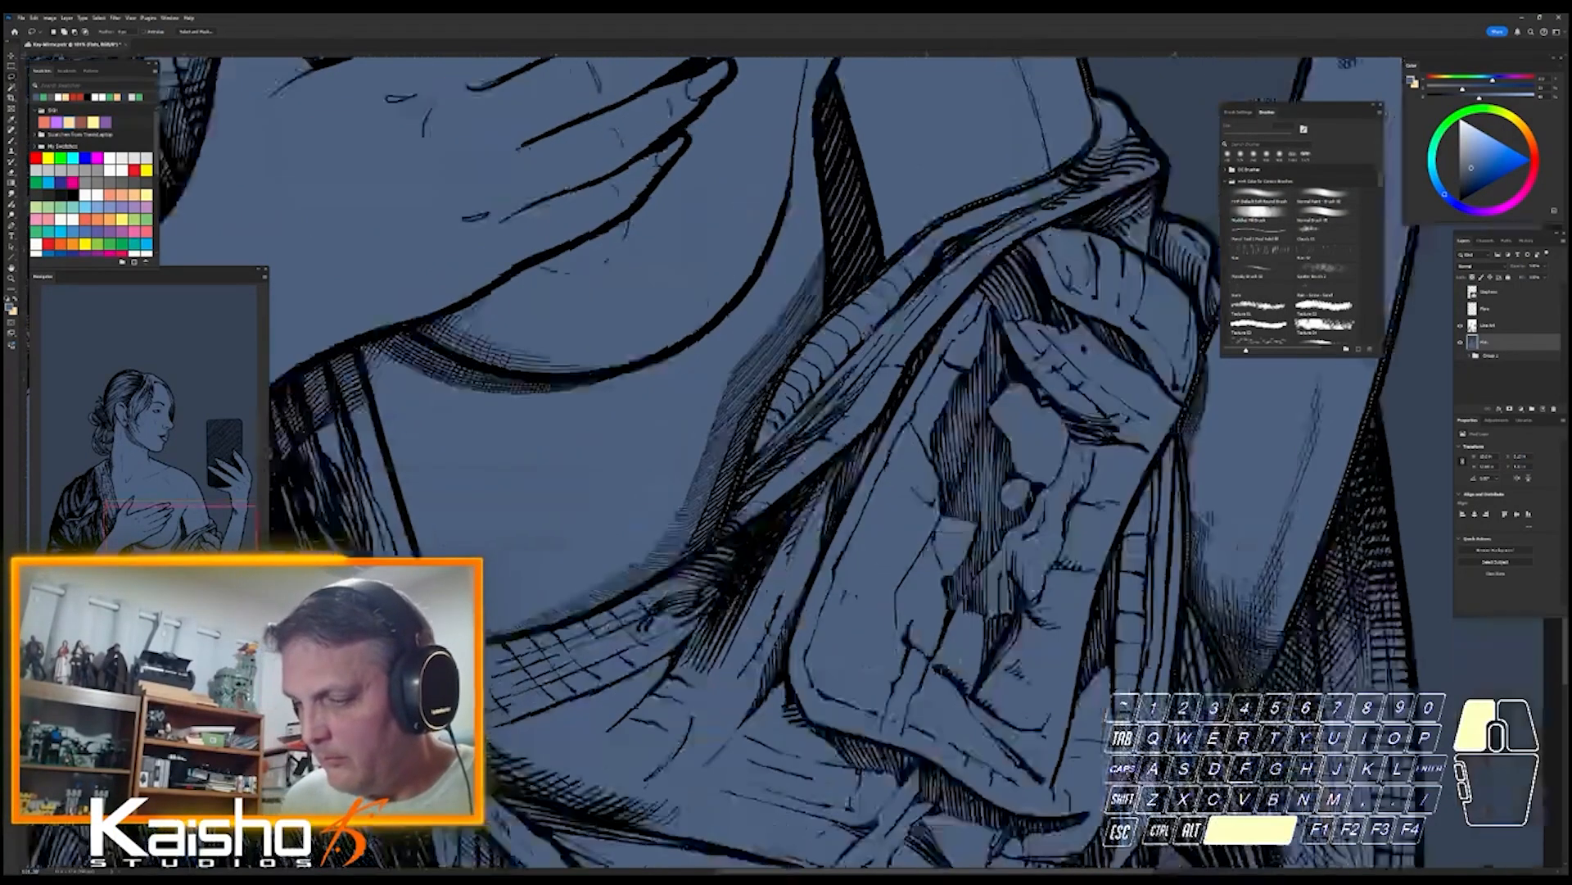
drag(914, 241, 1017, 118)
drag(917, 440, 848, 403)
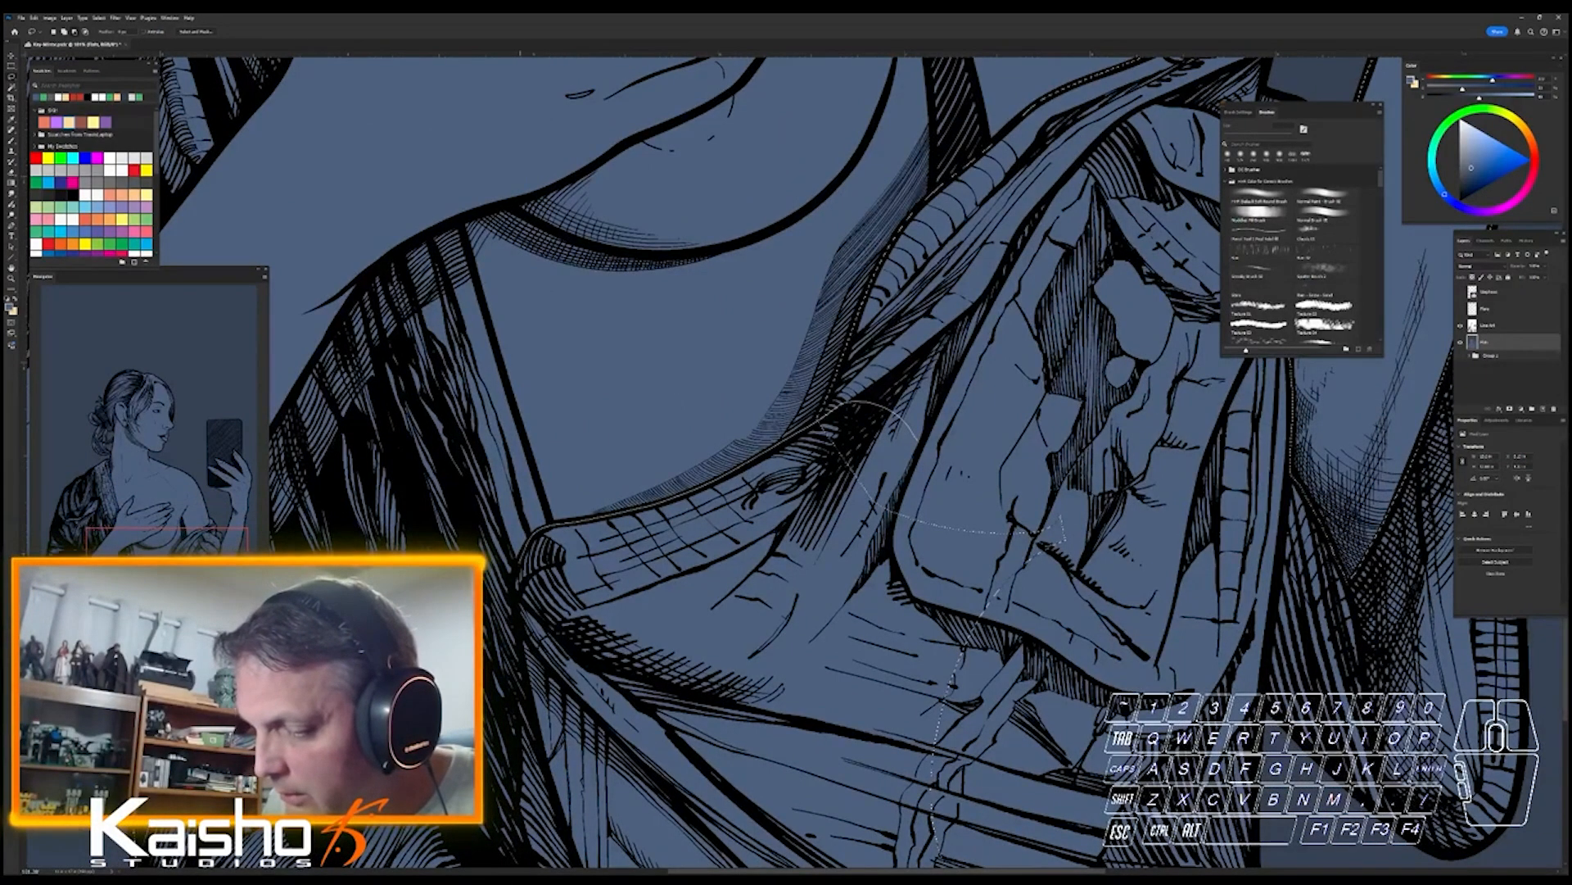
mouse_move(550, 769)
mouse_down()
mouse_move(910, 820)
mouse_move(1086, 646)
mouse_move(1069, 473)
mouse_up()
mouse_move(1054, 414)
mouse_down()
mouse_move(1071, 395)
mouse_move(1009, 395)
mouse_up()
mouse_move(692, 558)
mouse_down()
mouse_move(524, 461)
mouse_move(509, 475)
mouse_move(562, 680)
mouse_move(629, 750)
mouse_move(786, 751)
mouse_up()
drag(1130, 737, 1016, 737)
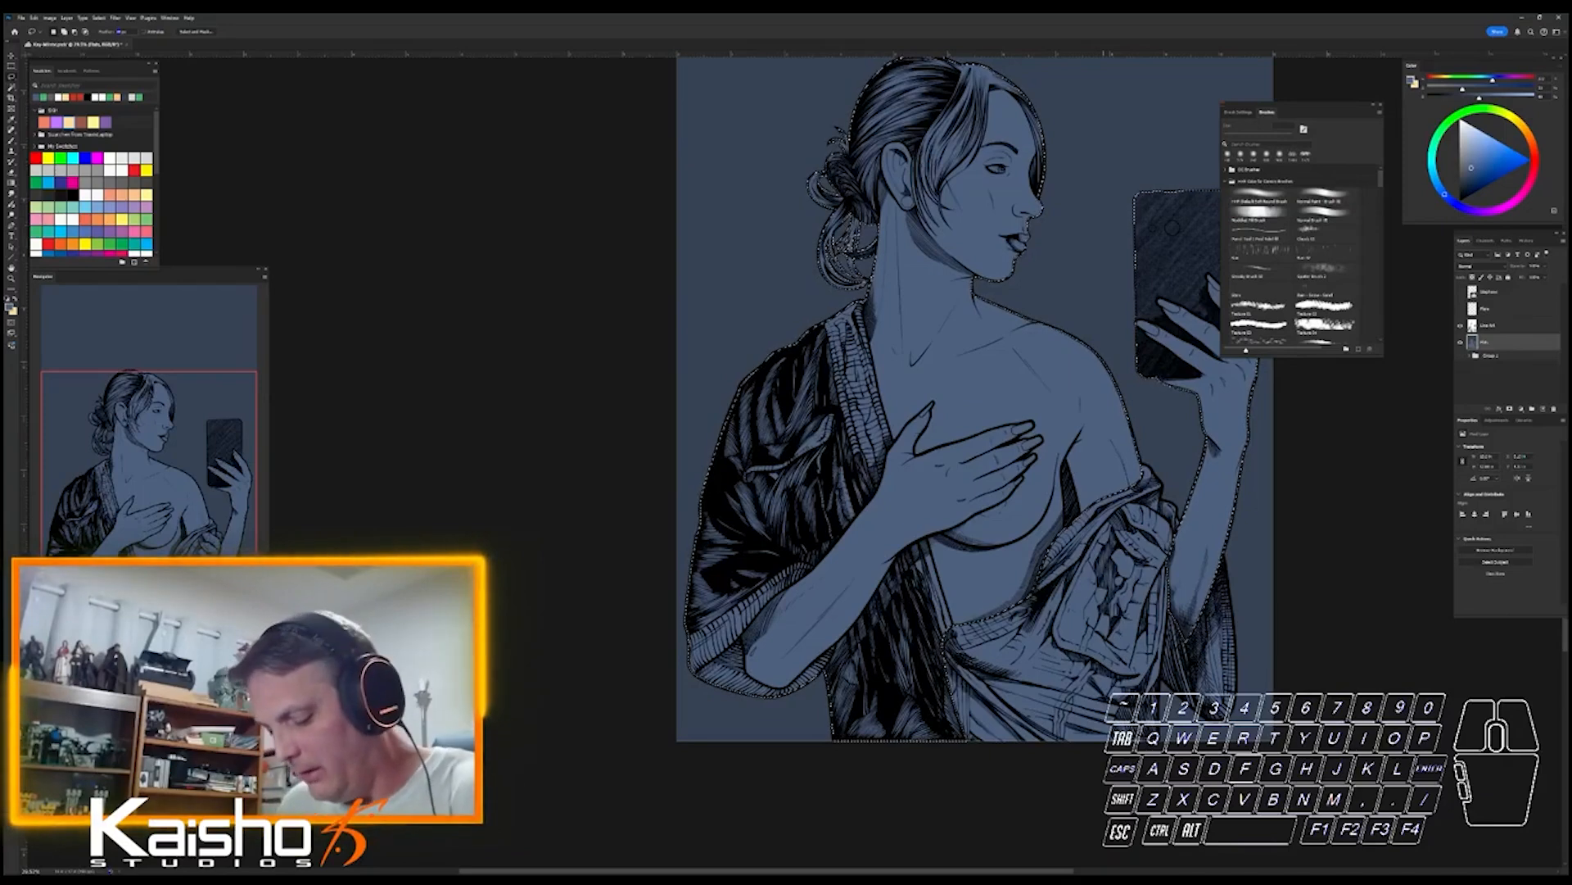
key(i)
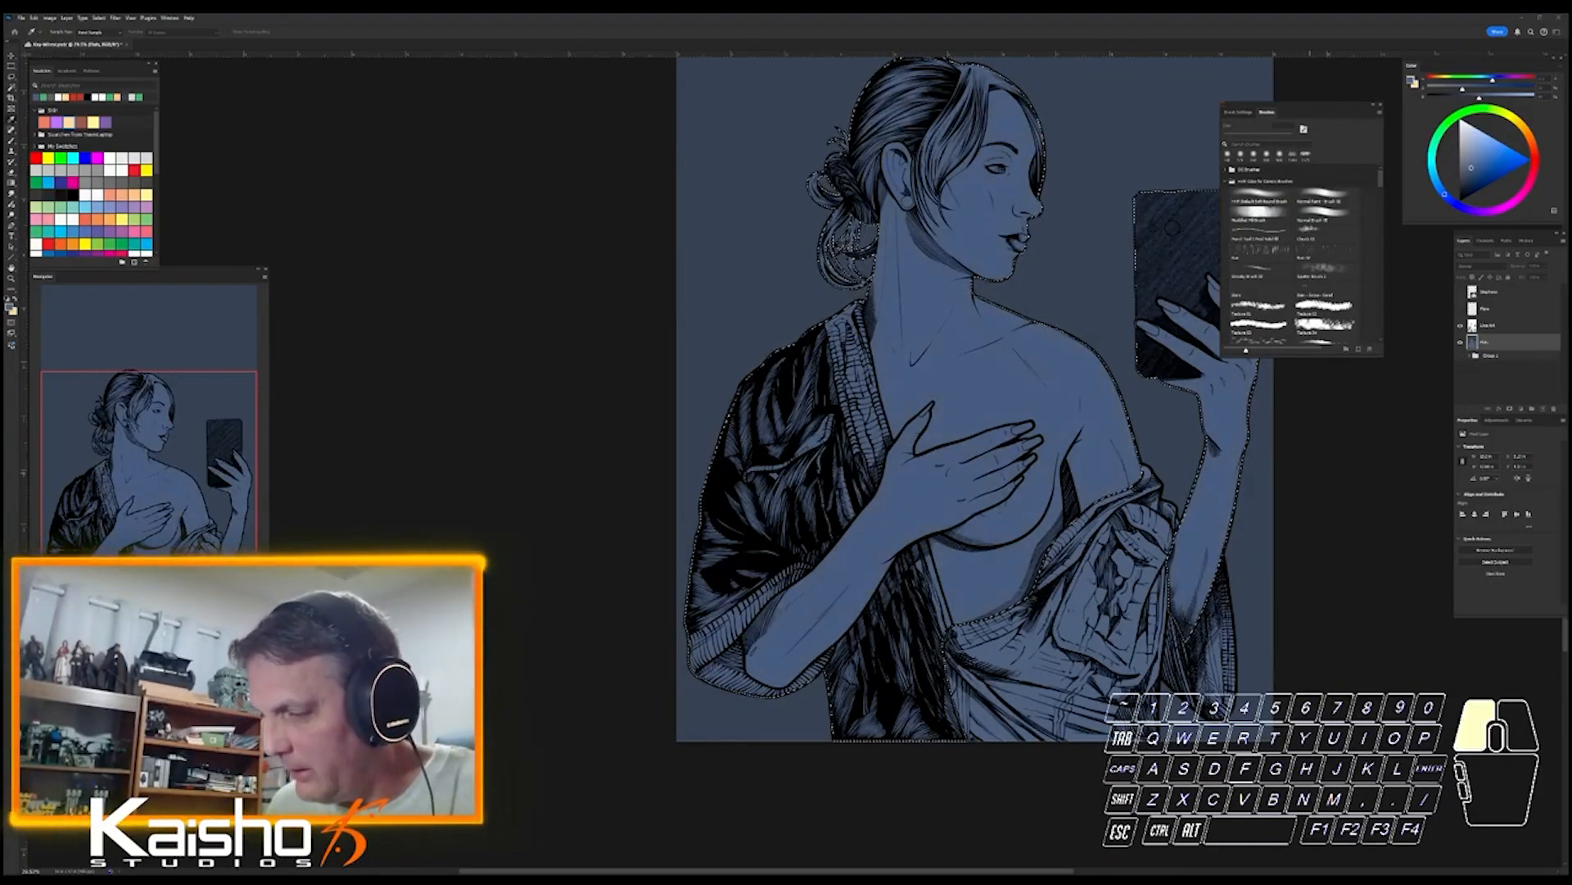
key(l)
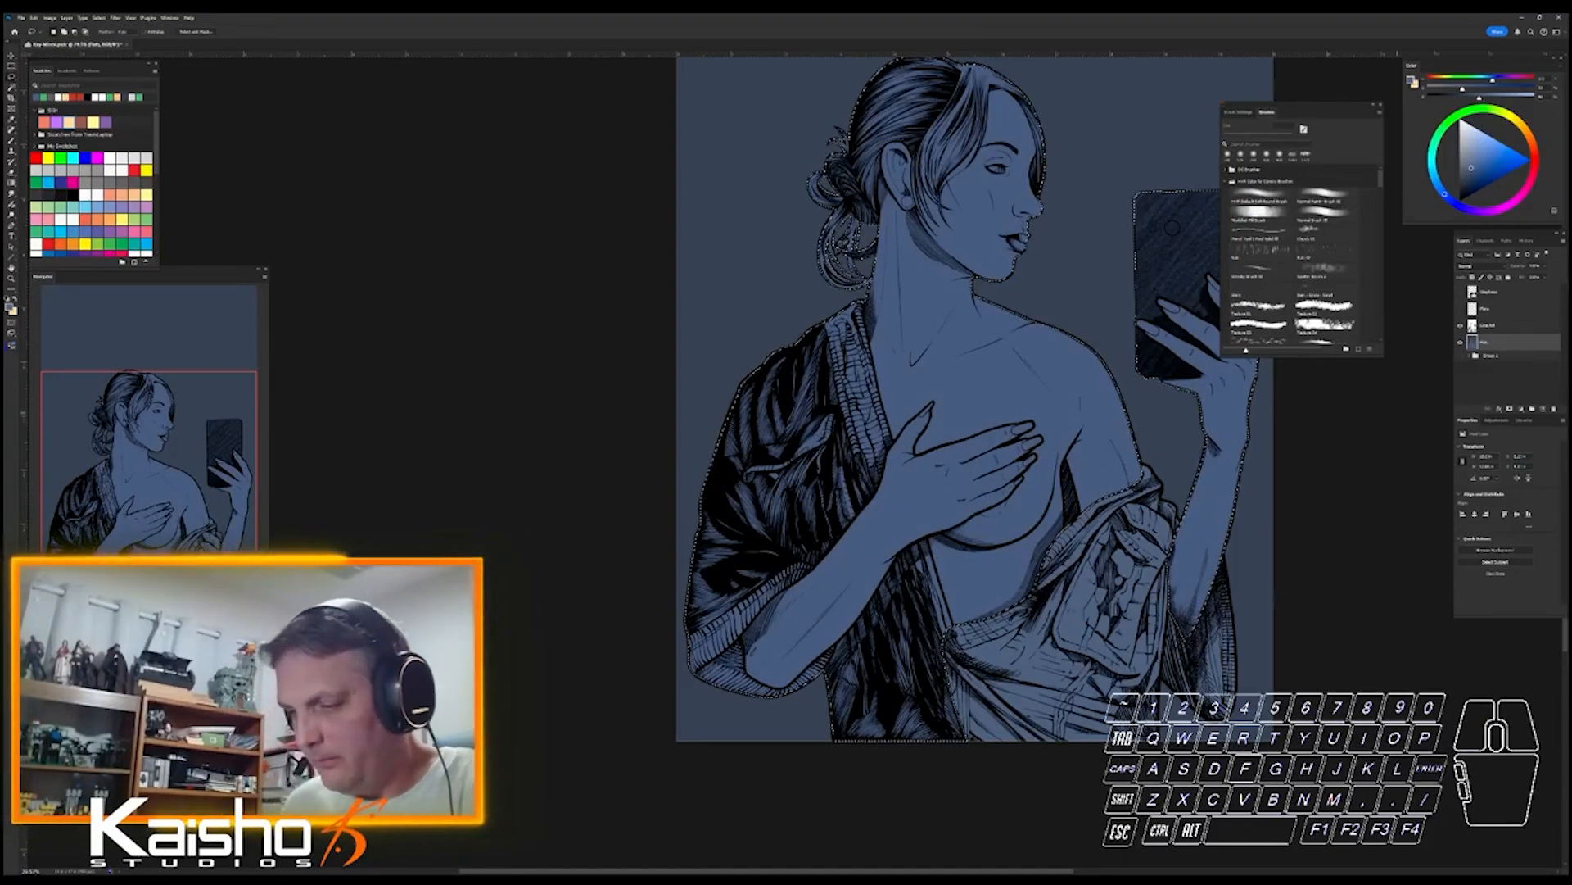
key(ctrl+space)
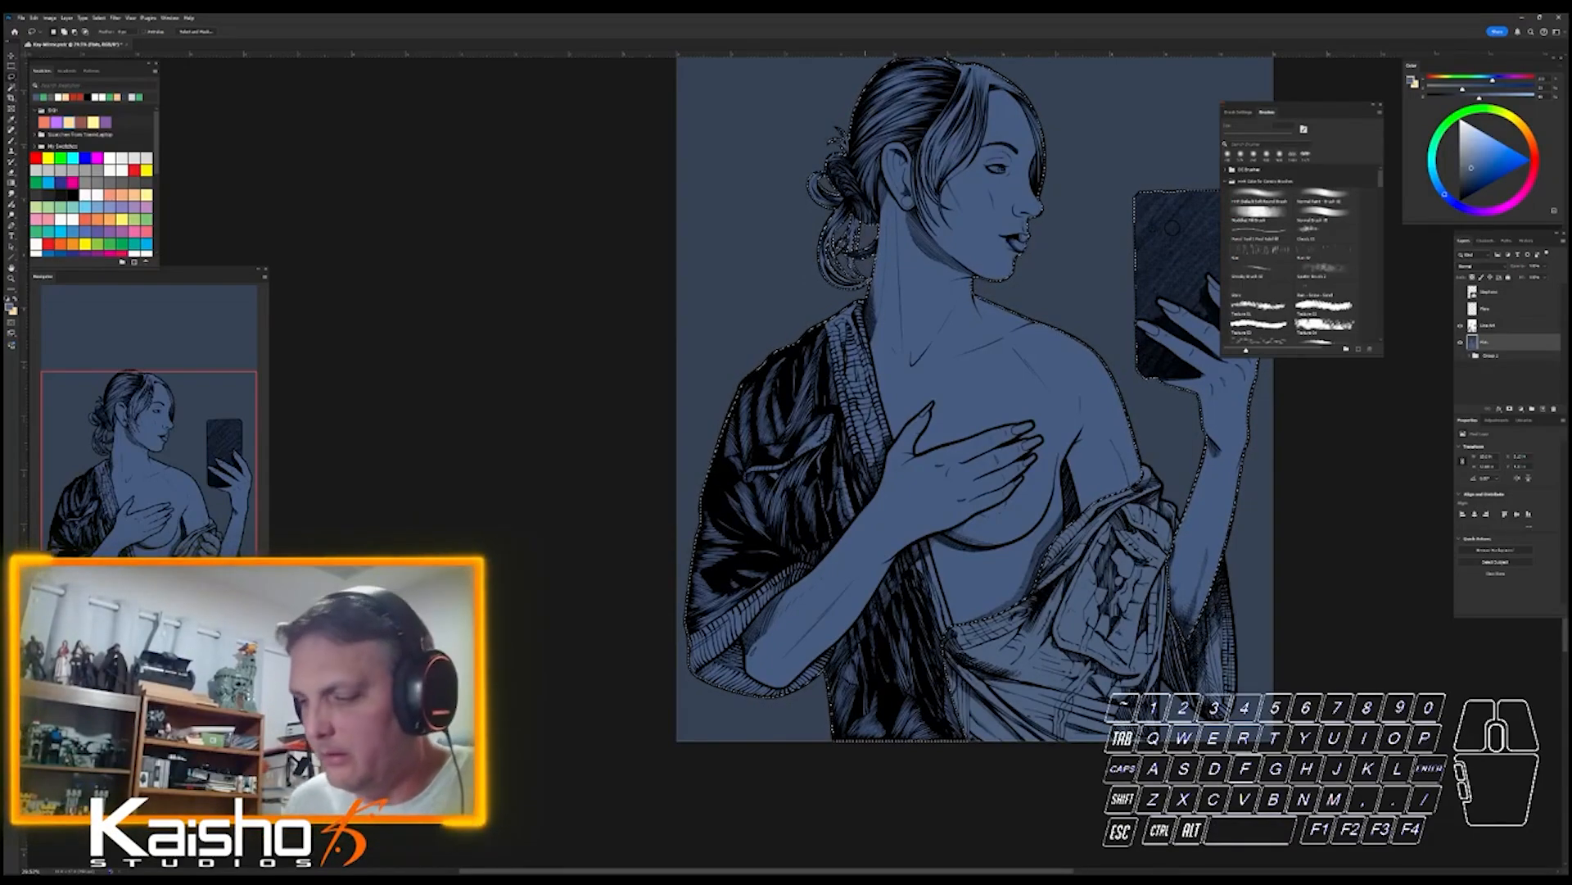
- Extend the robe selection over the draped sleeve, following the upper edge of the folded forearm down to the elbow
key(ctrl+space)
drag(787, 621, 901, 622)
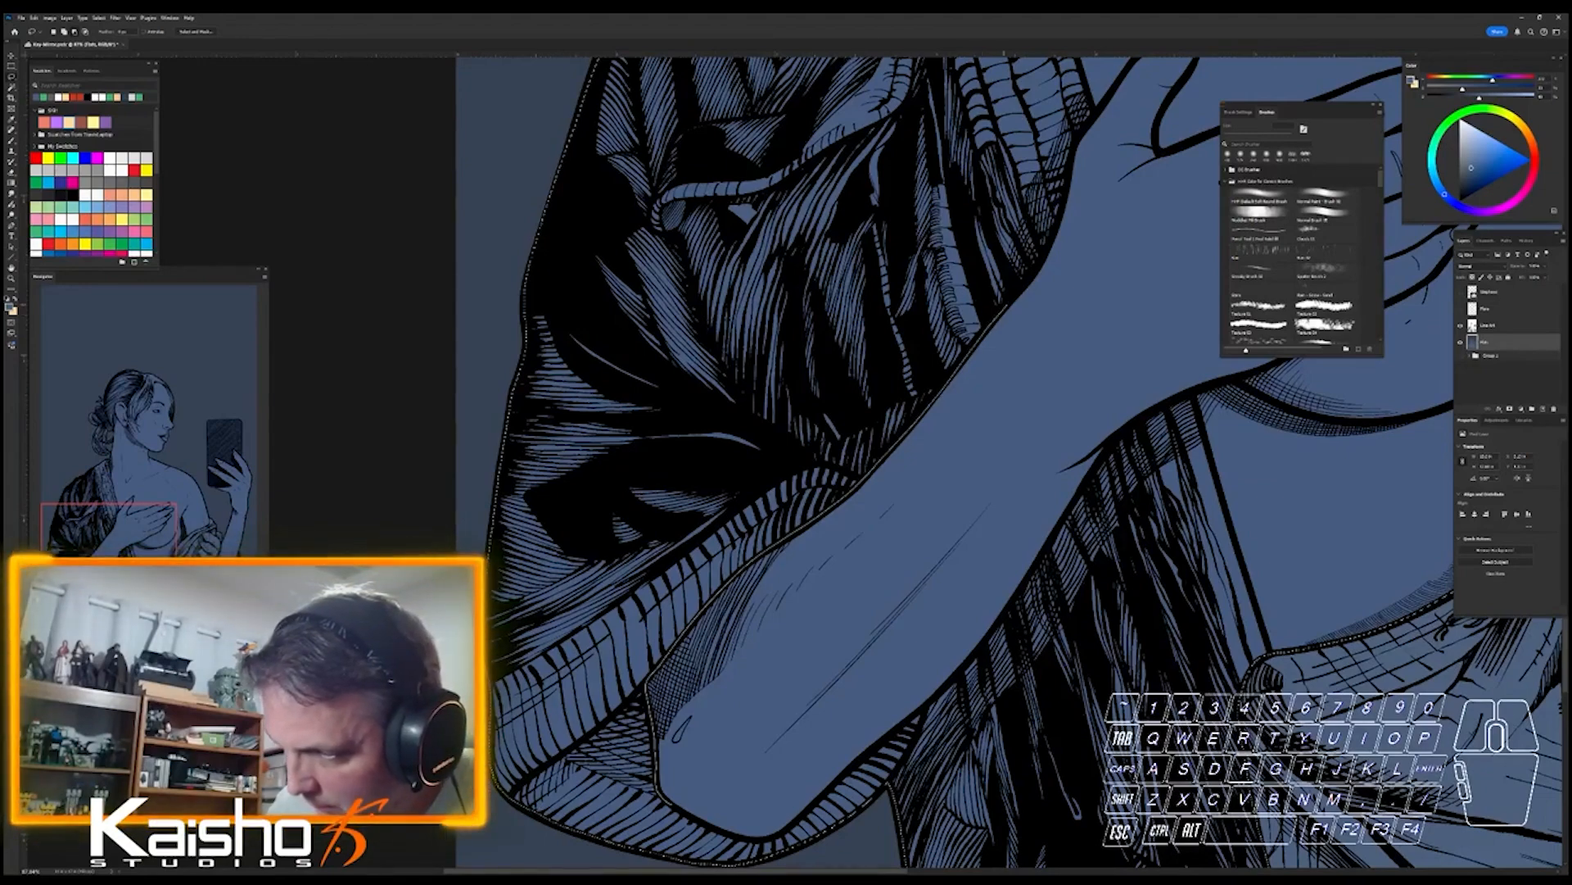
mouse_move(1055, 233)
mouse_down()
mouse_move(1065, 182)
mouse_move(743, 114)
mouse_move(456, 511)
mouse_move(622, 827)
mouse_up()
key(space)
drag(852, 786, 795, 604)
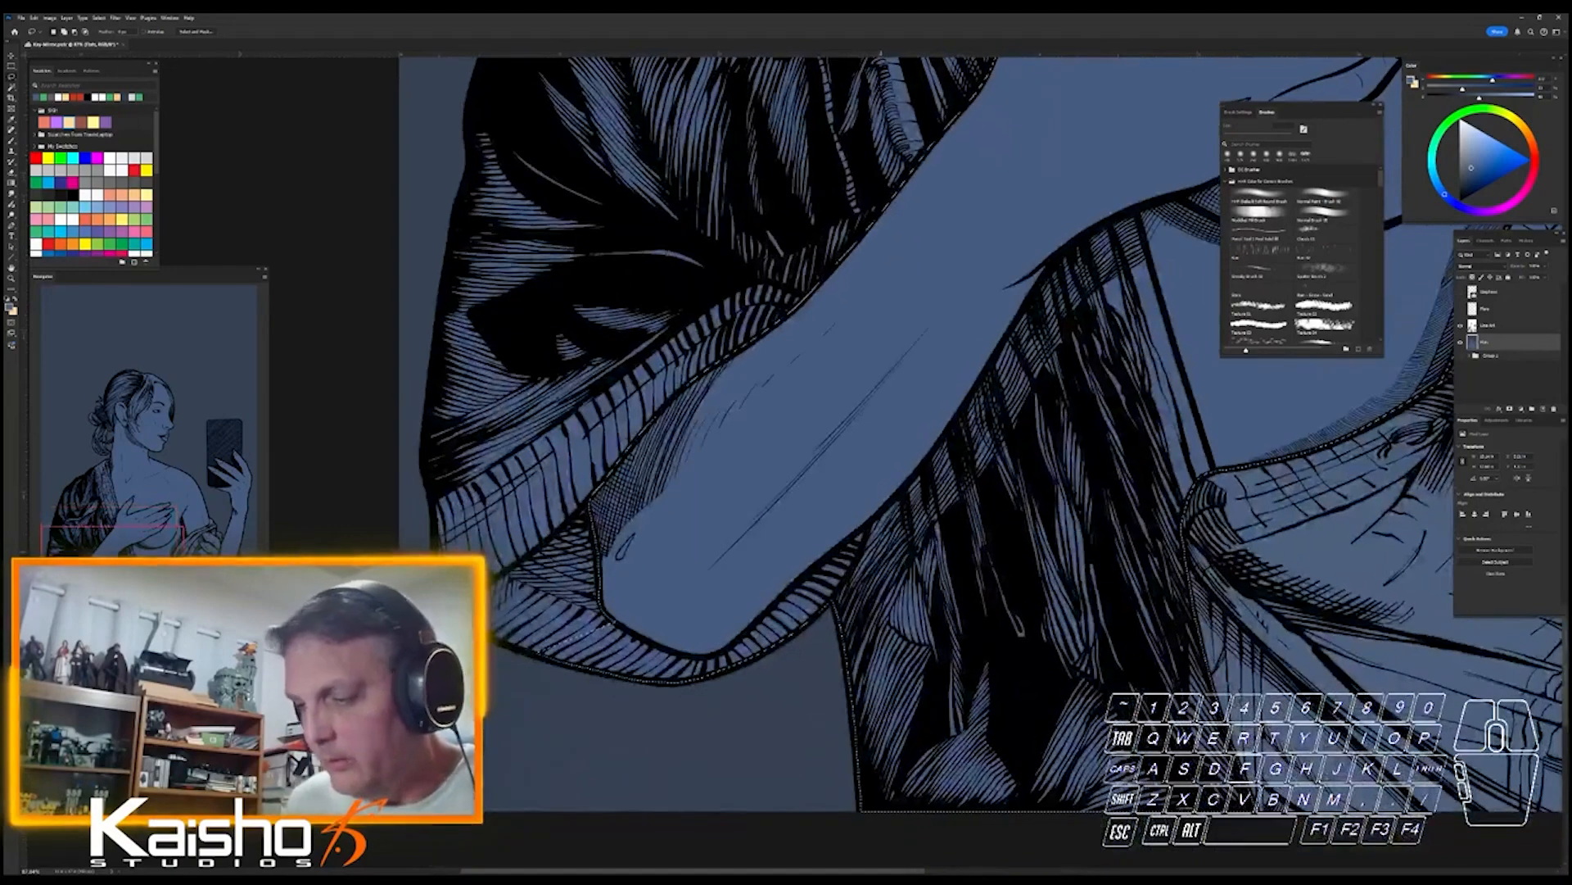
- Trace the sleeve's lower hem beneath the elbow, keeping the bare forearm out of the robe selection
alt+click(796, 765)
drag(882, 642, 891, 532)
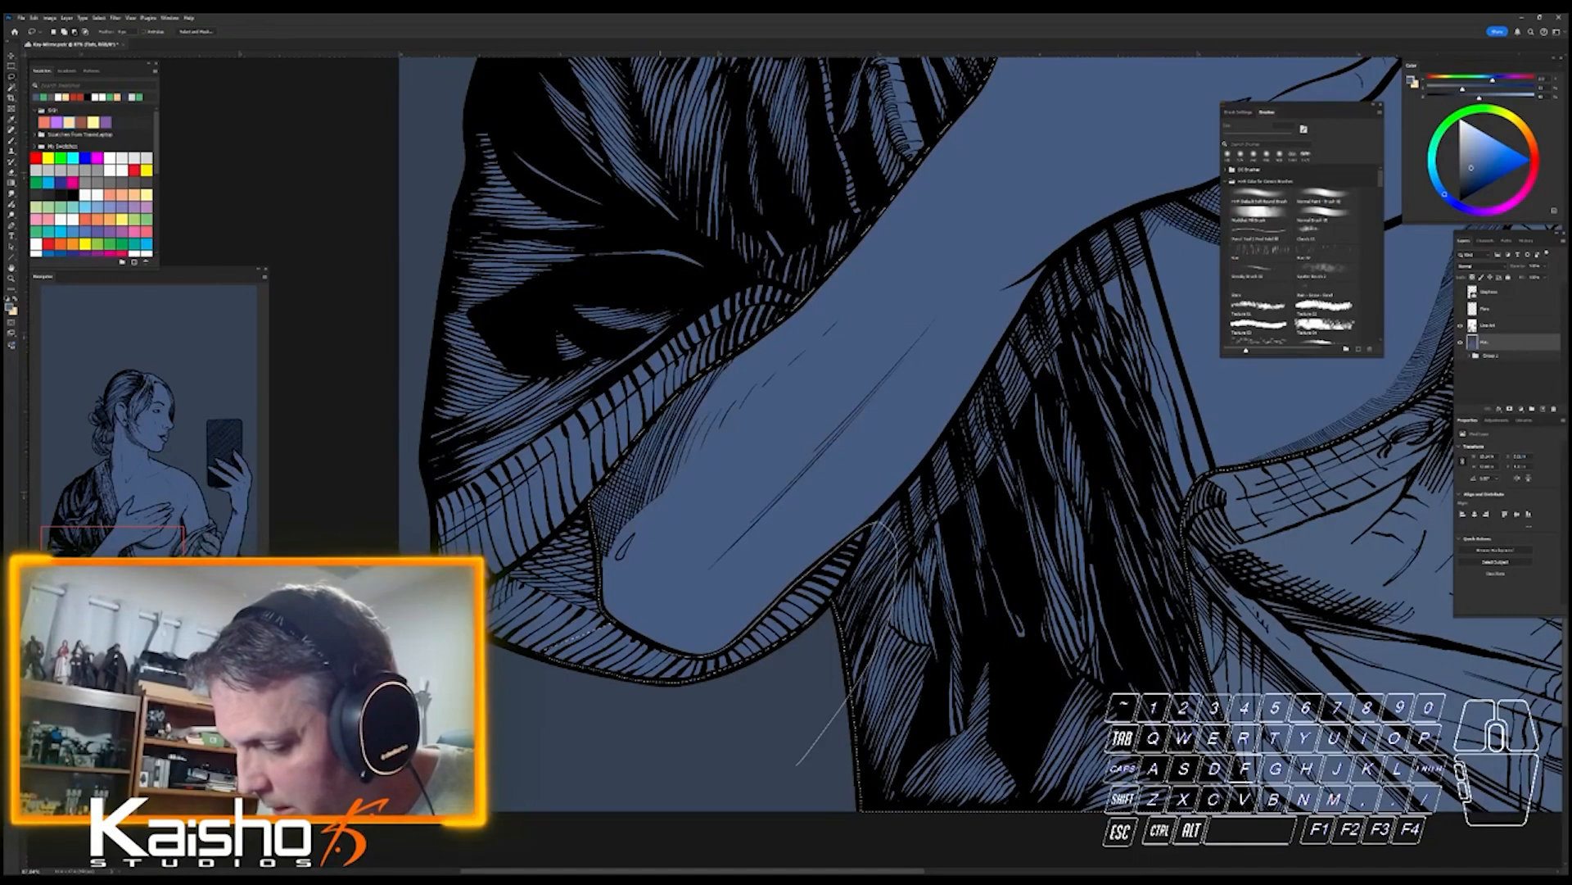
drag(662, 649, 552, 608)
key(space)
- Lasso the robe beneath the folded forearm, following the arm's lower edge up to the breast and the robe's opening edge down to the waist
drag(1082, 574, 905, 694)
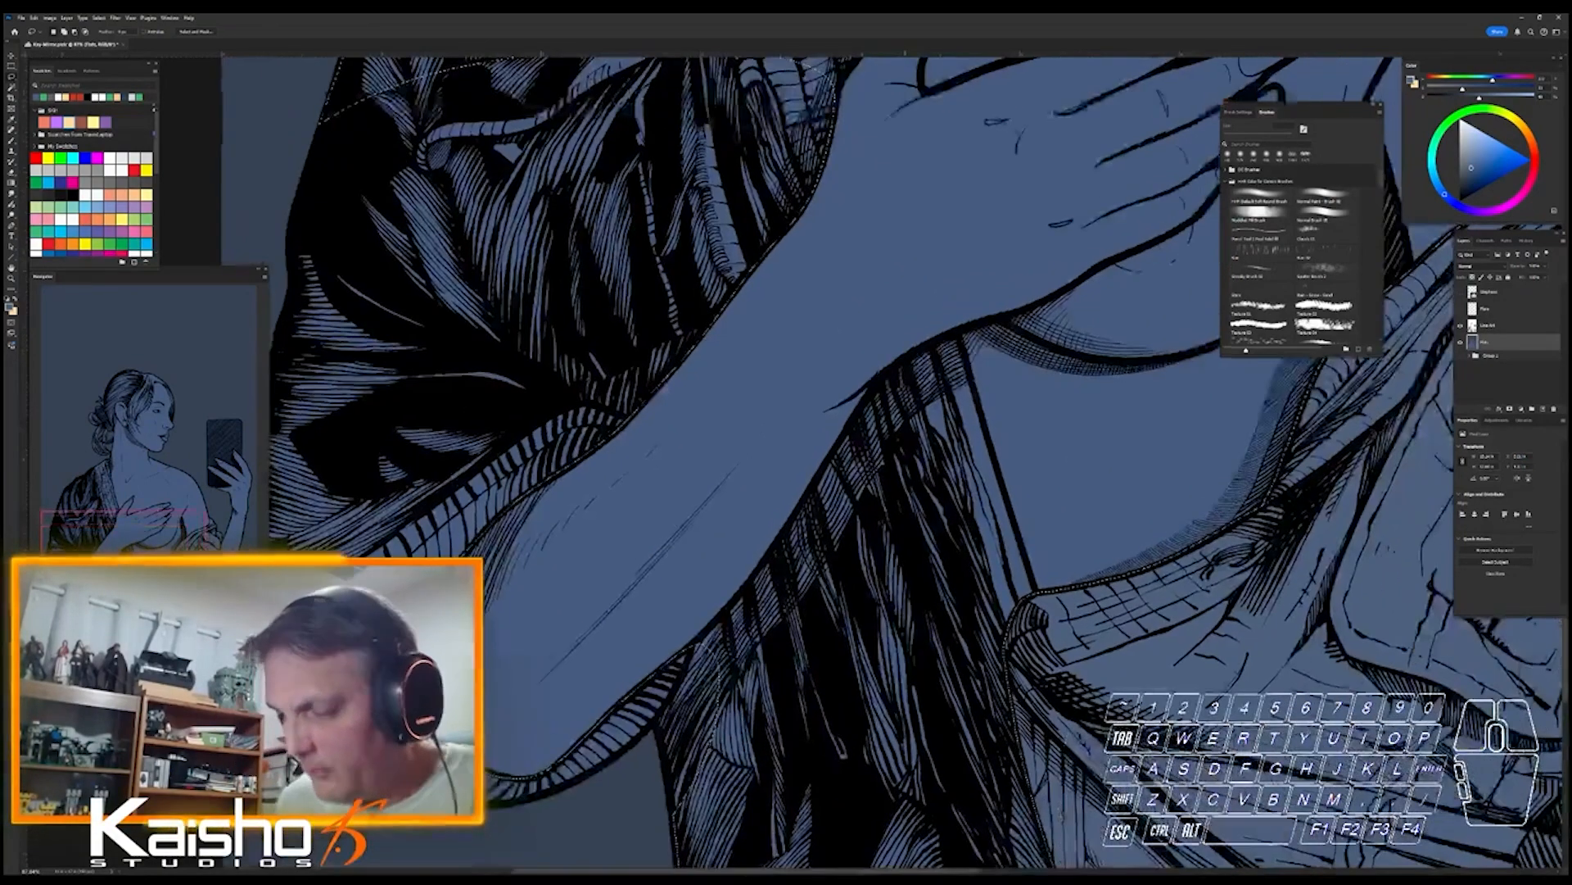
drag(680, 711, 677, 662)
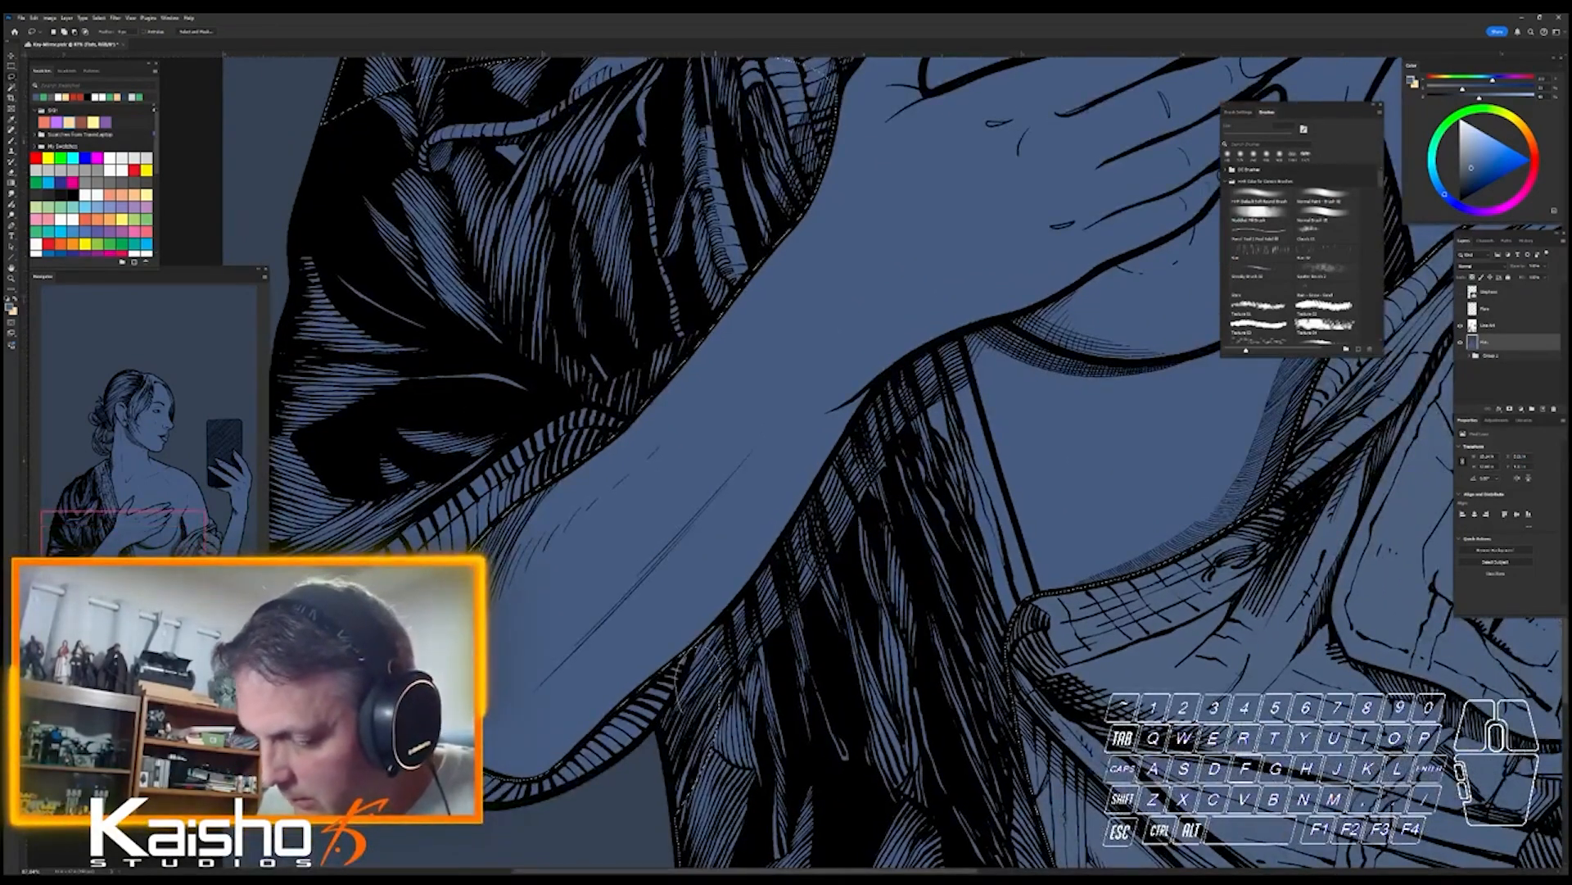
drag(766, 559, 795, 519)
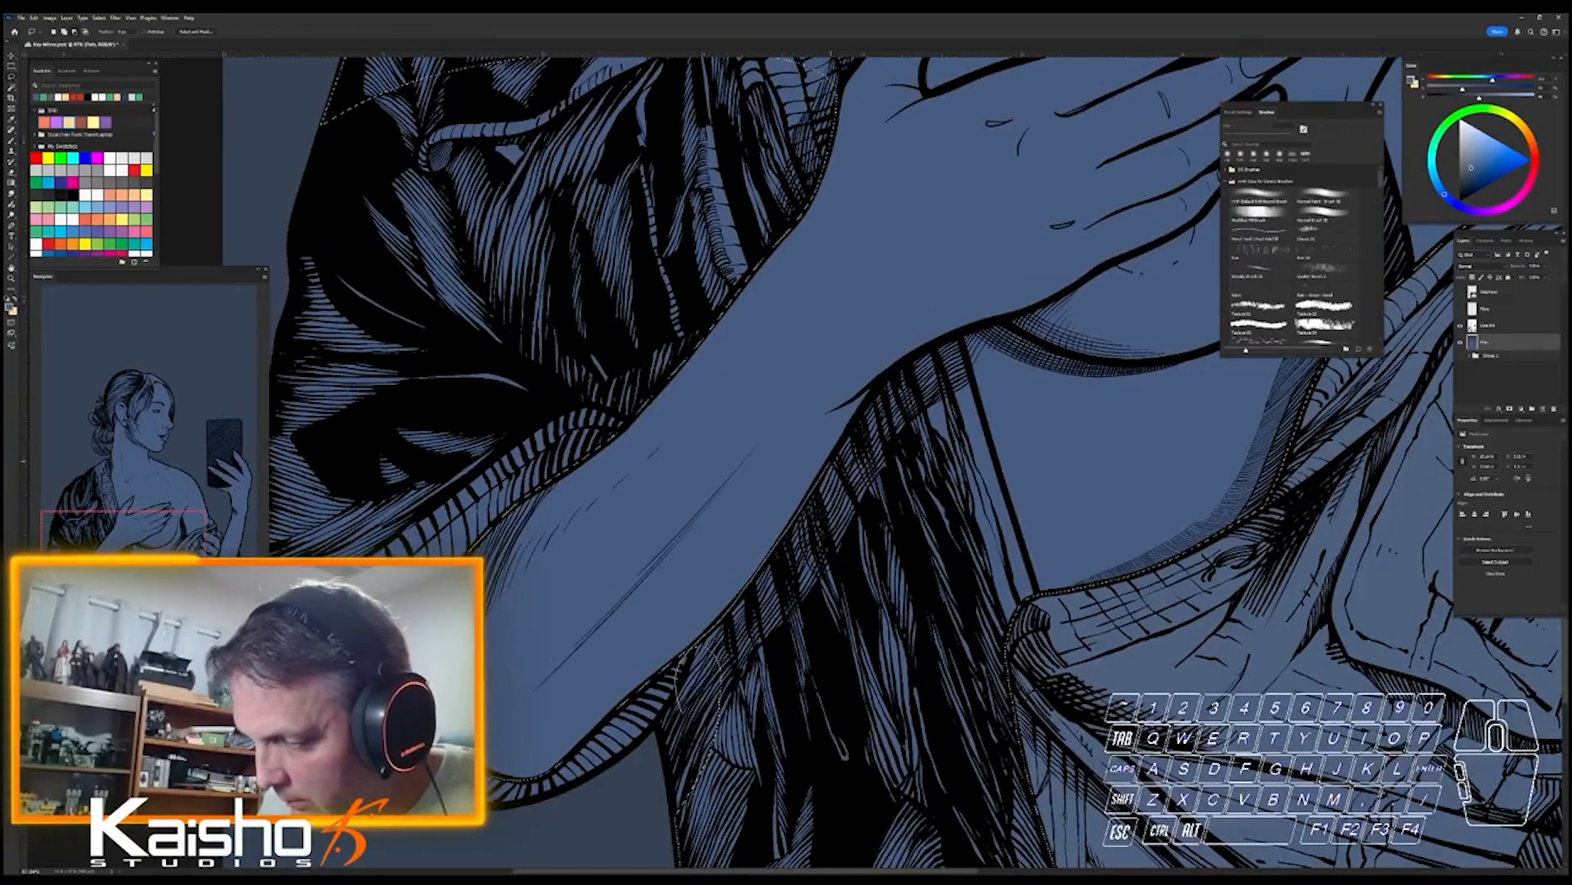
mouse_move(861, 393)
mouse_down()
mouse_move(969, 327)
mouse_move(1011, 573)
mouse_move(823, 807)
mouse_move(762, 787)
mouse_up()
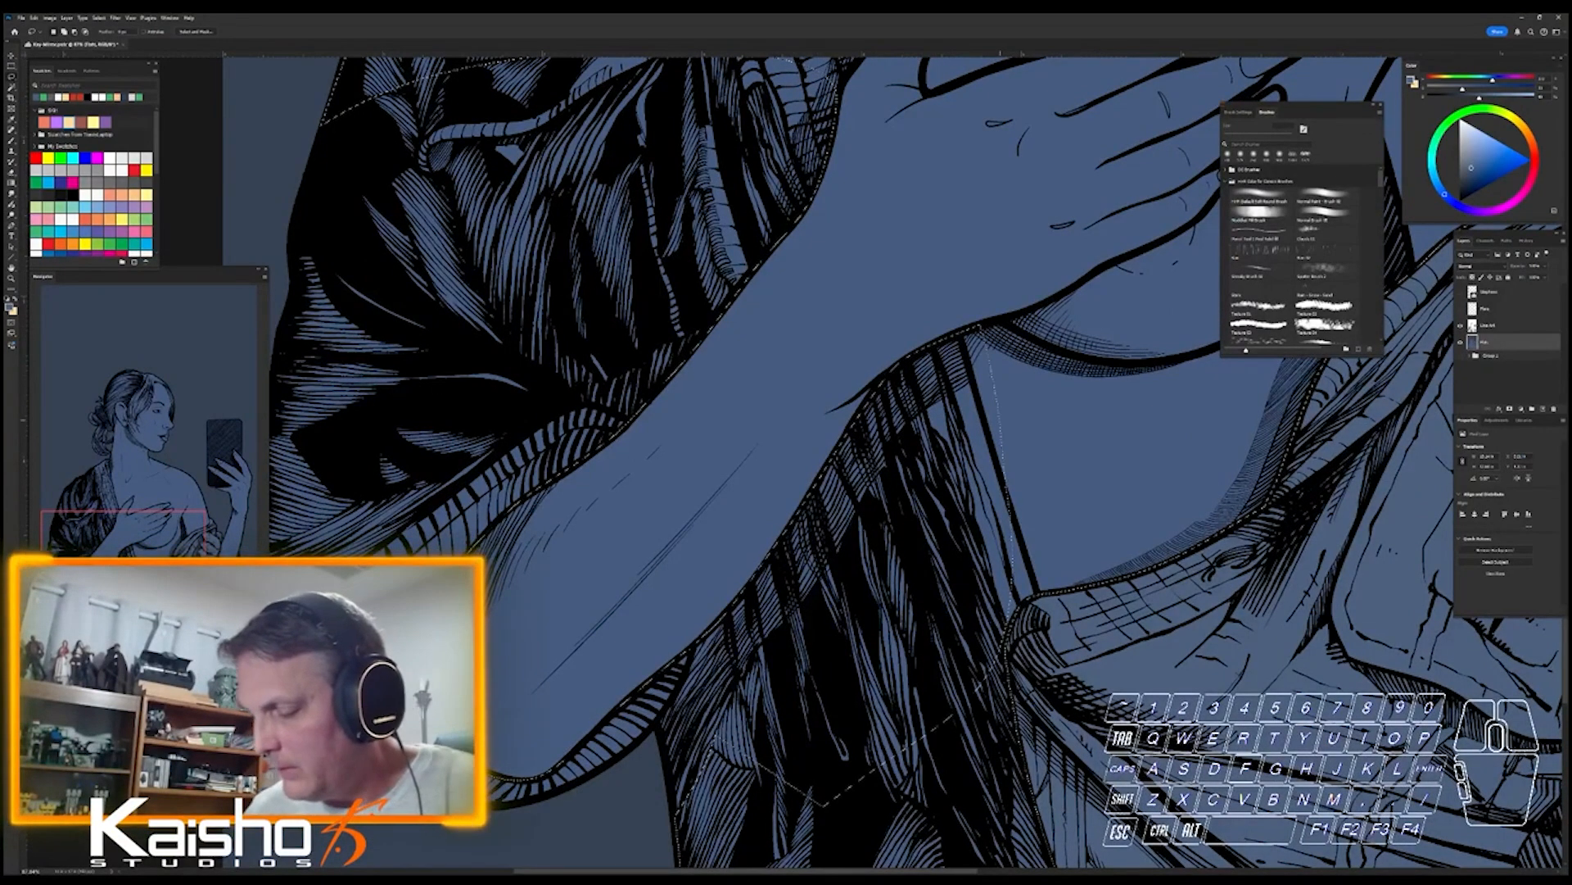
drag(991, 329, 975, 310)
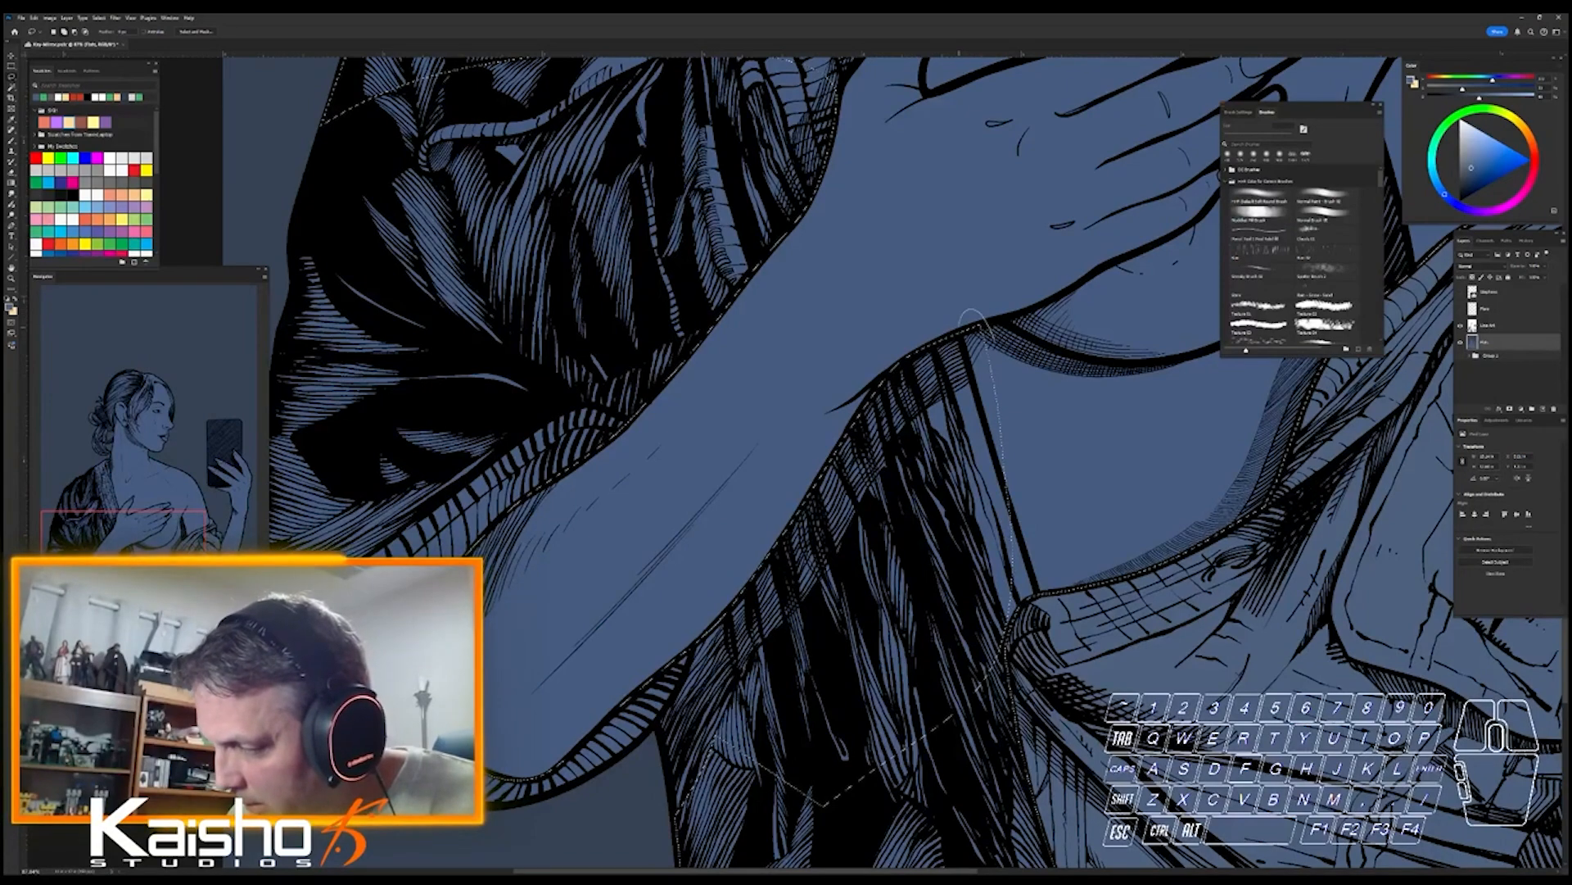
mouse_move(980, 414)
mouse_down()
mouse_move(1018, 523)
mouse_move(987, 514)
mouse_move(1015, 524)
mouse_move(1048, 625)
mouse_move(914, 737)
mouse_move(877, 544)
mouse_up()
mouse_move(1001, 562)
mouse_down()
mouse_move(931, 479)
mouse_move(599, 741)
mouse_up()
drag(1079, 604, 993, 604)
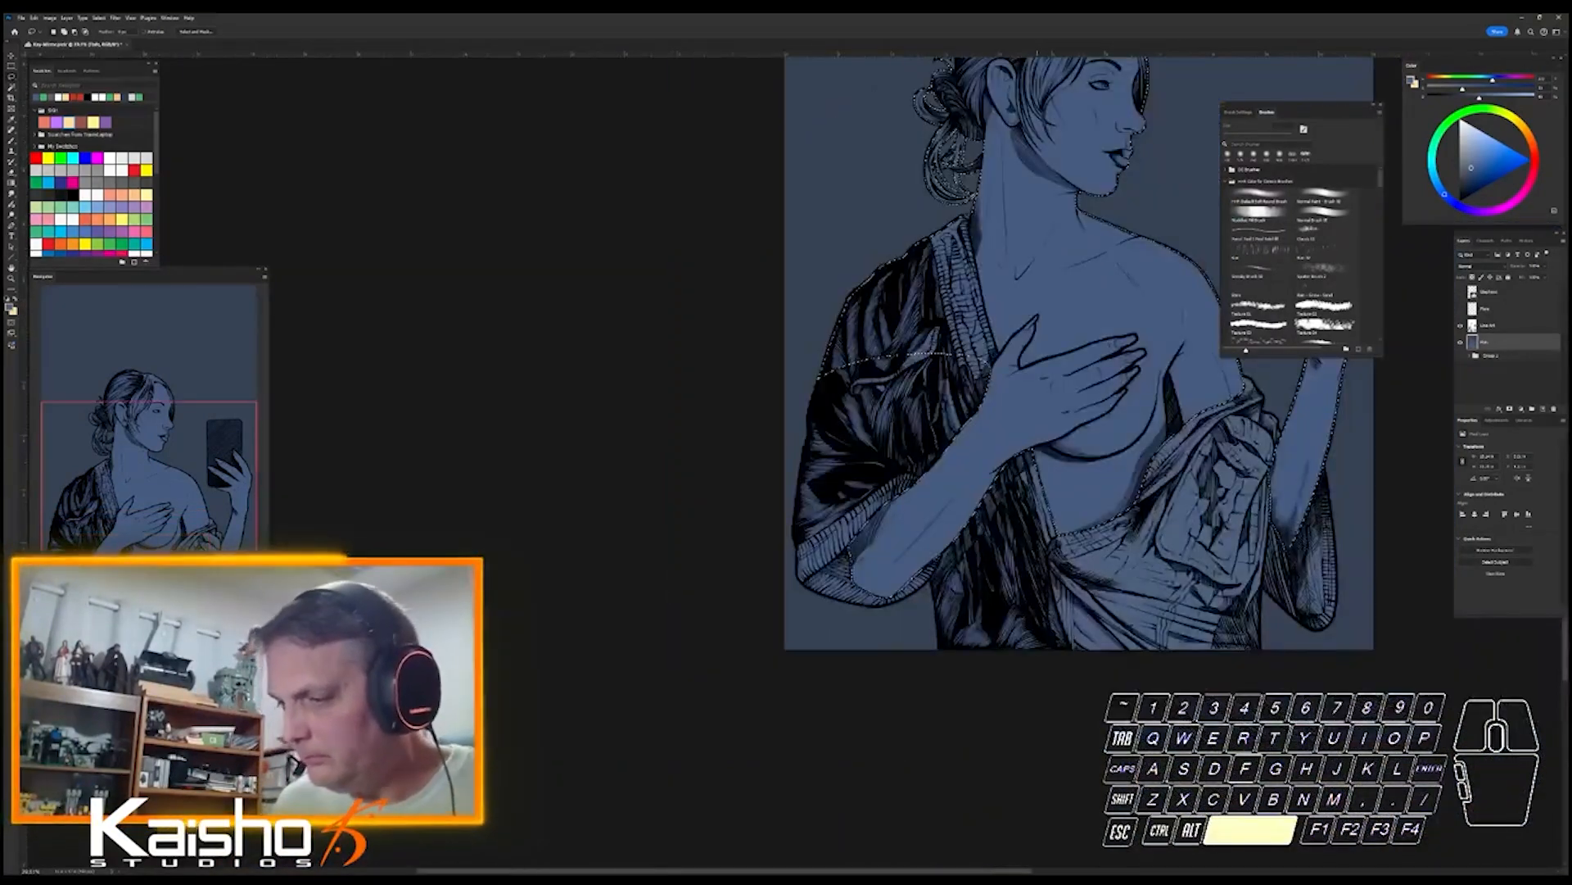
- Lasso the remaining robe over the covered shoulder and along the collar, up to the base of the neck
drag(988, 316, 1076, 316)
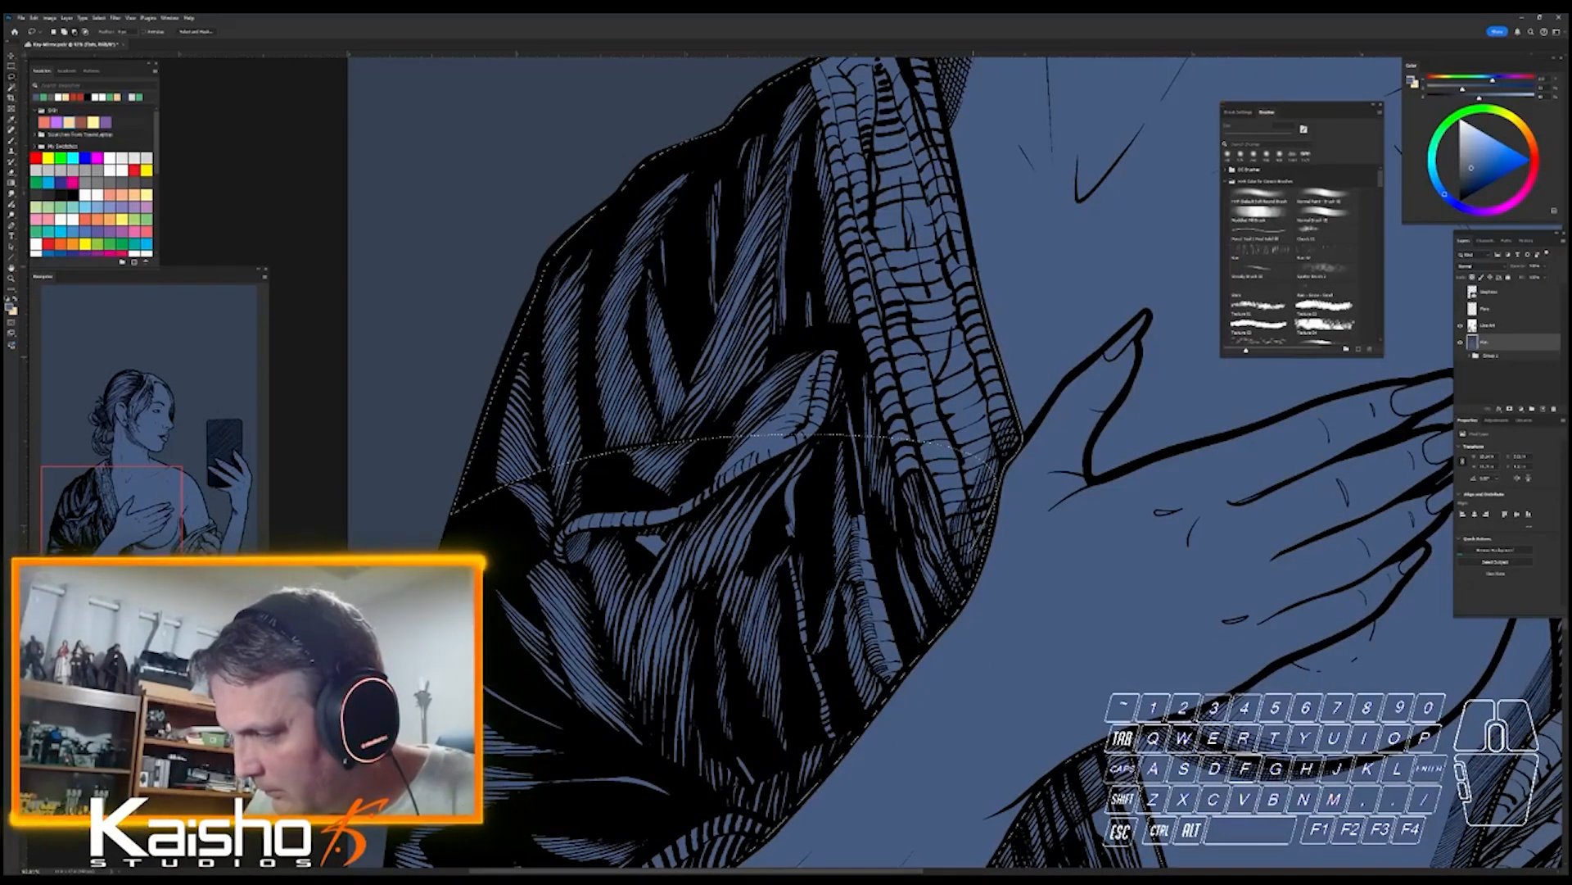
mouse_move(955, 170)
mouse_down()
mouse_move(942, 111)
mouse_move(535, 176)
mouse_move(393, 507)
mouse_up()
drag(1052, 246, 953, 688)
alt+drag(817, 606, 840, 544)
alt+drag(834, 432, 709, 459)
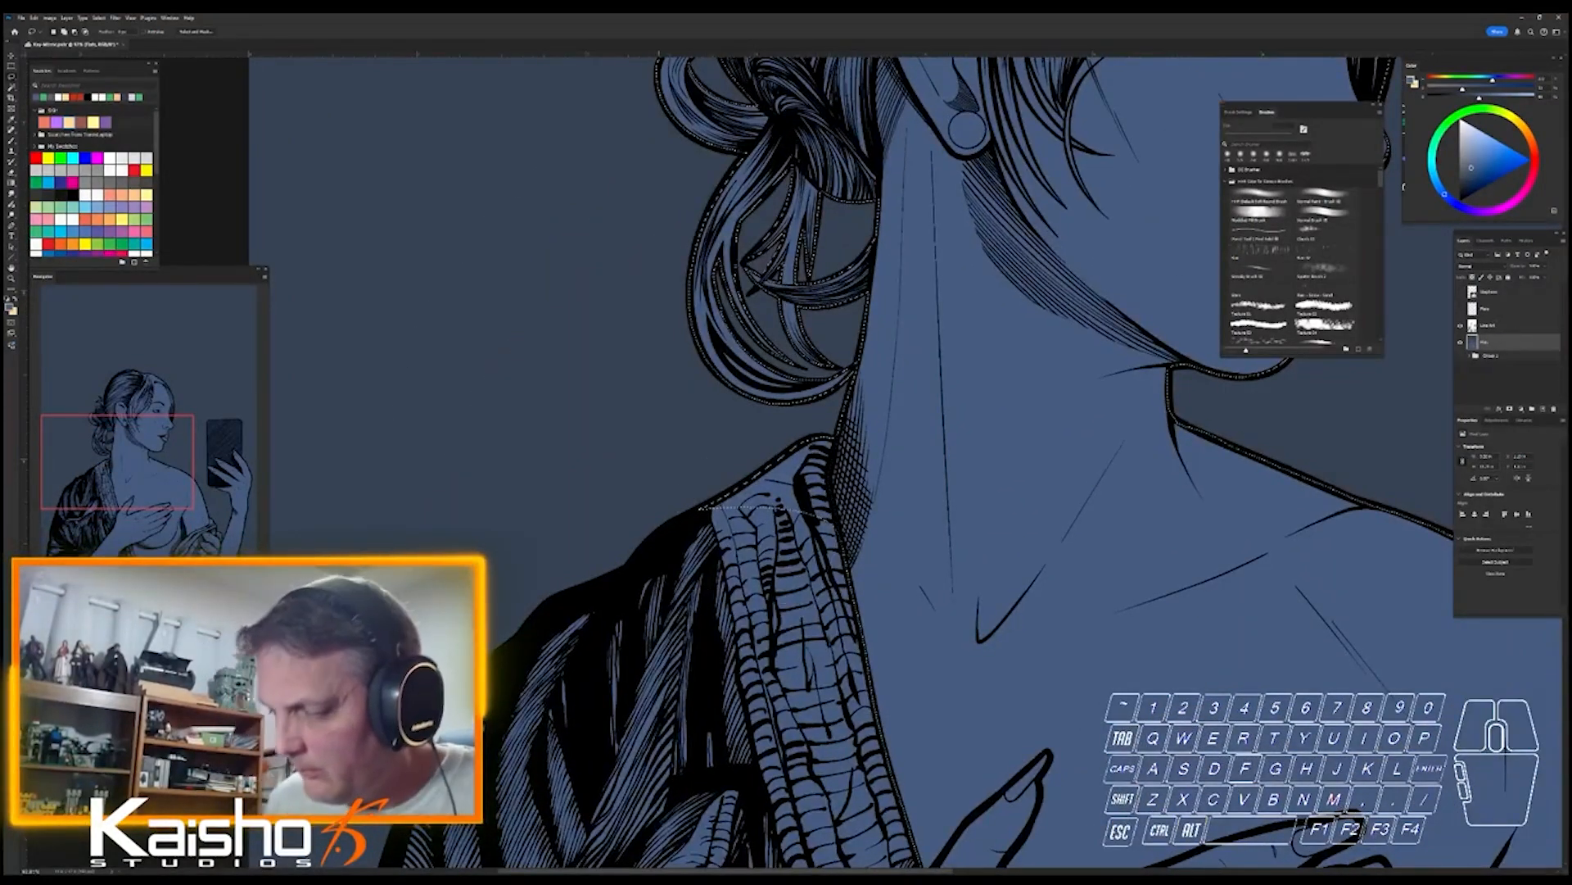
- Fill the selected skin, hair and phone with the pale cream background colour, leaving the robe blue
ctrl+drag(1106, 737, 942, 737)
drag(1140, 703, 880, 484)
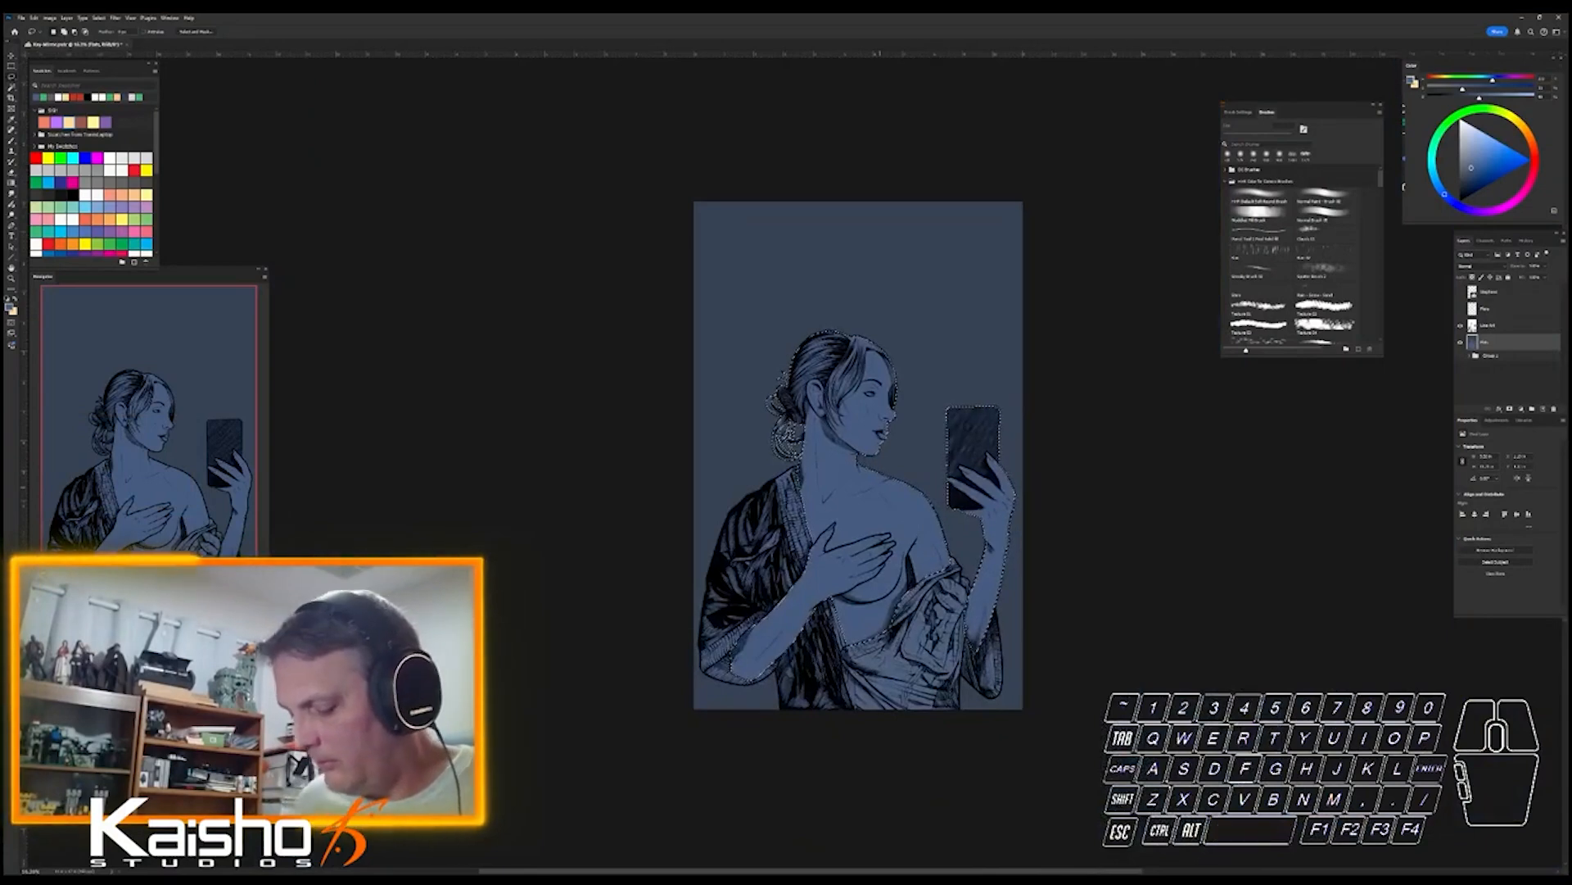
key(ctrl+BackSpace)
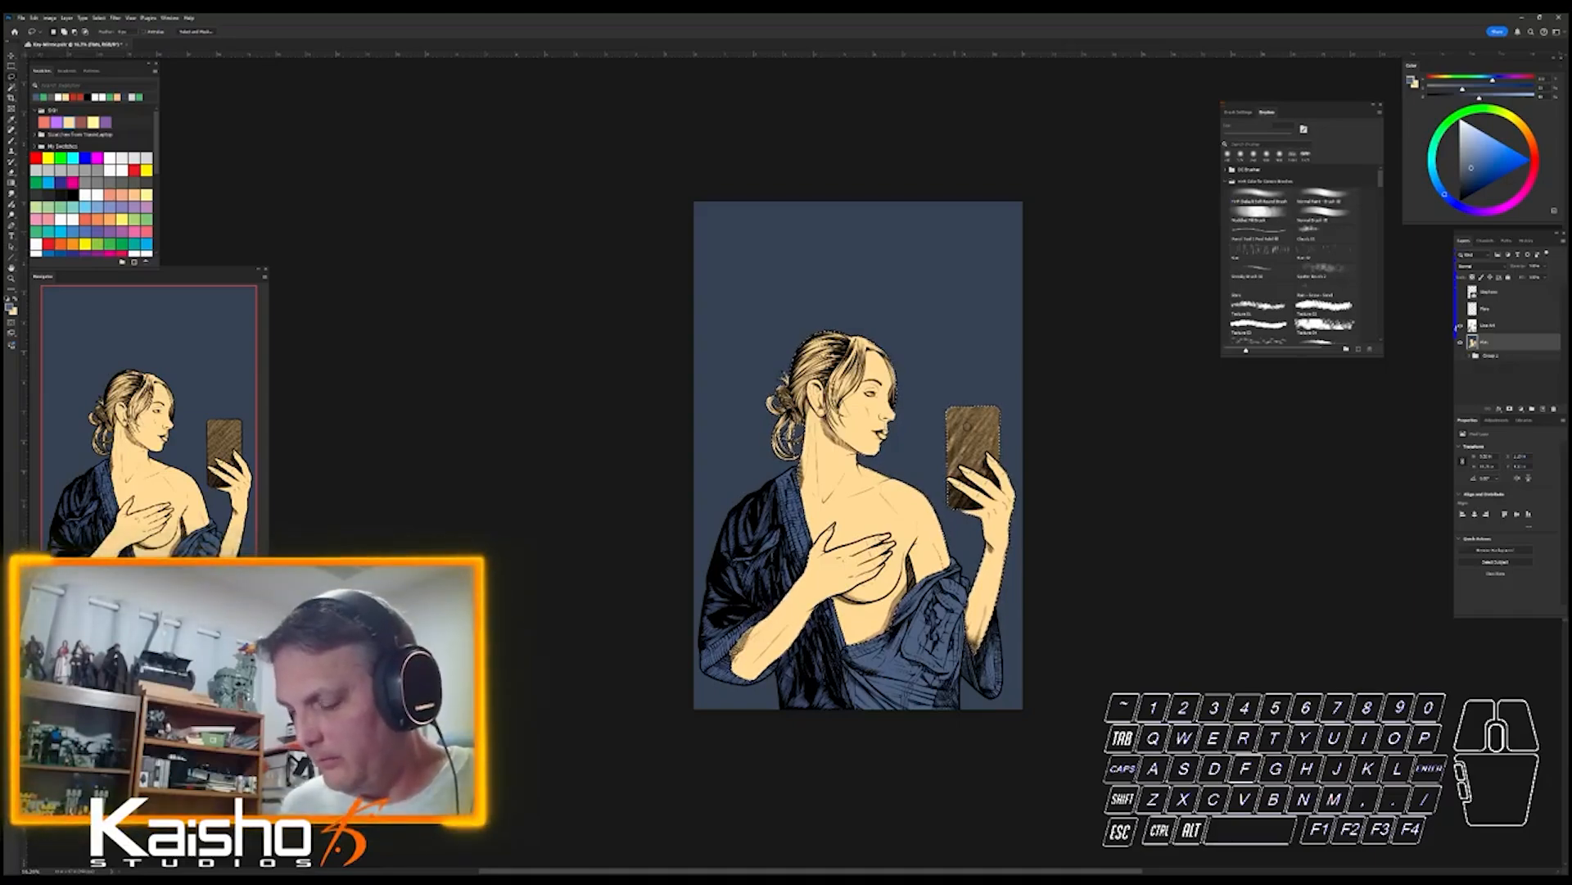
- Lasso the upper chest out of the selection, following the outline of the thumb and fingers of the hand on the breast
key(ctrl+space)
drag(804, 598, 859, 598)
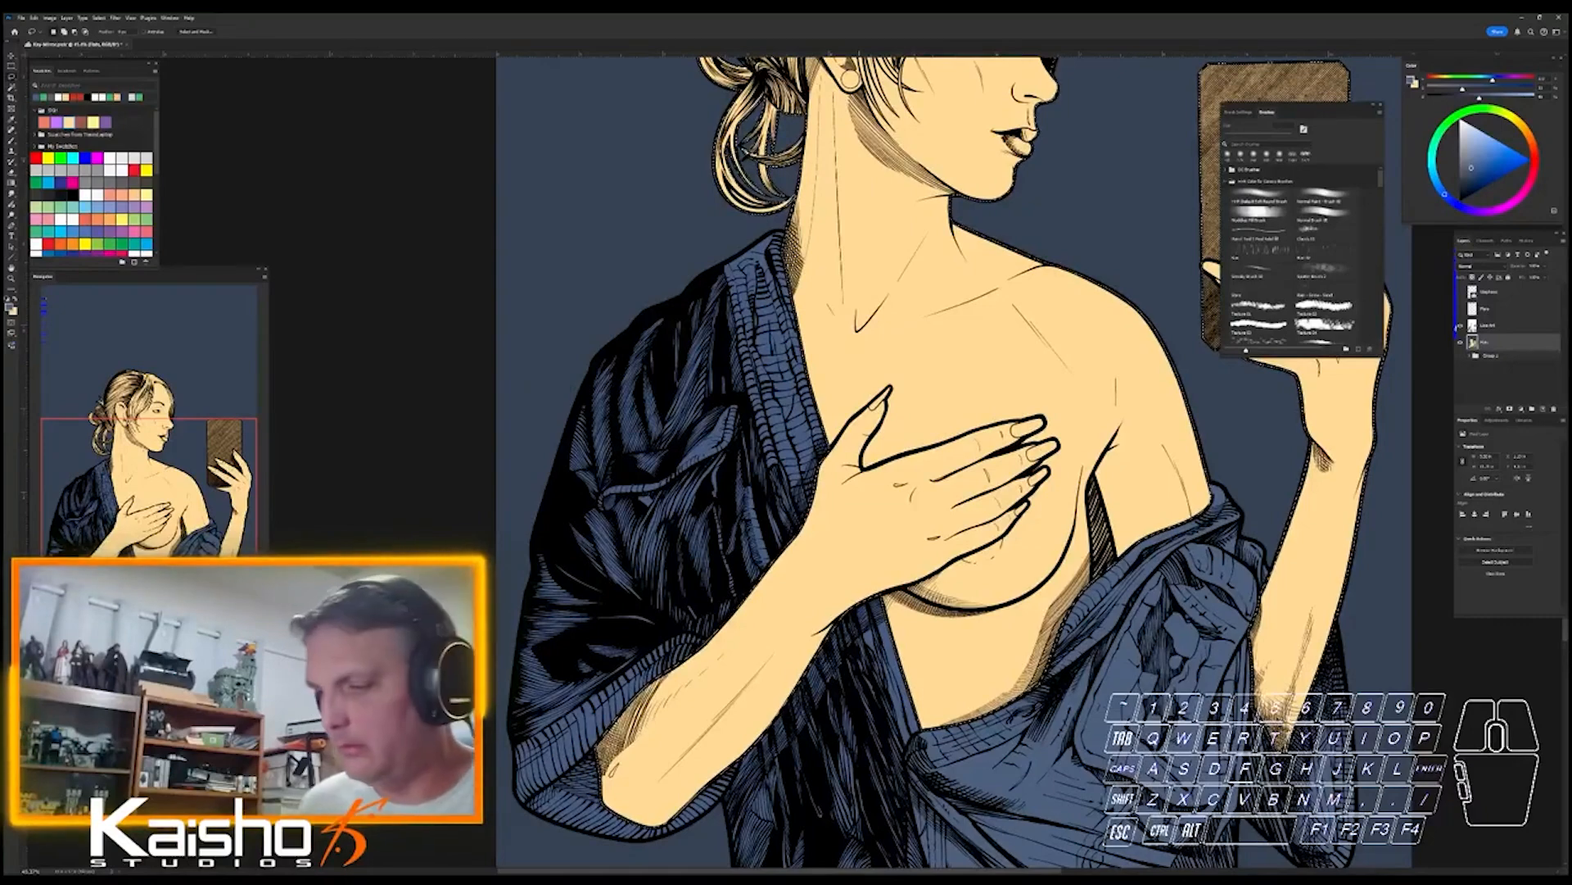
key(ctrl+space)
drag(884, 383, 931, 390)
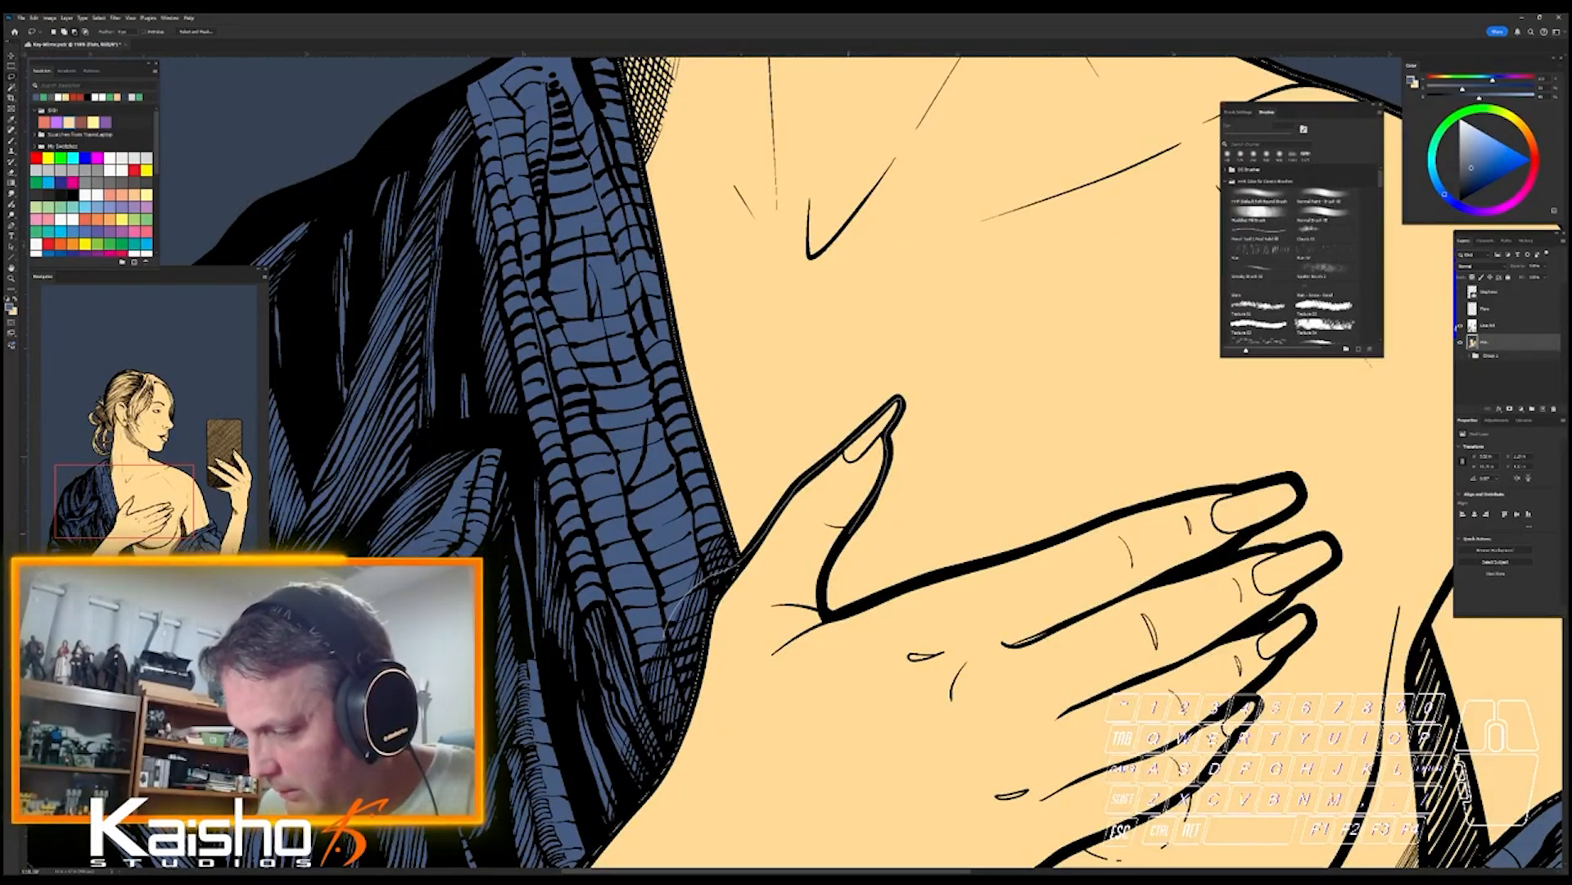
drag(845, 608, 1270, 480)
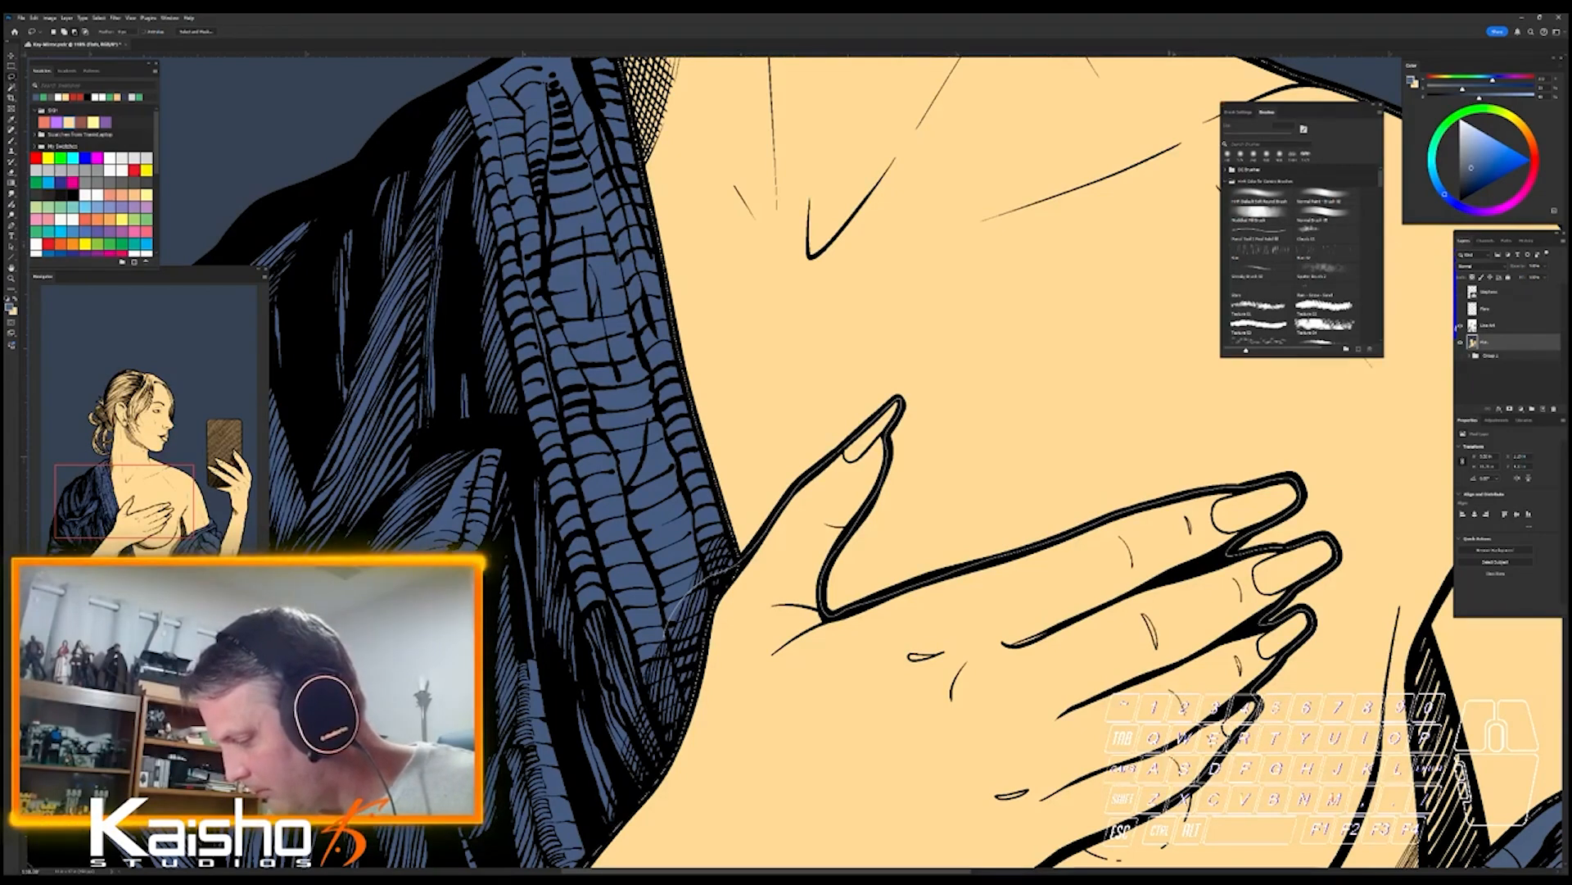
mouse_move(1138, 847)
mouse_down()
mouse_move(1361, 698)
mouse_move(1245, 387)
mouse_move(901, 210)
mouse_up()
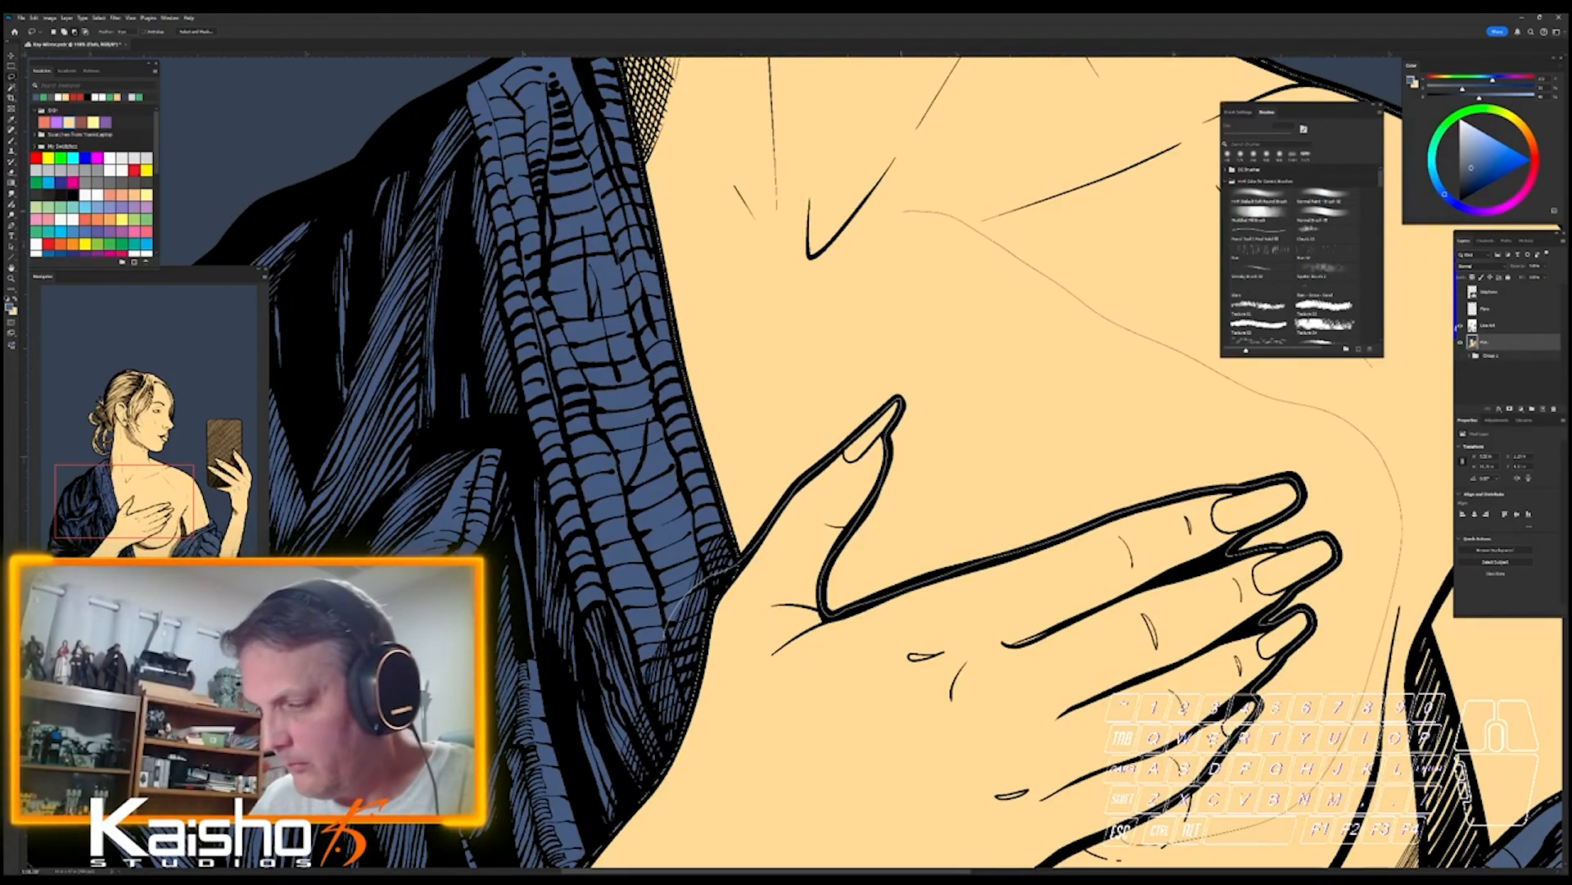
mouse_move(806, 223)
mouse_down()
mouse_move(594, 562)
mouse_move(656, 585)
mouse_up()
key(space)
drag(1185, 711, 926, 360)
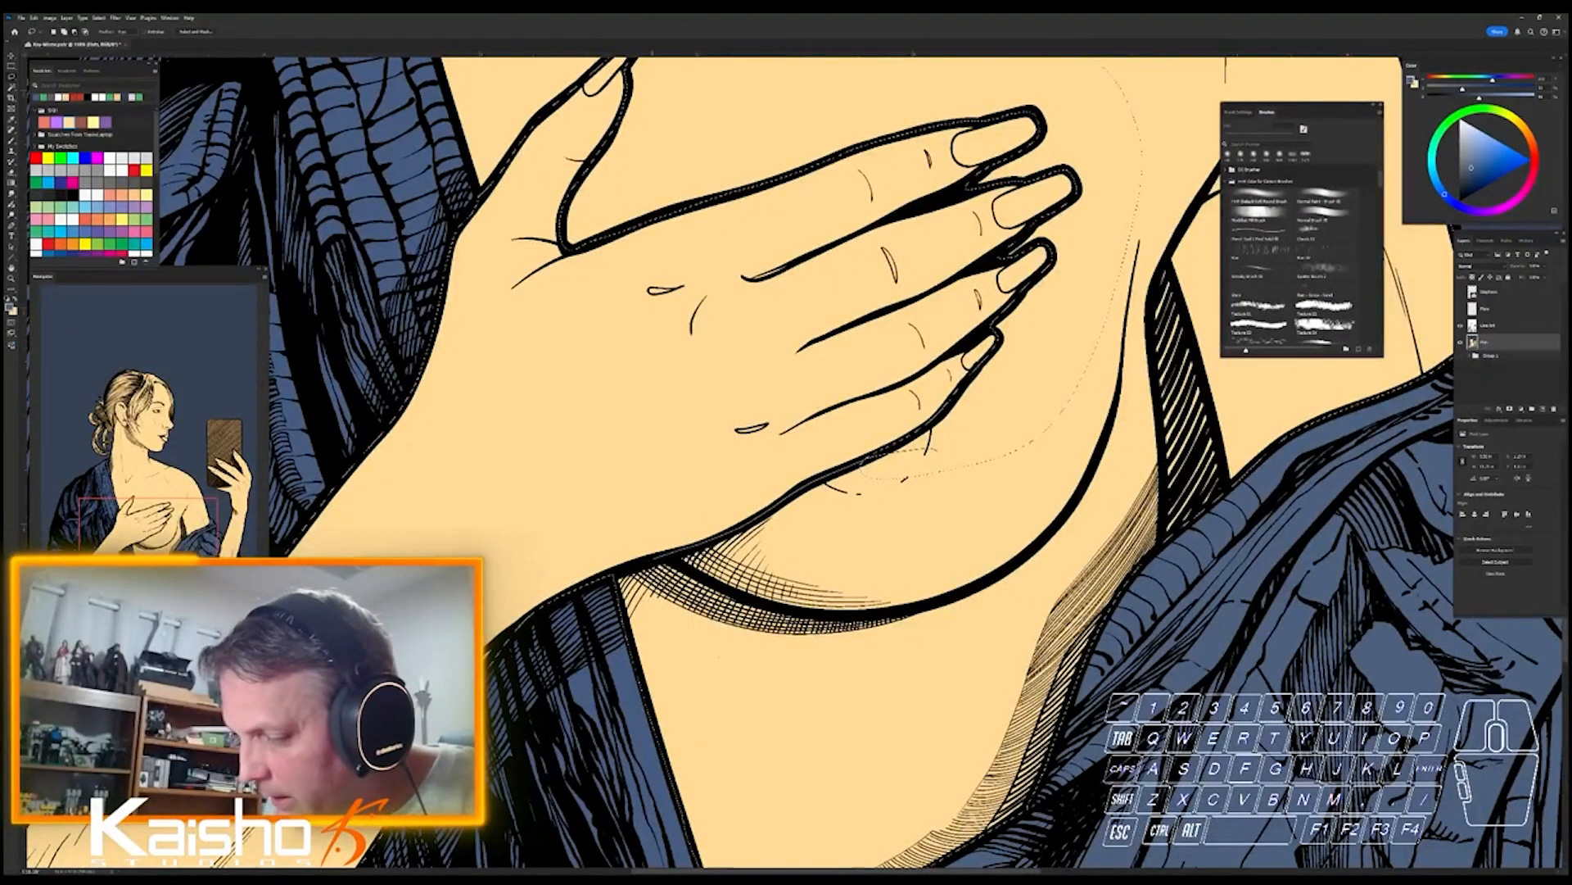
- Lasso the breast, the torso beneath the forearm and the bare shoulder out of the selection
key(space)
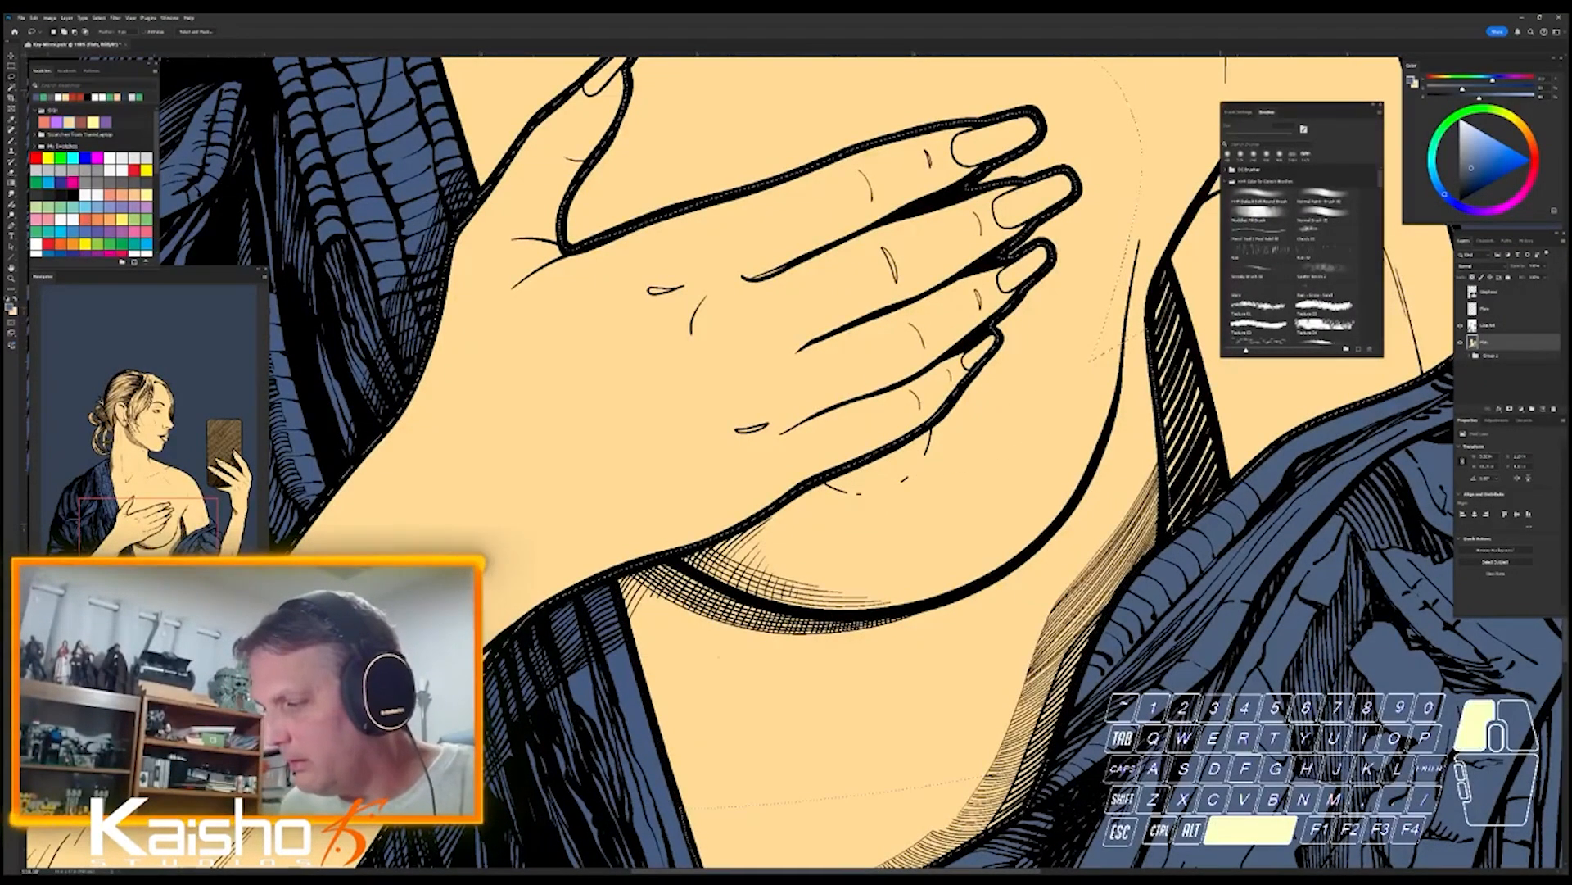
drag(855, 798, 819, 573)
drag(559, 735, 966, 770)
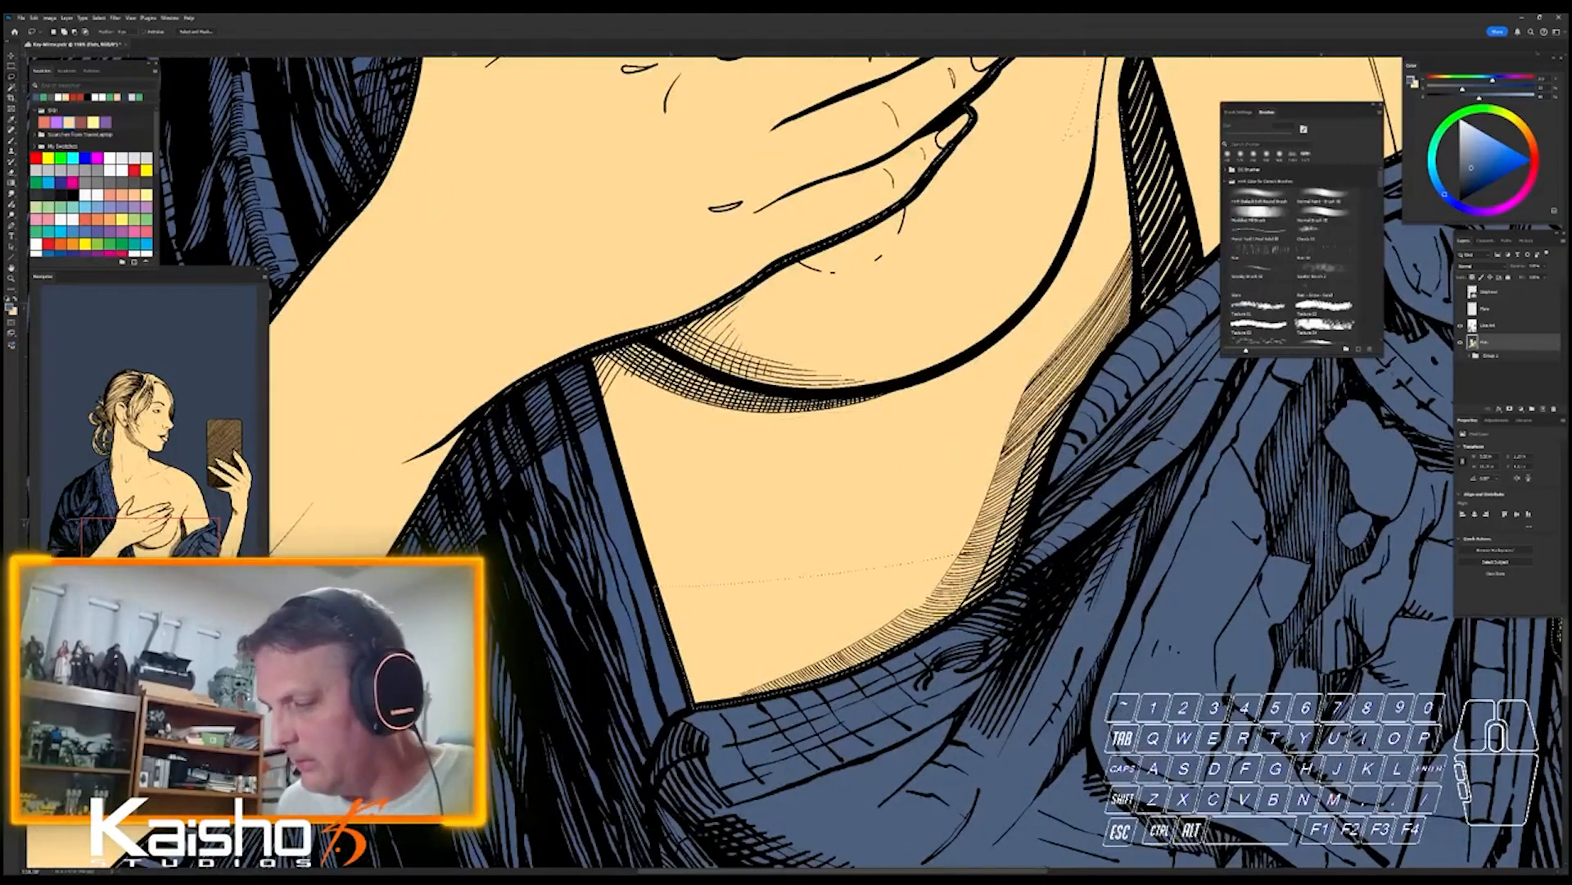
mouse_move(1192, 550)
mouse_down()
mouse_move(1065, 550)
mouse_move(965, 632)
mouse_move(900, 659)
mouse_up()
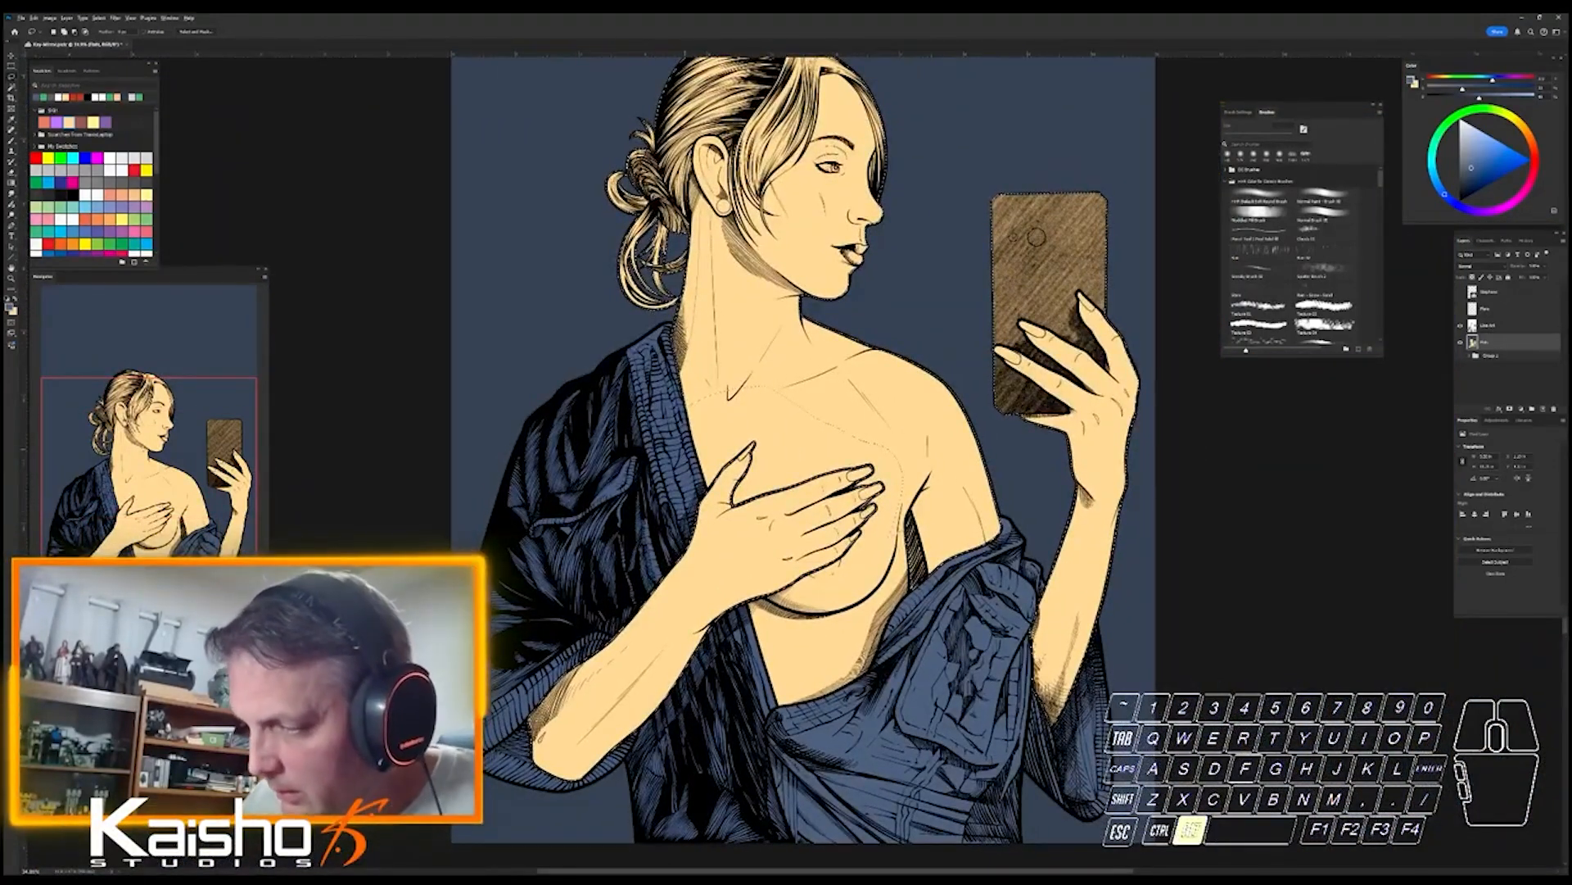
mouse_move(679, 446)
mouse_down()
mouse_move(651, 324)
mouse_move(796, 332)
mouse_move(954, 280)
mouse_move(958, 199)
mouse_move(962, 339)
mouse_move(962, 246)
mouse_move(1007, 123)
mouse_move(1157, 328)
mouse_move(966, 679)
mouse_move(929, 446)
mouse_move(687, 438)
mouse_up()
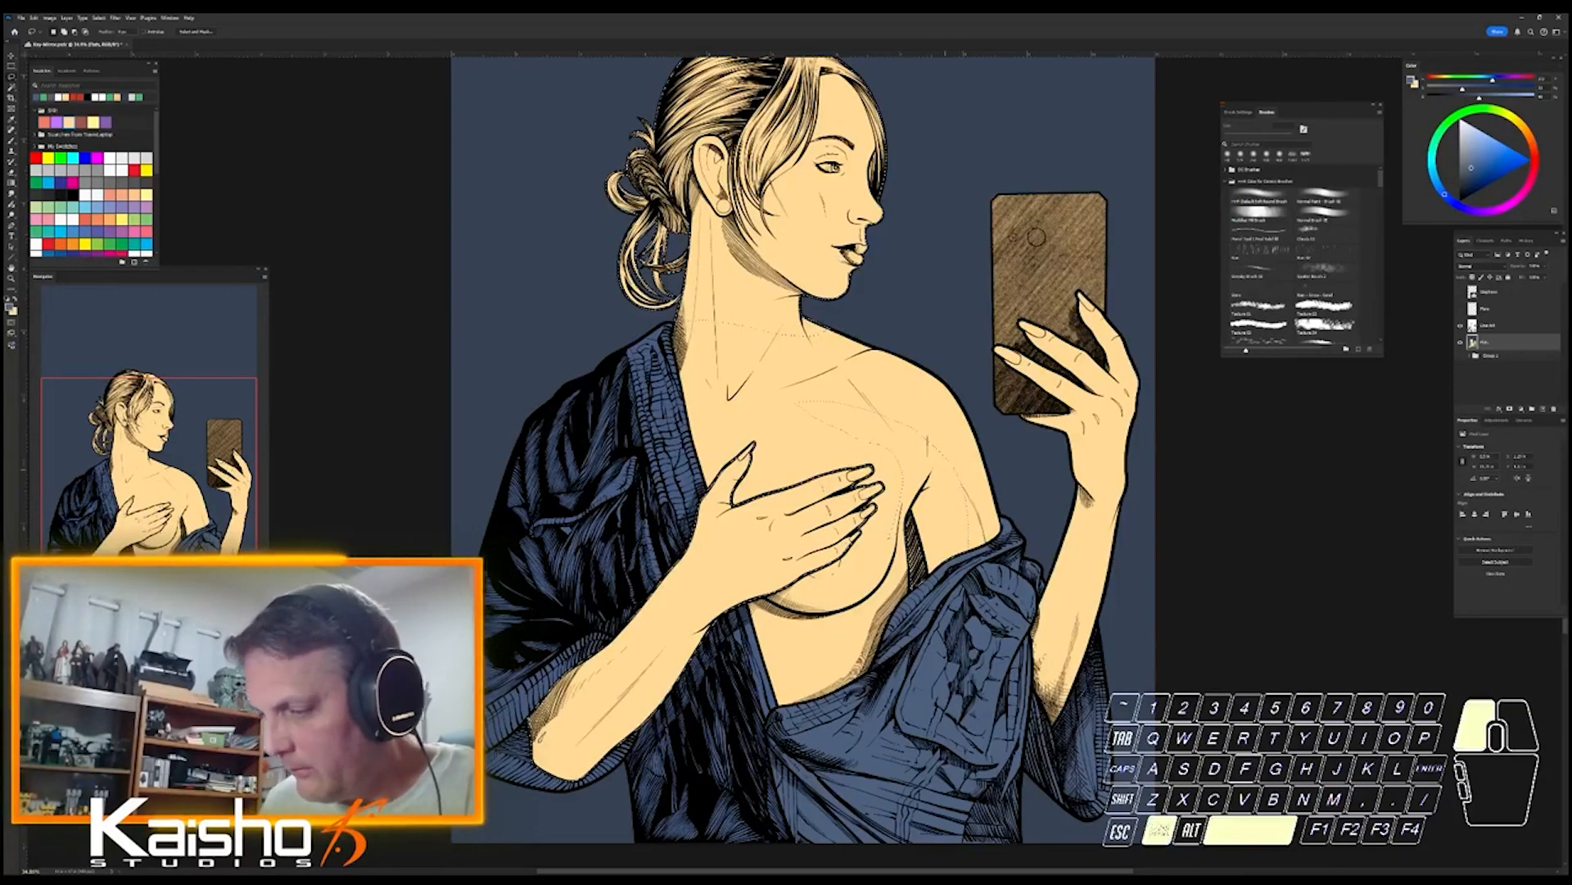
- Lasso the neck out of the selection, tracing from the chin around the neck's base, up the nape and back along the jaw
drag(963, 480, 1024, 480)
mouse_move(908, 325)
mouse_down()
mouse_move(608, 317)
mouse_move(775, 422)
mouse_move(835, 488)
mouse_move(811, 580)
mouse_move(889, 782)
mouse_move(1064, 565)
mouse_move(975, 393)
mouse_move(909, 328)
mouse_move(819, 344)
mouse_move(868, 344)
mouse_move(868, 381)
mouse_up()
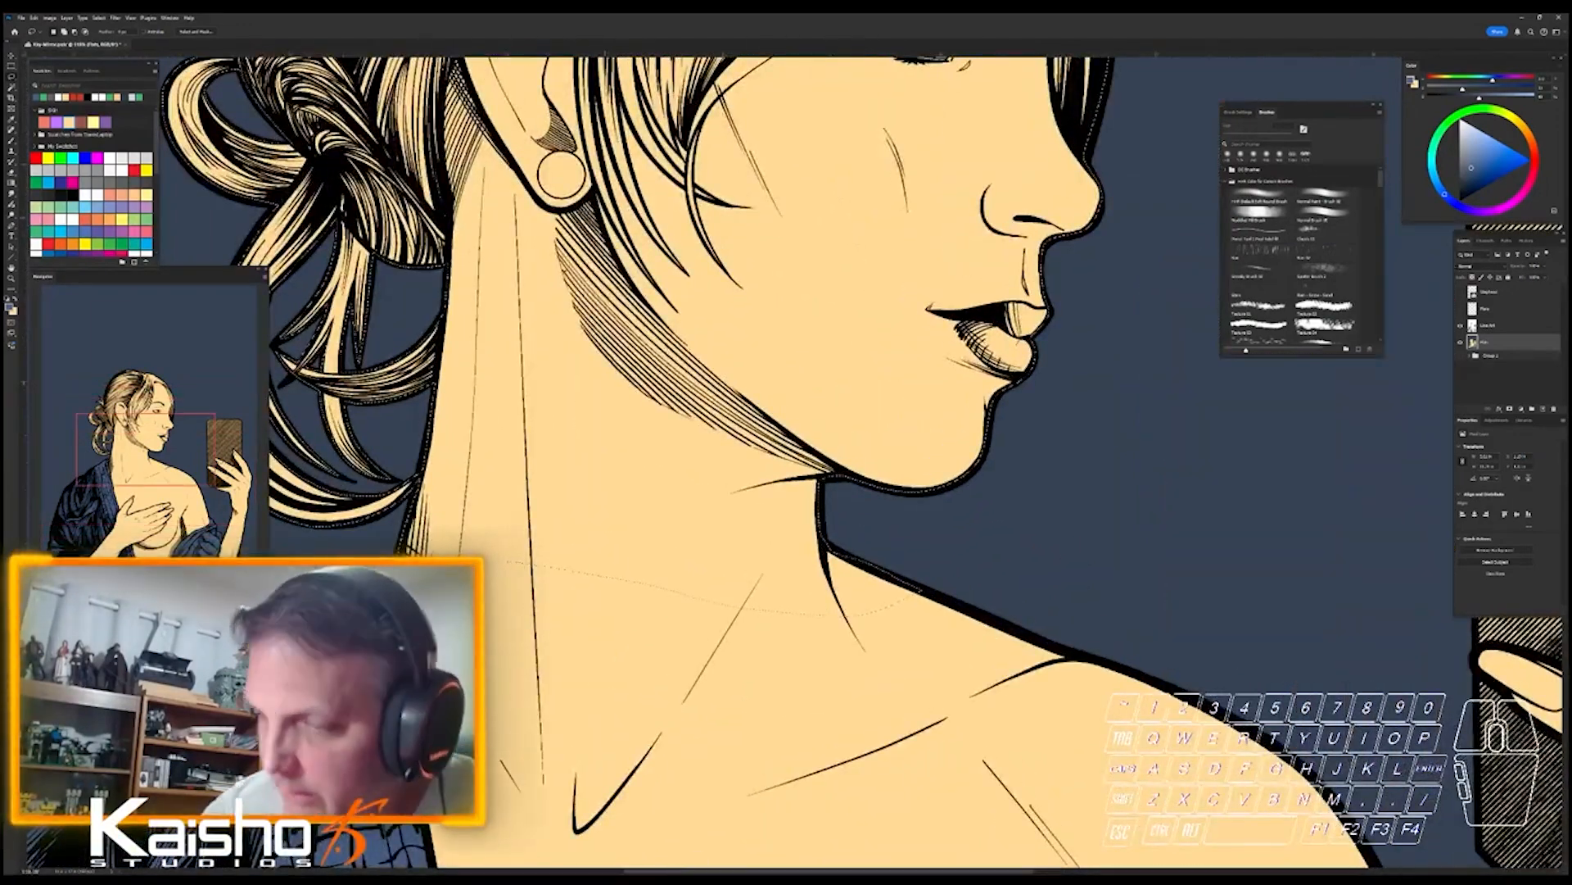
key(alt)
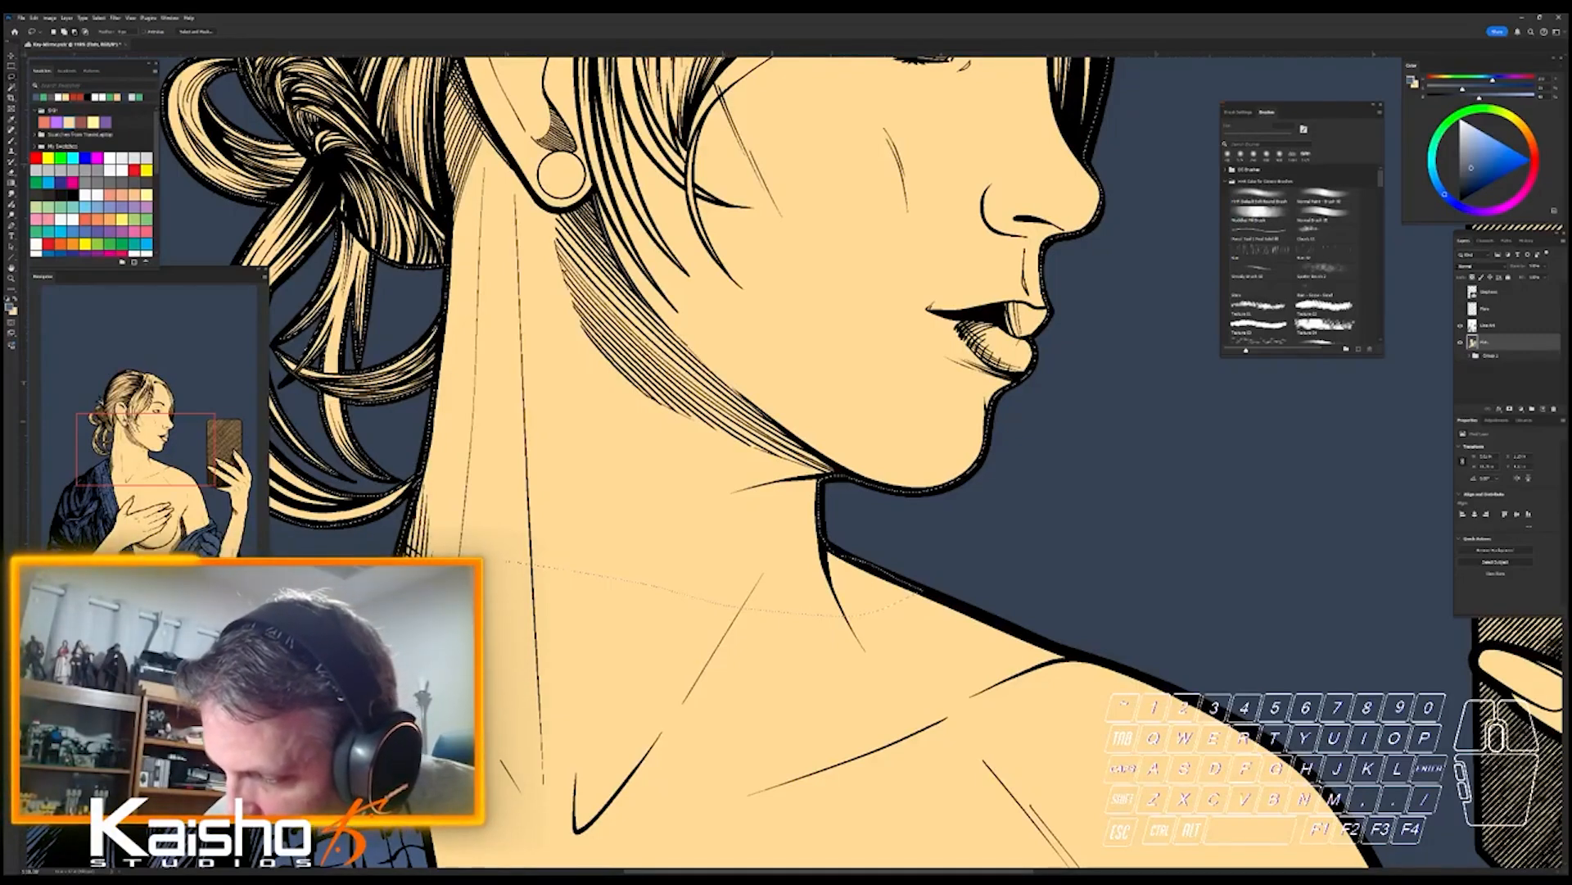
mouse_move(843, 476)
mouse_down()
mouse_move(1005, 596)
mouse_move(965, 733)
mouse_move(607, 744)
mouse_move(485, 719)
mouse_up()
drag(401, 512, 416, 483)
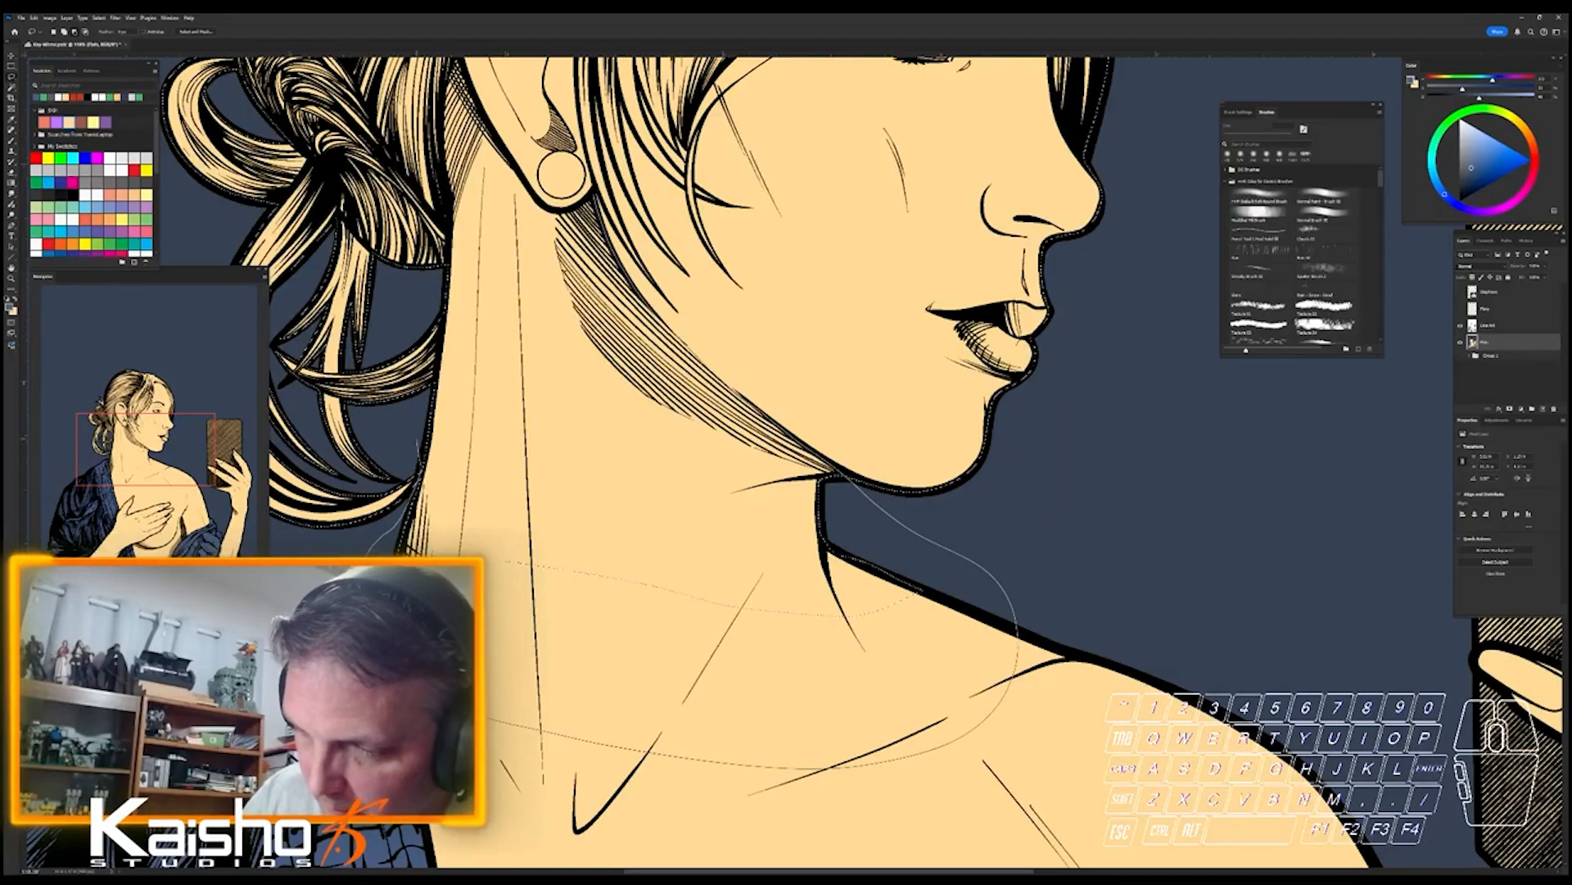
drag(424, 393, 447, 237)
drag(452, 164, 570, 212)
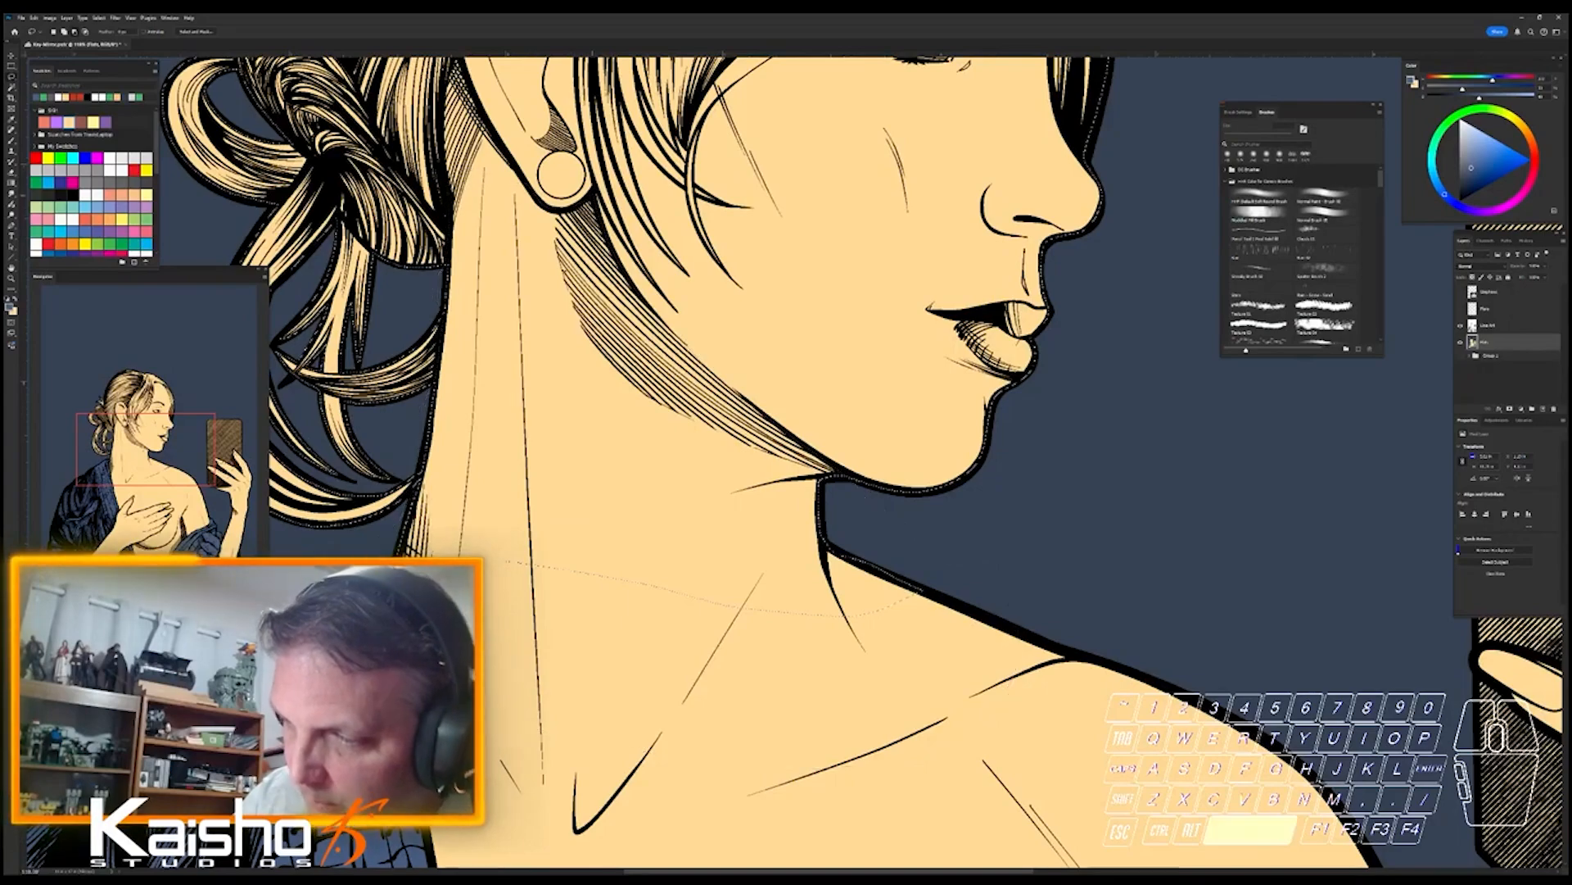
drag(639, 175, 804, 472)
- Refine the selection edge behind the ear, tracing the ear's back outline down to the earlobe
drag(681, 417, 742, 418)
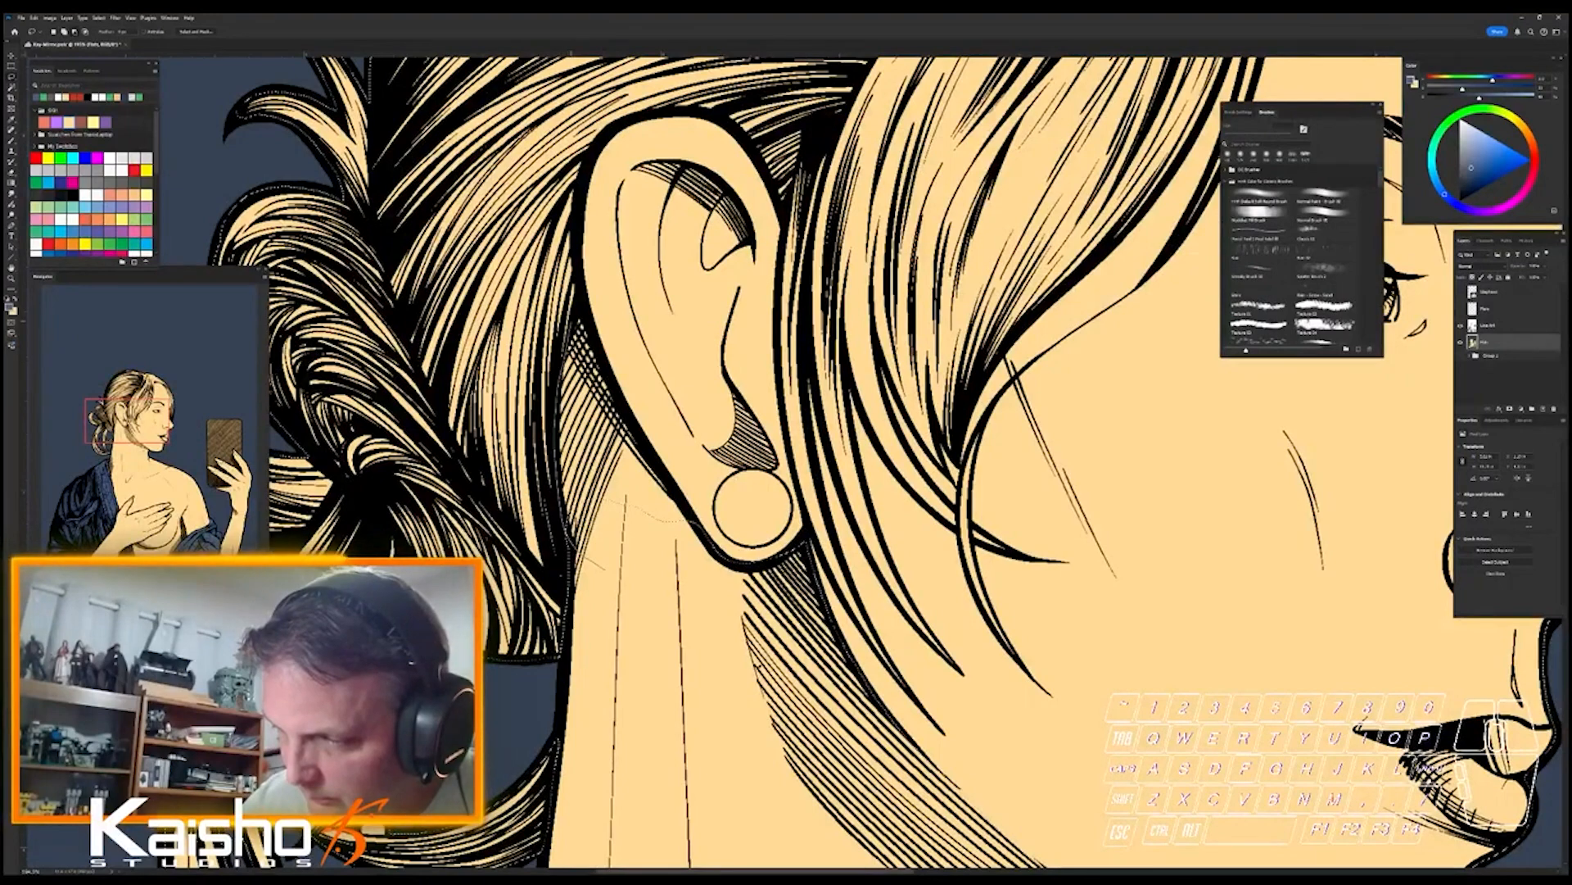
drag(580, 307, 700, 536)
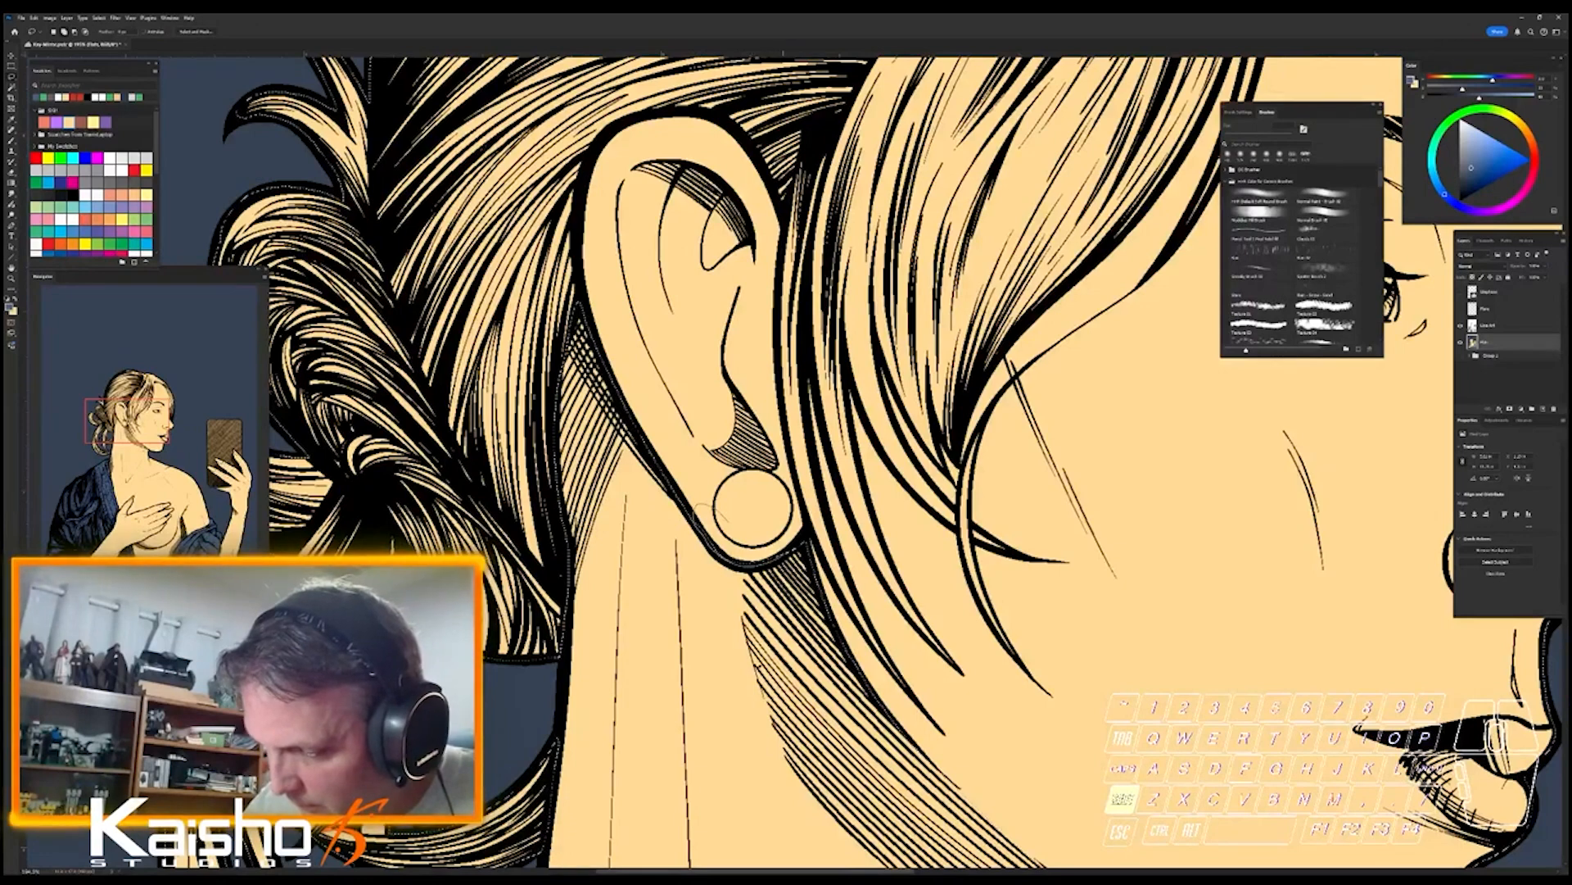
drag(696, 521, 706, 542)
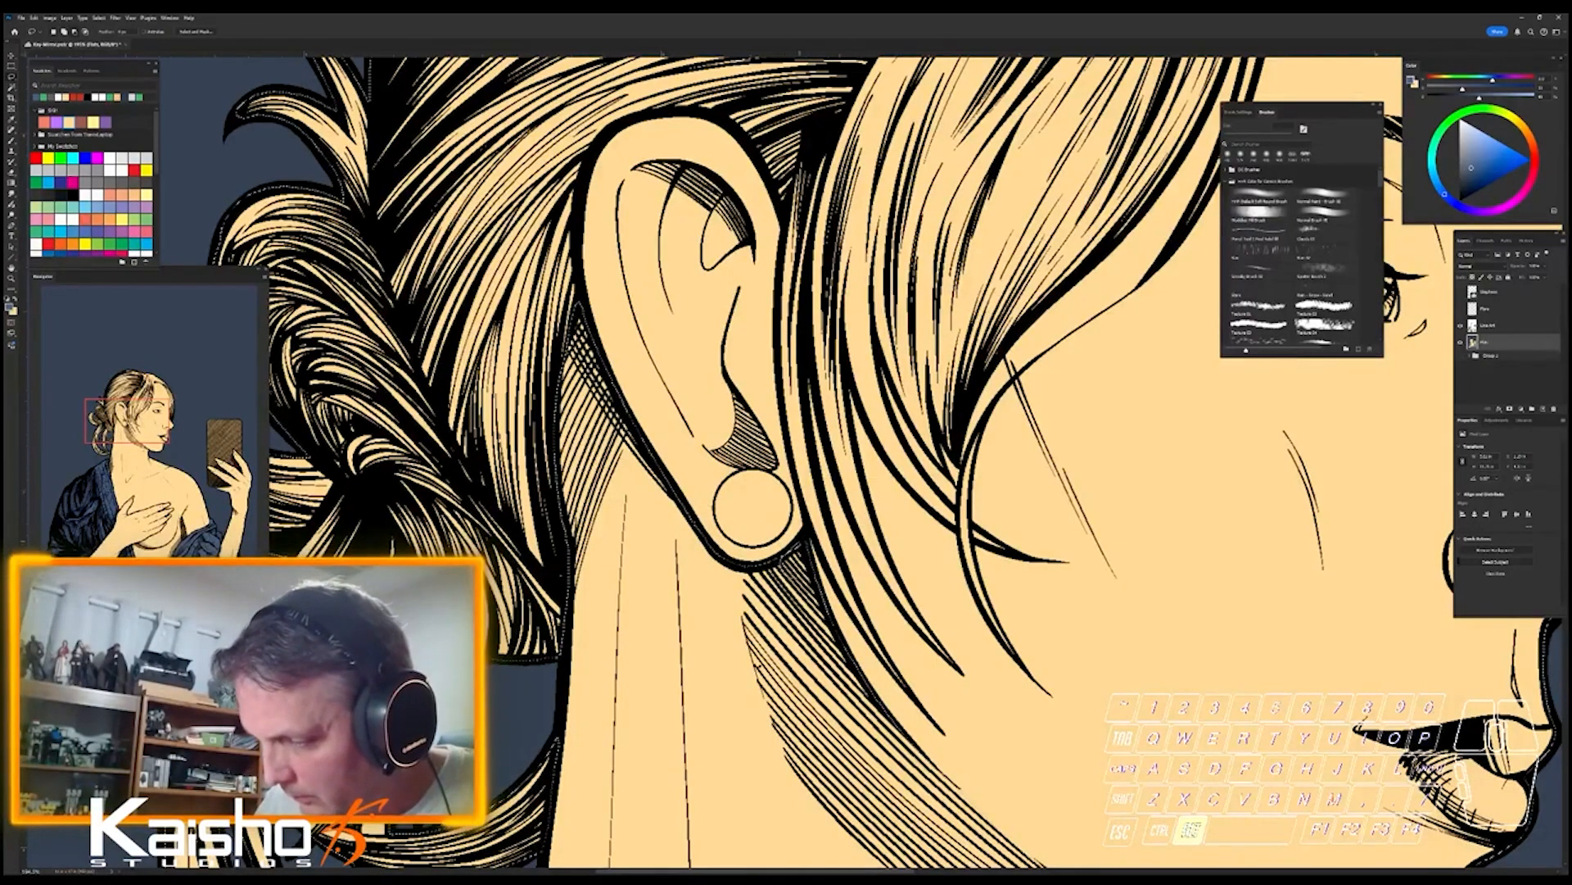
drag(1034, 727, 946, 447)
drag(987, 696, 865, 467)
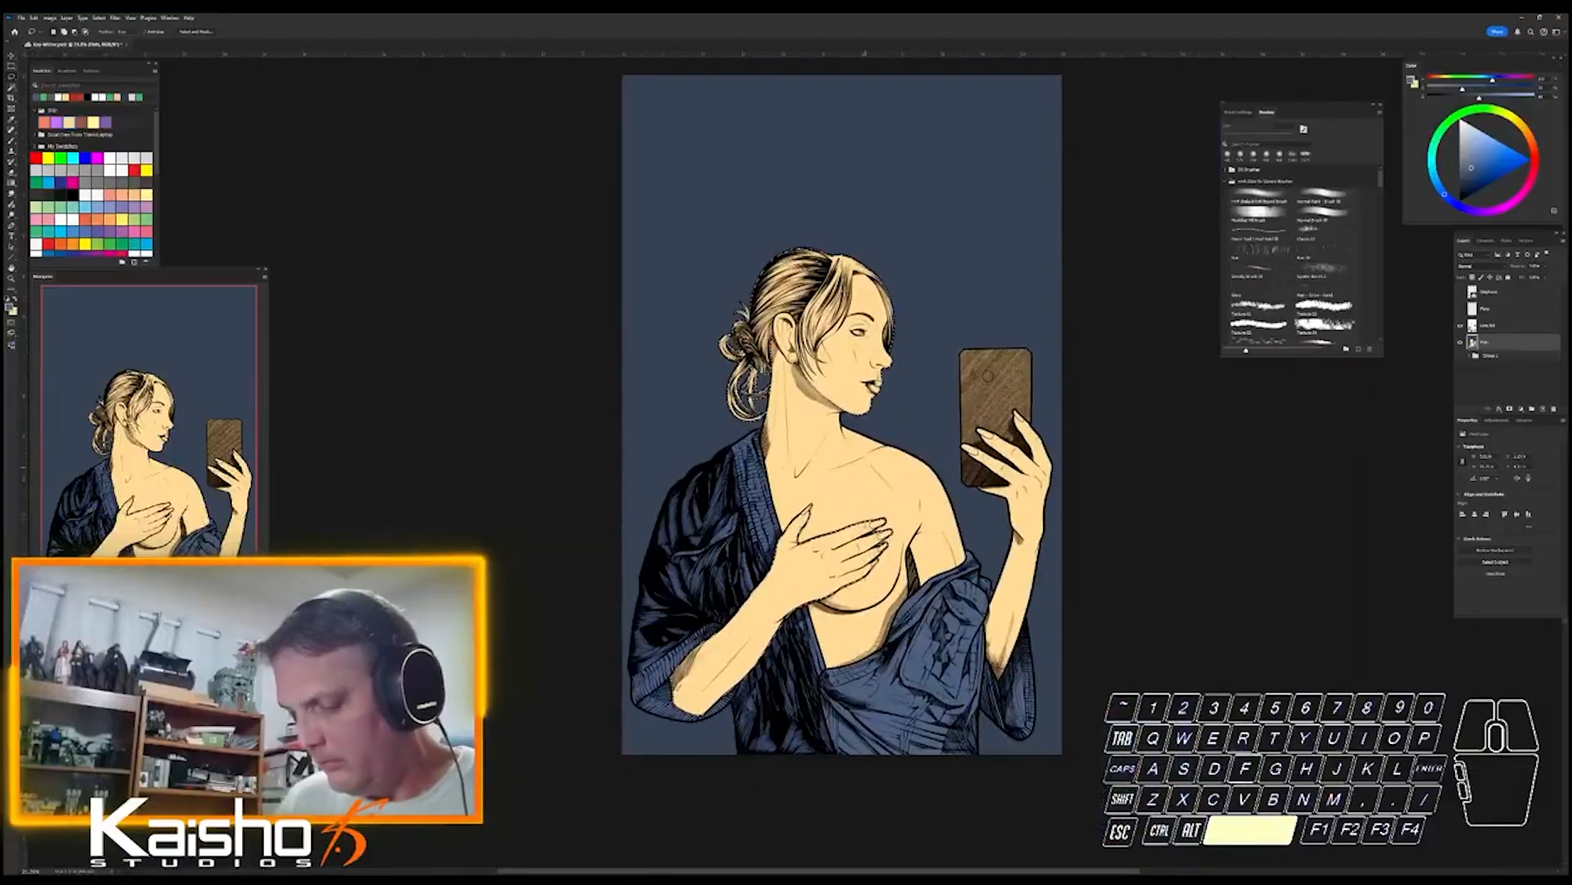
- Recolour the selected head, folded forearm and hand to a slightly darker tan than the chest and neck
key(i)
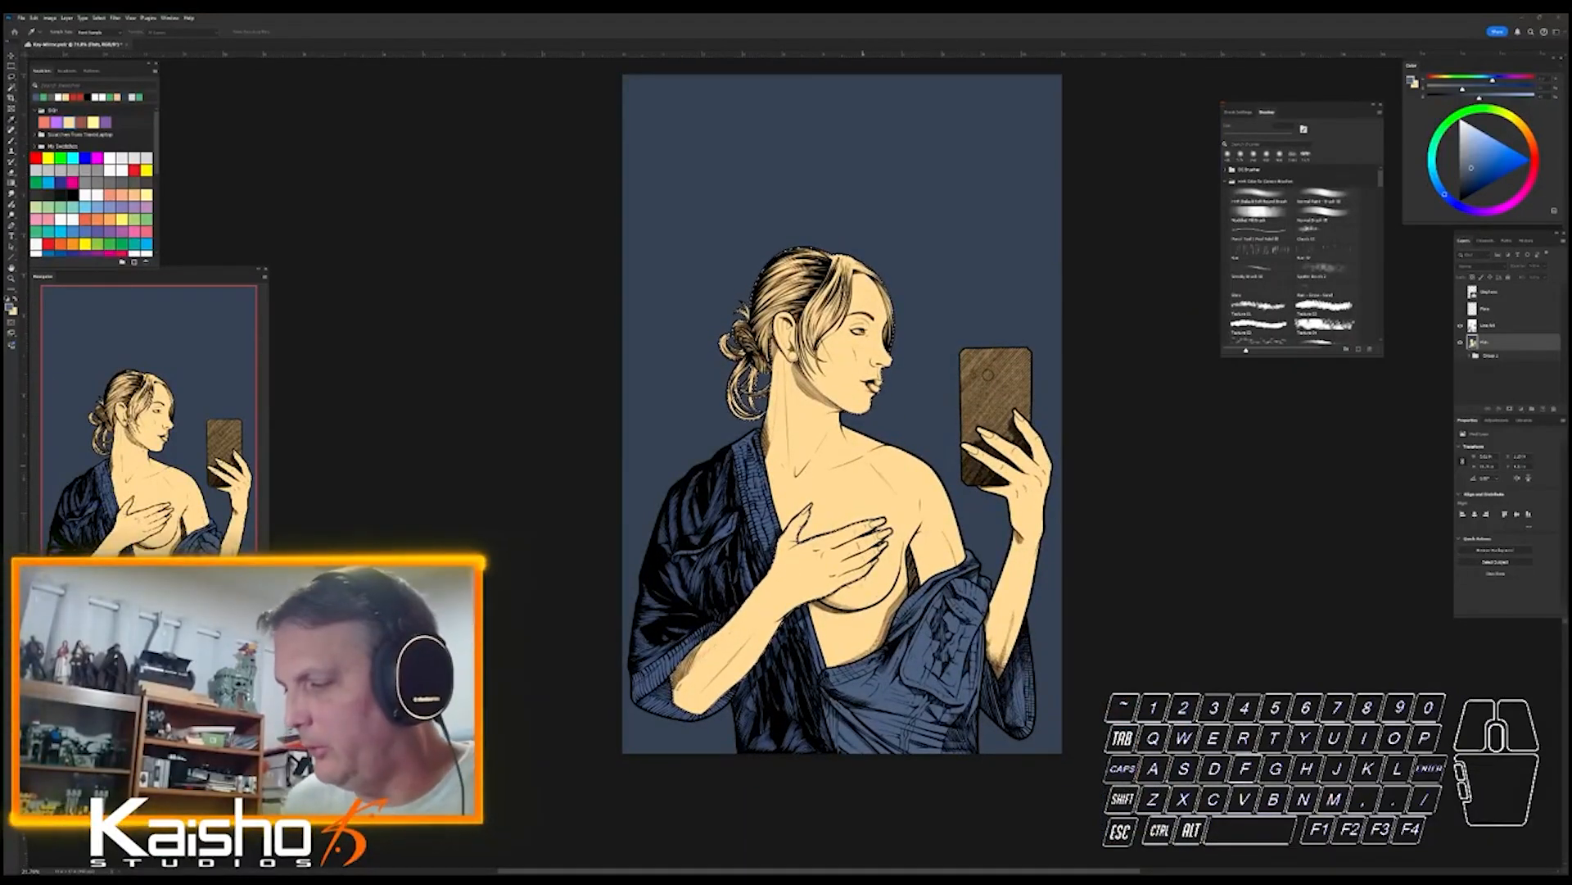
click(1303, 477)
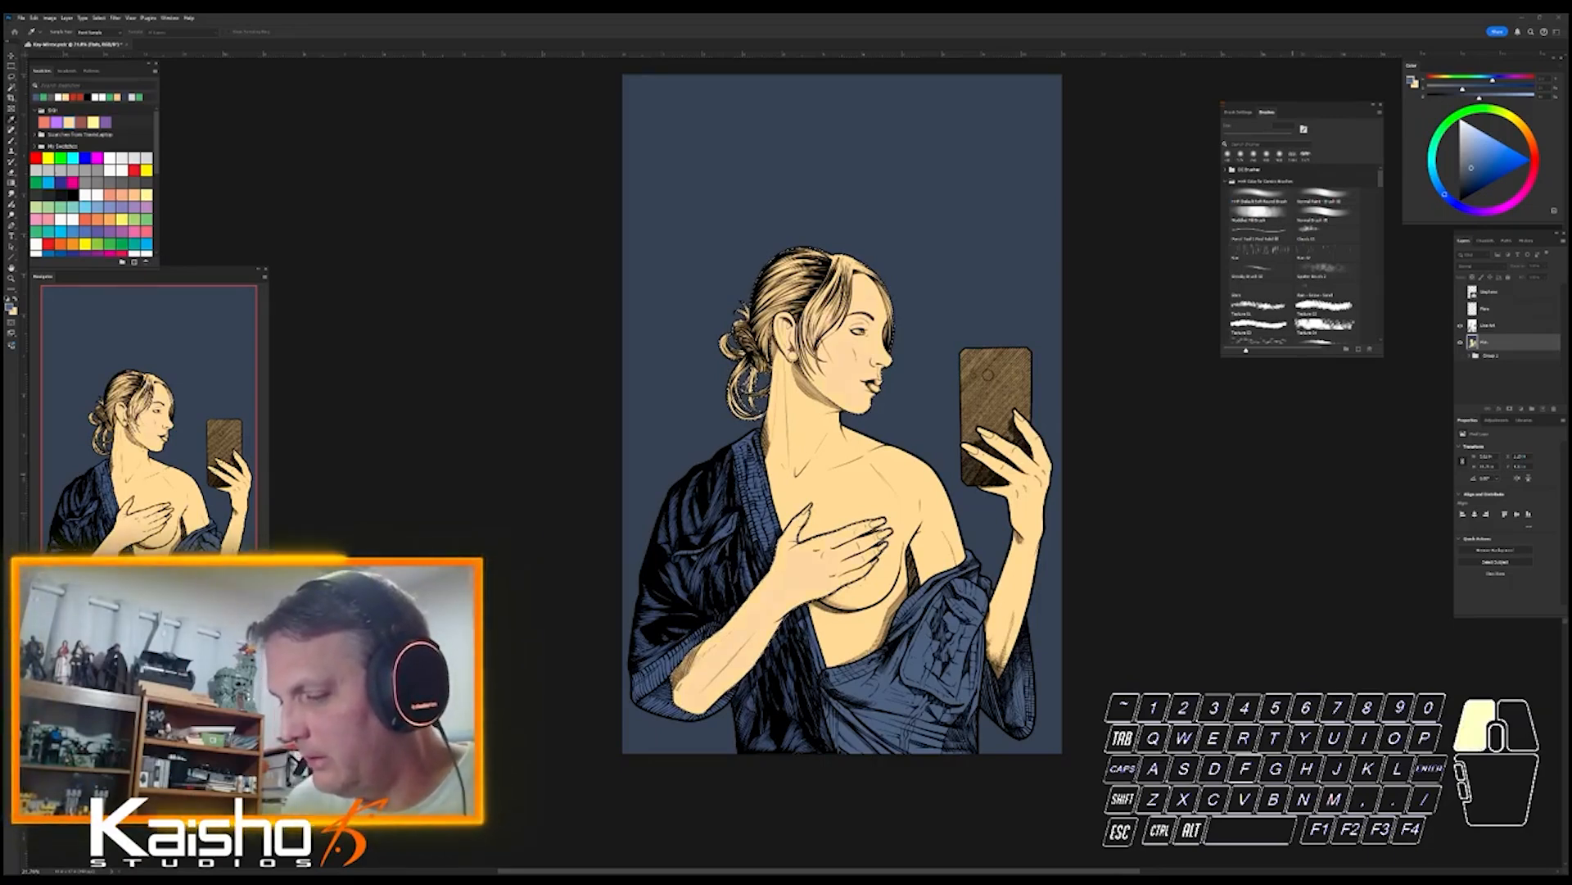
drag(1304, 492, 1298, 493)
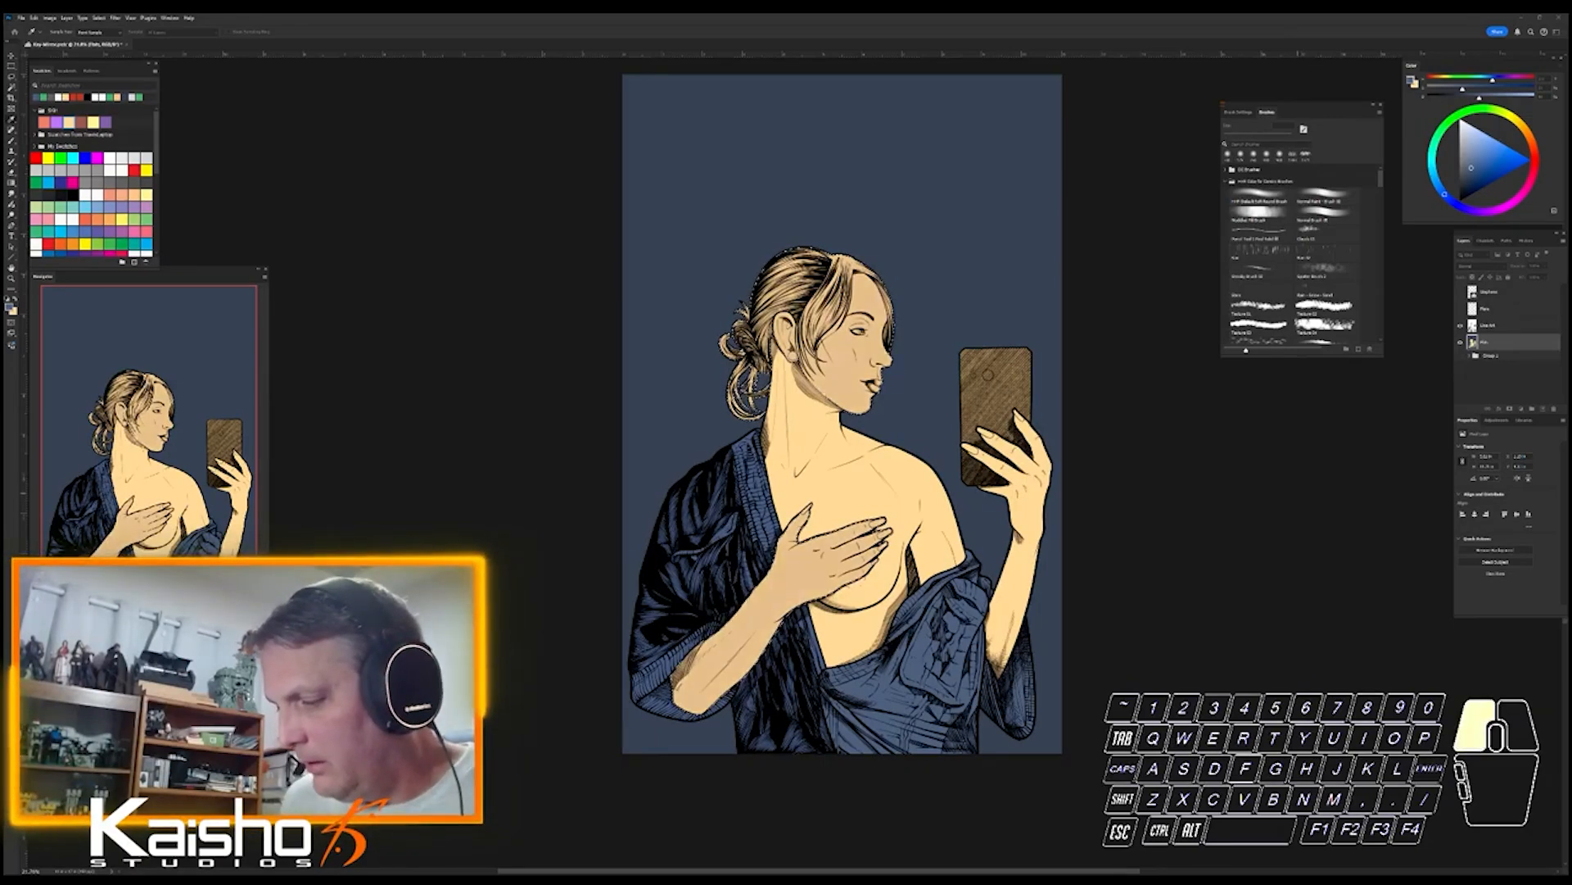
click(1298, 475)
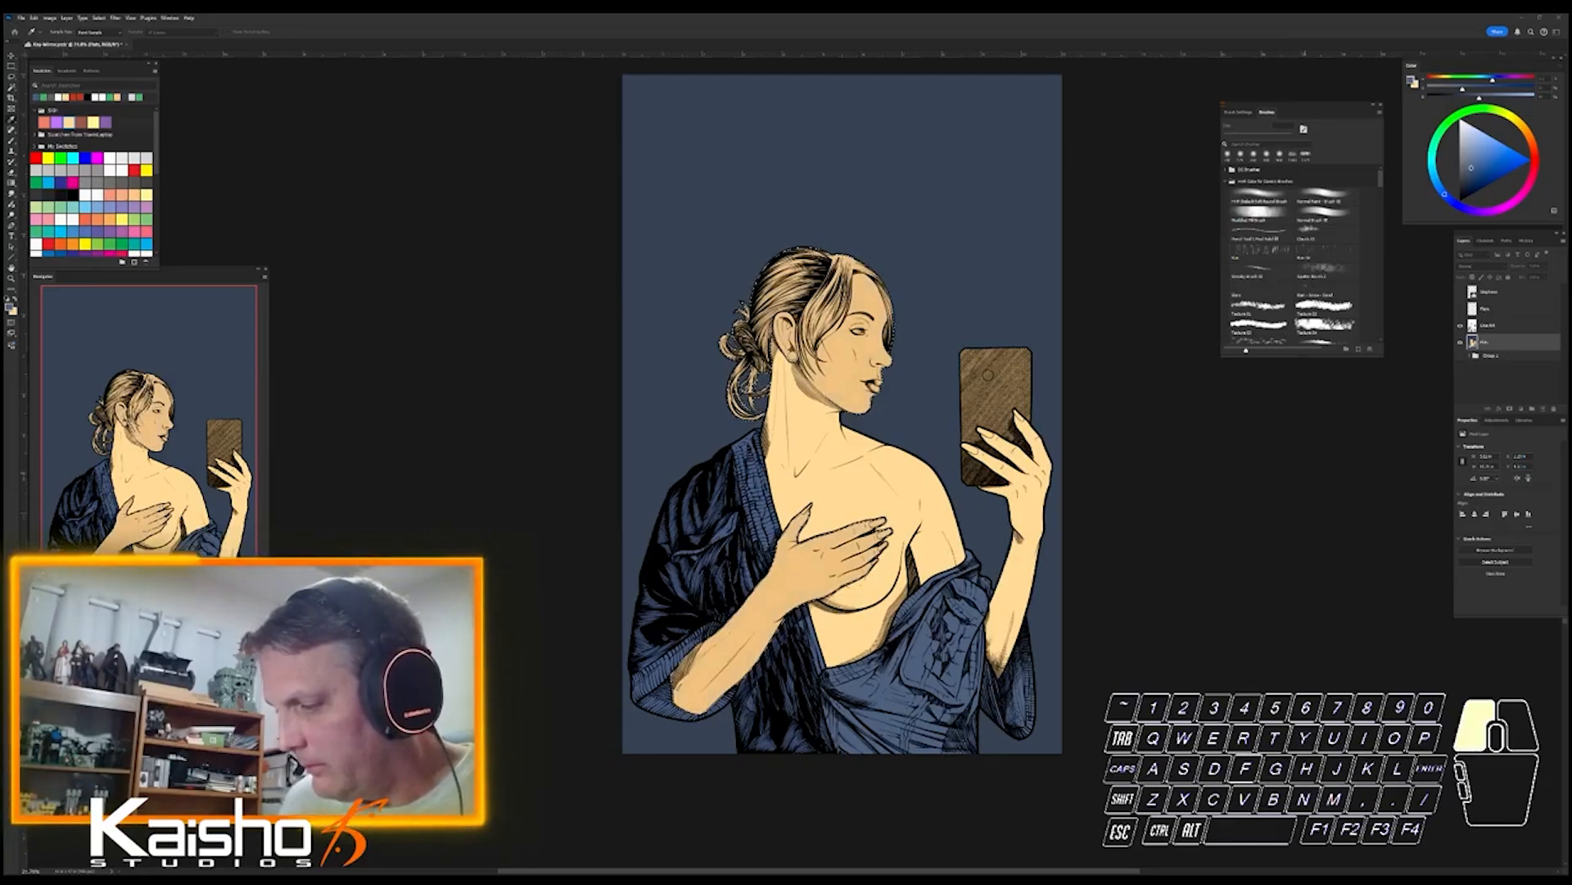
key(l)
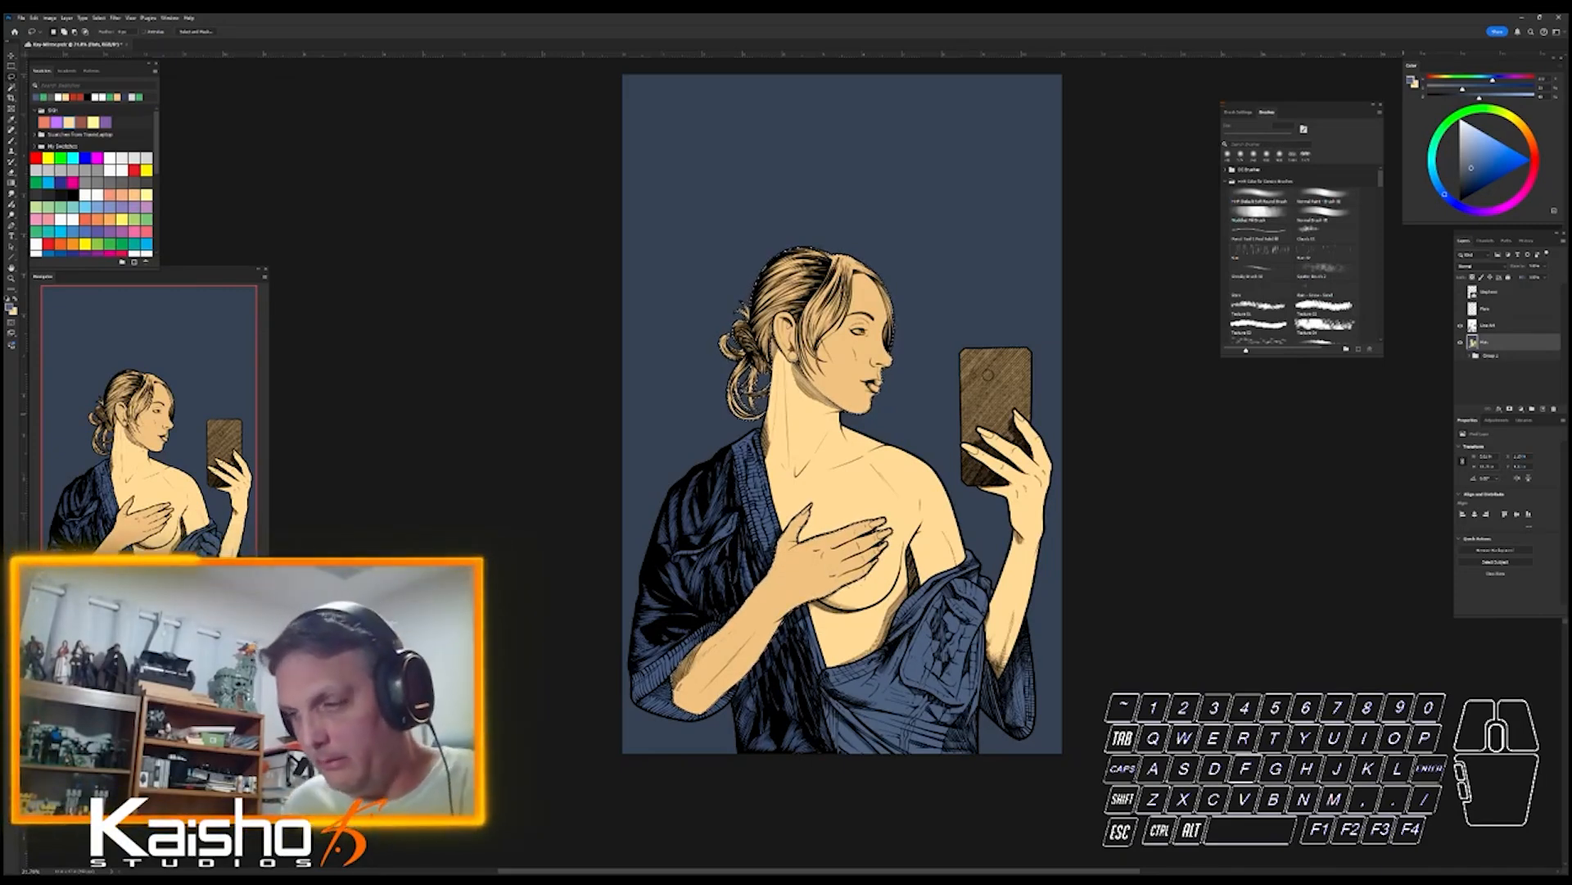
- Lasso the skin between the loose hair strands in front of the ear and the adjoining cheek out of the selection
key(alt)
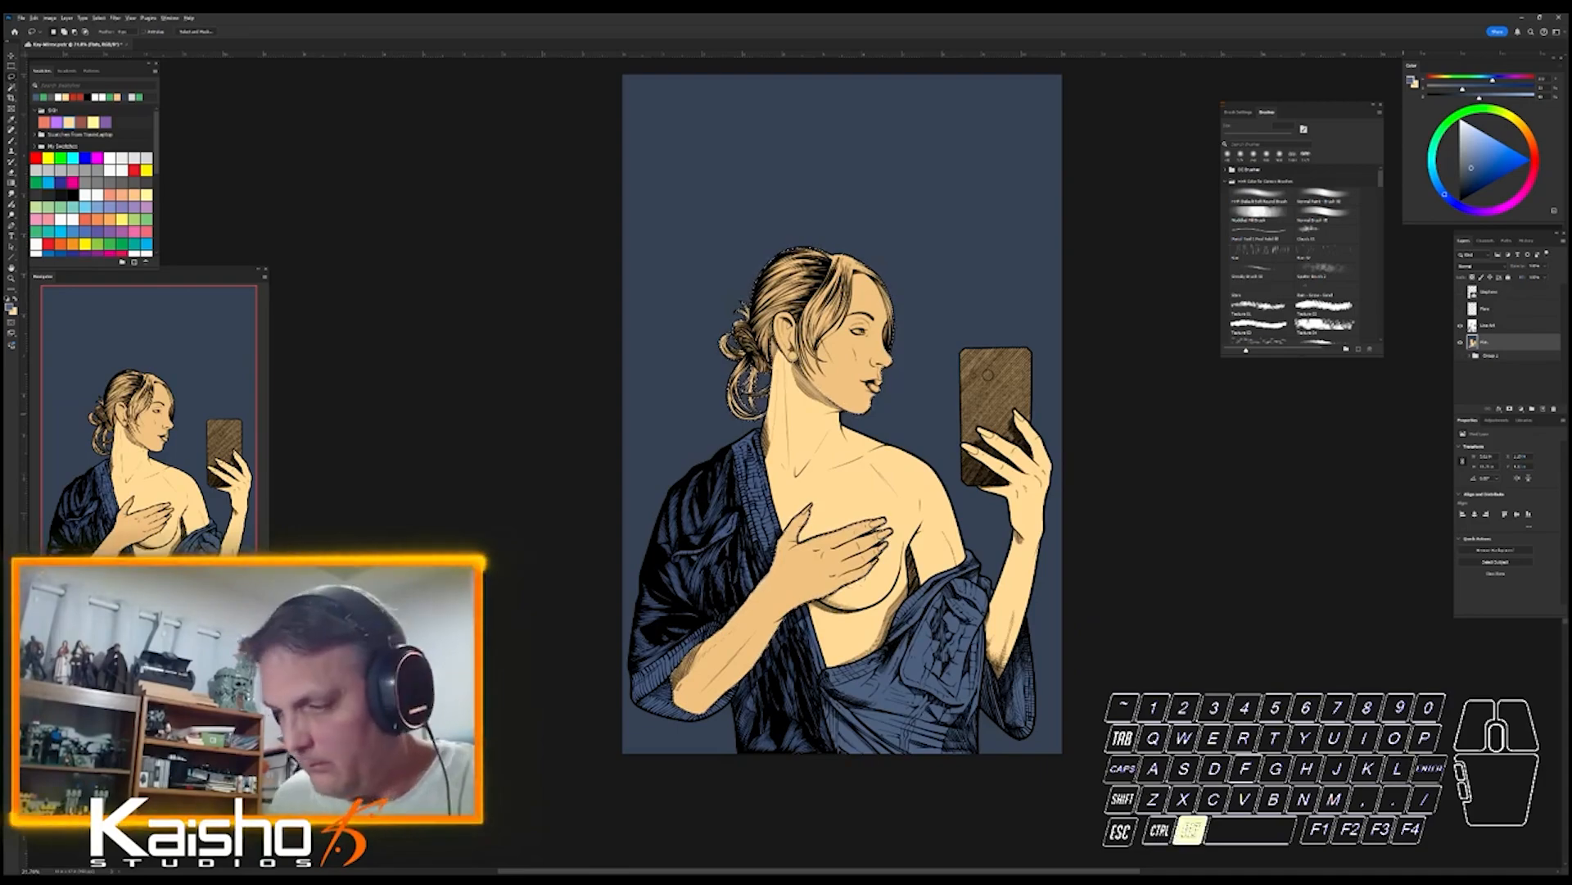
mouse_move(793, 453)
mouse_down()
mouse_move(629, 752)
mouse_move(892, 528)
mouse_up()
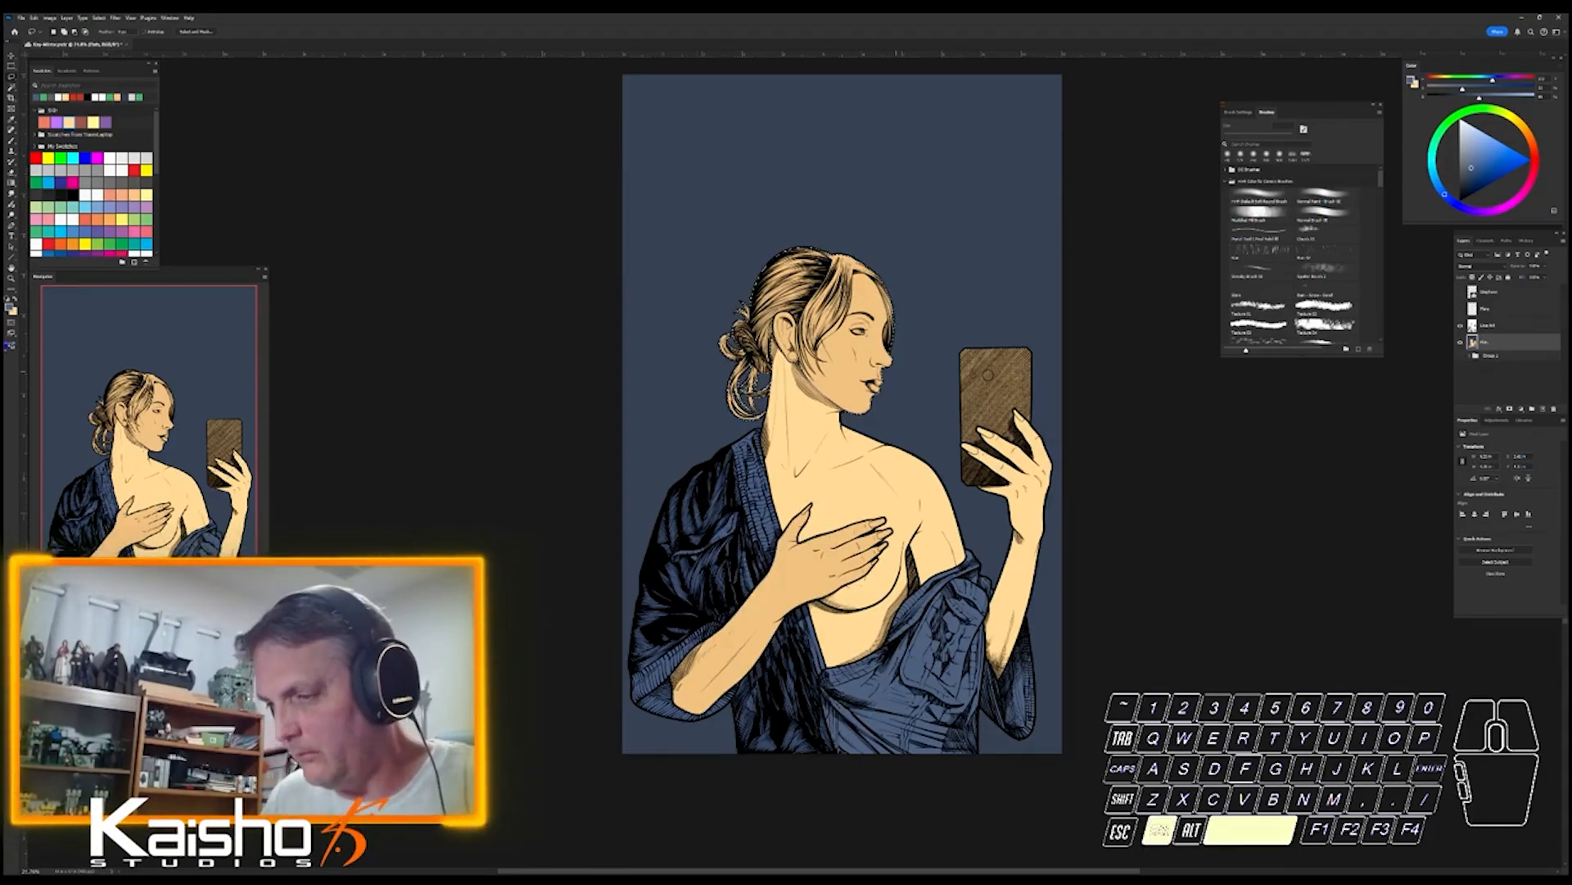
mouse_move(844, 287)
mouse_down()
mouse_move(1236, 554)
mouse_move(1392, 554)
mouse_up()
drag(629, 498, 986, 476)
drag(538, 658, 523, 632)
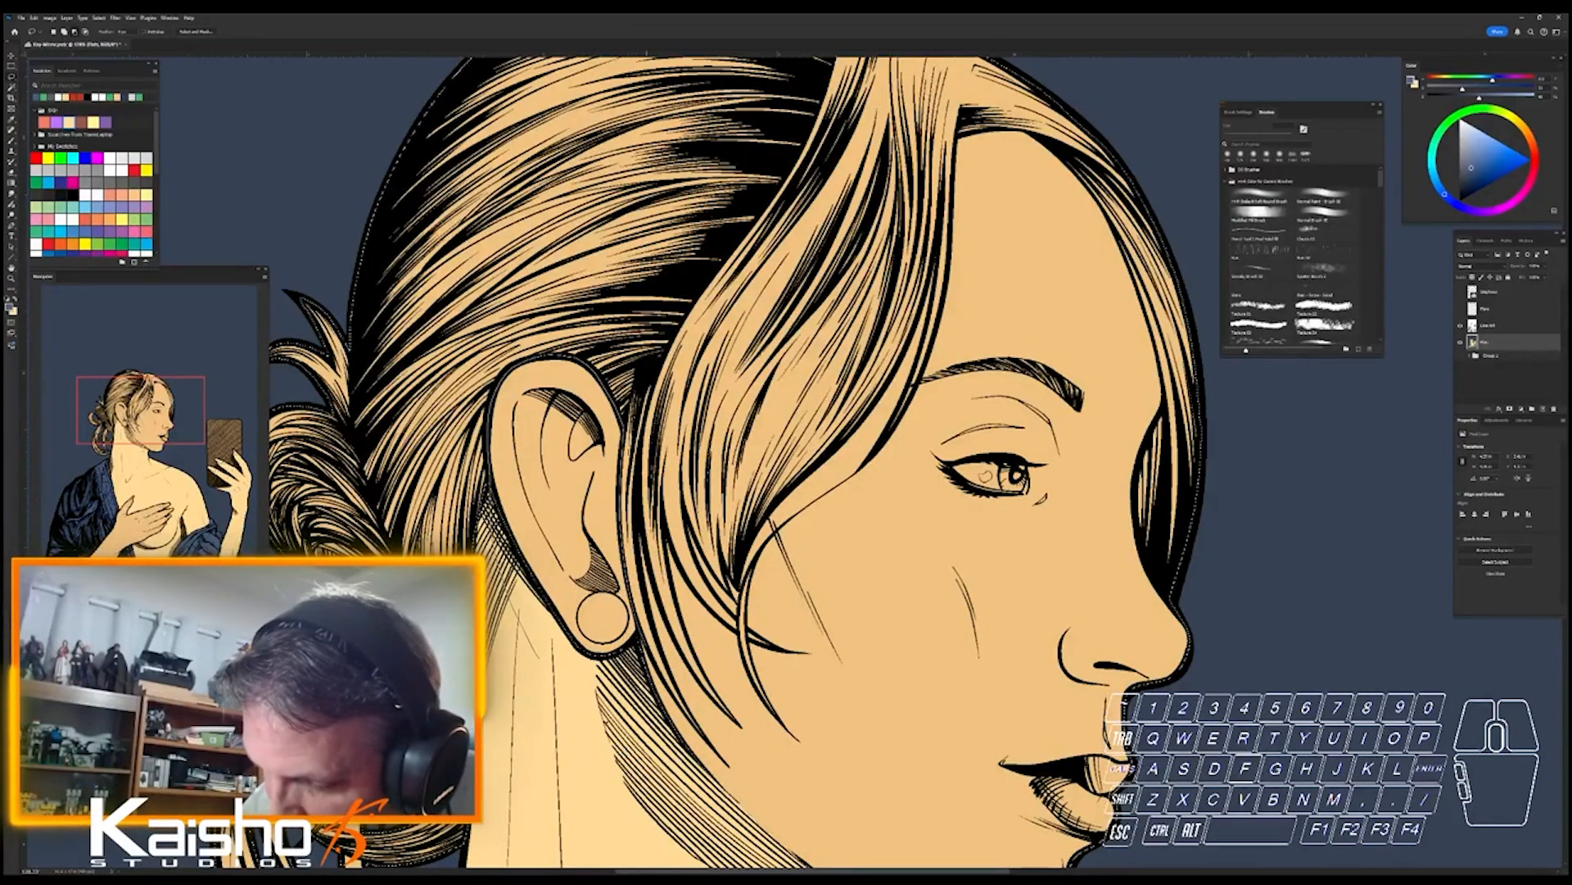
drag(731, 697, 975, 698)
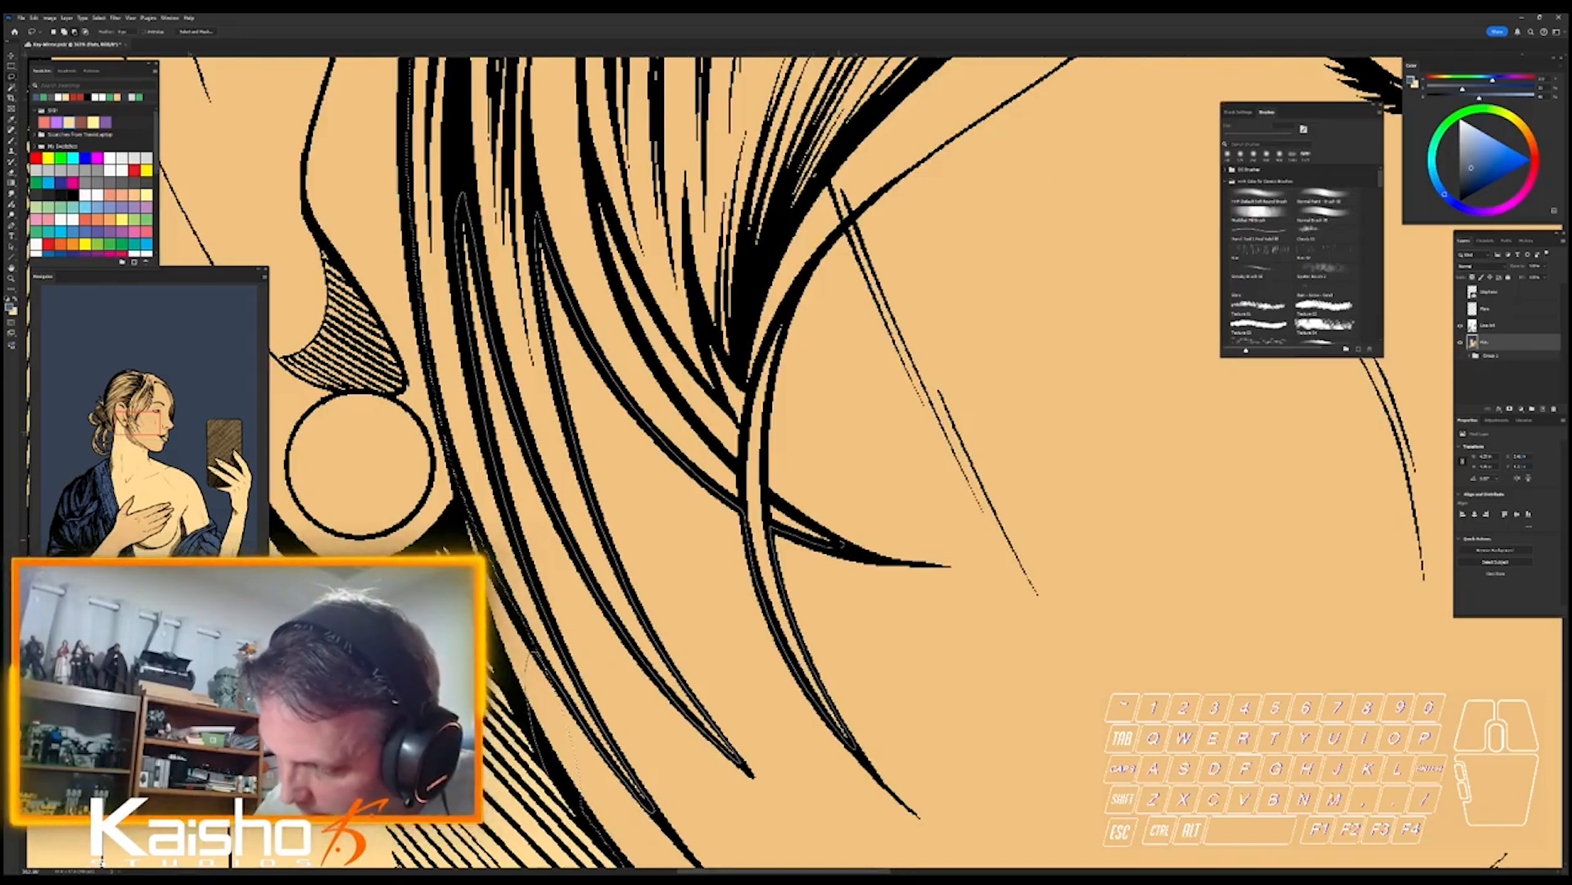
mouse_move(766, 496)
mouse_down()
mouse_move(769, 376)
mouse_move(799, 276)
mouse_move(909, 290)
mouse_move(1077, 795)
mouse_up()
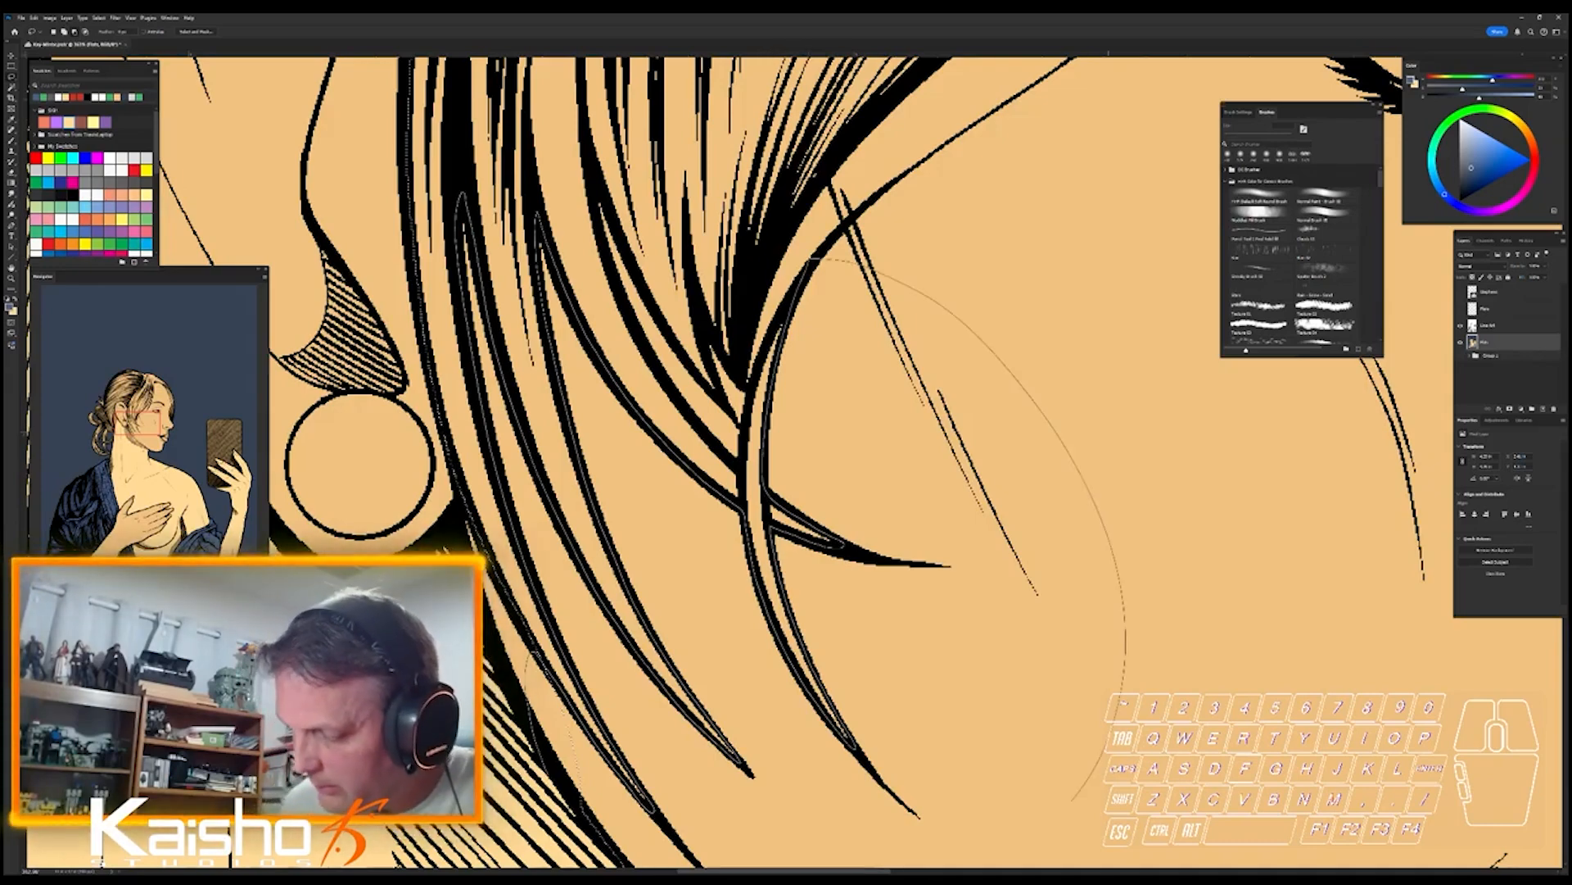
mouse_move(762, 837)
mouse_down()
mouse_move(594, 832)
mouse_move(578, 810)
mouse_up()
- Subtract the skin gaps between the crossing strands at the fringe's lower tip, following the strand outlines
key(space)
drag(868, 409, 829, 616)
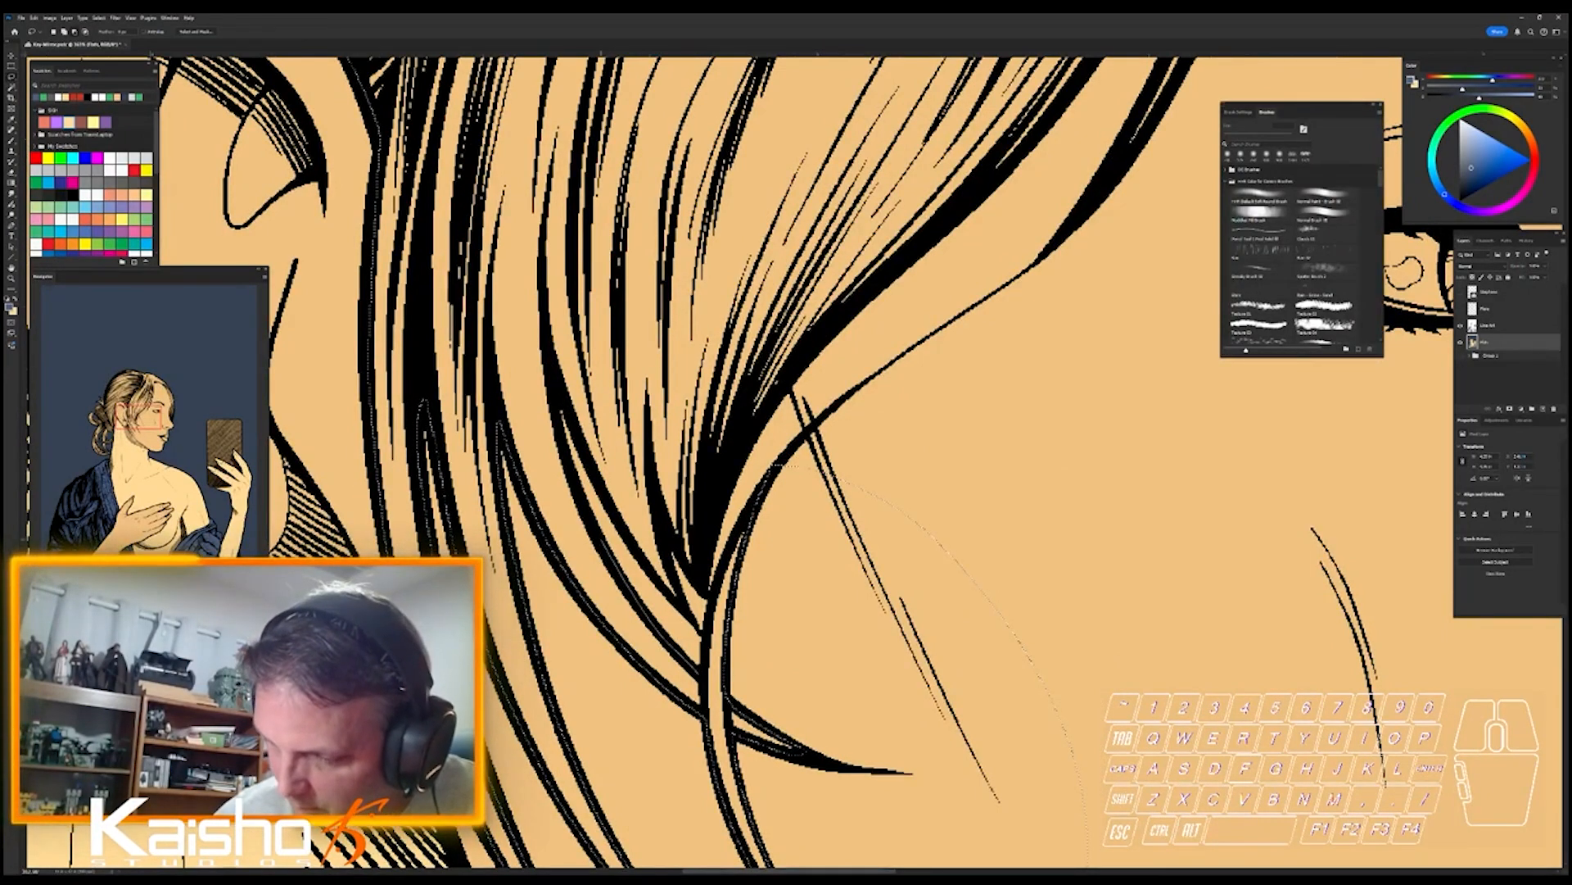
mouse_move(574, 483)
mouse_down()
mouse_move(557, 403)
mouse_move(601, 490)
mouse_up()
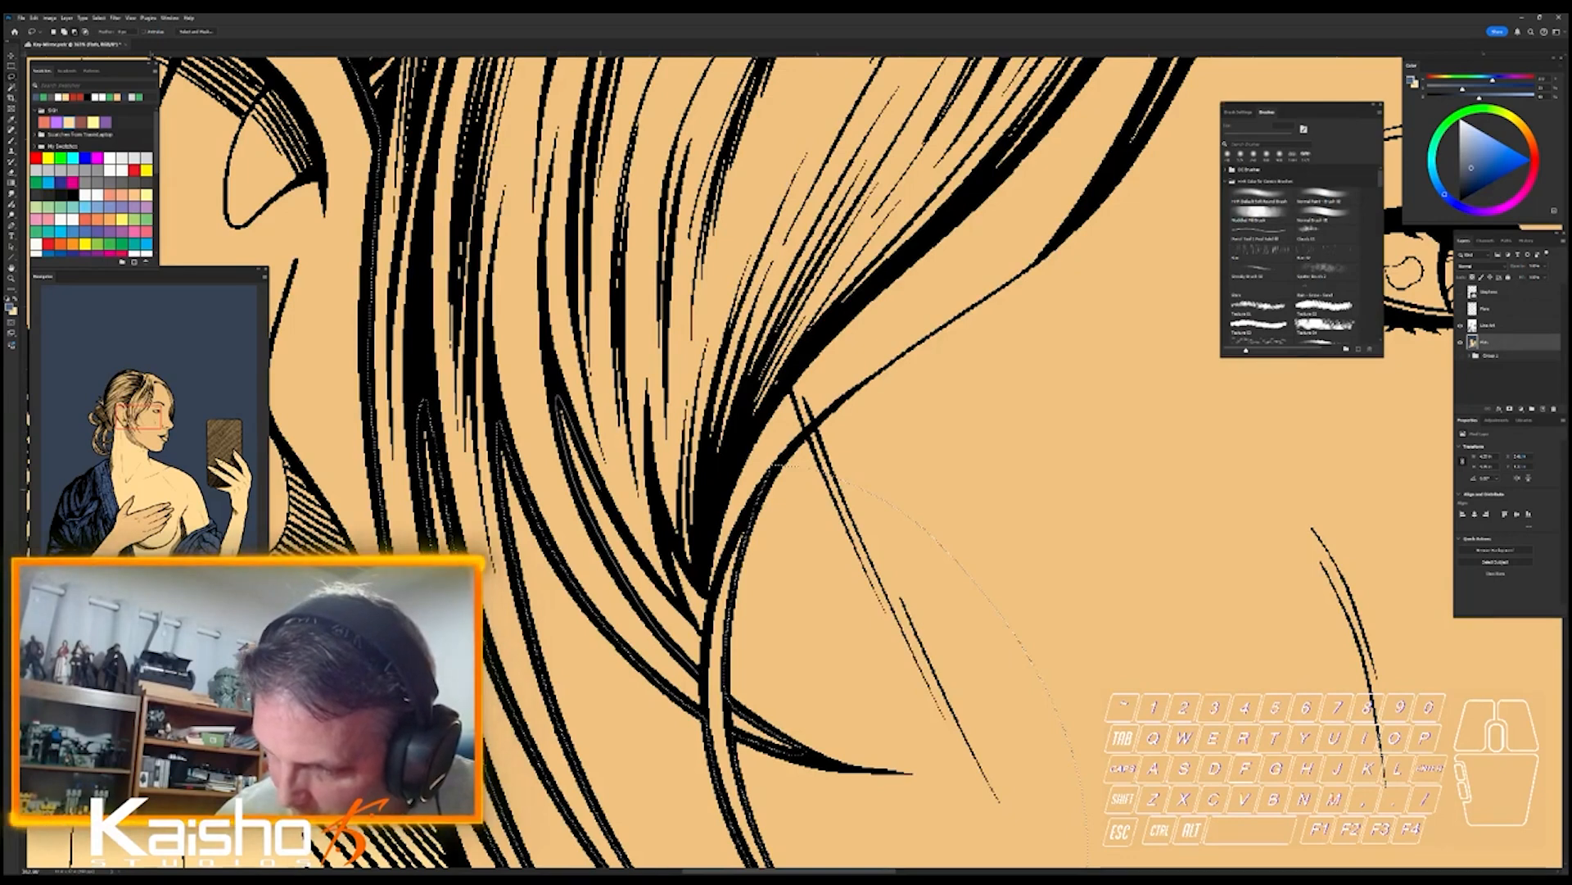
mouse_move(640, 554)
mouse_down()
mouse_move(677, 603)
mouse_move(661, 538)
mouse_move(815, 355)
mouse_move(942, 434)
mouse_move(767, 515)
mouse_up()
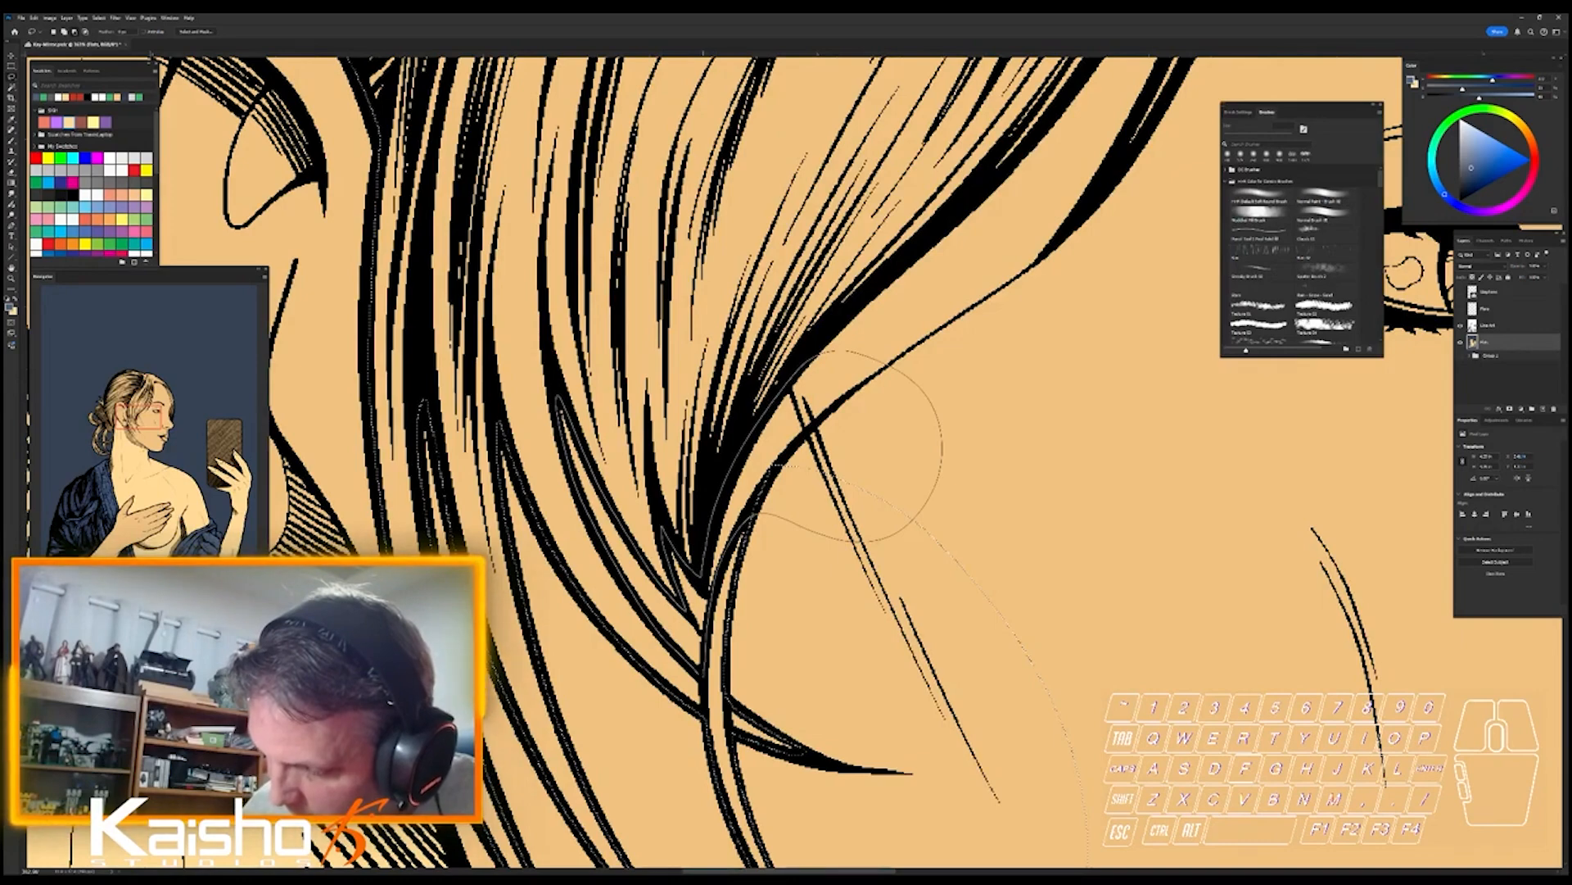
drag(704, 673, 703, 679)
mouse_move(844, 459)
mouse_down()
mouse_move(769, 682)
mouse_move(692, 645)
mouse_move(720, 583)
mouse_move(867, 444)
mouse_up()
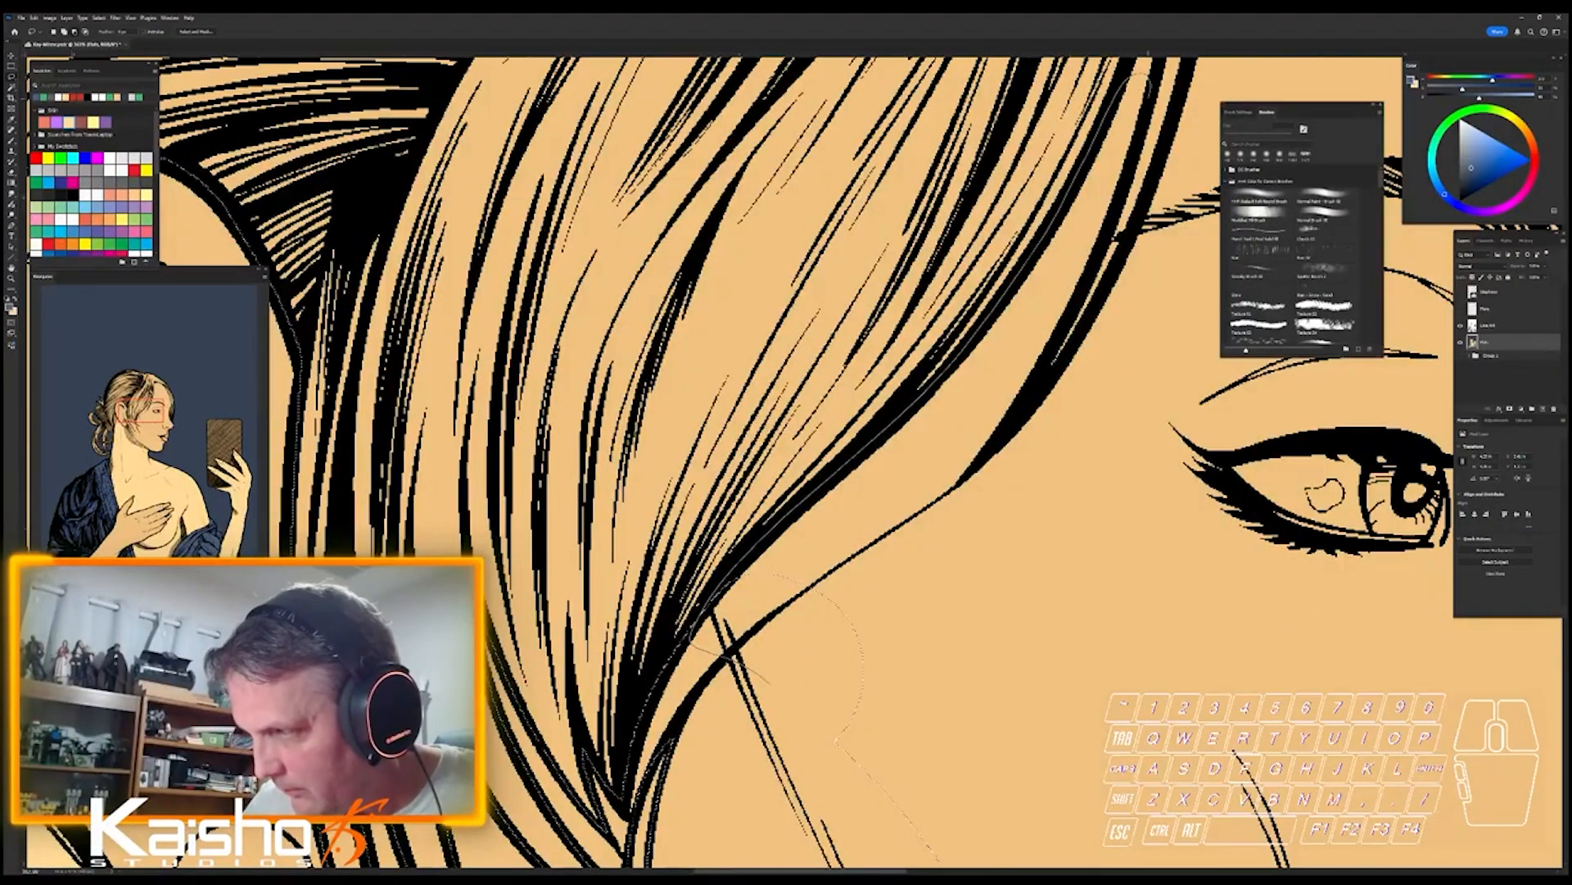
- Lasso the temple skin out of the selection along the fringe's inner edge, up past the eyebrow's outer end
mouse_move(1098, 245)
mouse_down()
mouse_move(1041, 376)
mouse_move(1101, 291)
mouse_move(1192, 73)
mouse_move(1163, 553)
mouse_move(837, 741)
mouse_up()
drag(1324, 495, 1011, 881)
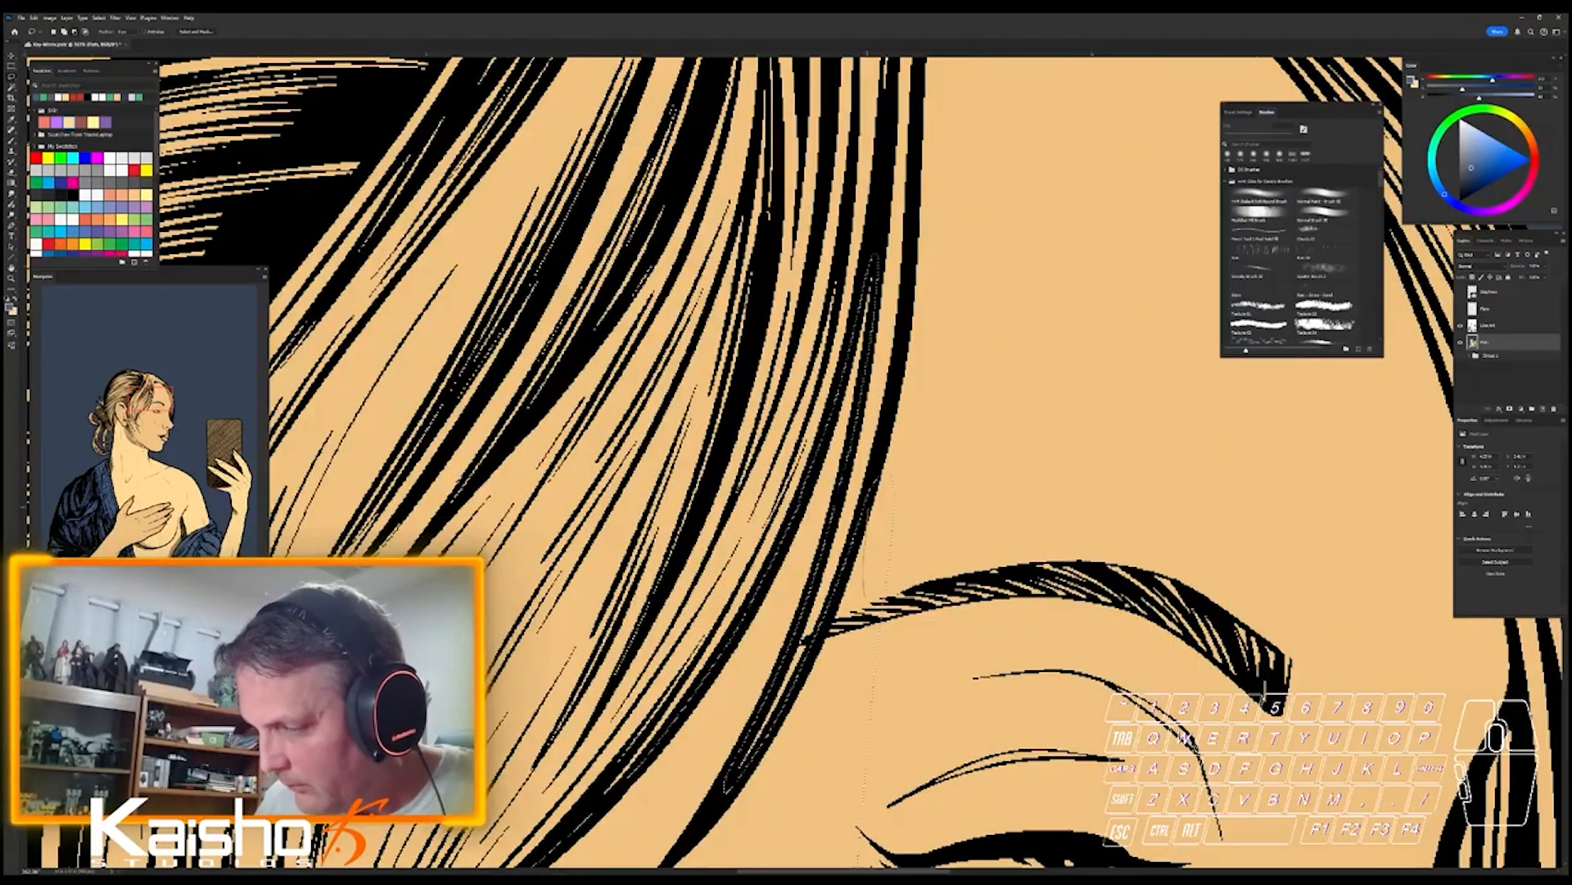
mouse_move(888, 417)
mouse_down()
mouse_move(917, 126)
mouse_move(1101, 315)
mouse_move(875, 586)
mouse_up()
drag(1155, 664, 874, 674)
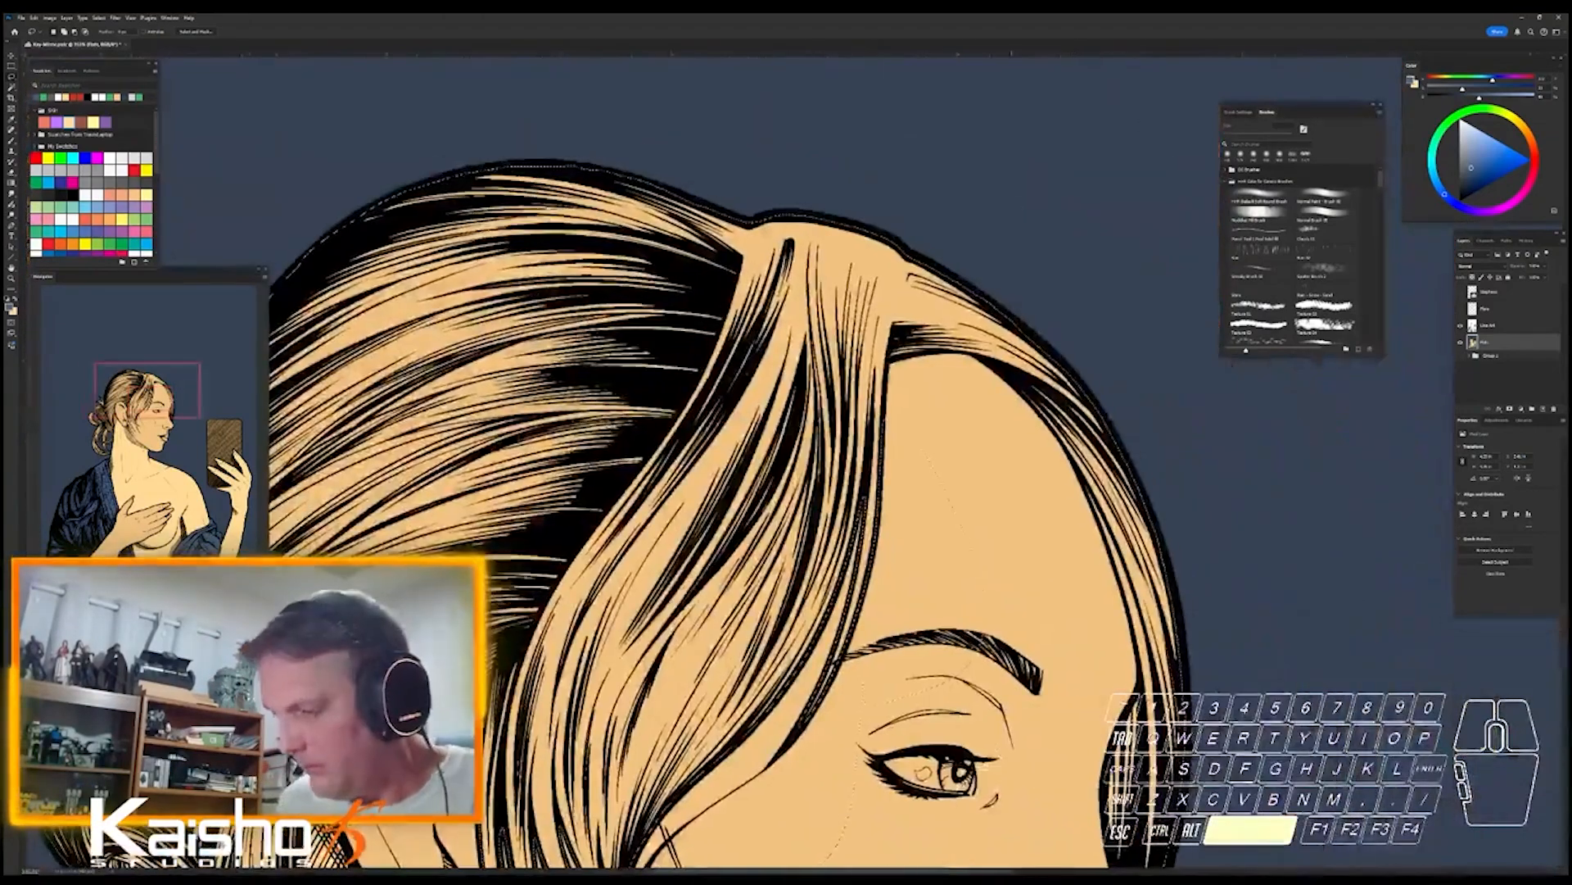
- Lasso the forehead, eyebrow and eye area out of the selection, following the hairline on both sides of the face
drag(932, 478, 1008, 477)
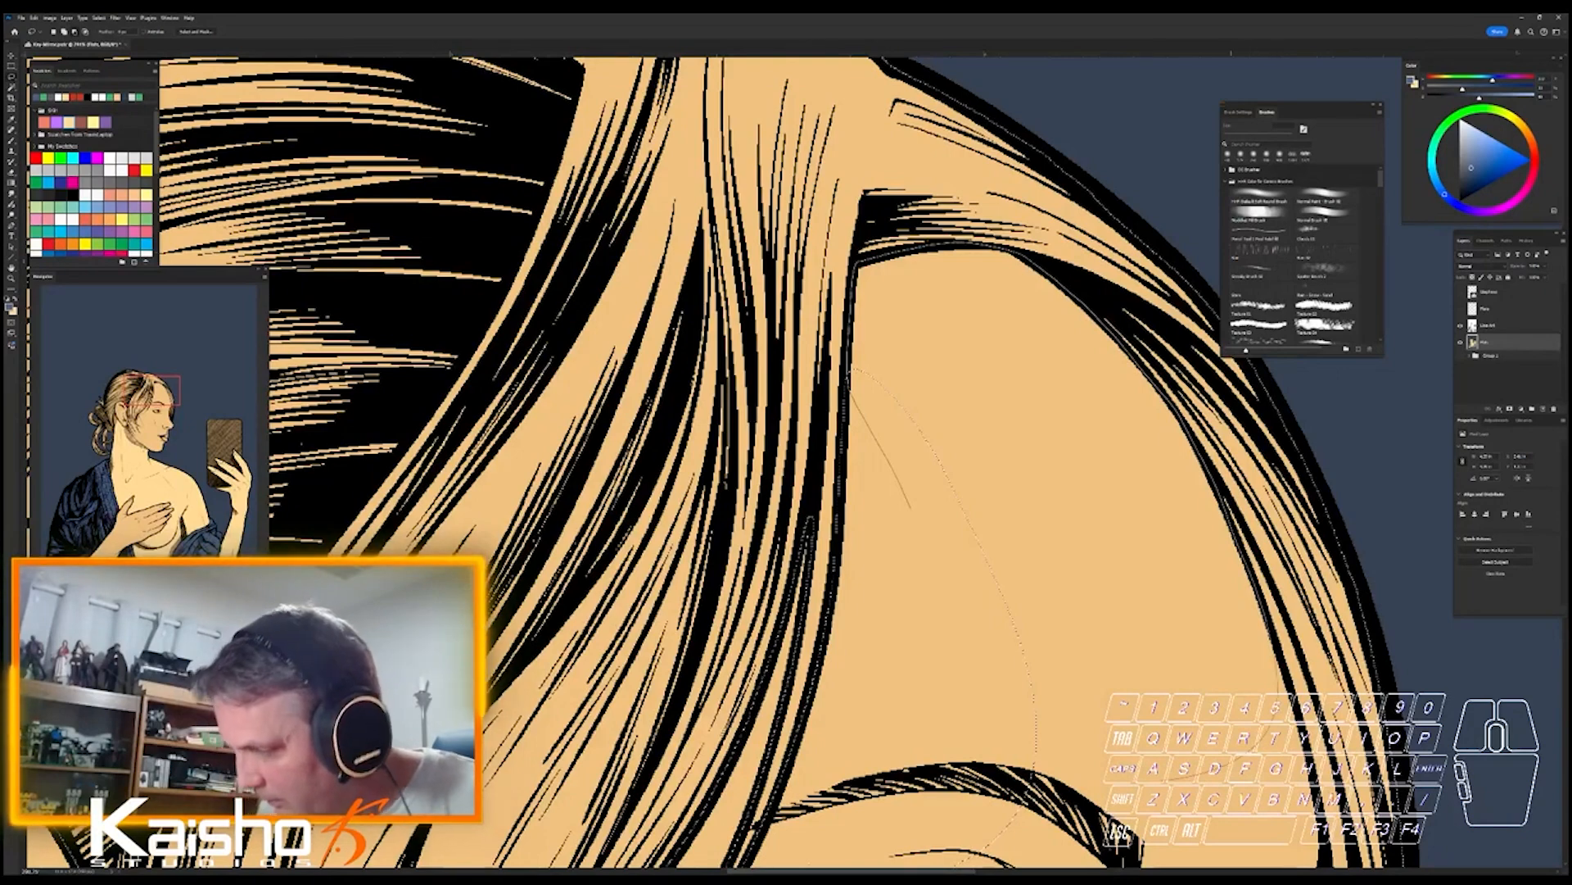
drag(901, 655, 614, 328)
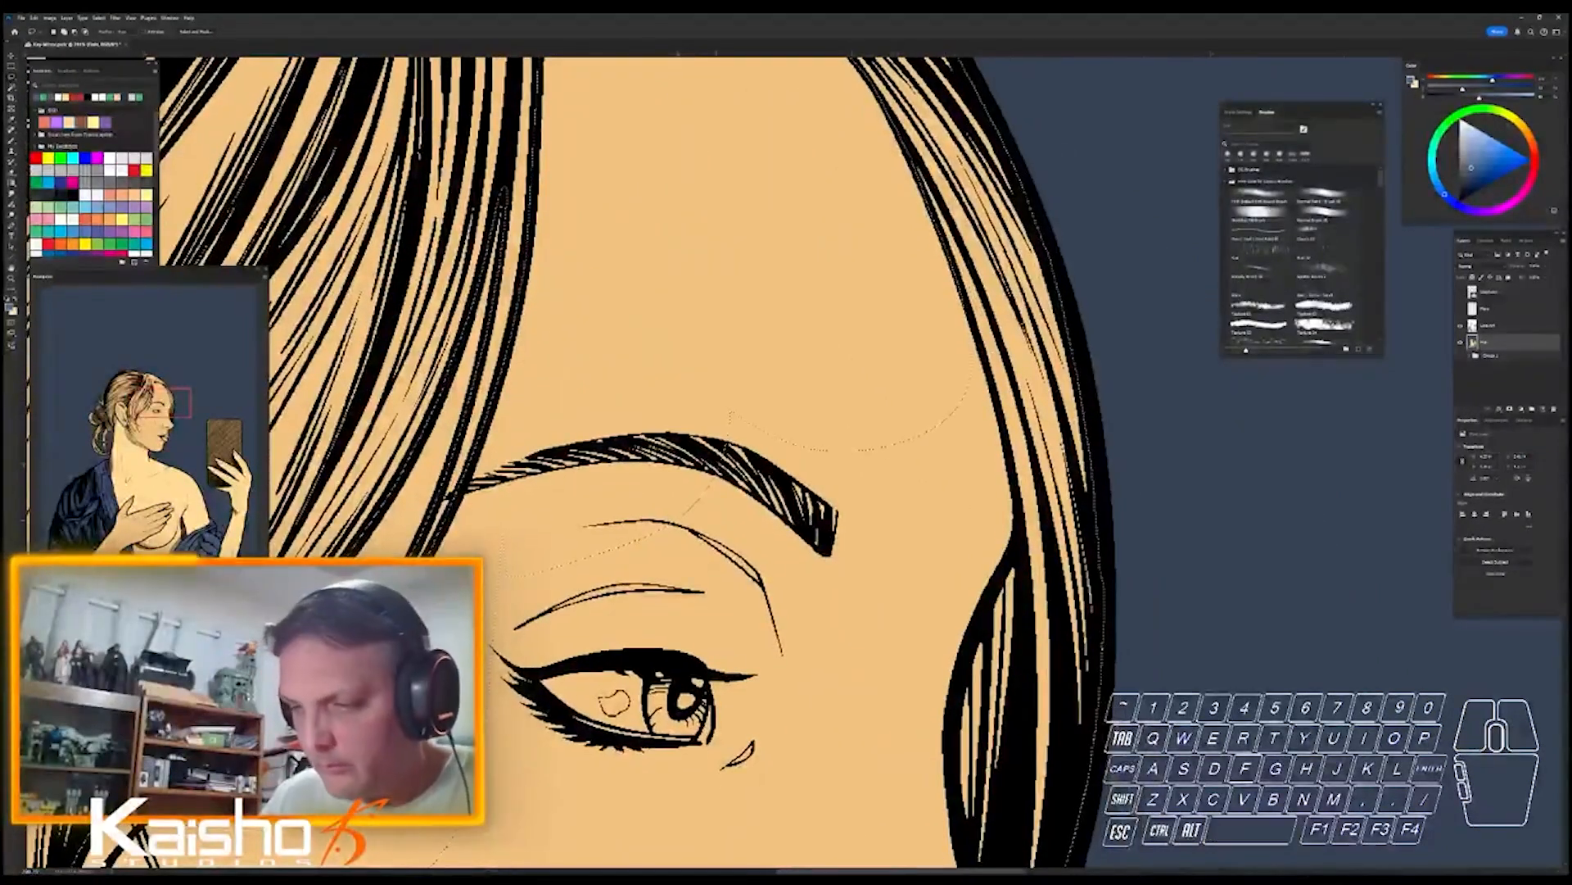
mouse_move(455, 565)
mouse_down()
mouse_move(472, 533)
mouse_move(707, 346)
mouse_move(893, 250)
mouse_move(946, 256)
mouse_move(967, 309)
mouse_up()
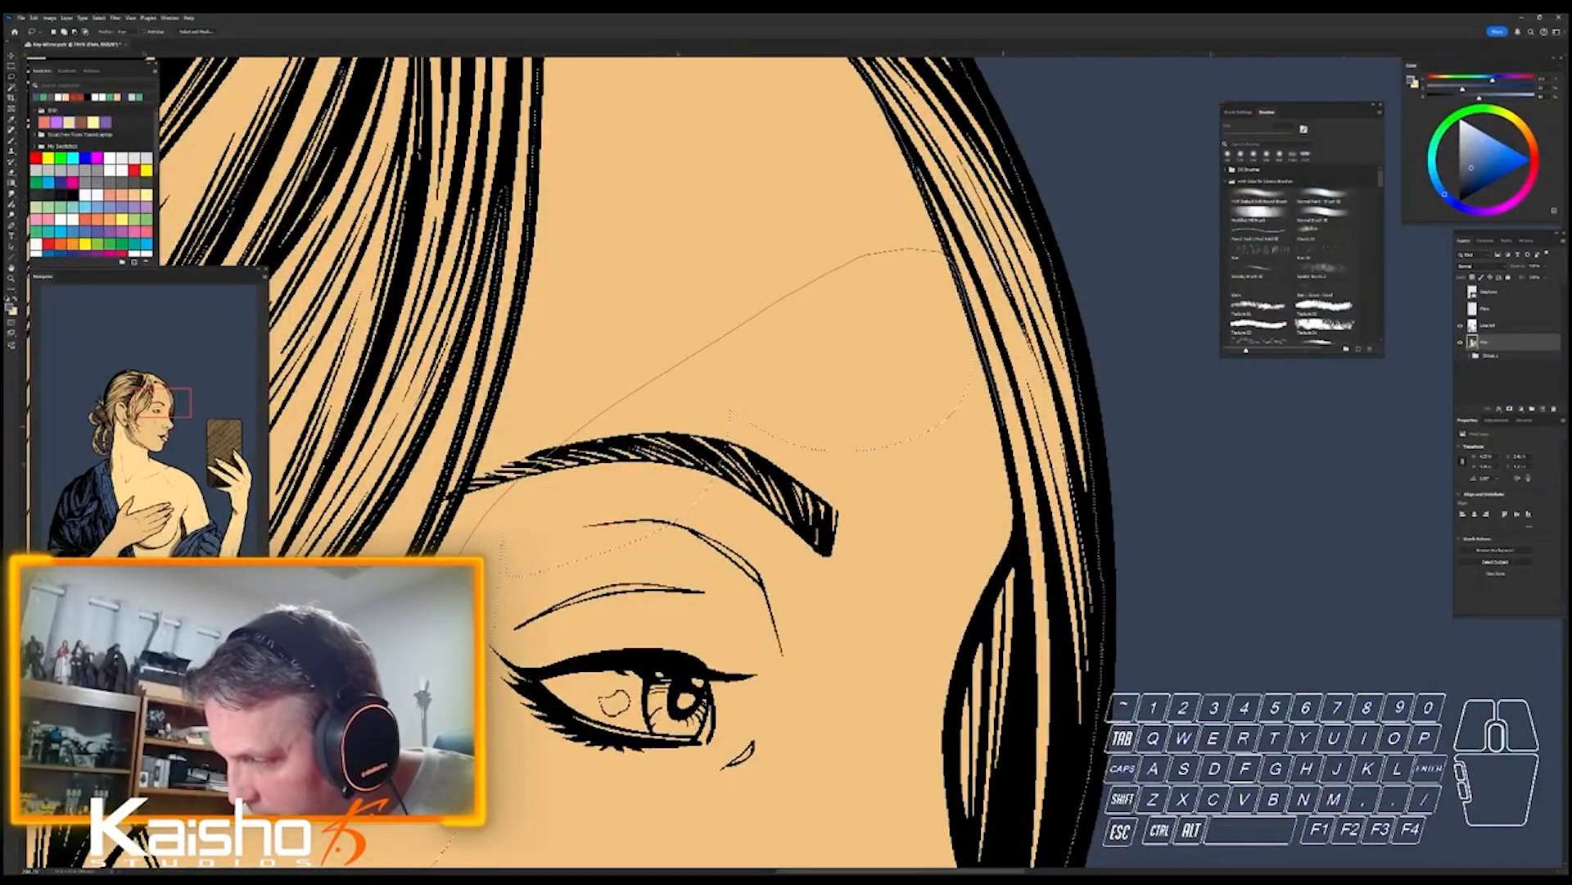
drag(1003, 426, 1015, 489)
mouse_move(1012, 577)
mouse_down()
mouse_move(971, 639)
mouse_move(950, 738)
mouse_move(483, 839)
mouse_up()
mouse_move(483, 590)
mouse_down()
mouse_move(486, 298)
mouse_move(505, 188)
mouse_up()
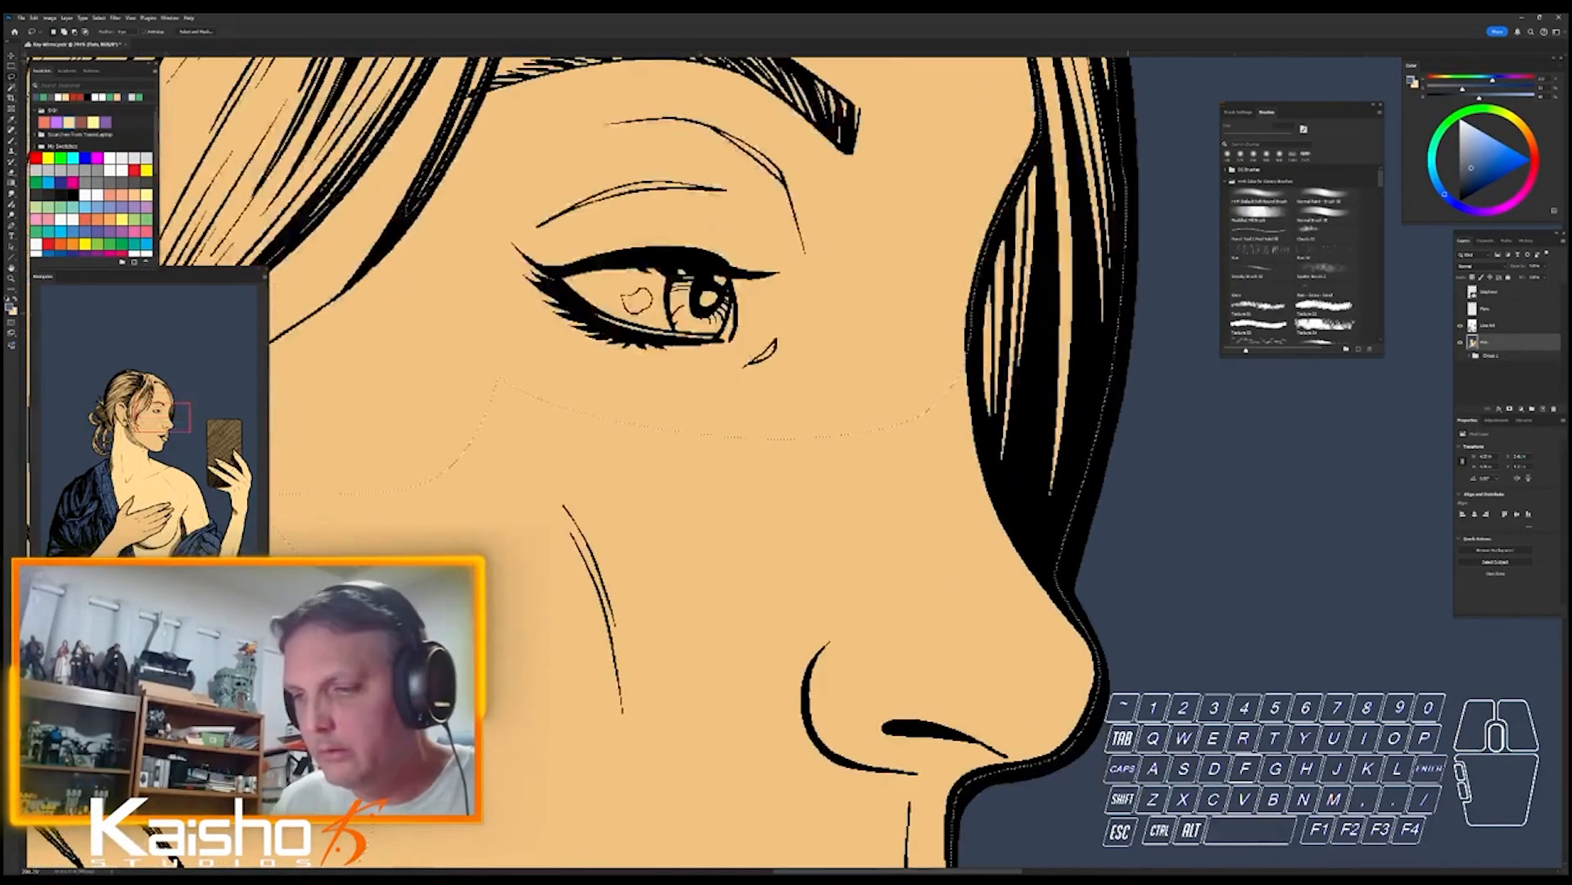
- Lasso the nose, cheek and skin around the mouth out of the selection, keeping the lips selected
mouse_move(373, 397)
mouse_down()
mouse_move(971, 328)
mouse_move(1007, 528)
mouse_move(1121, 642)
mouse_move(1011, 837)
mouse_move(372, 397)
mouse_up()
key(space)
drag(300, 232, 483, 59)
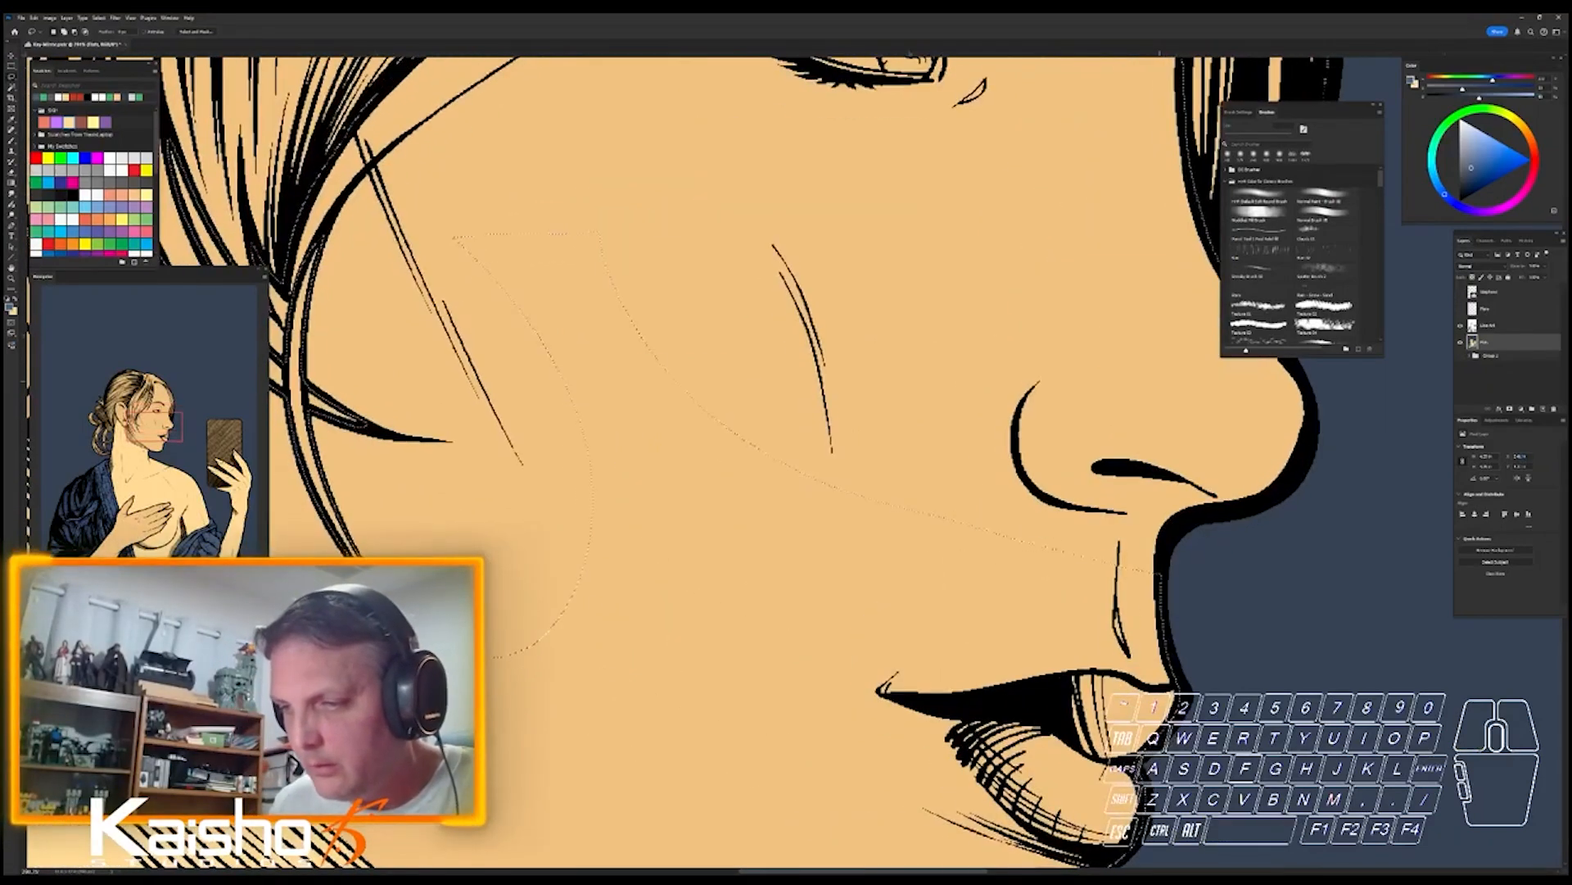
mouse_move(706, 225)
mouse_down()
mouse_move(414, 195)
mouse_move(457, 542)
mouse_move(590, 753)
mouse_move(885, 774)
mouse_move(940, 727)
mouse_move(895, 695)
mouse_up()
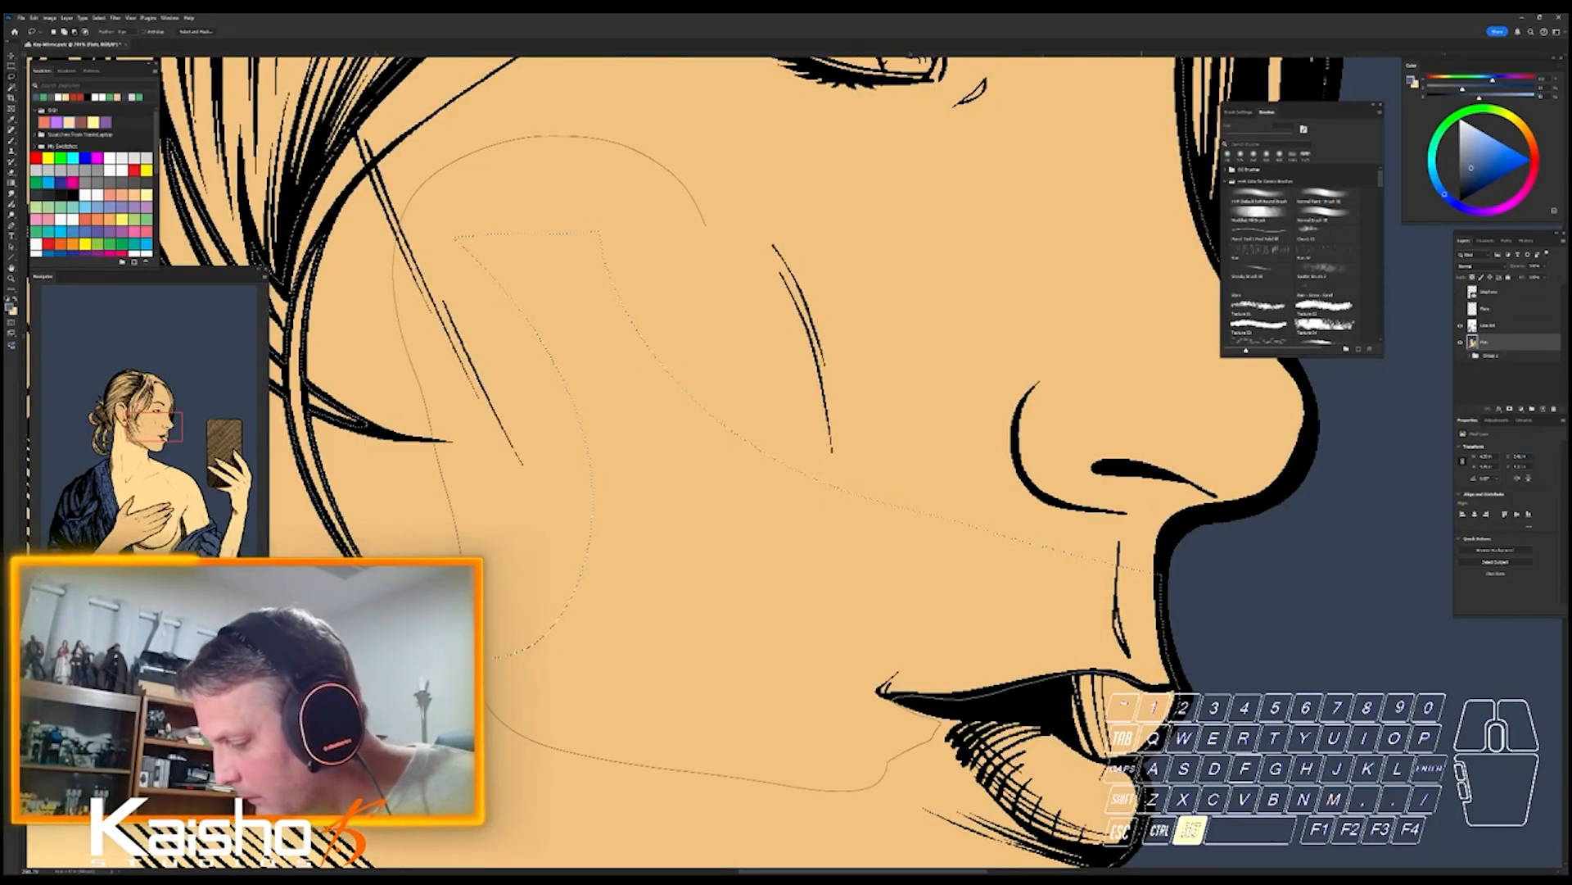
drag(1159, 573, 1056, 307)
drag(1081, 413, 1079, 418)
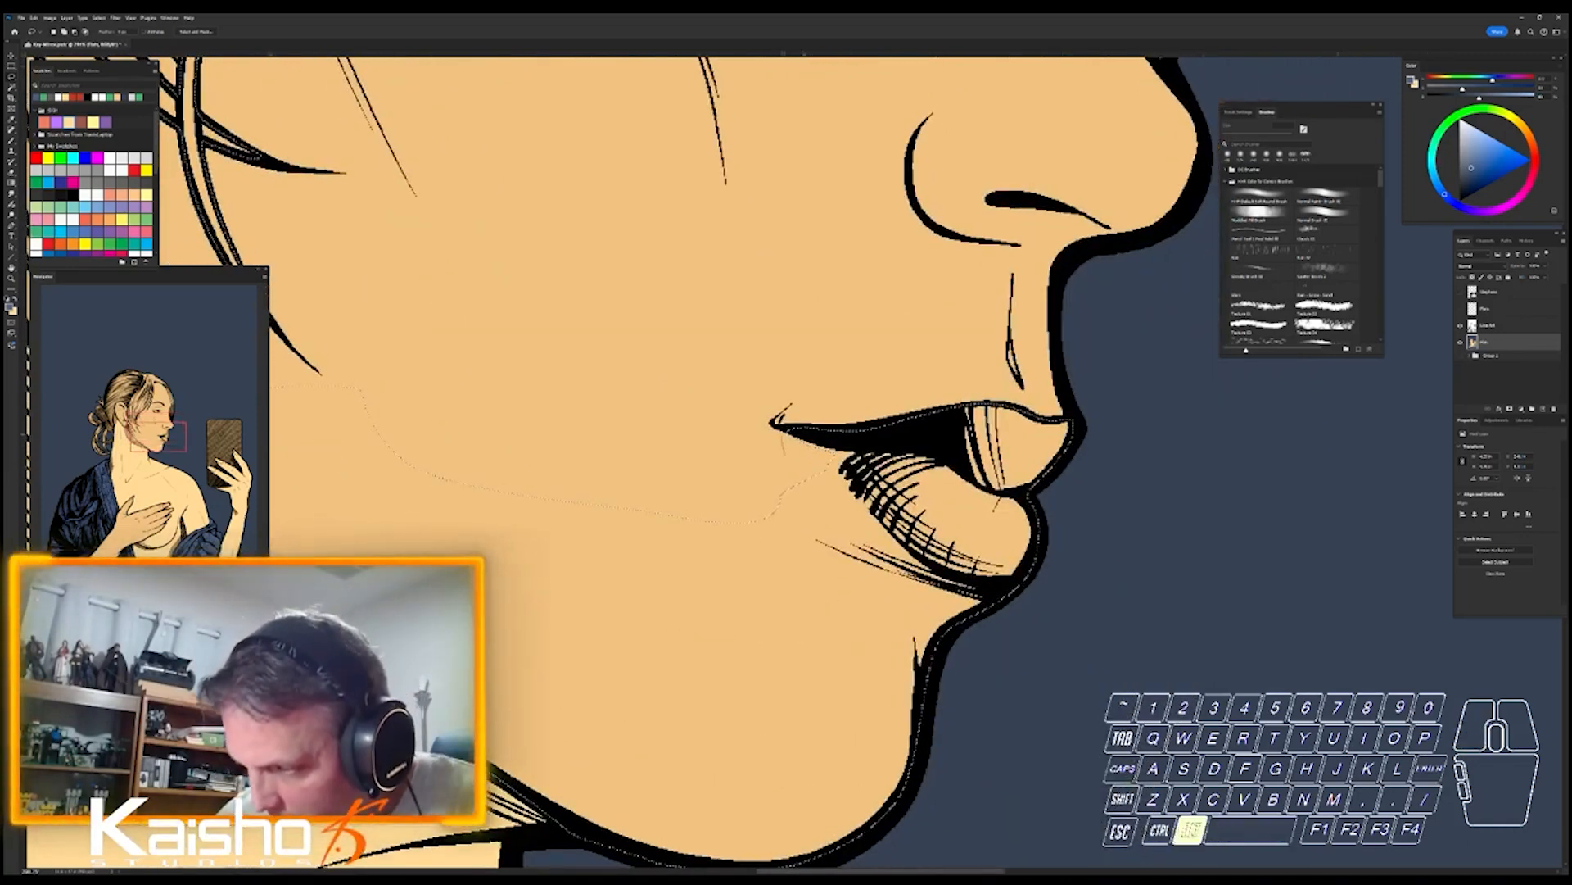
mouse_move(799, 434)
mouse_down()
mouse_move(926, 559)
mouse_move(1003, 586)
mouse_move(924, 821)
mouse_move(542, 605)
mouse_up()
- Lasso the remaining chin and jaw out of the selection with a loop around the lower face
drag(831, 635, 800, 636)
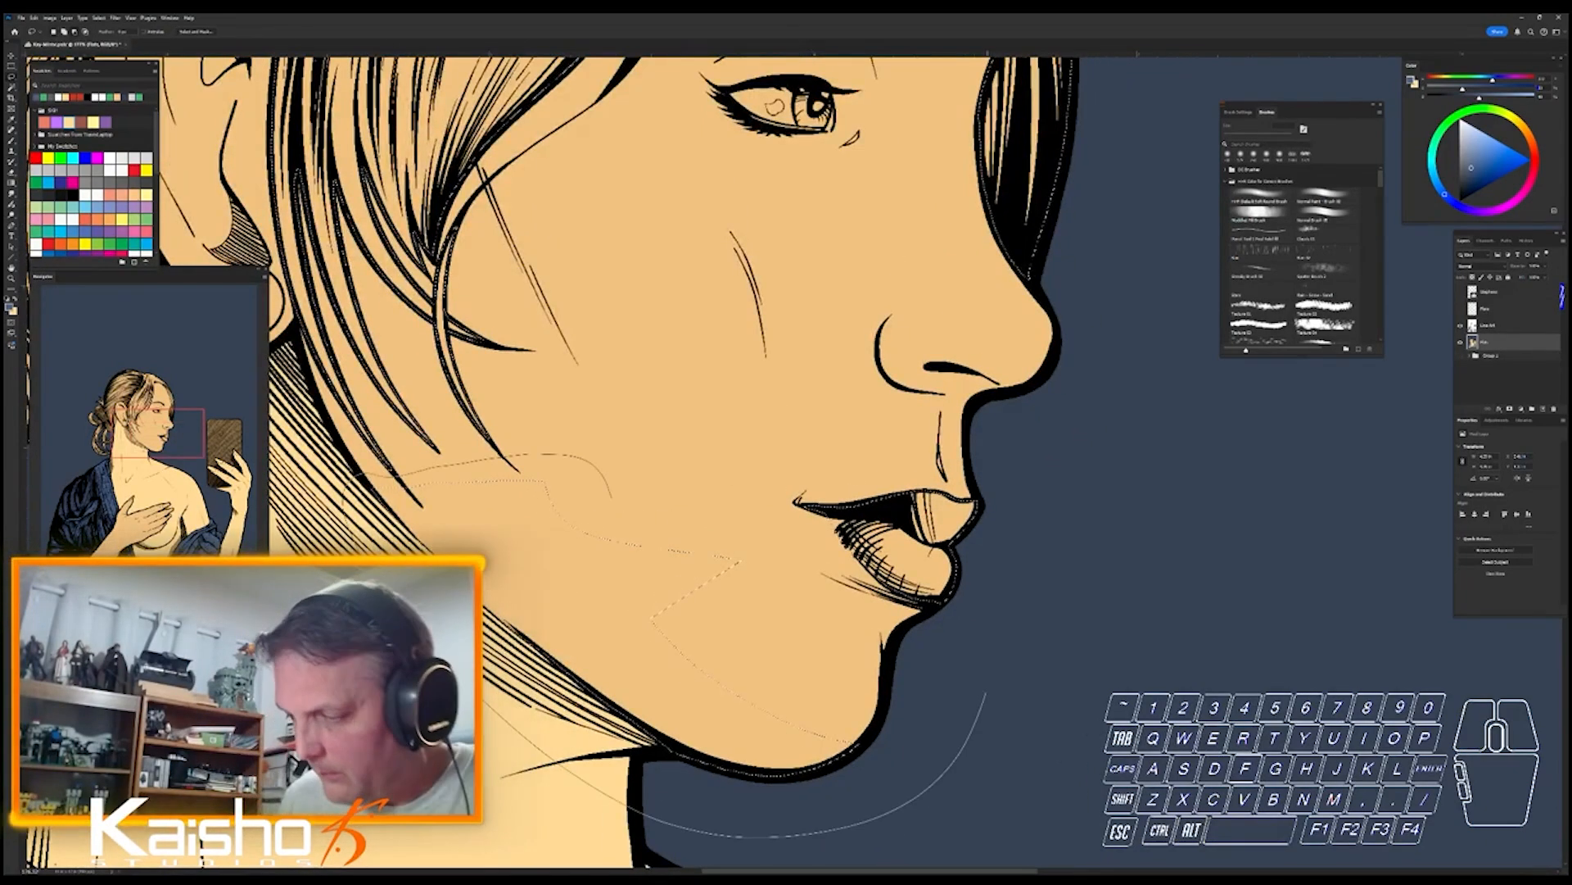
drag(1007, 738, 893, 737)
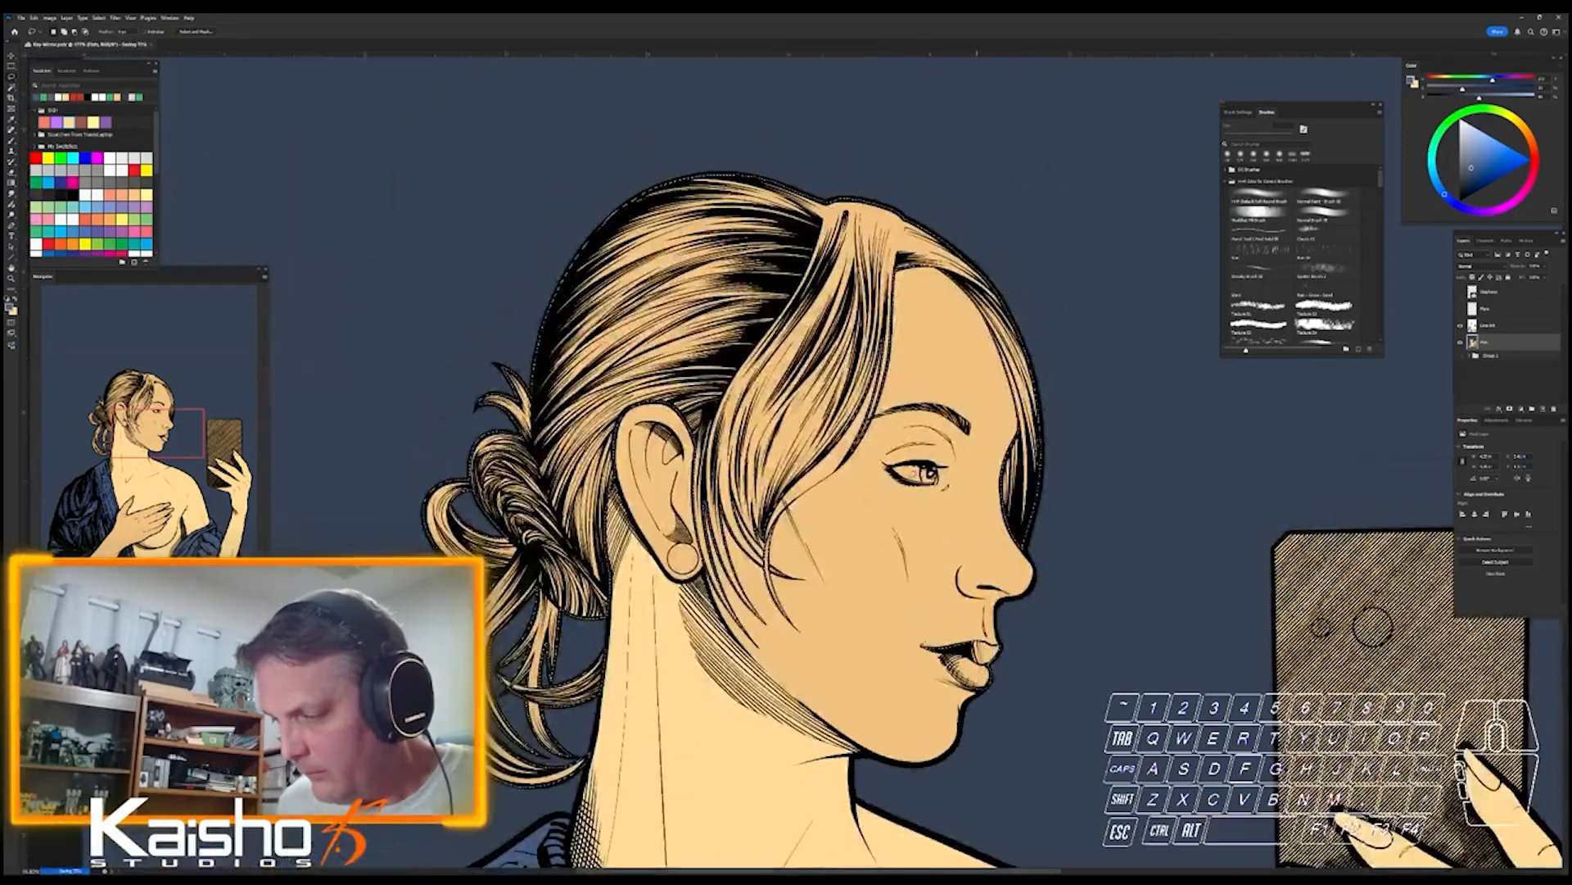
drag(999, 208, 941, 208)
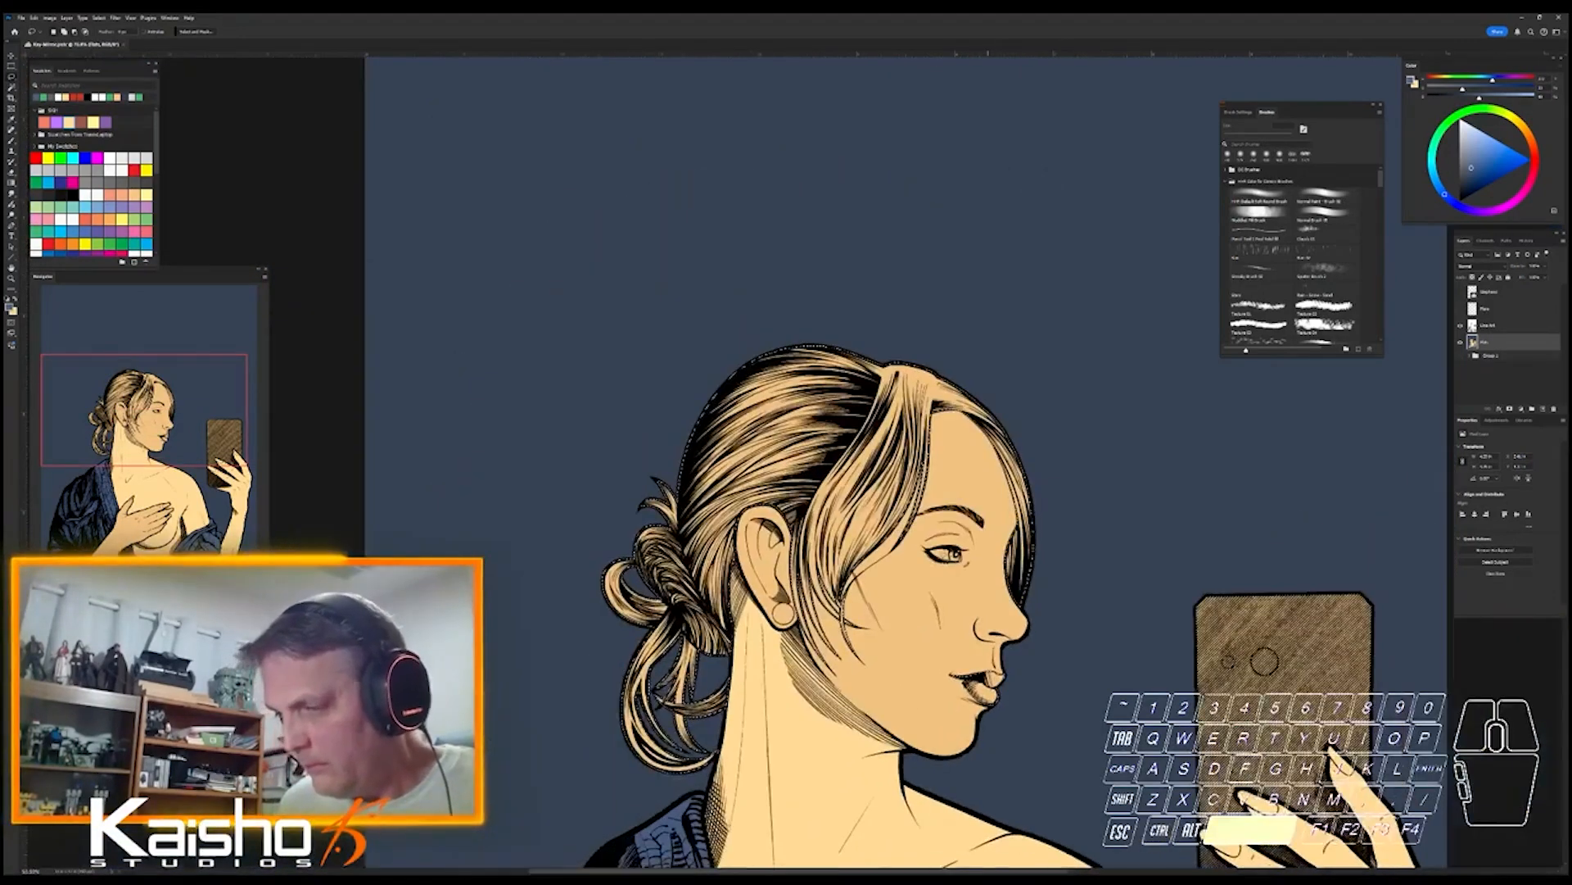
- Recolour the selected hair and lips to a dull greyish brown
key(i)
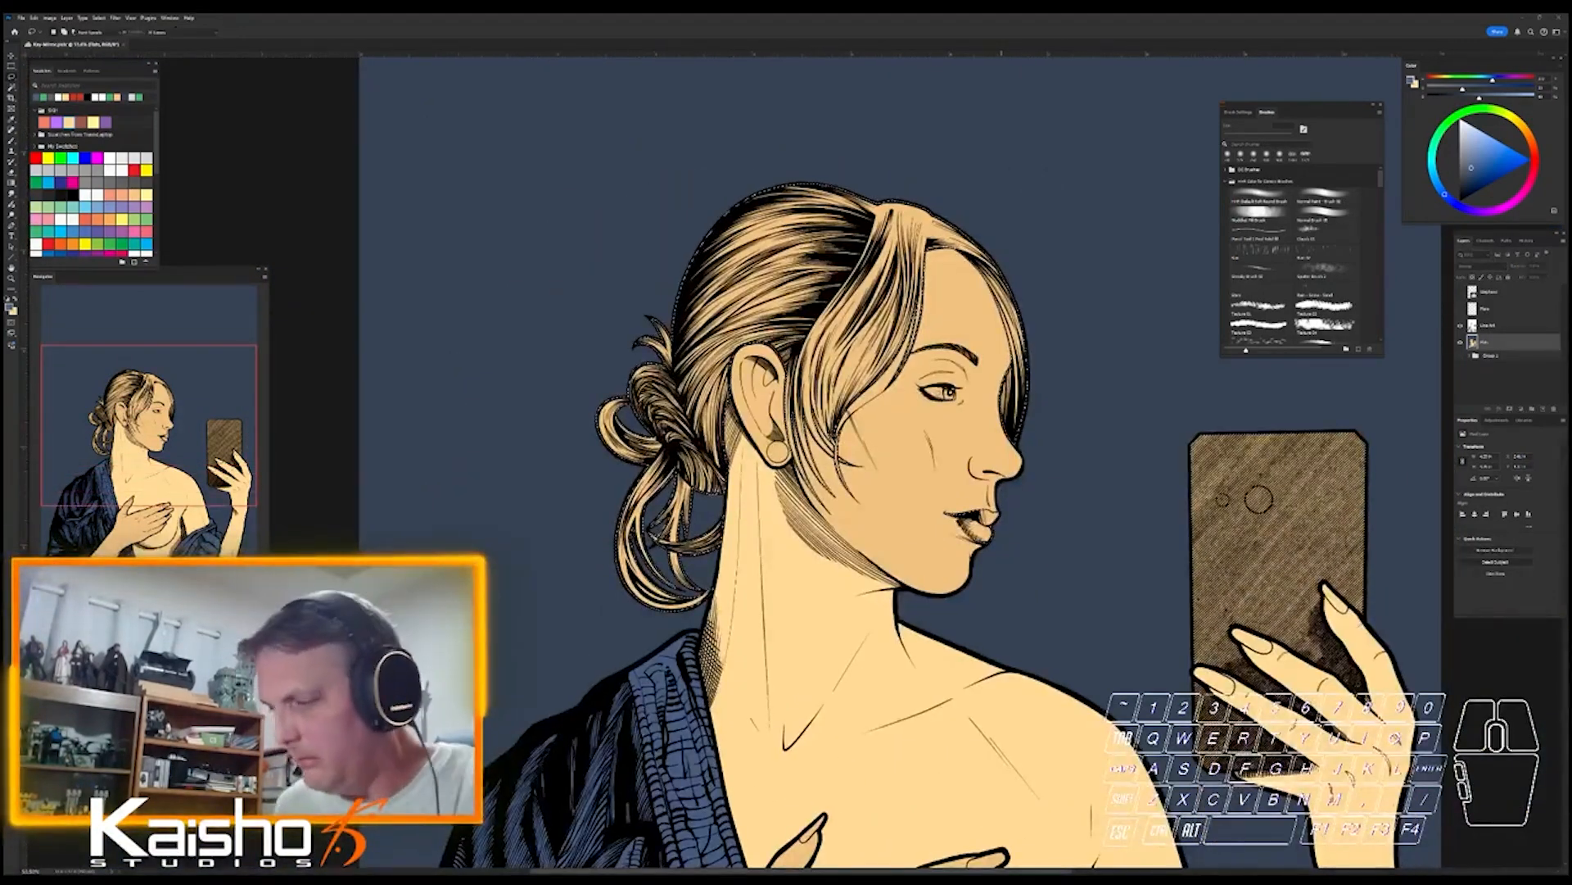
click(908, 346)
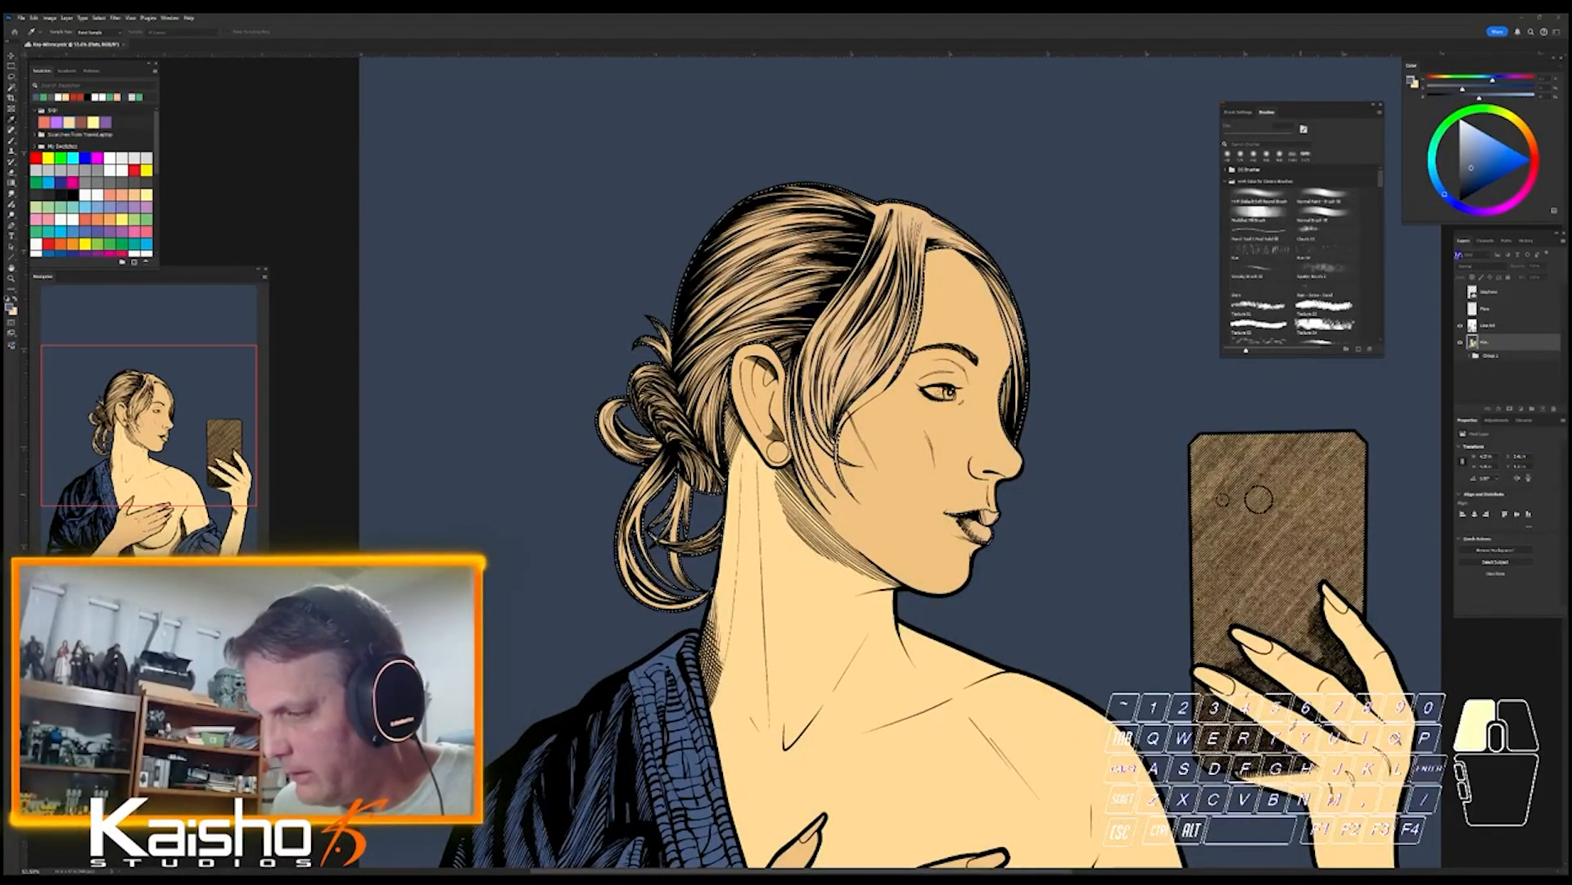
key(Return)
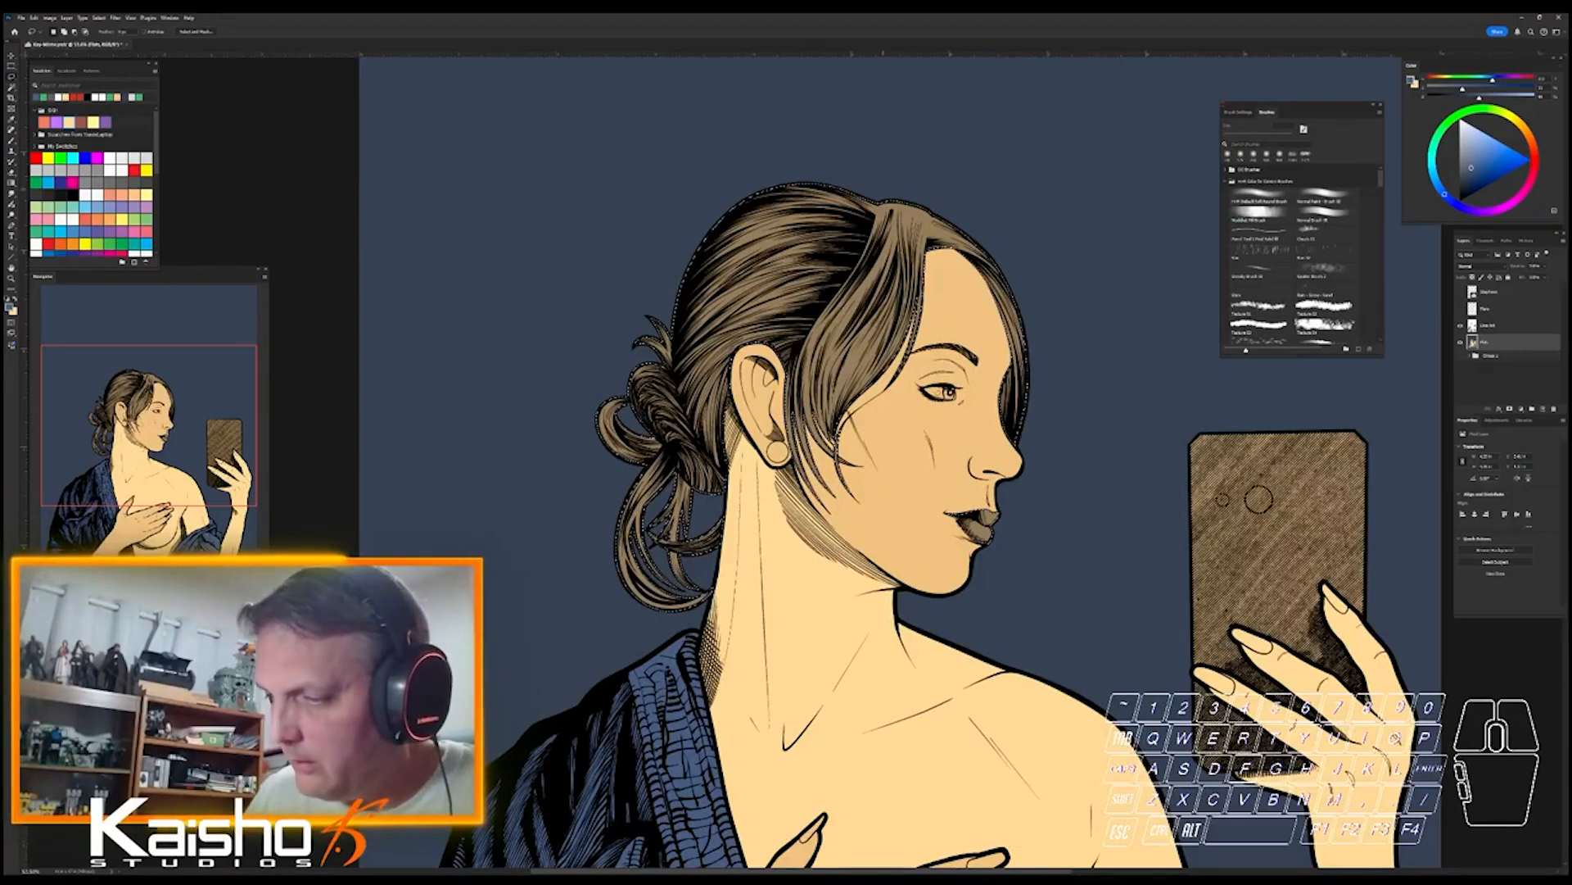
- Reduce the selection to the lips and recolour them a muted dusky pink
mouse_move(904, 151)
mouse_down()
mouse_move(692, 131)
mouse_move(647, 757)
mouse_move(859, 596)
mouse_move(942, 449)
mouse_move(1098, 323)
mouse_move(1023, 213)
mouse_up()
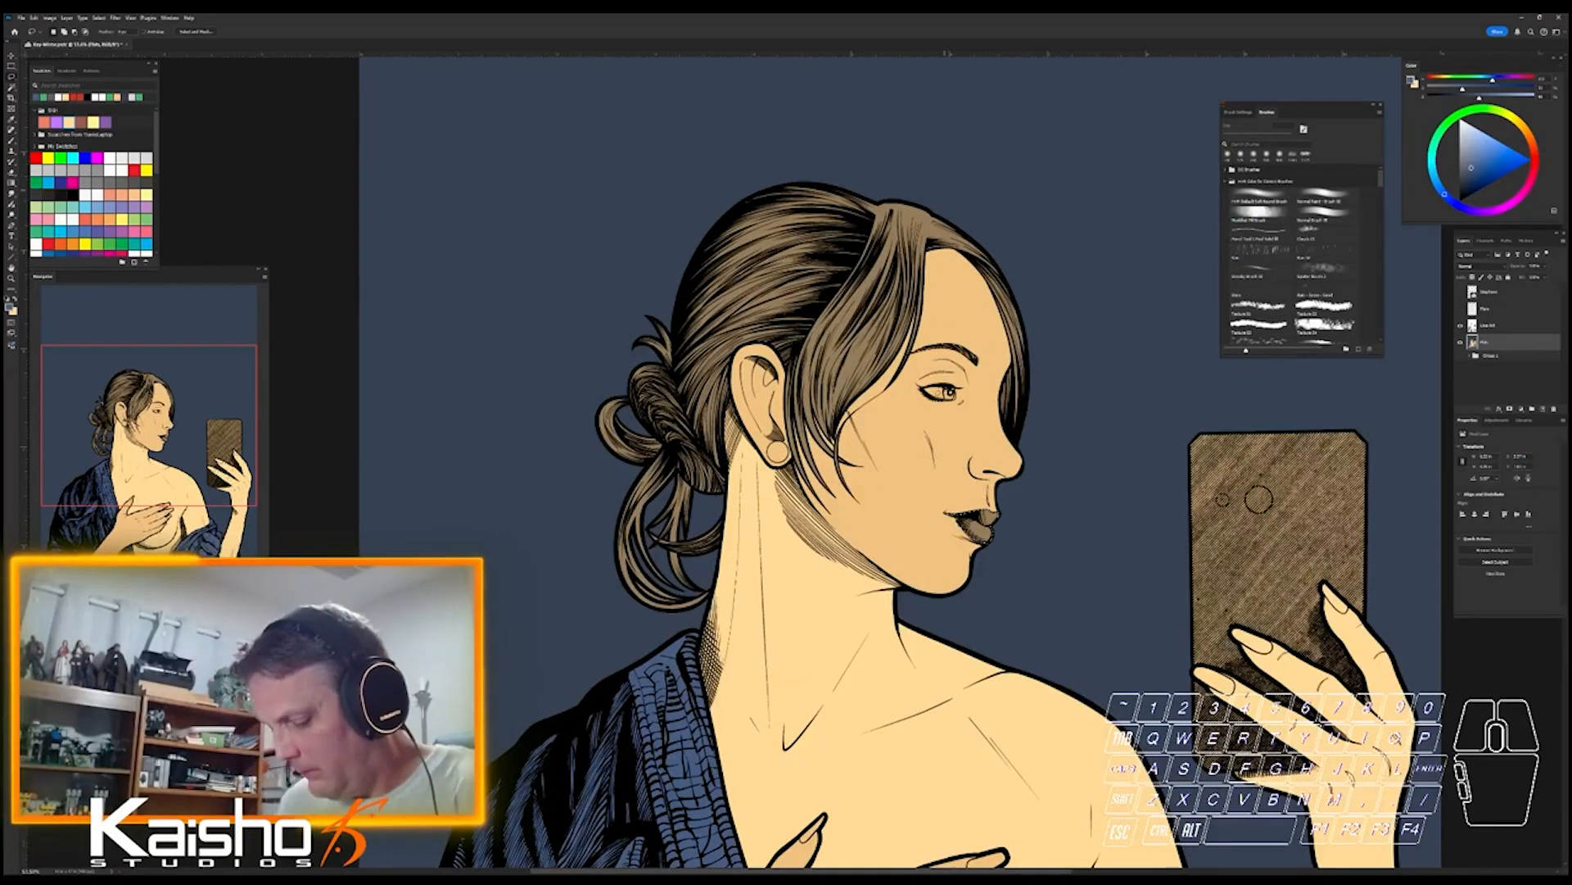
key(i)
drag(1314, 448, 1322, 450)
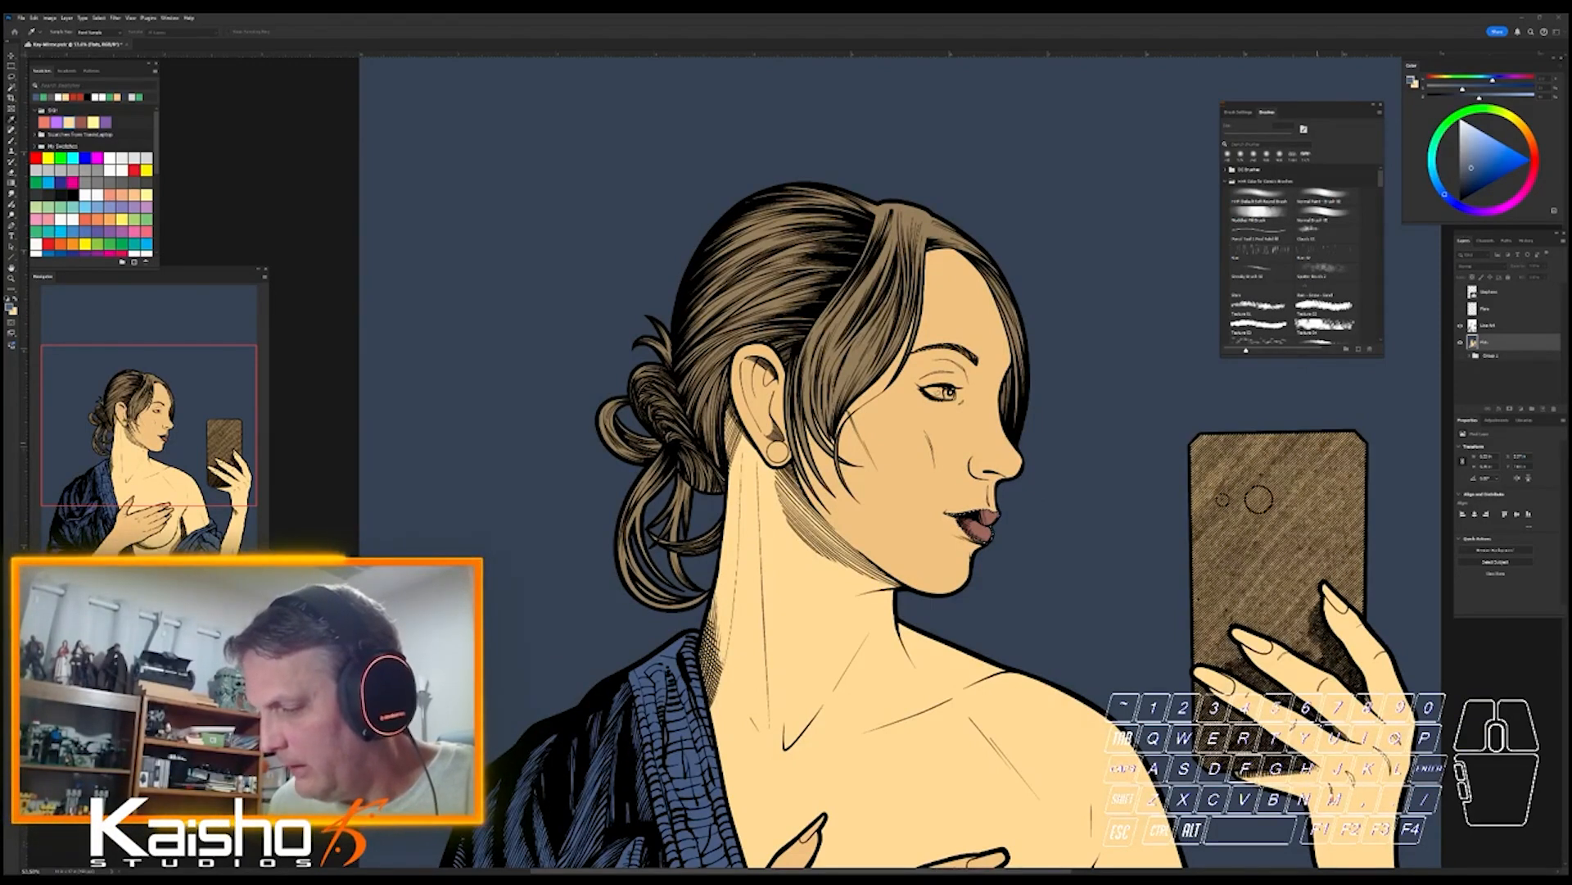
key(l)
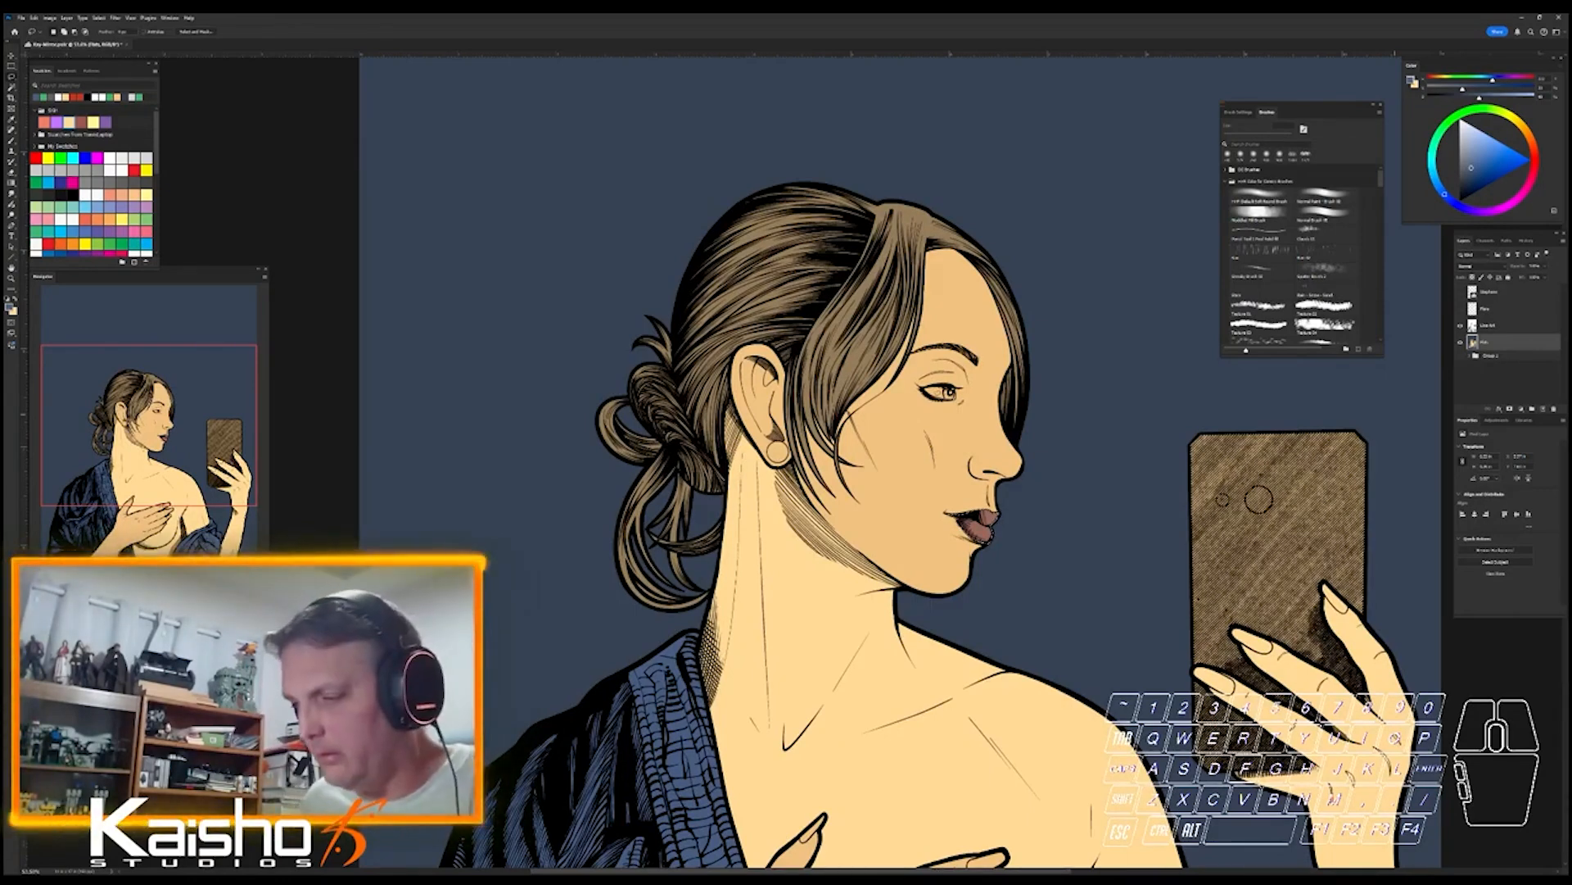
- Lasso the whole eye between the lash lines and lighten its fill to a pale cream
ctrl+click(949, 388)
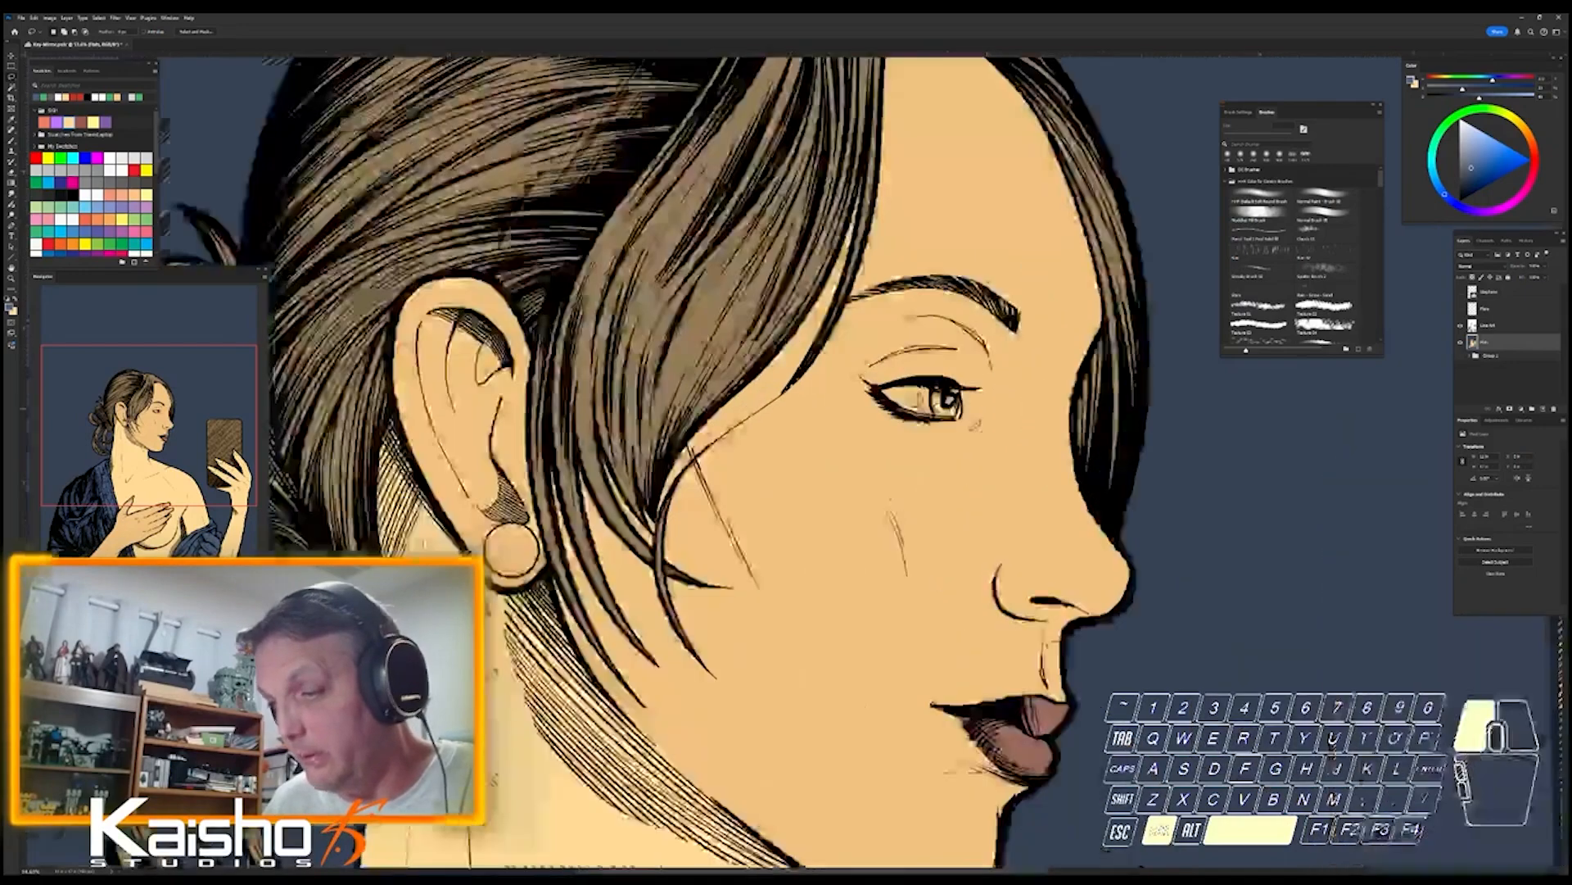
drag(950, 386, 950, 387)
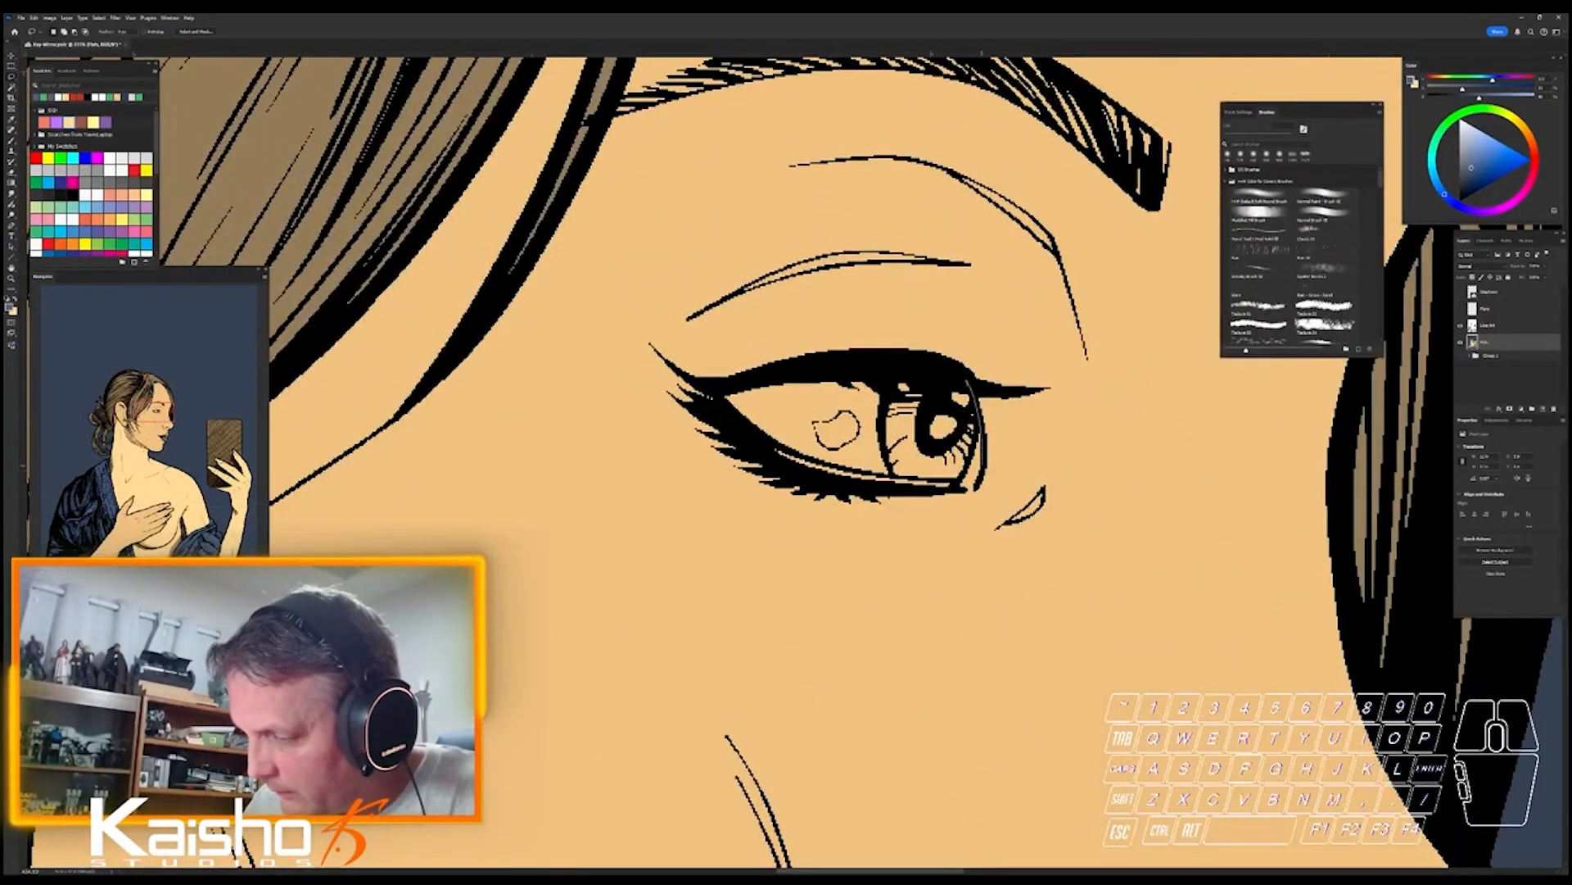
mouse_move(962, 490)
mouse_down()
mouse_move(819, 483)
mouse_move(719, 395)
mouse_up()
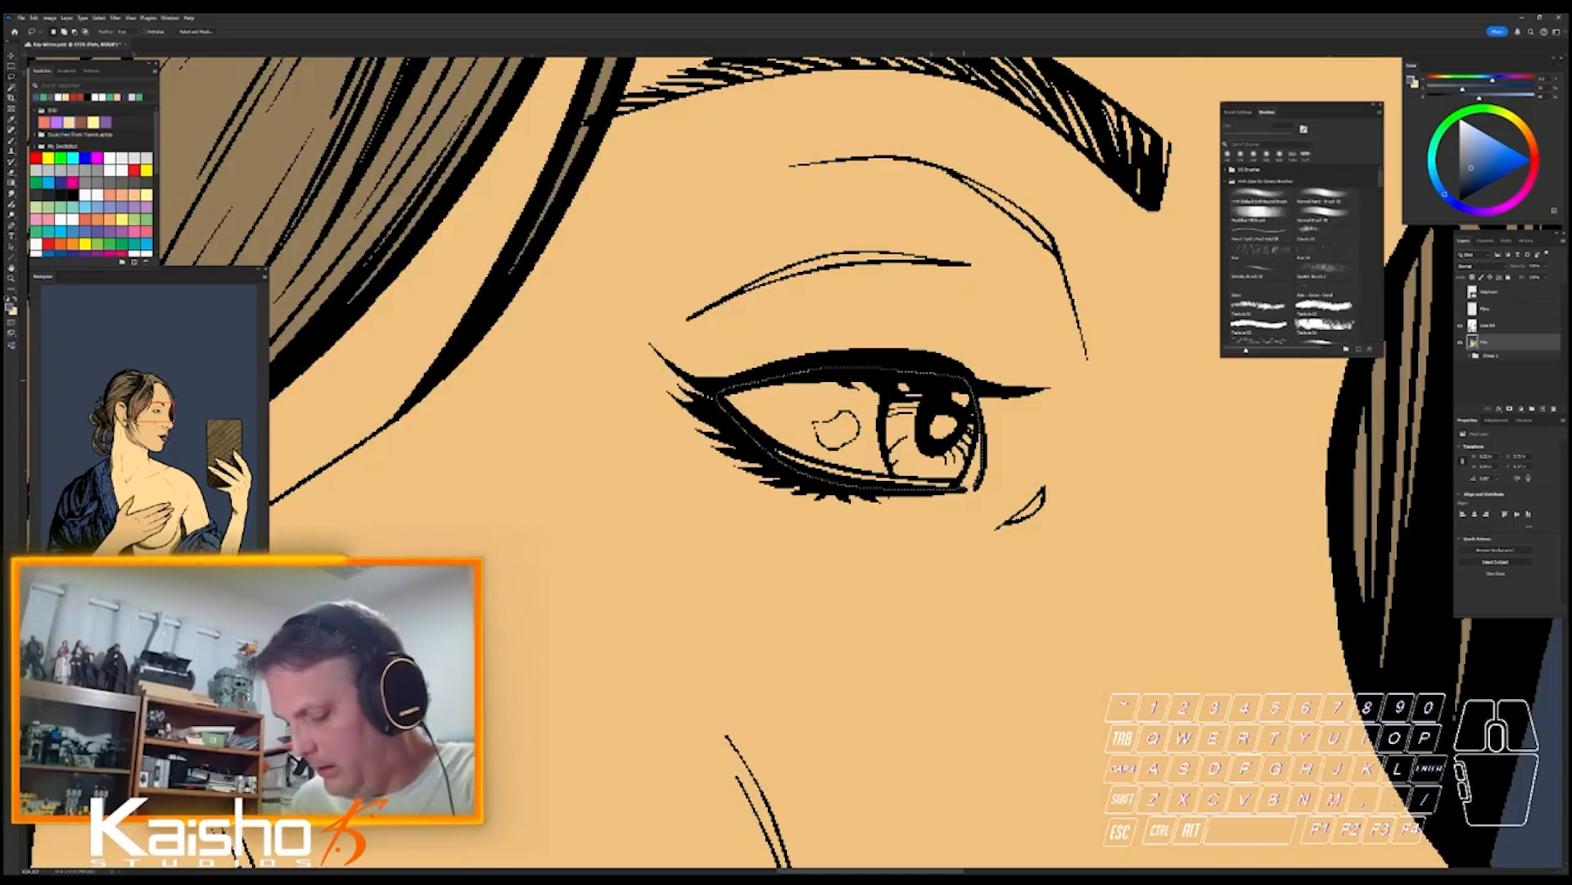
key(i)
drag(1301, 495, 1321, 490)
key(l)
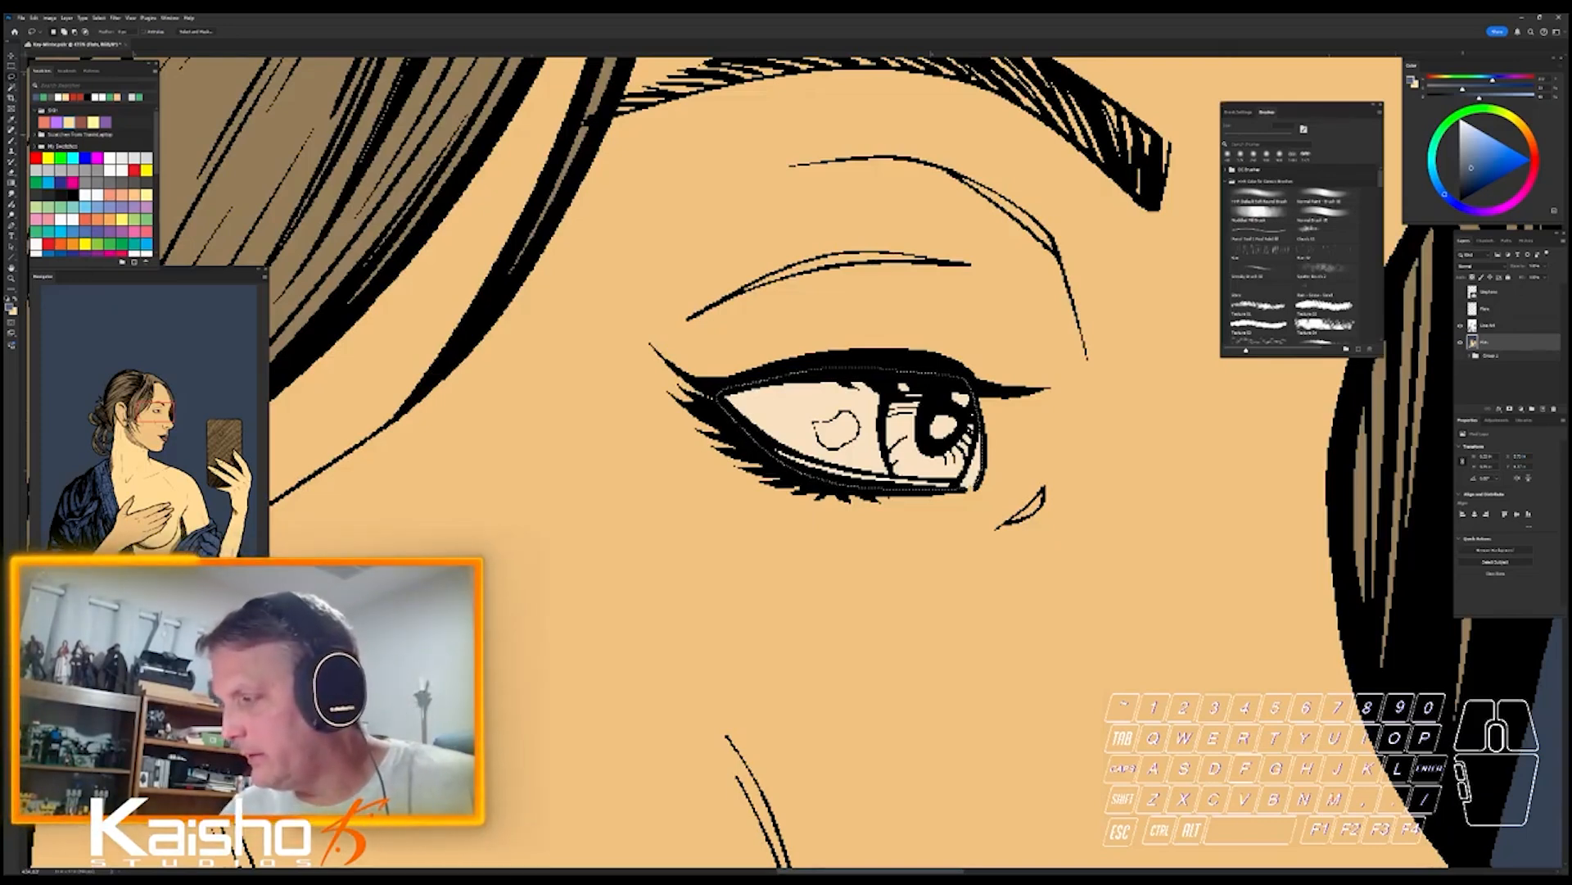
click(1462, 131)
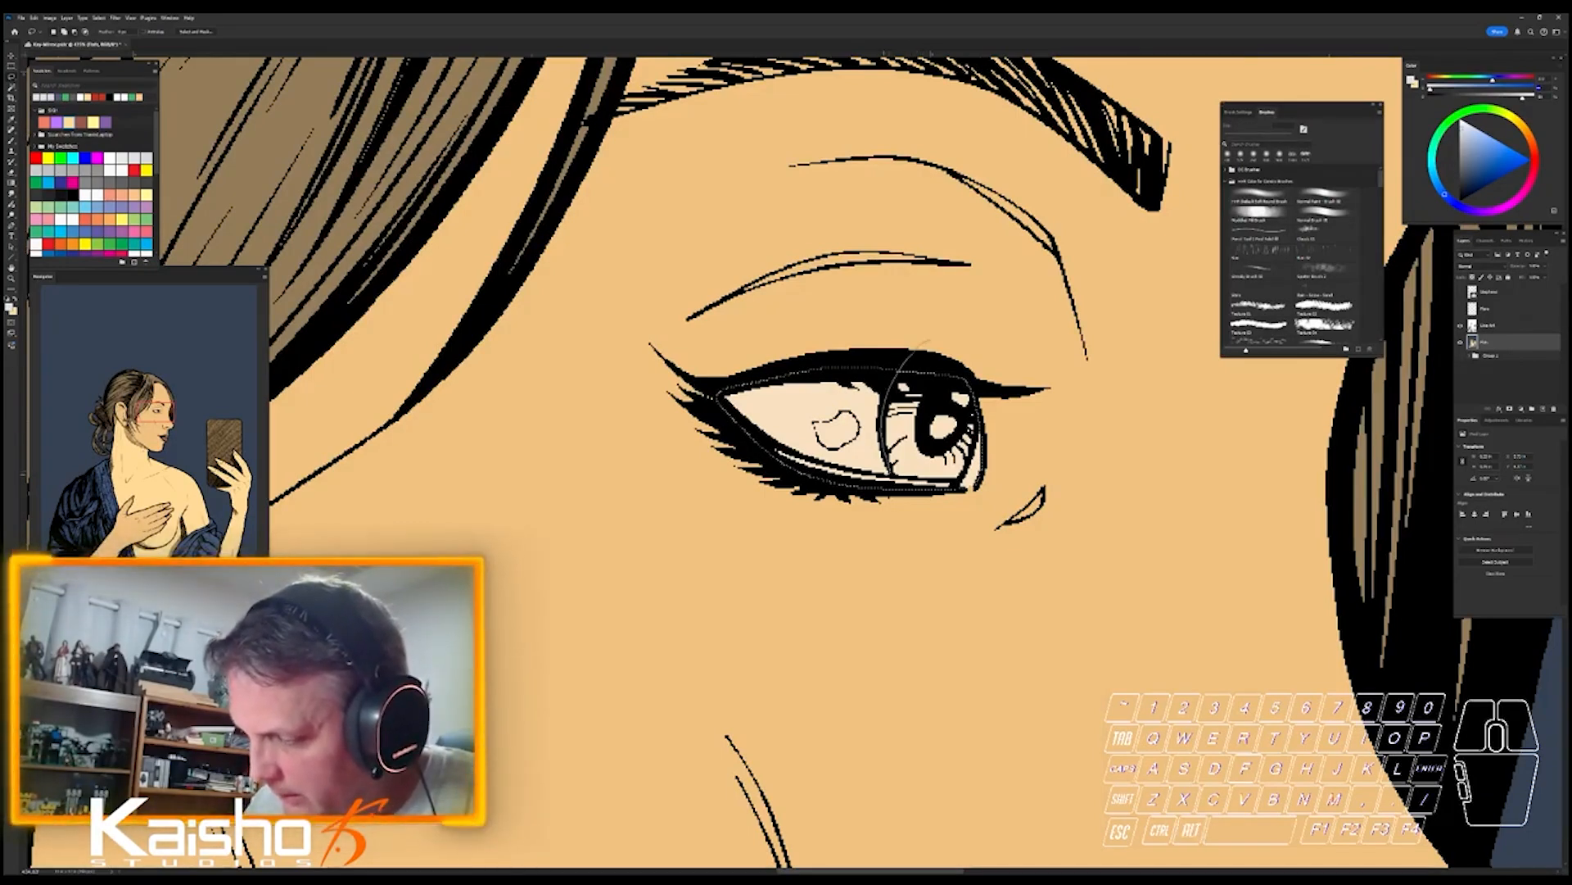
- Lasso the white of the eye out of the selection and recolour the remaining iris light blue
mouse_move(731, 428)
mouse_down()
mouse_move(720, 328)
mouse_move(913, 321)
mouse_move(931, 339)
mouse_up()
mouse_move(988, 483)
mouse_down()
mouse_move(994, 406)
mouse_move(980, 421)
mouse_up()
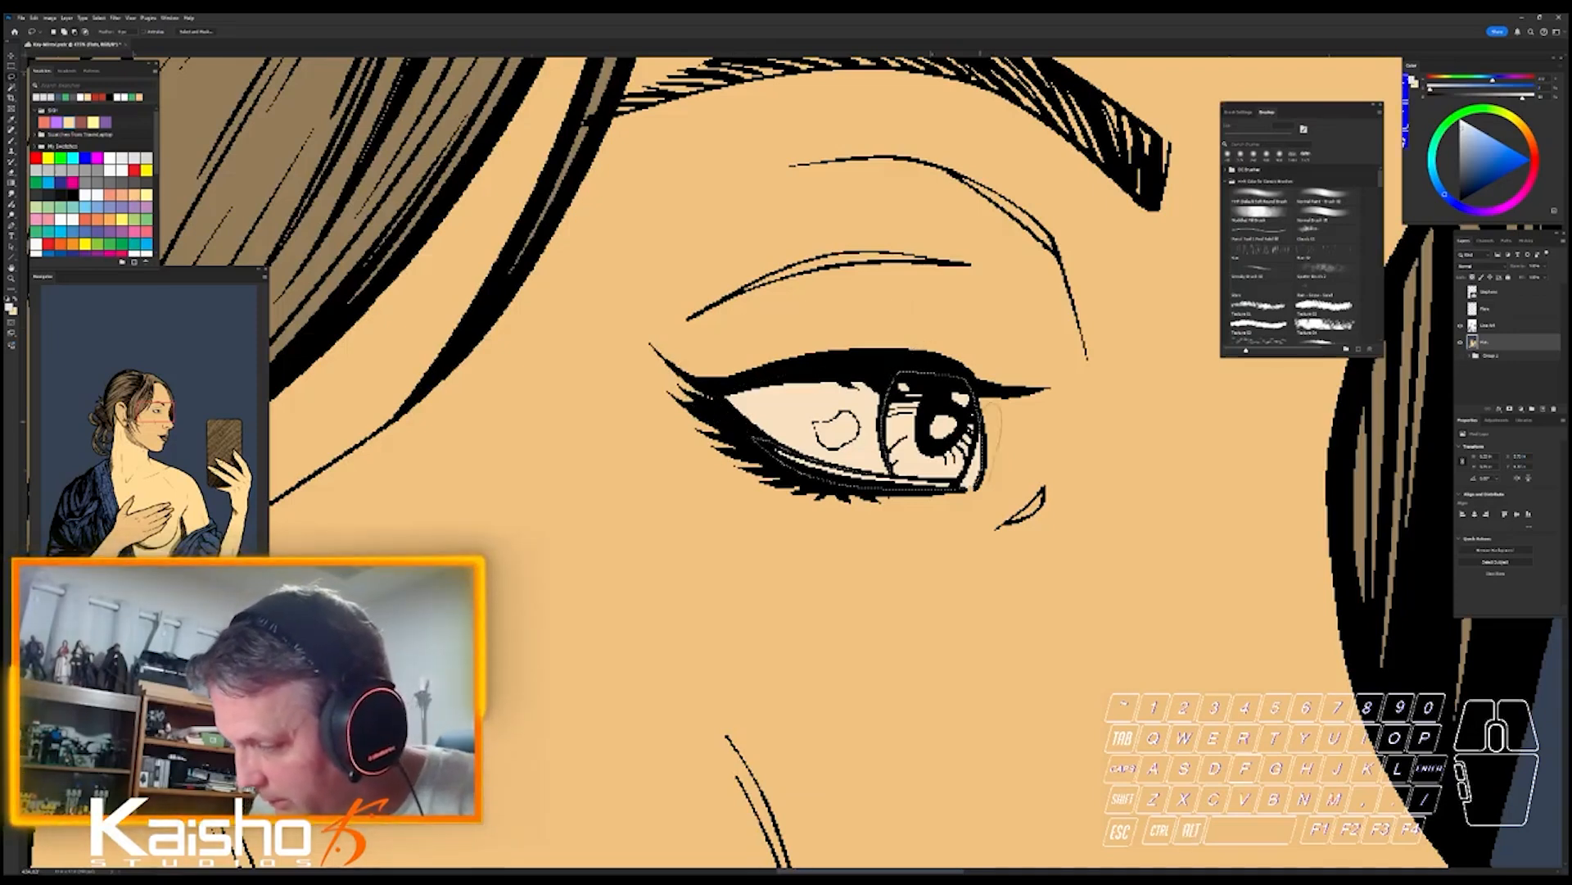
drag(955, 503, 988, 483)
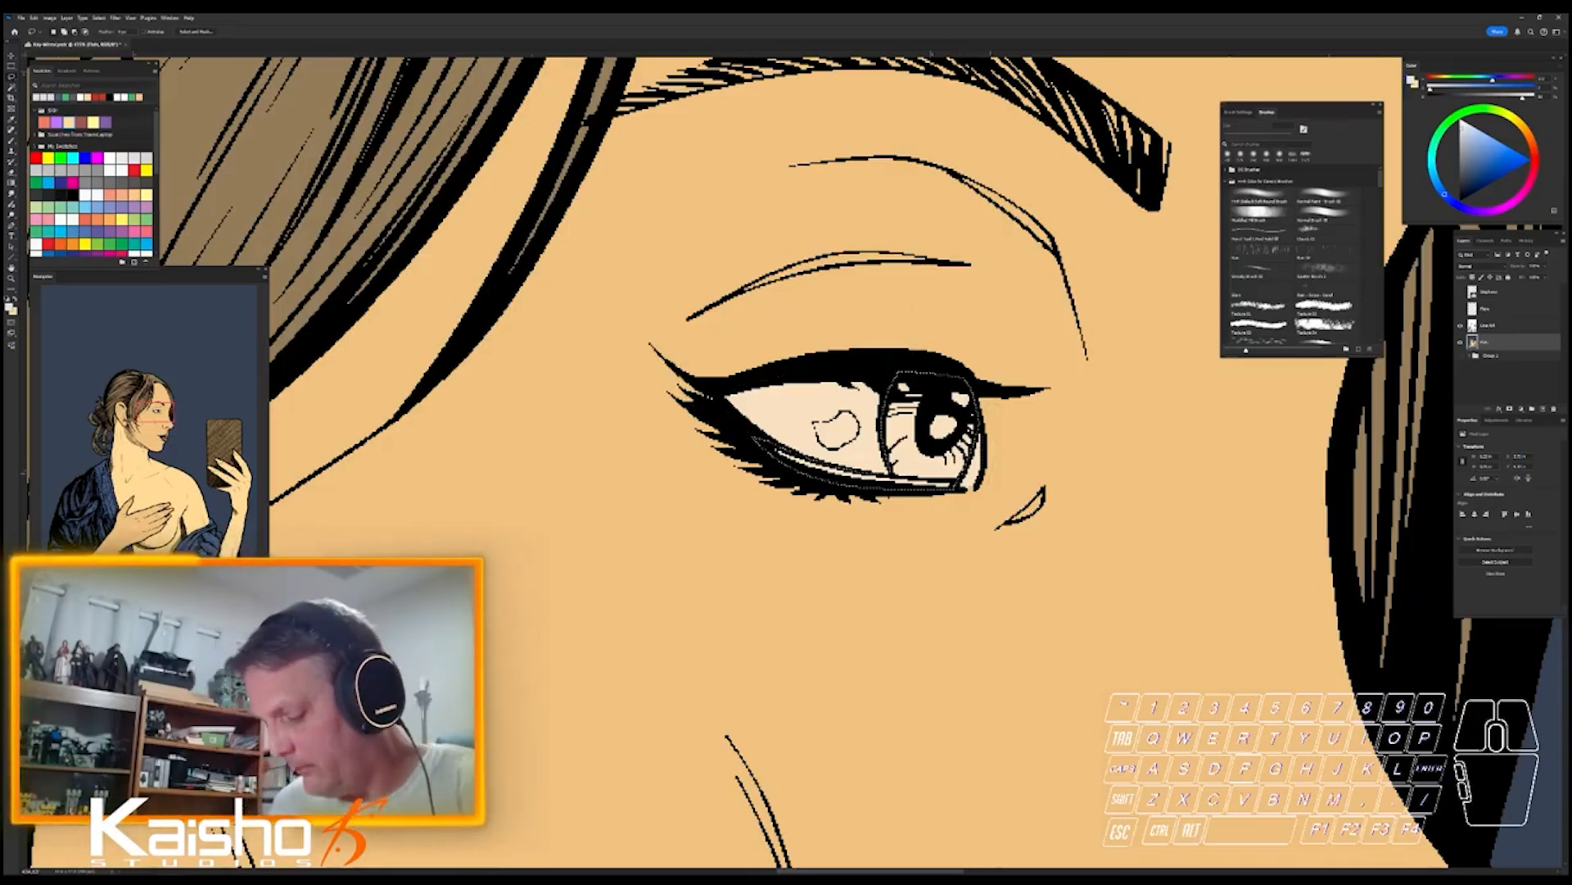
key(ctrl+u)
drag(1278, 453, 1339, 447)
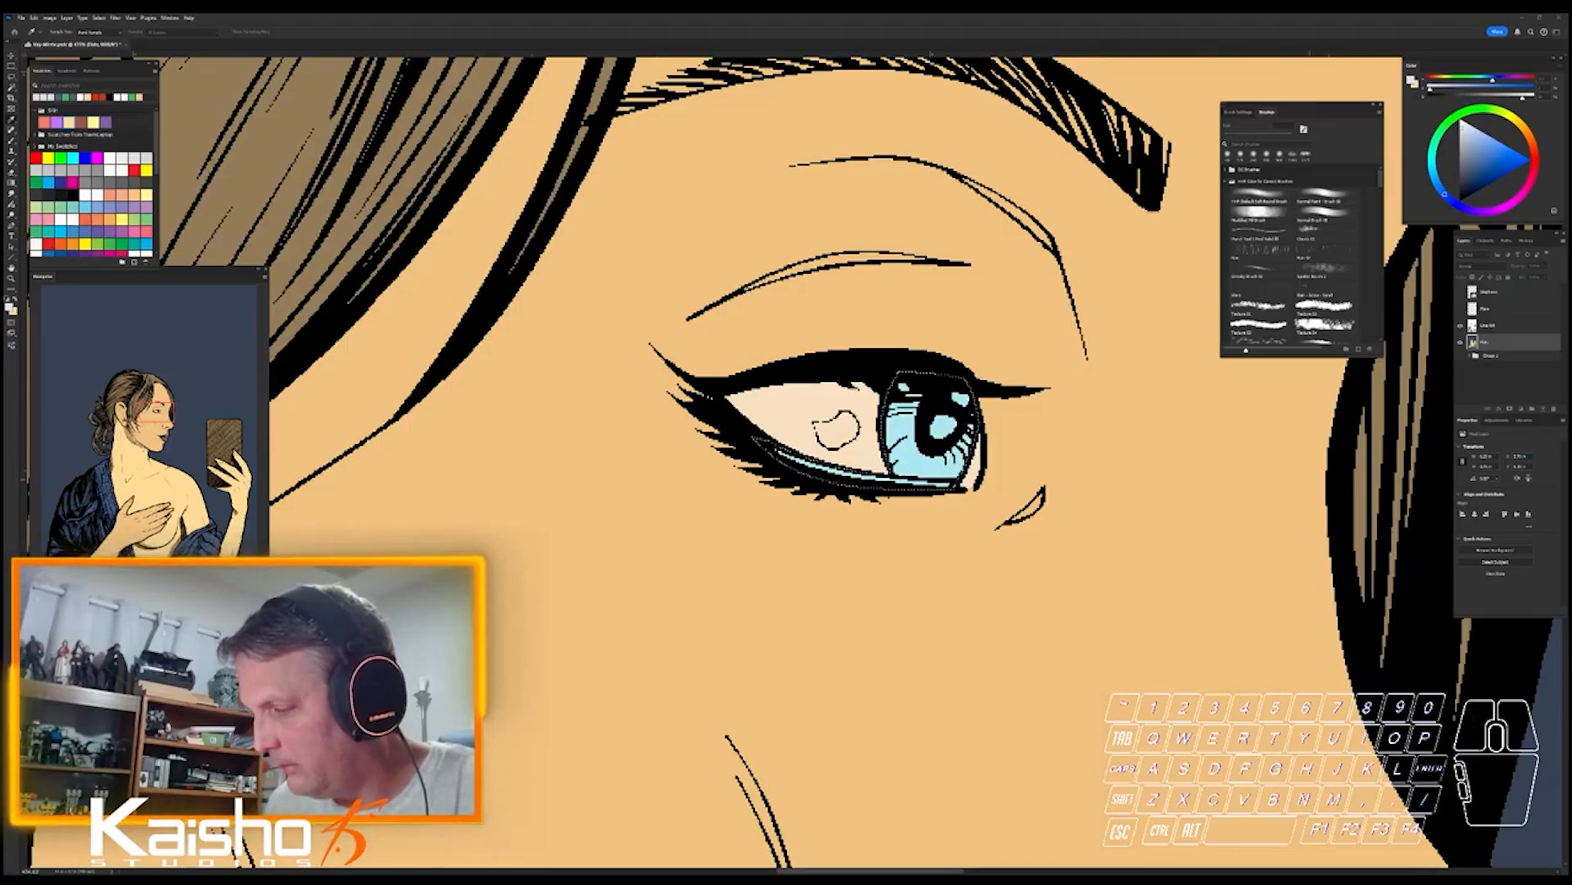
- Deselect the iris, lasso its two round highlights and lighten their fill to a paler blue
key(l)
key(ctrl+d)
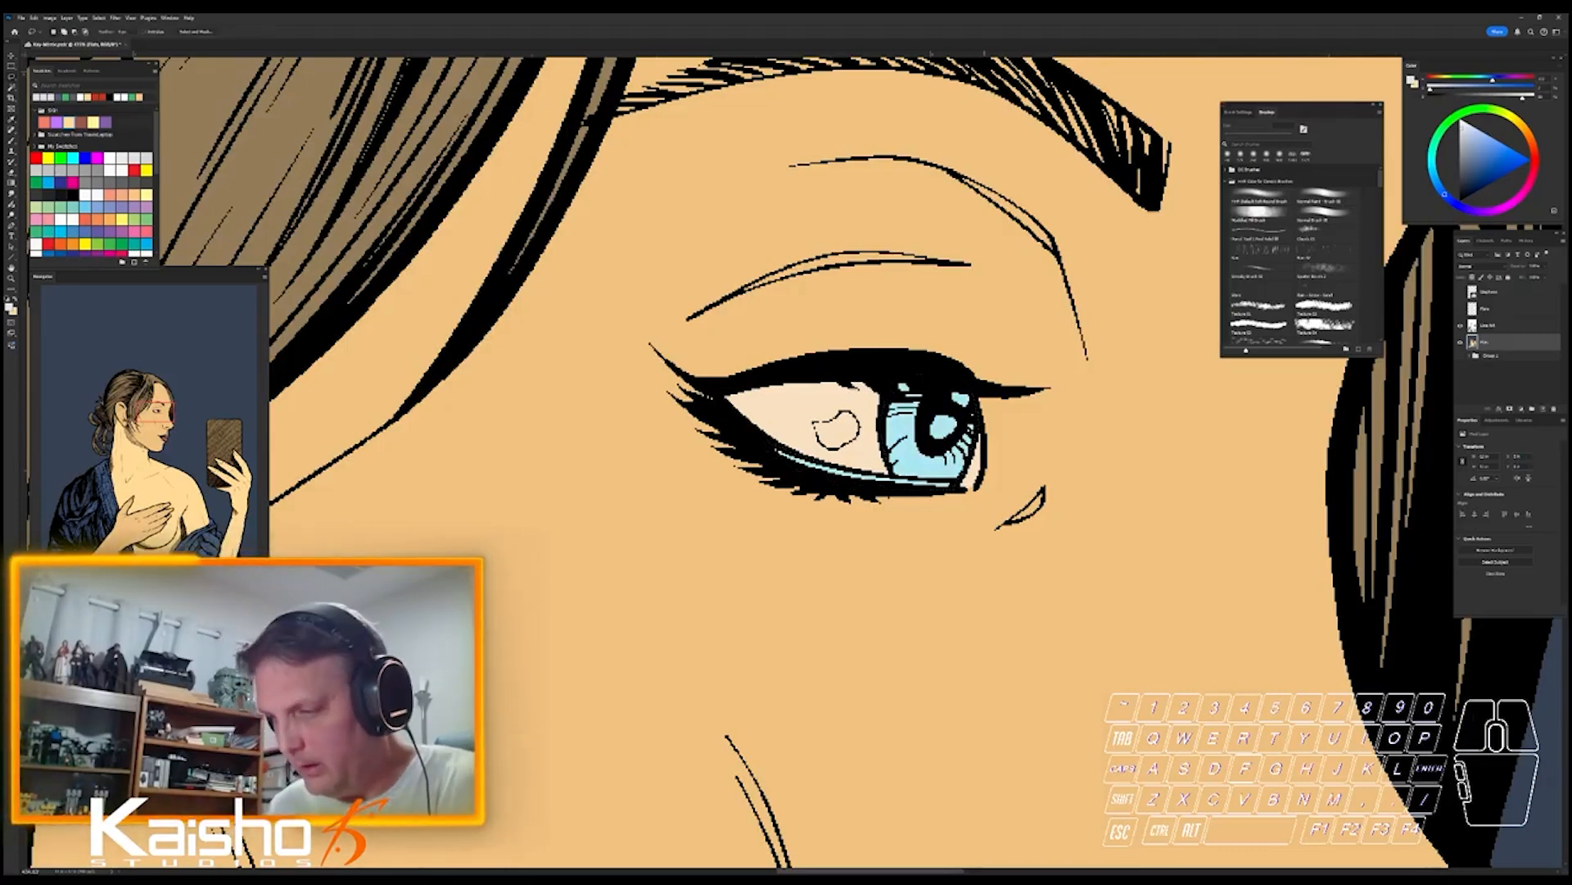
mouse_move(971, 403)
mouse_down()
mouse_move(942, 410)
mouse_move(942, 440)
mouse_up()
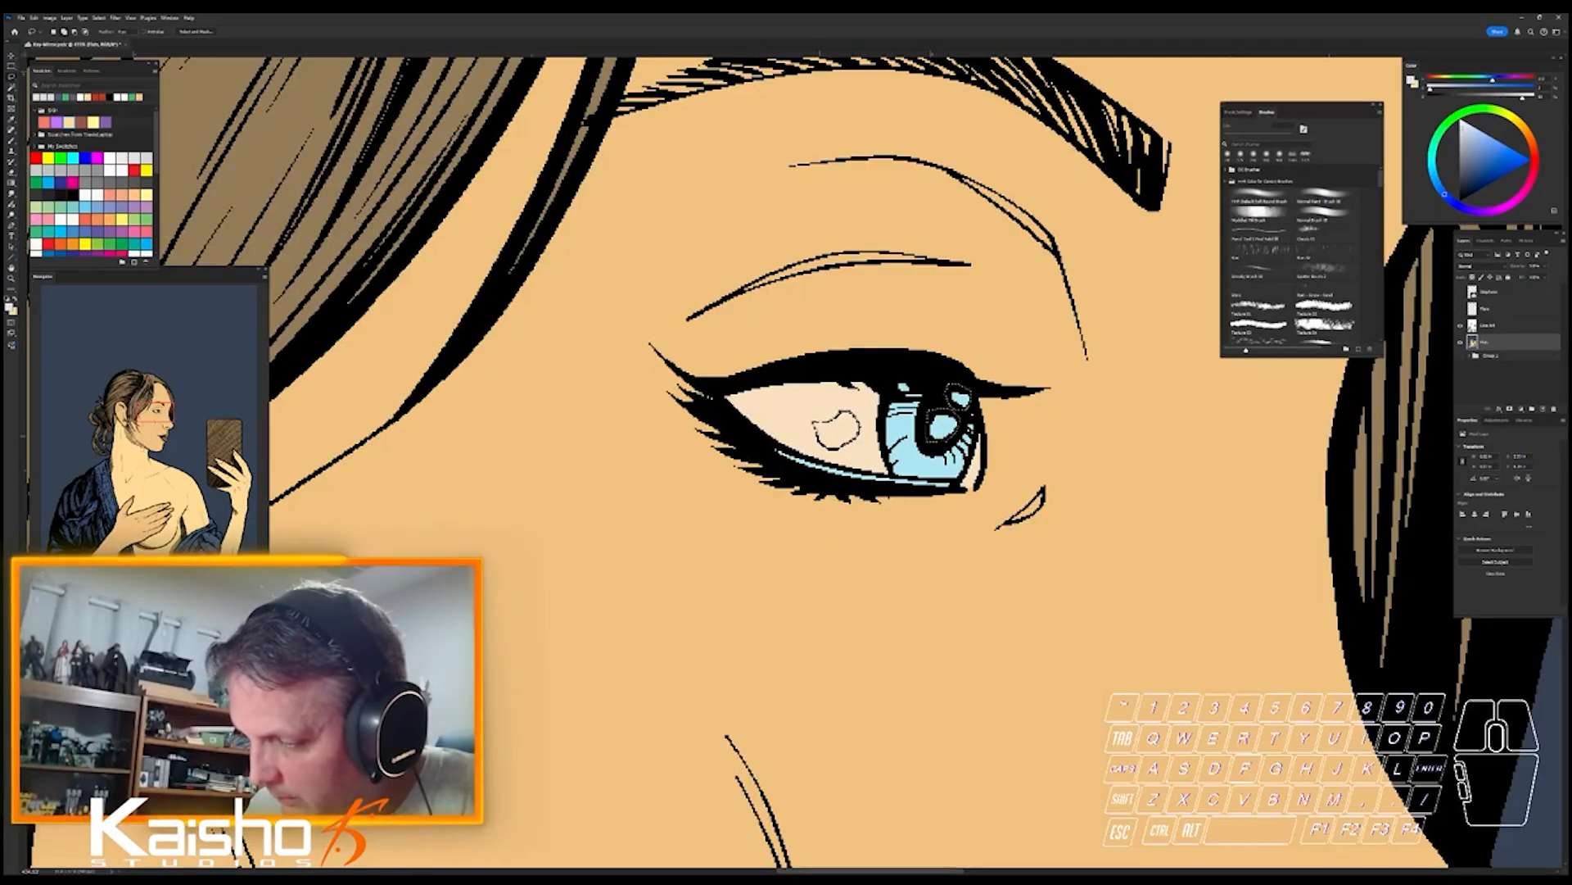
ctrl+drag(840, 424, 910, 423)
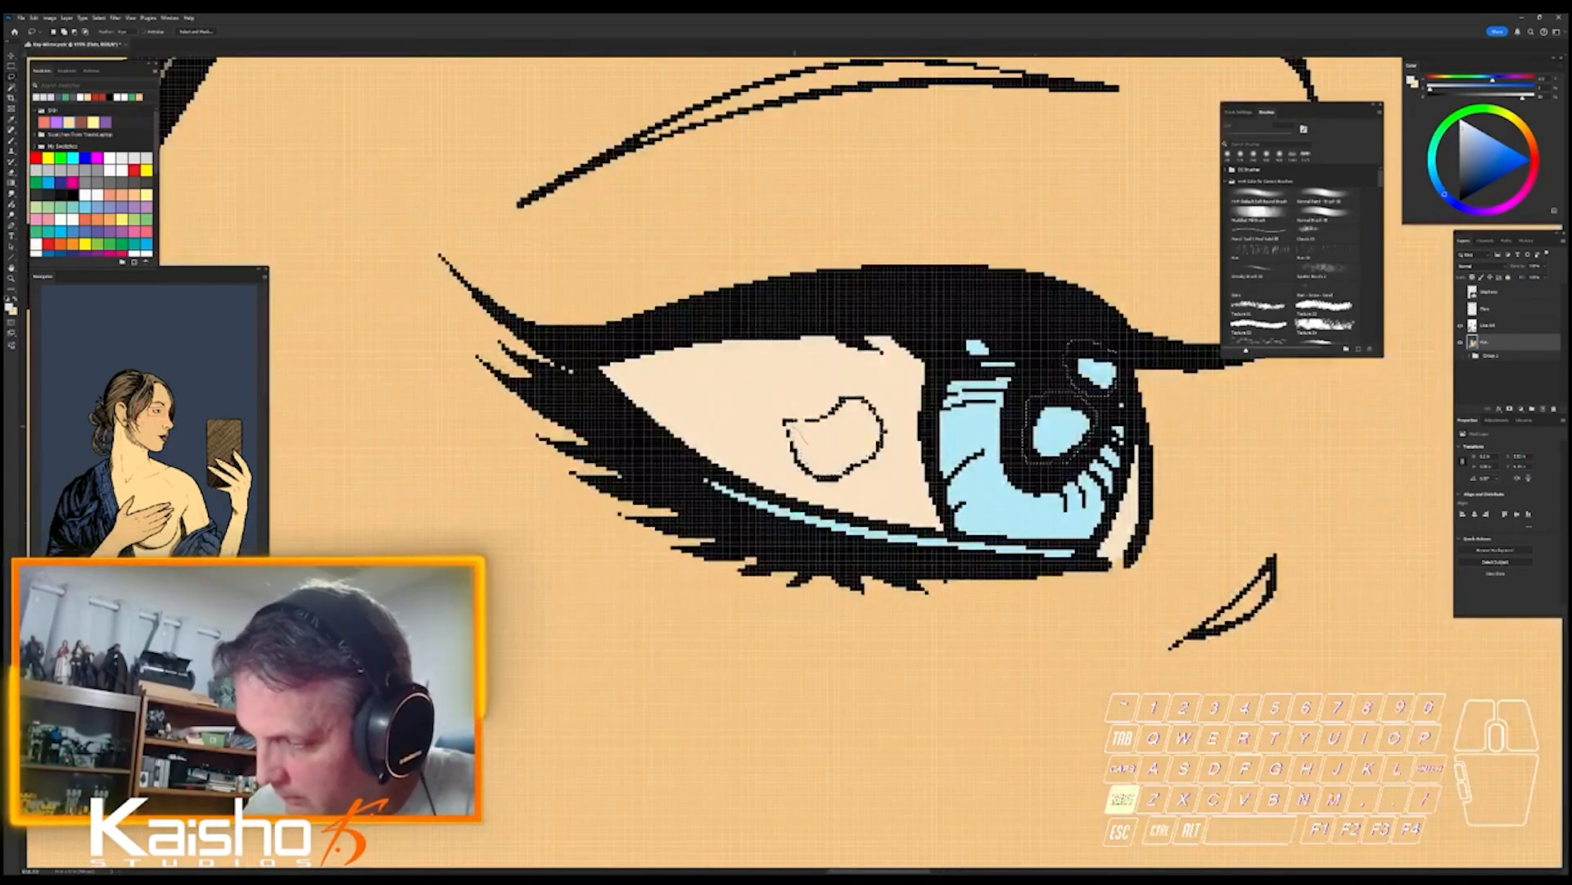
ctrl+drag(1070, 710, 980, 710)
key(i)
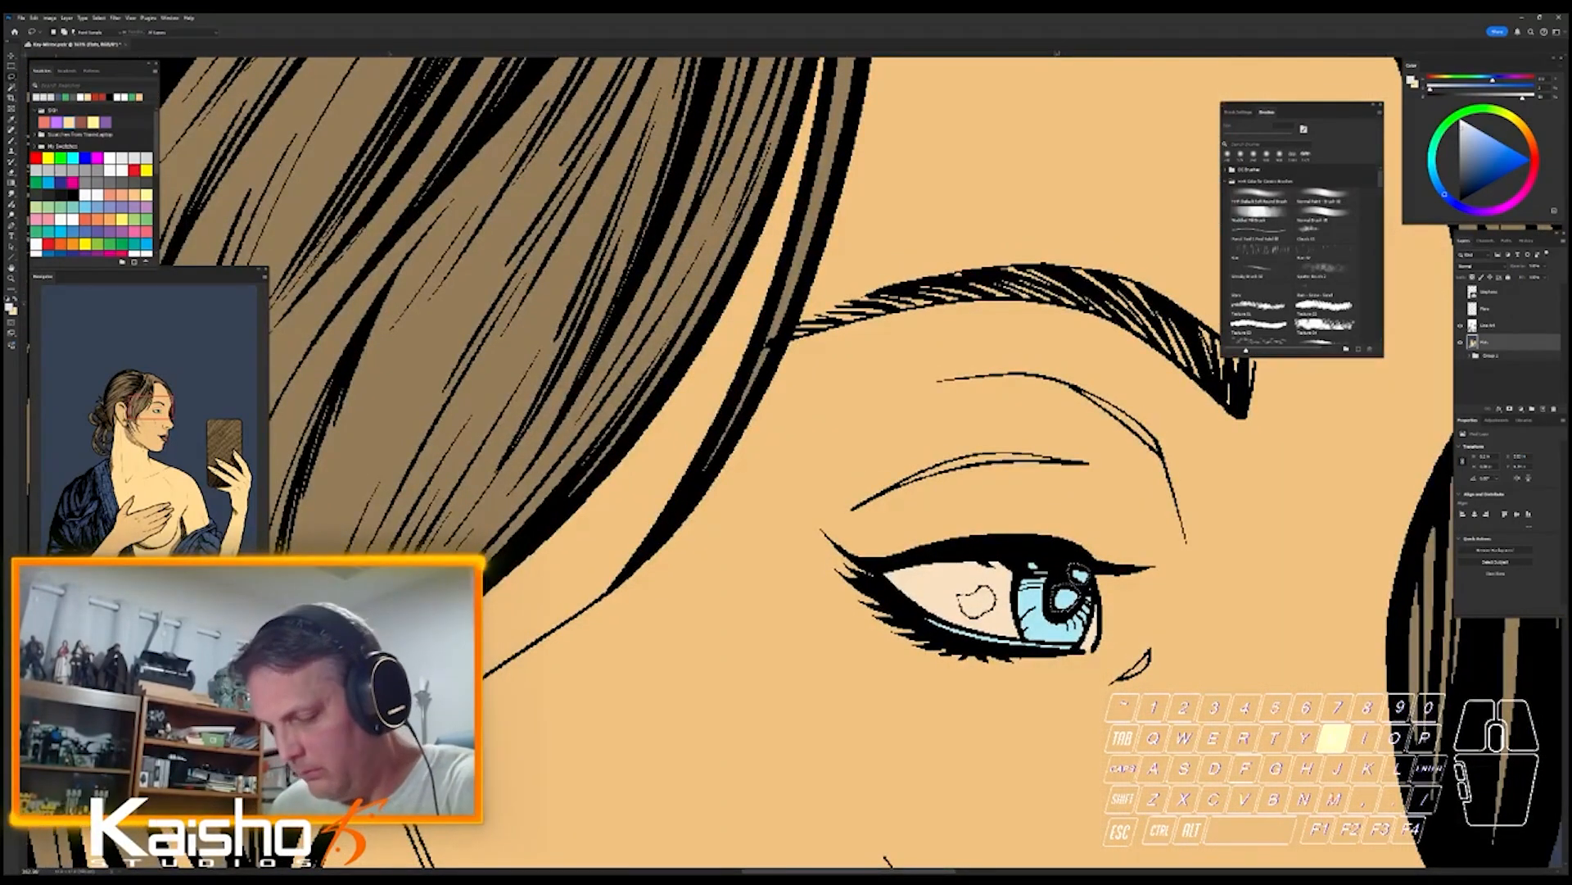
click(1064, 604)
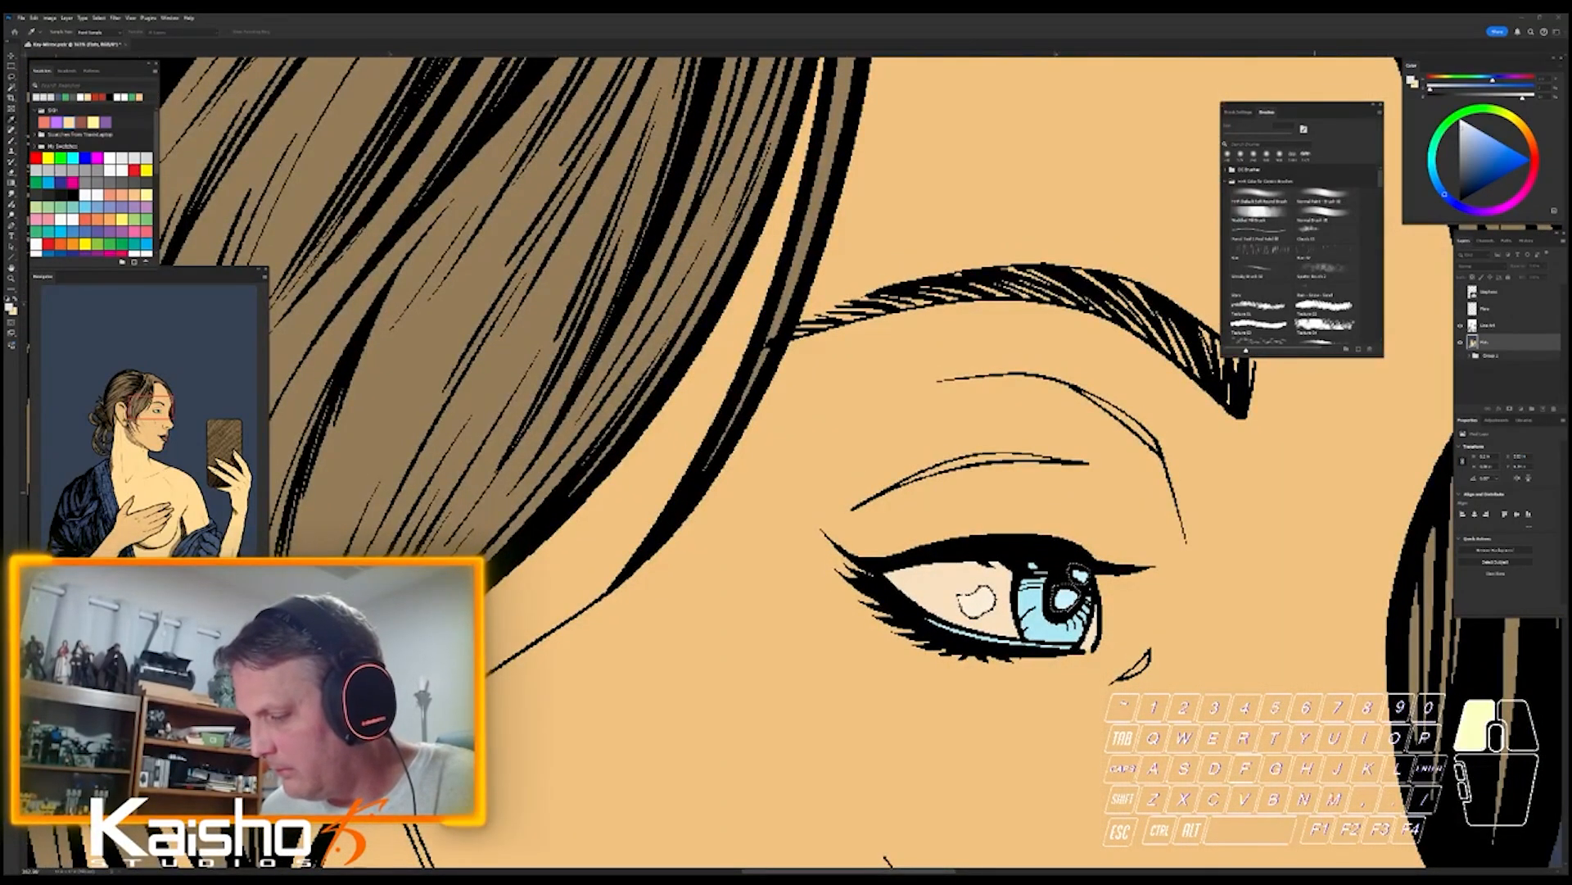
key(l)
key(alt+BackSpace)
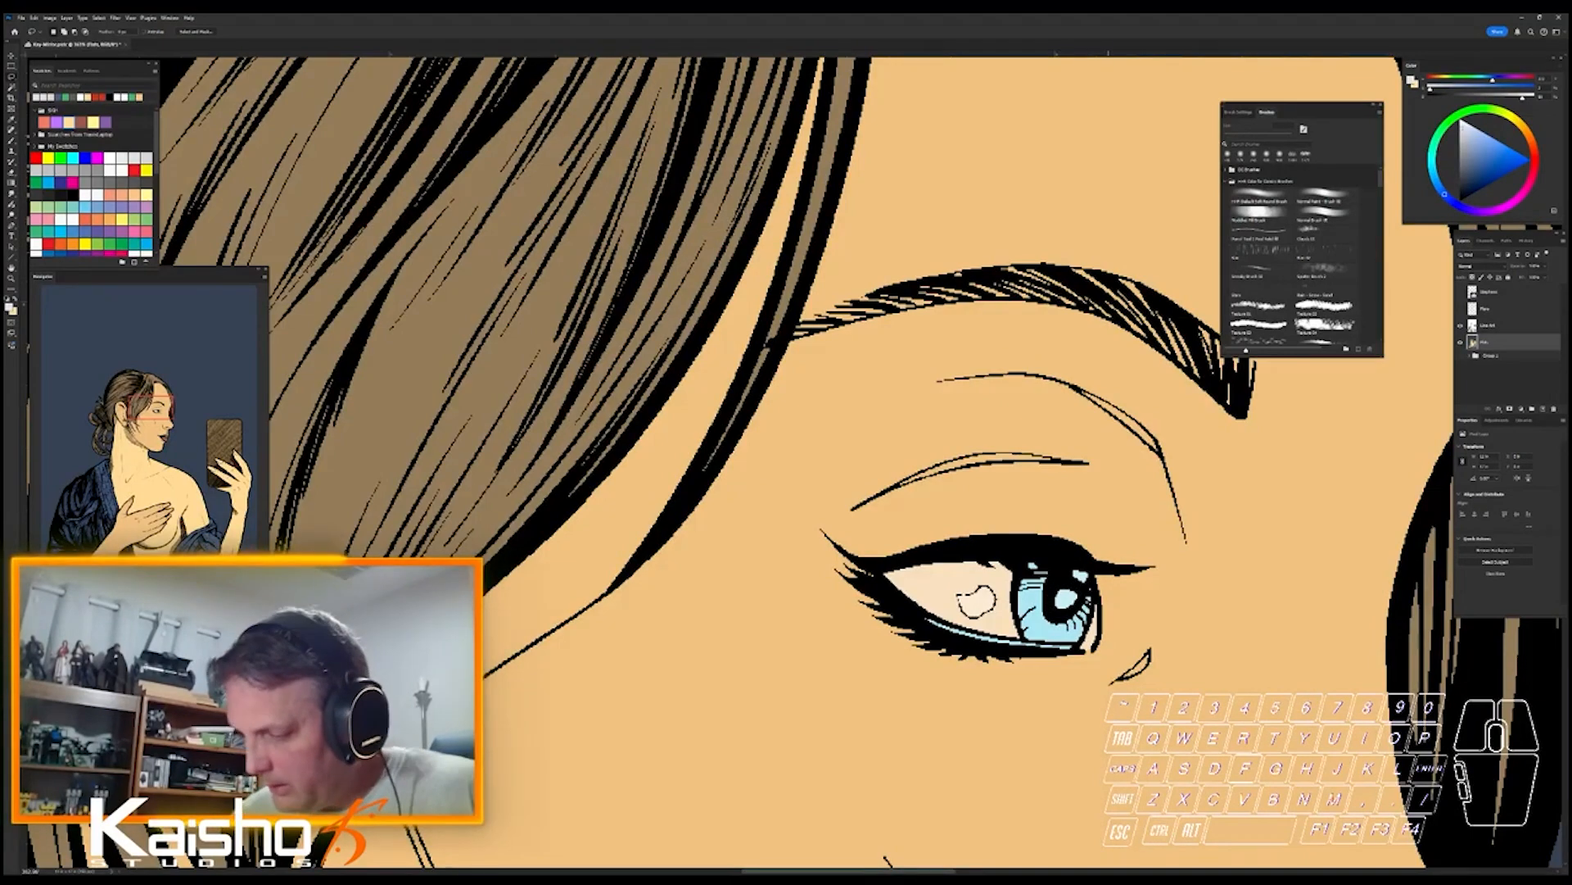
- Lasso the lower eyelid rim, isolate the flats layer and subtract the surrounding skin and eye white with the Magic Wand
mouse_move(1093, 668)
mouse_down()
mouse_move(1187, 667)
mouse_move(1092, 631)
mouse_move(1083, 608)
mouse_up()
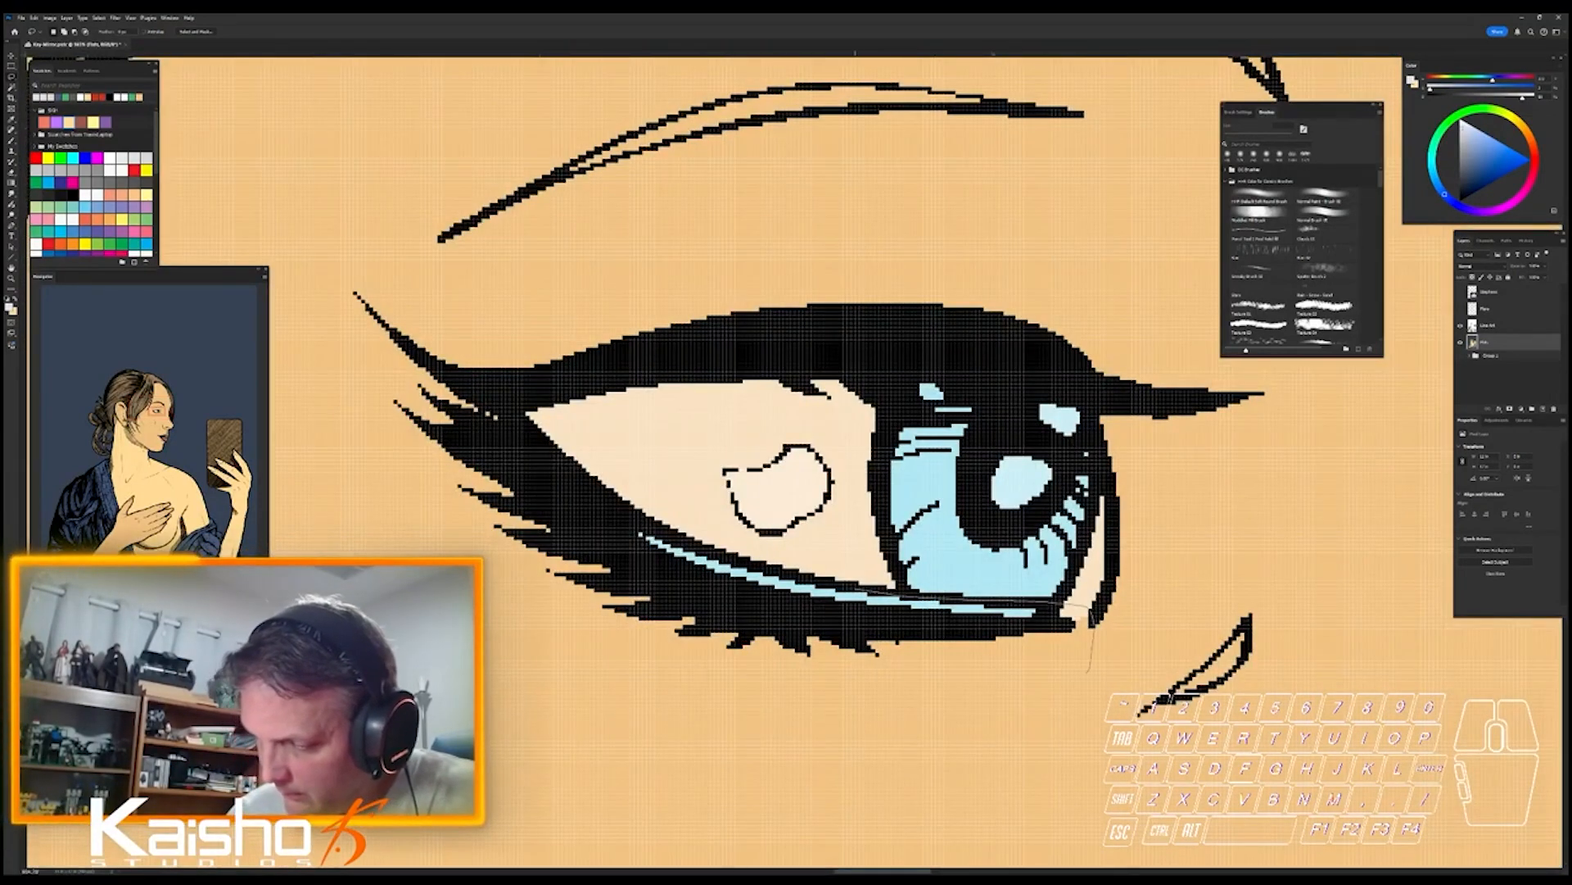
mouse_move(834, 582)
mouse_down()
mouse_move(655, 500)
mouse_move(882, 777)
mouse_move(1072, 700)
mouse_up()
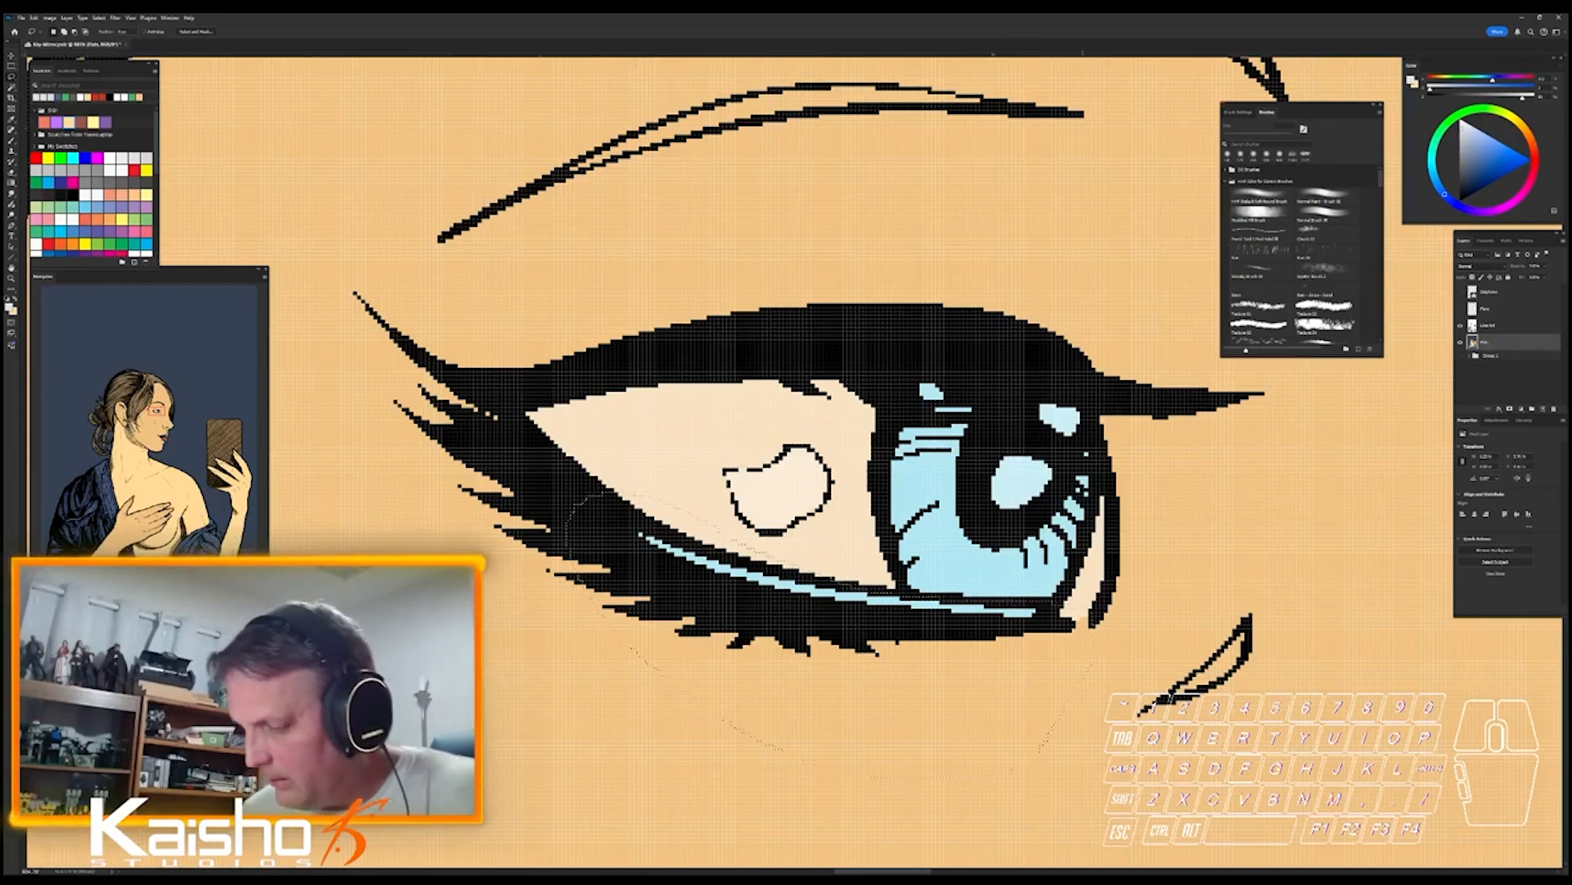
key(shift)
drag(905, 588, 697, 517)
alt+click(1461, 341)
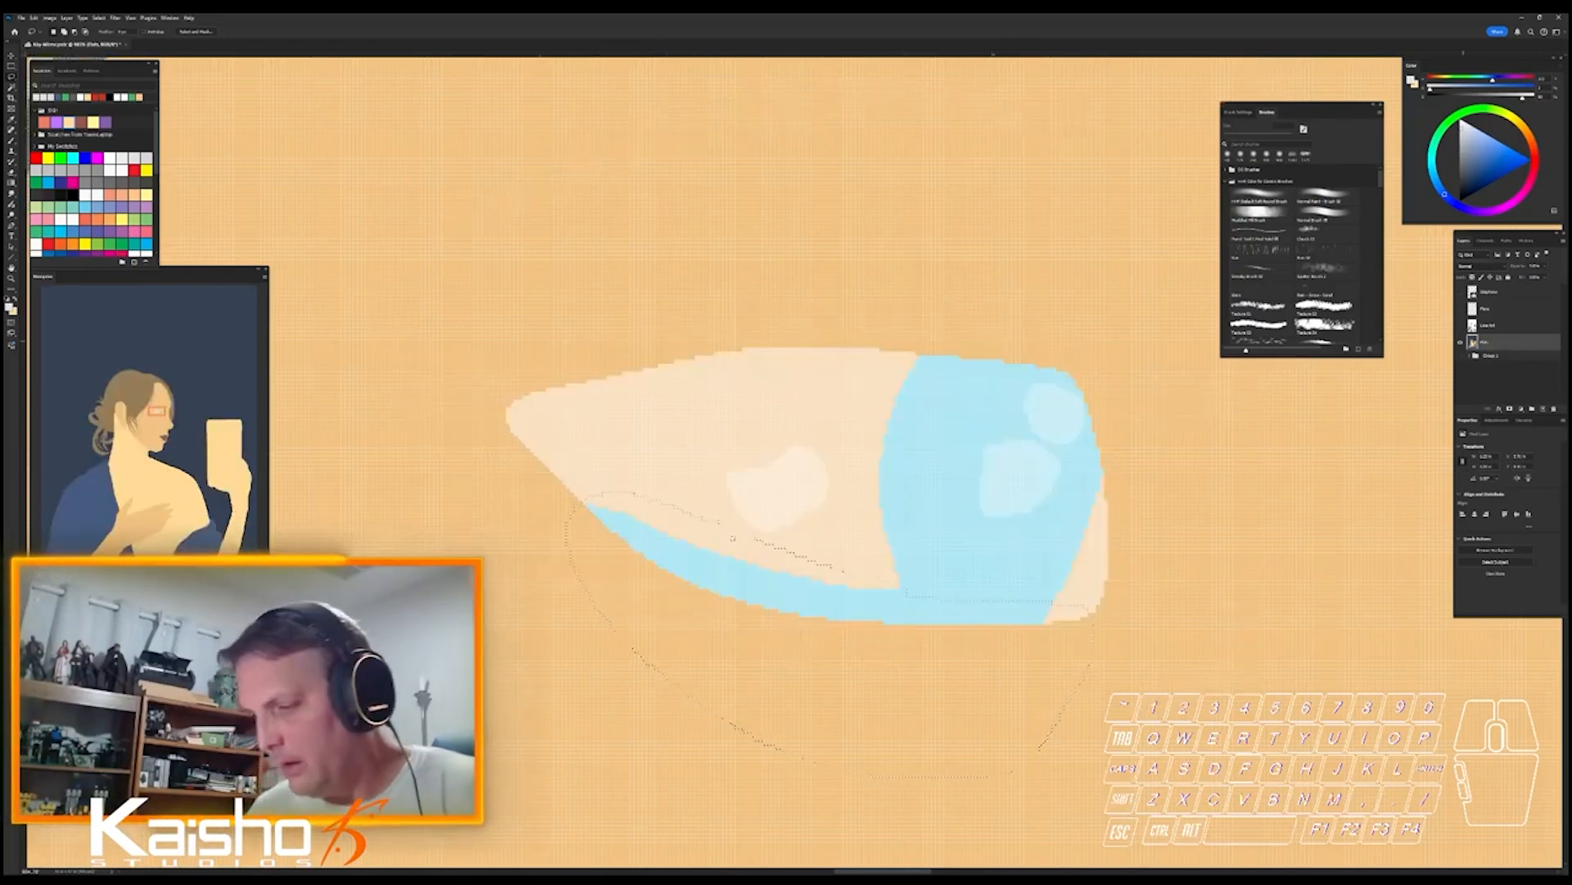
key(w)
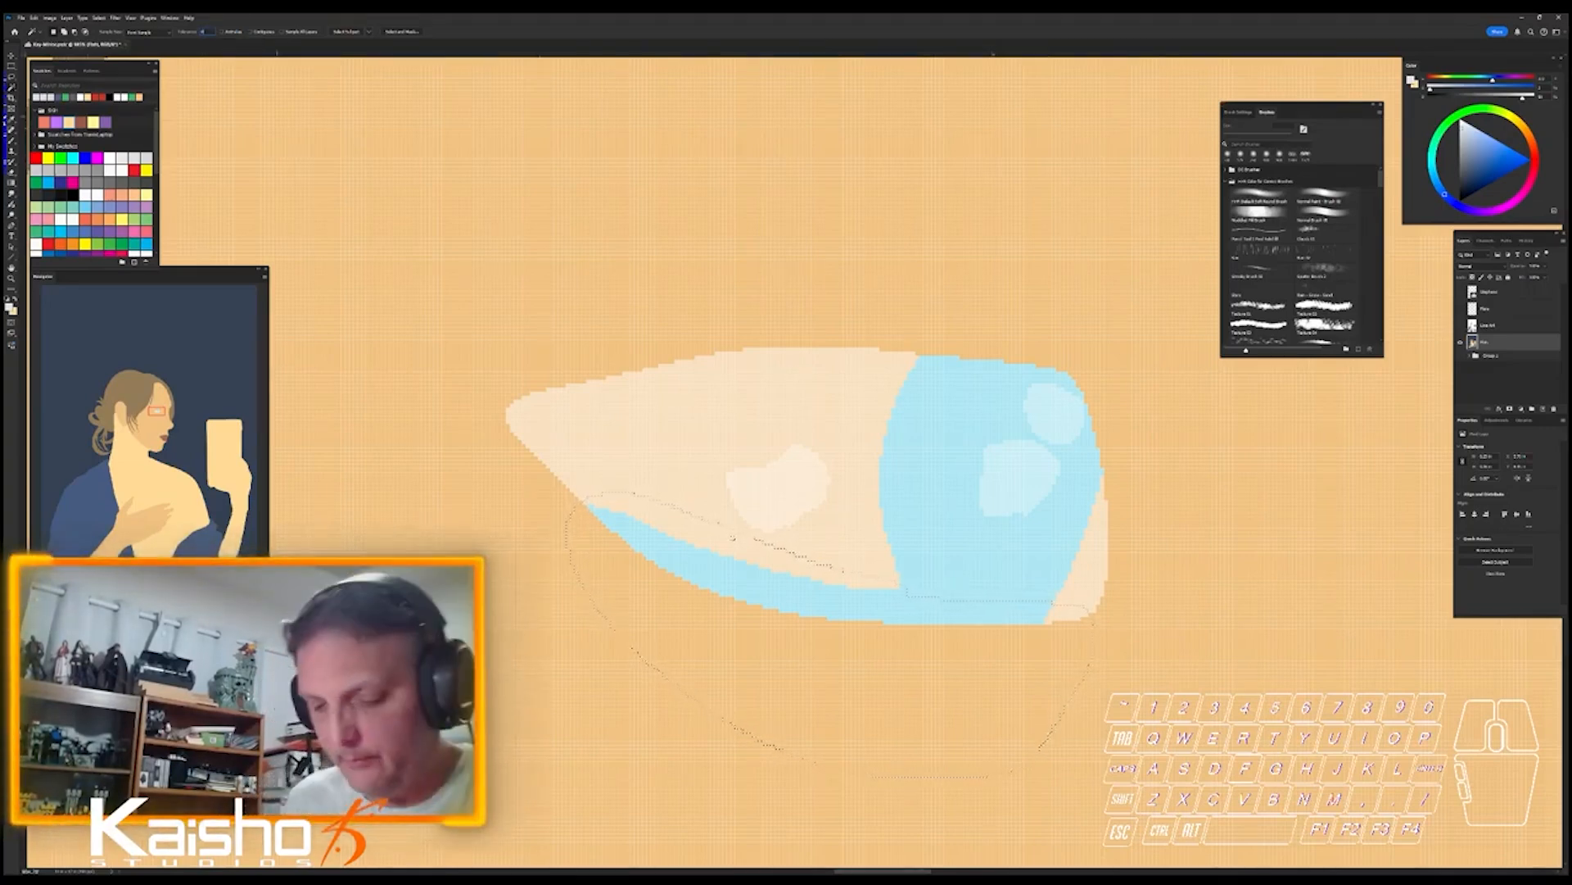
key(w)
key(alt)
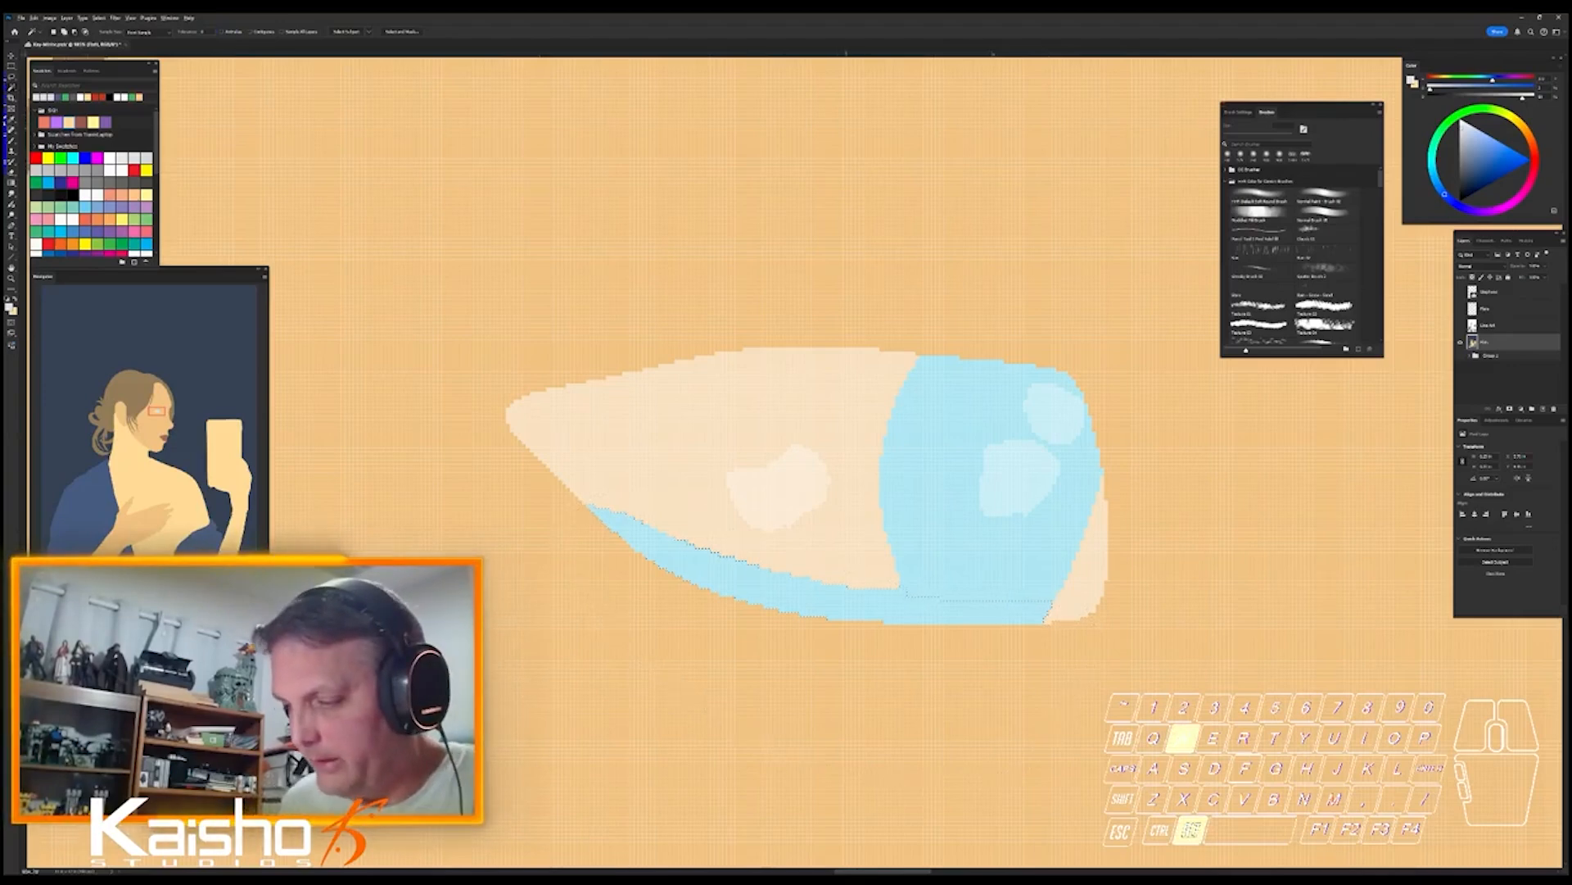
alt+click(843, 696)
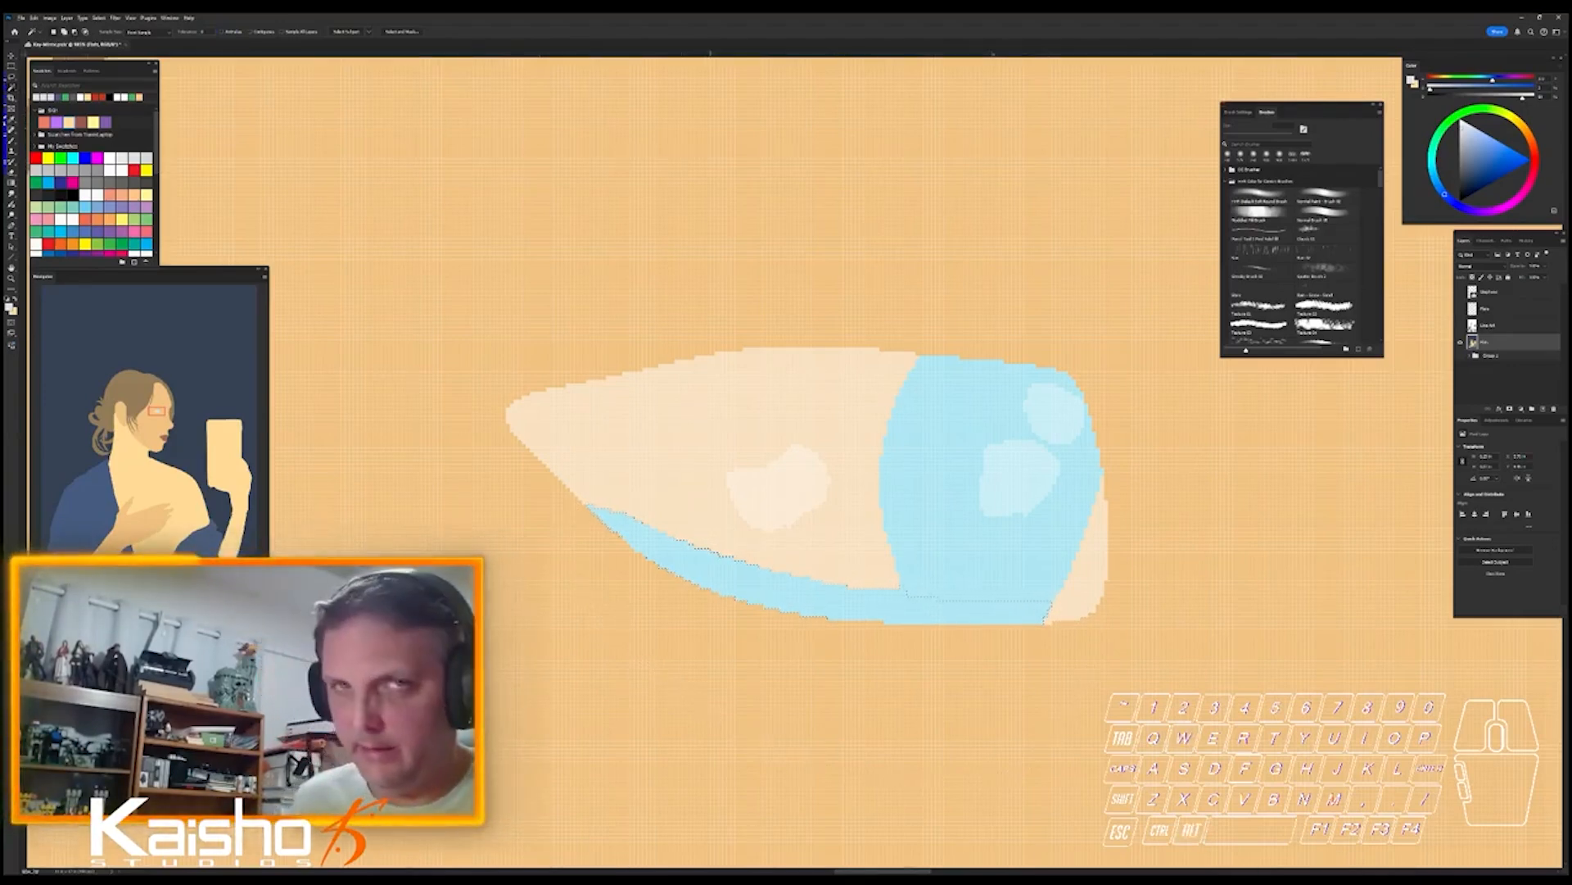
- Recolour the selected lower eyelid rim light pink, show the line art again and clear the selection
key(ctrl+space)
drag(738, 543, 809, 543)
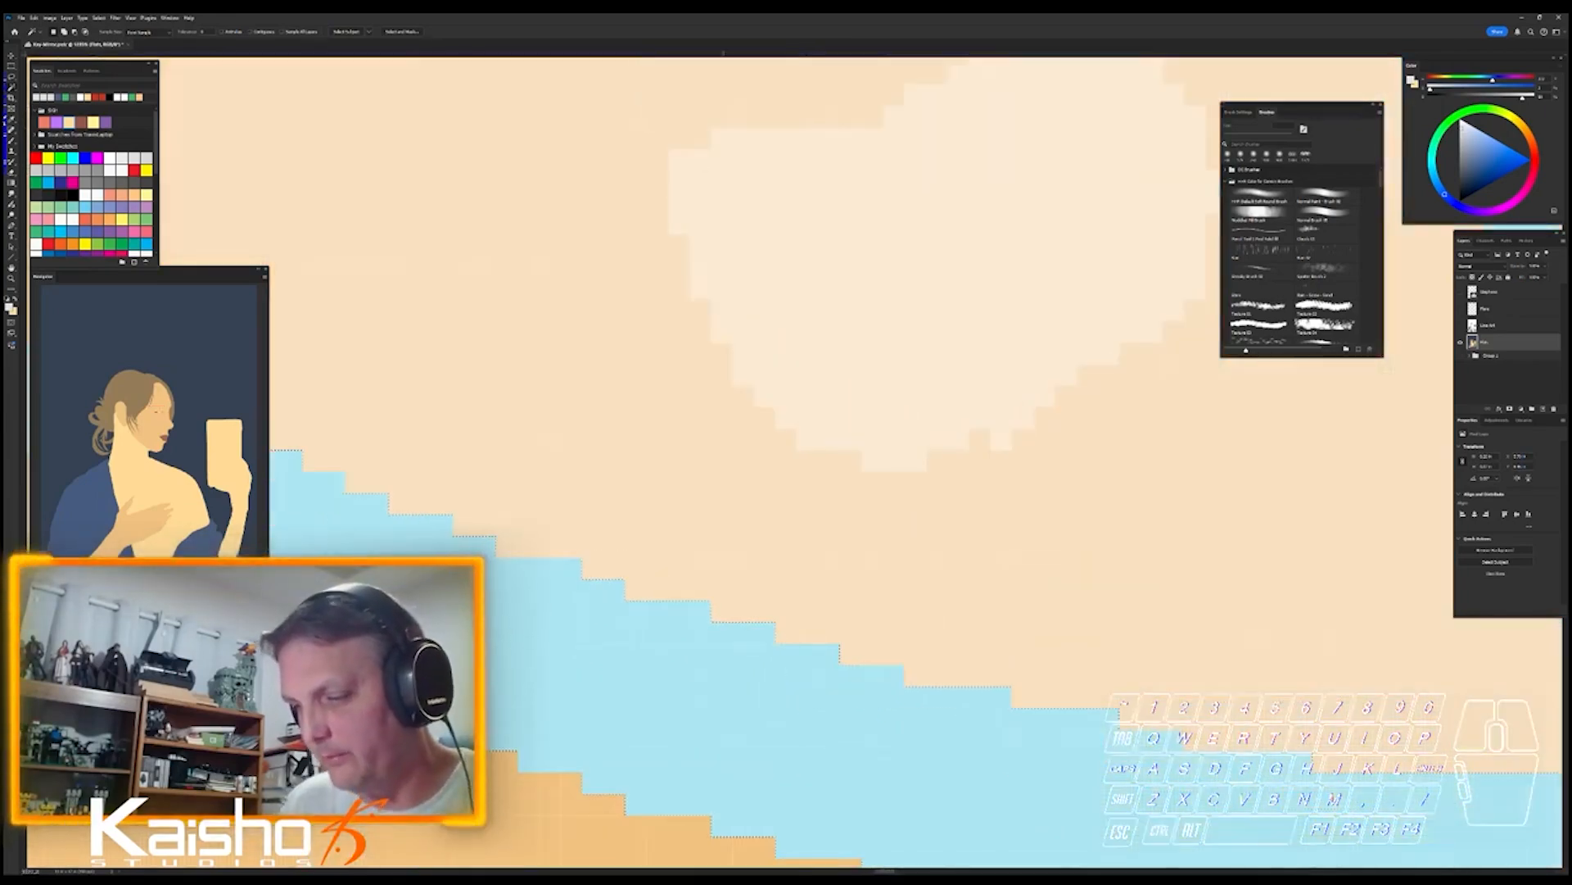
key(ctrl+alt+0)
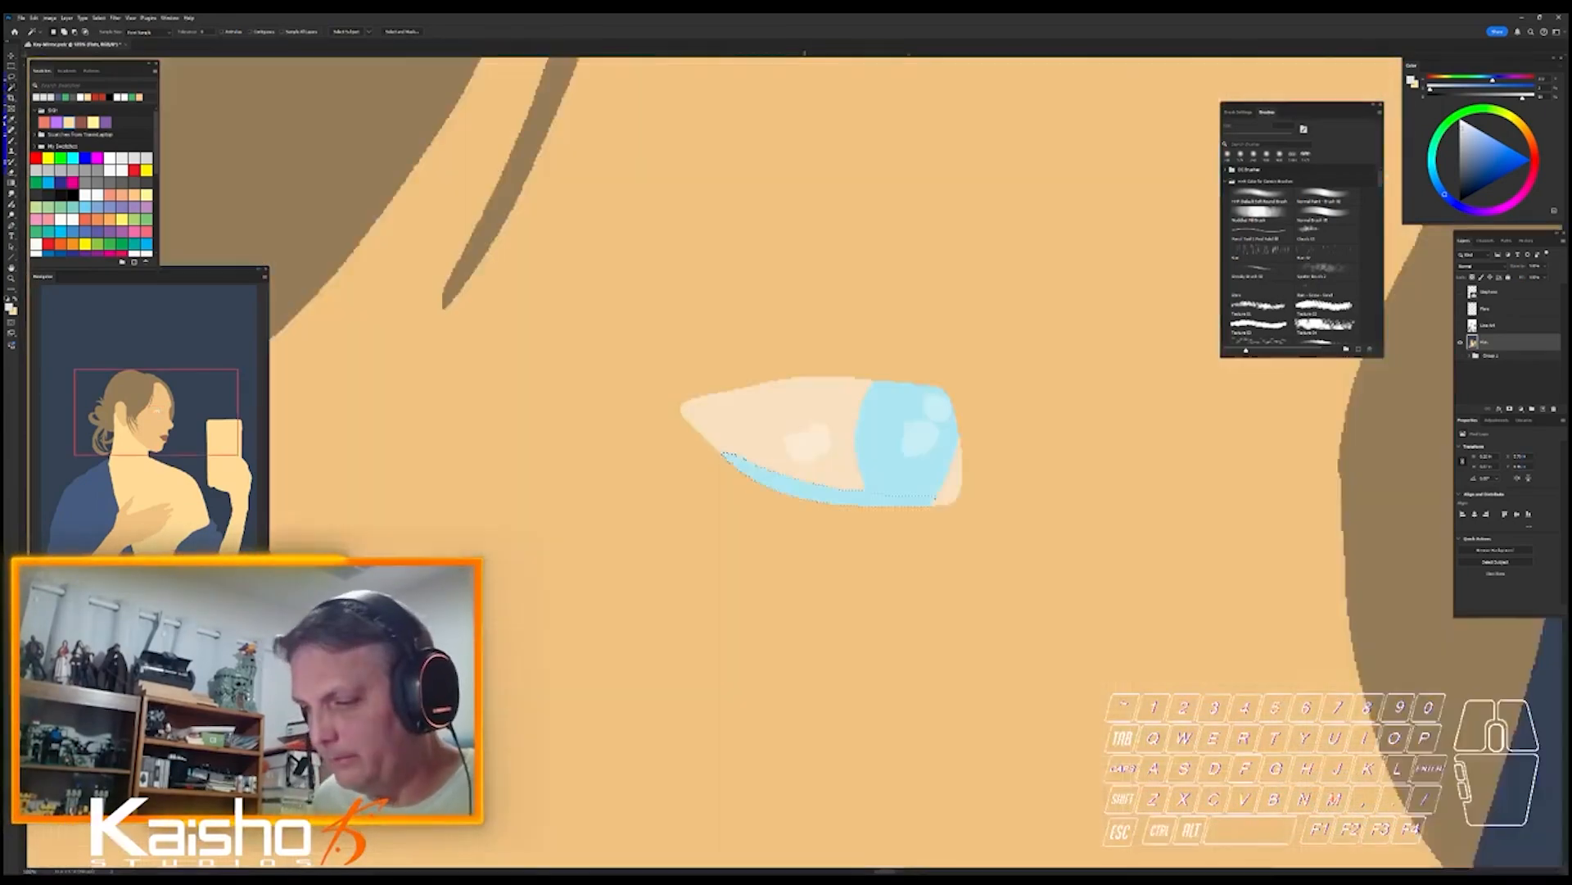
key(ctrl+space)
drag(802, 453, 868, 453)
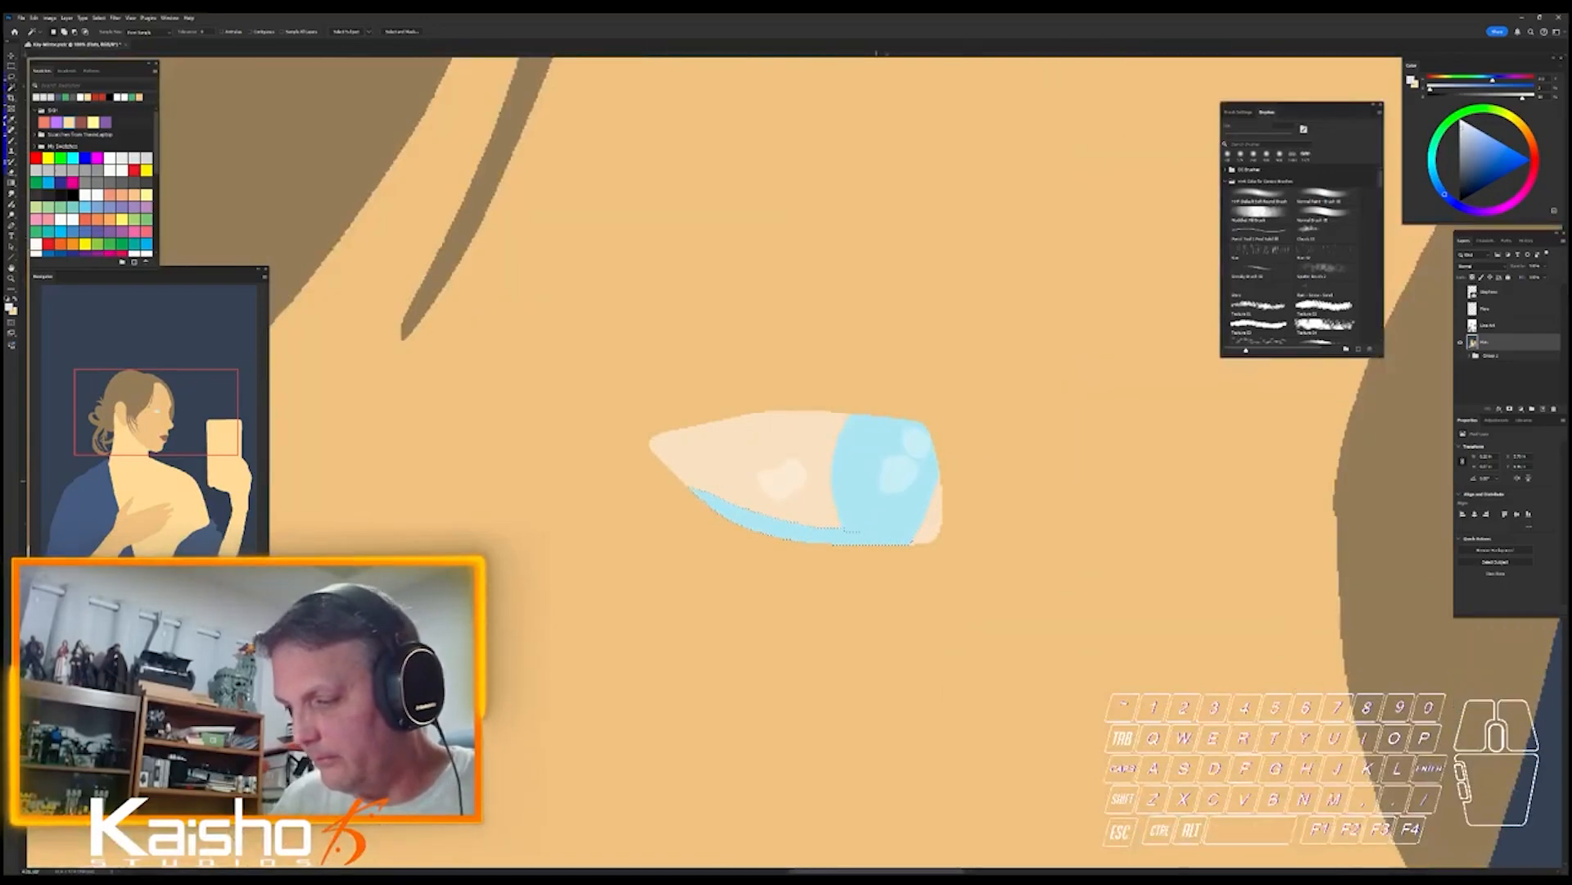
key(i)
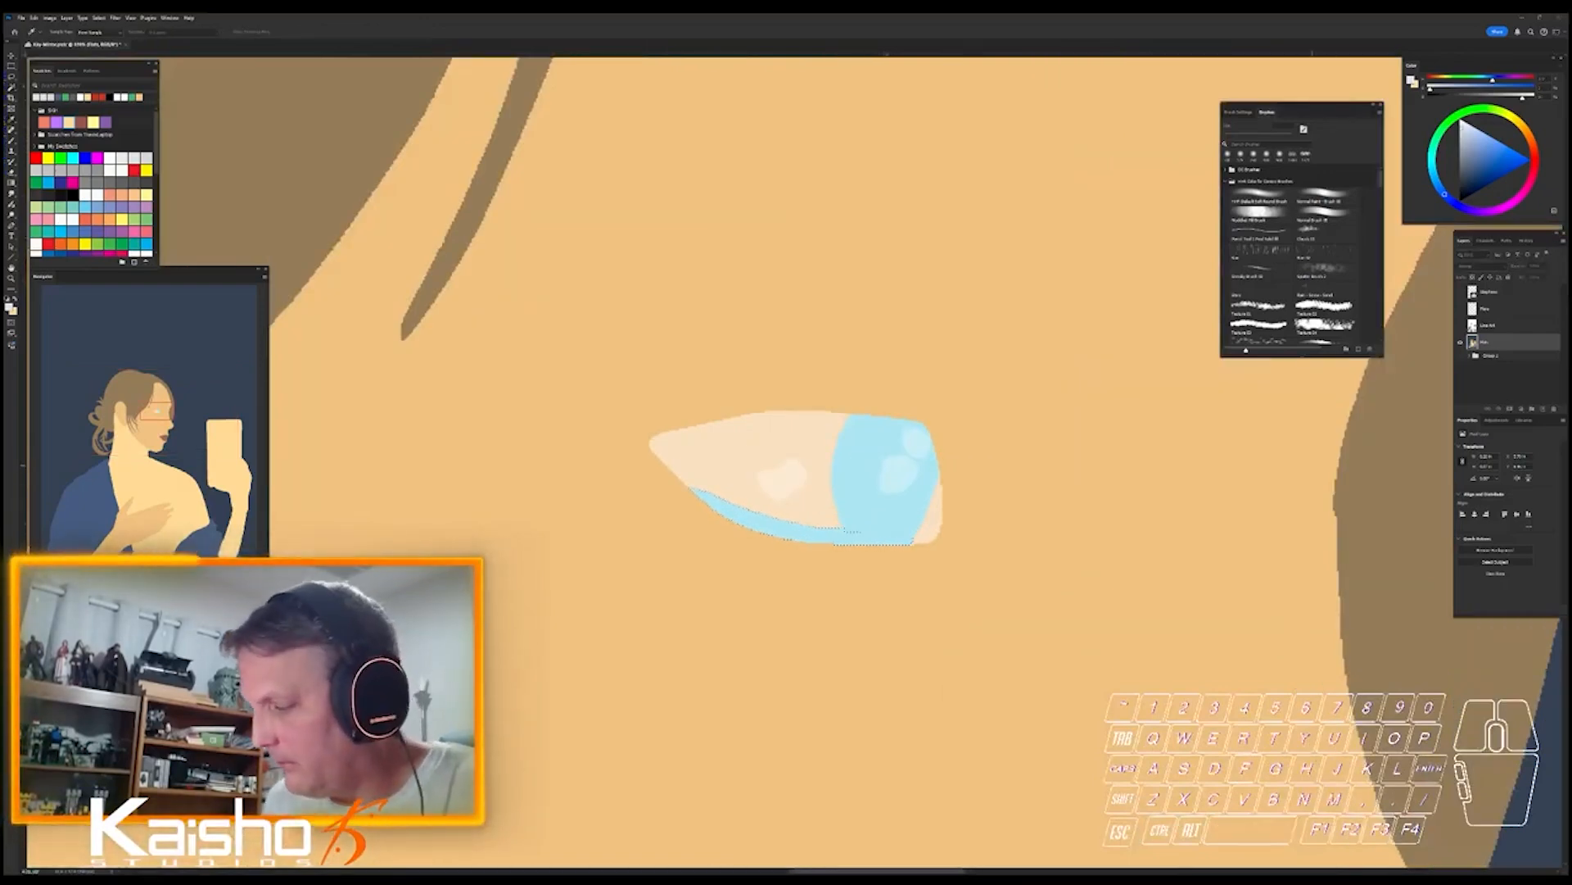
drag(1312, 465, 1332, 451)
key(w)
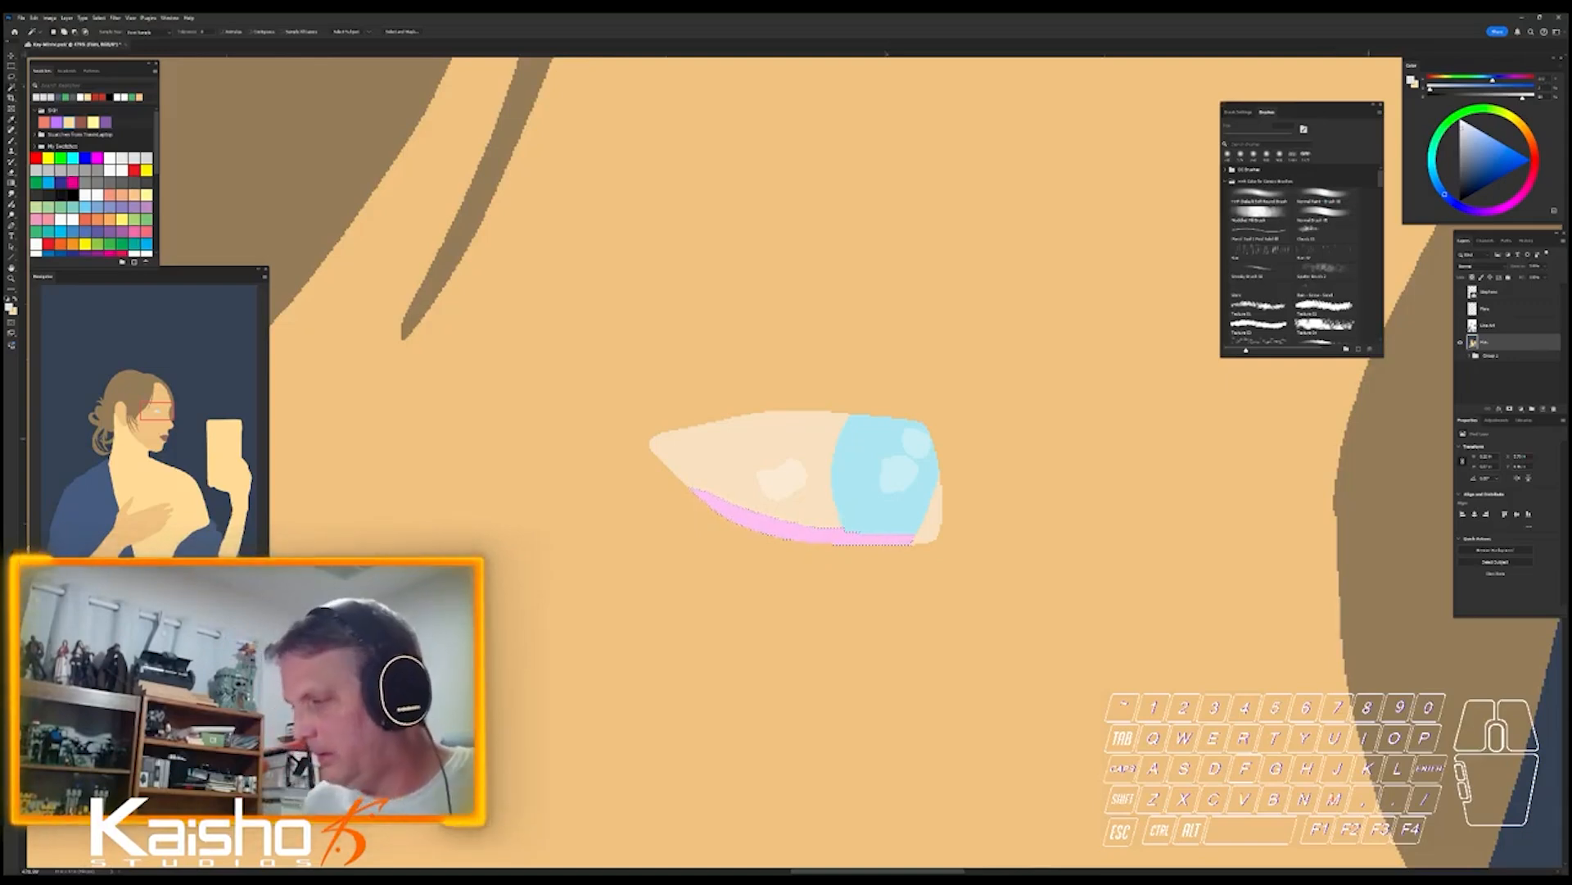
alt+click(1461, 341)
key(ctrl+d)
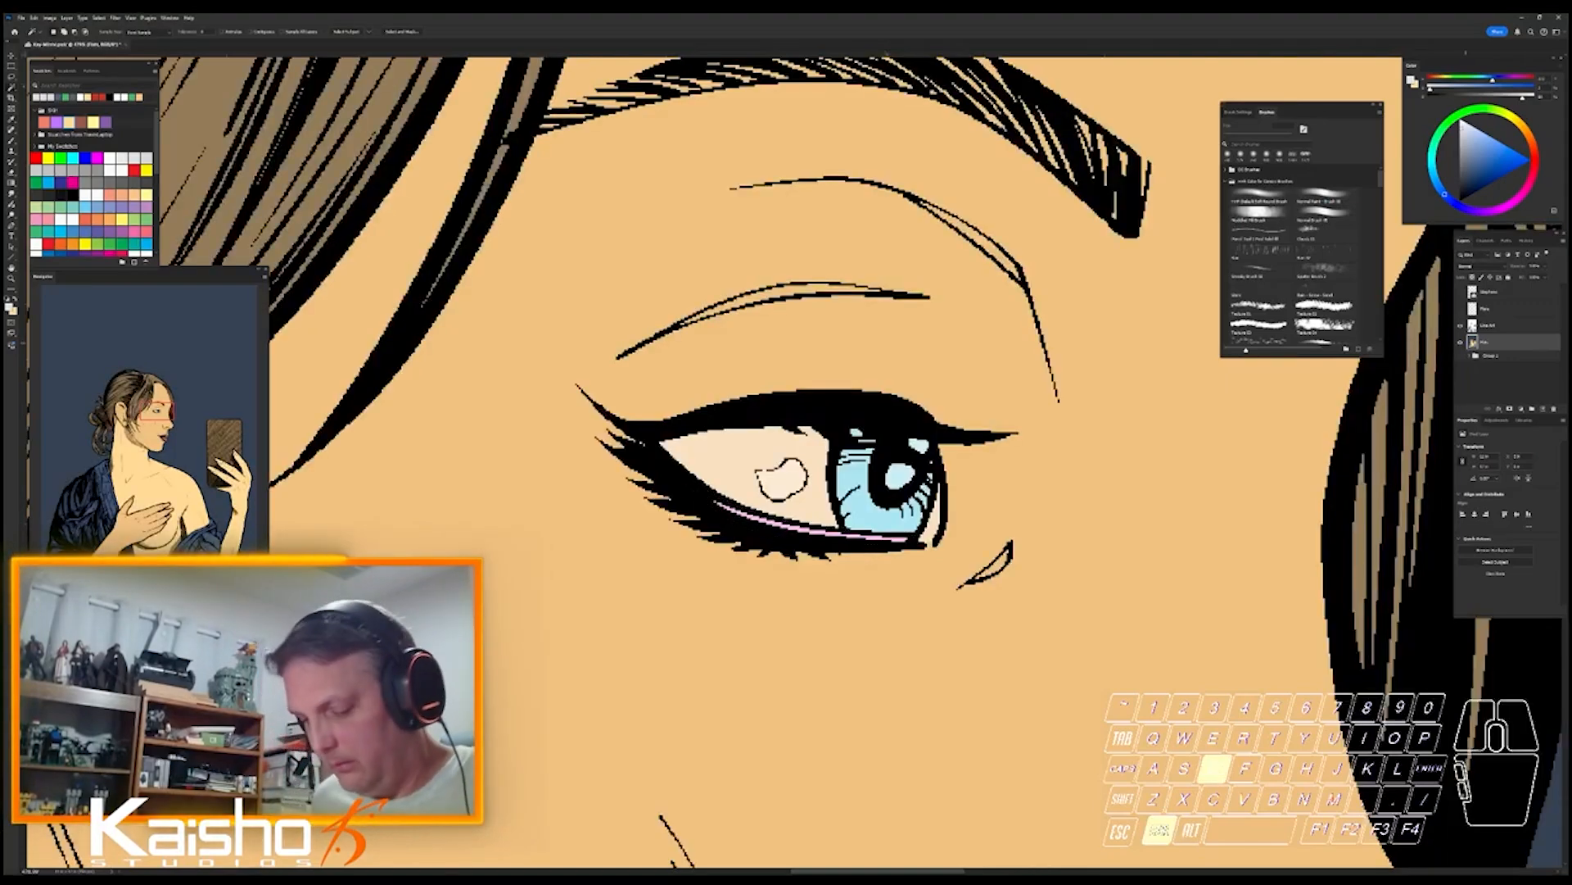
- Lasso the round earring below the earlobe and recolour it salmon pink
key(ctrl+0)
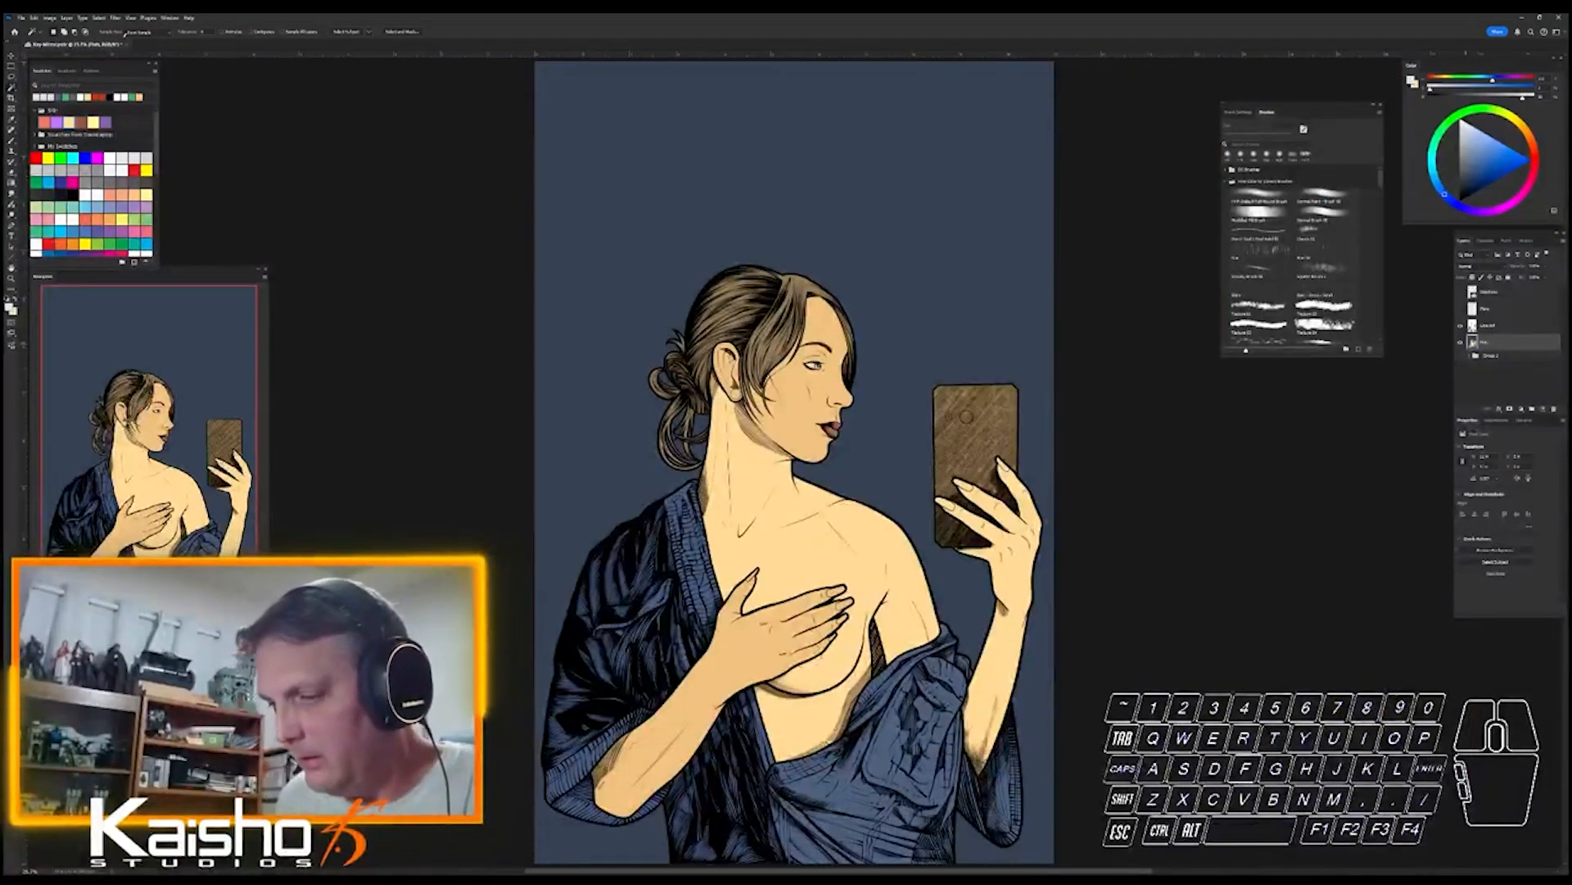
drag(736, 391, 1040, 391)
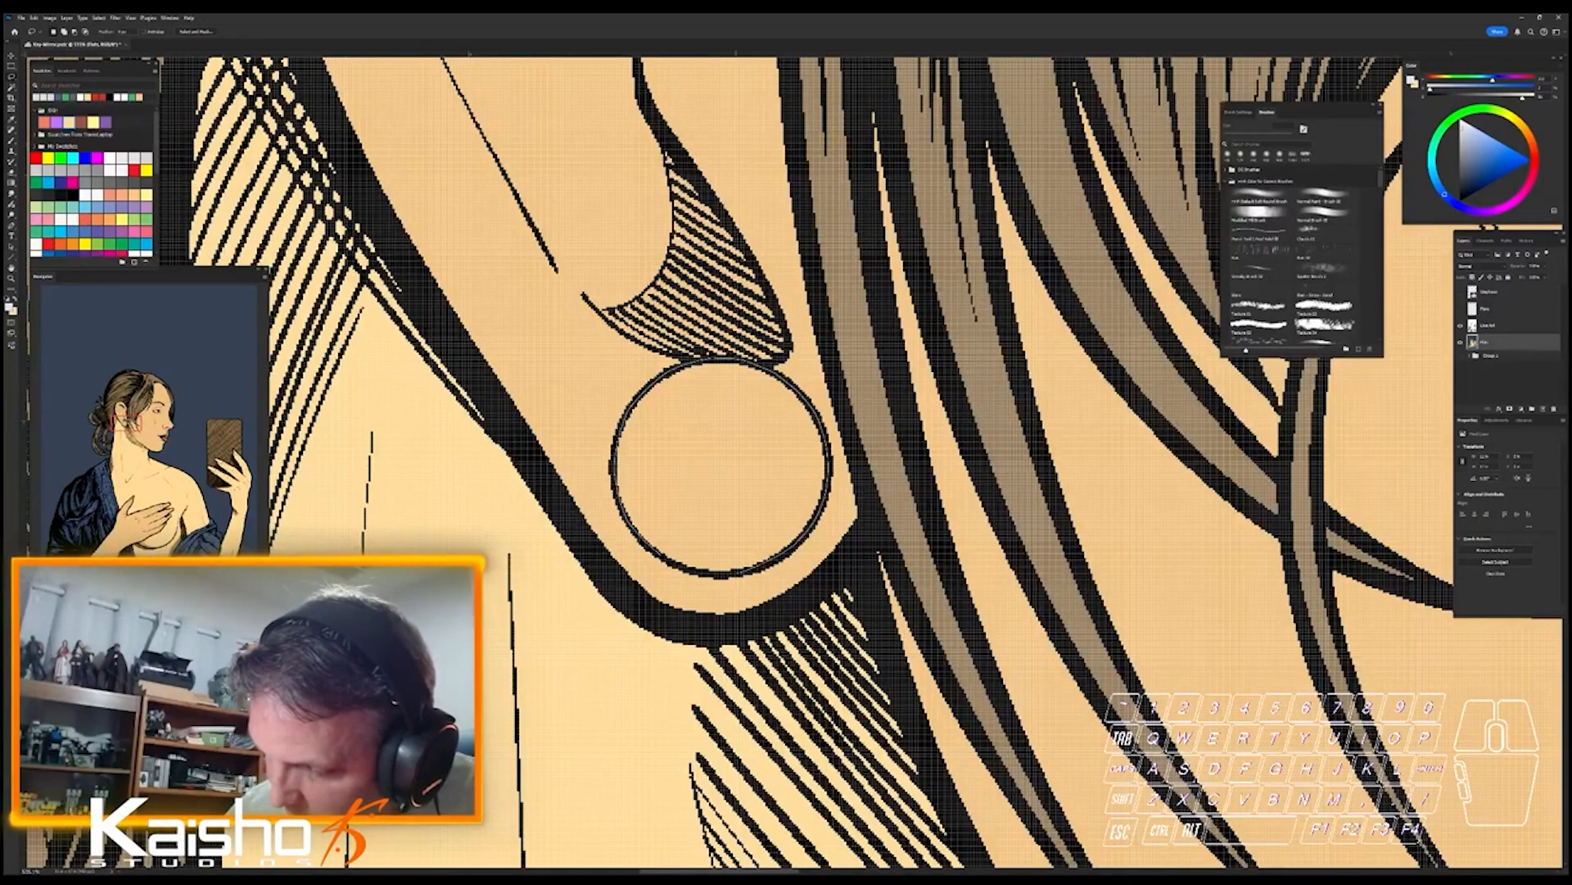
drag(669, 371, 649, 383)
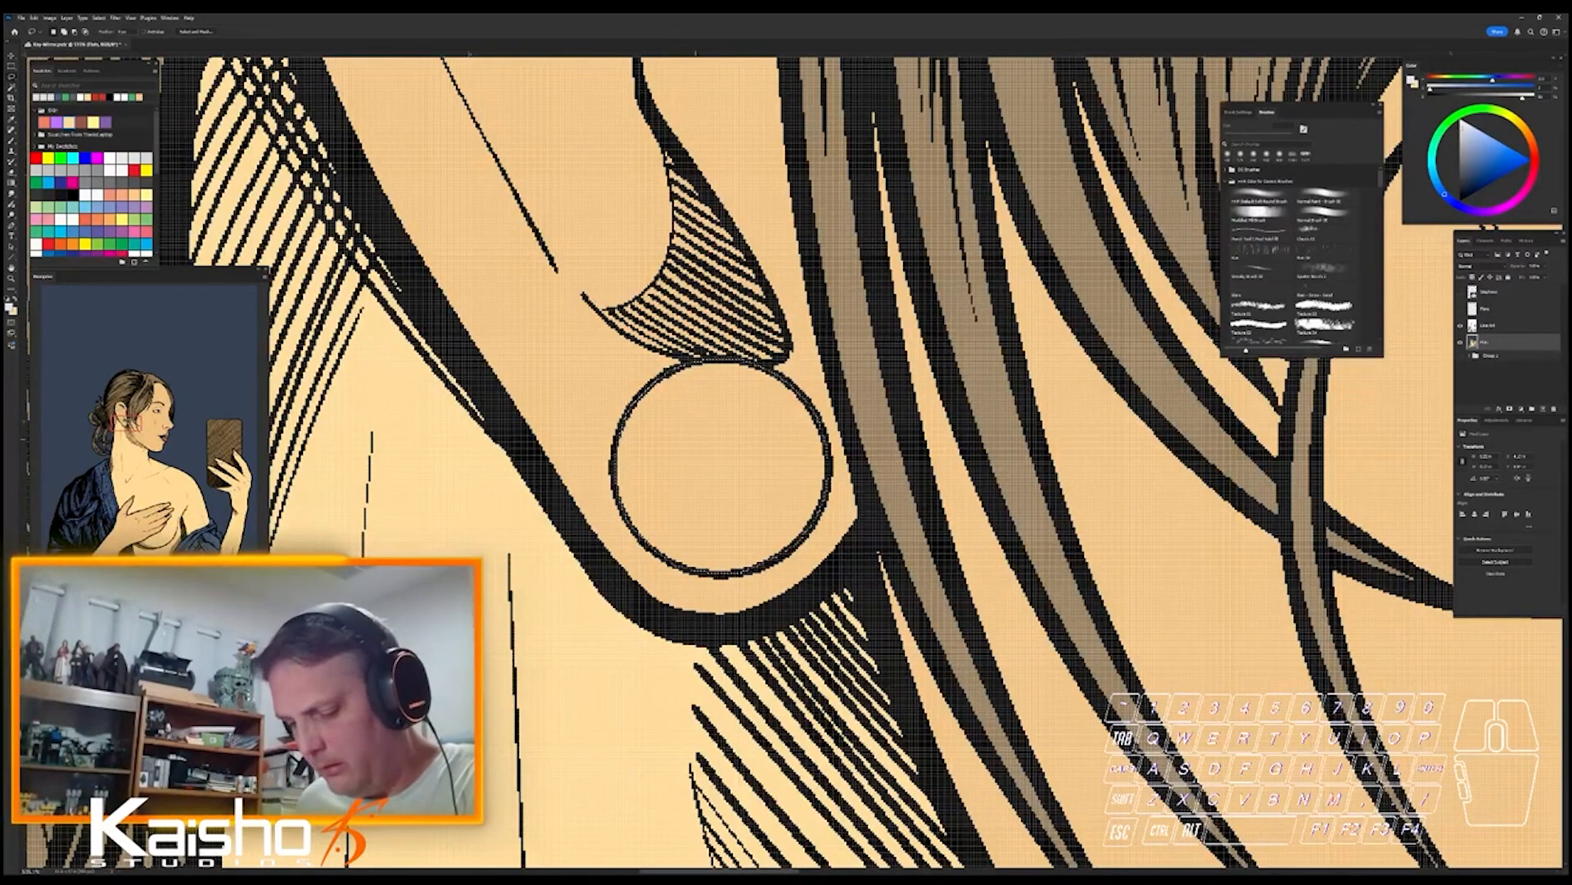
key(ctrl+u)
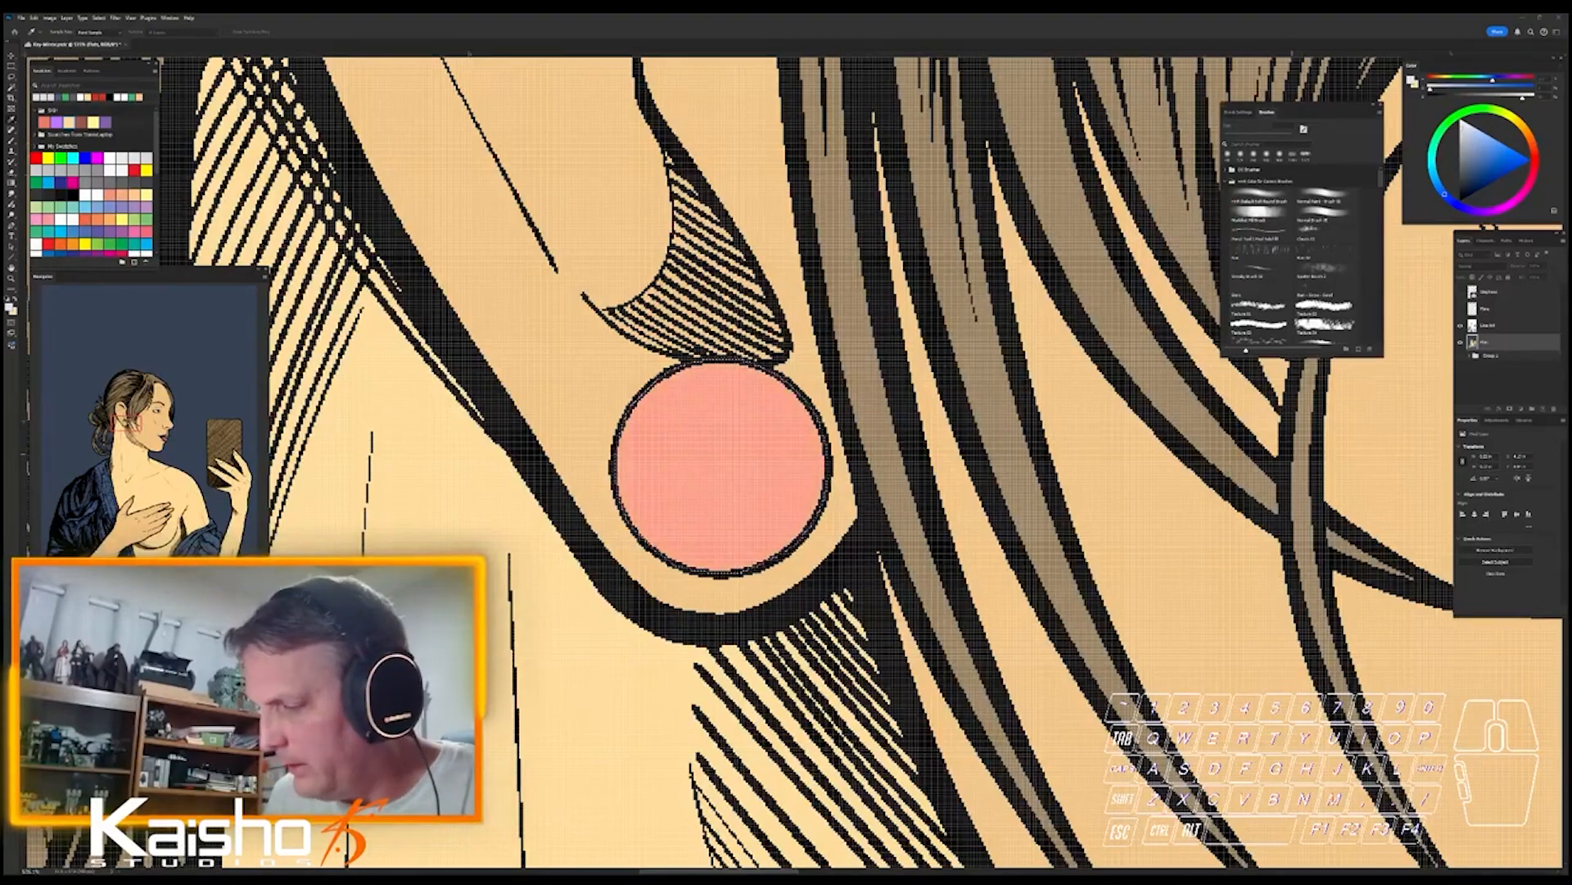
key(Return)
- Sample the muted dusky pink of the lips as the foreground colour and return to the Lasso tool
key(ctrl+0)
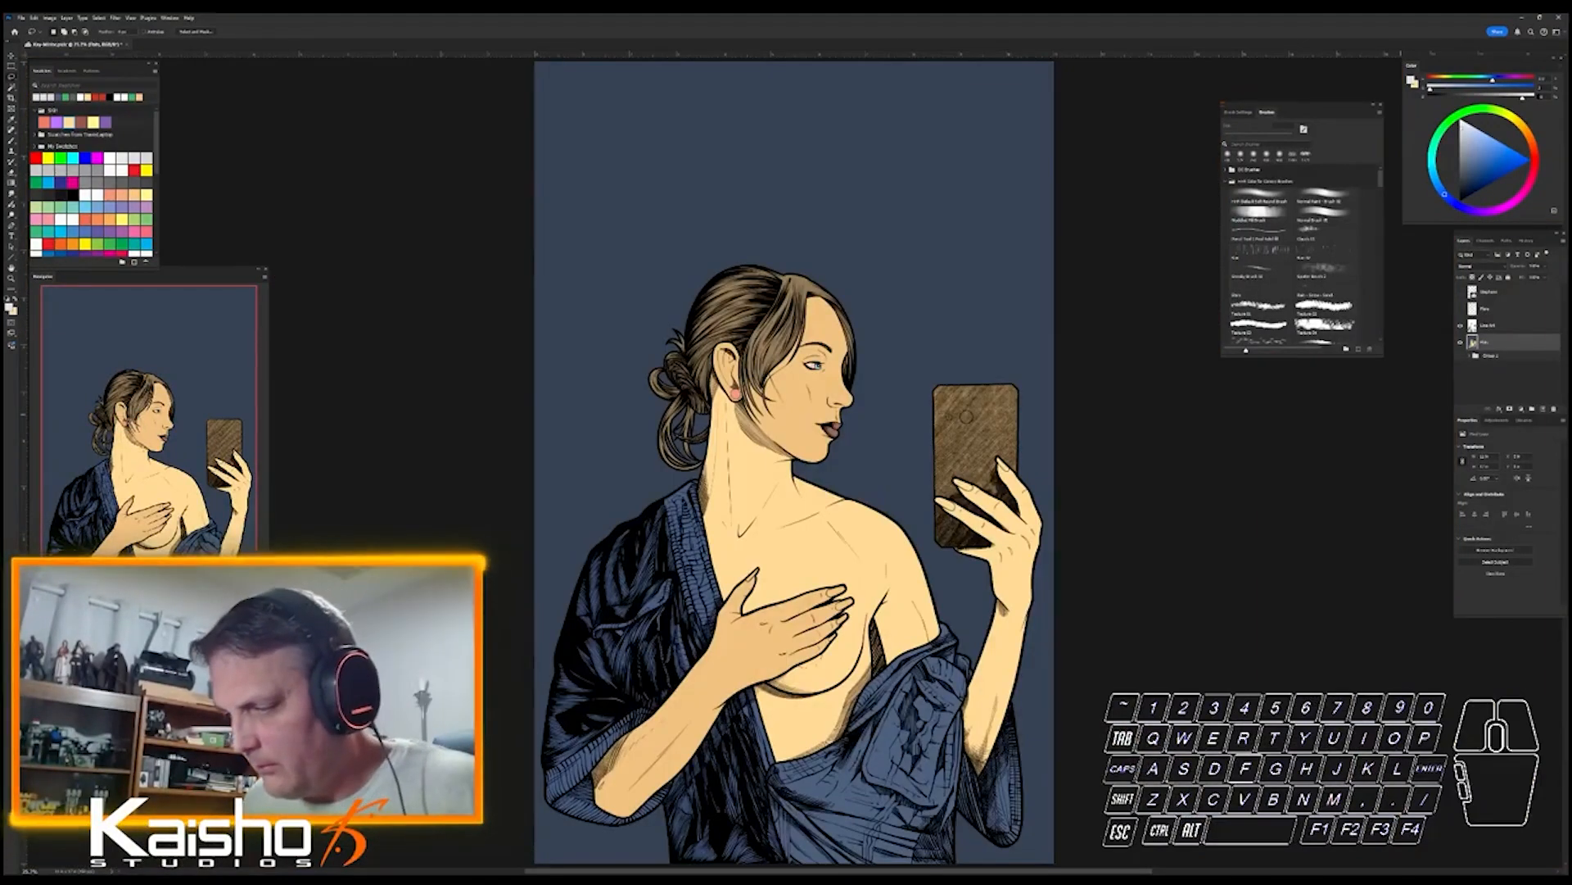
key(ctrl+space)
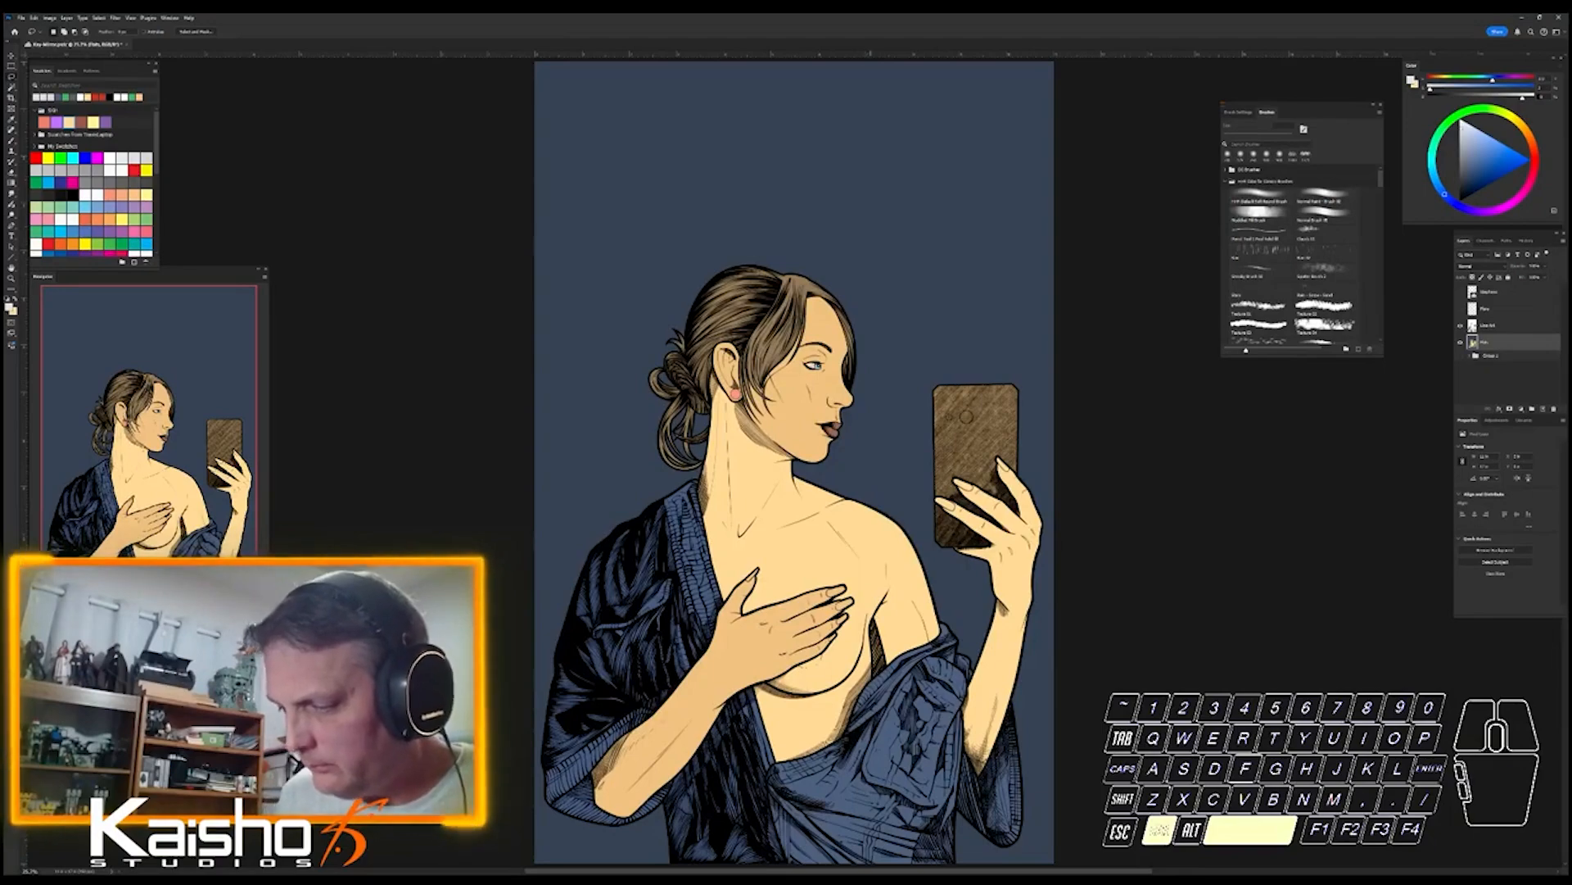
drag(823, 430, 929, 430)
key(i)
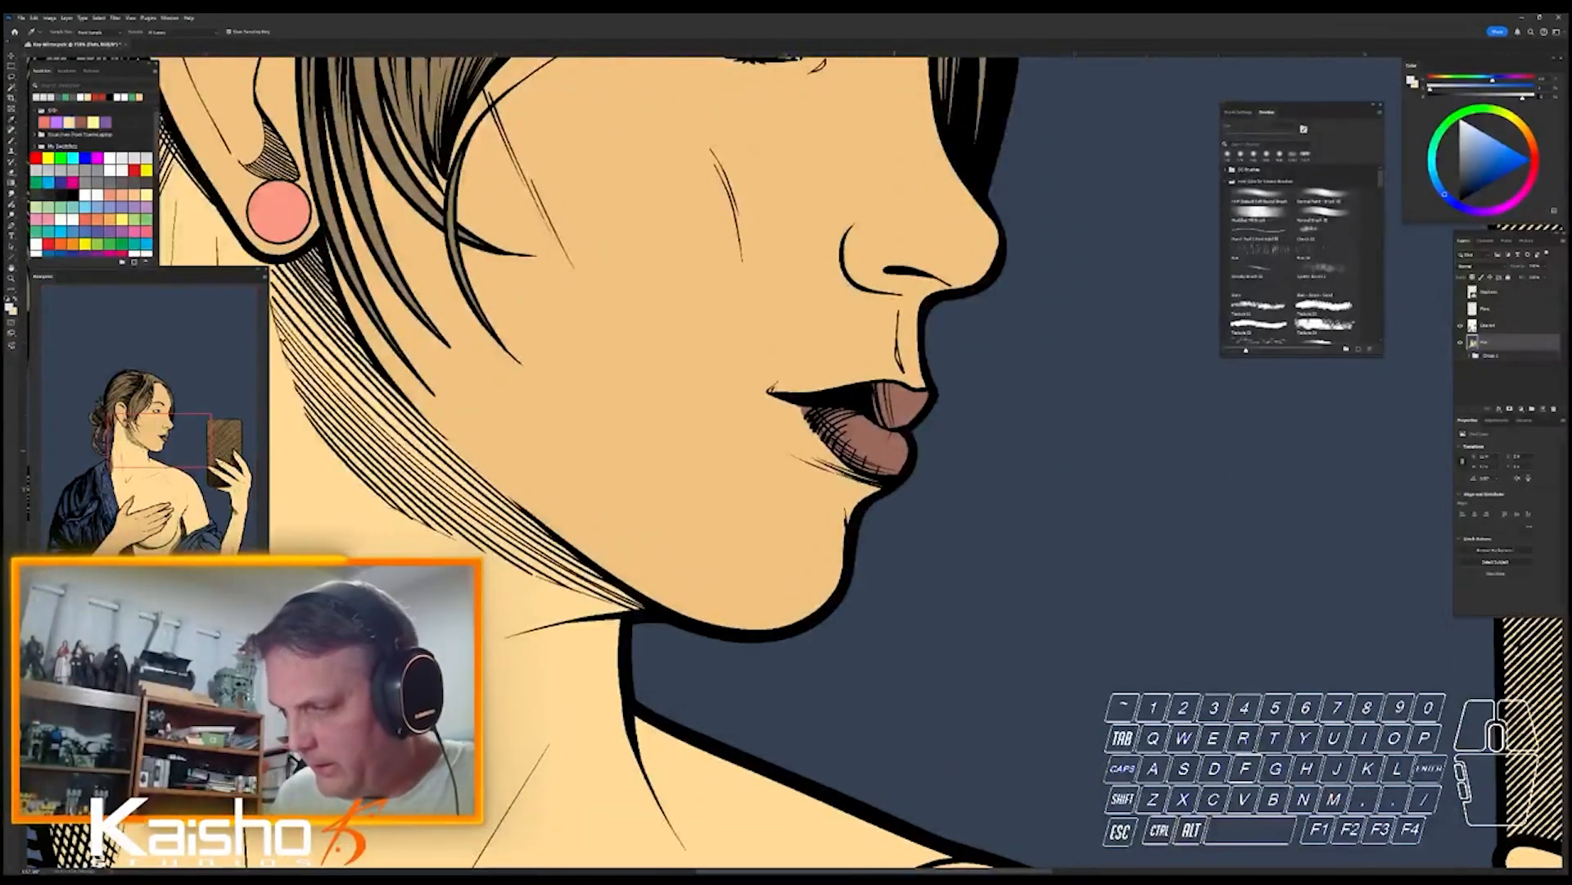
click(897, 444)
key(l)
- Lasso the thumbnail of the hand resting on the chest, following the nail's base line
key(ctrl+space)
mouse_move(996, 711)
mouse_down()
mouse_move(958, 711)
mouse_move(974, 264)
mouse_up()
key(ctrl+space)
mouse_move(539, 721)
mouse_down()
mouse_move(635, 721)
mouse_move(732, 573)
mouse_move(627, 414)
mouse_move(531, 614)
mouse_up()
key(ctrl+space)
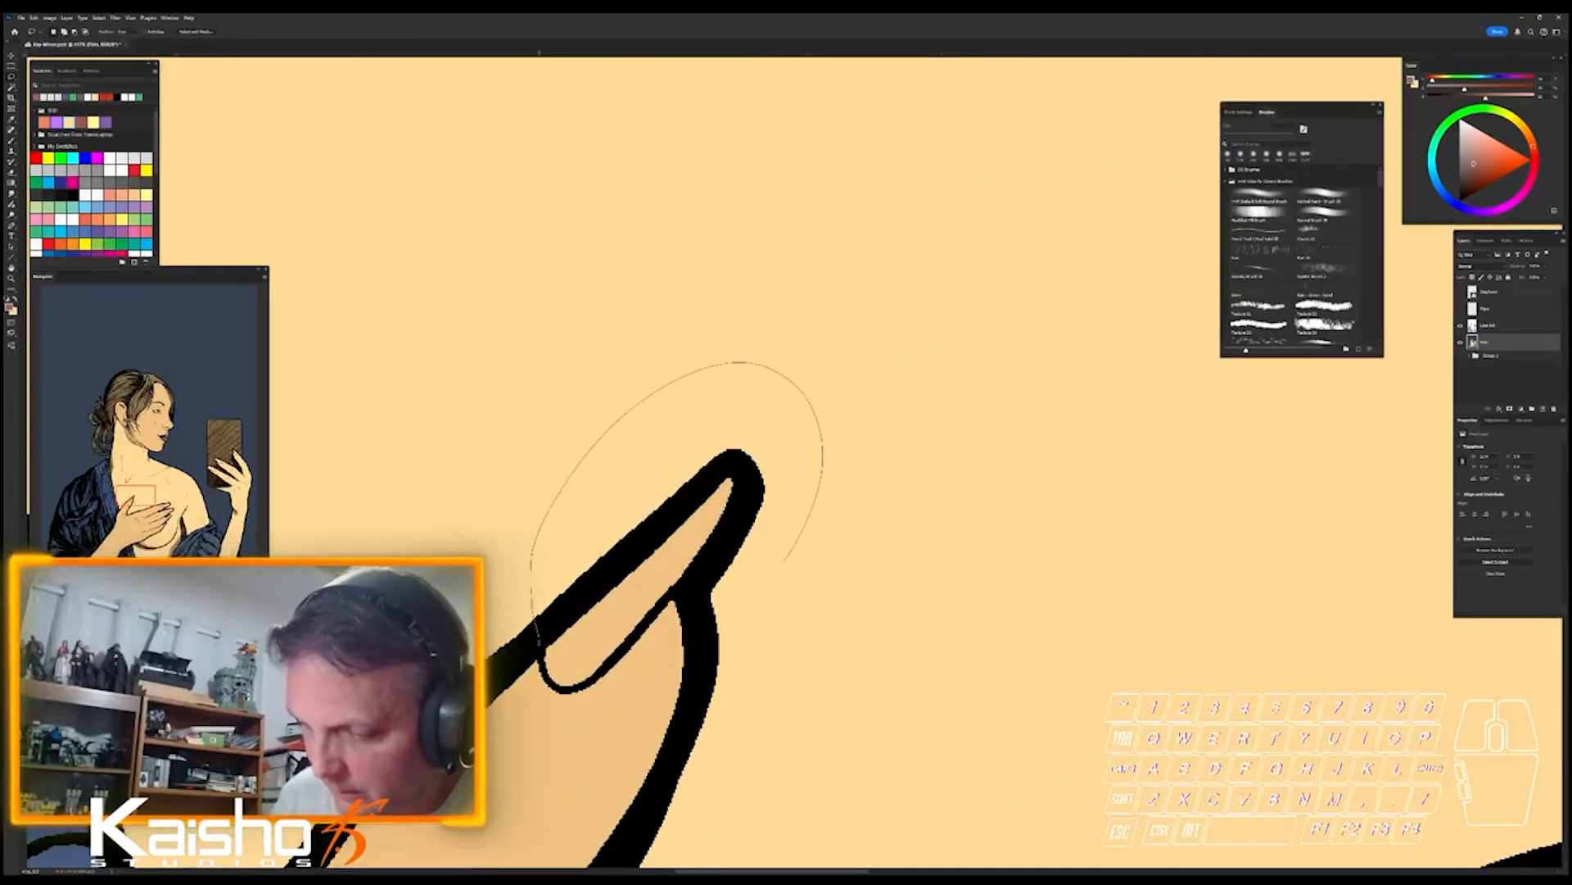
mouse_move(577, 688)
mouse_down()
mouse_move(659, 607)
mouse_move(778, 590)
mouse_up()
- Add the index, middle, ring and little fingernails of the hand on the chest to the lasso selection
key(space)
mouse_move(1009, 591)
mouse_down()
mouse_move(1013, 471)
mouse_move(955, 96)
mouse_move(483, 317)
mouse_up()
drag(1236, 524, 834, 511)
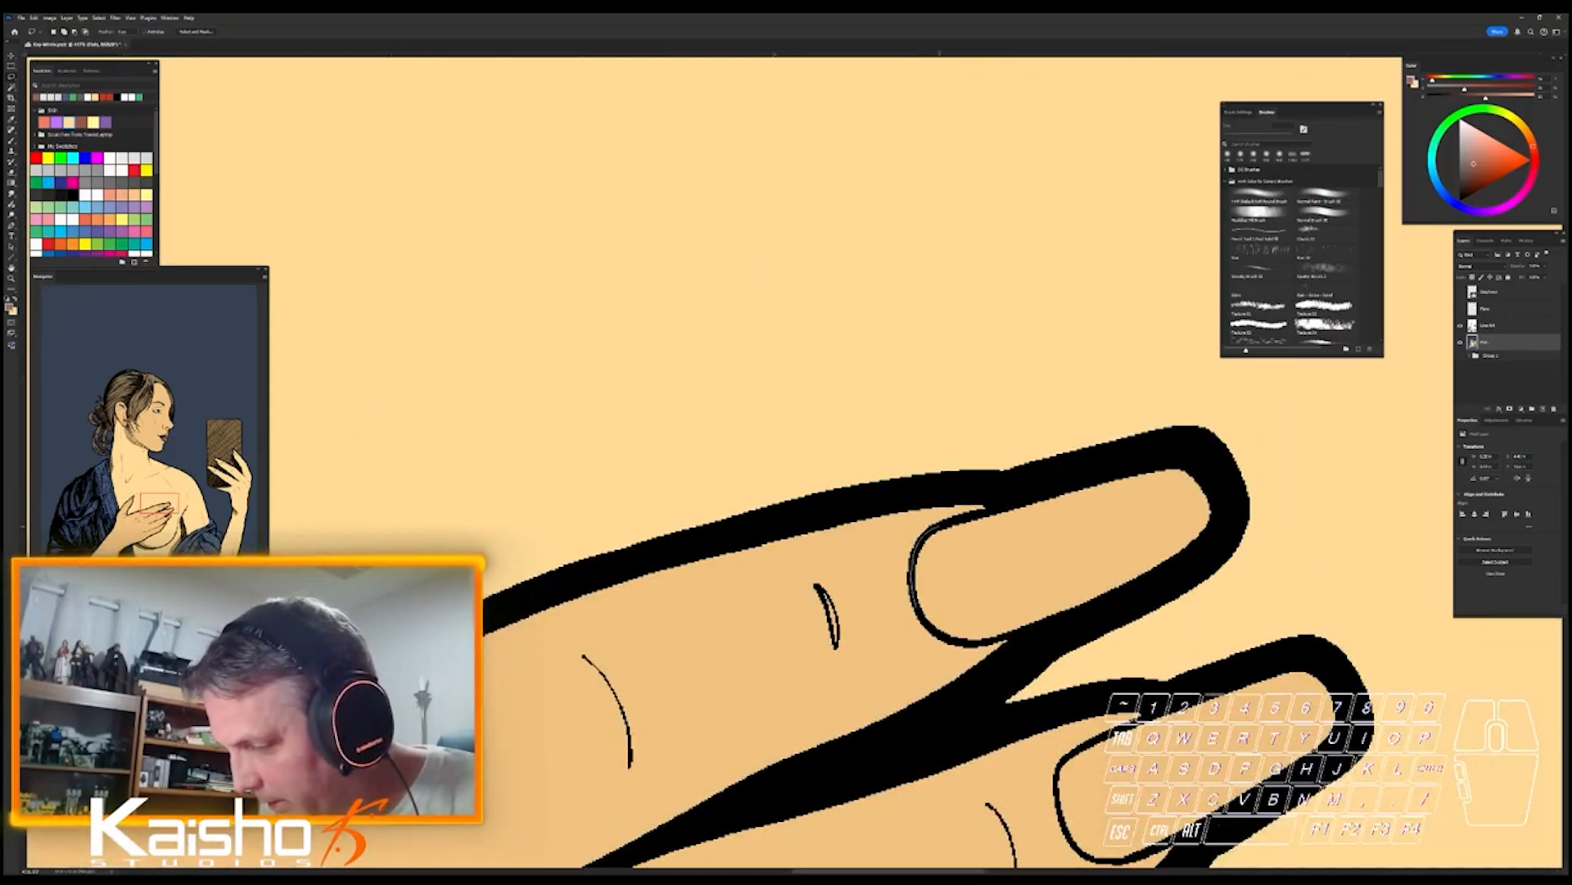
drag(950, 520, 1069, 405)
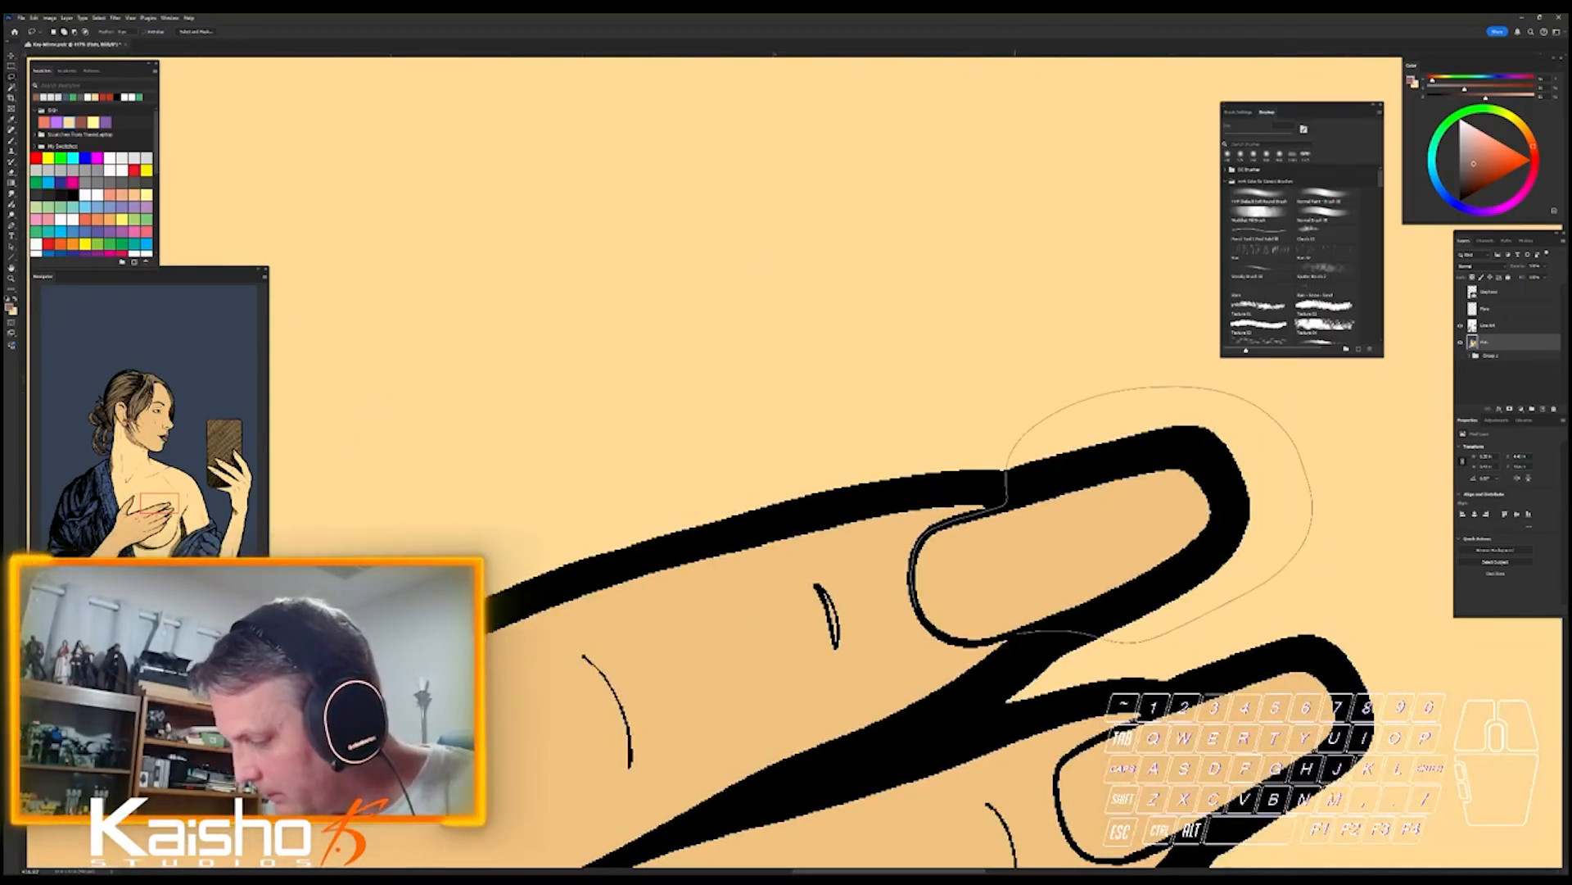
drag(921, 623, 729, 438)
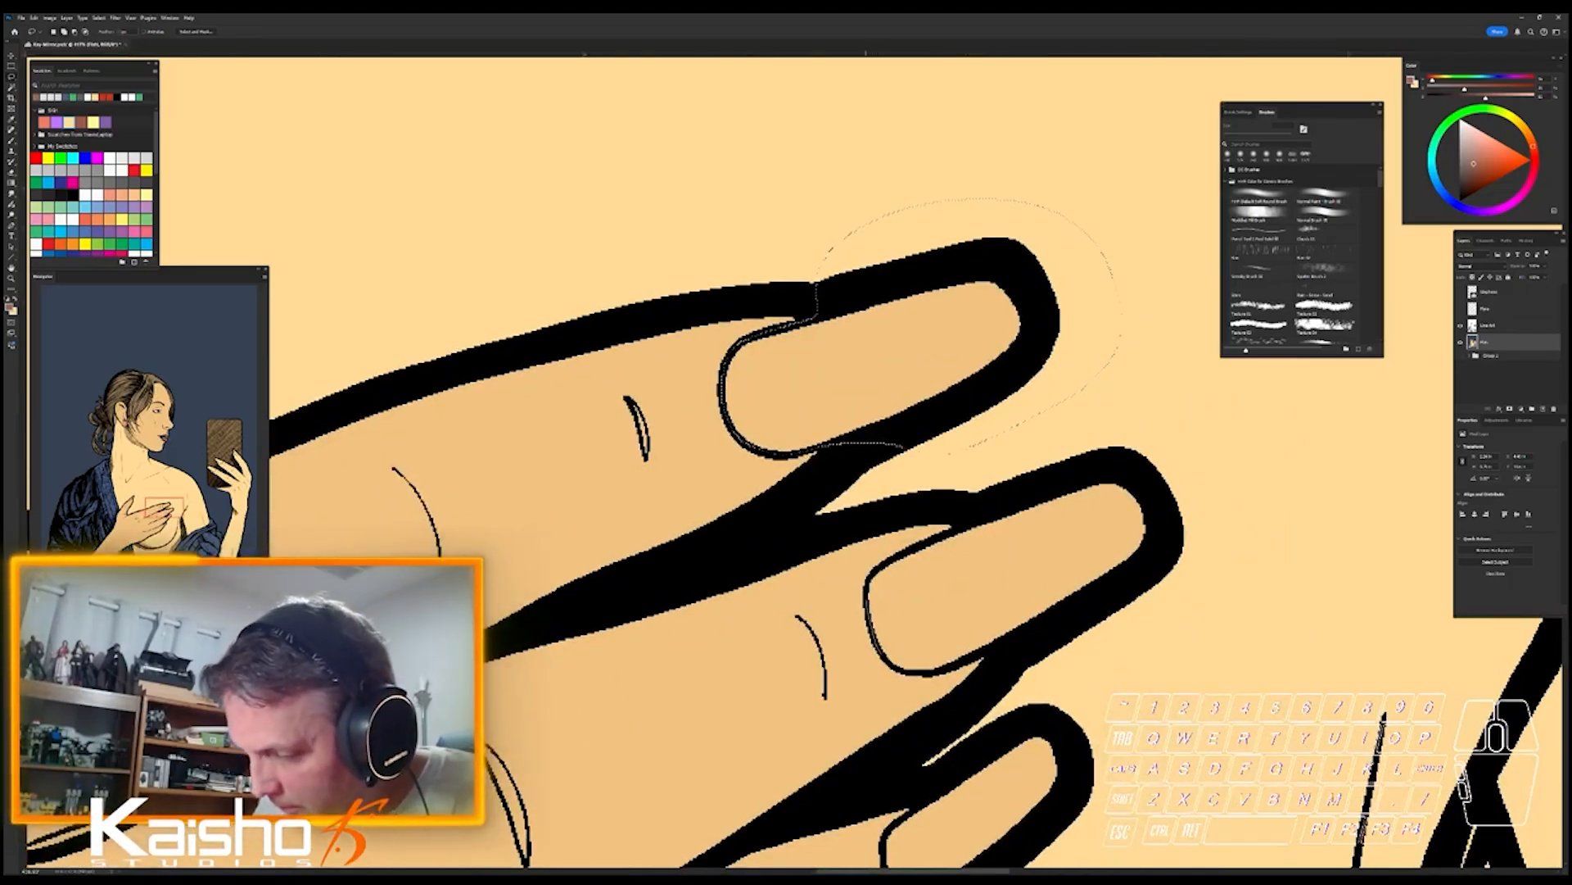
mouse_move(909, 545)
mouse_down()
mouse_move(1228, 410)
mouse_move(1073, 661)
mouse_move(991, 336)
mouse_up()
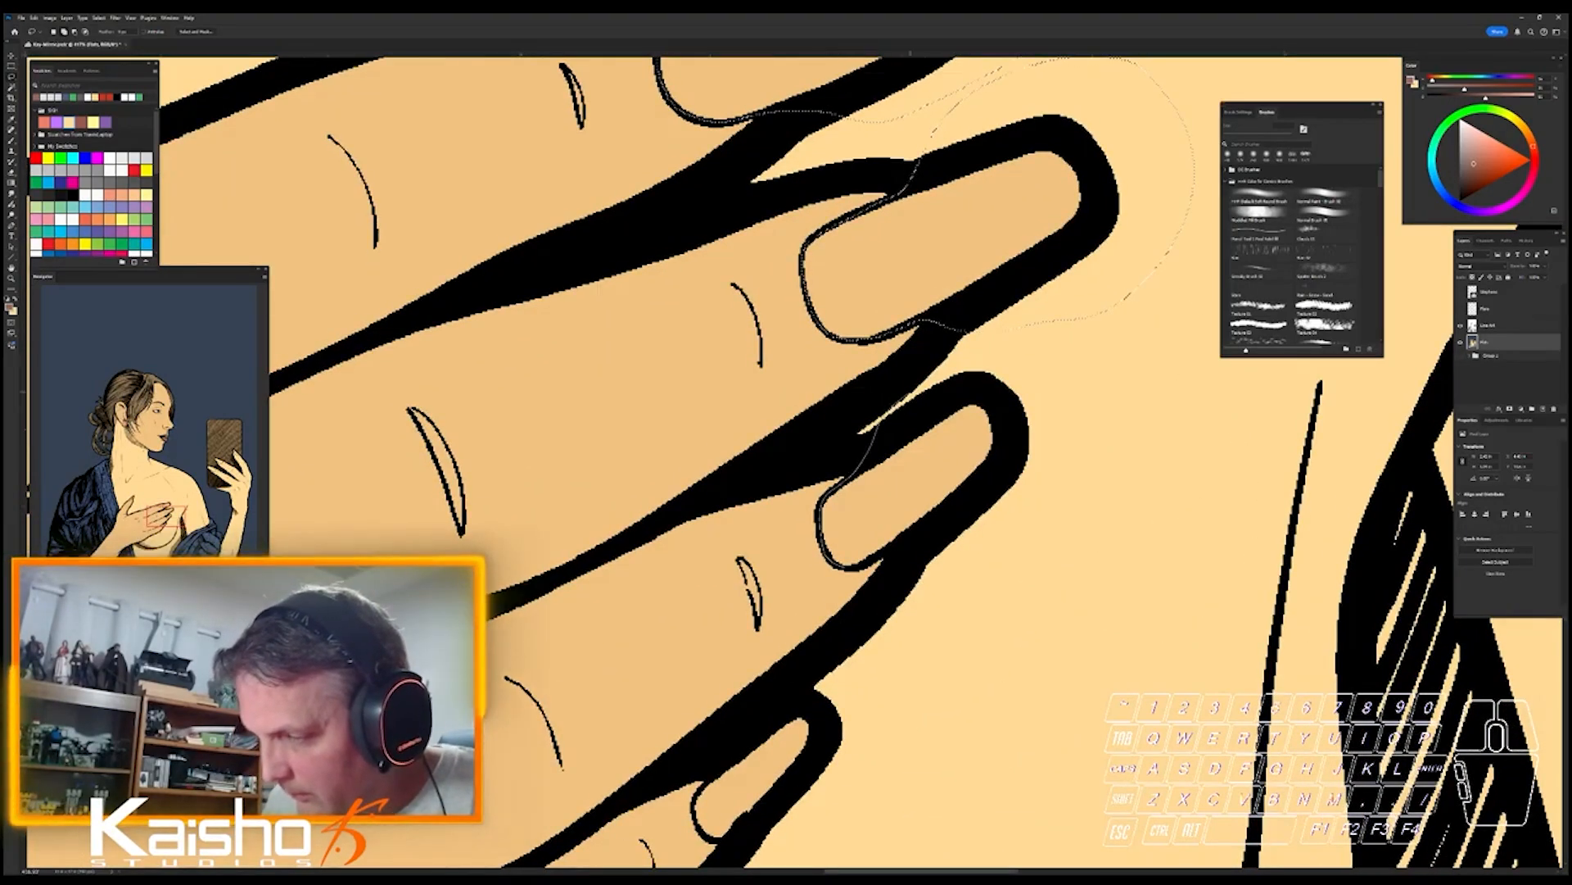
mouse_move(910, 392)
mouse_down()
mouse_move(1048, 553)
mouse_move(863, 567)
mouse_move(827, 500)
mouse_up()
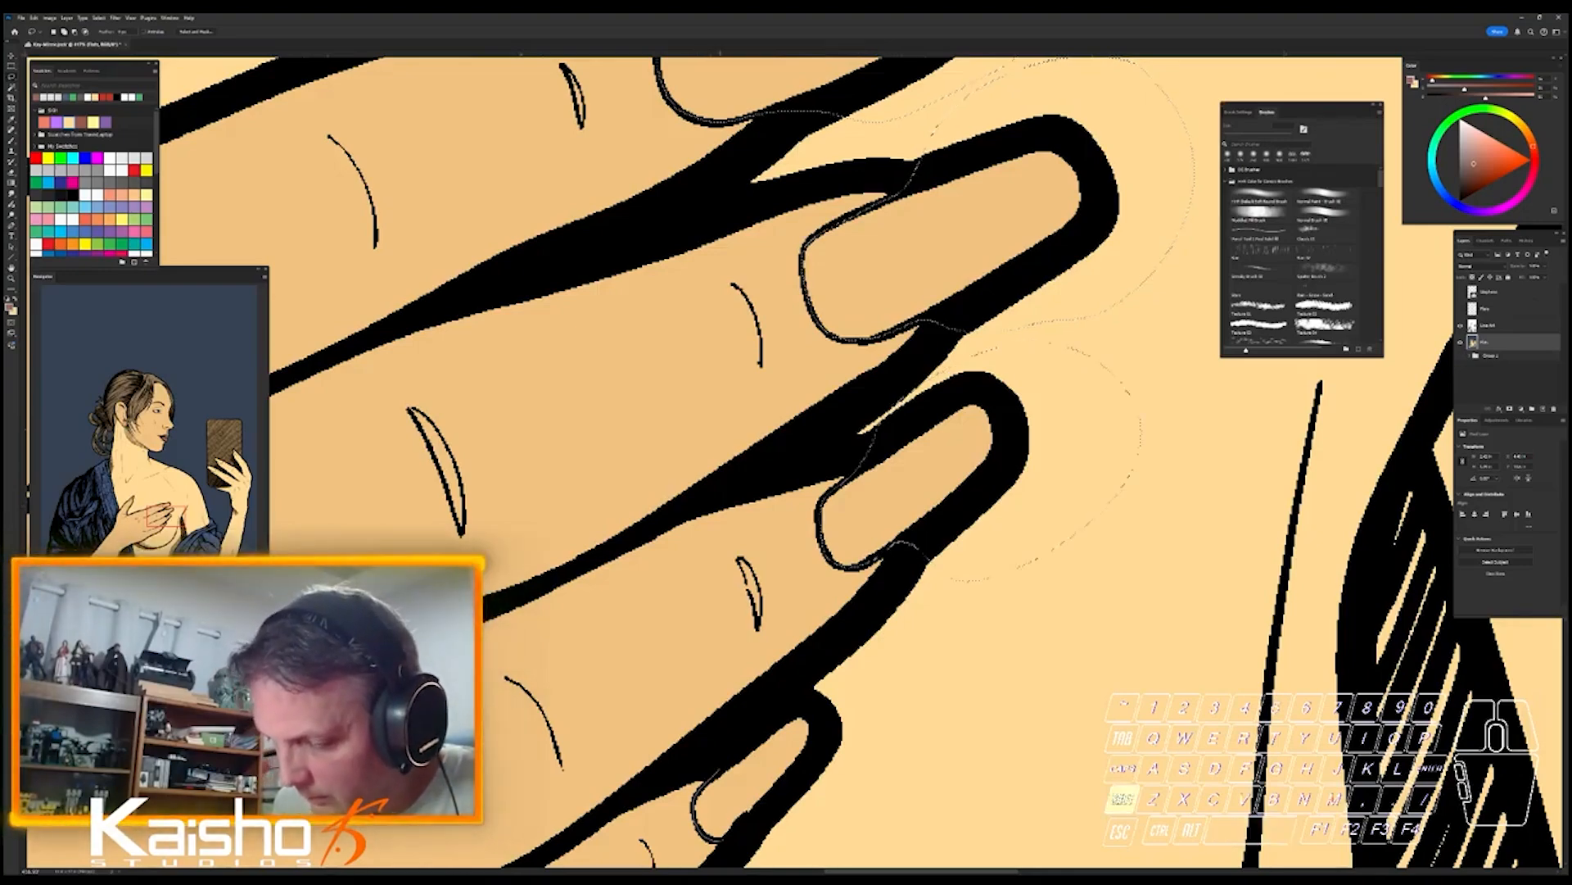
drag(919, 705, 709, 819)
- Subtract the surrounding skin from the chest hand's fingernail selection, fill the nails with the dusky pink of the lips, and deselect
drag(1027, 804, 901, 804)
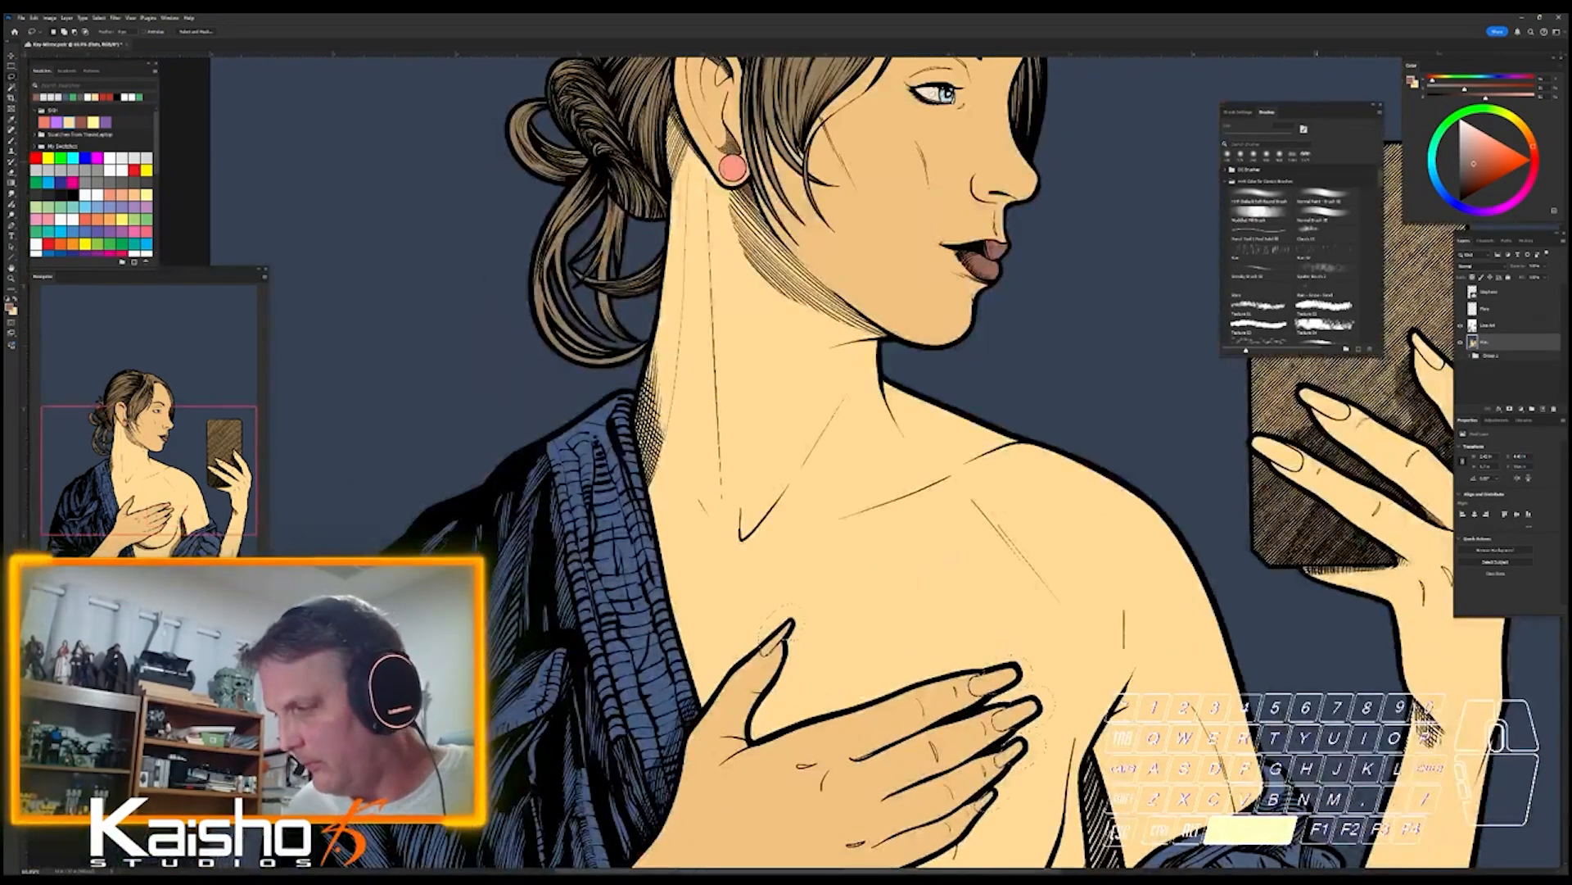
drag(1307, 436, 1434, 436)
drag(1290, 696, 1065, 400)
drag(970, 711, 926, 711)
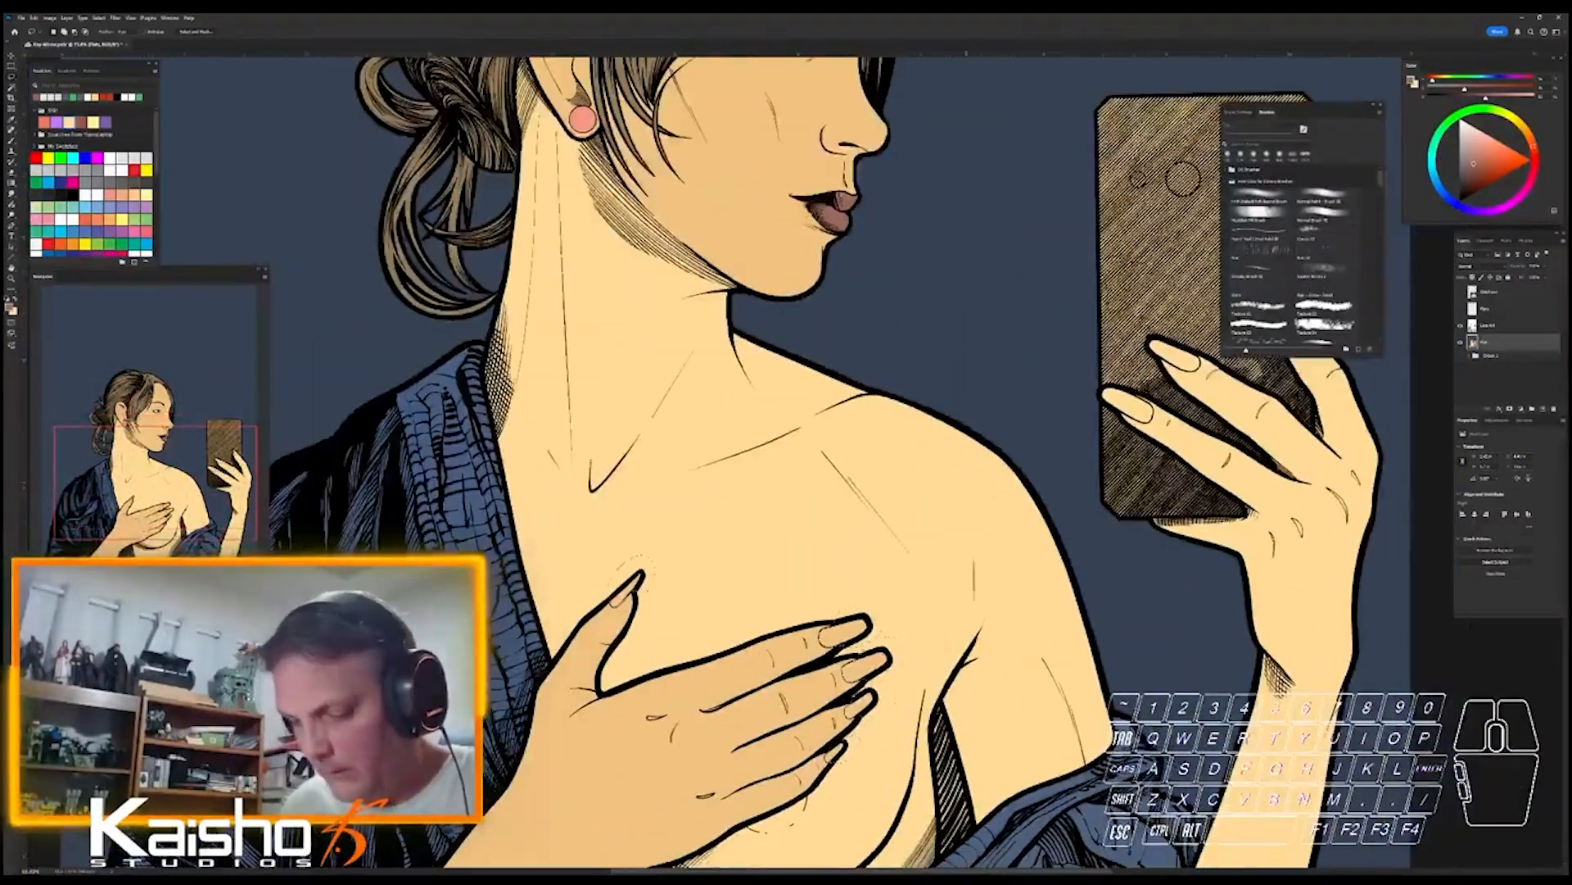
key(w)
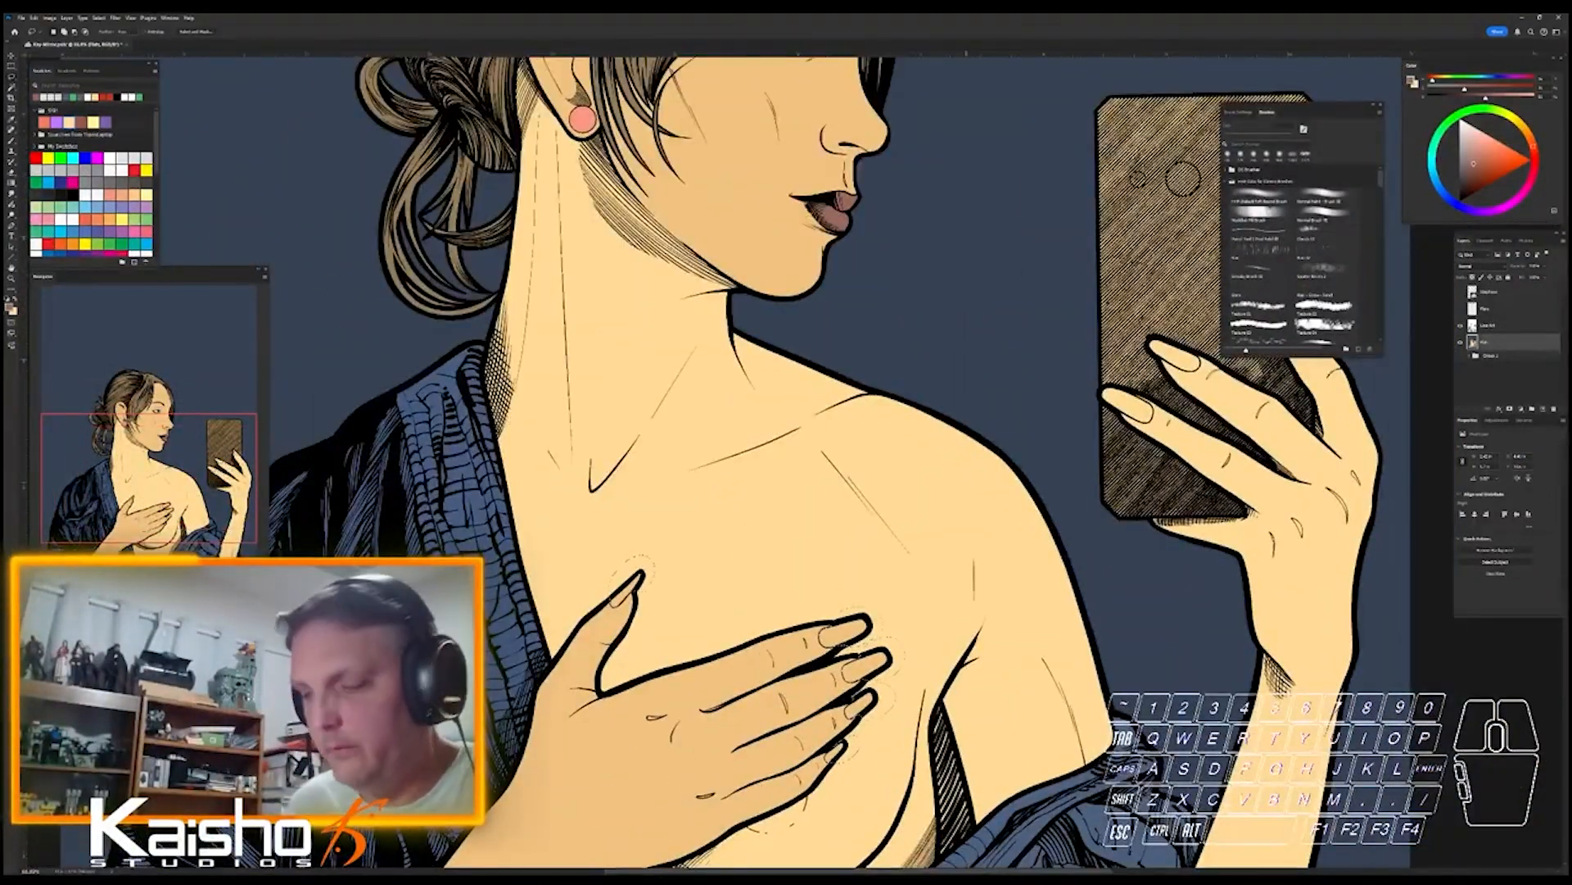
key(w)
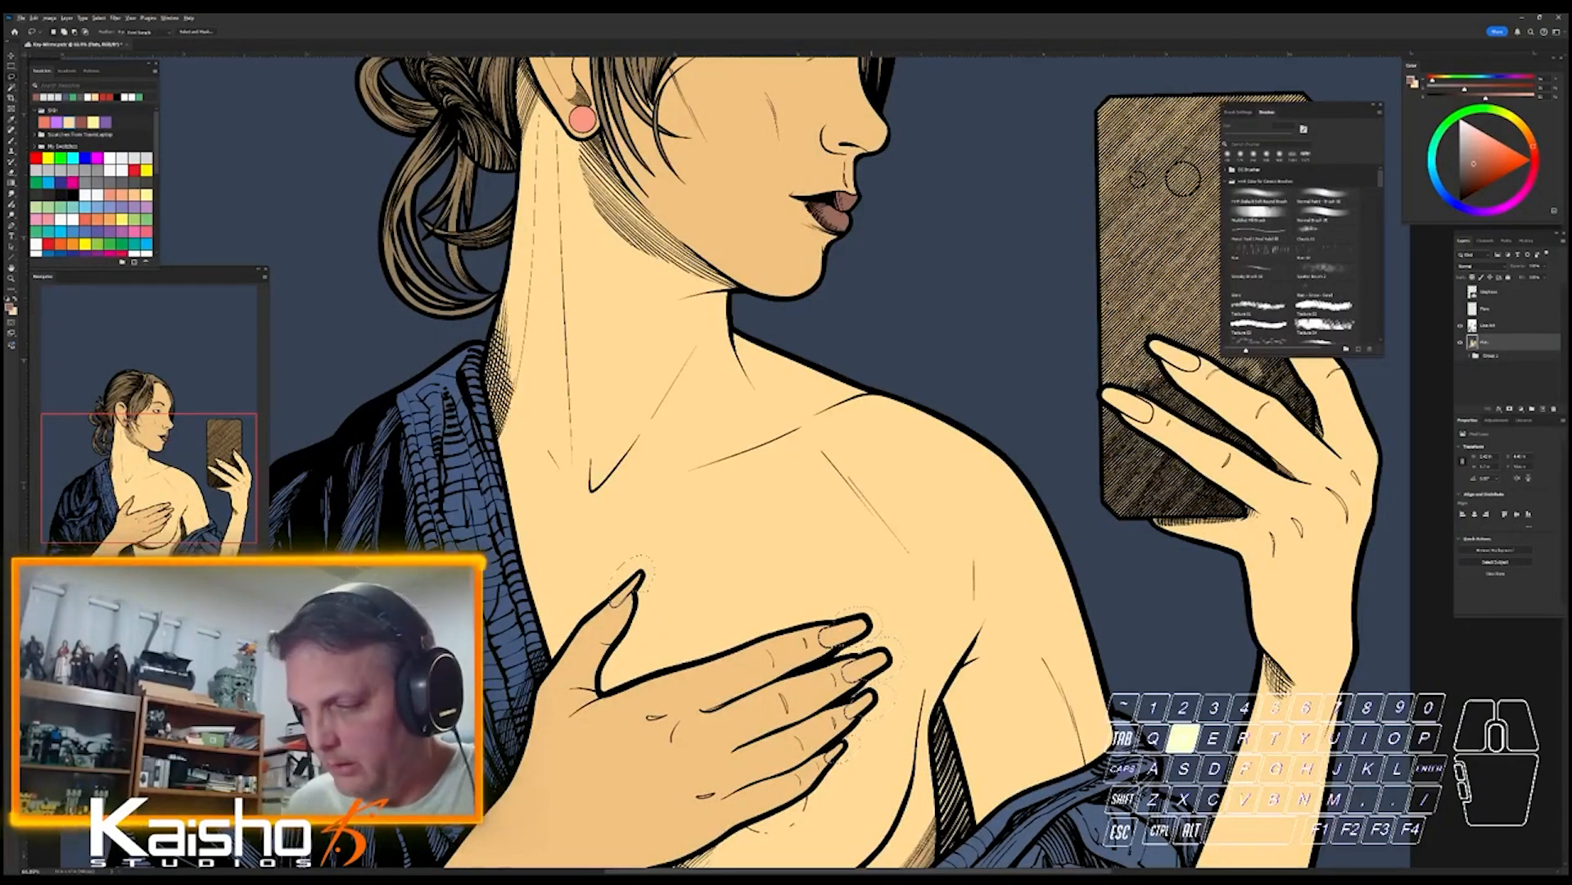
key(alt)
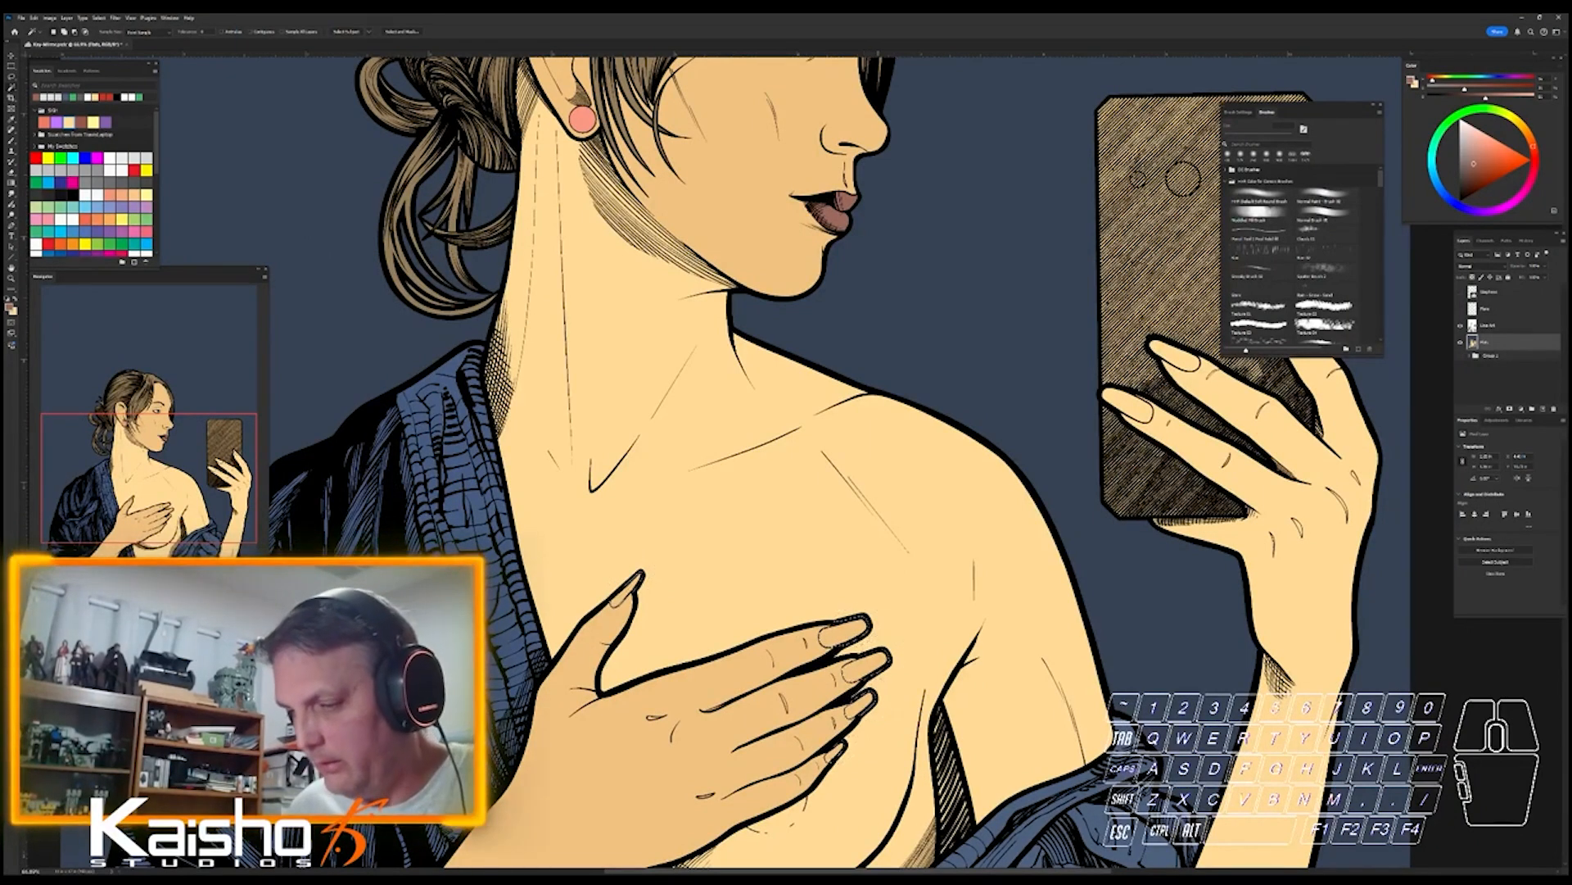
key(alt+BackSpace)
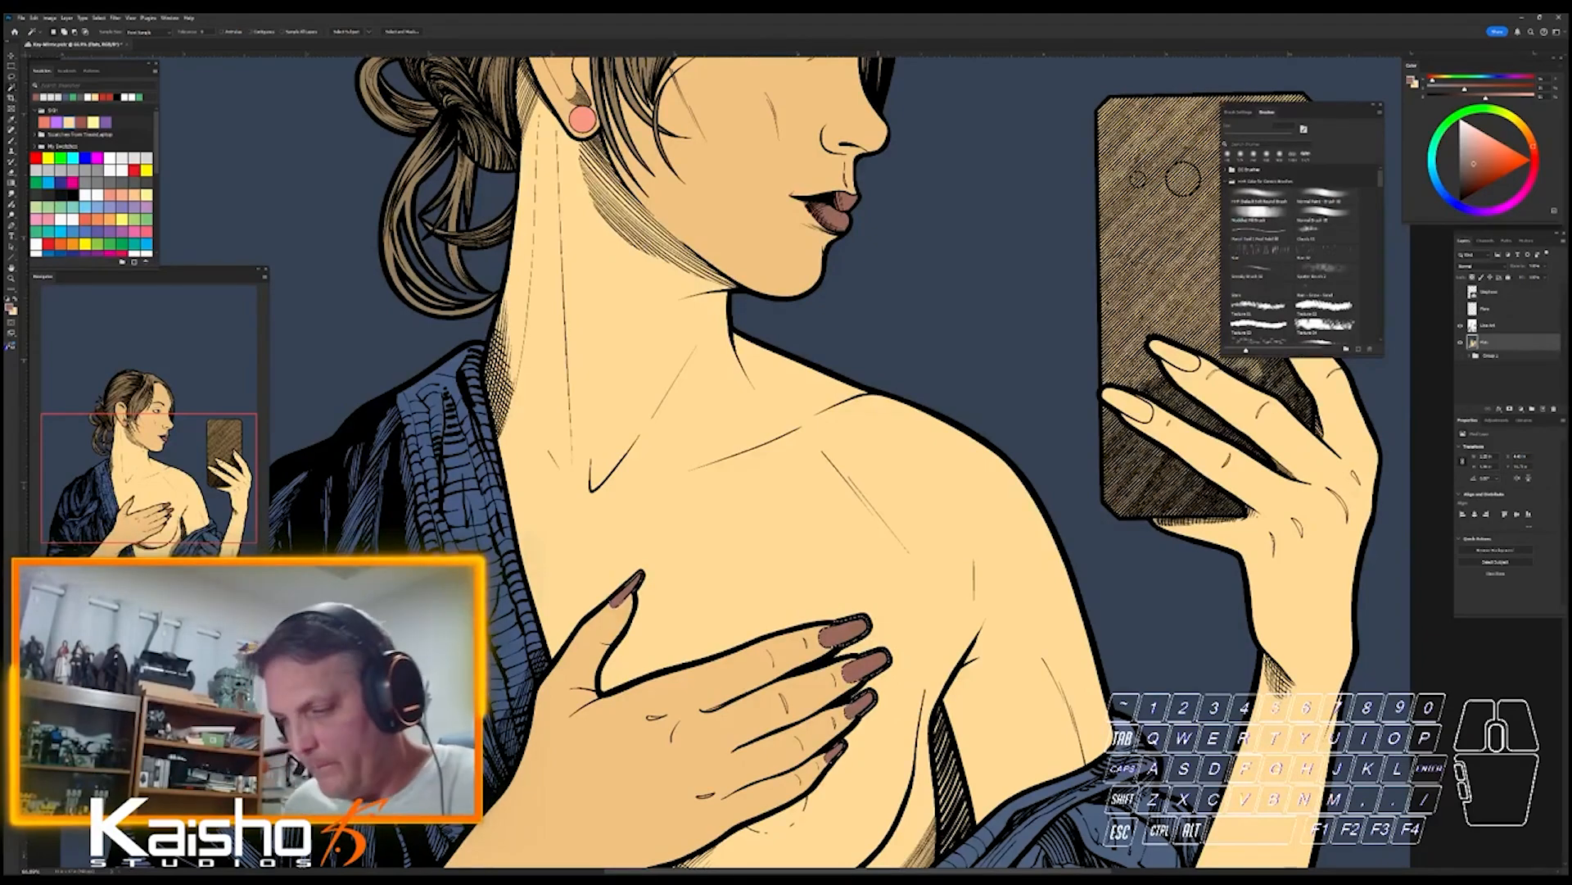
key(ctrl+d)
- Lasso the three visible fingernails of the hand holding the phone, following each nail's outline and base line
drag(819, 491, 560, 336)
drag(945, 229, 1108, 560)
key(l)
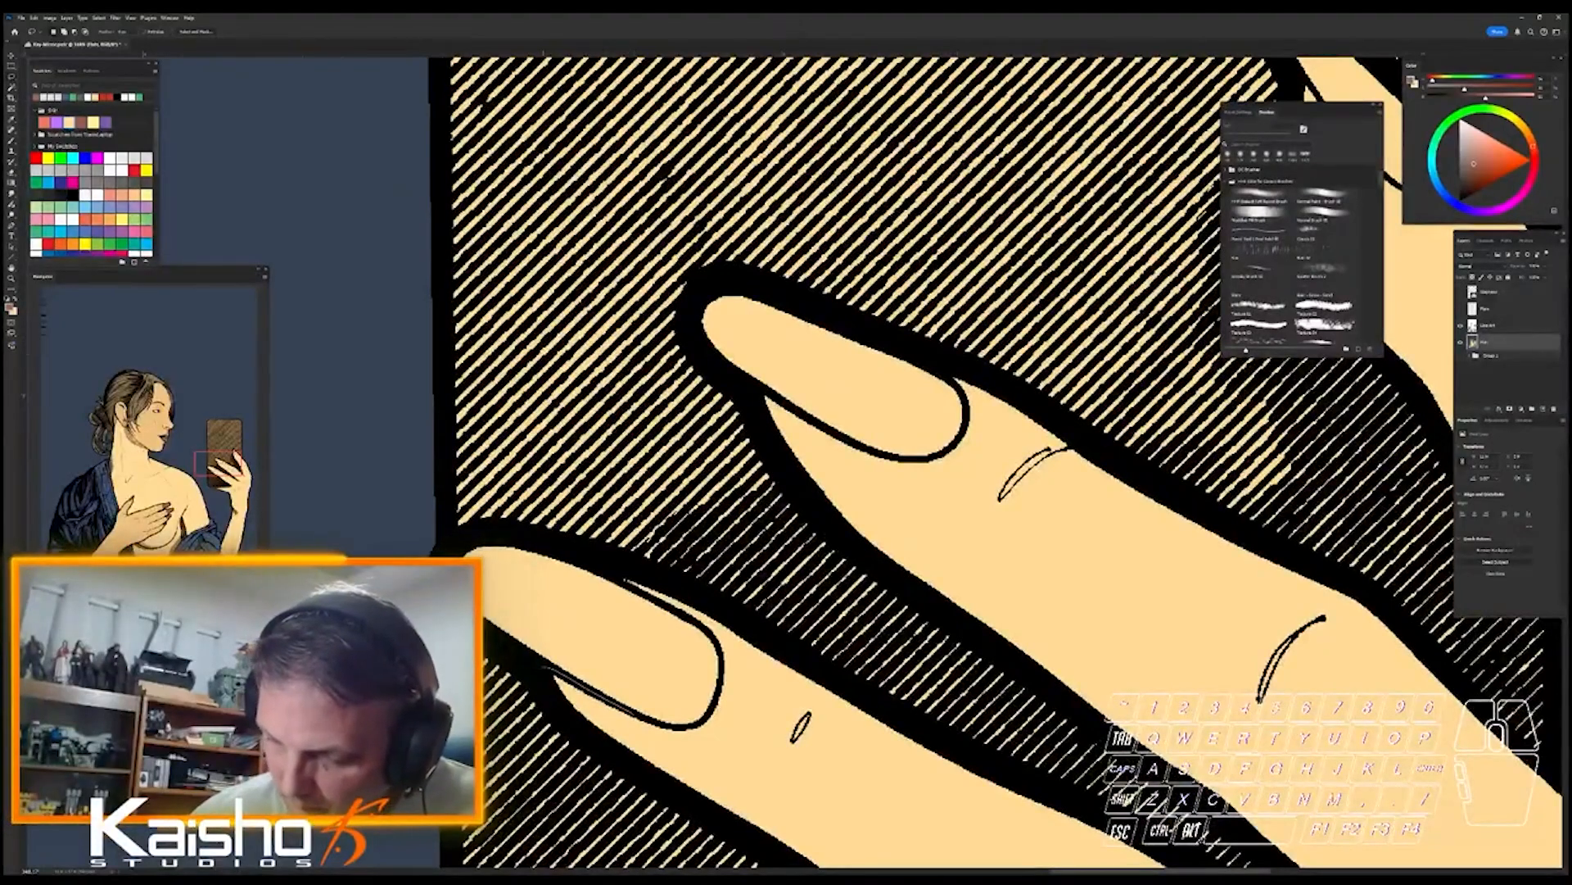
mouse_move(544, 666)
mouse_down()
mouse_move(431, 547)
mouse_move(378, 549)
mouse_up()
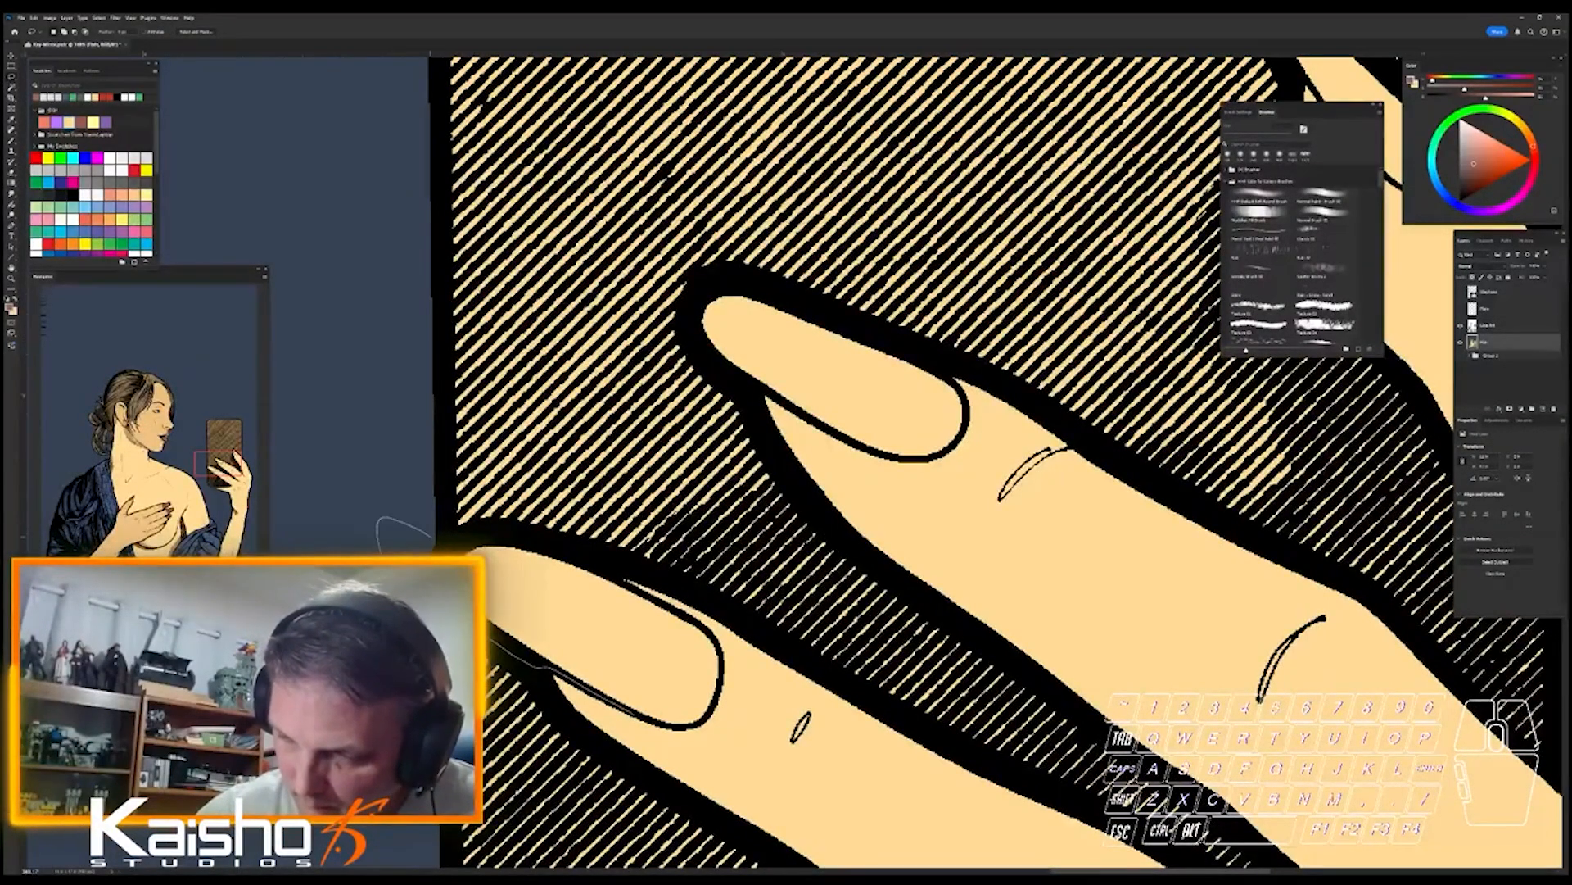
drag(509, 539, 679, 612)
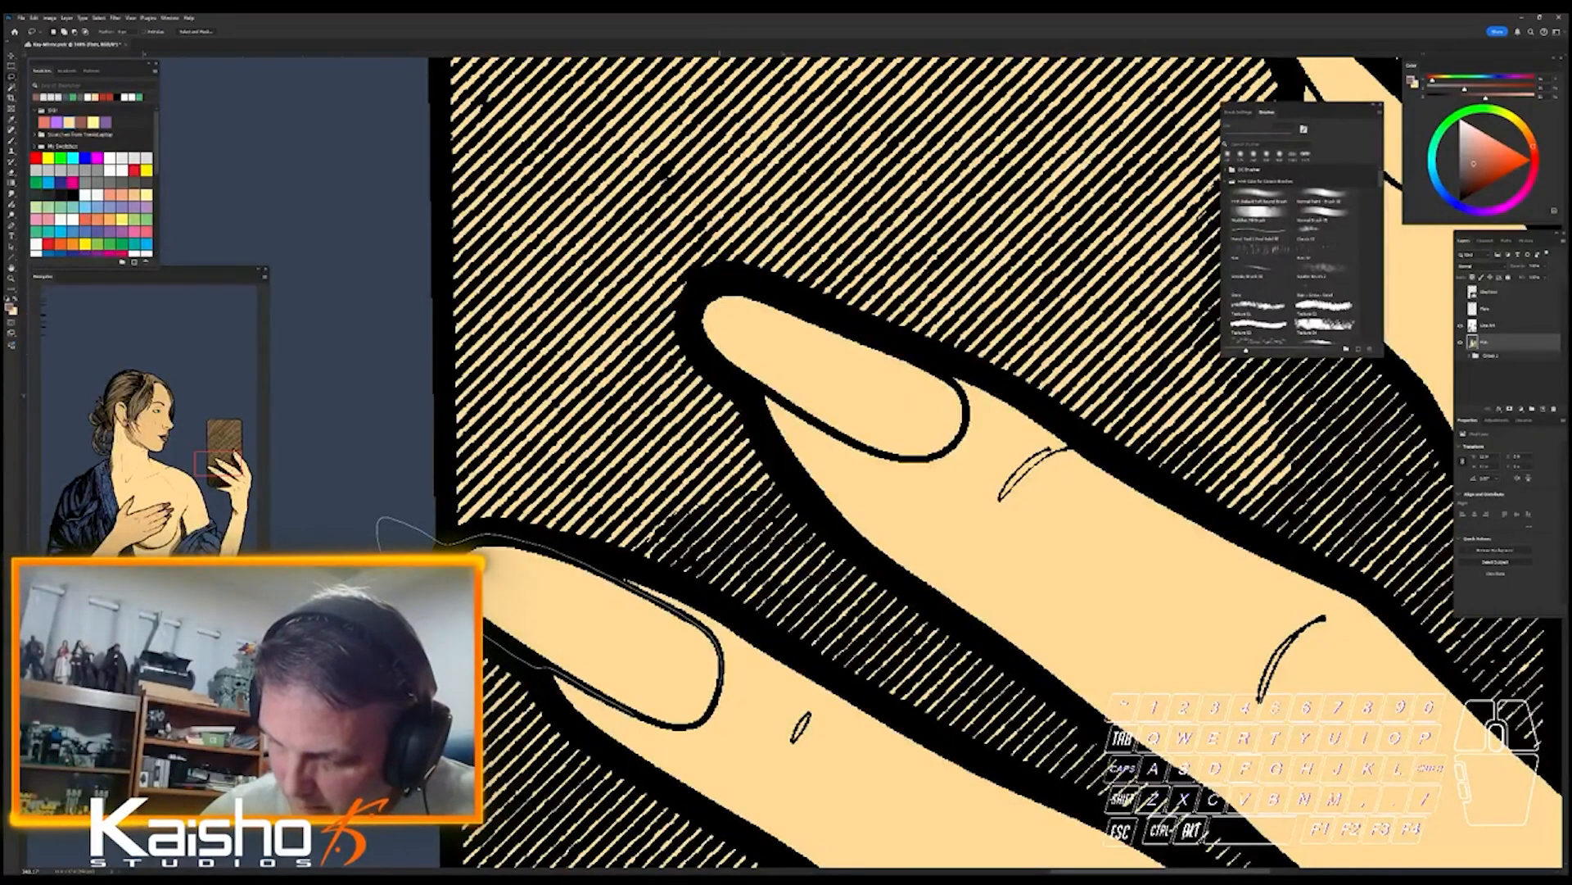
drag(706, 720, 637, 715)
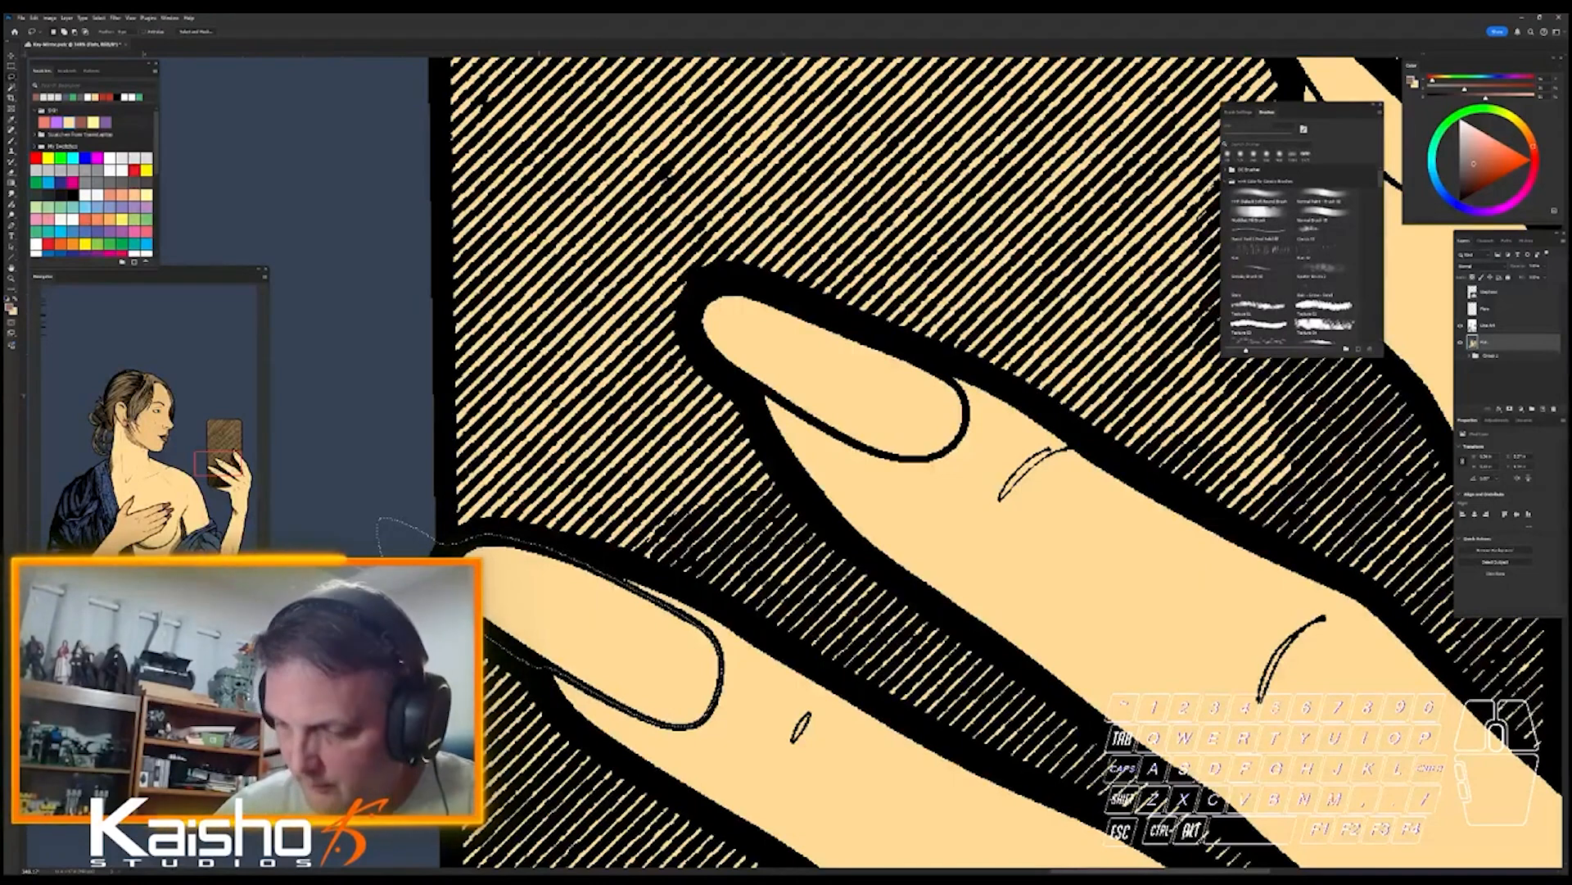
mouse_move(782, 402)
mouse_down()
mouse_move(693, 324)
mouse_move(724, 283)
mouse_move(942, 374)
mouse_move(944, 452)
mouse_up()
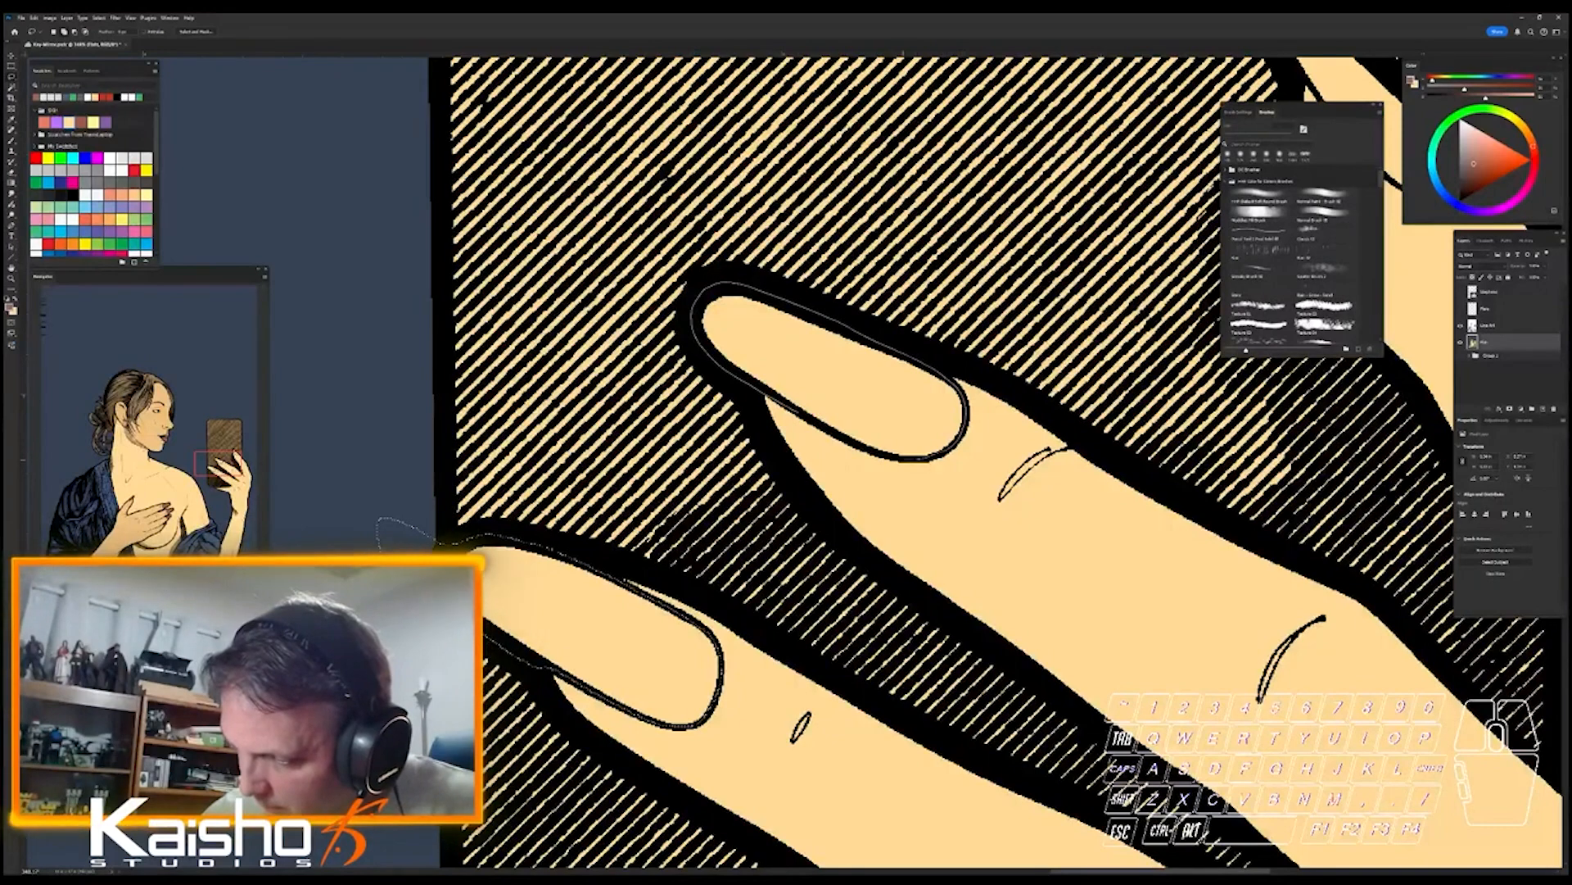
mouse_move(845, 440)
mouse_down()
mouse_move(793, 409)
mouse_move(704, 431)
mouse_move(357, 613)
mouse_up()
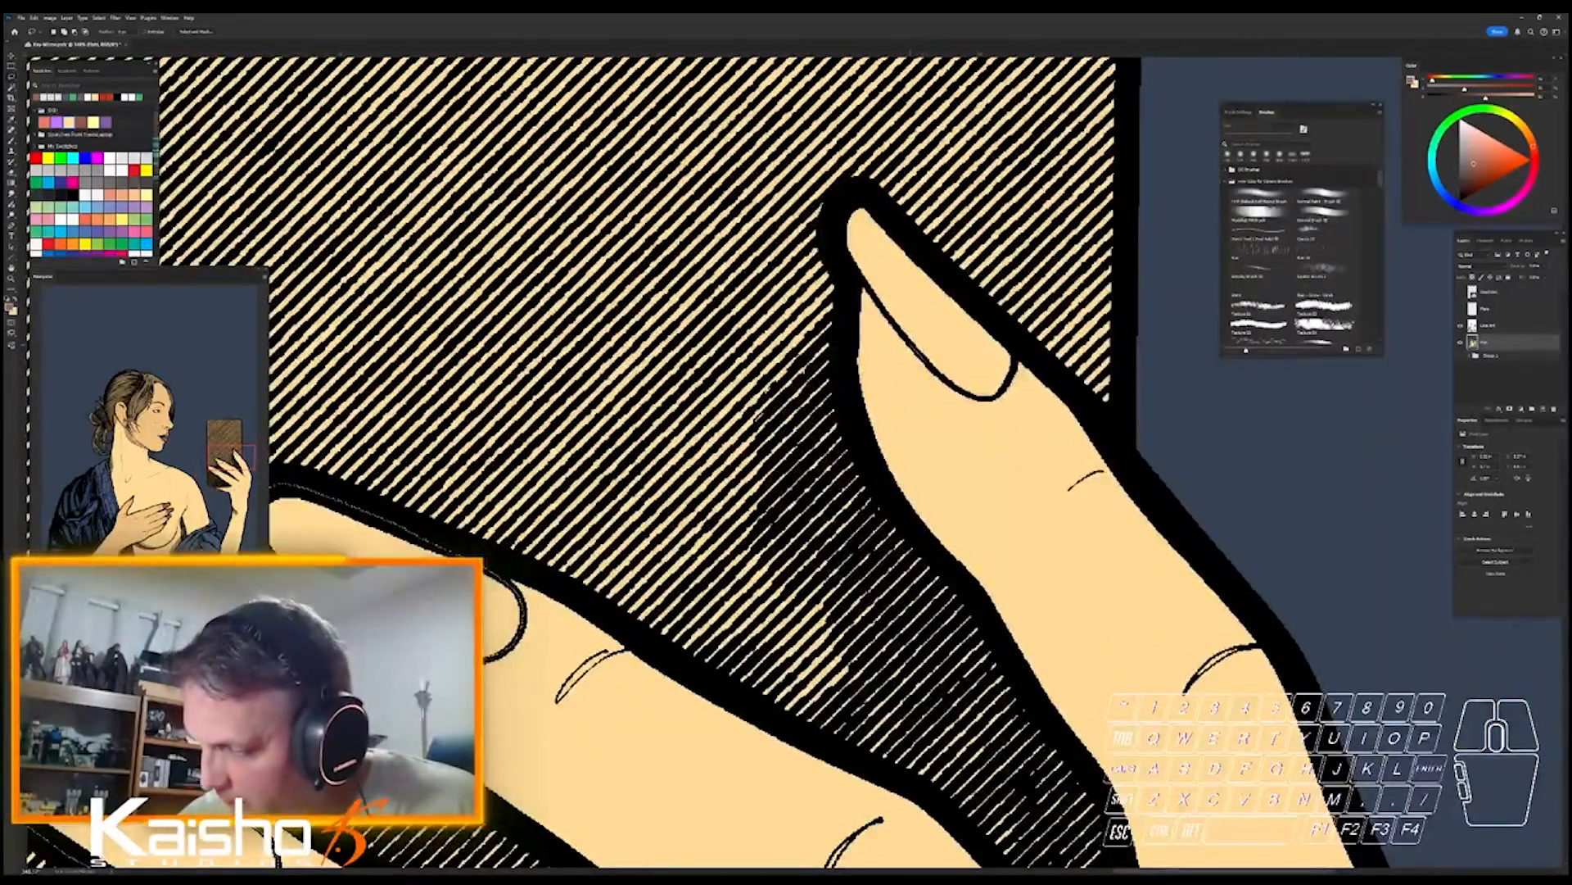
mouse_move(889, 320)
mouse_down()
mouse_move(839, 239)
mouse_move(840, 204)
mouse_move(969, 294)
mouse_move(1016, 344)
mouse_move(1014, 377)
mouse_move(917, 360)
mouse_move(889, 319)
mouse_up()
- Trim the excess area from the phone hand's fingernail selection and fill the nails with the dusky pink
drag(1200, 716, 1146, 717)
key(w)
alt+click(954, 721)
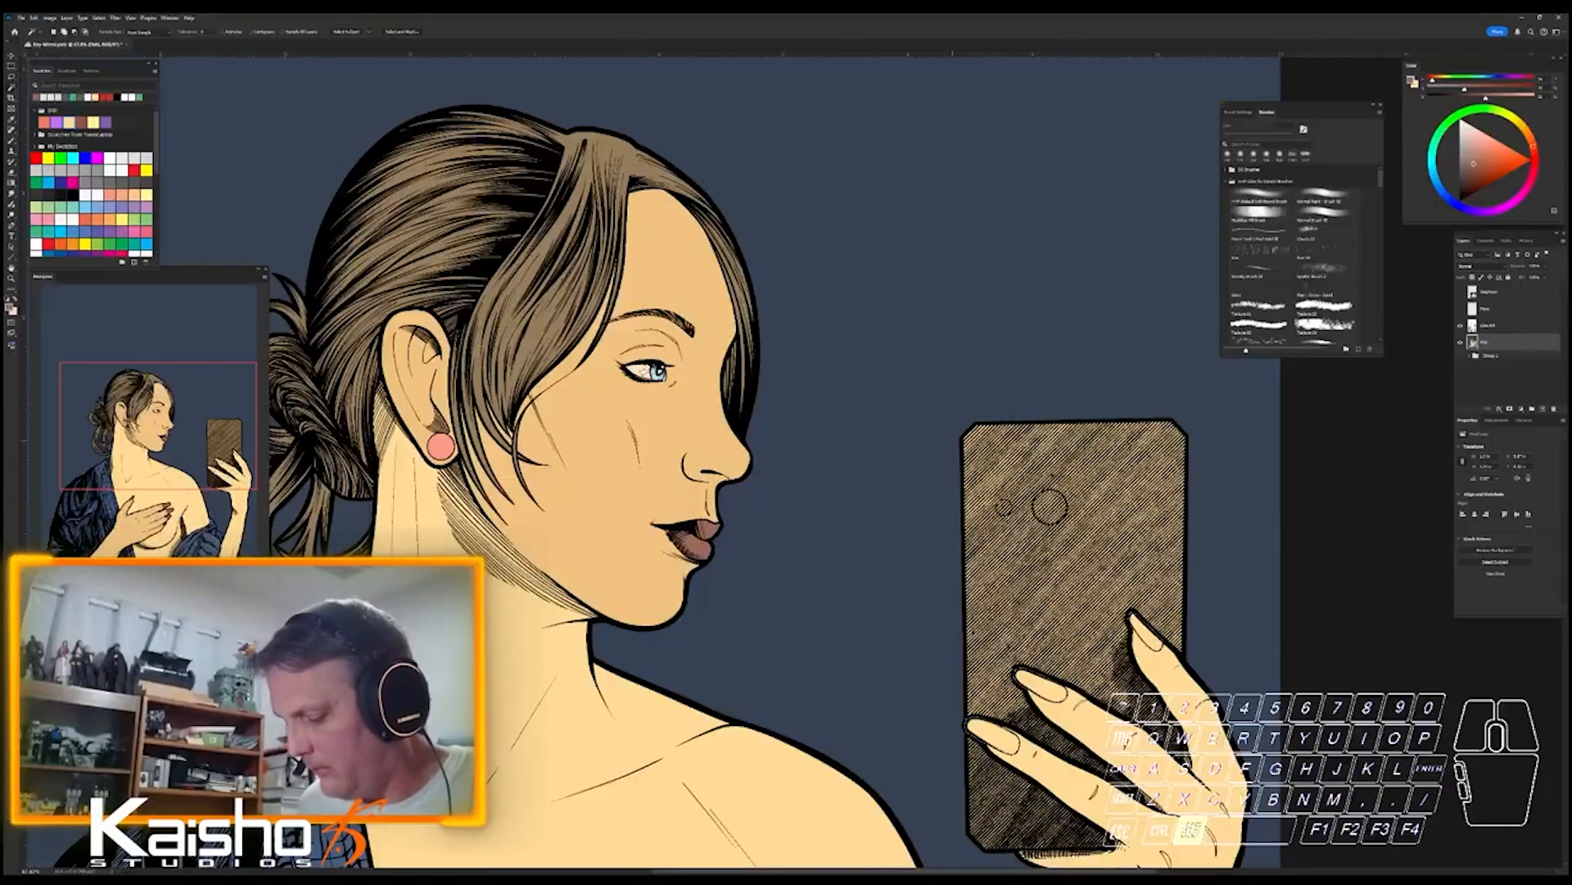
key(alt+BackSpace)
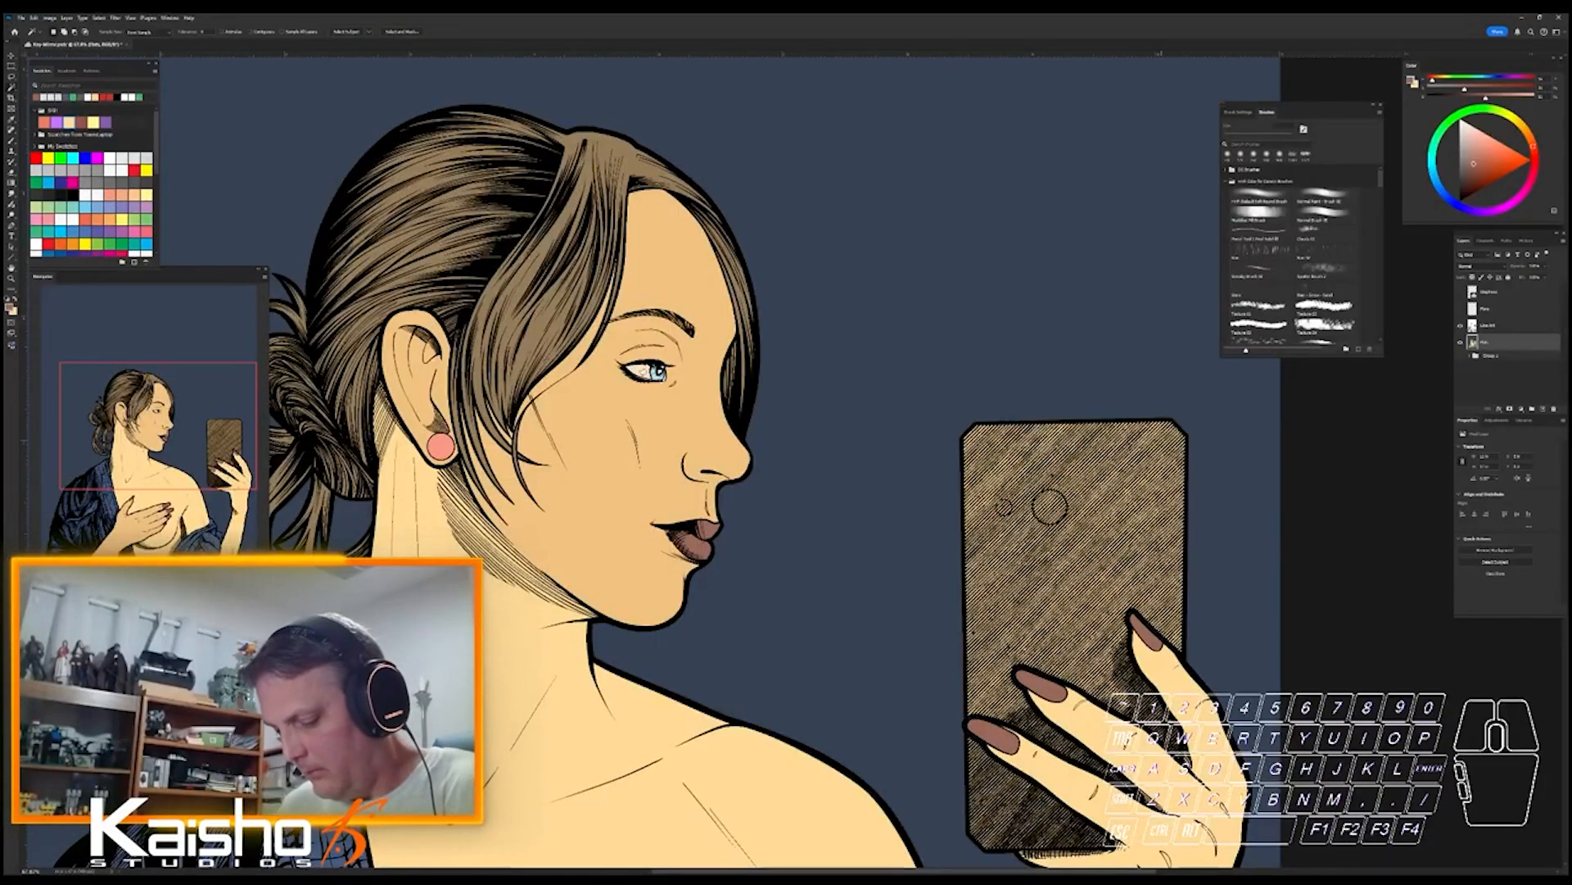
- Lasso the upper part of the phone, following the finger outlines and the gaps between the fingers
key(l)
drag(1109, 629, 1156, 629)
drag(1070, 503, 886, 429)
mouse_move(604, 629)
mouse_down()
mouse_move(744, 114)
mouse_move(1123, 272)
mouse_move(1076, 578)
mouse_move(1059, 606)
mouse_move(1033, 580)
mouse_move(959, 592)
mouse_move(1001, 656)
mouse_up()
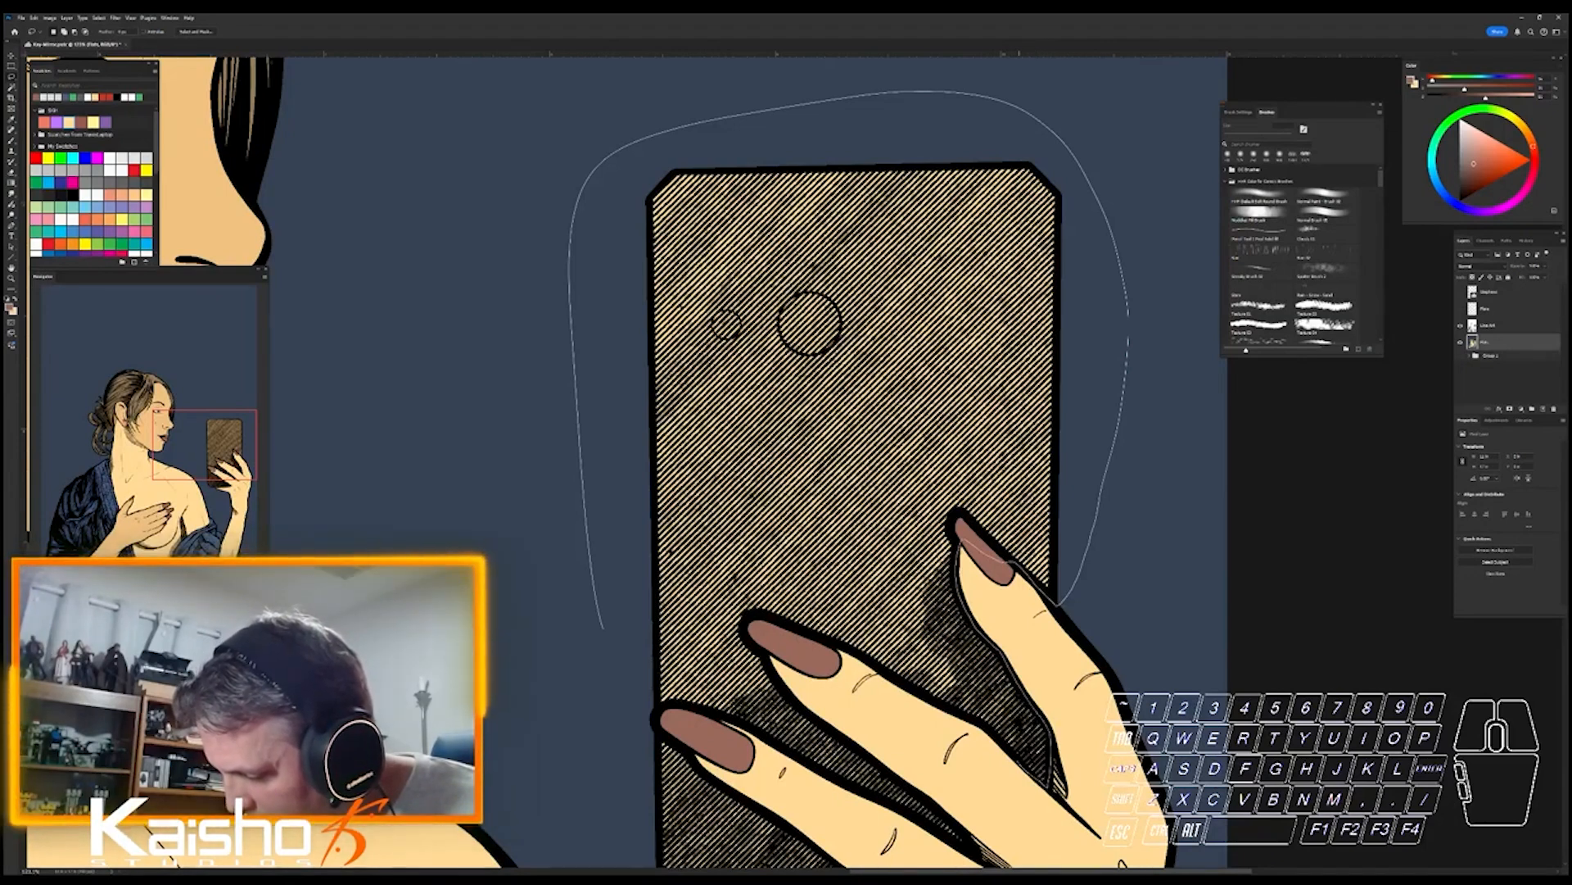
mouse_move(994, 733)
mouse_down()
mouse_move(880, 671)
mouse_move(770, 639)
mouse_move(739, 704)
mouse_move(604, 630)
mouse_up()
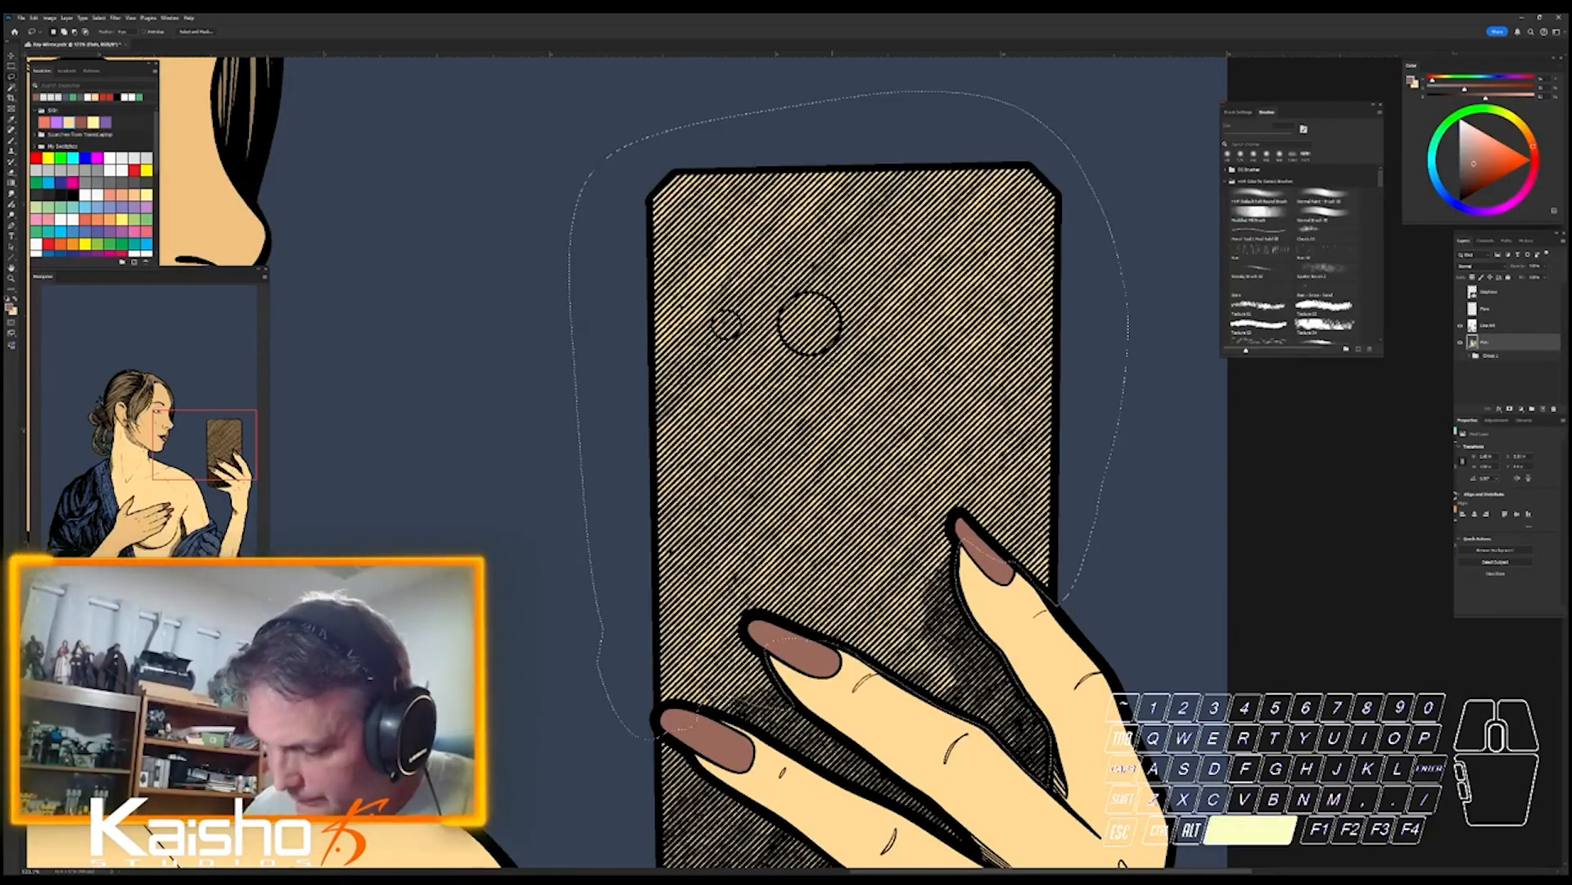
drag(749, 685, 670, 465)
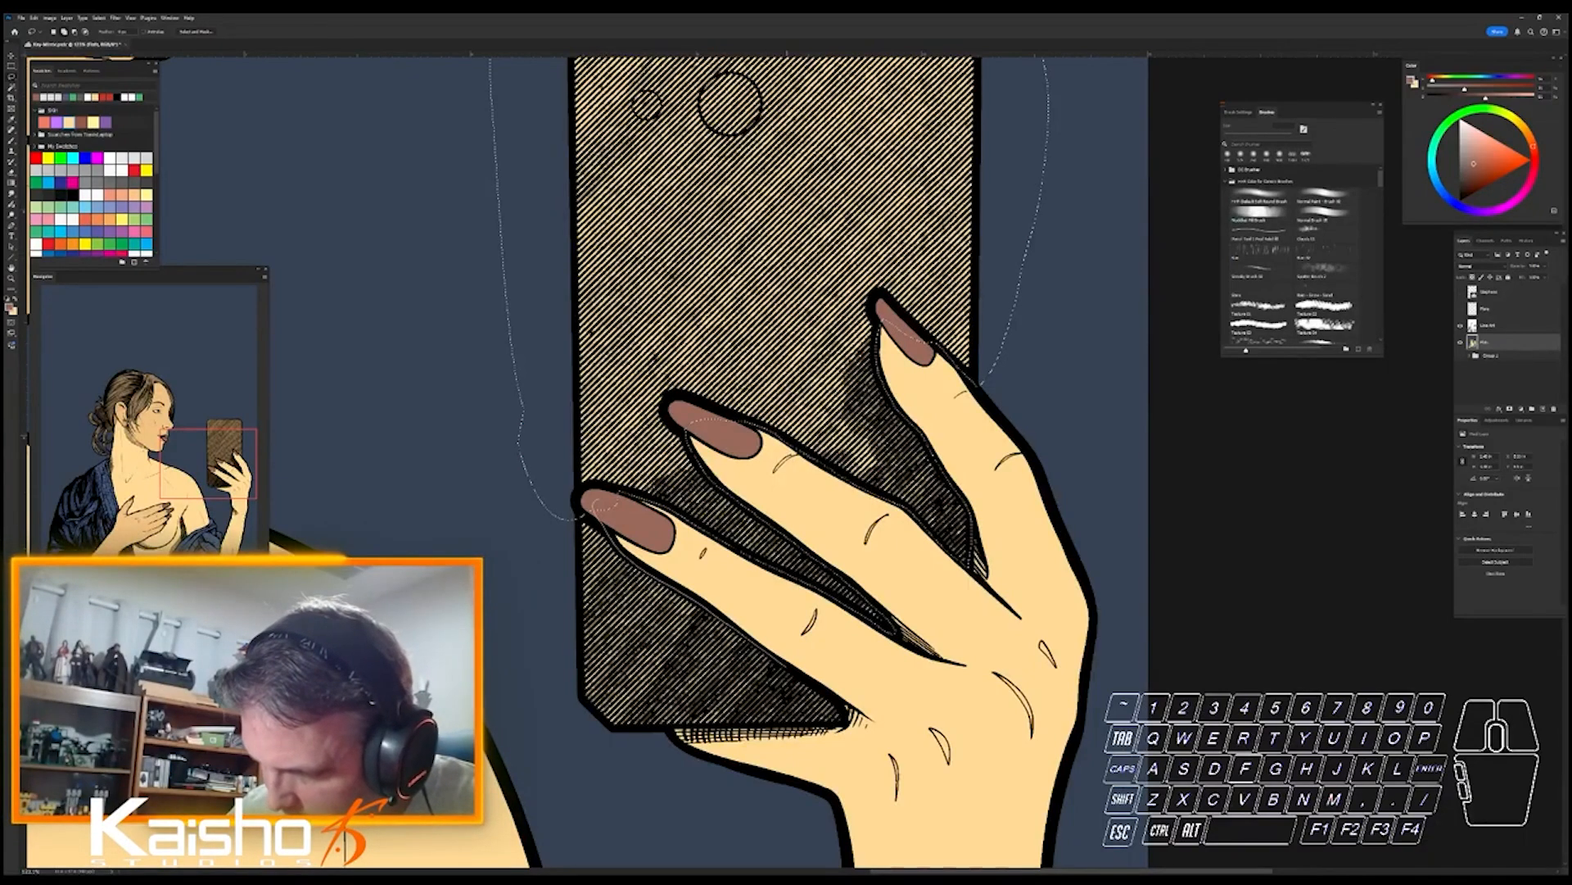
- Add the lower part of the phone below the fingers to the lasso selection, following its bottom edge above the palm
mouse_move(821, 724)
mouse_down()
mouse_move(551, 755)
mouse_move(573, 517)
mouse_up()
key(ctrl+space)
drag(765, 735, 811, 735)
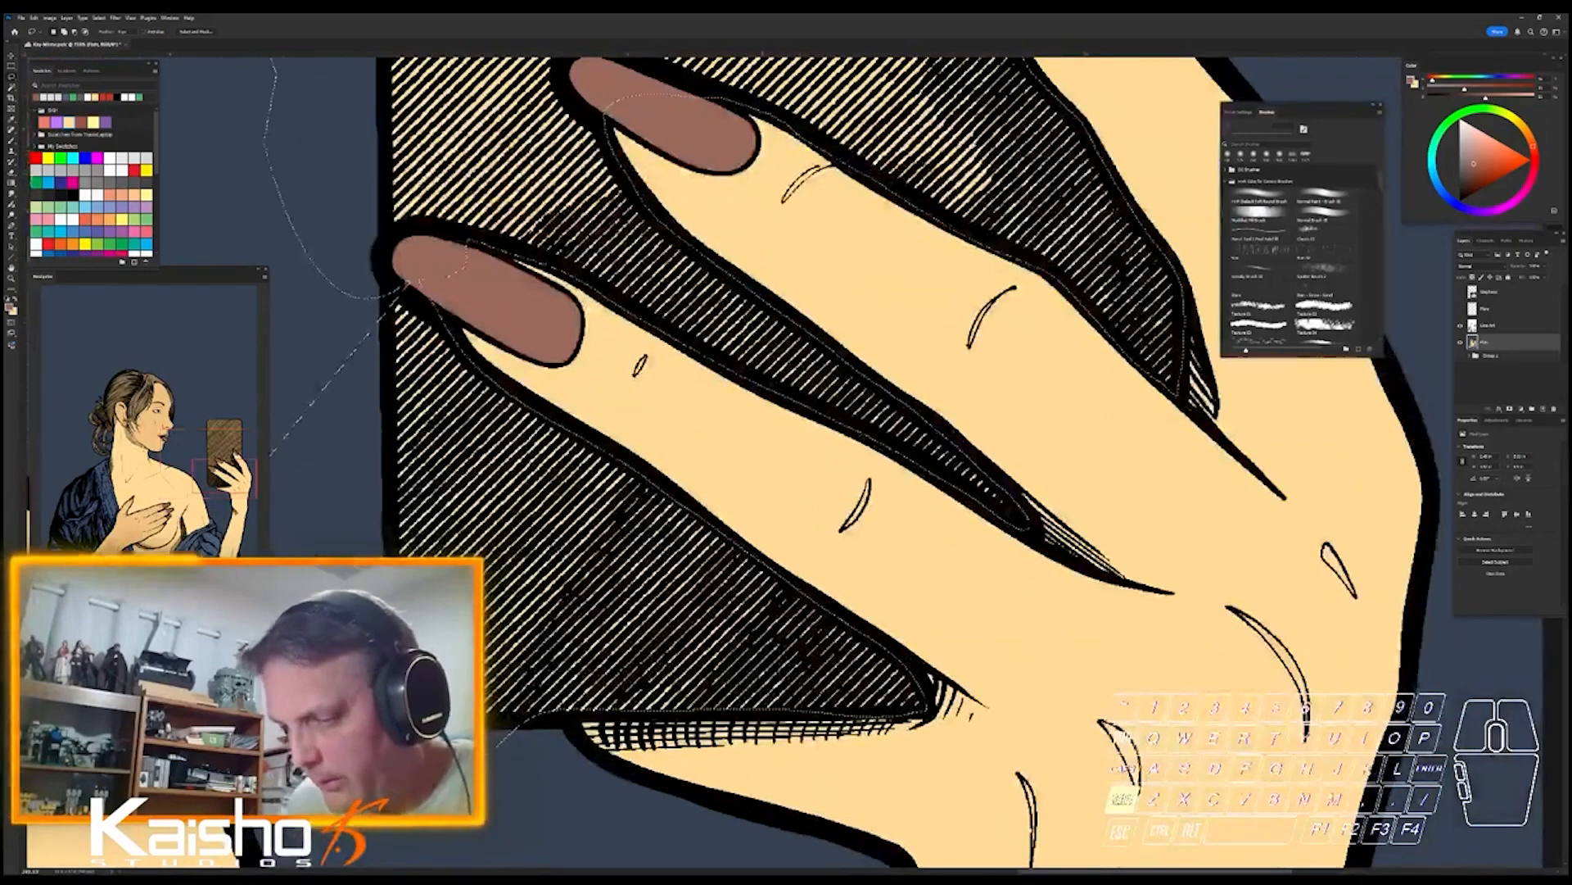
mouse_move(573, 719)
mouse_down()
mouse_move(819, 715)
mouse_move(769, 660)
mouse_up()
- Subtract the blue background from the phone selection and recolour the phone light grey
key(ctrl+space)
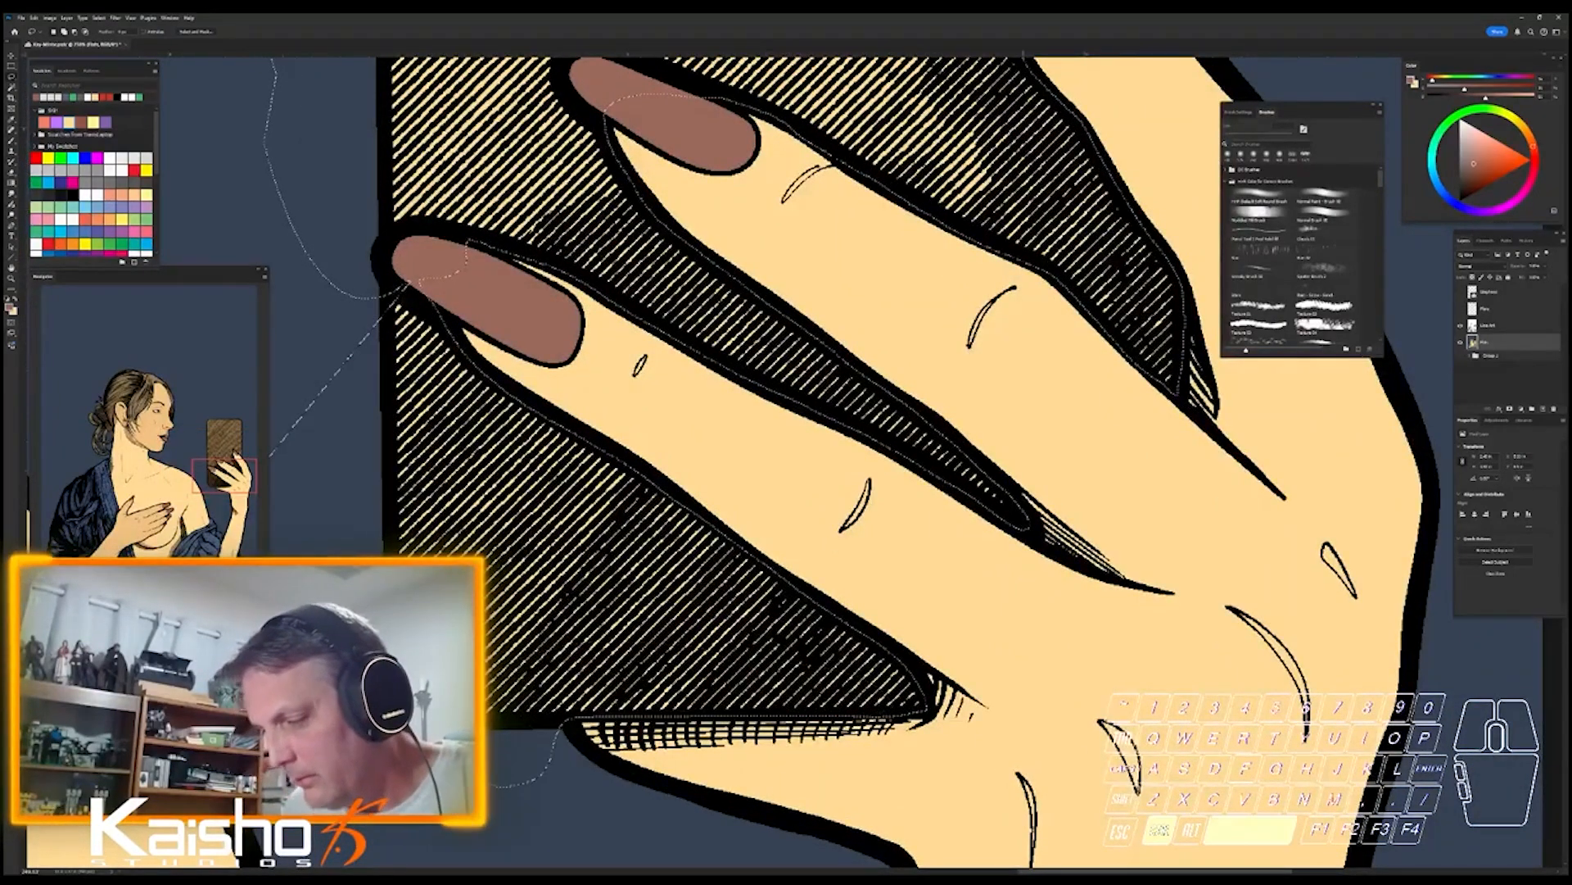
drag(1024, 741, 972, 741)
key(w)
alt+click(847, 745)
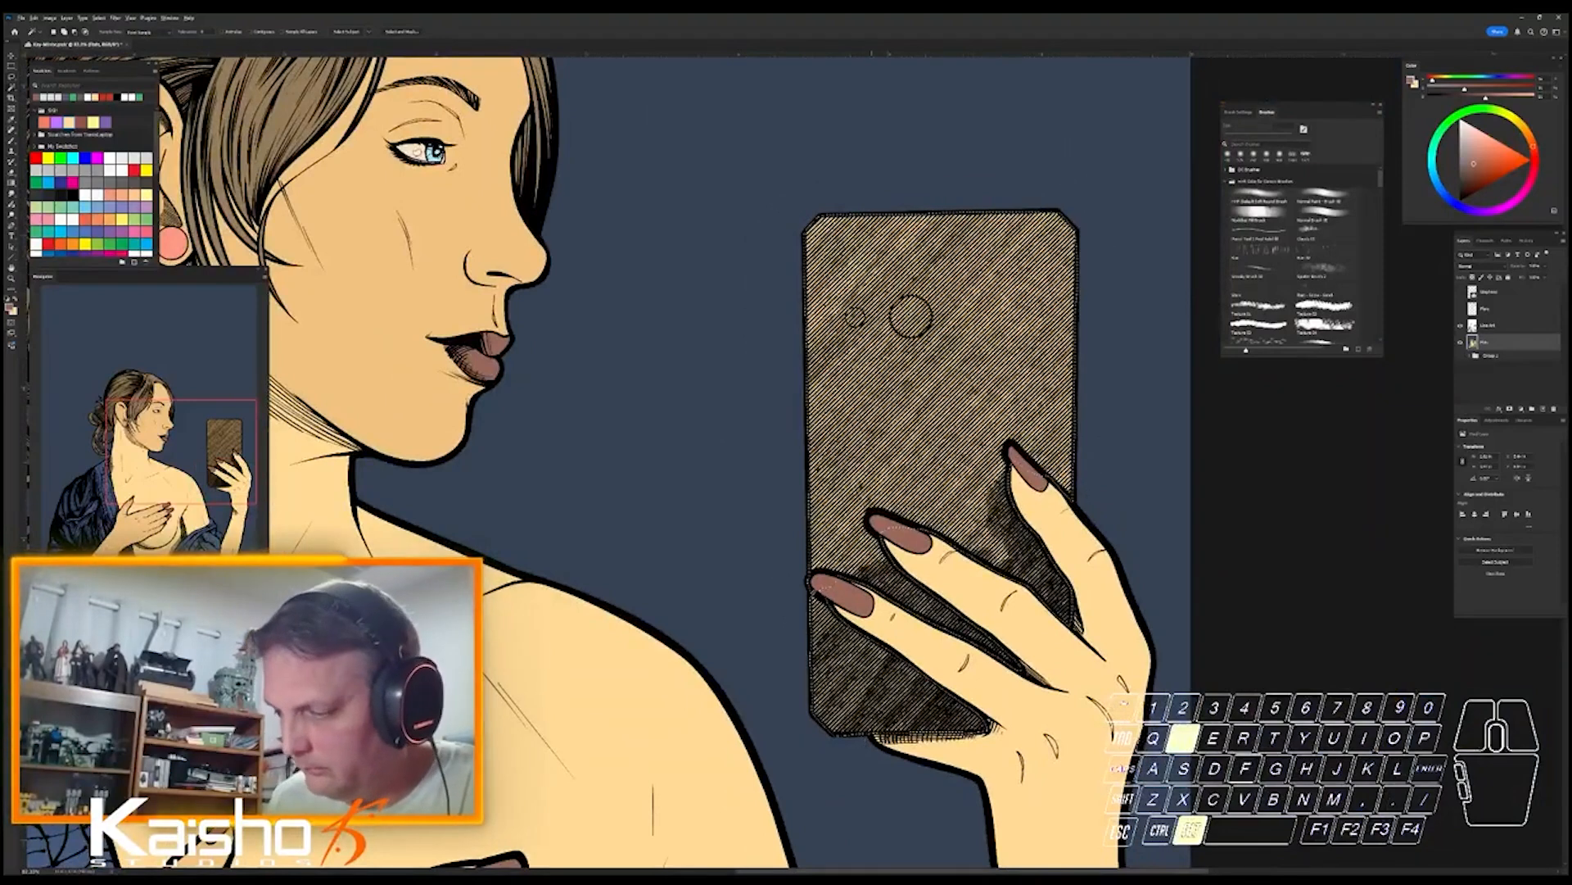
key(u)
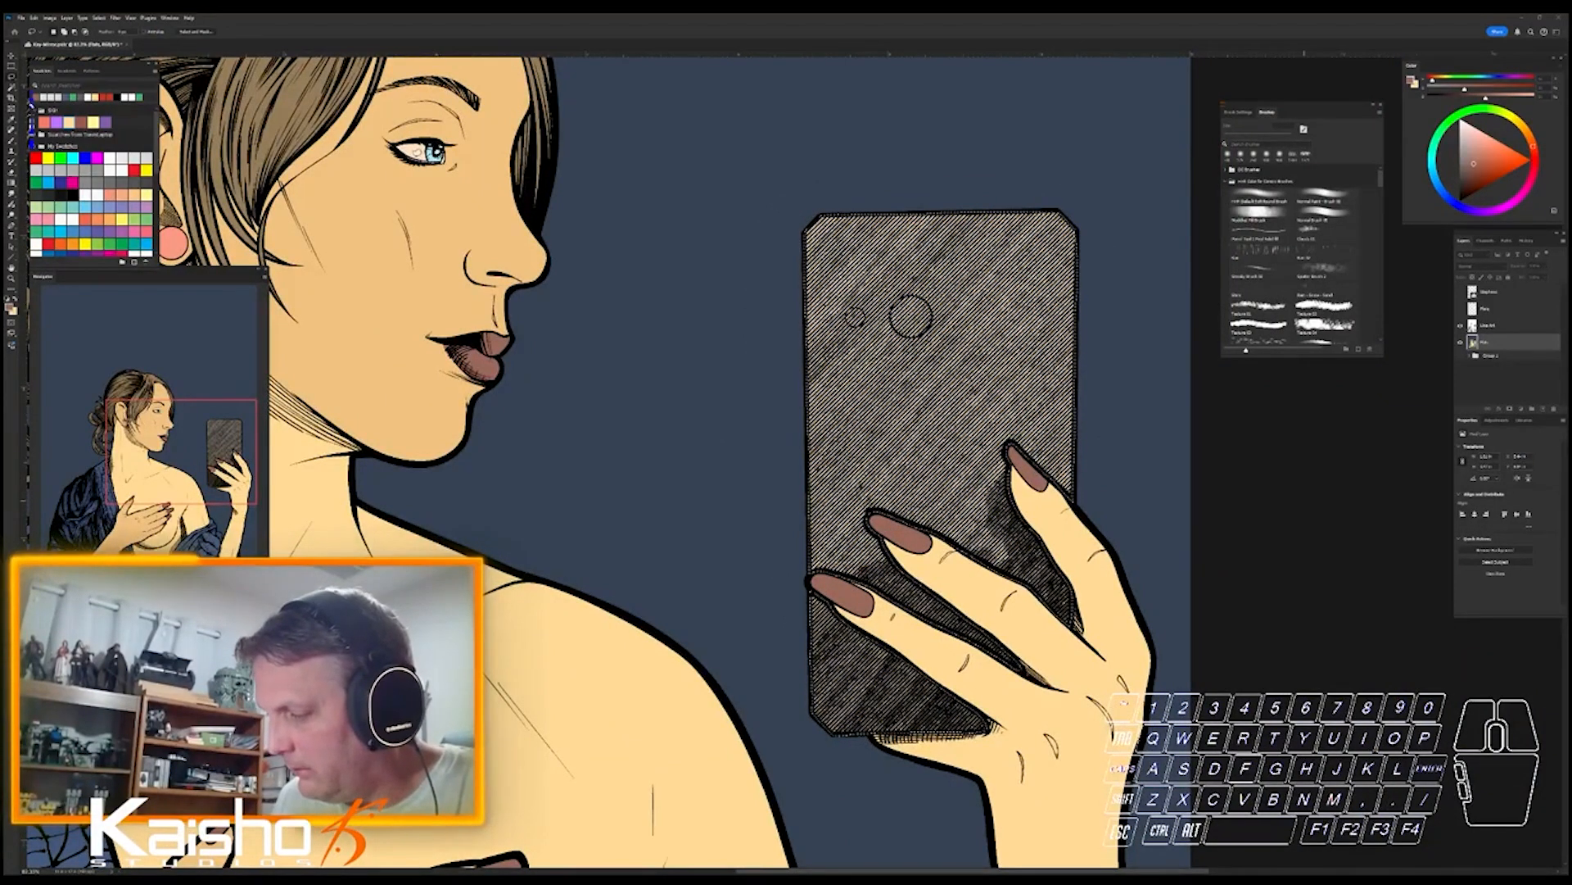
key(w)
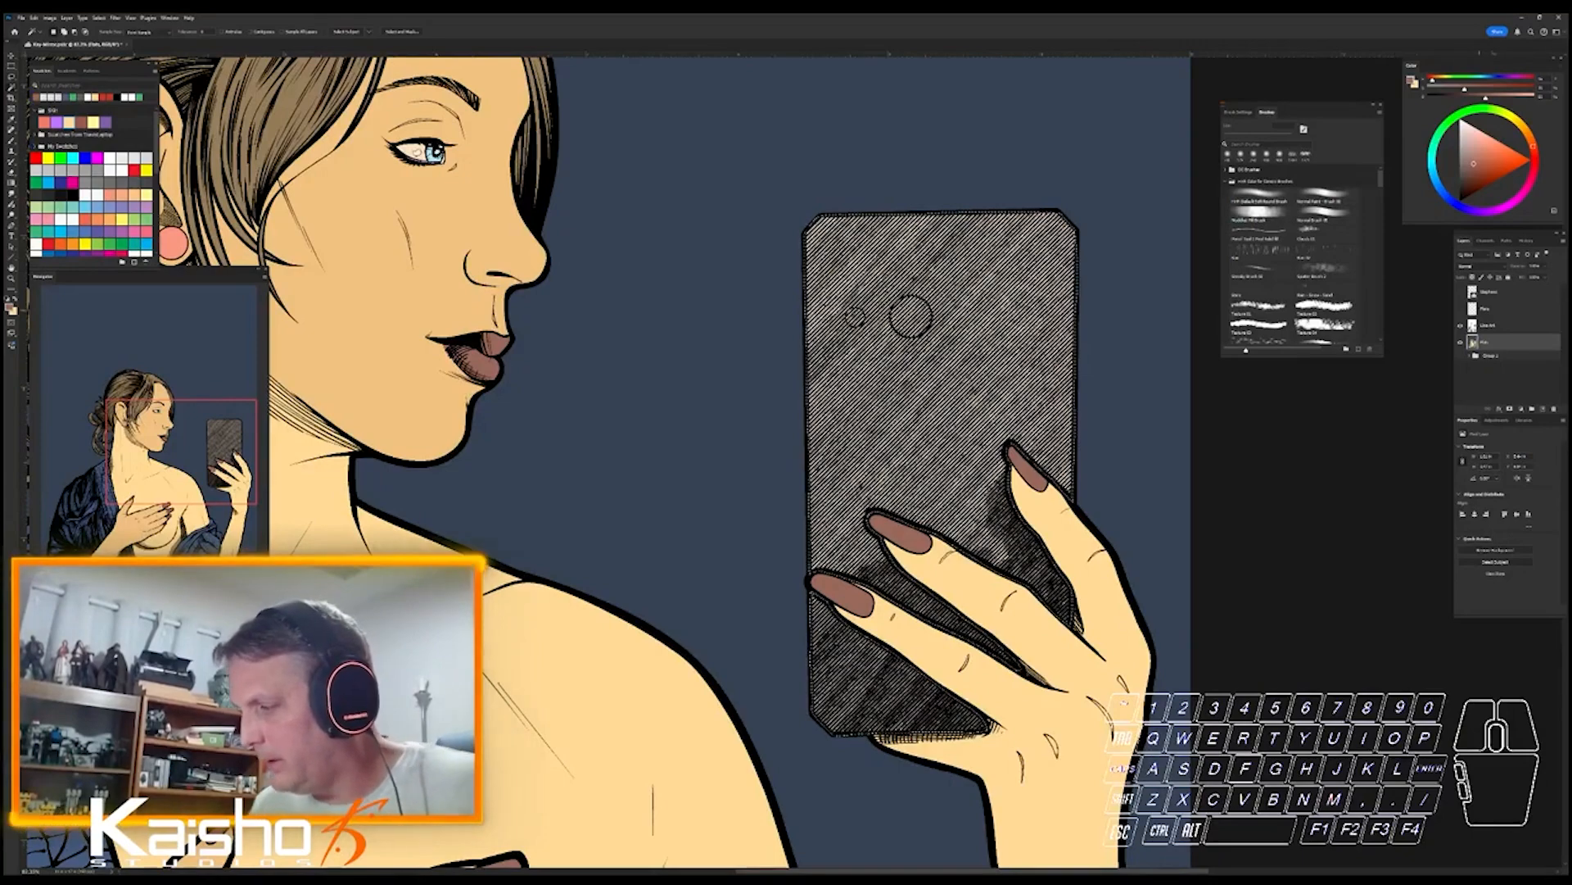
- Check the hidden layer above the line art, clear the phone selection, and lasso the small and large camera circles on the phone
click(1460, 308)
key(ctrl+space)
drag(1193, 737, 1110, 737)
click(1460, 308)
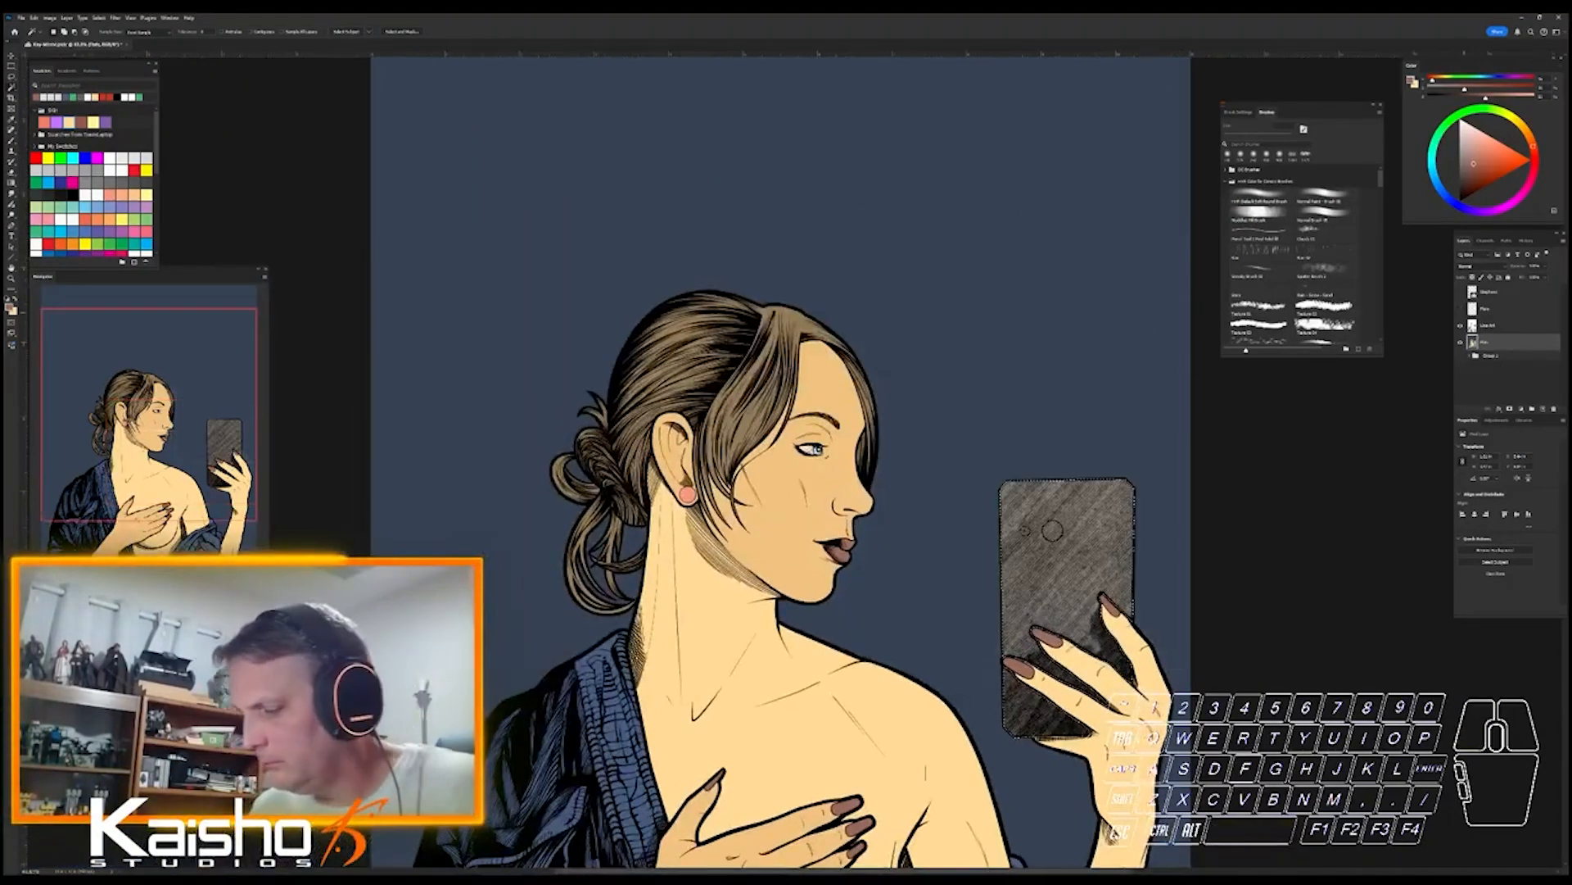
key(ctrl+space)
drag(1036, 522, 1343, 521)
key(l)
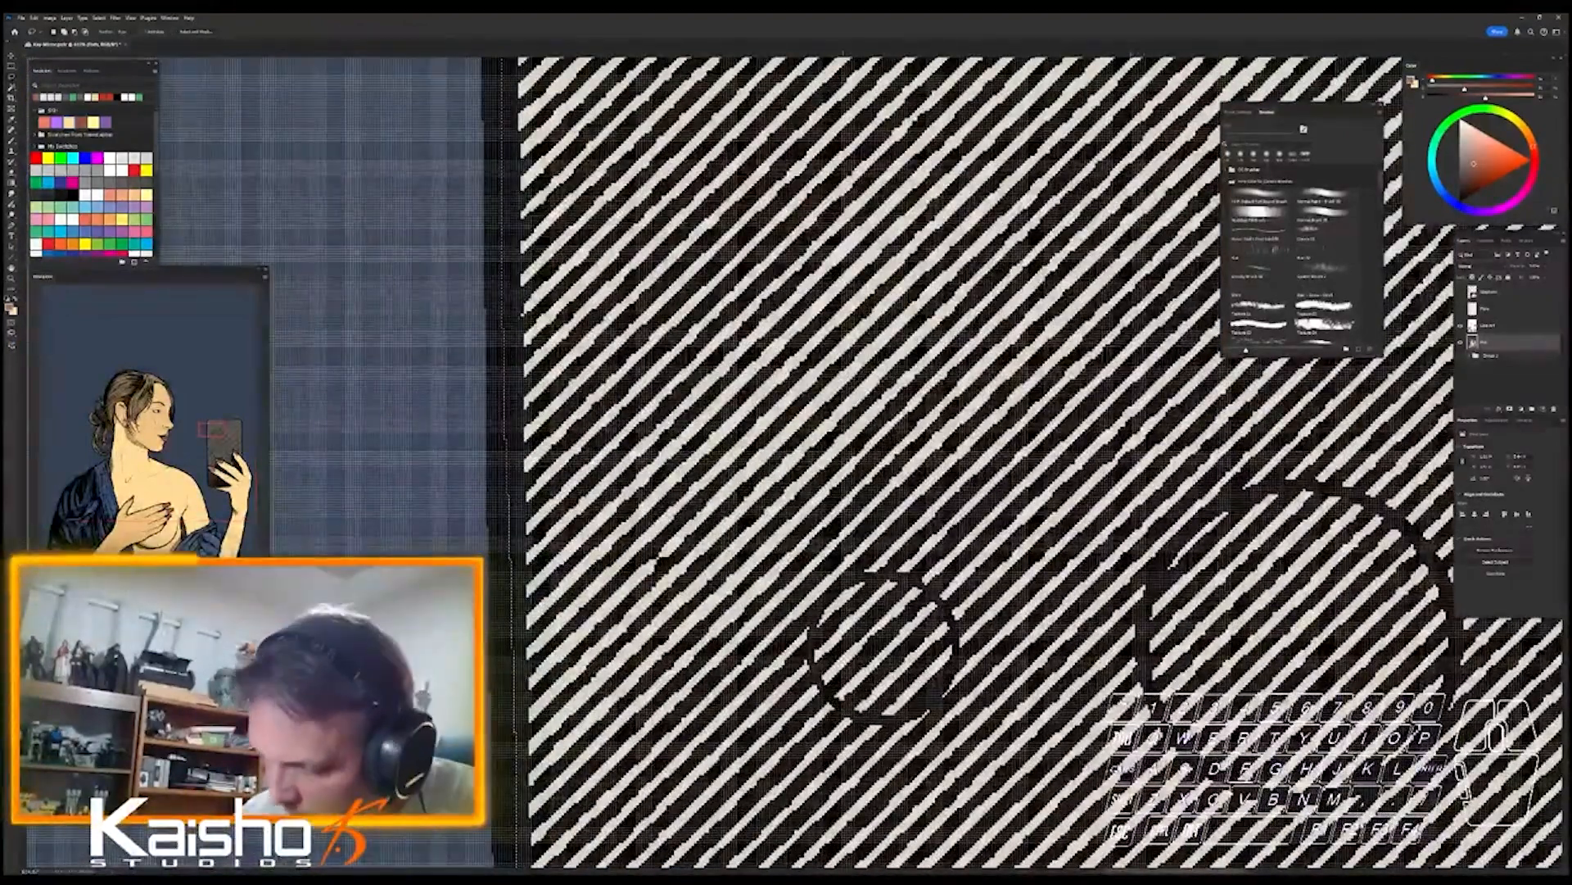
key(ctrl+d)
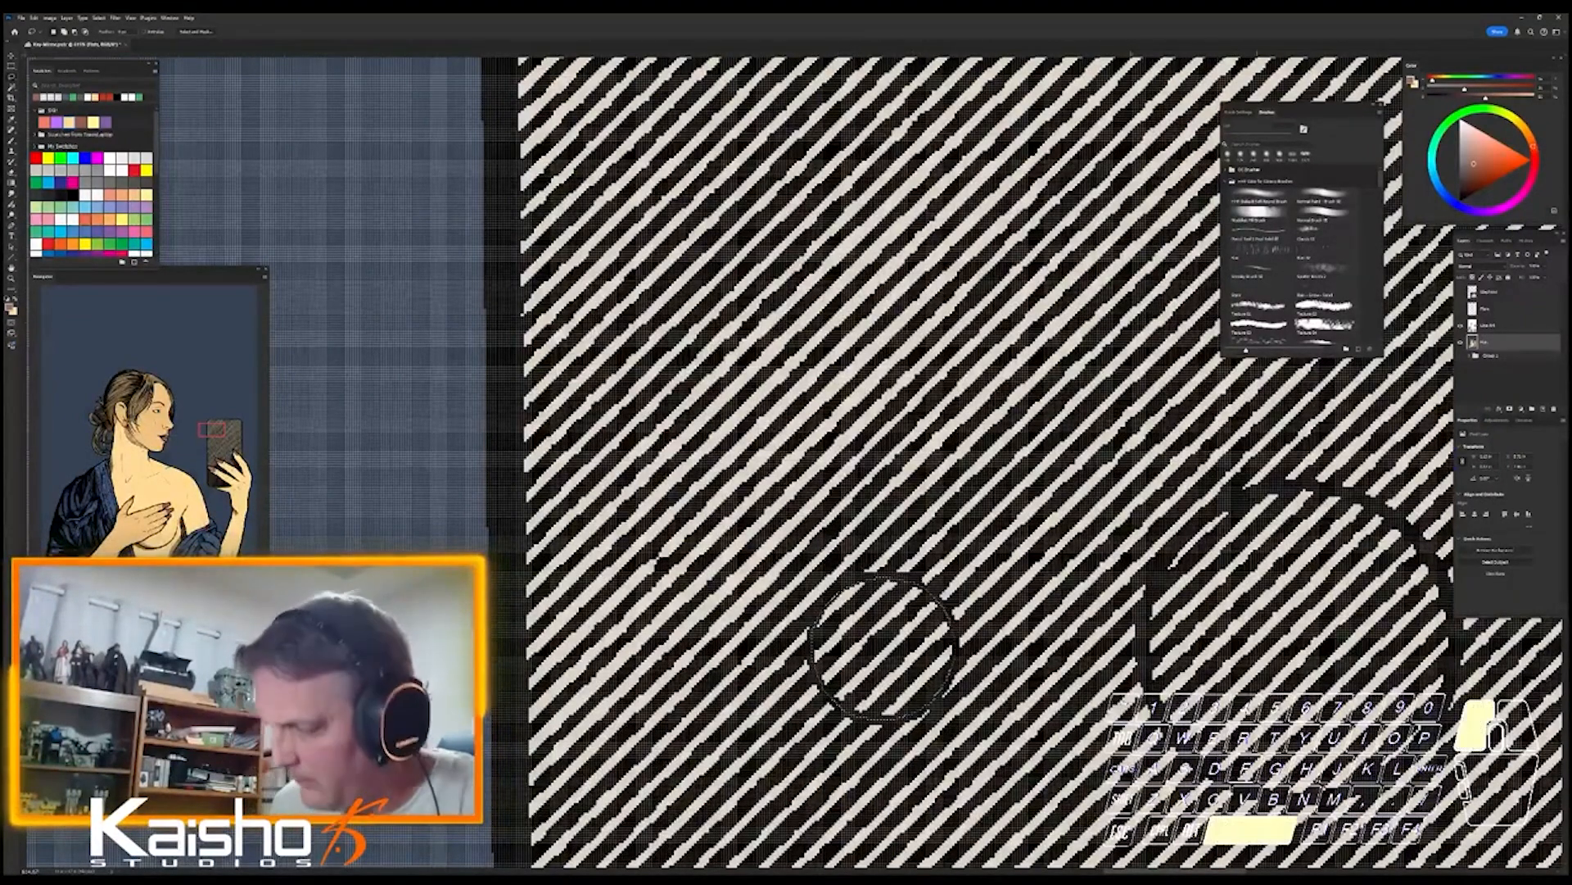
drag(883, 647, 378, 442)
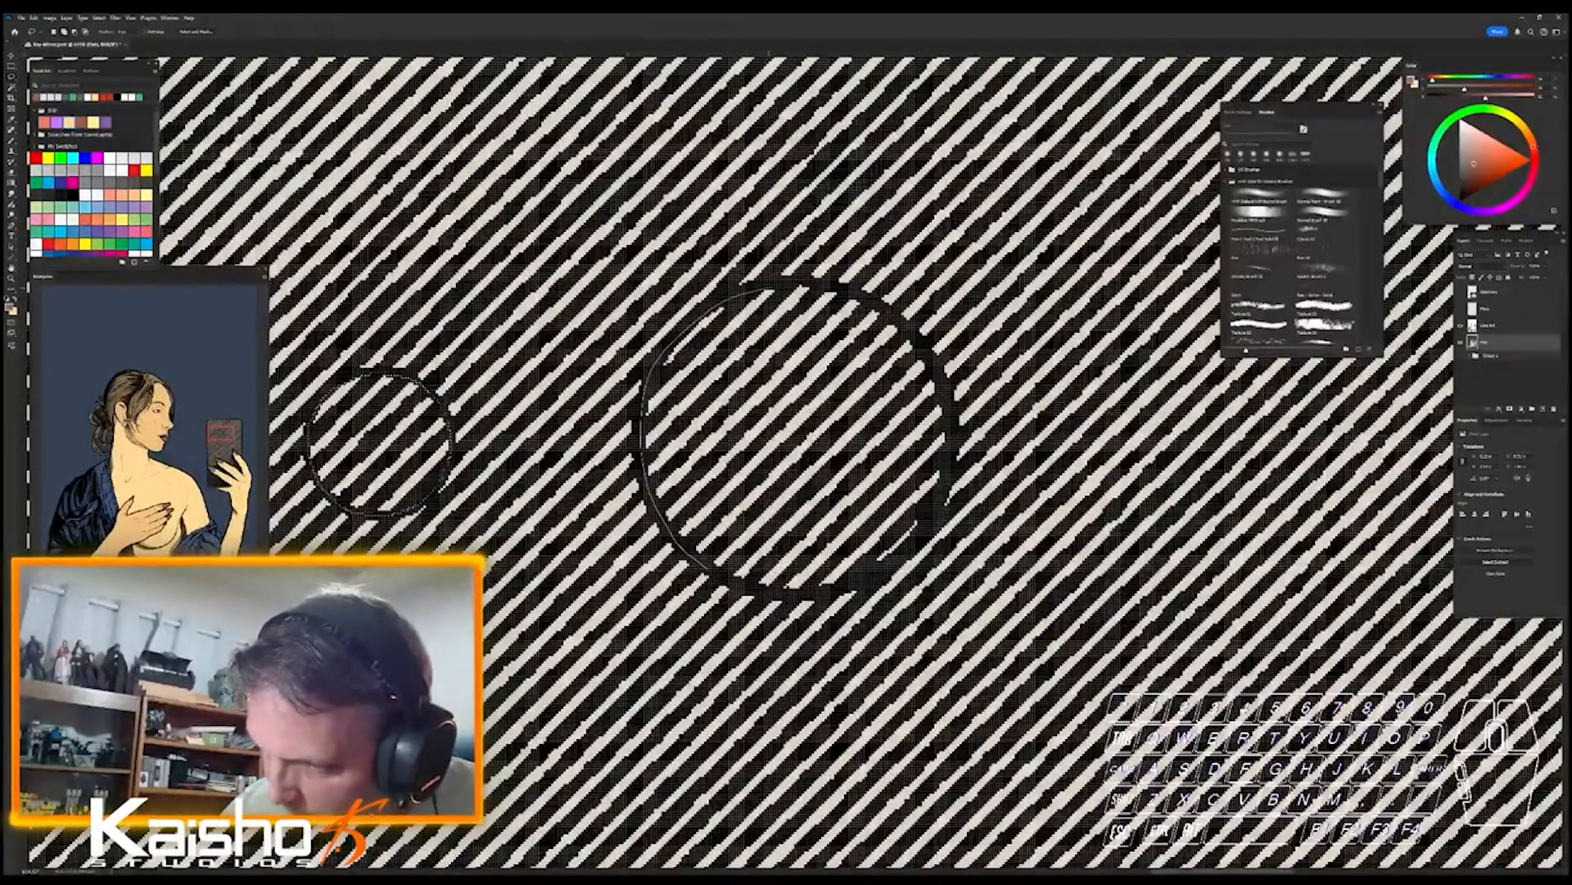
mouse_move(897, 321)
mouse_down()
mouse_move(946, 400)
mouse_move(952, 492)
mouse_move(892, 563)
mouse_move(808, 590)
mouse_move(740, 586)
mouse_up()
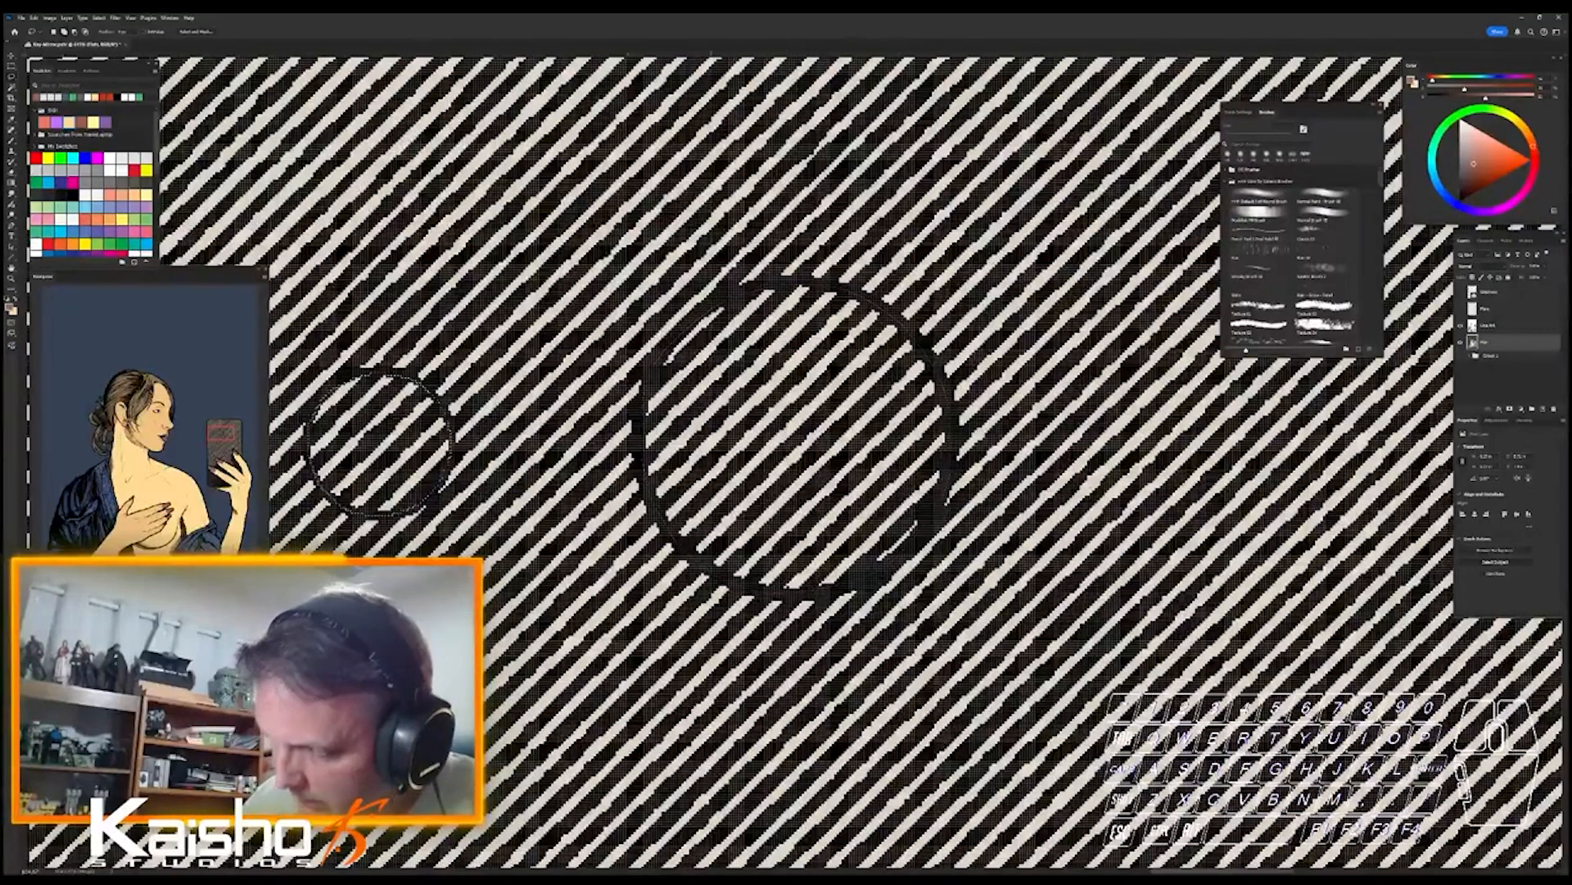
- Recolour the two camera circles a lighter grey, deselect, and fit the whole image on screen
drag(1035, 720, 955, 721)
key(u)
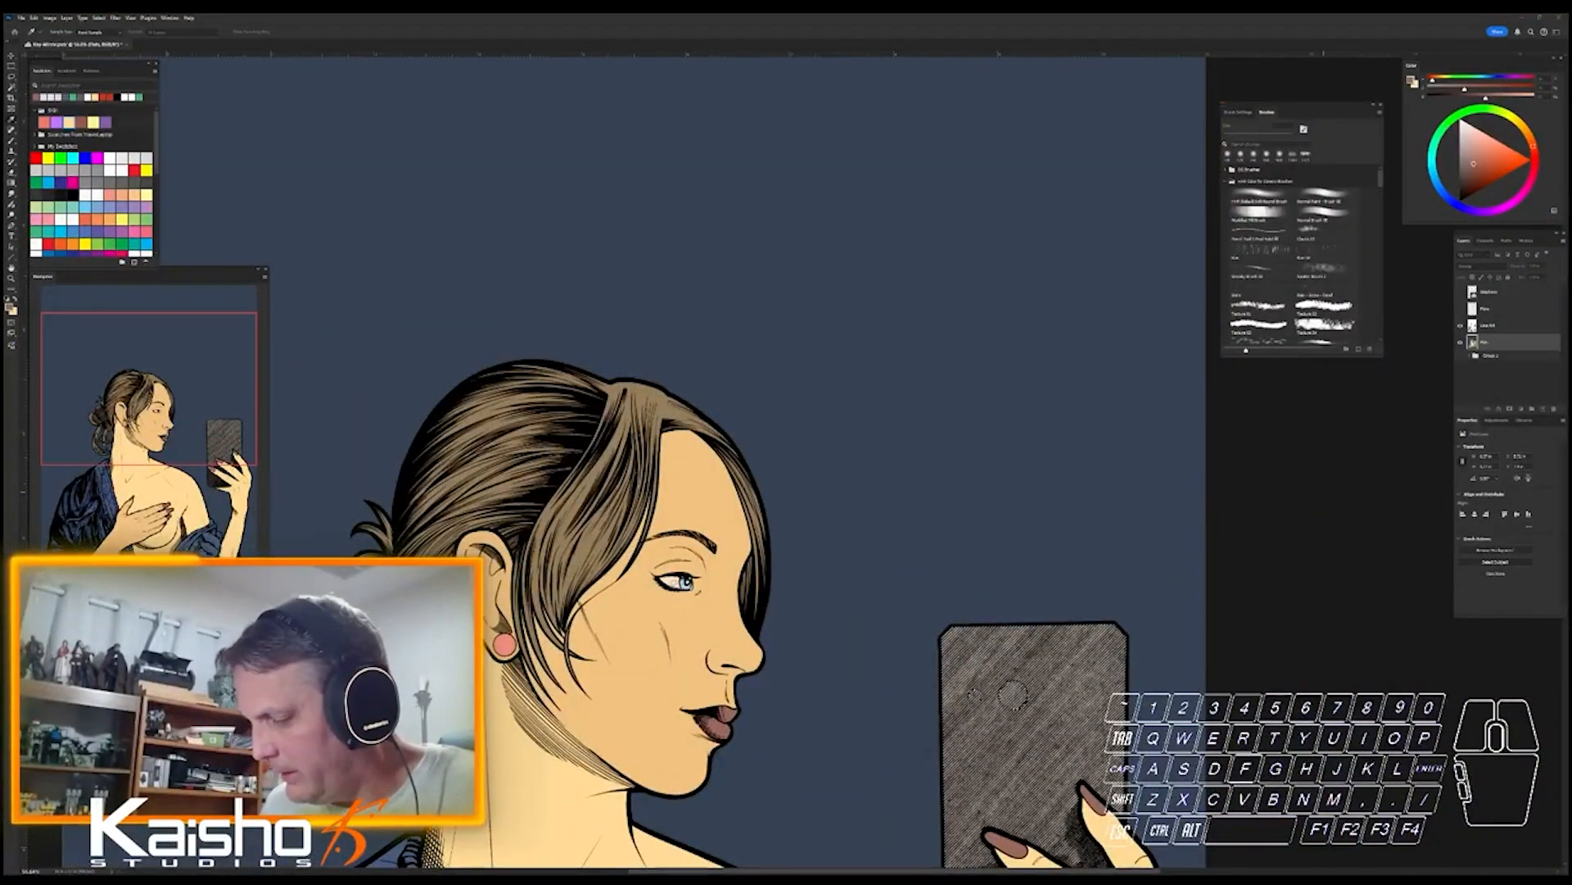
click(1422, 404)
key(ctrl+d)
key(ctrl+0)
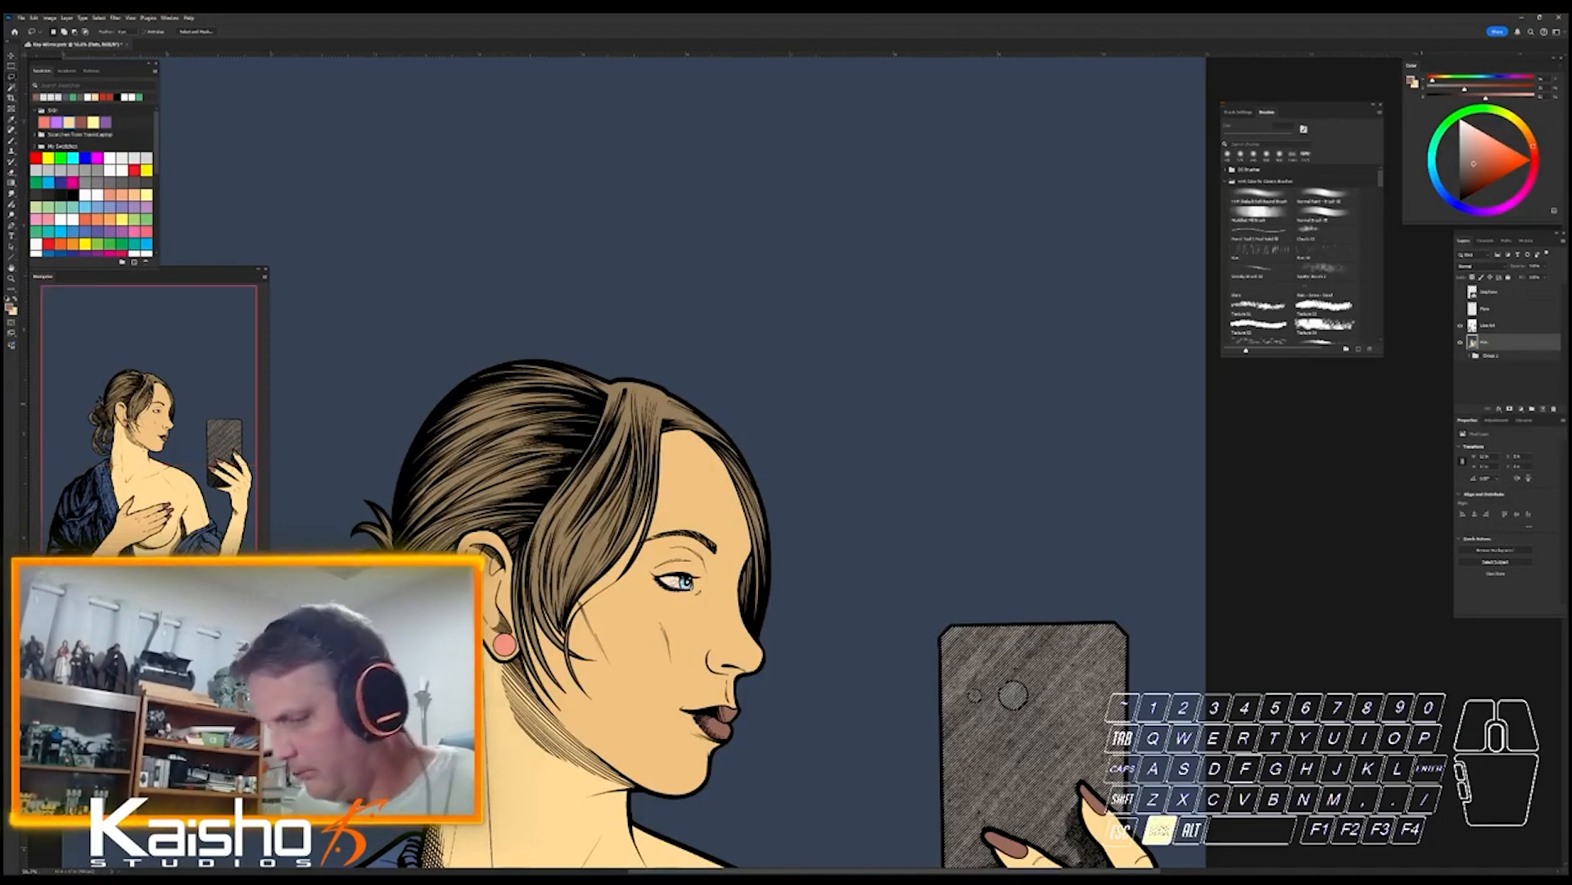
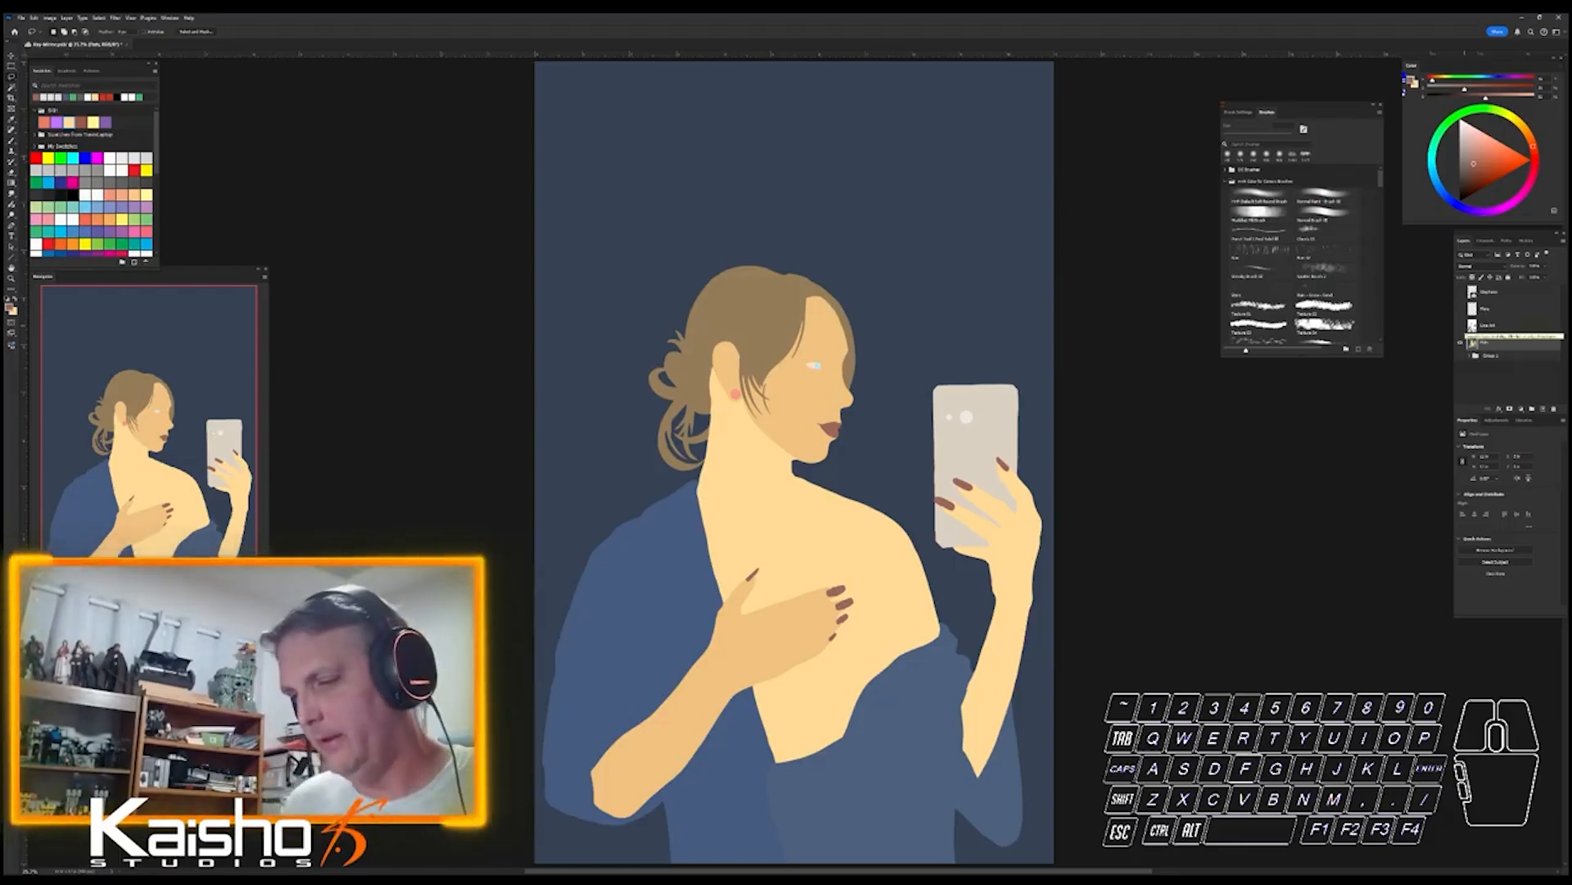
- Show the line art layer and lasso the ribbed cuff of the robe sleeve around the bent elbow
key(alt)
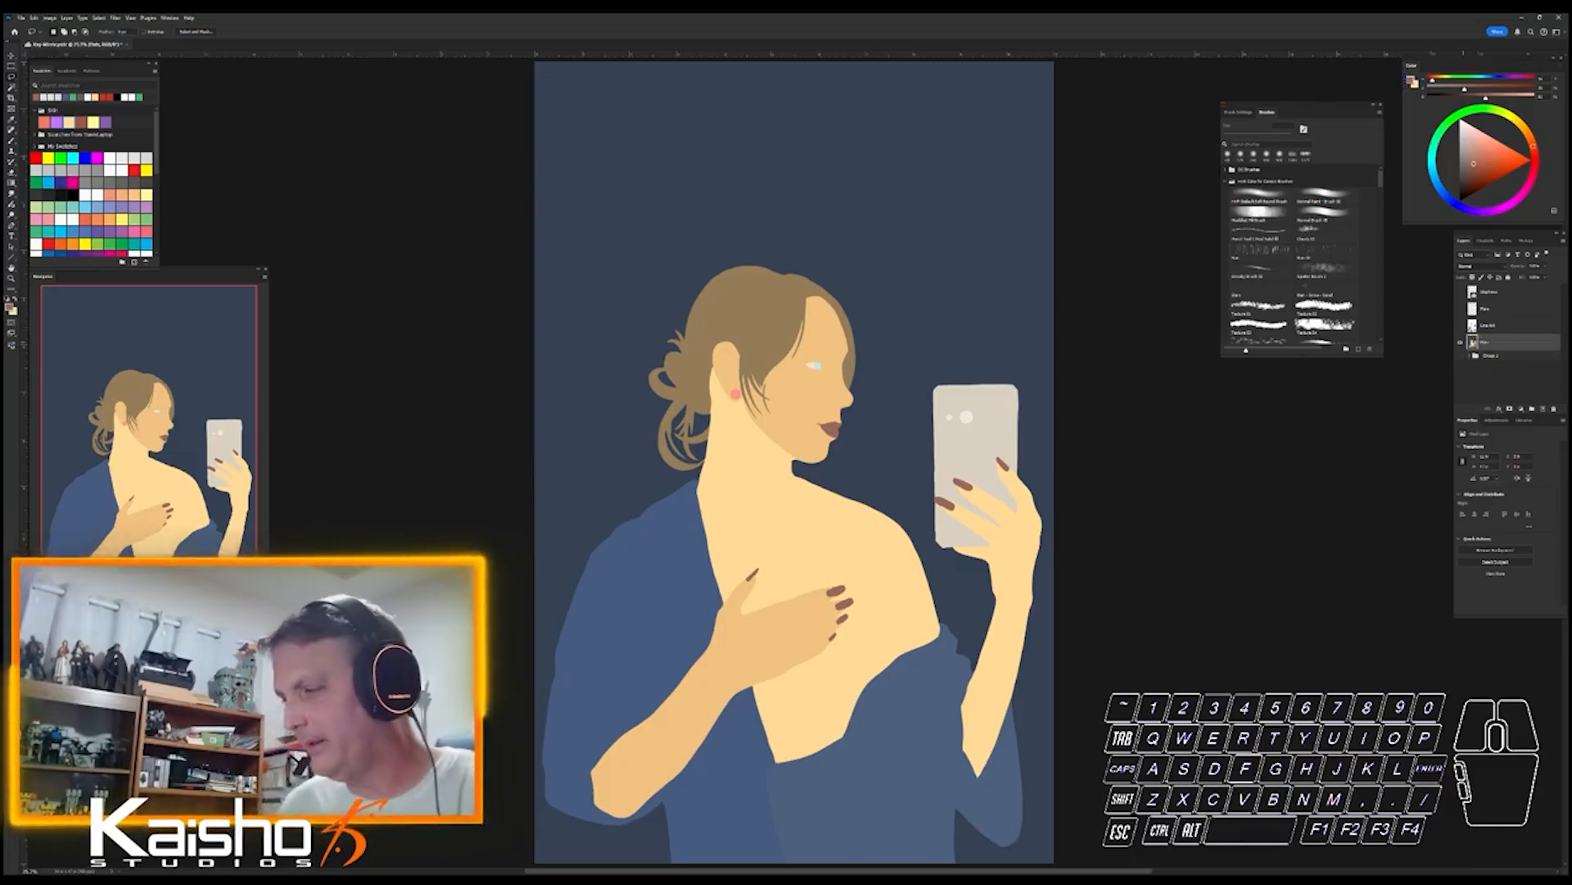
click(1461, 326)
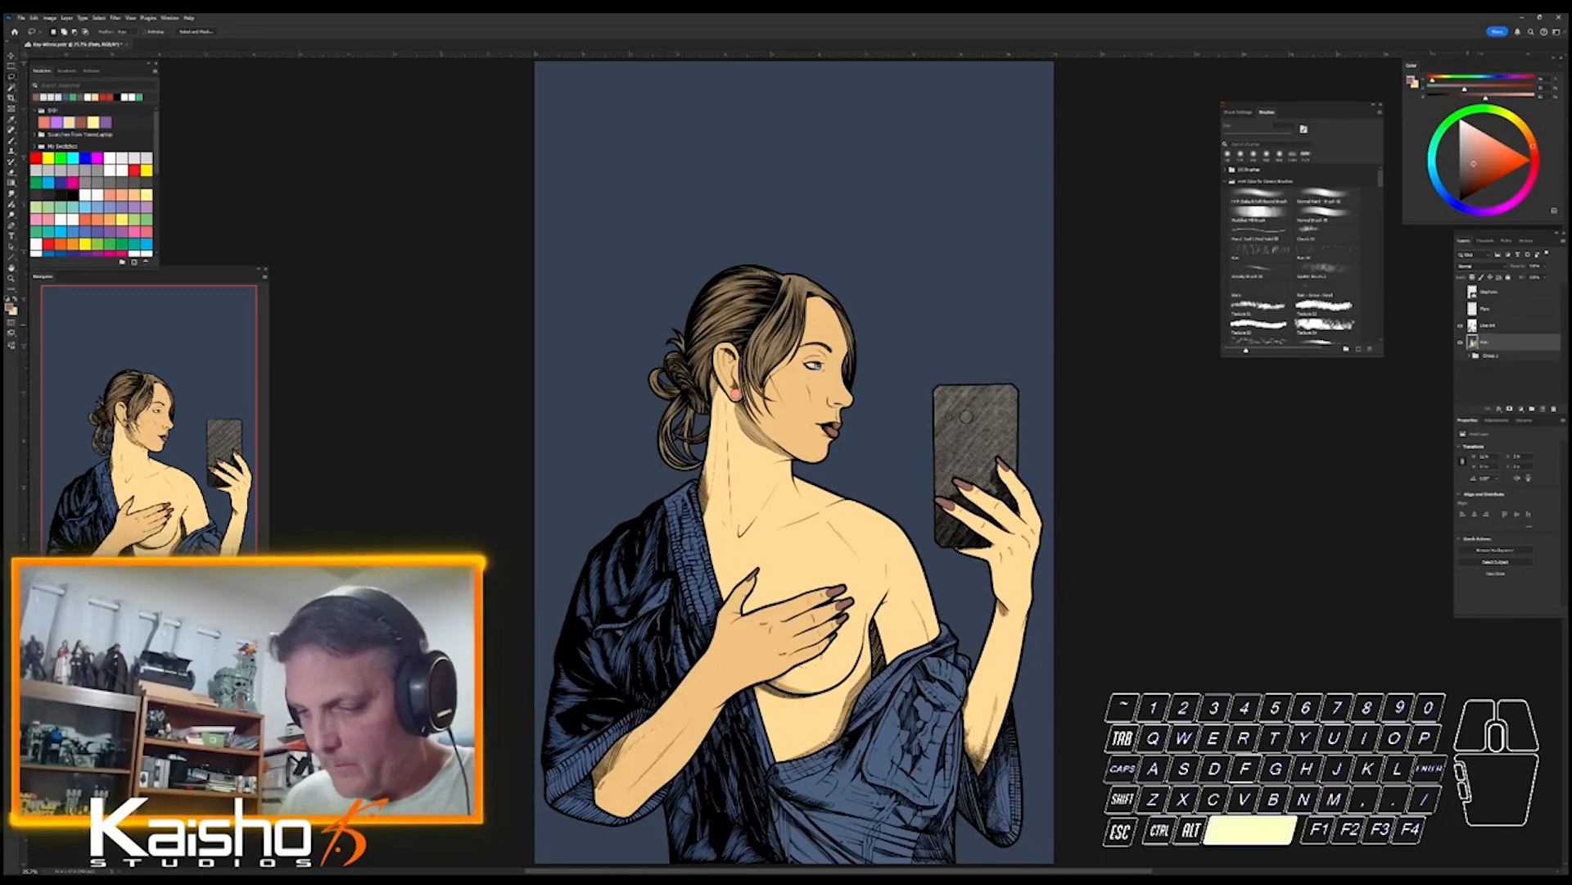
drag(627, 773, 903, 632)
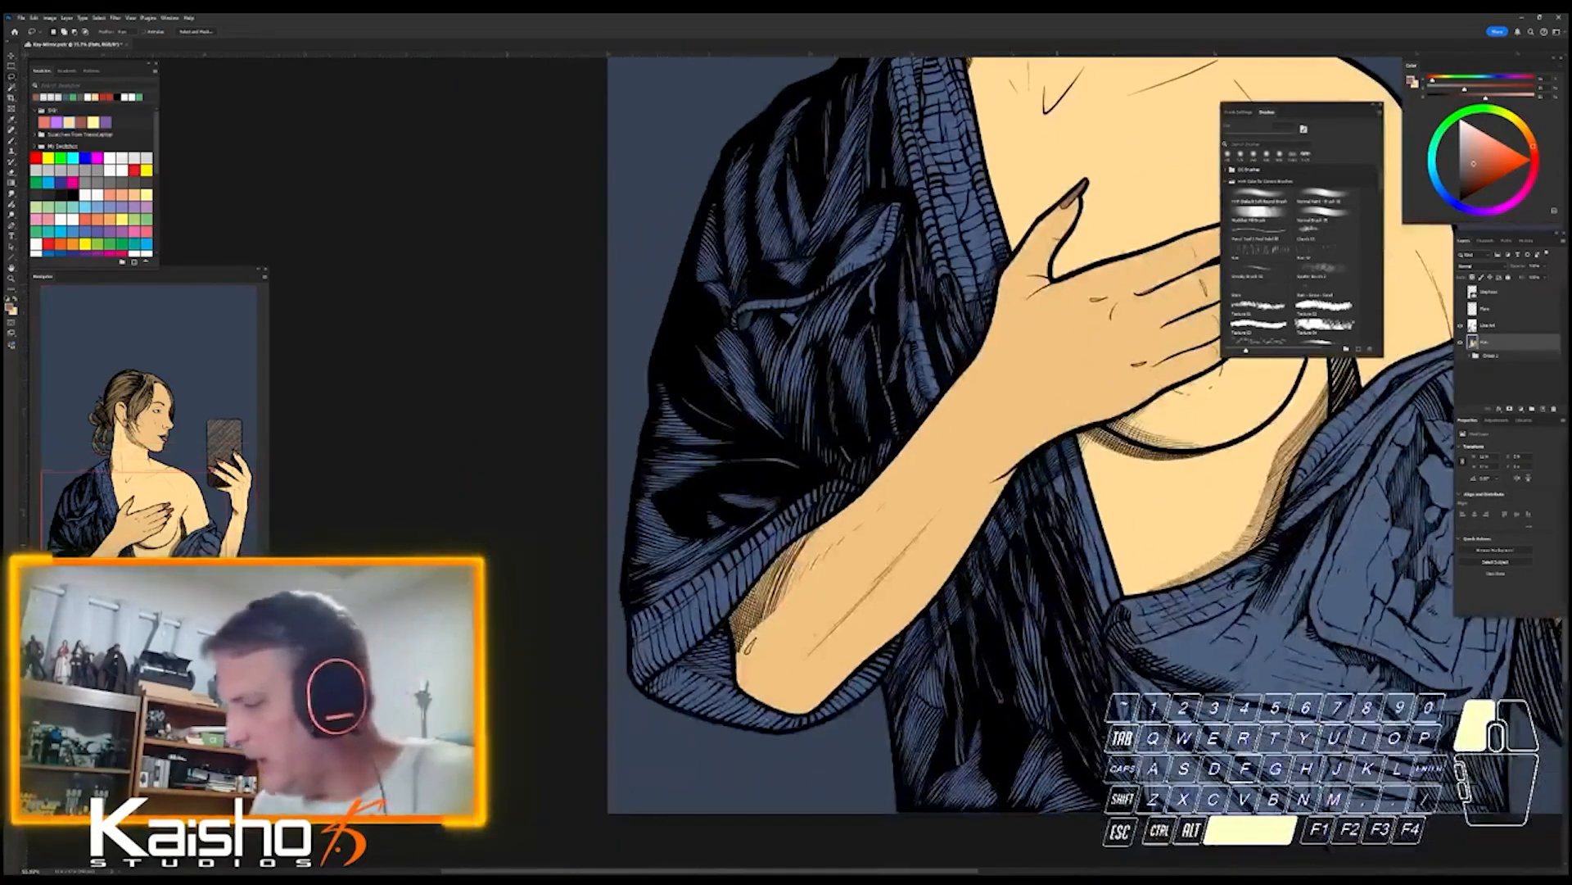
drag(672, 651, 778, 651)
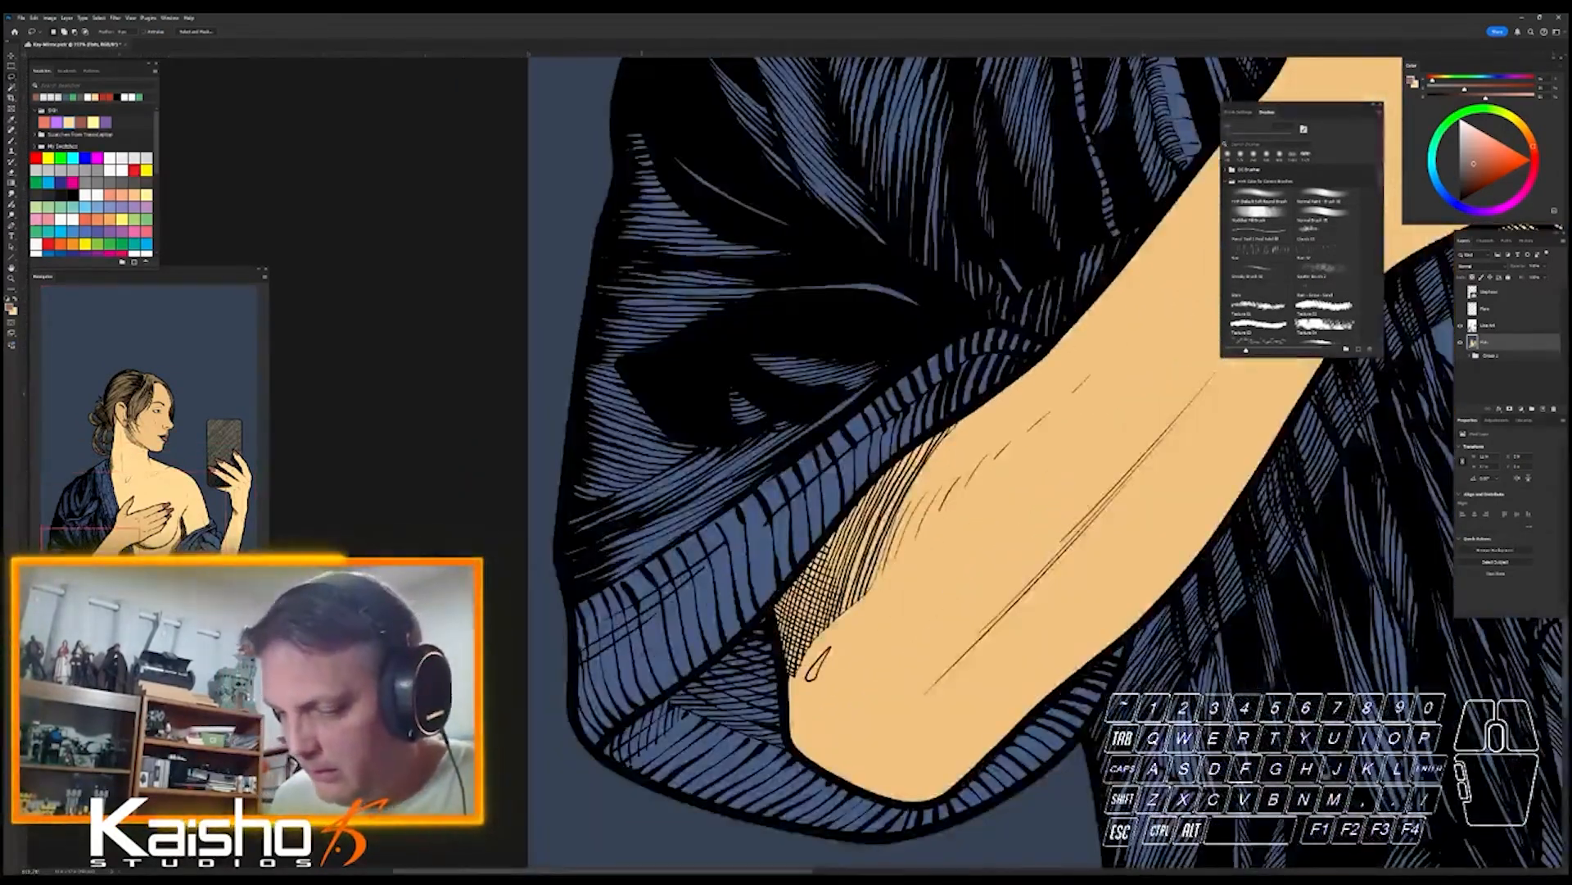
mouse_move(606, 801)
mouse_down()
mouse_move(565, 757)
mouse_move(545, 665)
mouse_up()
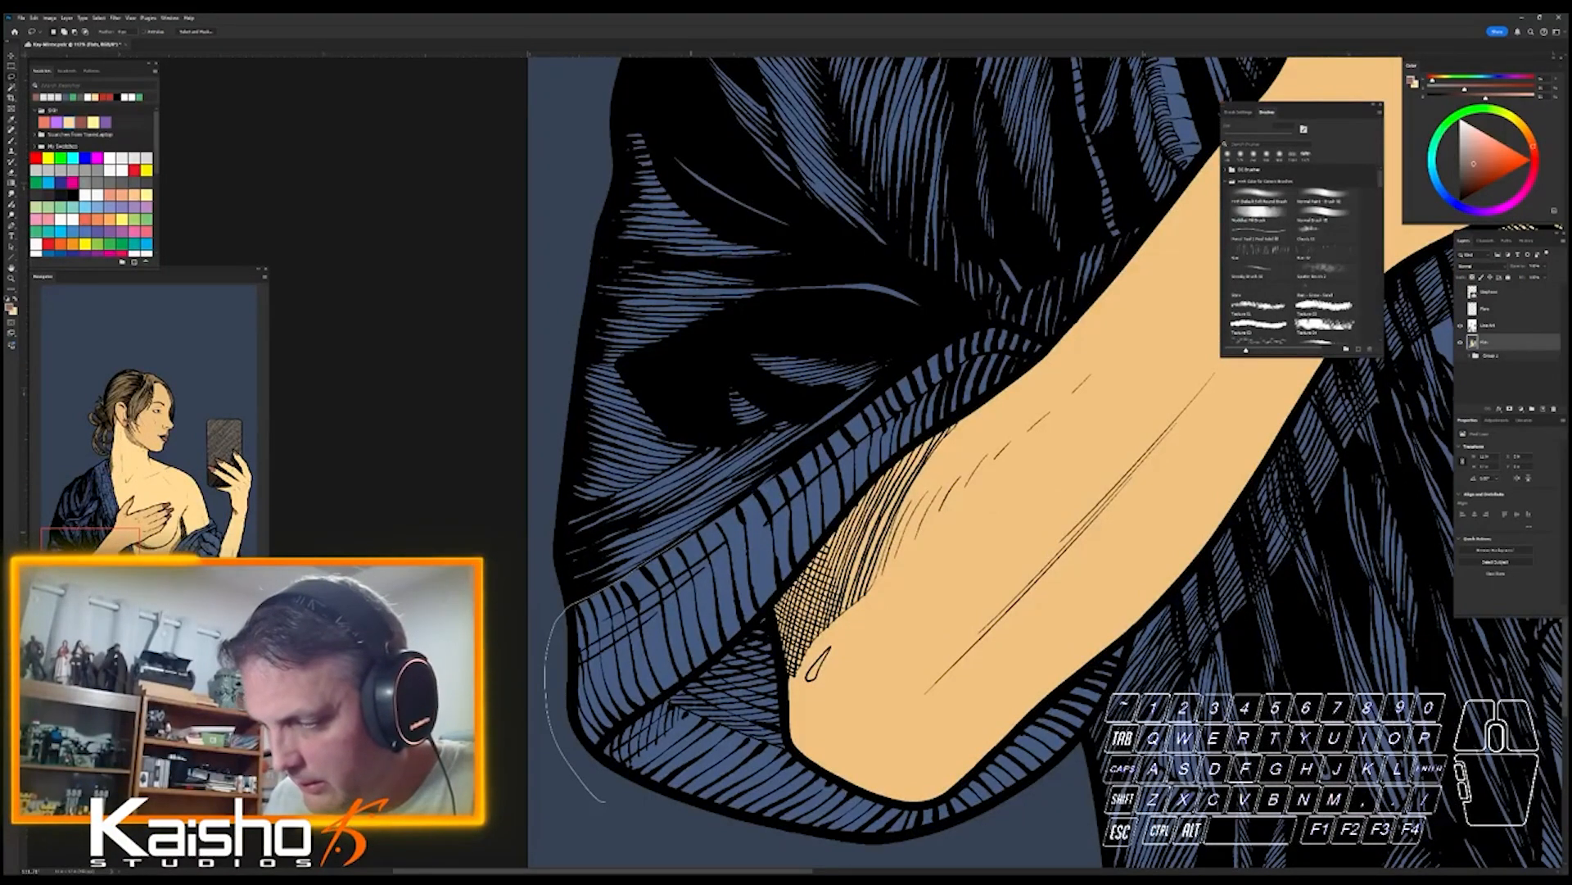
mouse_move(728, 511)
mouse_down()
mouse_move(967, 327)
mouse_move(1061, 347)
mouse_move(1135, 511)
mouse_up()
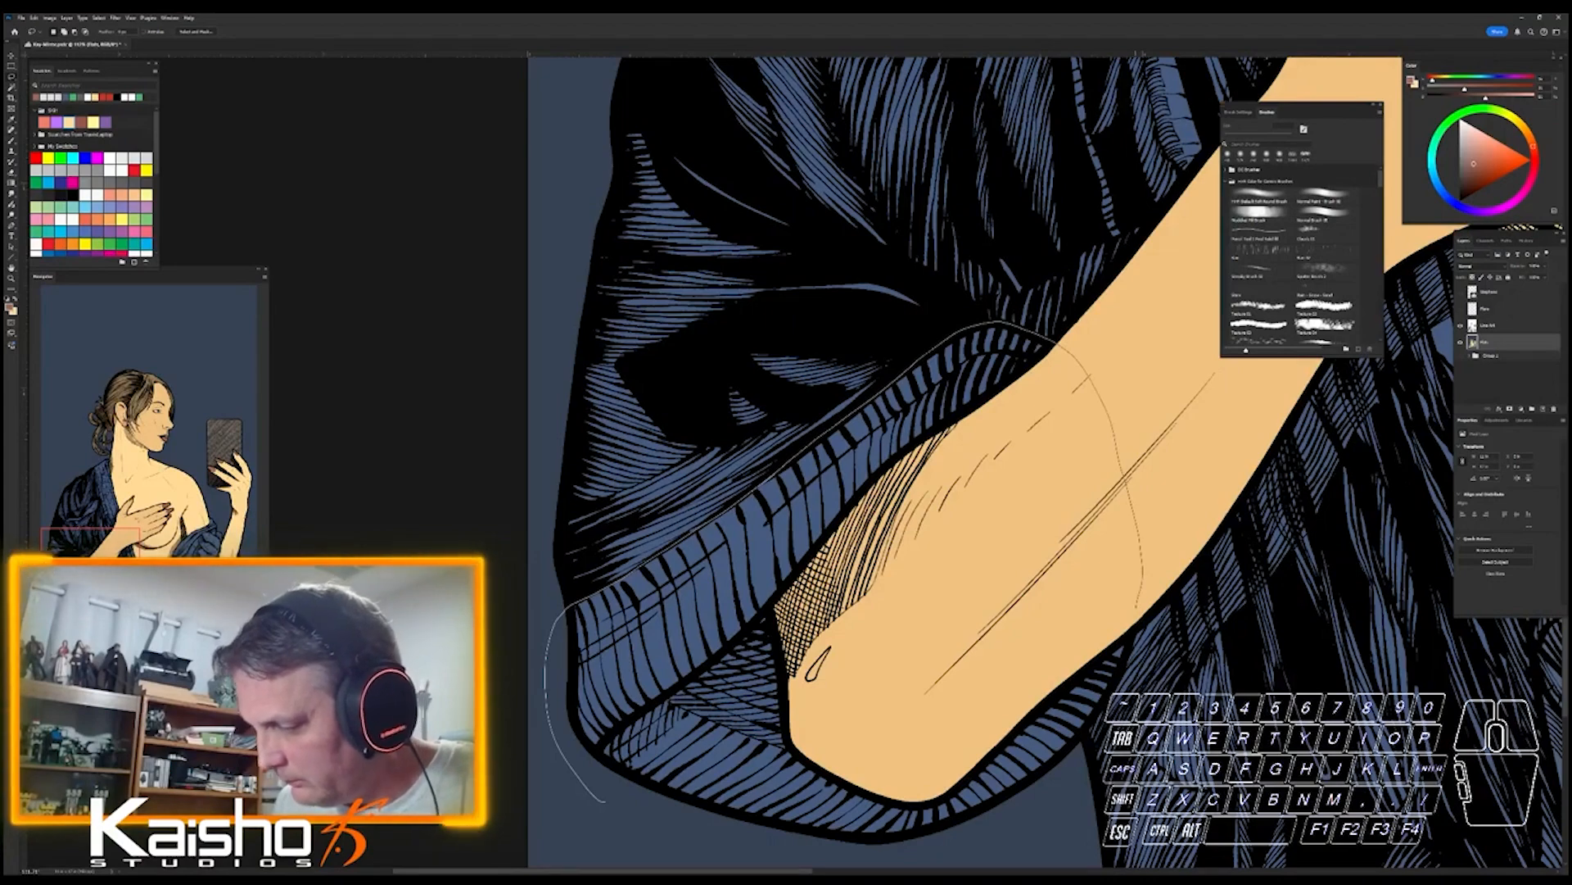
mouse_move(1129, 652)
mouse_down()
mouse_move(1086, 727)
mouse_move(966, 850)
mouse_move(692, 860)
mouse_up()
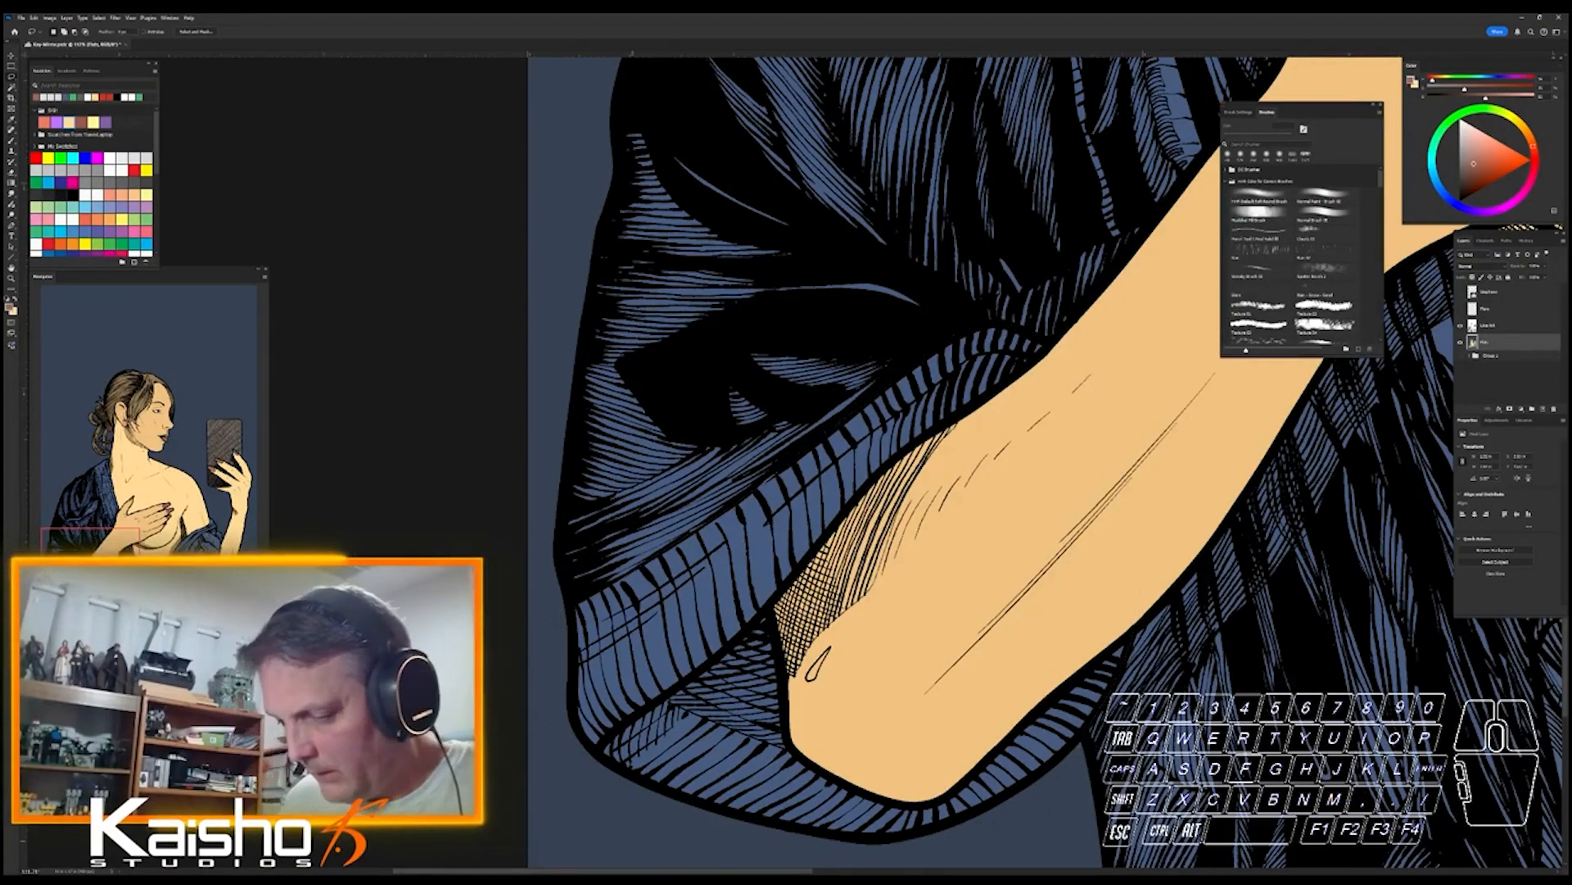
- Add the robe's ribbed collar band, from the covering hand up to the neck, to the lasso selection
drag(1090, 368, 634, 668)
drag(901, 328, 773, 645)
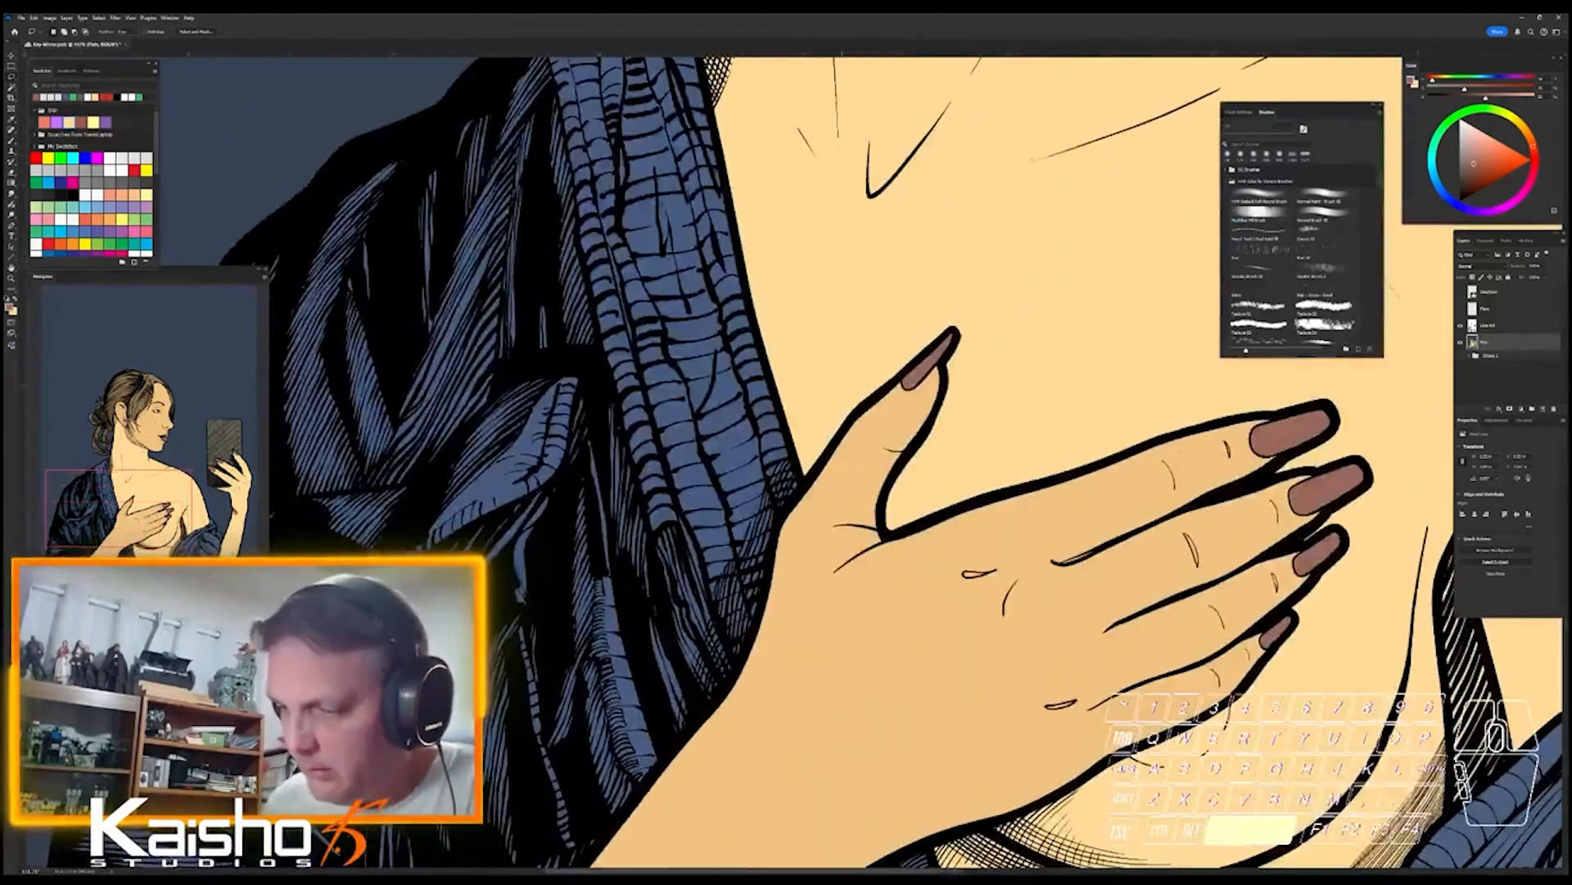
mouse_move(758, 713)
mouse_down()
mouse_move(683, 528)
mouse_move(641, 505)
mouse_up()
drag(626, 450, 584, 264)
mouse_move(575, 197)
mouse_down()
mouse_move(565, 138)
mouse_move(747, 164)
mouse_move(835, 557)
mouse_up()
key(space)
drag(819, 246, 881, 692)
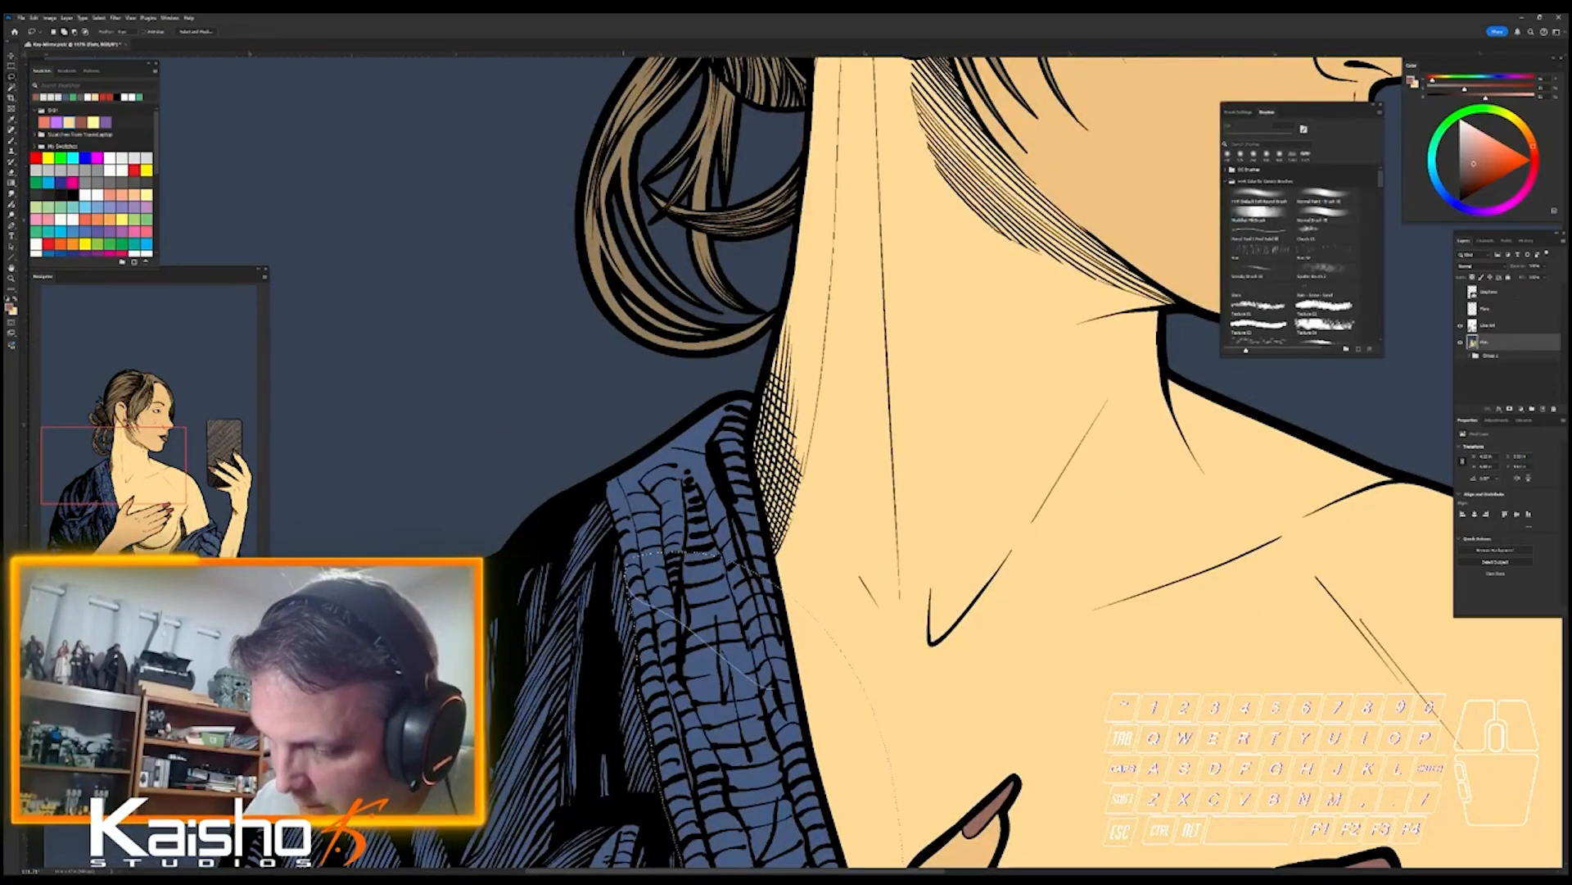
mouse_move(605, 495)
mouse_down()
mouse_move(680, 381)
mouse_move(834, 619)
mouse_up()
drag(1161, 644, 1041, 644)
drag(1146, 642, 897, 398)
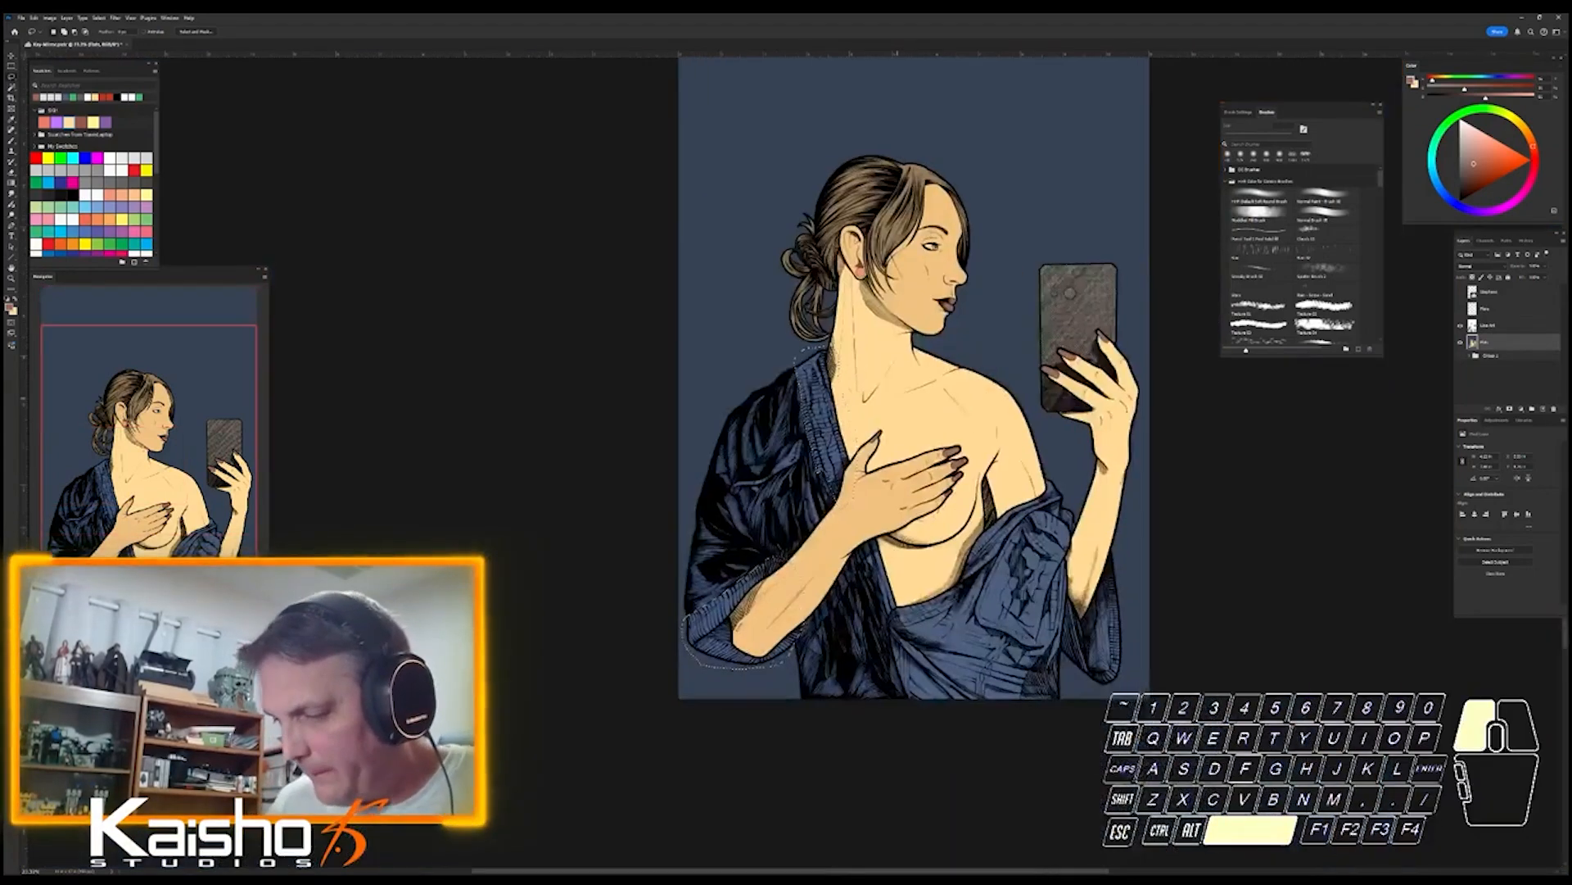
- Add the robe's collar band continuing below the forearm to the lasso selection
drag(881, 608, 1394, 316)
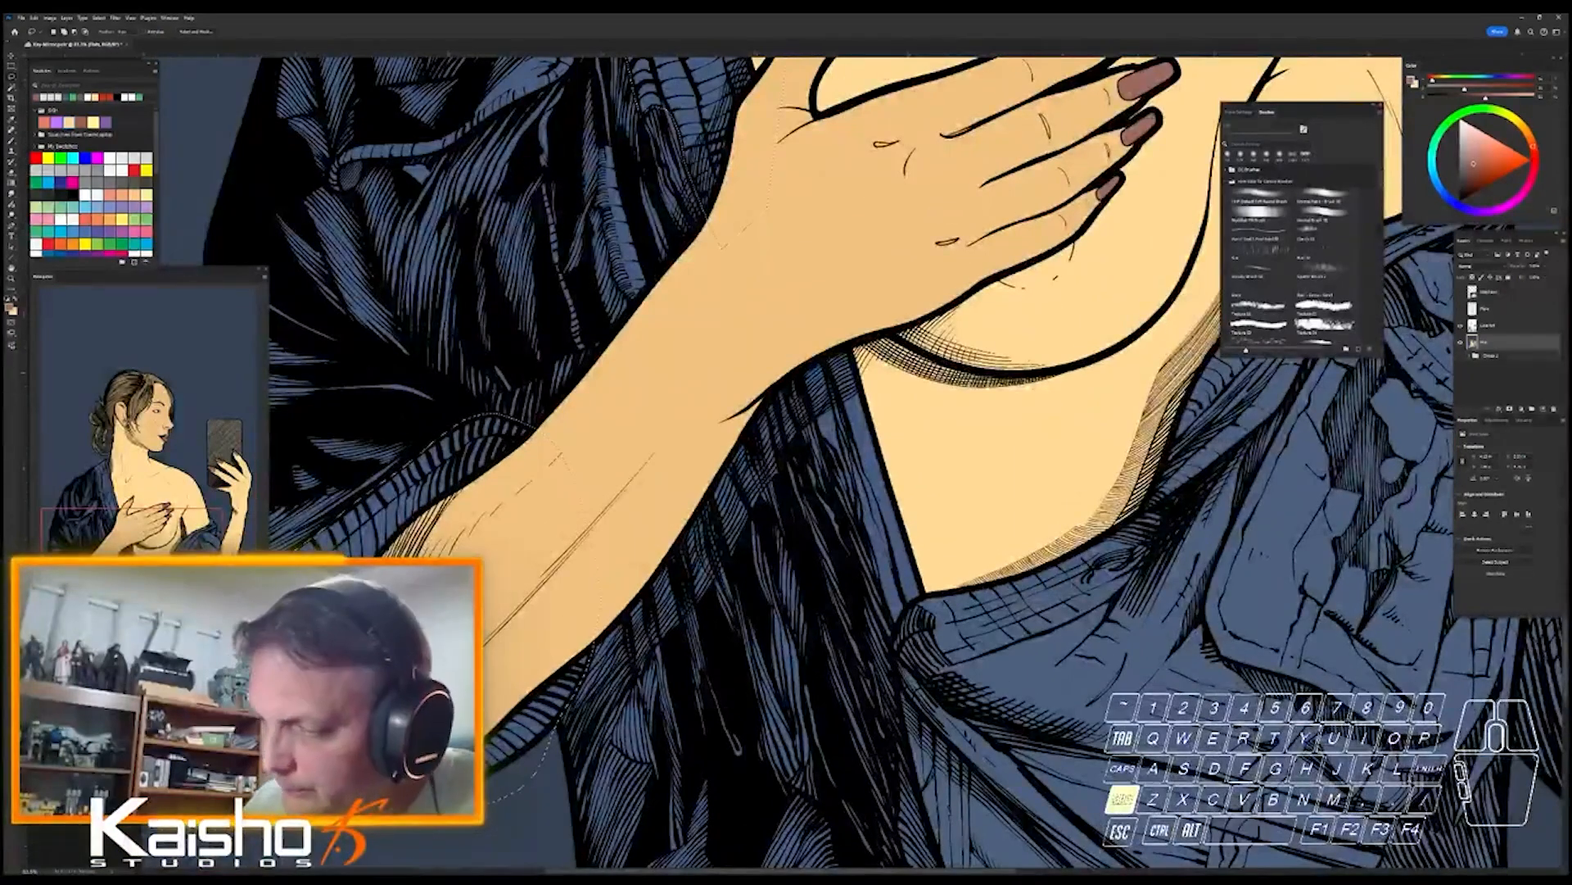
drag(760, 347, 791, 326)
mouse_move(763, 393)
mouse_down()
mouse_move(876, 757)
mouse_move(916, 600)
mouse_move(893, 373)
mouse_up()
drag(1089, 680, 918, 680)
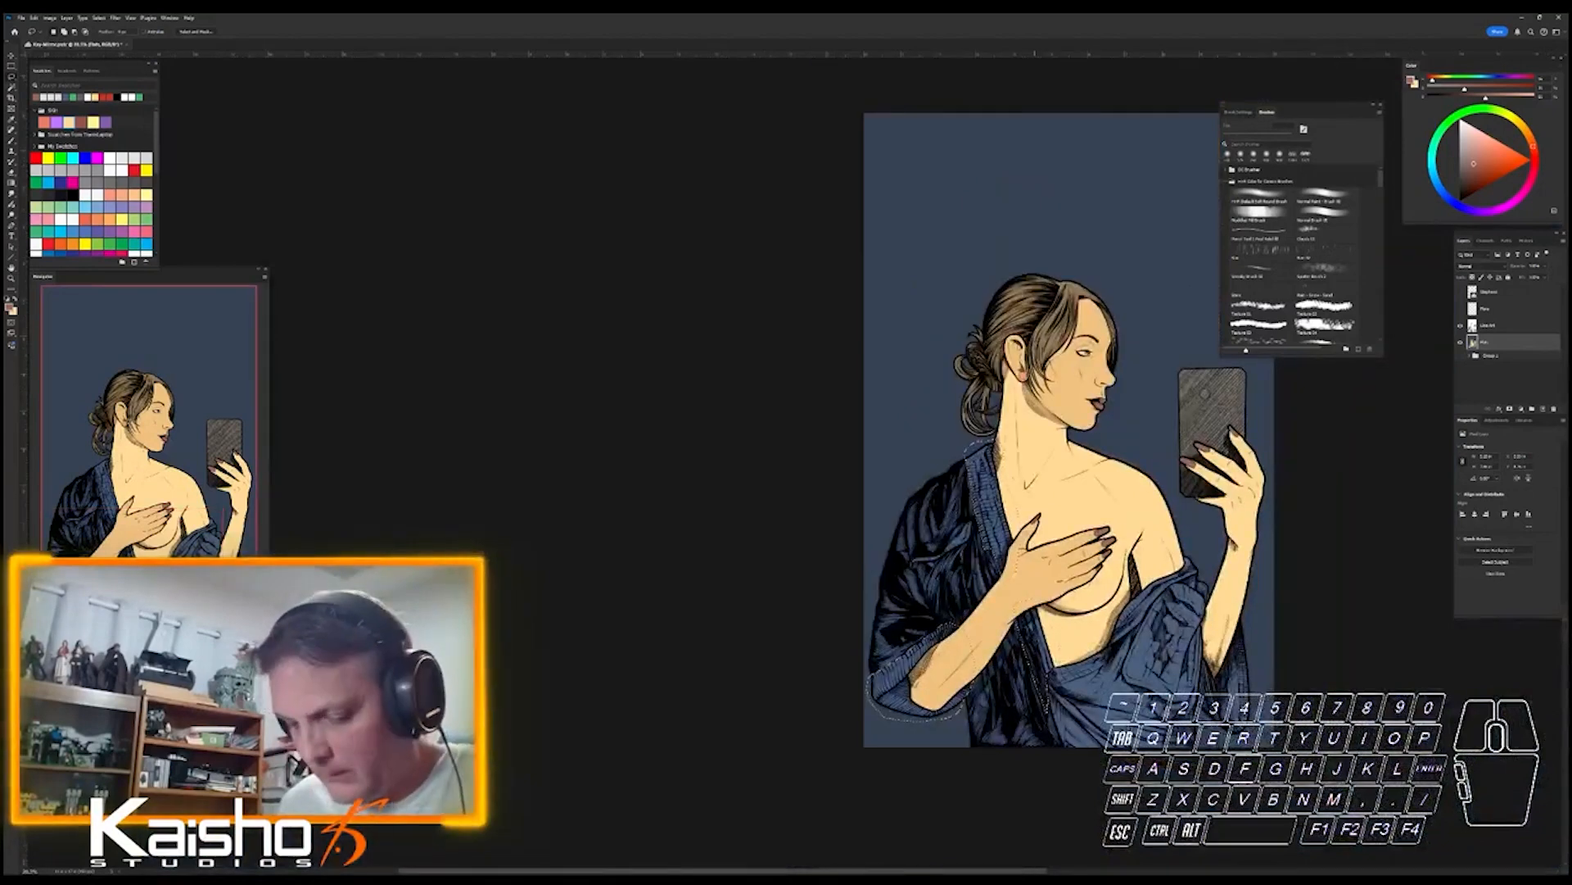
- Subtract the blue background from the trim selection, recolour the cuff and collar band purple, and deselect
key(w)
alt+click(917, 719)
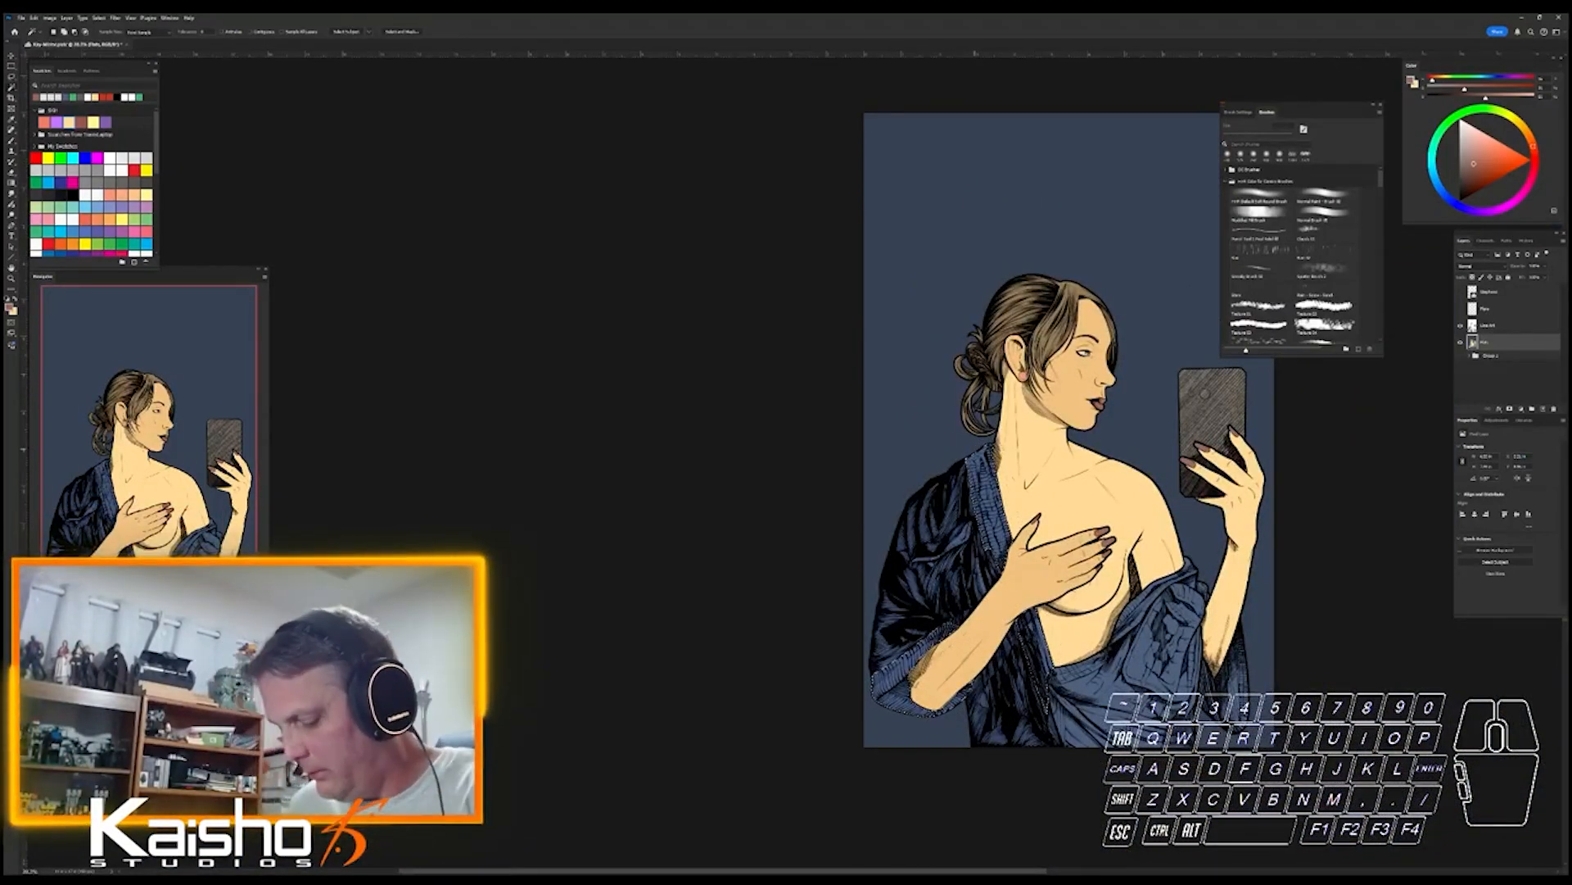
key(l)
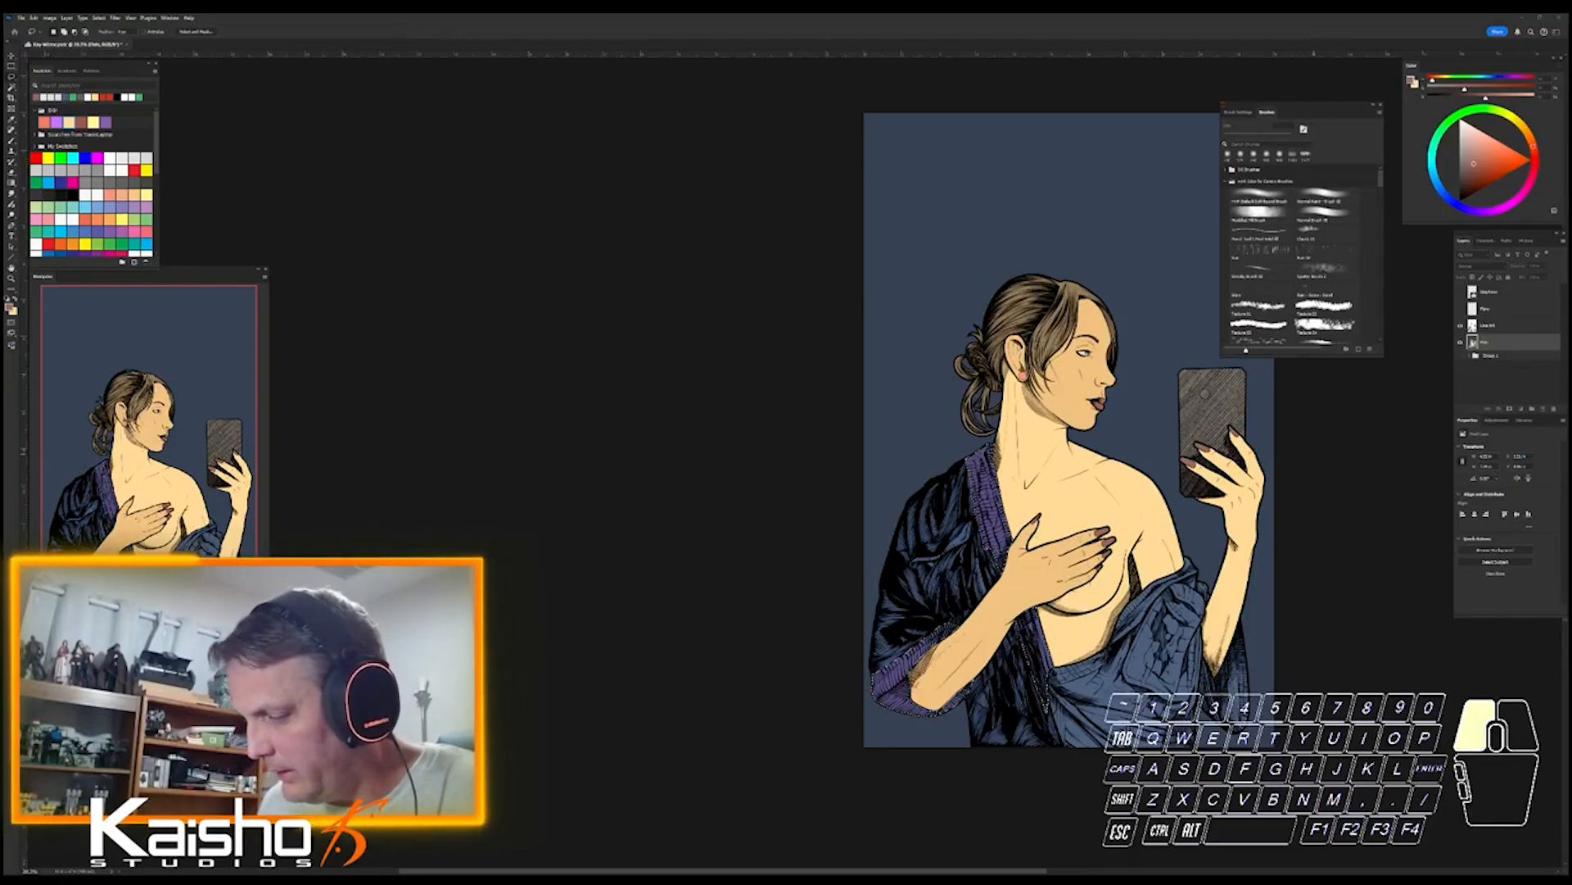
key(w)
key(ctrl+d)
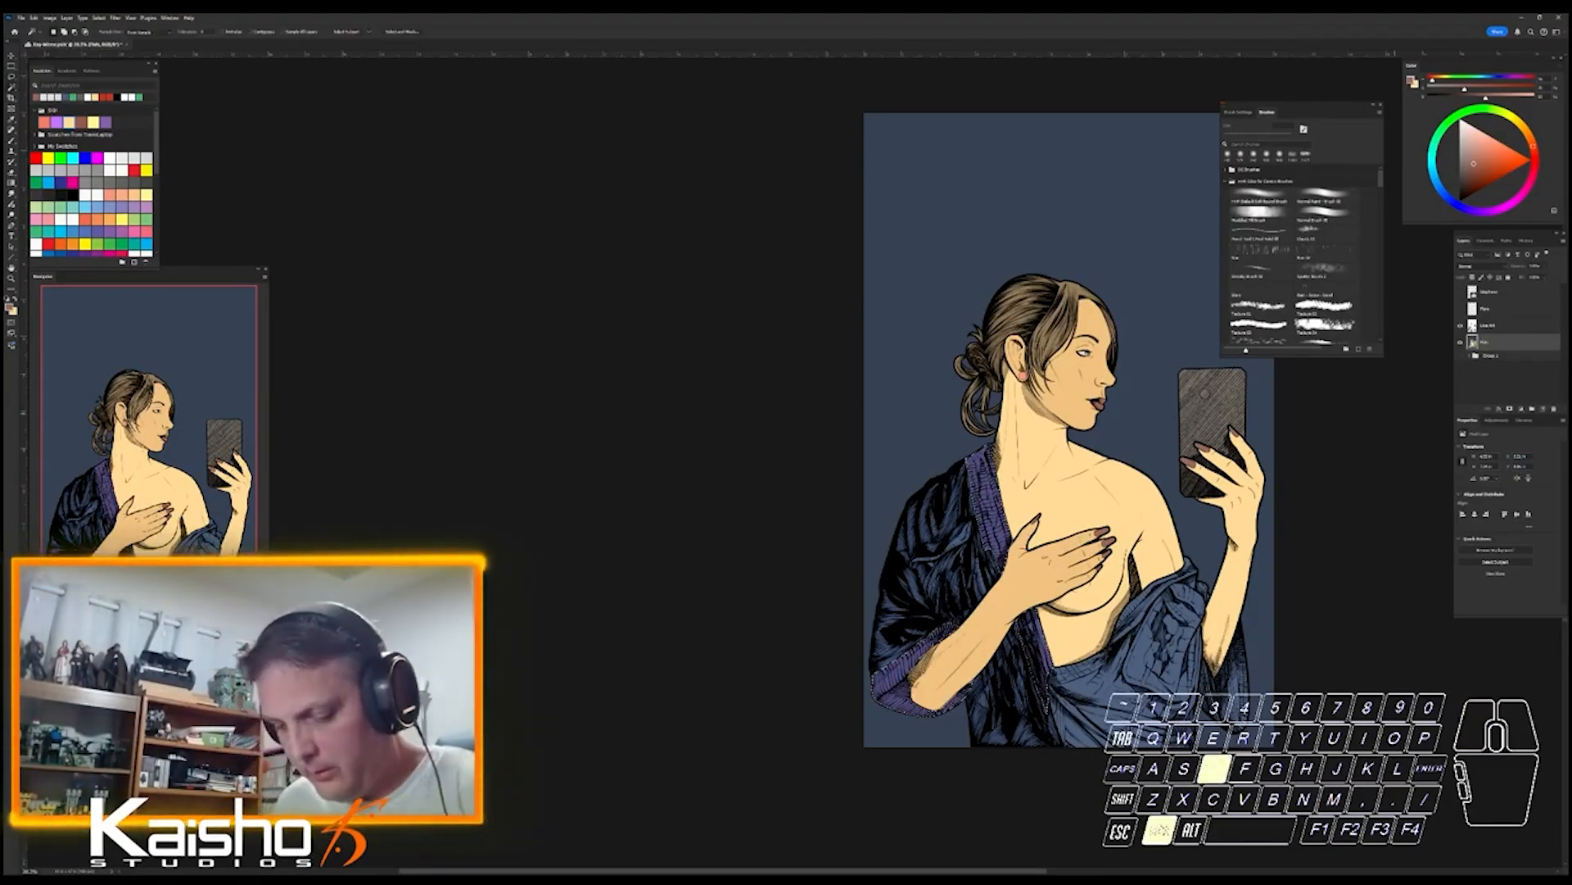
- Lasso the ribbed edge of the draped robe, following it from the centre fold upward below the chest
drag(1146, 674, 1278, 673)
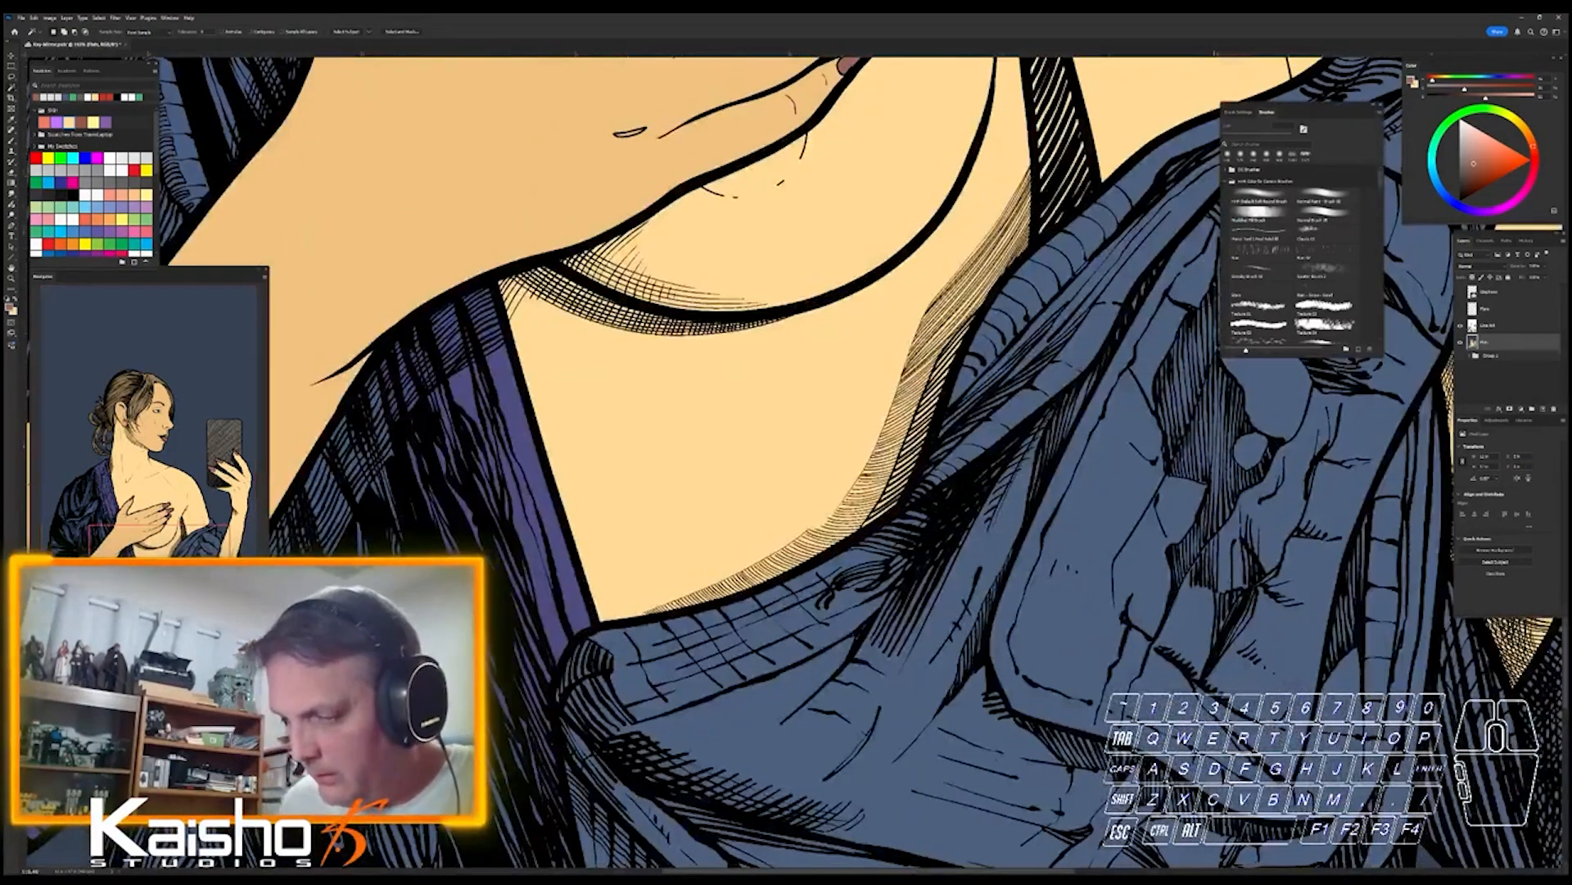
key(l)
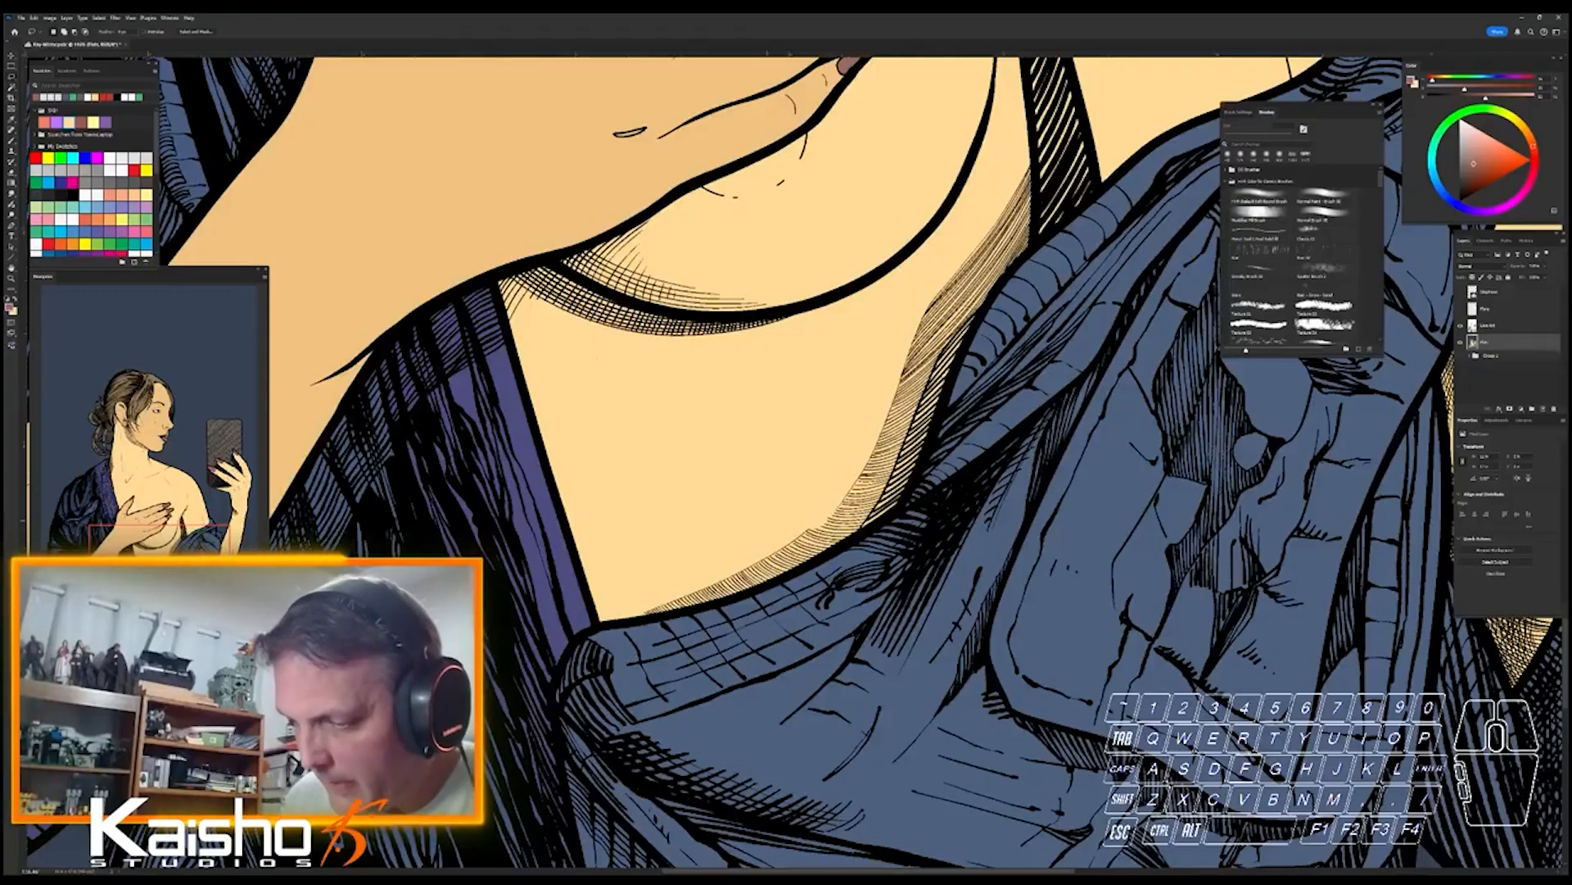
mouse_move(758, 522)
mouse_down()
mouse_move(590, 567)
mouse_move(532, 655)
mouse_up()
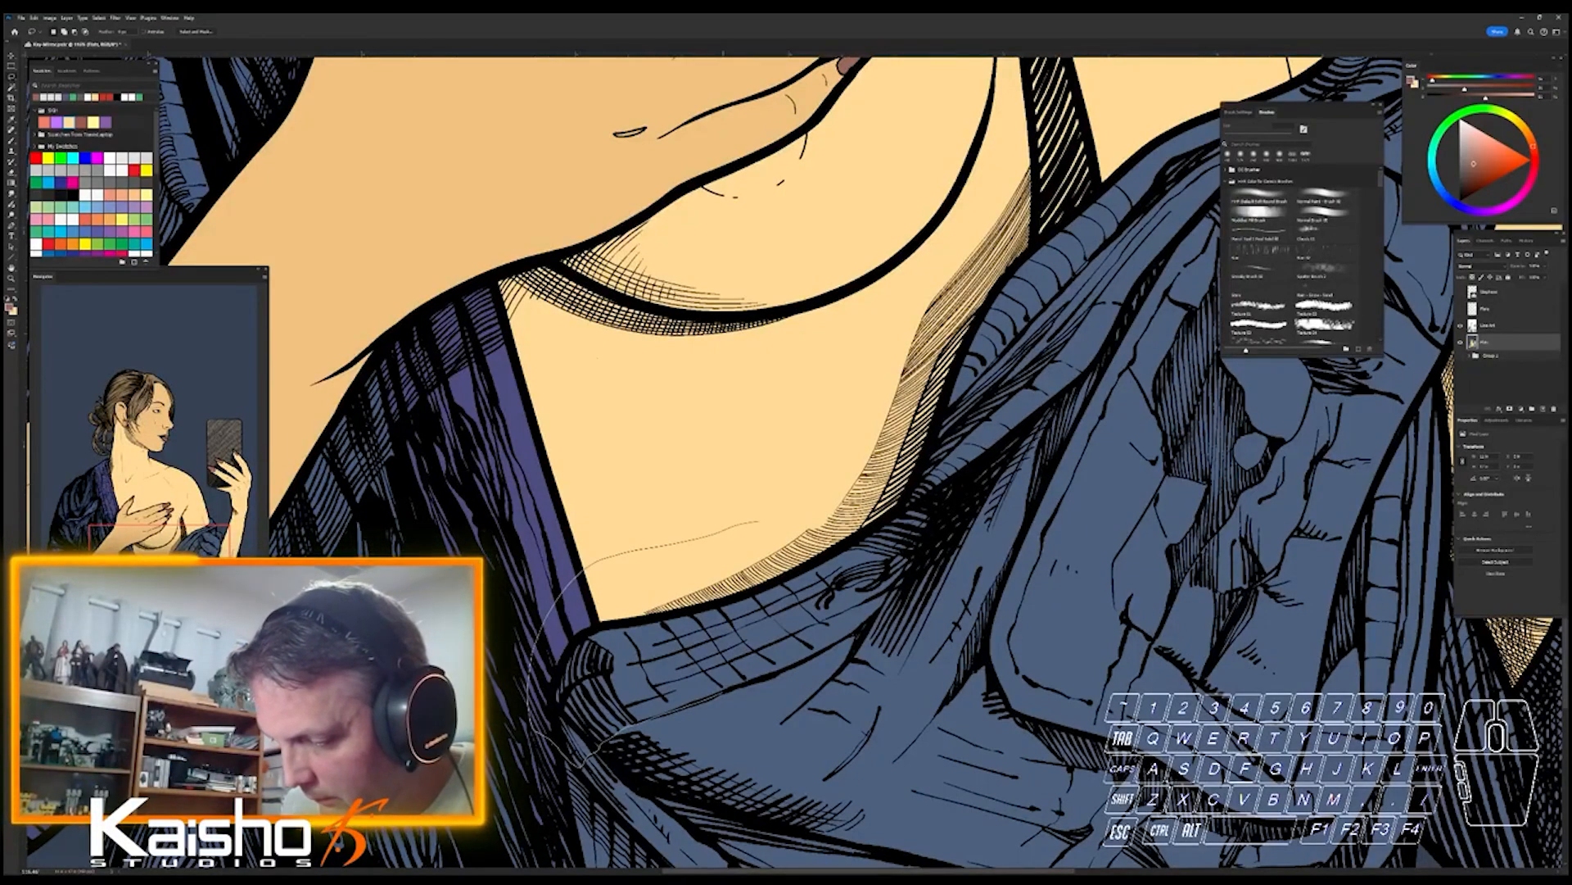
drag(723, 695, 823, 657)
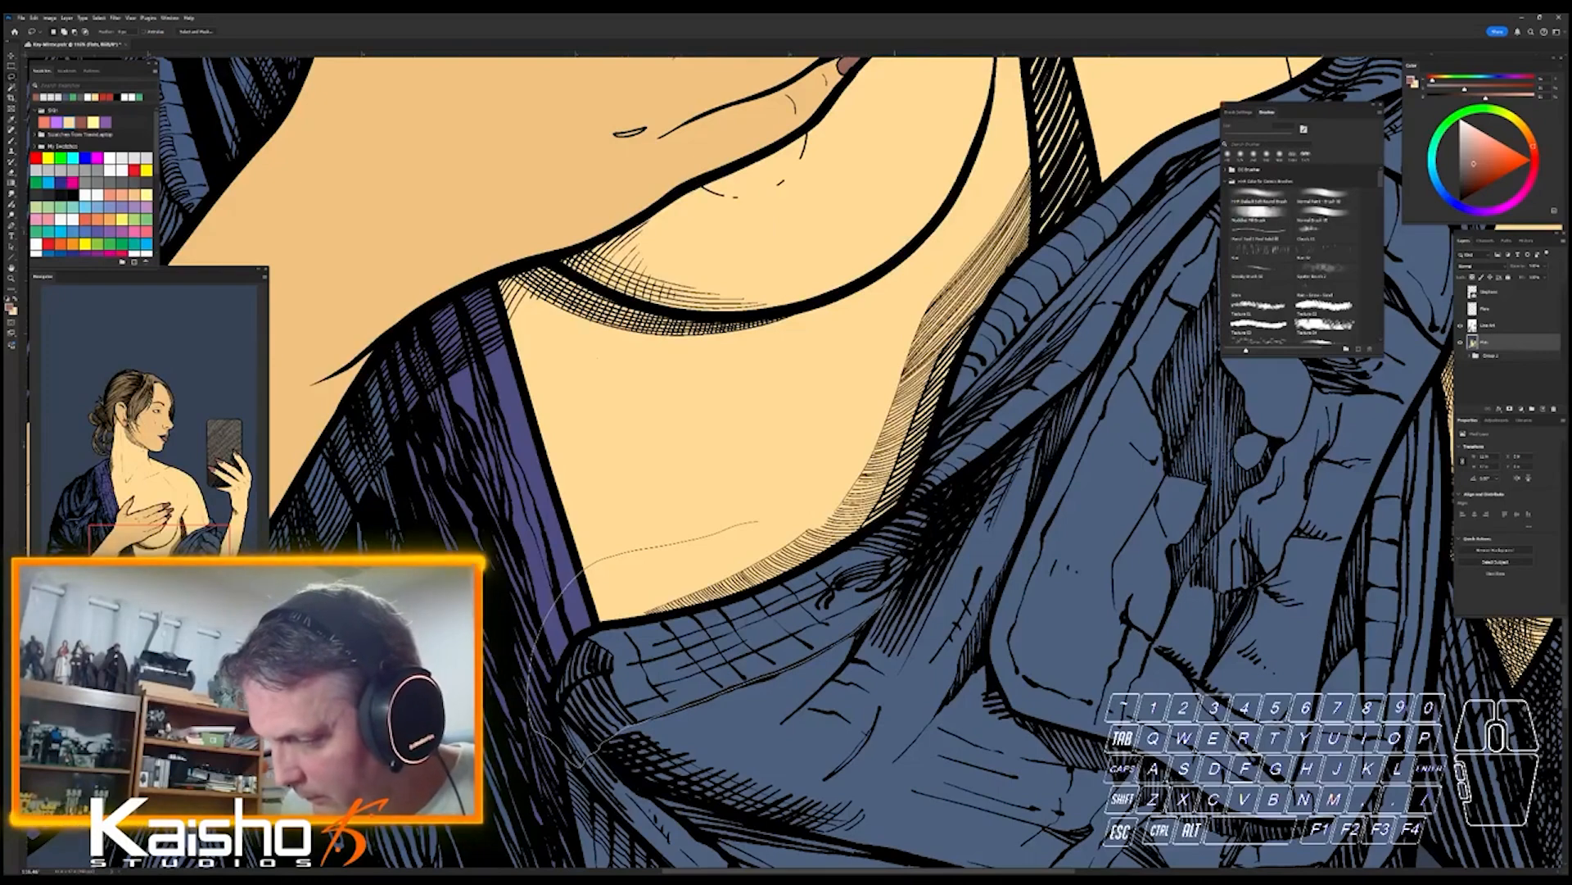
drag(916, 554, 1007, 437)
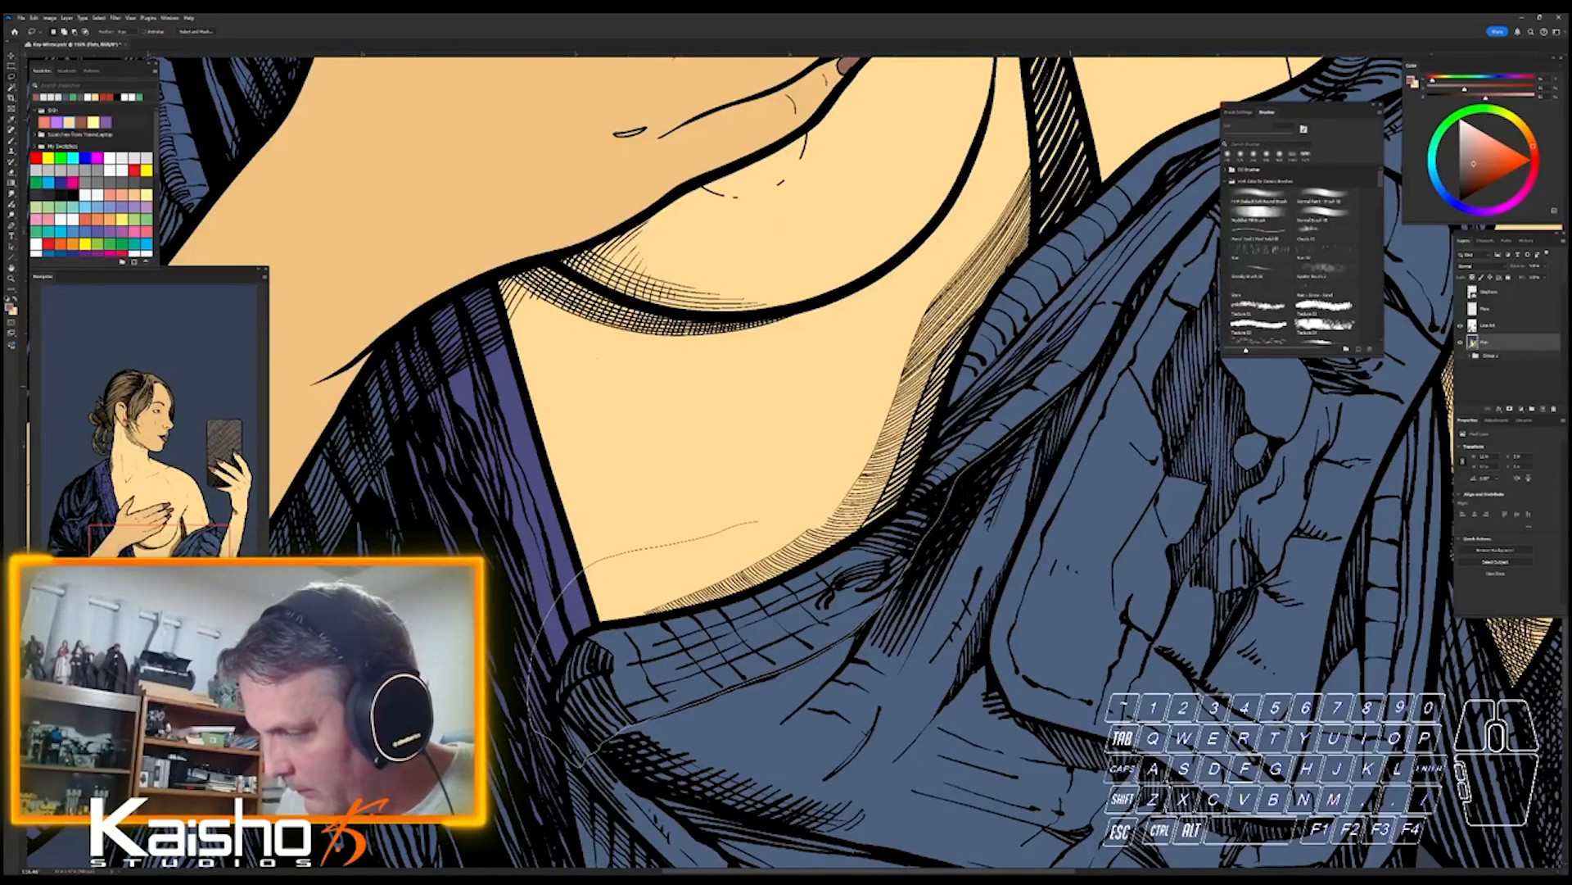
mouse_move(1169, 247)
mouse_down()
mouse_move(1198, 139)
mouse_move(766, 512)
mouse_up()
- Extend the lasso selection along the draped robe's edge to the fold at the bare shoulder
key(space)
mouse_move(1108, 123)
mouse_down()
mouse_move(731, 451)
mouse_move(641, 553)
mouse_move(752, 420)
mouse_move(1014, 467)
mouse_move(966, 506)
mouse_up()
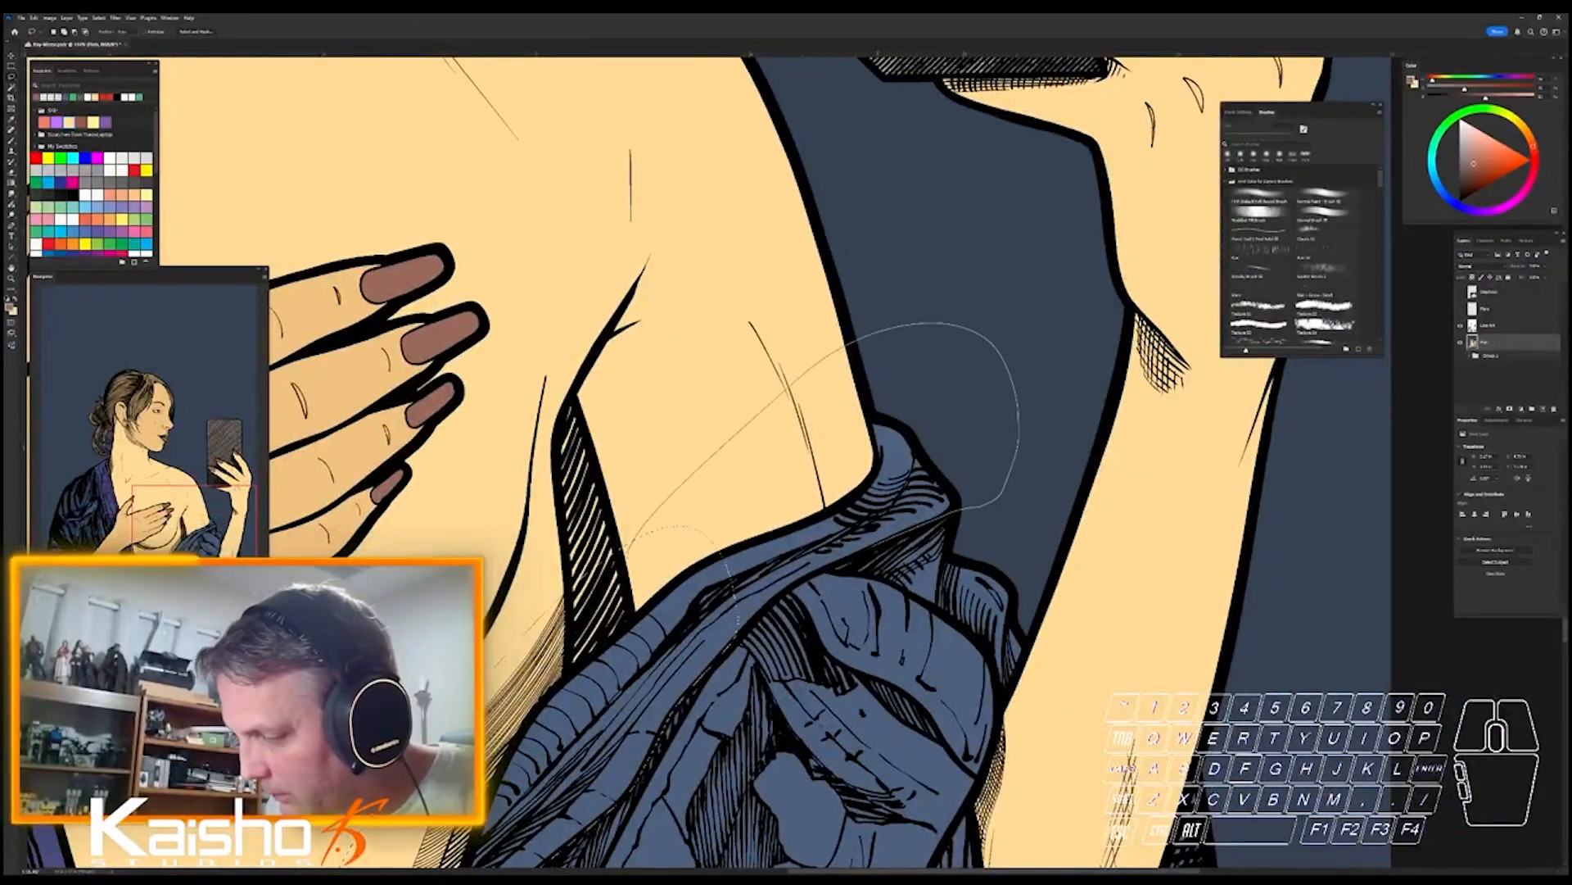
mouse_move(824, 571)
mouse_down()
mouse_move(729, 644)
mouse_move(621, 638)
mouse_up()
- Add the ribbed trim of the hanging sleeve below the phone-holding arm to the lasso selection
key(ctrl+space)
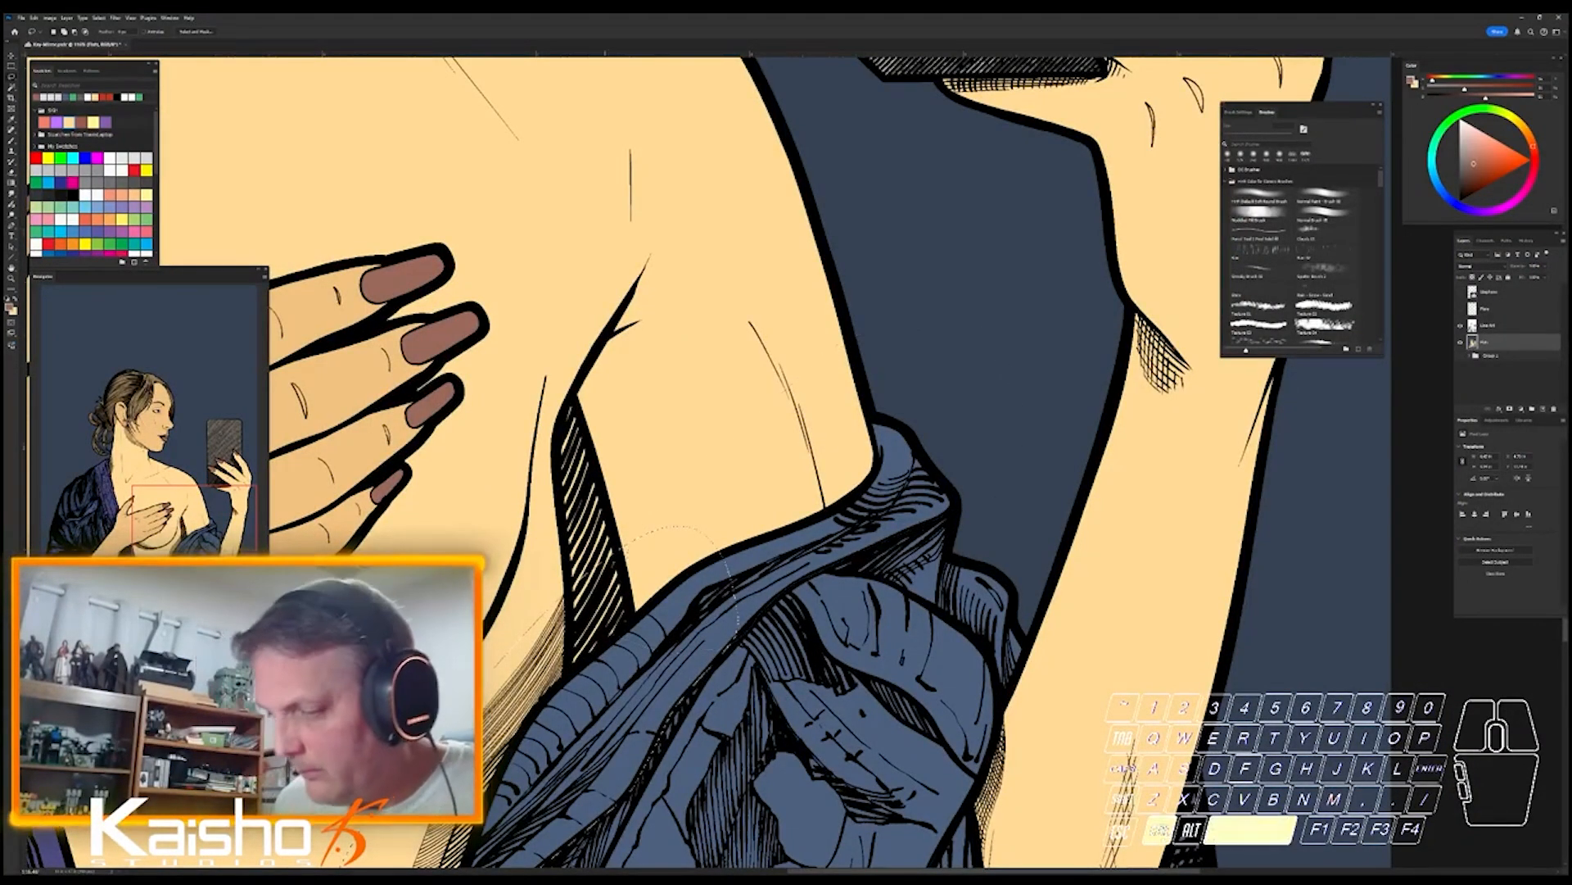
drag(953, 700, 851, 700)
mouse_move(1003, 782)
mouse_down()
mouse_move(983, 518)
mouse_move(1090, 518)
mouse_move(1043, 432)
mouse_up()
key(ctrl+space)
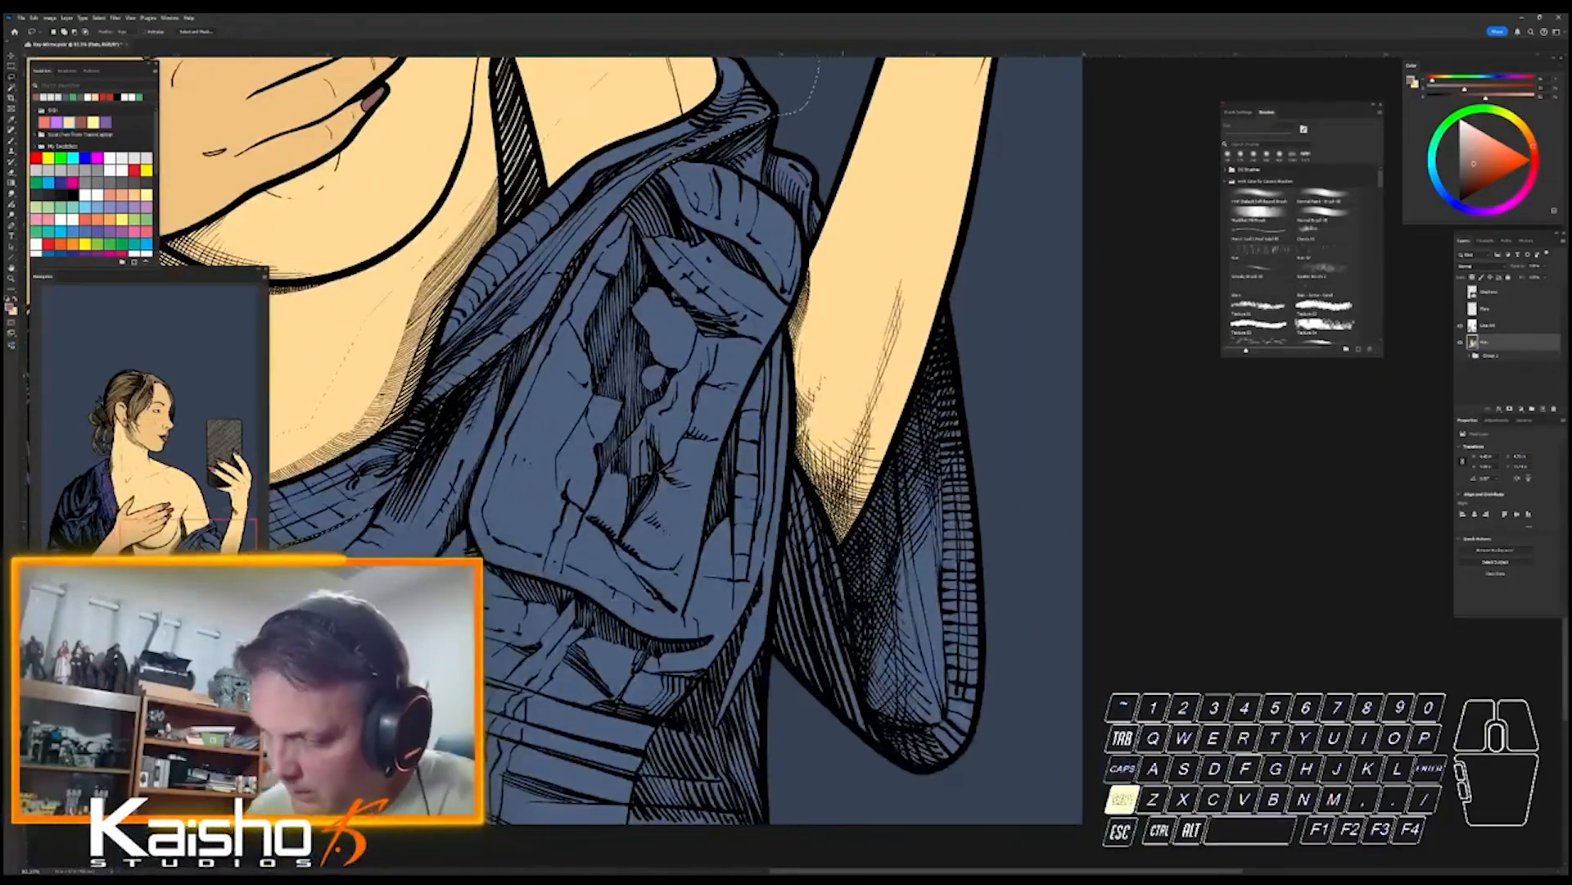
mouse_move(846, 779)
mouse_down()
mouse_move(778, 668)
mouse_move(793, 444)
mouse_up()
mouse_move(924, 274)
mouse_down()
mouse_move(1024, 578)
mouse_move(852, 782)
mouse_up()
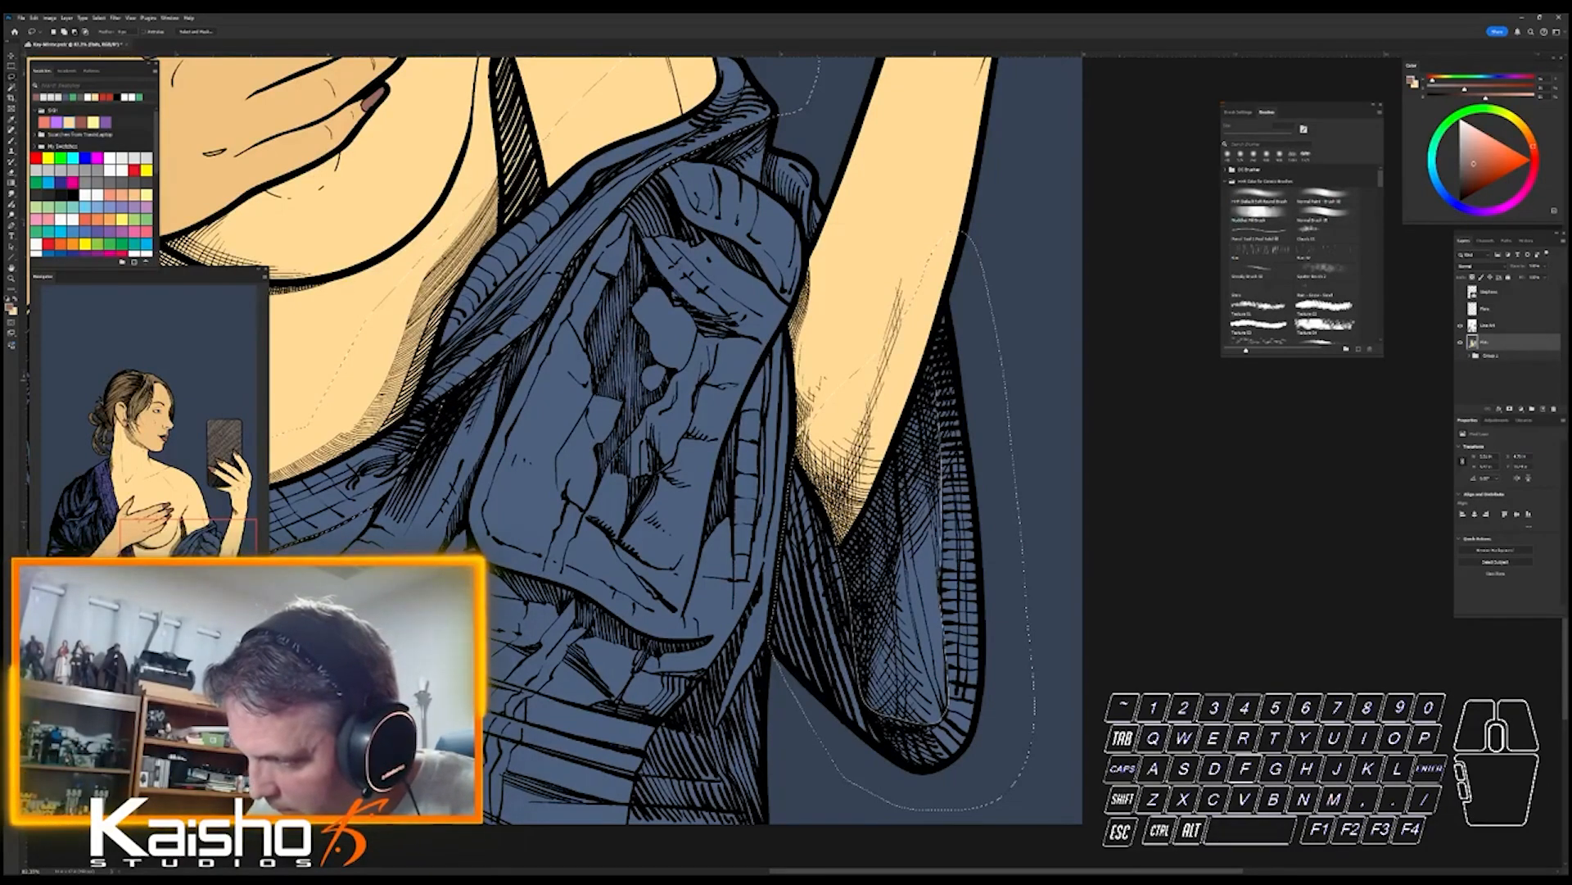
- Subtract the blue background from the selection, recolour the draped edge and hanging sleeve trim teal, and deselect
drag(933, 666, 811, 665)
key(w)
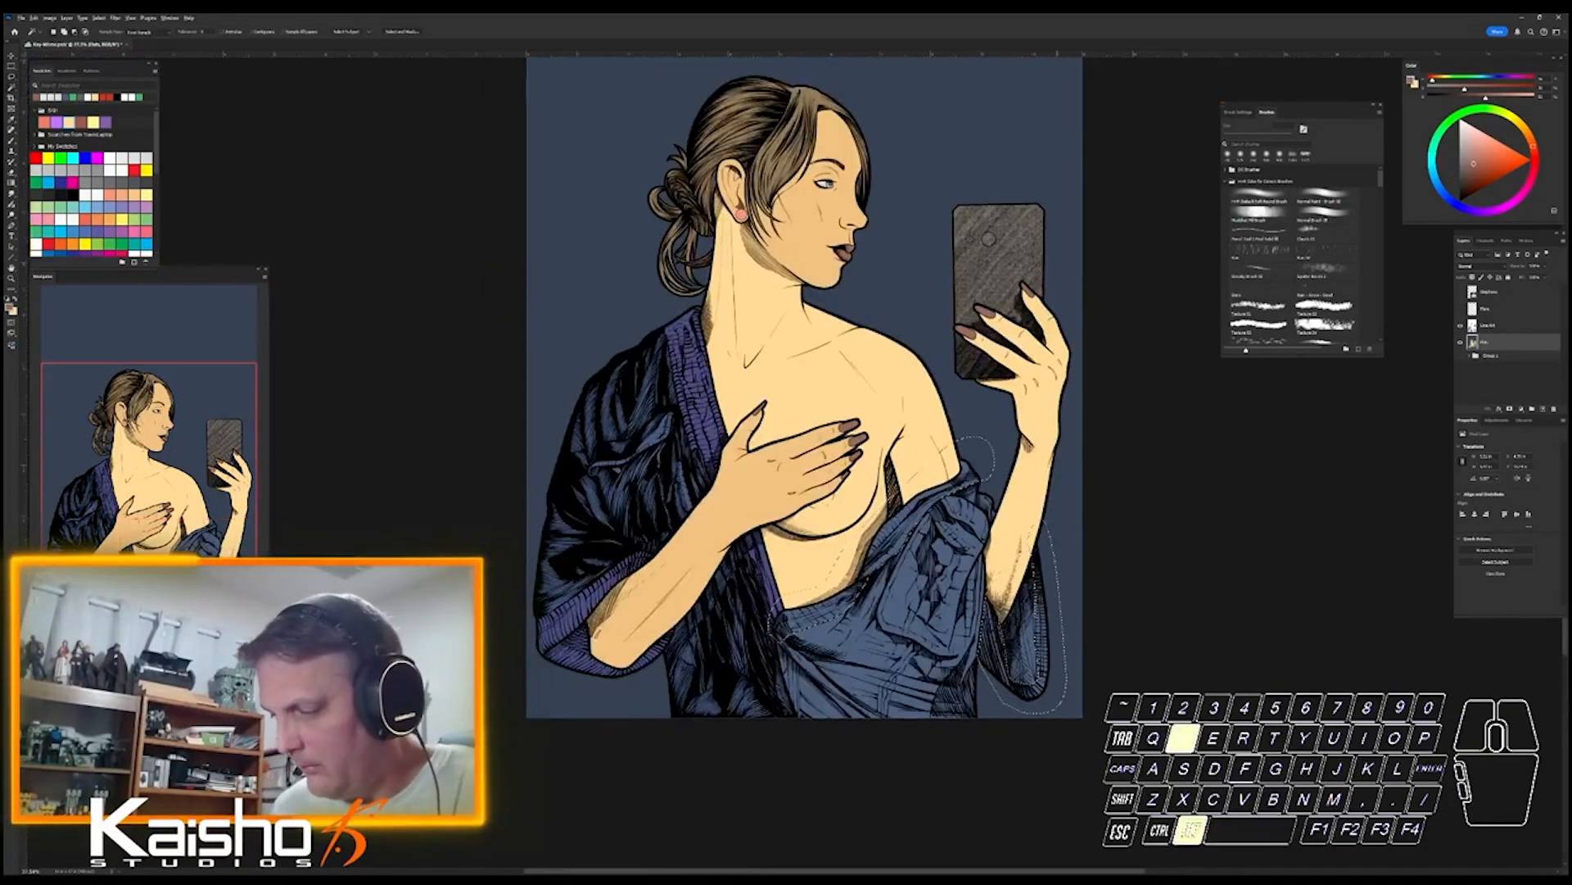
alt+click(986, 464)
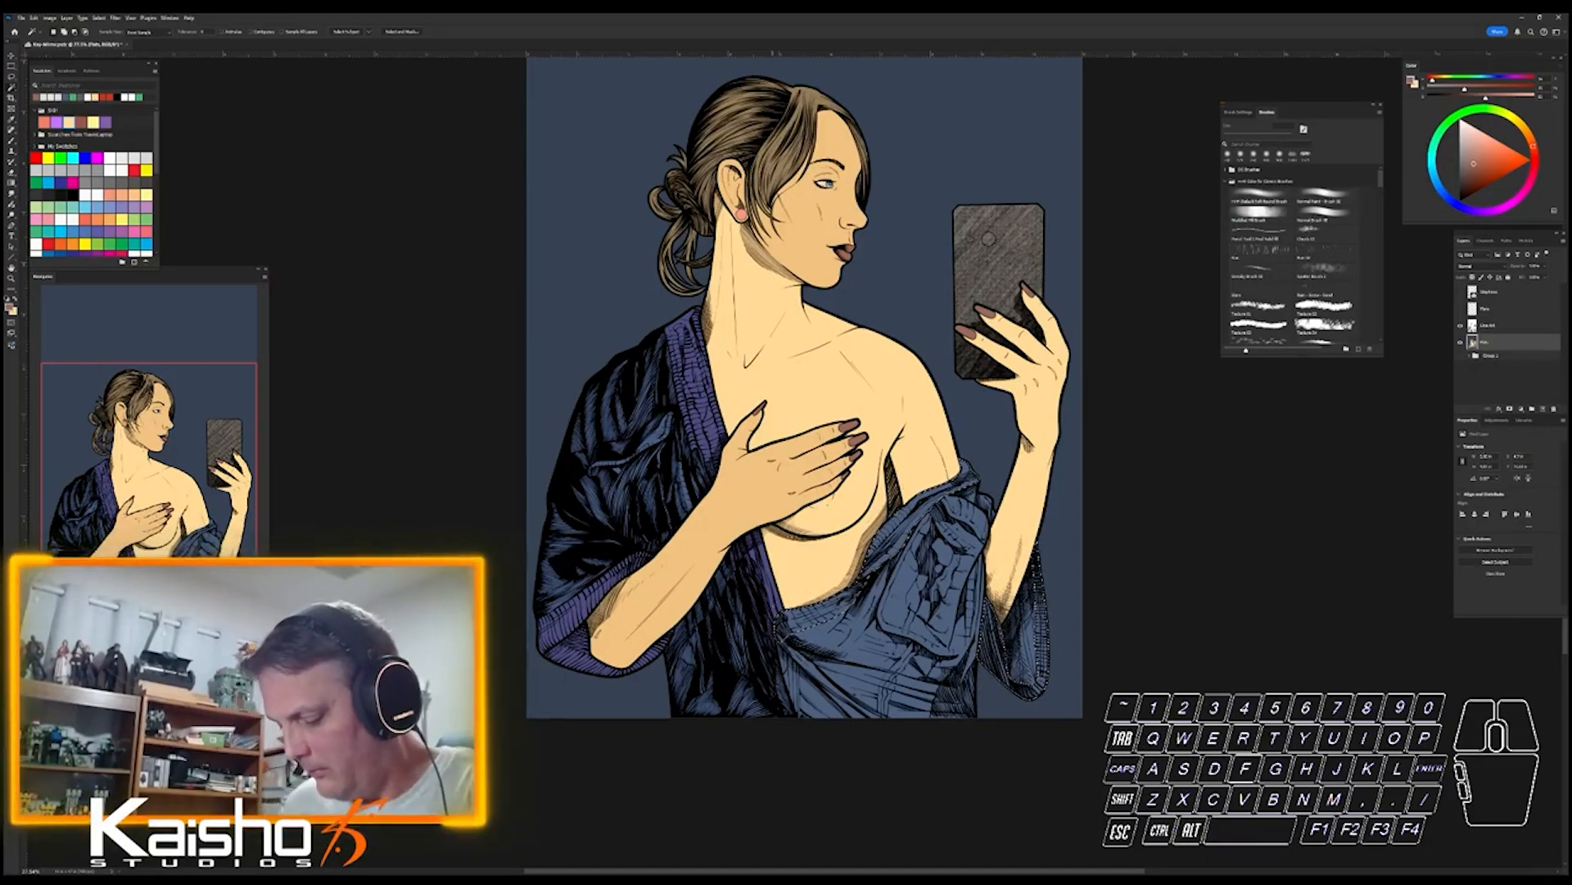
key(l)
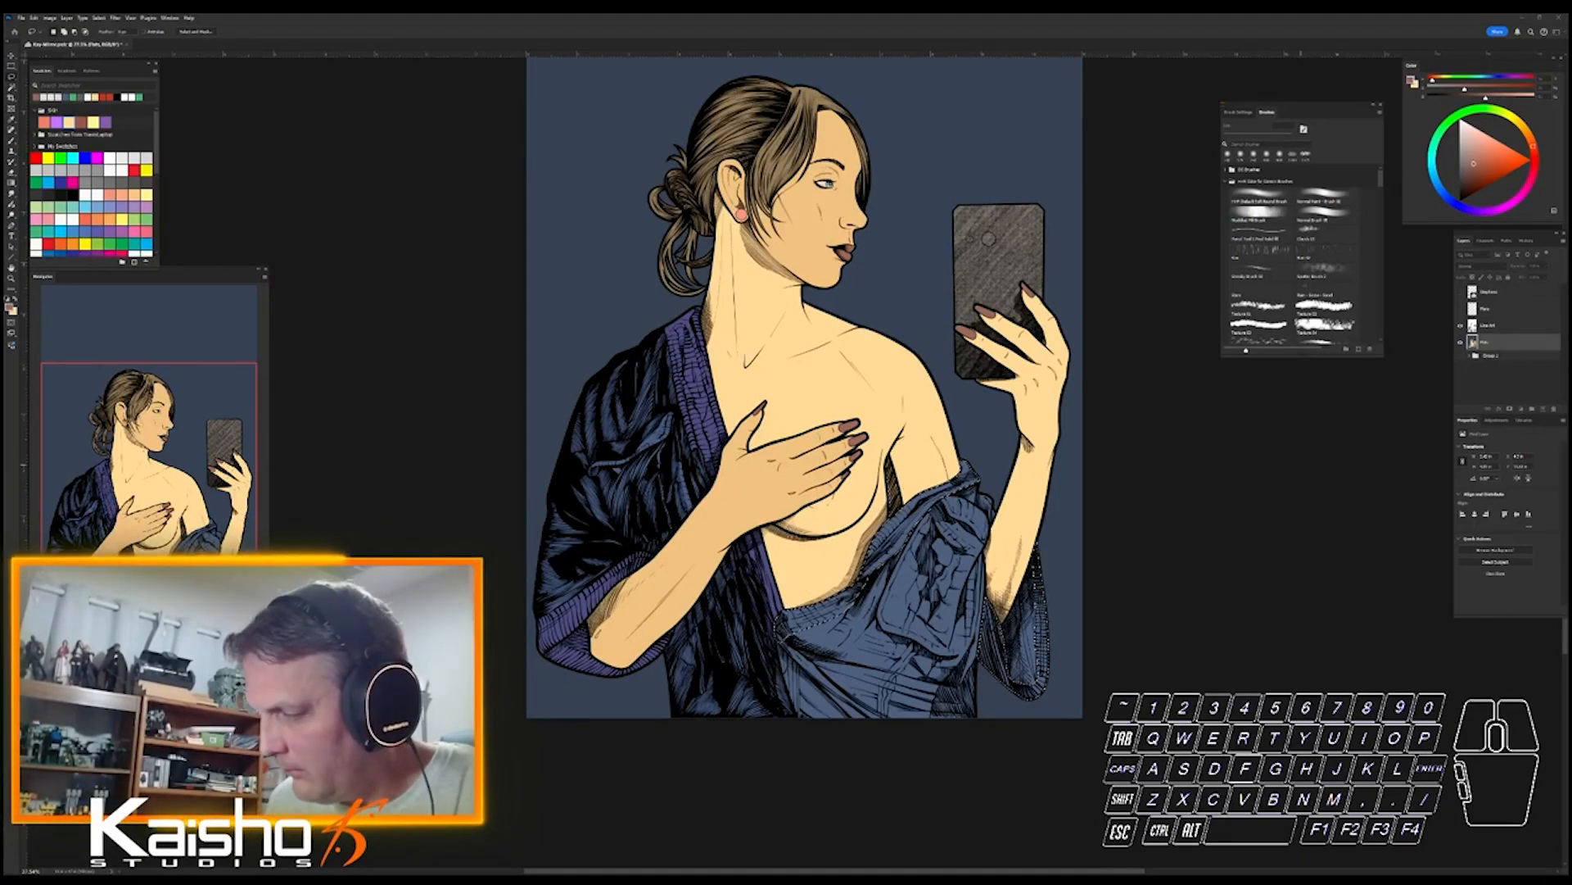
drag(1257, 465, 1296, 465)
key(w)
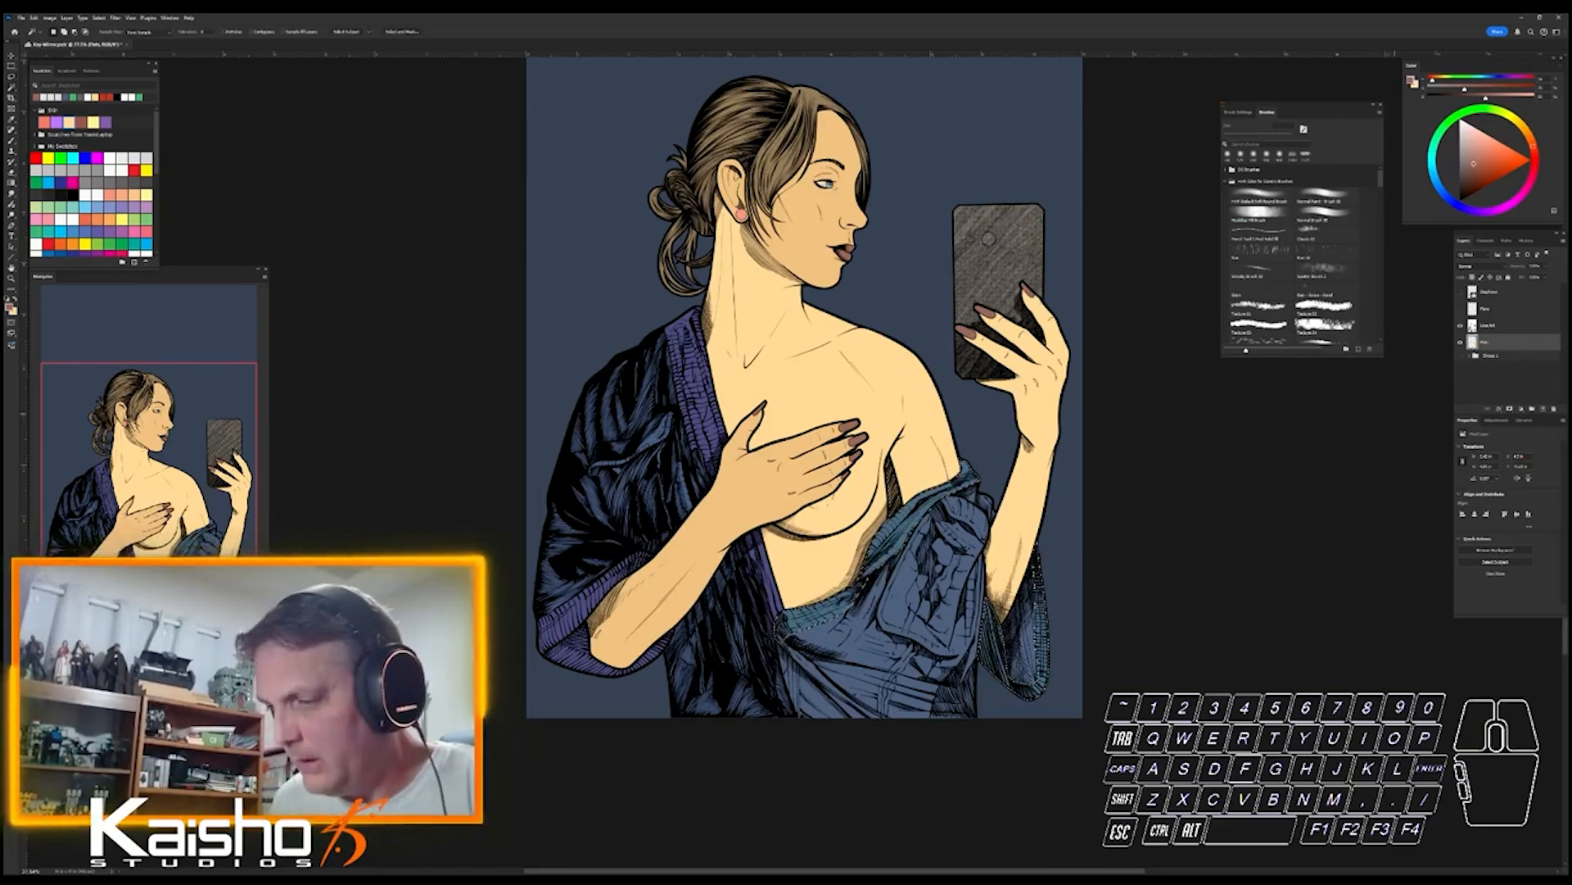
key(ctrl+d)
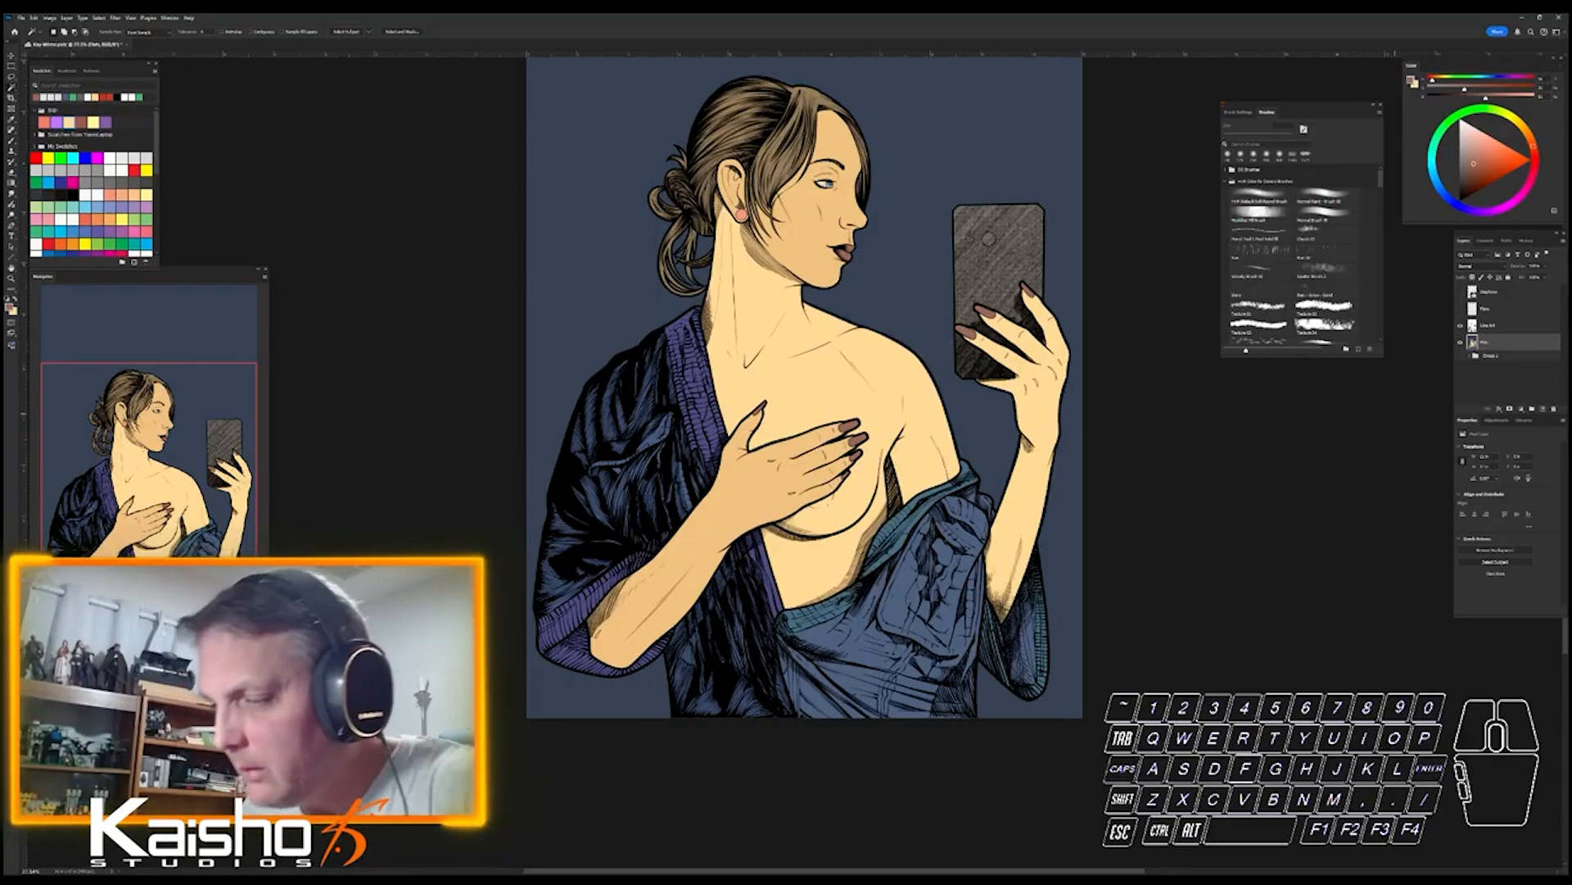
key(ctrl+space)
drag(704, 161, 868, 161)
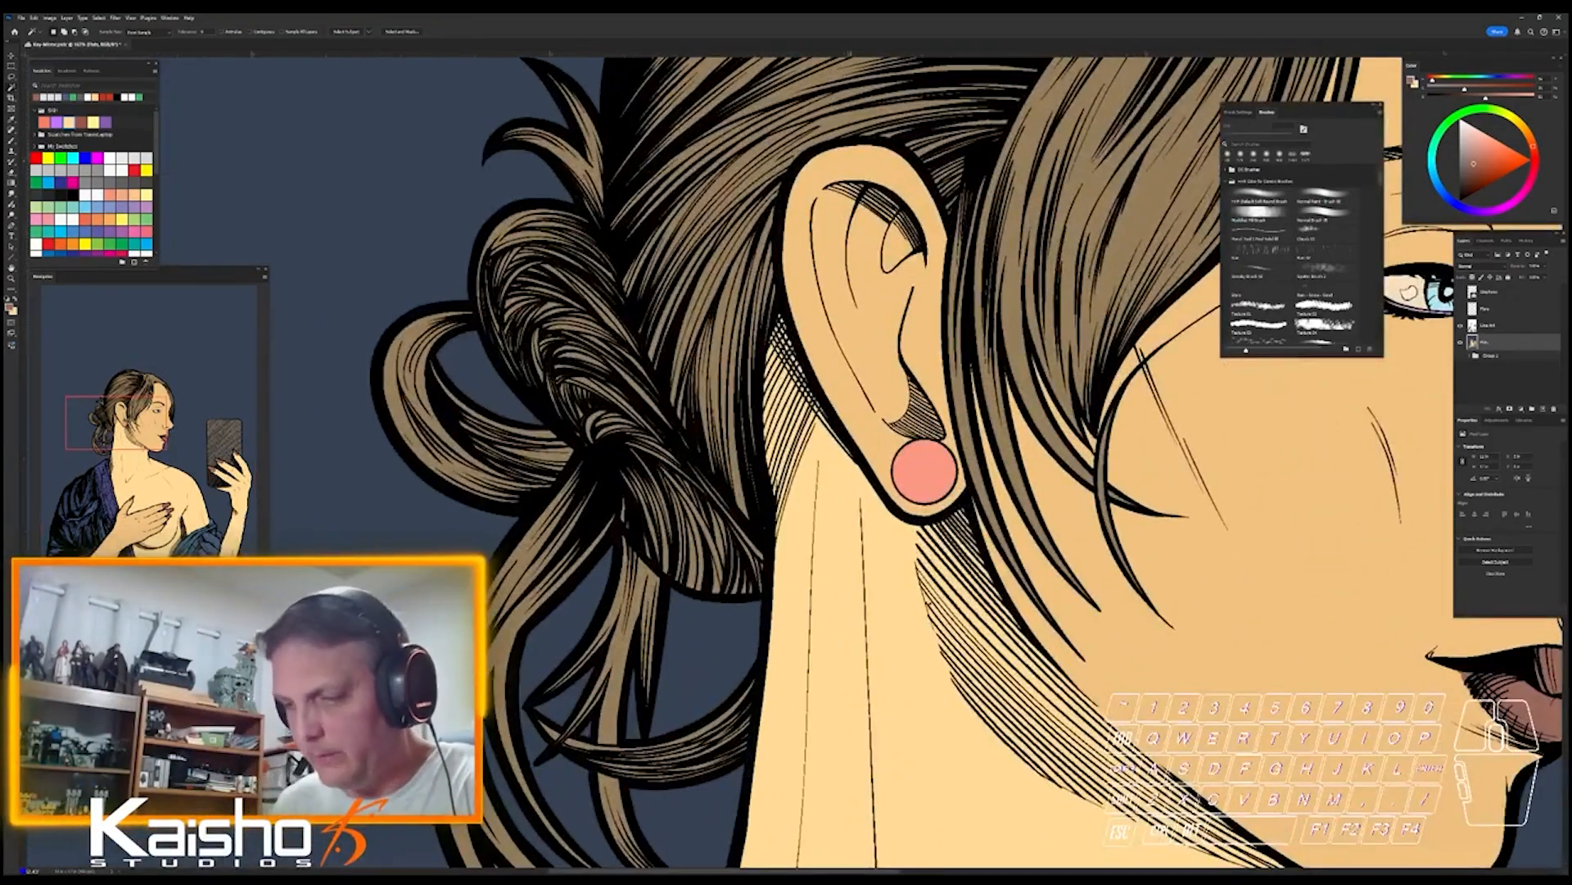
key(ctrl+0)
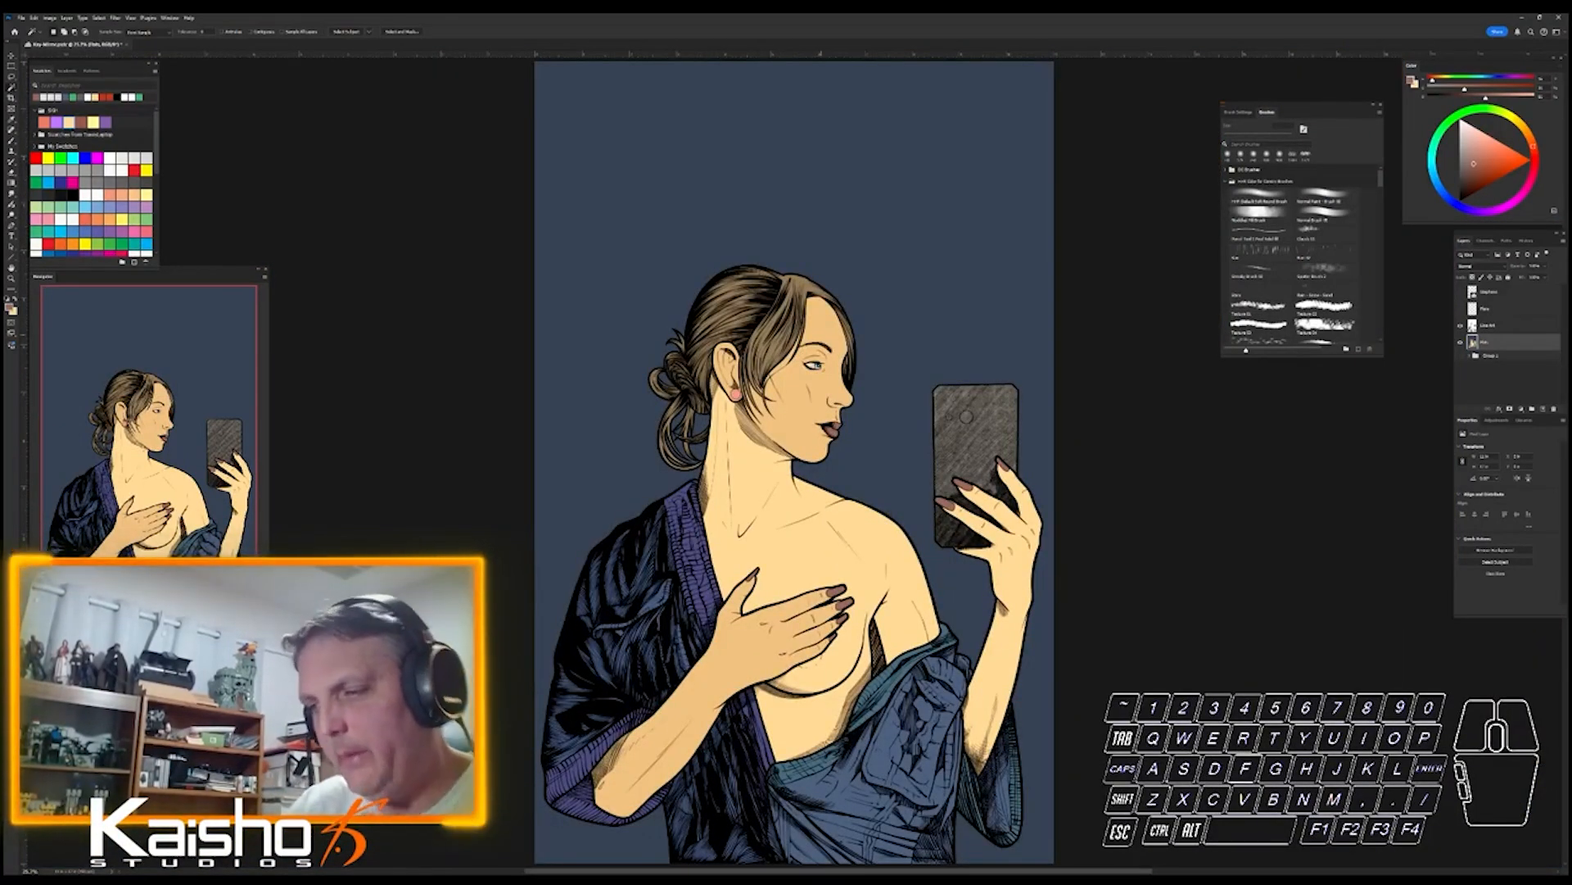
- Lasso the front hair section from the crown parting, around the forehead strands and down to the loose wisps beside the ear
key(l)
drag(847, 307, 906, 335)
drag(742, 279, 782, 287)
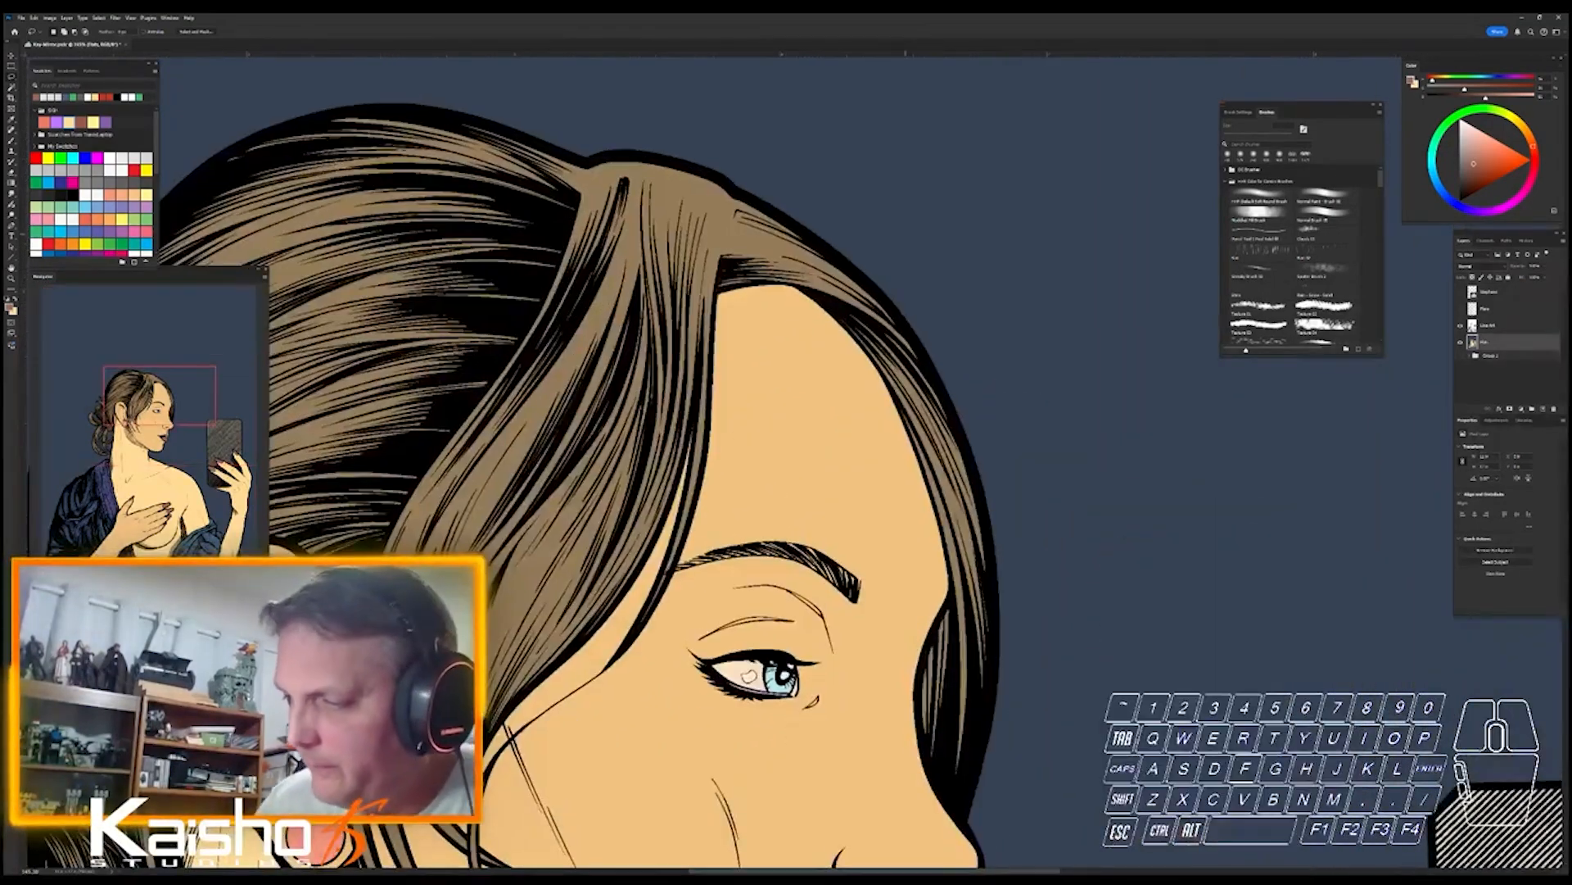
mouse_move(901, 206)
mouse_down()
mouse_move(806, 125)
mouse_move(584, 135)
mouse_move(554, 271)
mouse_up()
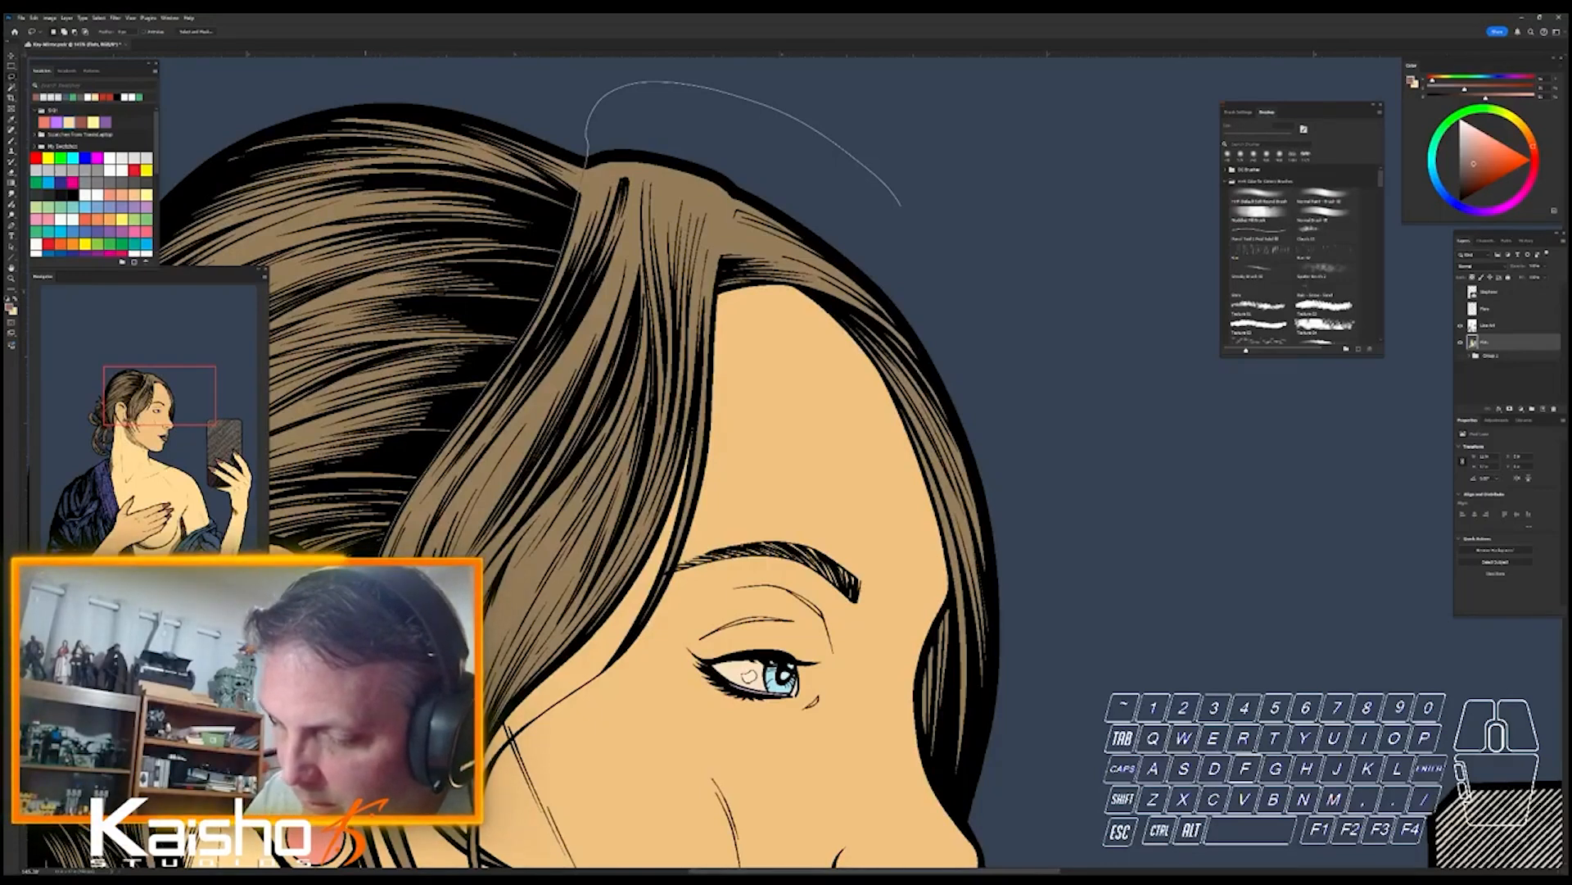
mouse_move(411, 761)
mouse_down()
mouse_move(676, 725)
mouse_move(740, 519)
mouse_move(911, 496)
mouse_move(973, 508)
mouse_up()
mouse_move(1058, 533)
mouse_down()
mouse_move(885, 602)
mouse_move(958, 831)
mouse_move(1113, 607)
mouse_up()
drag(749, 677, 942, 469)
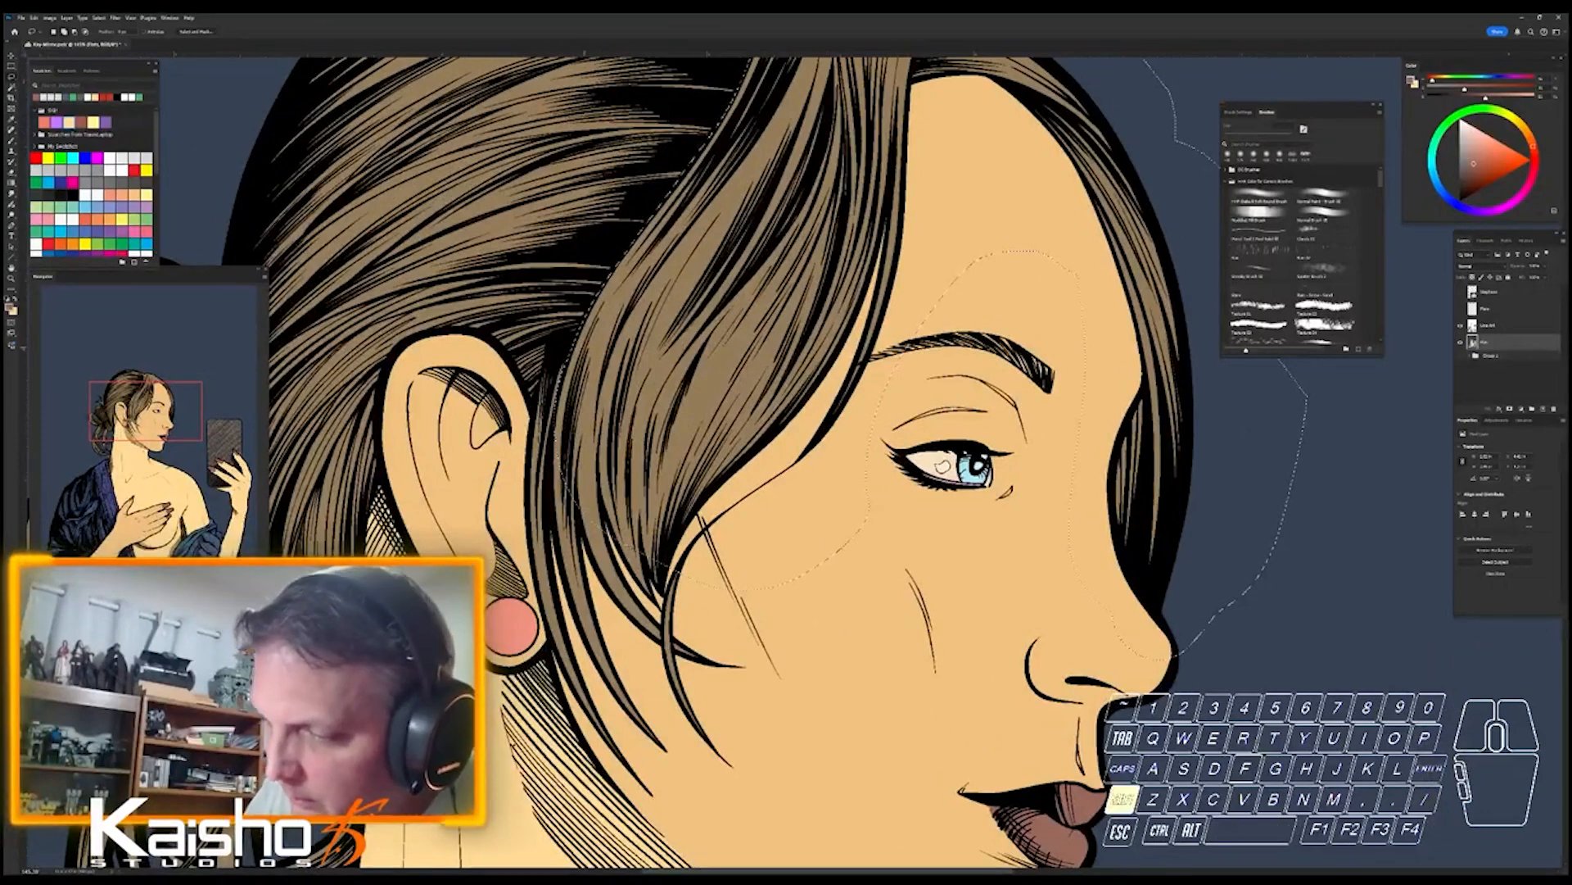
mouse_move(537, 391)
mouse_down()
mouse_move(512, 451)
mouse_move(504, 557)
mouse_move(585, 790)
mouse_move(811, 772)
mouse_move(701, 834)
mouse_up()
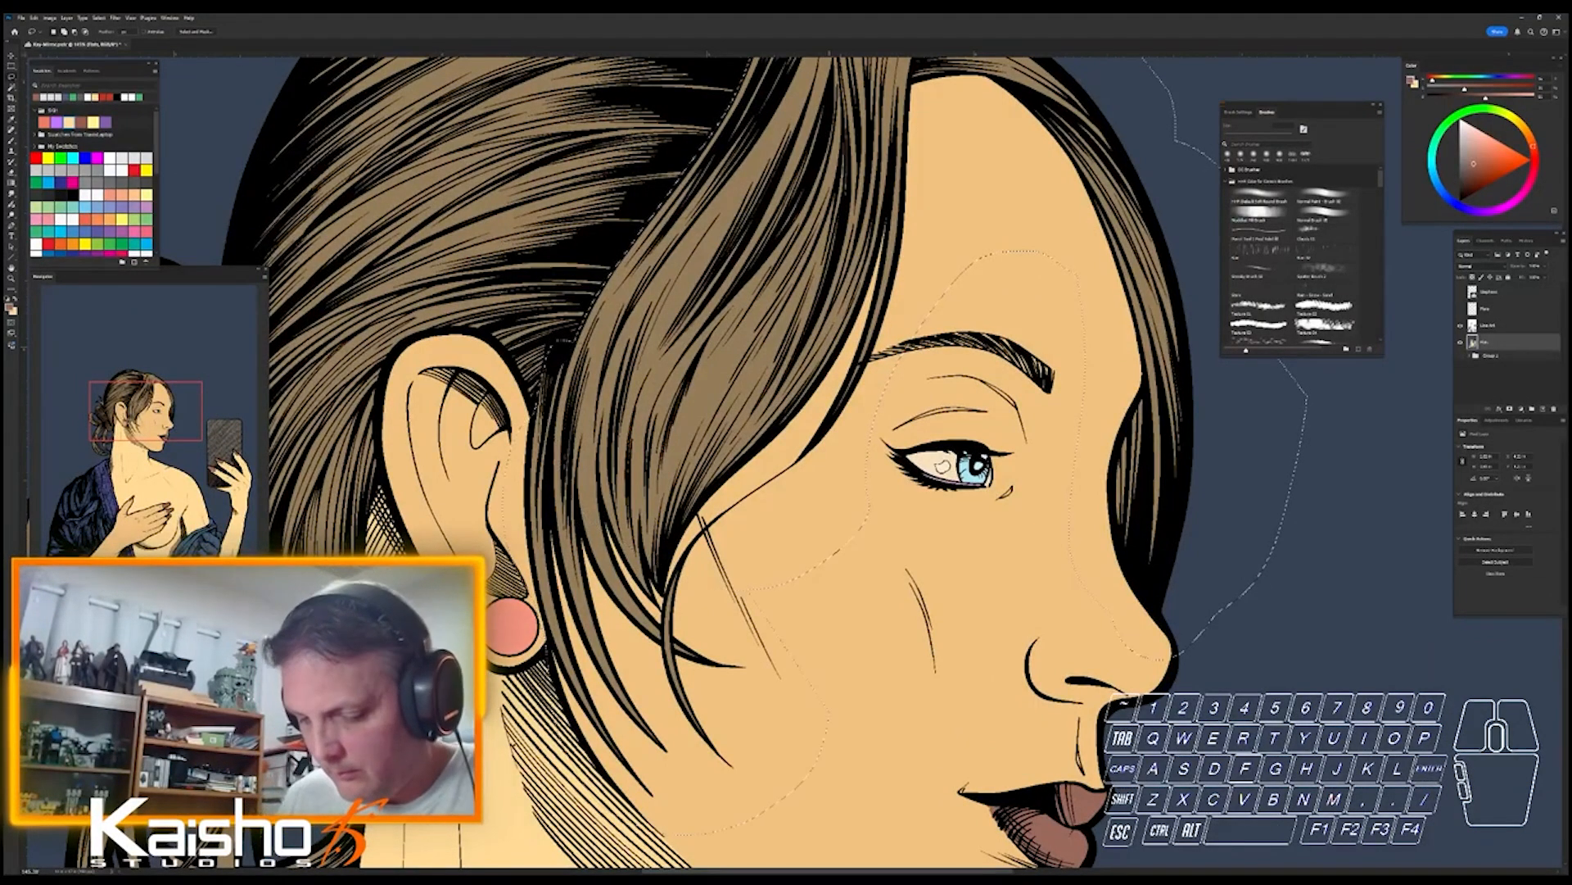
- Subtract the face skin and the blue background from the front hair selection using the Magic Wand
key(w)
alt+click(518, 491)
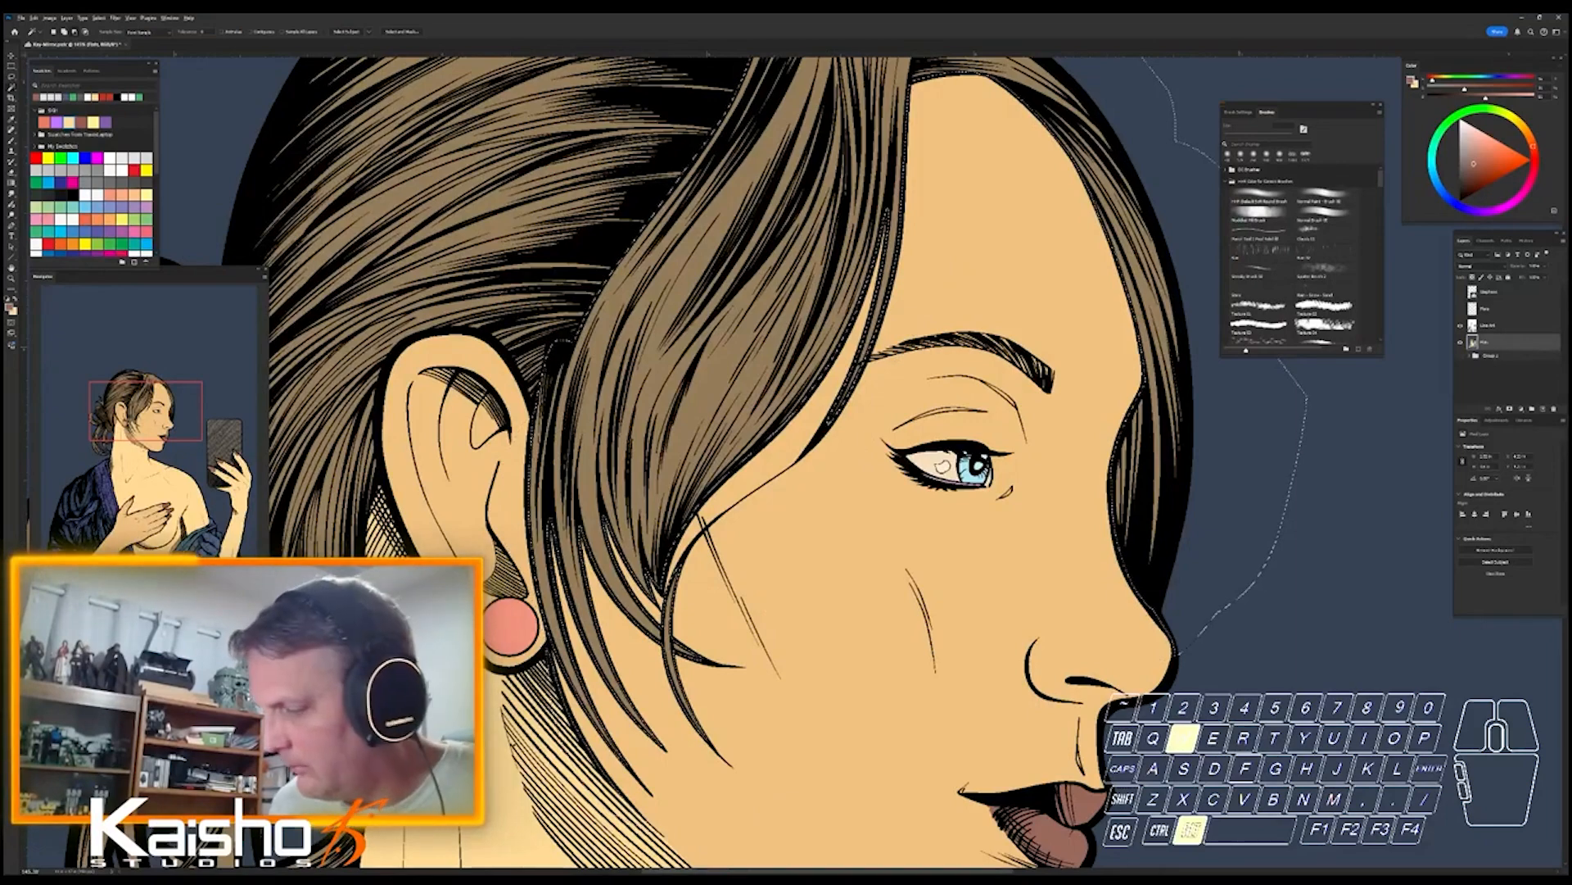
alt+click(1228, 524)
drag(1226, 622, 1203, 622)
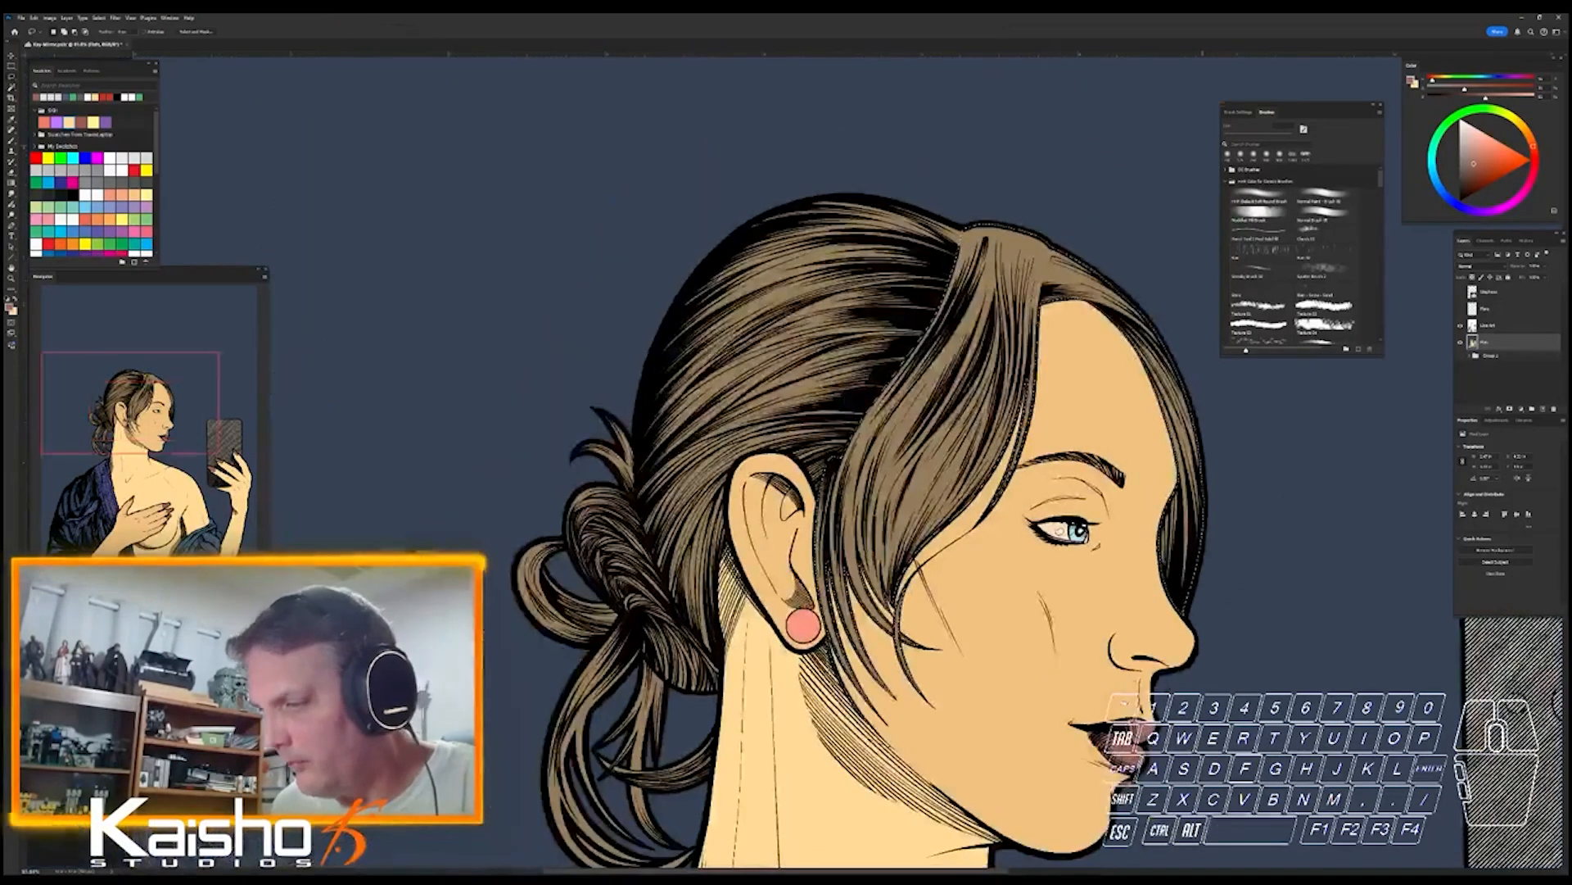
- Recolour the selected front hair section olive green with Hue/Saturation and deselect it
key(l)
key(ctrl+u)
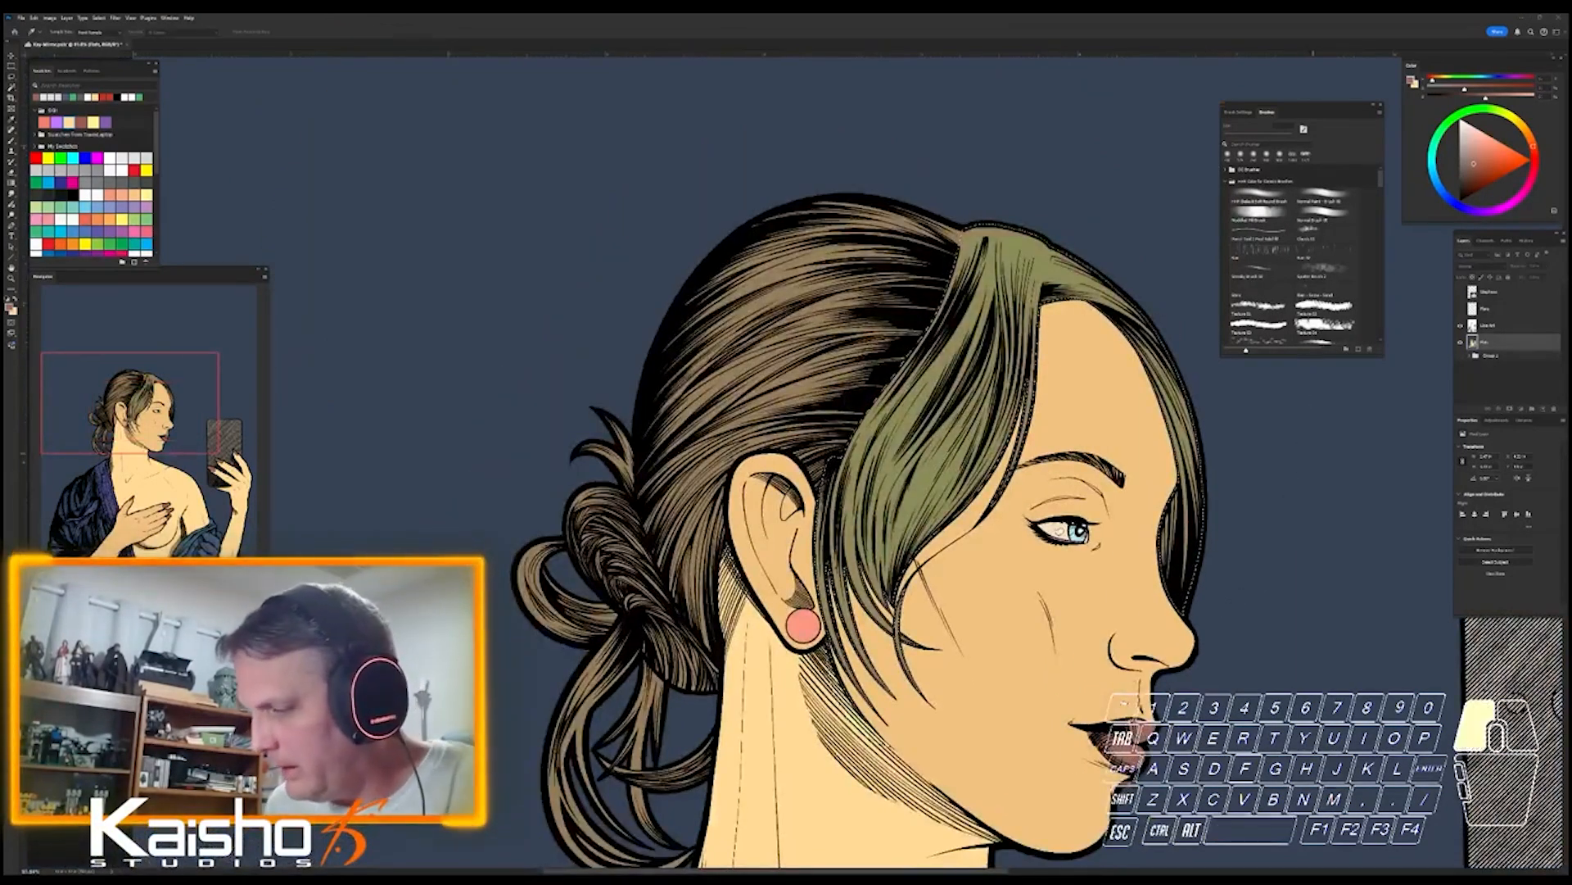
key(ctrl+0)
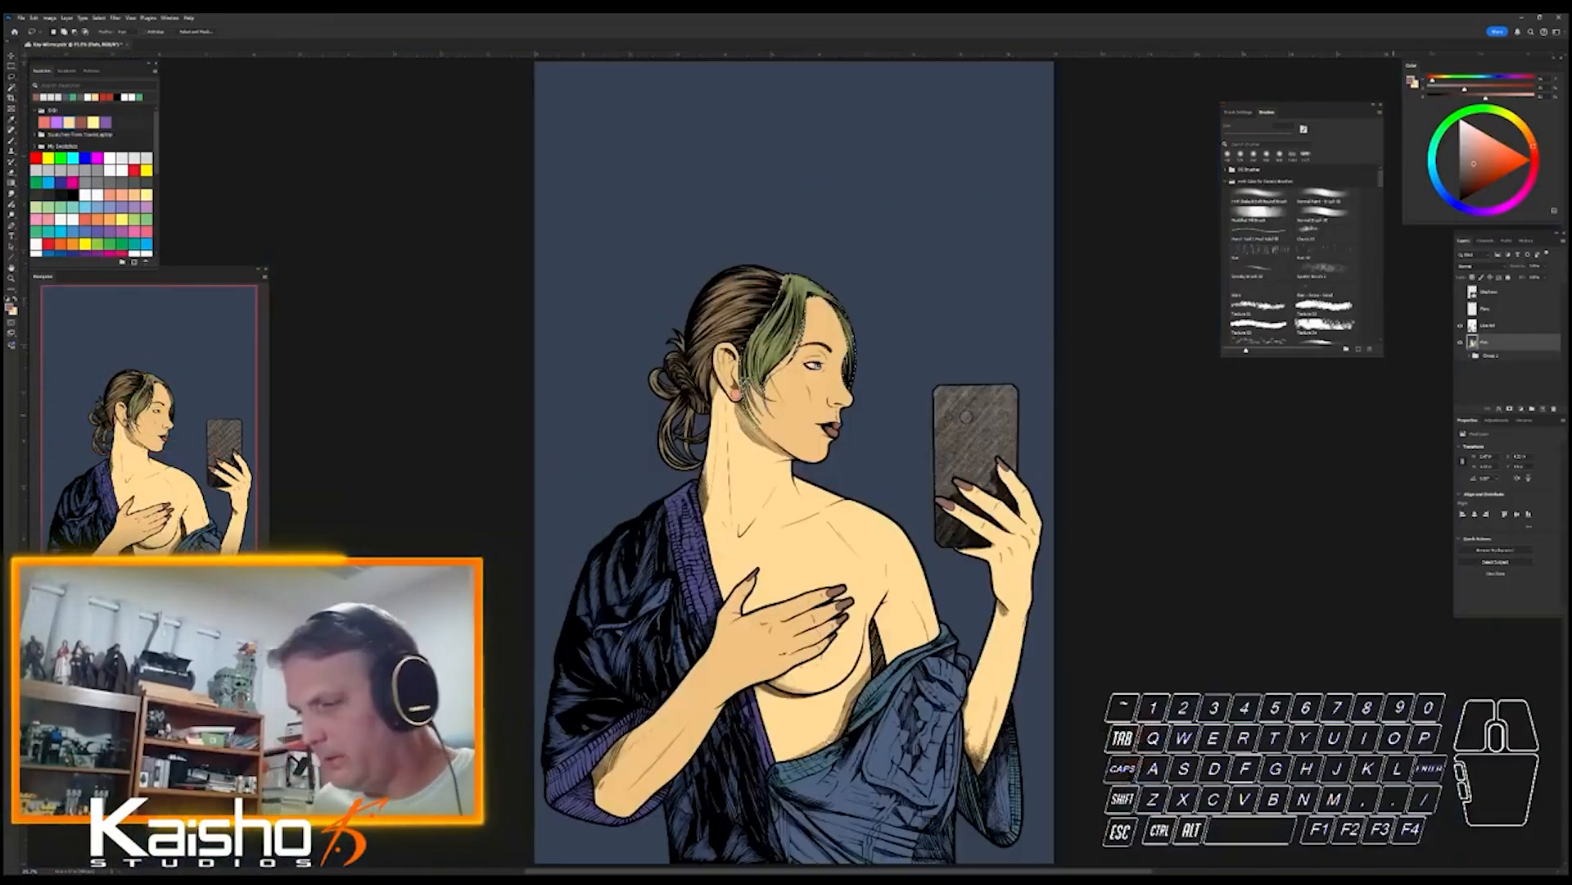
key(ctrl+d)
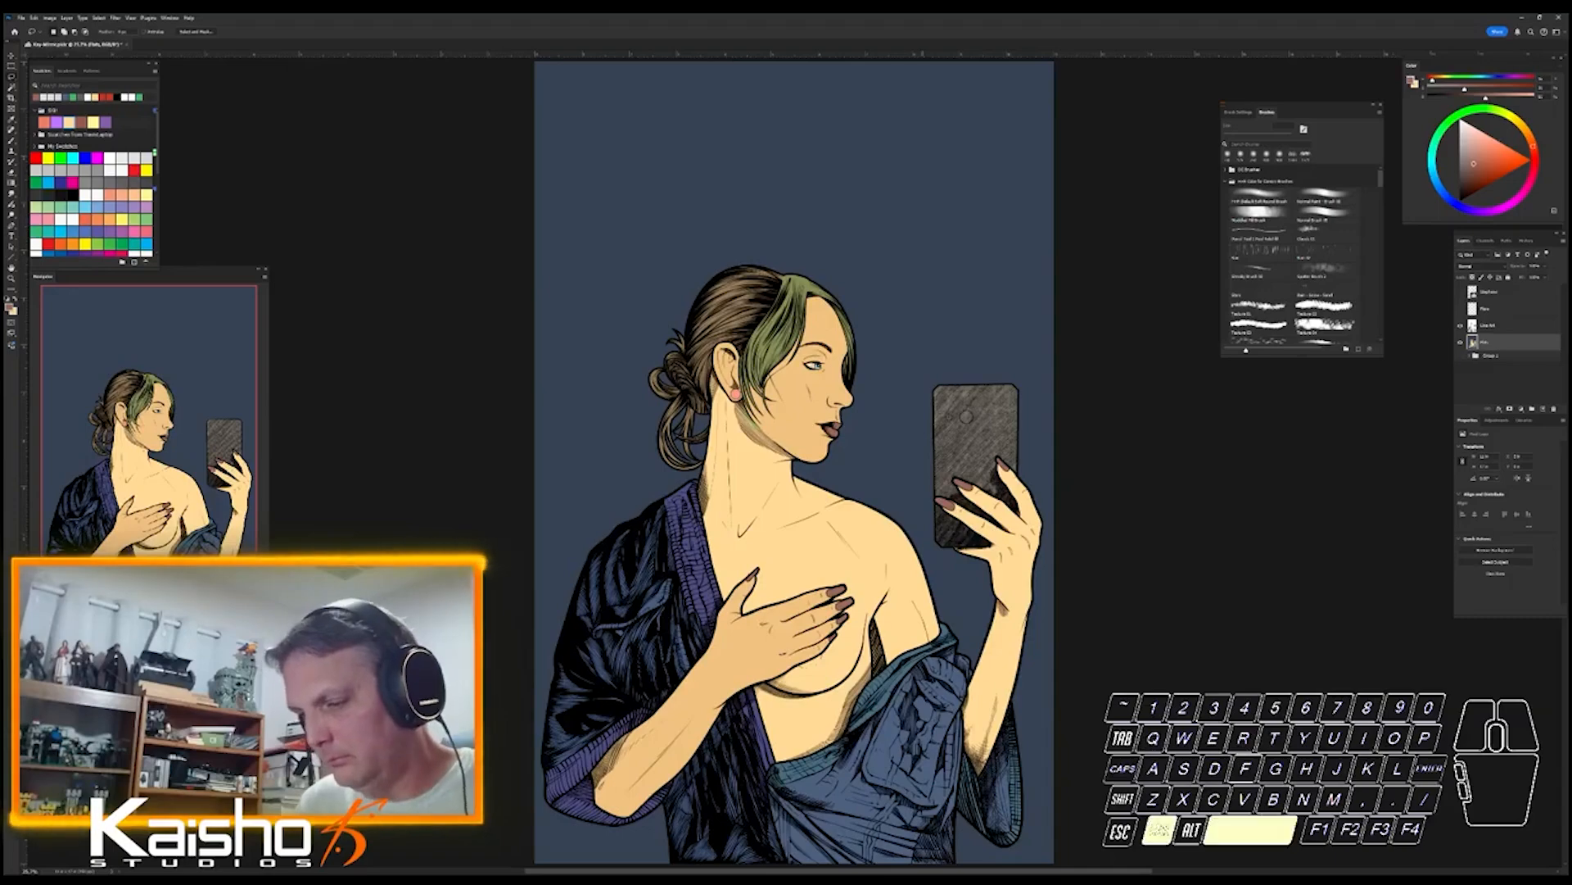
- Switch to the Eyedropper for sampling a flat colour around the chest and draped robe
drag(923, 686, 1032, 686)
key(i)
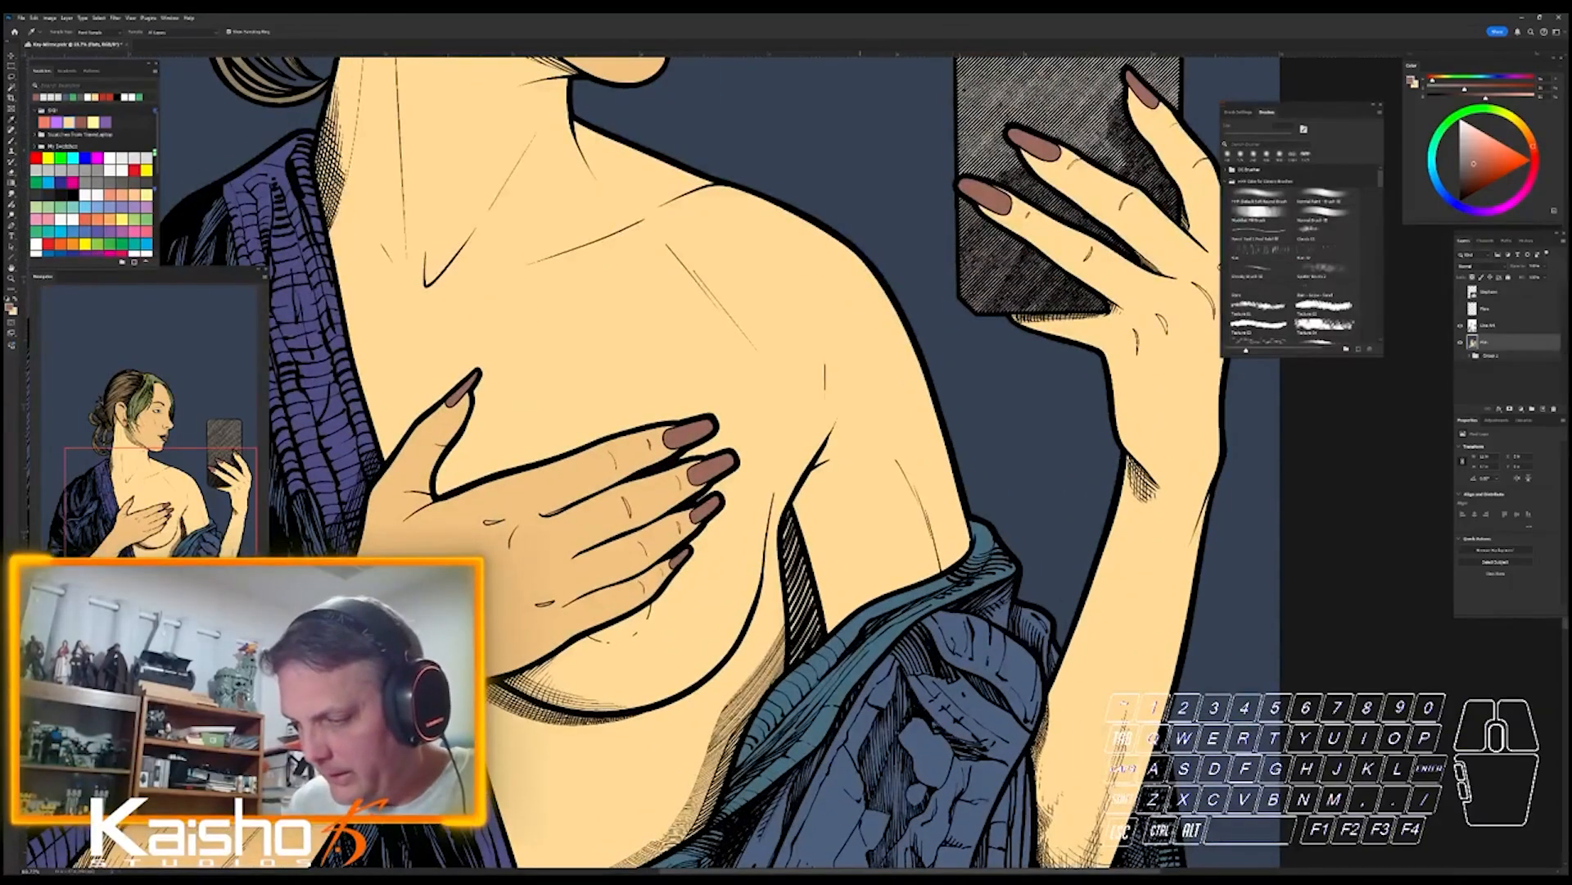
- Lasso the hatched gap between the torso and upper arm on the flats layer and fill it with dark blue
drag(800, 634, 901, 635)
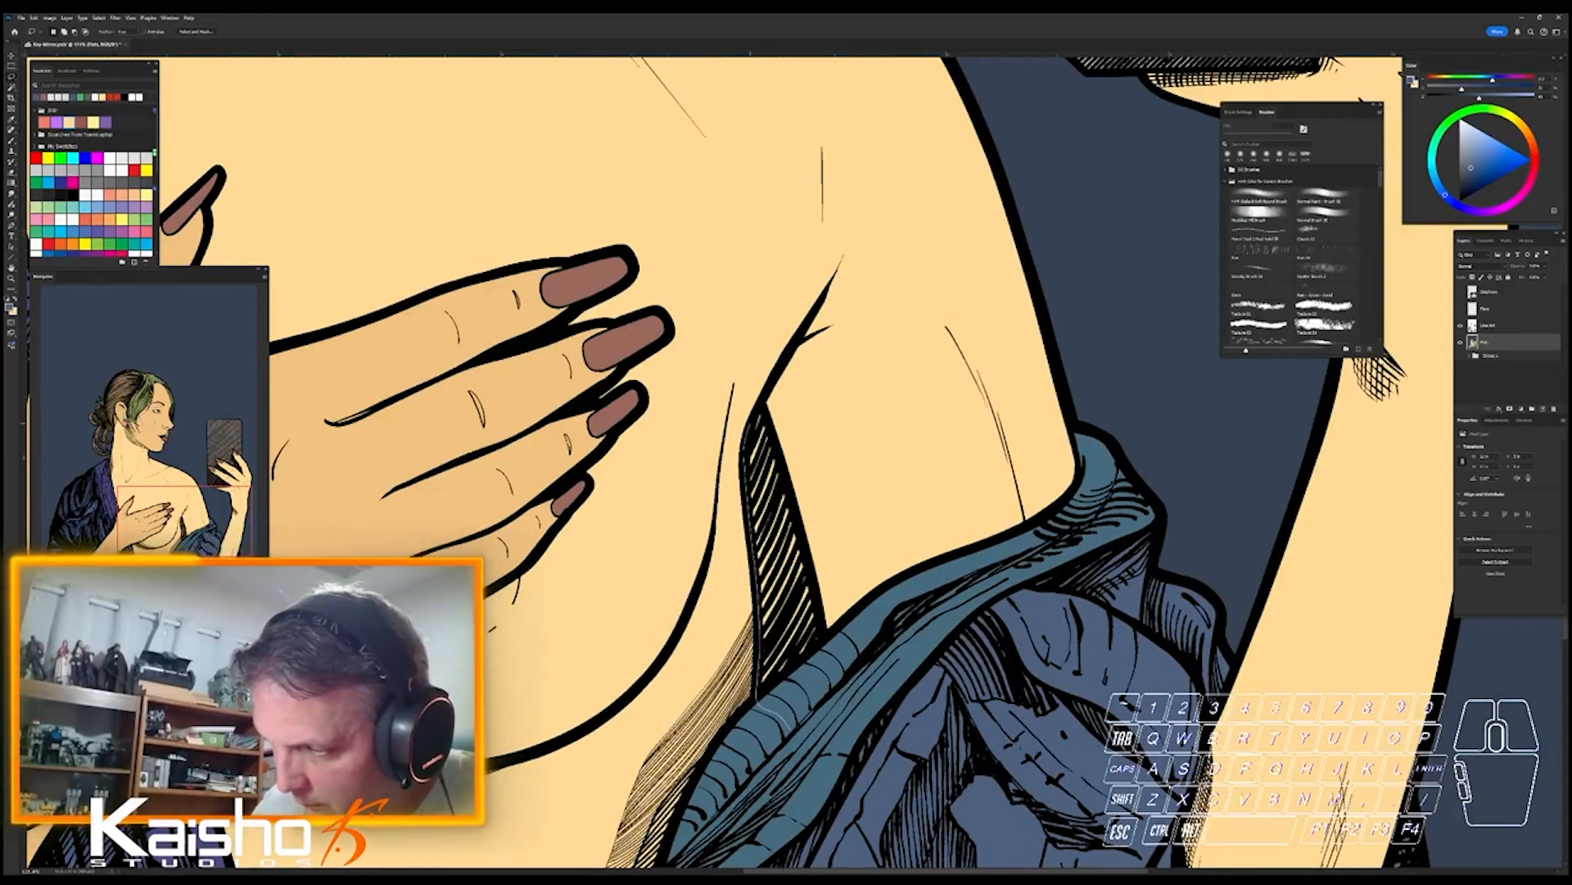
mouse_move(751, 424)
mouse_down()
mouse_move(762, 406)
mouse_move(775, 448)
mouse_up()
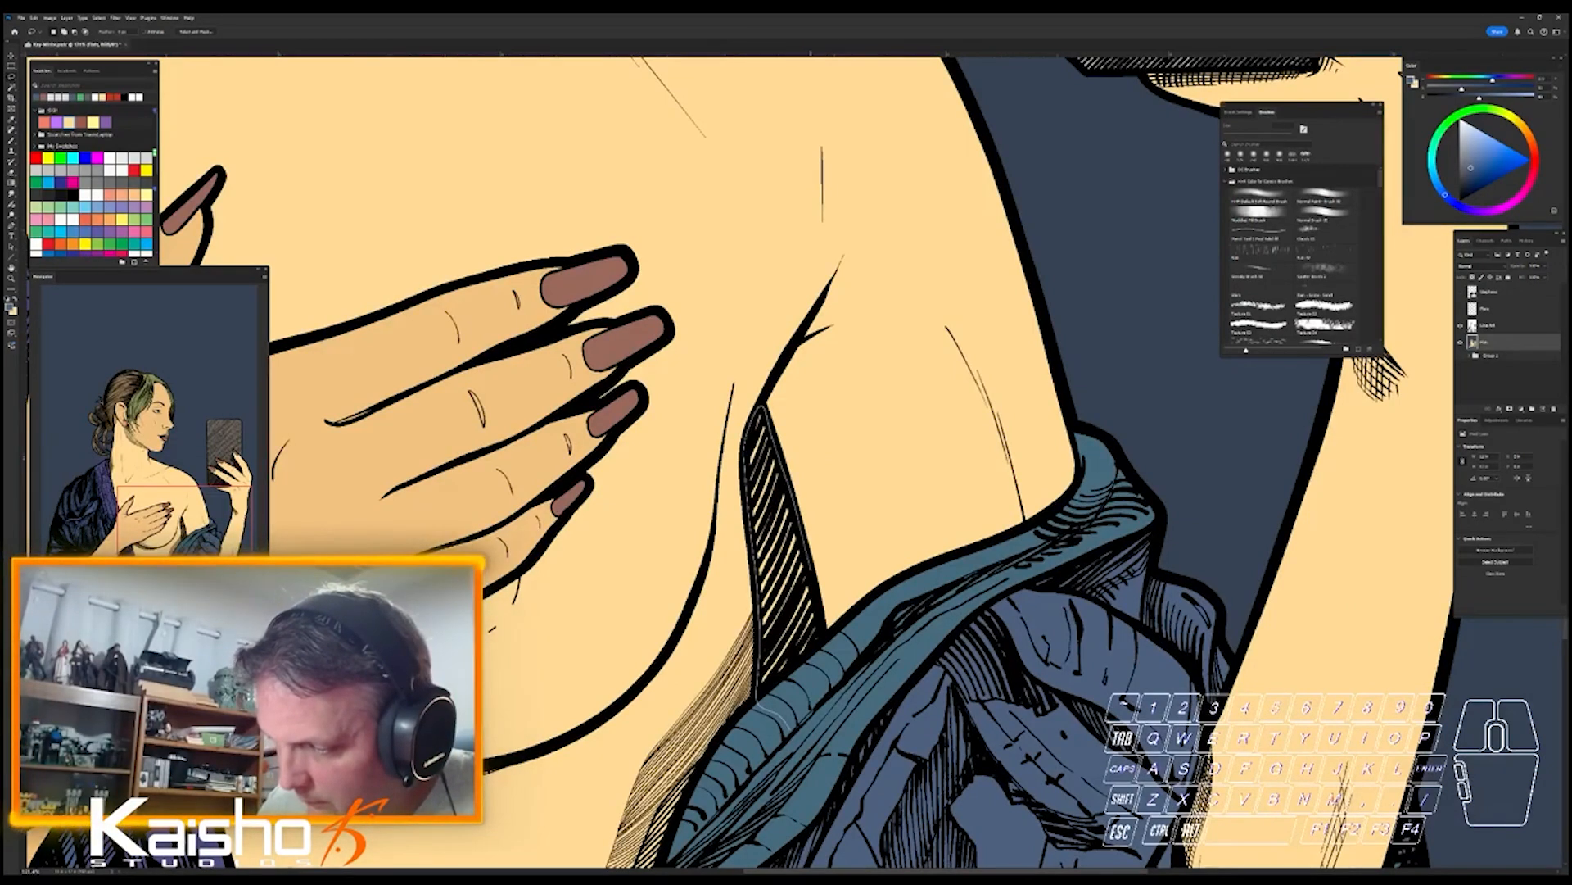
drag(810, 571, 817, 729)
key(w)
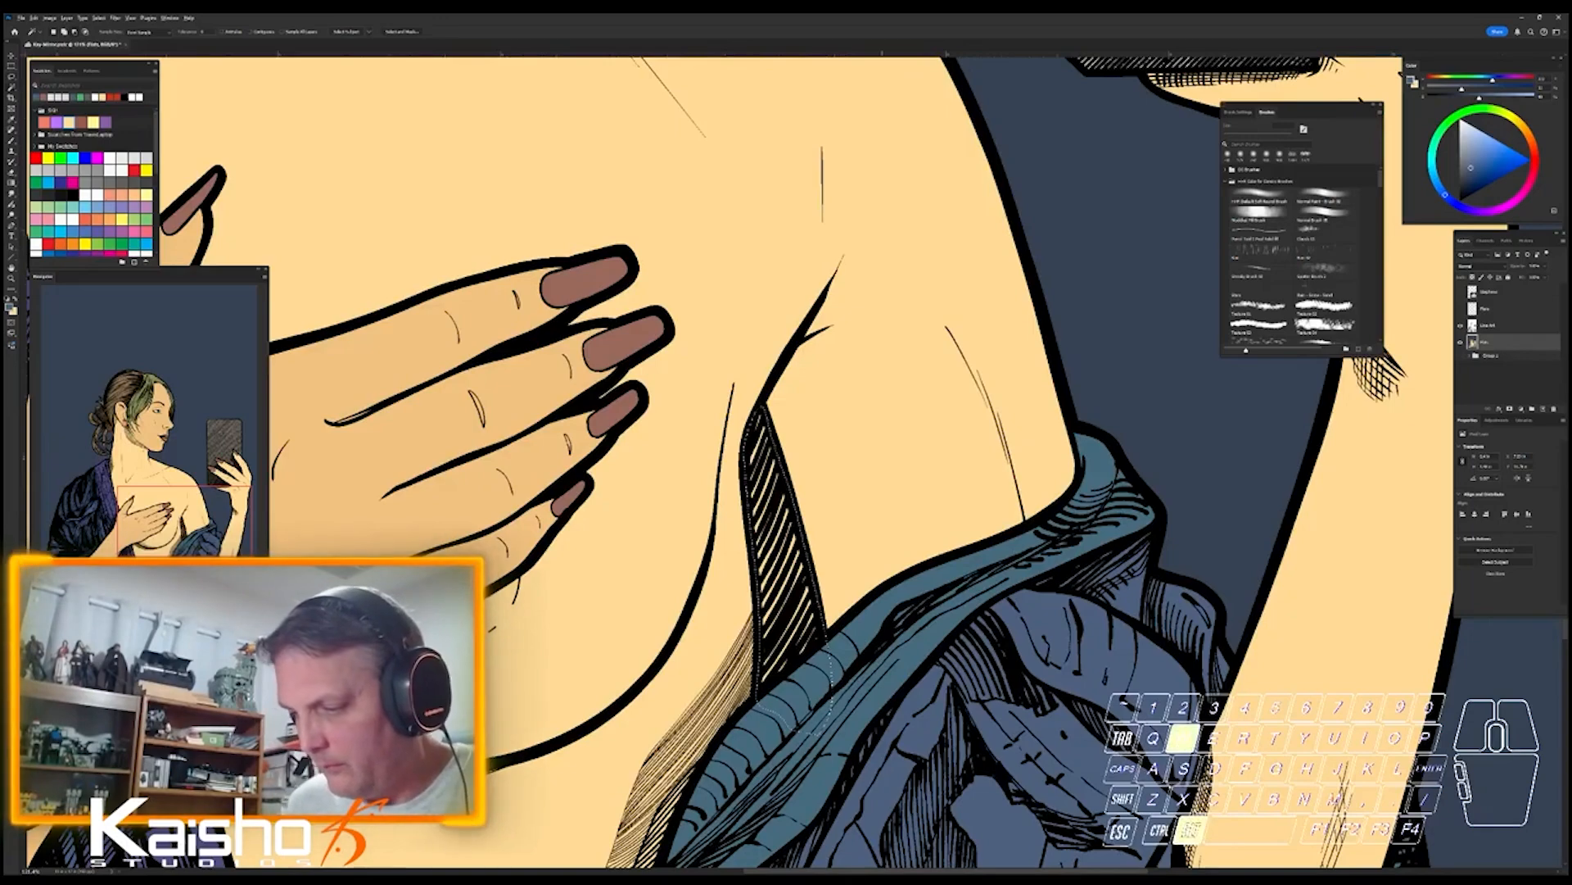
alt+click(823, 679)
key(alt+BackSpace)
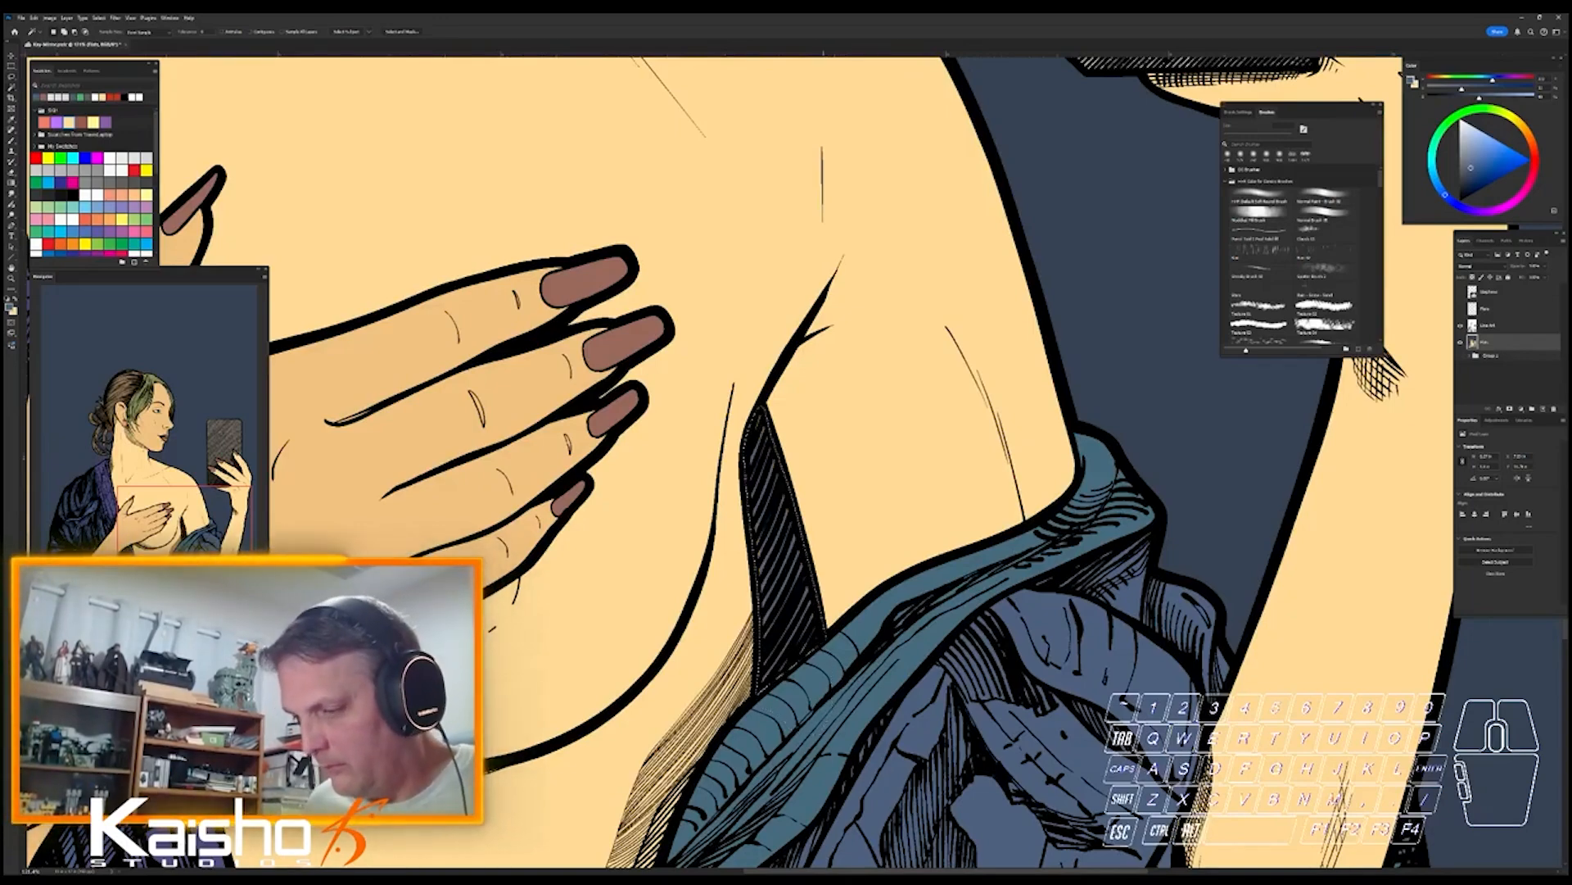
key(ctrl+d)
key(ctrl+0)
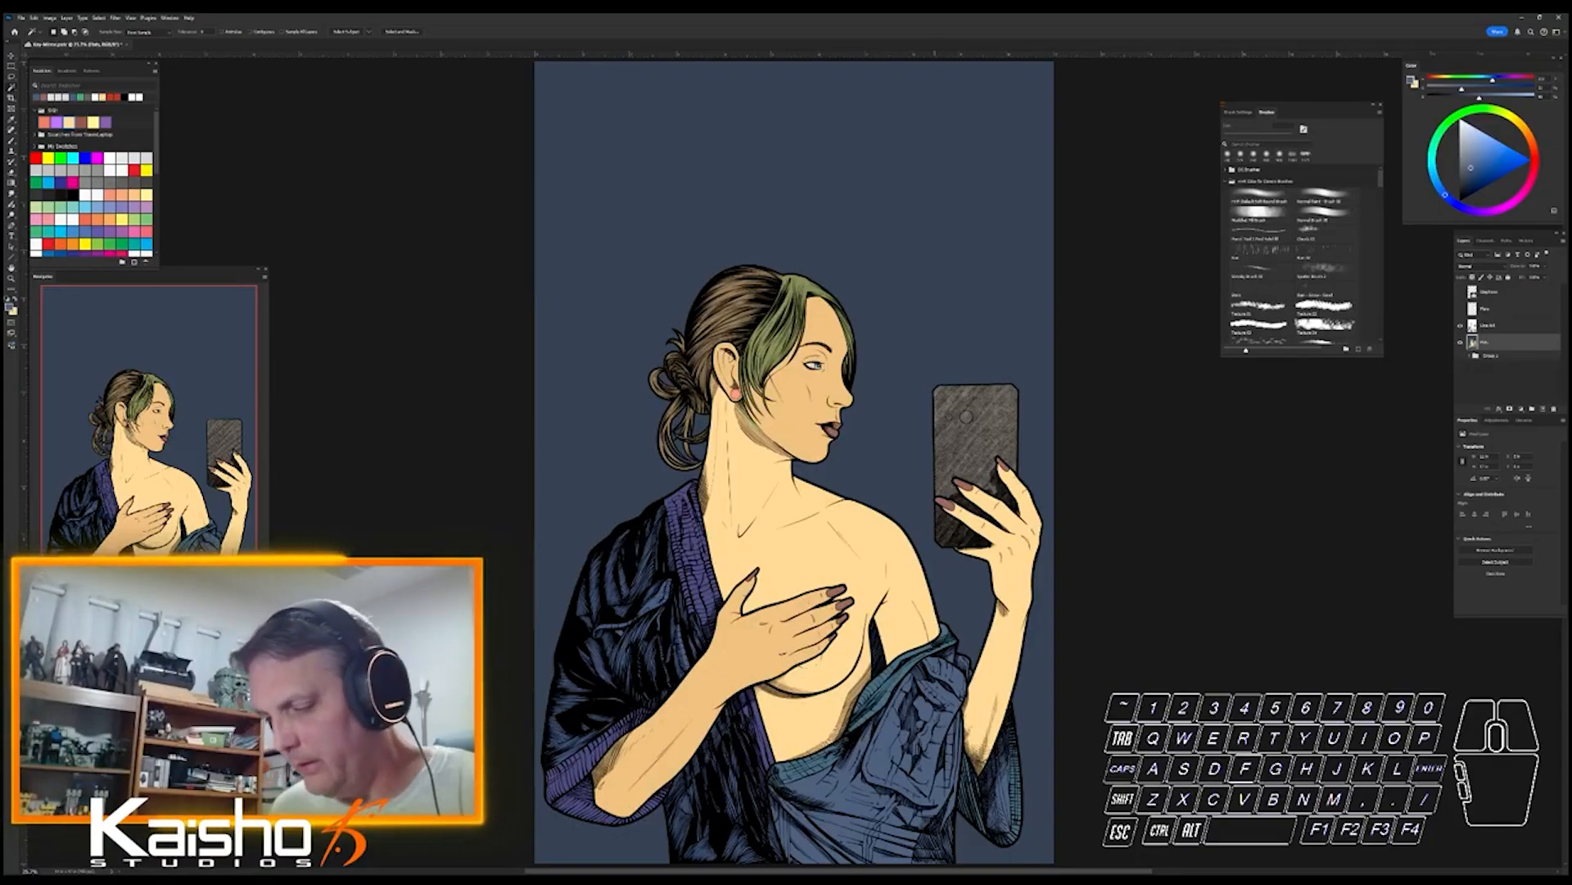
- Sample the robe trim's teal and fill the narrow fold below the trim, down to the canvas edge, with it
mouse_move(938, 733)
mouse_down()
mouse_move(990, 733)
mouse_move(942, 733)
mouse_move(994, 615)
mouse_move(986, 551)
mouse_up()
key(l)
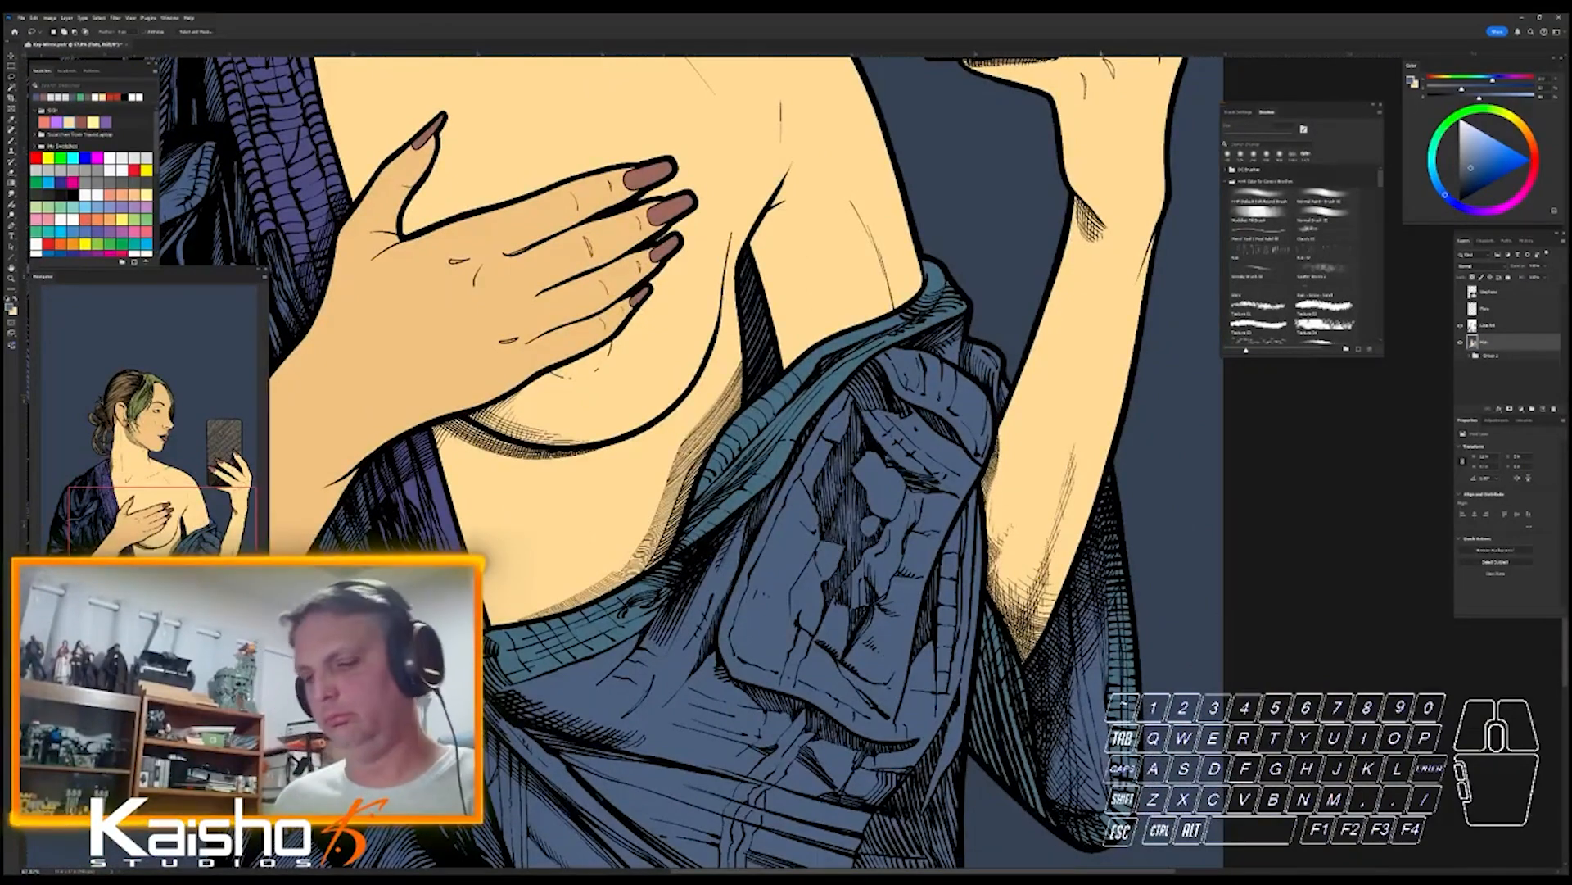
key(i)
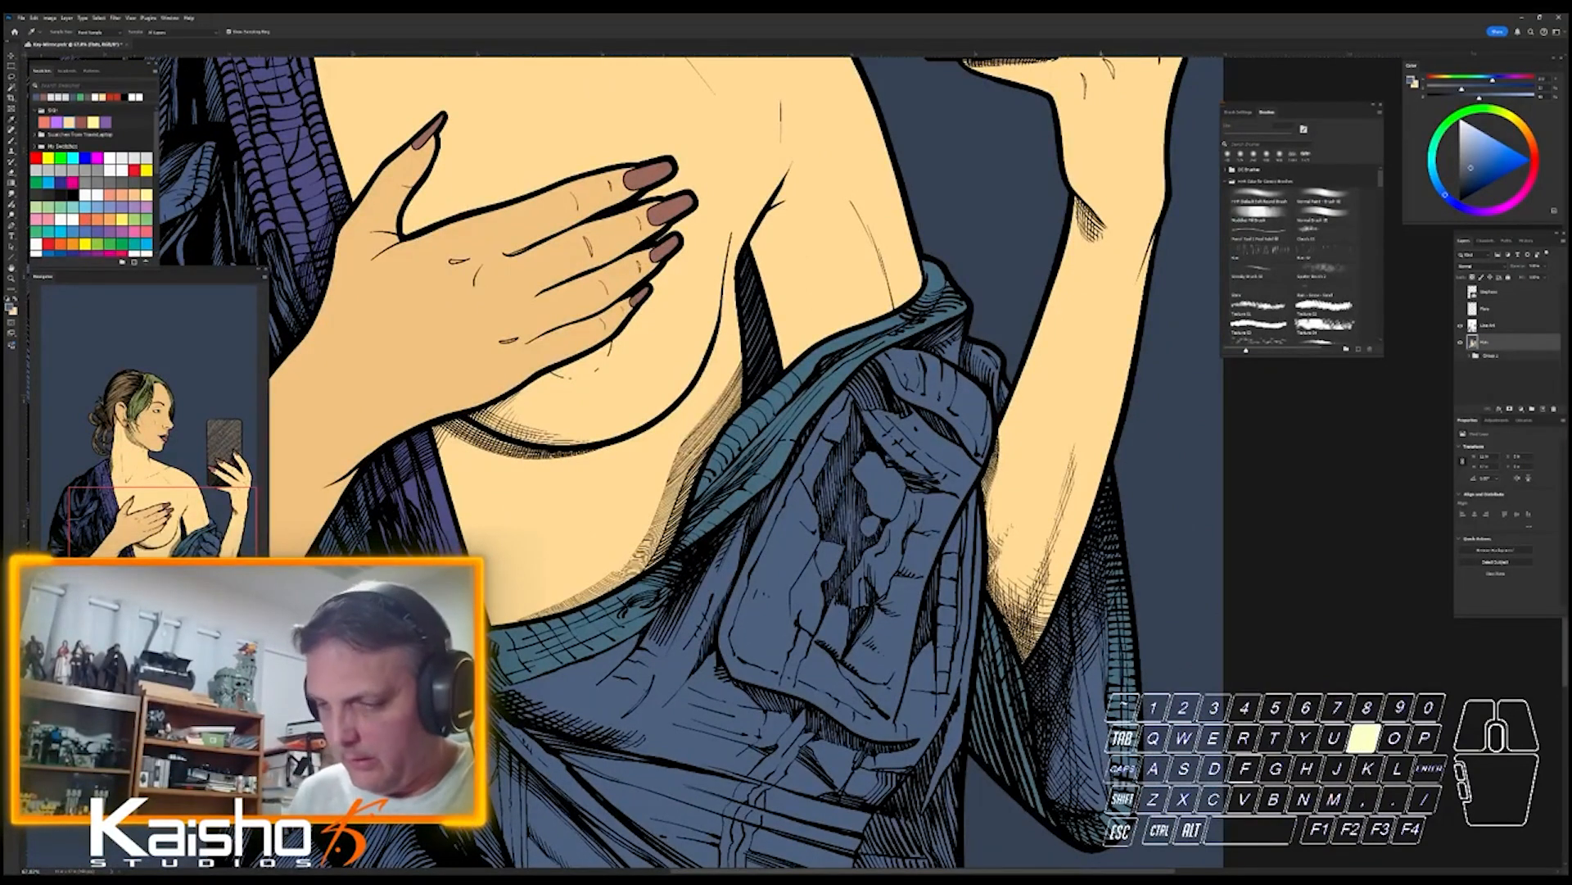
click(1488, 78)
key(l)
key(space)
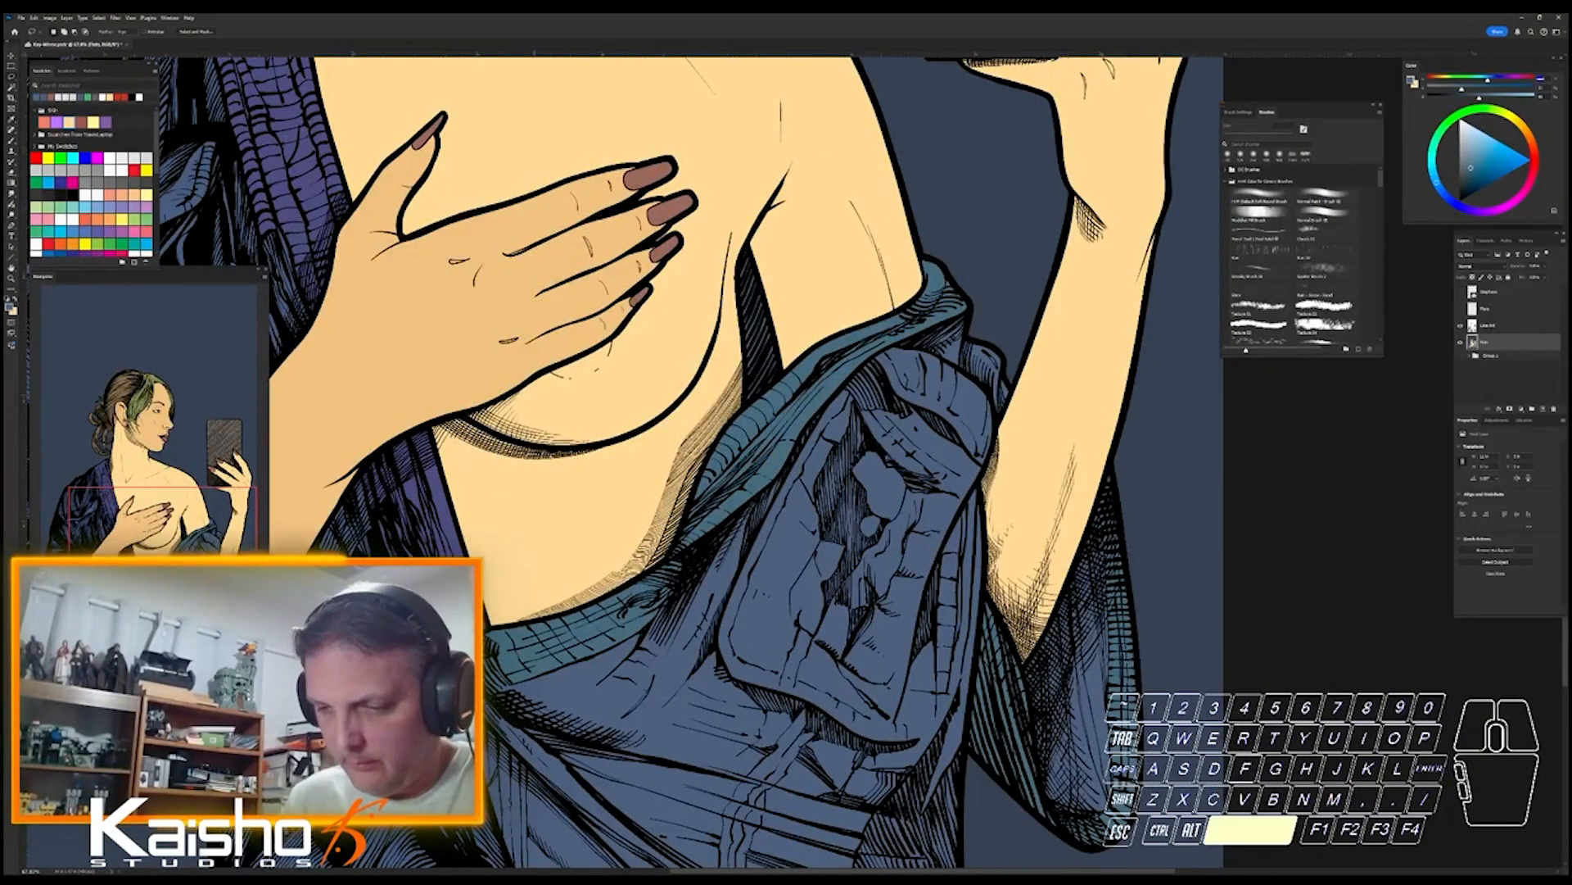
key(ctrl+space)
drag(494, 751, 606, 643)
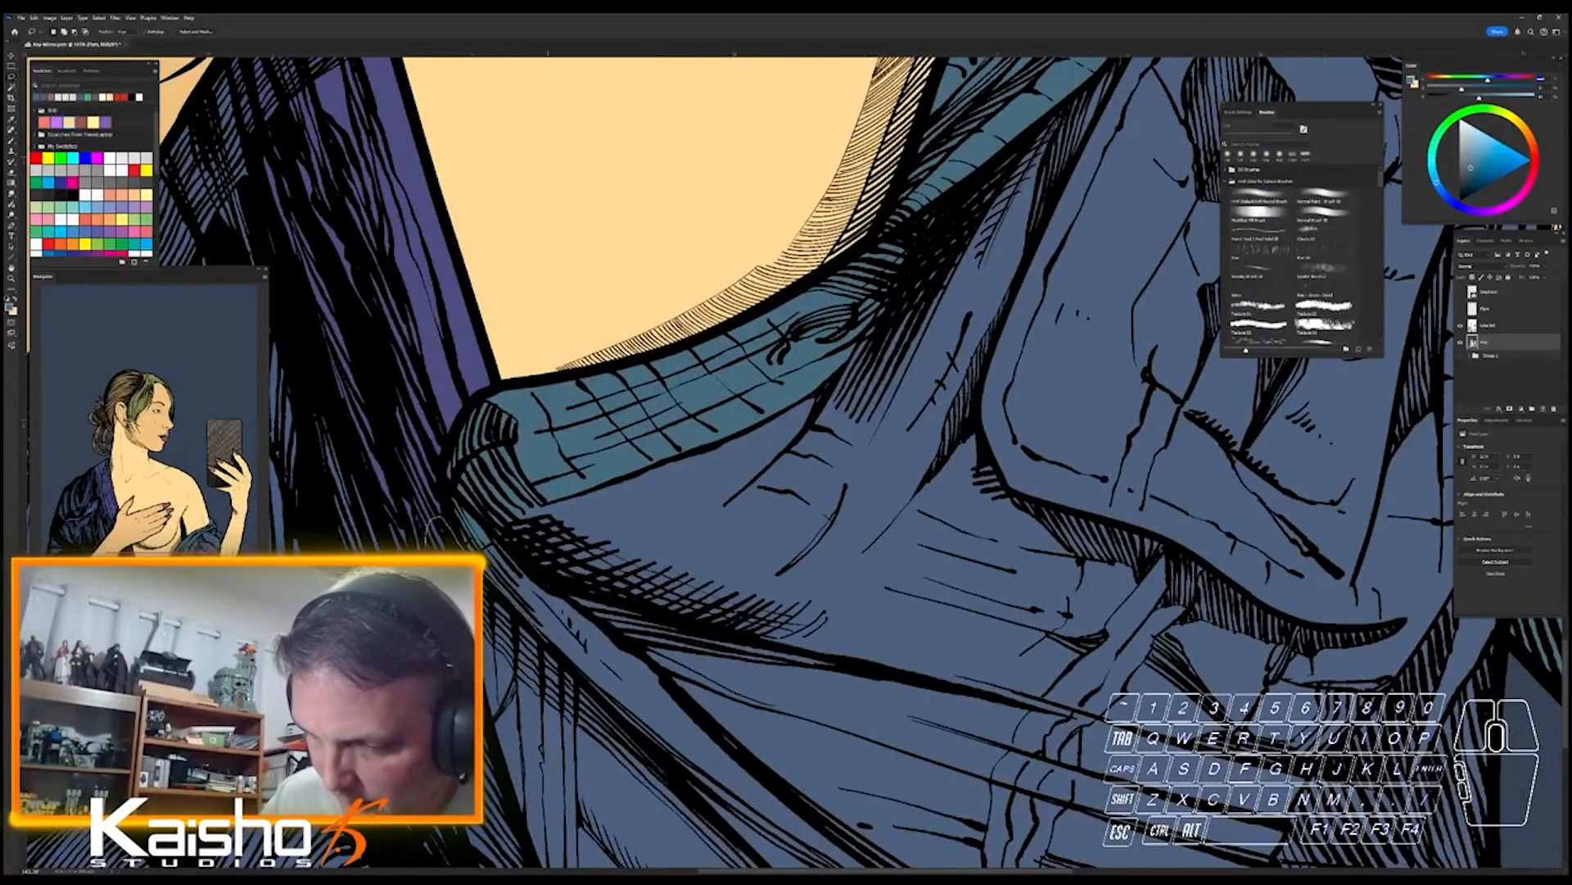
key(space)
drag(564, 674, 577, 562)
key(ctrl+space)
key(alt)
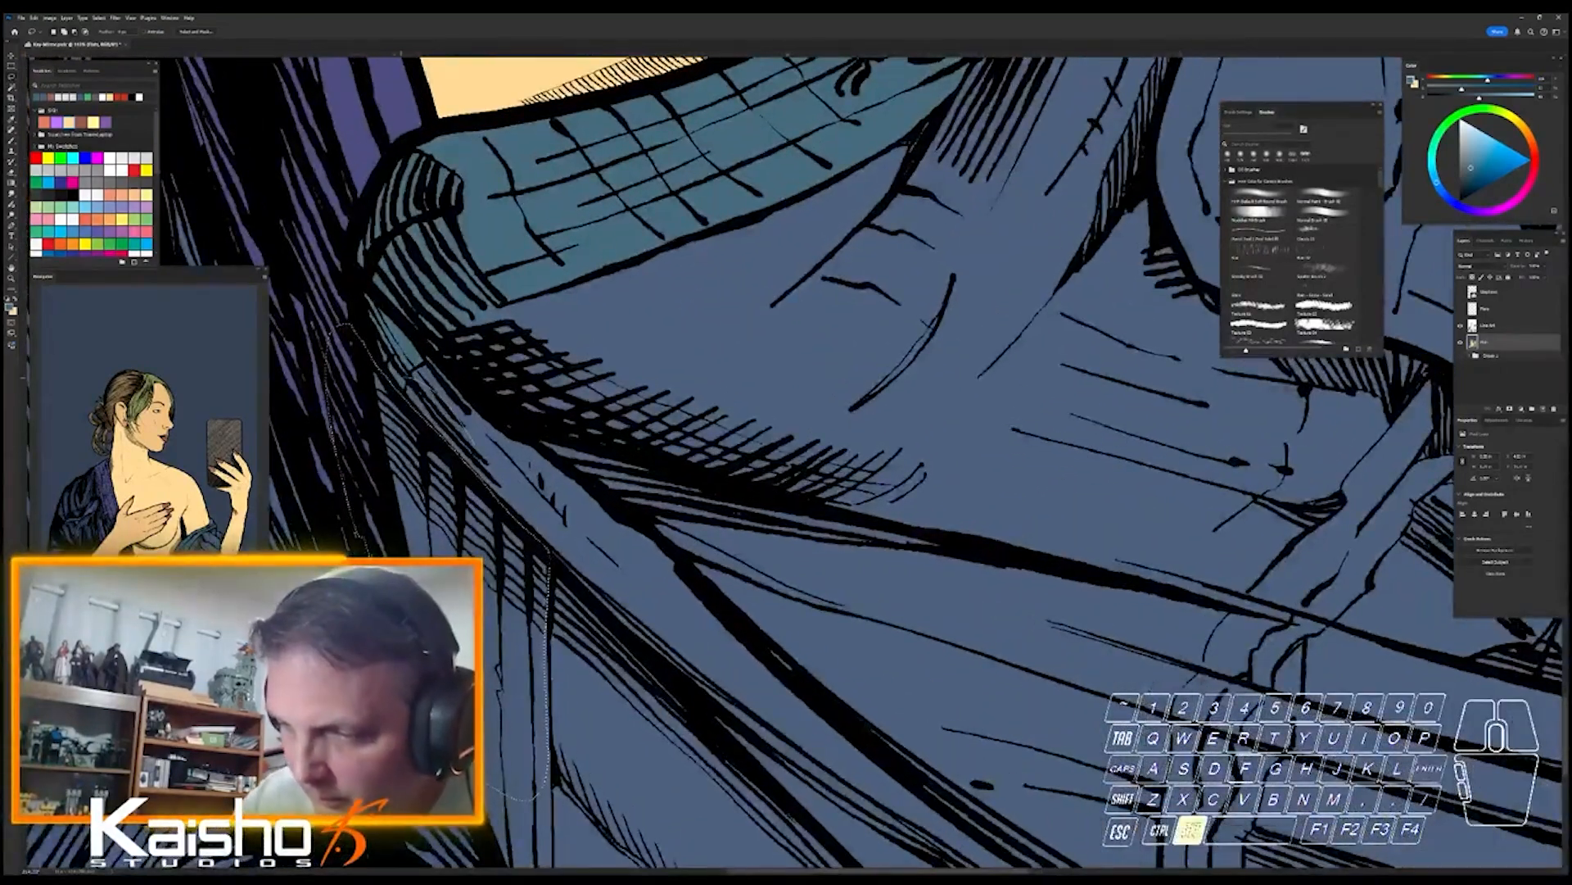
key(space)
drag(490, 496, 524, 295)
drag(726, 517, 727, 519)
key(shift)
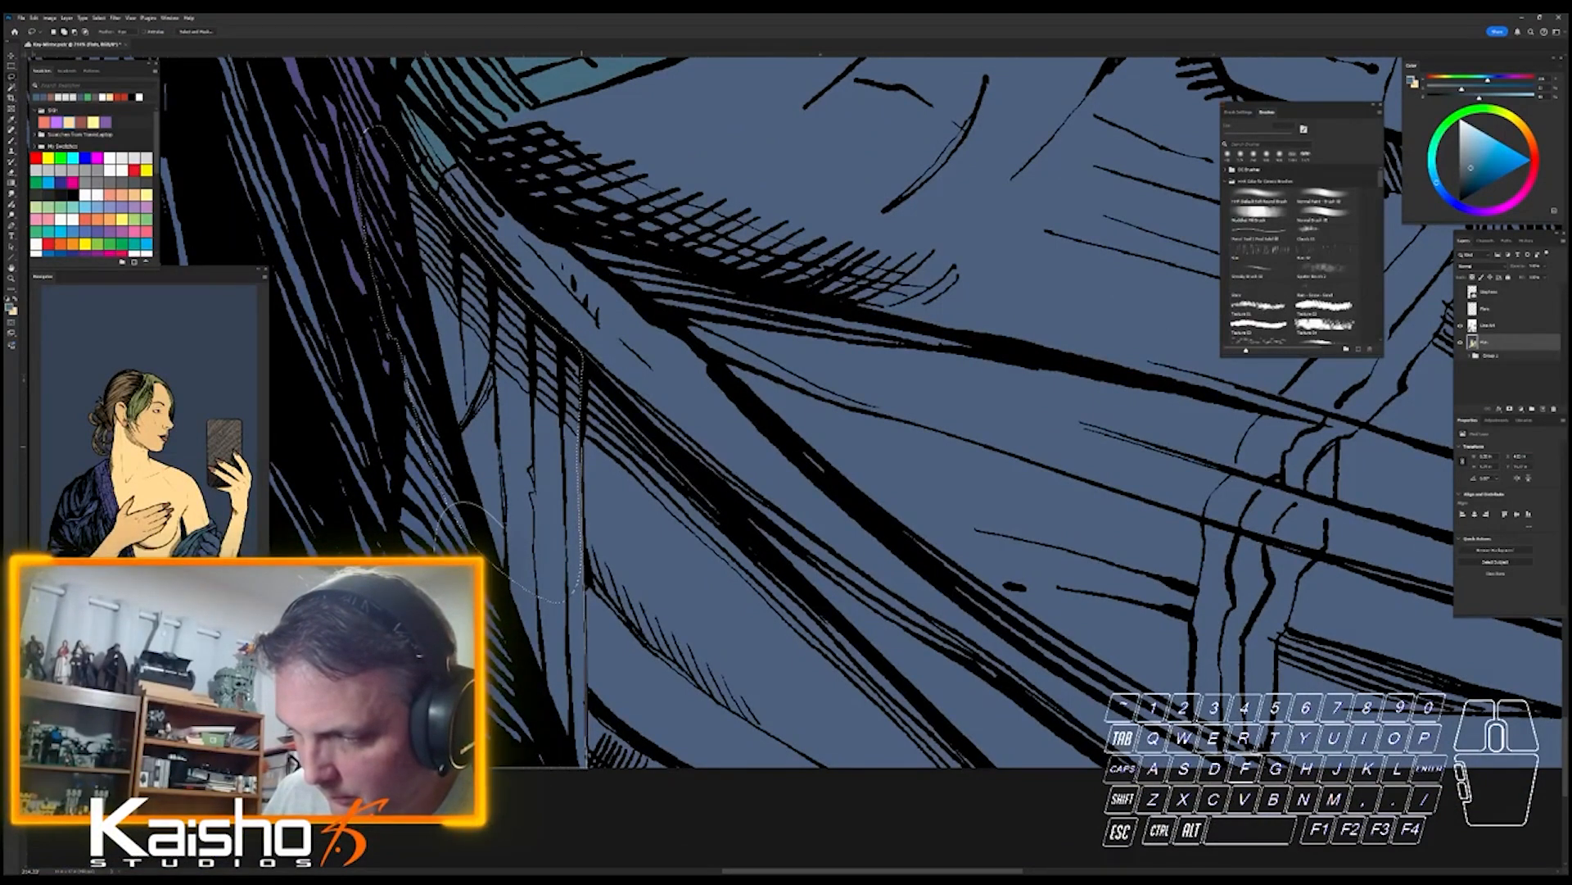
key(ctrl+space)
drag(631, 532, 696, 713)
key(w)
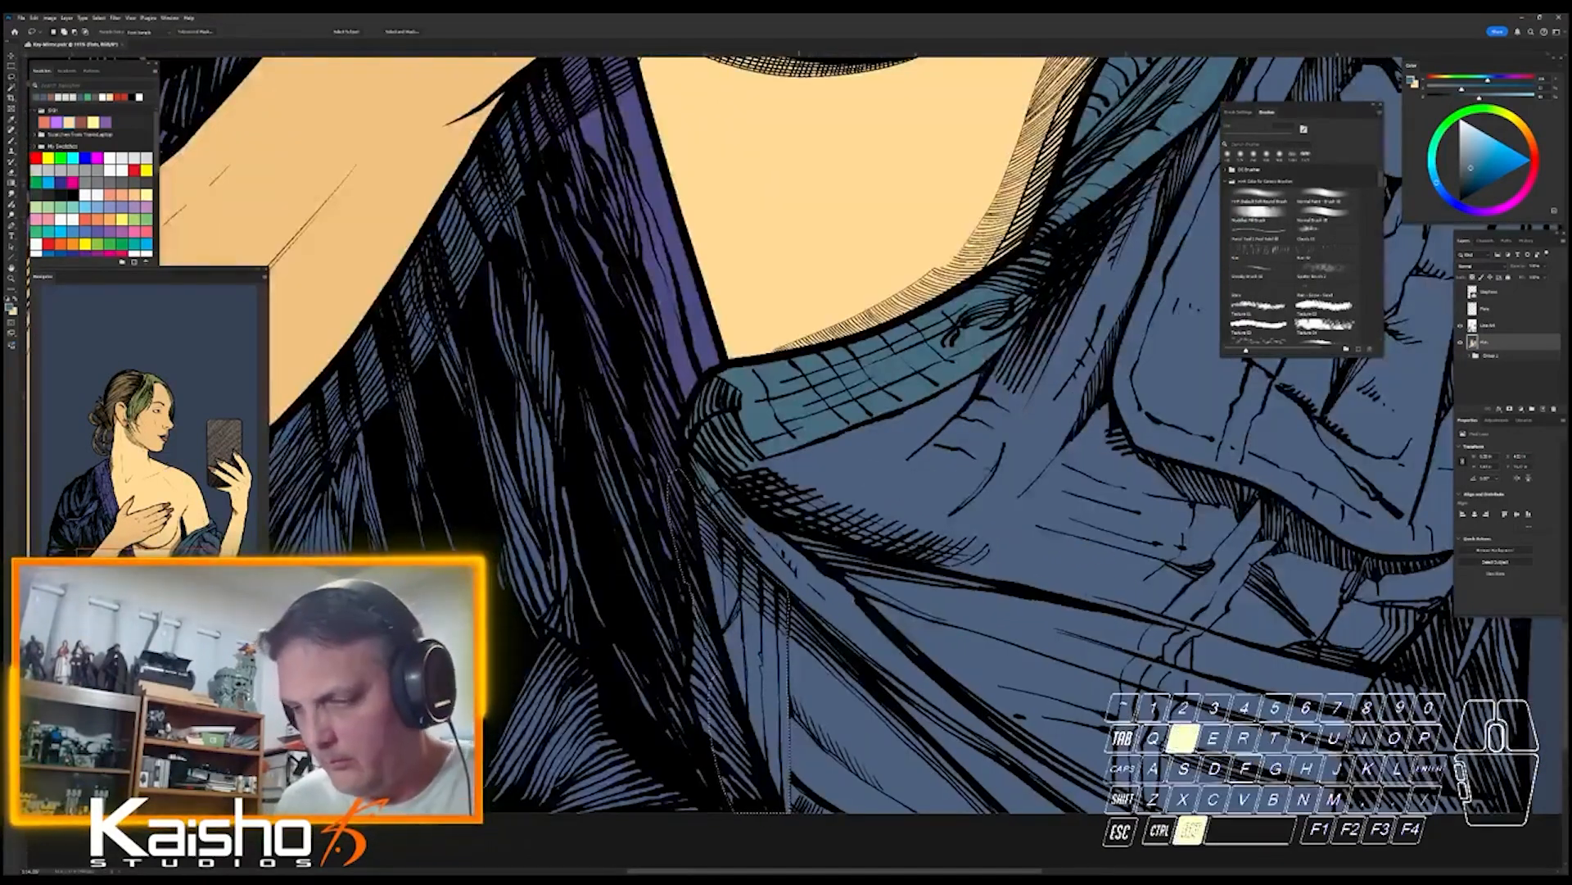
alt+click(685, 533)
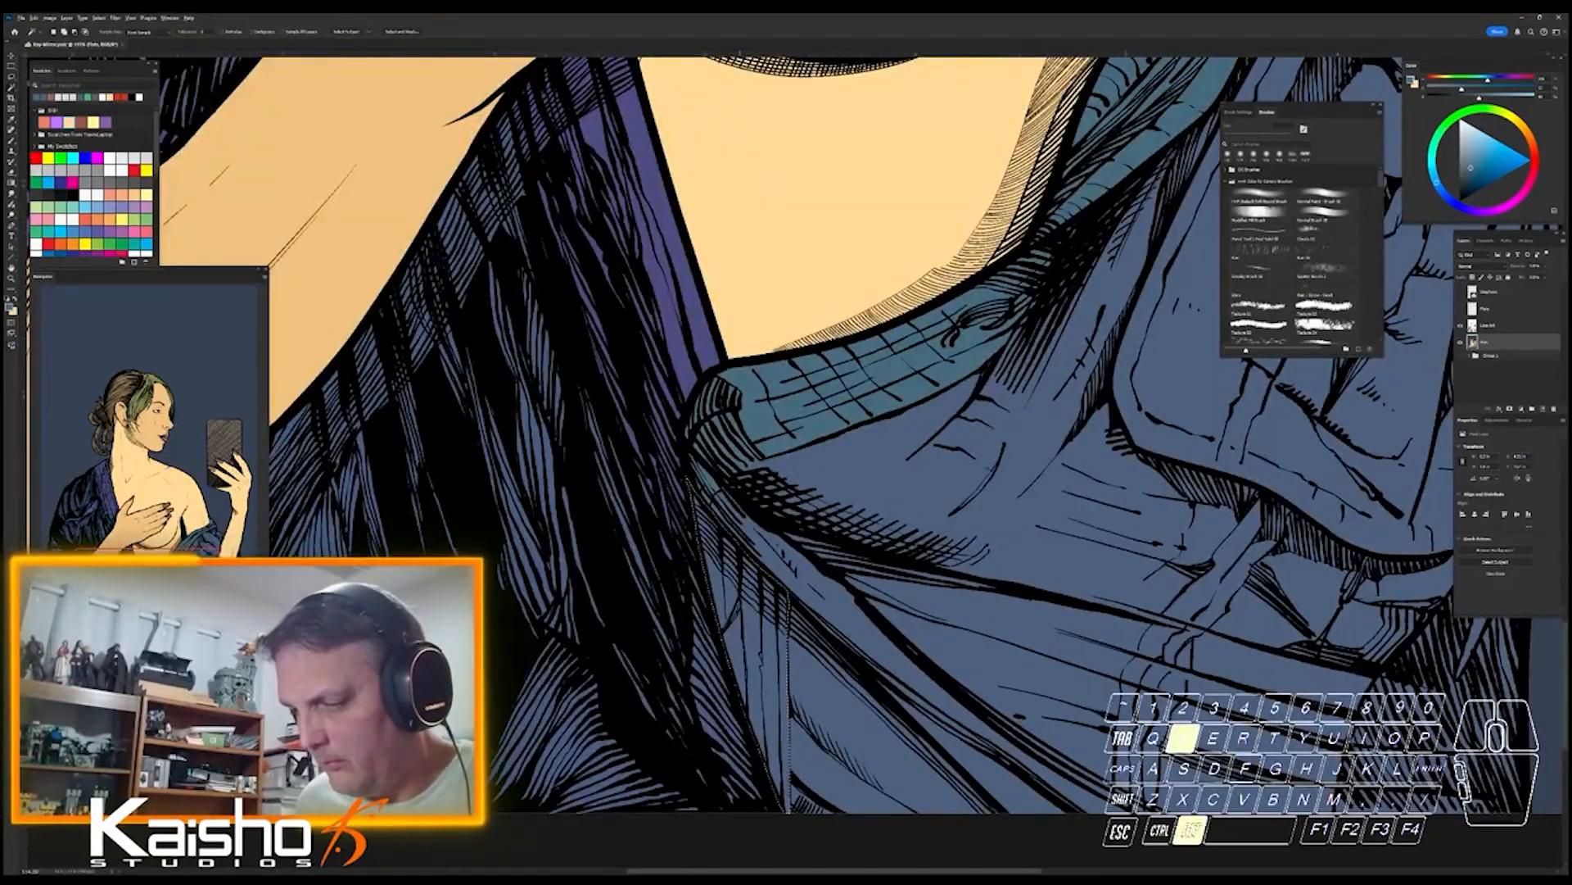
key(ctrl+d)
- Lasso the lower end of the collar strip beside the teal fold and recolour it with the collar's purple
key(l)
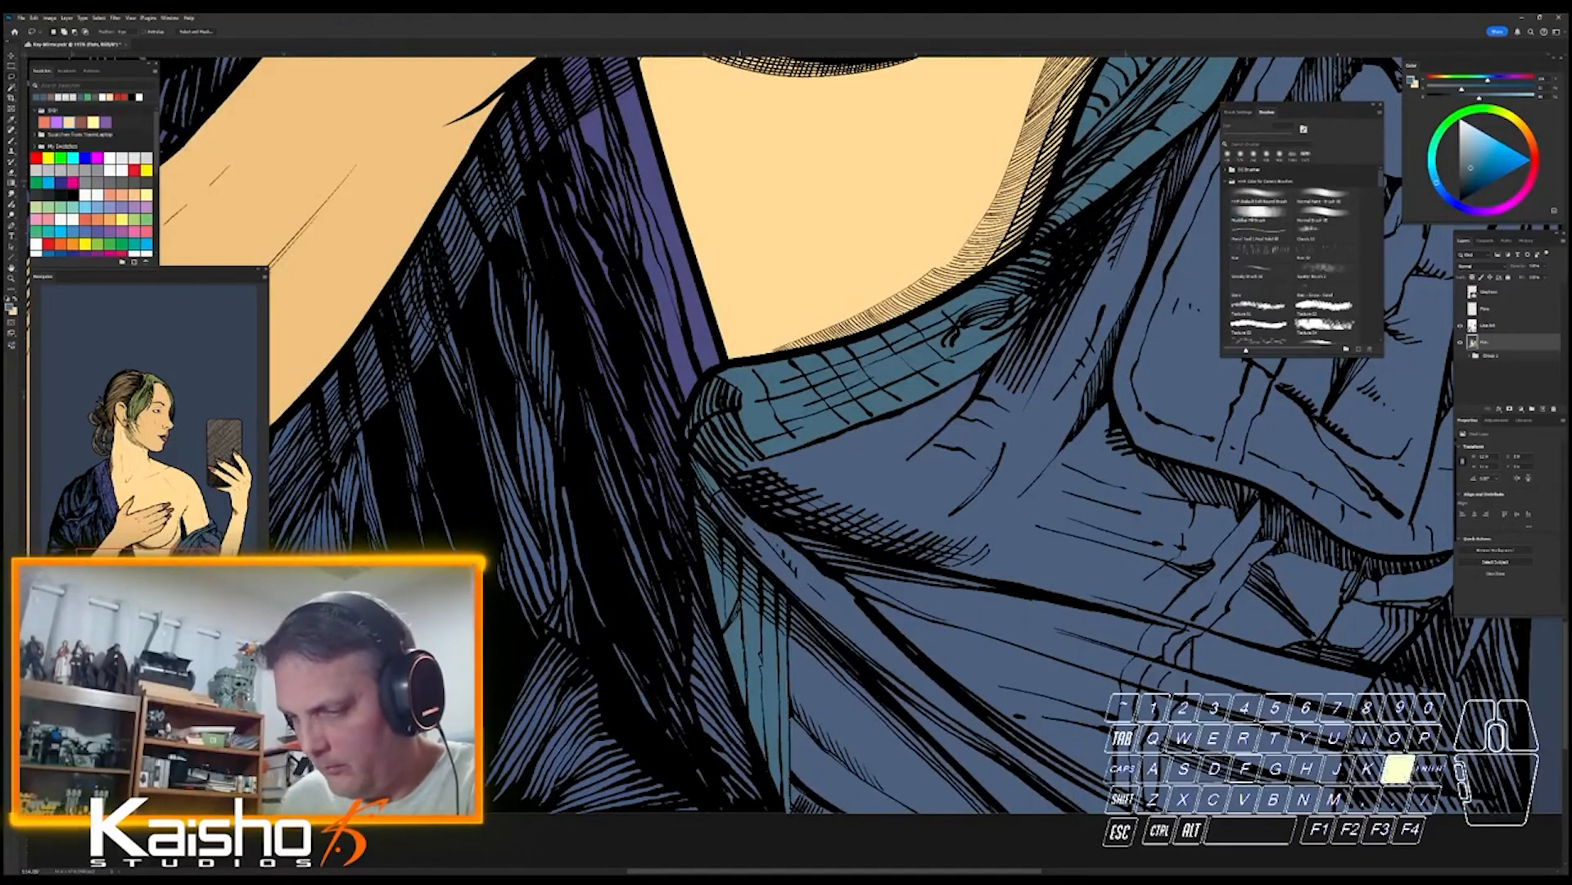
drag(685, 538, 670, 583)
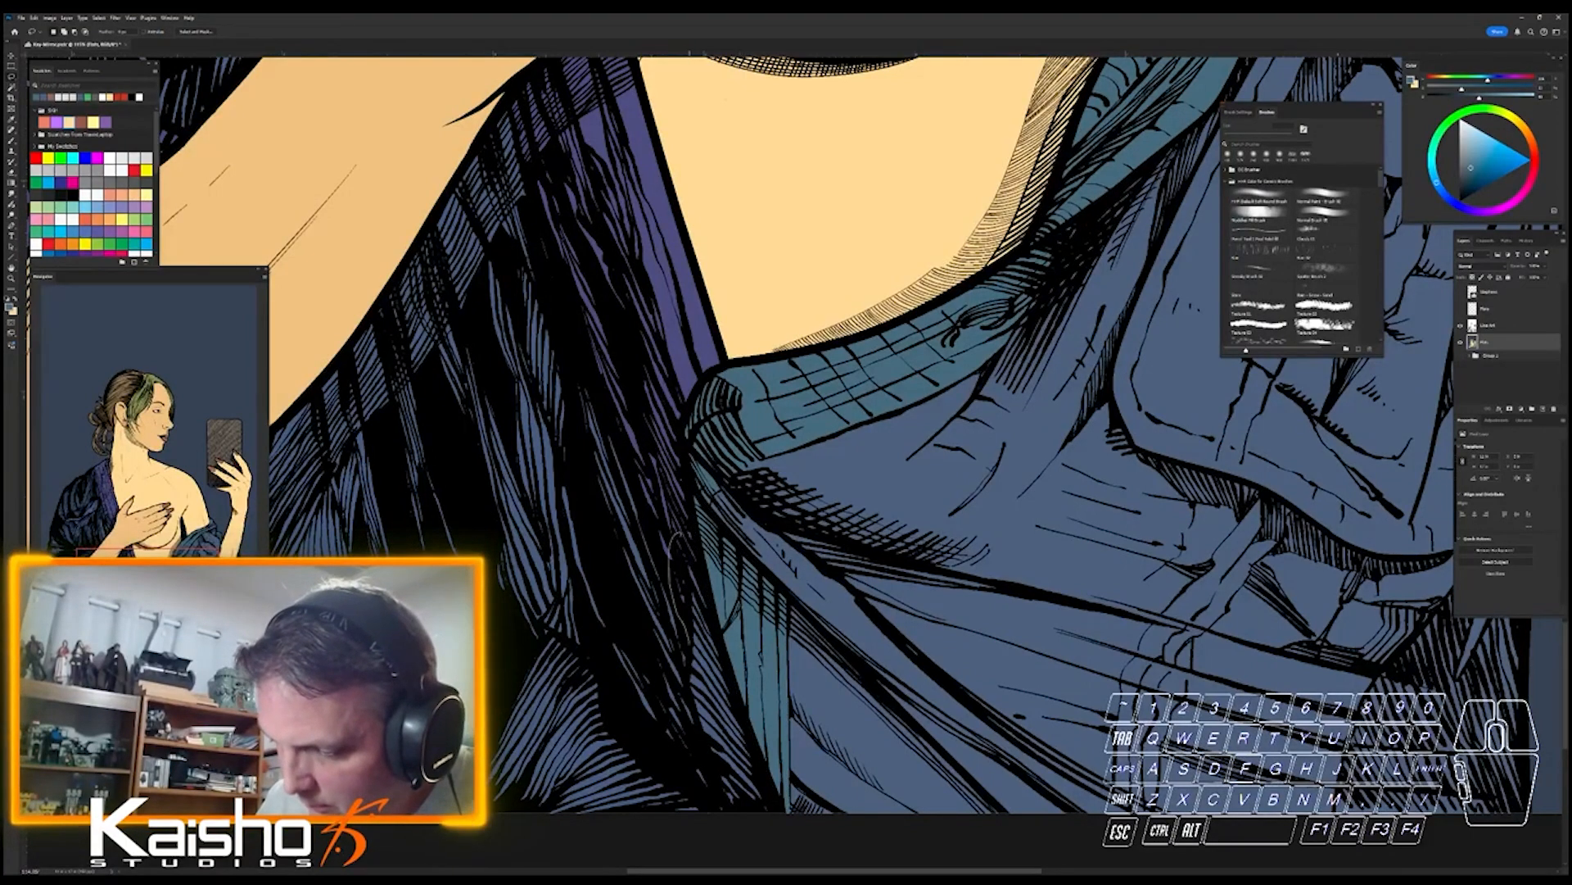
mouse_move(692, 700)
mouse_down()
mouse_move(723, 795)
mouse_move(788, 814)
mouse_move(727, 570)
mouse_up()
key(alt+w)
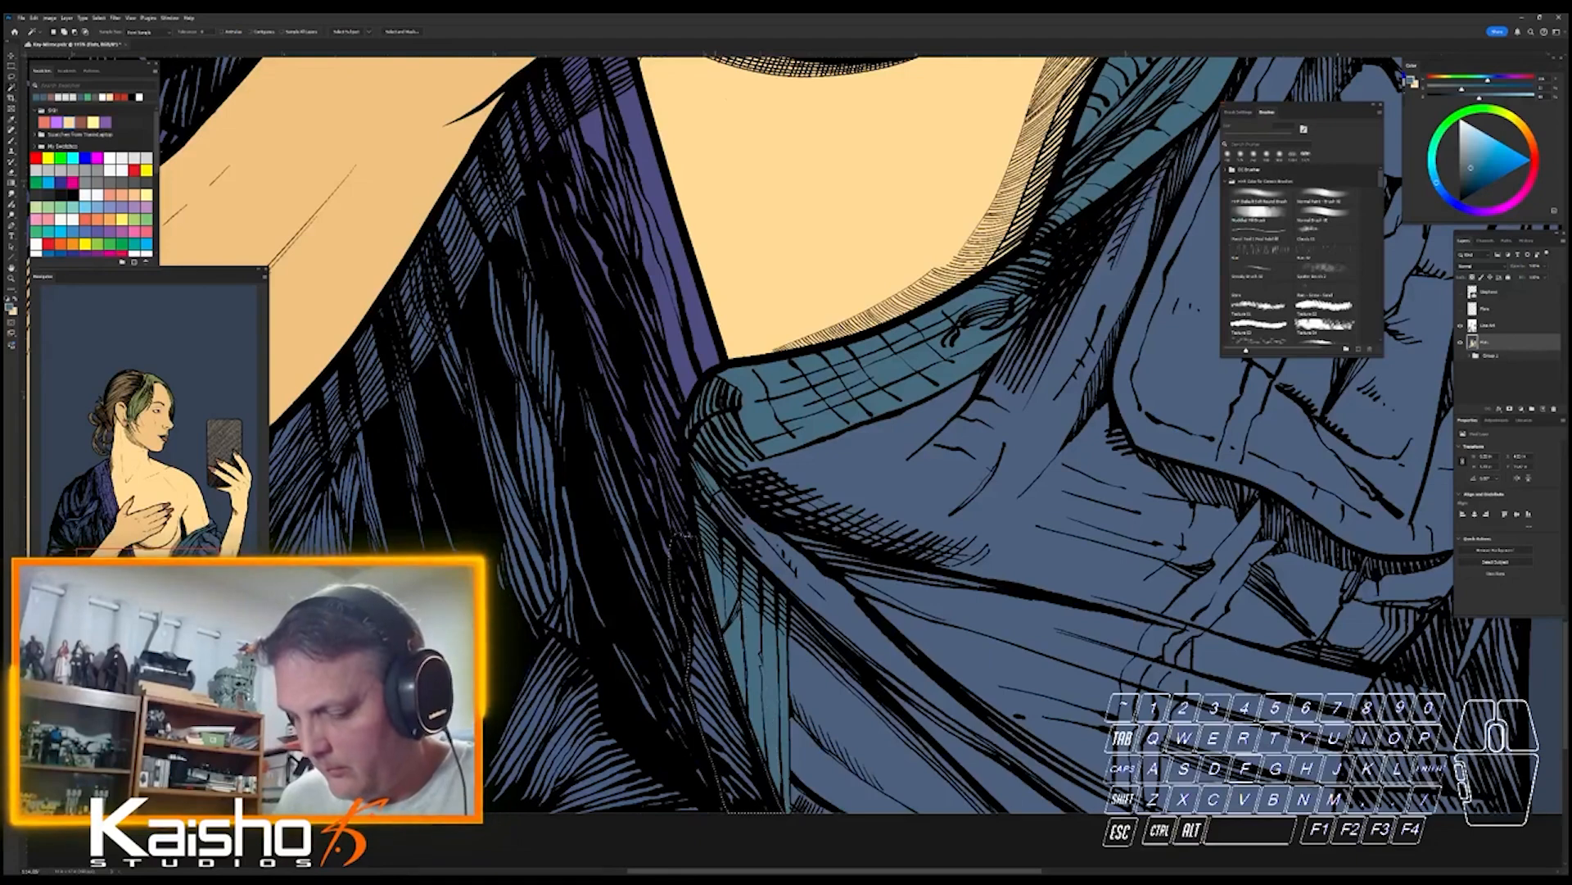
key(ctrl+d)
key(ctrl+z)
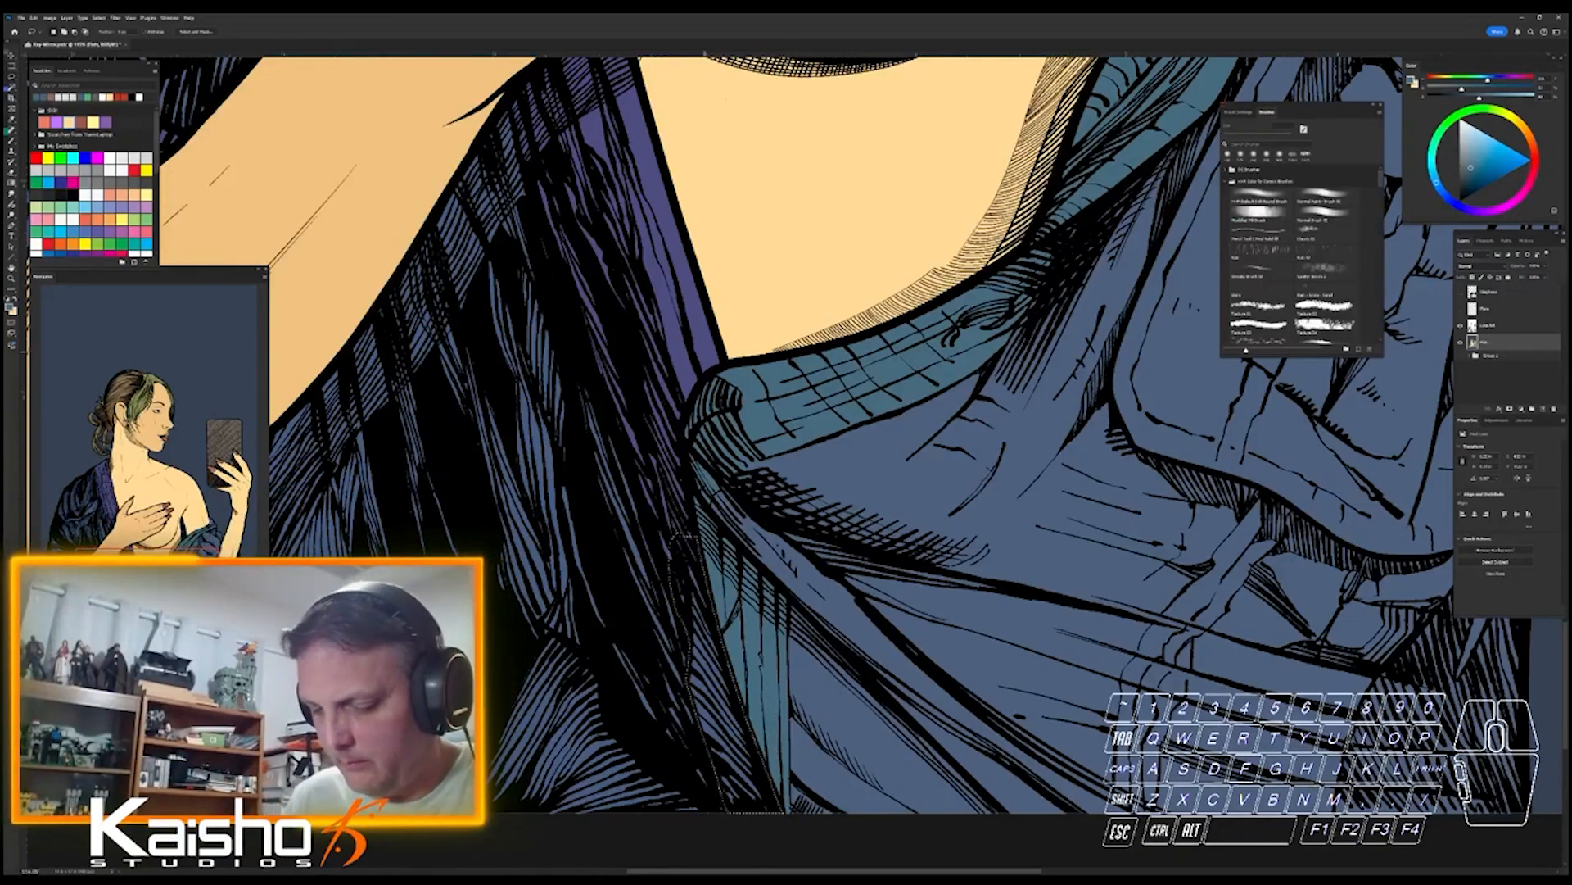
key(i)
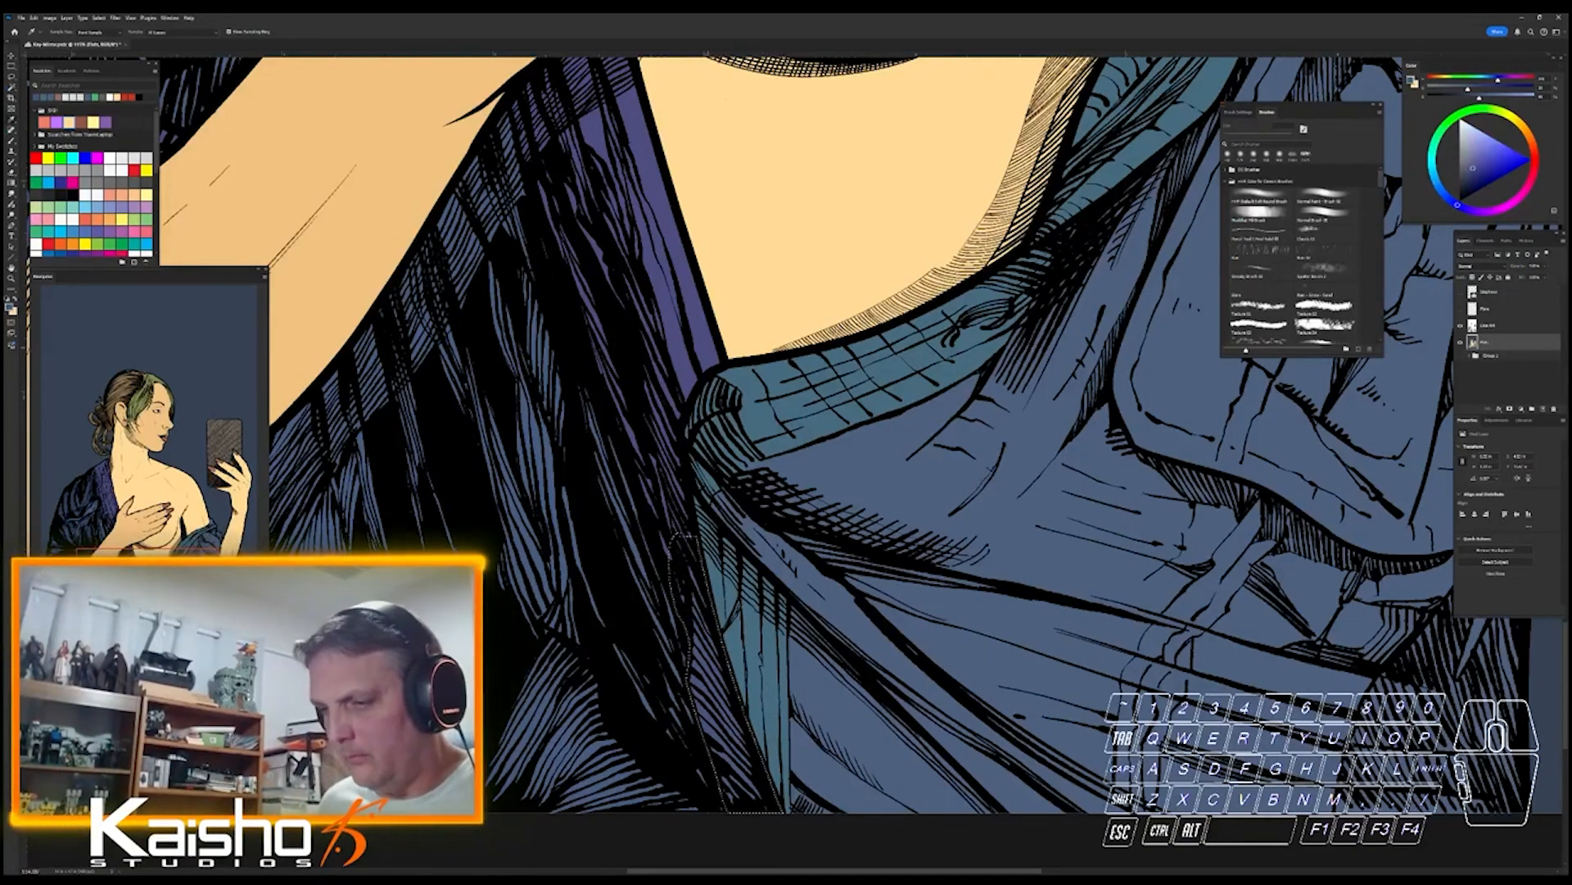
key(ctrl+0)
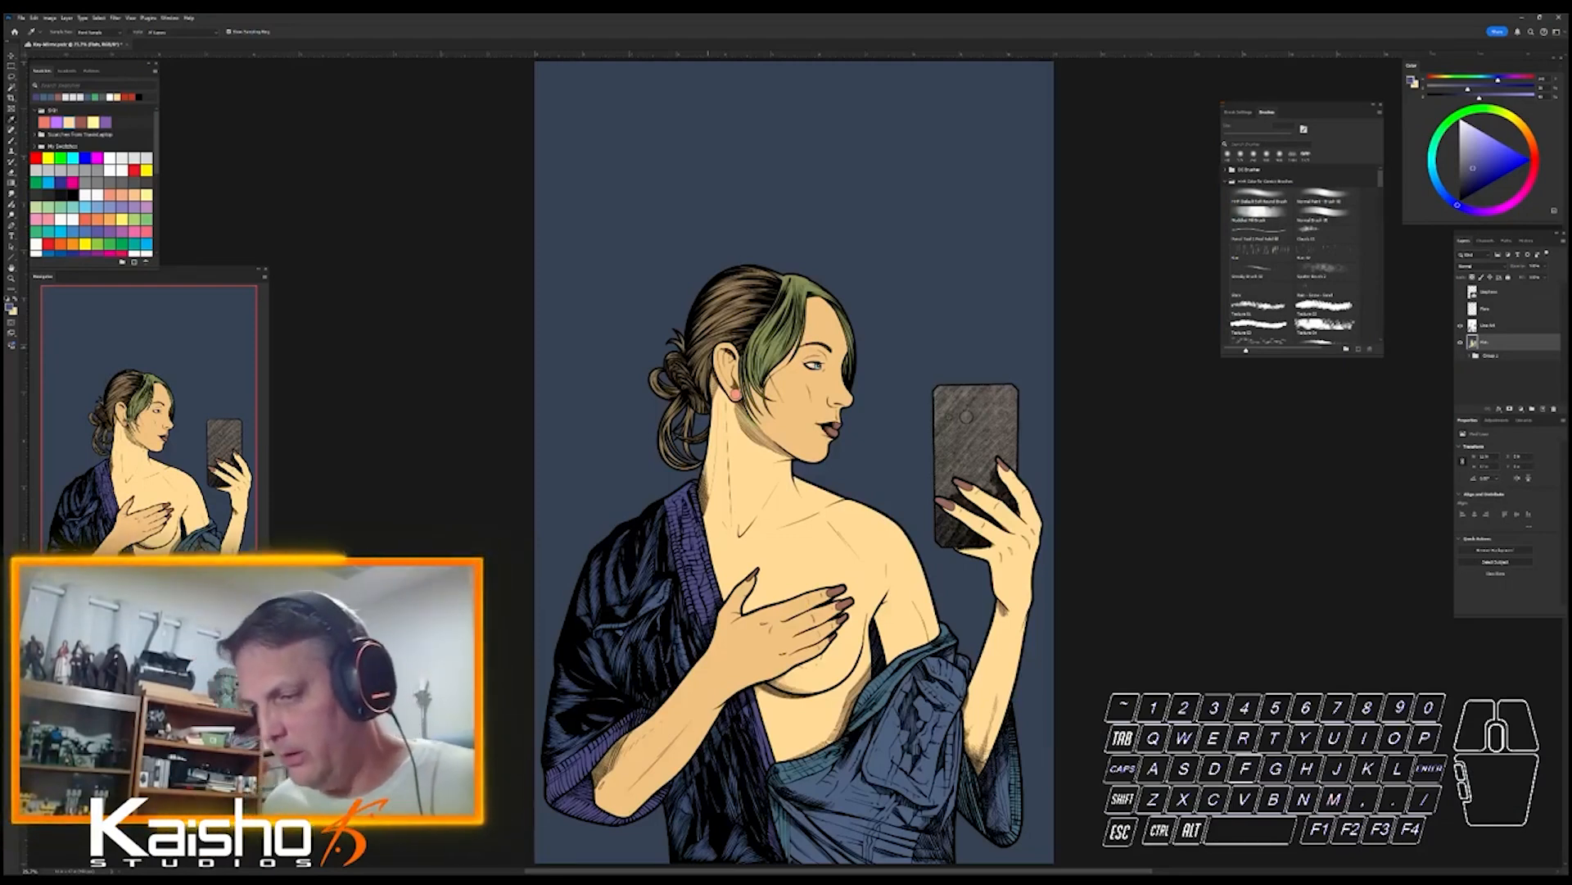
- Check the isolated flats for stray colours and fill the yellow patch on the neck below the earring with the neck's skin tone
alt+click(1460, 341)
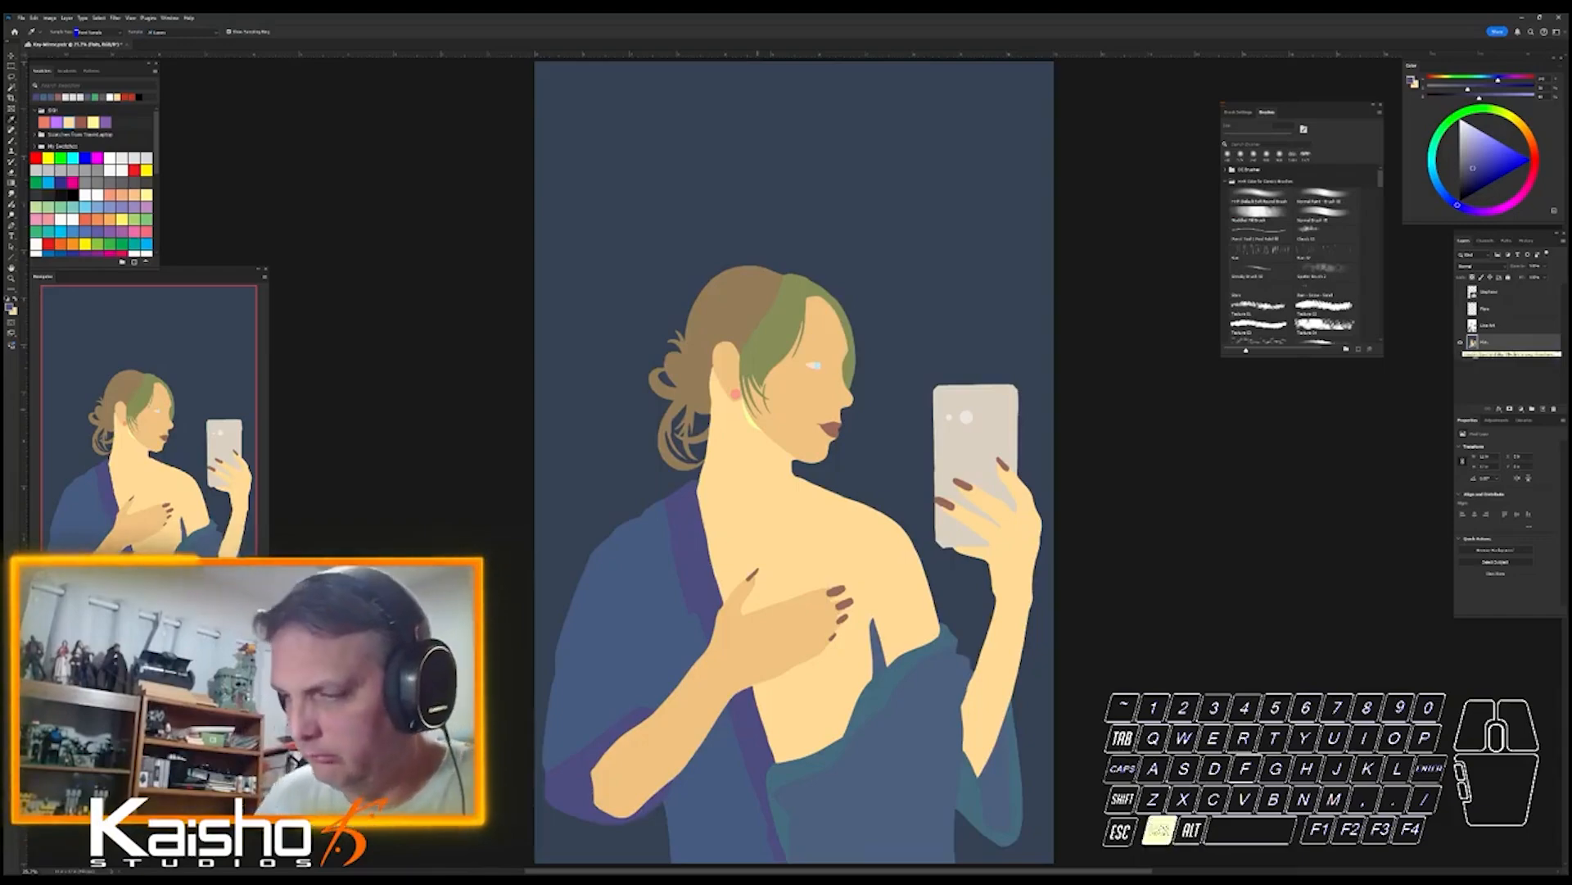
drag(745, 408, 836, 407)
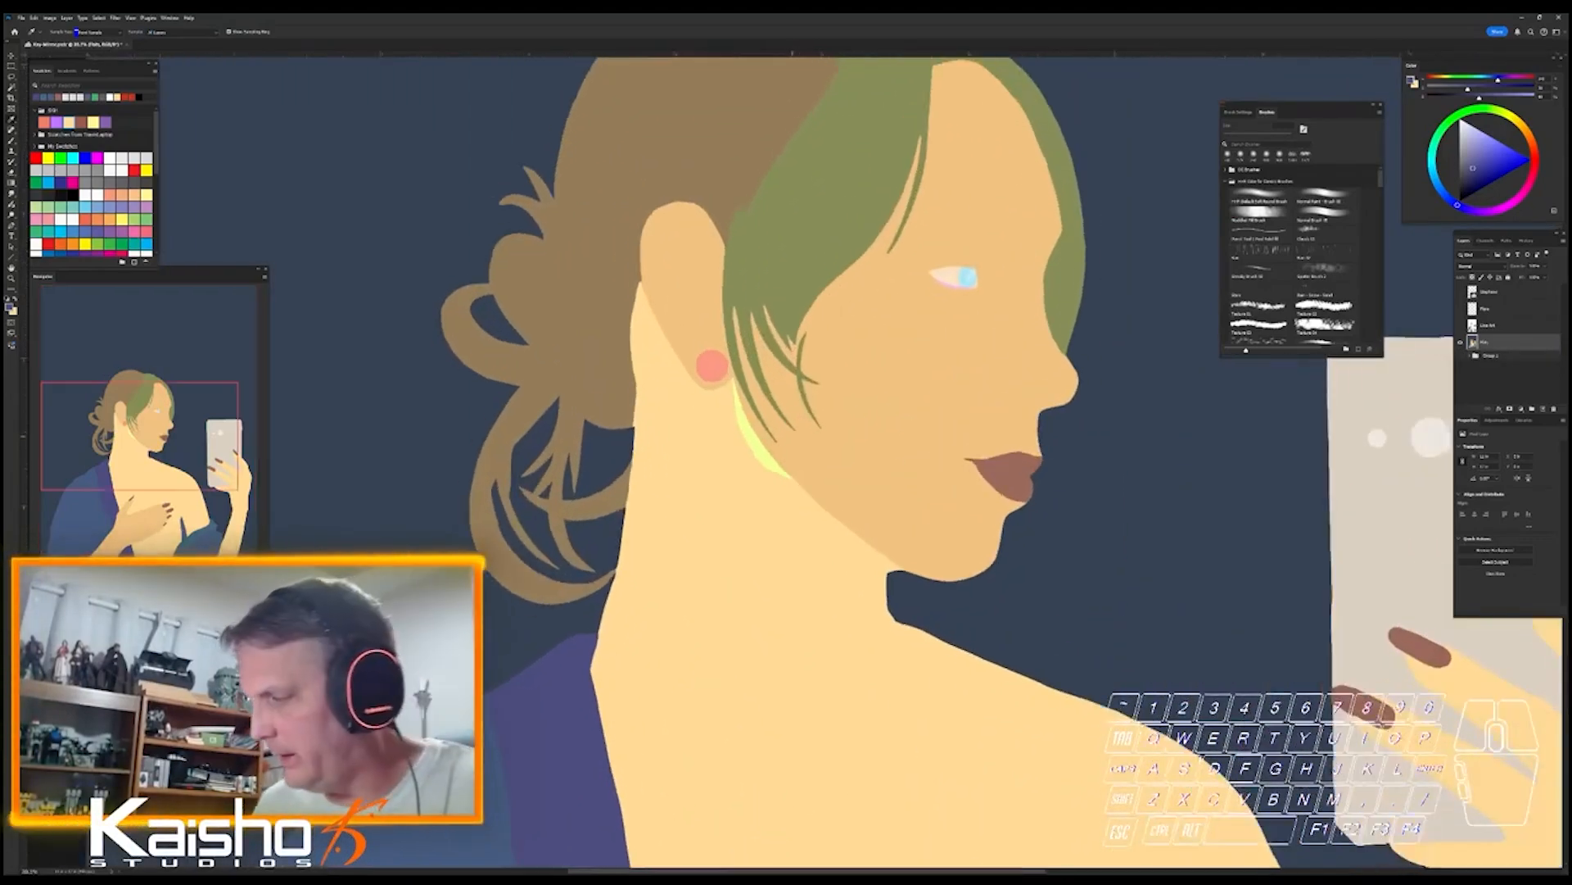
alt+click(1460, 341)
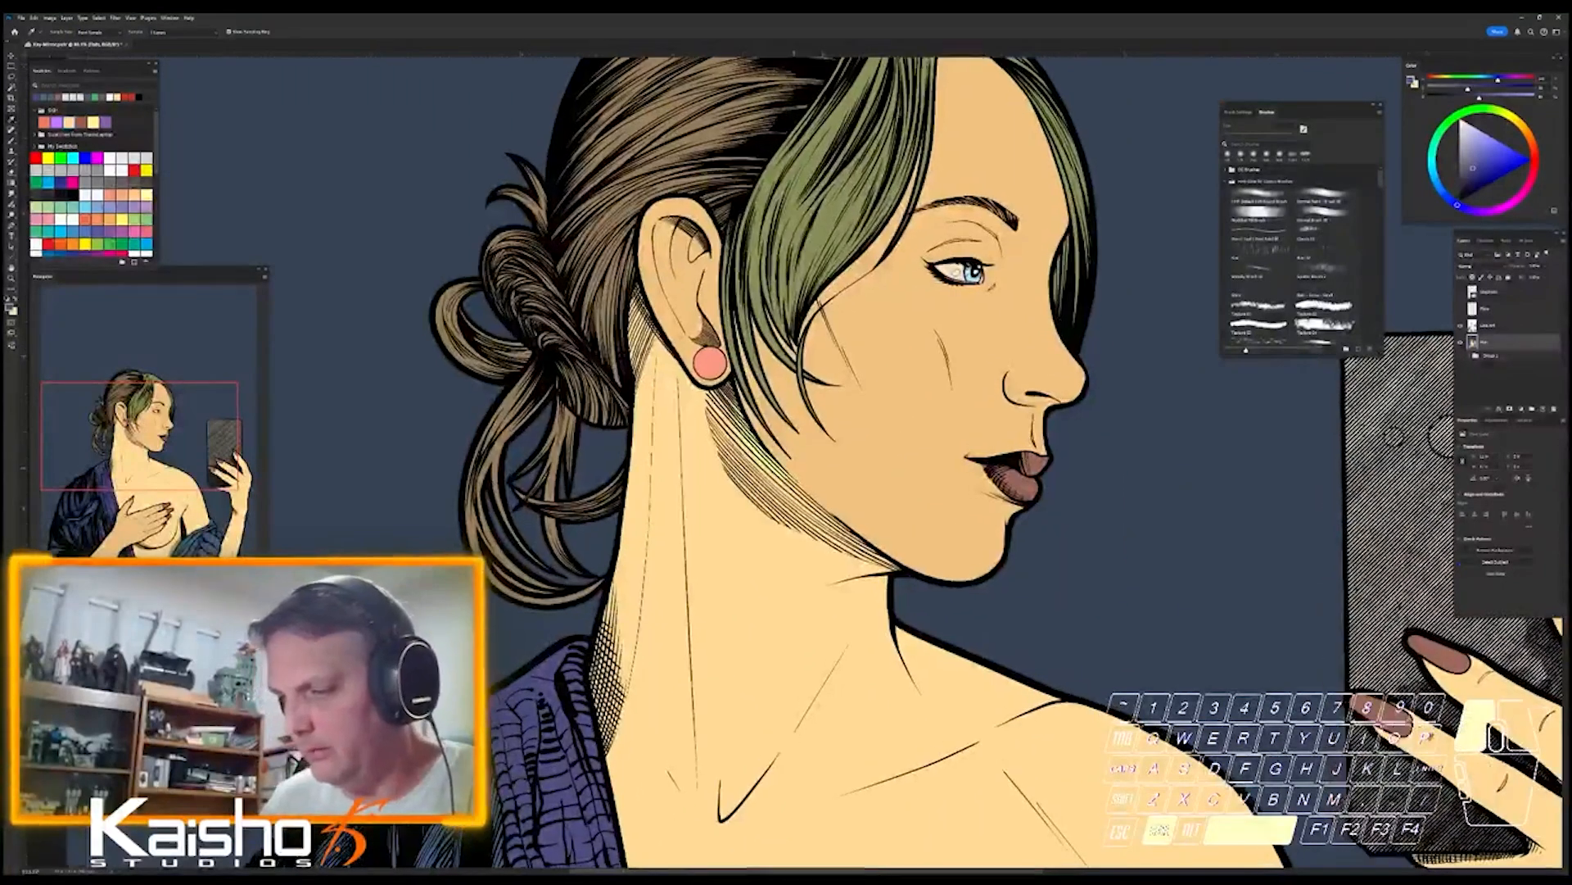
drag(764, 450, 815, 583)
click(836, 449)
key(l)
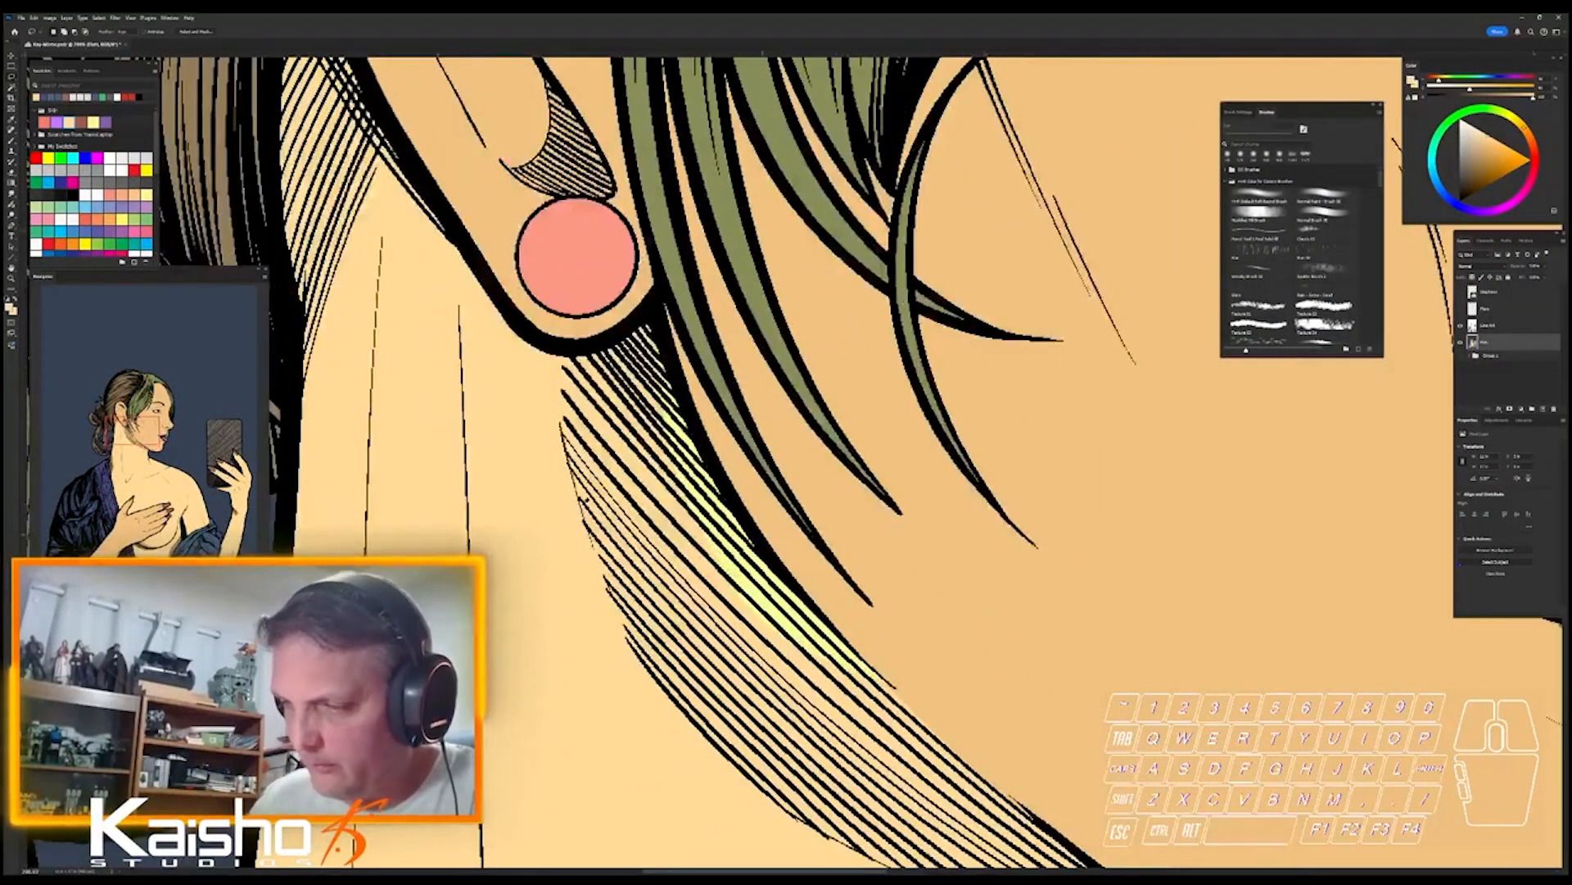
mouse_move(595, 434)
mouse_down()
mouse_move(622, 303)
mouse_move(660, 279)
mouse_move(766, 458)
mouse_move(973, 631)
mouse_move(1015, 741)
mouse_up()
key(w)
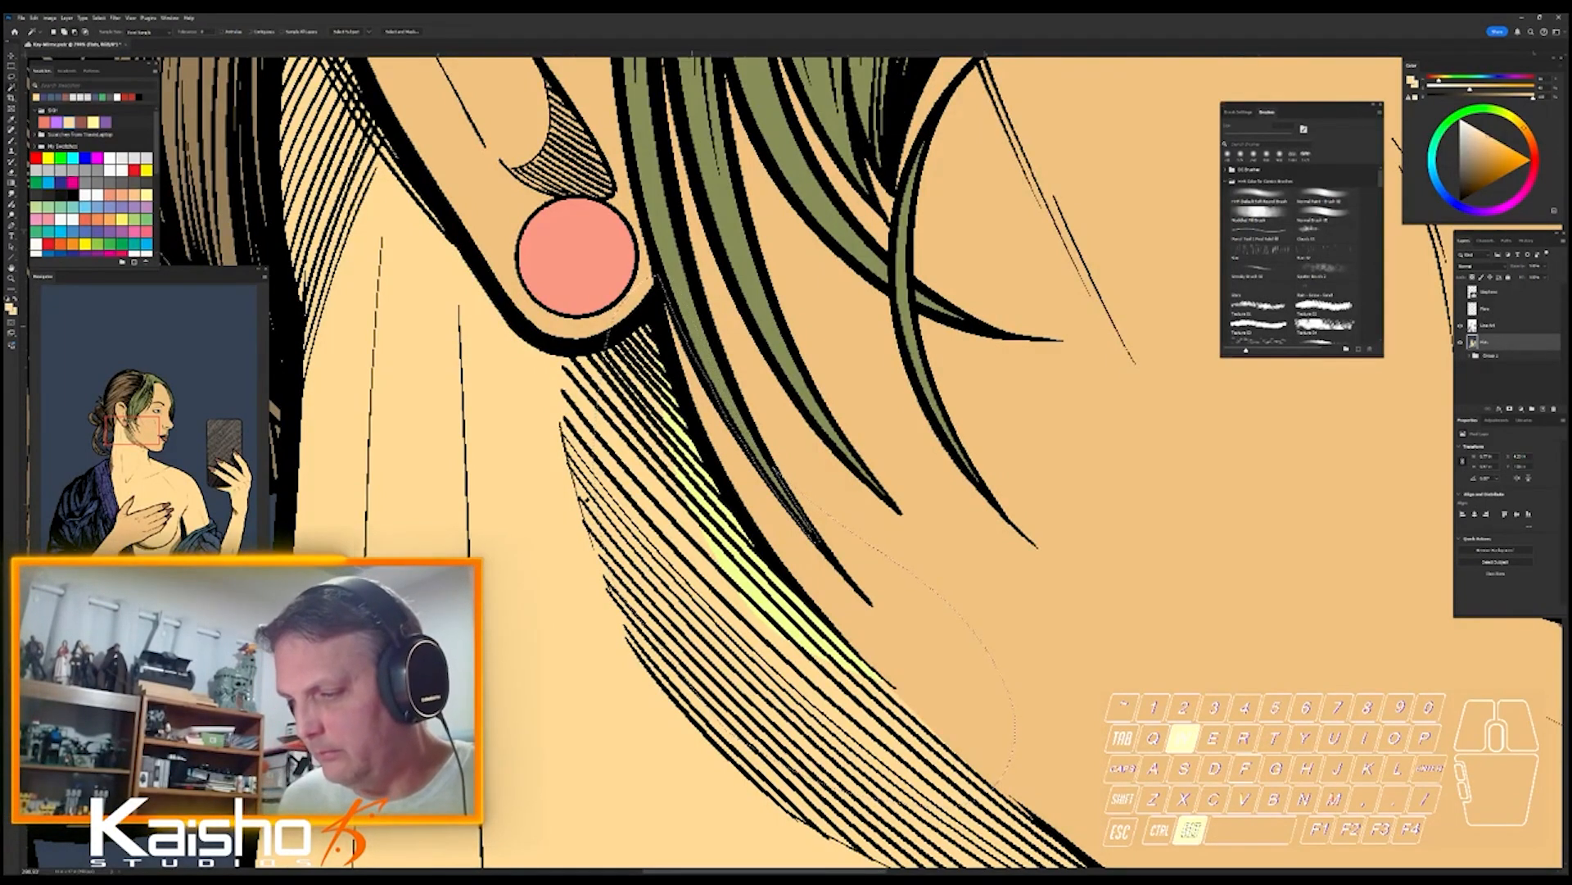
key(l)
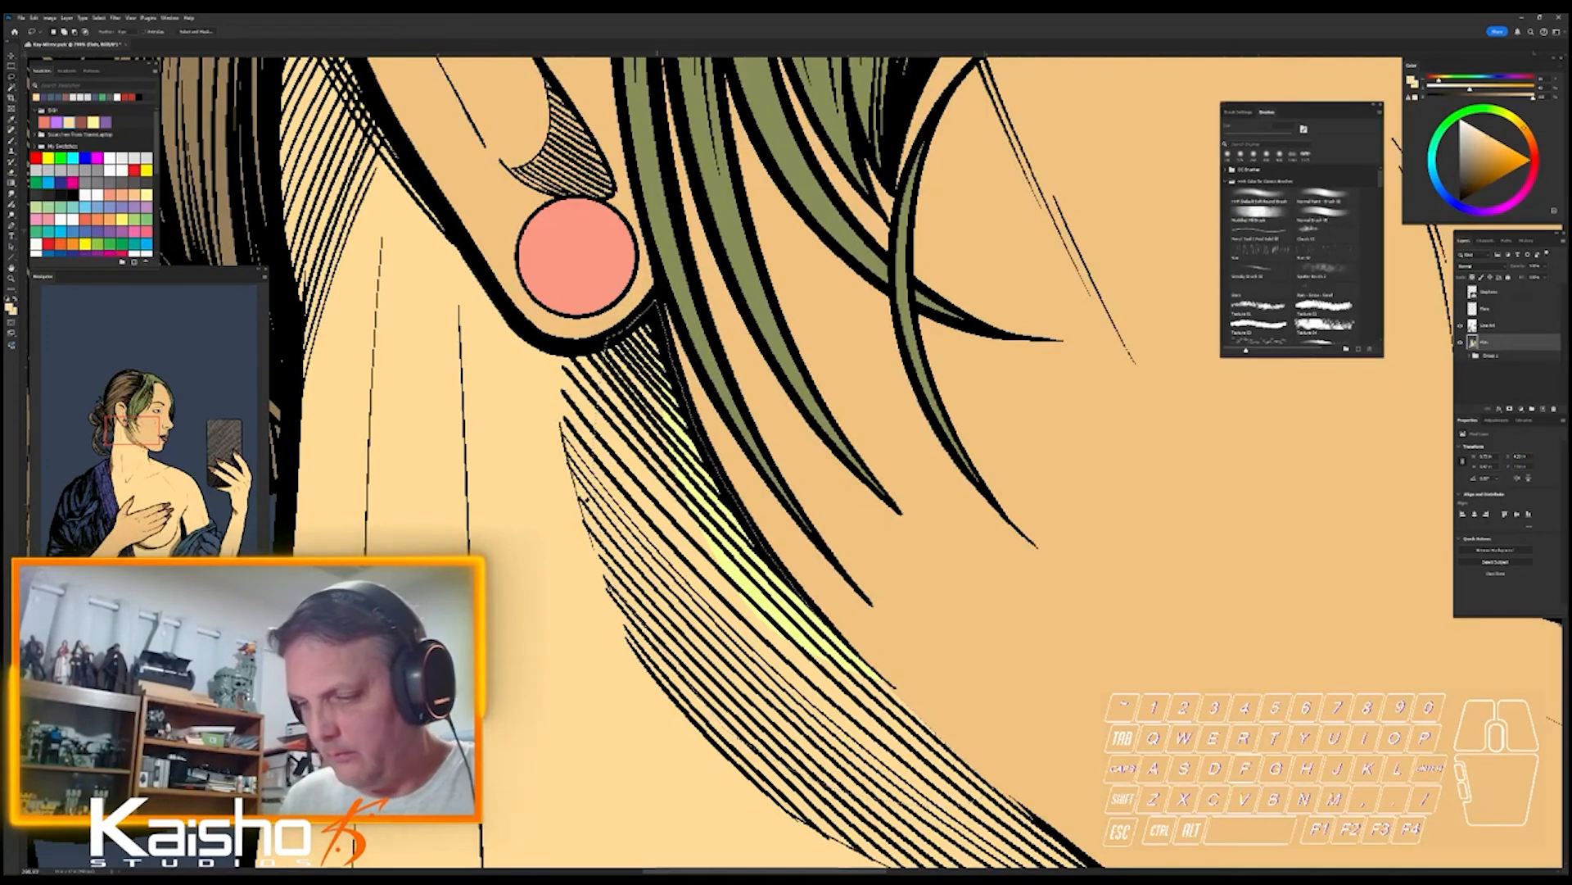
key(ctrl+d)
key(i)
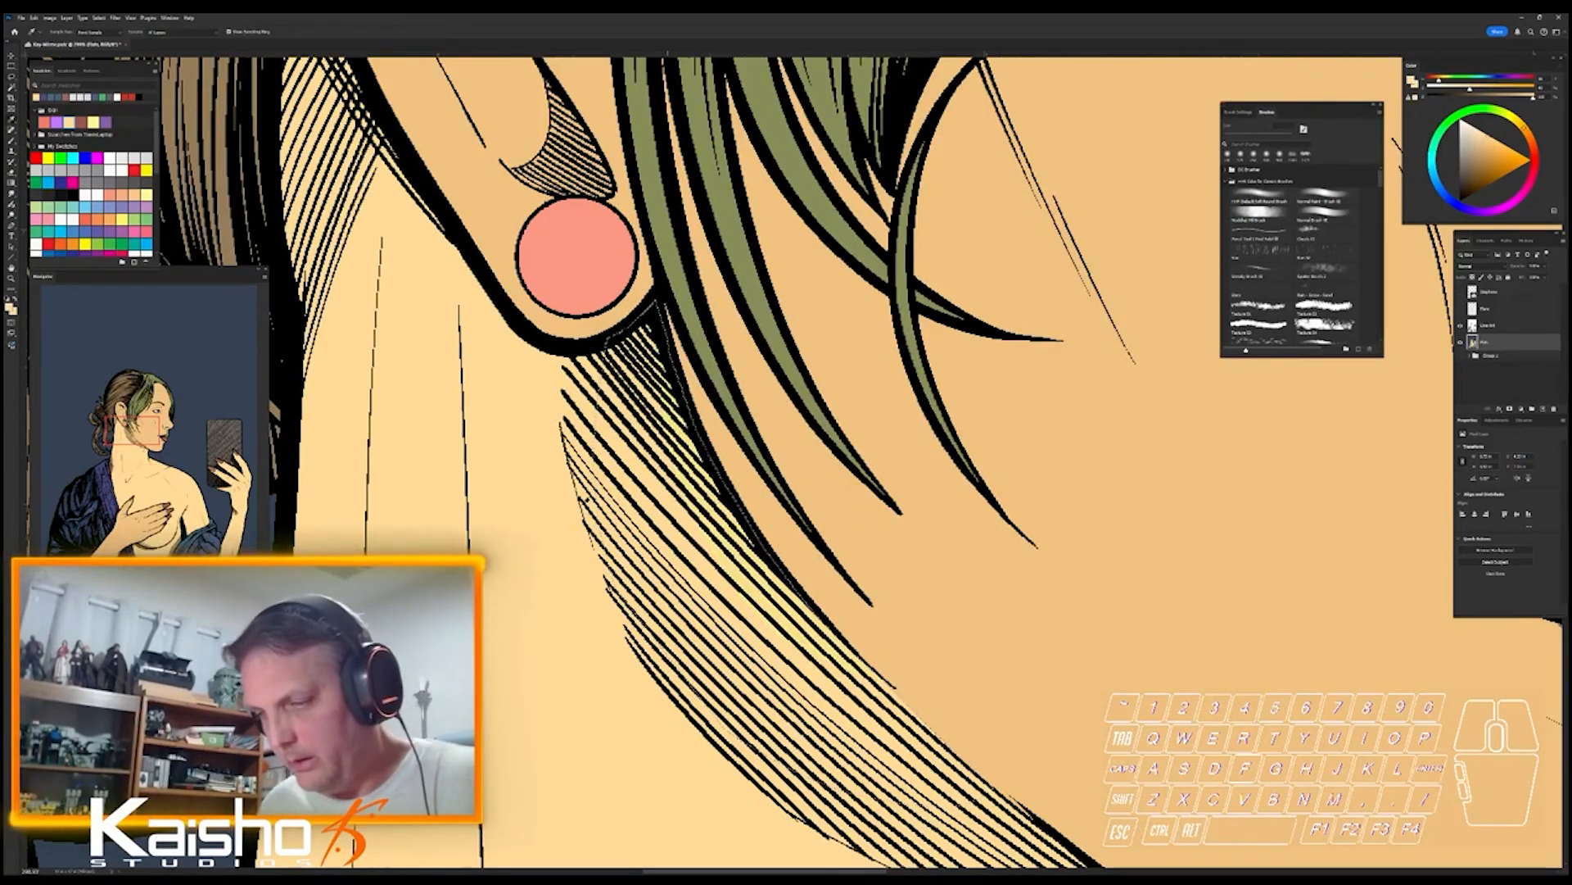
key(ctrl+d)
- Isolate the flats layer to review the whole figure's flat colours, and show the line art again
alt+click(1460, 342)
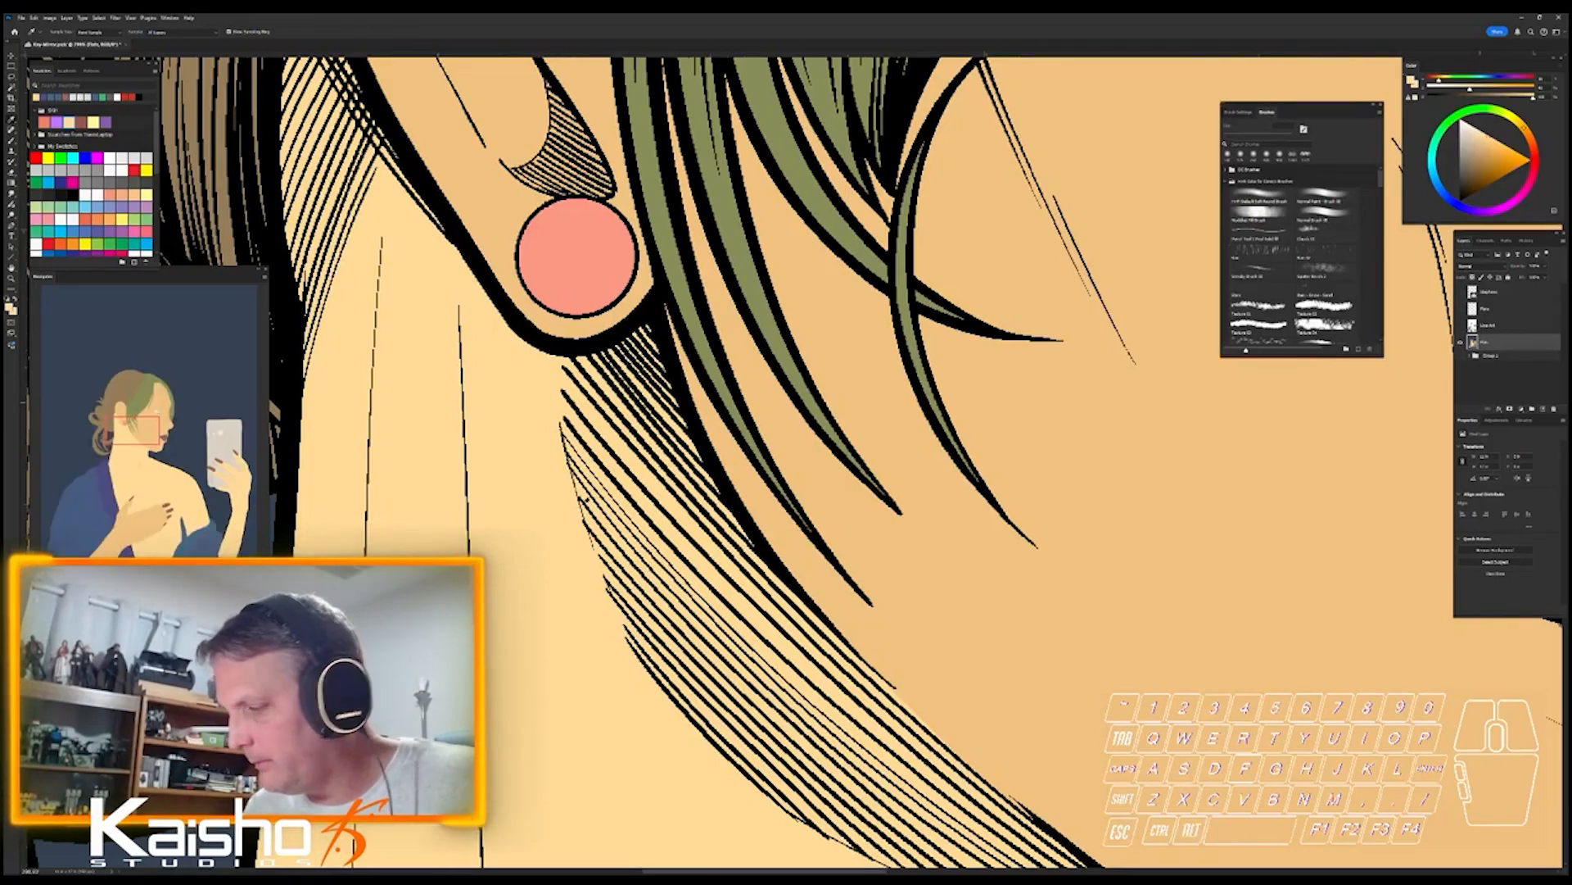
key(ctrl+0)
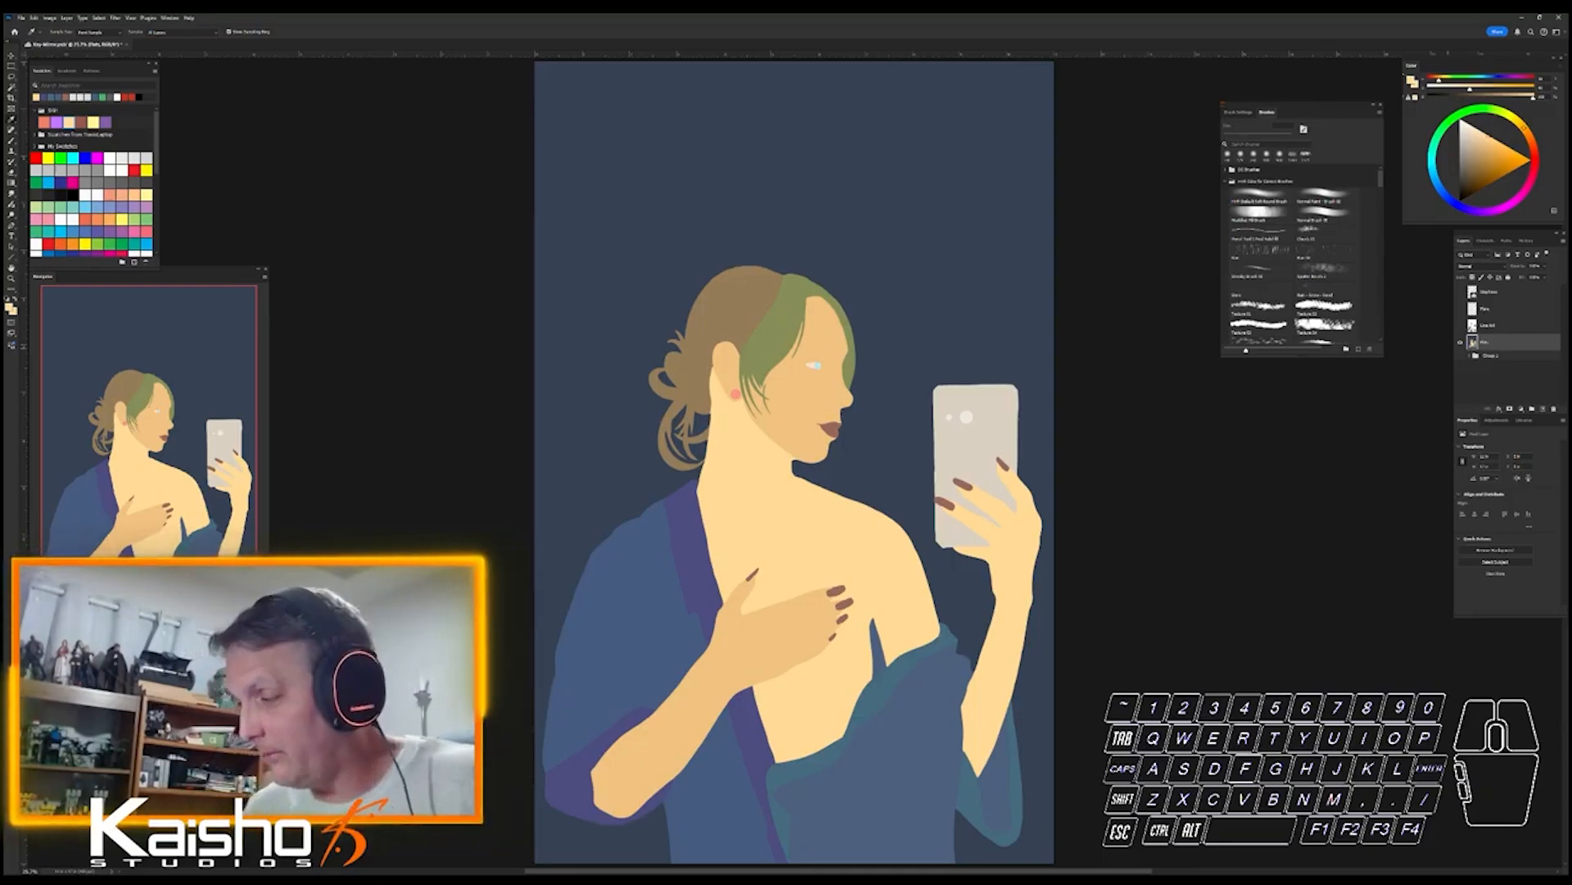
click(1461, 325)
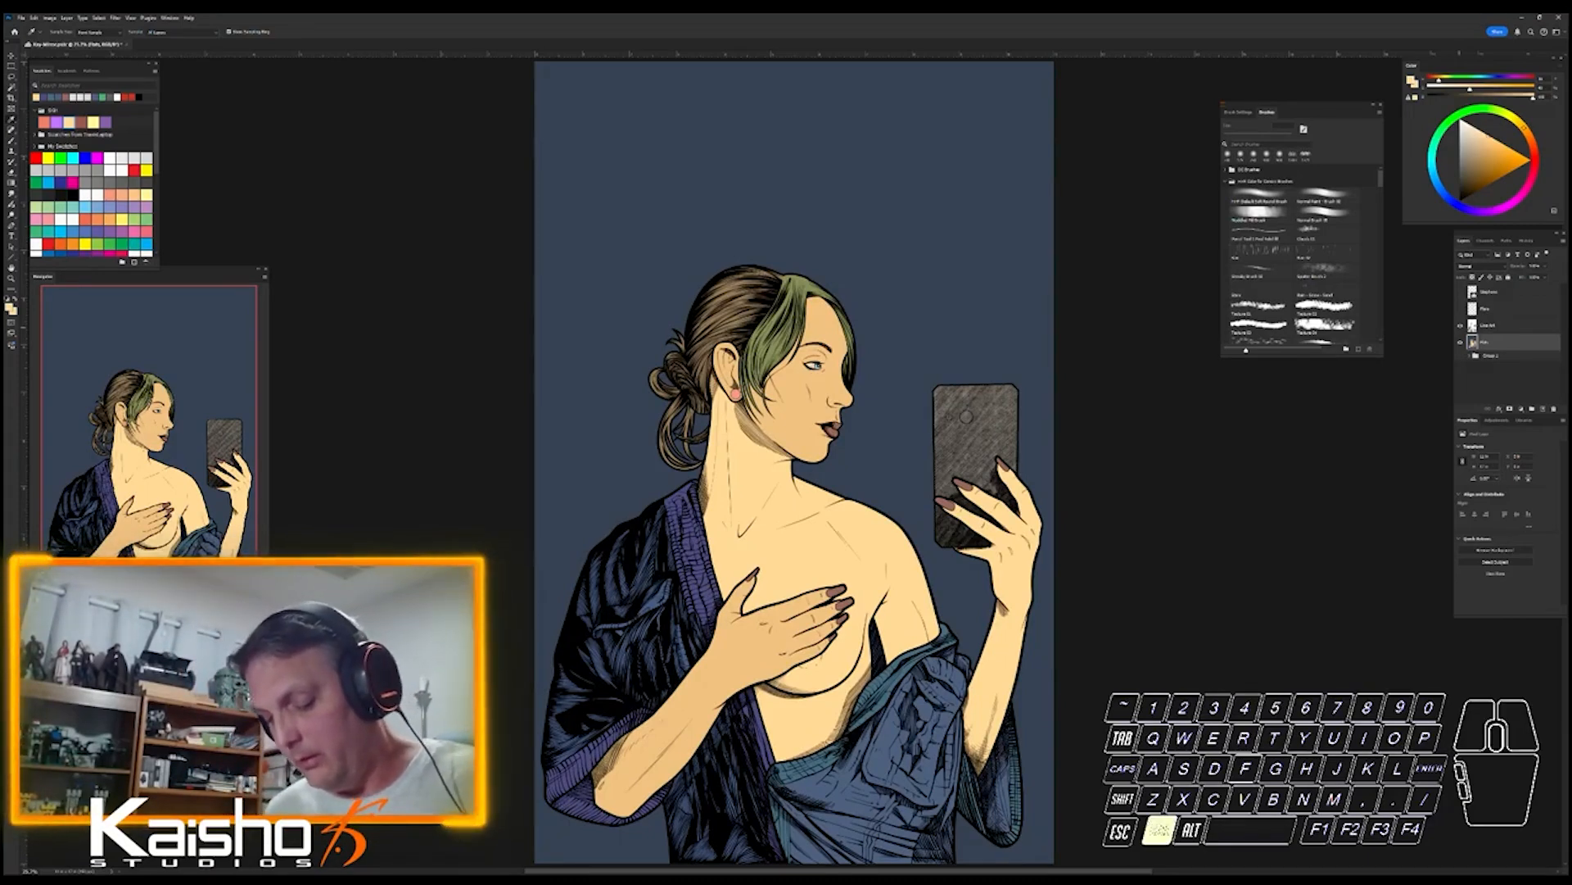
- Duplicate the flats layer and rename the copy "Renders"
key(ctrl+j)
double_click(1489, 342)
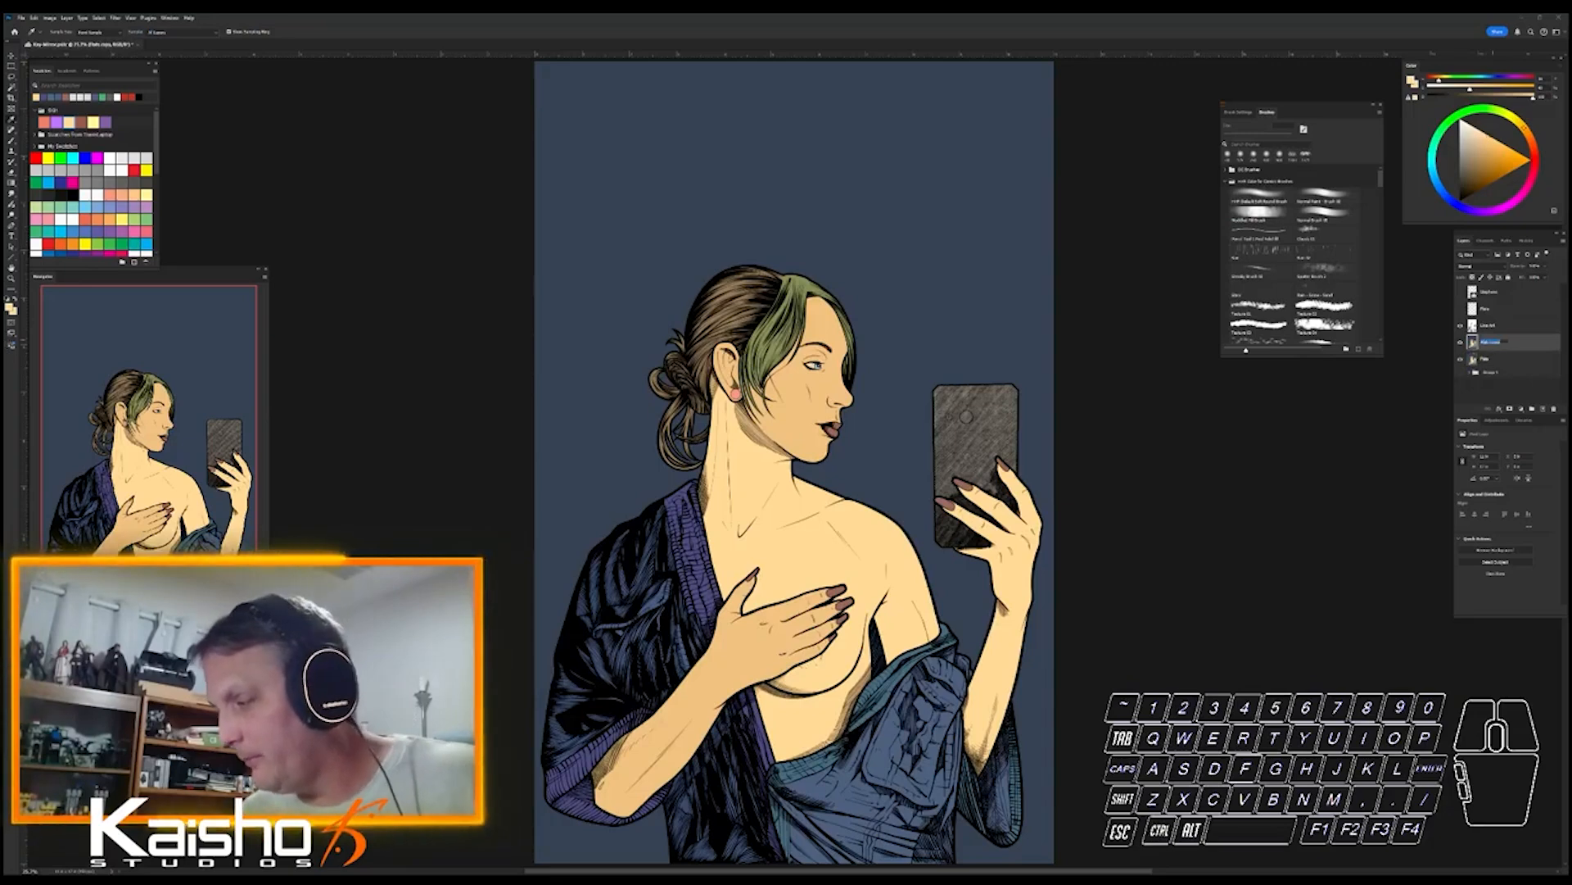
text(Artder)
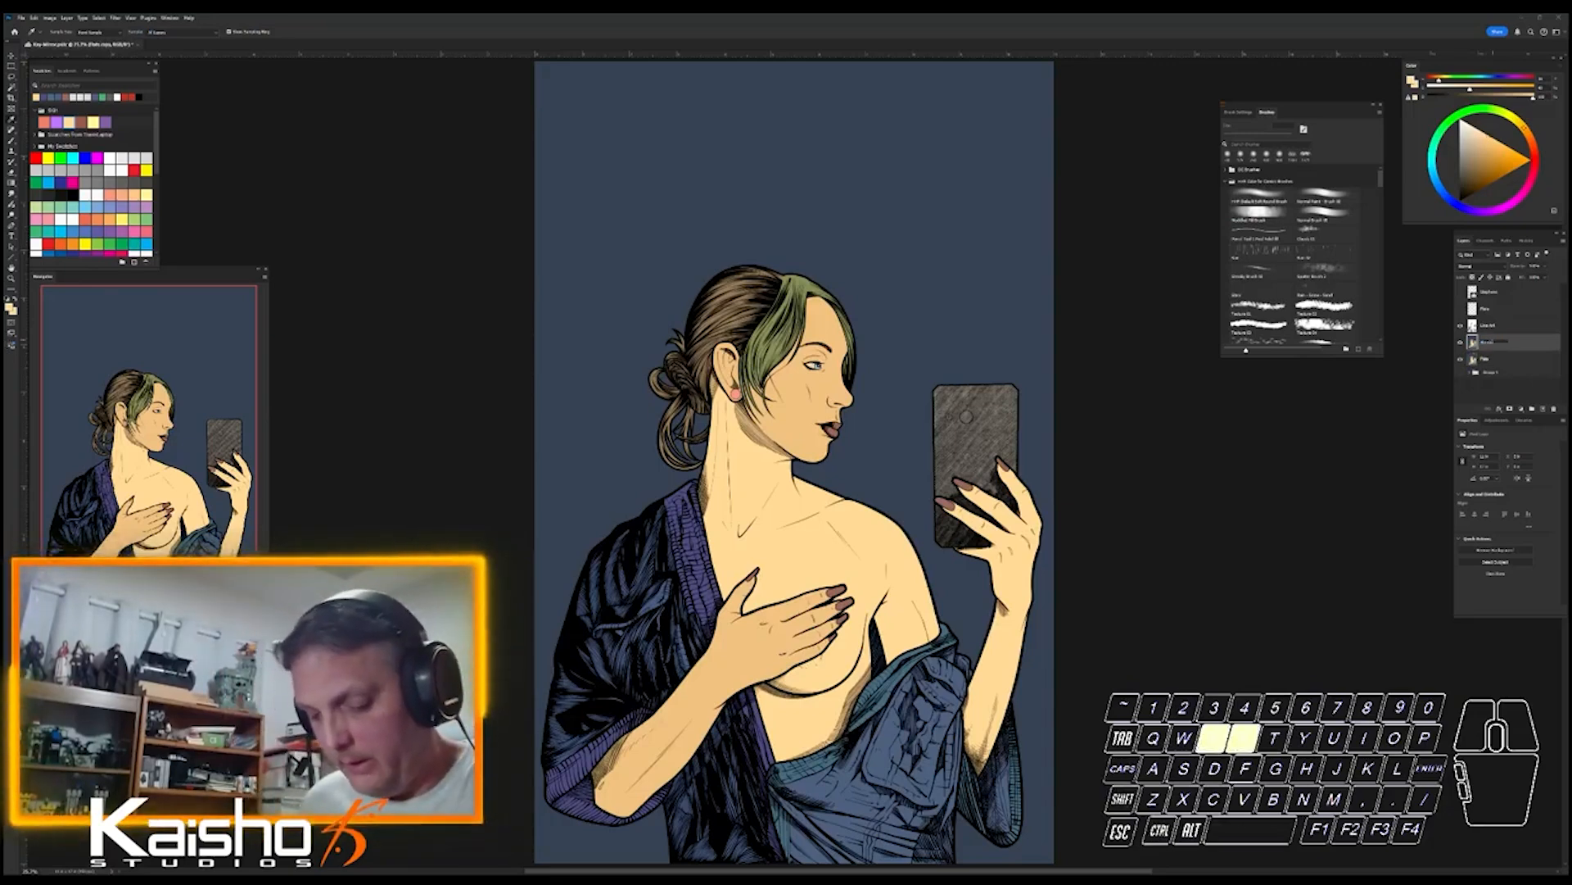
key(Return)
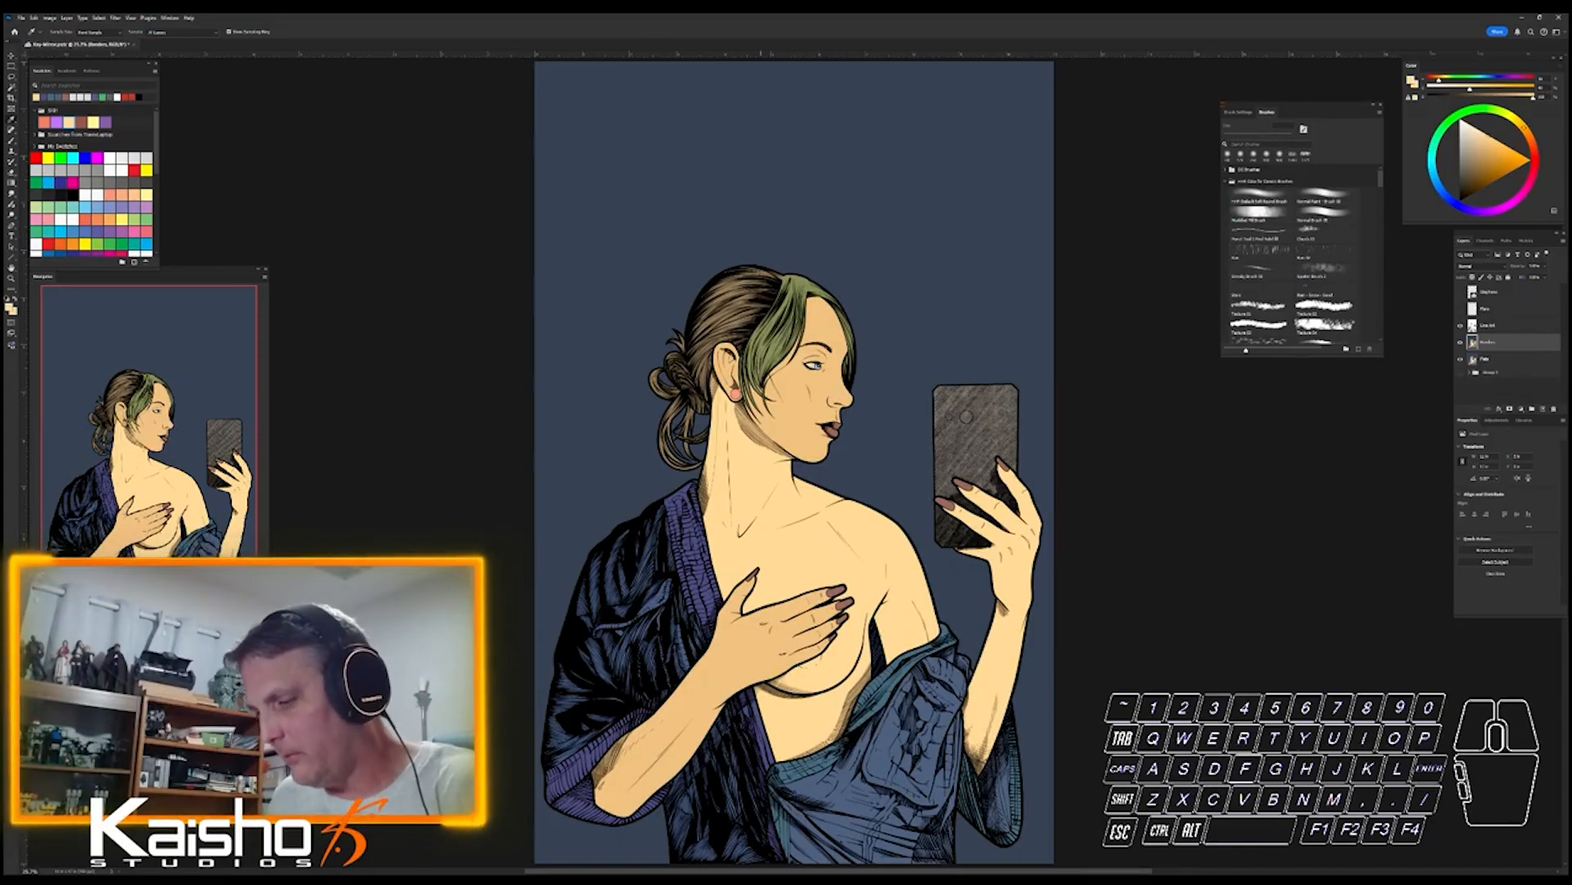
- Select all the skin areas of the figure on the Renders layer with the Magic Wand
key(l)
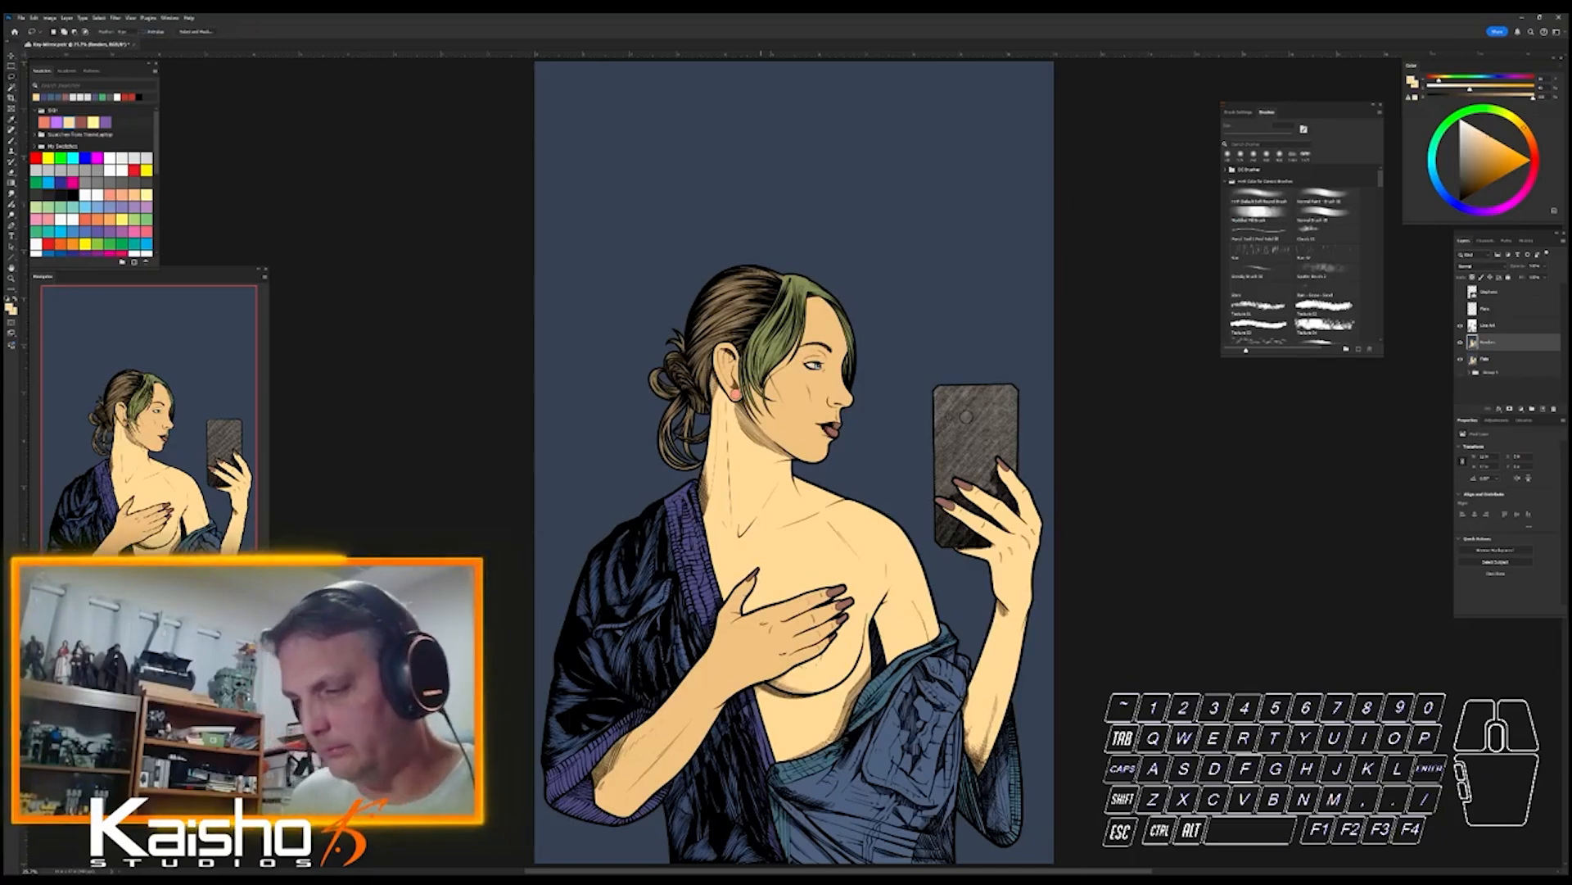
key(w)
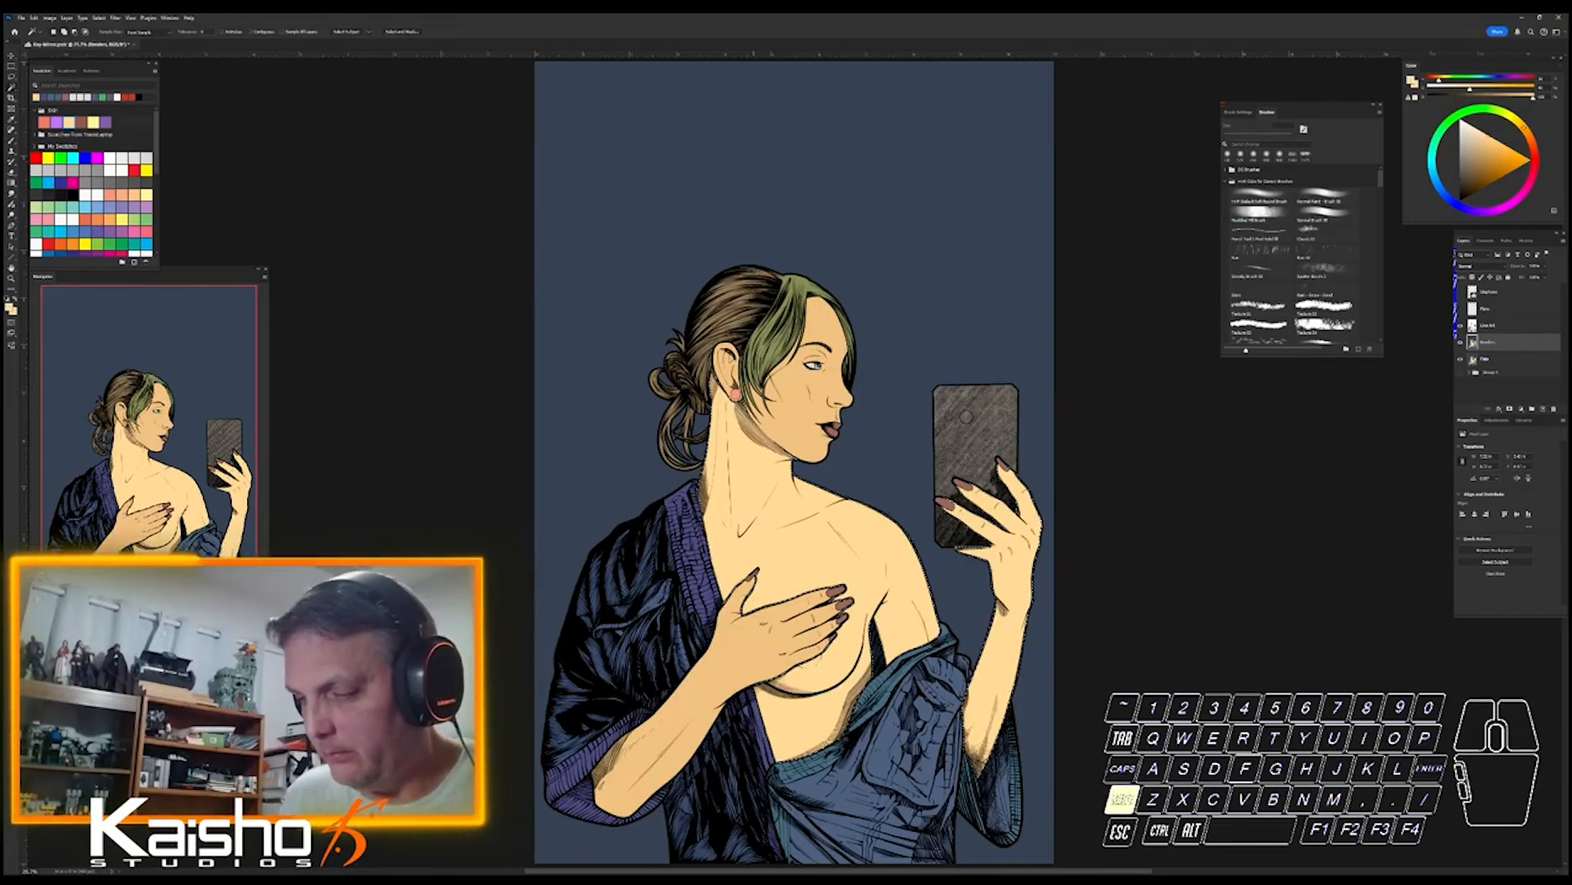
shift+click(794, 381)
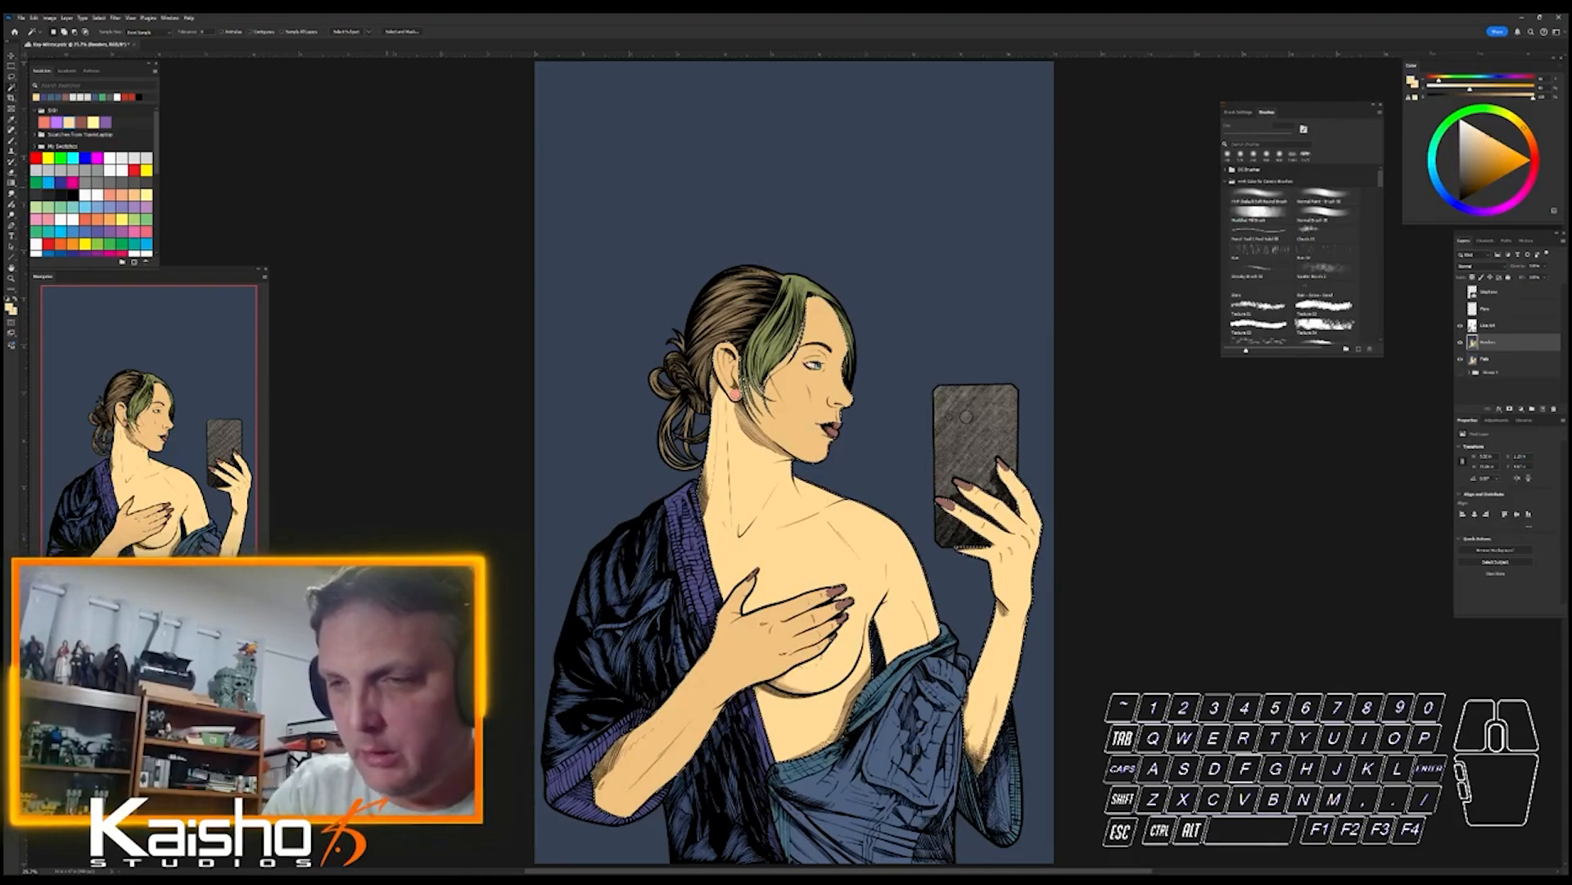
- Darken the selected skin to a deeper tan with a colour adjustment
key(alt)
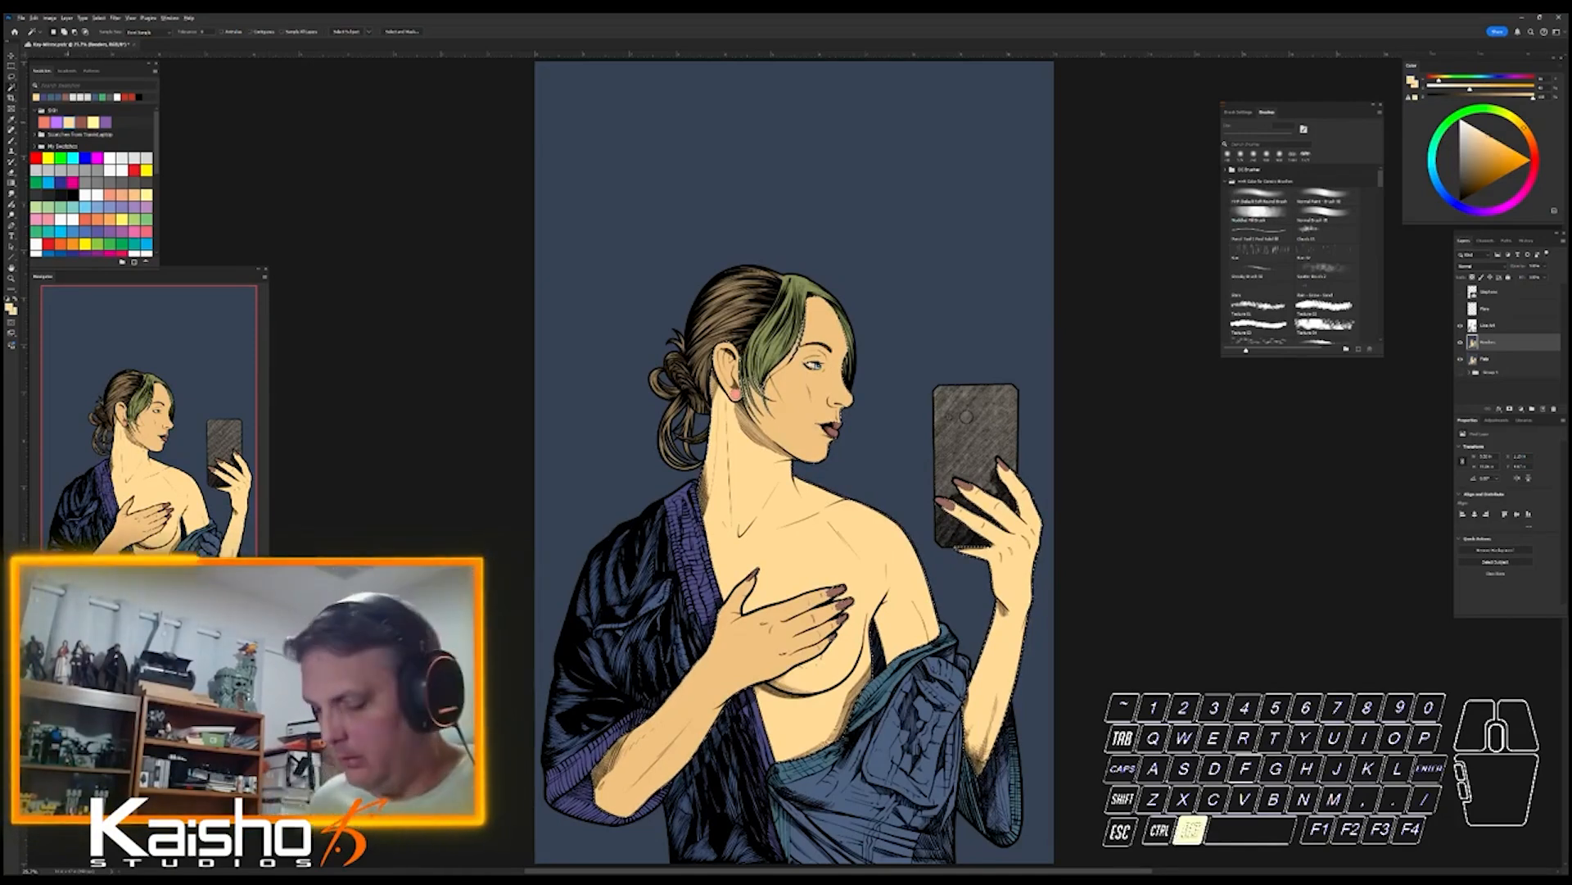
key(i)
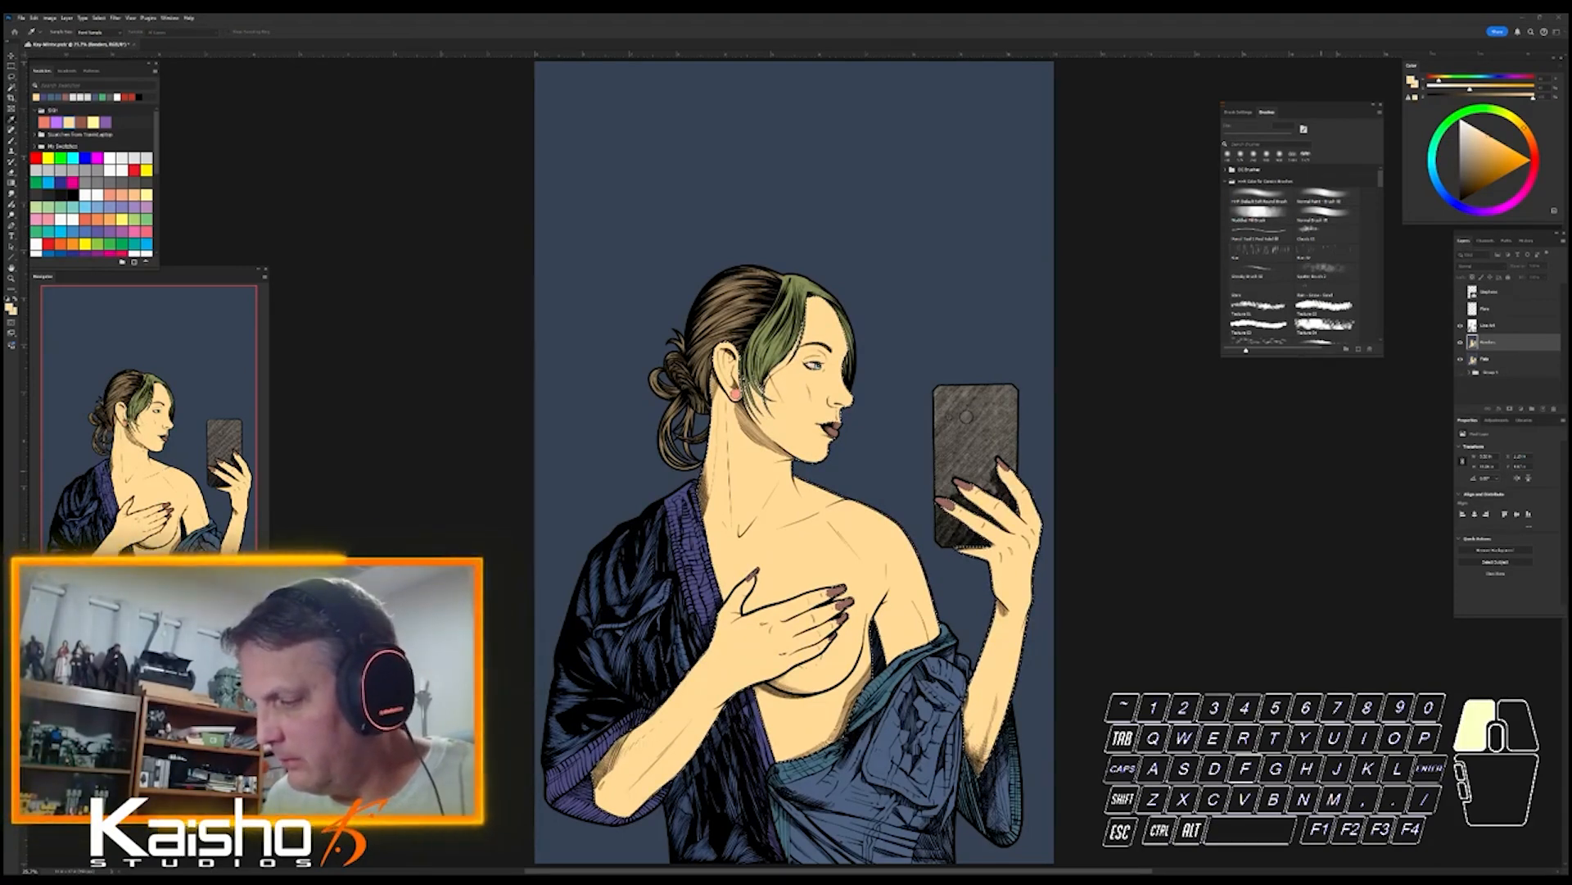
drag(1303, 494, 1300, 492)
click(1319, 477)
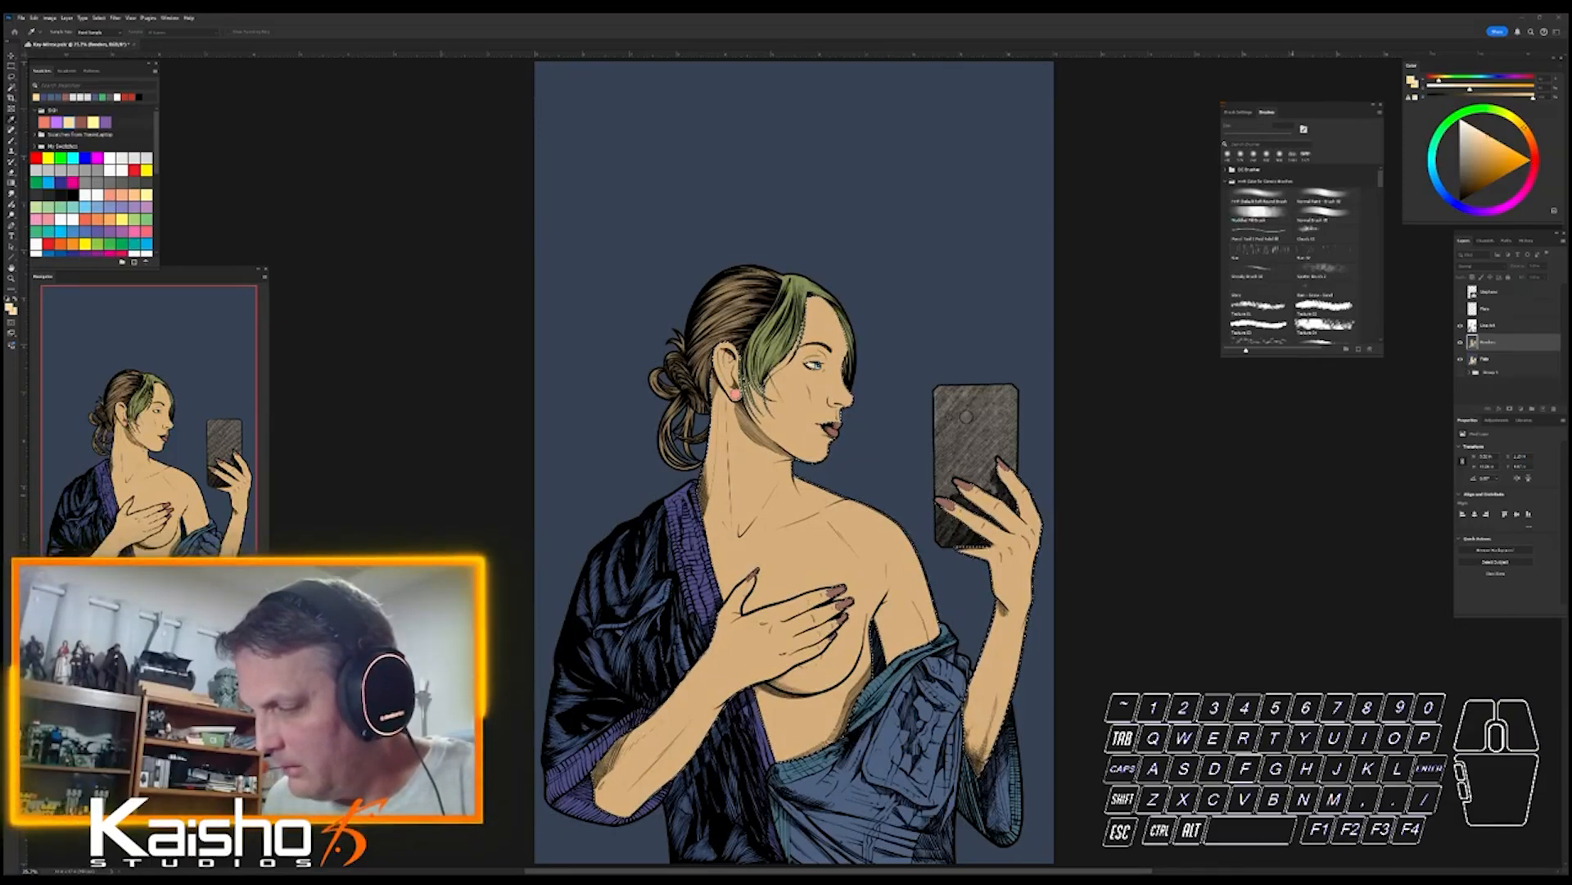
drag(1288, 495, 1293, 495)
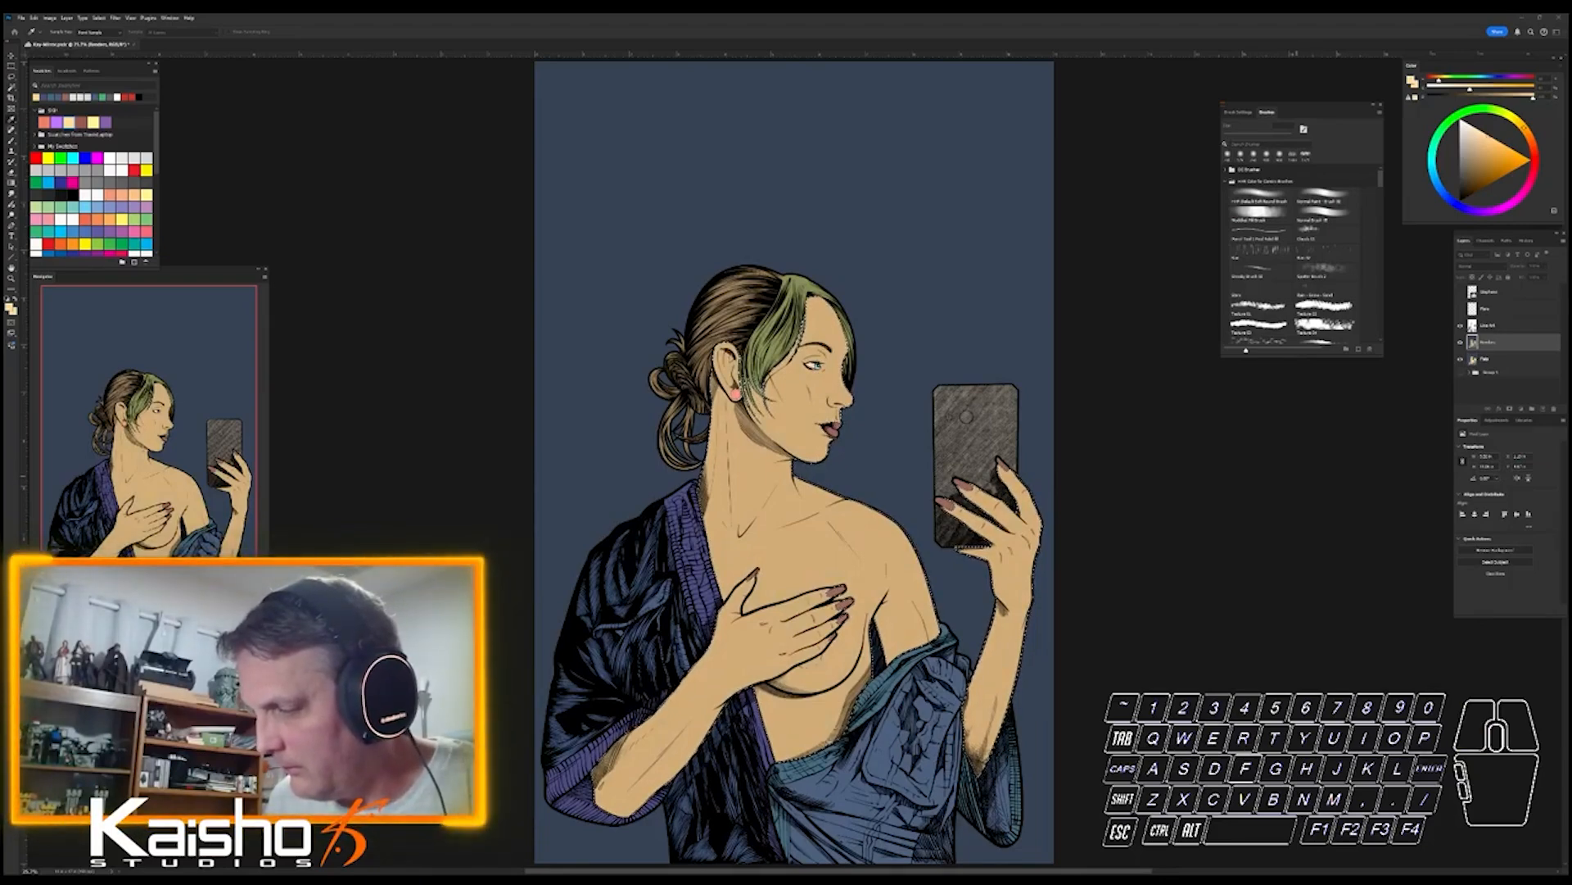
click(1297, 476)
click(1300, 473)
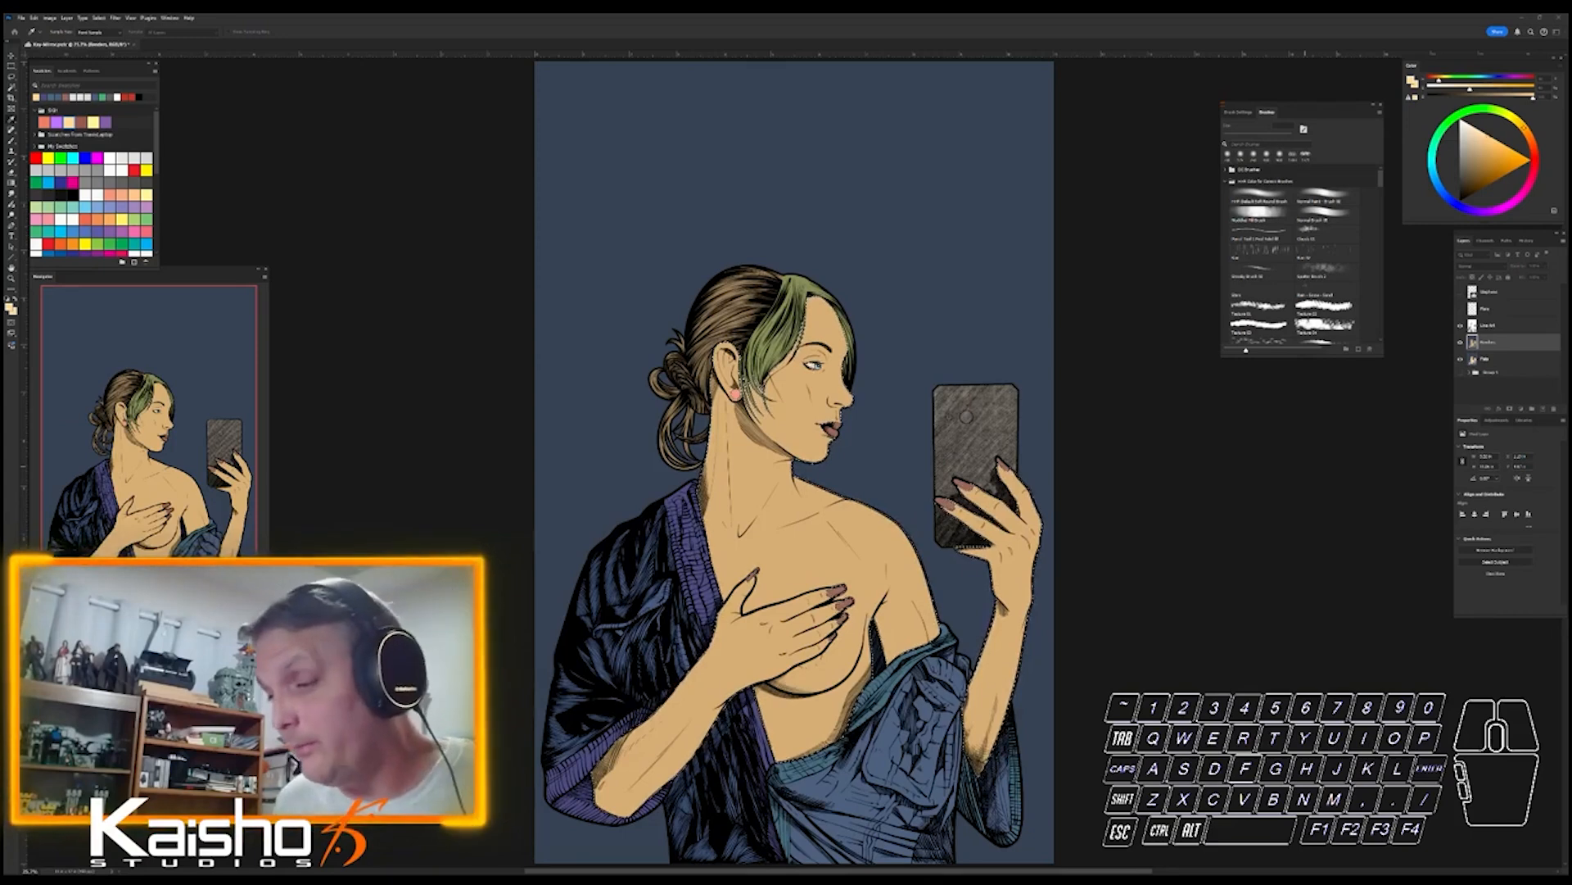
- Reselect the darkened skin on the Renders layer and copy it onto its own new layer
key(w)
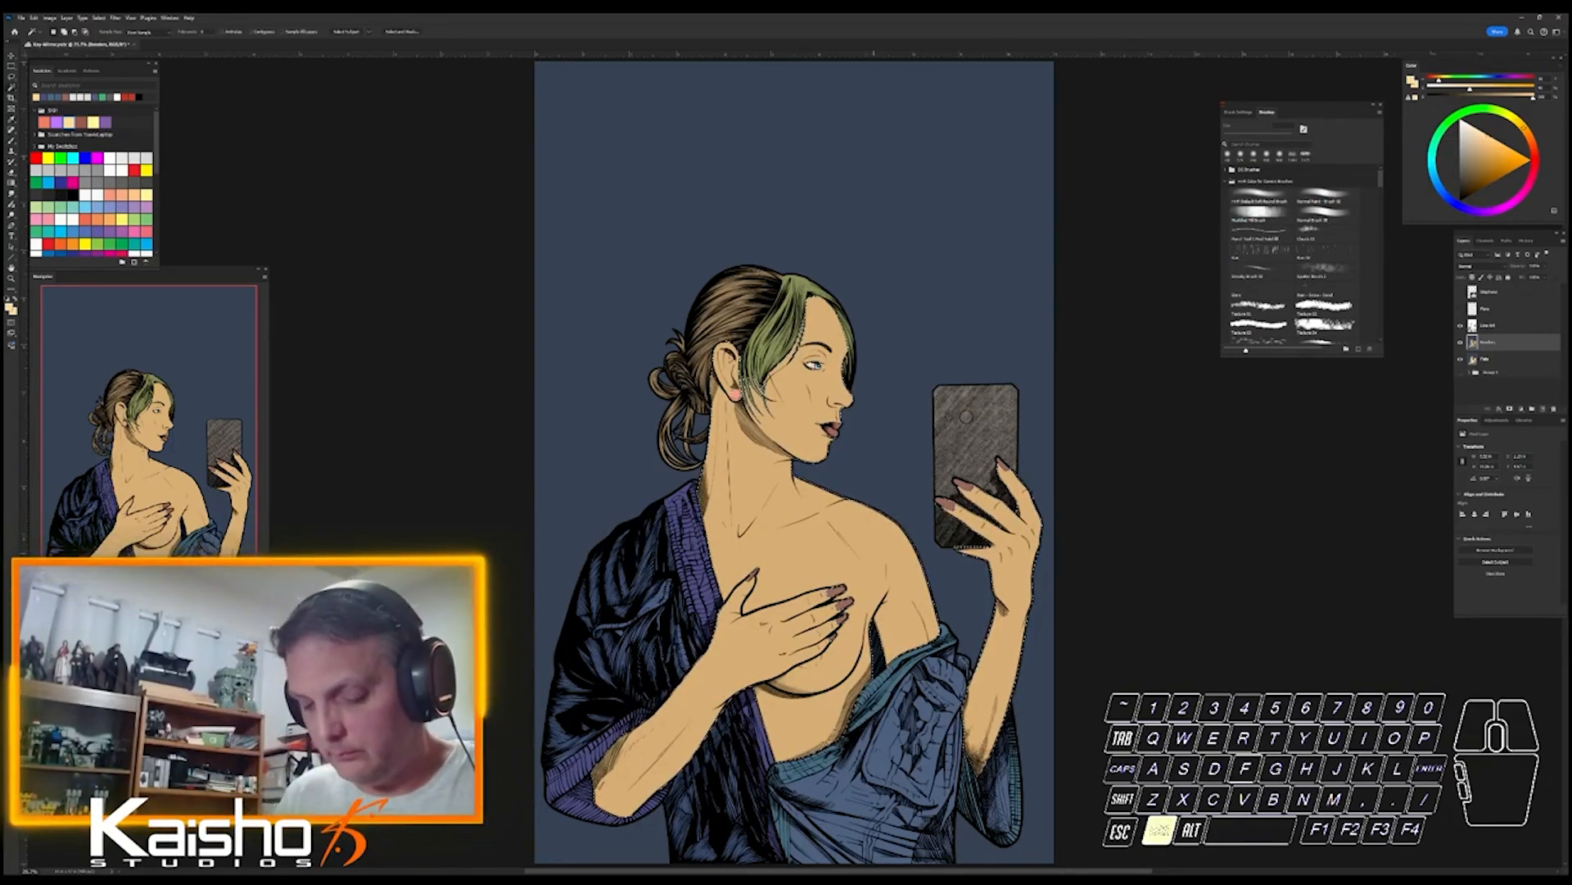
key(ctrl+d)
click(875, 536)
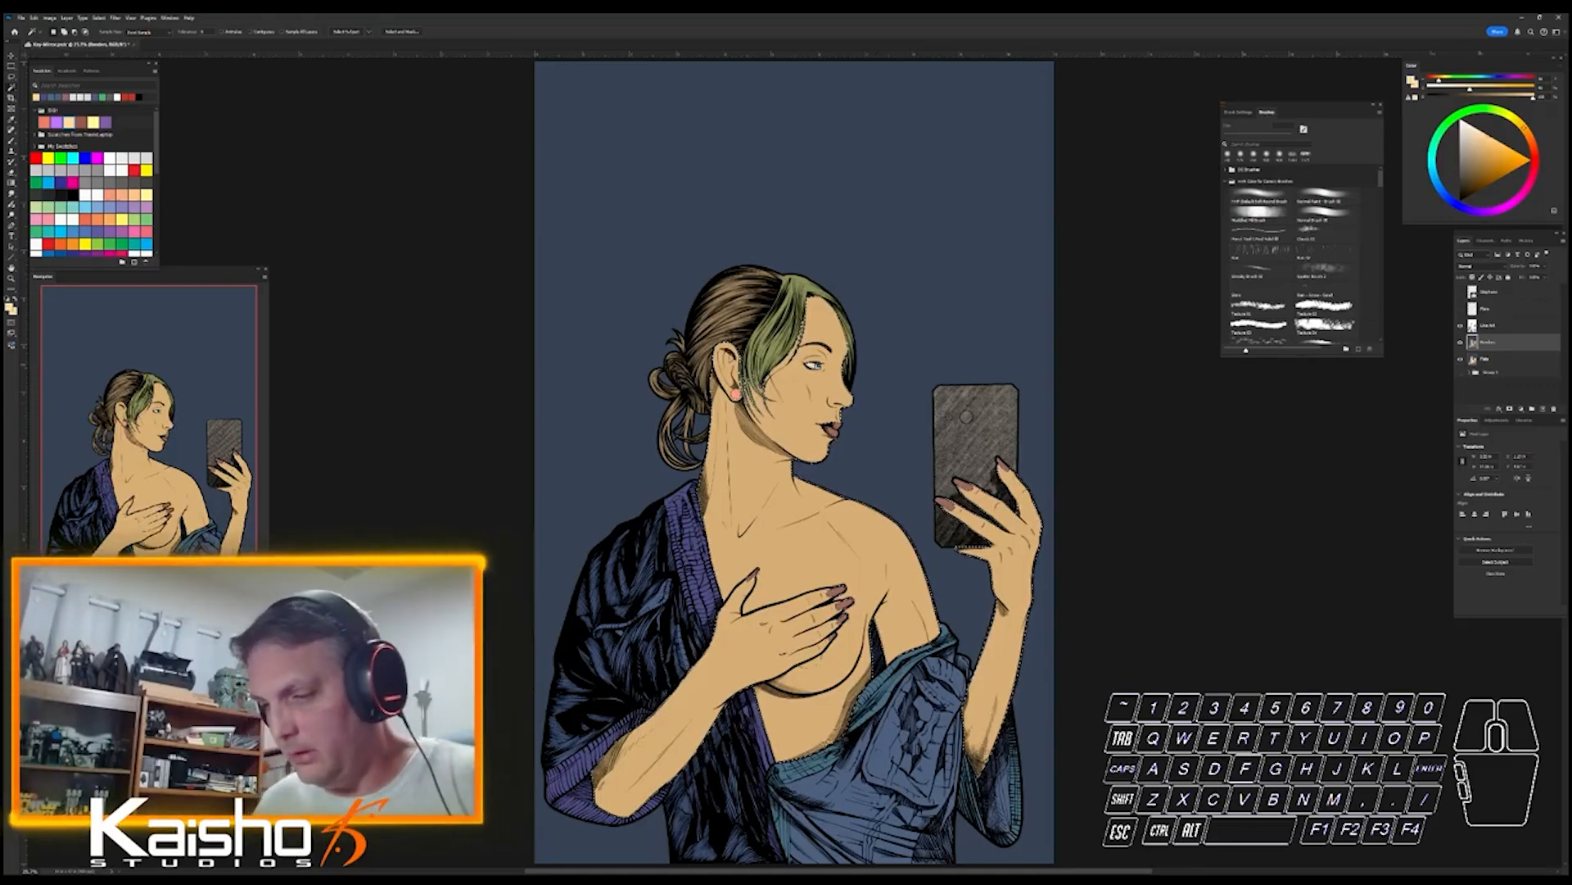
key(ctrl+d)
click(1498, 359)
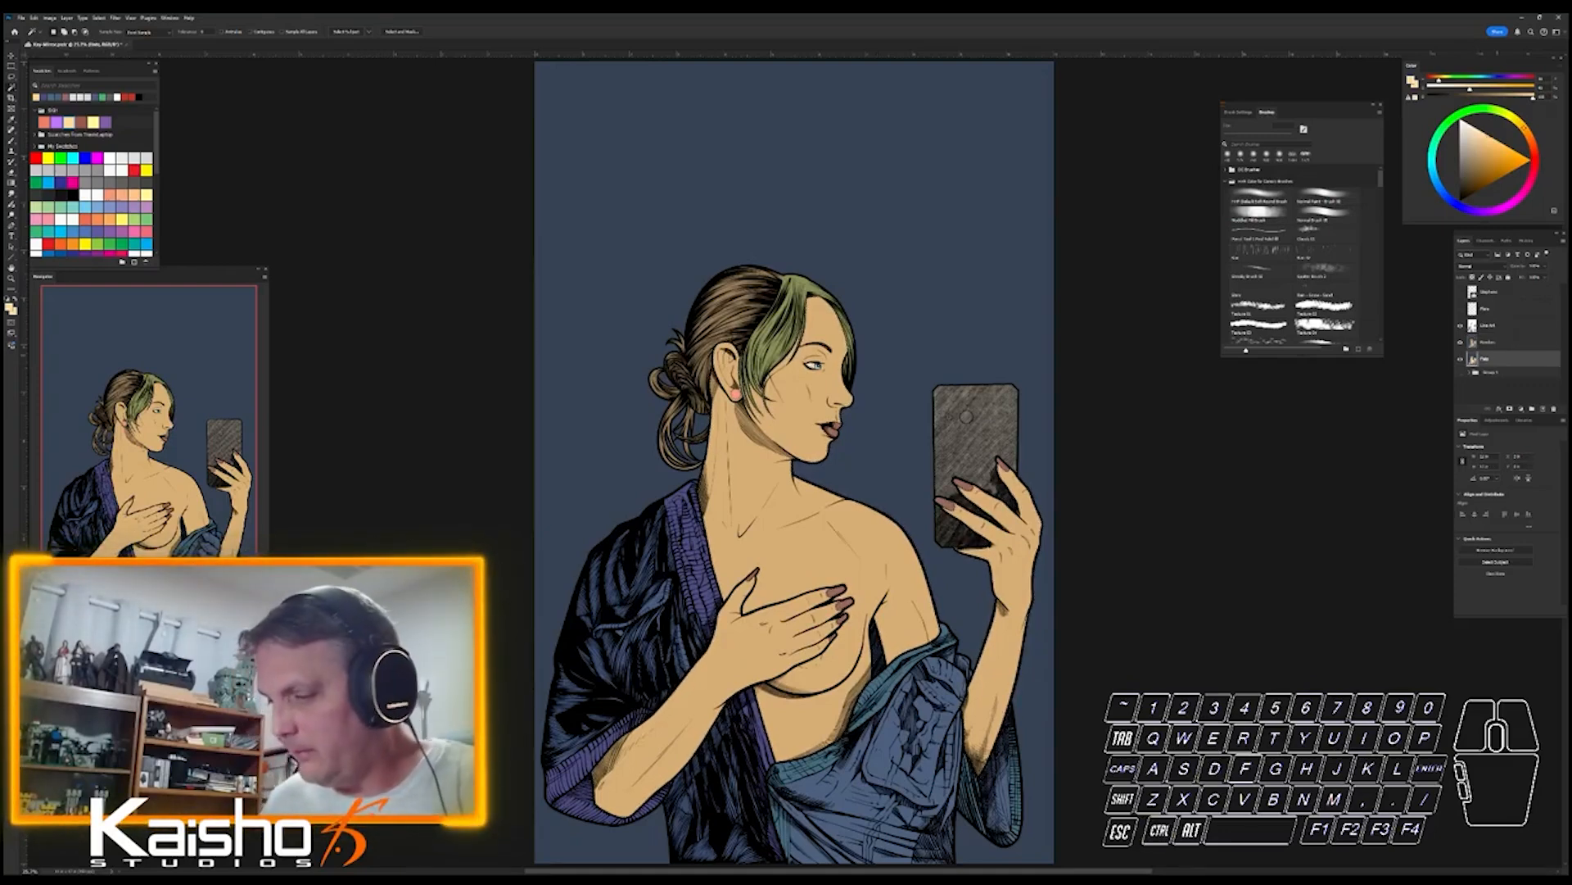
click(1498, 341)
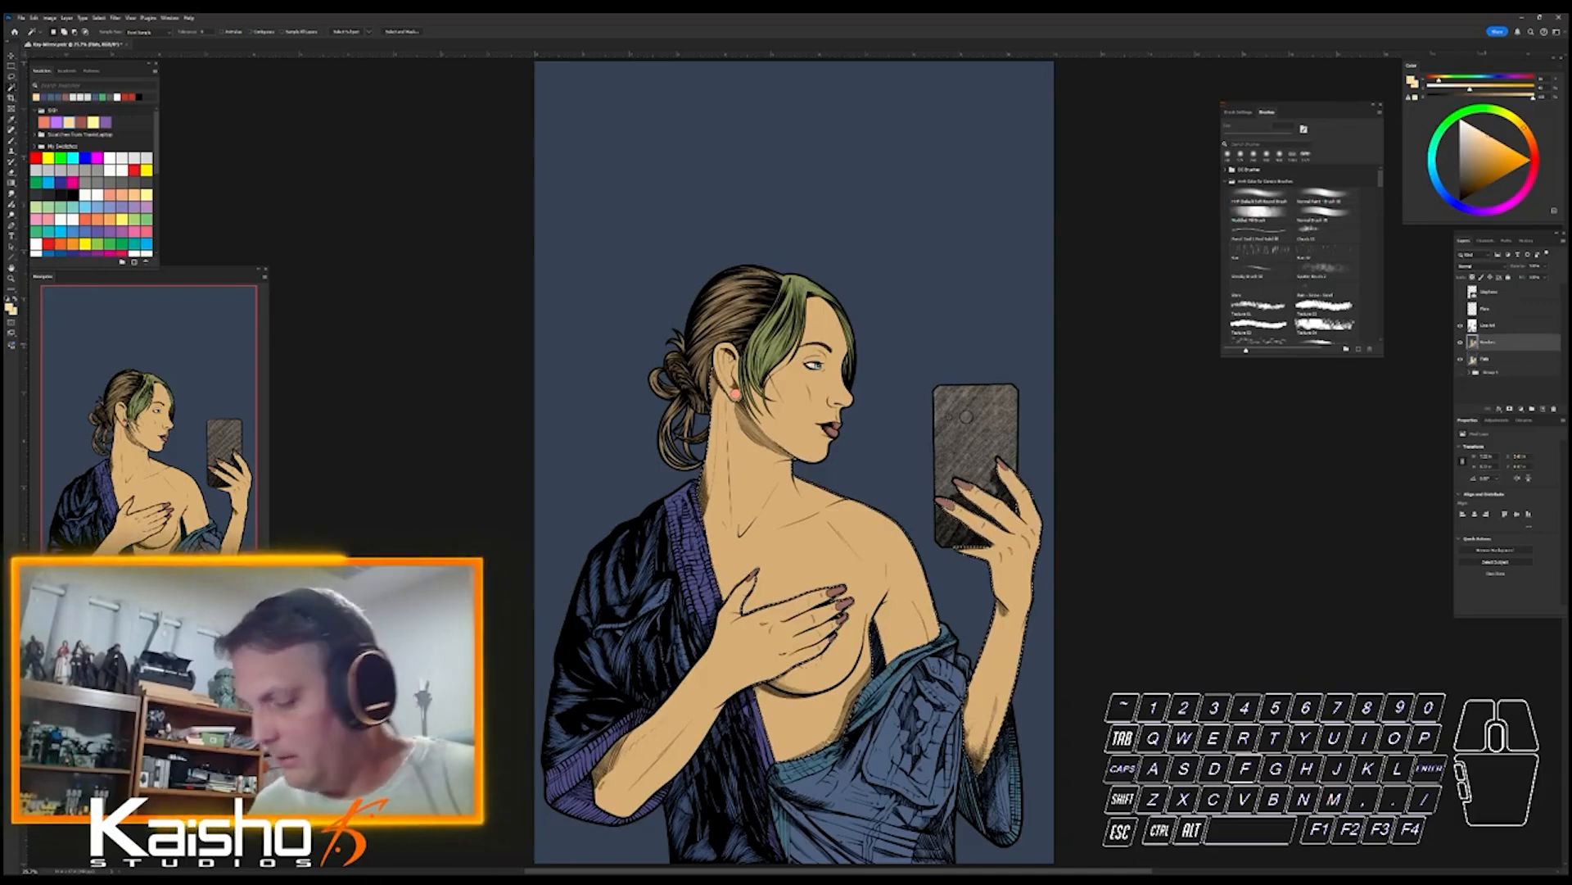
key(ctrl+j)
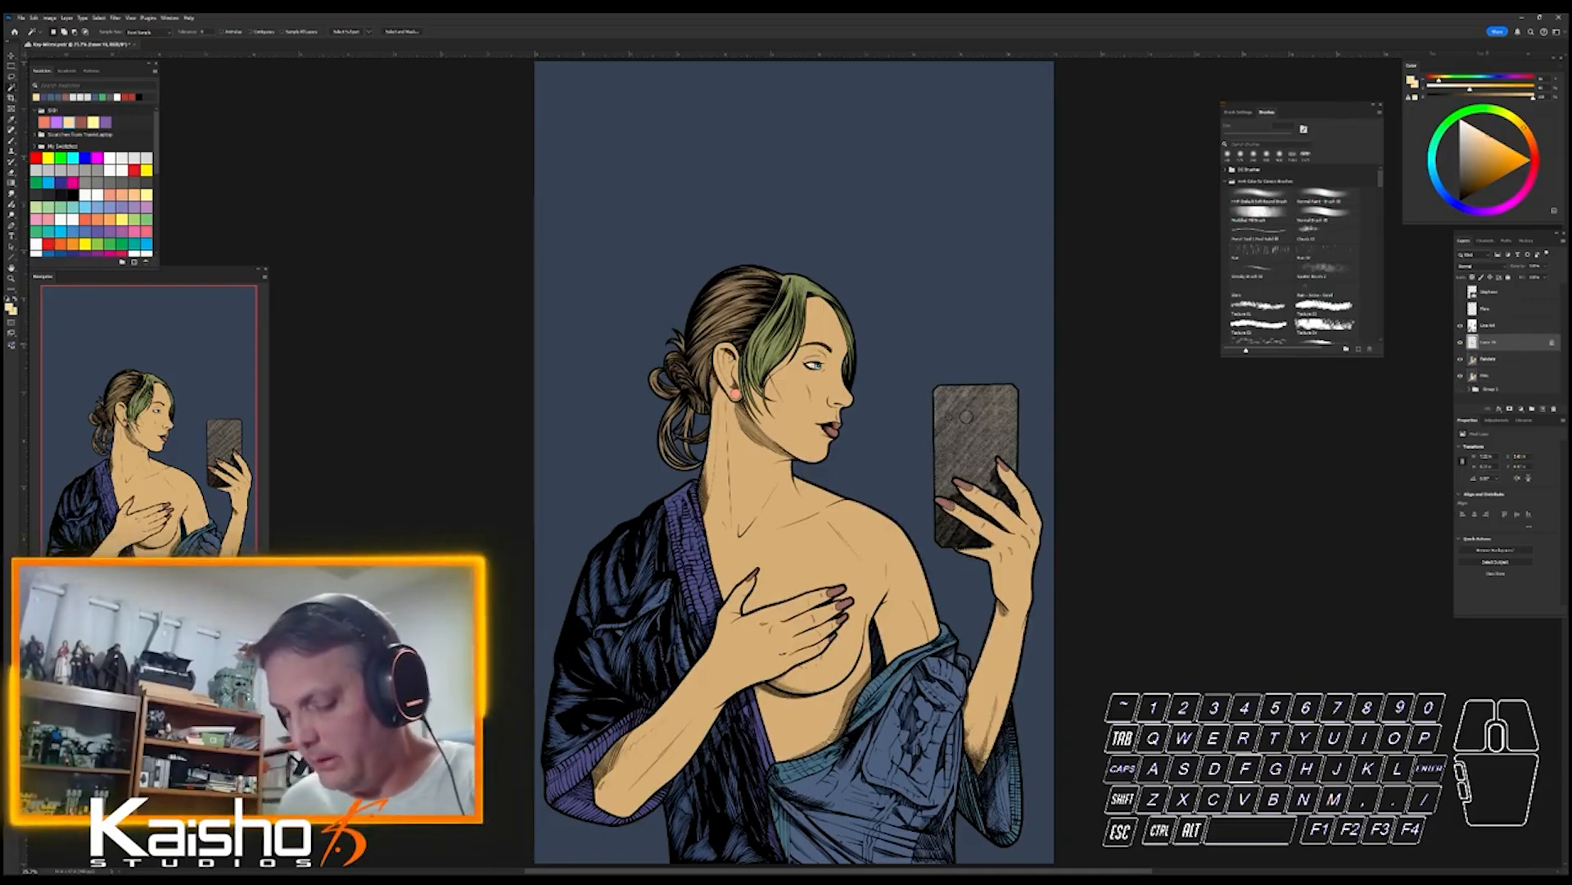
- Try a large Soft Round brush stroke in light skin tone across the shoulder, and undo it
key(b)
click(1262, 198)
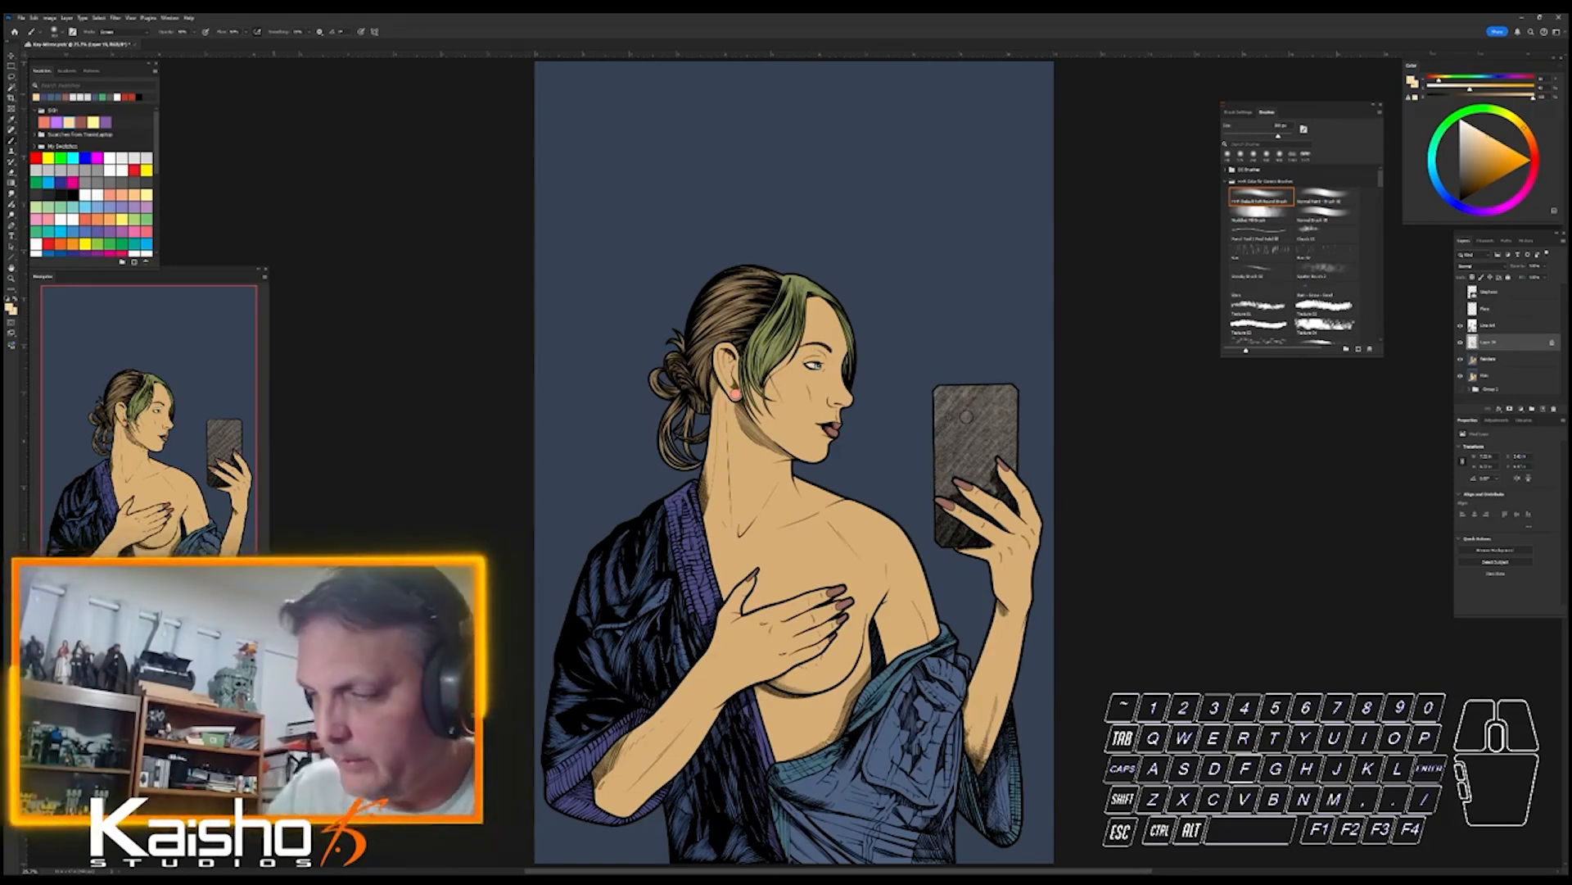
key(])
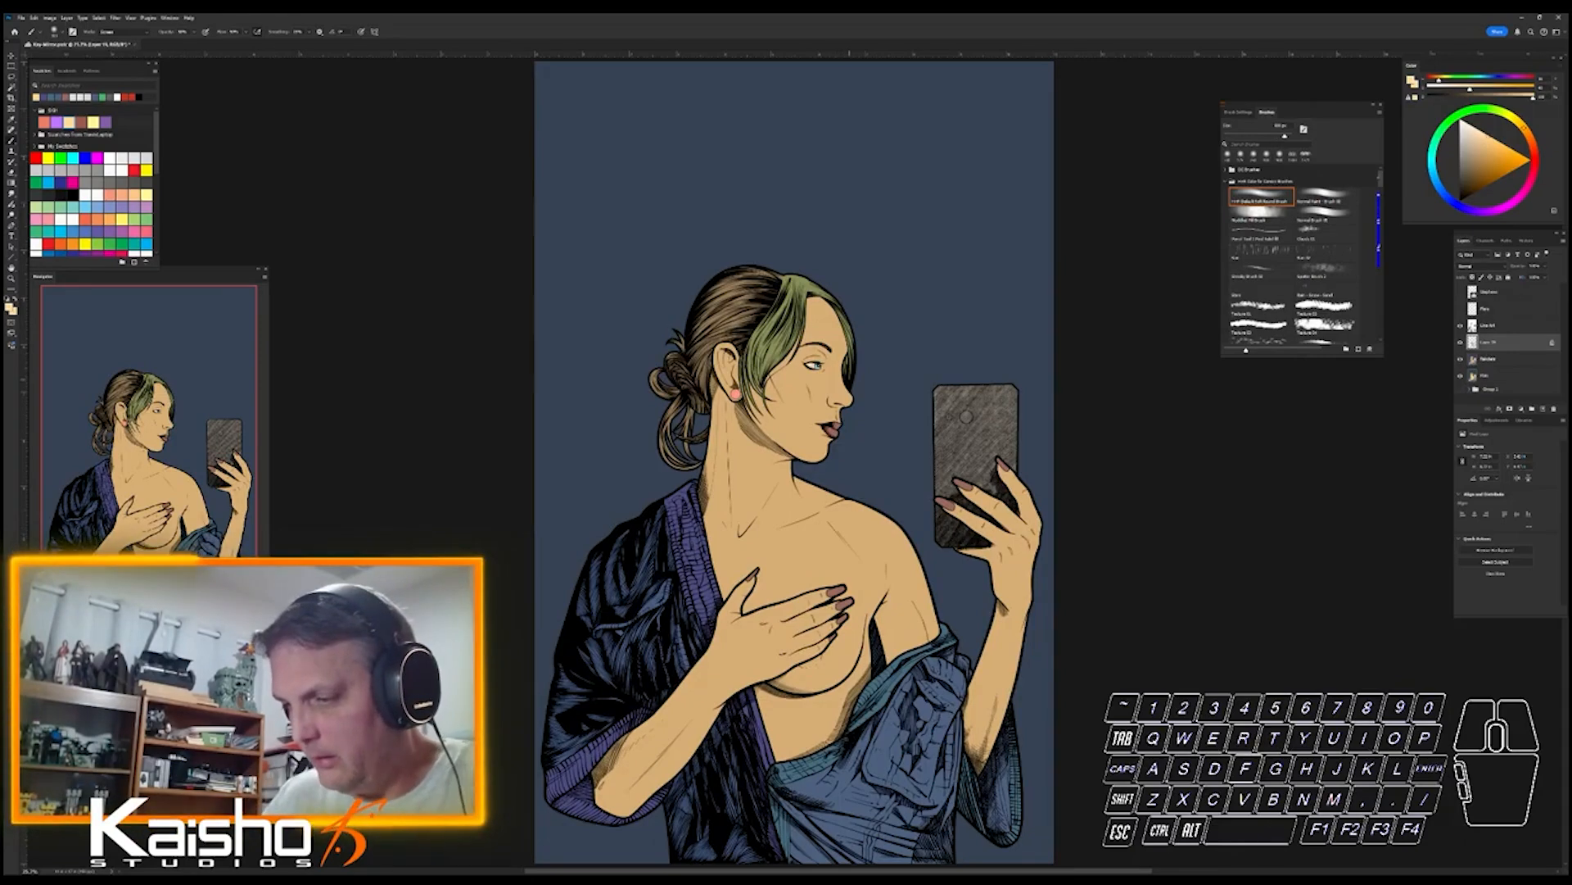
drag(862, 362, 917, 362)
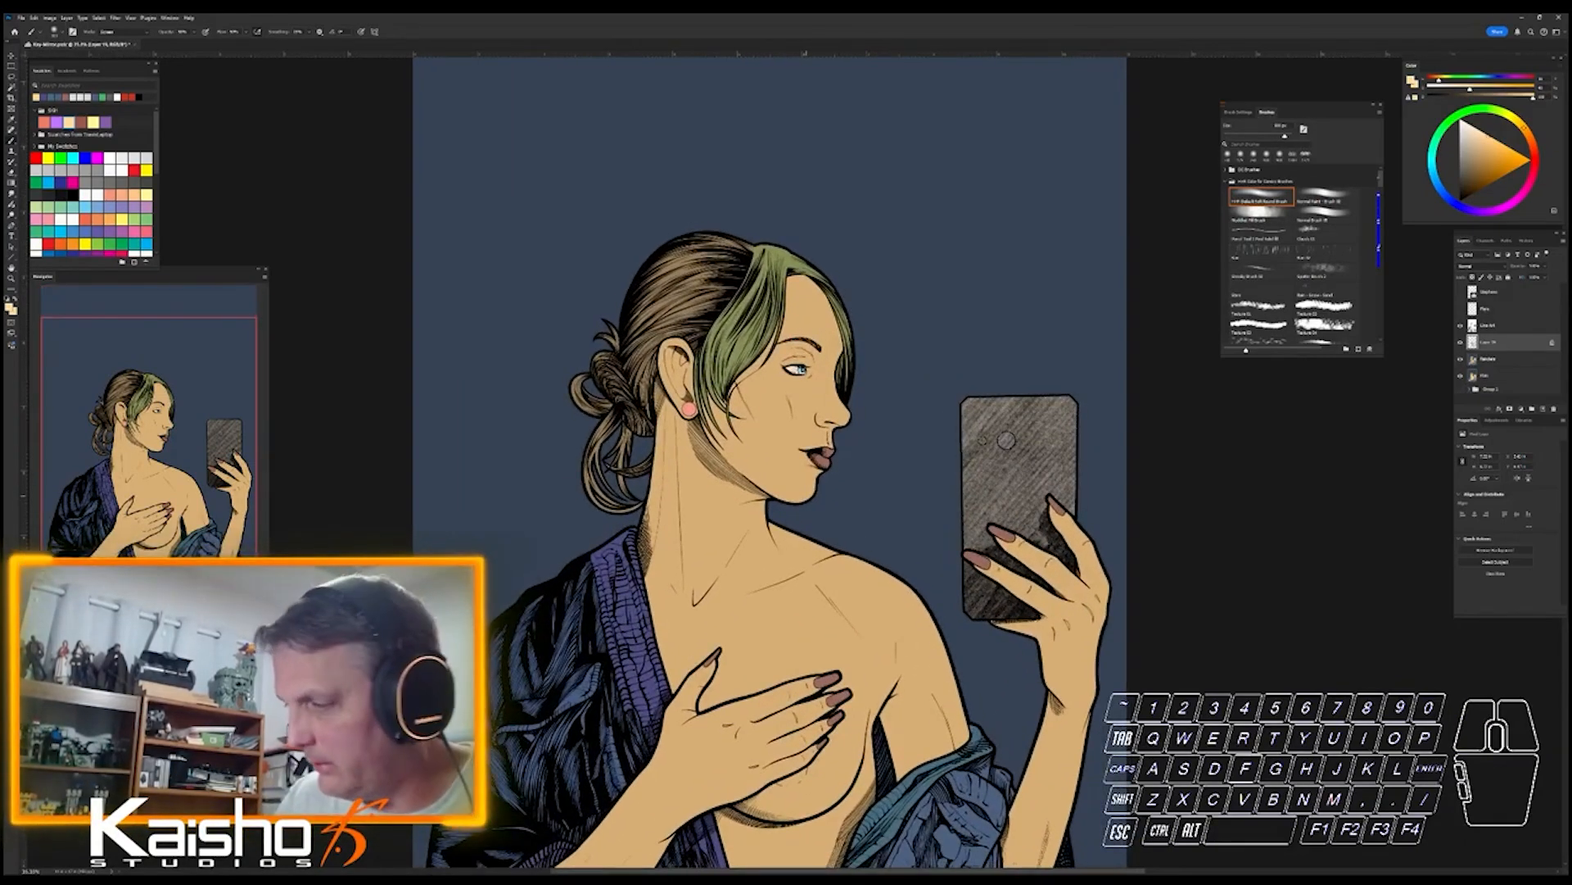
mouse_move(758, 521)
mouse_down()
mouse_move(918, 606)
mouse_move(953, 741)
mouse_up()
key(ctrl)
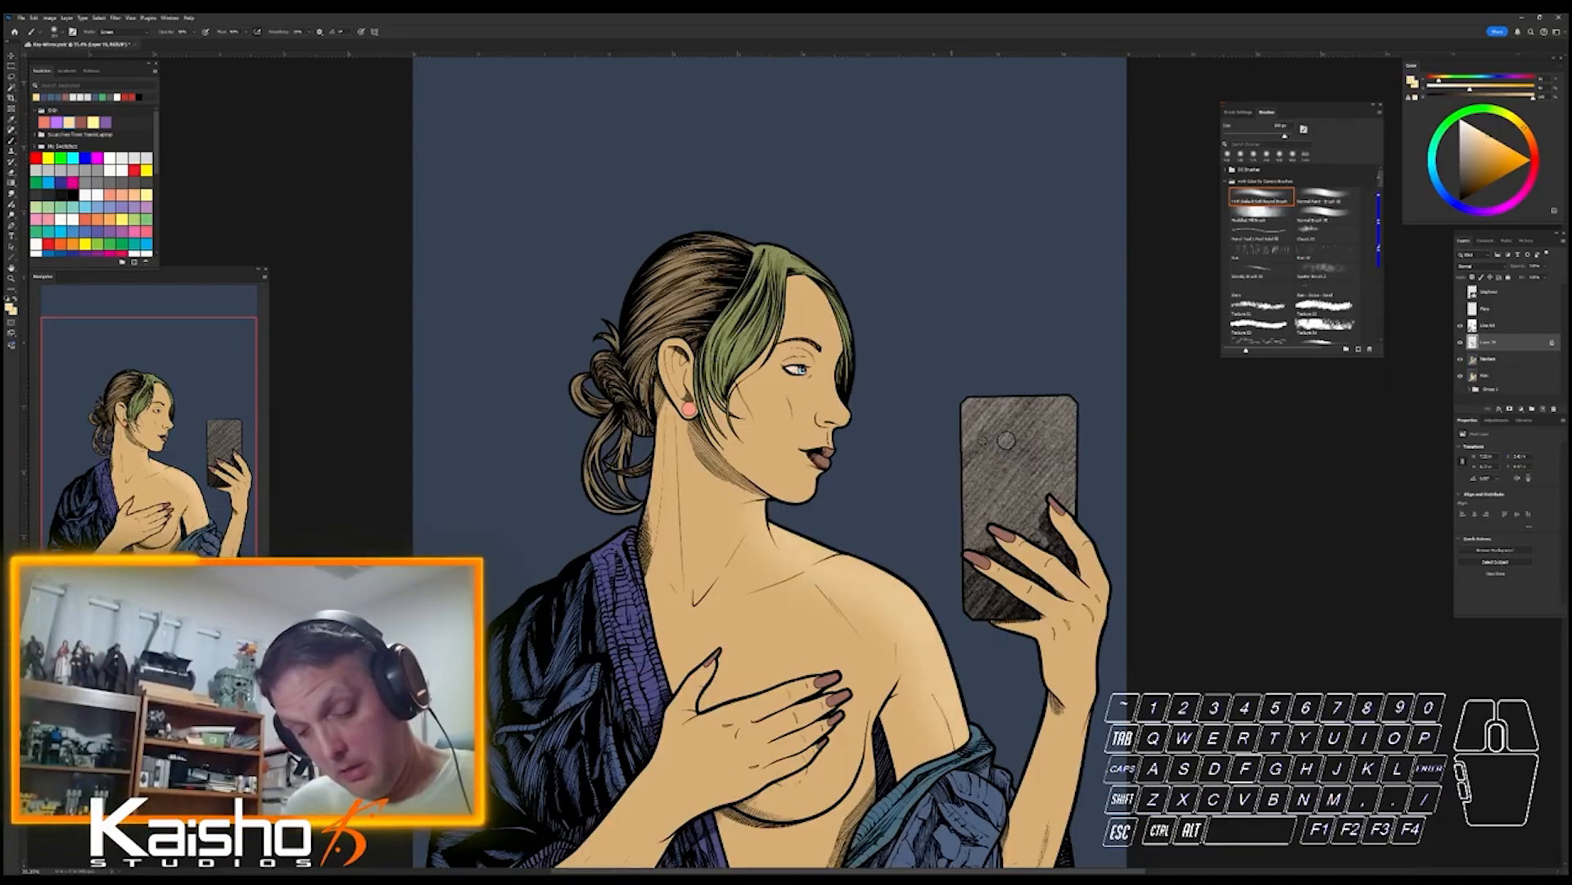
key(ctrl)
key(ctrl+z)
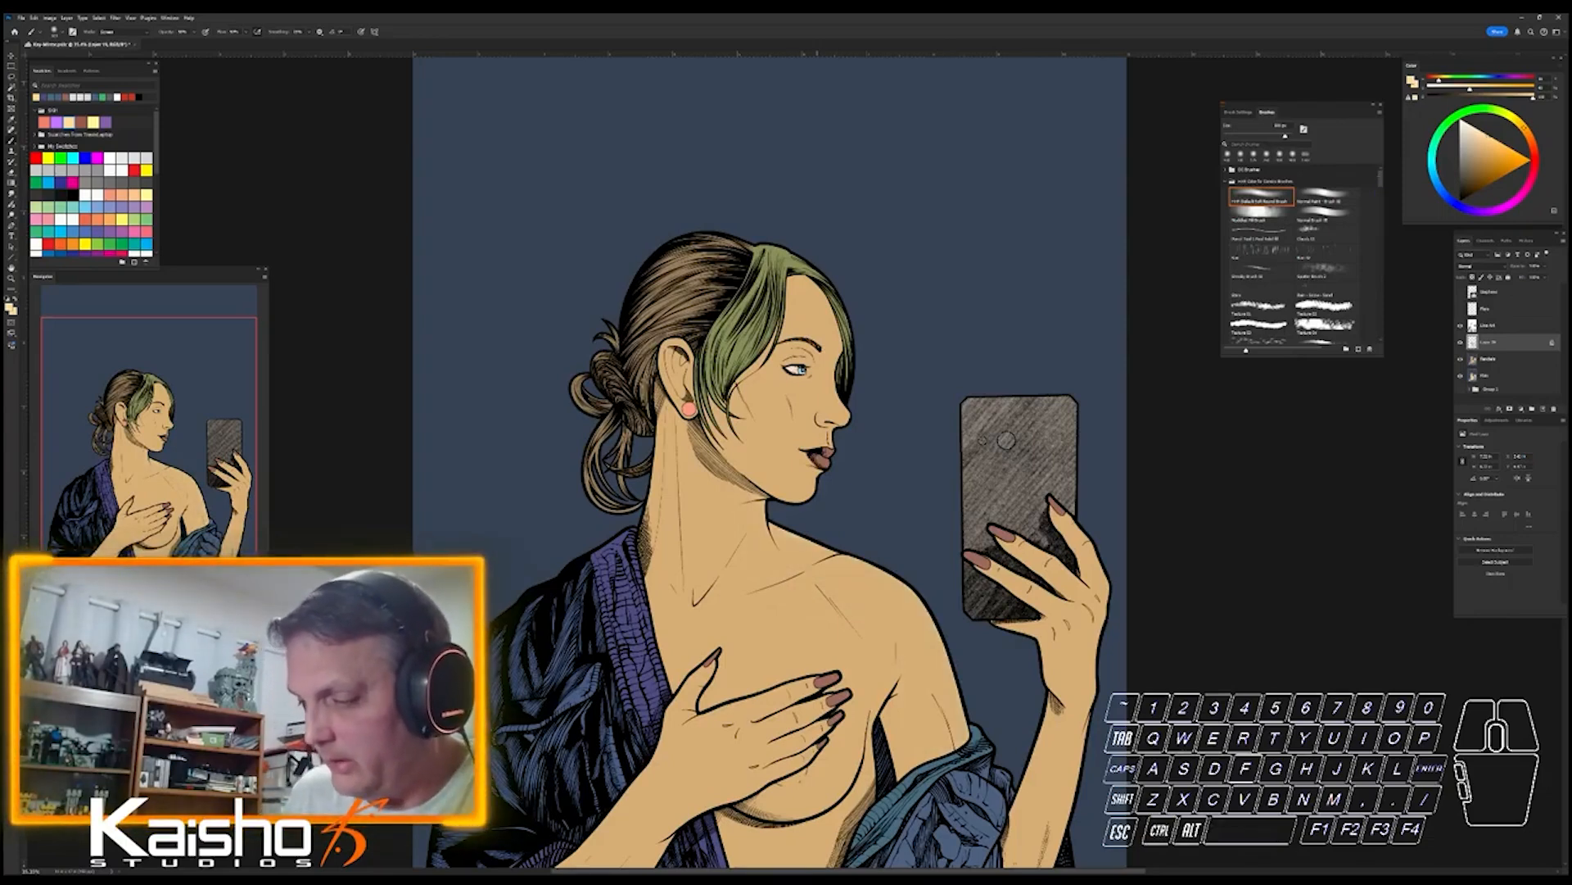
- Brush soft light skin-tone highlights over the bare shoulder, upper arm and upper chest
mouse_move(727, 544)
mouse_down()
mouse_move(901, 643)
mouse_move(941, 745)
mouse_up()
drag(897, 626, 942, 753)
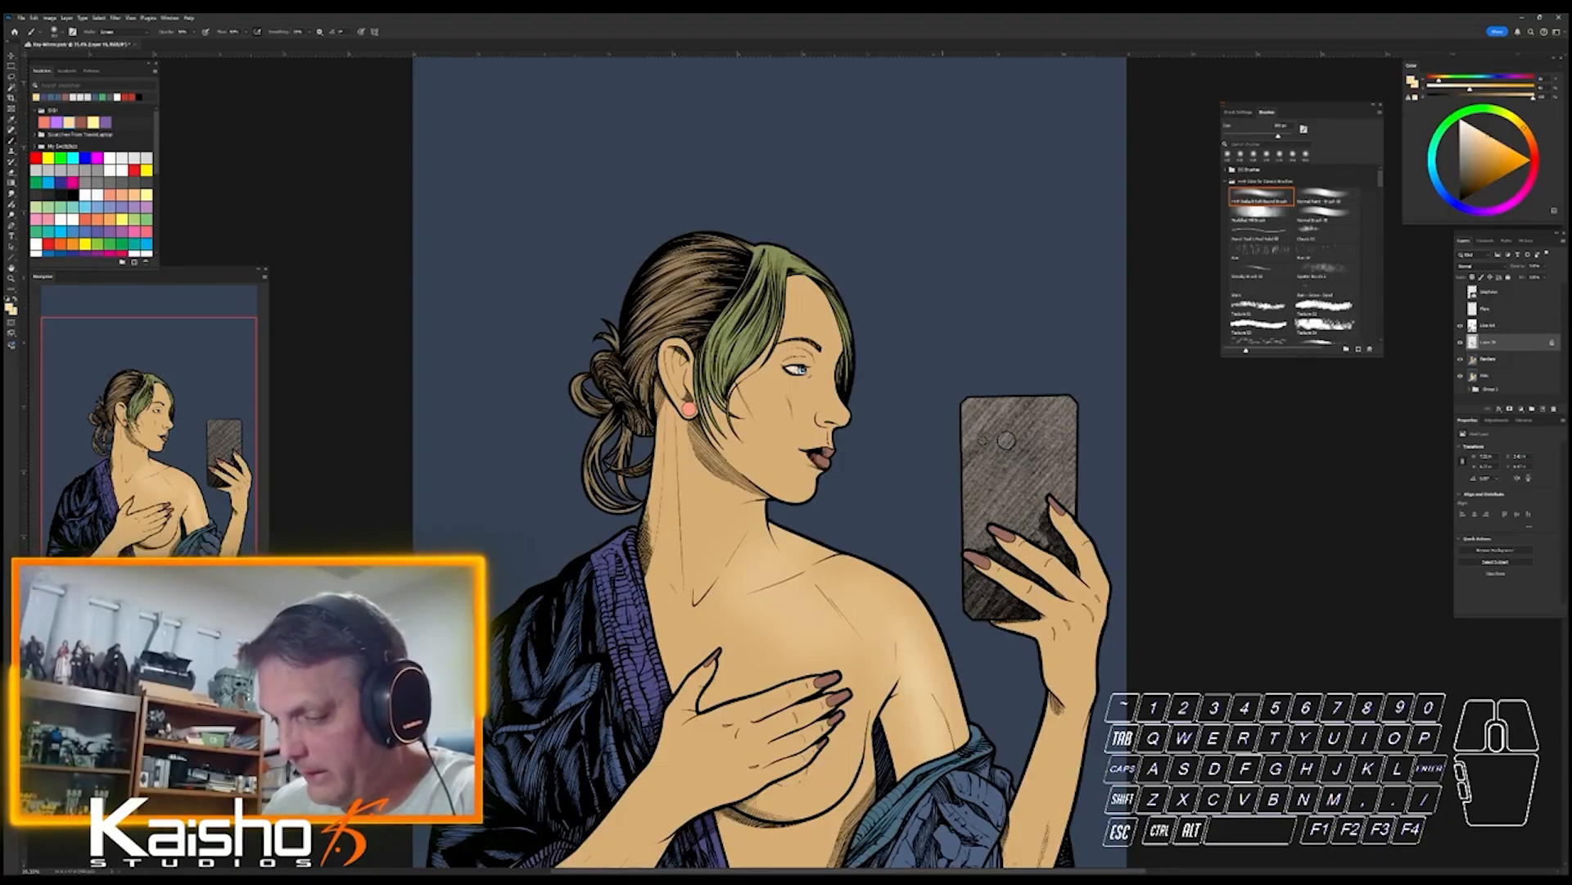
drag(844, 606, 893, 638)
drag(798, 561, 719, 606)
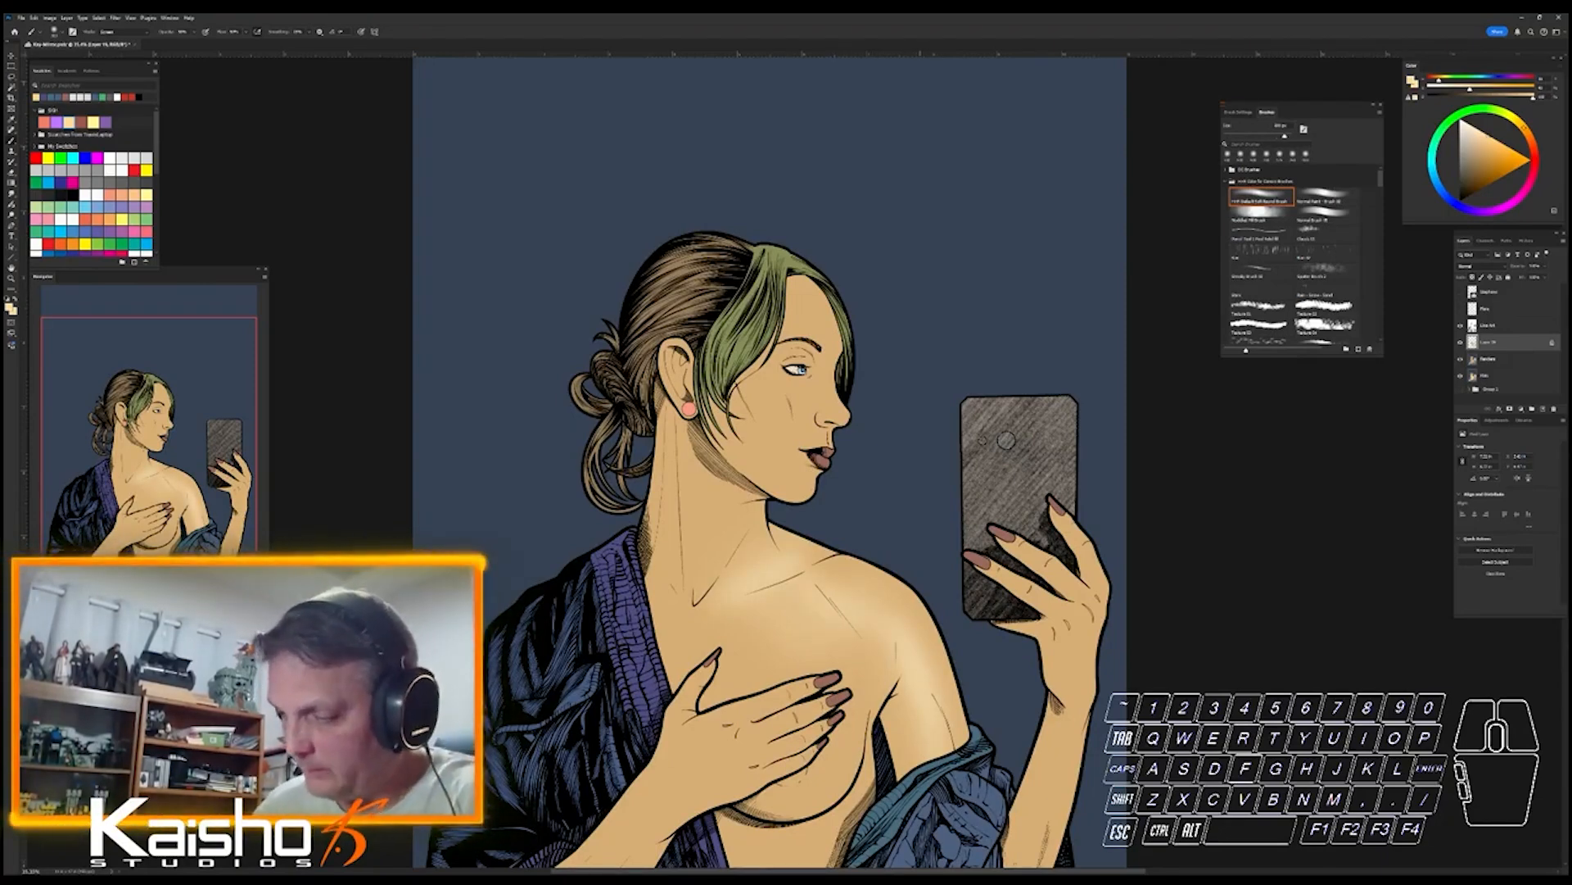
mouse_move(805, 557)
mouse_down()
mouse_move(901, 598)
mouse_move(942, 655)
mouse_up()
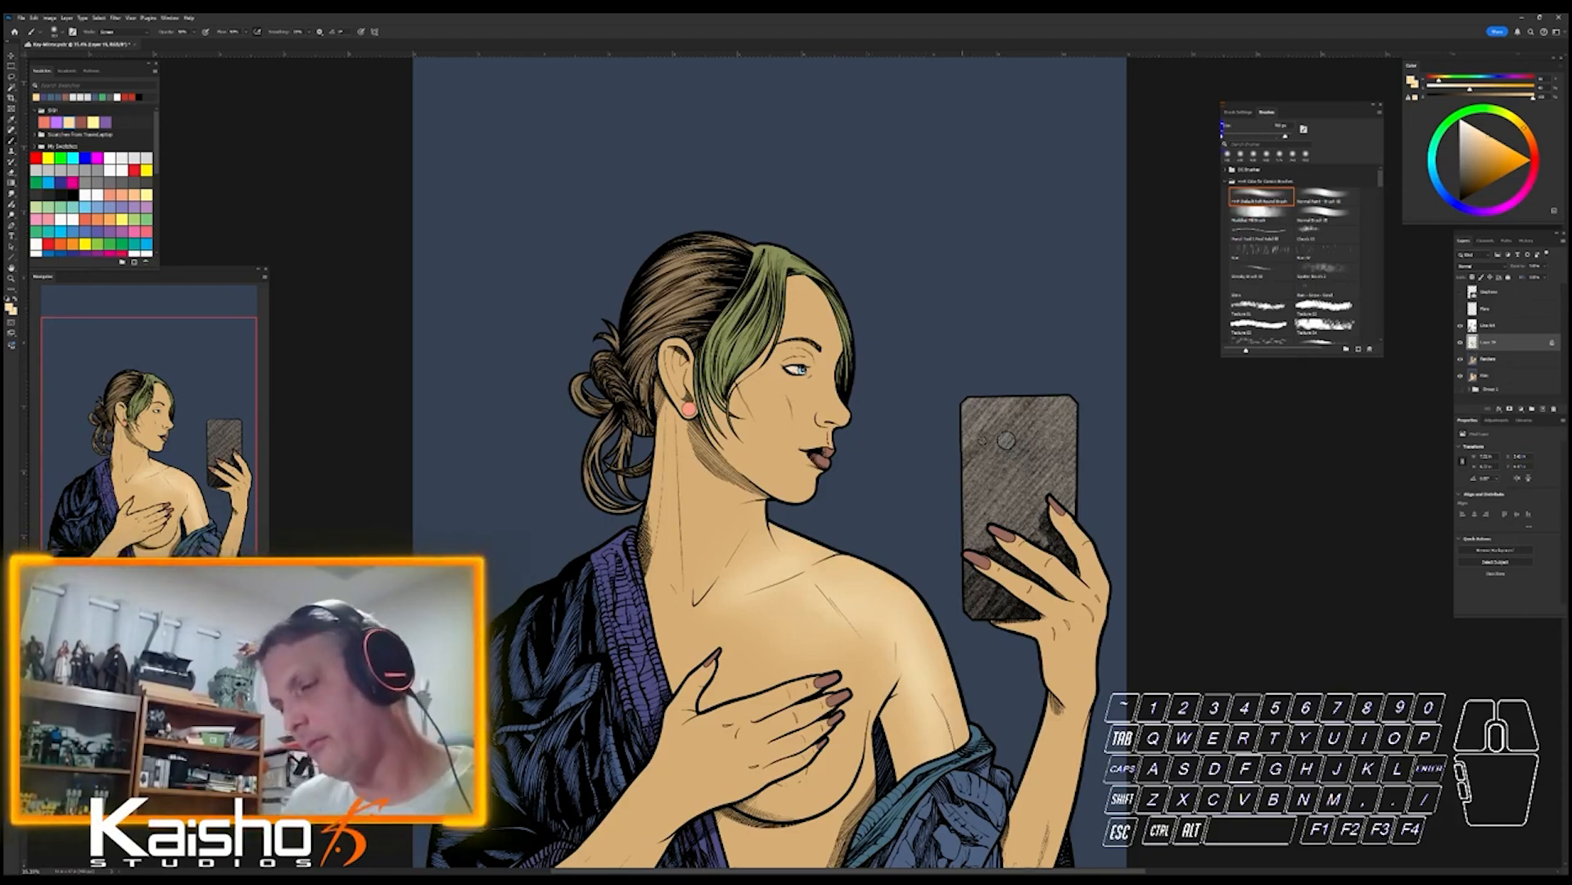
- Extend the soft highlights onto the neck, adjusting the brush size, and review the whole figure
mouse_move(757, 512)
mouse_down()
mouse_move(729, 555)
mouse_move(706, 556)
mouse_move(698, 479)
mouse_up()
key(bracketleft)
key(bracketright)
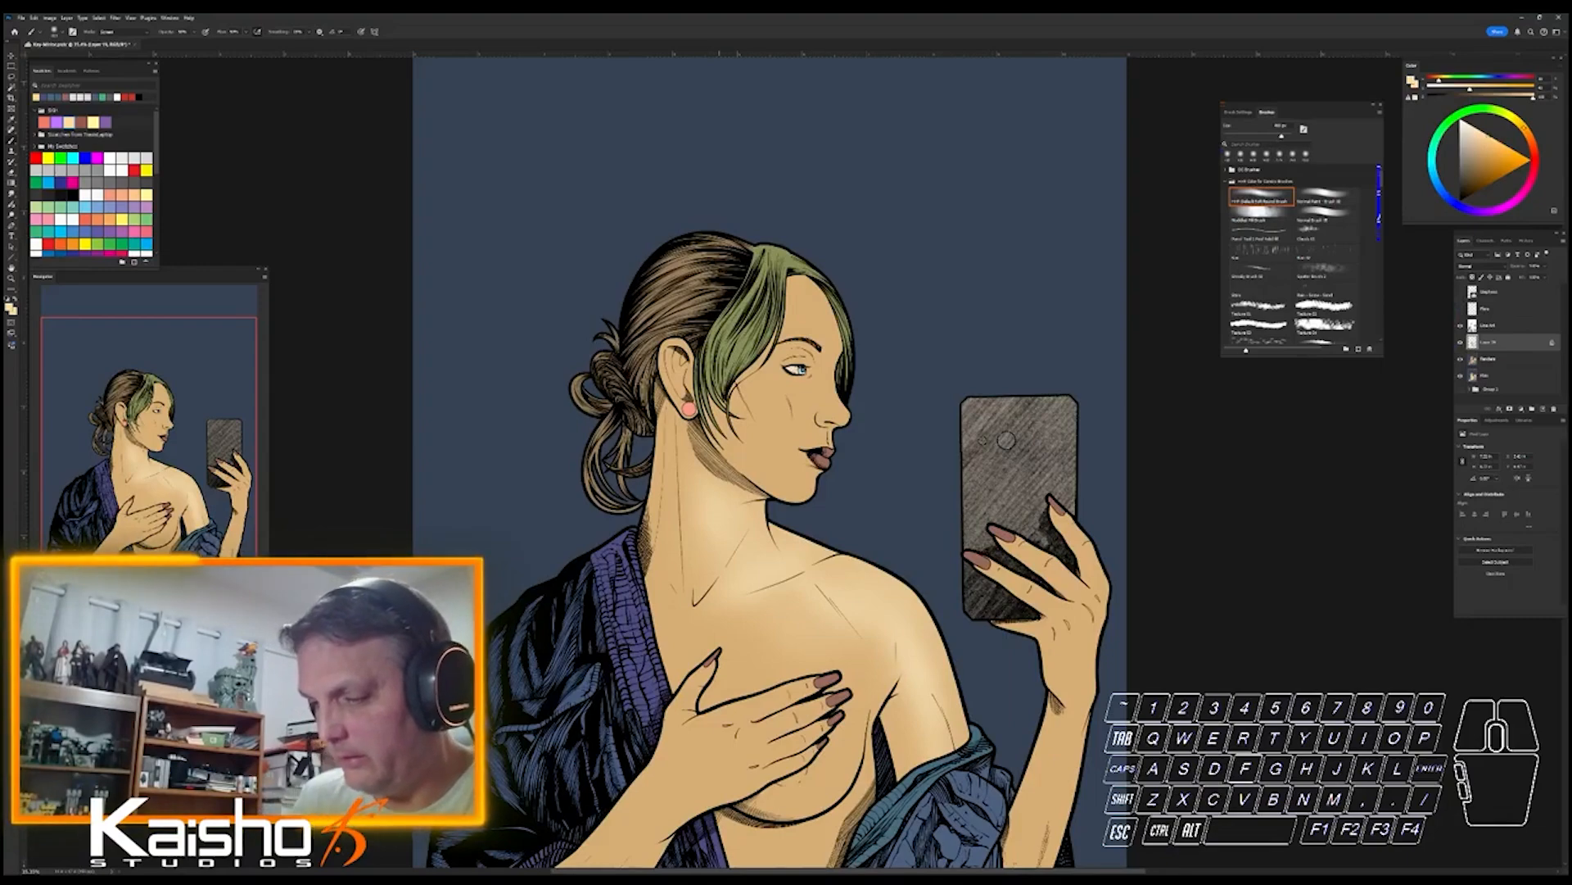
key(space)
drag(770, 491, 737, 295)
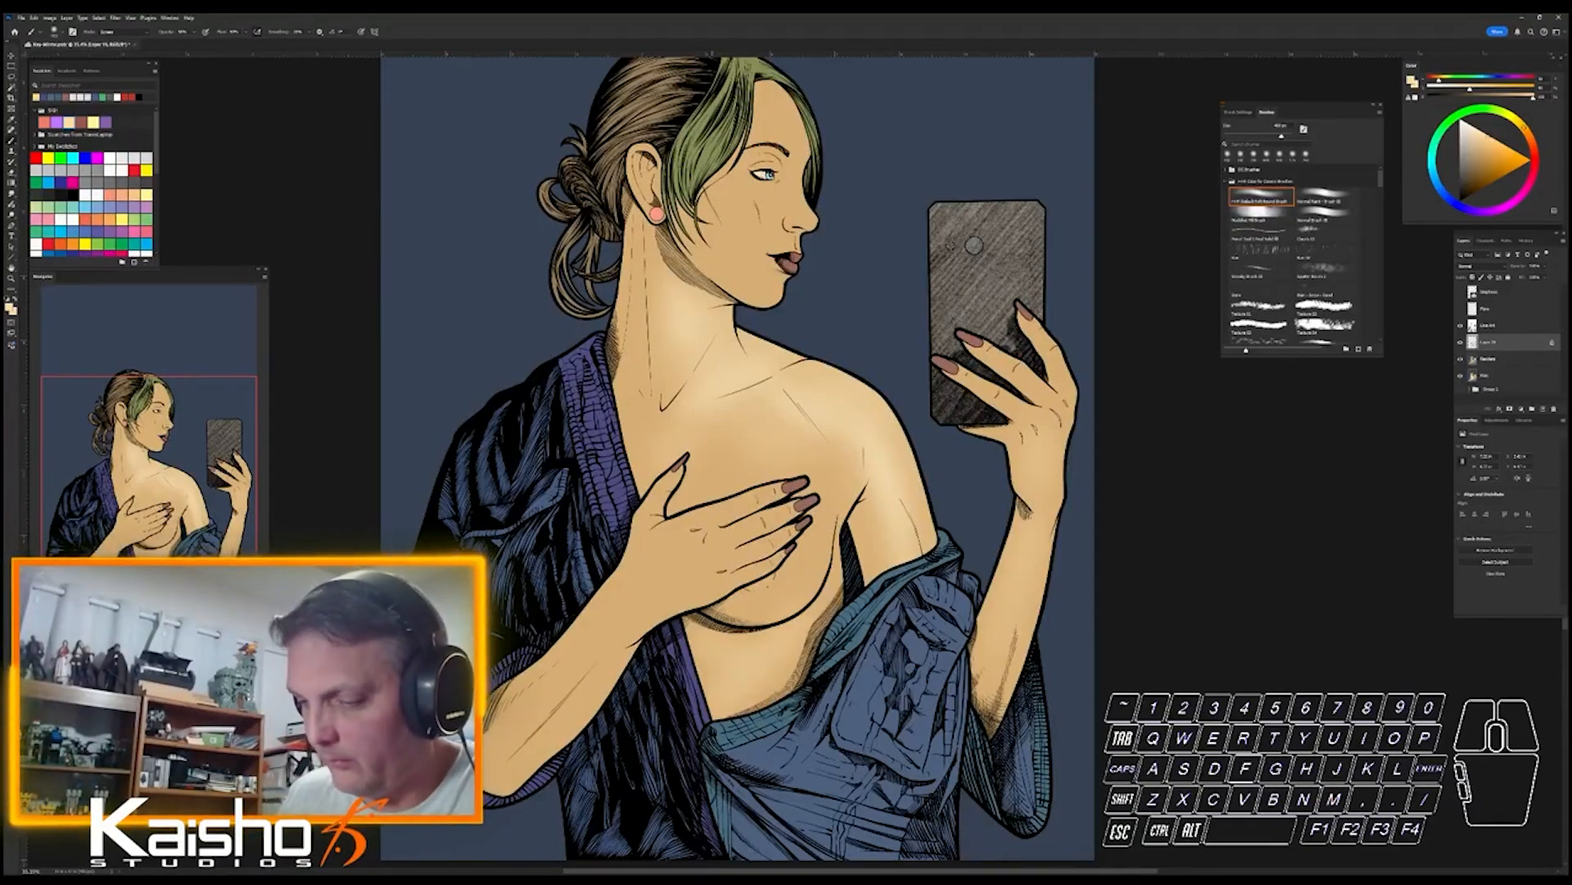
ctrl+drag(1000, 675, 983, 675)
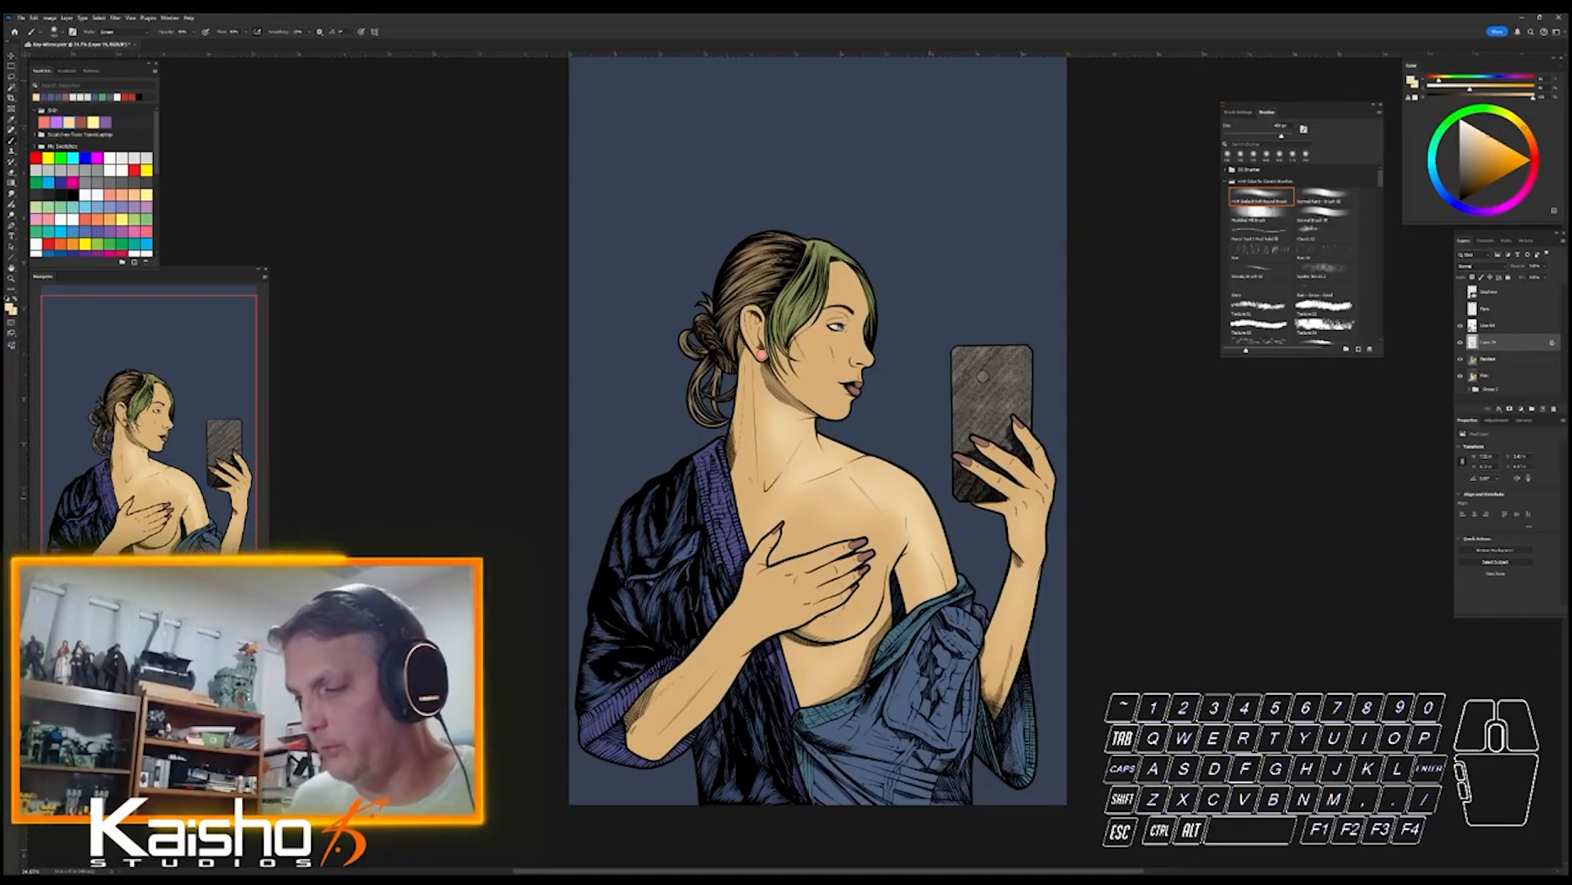
- Undo all the soft highlight strokes painted on the skin
key(ctrl)
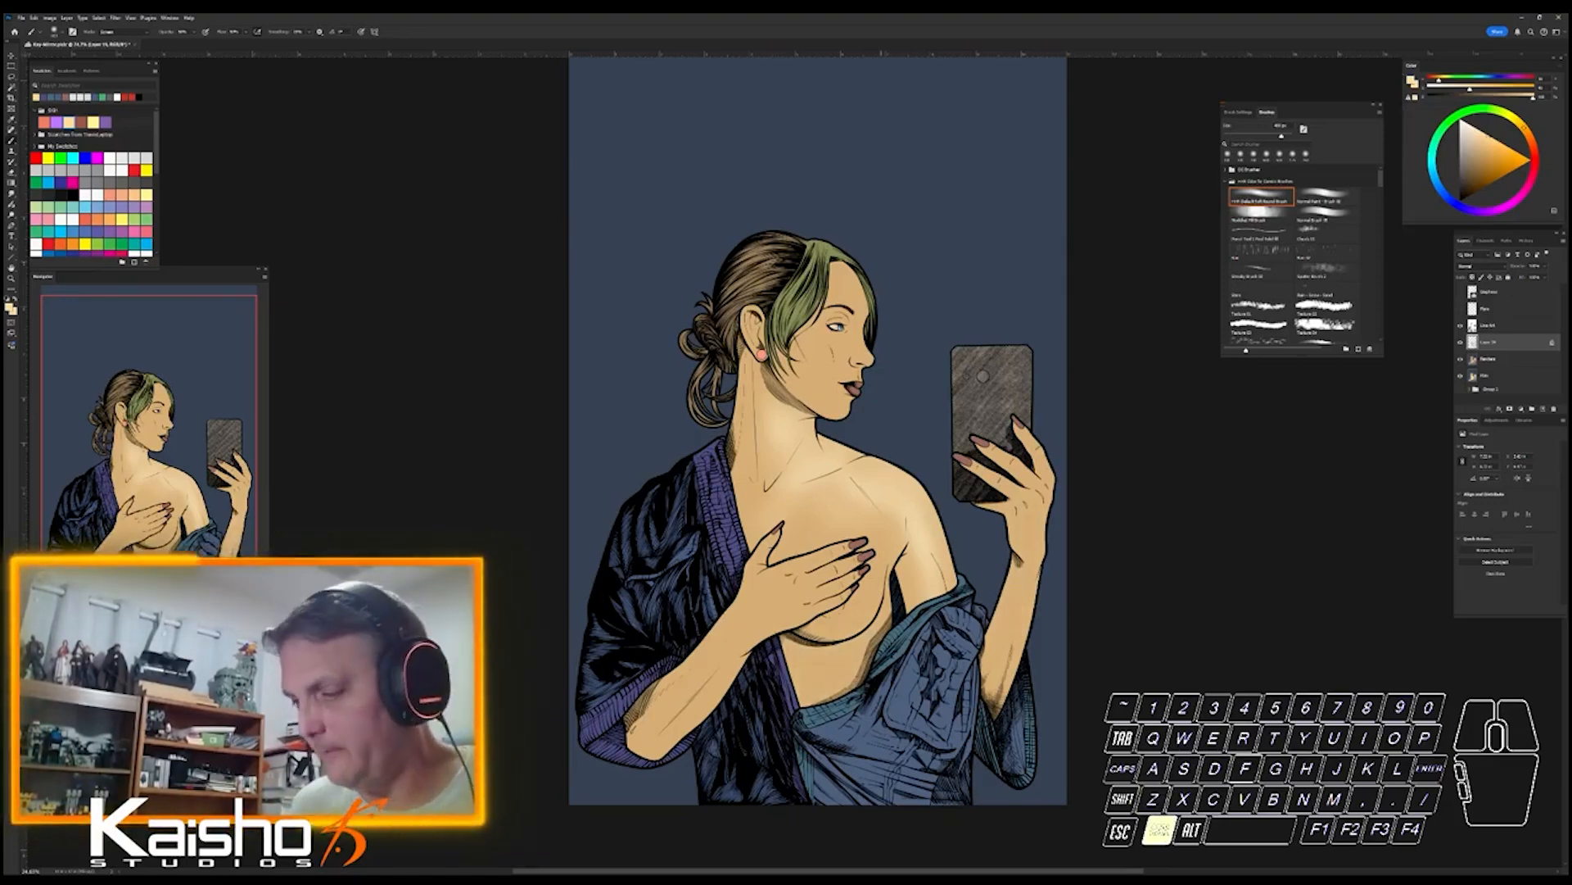
key(ctrl+z)
key(ctrl+z)
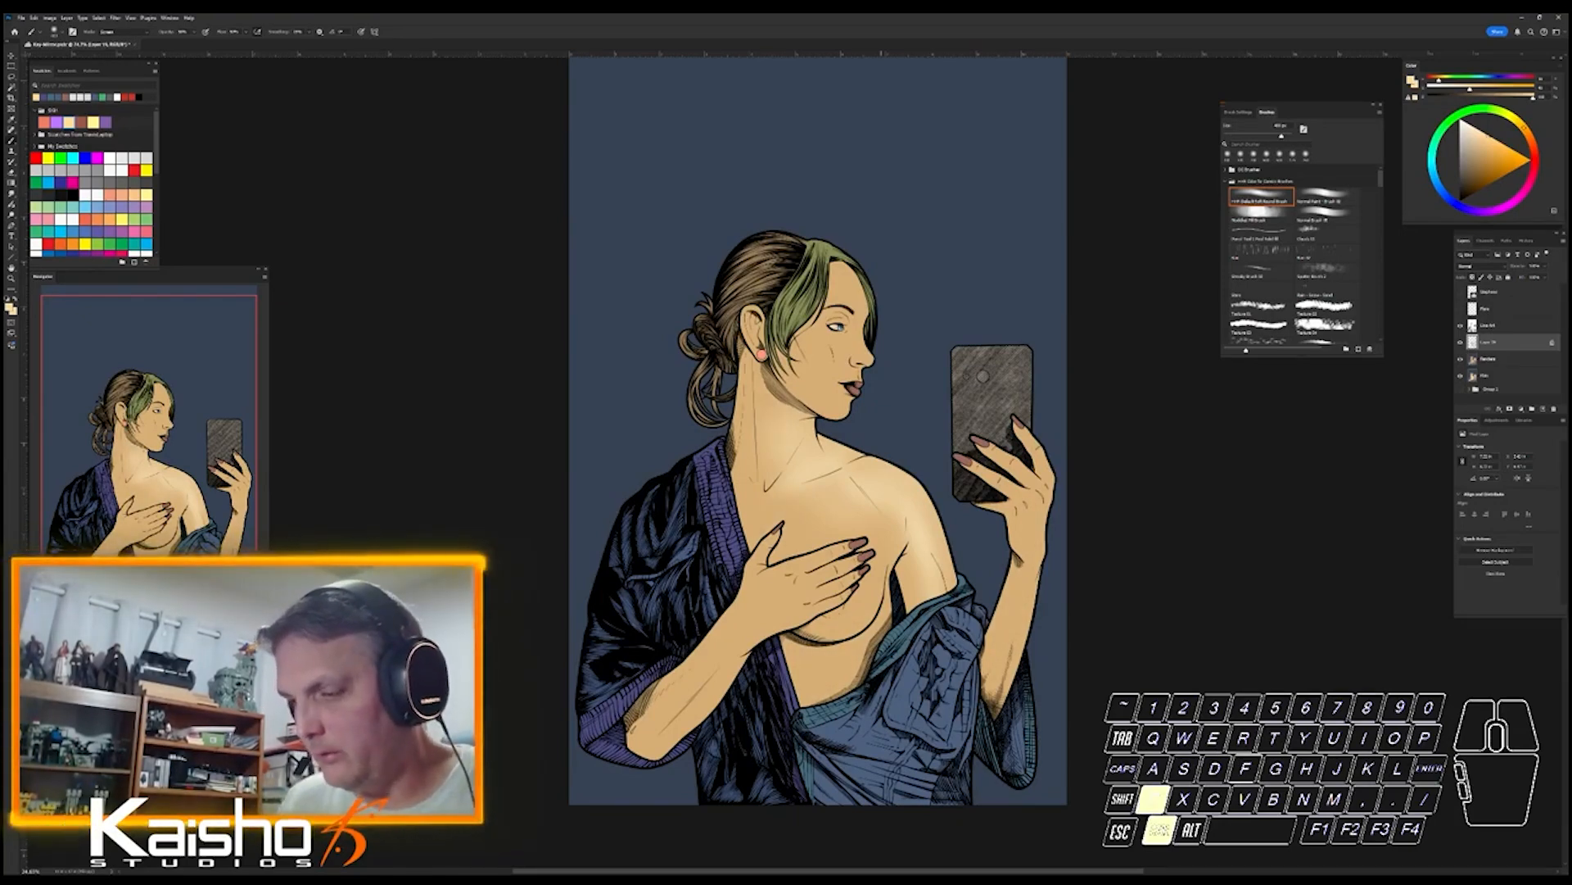
key(ctrl+z)
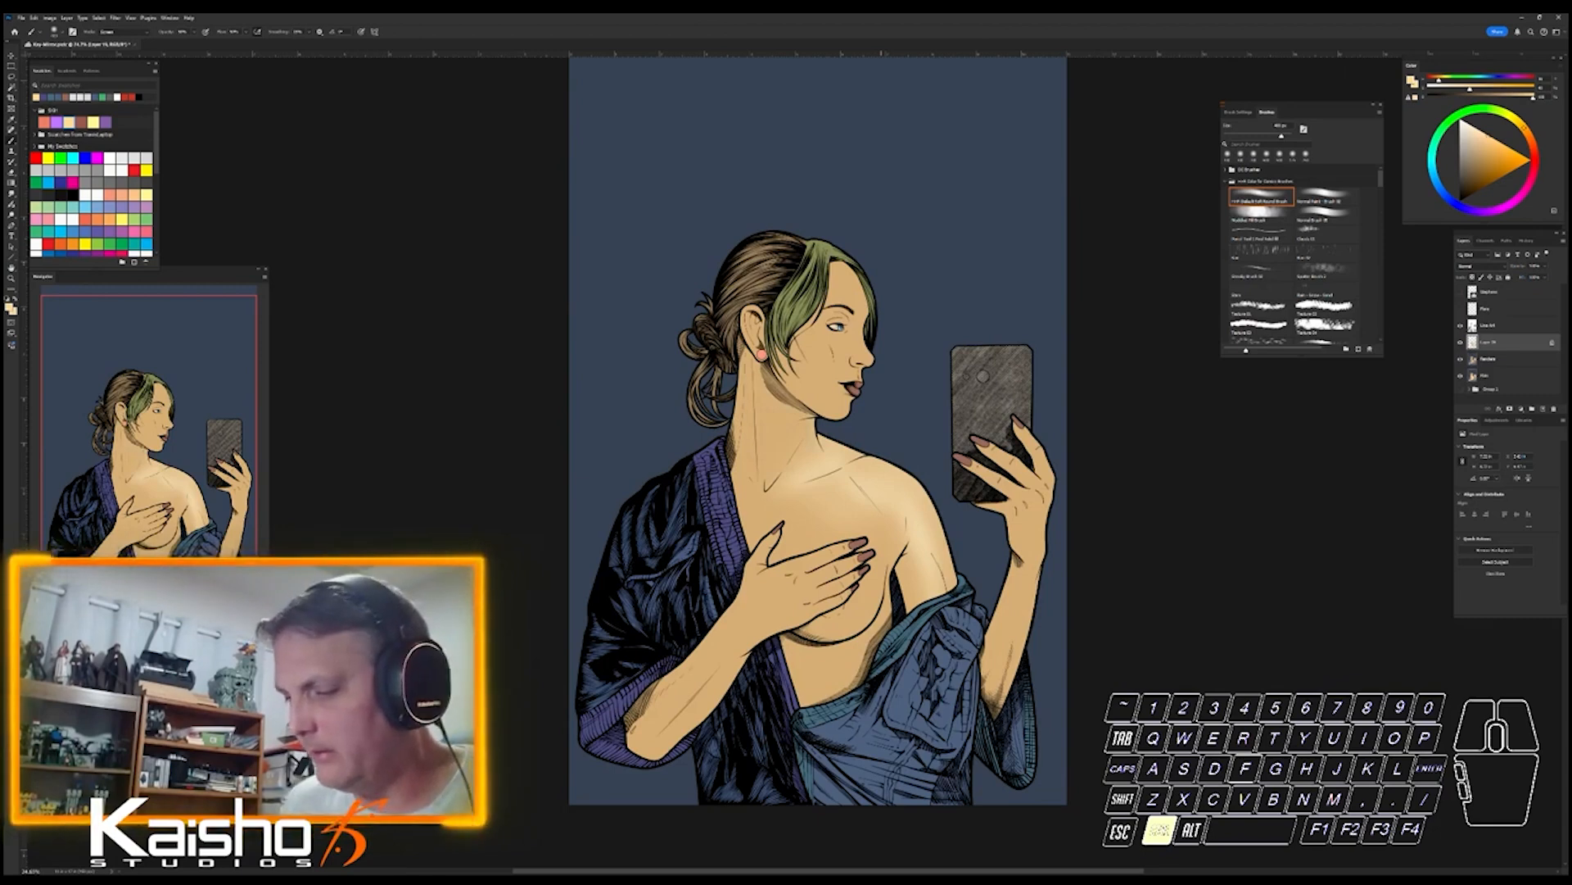
key(ctrl+z)
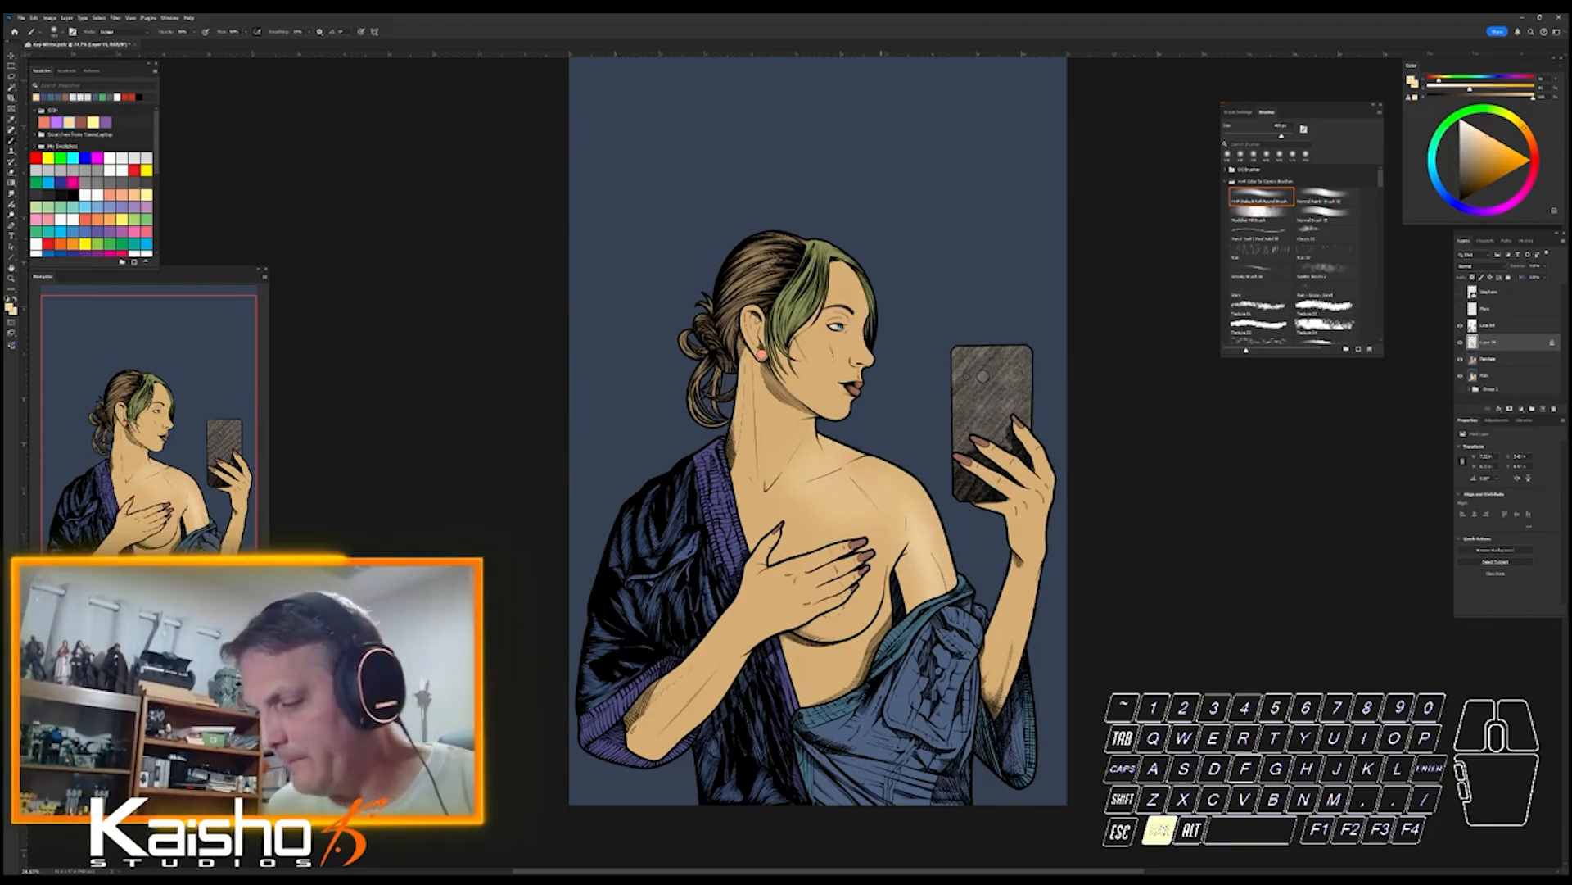
key(ctrl+z)
key(ctrl+z)
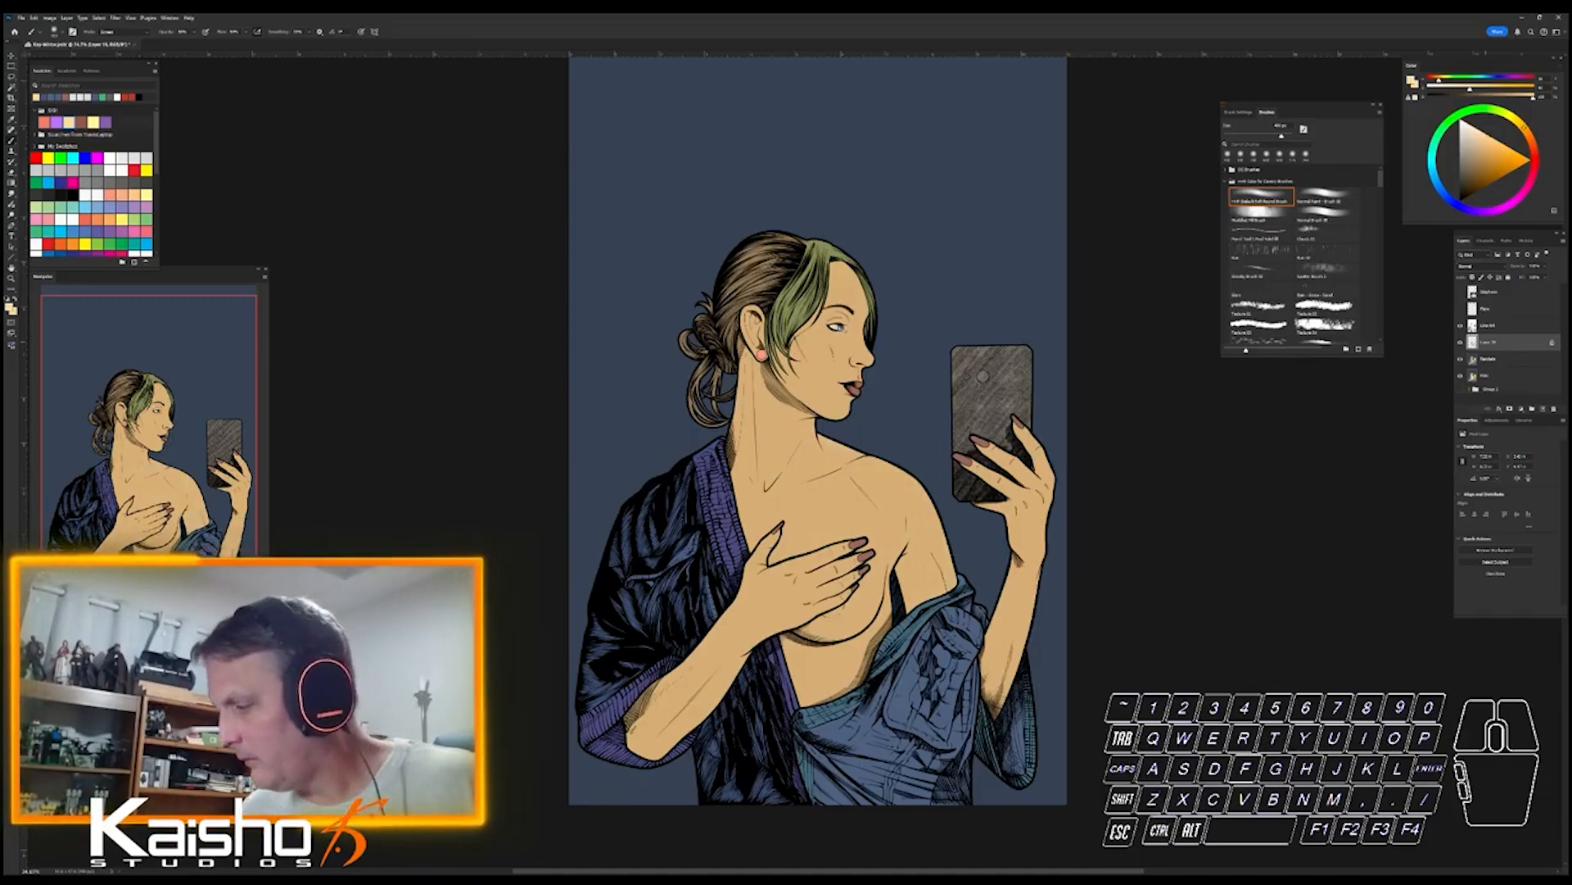
- Add a new layer above the skin copy, set its blend mode to Multiply and name it "Shadows"
key(ctrl+shift+alt+n)
click(1480, 265)
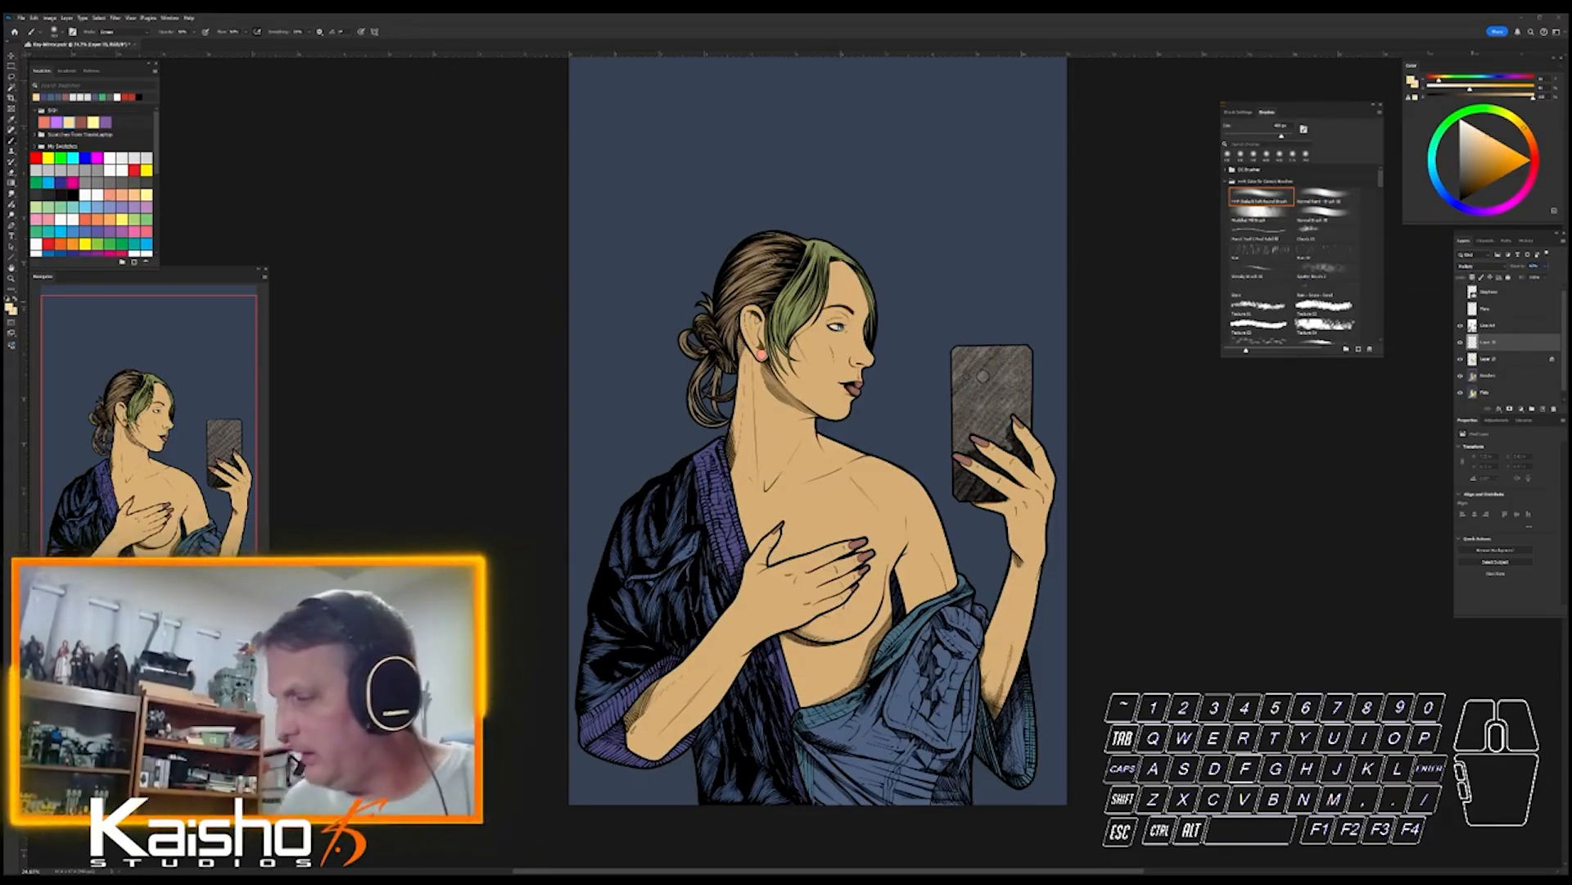
double_click(1493, 342)
text(Shad)
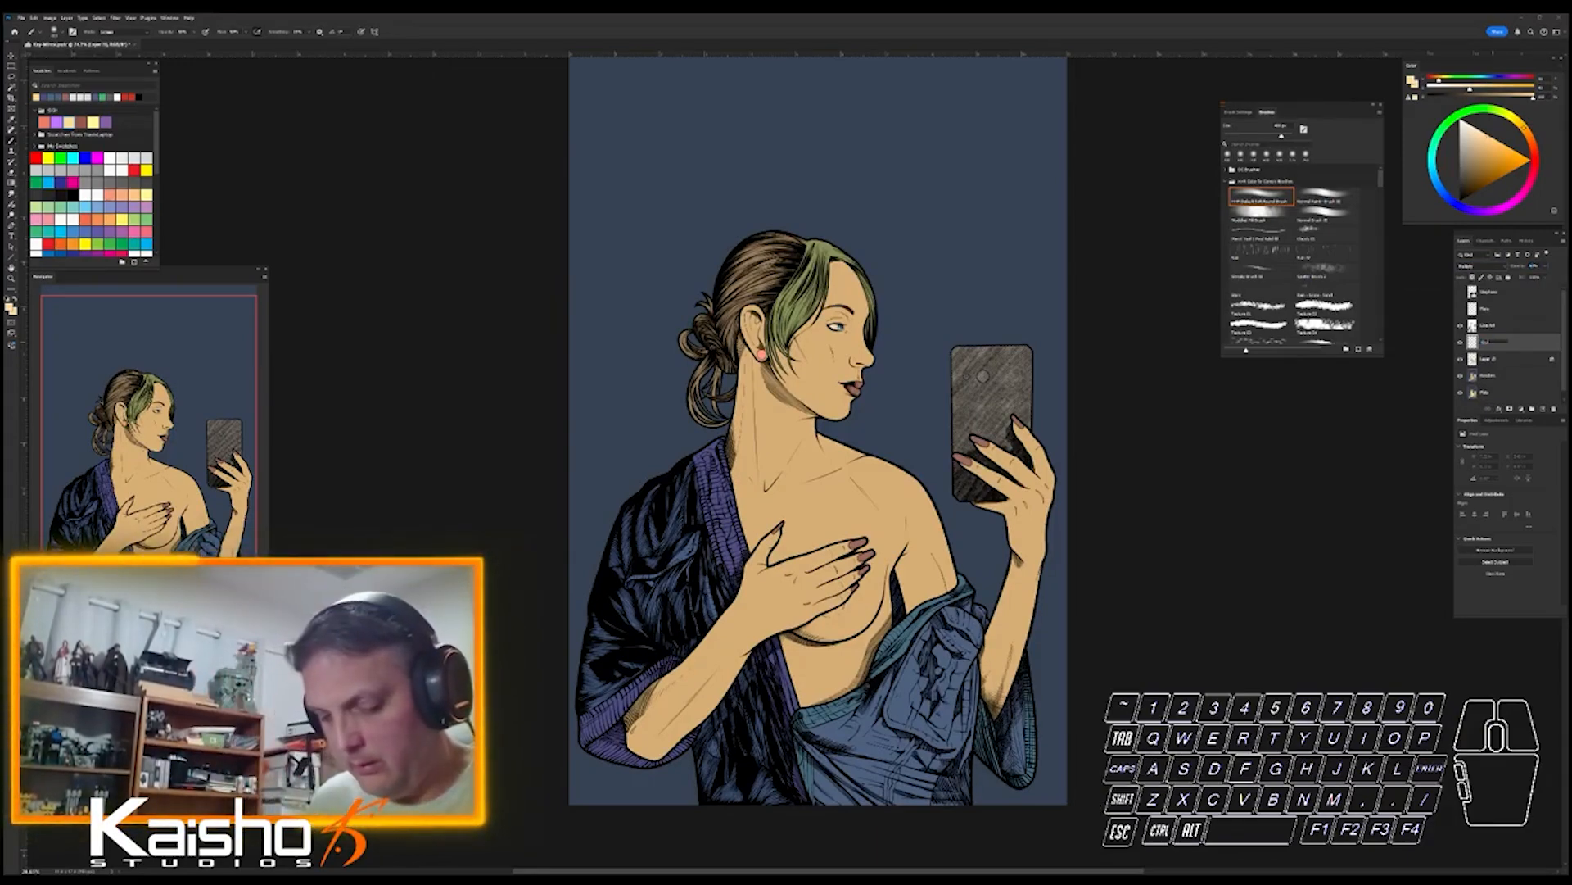
key(Return)
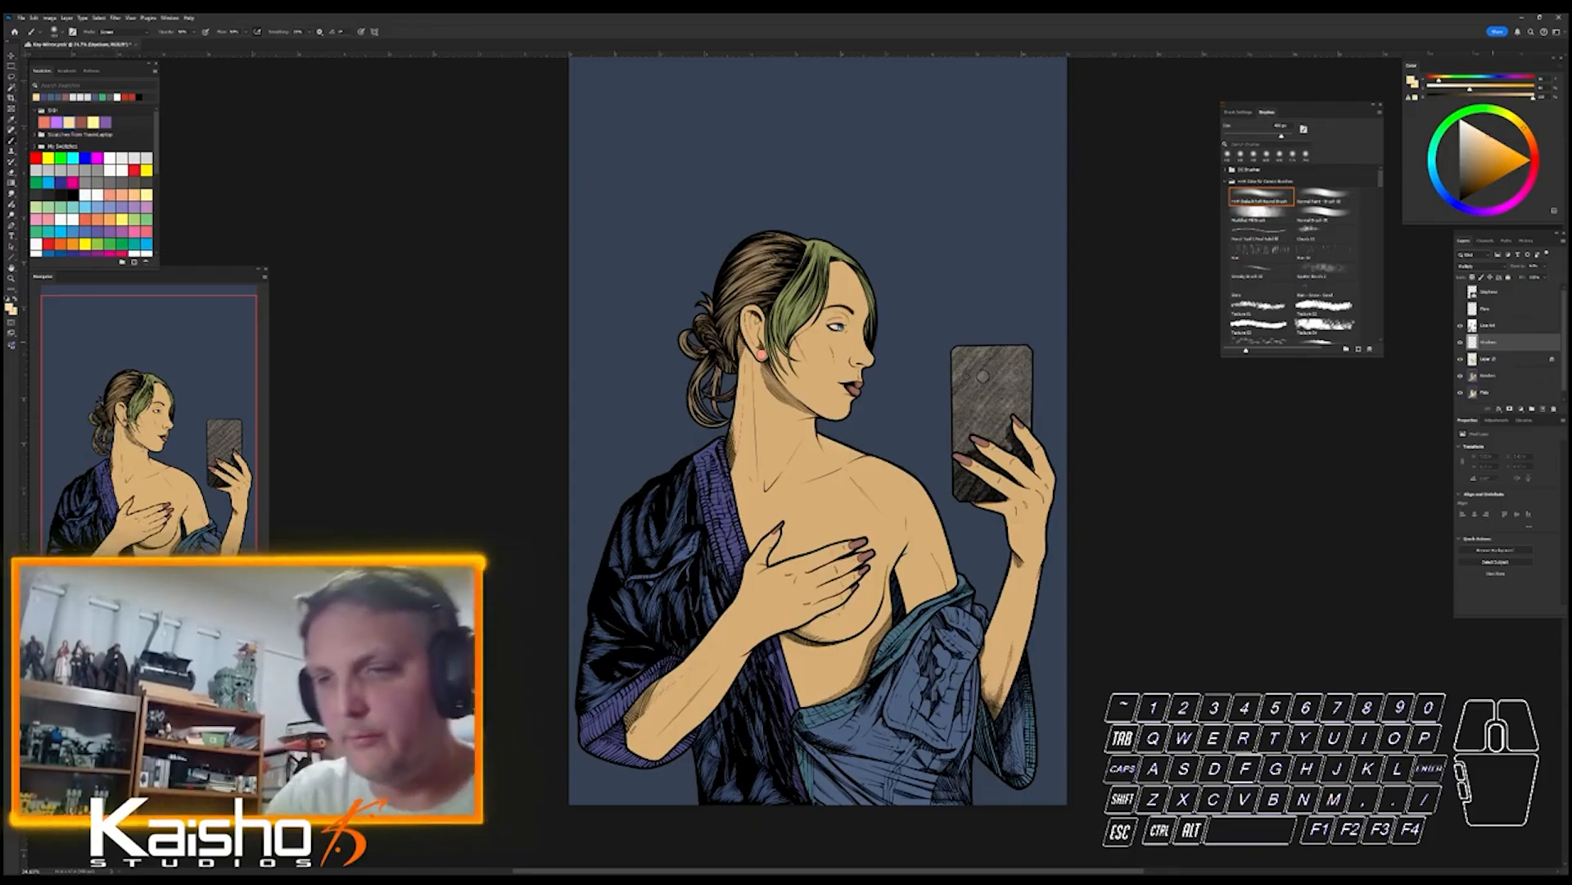
- Pick the muted purple swatch and lasso the hatched shadow area under the jaw, from below the ear to the chin
click(106, 122)
key(l)
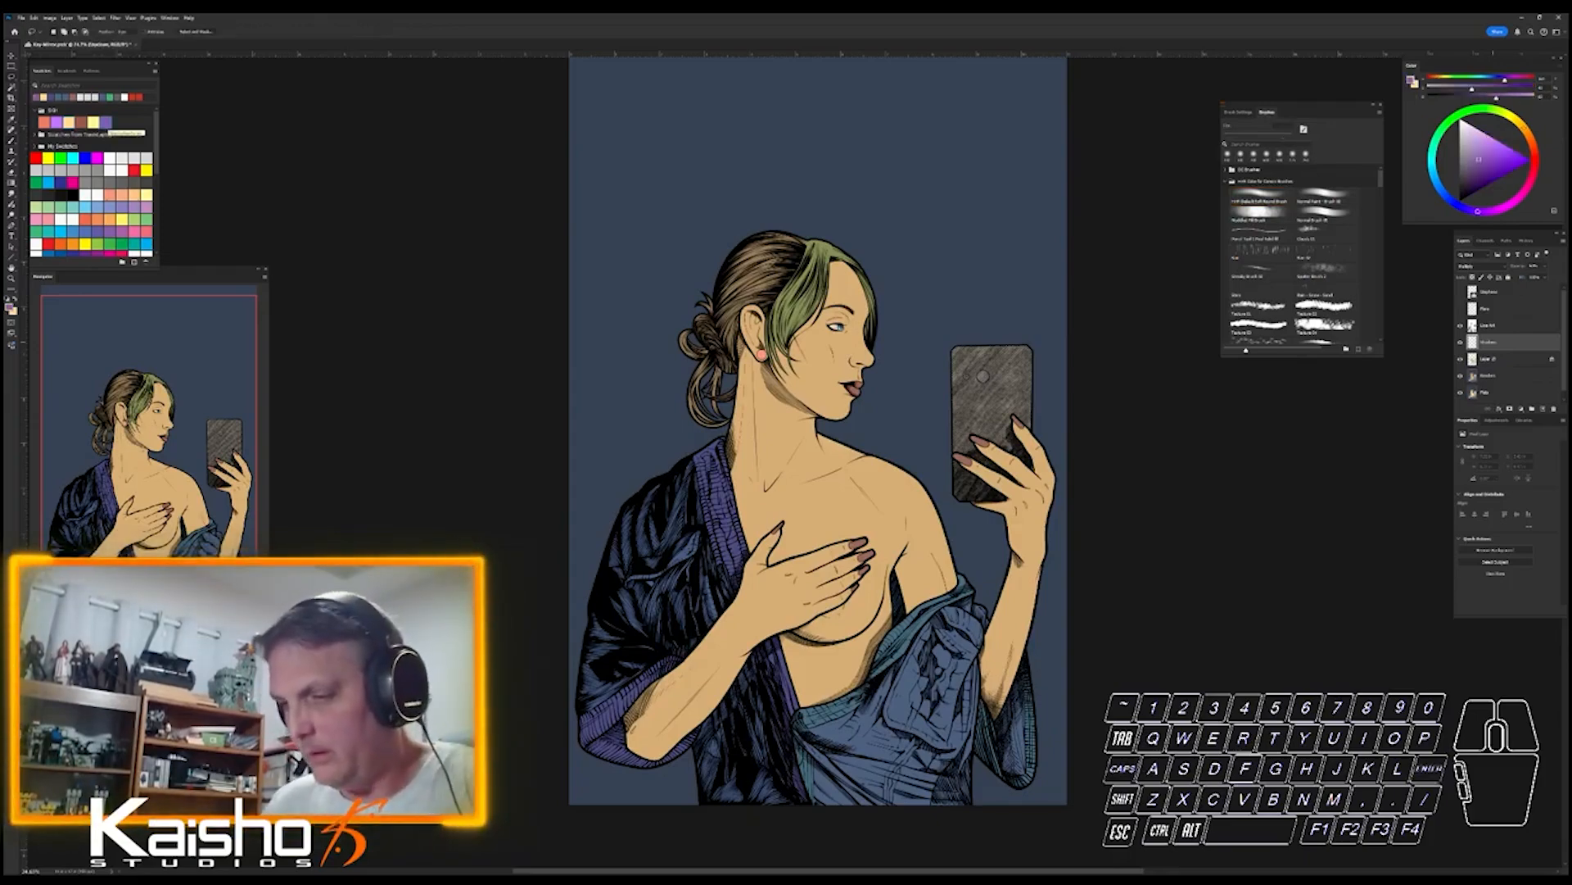
mouse_move(803, 353)
mouse_down()
mouse_move(950, 352)
mouse_move(934, 352)
mouse_up()
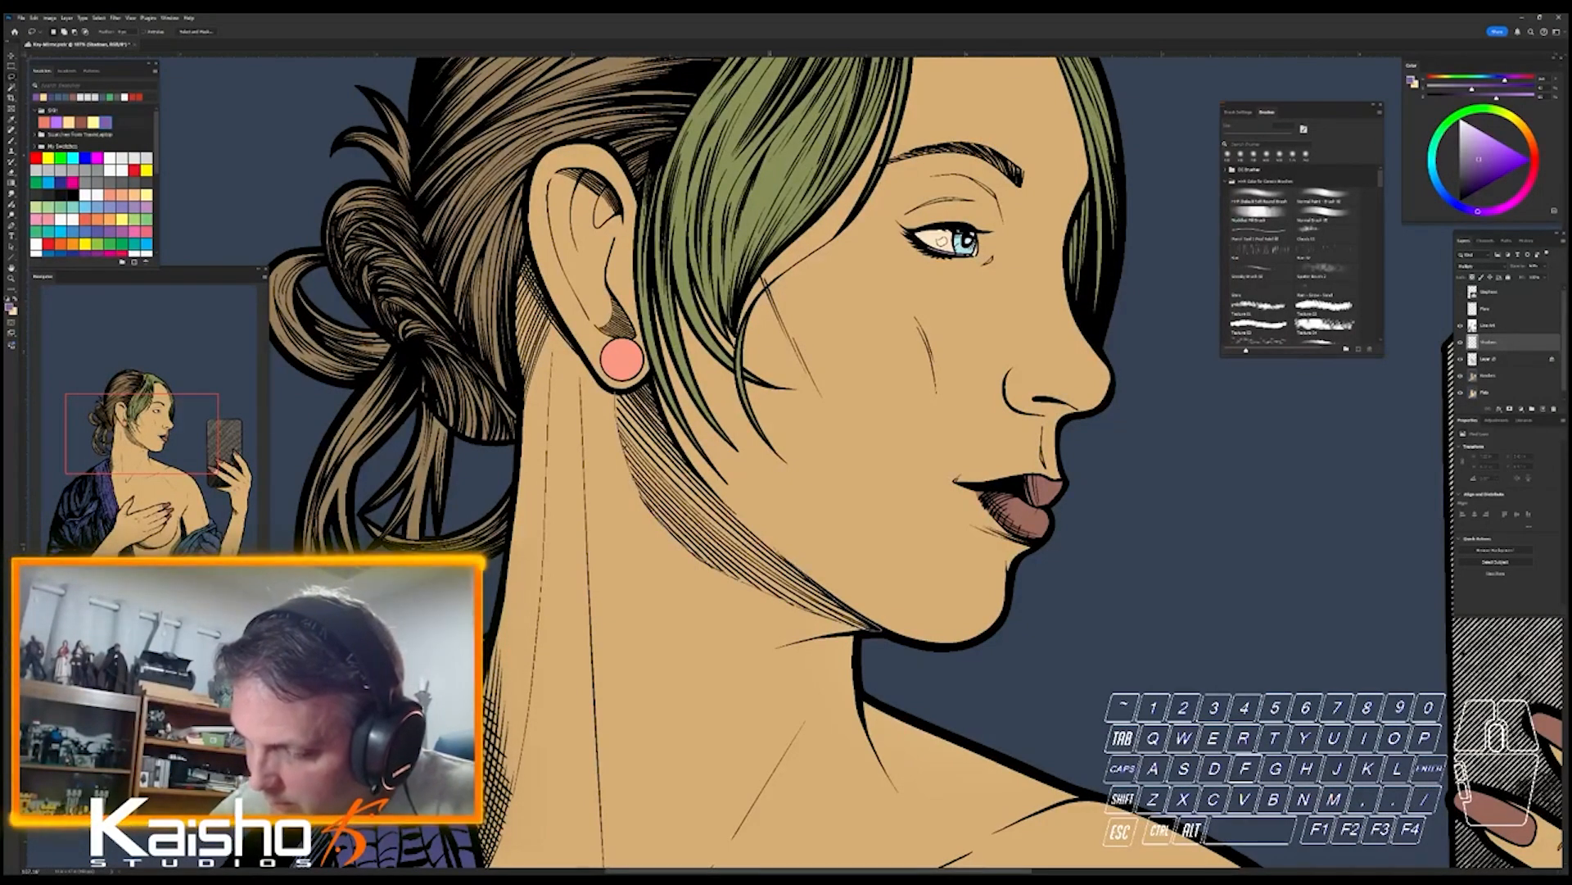
mouse_move(724, 503)
mouse_down()
mouse_move(646, 380)
mouse_move(617, 389)
mouse_up()
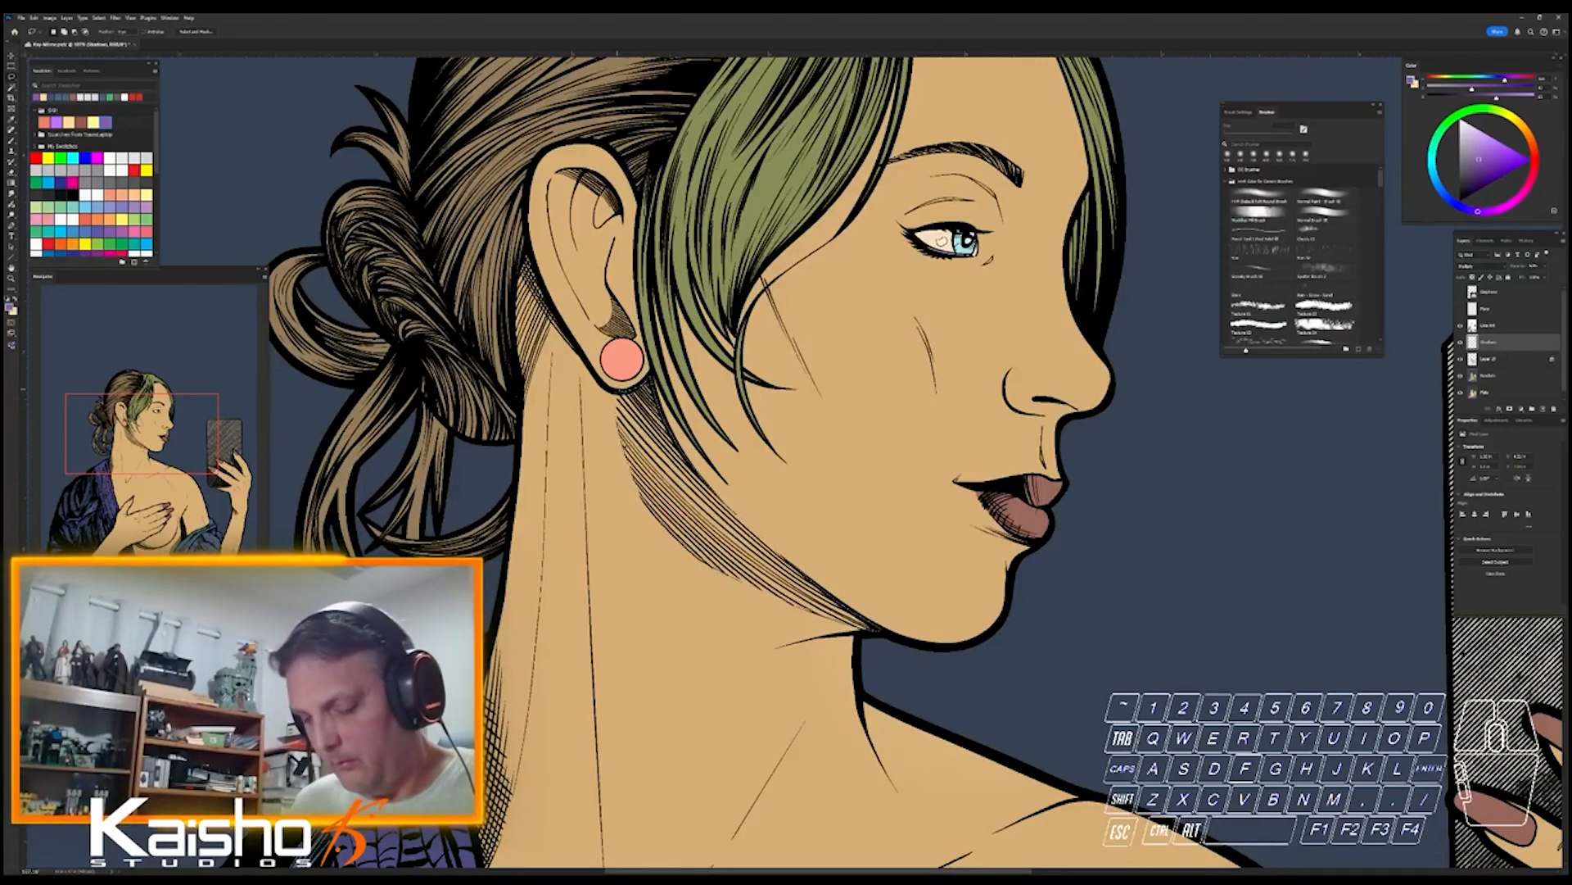
- Set the brush mode to Normal, brush the purple shadow into the jaw selection and deselect it
key(b)
click(126, 32)
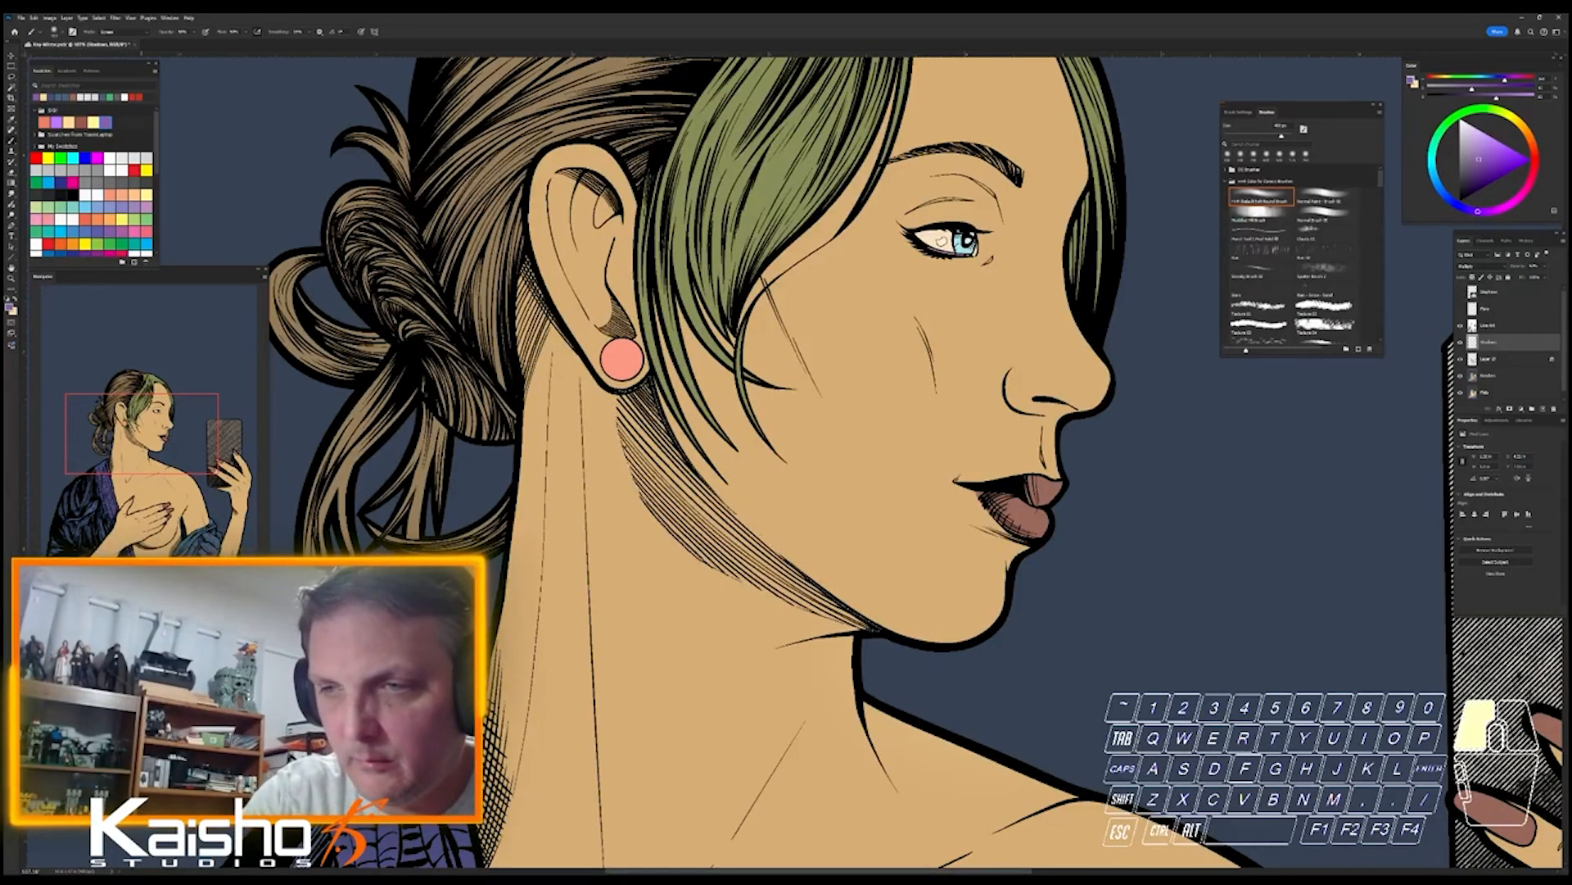
click(115, 43)
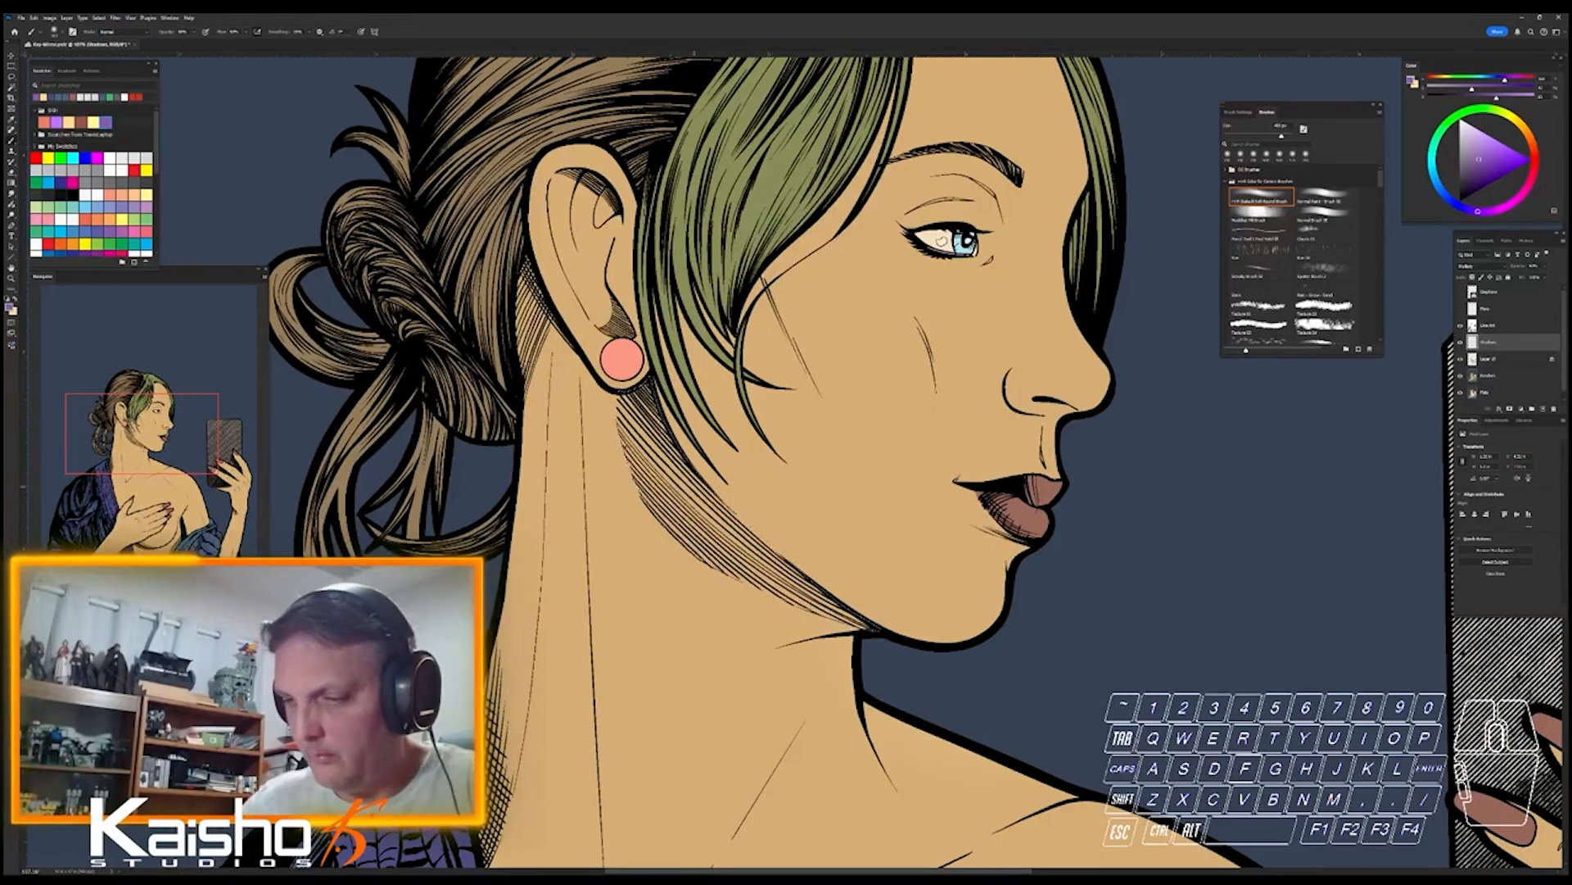
mouse_move(695, 486)
mouse_down()
mouse_move(795, 589)
mouse_move(734, 539)
mouse_up()
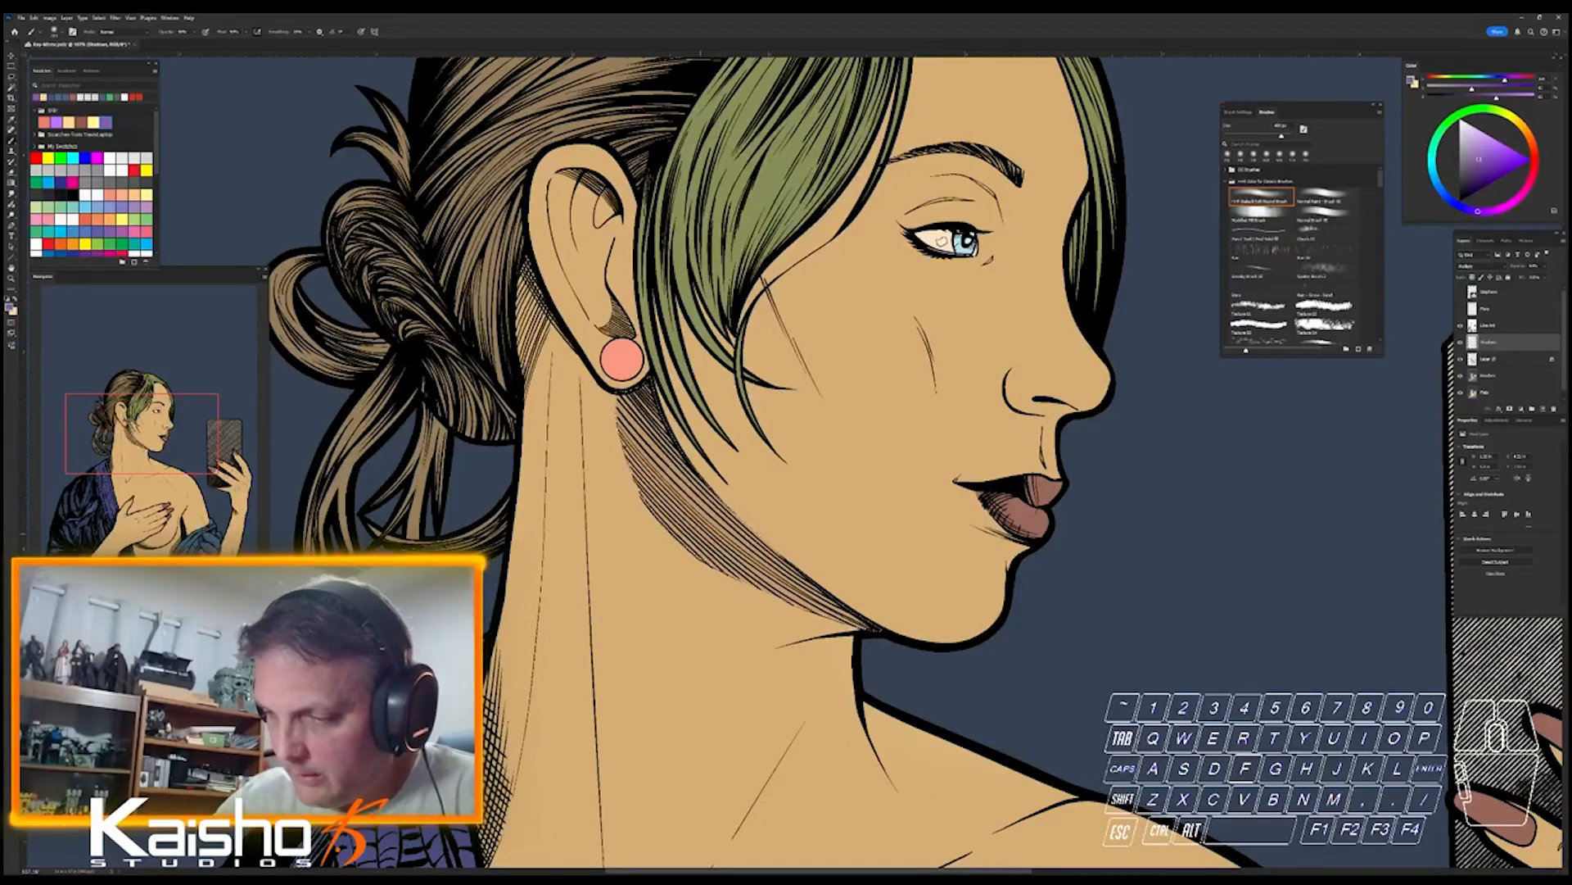
key(ctrl+d)
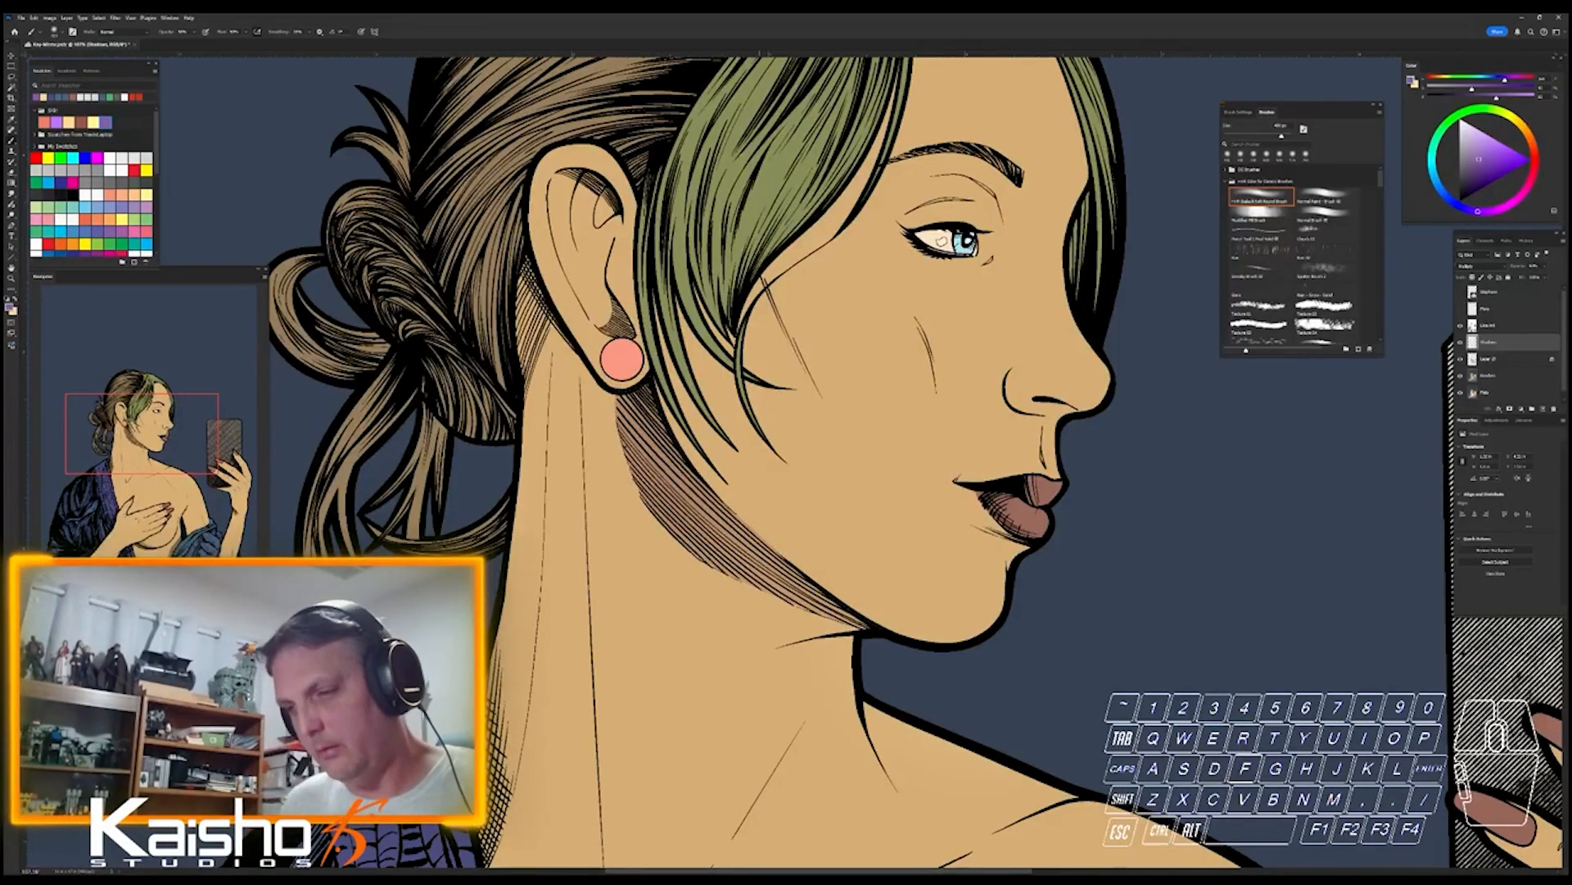
- Lasso a long shadow shape along the back of the neck, from behind the ear down to the robe collar
drag(1098, 737, 954, 670)
mouse_move(1048, 649)
mouse_down()
mouse_move(1029, 600)
mouse_move(985, 599)
mouse_move(1015, 600)
mouse_up()
key(l)
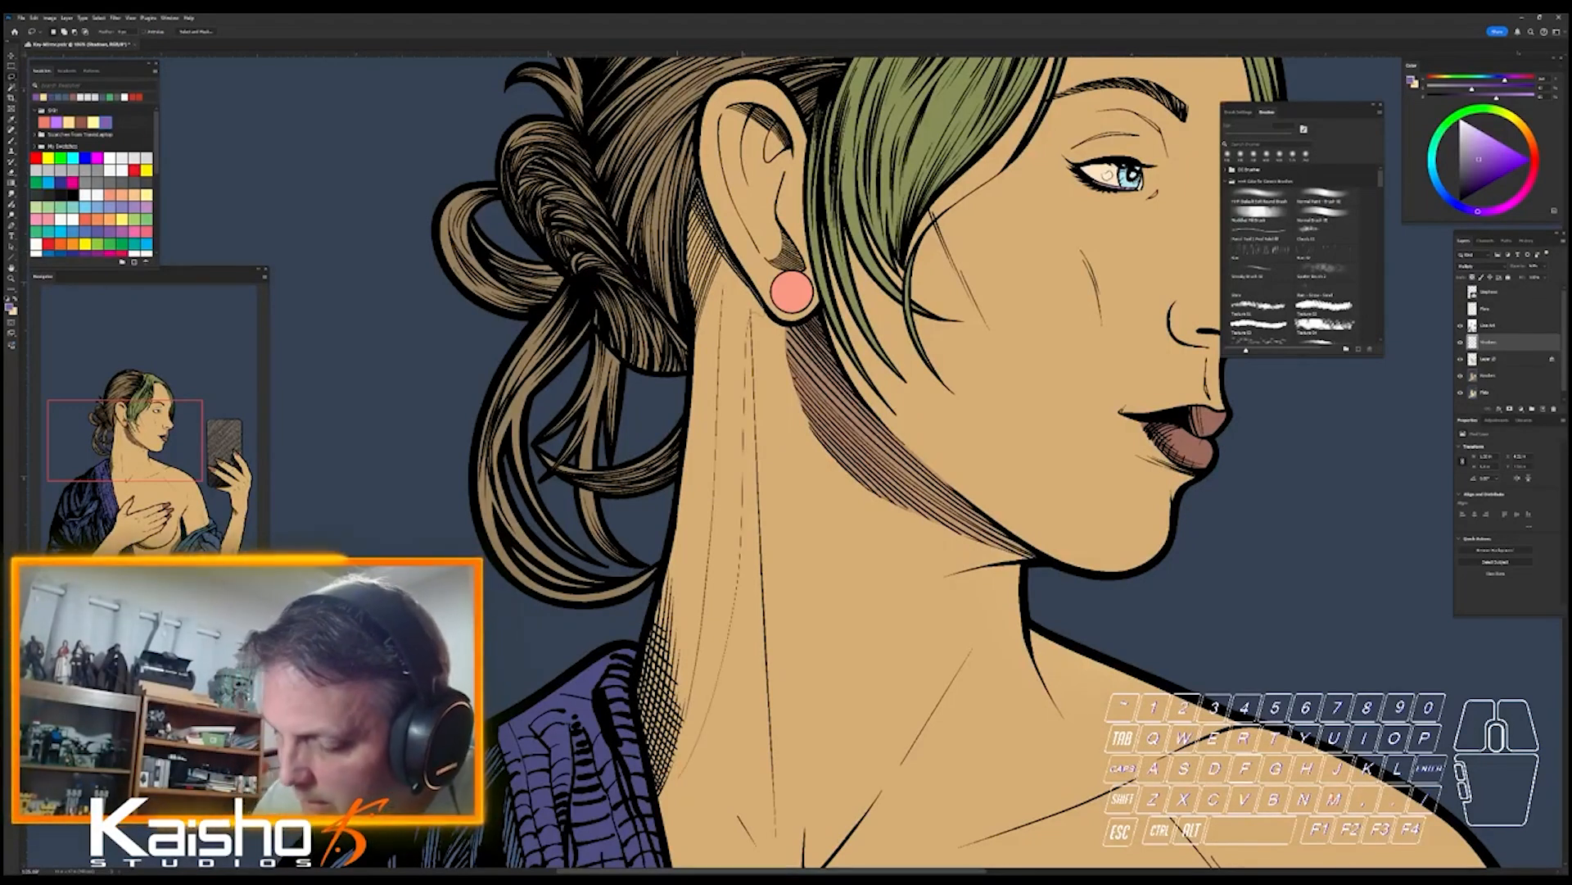
mouse_move(634, 679)
mouse_down()
mouse_move(675, 507)
mouse_move(688, 301)
mouse_move(750, 311)
mouse_up()
drag(845, 510, 713, 510)
drag(846, 557, 954, 521)
drag(1230, 613, 1183, 425)
mouse_move(696, 236)
mouse_down()
mouse_move(727, 664)
mouse_move(699, 702)
mouse_move(644, 444)
mouse_move(642, 647)
mouse_up()
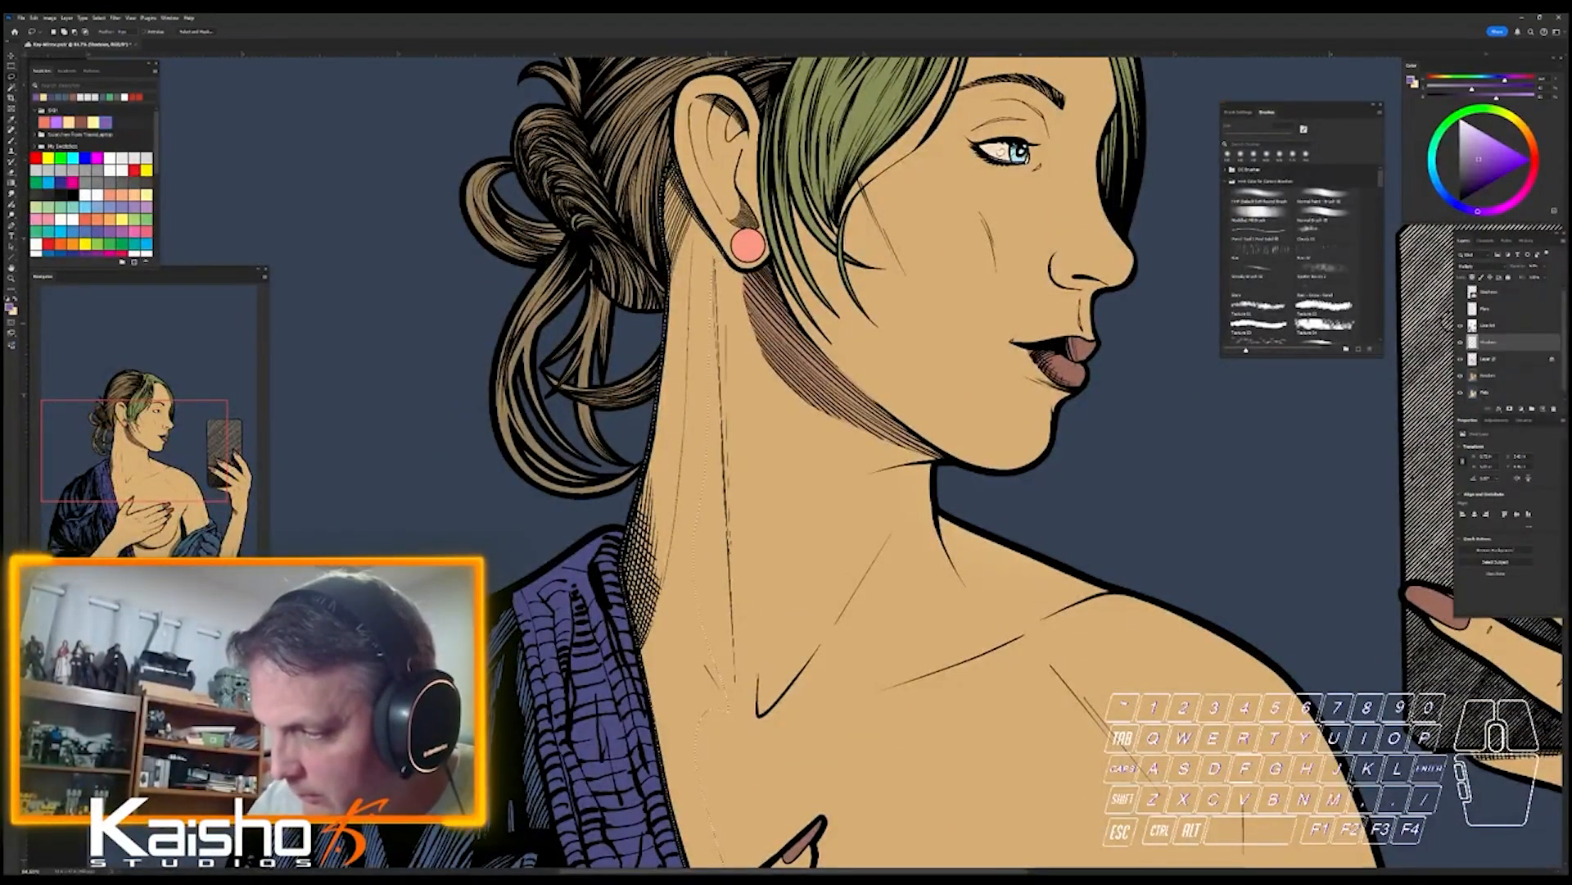
- Add shadow shapes at the base of the neck and along the crease above the collarbone to the selection
key(shift)
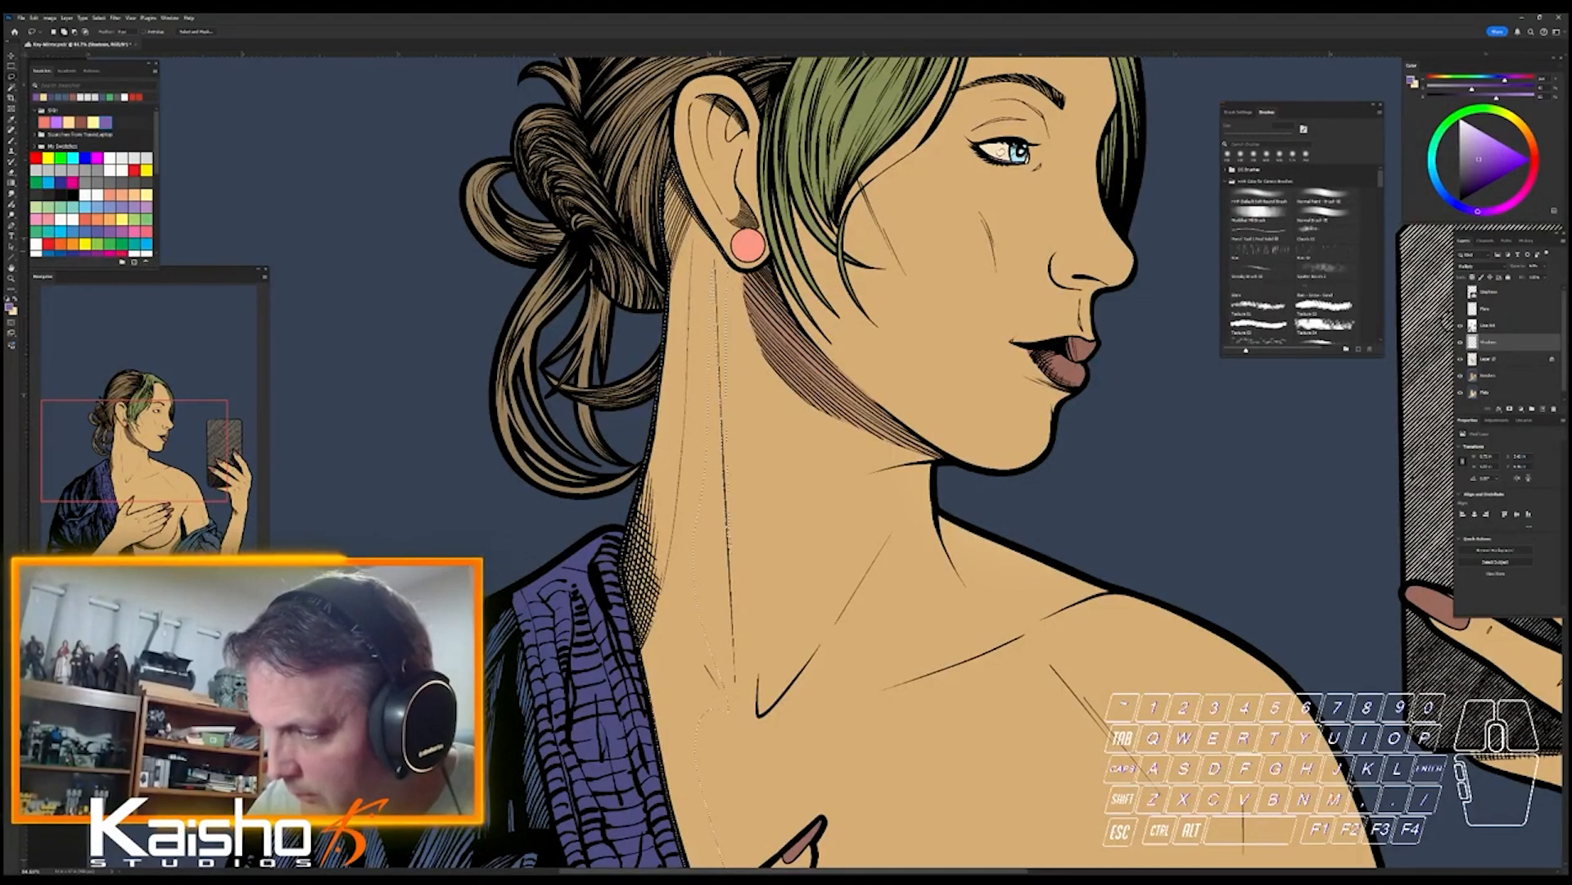
key(shift)
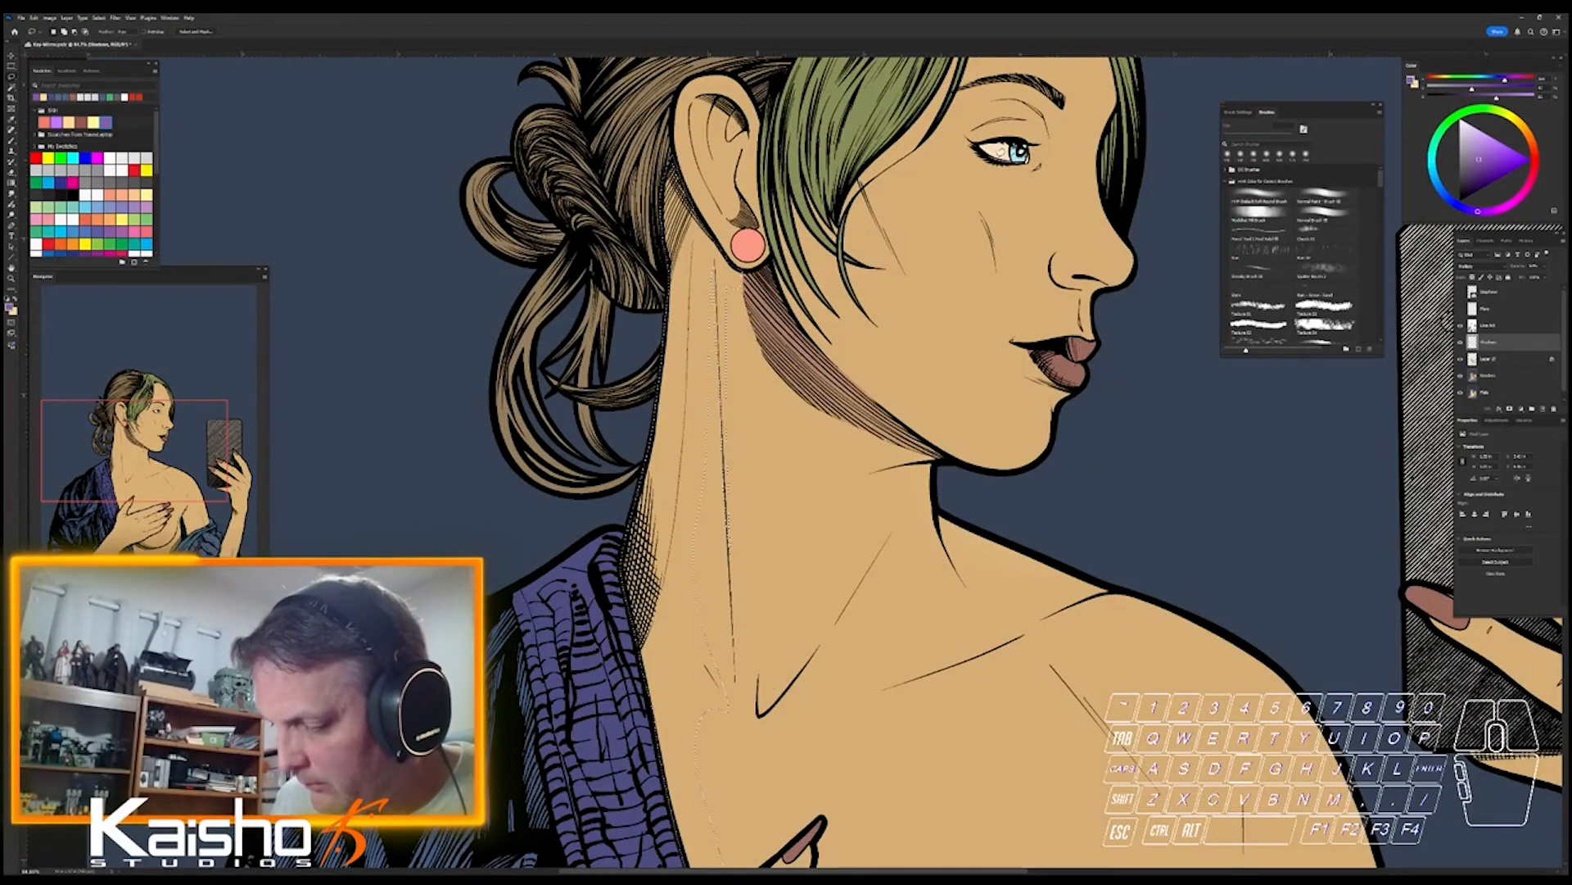
key(shift)
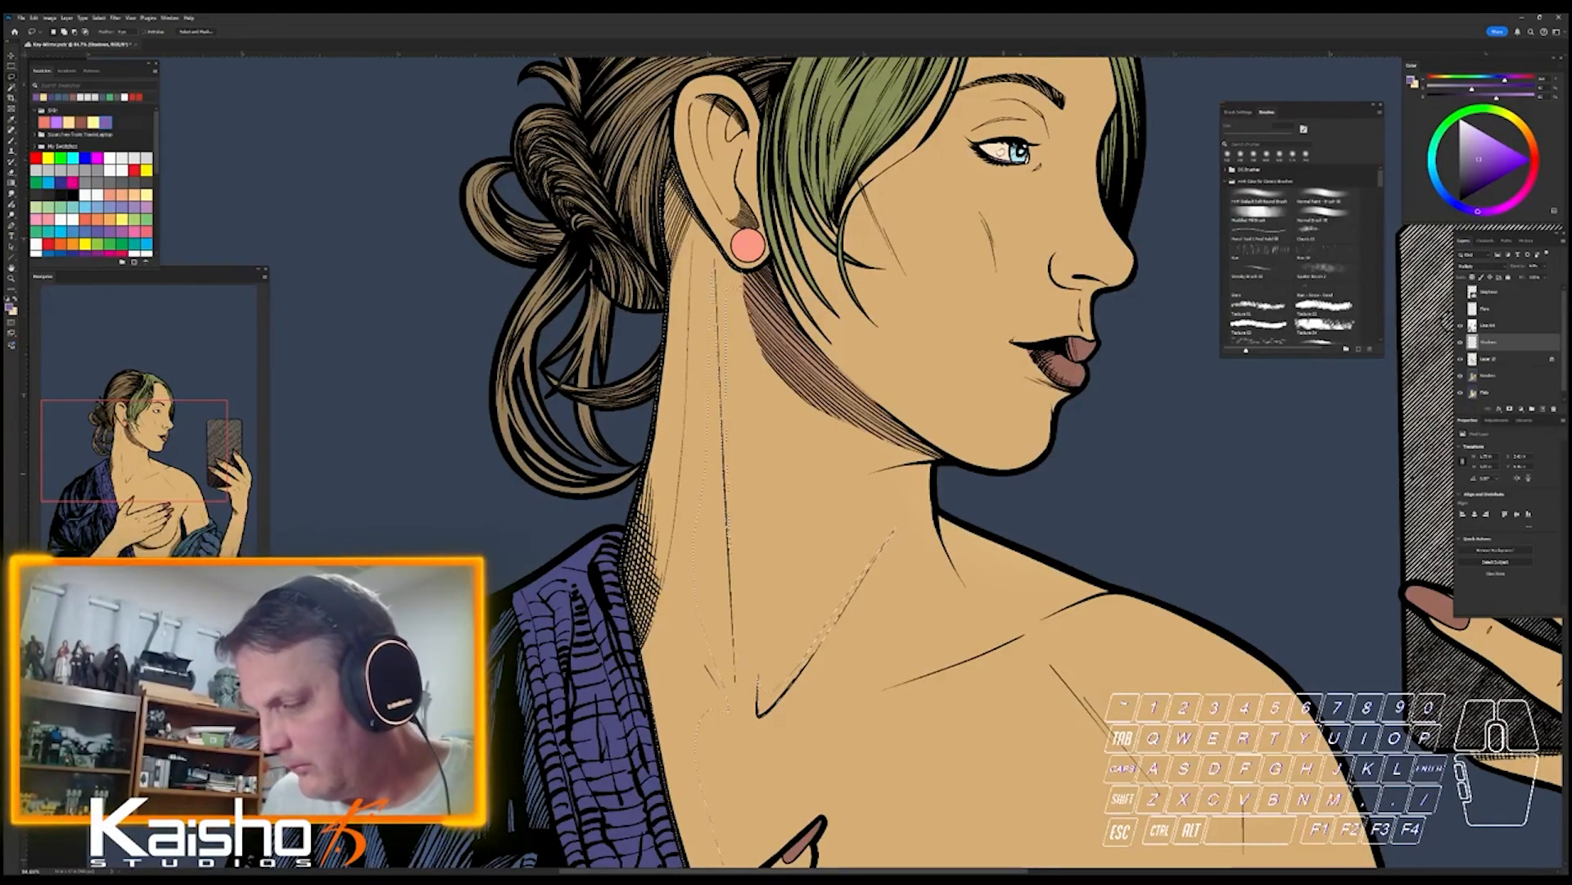
key(ctrl+space)
mouse_move(959, 741)
mouse_down()
mouse_move(885, 741)
mouse_move(870, 597)
mouse_up()
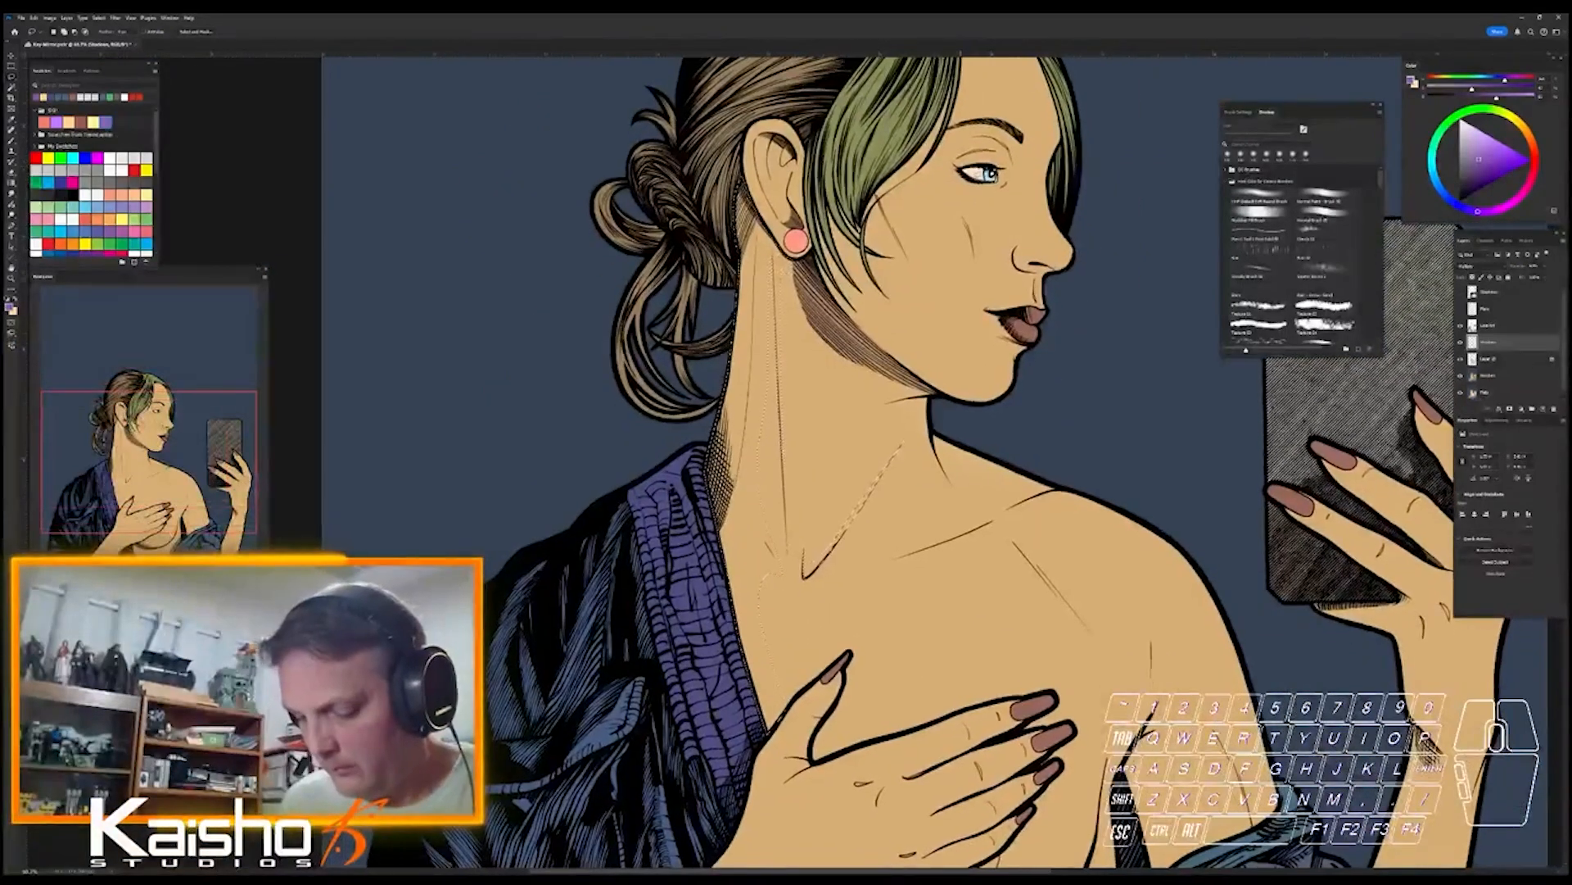
- Brush the purple shadow into the selected neck and collarbone shapes and clear the selection
key(b)
mouse_move(737, 237)
mouse_down()
mouse_move(725, 447)
mouse_move(745, 647)
mouse_up()
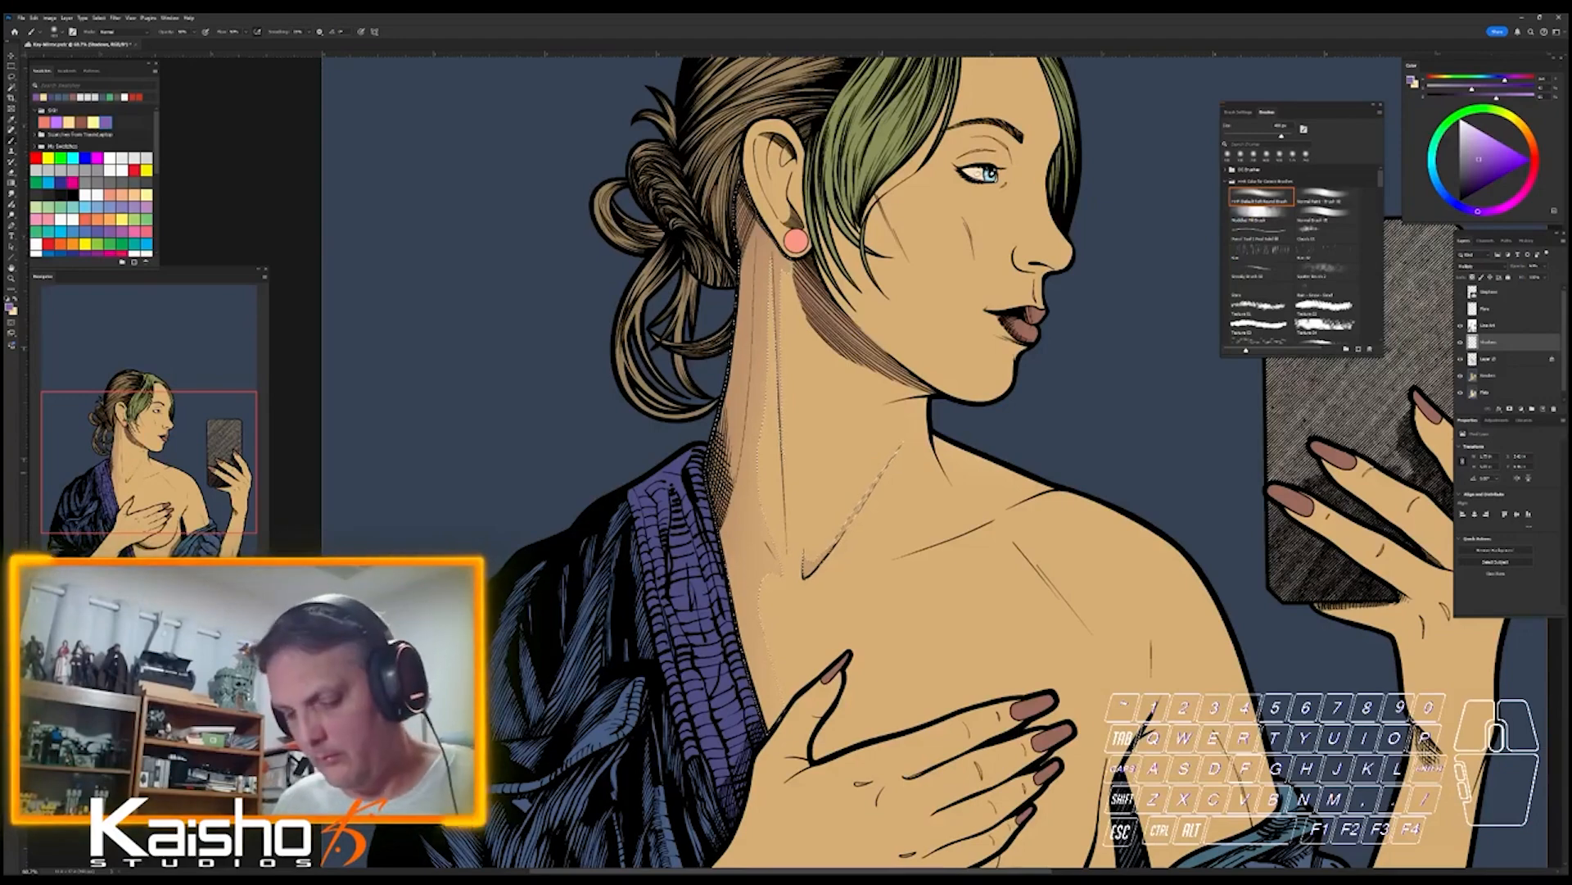
key(ctrl+d)
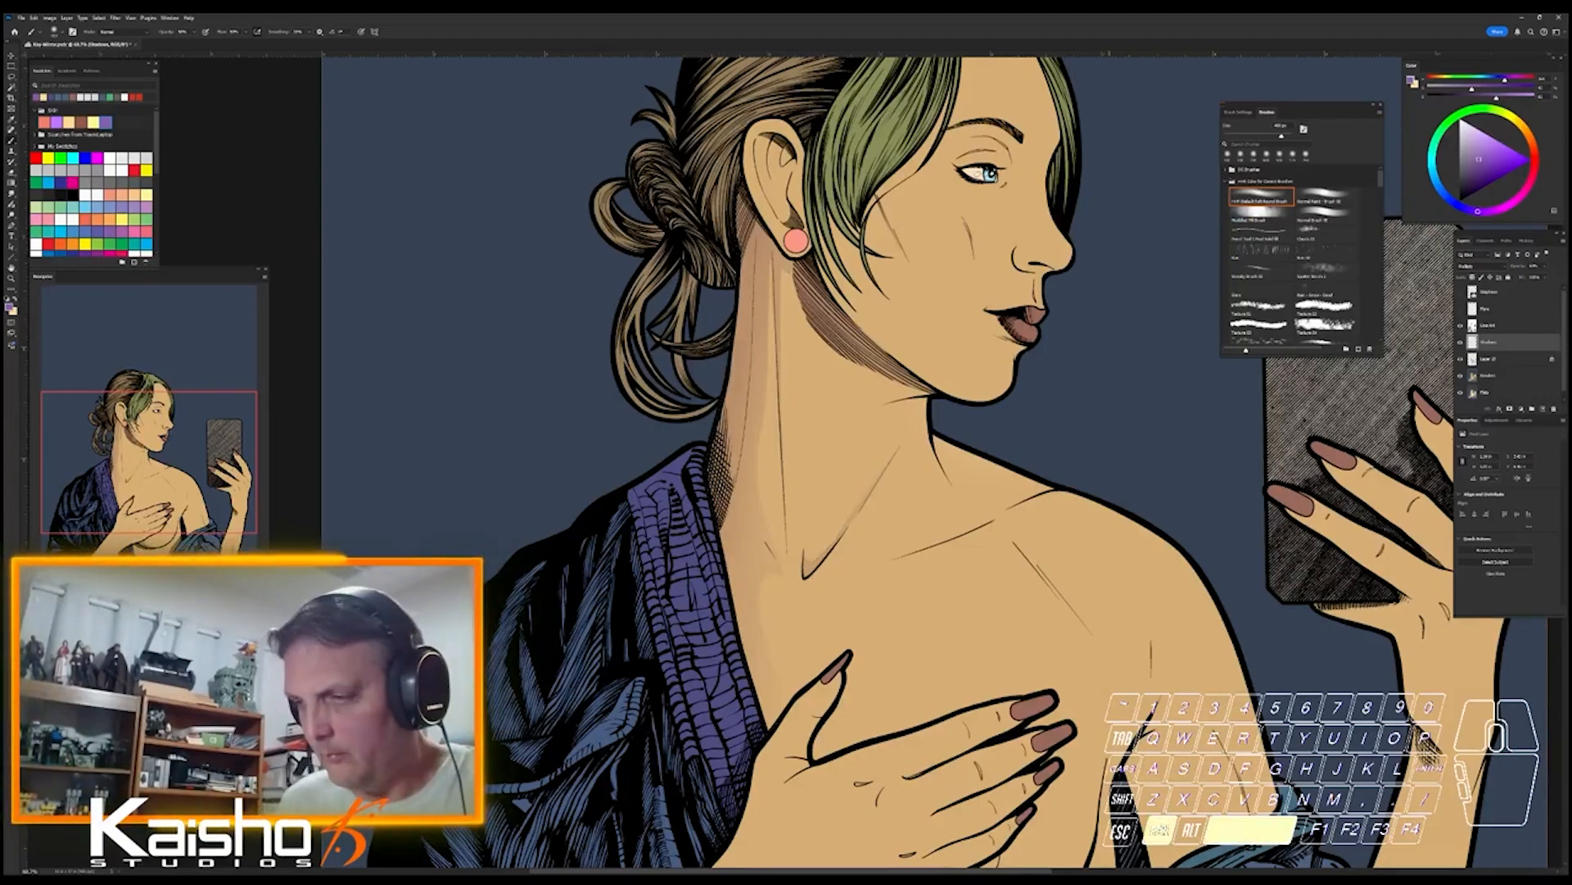
- Lasso the shadow shapes inside the ear and above the earring, brush them with the purple shadow and deselect
mouse_move(1112, 704)
mouse_down()
mouse_move(1040, 704)
mouse_move(952, 633)
mouse_up()
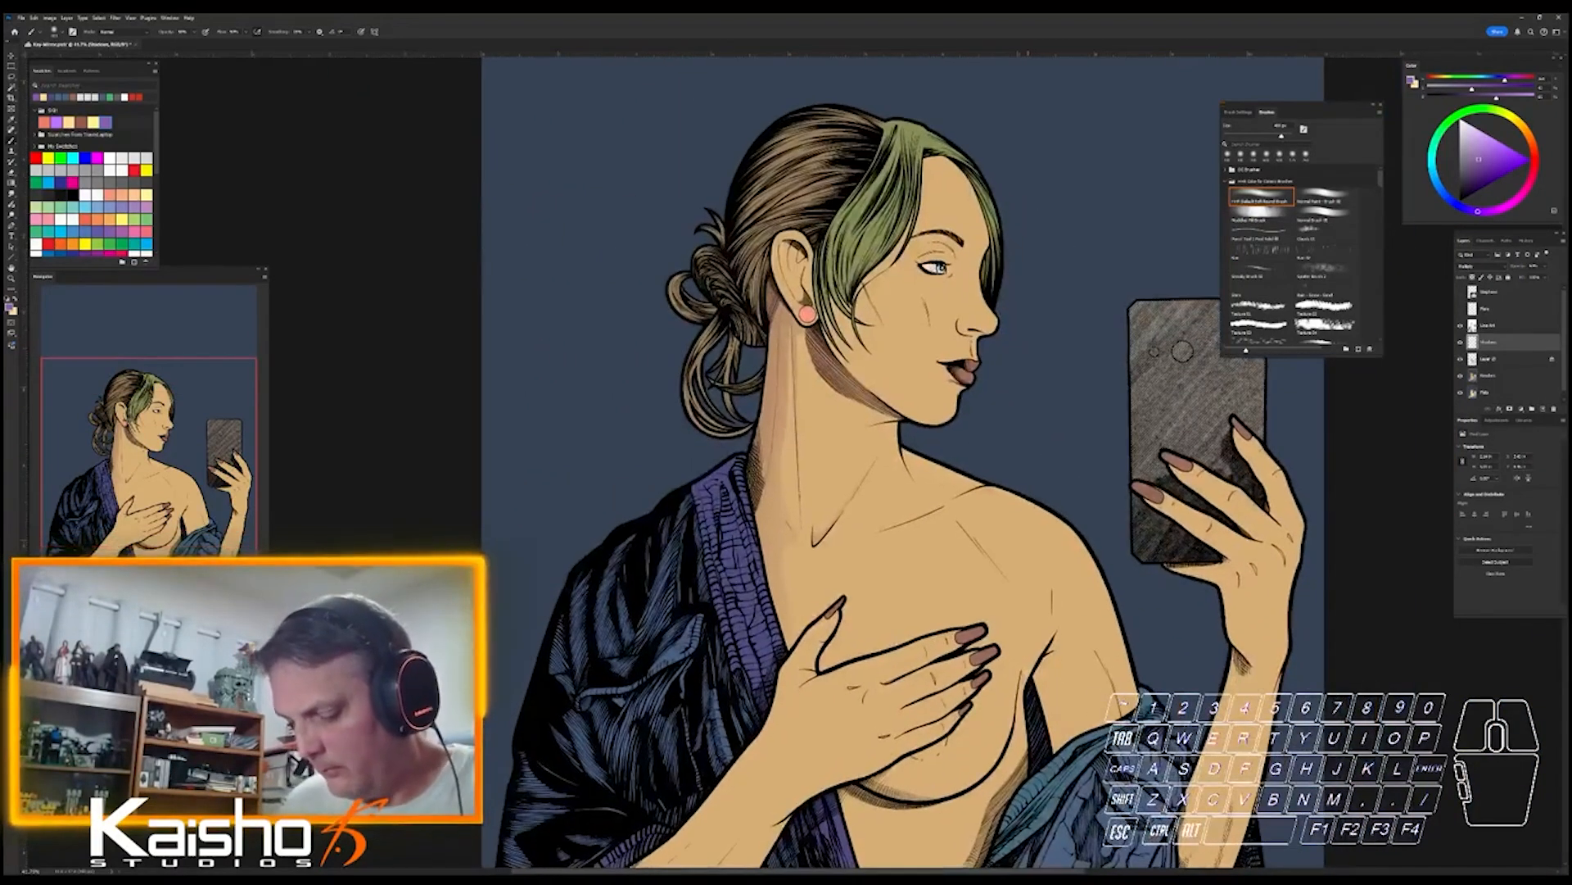
key(l)
drag(908, 236, 1051, 236)
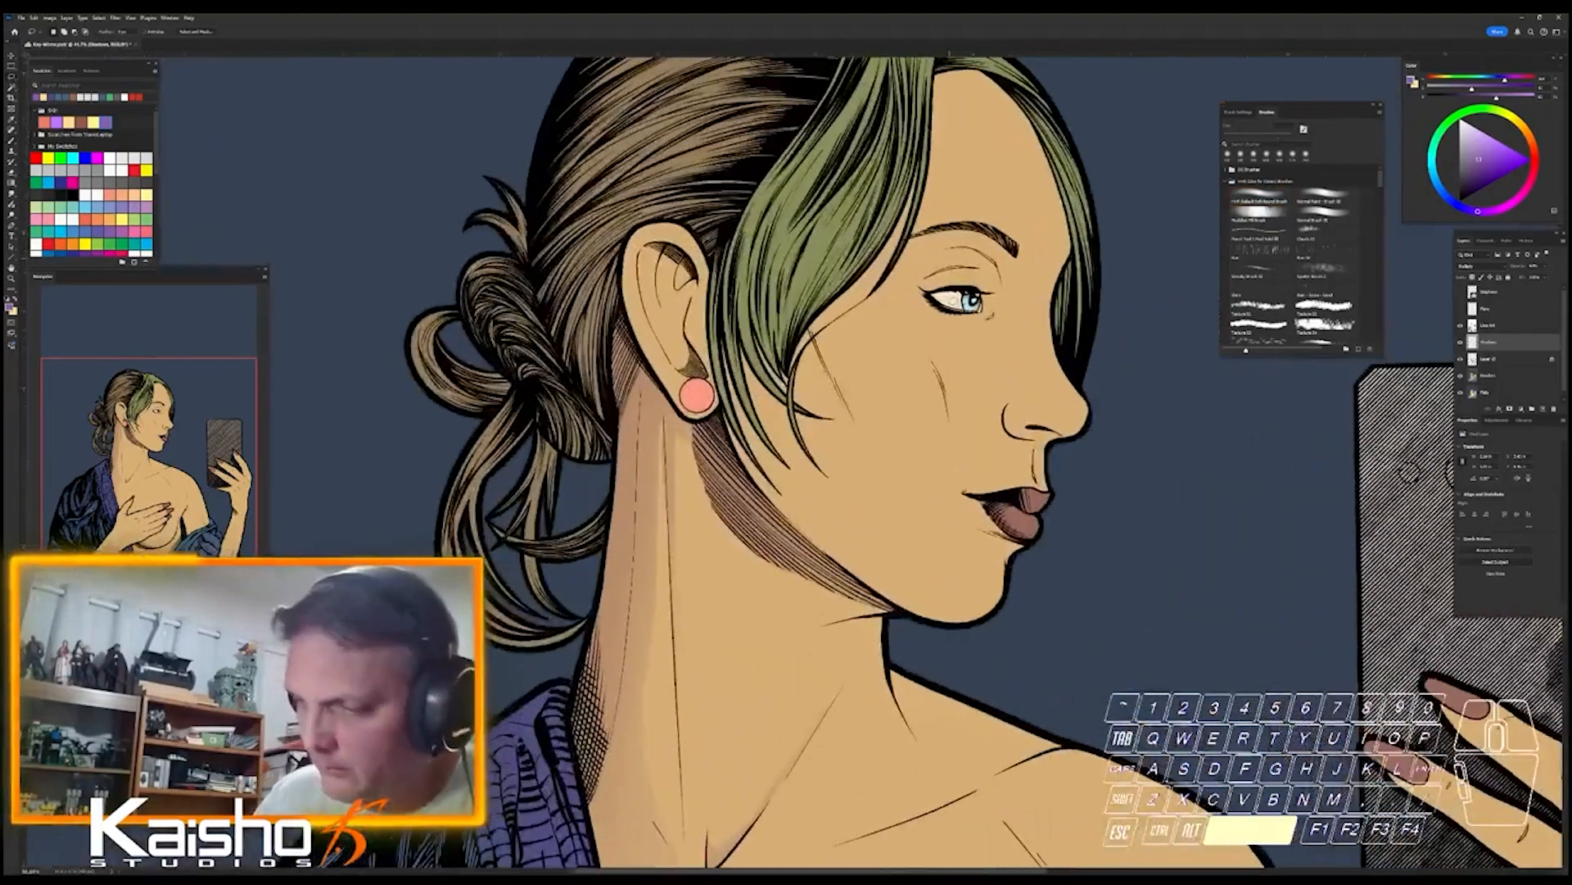
drag(957, 303, 1007, 516)
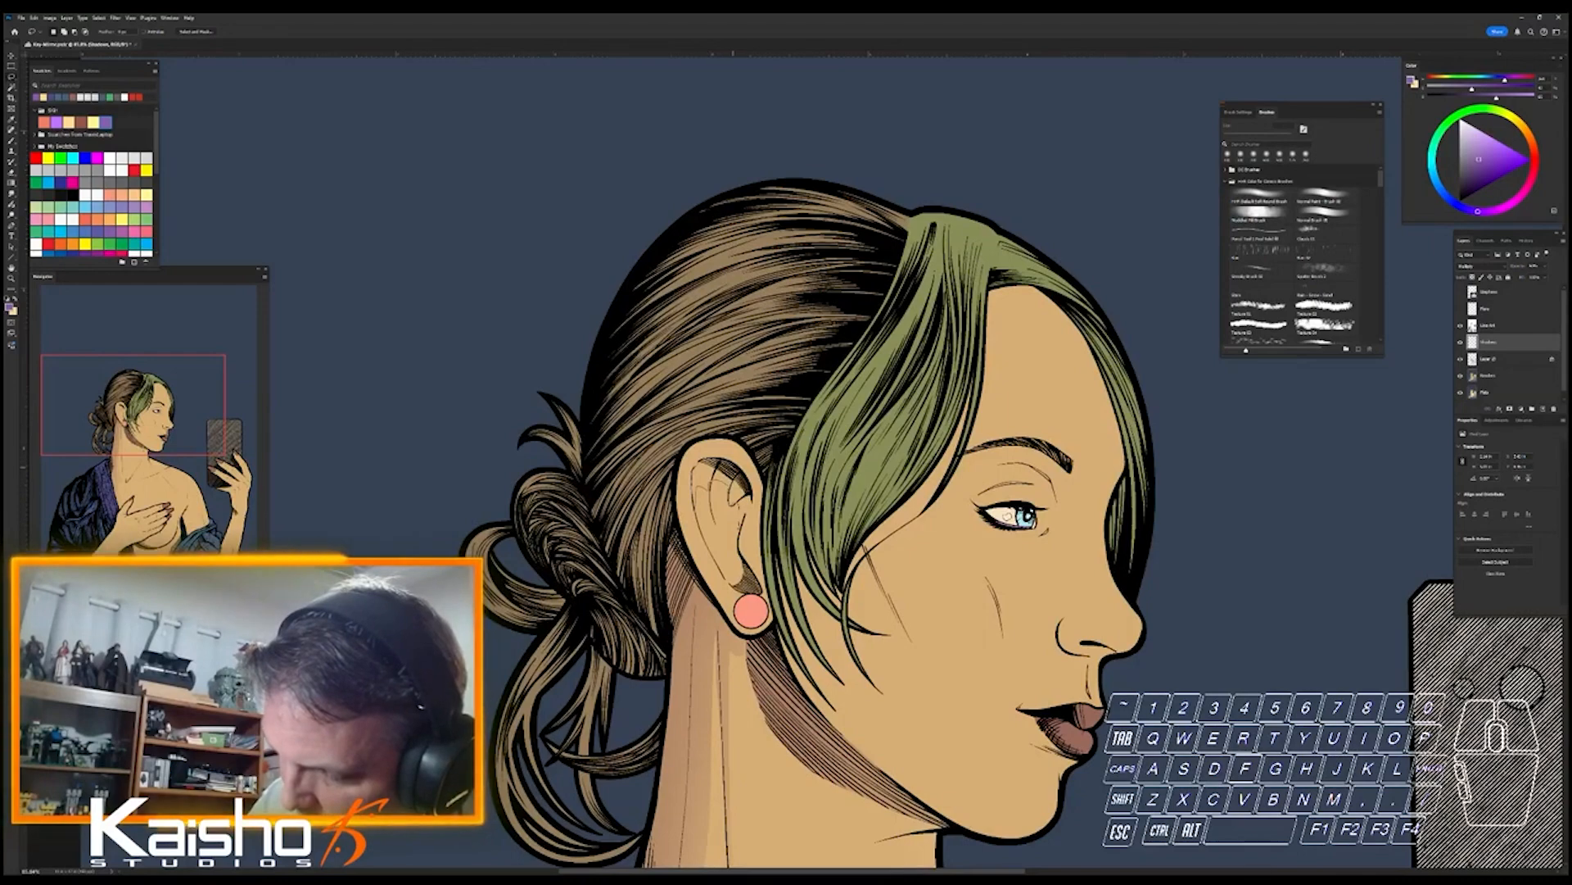
drag(749, 495, 722, 463)
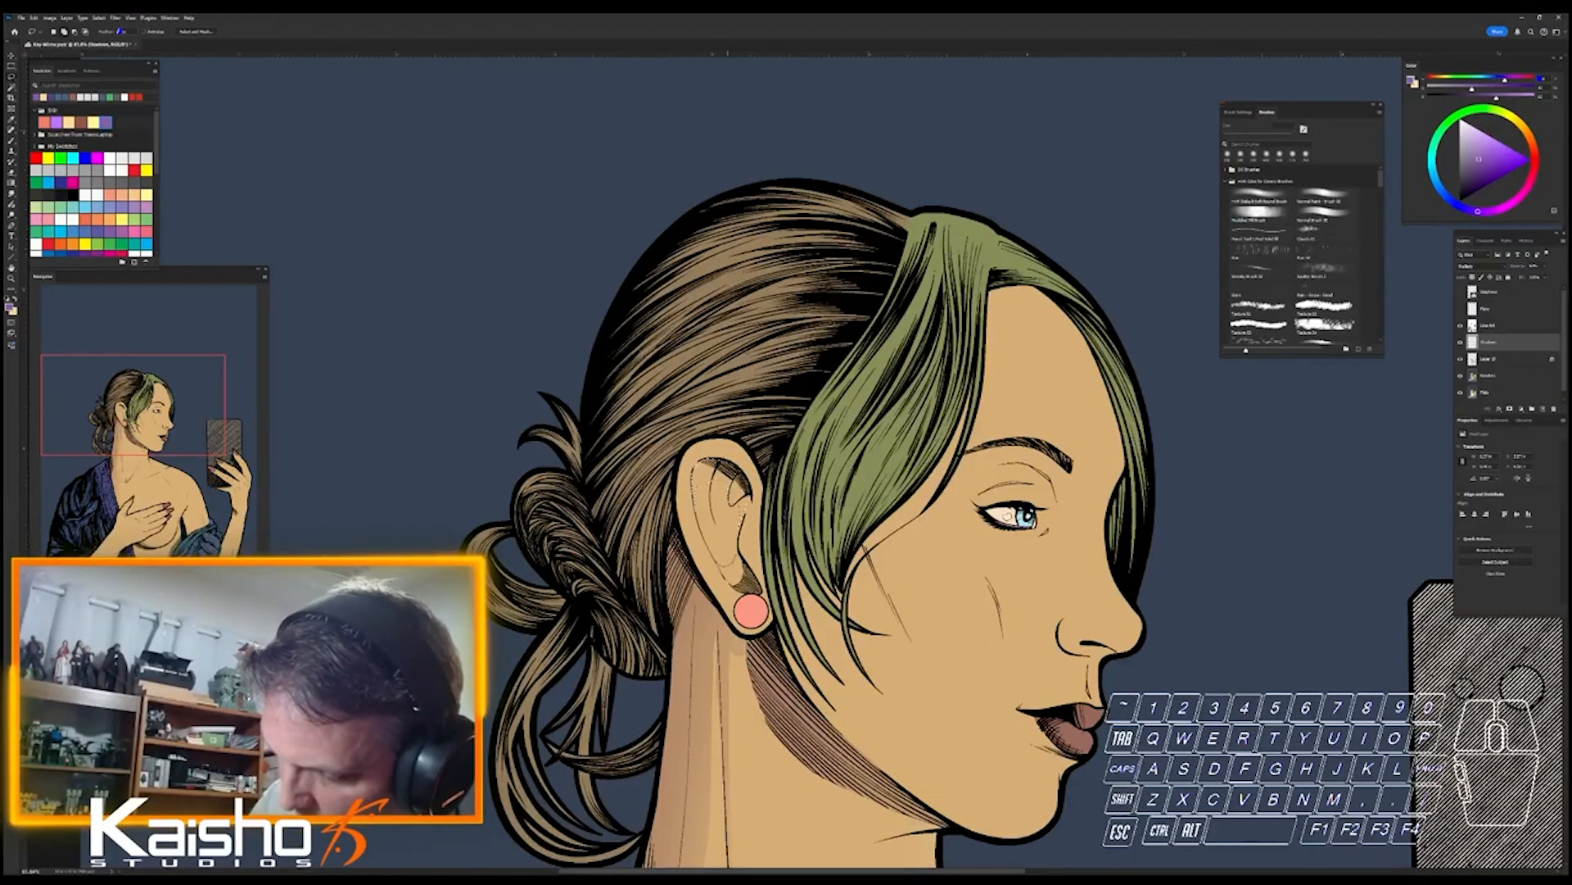
drag(764, 589, 860, 589)
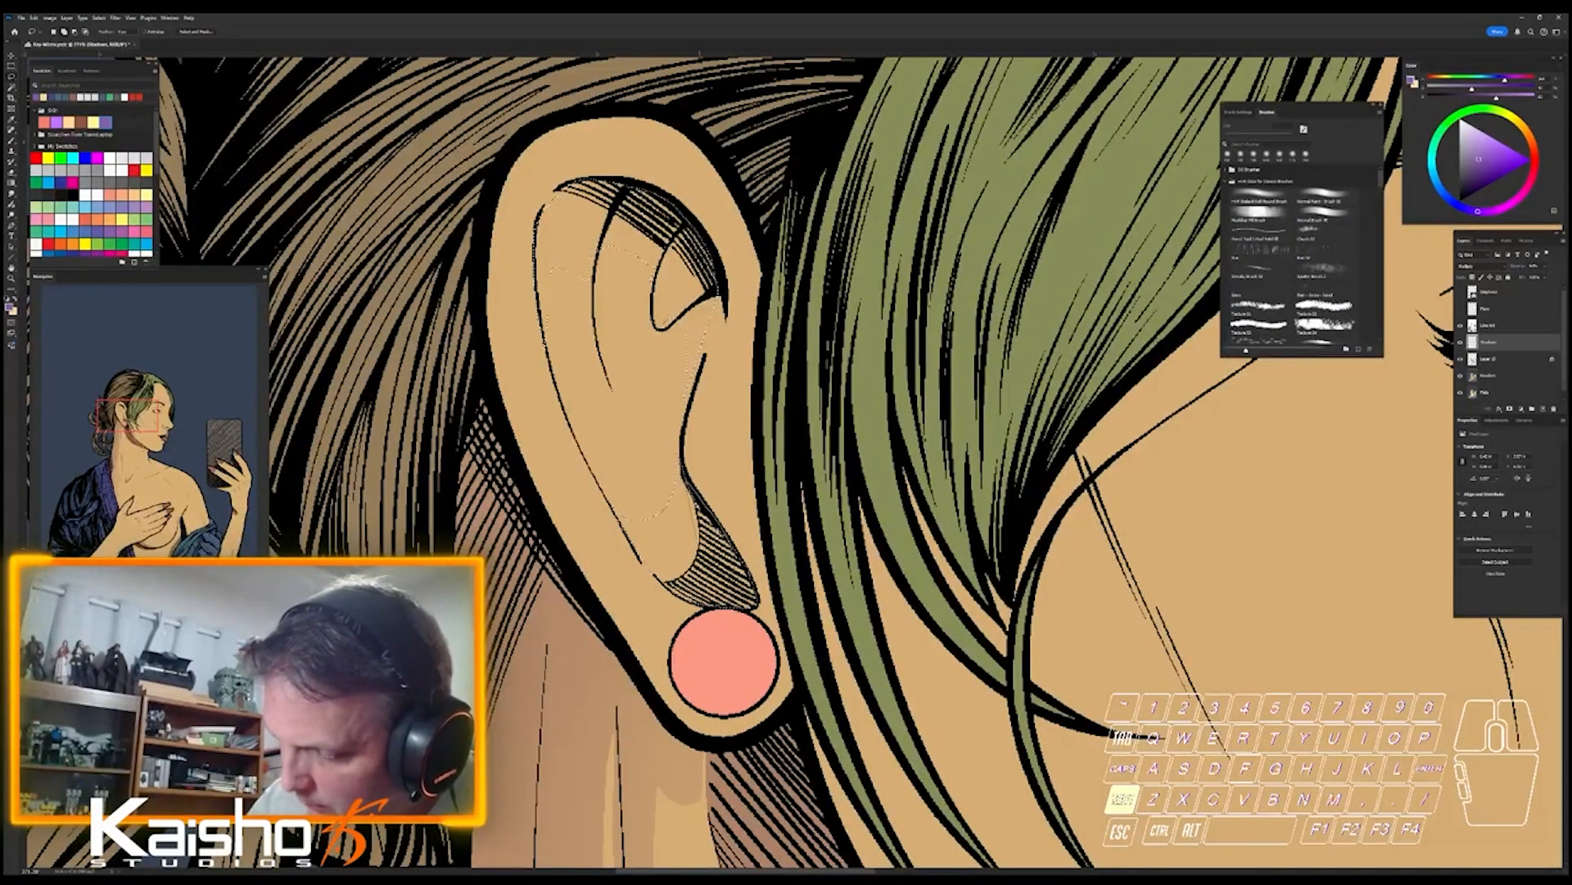
drag(973, 737, 892, 737)
drag(1184, 596, 1042, 420)
drag(1089, 682, 1040, 682)
key(b)
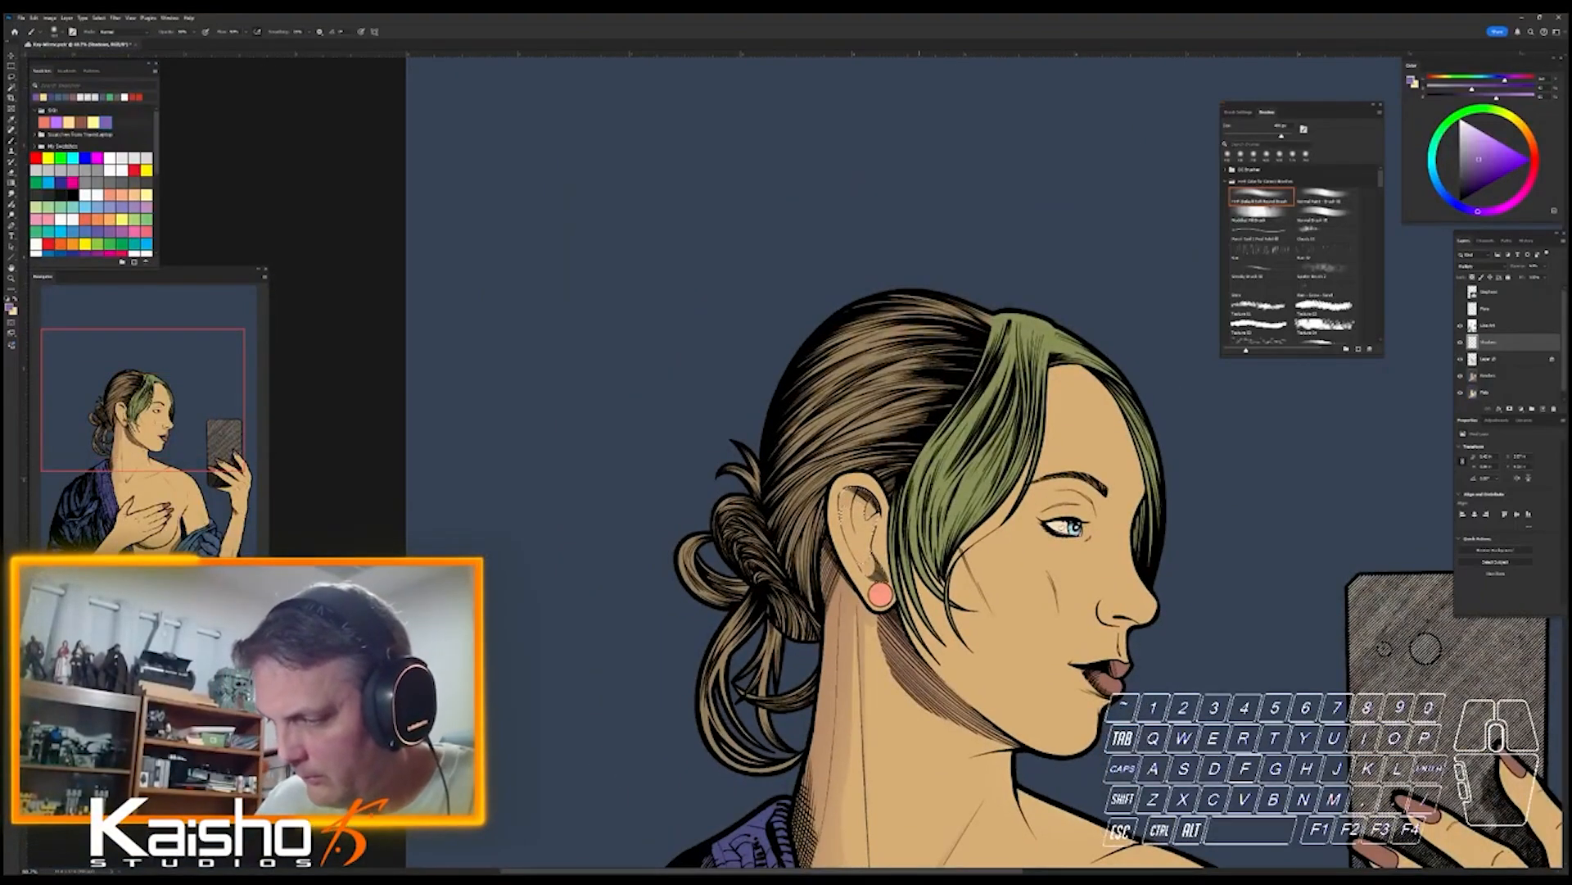
key(ctrl+d)
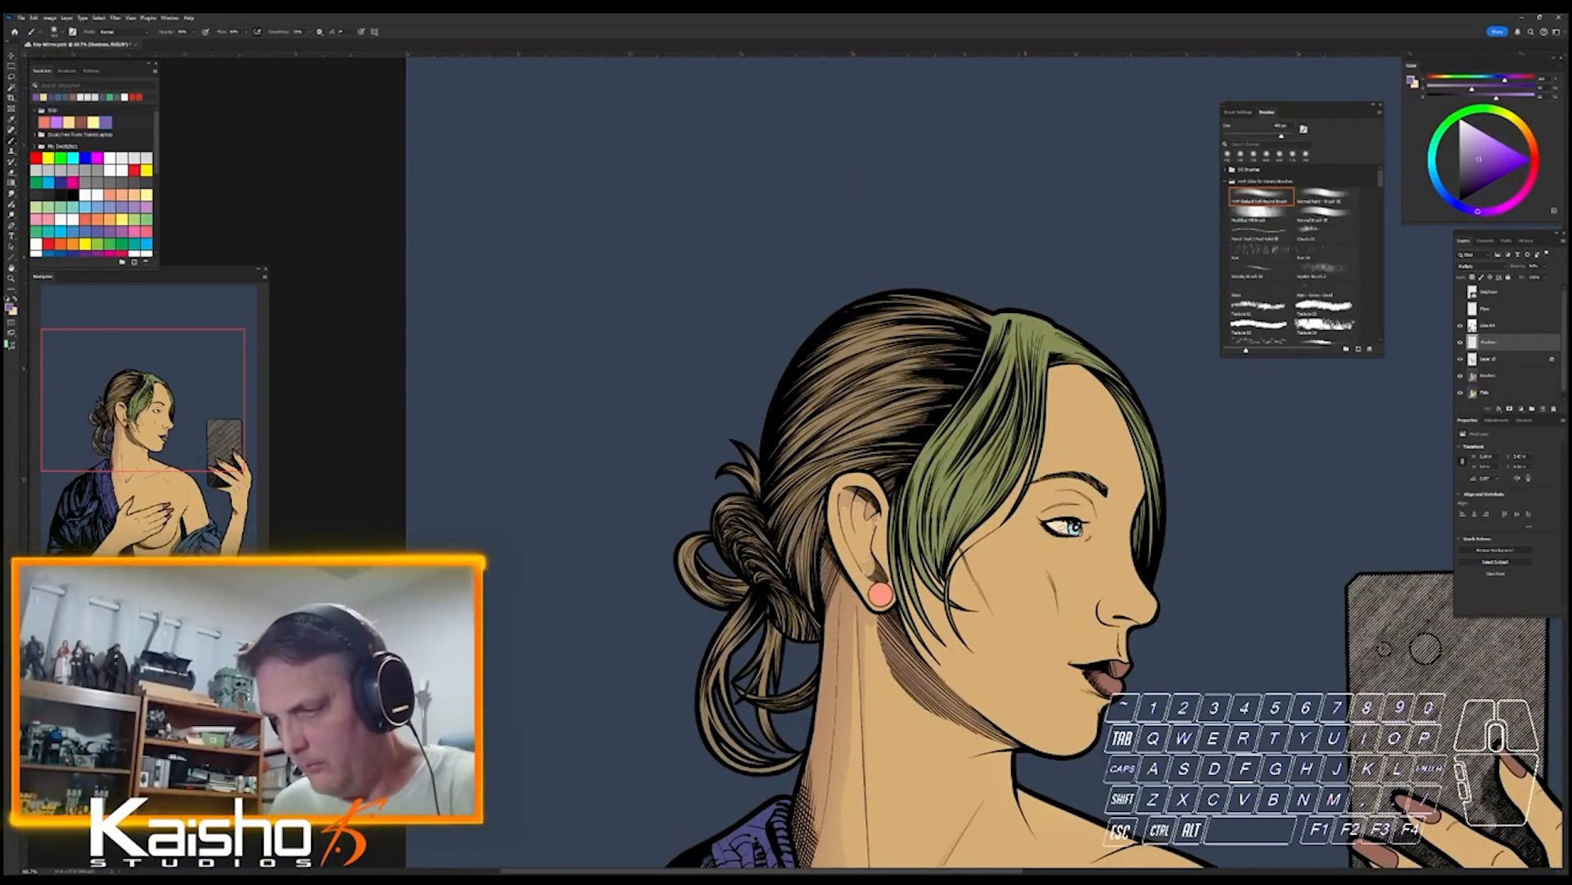
- Lasso the facial shadow shapes around the eye socket, beside the nose, and along the cheek and forehead
key(l)
drag(1120, 460, 1167, 460)
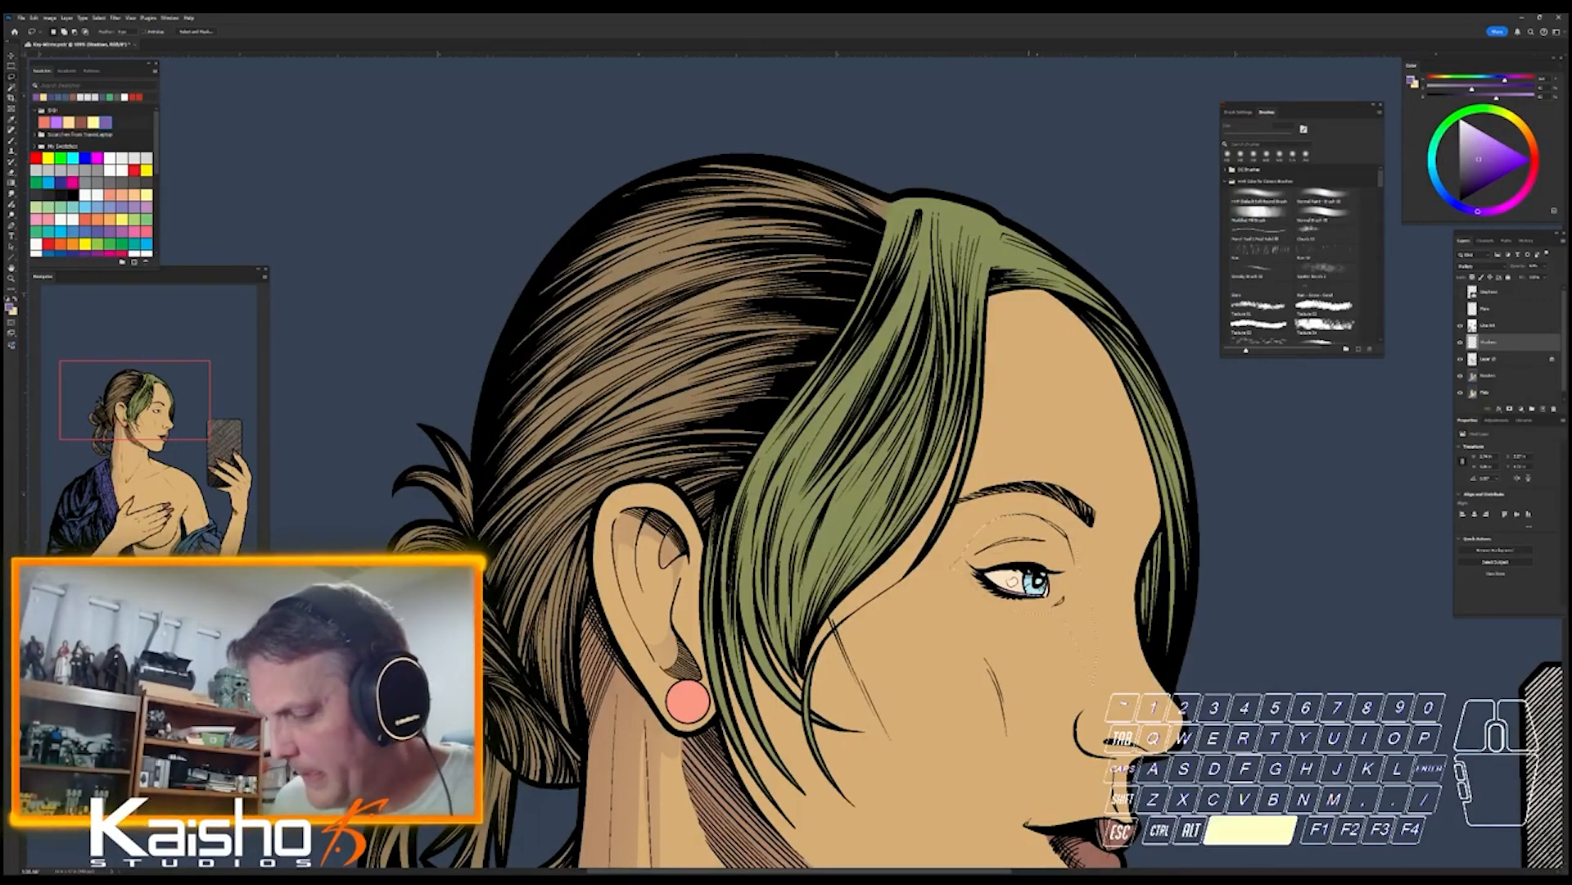
drag(1012, 581, 1003, 391)
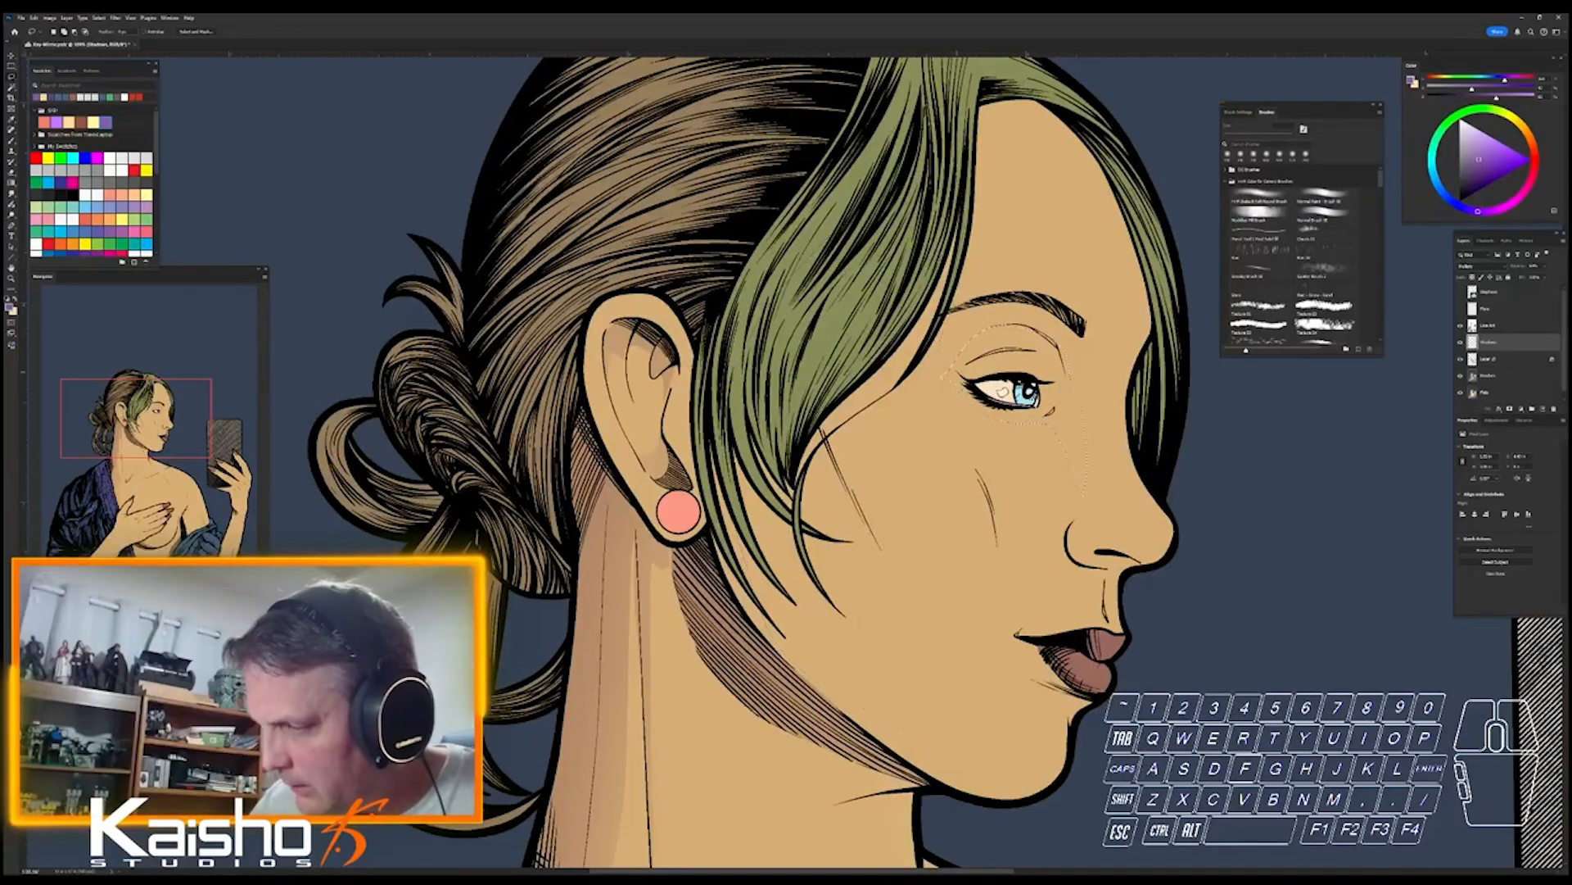
drag(1003, 391, 943, 638)
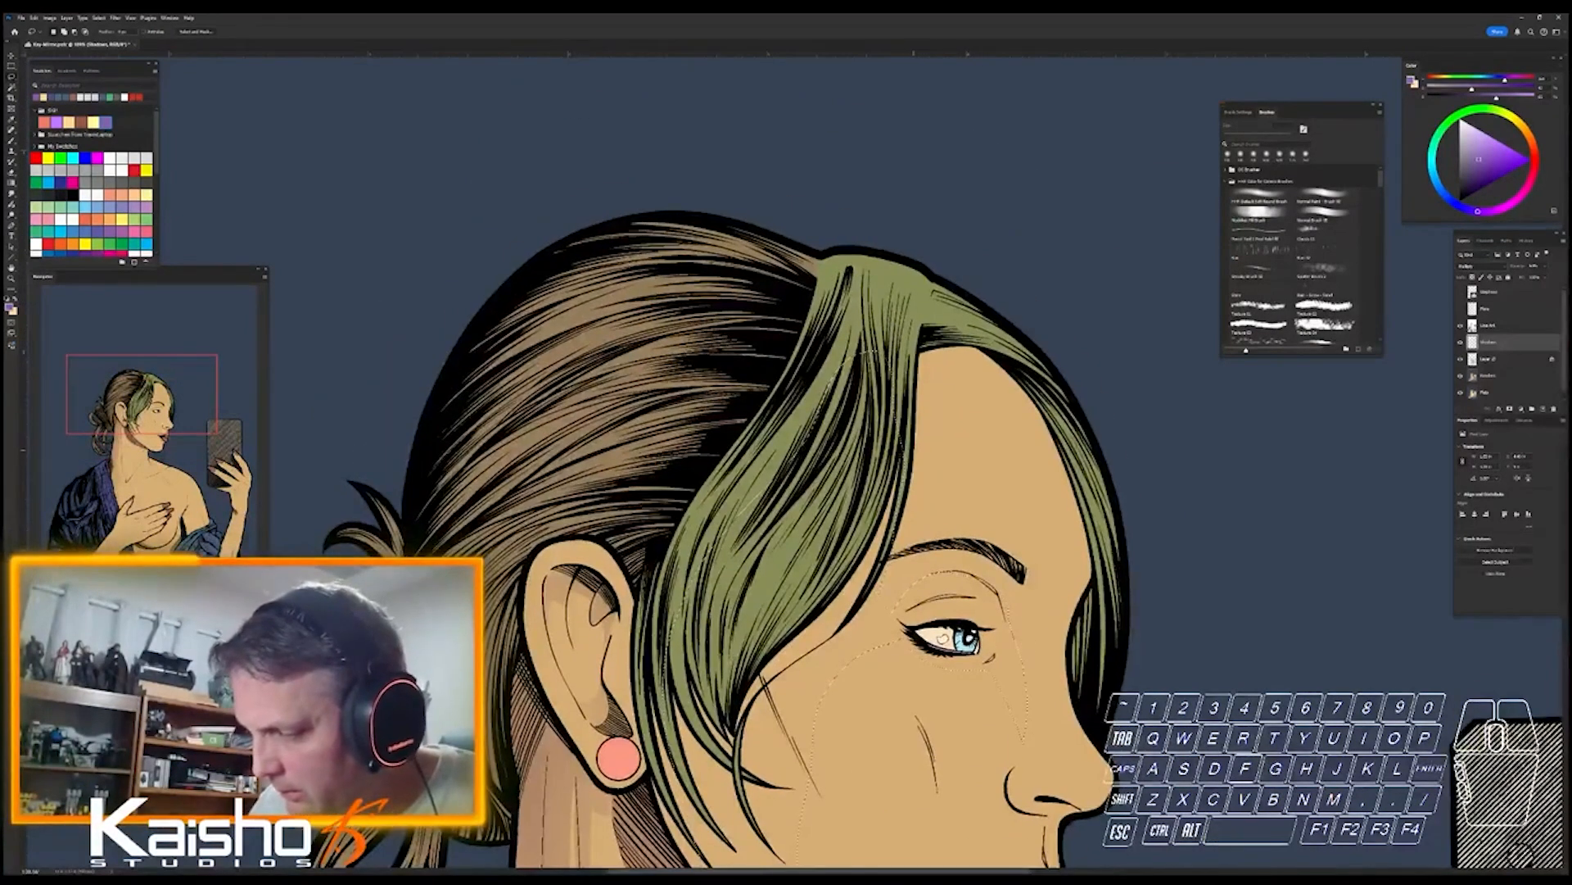
drag(963, 351, 1097, 586)
drag(786, 459, 786, 245)
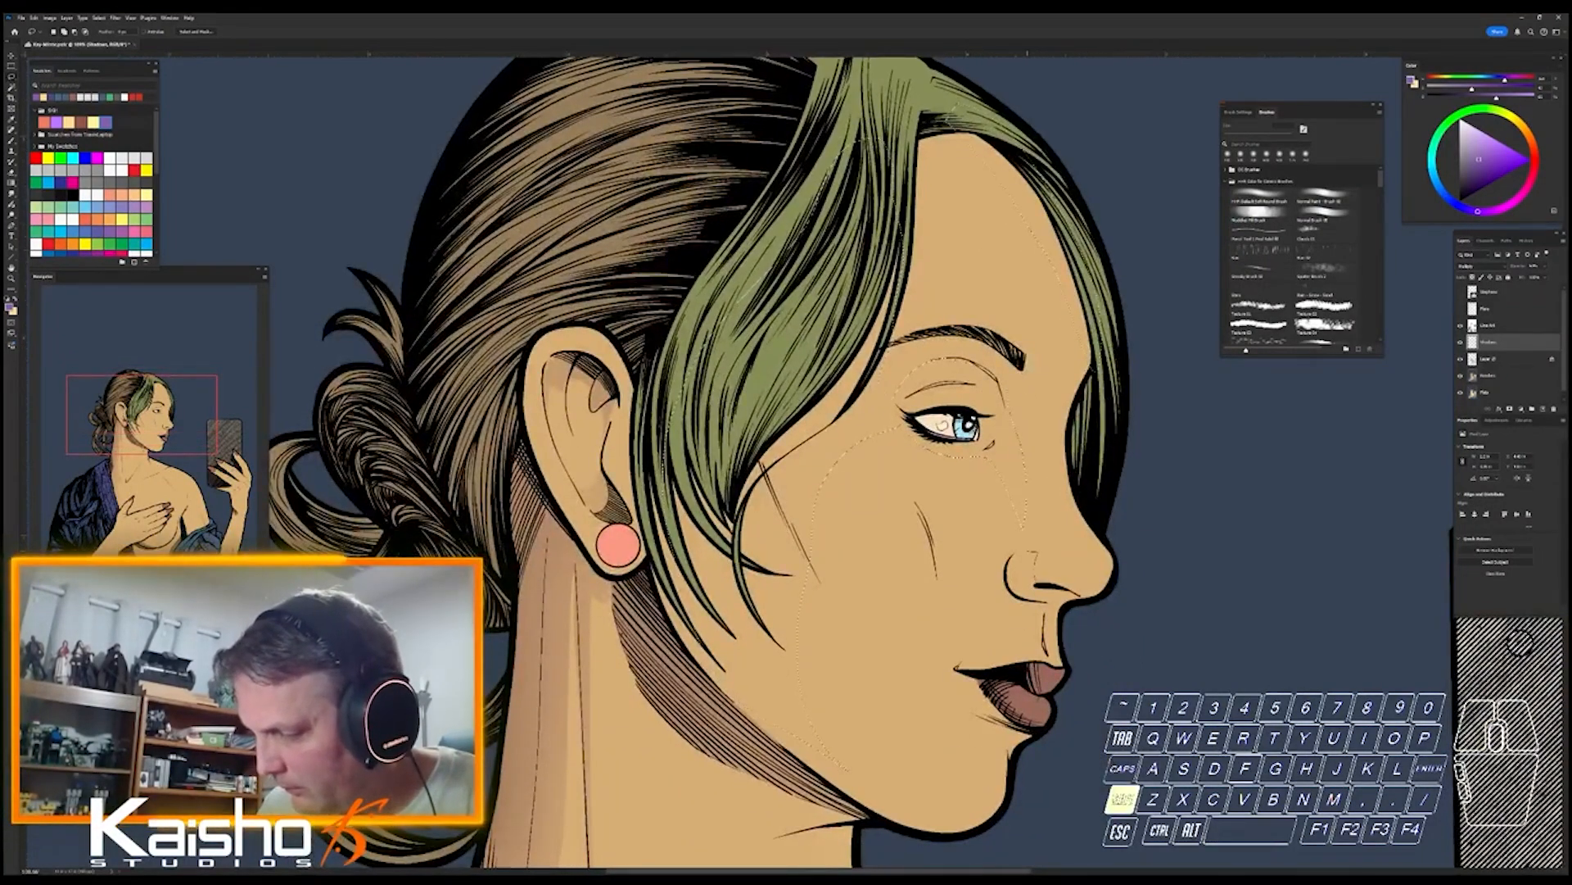
- Refine the face selection with further shadow shapes around the nose and the side of the face
ctrl+click(1041, 612)
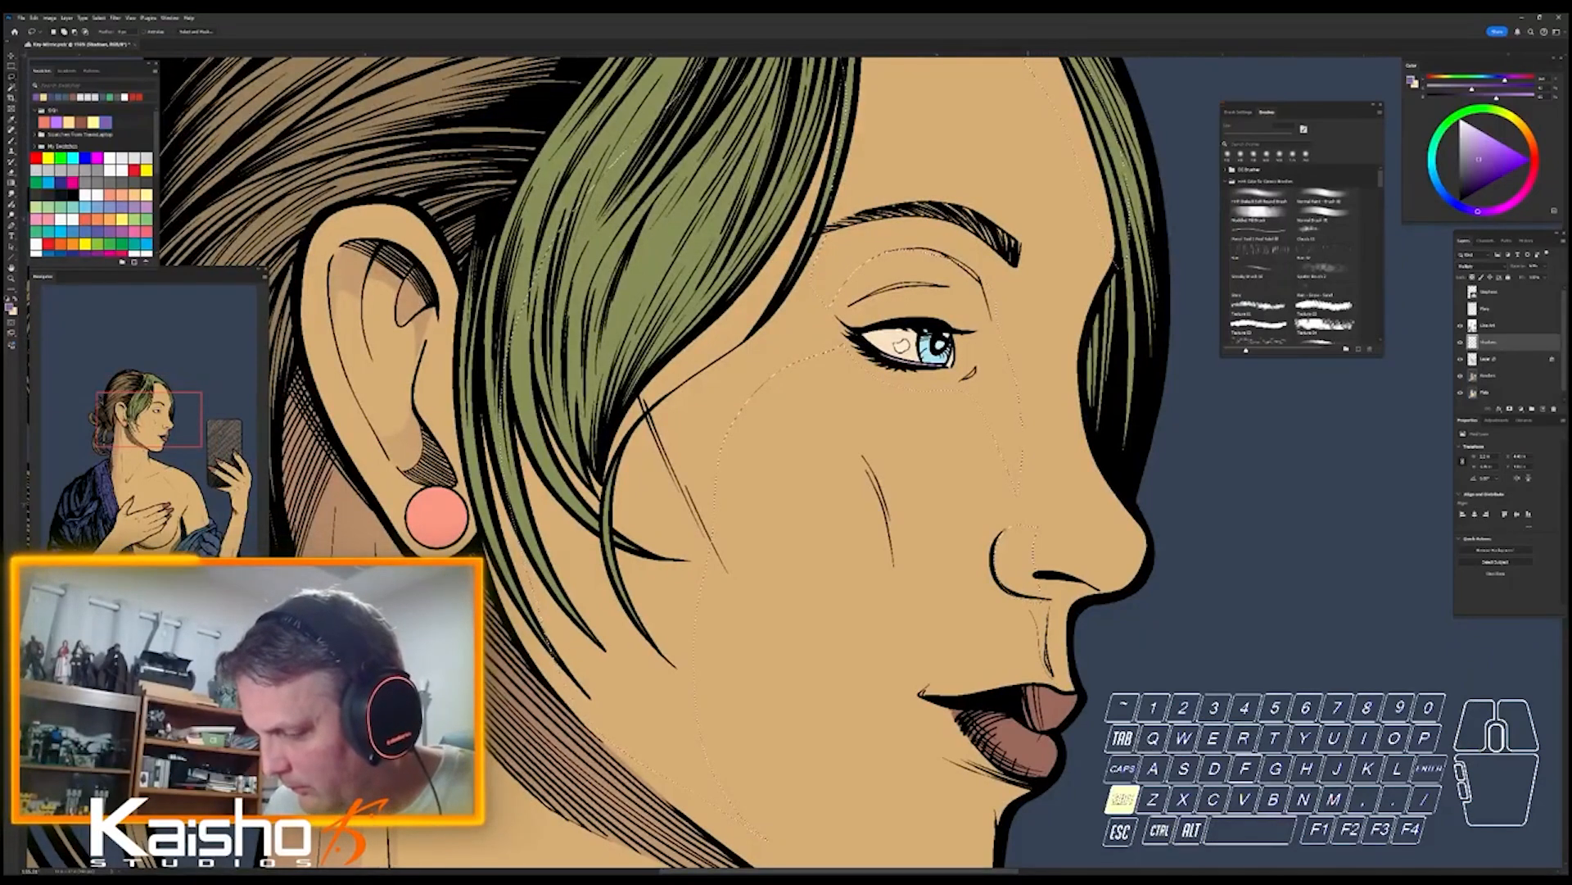
drag(1099, 705, 1023, 704)
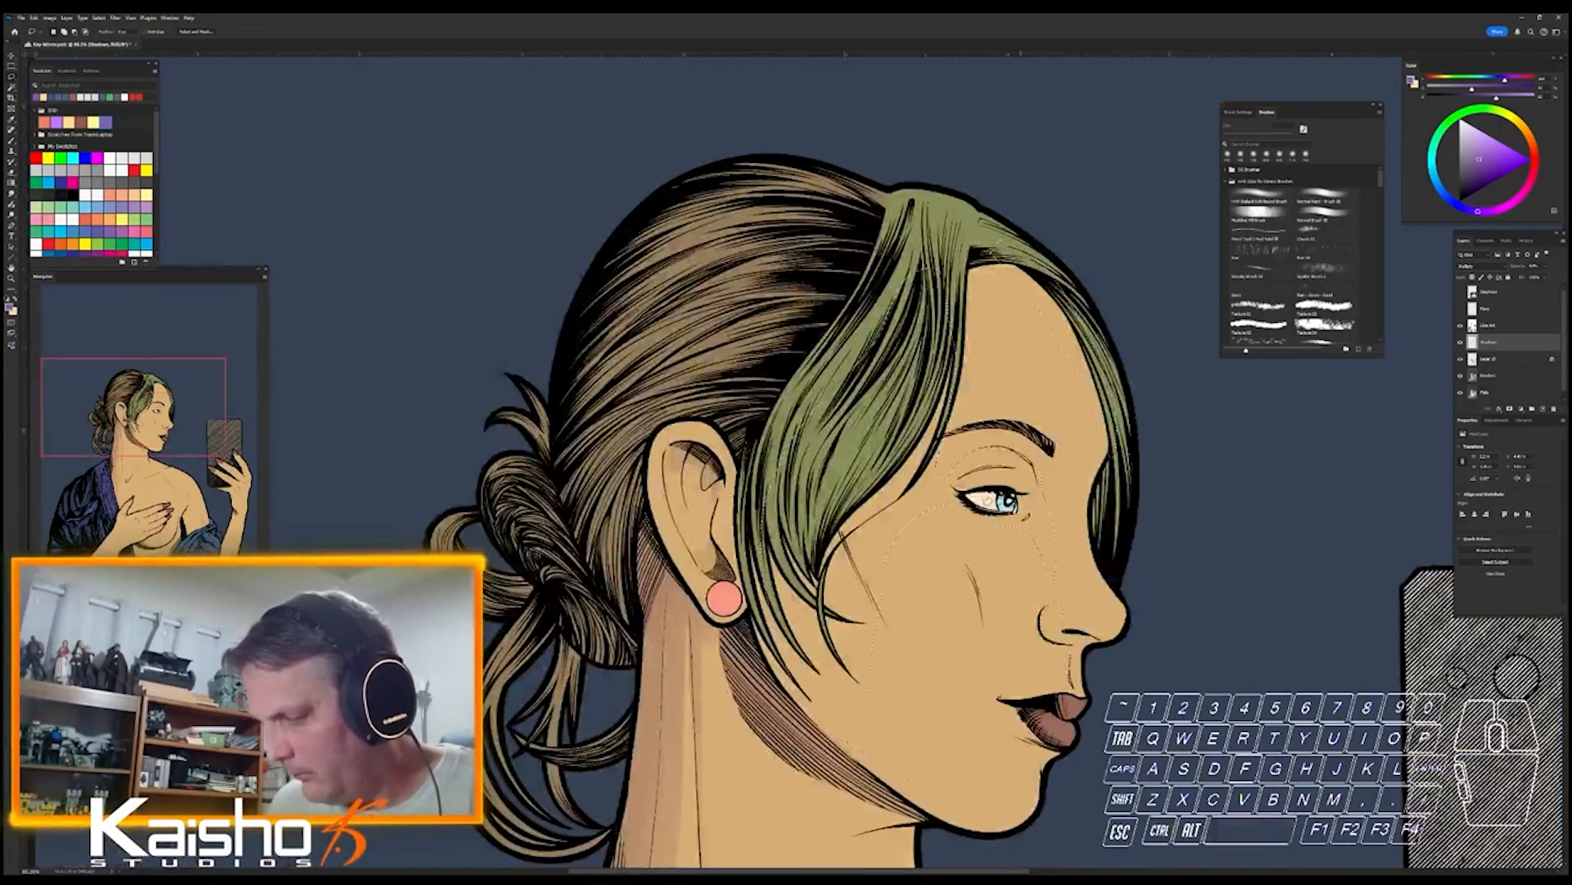
drag(993, 524, 964, 432)
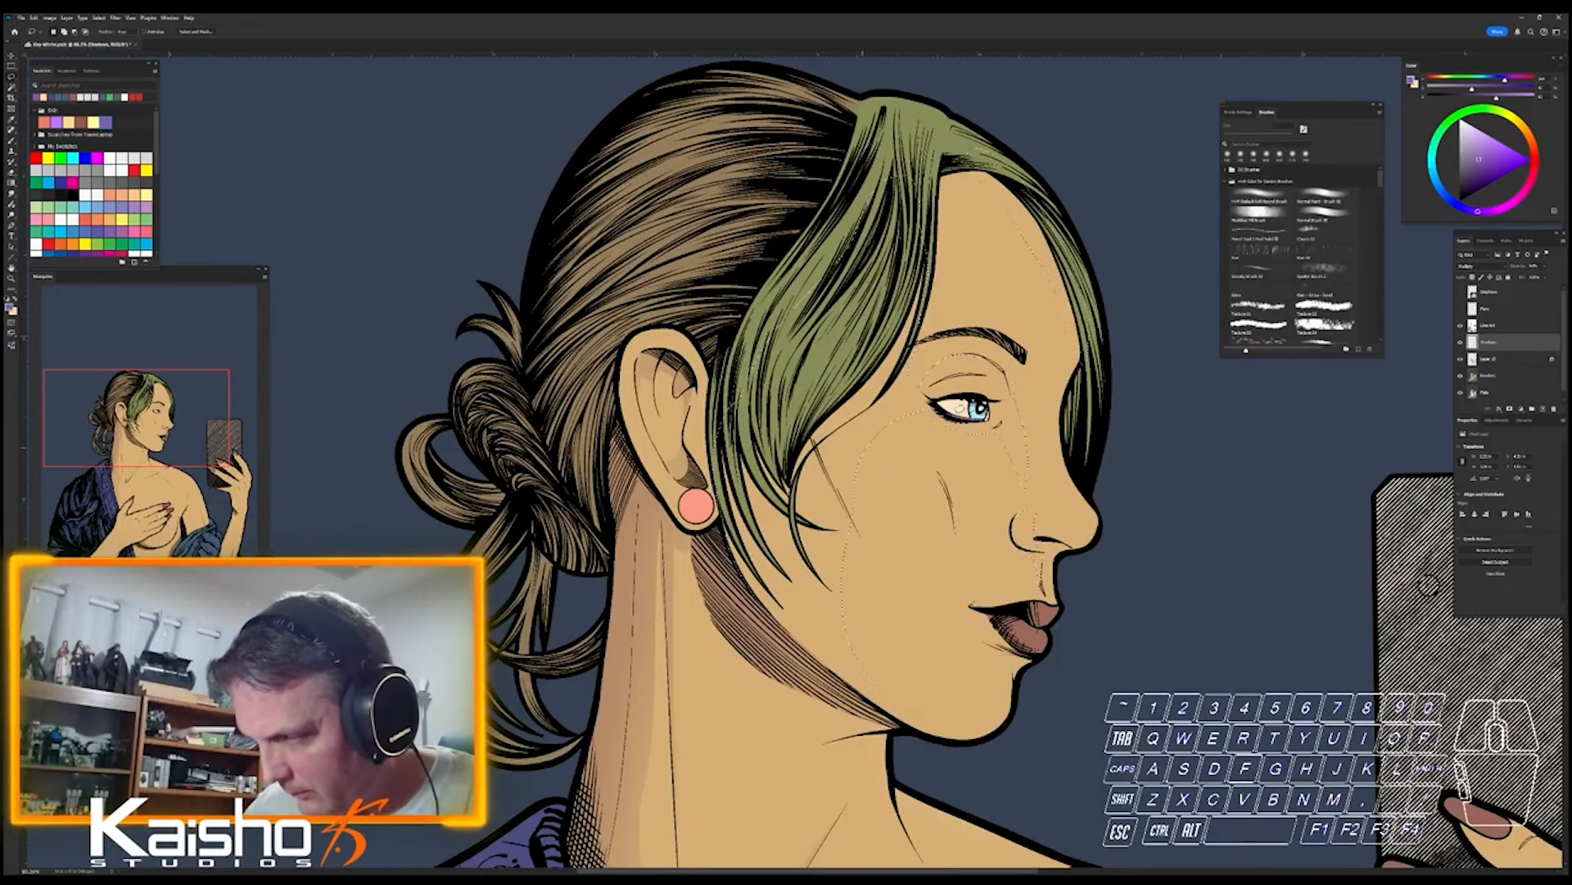
key(shift)
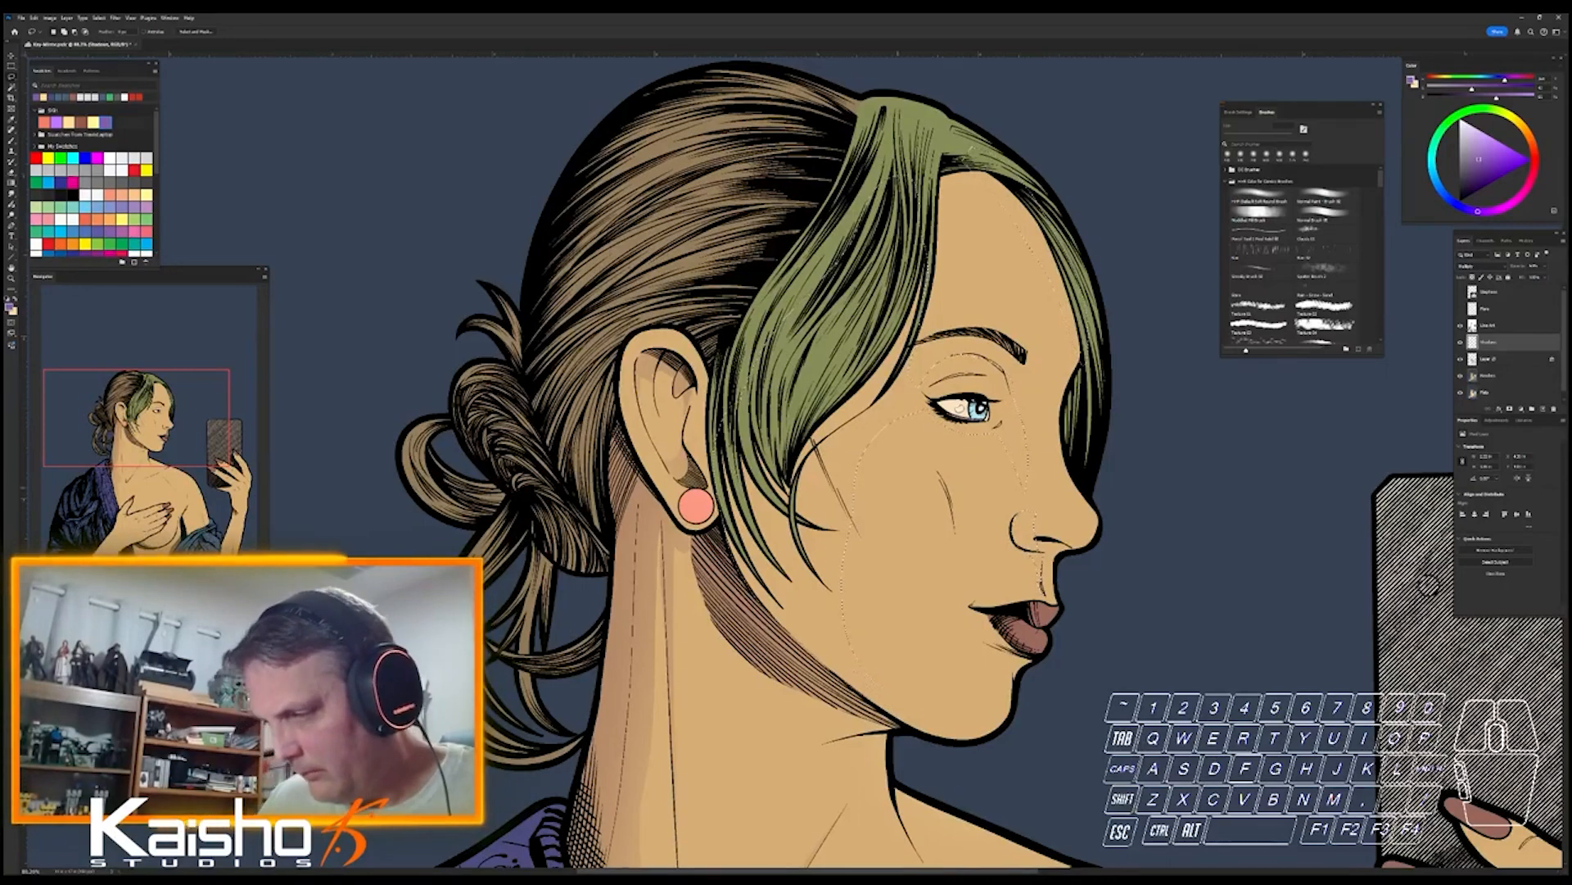
key(alt)
key(ctrl+space)
drag(1128, 732, 1056, 731)
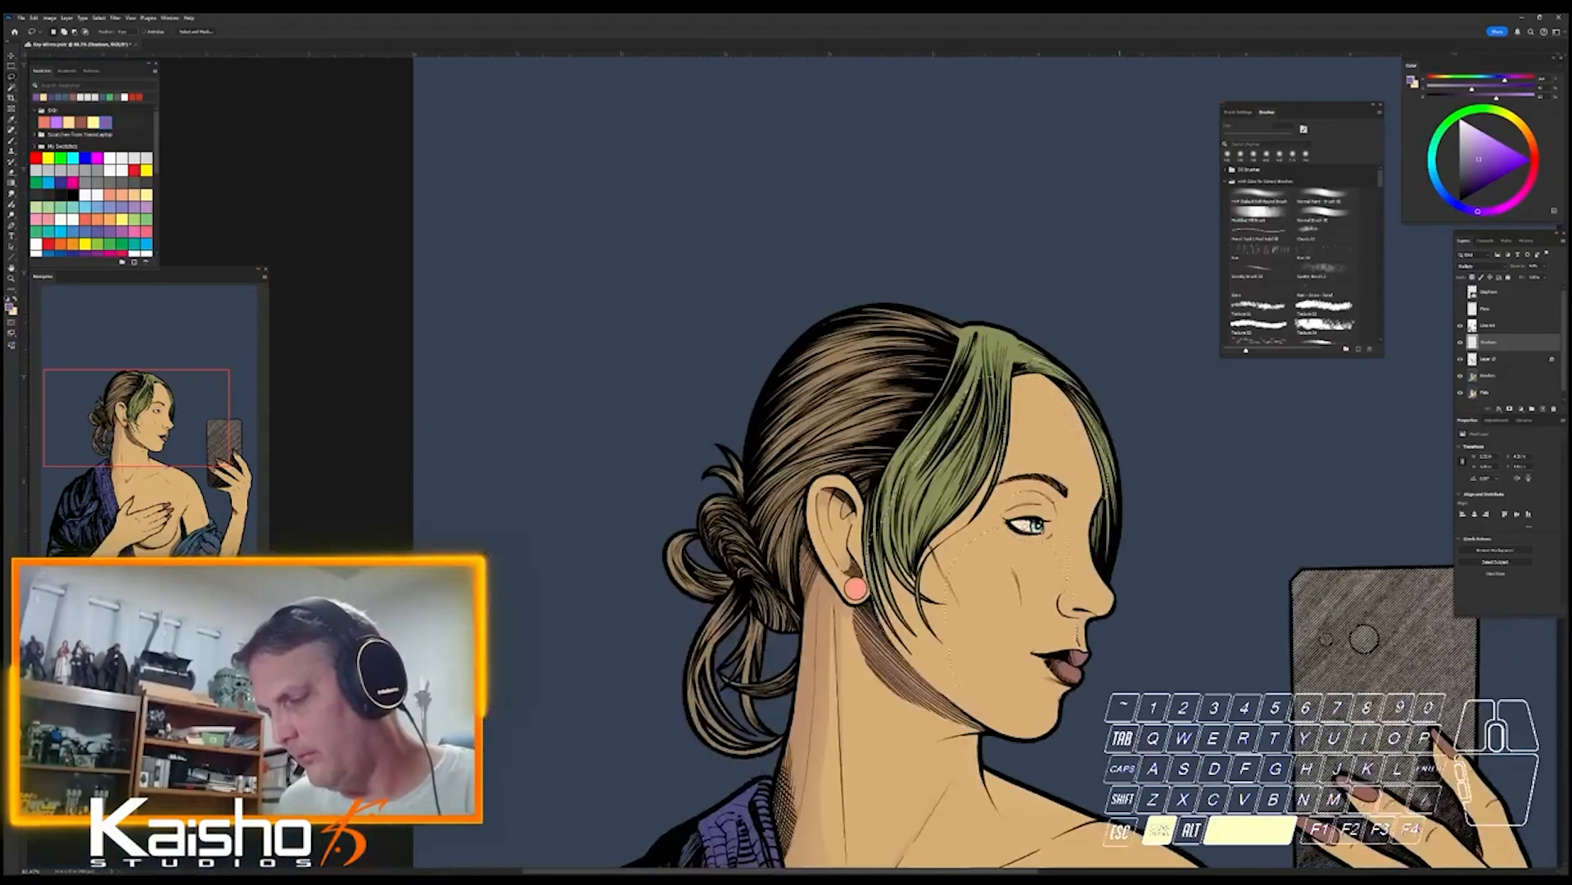
- Brush purple shadow with the soft round brush into the selected areas of the cheek, eye socket and nose
click(1261, 196)
drag(924, 565, 1024, 564)
drag(856, 647, 927, 769)
drag(860, 590, 934, 712)
mouse_move(889, 499)
mouse_down()
mouse_move(925, 619)
mouse_move(979, 491)
mouse_up()
mouse_move(1097, 438)
mouse_down()
mouse_move(1163, 492)
mouse_move(1179, 553)
mouse_up()
drag(1179, 632, 1196, 660)
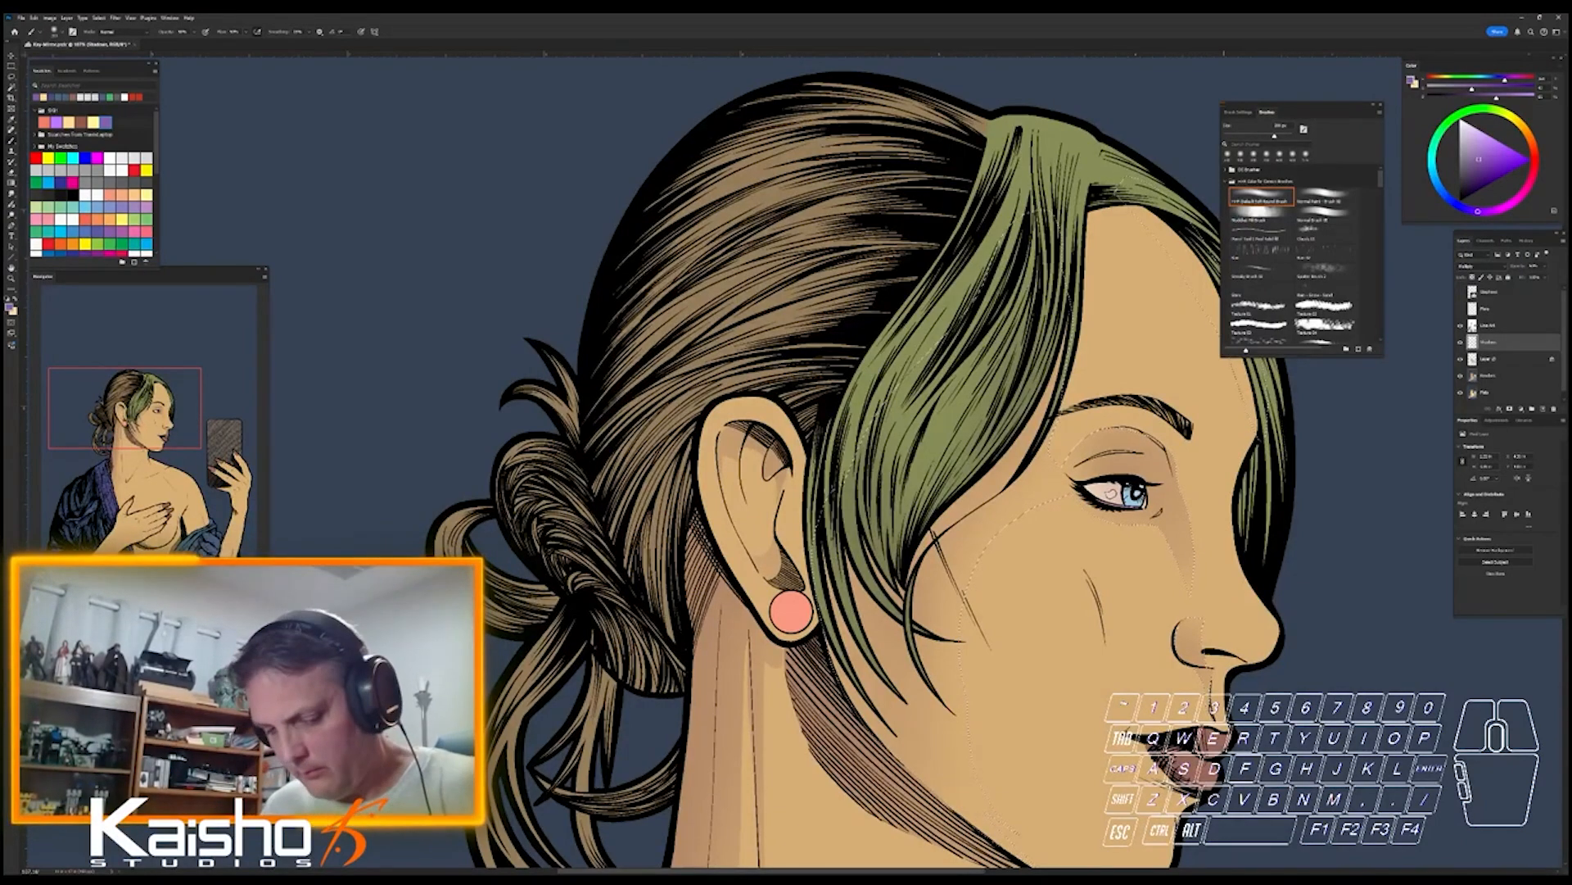
- Undo the last two shadow strokes around the nose and return to the brush
key(ctrl+z)
key(ctrl+z)
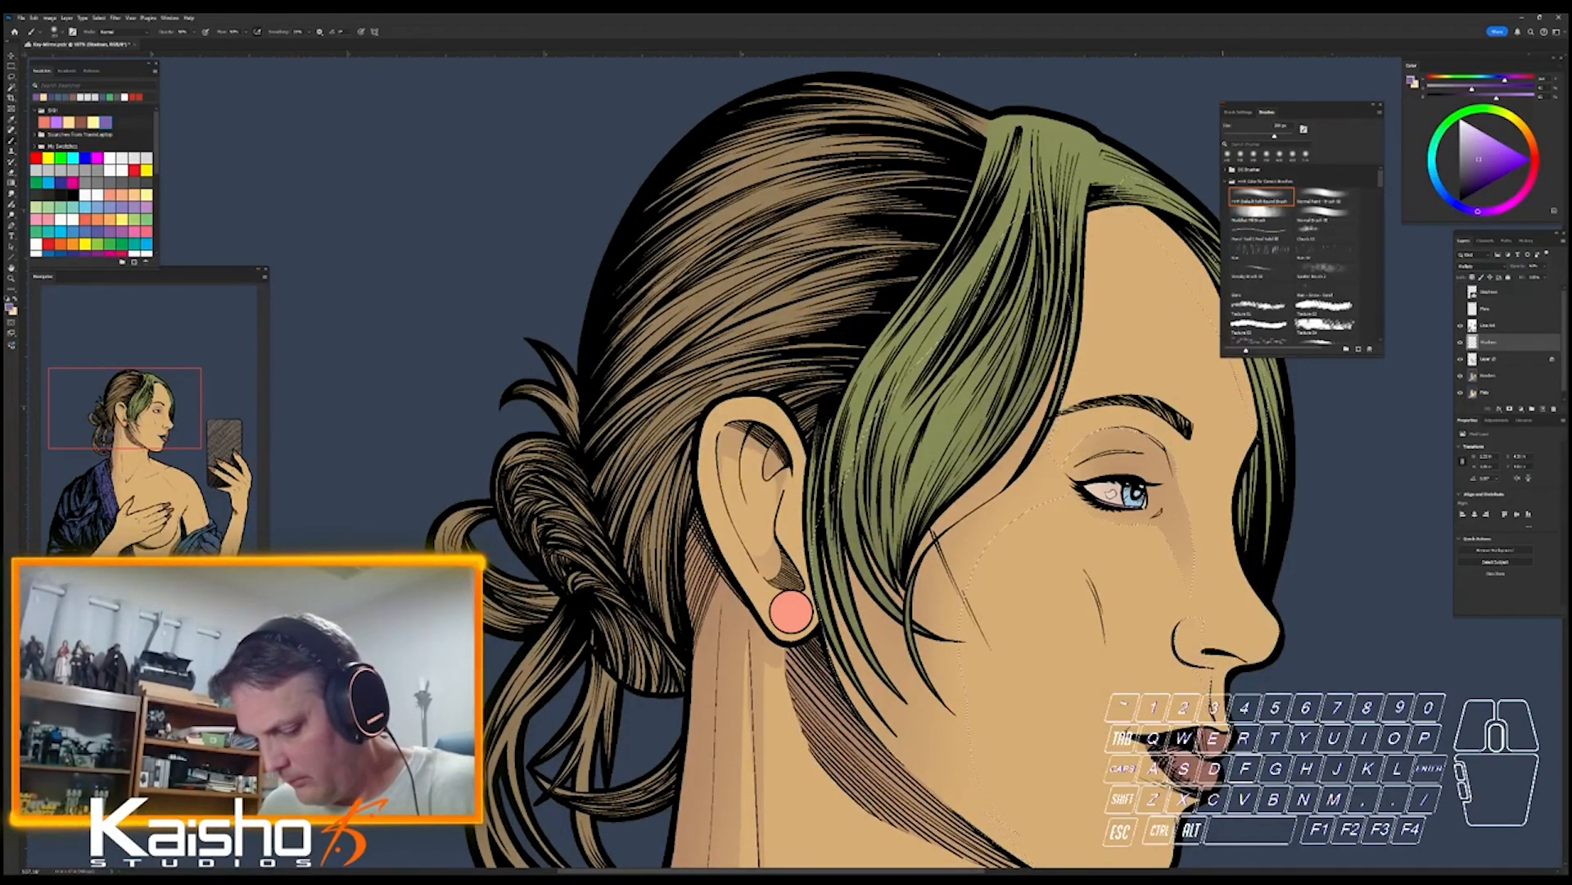
key(l)
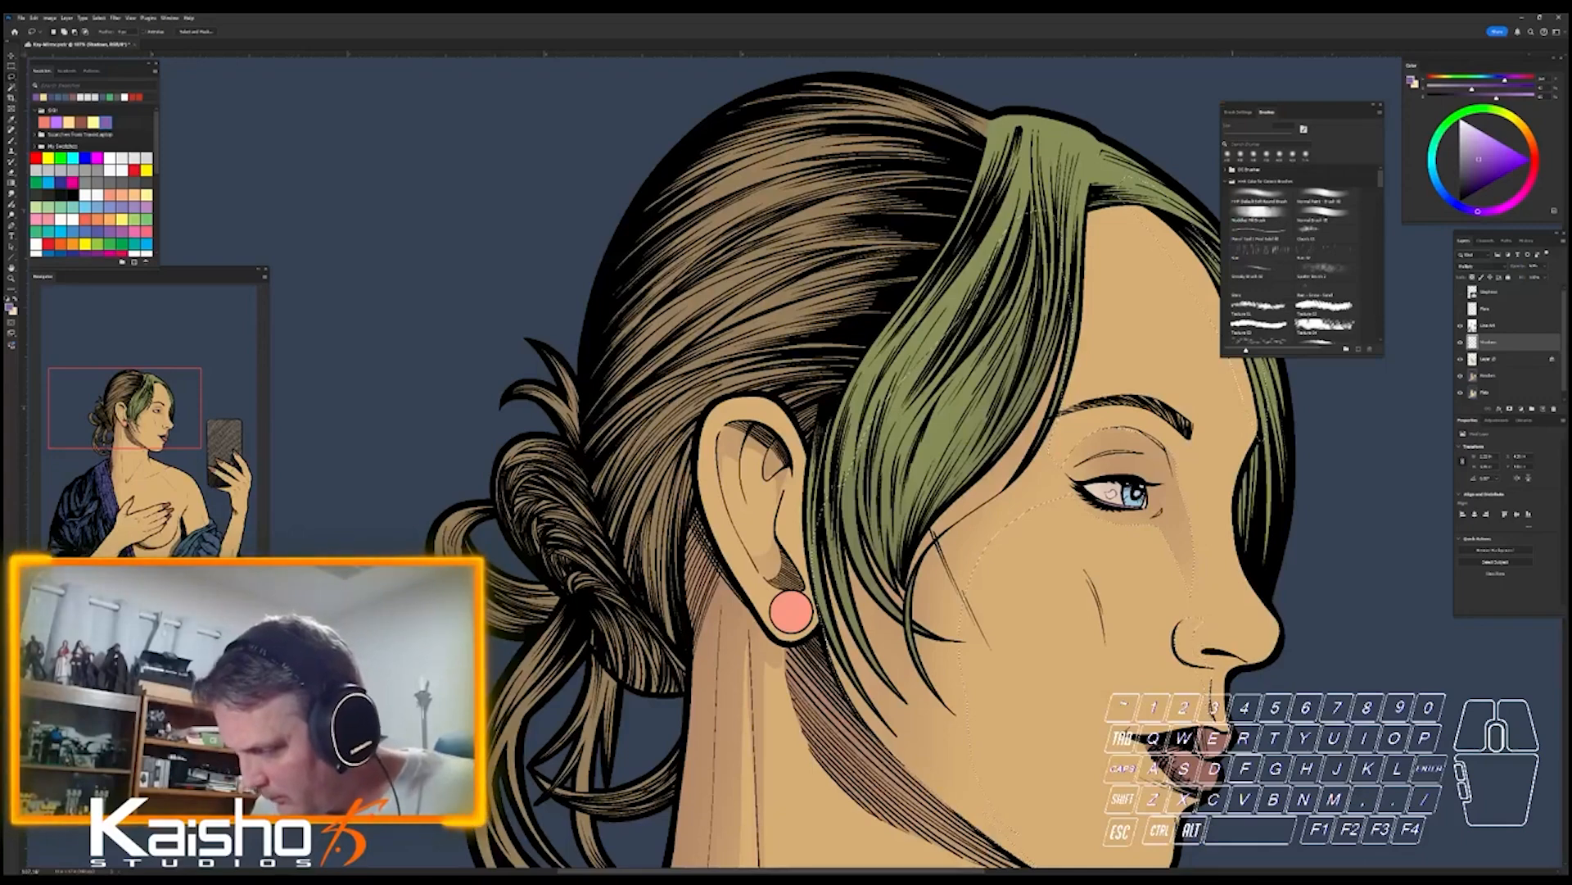
key(b)
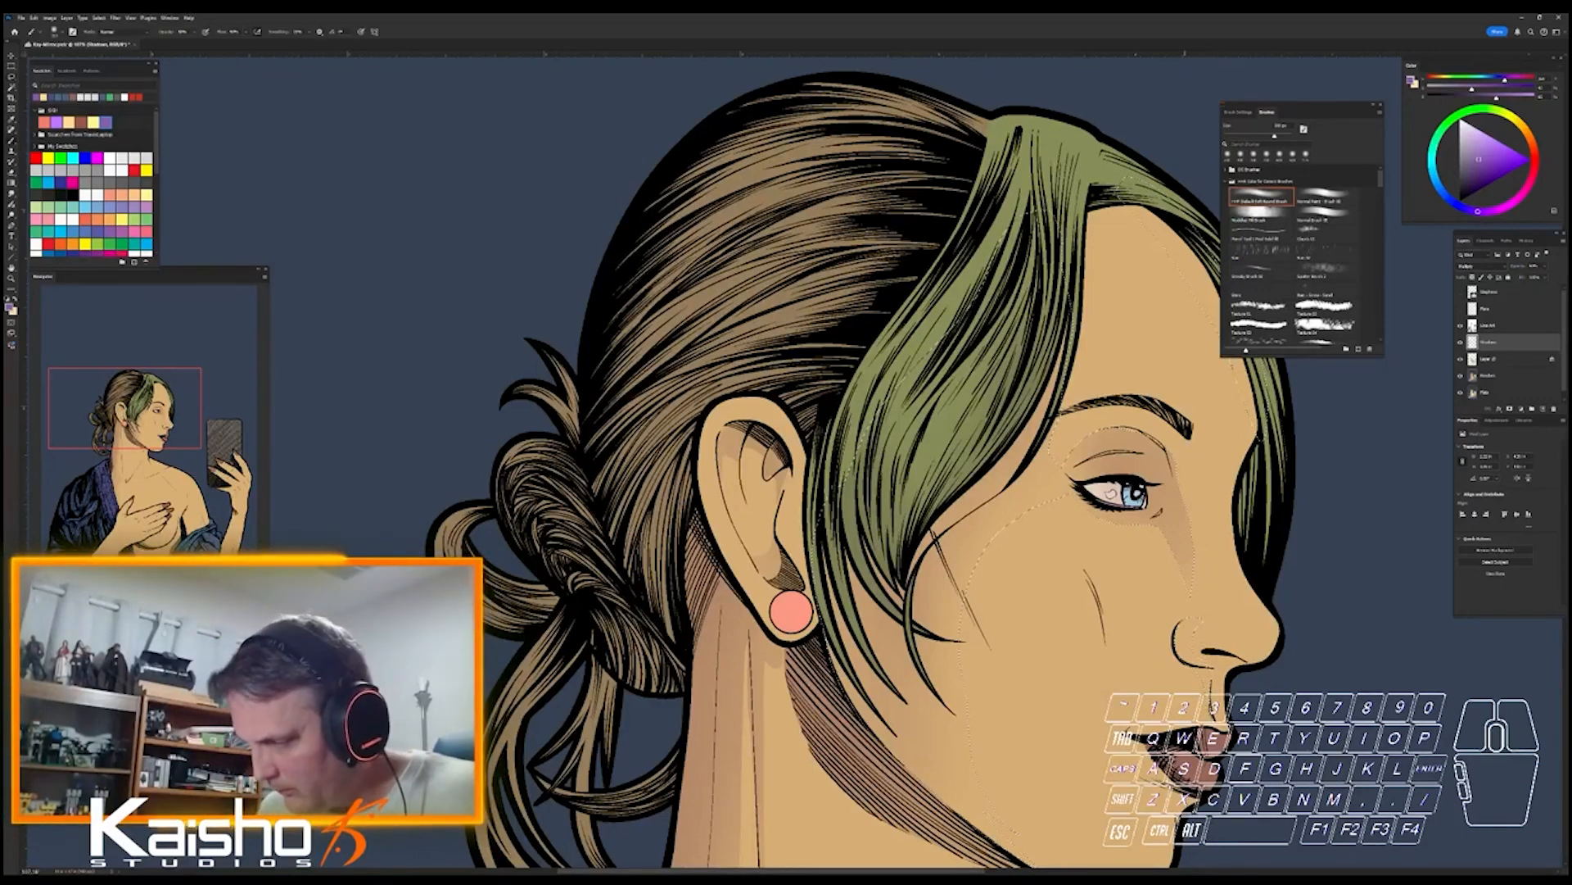
- Clear the selection and lasso the first cast-shadow shapes on the cheek beneath the loose hair strands beside the earring
key(ctrl+d)
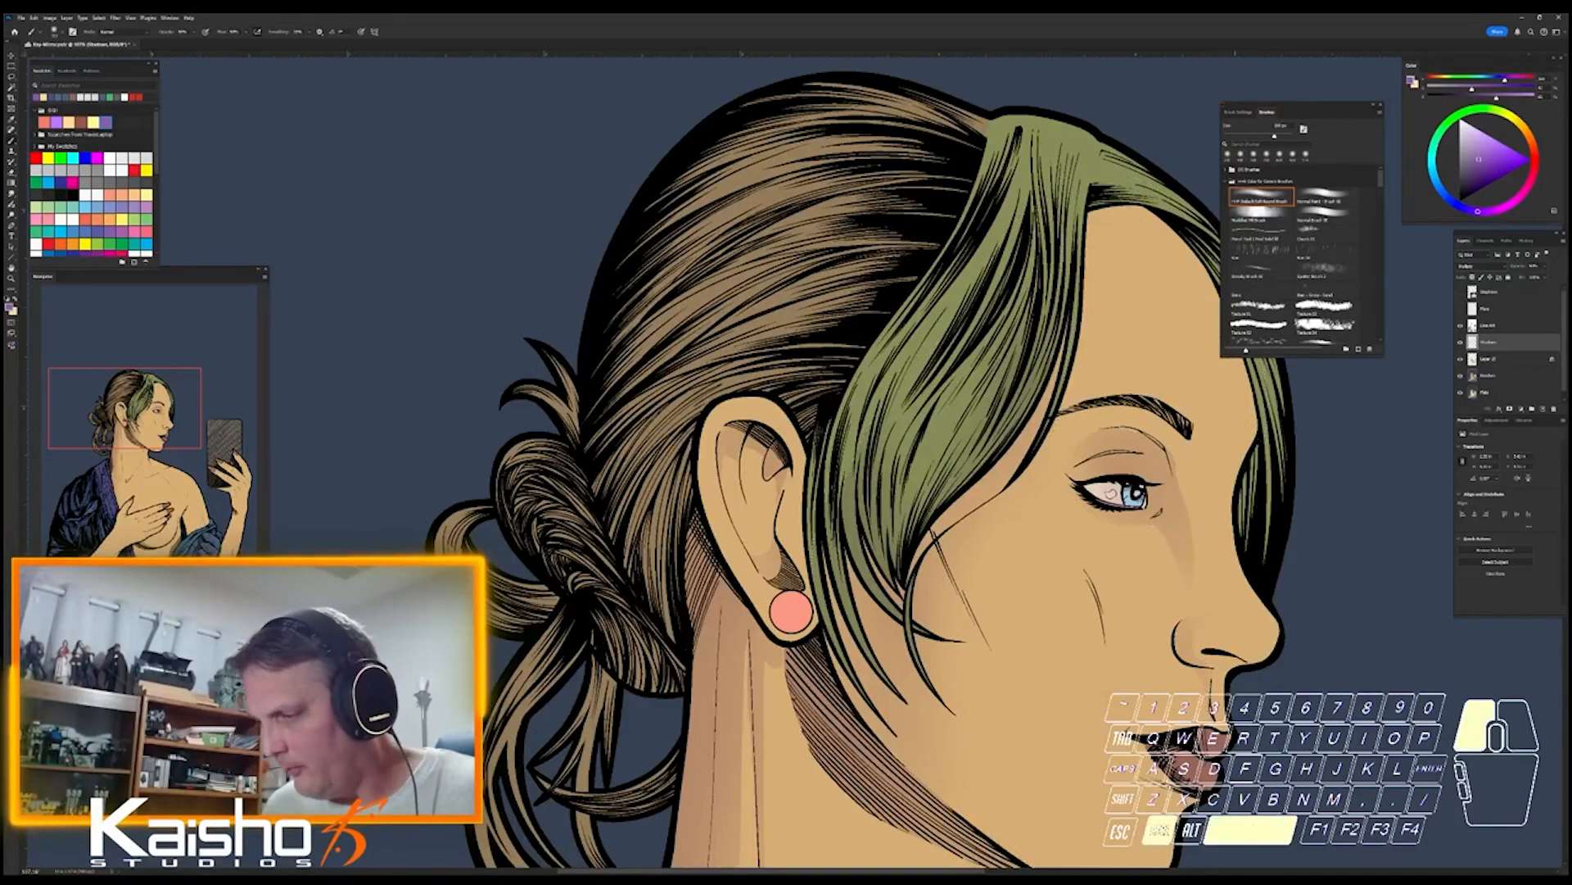
drag(1147, 757, 959, 465)
drag(1116, 688, 1033, 688)
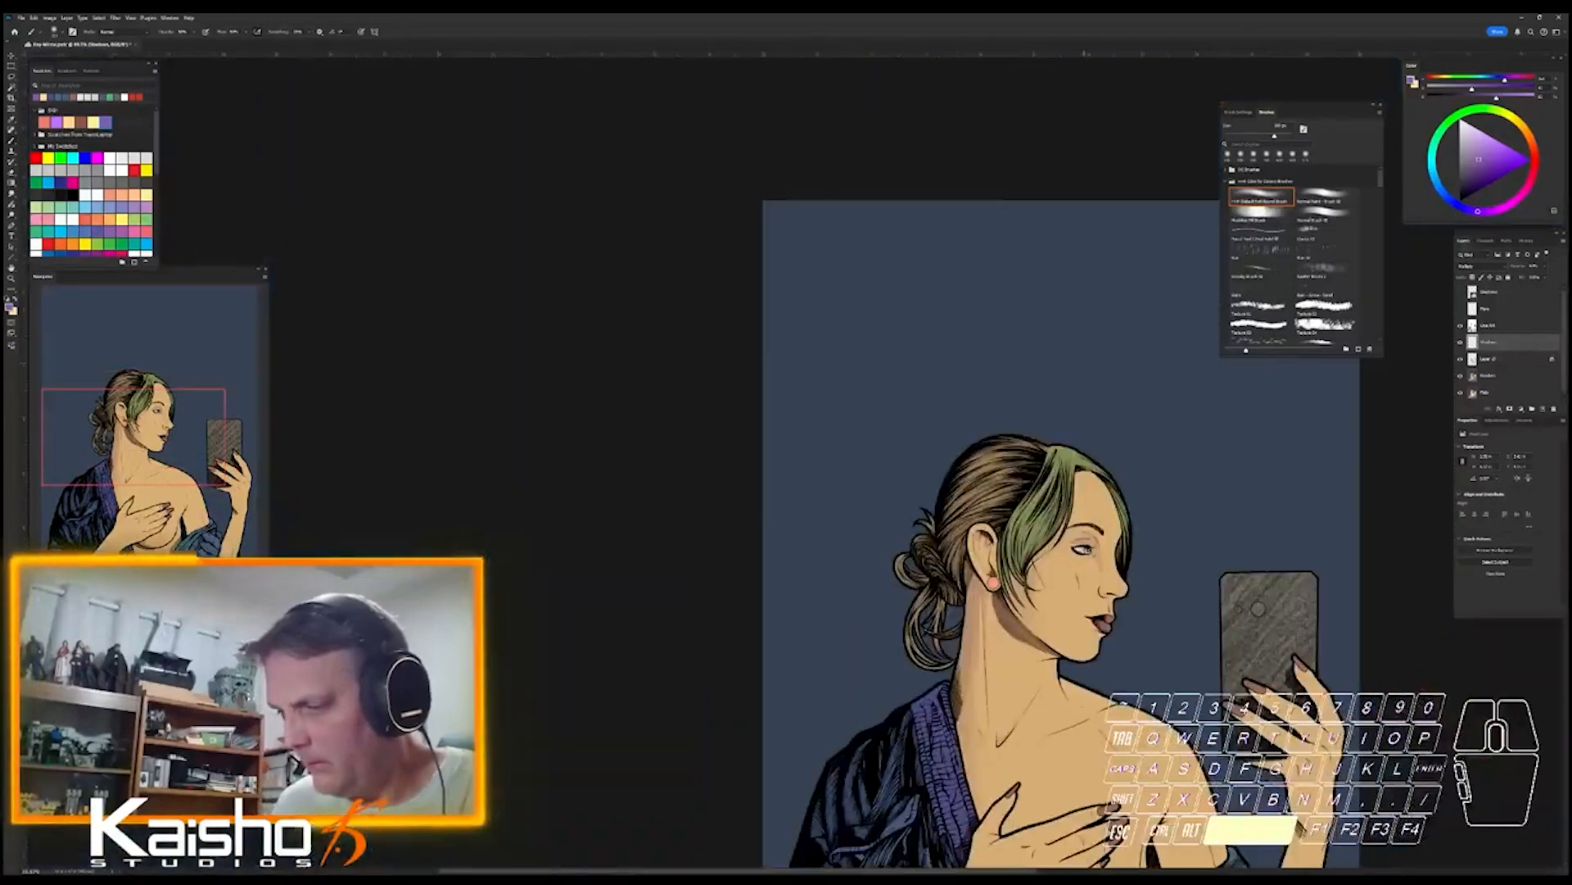
drag(1063, 598, 1130, 508)
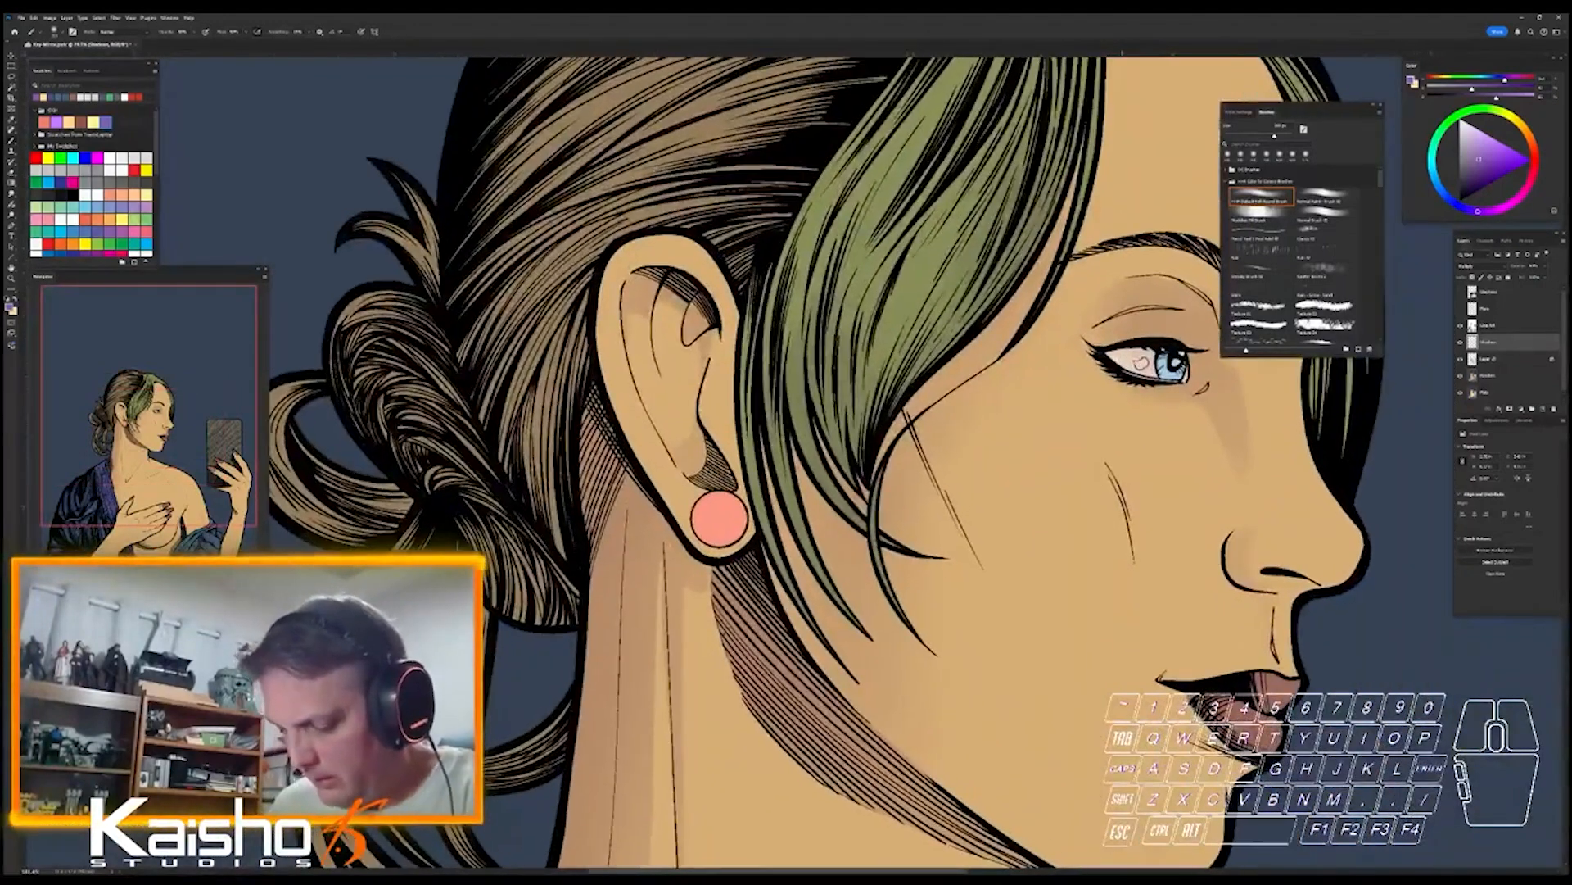
key(l)
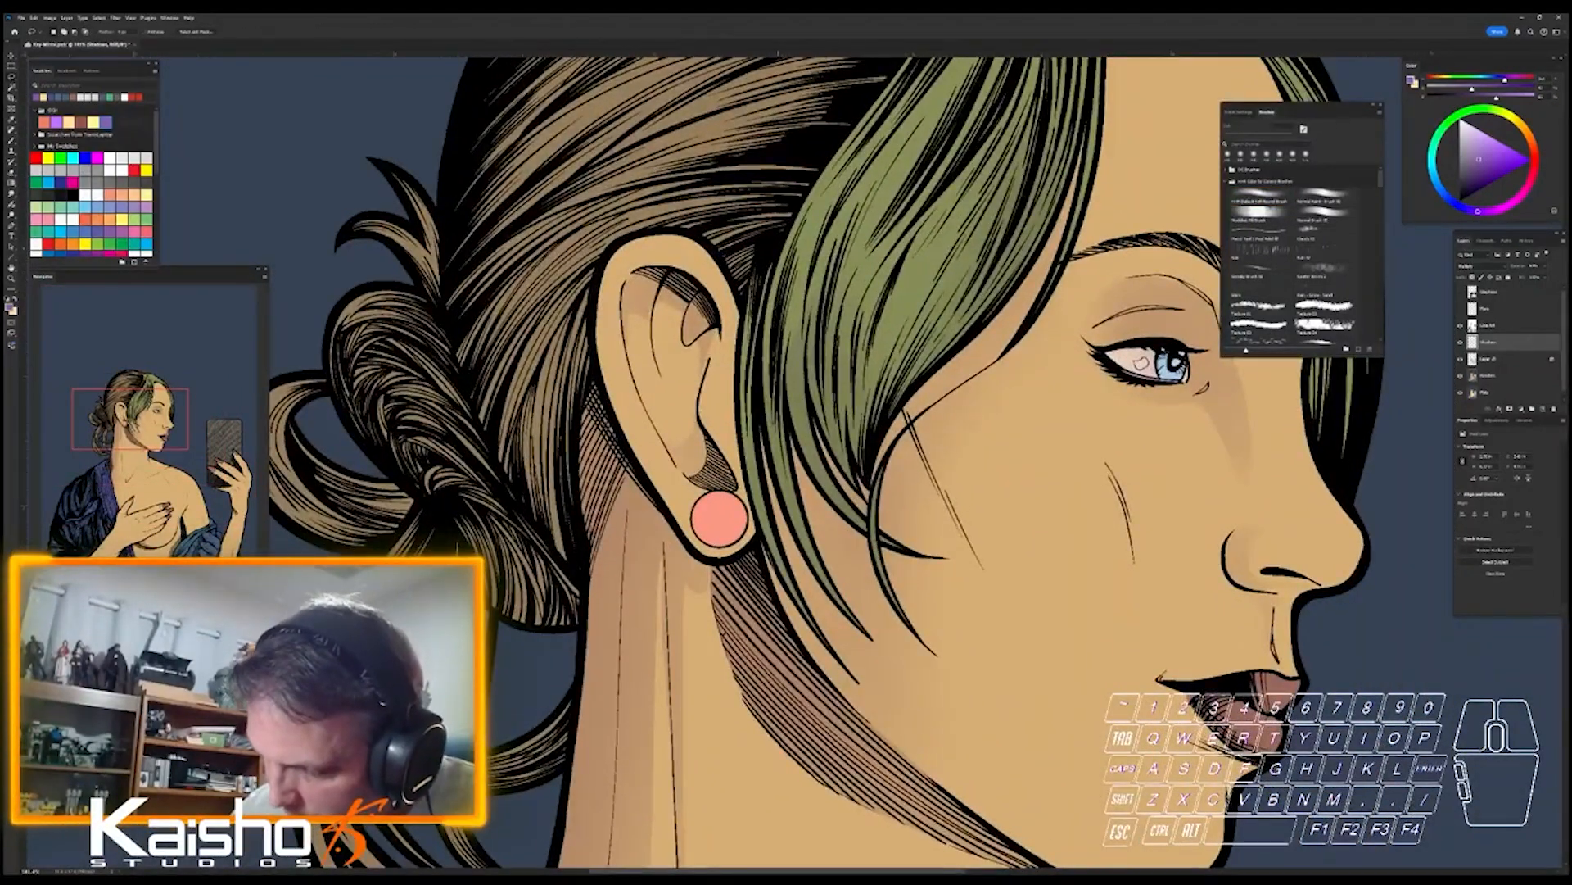
mouse_move(777, 547)
mouse_down()
mouse_move(833, 673)
mouse_move(763, 504)
mouse_move(778, 557)
mouse_move(763, 448)
mouse_move(784, 526)
mouse_up()
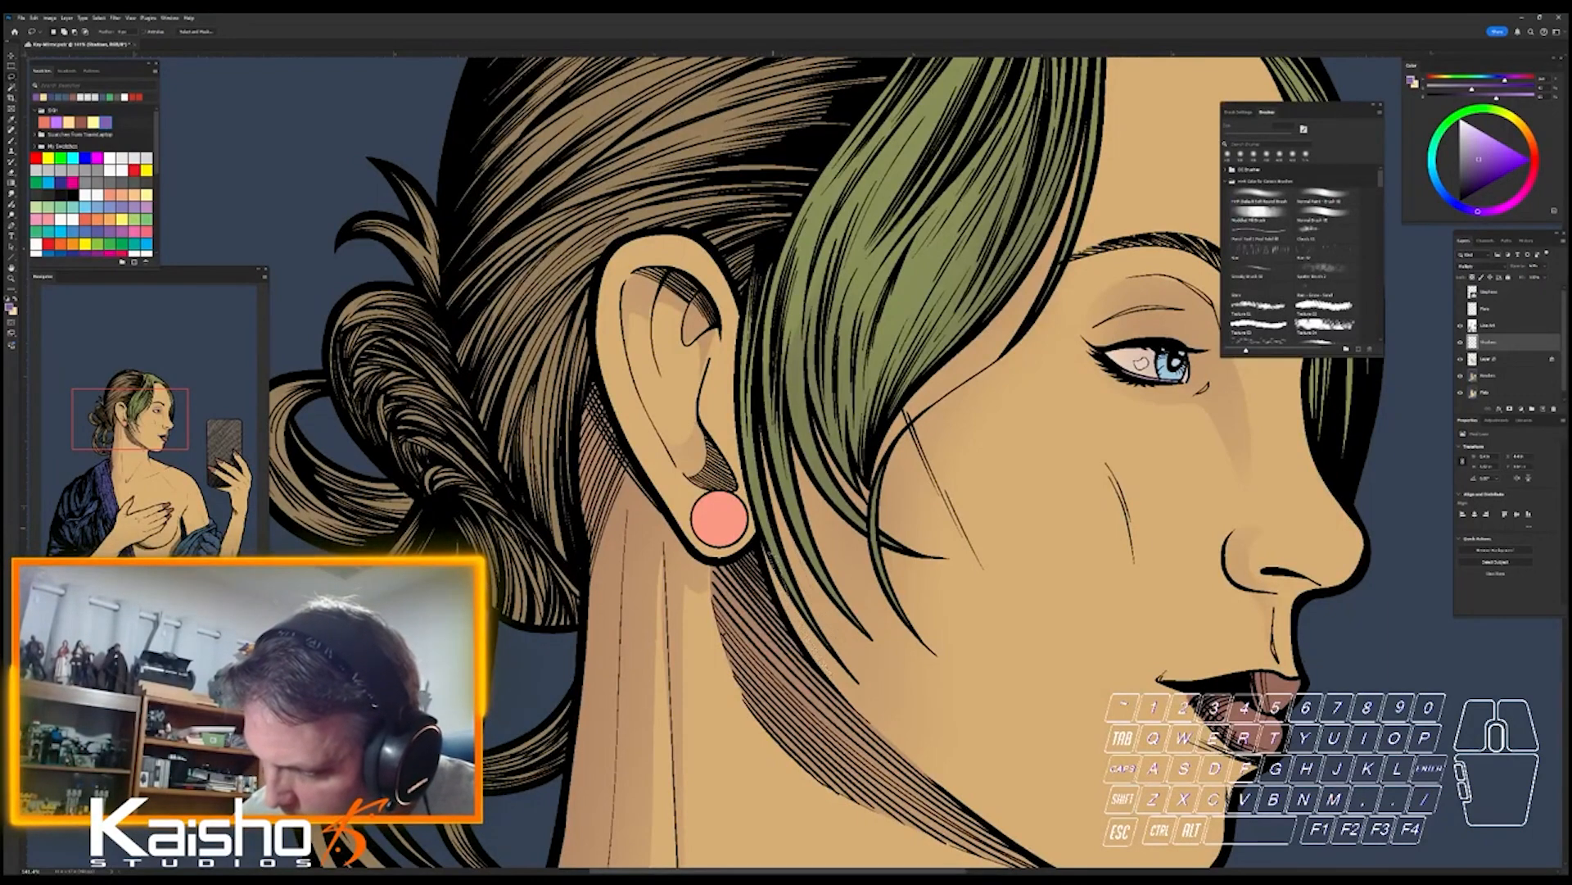
drag(755, 473, 778, 574)
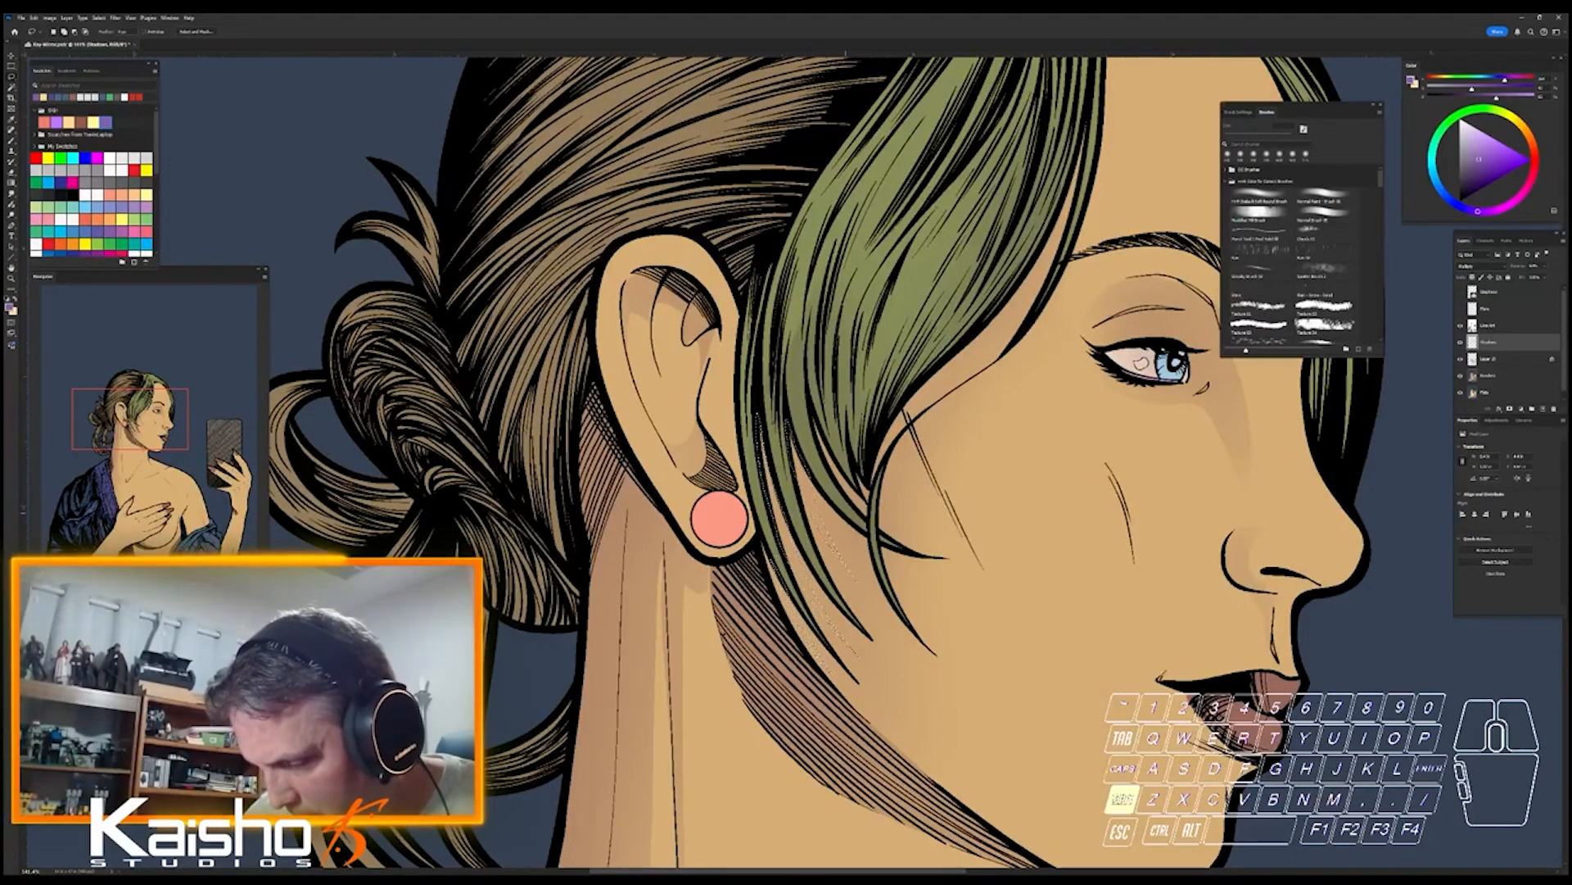
drag(858, 524, 845, 509)
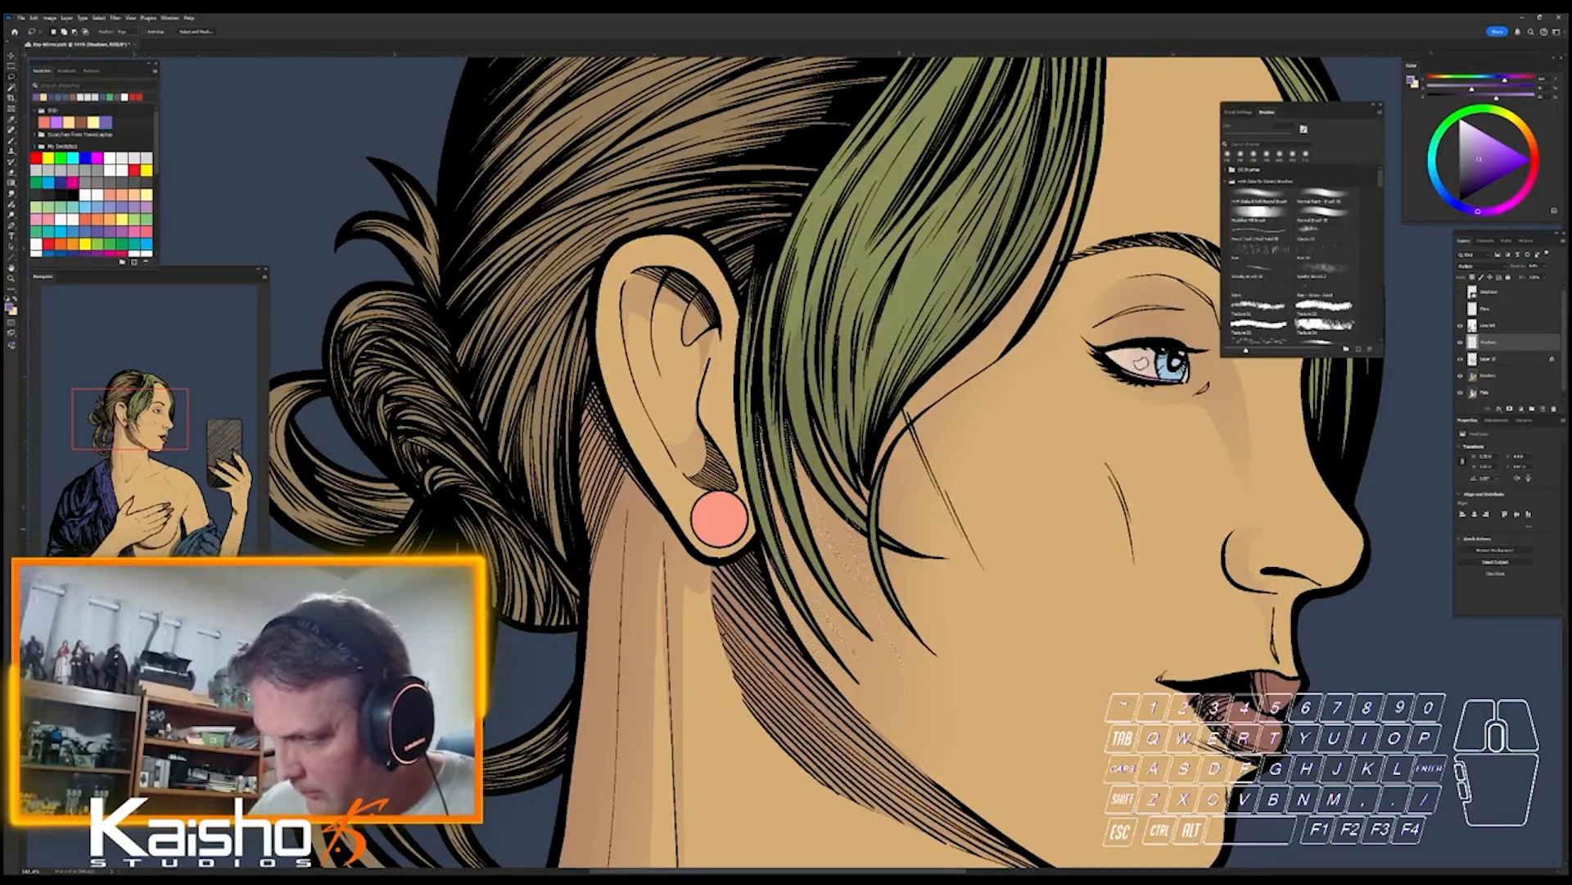
- Add further hair-strand shadow shapes to the cheek selection below the curved lock
key(shift)
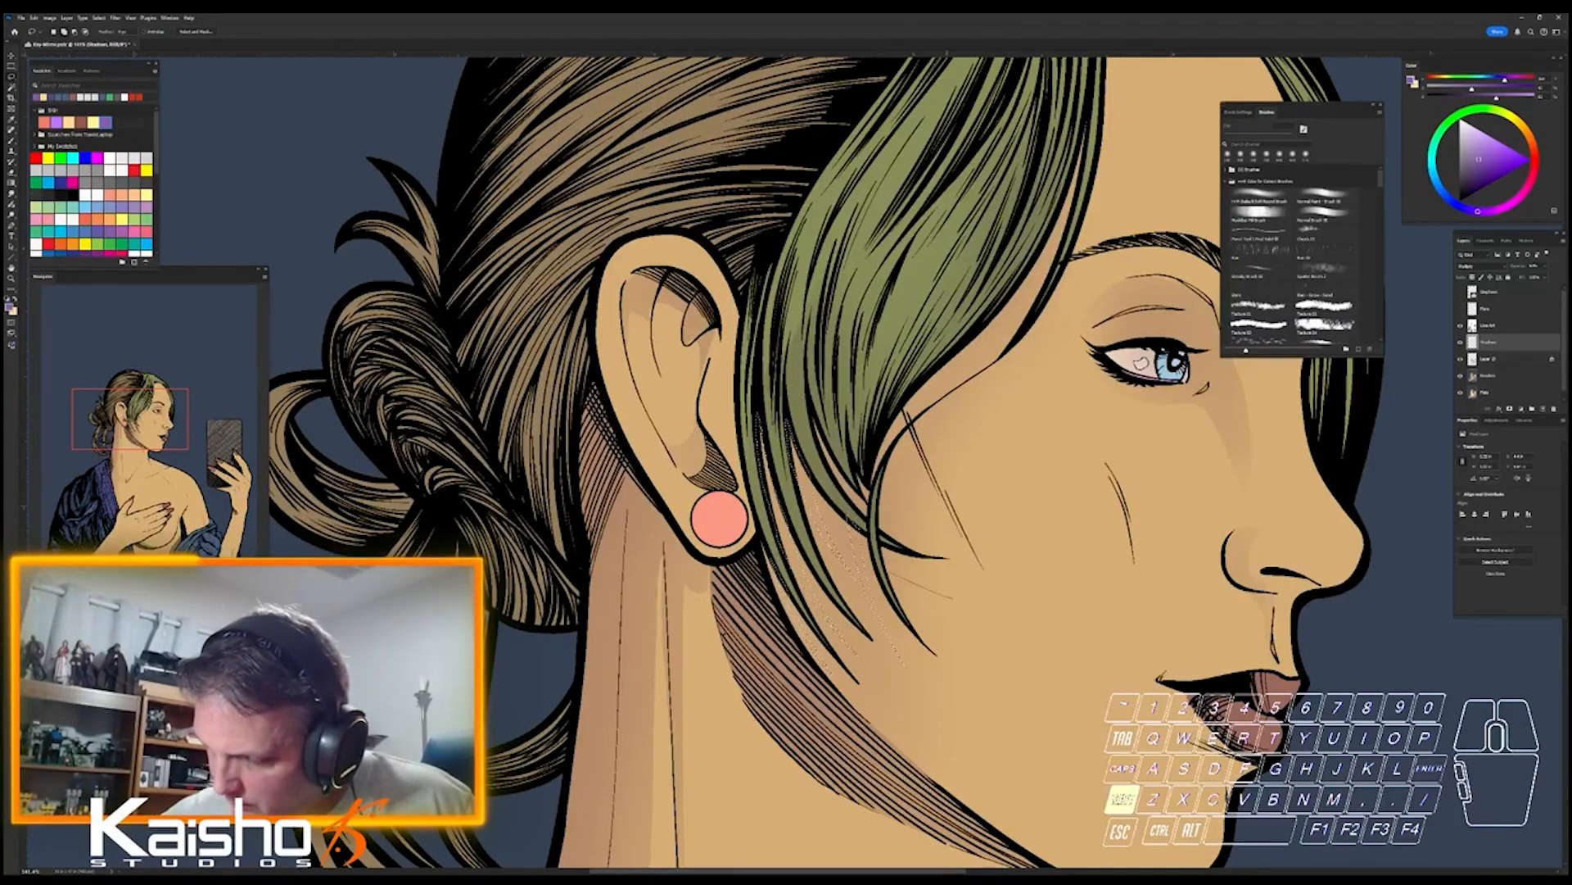
drag(952, 598, 895, 569)
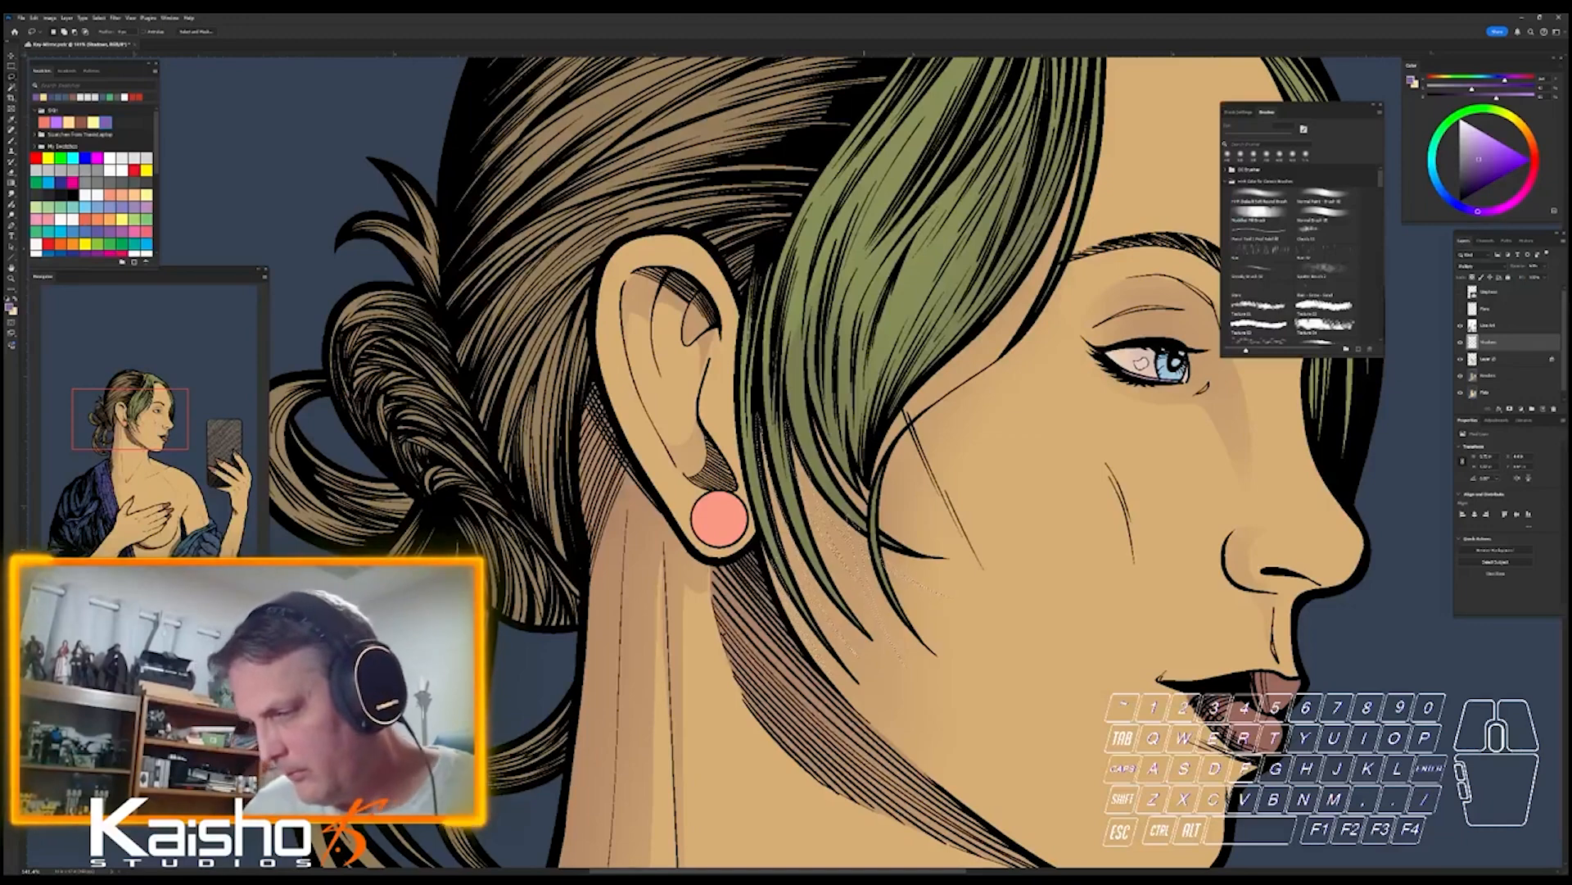
key(shift)
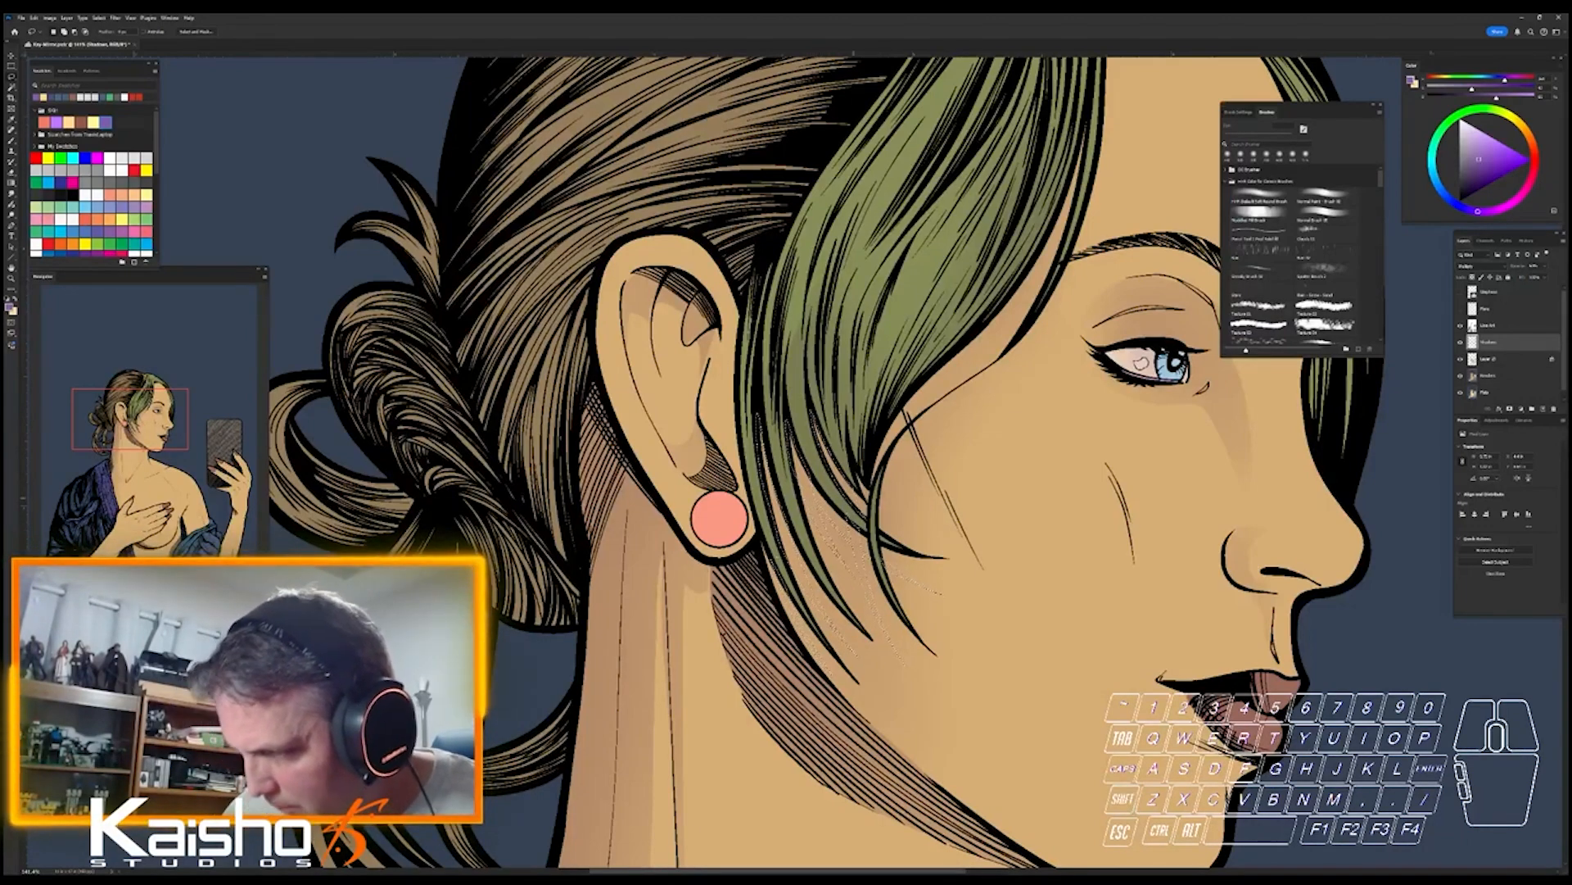
key(shift)
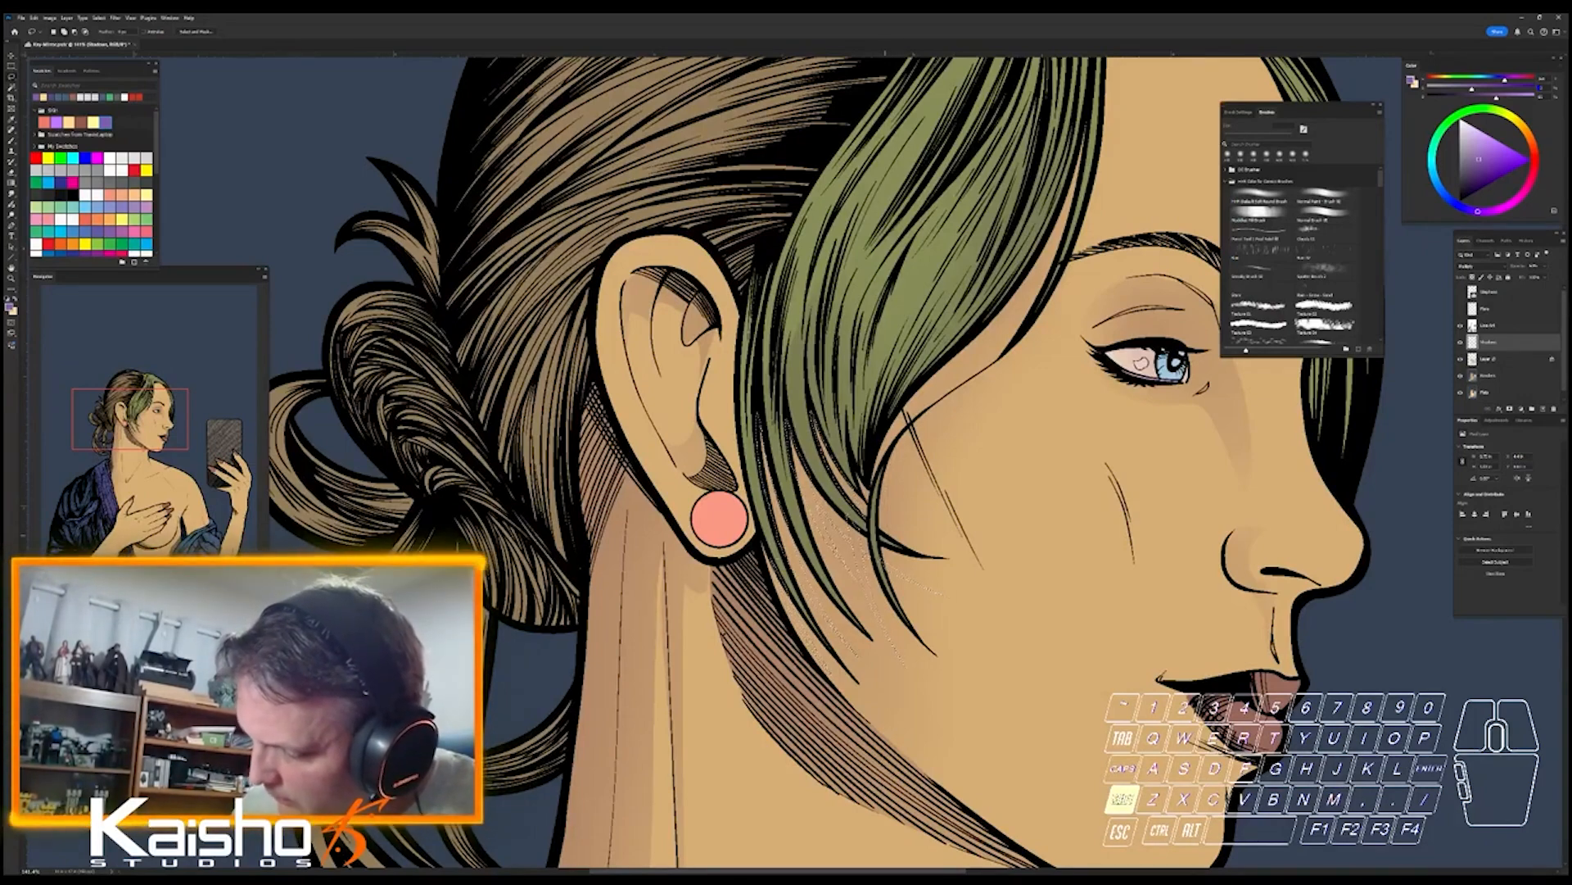
key(ctrl)
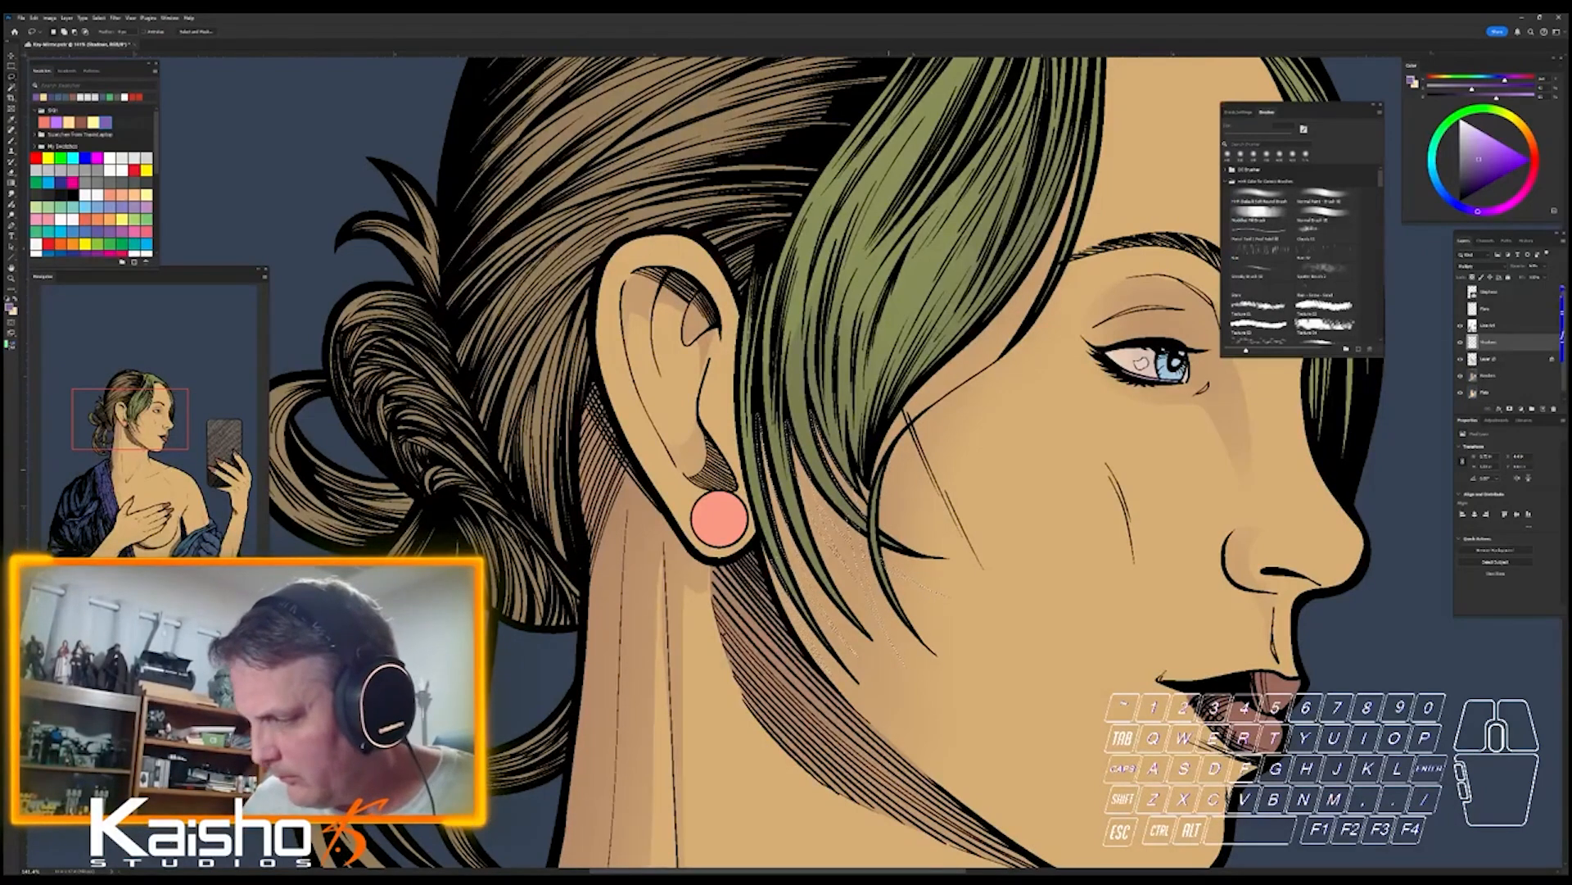
key(shift)
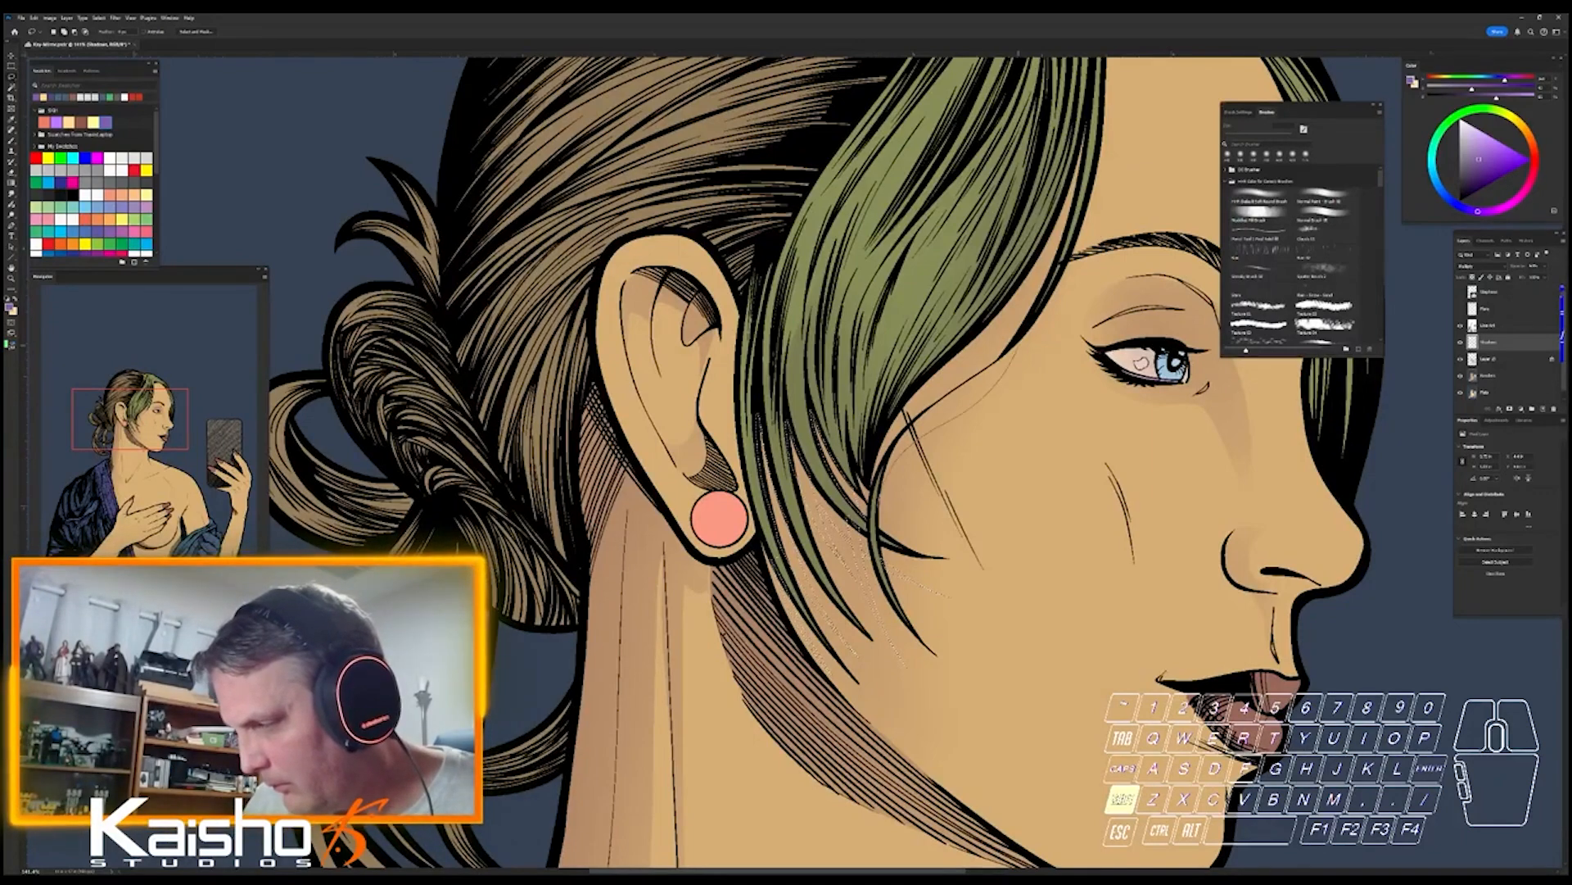
- Extend the selection with the hair-cast shadow along the temple and up the forehead hairline
mouse_move(950, 416)
mouse_down()
mouse_move(893, 455)
mouse_move(883, 483)
mouse_up()
key(space)
drag(1066, 274, 954, 528)
key(shift)
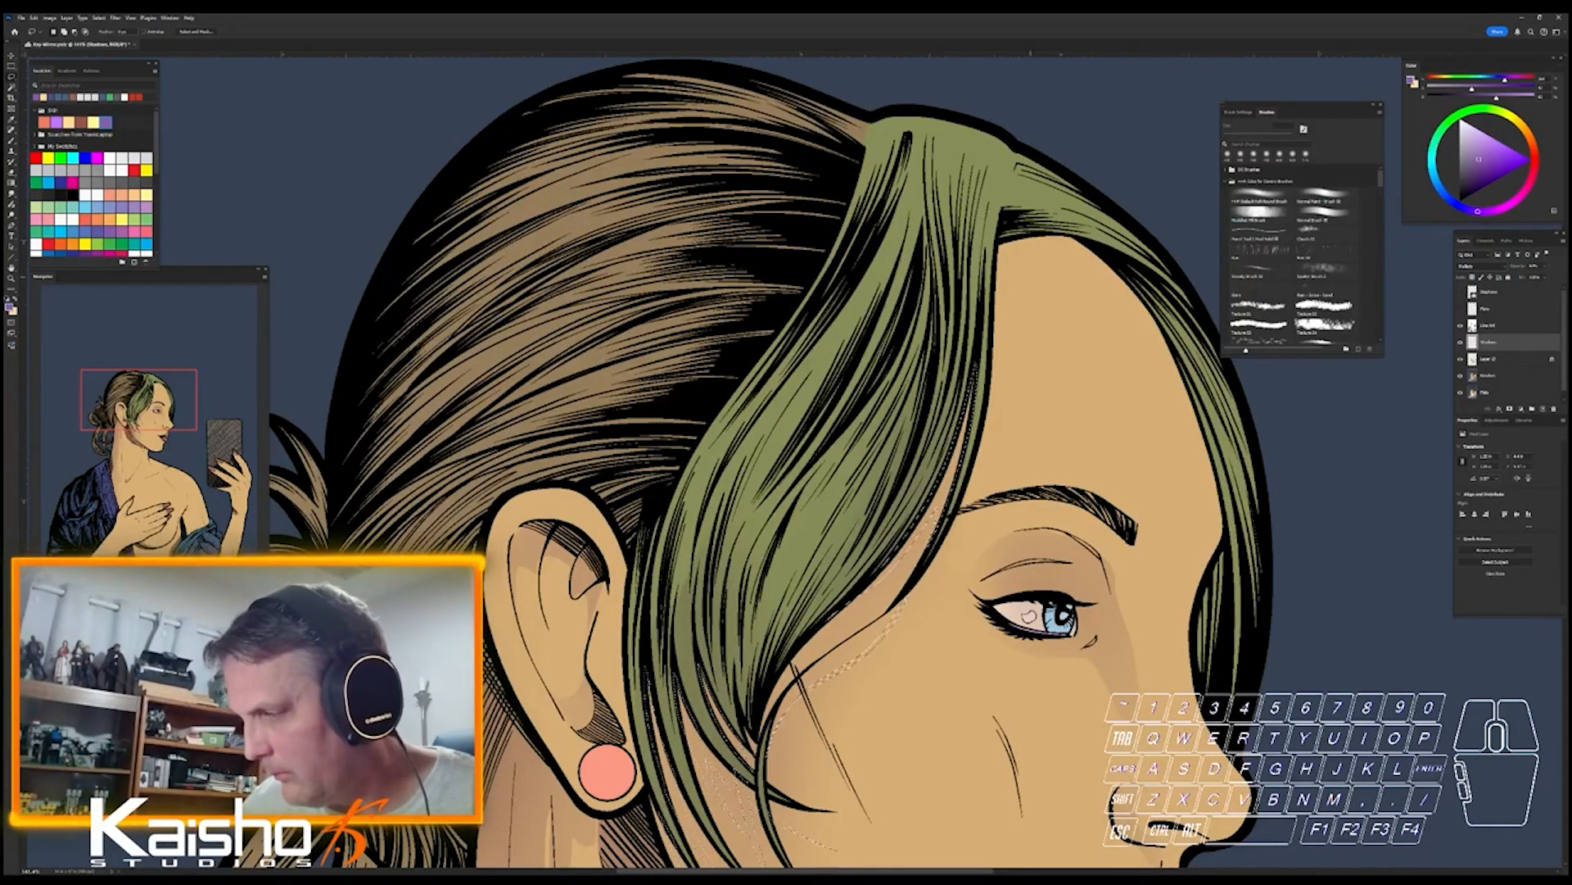
- Lasso the shadow below the lower lip and brush it in with a smaller soft round brush
drag(1240, 690, 1130, 434)
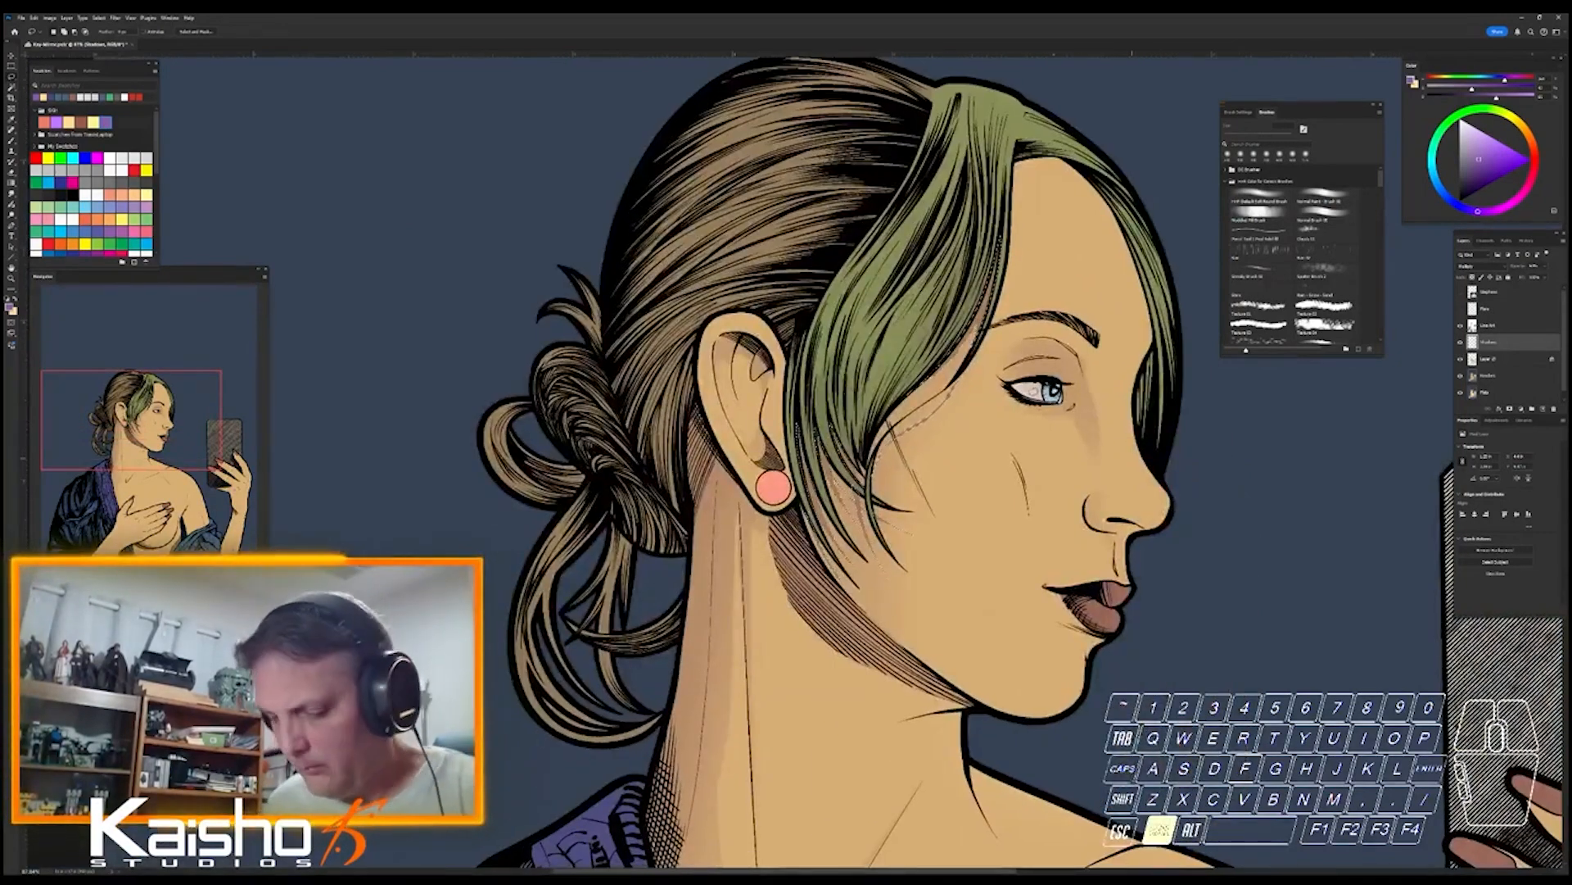
drag(1180, 706, 1056, 512)
drag(1021, 453, 1123, 453)
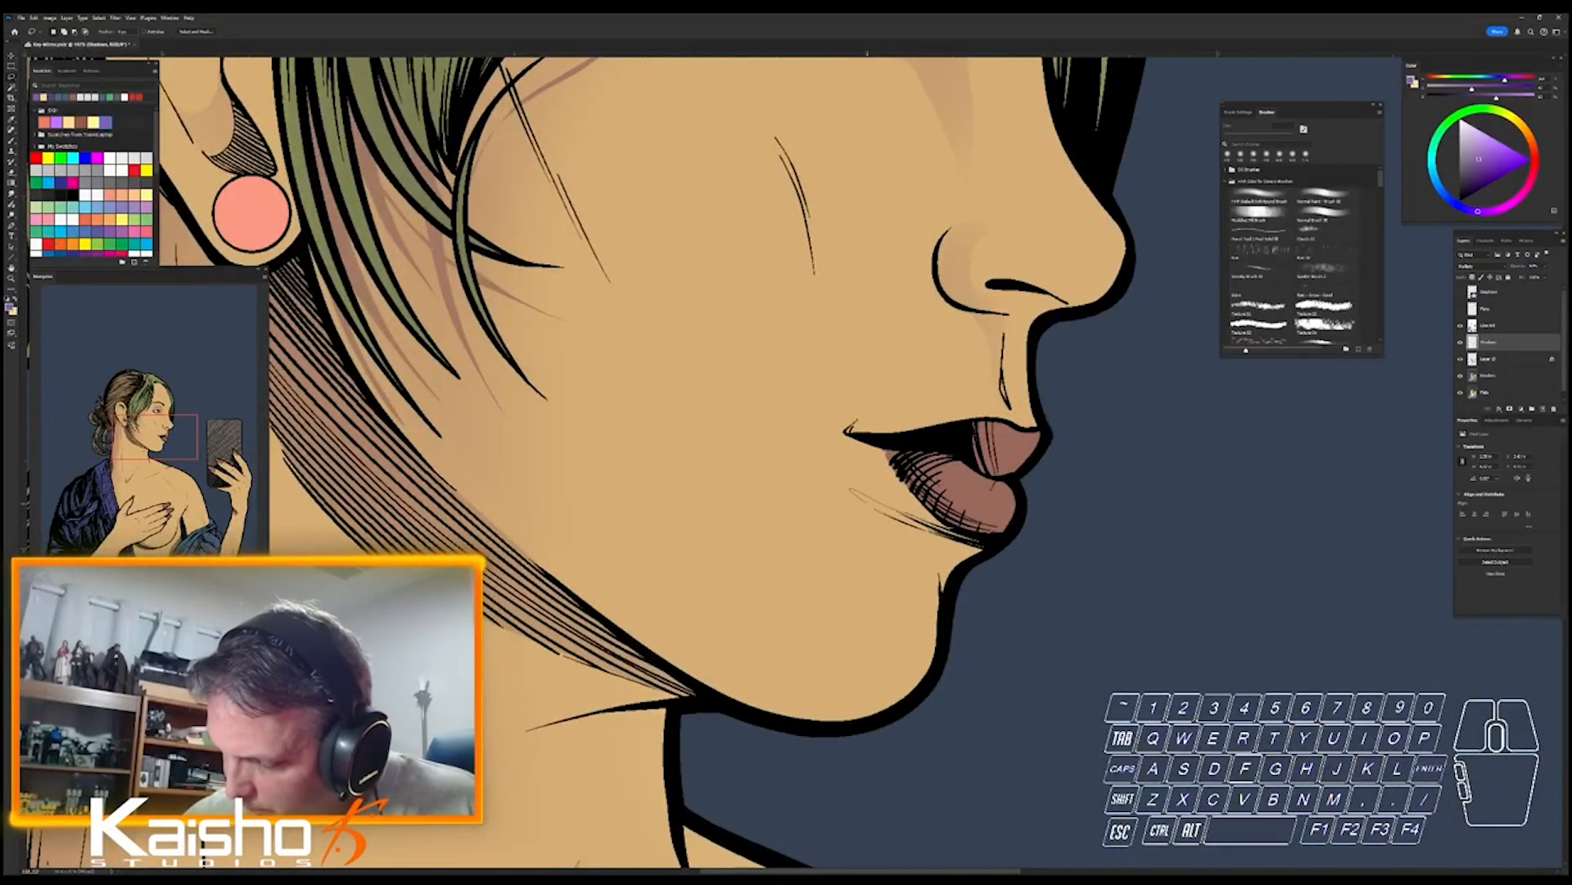
key(b)
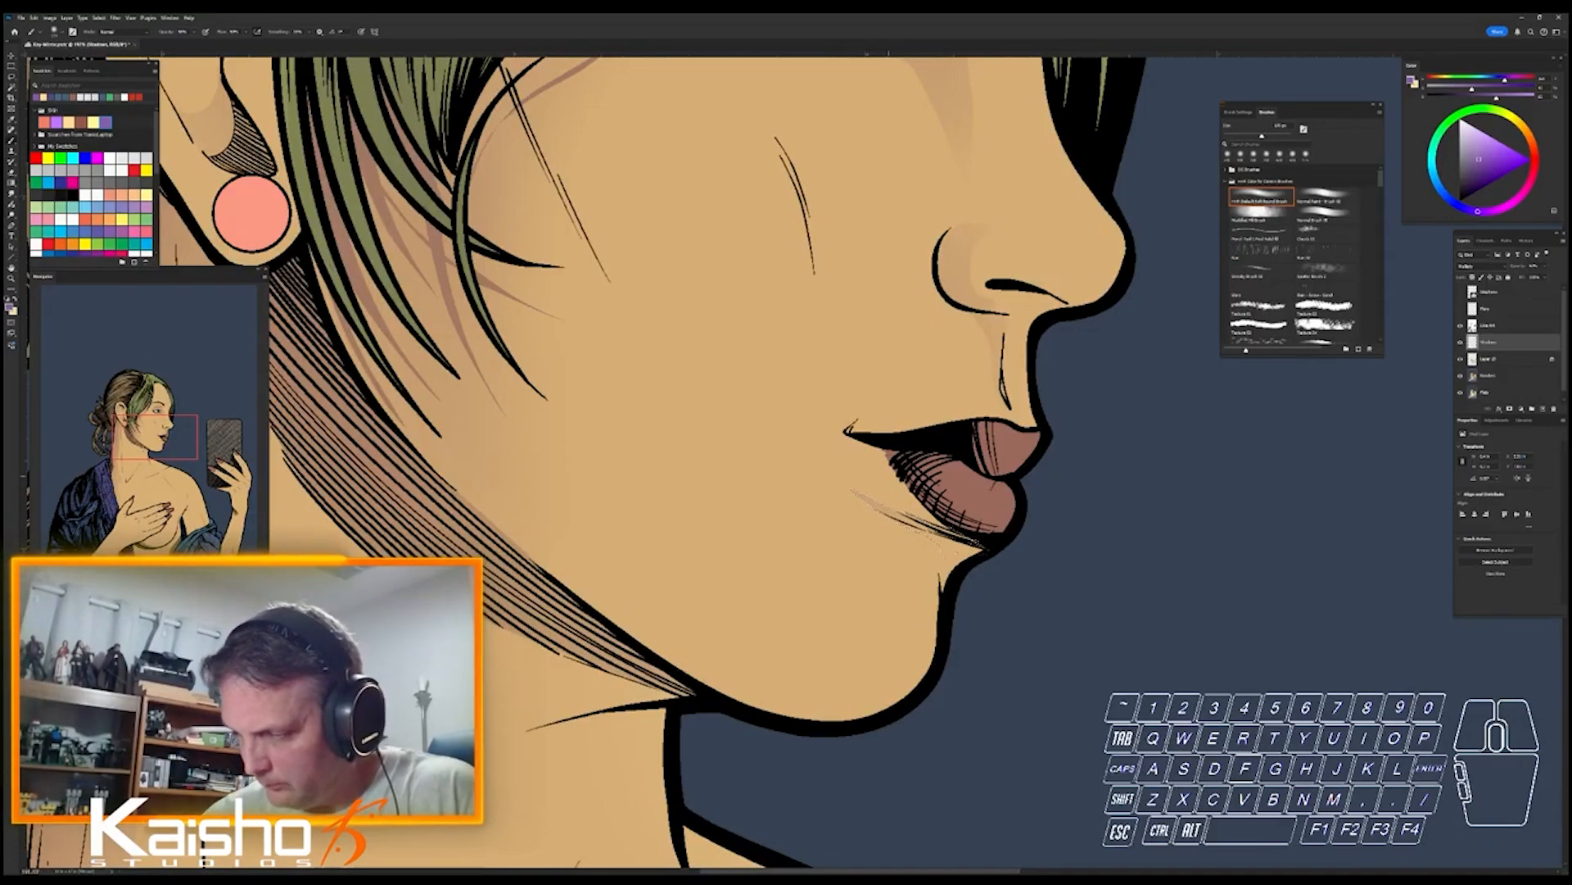
key([)
drag(933, 537, 970, 552)
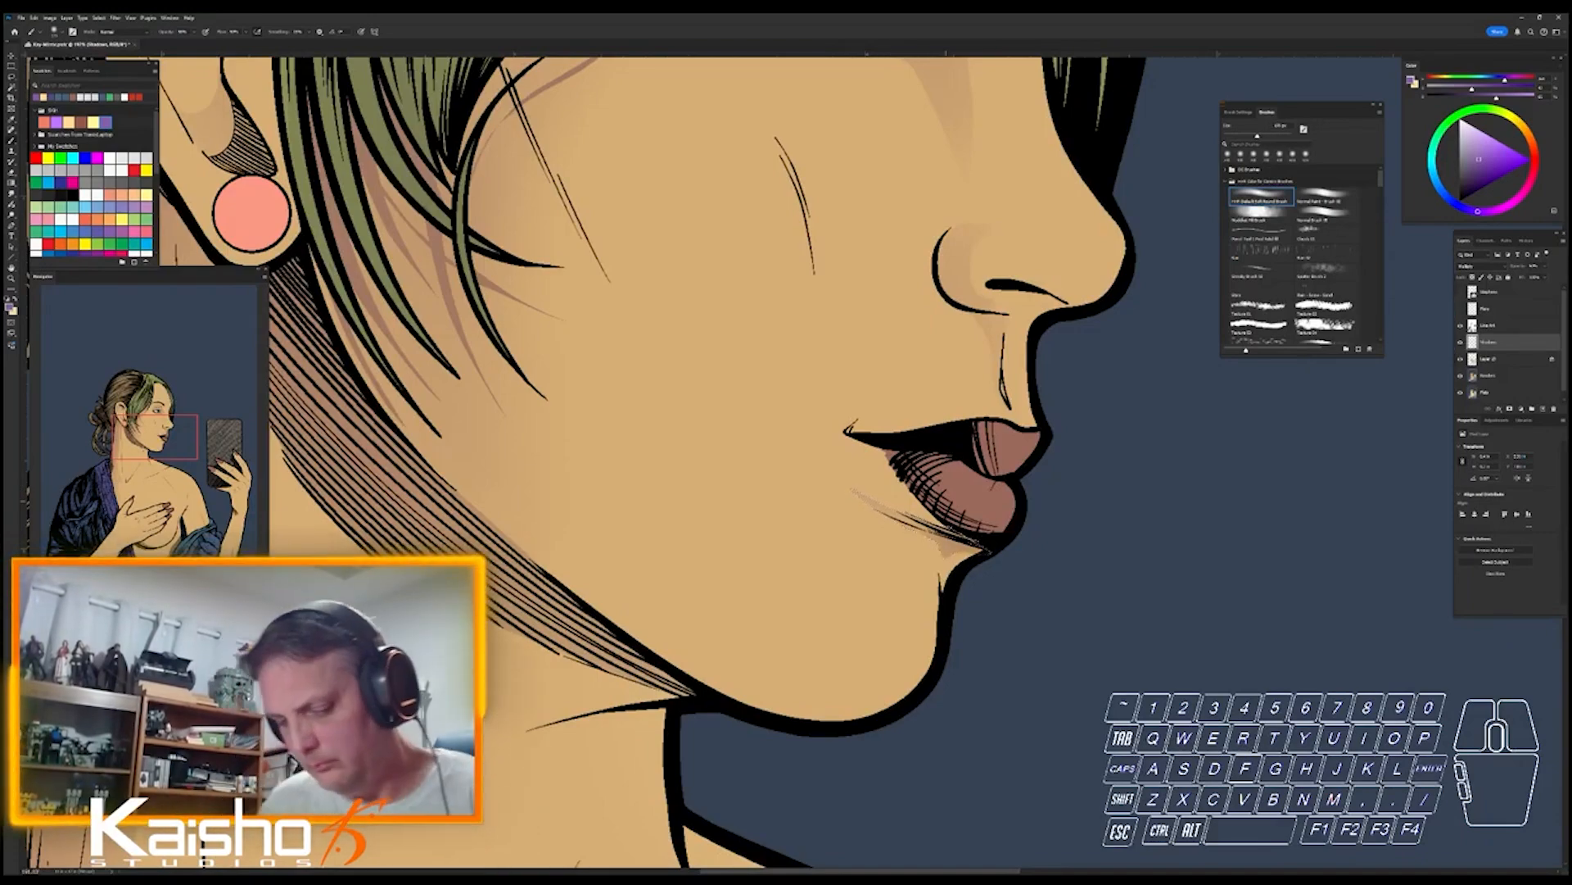
- Lasso thin shadow shapes along the collarbone line and the upper chest crease and brush them with soft purple
drag(1151, 747, 977, 317)
drag(894, 557, 975, 536)
key(l)
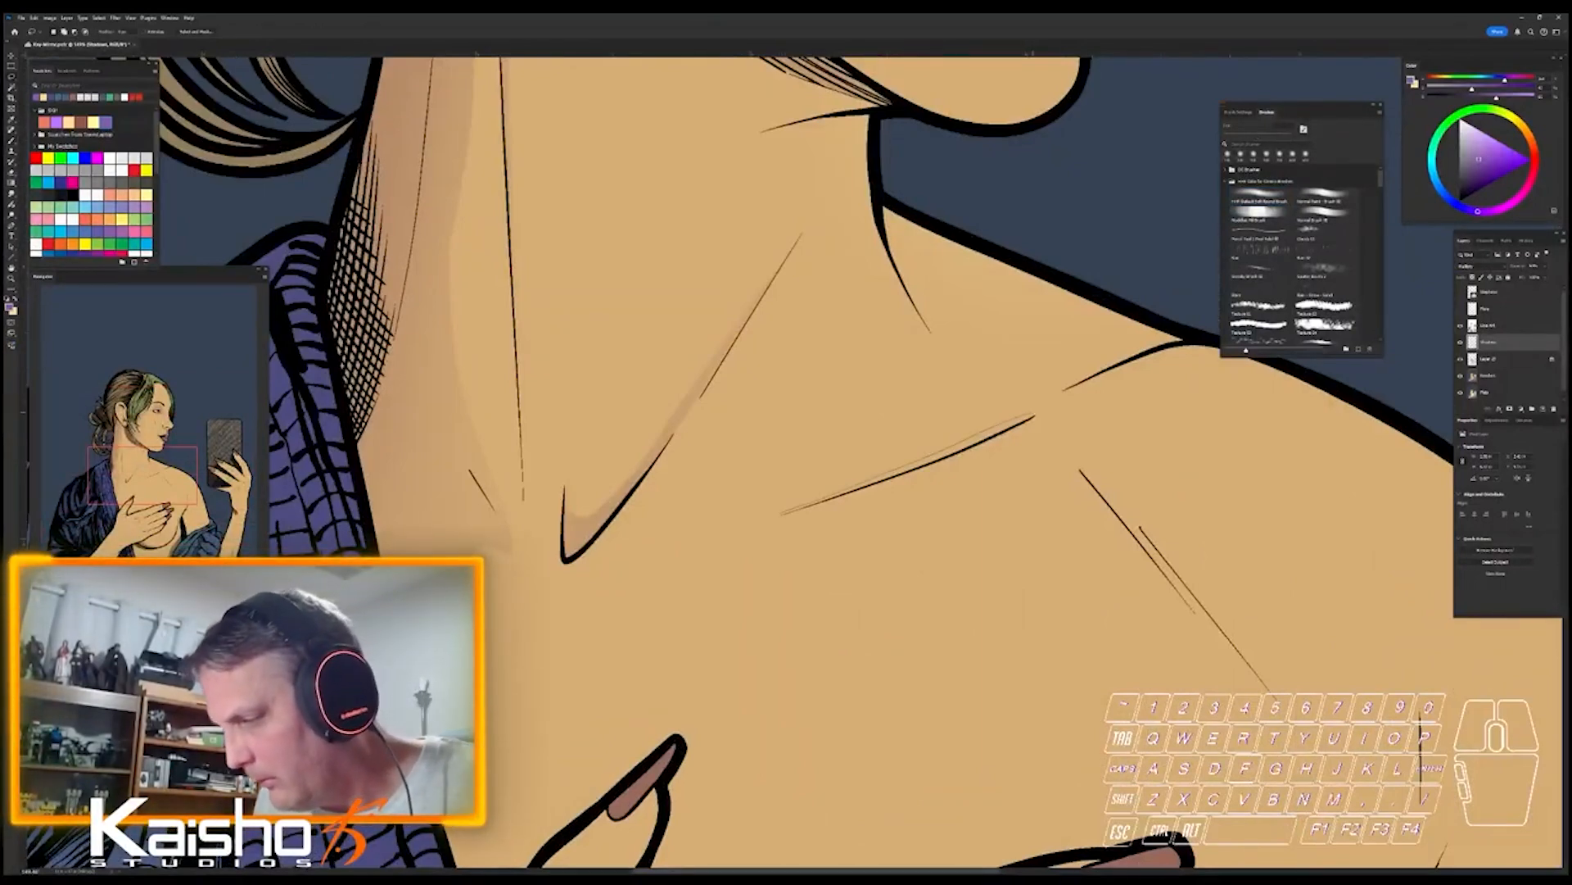
drag(918, 466, 780, 513)
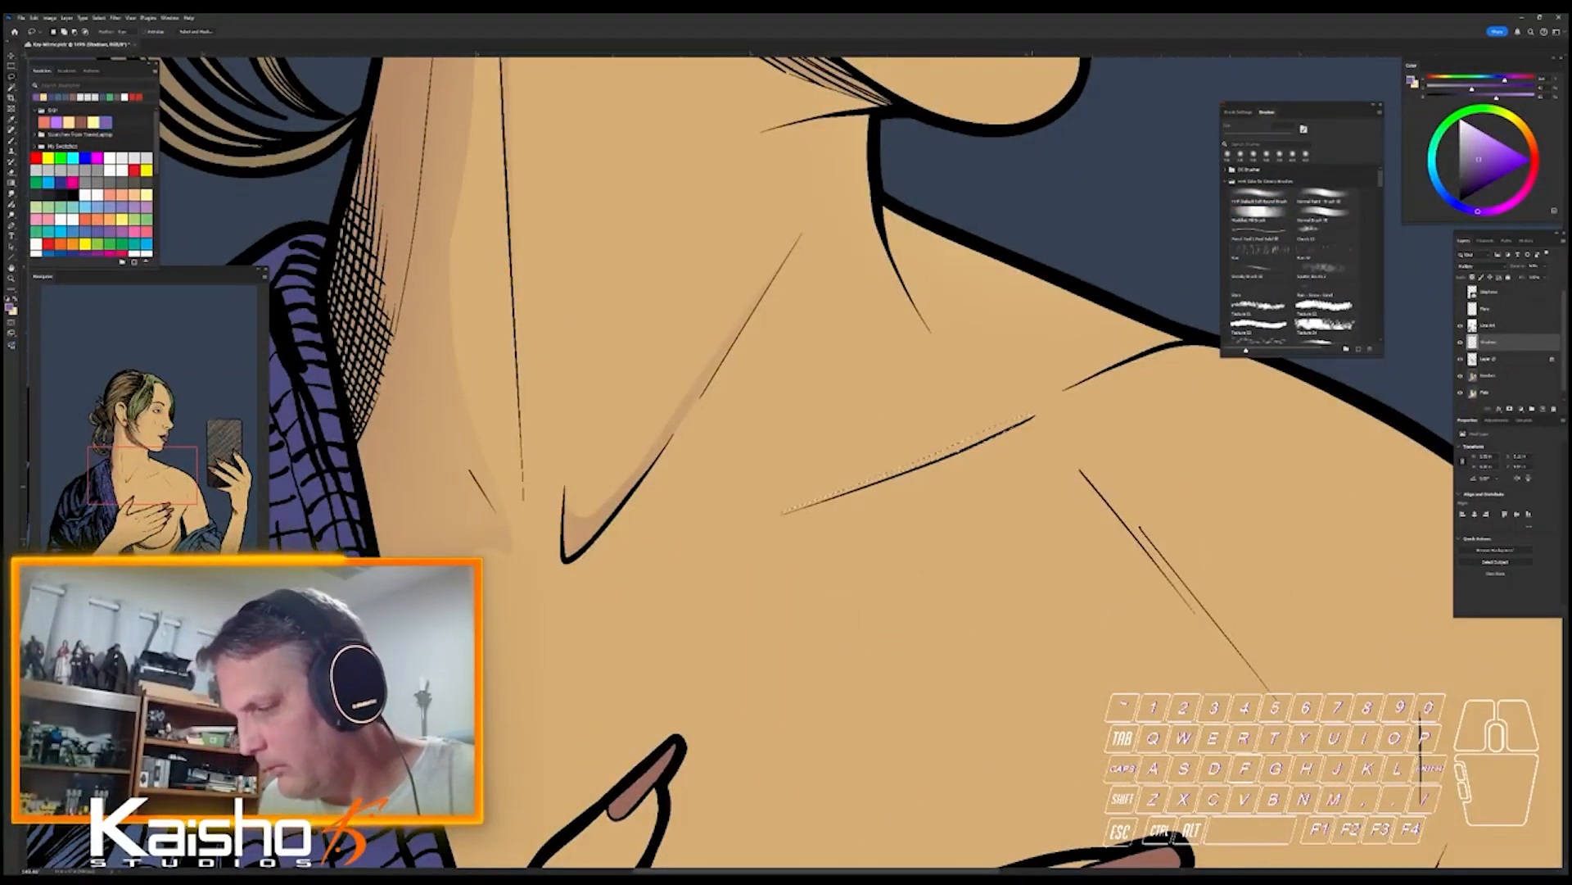
mouse_move(905, 463)
mouse_down()
mouse_move(779, 513)
mouse_move(1030, 454)
mouse_up()
drag(959, 399, 505, 588)
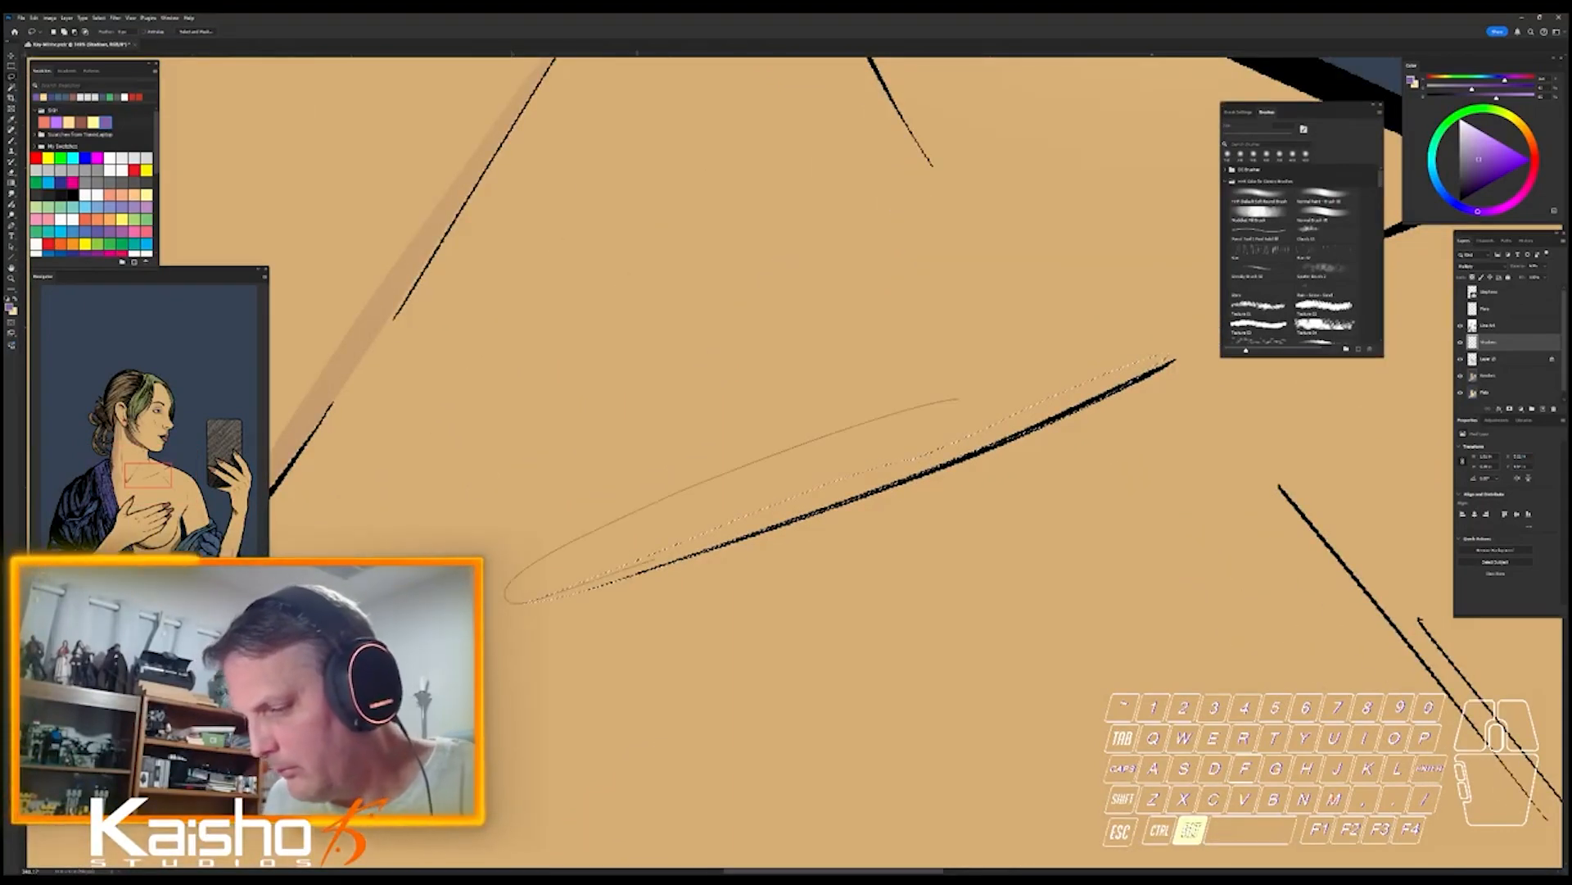
drag(883, 476, 957, 402)
drag(1065, 630, 867, 630)
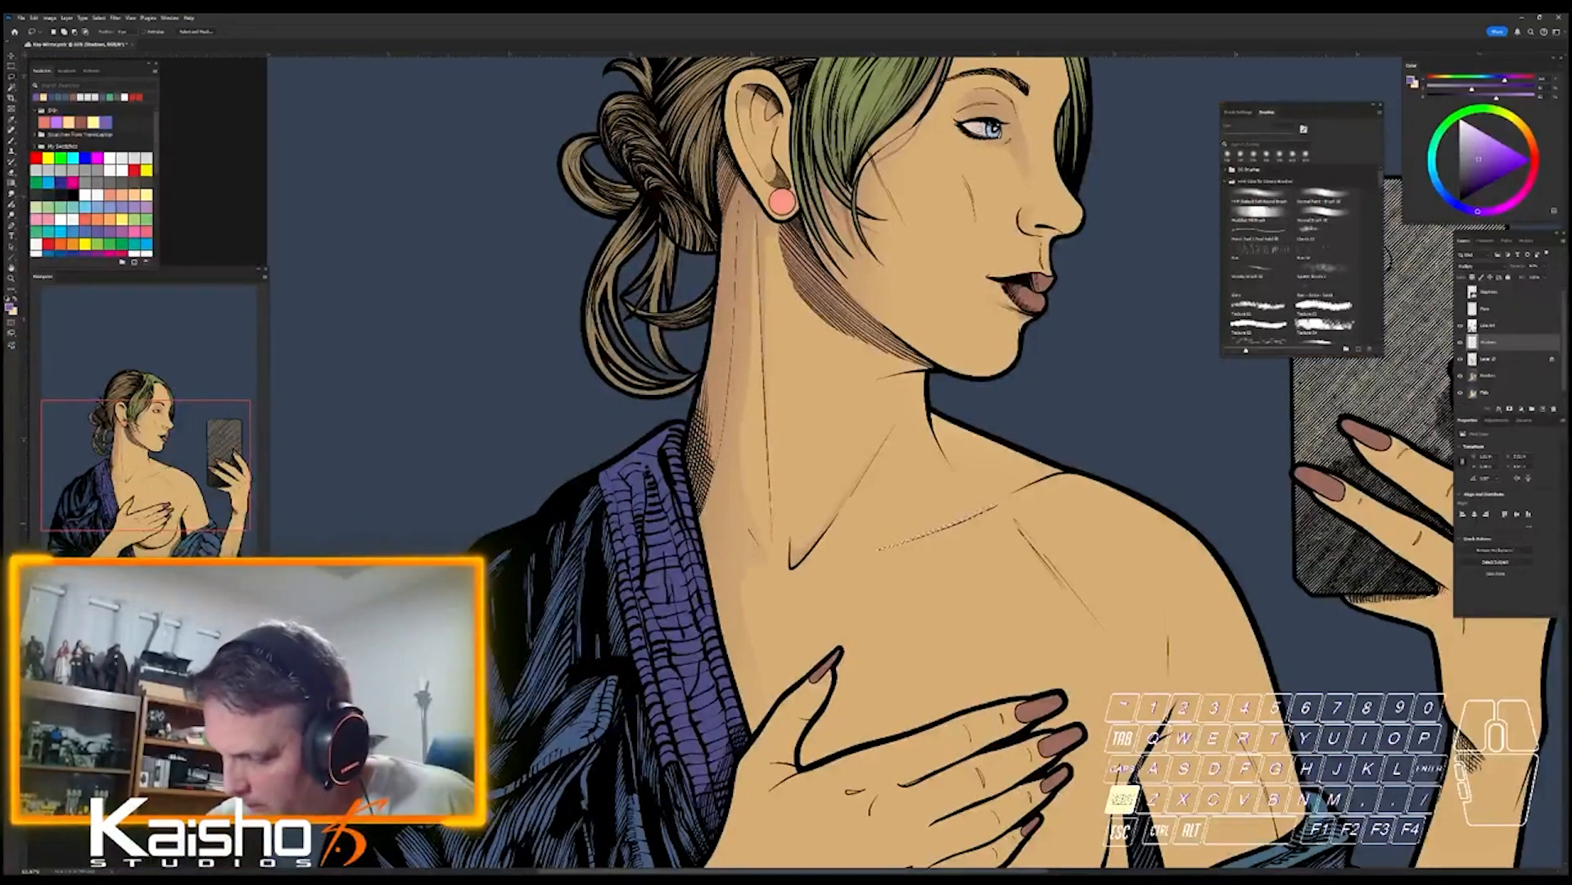
drag(1063, 587, 1125, 664)
key(b)
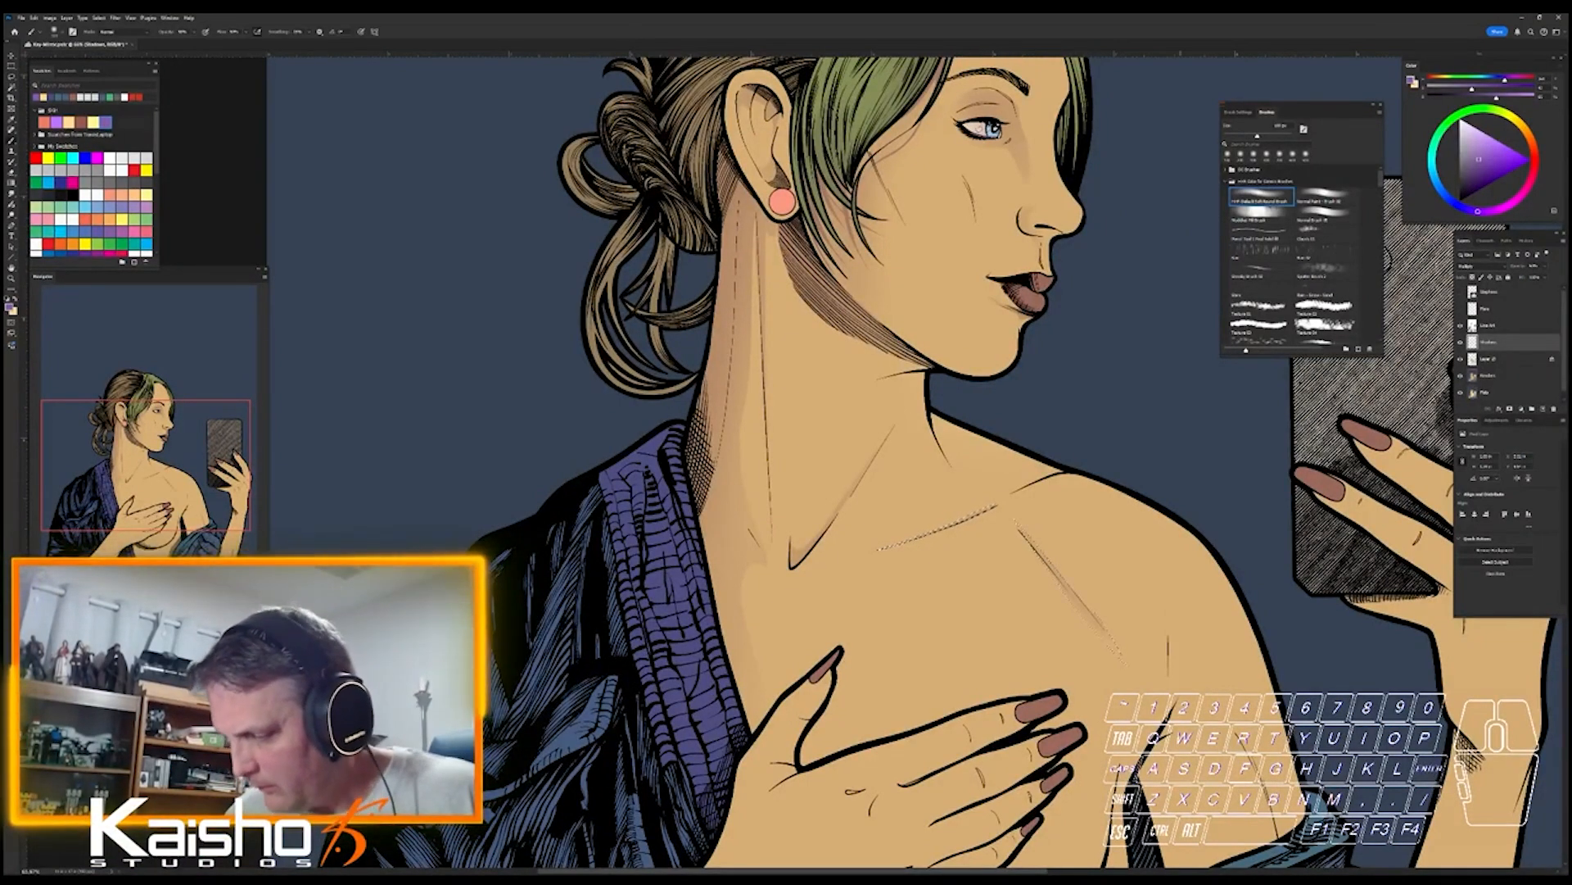
- Lasso the inner upper-arm shadow beside the armpit and brush soft purple into it
drag(1266, 772, 1253, 540)
key(l)
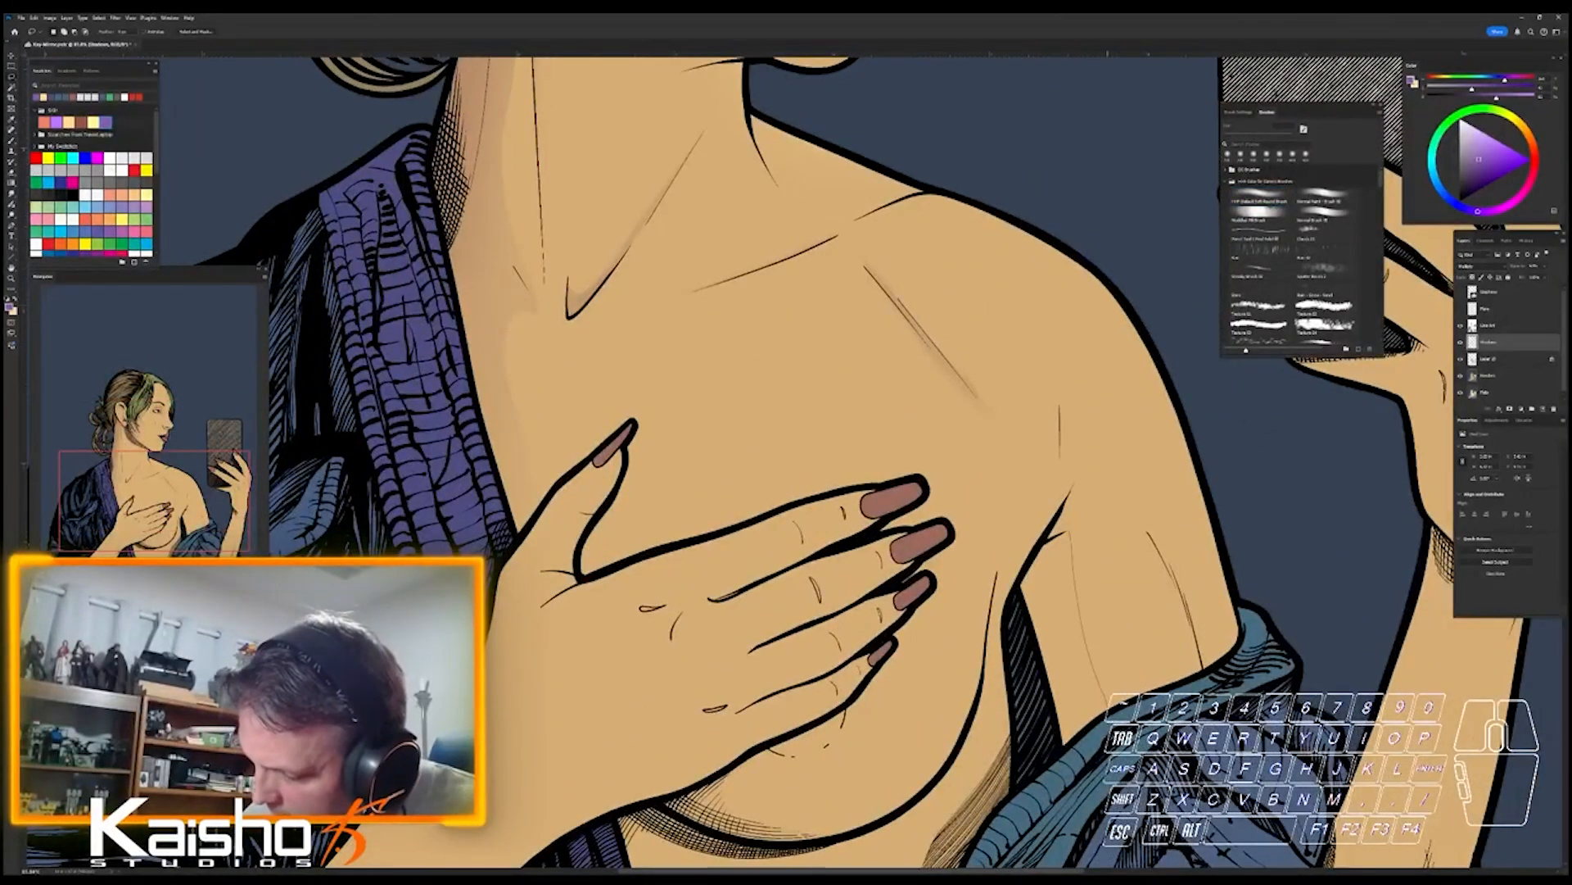
mouse_move(1106, 715)
mouse_down()
mouse_move(1082, 737)
mouse_move(1053, 716)
mouse_move(1018, 589)
mouse_move(1065, 533)
mouse_move(1069, 494)
mouse_move(1049, 542)
mouse_up()
key(b)
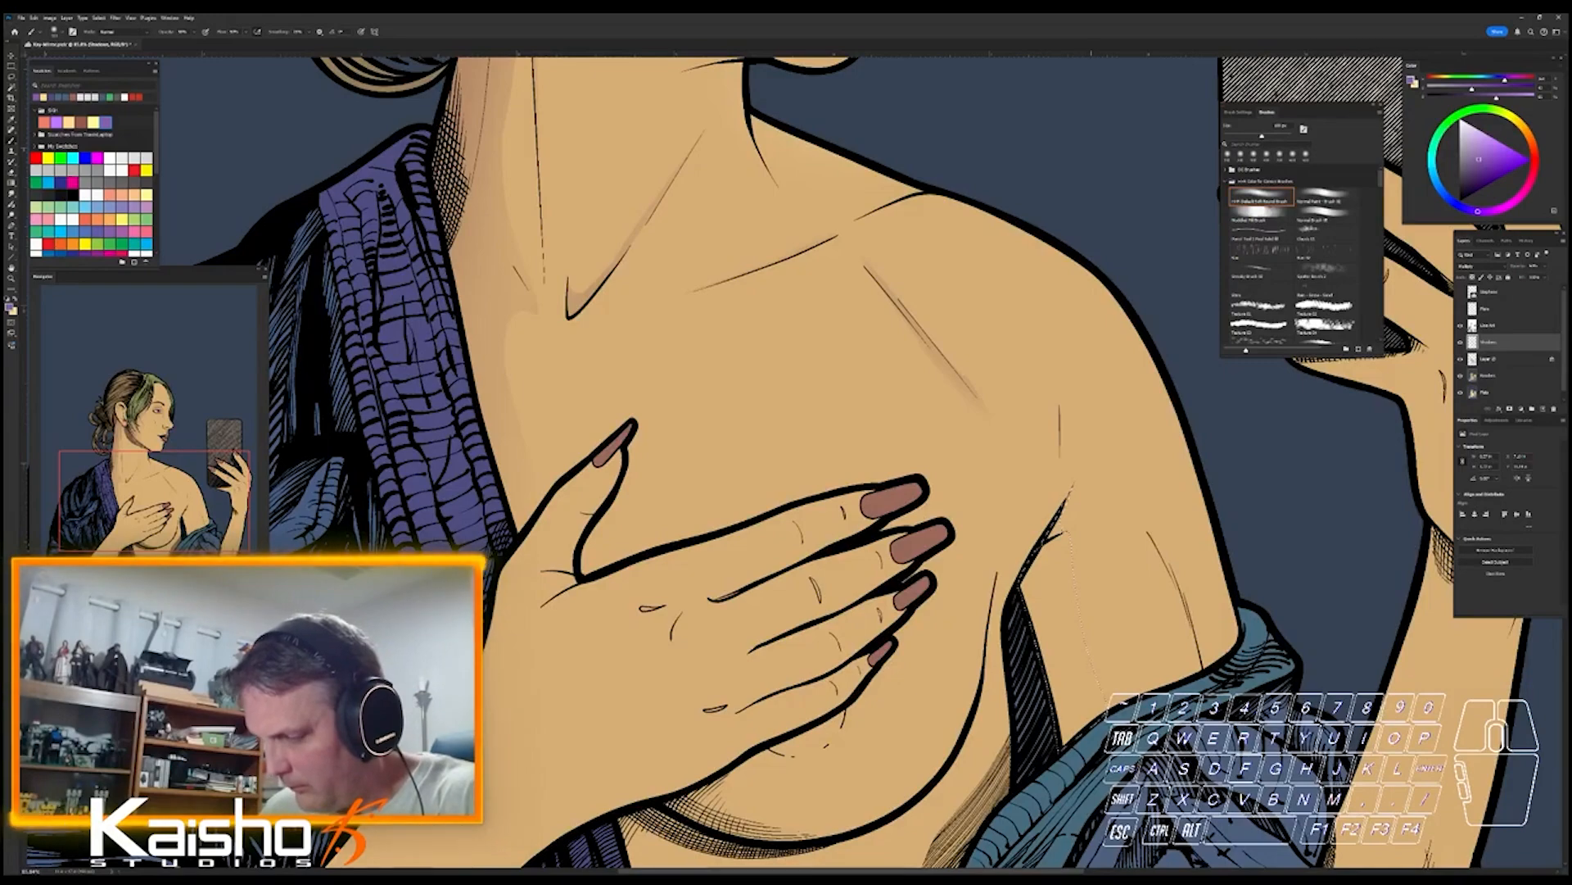
drag(1078, 706, 1023, 565)
drag(1069, 733, 1047, 524)
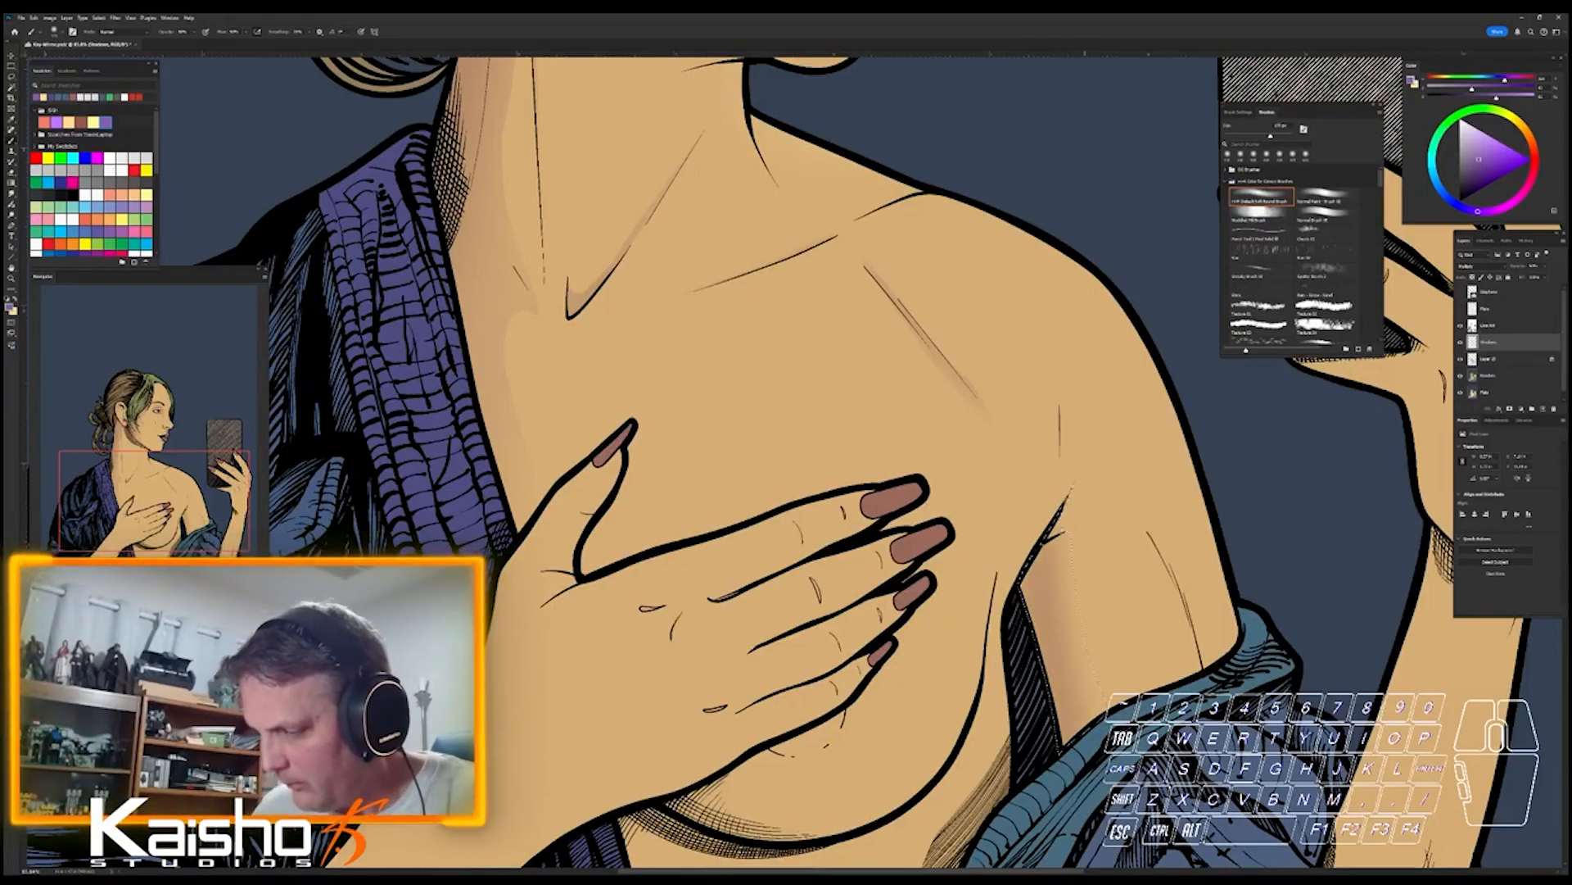
- Lasso the shadow shape on the torso beneath the breast along the robe's edge and save the document
key(ctrl+space)
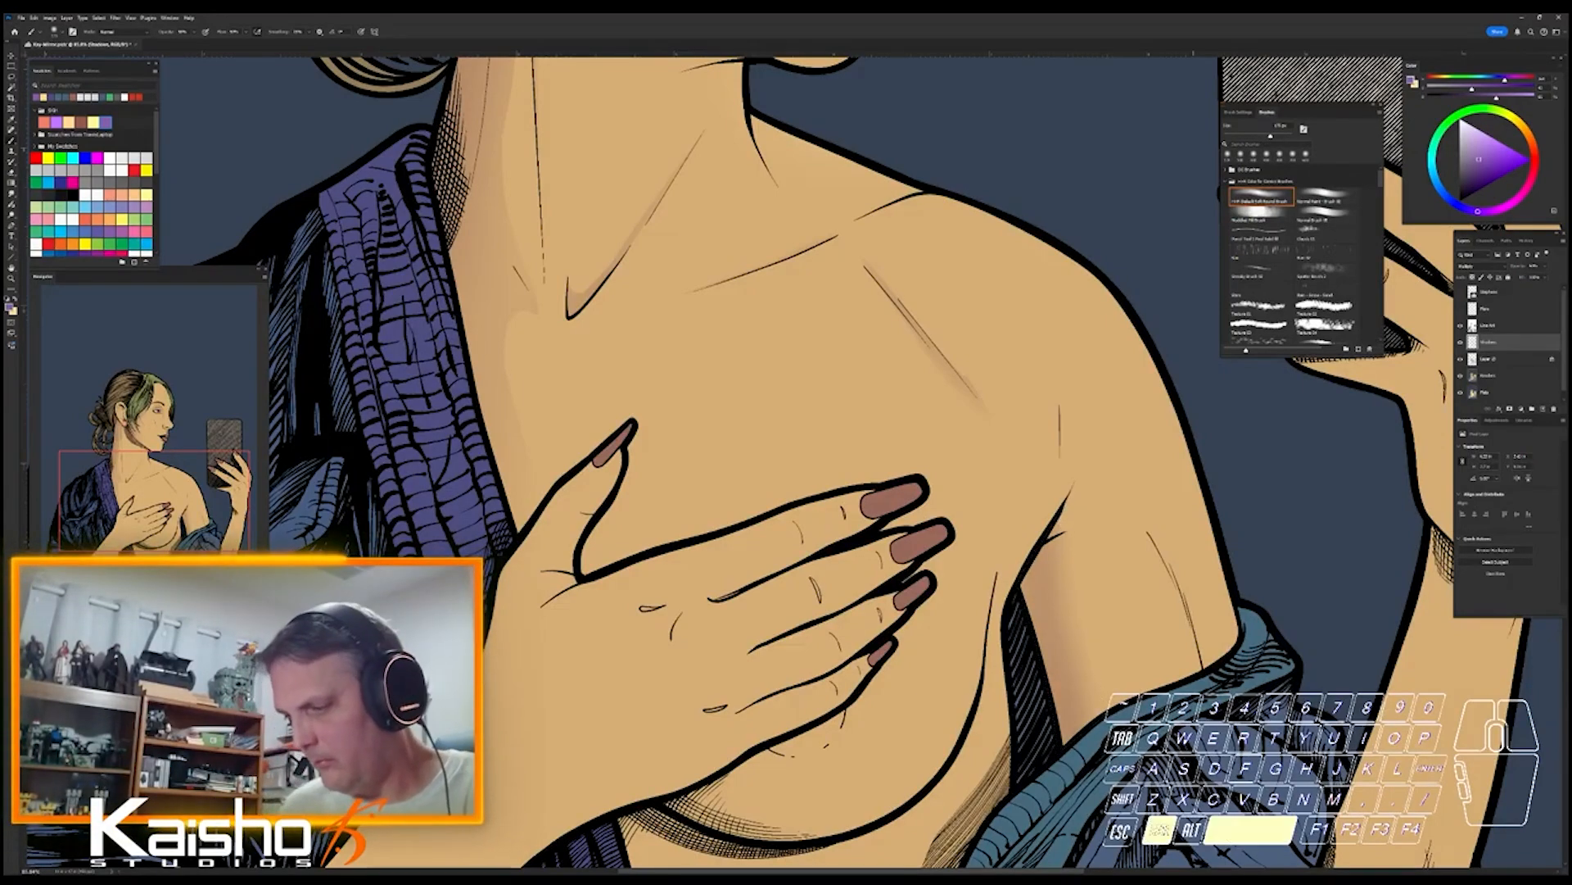
drag(1187, 784, 1008, 785)
drag(1135, 829, 1223, 674)
key(ctrl+space)
key(l)
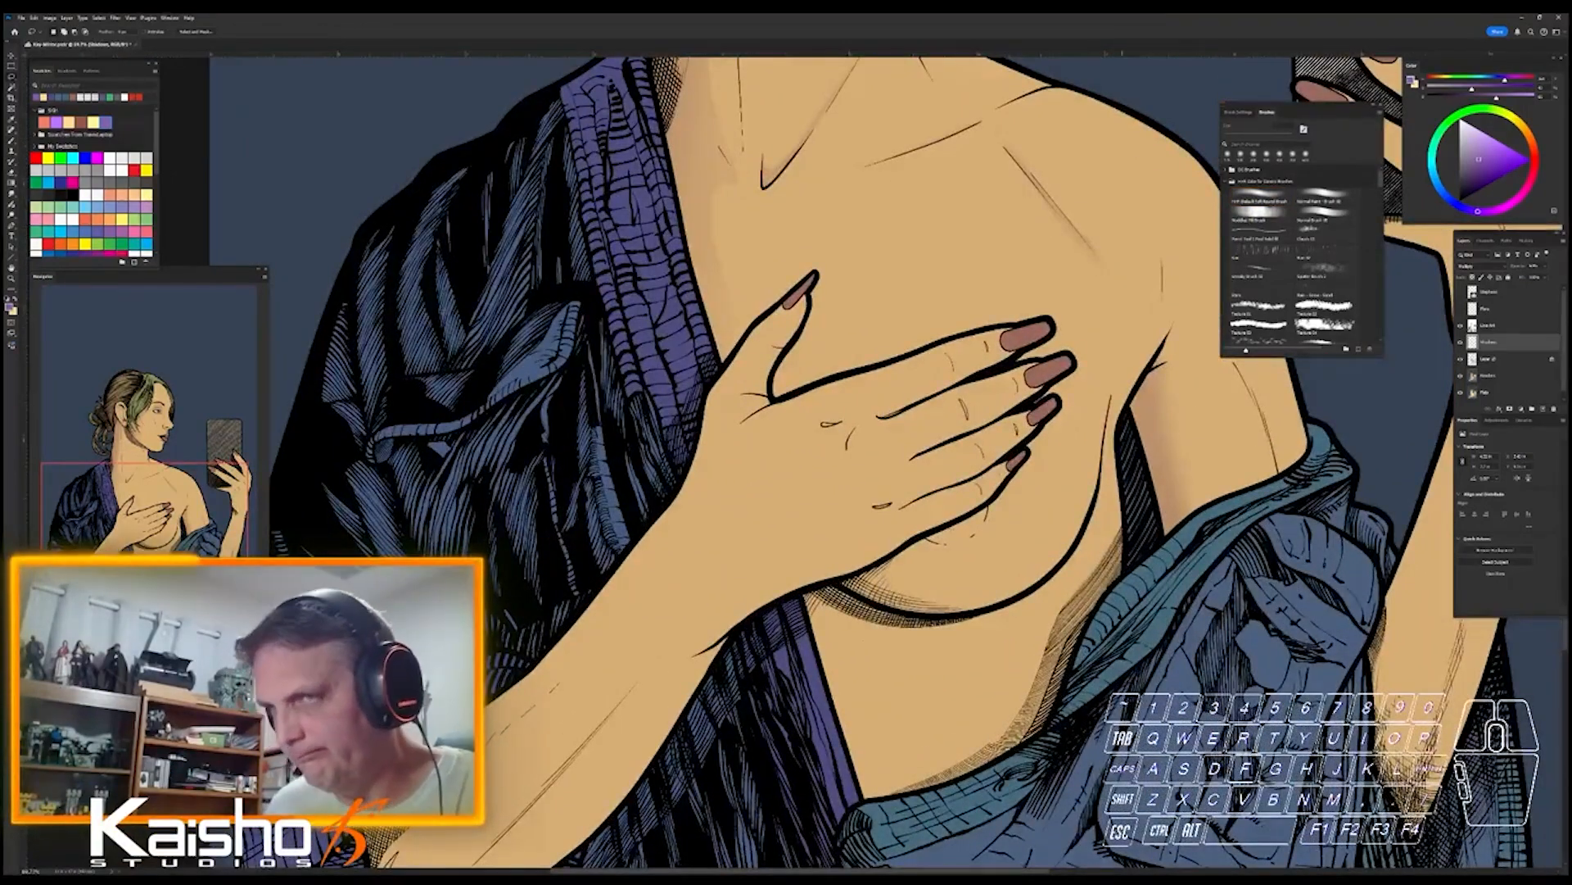
key(ctrl+space)
drag(1094, 611, 1132, 611)
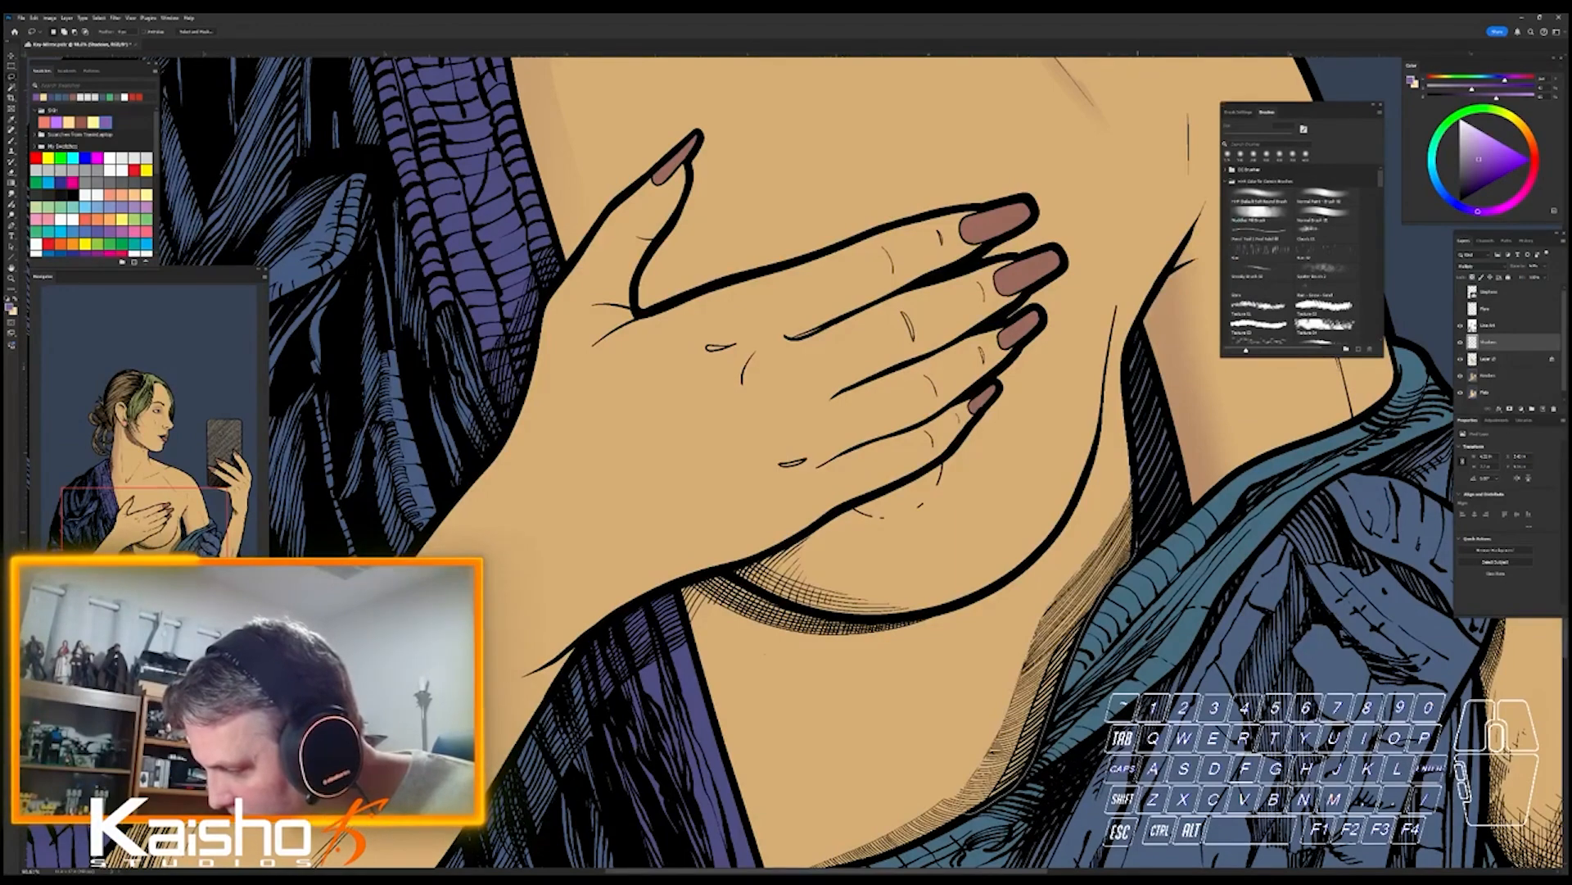
key(space)
drag(819, 491, 888, 328)
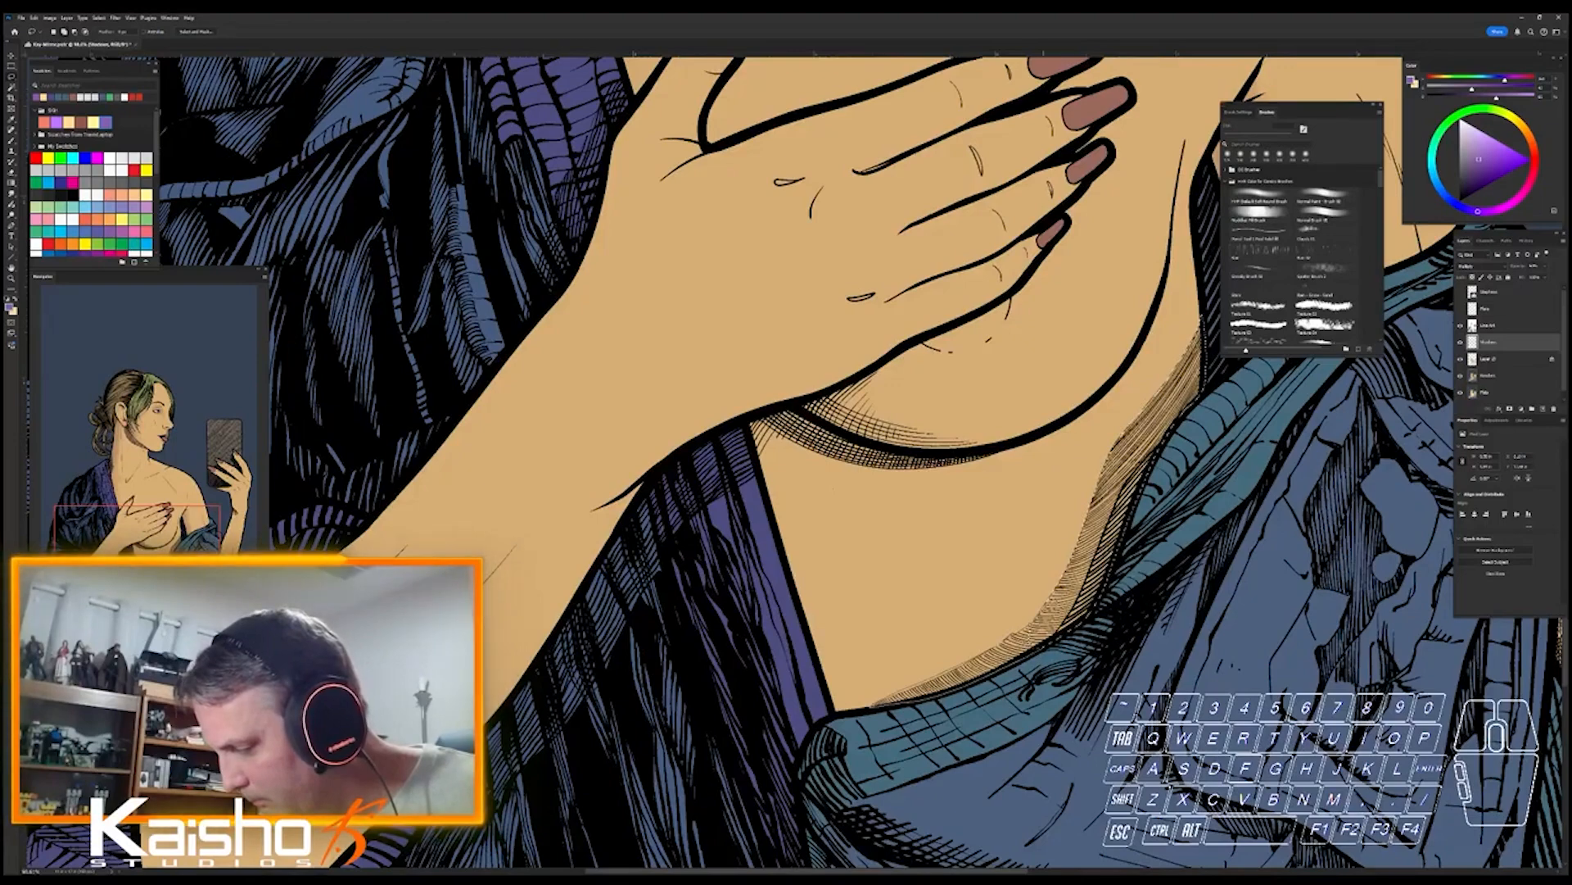
key(space)
drag(819, 492, 801, 632)
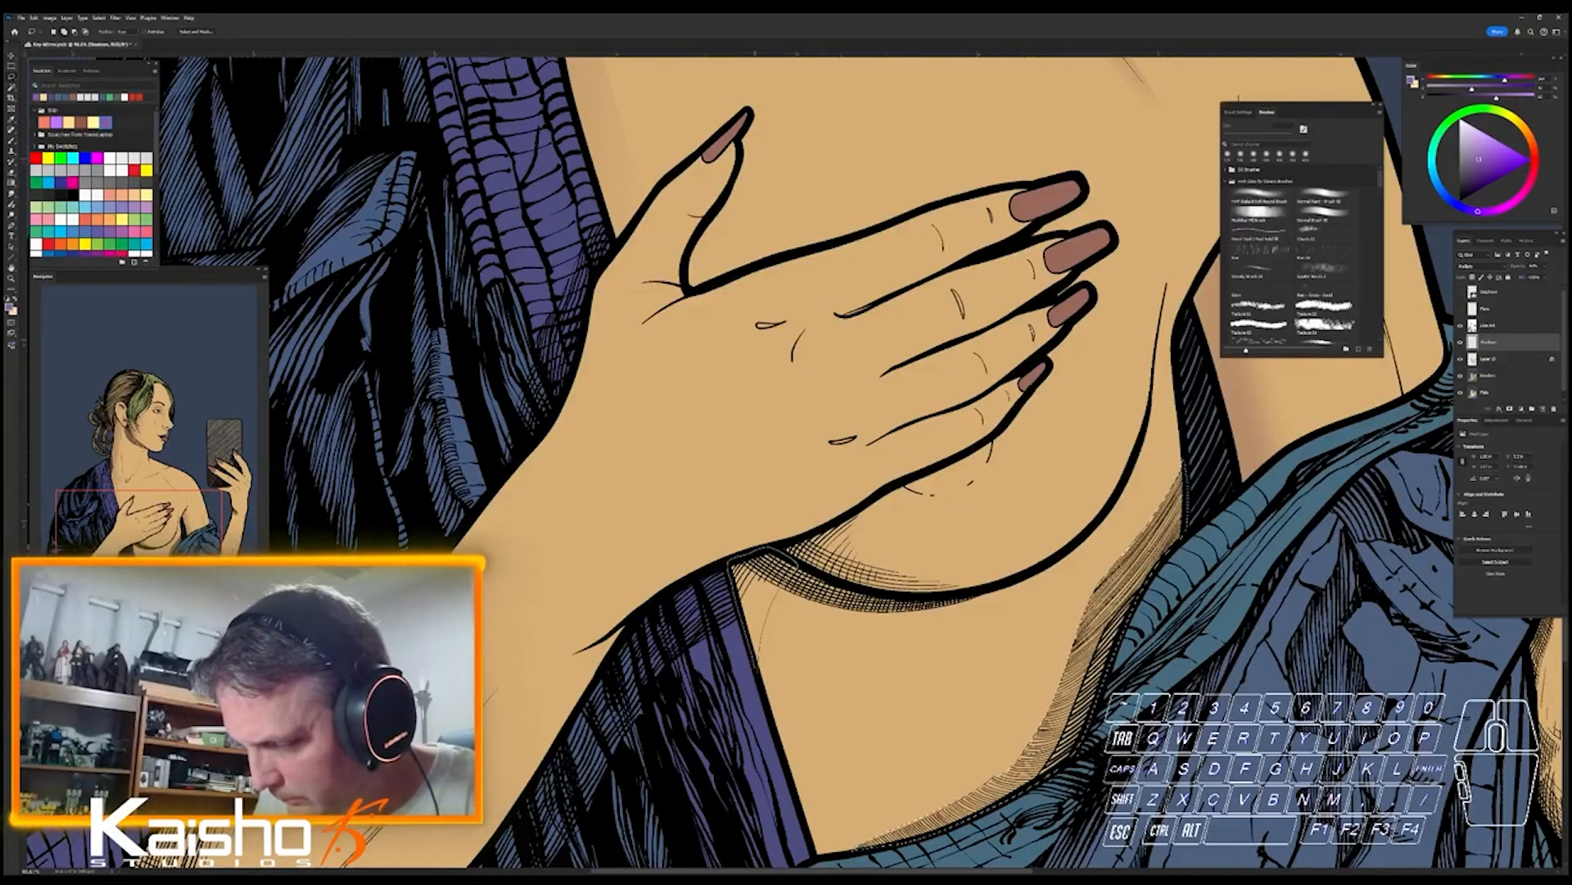
key(ctrl+s)
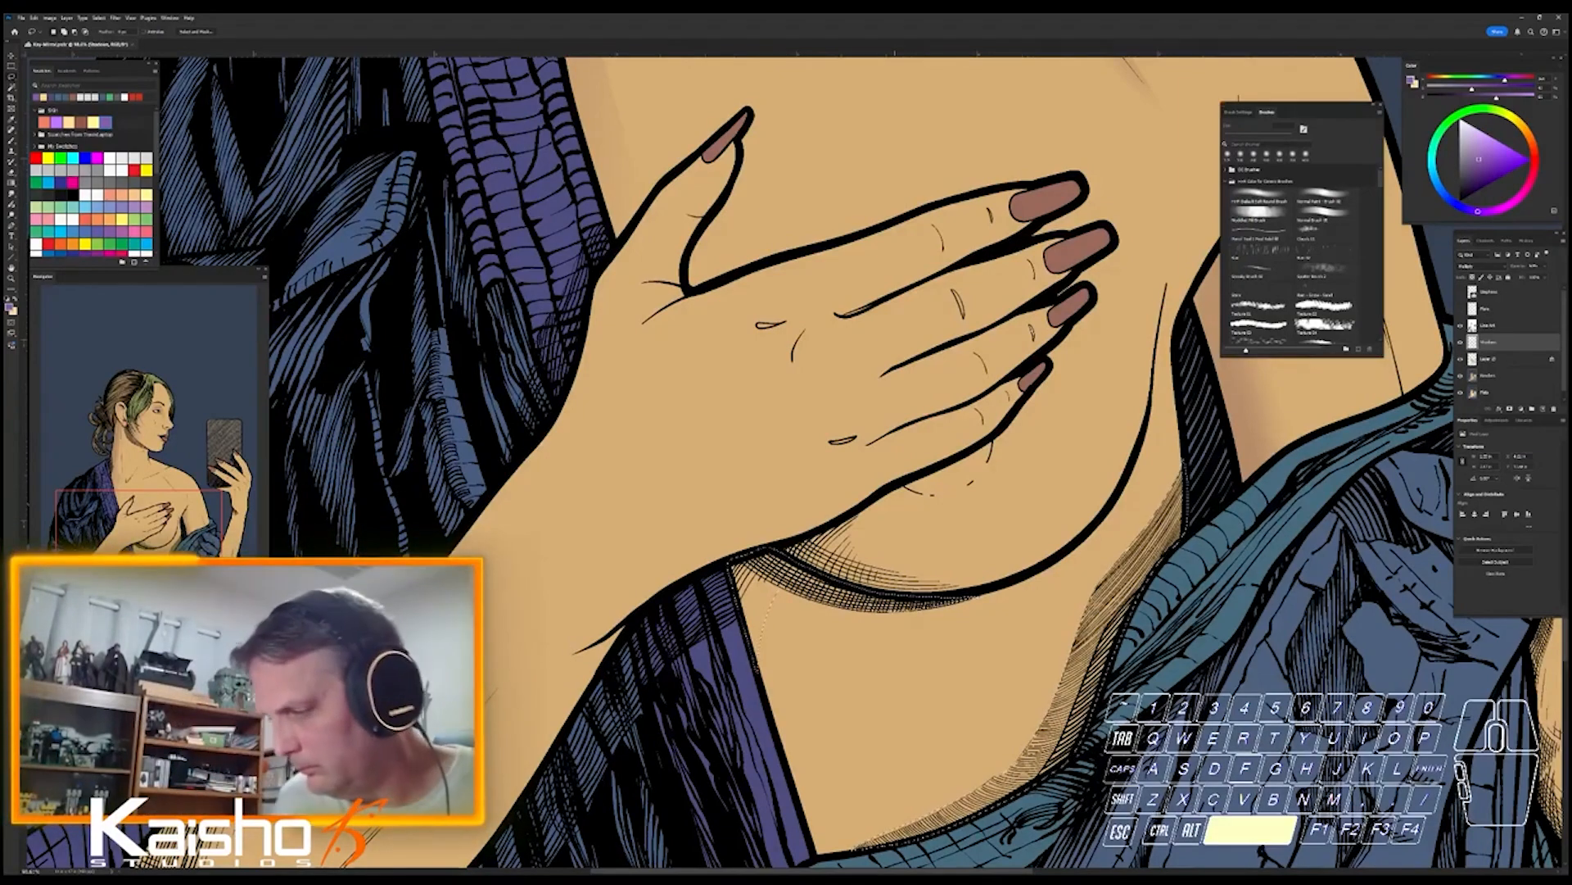
- Brush soft purple shadow into the torso selection beside the robe and clear the selection
drag(843, 581, 797, 481)
key(b)
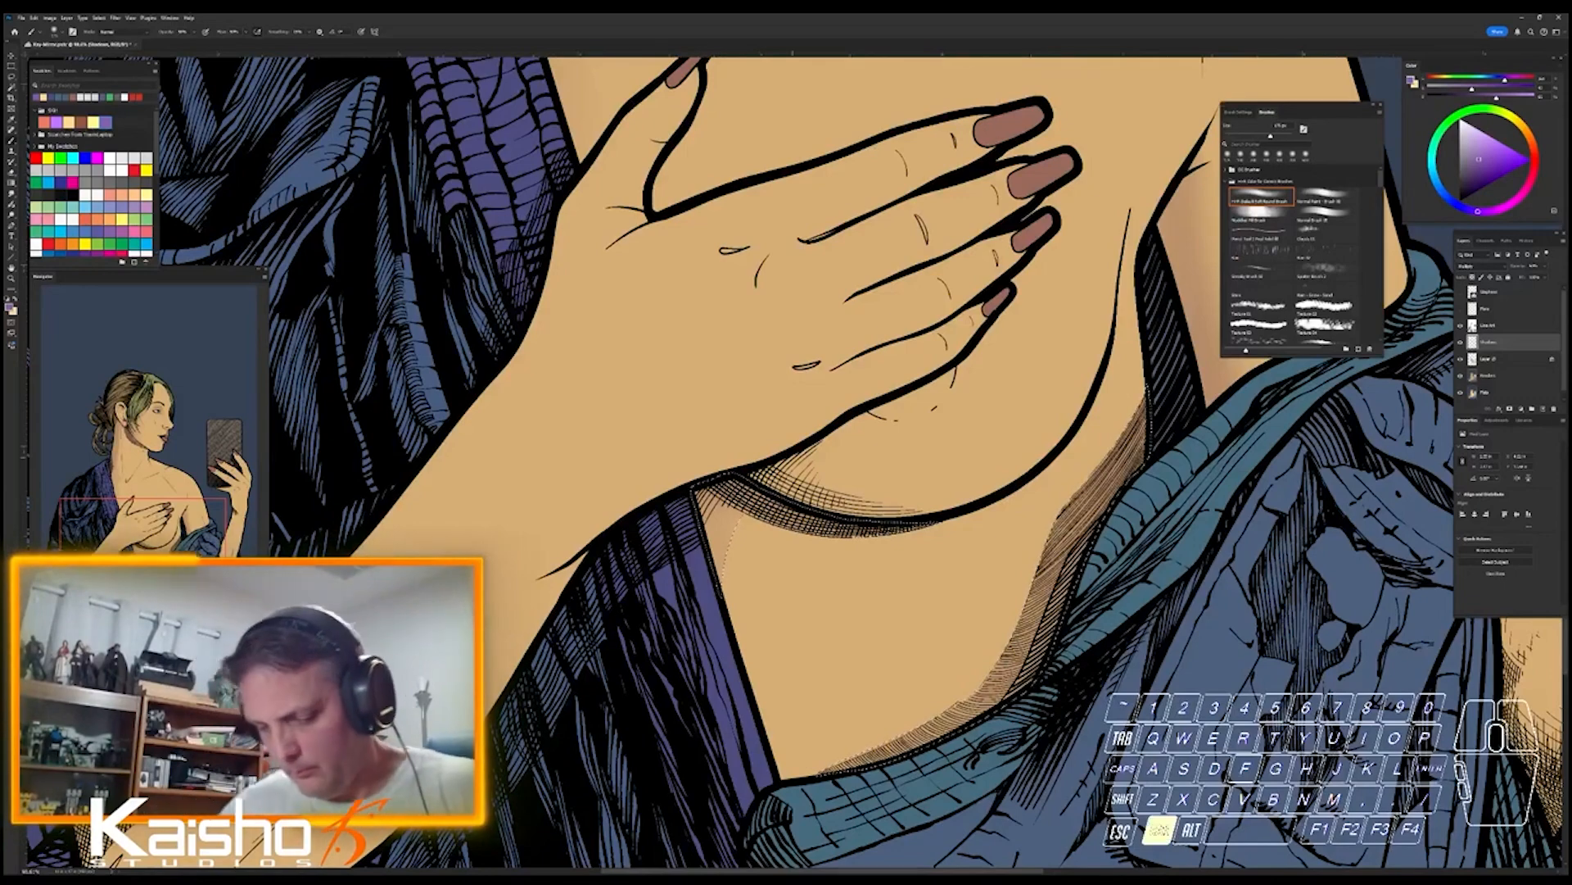
key(ctrl+d)
- Lasso the curved shadow shape on the lower breast just beneath the covering hand
key(l)
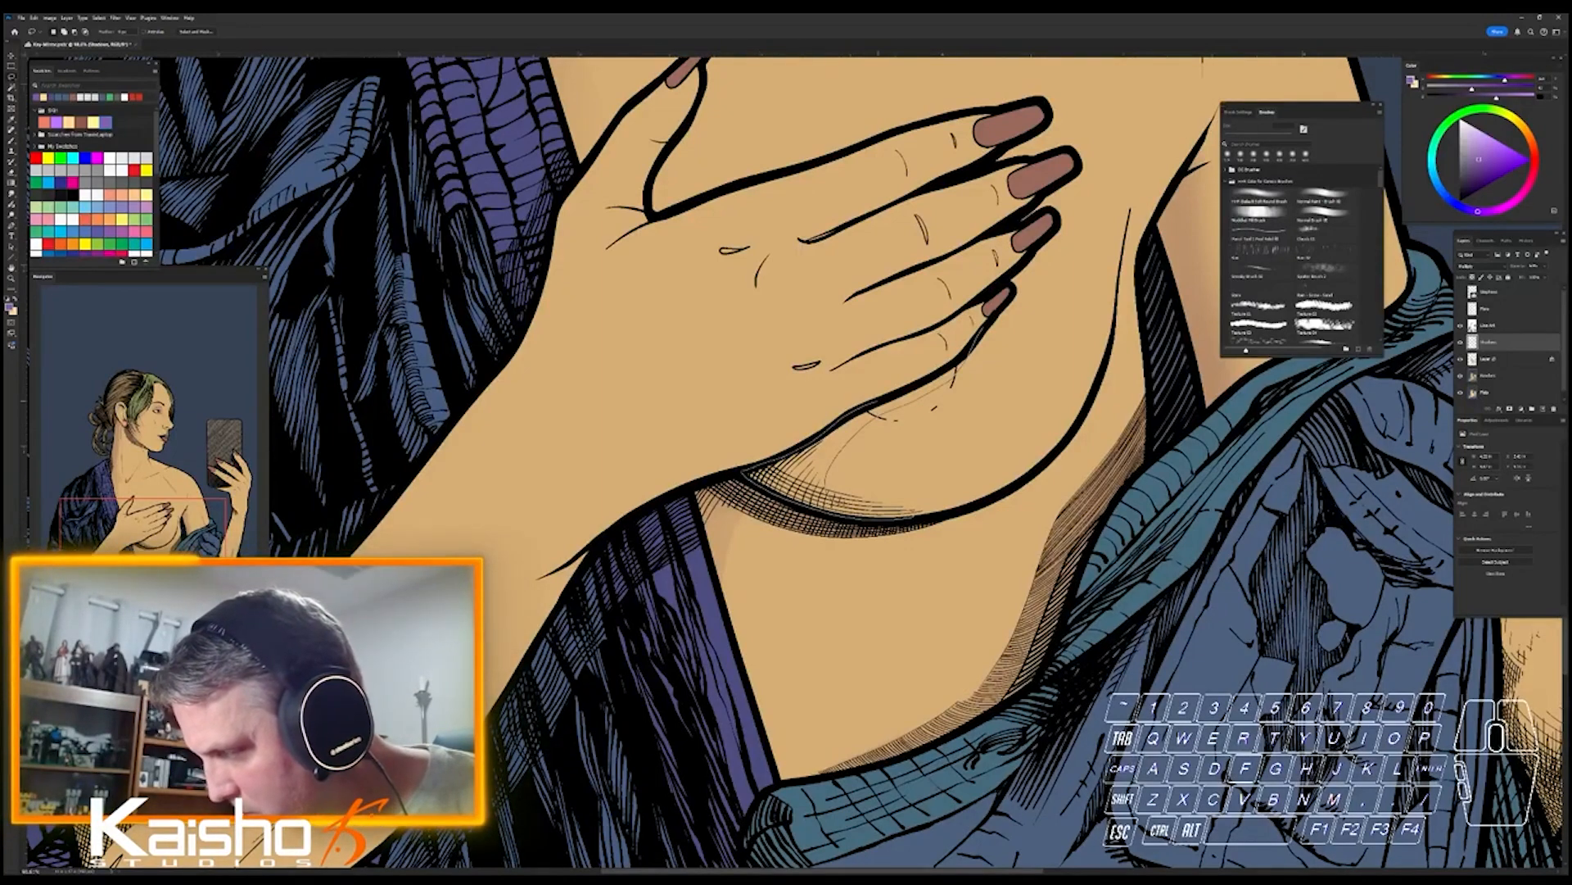
drag(939, 375, 965, 356)
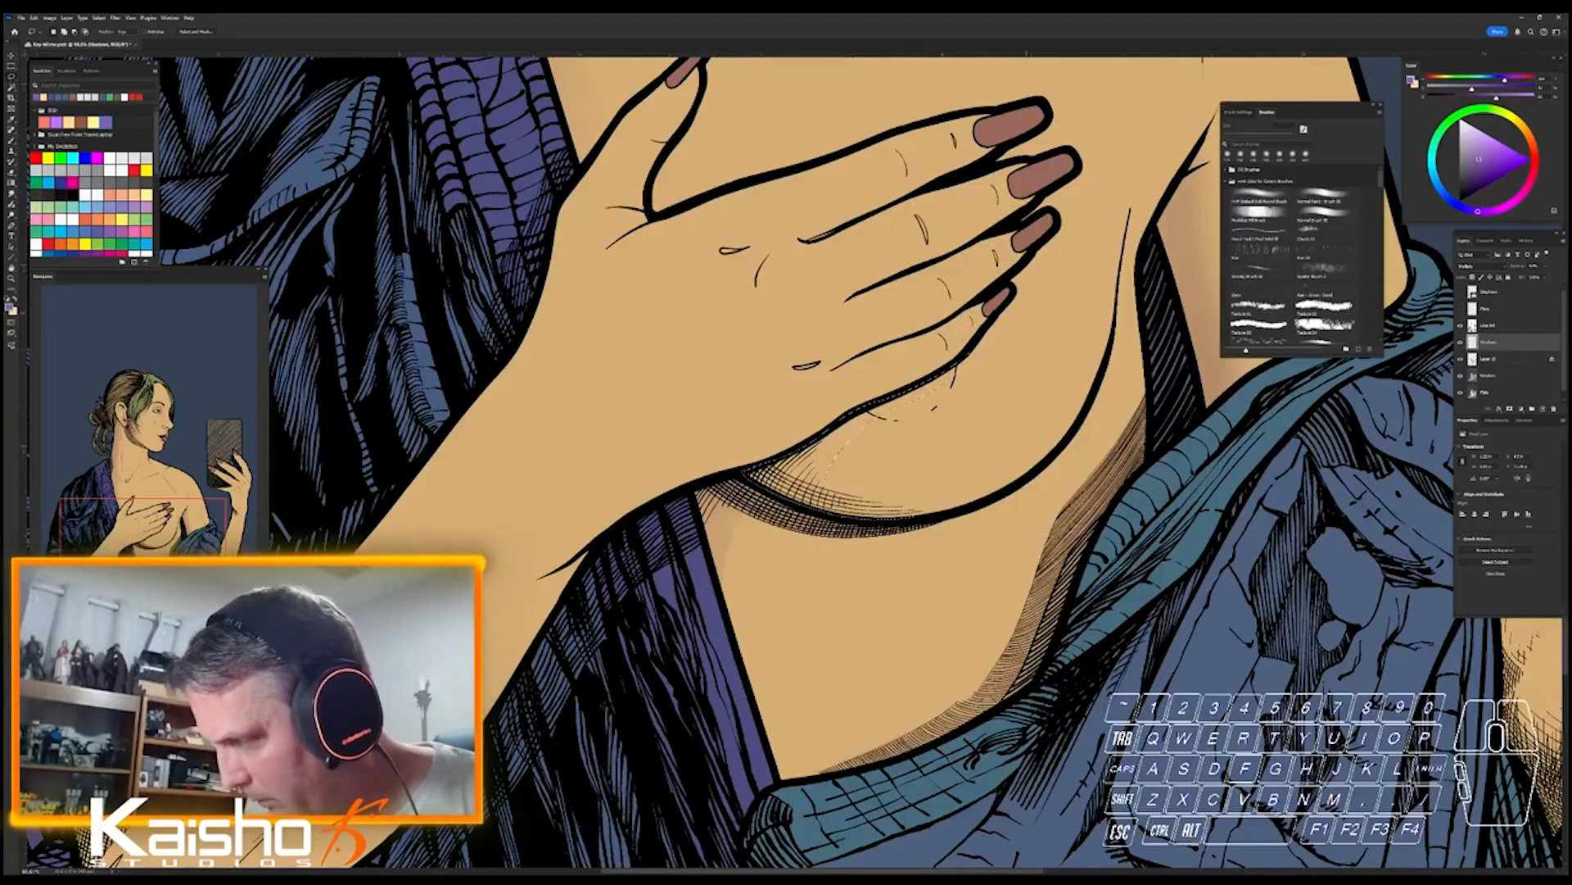
key(shift)
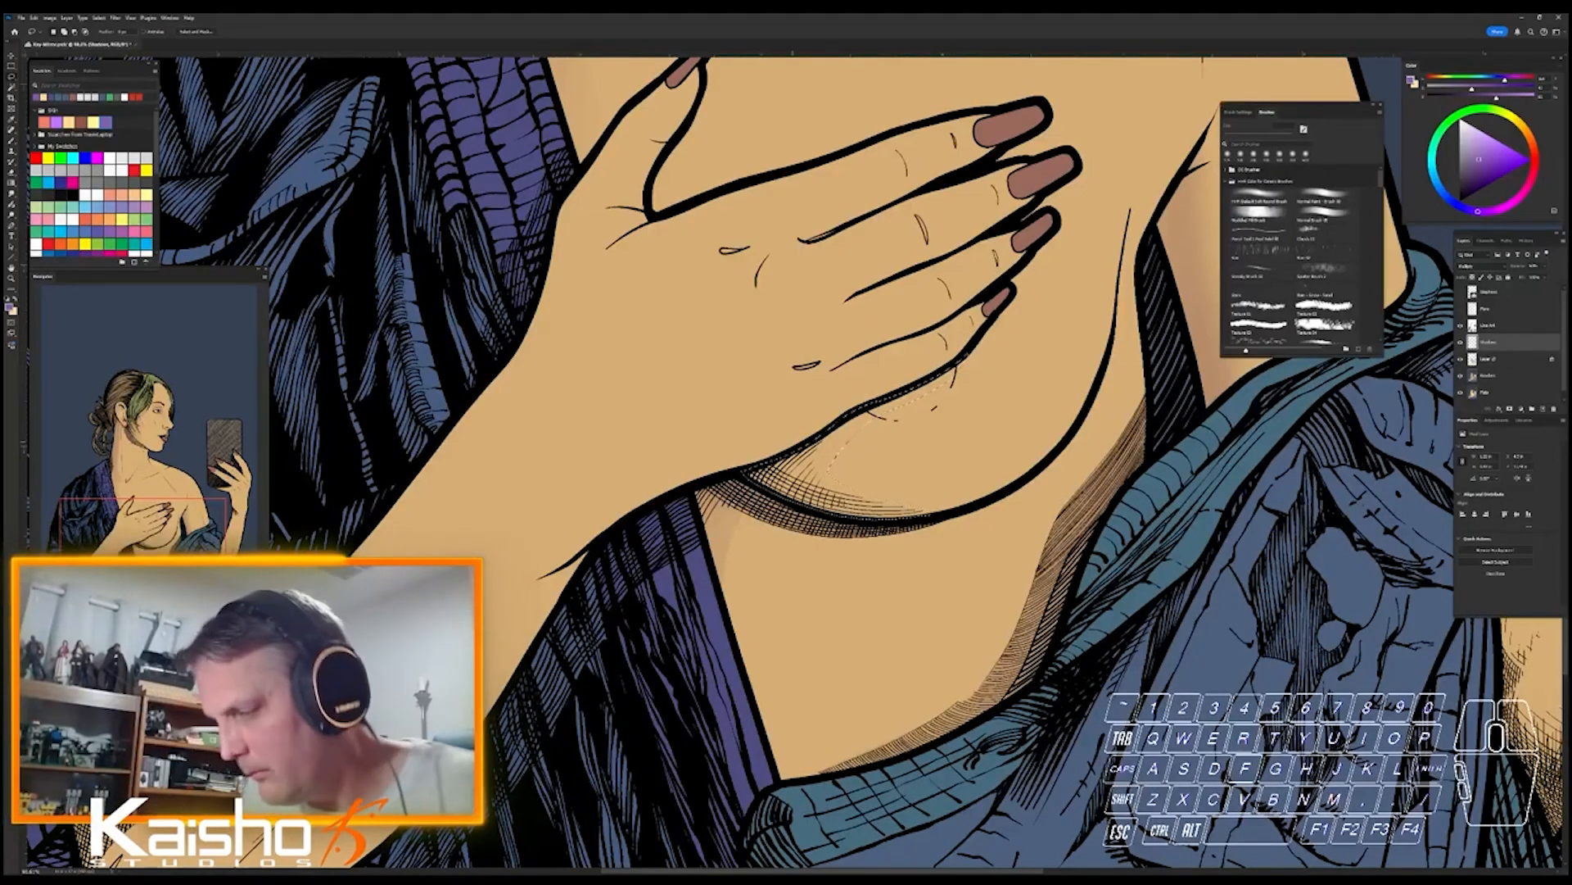
key(shift)
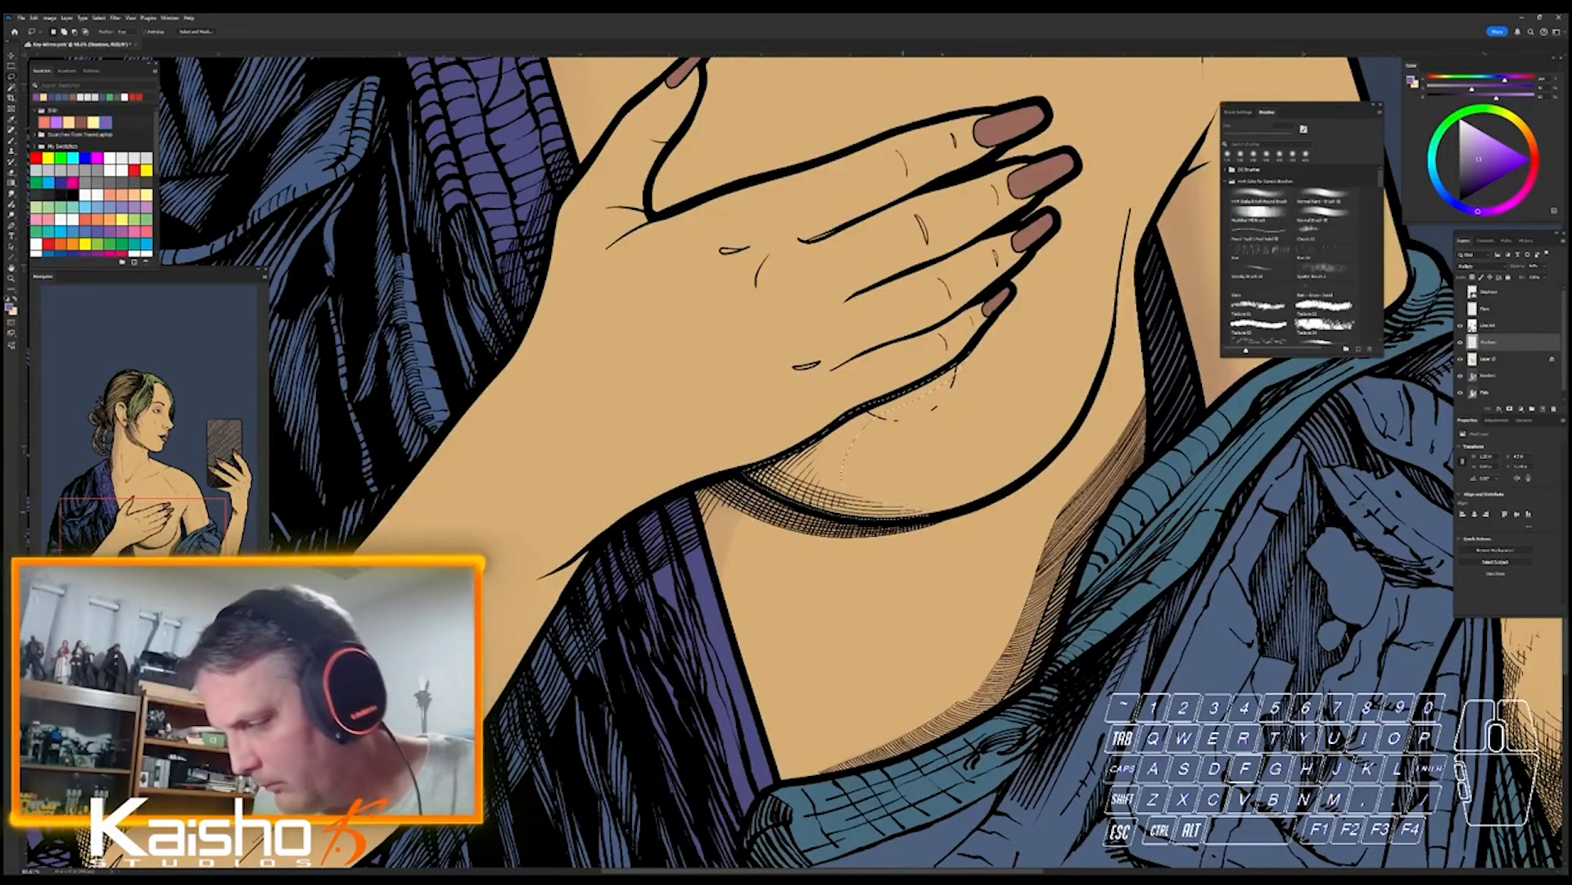
- Brush soft purple shadow into the lower-breast selection beneath the hand and clear the selection
key(b)
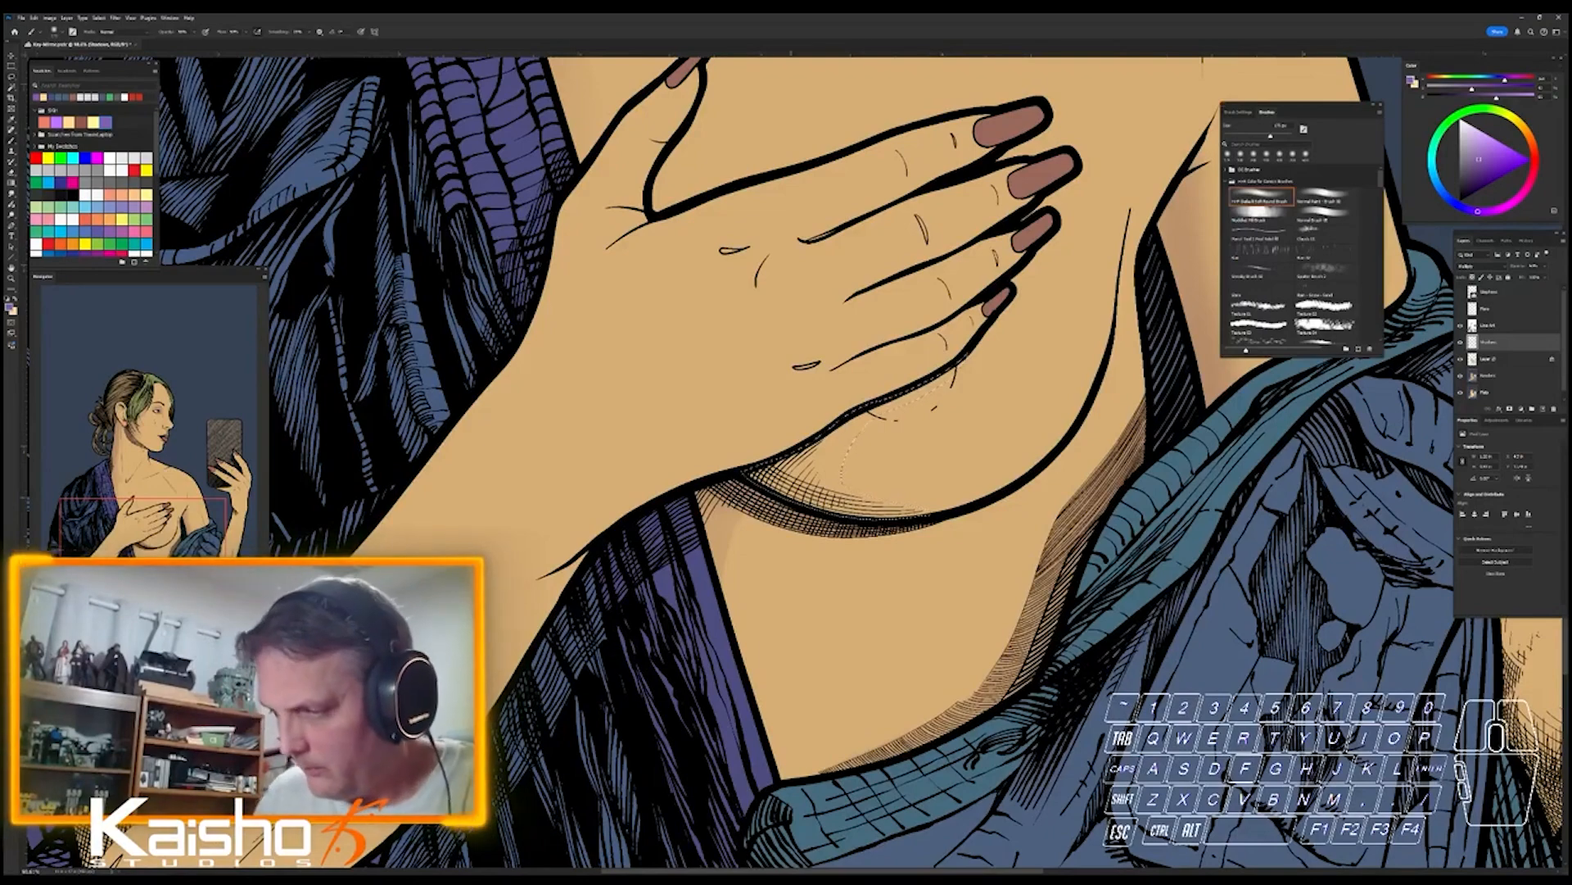
drag(790, 484, 856, 422)
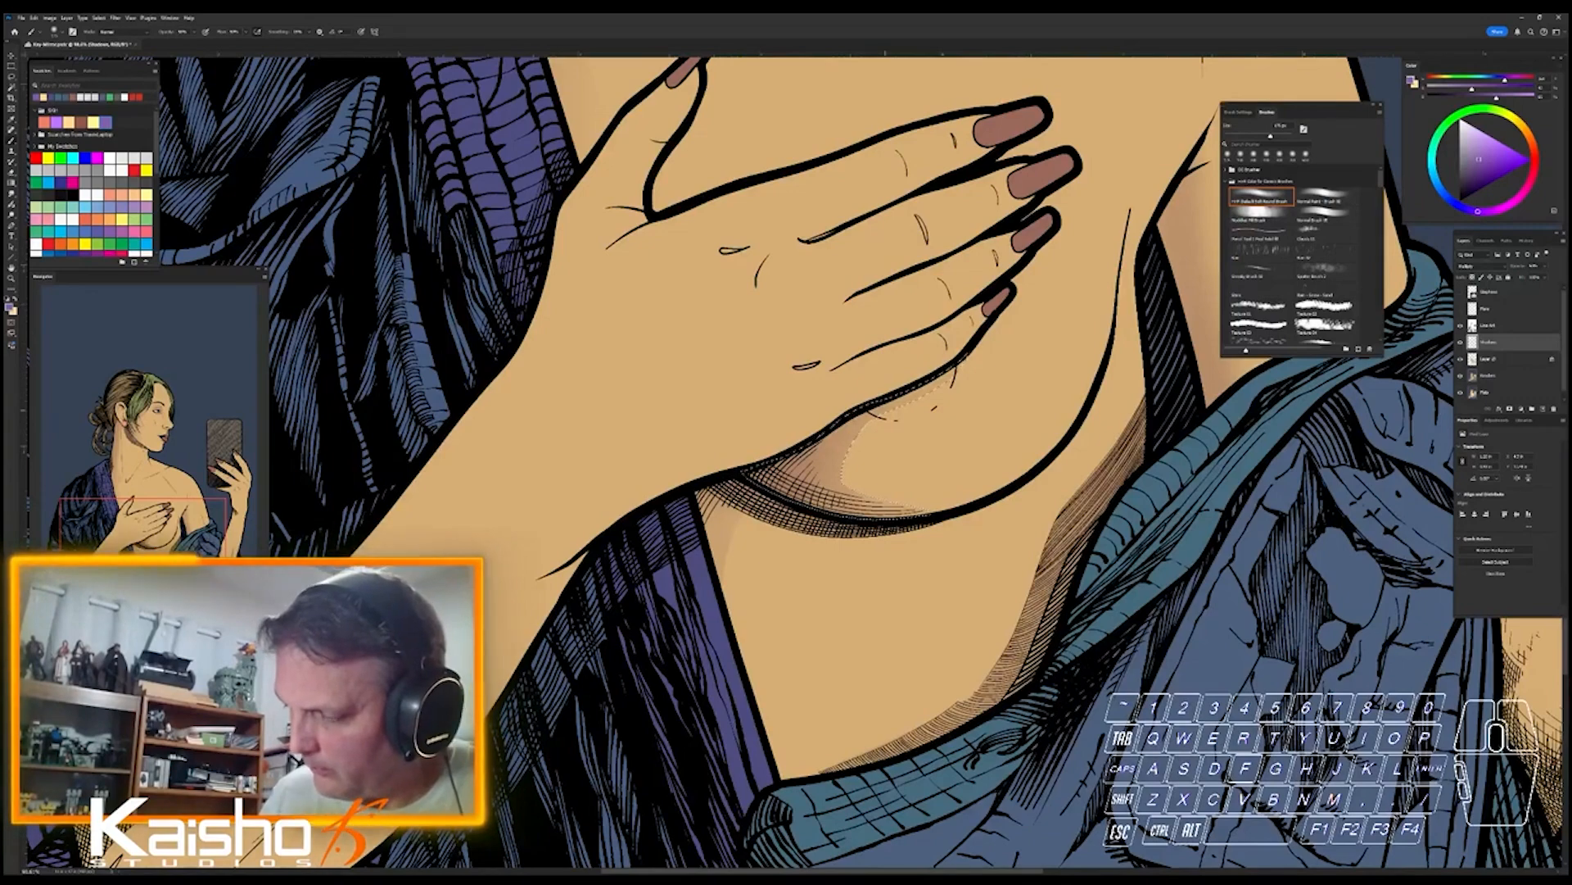
drag(1139, 729, 1065, 729)
drag(1173, 774, 1055, 721)
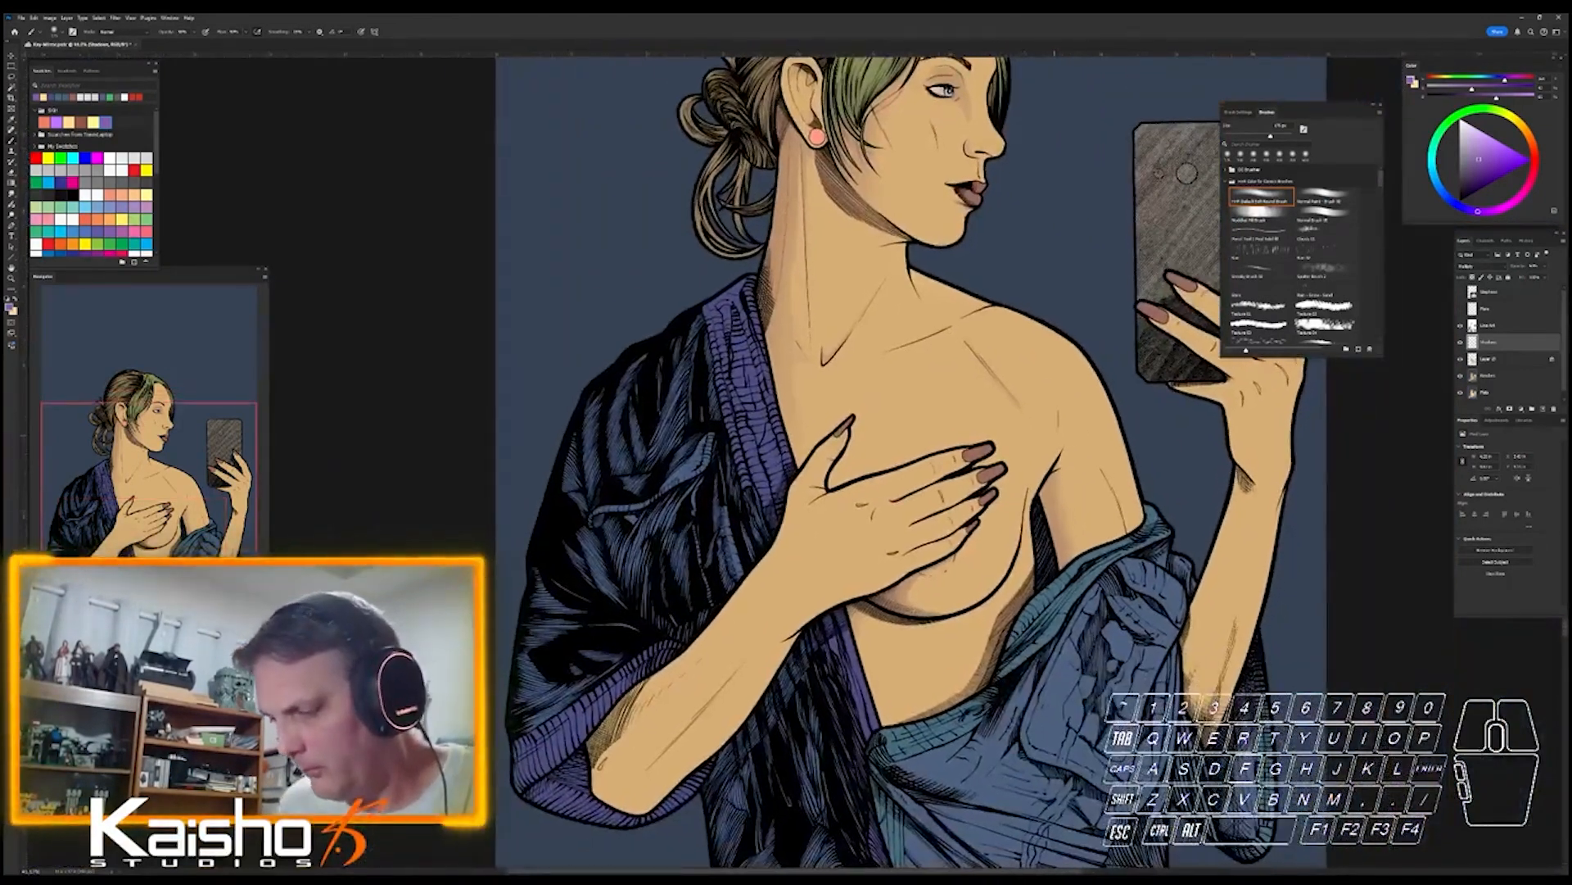
drag(879, 627, 942, 627)
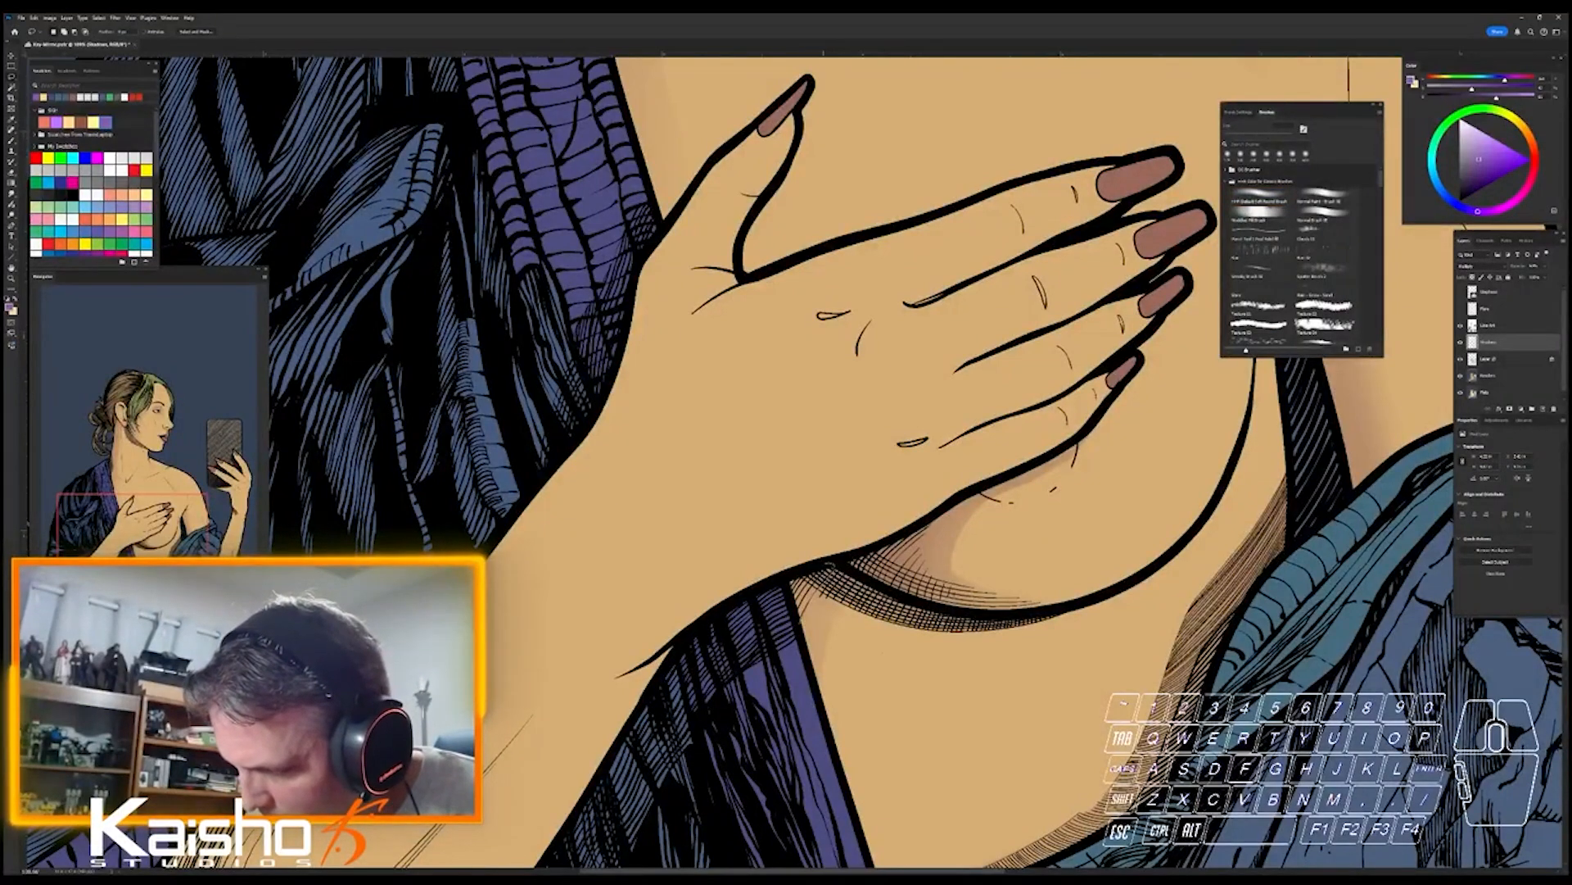
mouse_move(789, 574)
mouse_down()
mouse_move(801, 622)
mouse_move(599, 494)
mouse_up()
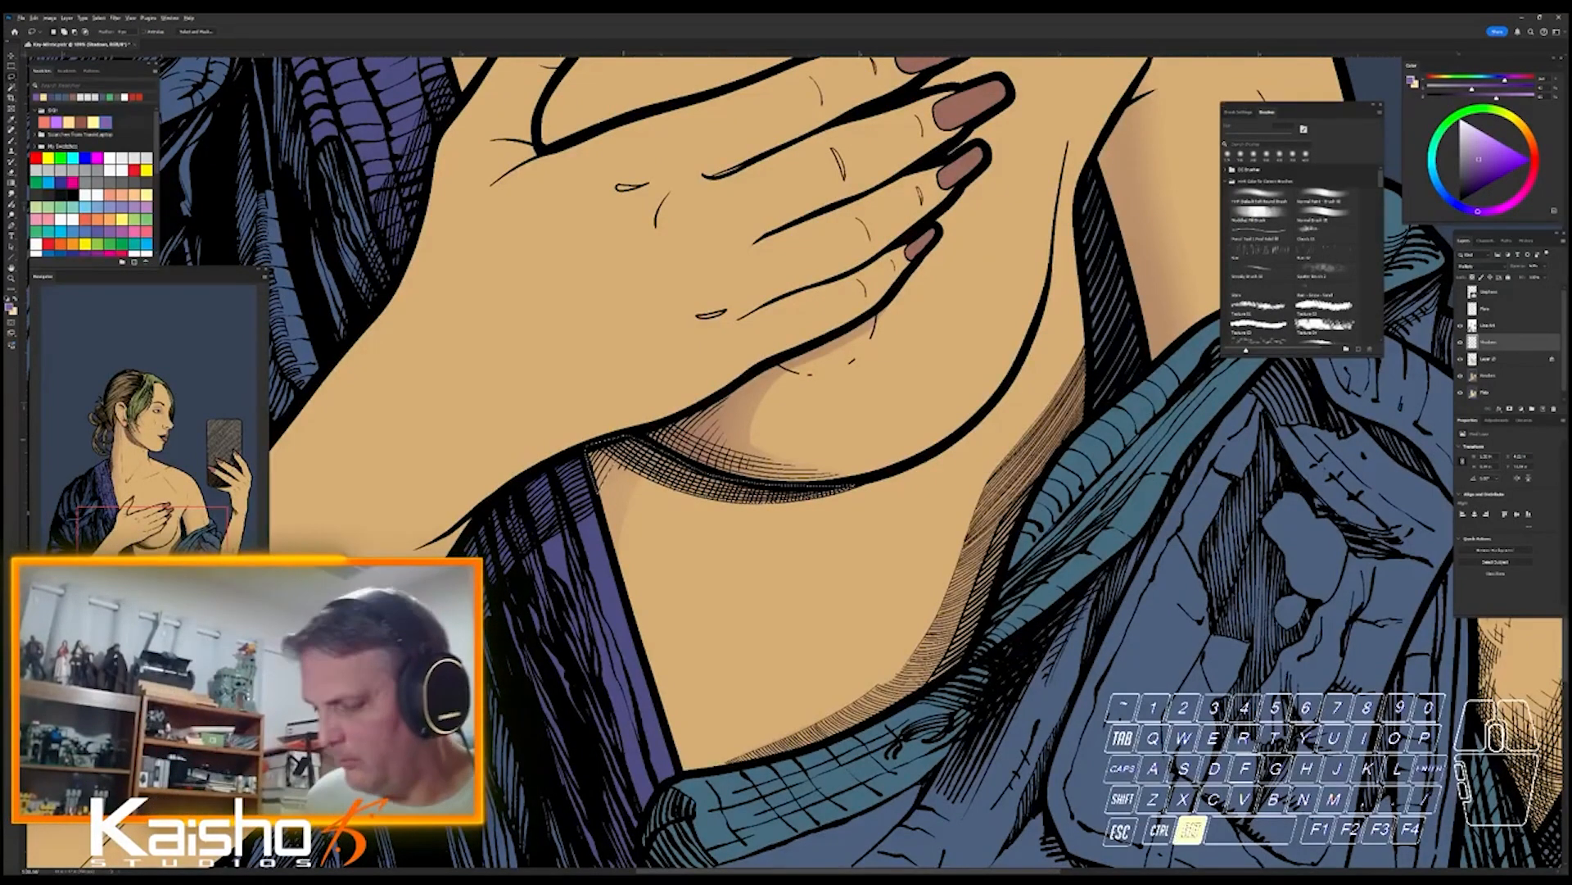
key(ctrl+d)
drag(1172, 772, 991, 772)
key(ctrl+0)
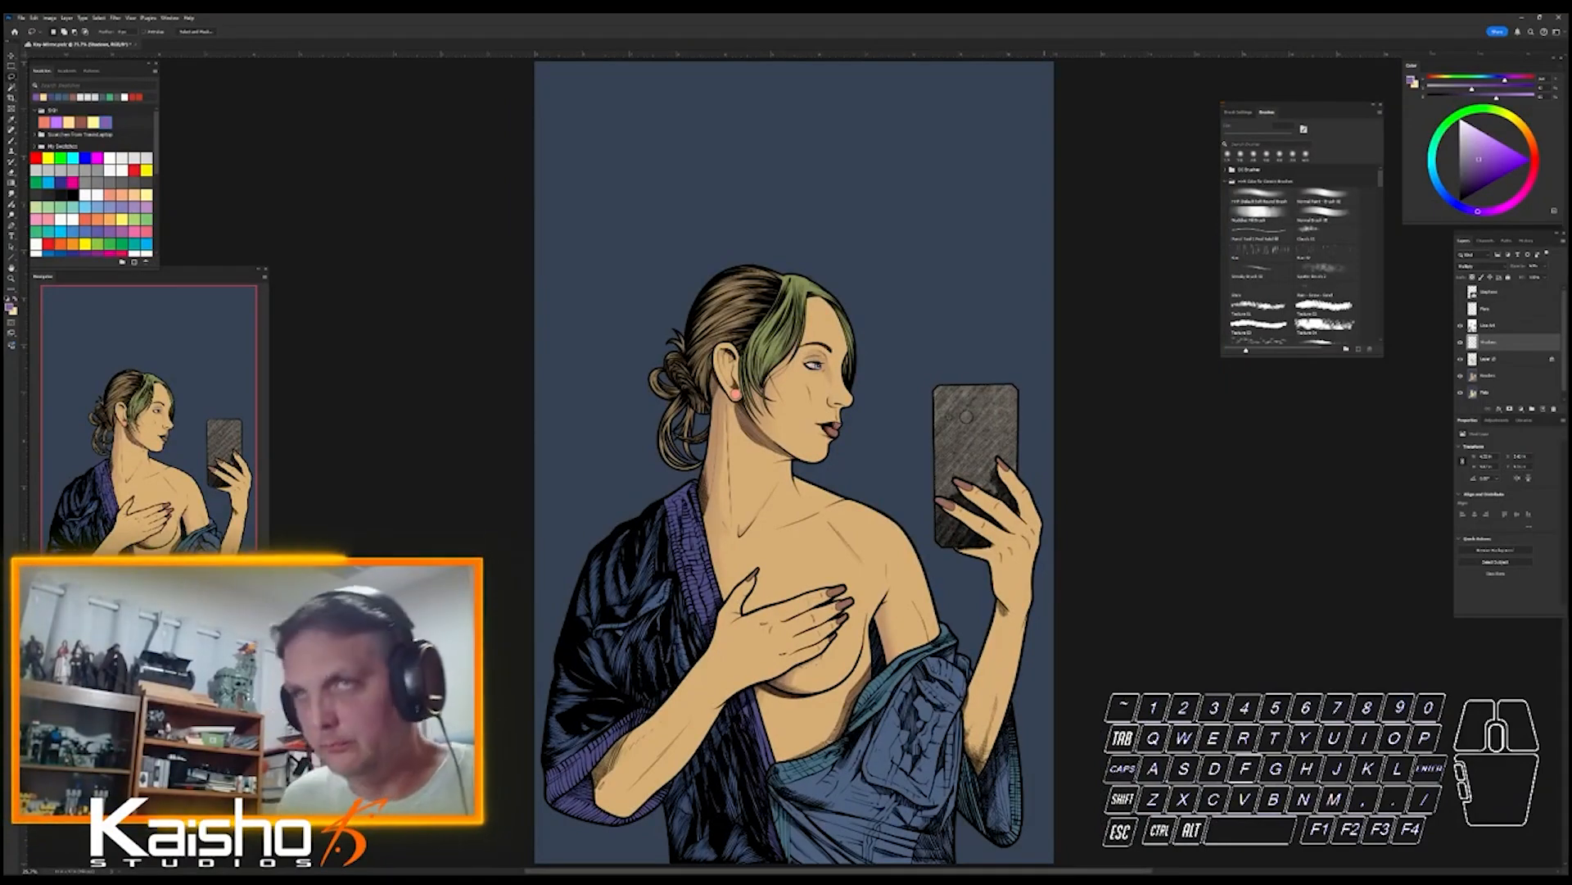
- Lasso thin shadow shapes along the two crease lines of the forearm crossing the torso
drag(852, 716, 942, 717)
drag(1064, 561, 1190, 454)
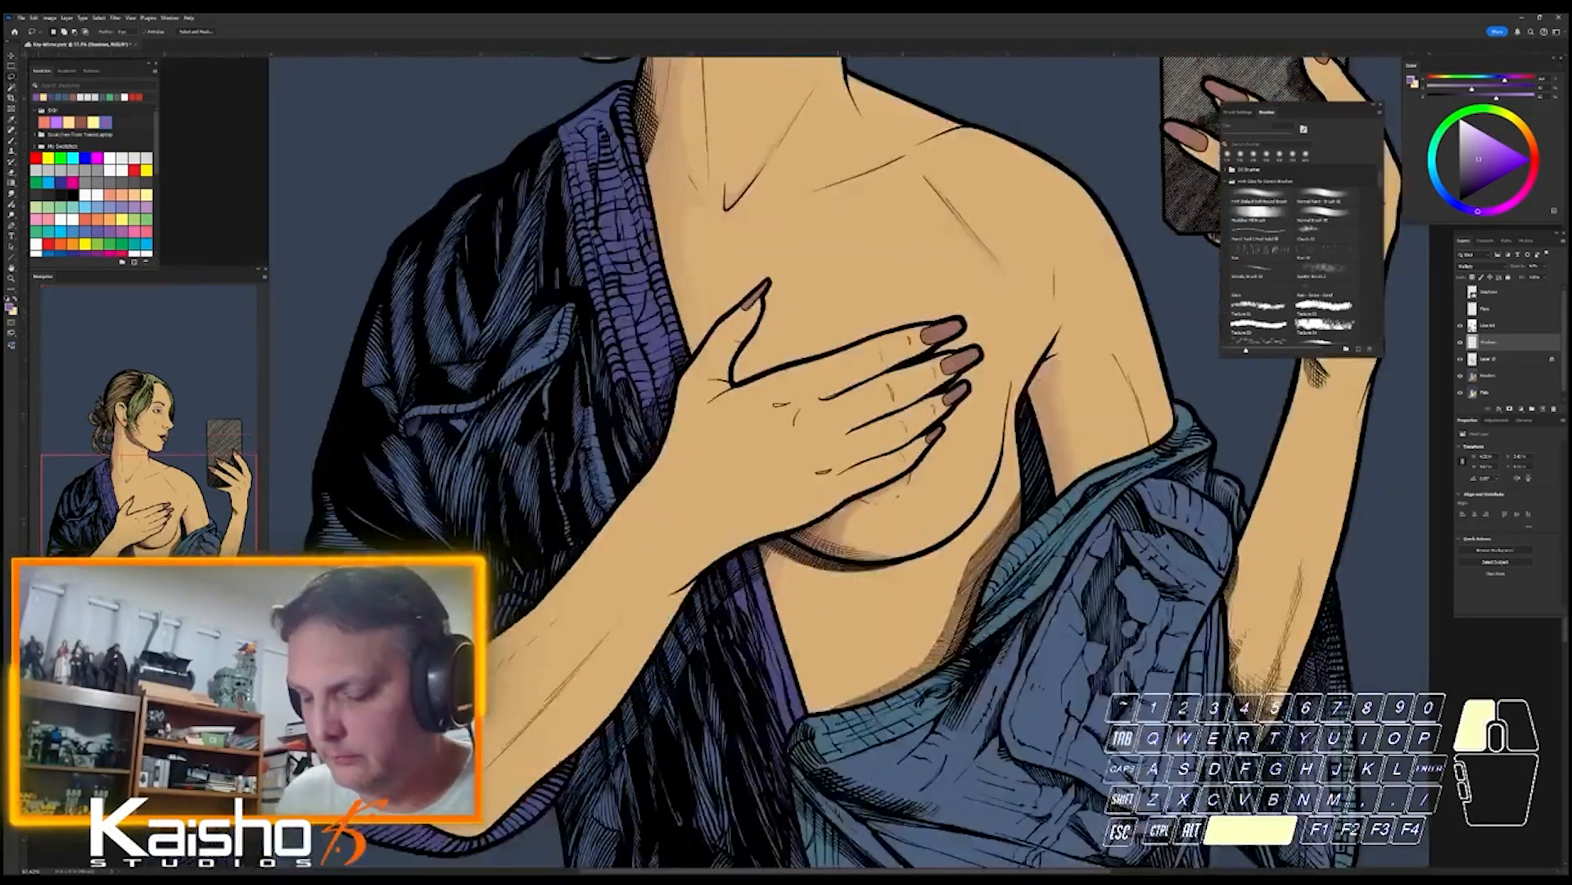
drag(508, 643, 729, 458)
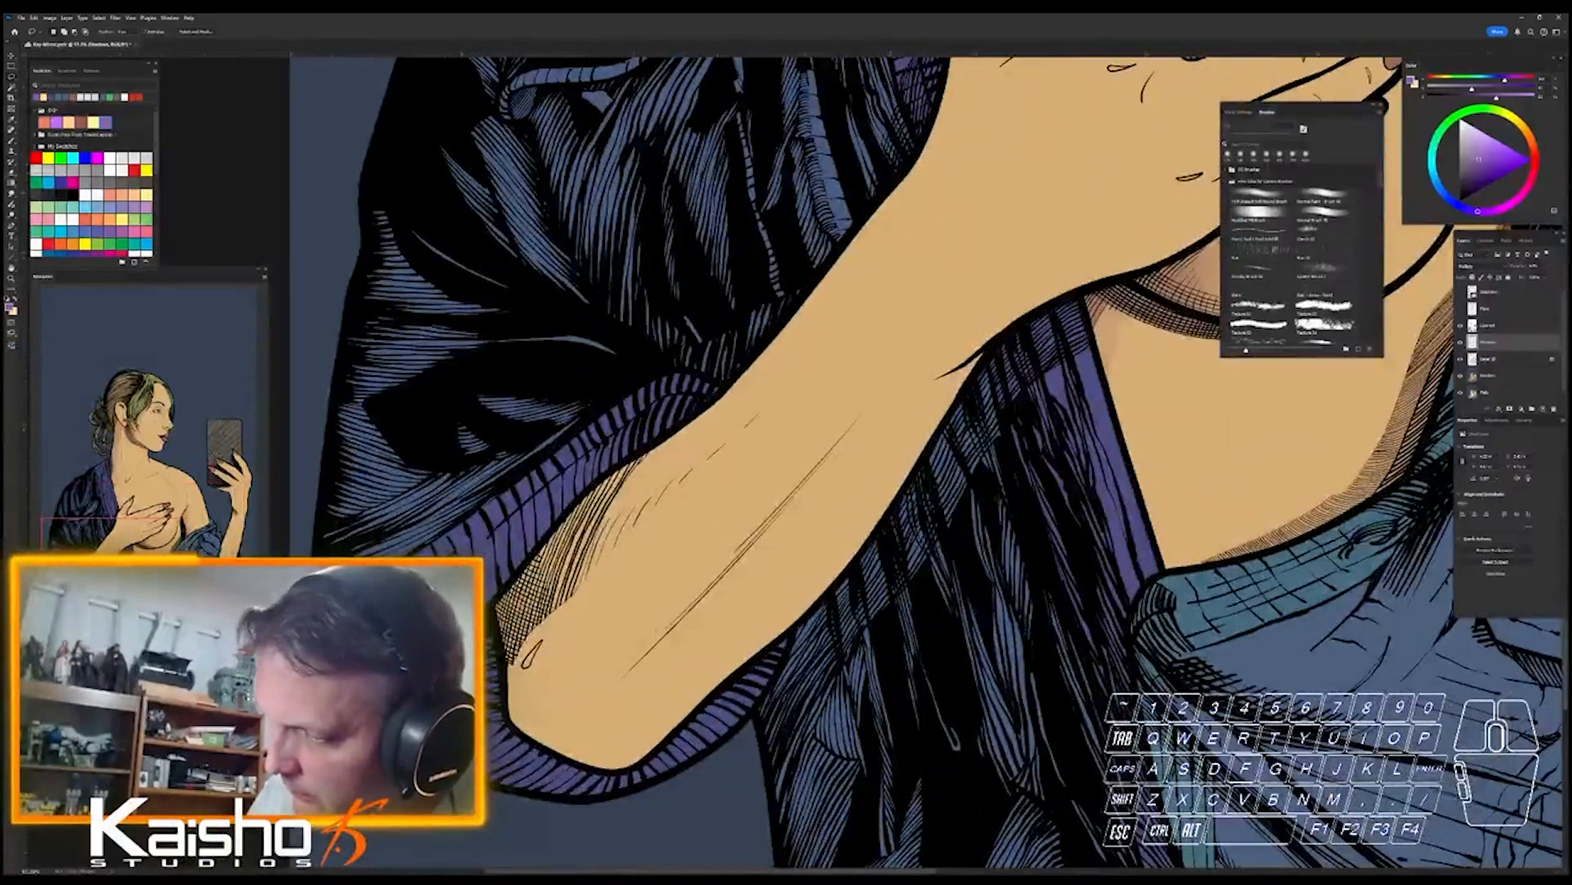
mouse_move(719, 416)
mouse_down()
mouse_move(709, 447)
mouse_move(788, 386)
mouse_move(585, 583)
mouse_up()
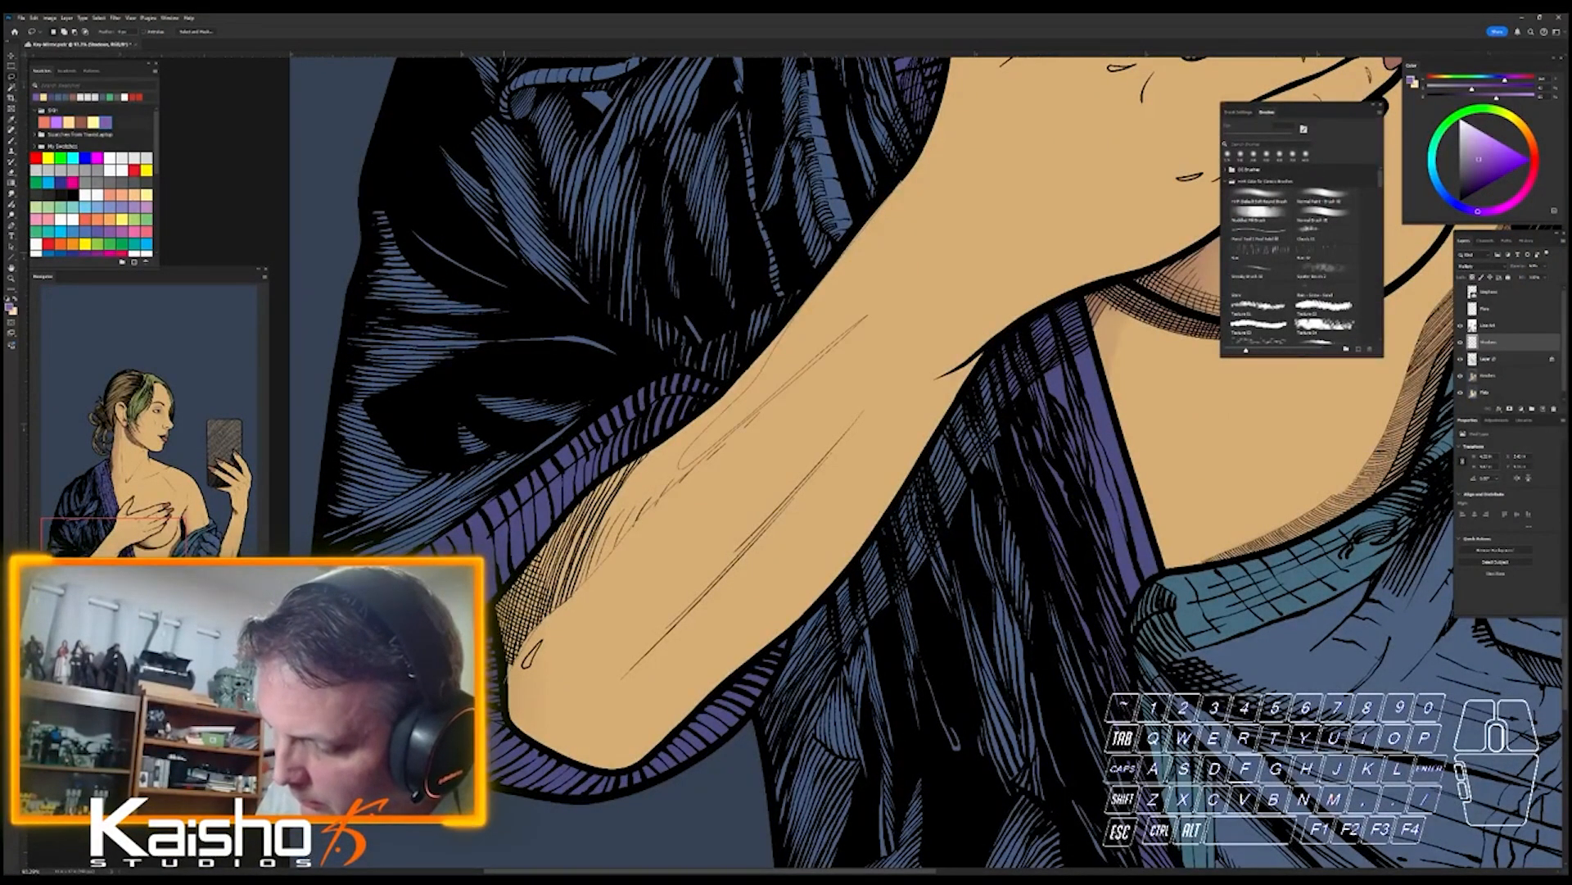
mouse_move(553, 528)
mouse_down()
mouse_move(760, 350)
mouse_move(888, 198)
mouse_move(883, 214)
mouse_up()
mouse_move(929, 347)
mouse_down()
mouse_move(622, 686)
mouse_move(929, 347)
mouse_up()
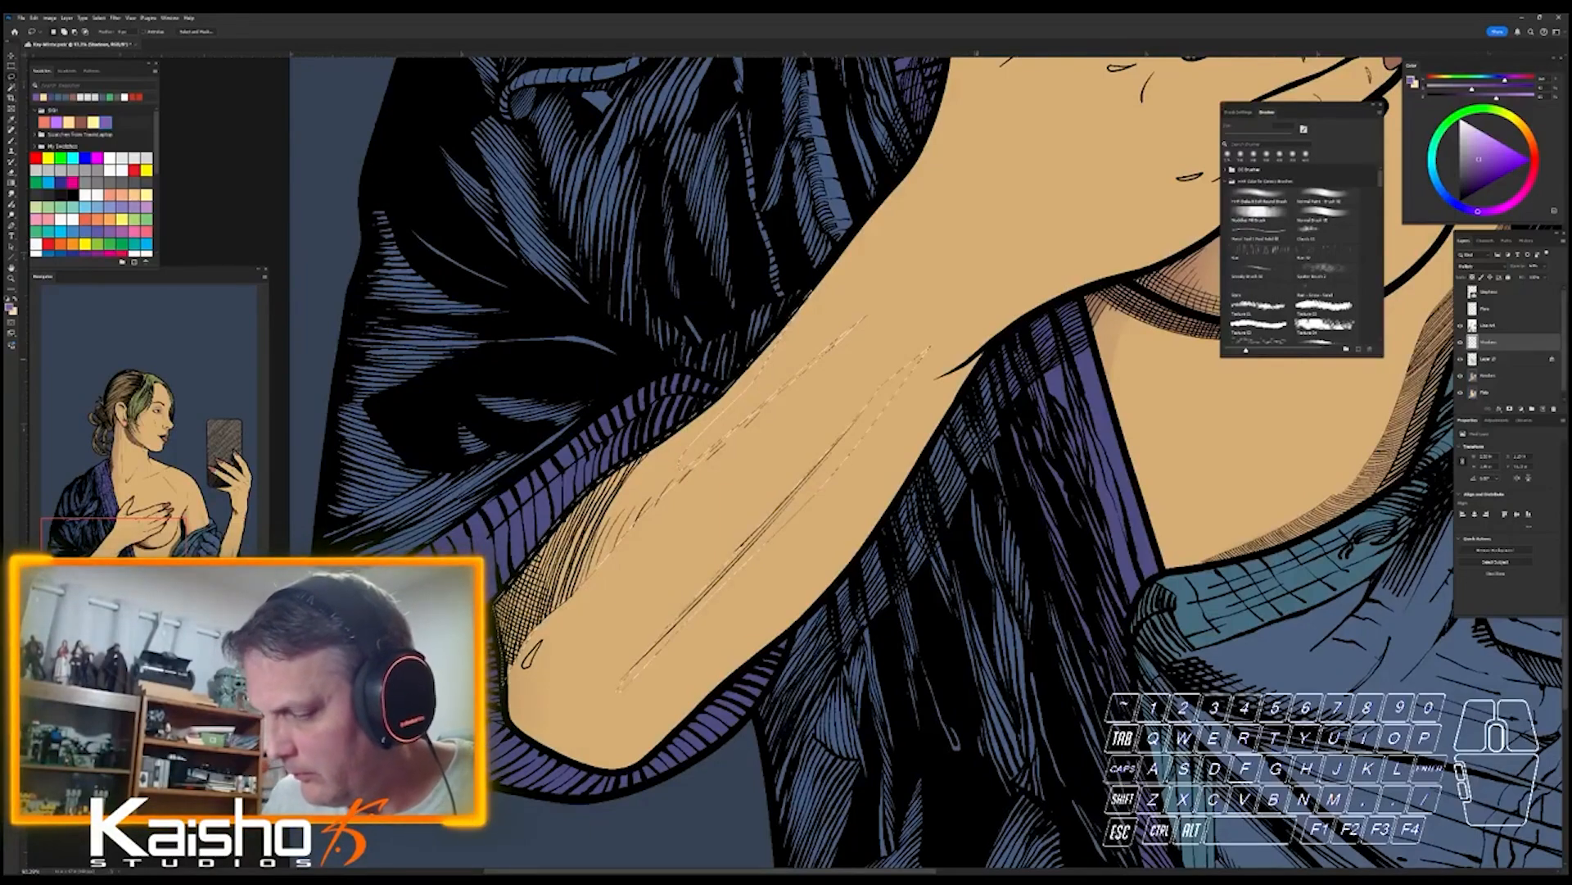
- Brush soft purple shadow into the forearm crease selections and clear the selection
drag(696, 730, 586, 730)
key(b)
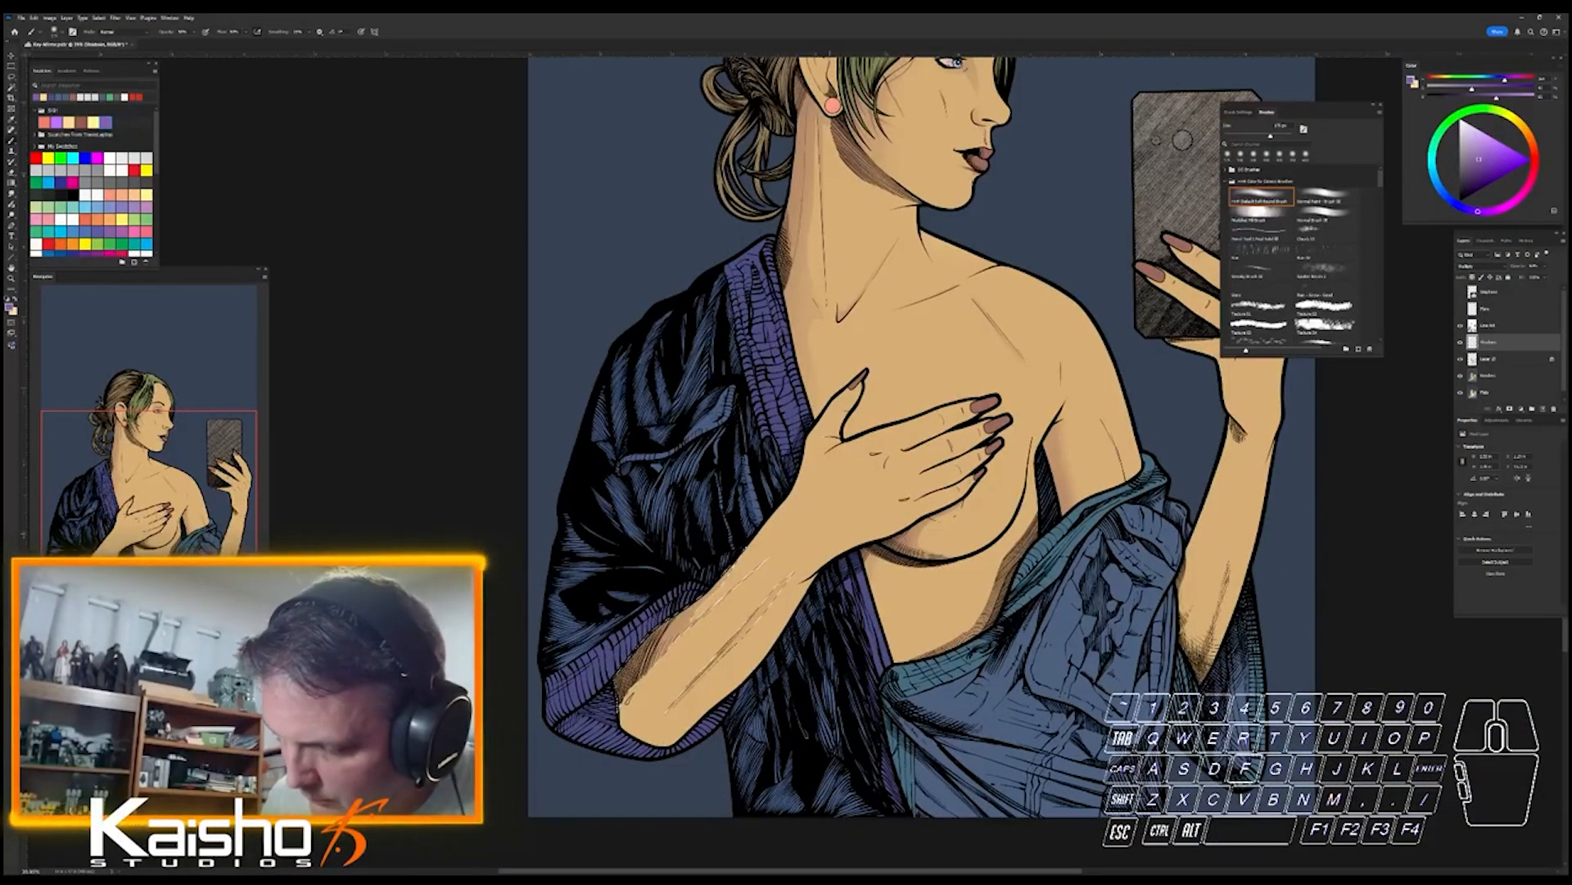
key(ctrl+d)
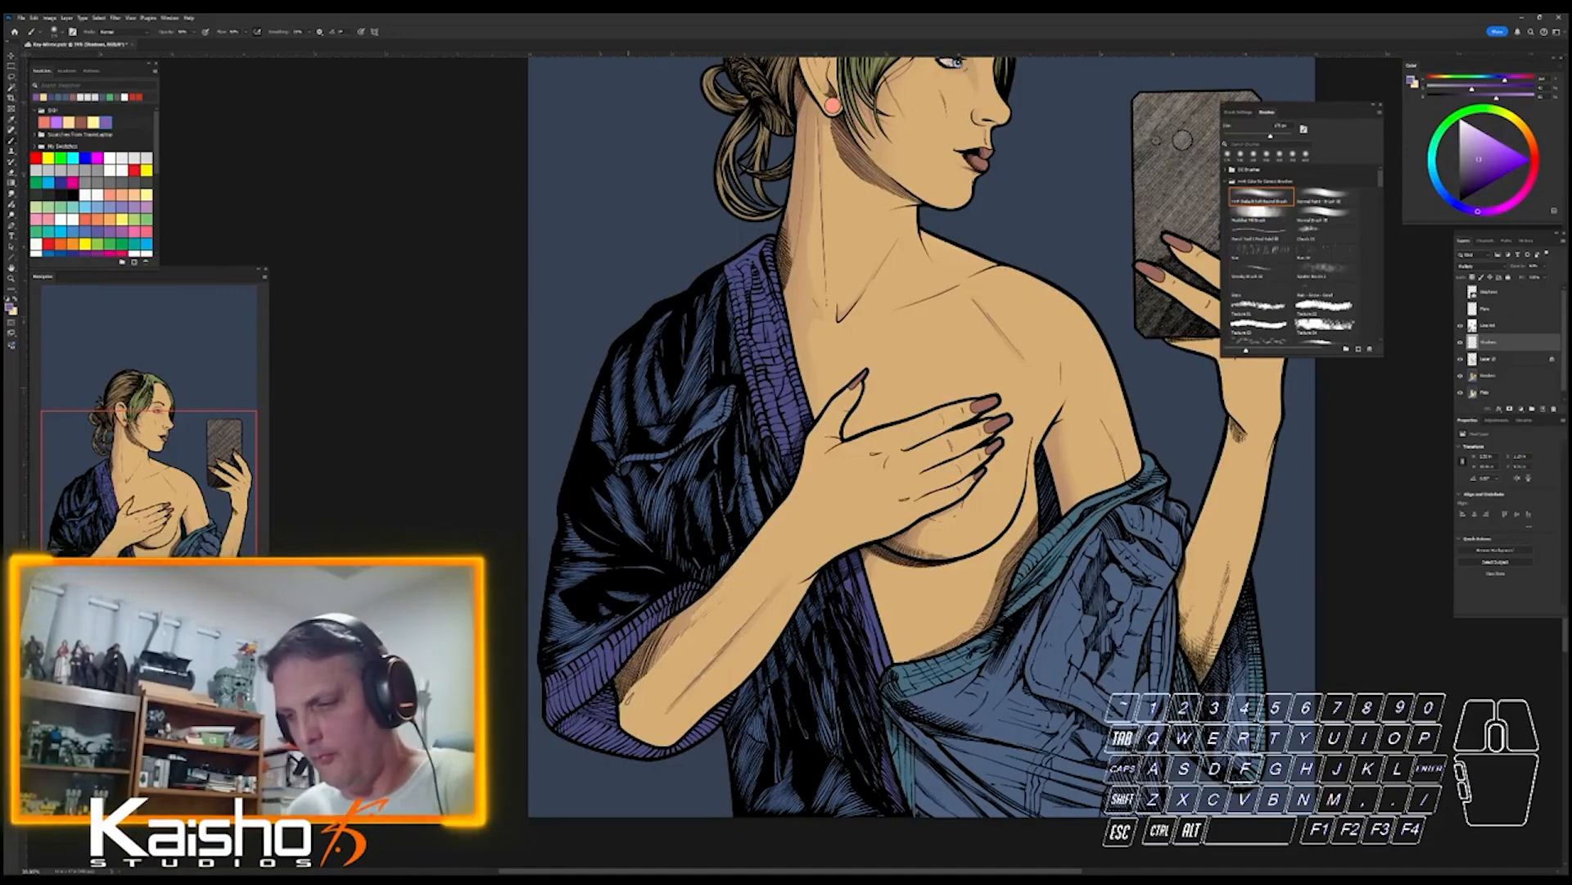
- Lasso the long shadow shape on the raised forearm from the wrist hatching down to the sleeve, refining its outer edge
key(l)
mouse_move(1266, 426)
mouse_down()
mouse_move(1020, 484)
mouse_move(1061, 433)
mouse_move(1085, 432)
mouse_up()
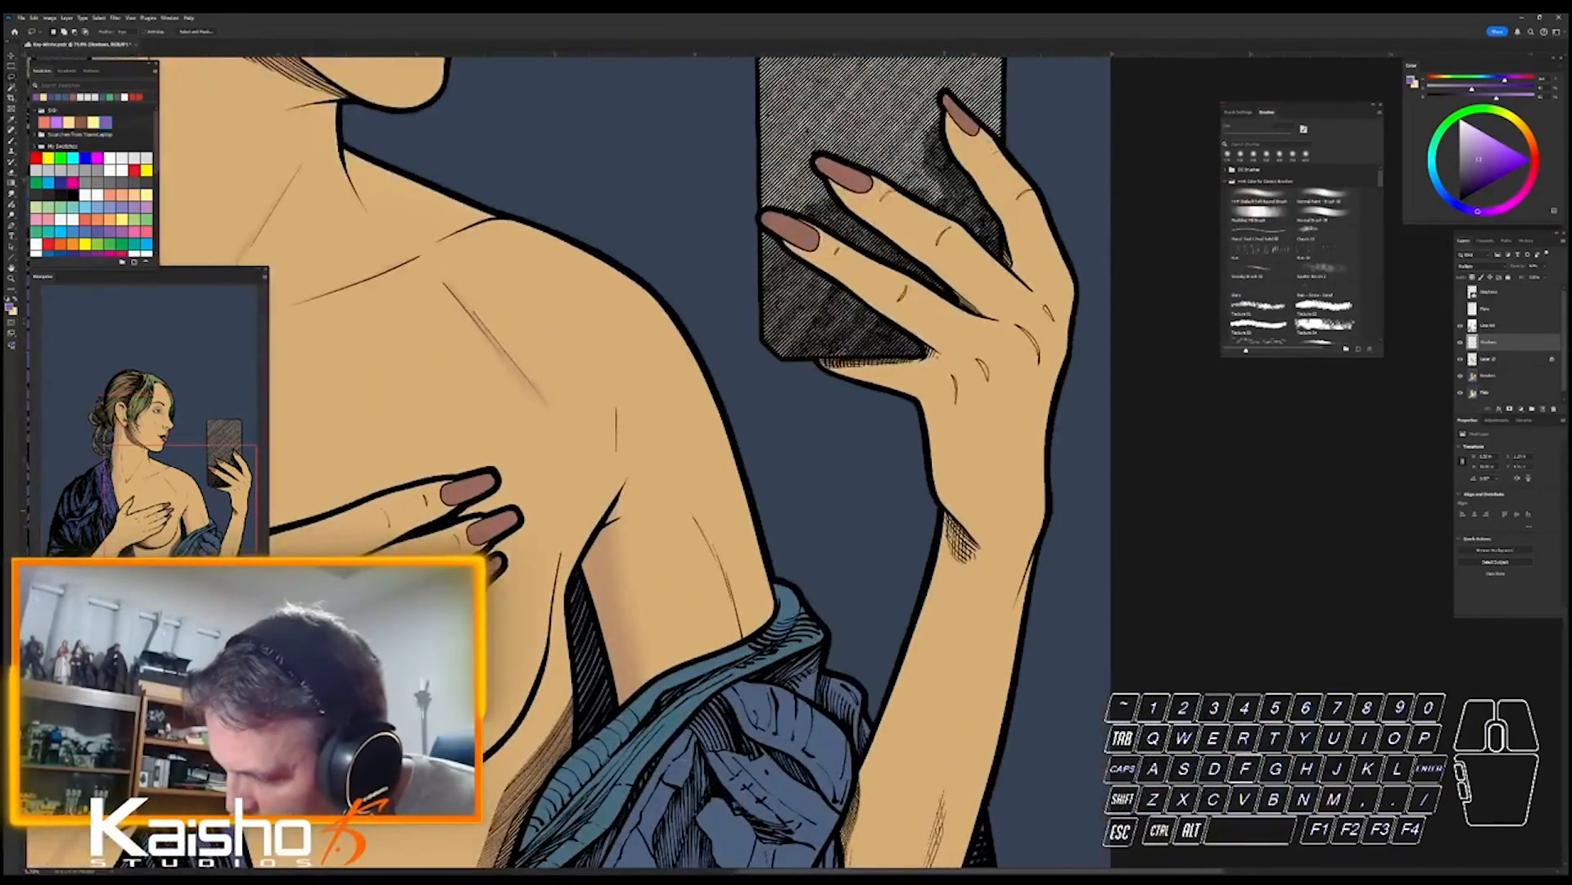
mouse_move(969, 596)
mouse_down()
mouse_move(946, 517)
mouse_move(970, 262)
mouse_up()
mouse_move(895, 540)
mouse_down()
mouse_move(885, 597)
mouse_move(907, 625)
mouse_move(952, 542)
mouse_move(905, 689)
mouse_move(959, 562)
mouse_up()
mouse_move(995, 499)
mouse_down()
mouse_move(1034, 426)
mouse_move(1058, 467)
mouse_move(965, 688)
mouse_move(896, 786)
mouse_move(863, 575)
mouse_move(888, 496)
mouse_up()
key(alt)
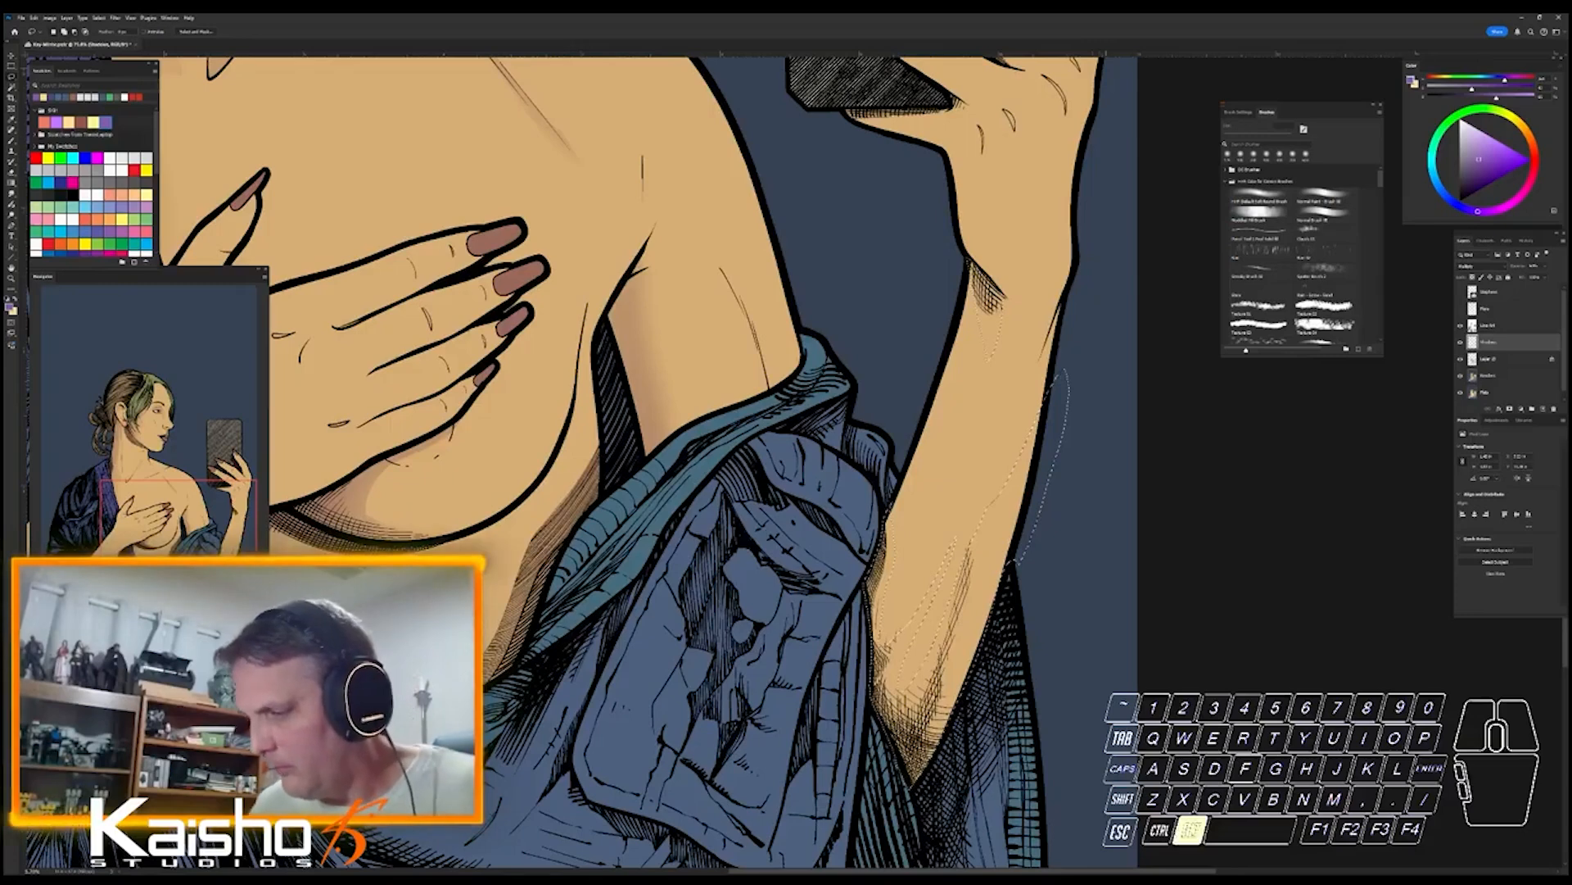
drag(1063, 327, 1079, 501)
drag(1049, 385, 1009, 616)
- Brush soft purple shadow into the raised forearm selection with a larger brush and clear the selection
key(b)
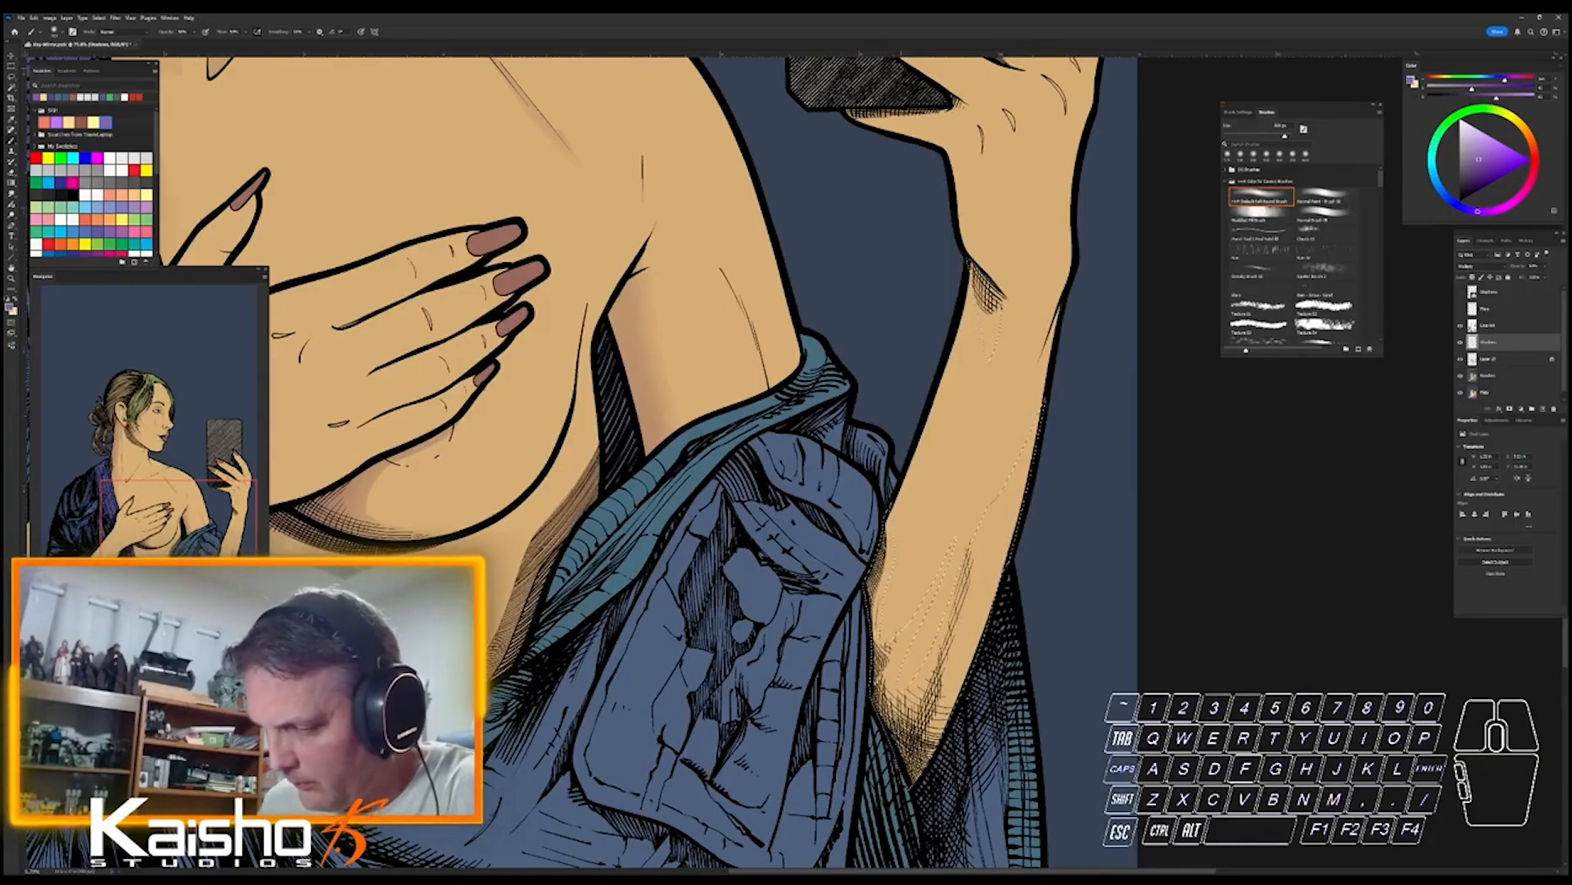
drag(886, 557, 901, 696)
drag(975, 573, 950, 705)
drag(1016, 459, 950, 704)
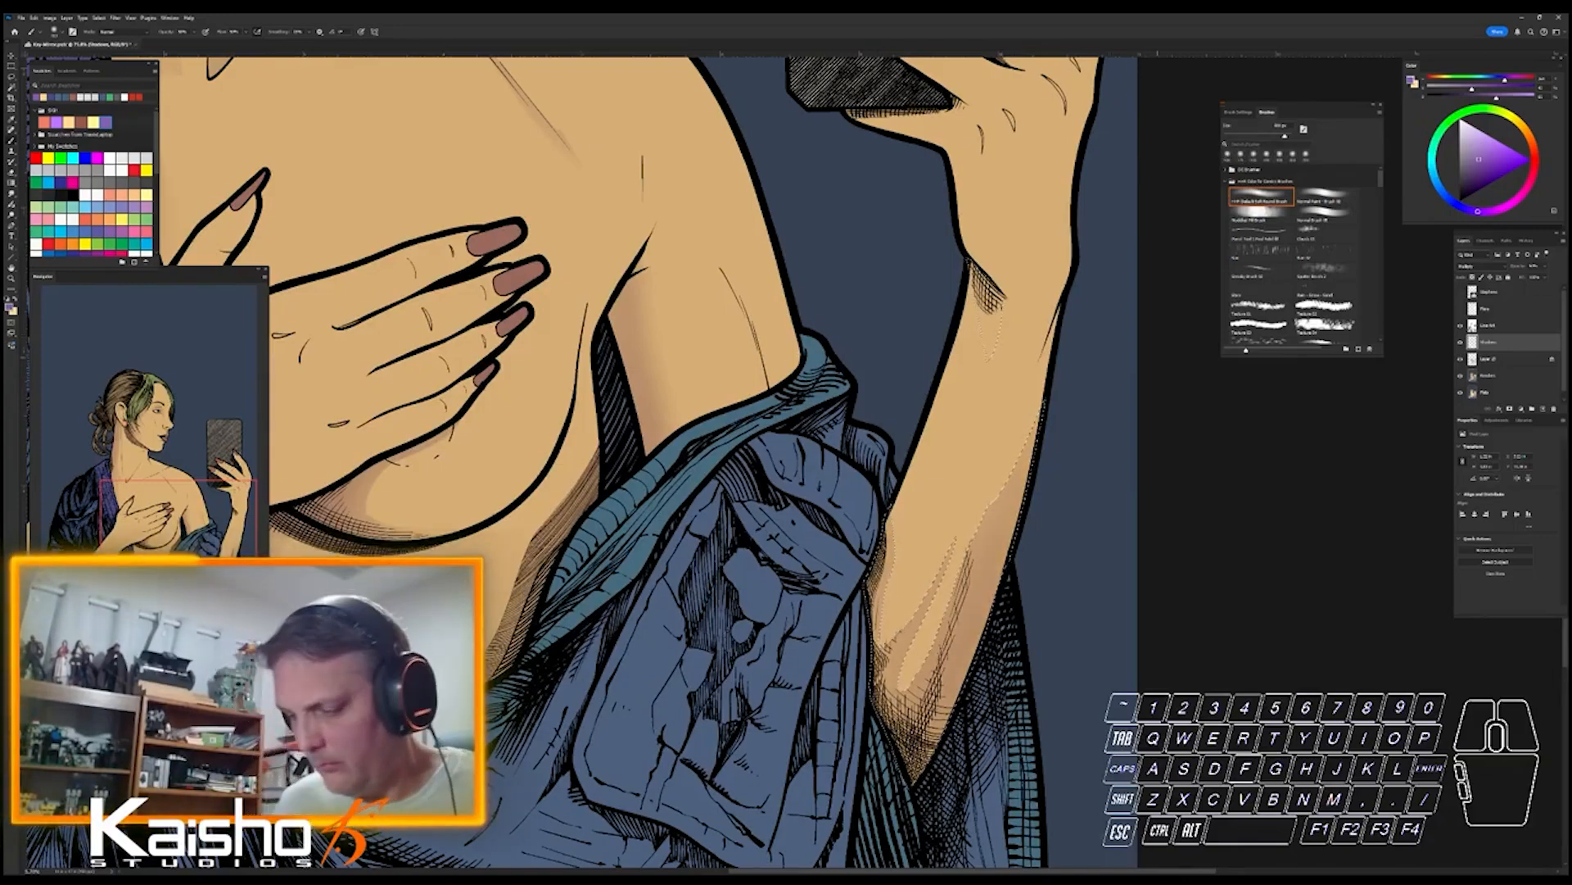
key(ctrl+d)
drag(1138, 791, 1032, 642)
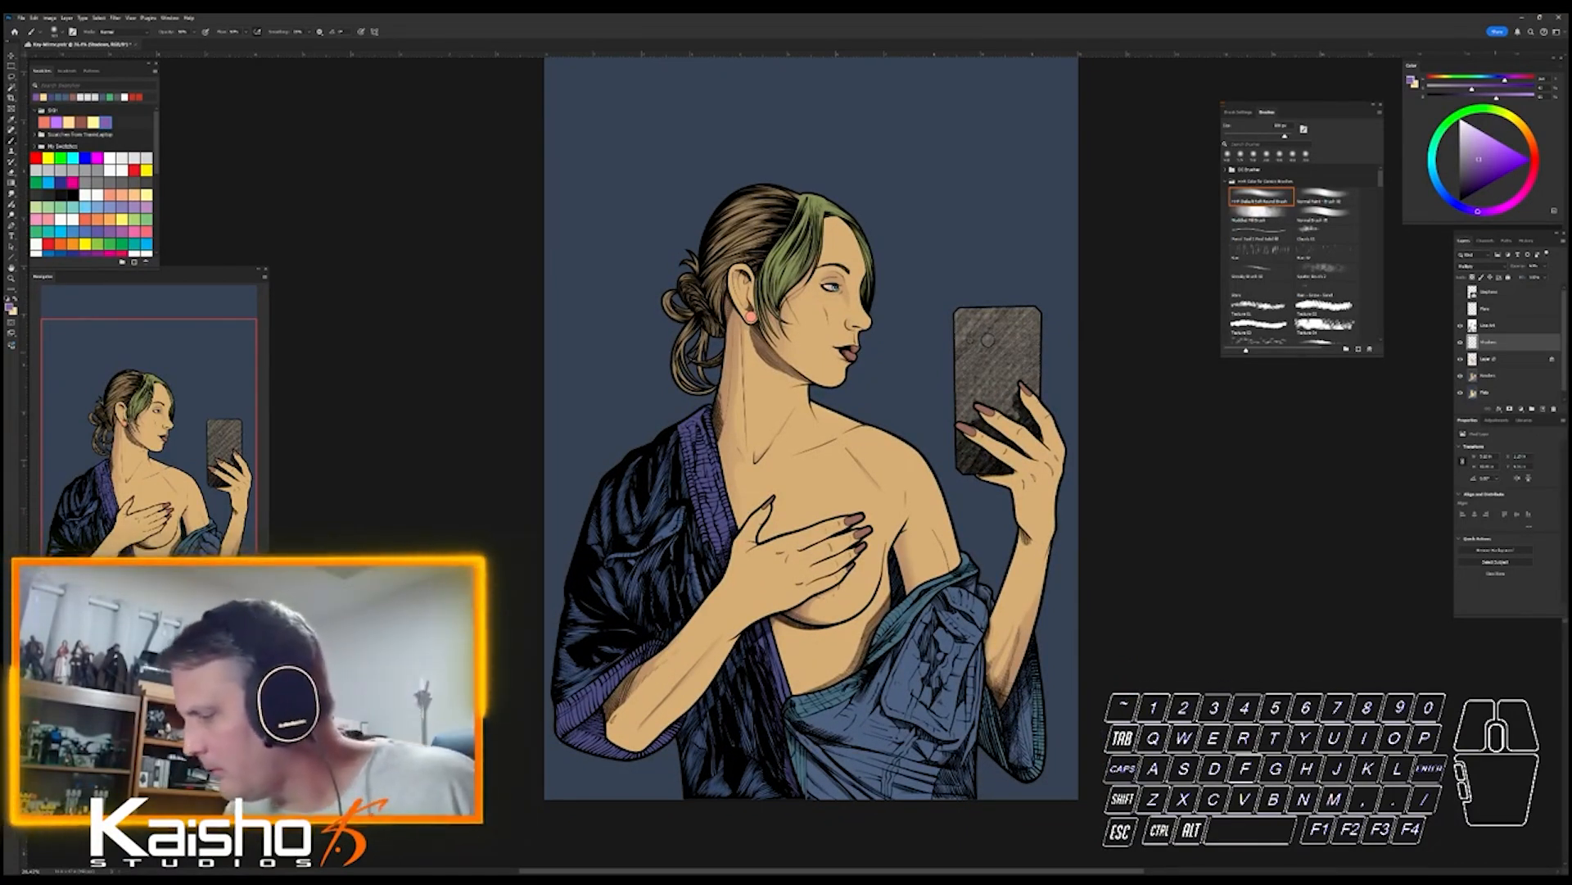
- Select the skin colour layer below the shadows, pick the pale yellow swatch and set the brush blending mode to Screen
click(1497, 359)
key(i)
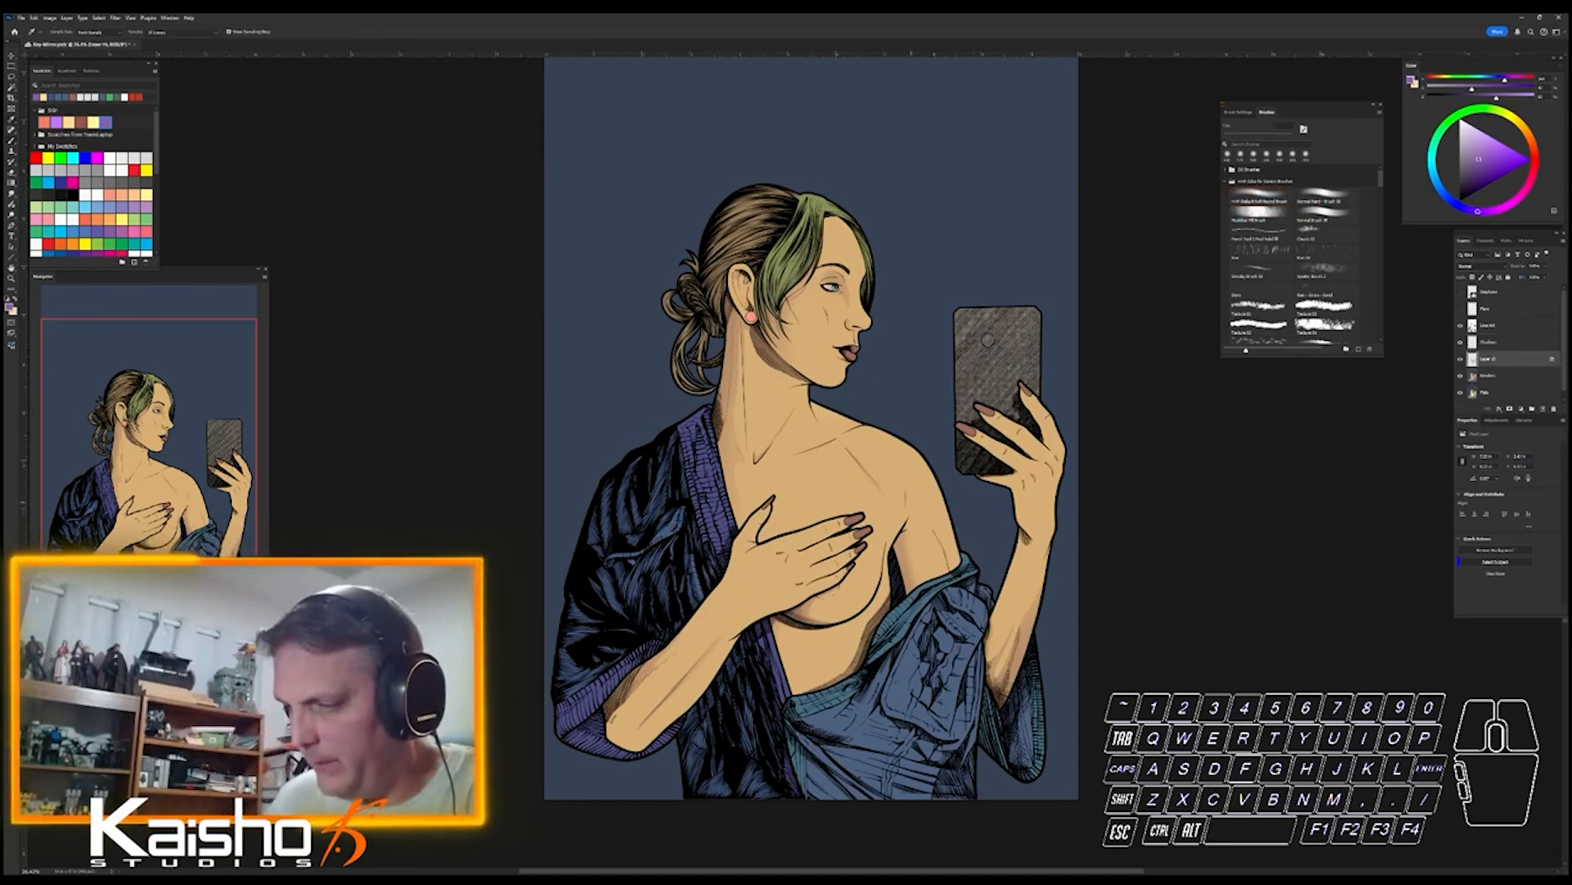
click(833, 460)
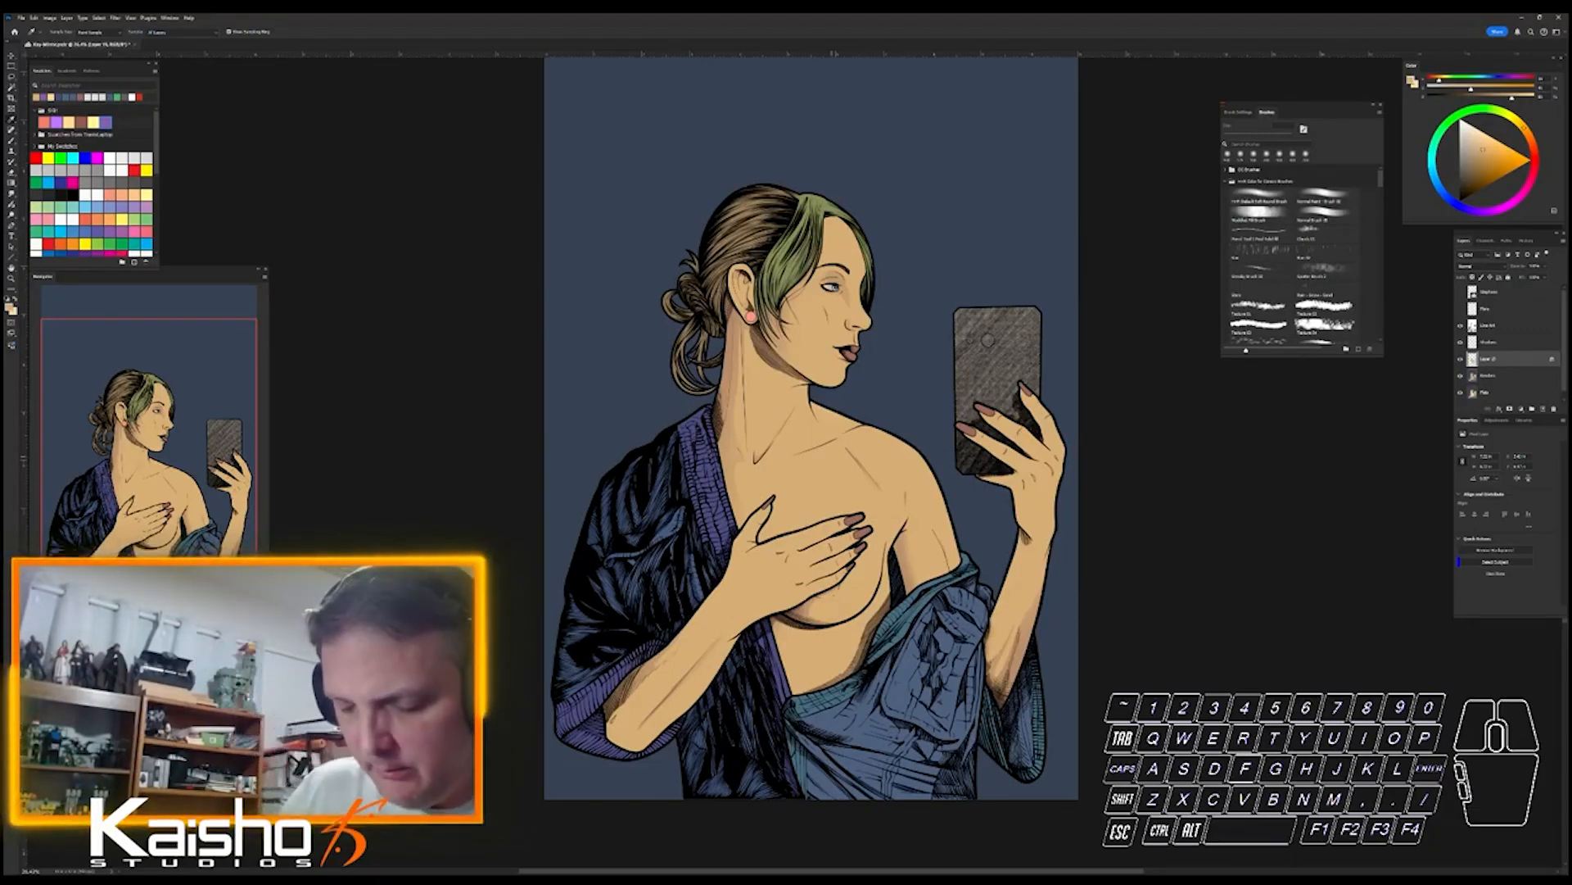
key(x)
click(94, 122)
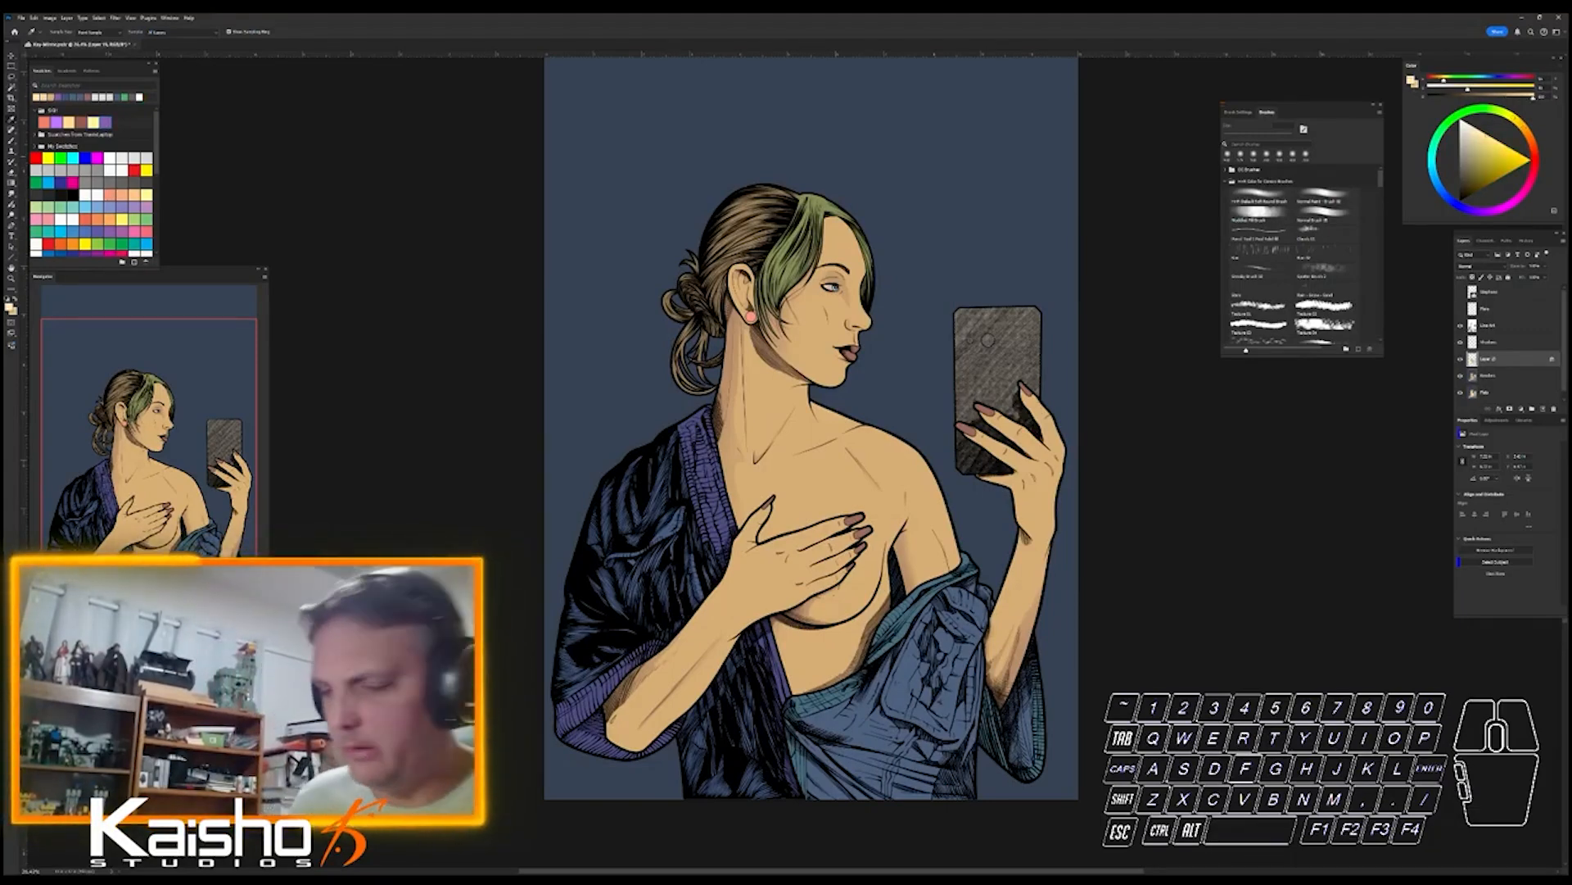
key(b)
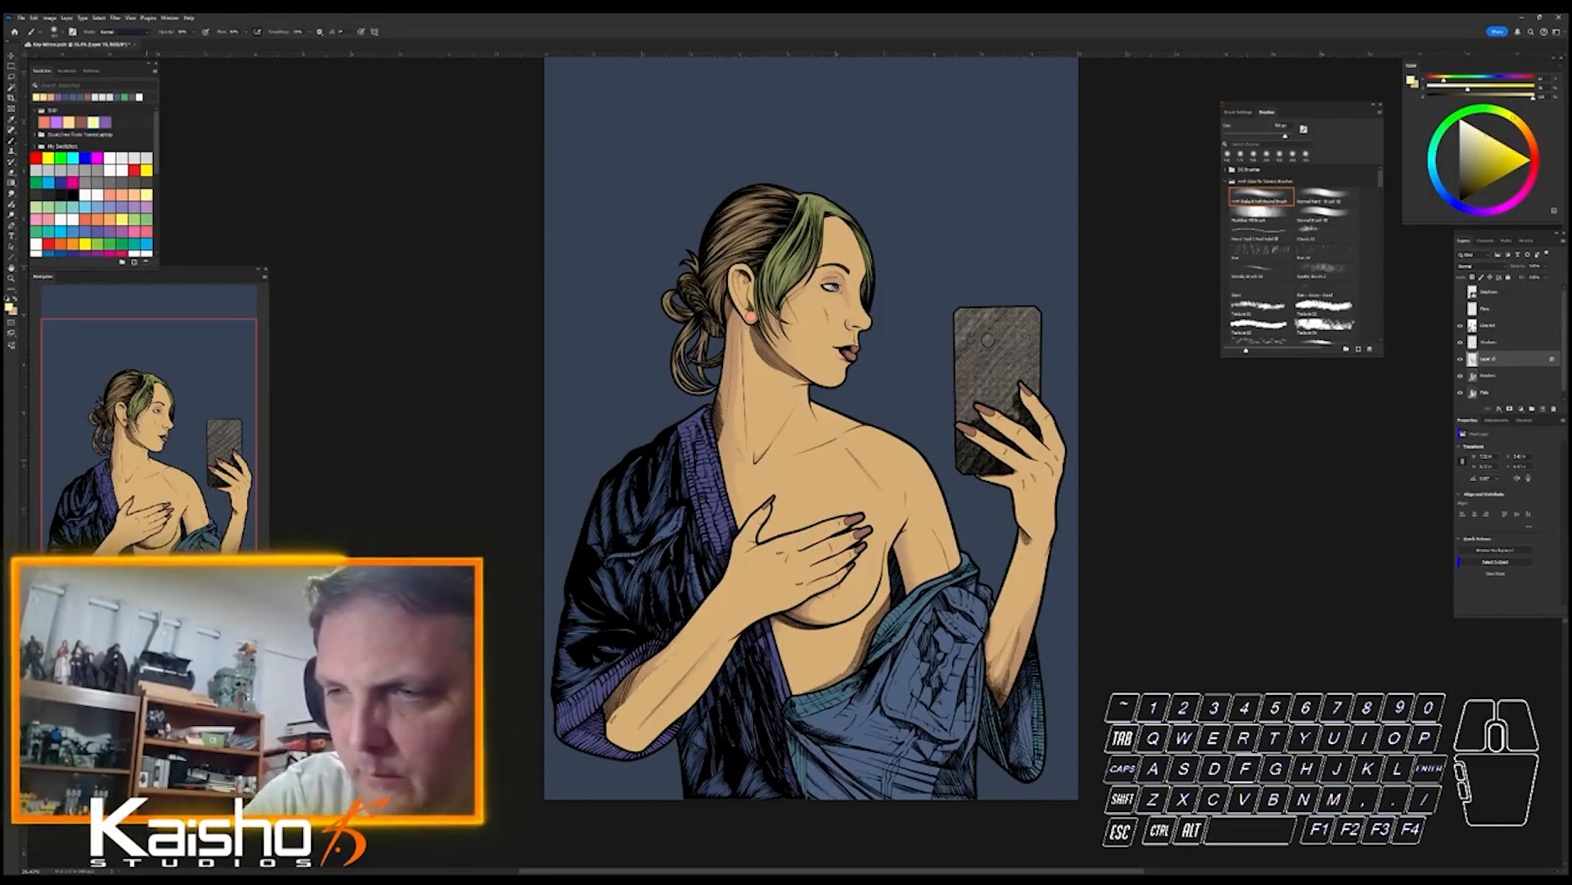
key(shift+alt+s)
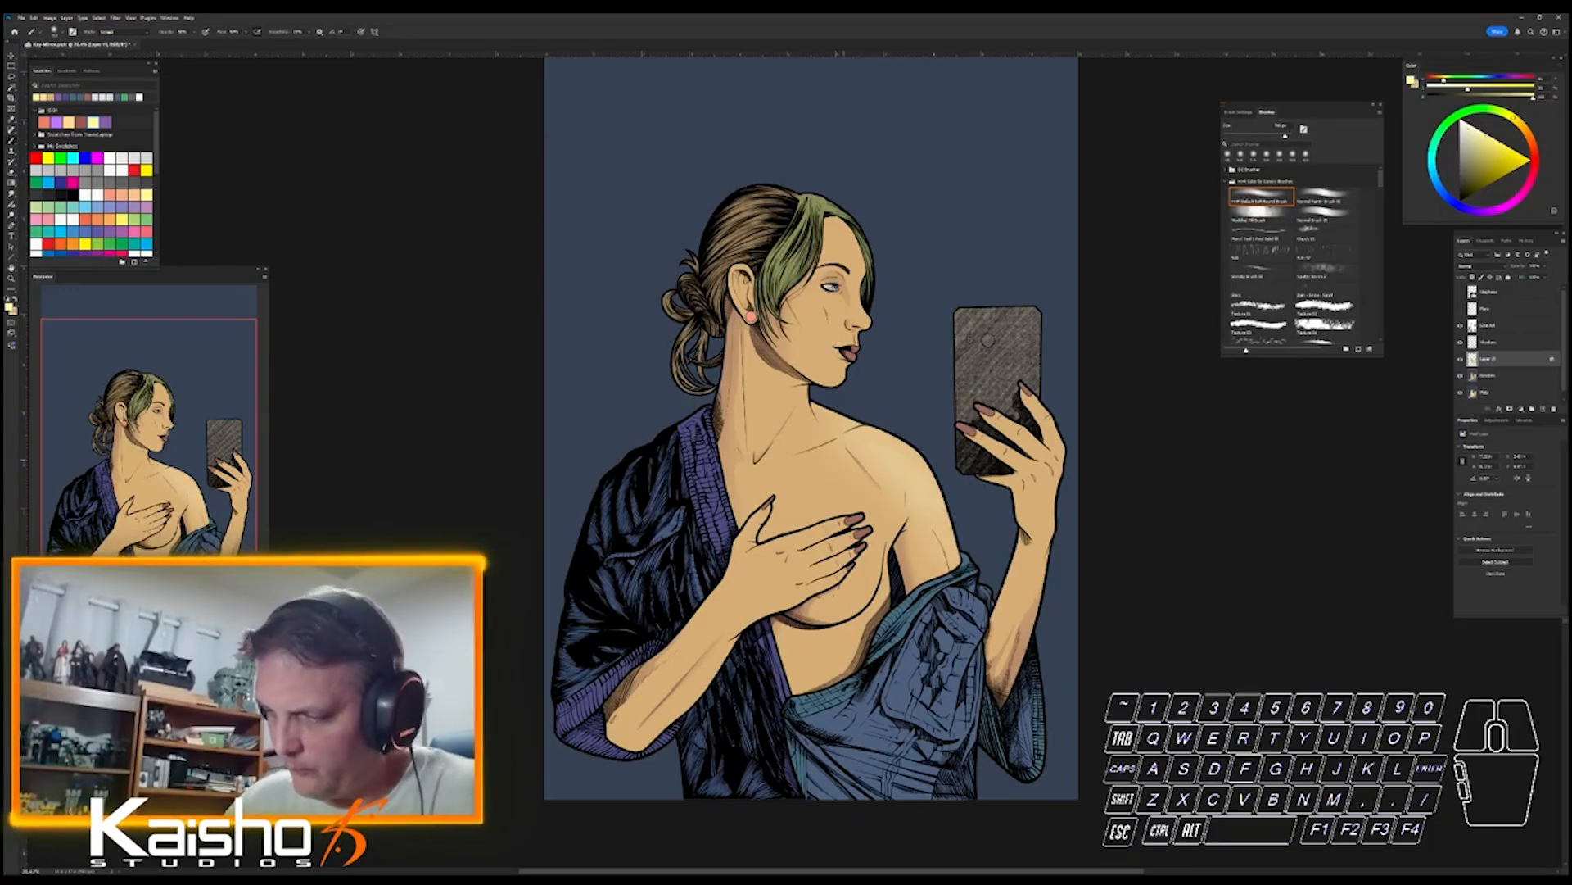
- Brush soft pale yellow highlights onto the upper chest and neck
click(816, 464)
click(792, 408)
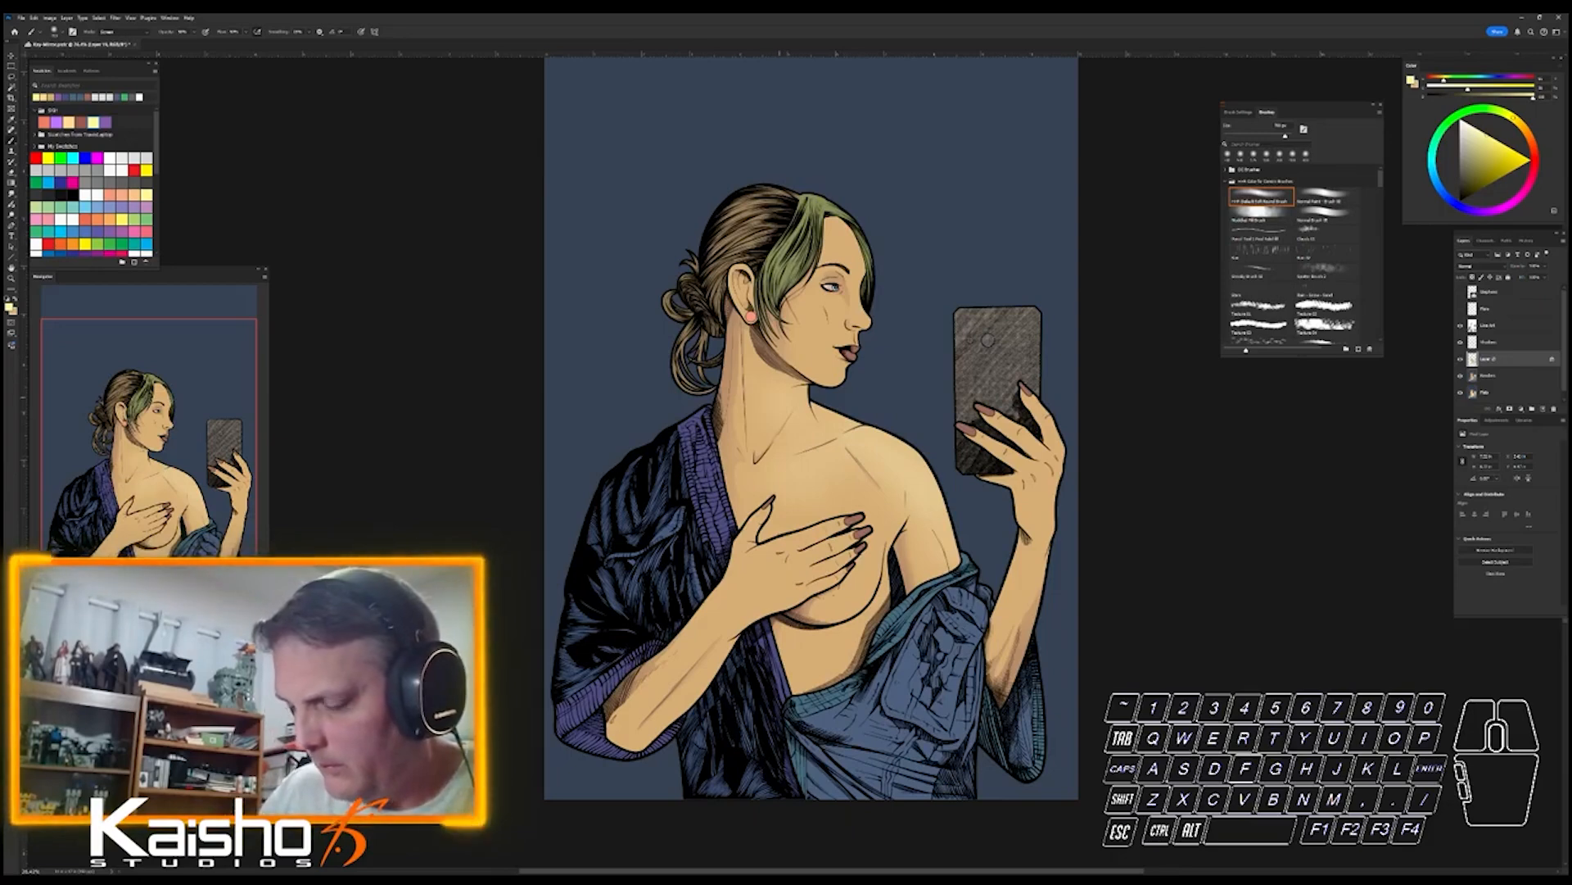
click(782, 387)
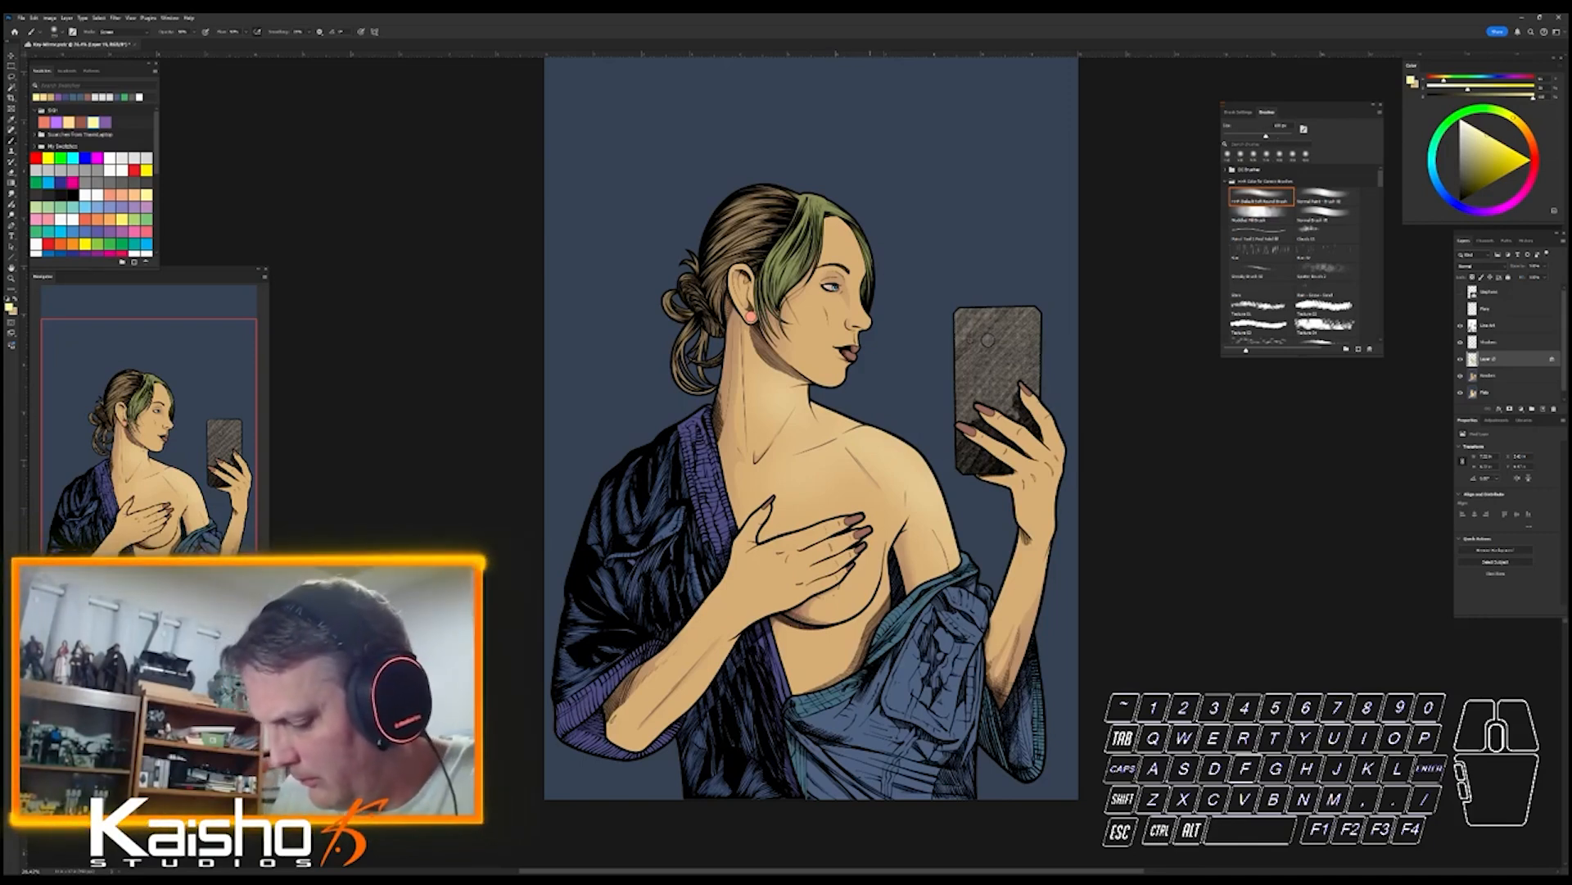
mouse_move(870, 561)
mouse_down()
mouse_move(837, 615)
mouse_move(940, 584)
mouse_up()
key(ctrl+z)
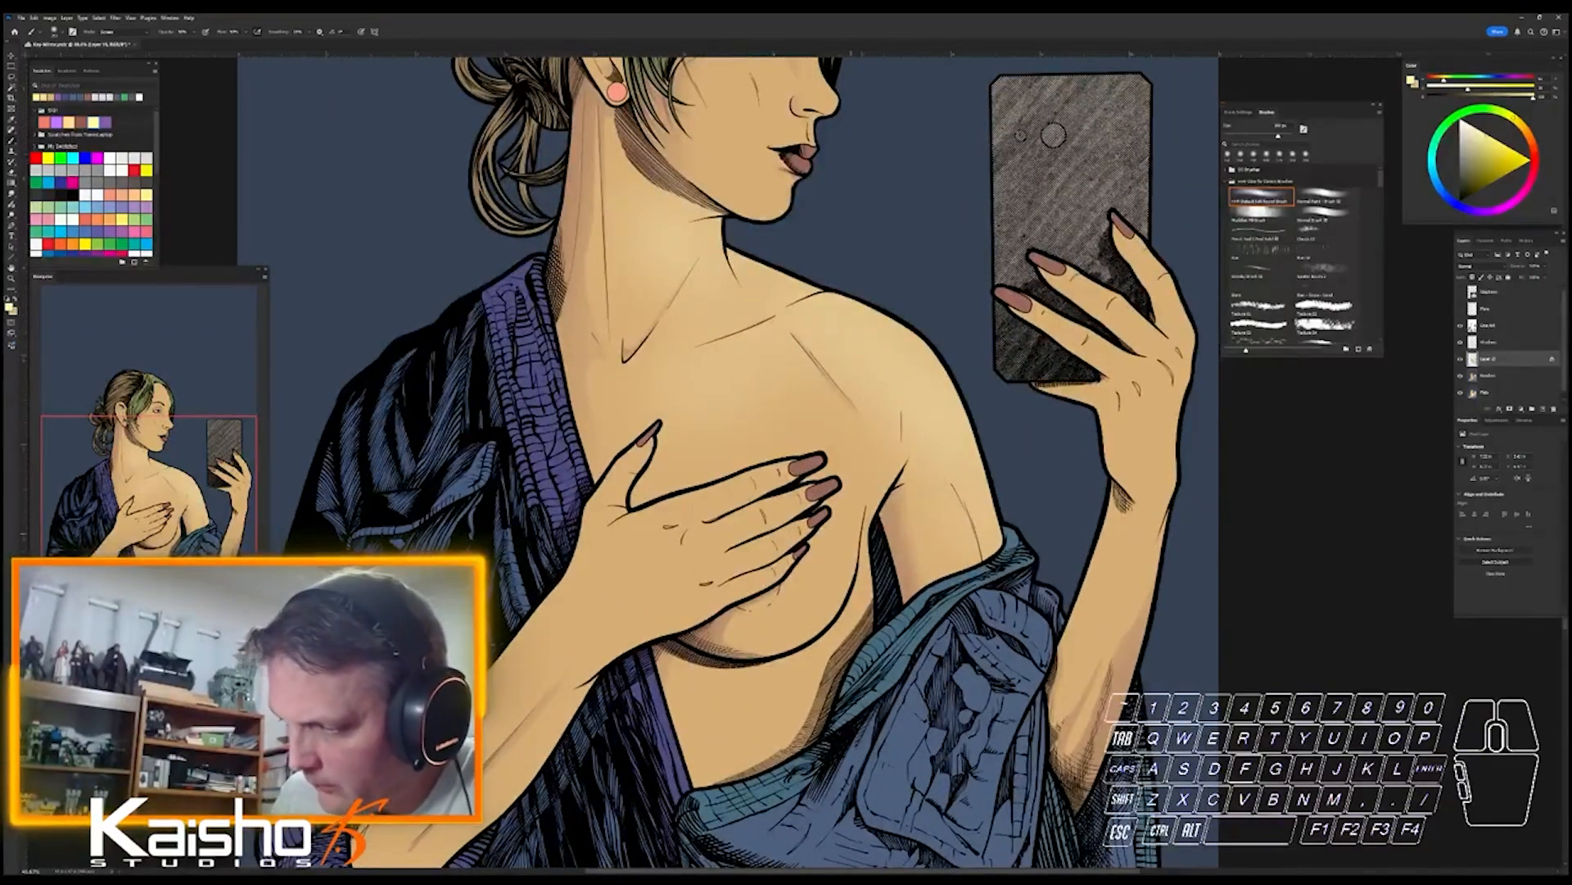
mouse_move(852, 509)
mouse_down()
mouse_move(791, 623)
mouse_move(824, 592)
mouse_move(852, 508)
mouse_move(801, 604)
mouse_up()
key(ctrl+z)
- Compare the skin layer on its own, and brush soft pale yellow highlights along the raised forearm, wrist and hand
drag(1067, 742, 1038, 742)
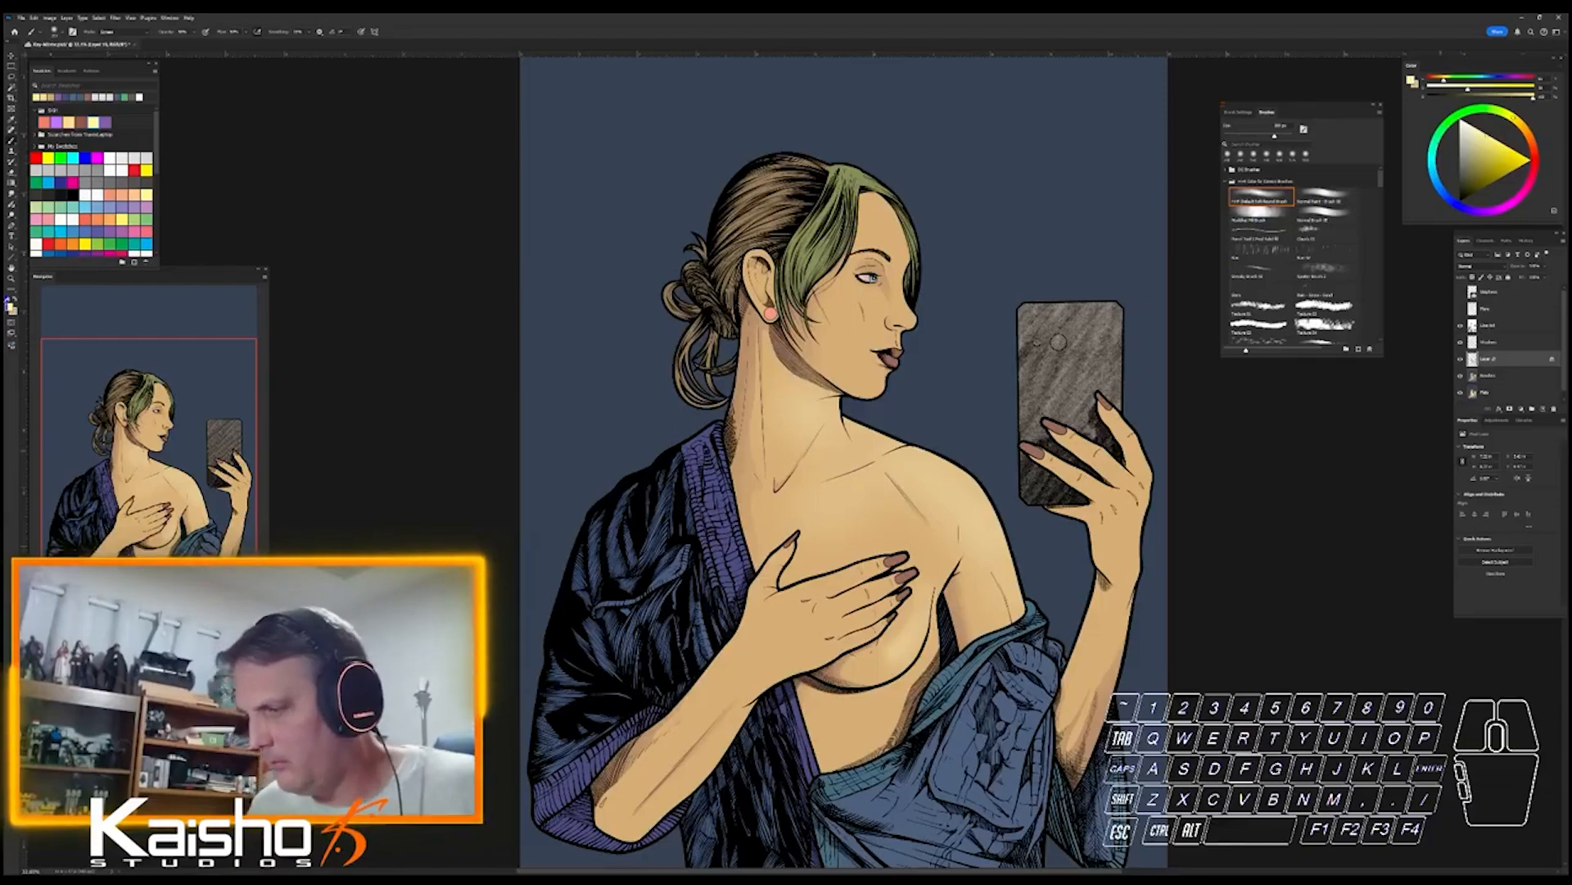
alt+click(1460, 359)
alt+click(1460, 359)
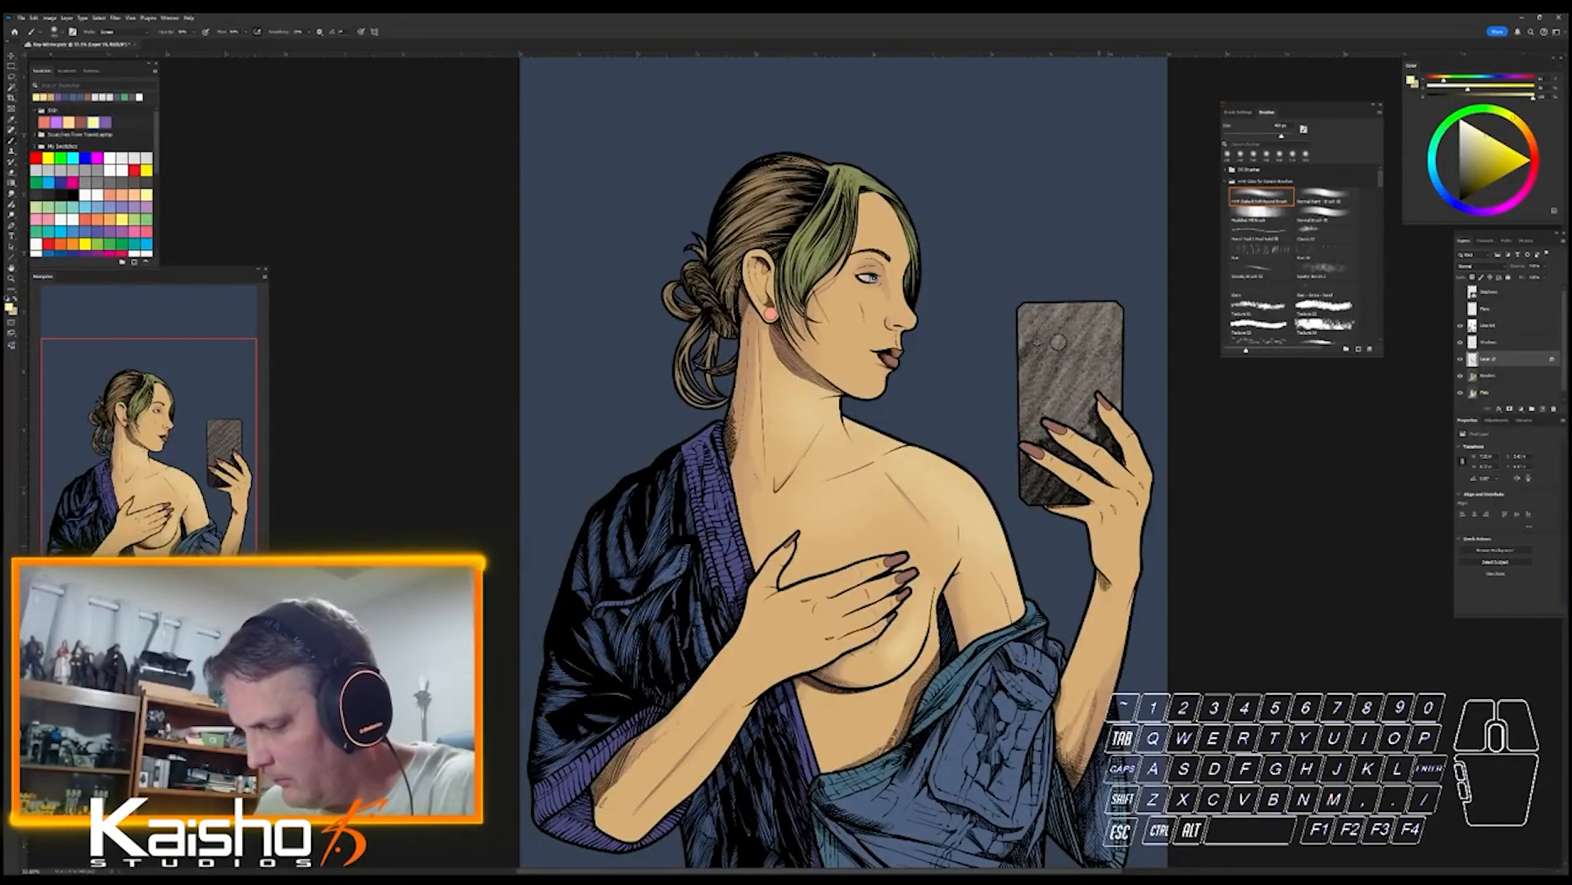
drag(1099, 597, 1069, 679)
key(bracketleft)
key(bracketleft)
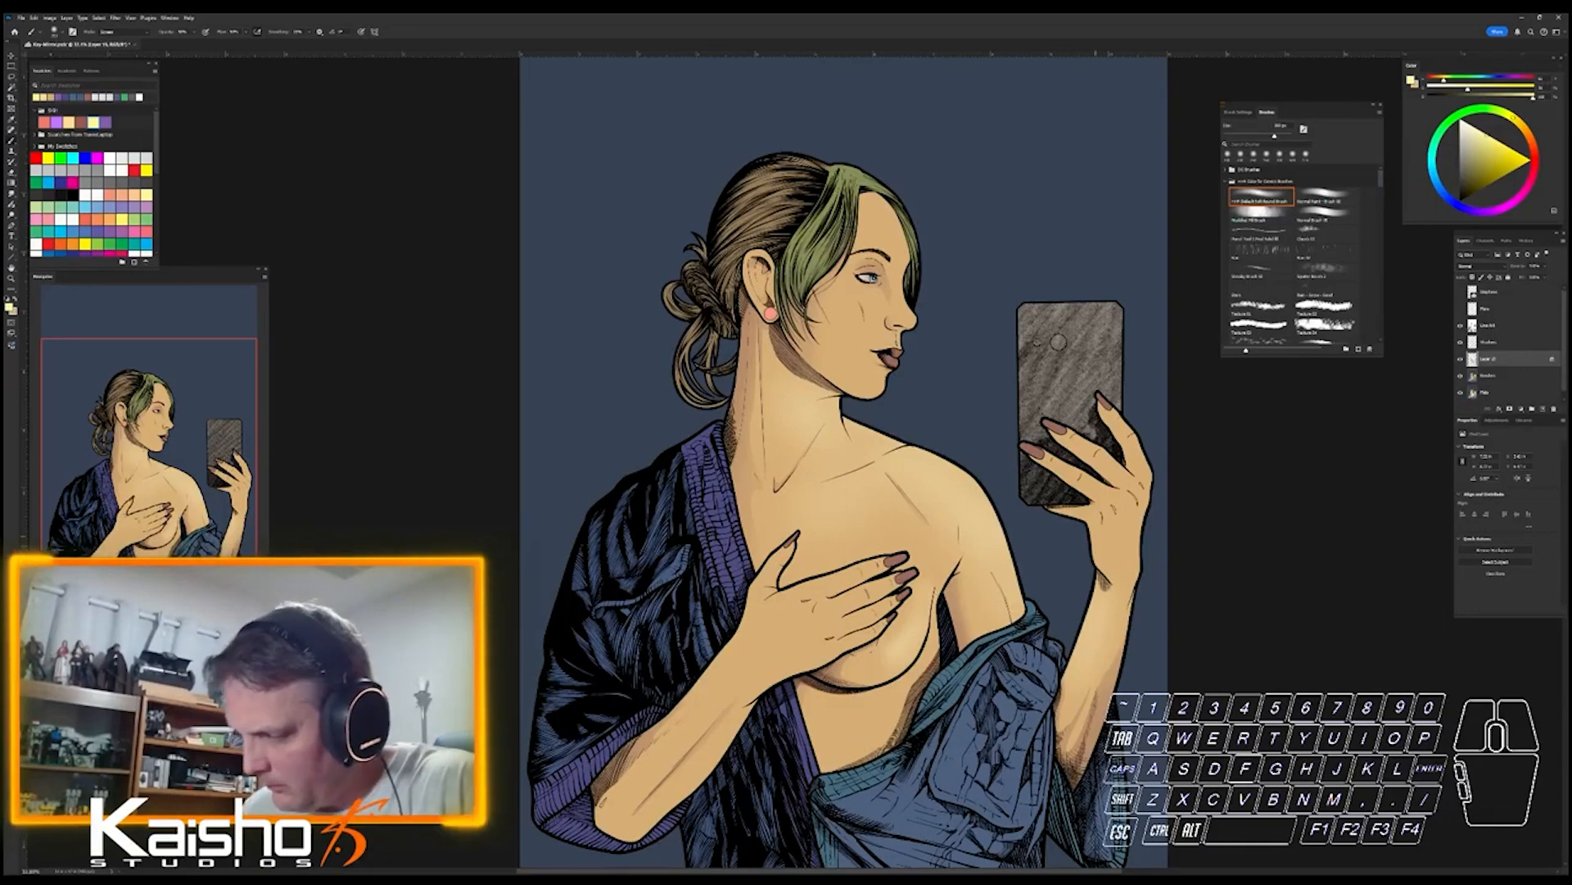
drag(1096, 533, 1109, 566)
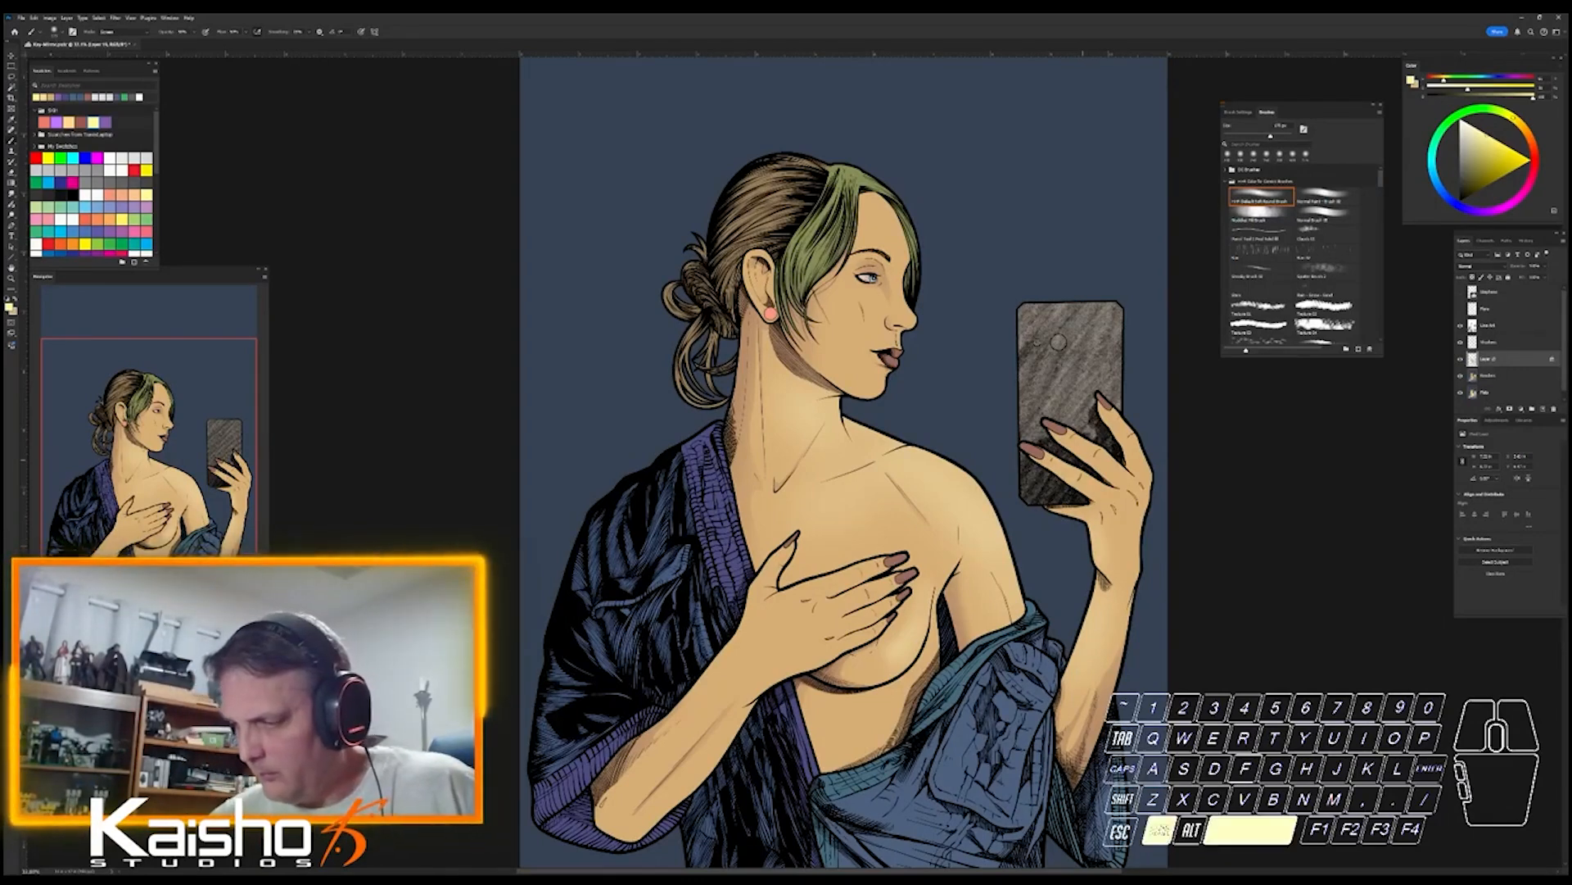
drag(1072, 460, 1091, 460)
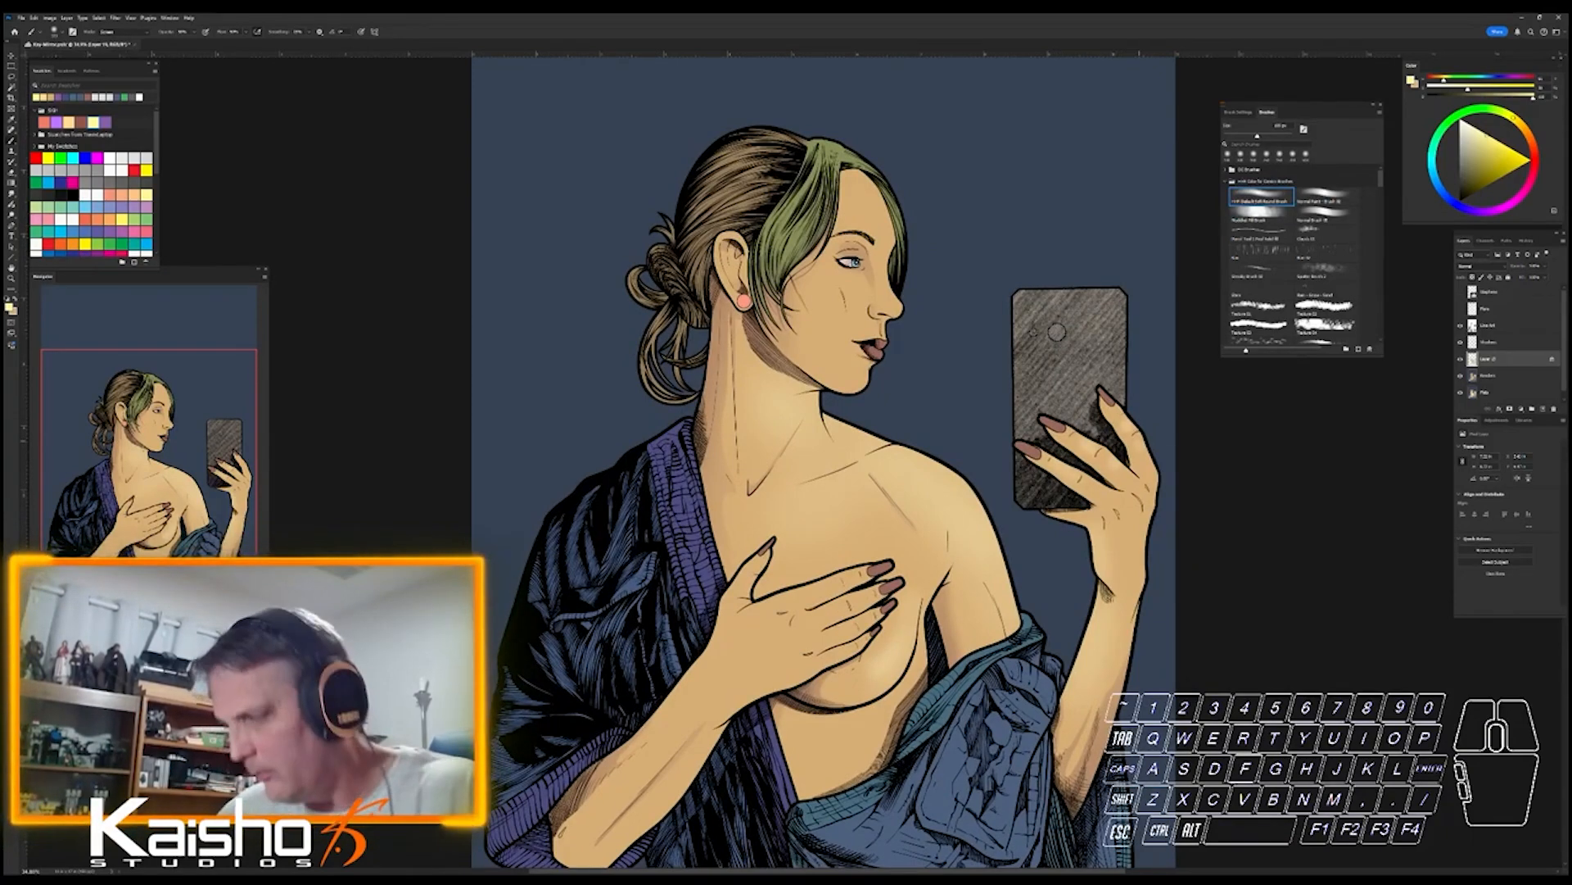
ctrl+drag(896, 492, 882, 491)
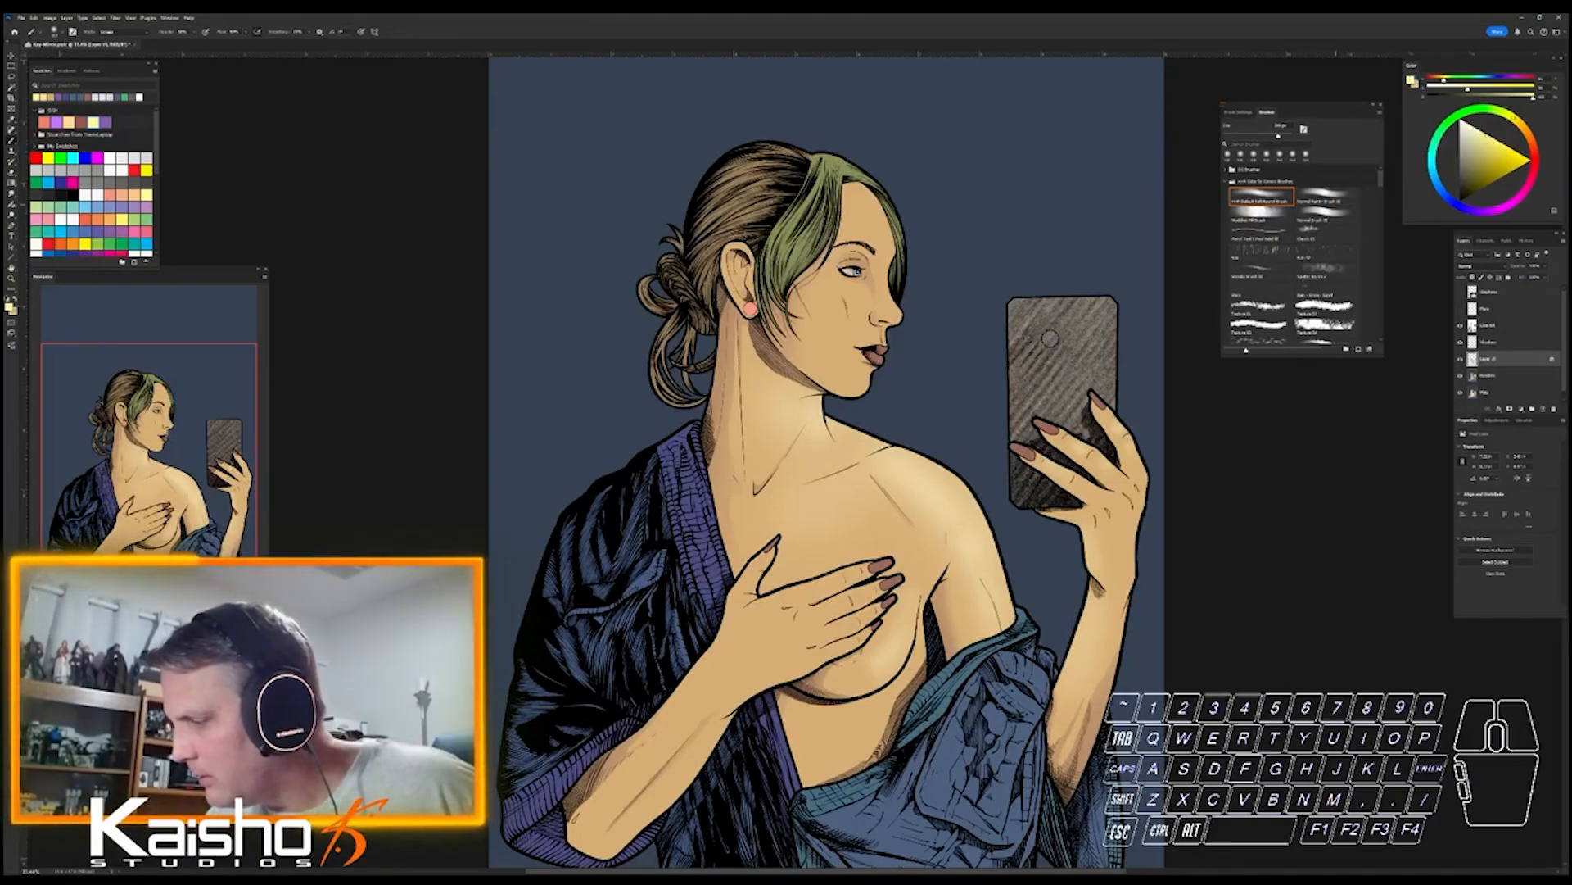
- Pick the firmer normal brush preset and brush pale yellow highlights along the shoulder's outer edge
click(1326, 214)
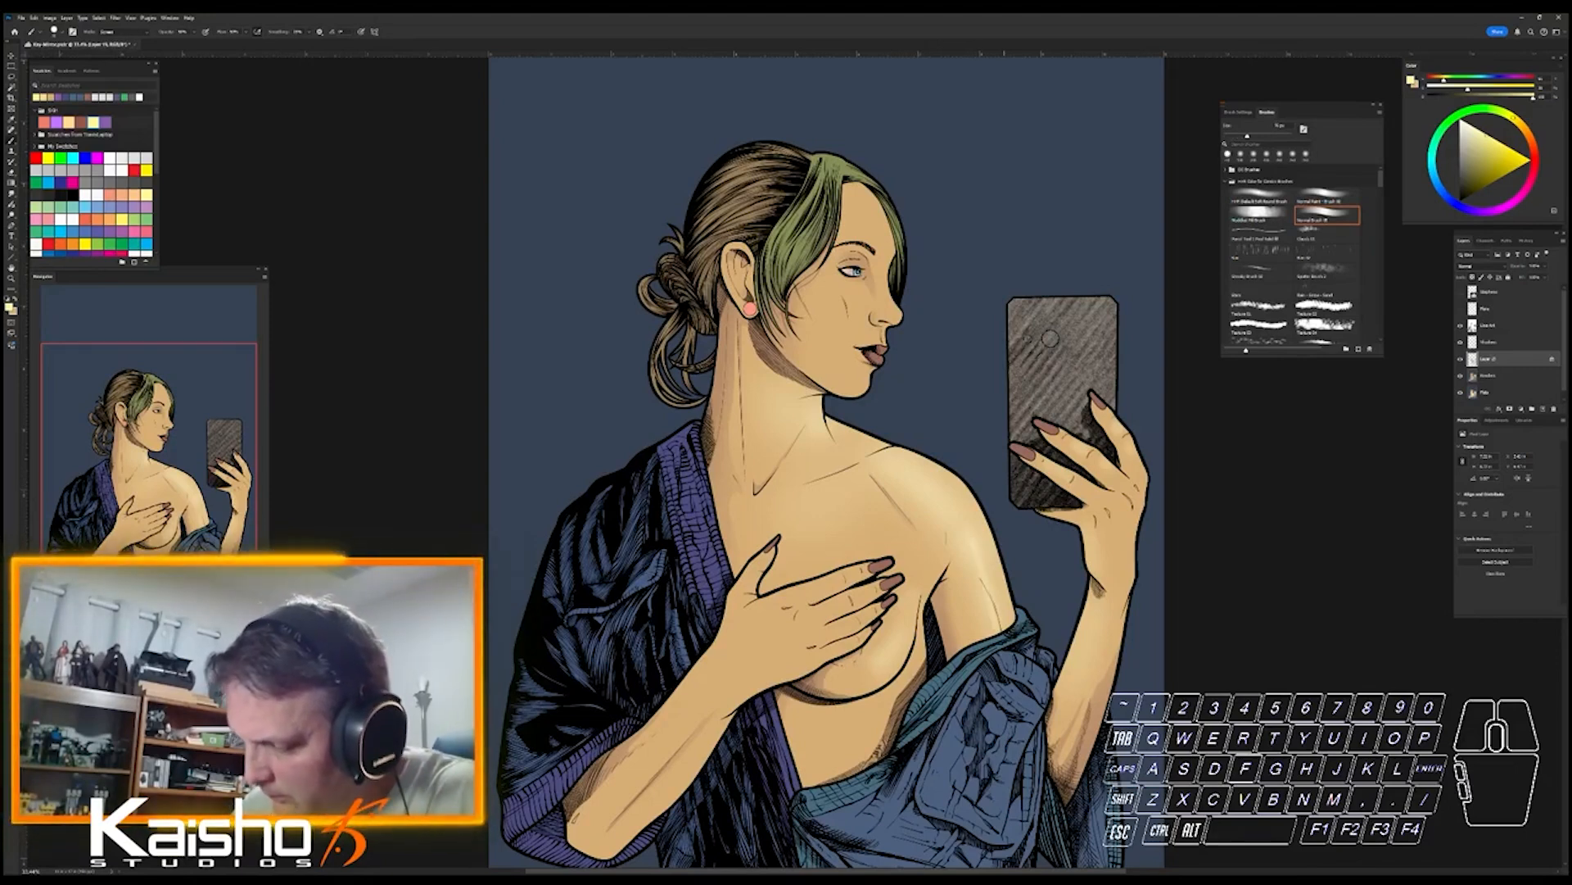
key(ctrl)
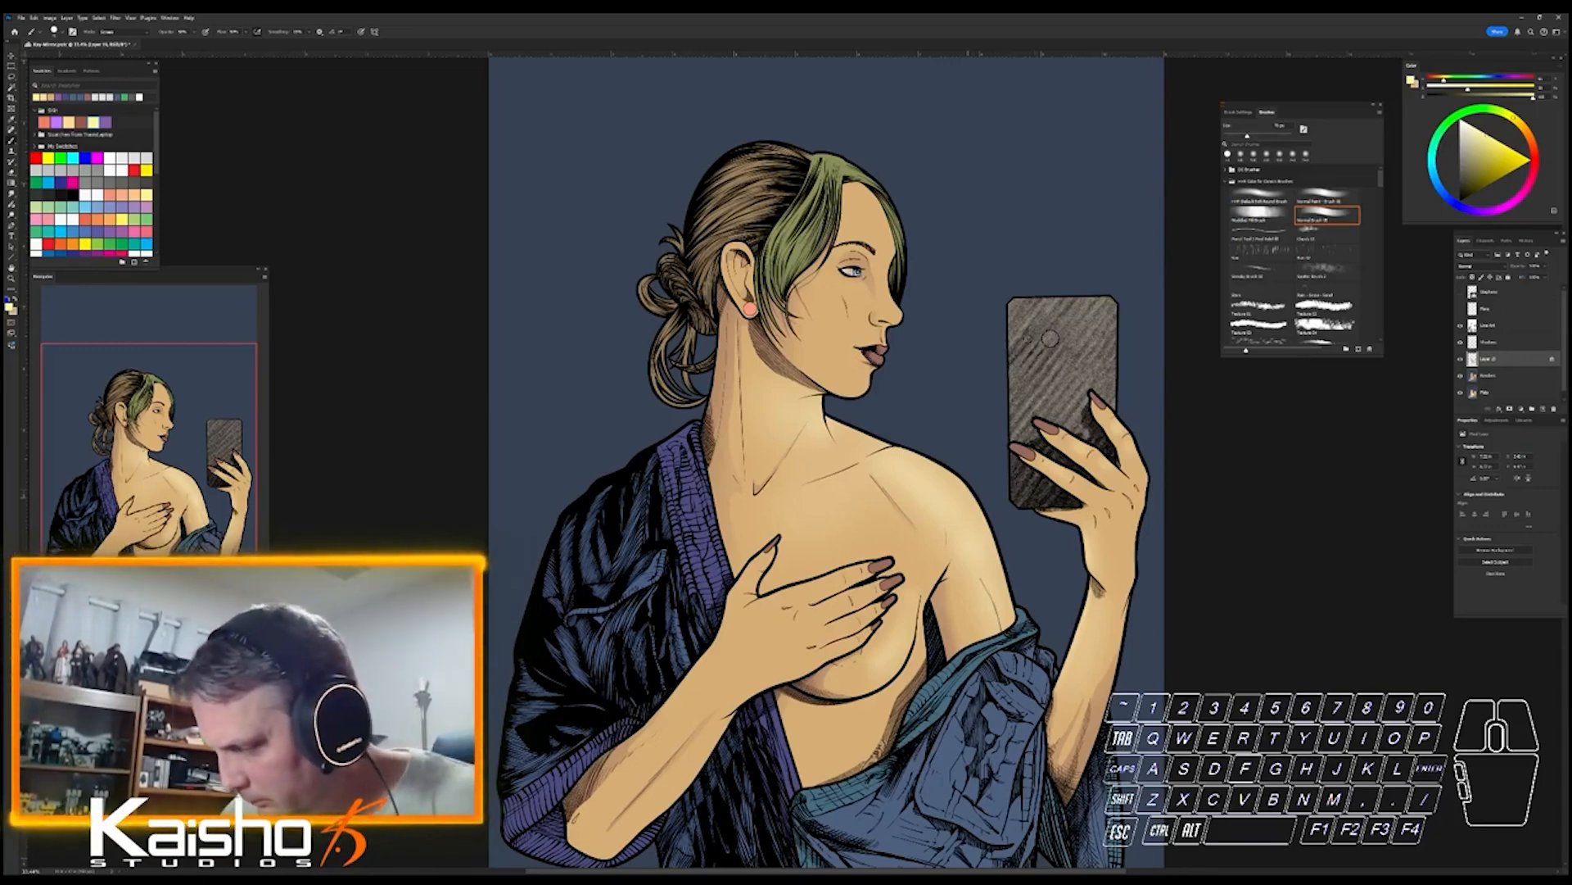
key(ctrl)
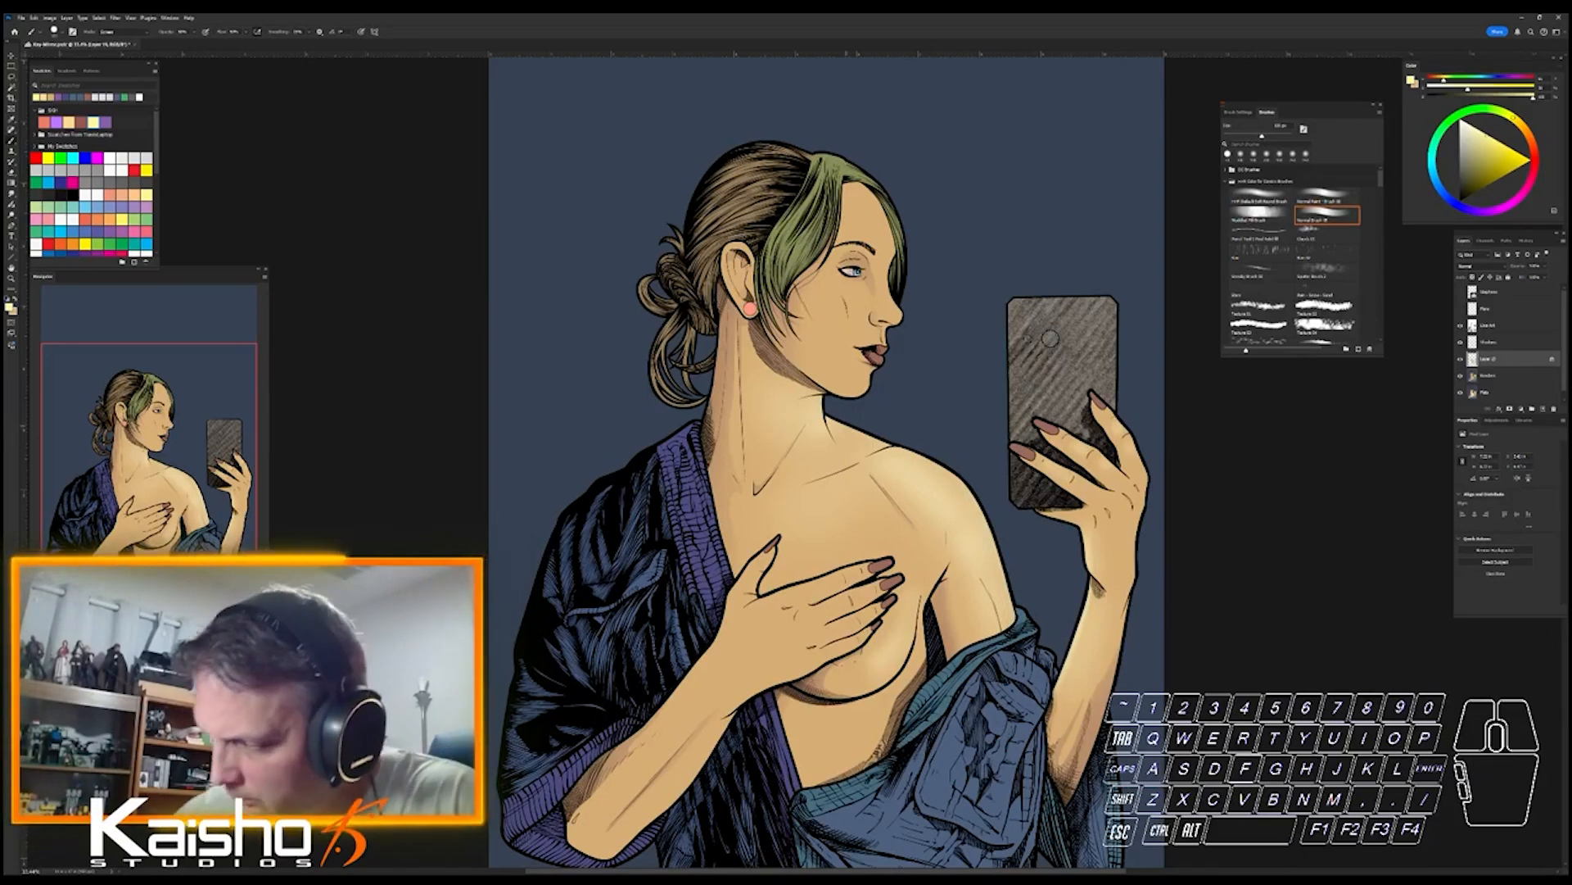
drag(916, 455, 994, 536)
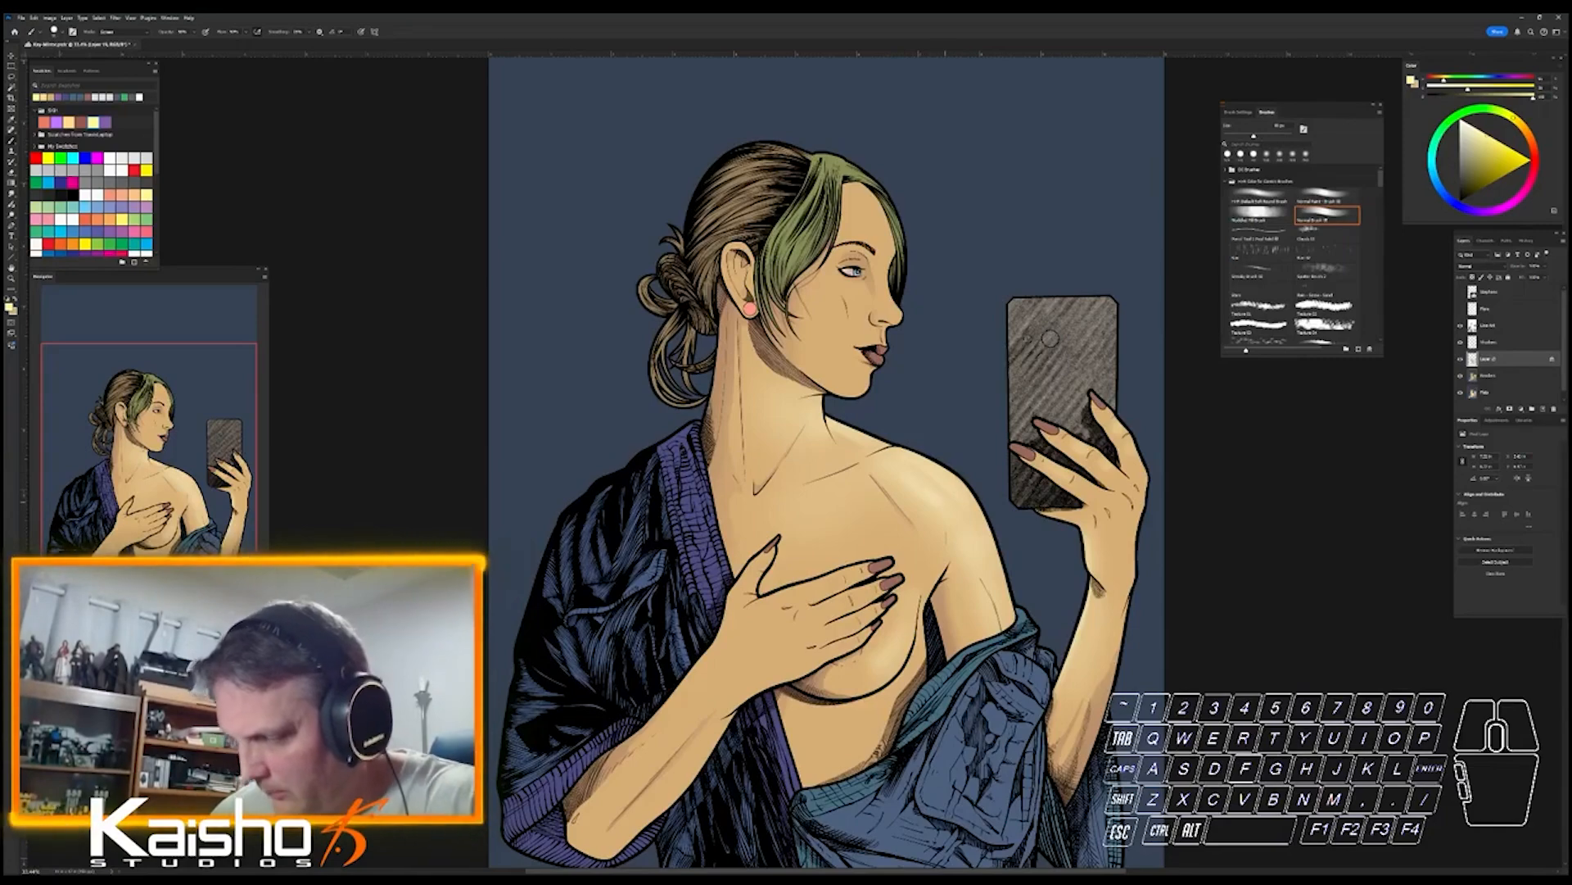
key(ctrl+z)
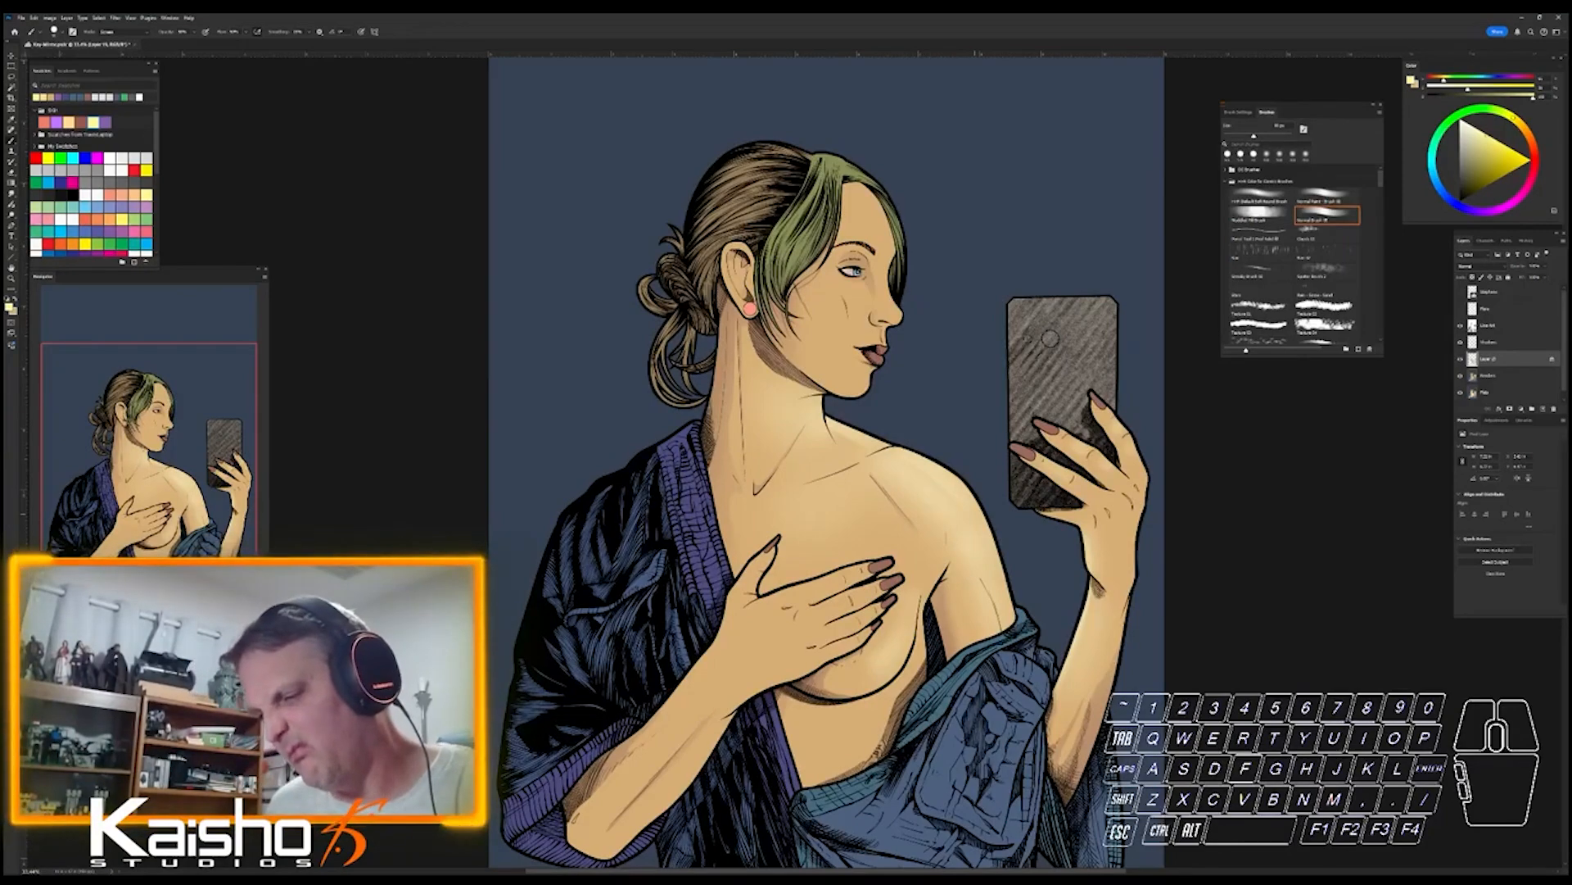
- Brush pale yellow highlights onto the fingers and back of the phone-holding hand, undoing the last stroke
mouse_move(1048, 454)
mouse_down()
mouse_move(1114, 454)
mouse_move(1086, 500)
mouse_up()
drag(1079, 412, 1179, 484)
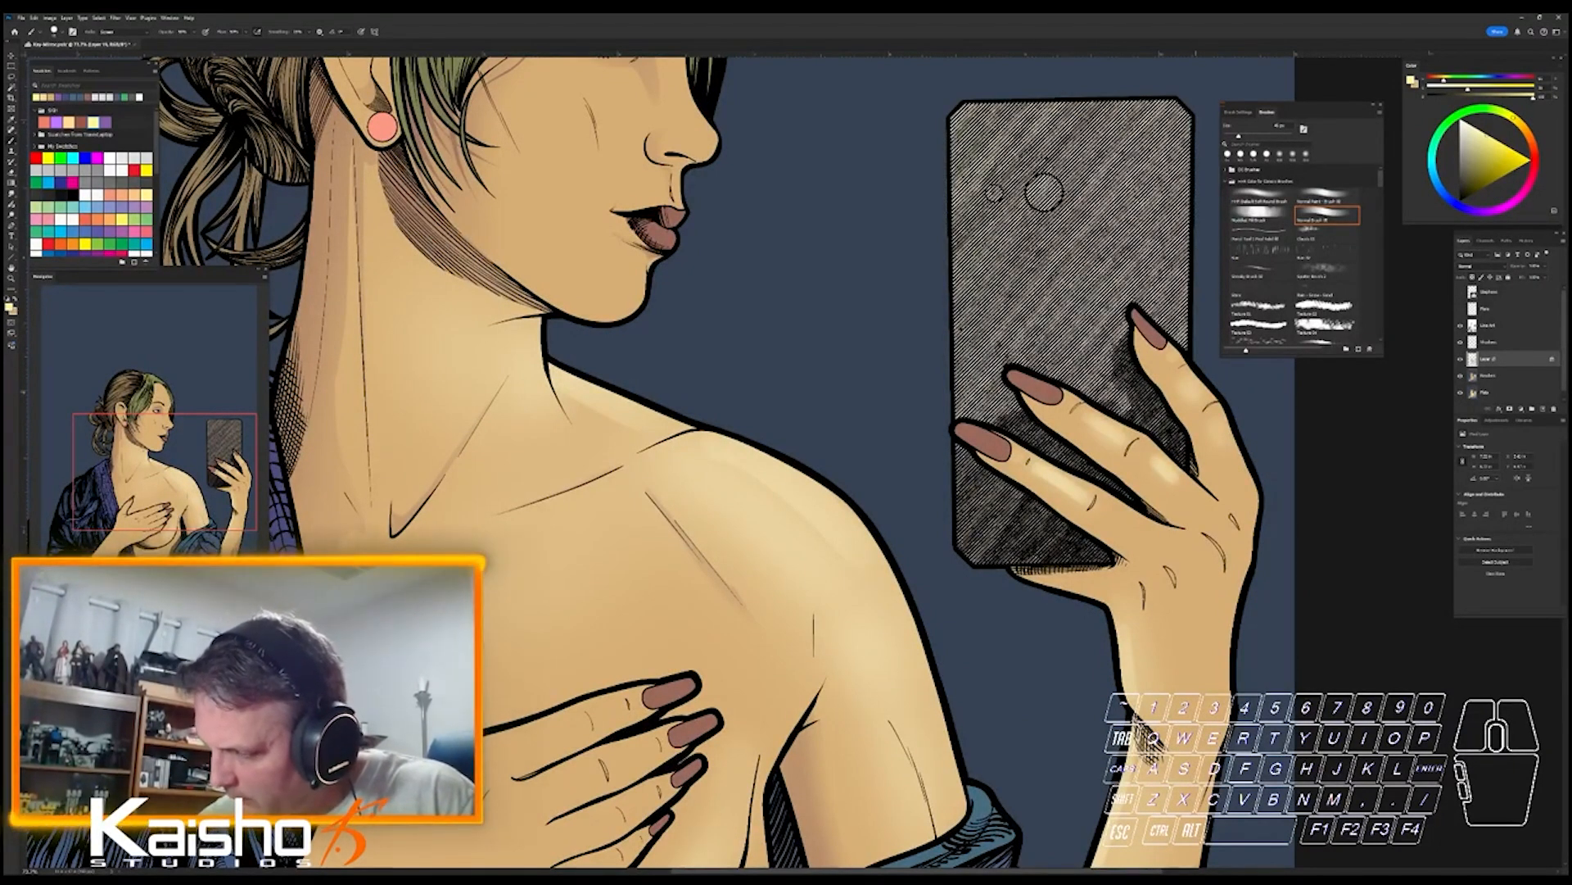
drag(1196, 391, 1202, 397)
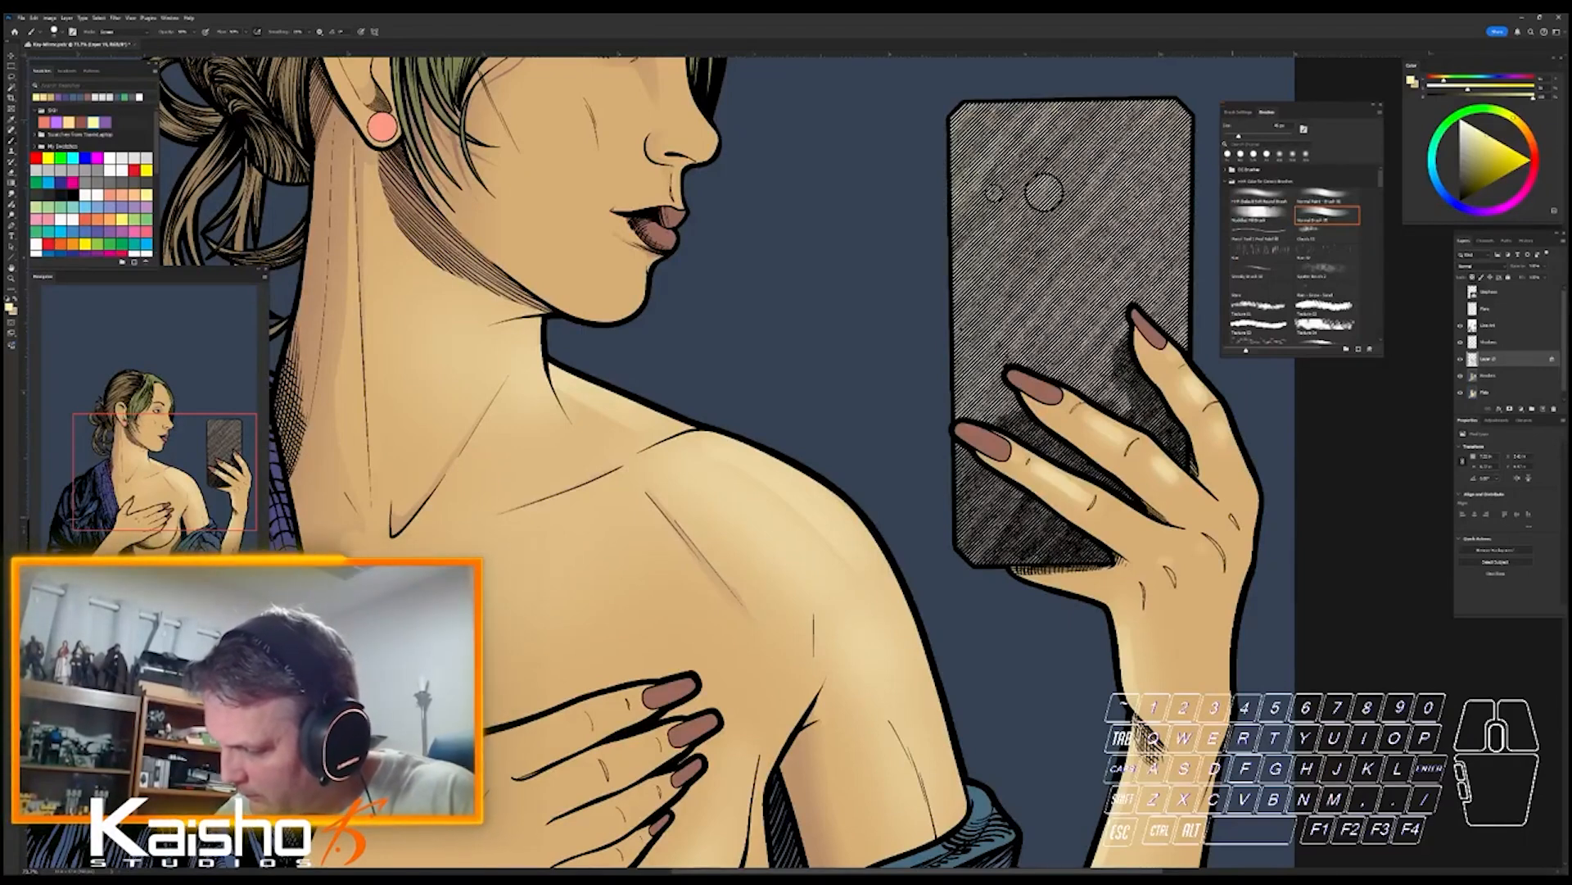
drag(1223, 514, 1235, 527)
mouse_move(1156, 567)
mouse_down()
mouse_move(1170, 578)
mouse_move(1139, 587)
mouse_up()
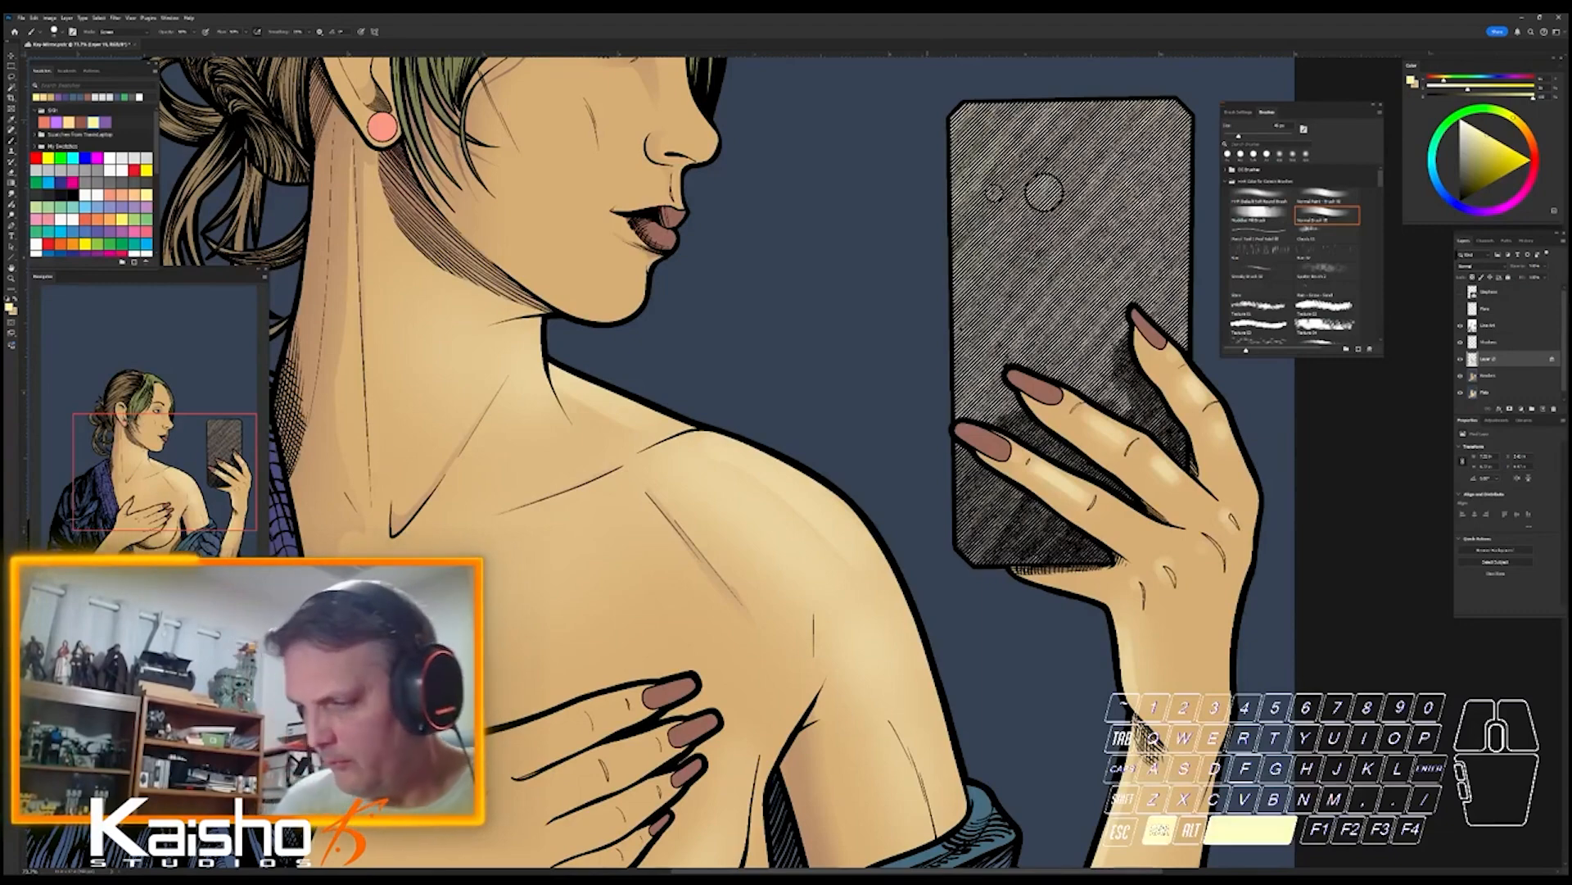
drag(941, 688, 860, 687)
drag(962, 688, 965, 536)
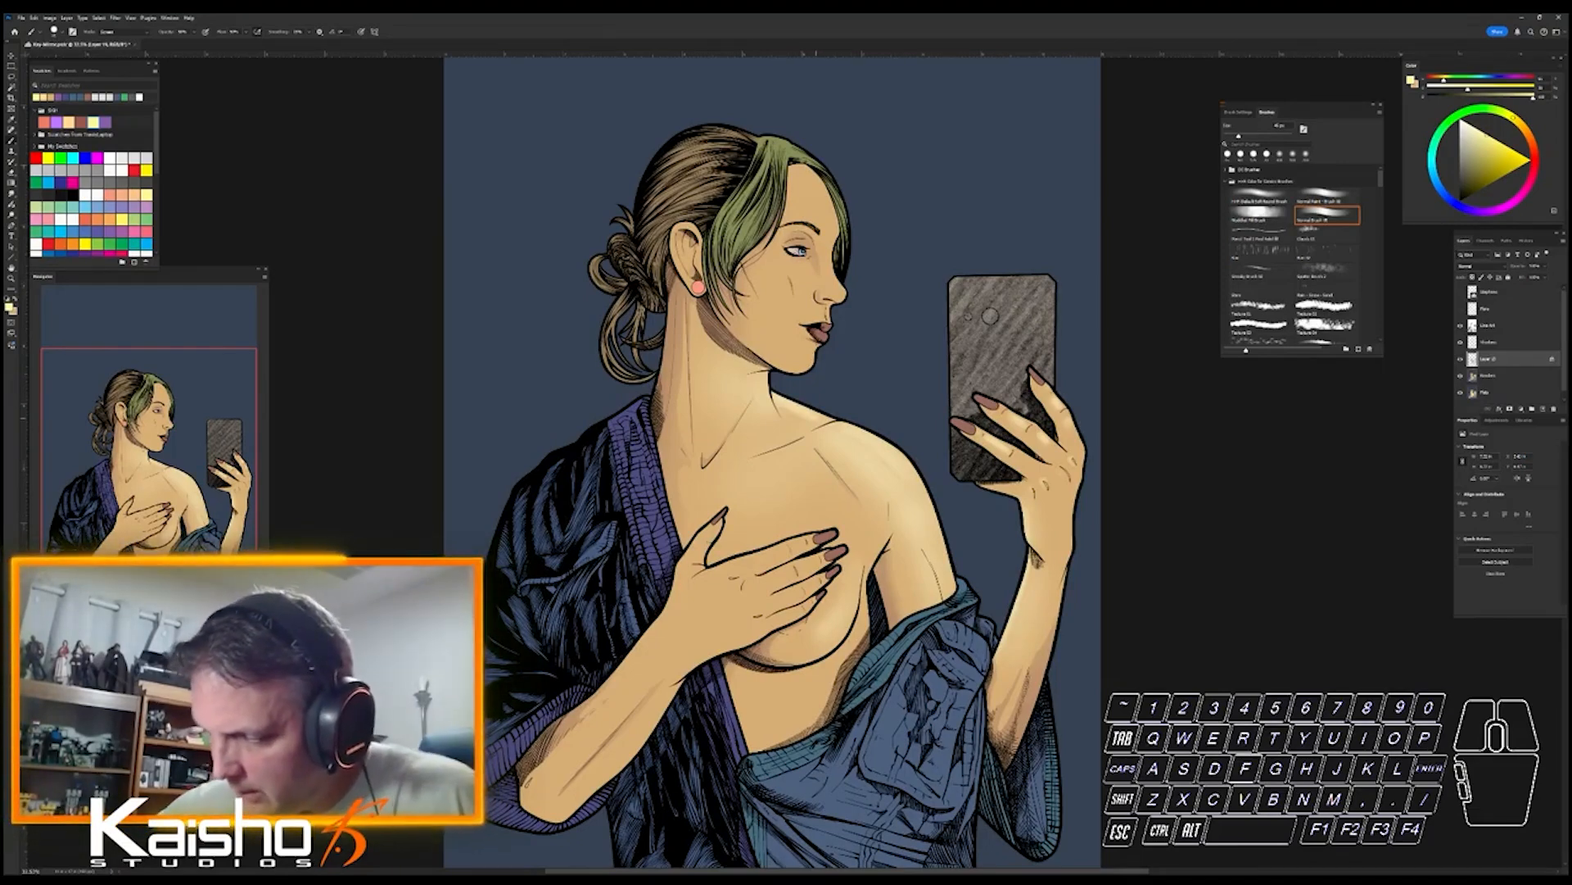
key(ctrl+z)
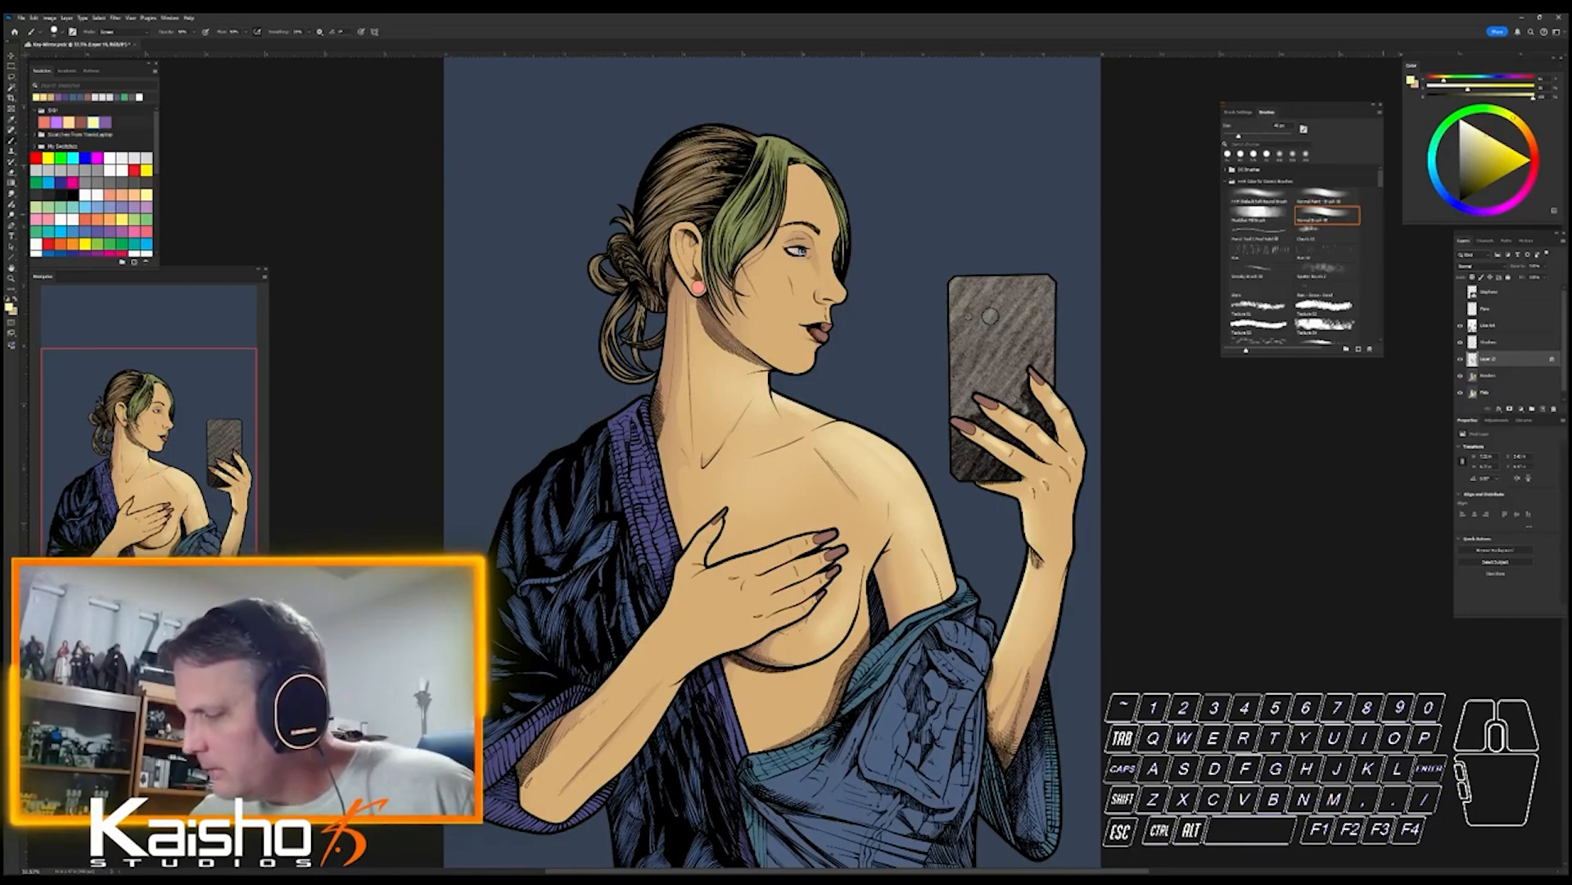
- Choose the streaky tapered brush preset from further down the brush list and stroke a pale yellow highlight beside the front shoulder crease
scroll(1293, 254, down, 5)
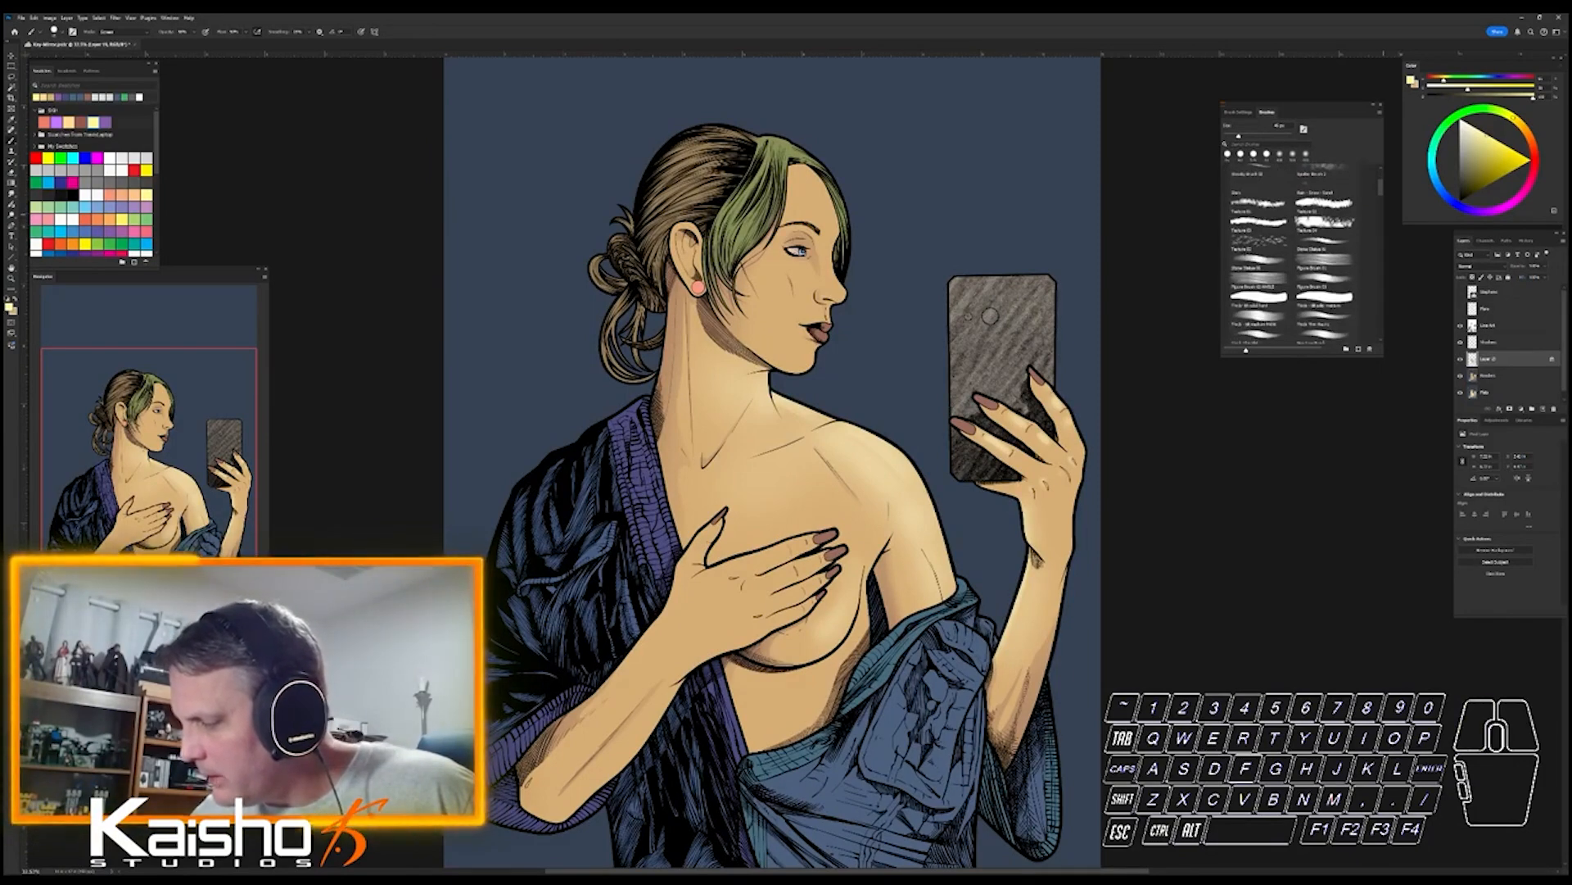
click(1326, 263)
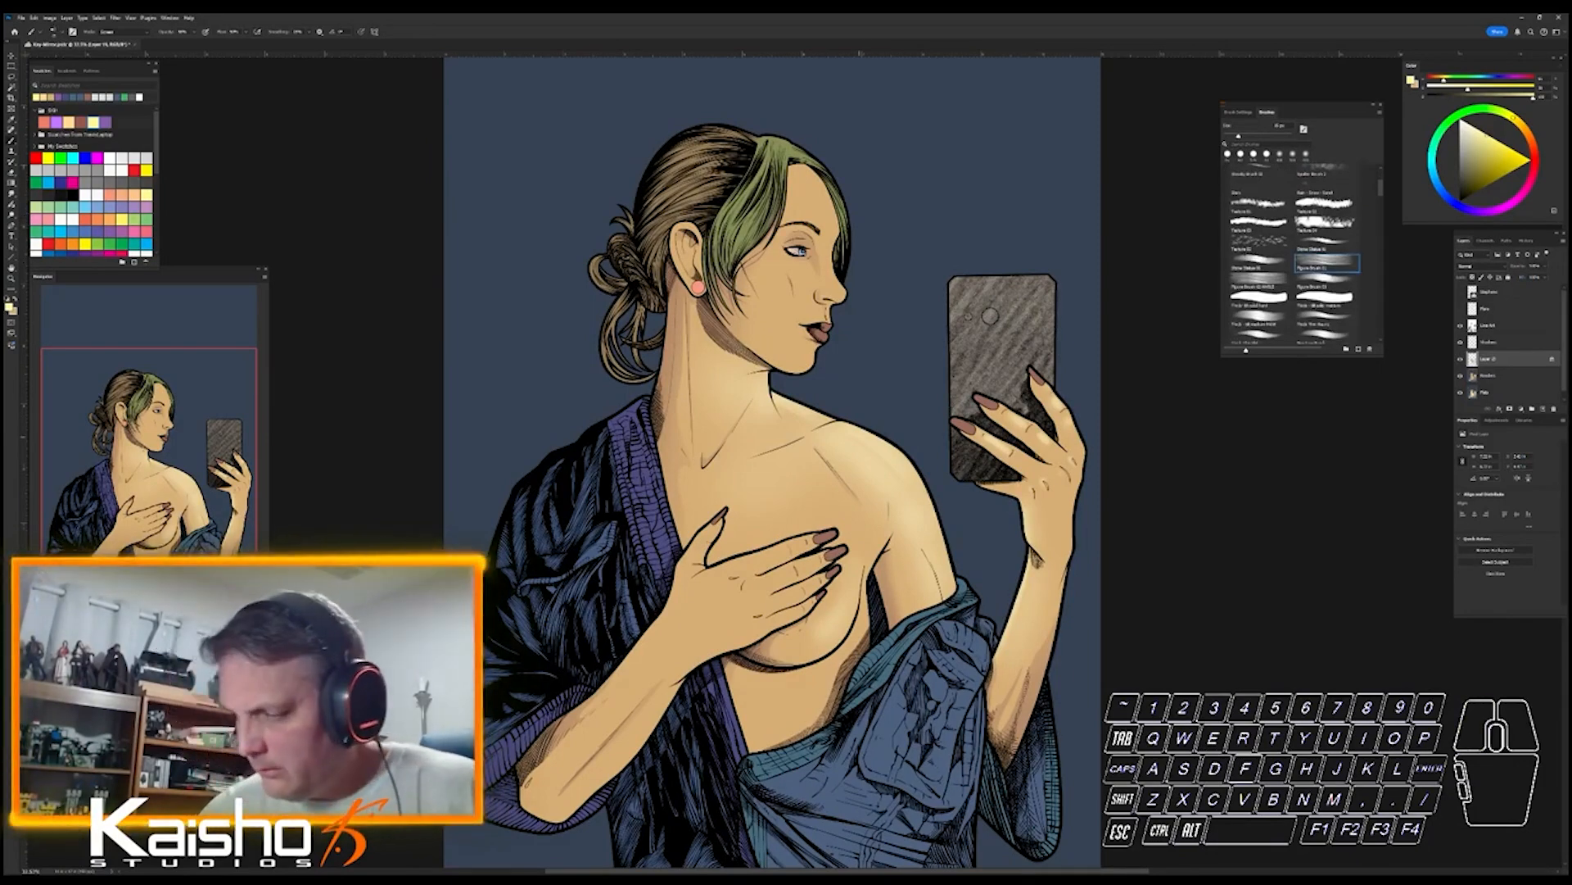
mouse_move(801, 407)
mouse_down()
mouse_move(910, 475)
mouse_move(945, 553)
mouse_up()
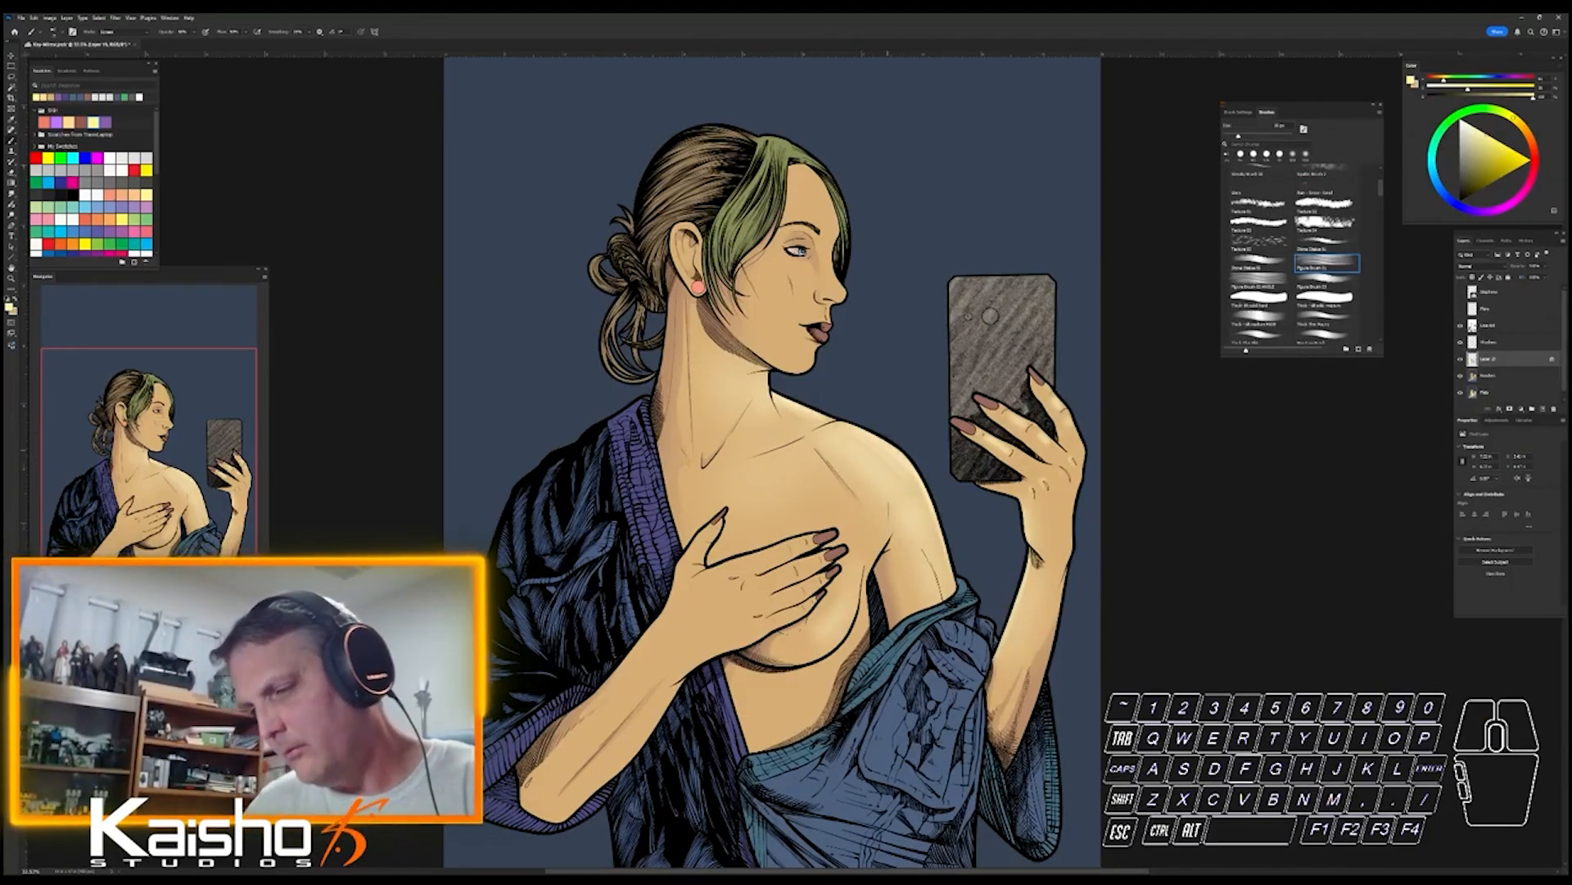
key(ctrl+space)
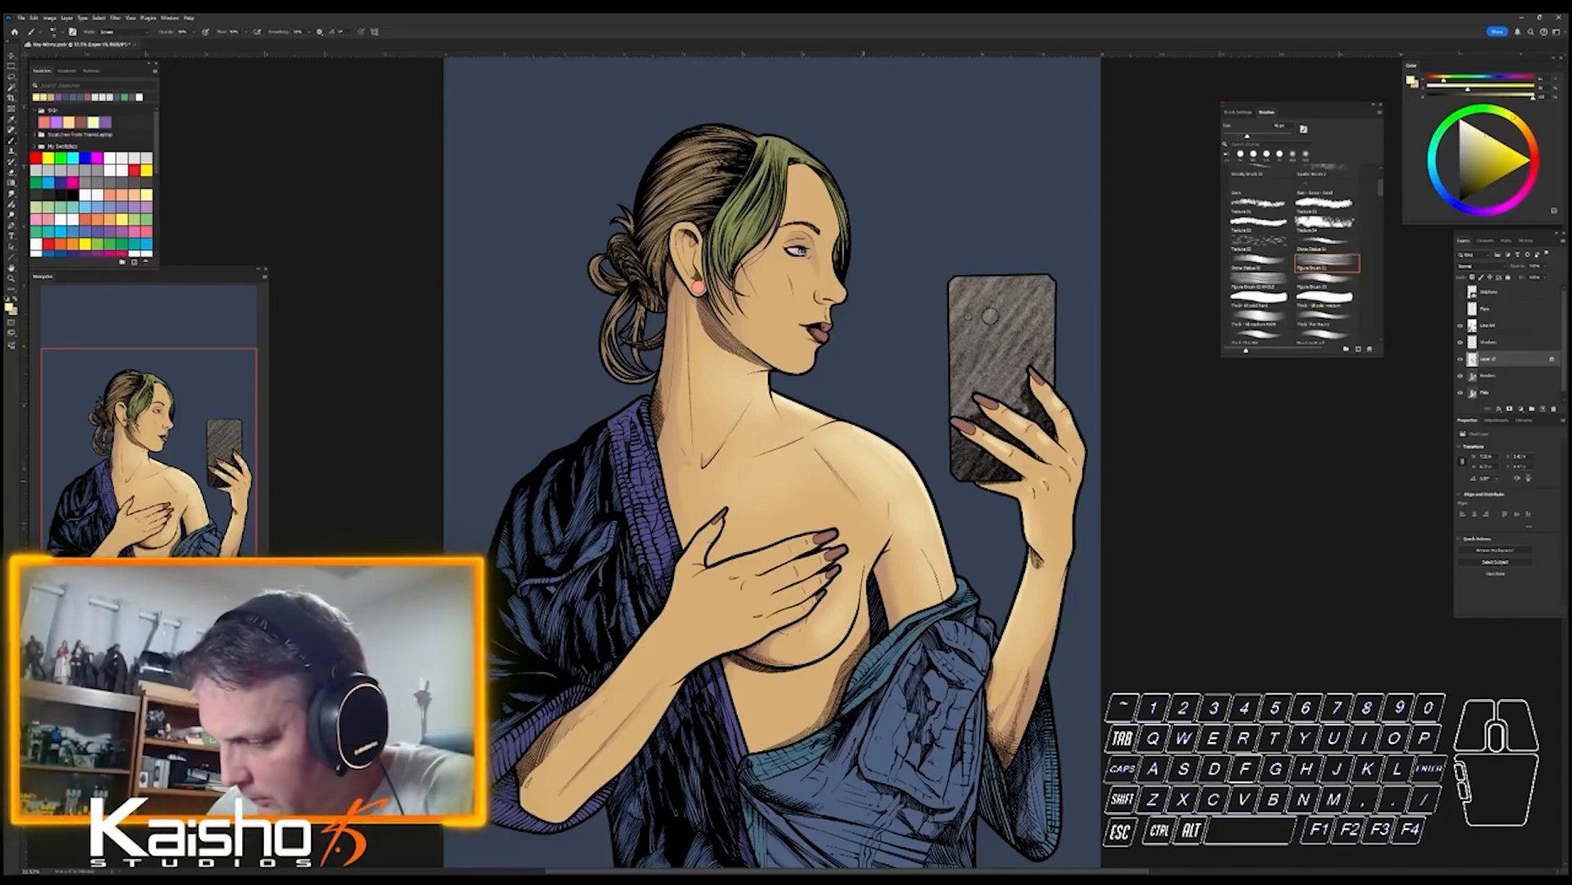
drag(834, 445, 864, 487)
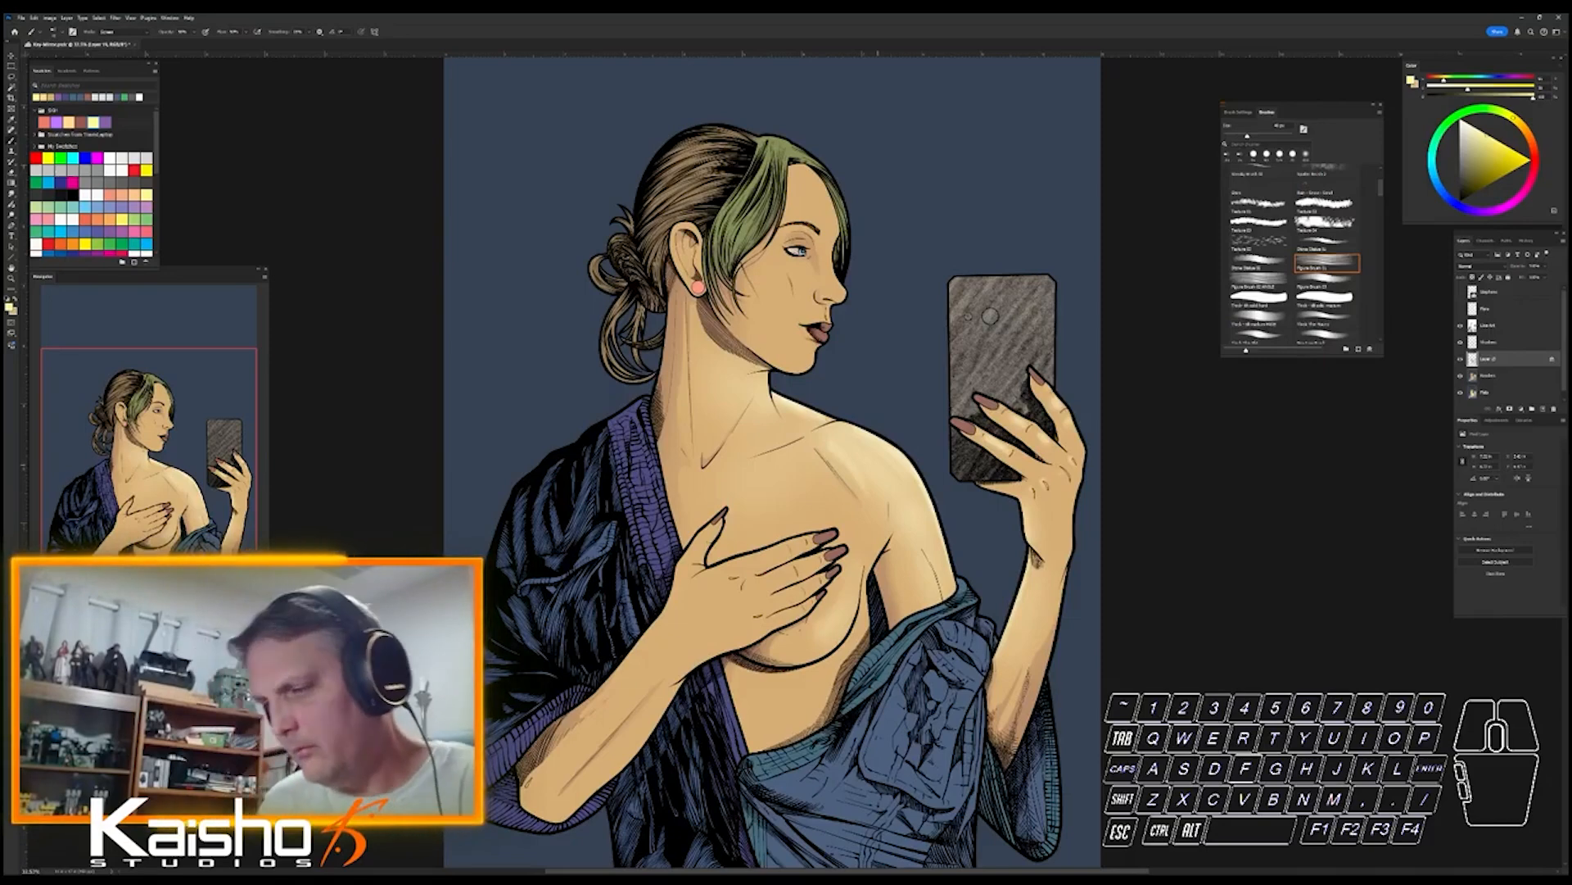
key(ctrl+z)
drag(822, 447, 854, 483)
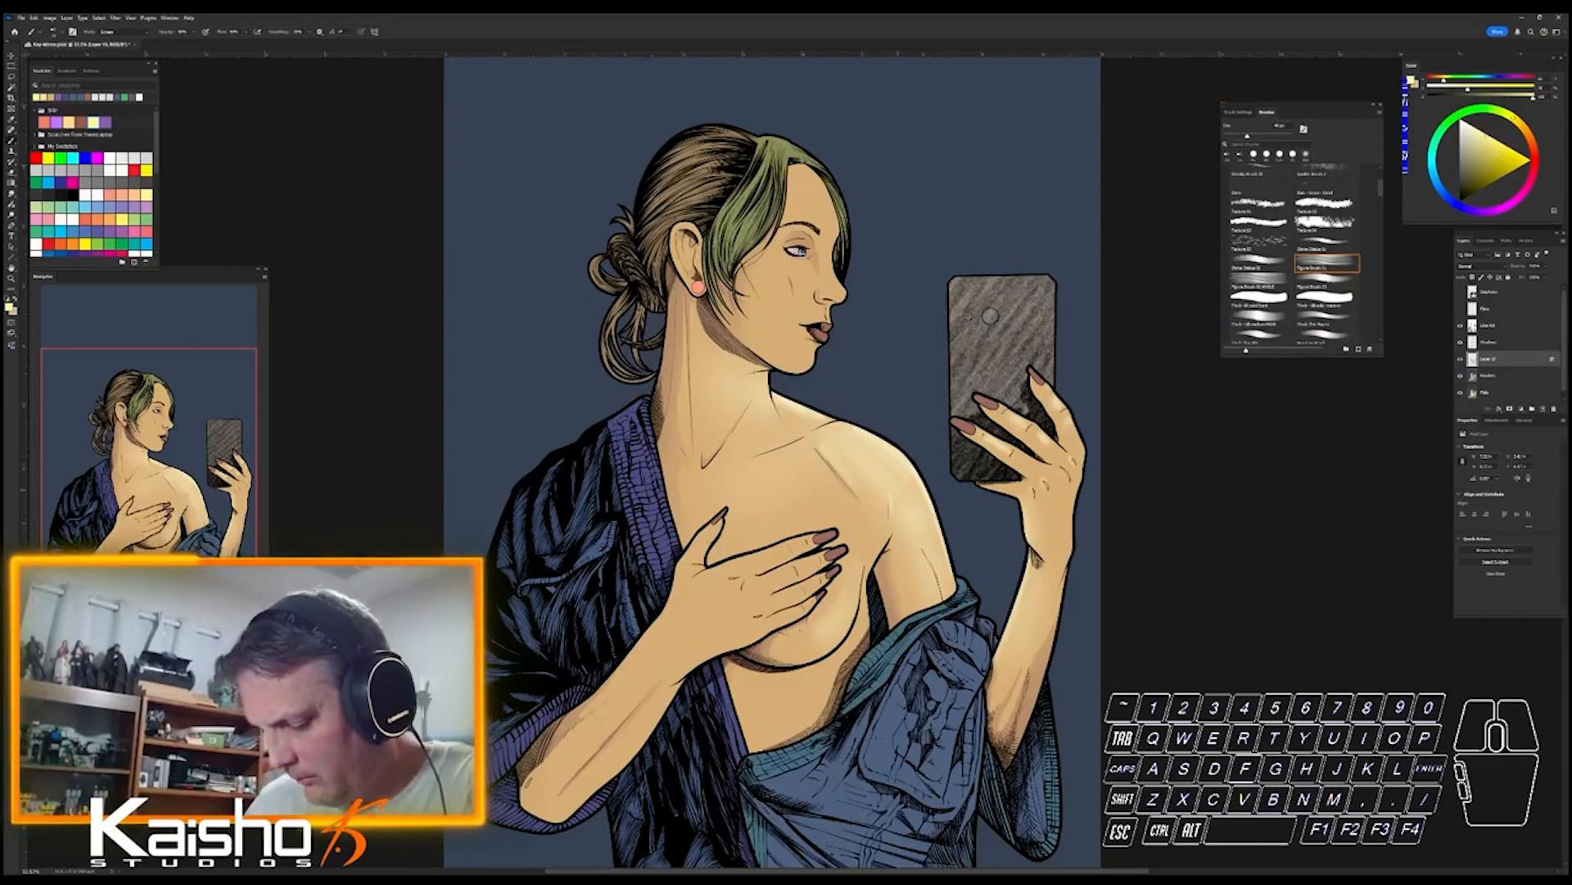
- Reduce the brush size and add a short pale yellow highlight along the crease at the top of the arm
key(bracketleft)
key(bracketleft)
key(bracketleft)
drag(890, 525, 889, 506)
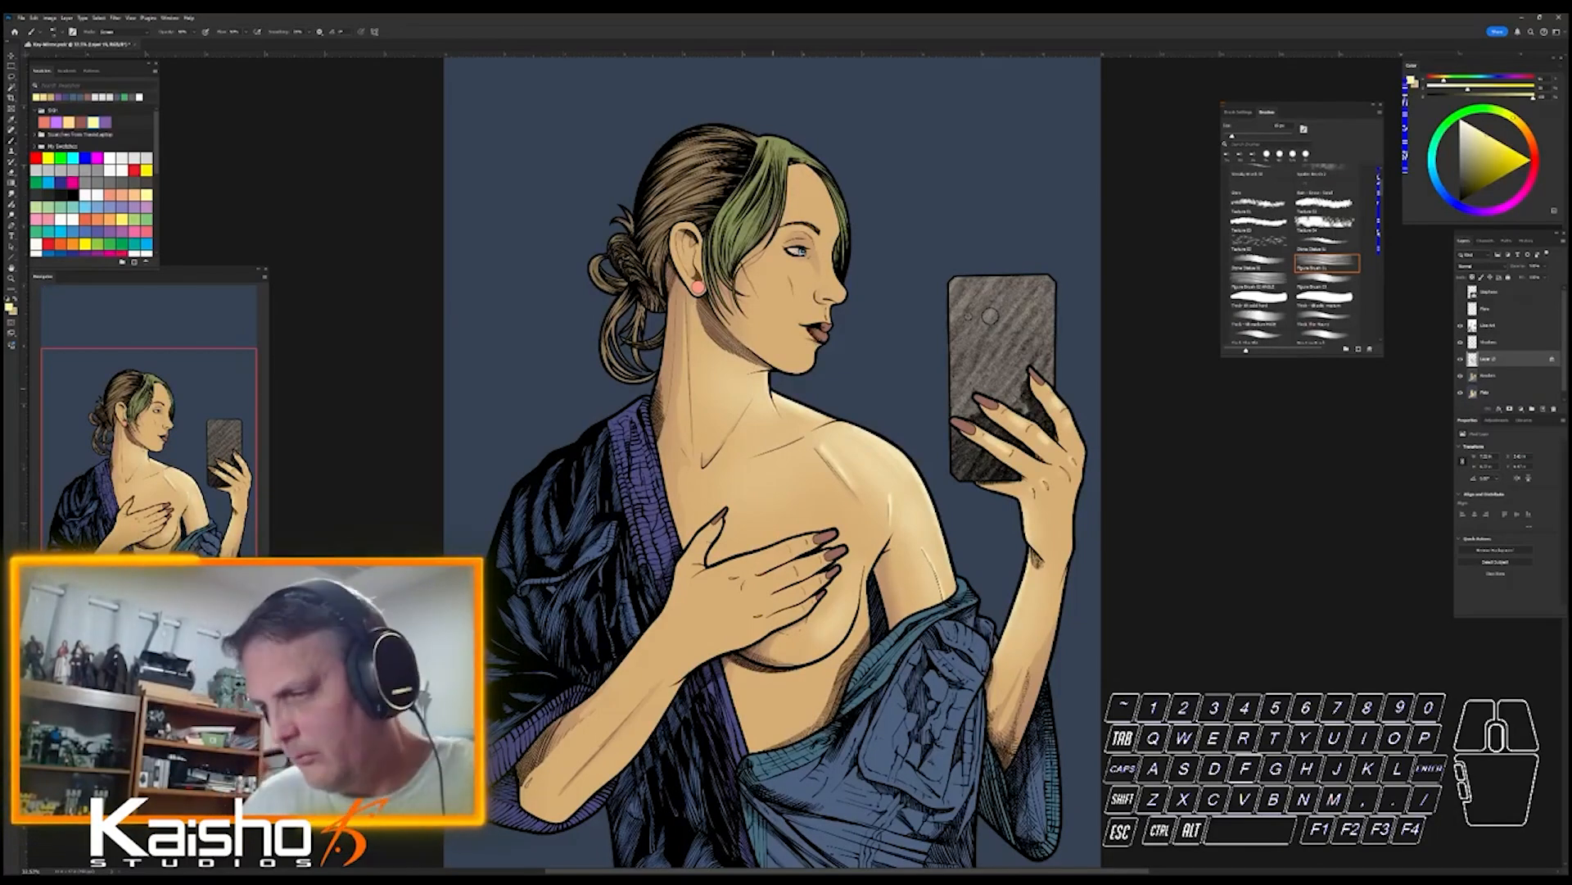
- Stroke thin pale yellow highlights with a smaller brush under the jaw and along the slanting neck tendon line
key(ctrl+space)
ctrl+drag(775, 367, 846, 369)
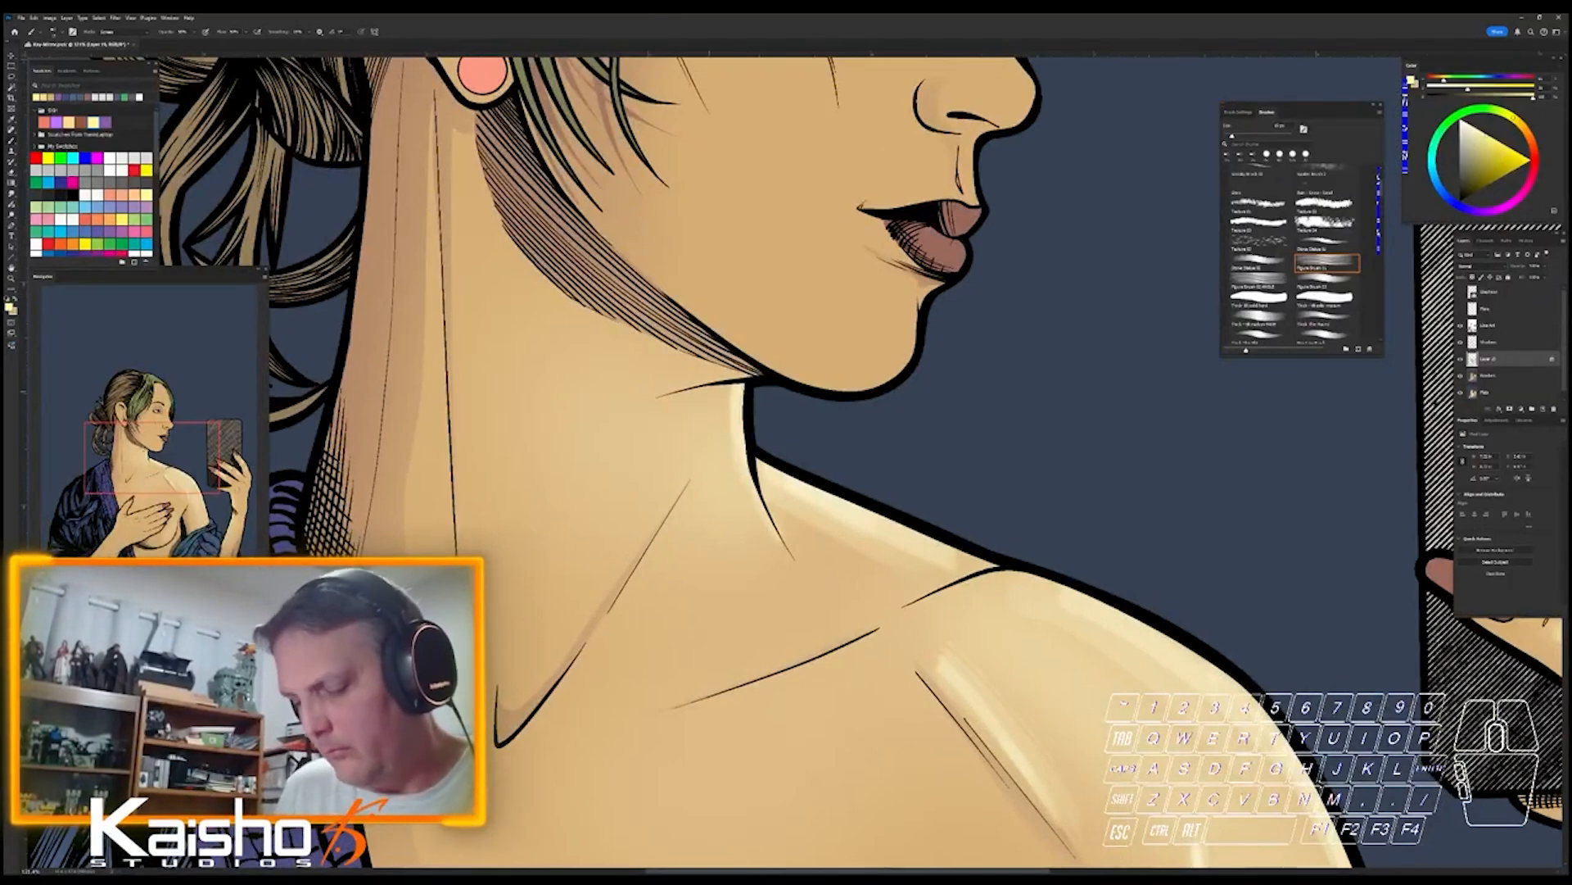
key([)
key([)
key([)
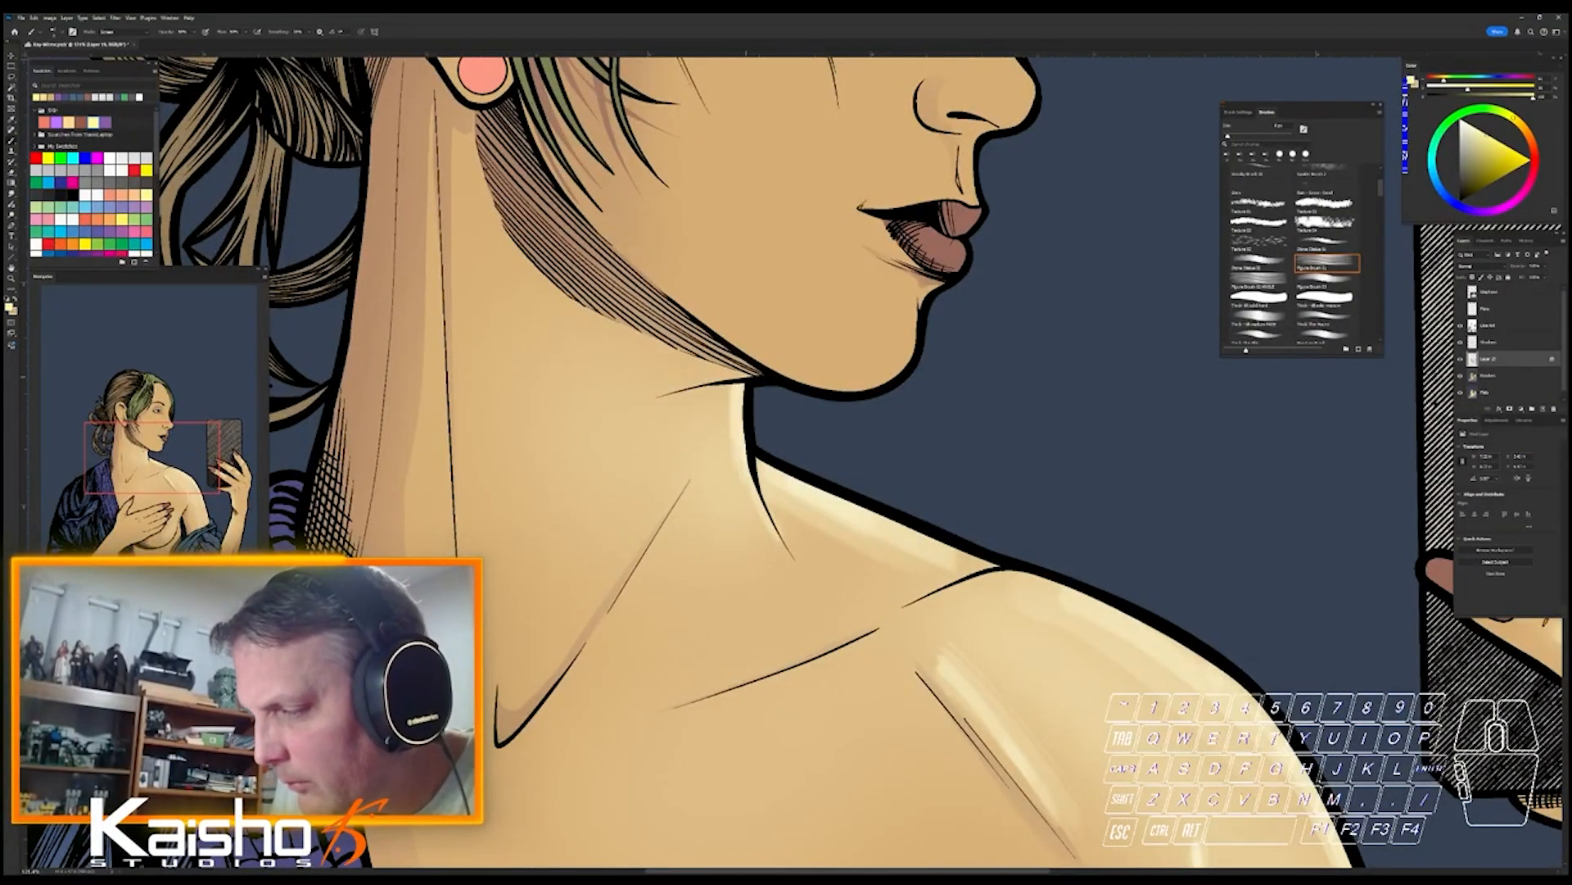
drag(693, 385, 742, 374)
drag(602, 425, 727, 378)
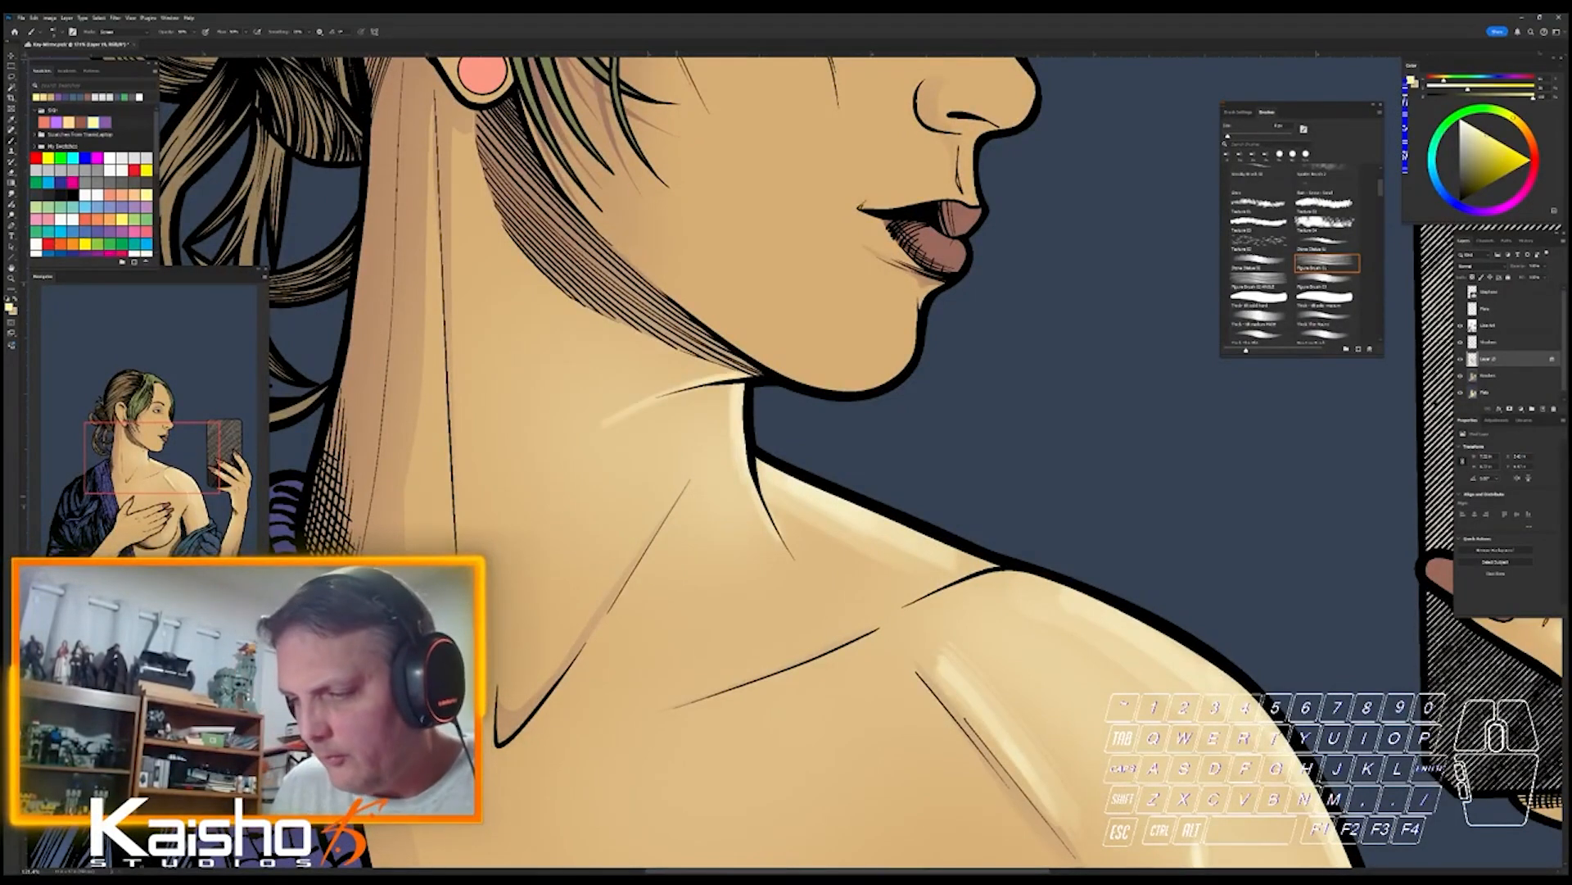
drag(592, 647, 688, 487)
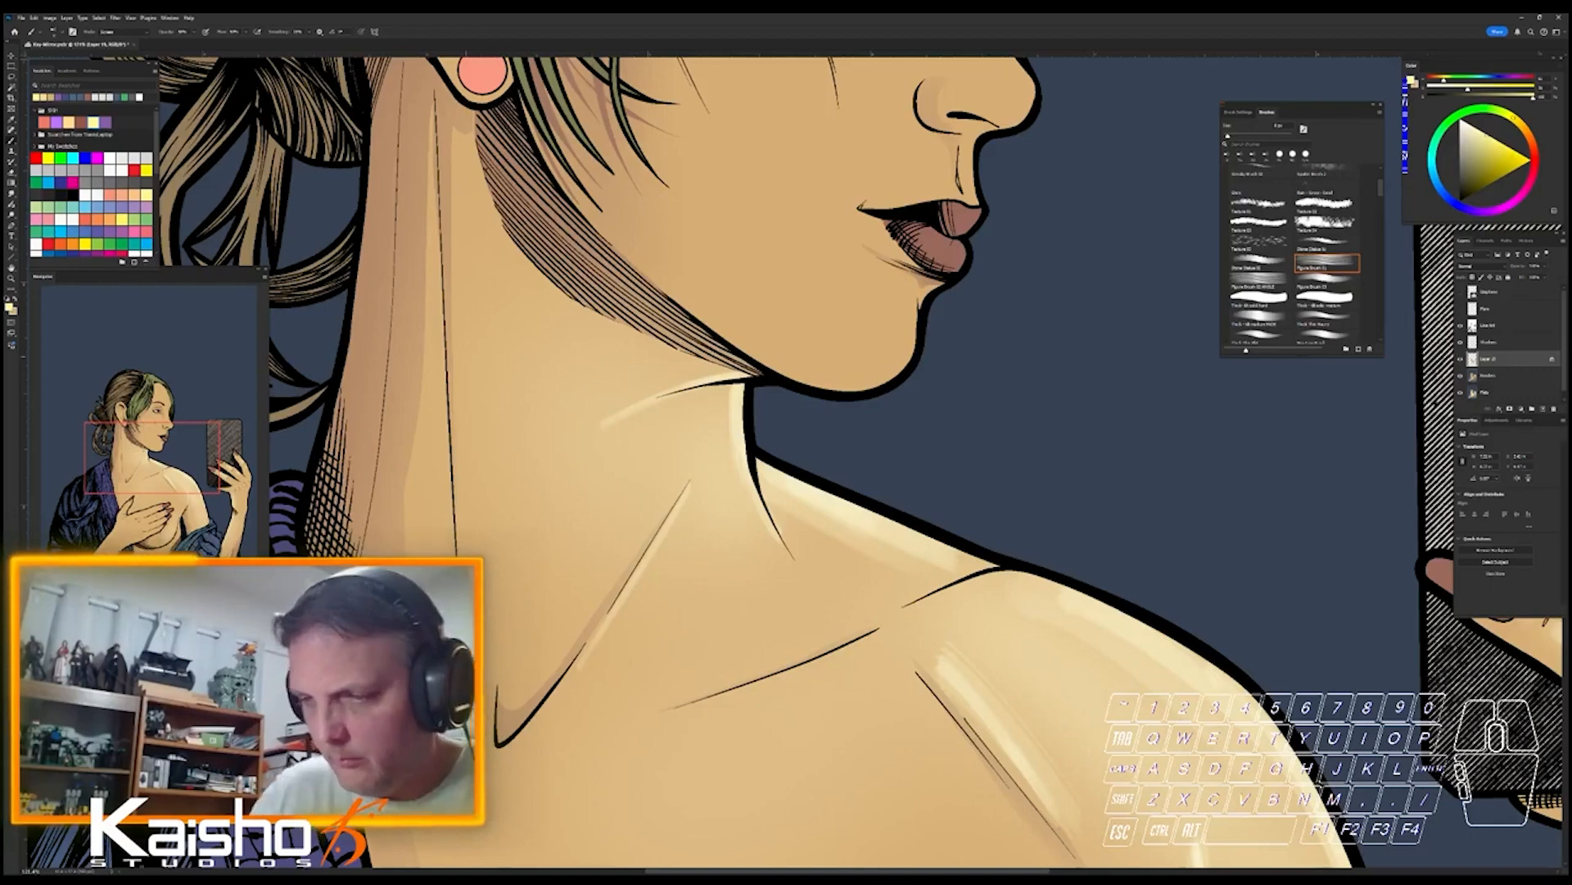
- Brush small pale yellow highlight accents at the shoulder end of the collarbone and on the lower breast
key(ctrl+space)
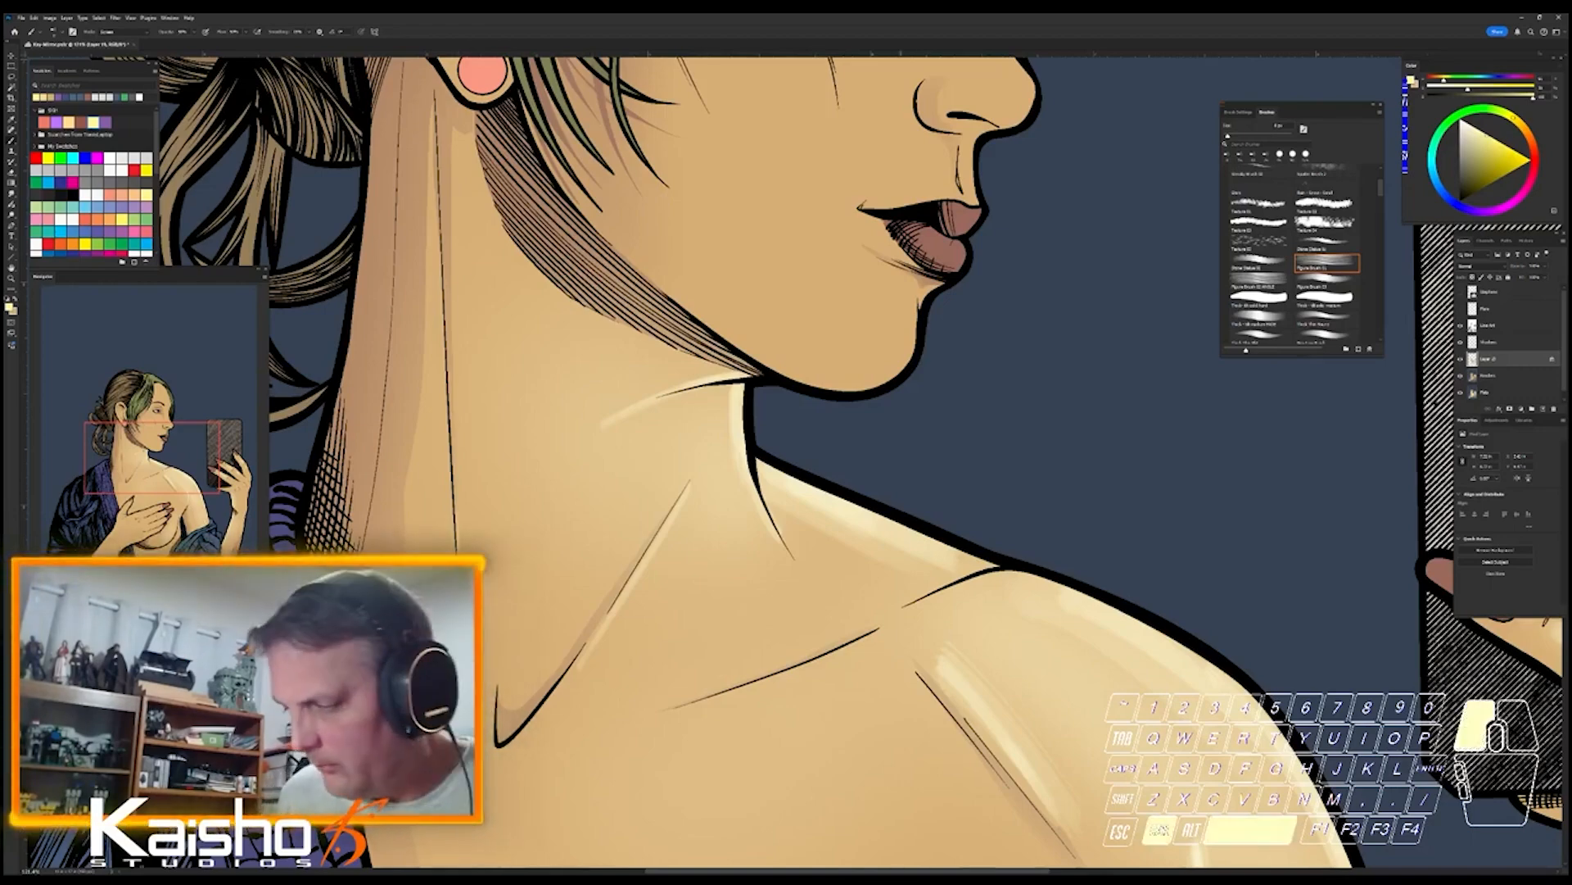
drag(911, 703, 856, 704)
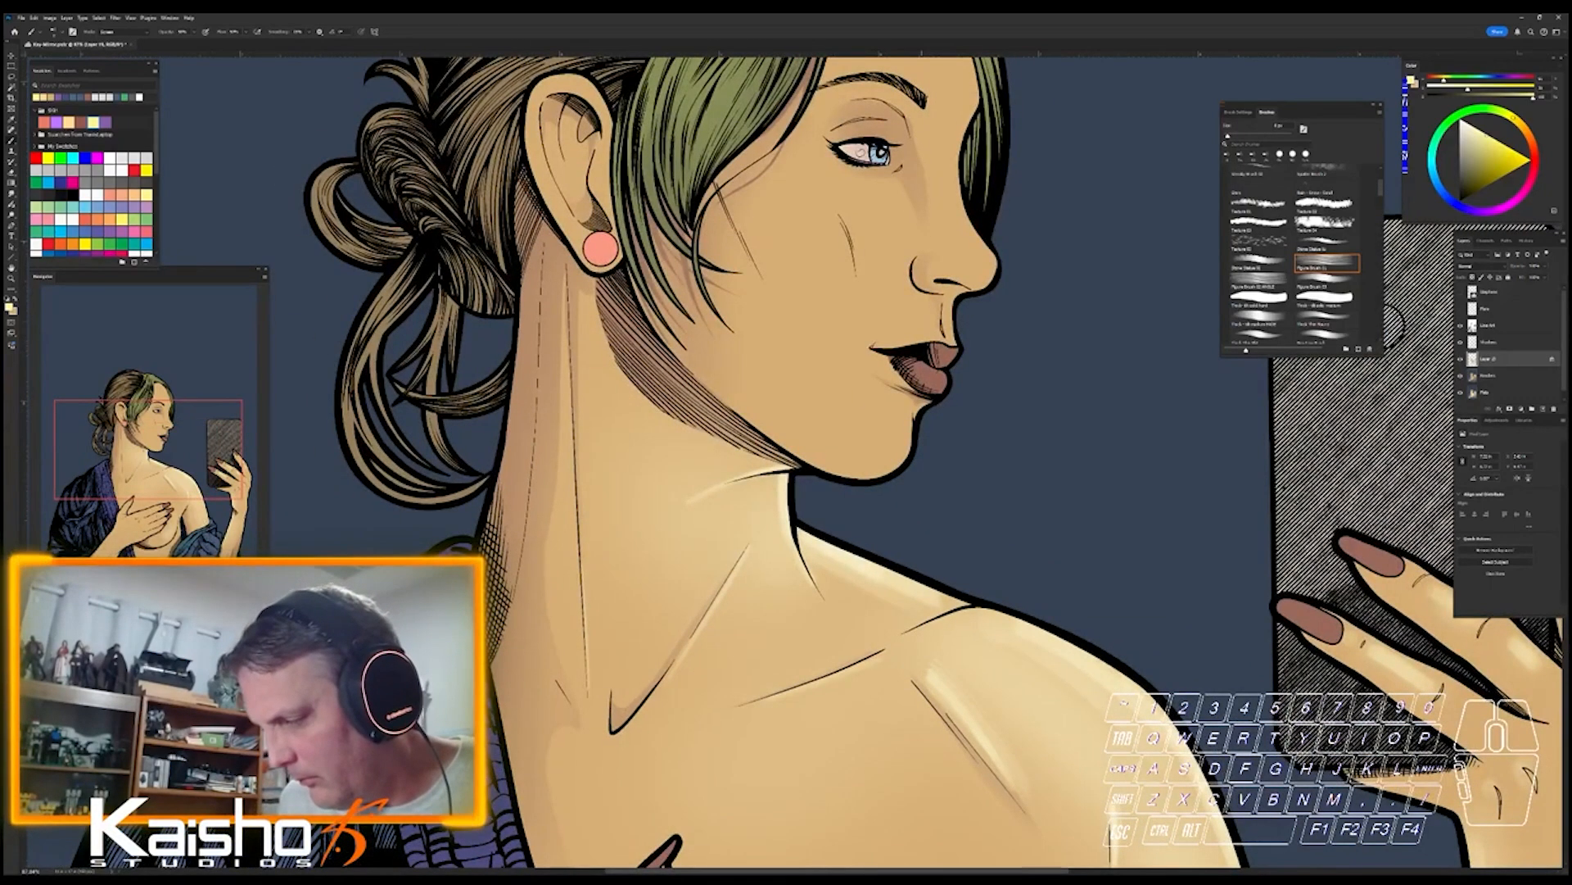
drag(907, 626, 946, 646)
key(ctrl+space)
drag(1083, 758, 957, 502)
key(space)
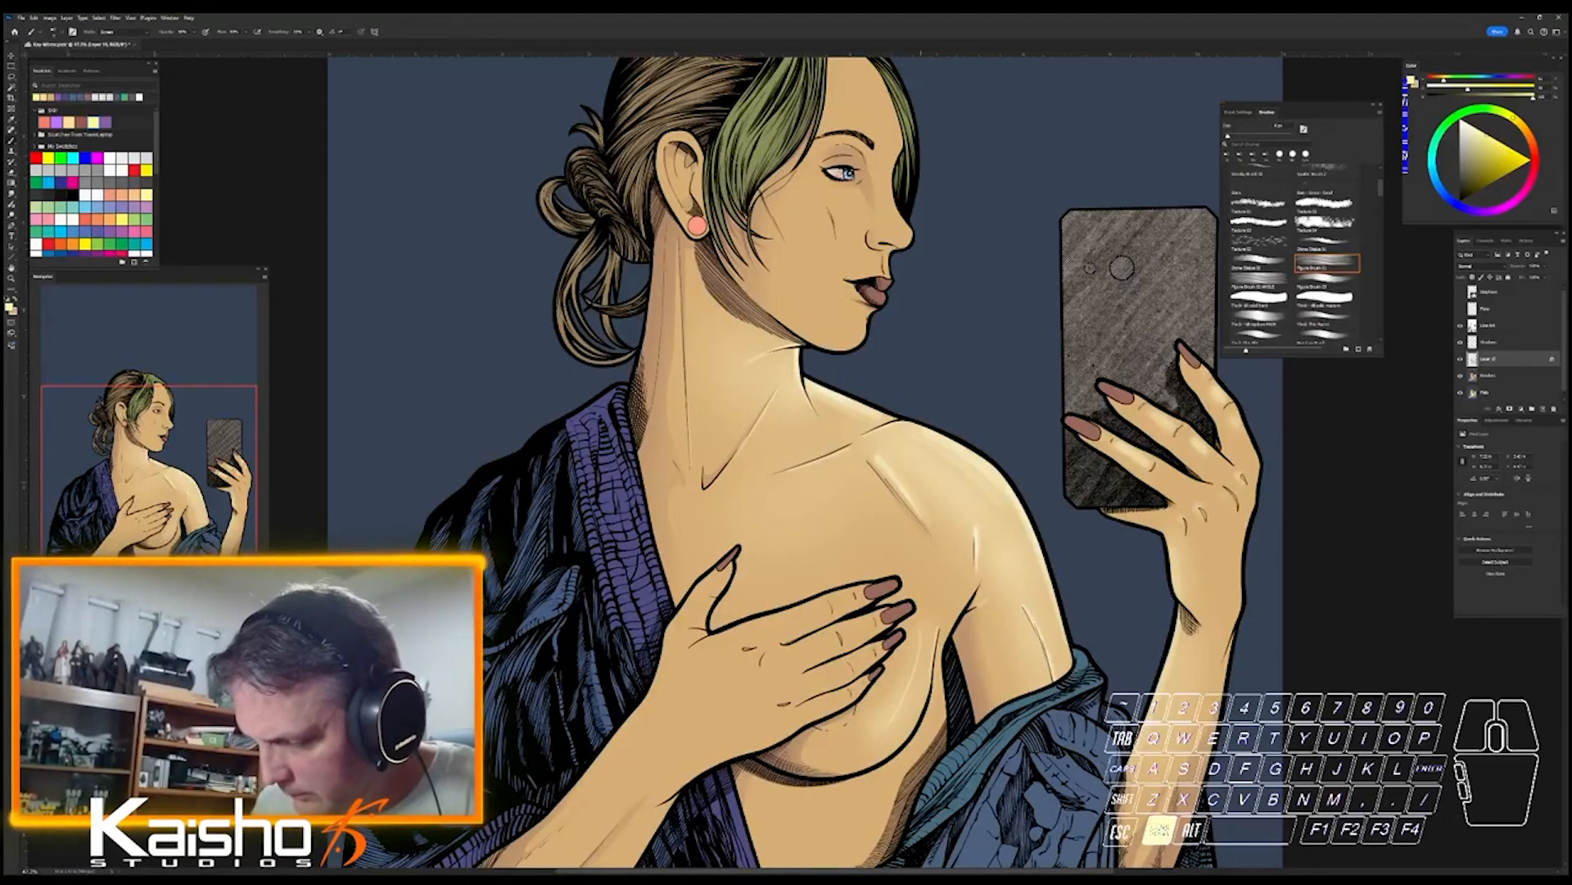
key(ctrl+z)
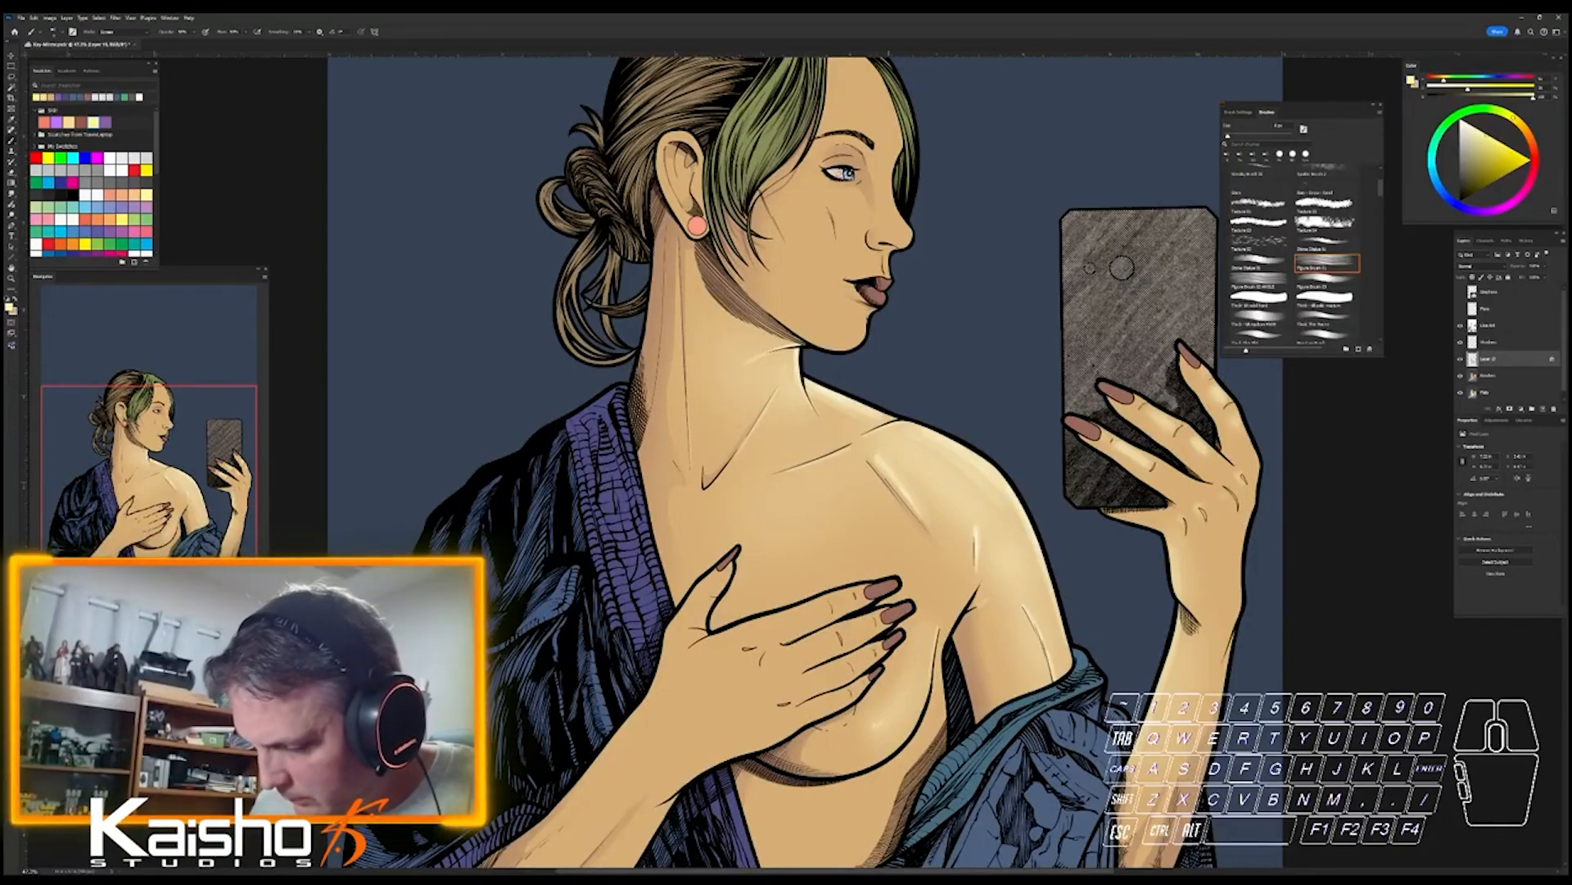
key(ctrl)
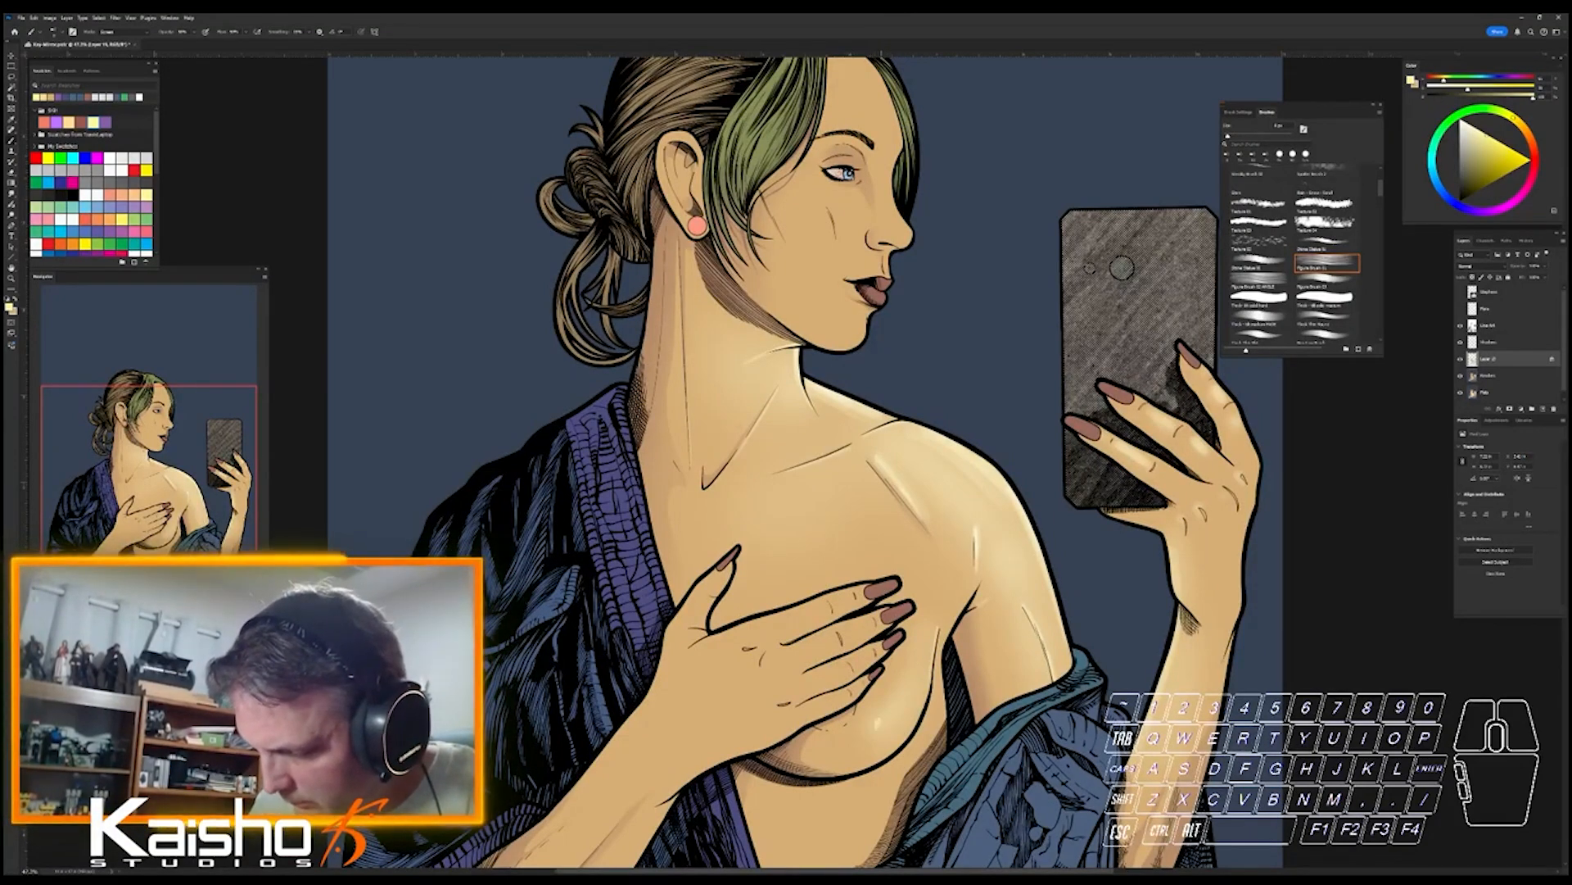
key(ctrl+z)
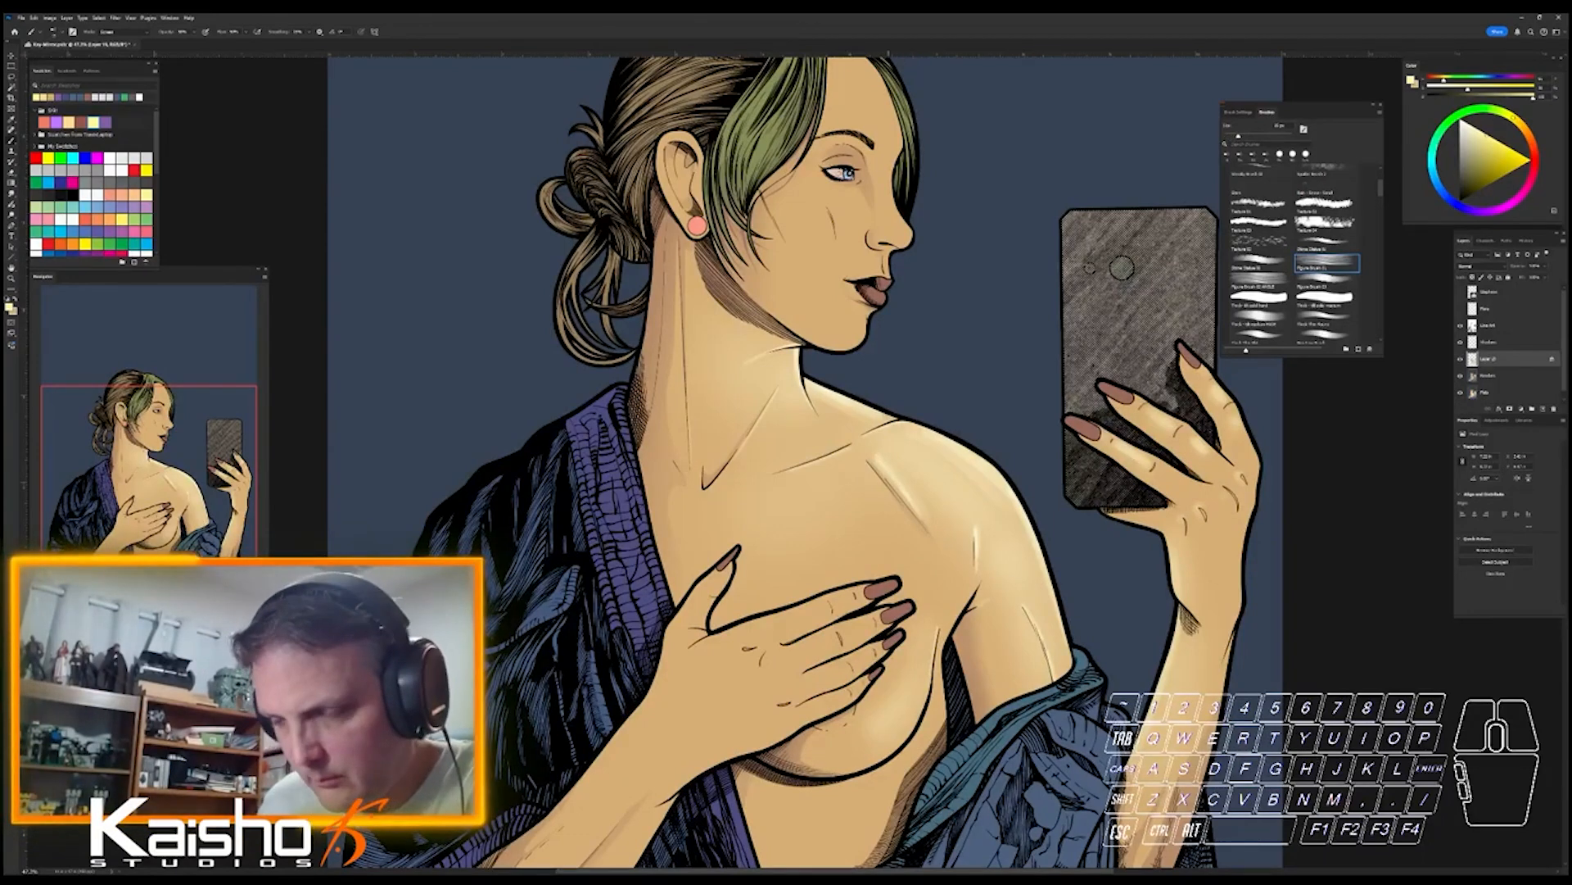
- Try white highlight strokes on the breast and upper arm, undo them and return to the pale yellow colour
key(x)
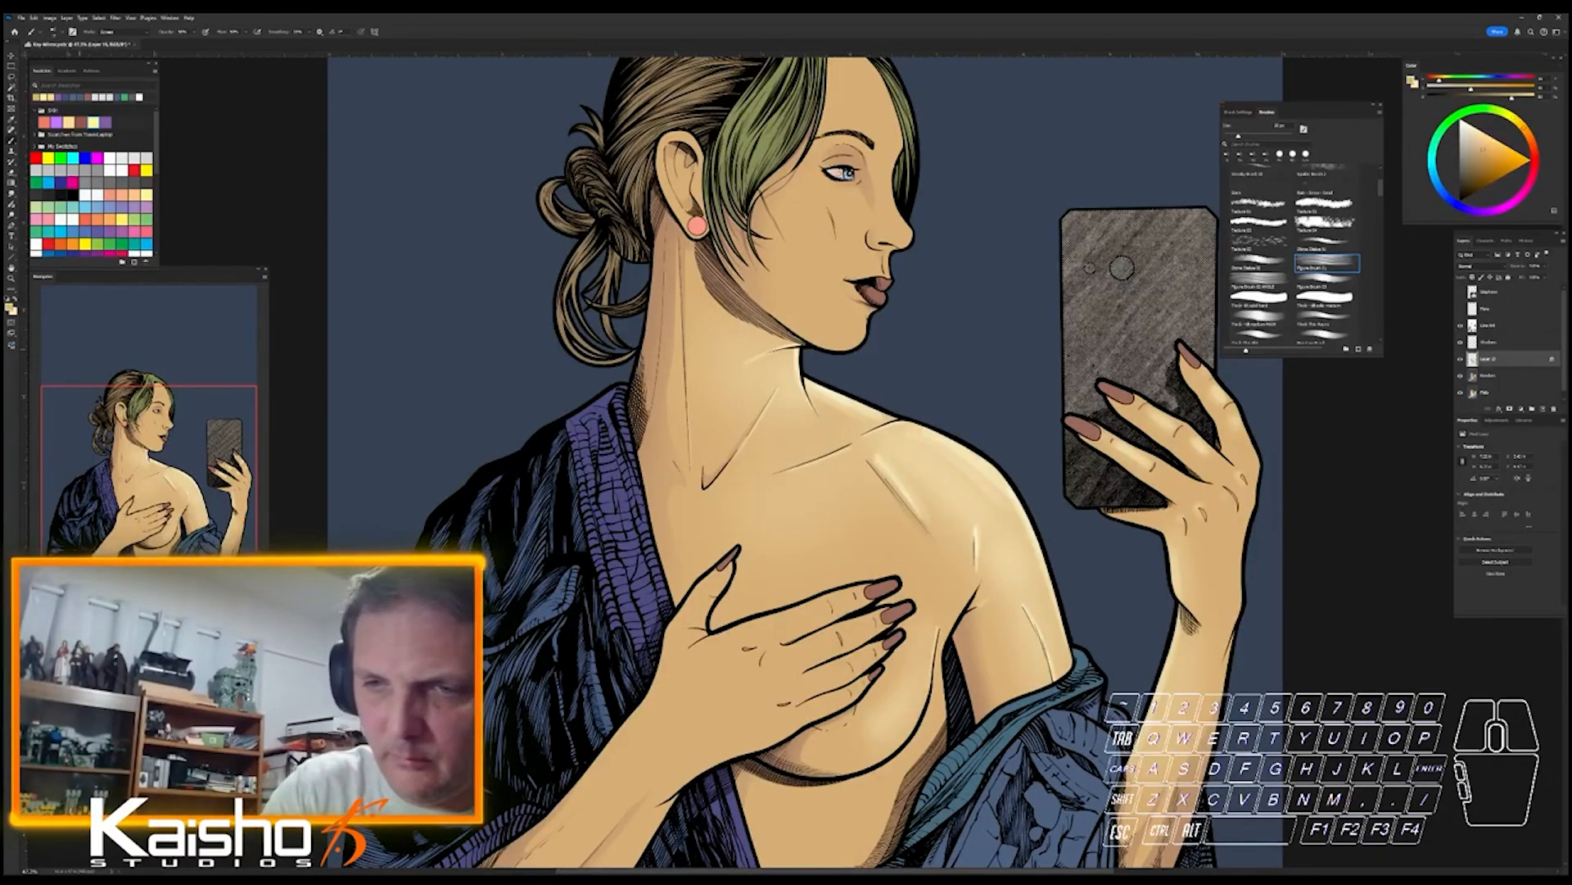
key(x)
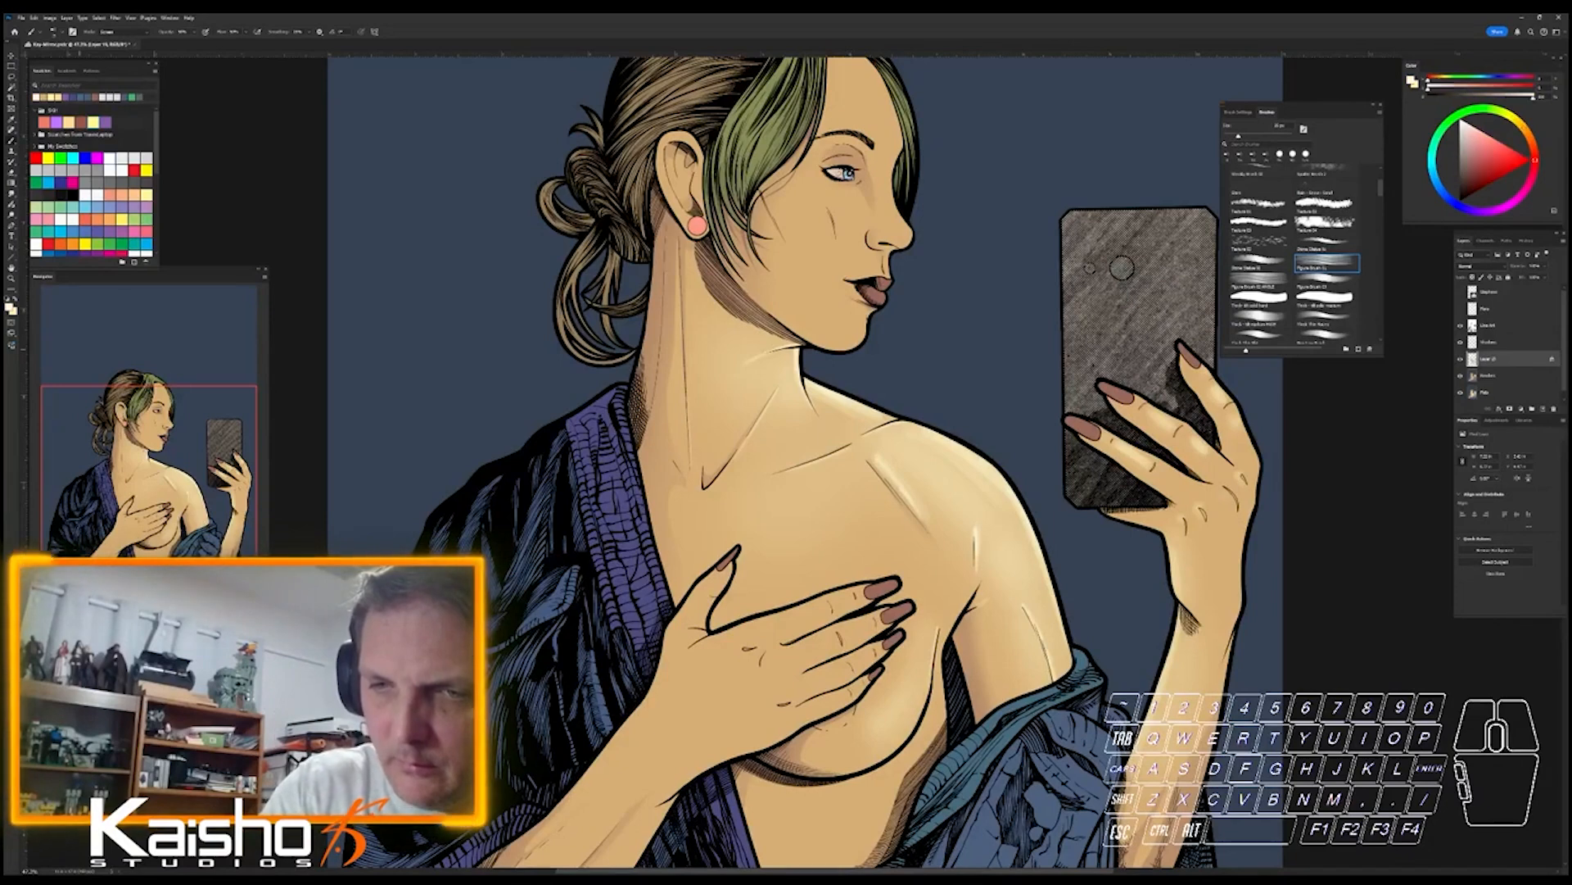
drag(870, 738, 910, 678)
key(ctrl+z)
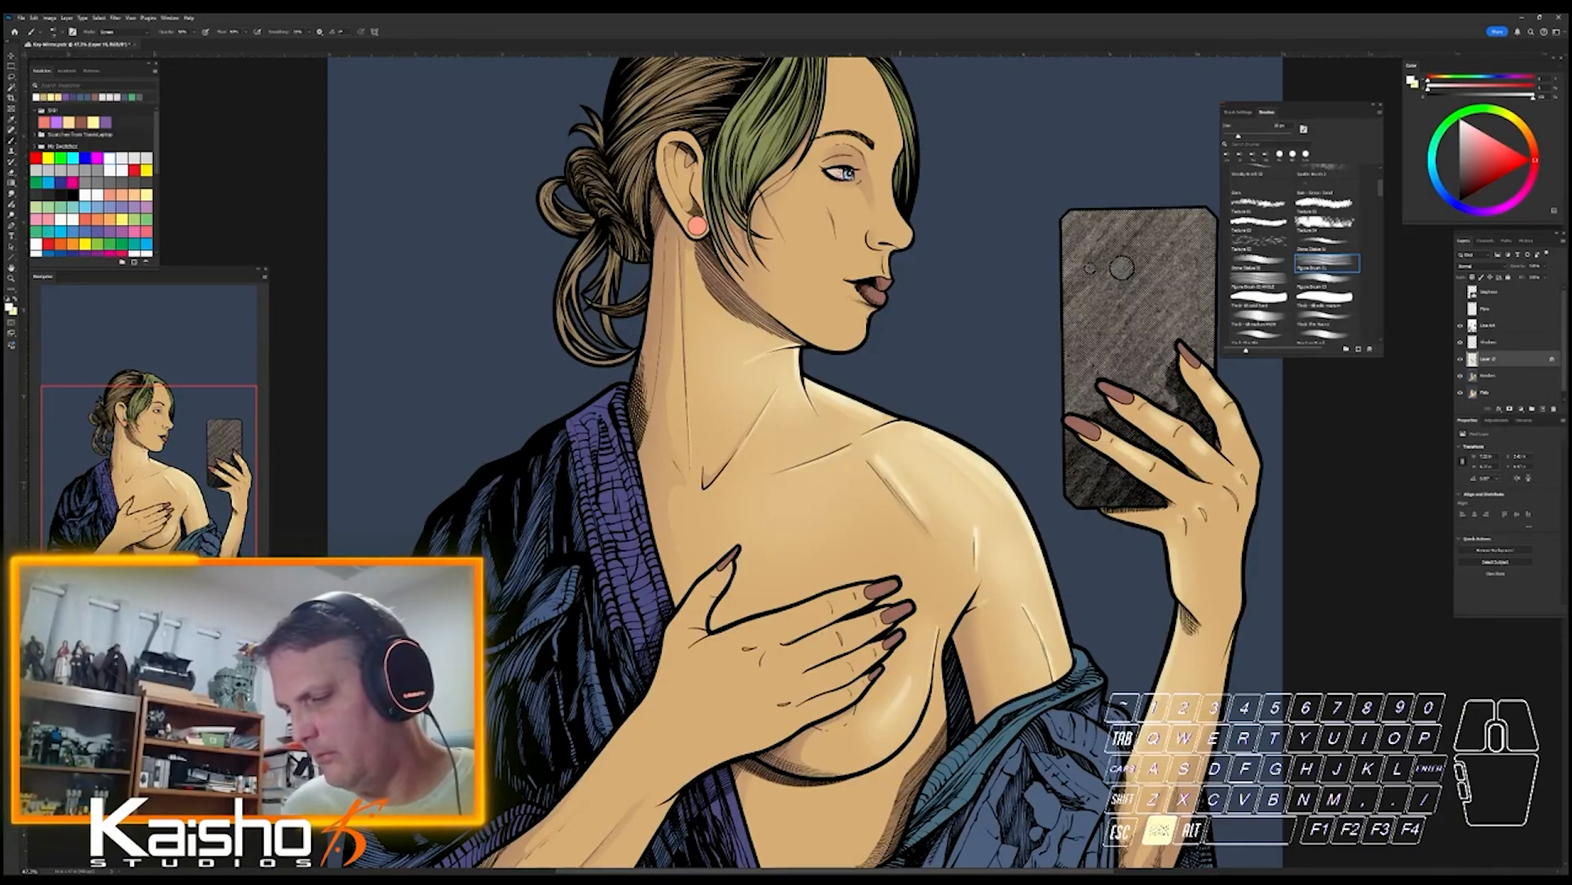
key(ctrl+z)
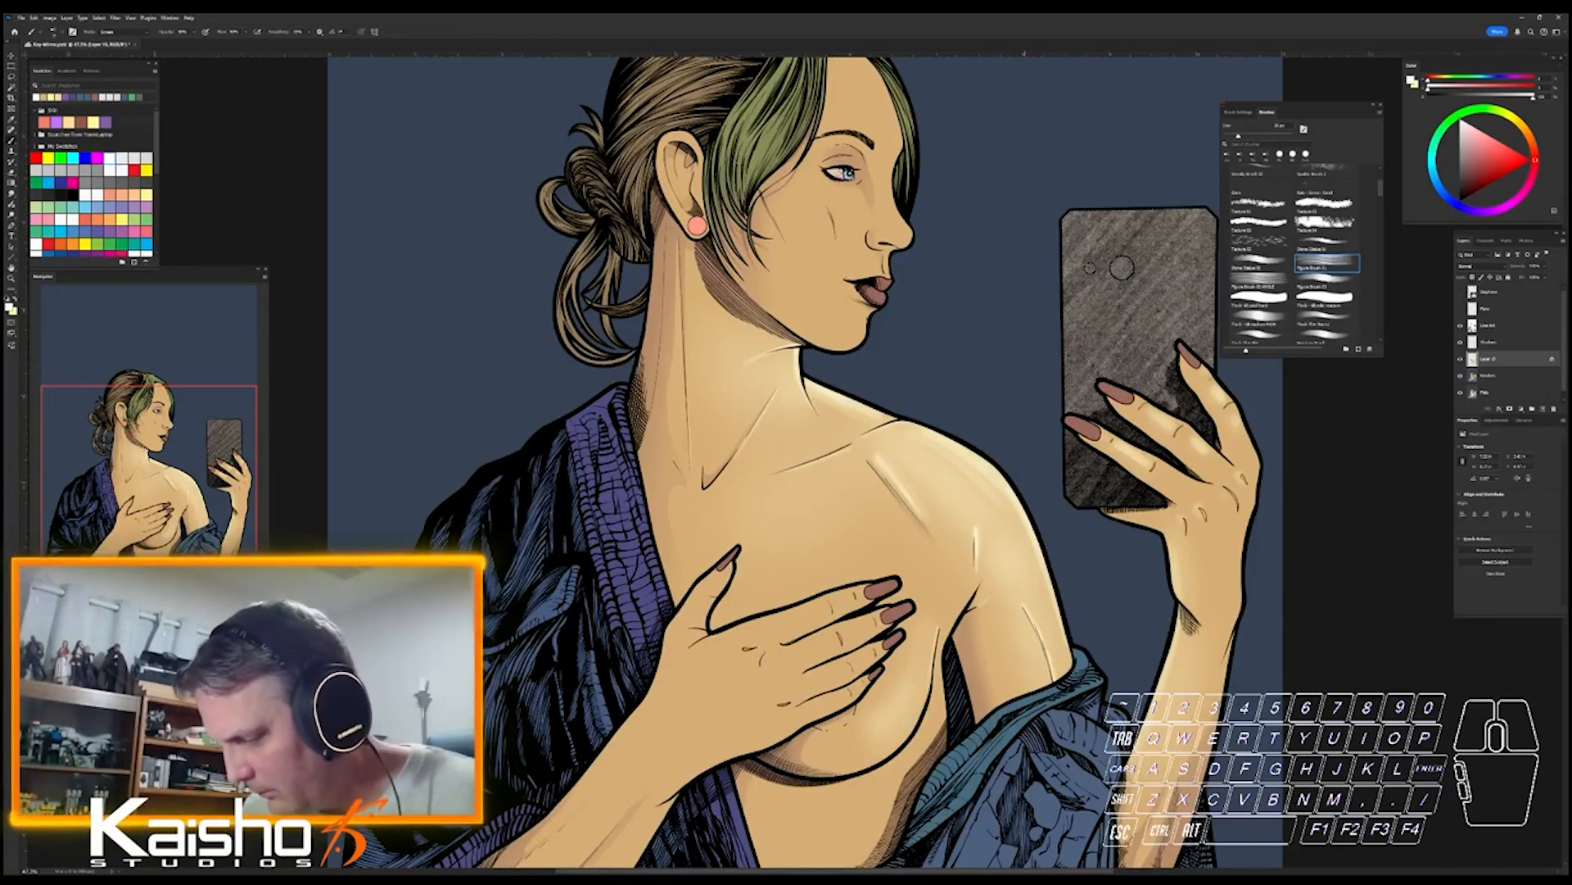
drag(1023, 611, 1048, 681)
key(ctrl+z)
key(x)
key(ctrl+z)
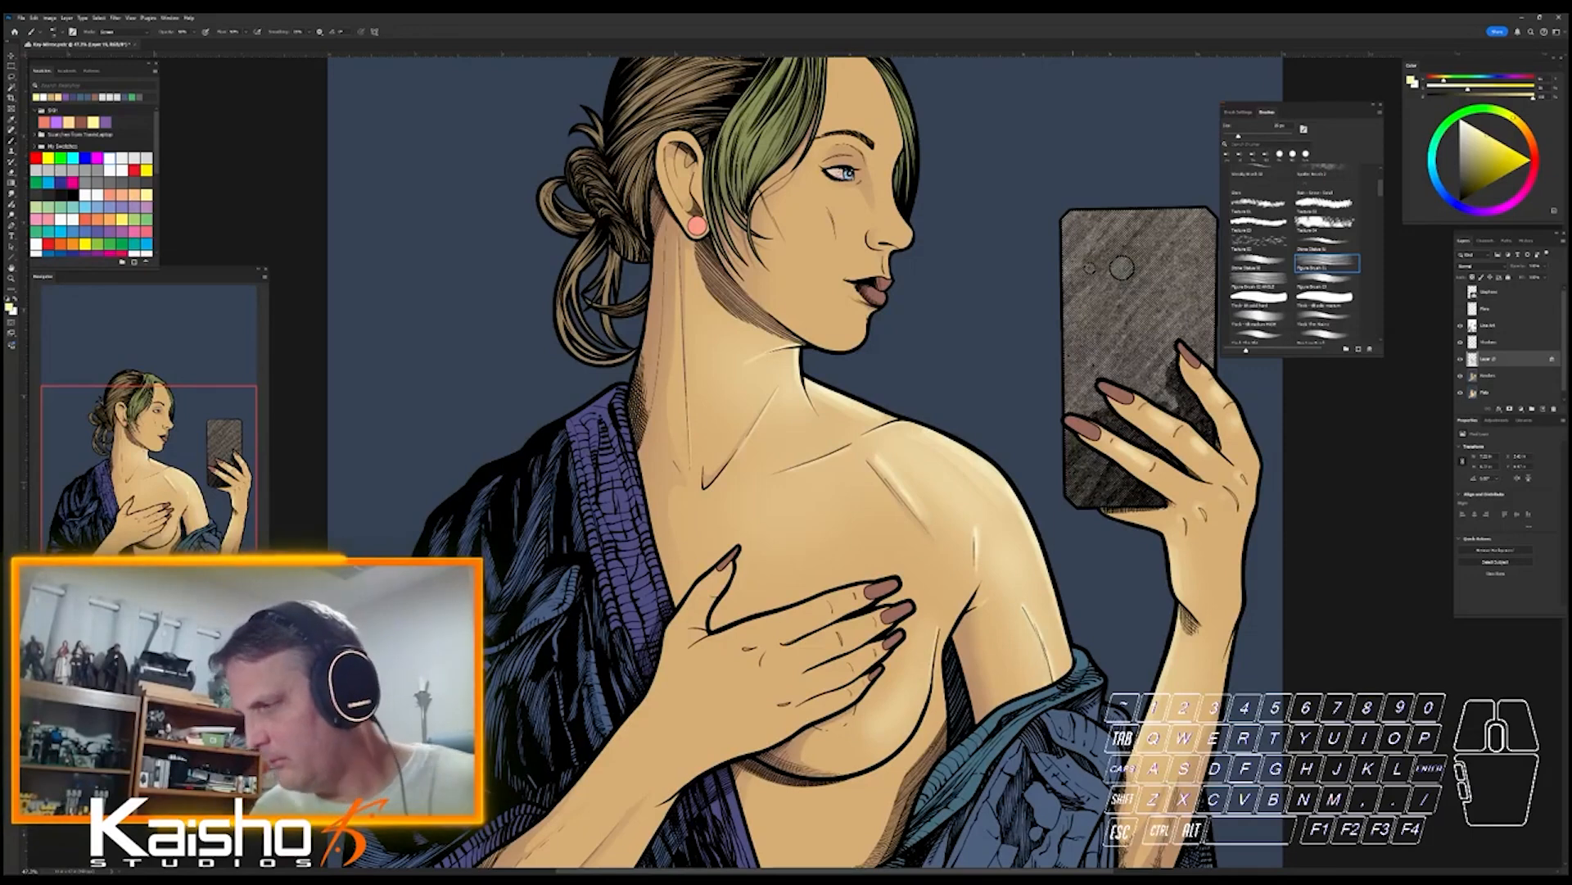
- Reduce the brush size and add a small pale yellow highlight at a knuckle on the back of the phone-holding hand
drag(1183, 562, 1184, 597)
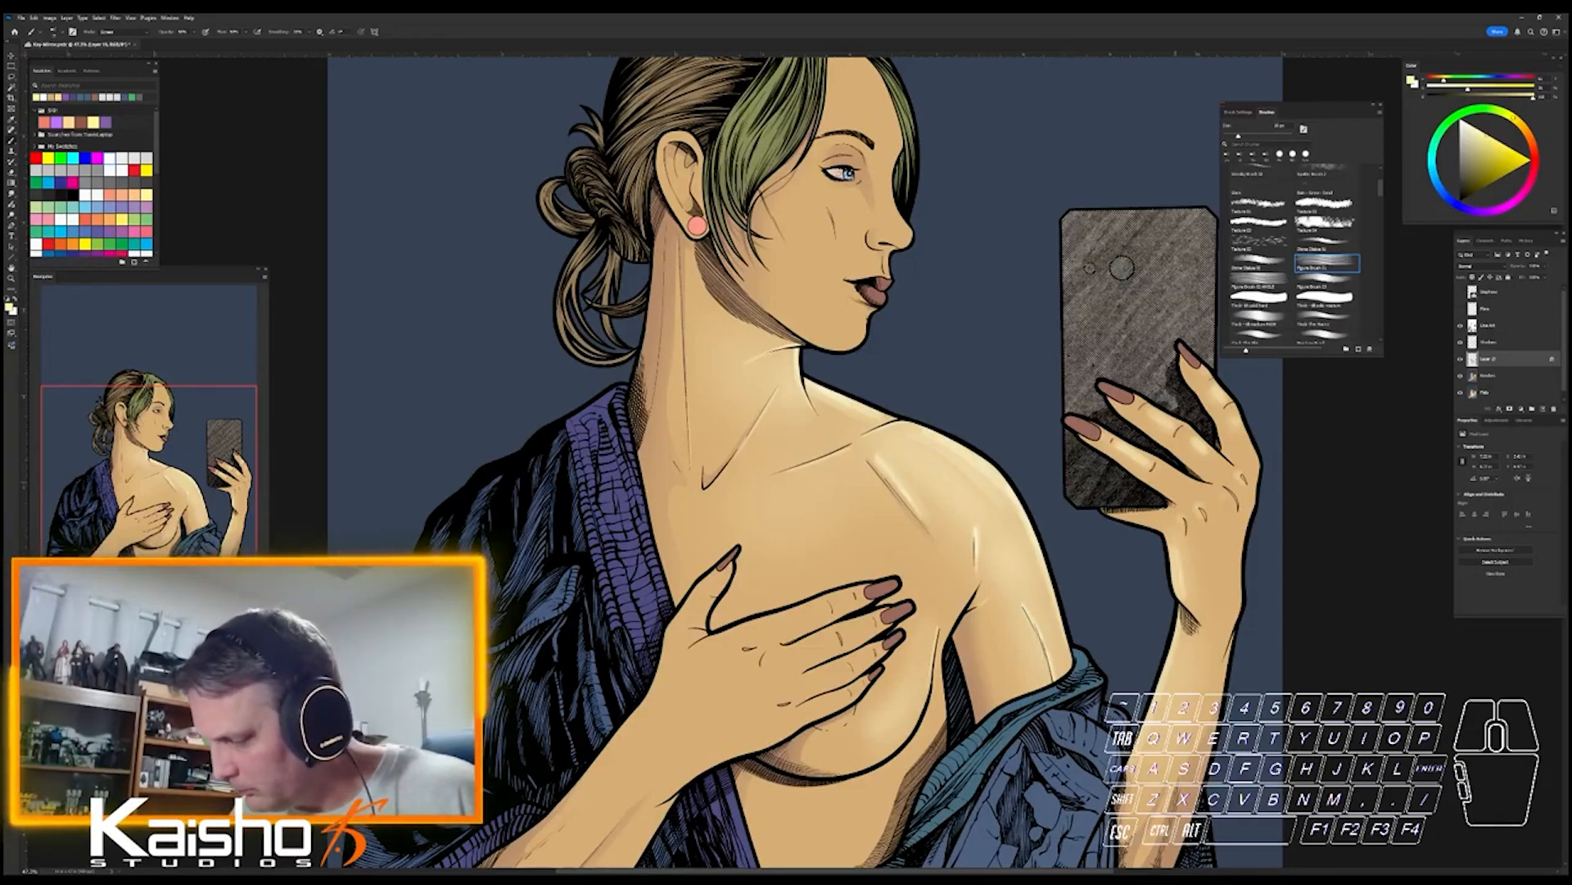
key(ctrl+z)
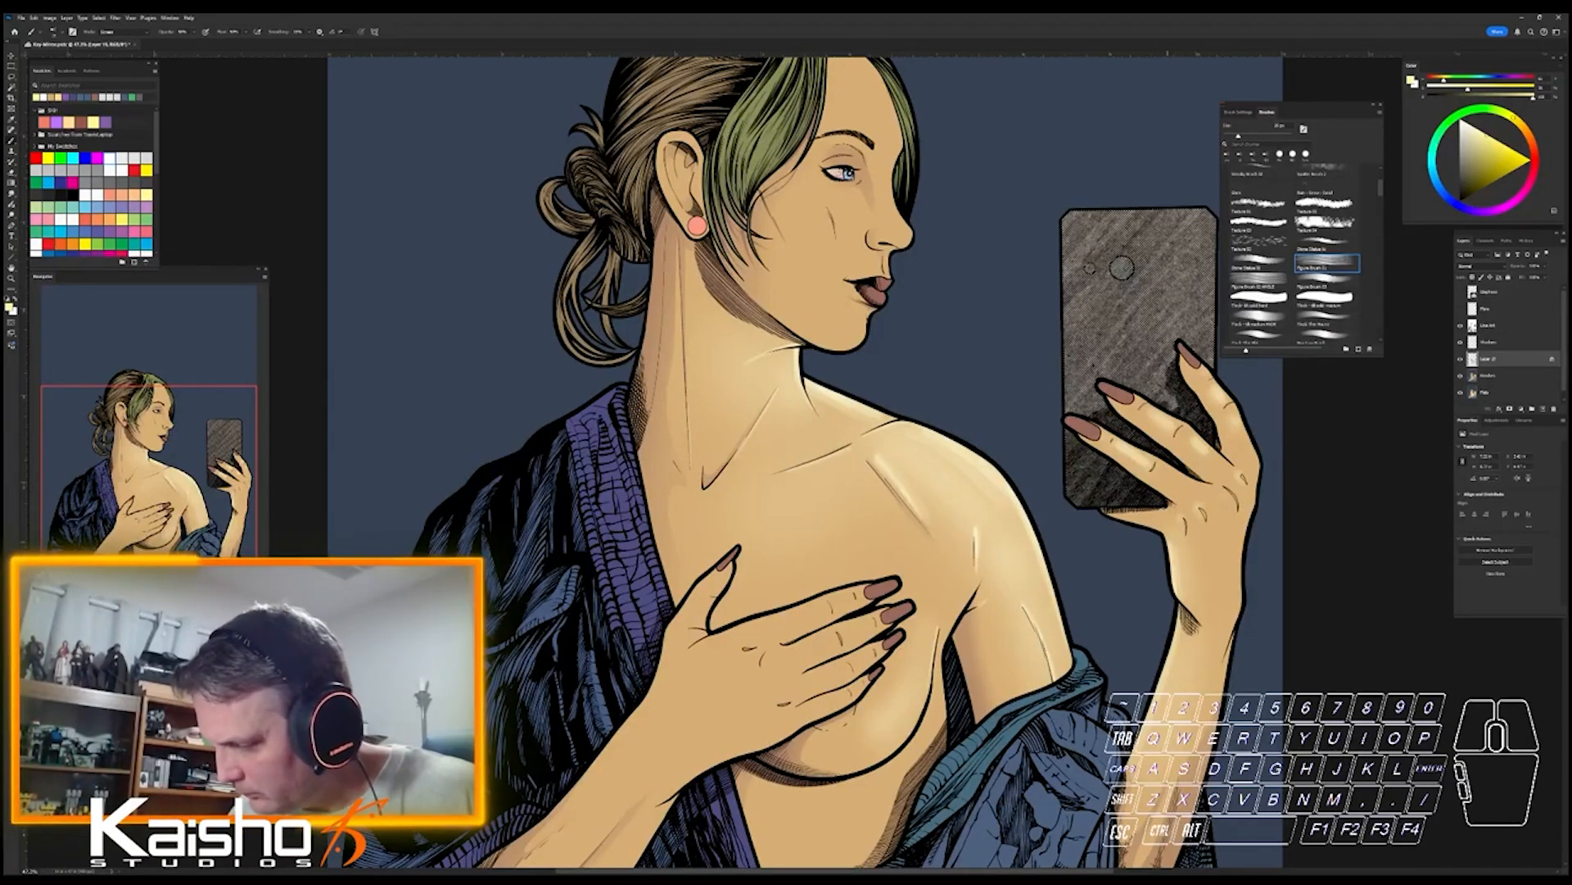
key(ctrl+space)
drag(1169, 481, 1181, 481)
key(ctrl+space)
drag(1110, 426, 1179, 426)
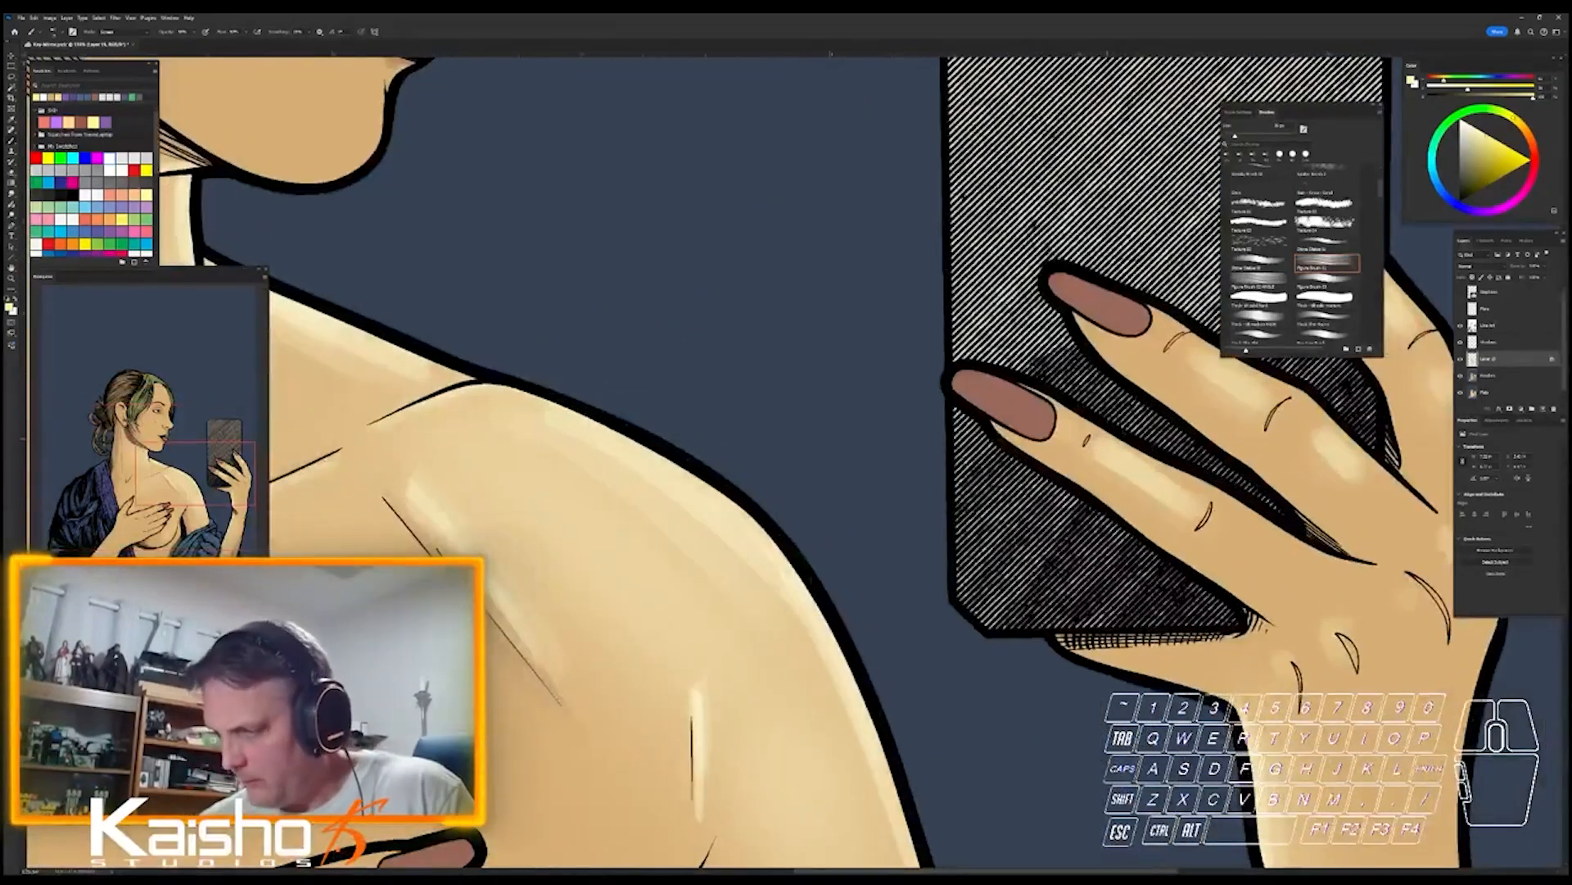
key([)
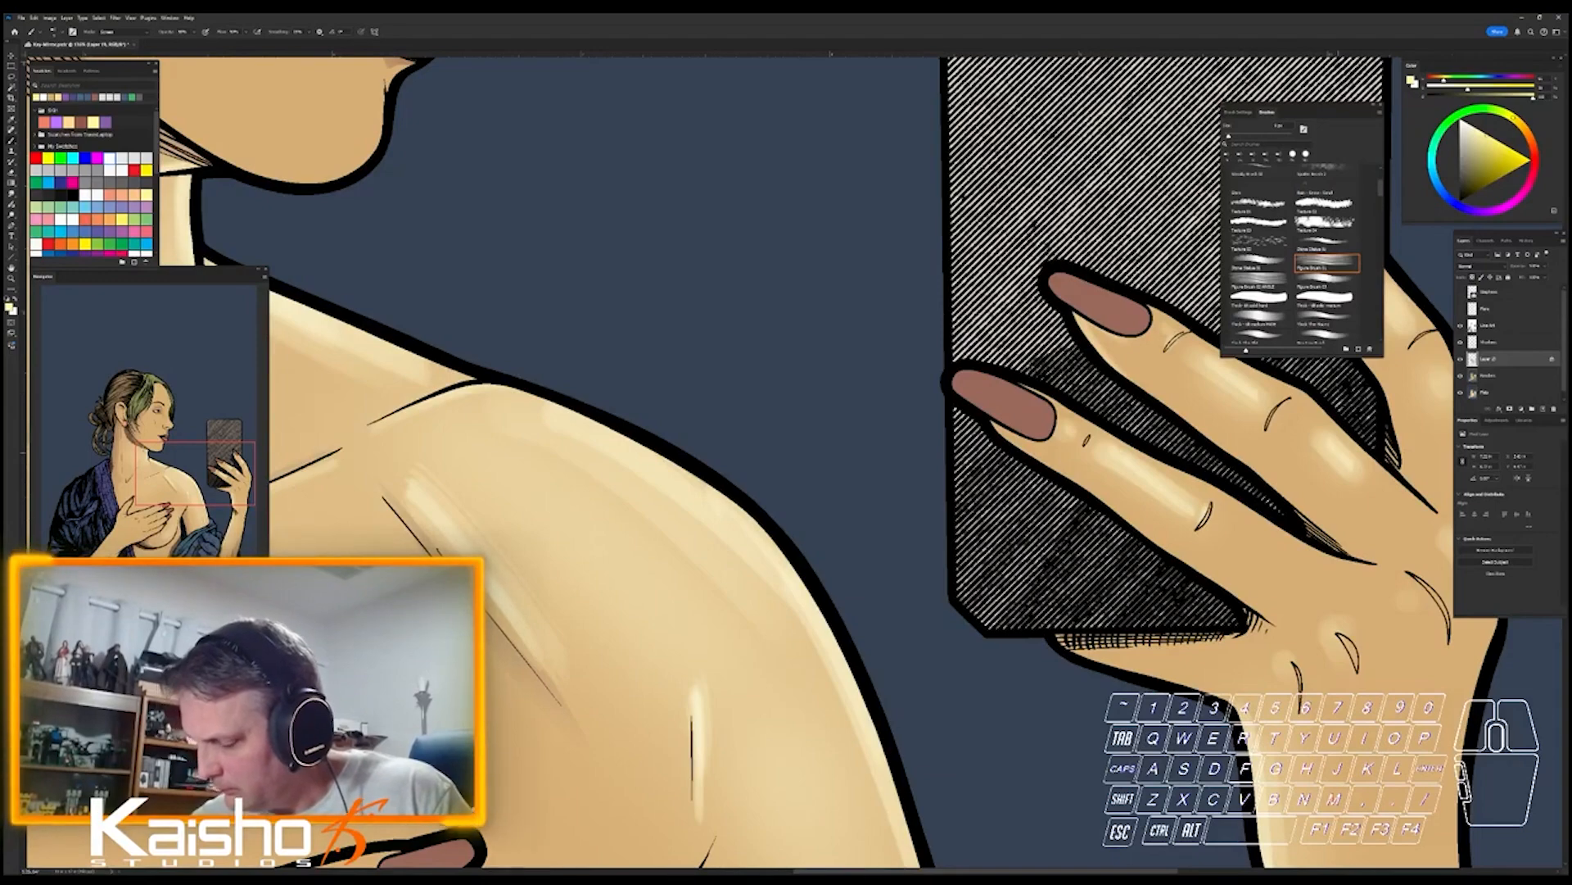
key(space)
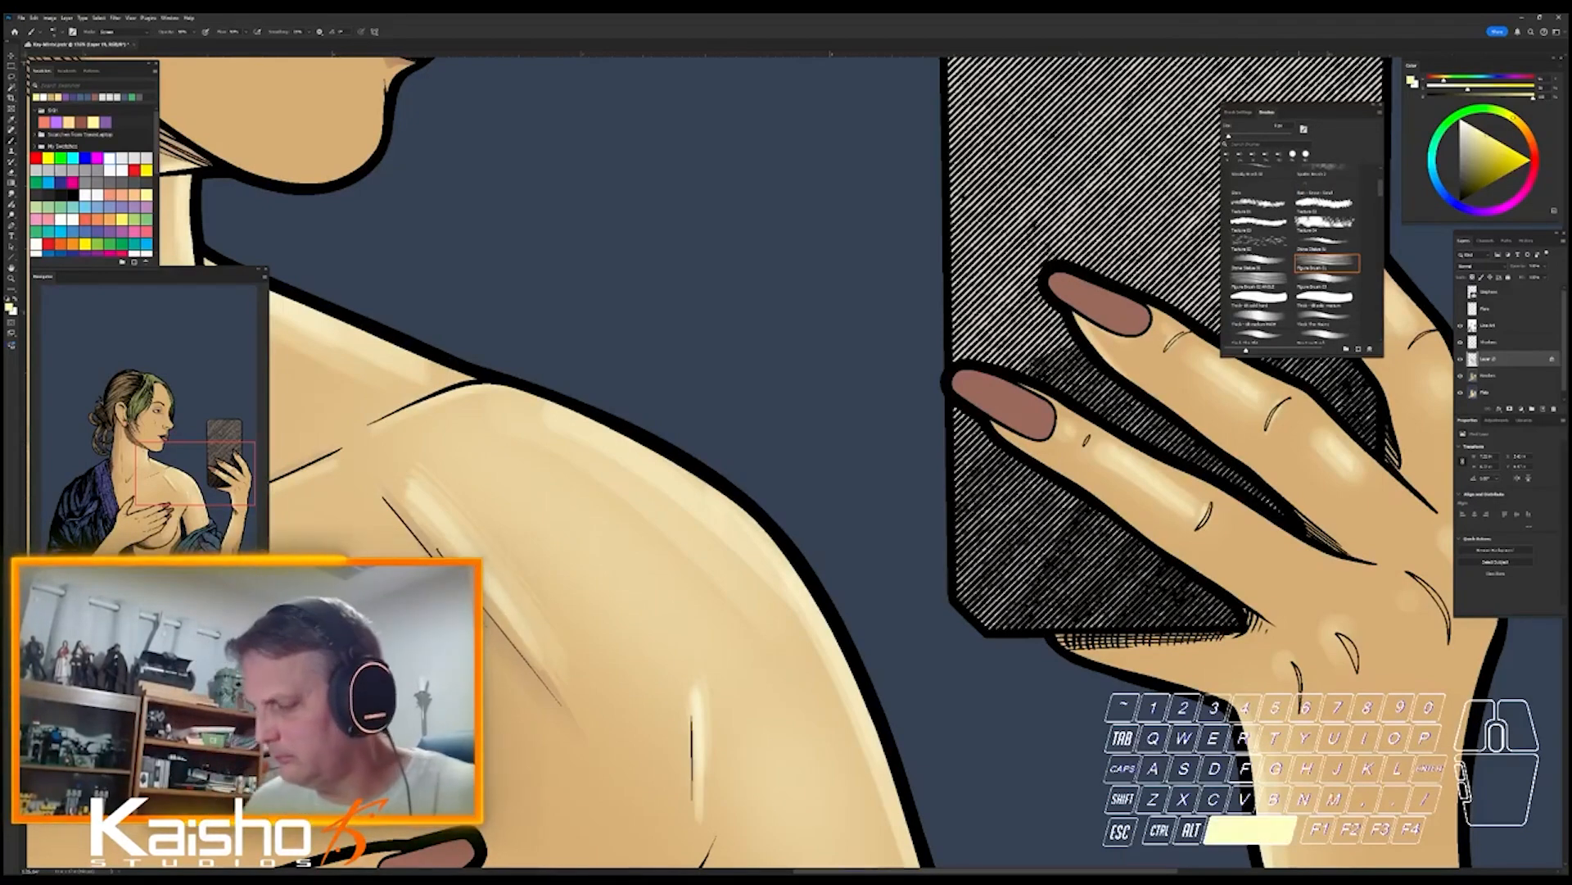
drag(1035, 226, 863, 181)
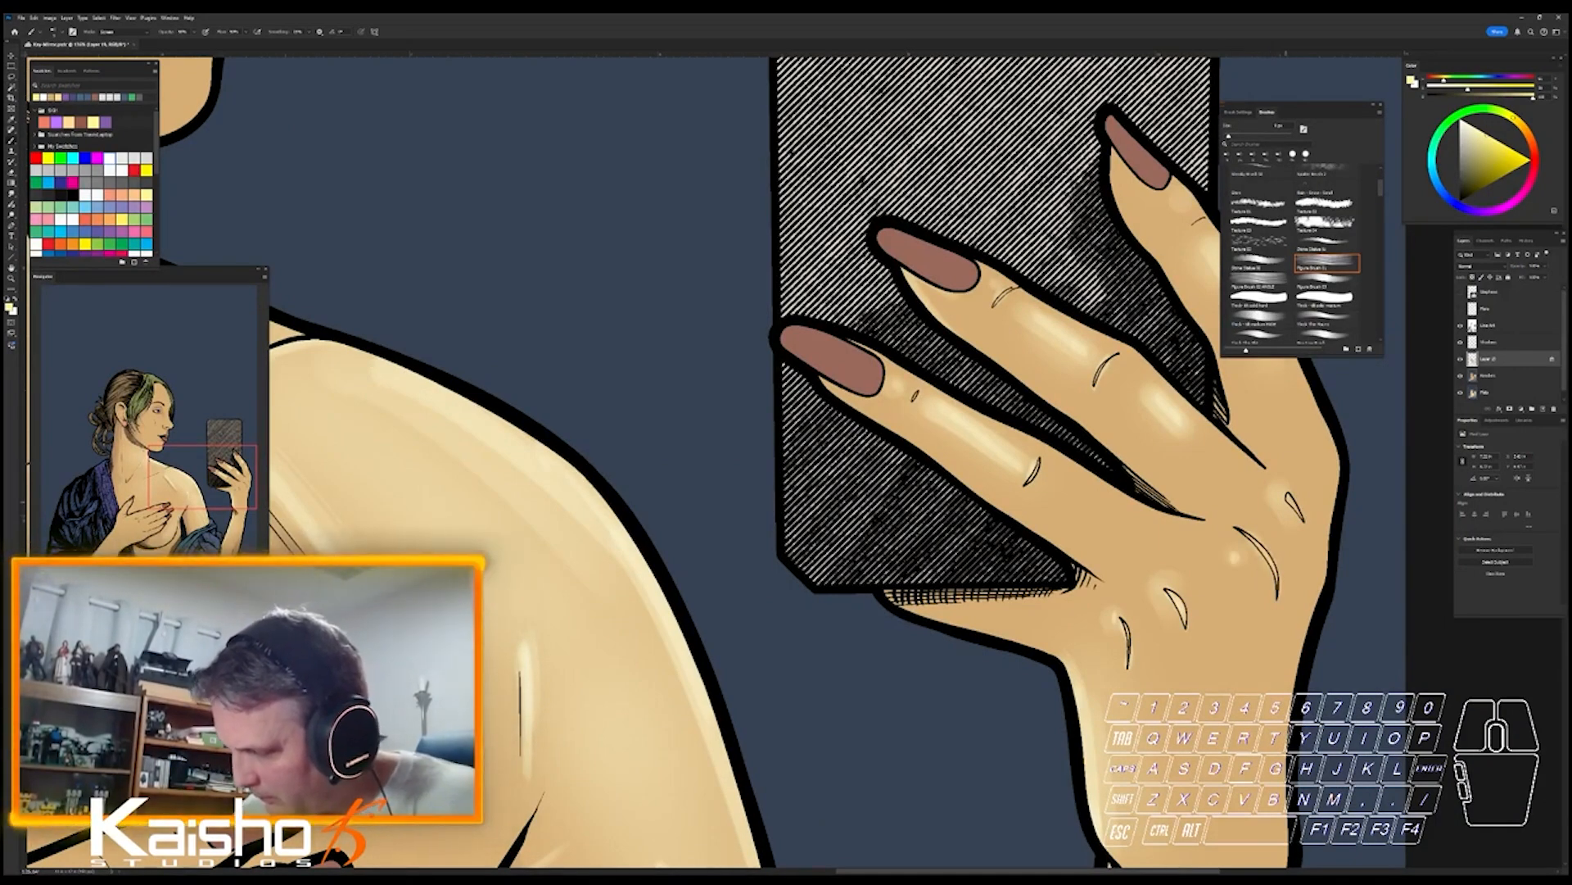
drag(1289, 496, 1300, 521)
- Undo the last highlight stroke and brush pale yellow accents around the knuckles on the back of the phone-holding hand
key(space)
drag(1185, 269, 1037, 336)
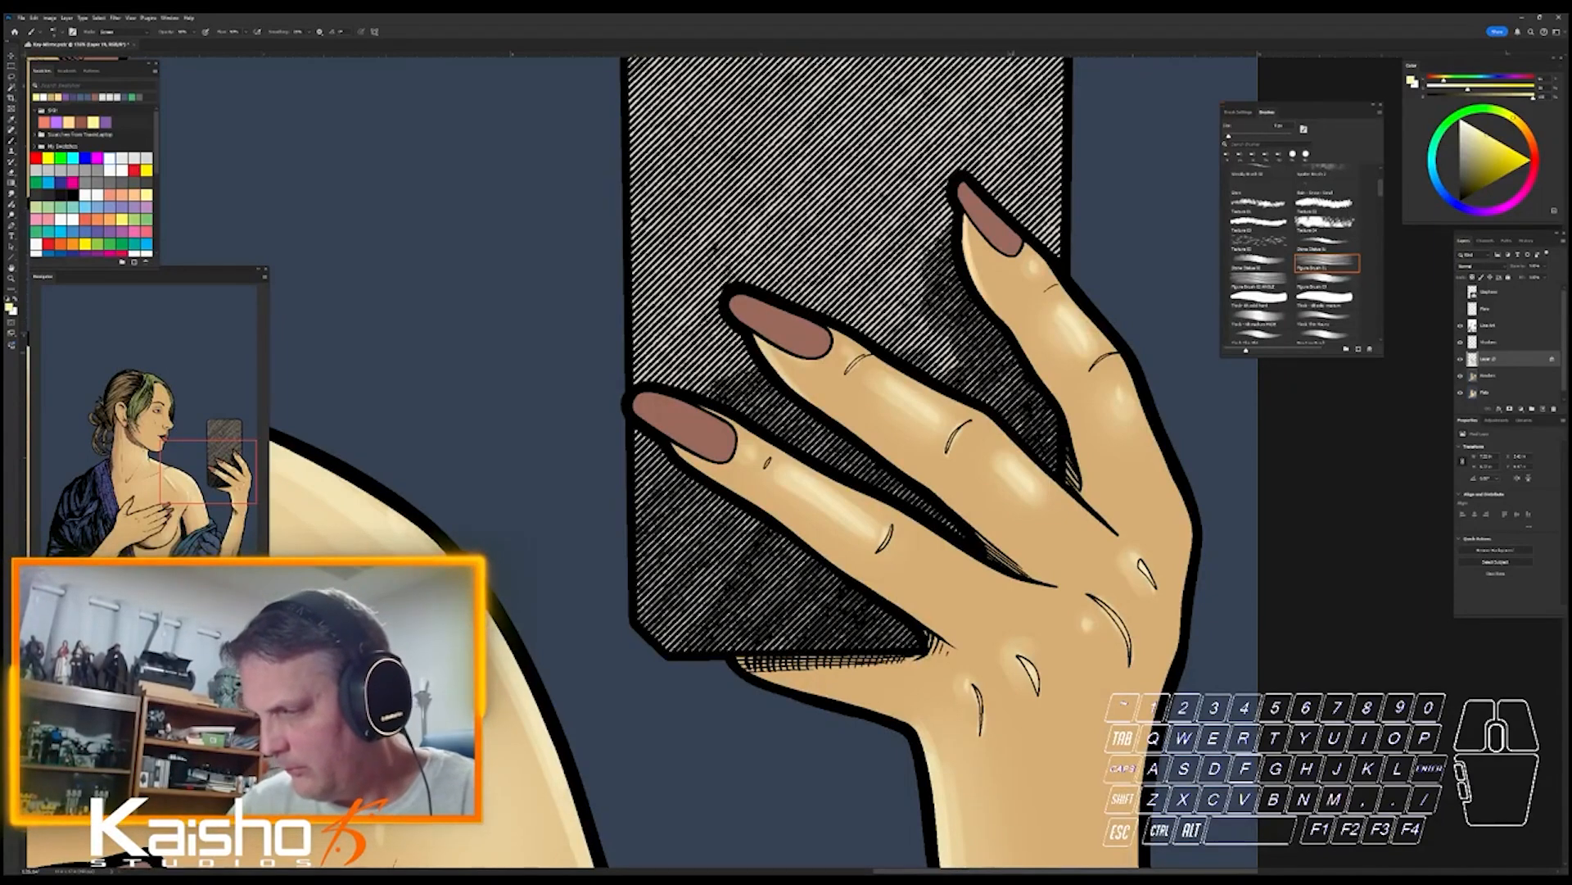
key(ctrl+z)
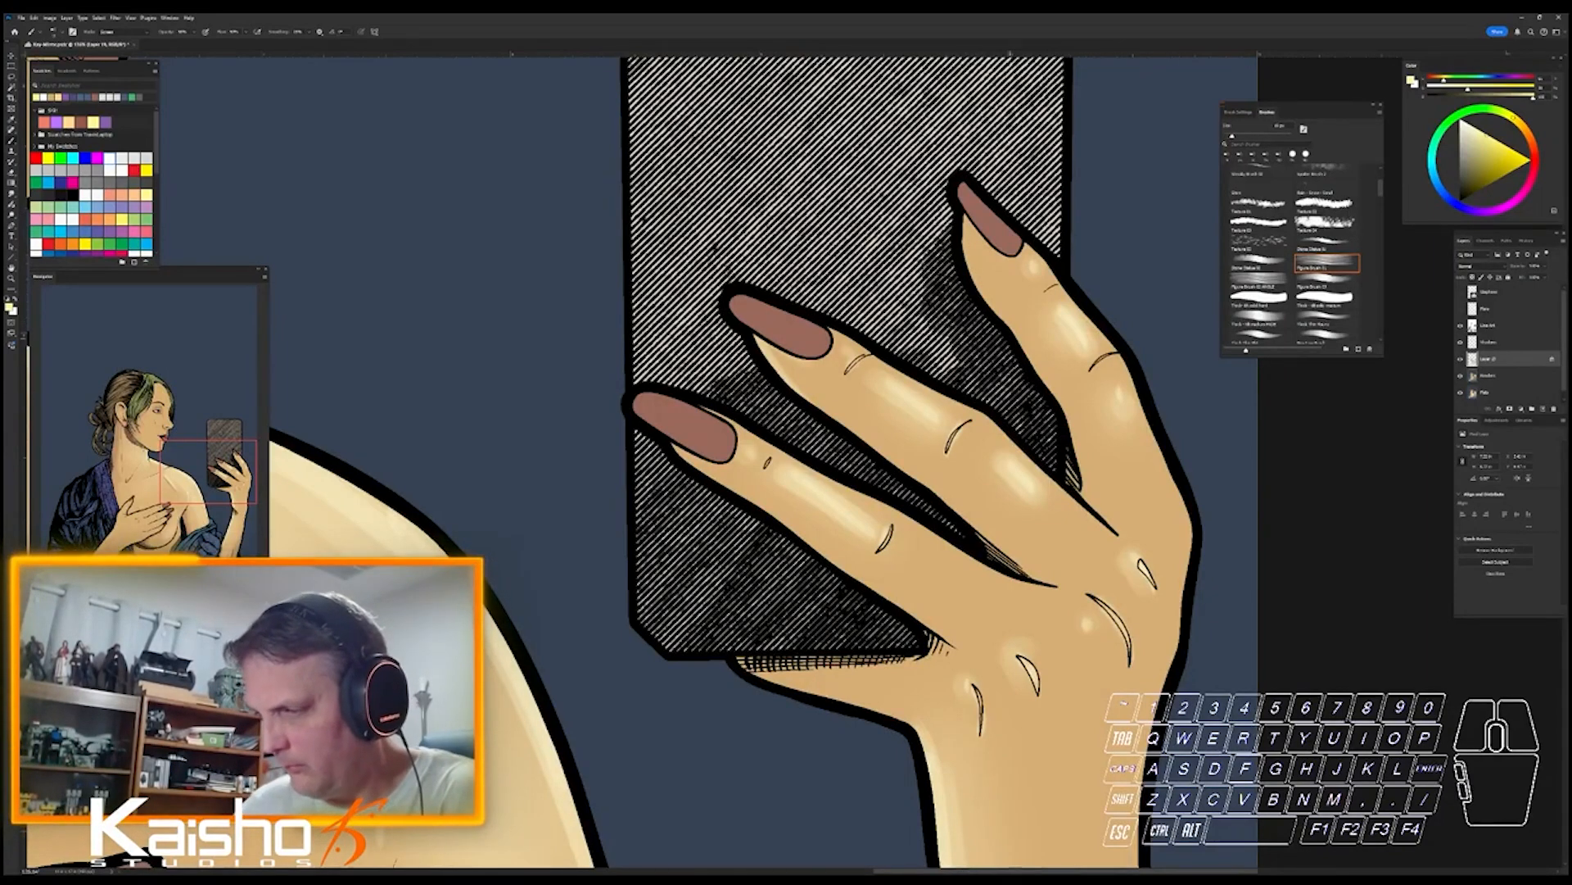
drag(1238, 701, 1181, 696)
drag(1047, 643, 1029, 565)
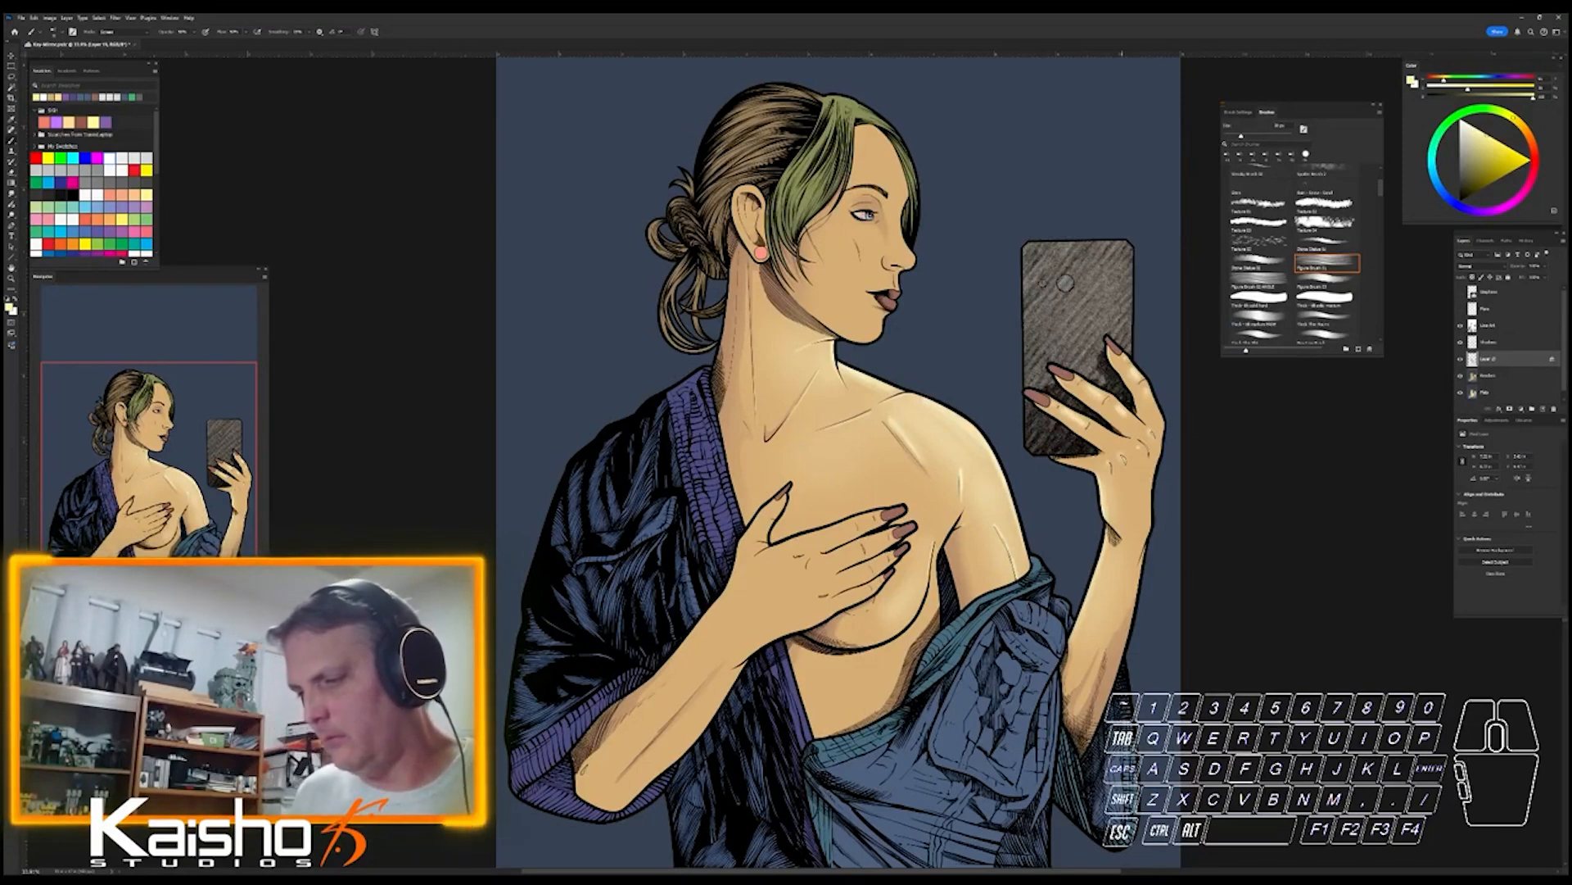
- Switch to the textured soft brush, reduce its size and brush a soft highlight down the wrist of the phone-holding hand
drag(1381, 189, 1381, 209)
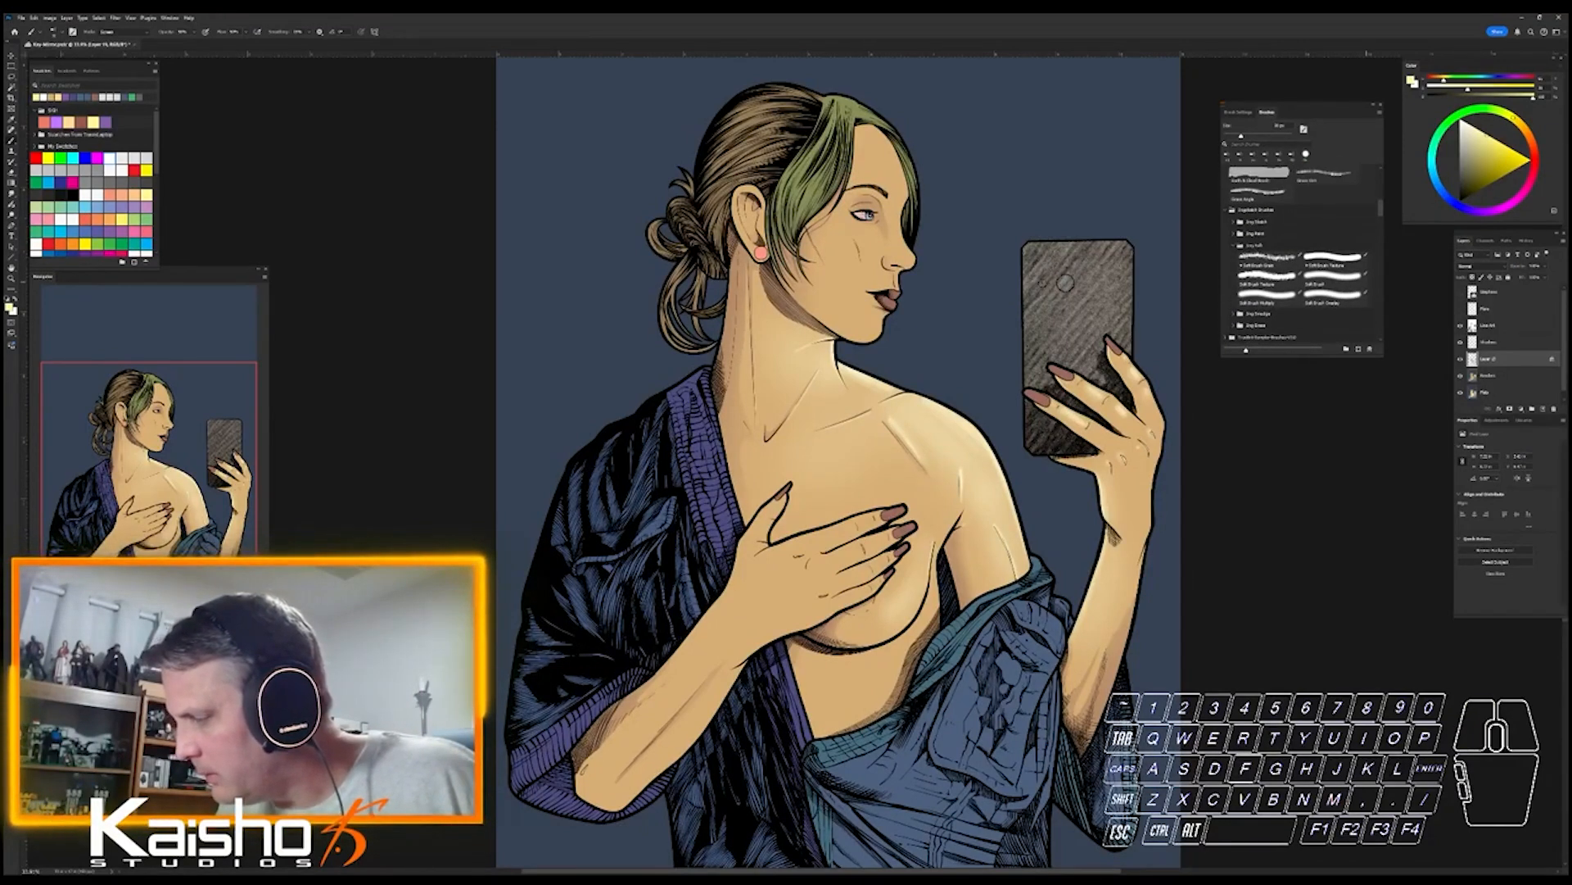
click(1333, 261)
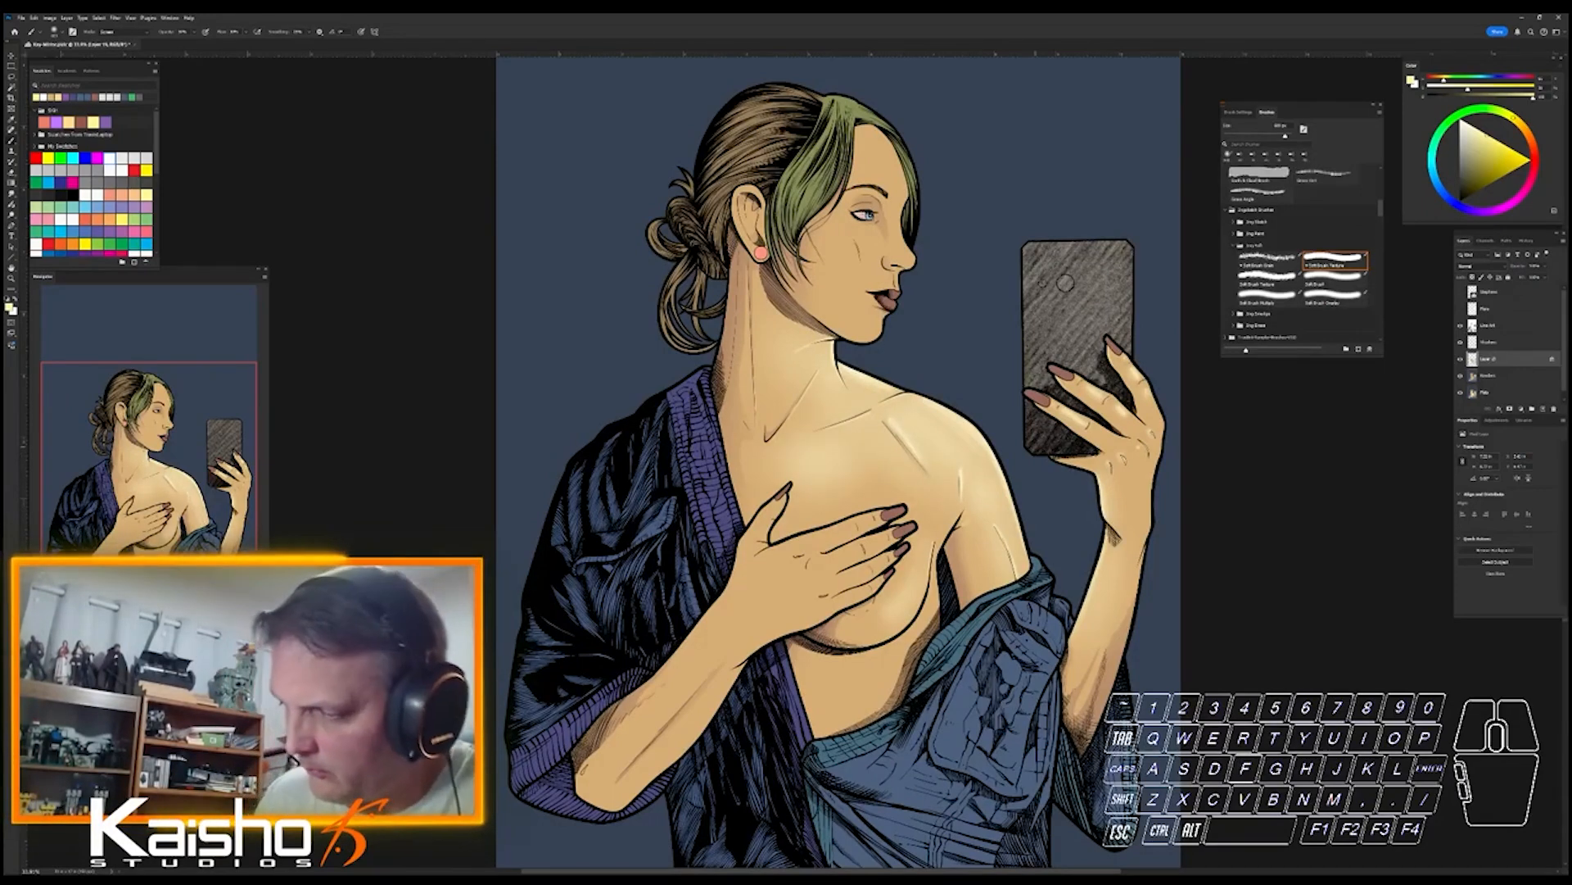
key(bracketleft)
drag(1115, 483, 1110, 508)
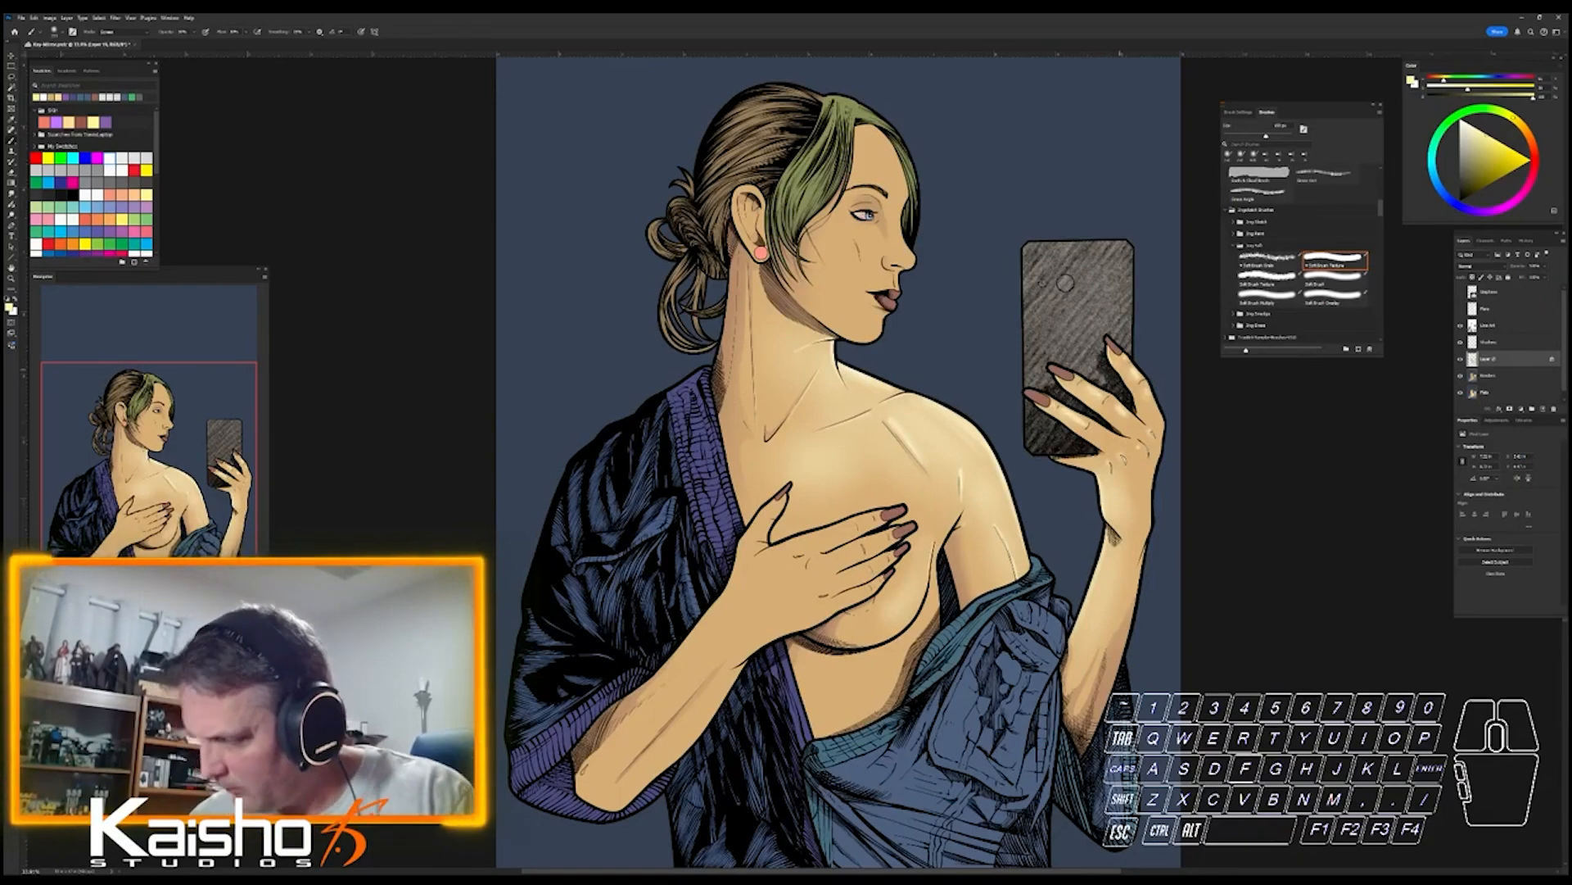
- Briefly show the hidden flare layer at the phone to check the light source, and hide it again
click(1461, 308)
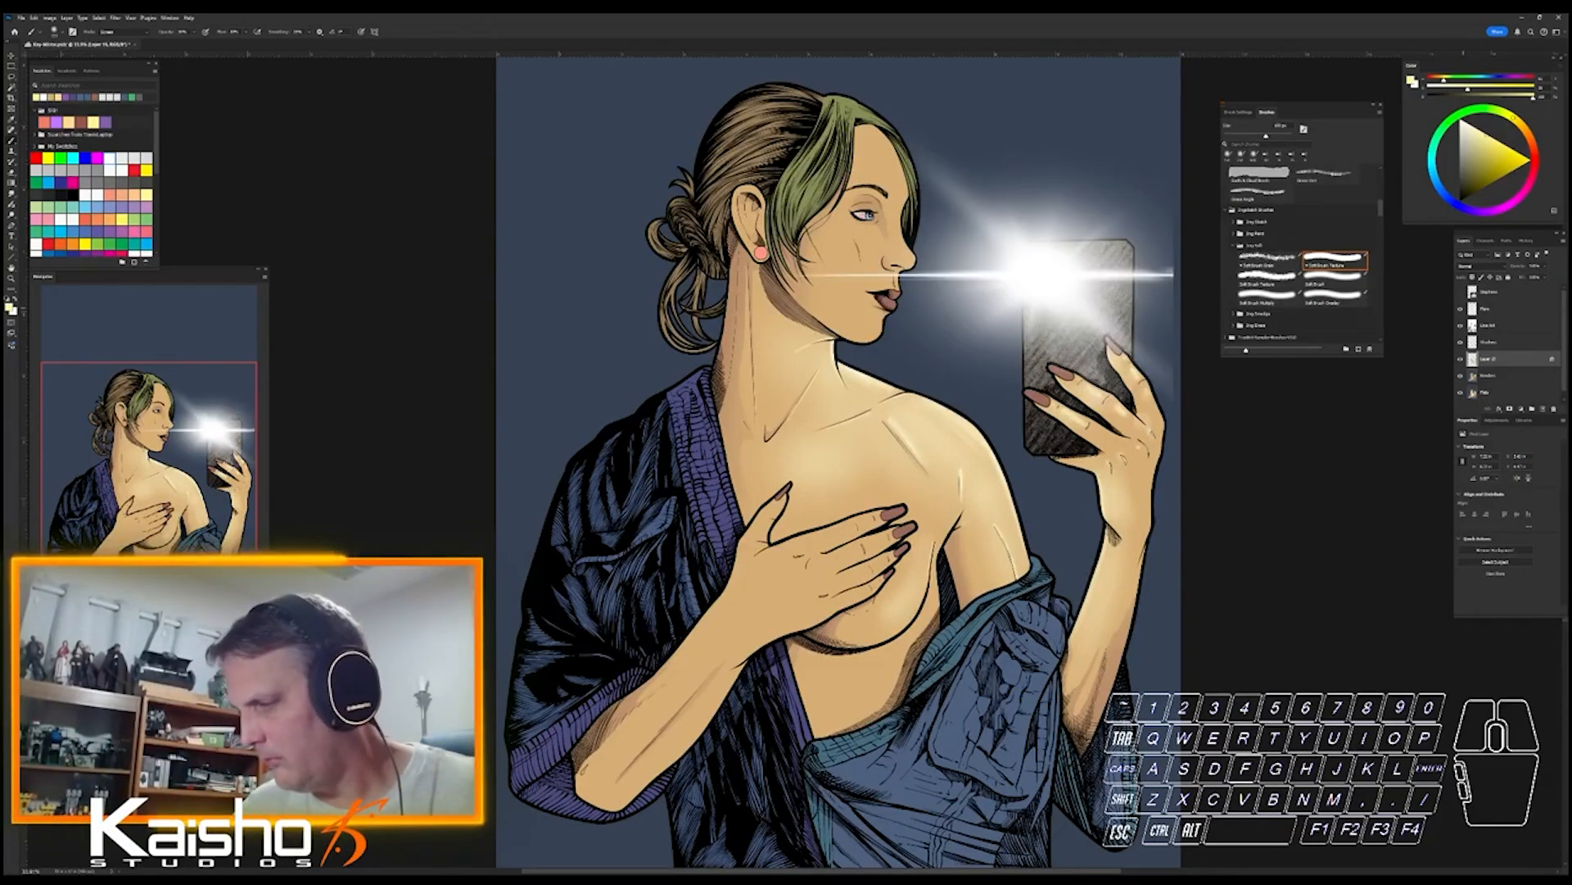
click(1461, 308)
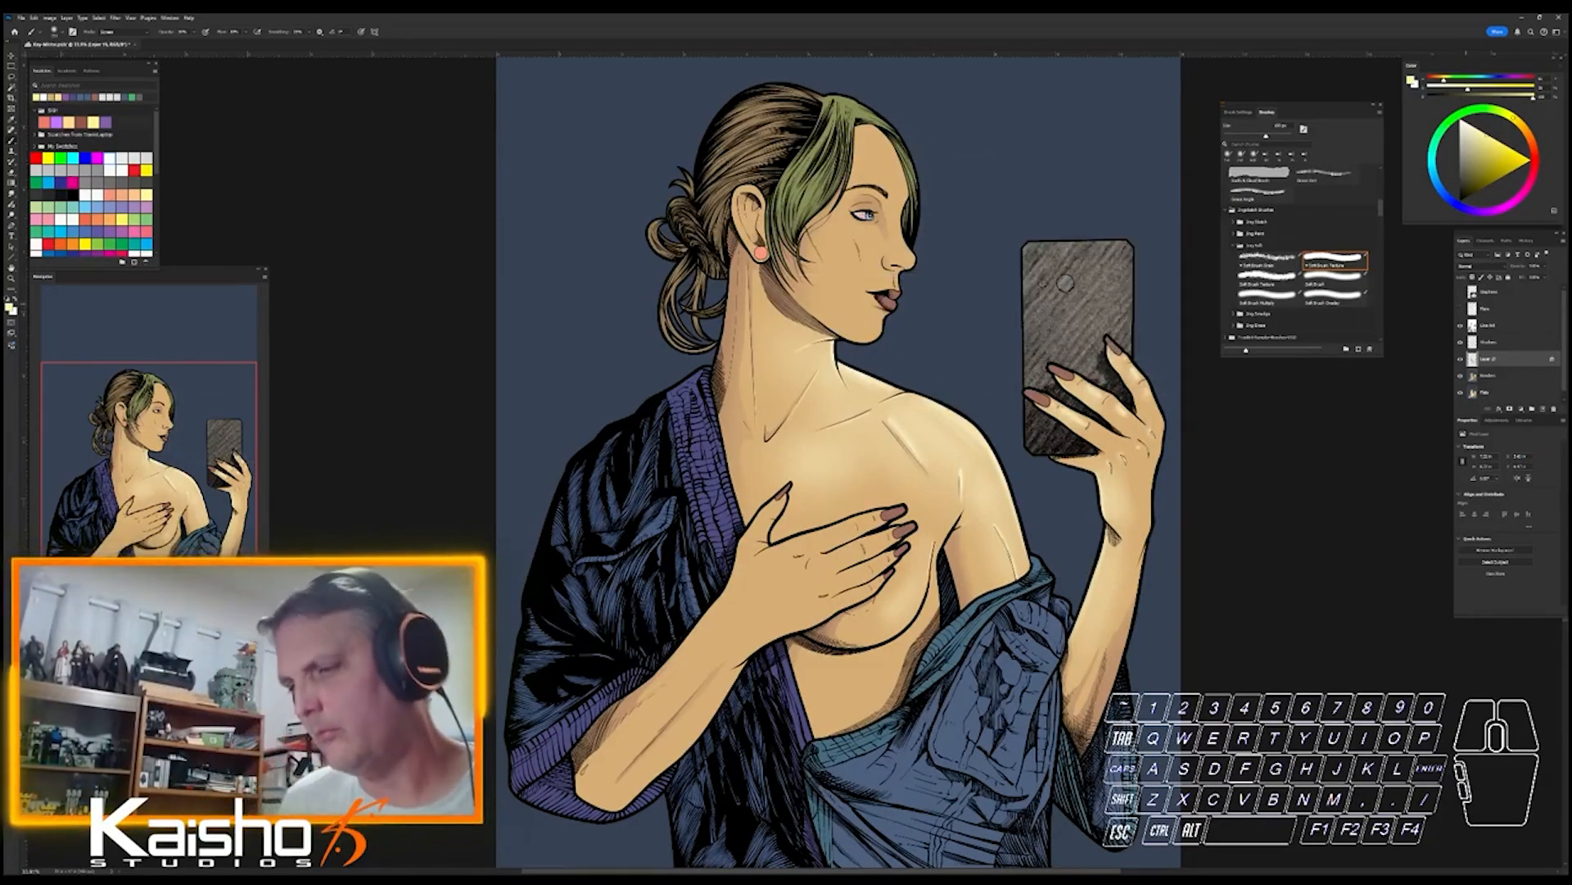
double_click(1484, 308)
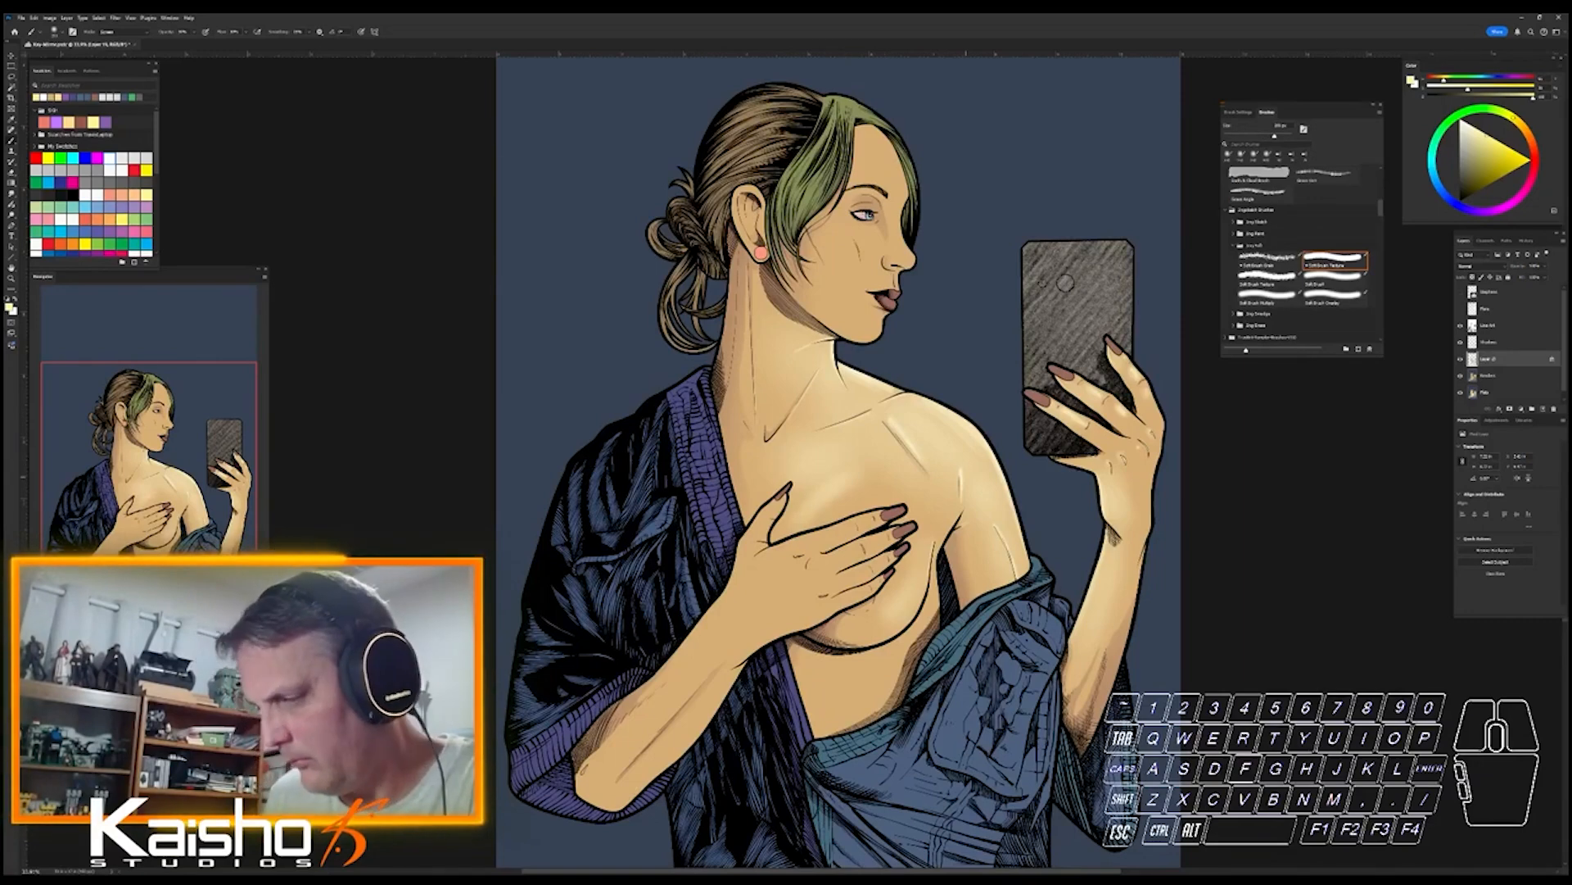
- Undo the last stroke and brush broad soft pale yellow highlights over the upper breast and the midriff, adjusting the brush size
key(ctrl+z)
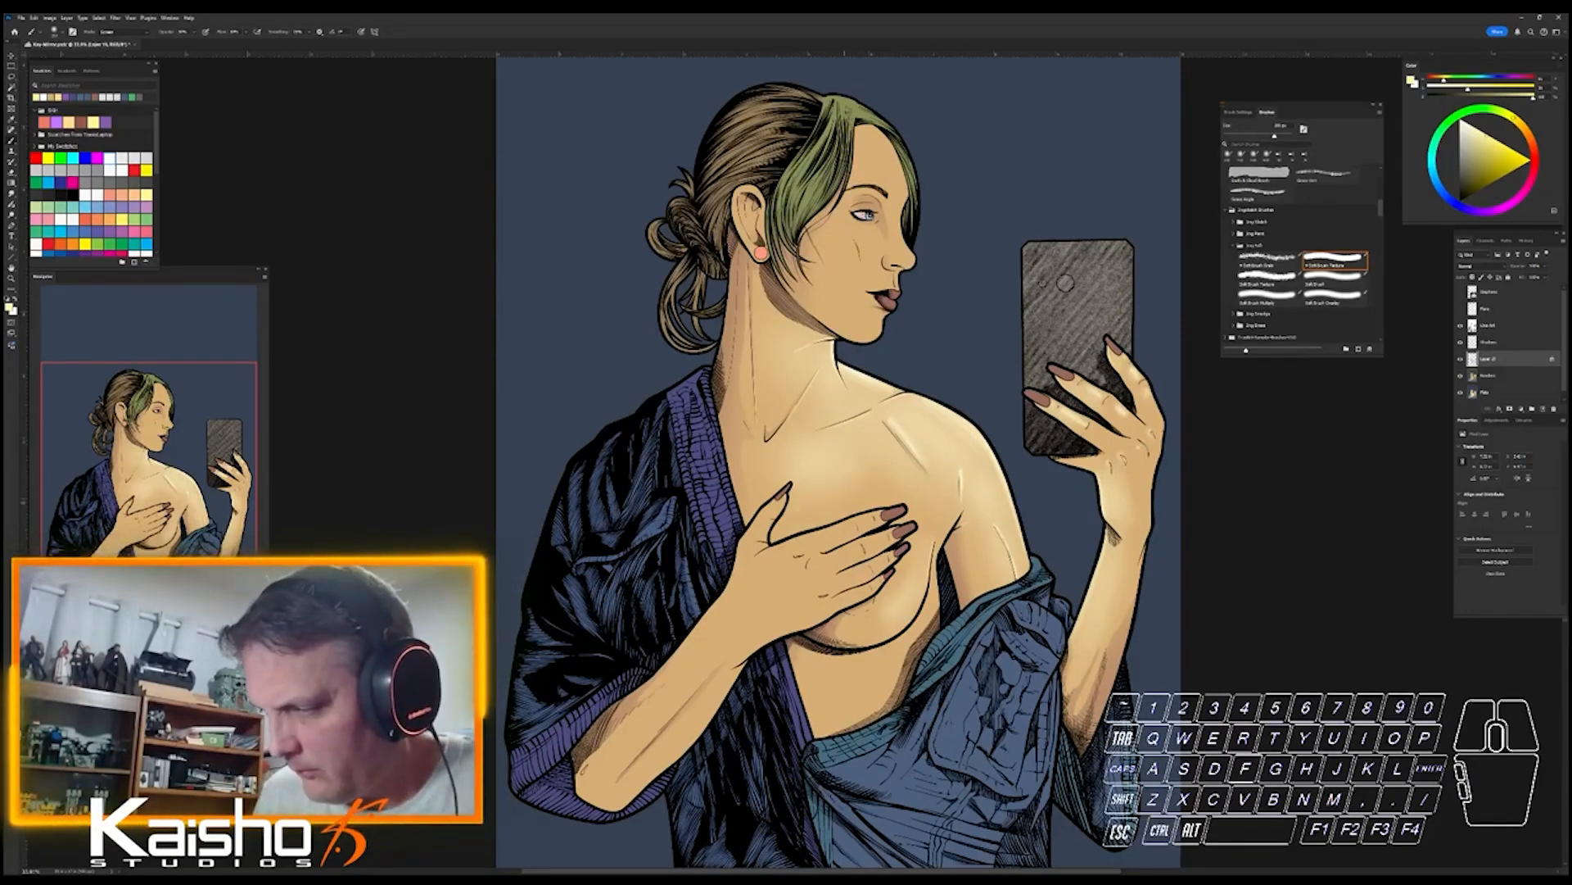
drag(791, 537, 852, 479)
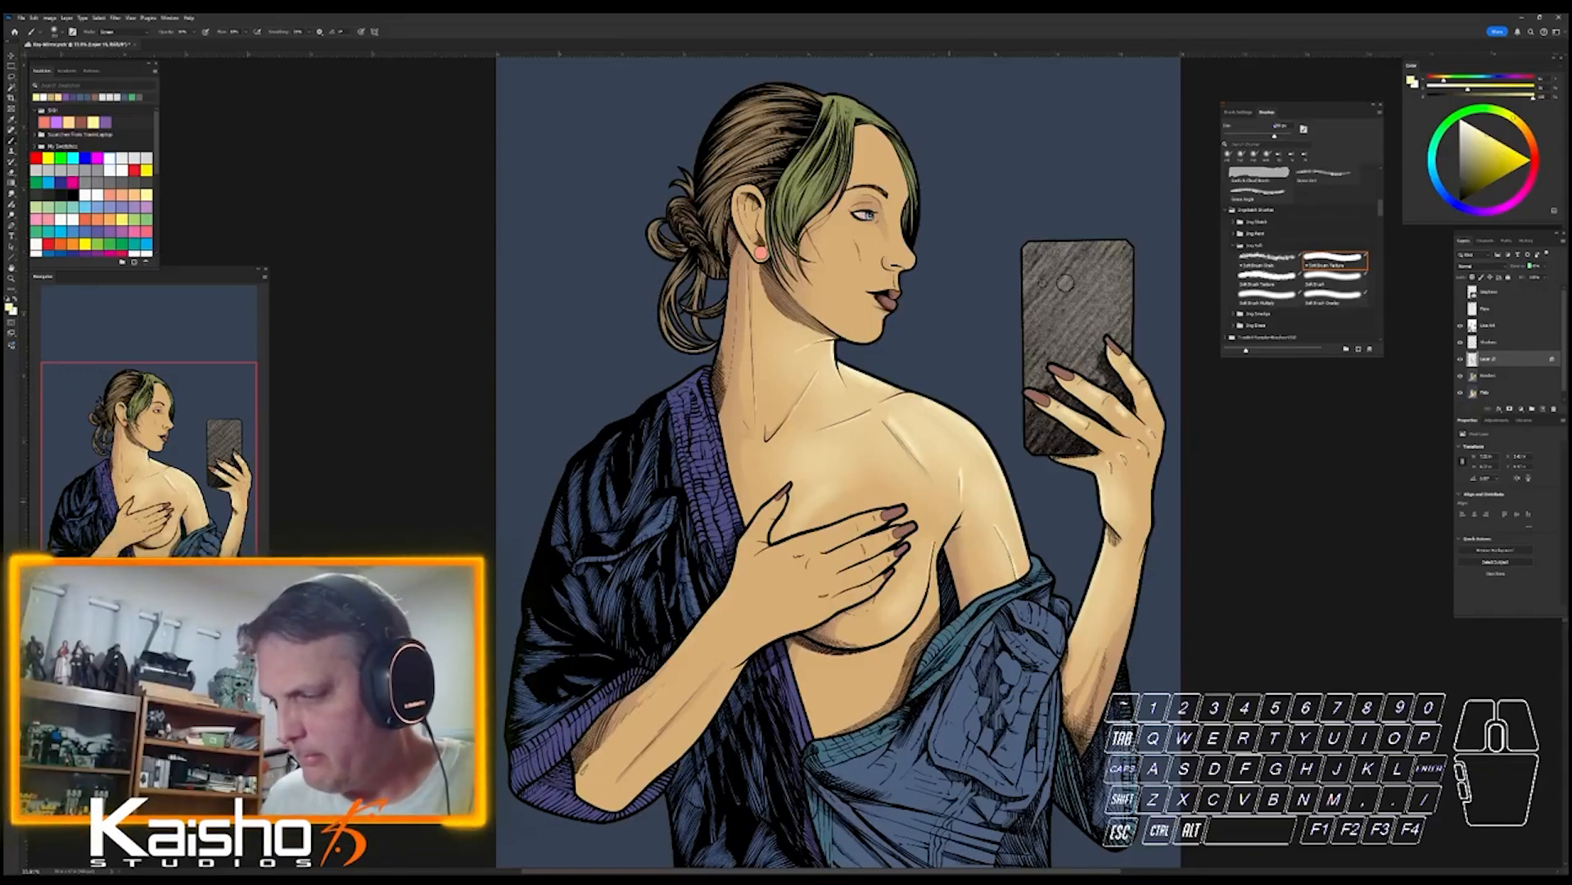
key([)
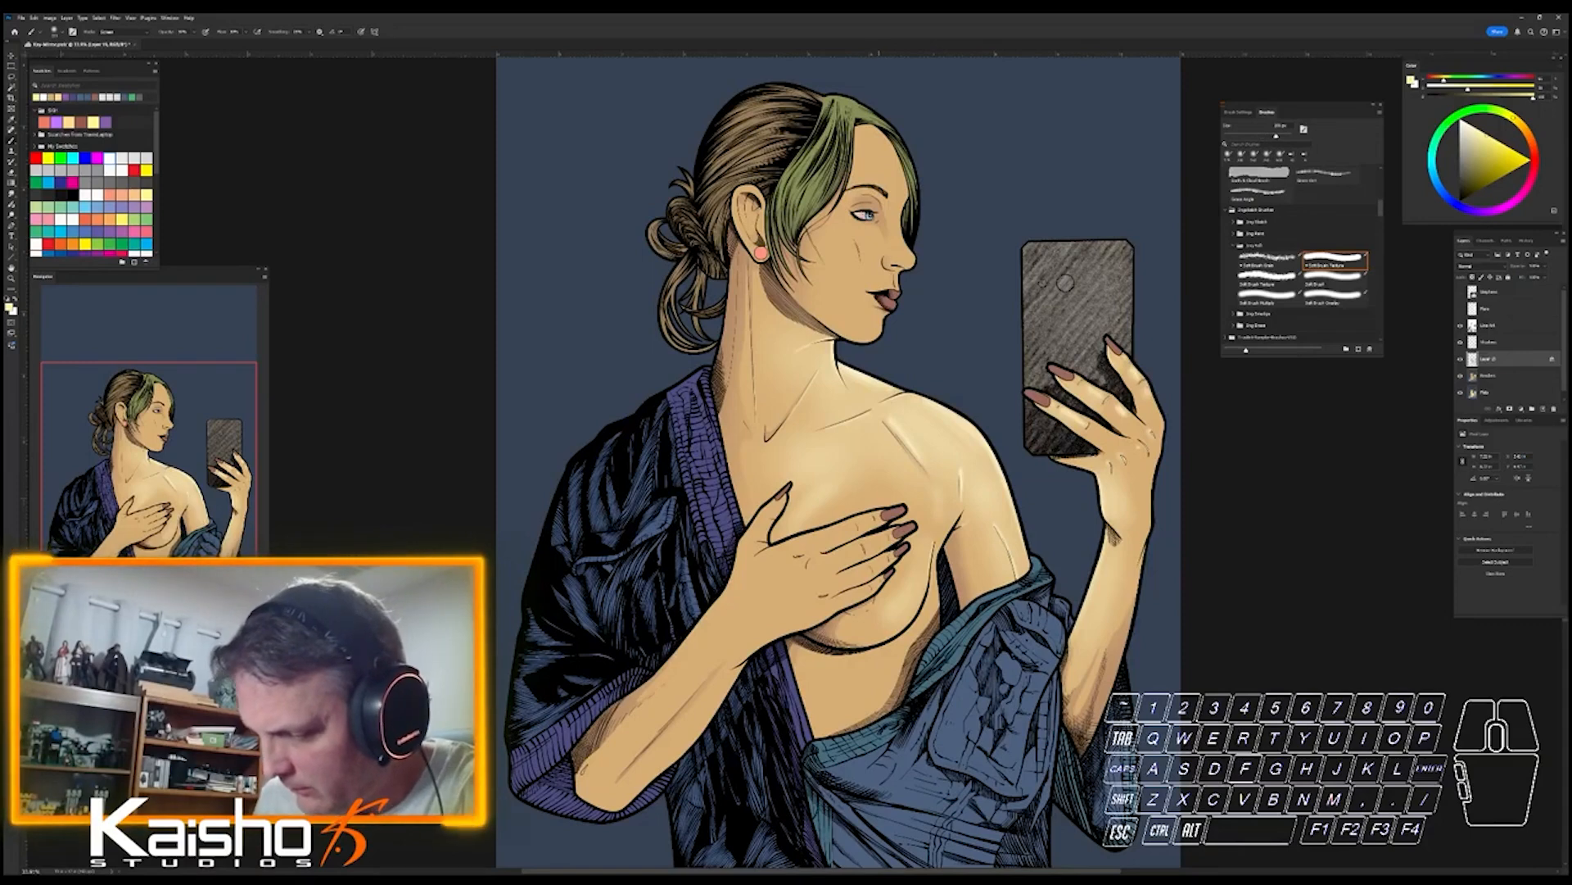
key([)
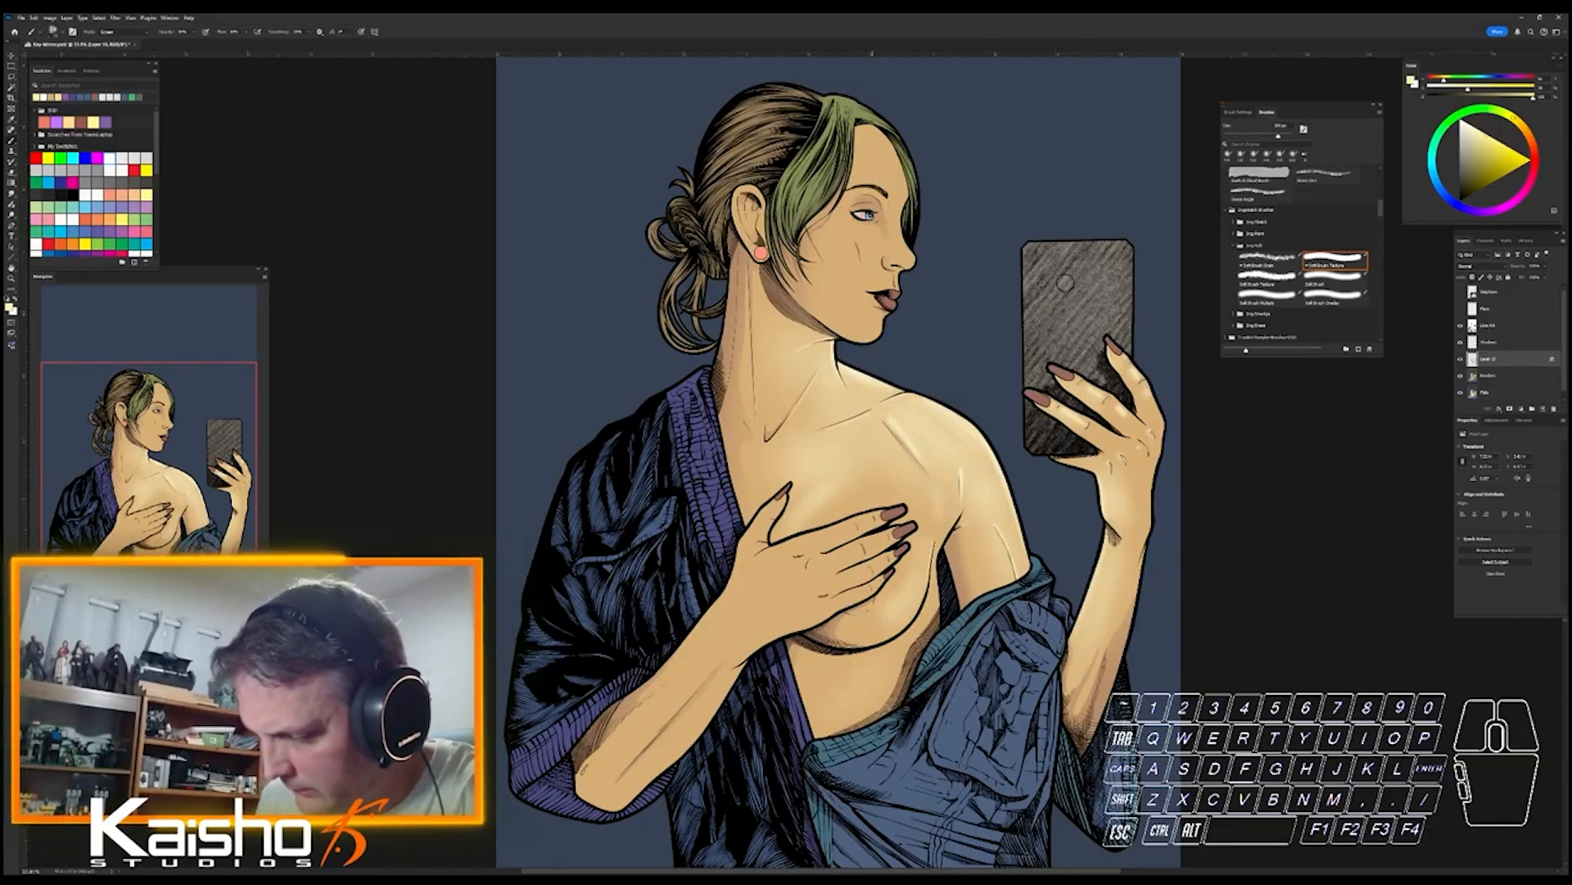
drag(868, 678, 822, 721)
key(ctrl+z)
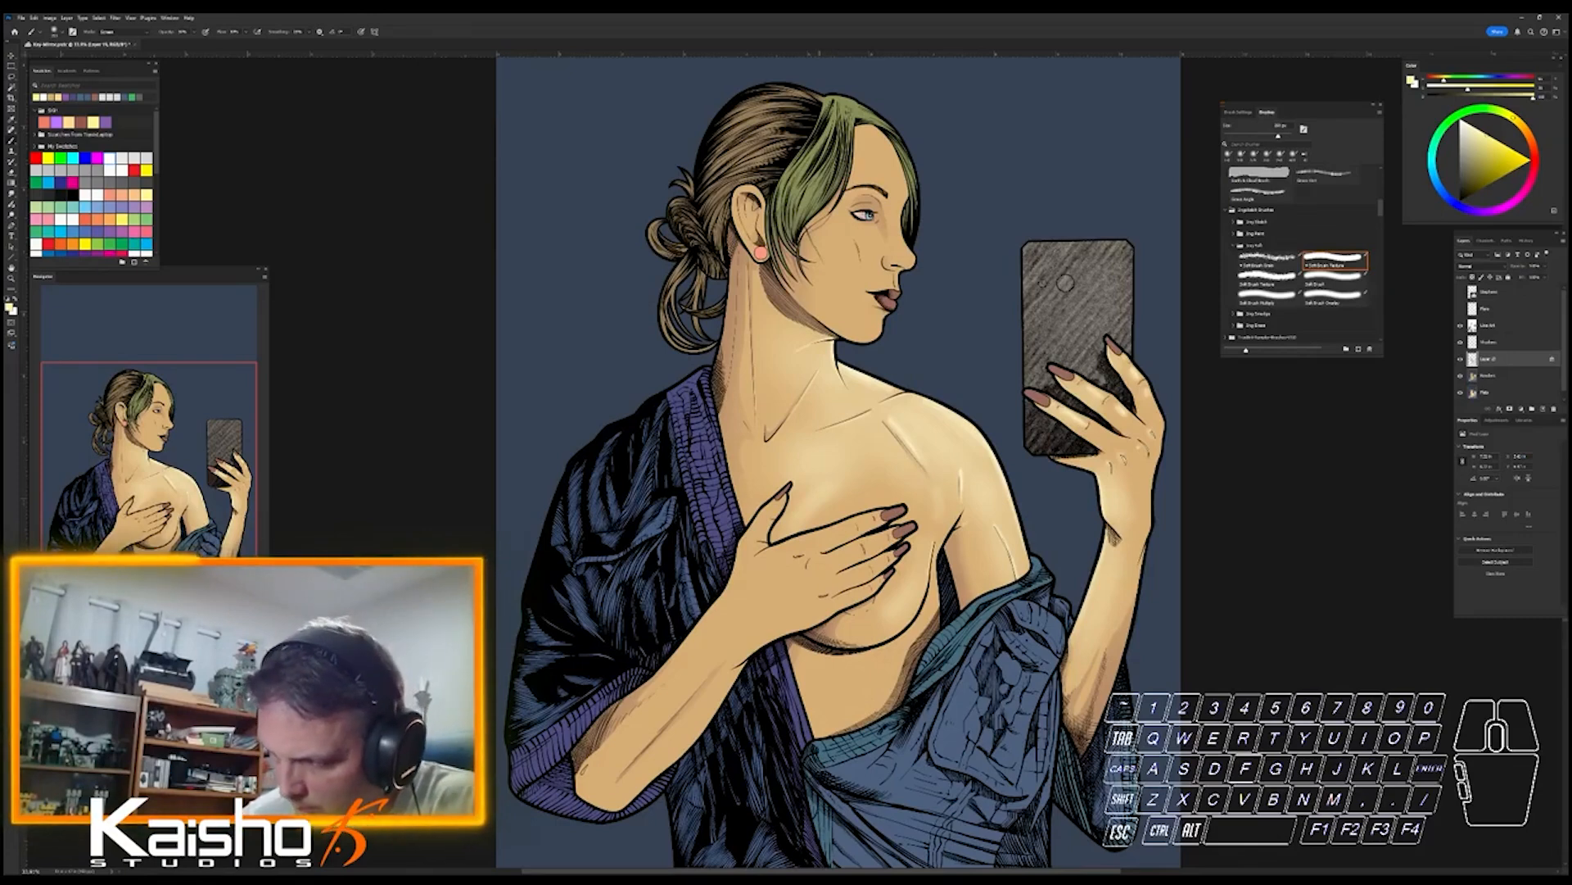
mouse_move(843, 680)
mouse_down()
mouse_move(817, 712)
mouse_move(873, 680)
mouse_up()
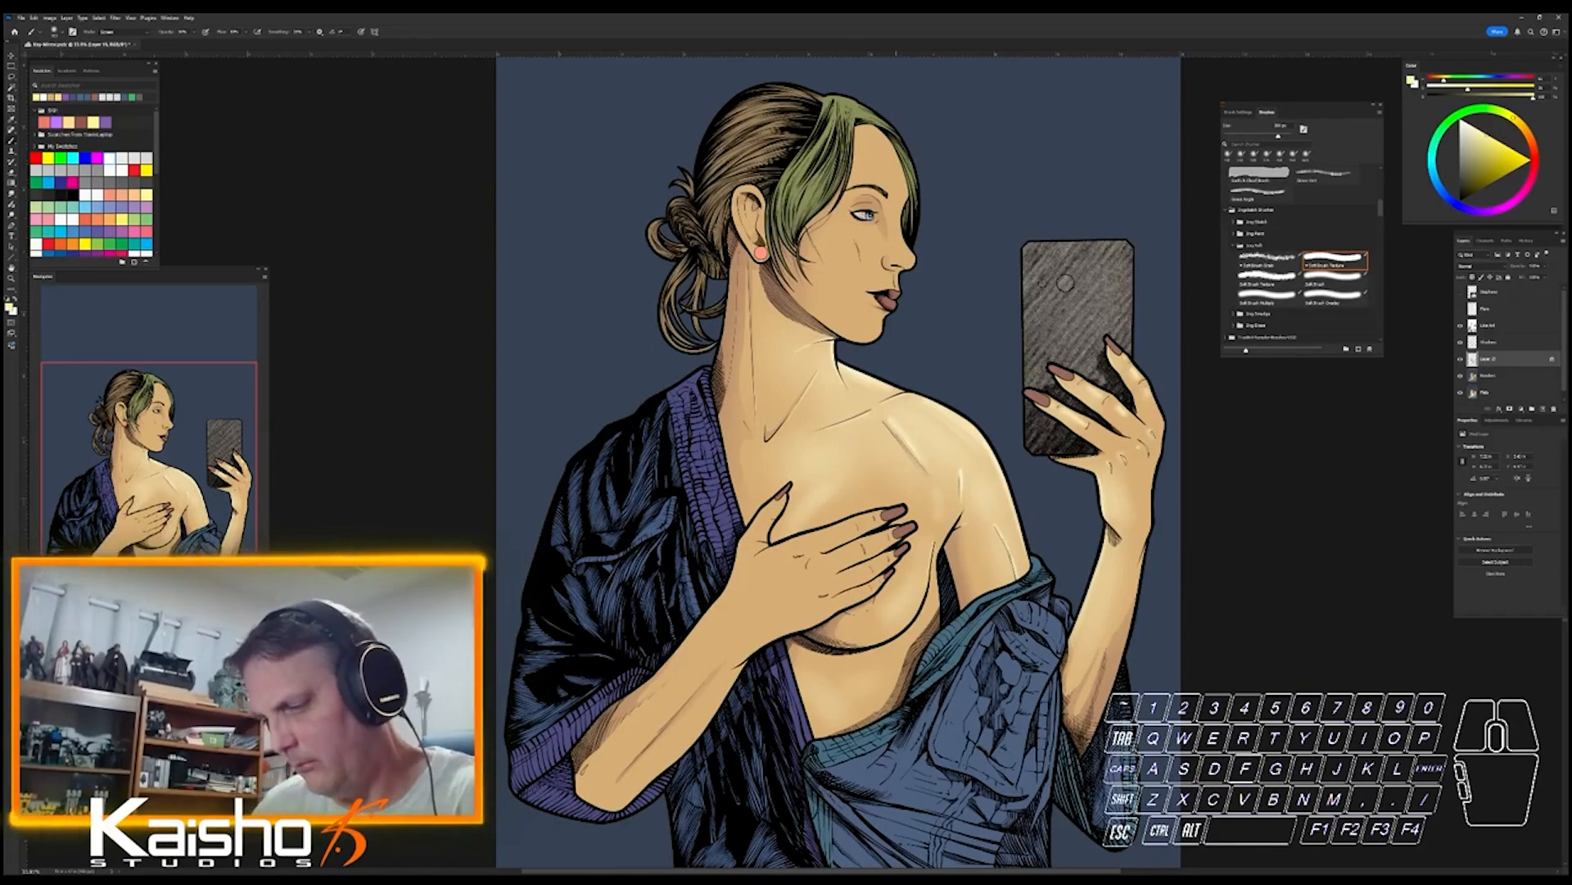
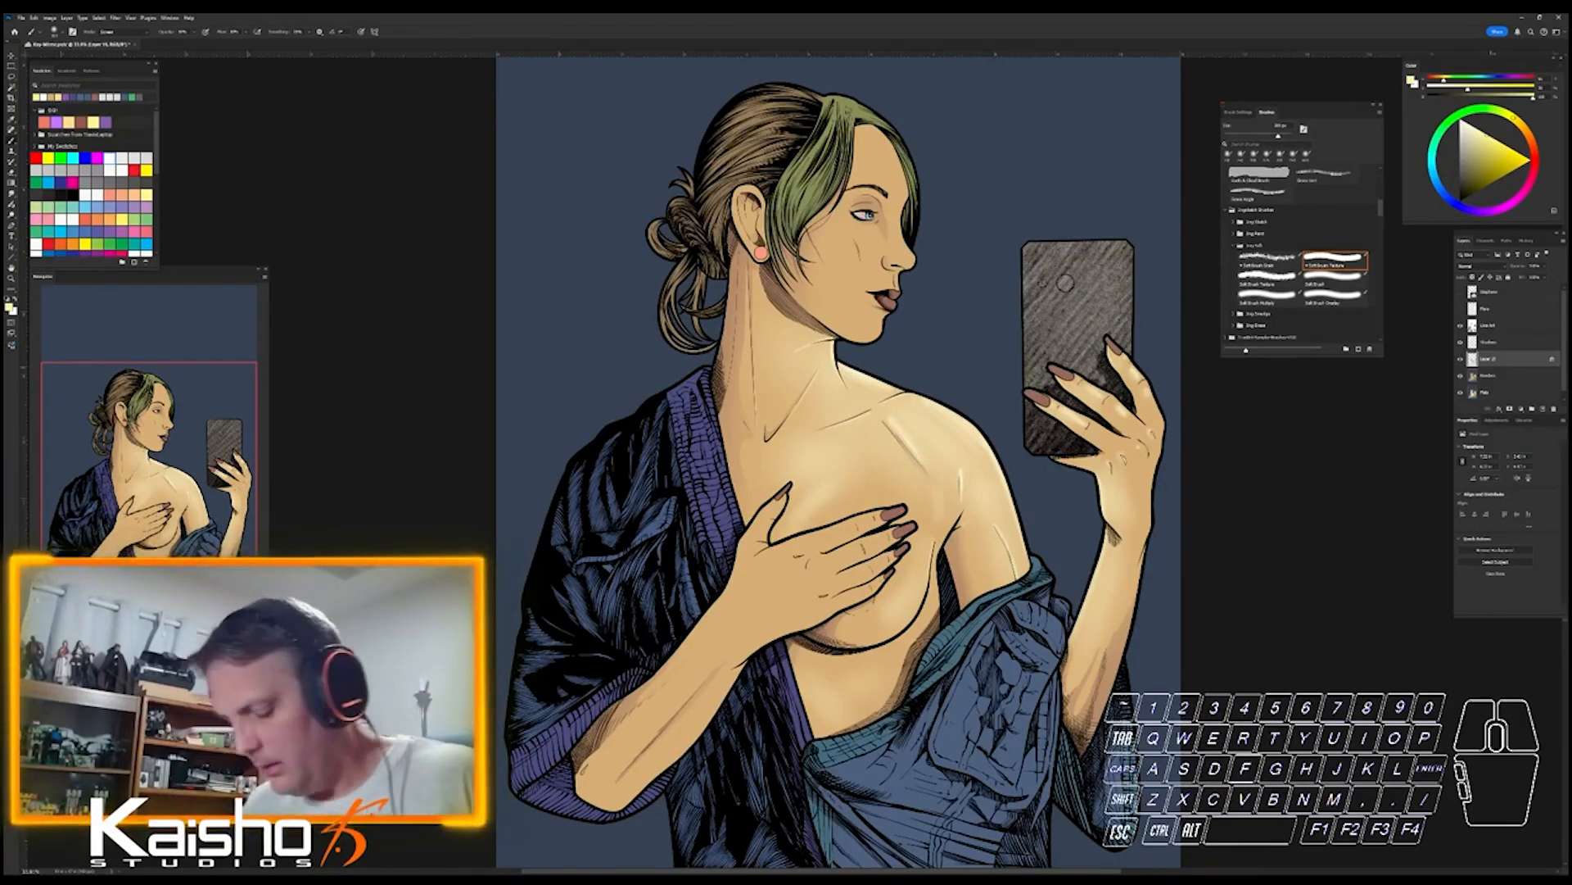
- Pick the muted reddish-brown swatch as the paint colour and set the brush's blend mode to Normal
key(b)
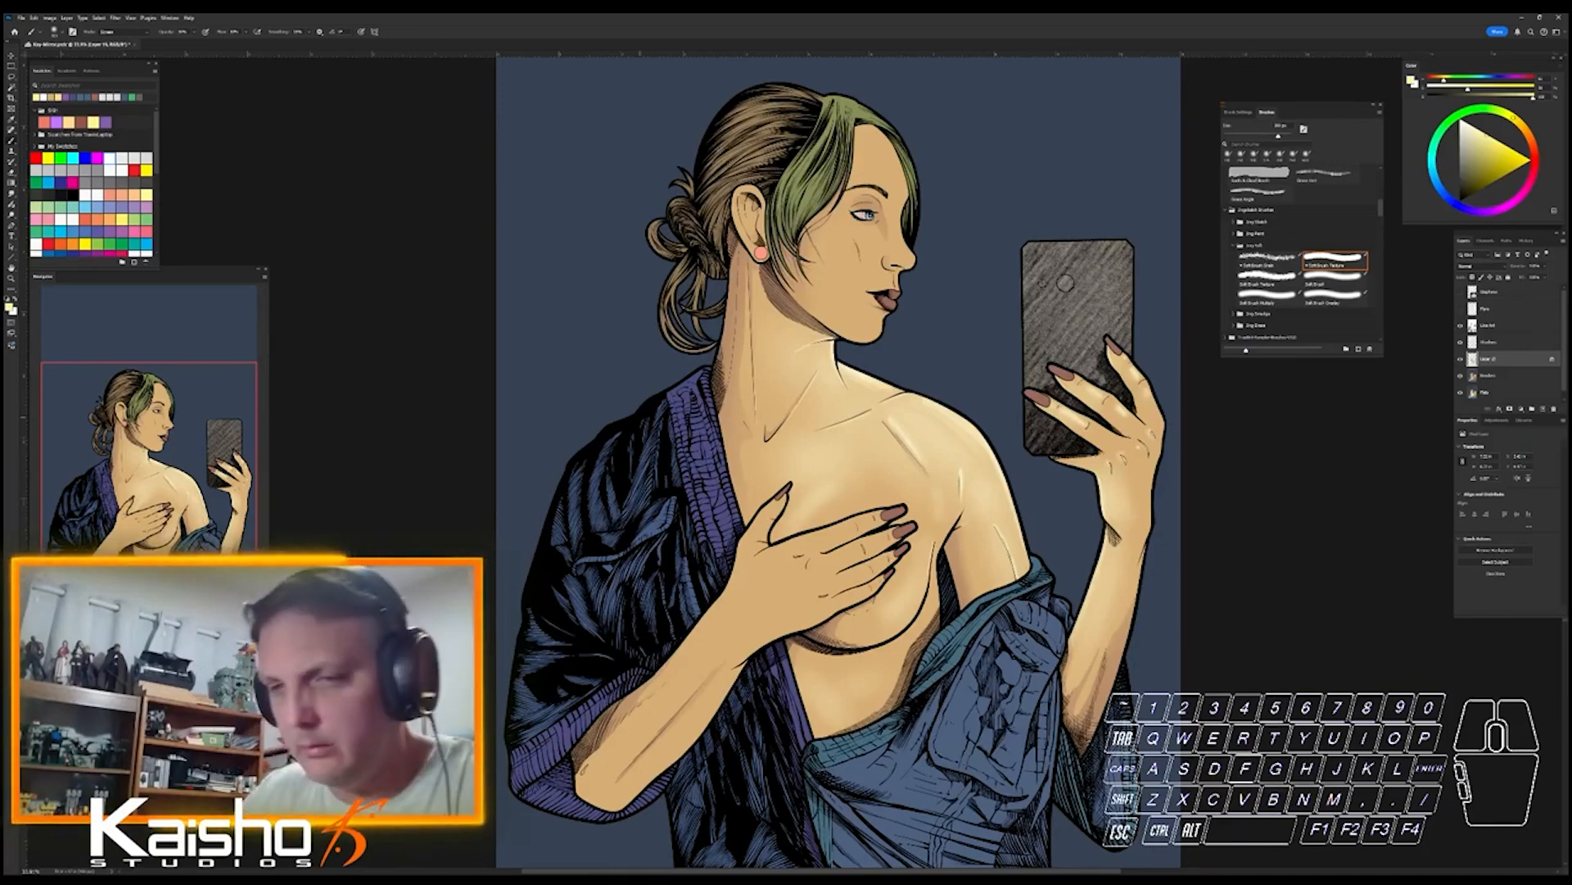
click(81, 122)
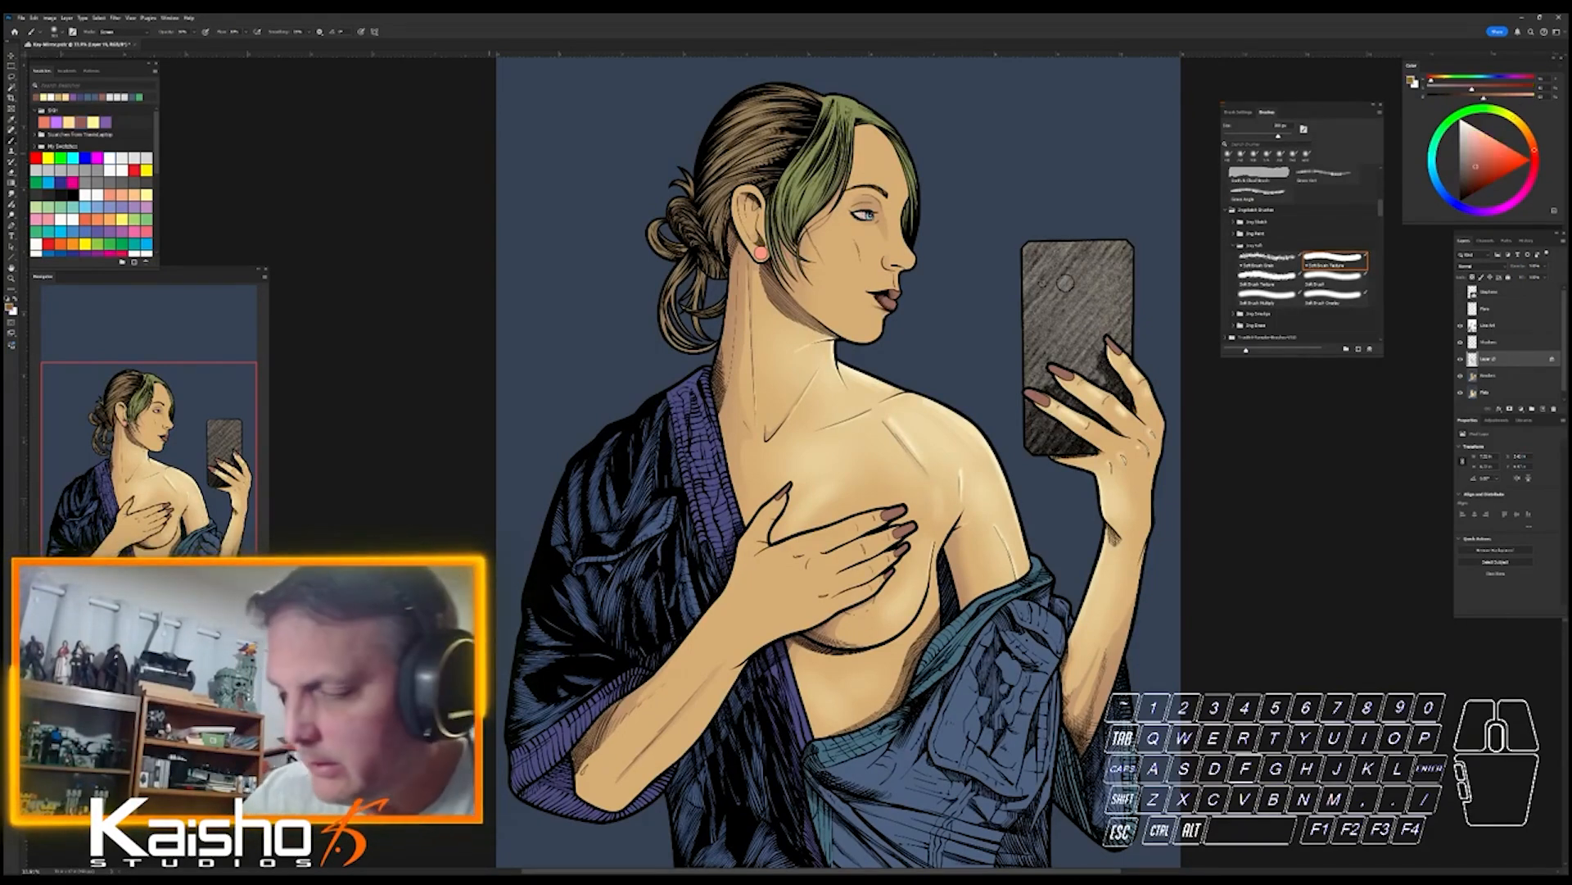
click(123, 31)
click(110, 42)
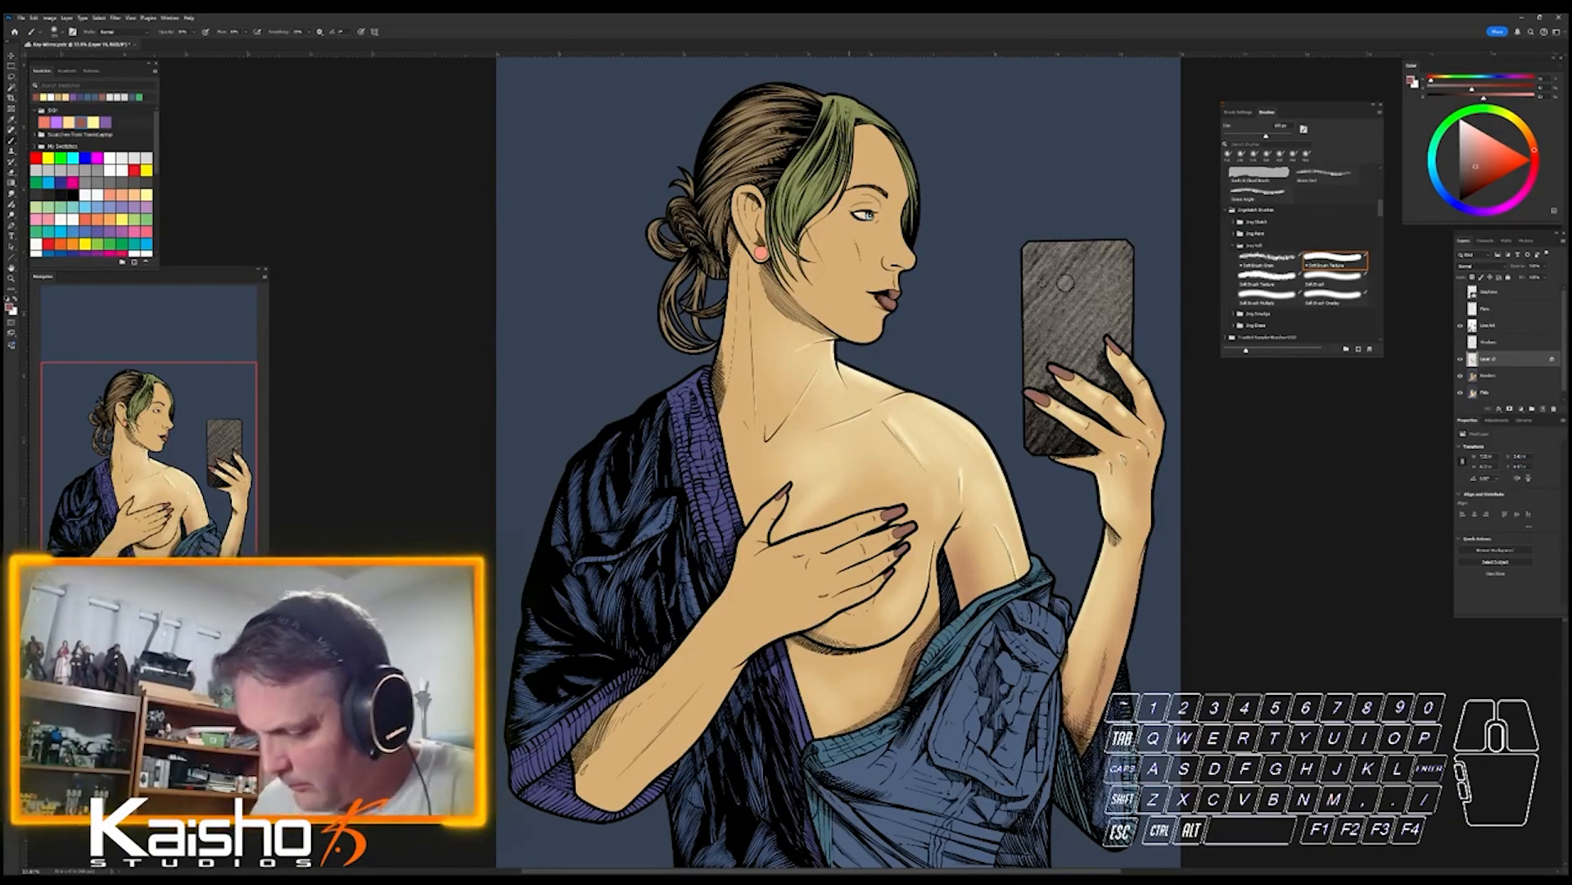
- Brush the soft reddish-brown tone along the underside of the breast and below the covering hand's fingers, and save the file
drag(899, 622, 929, 621)
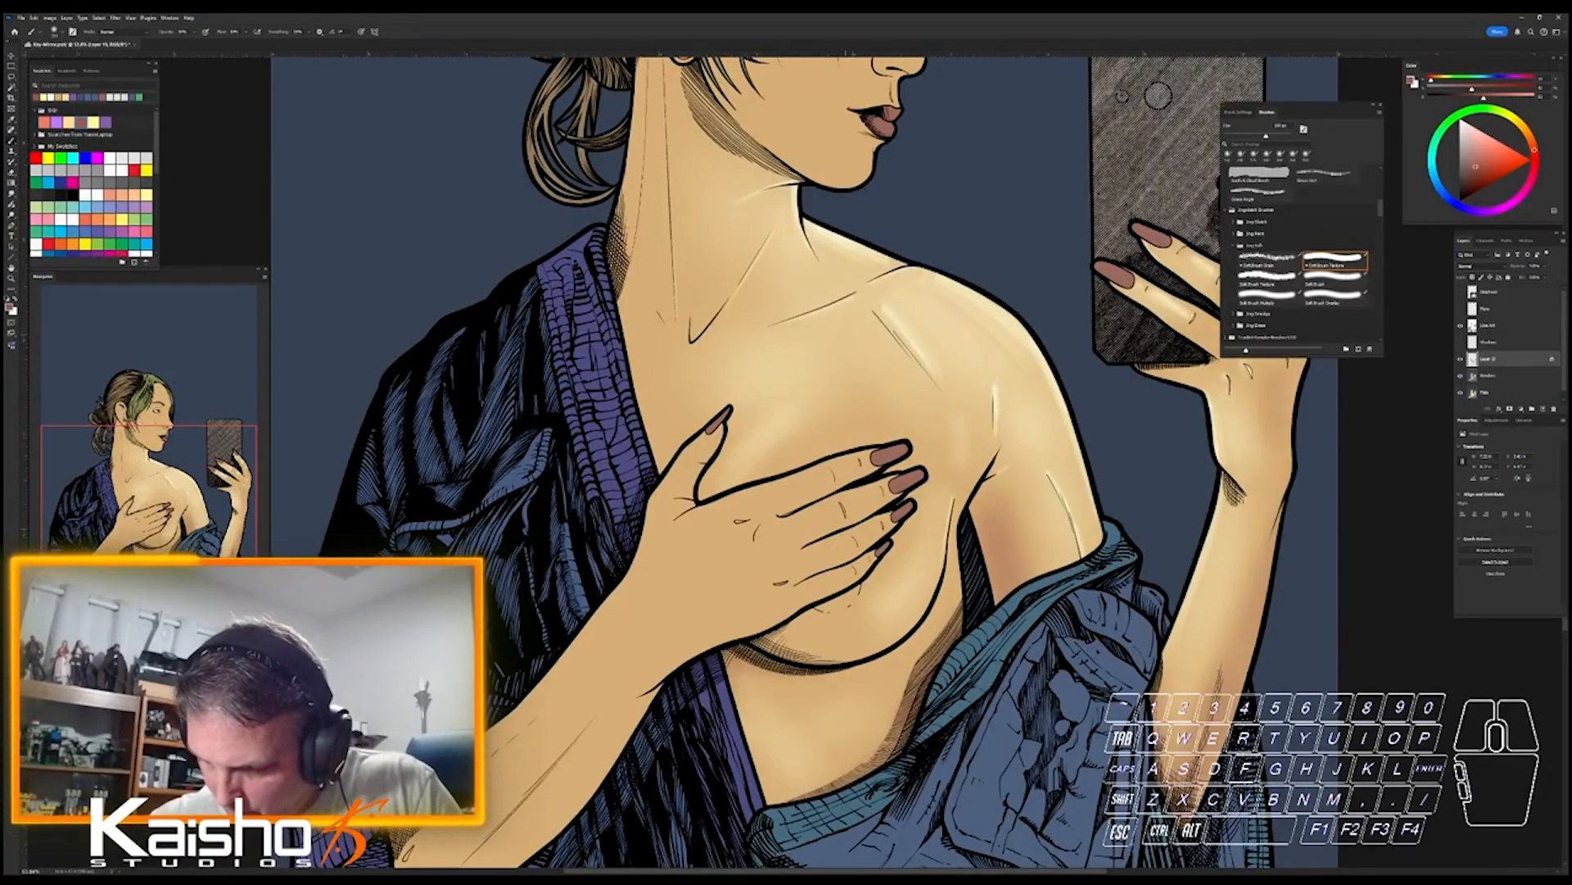
drag(773, 642, 837, 655)
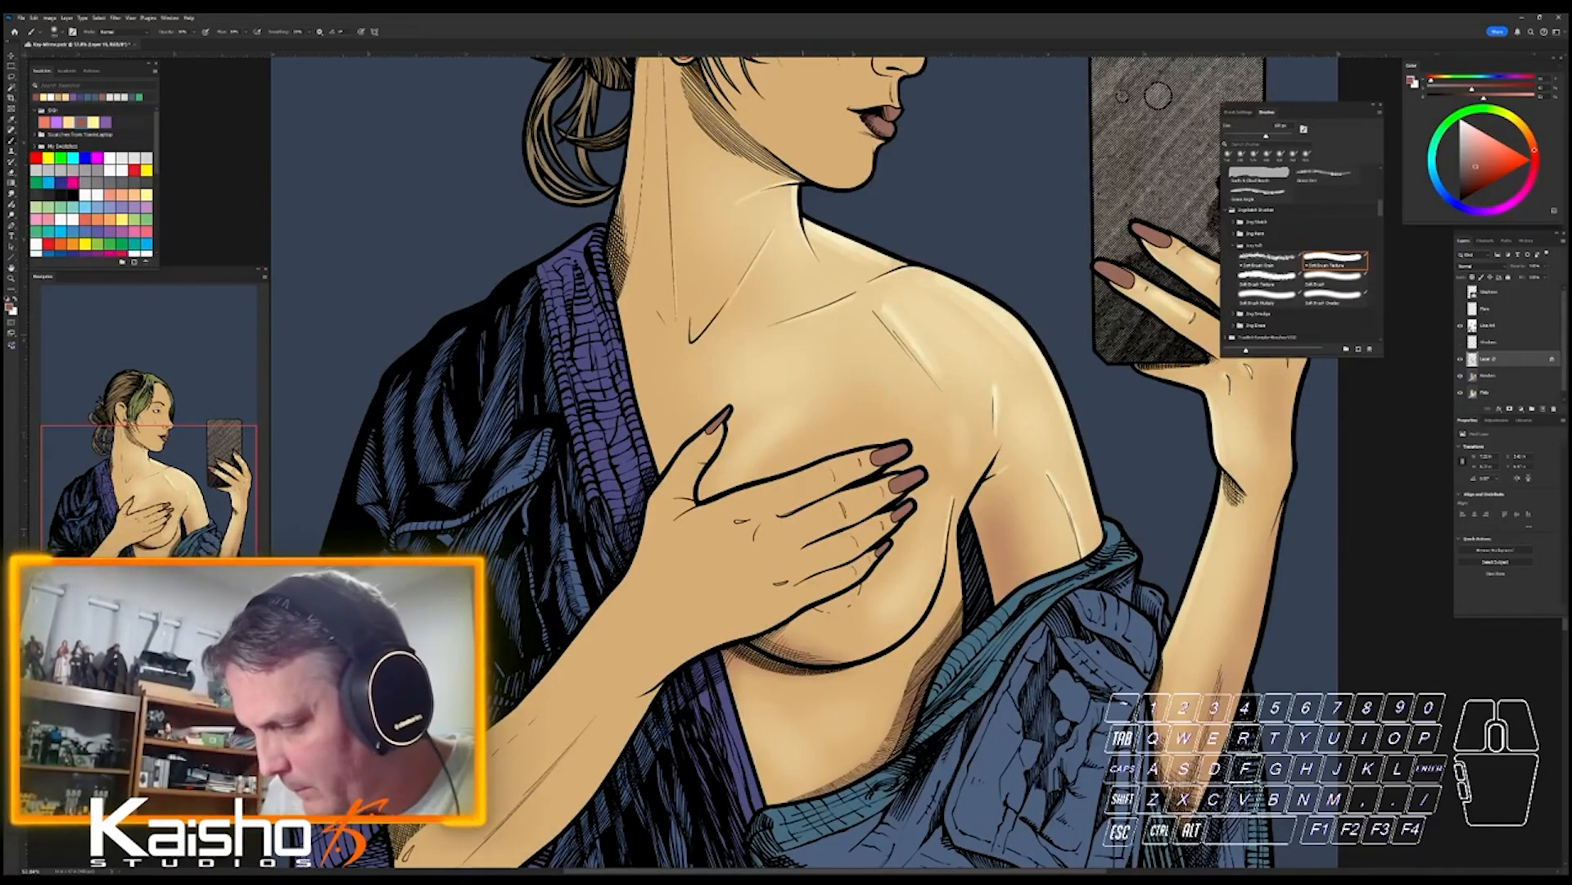
drag(785, 629, 853, 592)
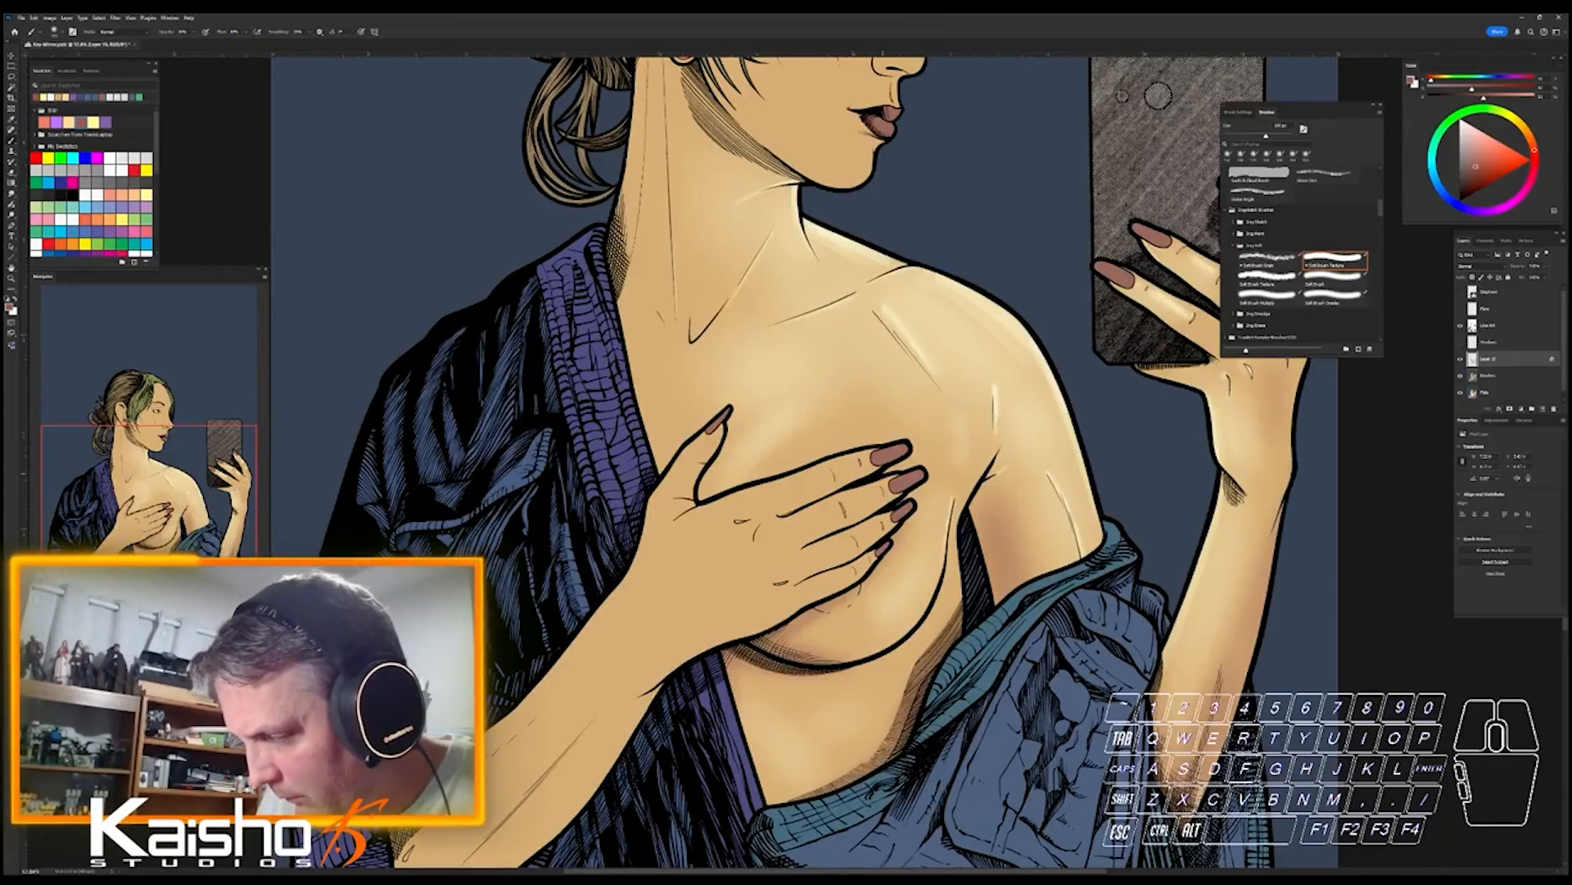
key(ctrl+s)
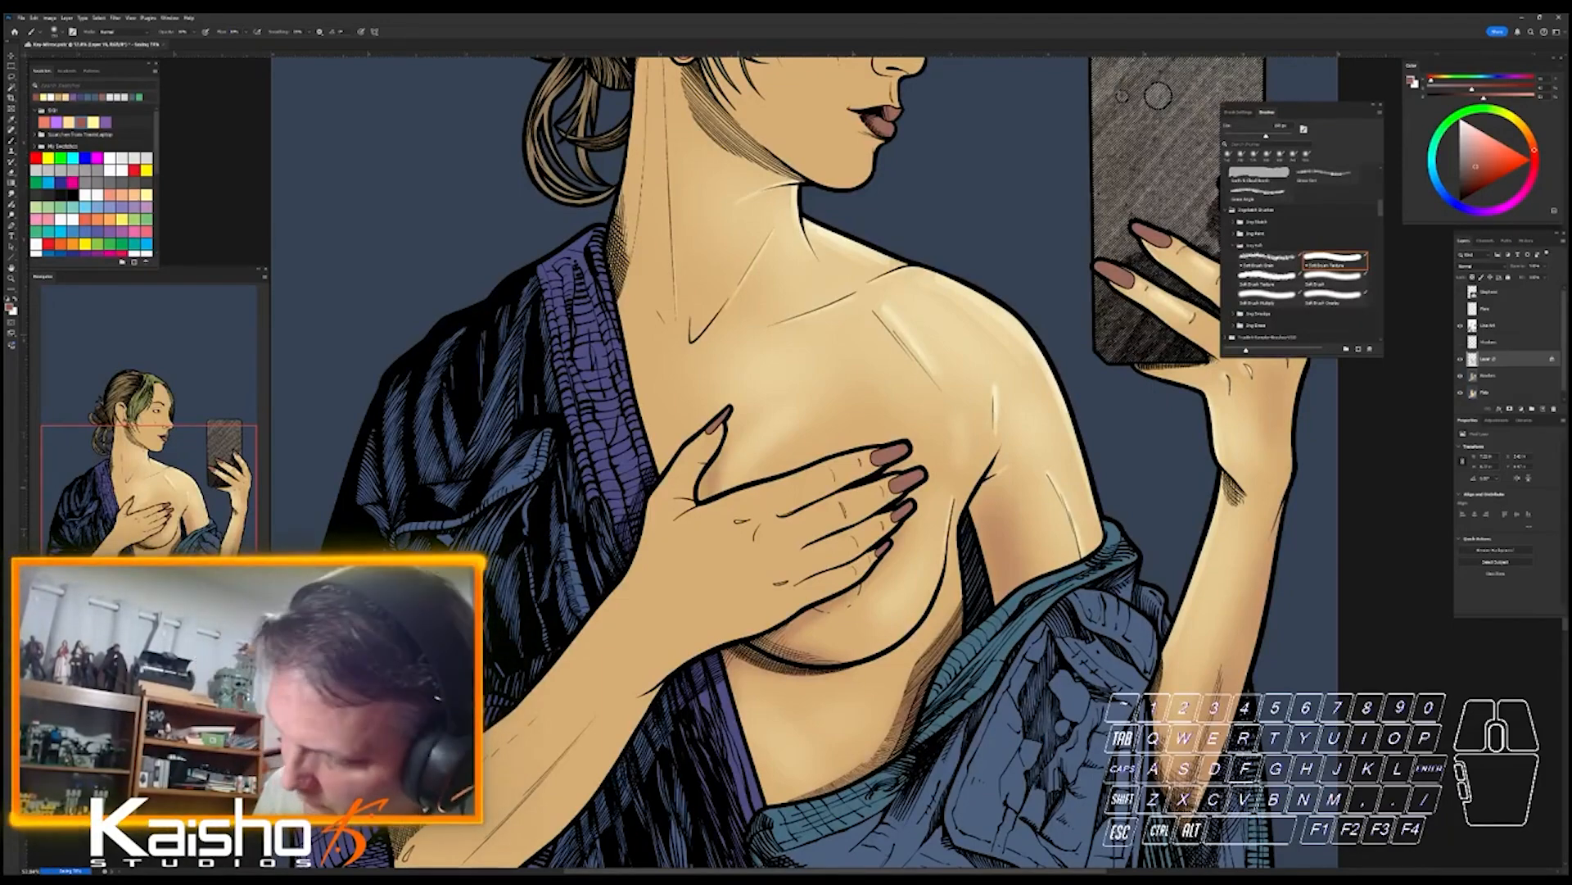
- Resize the brush, undo the stray strokes and brush soft reddish-brown shading down the side of the neck below the ear
drag(819, 410, 849, 557)
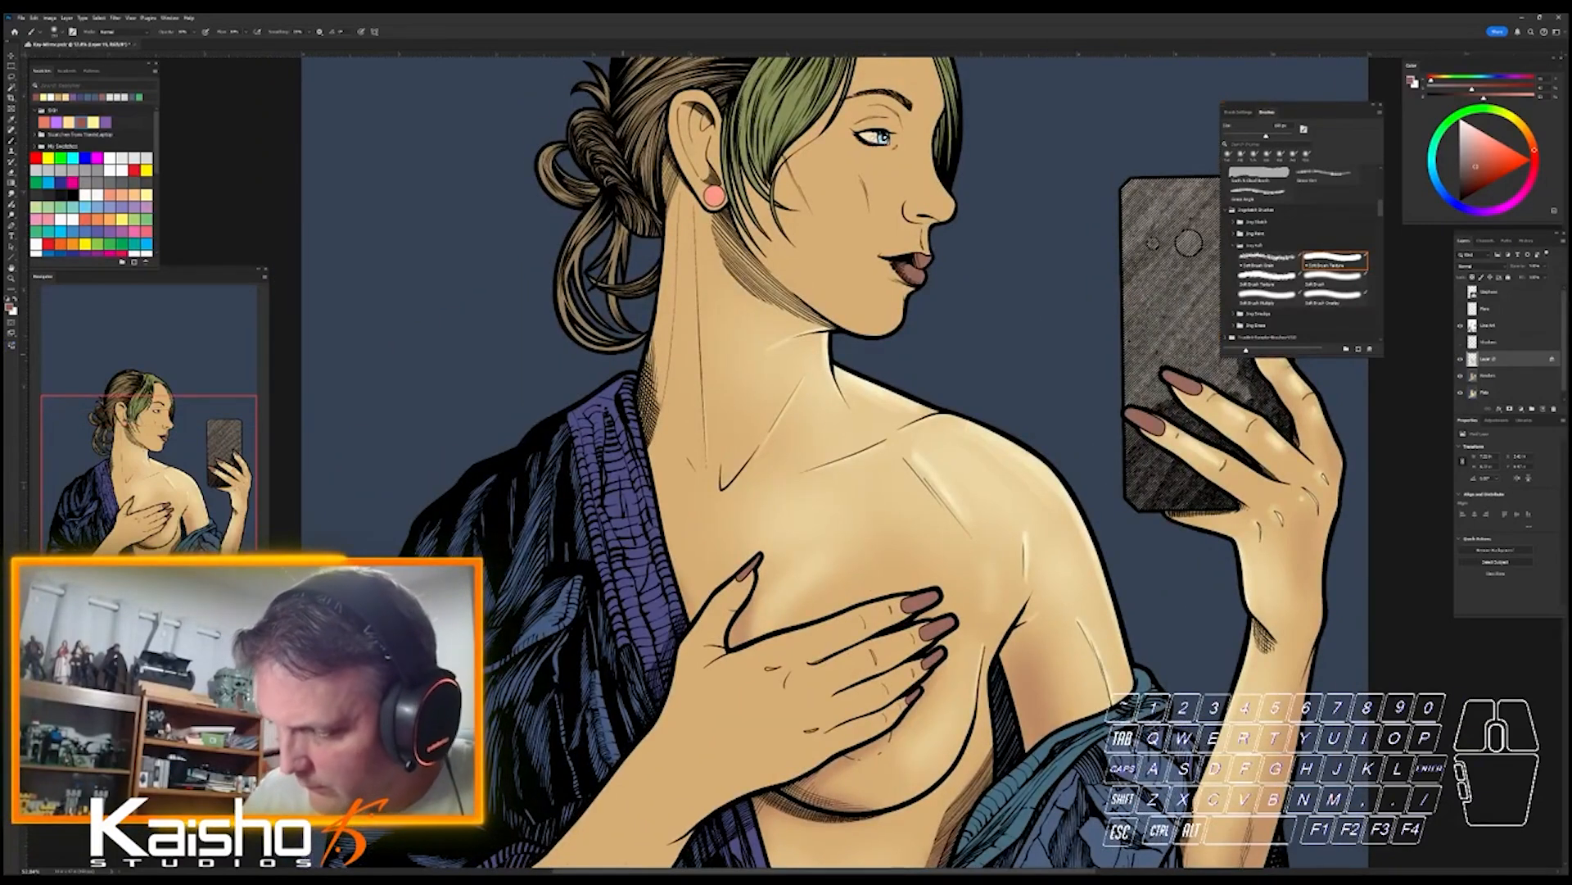
key(bracketleft)
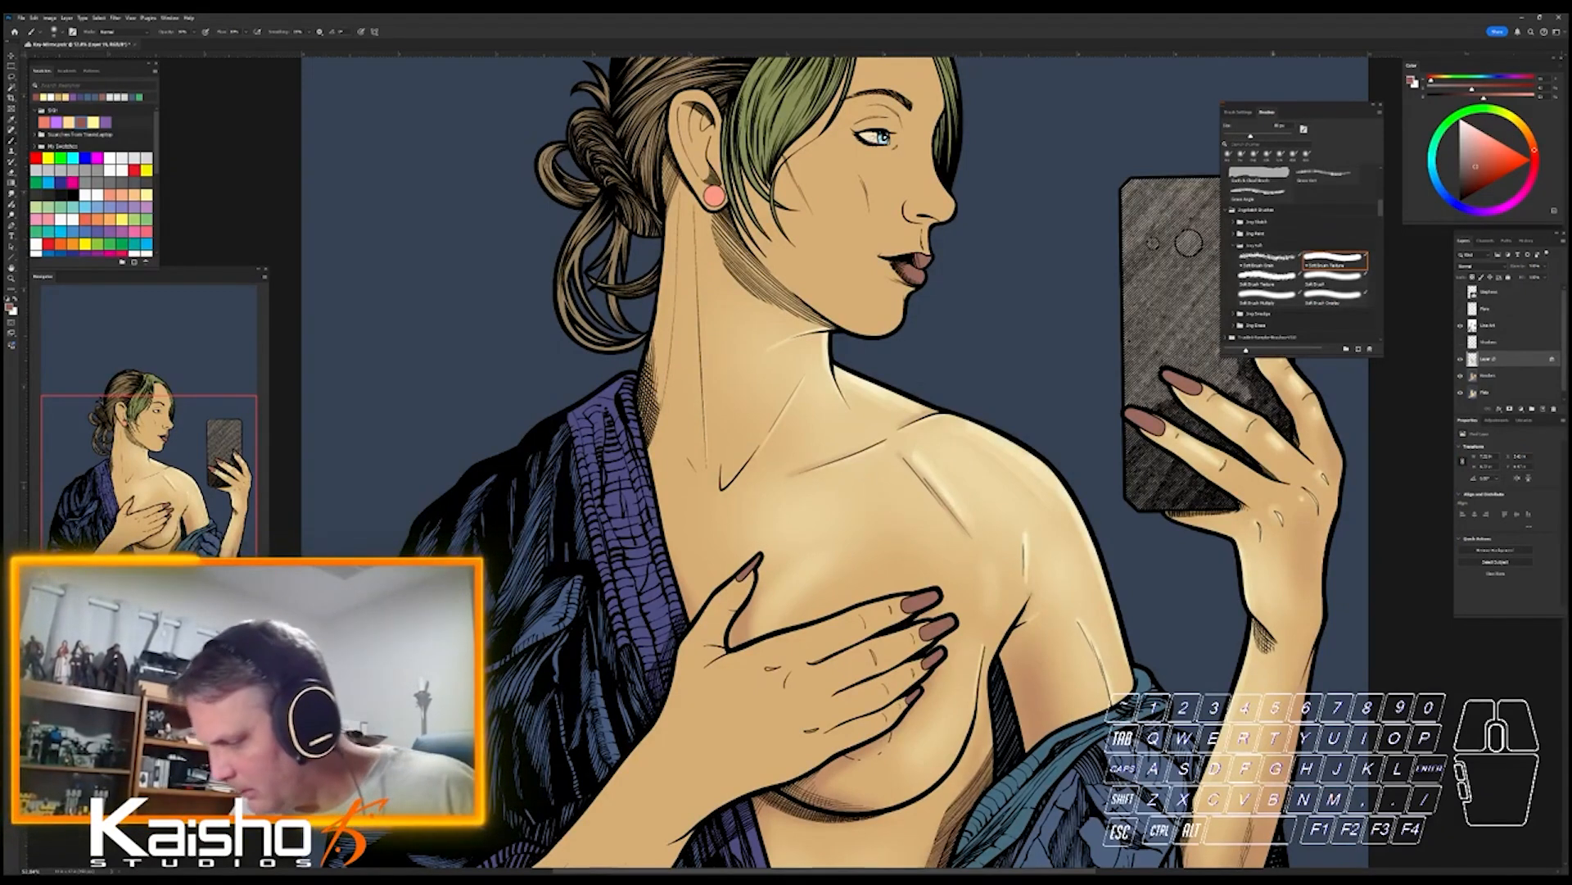
key(space)
drag(1265, 658, 1198, 533)
key(ctrl+z)
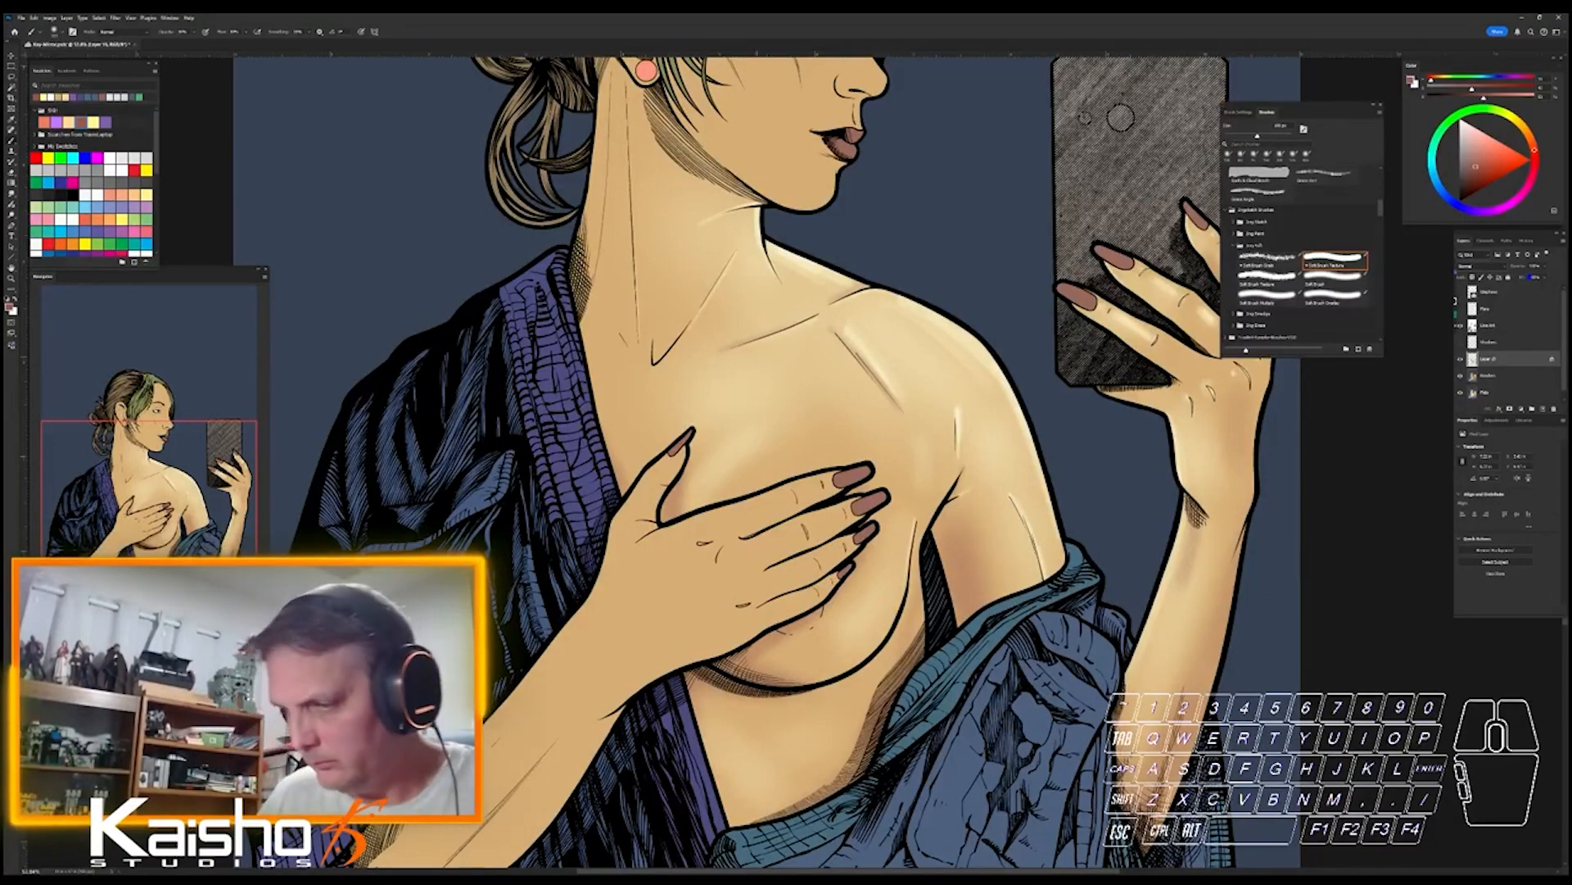
key(space)
drag(819, 369, 860, 580)
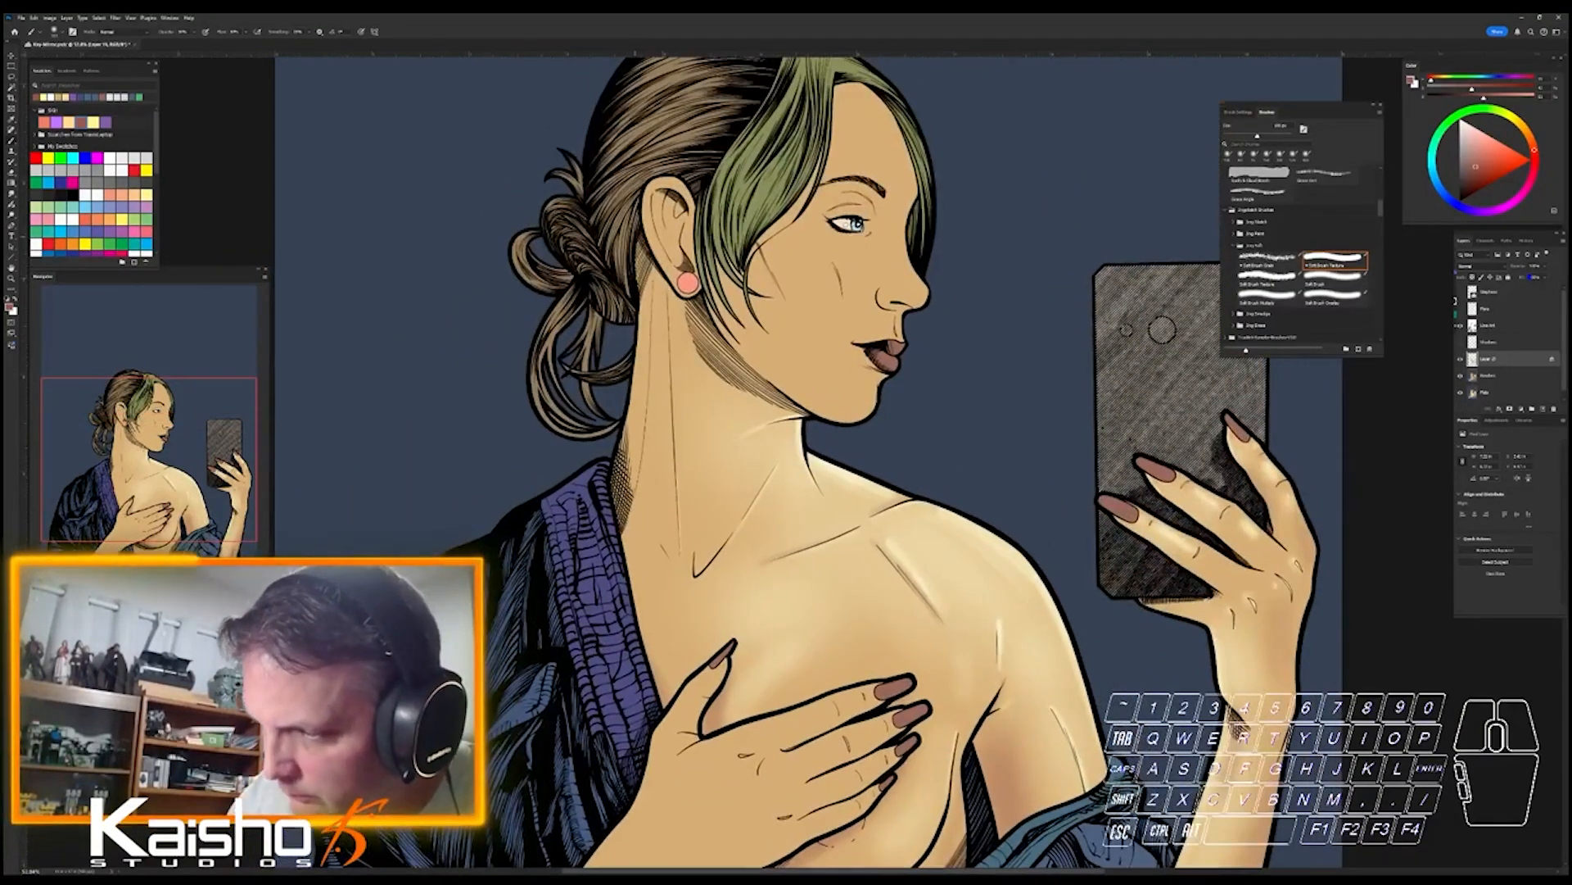
key(ctrl+z)
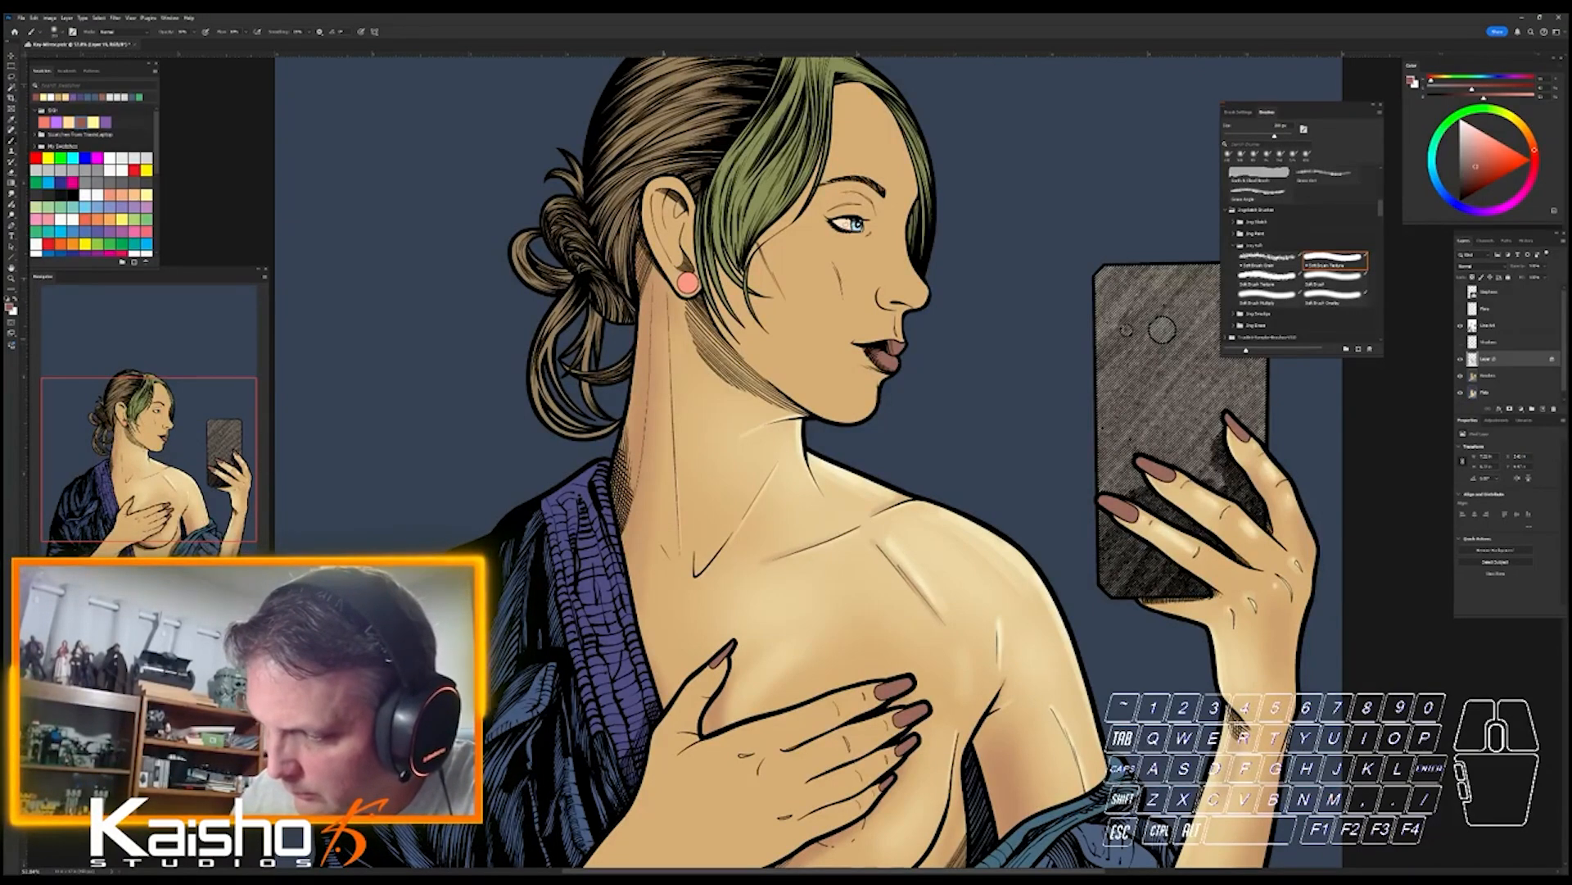
drag(662, 323, 673, 417)
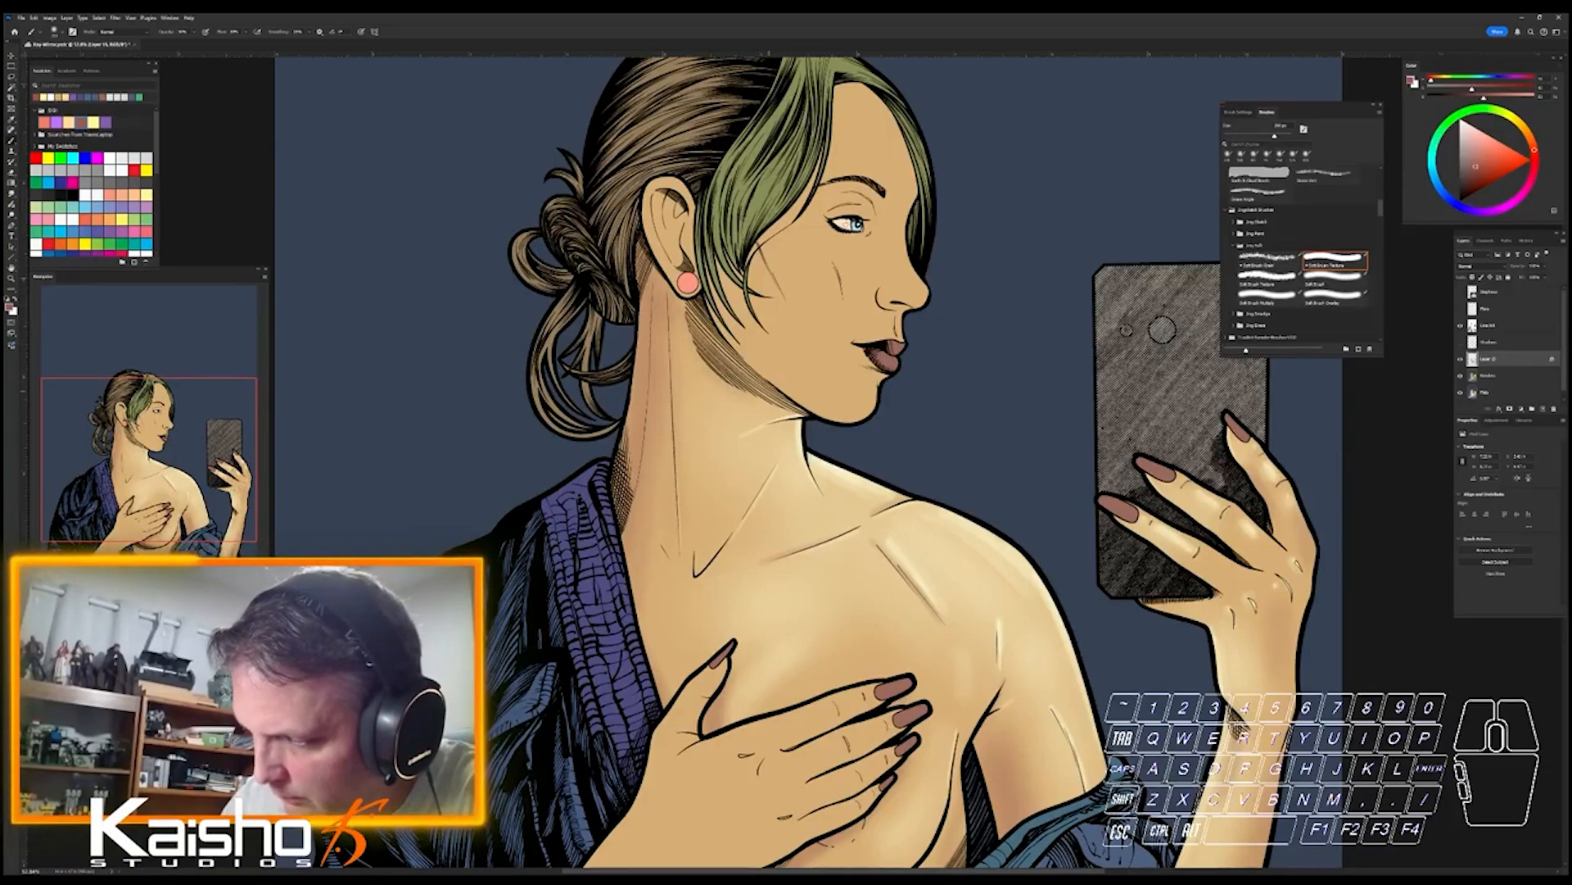
- Brush the soft reddish-brown tone onto the neck below the jawline and adjust the brush size
drag(742, 369, 805, 409)
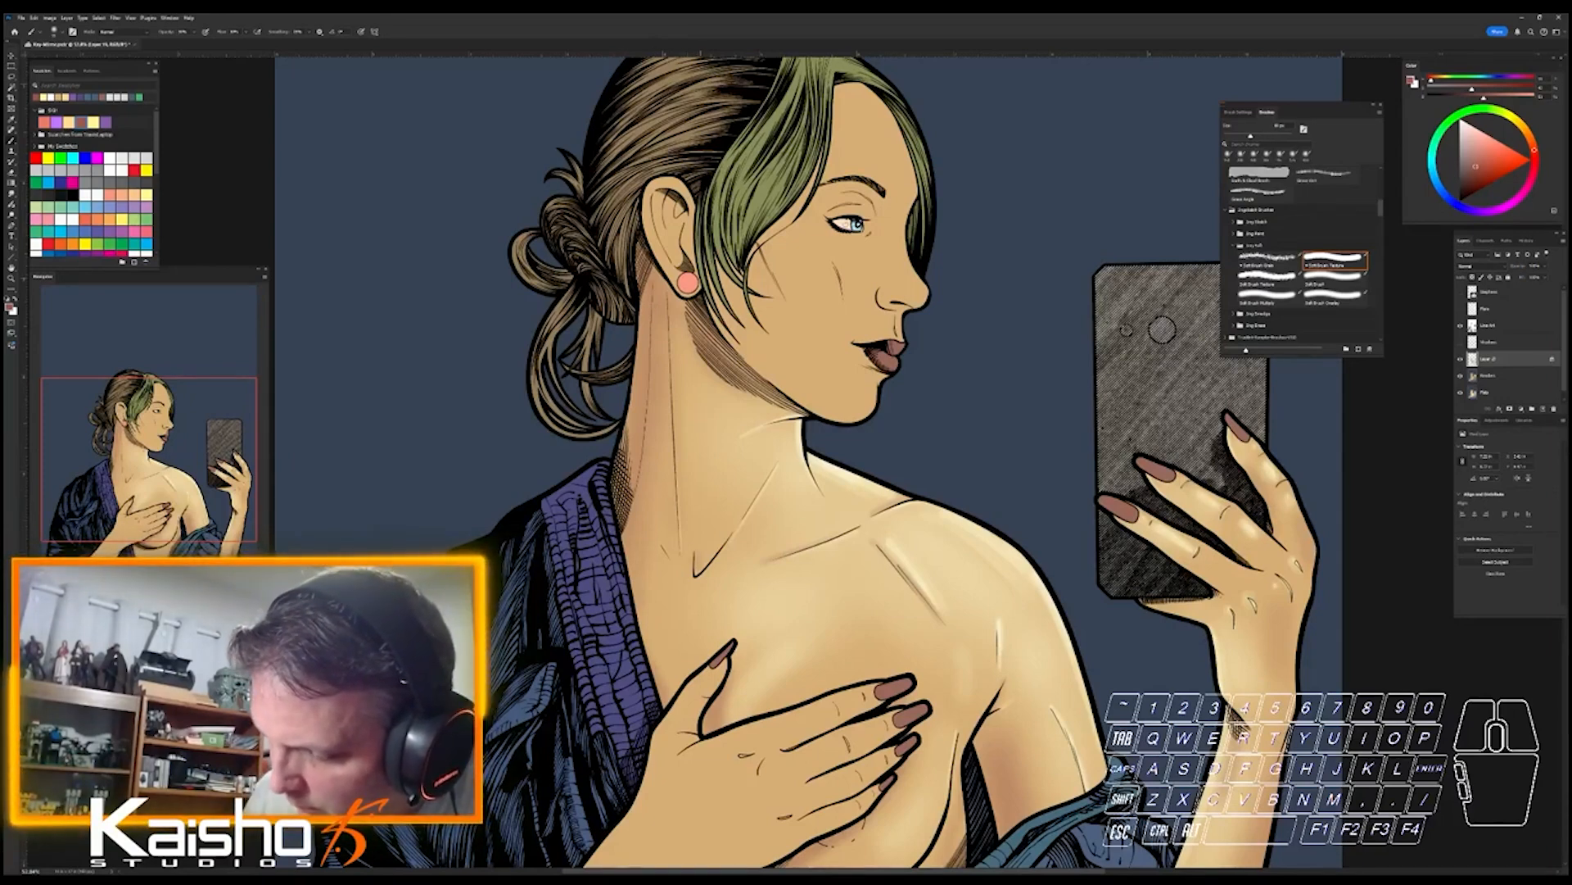
key(ctrl)
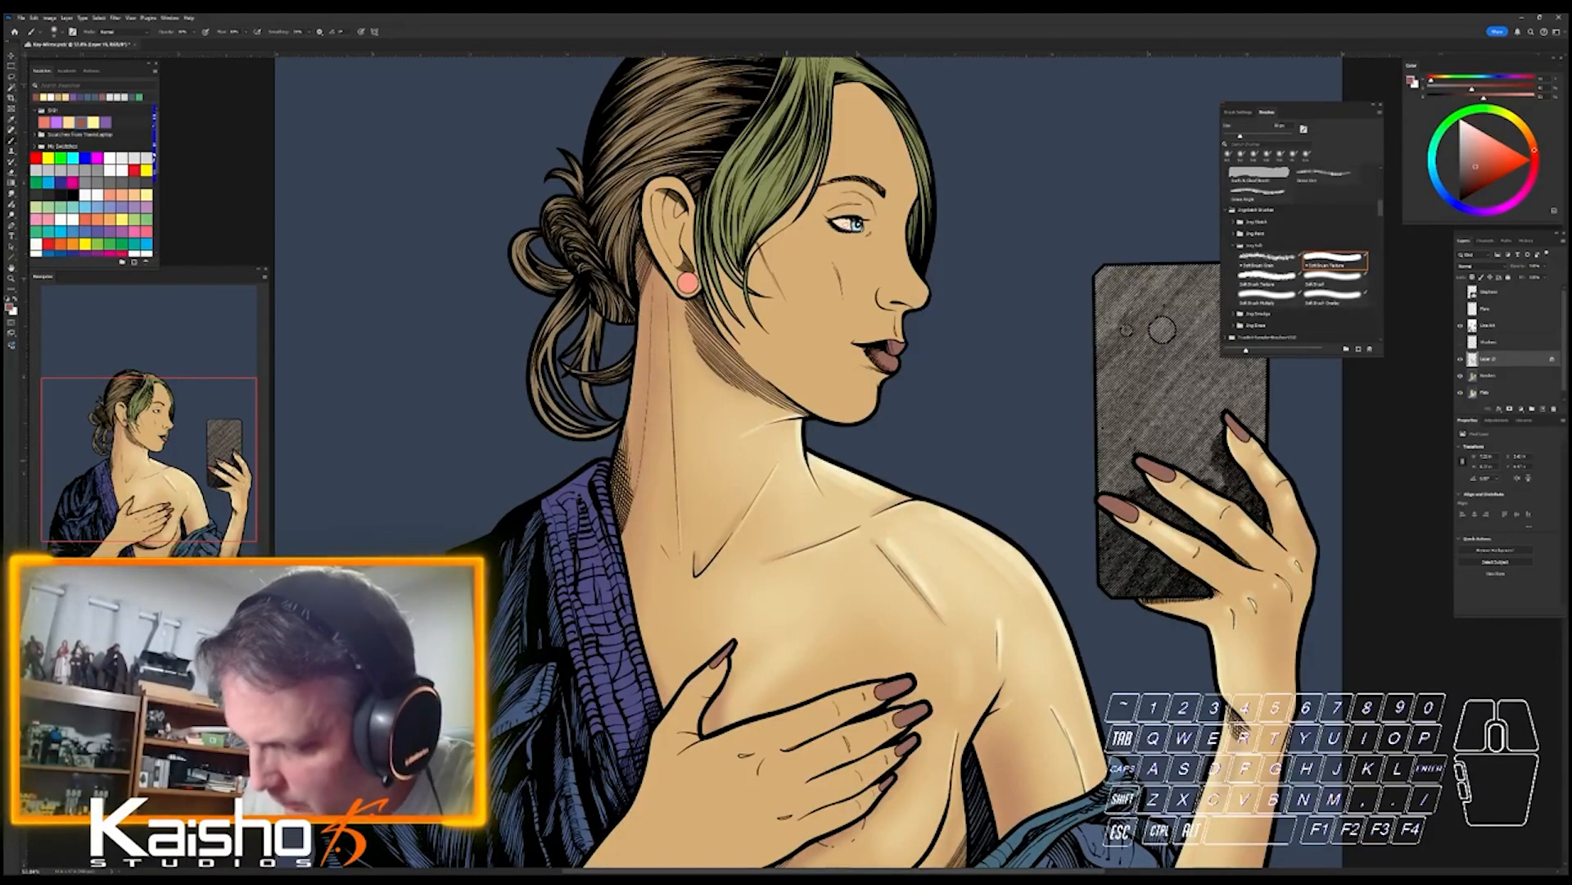
drag(1116, 708, 991, 708)
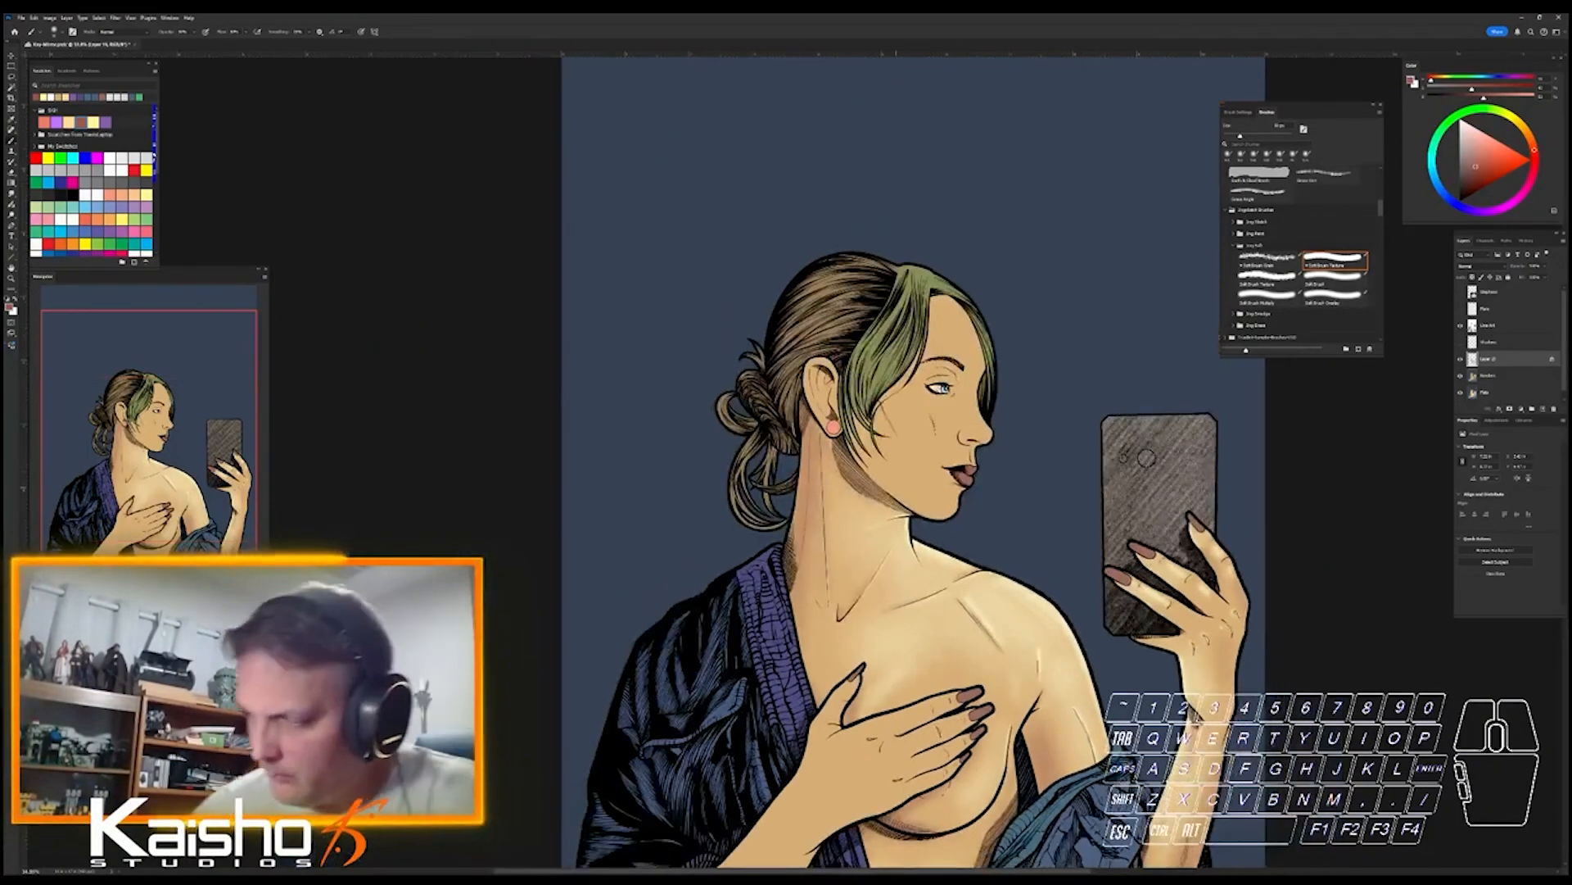
drag(889, 480, 954, 480)
drag(993, 729, 795, 475)
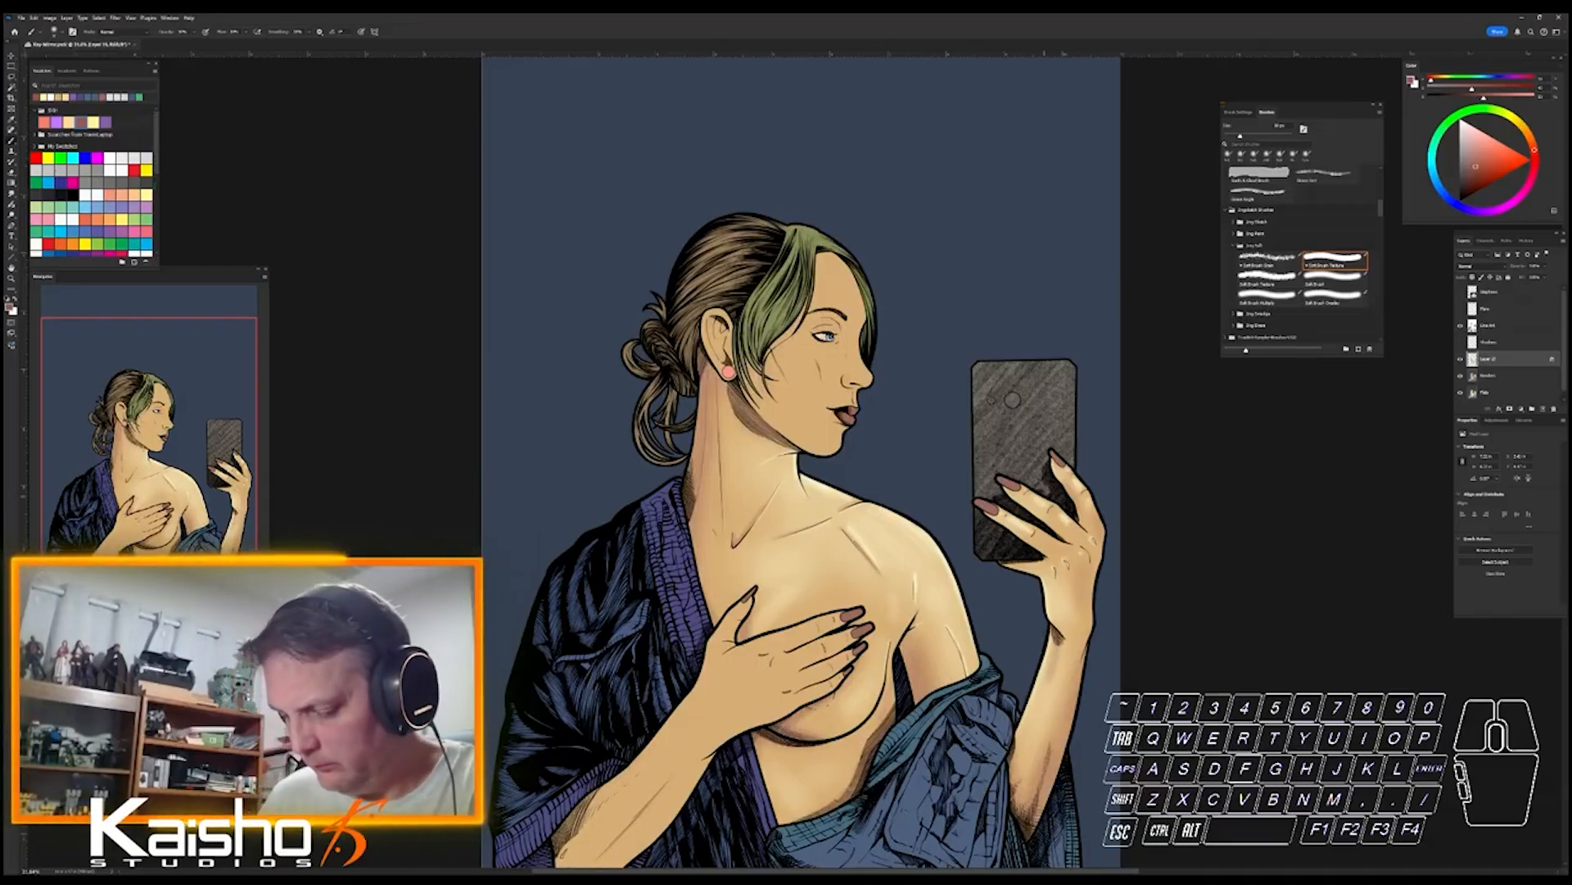
key(bracketright)
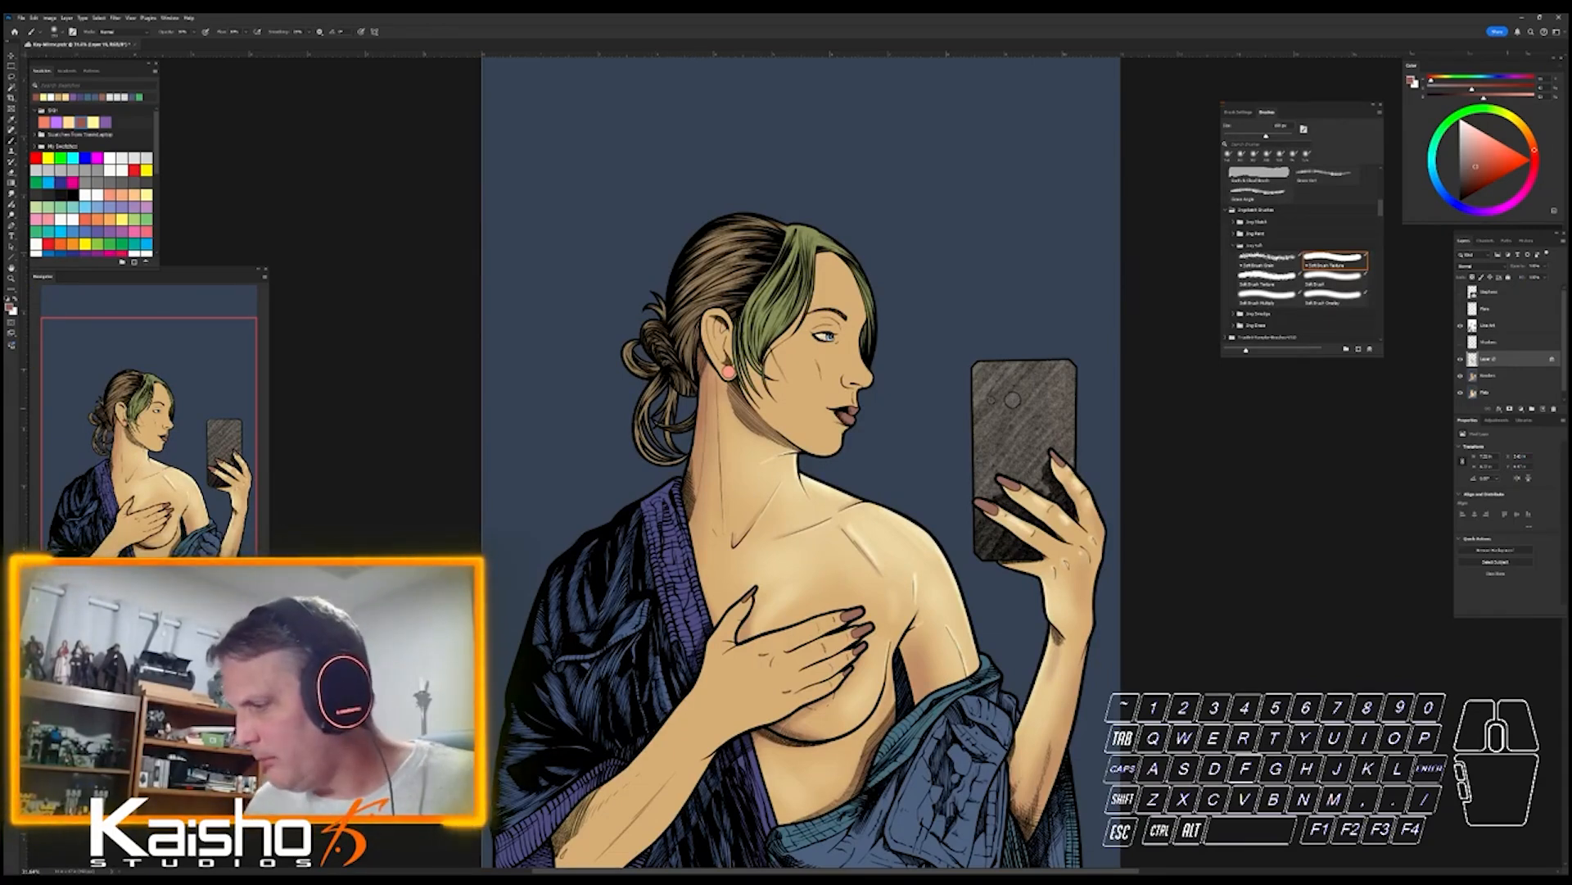
- Select the blue background around the figure on the layer beneath the skin shading, fill it with black and deselect
click(1488, 375)
key(d)
key(w)
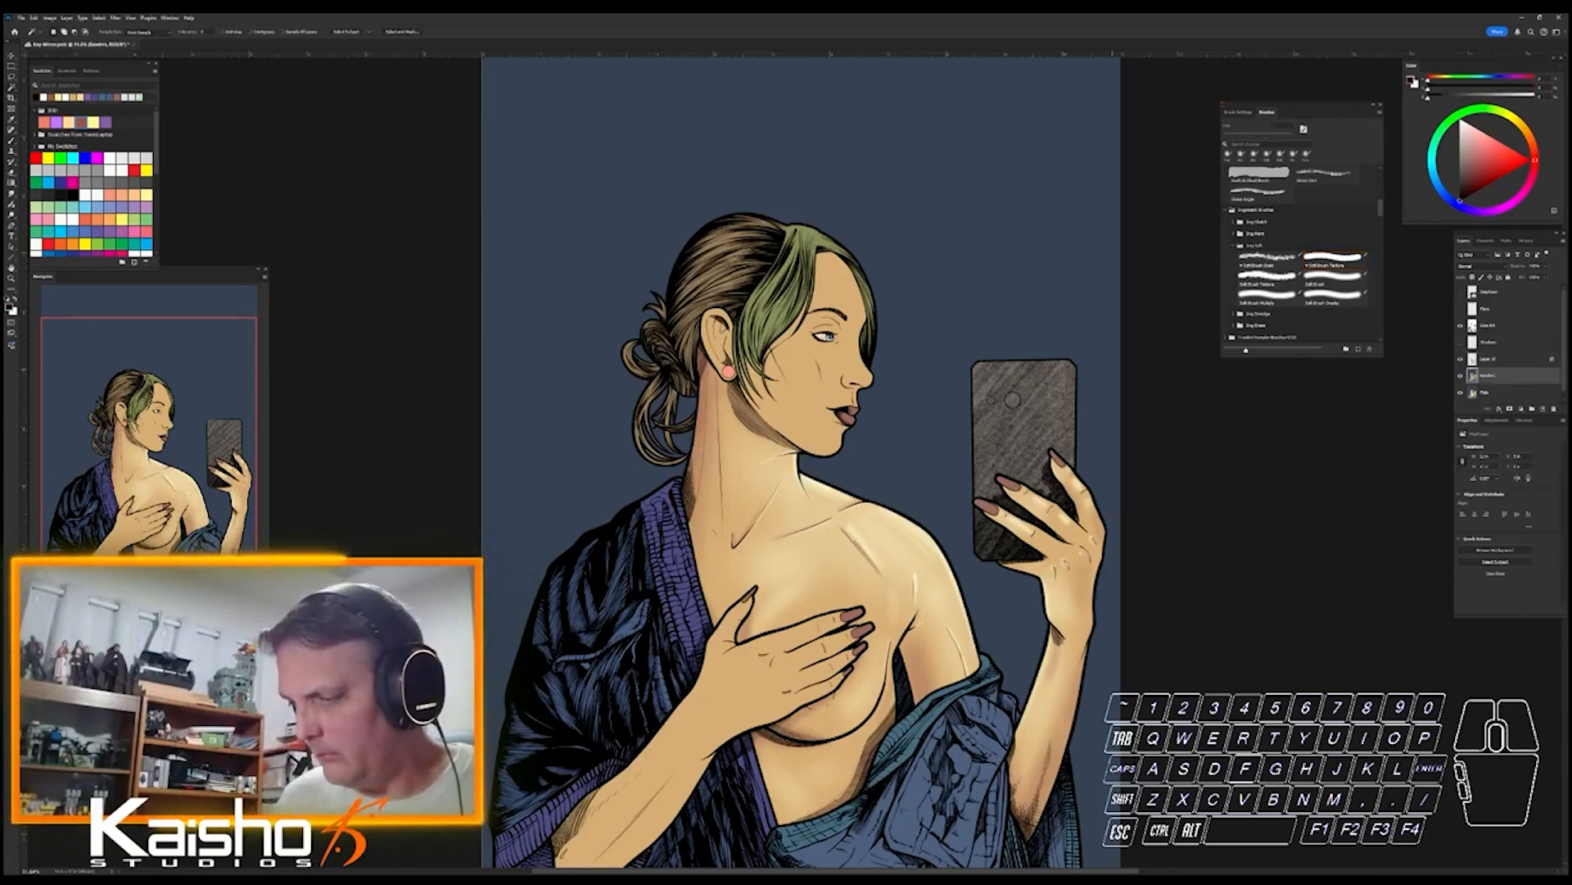
click(541, 164)
key(alt+BackSpace)
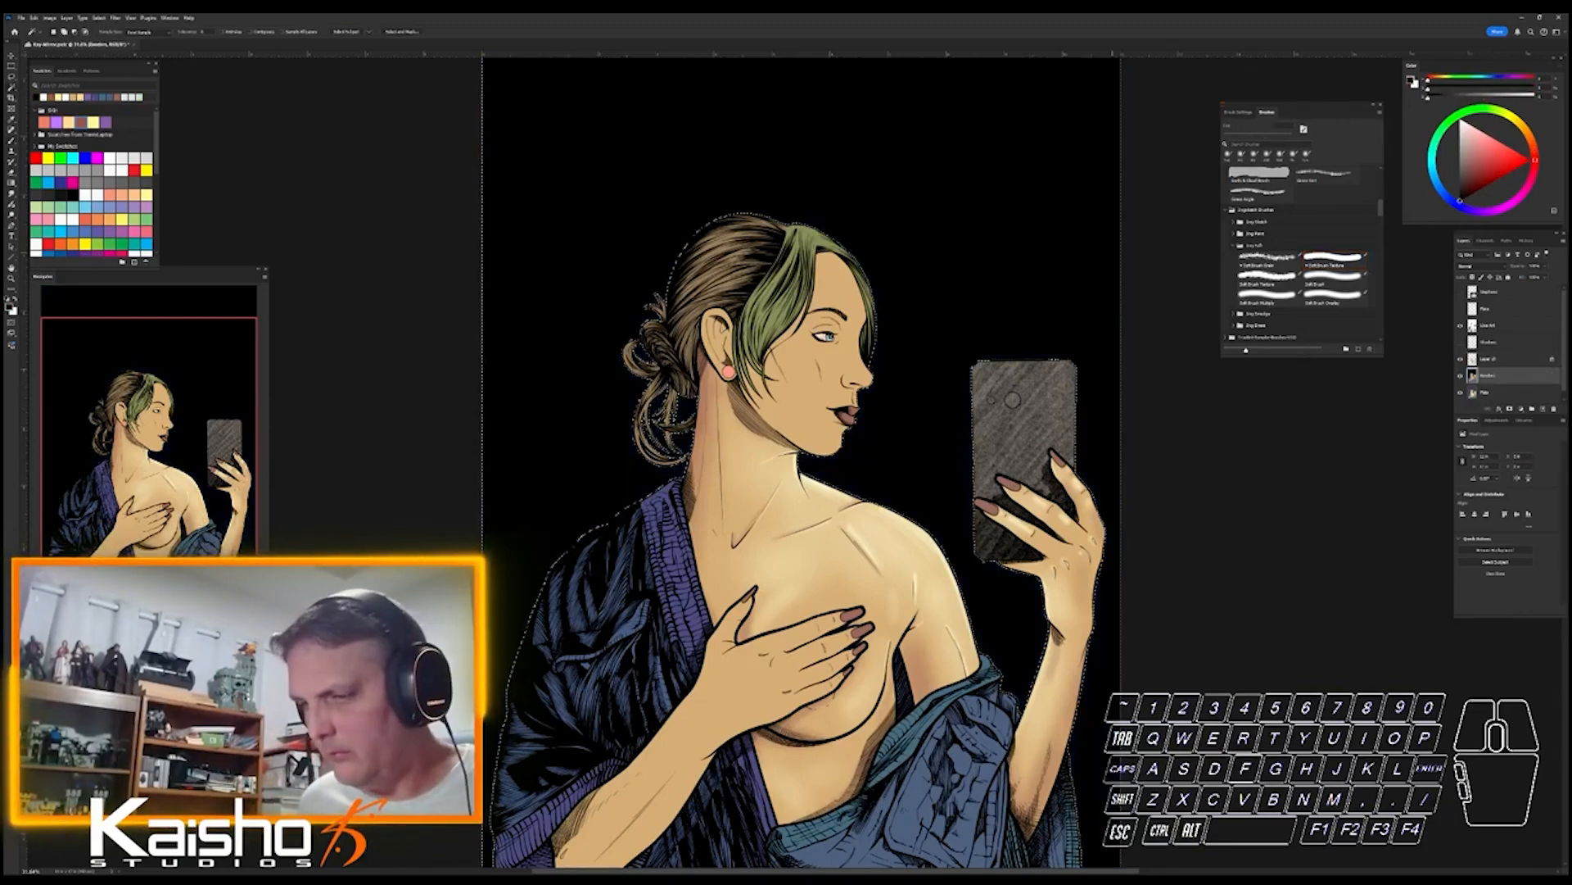
key(ctrl+d)
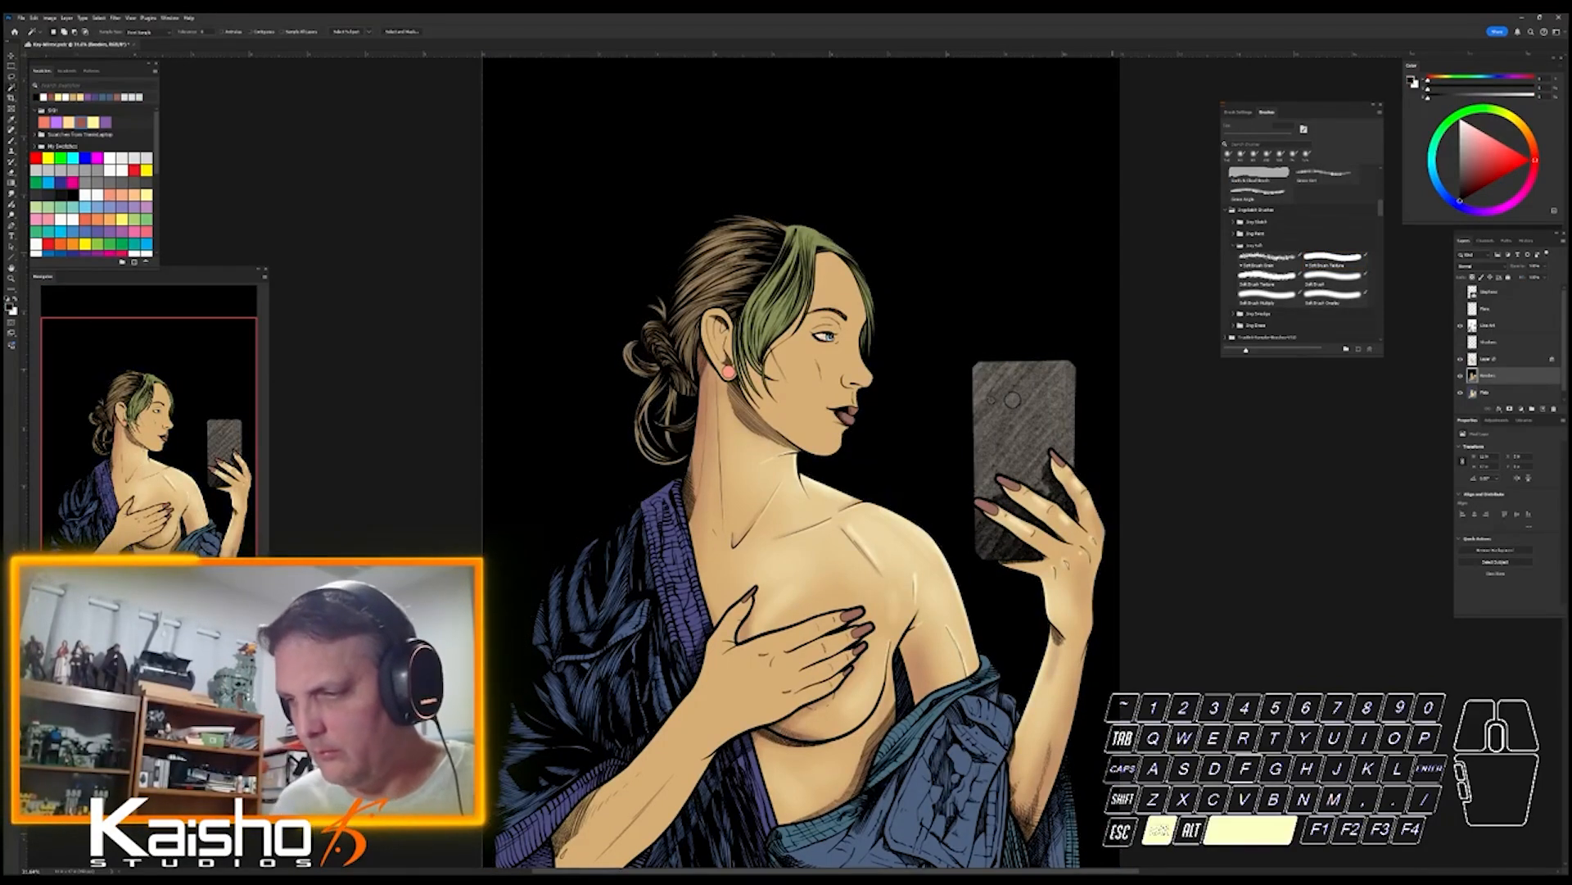
drag(1147, 717, 1123, 718)
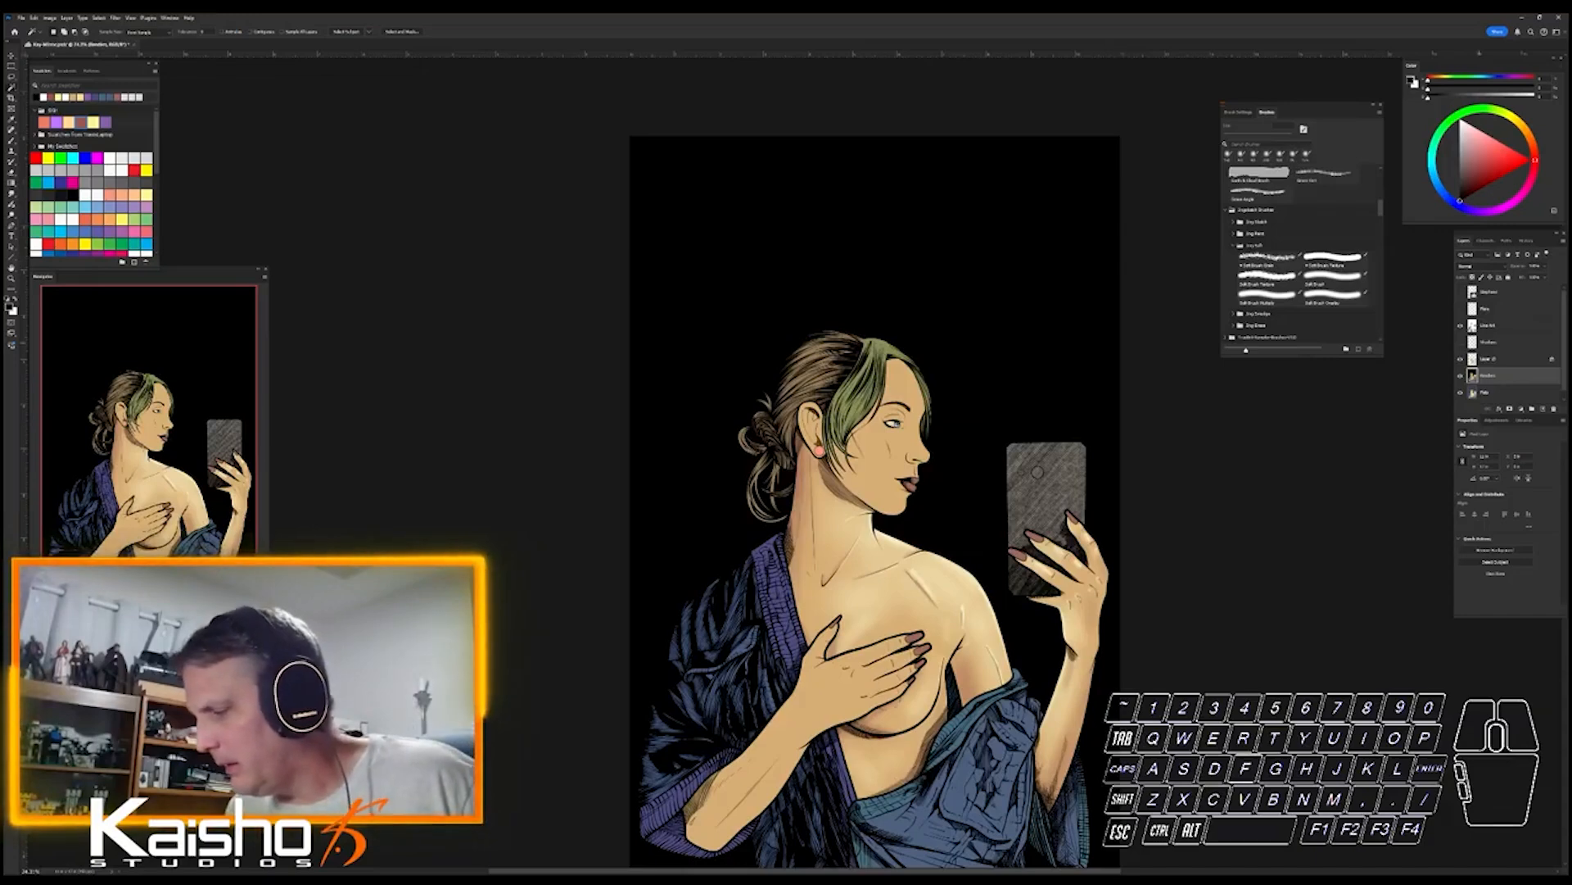
- Return to the skin shading layer with the brush, setting muted reddish-brown as the foreground and purple as the background colour
click(1502, 358)
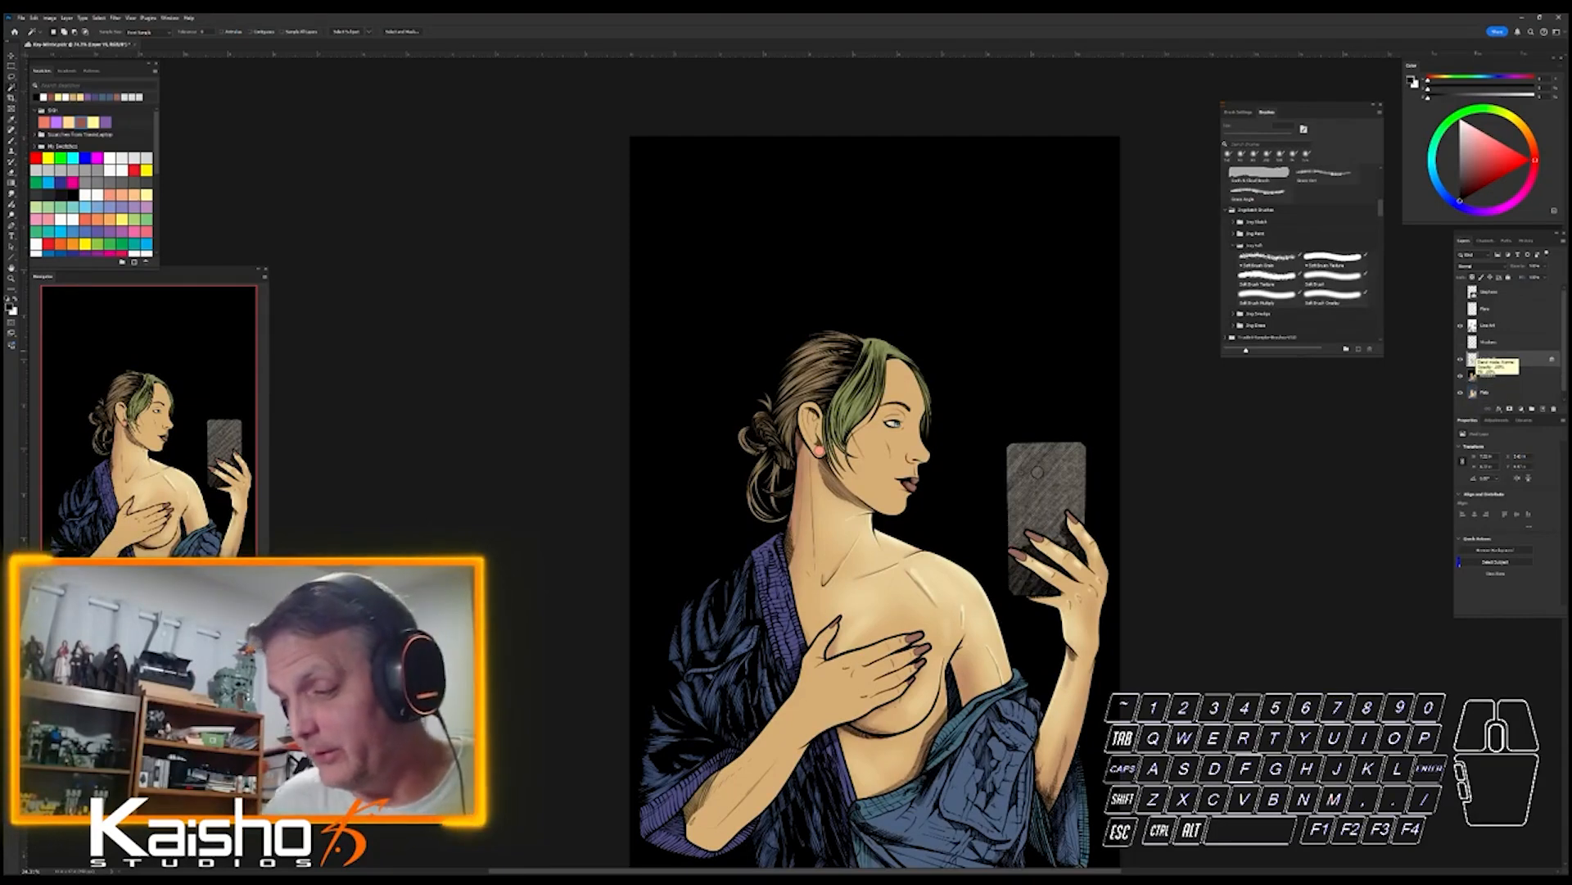
key(b)
drag(809, 501, 842, 502)
click(80, 122)
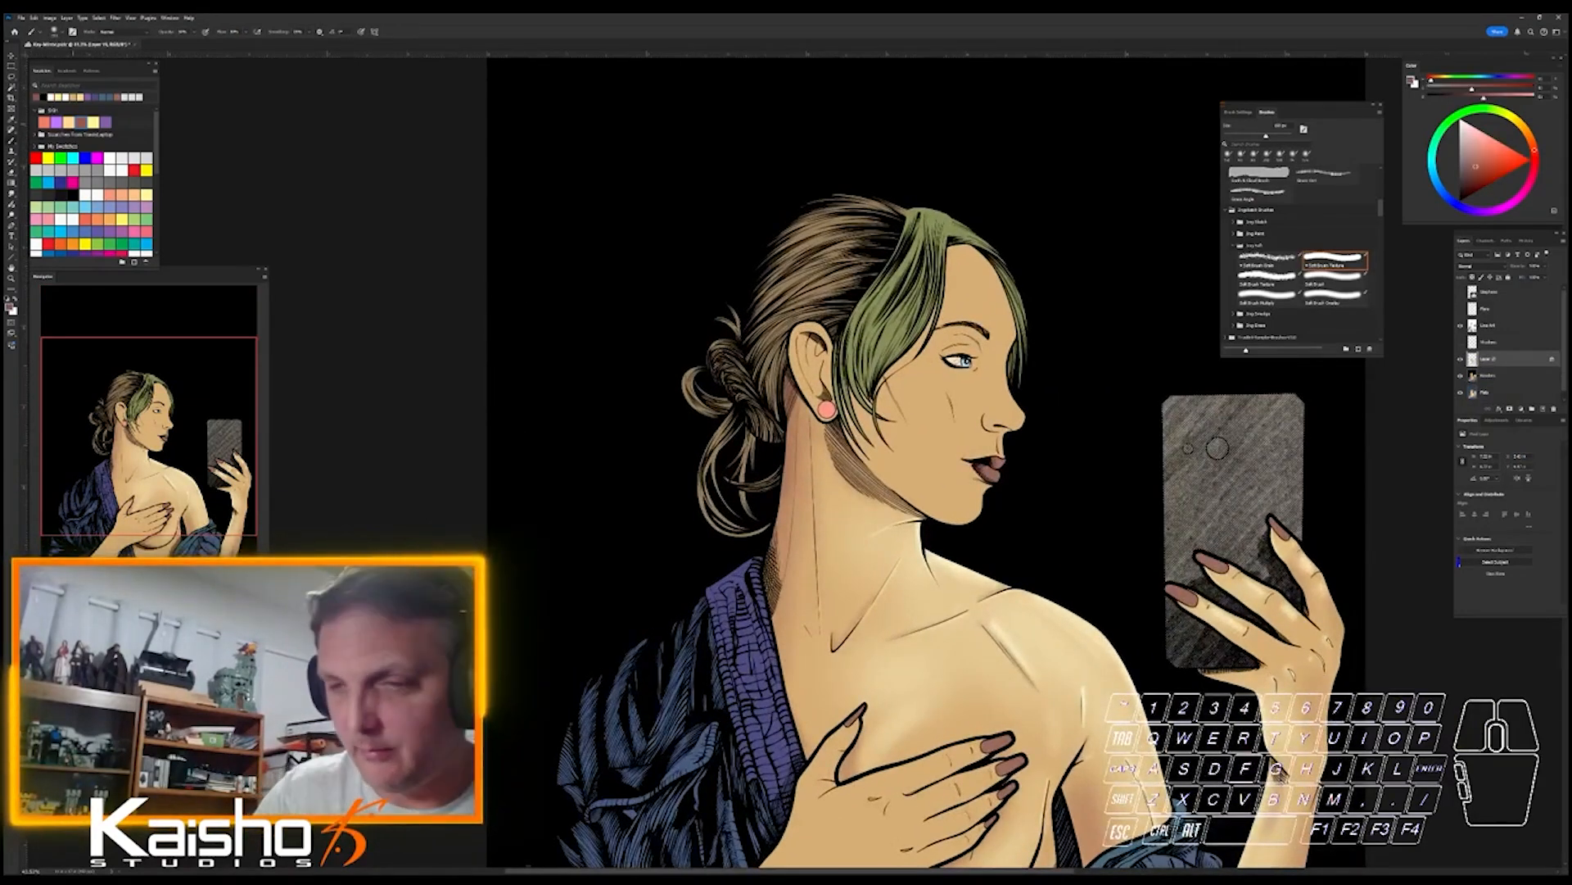
key(x)
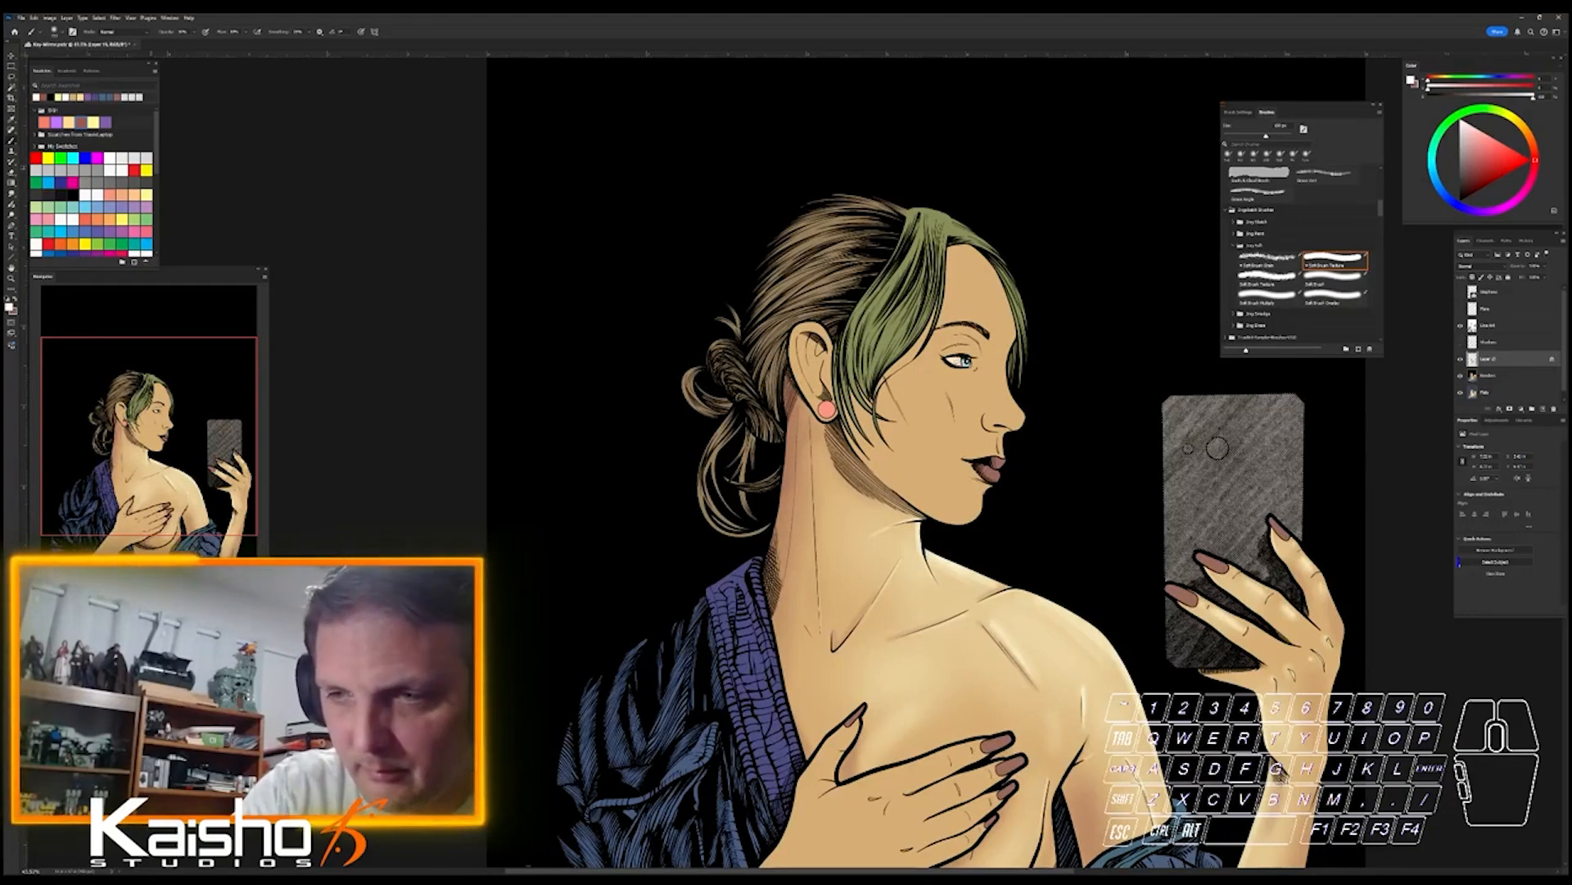
key(x)
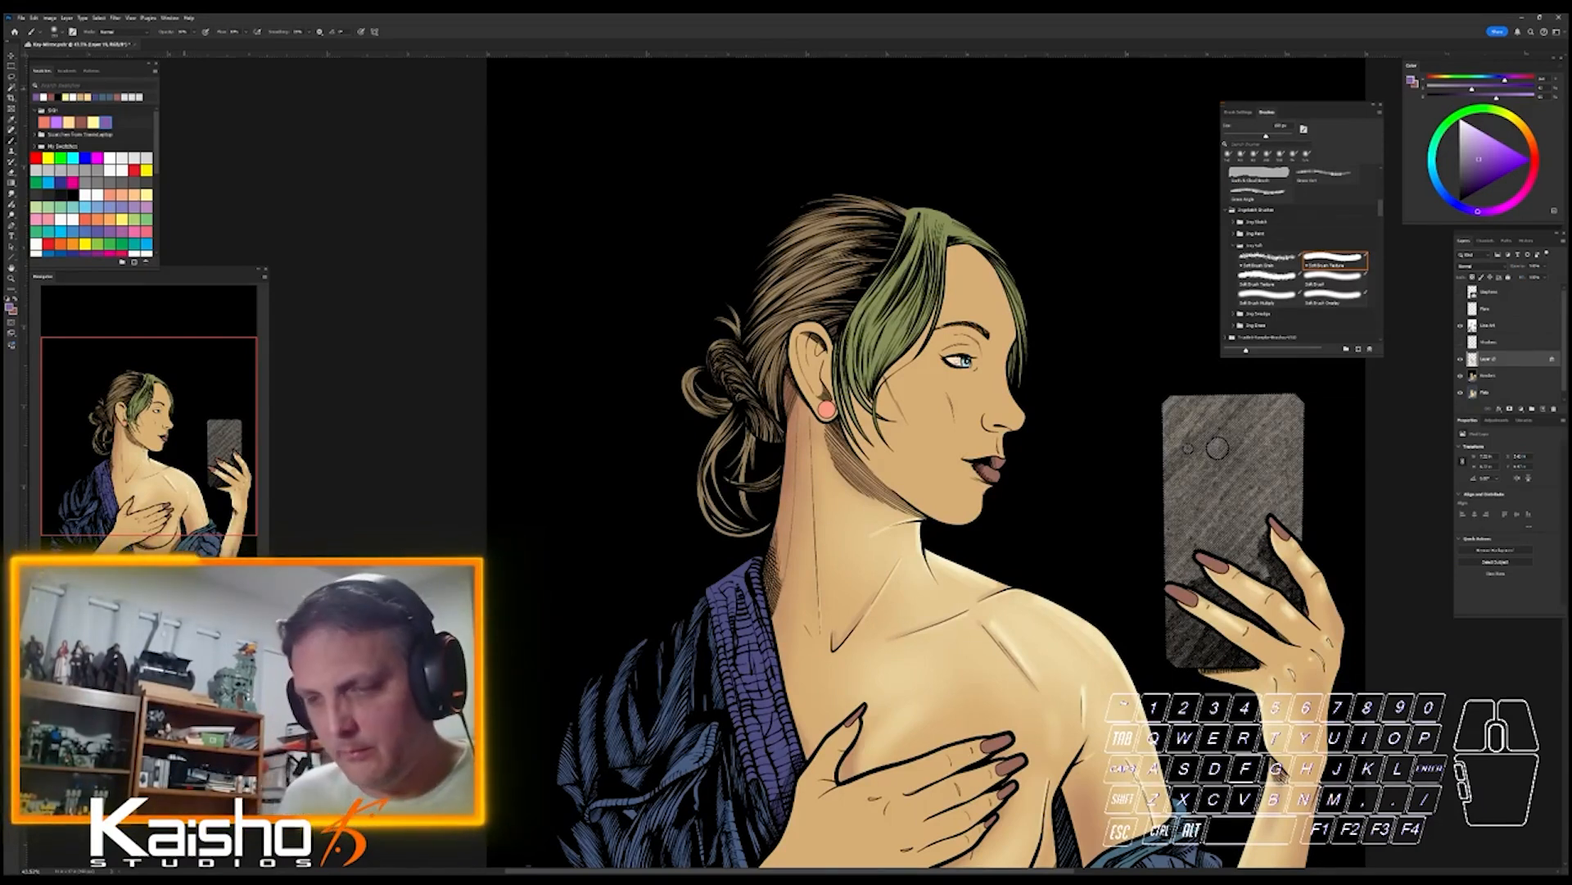
key(x)
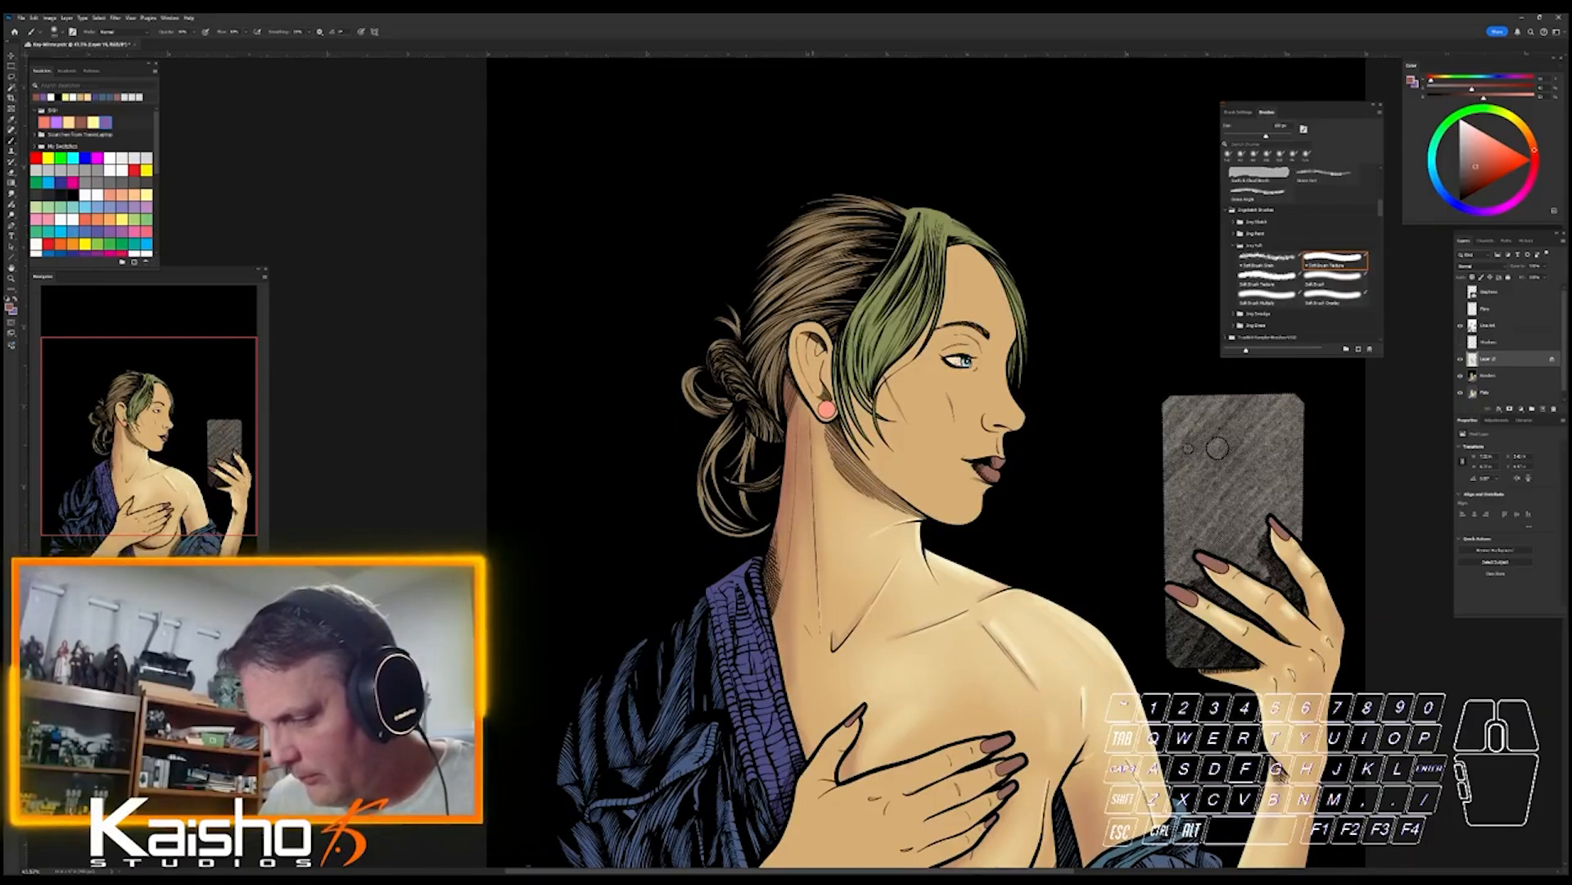
- Outline the shadow area of the neck with the Lasso, following the hairline, the ear lobe and the underside of the jaw
key(space)
drag(1013, 804, 855, 717)
drag(913, 717, 895, 632)
ctrl+drag(864, 449, 897, 463)
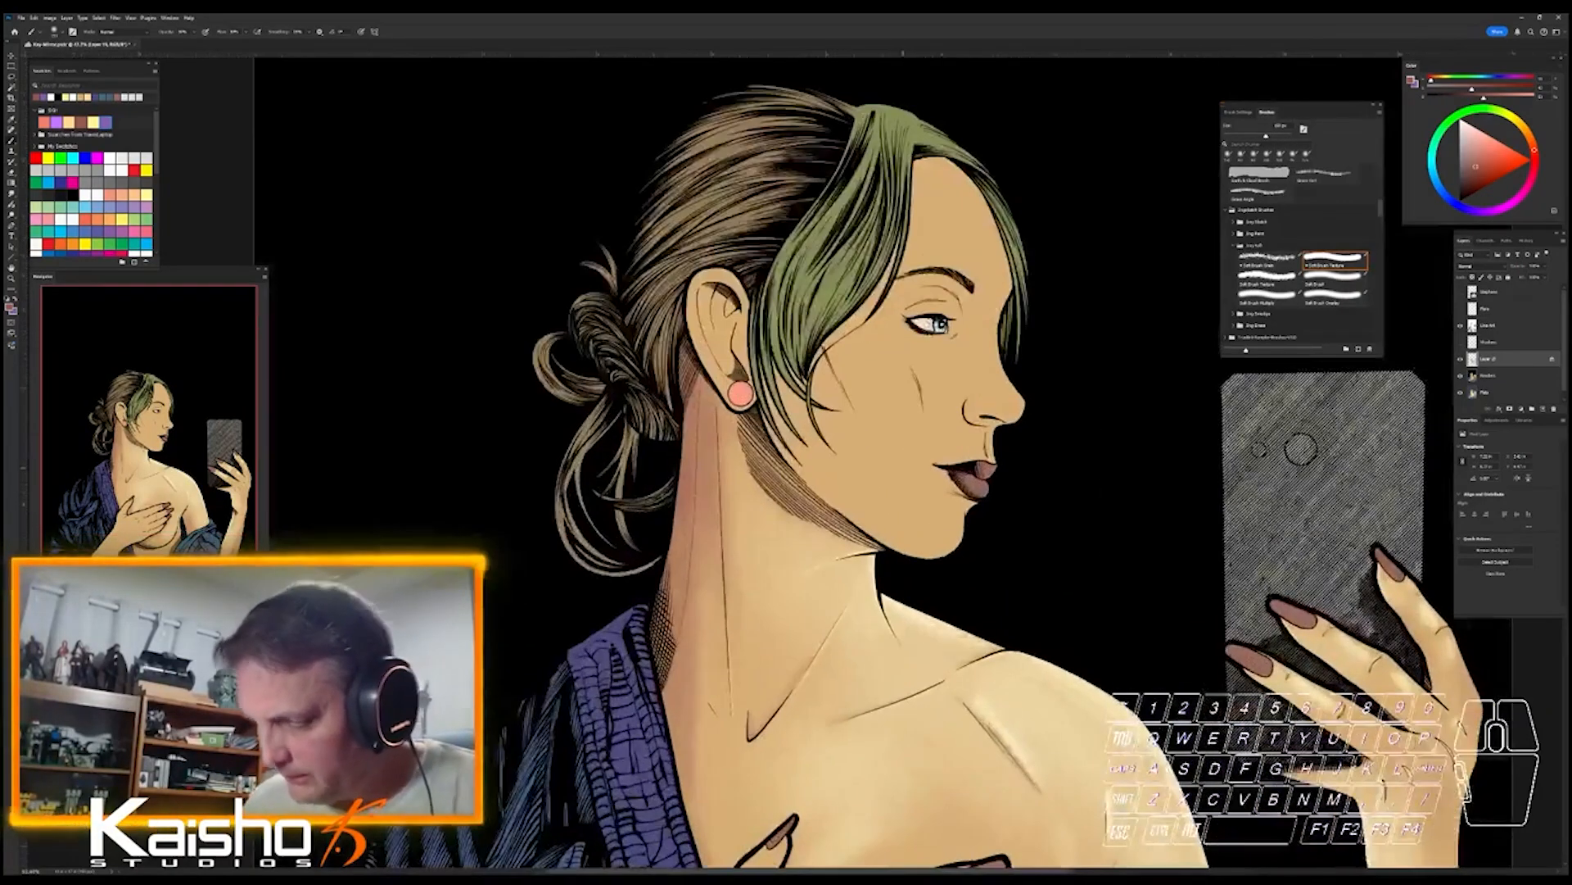
key(l)
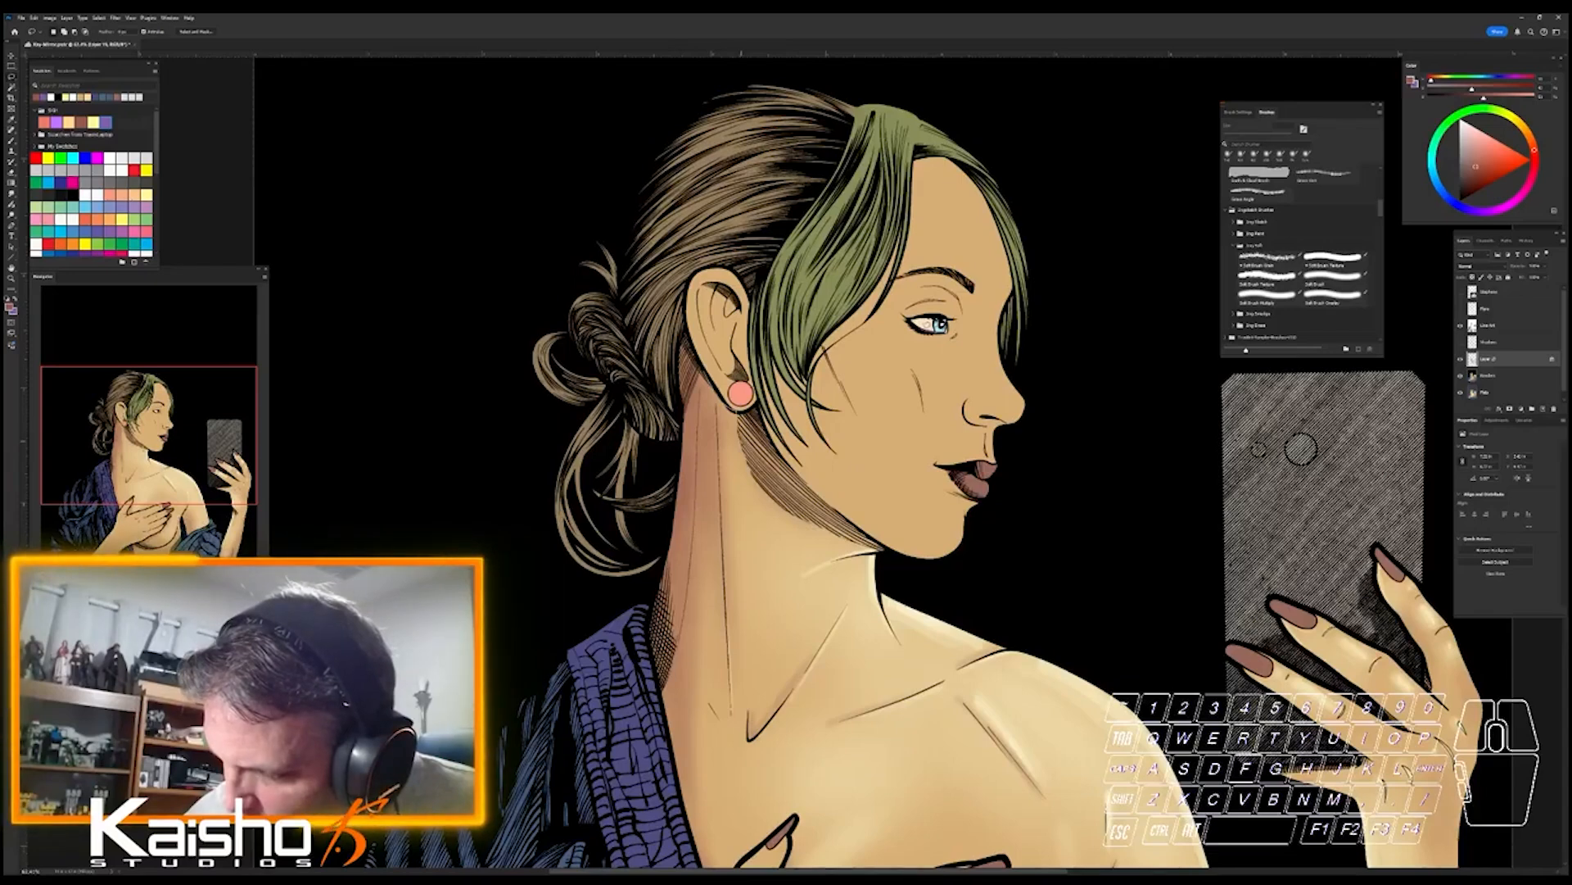
drag(718, 414, 703, 373)
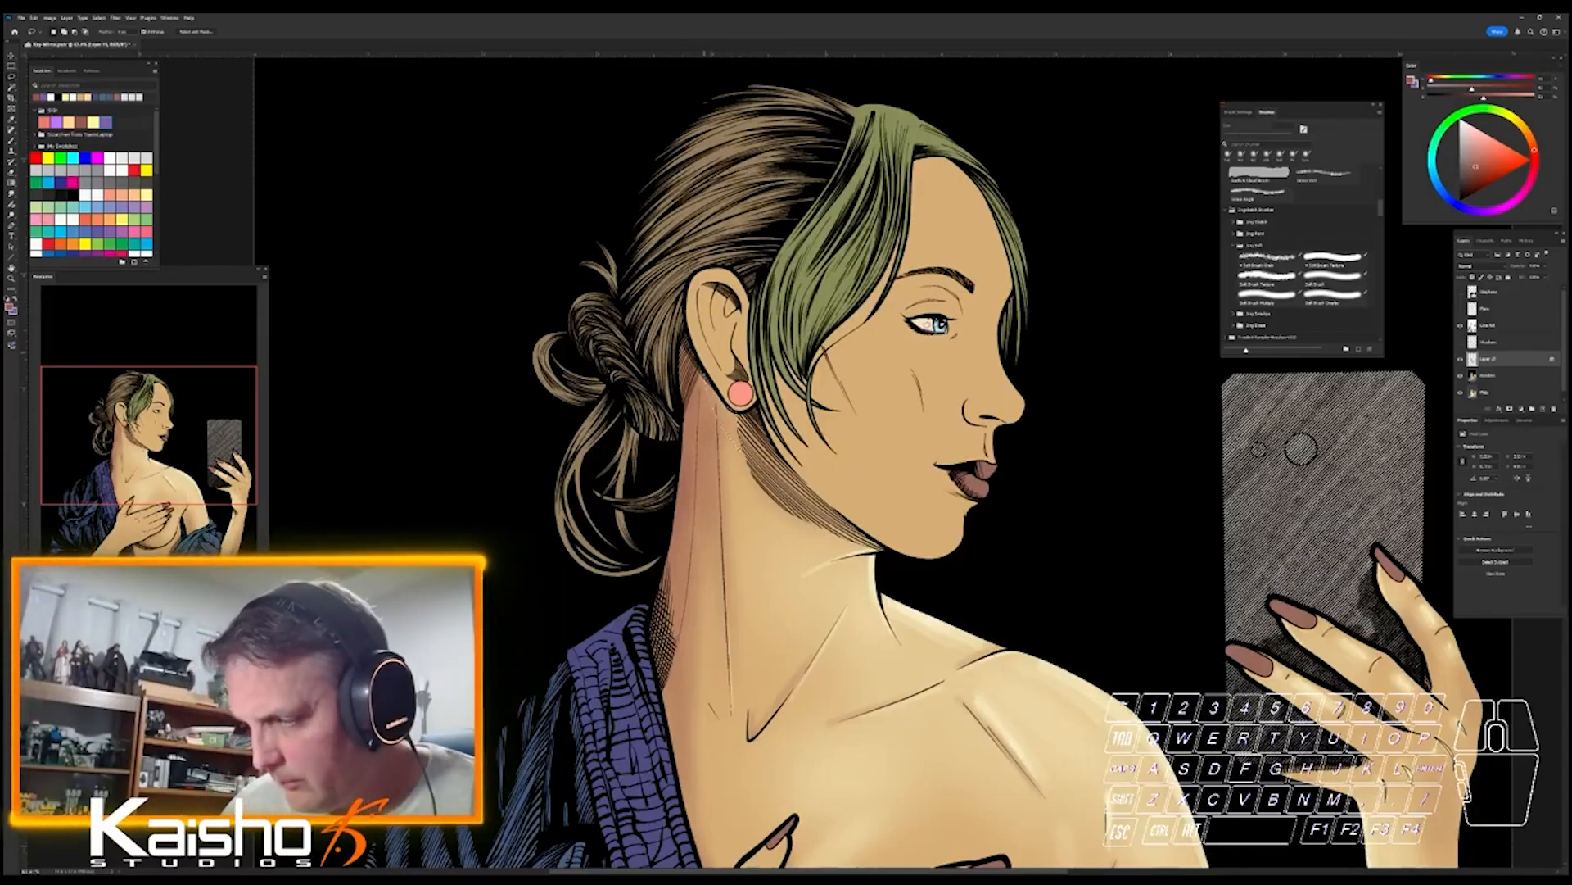
key(shift)
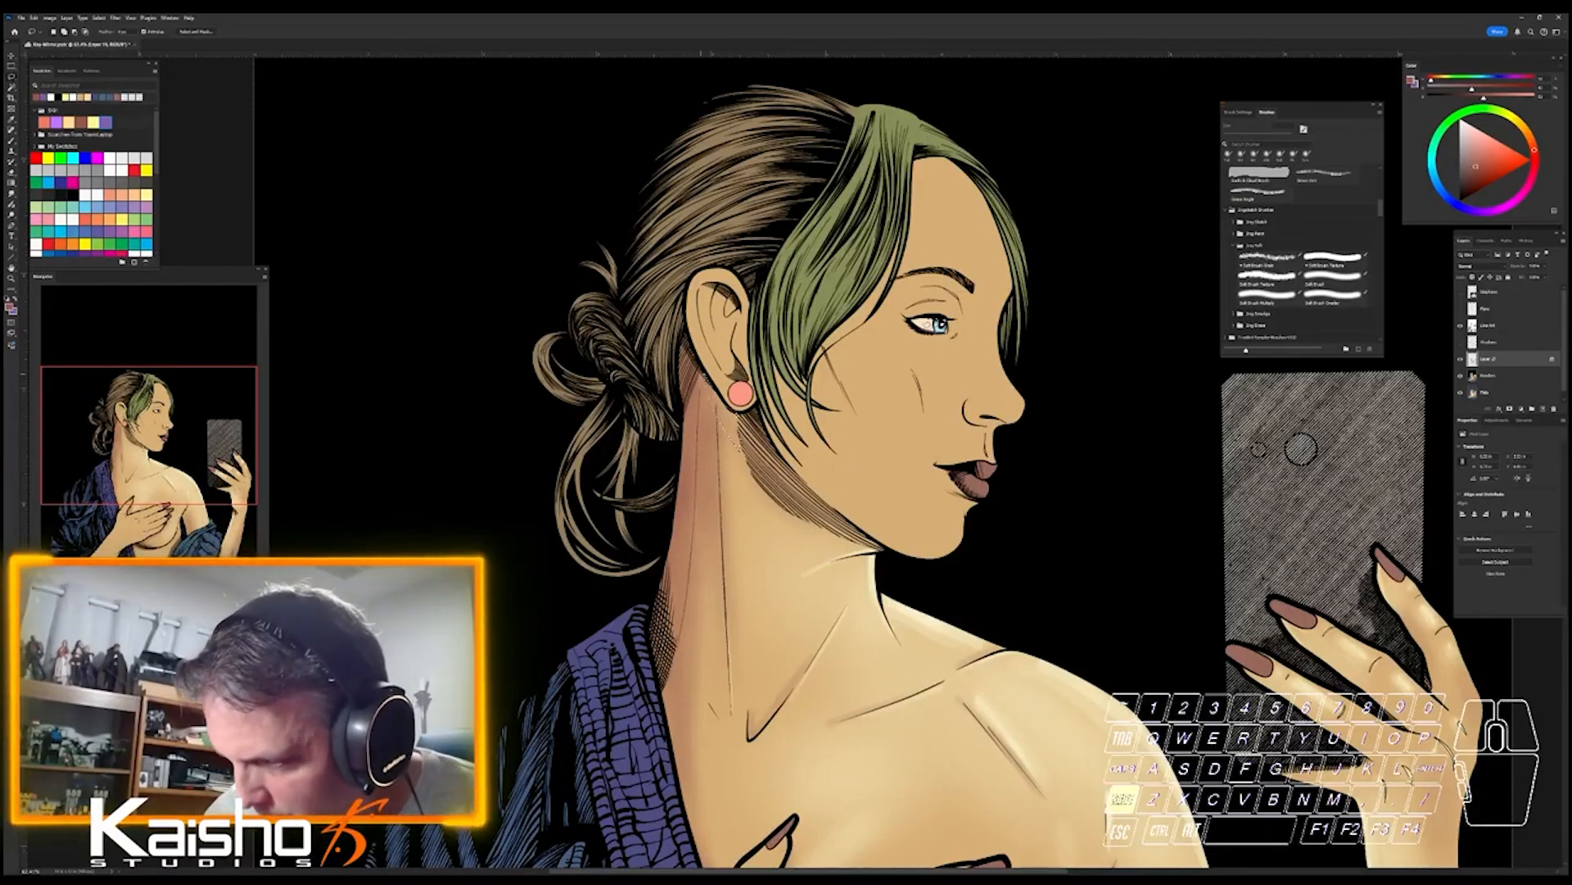
drag(685, 336, 739, 448)
key(shift)
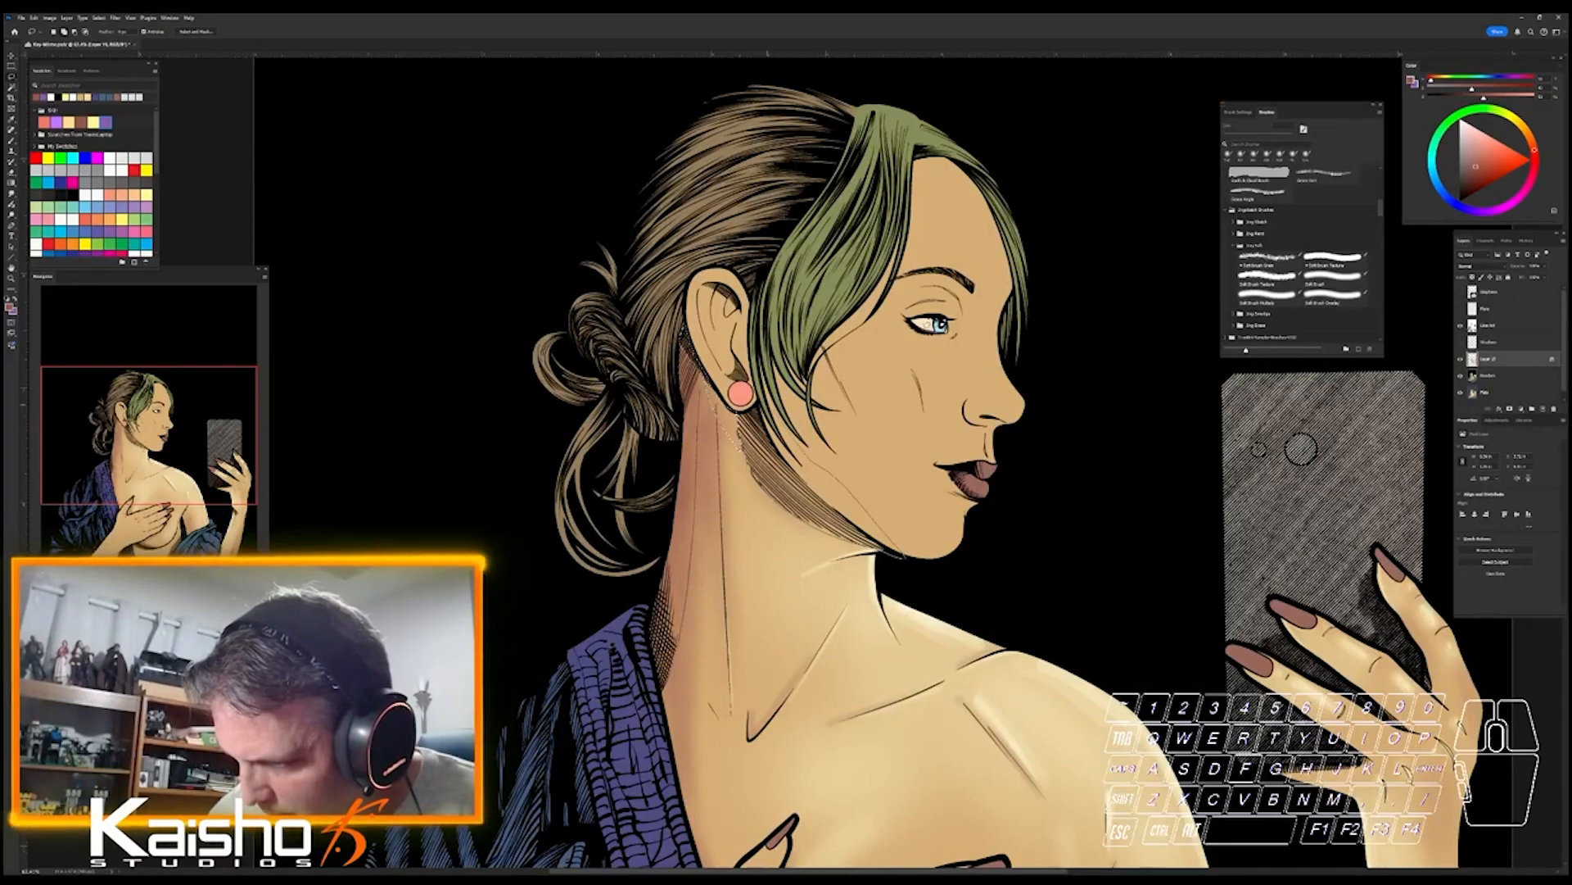
- Brush soft reddish-brown shading inside the neck selection below the ear and jaw, and deselect
key(ctrl+space)
drag(744, 385, 901, 385)
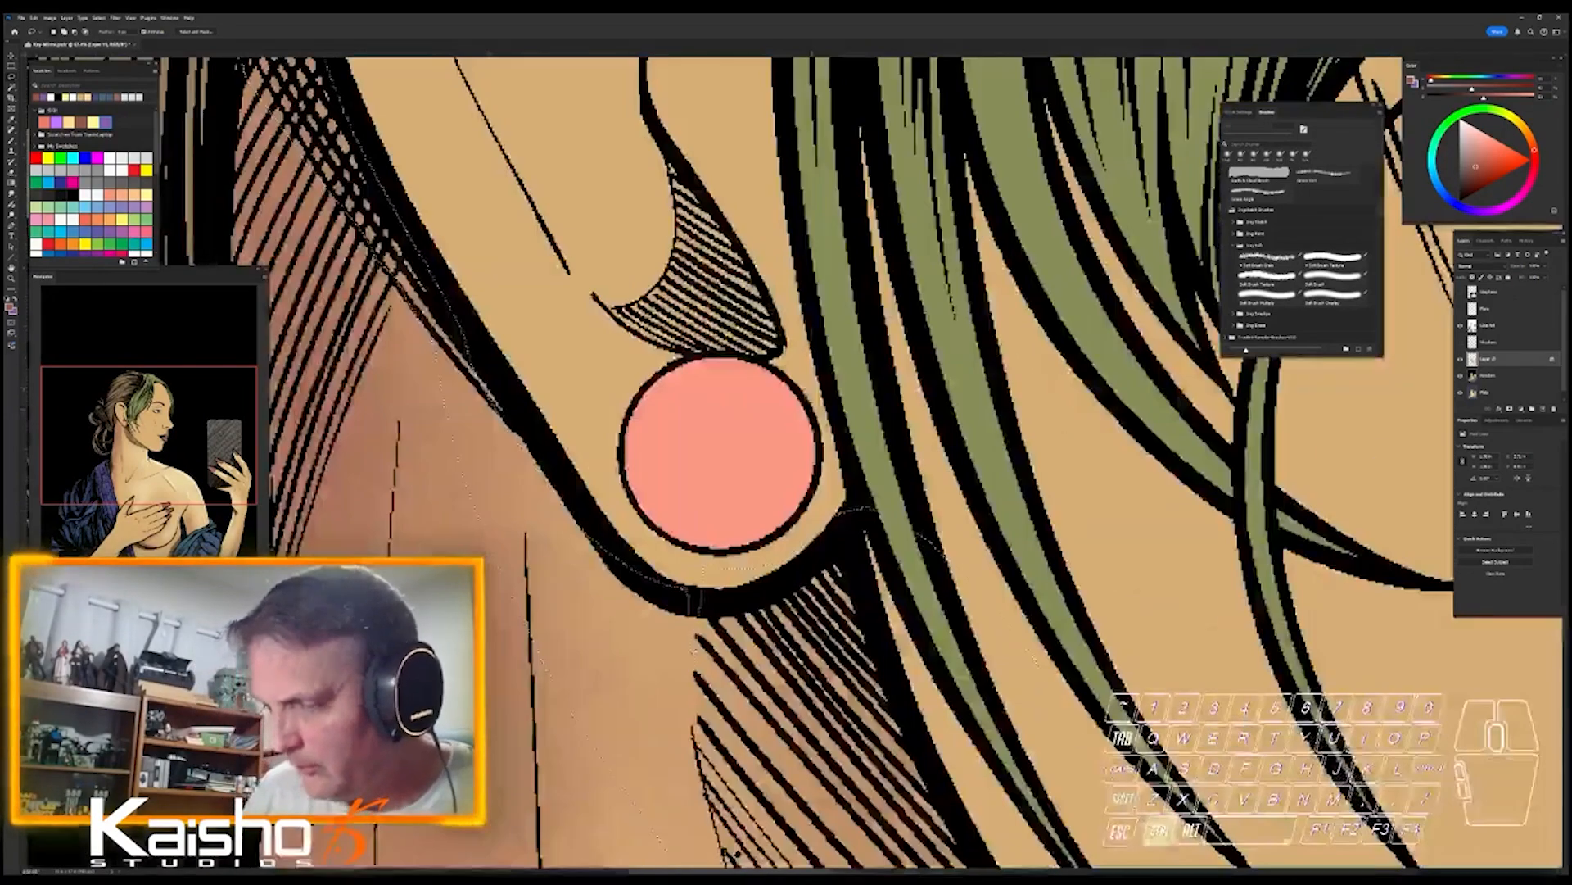
key(ctrl+space)
mouse_move(900, 644)
mouse_down()
mouse_move(791, 644)
mouse_move(676, 414)
mouse_up()
key(b)
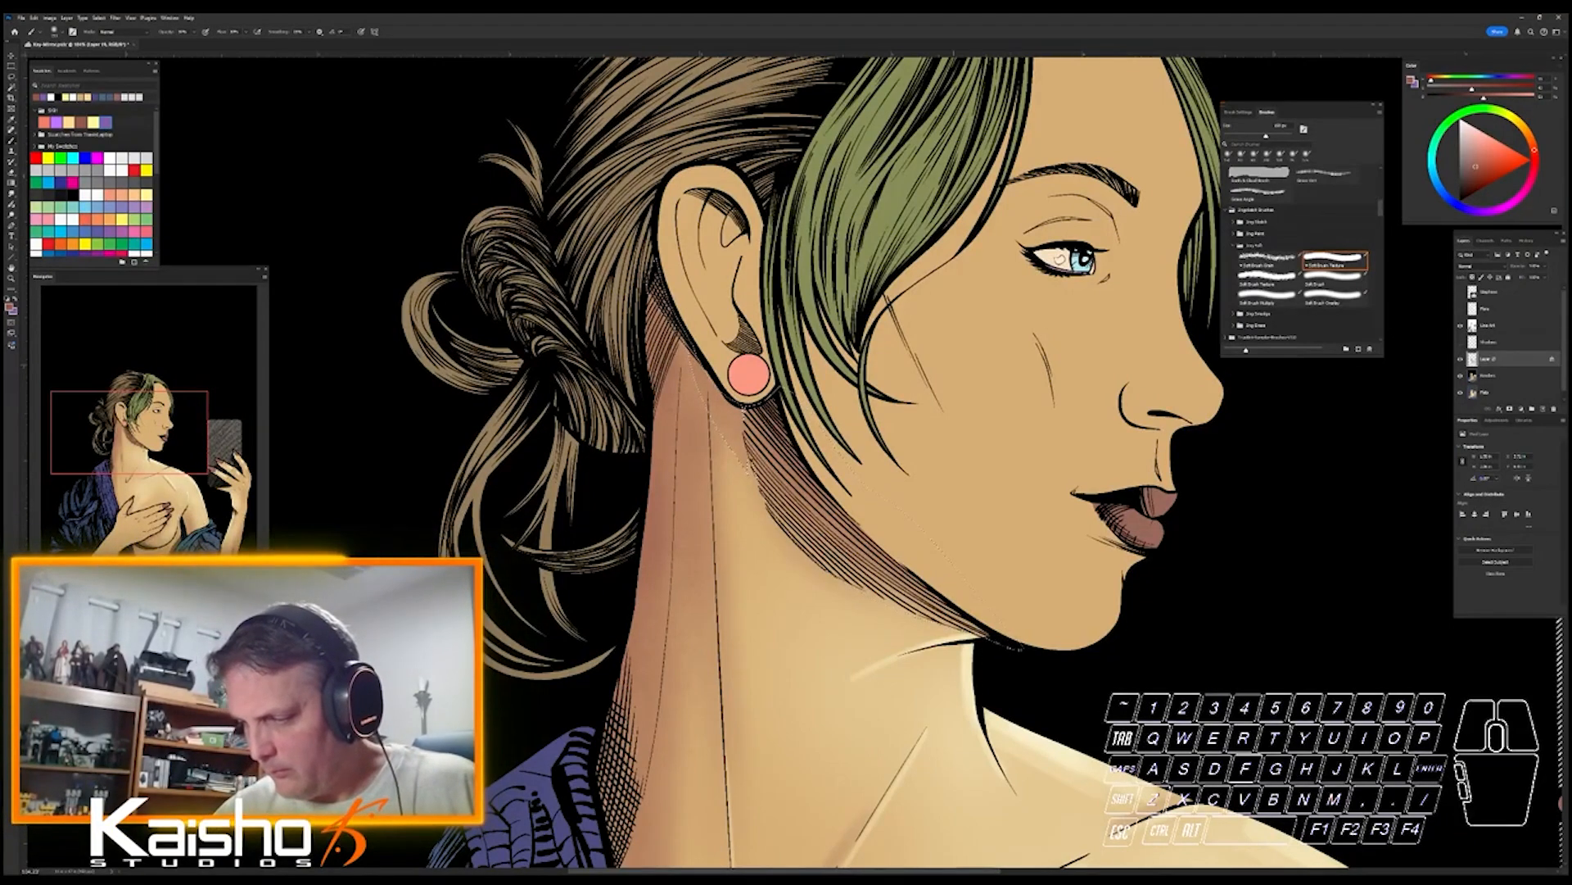
key(ctrl+d)
- Lasso the inner upper arm beside the armpit crease and brush soft reddish-brown shading inside the selection
drag(1191, 760, 808, 556)
drag(1022, 725, 916, 579)
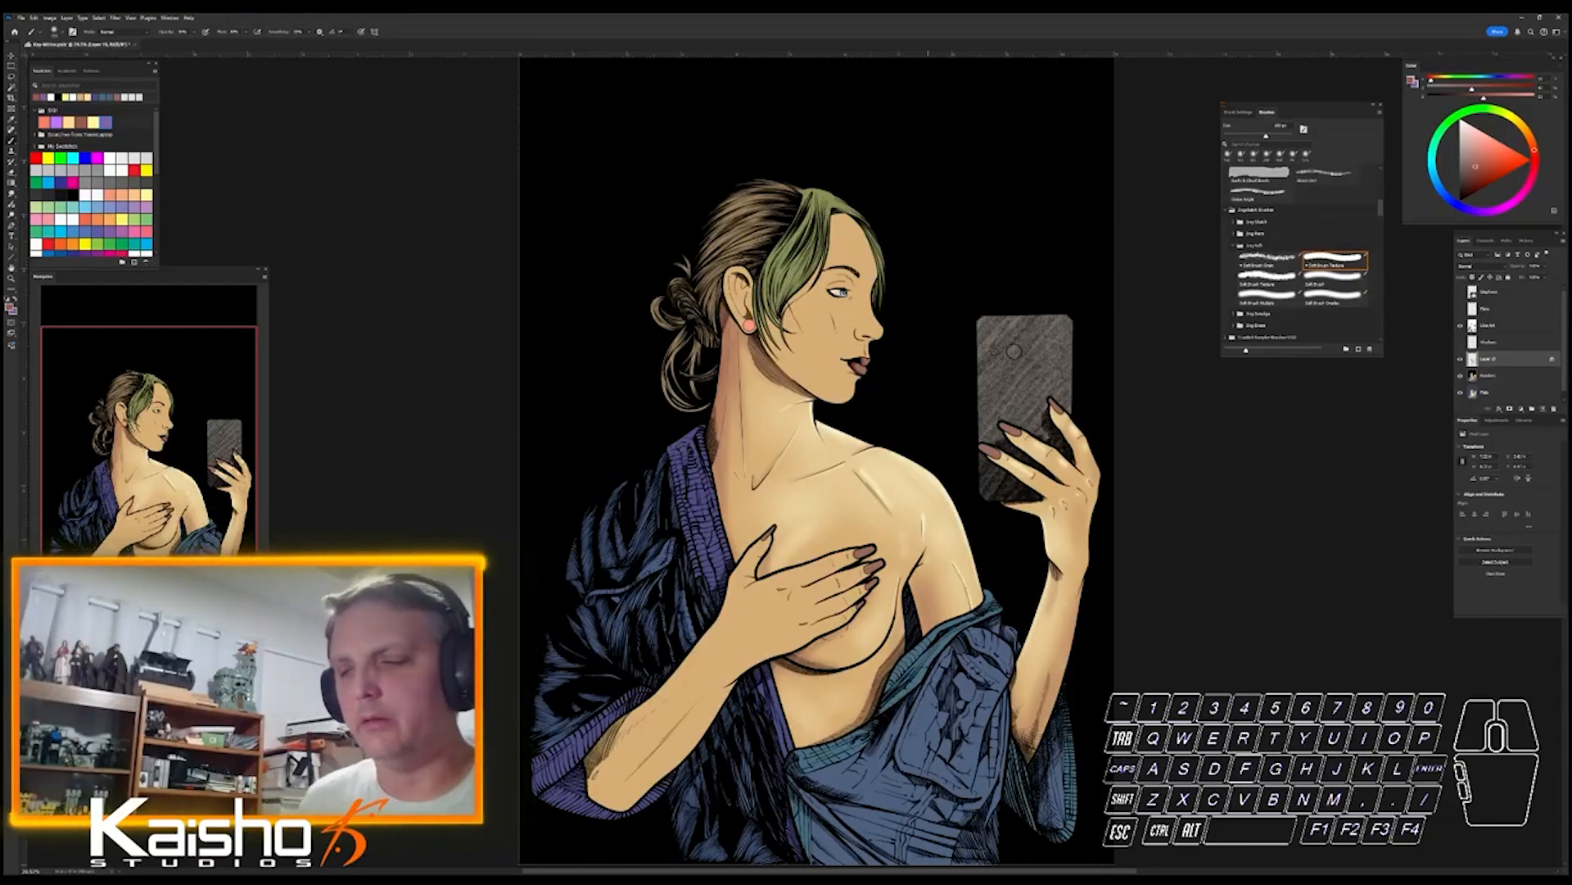
key(ctrl+space)
mouse_move(737, 378)
mouse_down()
mouse_move(826, 379)
mouse_move(732, 378)
mouse_up()
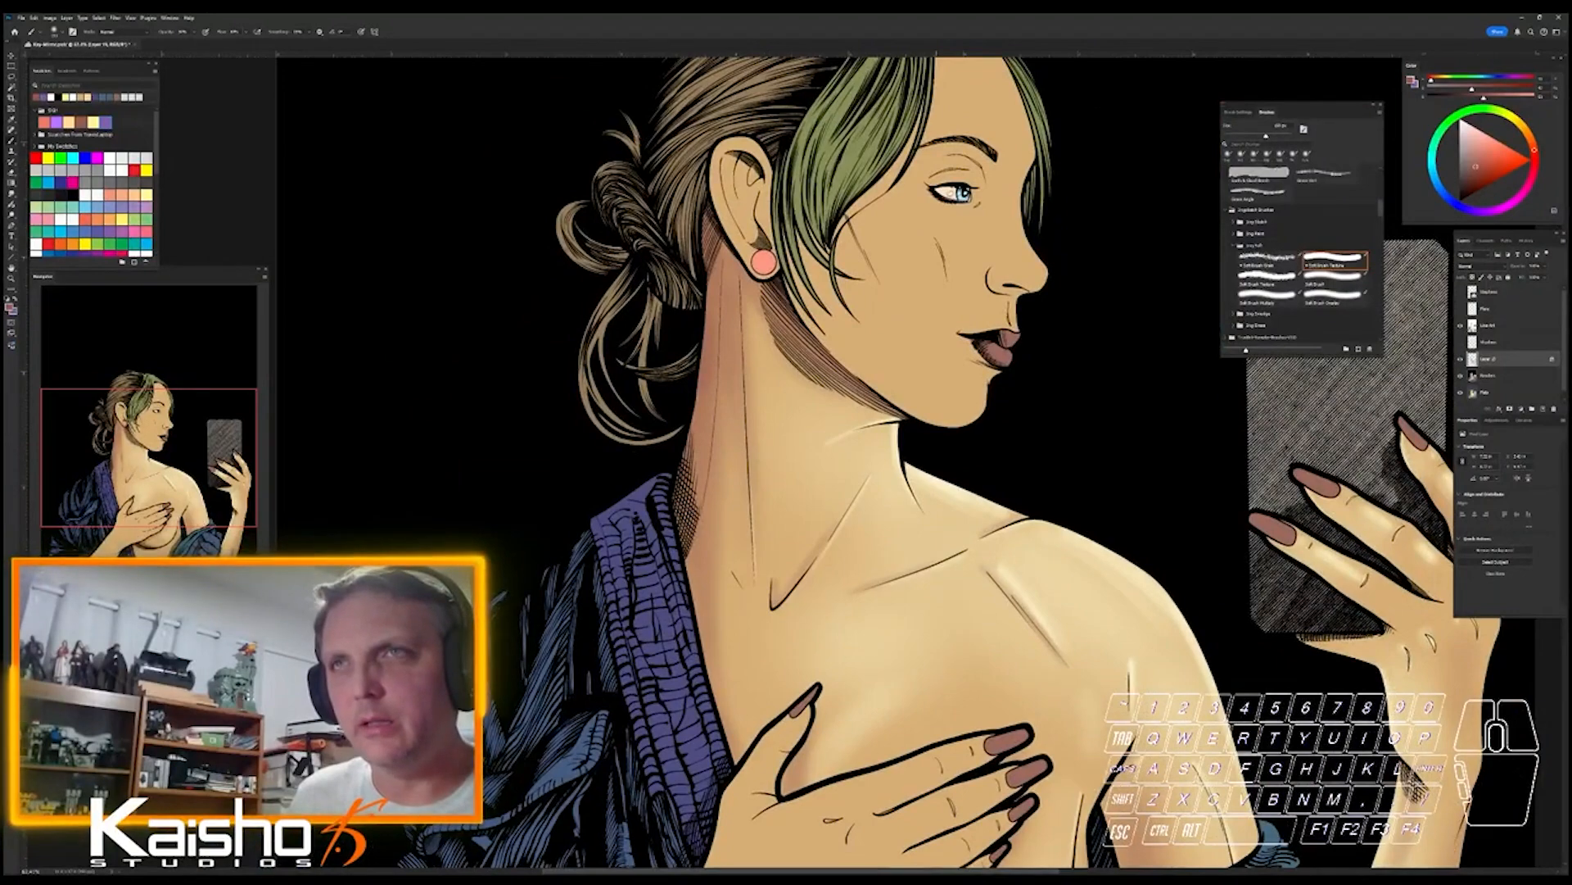
drag(1134, 774, 976, 655)
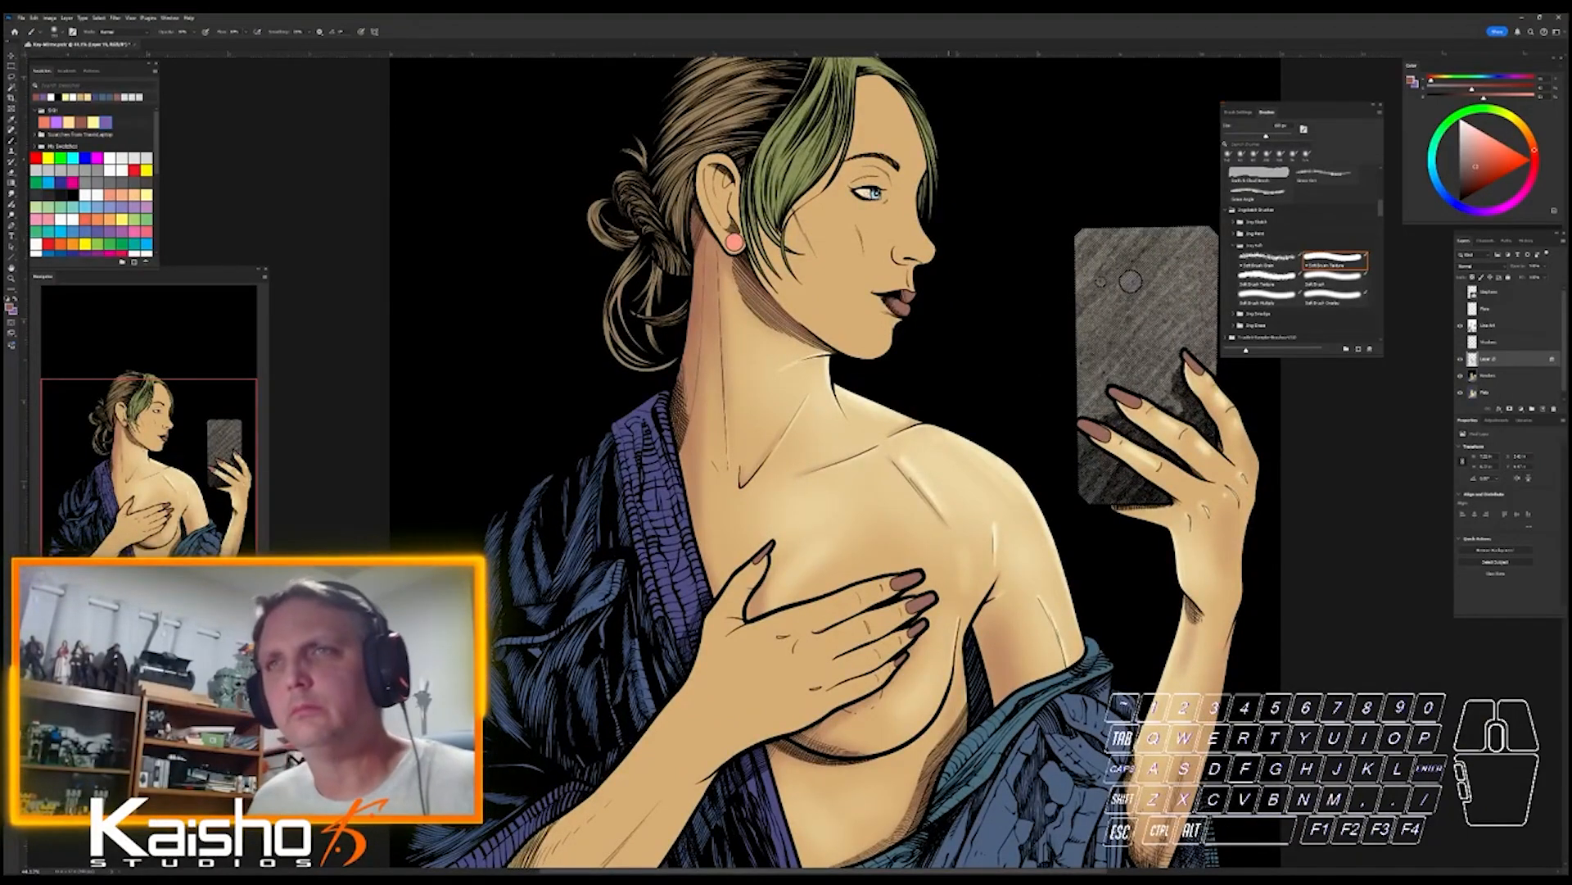
drag(1074, 645, 1163, 645)
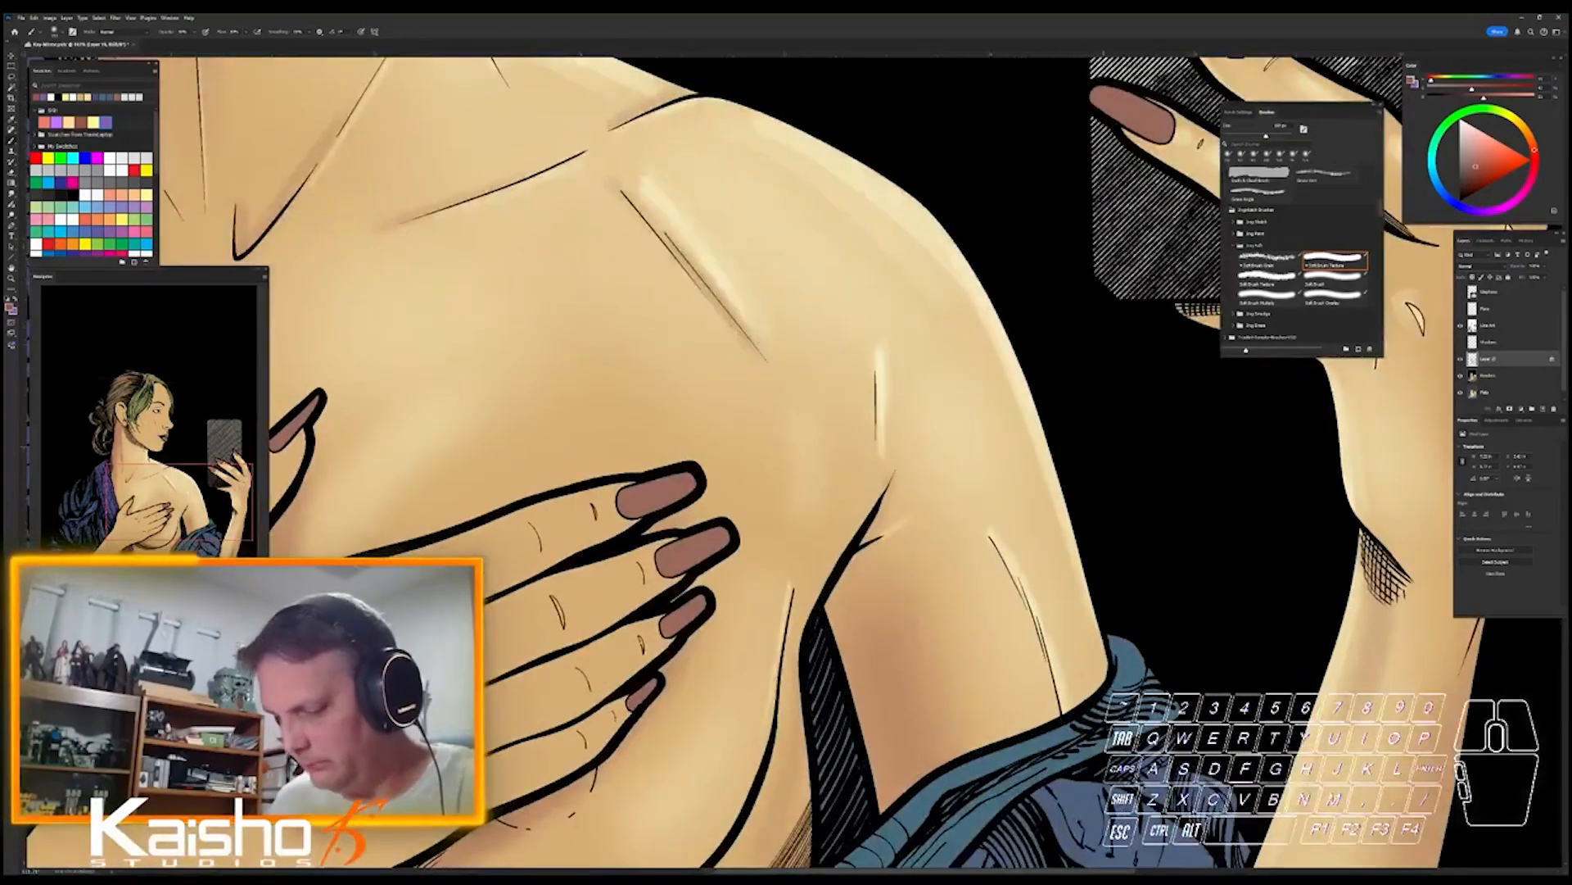
key(l)
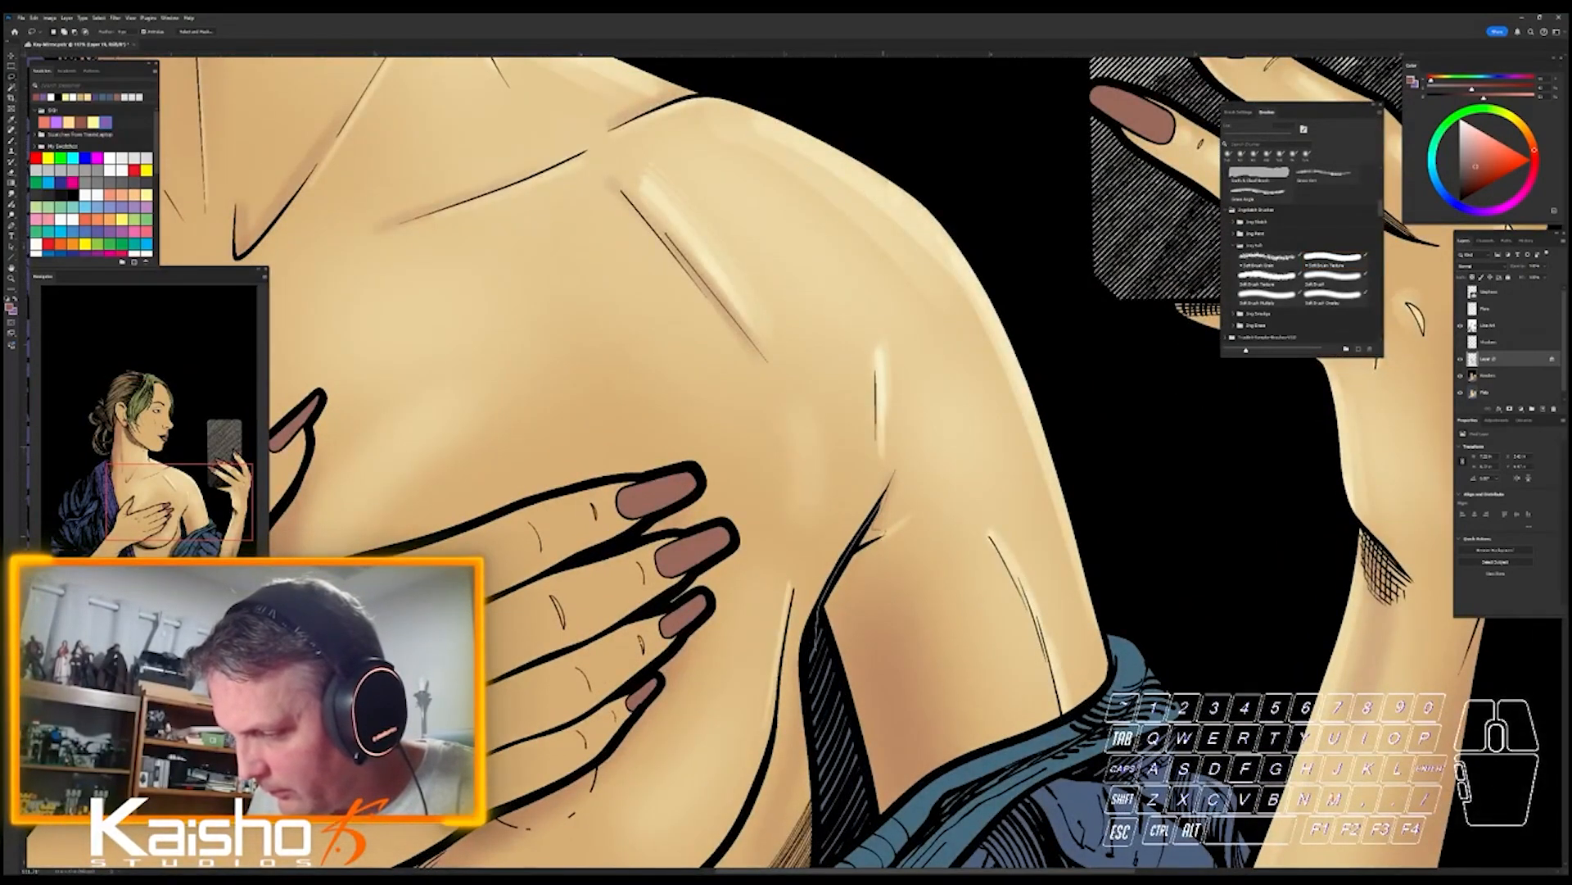
mouse_move(883, 531)
mouse_down()
mouse_move(860, 577)
mouse_move(901, 720)
mouse_move(886, 850)
mouse_move(810, 851)
mouse_up()
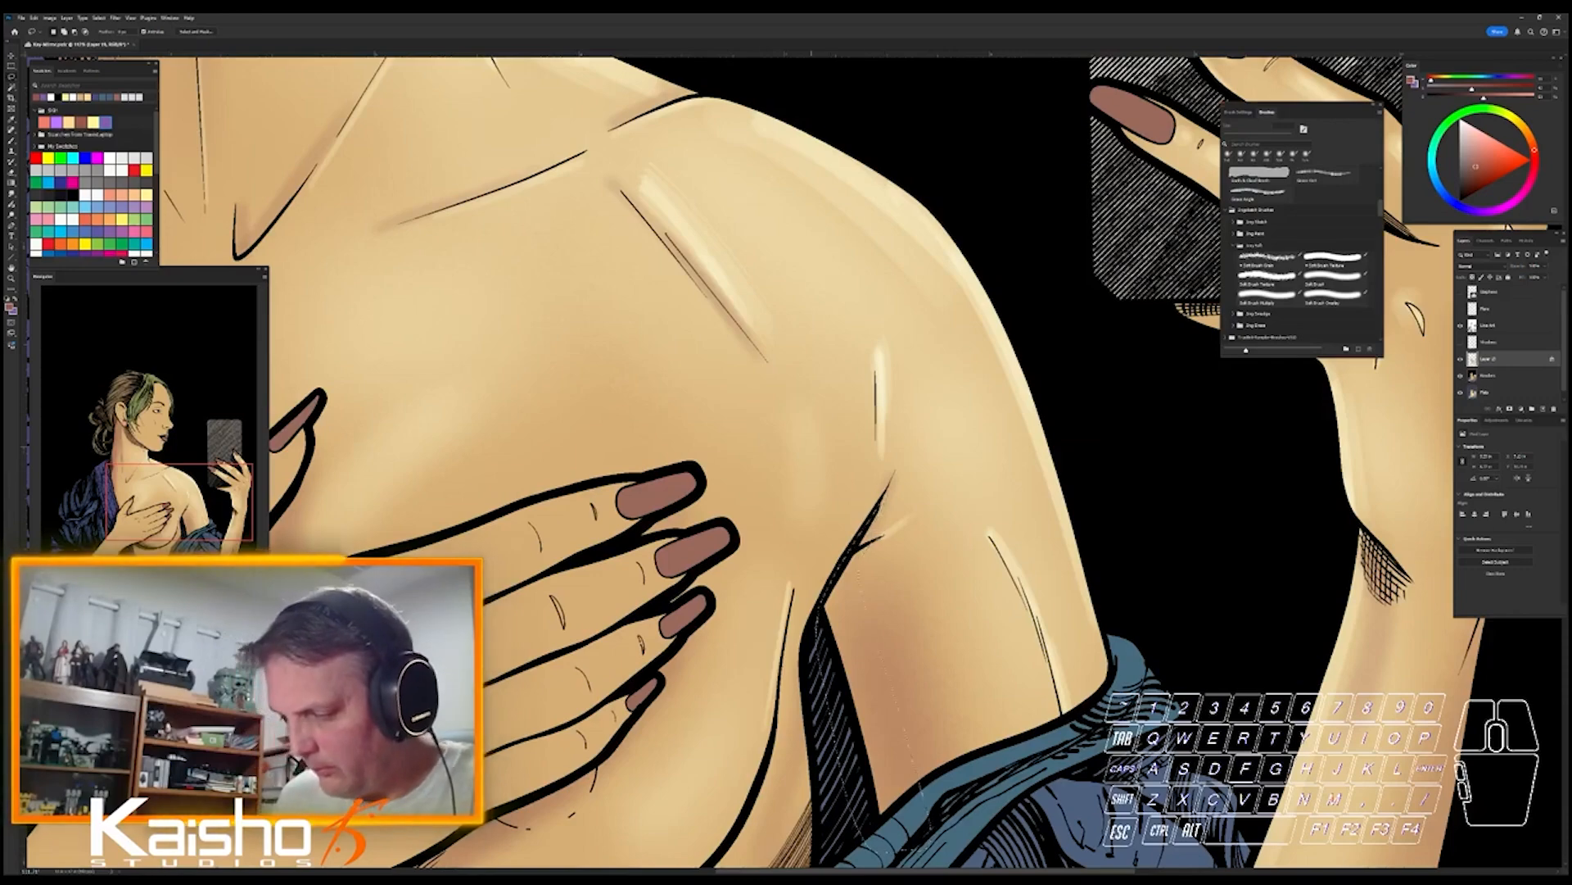
key(b)
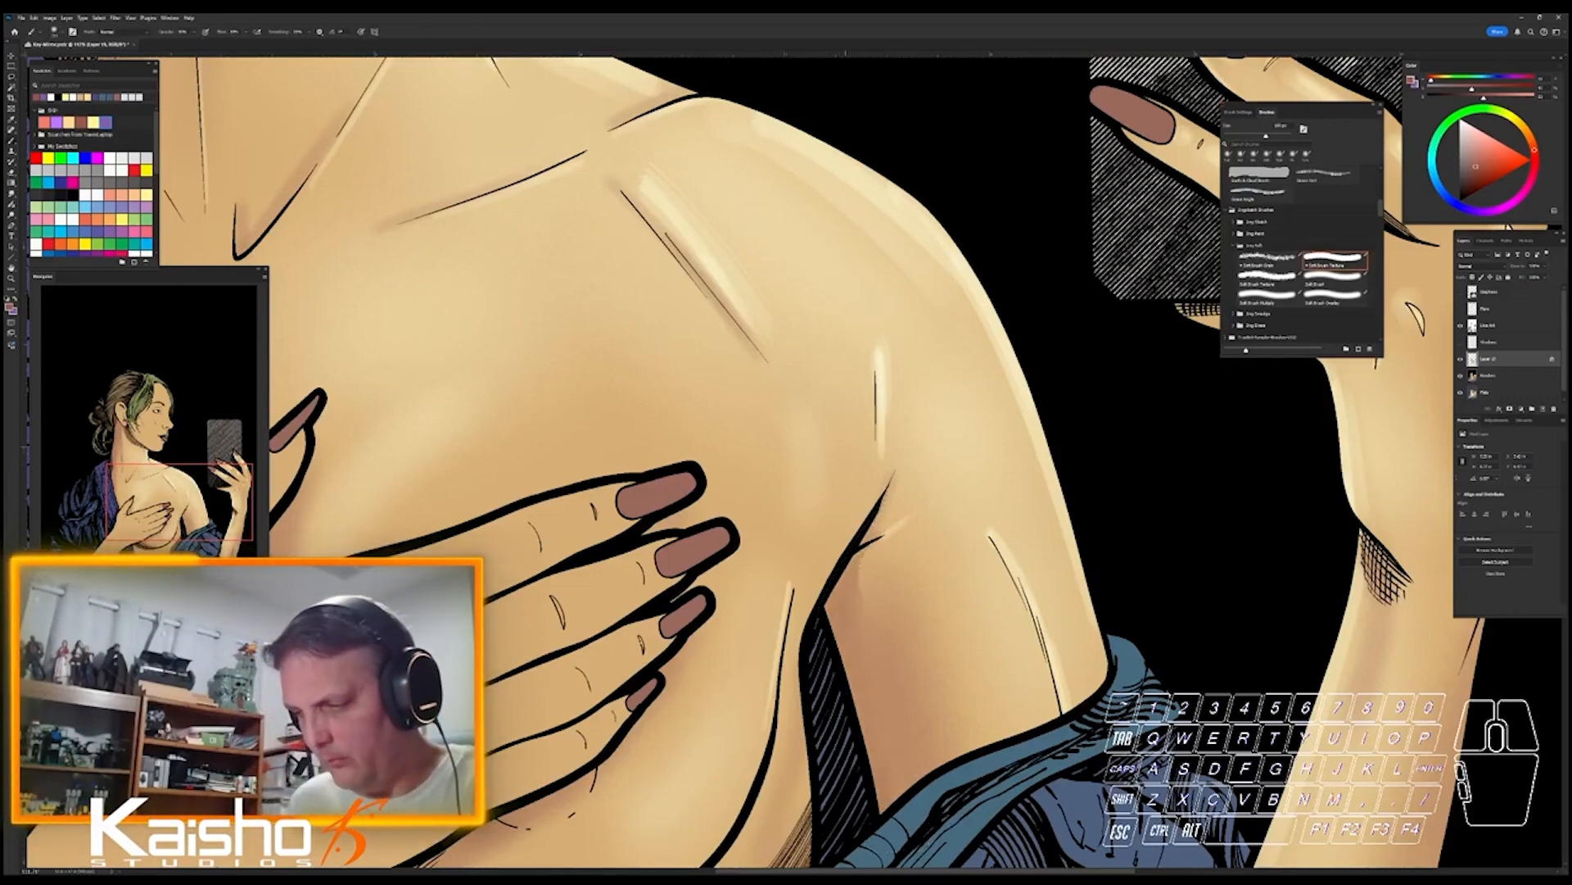
- Lasso a narrow cast-shadow strip on the breast along the covering hand's lower edge, shade it reddish-brown and deselect
drag(1101, 822, 991, 822)
drag(1063, 574, 1007, 385)
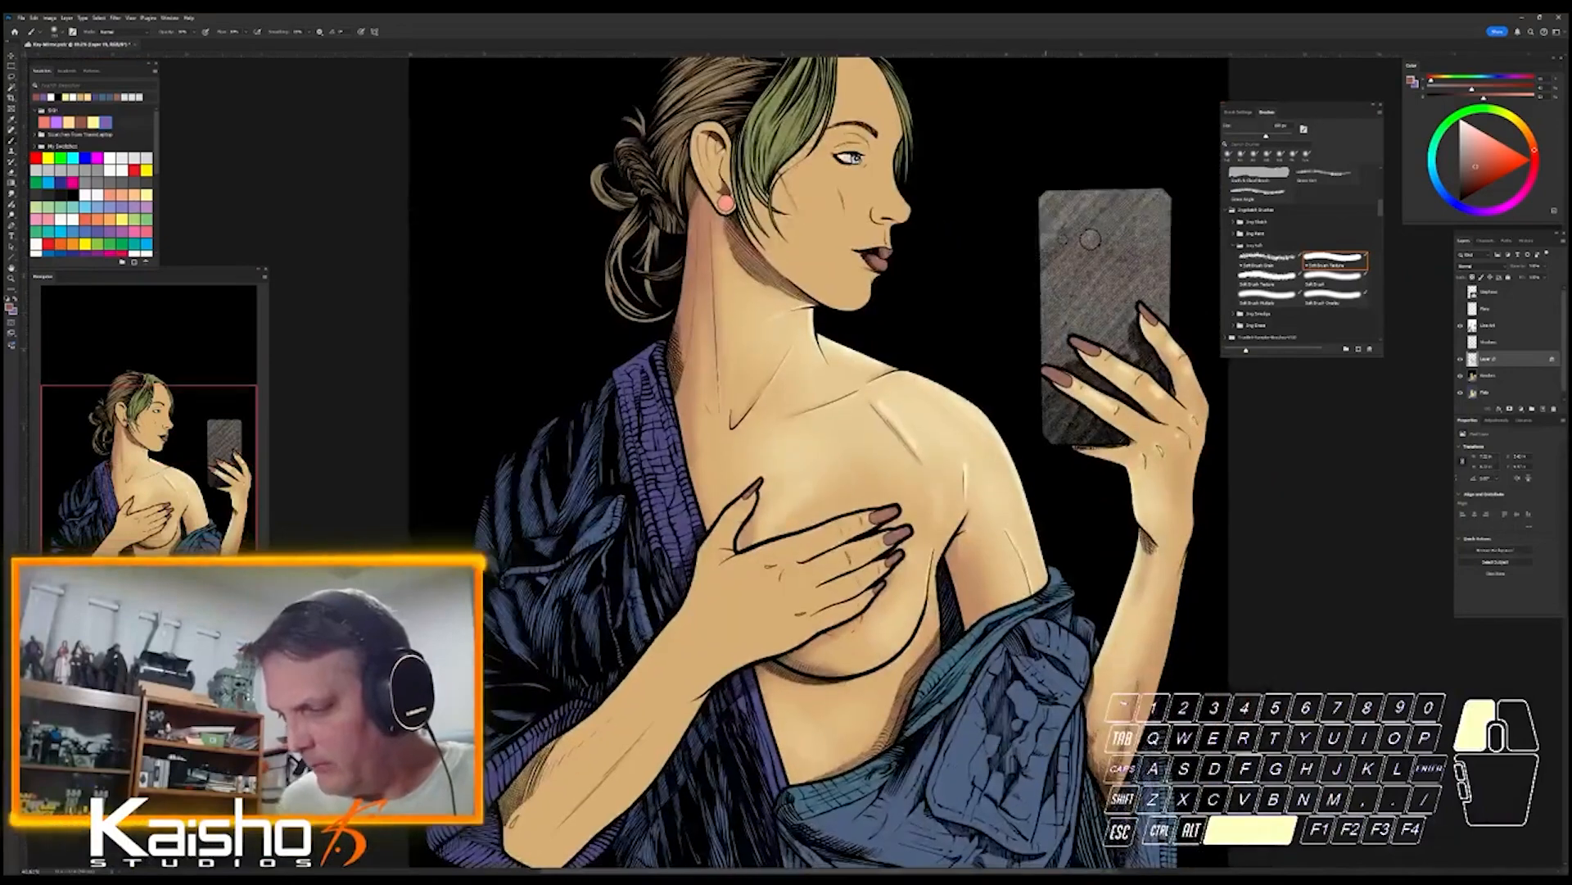
key(l)
drag(823, 656, 926, 656)
drag(870, 532, 927, 595)
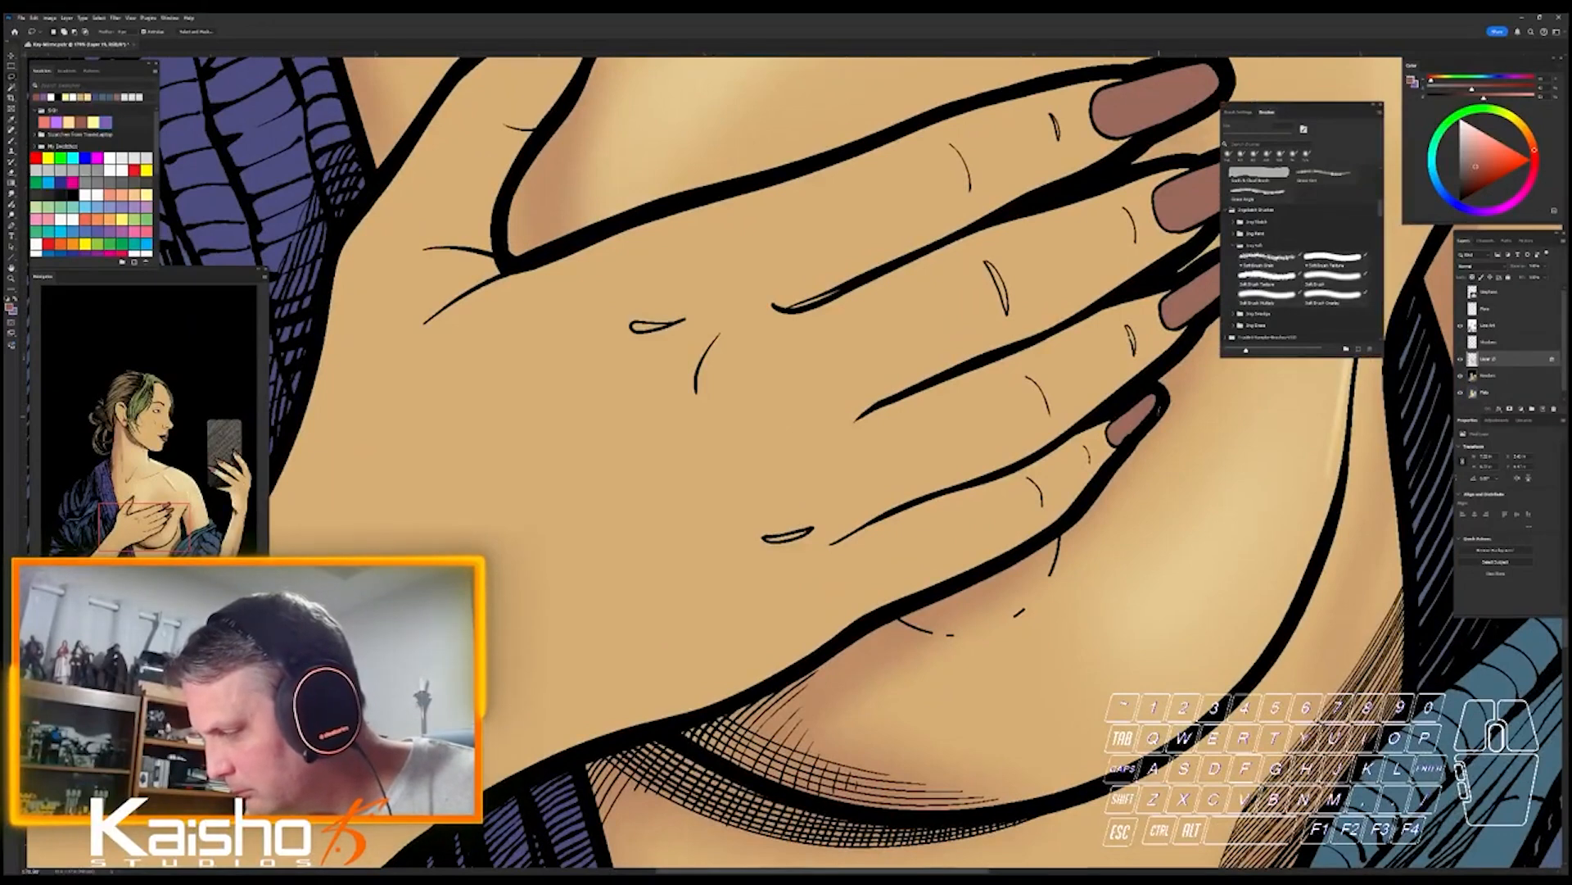
drag(1158, 408, 1107, 500)
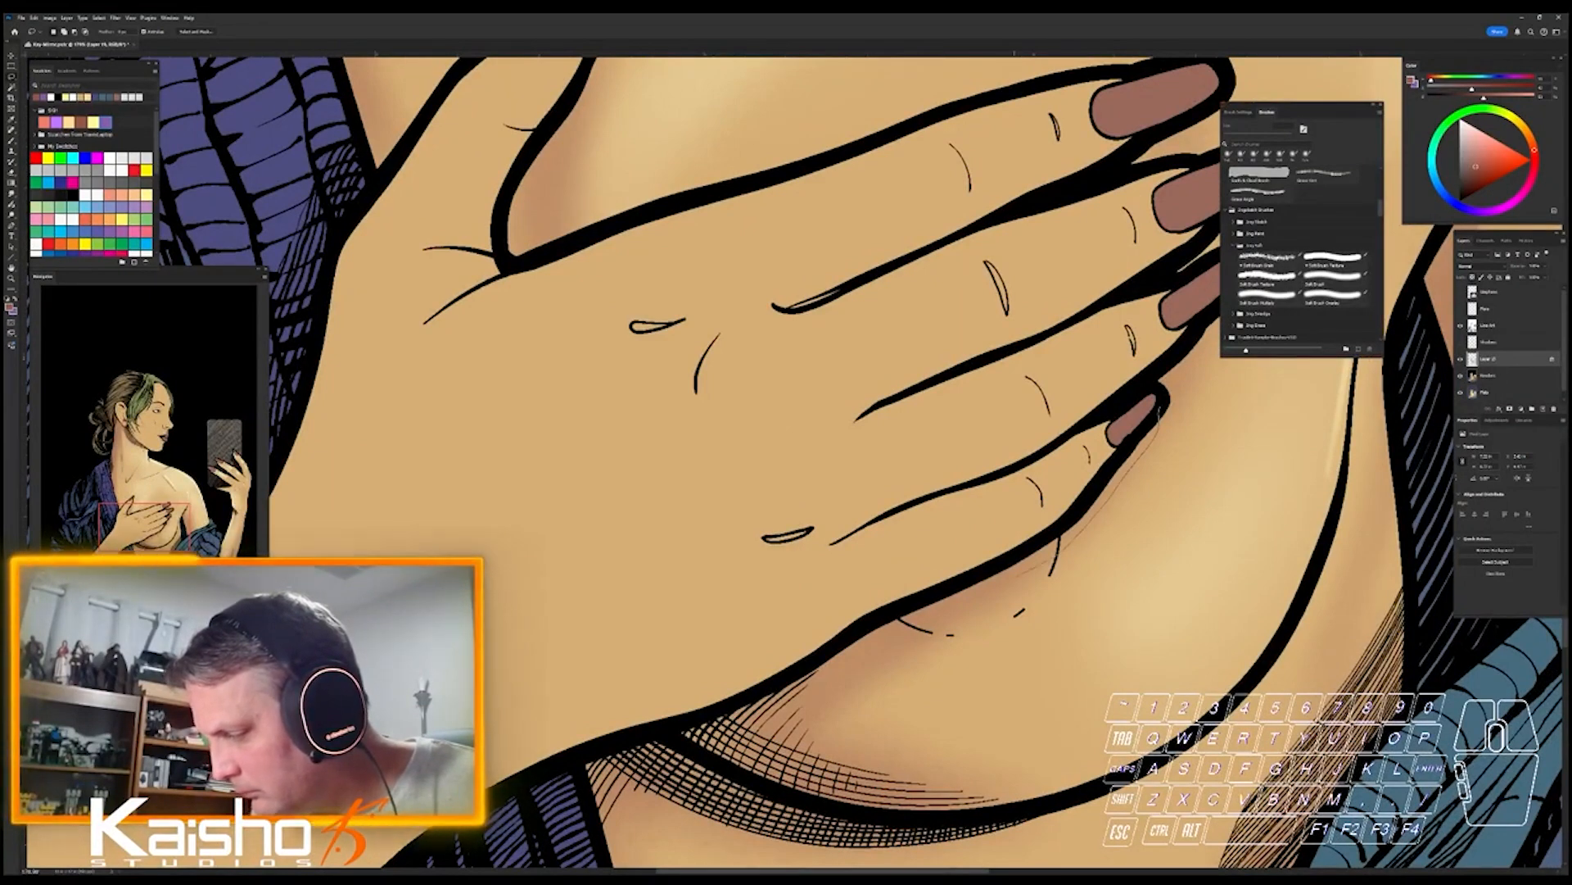
mouse_move(1015, 577)
mouse_down()
mouse_move(852, 660)
mouse_move(782, 762)
mouse_move(720, 768)
mouse_move(667, 729)
mouse_move(996, 566)
mouse_move(1070, 519)
mouse_move(1144, 428)
mouse_up()
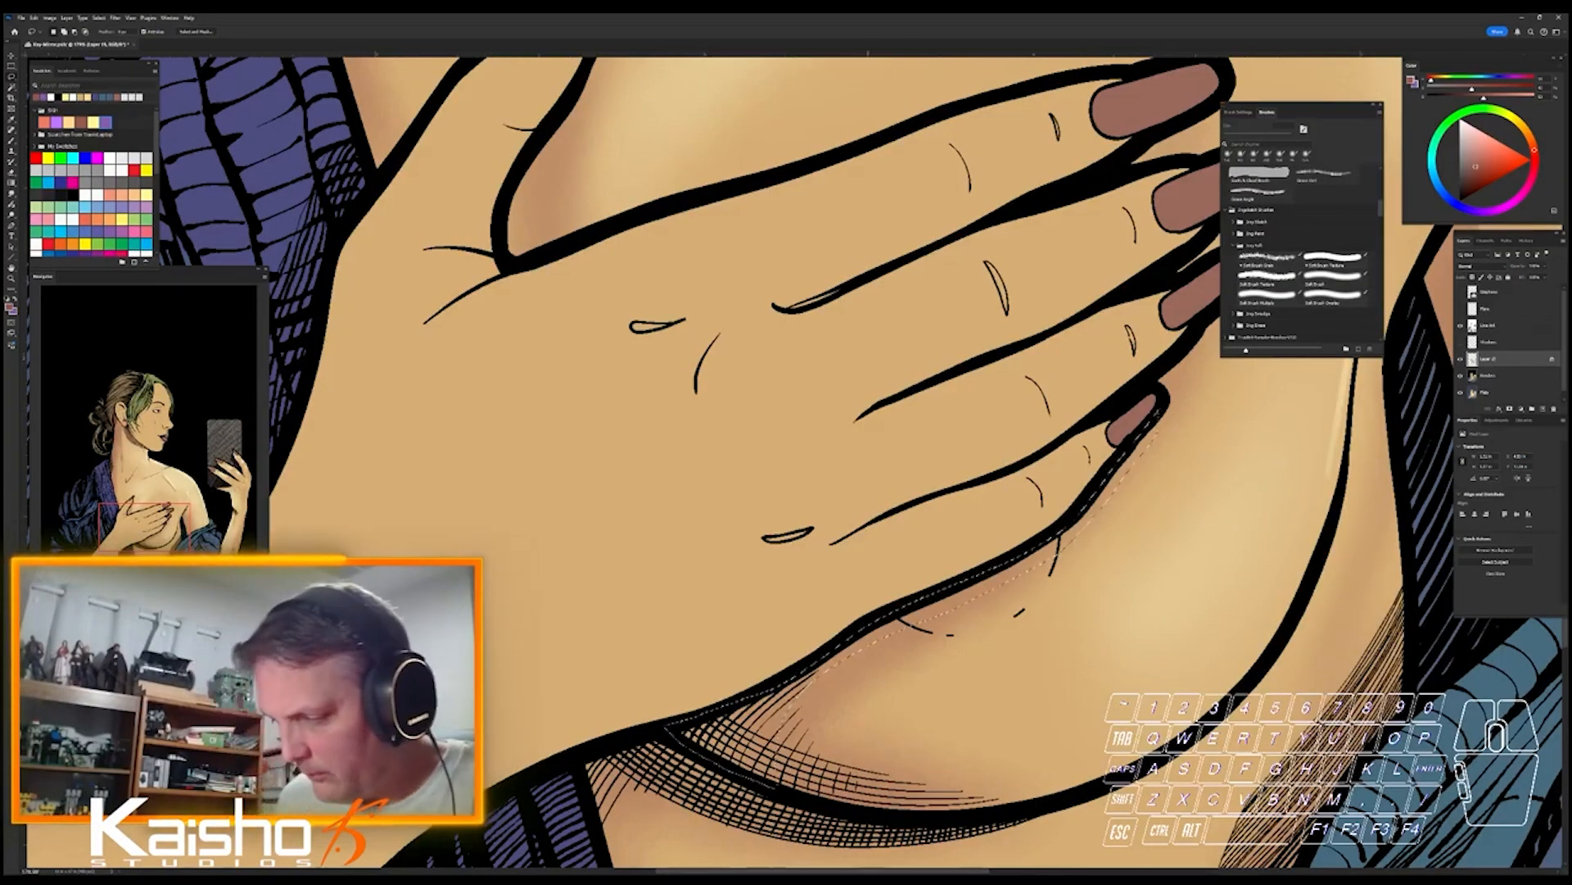
drag(903, 760, 778, 670)
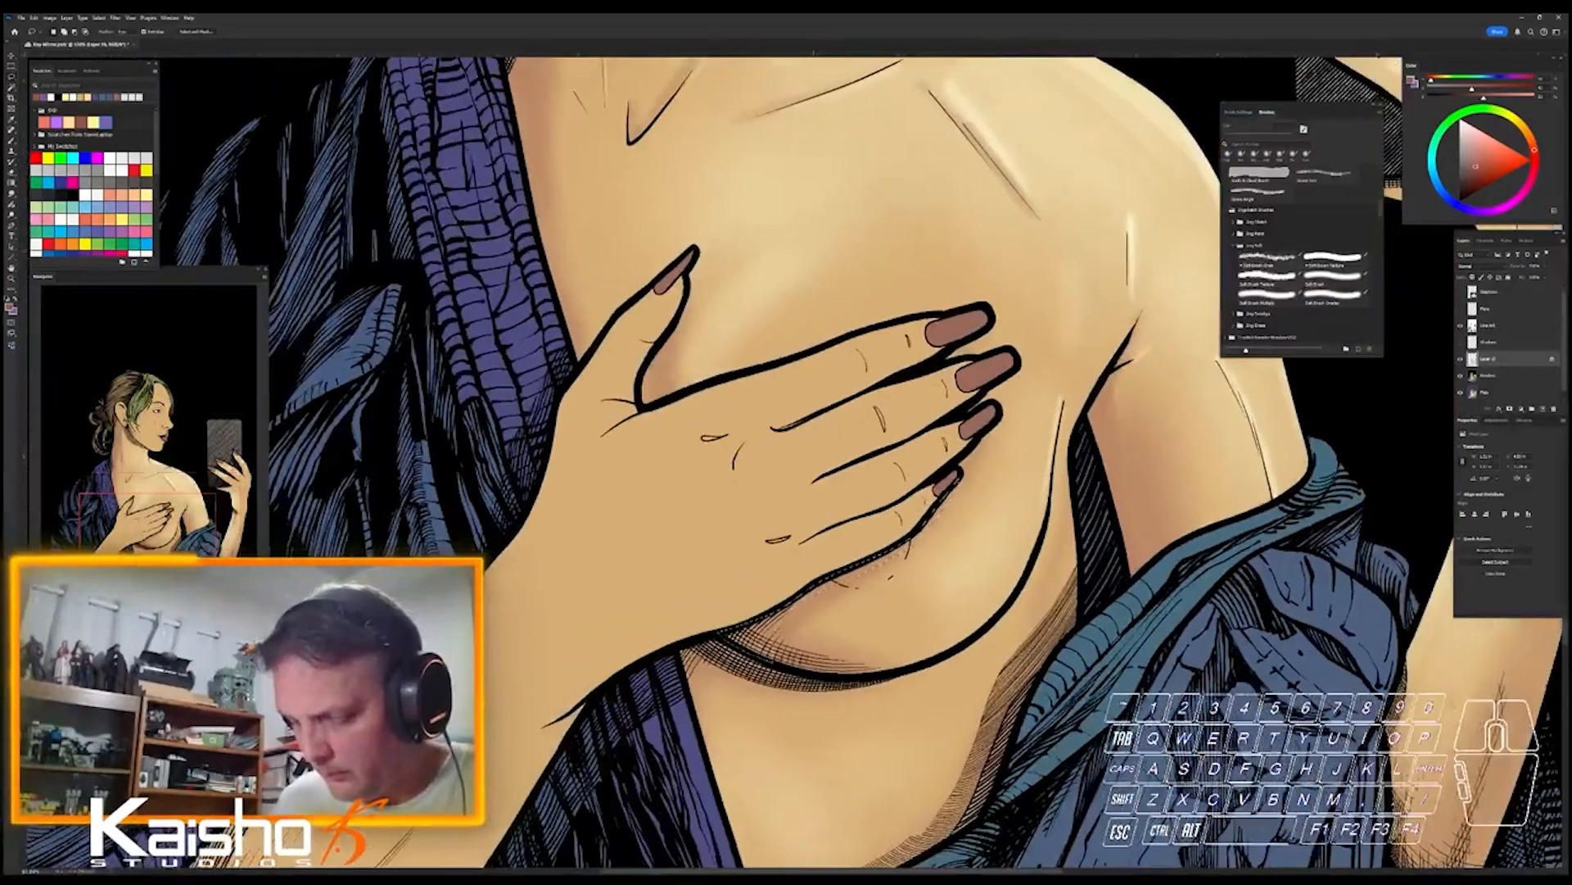
key(b)
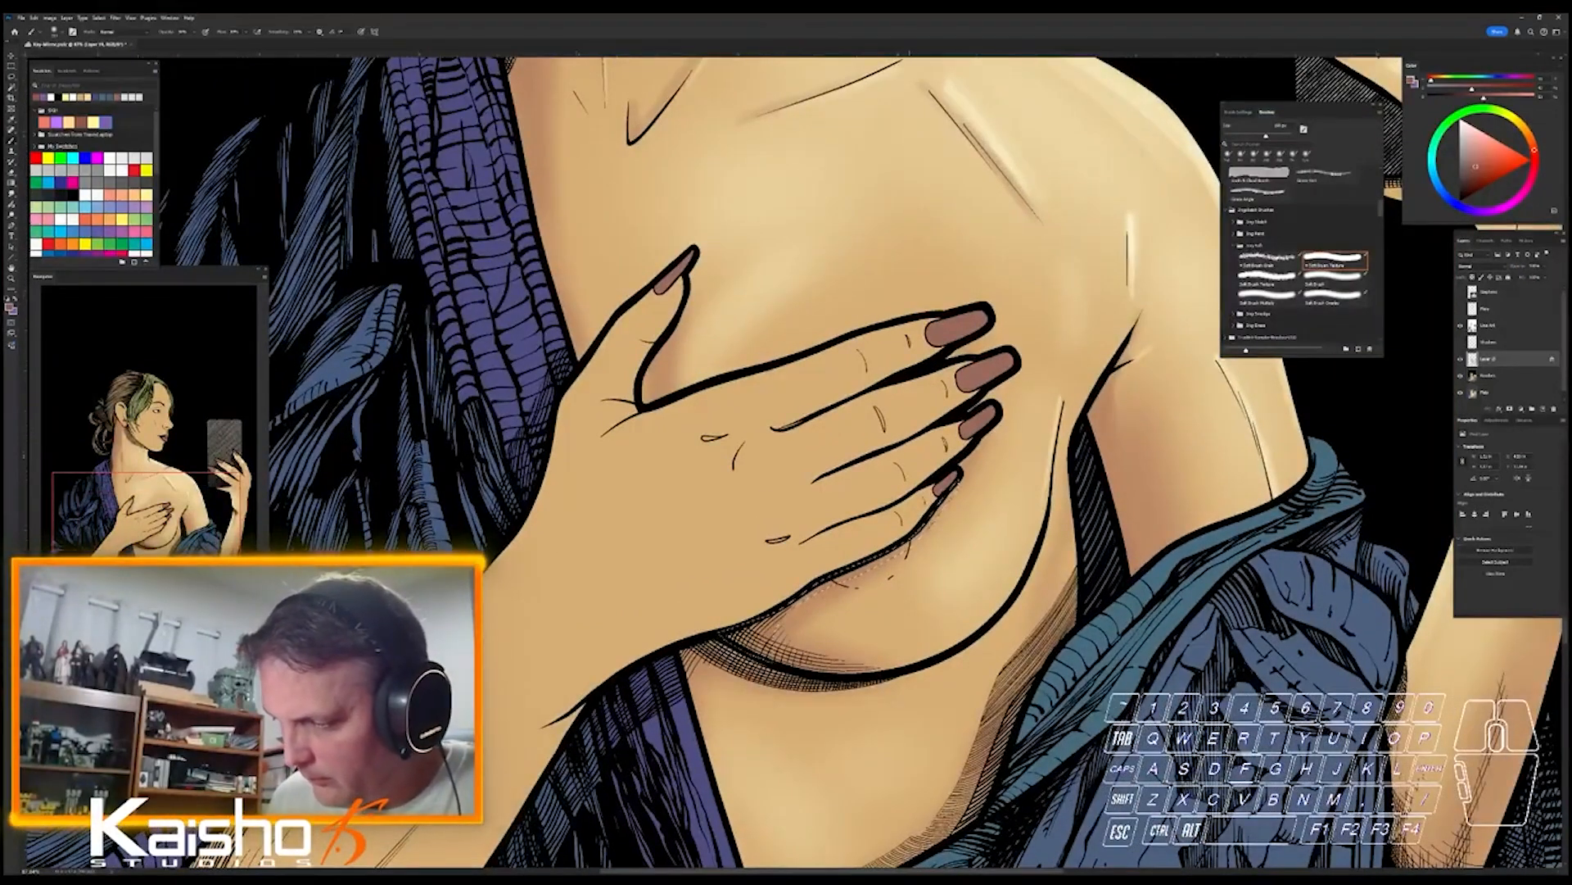
key(ctrl+d)
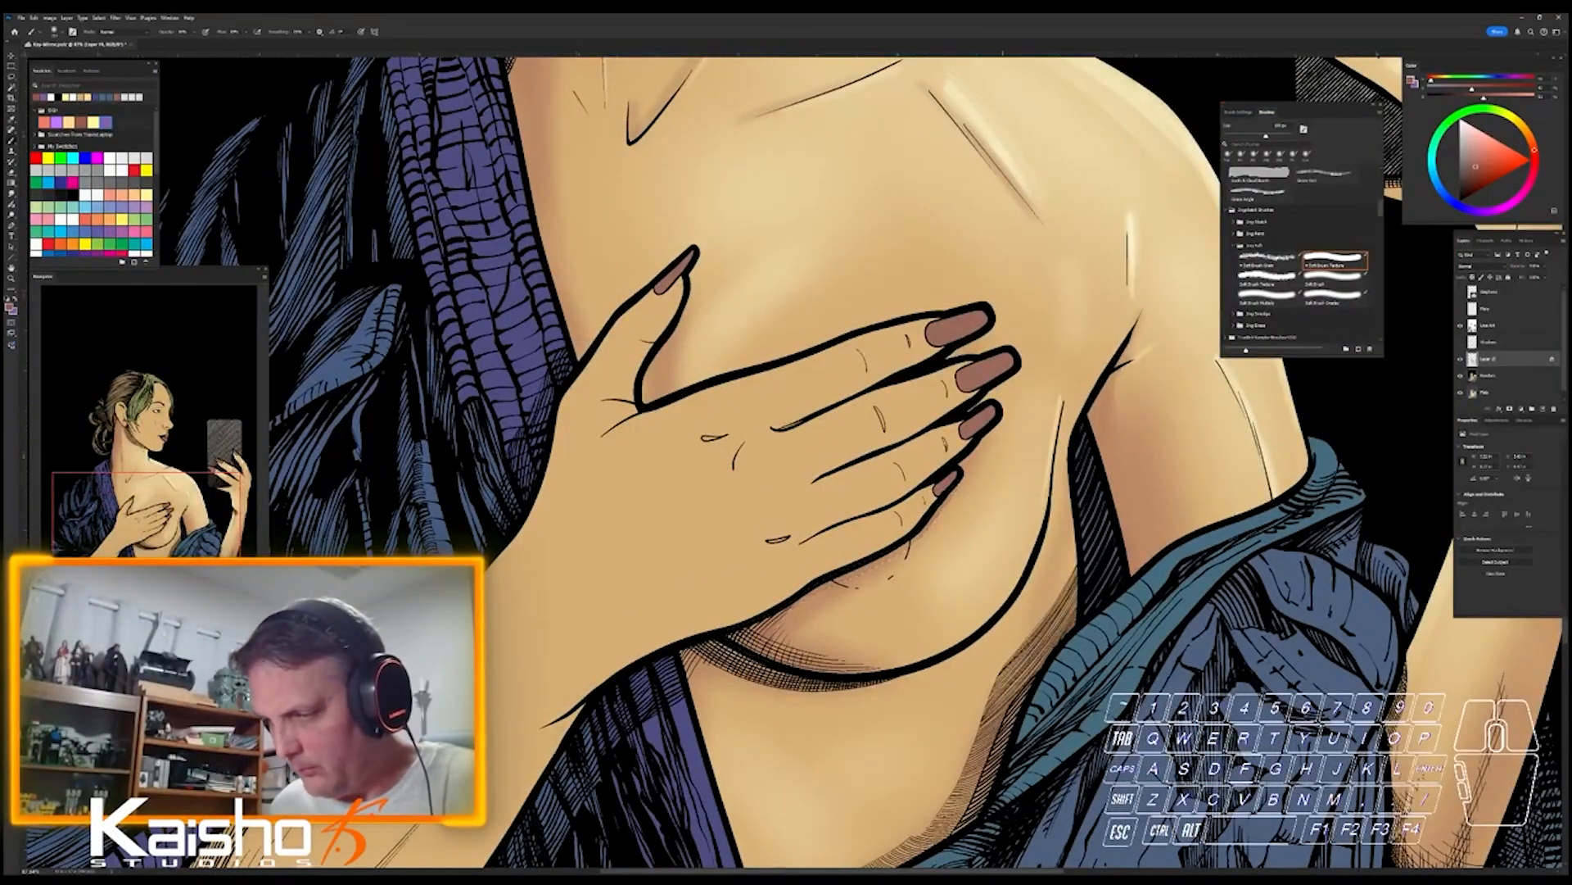
- Lasso the cross-hatched crease beneath the breast and brush reddish-brown shading inside the selection
key(l)
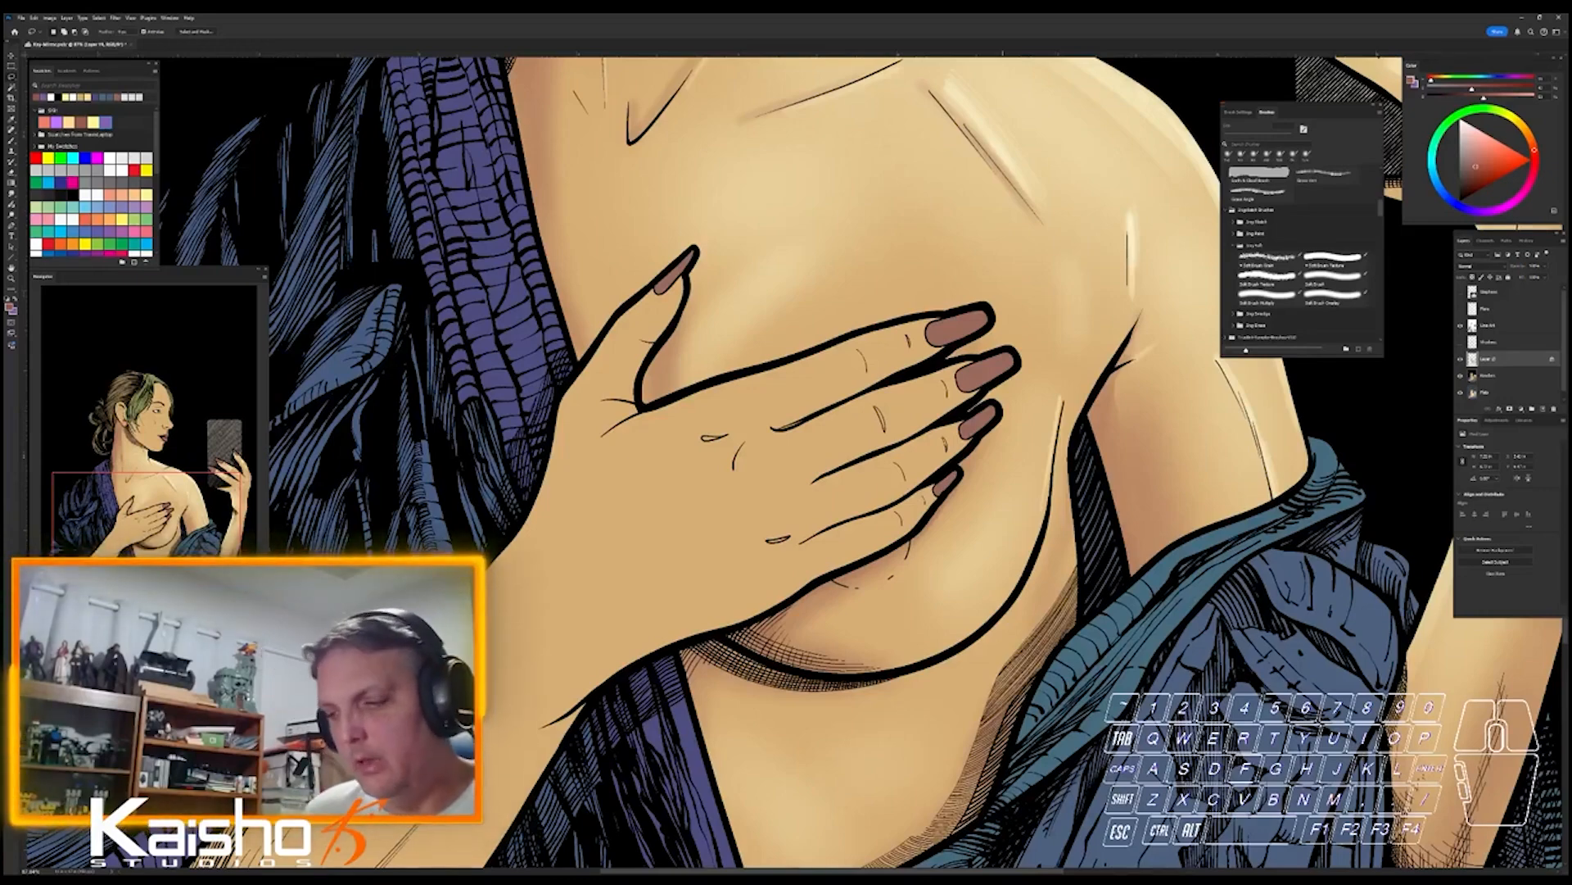
key(l)
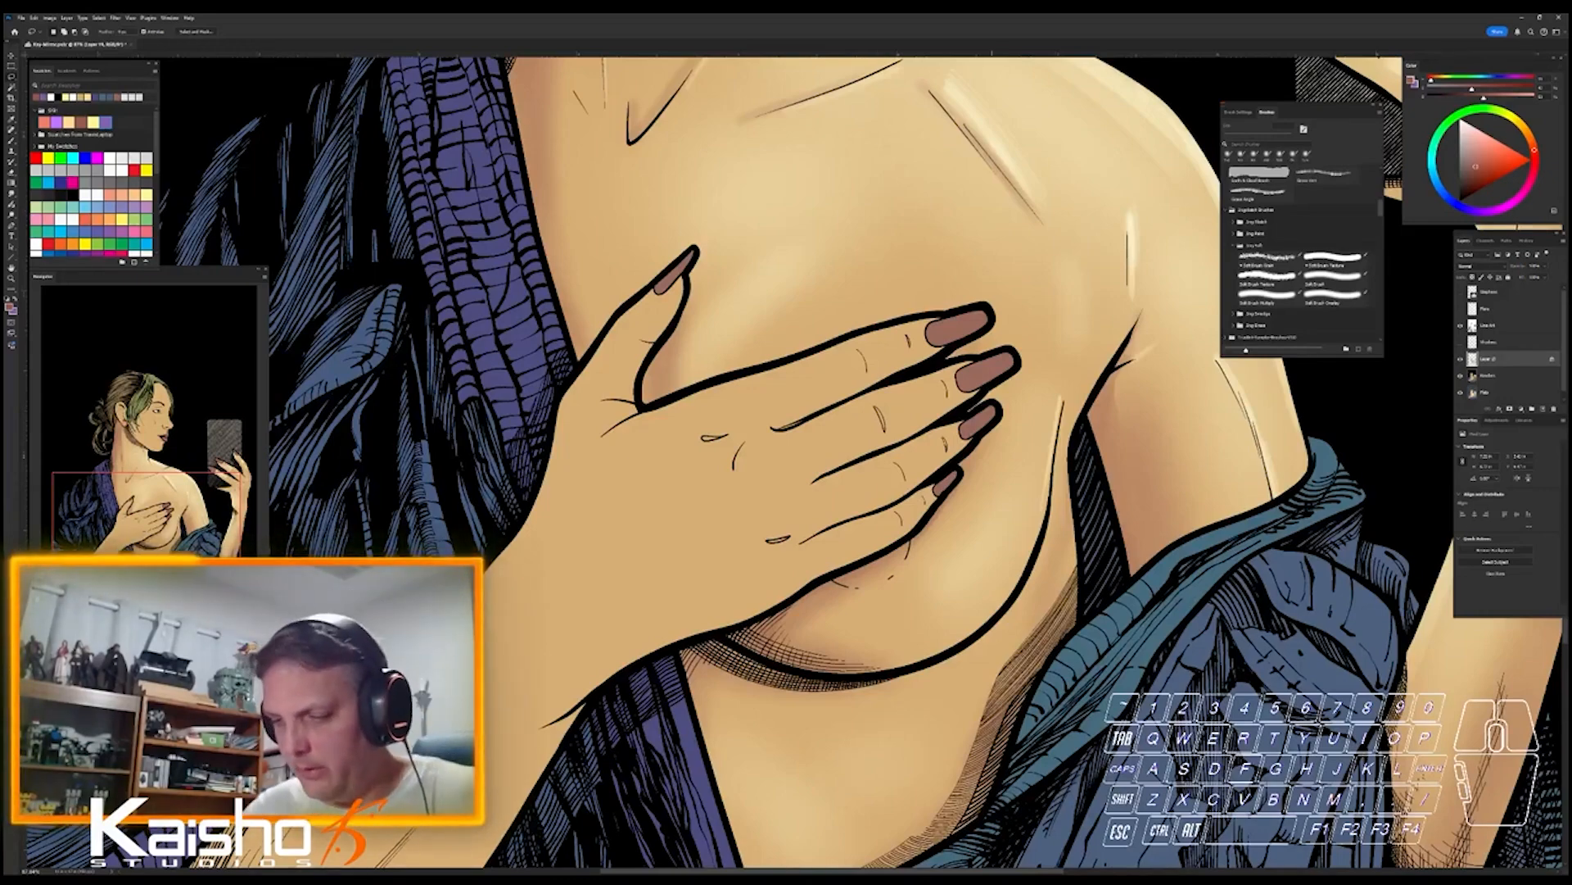
key(ctrl+space)
drag(791, 629, 811, 543)
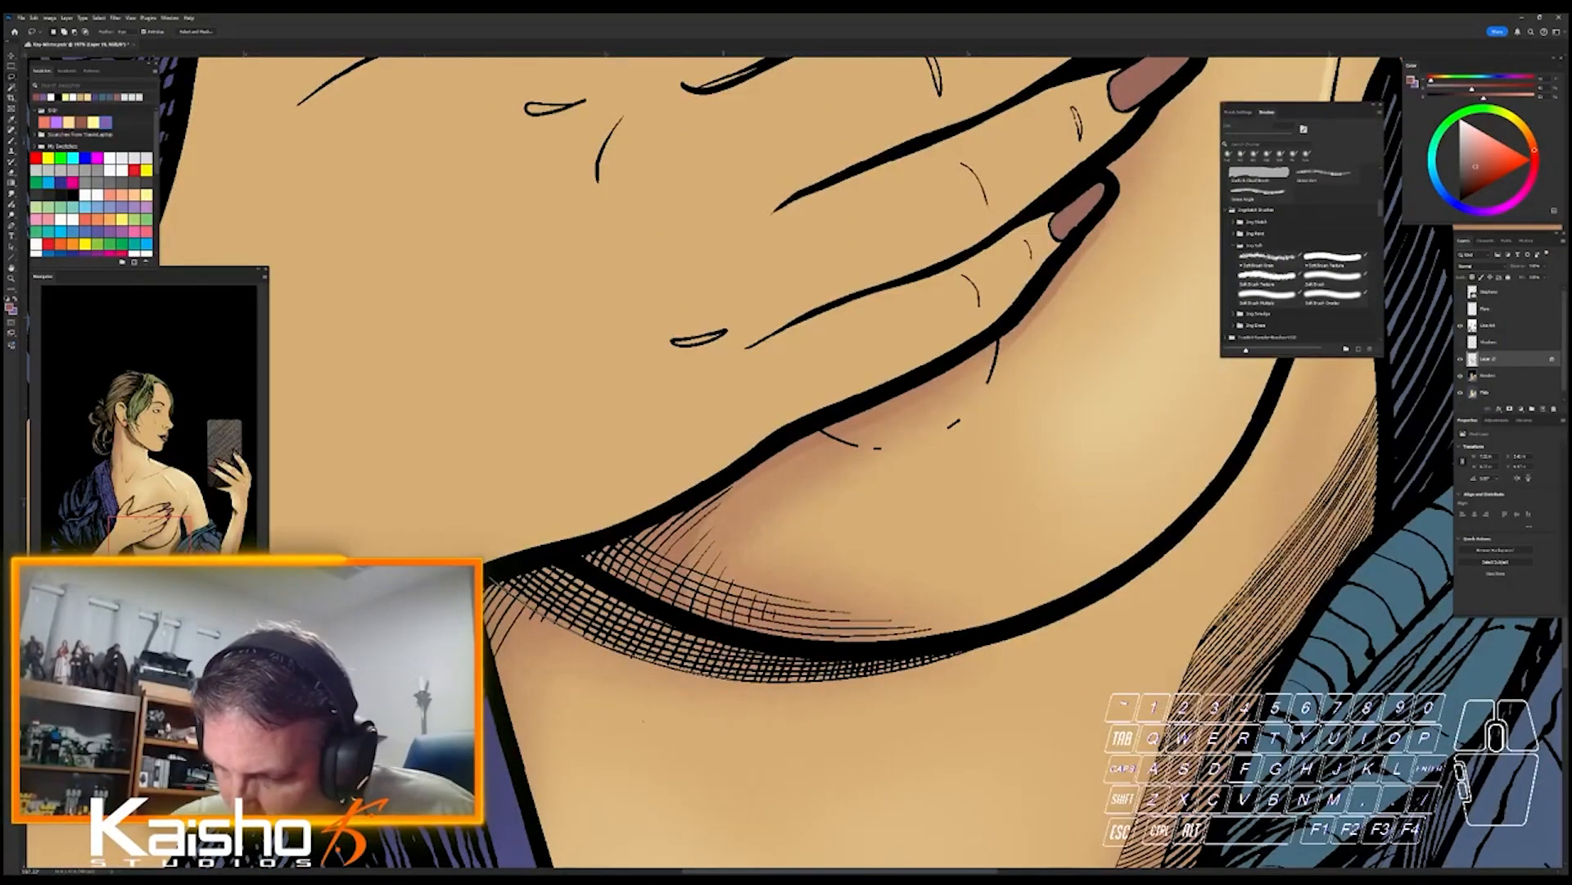
mouse_move(979, 644)
mouse_down()
mouse_move(769, 641)
mouse_move(524, 573)
mouse_move(790, 627)
mouse_up()
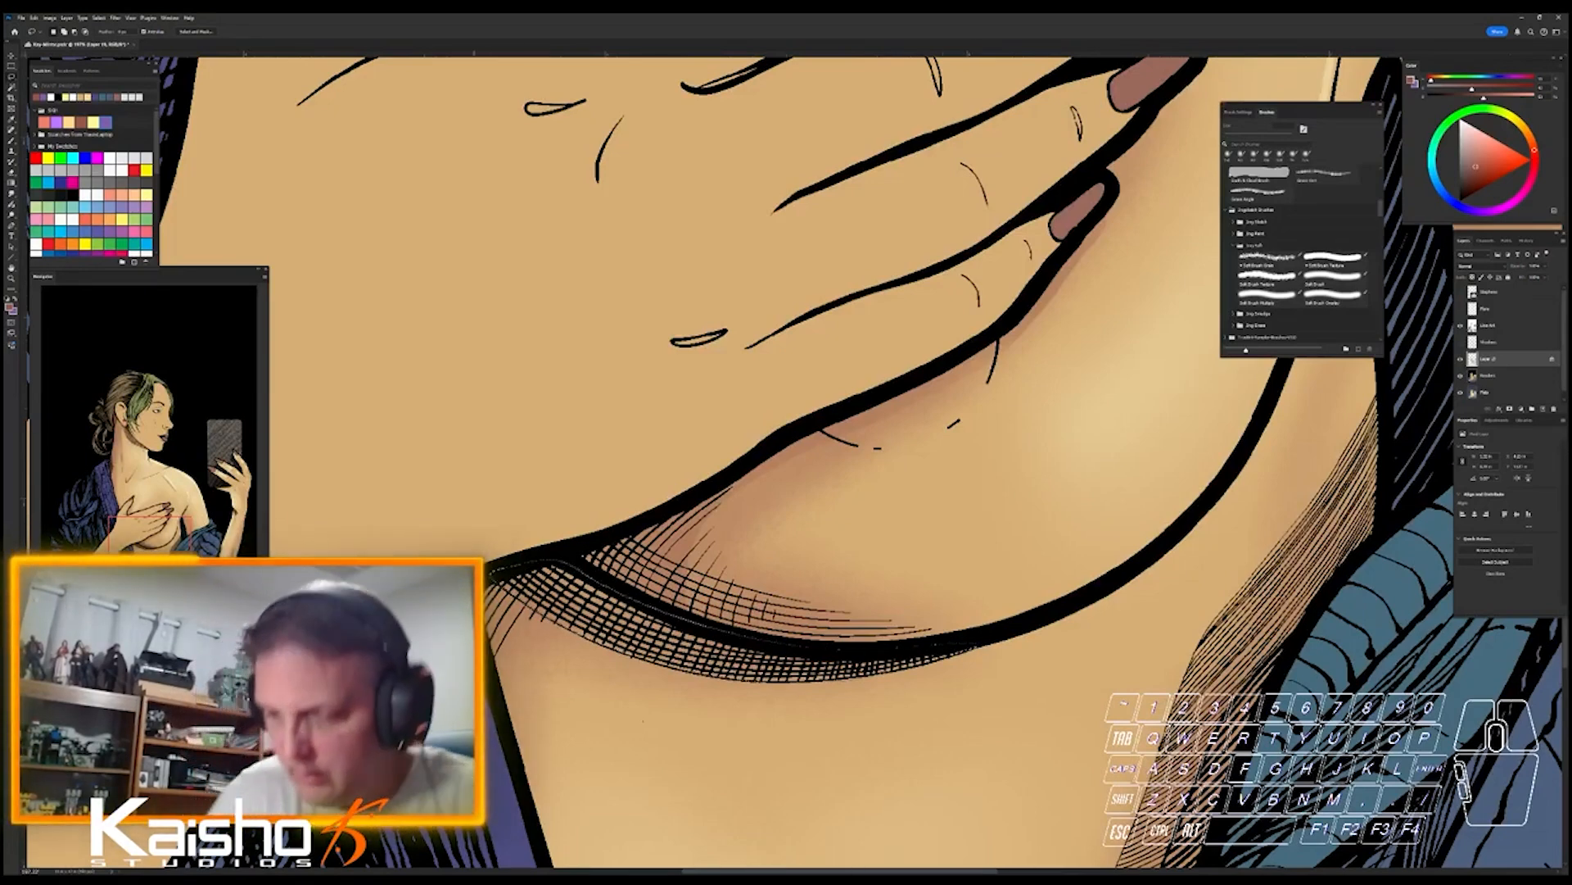
mouse_move(531, 591)
shift+mouse_down()
mouse_move(503, 729)
mouse_move(491, 590)
shift+mouse_up()
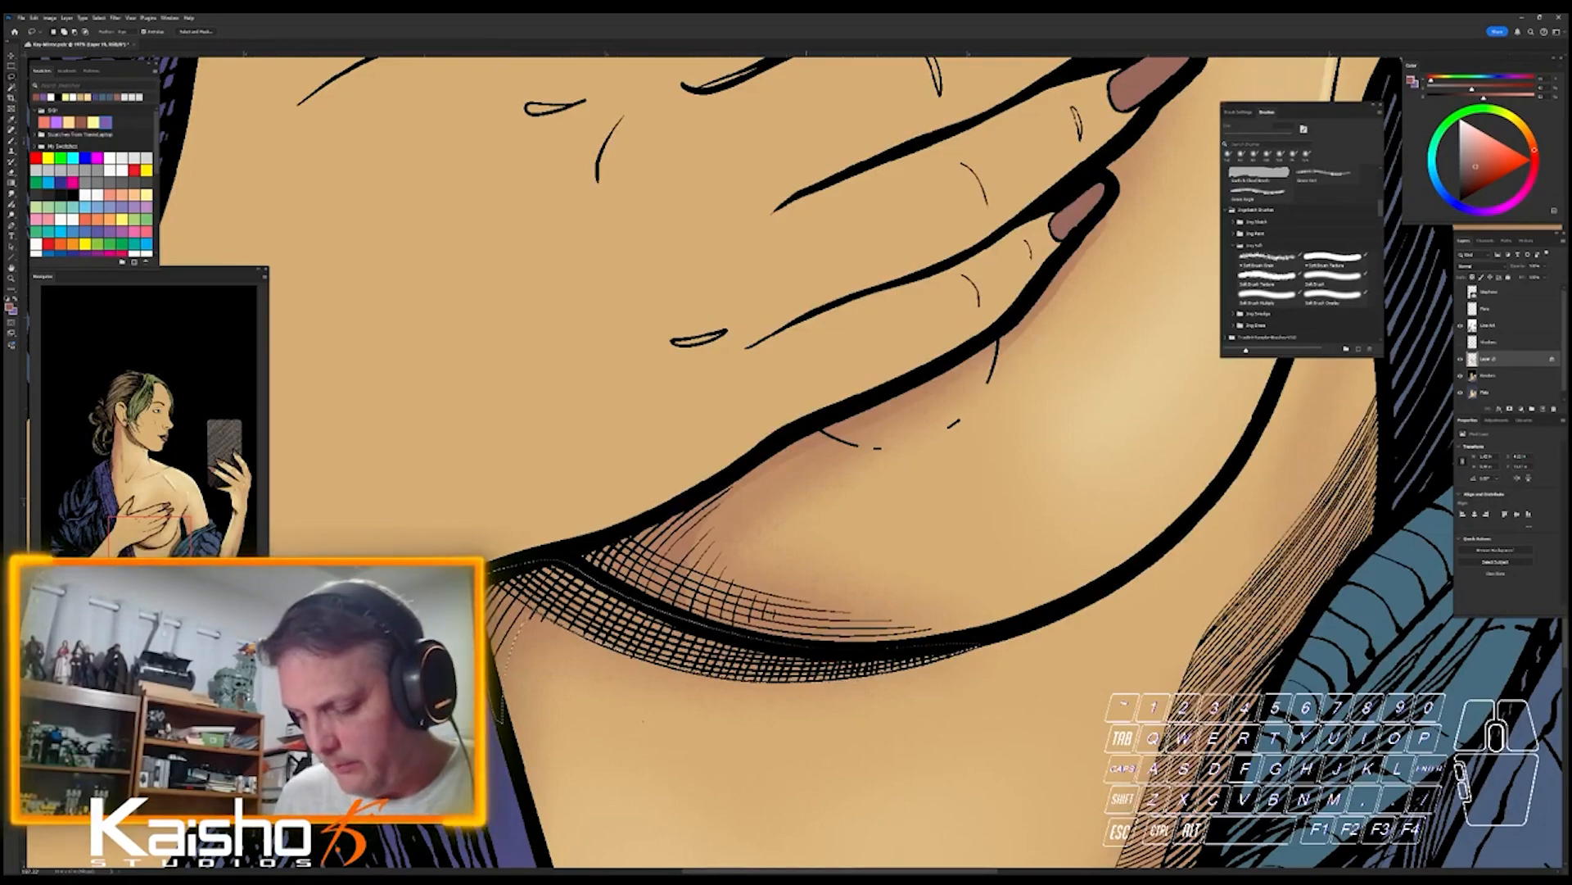
key(b)
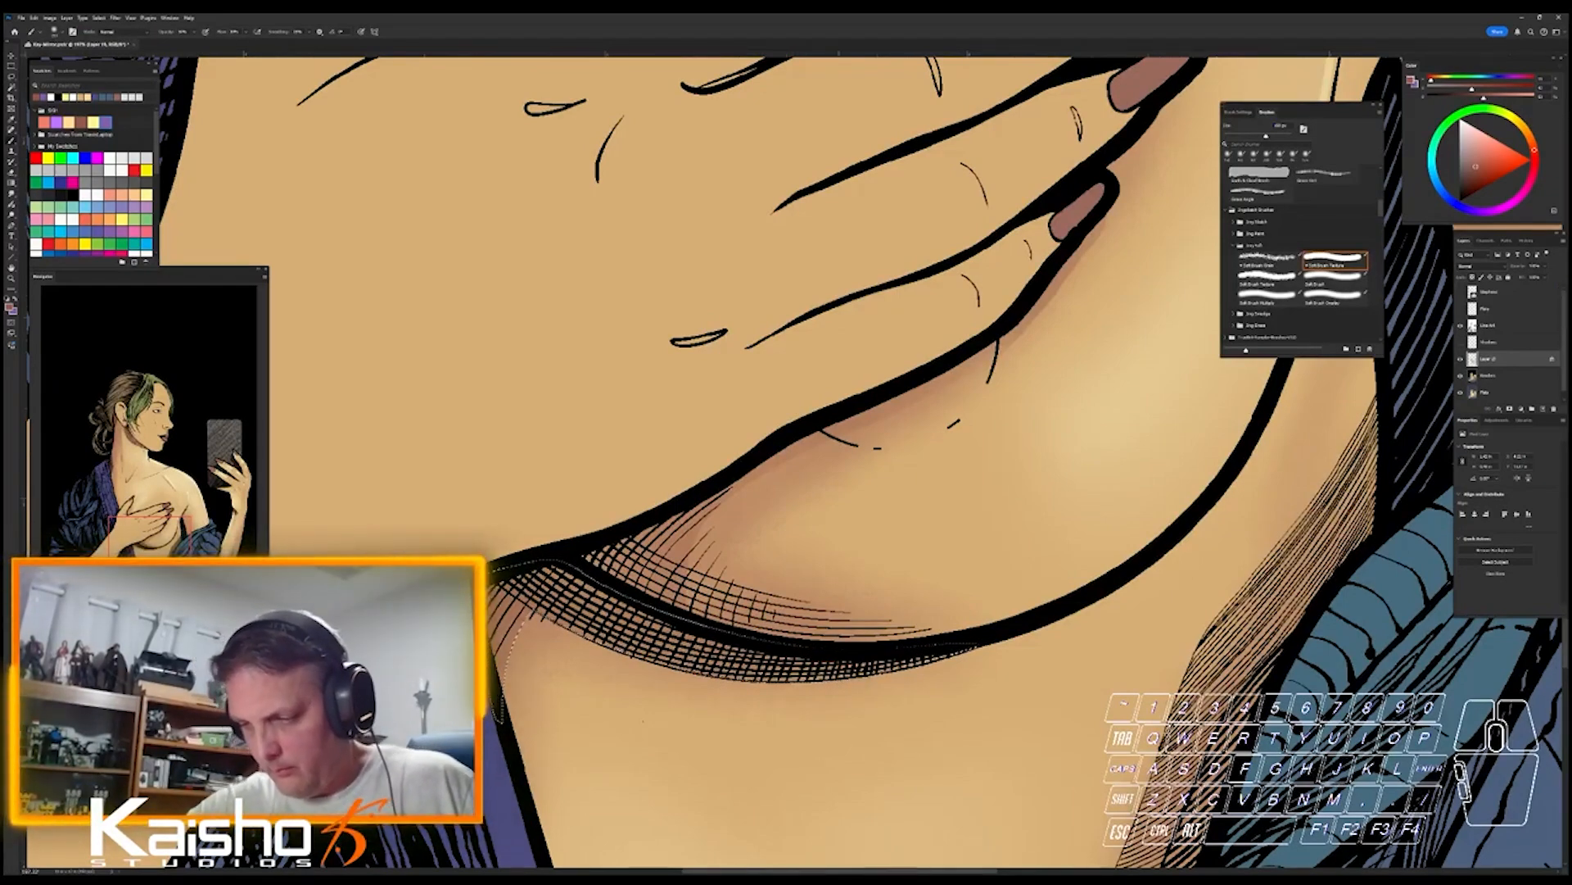
key(ctrl+h)
ctrl+drag(1074, 754, 901, 755)
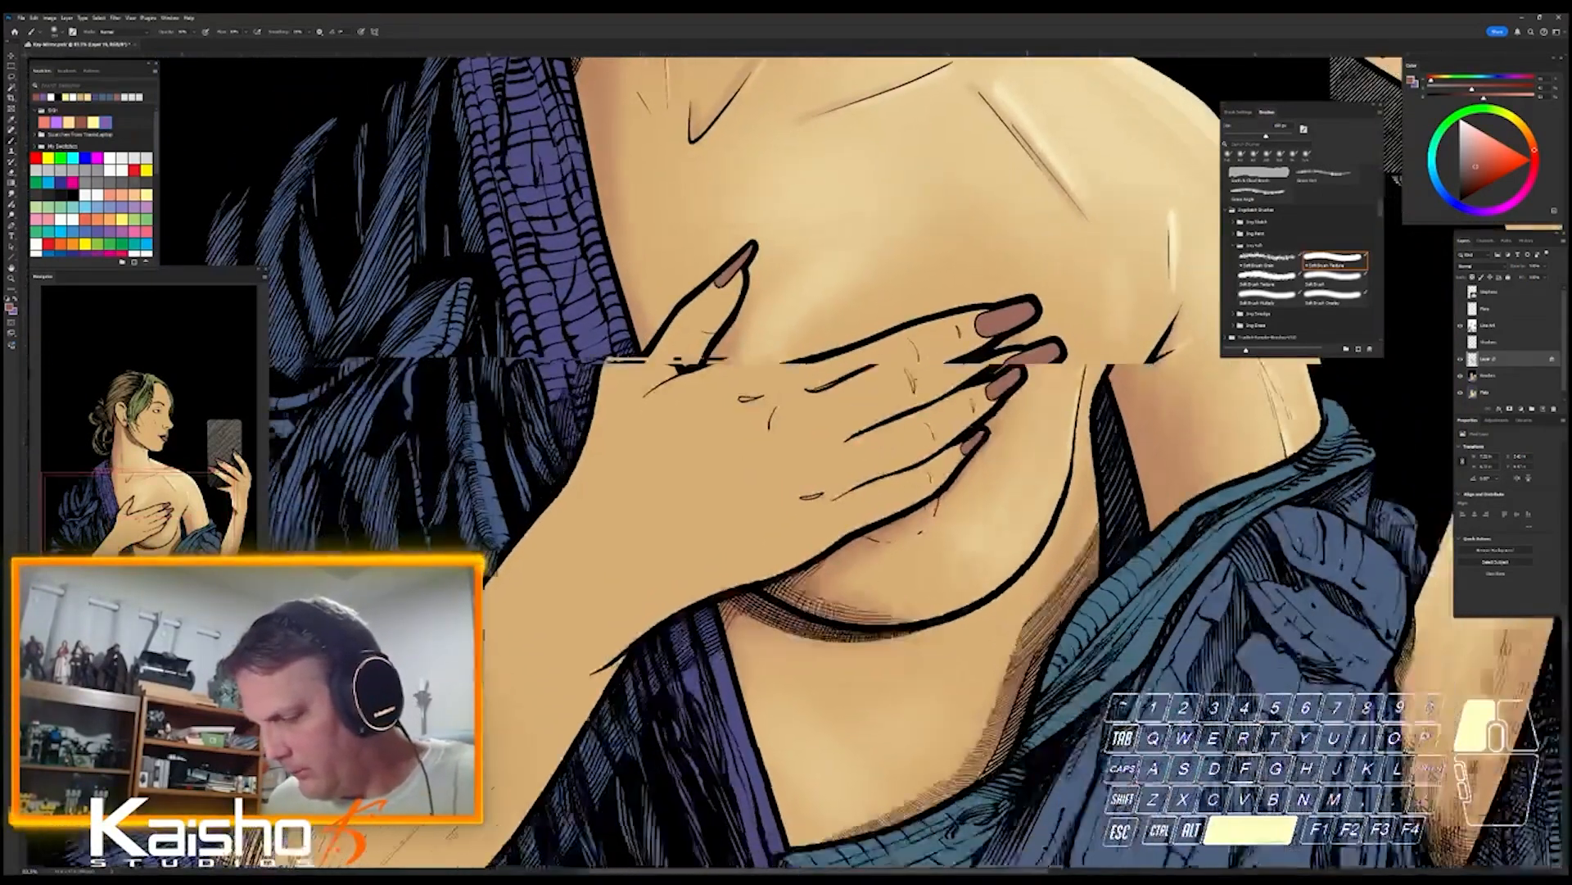
- Outline the hatched shadow strip along the side of the torso with the Lasso, following the robe's teal edge
mouse_move(1028, 491)
mouse_down()
mouse_move(991, 438)
mouse_move(917, 438)
mouse_move(959, 438)
mouse_up()
key(l)
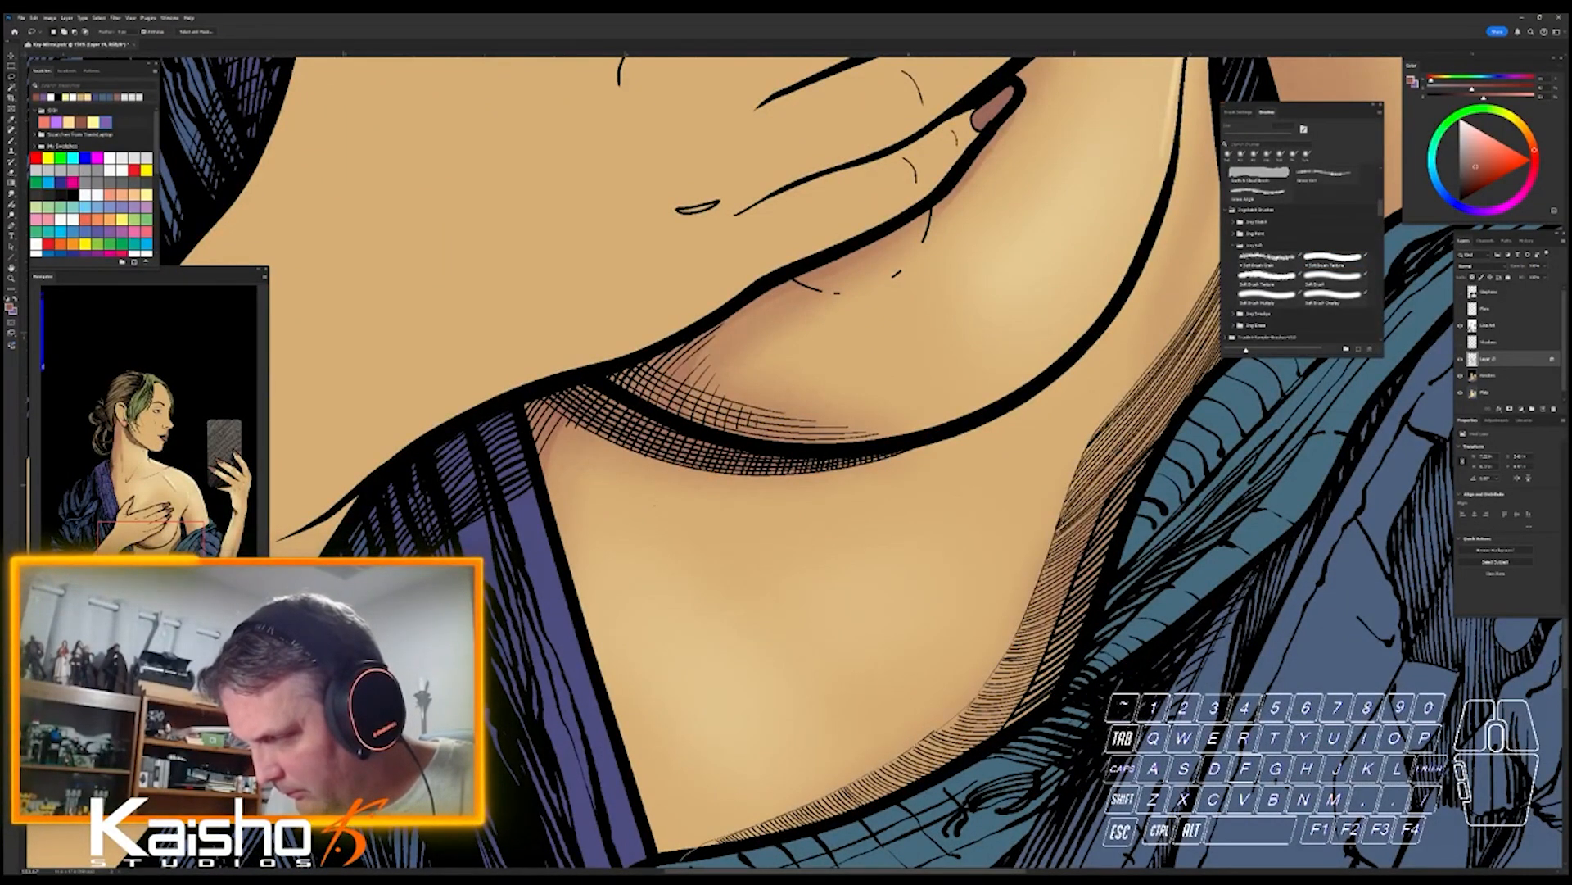
mouse_move(1172, 407)
mouse_down()
mouse_move(1150, 691)
mouse_move(942, 811)
mouse_move(727, 866)
mouse_up()
drag(891, 607, 966, 607)
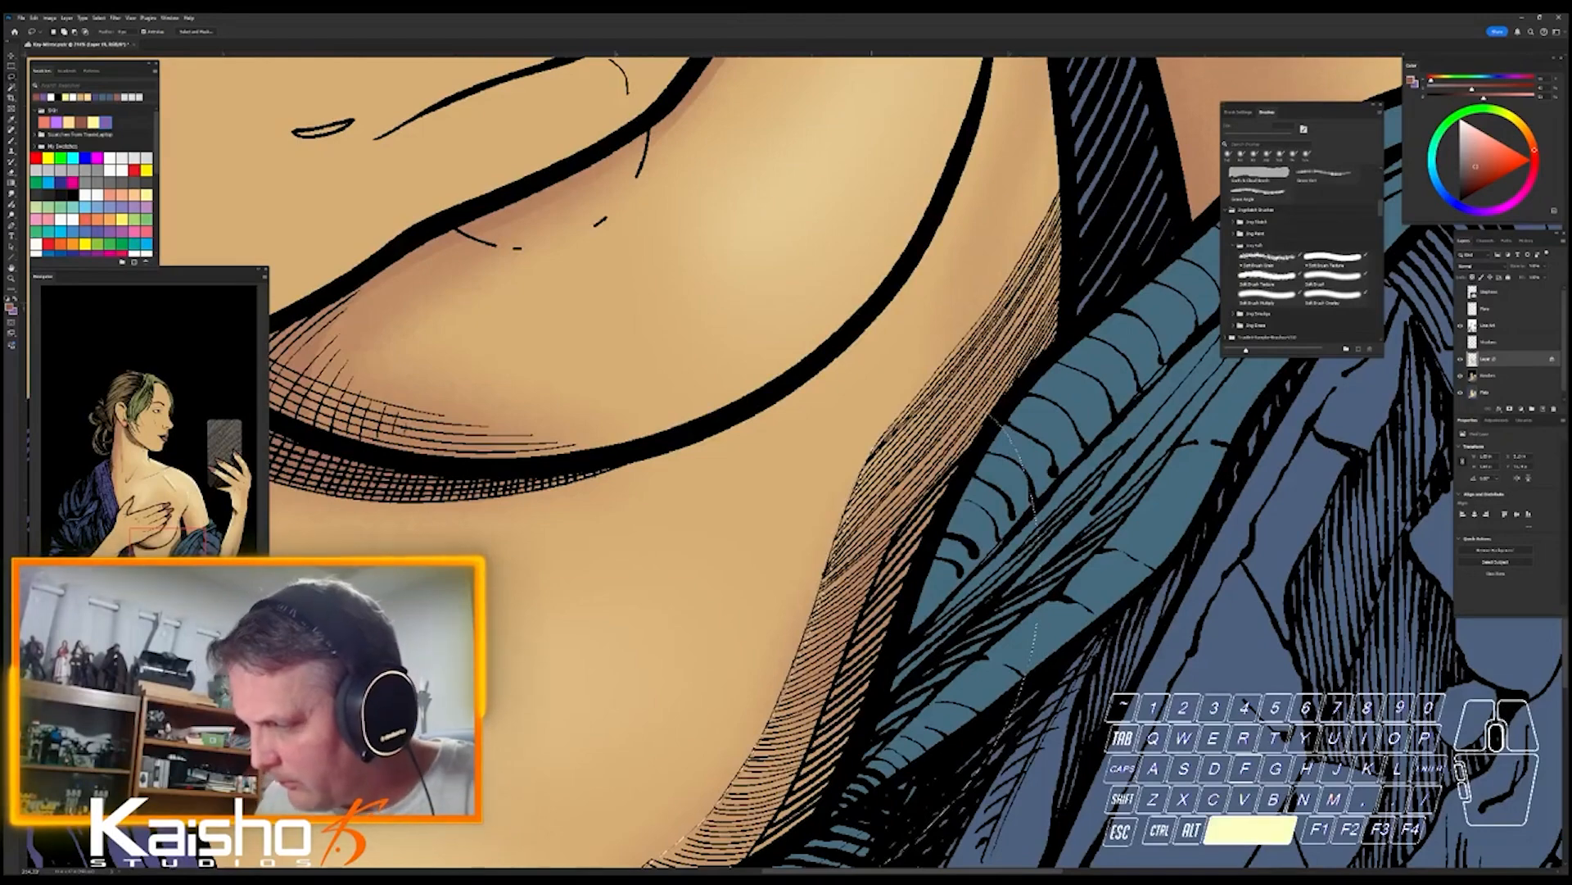
drag(1023, 491, 860, 738)
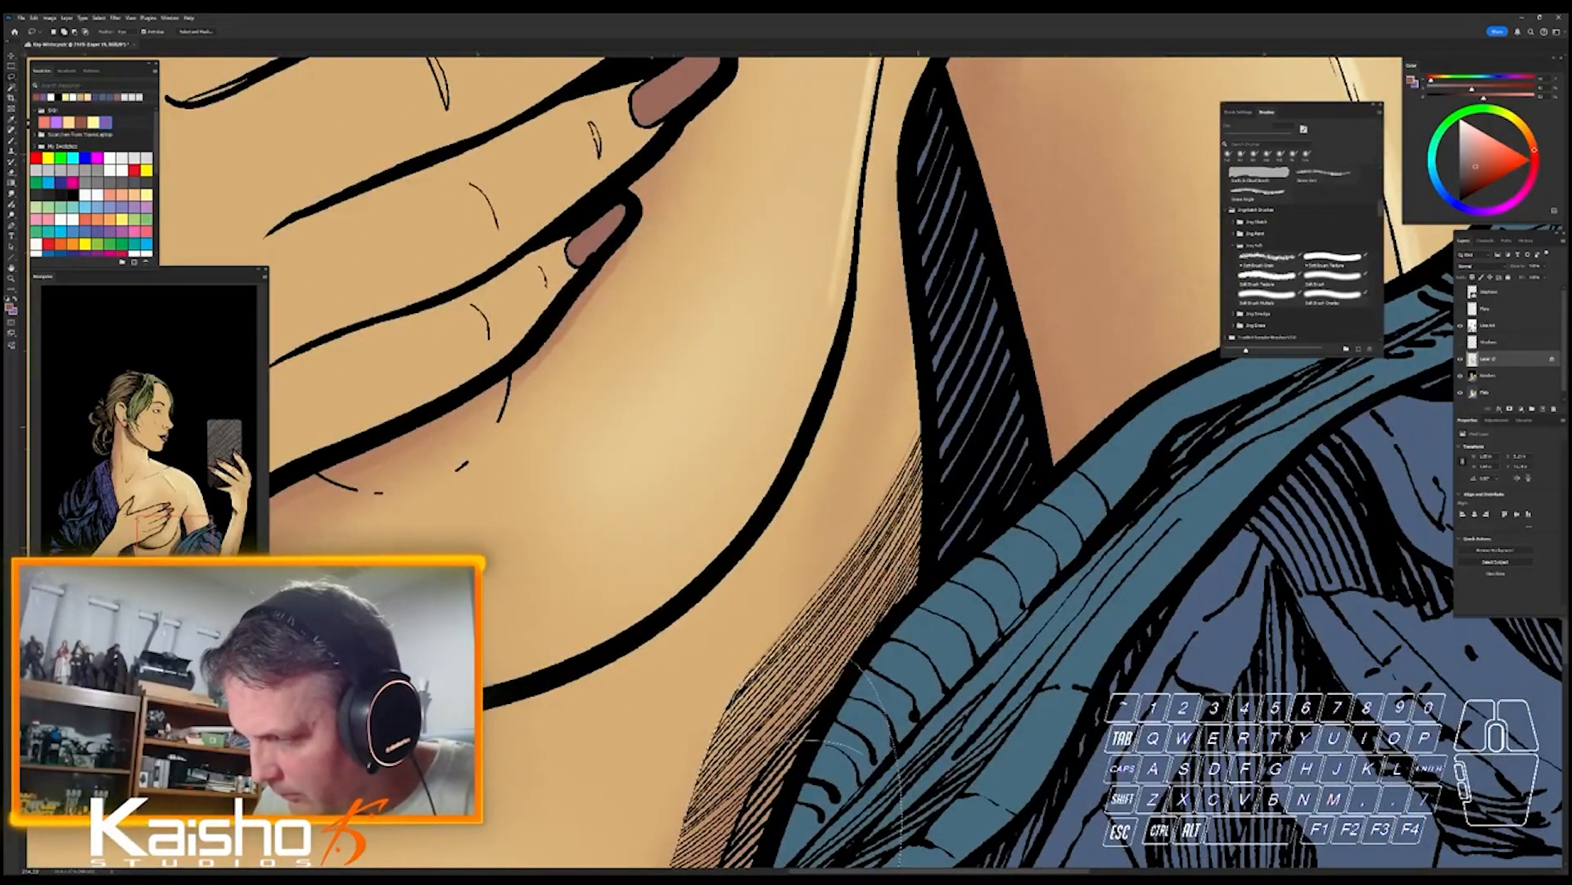
drag(942, 401, 864, 752)
mouse_move(983, 516)
mouse_down()
mouse_move(868, 524)
mouse_move(835, 426)
mouse_up()
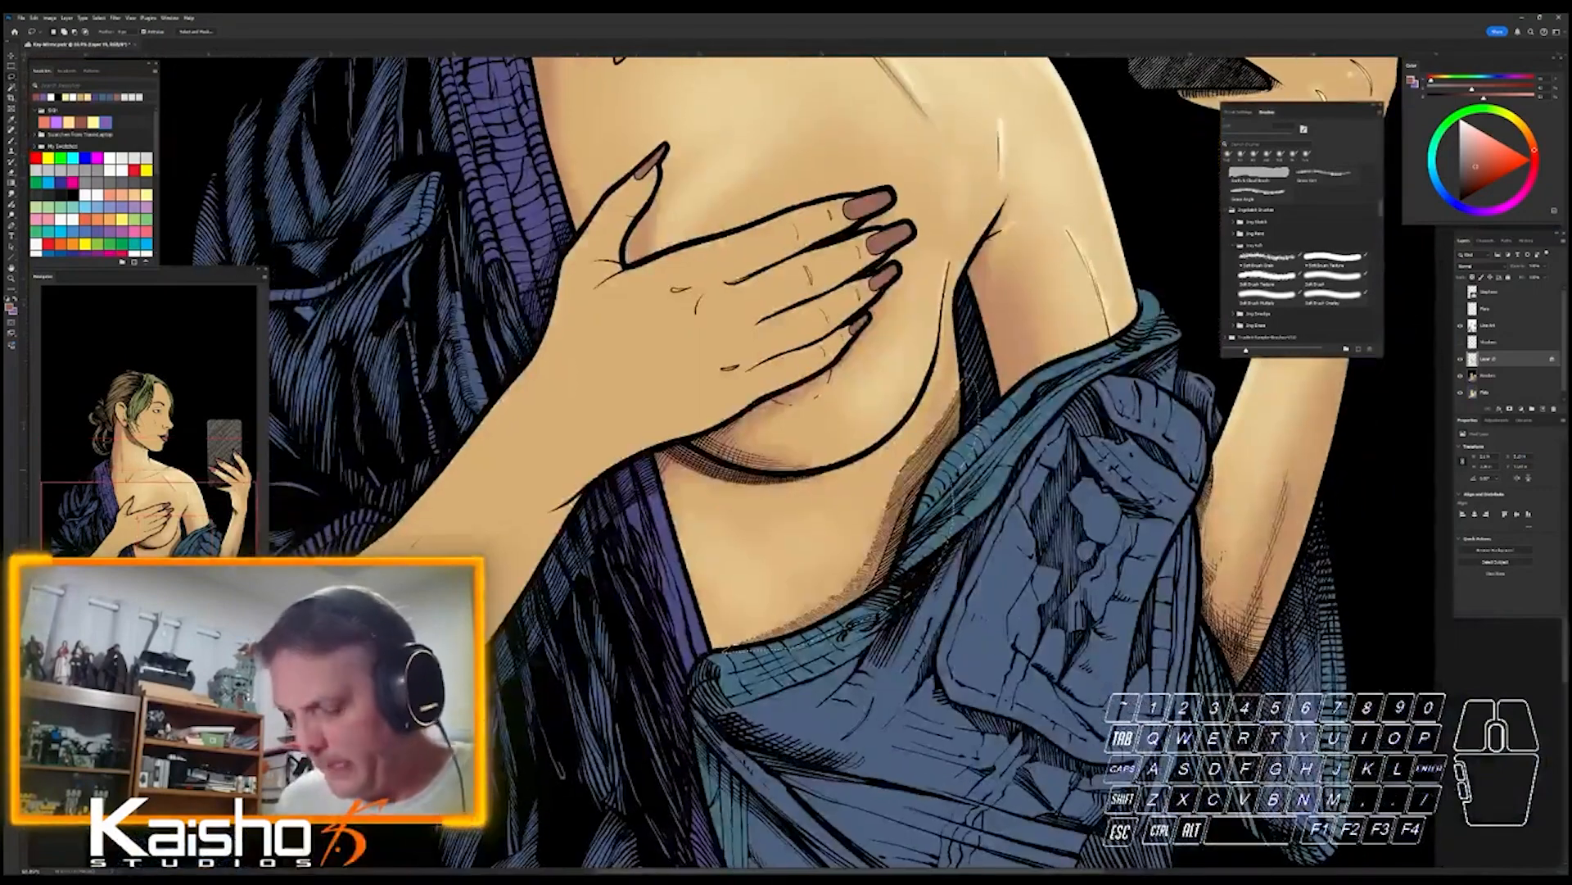
- Brush reddish-brown shading over the selected hatched strip on the torso's side and deselect
key(b)
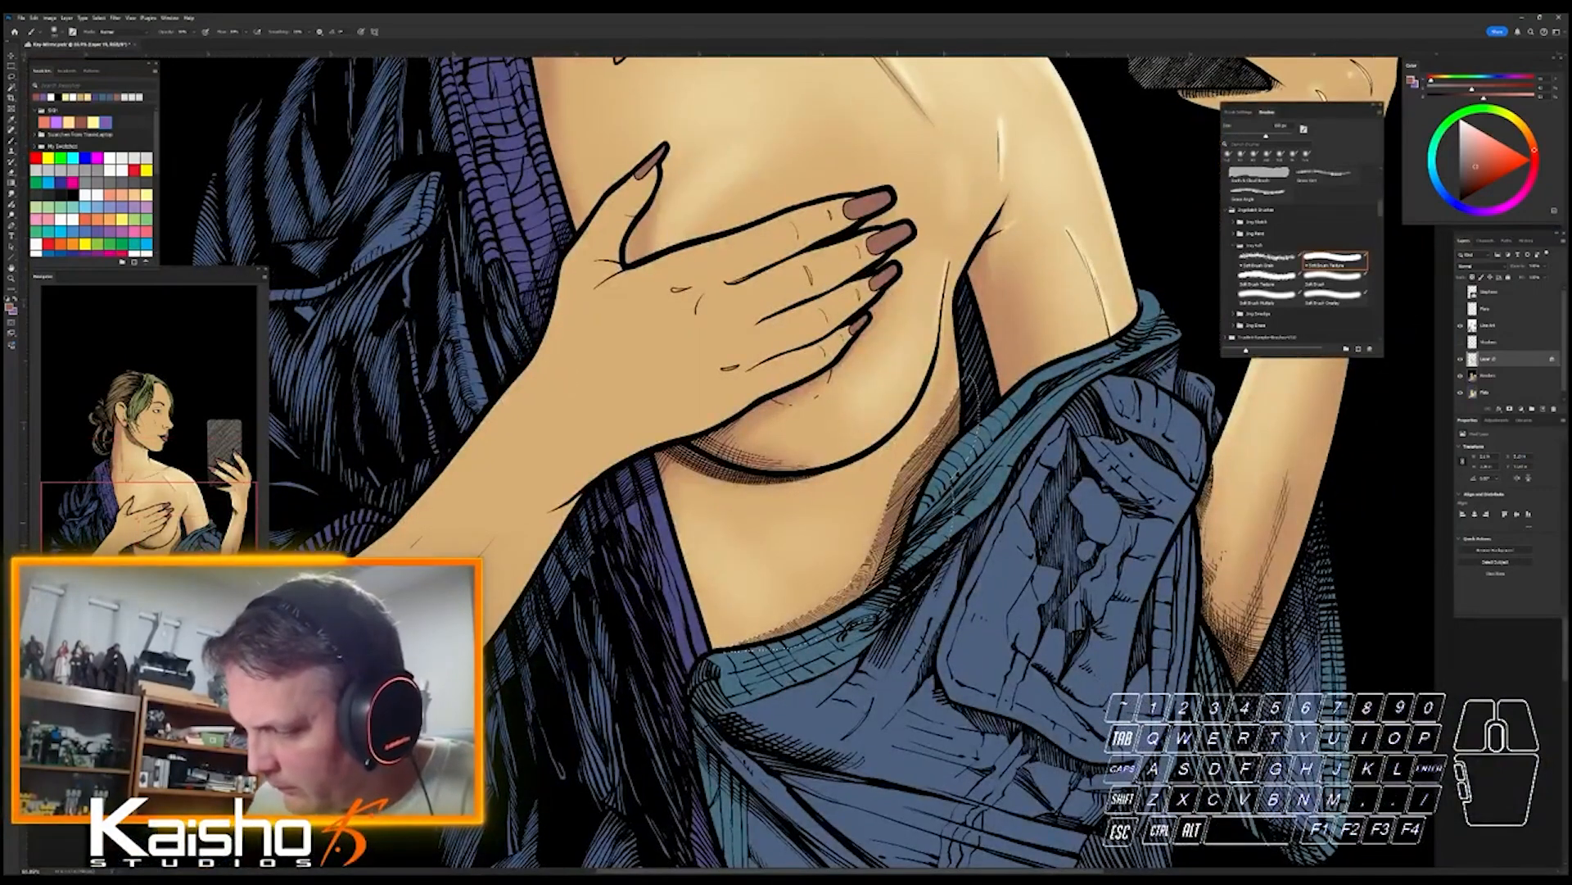
mouse_move(913, 479)
mouse_down()
mouse_move(868, 574)
mouse_move(794, 622)
mouse_up()
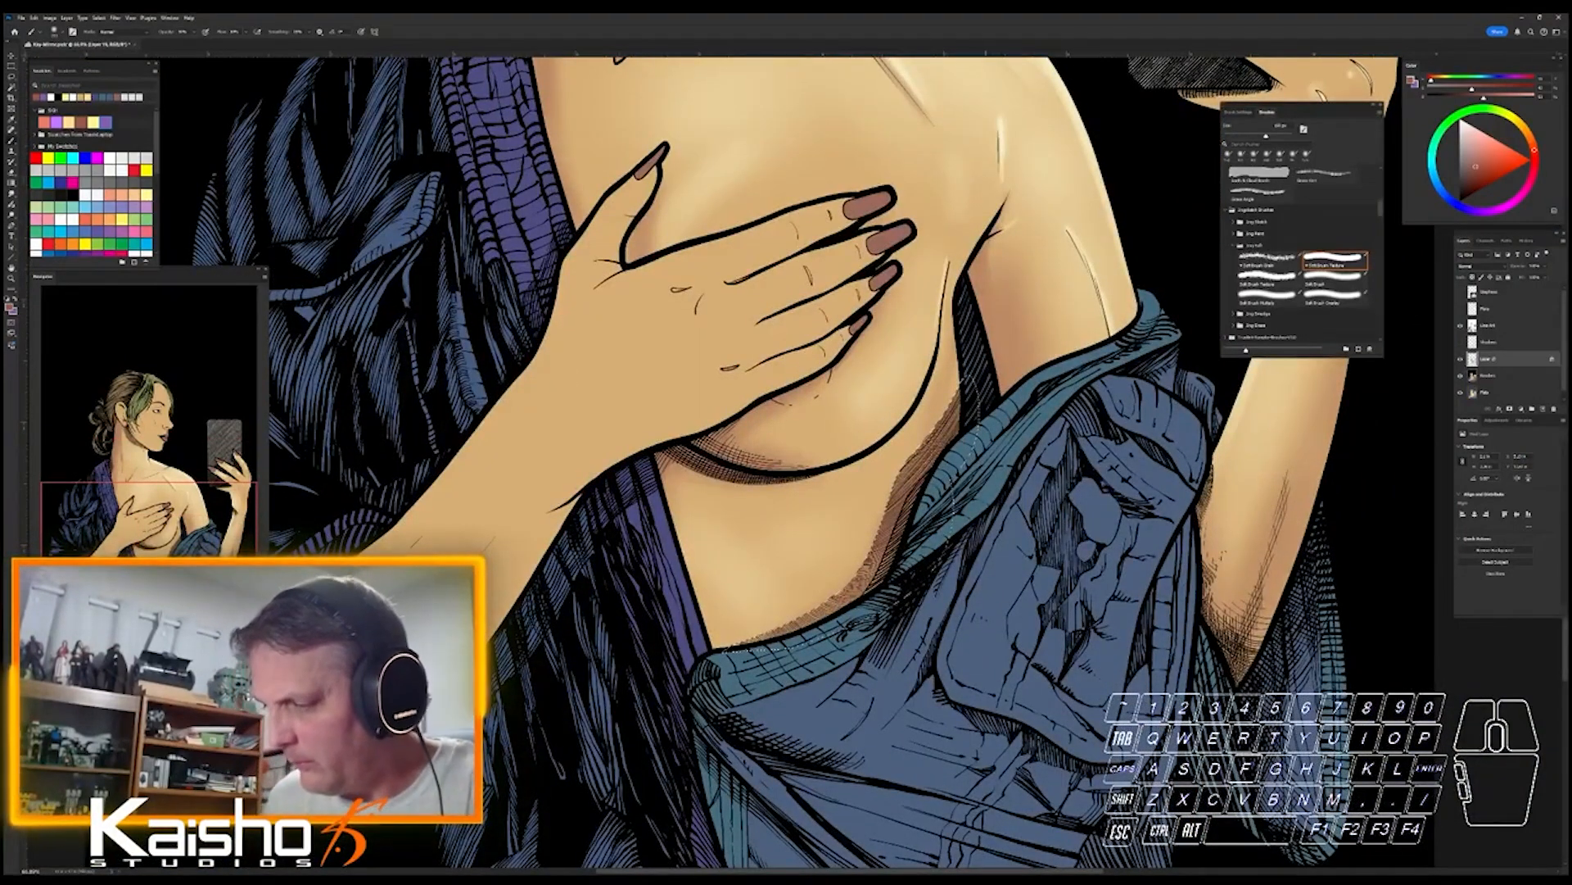
key(ctrl+d)
drag(1180, 746, 1141, 746)
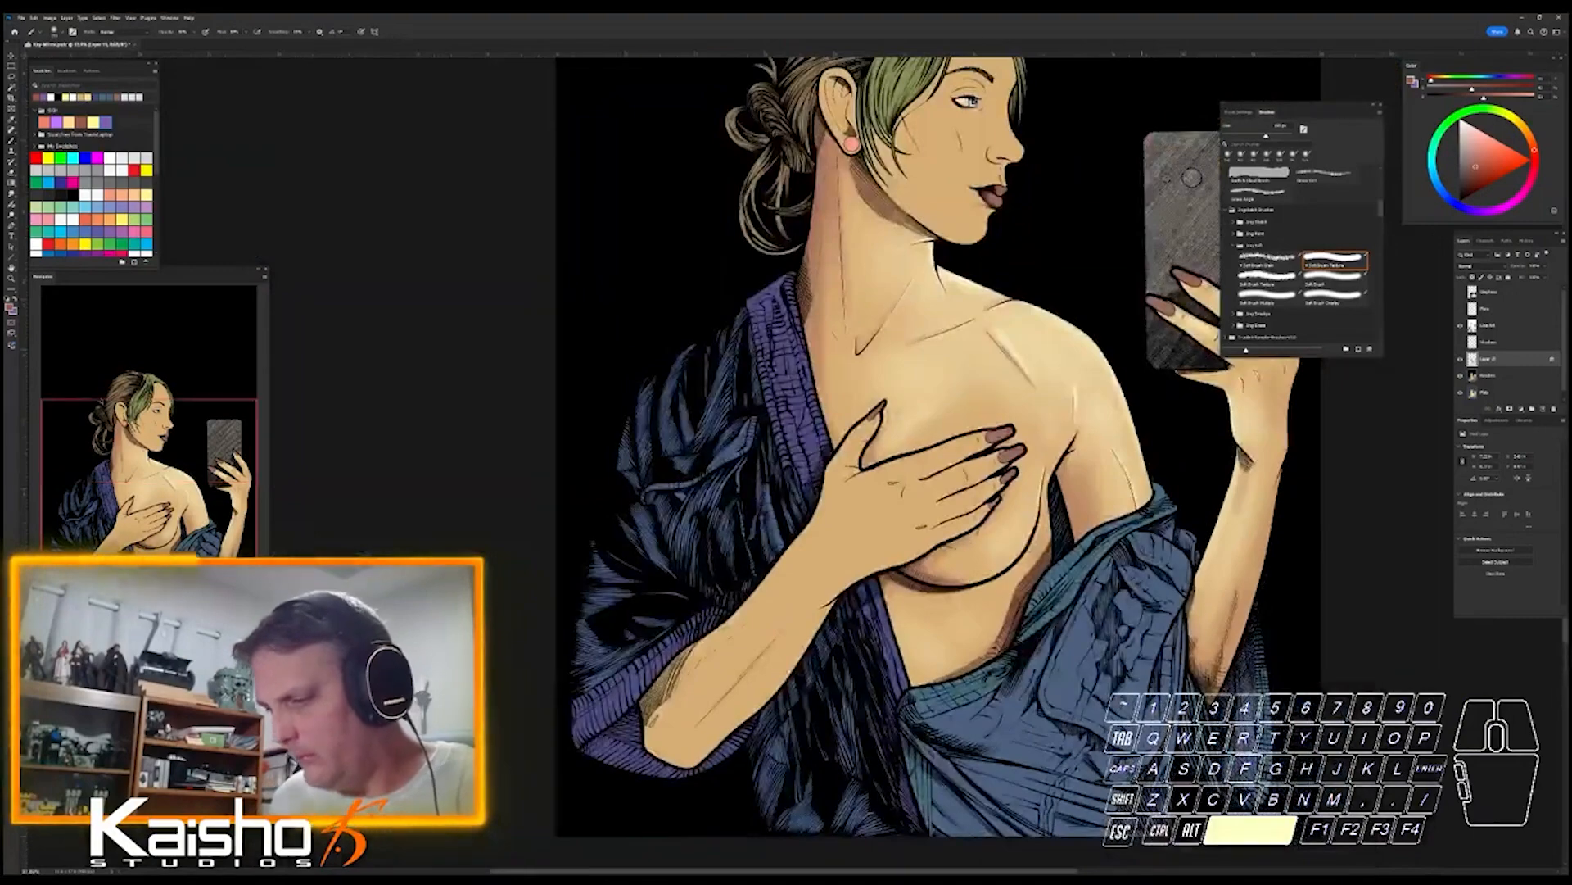
- Lasso the hatched shadow areas around the elbow and lower forearm of the raised arm, following the ends of the hatch lines
drag(1142, 528, 1088, 527)
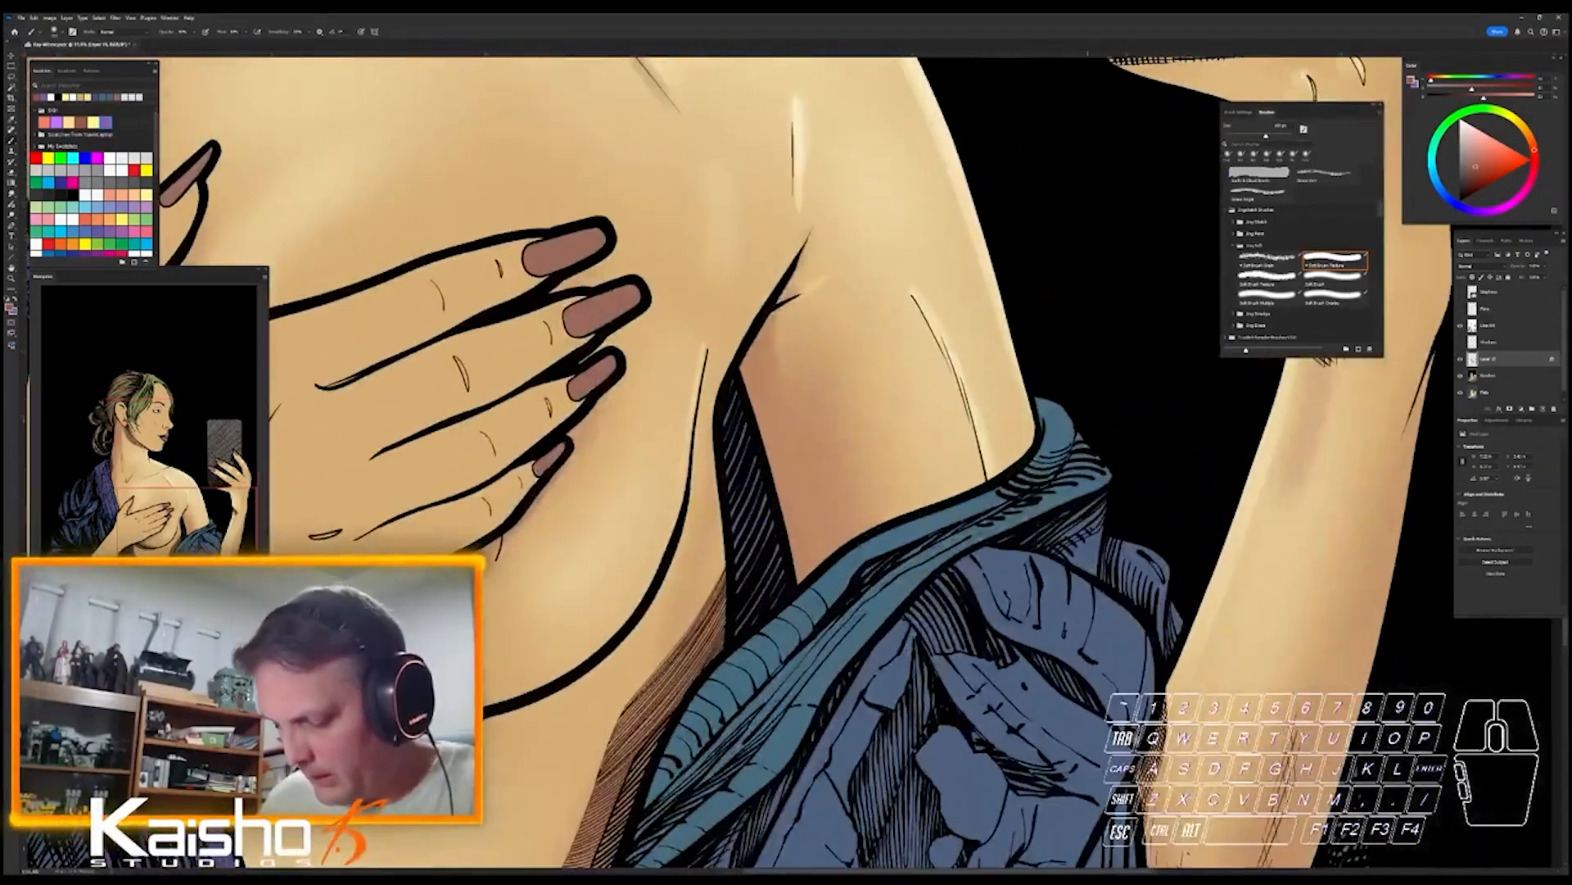
key(l)
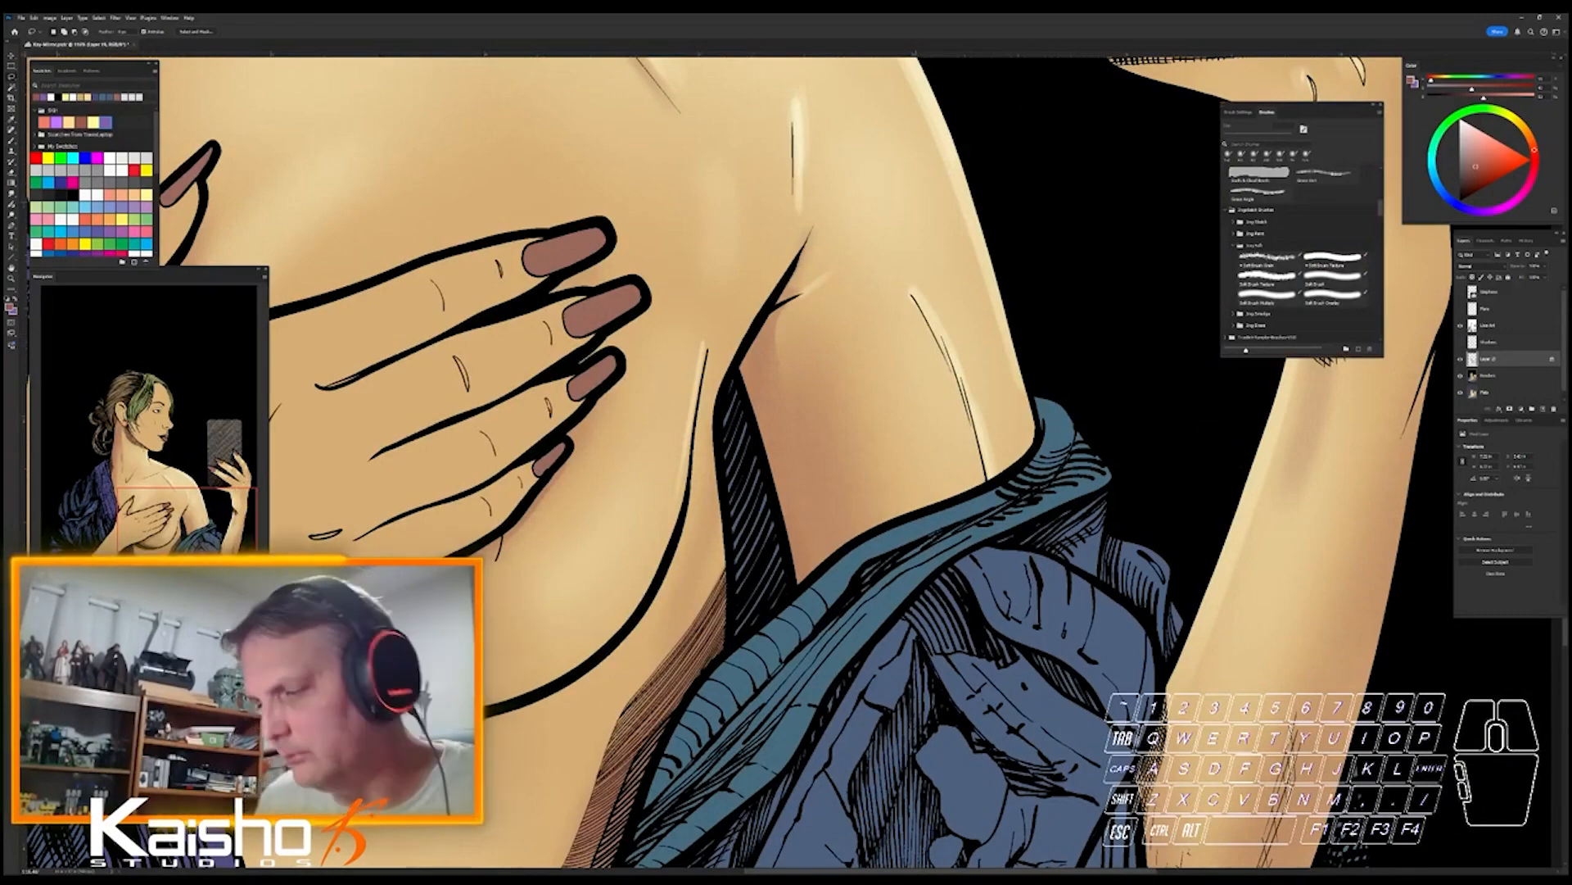
drag(1088, 742, 1106, 675)
drag(1071, 675, 1072, 561)
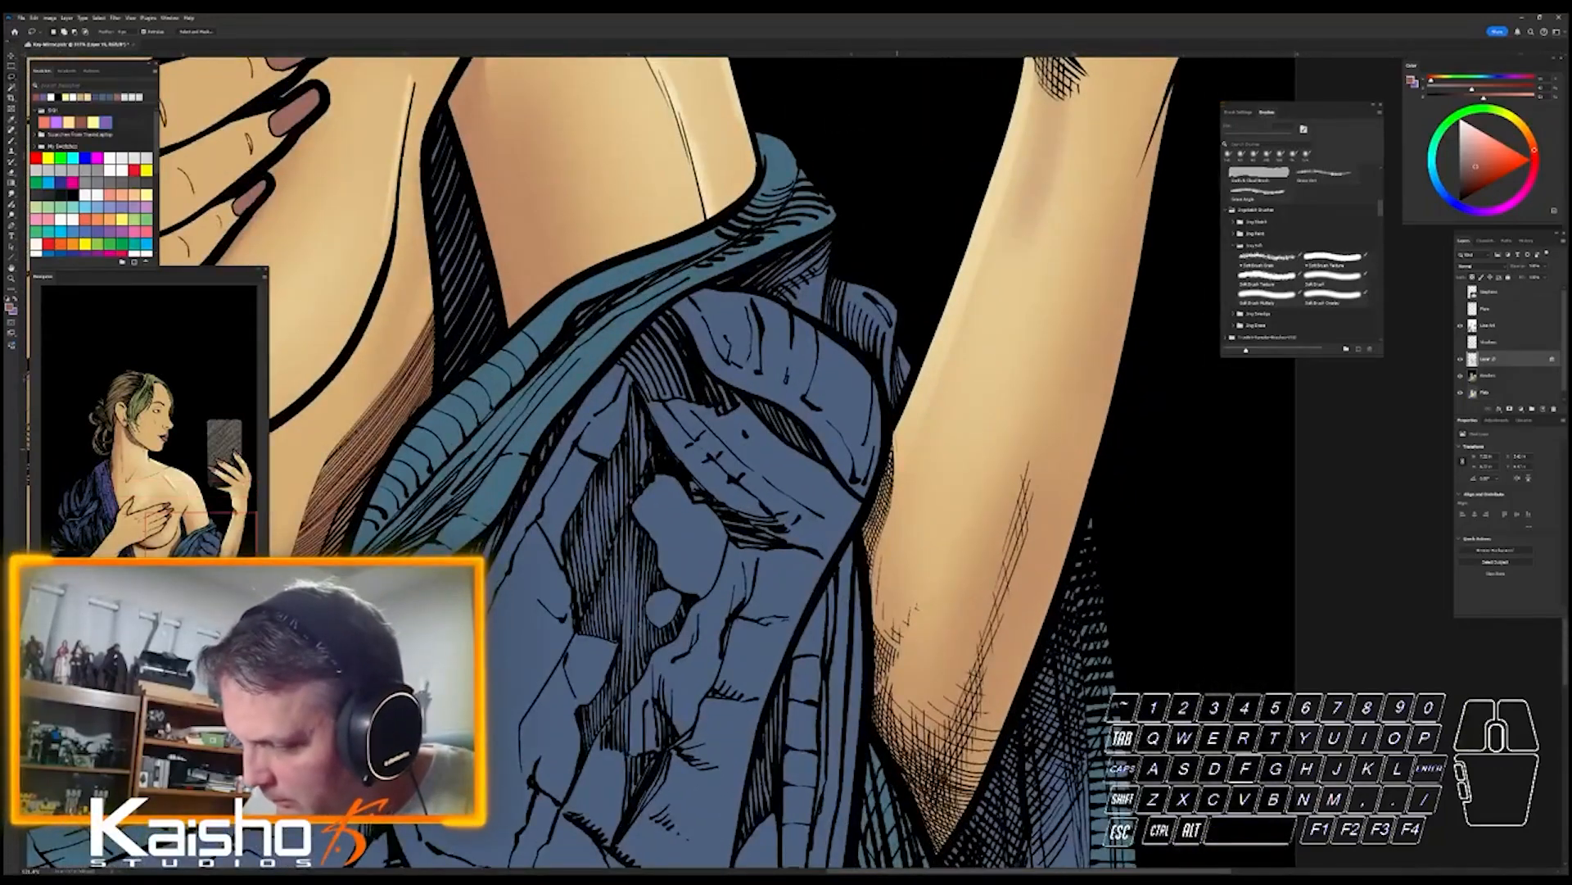
mouse_move(885, 614)
mouse_down()
mouse_move(919, 616)
mouse_move(895, 660)
mouse_up()
drag(1035, 449, 1018, 495)
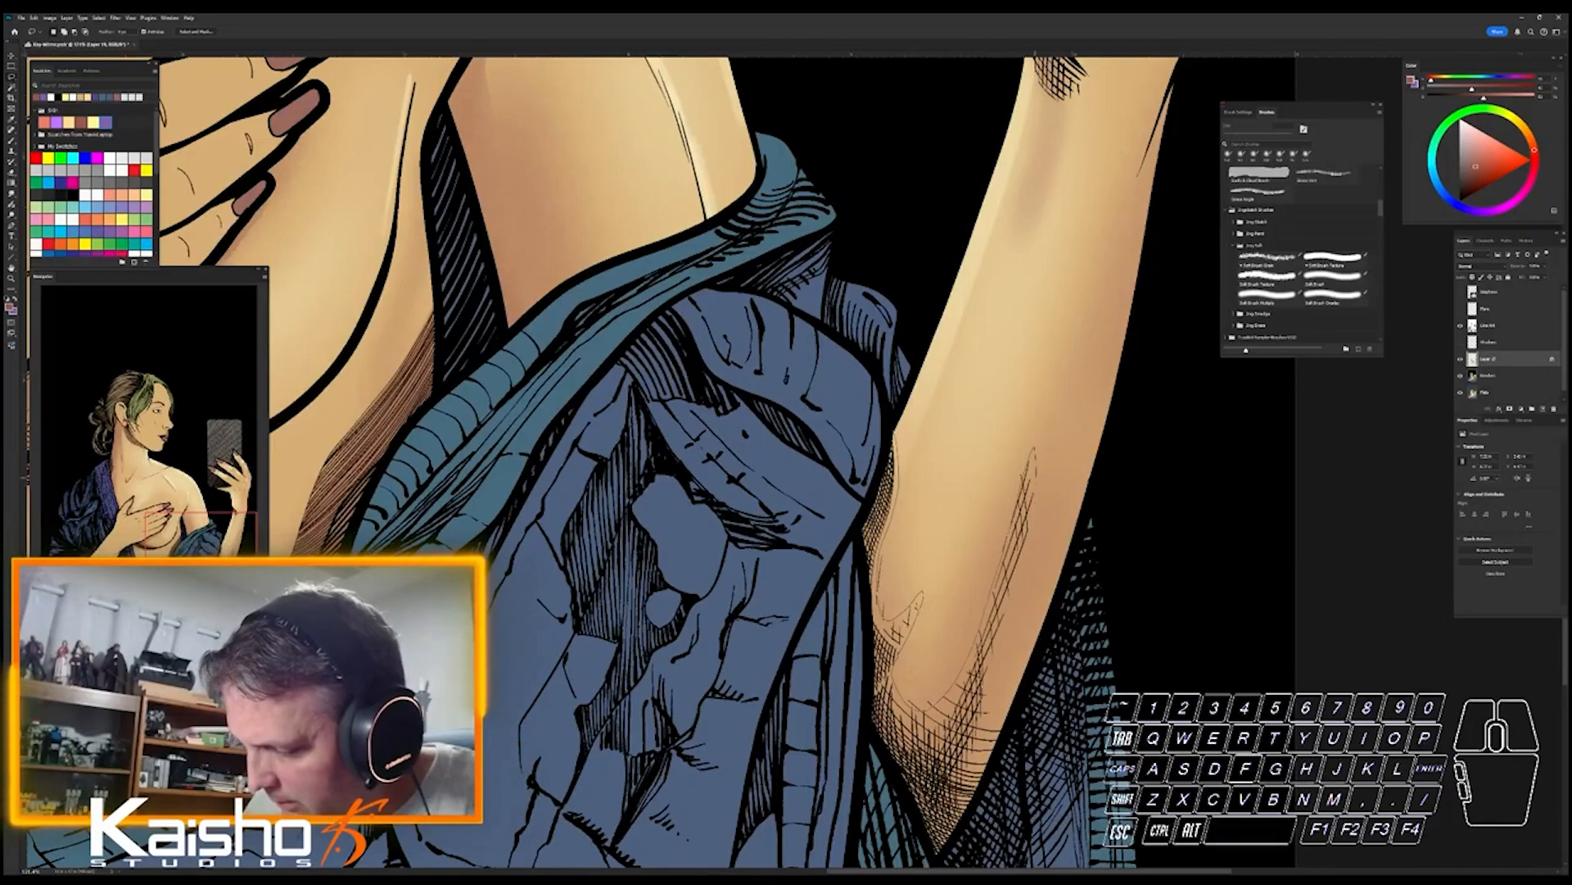
mouse_move(1005, 729)
mouse_down()
mouse_move(958, 856)
mouse_move(826, 651)
mouse_move(843, 507)
mouse_move(808, 361)
mouse_up()
mouse_move(912, 790)
mouse_down()
mouse_move(976, 686)
mouse_move(983, 662)
mouse_move(966, 662)
mouse_up()
- Brush soft reddish-brown shading inside the elbow selection and deselect
key(b)
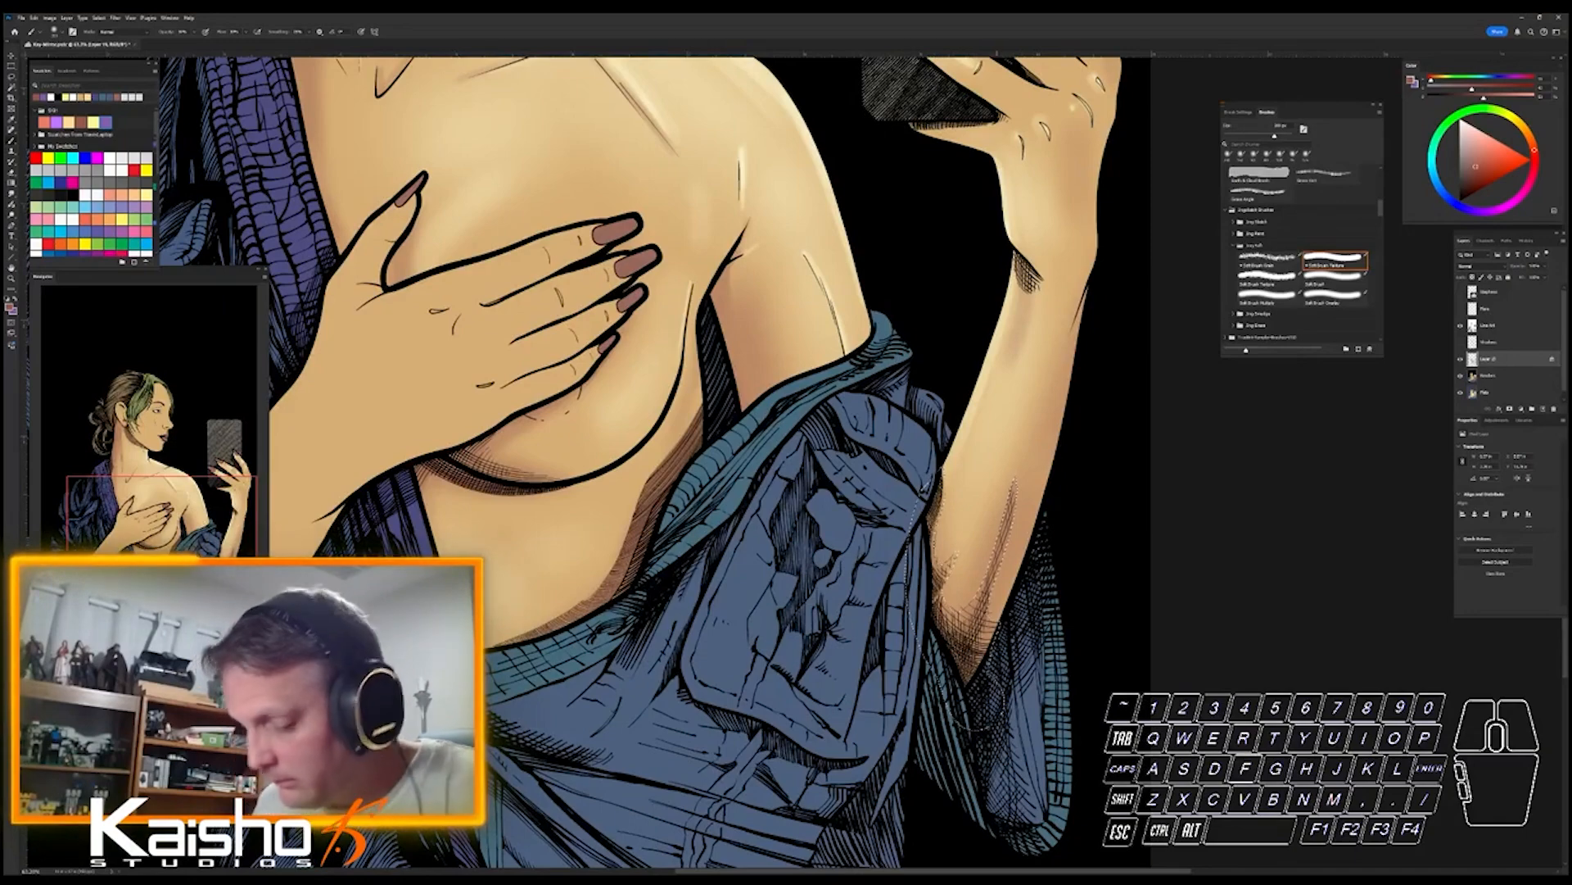
key(ctrl+d)
drag(1119, 713, 1094, 712)
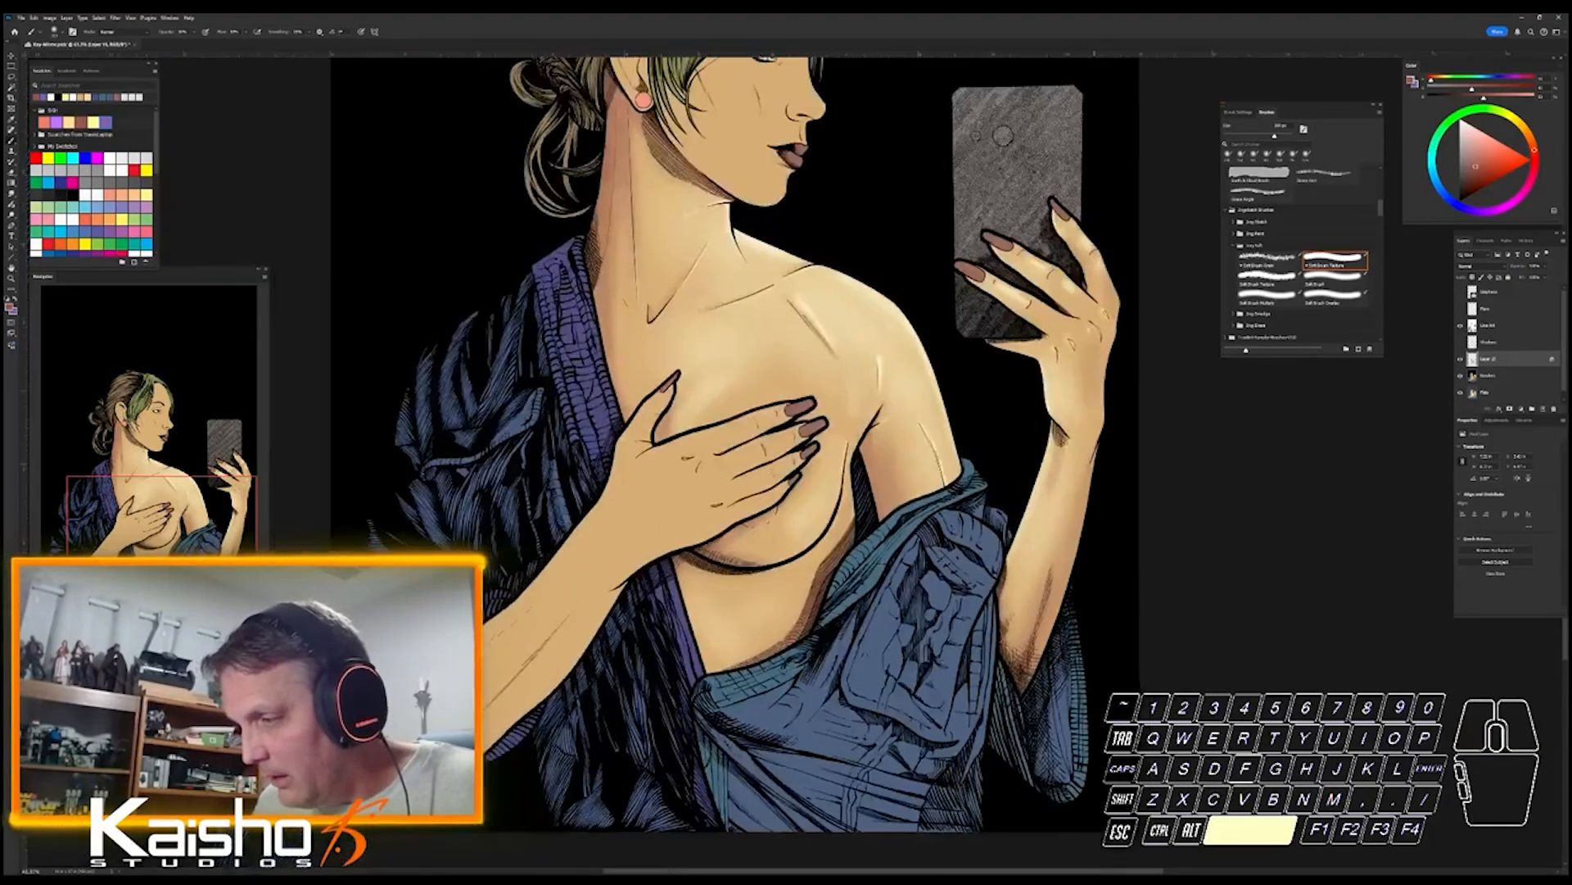
drag(1149, 643, 1084, 711)
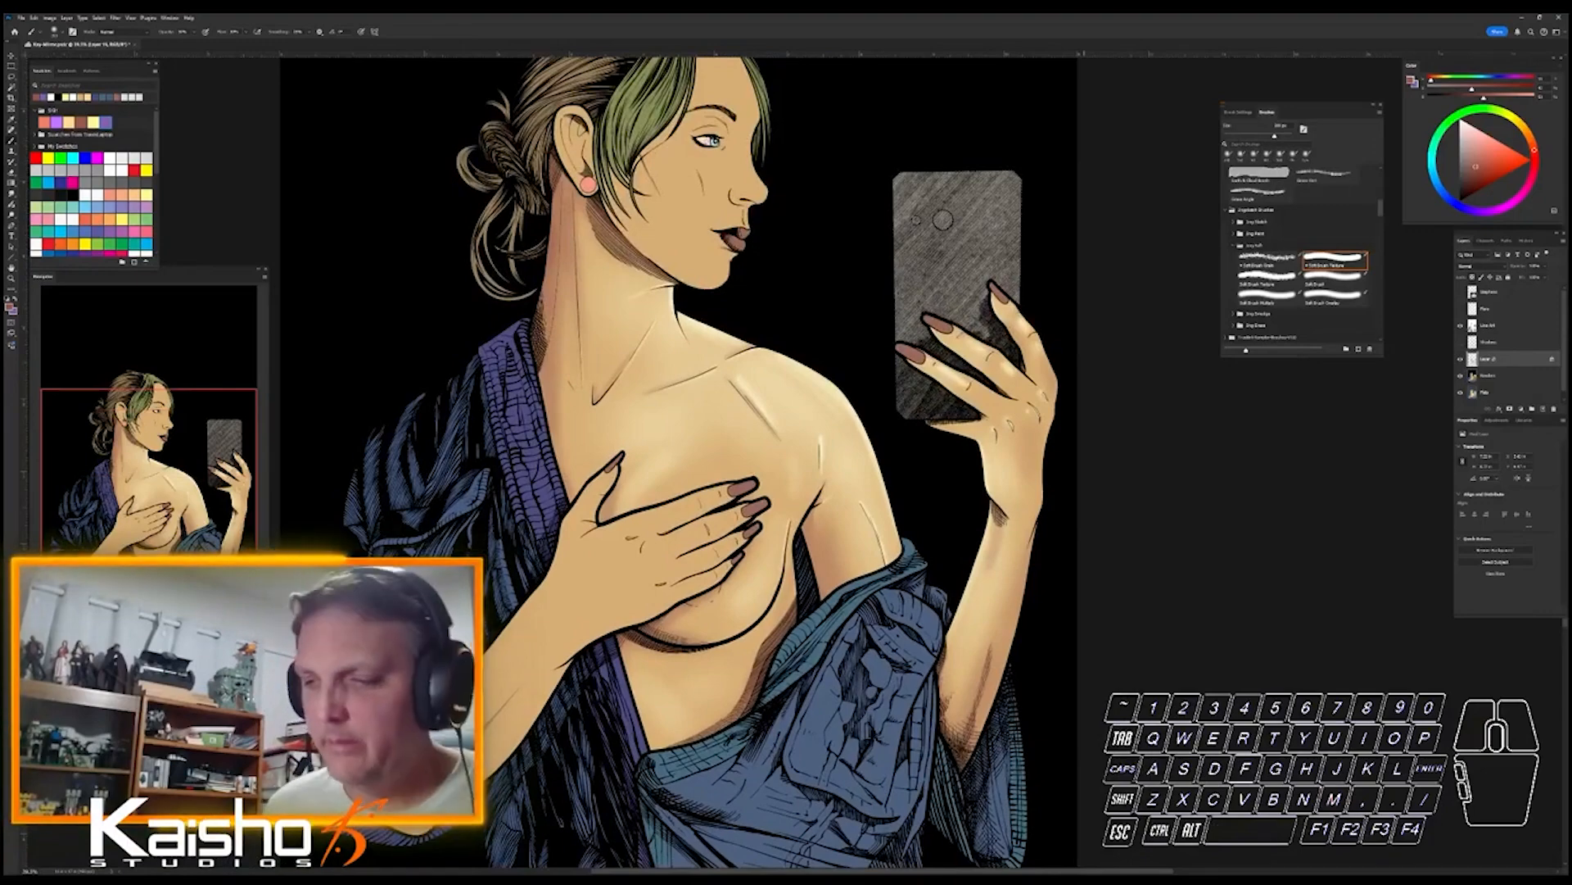
- Lasso the small cross-hatched patch on the raised arm's wrist, shade it reddish-brown and deselect
key(l)
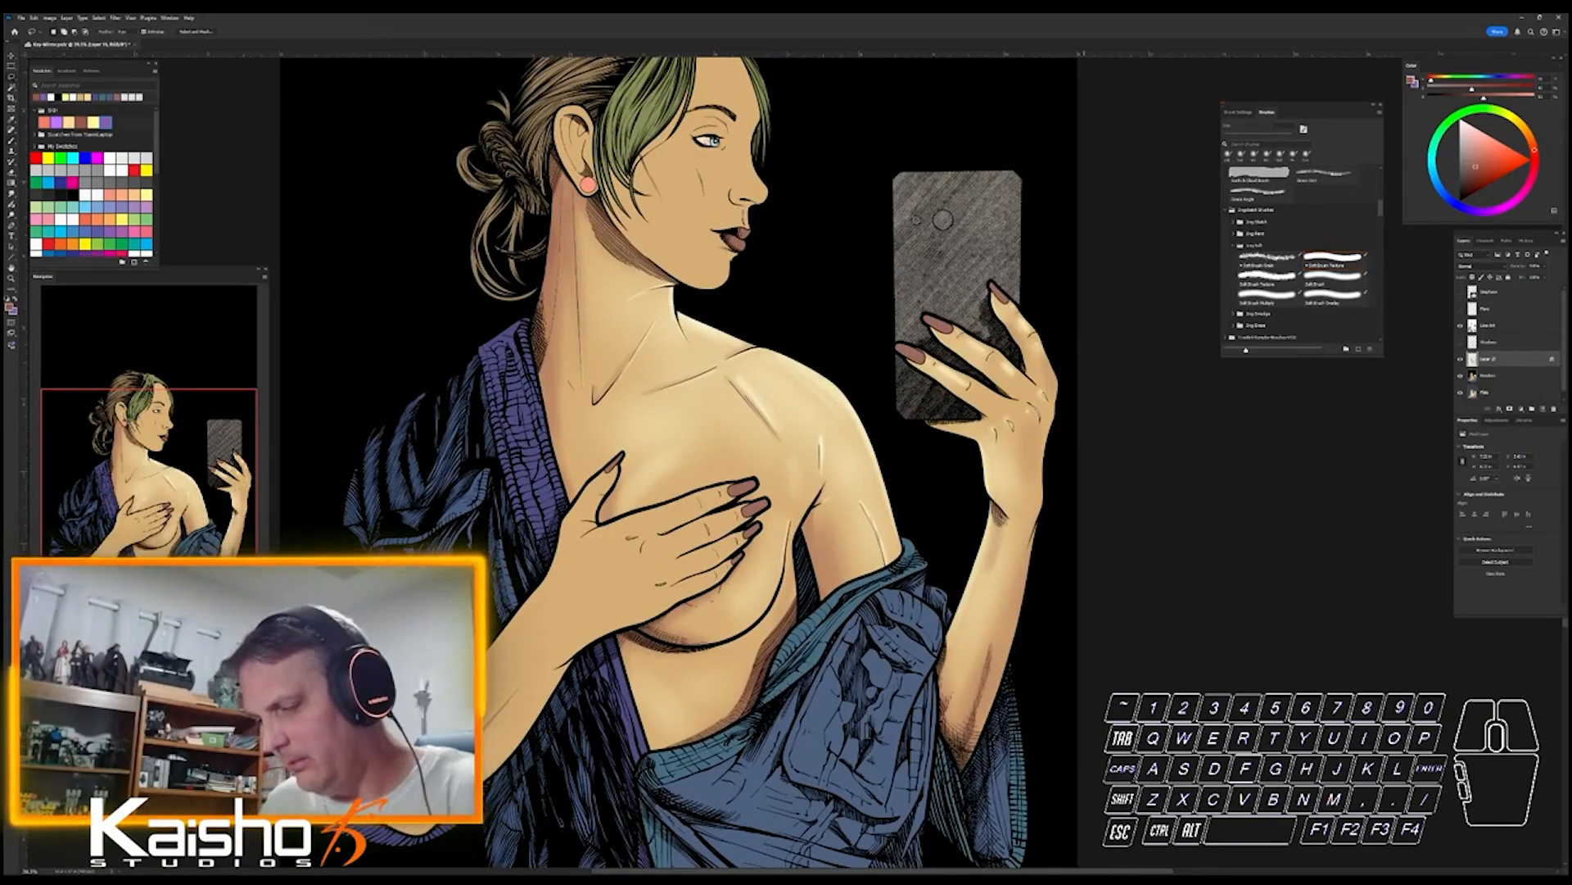
drag(1041, 471, 1082, 470)
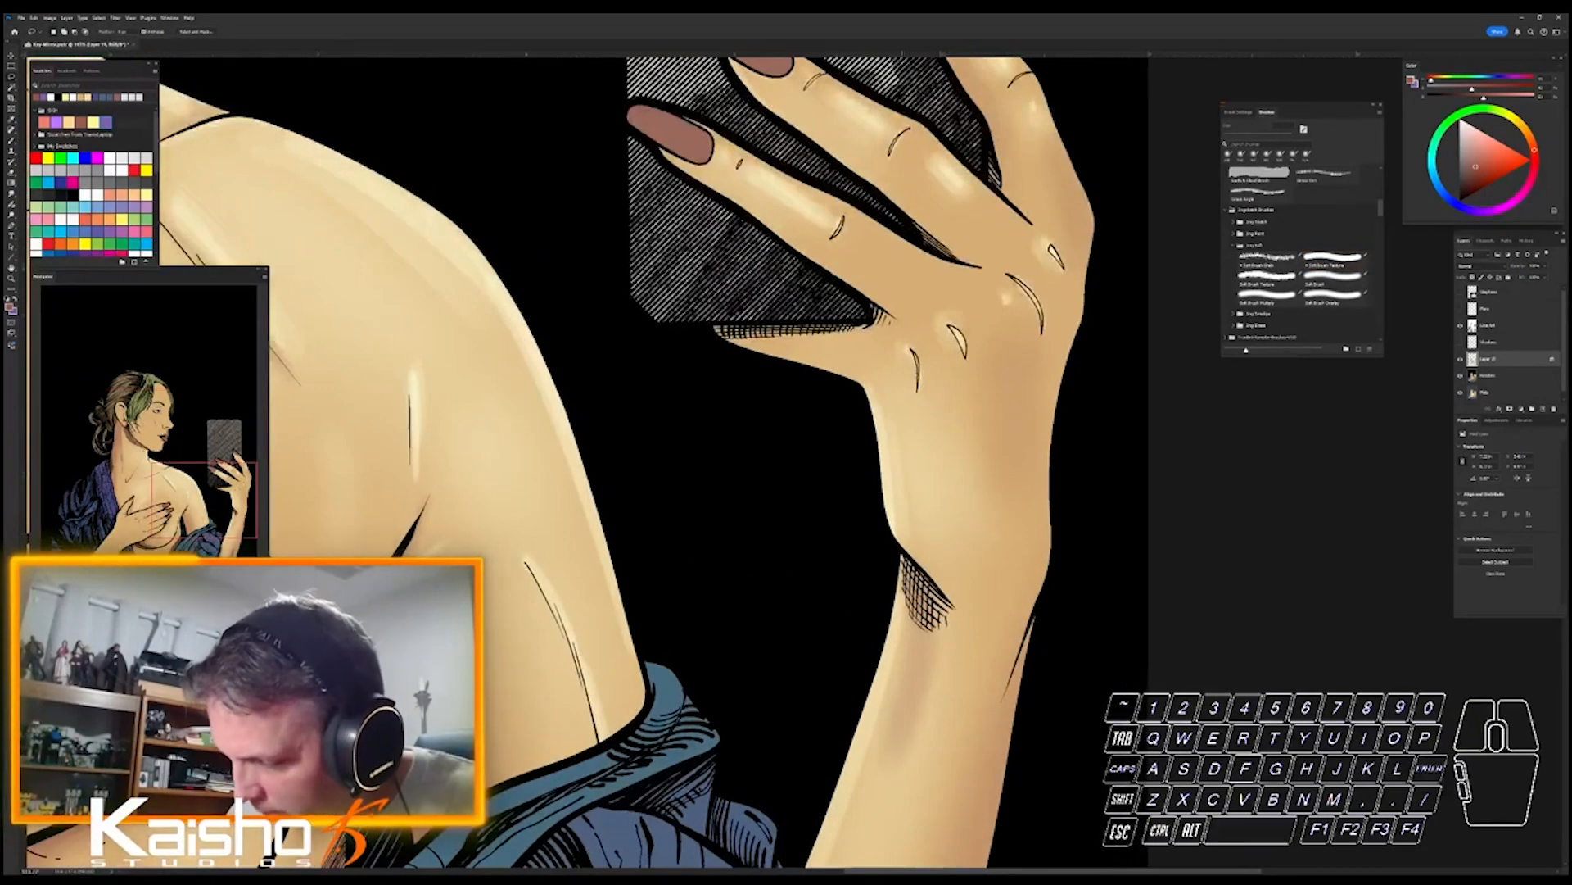
key(ctrl+d)
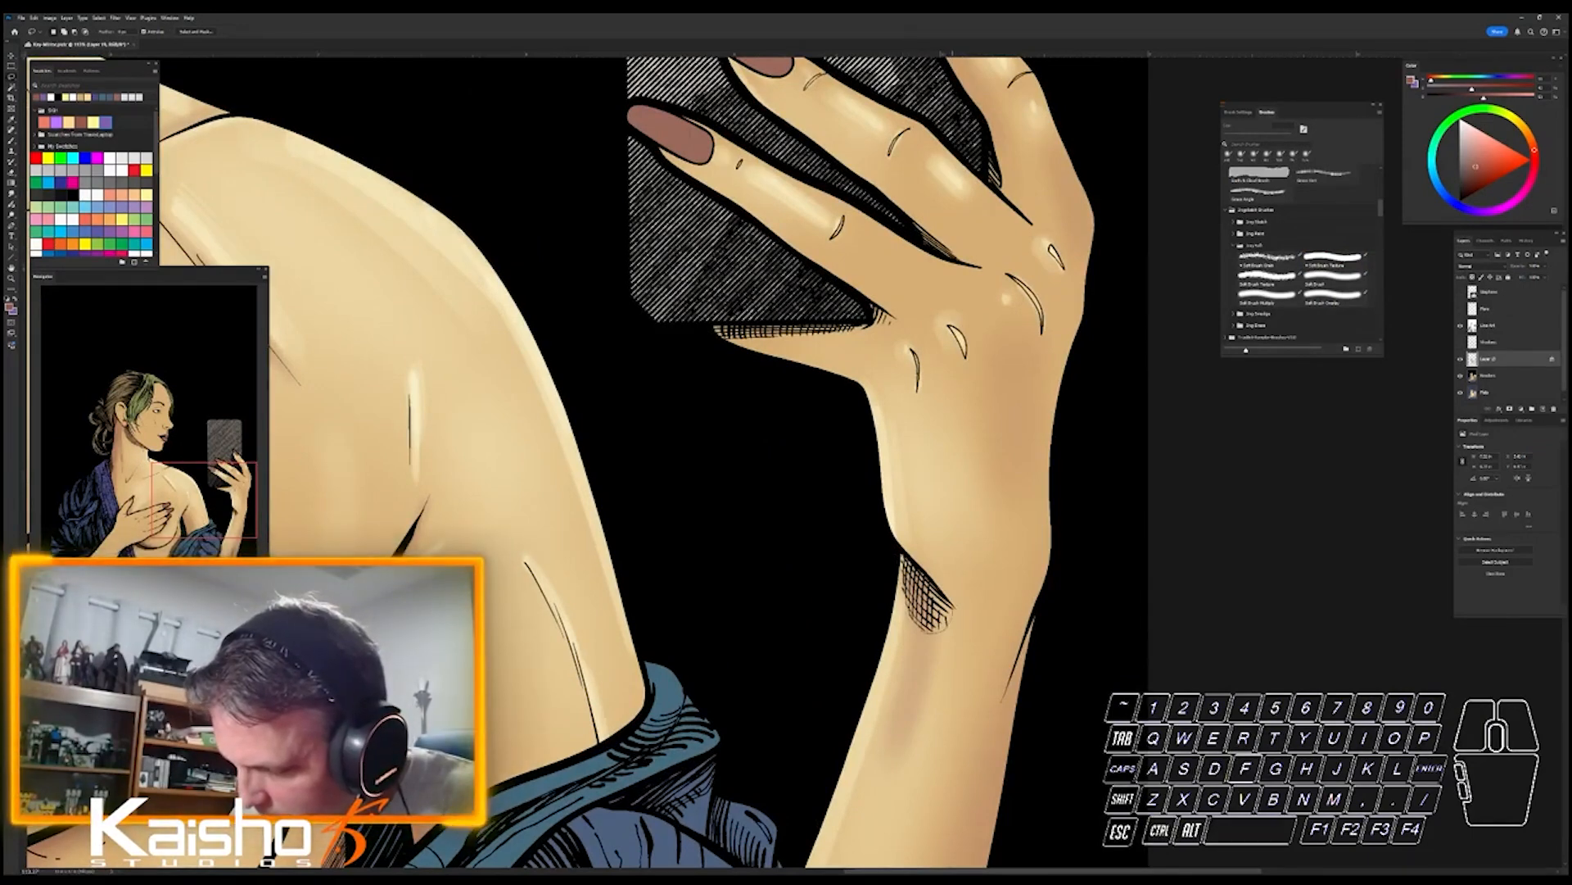
key(b)
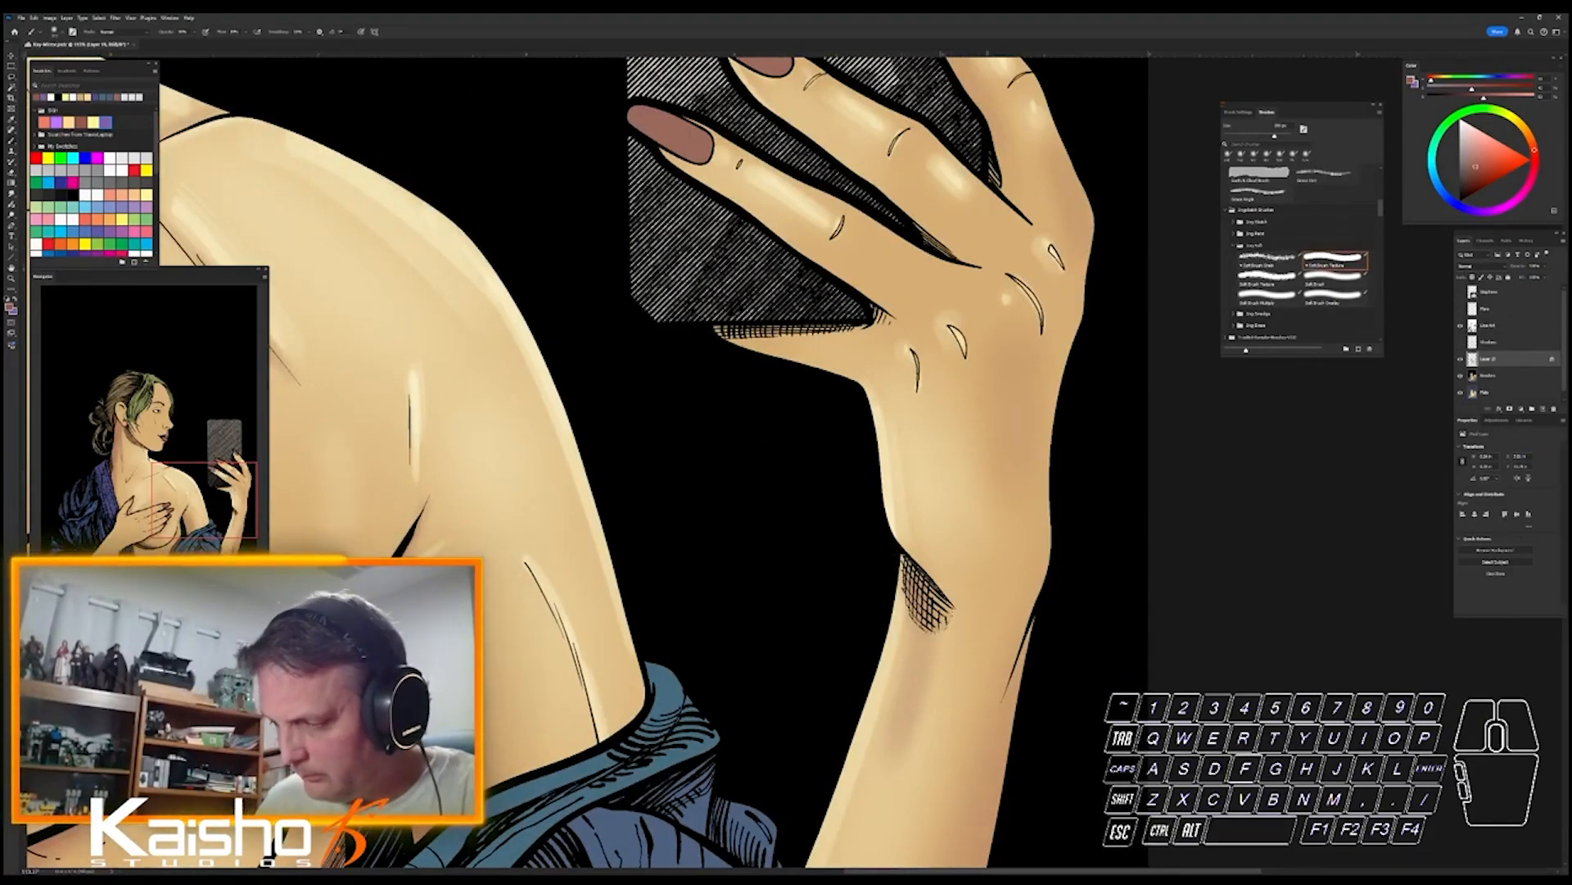
key(ctrl+d)
drag(1093, 327, 1043, 555)
- Lasso the shadow areas between the phone-holding fingers and along the hatched thumb under the phone, and brush reddish-brown shading inside
key(l)
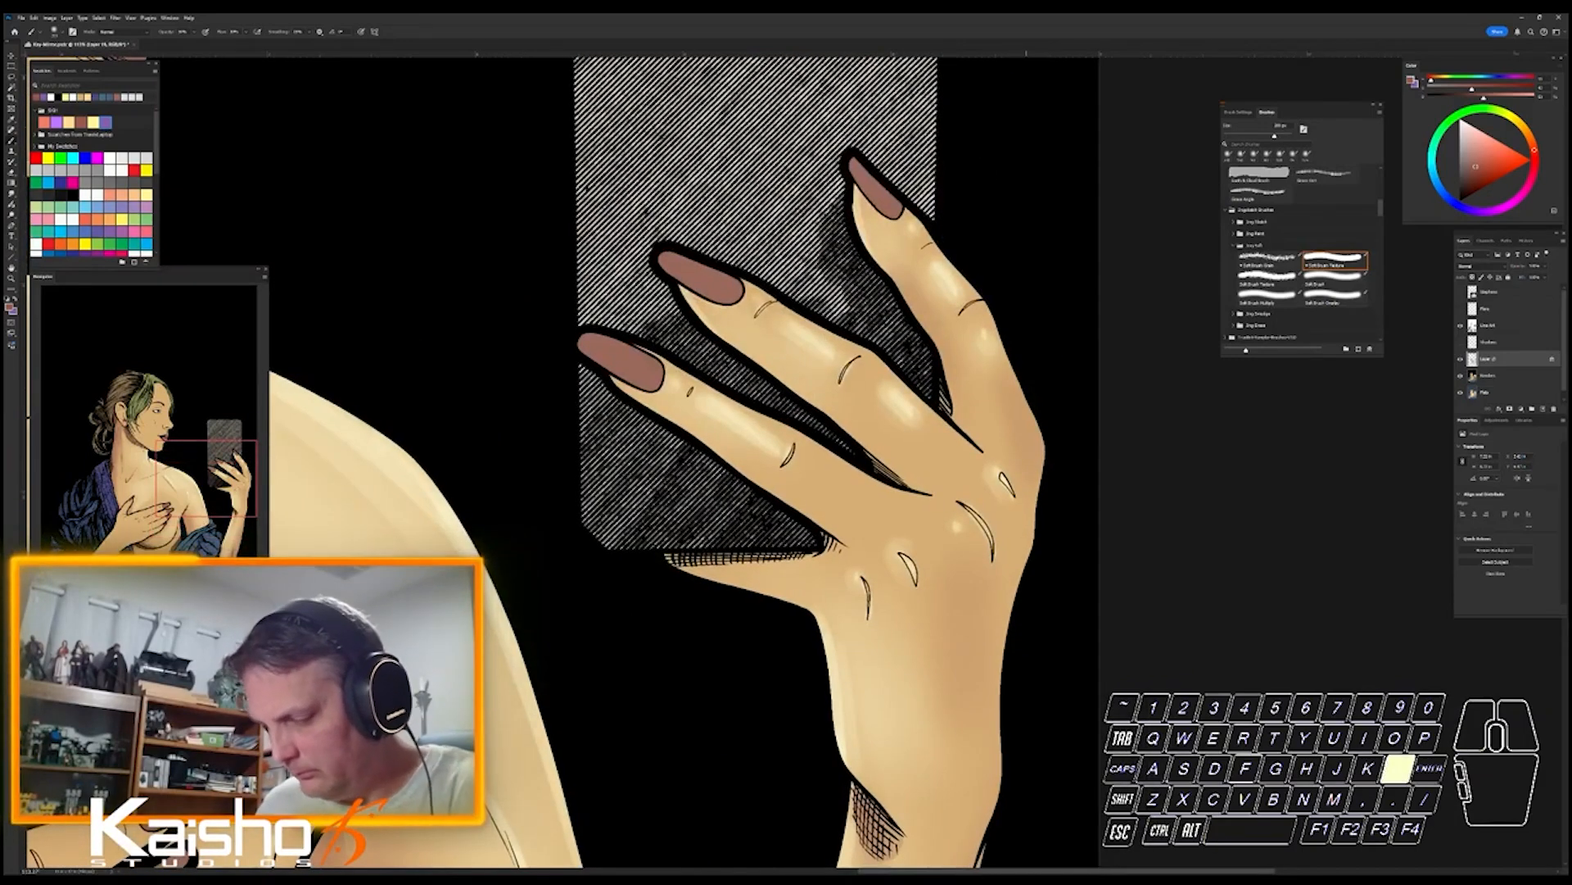
mouse_move(931, 348)
mouse_down()
mouse_move(952, 425)
mouse_move(920, 358)
mouse_up()
mouse_move(852, 447)
shift+mouse_down()
mouse_move(903, 484)
mouse_move(848, 453)
shift+mouse_up()
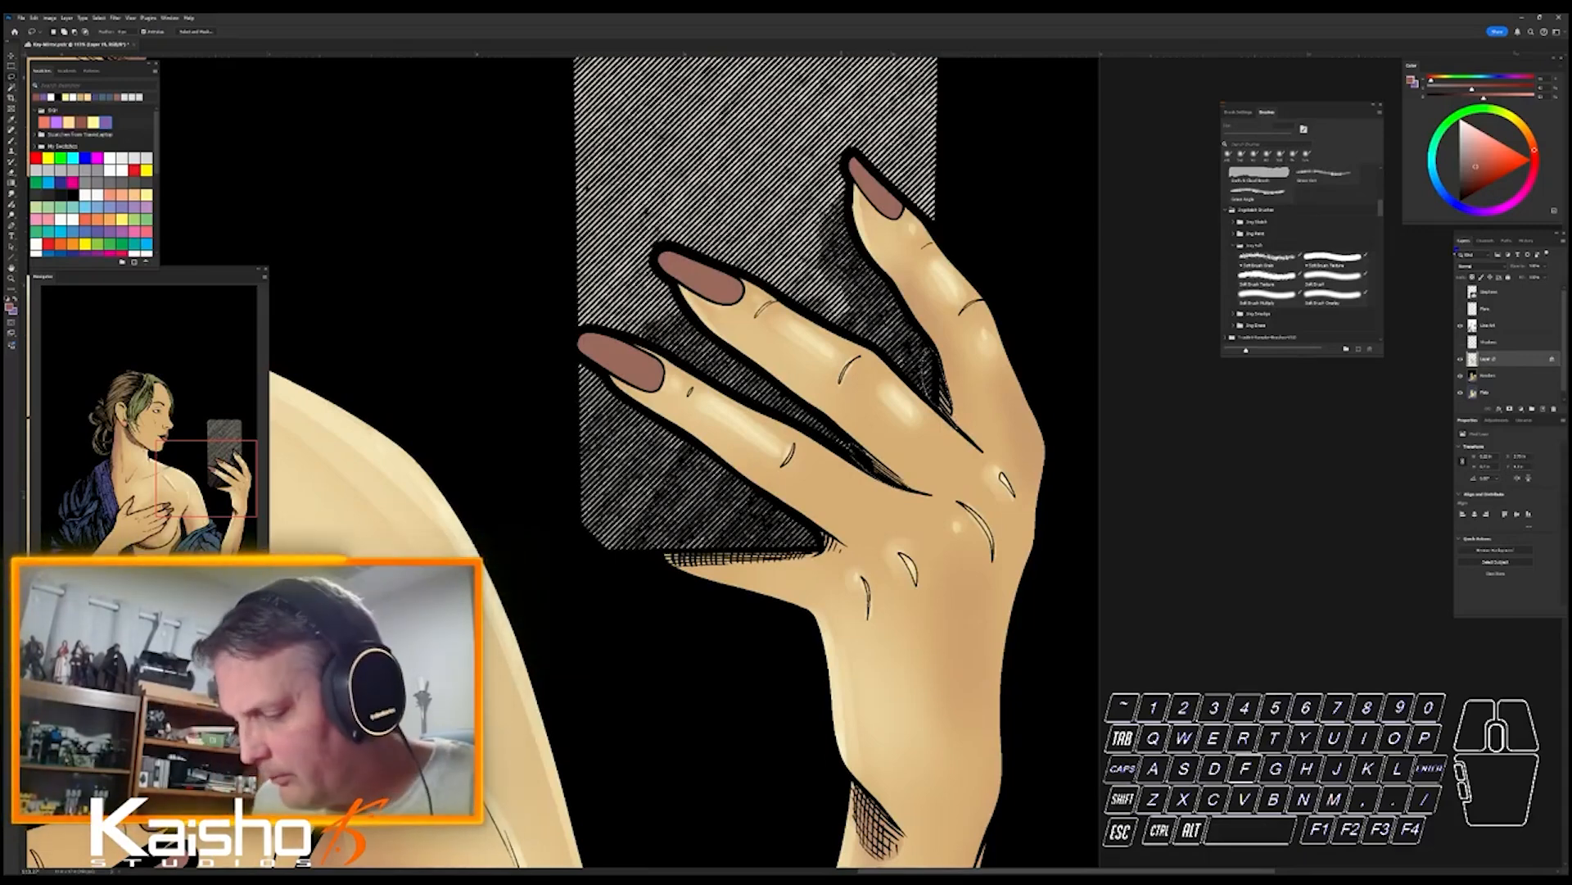
mouse_move(805, 527)
shift+mouse_down()
mouse_move(835, 541)
mouse_move(663, 578)
mouse_move(643, 540)
shift+mouse_up()
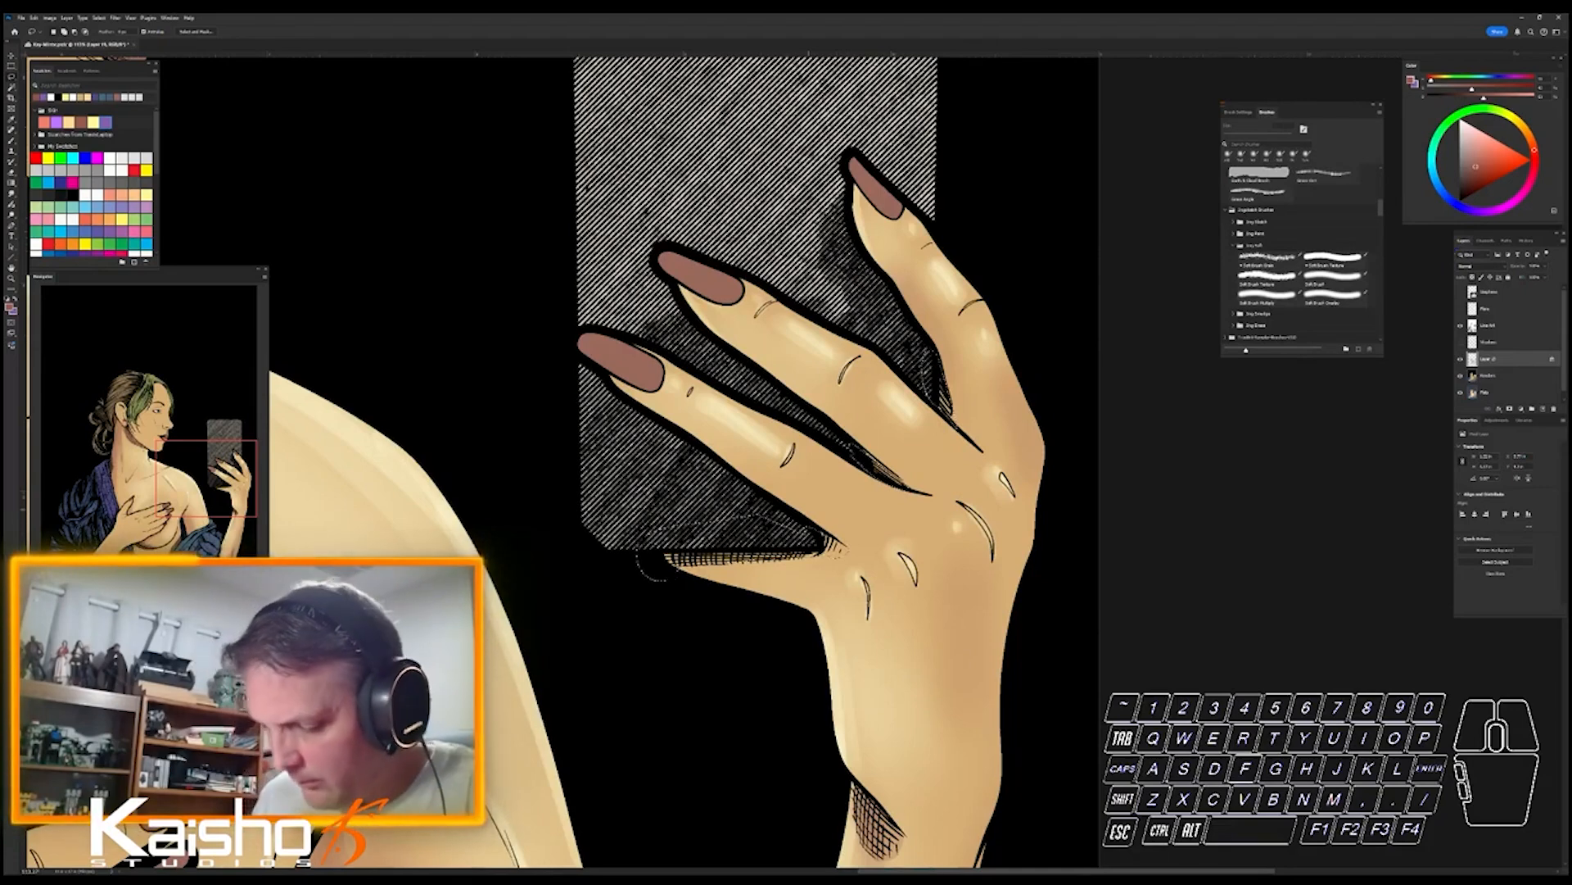
key(b)
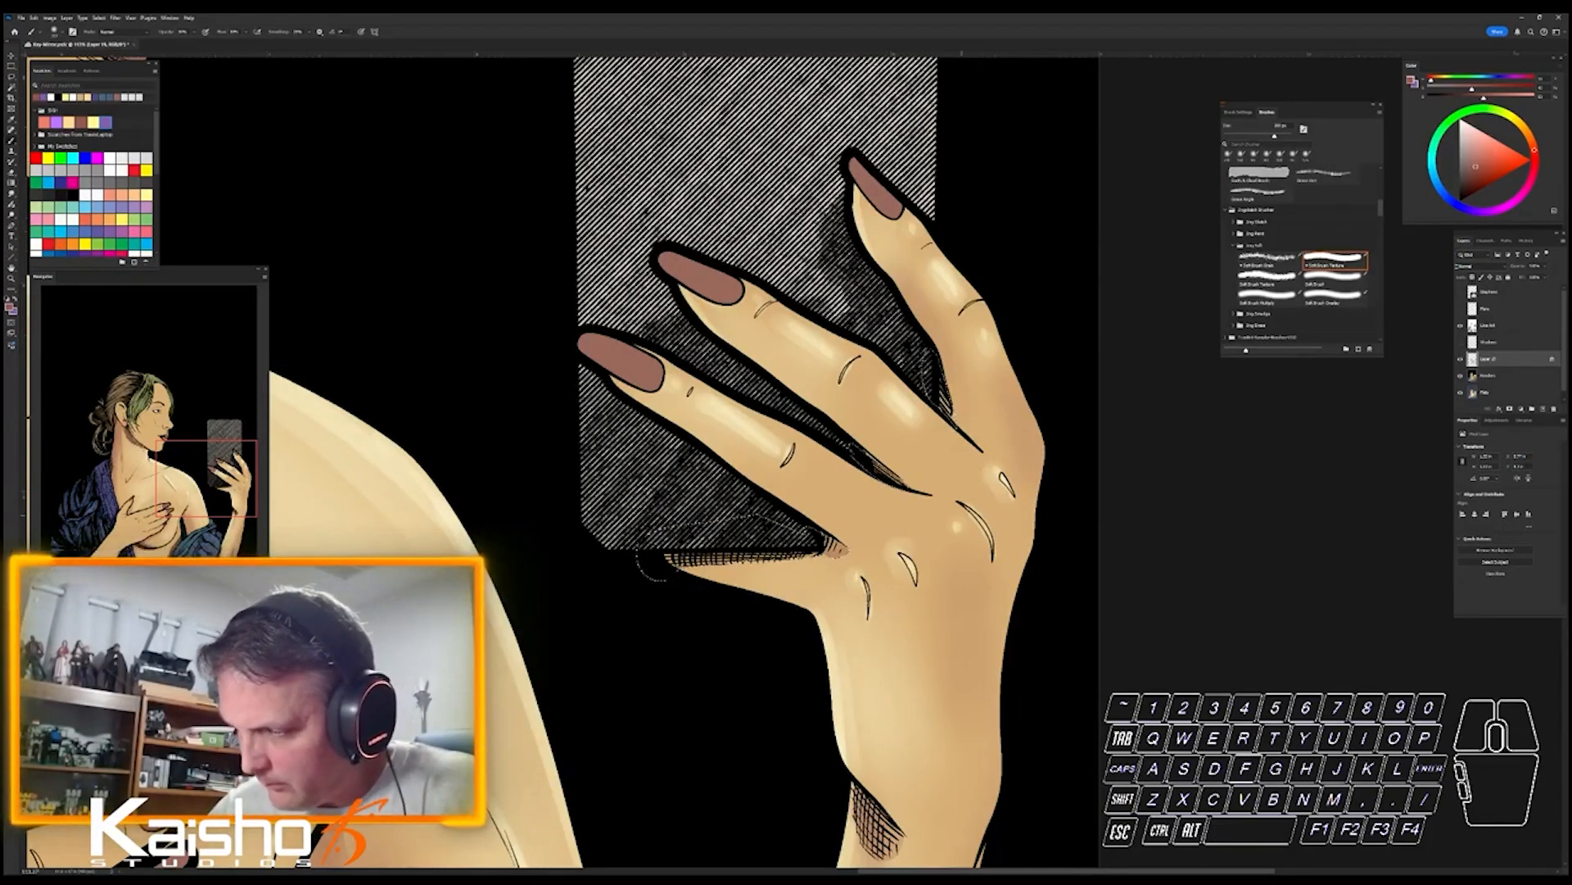
- Clear the current selection and look over the skin shading on the hand, shoulder, neck and face
key(ctrl+d)
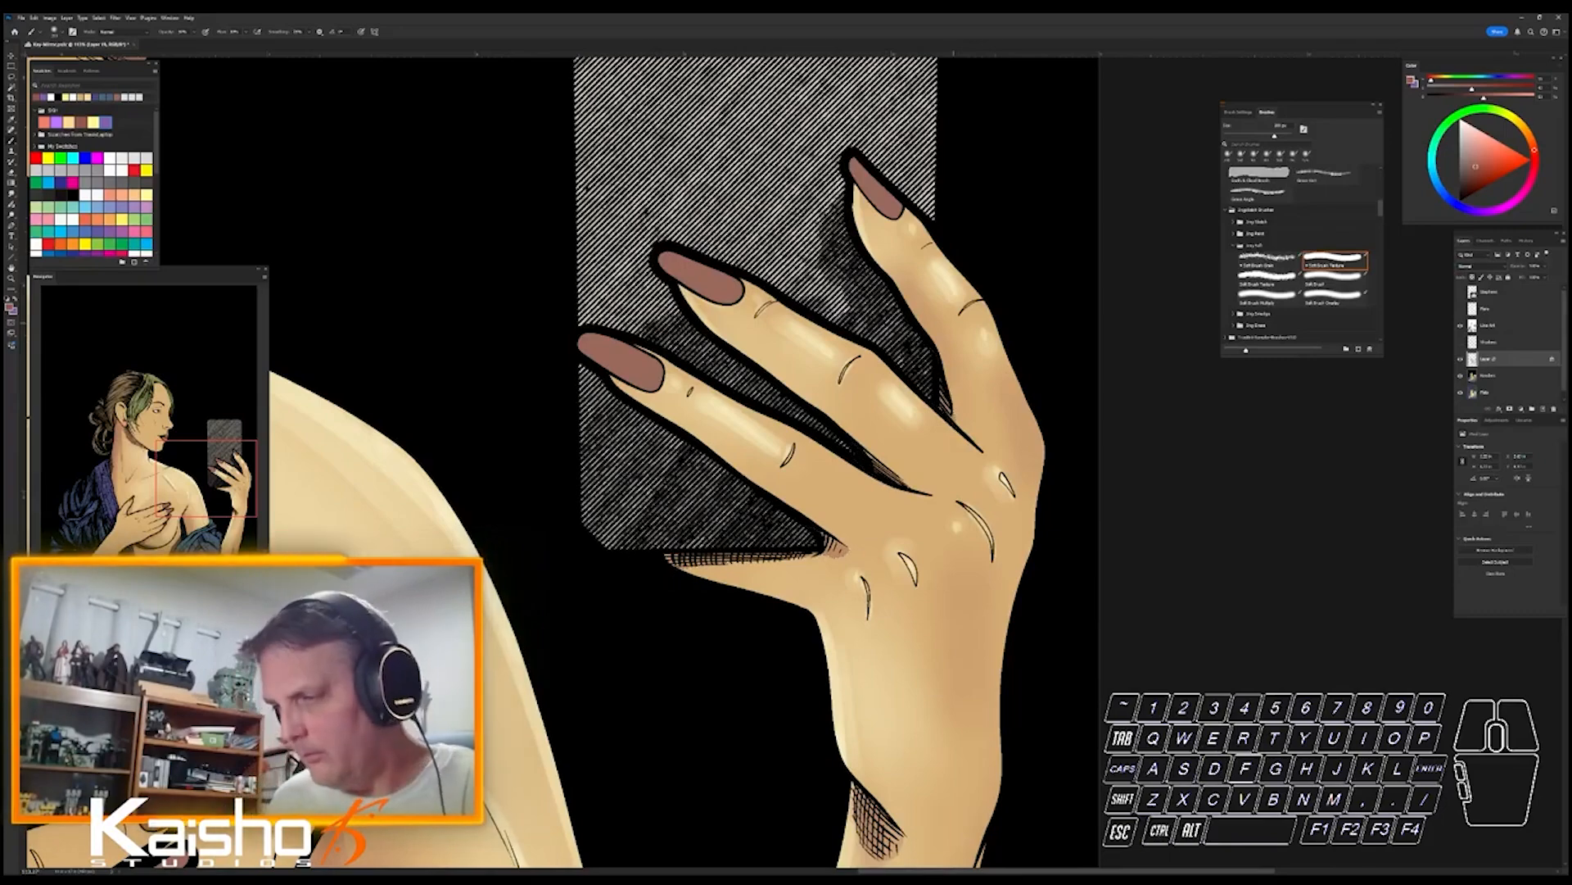
mouse_move(1100, 697)
mouse_down()
mouse_move(975, 697)
mouse_move(1133, 665)
mouse_move(1061, 680)
mouse_move(1036, 524)
mouse_up()
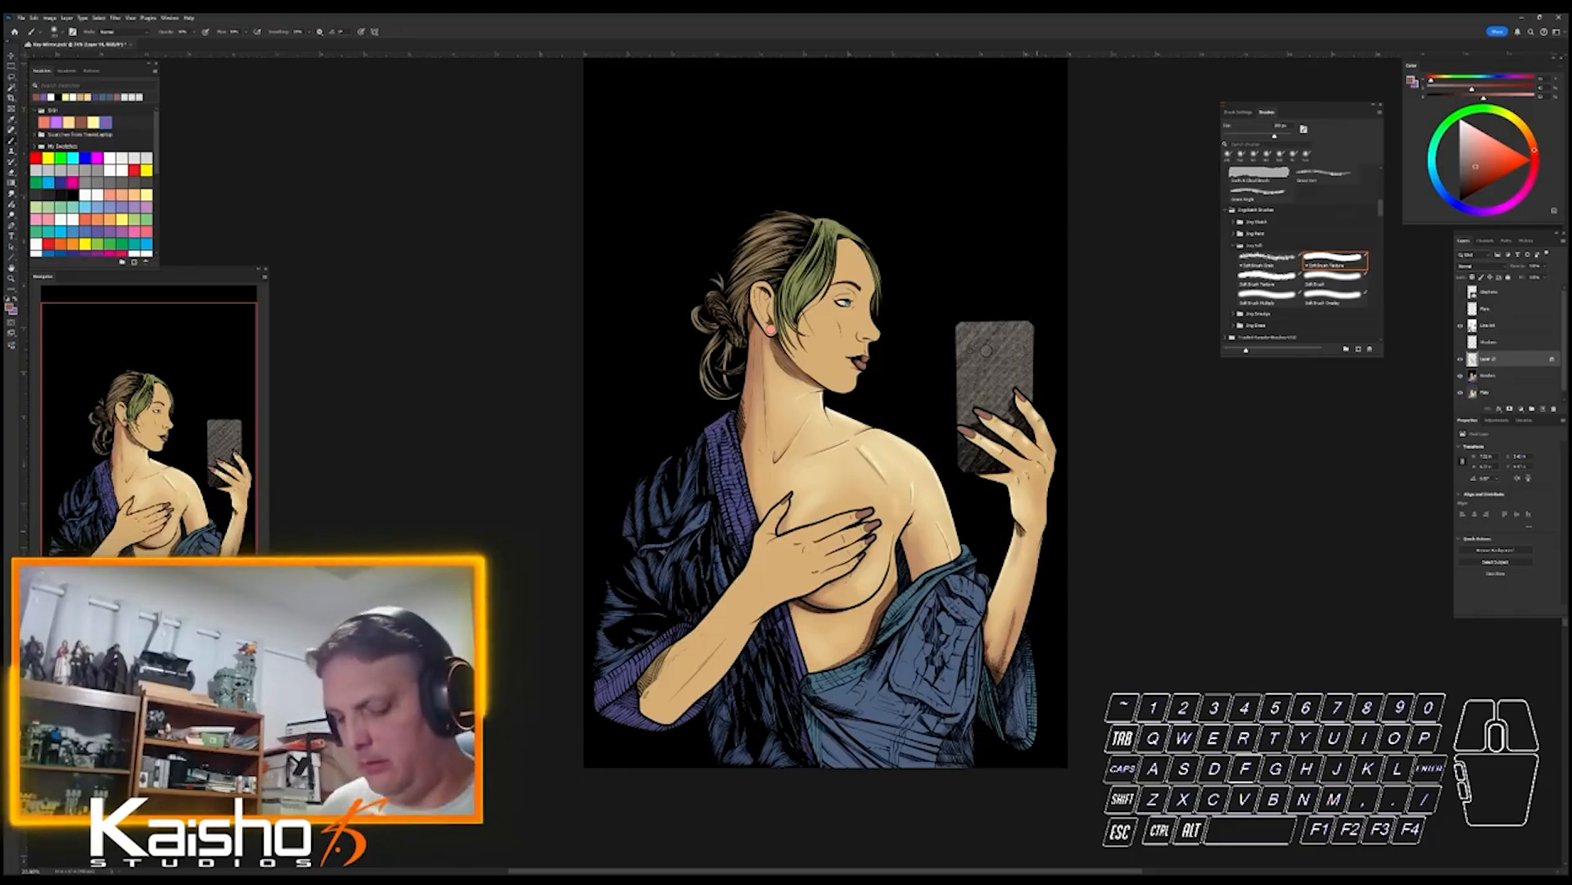
scroll(799, 451, up, 3)
key(space)
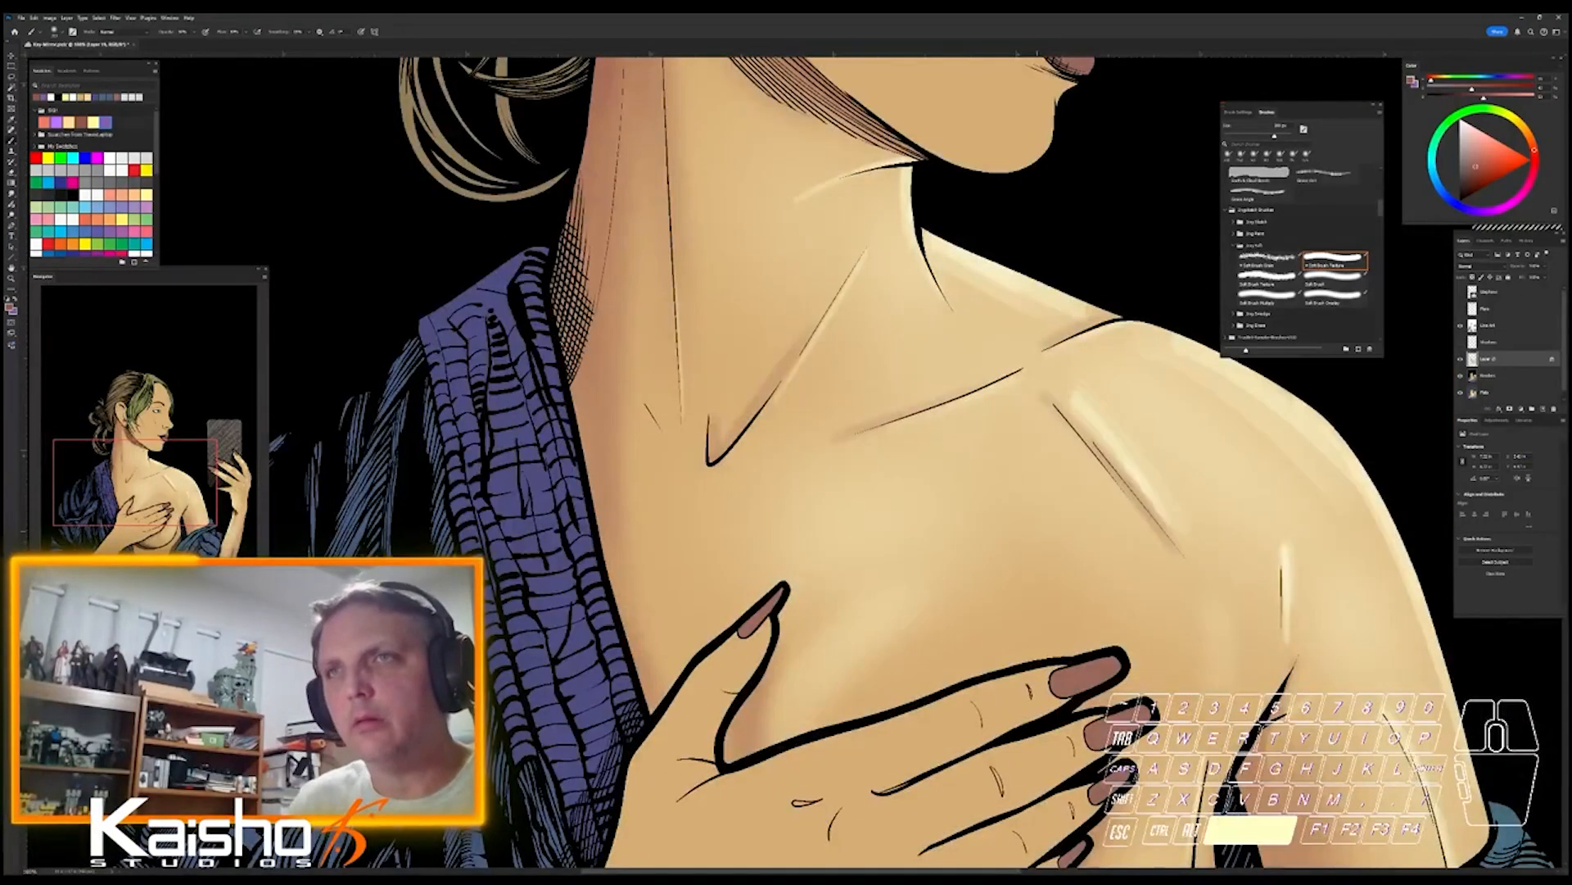
drag(993, 361, 1001, 722)
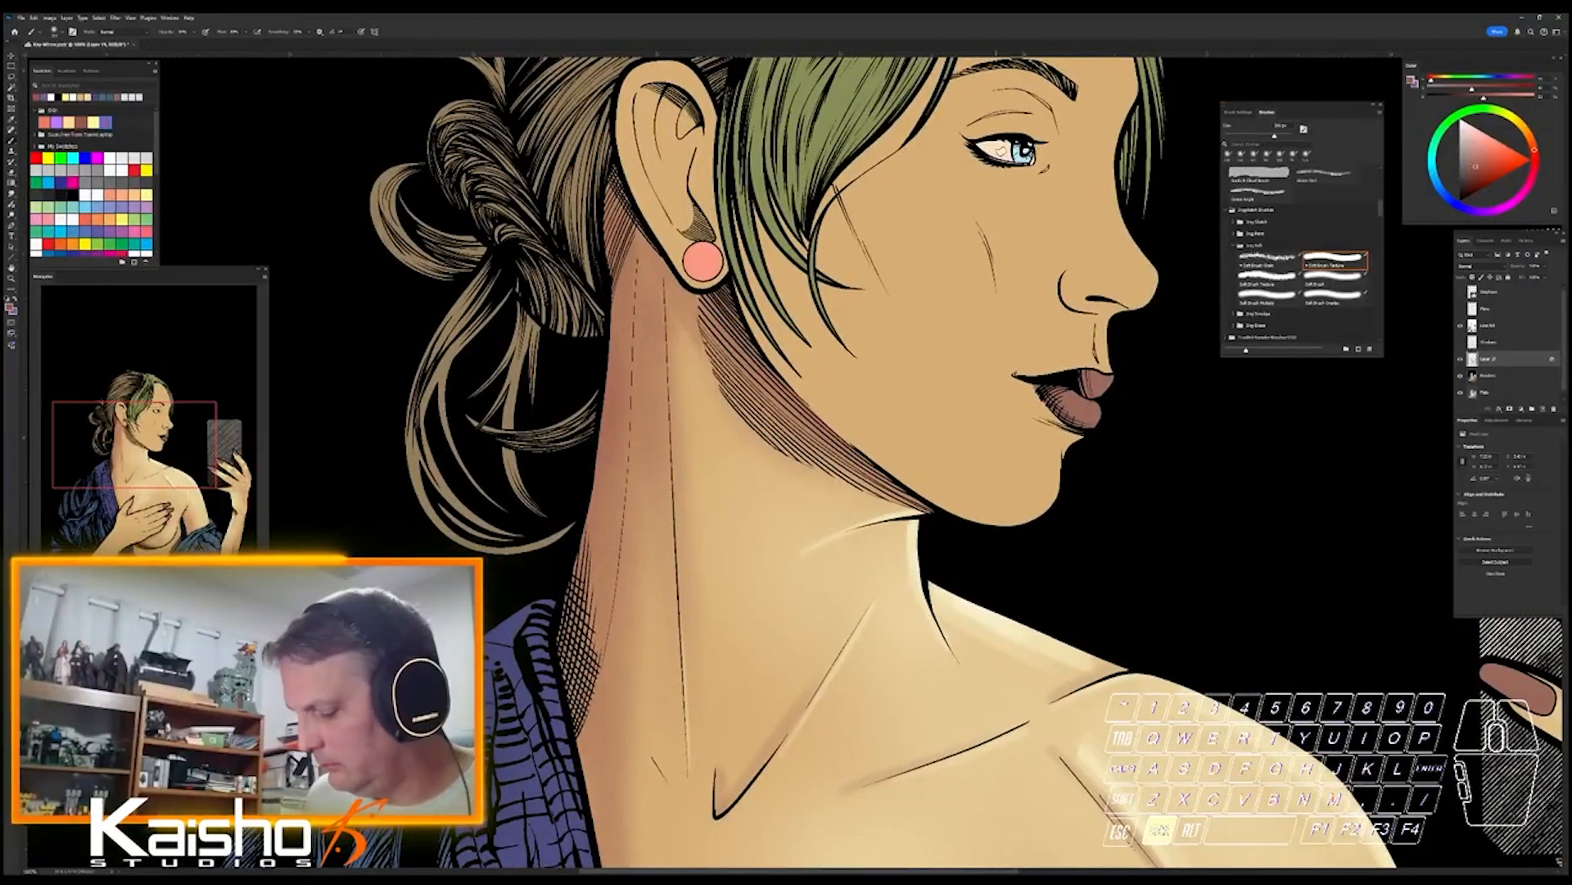
key(ctrl+0)
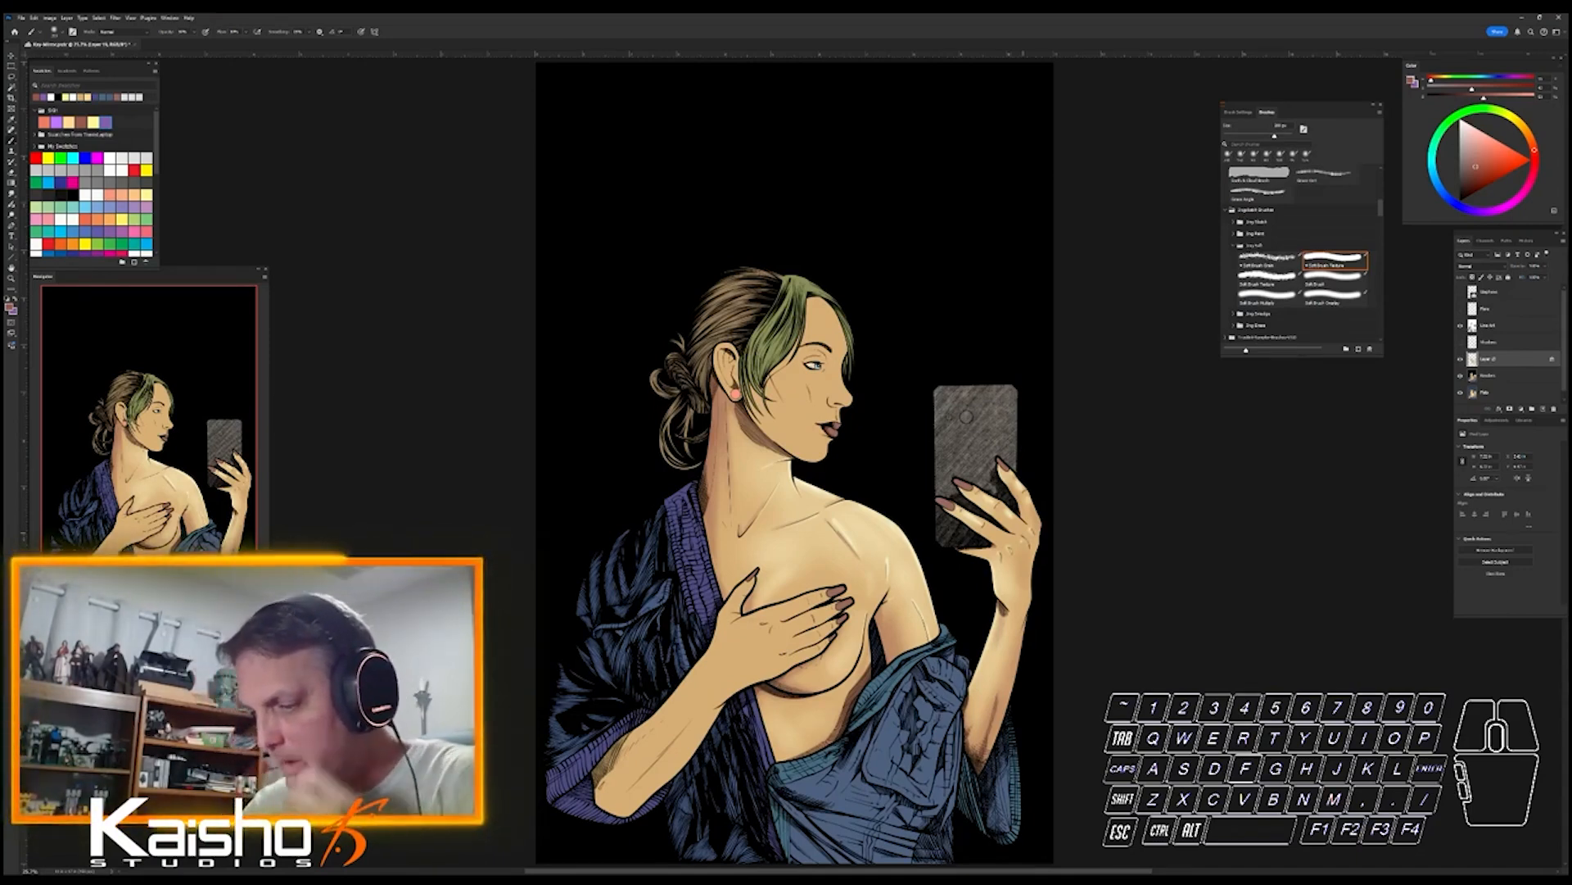
- Activate the Renders layer and inspect the rendered skin on its own and without the line art, restoring all layers
click(1488, 376)
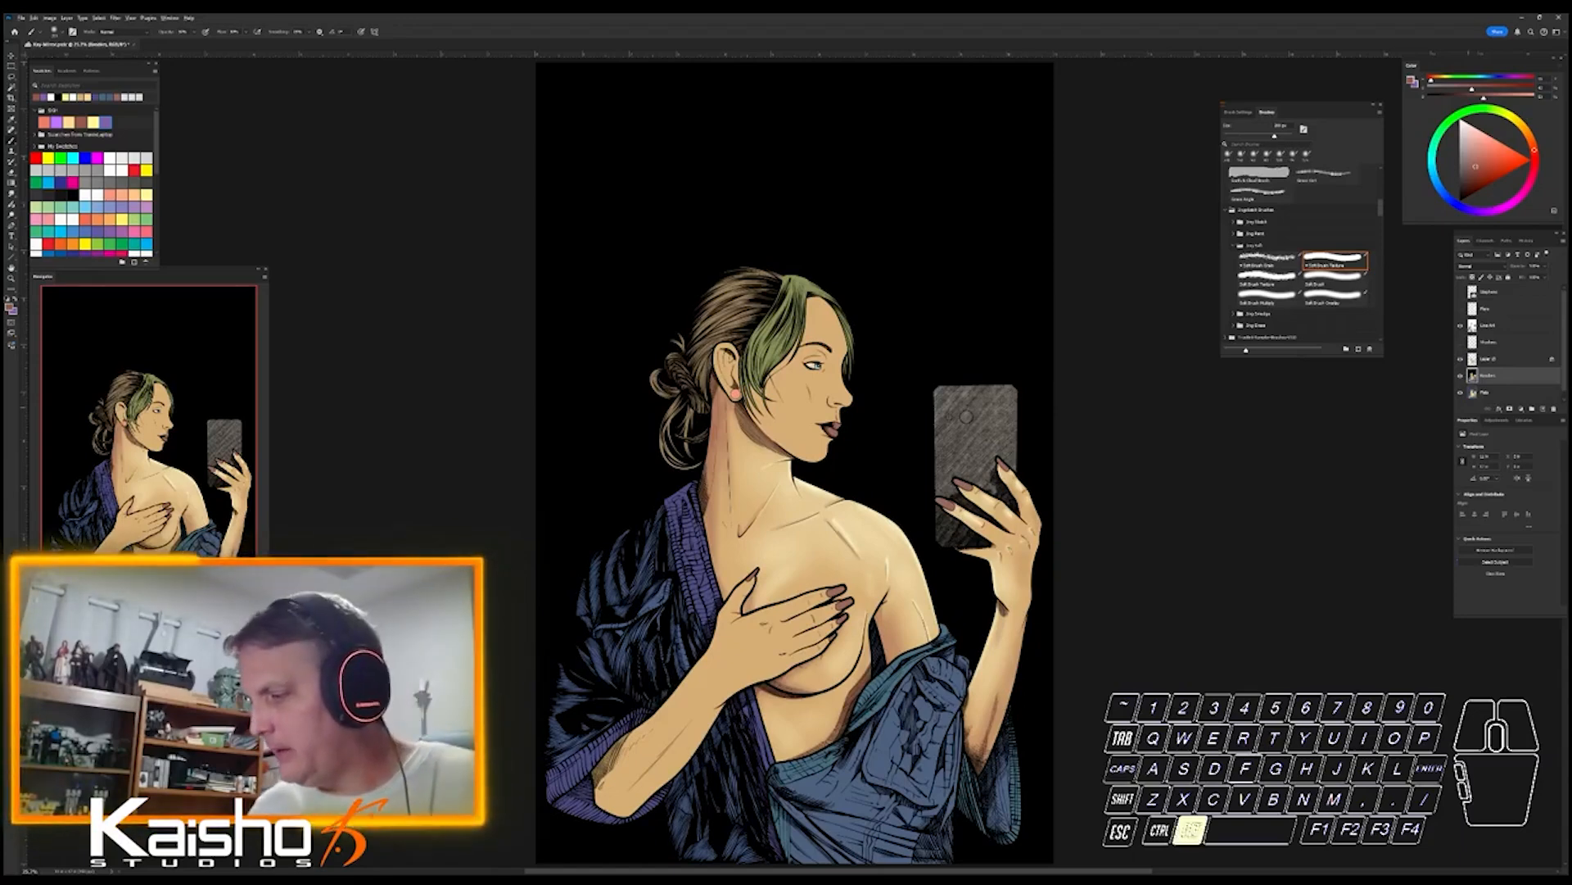
alt+click(1461, 359)
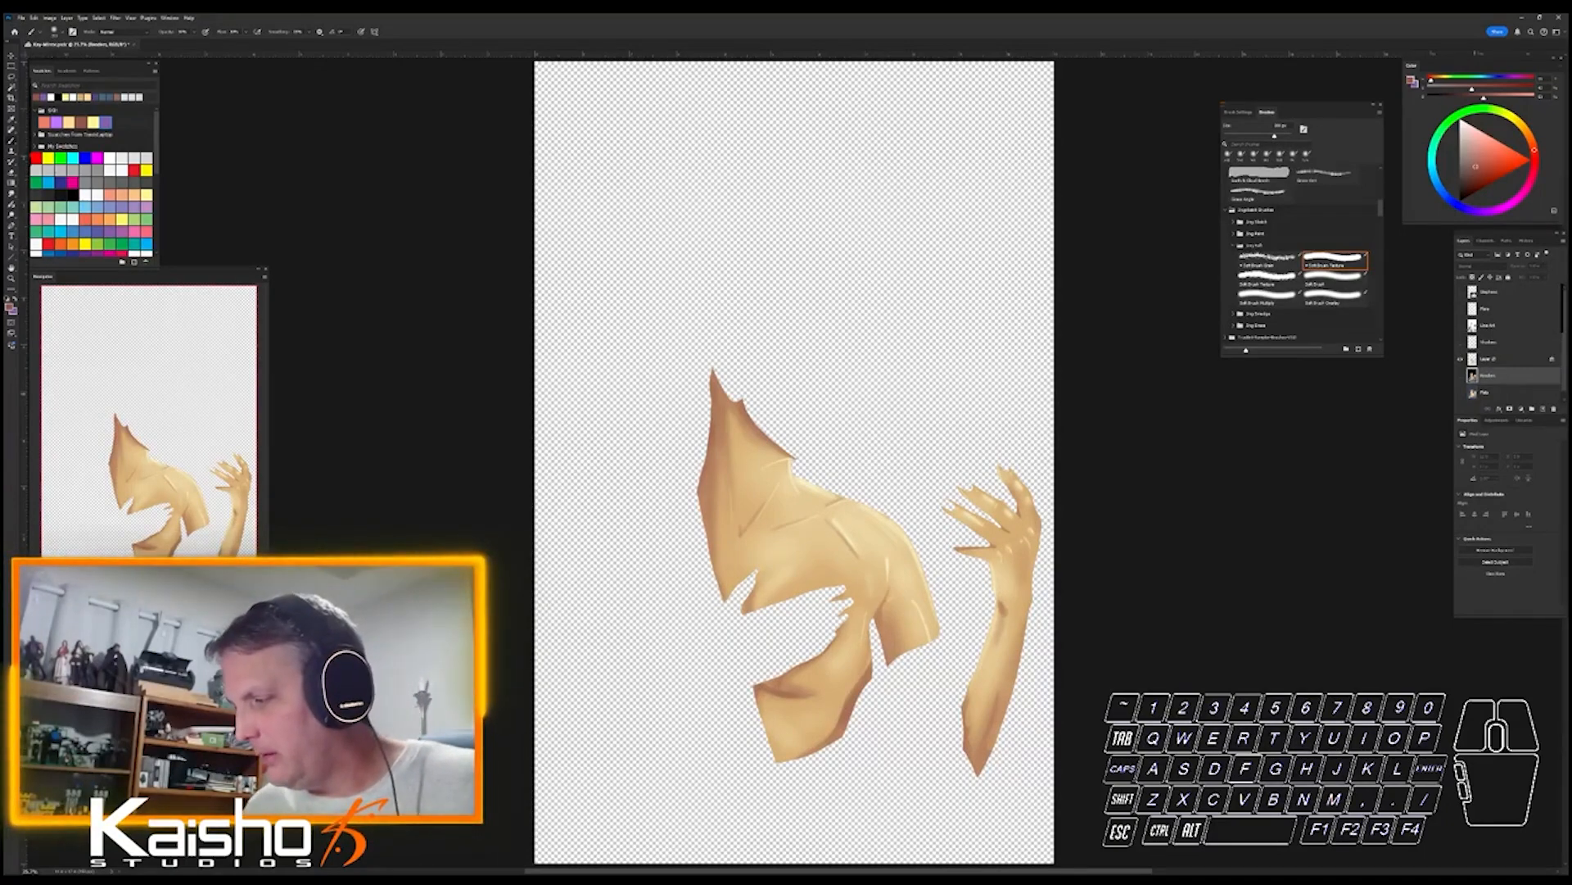
alt+click(1460, 359)
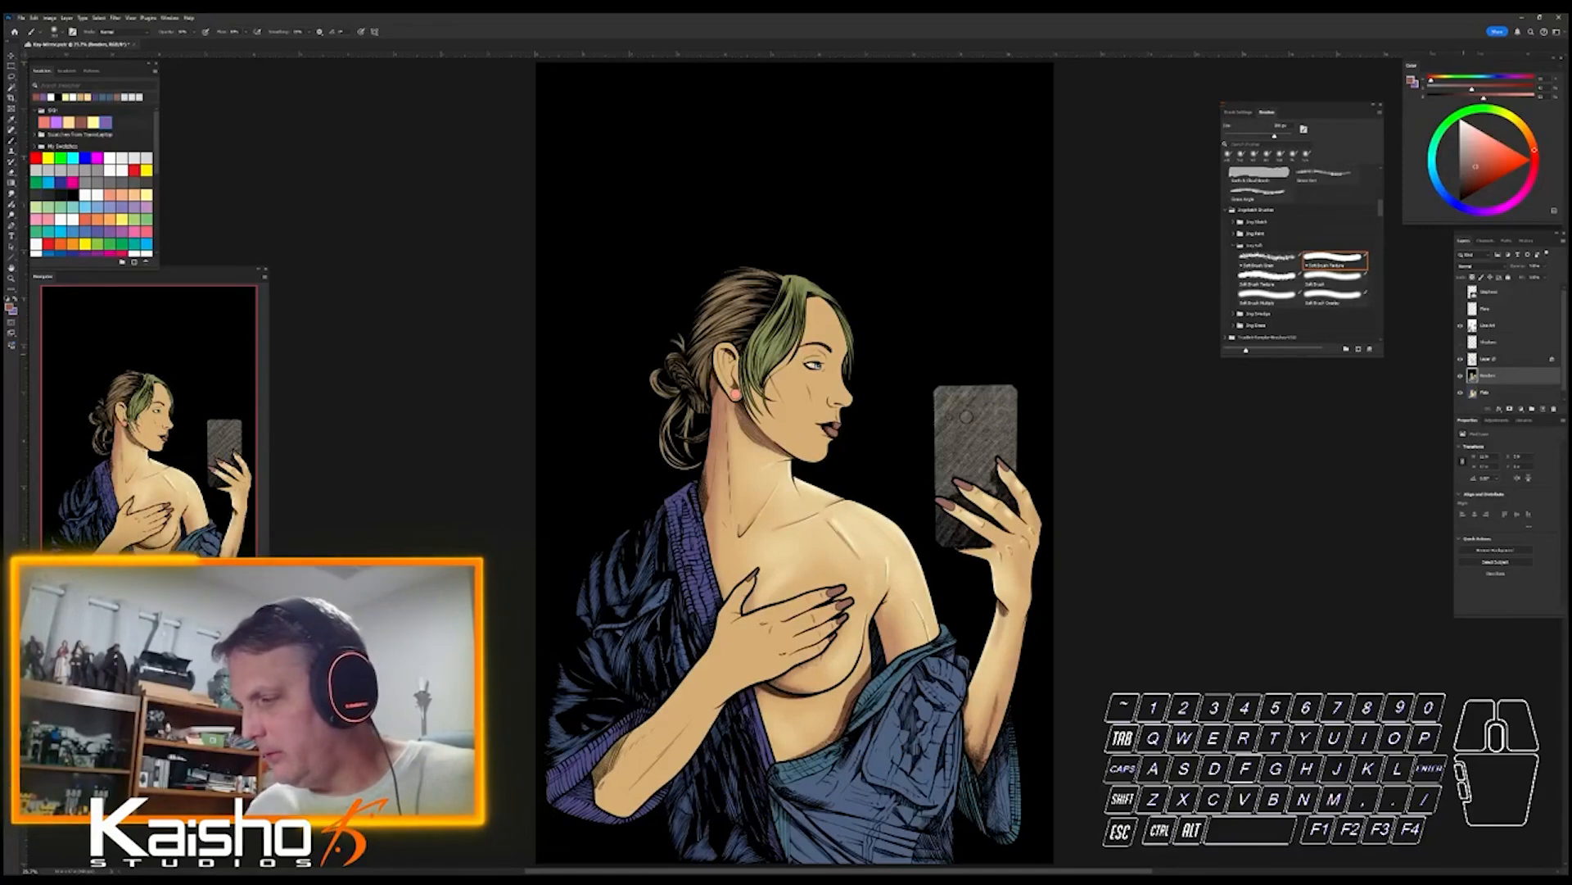
click(1460, 325)
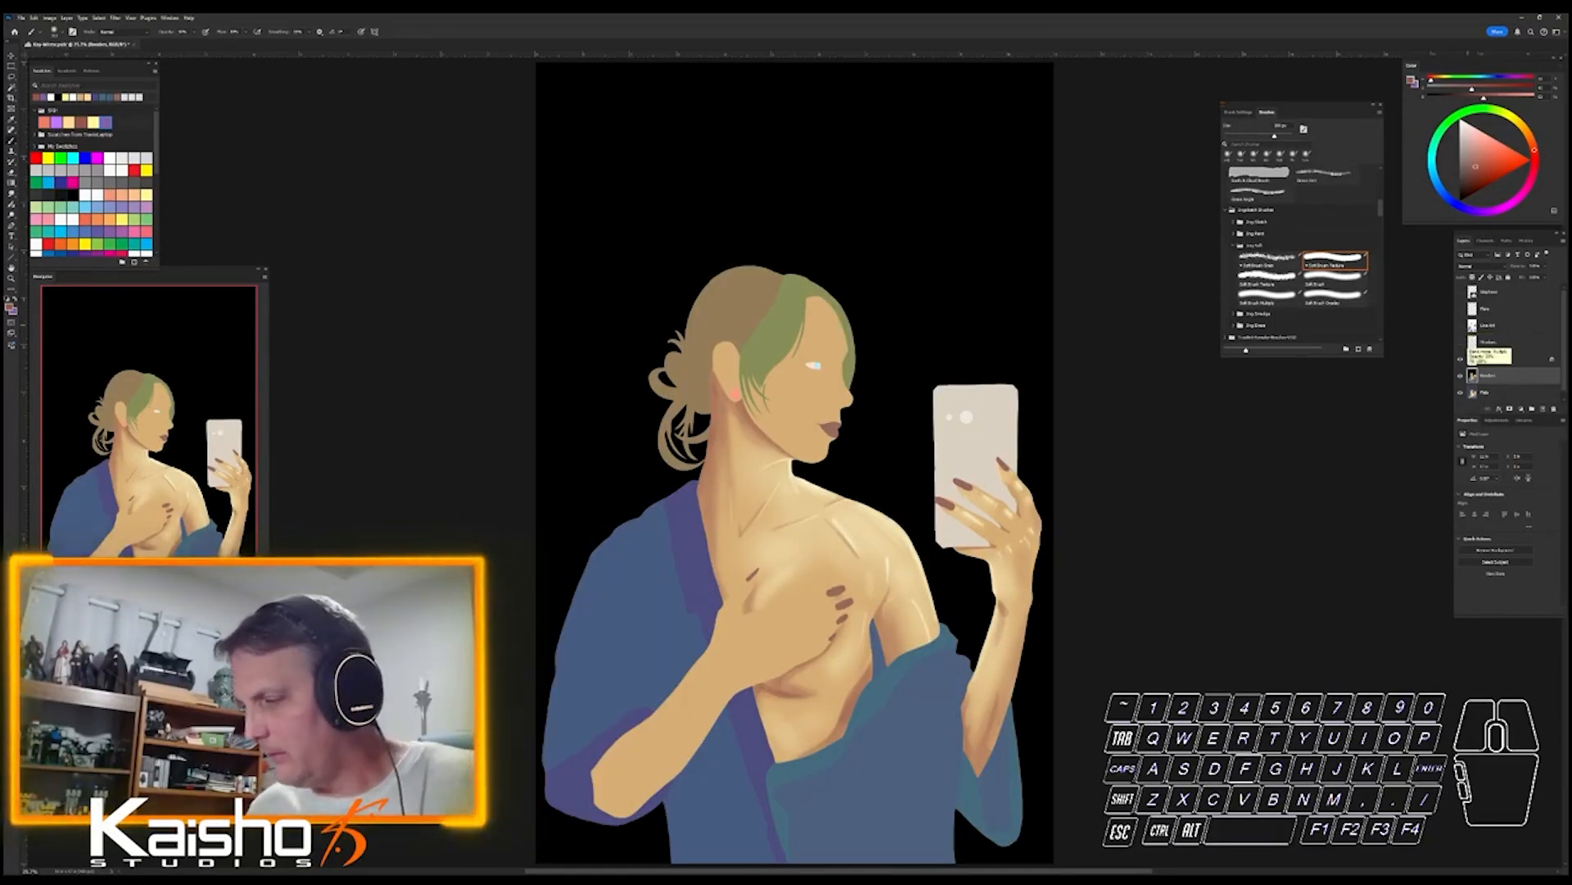
alt+click(1460, 359)
alt+click(1460, 359)
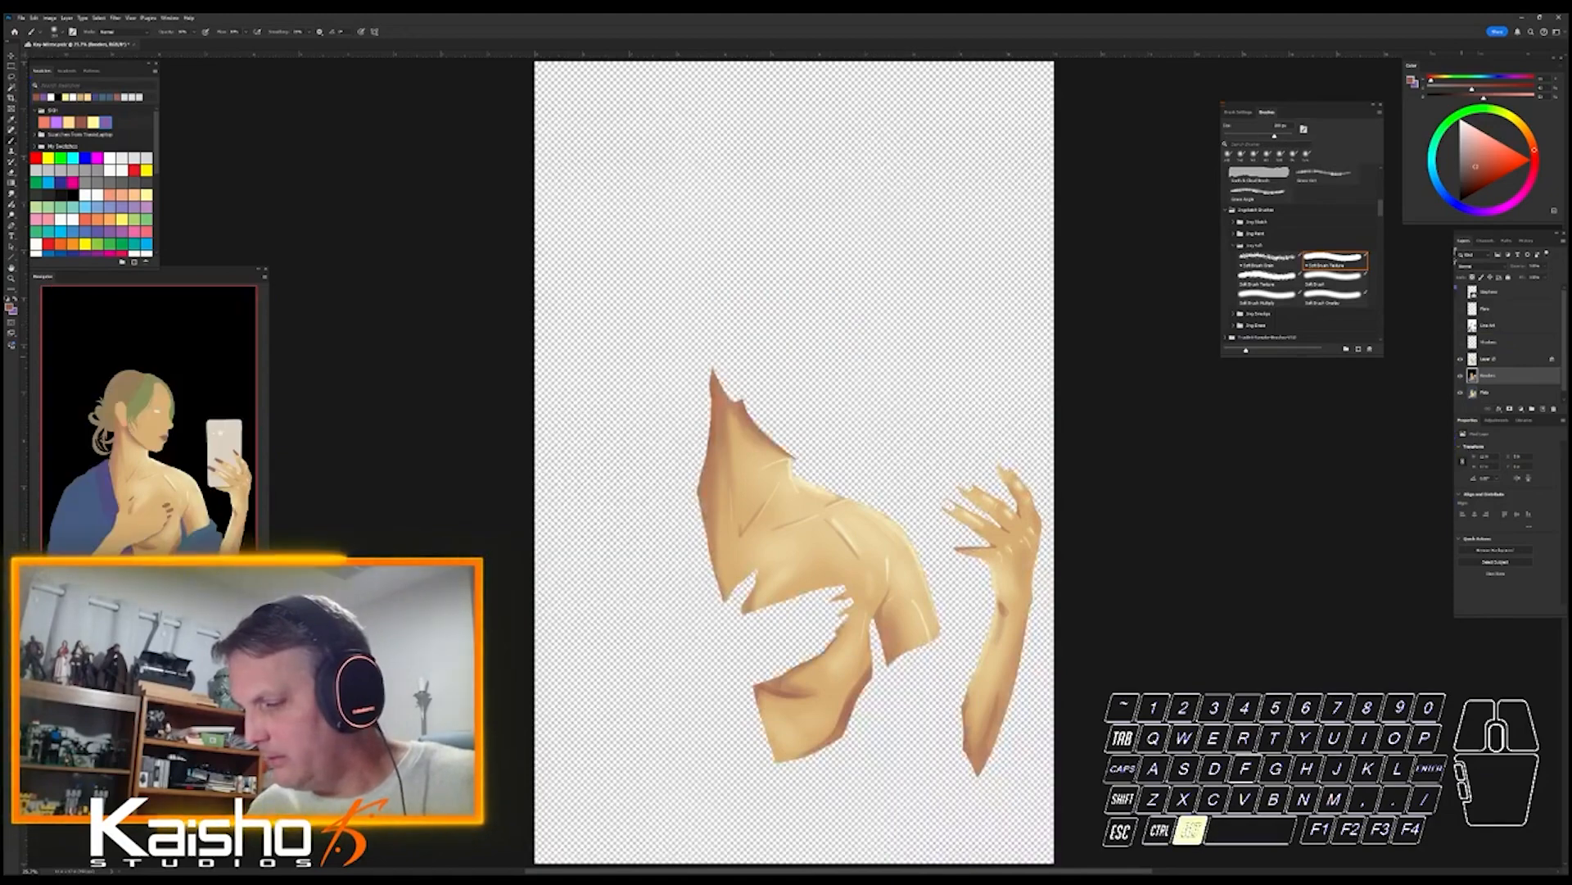
click(1460, 325)
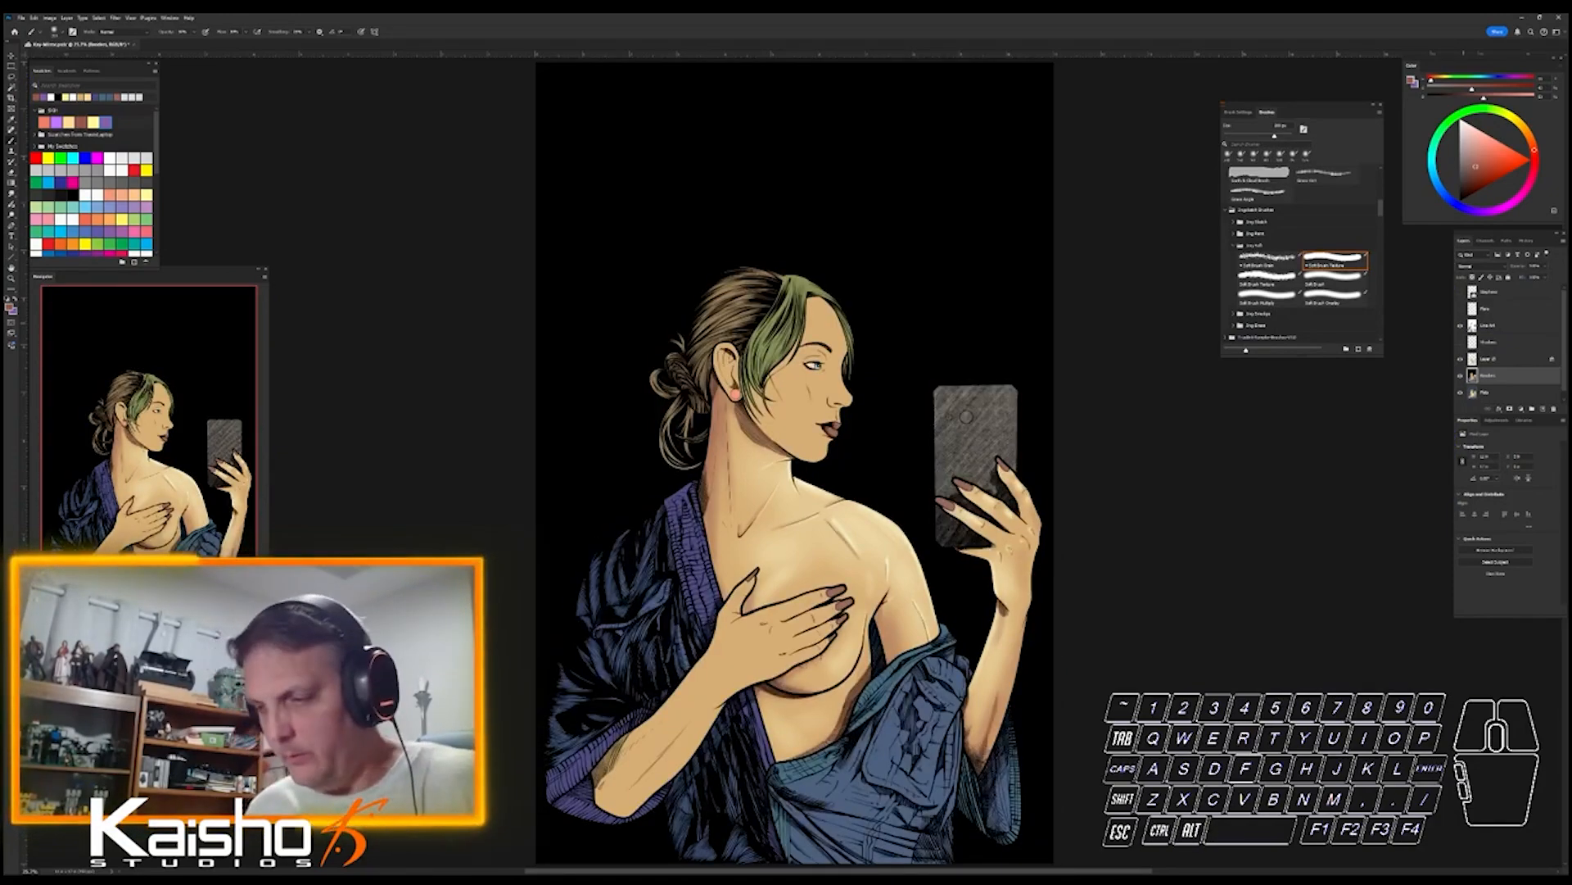
- Select the flat skin of the face and foreground arm on the Flats layer with the Magic Wand and copy it to a new layer
key(w)
click(786, 532)
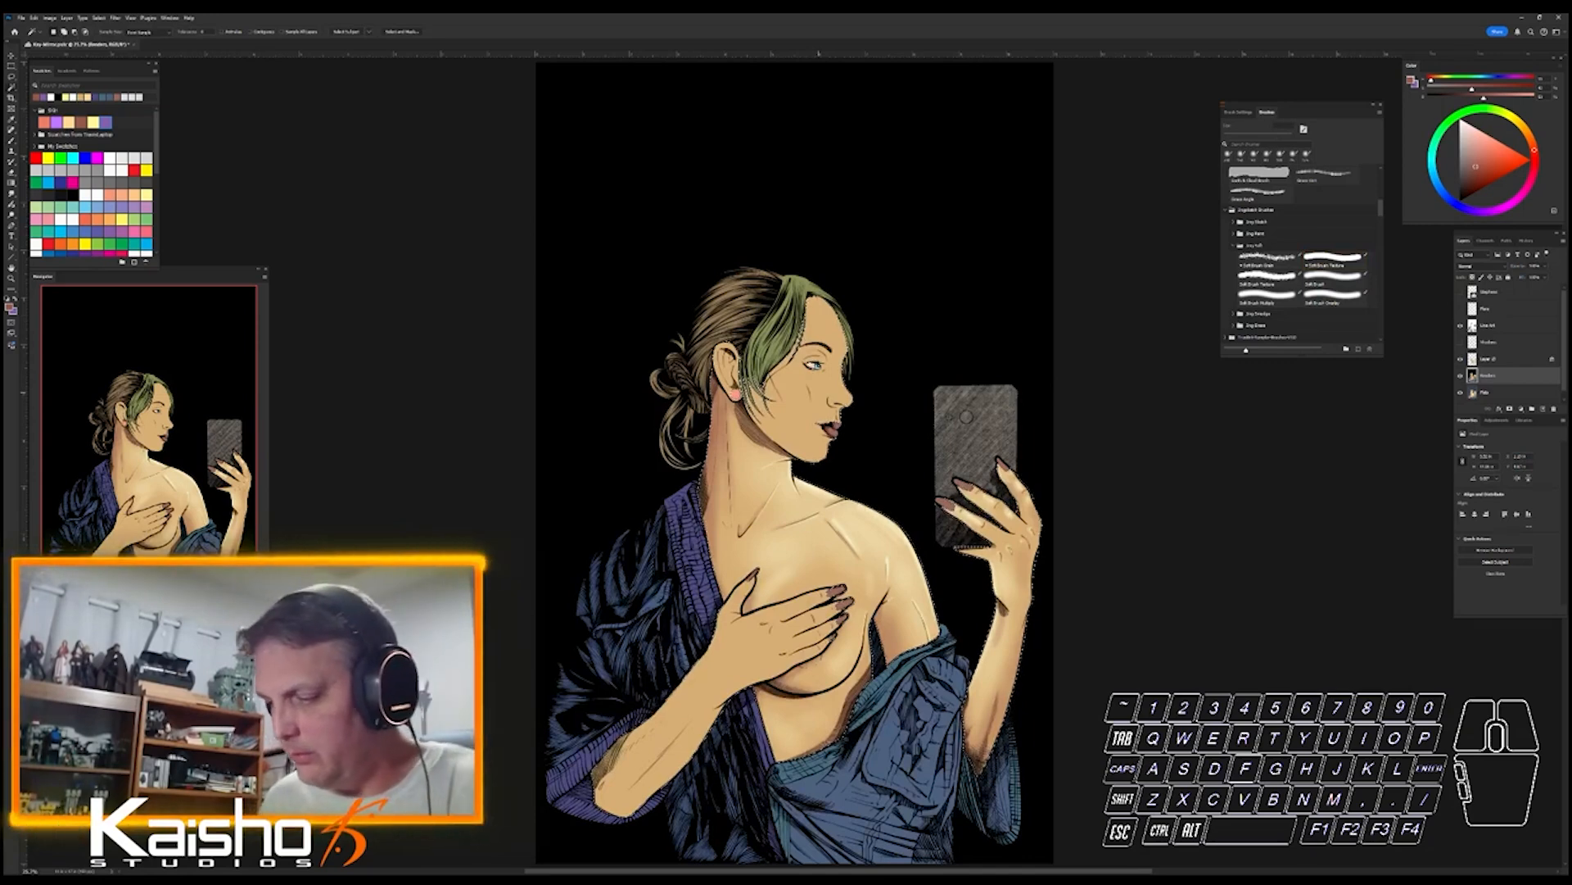
click(1499, 392)
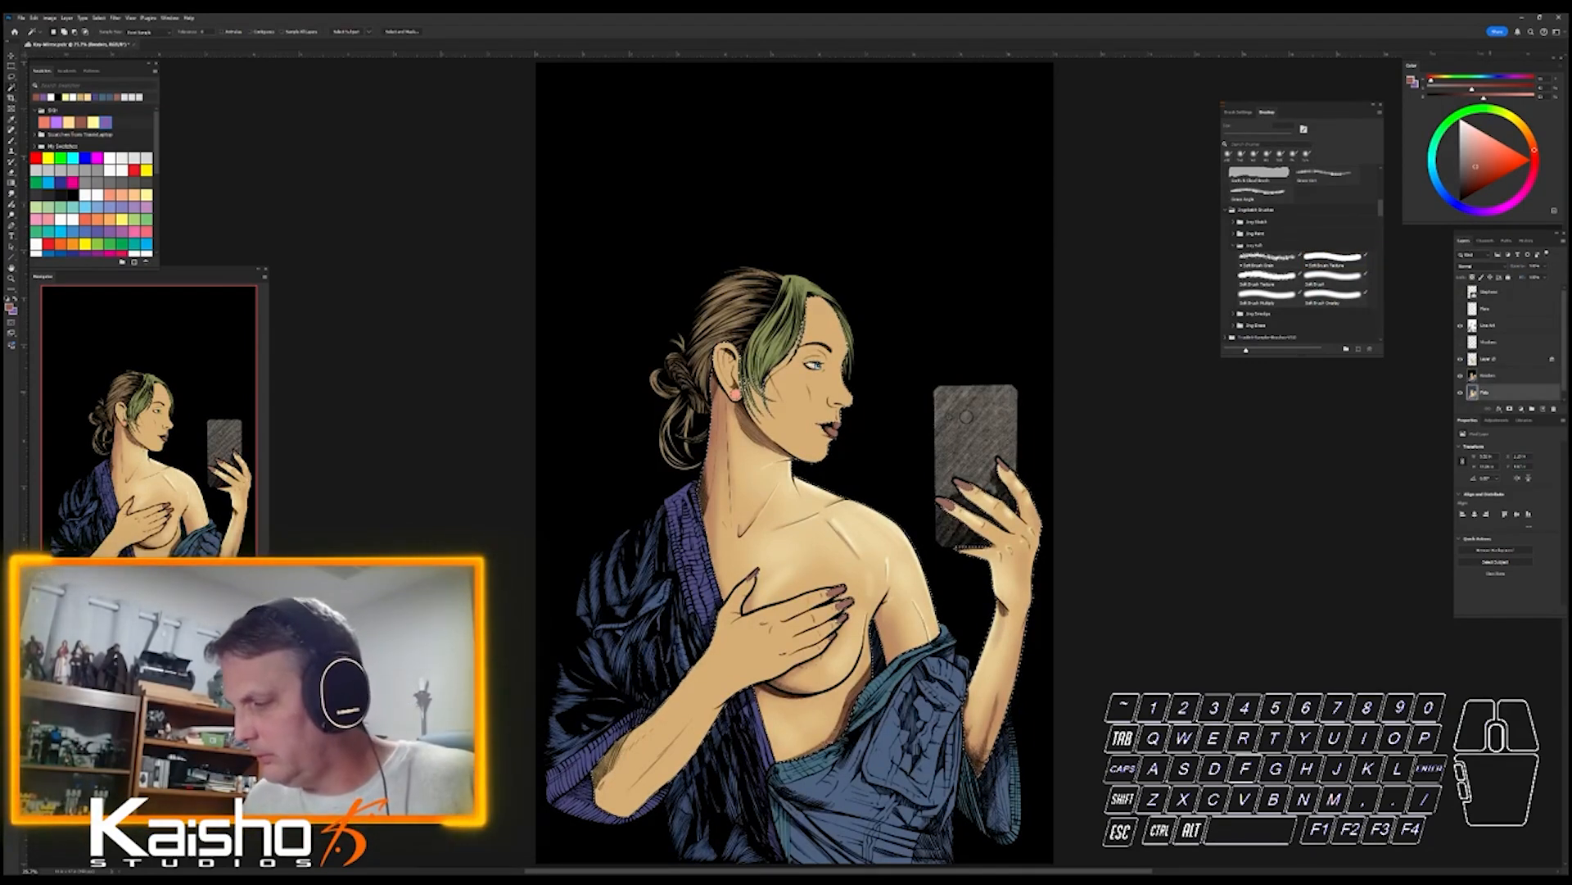
key(ctrl+d)
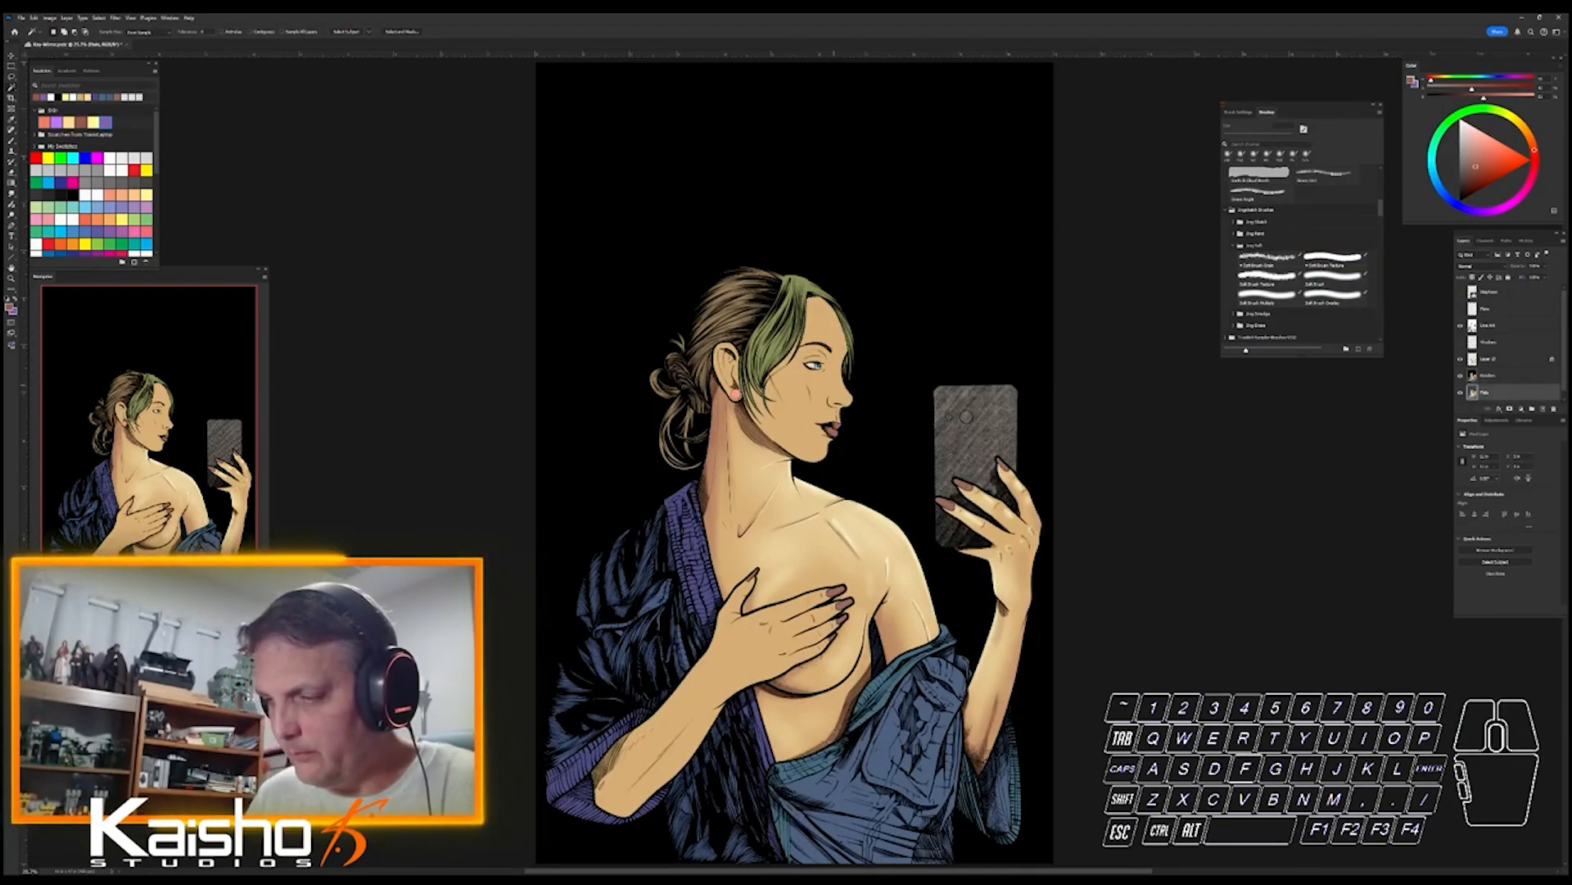
click(783, 410)
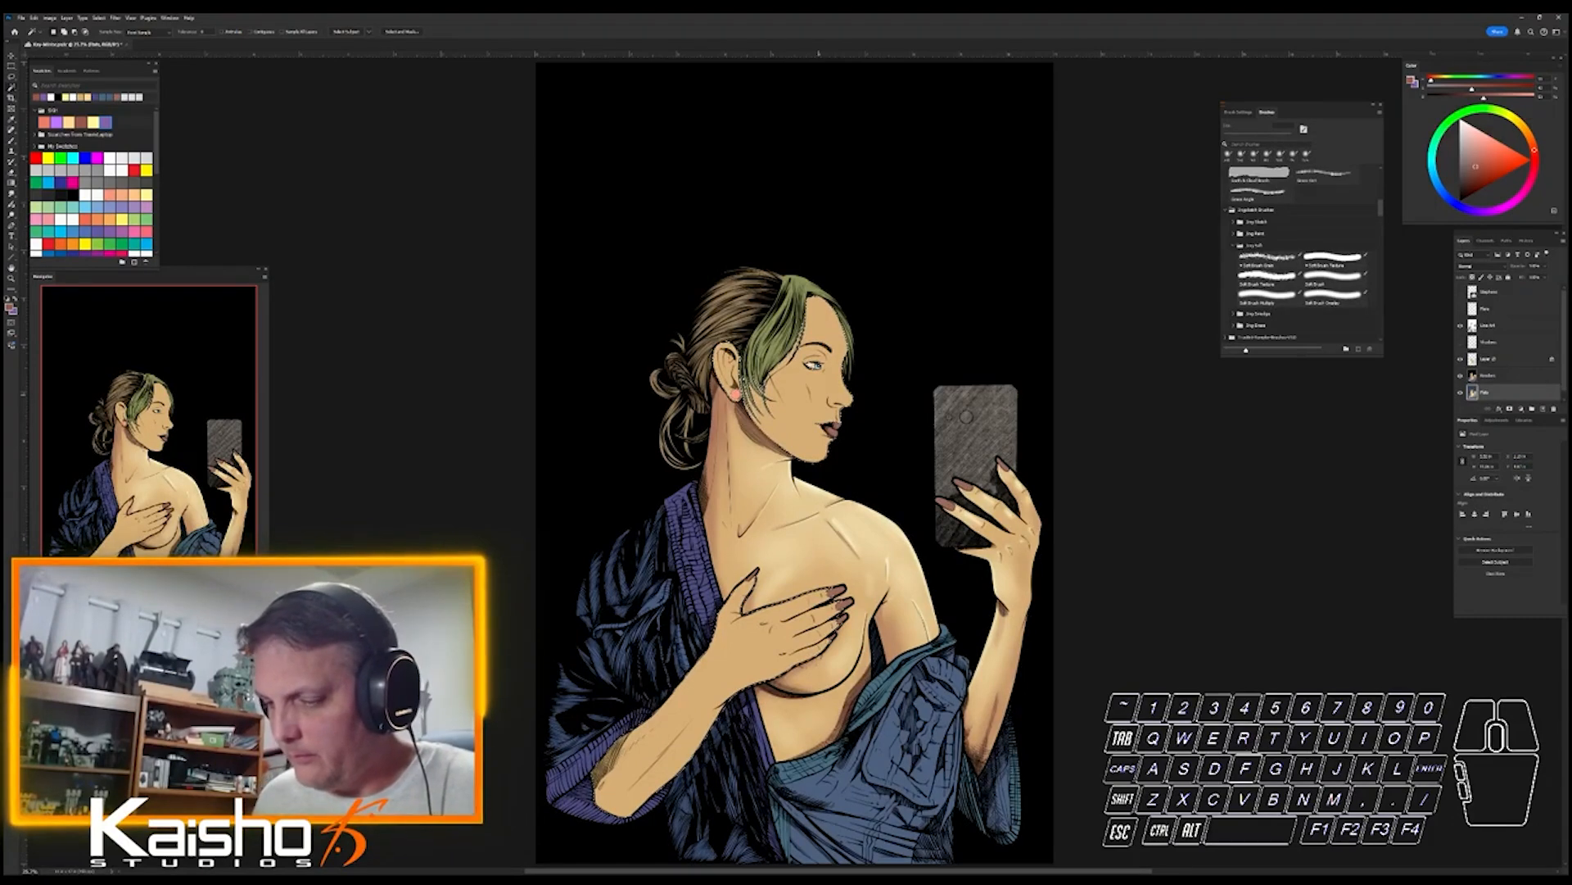
key(ctrl+j)
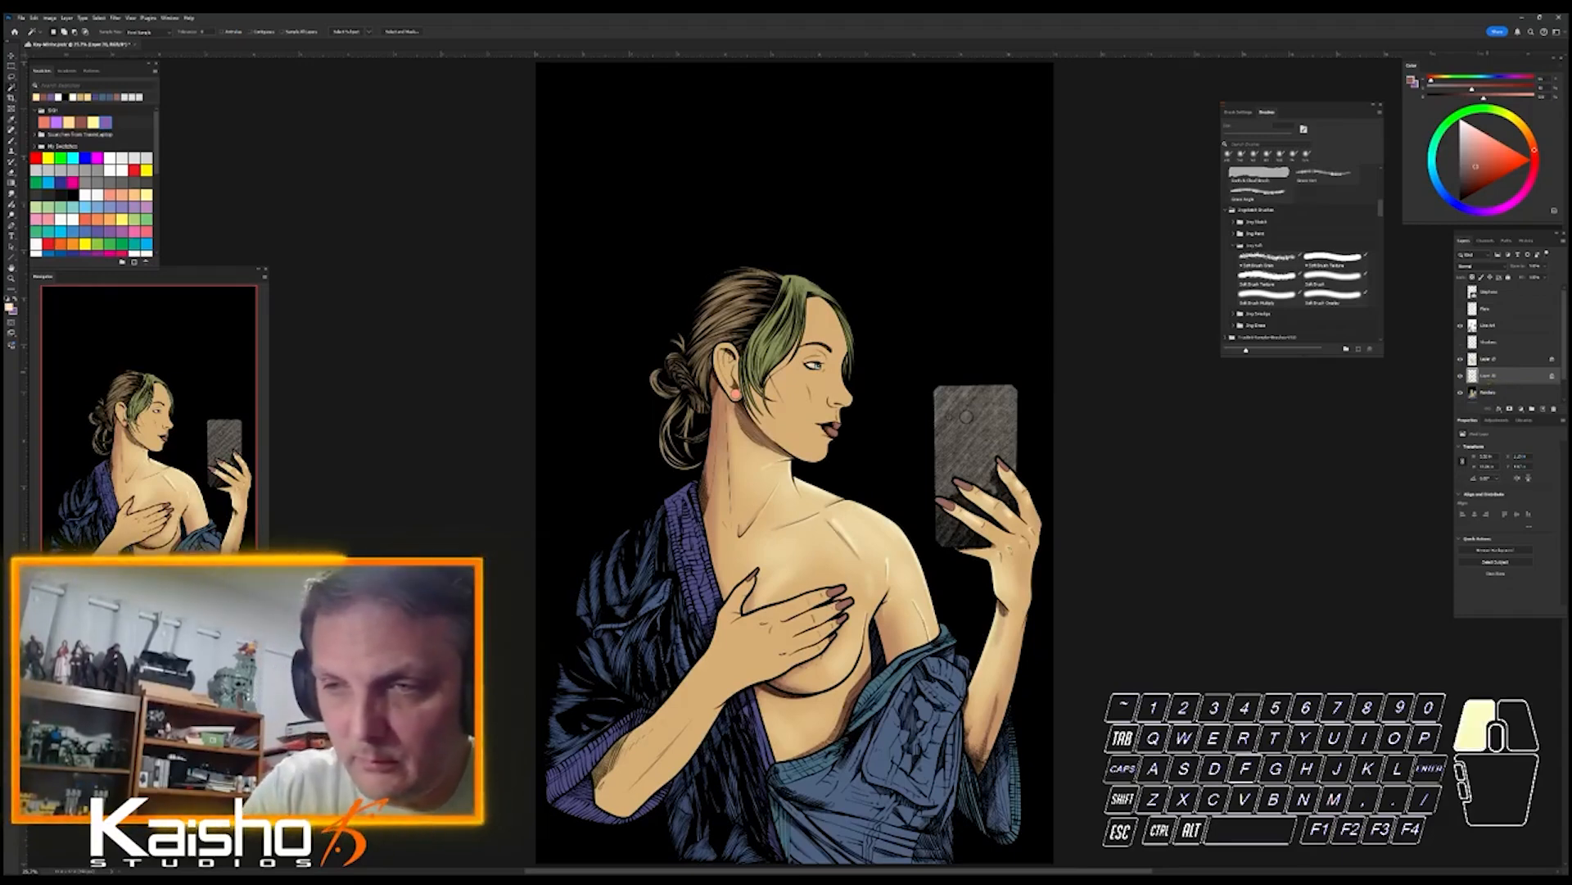
- Paint soft pale-yellow highlights over the woman's face with the soft brush, undoing unwanted strokes
key(b)
key(ctrl+space)
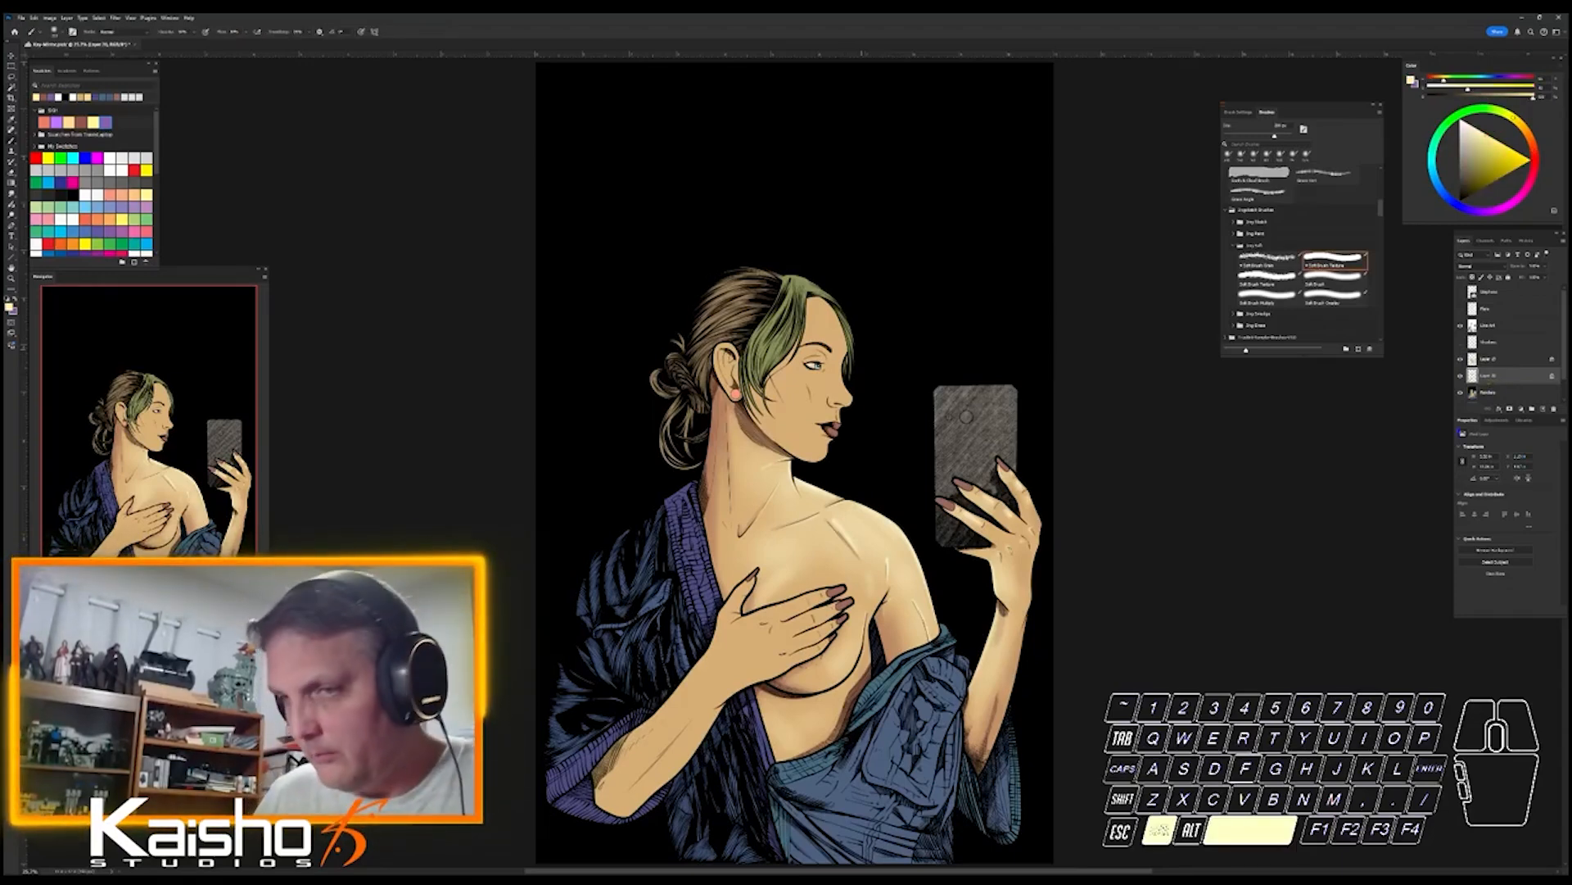
drag(861, 349, 899, 349)
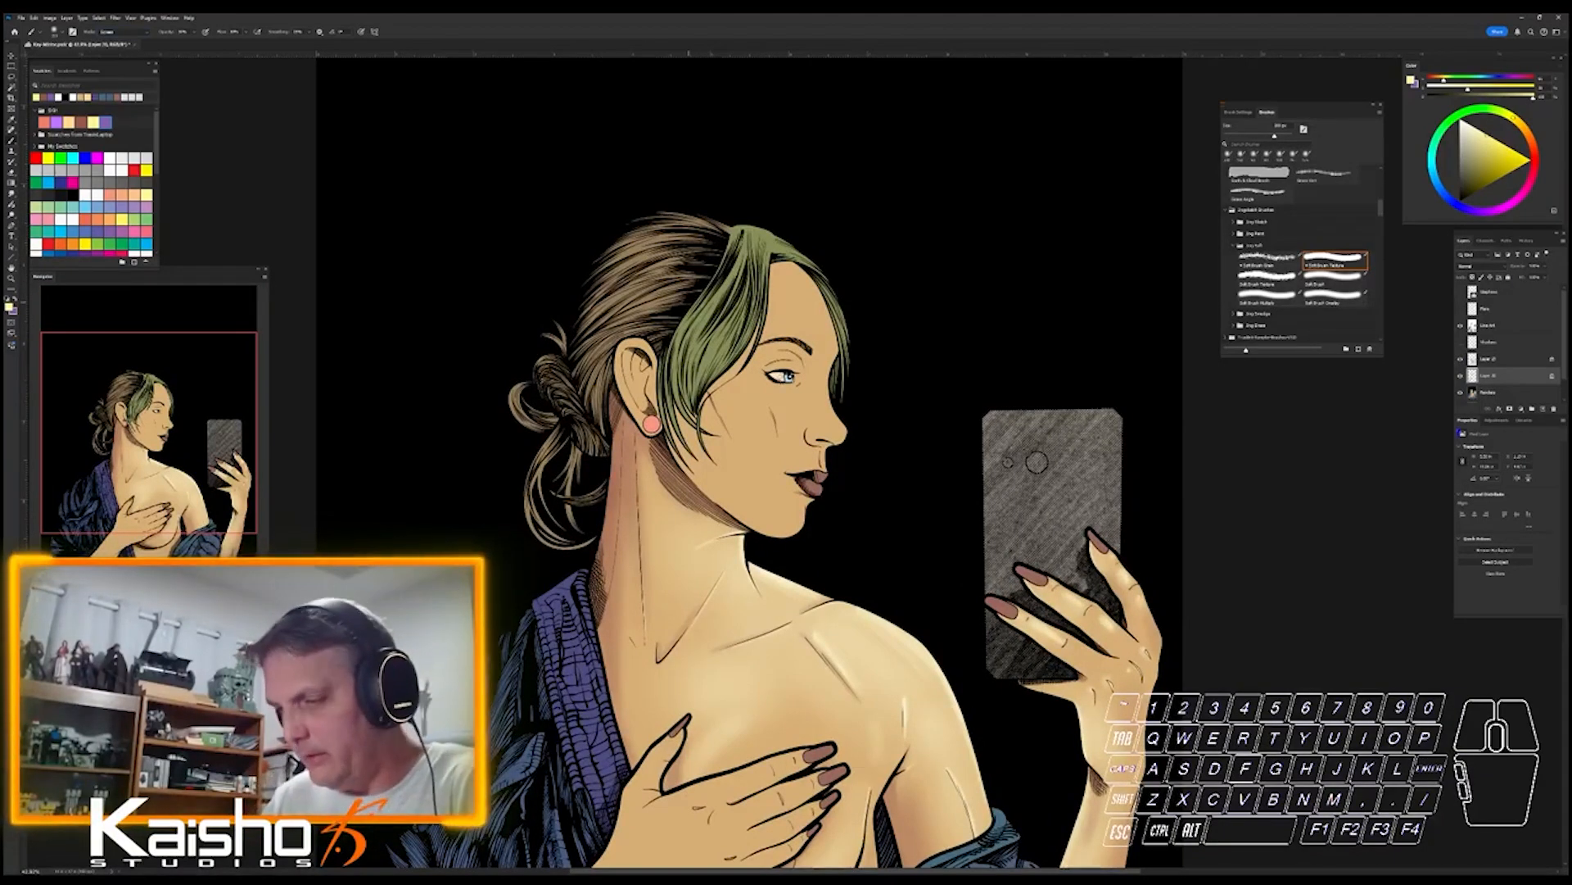
key(])
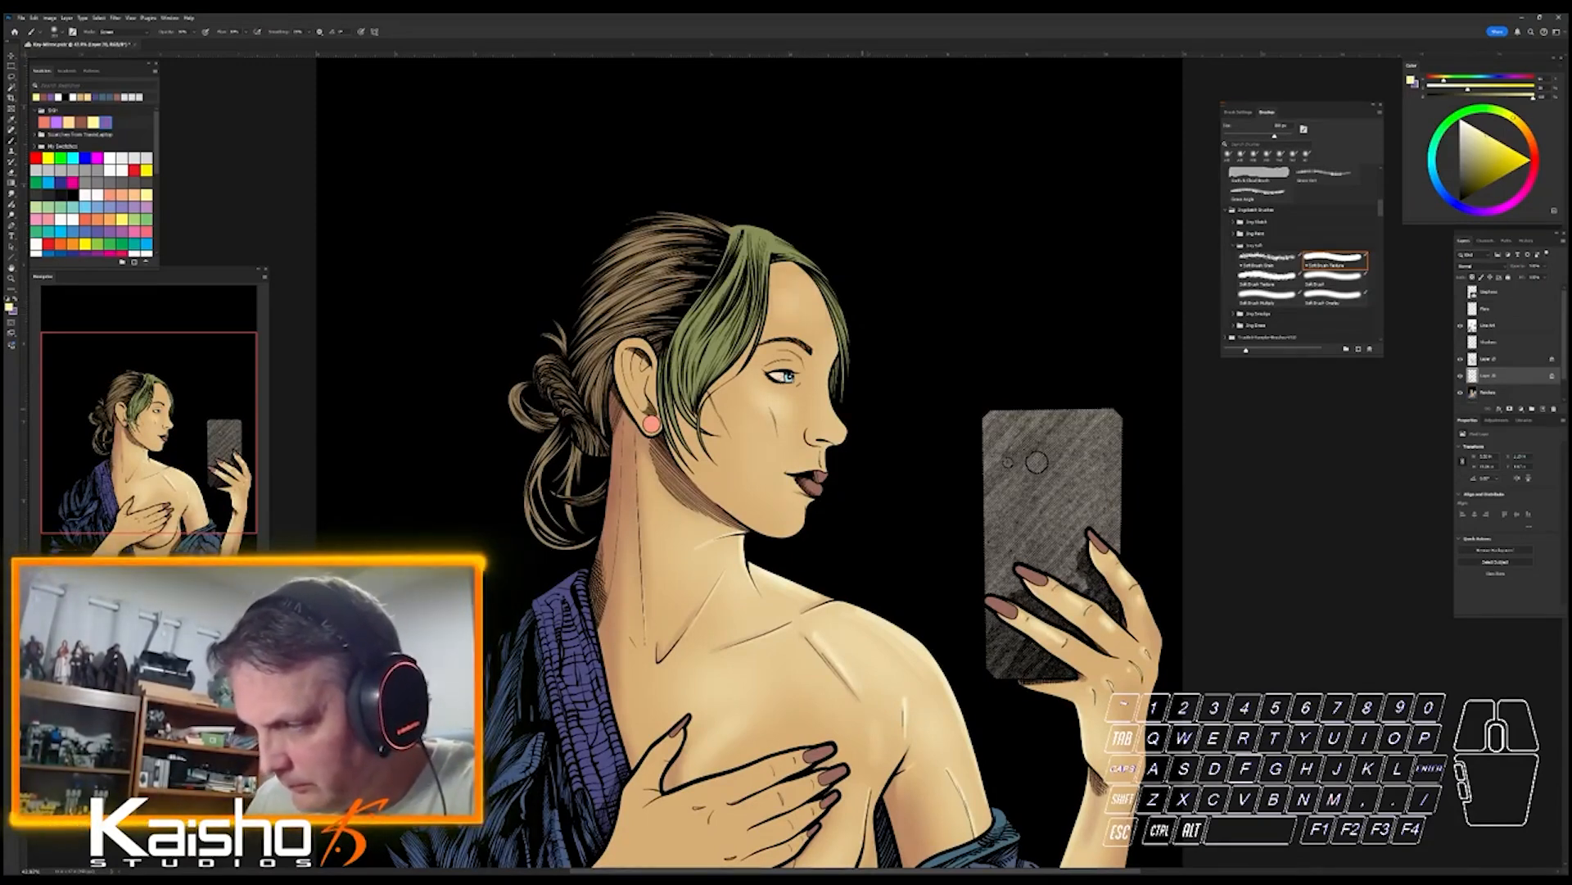
click(836, 425)
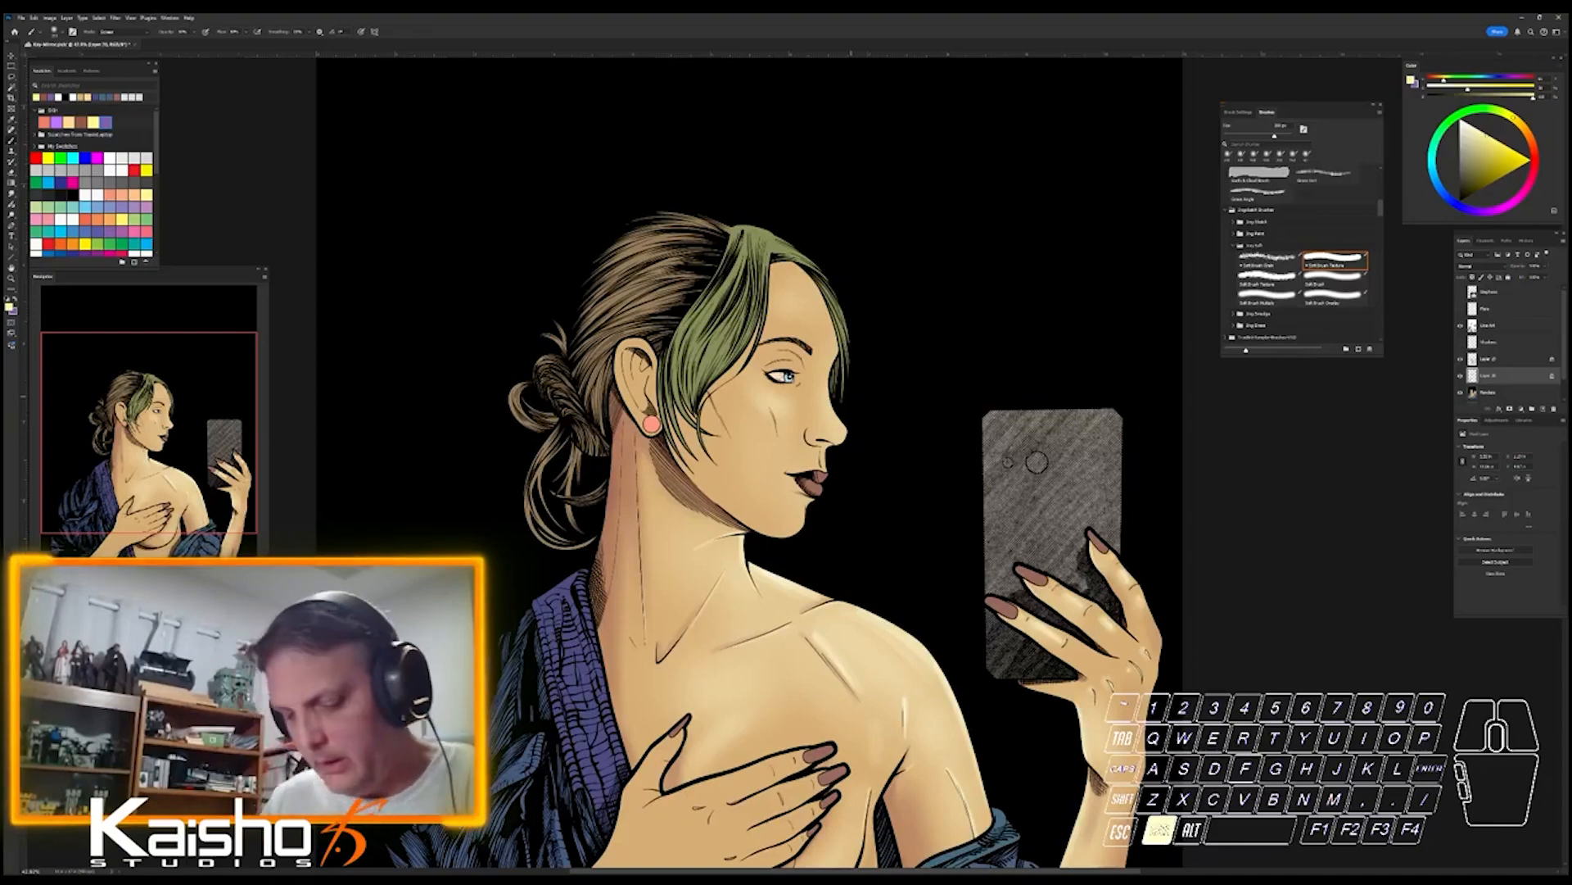
key(ctrl+z)
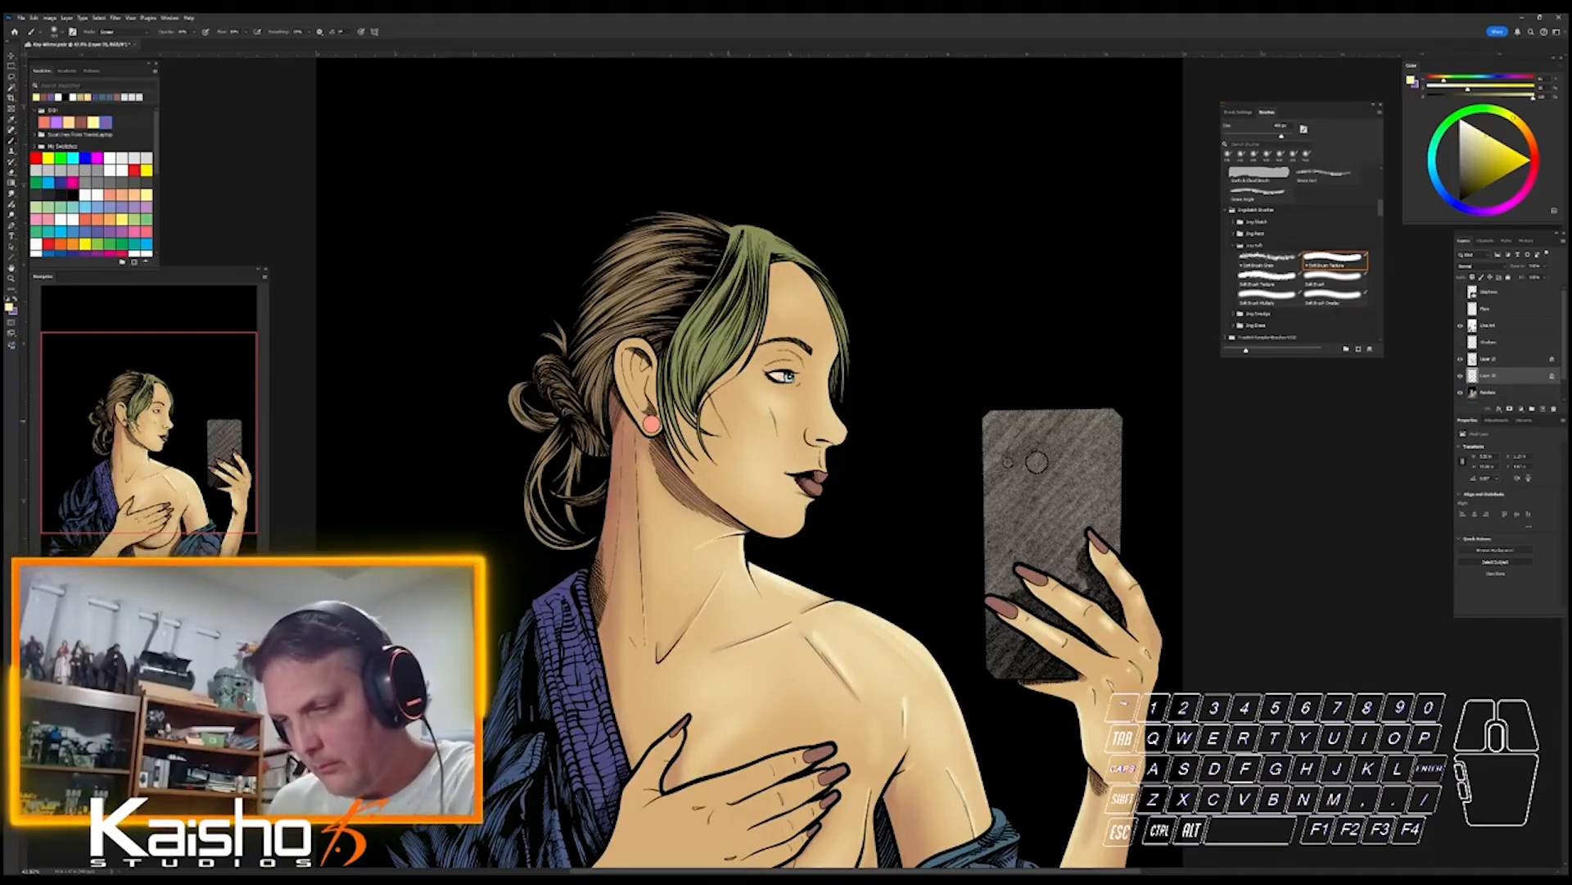
key(space)
drag(786, 491, 795, 460)
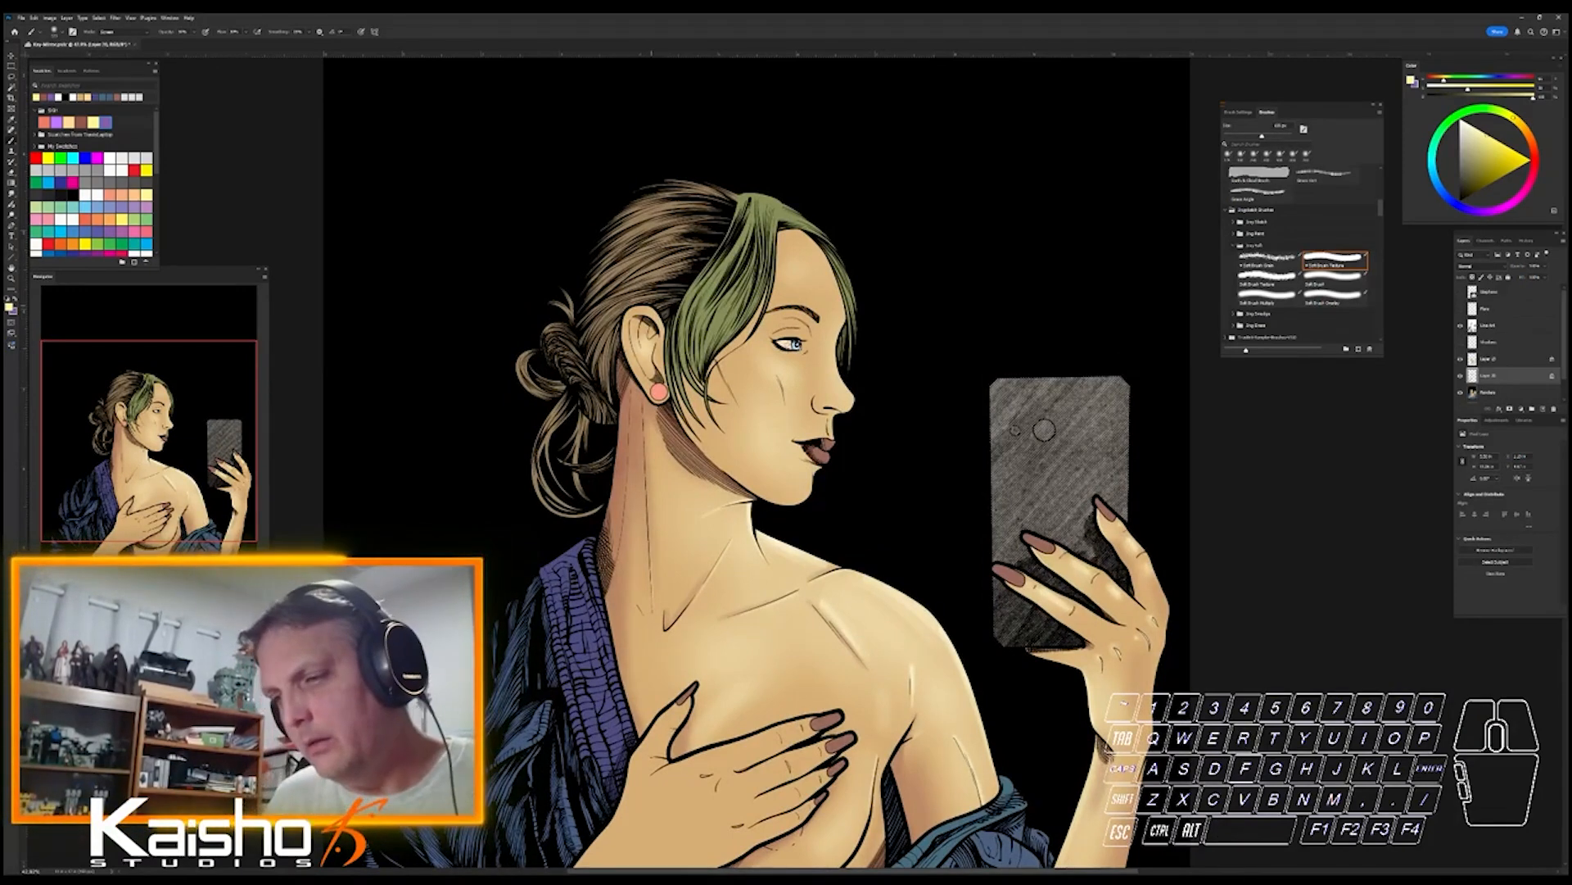
key(ctrl+z)
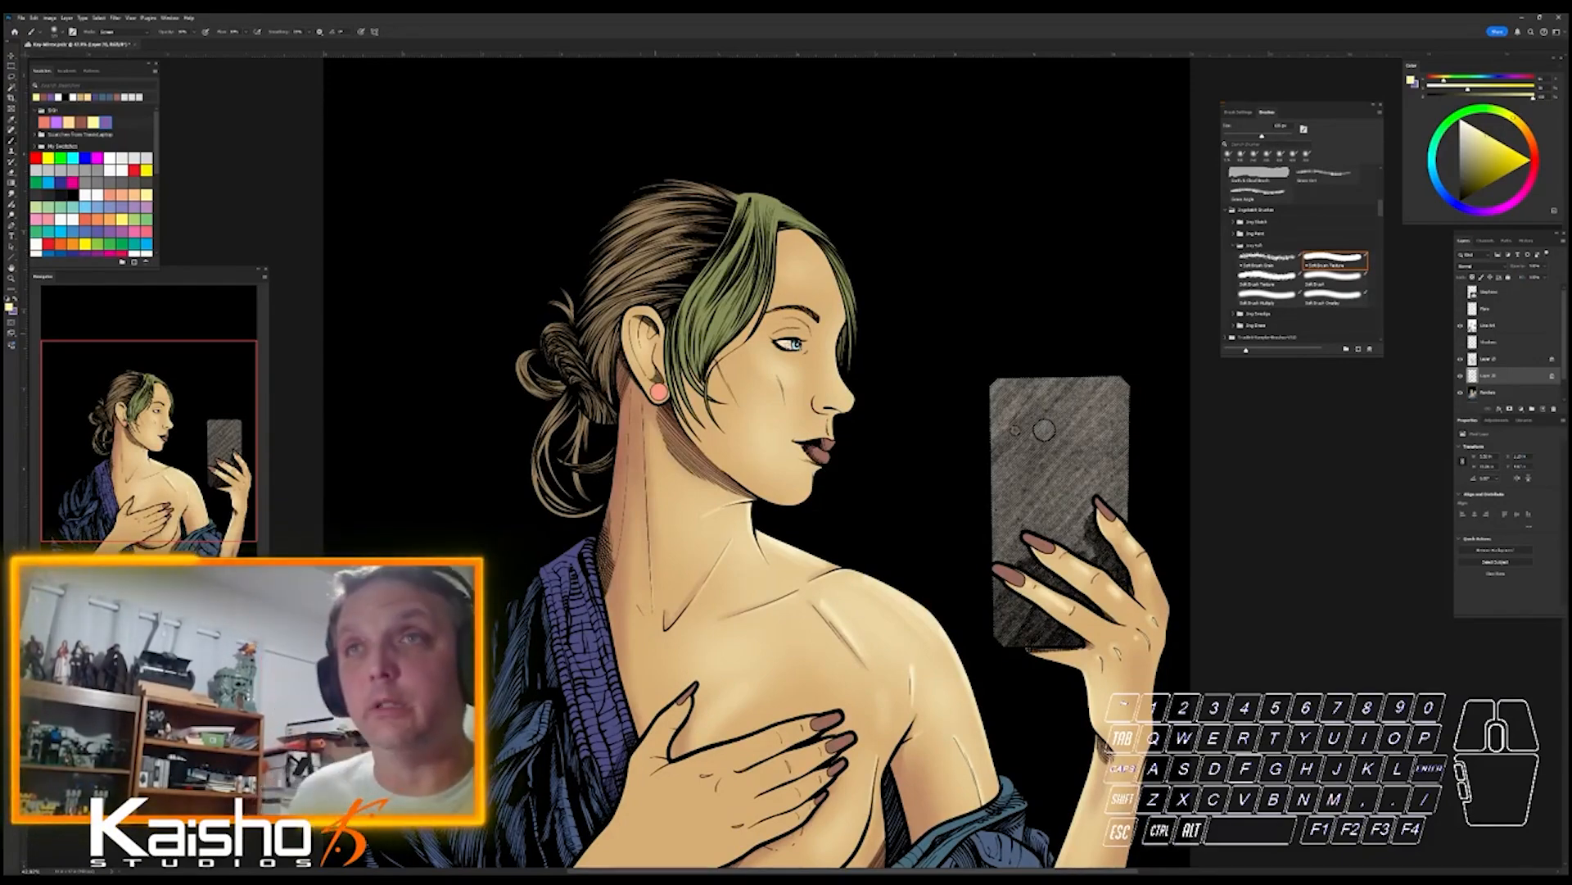
- Brush soft pale-yellow highlights along the forearm crossing the chest, redoing the first stroke with a larger brush
drag(737, 492, 789, 263)
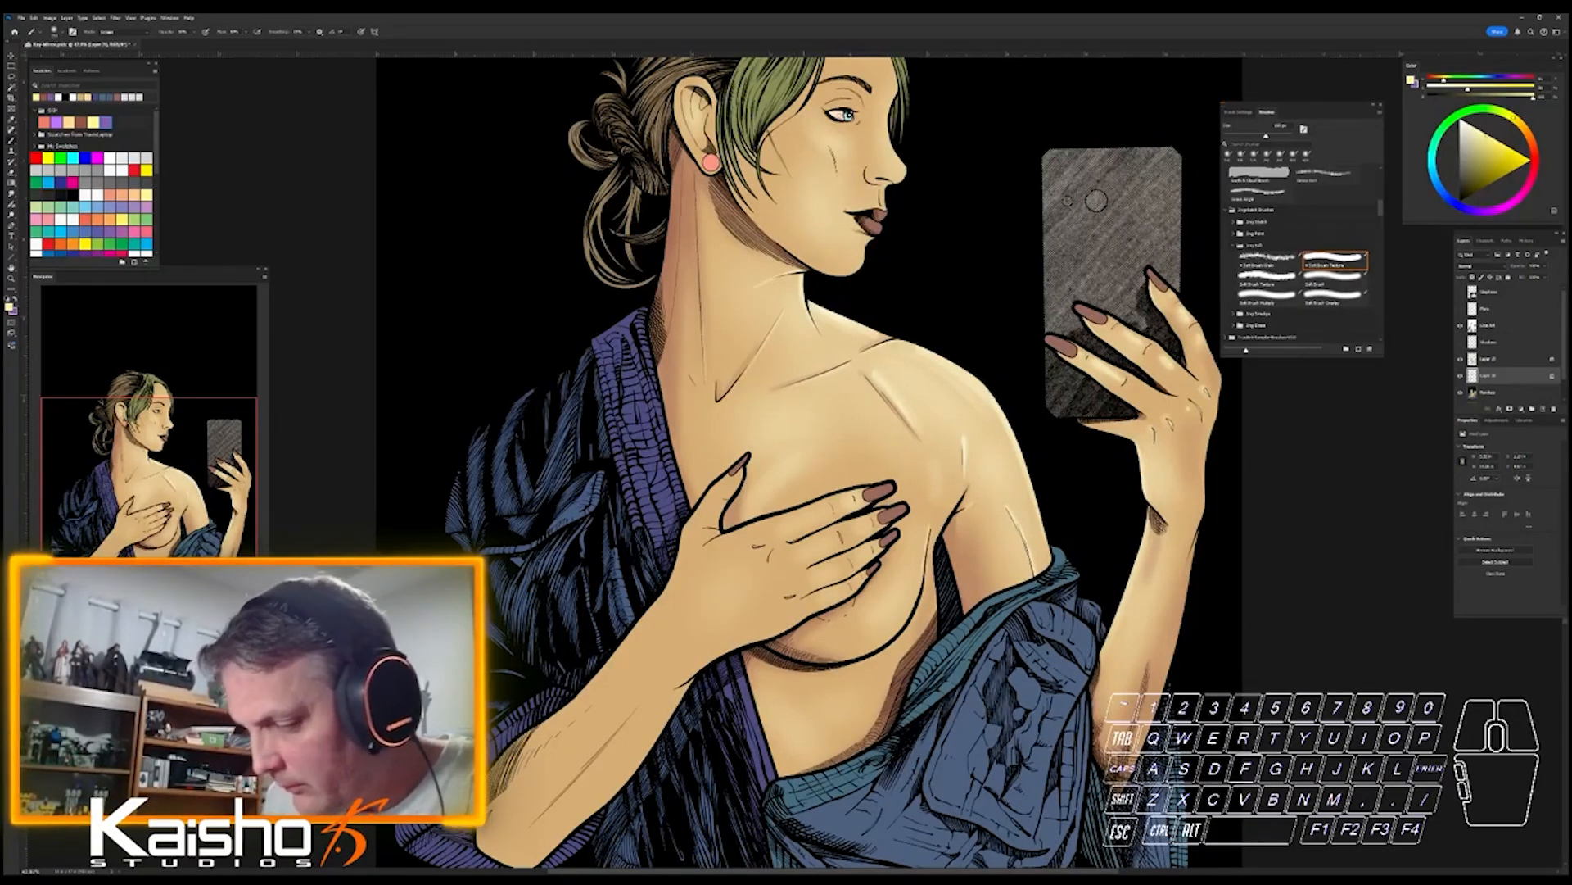
drag(688, 675, 596, 774)
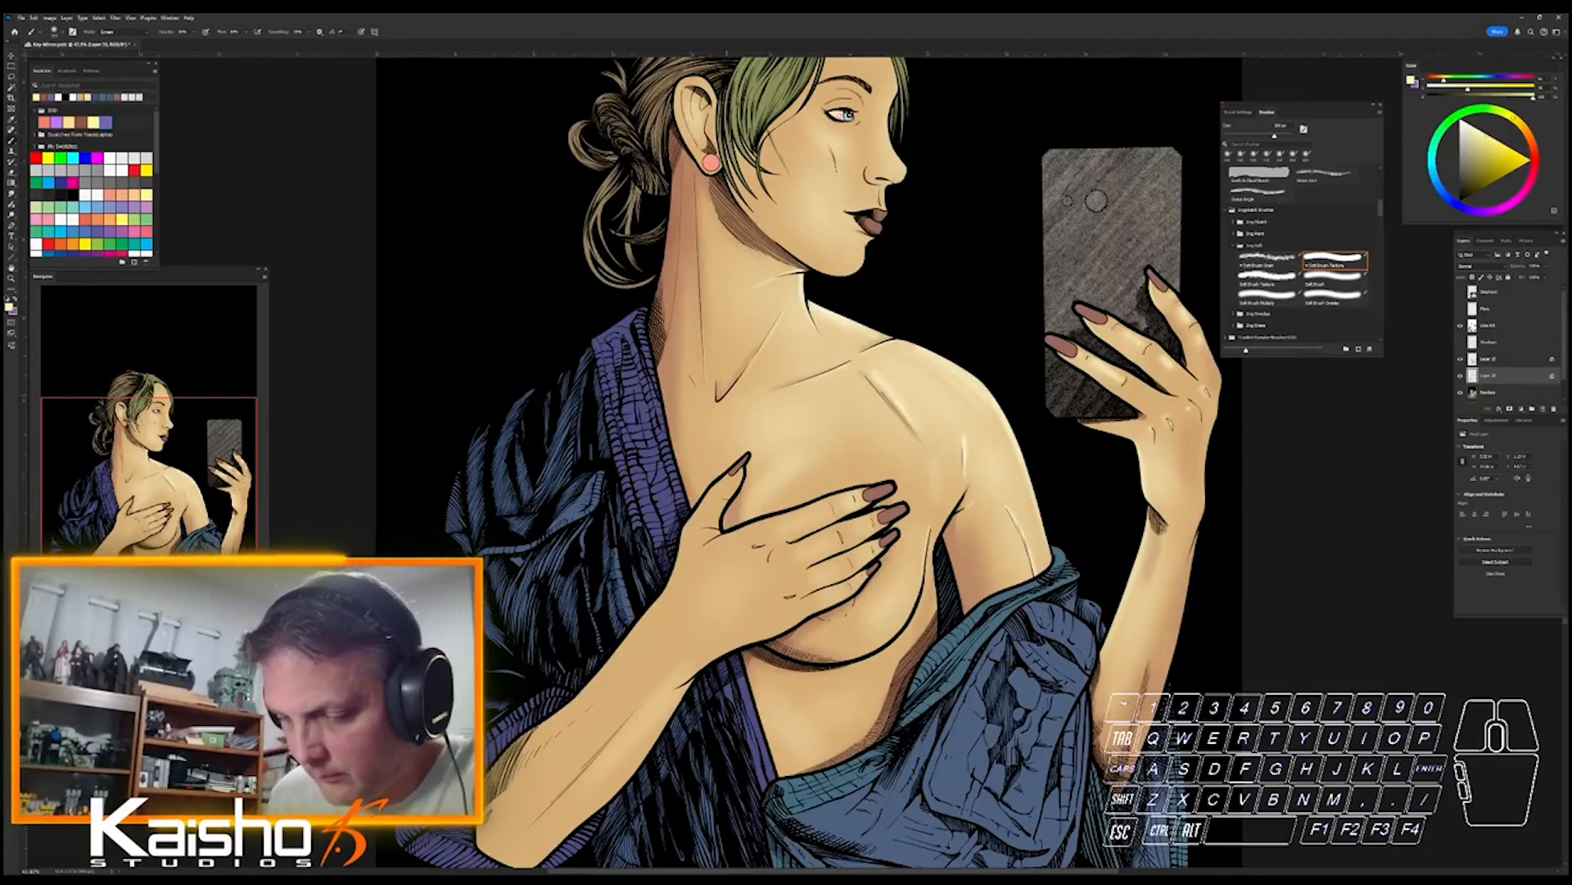
key(ctrl+z)
drag(656, 573, 680, 426)
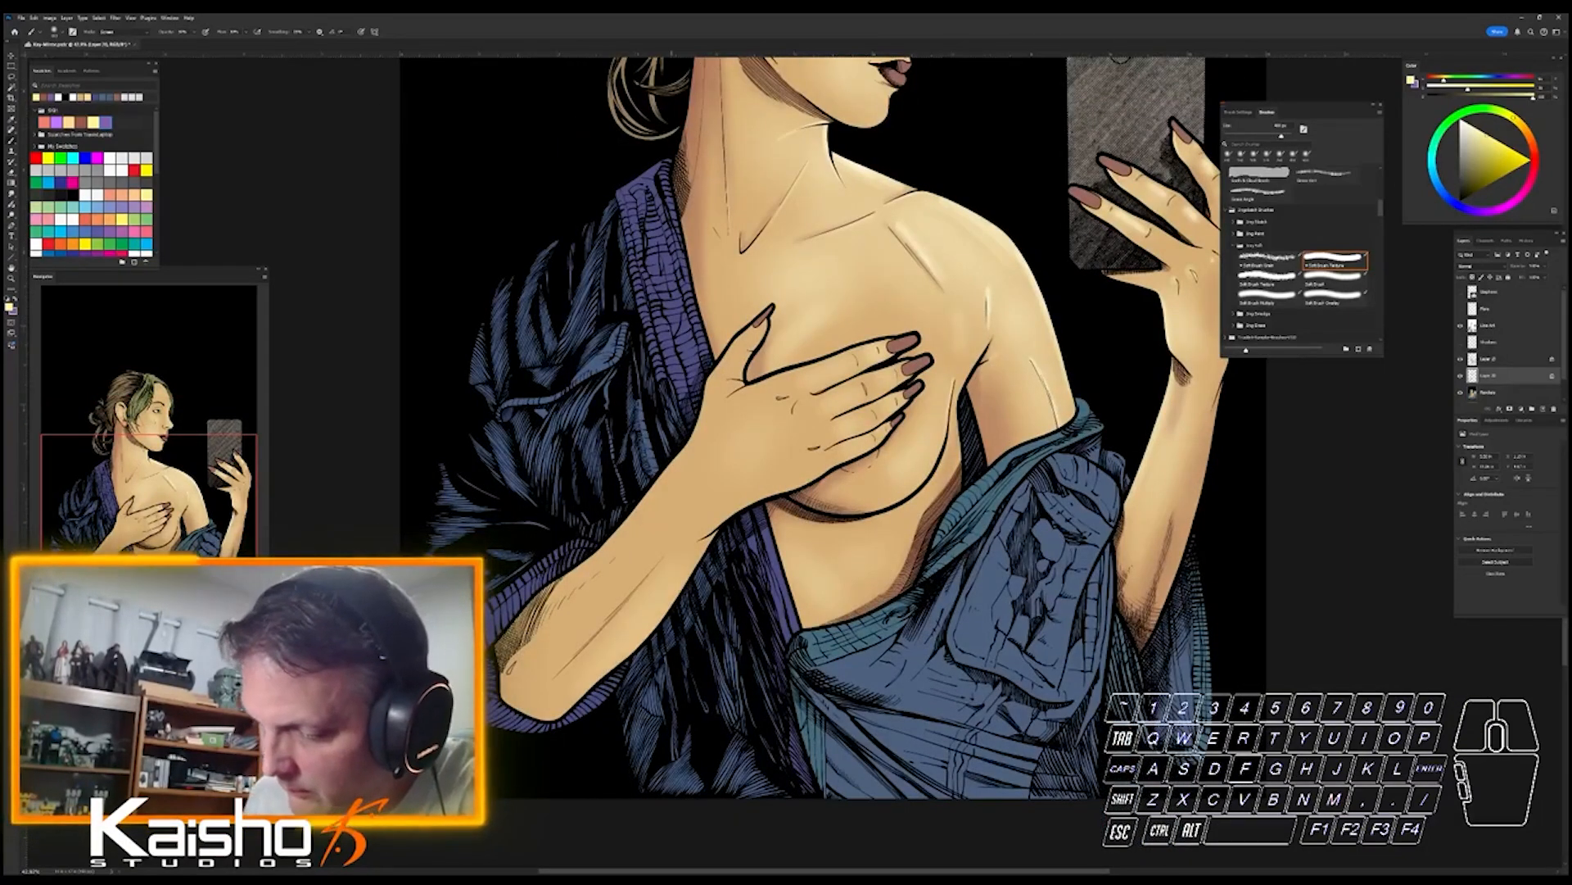
drag(704, 544, 667, 599)
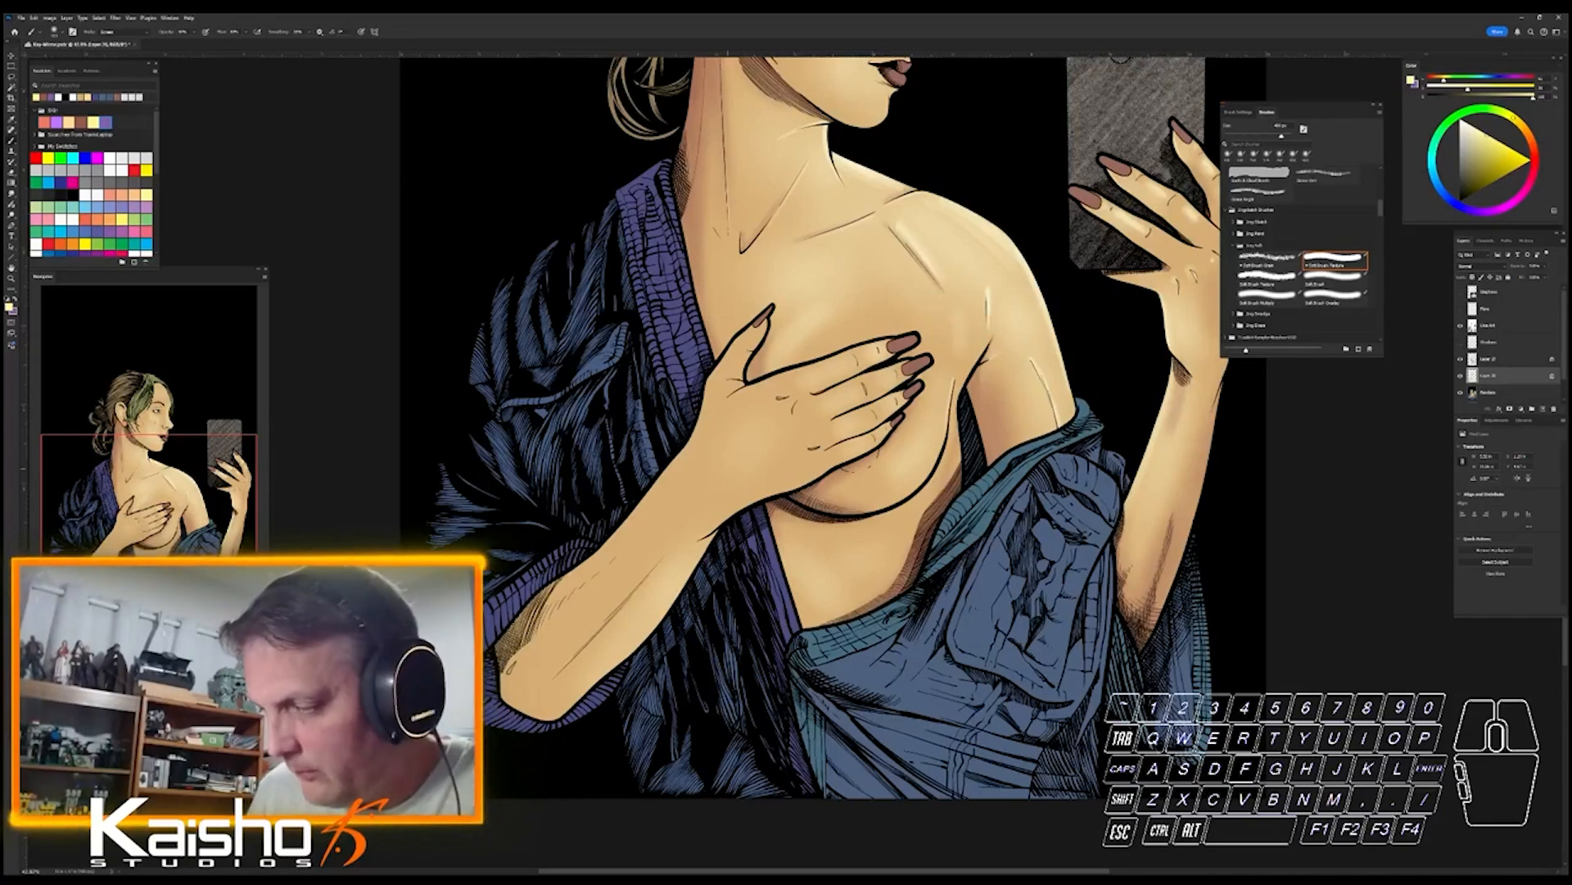
drag(727, 469, 610, 586)
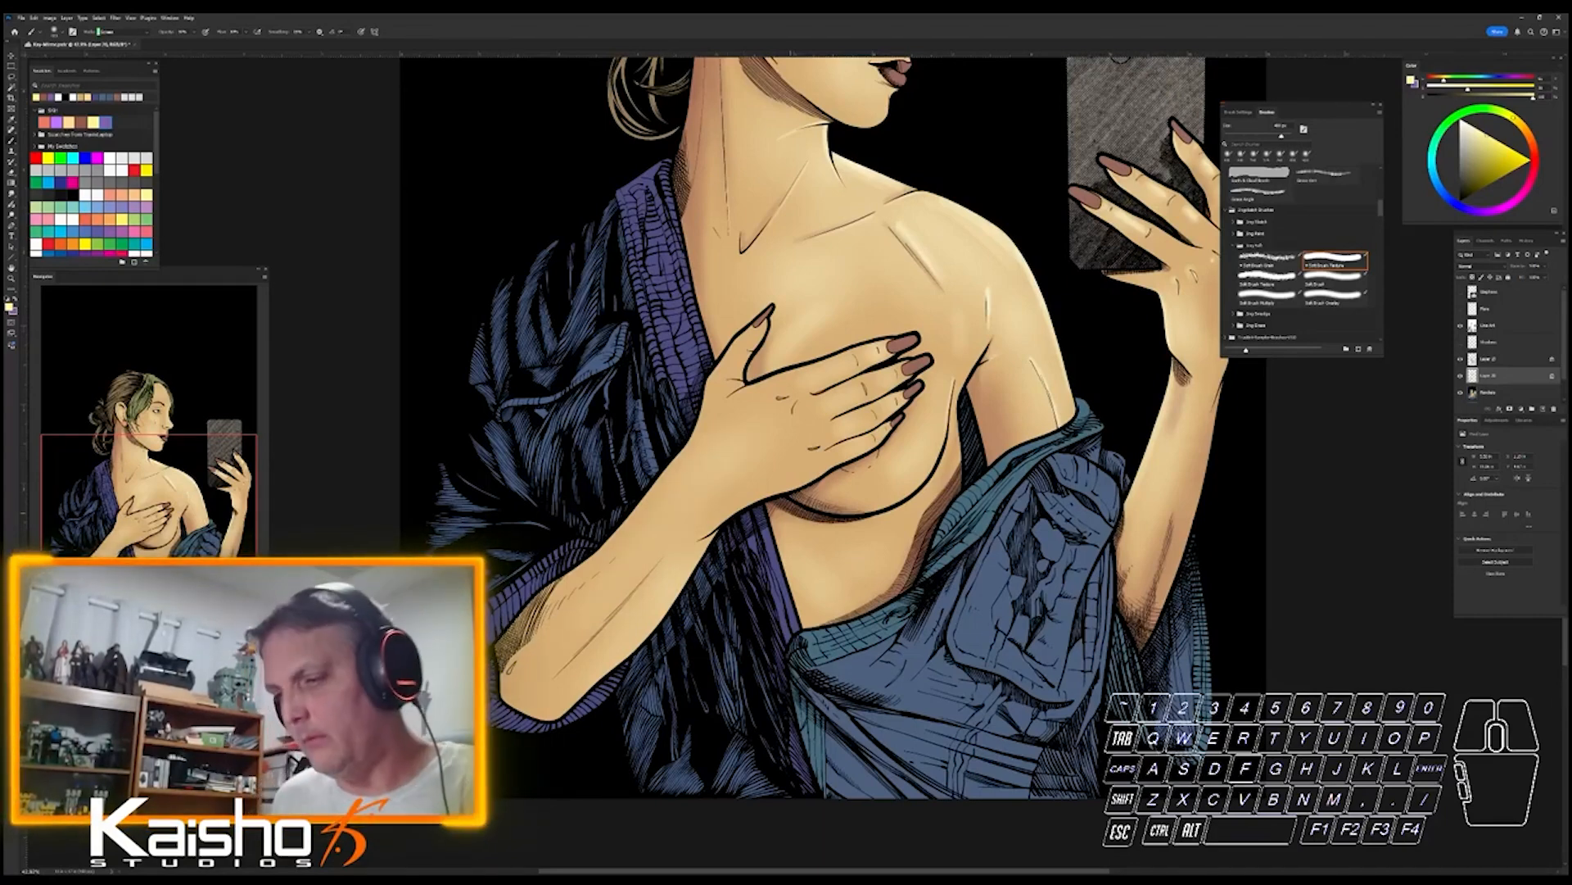
- Review the highlights on the forearm, hand and upper body
key(space)
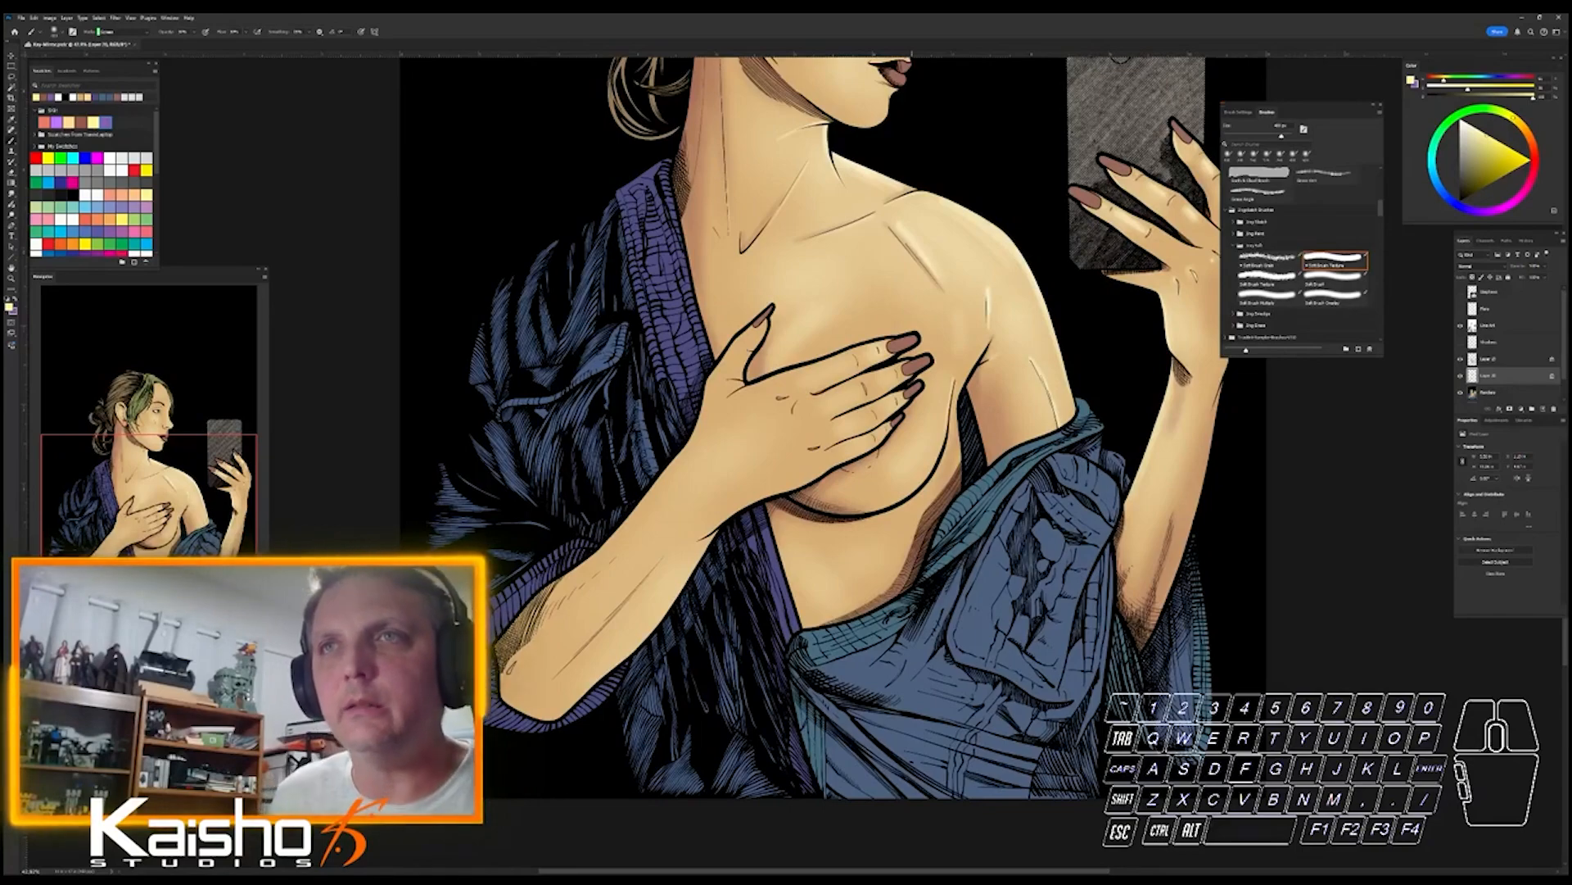
key(ctrl+space)
drag(782, 525, 942, 524)
drag(737, 525, 1109, 390)
key(ctrl+space)
drag(895, 642, 813, 642)
key(ctrl+space)
drag(979, 698, 751, 660)
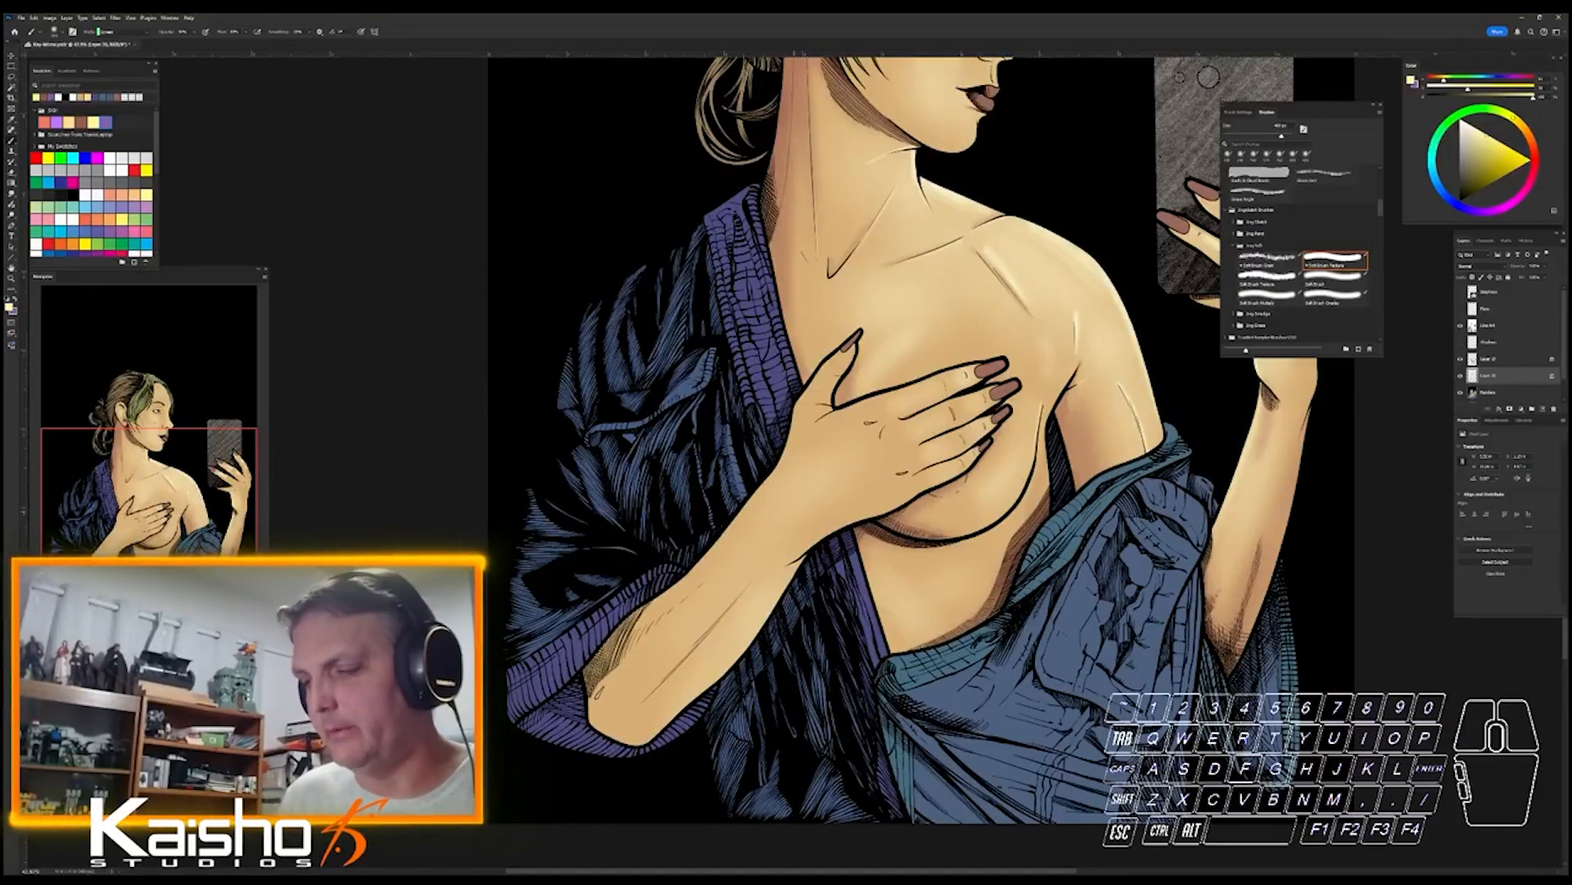
key(space)
drag(922, 434, 798, 586)
key(ctrl+space)
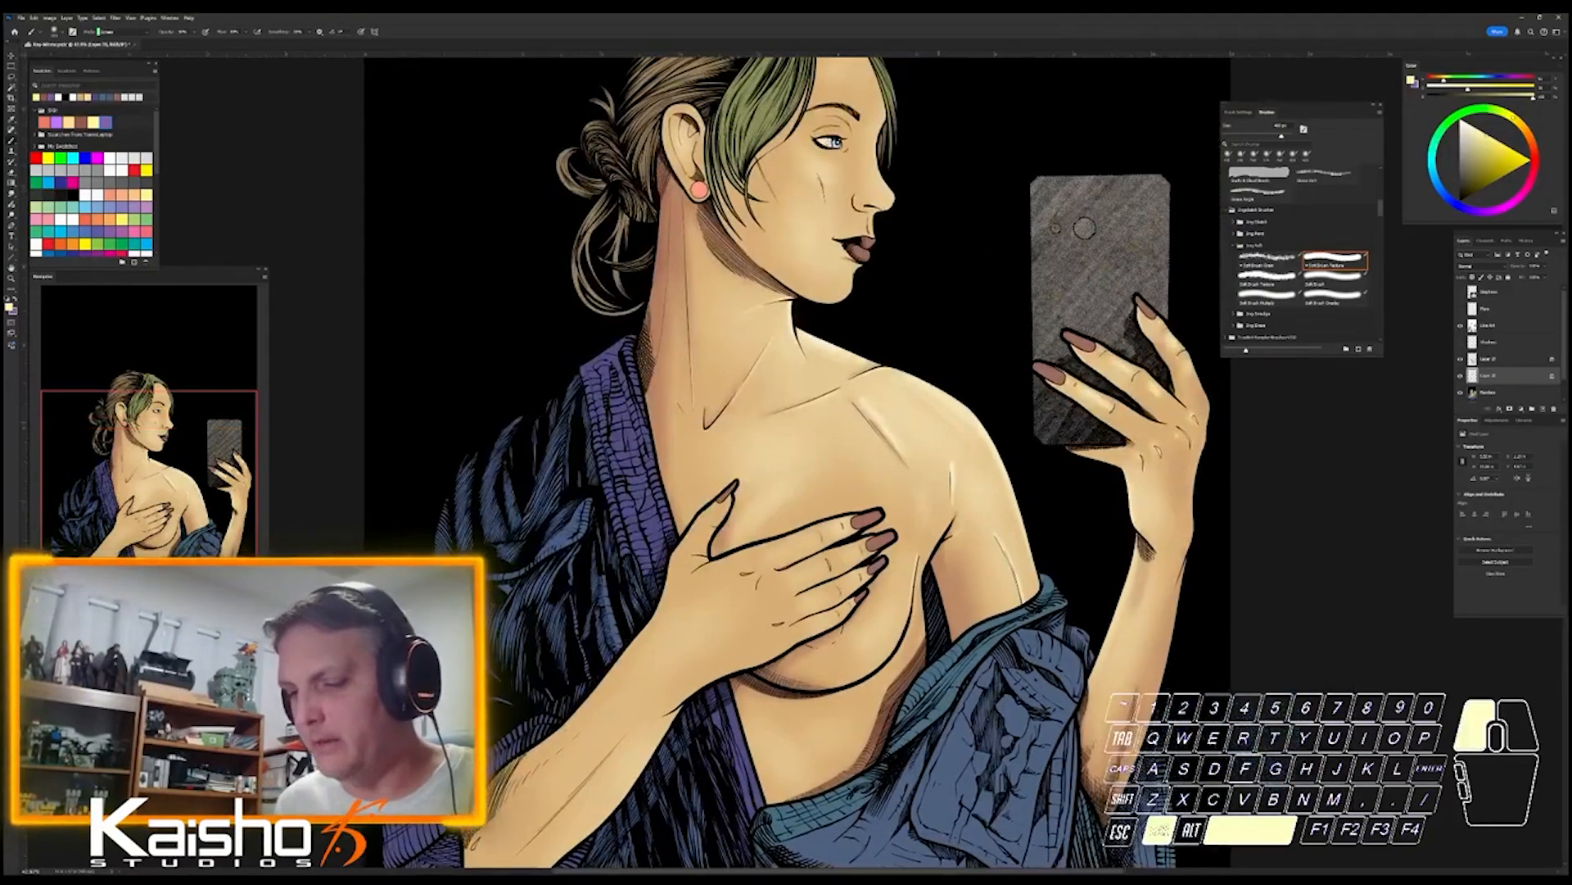
drag(924, 623, 868, 622)
- Paint soft highlights along the thumb of the hand on the chest using a smaller brush size
key(ctrl+space)
drag(785, 563, 951, 563)
key(bracketleft)
key(bracketleft)
key(bracketleft)
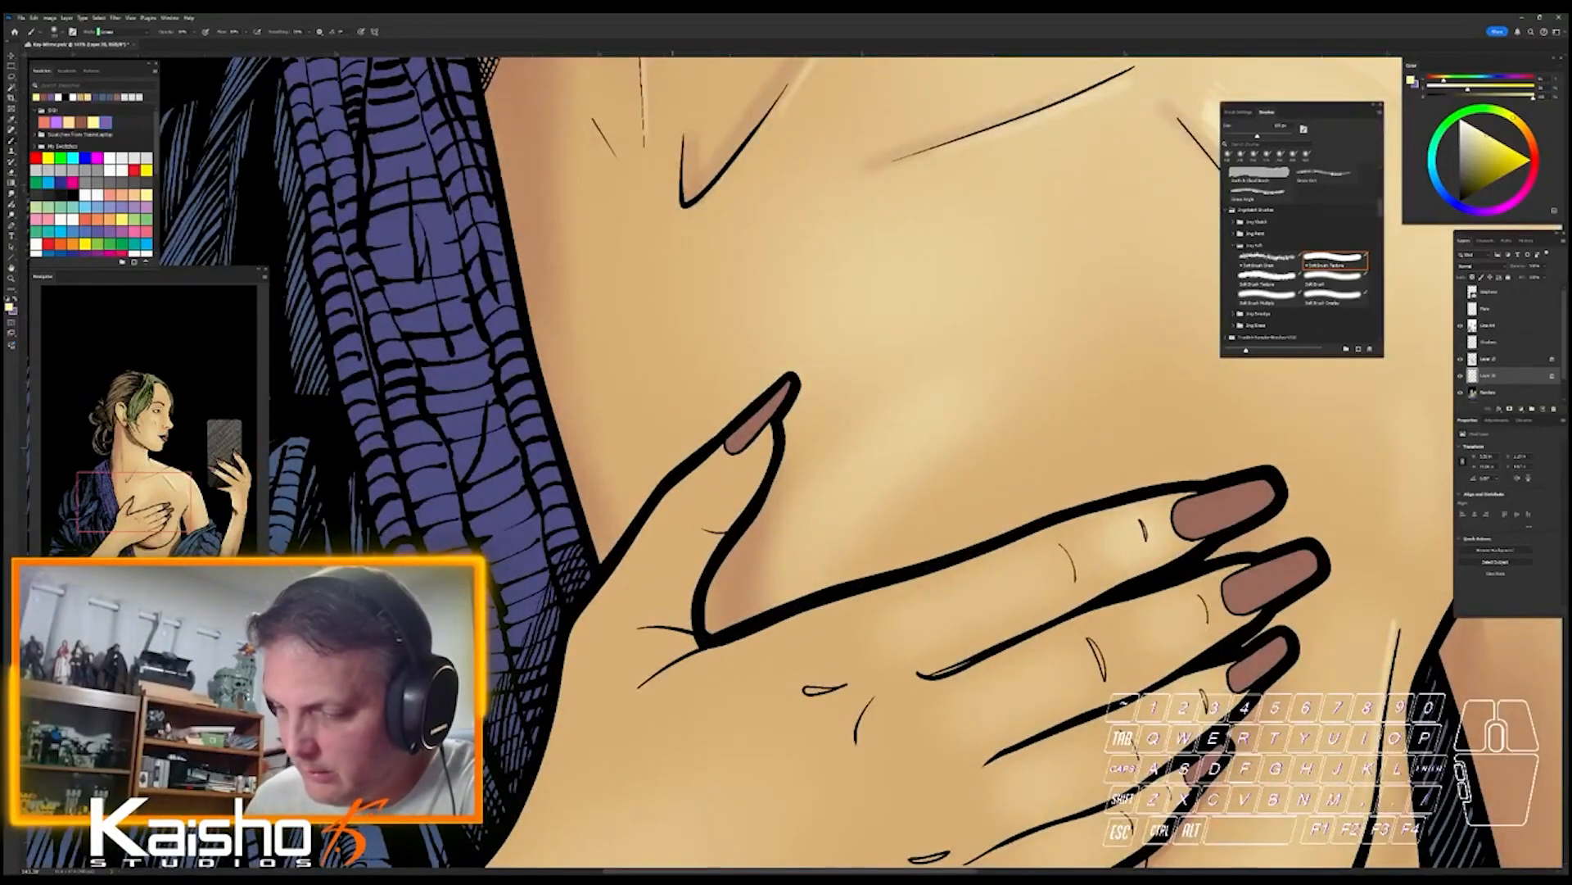
drag(747, 464, 710, 557)
drag(695, 614, 750, 483)
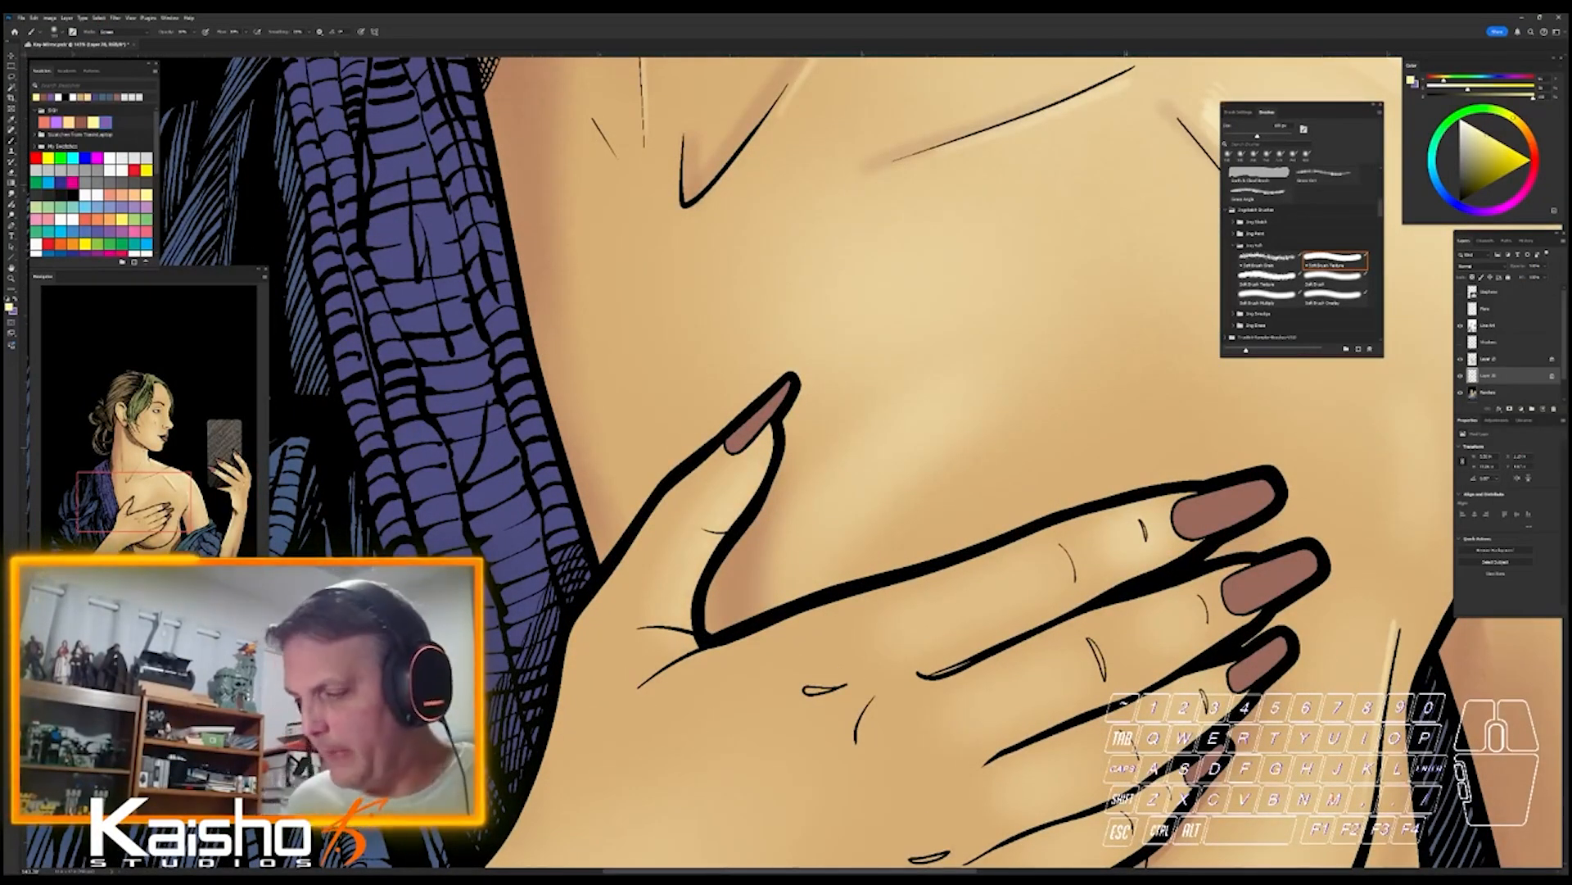
- Choose a different brush preset, paint highlights along the fingers of the hand on the chest and reduce the brush size
drag(1380, 206, 1380, 185)
click(1328, 292)
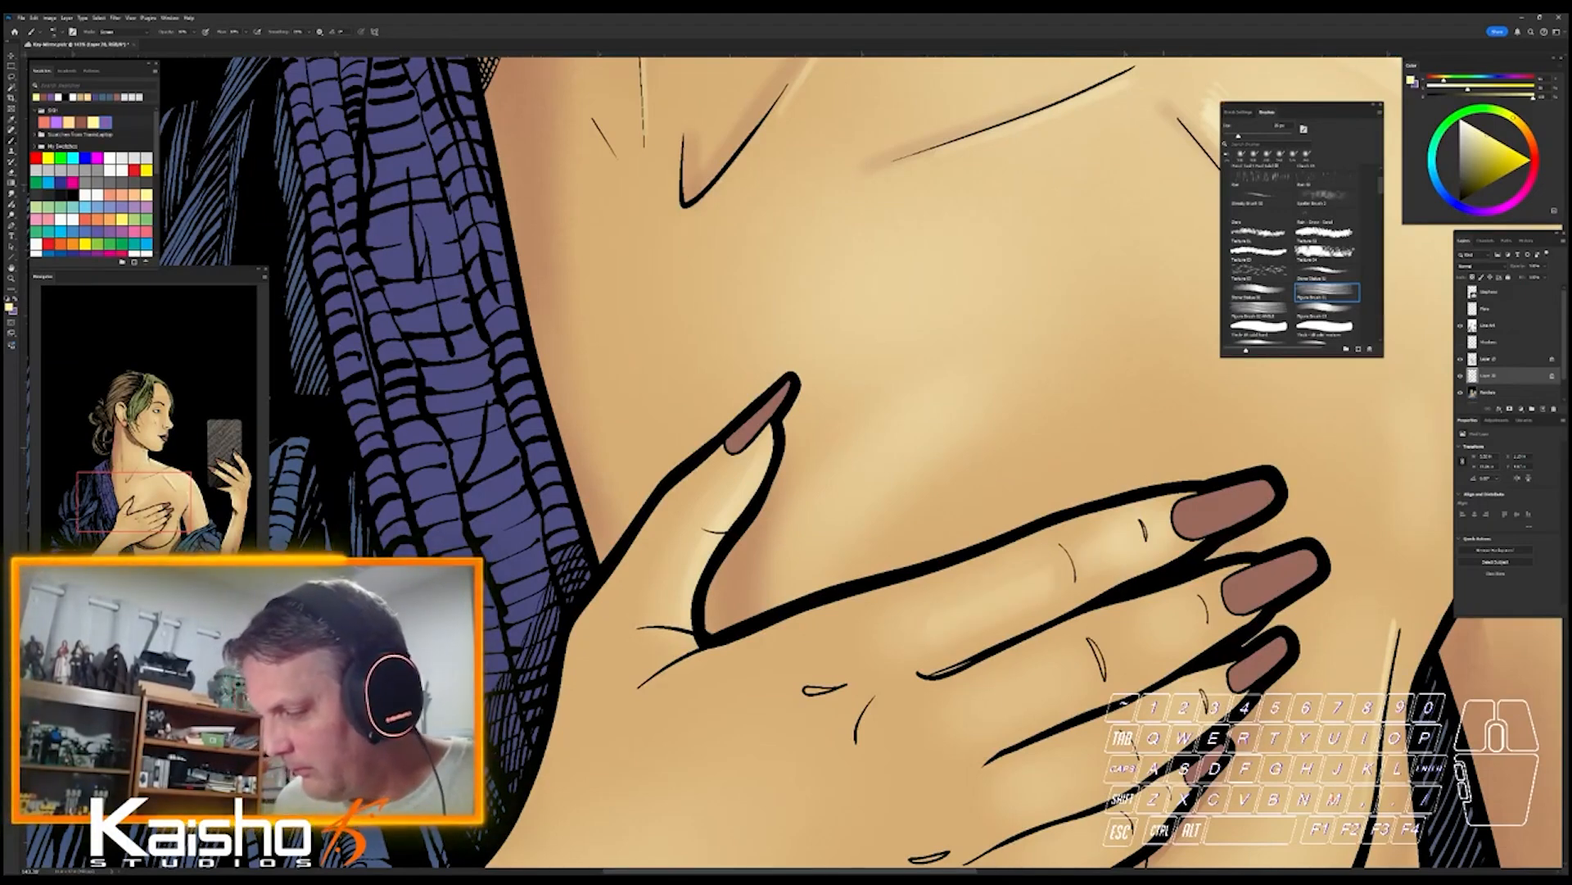
drag(1178, 635, 1186, 620)
drag(1104, 662, 1155, 634)
drag(989, 721, 1145, 641)
key([)
key([)
key([)
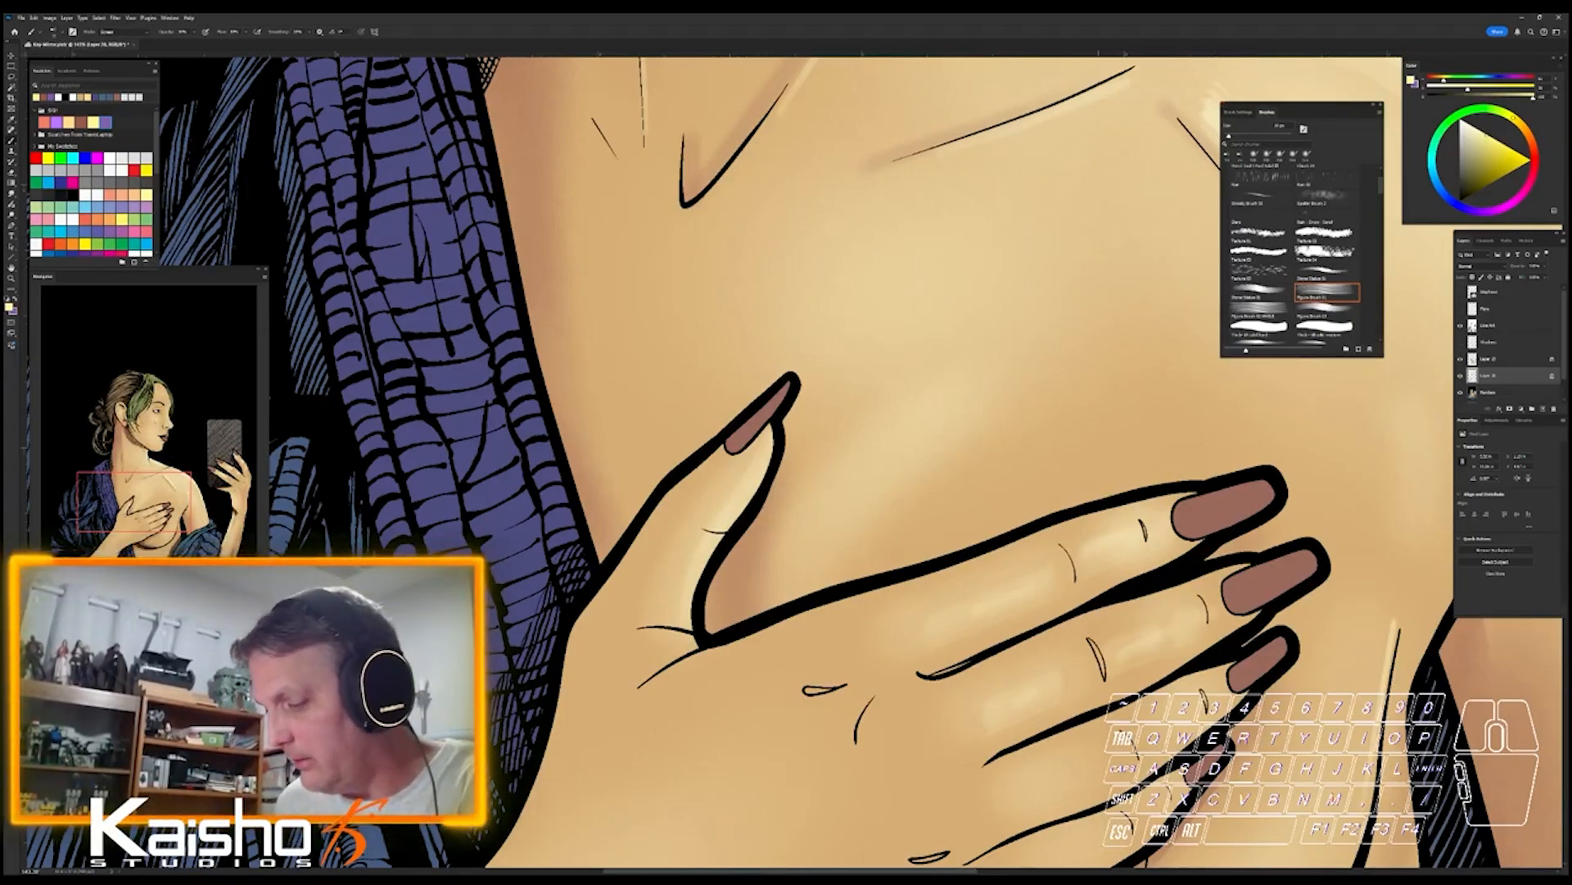
- Paint soft highlights on the lower fingers and knuckles of the hand on the chest with a larger brush, and reduce the brush size
mouse_move(1203, 711)
mouse_down()
mouse_move(1123, 495)
mouse_move(998, 560)
mouse_up()
key(bracketright)
drag(1095, 573, 1073, 598)
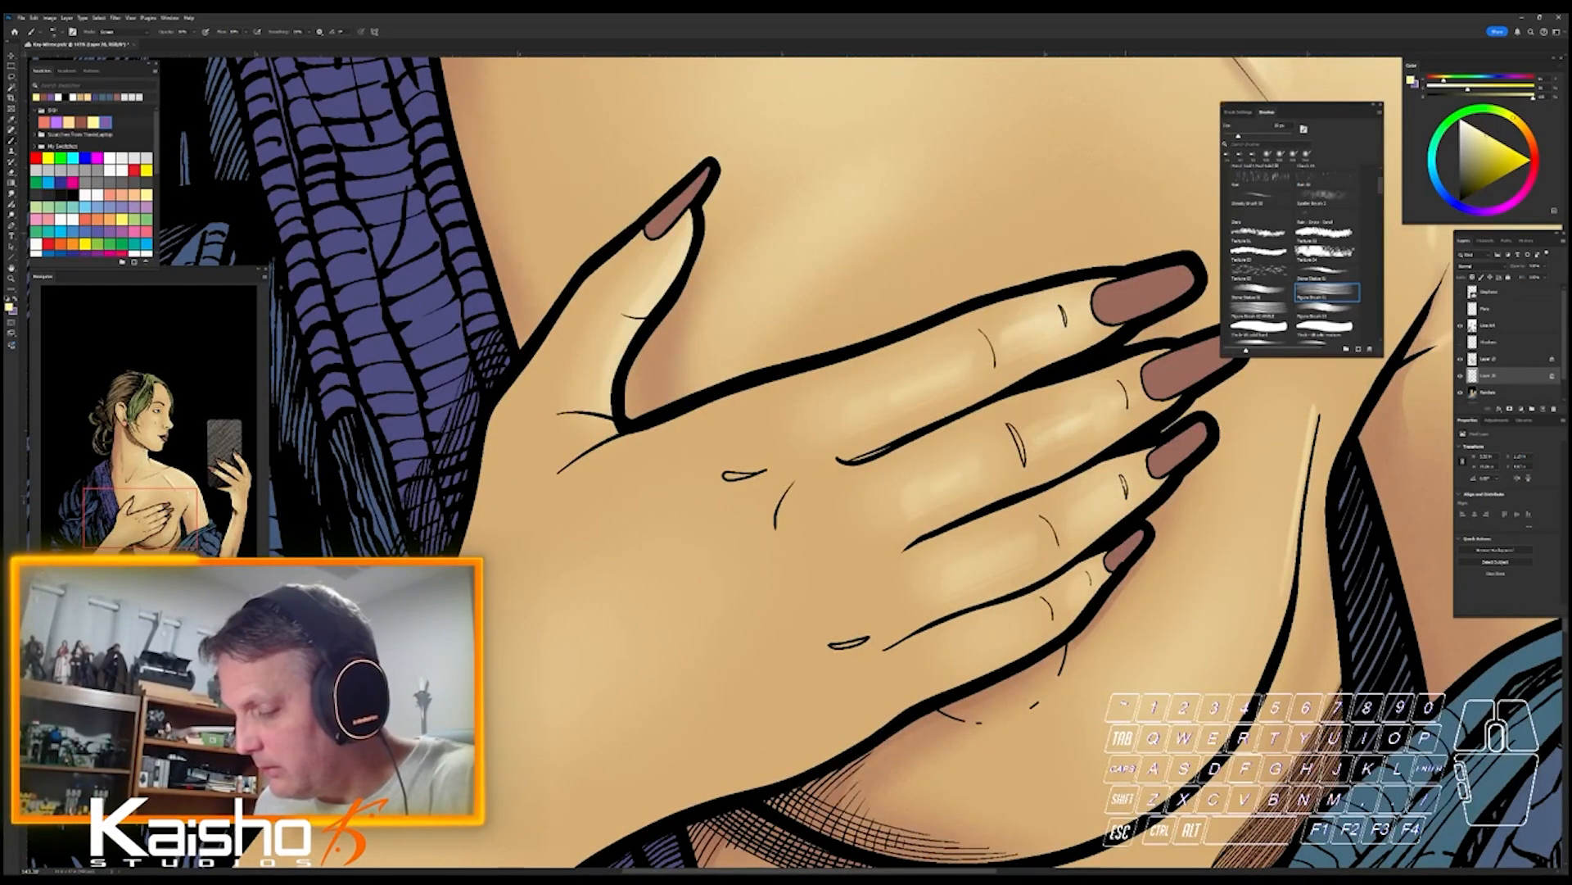
drag(973, 647, 948, 667)
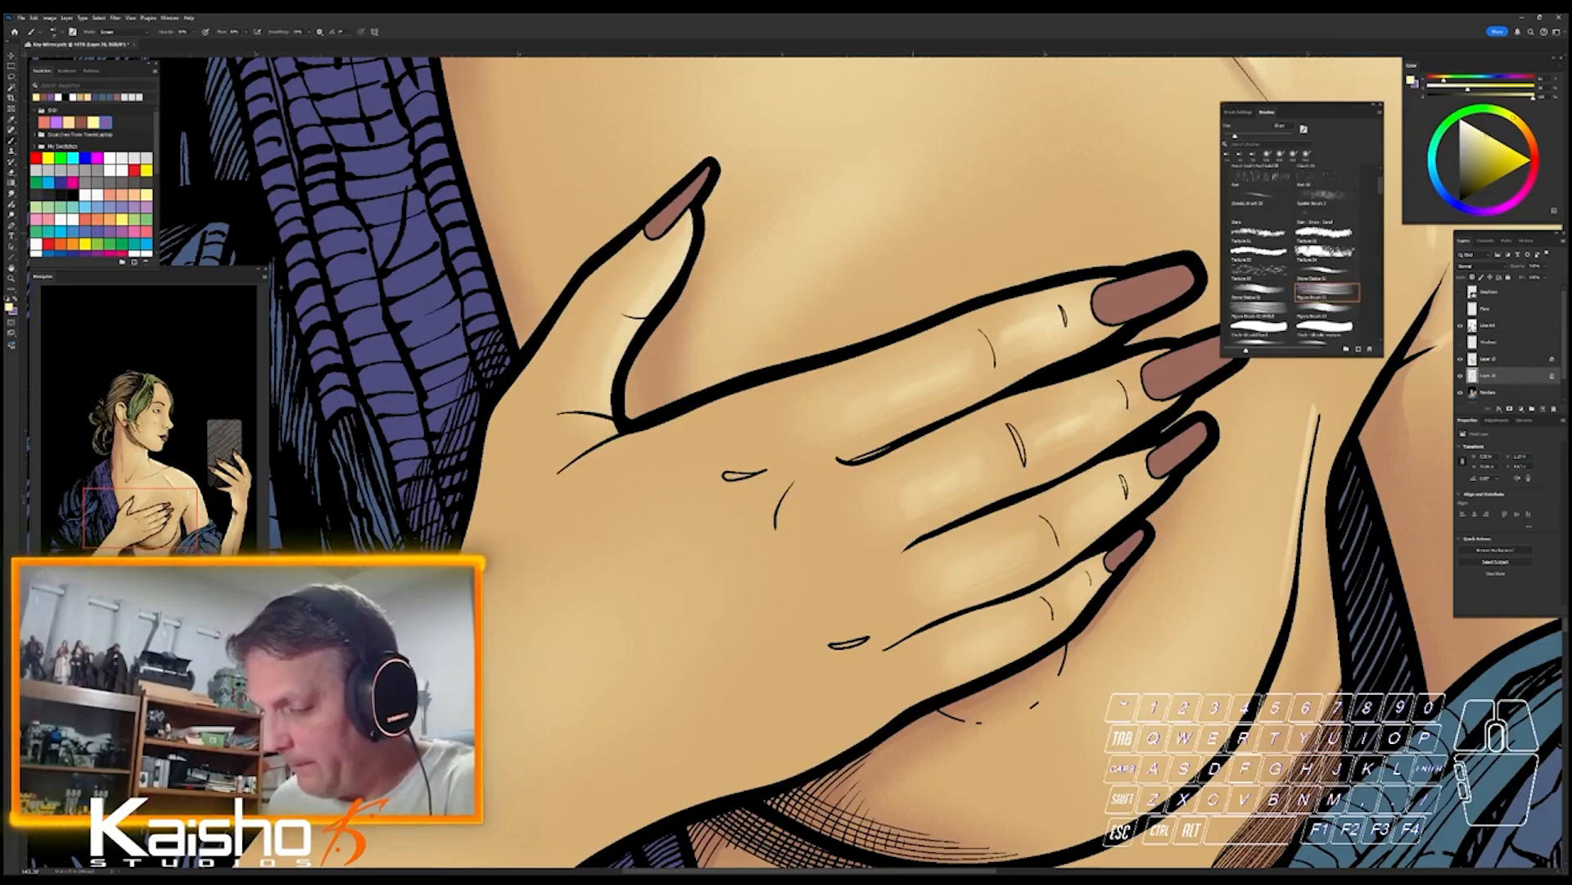
key(bracketleft)
key(bracketleft)
key(bracketleft)
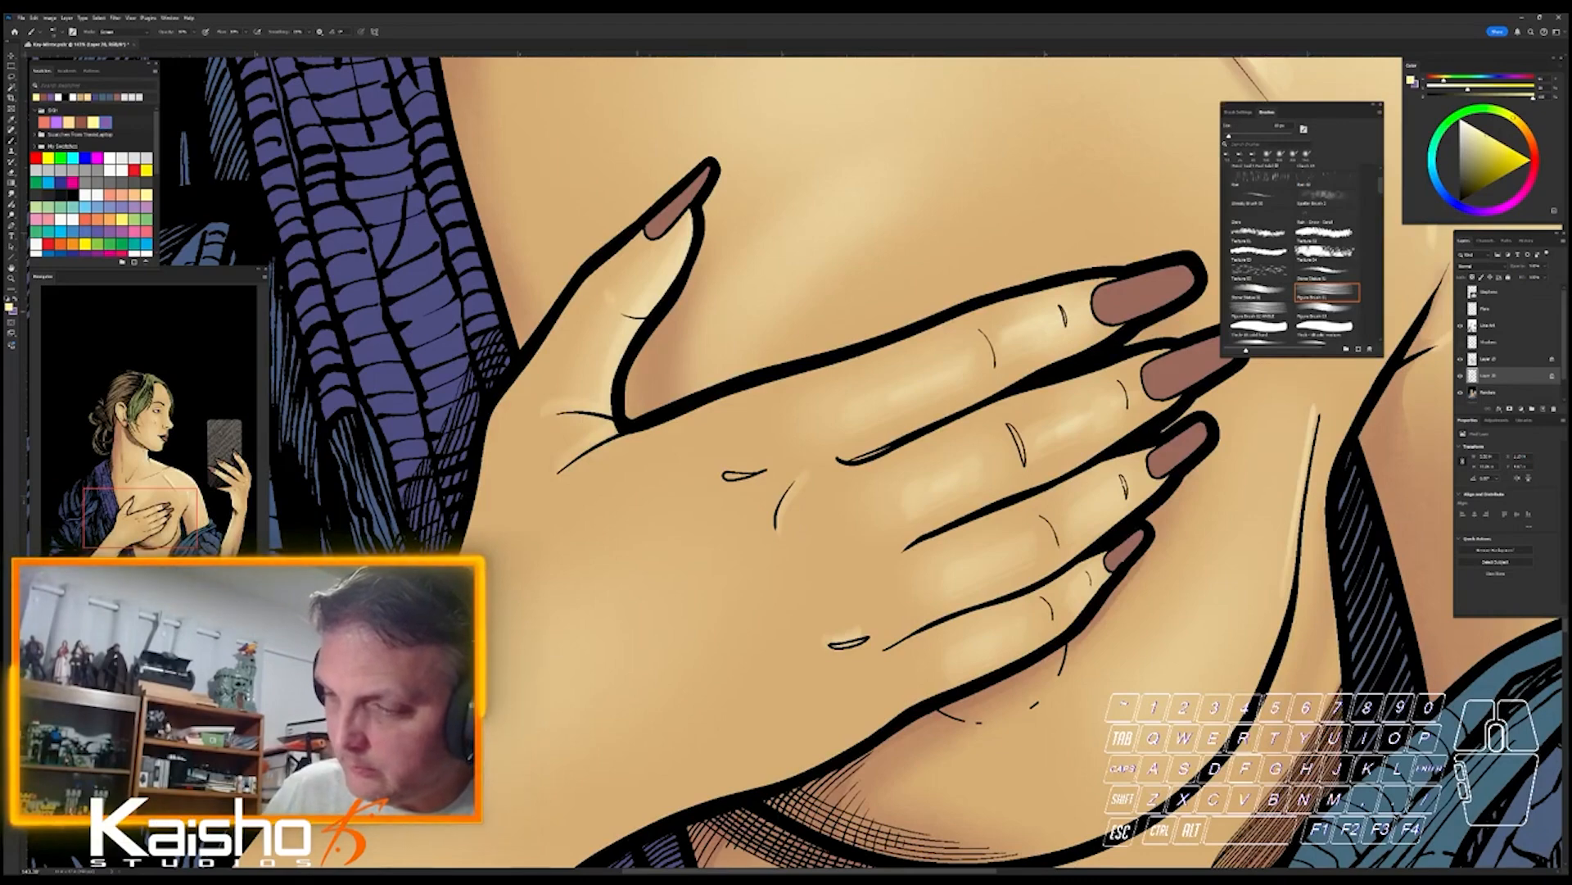
- Examine the highlights on the hand, chest and forearm close up and across the whole upper body
drag(1045, 695, 895, 515)
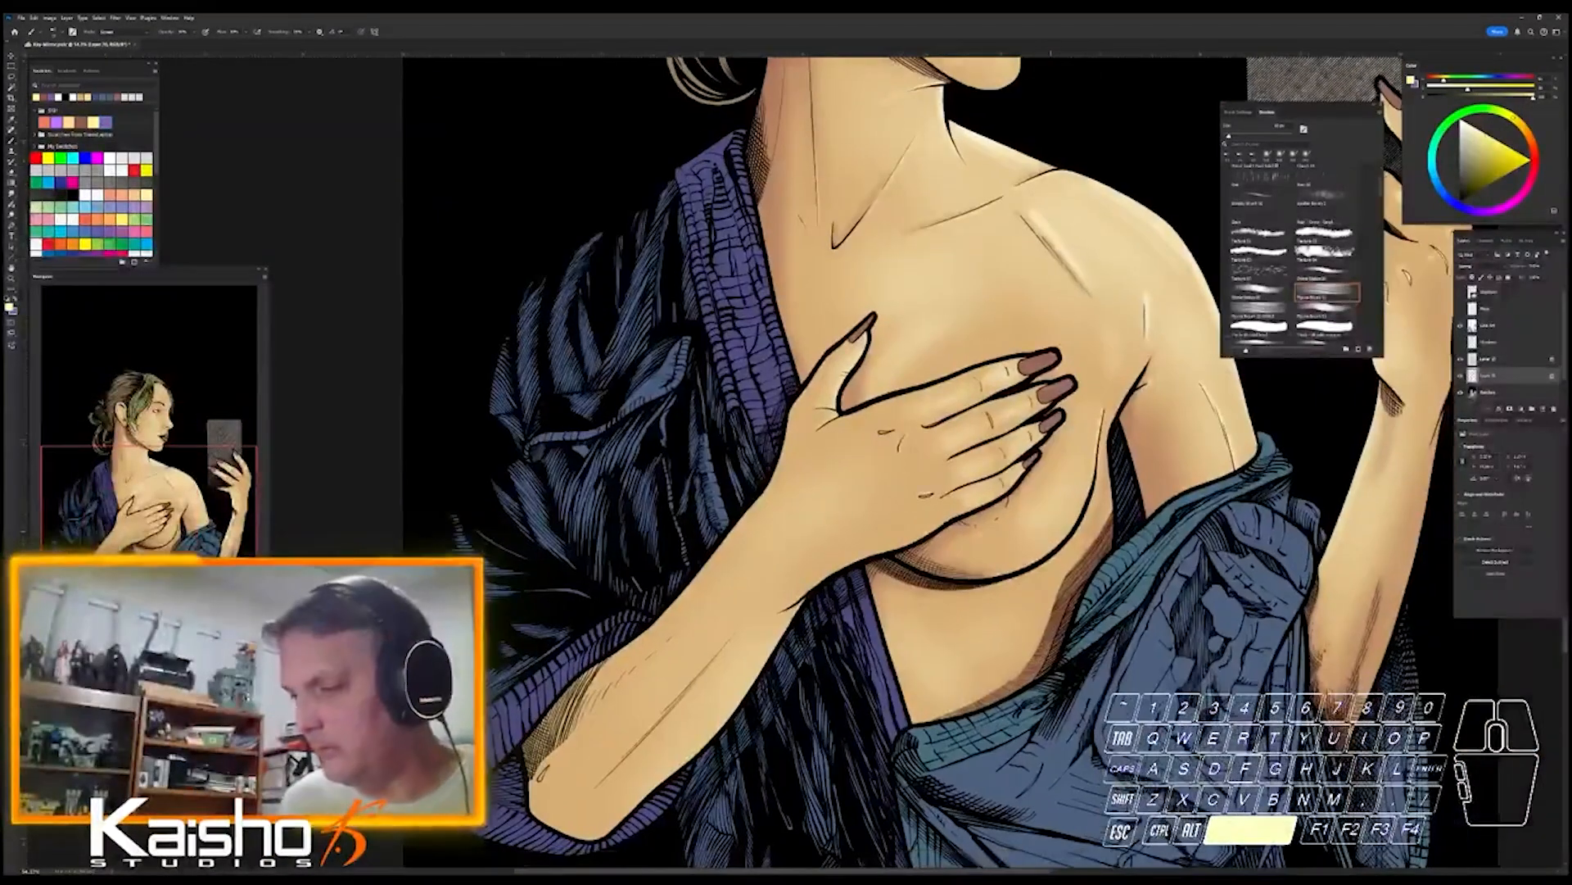
drag(1005, 377, 1105, 377)
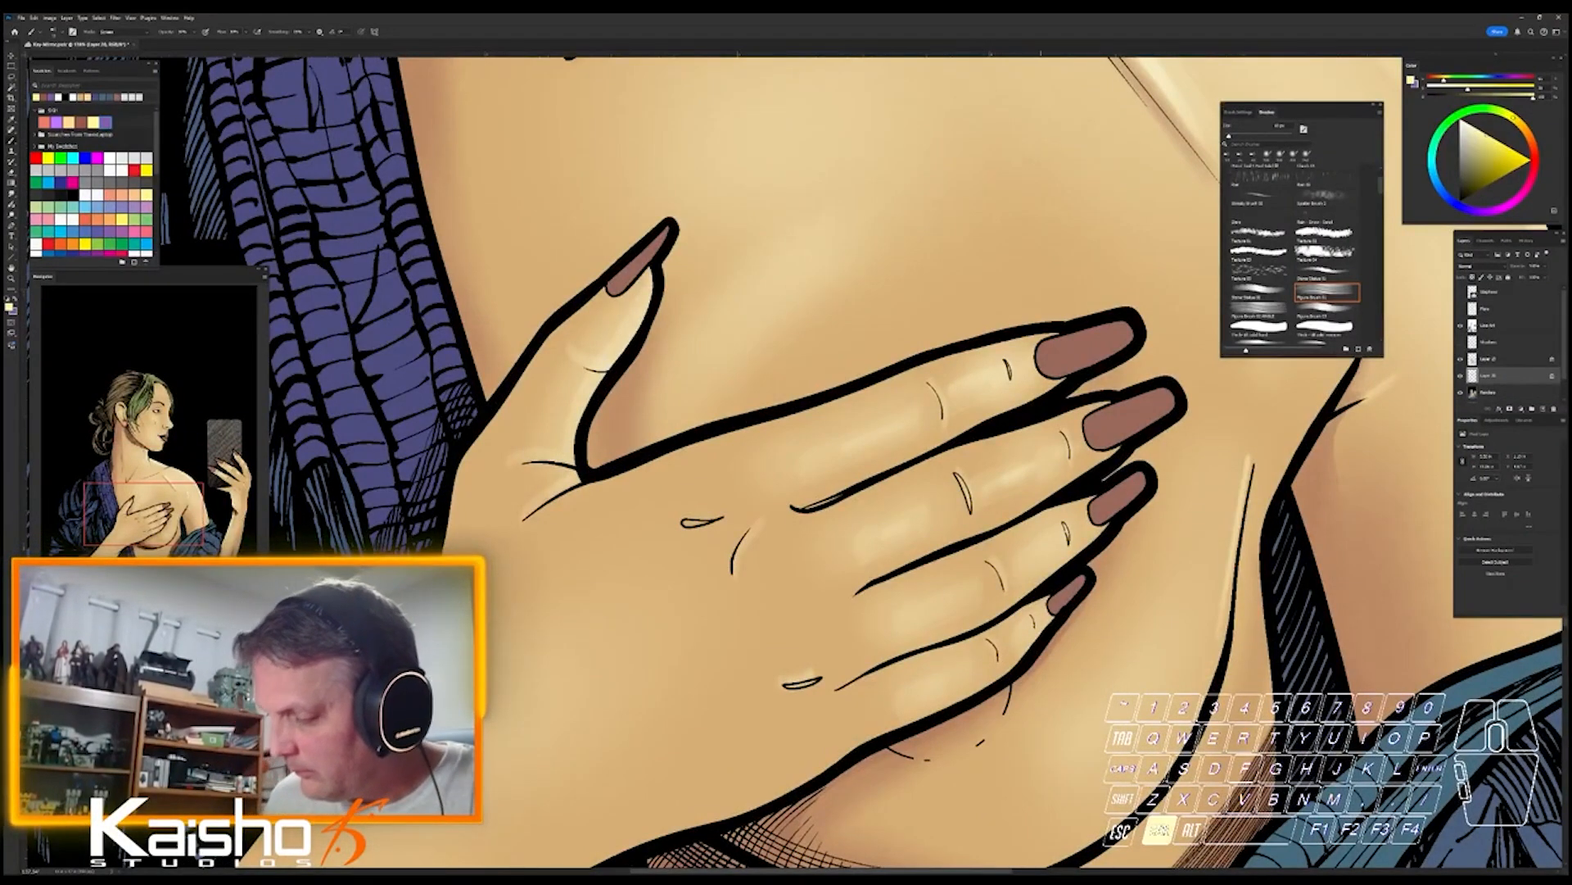
drag(1089, 655, 1046, 450)
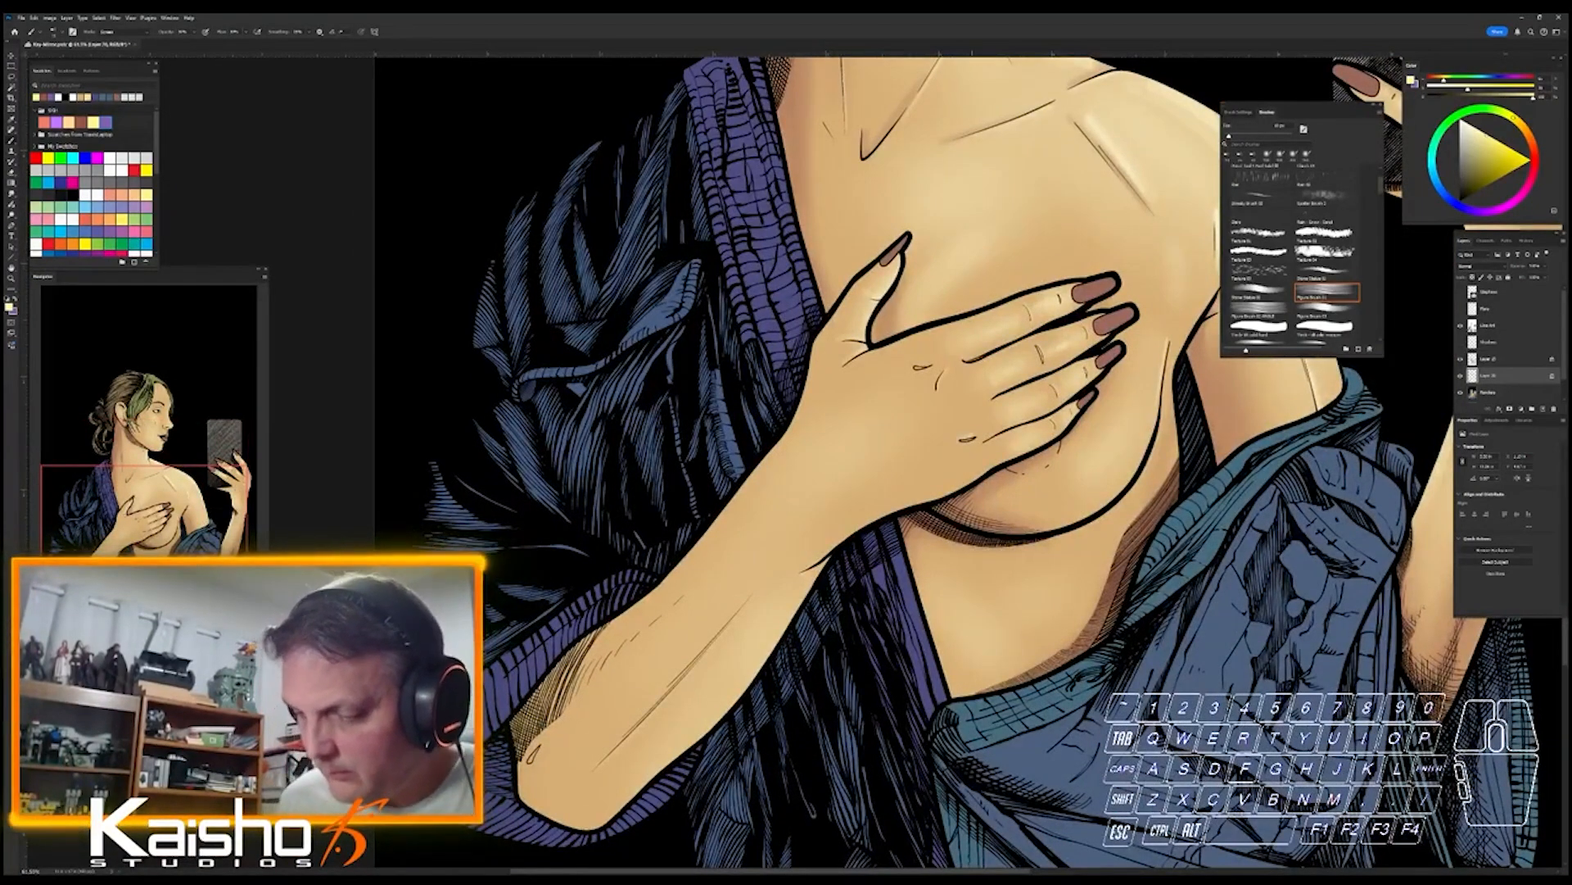
drag(537, 747, 590, 747)
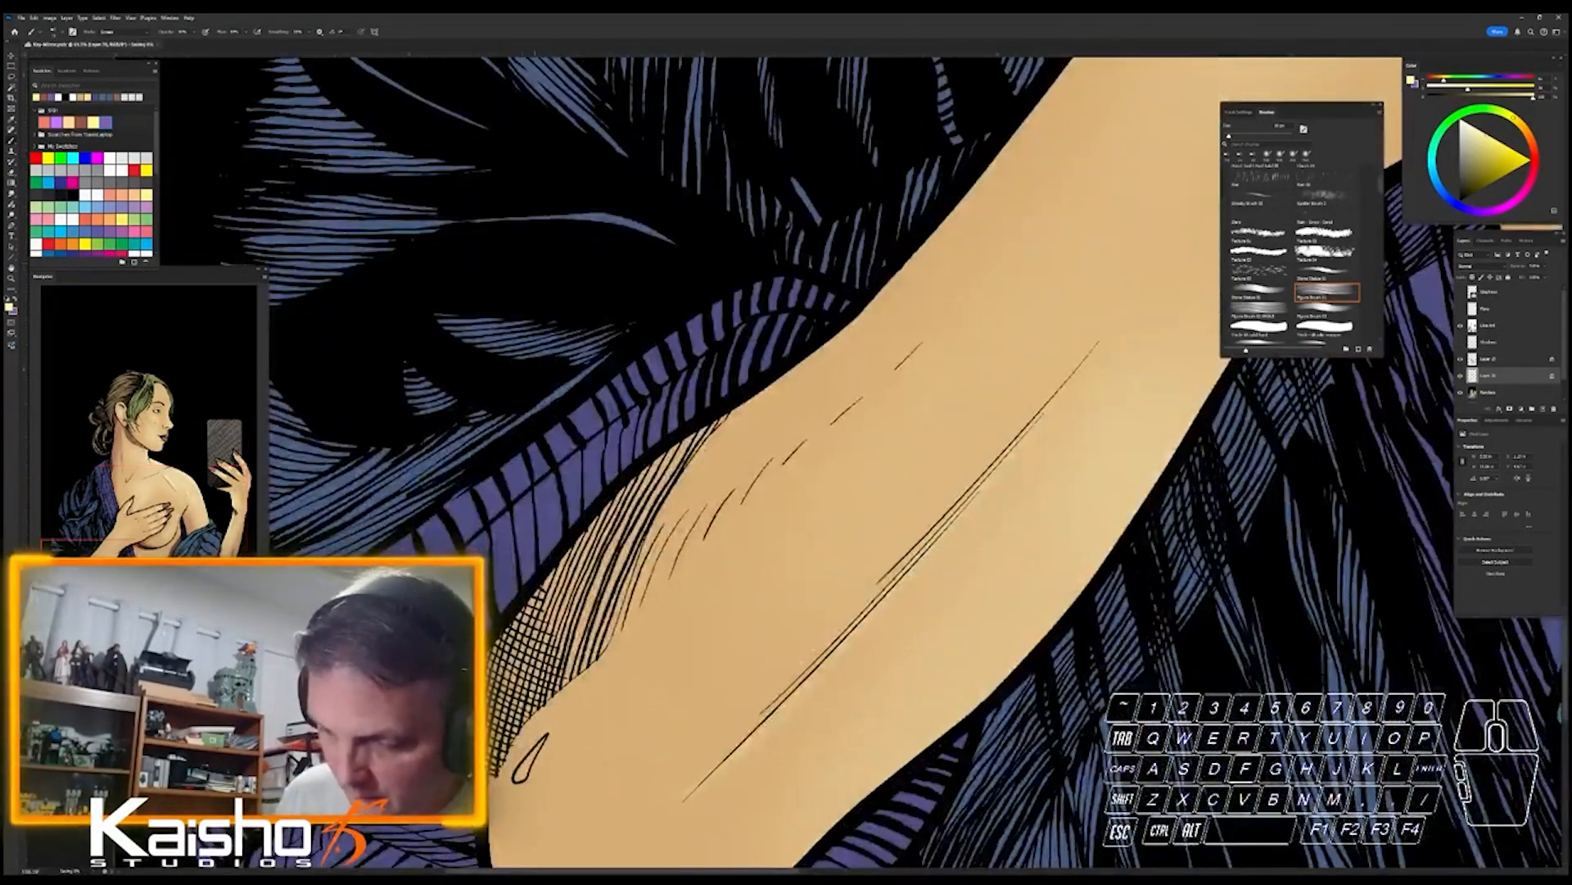
drag(1072, 734, 660, 712)
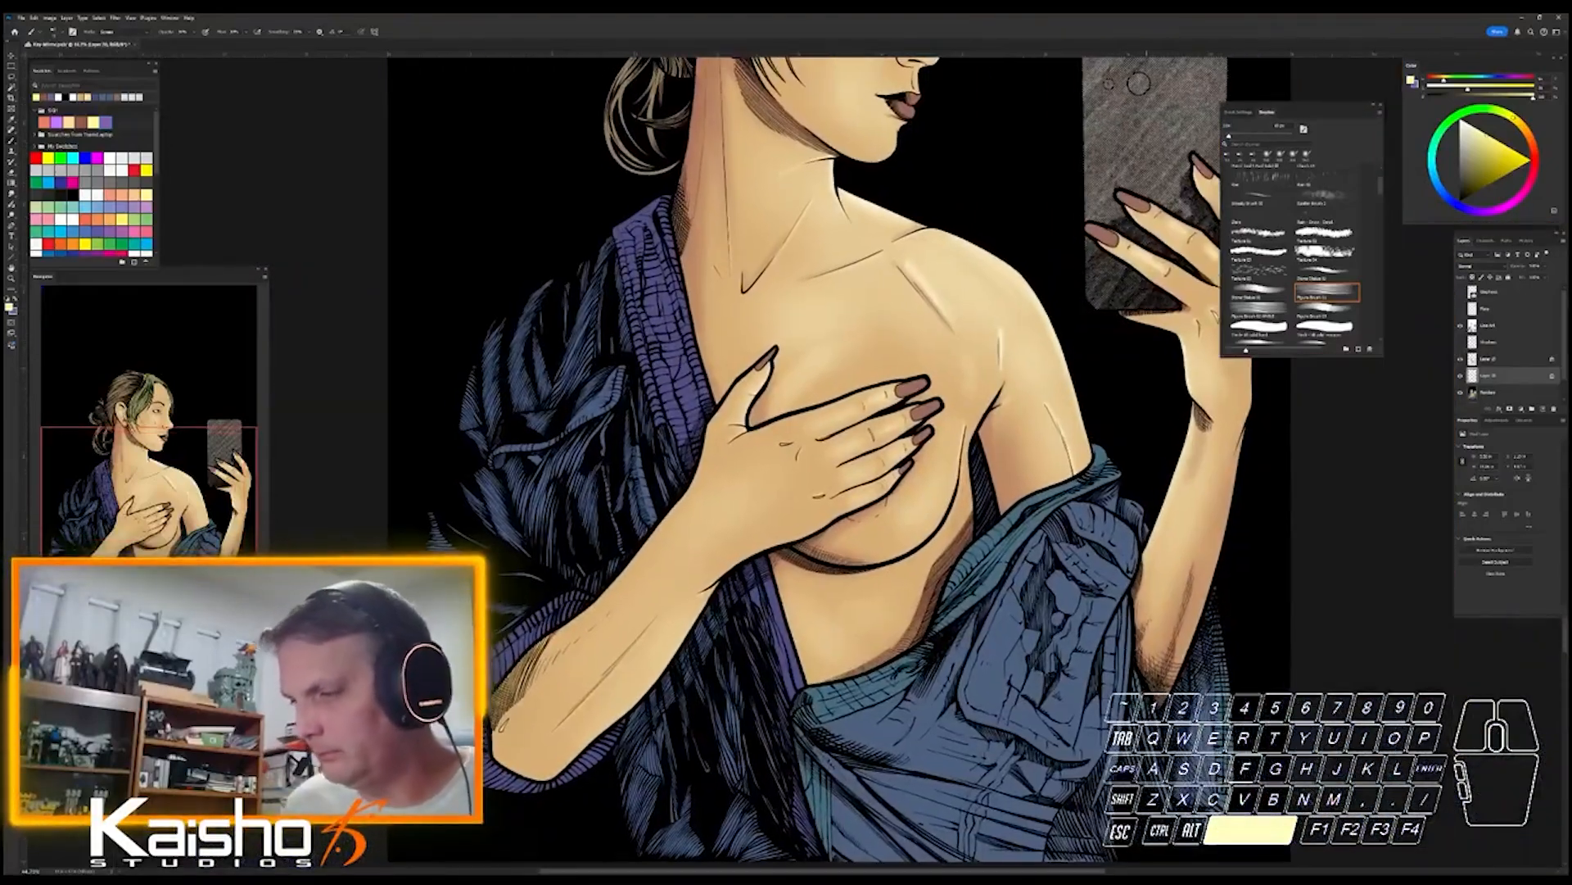
- Undo a trial highlight beside the nose bridge and brush soft highlights along the chin and jaw with a larger brush
drag(956, 246, 940, 695)
drag(939, 465, 1045, 465)
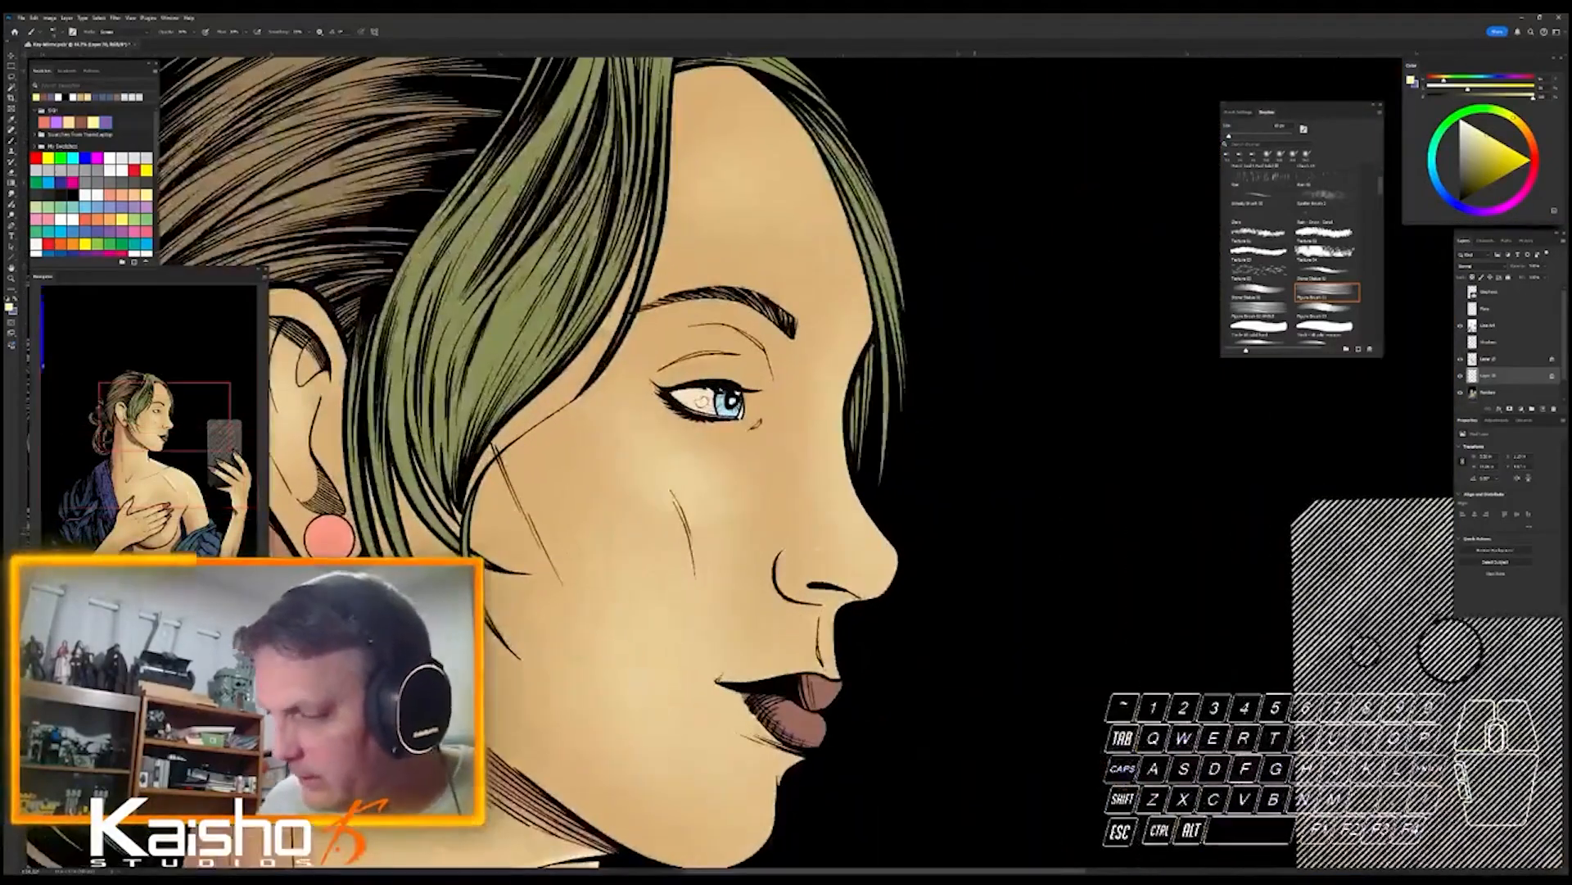
drag(861, 349, 836, 458)
key(ctrl+z)
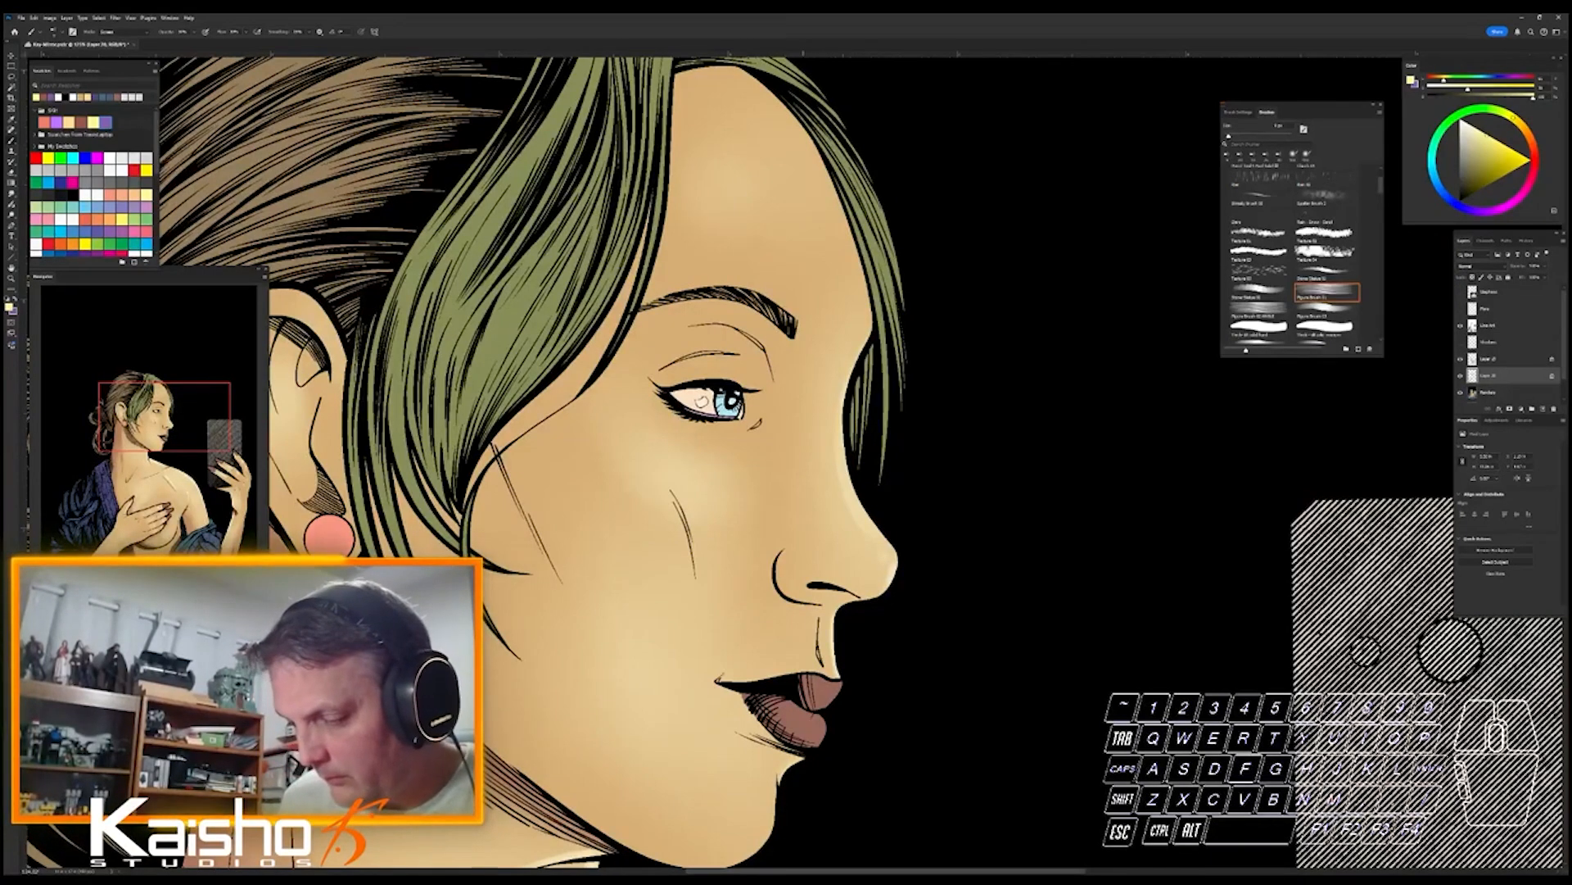
key(space)
drag(737, 491, 768, 317)
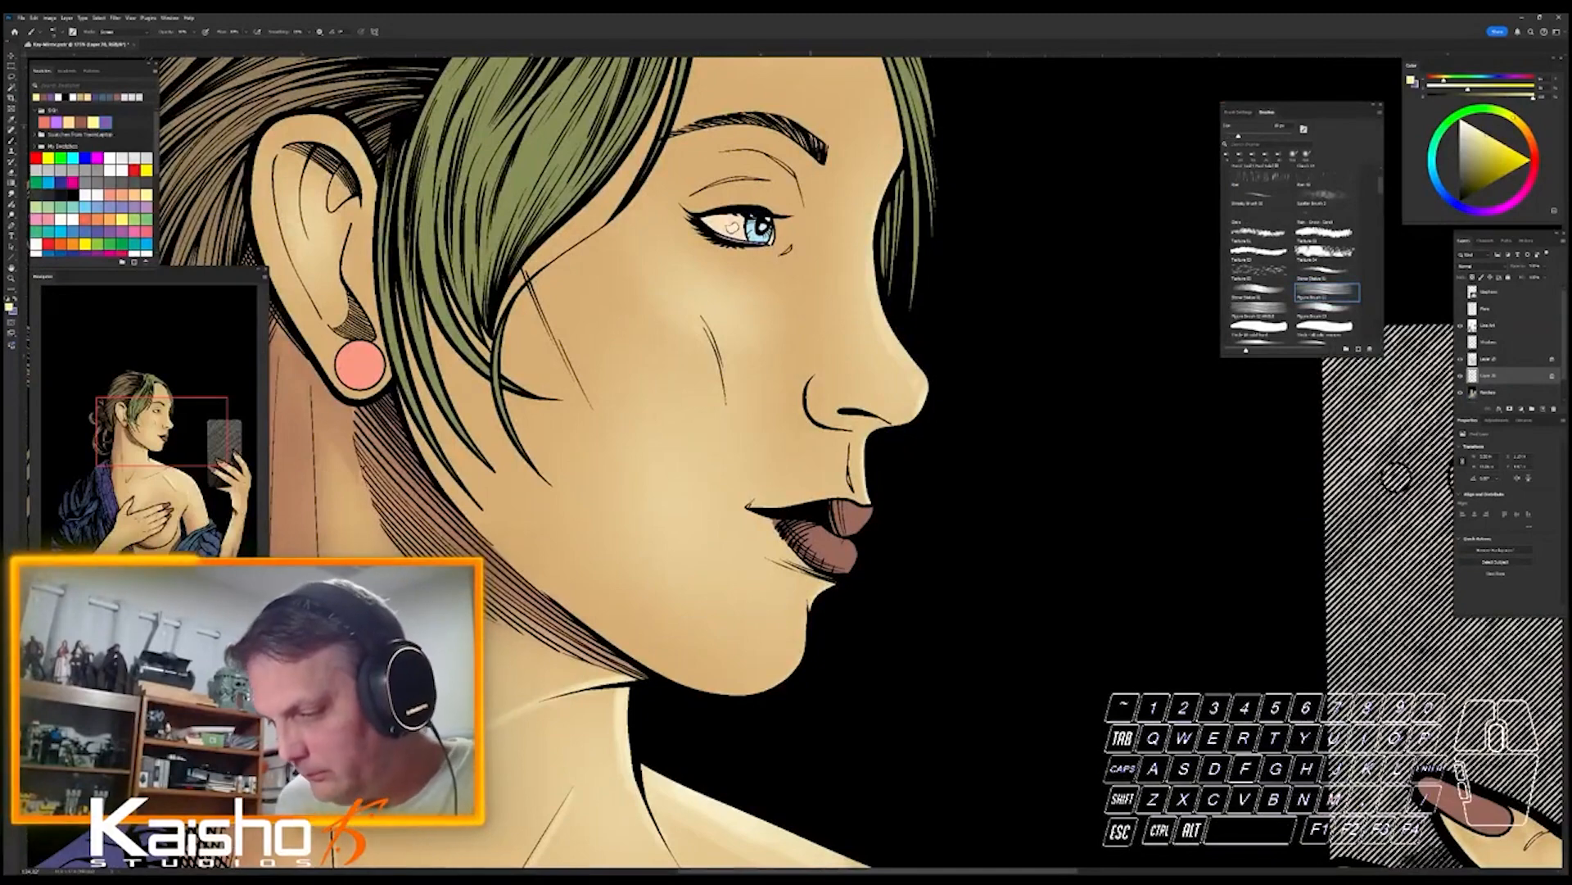
key(bracketright)
key(bracketright)
mouse_move(802, 634)
mouse_down()
mouse_move(712, 691)
mouse_move(750, 687)
mouse_up()
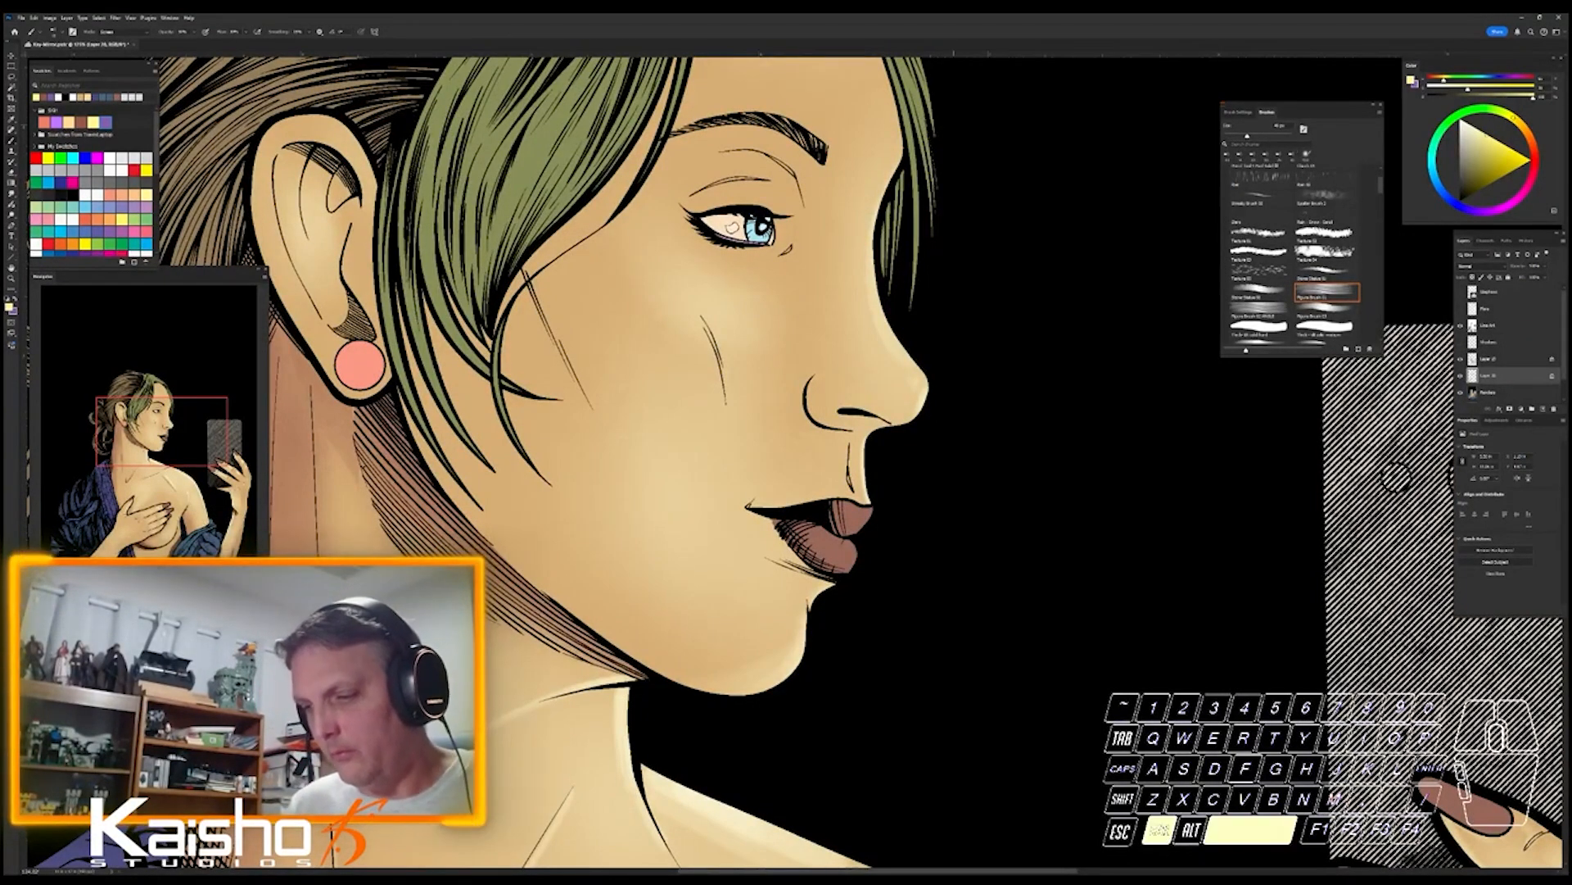
- Paint small highlights on the nose with a smaller brush, undoing the unwanted strokes on the cheek and face
drag(954, 602, 872, 602)
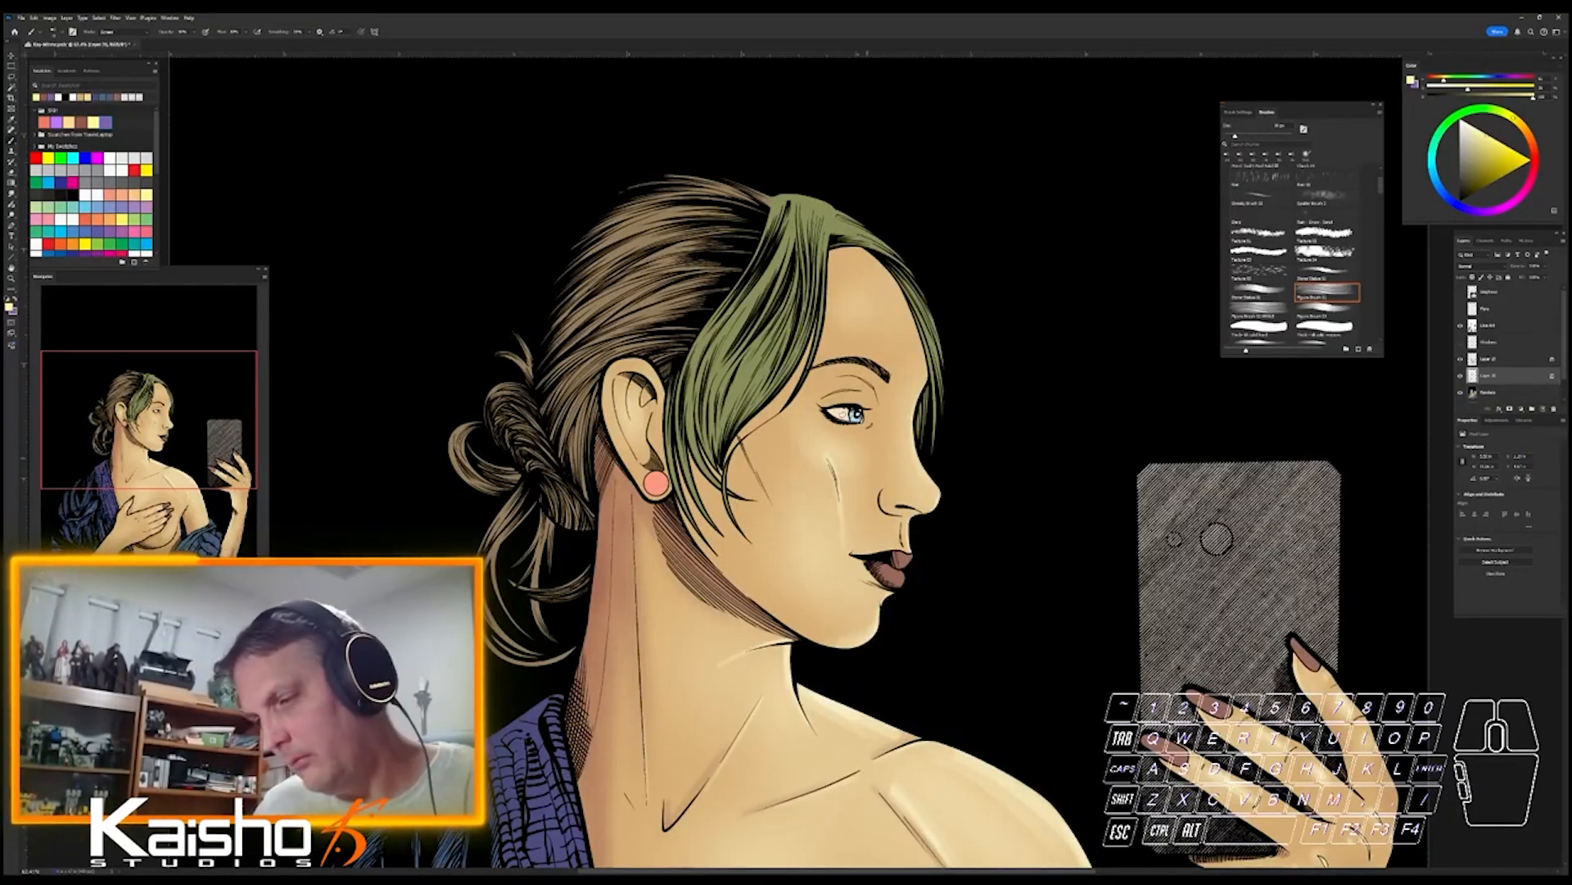
key(ctrl+z)
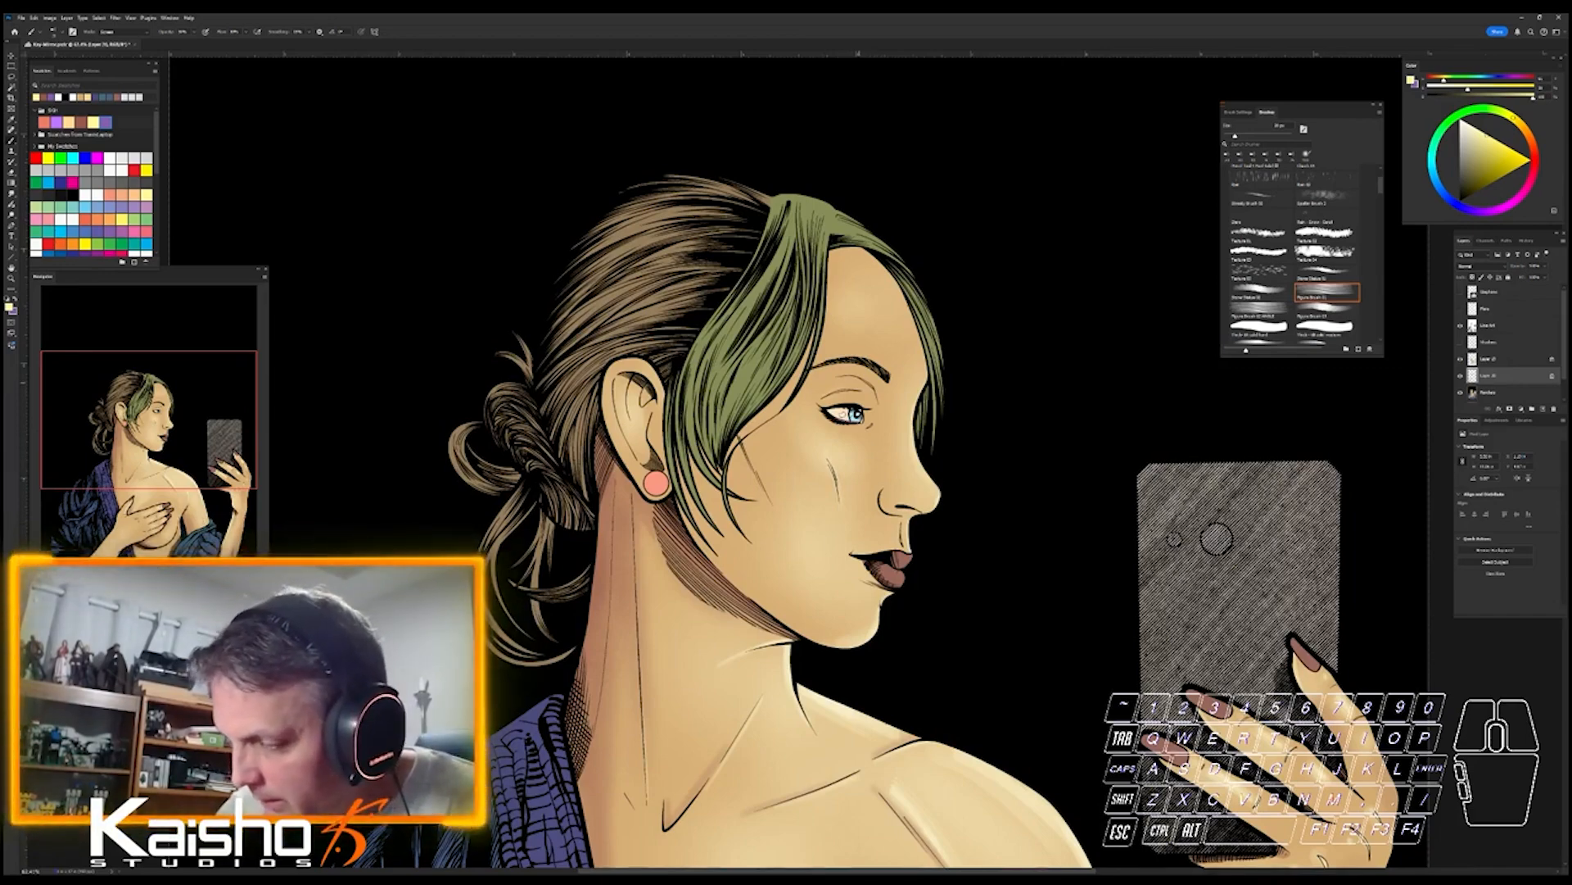
key(ctrl+space)
drag(835, 370, 875, 370)
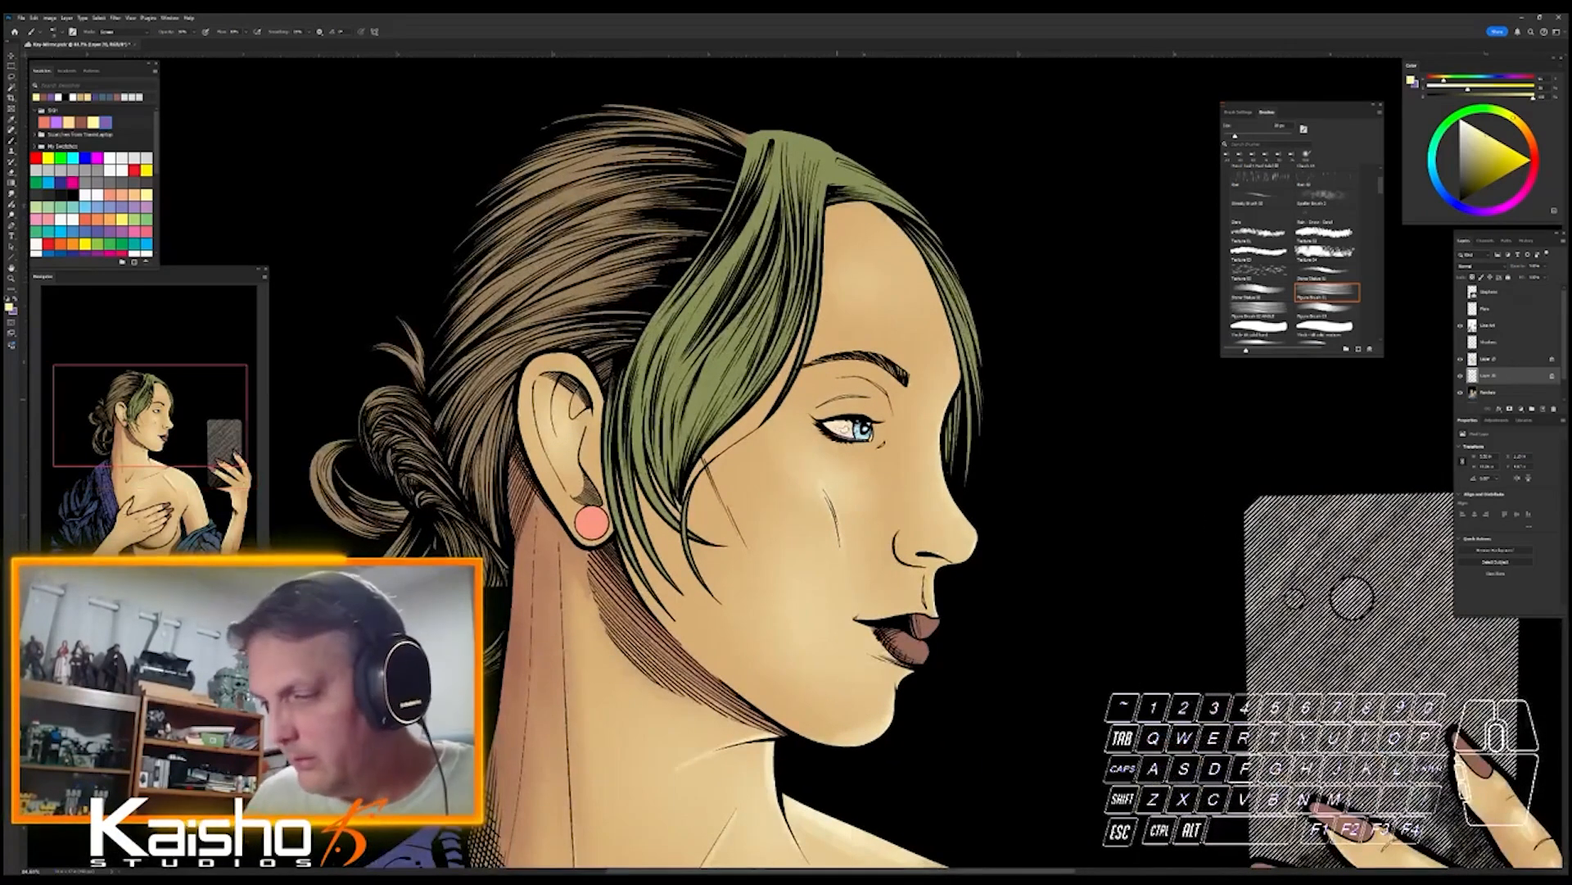
key(ctrl+z)
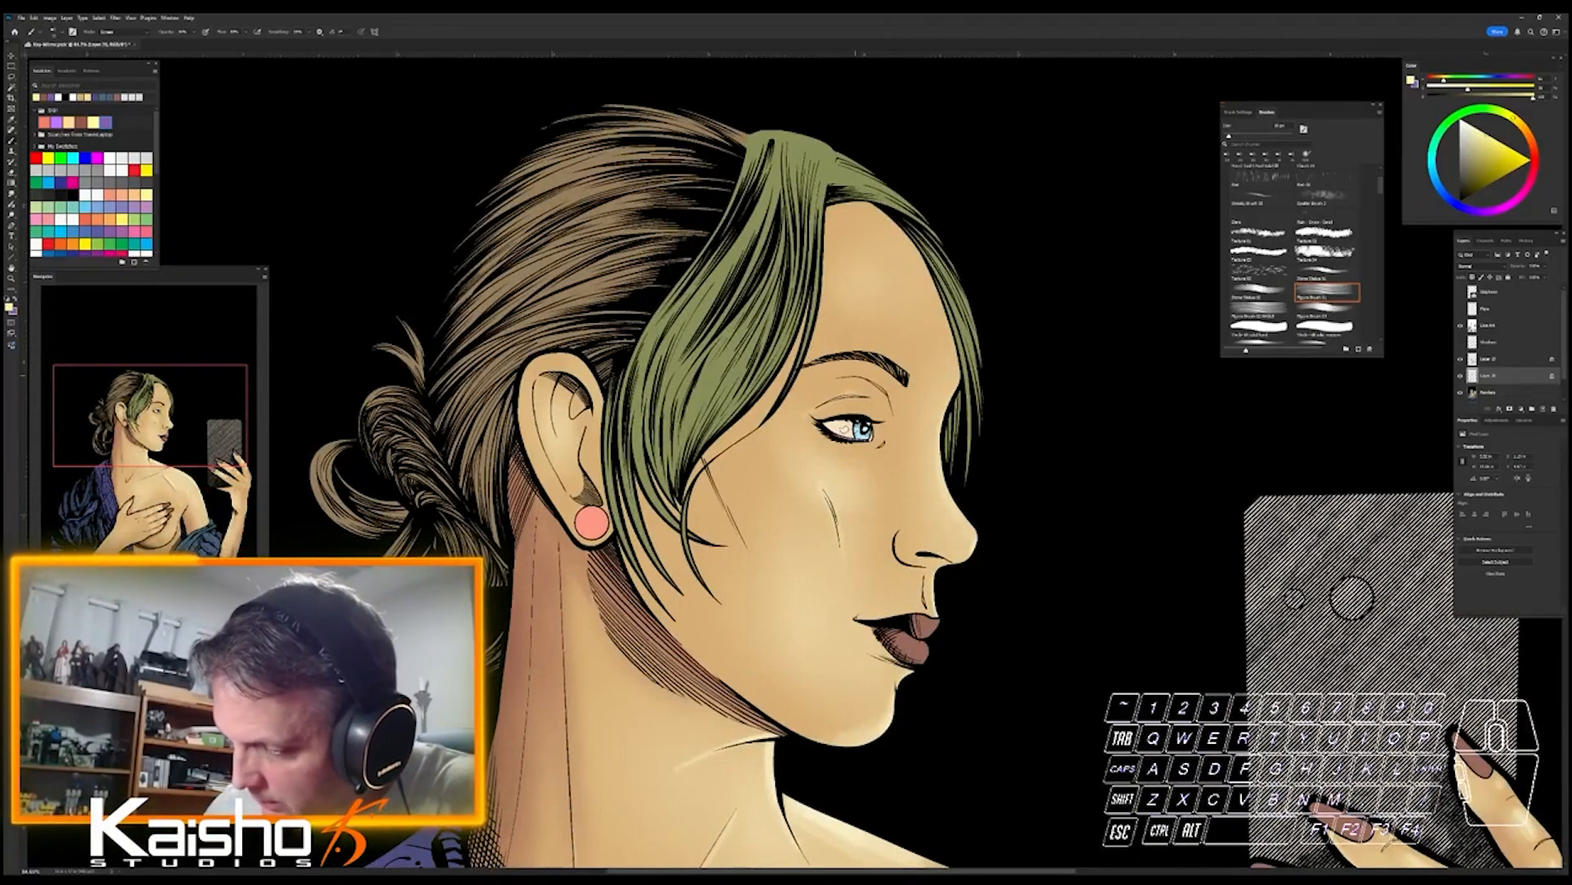
key(ctrl+z)
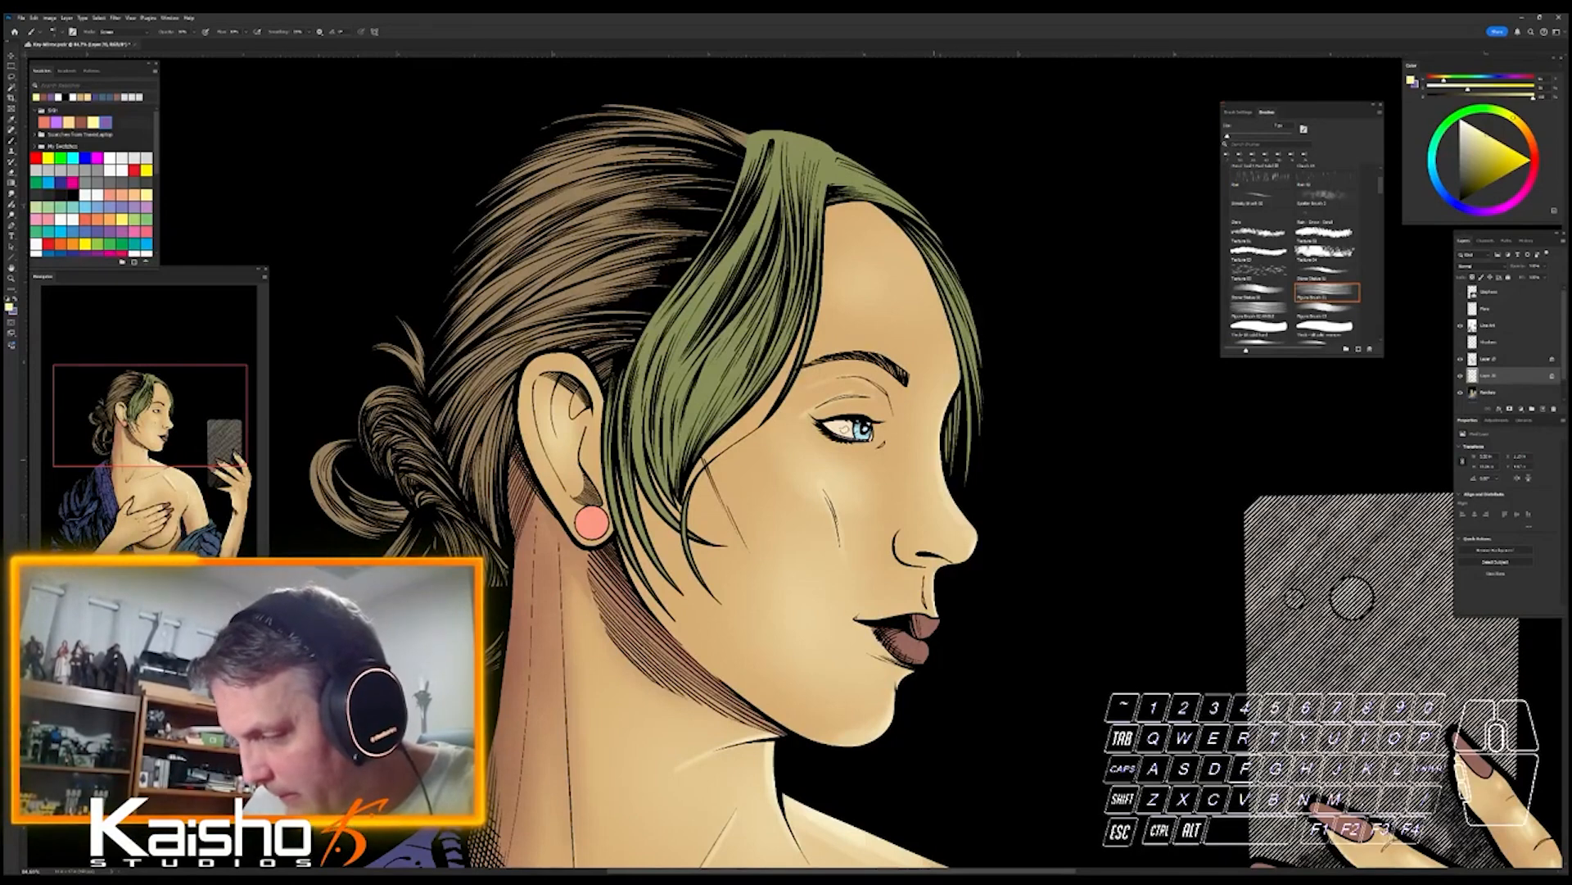
key(ctrl+z)
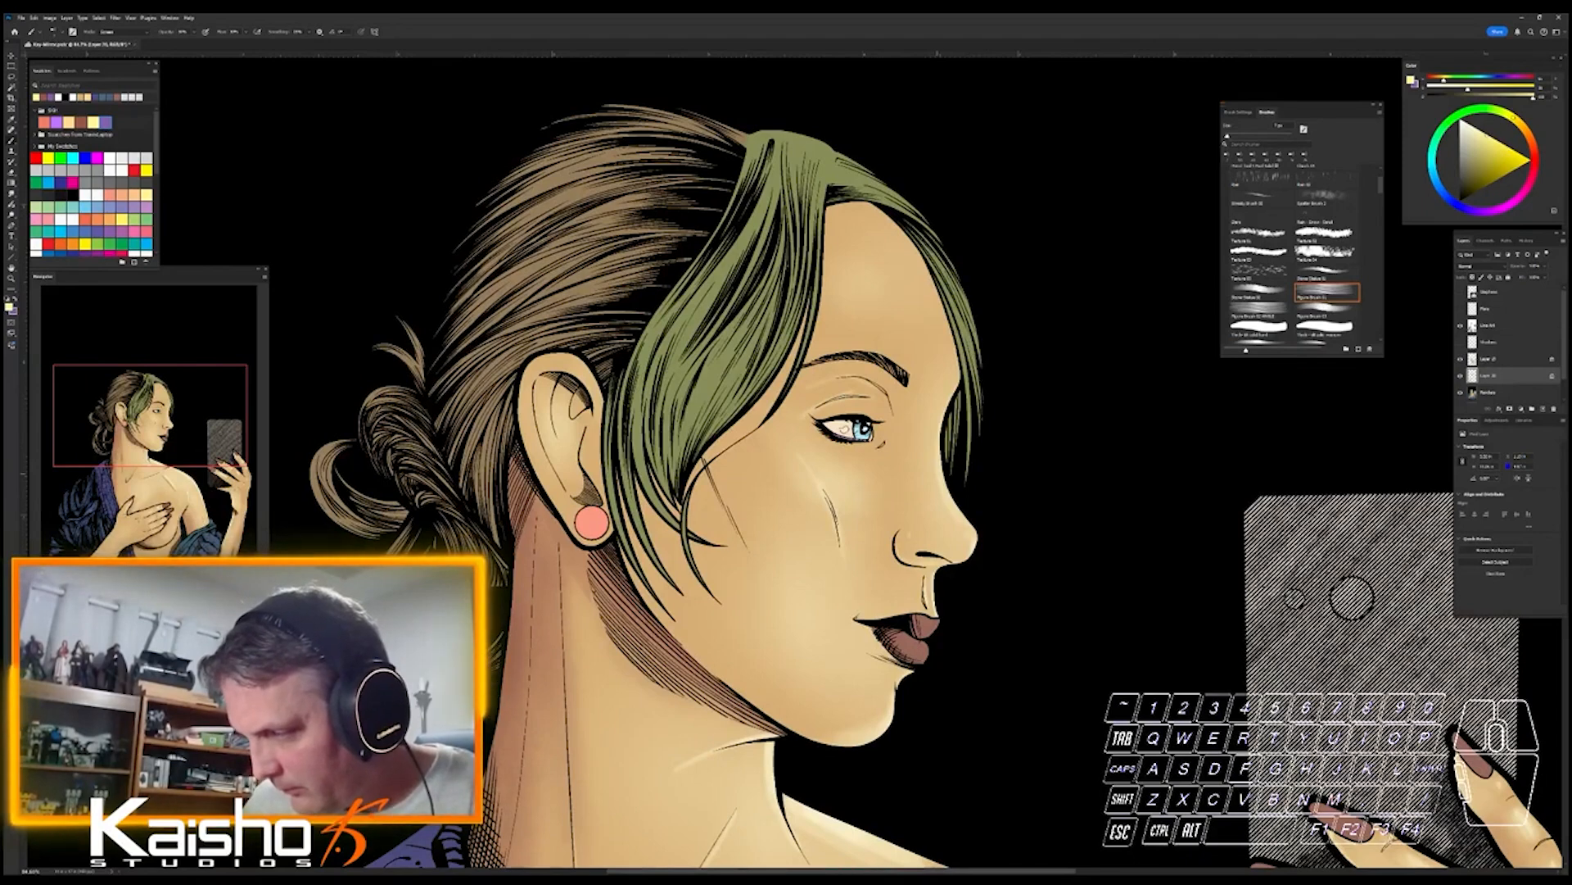
key(ctrl+space)
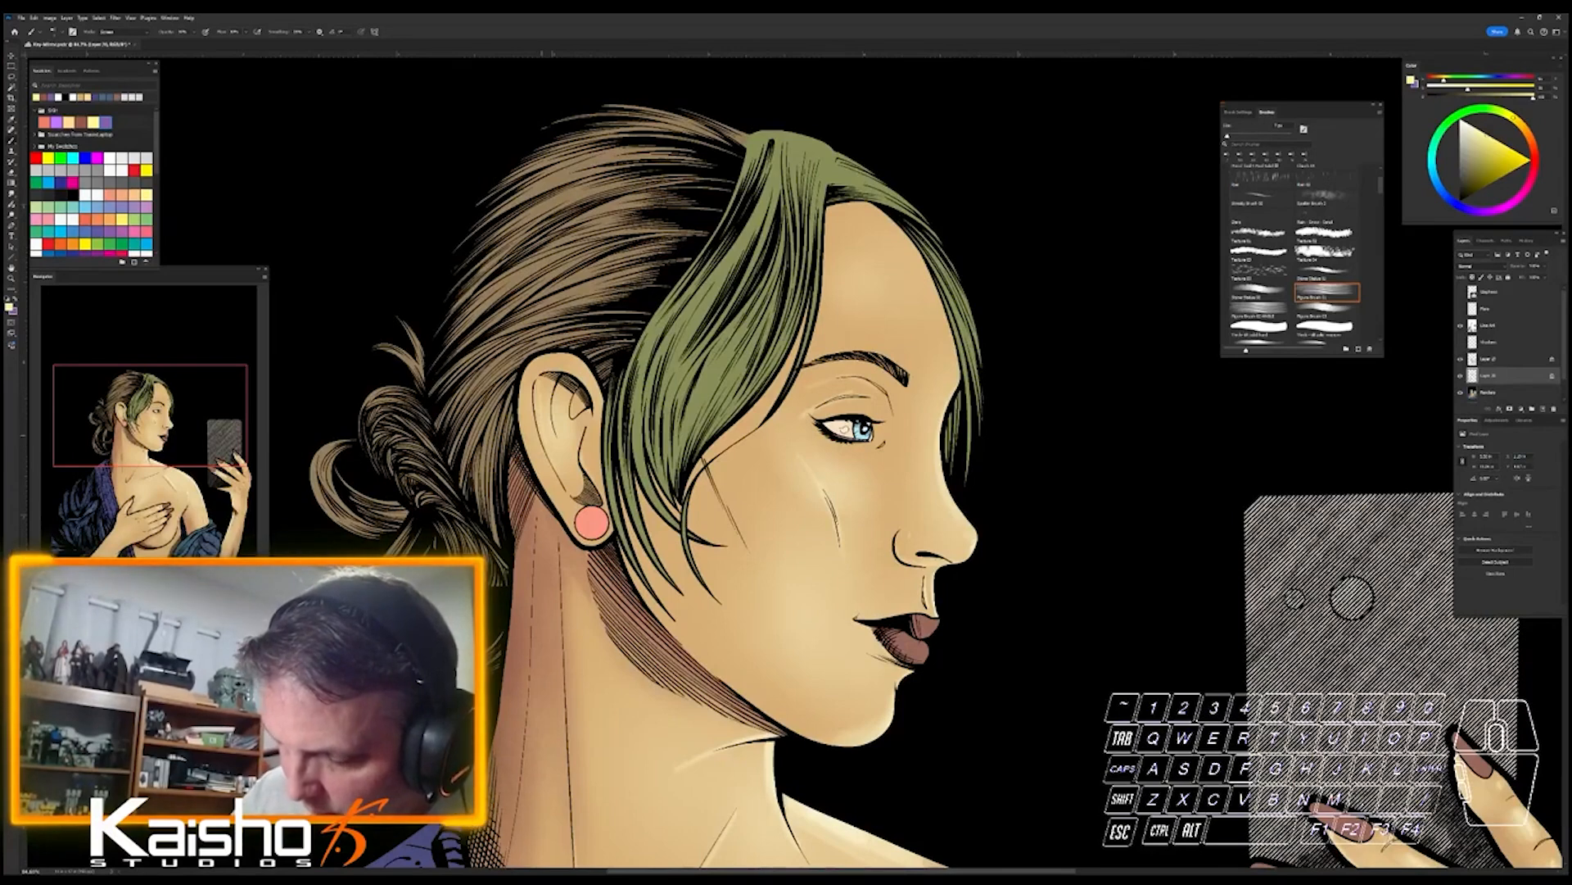
key(ctrl)
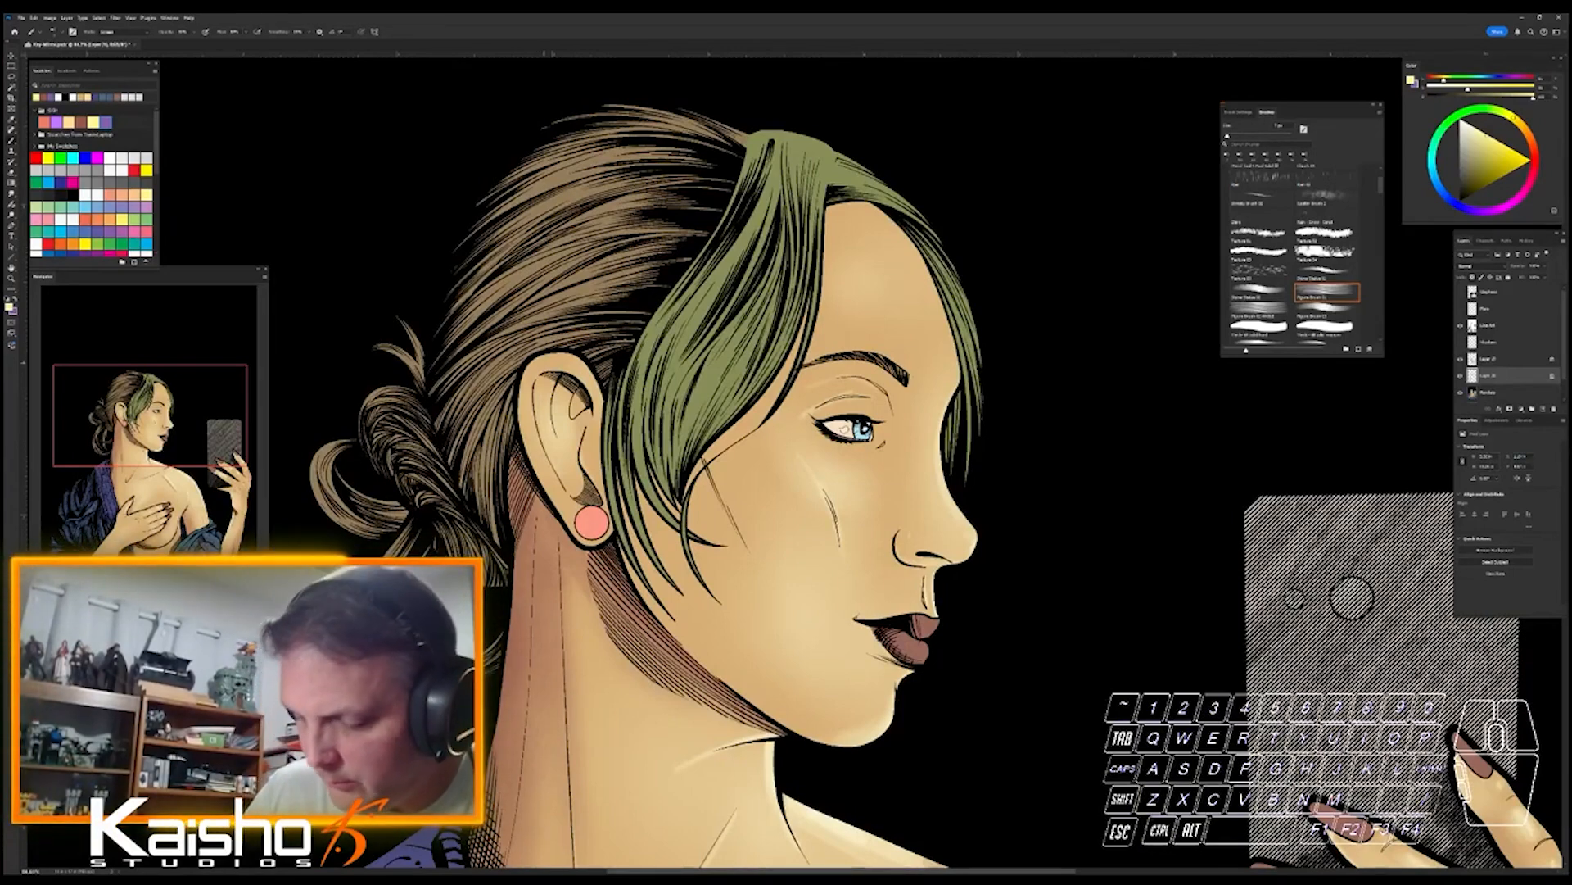
- Adjust the brush size, add soft highlights beside the cheek lines and check them against the whole figure
key(bracketright)
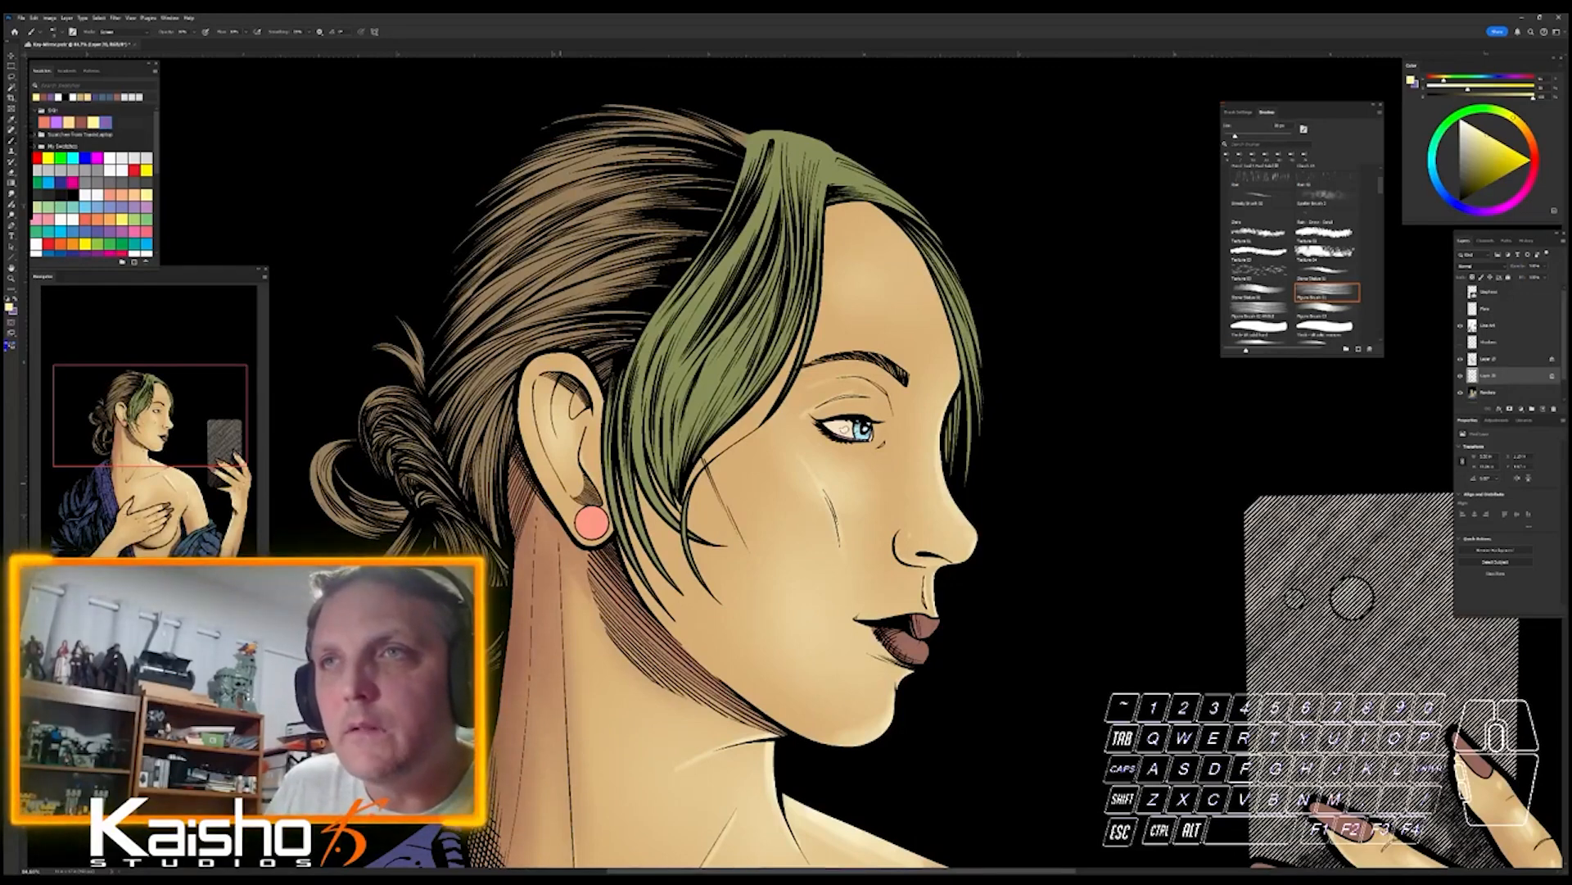
key(])
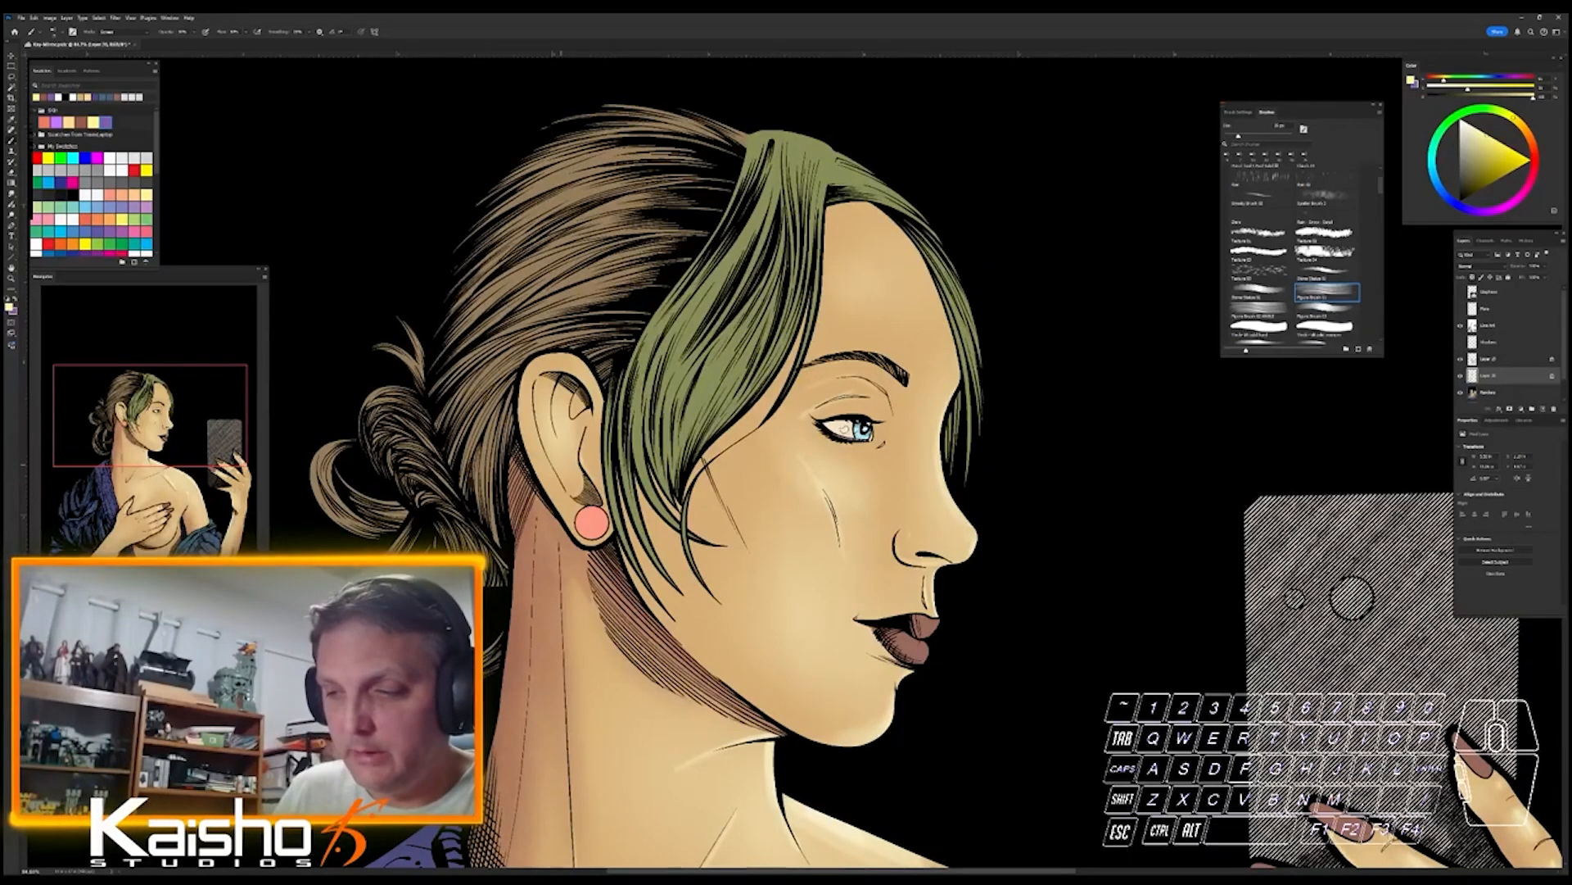
key(bracketright)
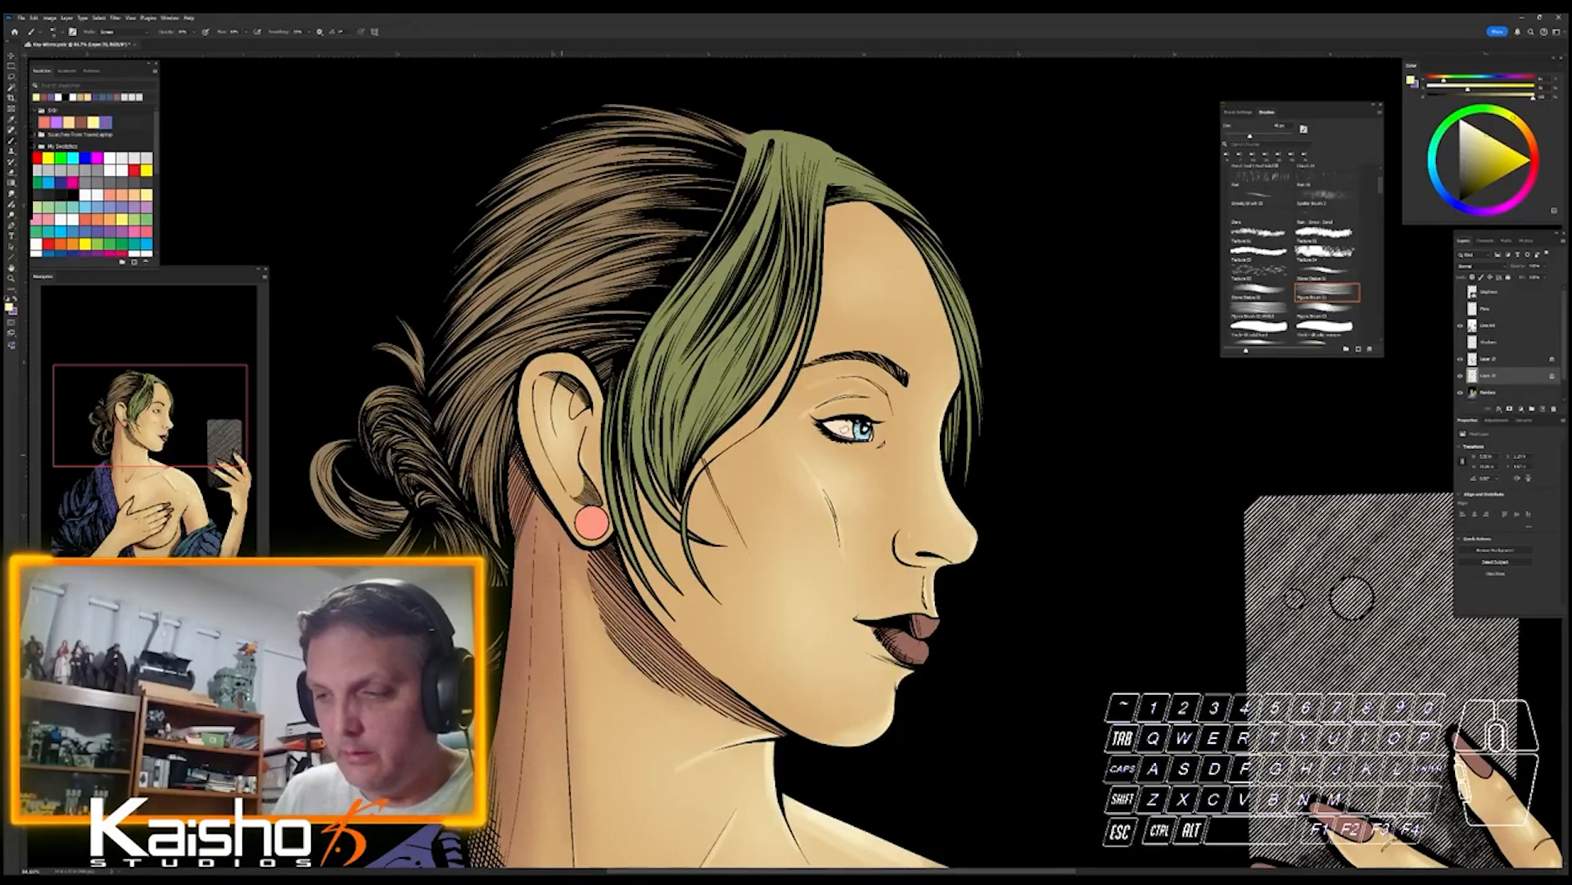
key(bracketleft)
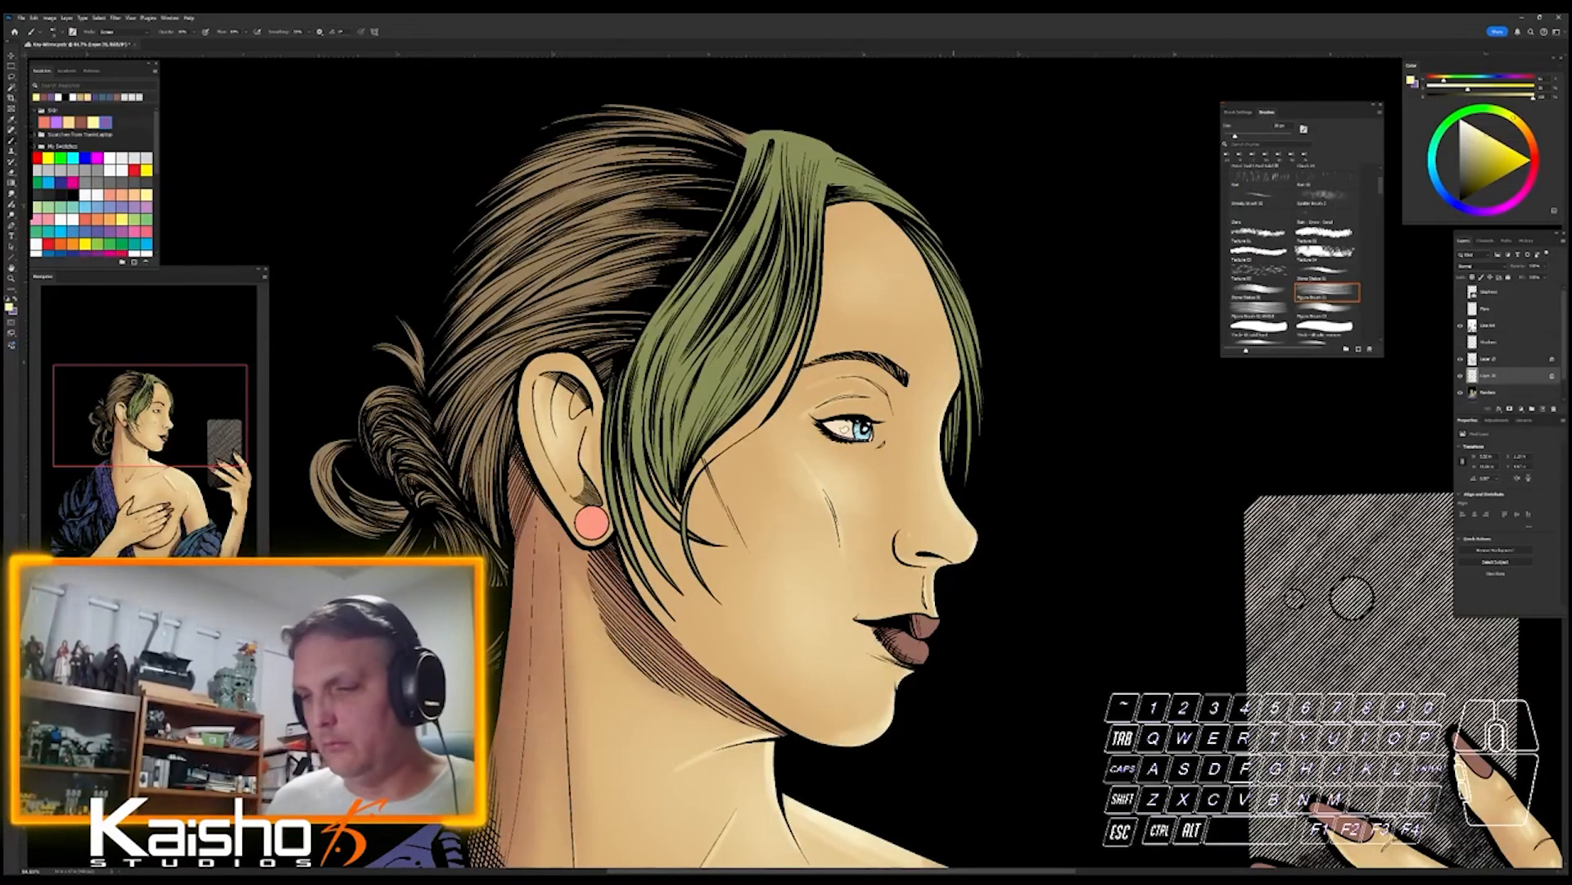
ctrl+drag(948, 743, 807, 743)
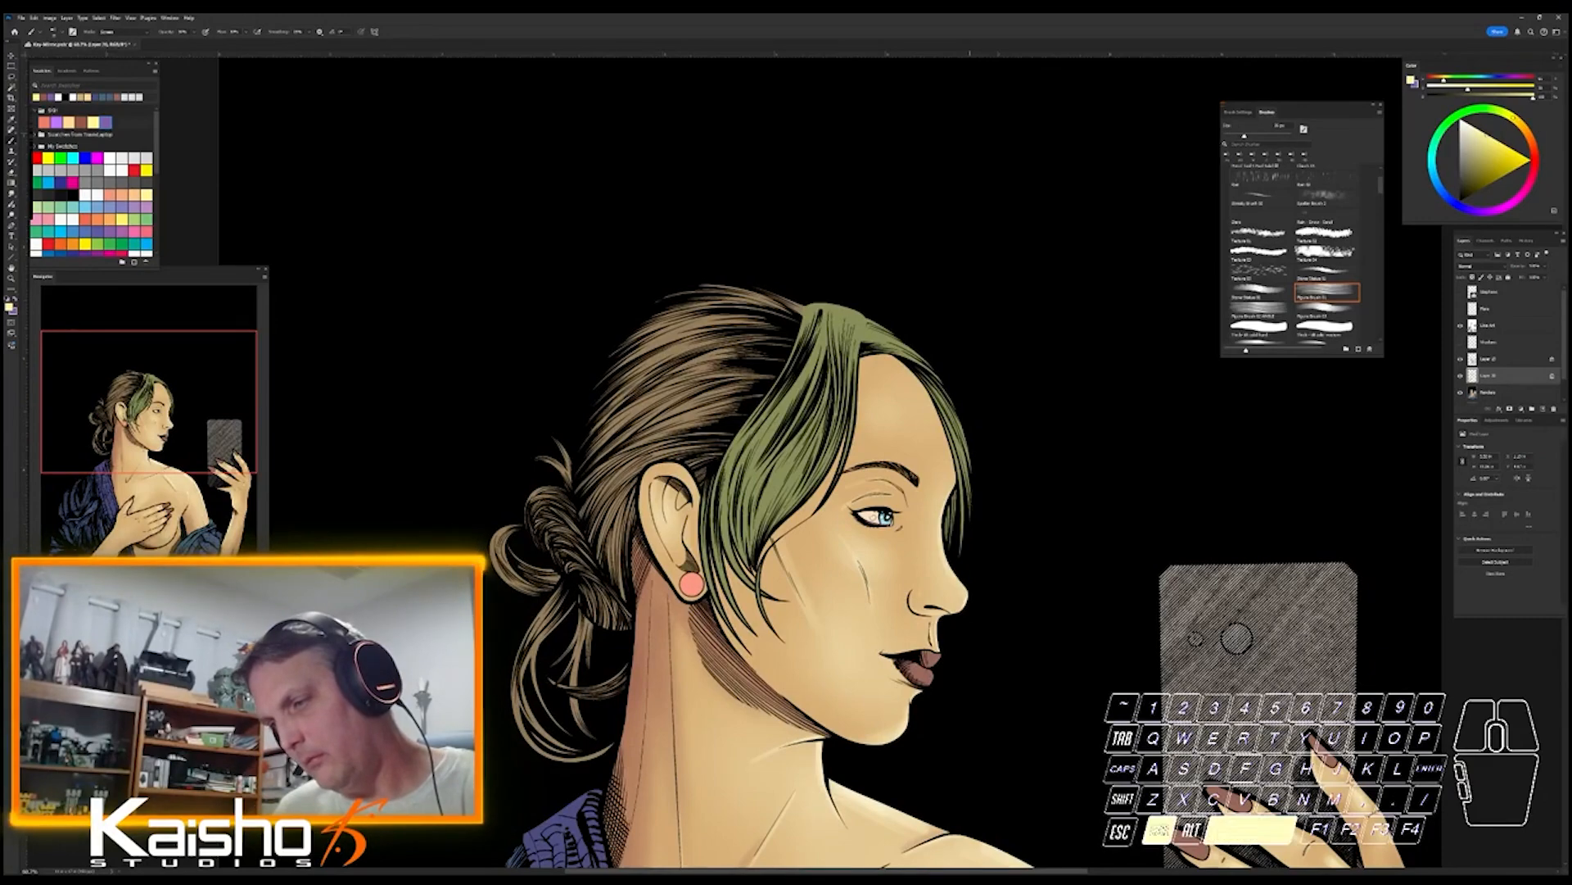
ctrl+drag(977, 718, 870, 373)
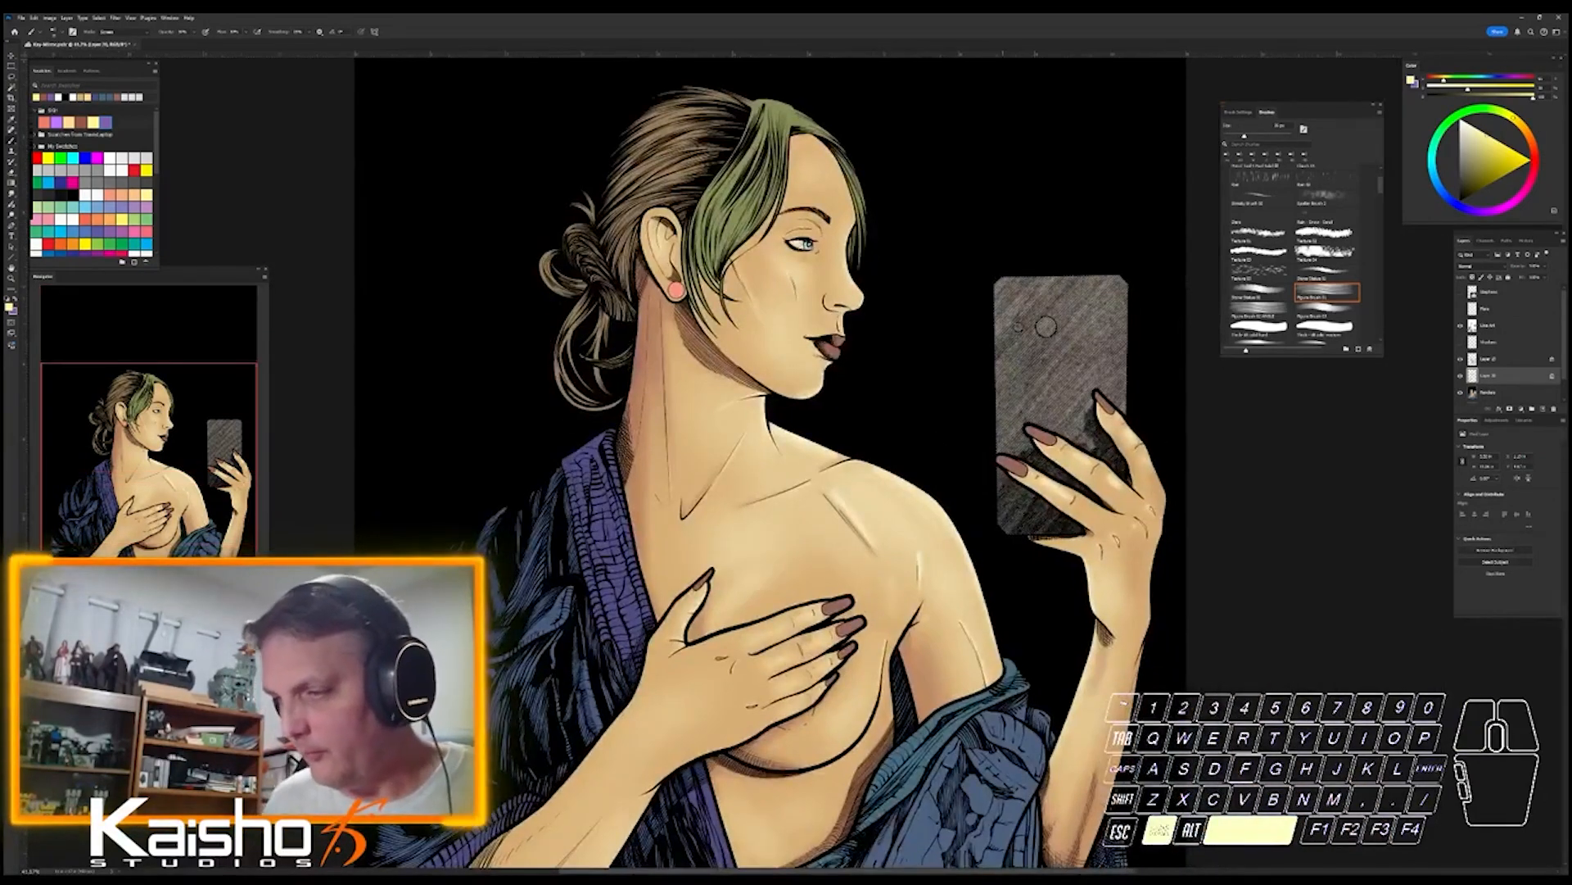
ctrl+drag(1024, 684, 970, 685)
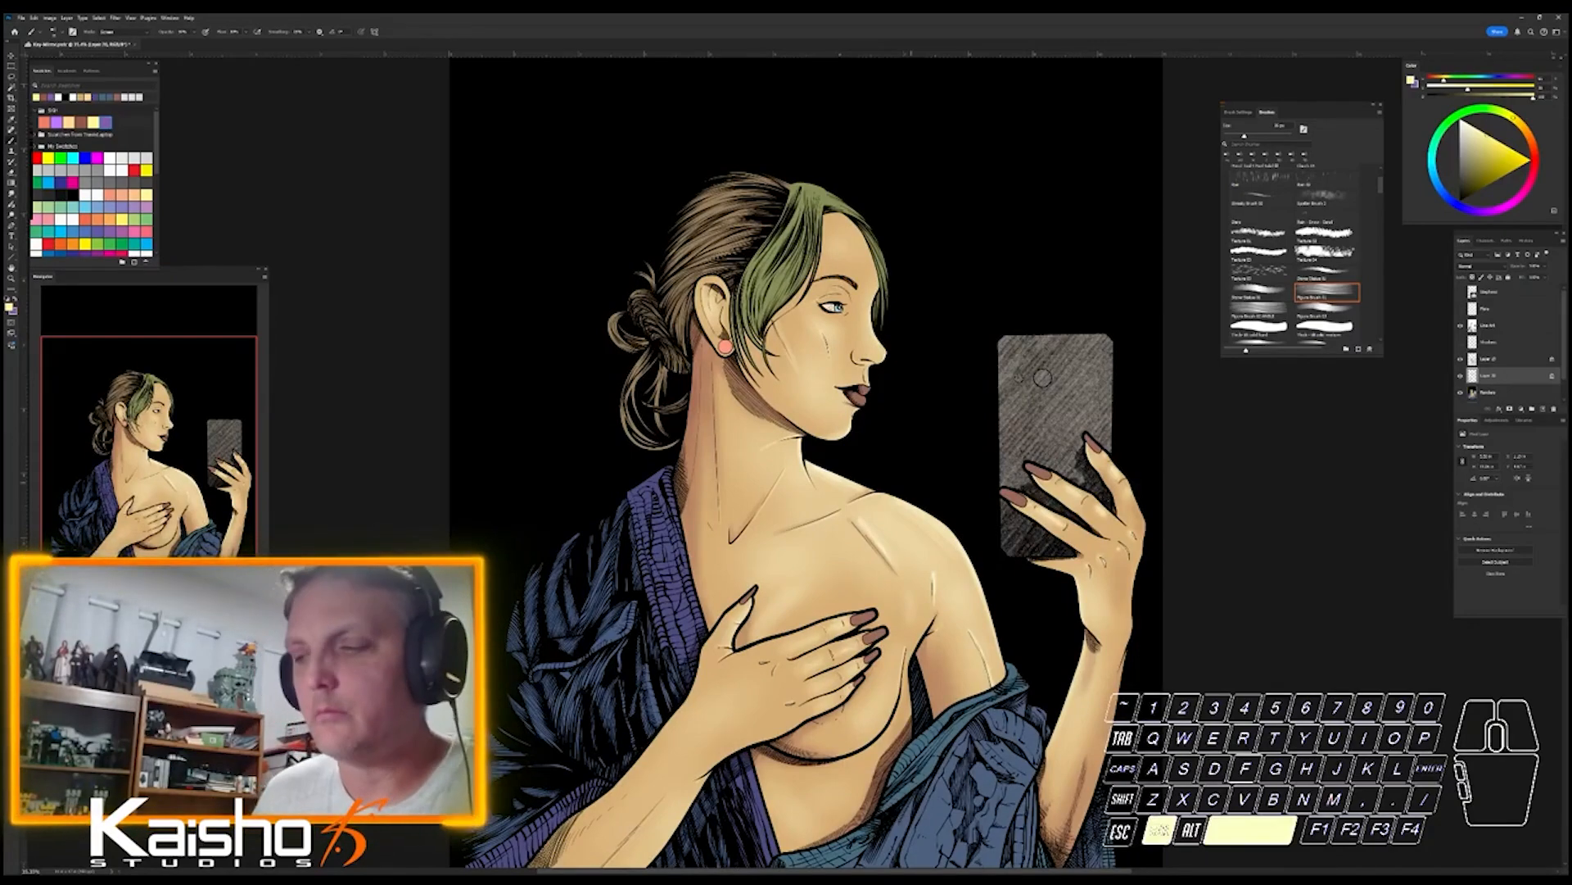
- Pick a muted reddish-brown swatch and shade the jaw below the hair strands, undoing the unwanted strokes
drag(900, 436, 954, 435)
drag(855, 411, 1012, 727)
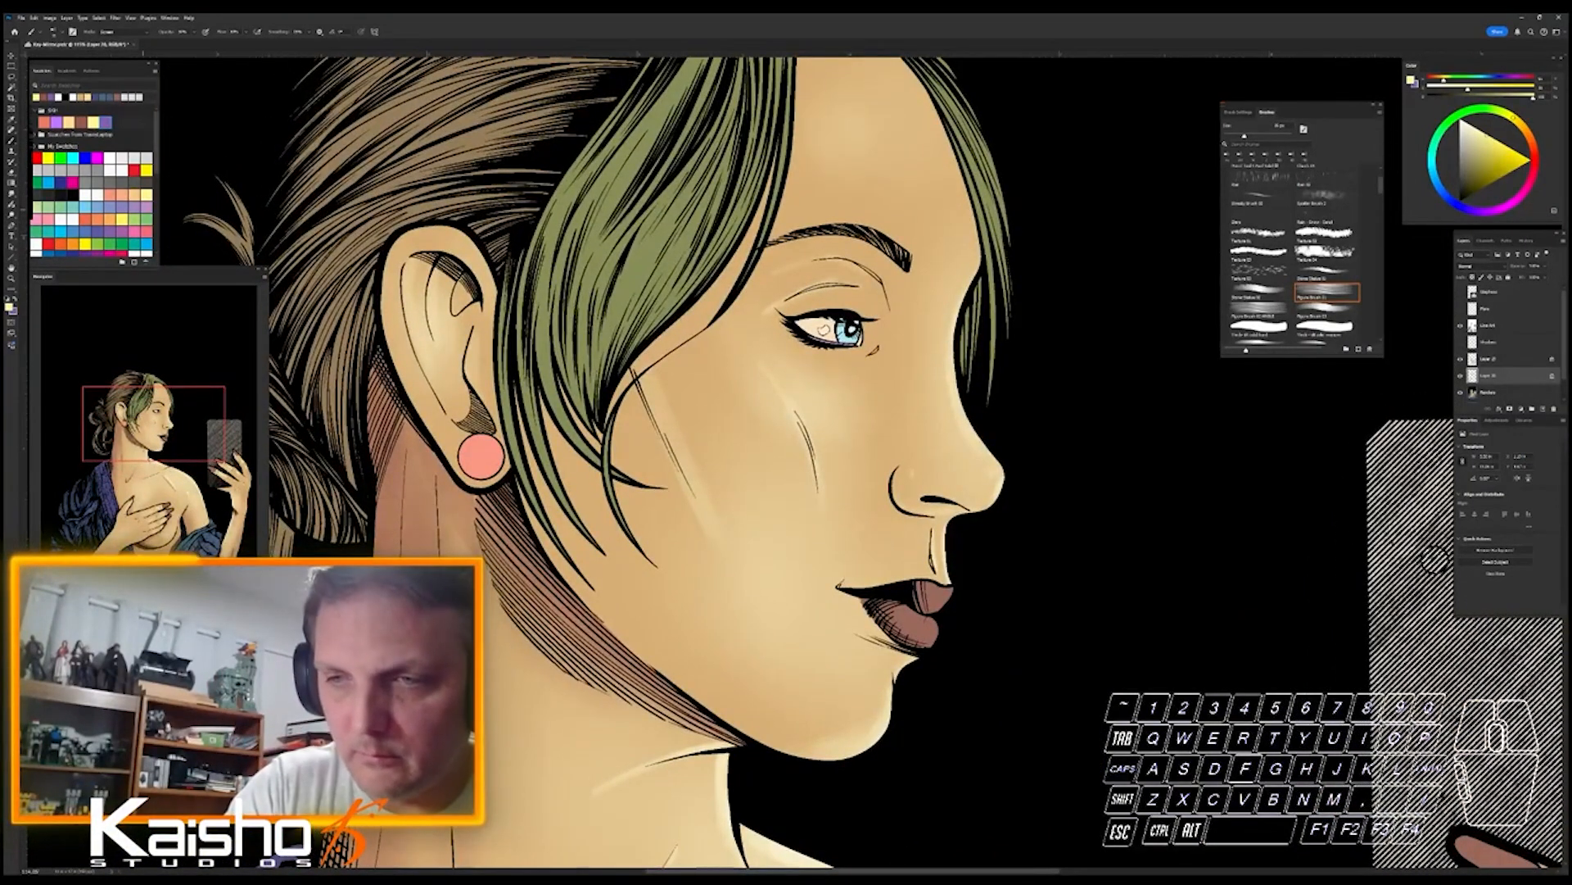
click(81, 122)
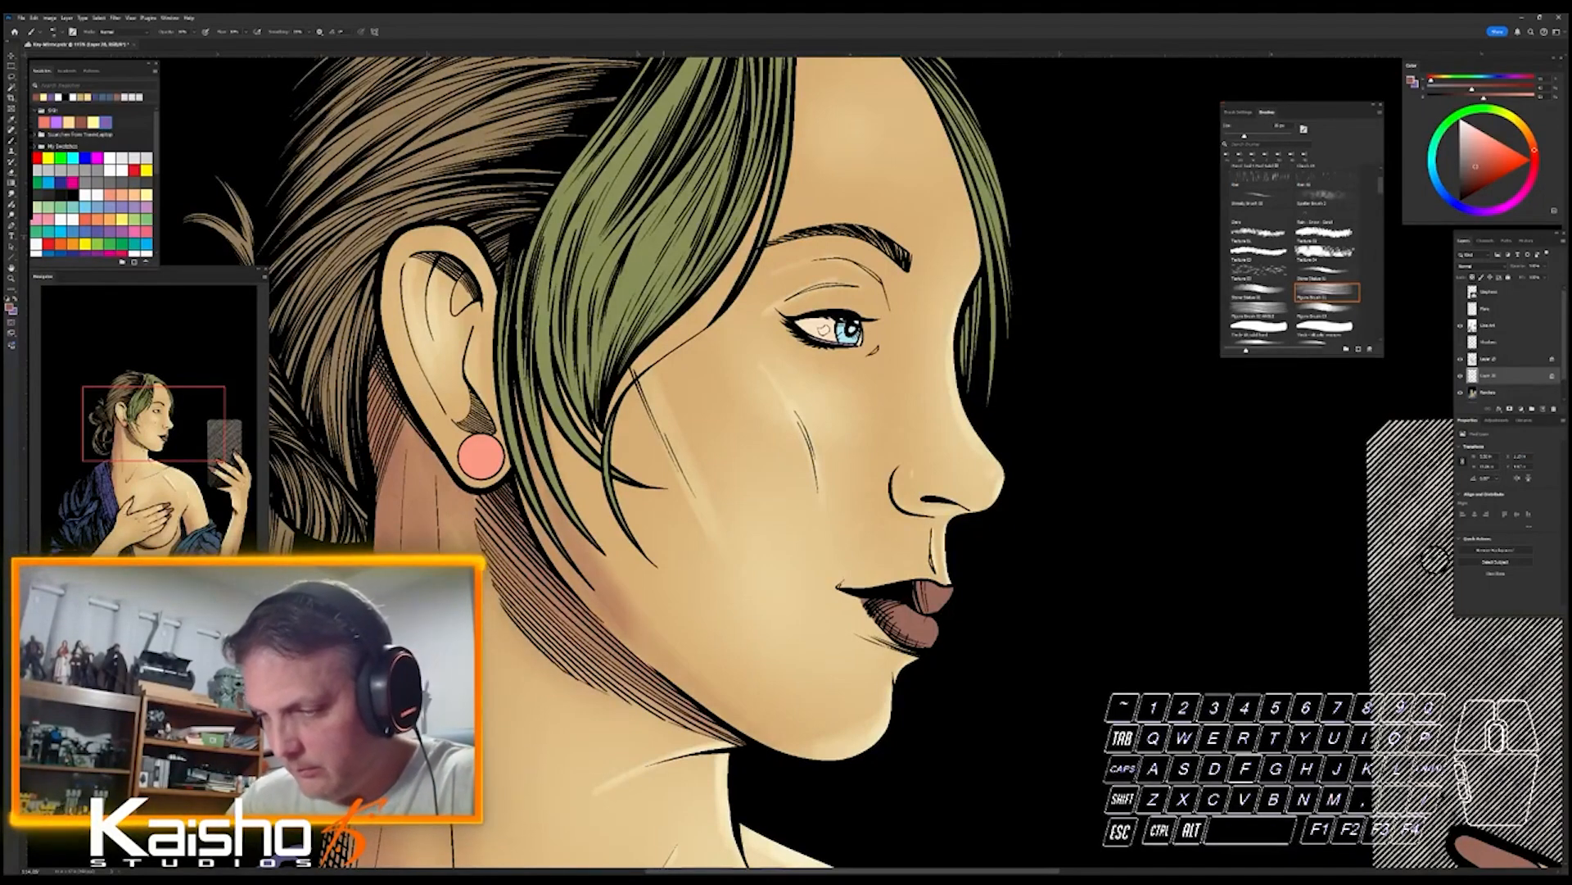
key(ctrl+z)
key(ctrl+z)
key(ctrl+z)
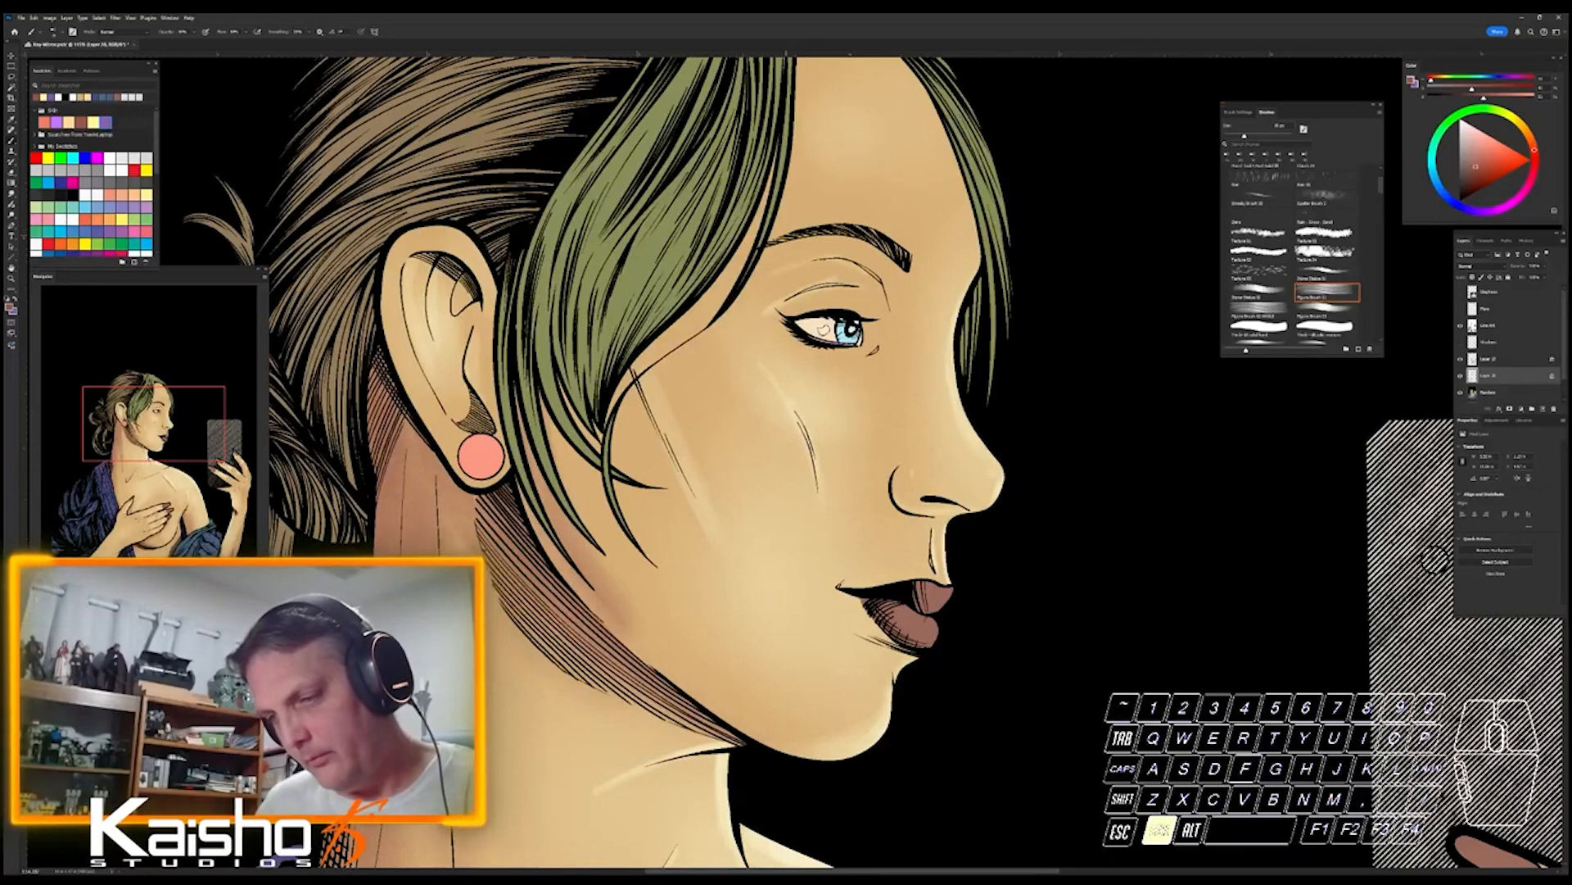
key(ctrl+z)
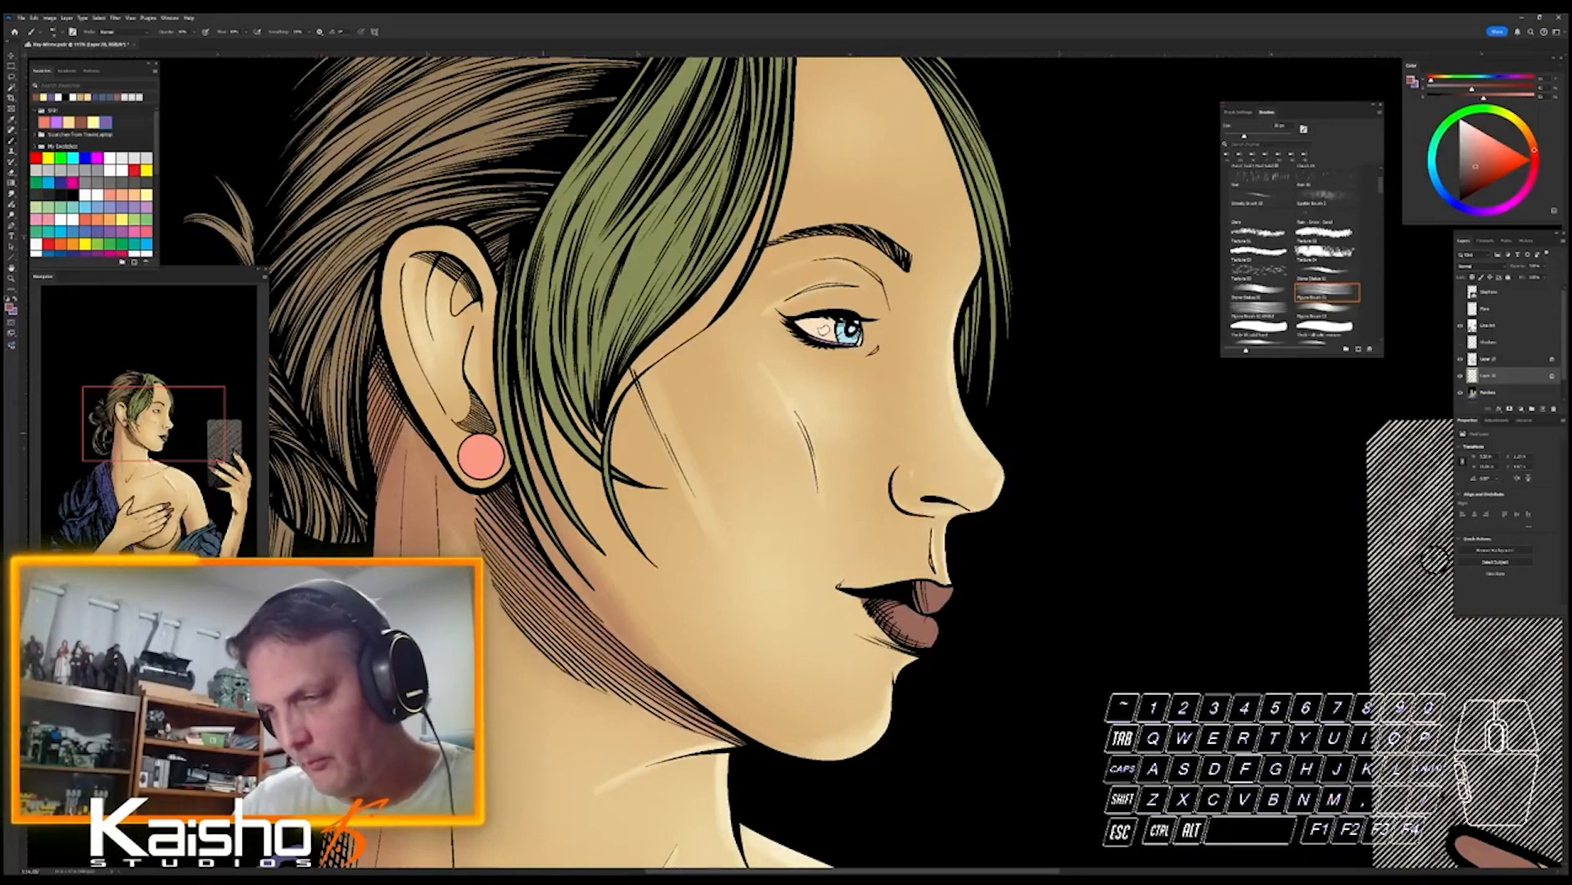
- Shade the eyelid, eye socket and side of the nose with the reddish-brown colour, undoing the stray stroke across the cheek
key(space)
drag(1435, 559, 1435, 655)
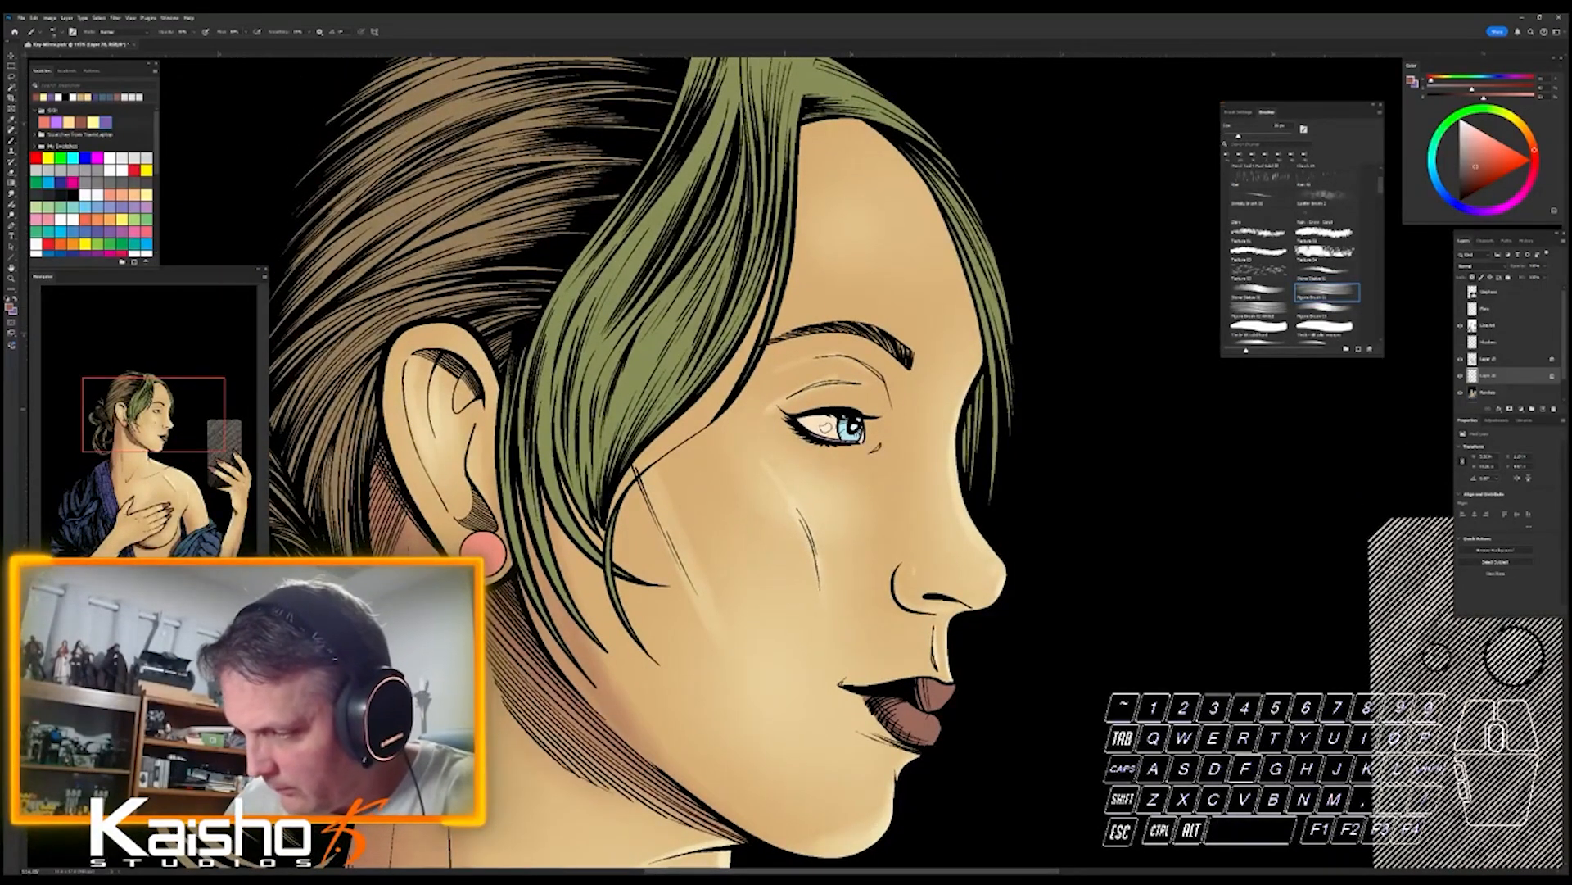
mouse_move(789, 380)
mouse_down()
mouse_move(881, 395)
mouse_move(909, 534)
mouse_up()
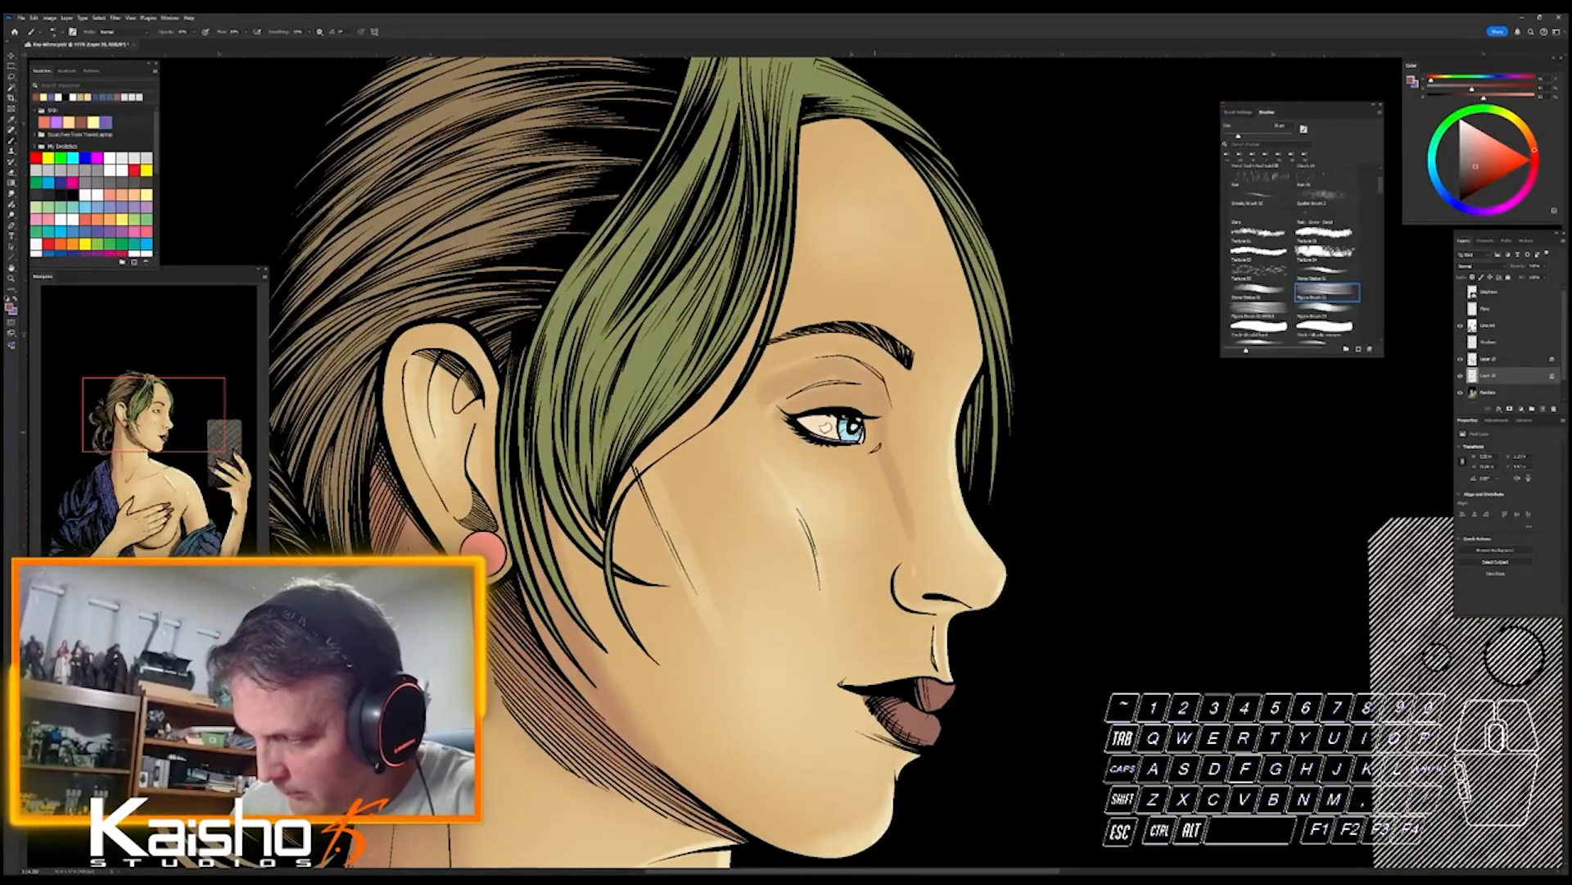
mouse_move(867, 400)
mouse_down()
mouse_move(870, 450)
mouse_move(804, 449)
mouse_move(778, 425)
mouse_up()
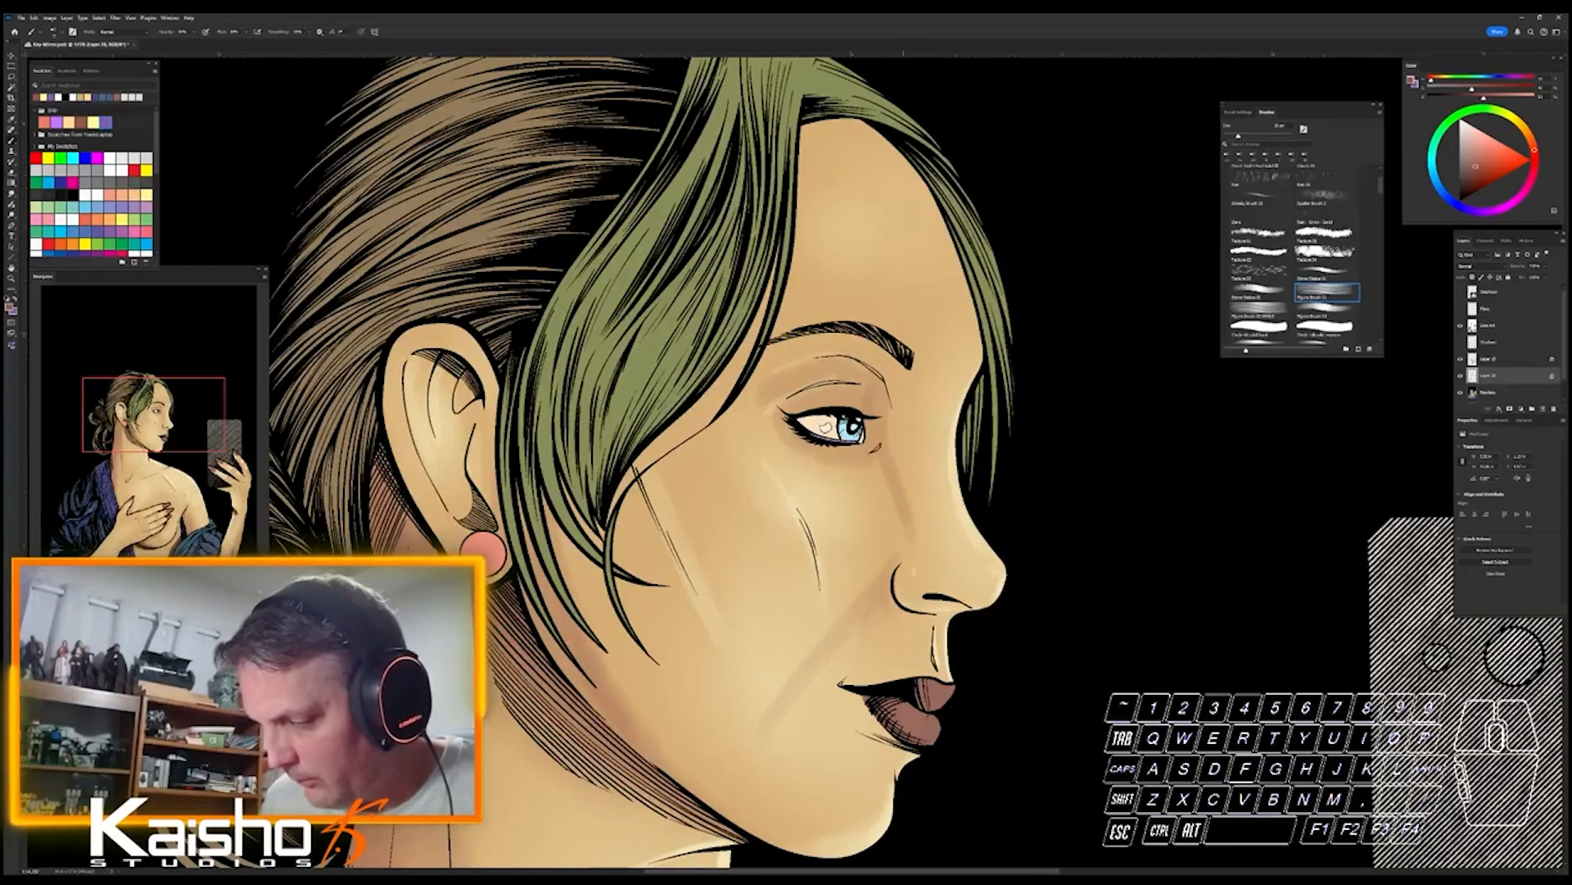
key(ctrl+z)
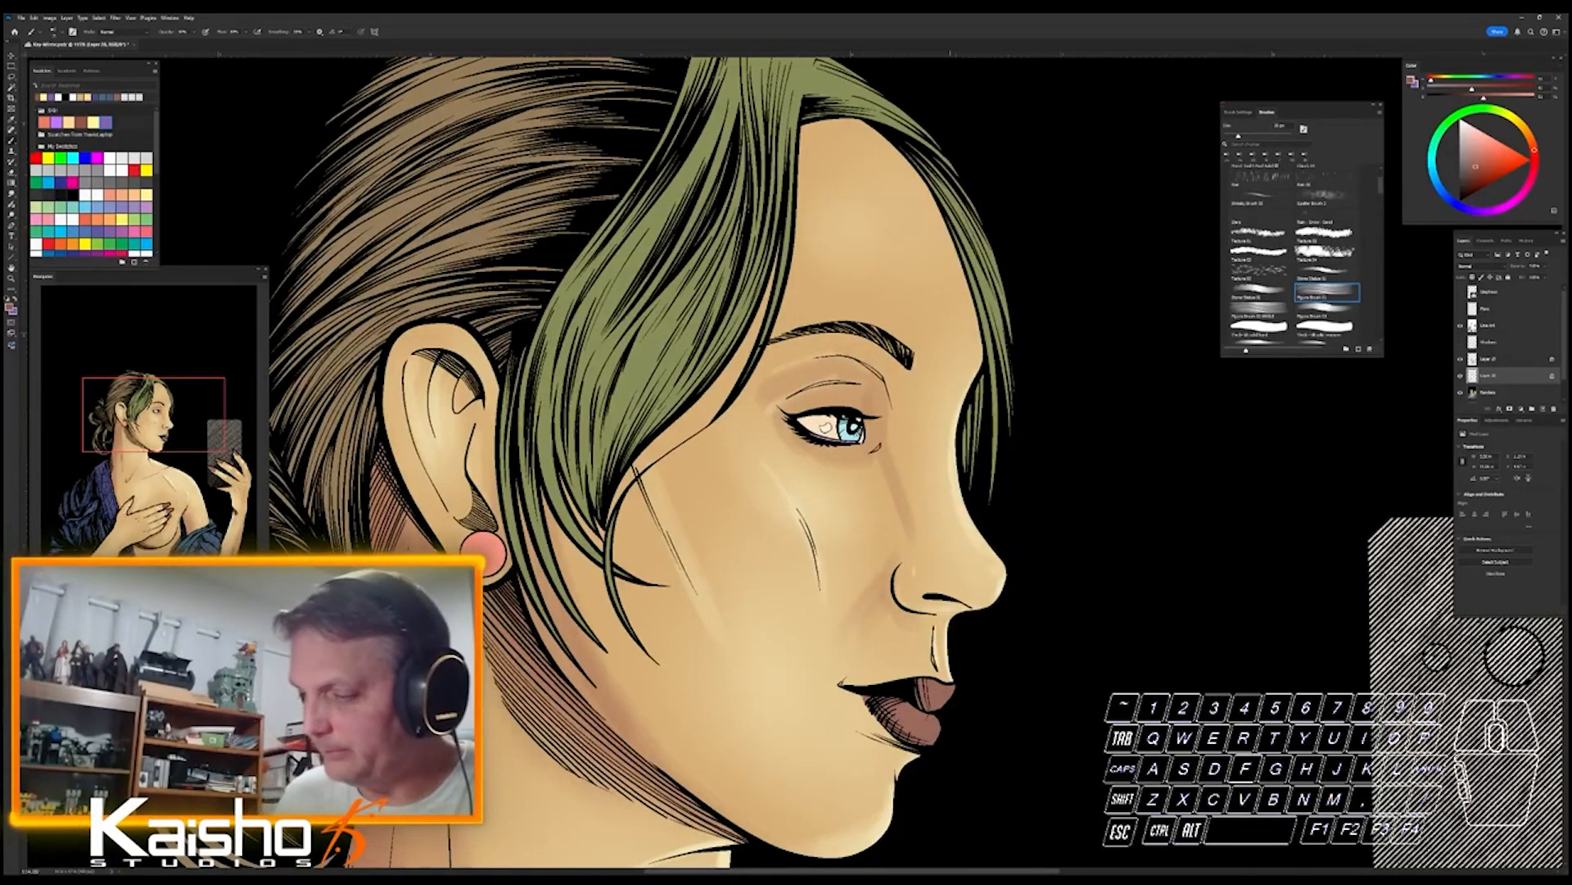
- Undo the last reddish-brown strokes around the eye socket and the side of the nose
key(ctrl+z)
key(ctrl+z)
key(ctrl+z)
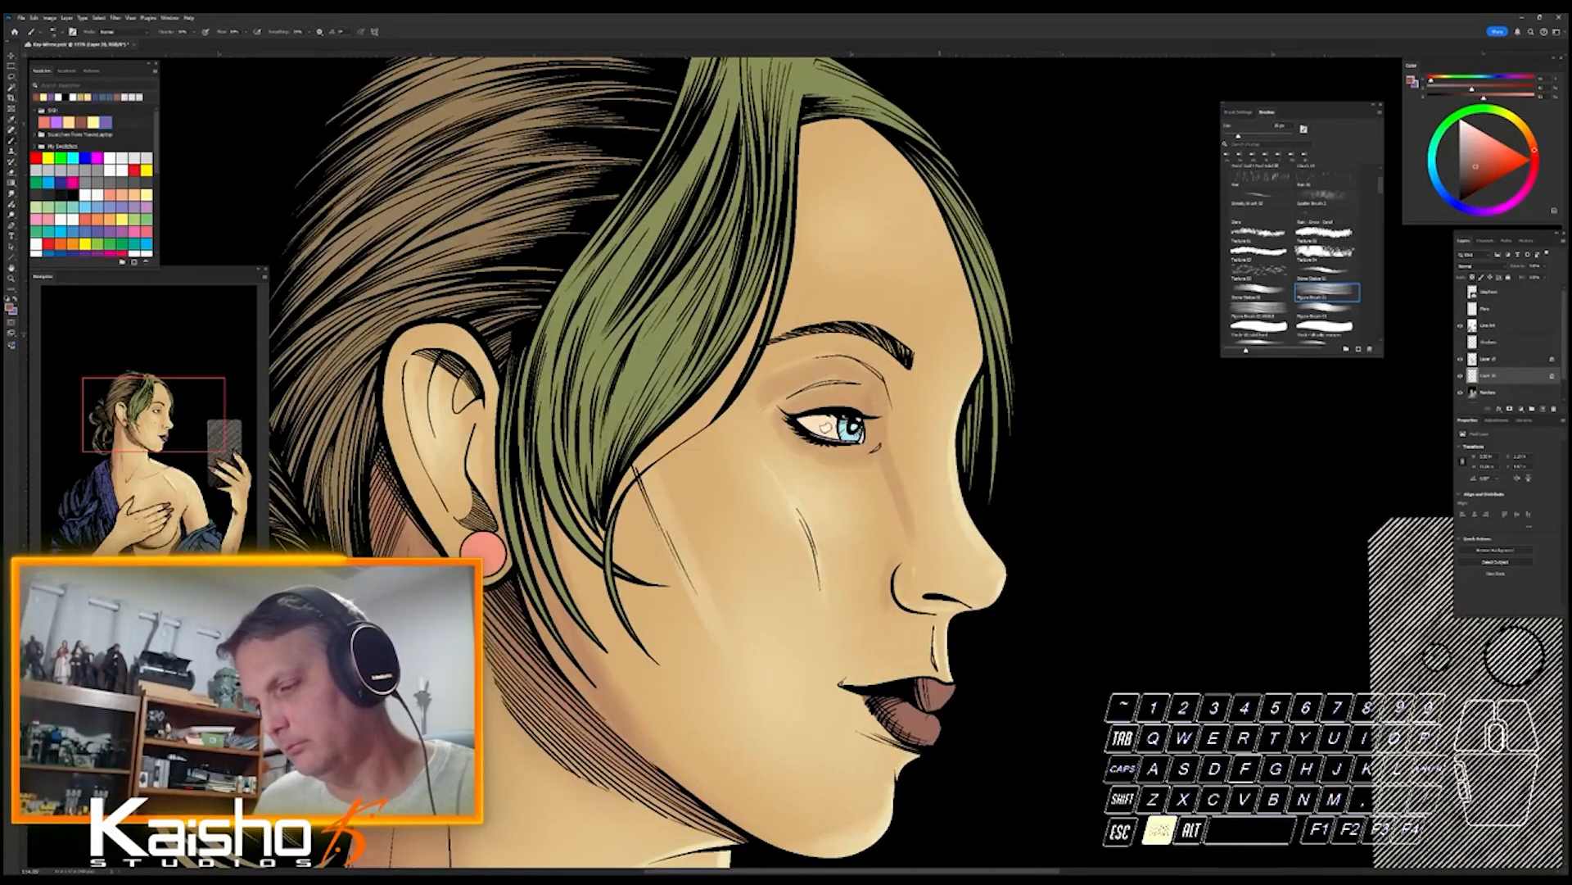
key(ctrl+z)
key(ctrl+z)
key(ctrl+z)
key(ctrl+z)
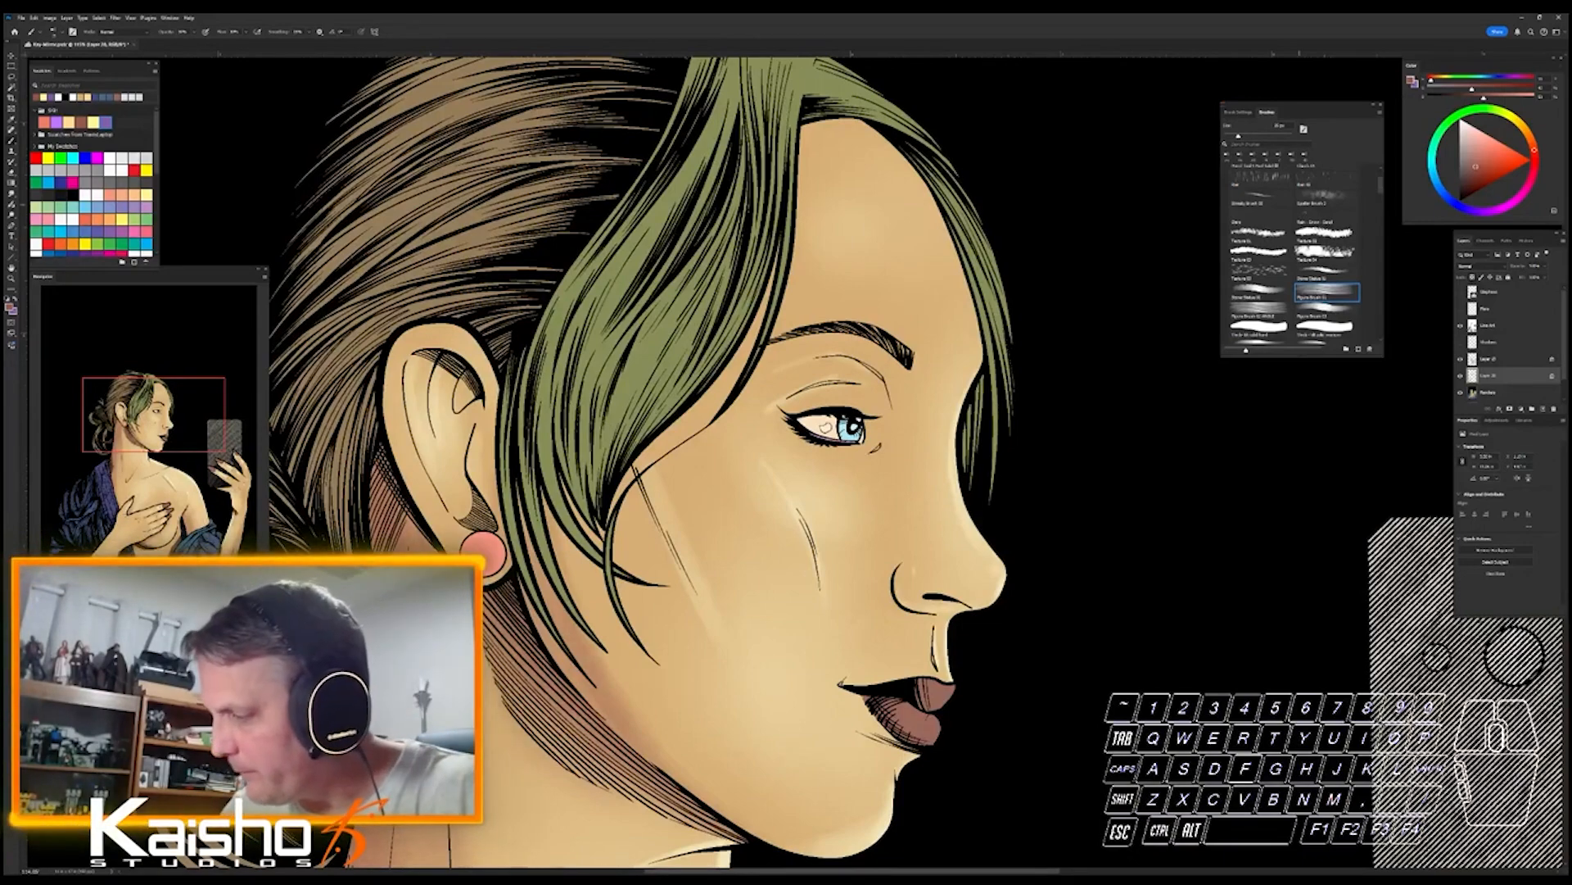
- Try the soft round brush at smaller and larger sizes
drag(1380, 184, 1380, 178)
click(1261, 197)
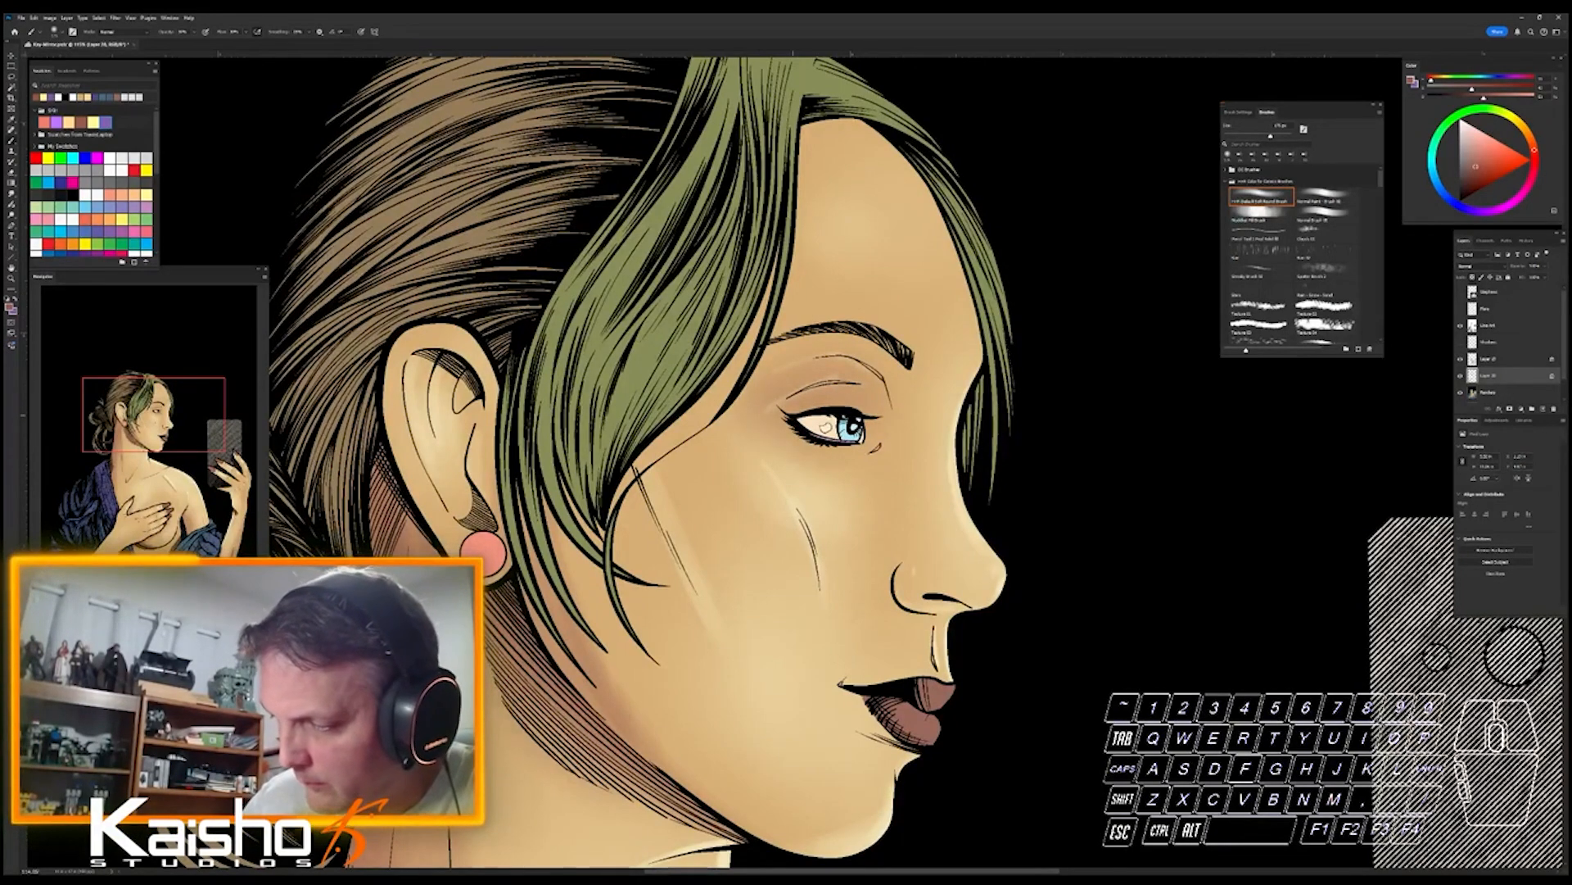
key(bracketleft)
key(bracketleft)
key(bracketleft)
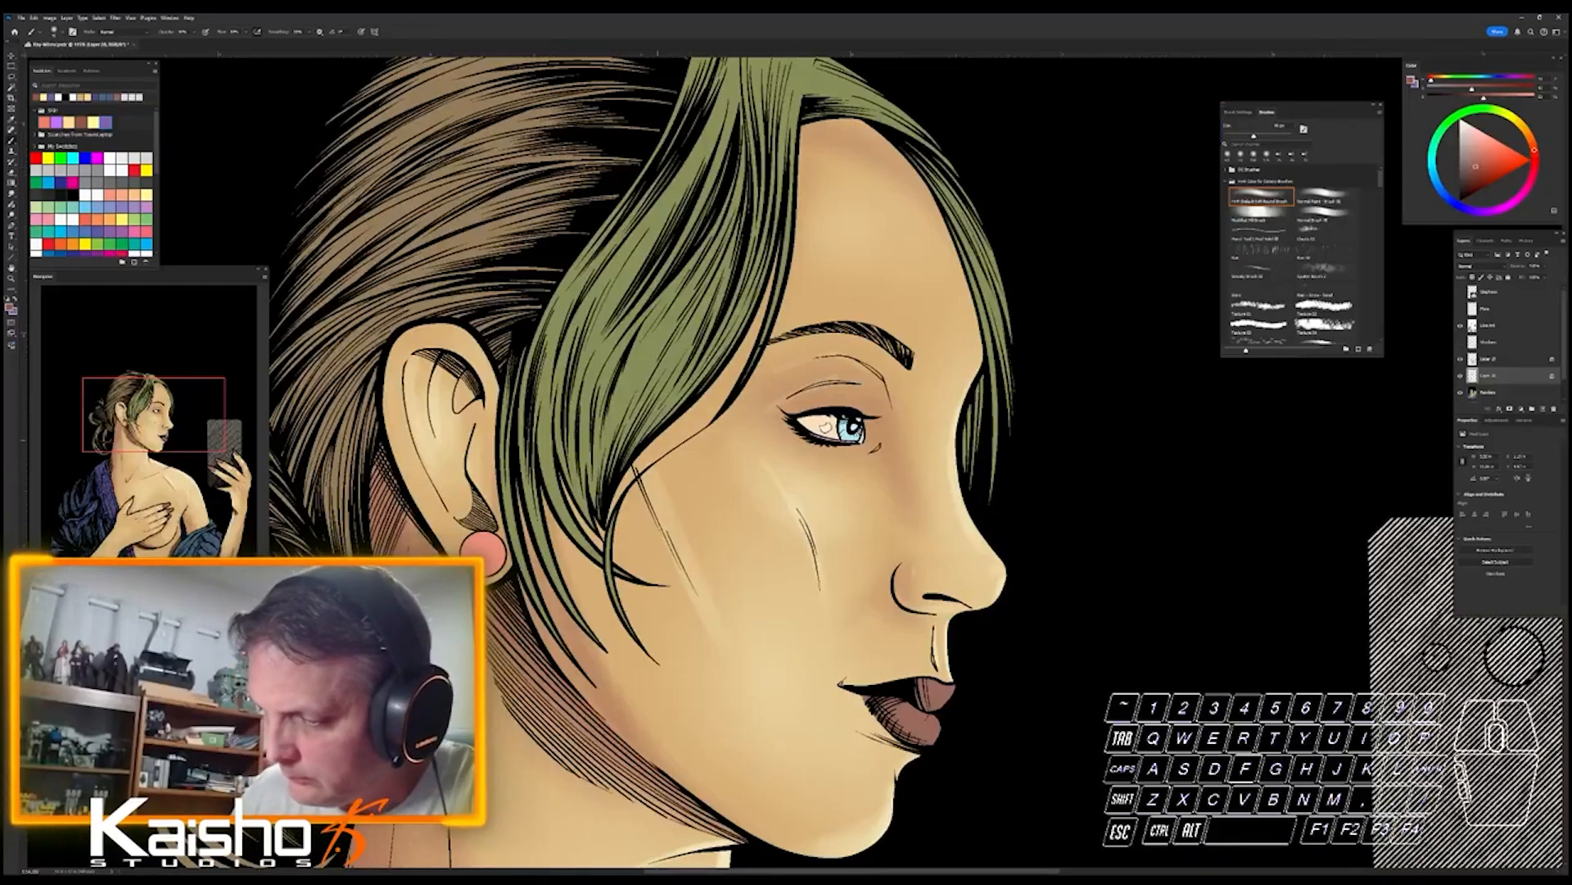
key(bracketright)
key(bracketright)
key(bracketright)
key(bracketright)
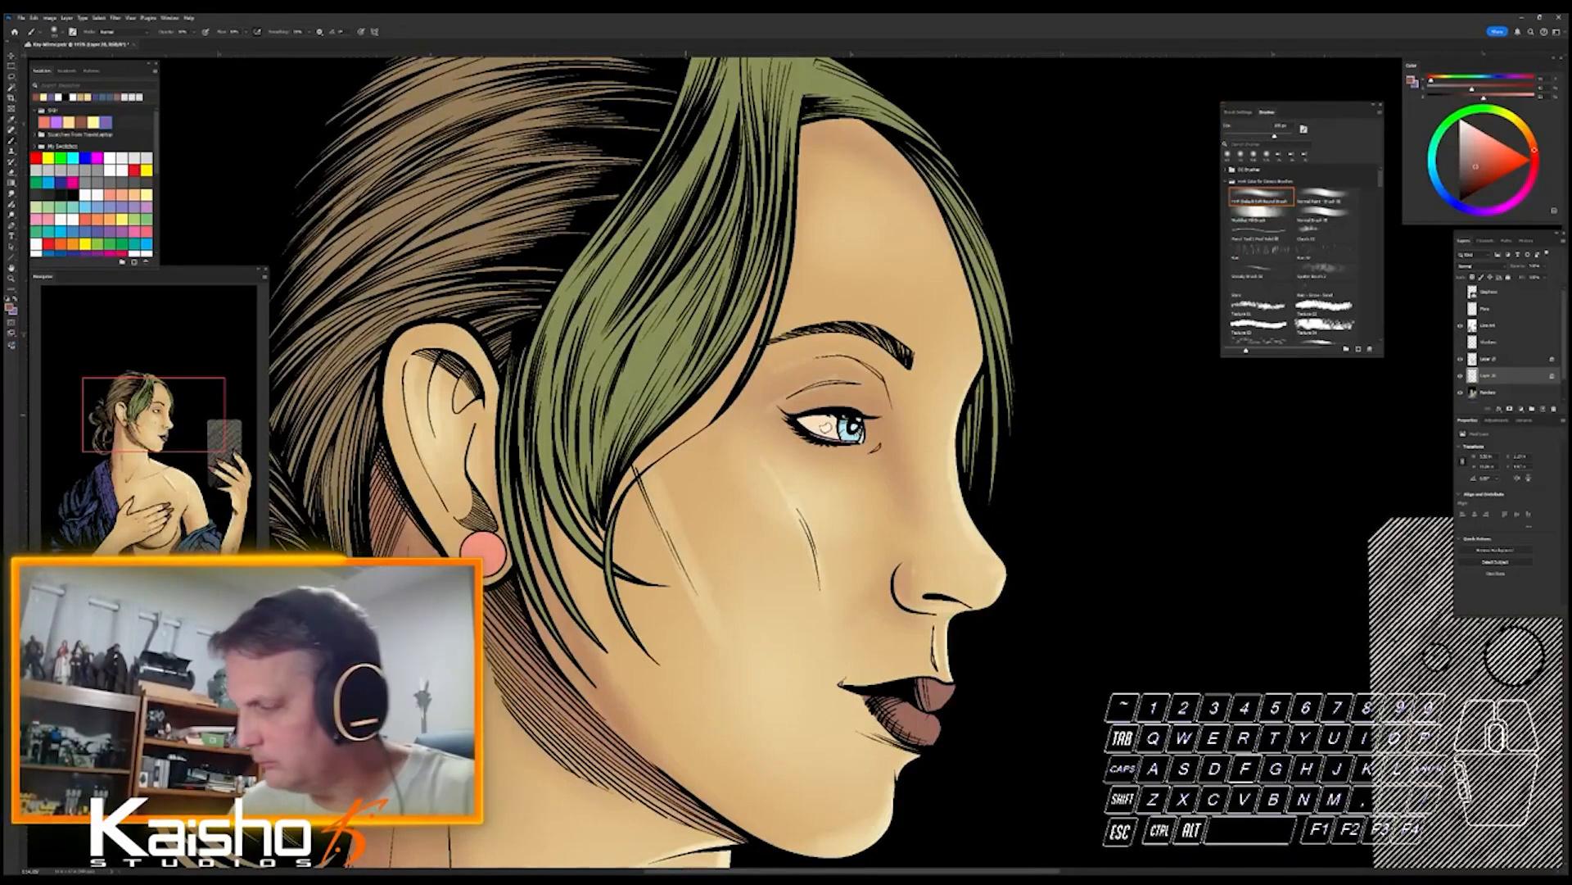
- Choose the textured soft brush and shade the cheek below the hair strands with the reddish-brown colour, undoing the unwanted strokes
scroll(1298, 254, down, 10)
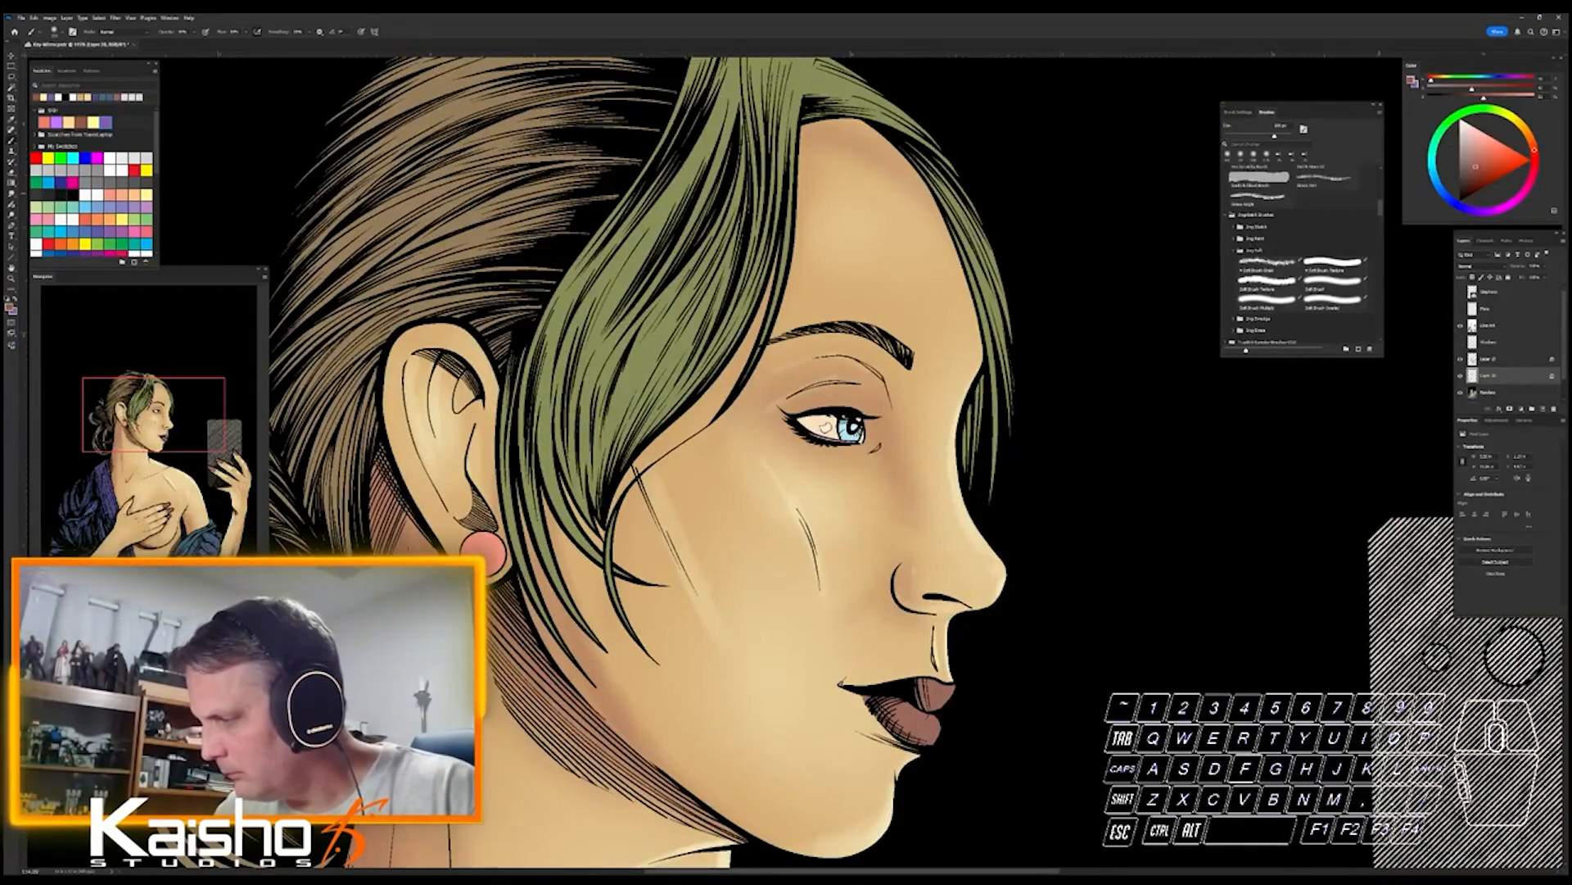
click(1333, 263)
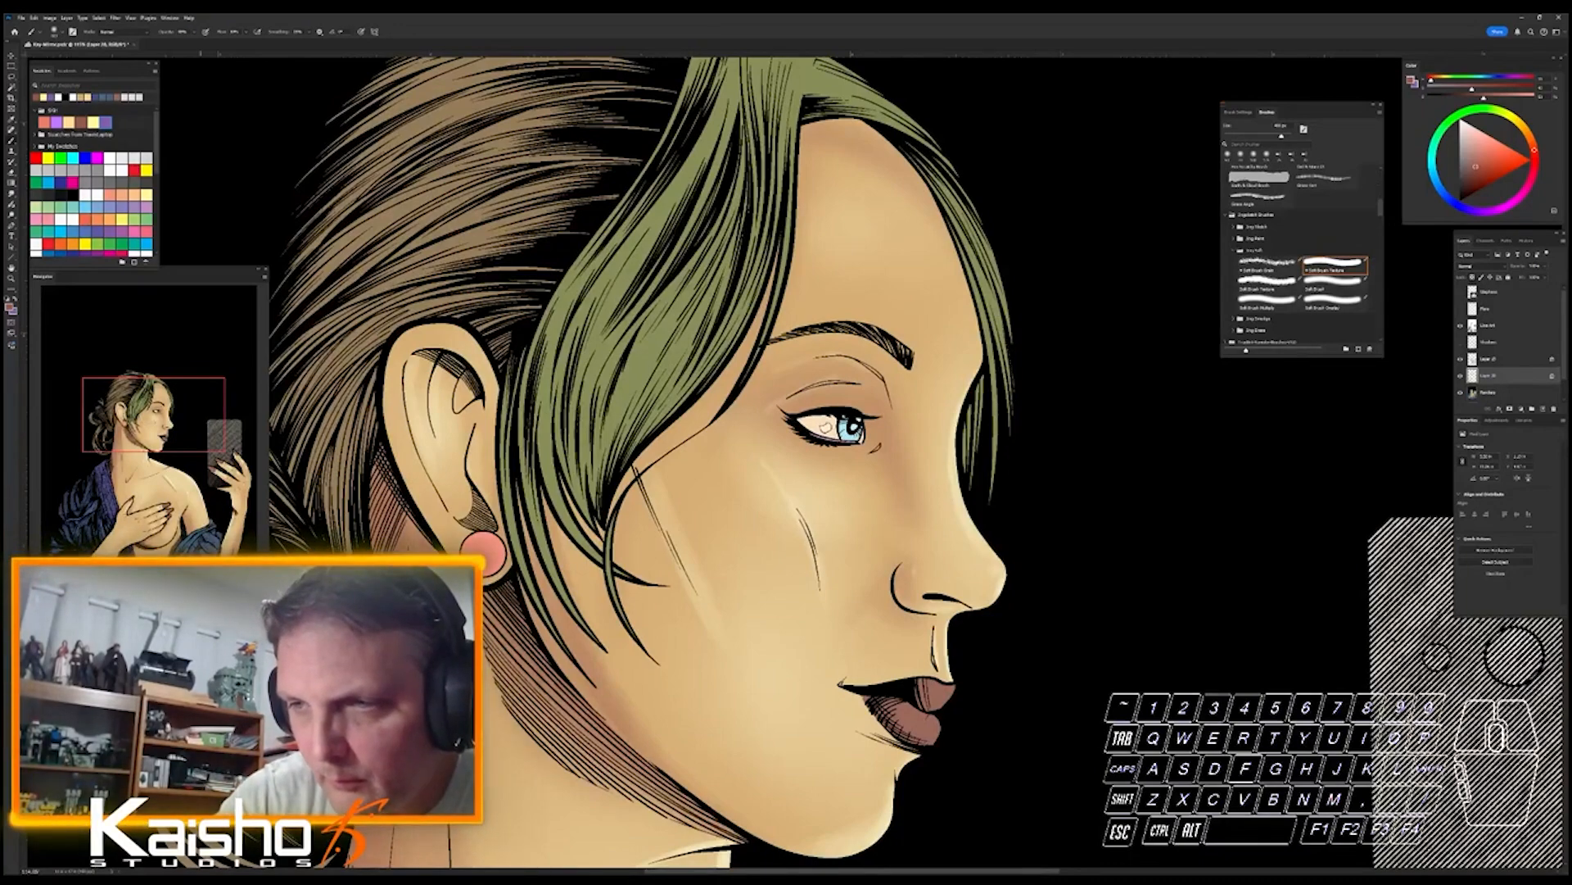
drag(655, 500, 704, 704)
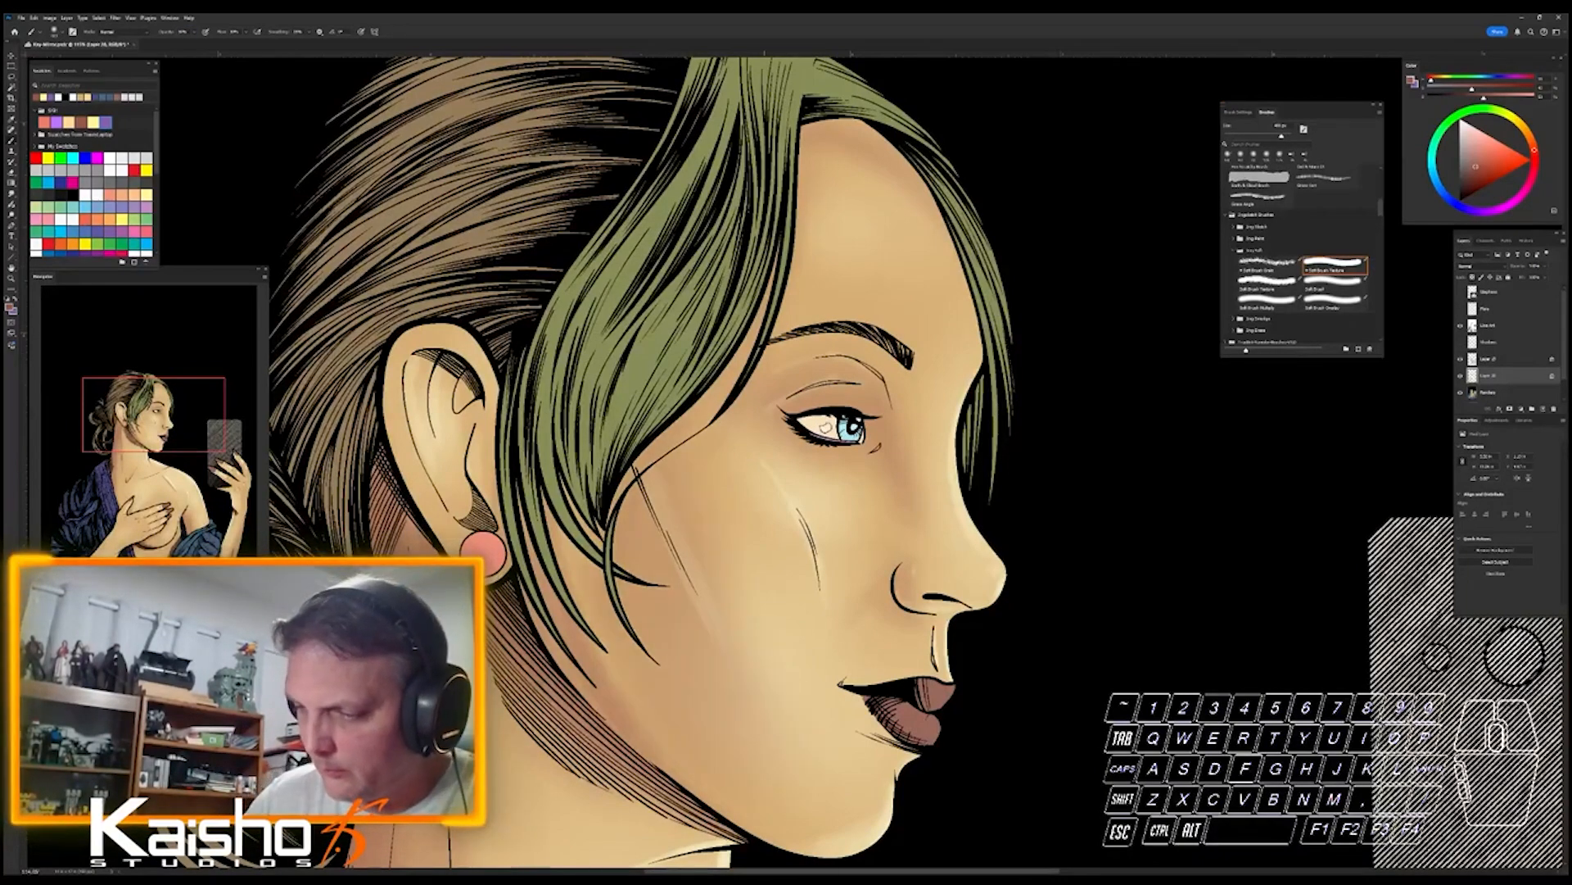
key(ctrl+space)
drag(1028, 701, 966, 697)
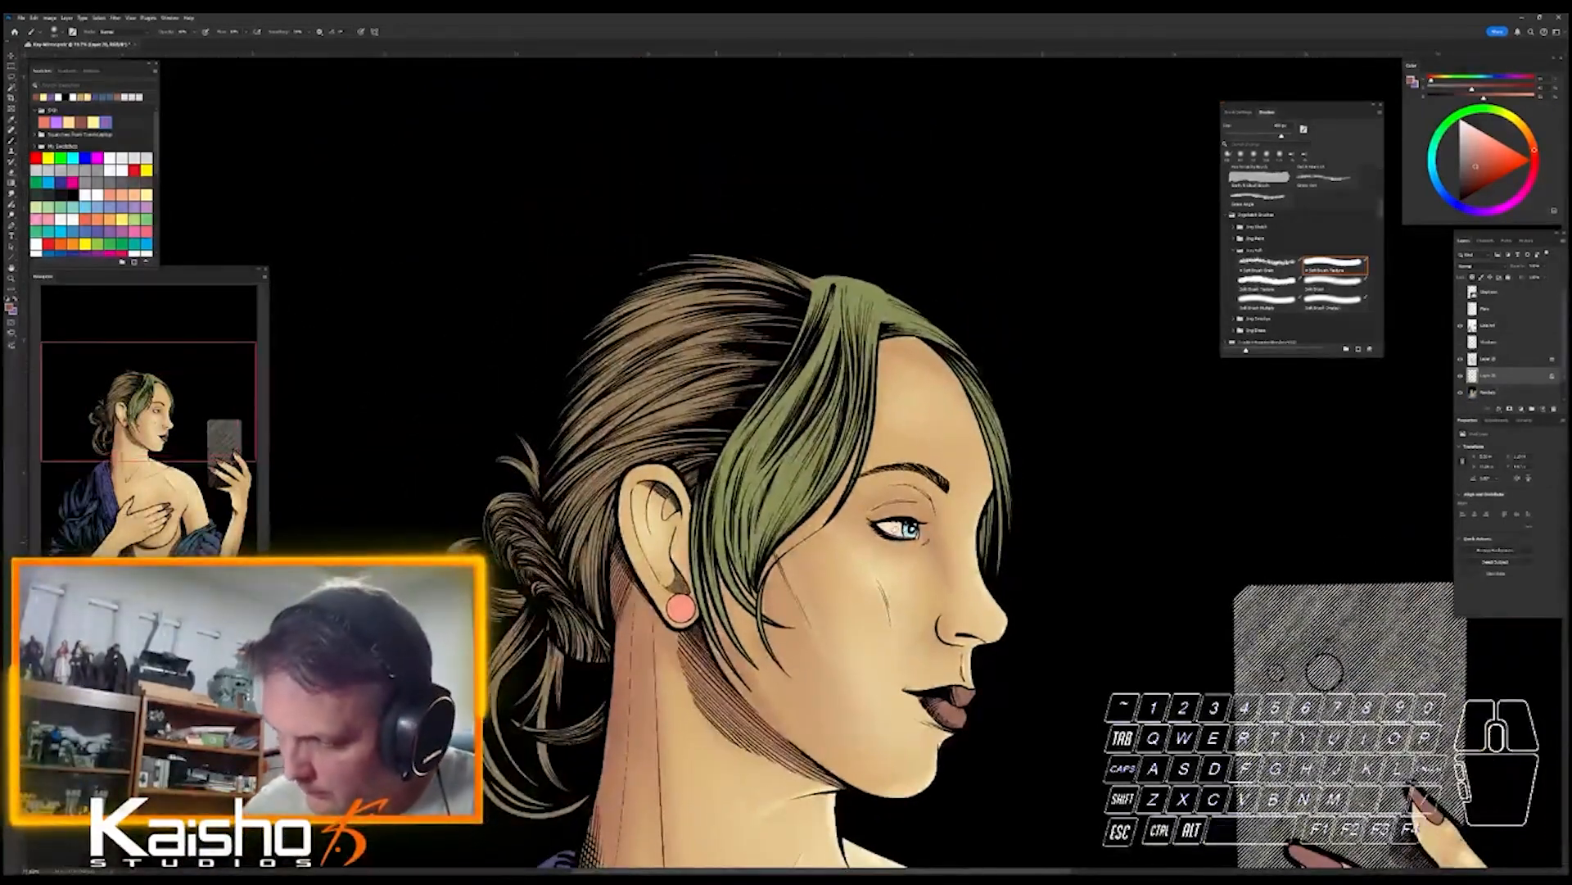
drag(737, 610, 782, 712)
key(ctrl+z)
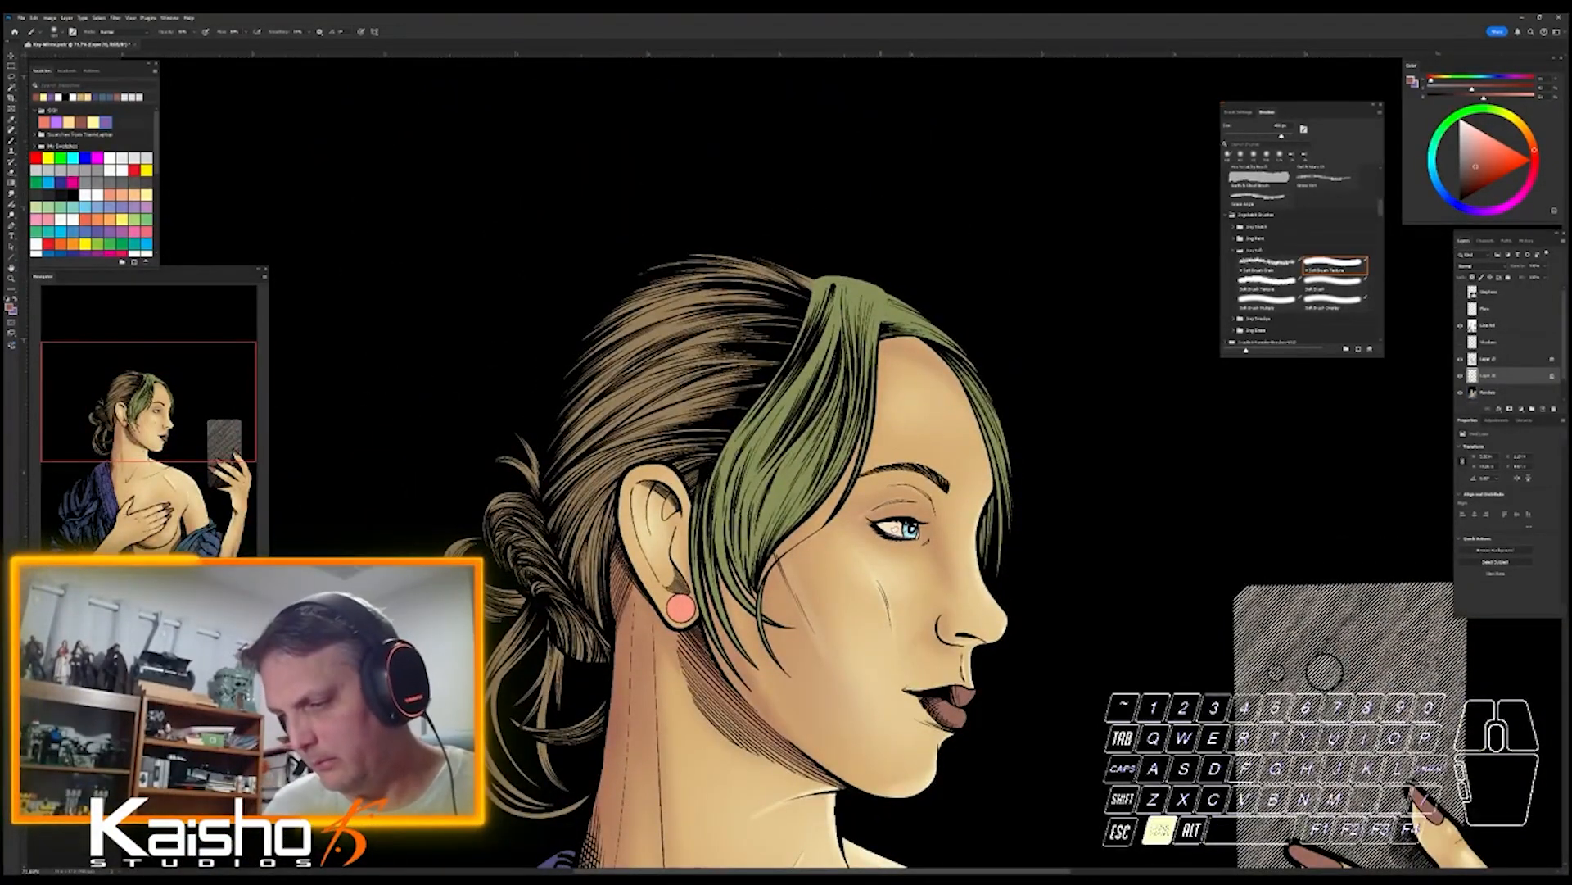
key(ctrl+z)
drag(766, 626, 796, 706)
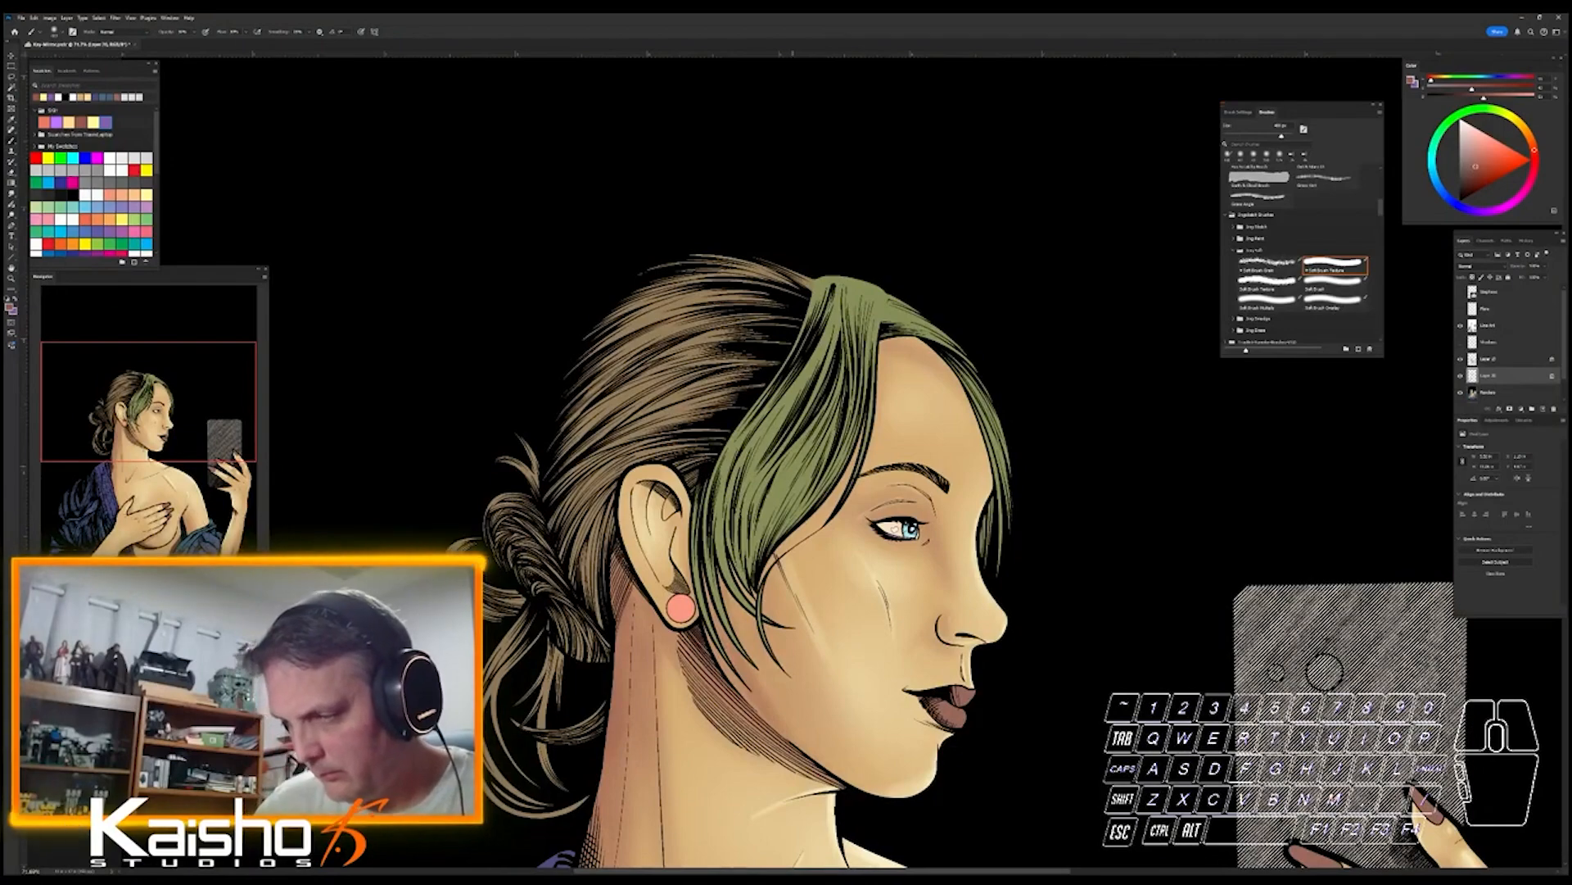
- Reduce the brush size and shade the cheek below the cheek line, undoing the stray stroke beside the mouth
key(space)
drag(1063, 656, 1009, 434)
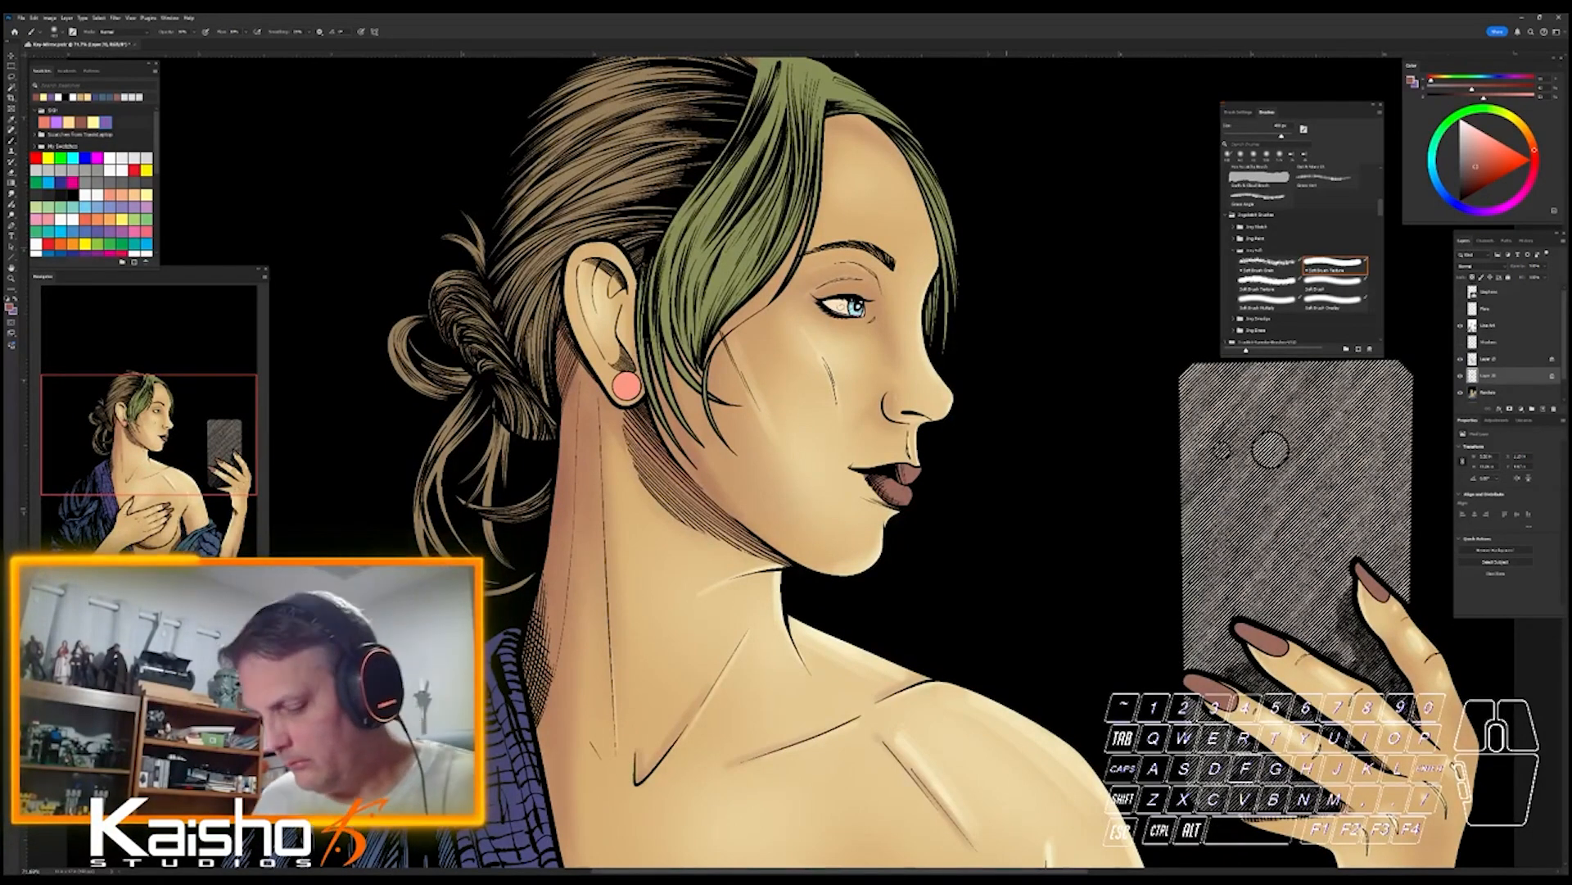
key(bracketleft)
key(bracketleft)
key(bracketleft)
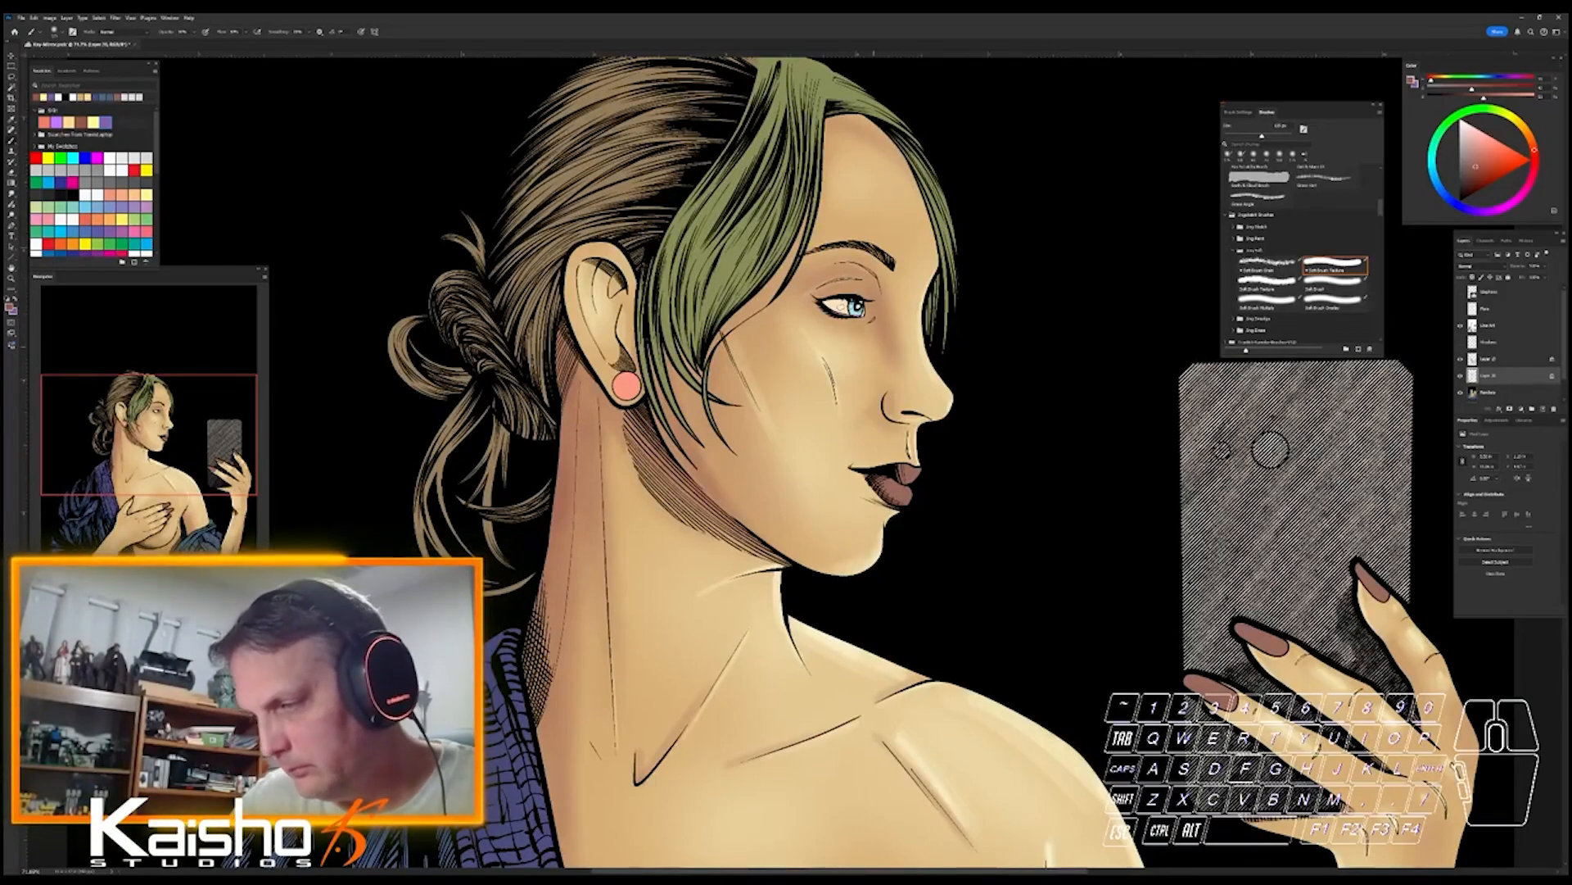
drag(815, 385, 823, 459)
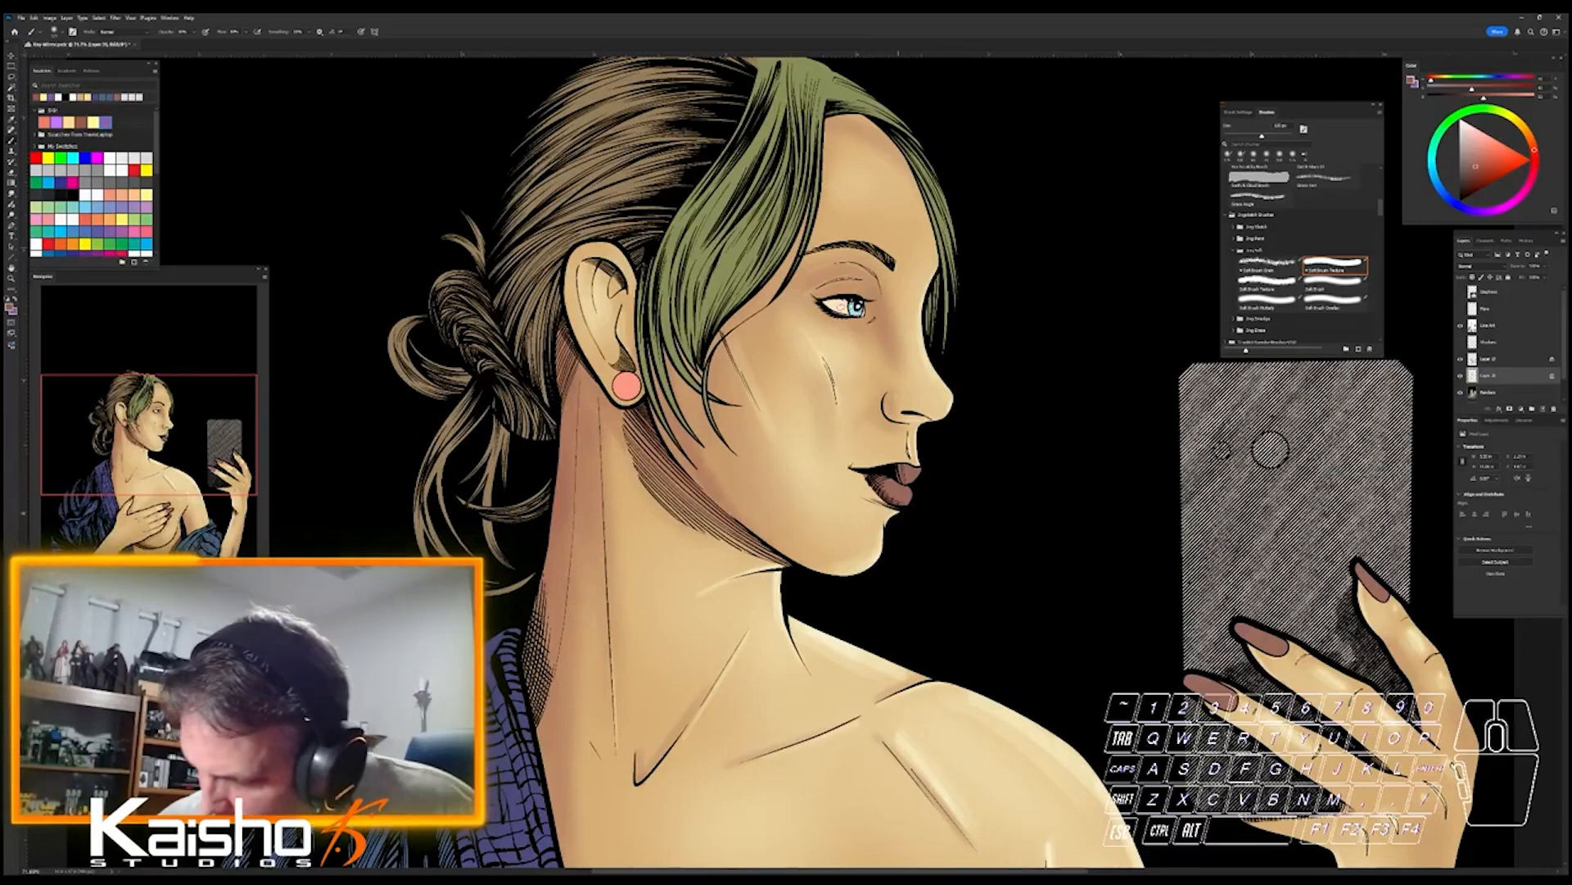
mouse_move(893, 493)
mouse_down()
mouse_move(860, 516)
mouse_move(831, 471)
mouse_up()
key(ctrl+z)
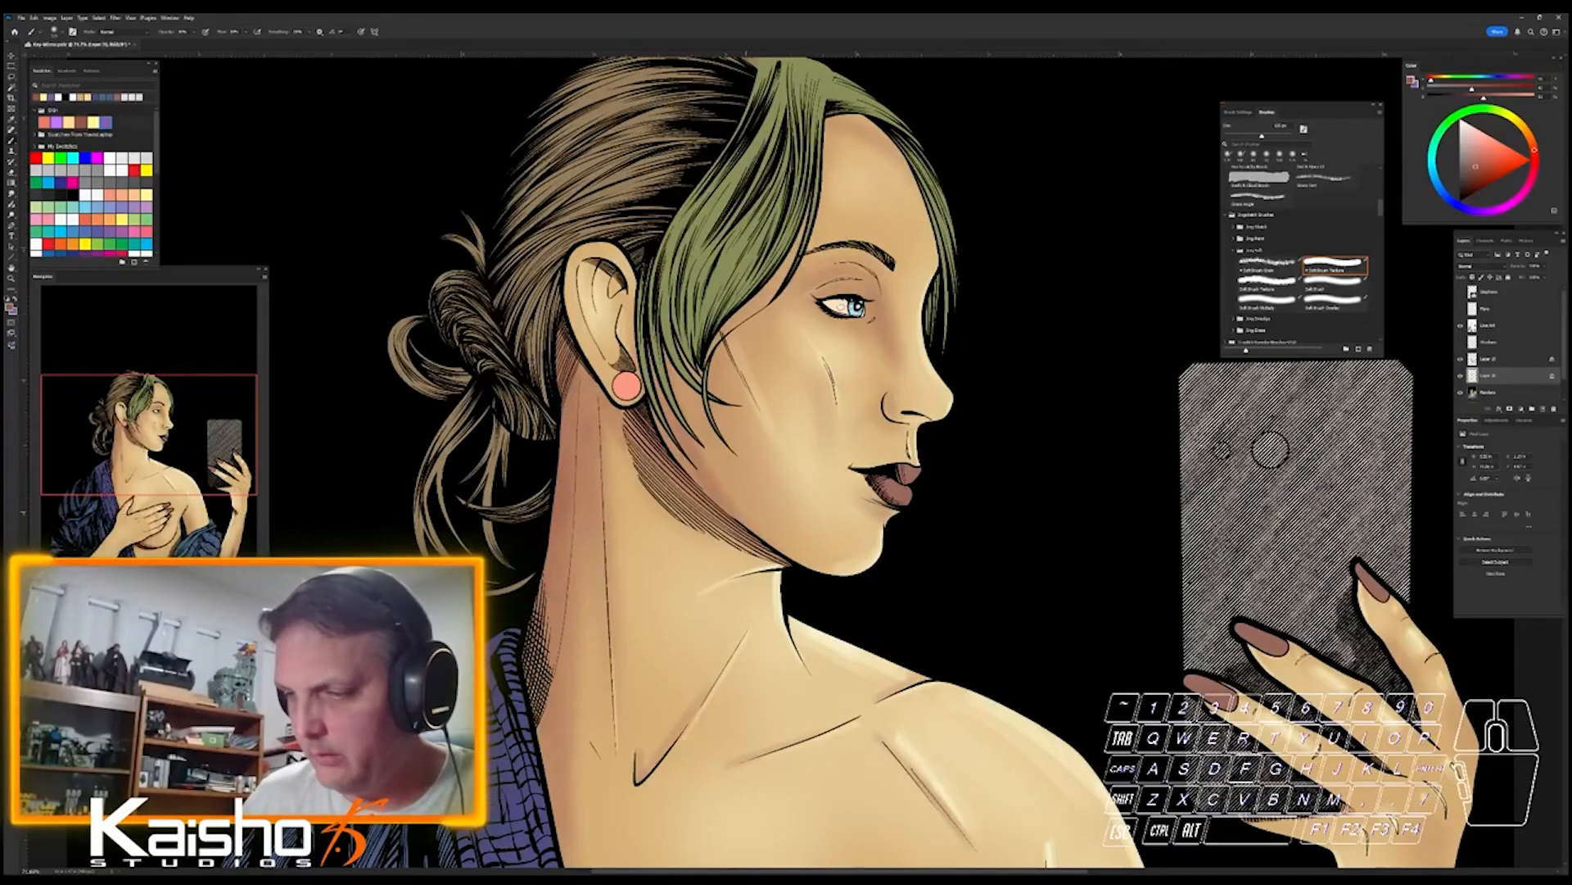
- Shade the inside of the ear with a smaller brush, undoing the unwanted strokes
key(ctrl+space)
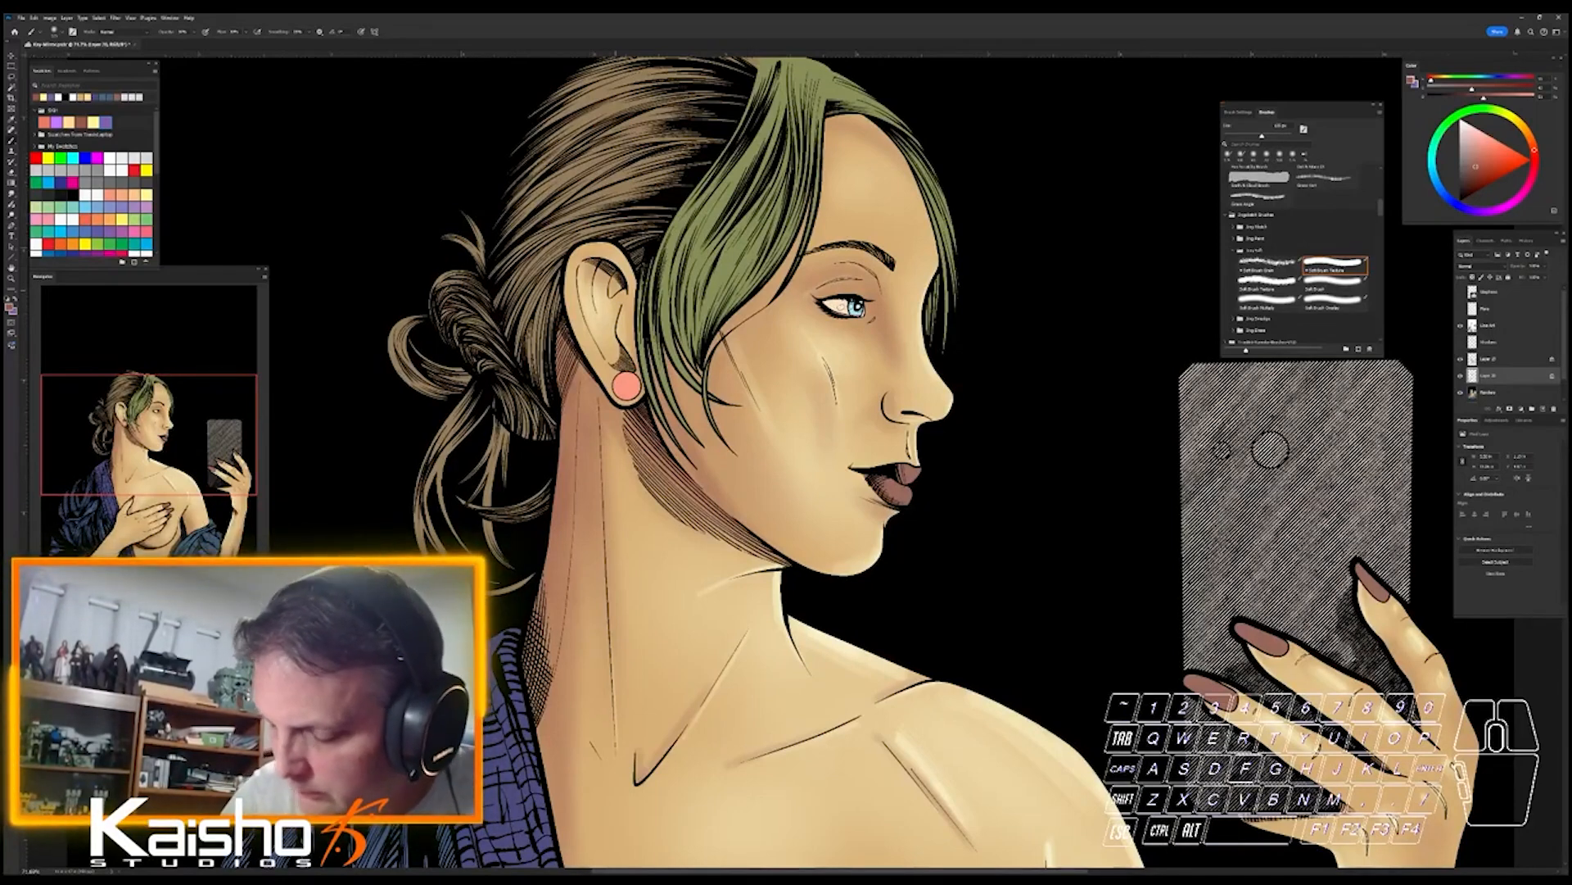
key(bracketleft)
key(bracketleft)
drag(616, 290, 618, 299)
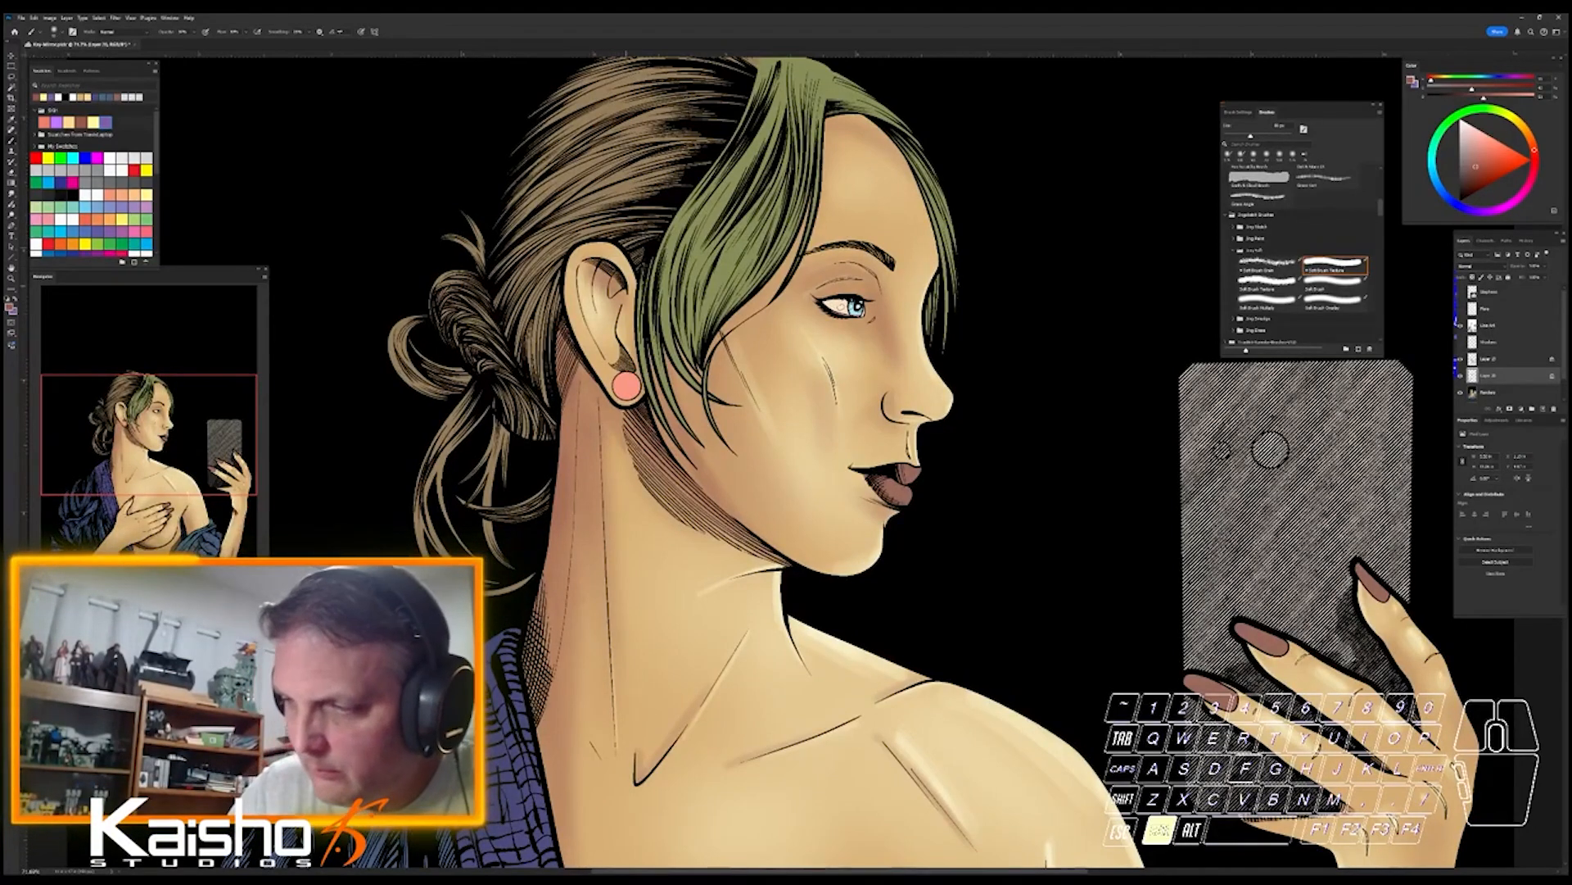
key(ctrl+z)
key(ctrl+z)
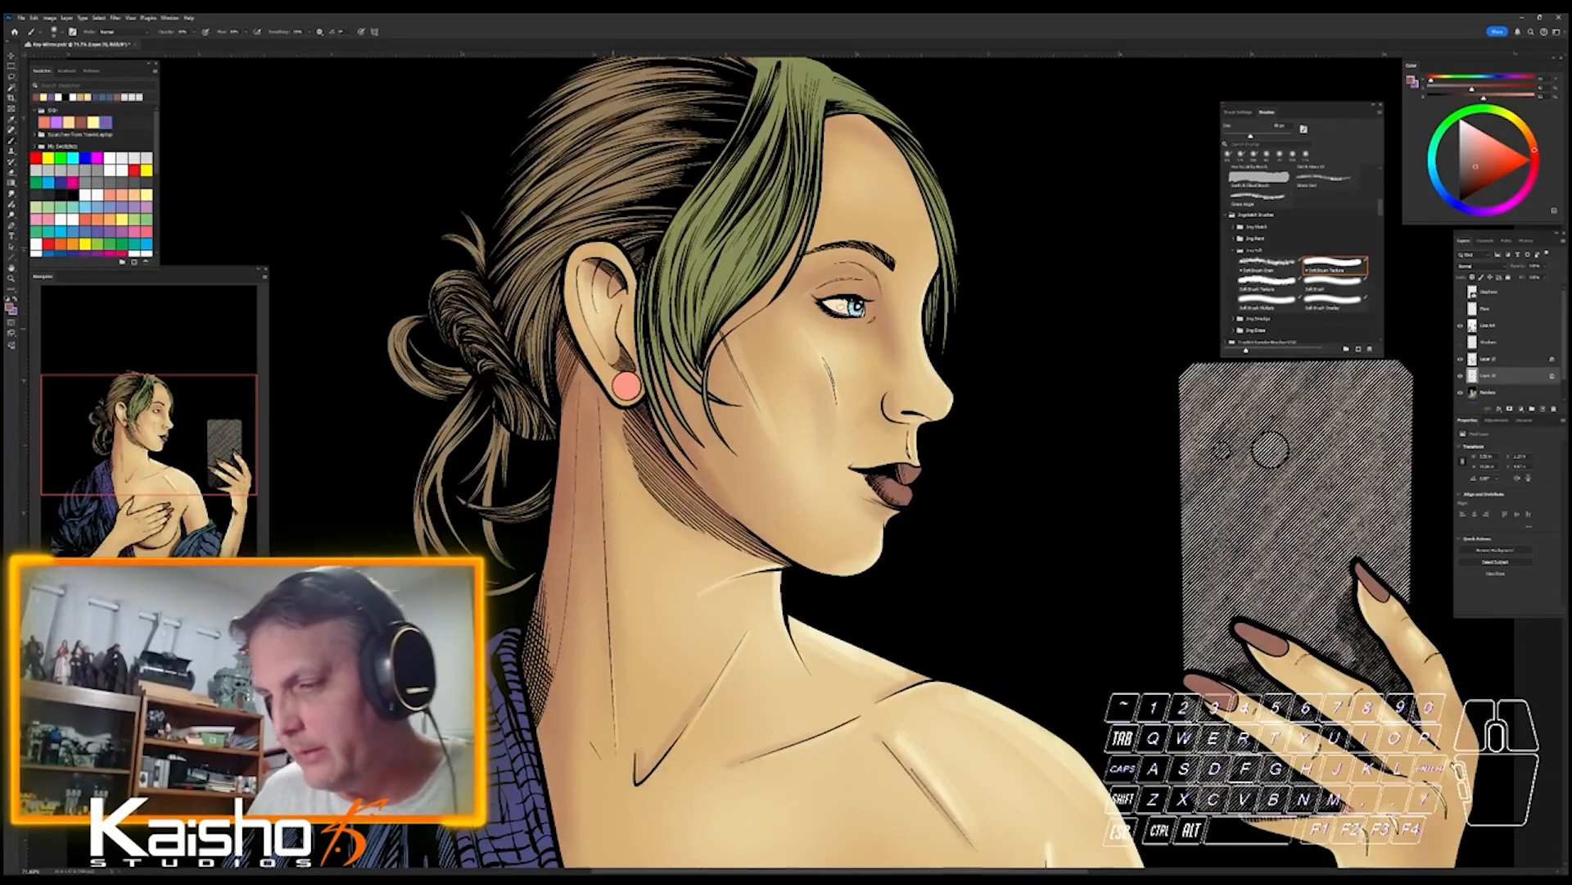
drag(612, 321, 614, 355)
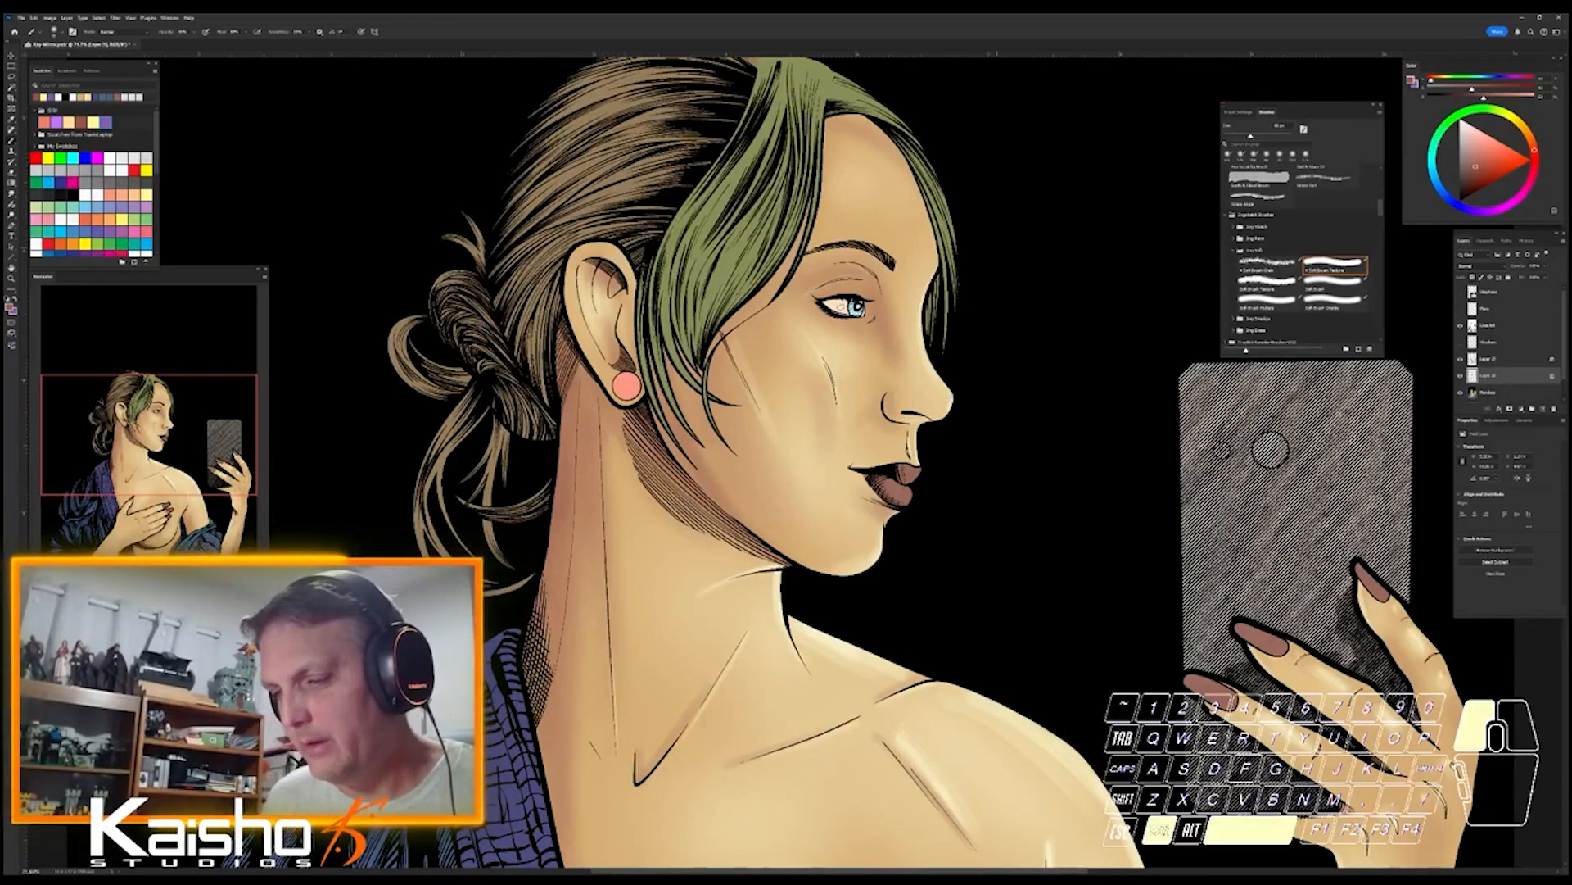
- Enlarge the brush and shade the forearm, wrist and back of the hand held against the chest
drag(854, 598, 803, 598)
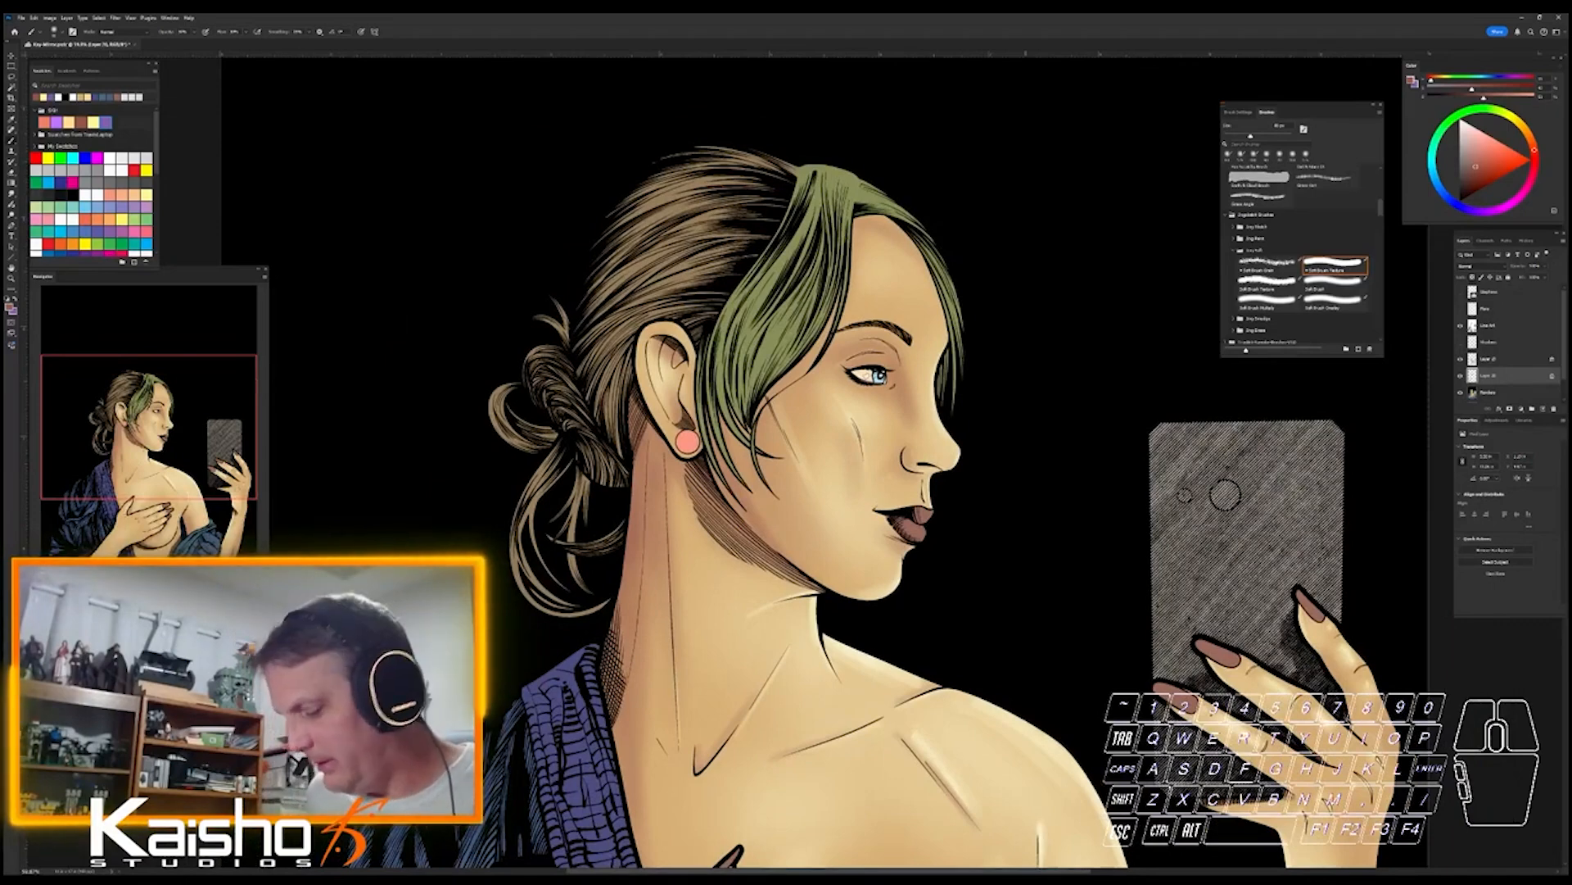
key(ctrl+0)
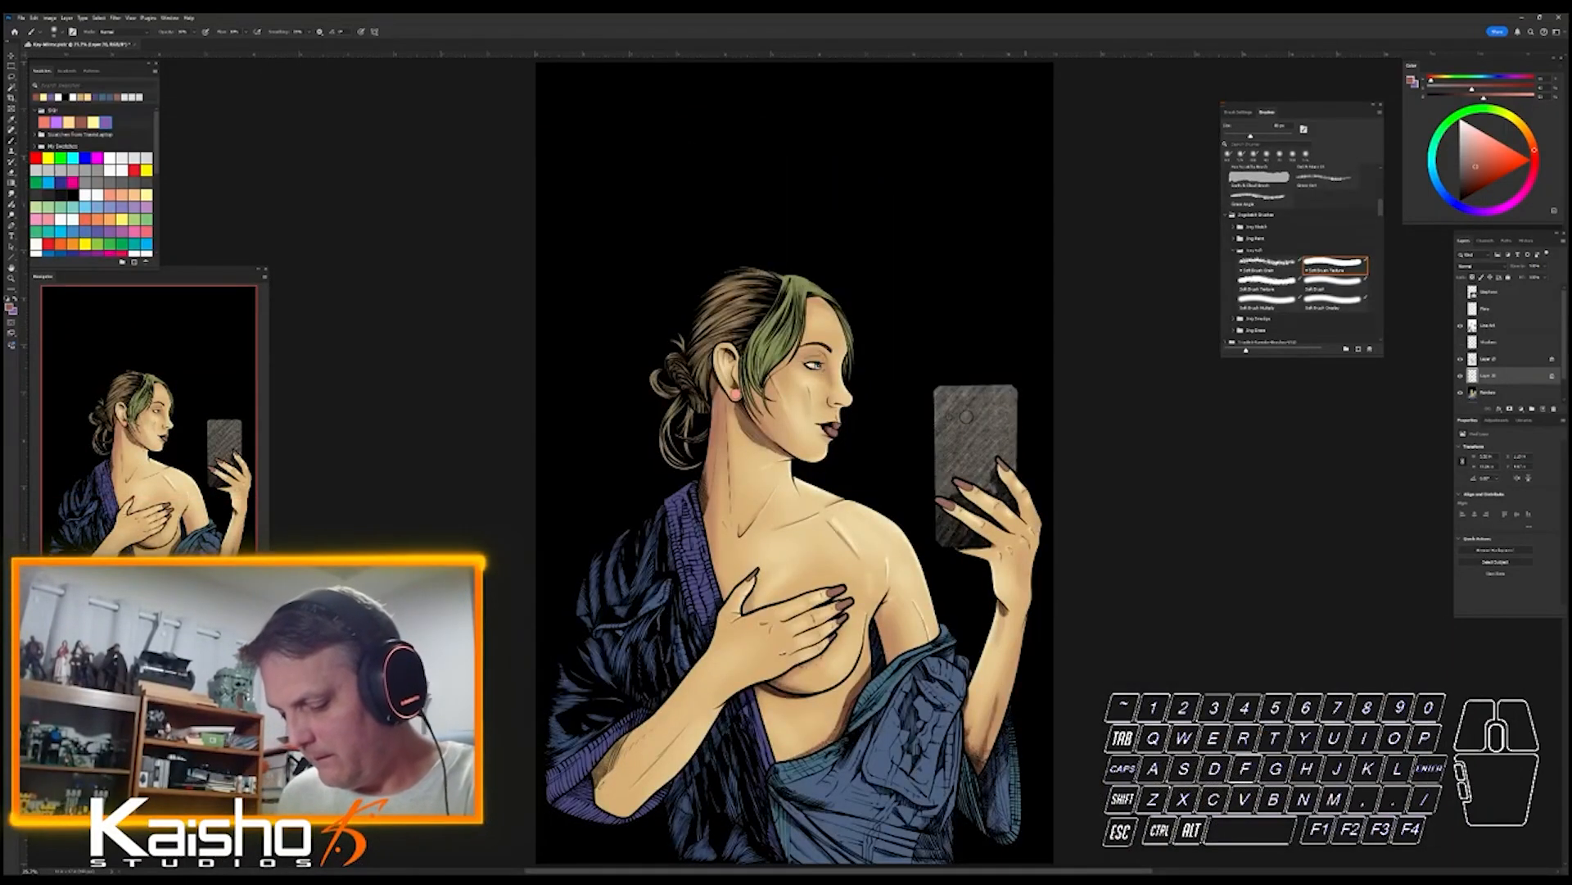
drag(643, 754, 779, 618)
key(])
key(])
key(])
key(])
key(])
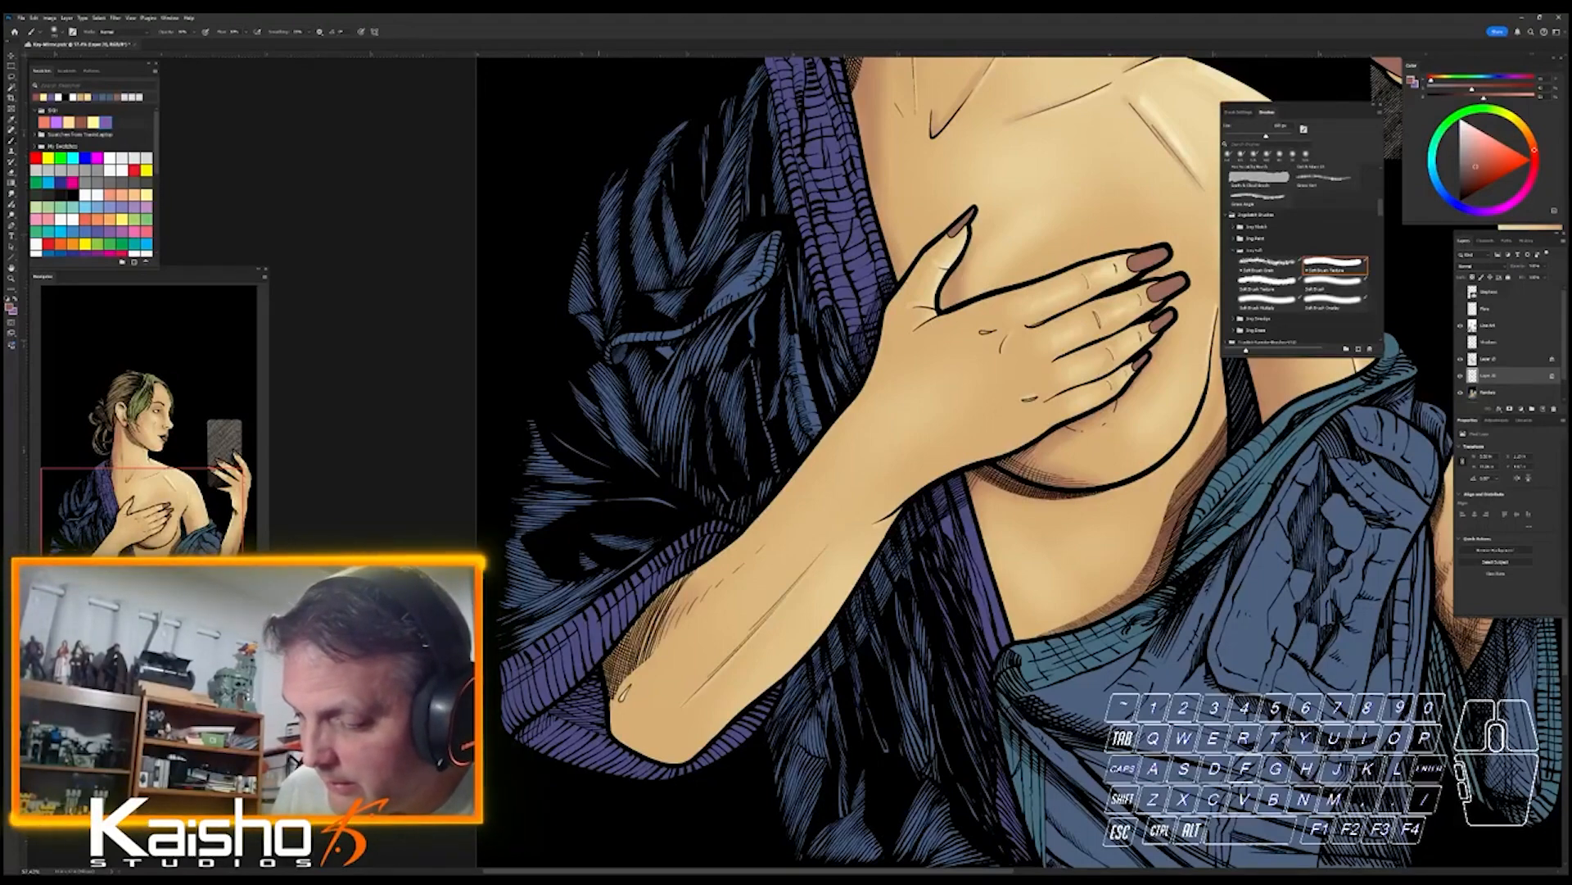
drag(721, 583, 651, 656)
drag(680, 598, 837, 437)
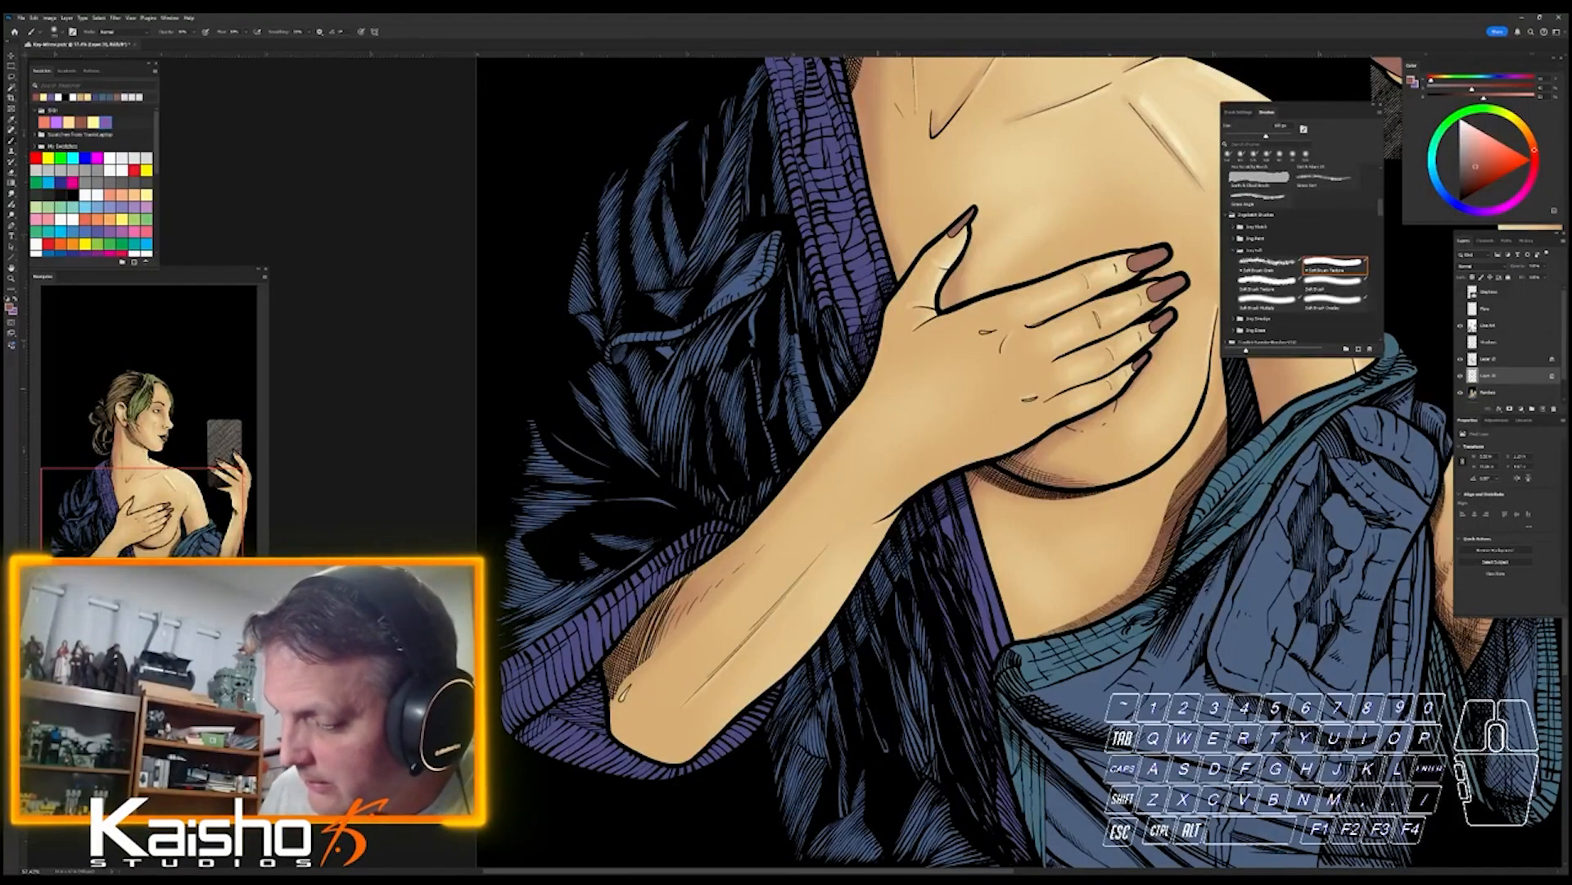
drag(681, 706, 843, 538)
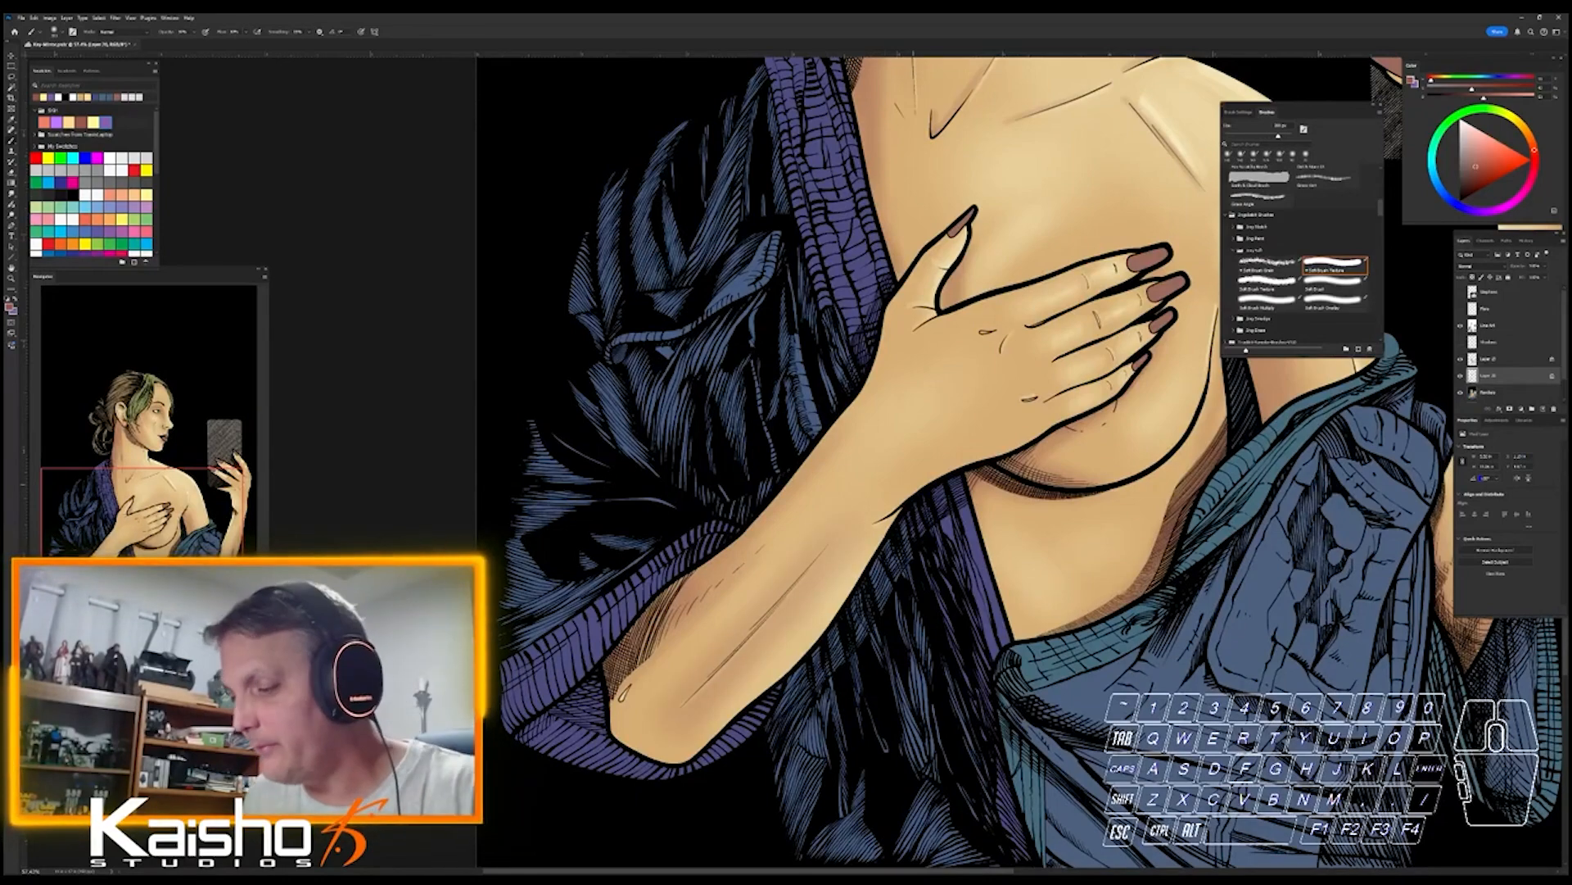
drag(953, 383, 877, 467)
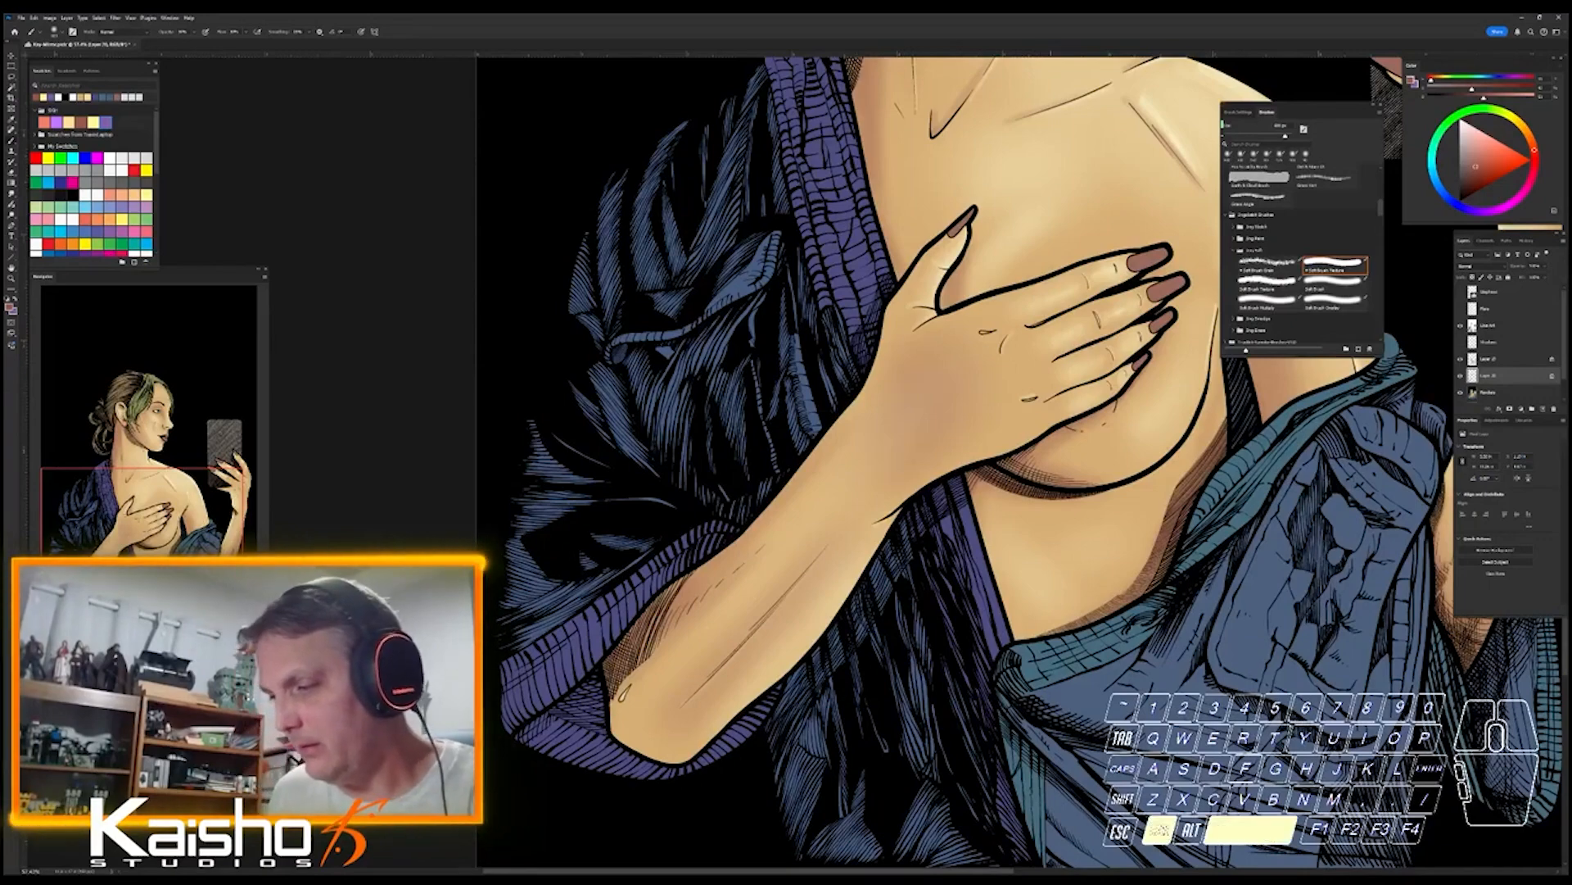
- Check the shading against the whole figure and pick a red swatch as the painting colour
mouse_move(1049, 580)
mouse_down()
mouse_move(926, 580)
mouse_move(791, 621)
mouse_move(992, 599)
mouse_up()
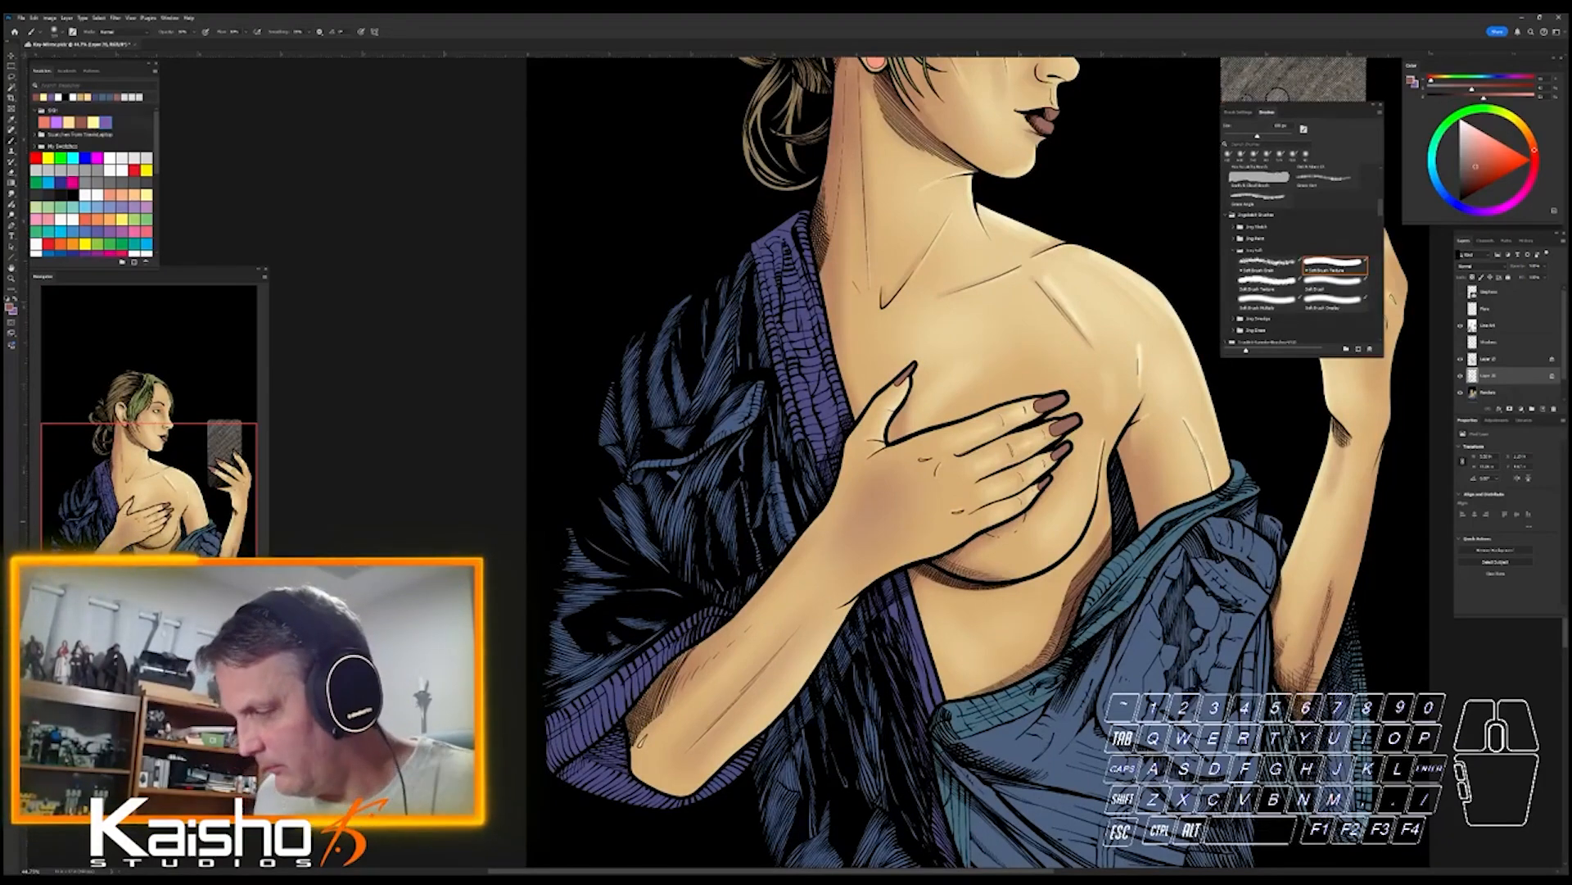
drag(1266, 708, 1219, 709)
drag(997, 443, 927, 428)
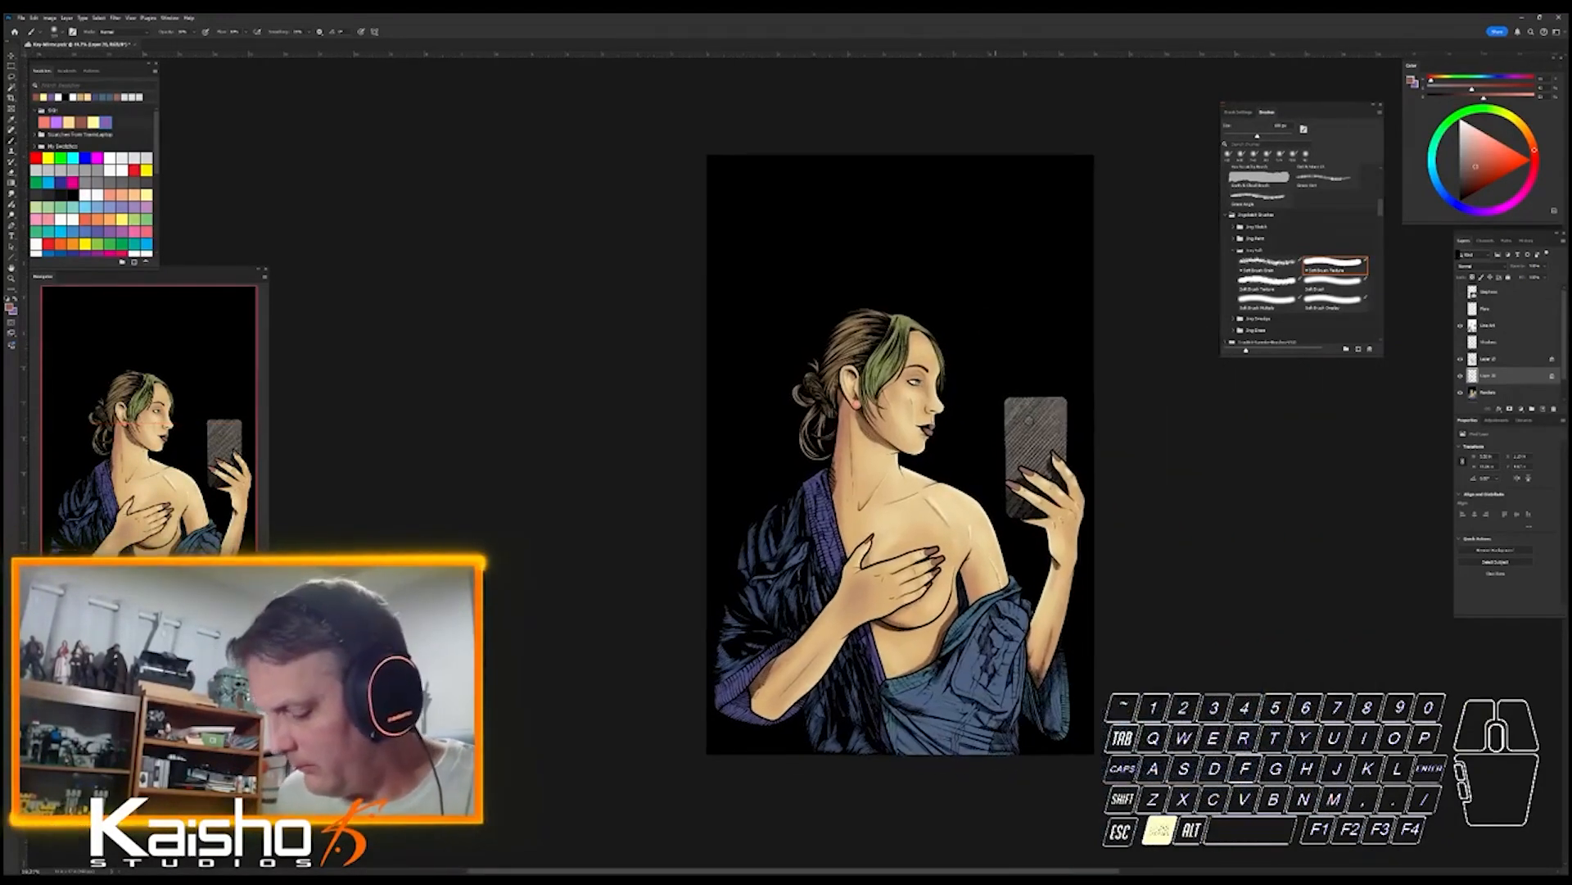
key(ctrl+0)
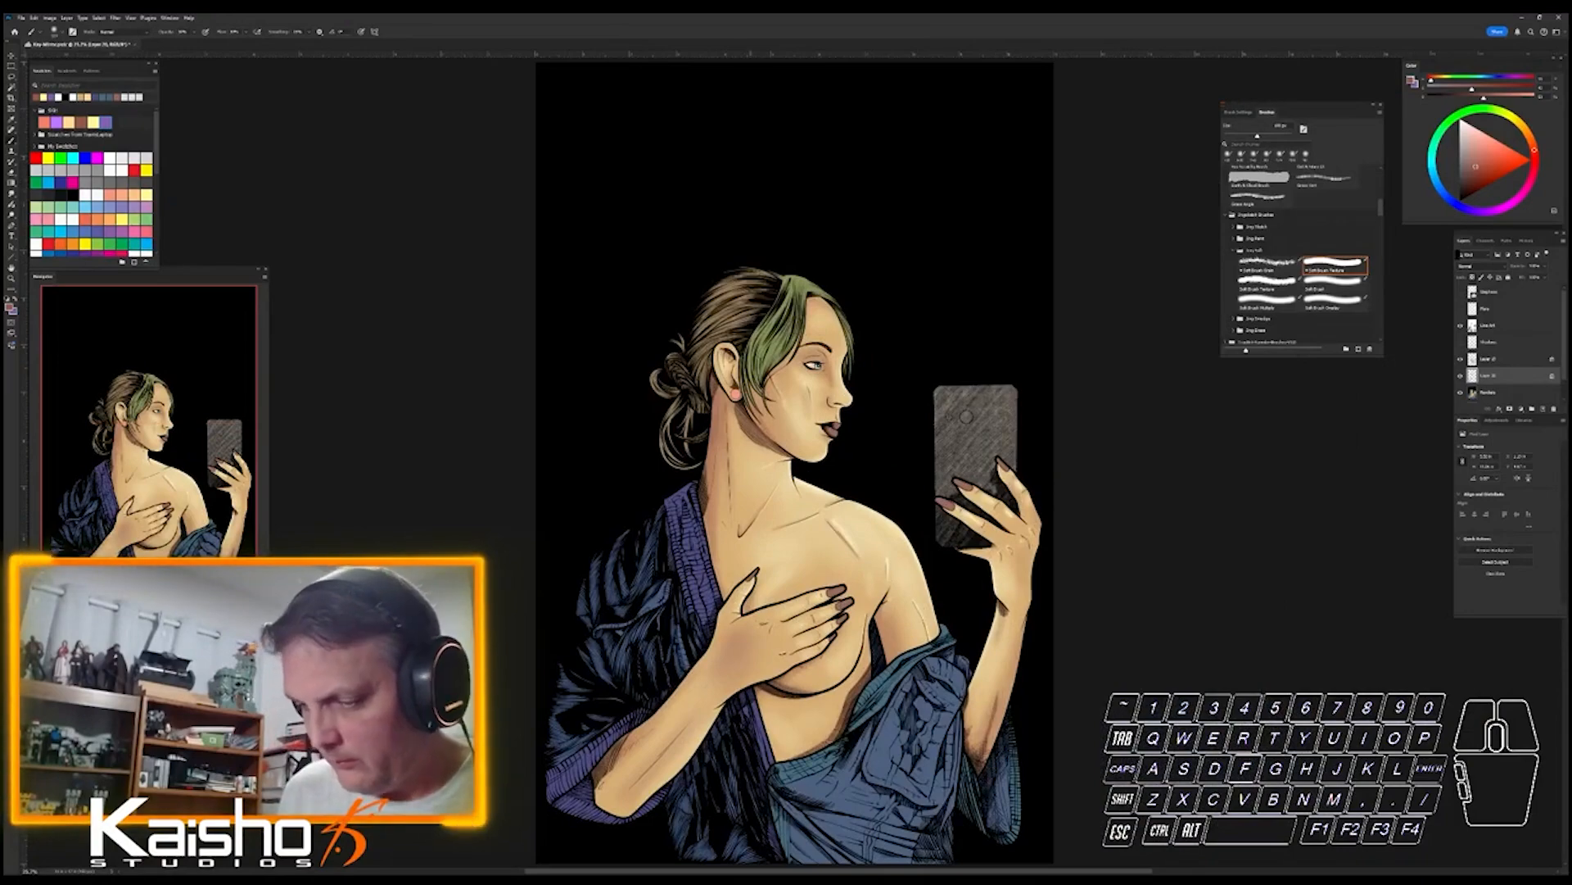
drag(683, 757, 737, 757)
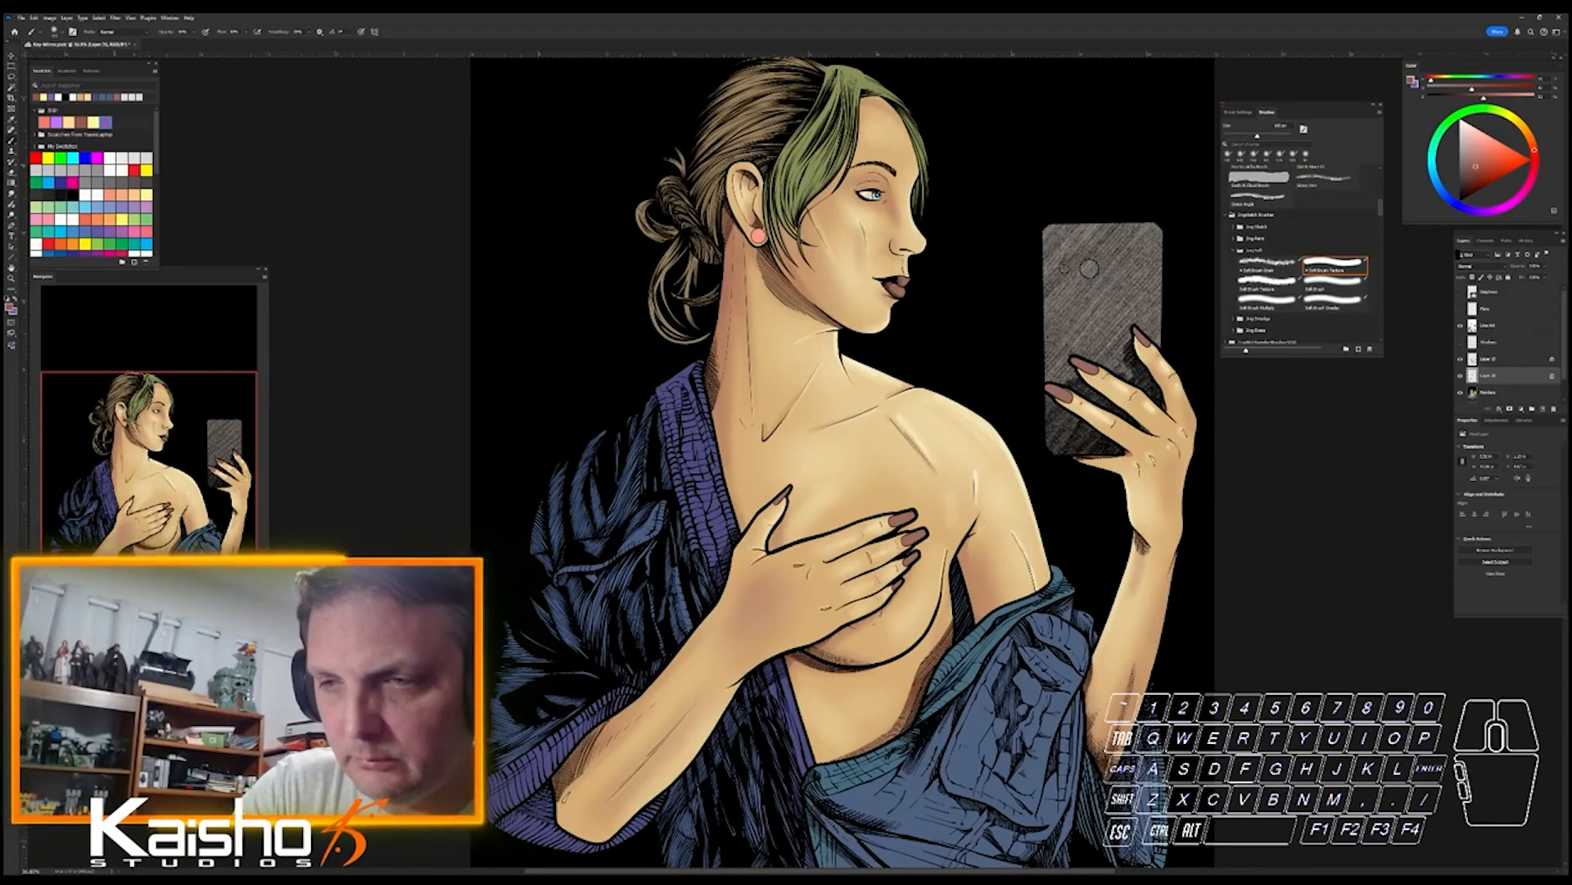
drag(155, 164, 155, 164)
click(135, 170)
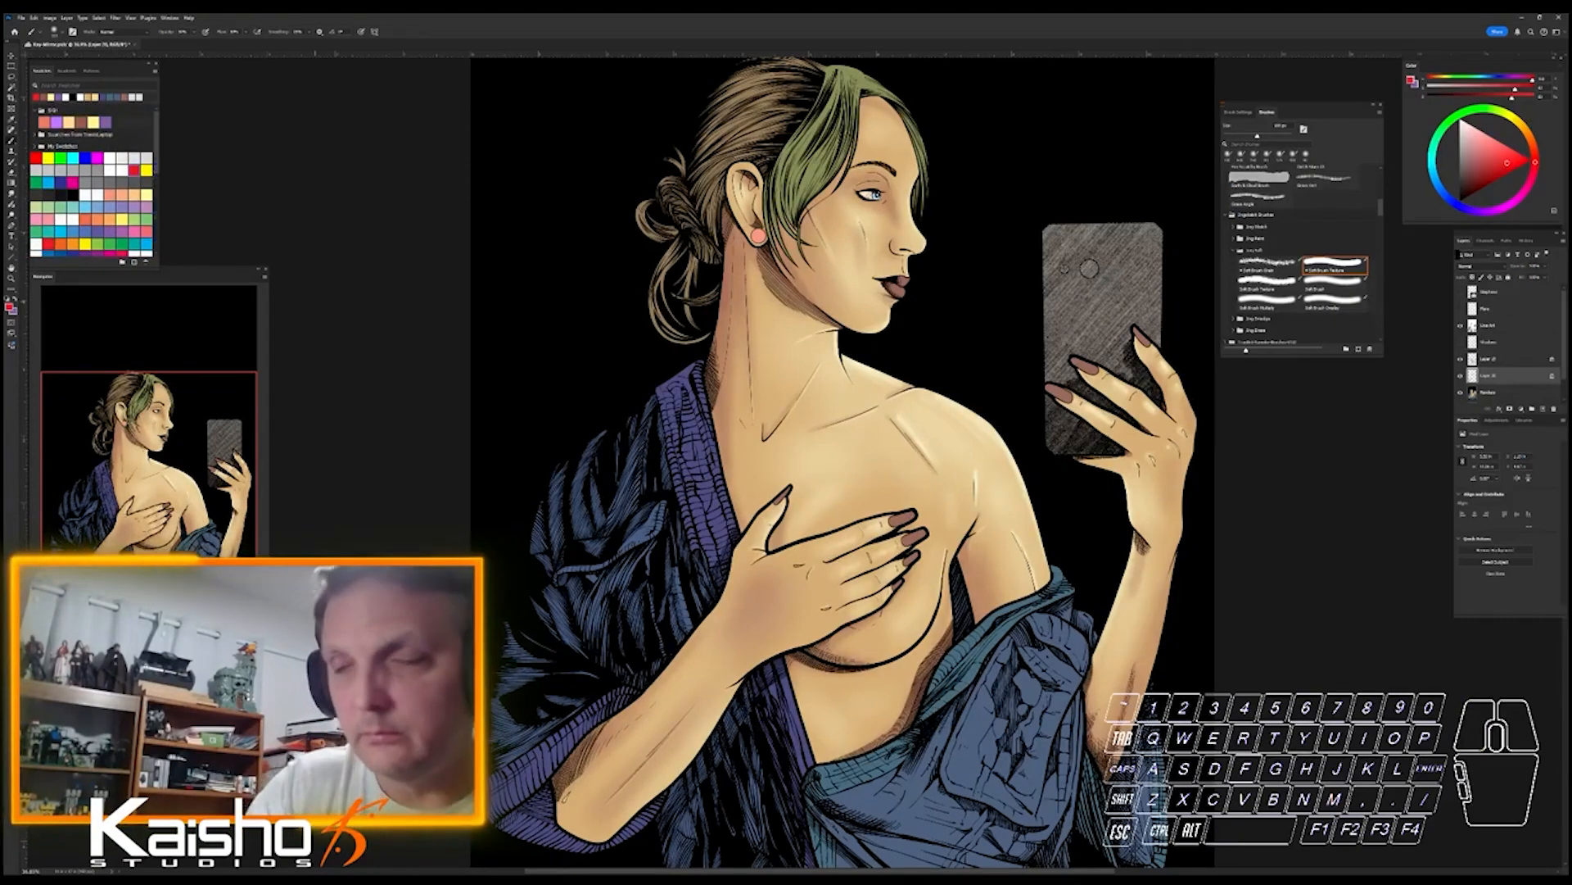
- Tint the nostril and the tip of the nose softly with the red and check the face against the figure
drag(915, 230, 1019, 451)
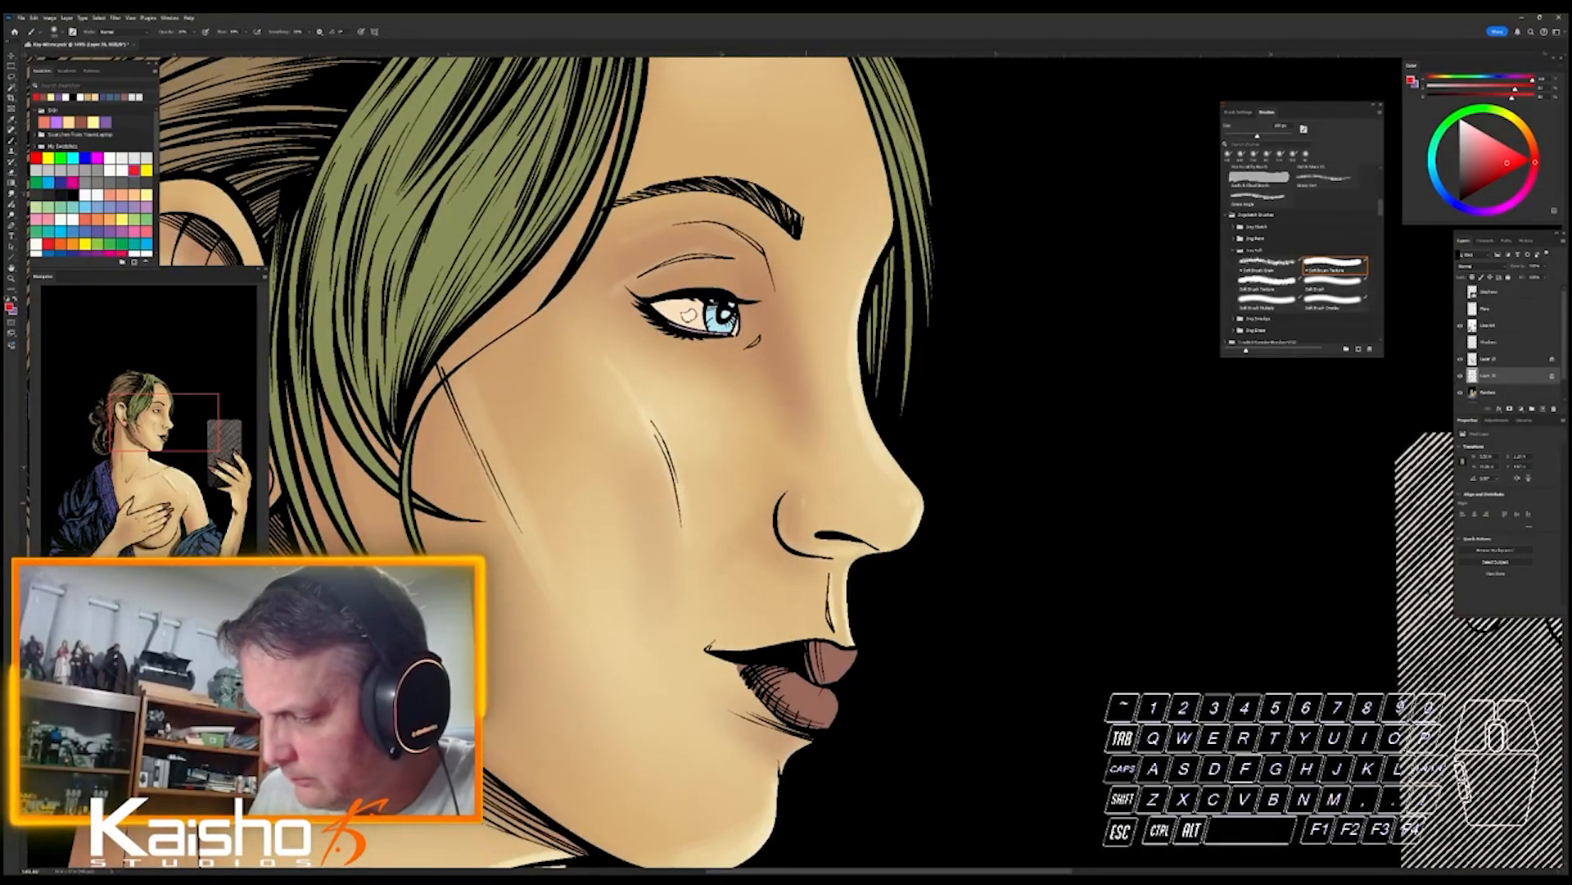
mouse_move(806, 516)
mouse_down()
mouse_move(828, 537)
mouse_move(869, 532)
mouse_up()
click(909, 526)
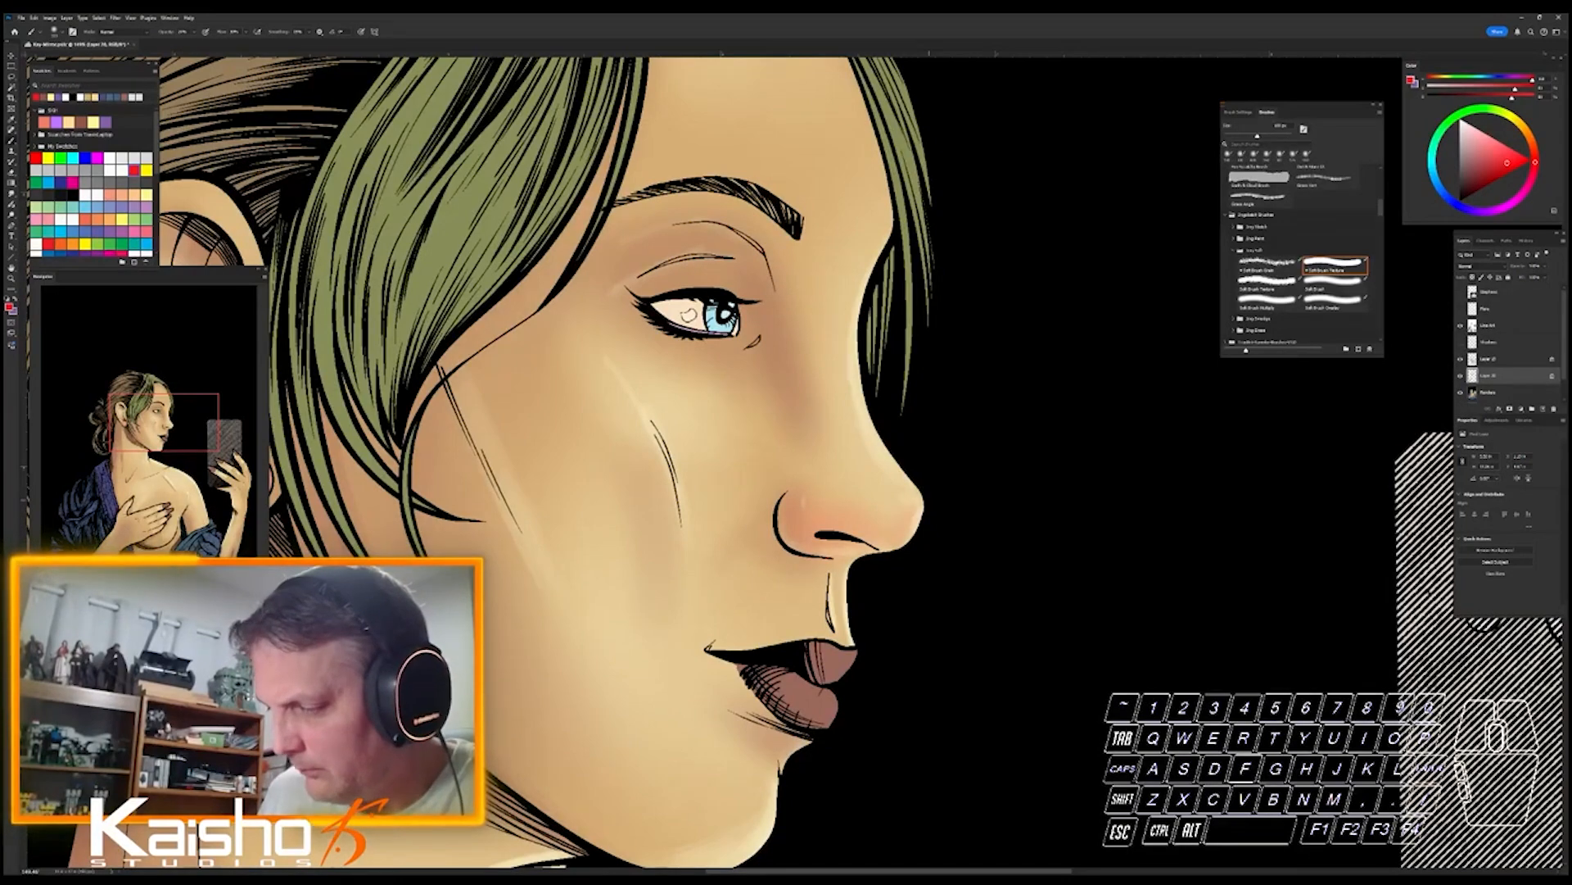
drag(1022, 725, 980, 697)
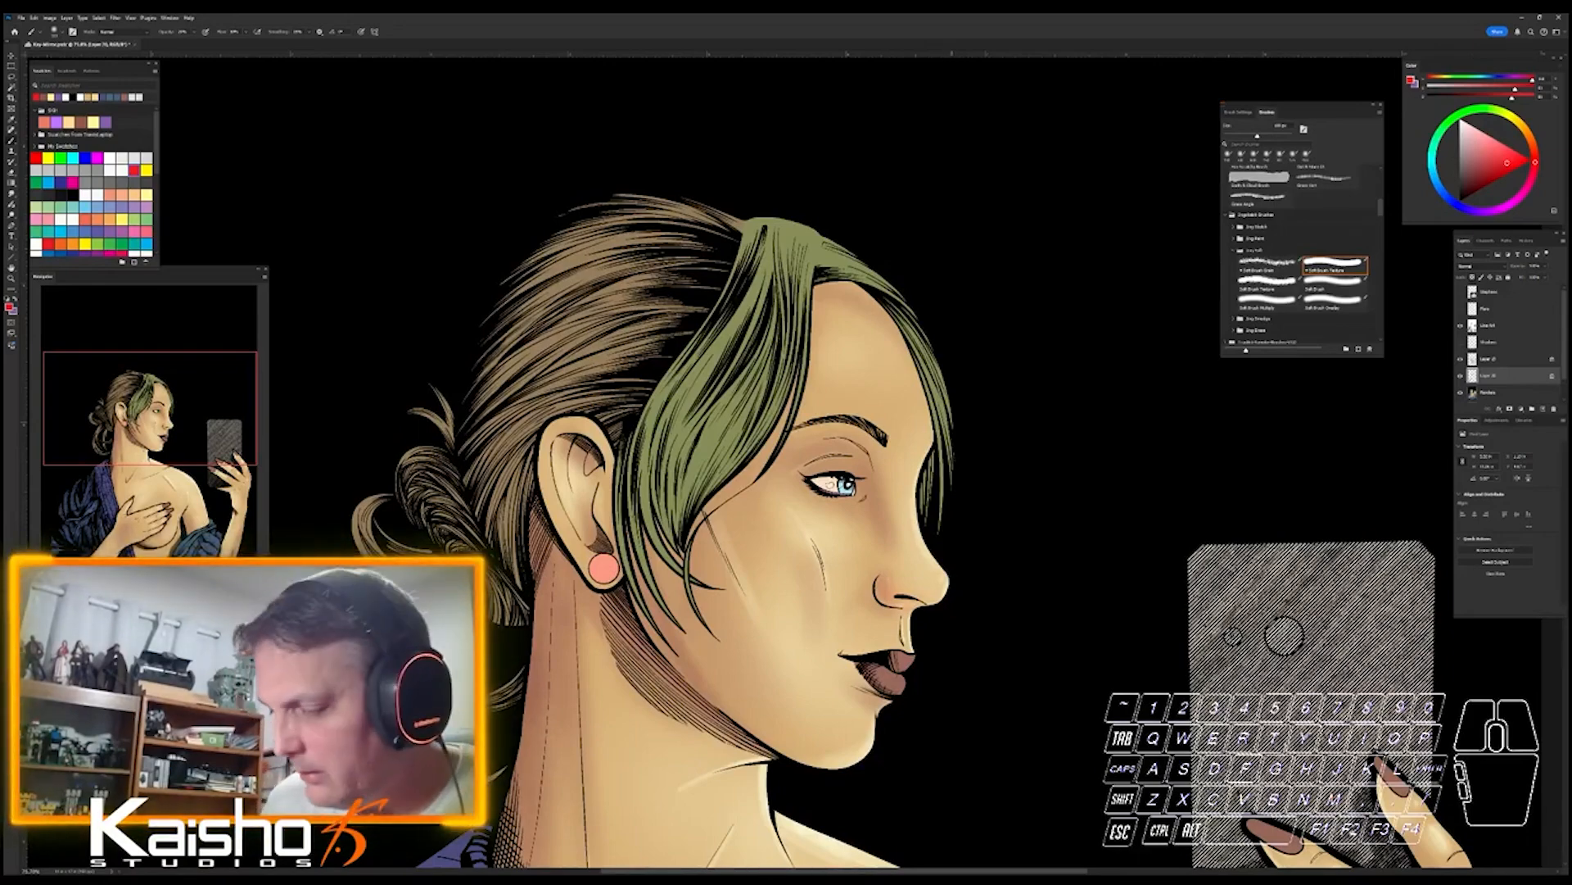
drag(926, 614, 978, 614)
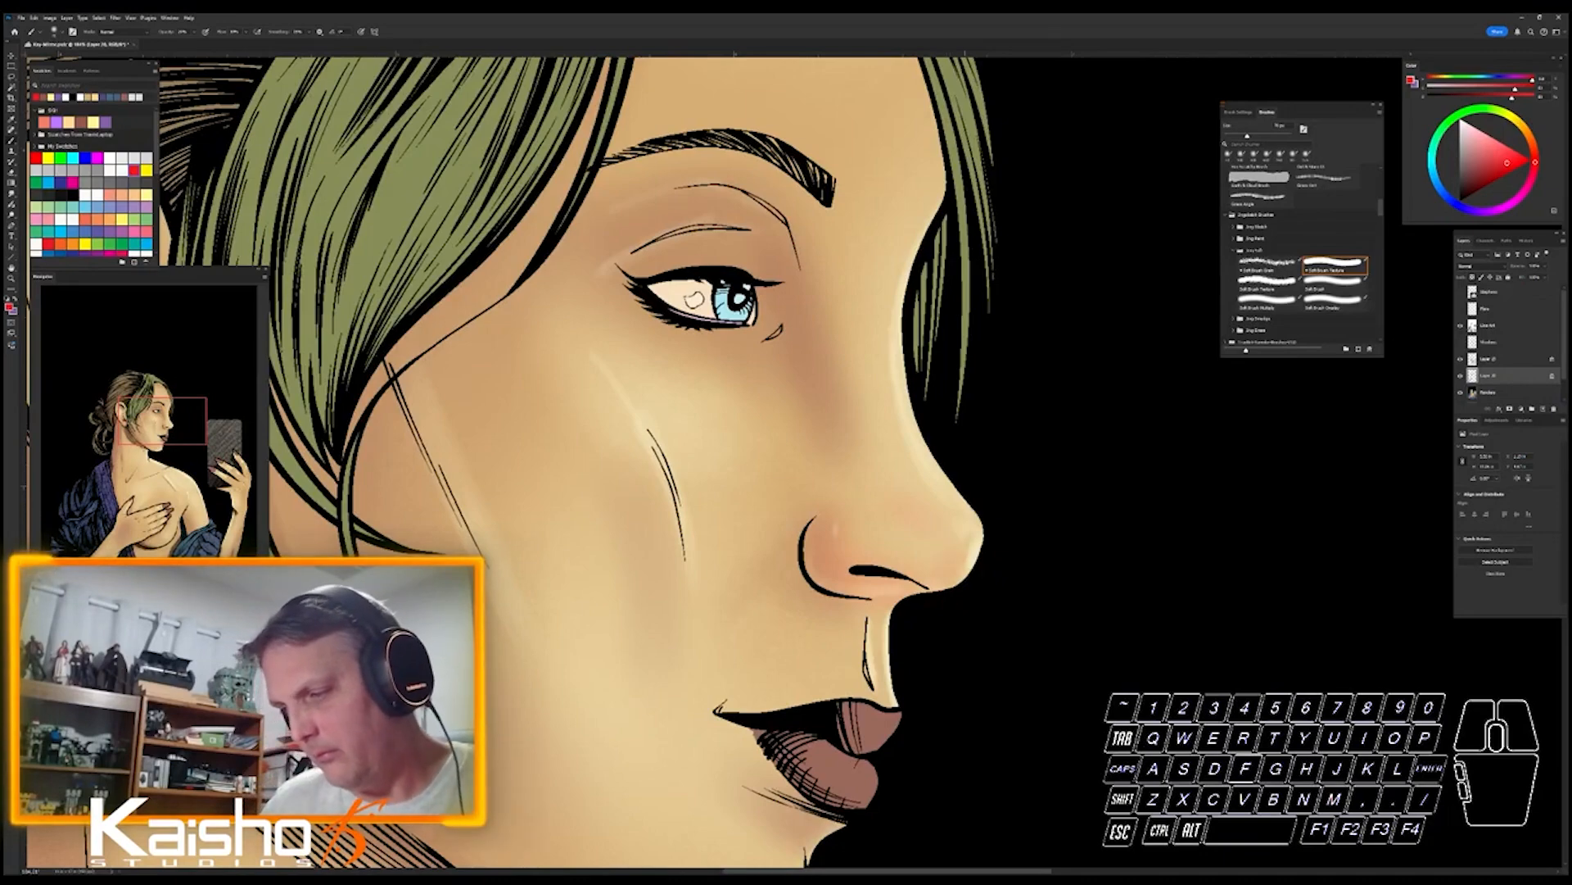
drag(989, 709, 928, 507)
drag(1030, 647, 975, 648)
drag(1088, 648, 1037, 594)
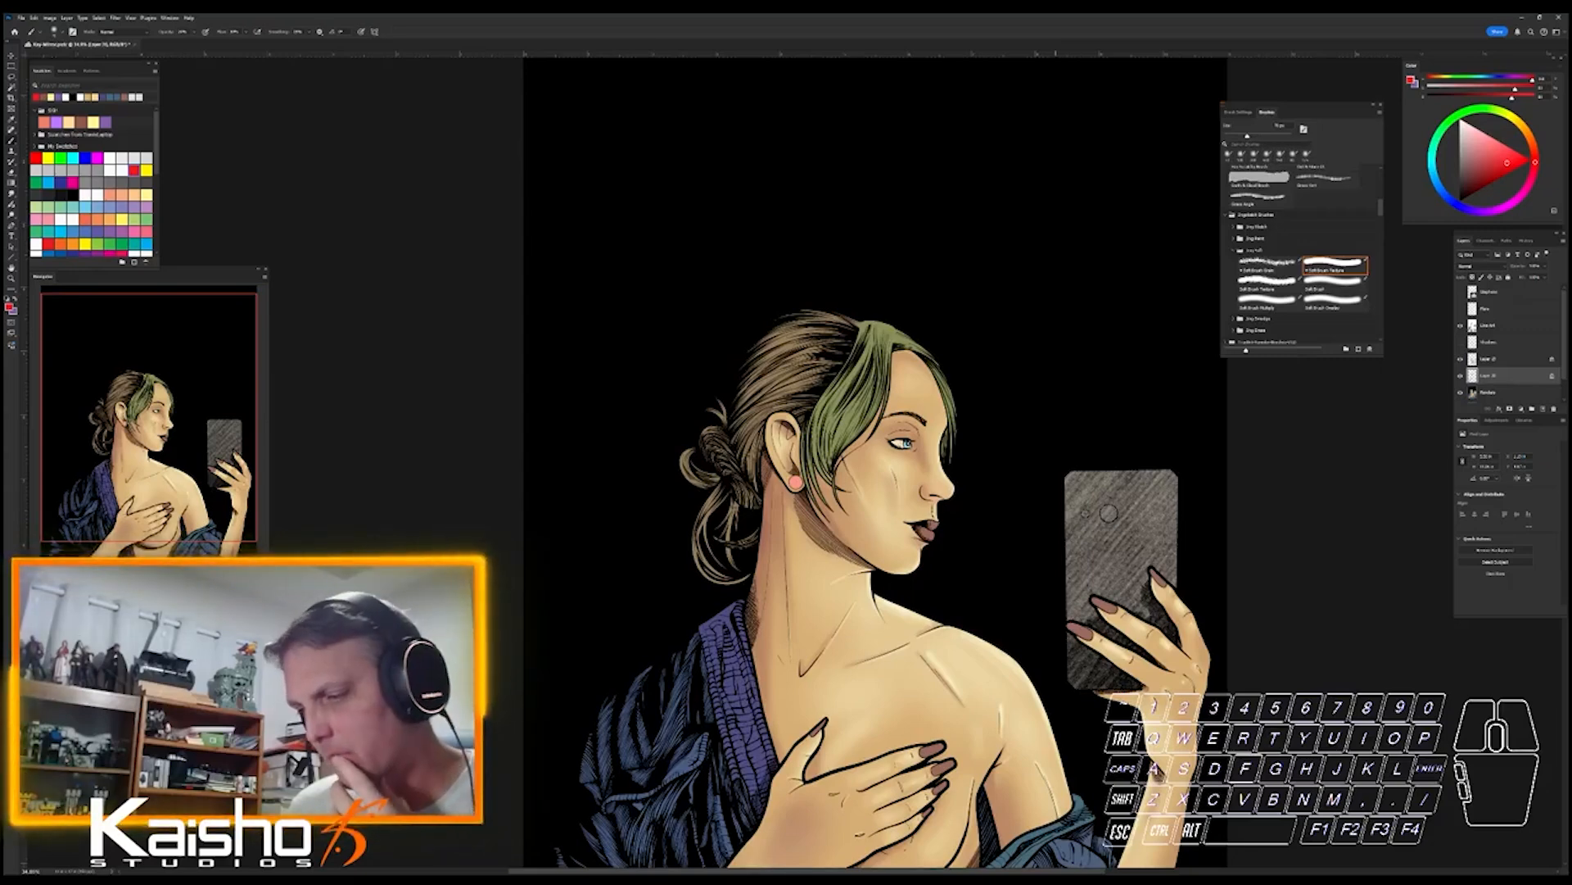
- Undo the latest series of red tint strokes on the nose
key(ctrl)
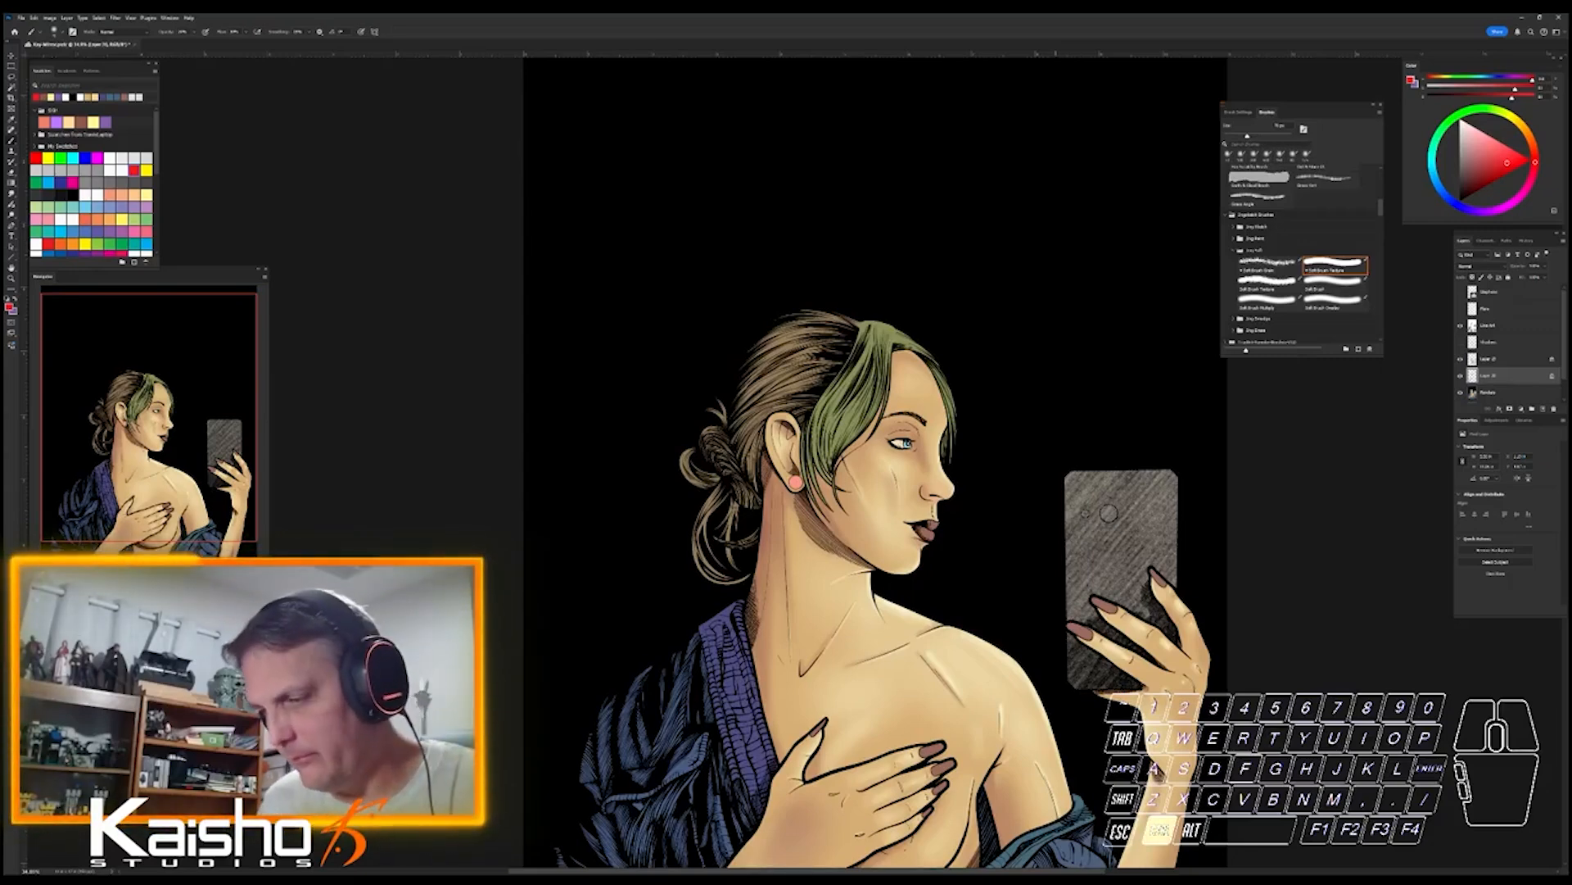
key(ctrl+z)
key(ctrl+z)
key(ctrl+z)
key(ctrl+z)
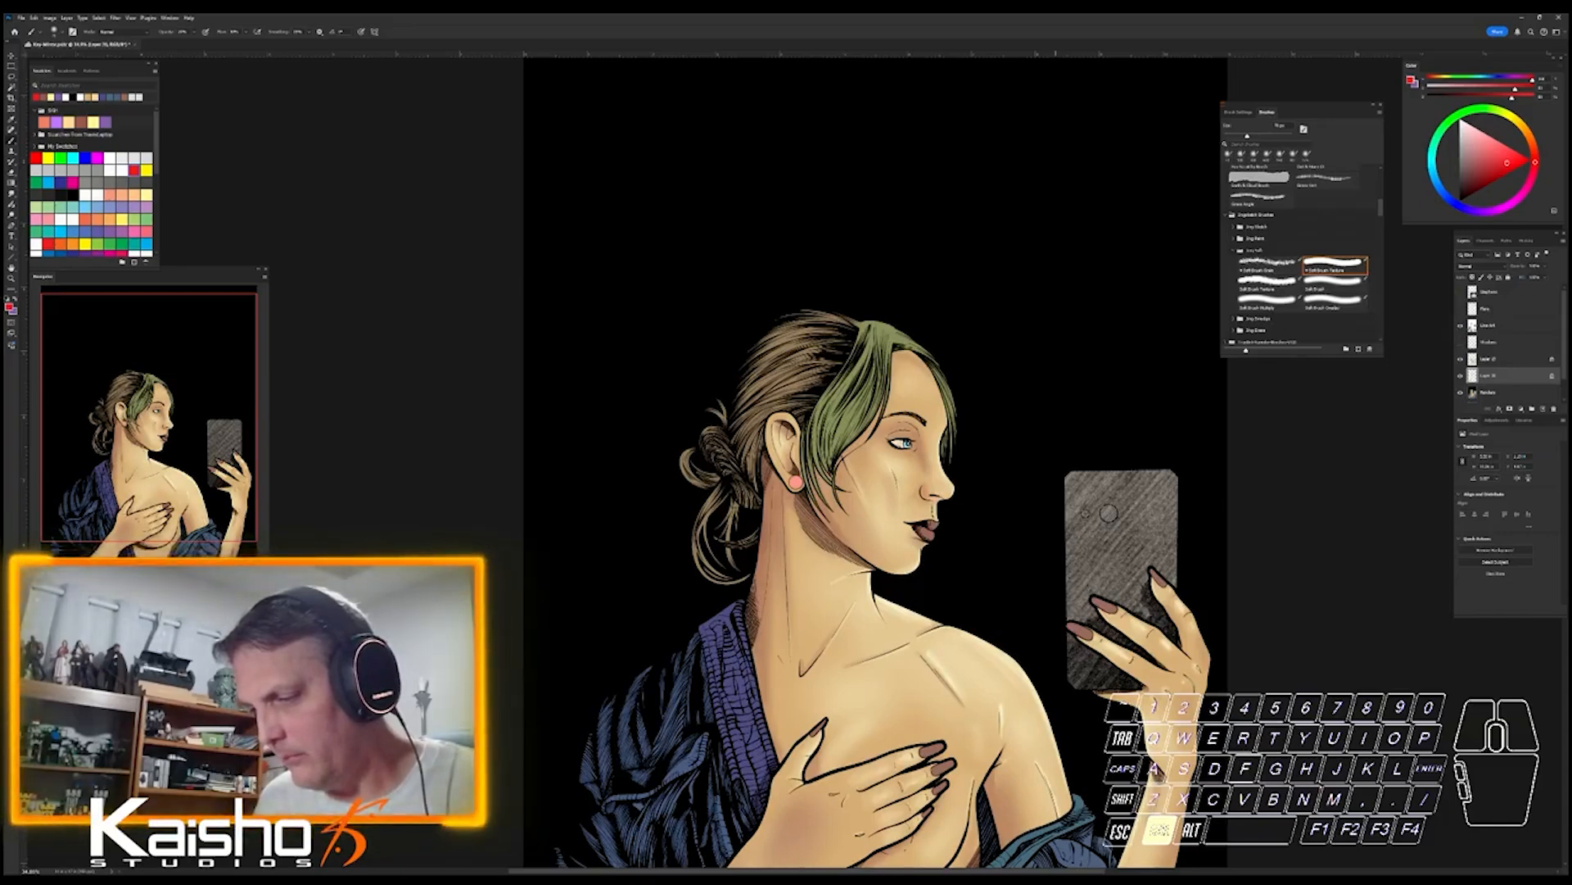
key(ctrl+z)
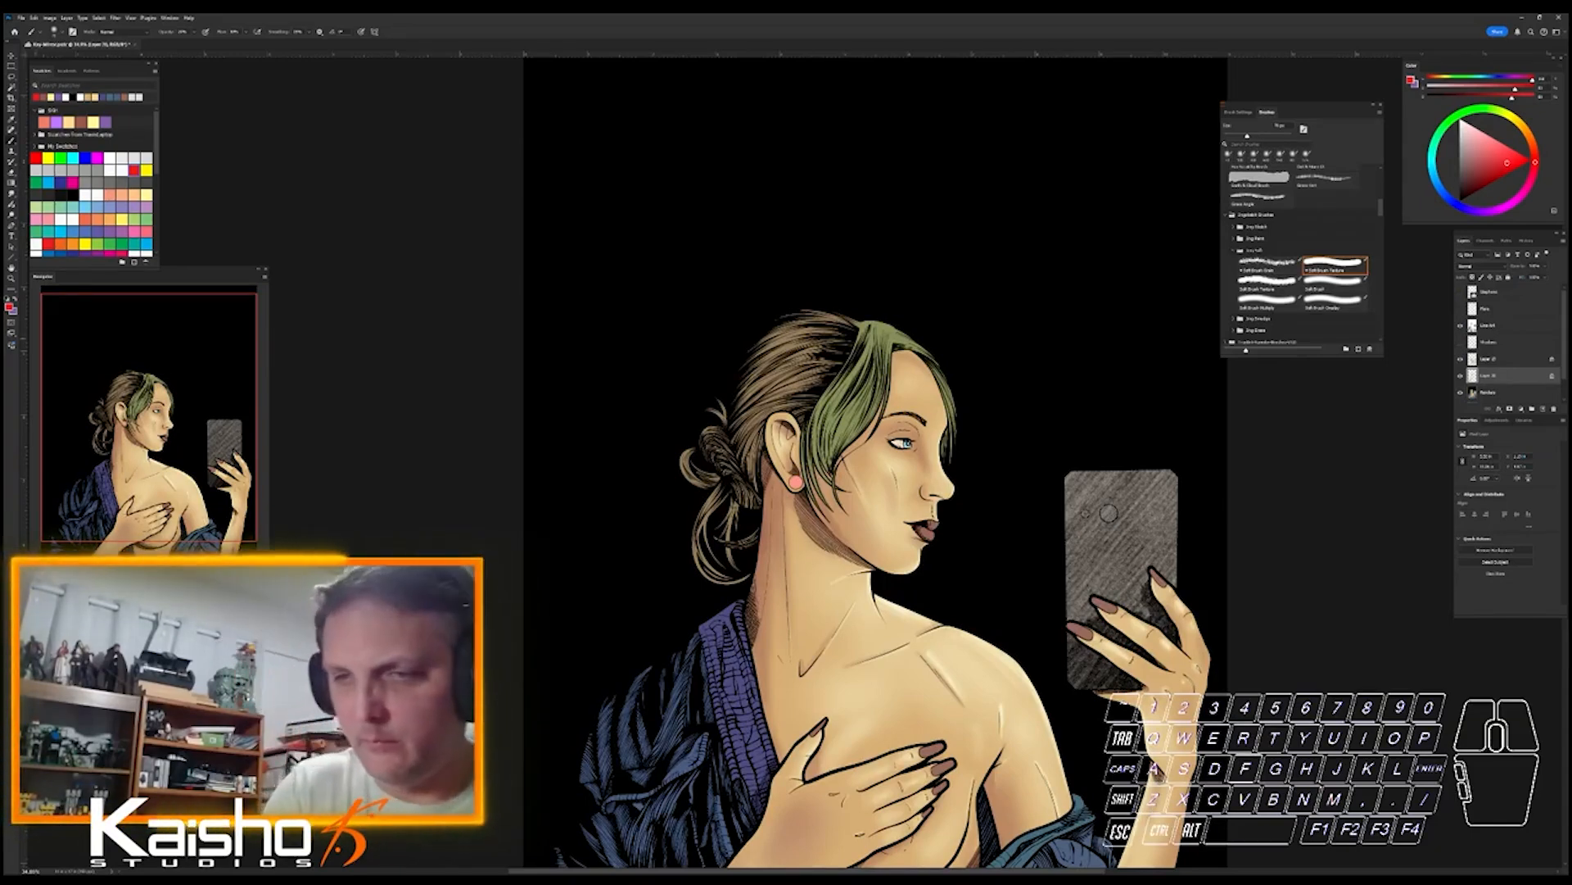
- Choose a darker, more muted red and tint the nostril and the tip of the nose softly
click(1485, 173)
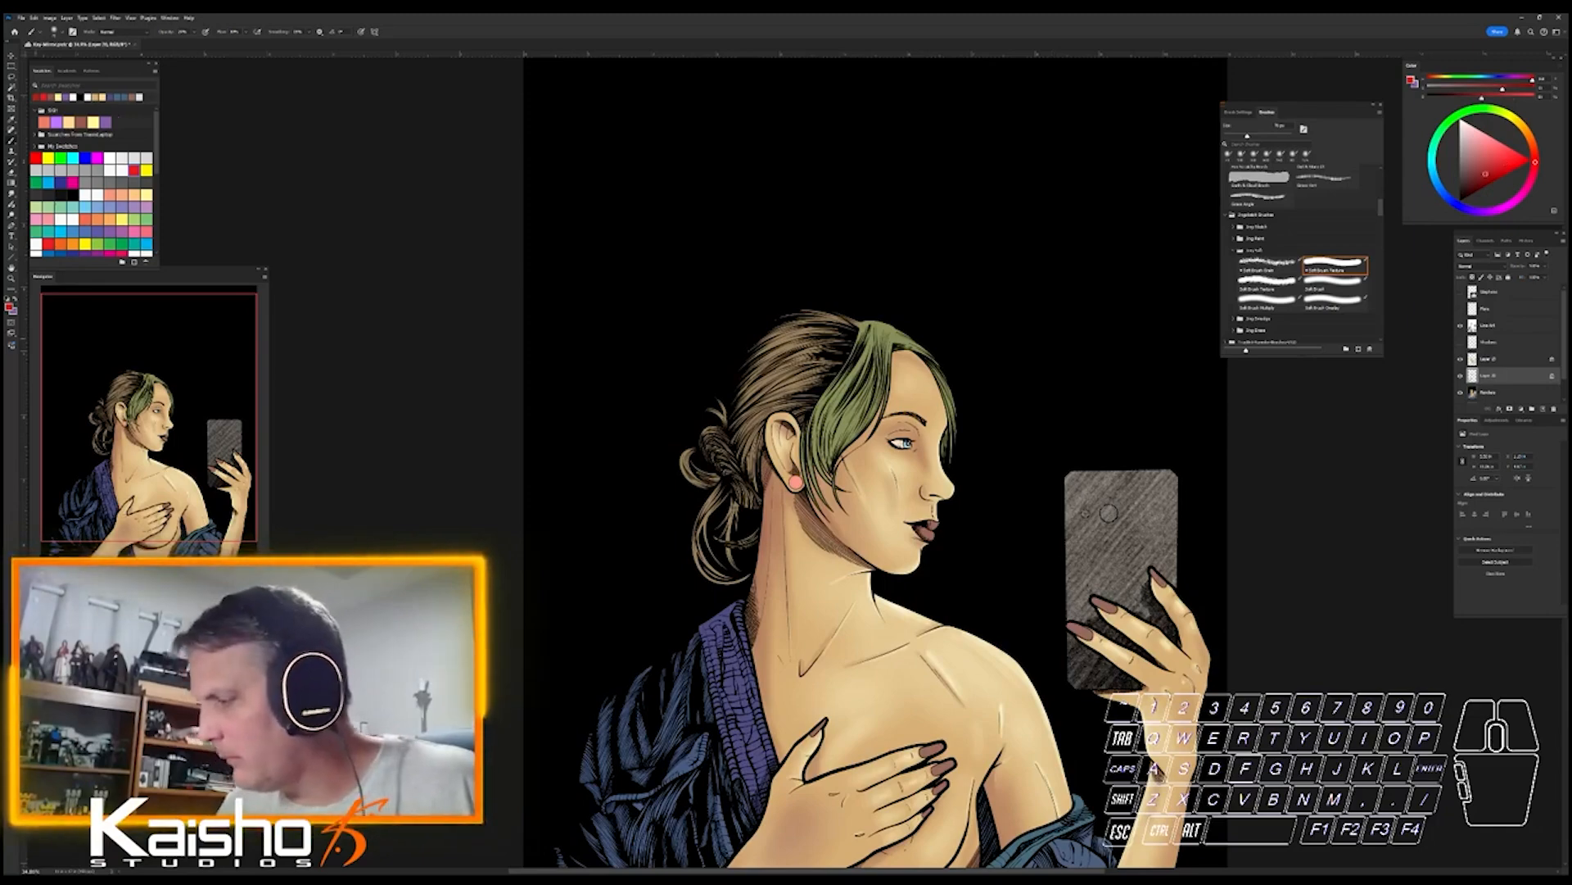
key(ctrl+space)
drag(902, 415, 955, 422)
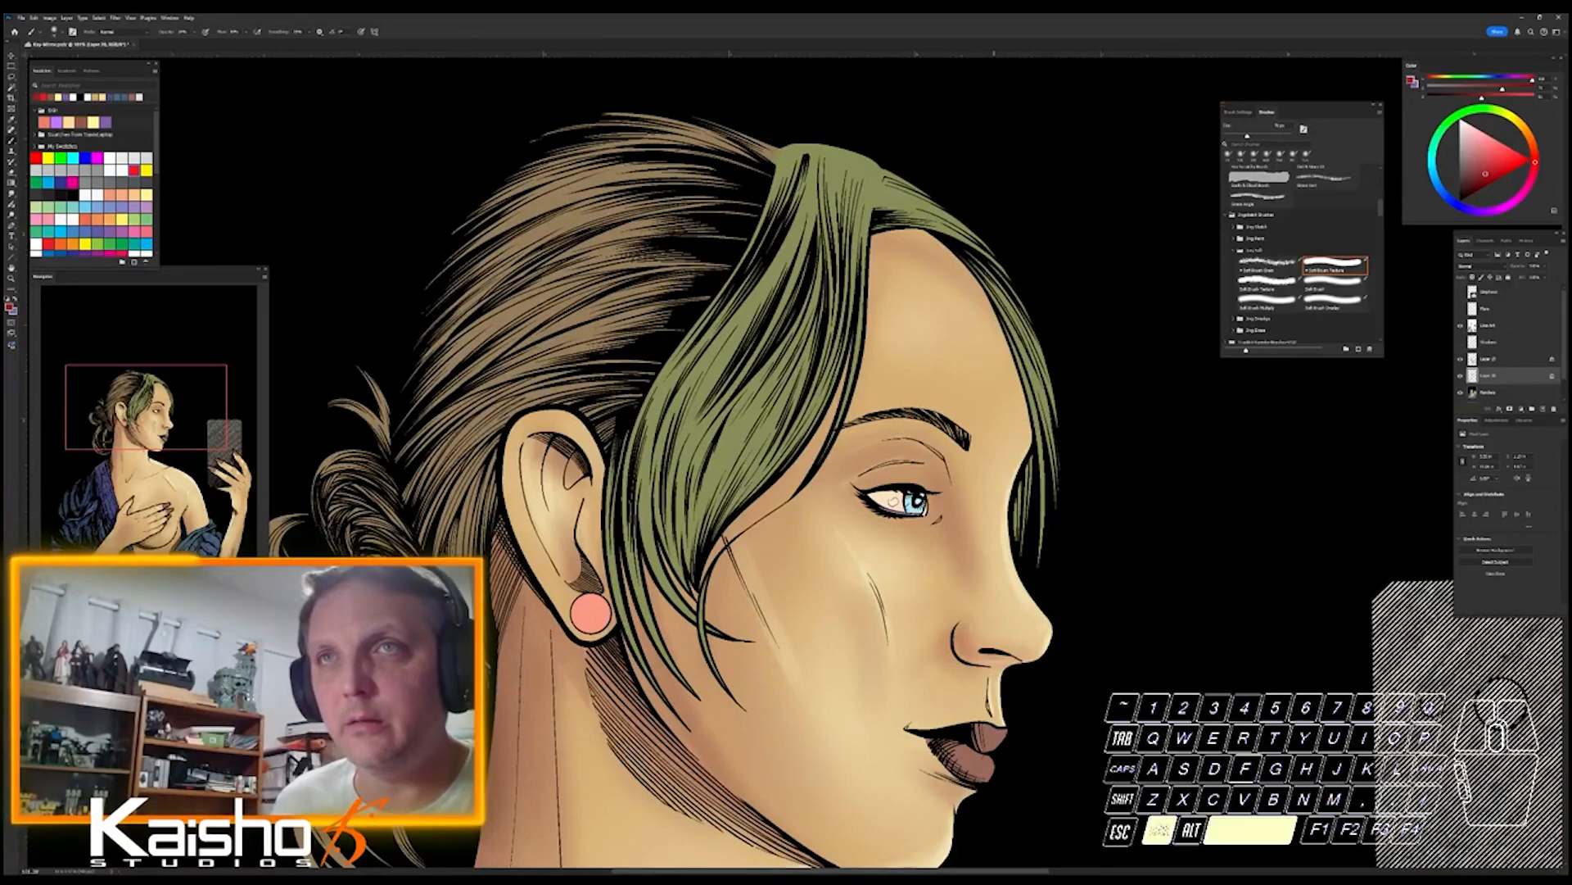
drag(956, 632, 953, 586)
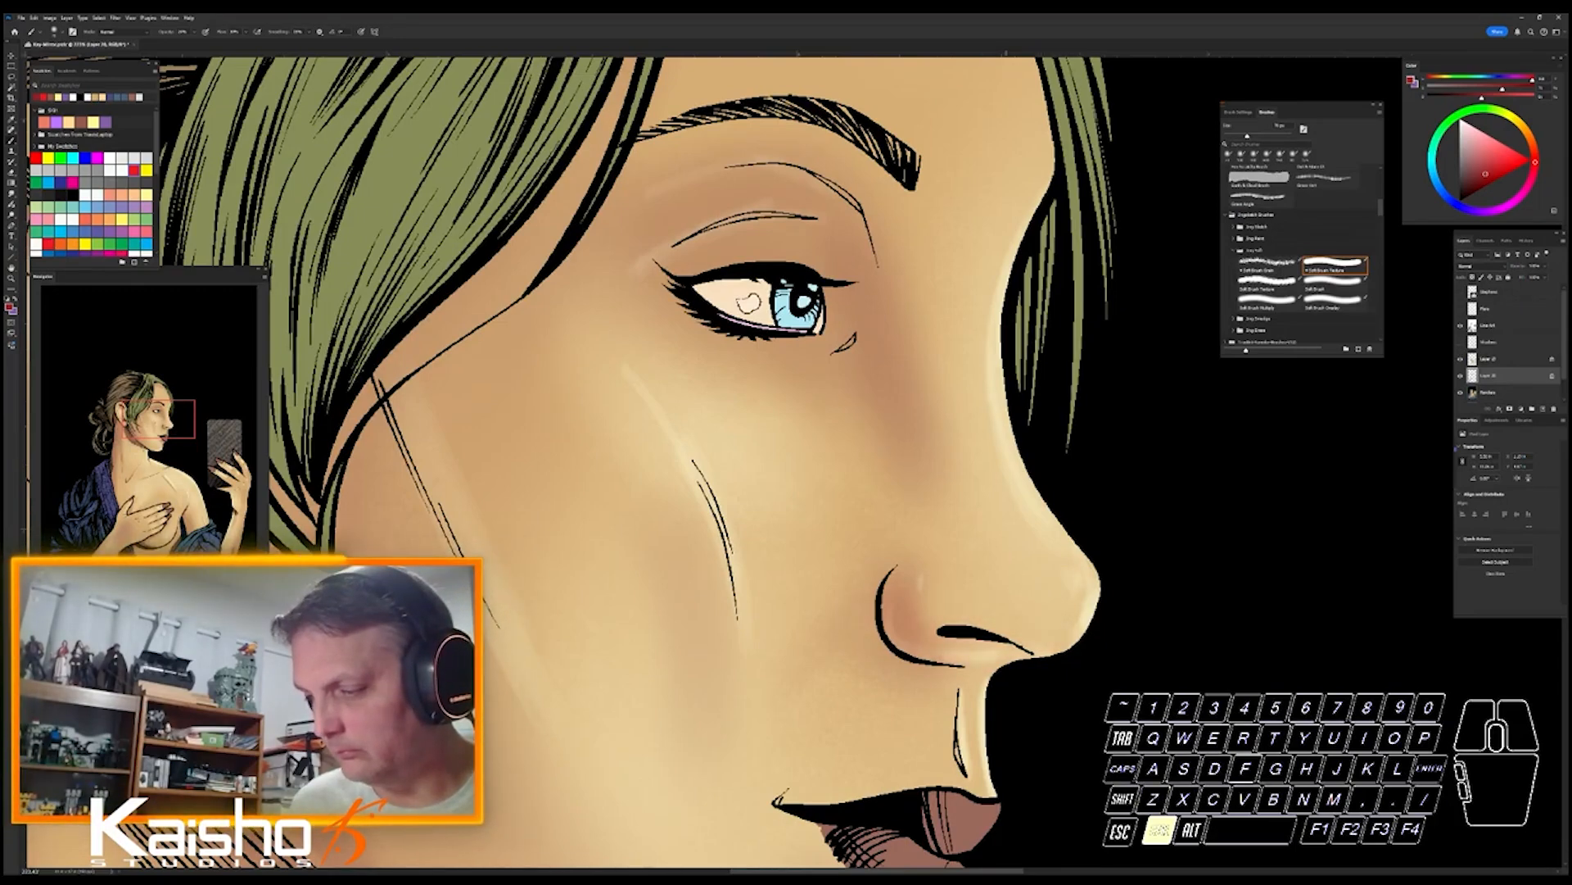
mouse_move(919, 623)
mouse_down()
mouse_move(995, 651)
mouse_move(1076, 635)
mouse_up()
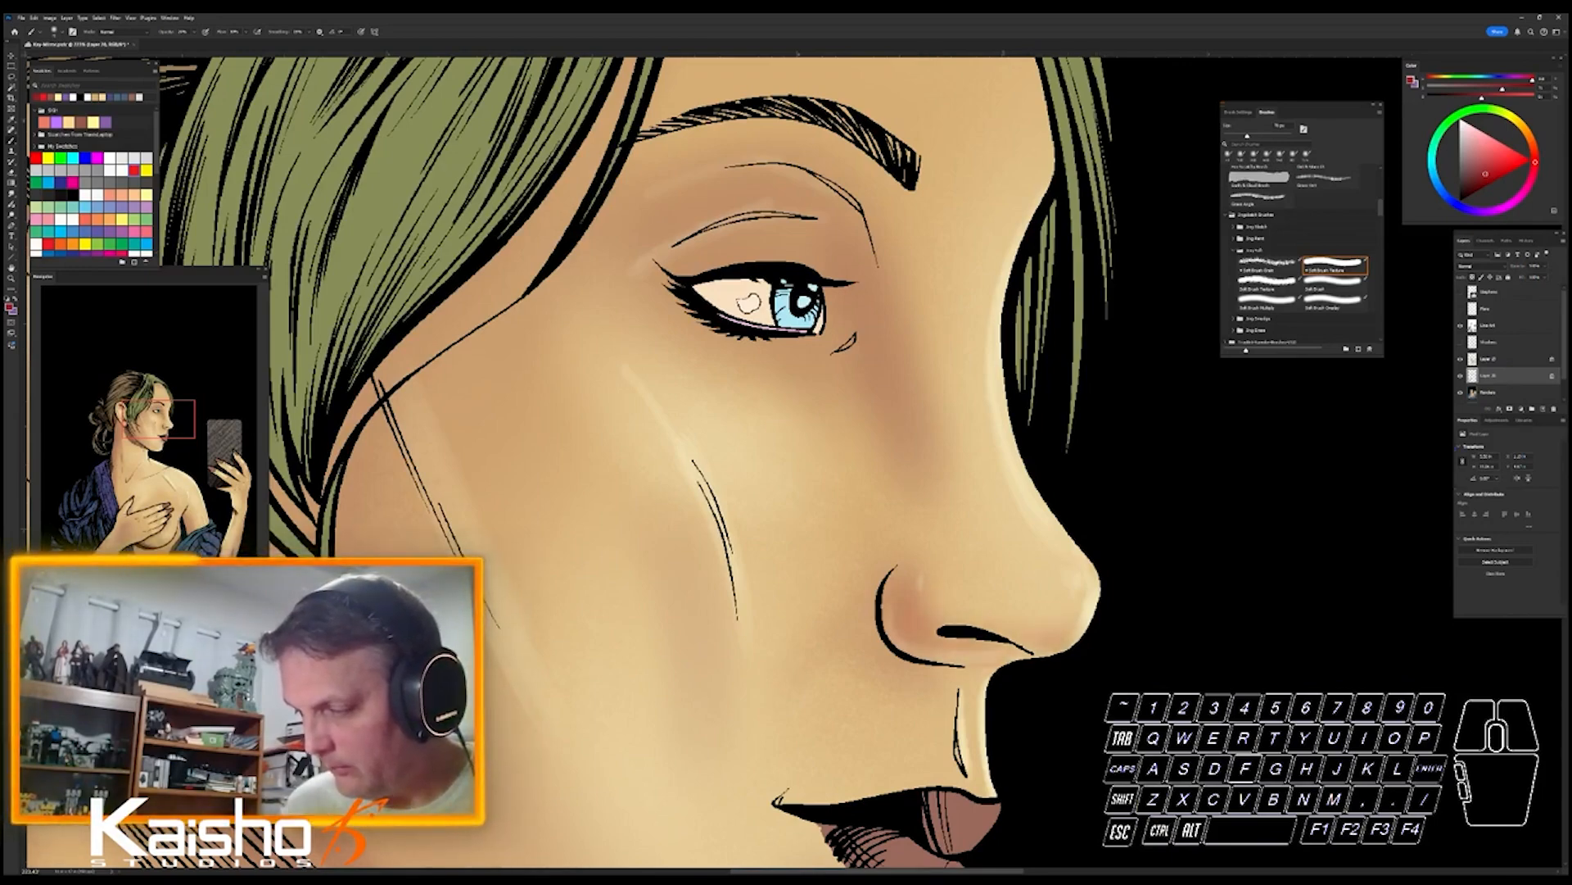
drag(1145, 778, 864, 532)
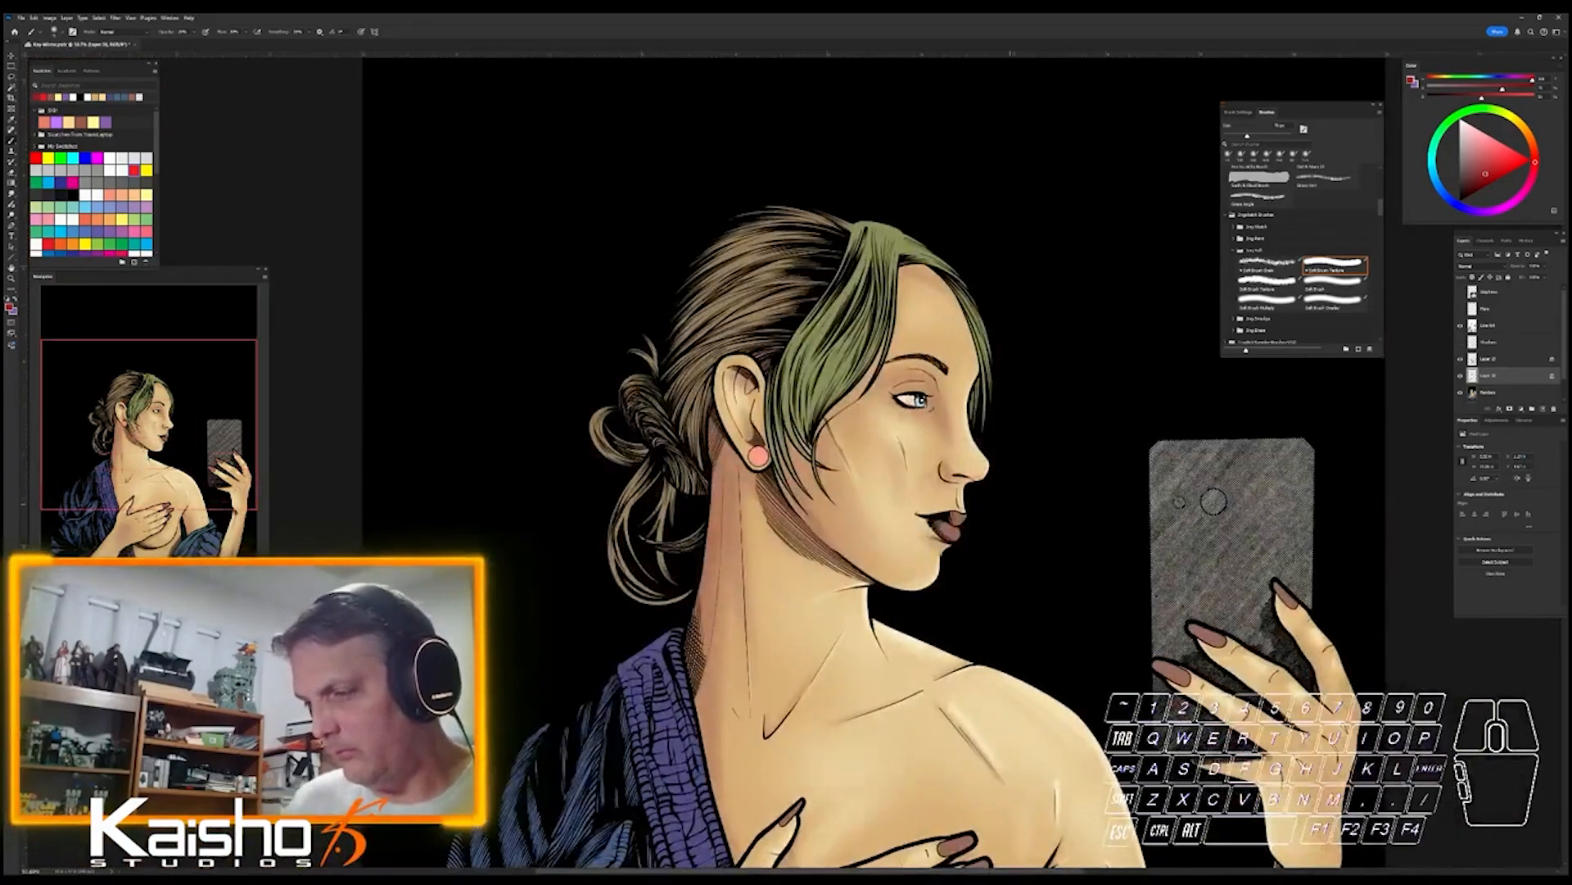
- Undo the last tint stroke and check the face close up and against the whole figure
drag(1011, 477, 1425, 536)
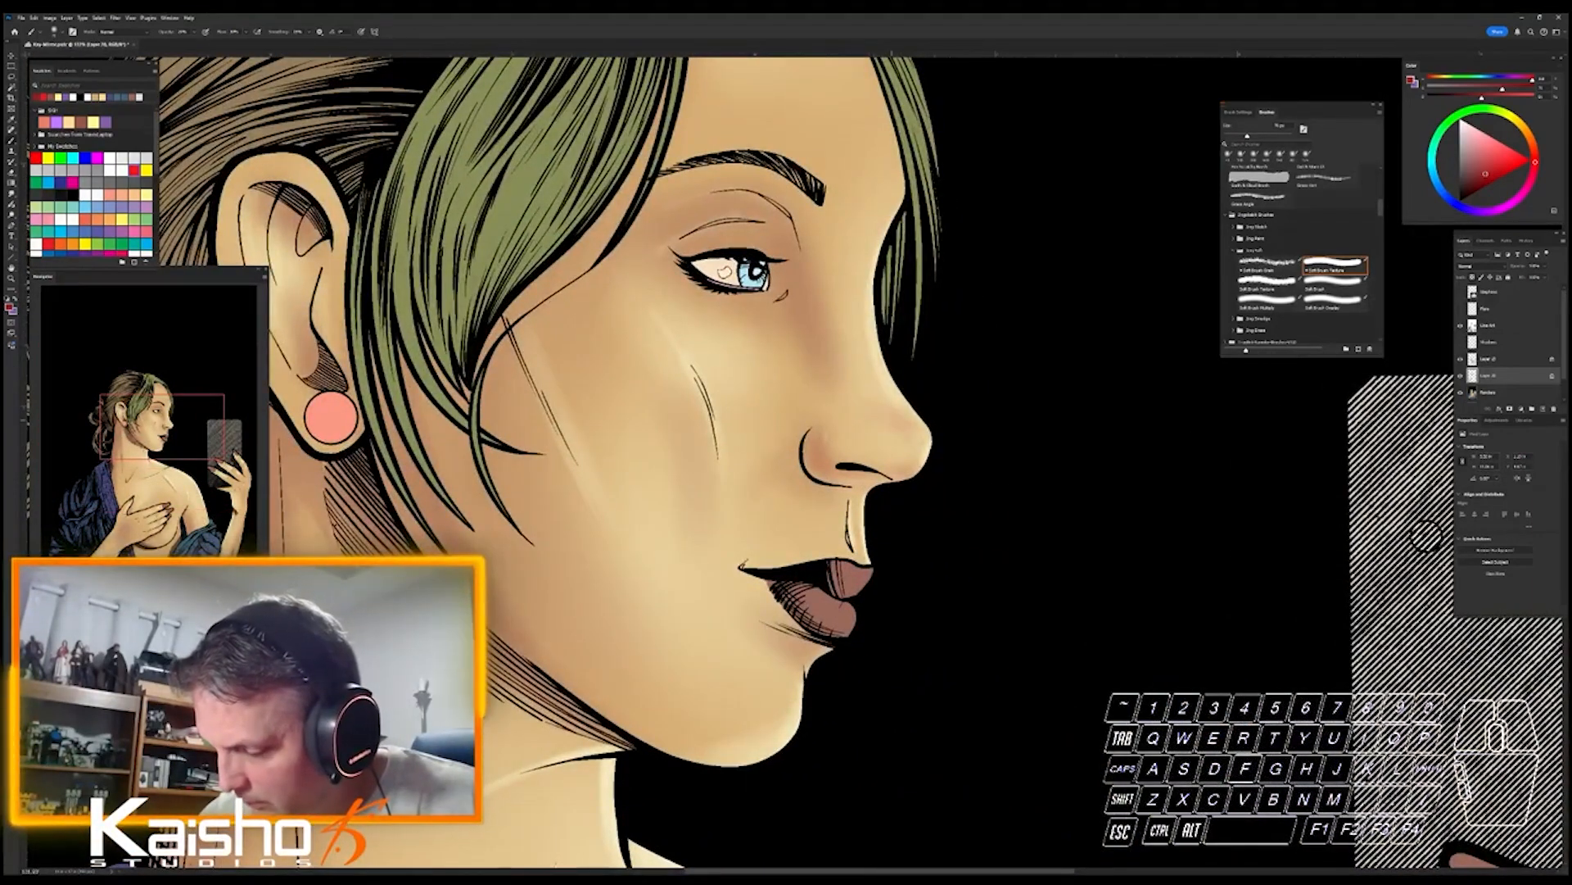
key(ctrl+z)
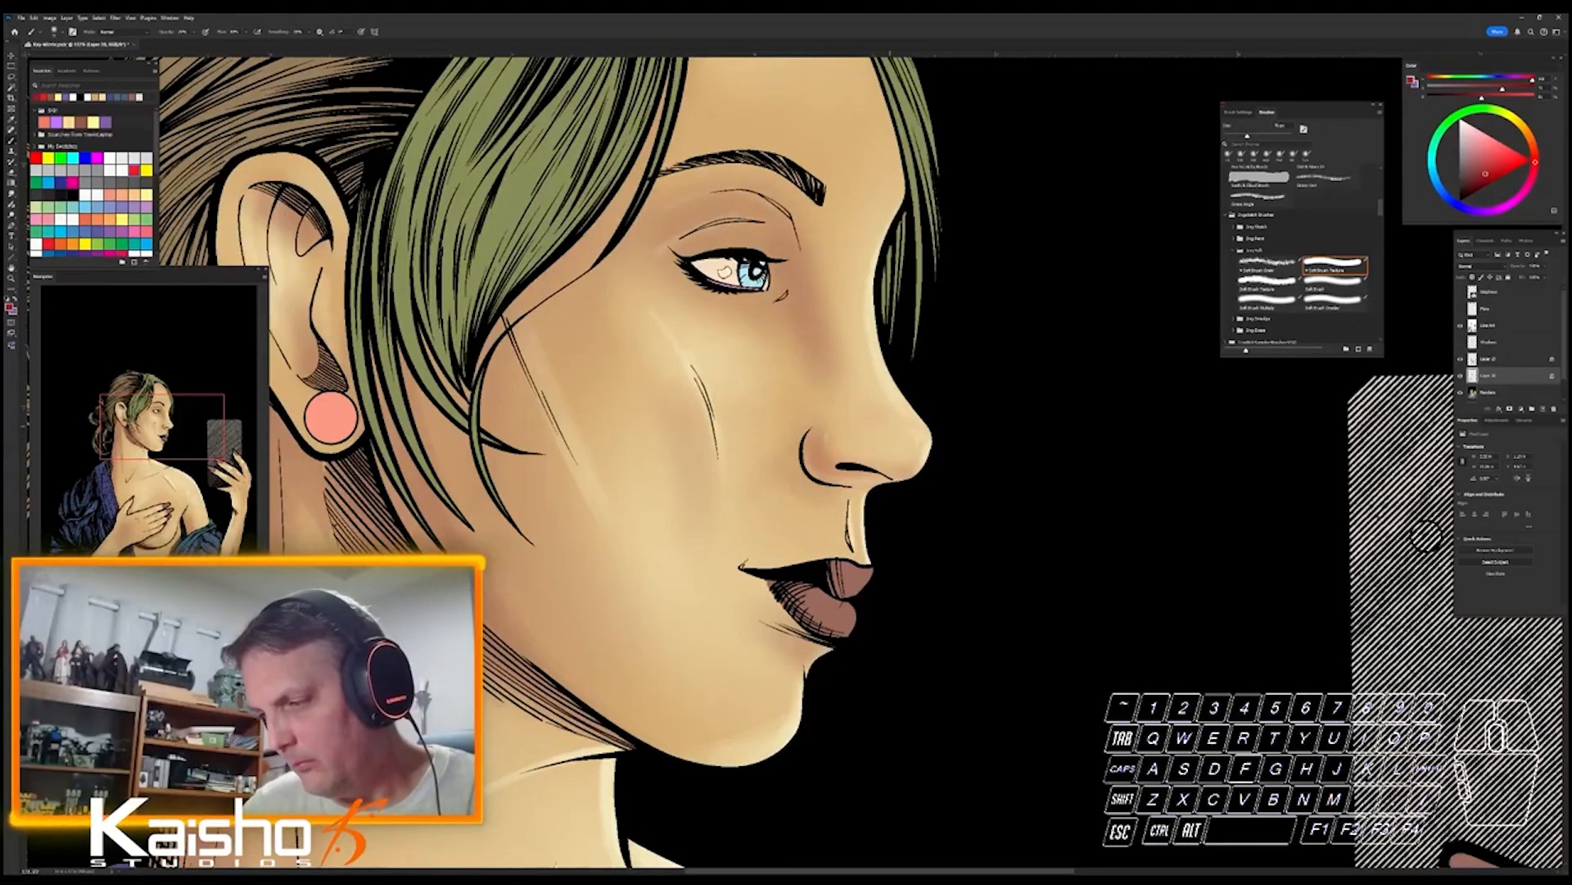
key(ctrl+space)
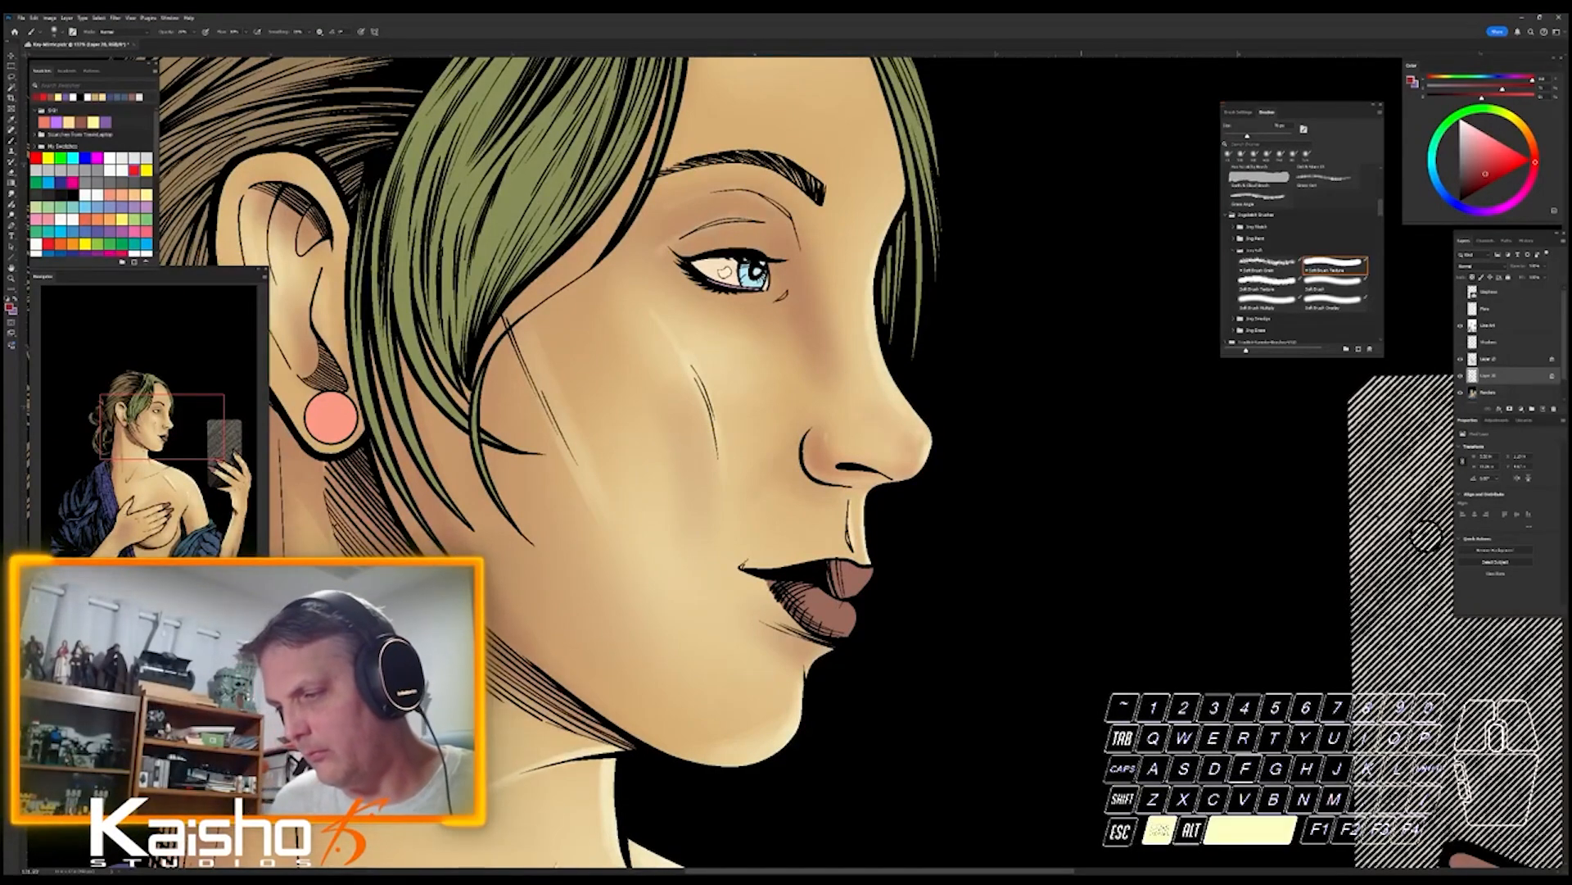
drag(1094, 732, 1048, 732)
key(ctrl+0)
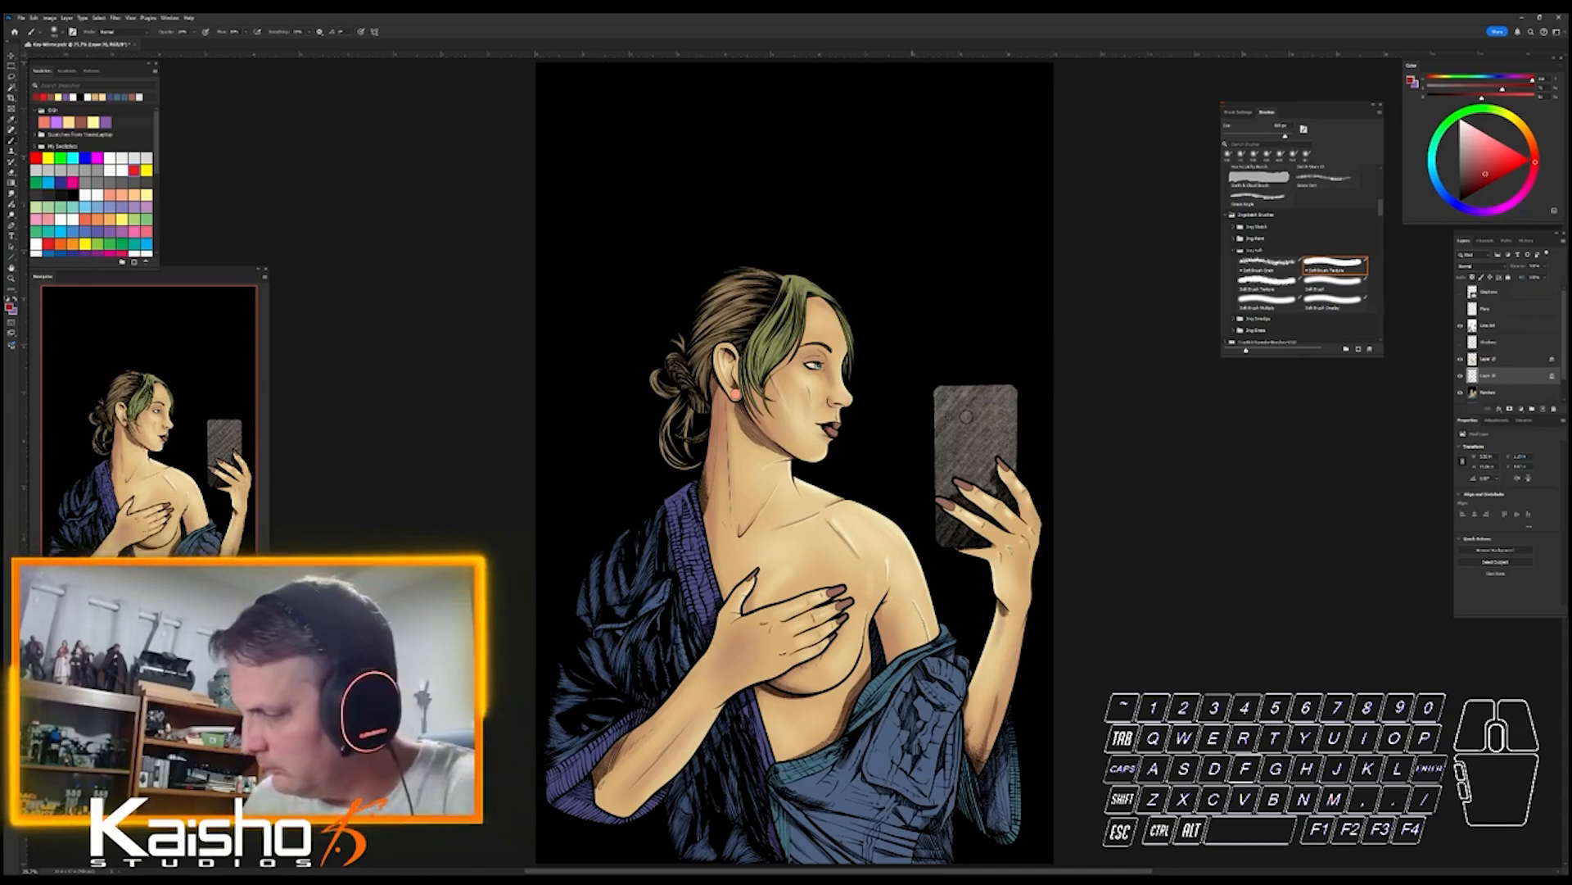
- Try a shading stroke along the side of the neck on the upper skin layer, undo it and check the whole figure
click(1491, 358)
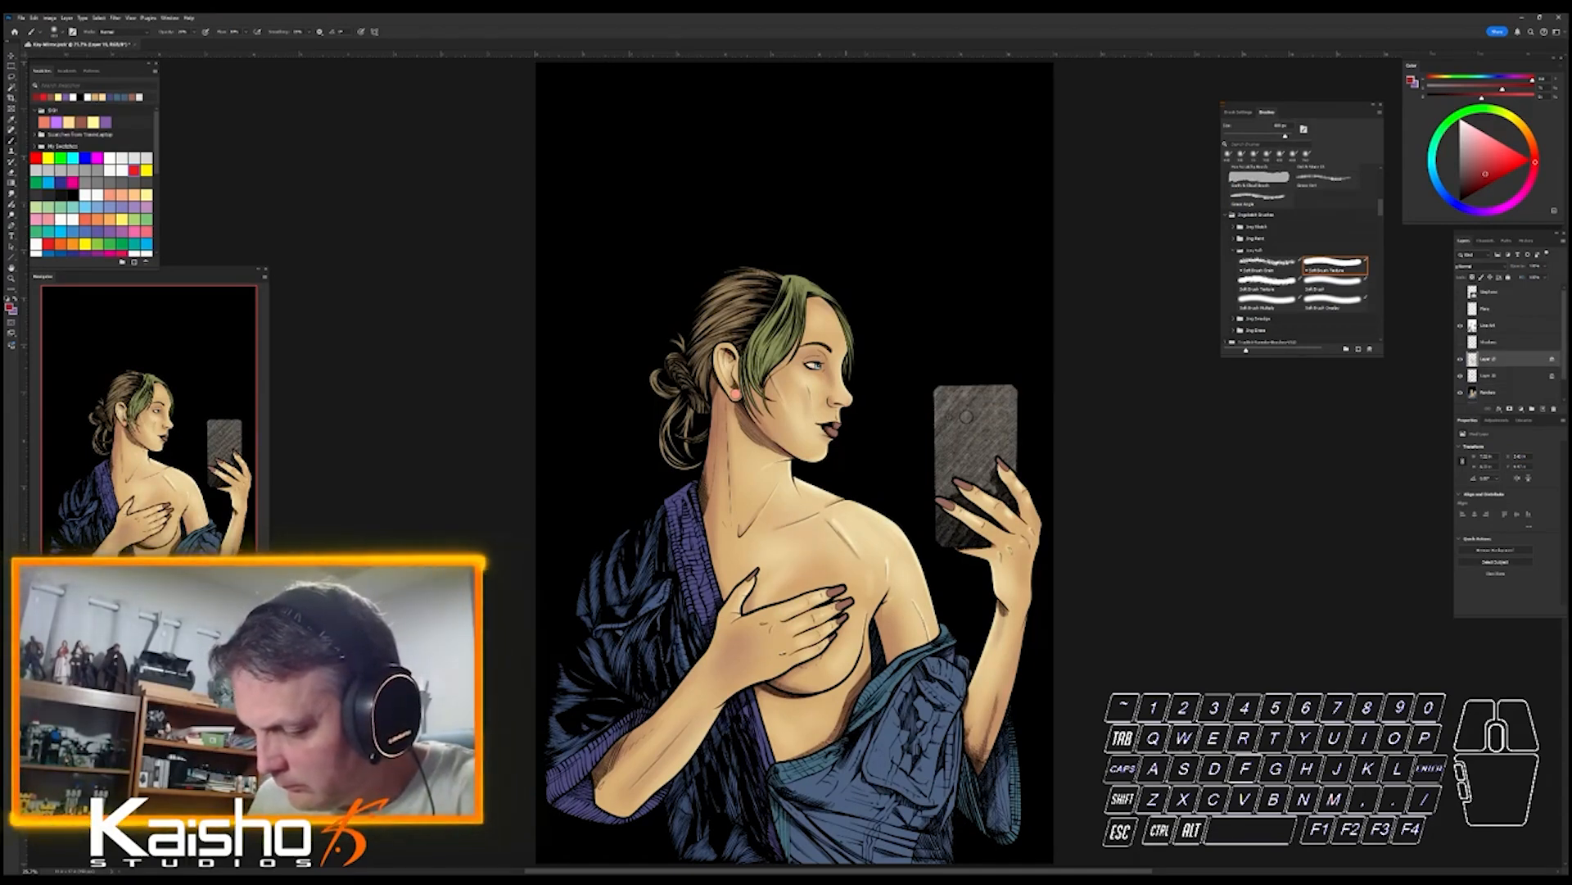
drag(723, 466, 719, 547)
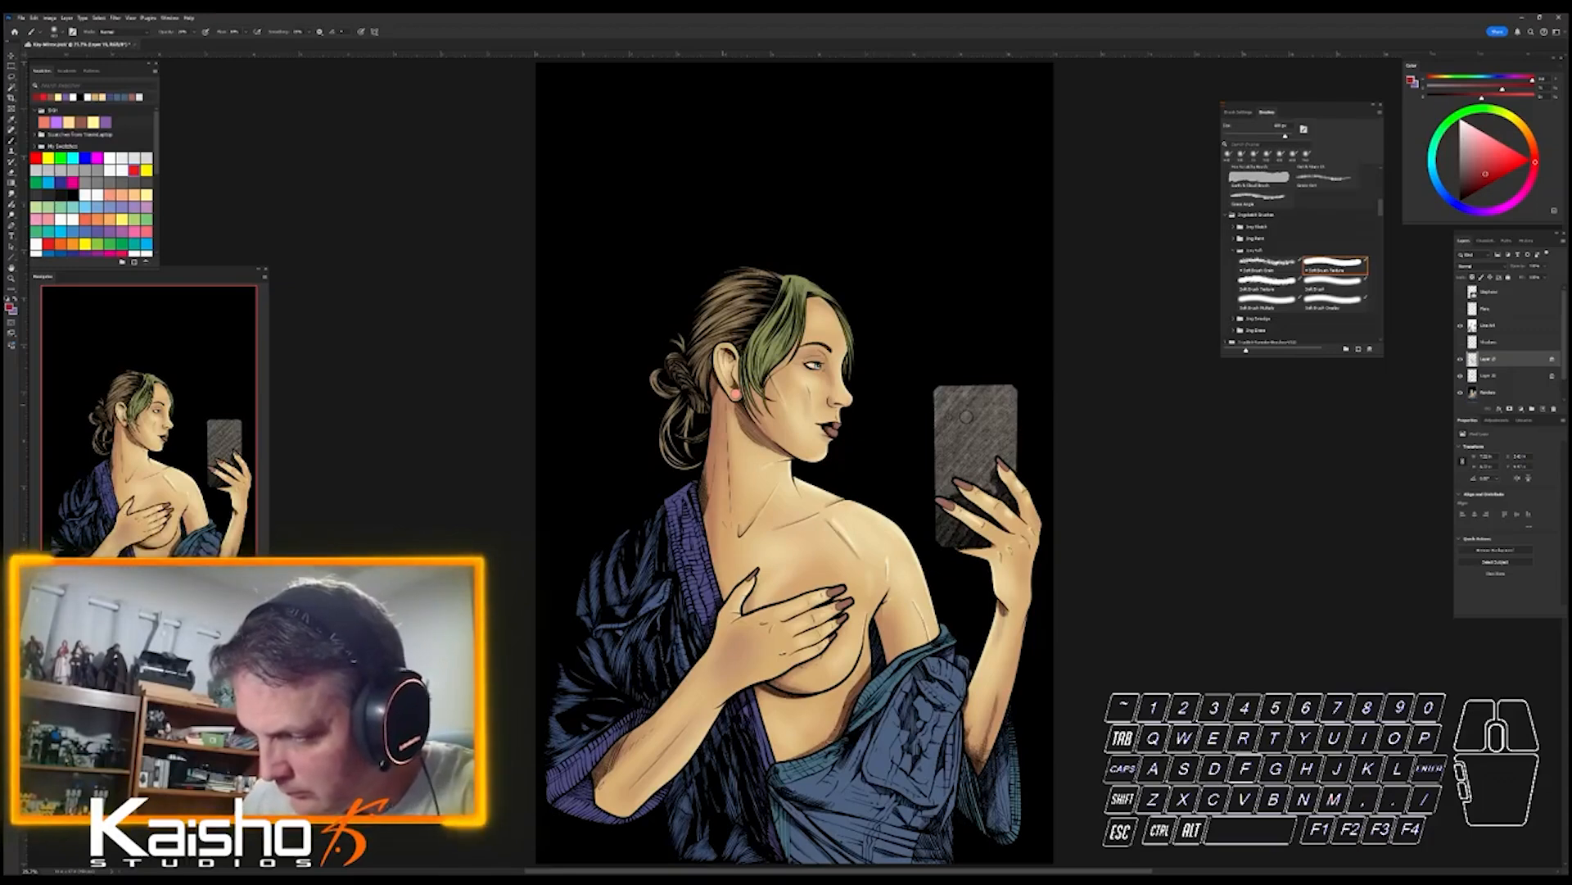
key(ctrl+z)
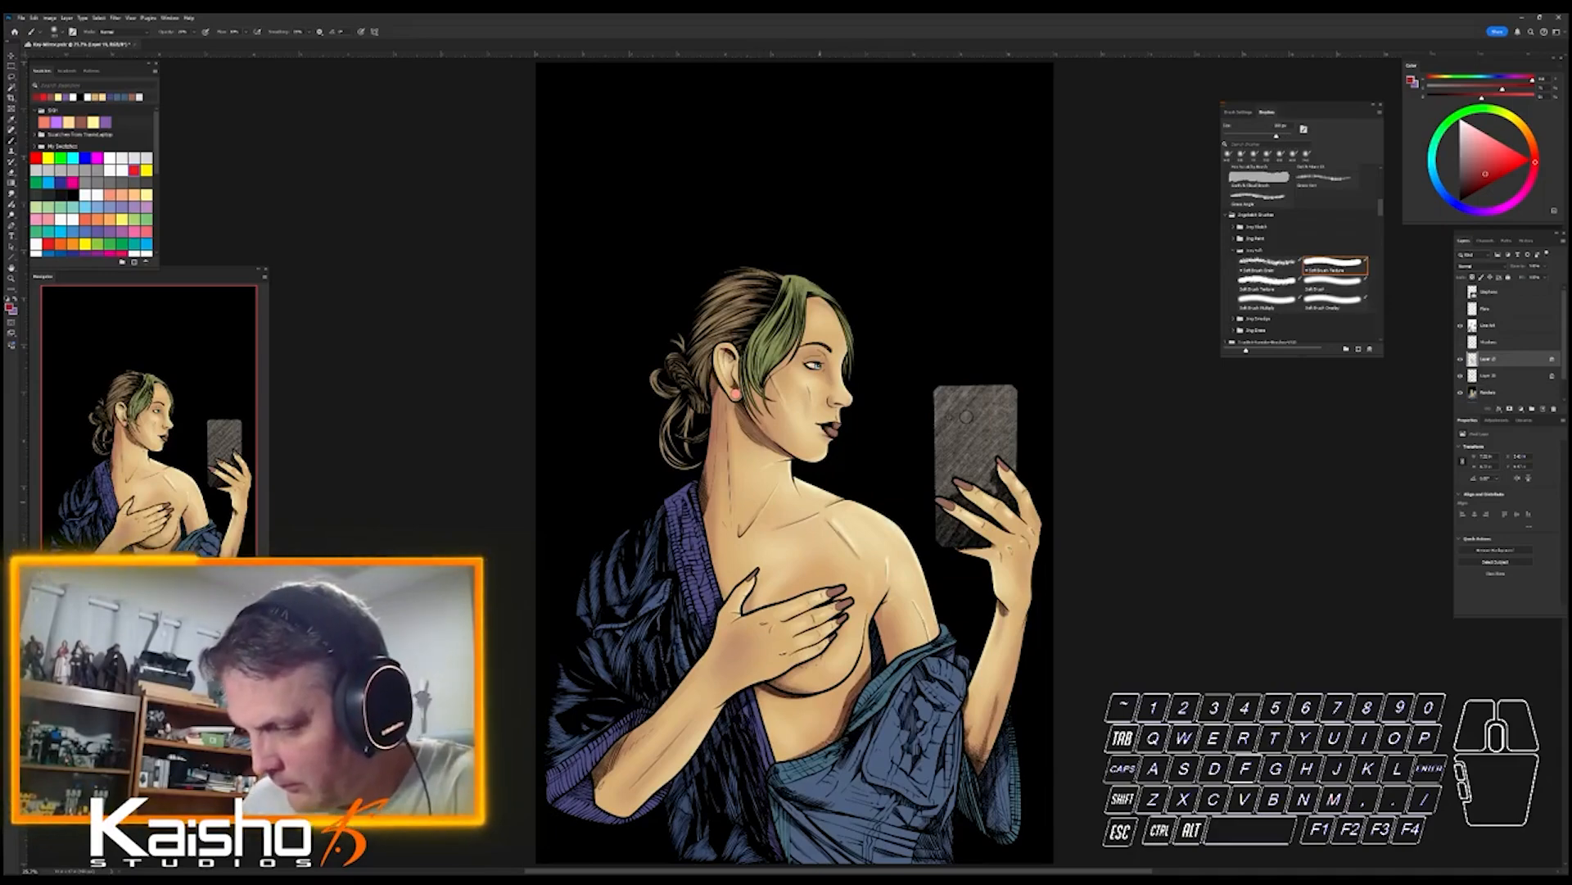
key(ctrl+space)
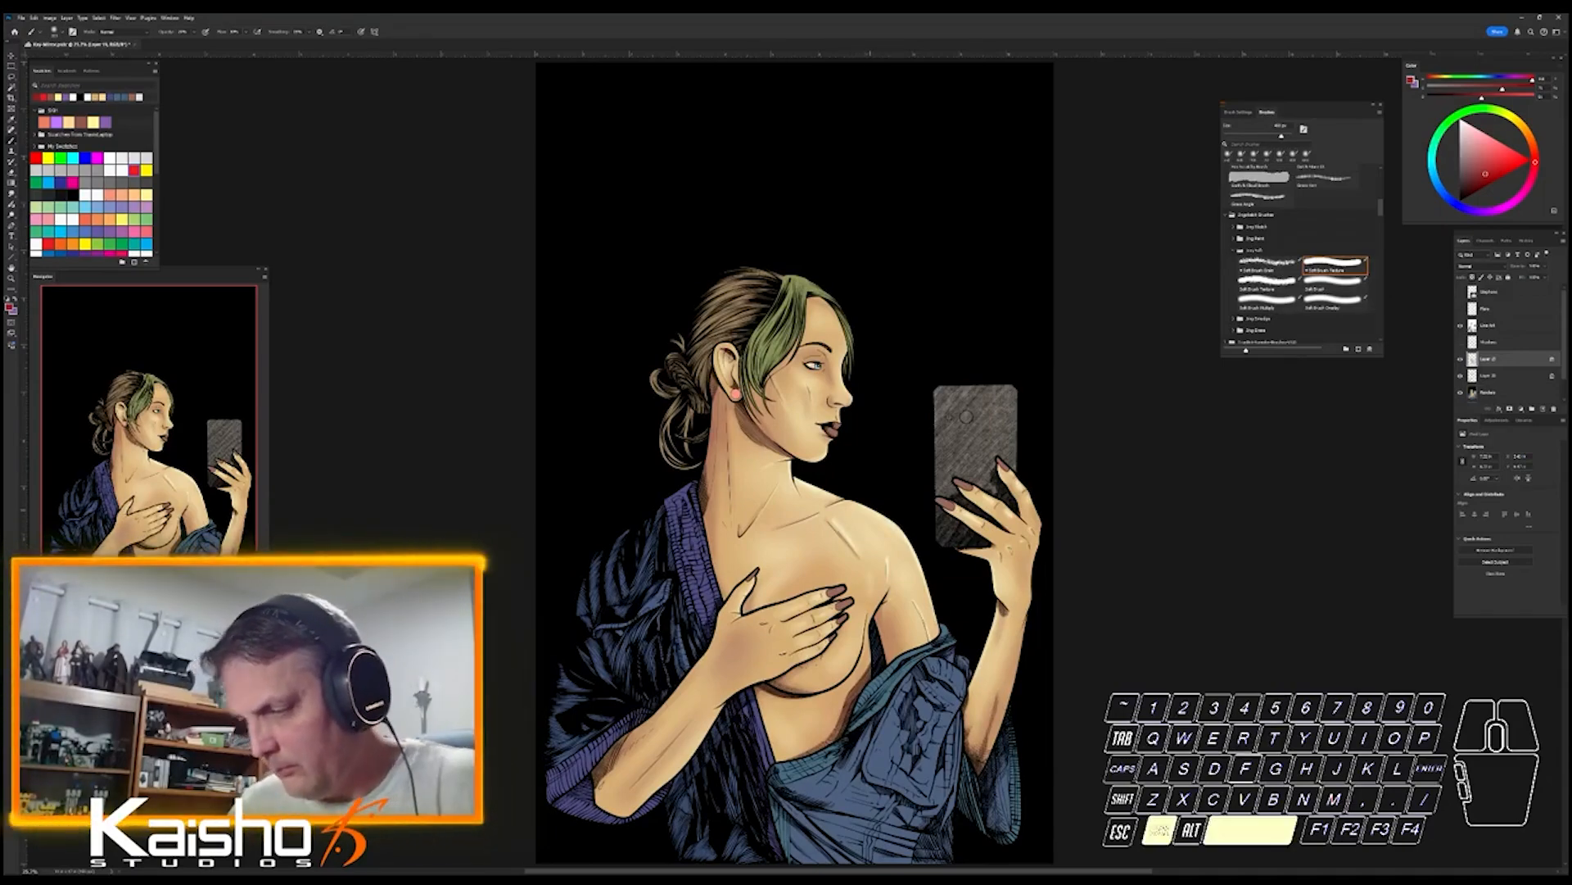
drag(871, 503, 942, 503)
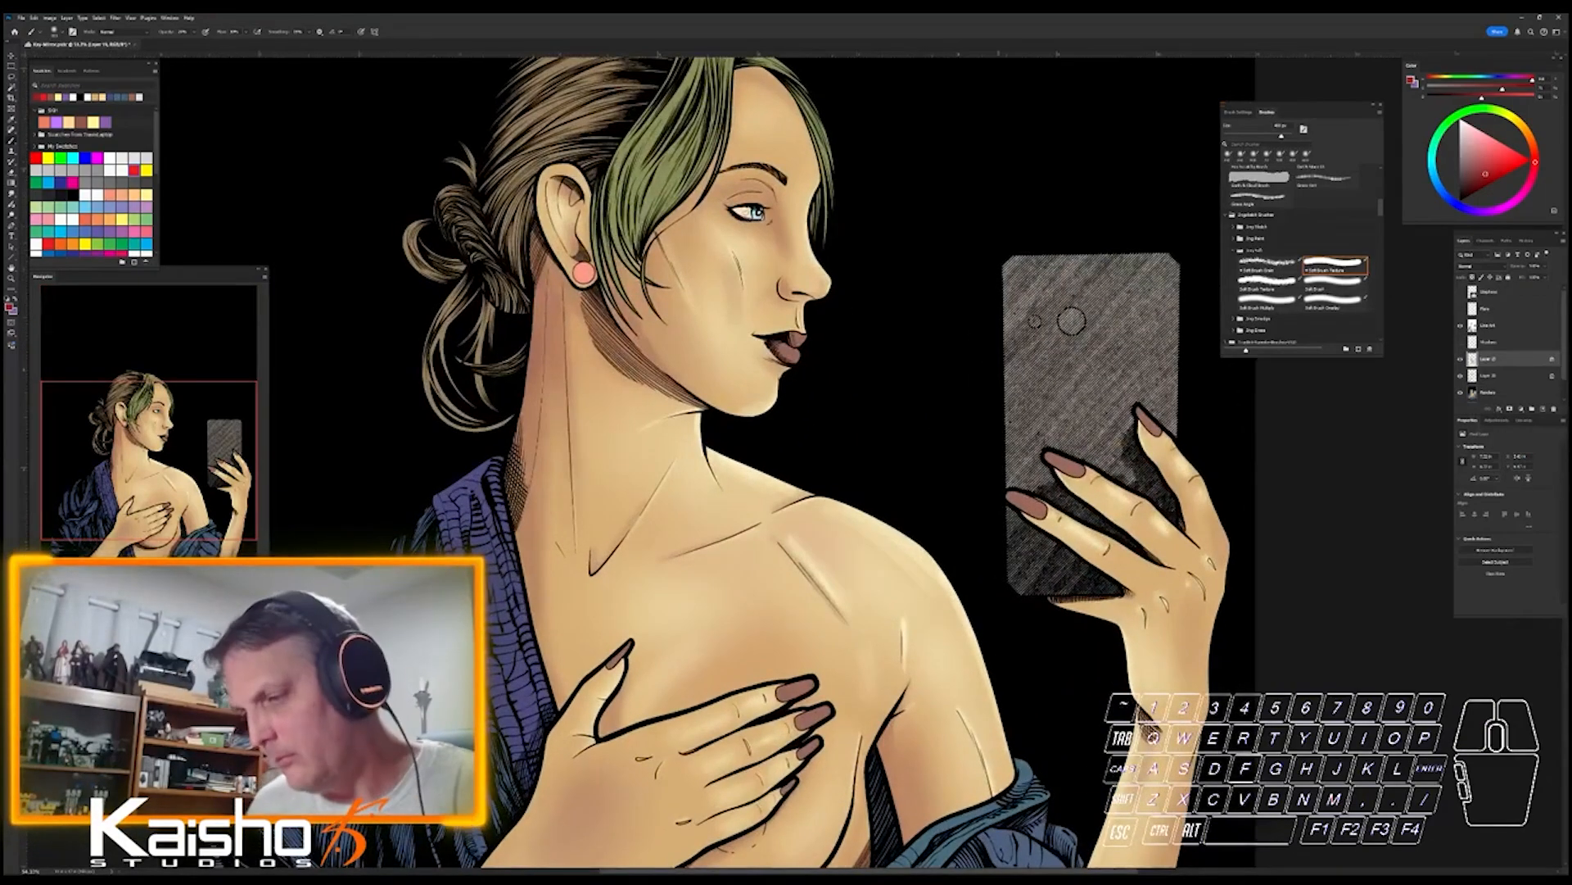
key(ctrl+space)
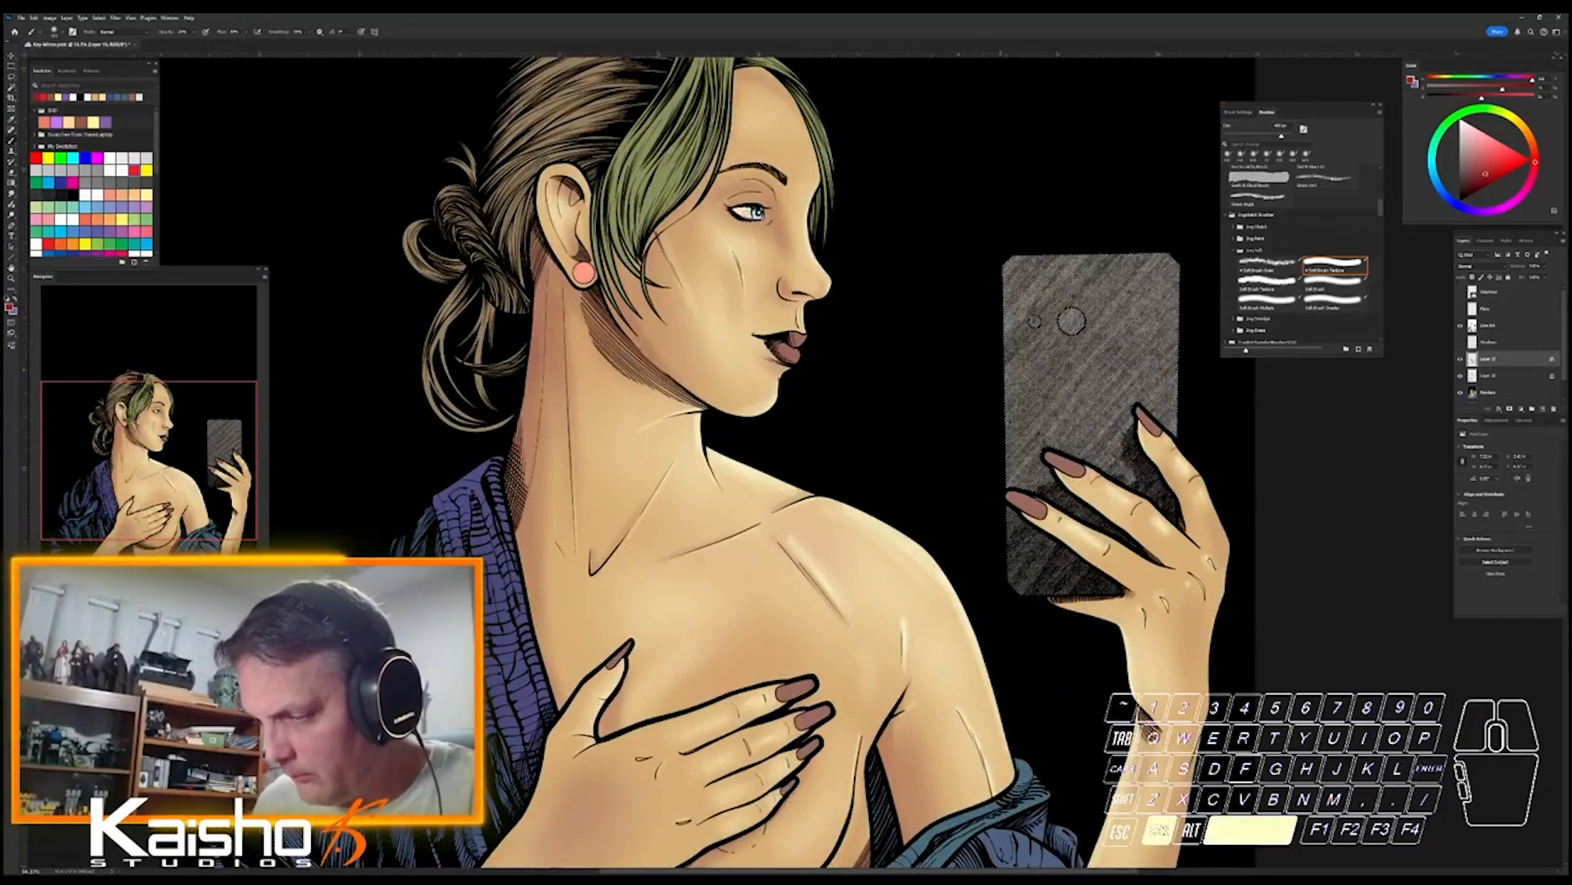
drag(882, 652, 770, 652)
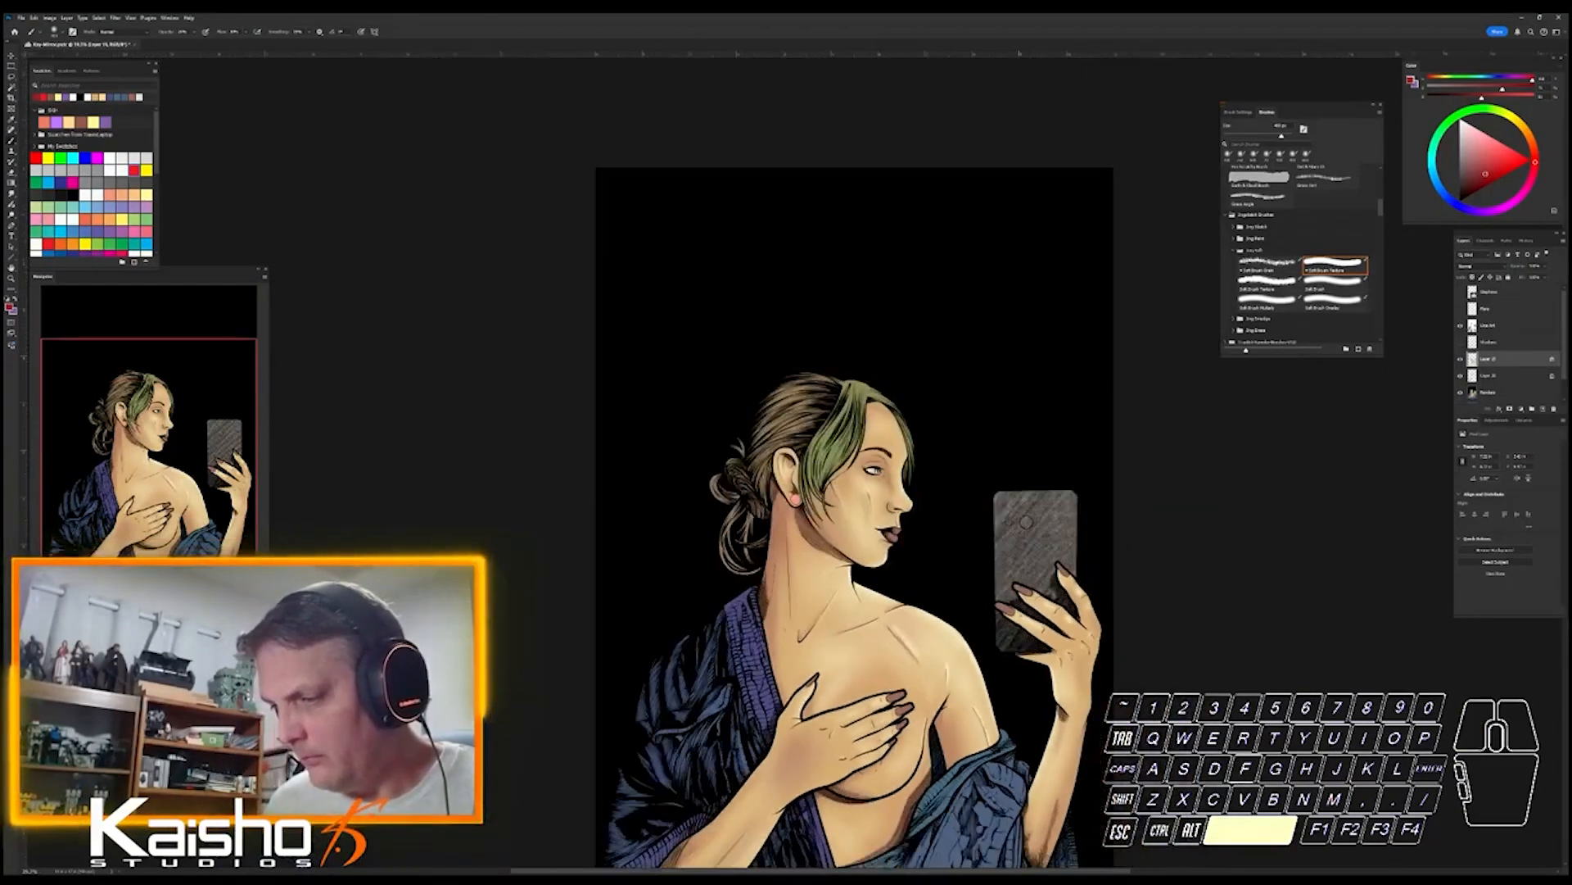
drag(819, 508, 819, 385)
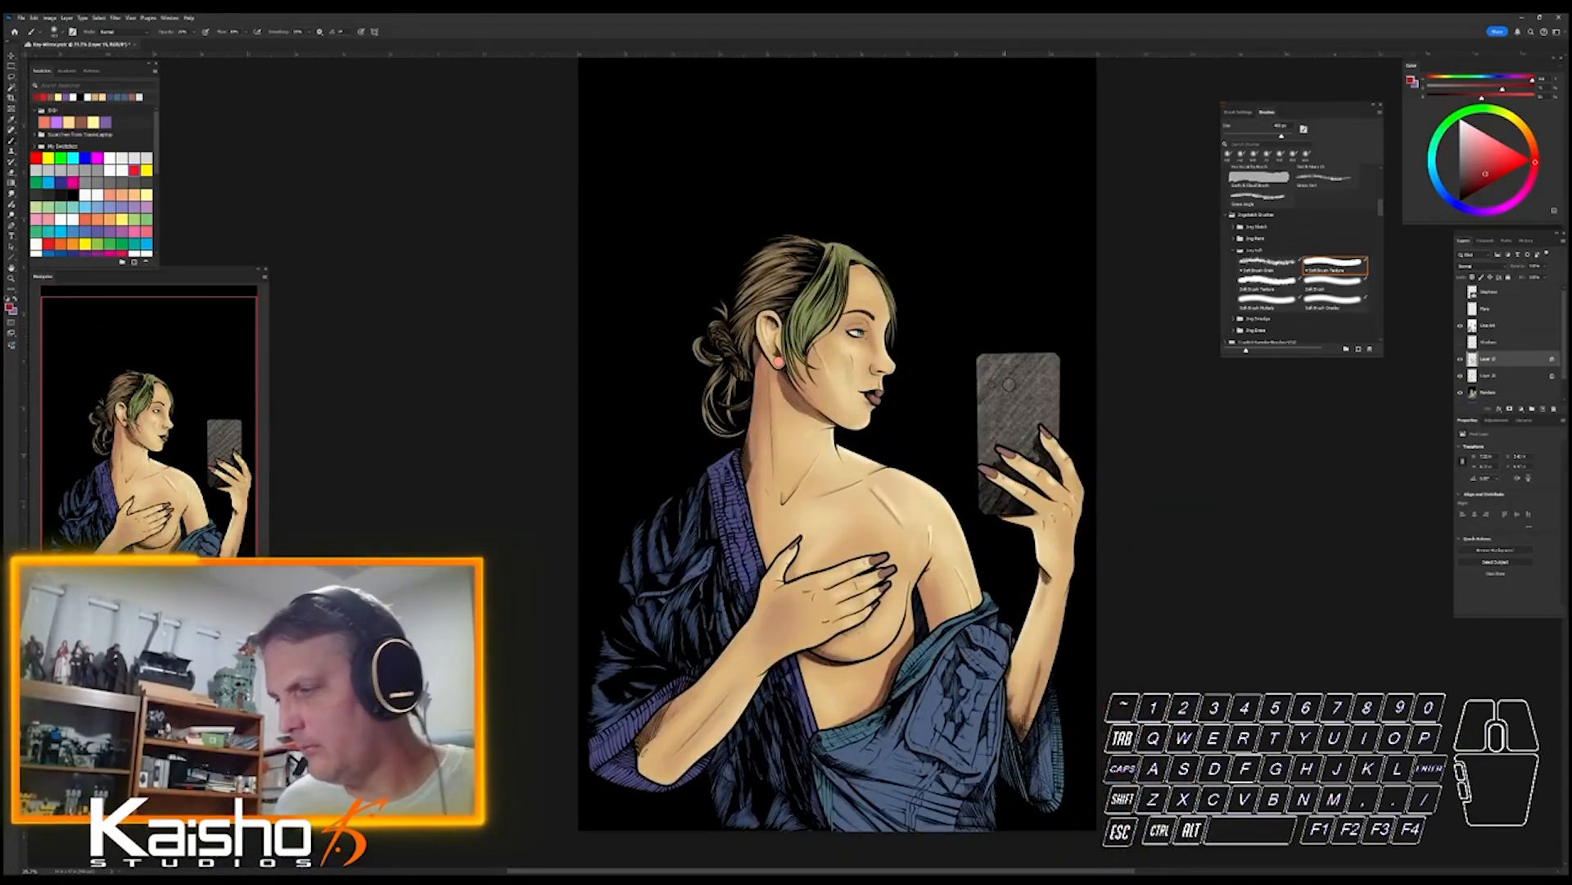
- Temporarily hide the colour and line art layers to examine the skin rendering alone, and show them again
click(1460, 393)
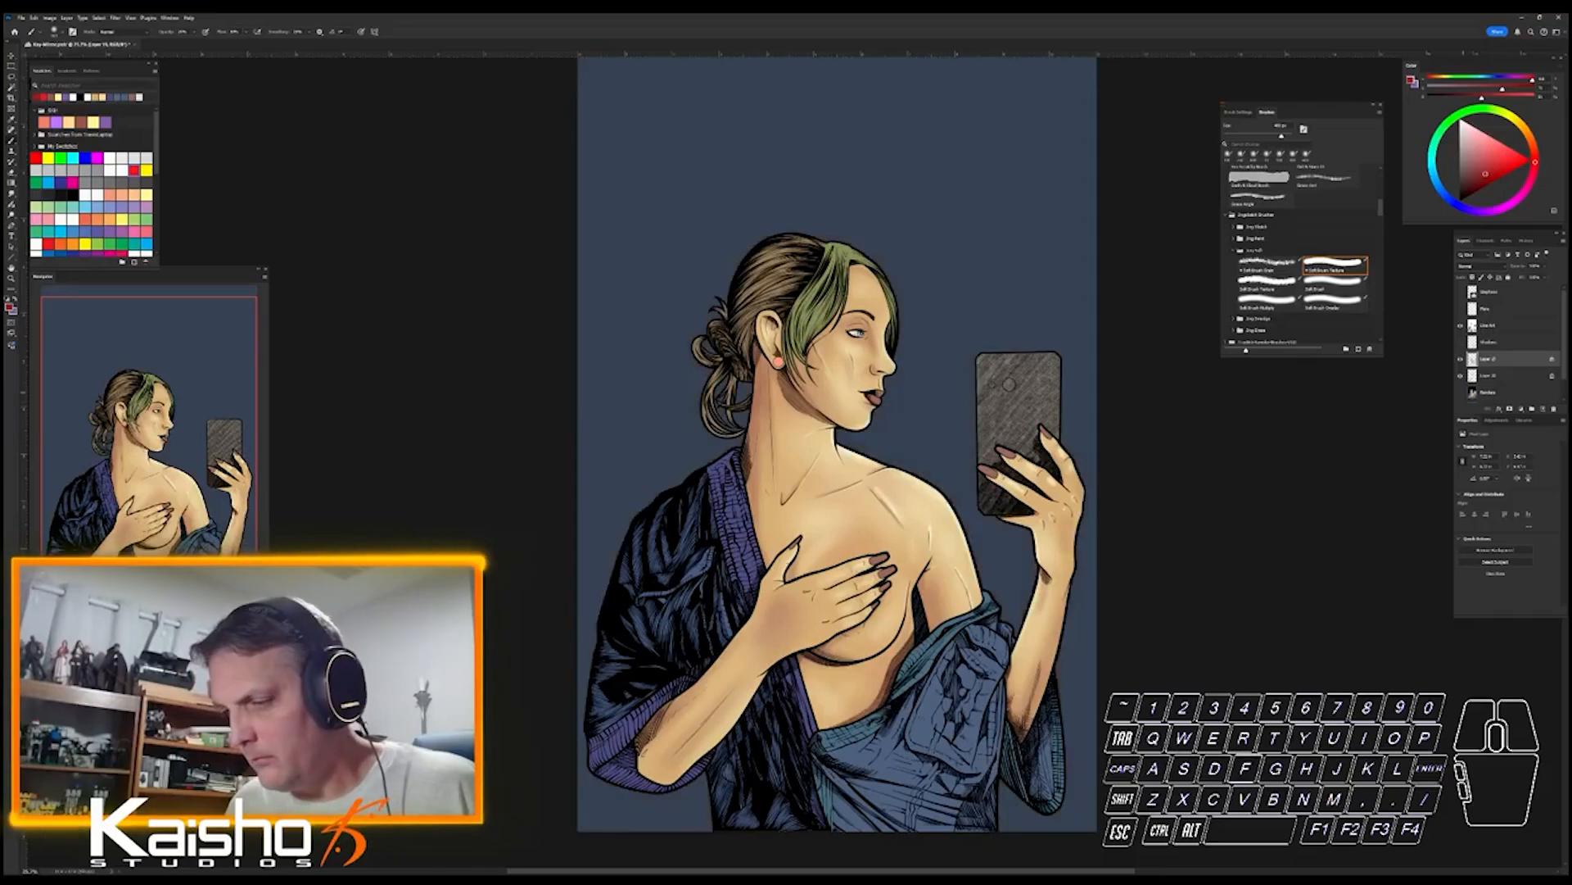
click(1460, 401)
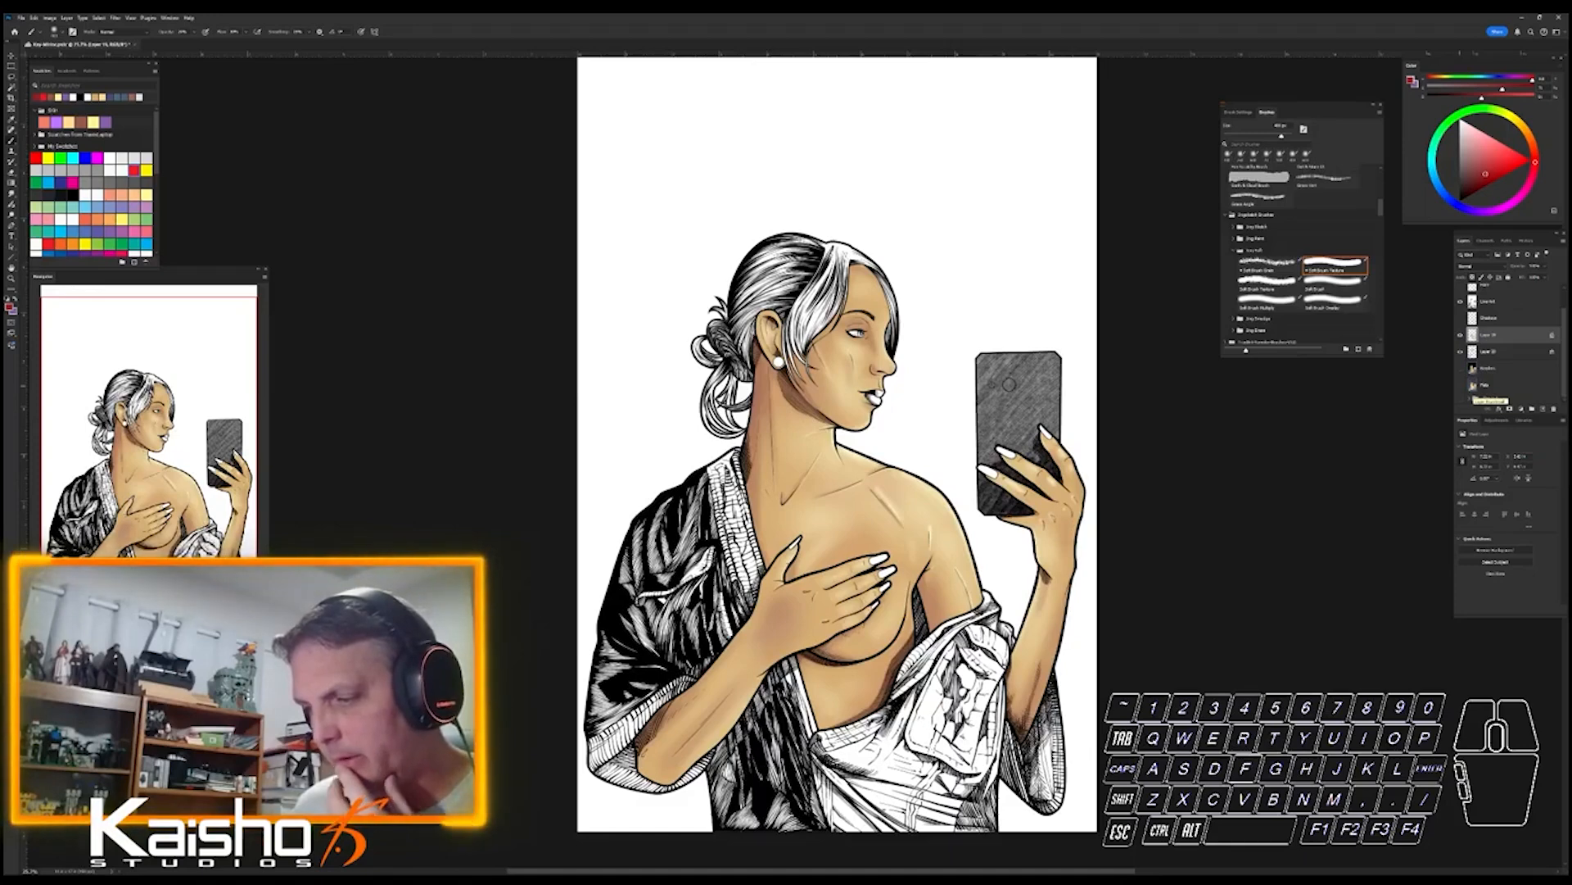
click(1460, 301)
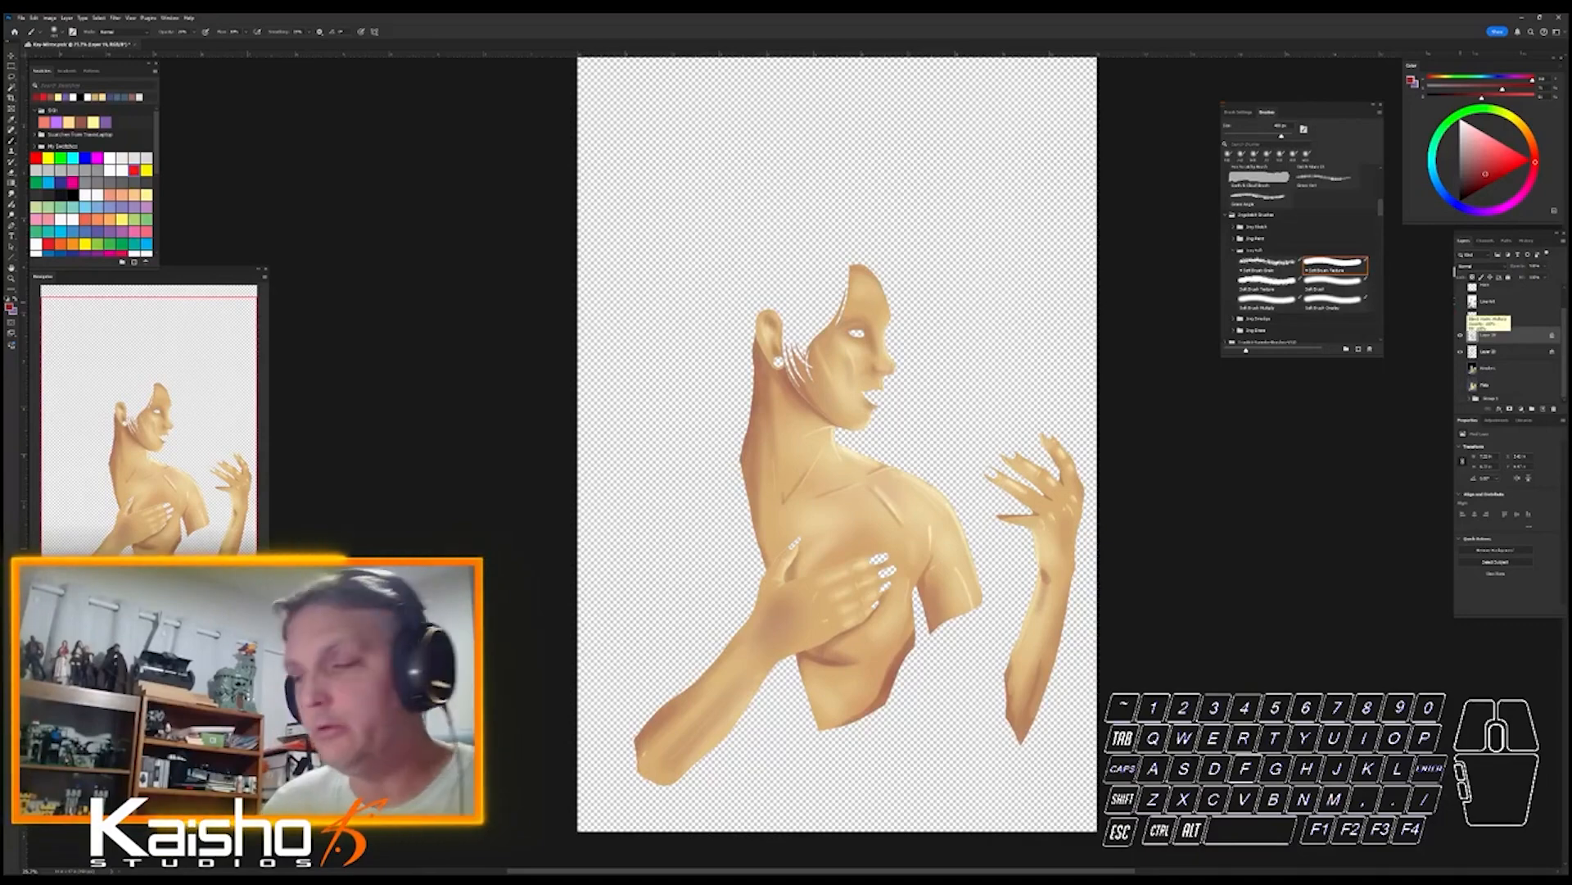
click(1460, 301)
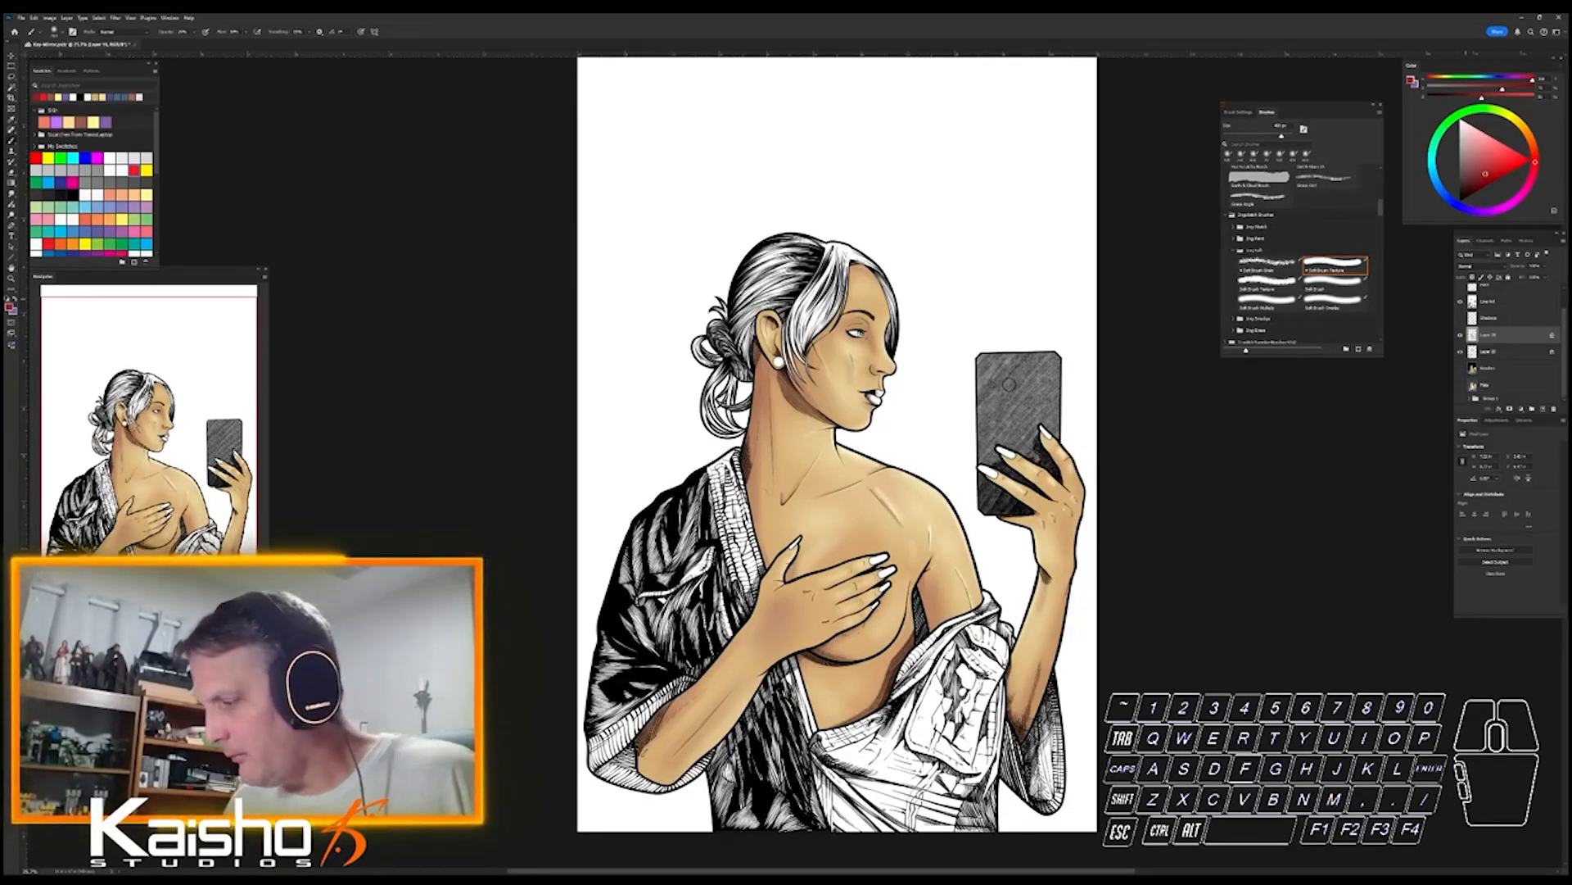
click(1460, 367)
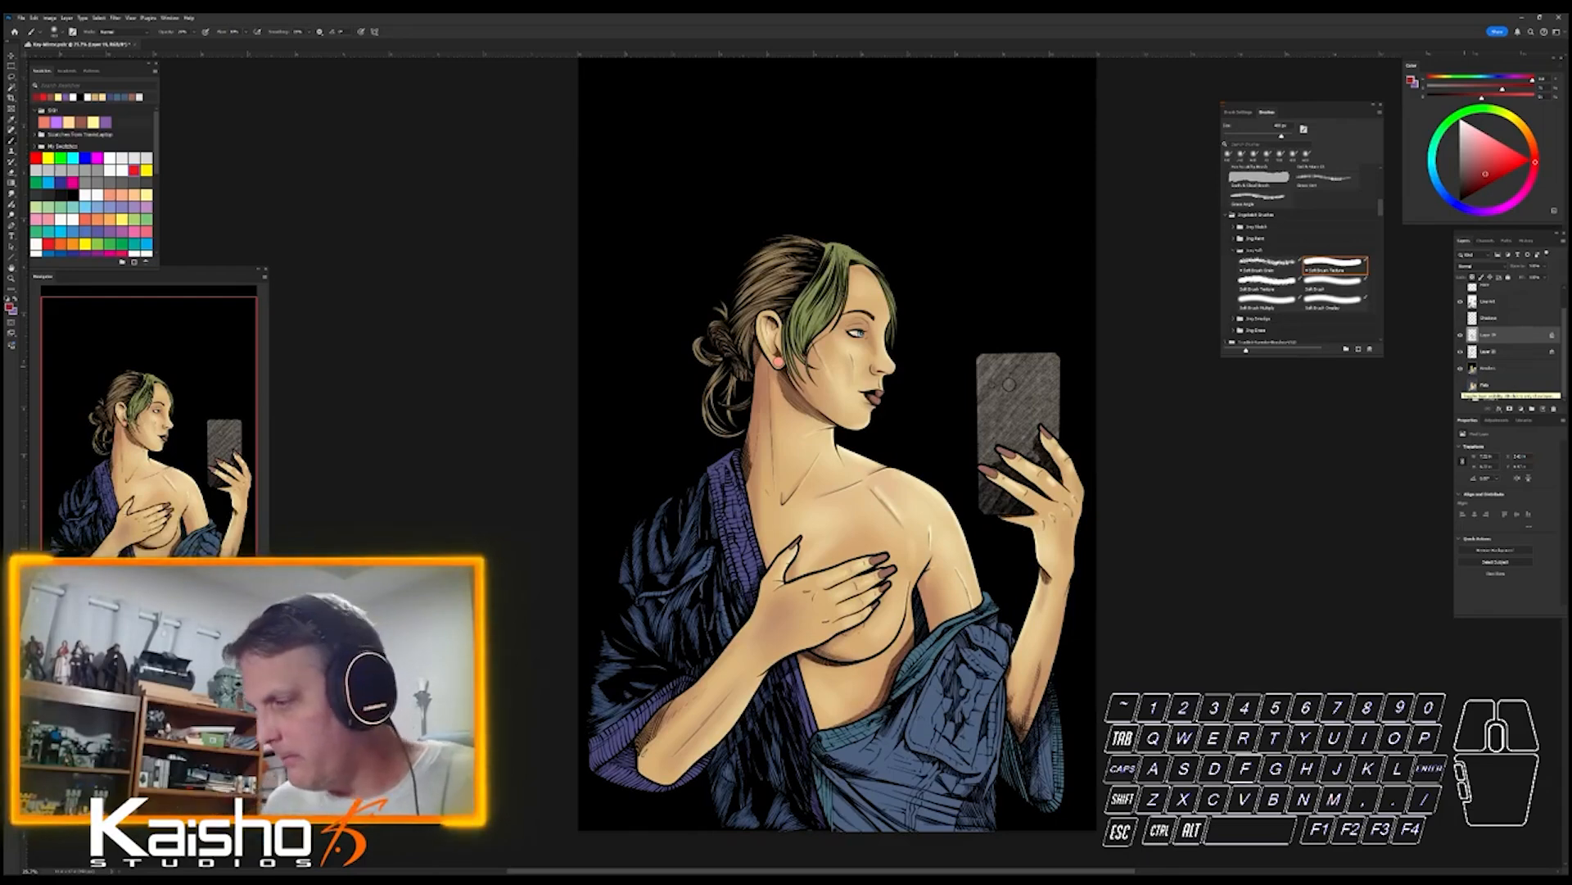
- Select both parts of the blue robe on the colour layer with the Magic Wand
click(1499, 367)
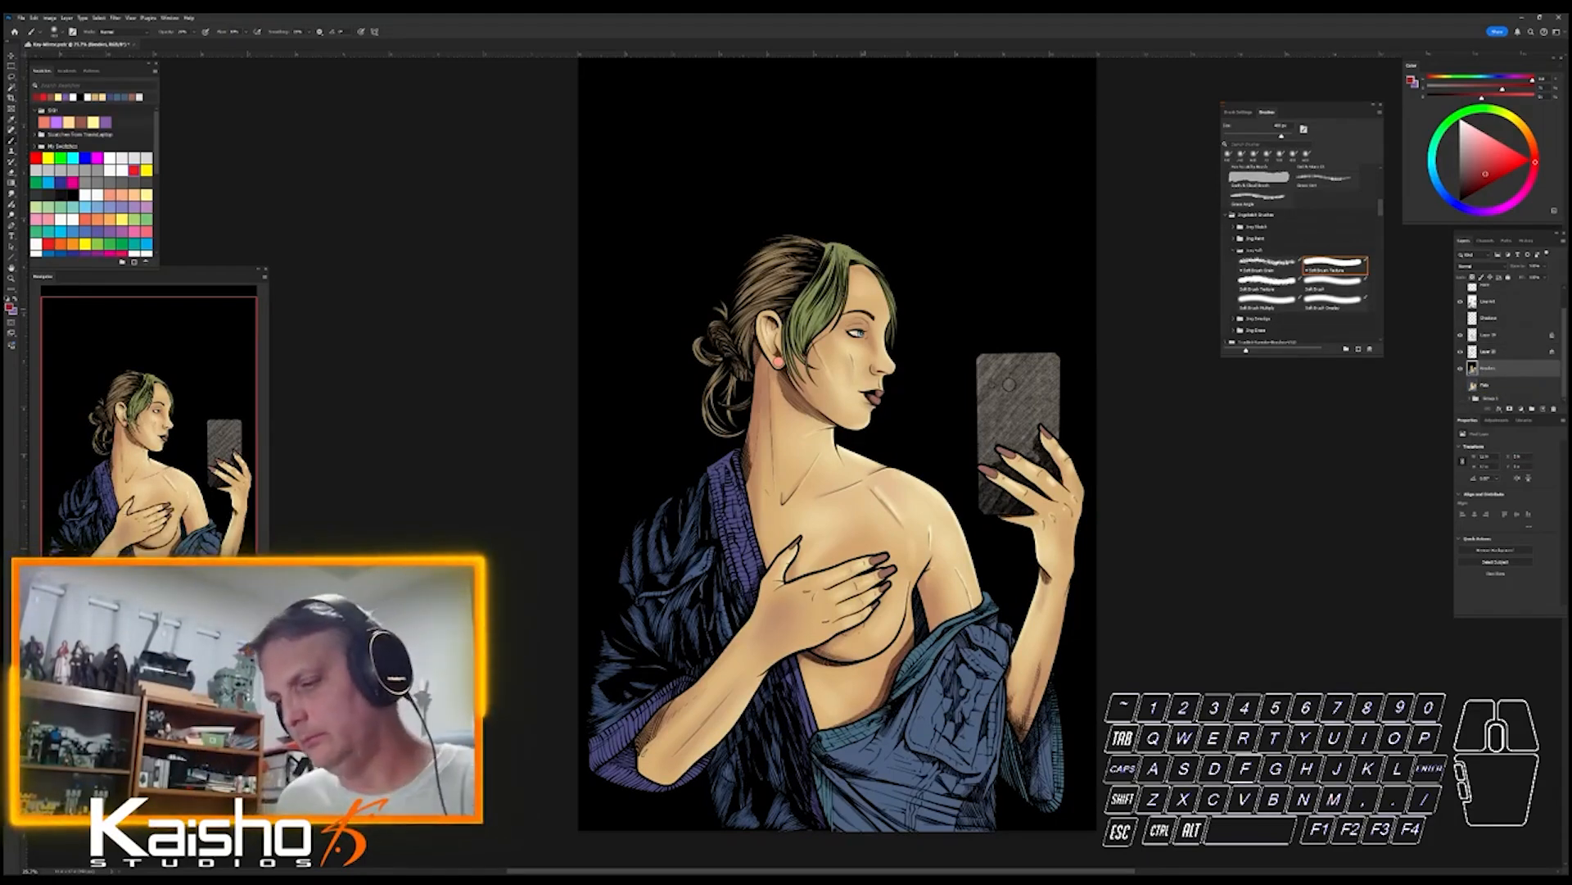
key(w)
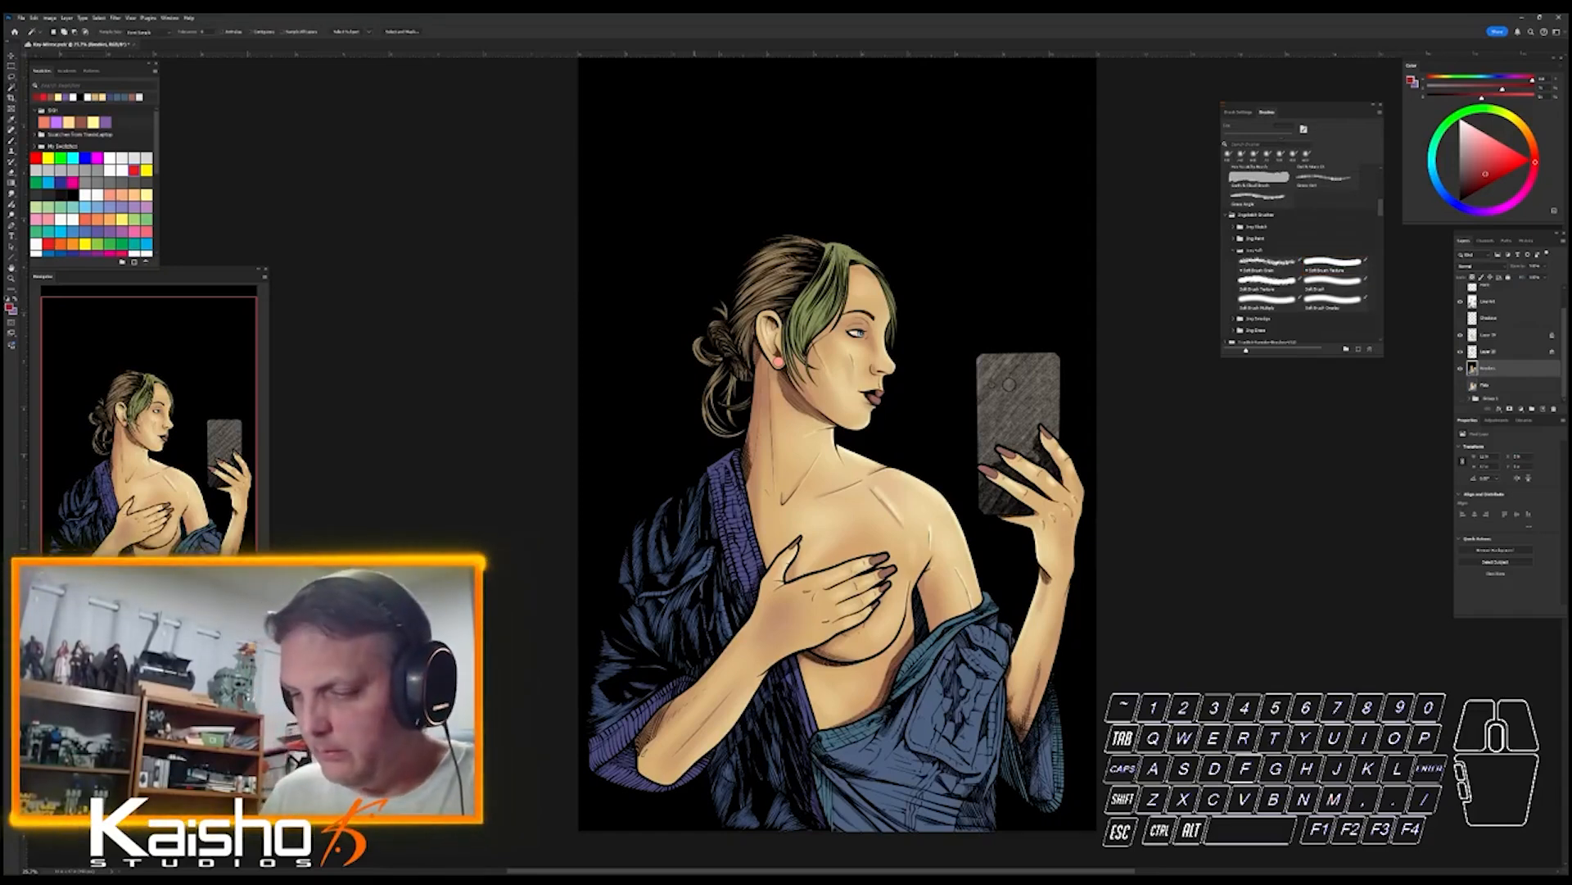
click(695, 547)
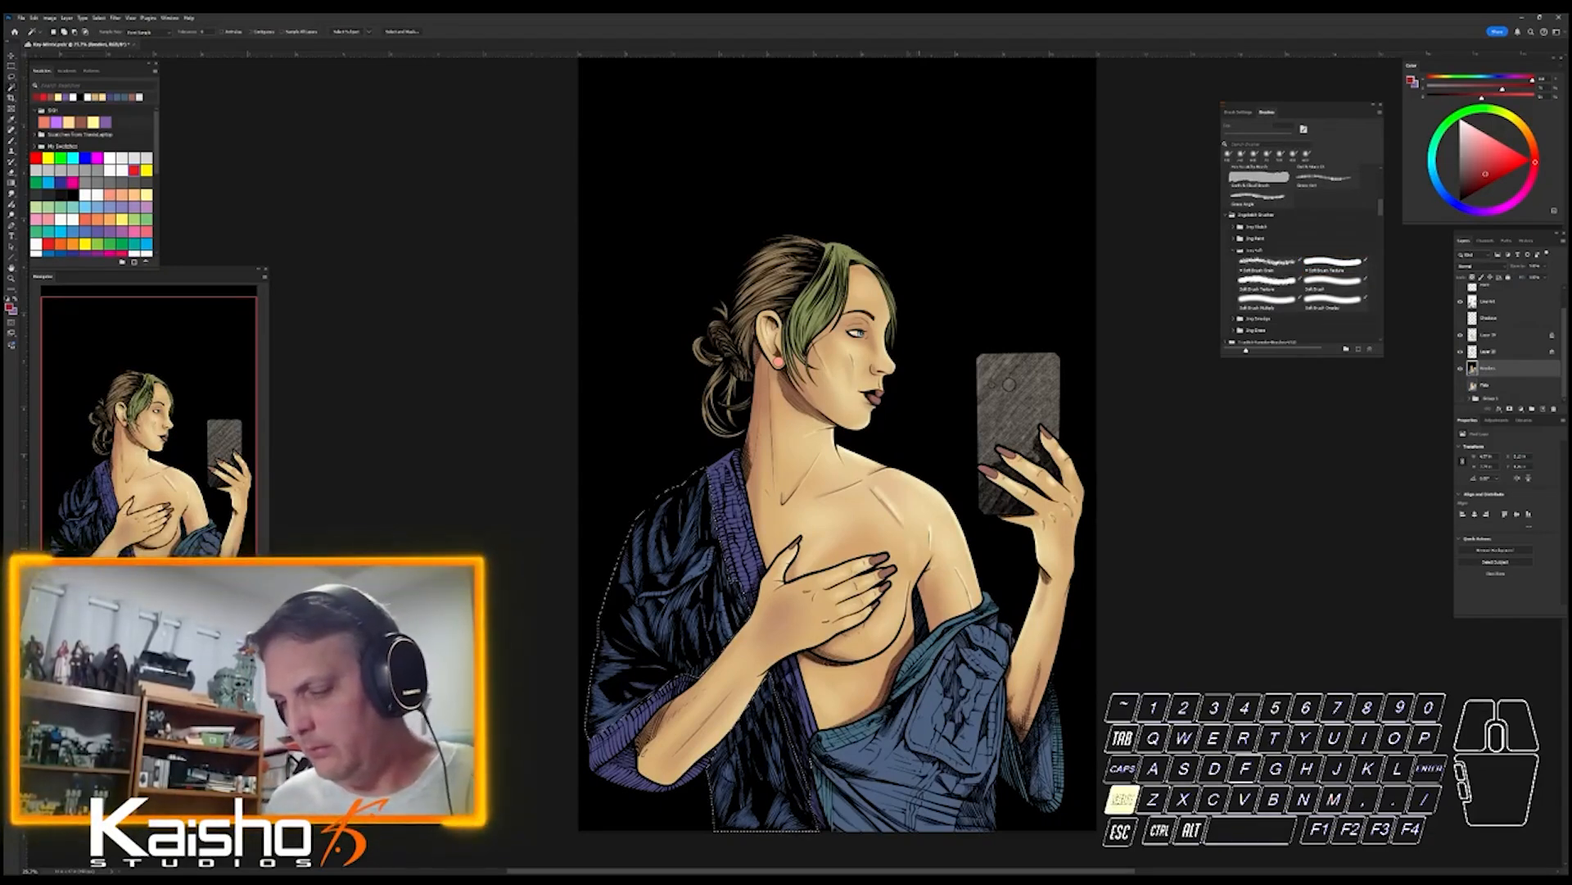
shift+click(933, 737)
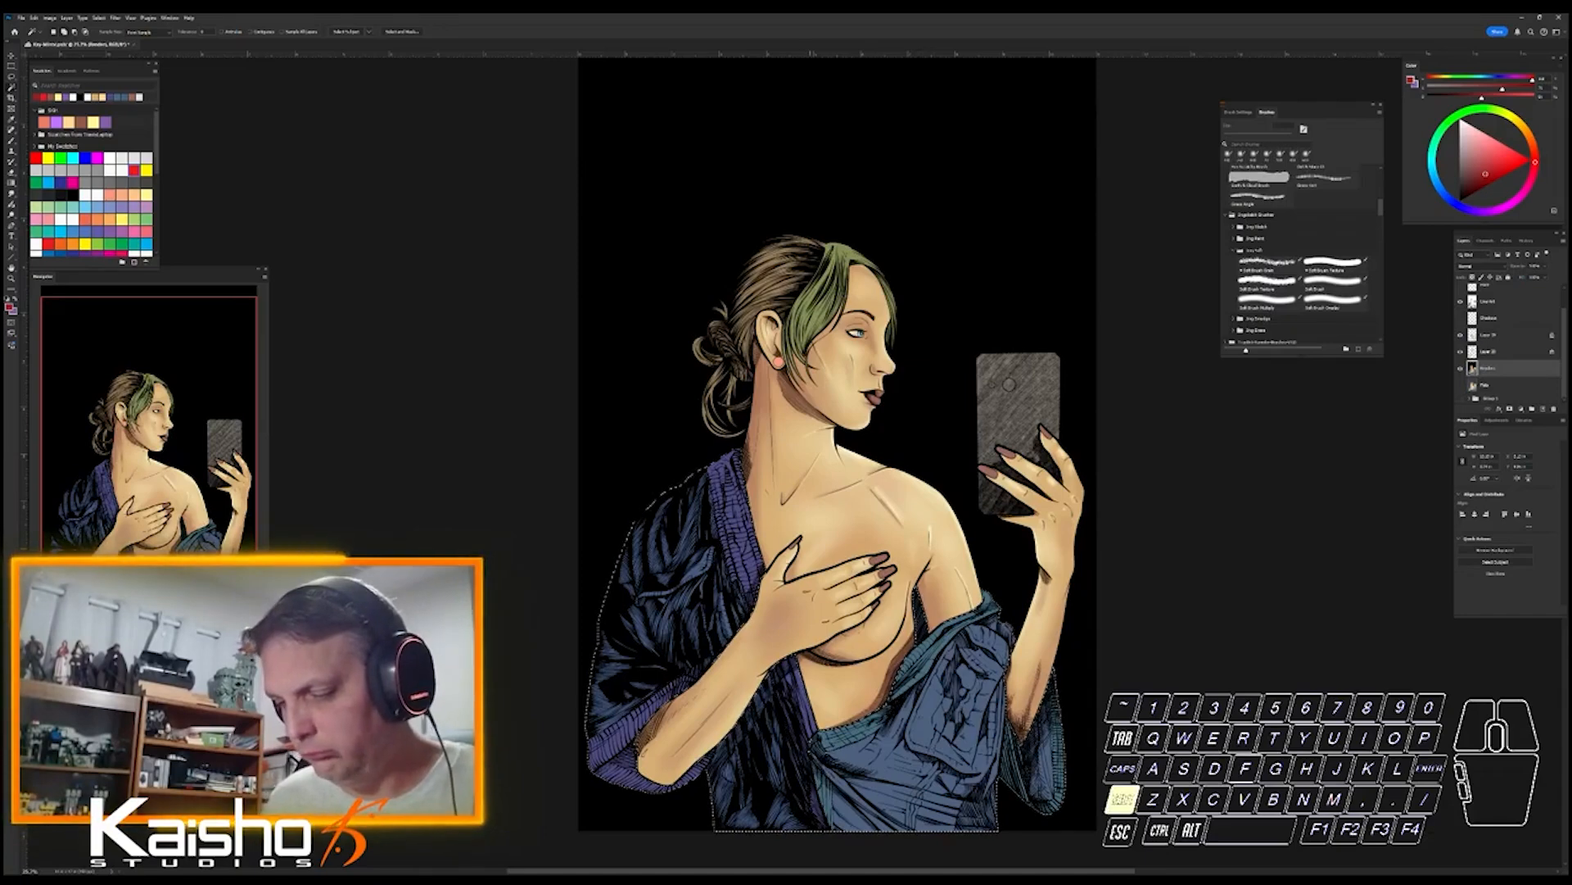
- Try purple, green and magenta hues on the selected robe with a hue adjustment and discard the change
key(i)
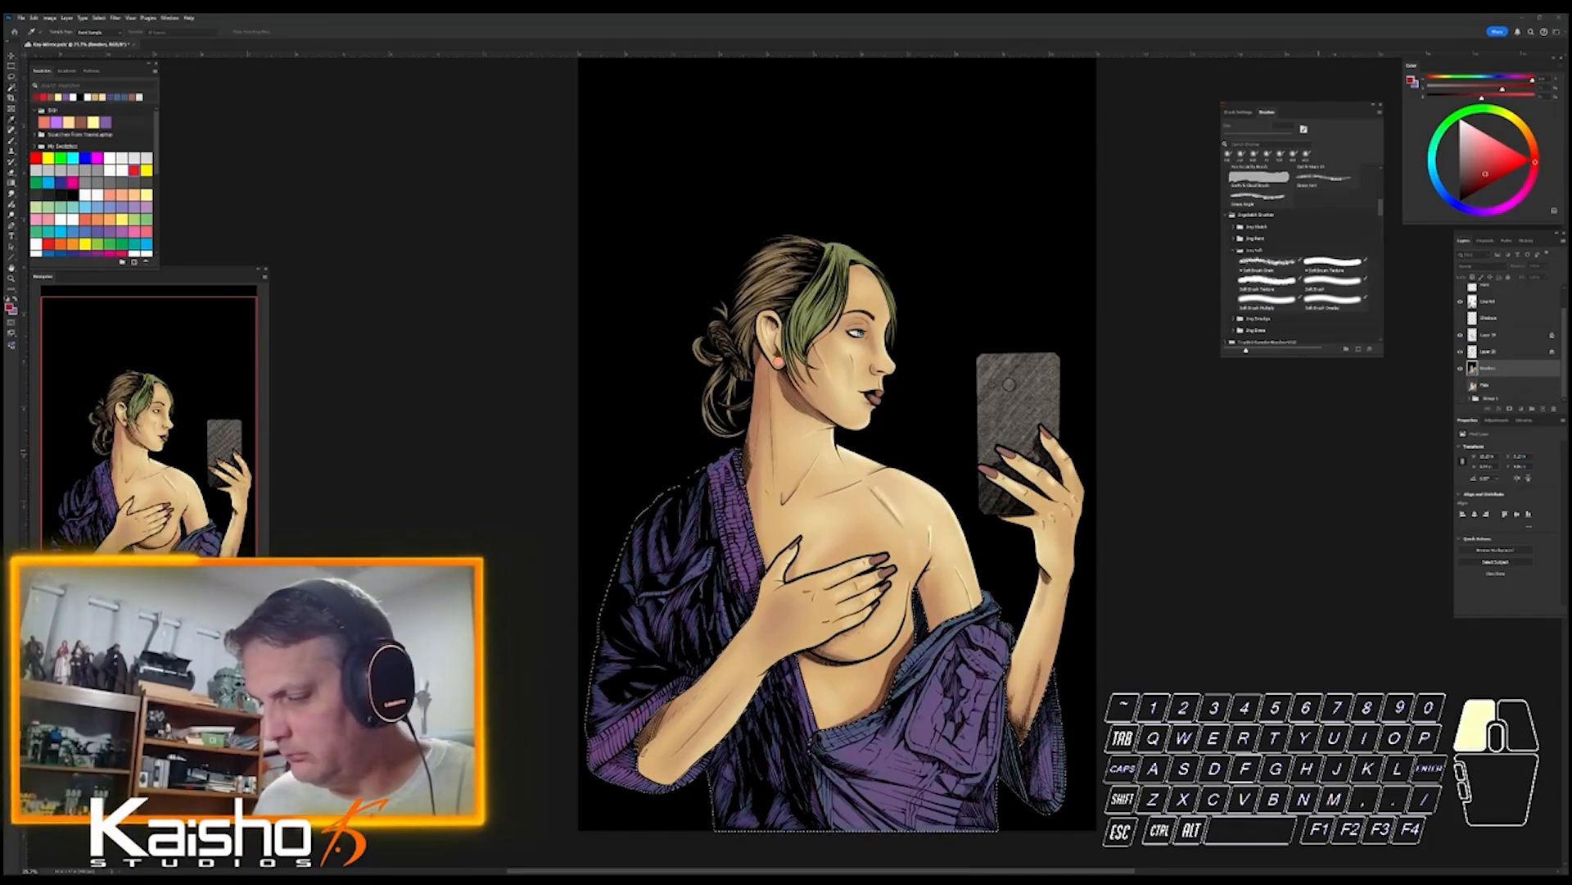
drag(1318, 452, 1326, 452)
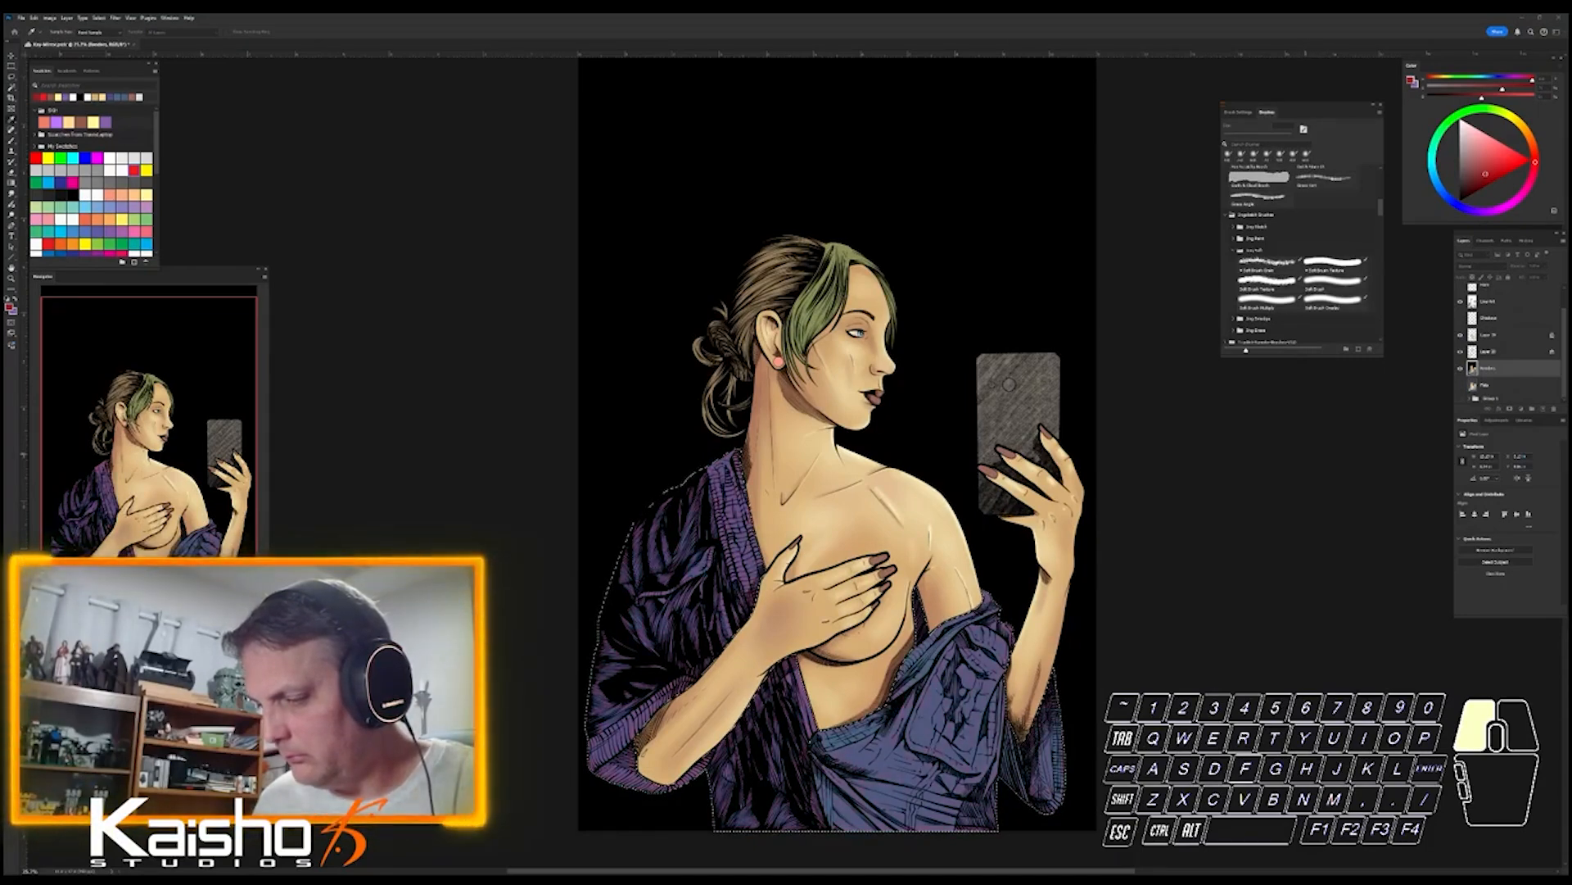
drag(1292, 454, 1286, 454)
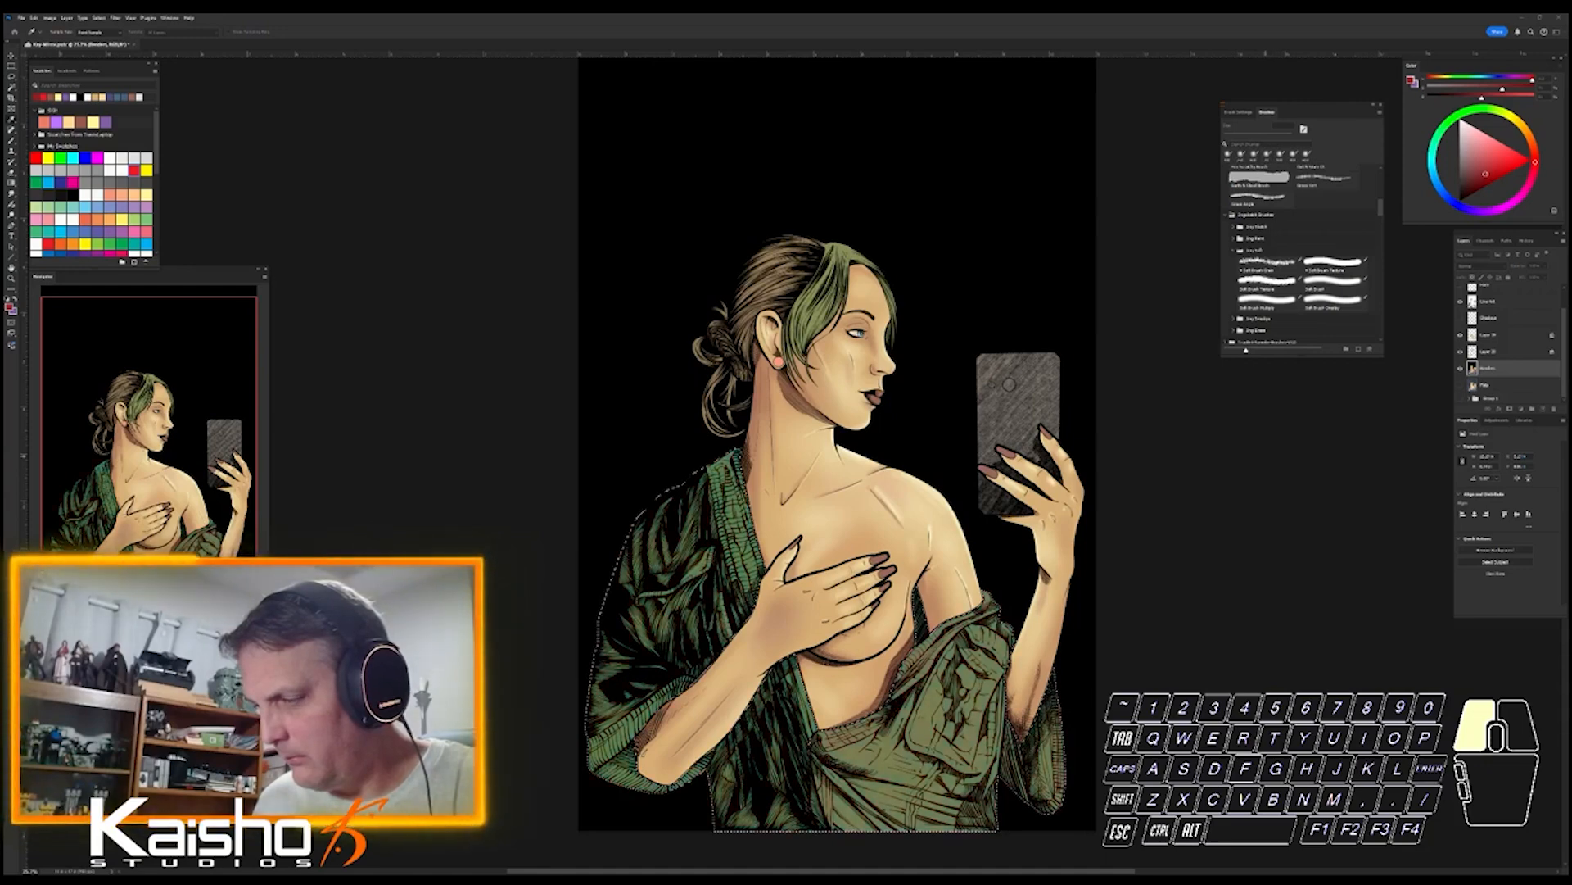
drag(1263, 455, 1331, 454)
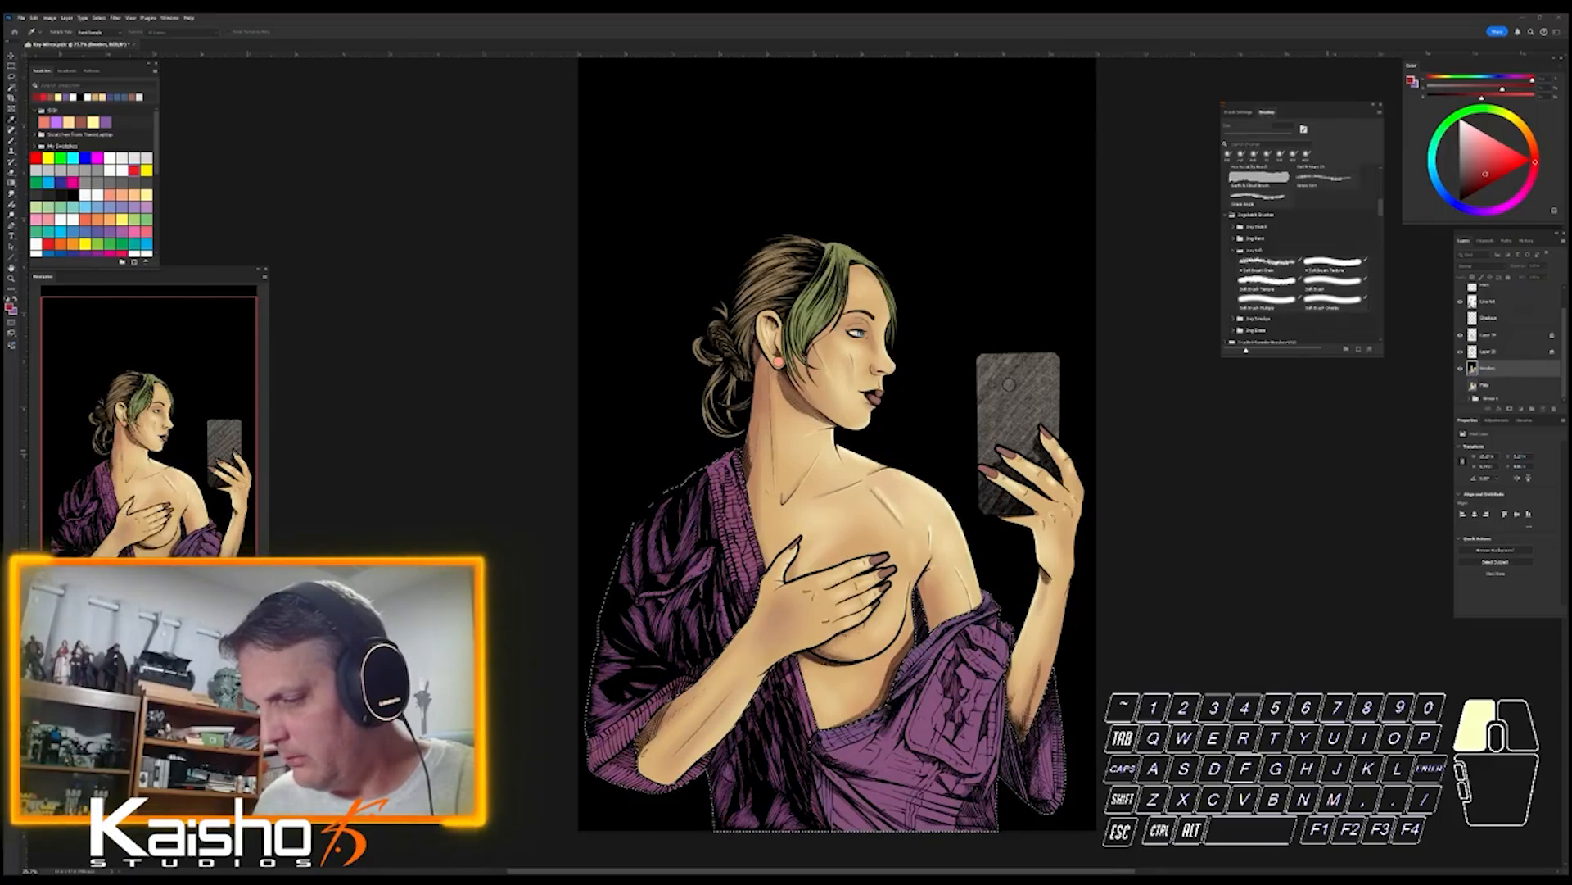
drag(1331, 455, 1329, 454)
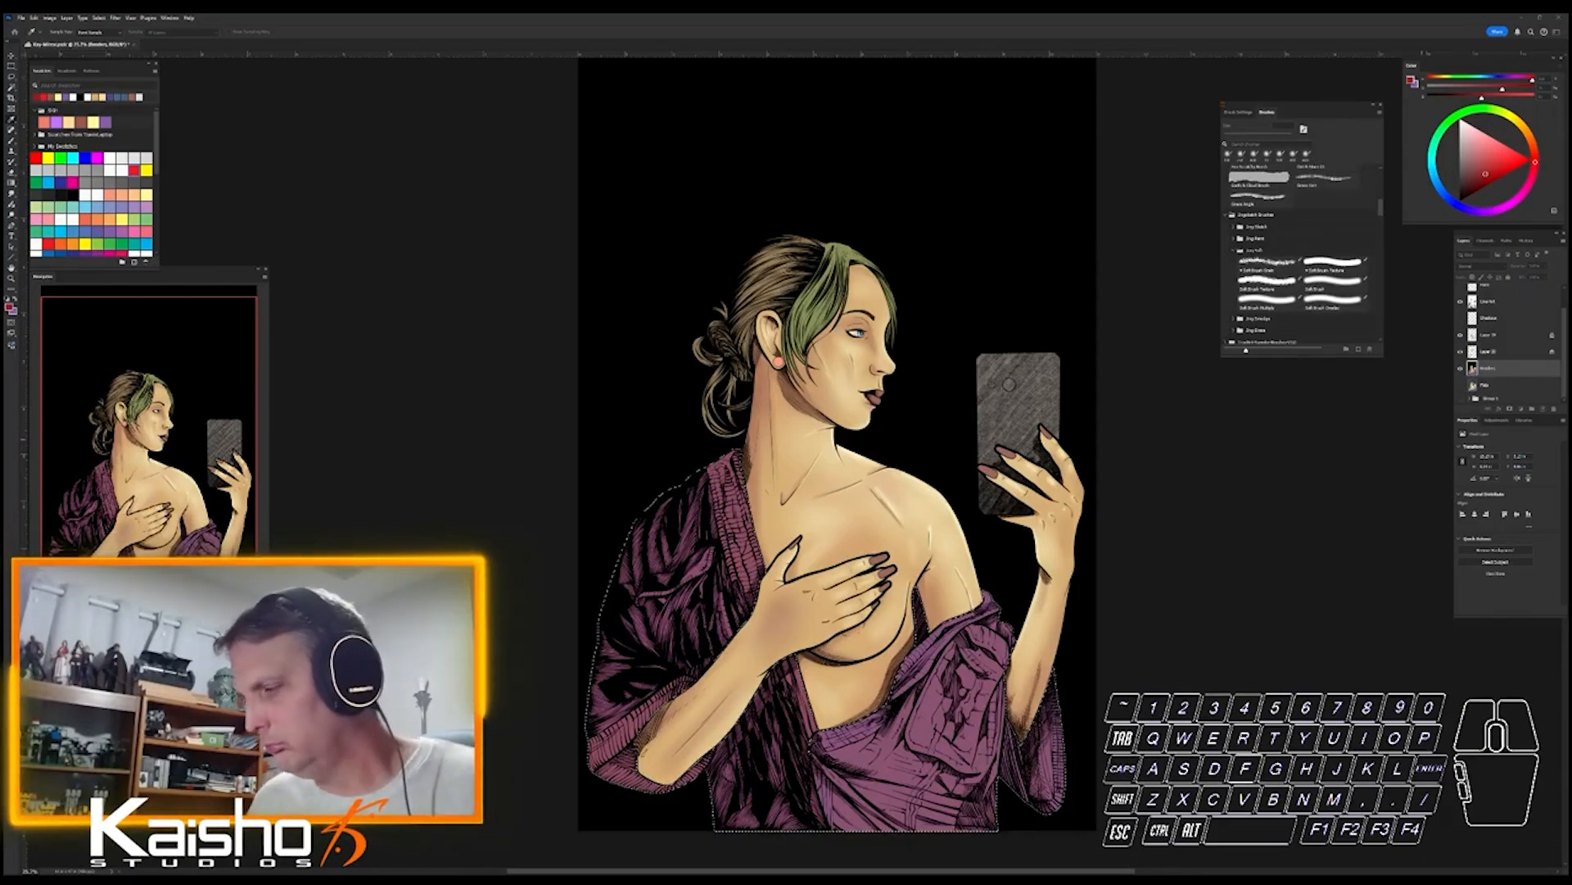
key(w)
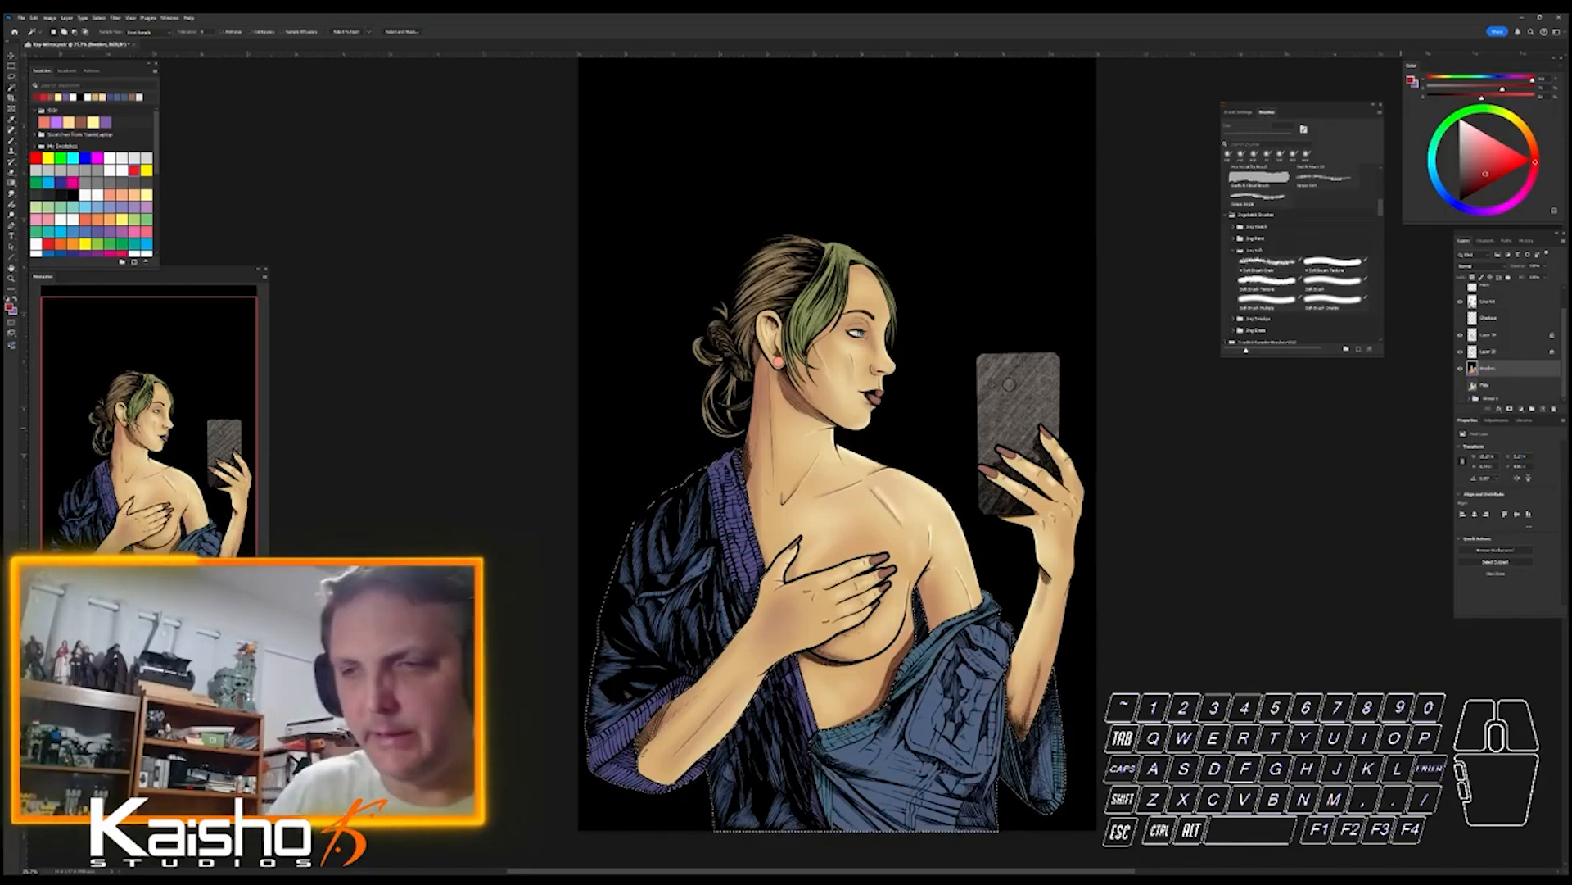
- Fill the selected robe with dark red, shift its hue and saturation until it is dark green, and clear the selection
key(alt+BackSpace)
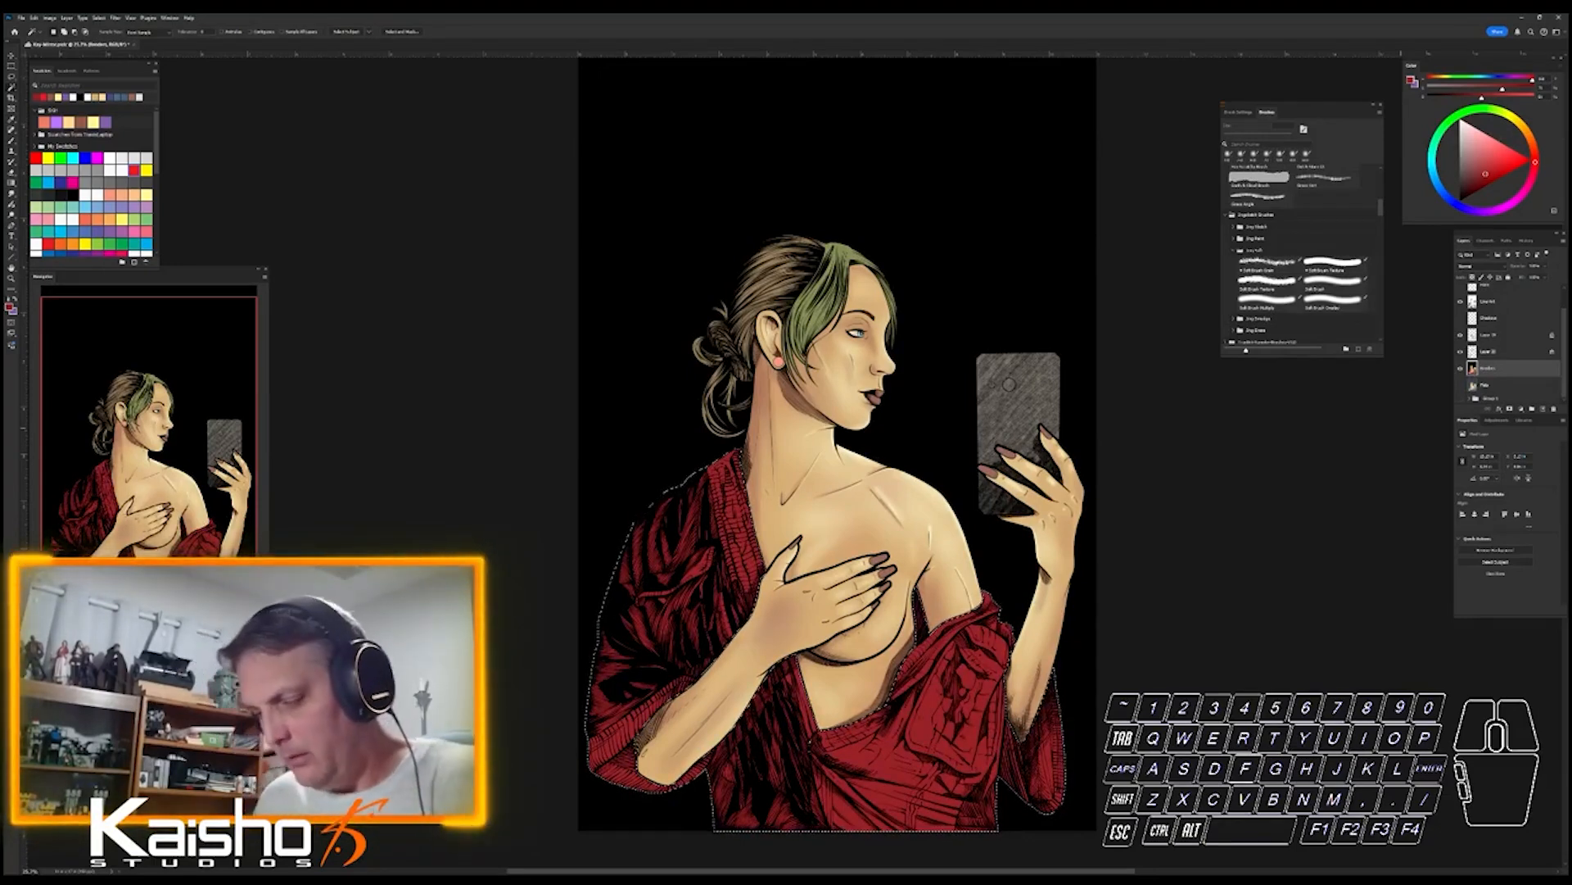
key(ctrl+u)
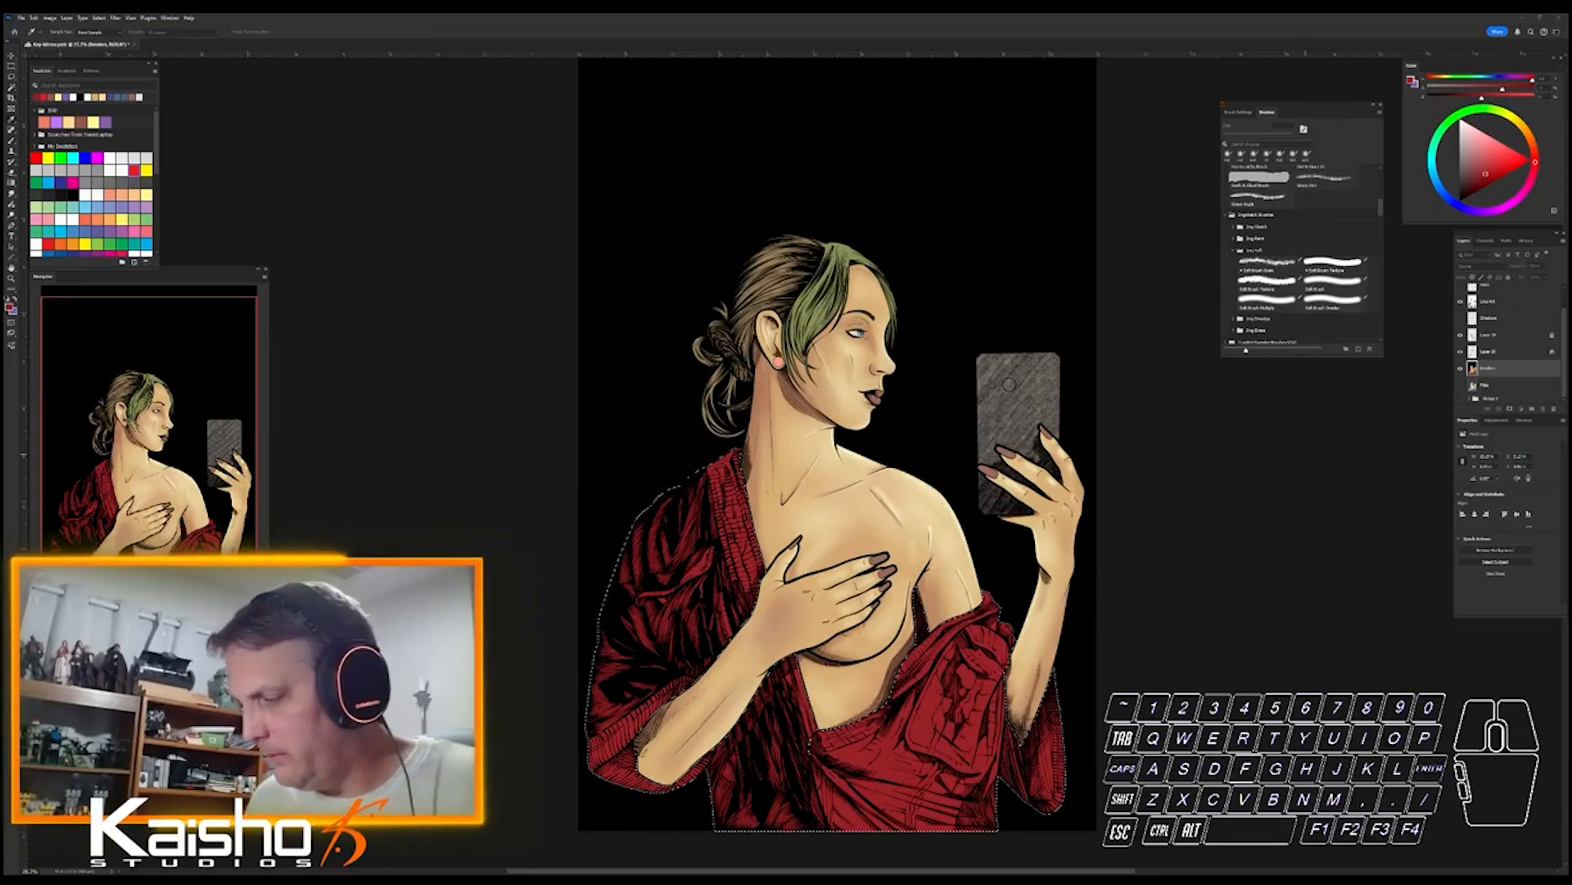
mouse_move(1310, 455)
mouse_down()
mouse_move(1339, 455)
mouse_move(1302, 455)
mouse_up()
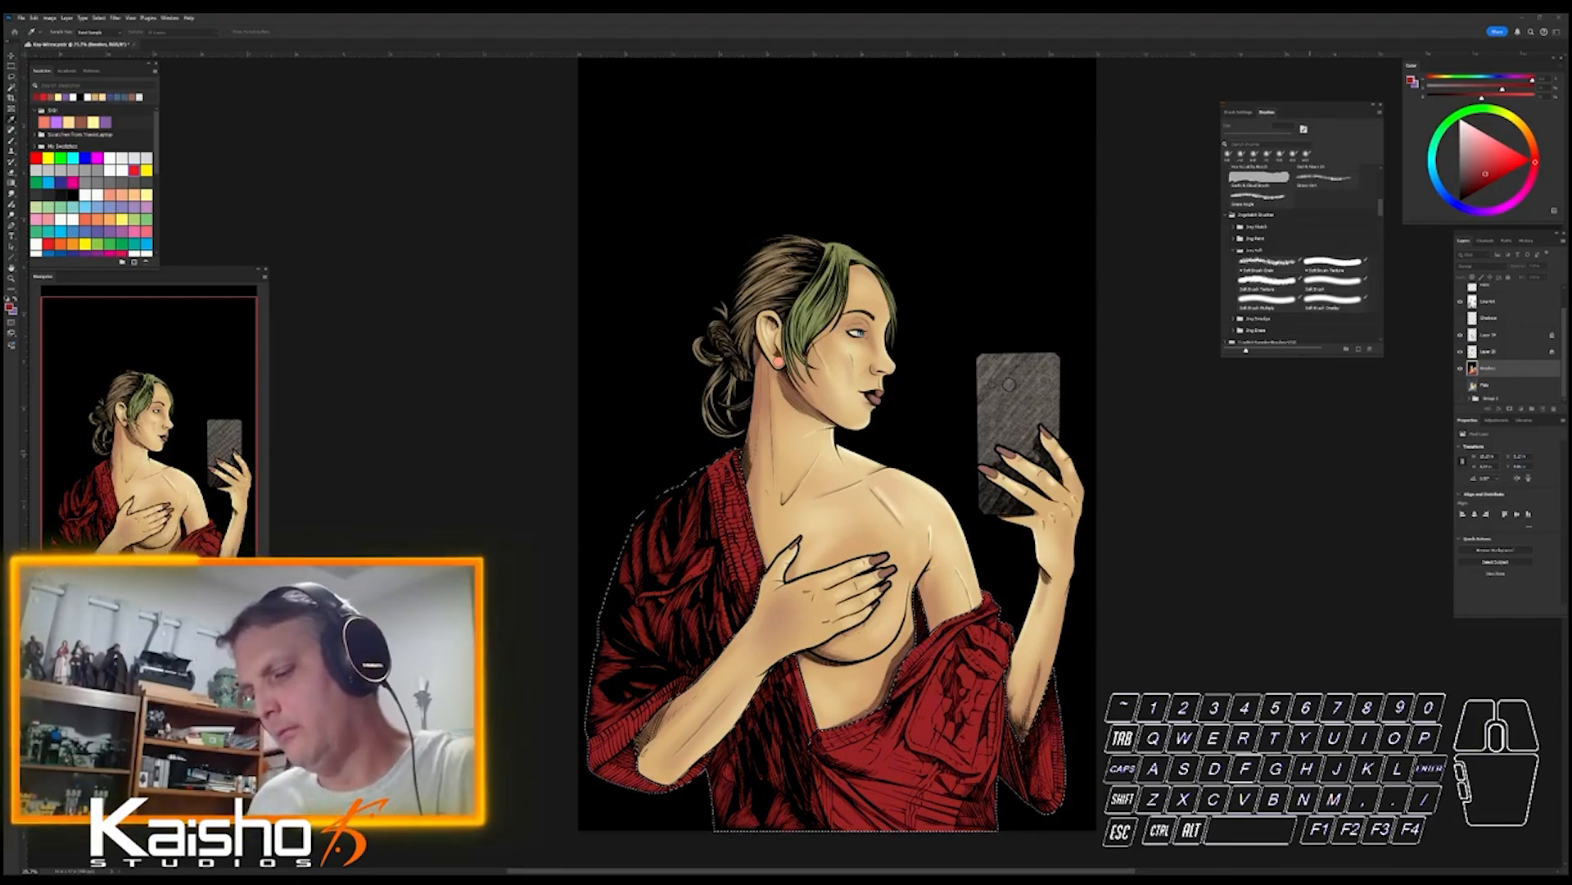
drag(1301, 455, 1294, 454)
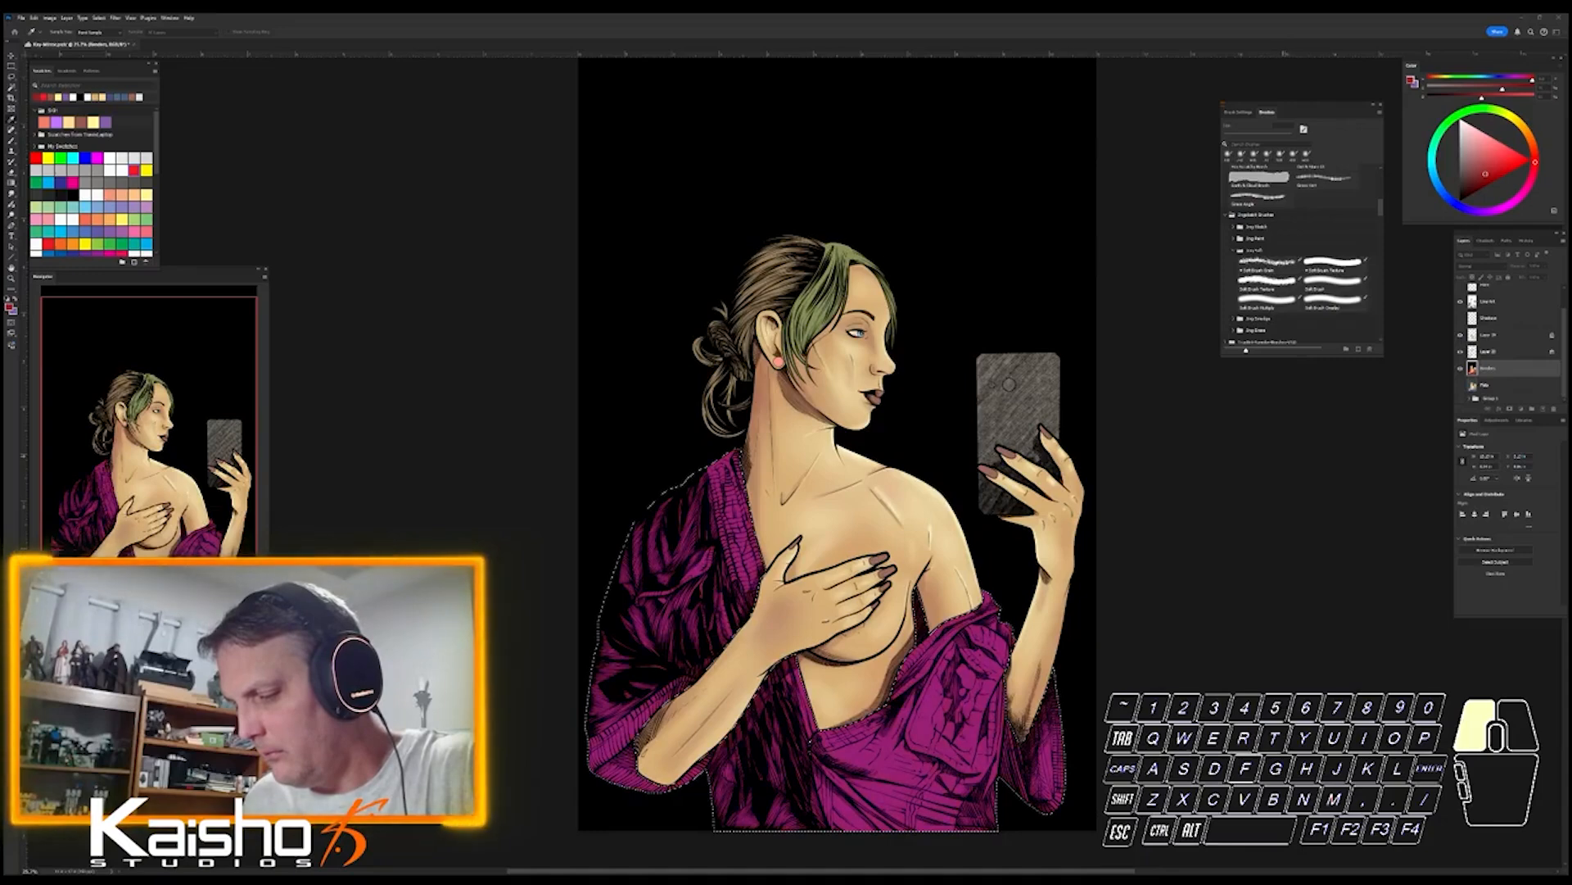
mouse_move(1294, 455)
mouse_down()
mouse_move(1267, 455)
mouse_move(1280, 455)
mouse_up()
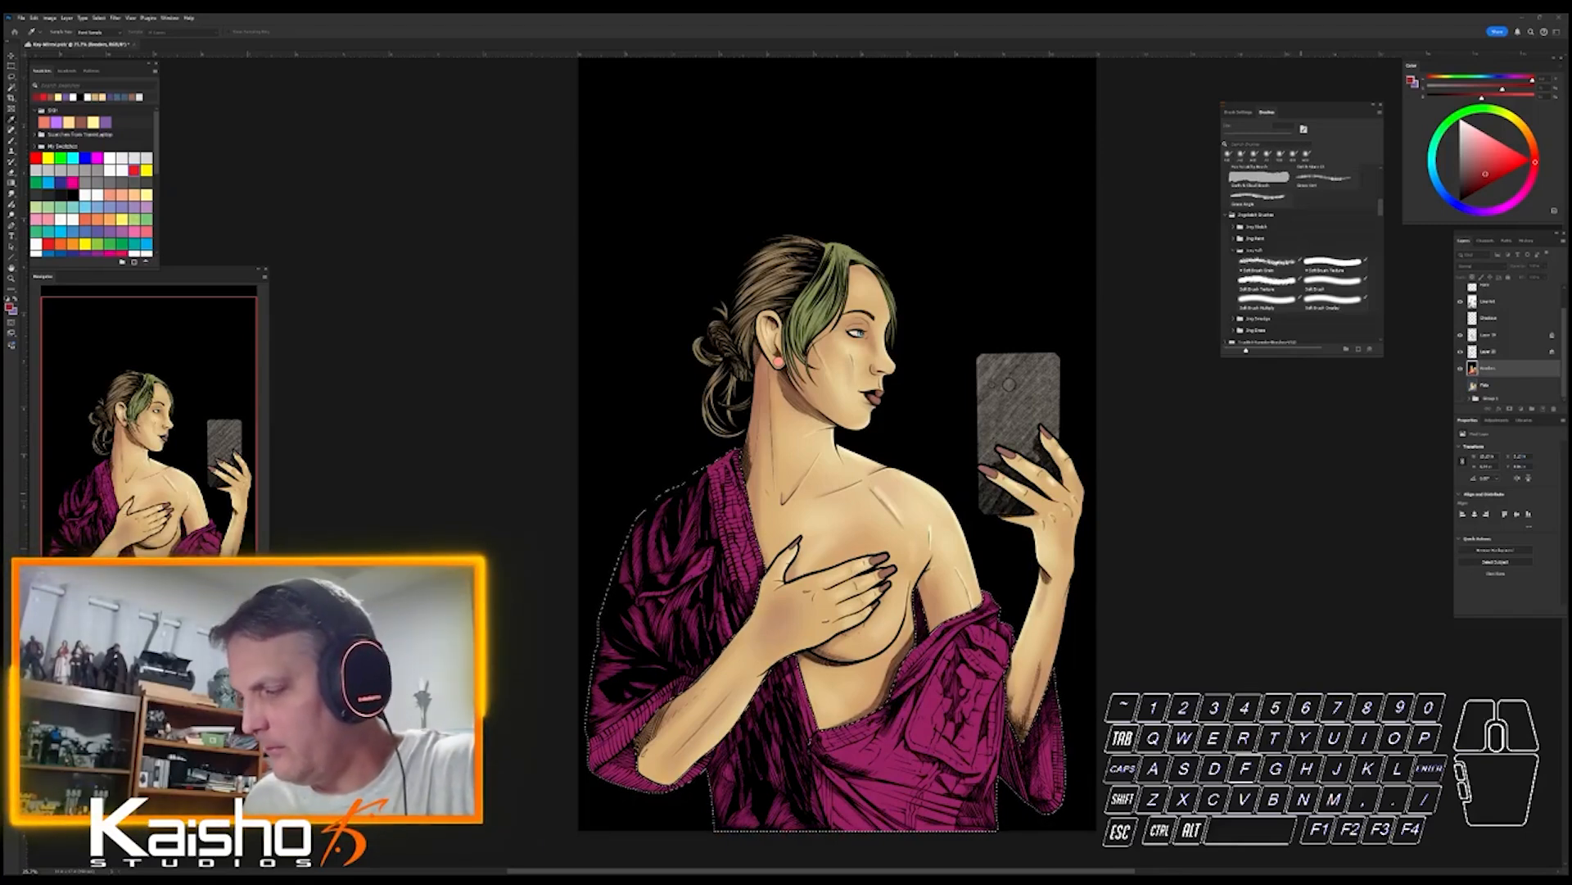
drag(1301, 492, 1274, 492)
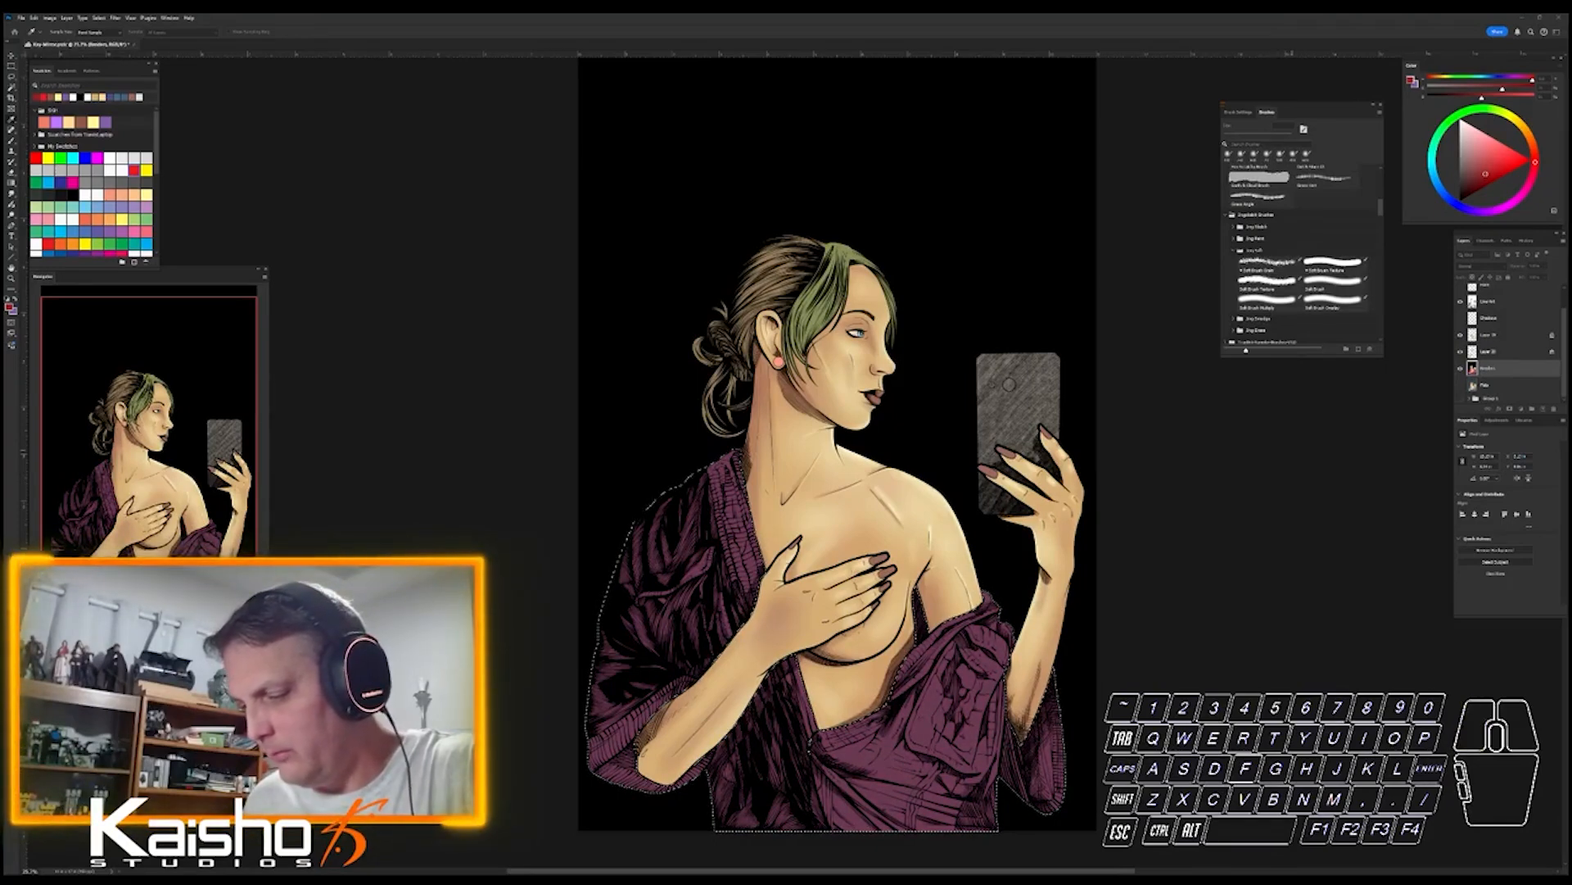
drag(1276, 493, 1296, 493)
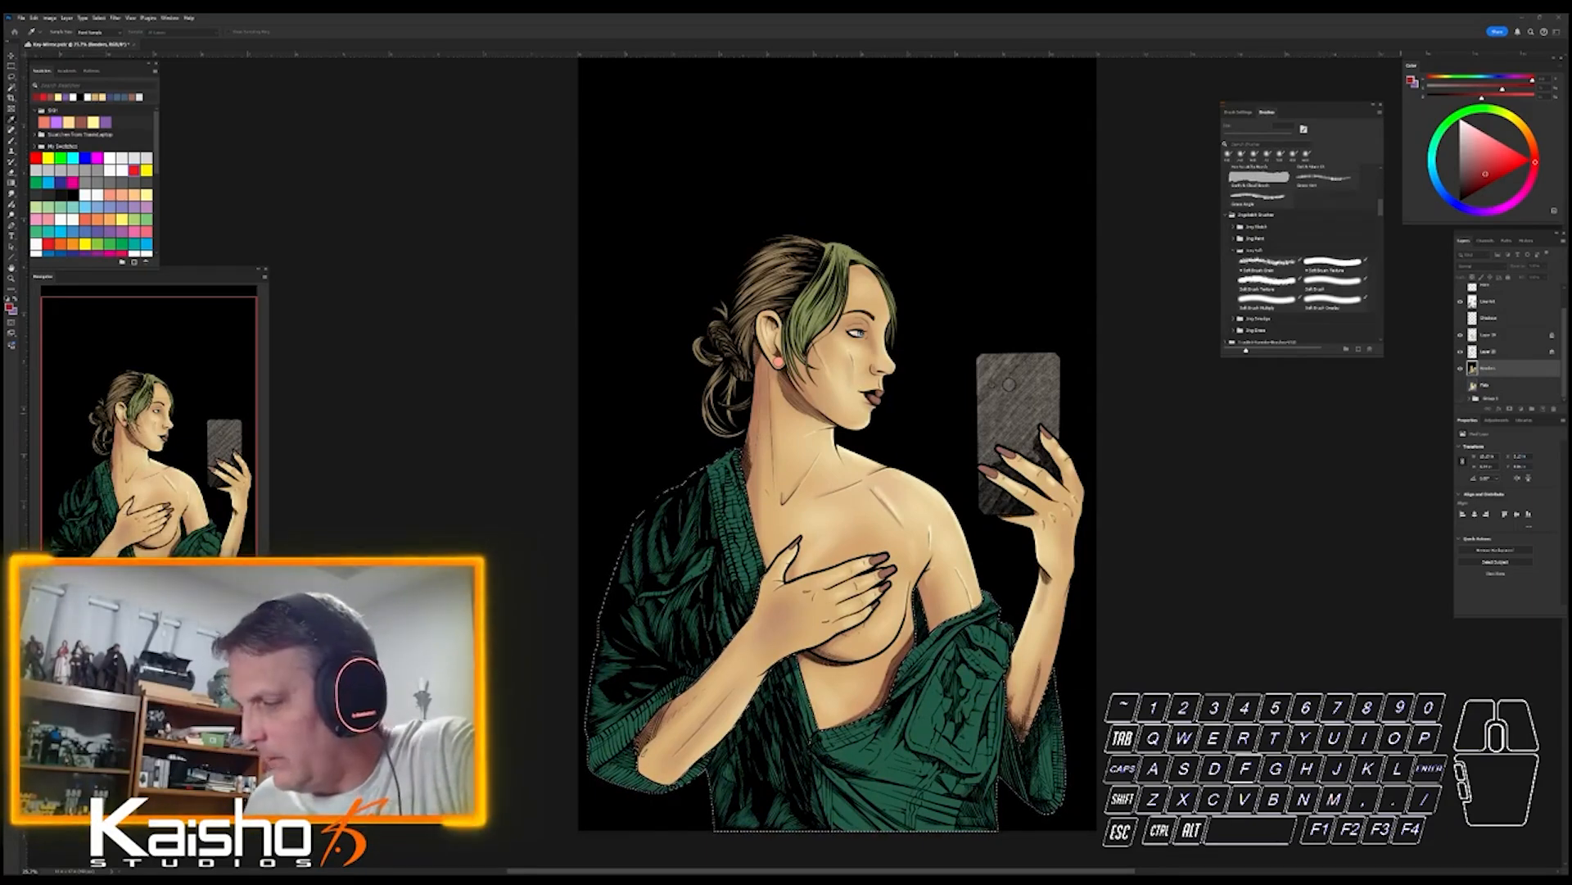
key(w)
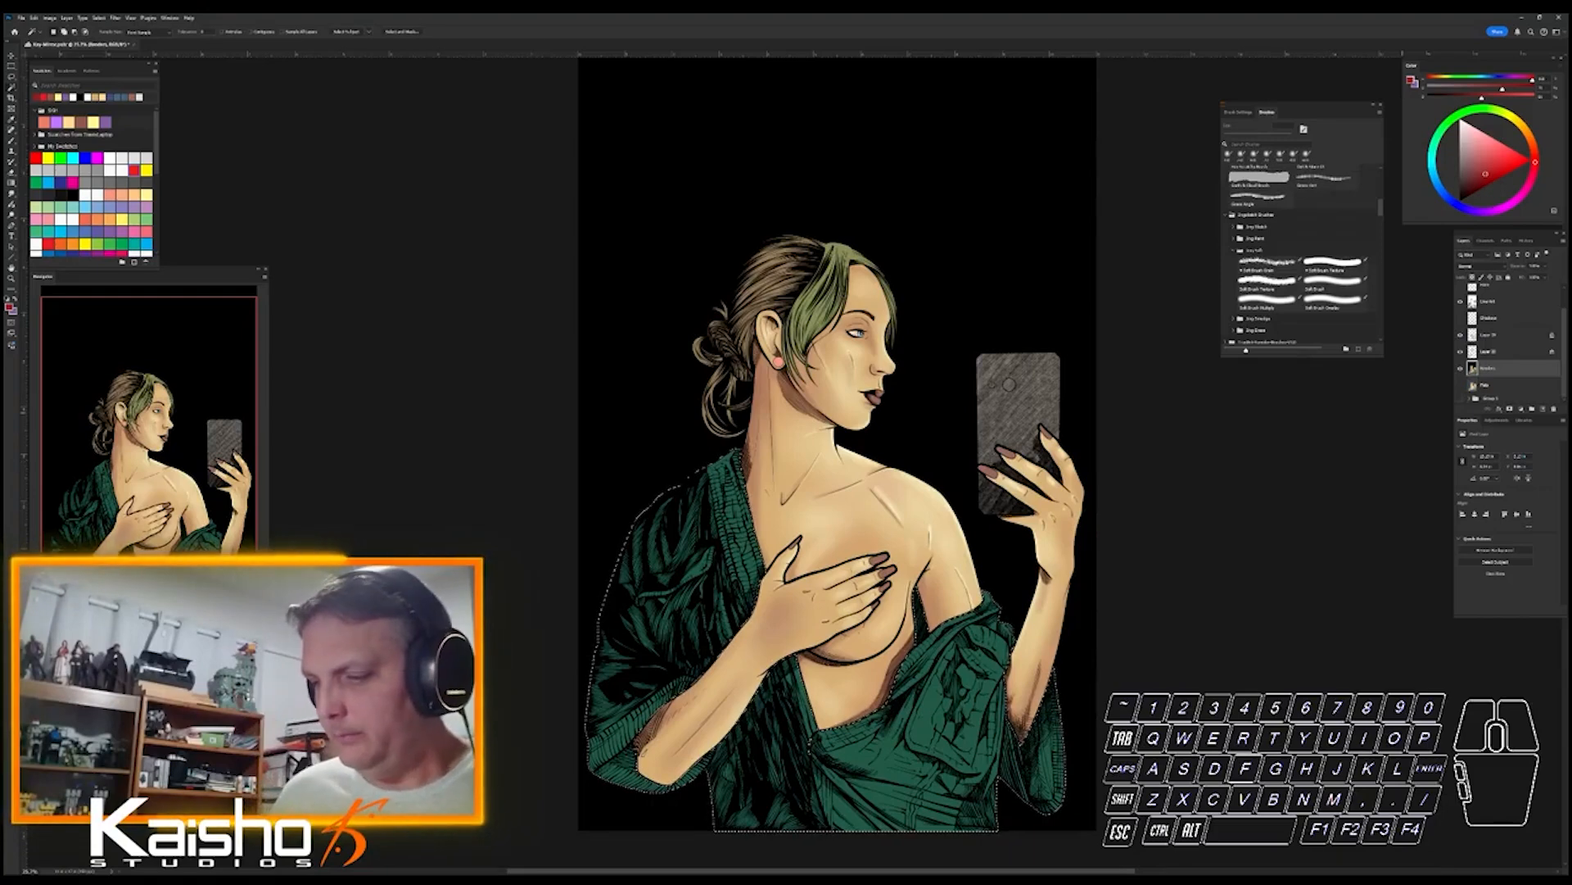
key(ctrl+d)
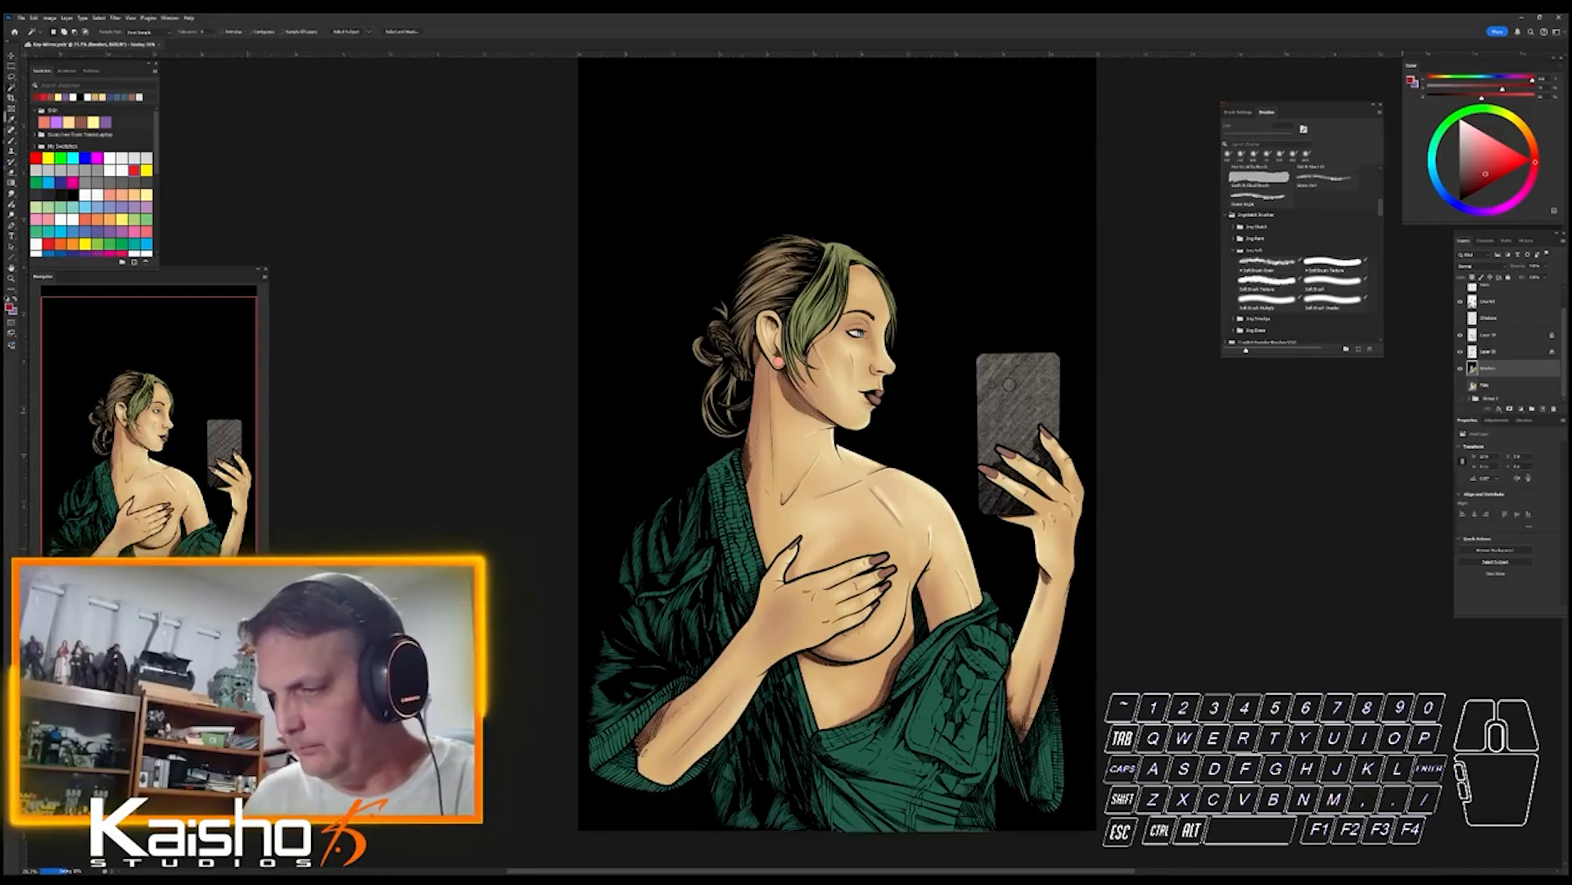
- Select the green front section of hair and shift its hue to a dusky red, leaving nothing selected
click(828, 278)
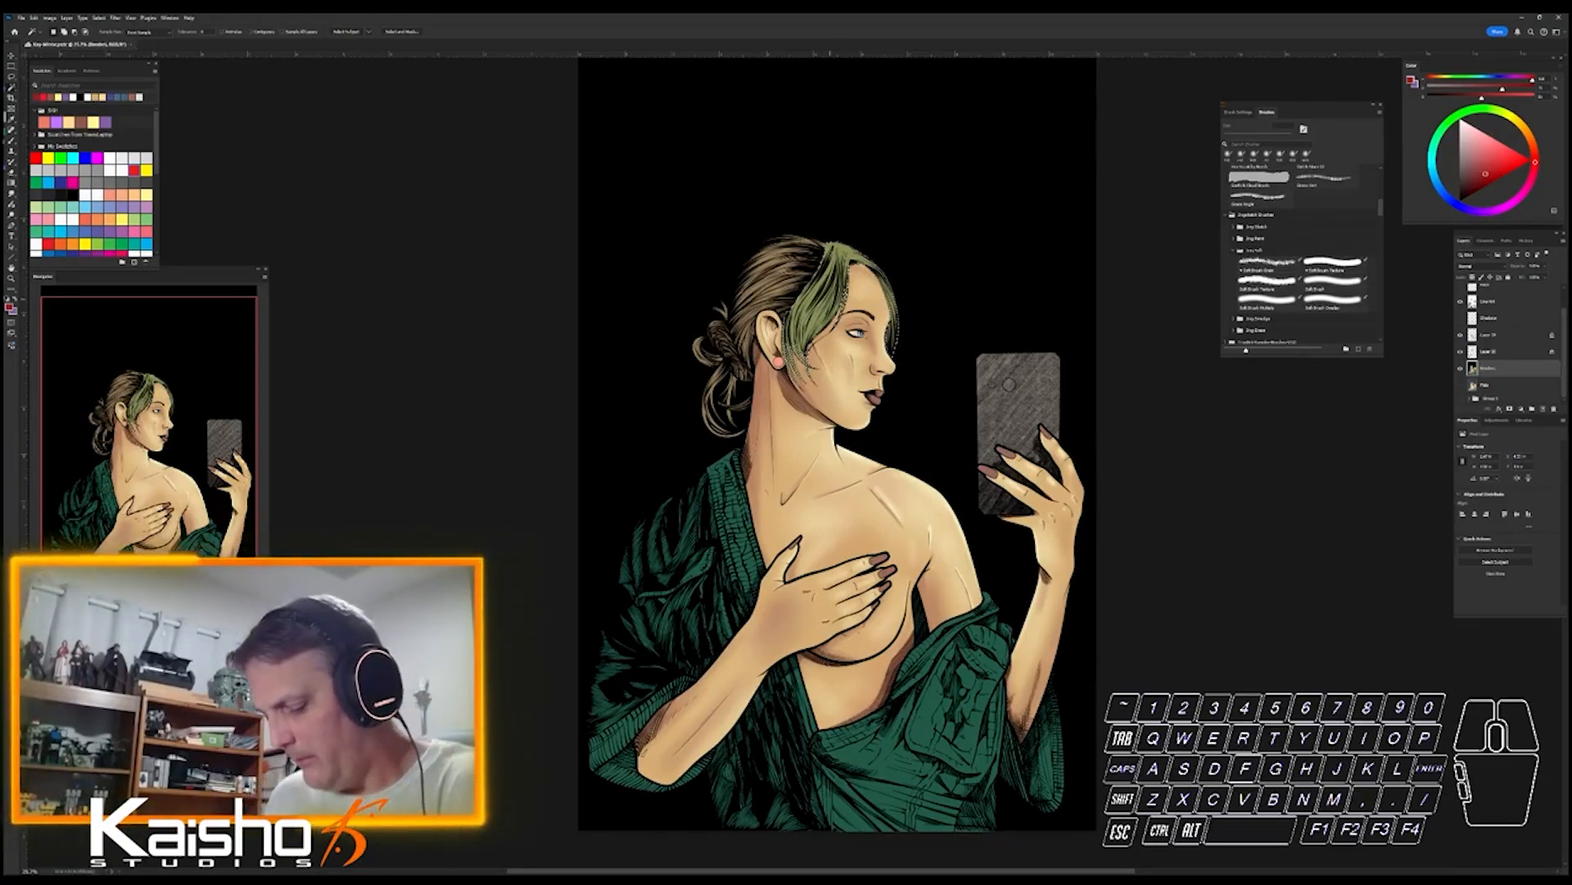
key(ctrl+u)
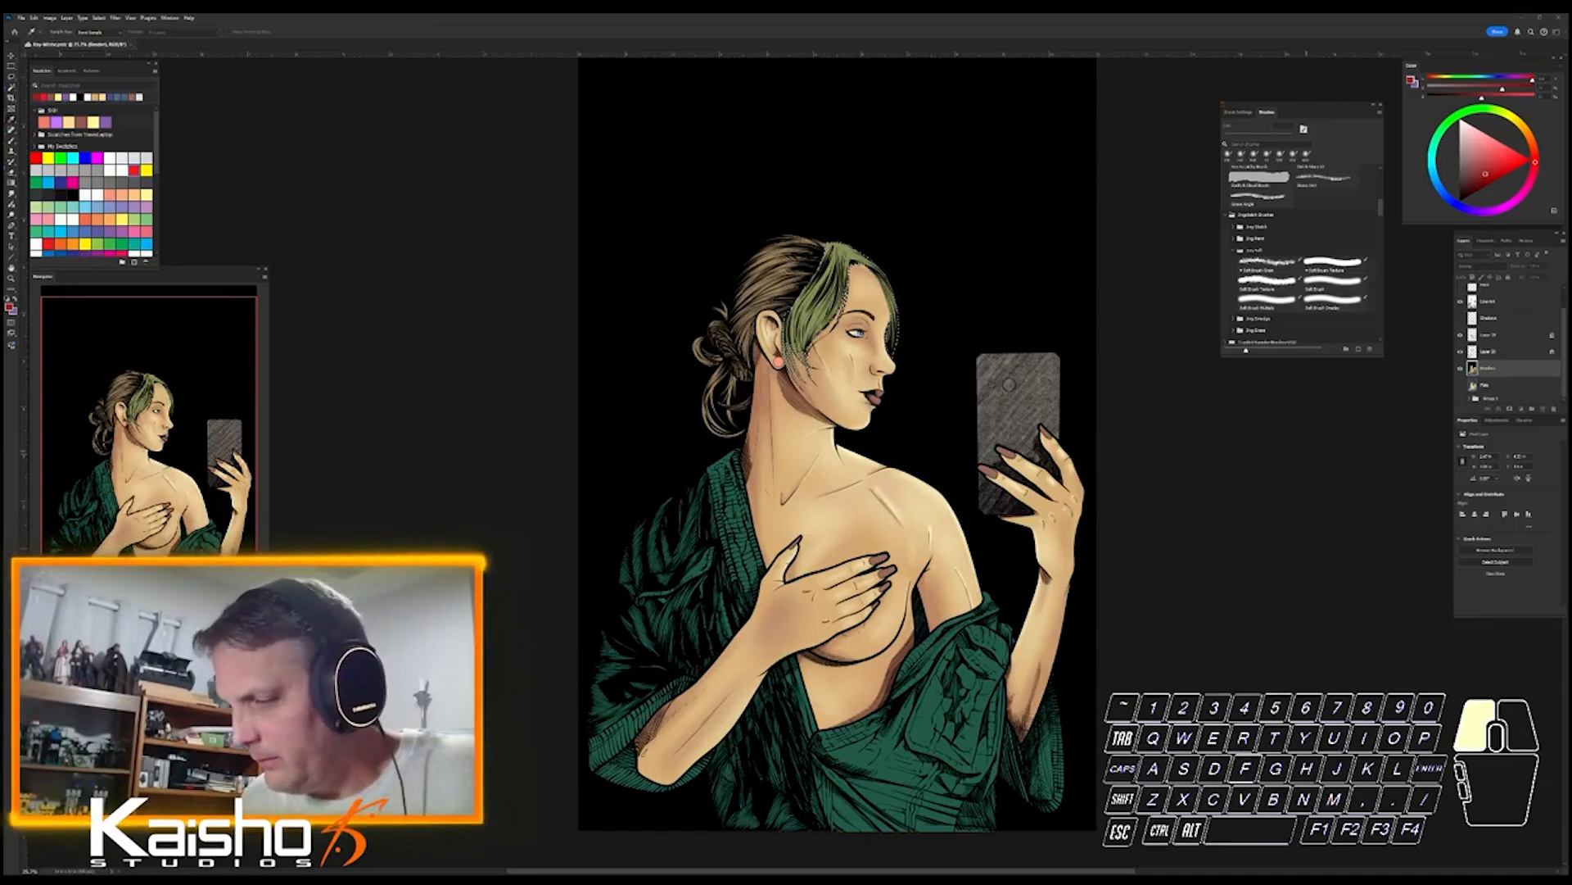
drag(1308, 455, 1286, 455)
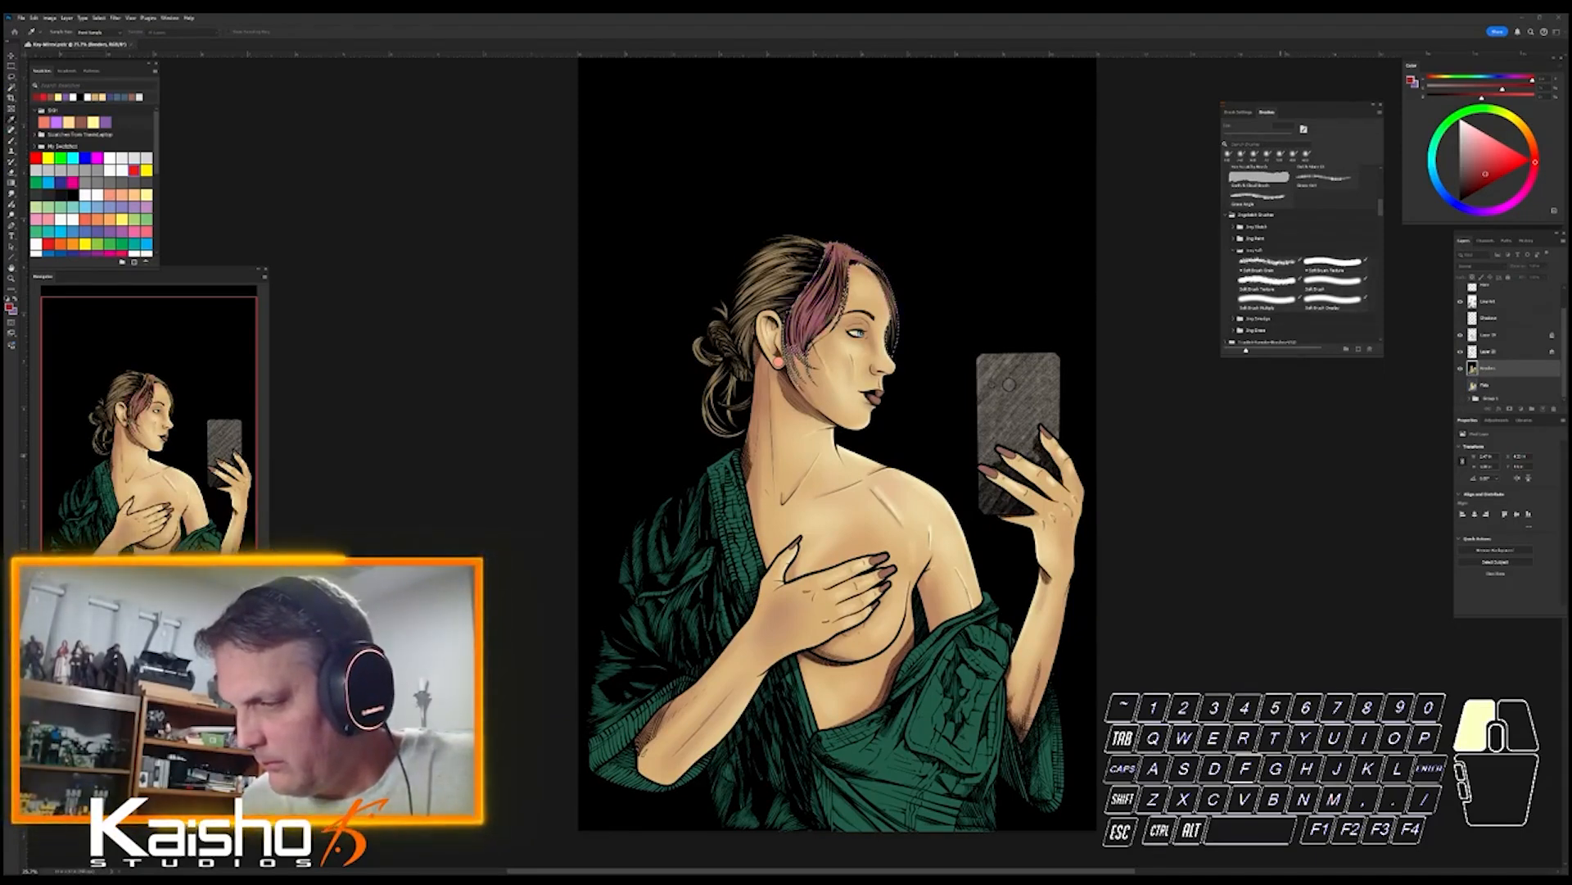
key(Return)
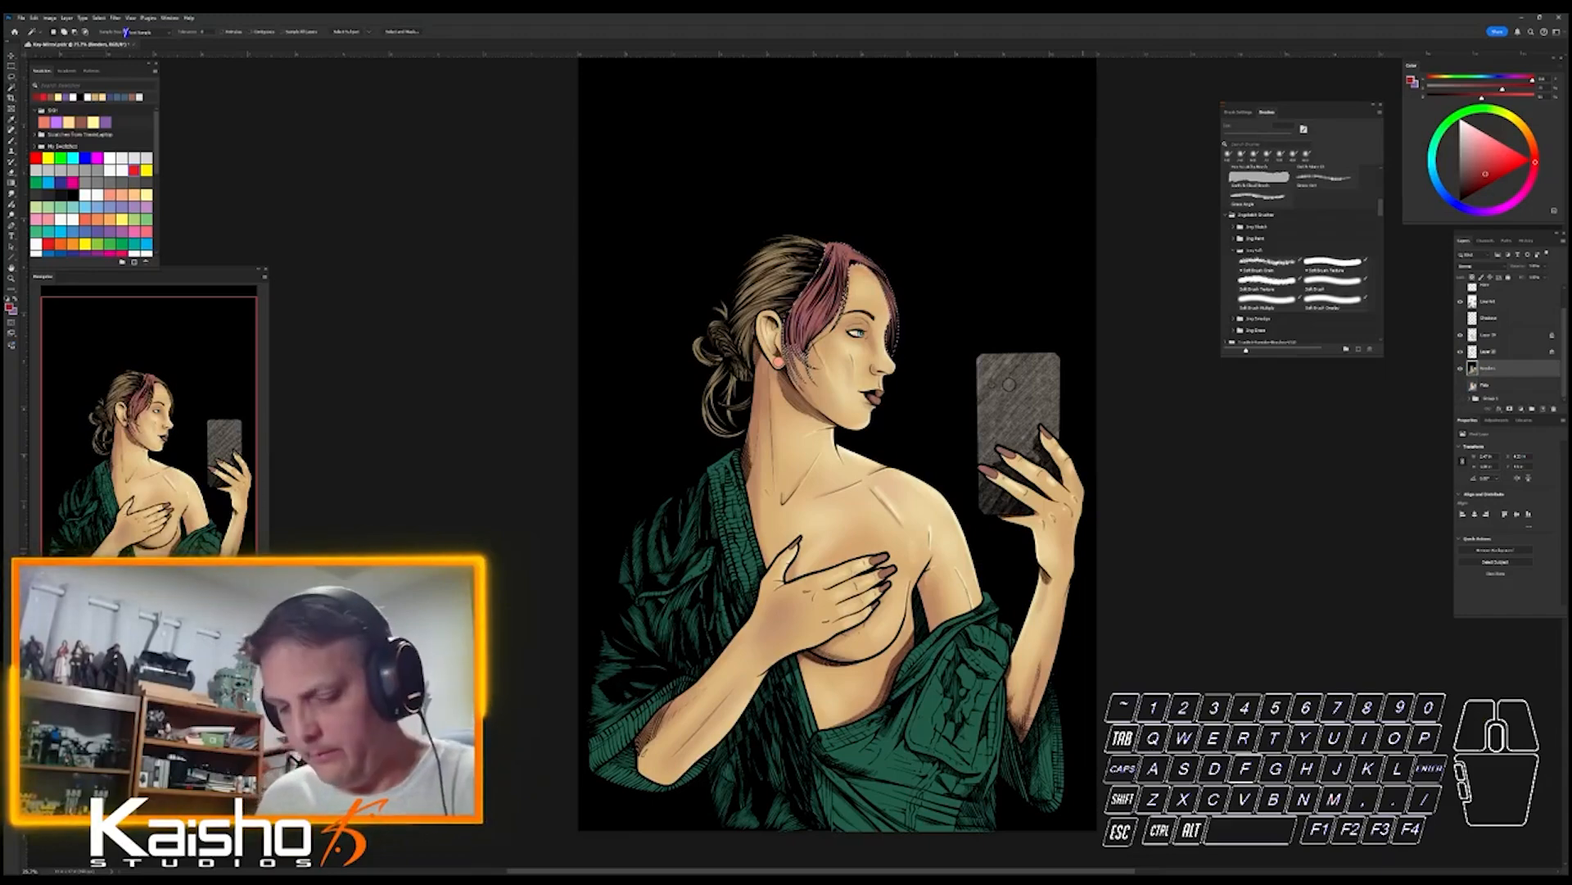
key(ctrl+d)
- Sample the dusky red of the front hair, fill the brown hair at the back with it, and clear the selection
key(i)
key(ctrl+space)
drag(849, 255, 934, 255)
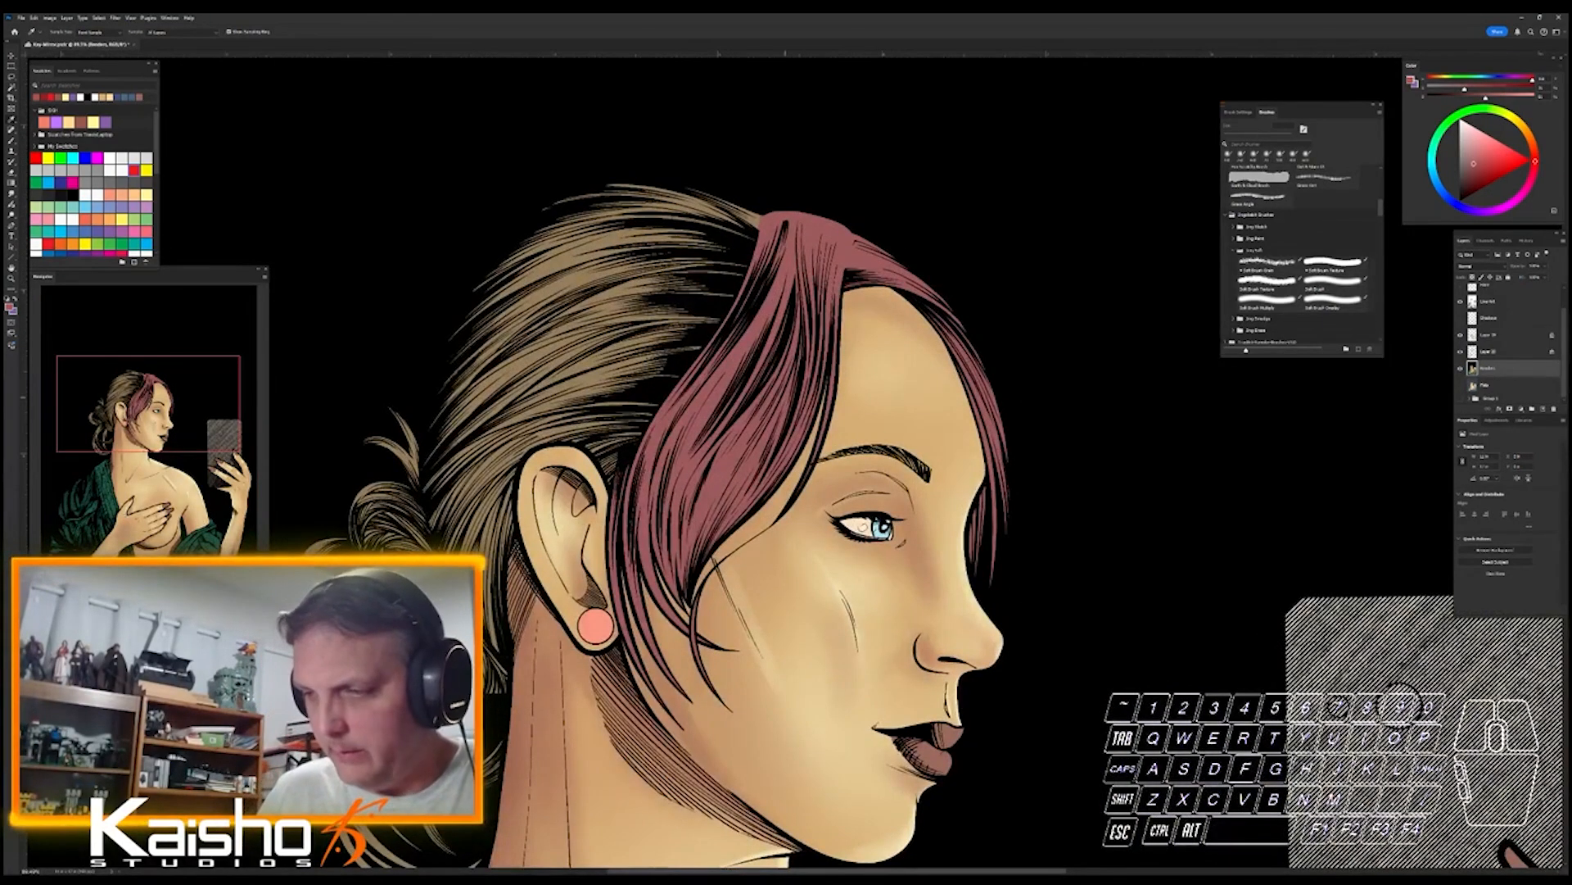
key(w)
click(574, 328)
key(ctrl+space)
drag(975, 729, 786, 736)
key(alt+BackSpace)
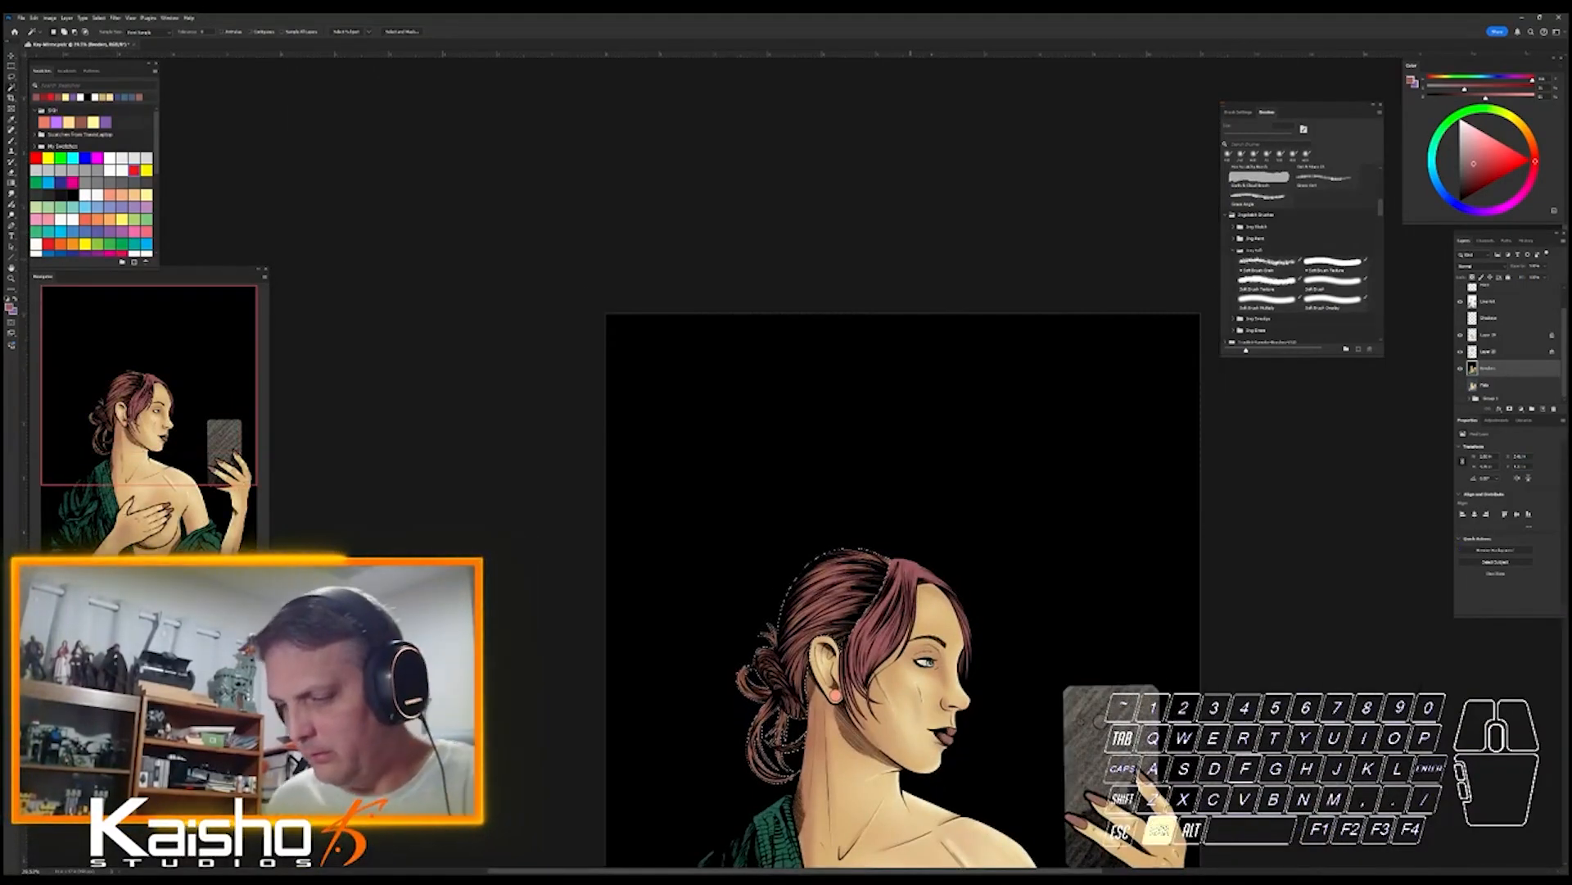
key(ctrl+d)
key(ctrl+0)
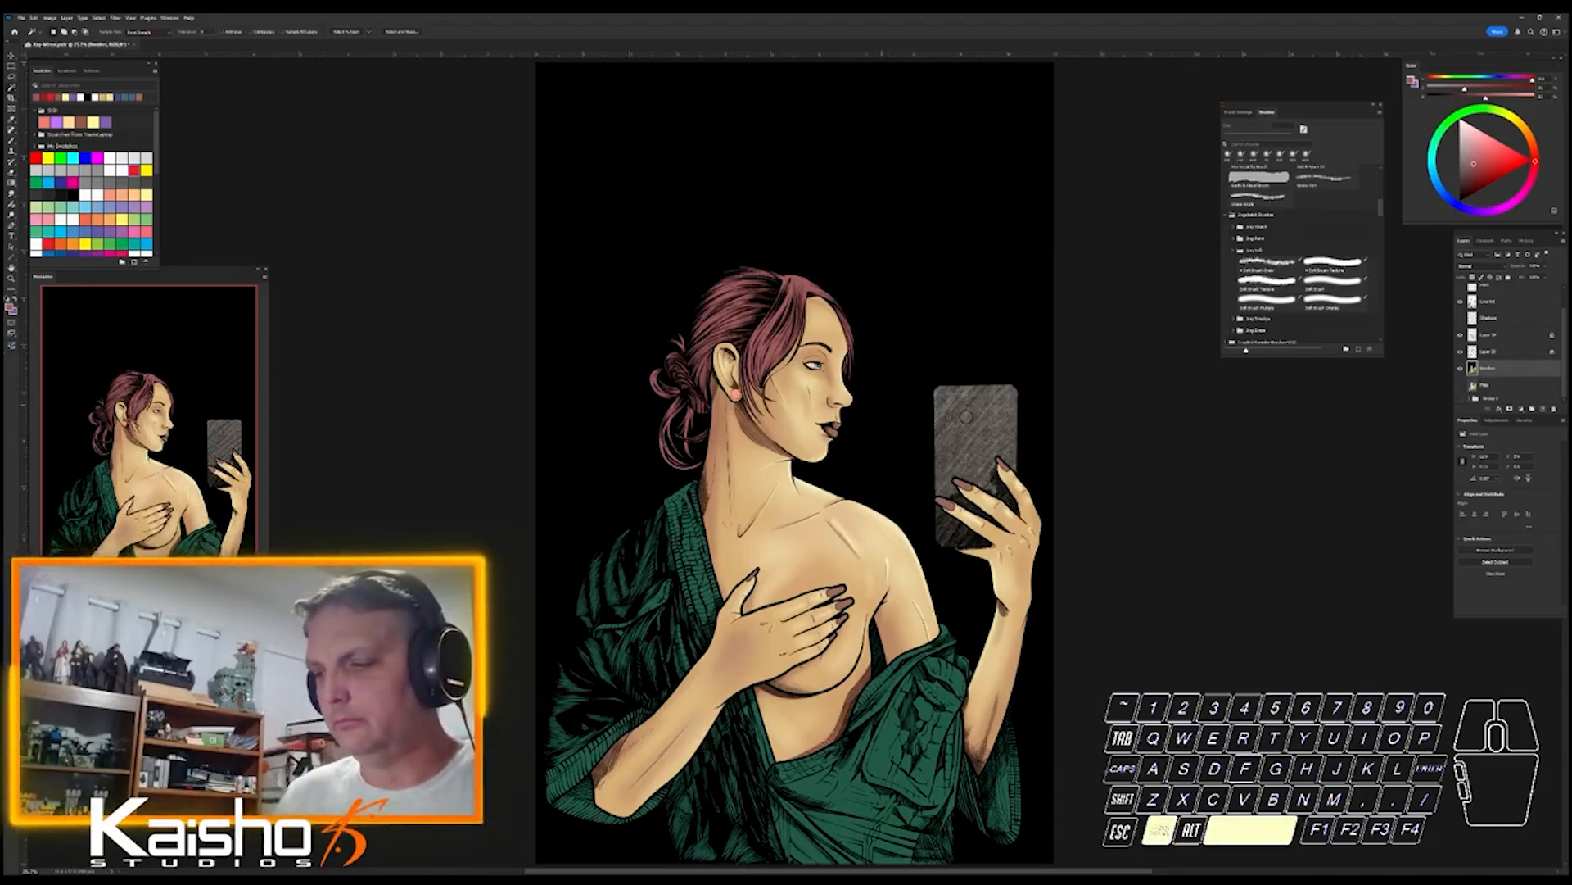
- Show the hidden layer with the bright white light flare over the phone
drag(846, 353, 697, 374)
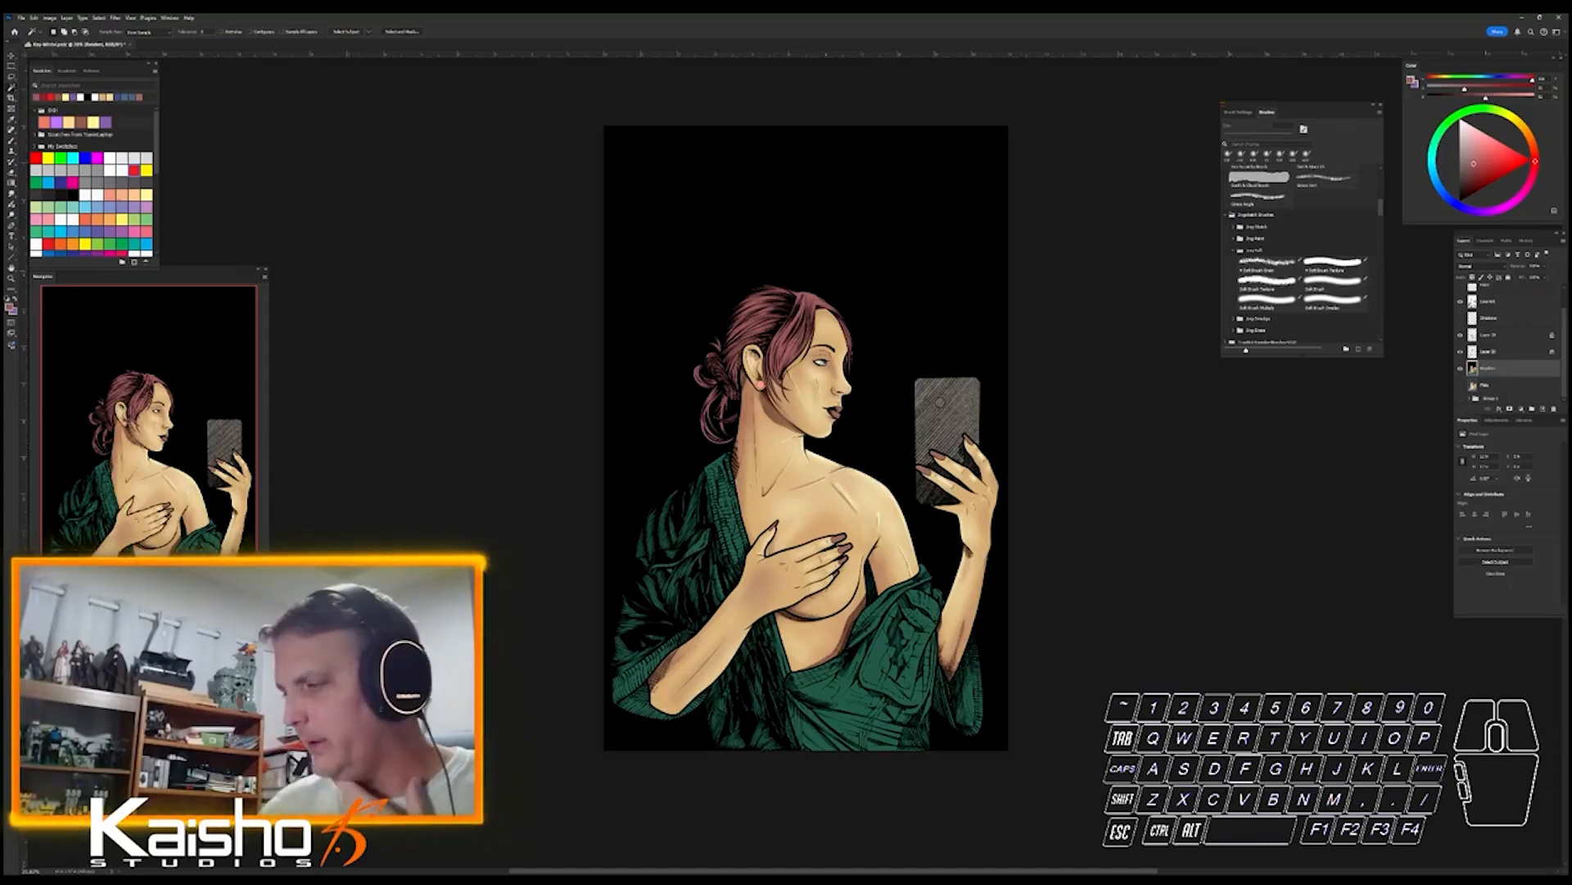
drag(1561, 352, 1561, 327)
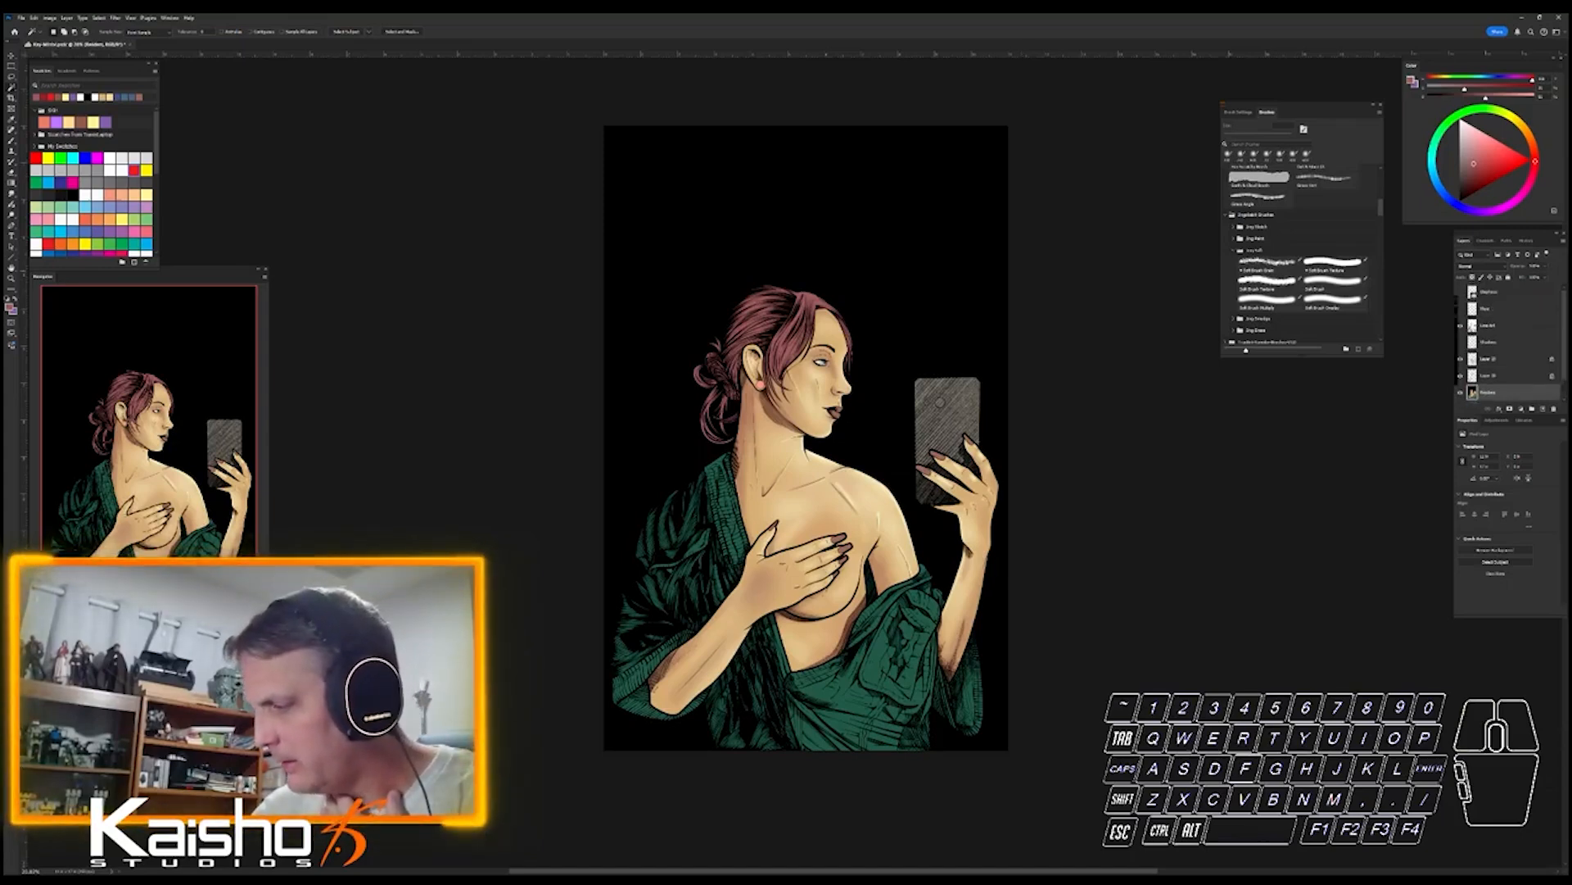
click(1461, 308)
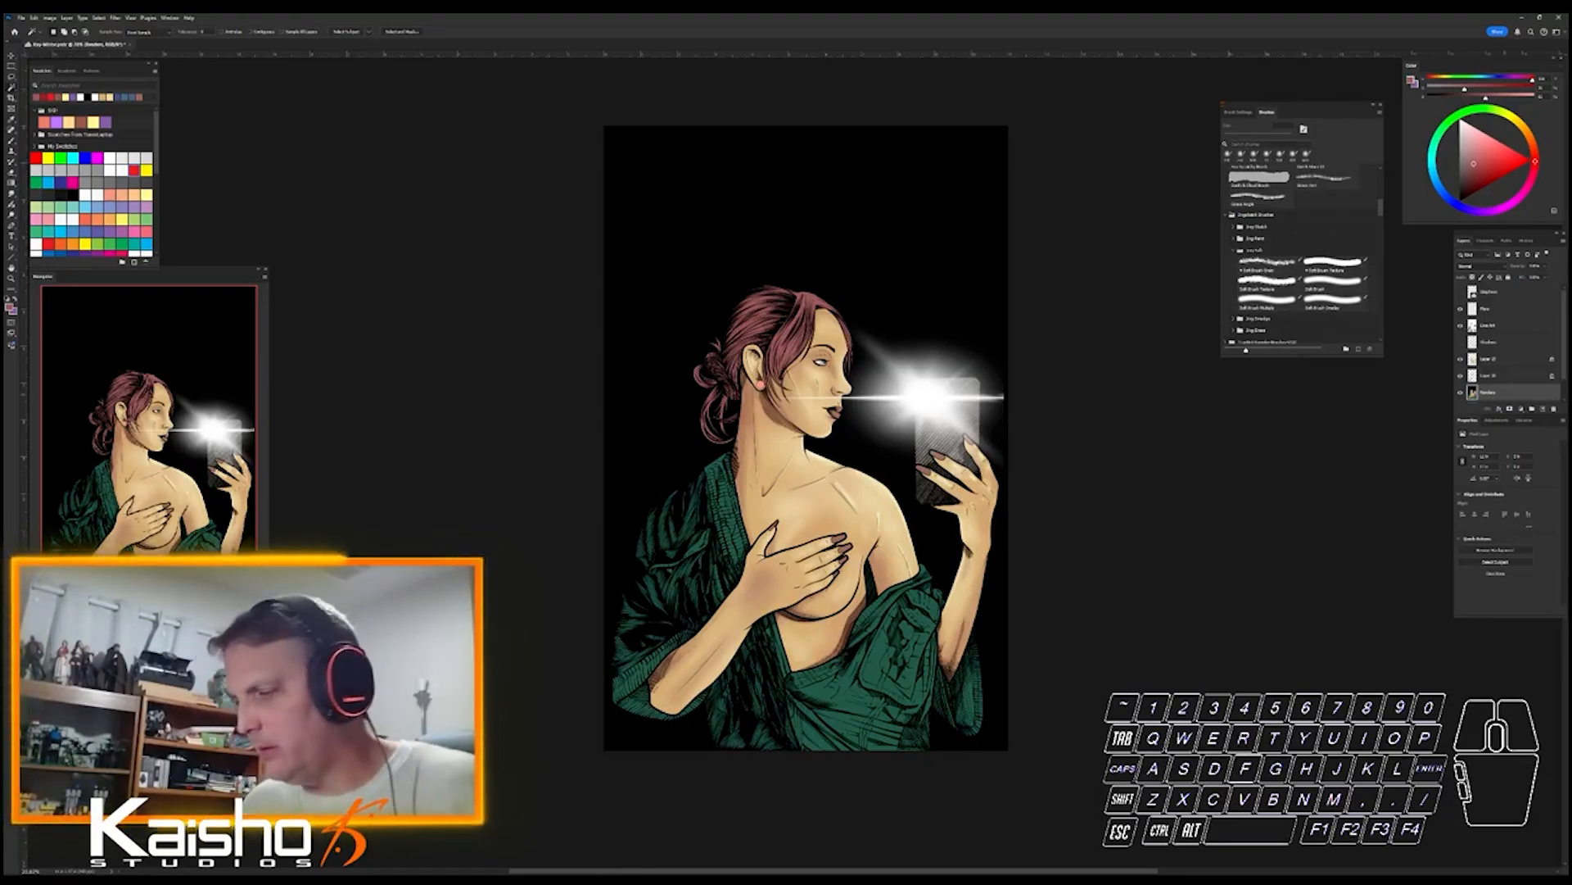
- Try loading the outlines of the two skin rendering layers as a selection for the shadows layer, and clear the selection
ctrl+click(1507, 375)
ctrl+click(1472, 375)
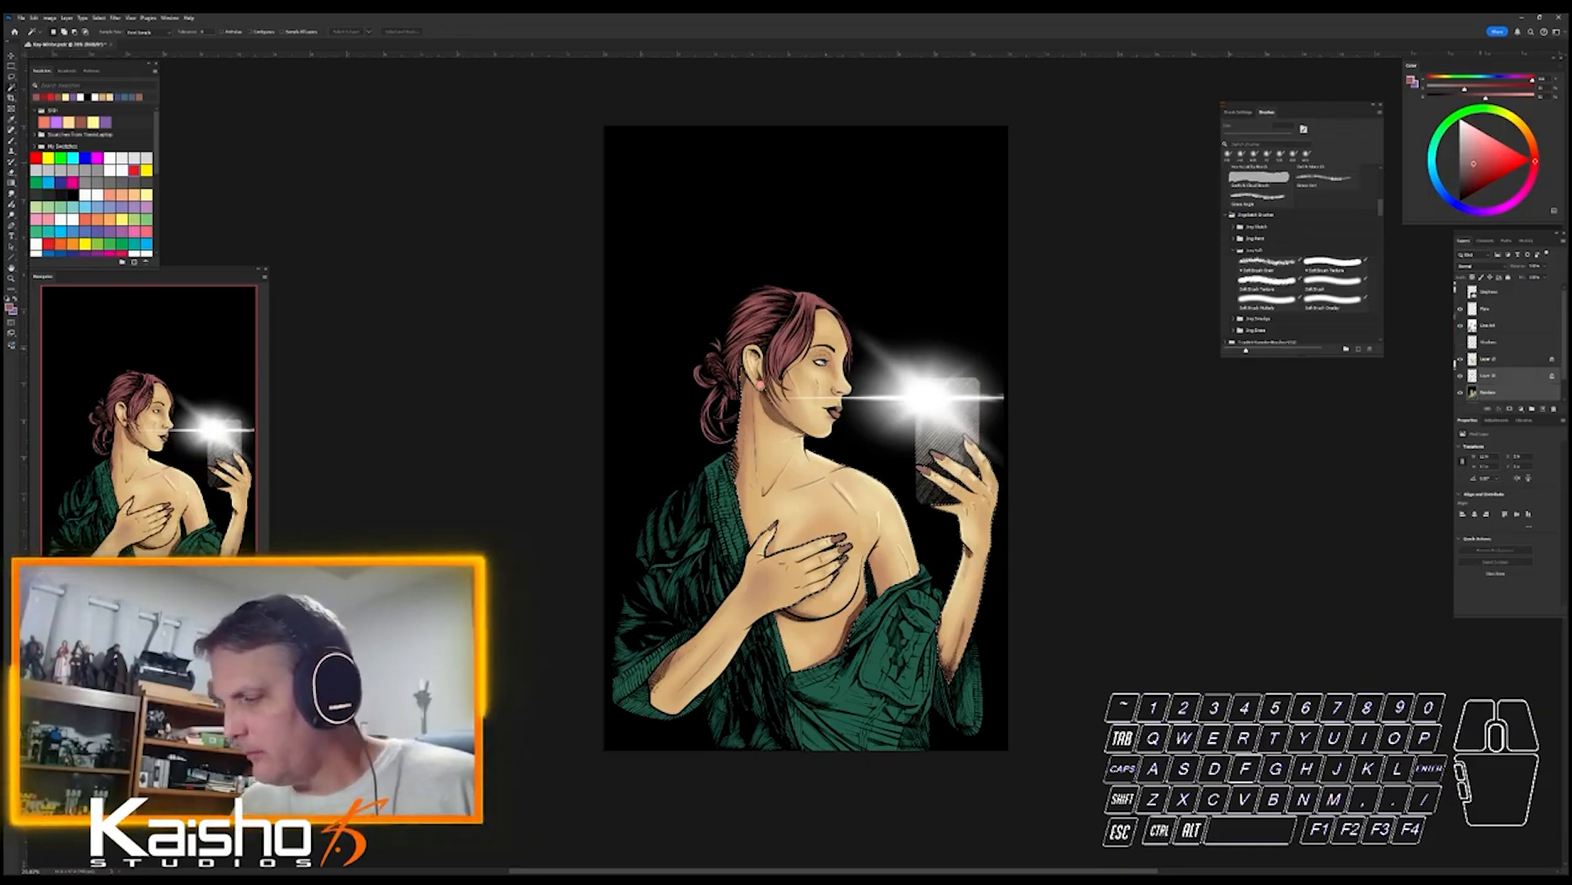
ctrl+click(1472, 359)
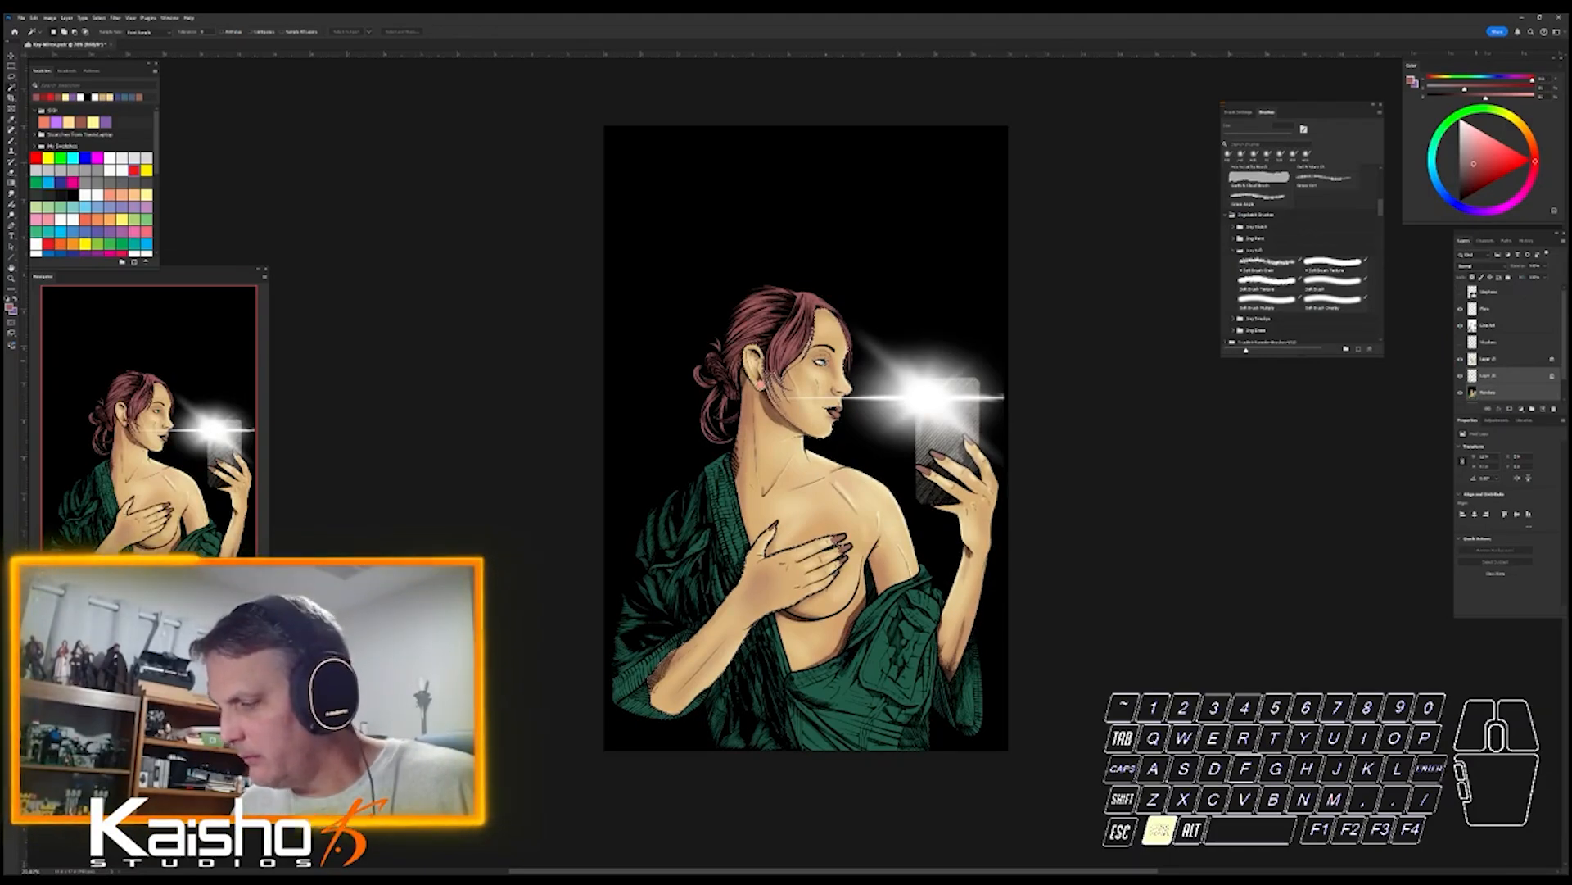
ctrl+shift+click(1472, 361)
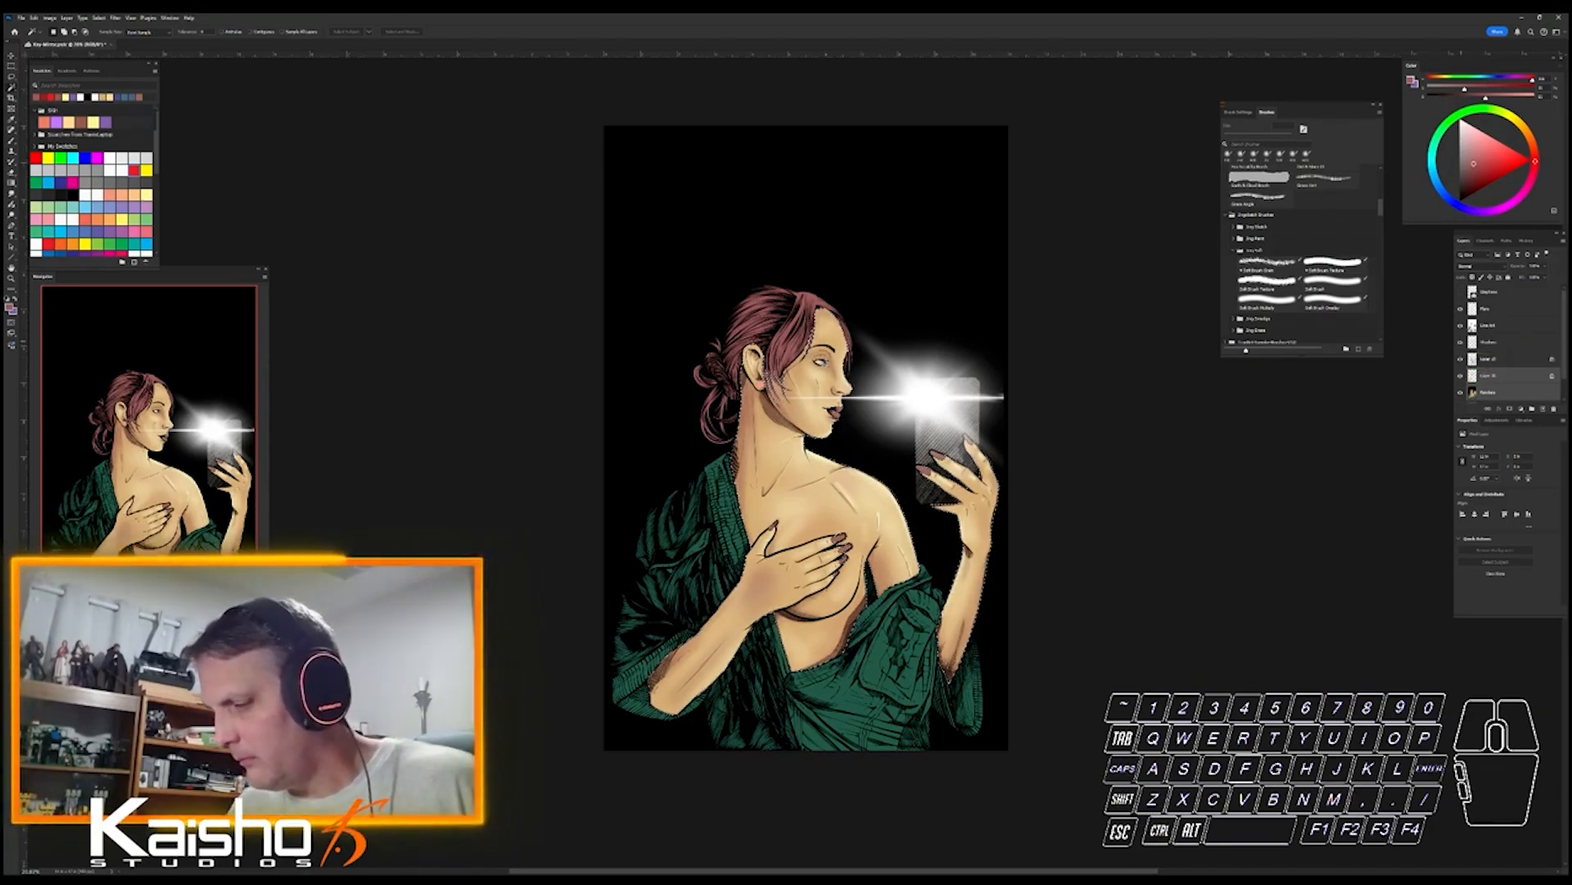
click(1478, 342)
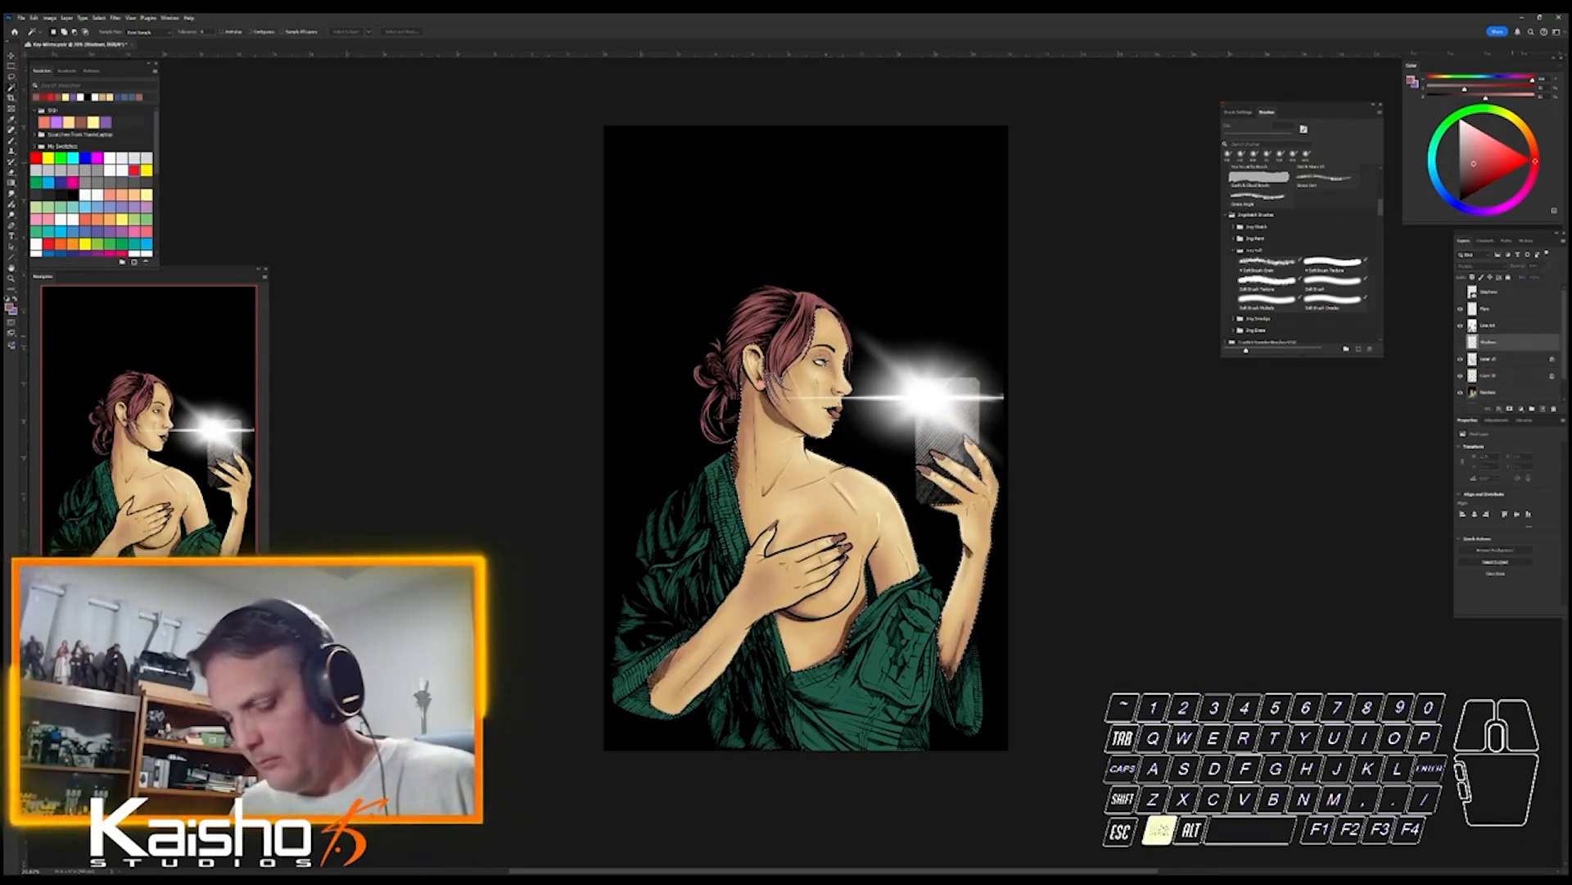
key(ctrl+d)
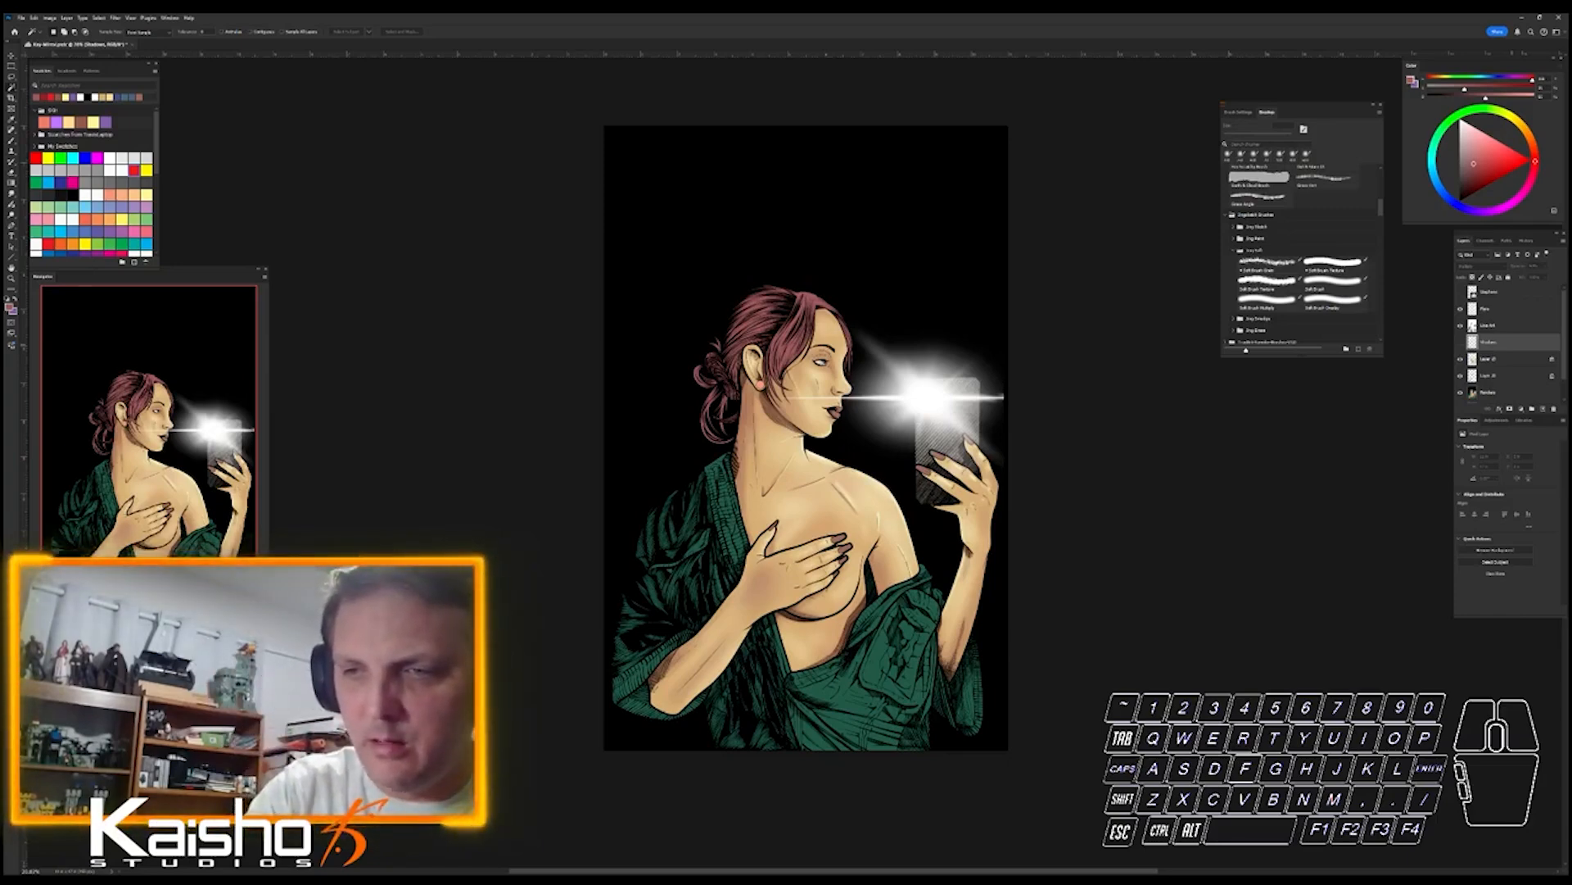
- Fill a new layer above the skin rendering layers with a light blue swatch and lower its opacity for a faint tint
click(97, 207)
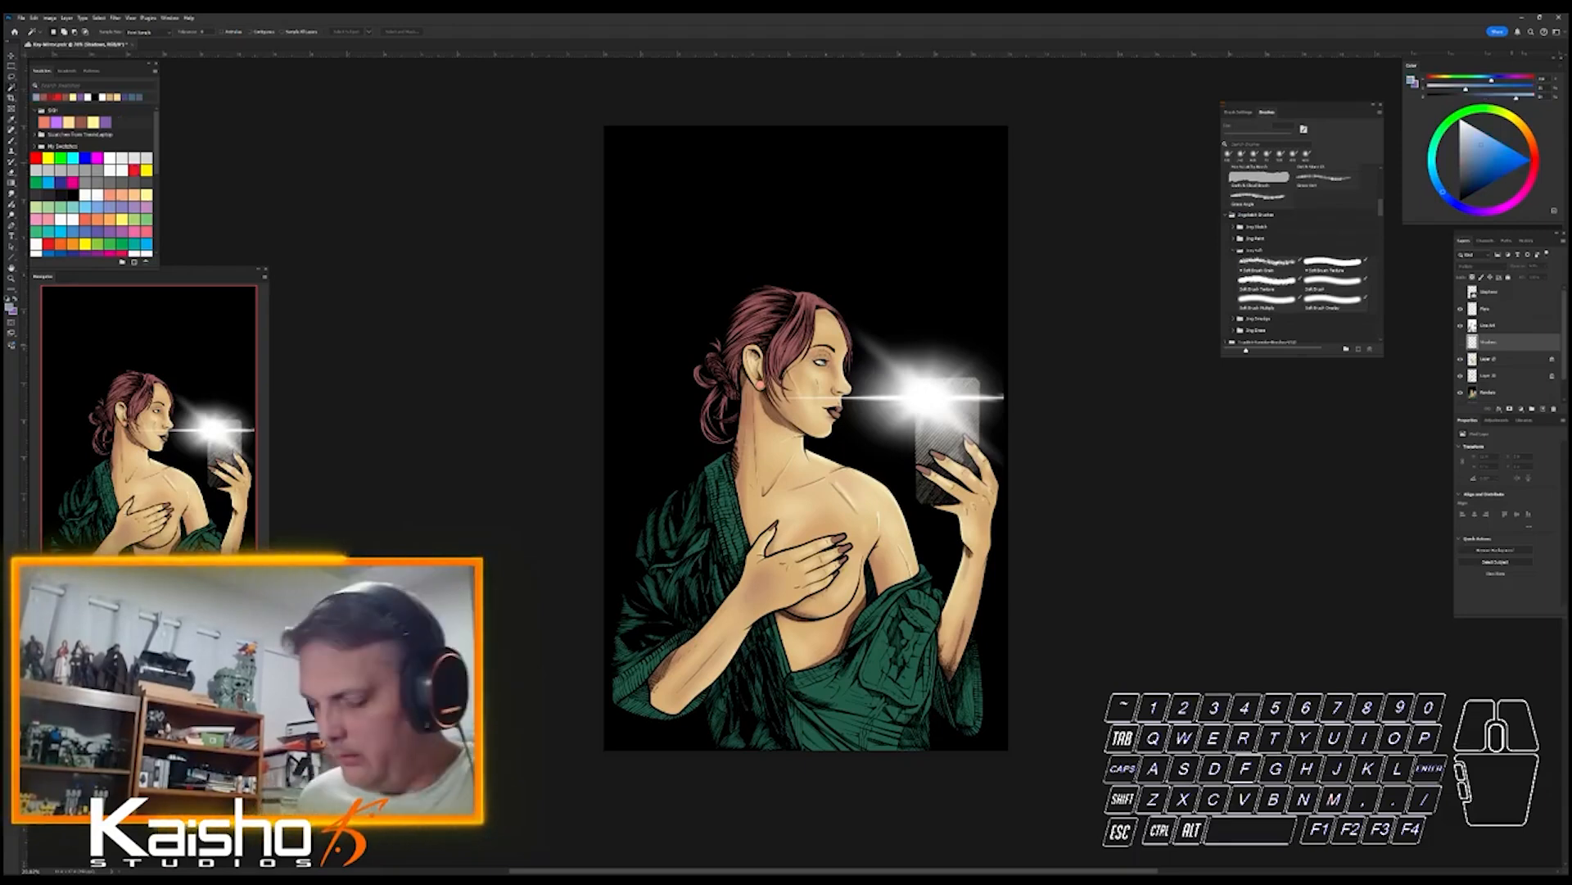
key(alt)
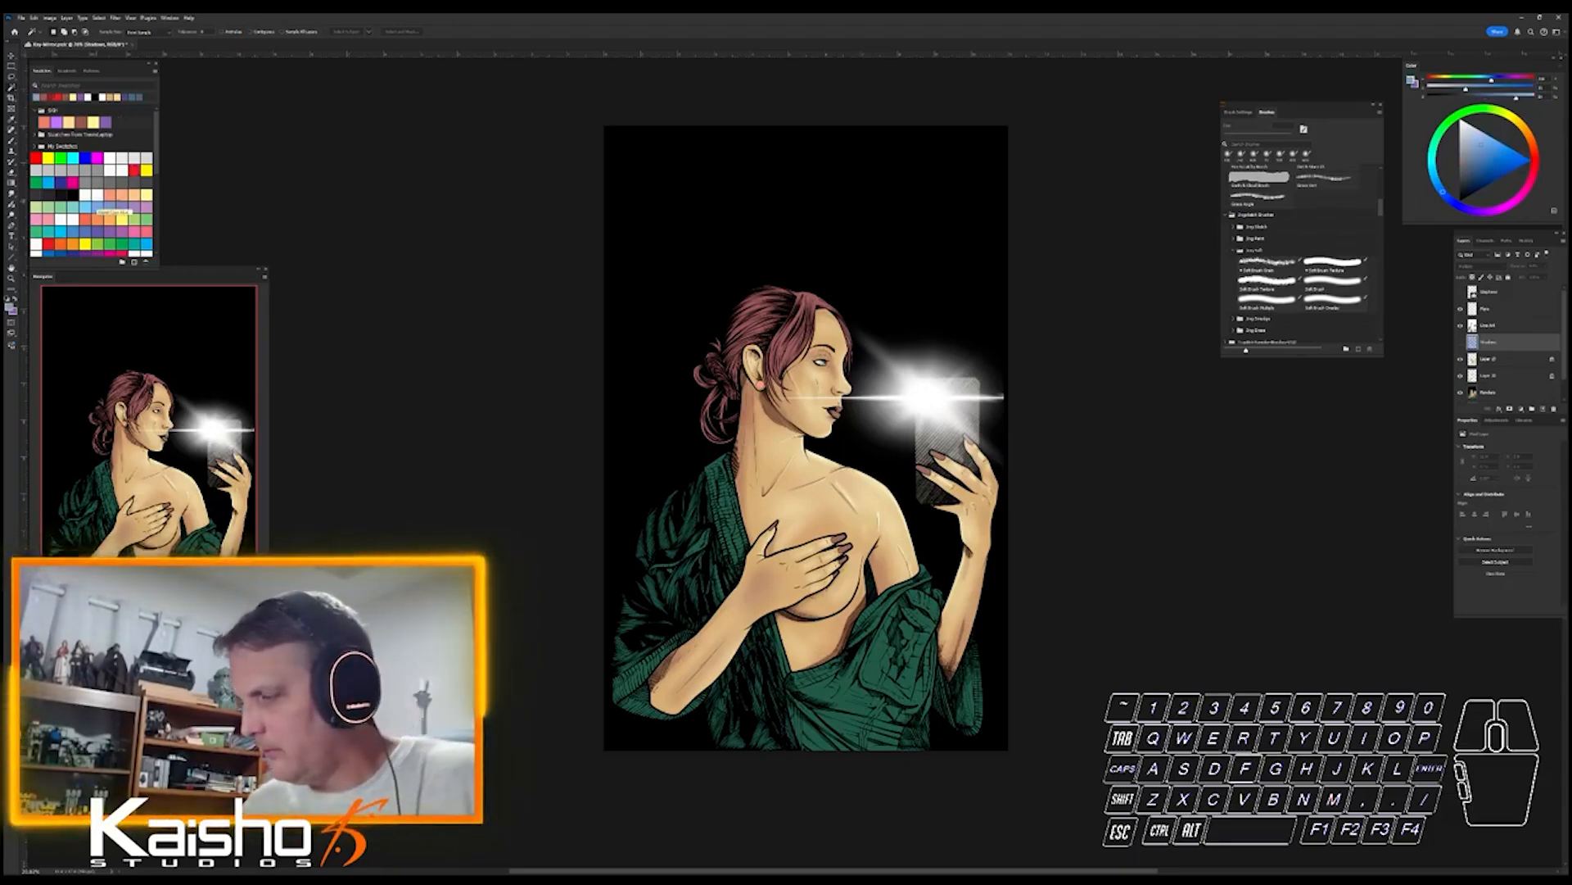
click(1487, 358)
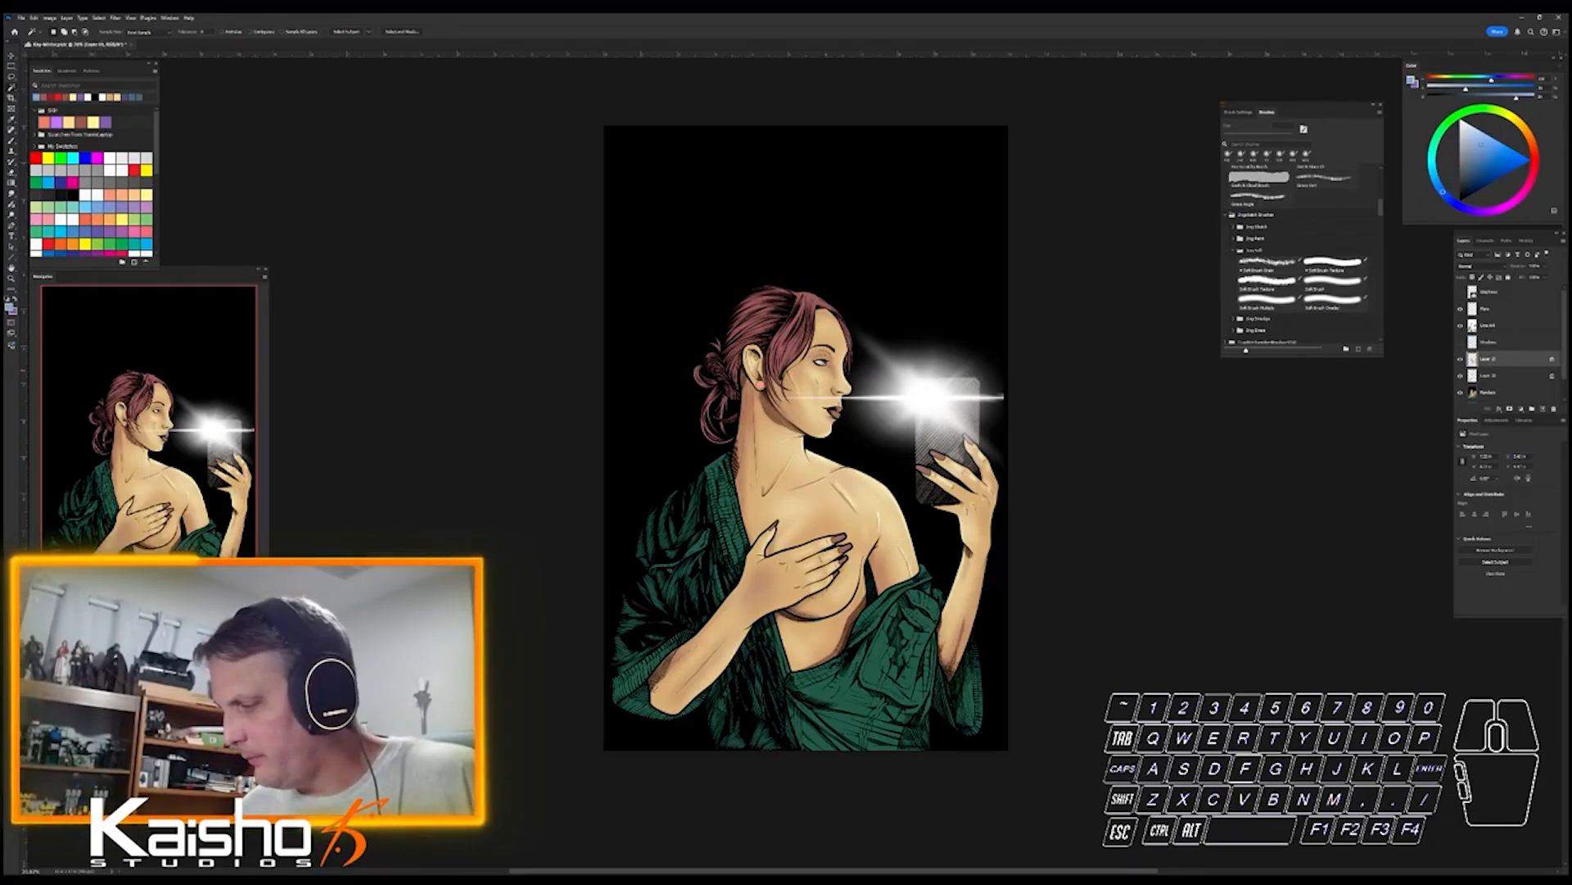
key(alt+BackSpace)
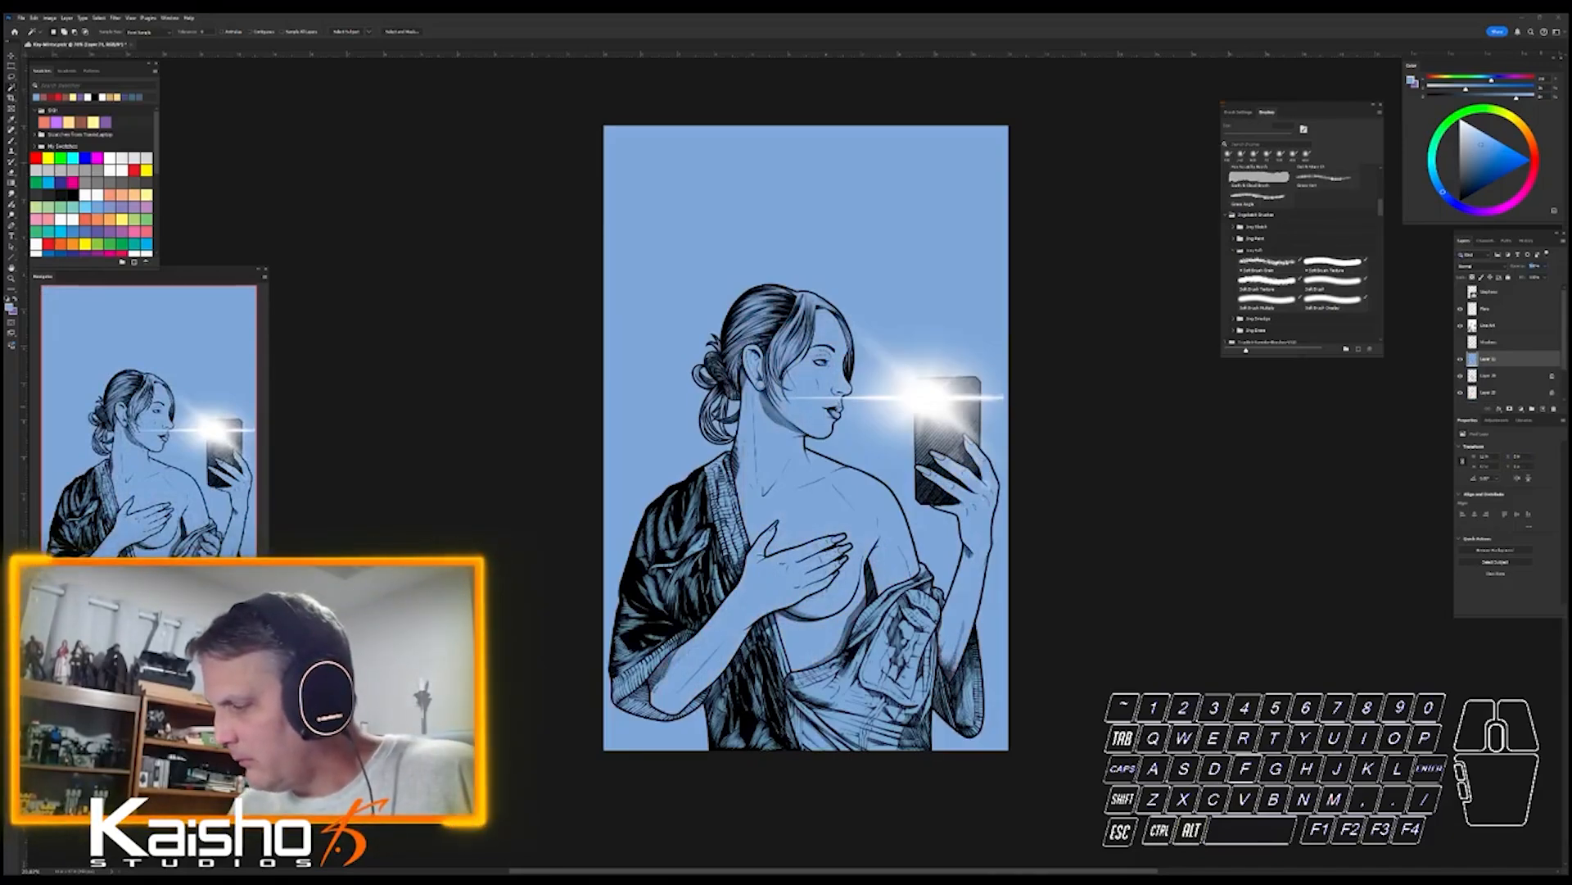
drag(1518, 265, 1460, 266)
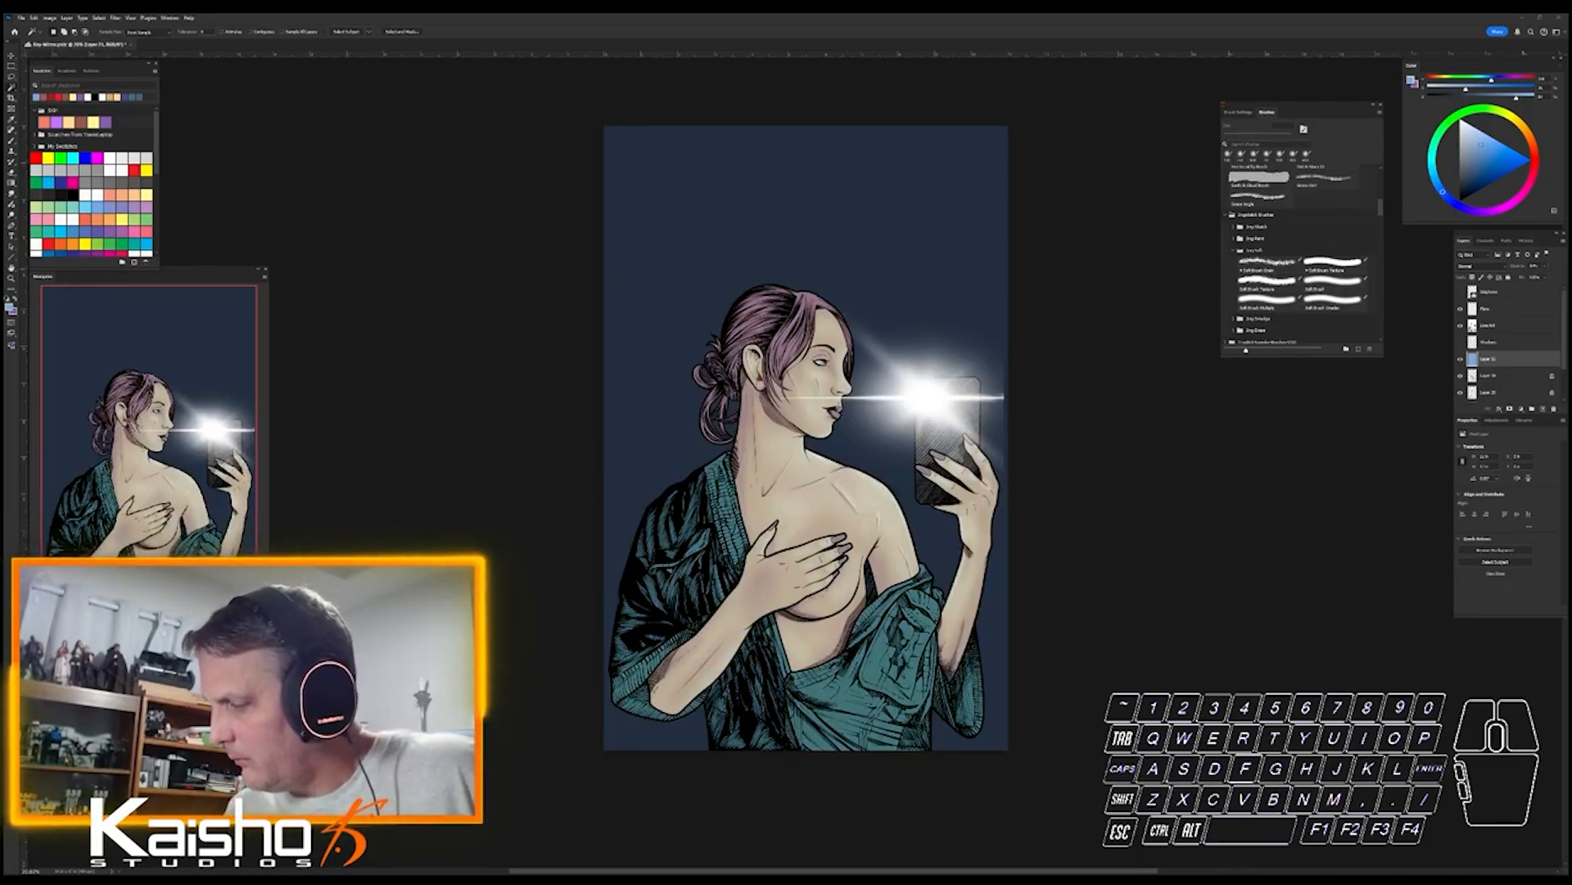
- Try out a range of blend modes on the light blue tint layer and set it back to Normal
click(1479, 265)
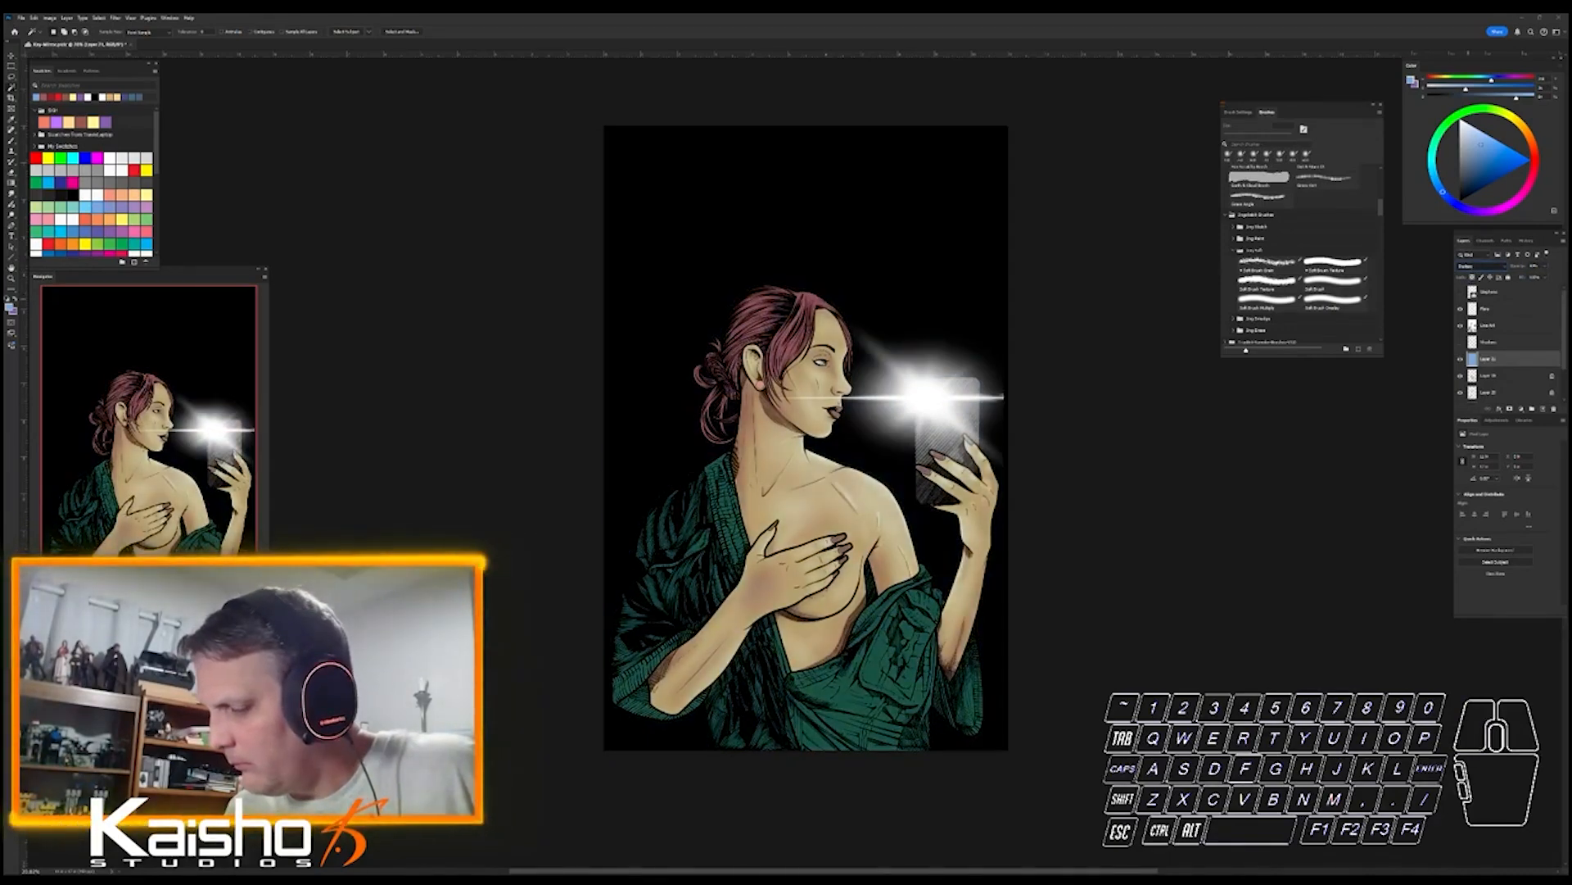
key(Down)
key(Down)
key(Down)
key(Down)
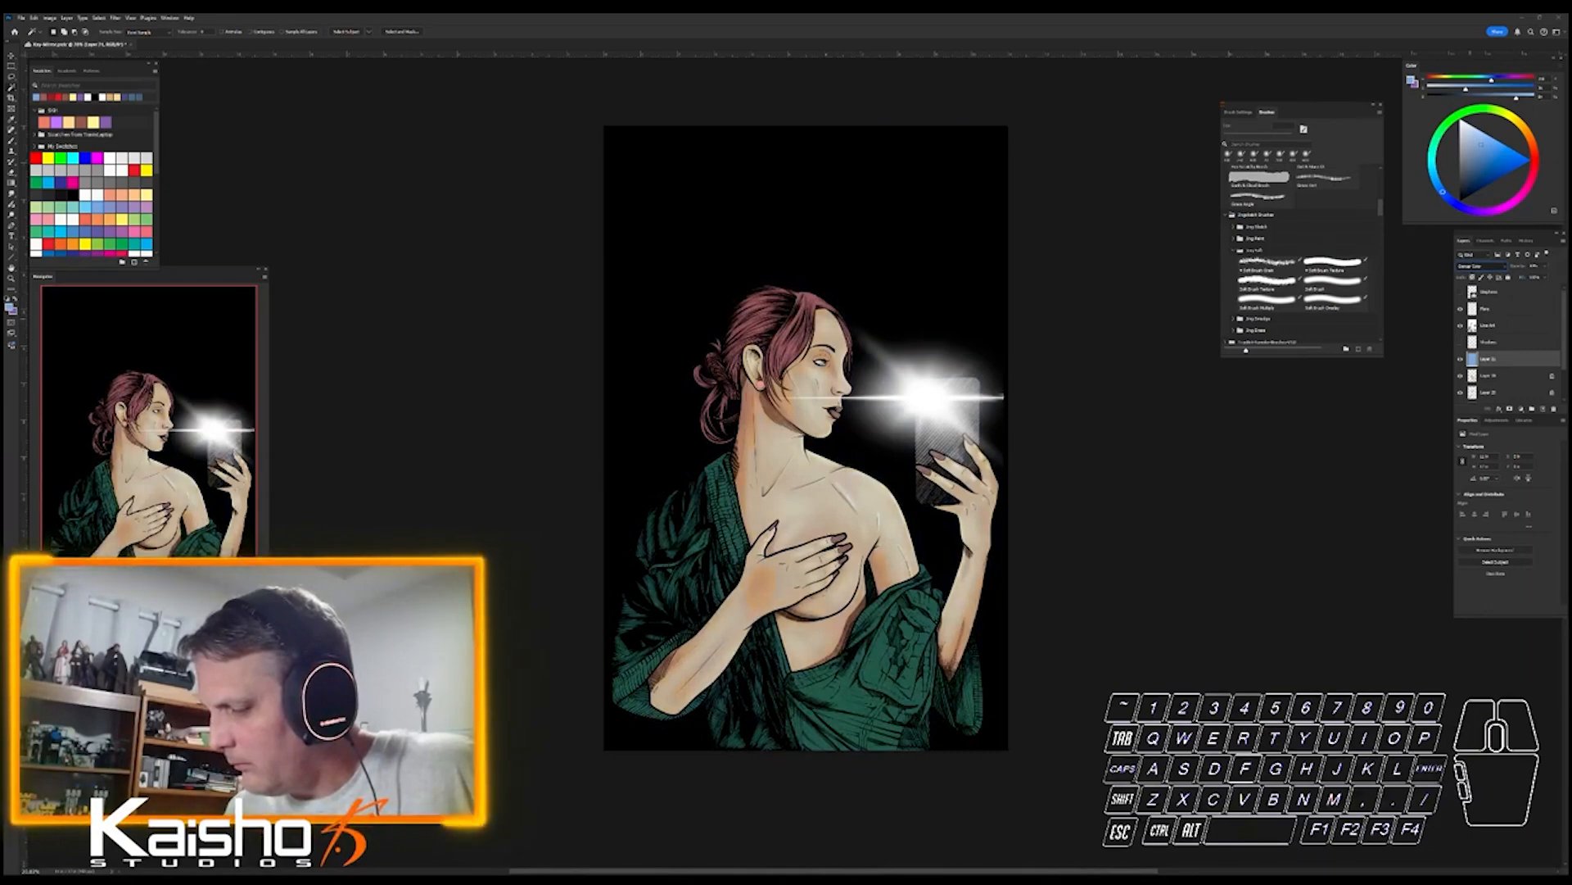
key(Up)
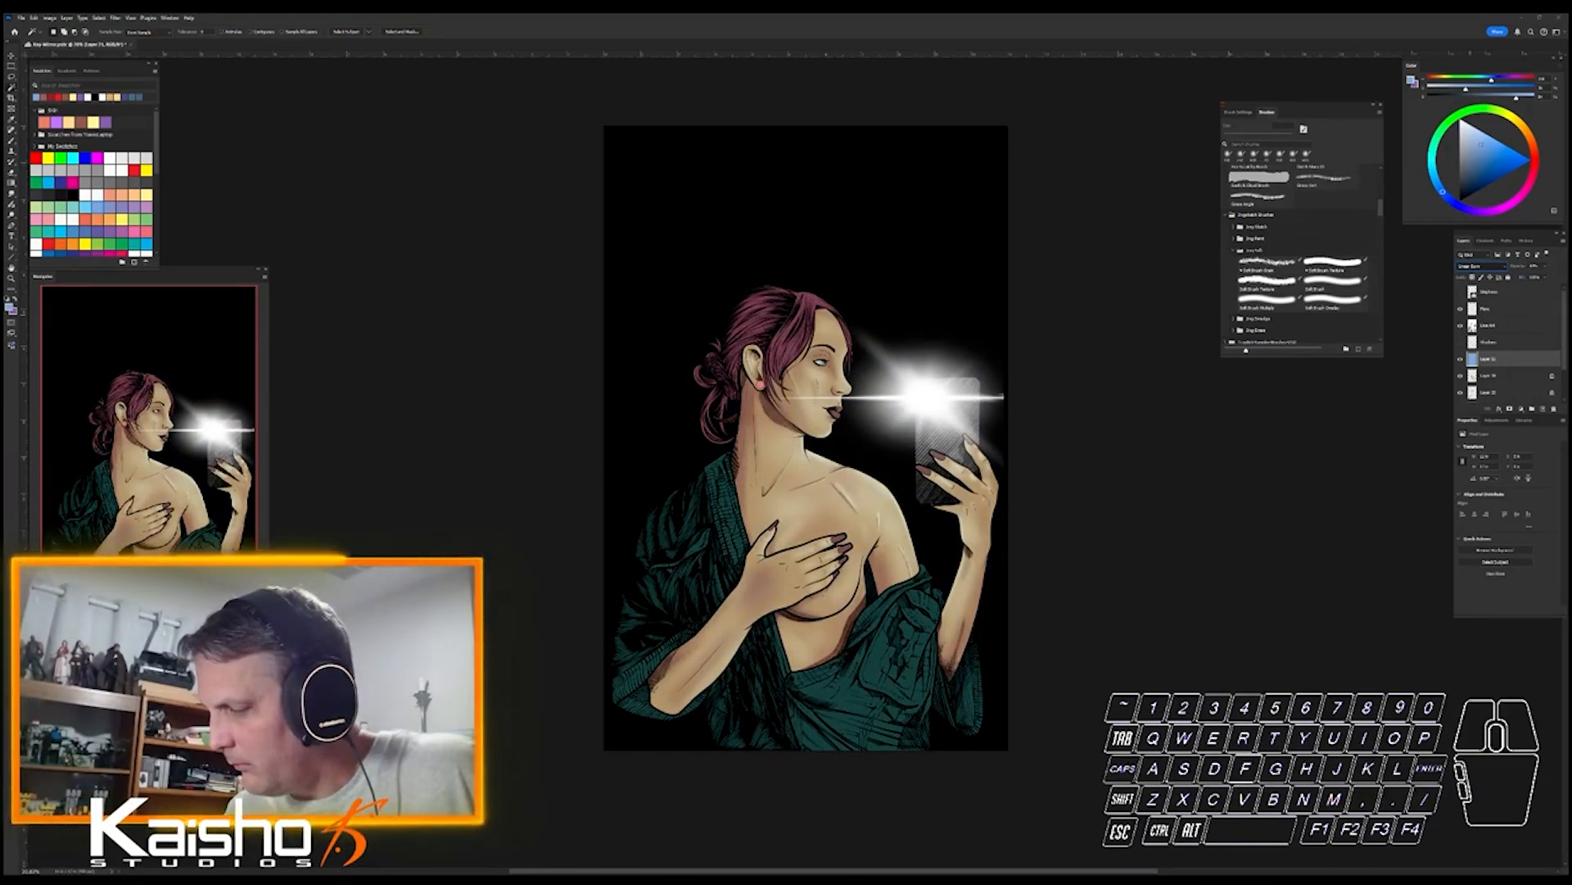
key(Down)
key(Down)
key(Down)
key(Down)
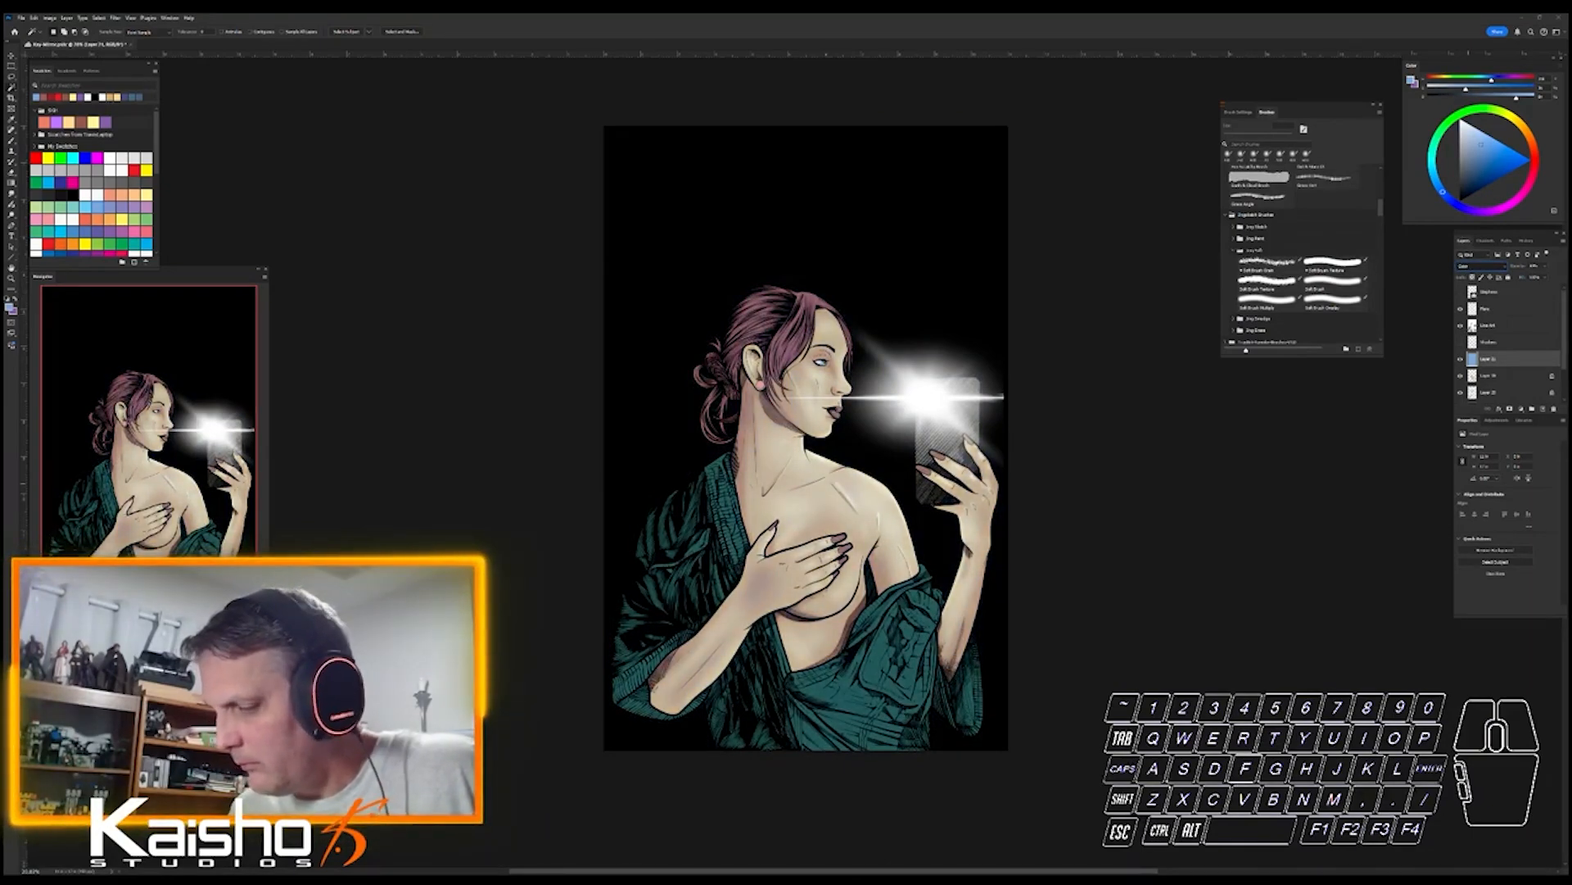
key(Down)
key(Down)
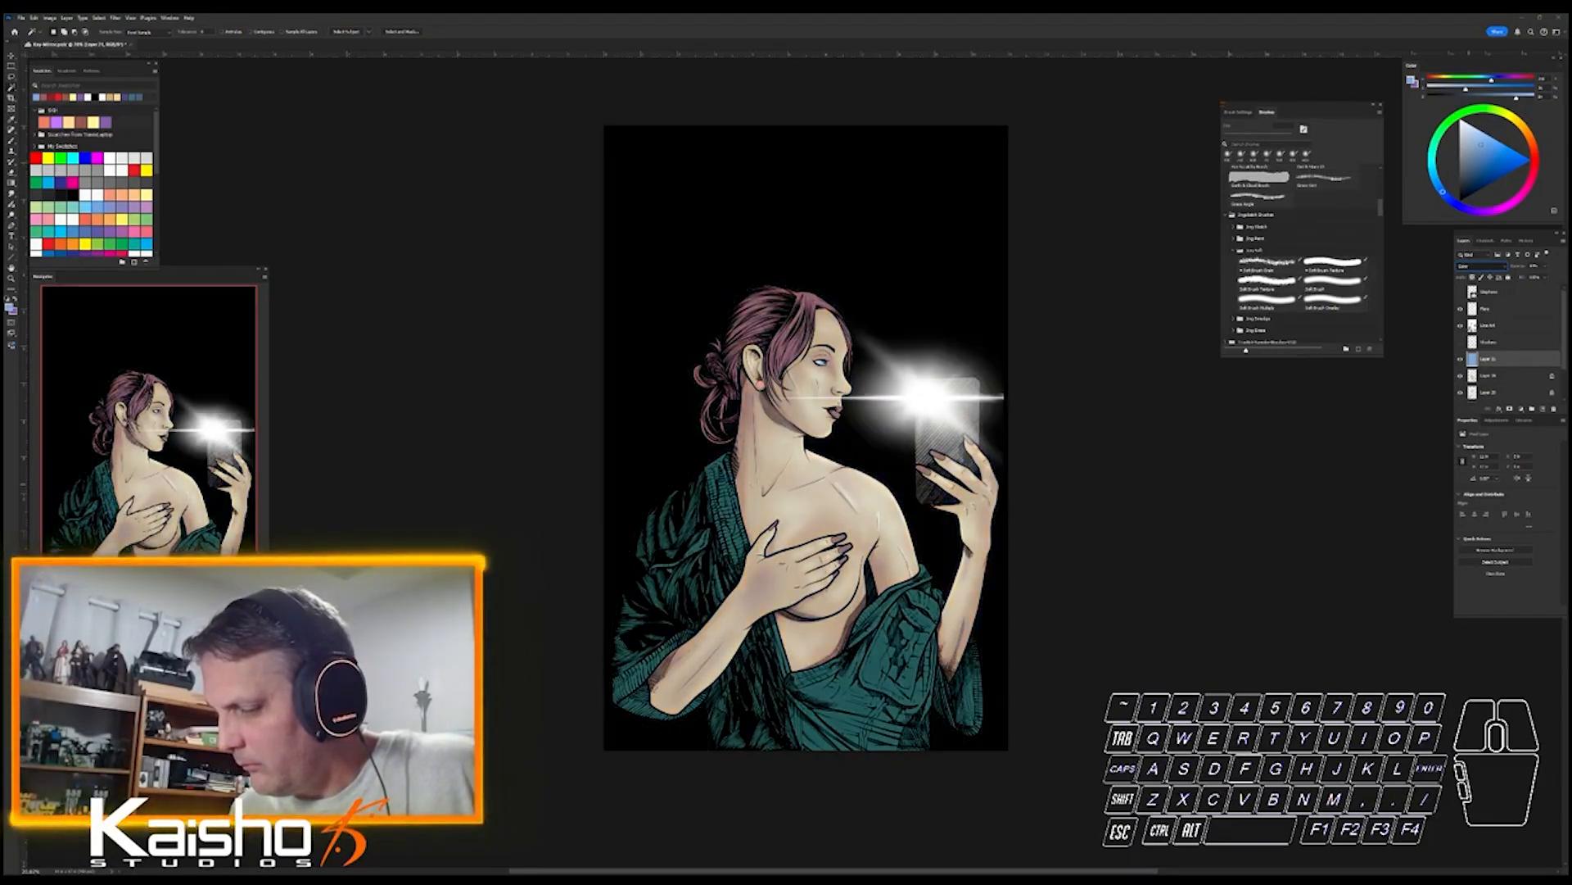
key(Down)
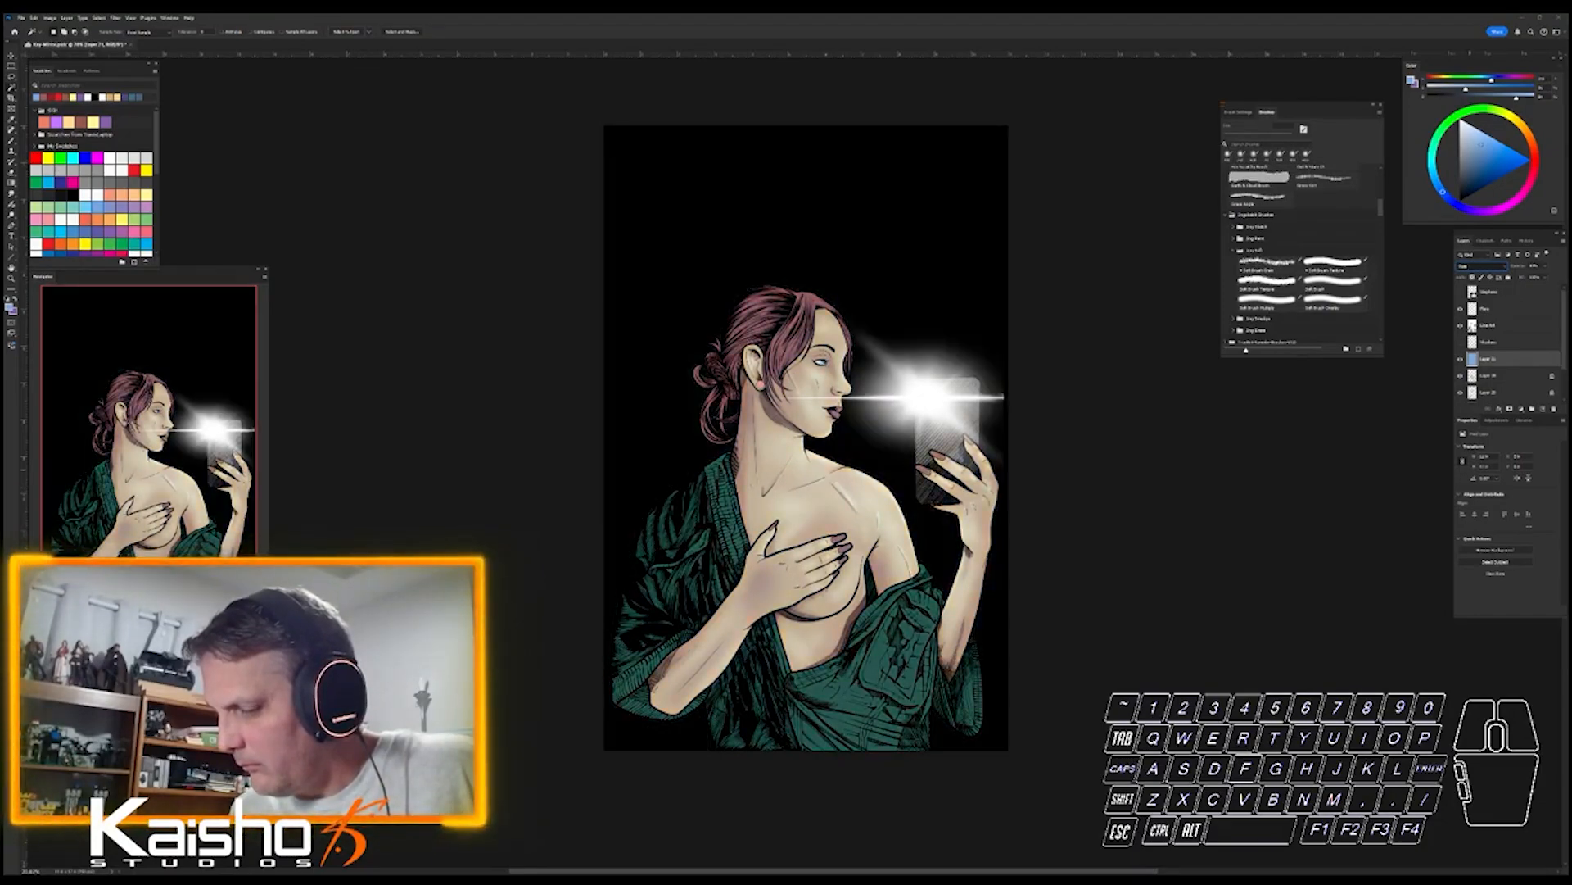
key(Down)
key(Down)
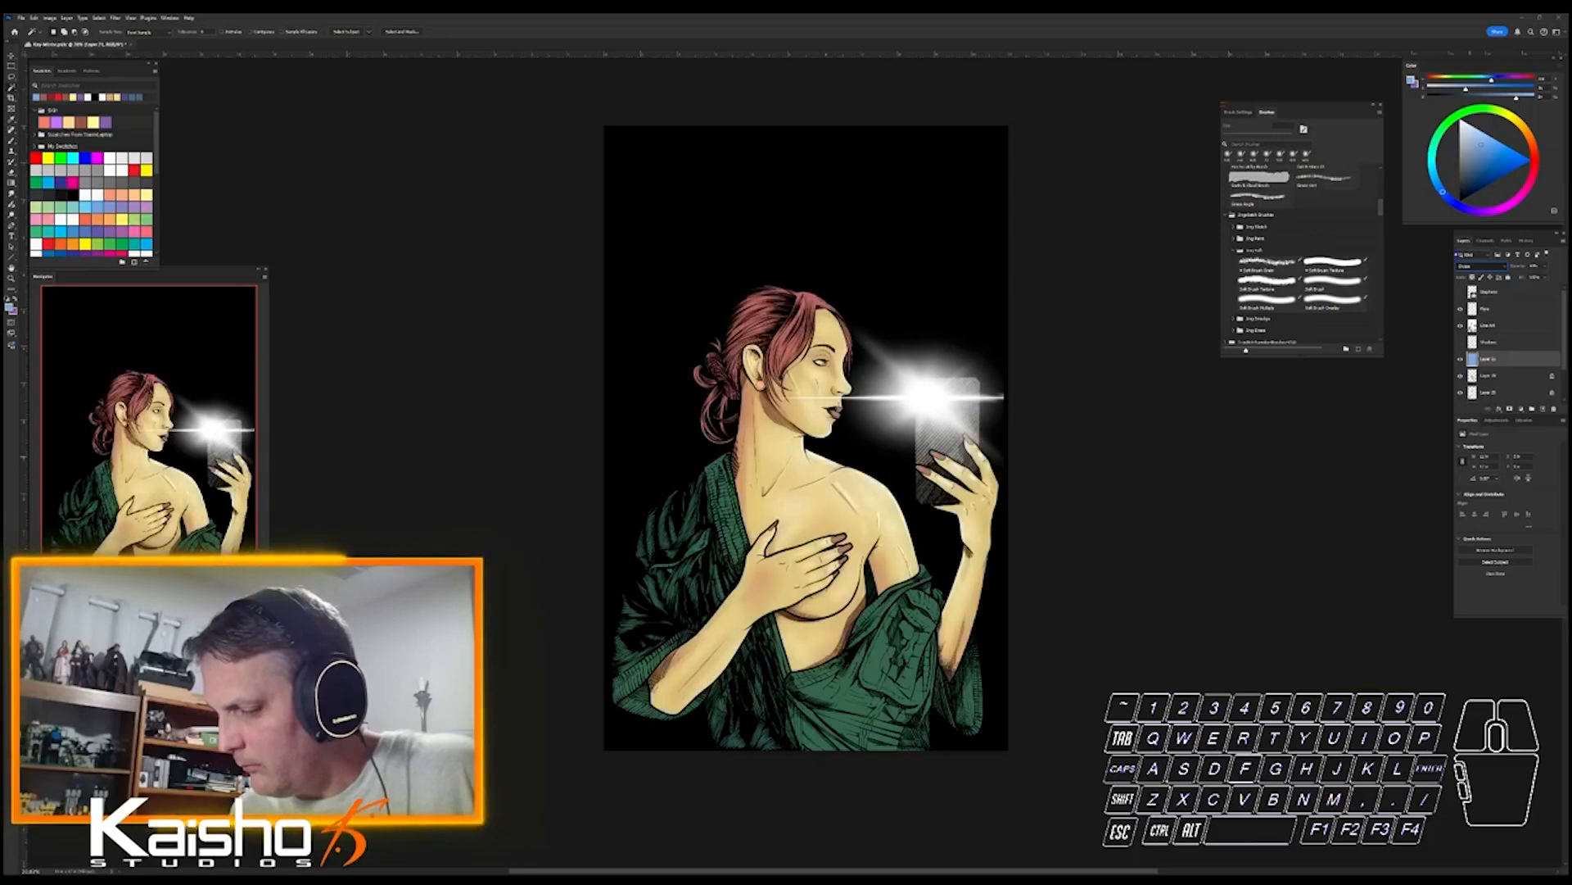
key(Down)
key(Down)
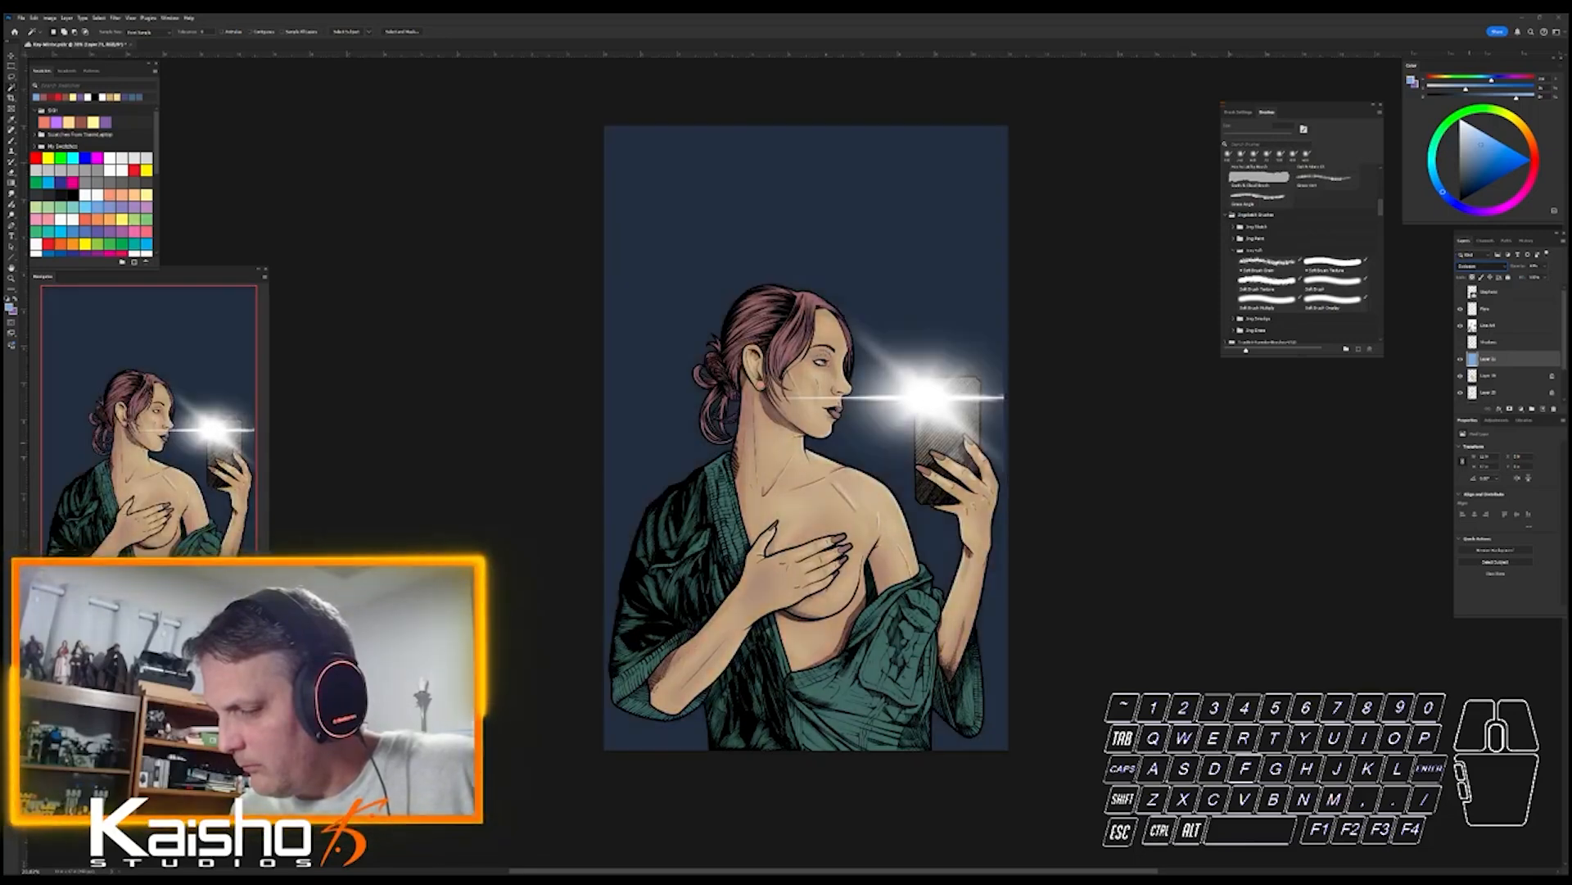
key(Down)
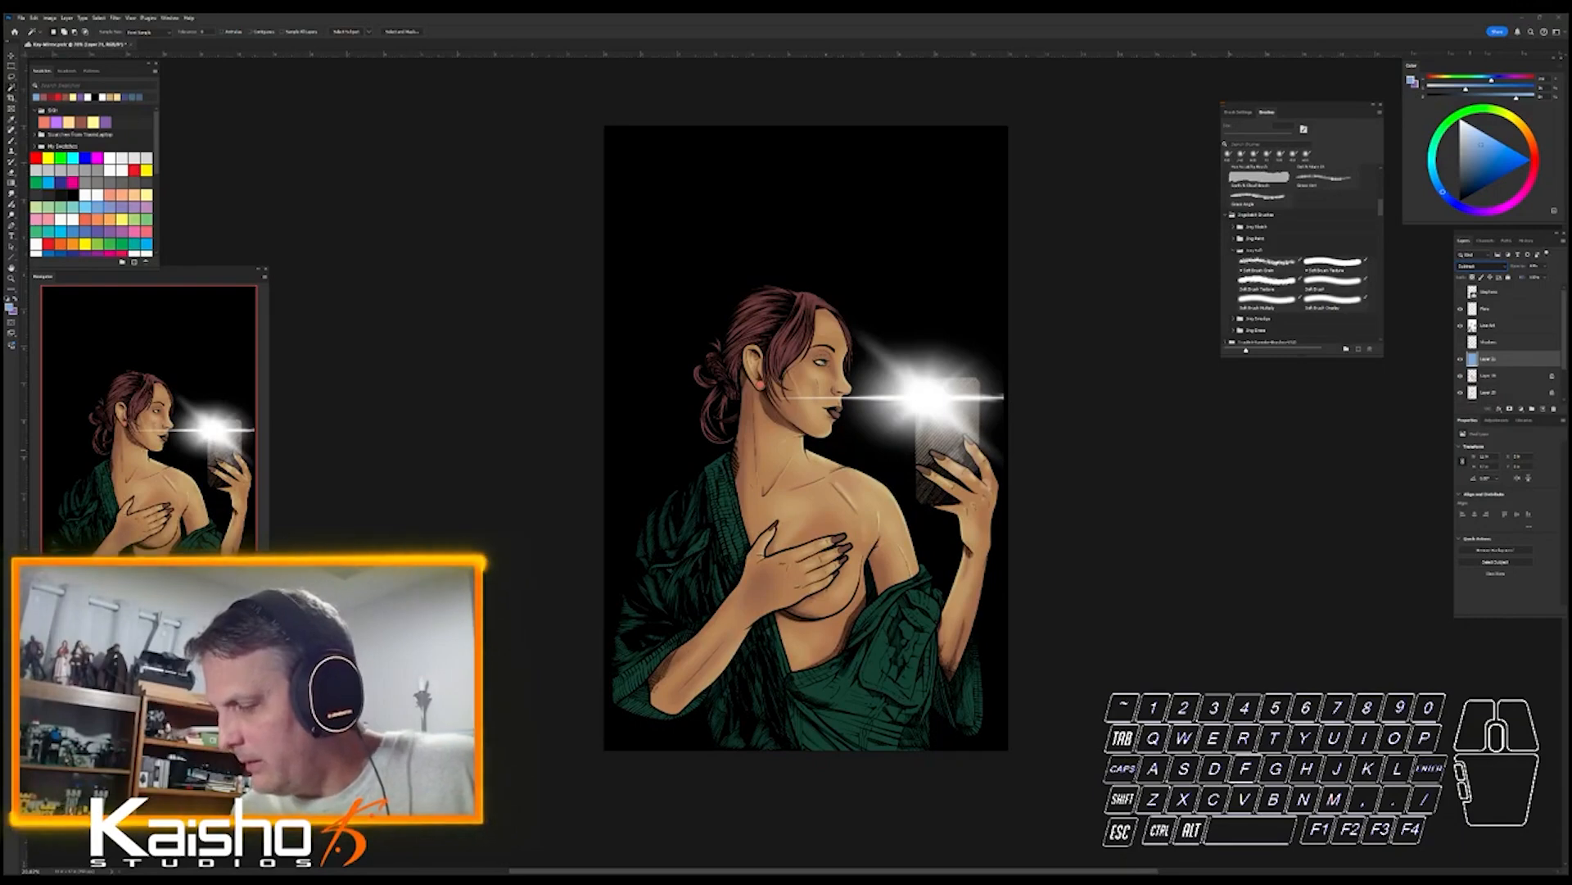
key(Down)
key(Down)
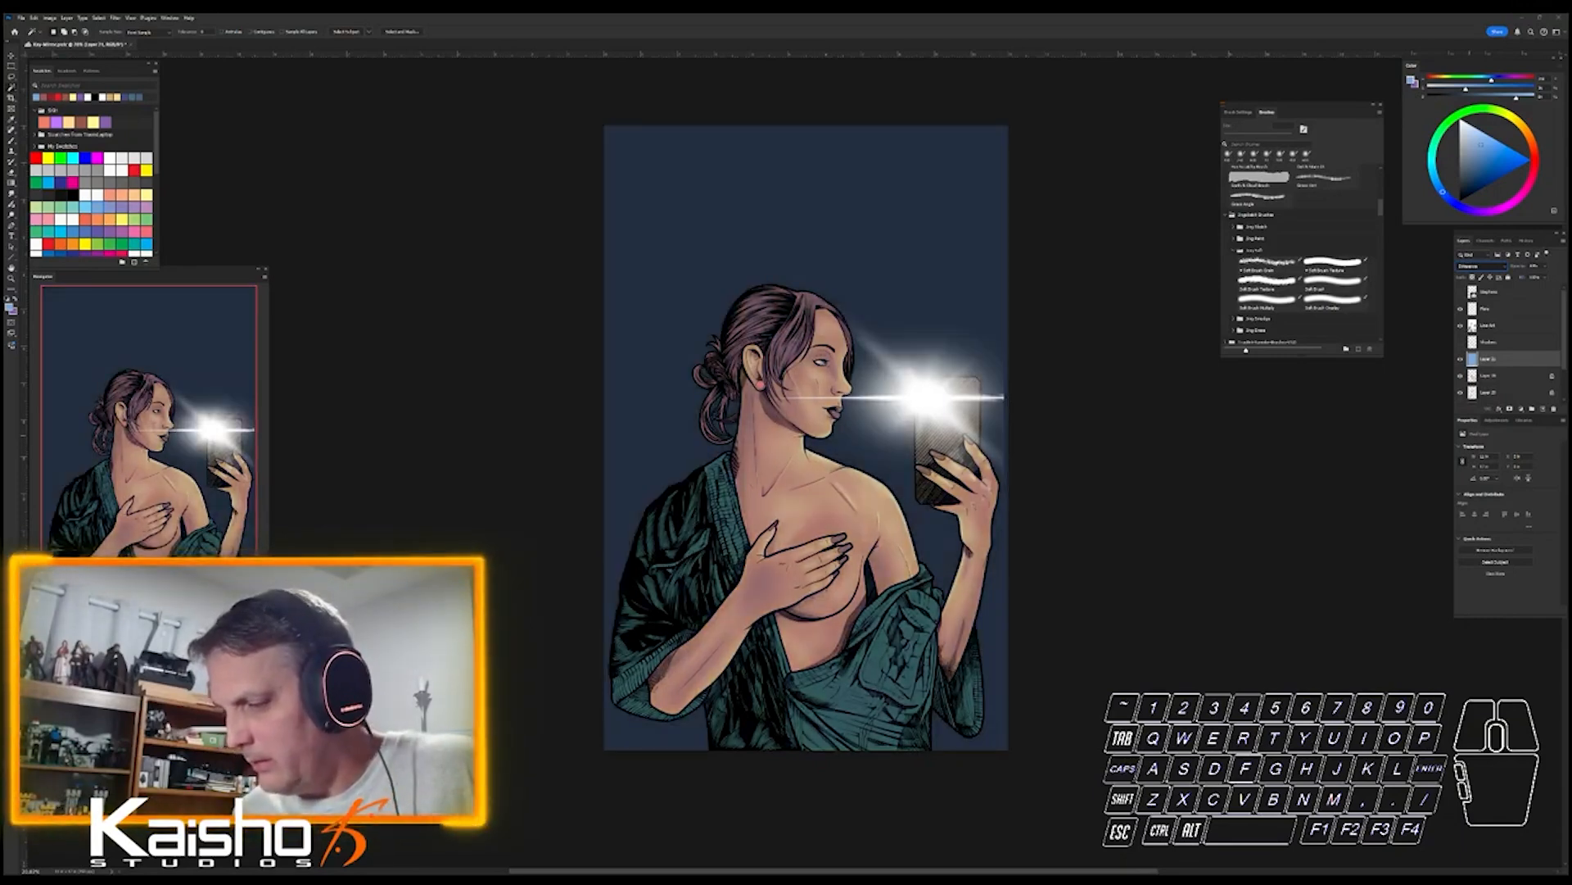
key(Down)
key(Down)
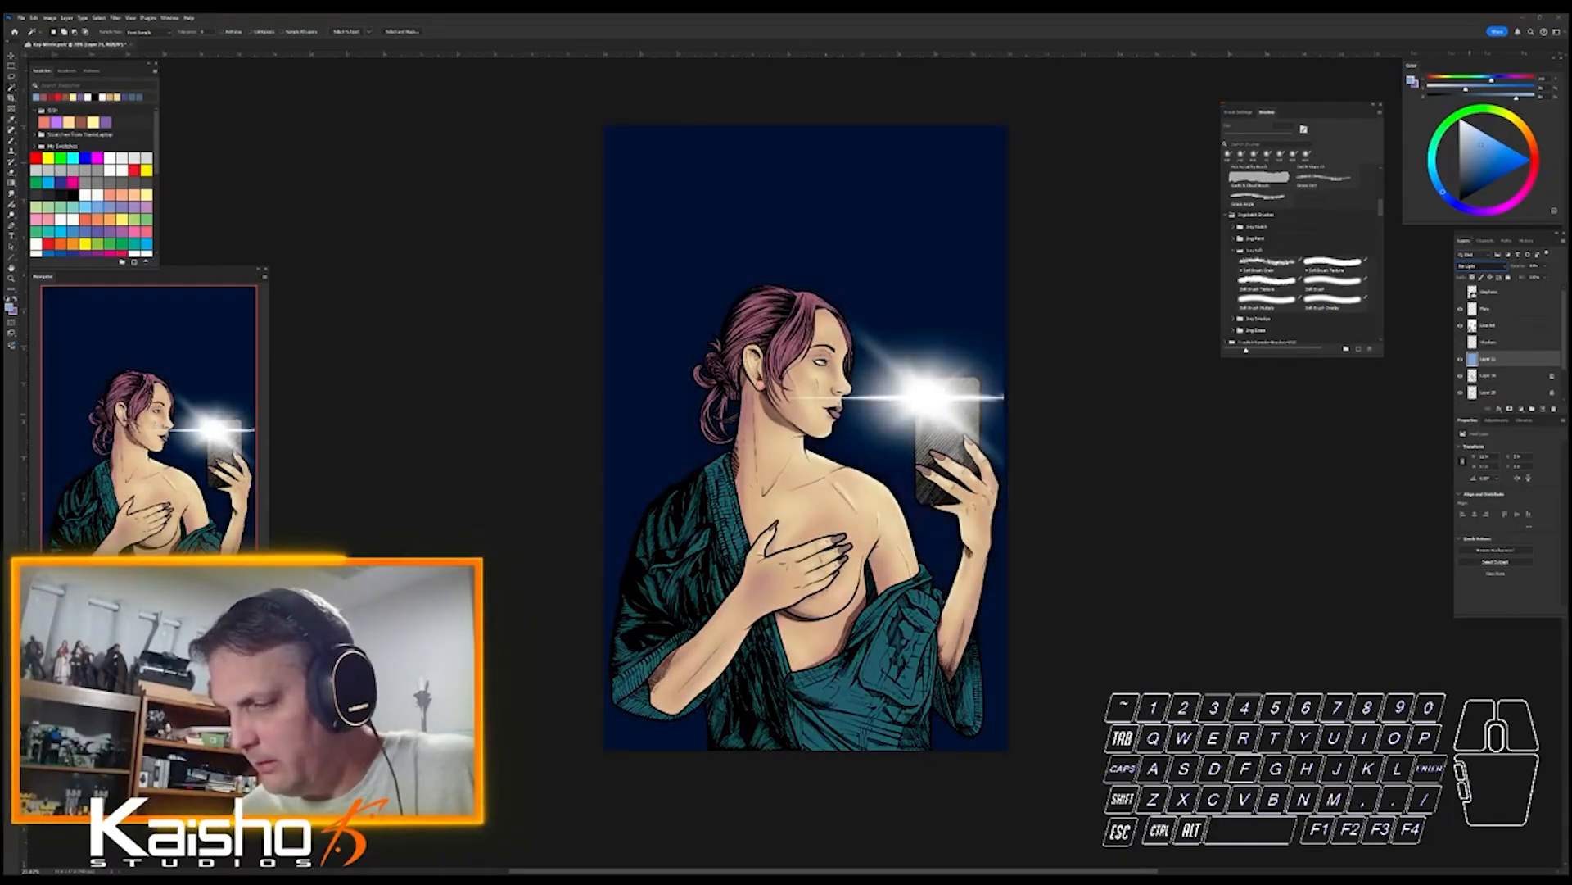
key(Up)
key(Up)
key(Up)
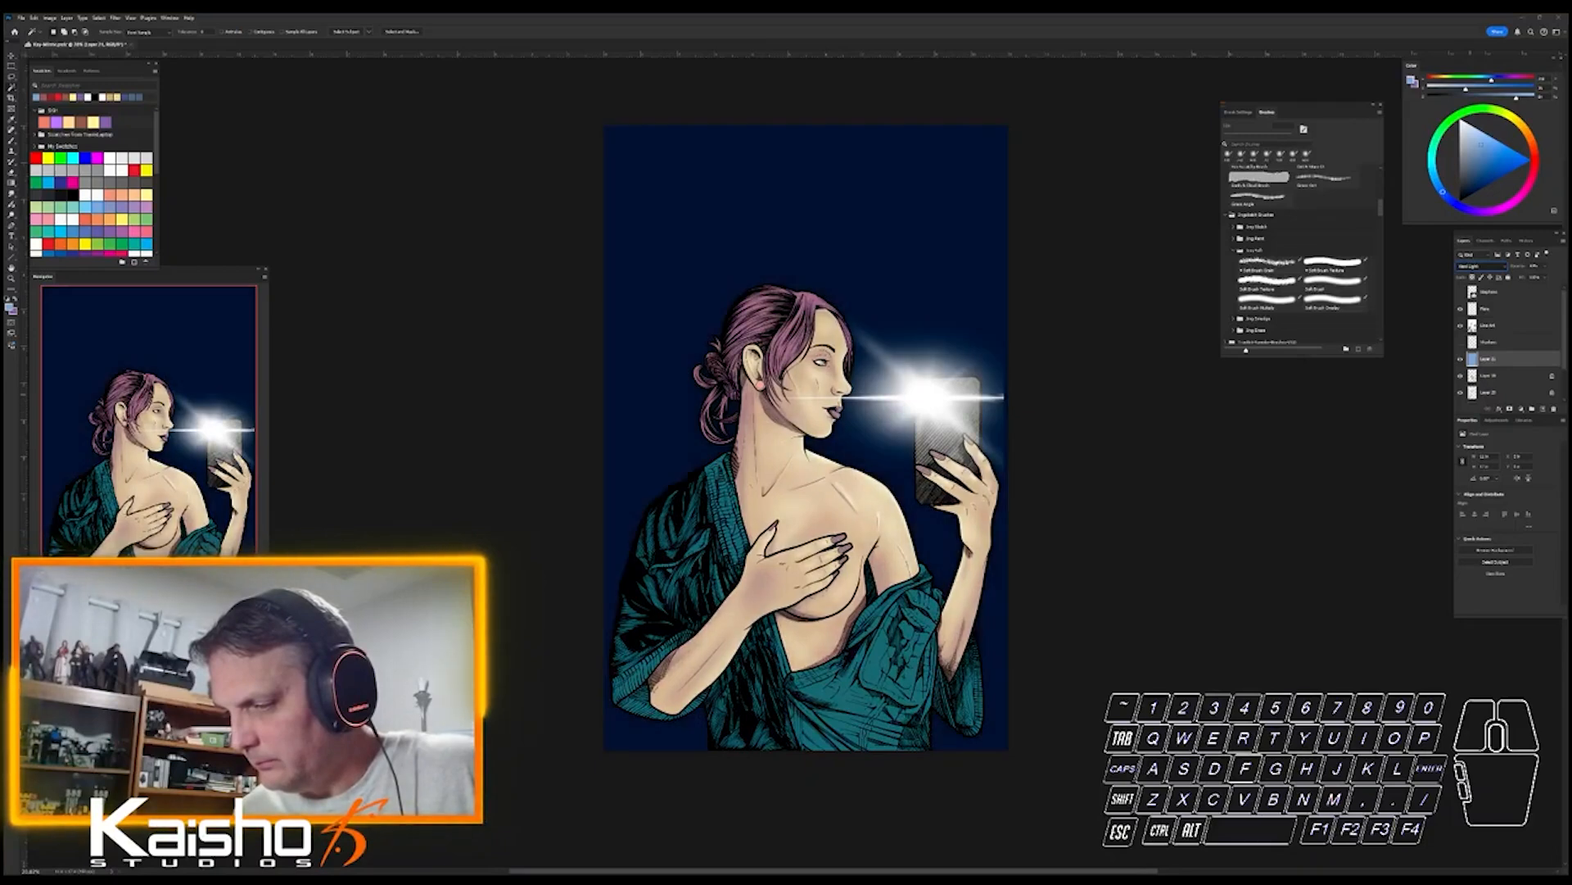
key(Up)
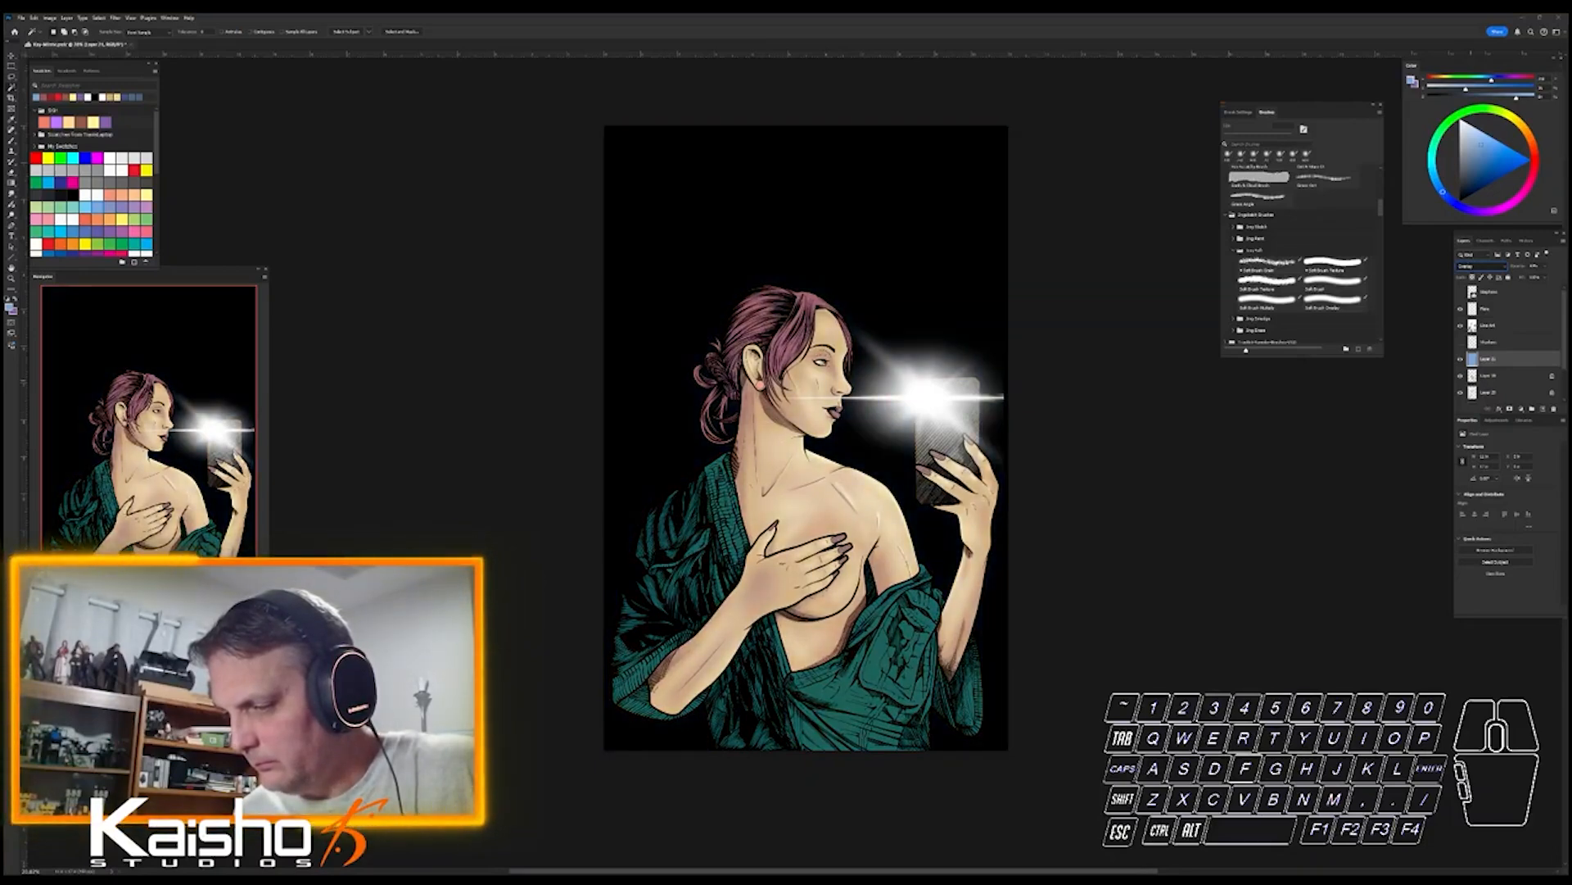
key(Up)
key(Up)
key(Up)
key(Up)
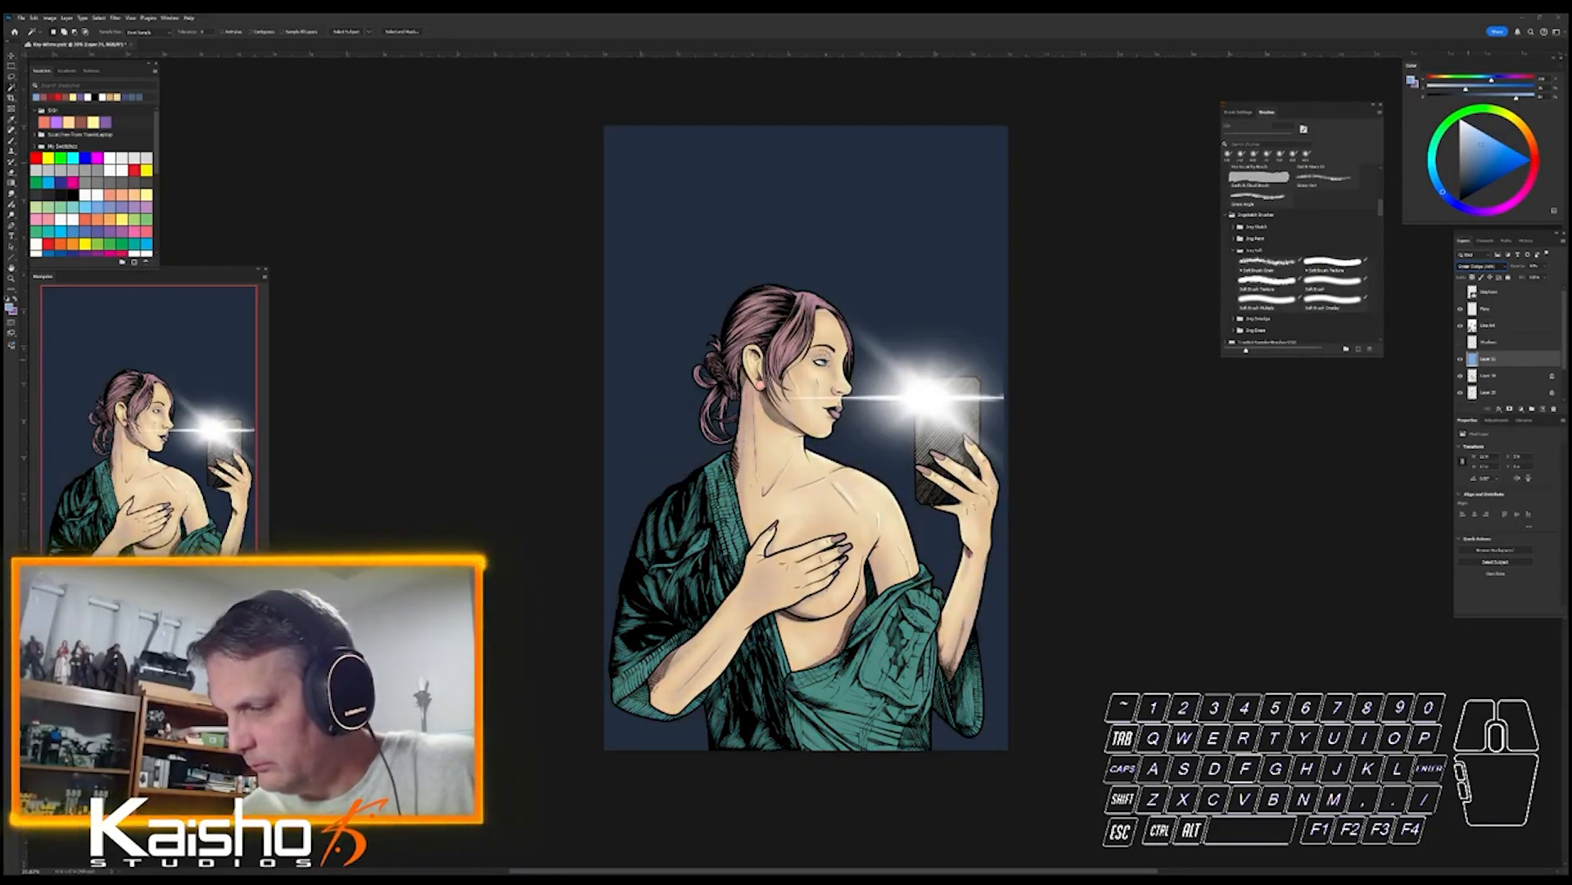
key(Up)
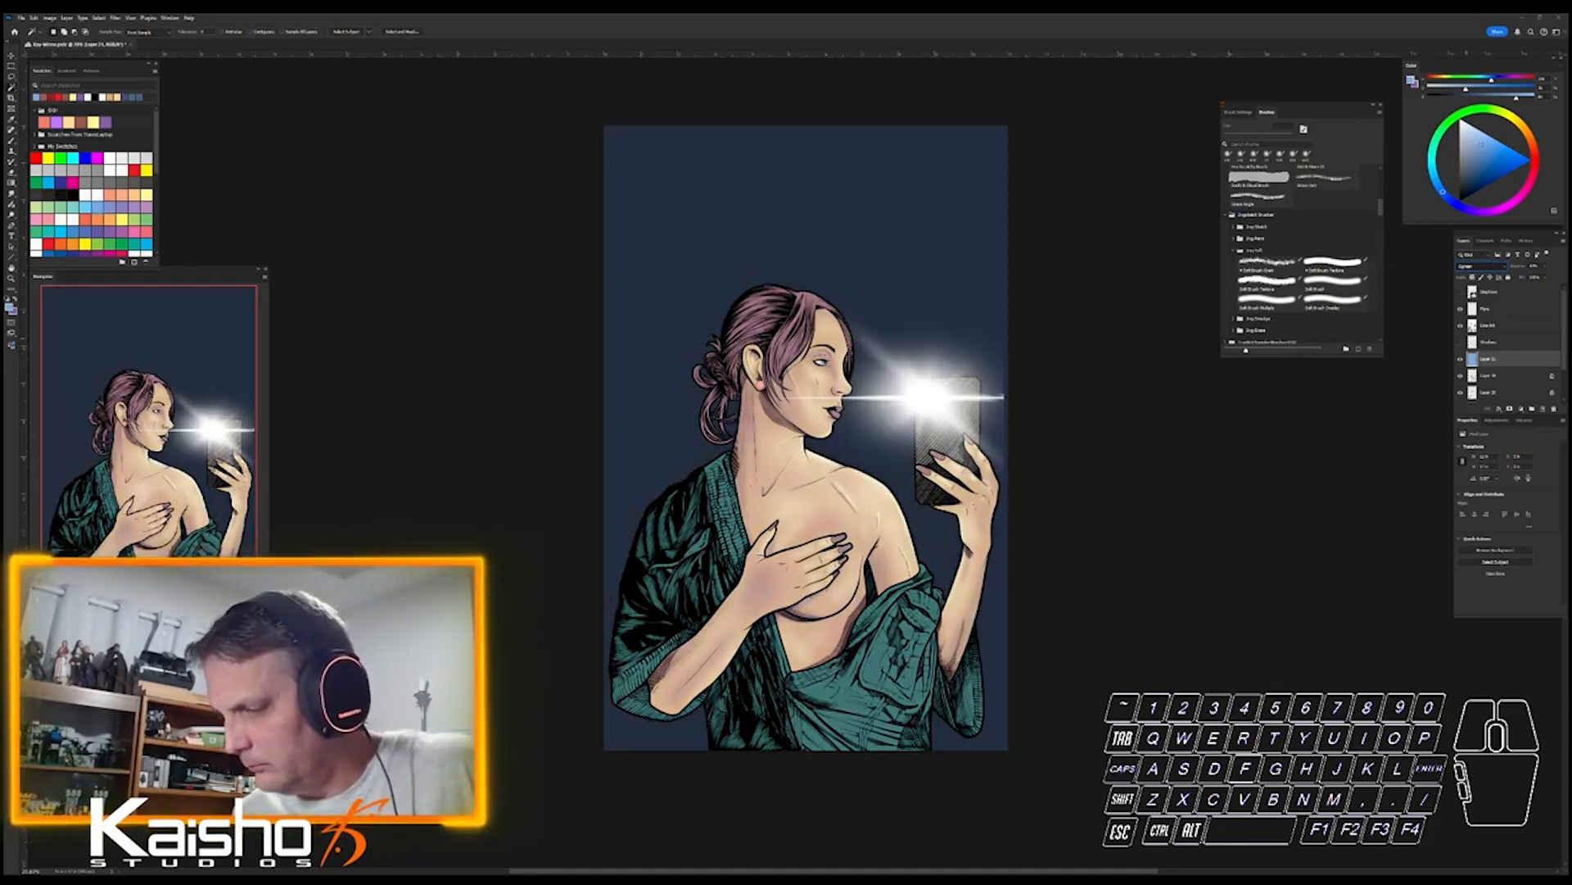
key(Up)
key(Up)
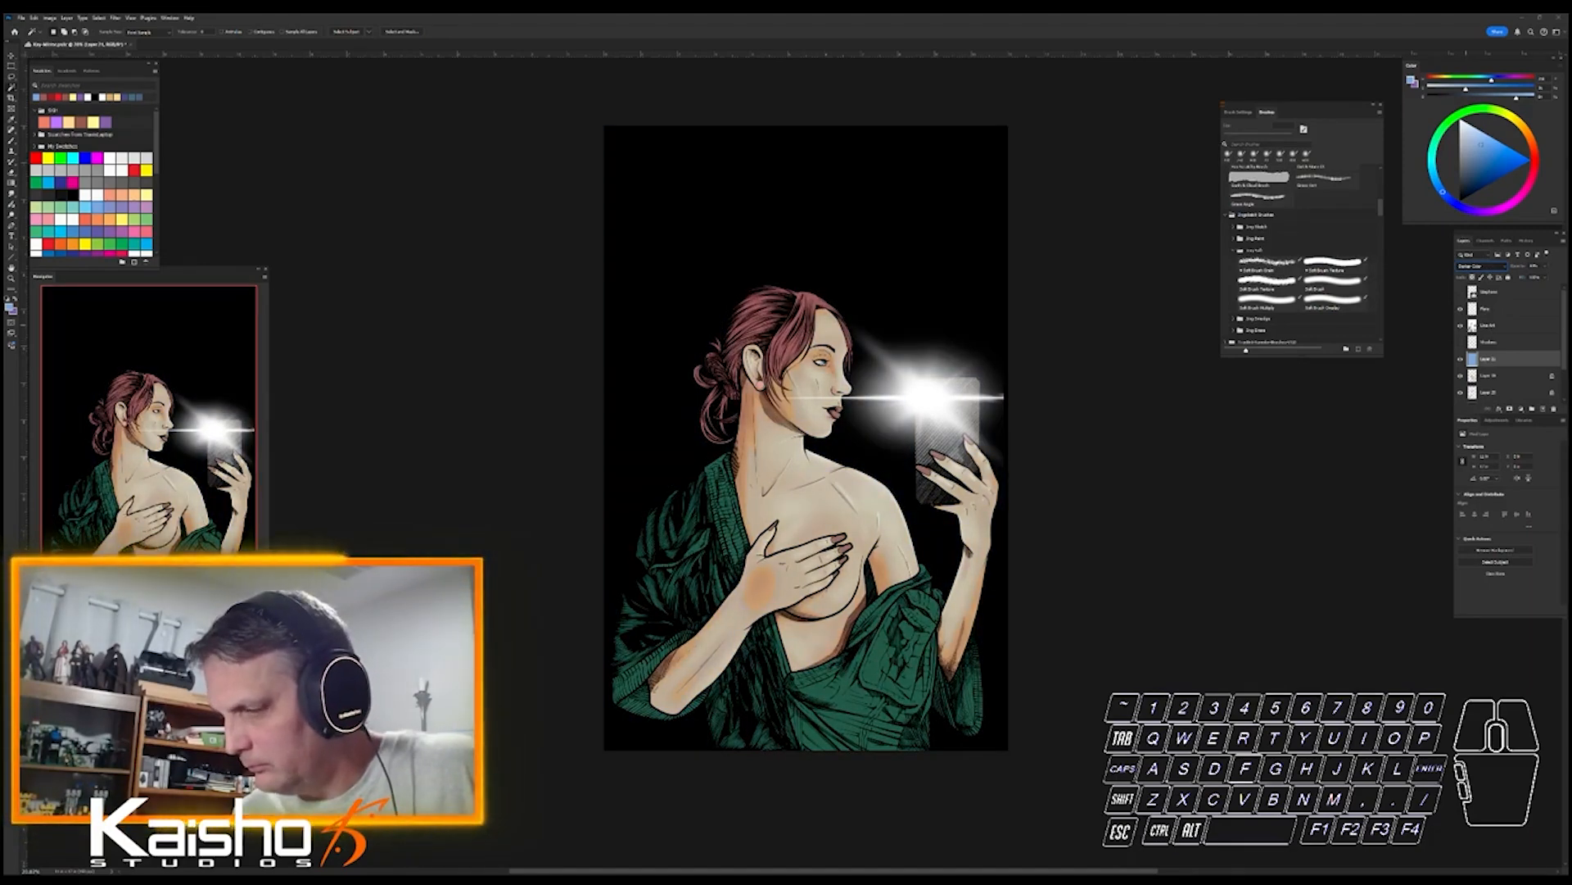
key(Up)
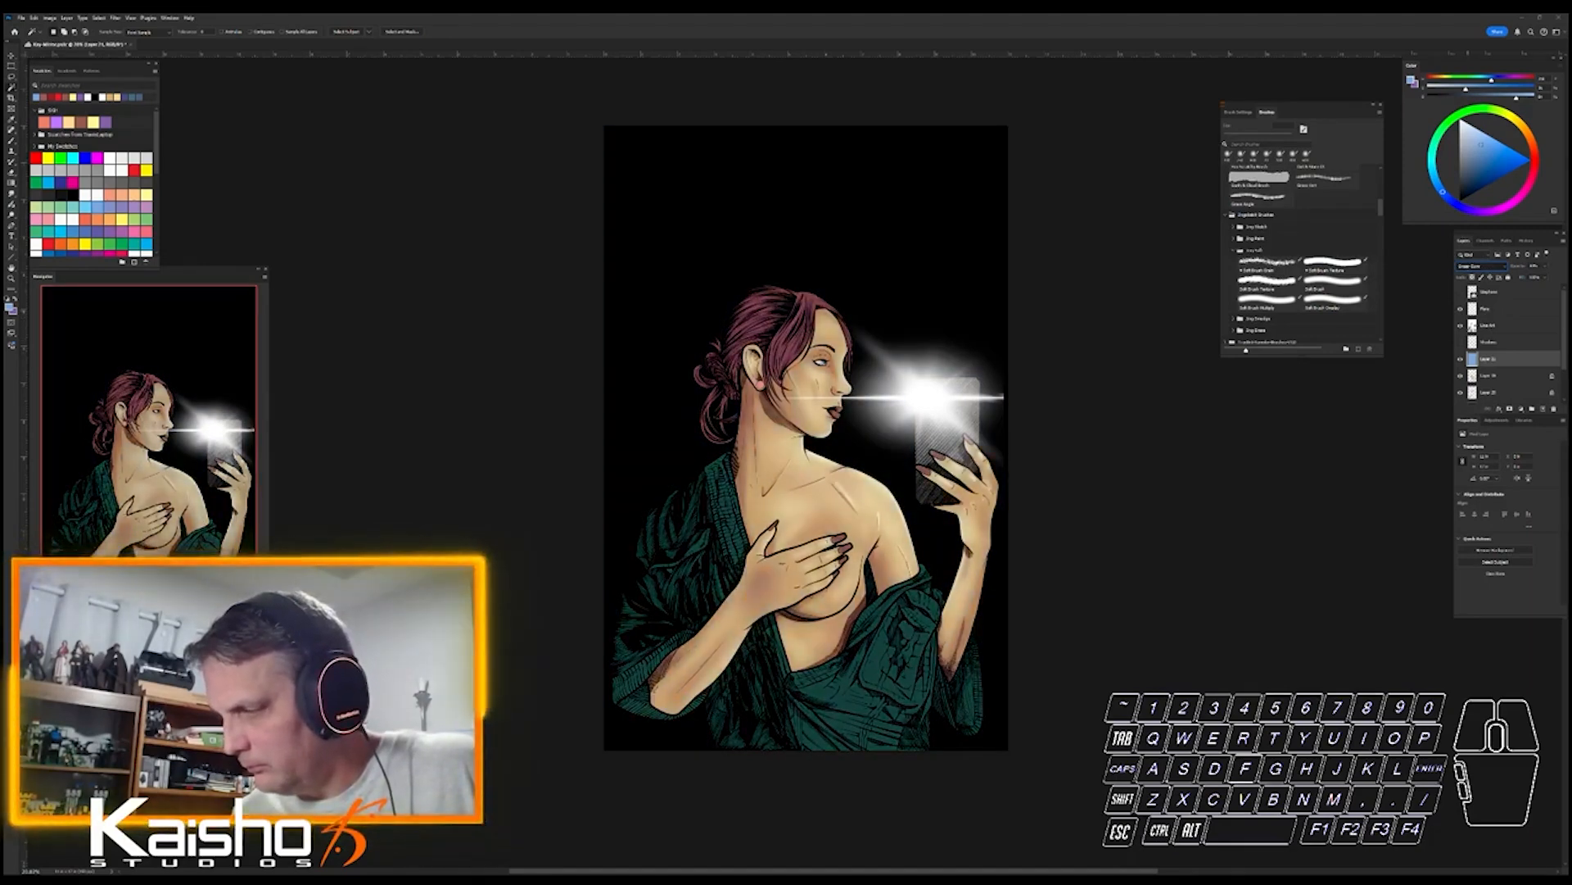
key(Up)
key(Up)
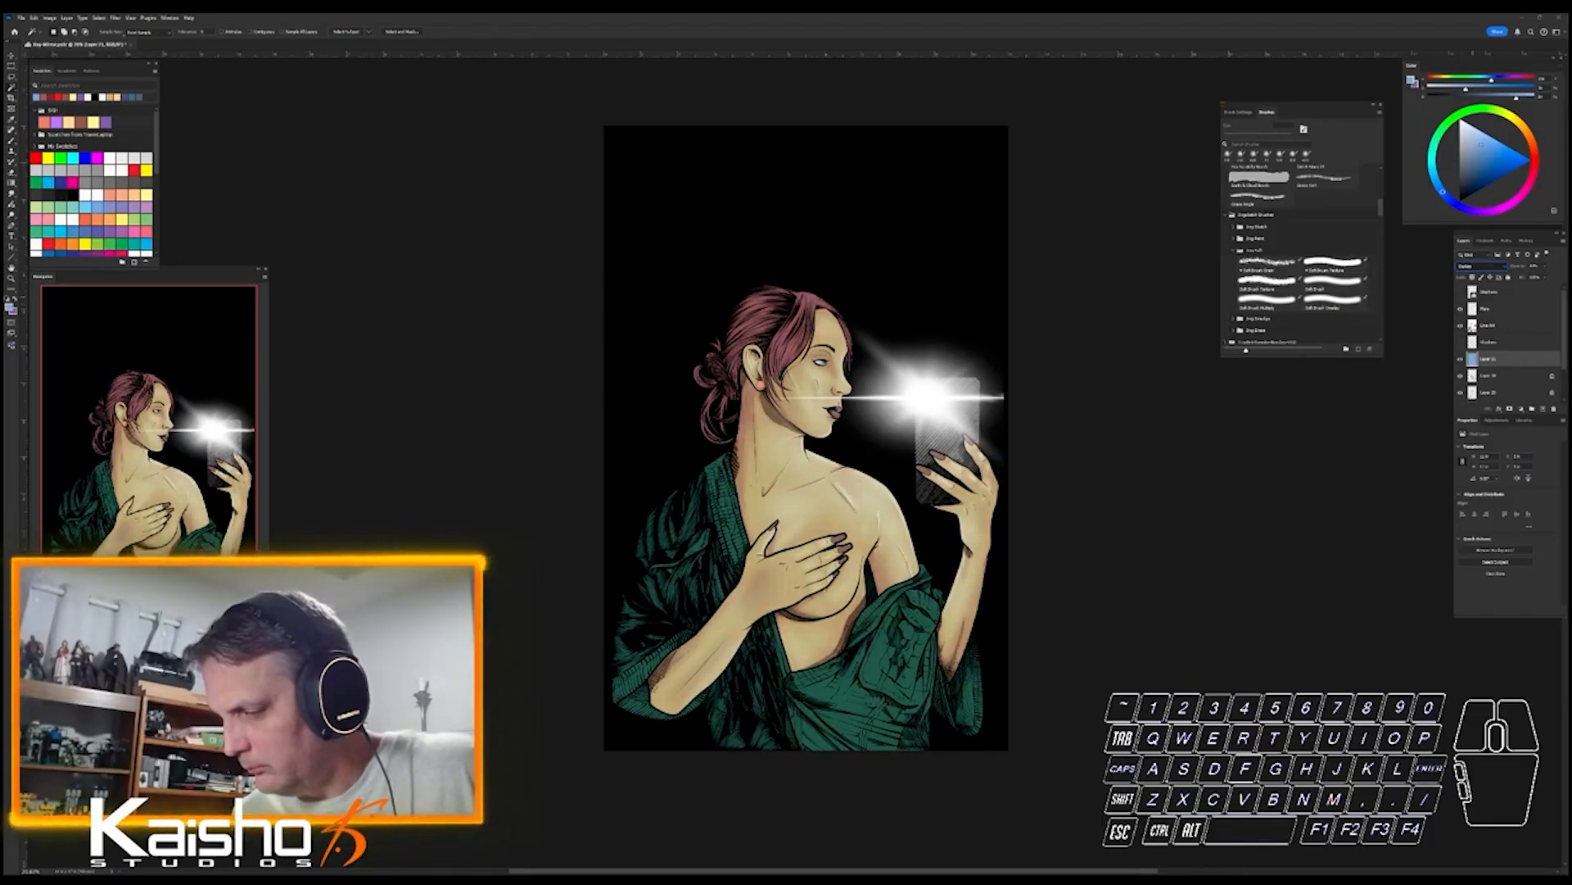
key(Up)
key(Up)
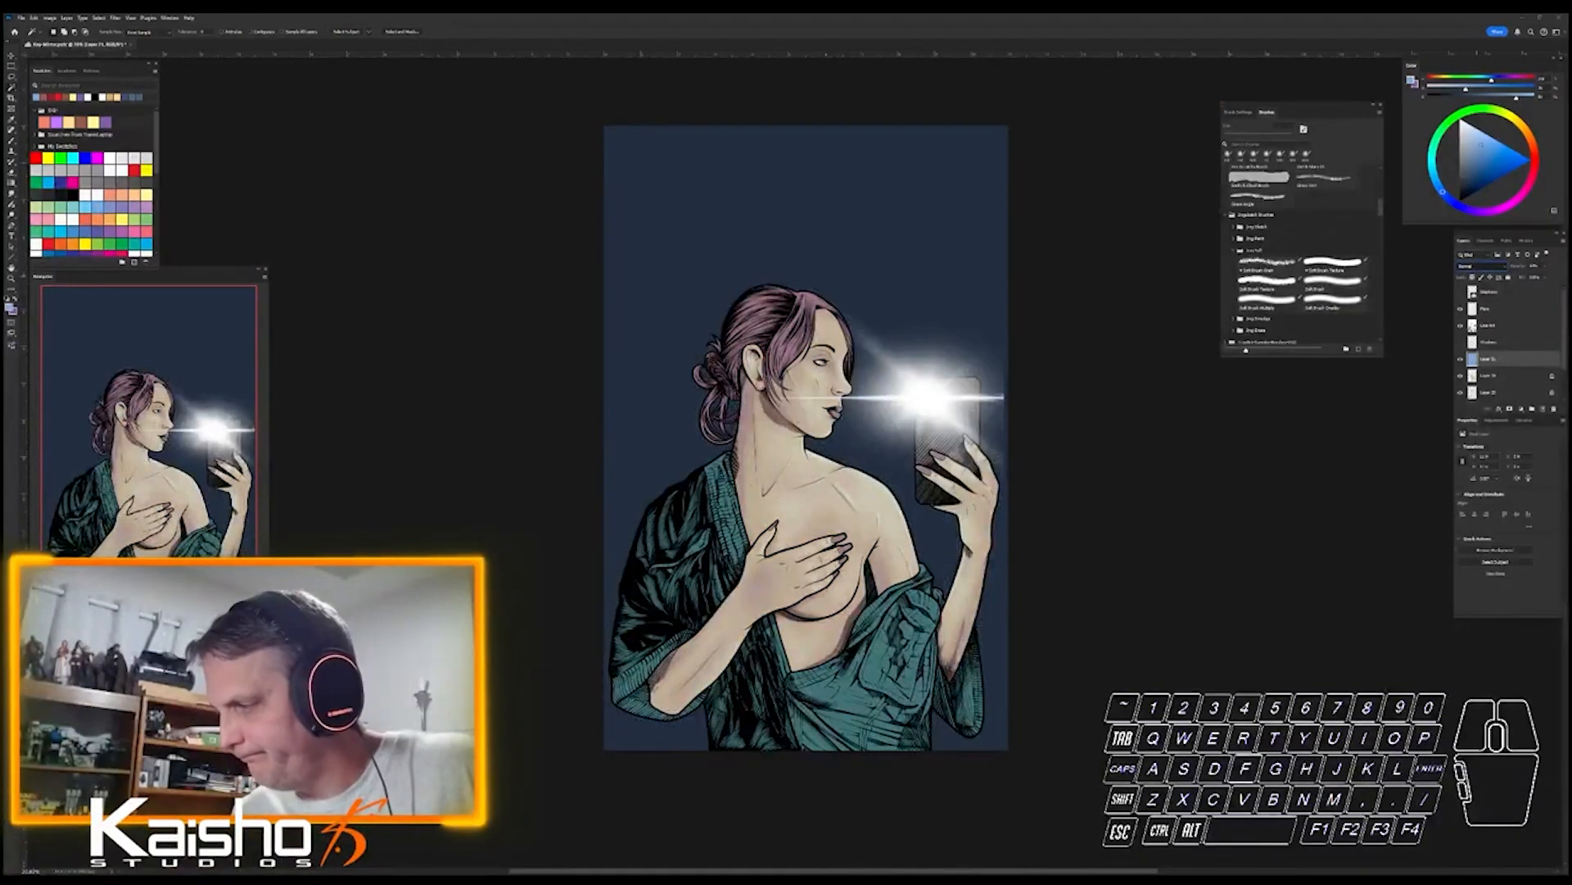
- Delete the light blue tint layer and copy the robe from the Renders layer onto its own new layer
drag(1507, 359, 1553, 408)
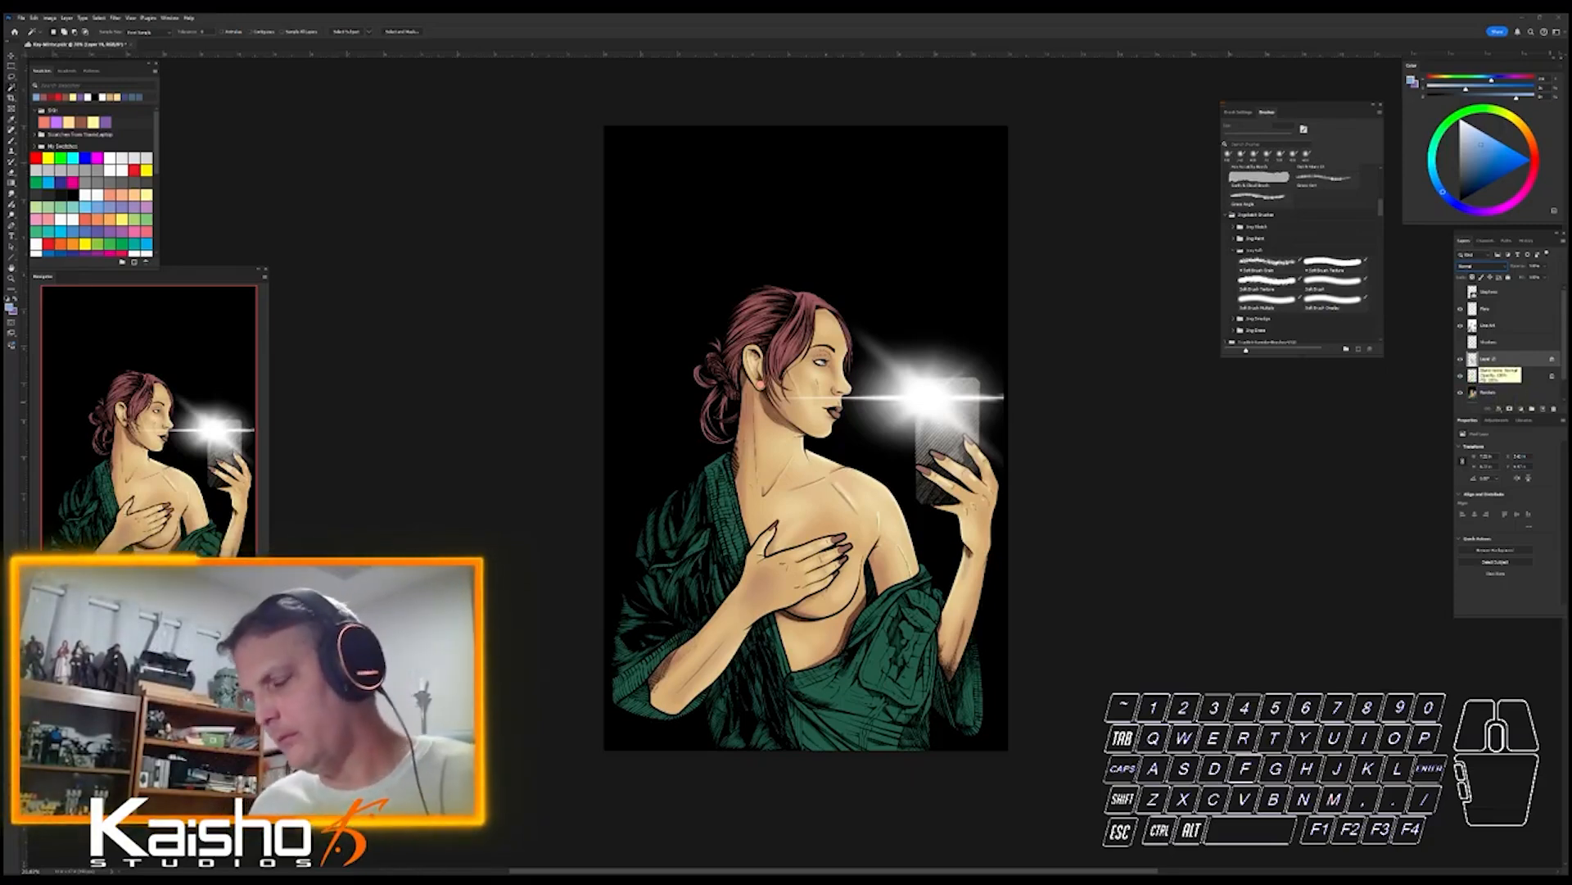
click(1486, 392)
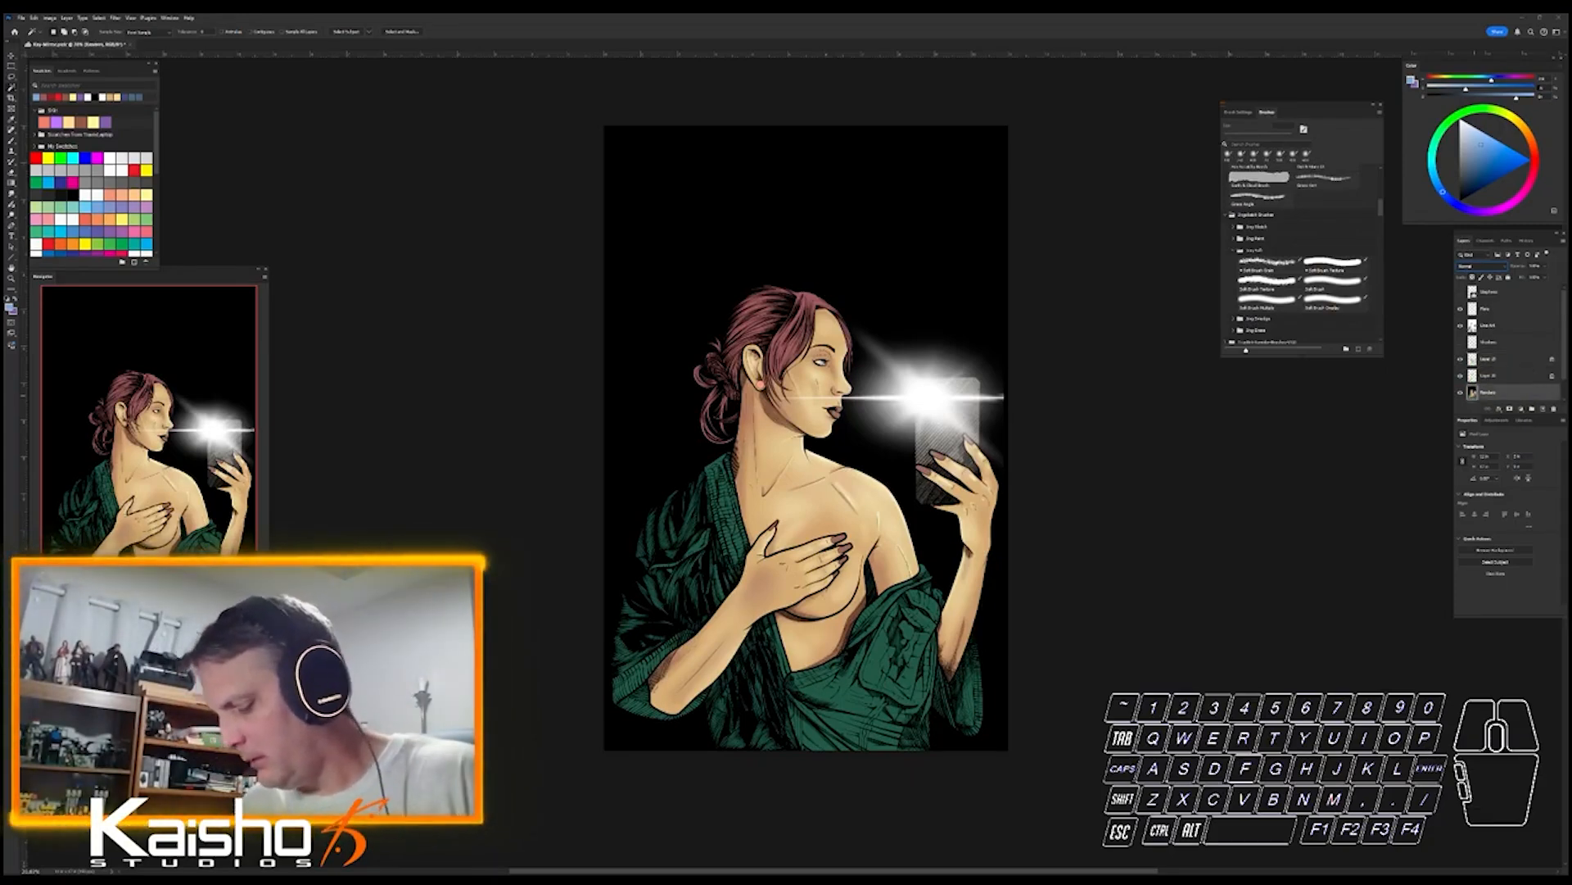
key(Return)
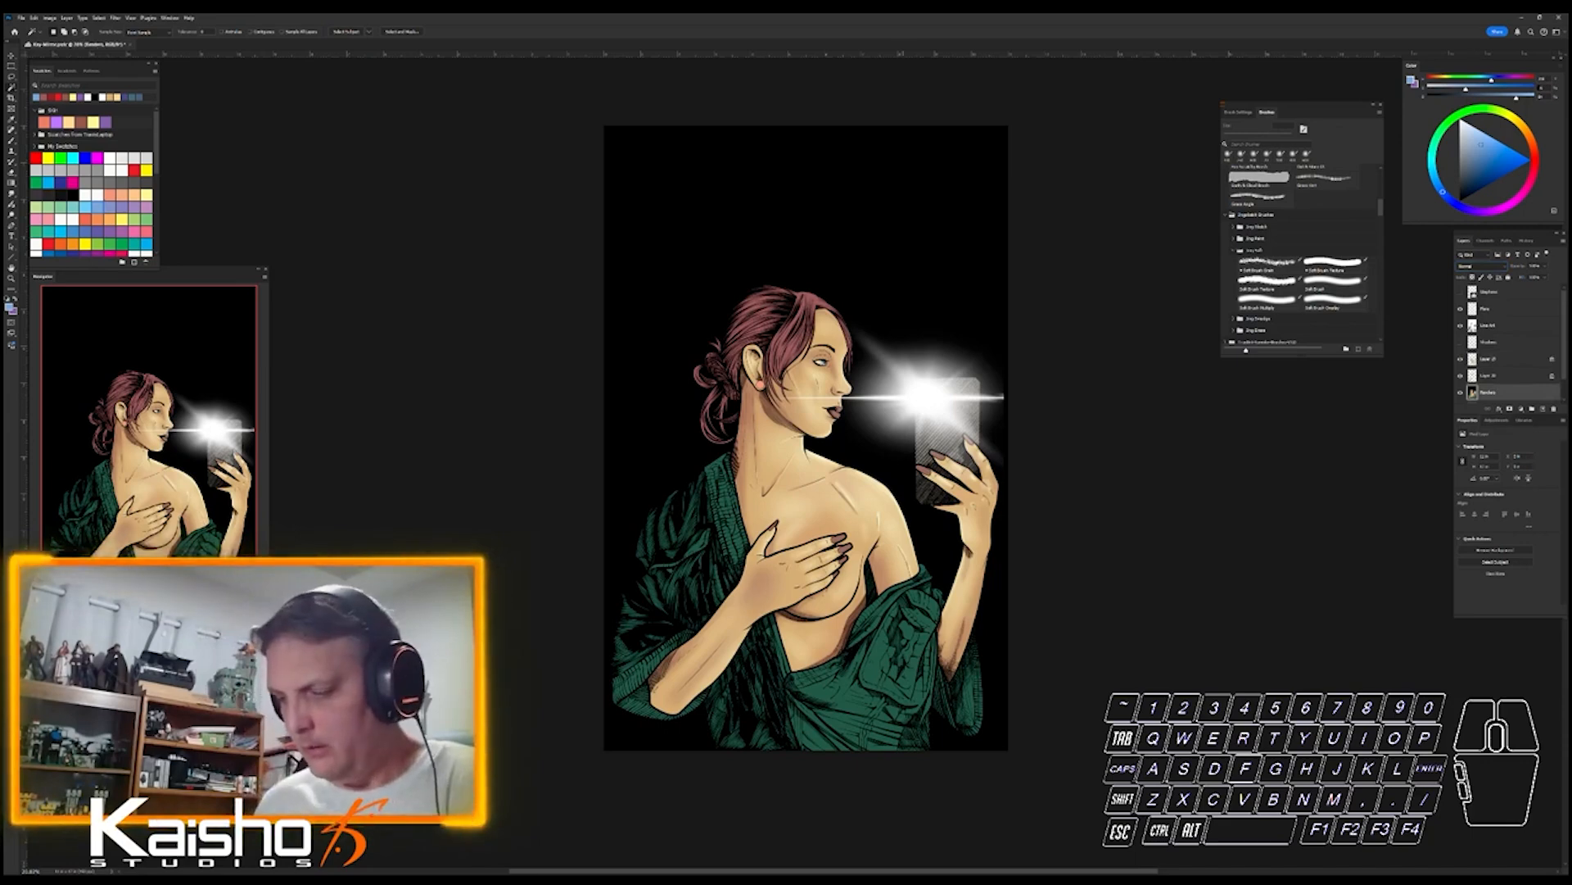
key(F2)
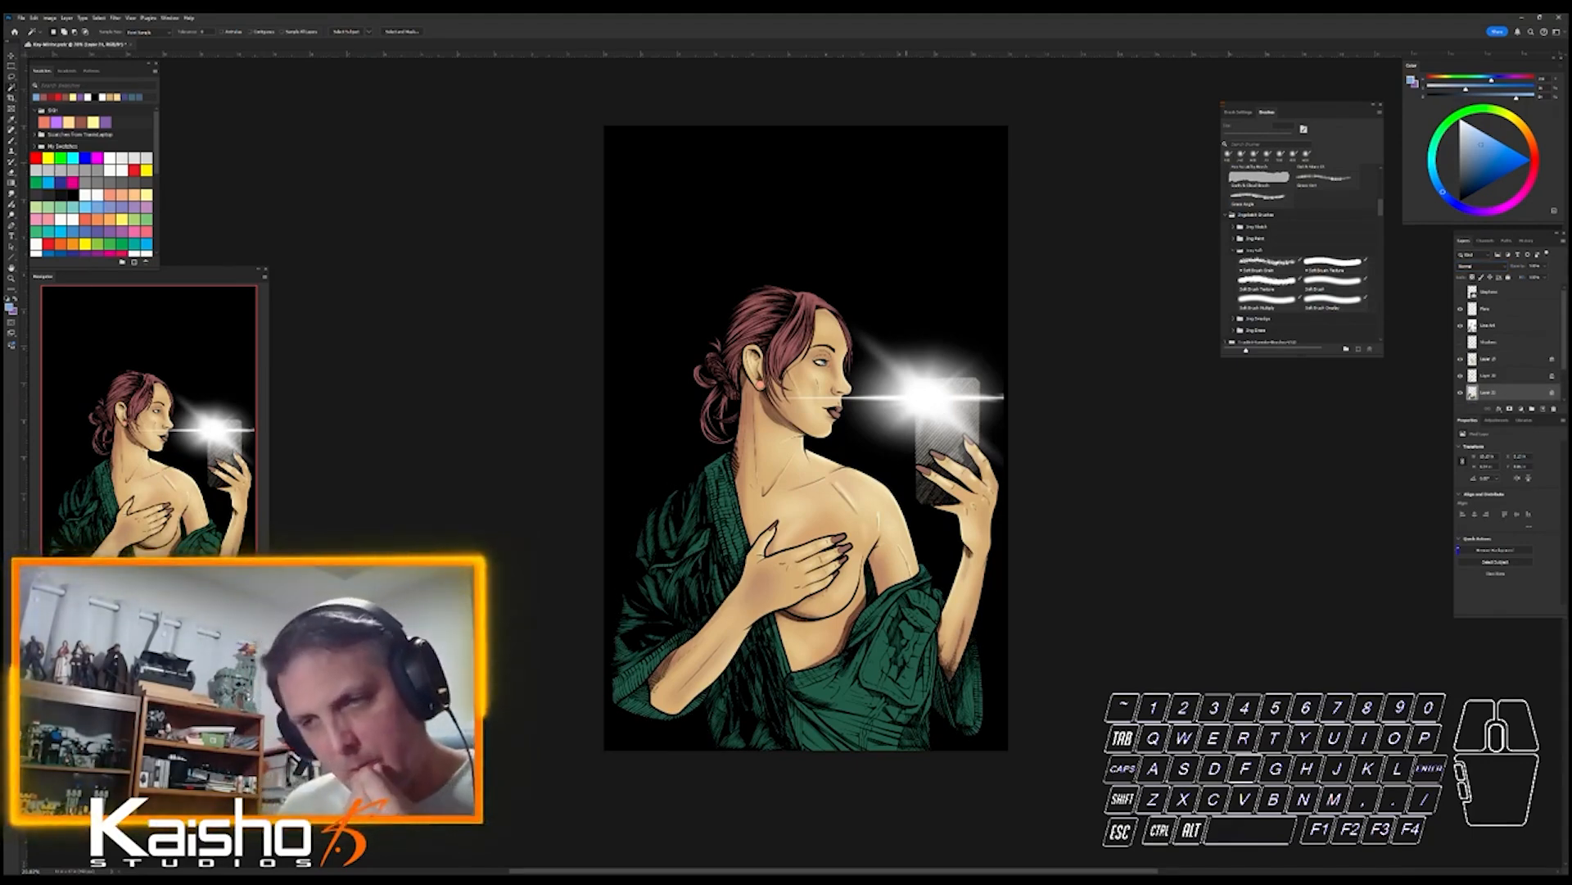
- Sample the robe's green and paint soft highlights on the robe with the Soft Brush Texture brush in Screen mode
key(i)
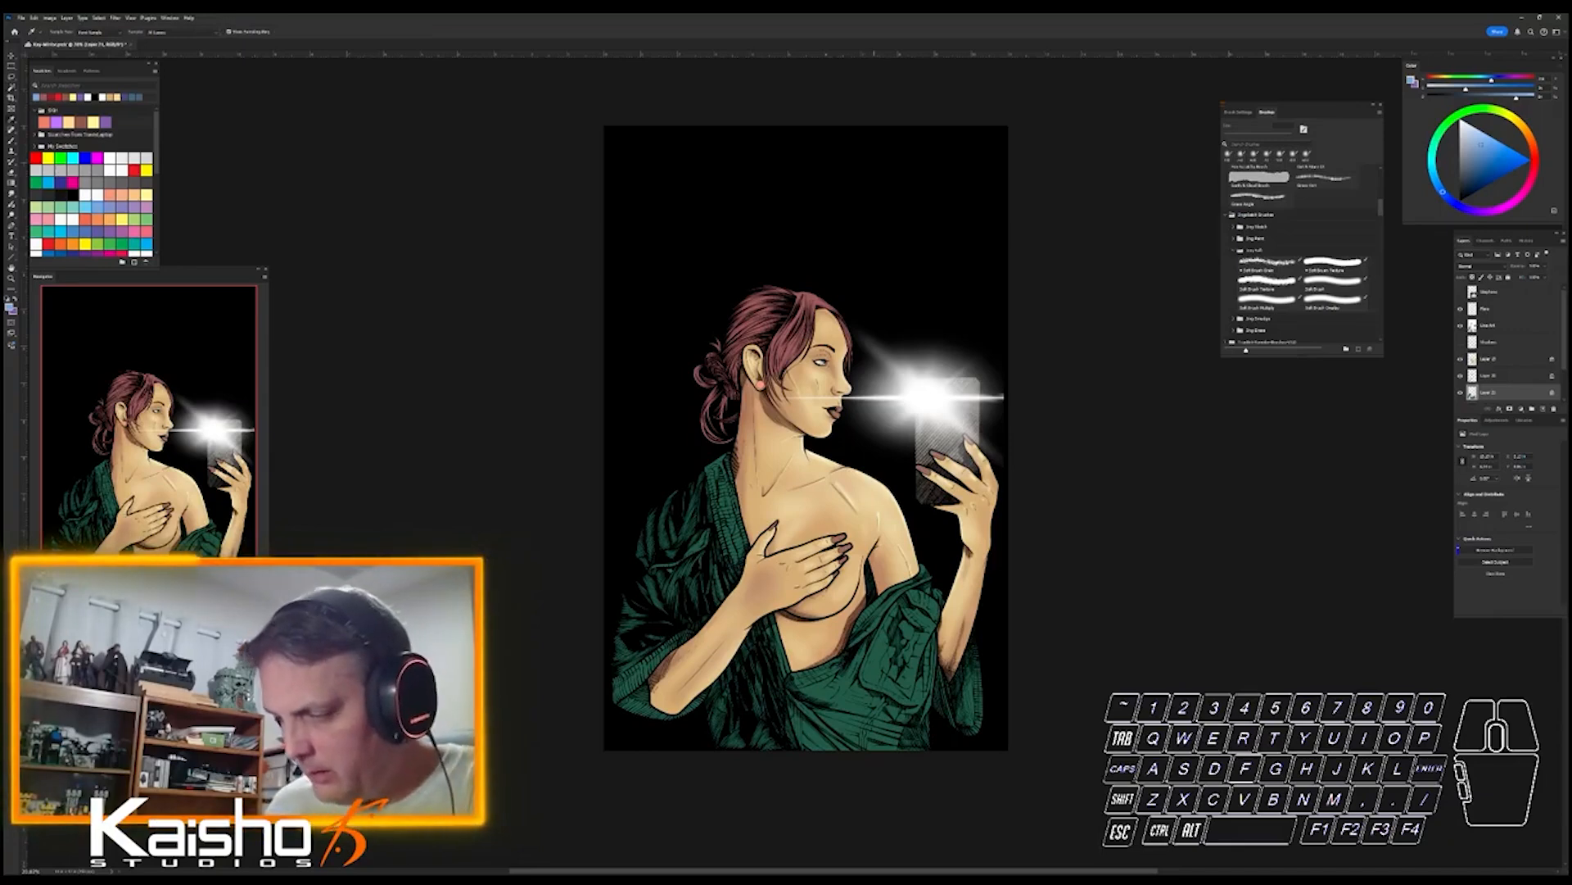
click(874, 668)
key(l)
drag(911, 629, 920, 629)
key(b)
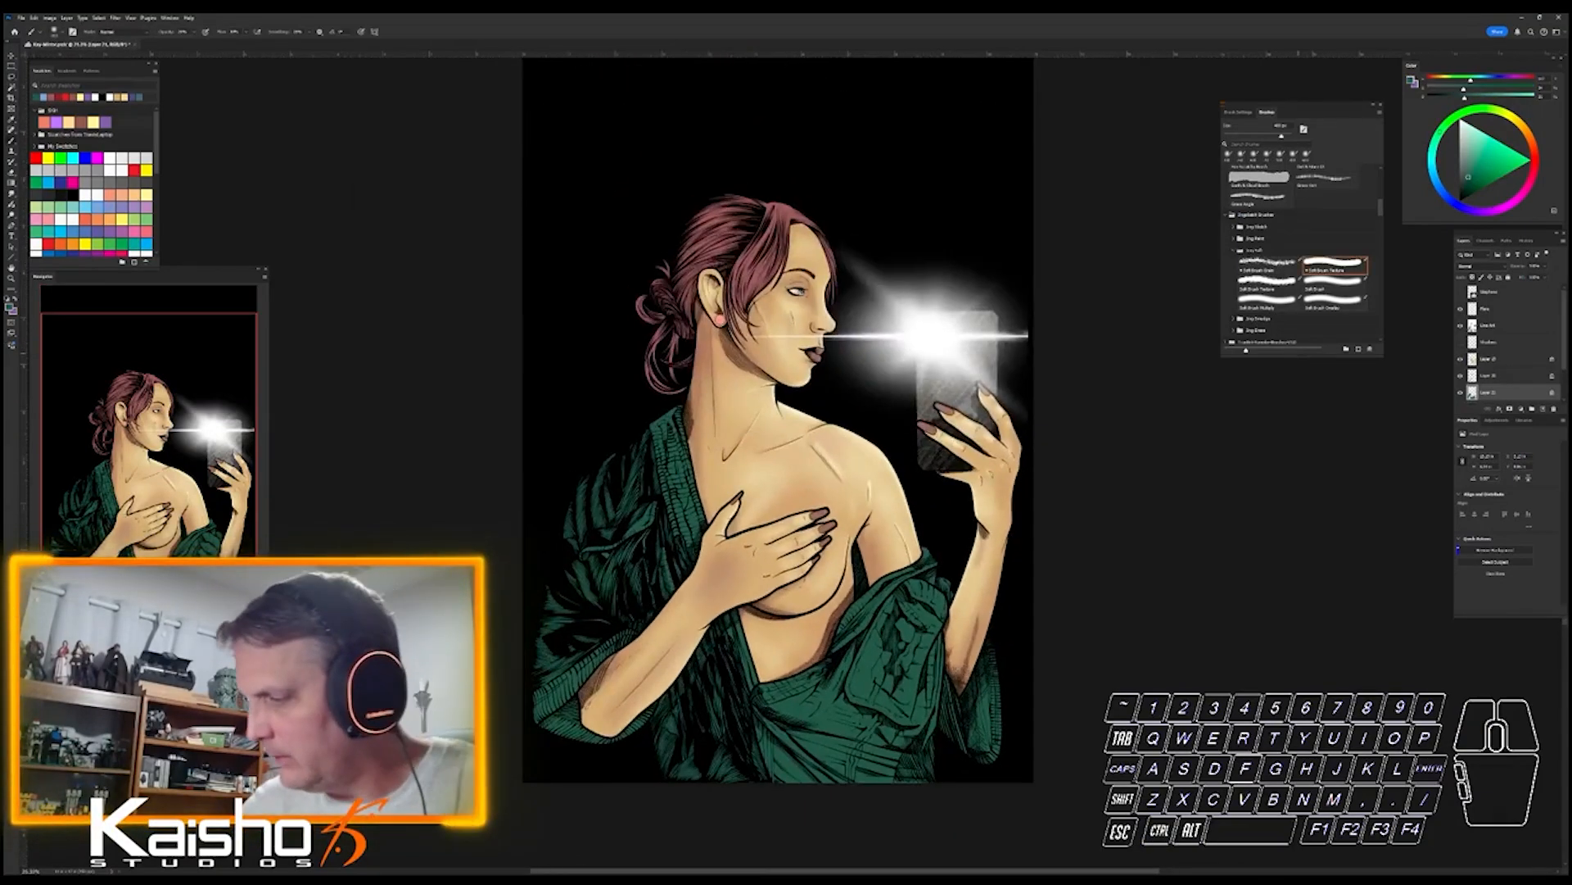
click(1268, 283)
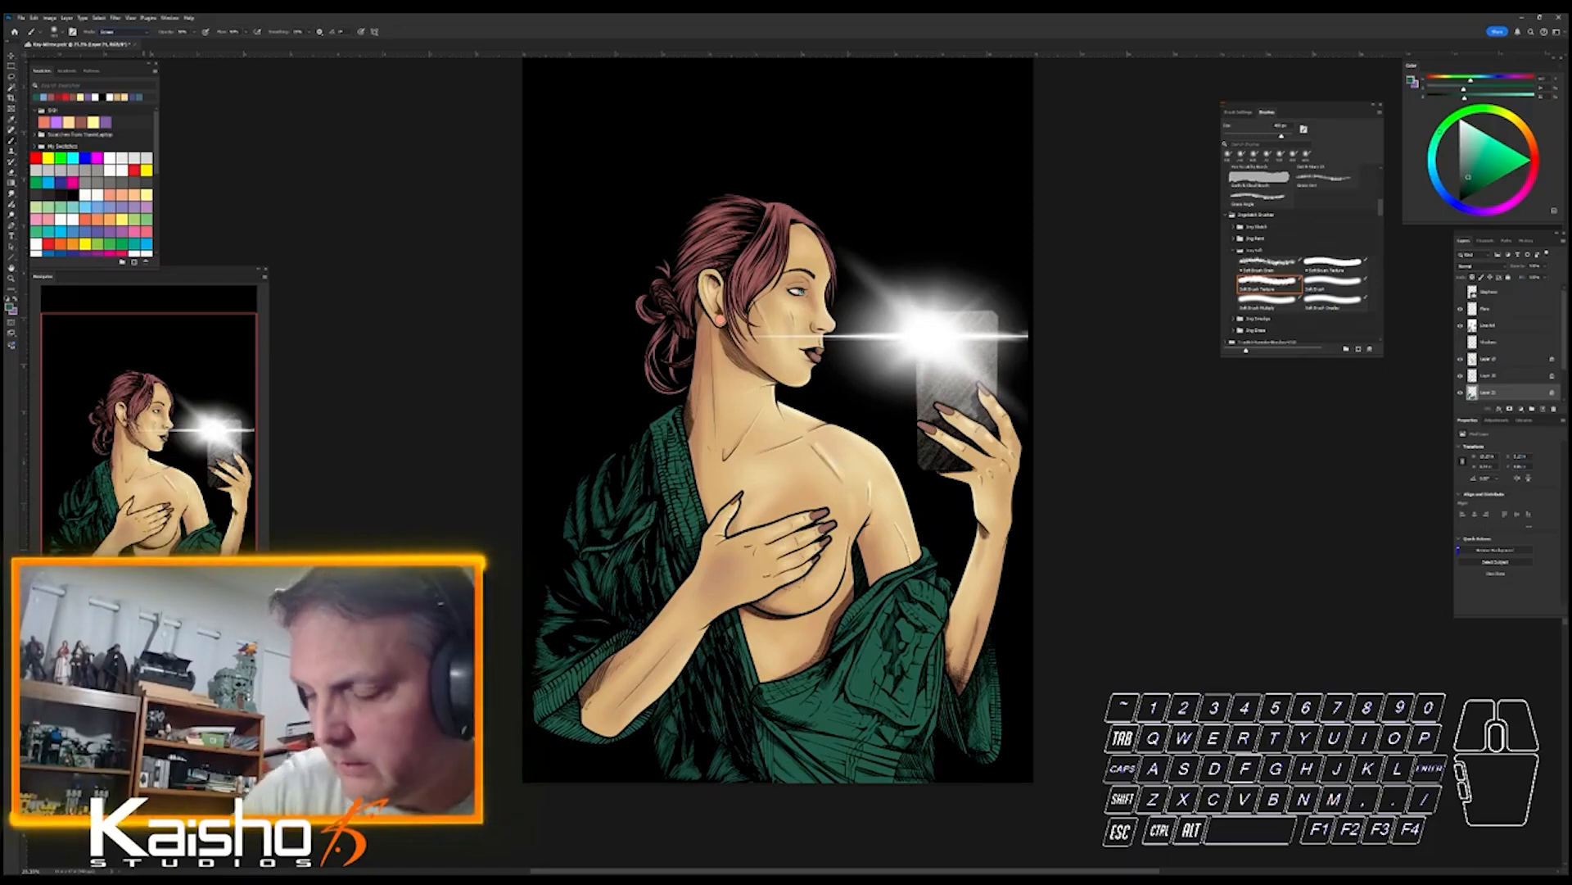
key(Return)
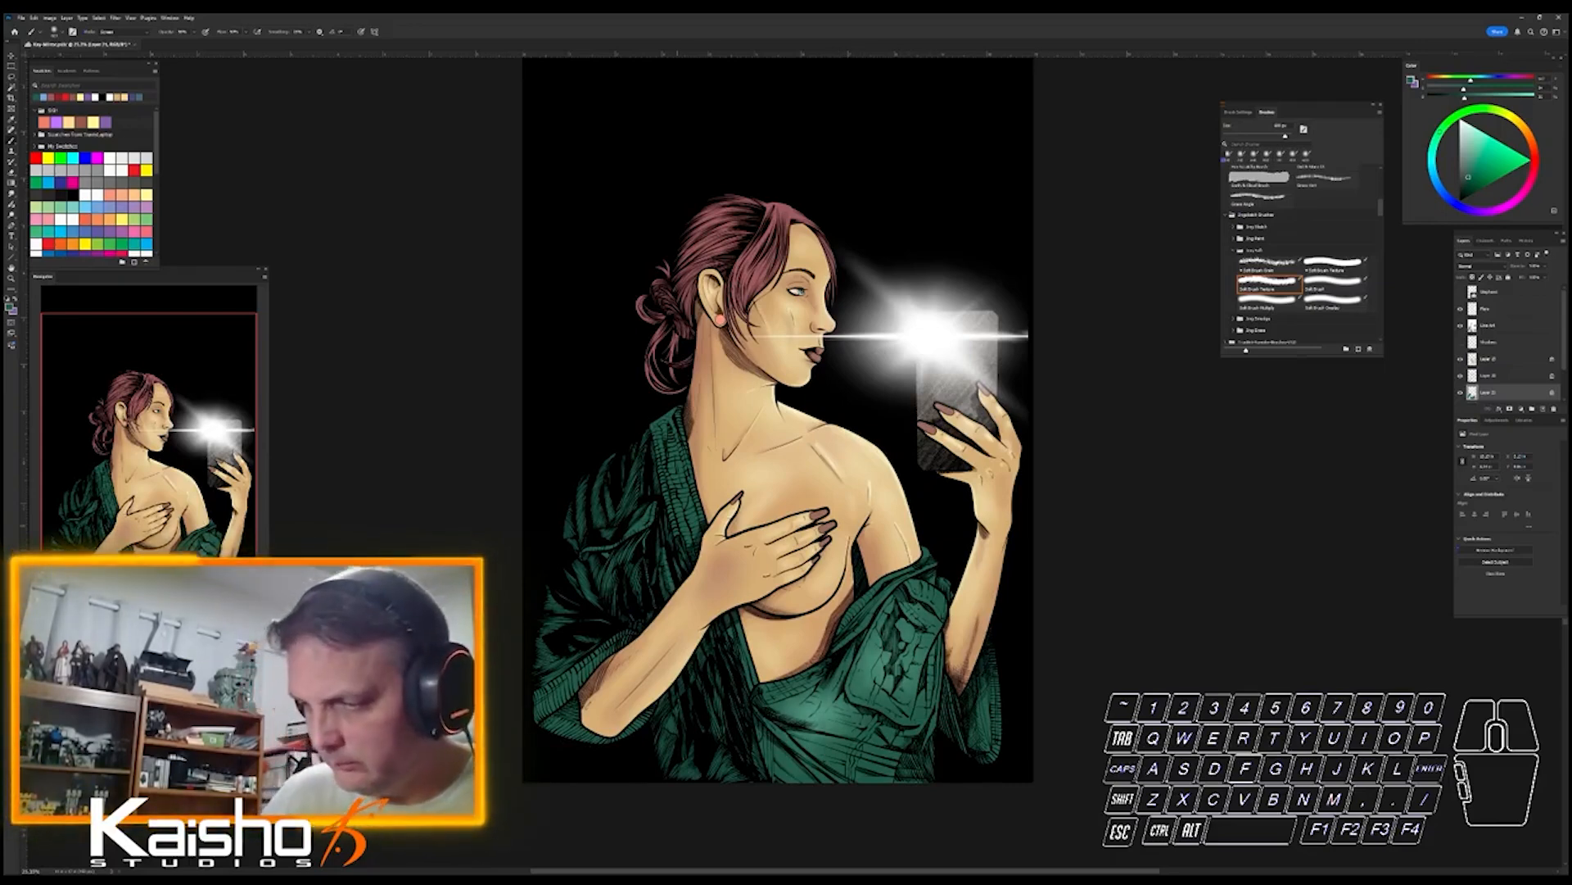
drag(677, 463, 697, 537)
drag(565, 688, 601, 655)
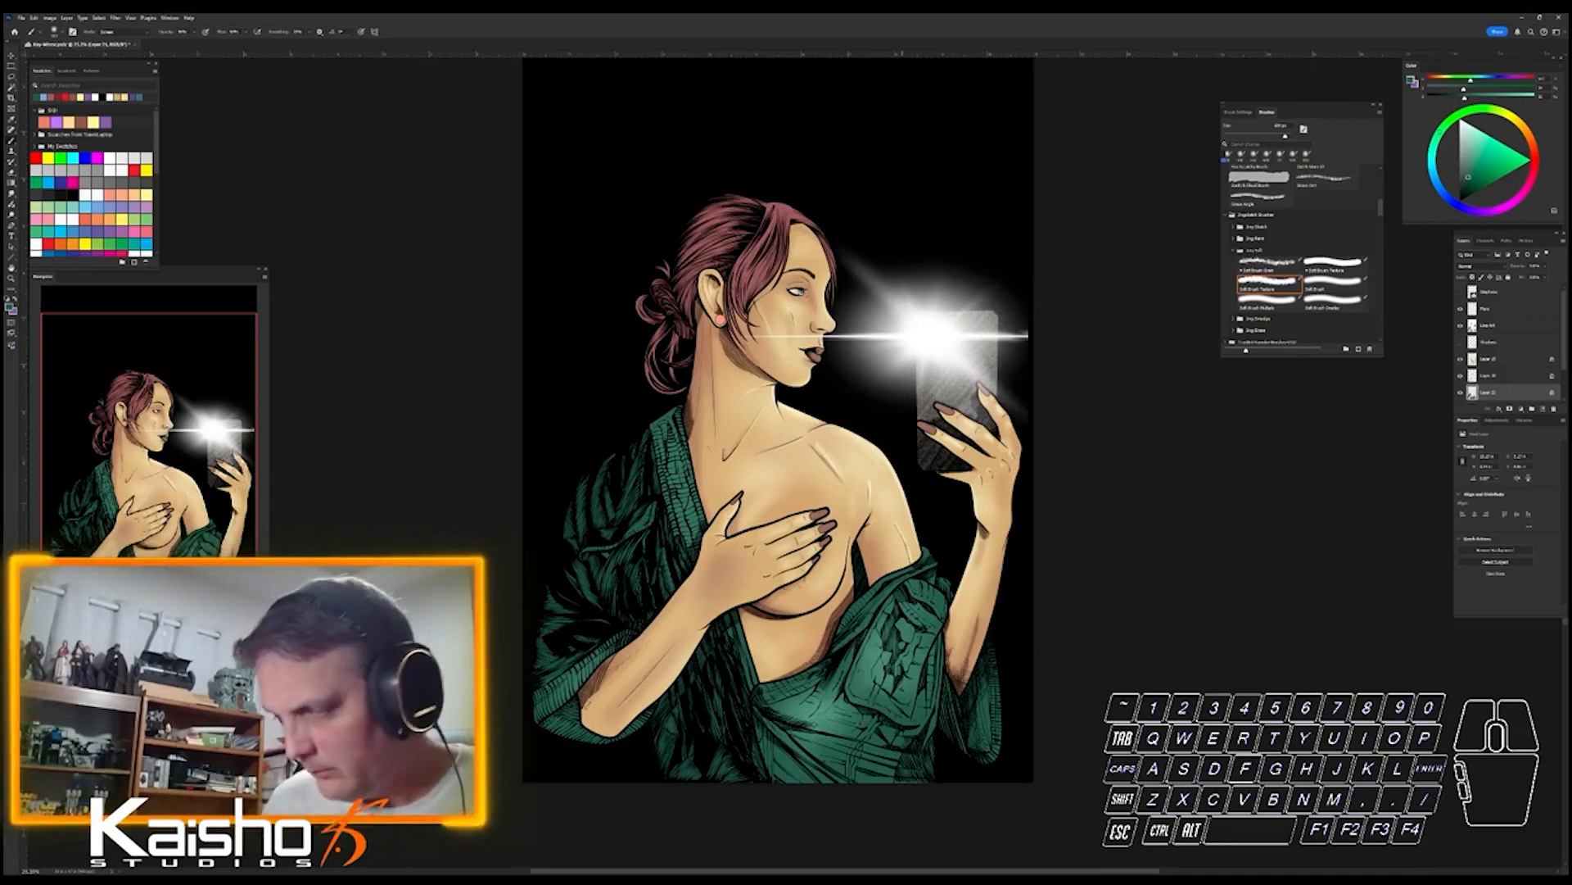
- Choose the pale yellow skin swatch and brush brighter highlights over the robe folds below the phone
click(93, 123)
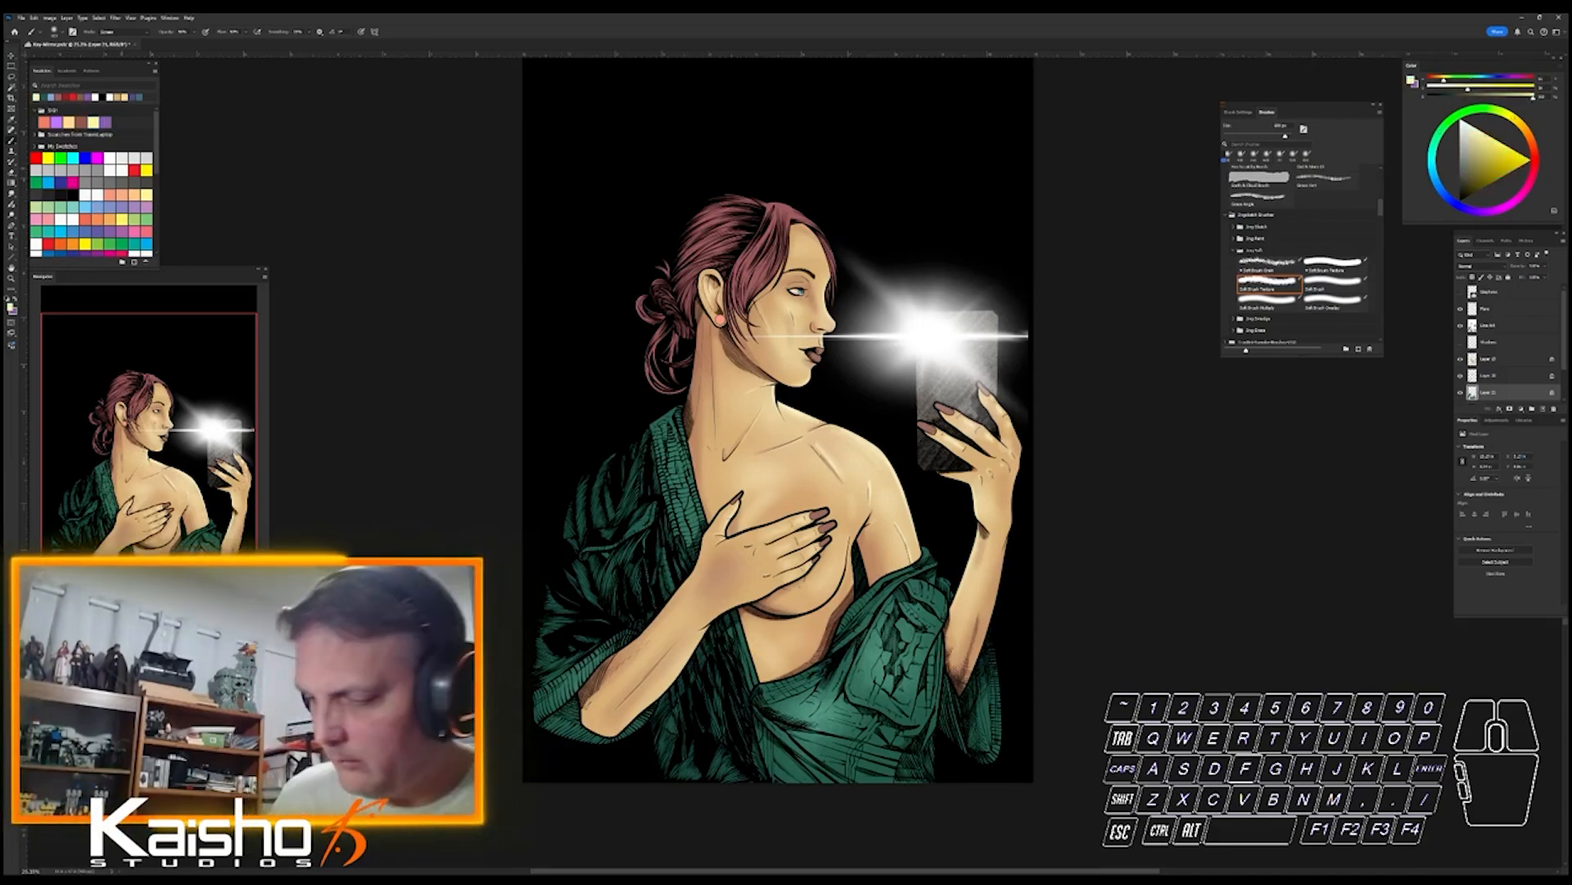
mouse_move(901, 585)
mouse_down()
mouse_move(929, 616)
mouse_move(912, 678)
mouse_up()
drag(931, 613, 916, 681)
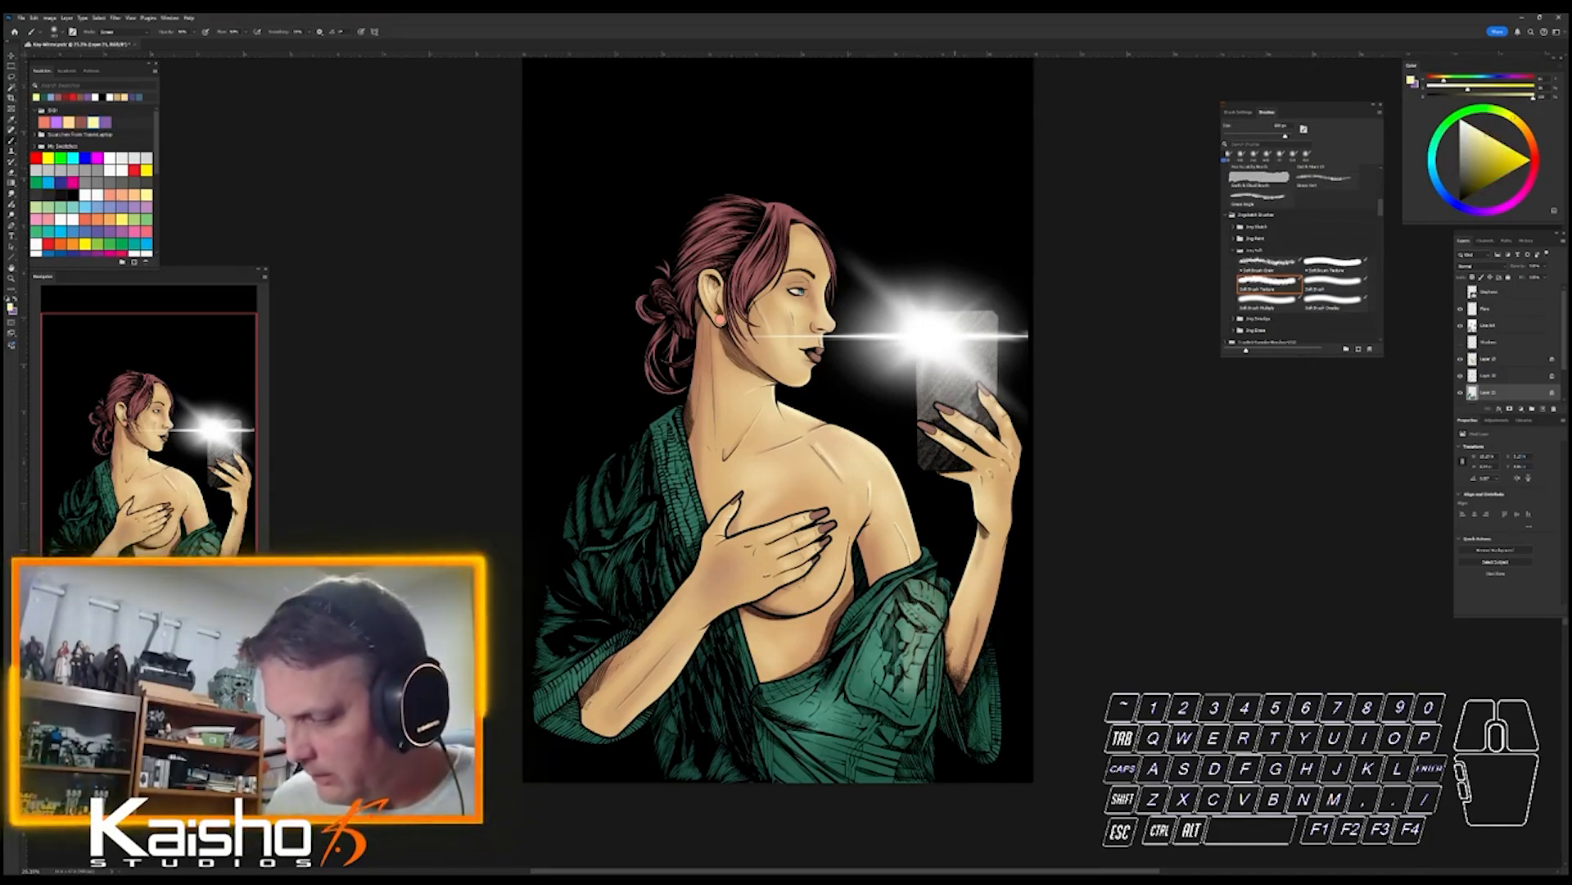
mouse_move(900, 621)
mouse_down()
mouse_move(816, 711)
mouse_move(874, 741)
mouse_move(854, 730)
mouse_move(817, 768)
mouse_move(846, 759)
mouse_move(778, 778)
mouse_up()
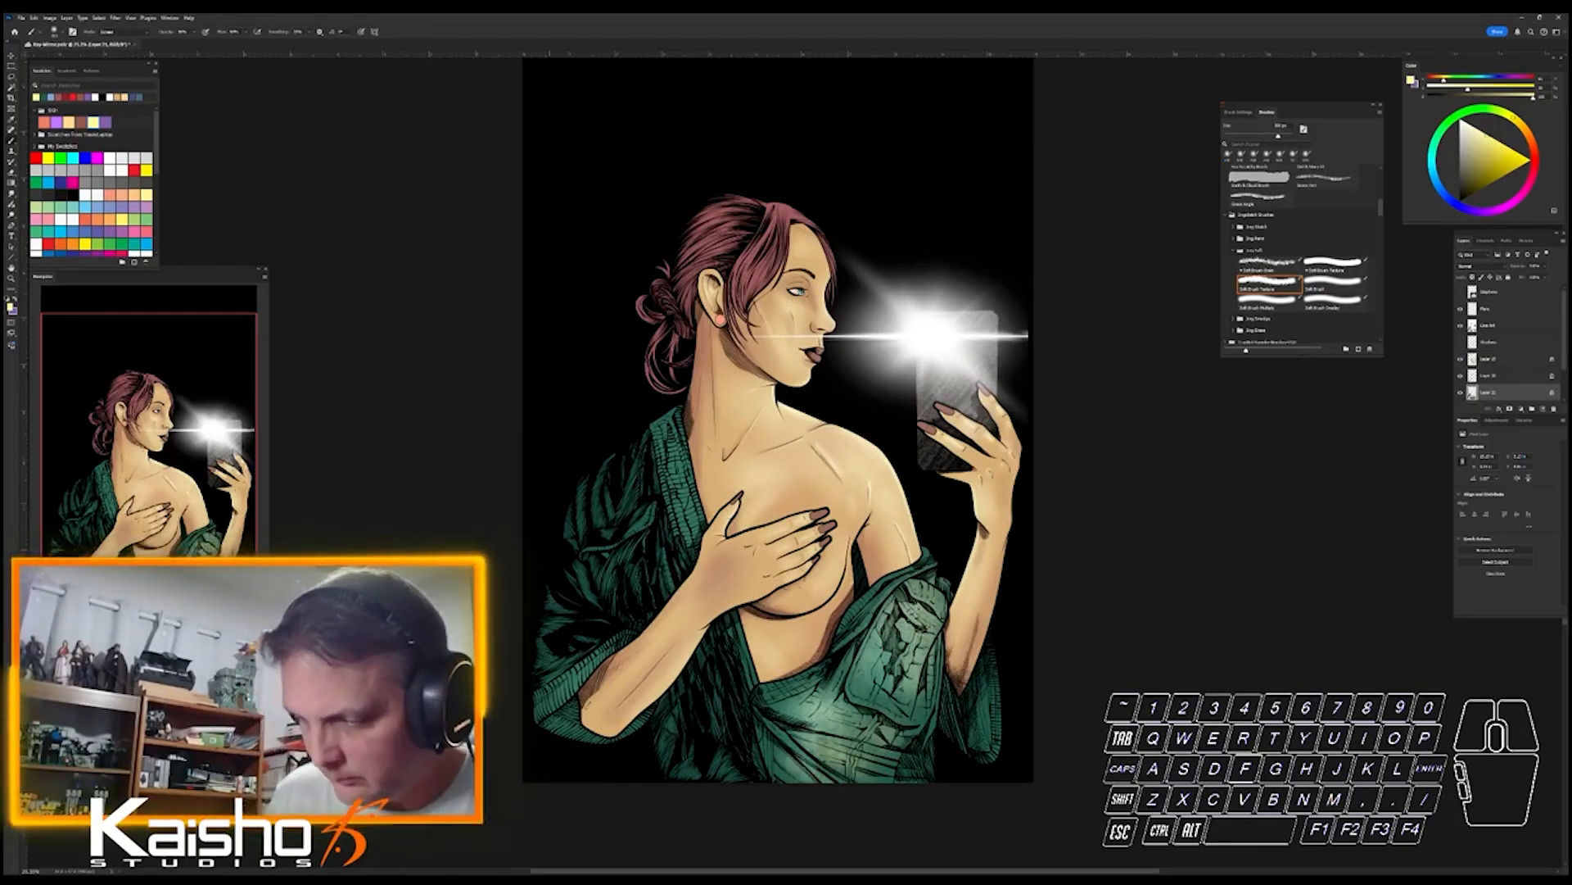
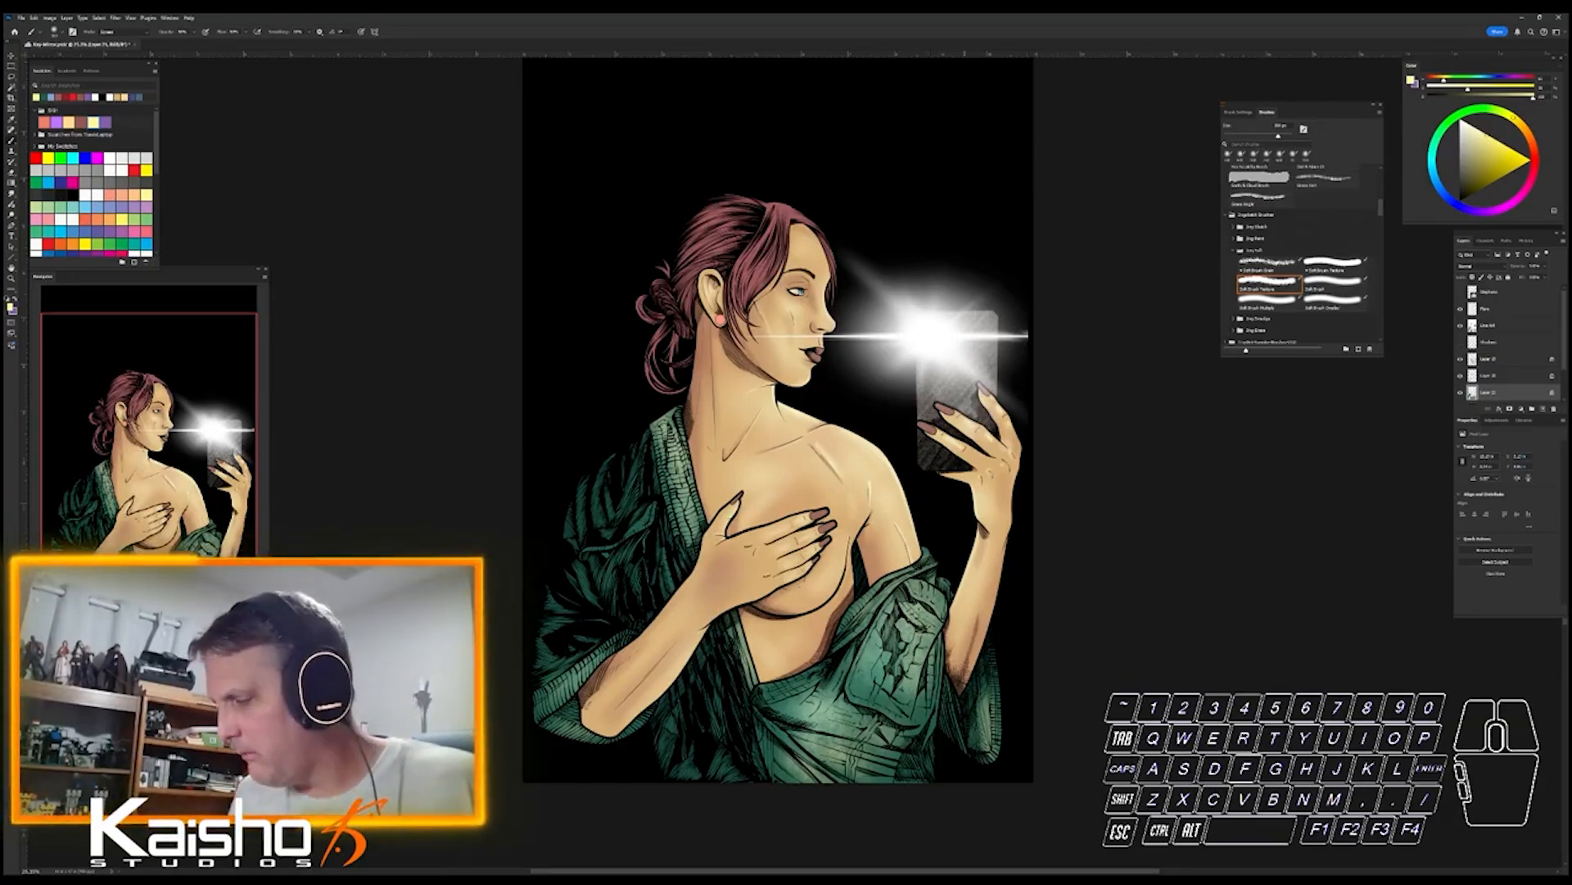
- Select the robe's trim and cuff areas from the flats layer, keeping the selection active on the robe copy layer
scroll(1507, 344, down, 2)
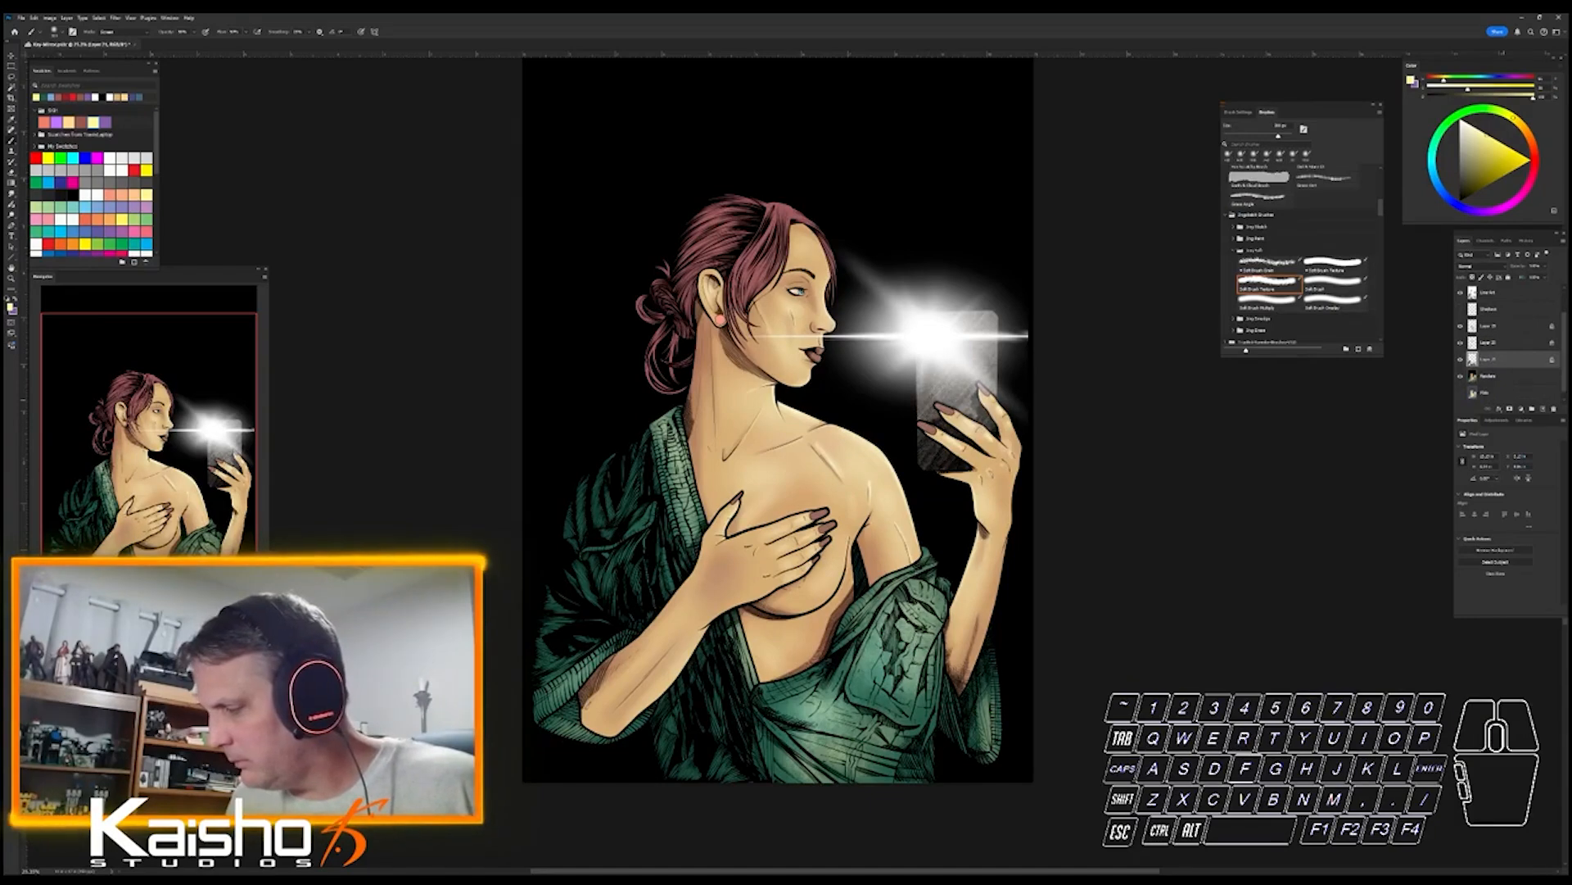
click(1471, 394)
key(w)
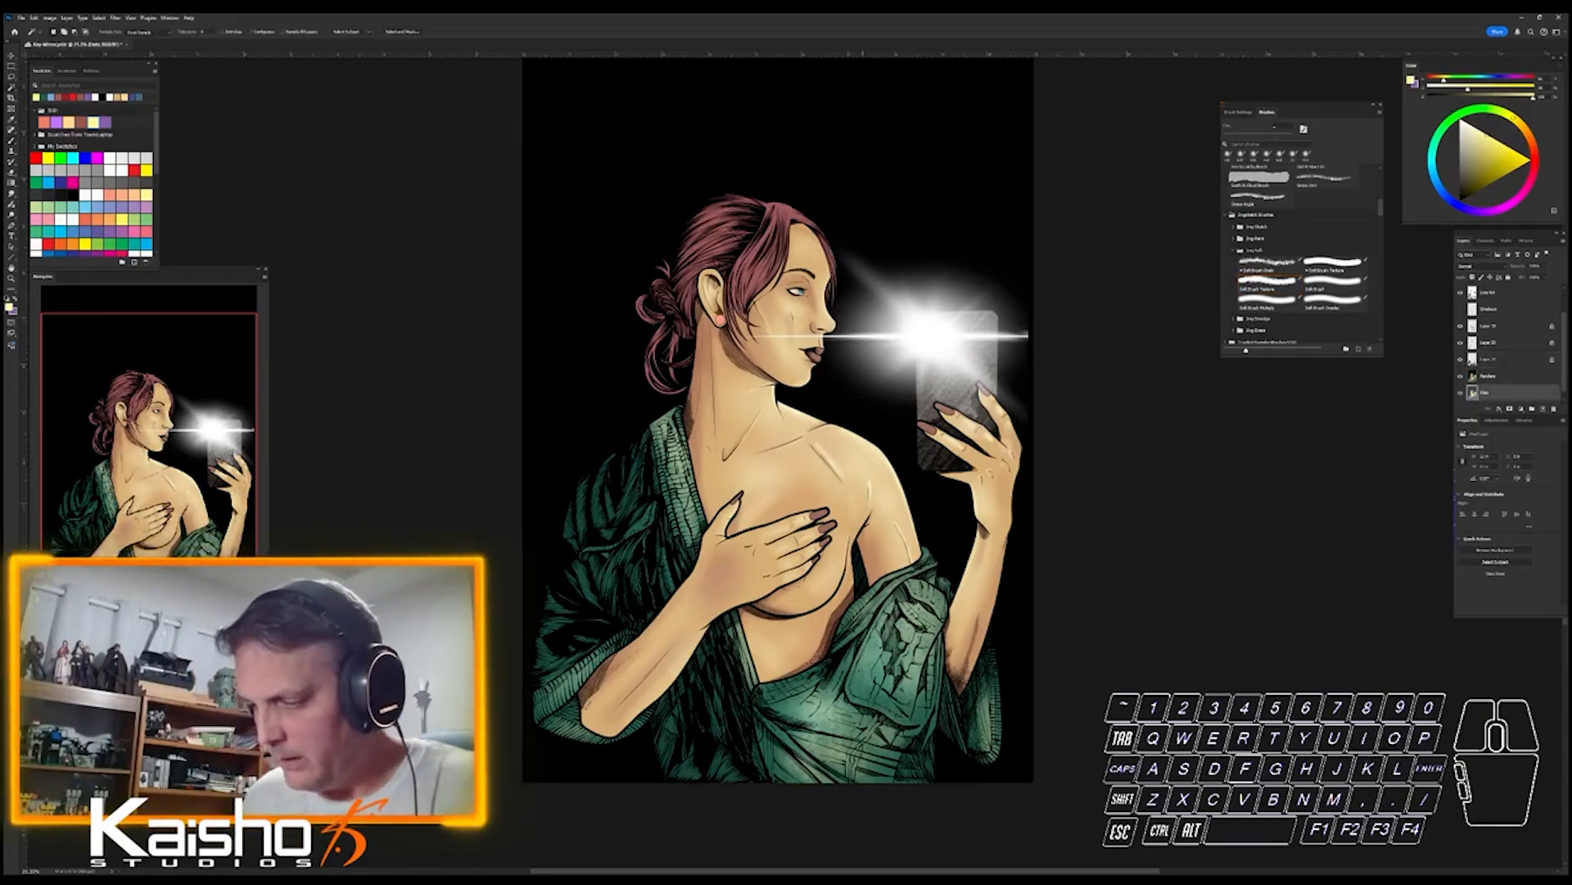
shift+click(736, 688)
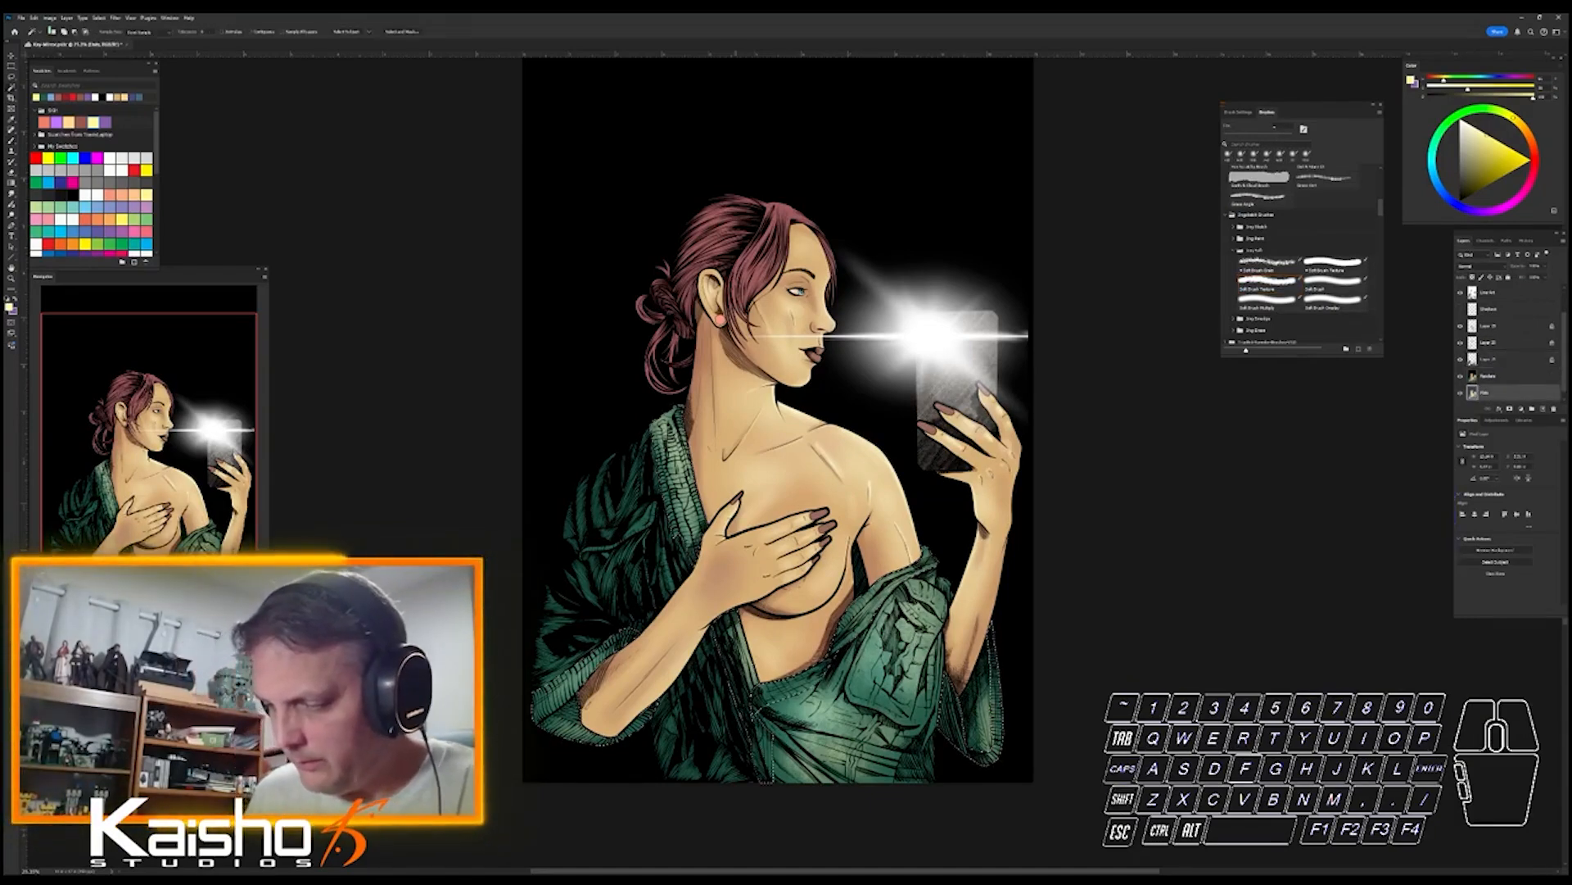
click(1499, 359)
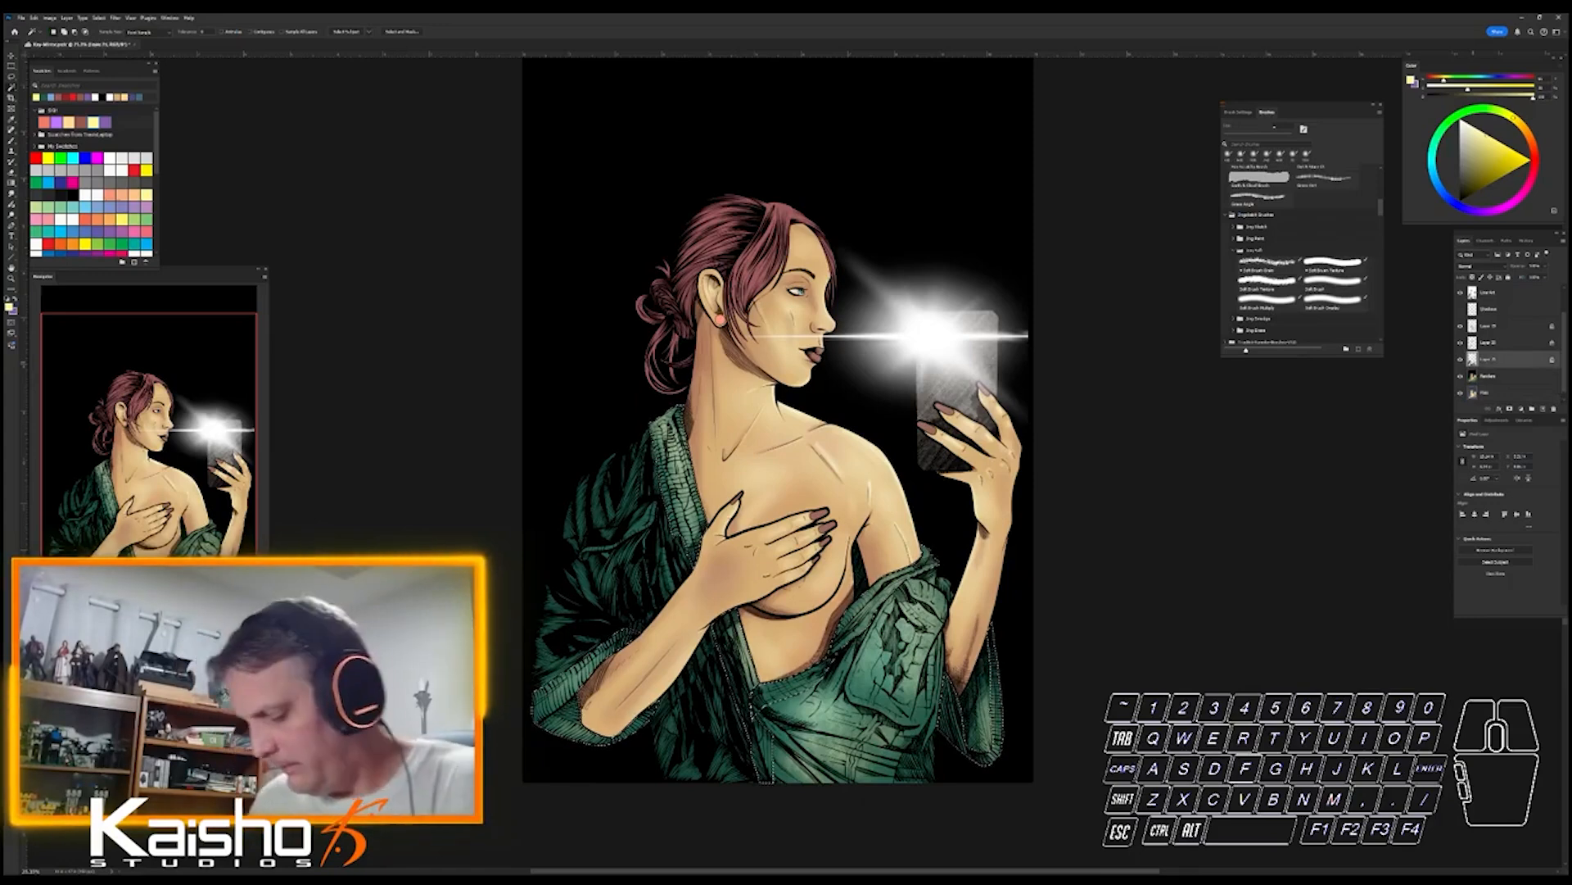
- Try recolouring the selected robe trim to a muted purple-pink, revert it and clear the selection
key(i)
click(831, 659)
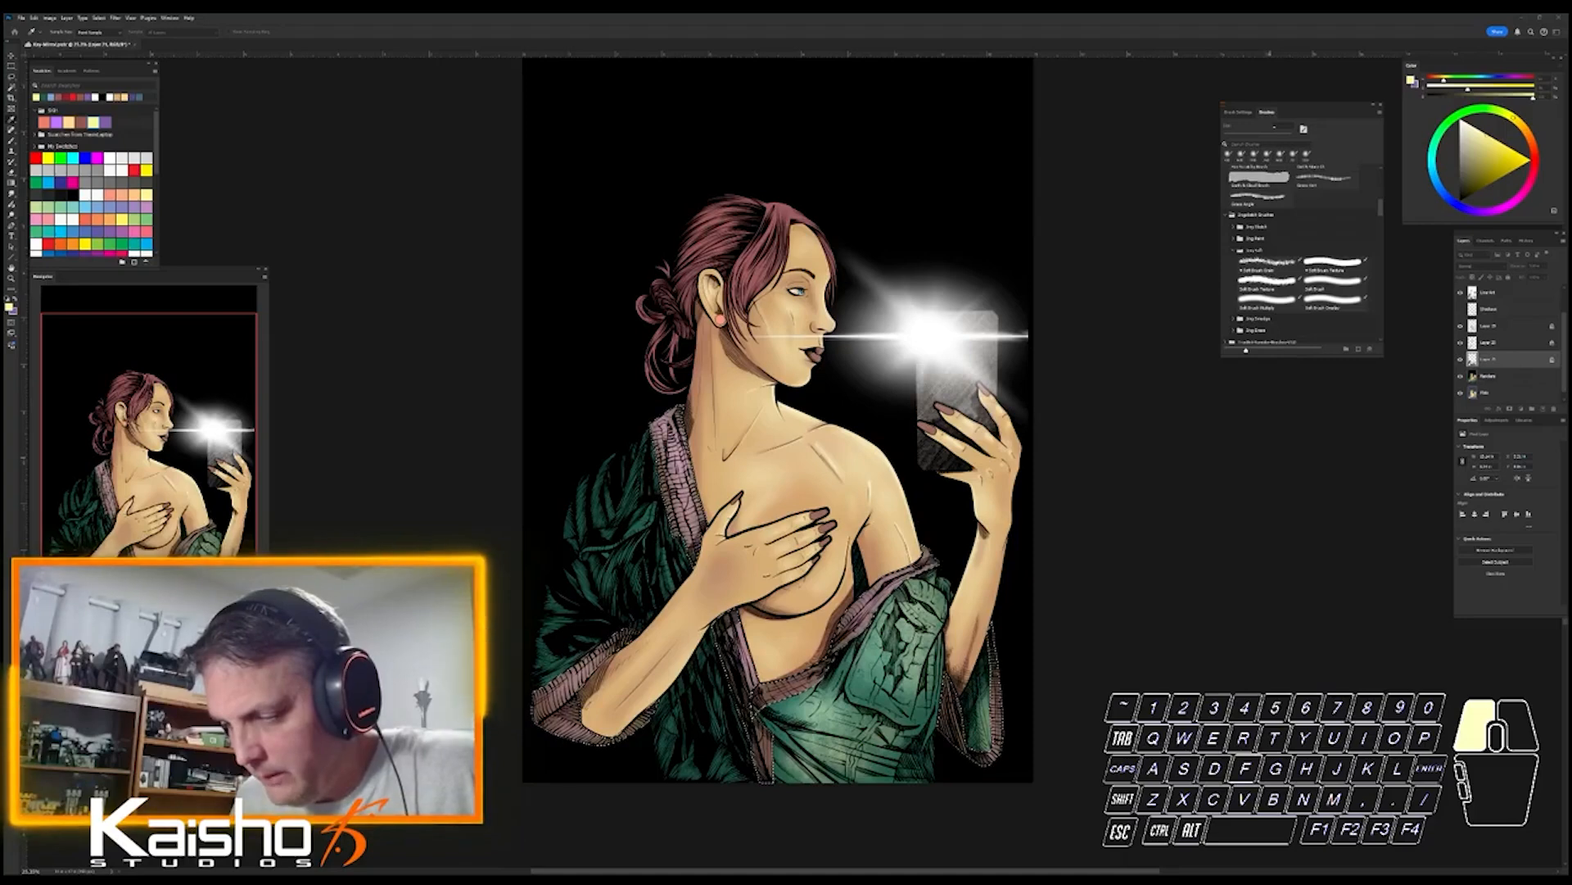
drag(1270, 455, 1286, 455)
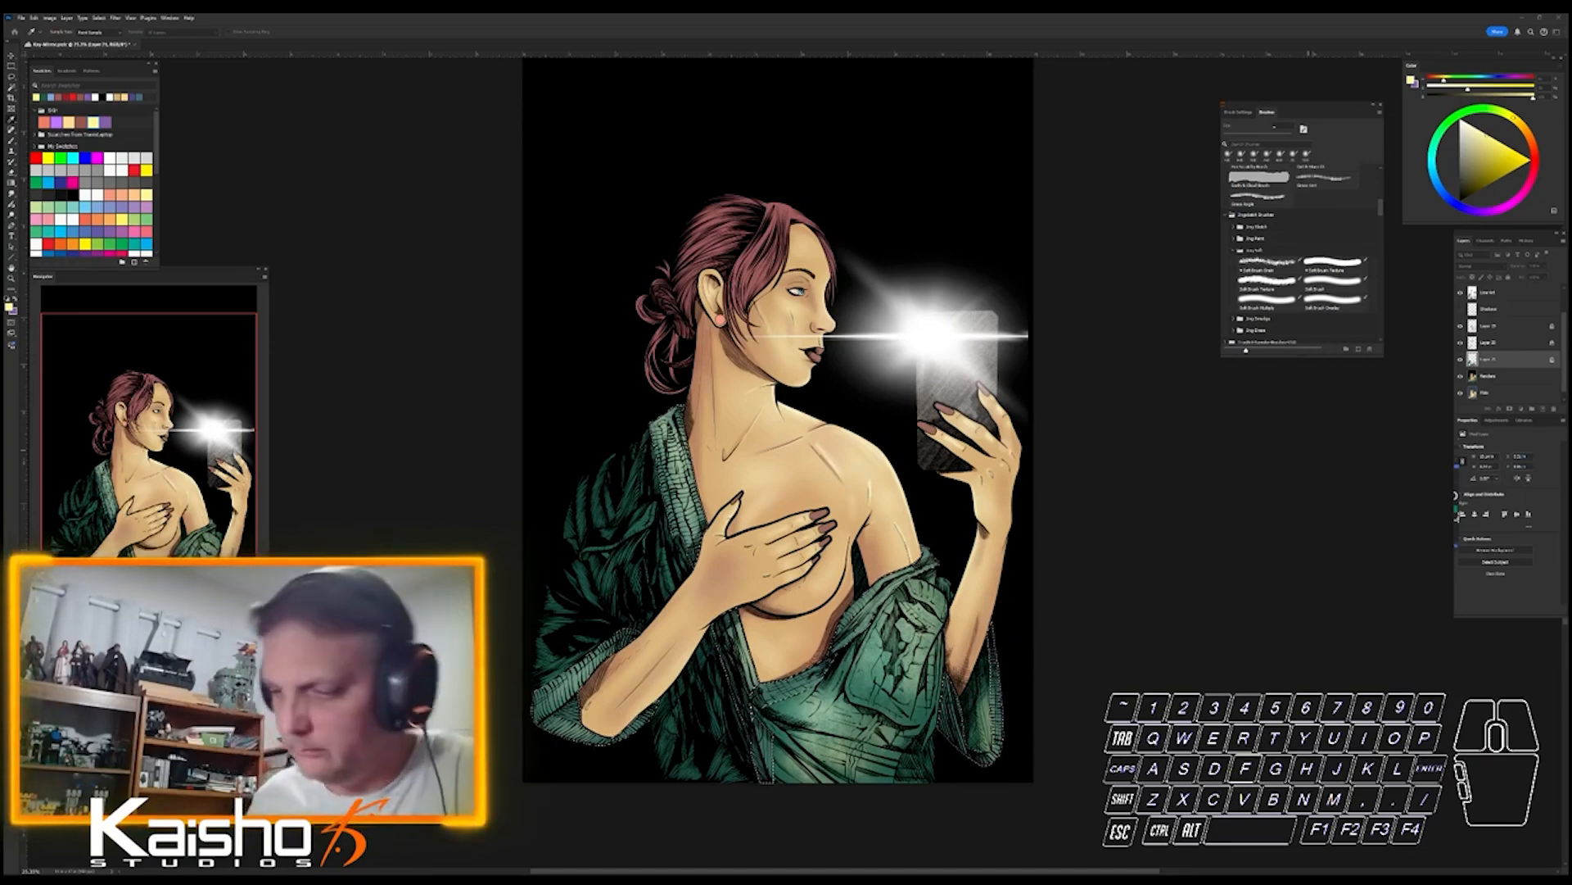
key(w)
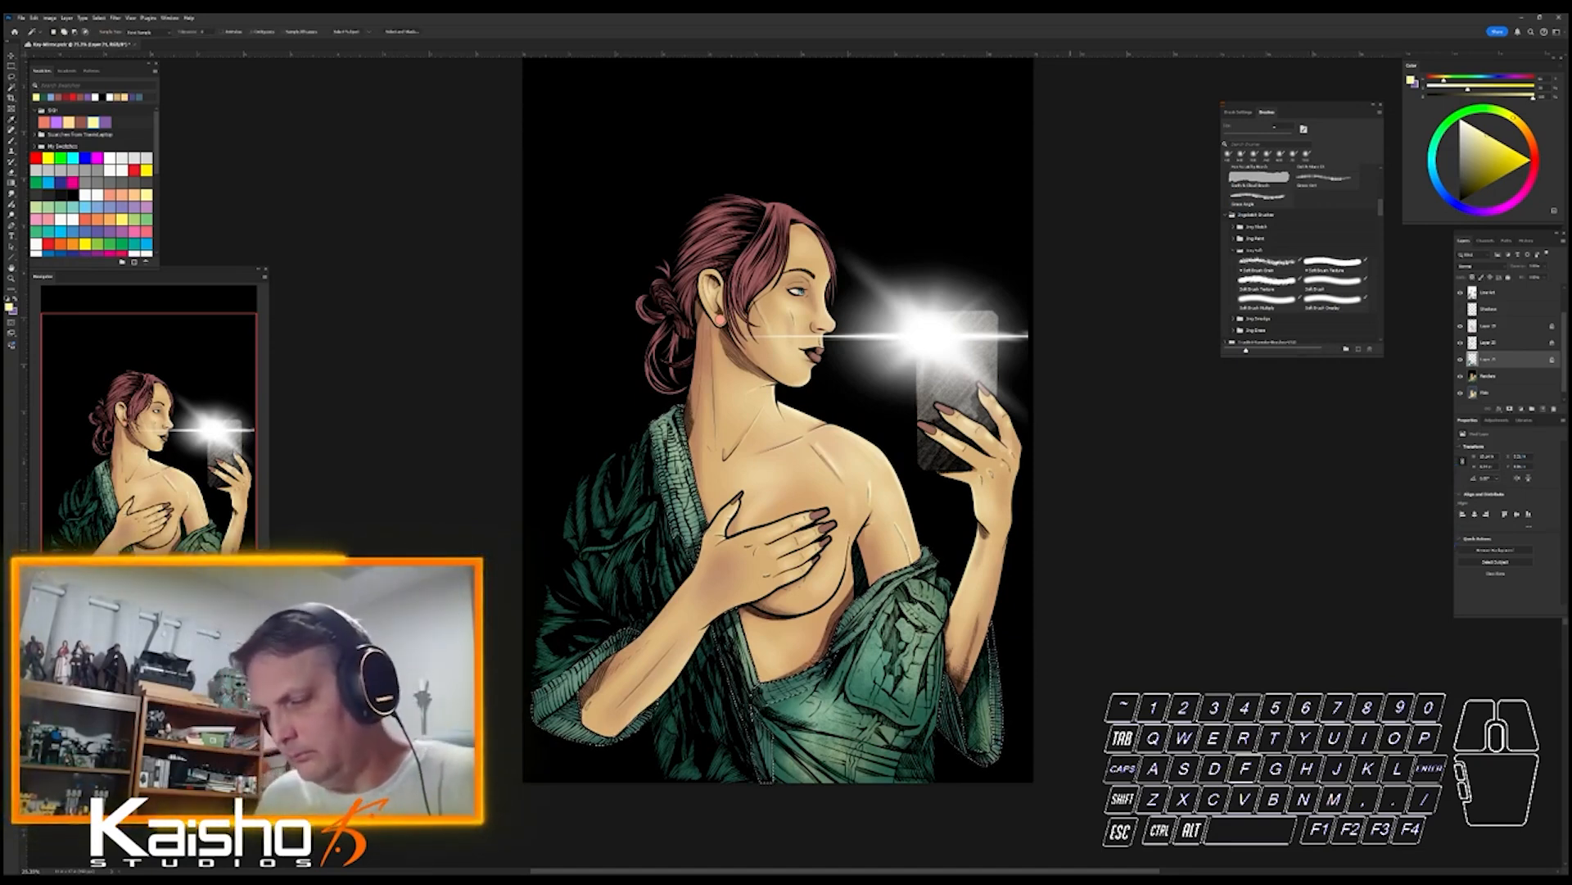
key(ctrl+d)
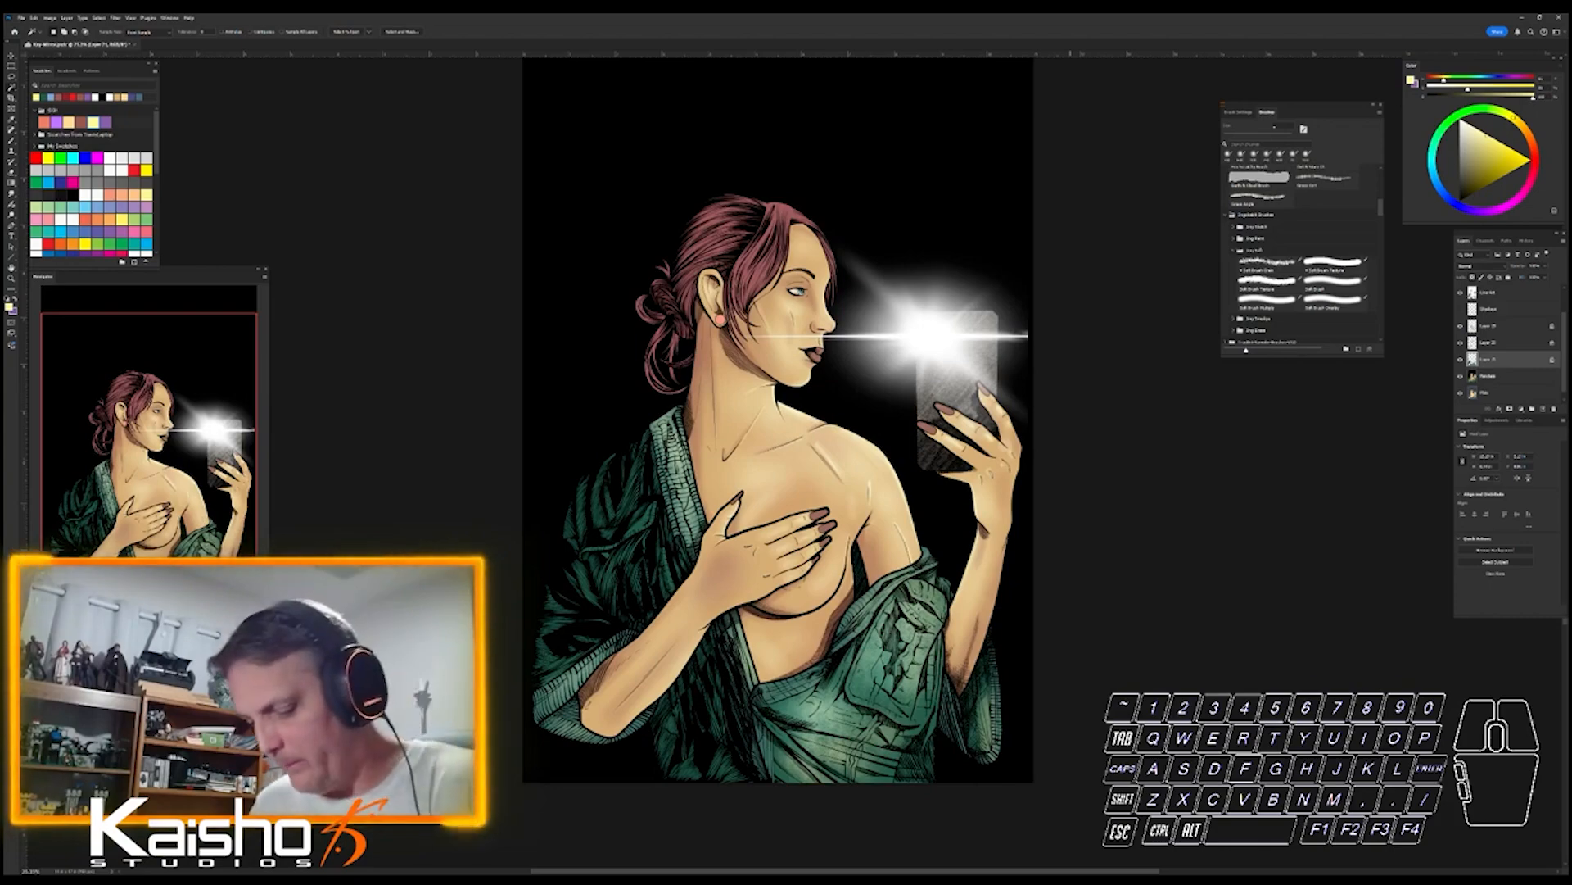
- Lasso several fold shapes in the draped robe below the shoulder and brush soft pale yellow highlights inside them
key(l)
ctrl+drag(884, 659, 948, 659)
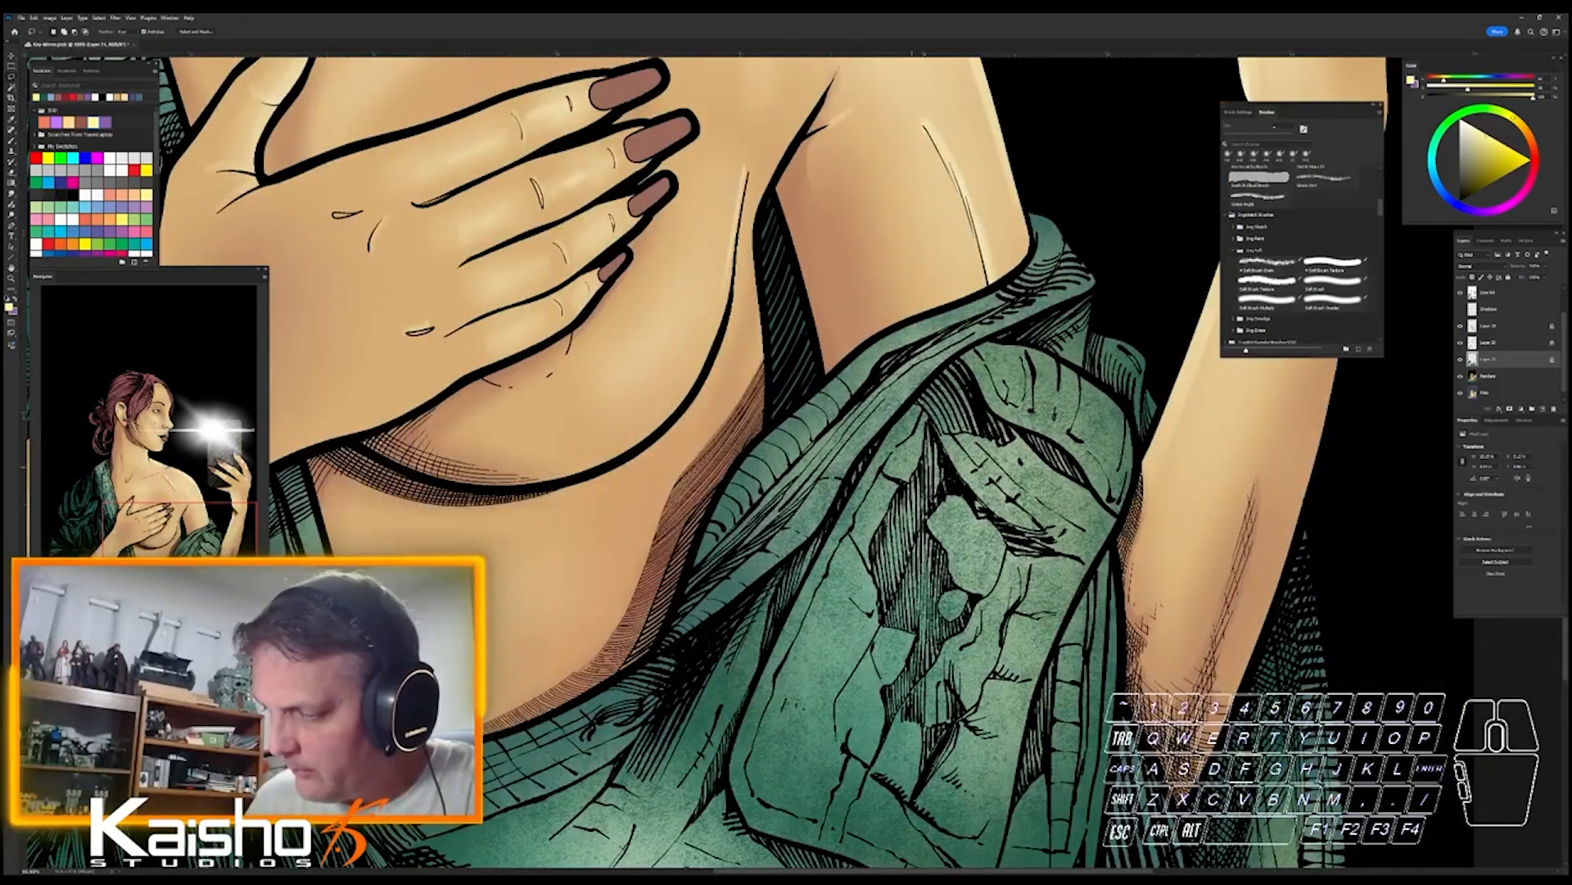
key(shift)
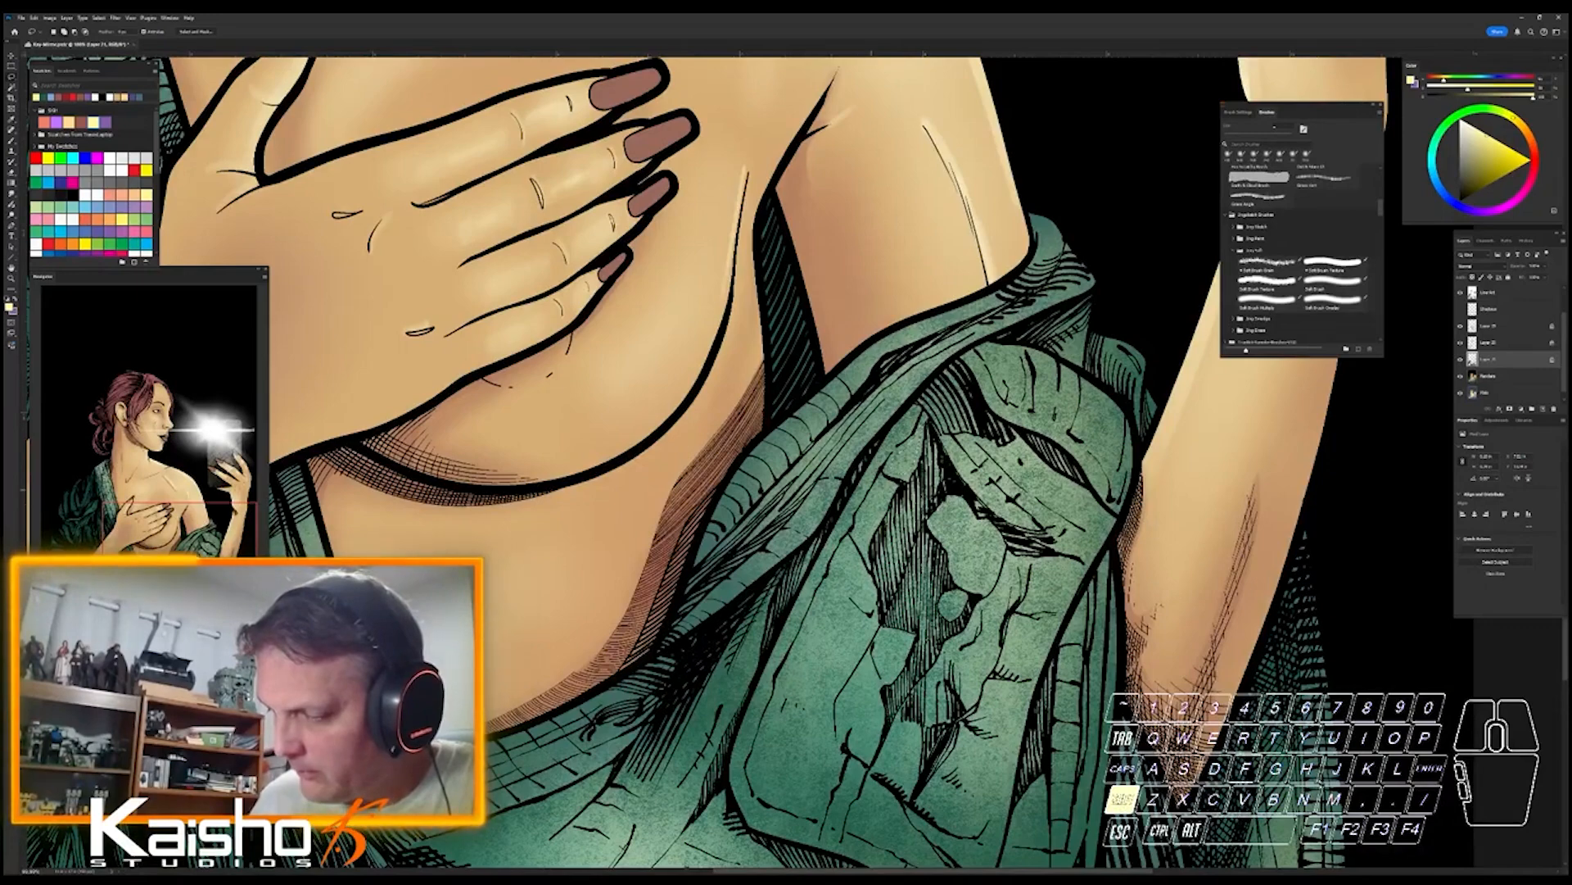
key(shift)
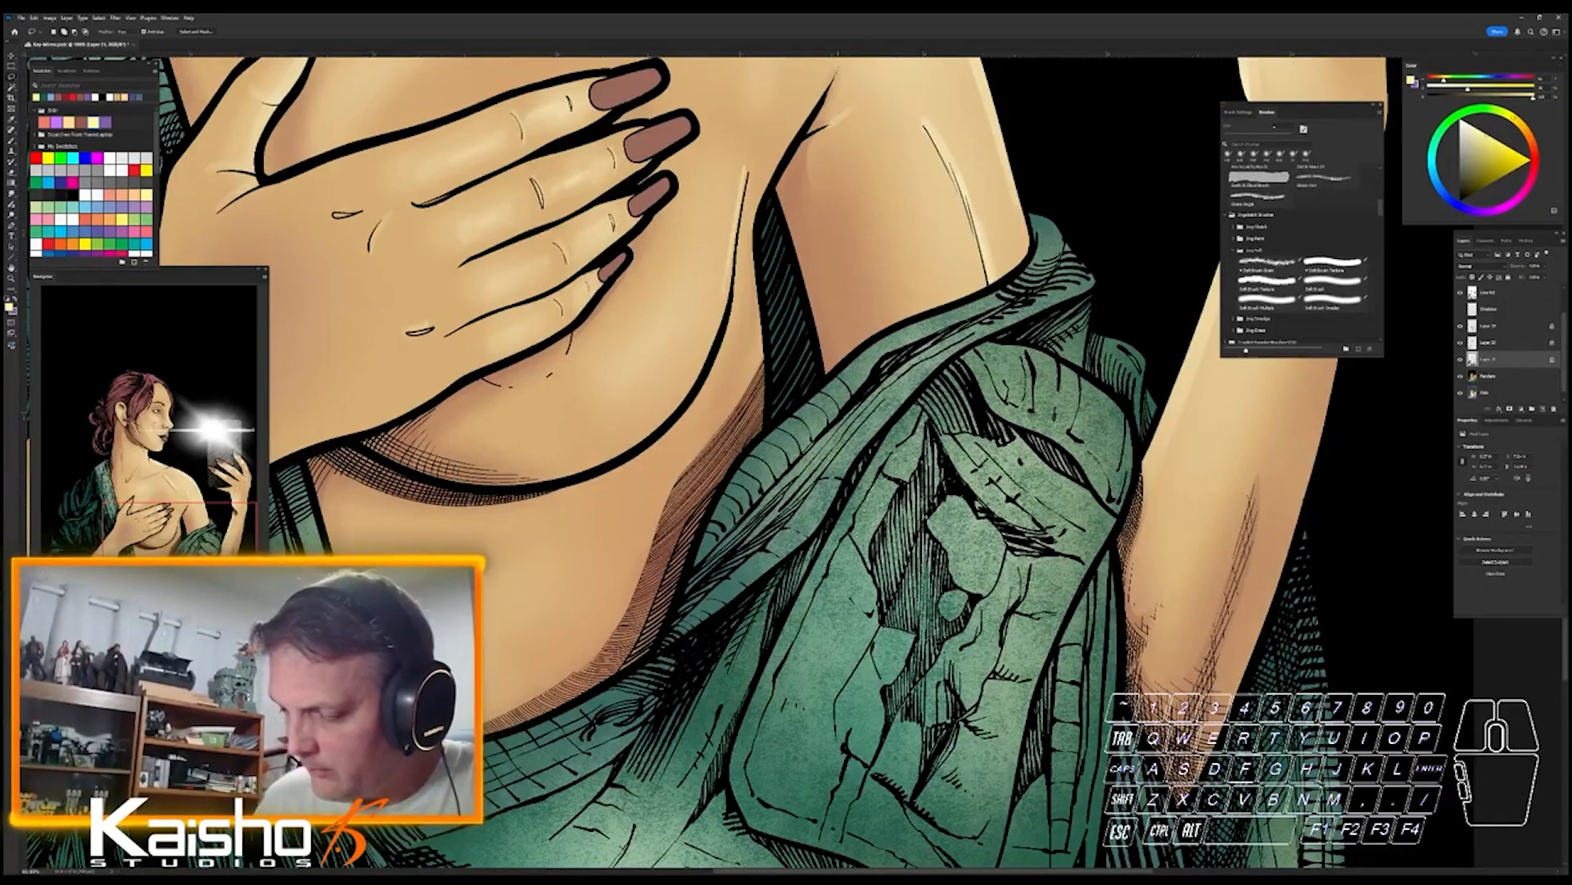
mouse_move(835, 778)
mouse_down()
mouse_move(822, 816)
mouse_move(758, 755)
mouse_move(790, 692)
mouse_up()
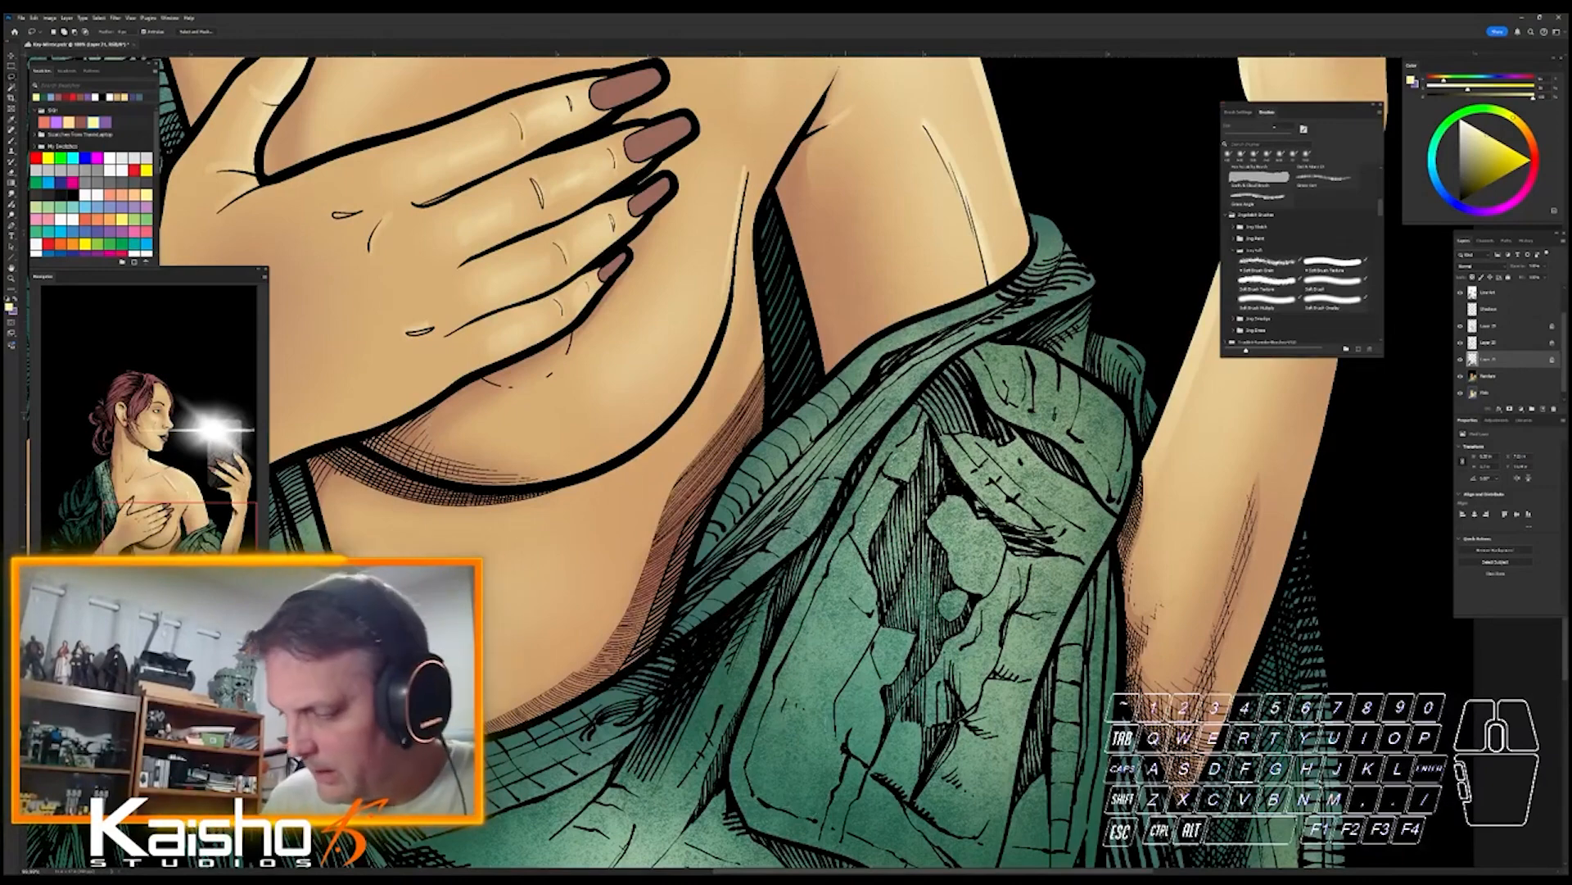
key(shift)
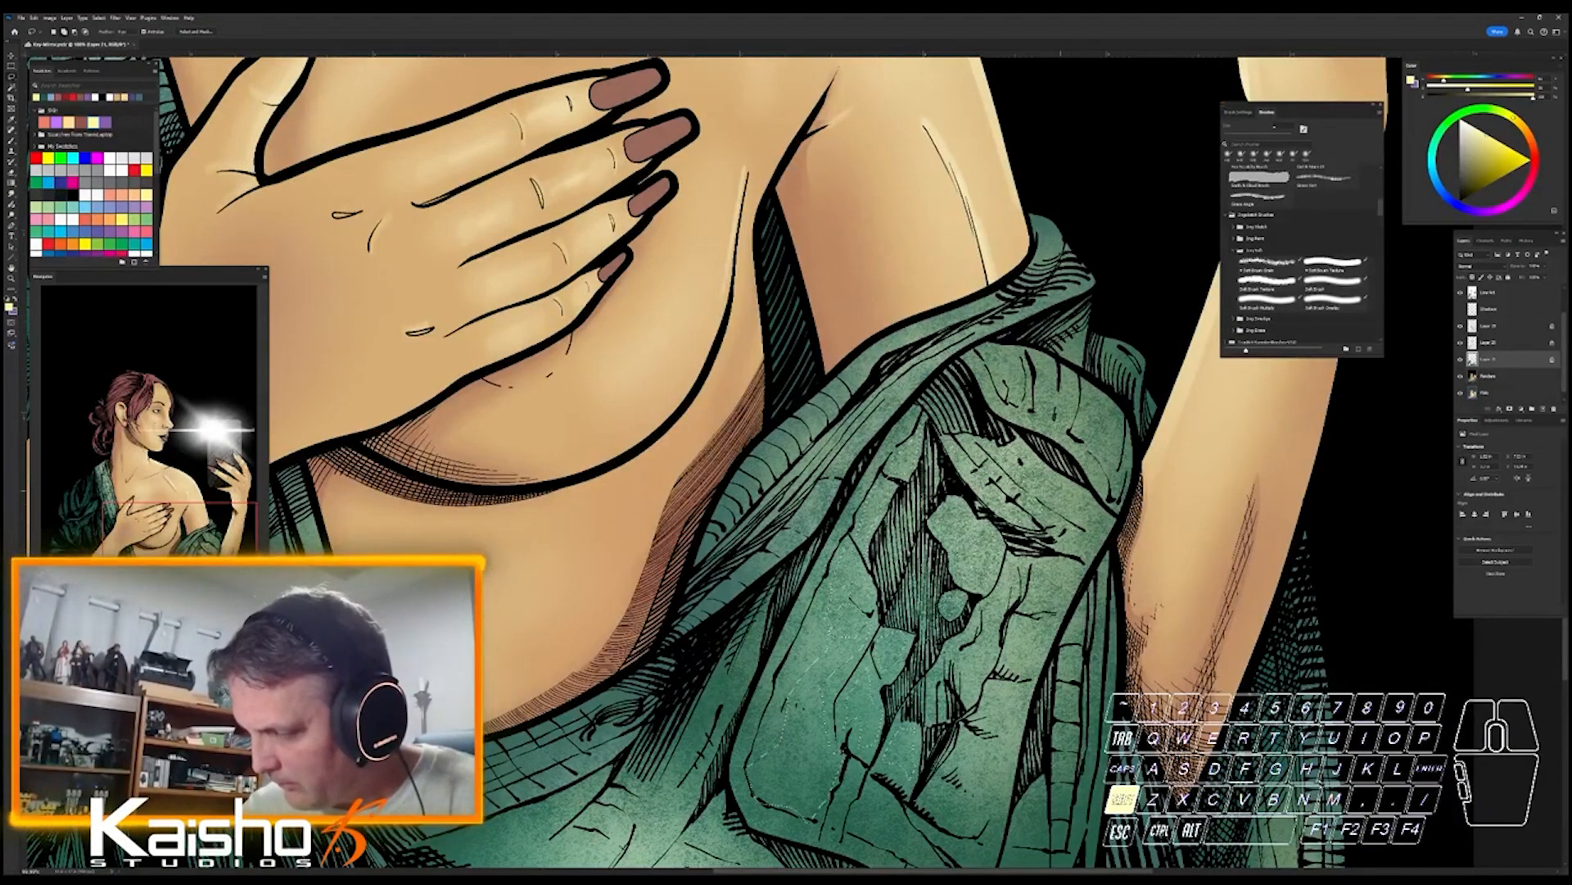
mouse_move(1146, 743)
mouse_down()
mouse_move(1056, 743)
mouse_move(1024, 721)
mouse_move(1041, 729)
mouse_up()
key(b)
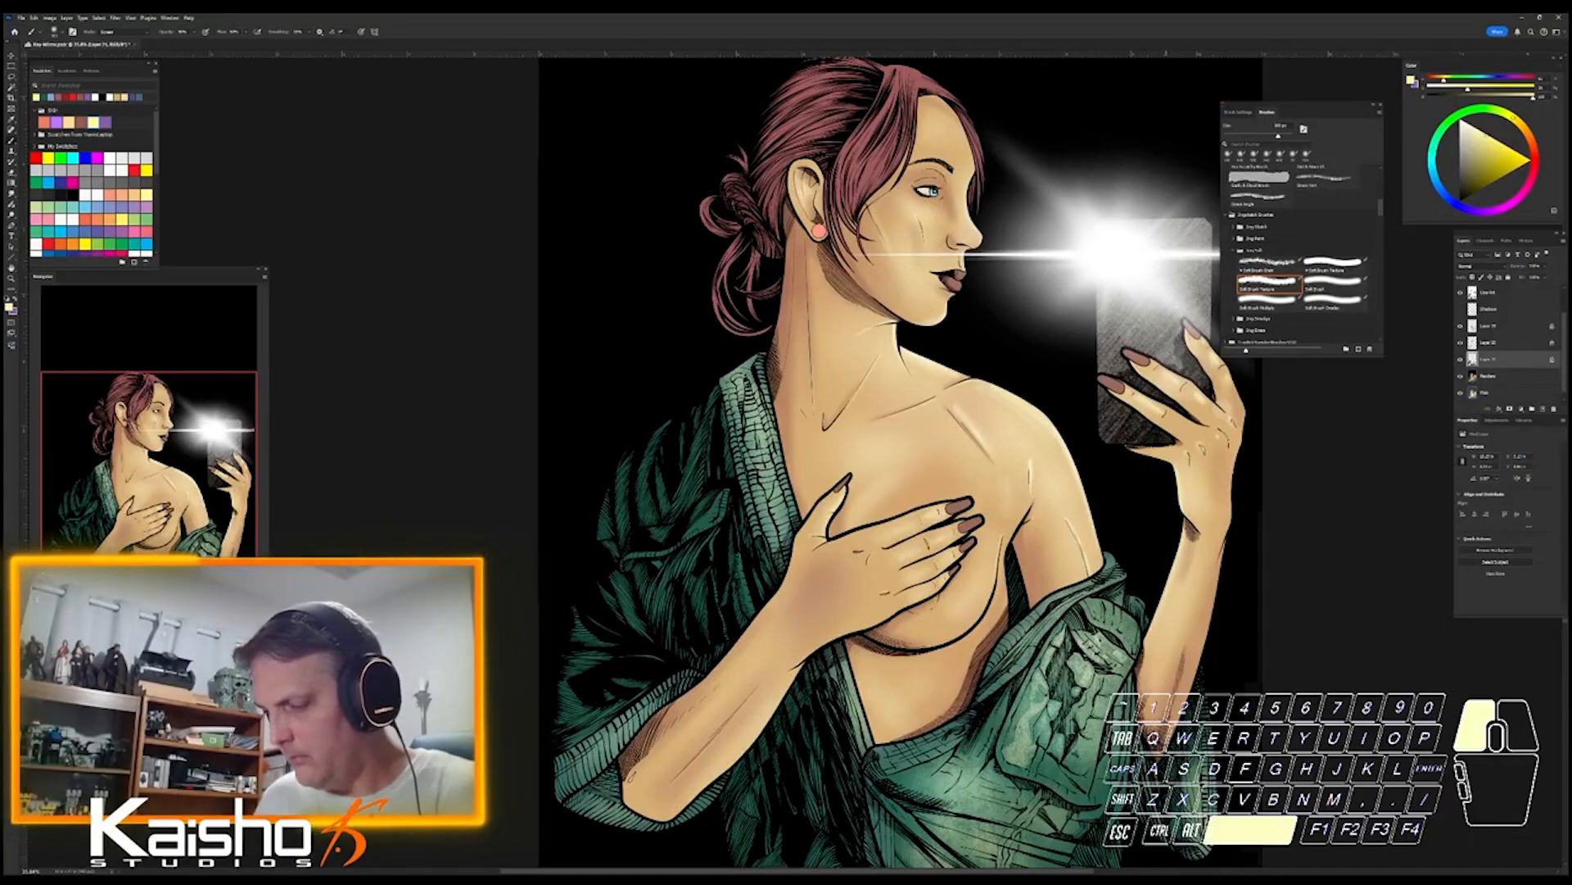
drag(901, 492, 841, 407)
- Lasso smaller patches within the highlighted robe folds and brush a brighter second layer of pale yellow into them
key(l)
drag(1018, 667, 1089, 668)
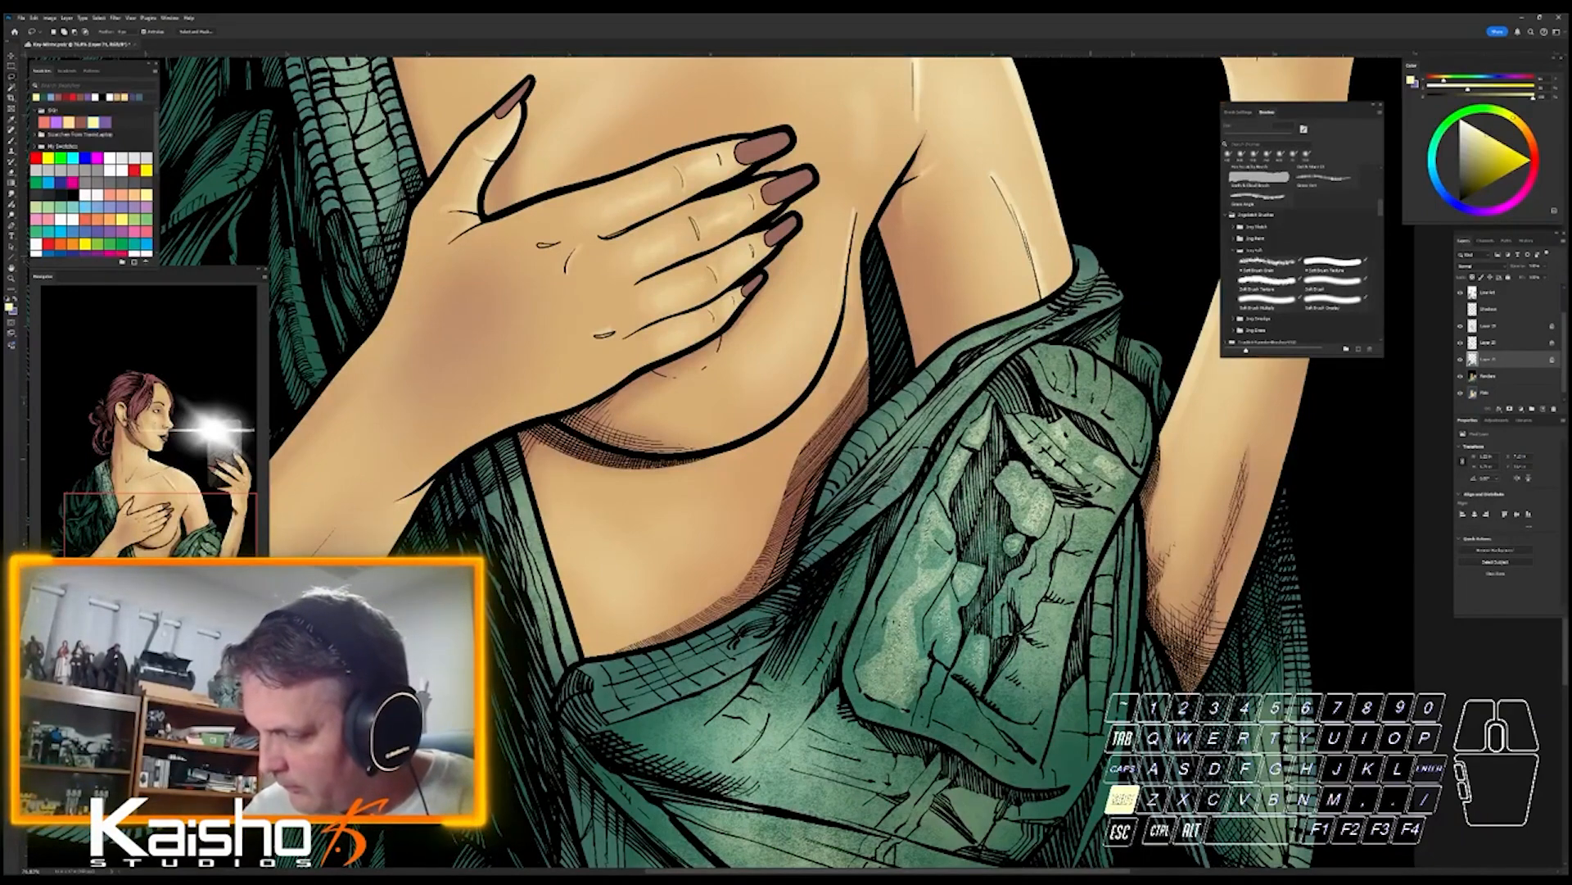
key(b)
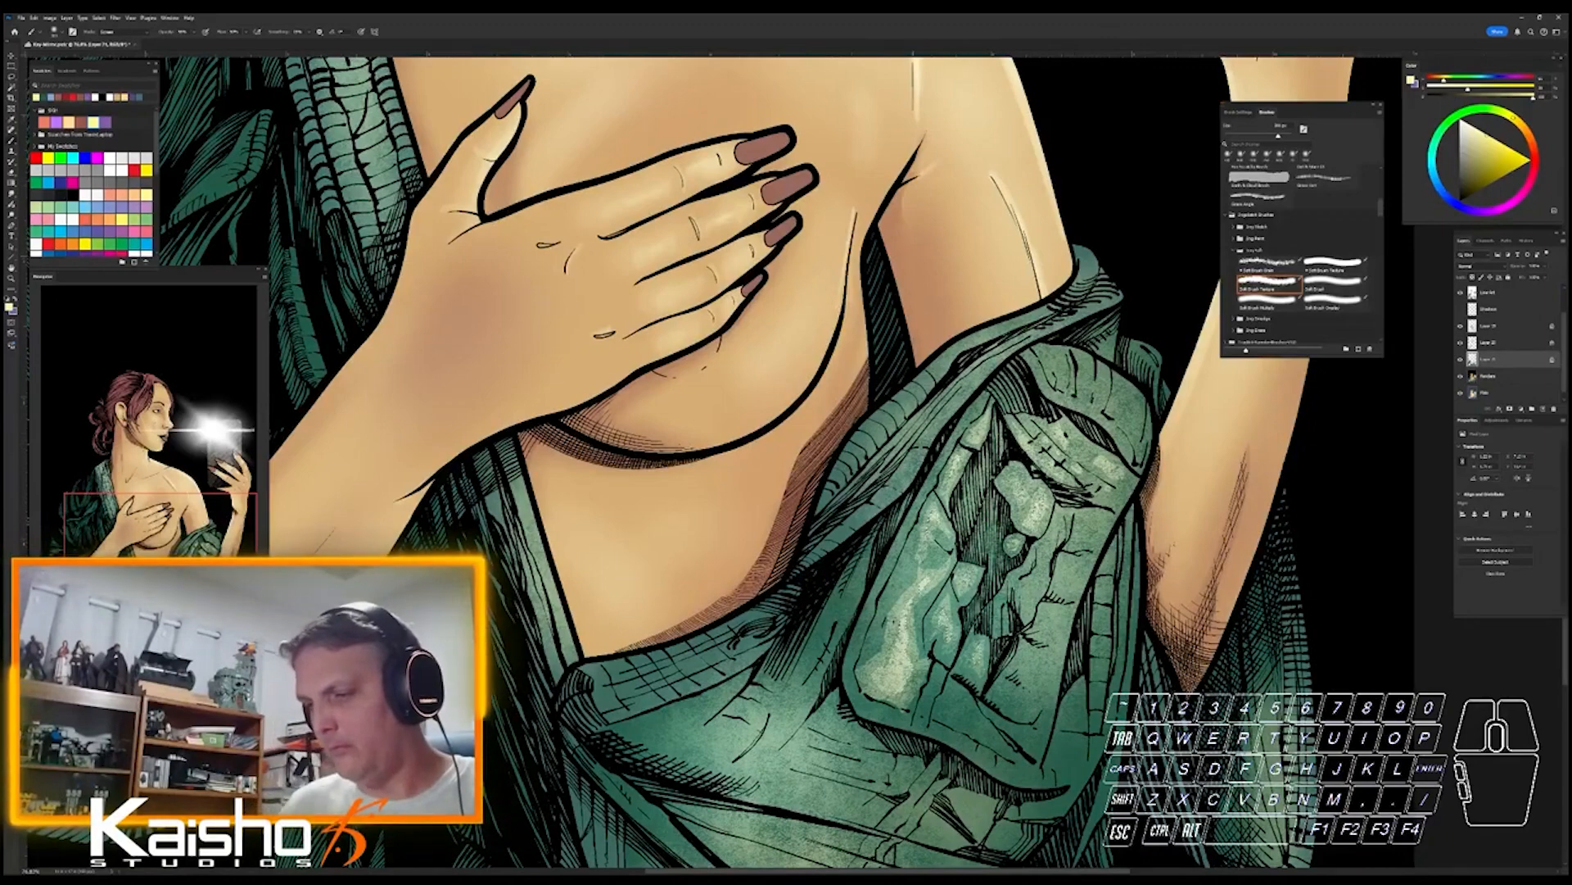
drag(1154, 754, 1089, 753)
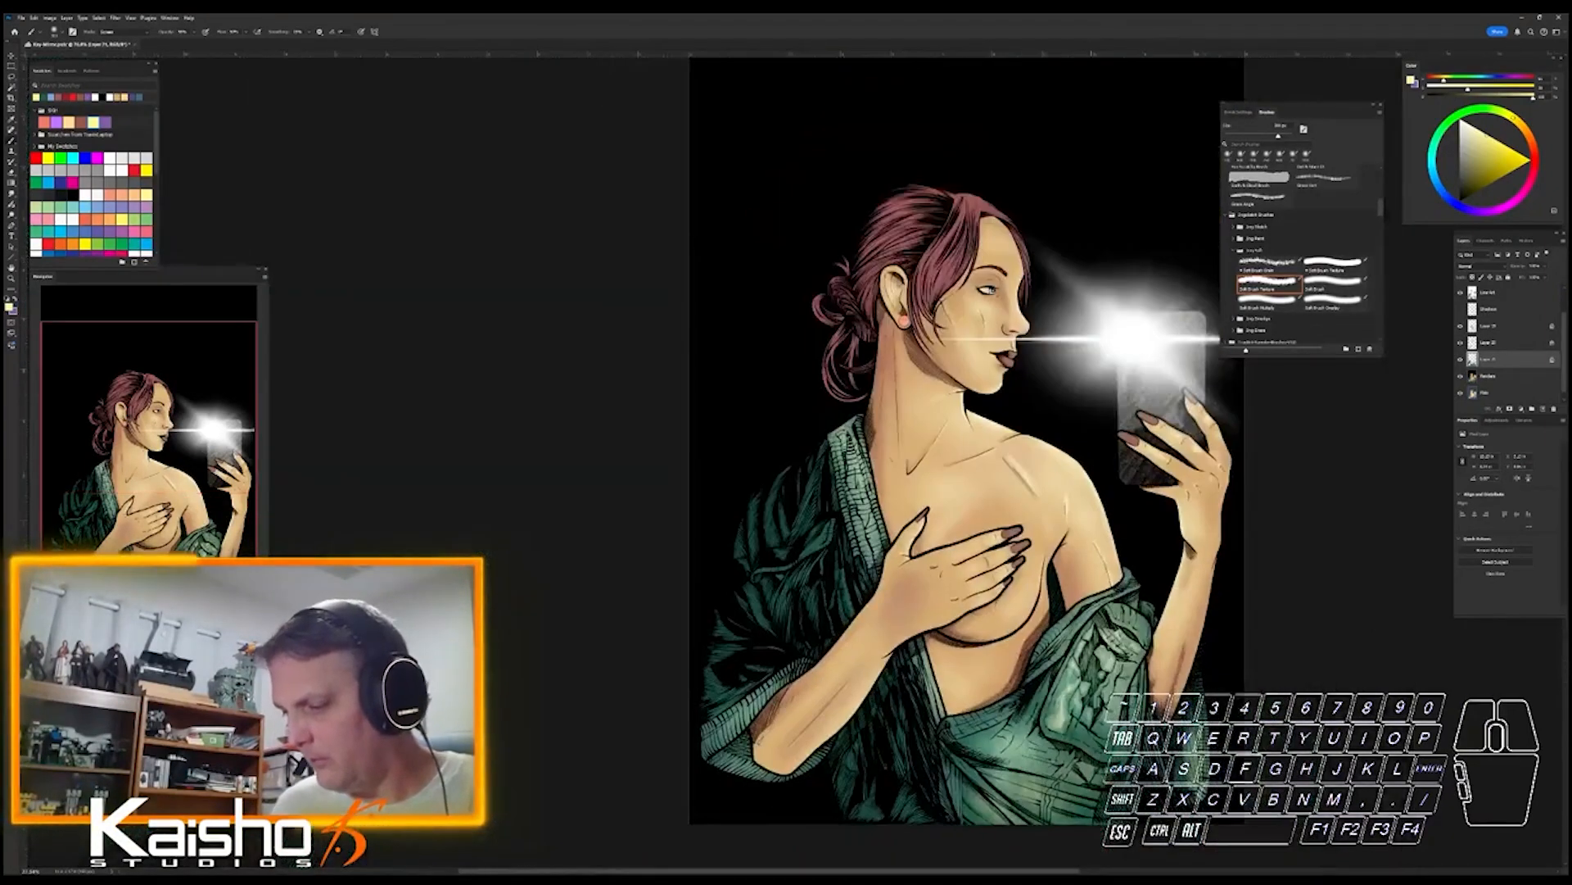
- Outline a set of highlight shapes with the Lasso along the upper folds of the draped robe
key(l)
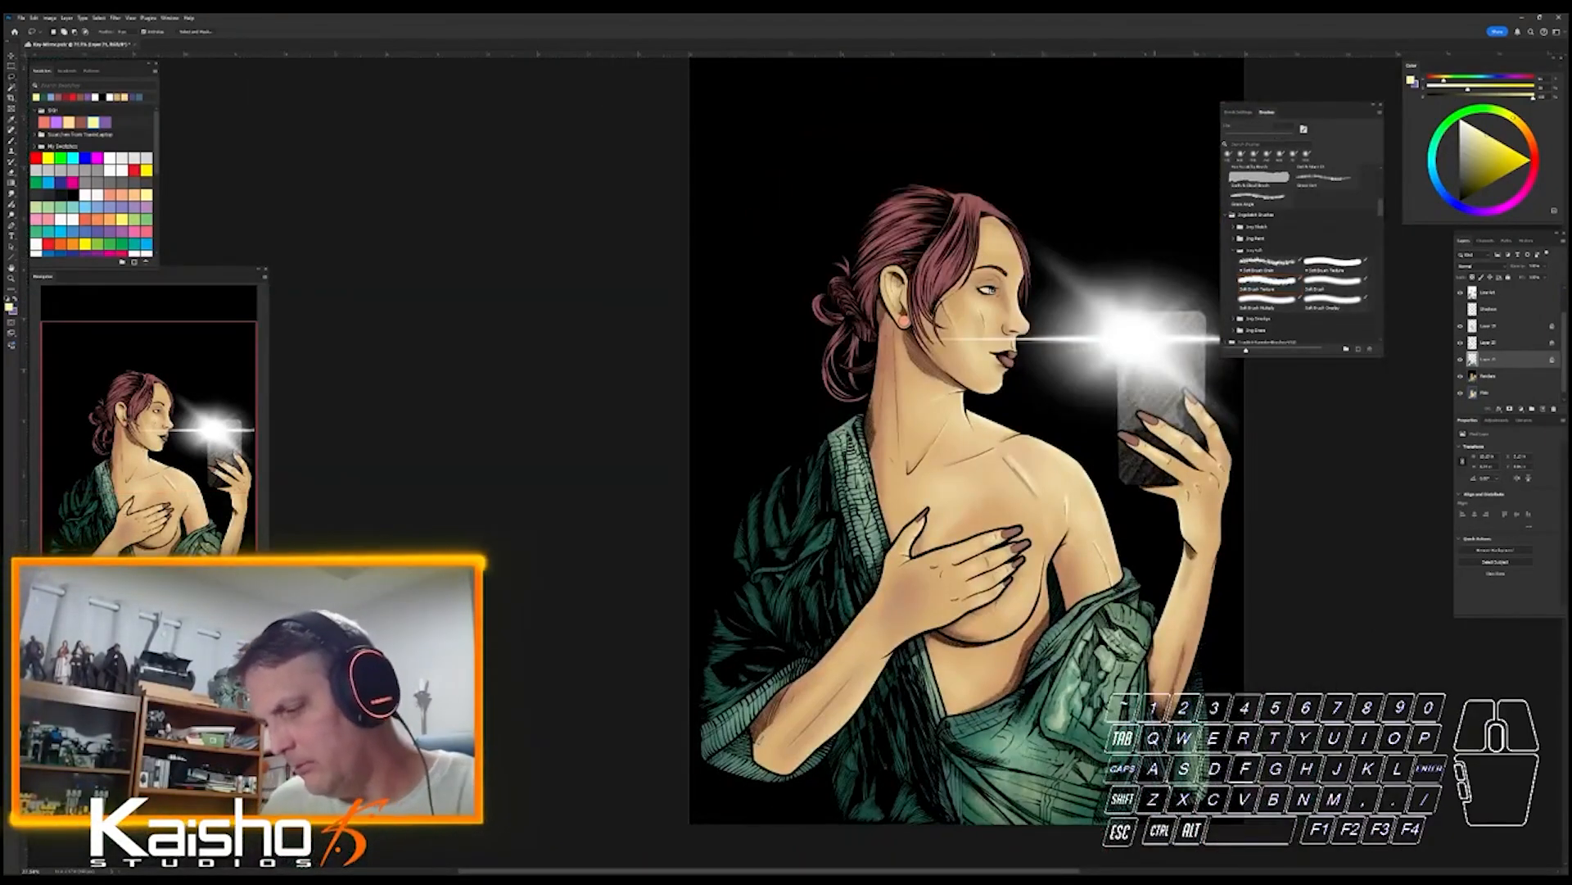
drag(1127, 693, 1187, 693)
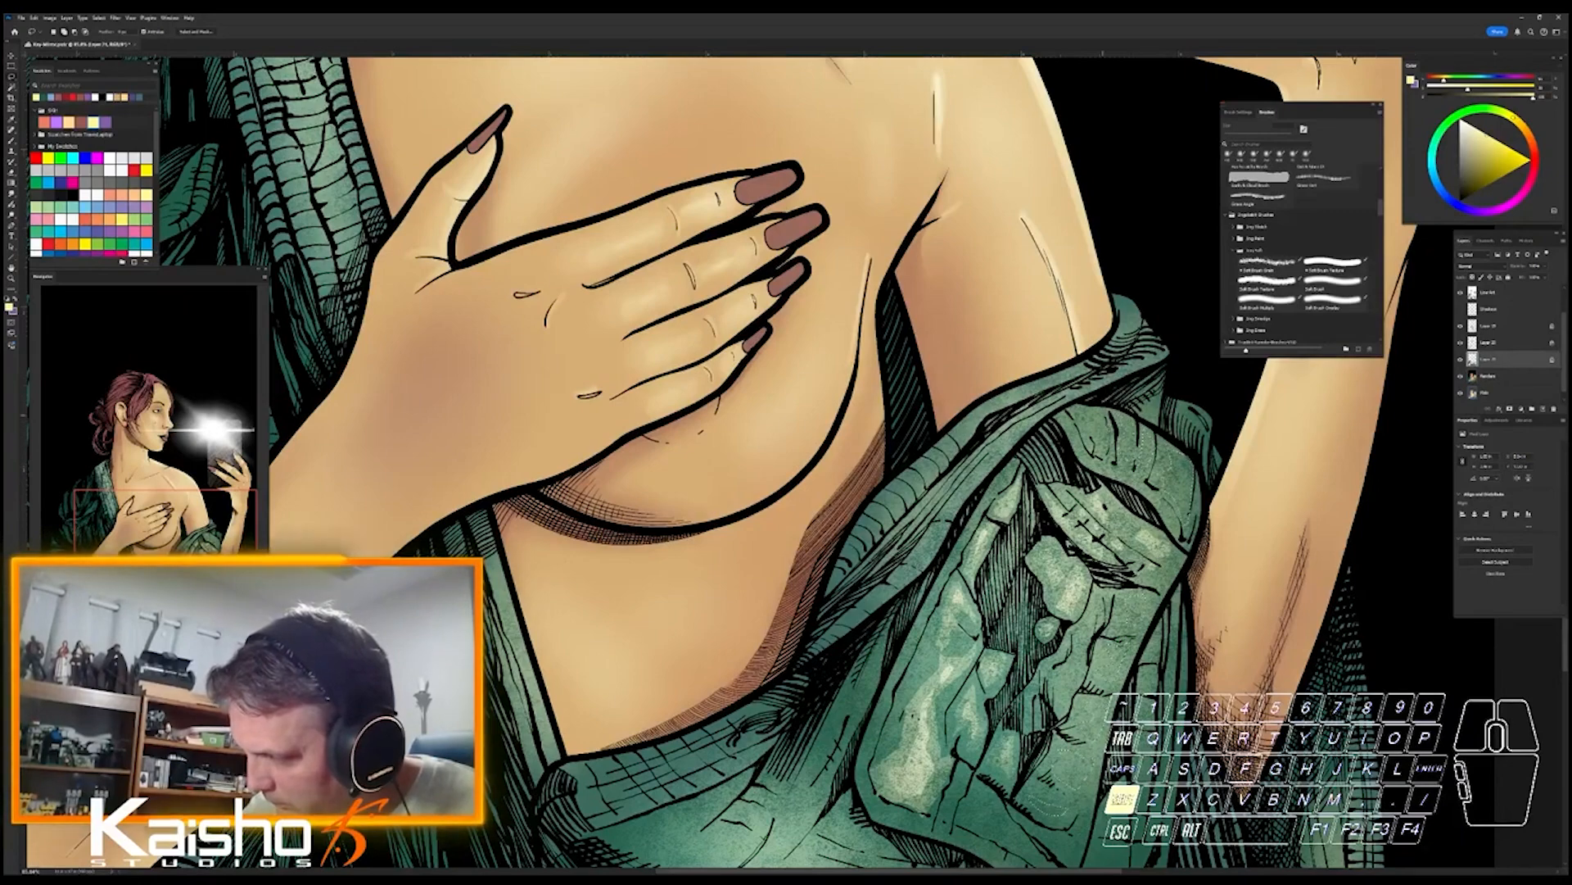
key(shift)
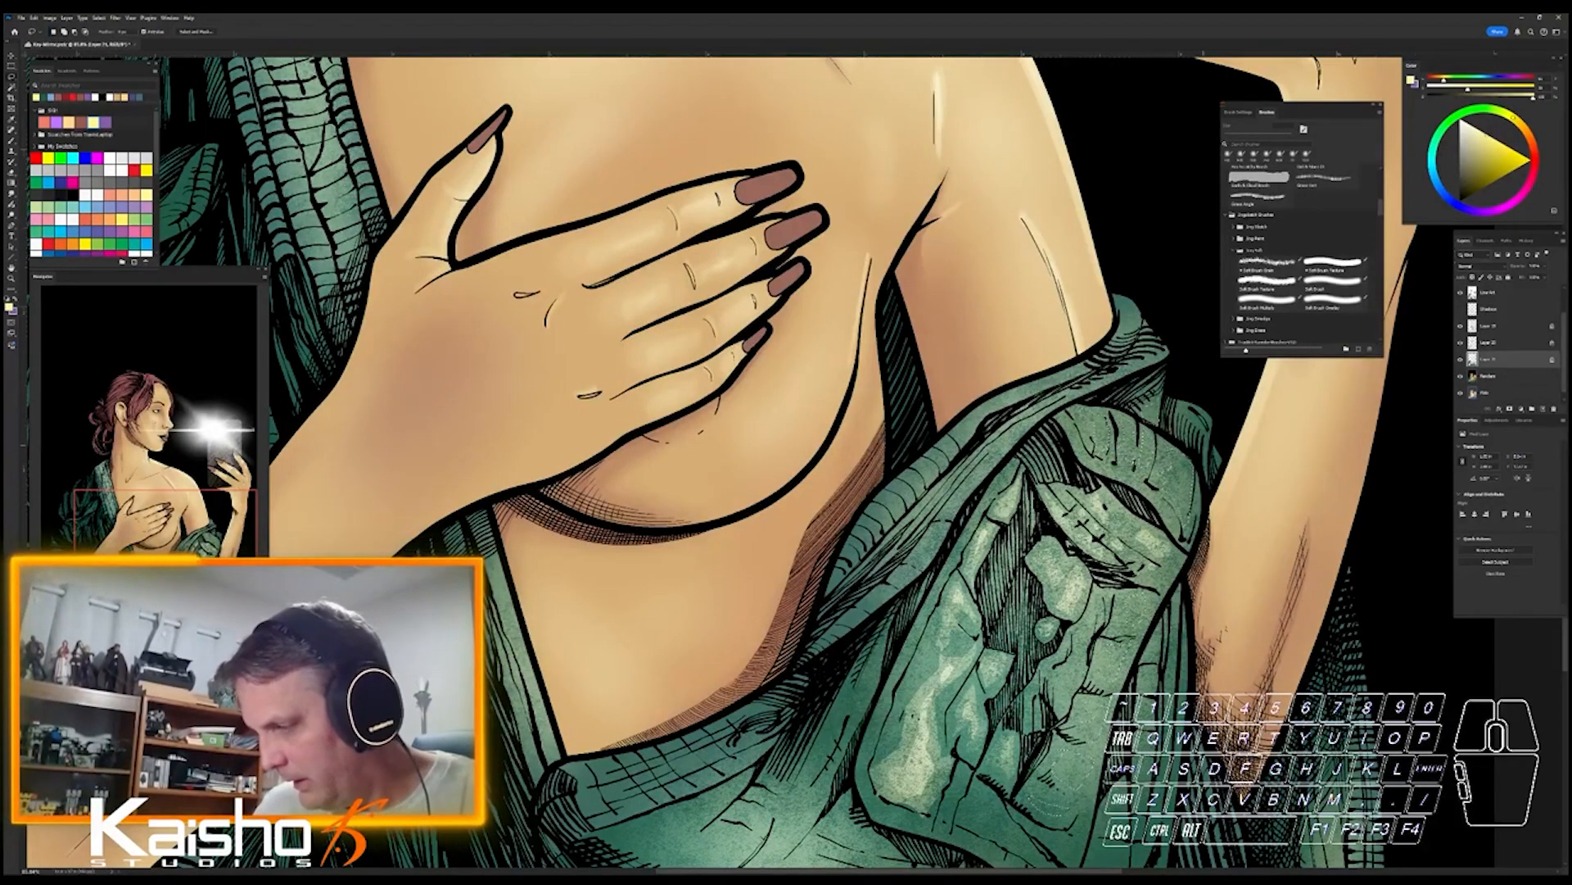
key(shift)
key(shift)
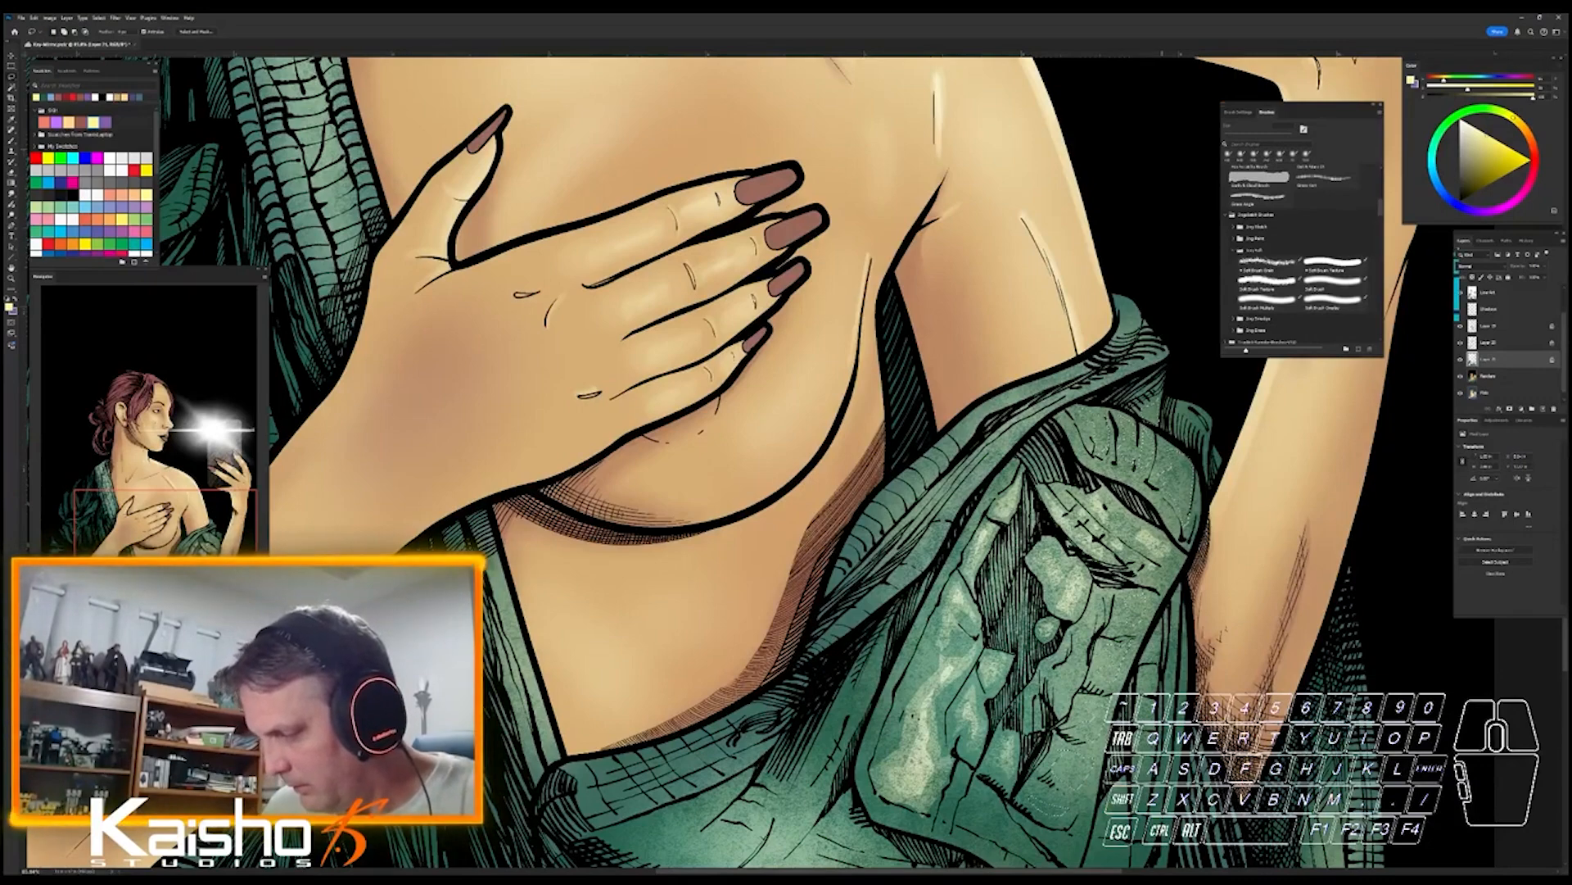
key(space)
drag(1153, 688, 1139, 610)
- Add shapes along the lower and outer edges of the draped folds to the selection and brush highlights into them
key(shift)
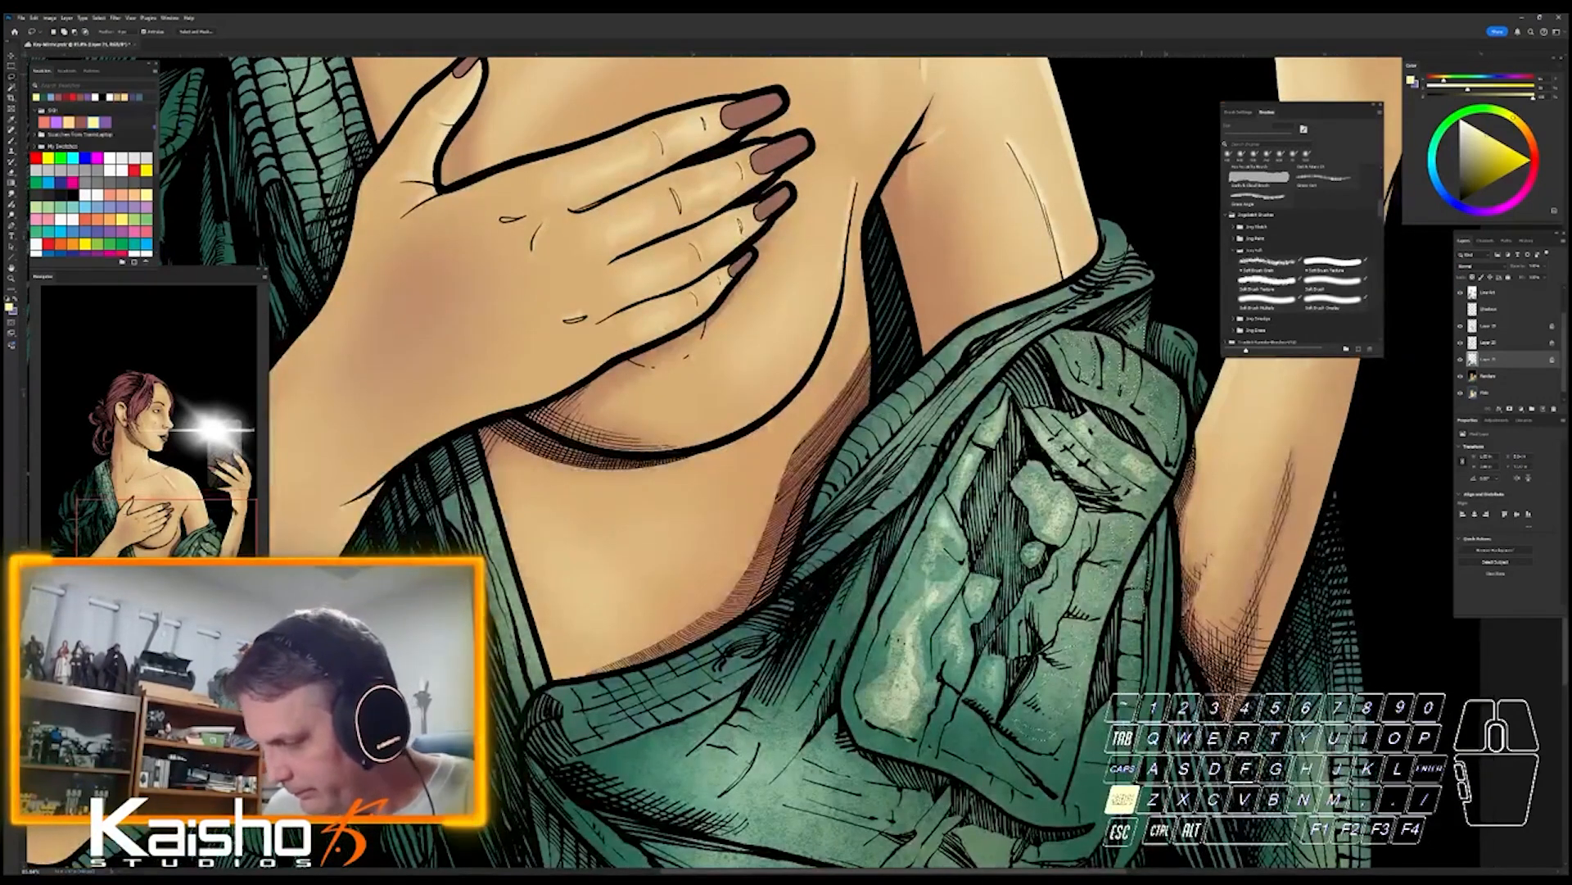
key(shift)
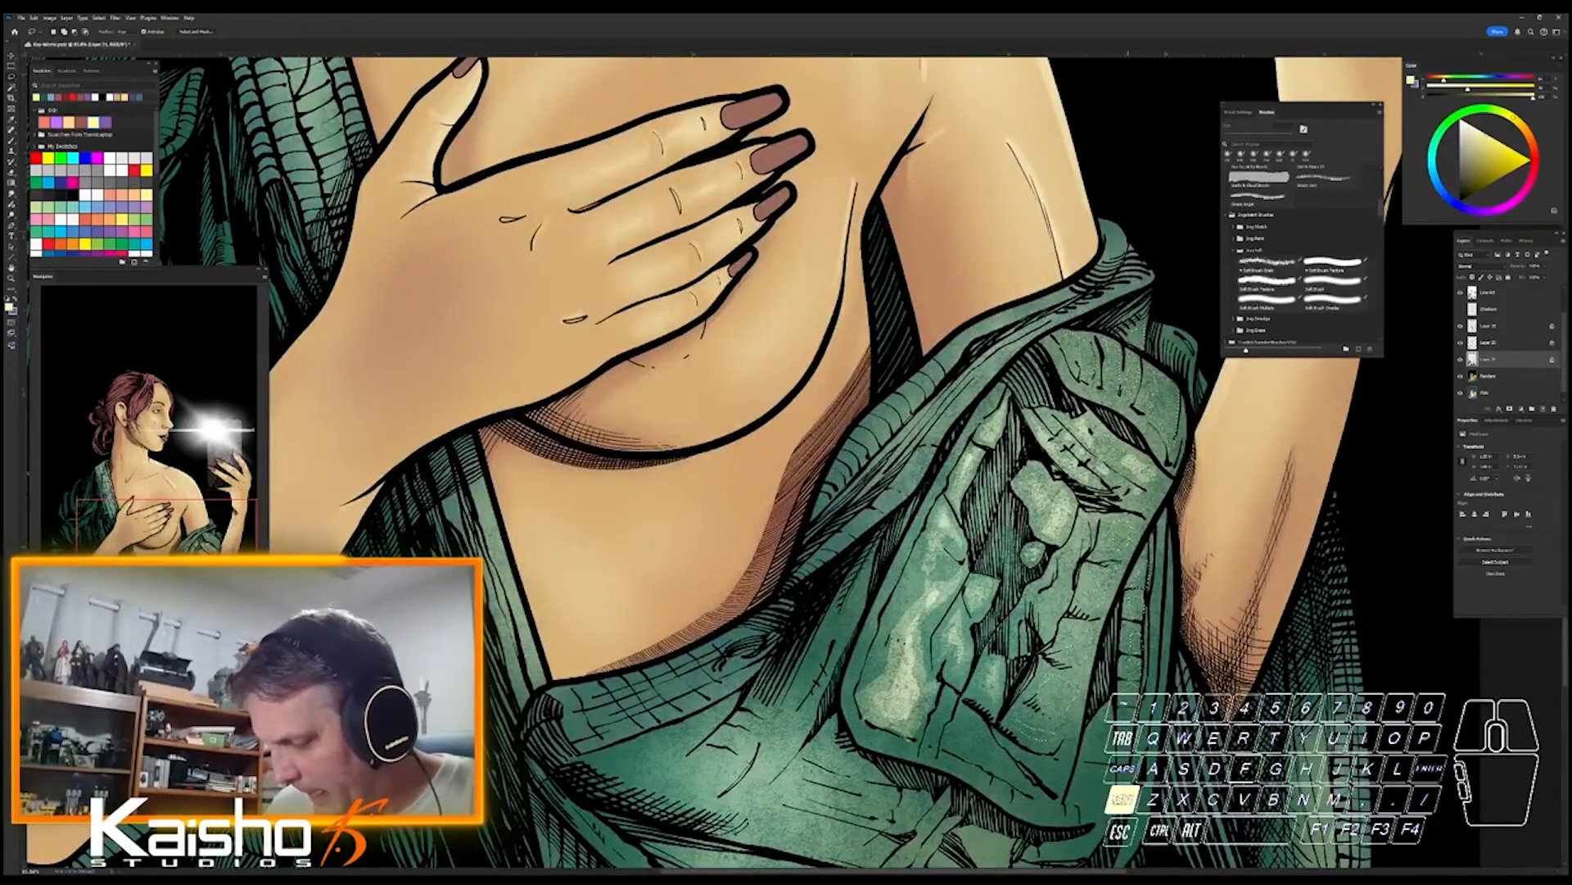
key(shift)
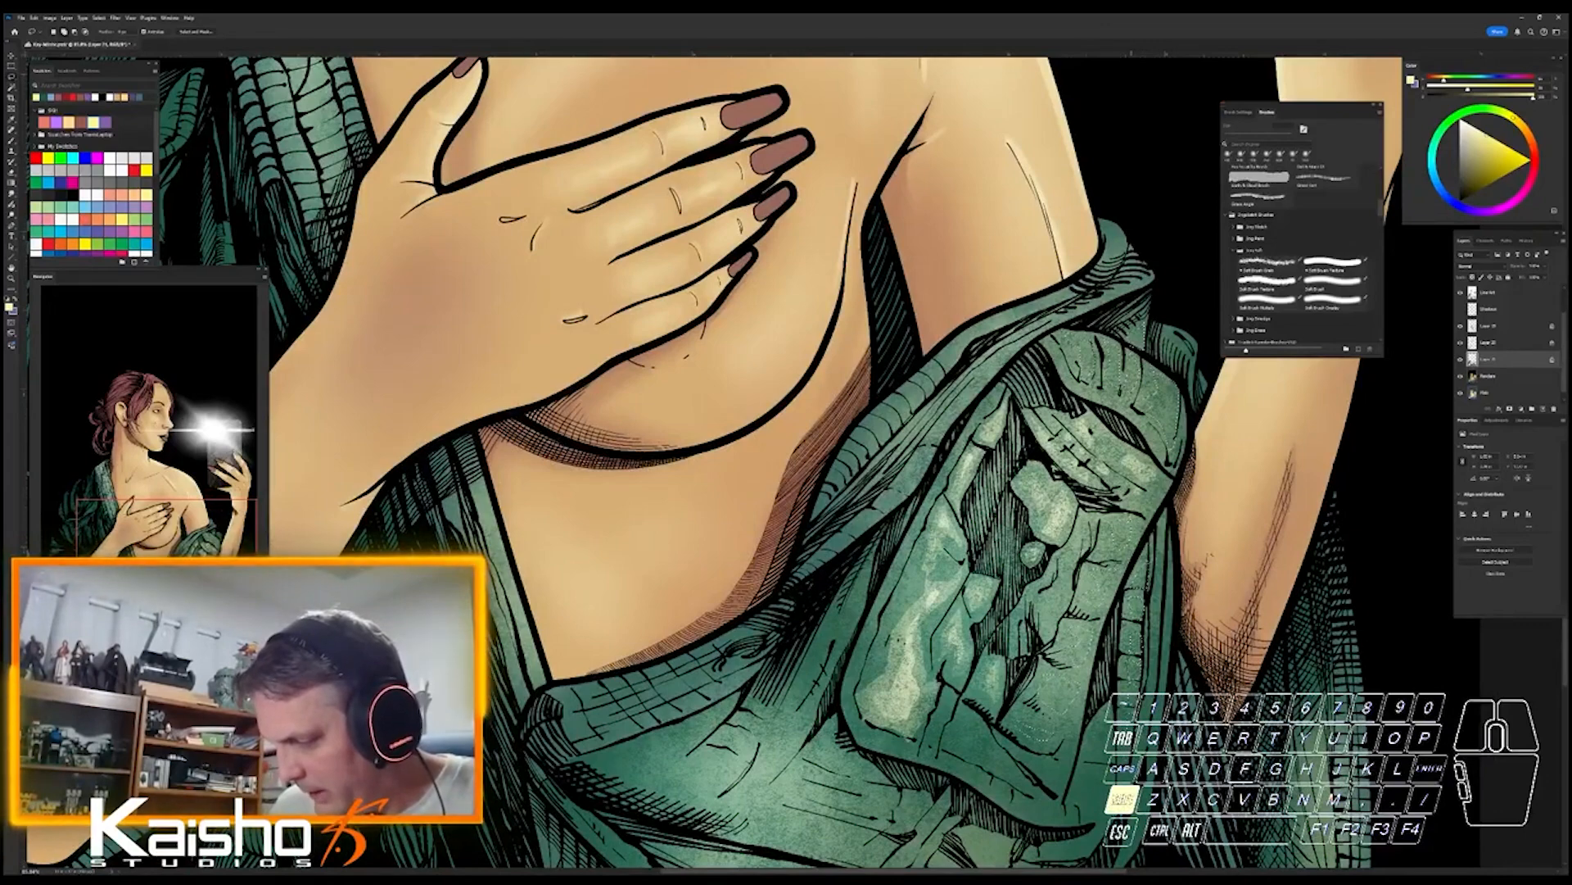
key(shift)
key(shift)
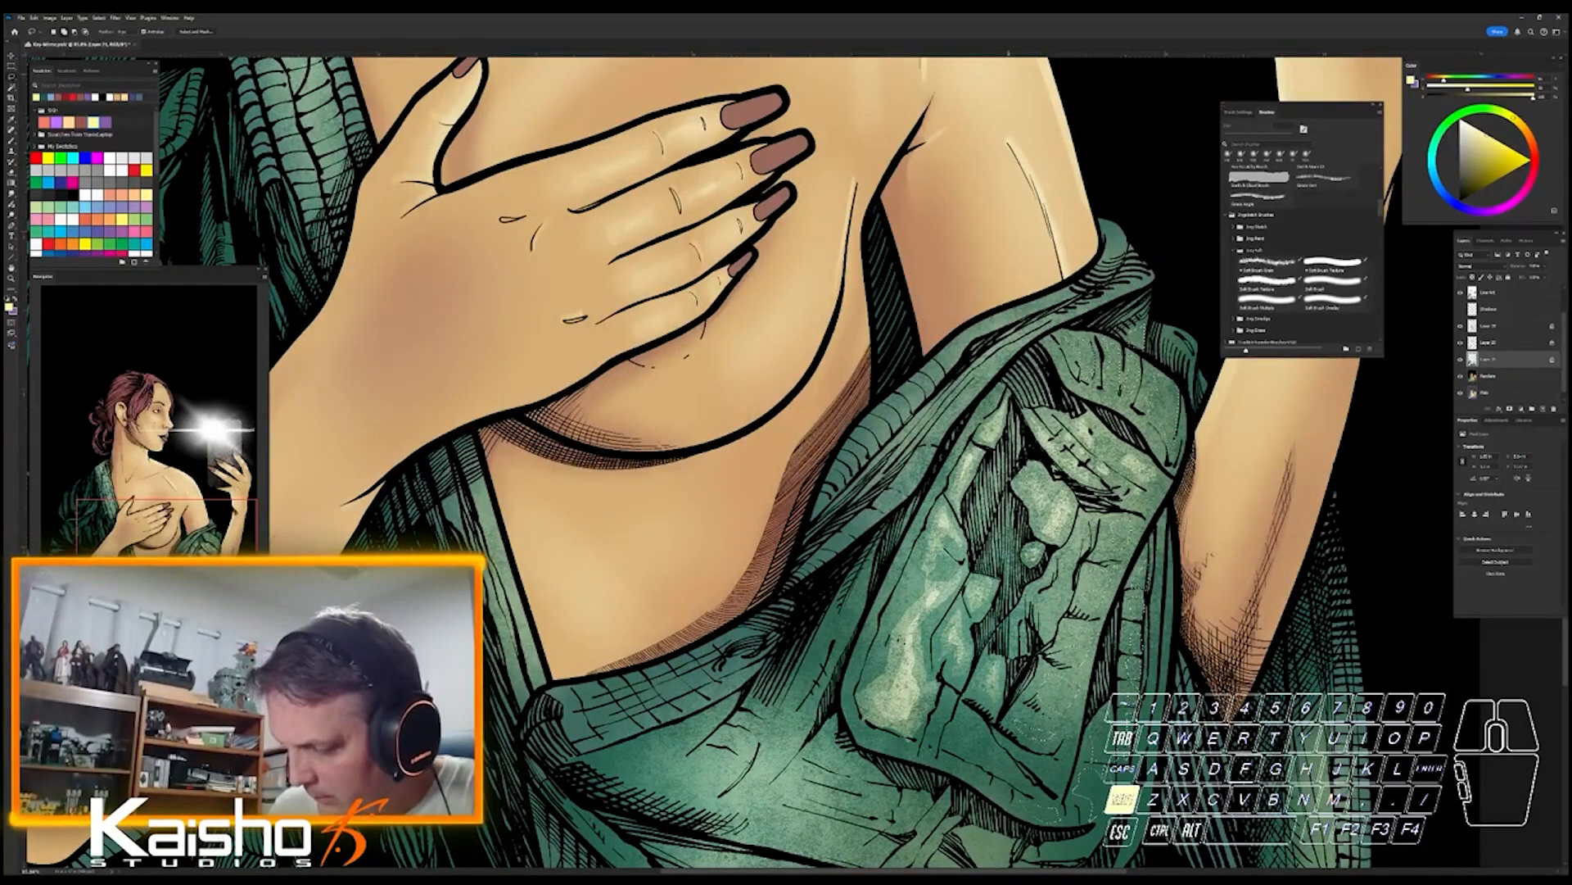
key(shift)
key(shift)
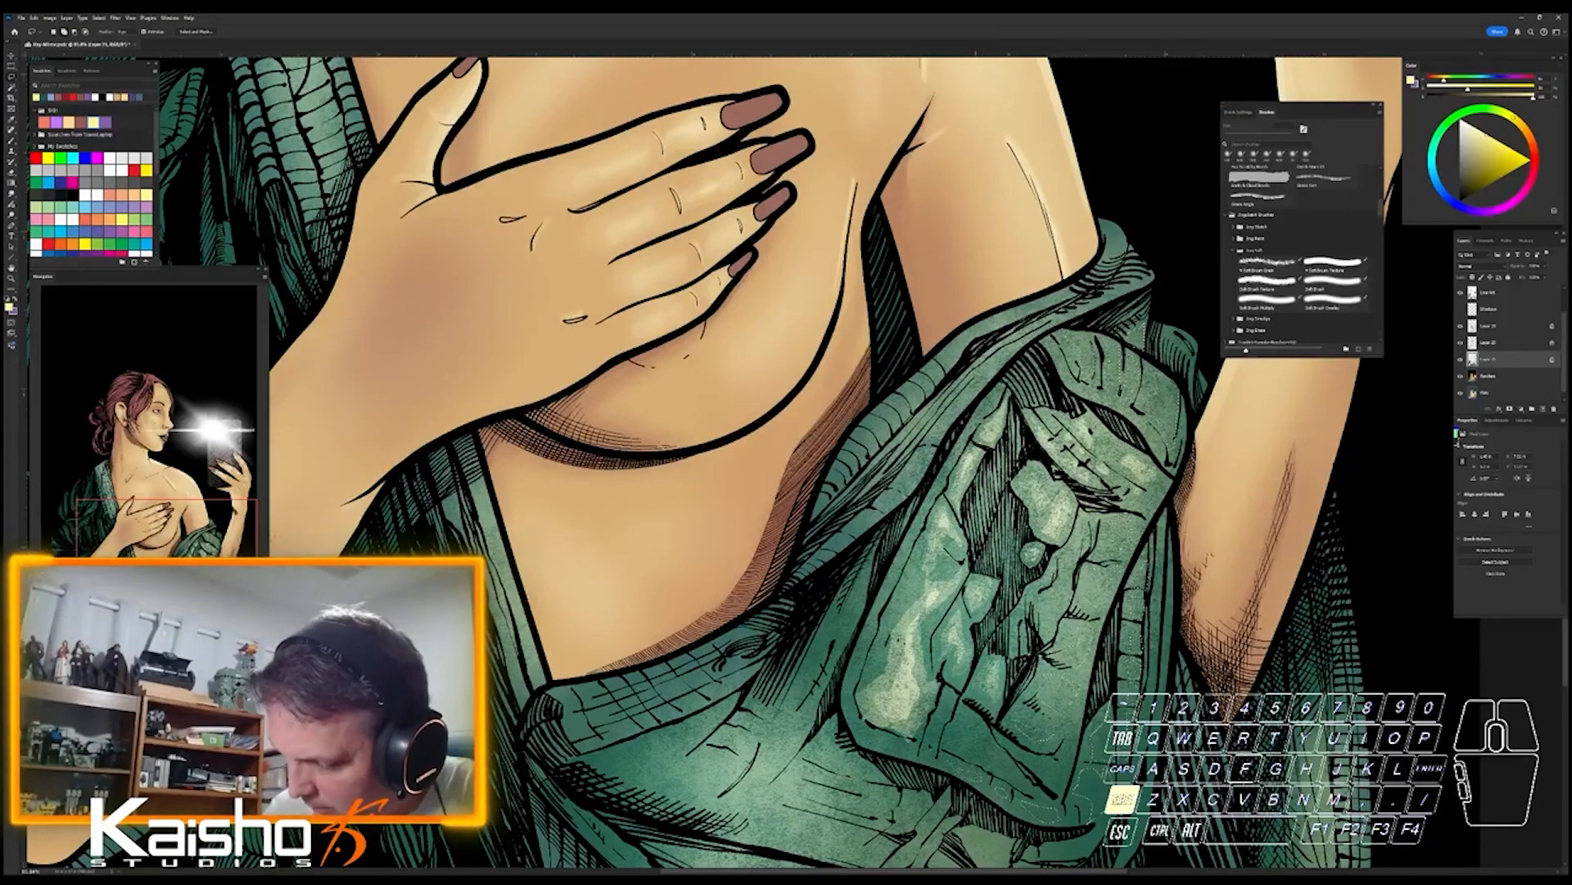
key(shift)
mouse_move(955, 732)
mouse_down()
mouse_move(965, 752)
mouse_move(1018, 767)
mouse_move(993, 774)
mouse_move(1052, 772)
mouse_move(1034, 778)
mouse_up()
mouse_move(1162, 526)
mouse_down()
mouse_move(1156, 617)
mouse_move(1163, 532)
mouse_move(1170, 604)
mouse_move(1167, 588)
mouse_up()
drag(1151, 687, 1143, 741)
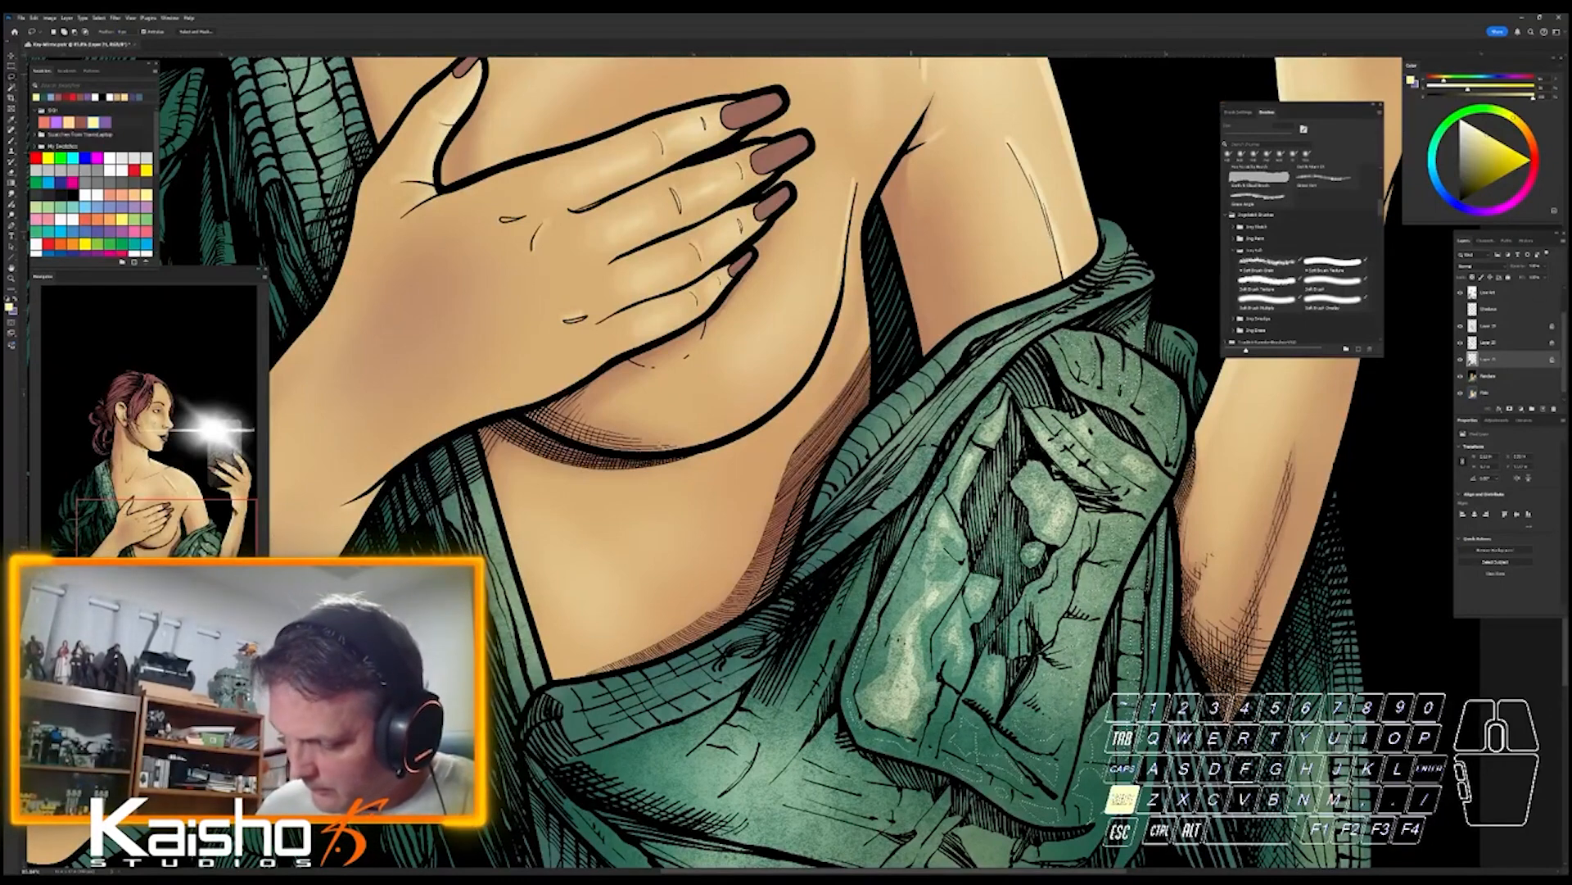
mouse_move(1222, 474)
mouse_down()
mouse_move(1147, 473)
mouse_move(1107, 432)
mouse_up()
key(b)
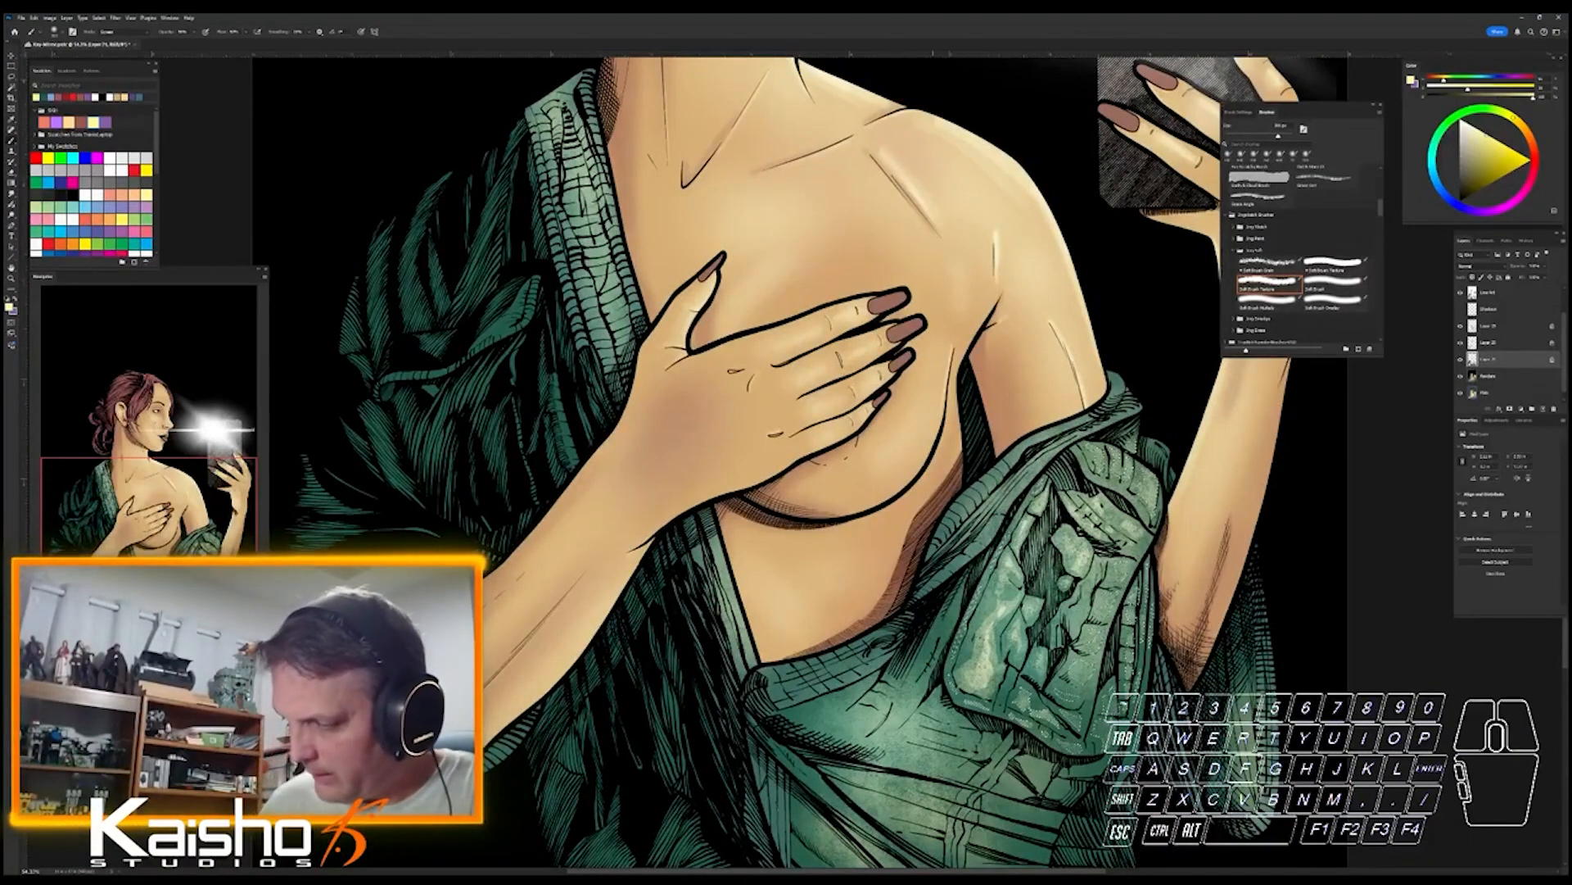
key(ctrl)
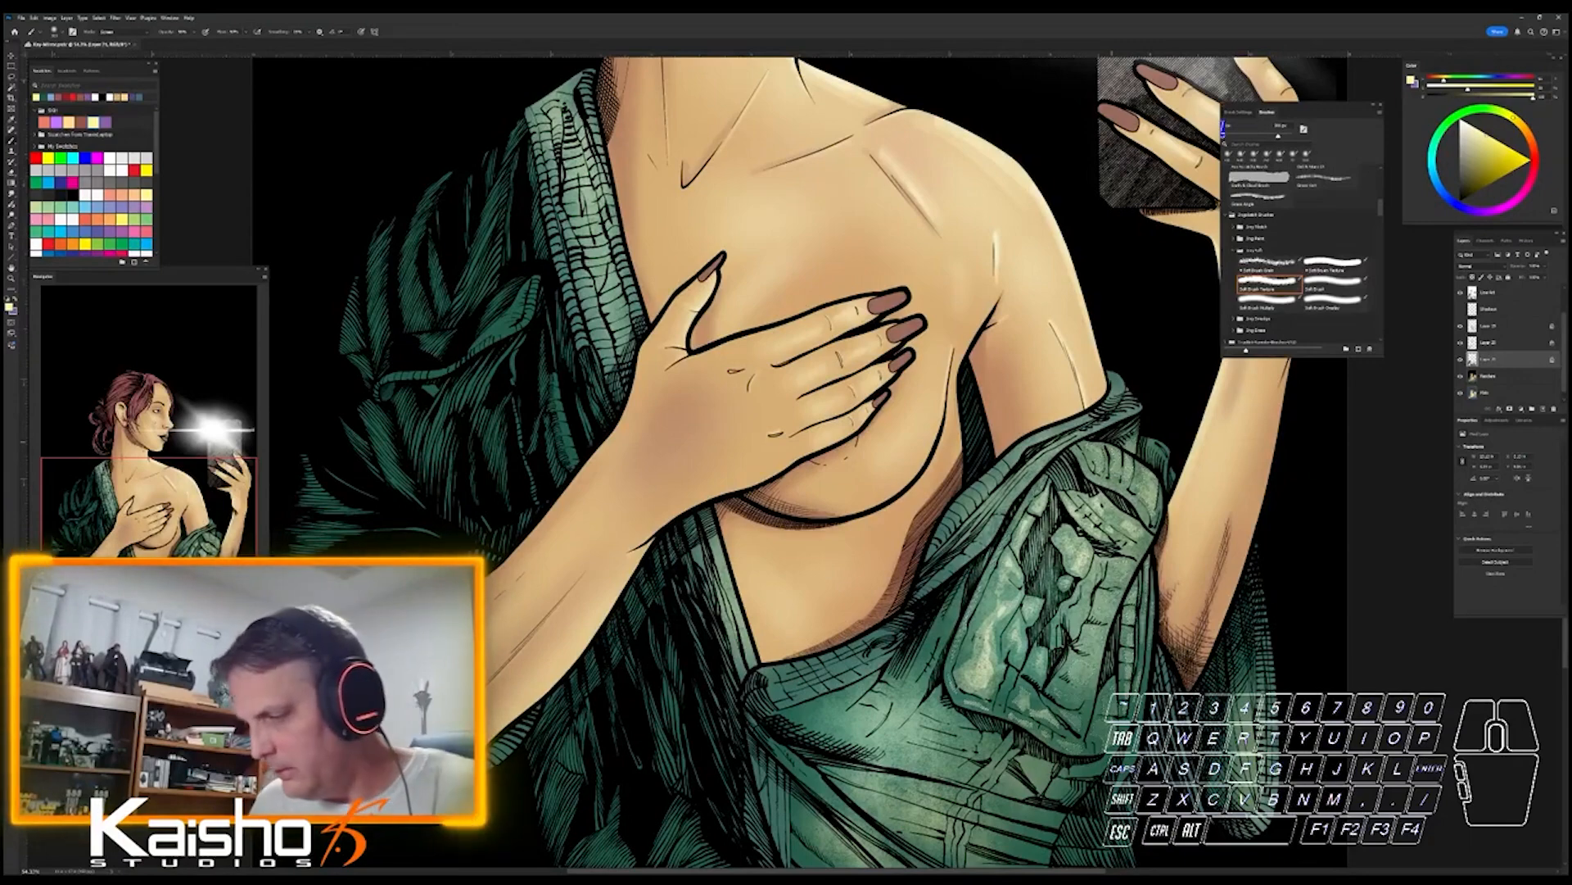
- Lasso further small fold shapes on the draped robe and highlight them with the Soft Brush Texture brush
key(l)
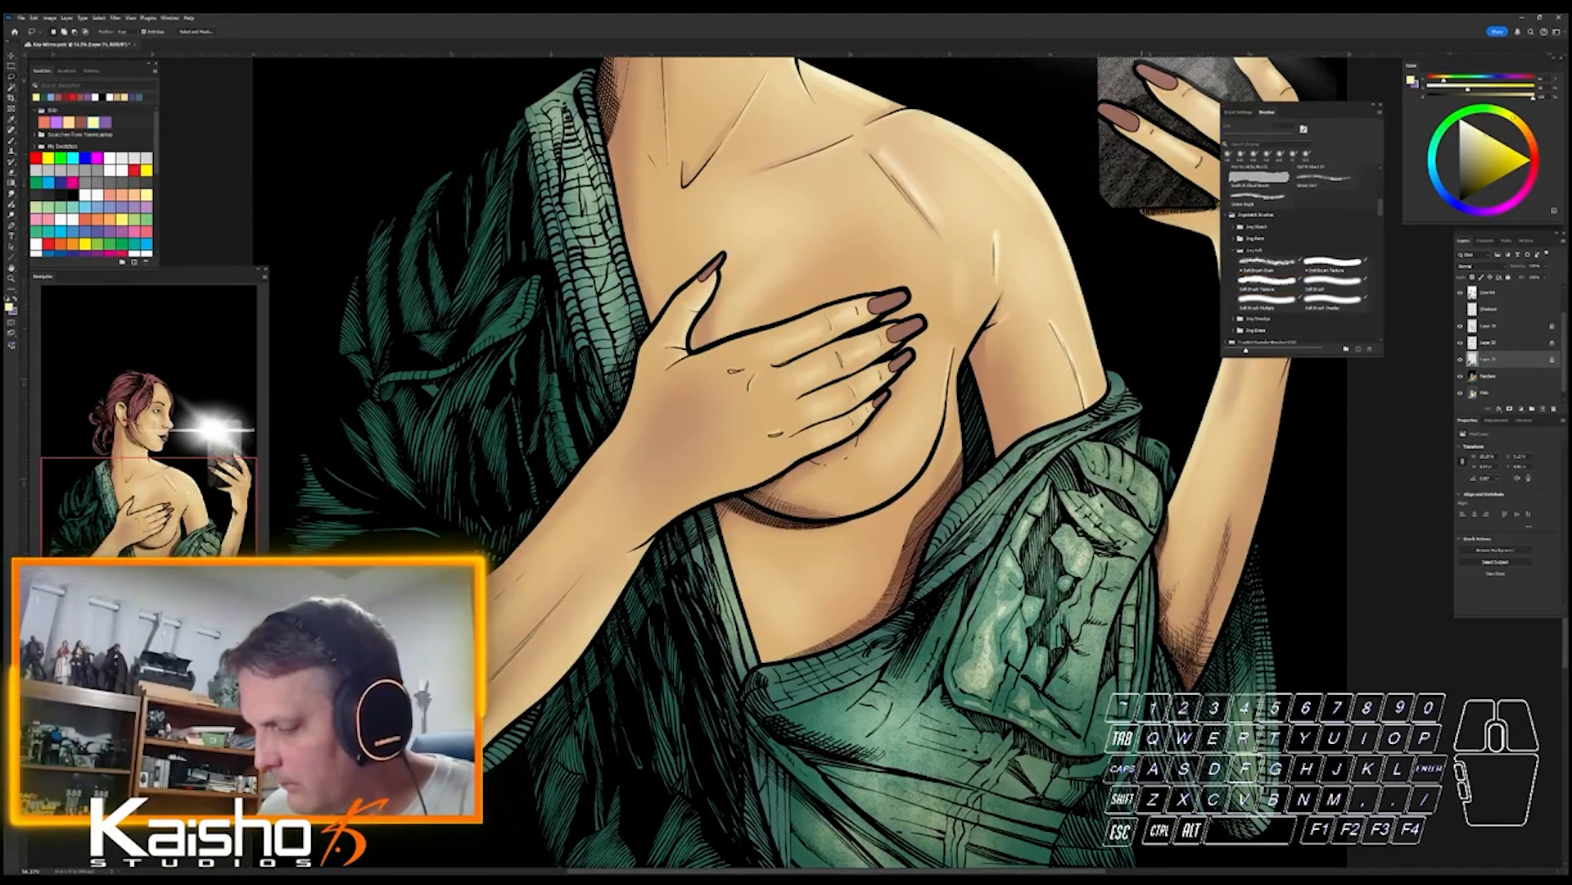
key(shift)
key(shift)
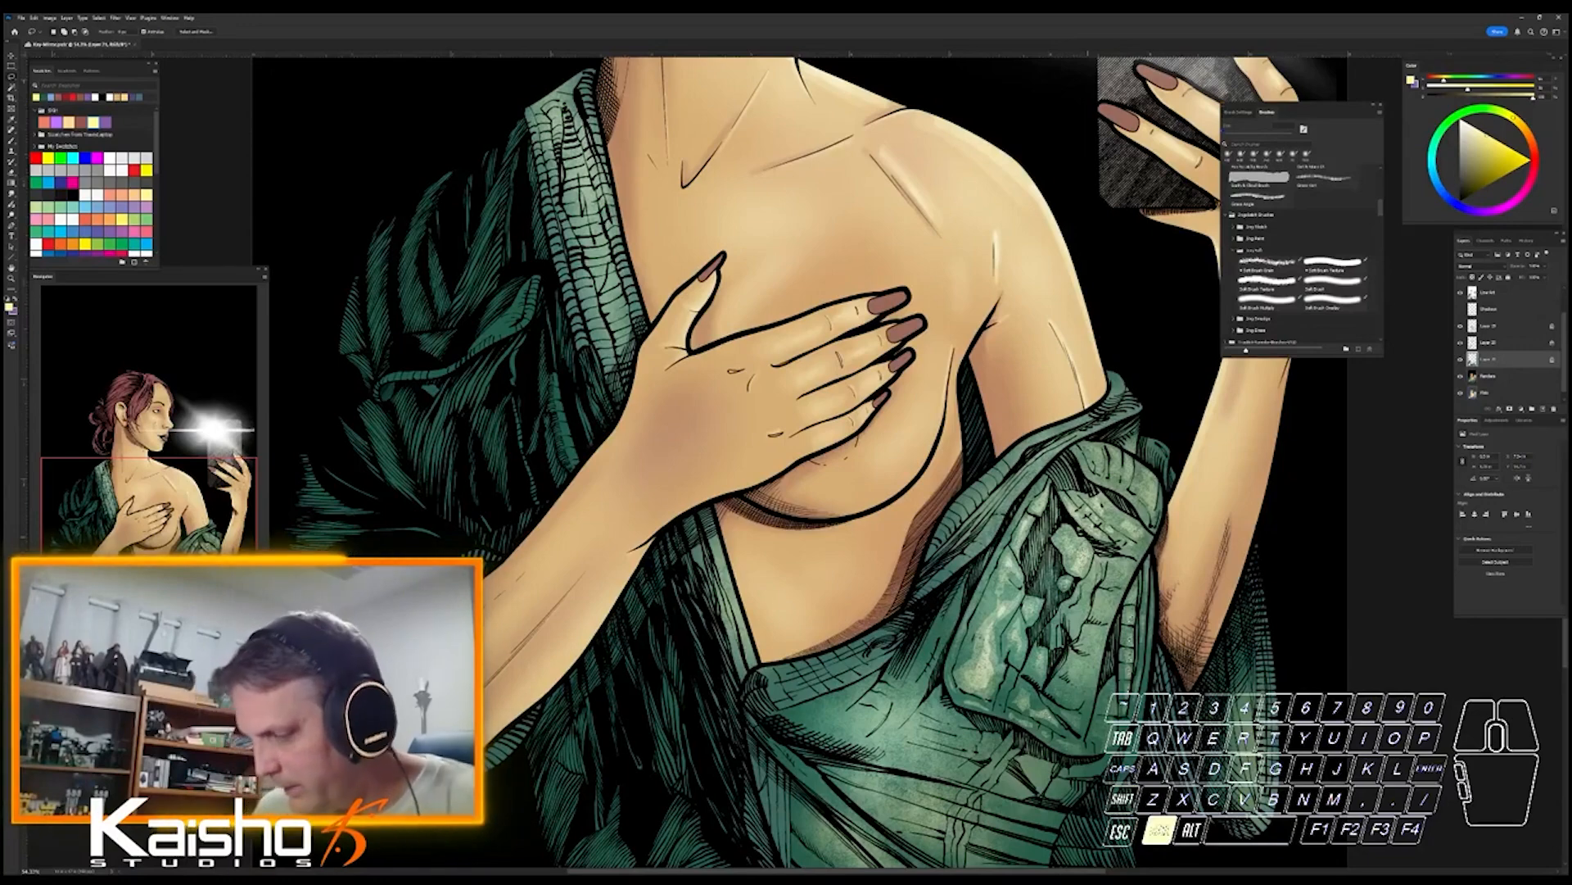
key(ctrl+plus)
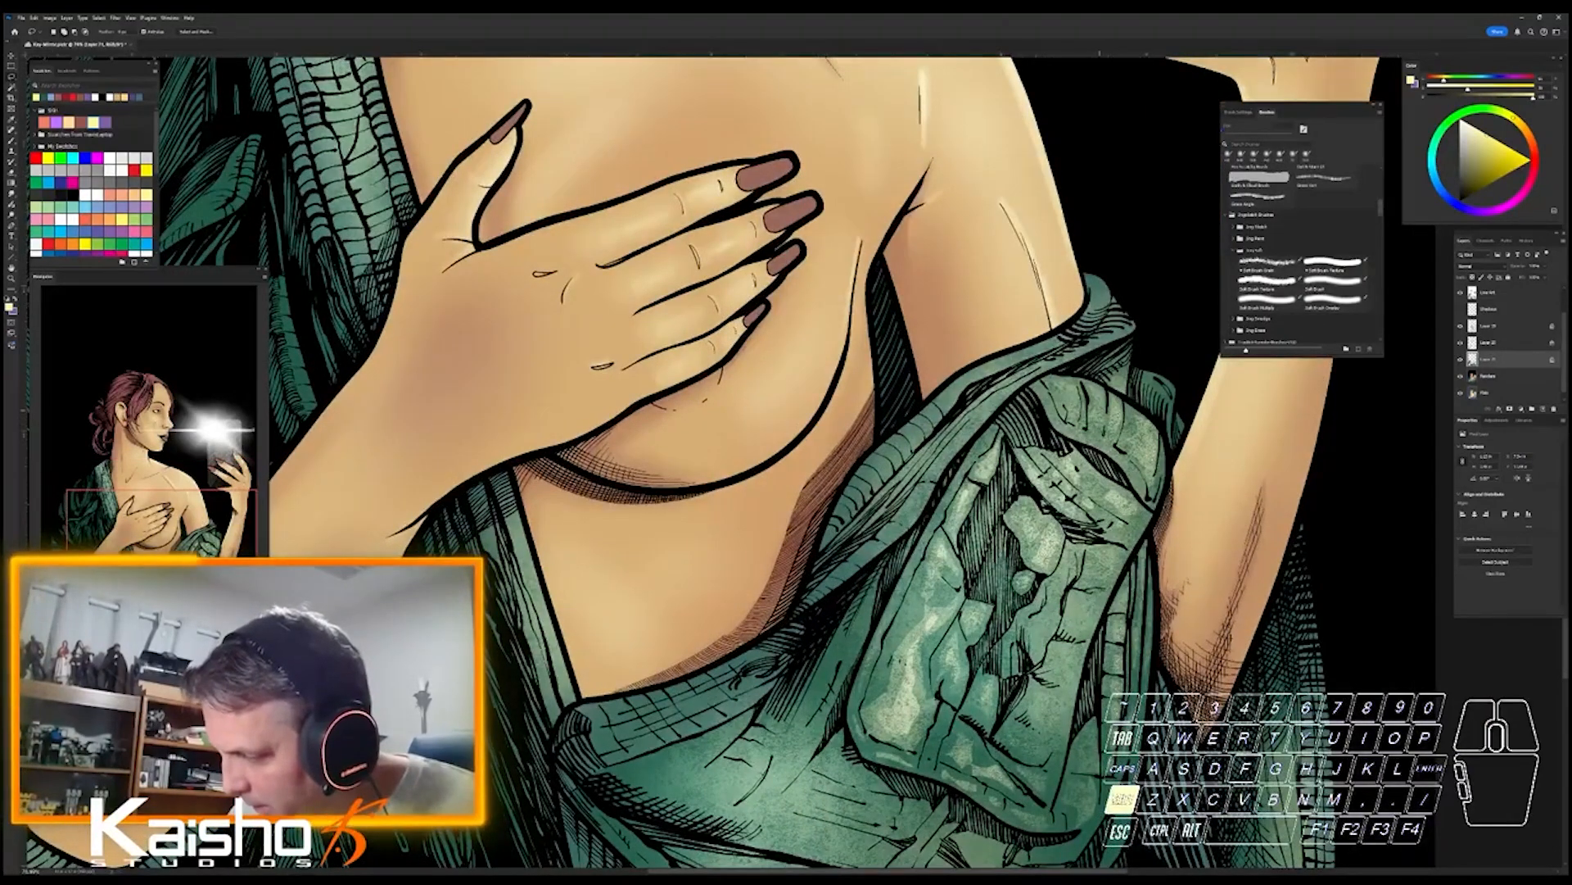
click(1270, 284)
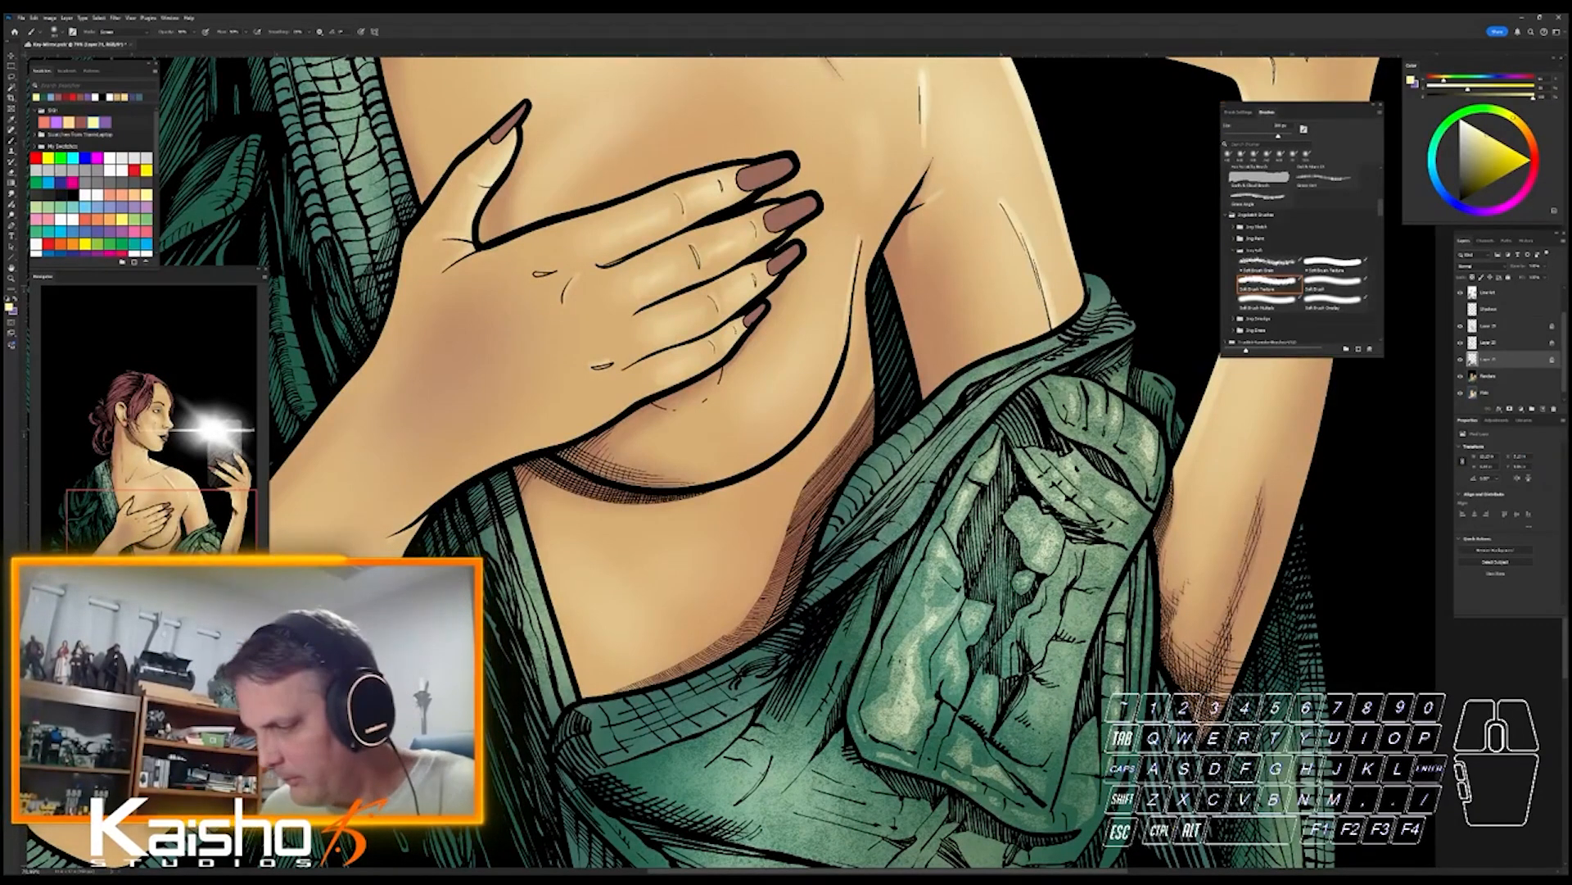
key(ctrl+space)
drag(1024, 491, 962, 361)
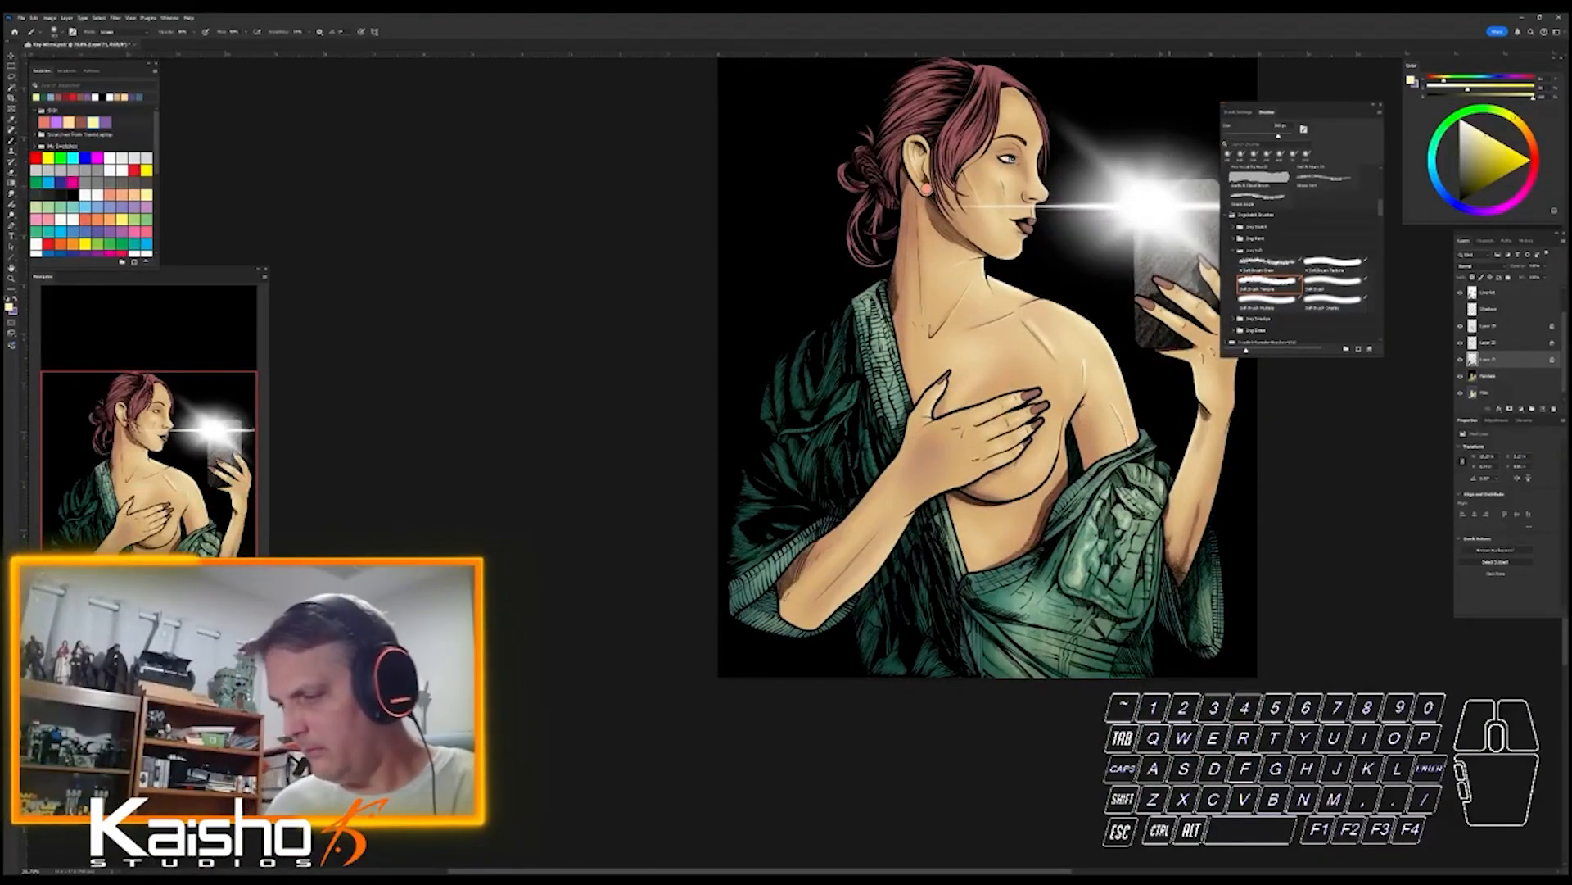
- Lasso small fold shapes along the robe's upper edge below the shoulder and highlight them with the Soft Brush Texture brush
key(l)
key(ctrl+space)
drag(1115, 458, 1196, 458)
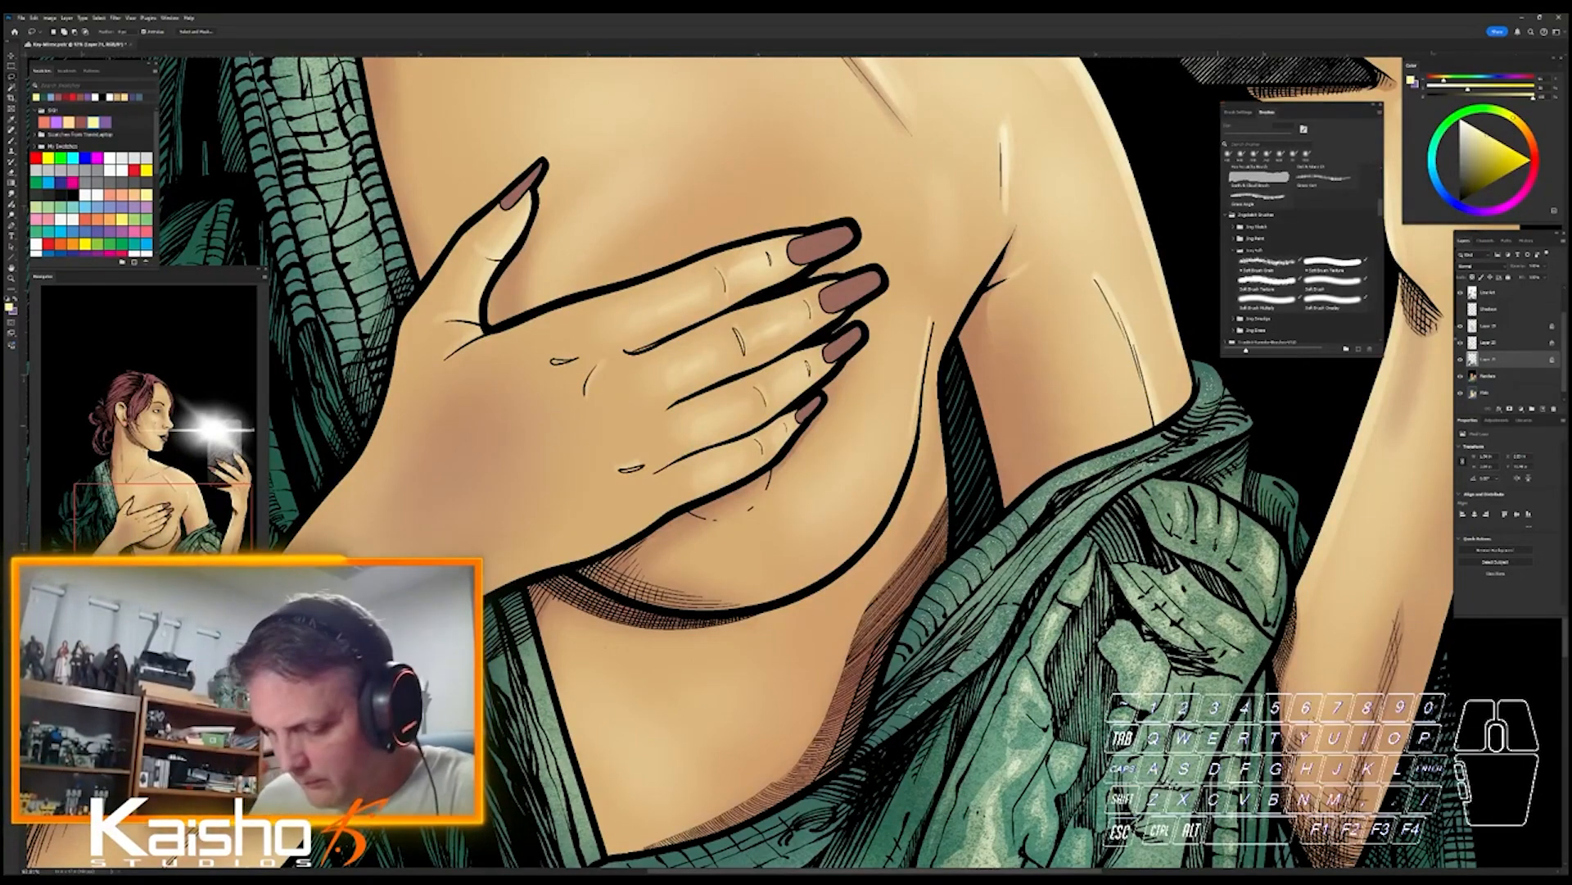
click(1267, 282)
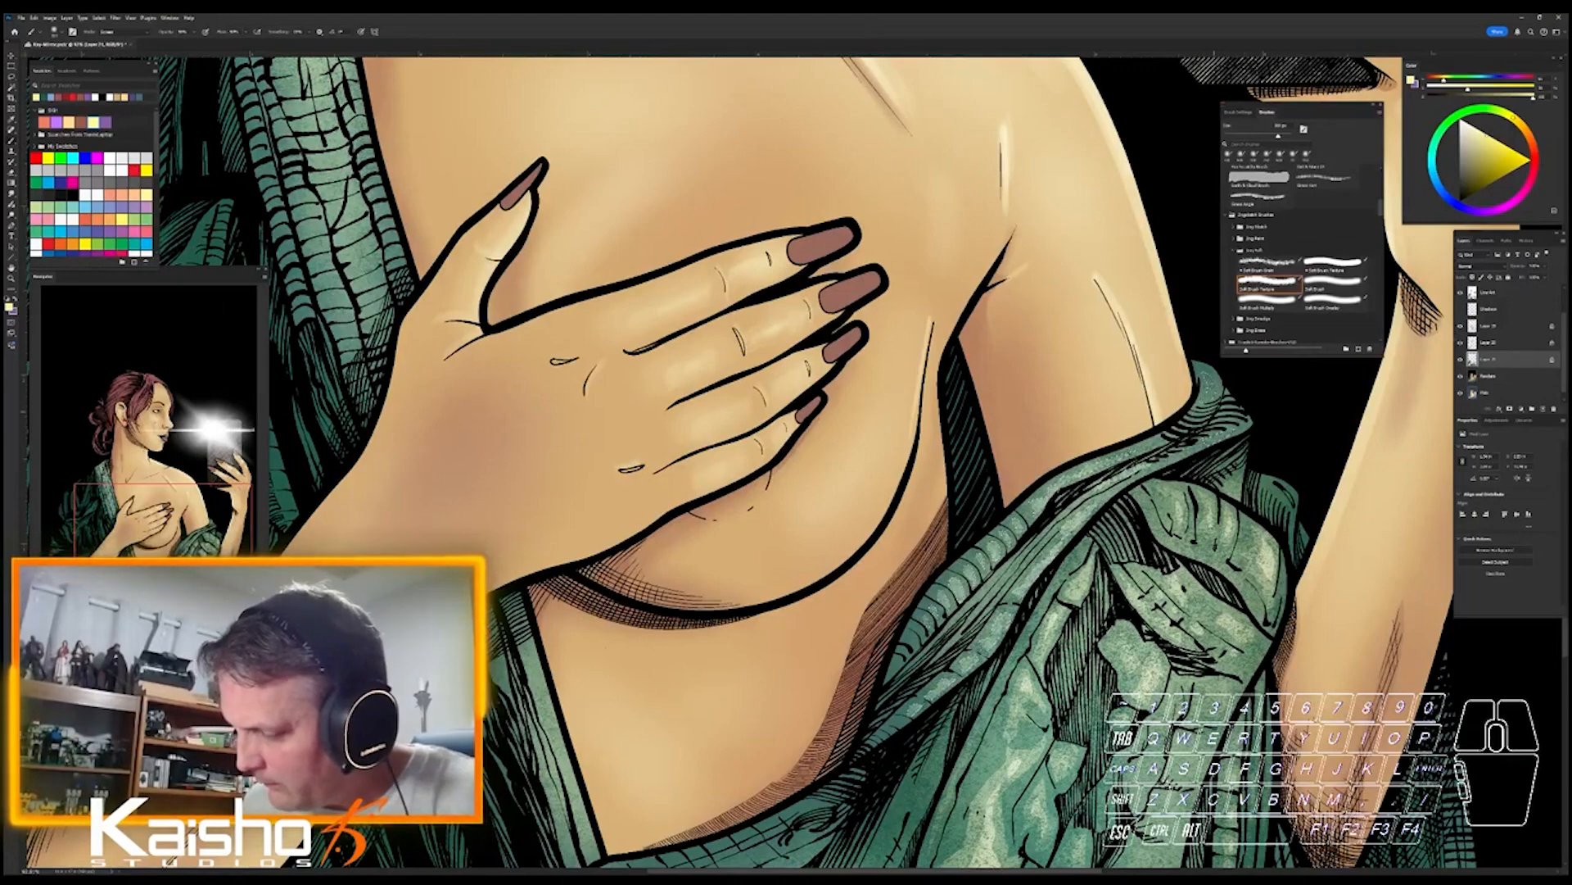
drag(1223, 431, 1207, 385)
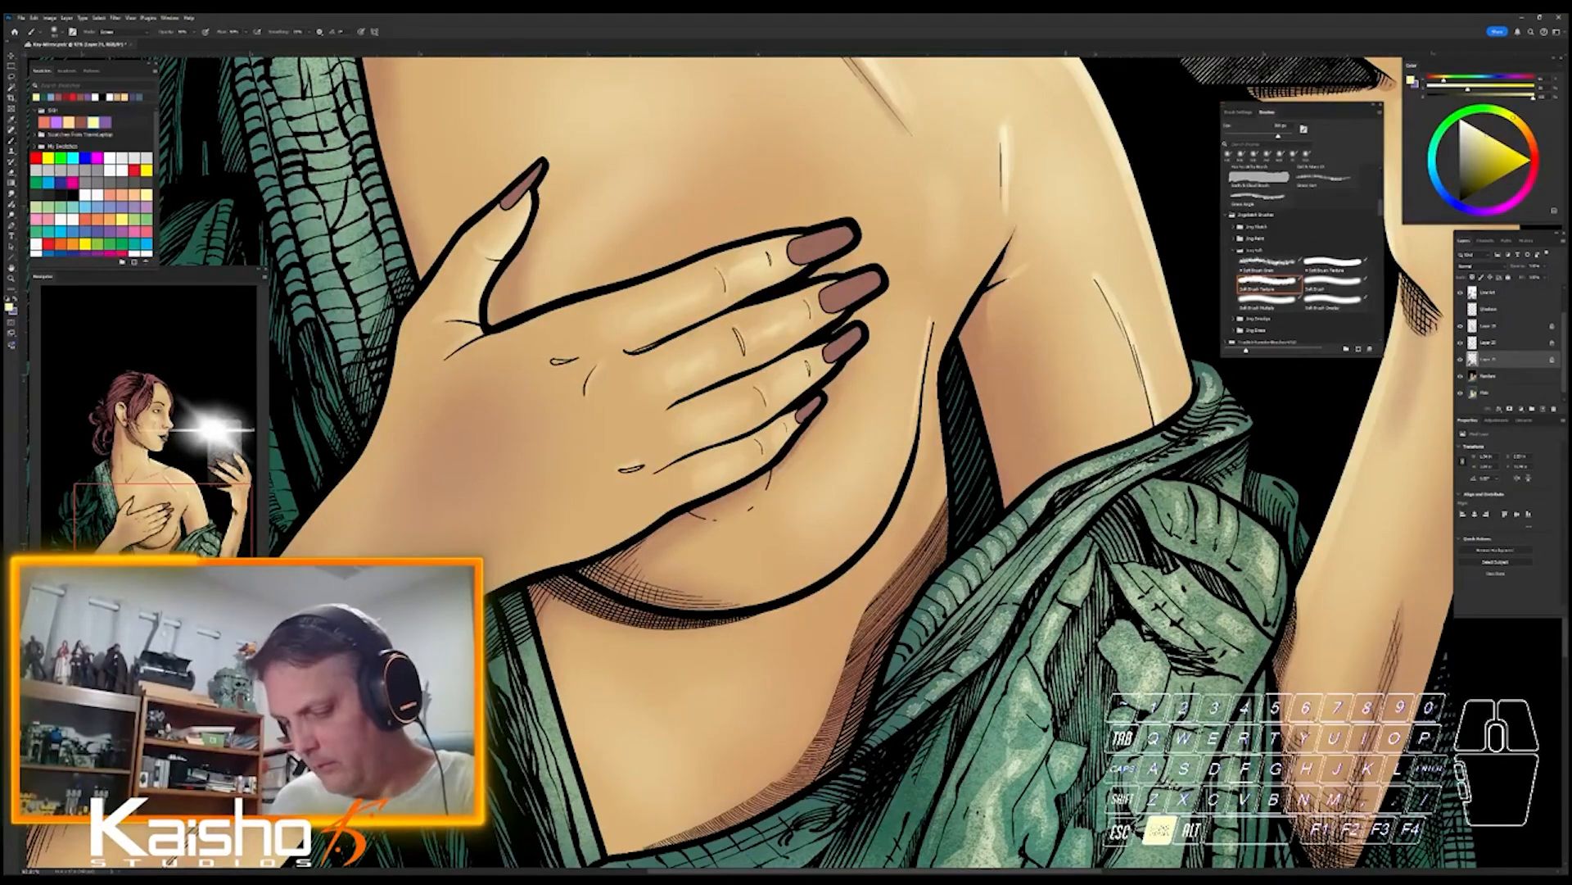
key(l)
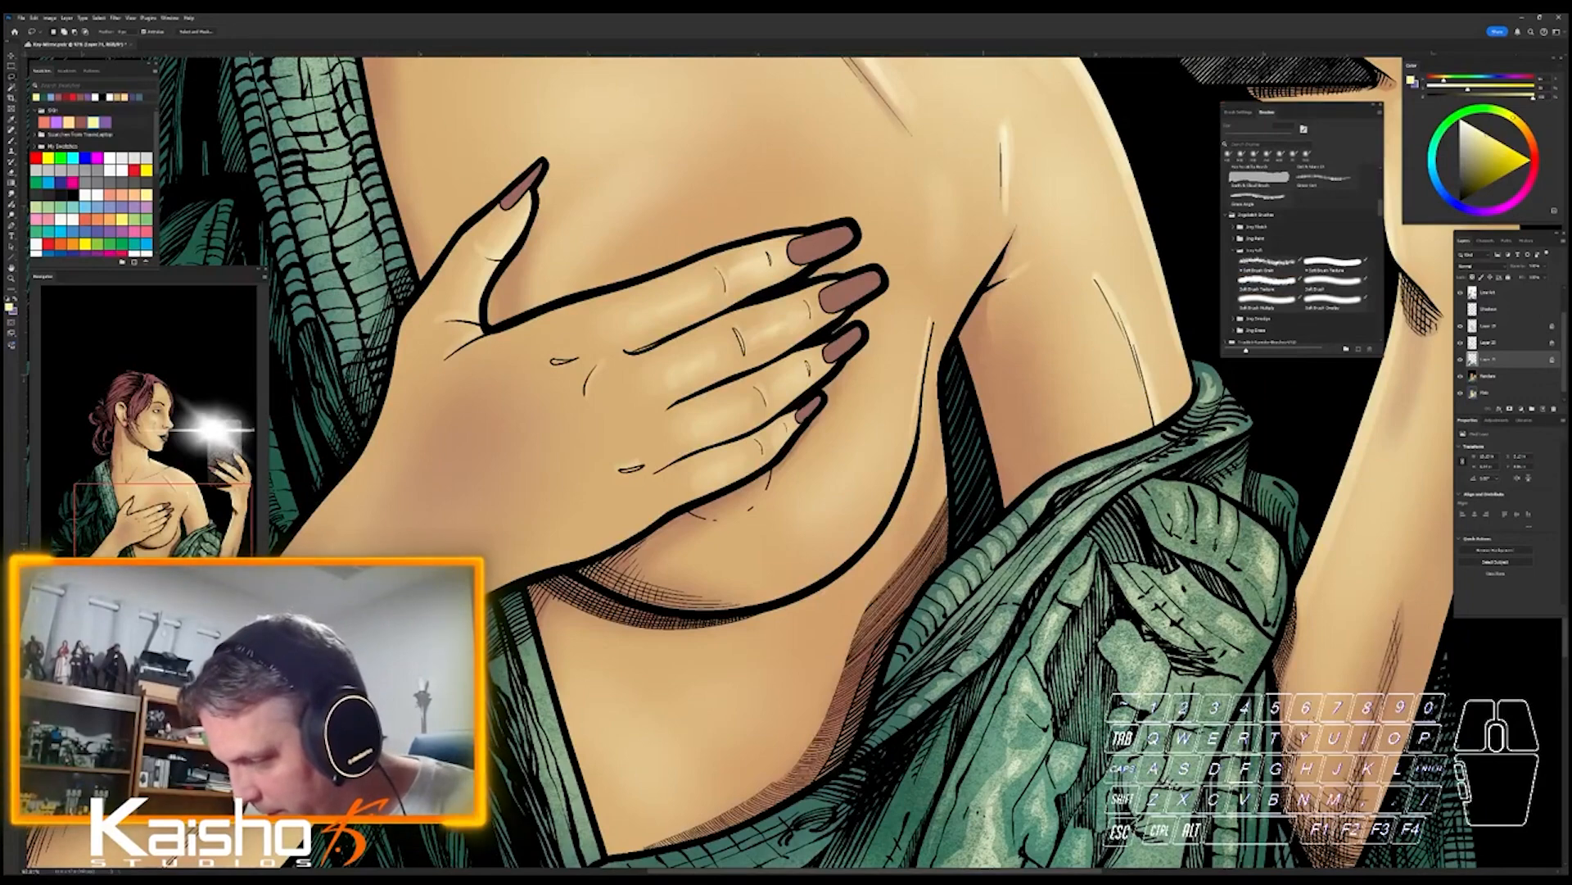
mouse_move(989, 604)
mouse_down()
mouse_move(1033, 547)
mouse_move(991, 603)
mouse_up()
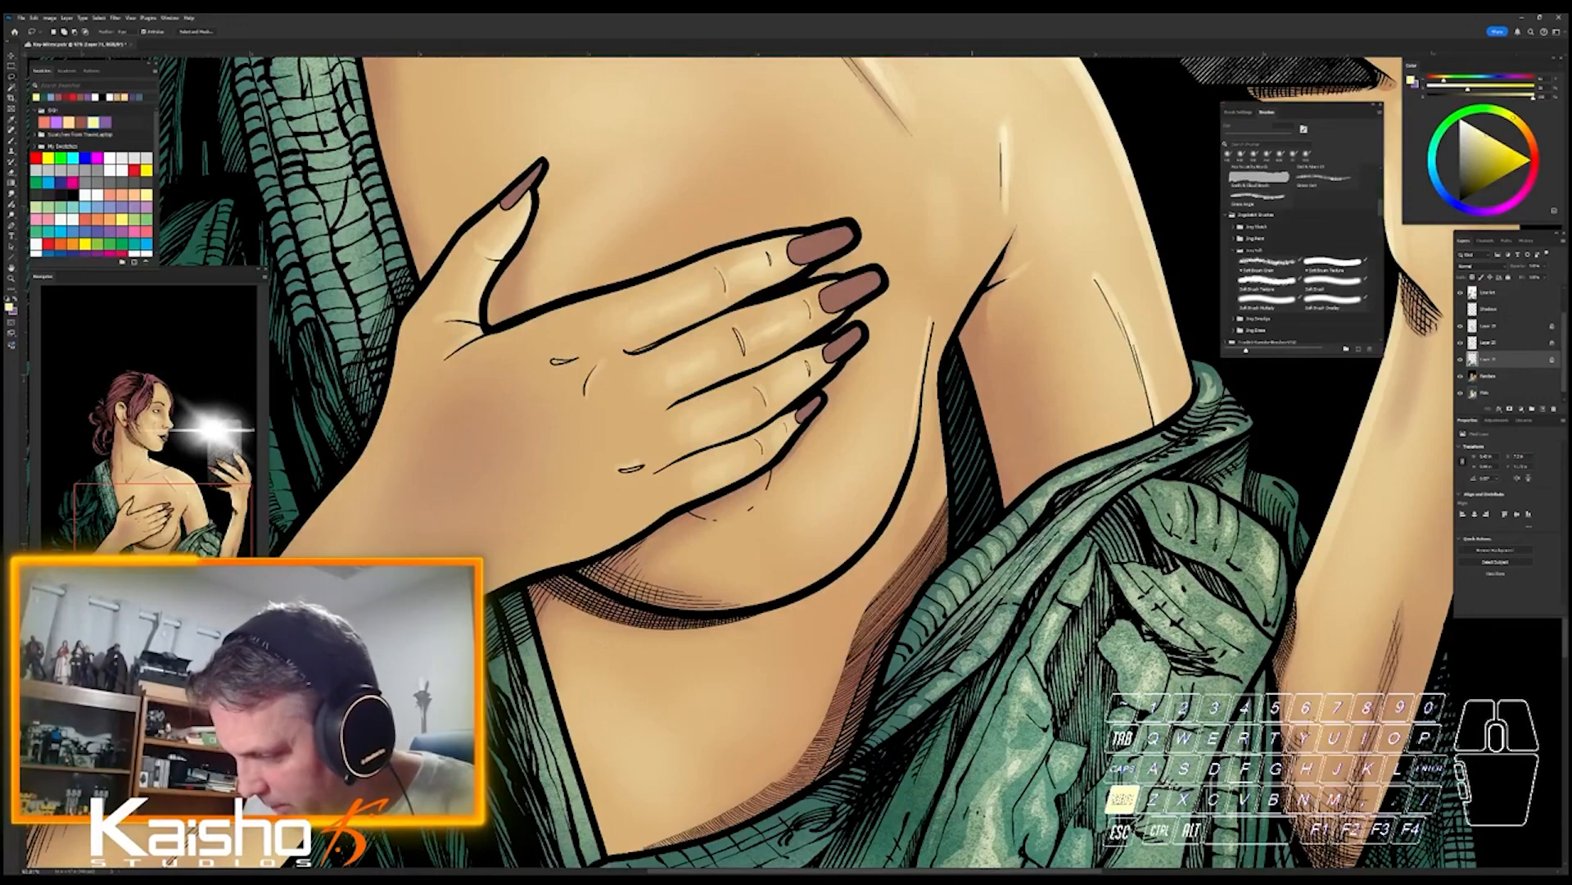
key(b)
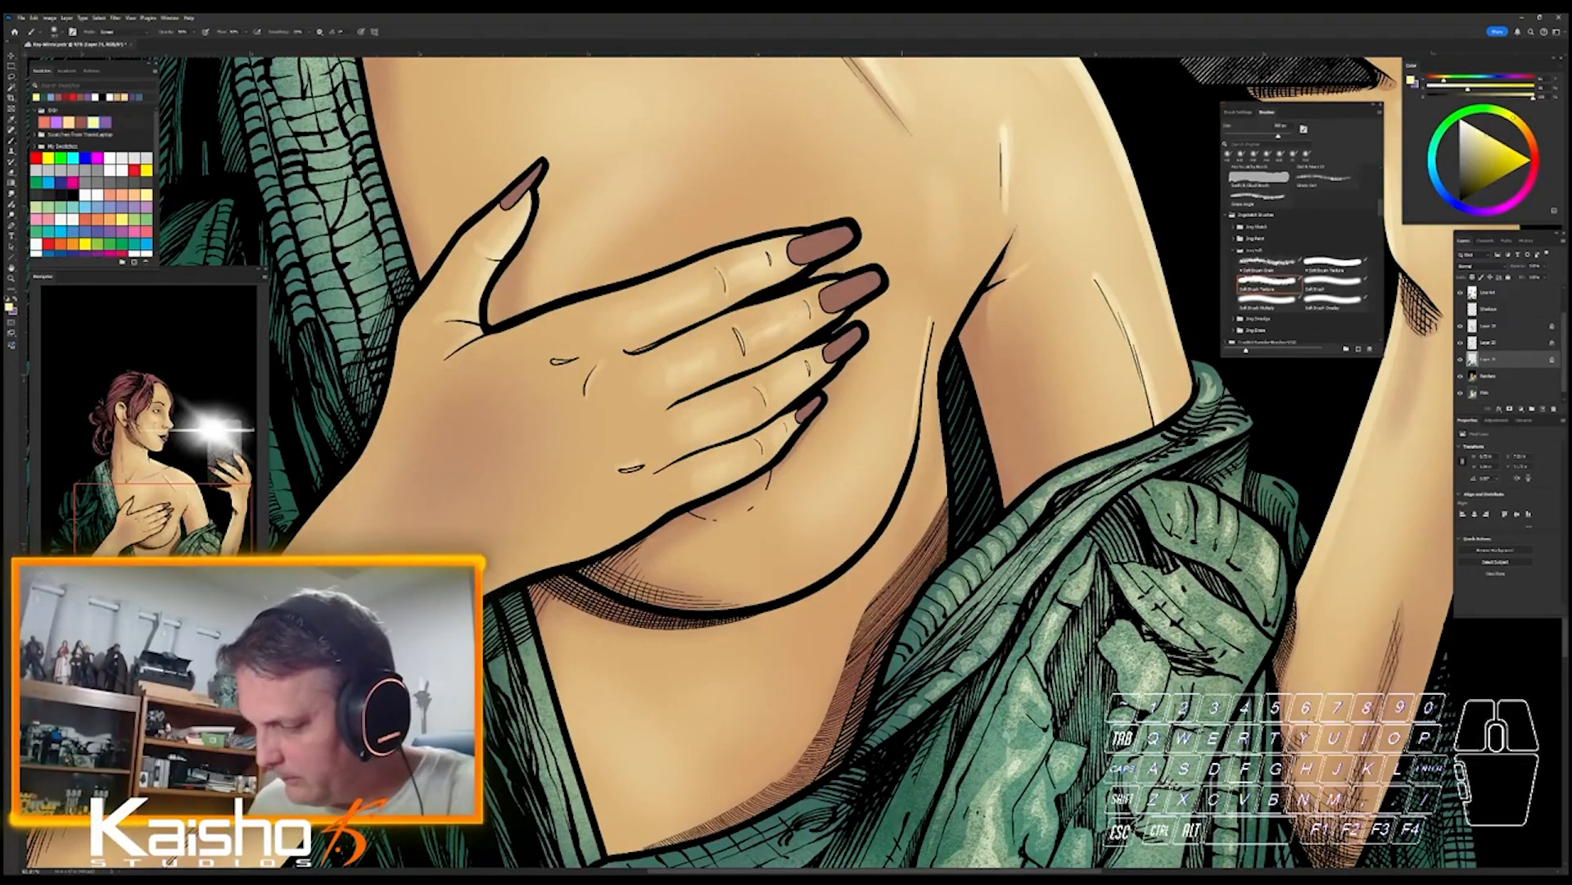
key(ctrl+d)
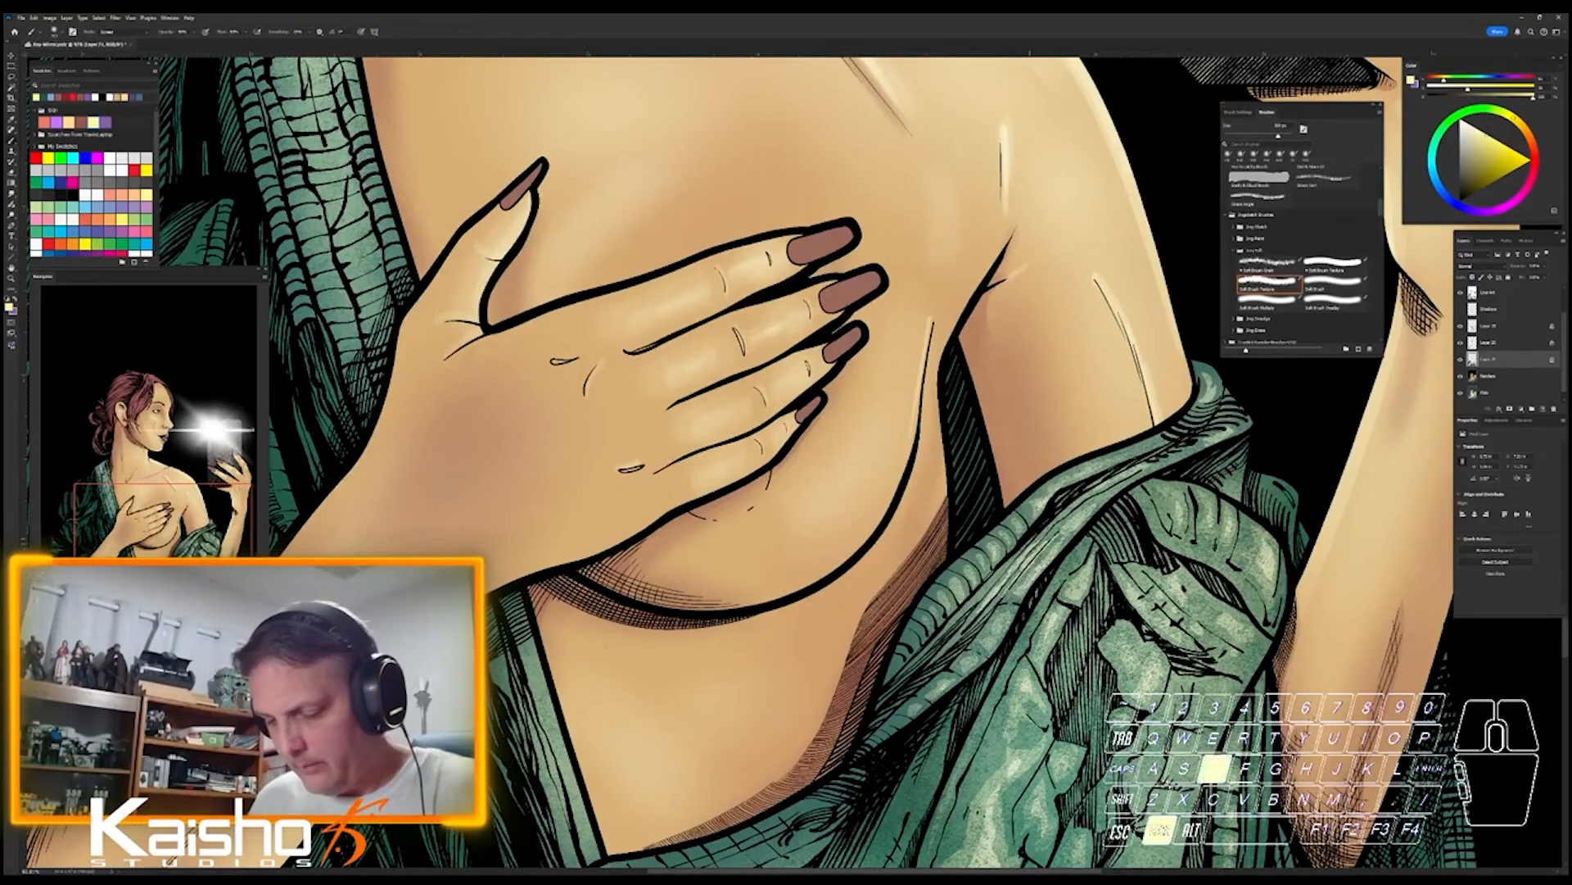
- Lasso further narrow fold shapes where the drape gathers beside the bare waist, brush pale yellow highlights into them, and deselect
key(l)
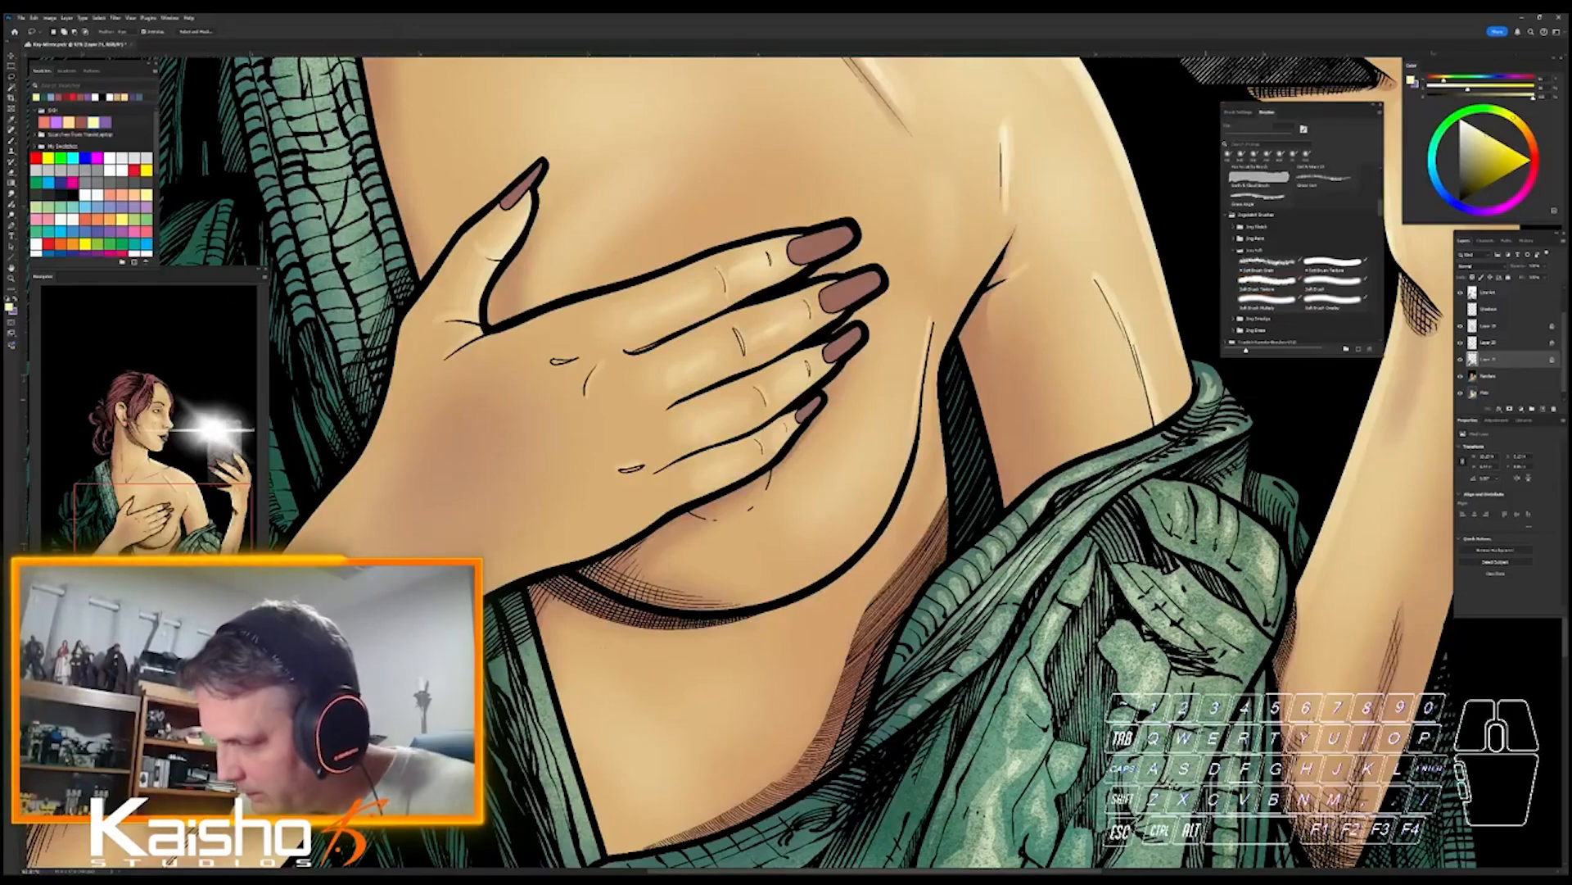
key(b)
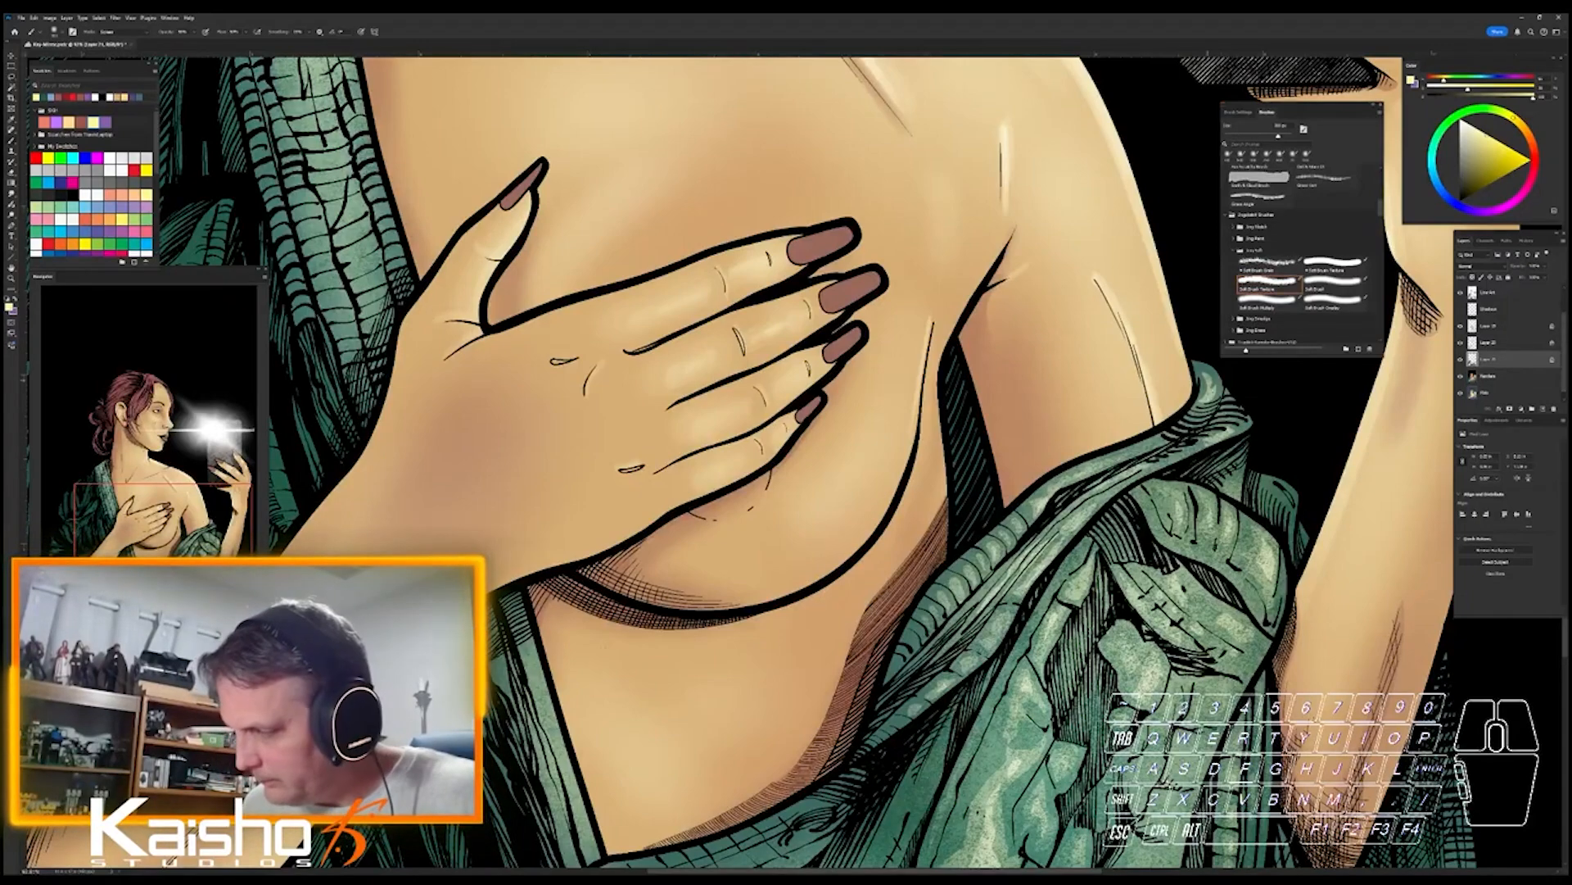
drag(1246, 350, 1224, 351)
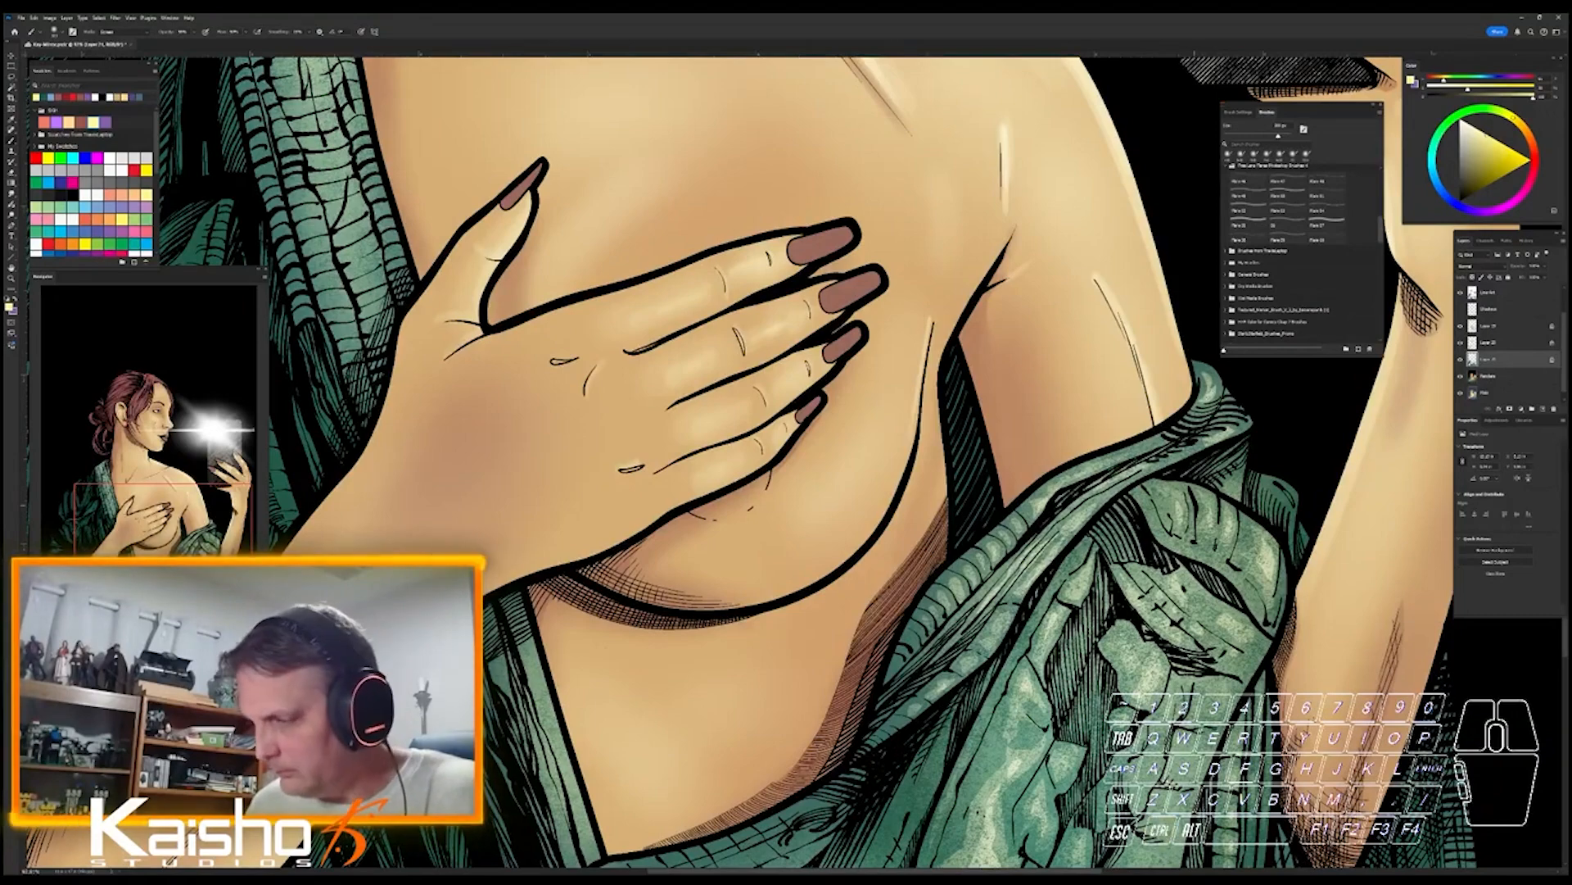
key(ctrl+space)
drag(1209, 557, 1134, 557)
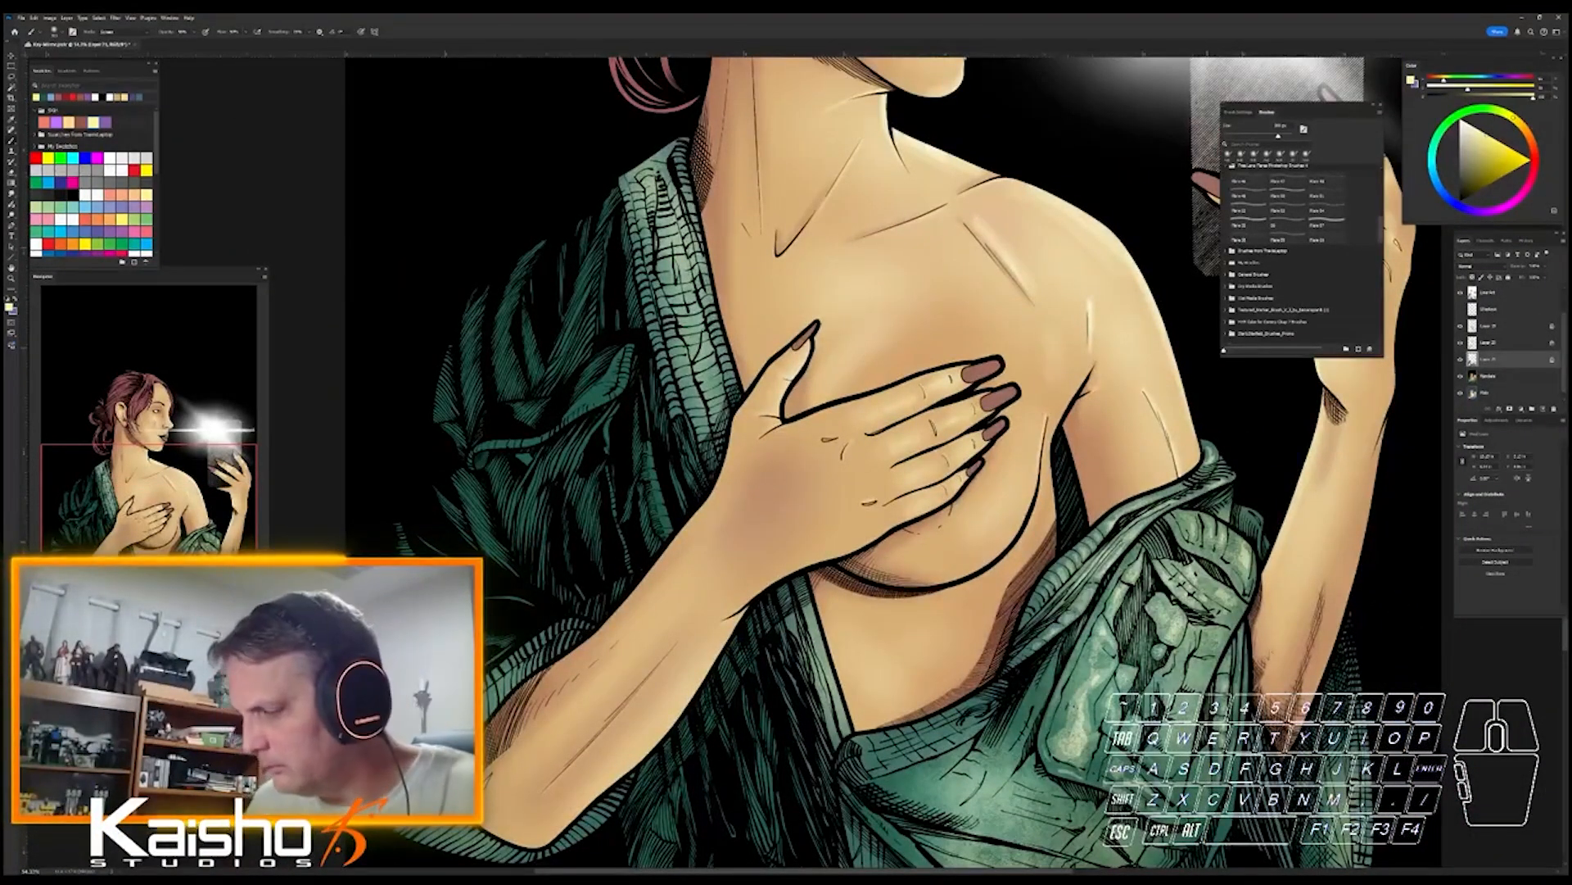
drag(1134, 557, 1045, 476)
drag(1179, 696, 1212, 659)
key(l)
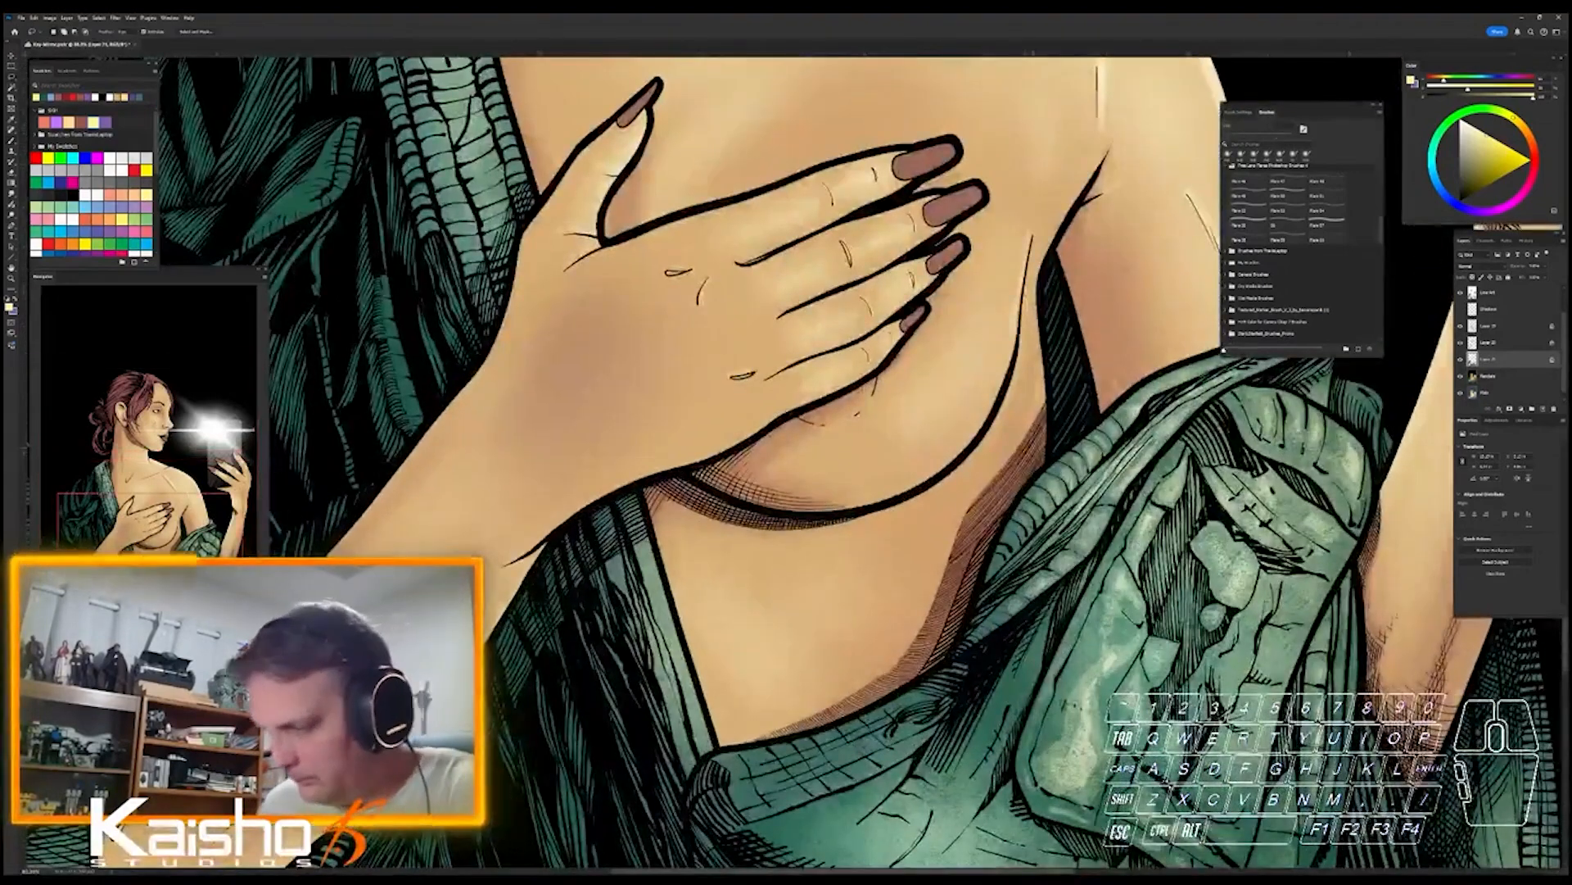
drag(1007, 731, 1039, 640)
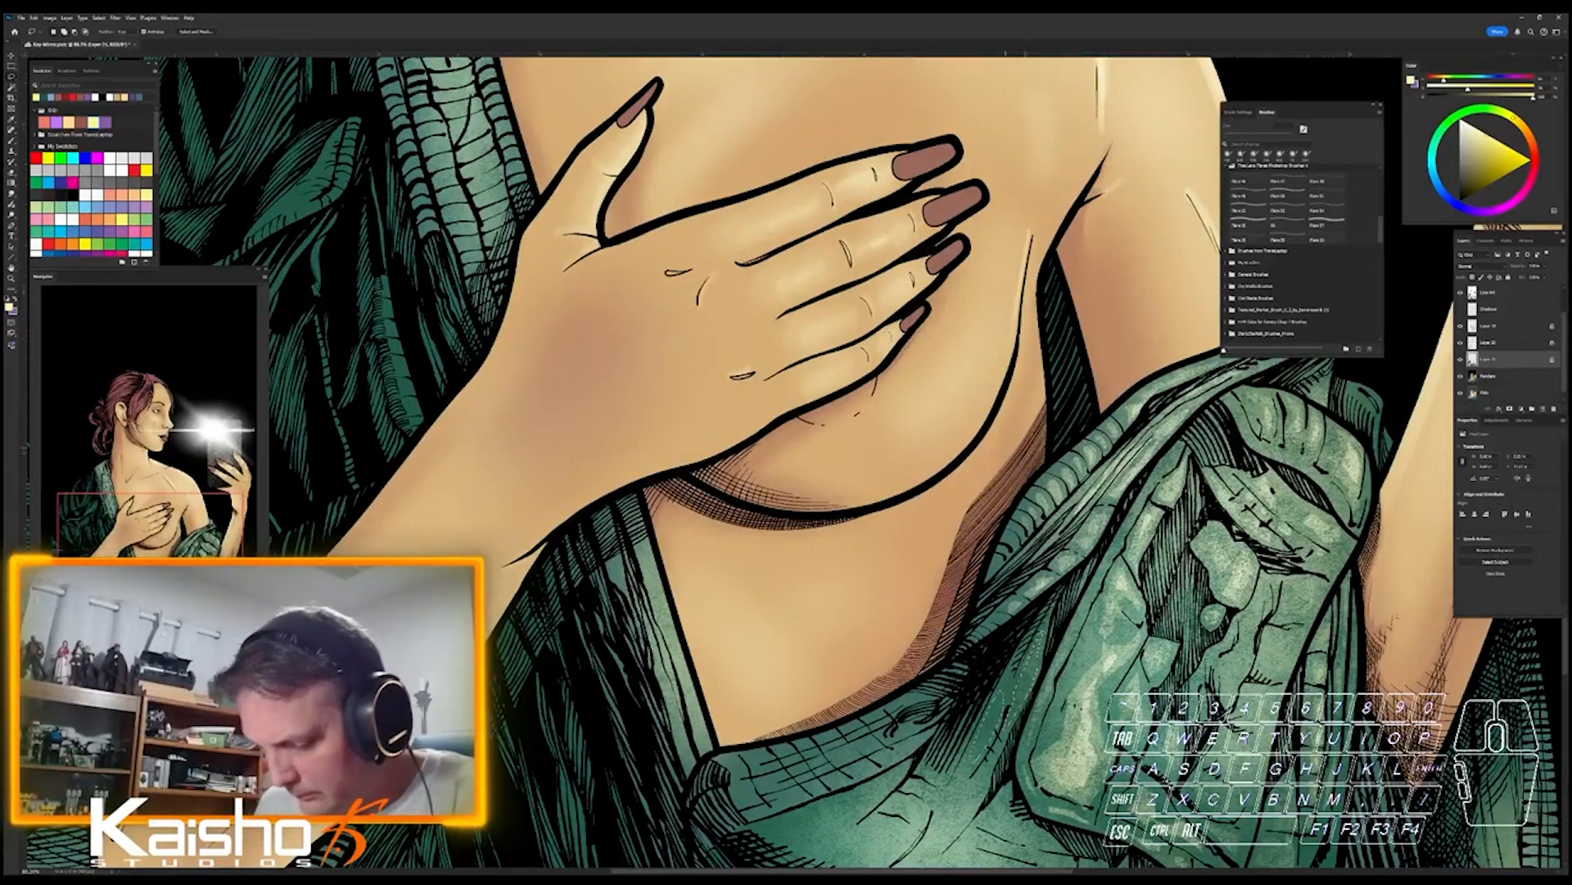
key(b)
key(ctrl+d)
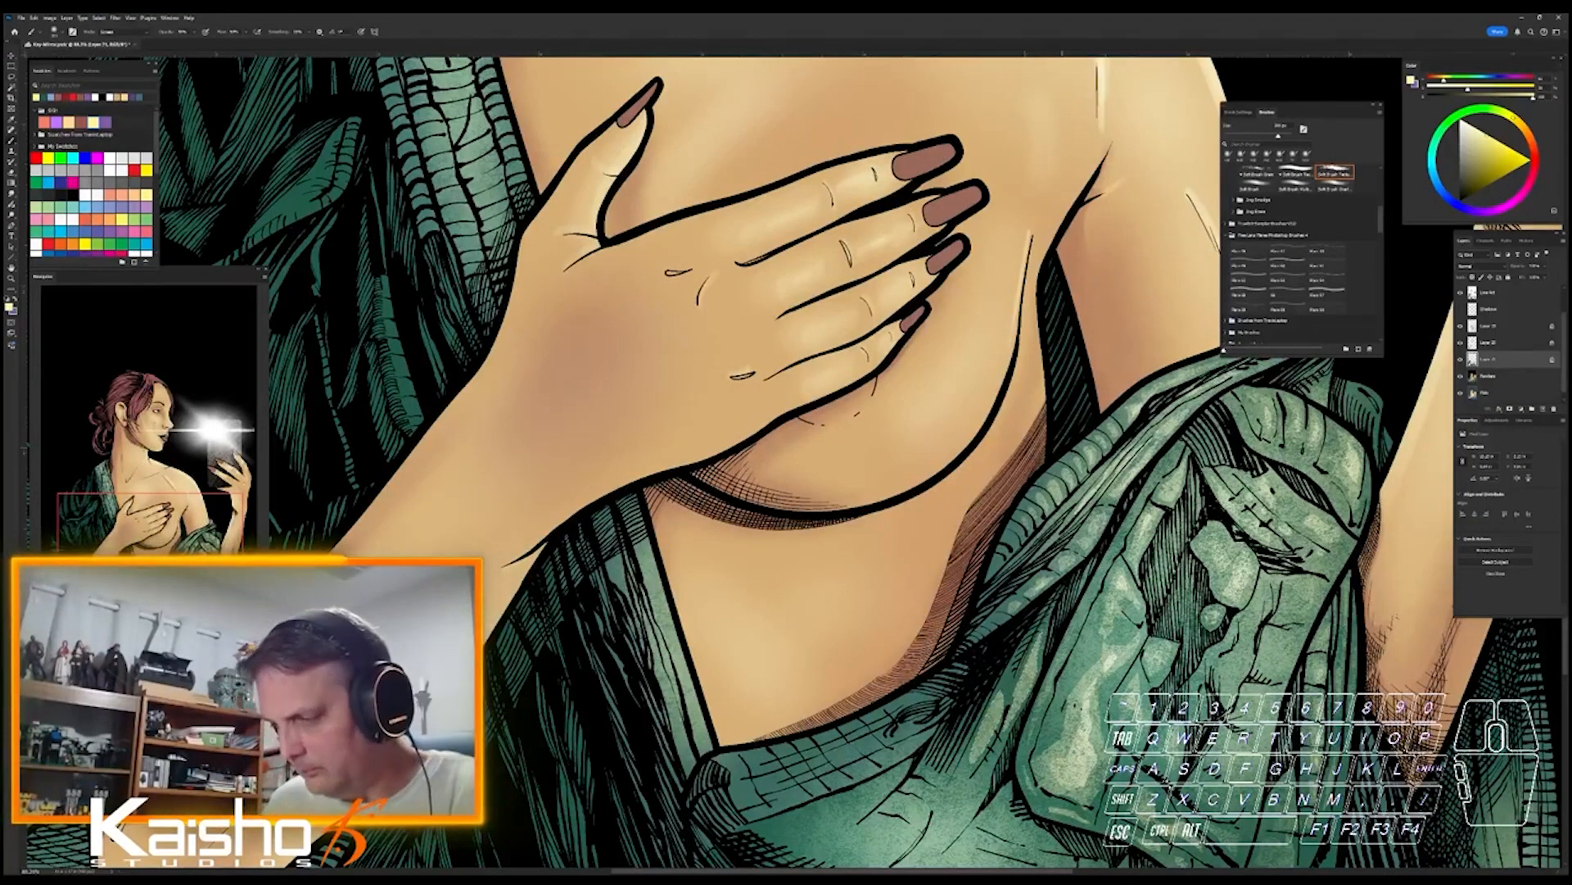
drag(1132, 765, 1038, 665)
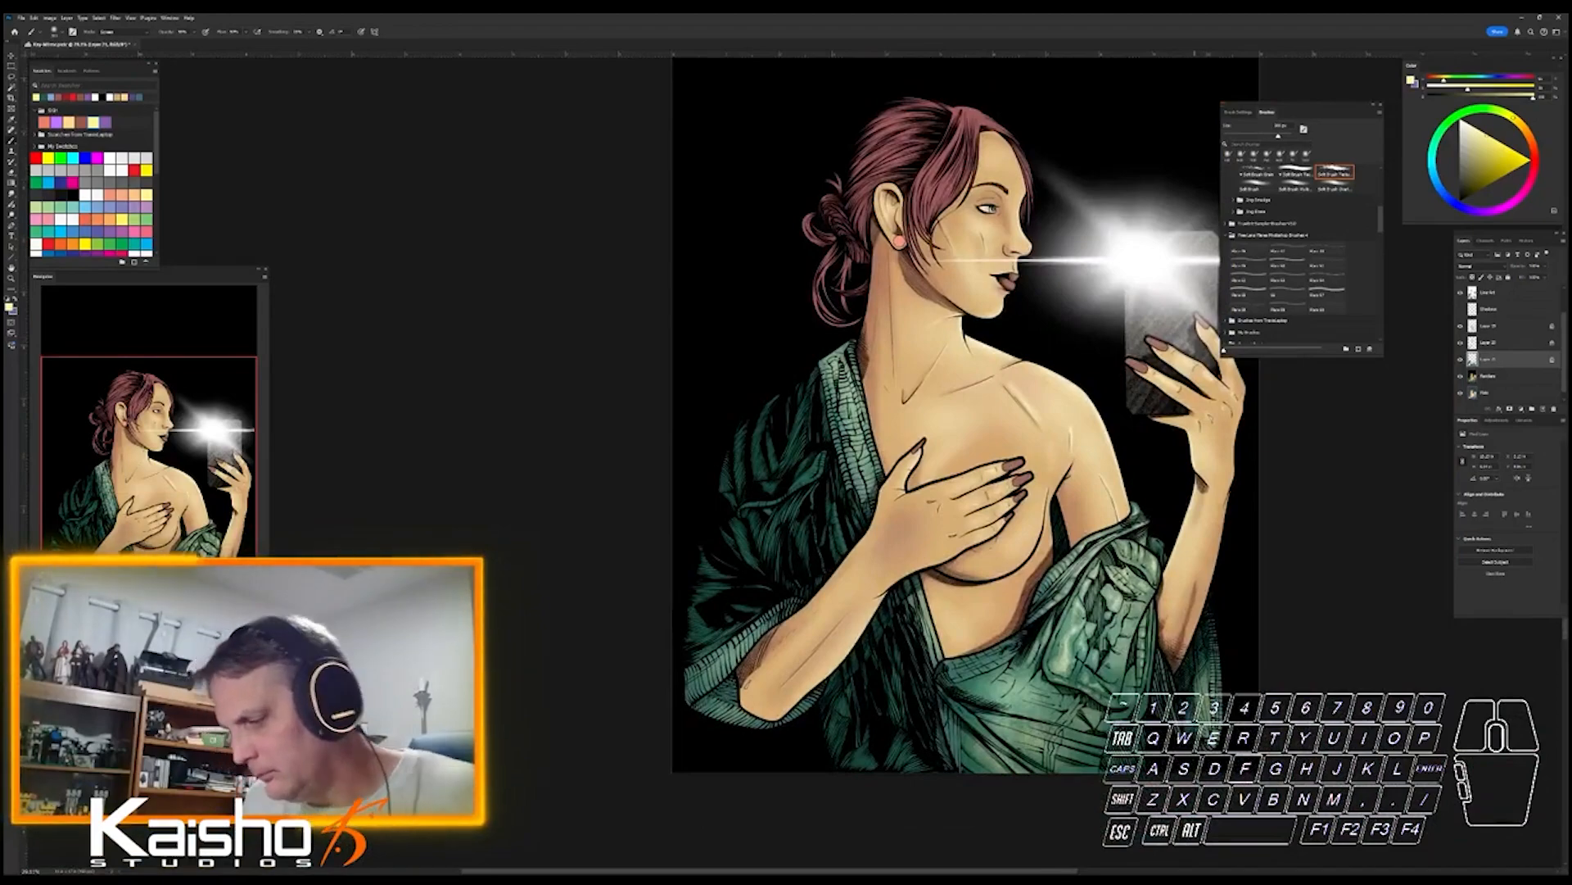
- Lasso the broad waist folds and the outer edge of the hanging drape, and brush pale yellow highlights into the selection
key(l)
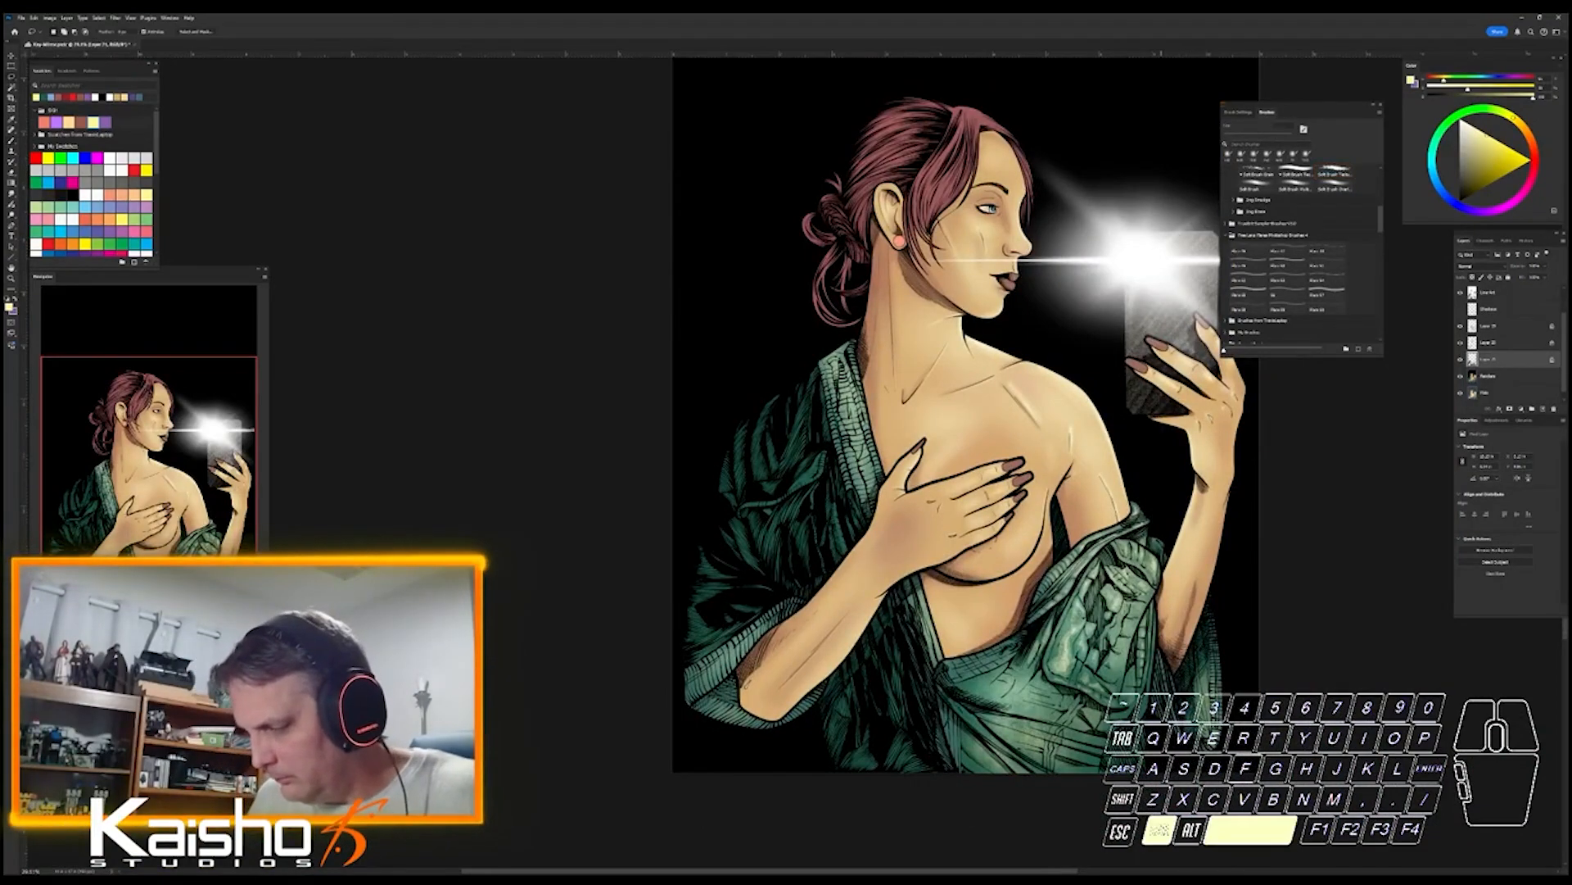
mouse_move(1165, 682)
mouse_down()
mouse_move(1199, 682)
mouse_move(1200, 604)
mouse_up()
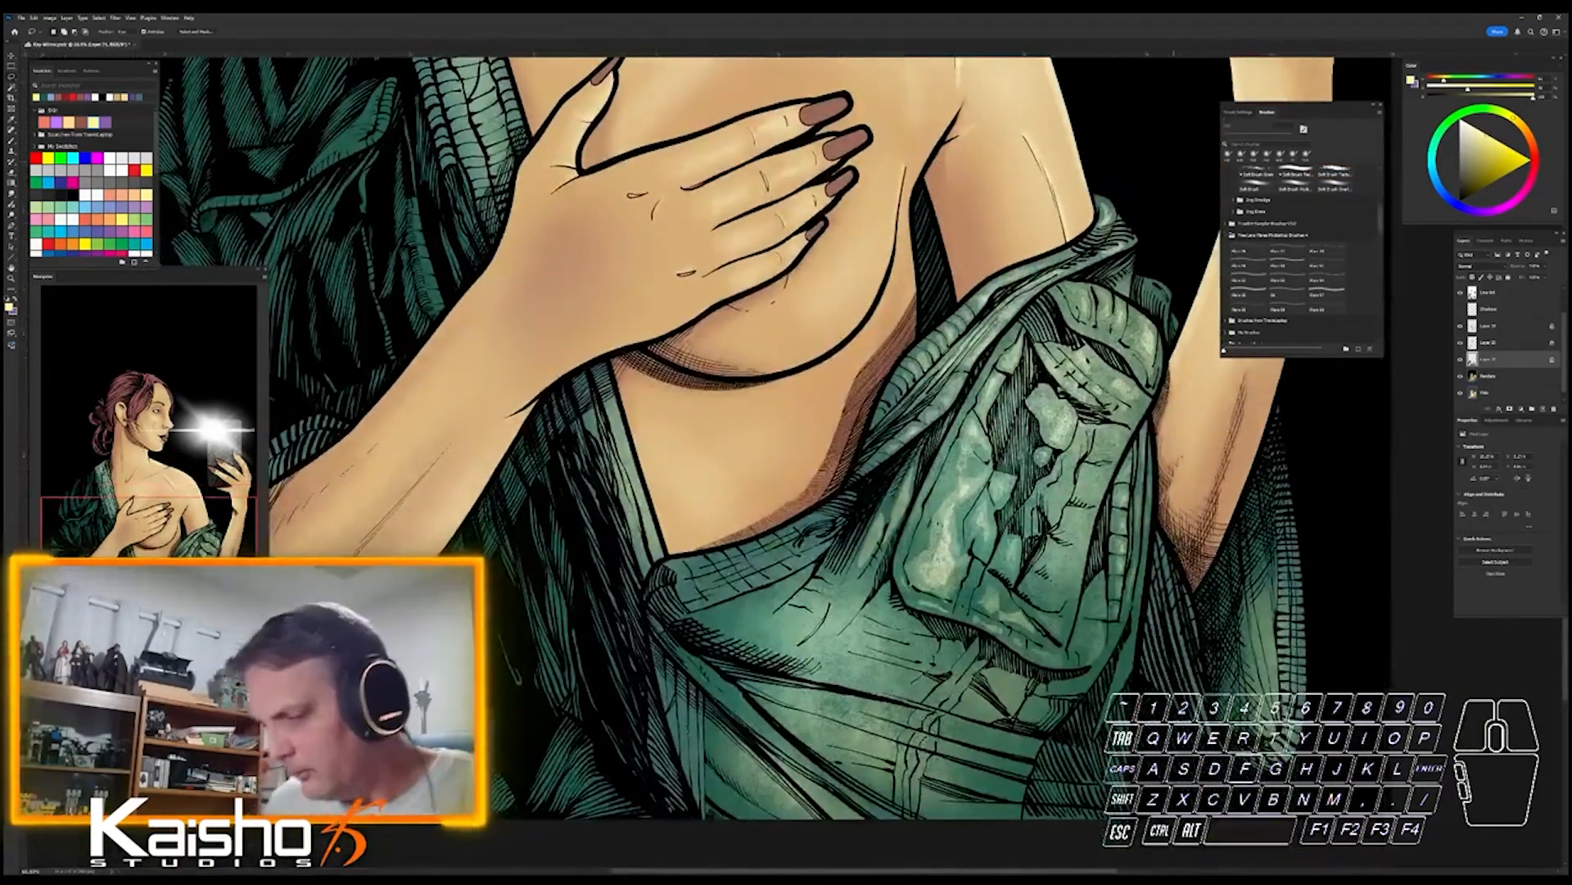
drag(1171, 742, 964, 749)
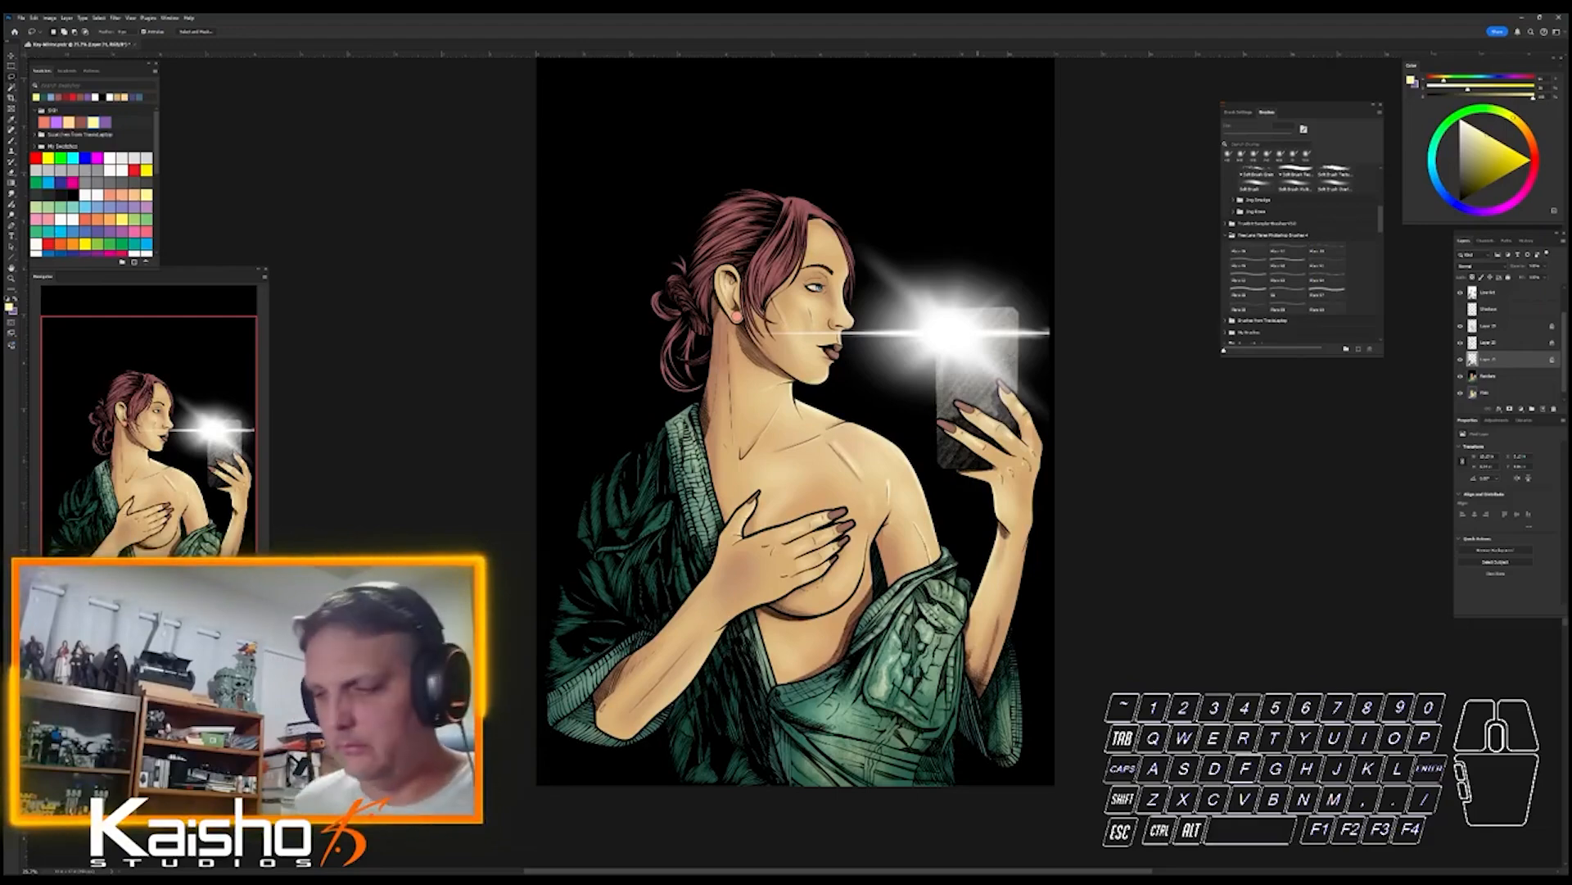
drag(856, 692, 950, 692)
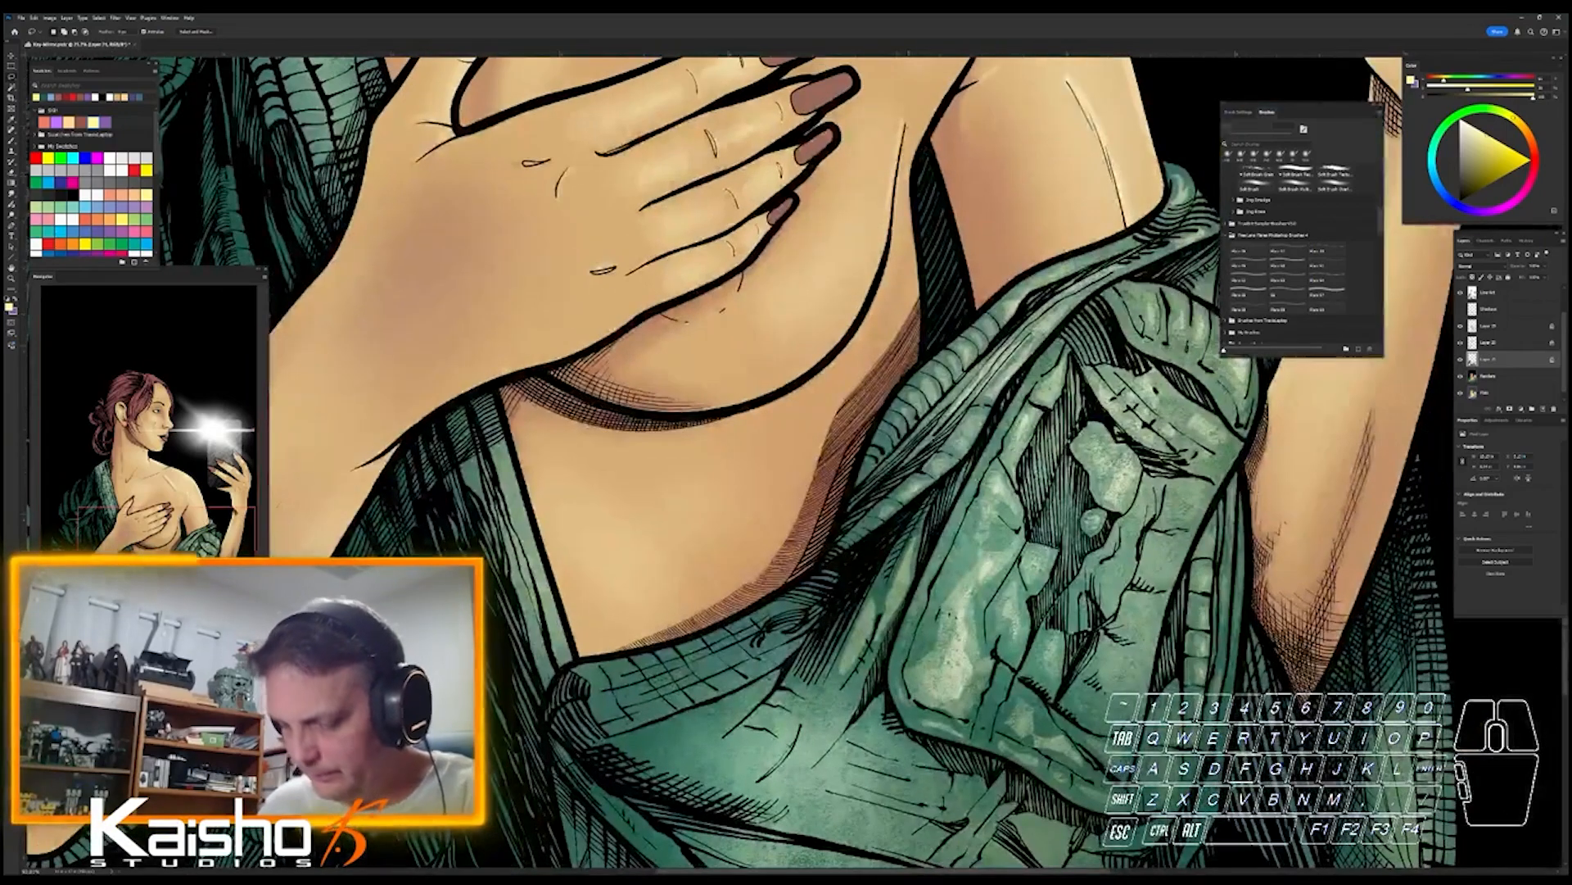
mouse_move(625, 738)
mouse_down()
mouse_move(741, 698)
mouse_move(647, 779)
mouse_up()
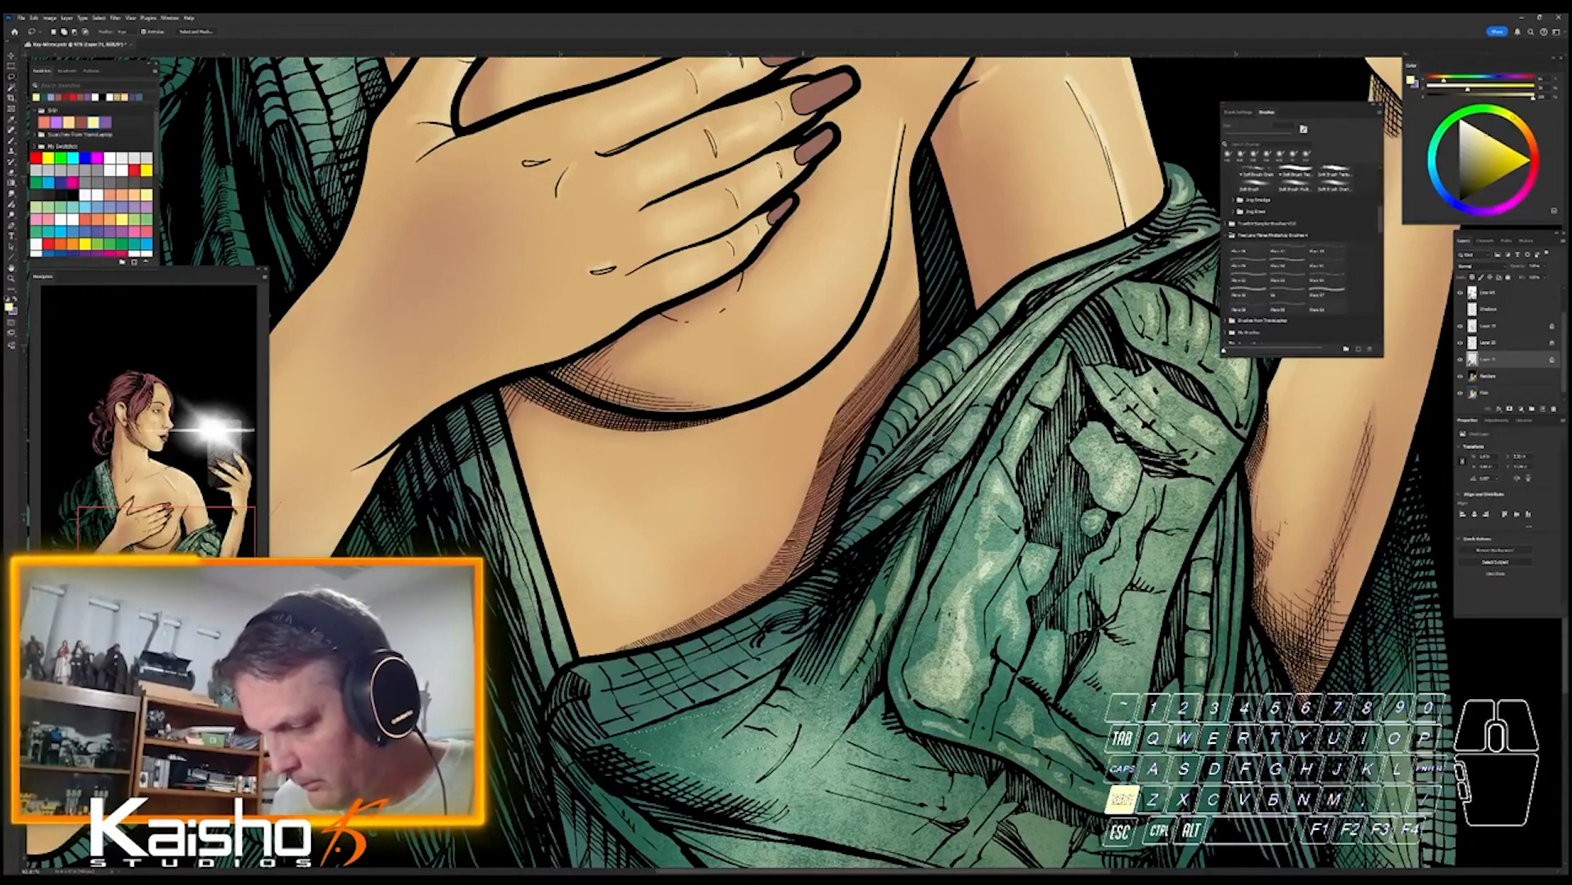
key(space)
drag(793, 791, 693, 645)
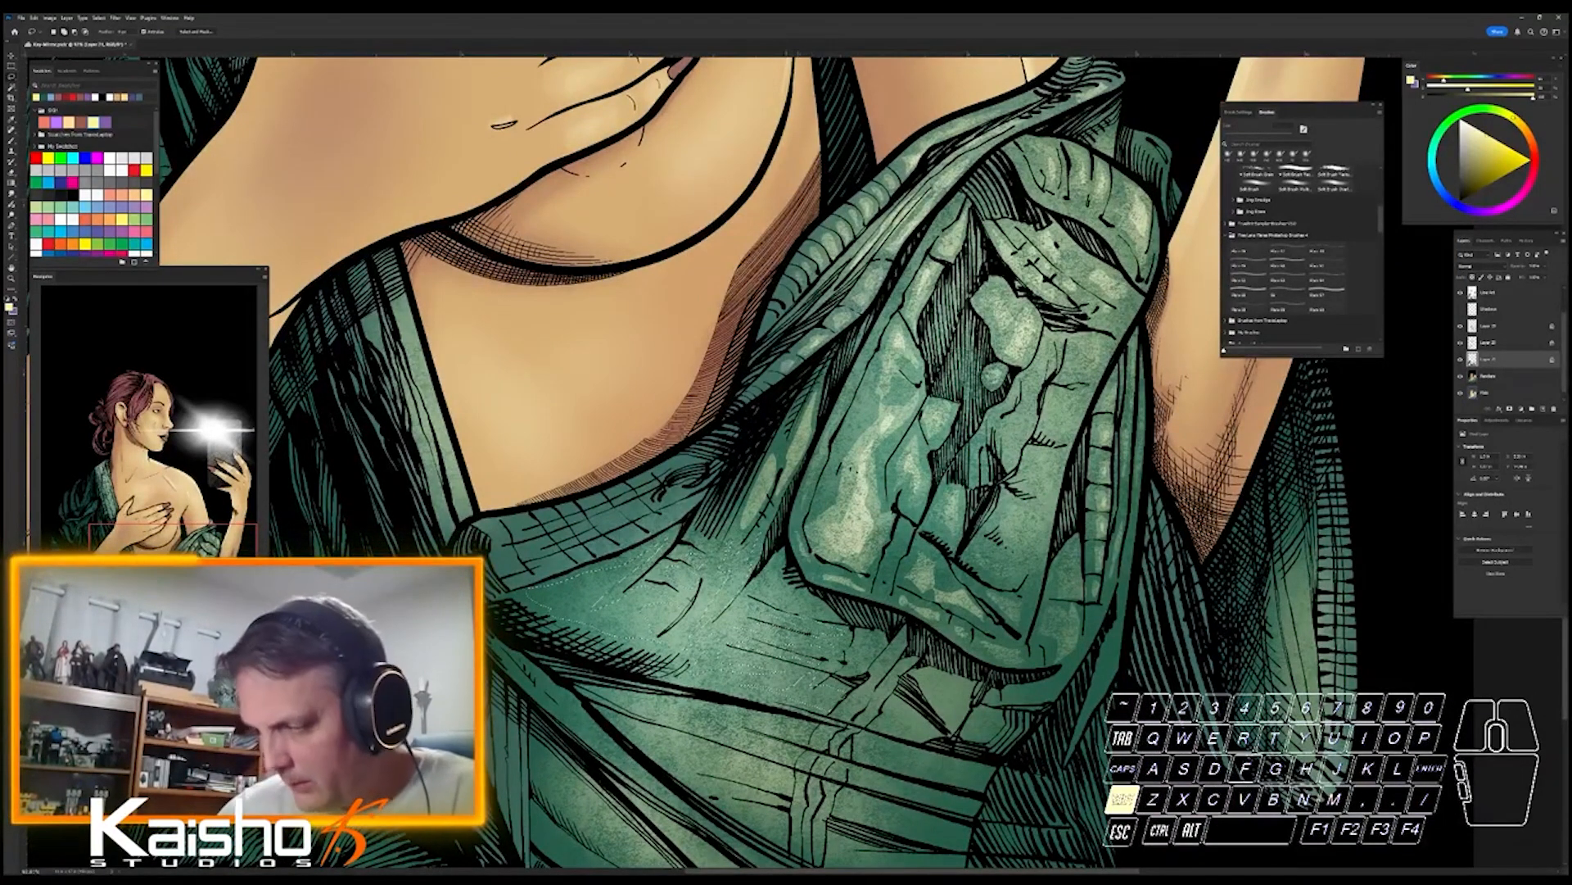
mouse_move(794, 591)
mouse_down()
mouse_move(836, 613)
mouse_move(853, 660)
mouse_move(883, 639)
mouse_move(869, 690)
mouse_move(896, 680)
mouse_move(862, 713)
mouse_move(905, 716)
mouse_move(934, 675)
mouse_move(948, 725)
mouse_move(963, 685)
mouse_move(980, 717)
mouse_move(1057, 691)
mouse_move(1015, 701)
mouse_move(1118, 627)
mouse_move(1081, 729)
mouse_move(1113, 602)
mouse_move(1065, 680)
mouse_up()
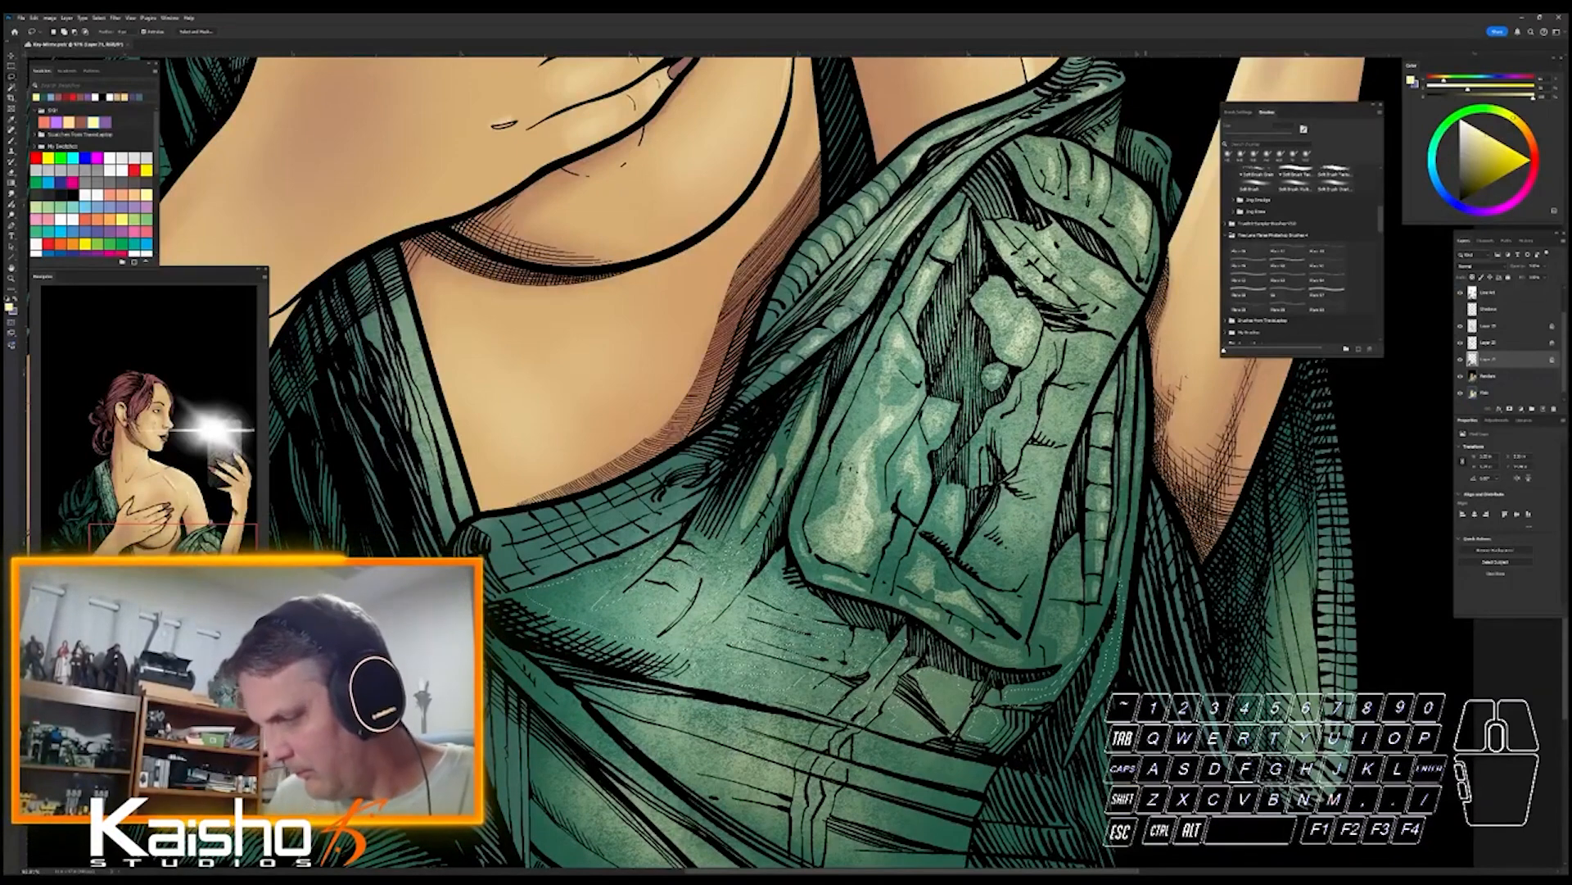
key(b)
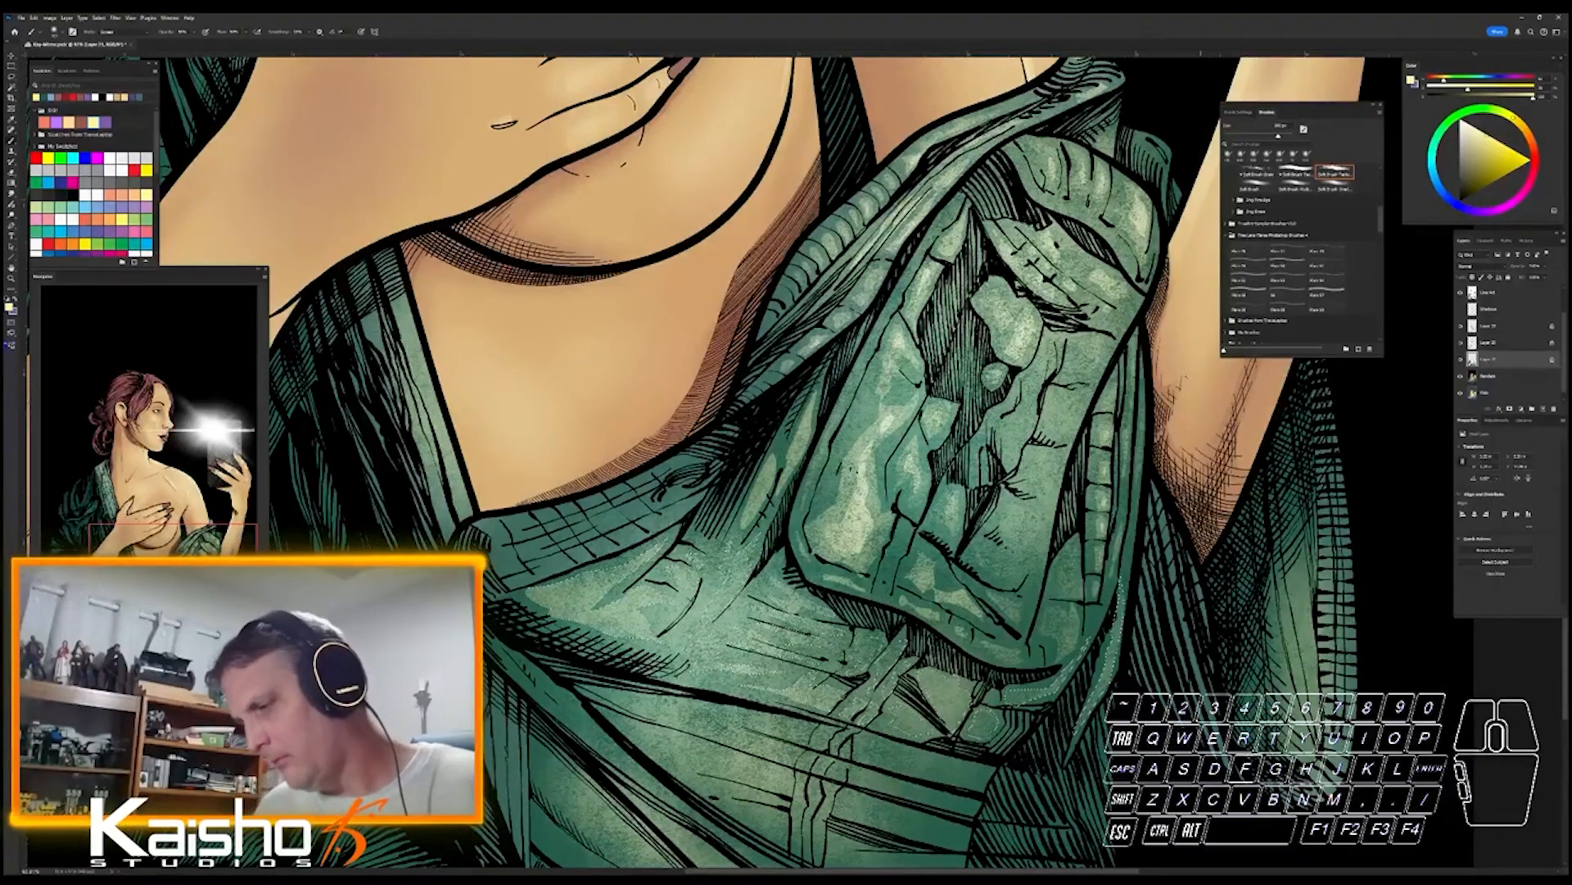
drag(1195, 775, 1040, 775)
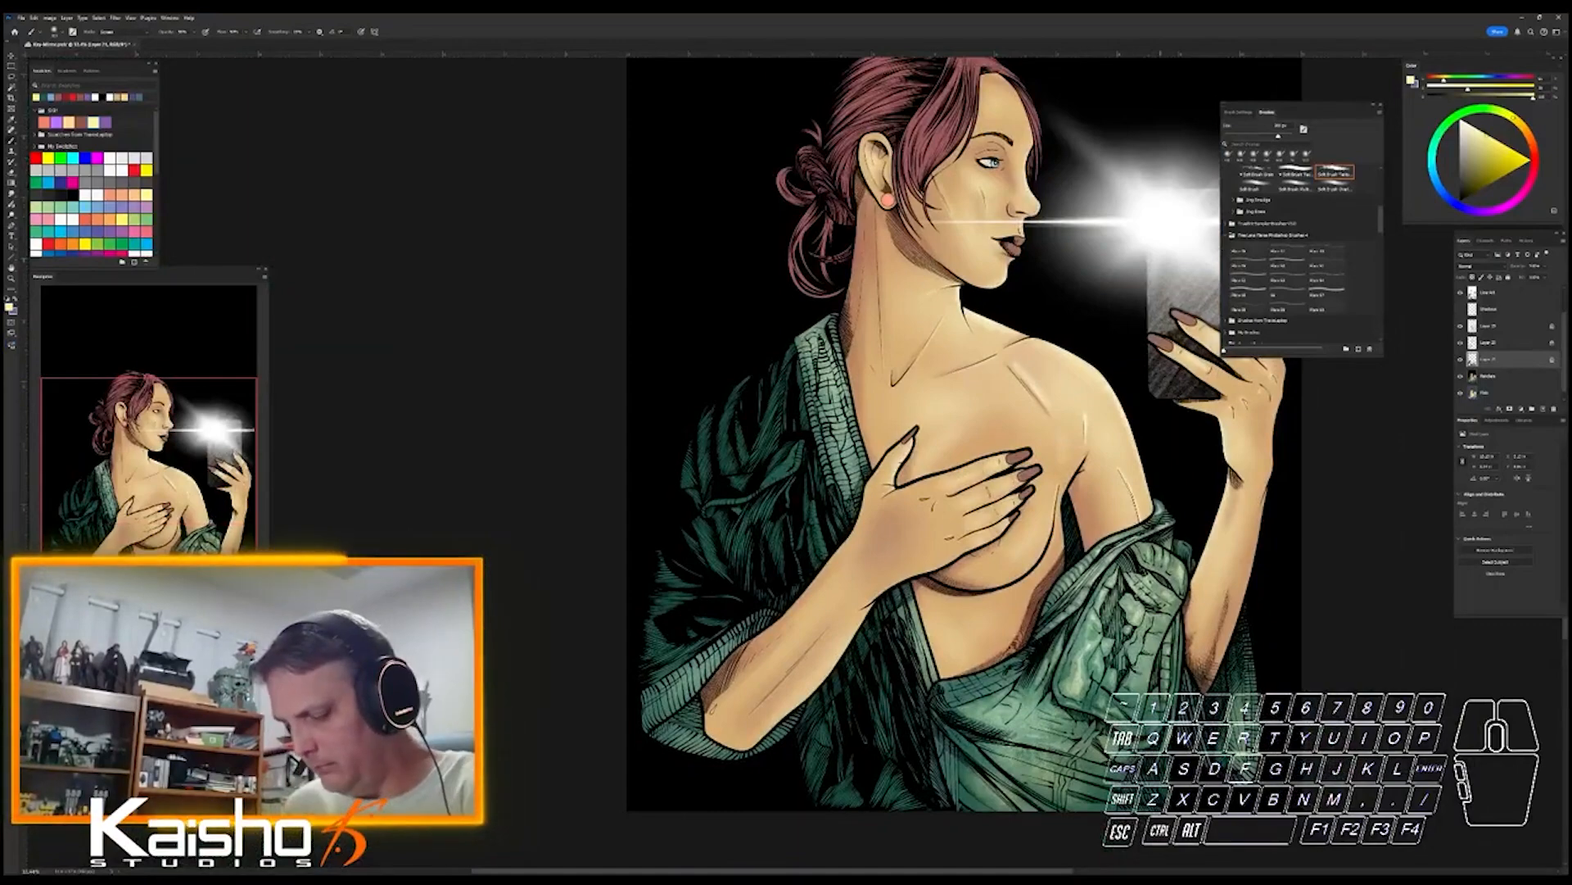
- Create a new layer, lasso the hatched recess inside the gathered robe fold, fill it with the purple background color, and deselect
key(l)
drag(1040, 775, 970, 729)
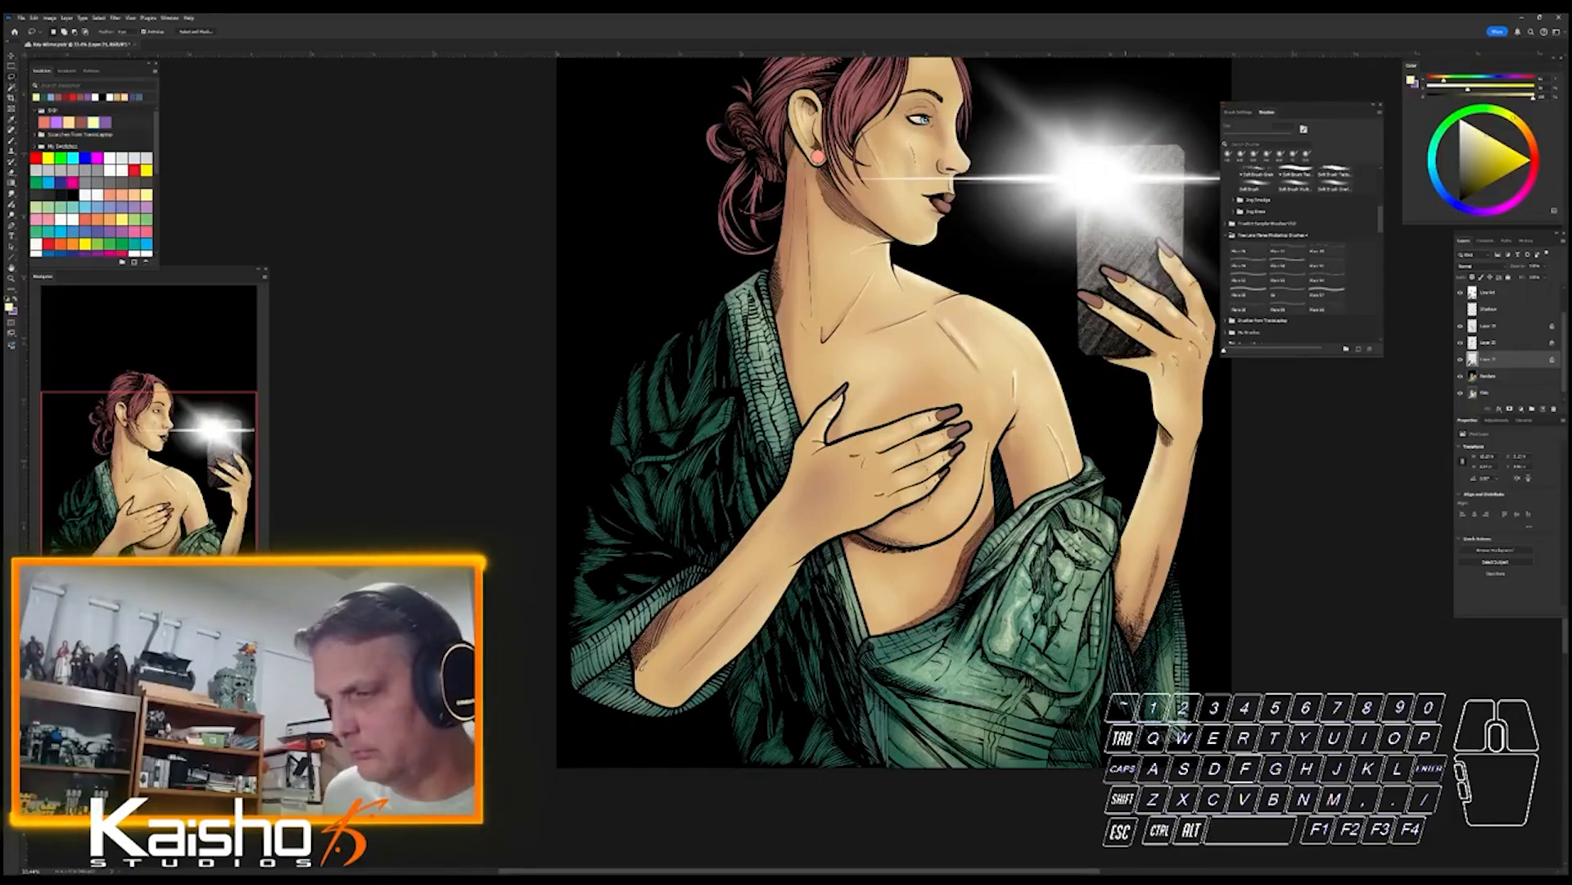
key(ctrl+alt+0)
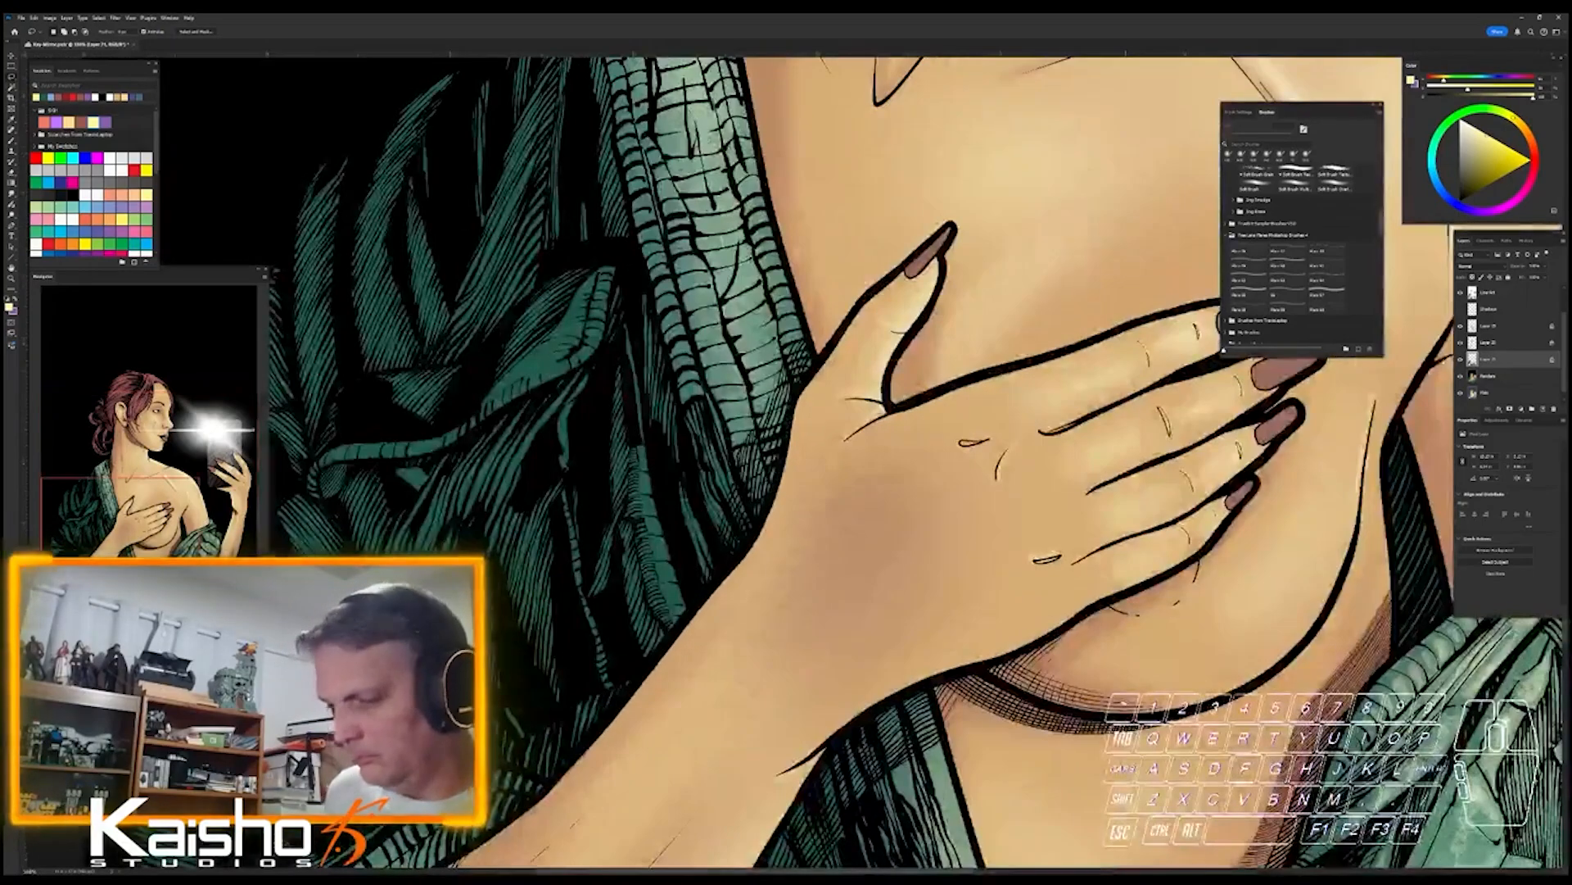
drag(1163, 721, 563, 269)
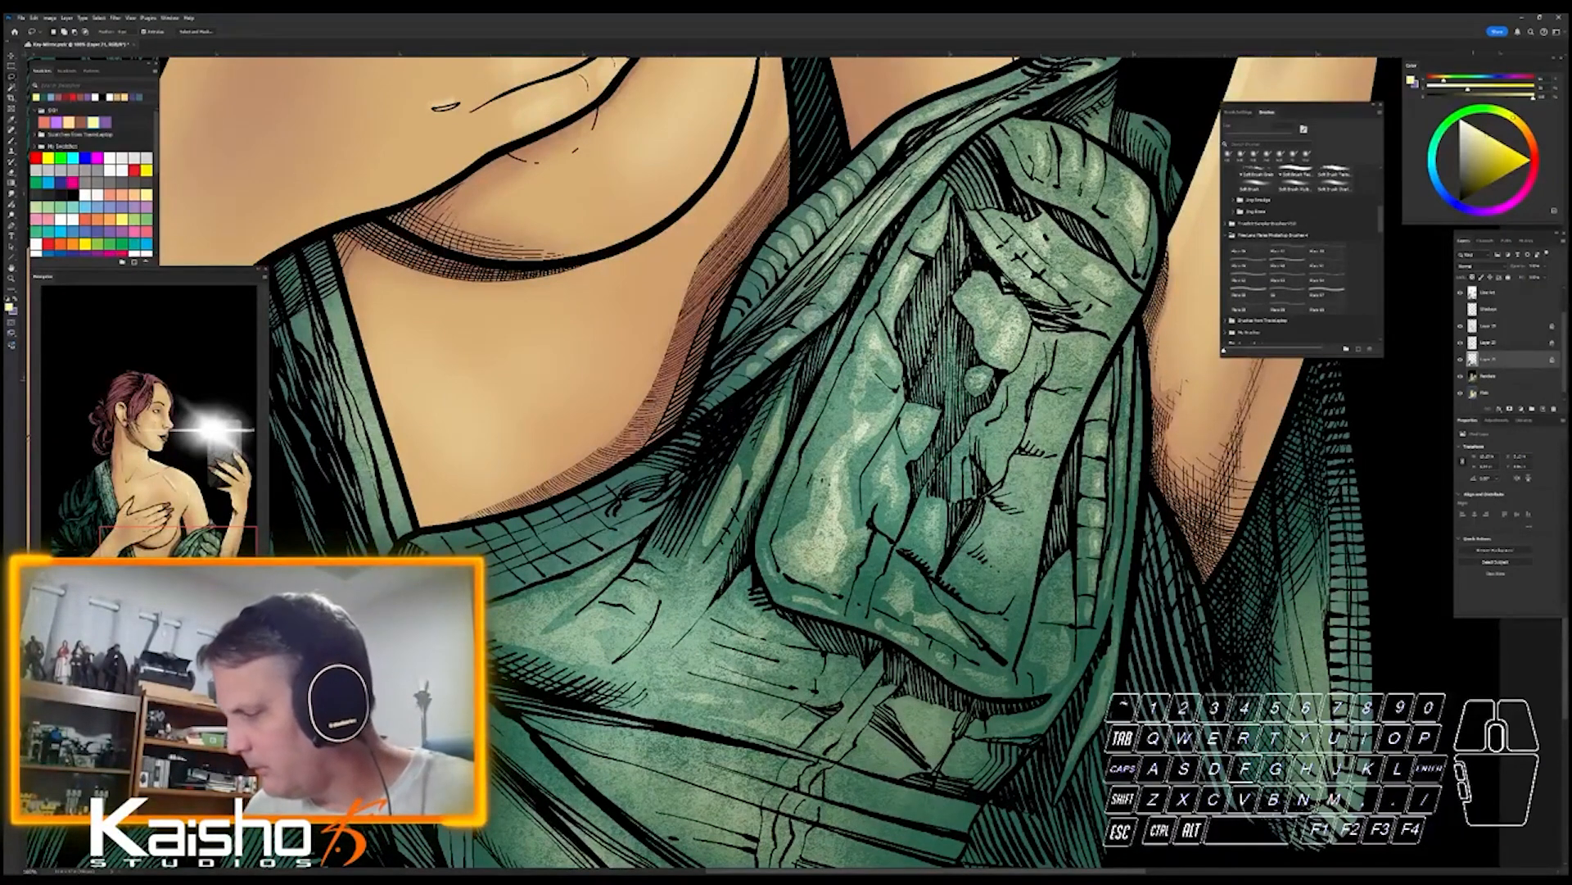
key(ctrl+shift+alt+n)
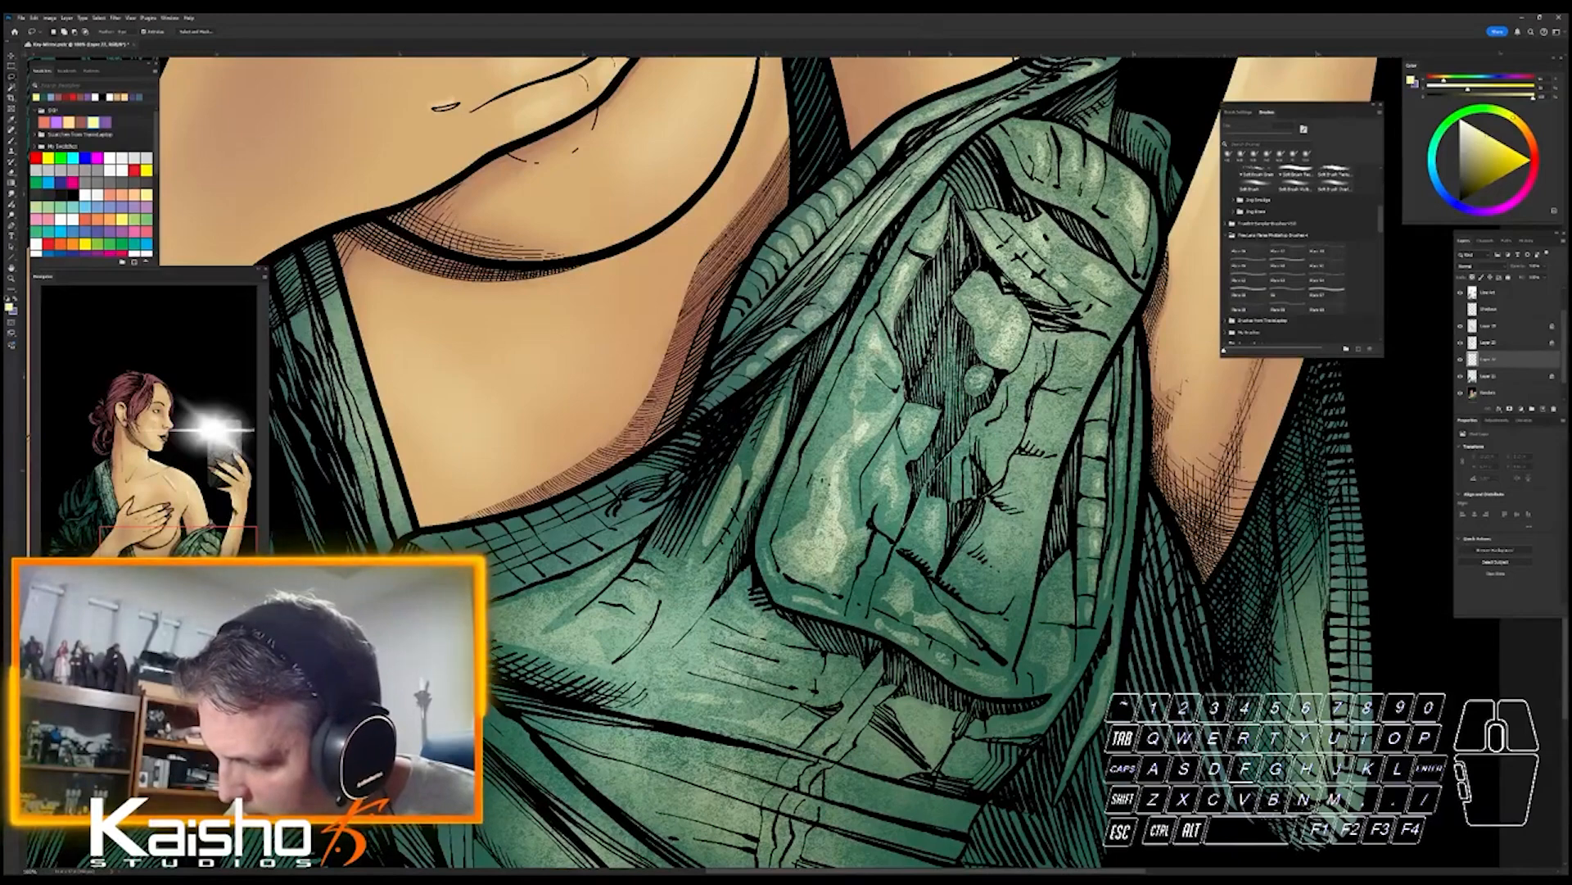
drag(928, 400, 906, 390)
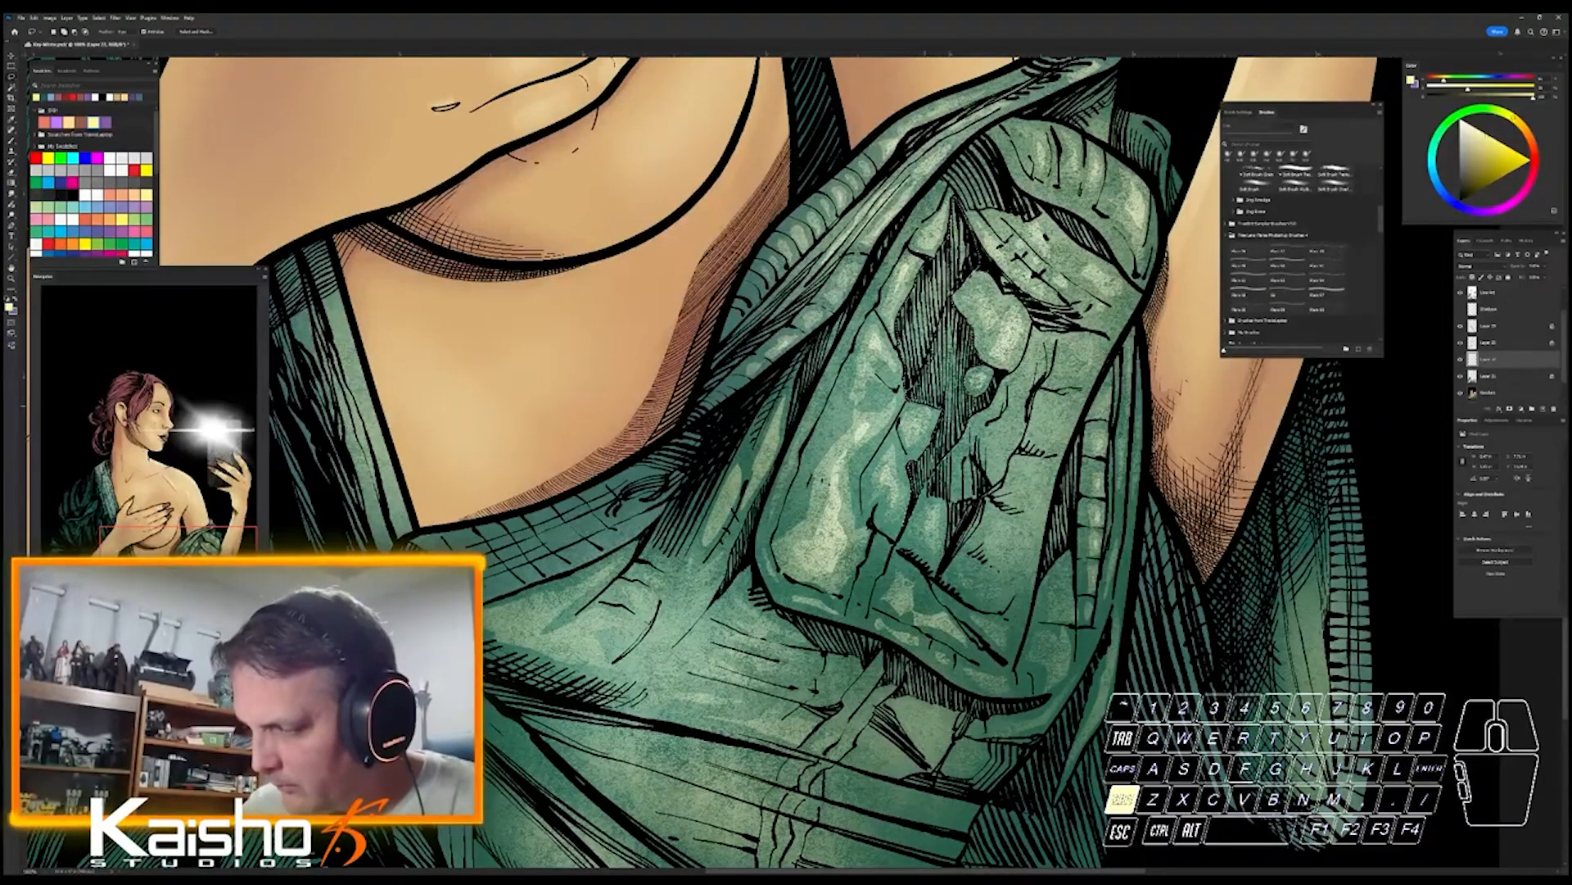
mouse_move(913, 394)
mouse_down()
mouse_move(956, 317)
mouse_move(942, 328)
mouse_up()
key(ctrl+BackSpace)
drag(819, 368, 900, 368)
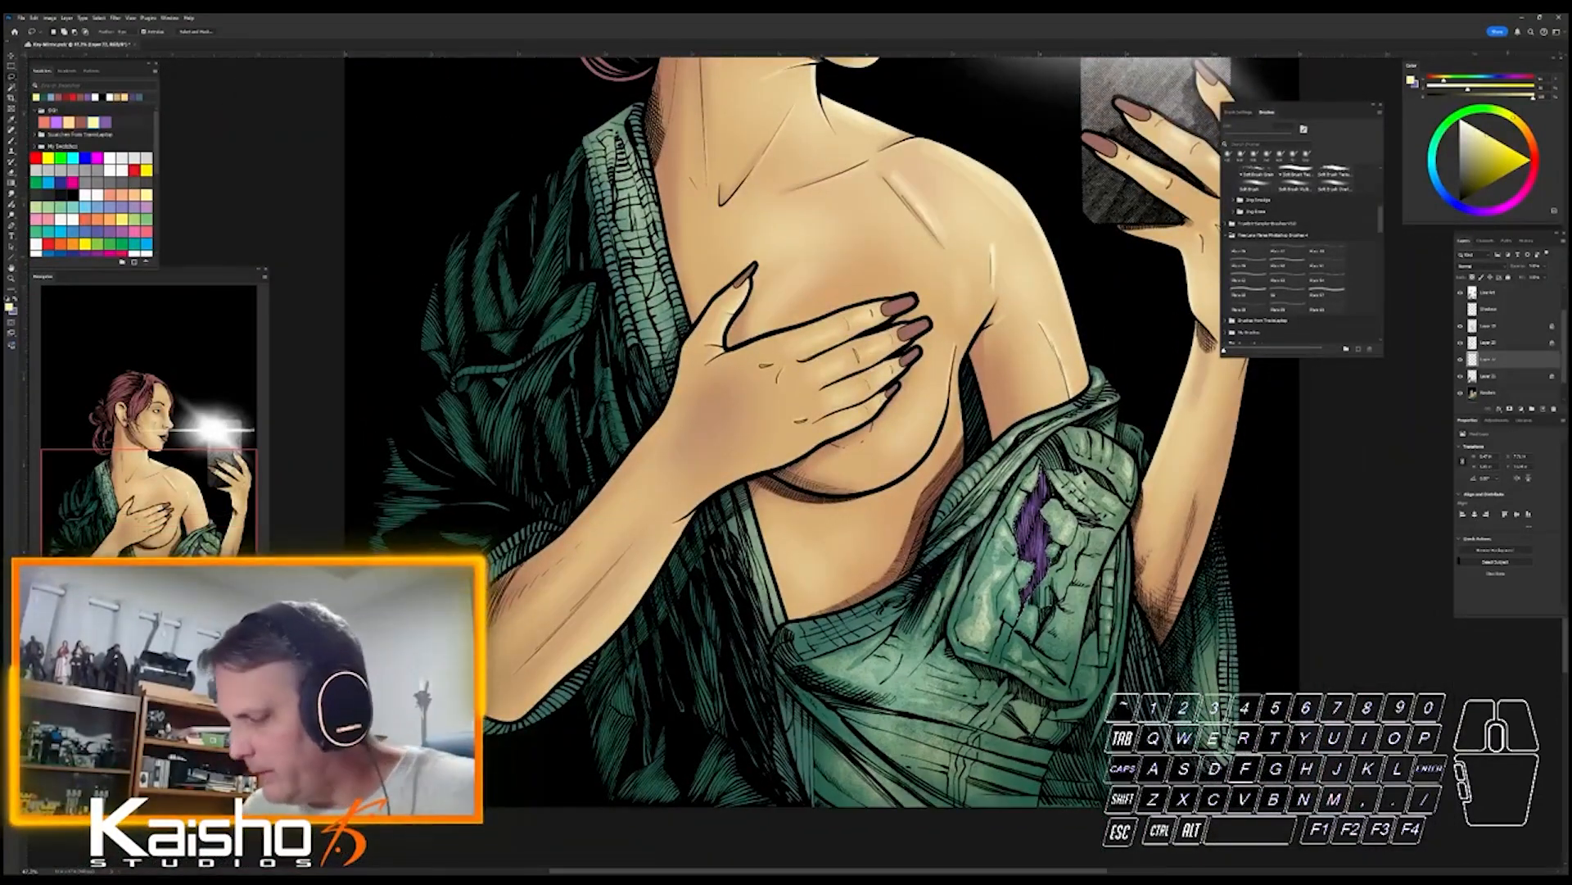
key(ctrl+d)
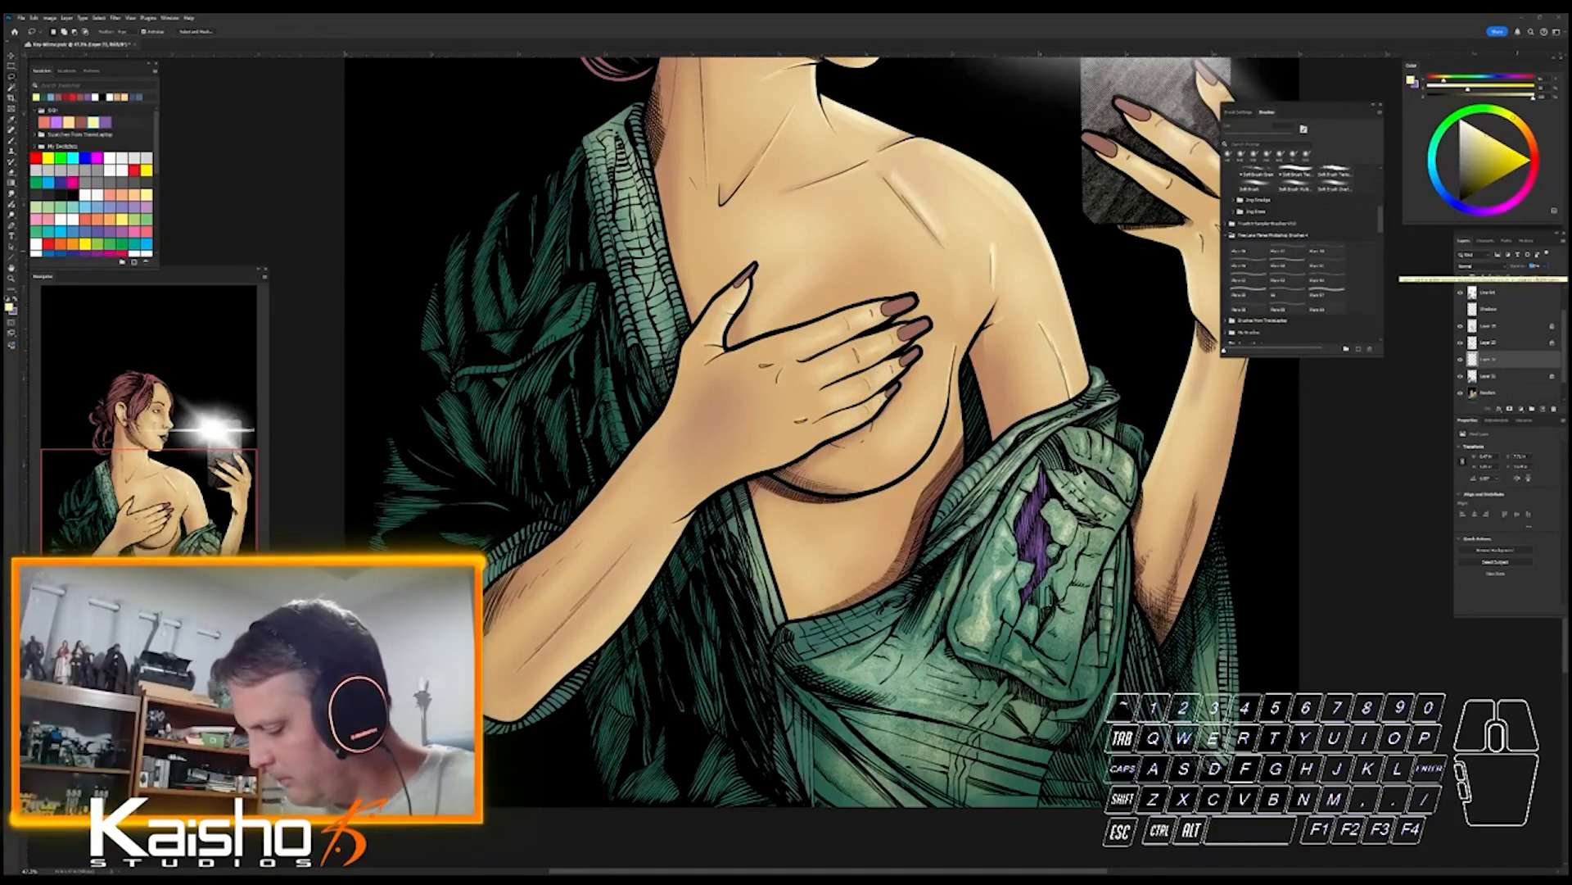
- Lower the opacity of the purple recess layer and switch it to a darkening blend mode that blends it in as shadow
drag(1517, 265, 1497, 266)
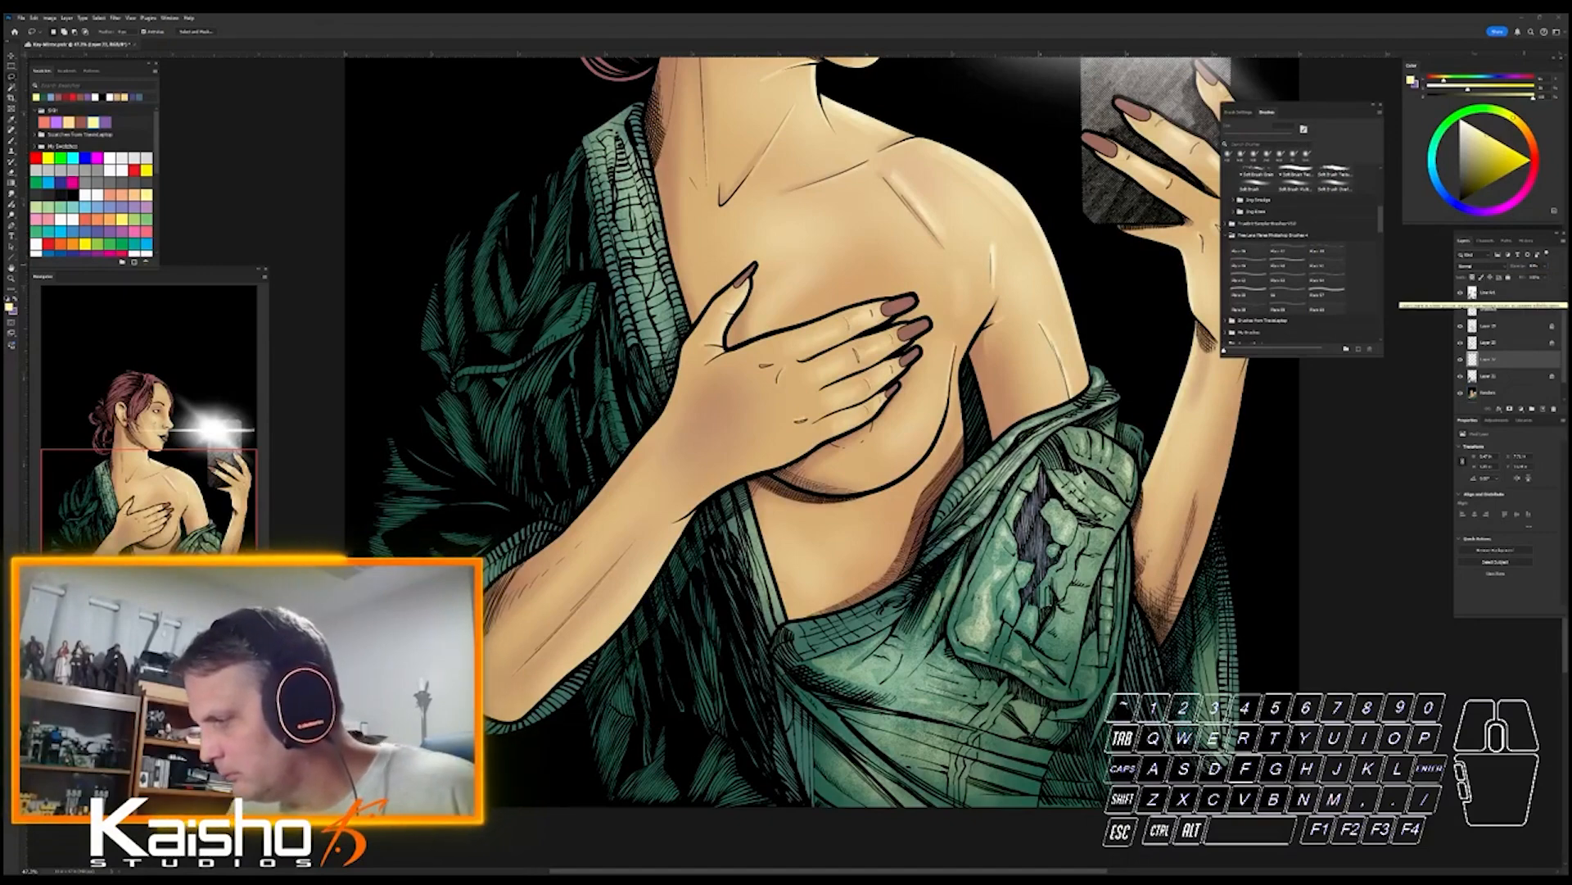
click(1481, 265)
click(1470, 479)
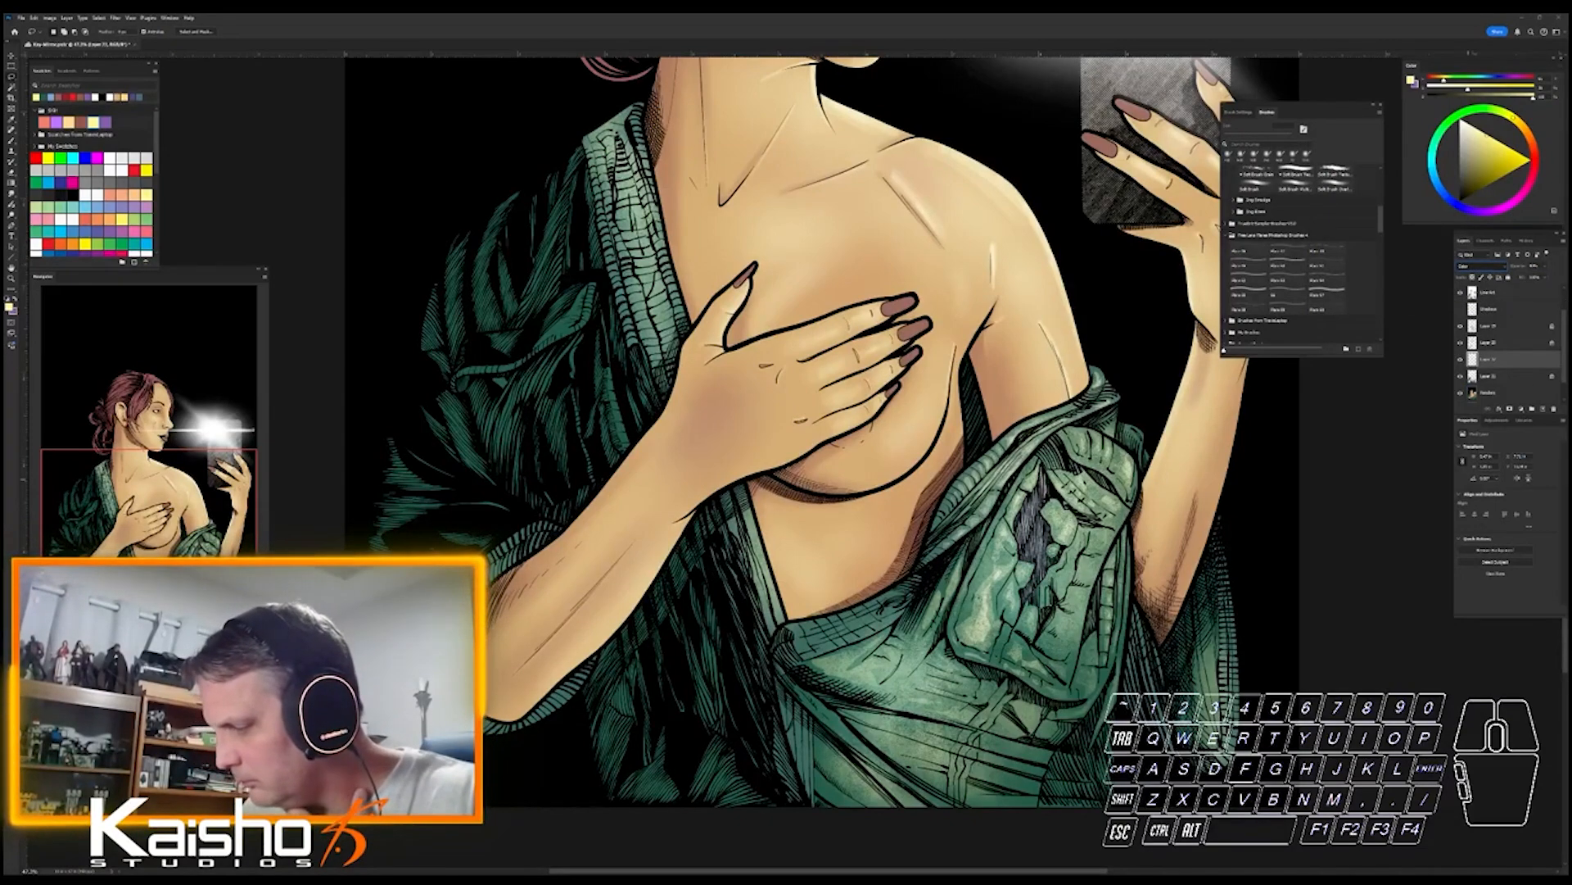
key(Down)
key(Down)
key(Down)
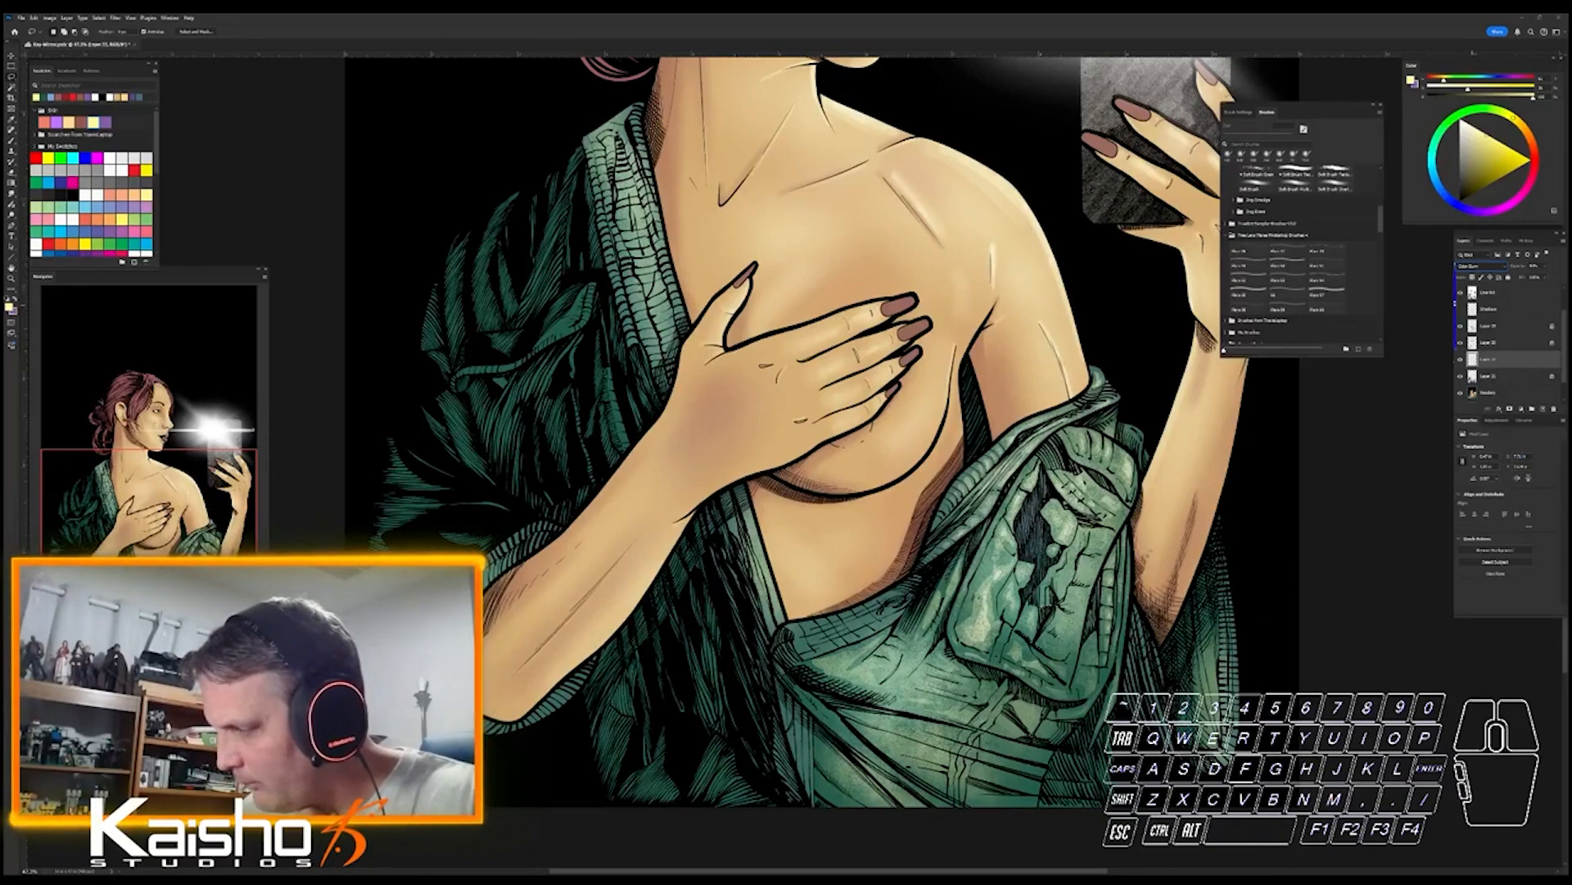
click(1479, 275)
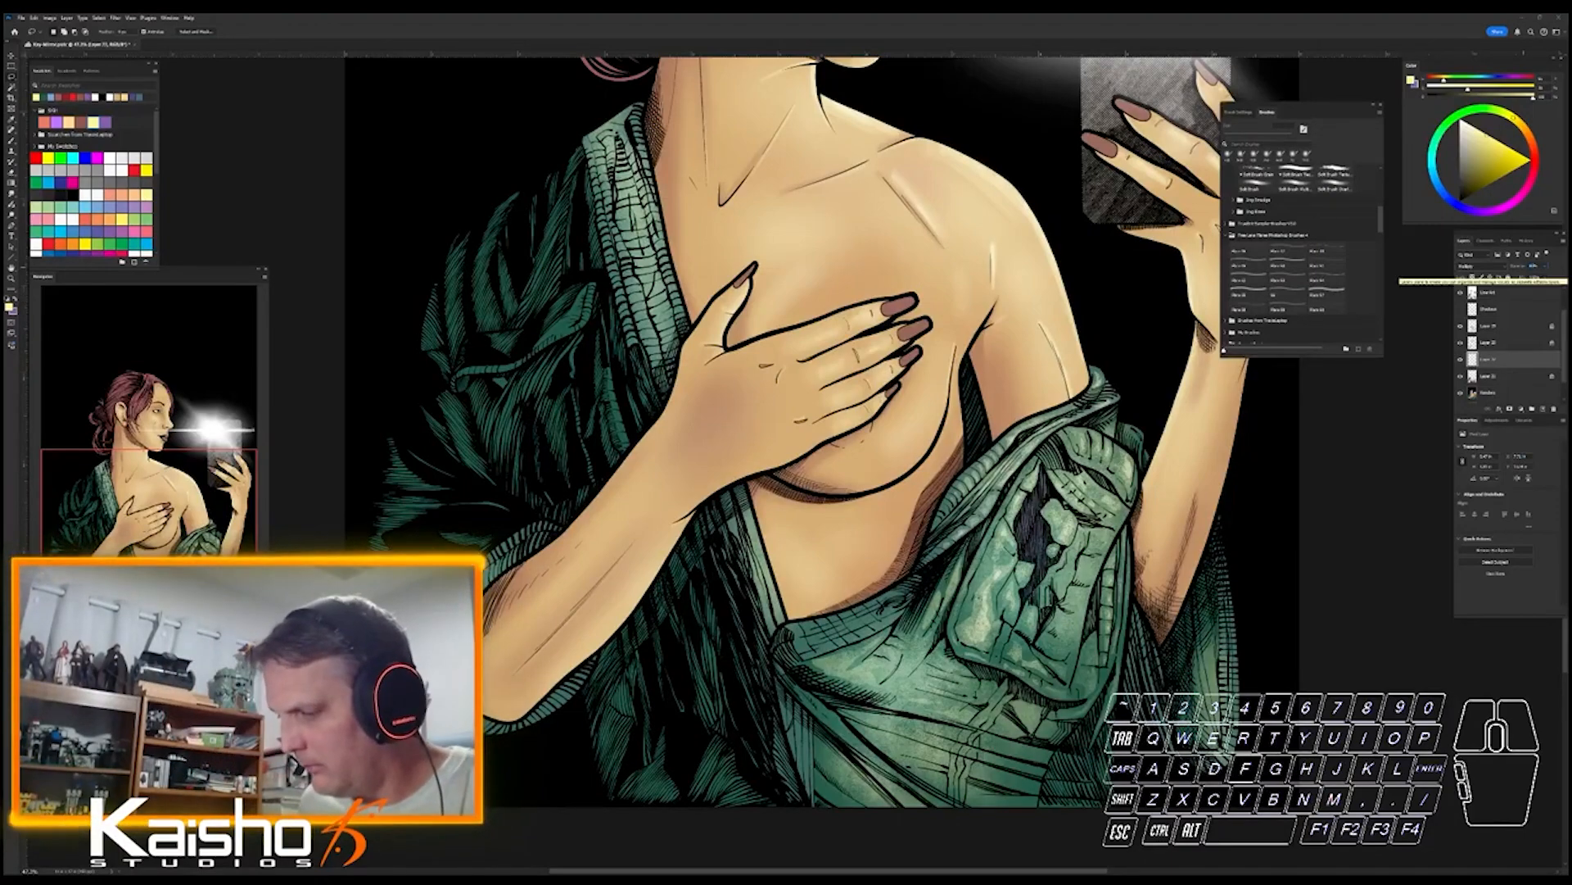
- Lower the purple shadow layer's opacity slightly, then fill the lassoed creases below the hatched recess with the purple background color and deselect
mouse_move(1517, 266)
mouse_down()
mouse_move(1453, 266)
mouse_move(1501, 266)
mouse_up()
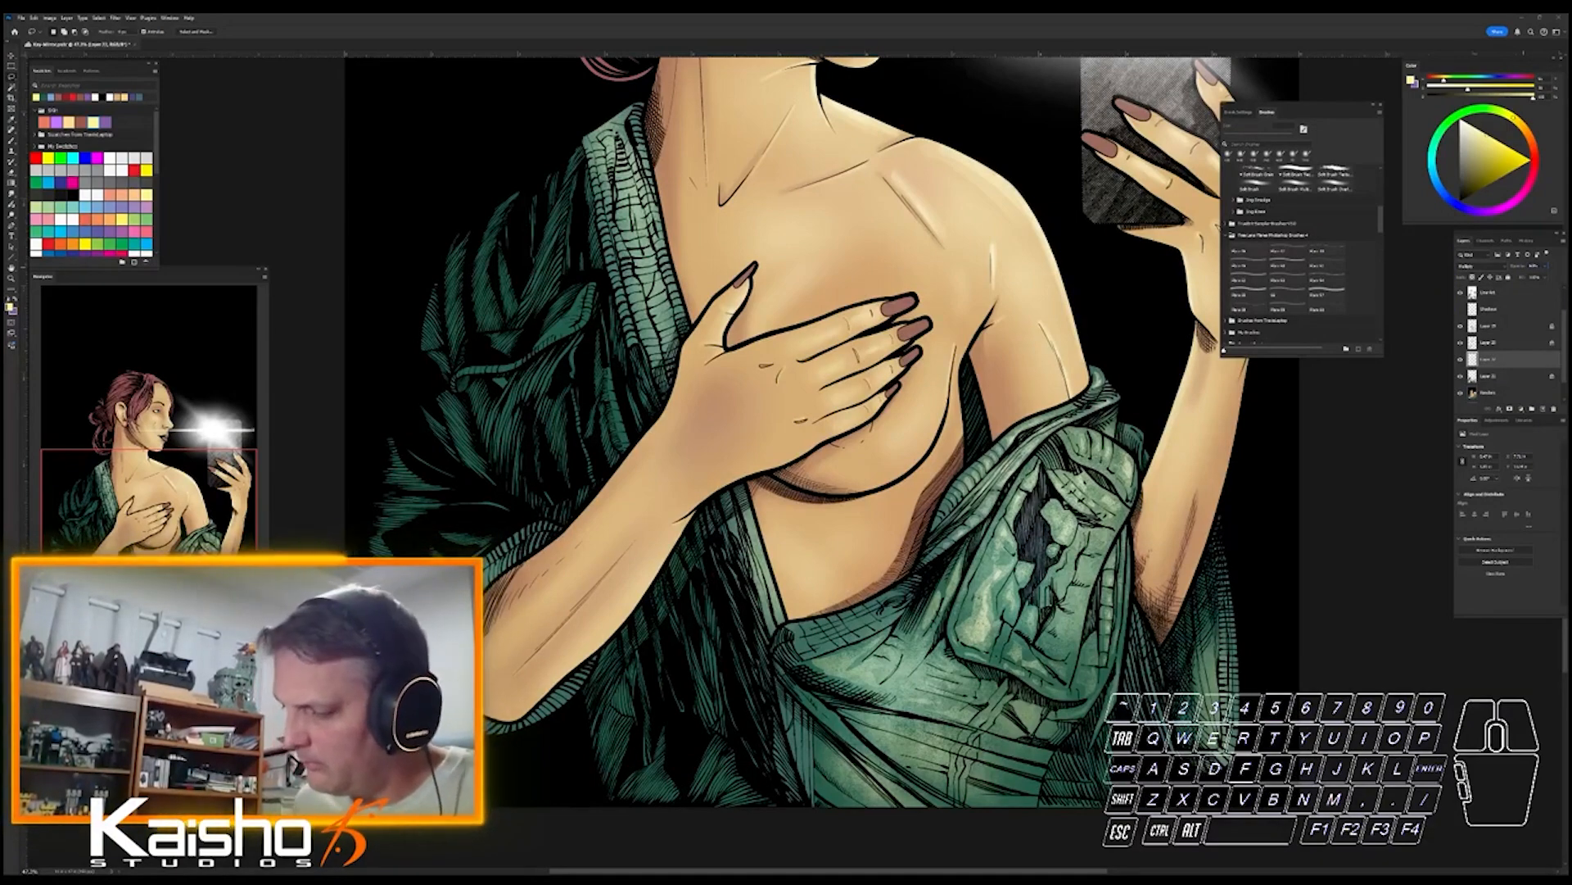
key(l)
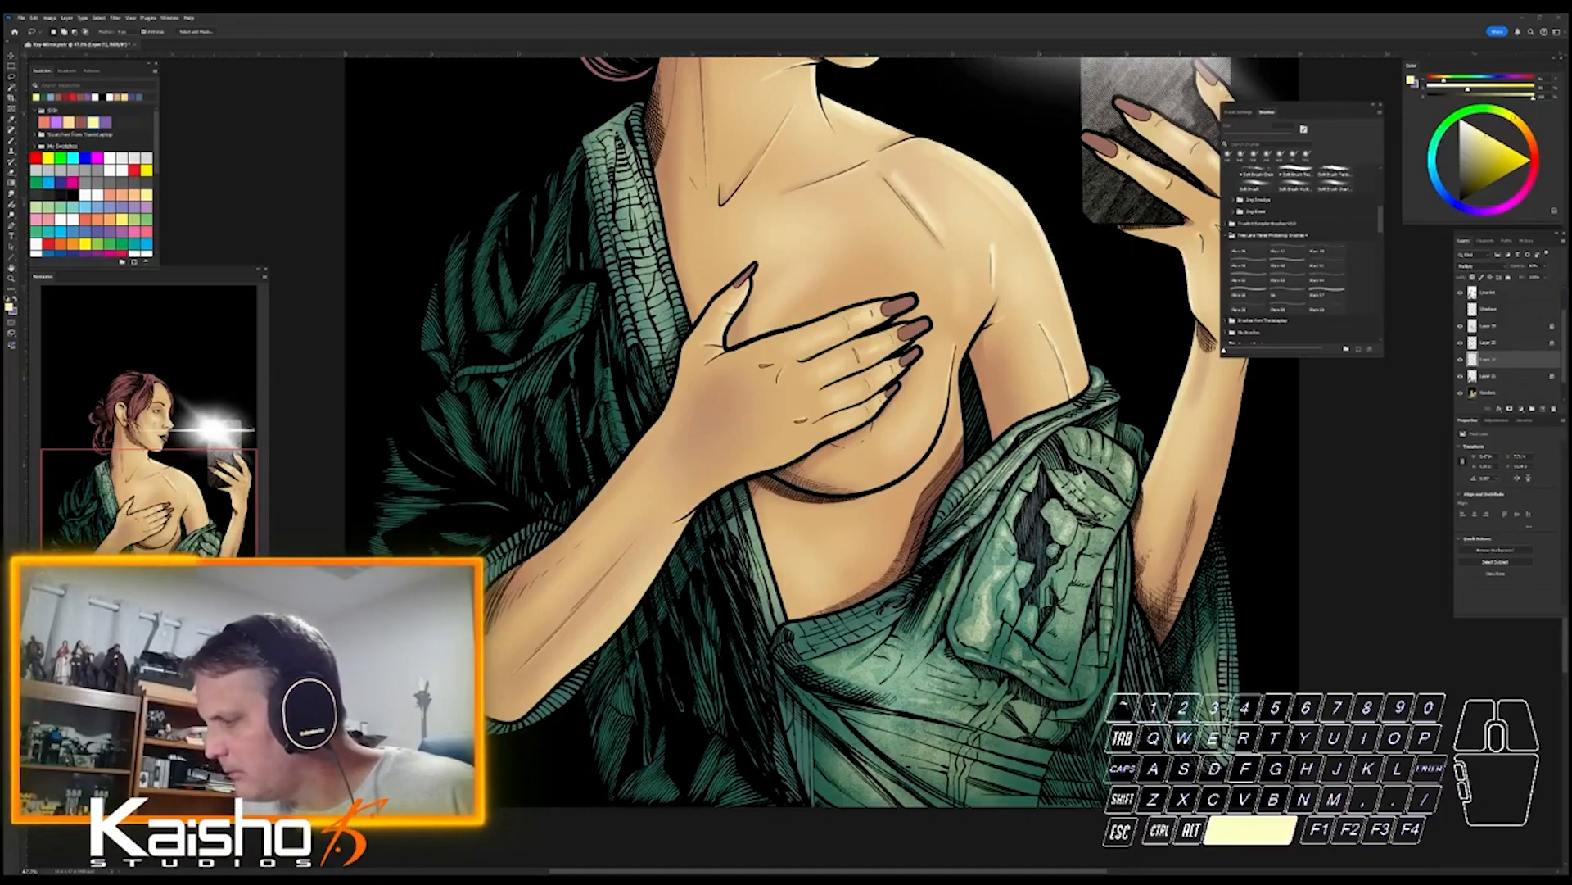
drag(819, 434, 854, 438)
drag(1165, 661, 1270, 662)
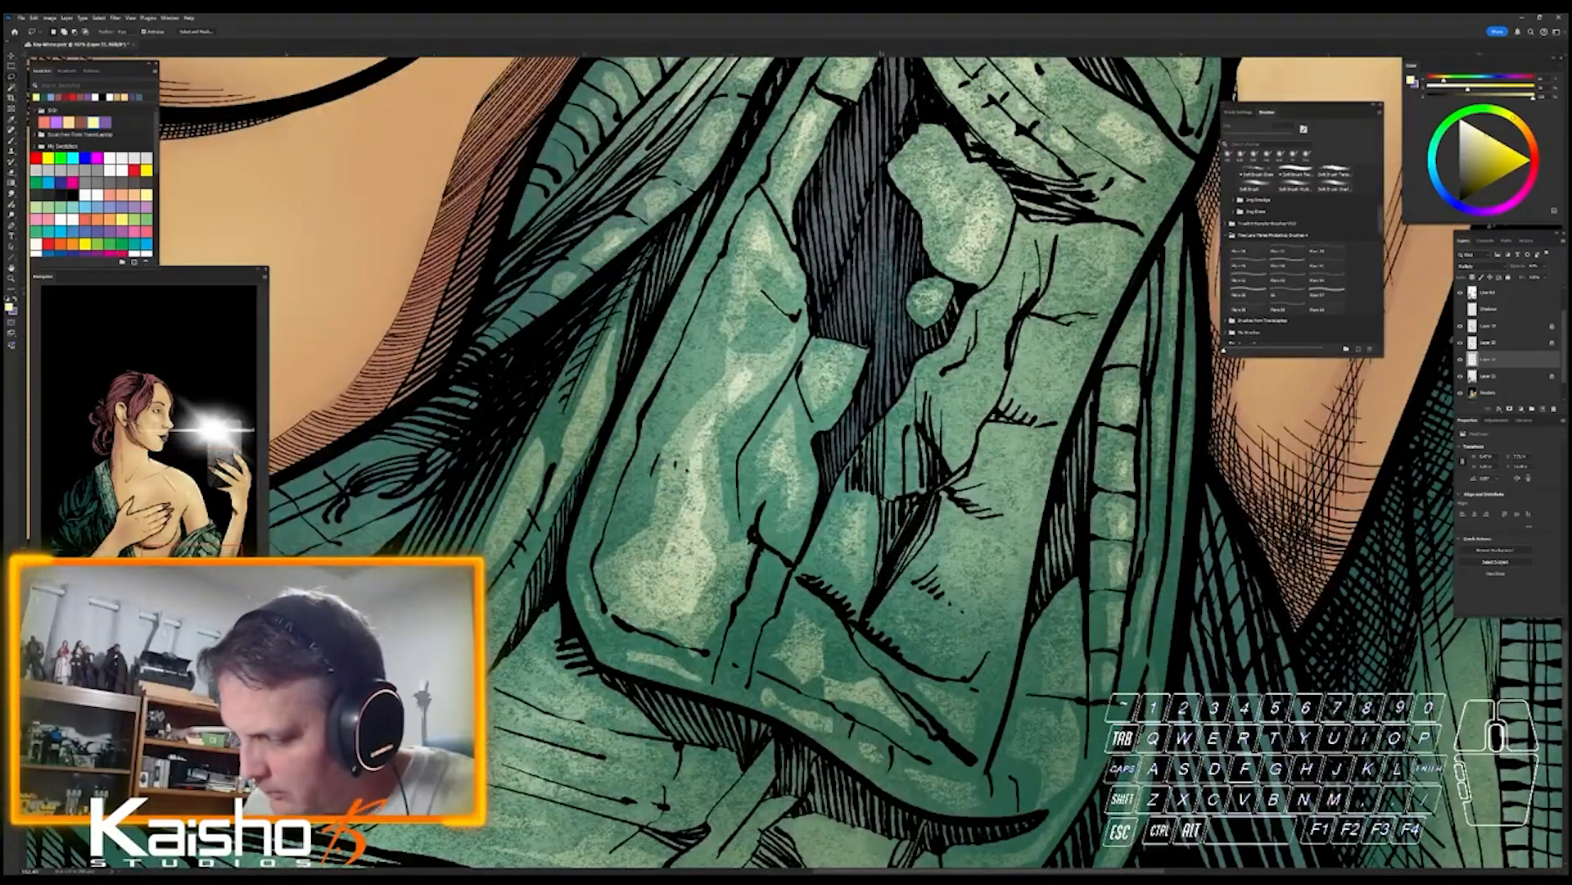
mouse_move(881, 498)
mouse_down()
mouse_move(846, 480)
mouse_move(856, 447)
mouse_move(883, 425)
mouse_move(924, 436)
mouse_move(948, 471)
mouse_move(889, 583)
mouse_up()
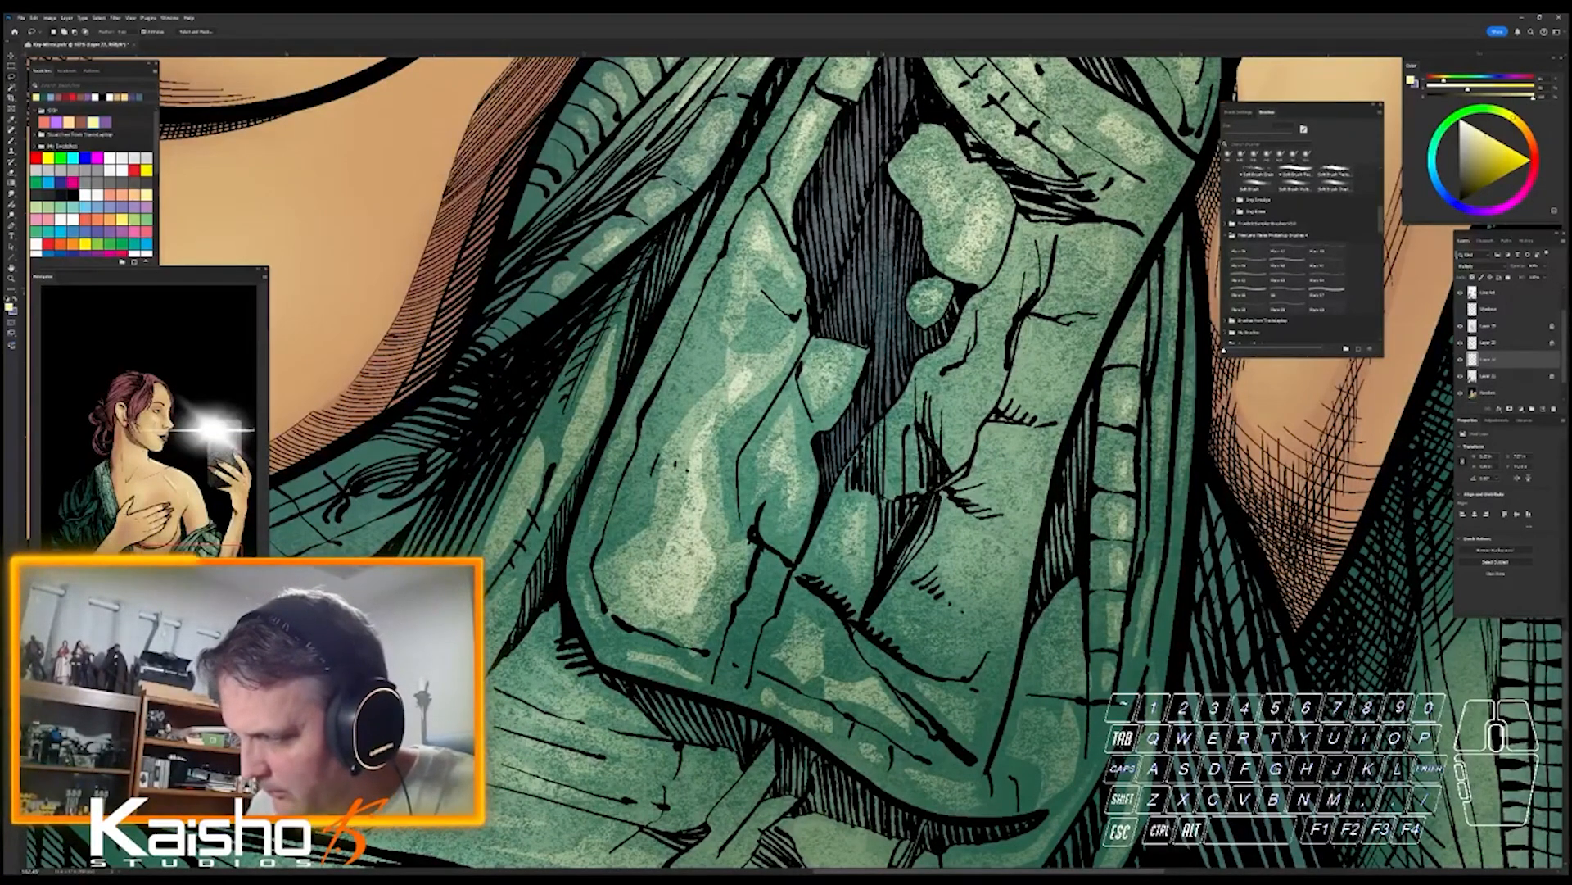
drag(999, 405, 954, 497)
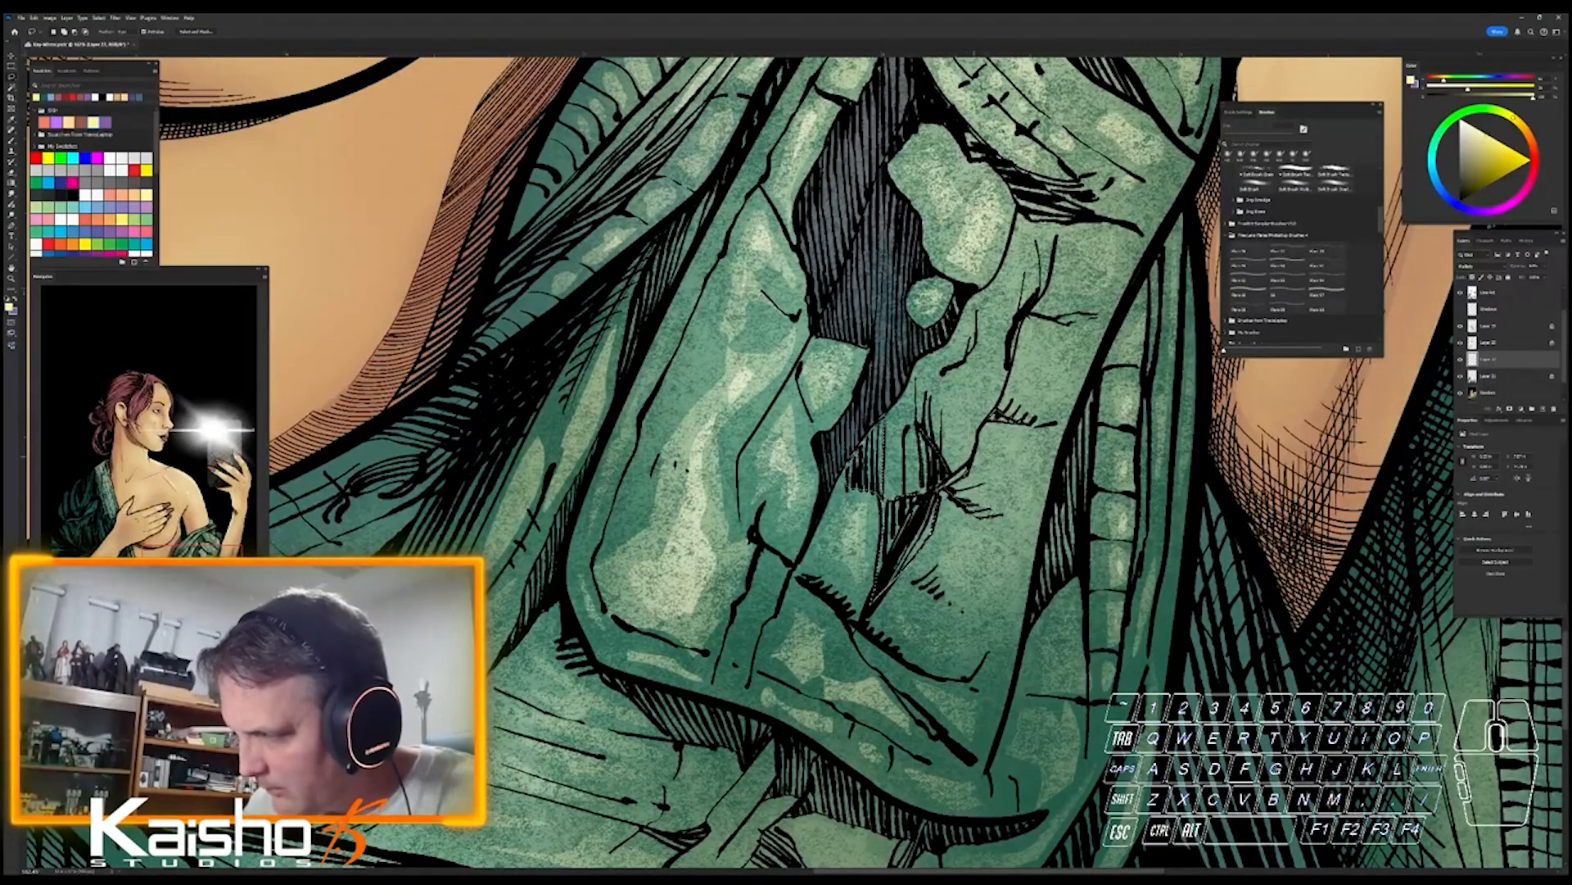
mouse_move(1034, 316)
mouse_down()
mouse_move(1070, 313)
mouse_move(1035, 317)
mouse_up()
mouse_move(914, 591)
mouse_down()
mouse_move(939, 569)
mouse_move(850, 580)
mouse_up()
mouse_move(884, 635)
mouse_down()
mouse_move(953, 673)
mouse_move(906, 661)
mouse_move(761, 542)
mouse_up()
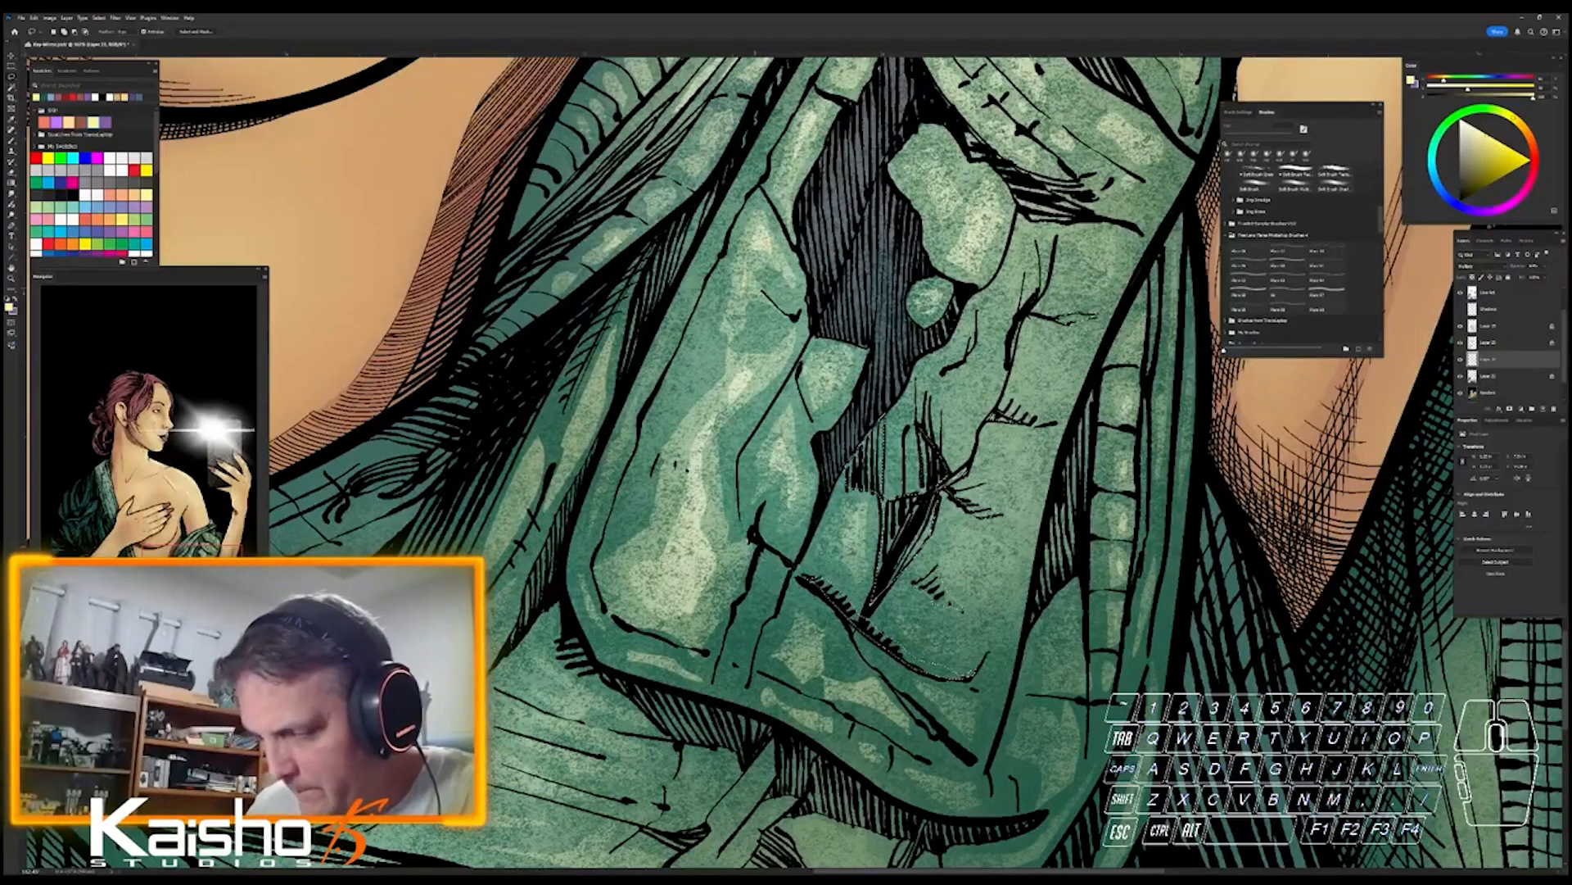
drag(984, 557, 925, 557)
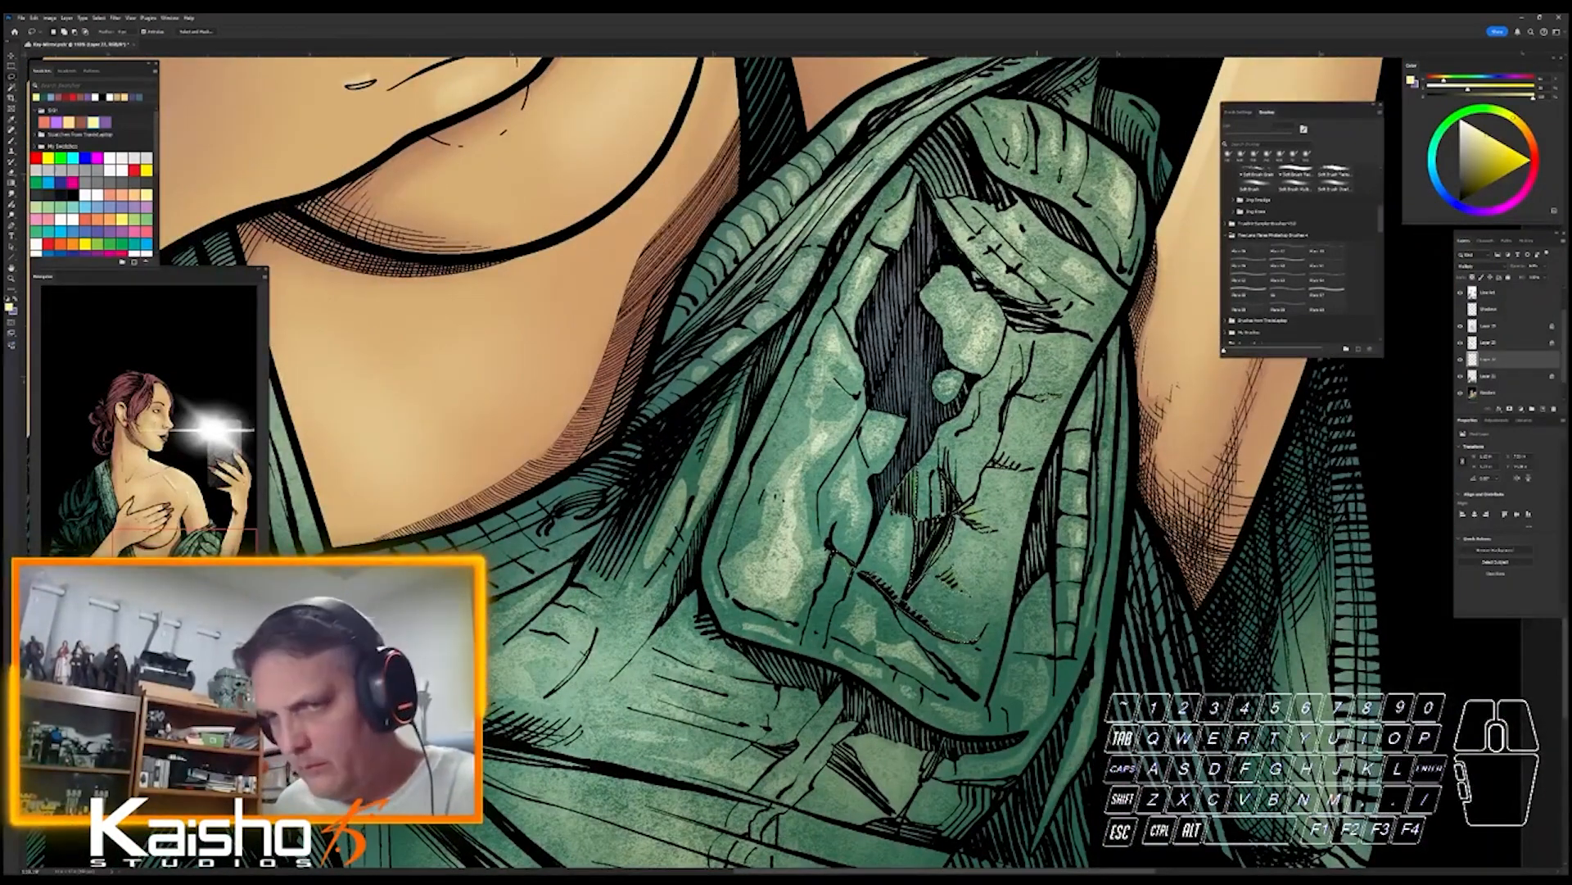
key(ctrl+BackSpace)
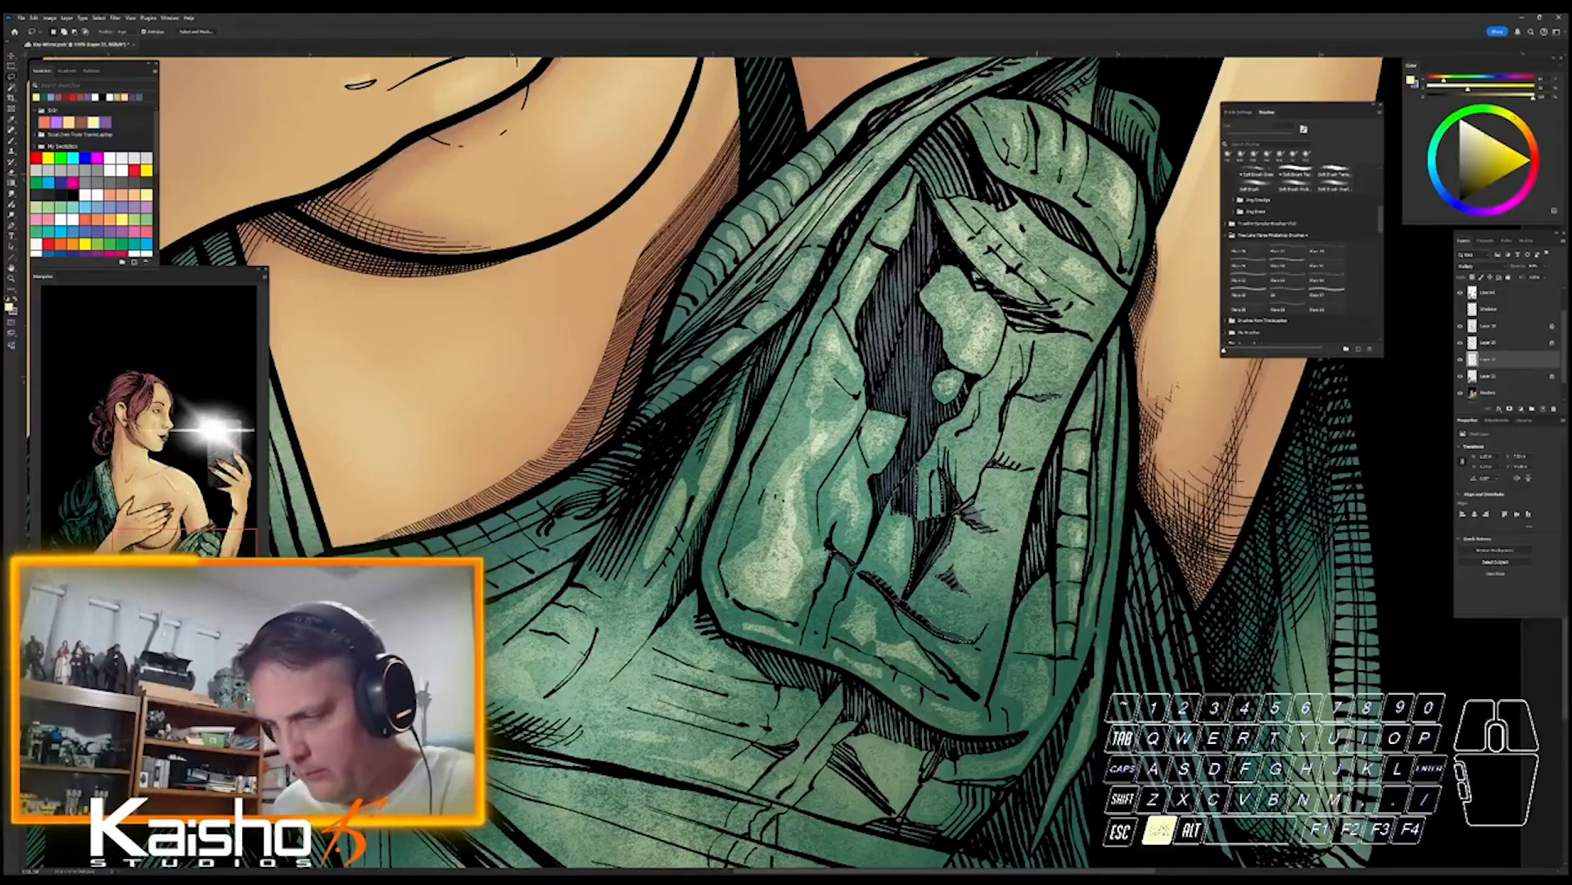
key(ctrl+d)
- Lasso the dark crease beneath the stitched fold above the recess, fill it with the purple shadow color, and deselect
drag(926, 573, 806, 574)
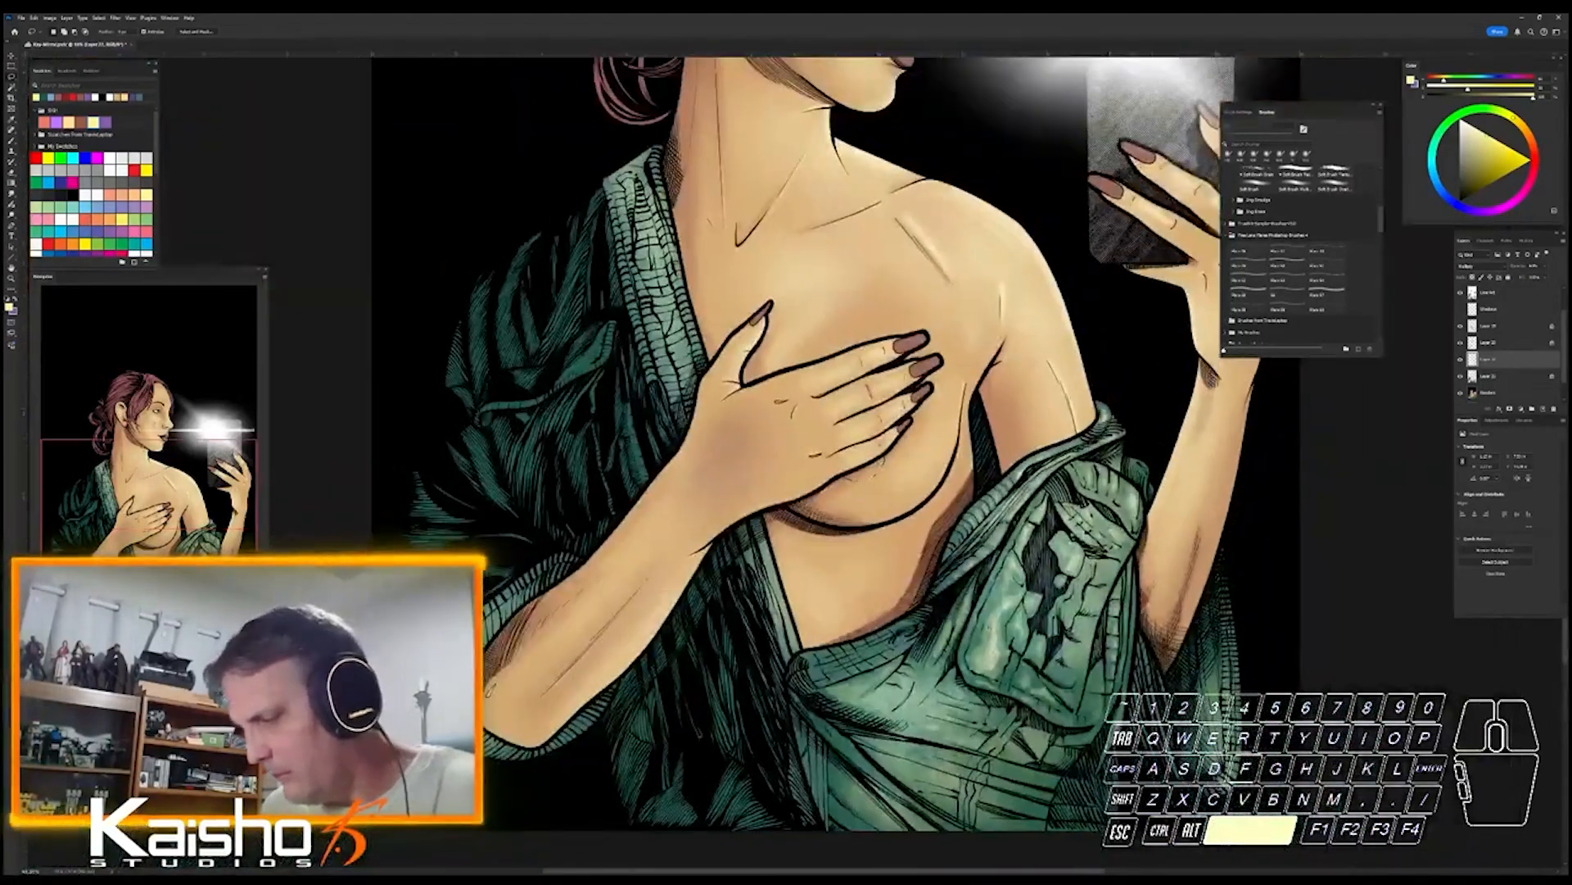
mouse_move(1127, 585)
mouse_down()
mouse_move(1216, 585)
mouse_move(1130, 586)
mouse_up()
drag(995, 737, 1077, 737)
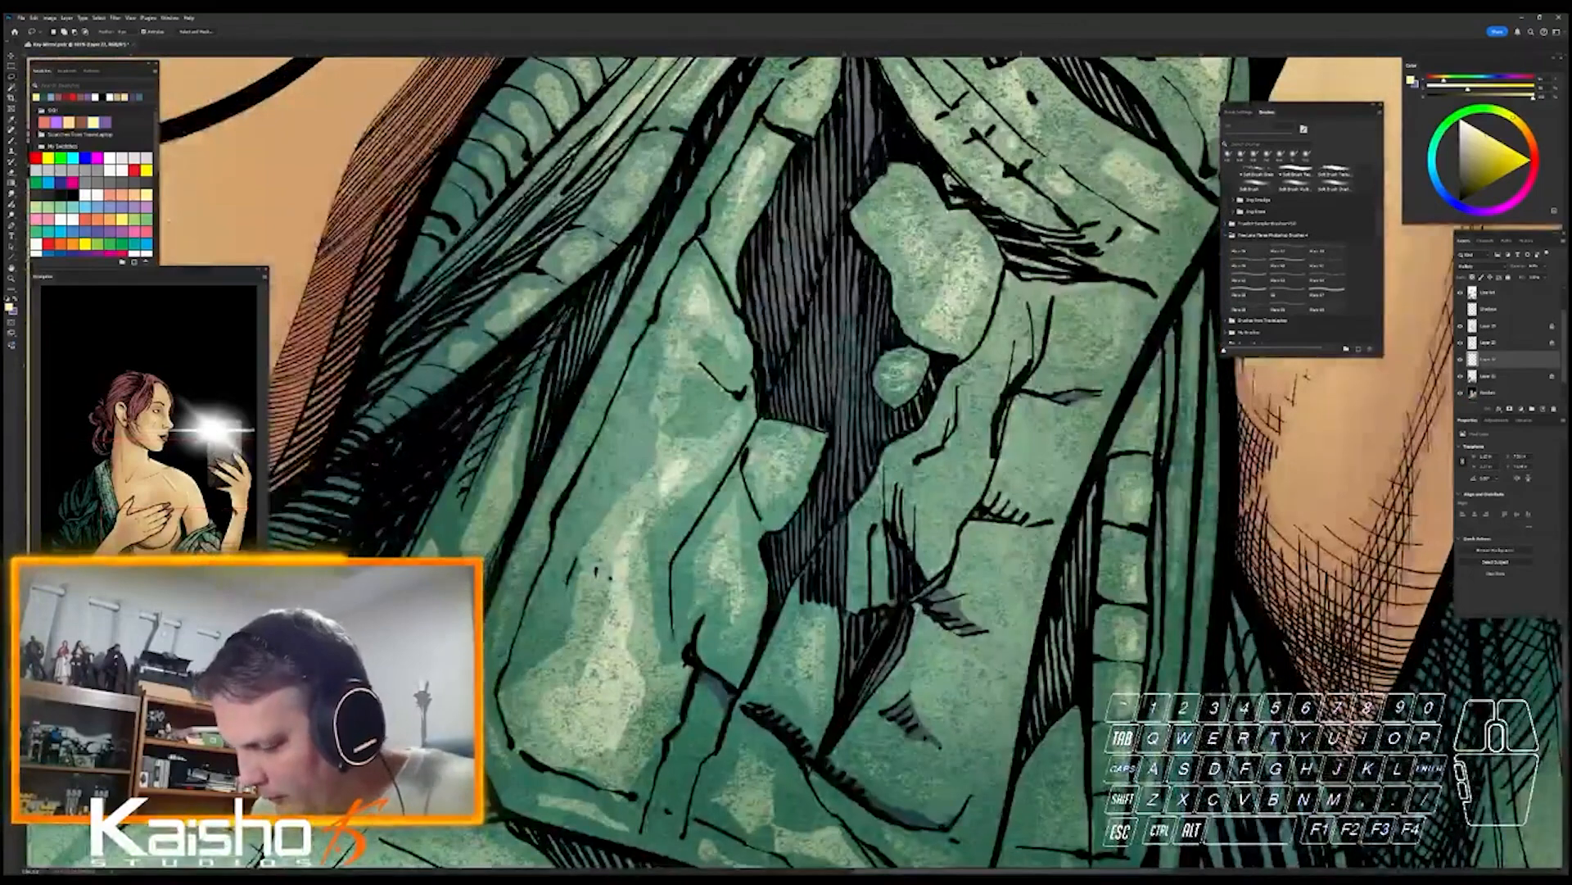
mouse_move(1089, 629)
mouse_down()
mouse_move(1099, 494)
mouse_move(1078, 507)
mouse_move(1046, 613)
mouse_move(1019, 768)
mouse_move(1056, 770)
mouse_move(1032, 770)
mouse_up()
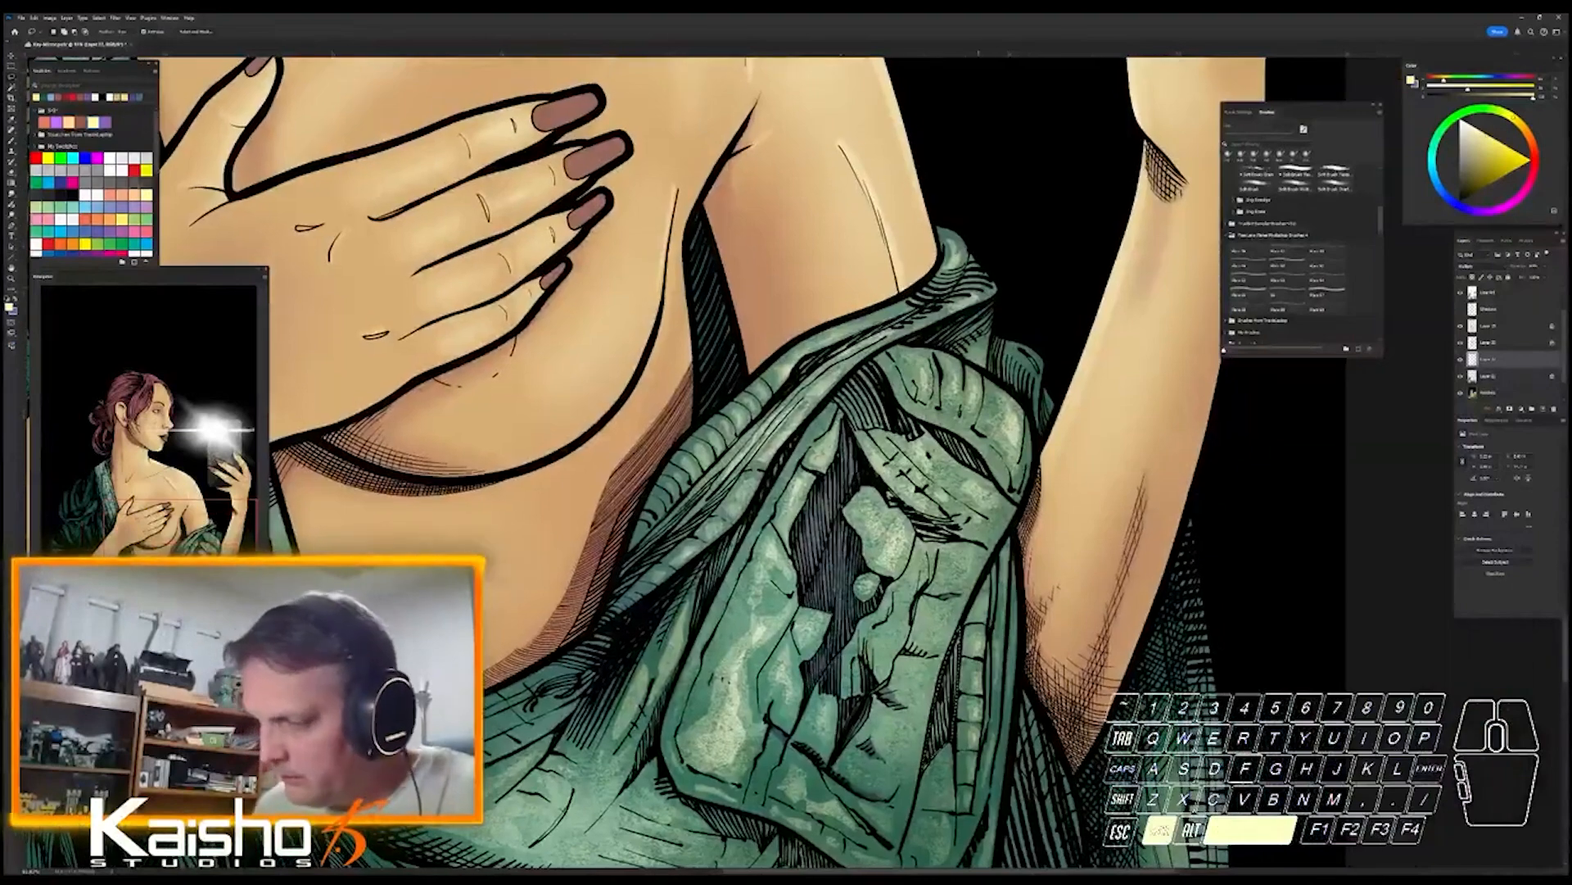
drag(991, 547, 1056, 547)
mouse_move(752, 423)
mouse_down()
mouse_move(722, 405)
mouse_move(685, 316)
mouse_move(860, 487)
mouse_up()
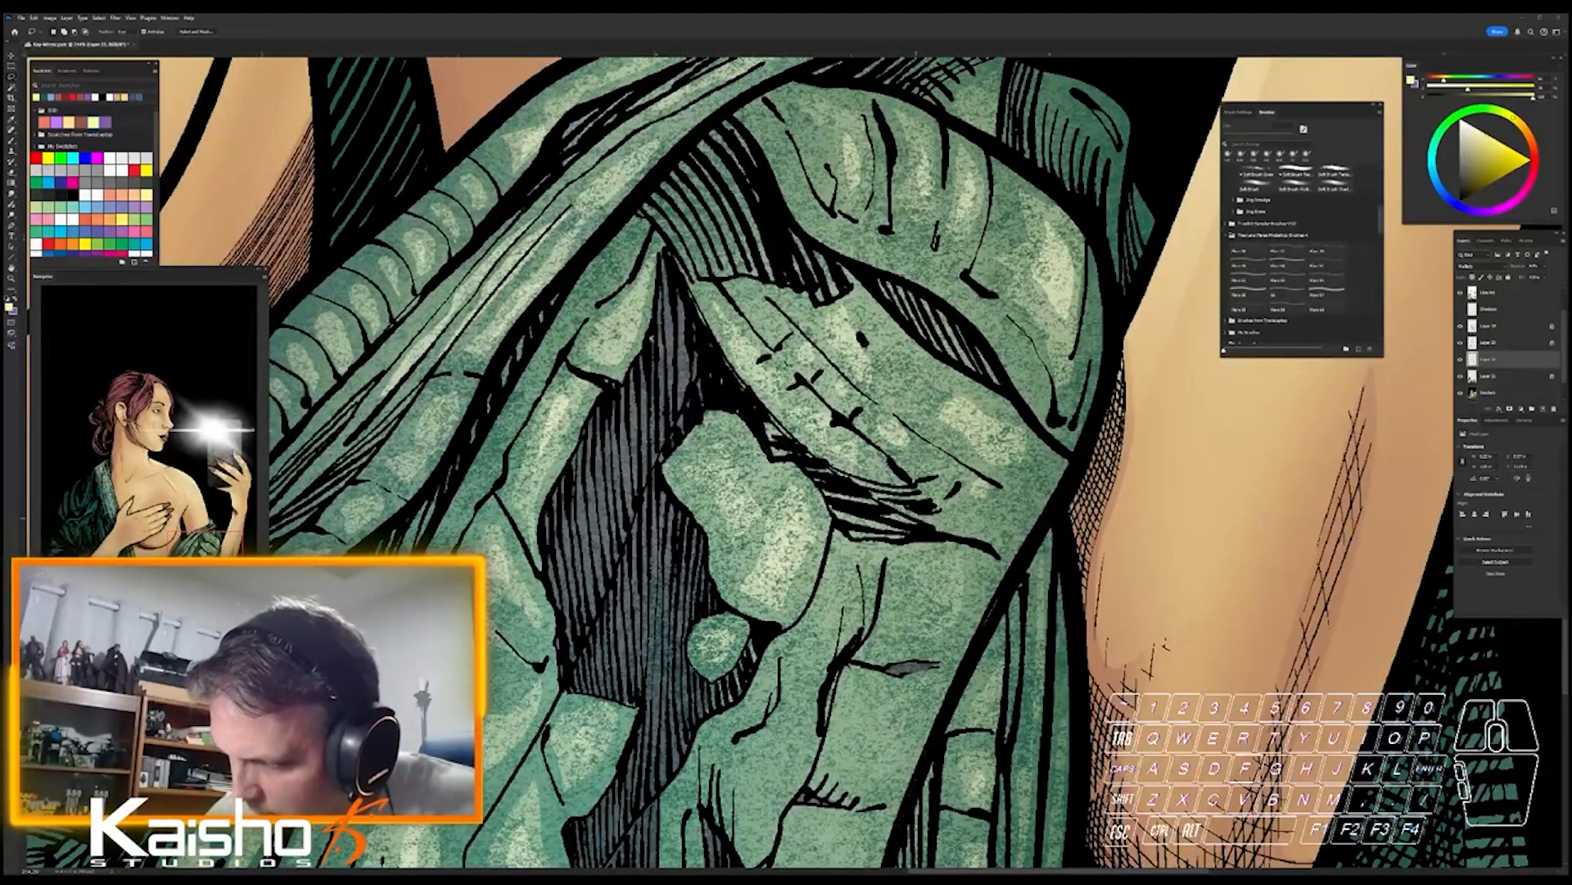
key(ctrl+z)
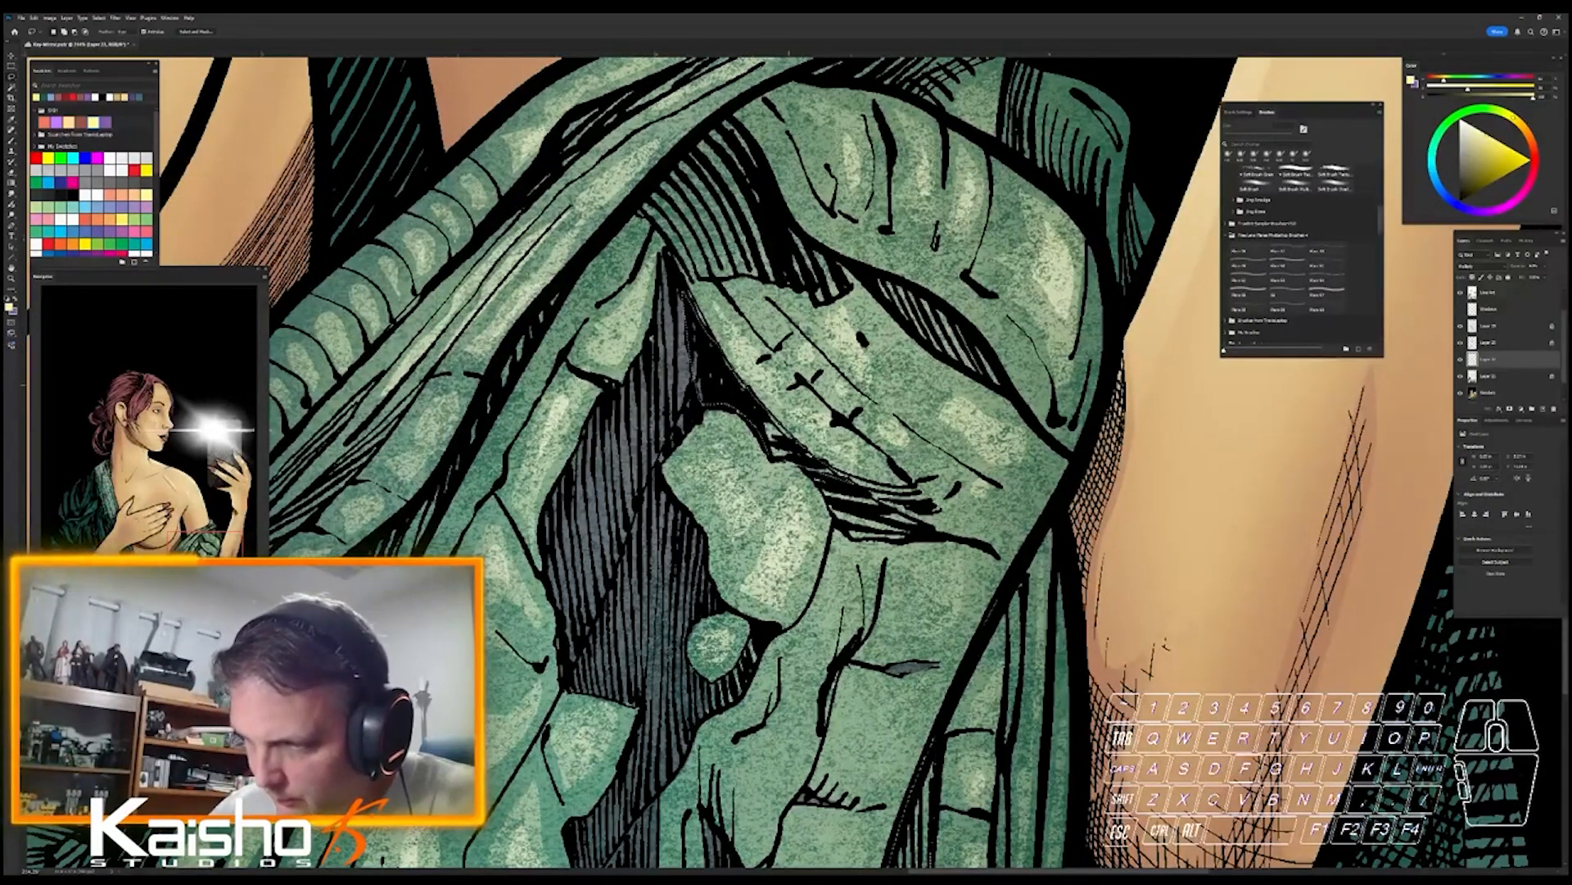
mouse_move(750, 412)
mouse_down()
mouse_move(849, 533)
mouse_move(931, 538)
mouse_move(887, 502)
mouse_move(933, 506)
mouse_move(816, 469)
mouse_up()
key(alt+BackSpace)
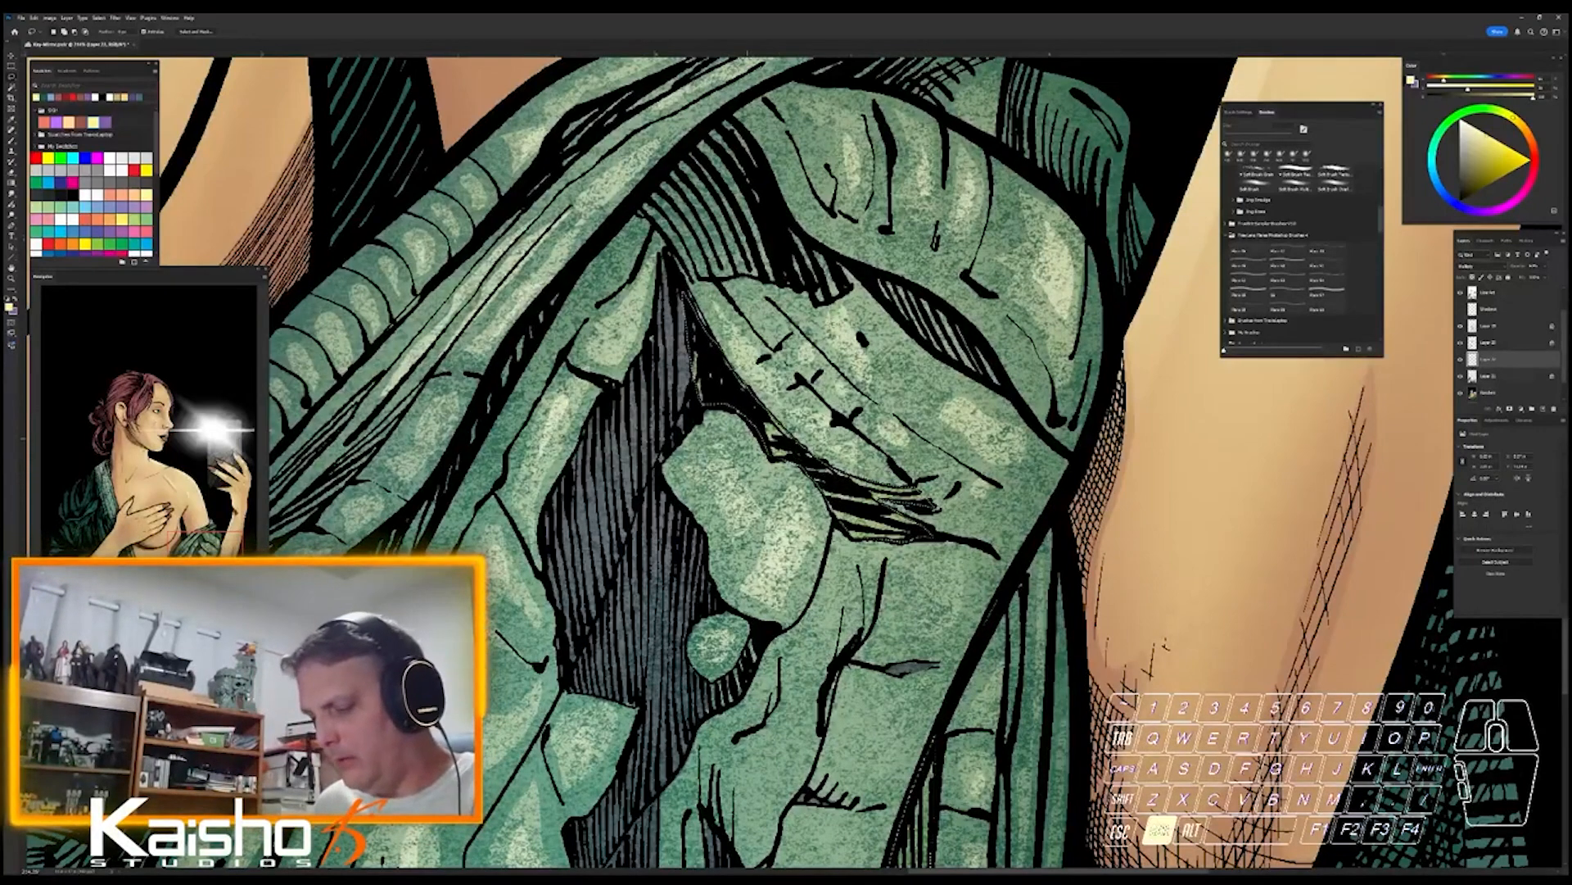
key(ctrl+d)
key(ctrl+0)
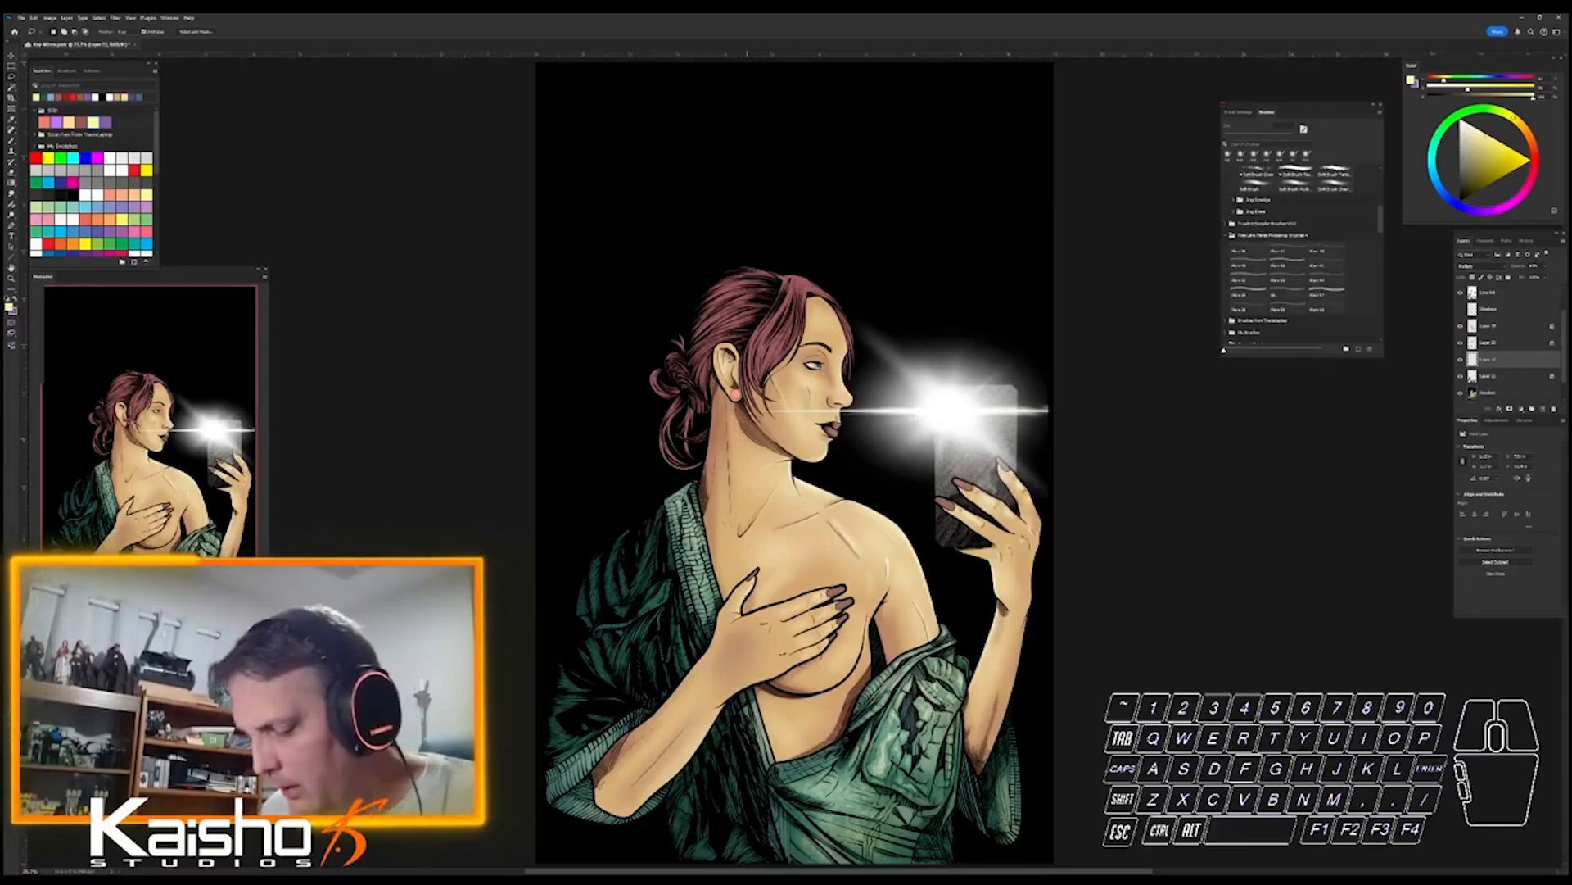
- Lasso the hatched gaps and thin creases around the topmost gathered fold, fill them with the purple shadow color, and deselect
drag(957, 678, 1101, 678)
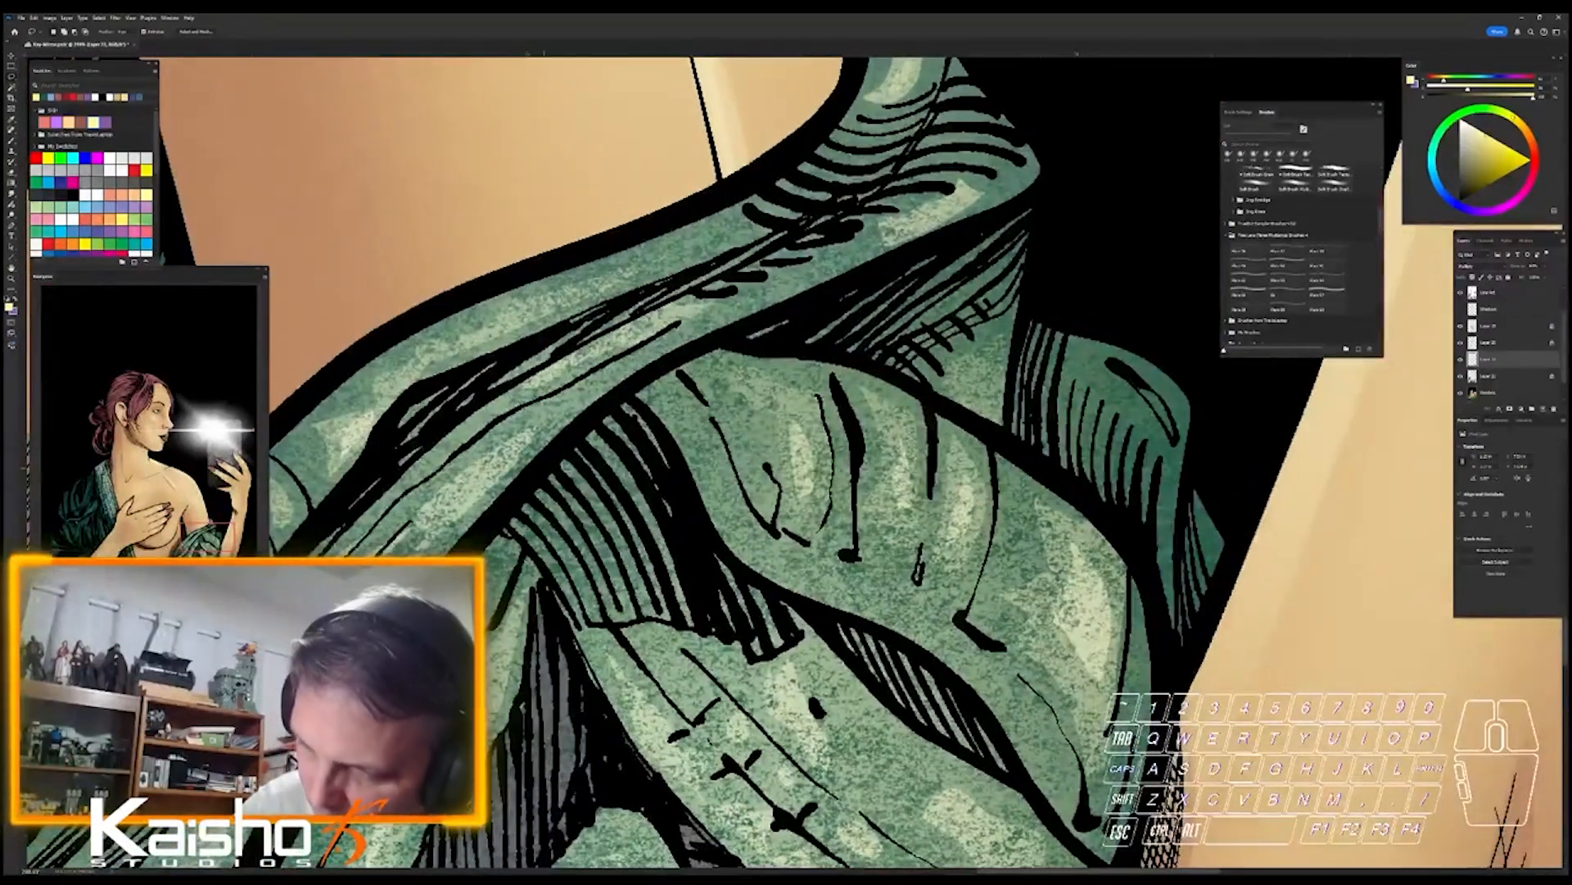
mouse_move(550, 575)
mouse_down()
mouse_move(585, 624)
mouse_move(688, 627)
mouse_move(782, 655)
mouse_move(679, 461)
mouse_move(631, 397)
mouse_move(593, 393)
mouse_up()
drag(562, 453, 557, 459)
mouse_move(809, 613)
mouse_down()
mouse_move(960, 751)
mouse_move(1007, 750)
mouse_move(875, 629)
mouse_move(809, 613)
mouse_up()
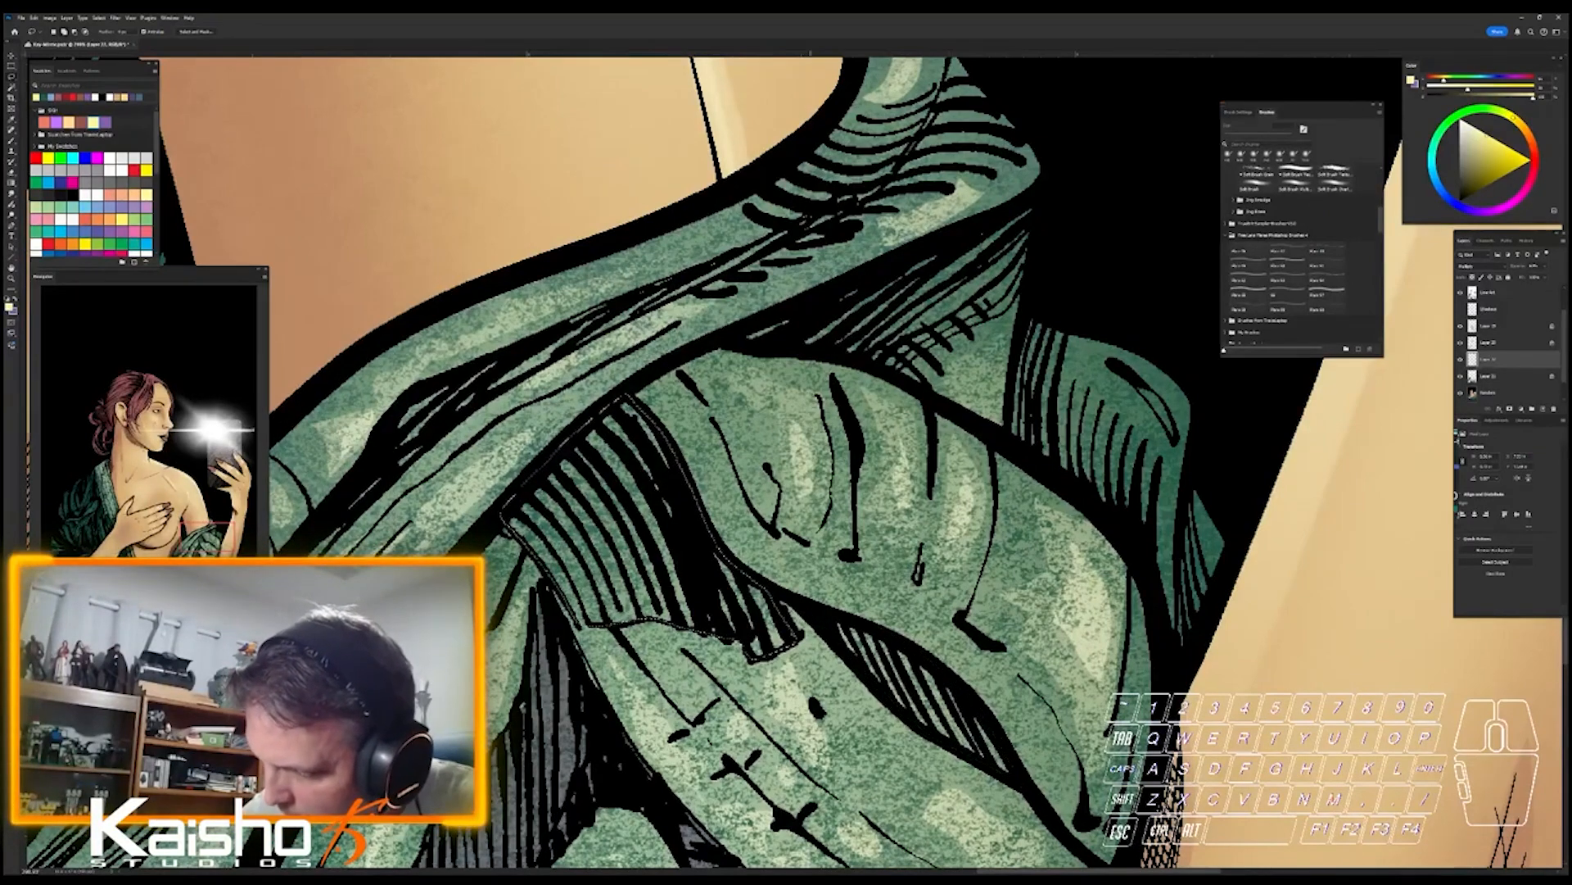
mouse_move(767, 465)
mouse_down()
mouse_move(760, 519)
mouse_move(731, 468)
mouse_up()
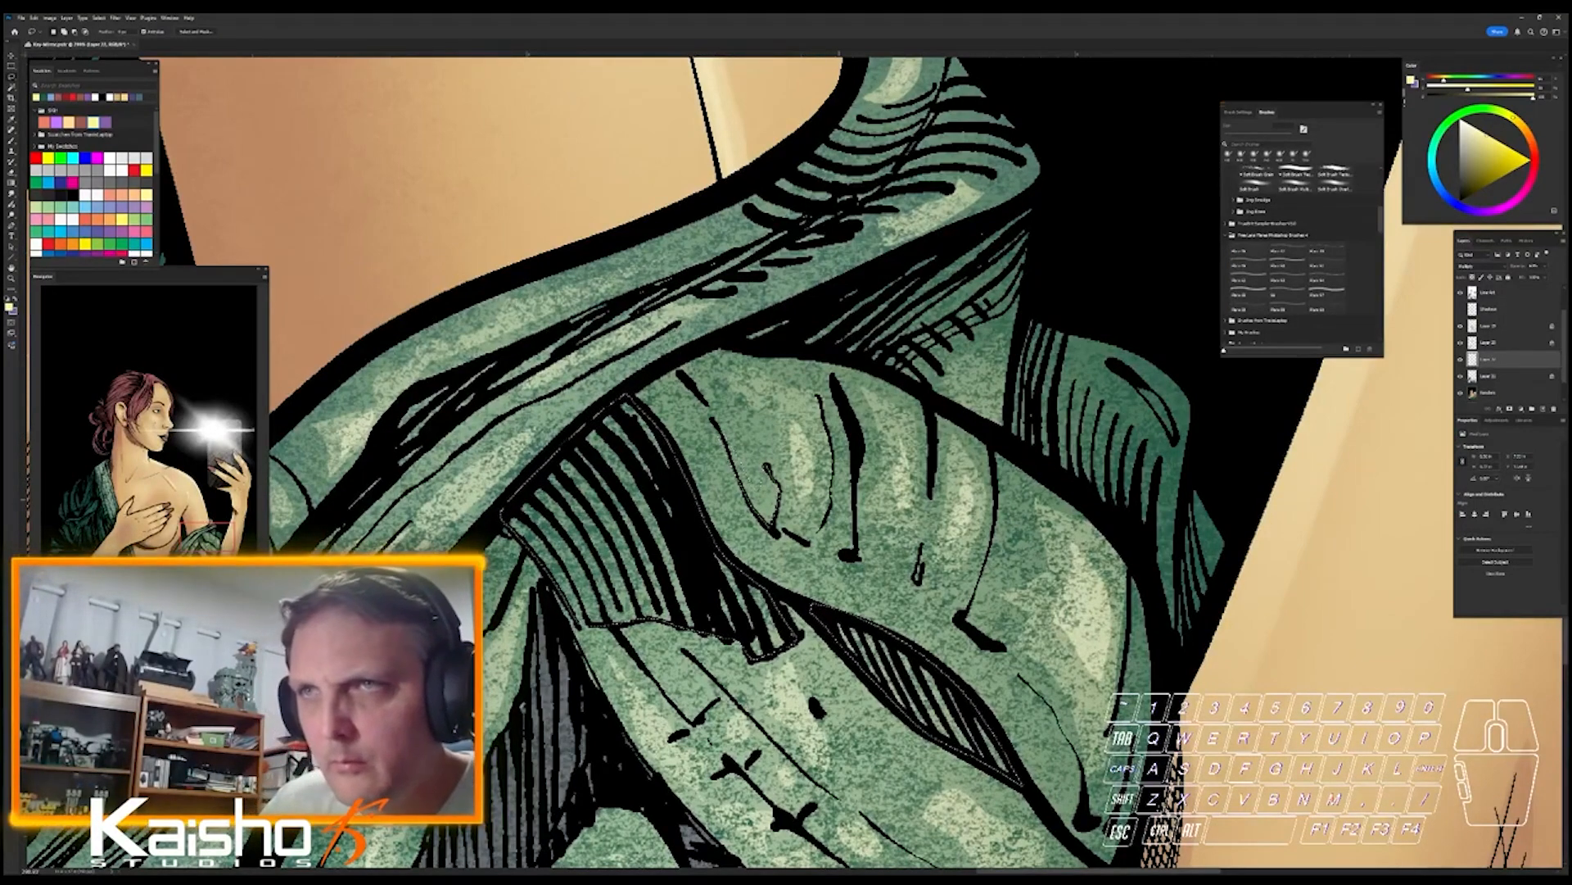
key(shift)
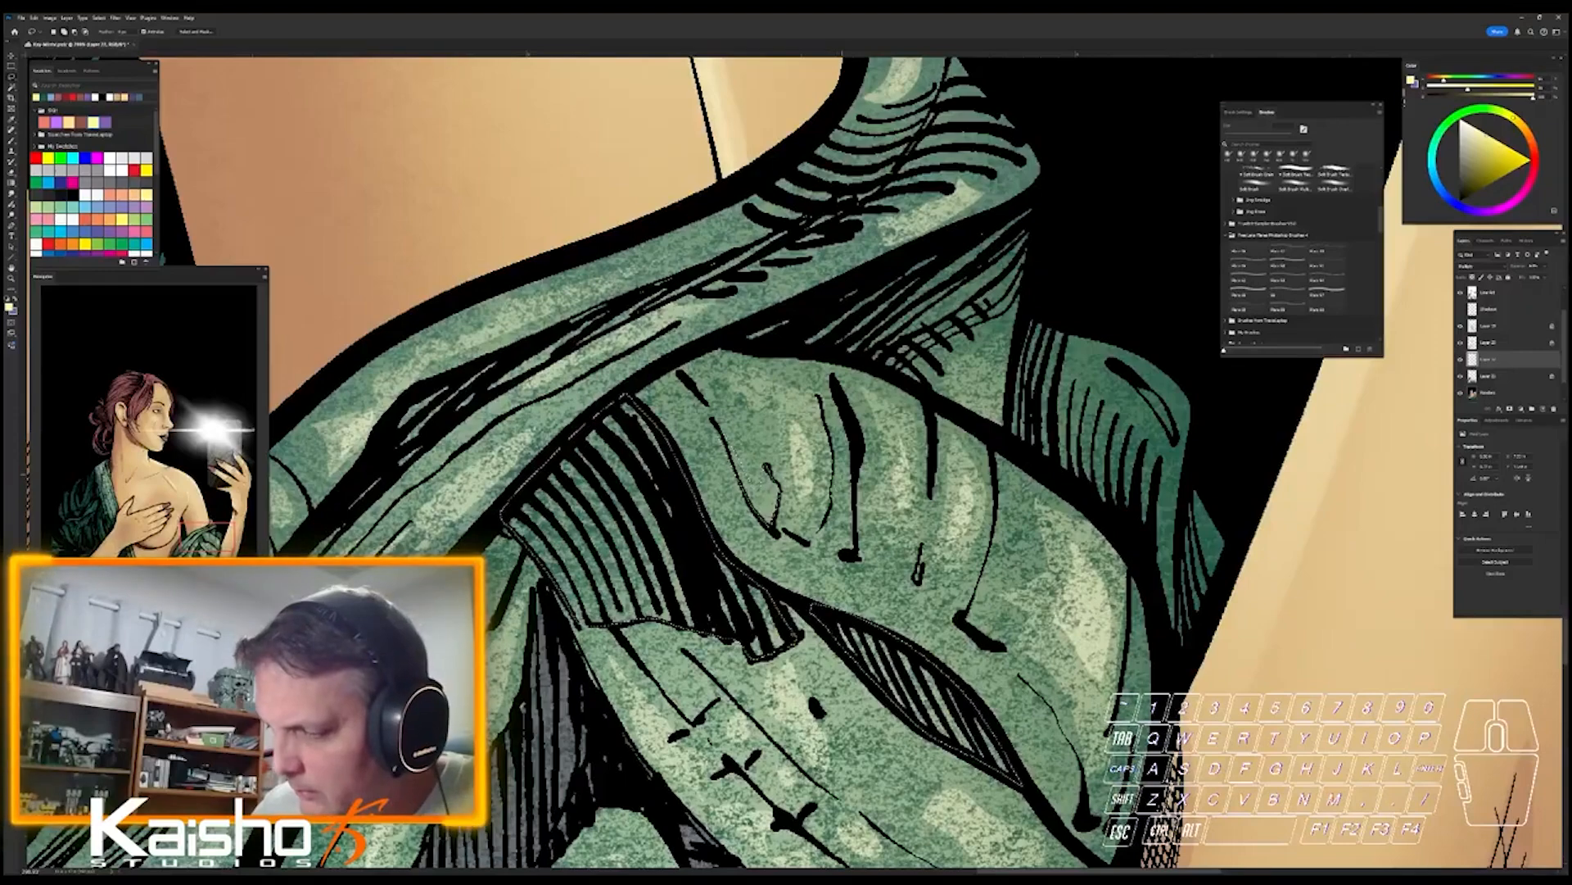
mouse_move(831, 387)
mouse_down()
mouse_move(852, 451)
mouse_move(845, 557)
mouse_up()
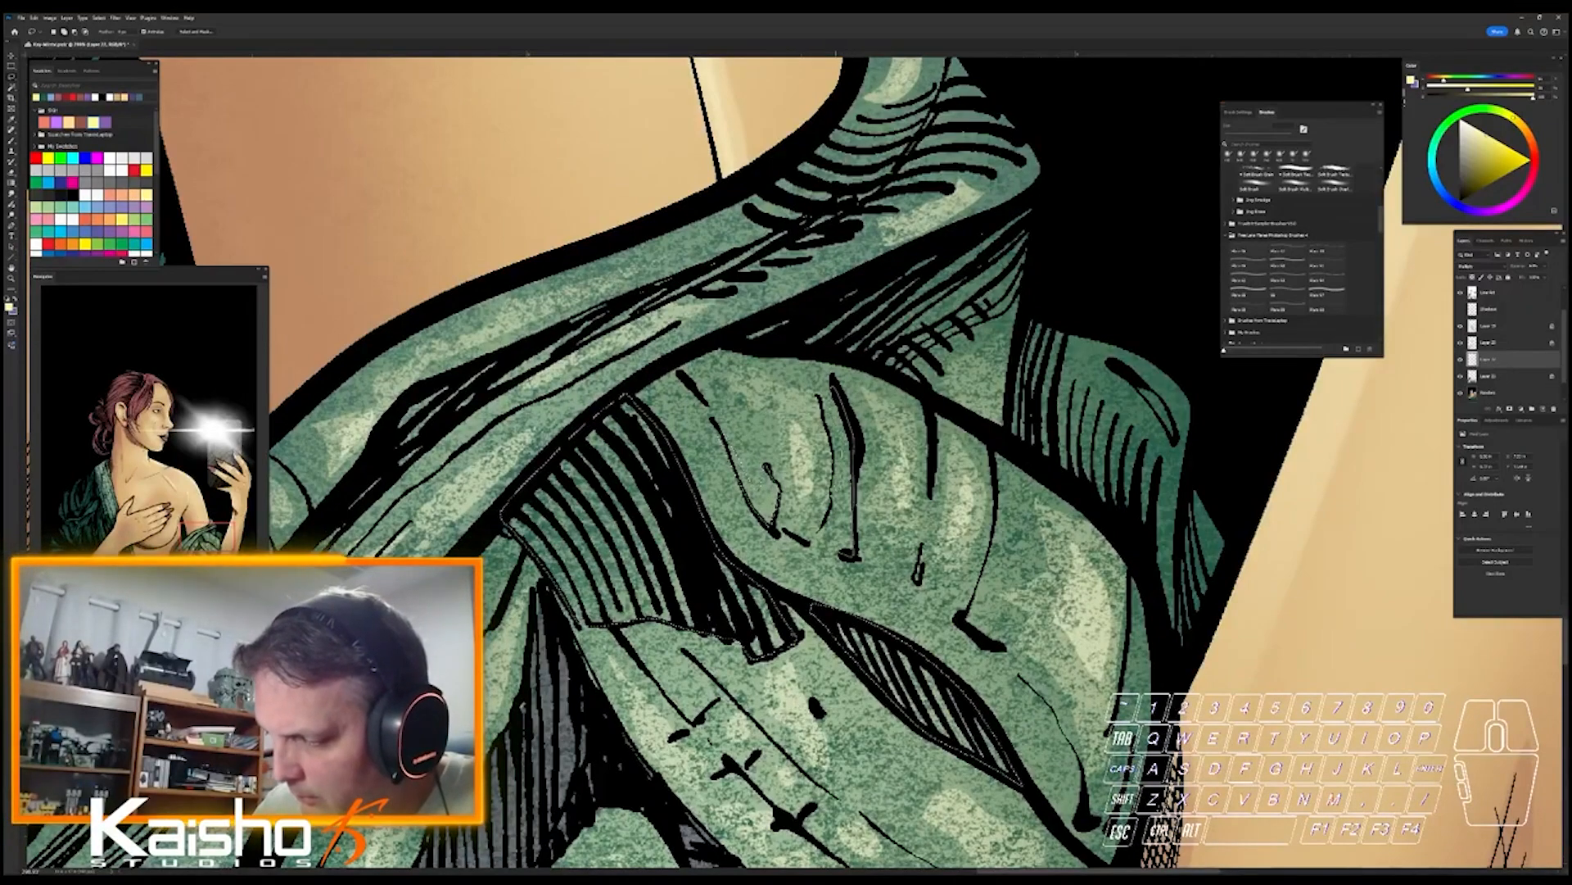
drag(831, 442, 833, 381)
drag(1119, 589, 1052, 590)
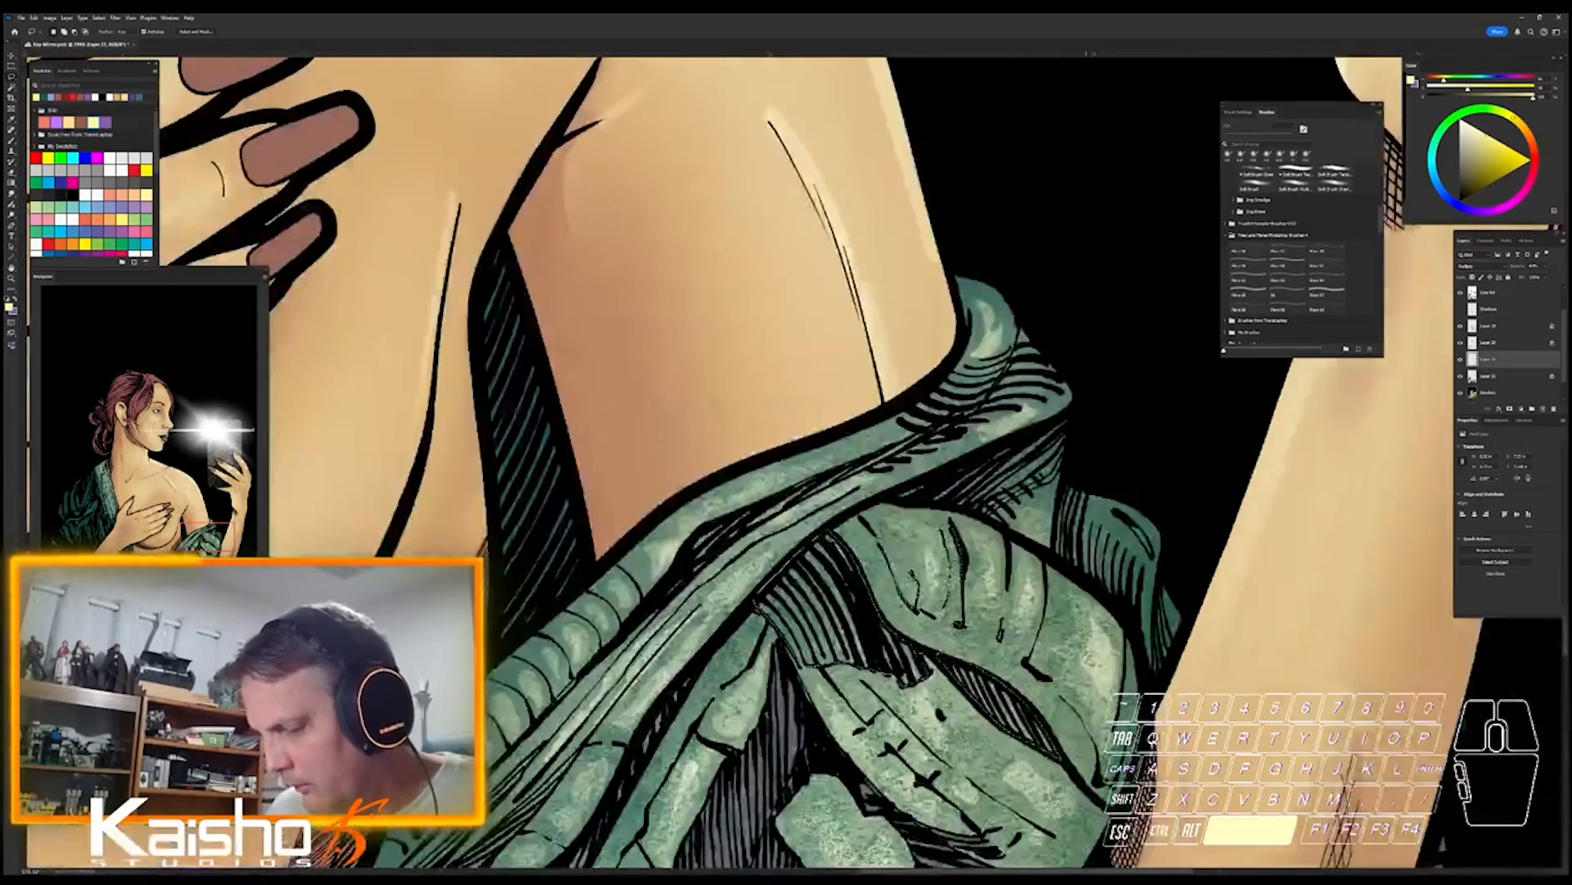
drag(1122, 729, 1027, 594)
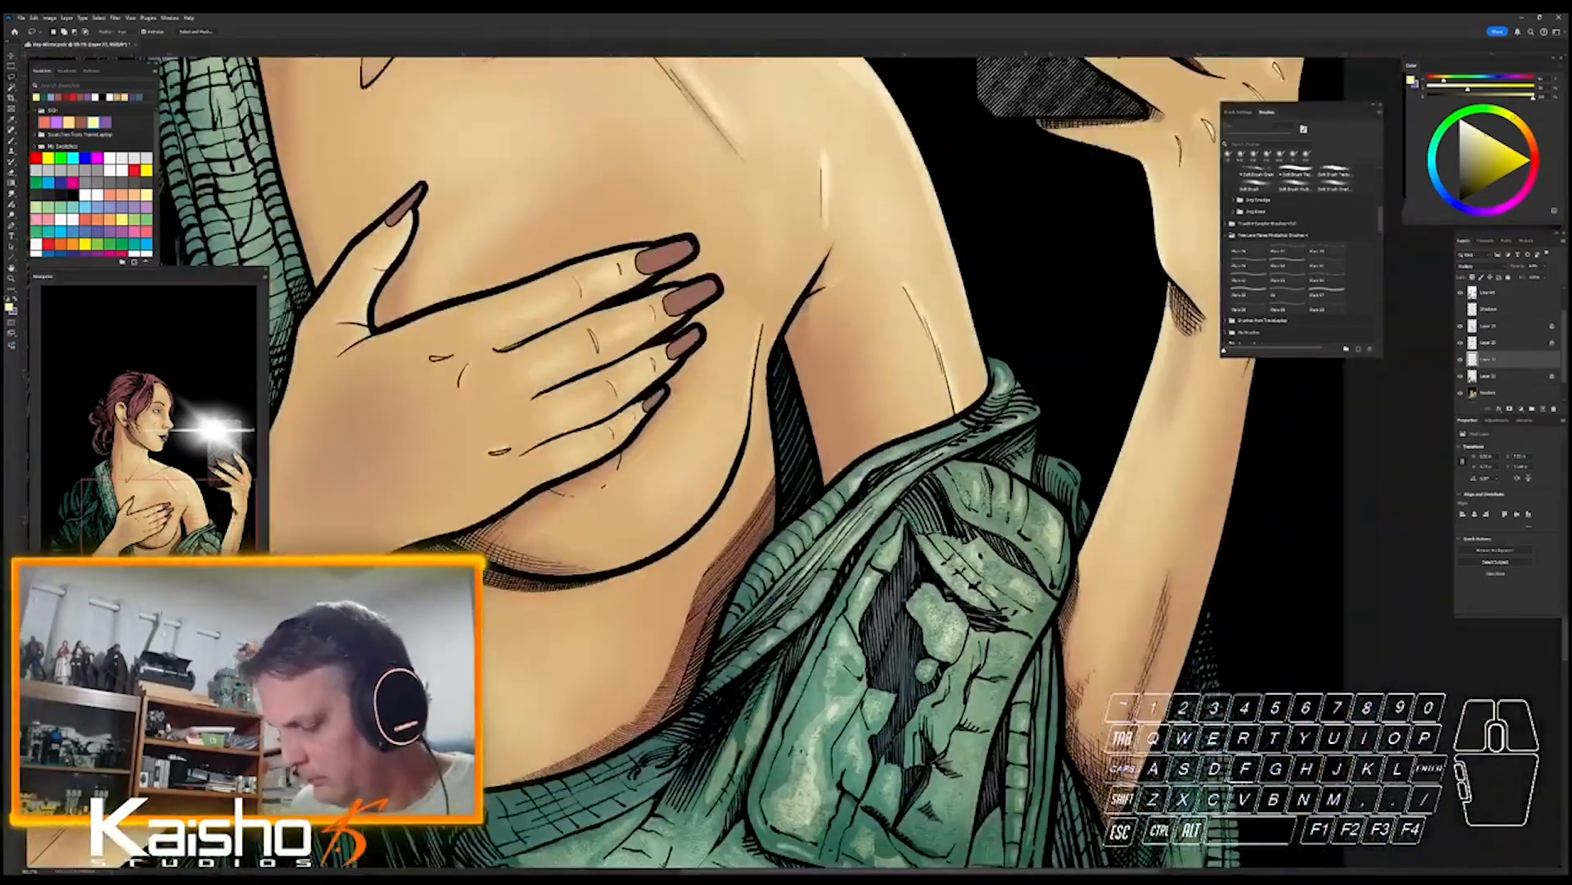
key(ctrl+d)
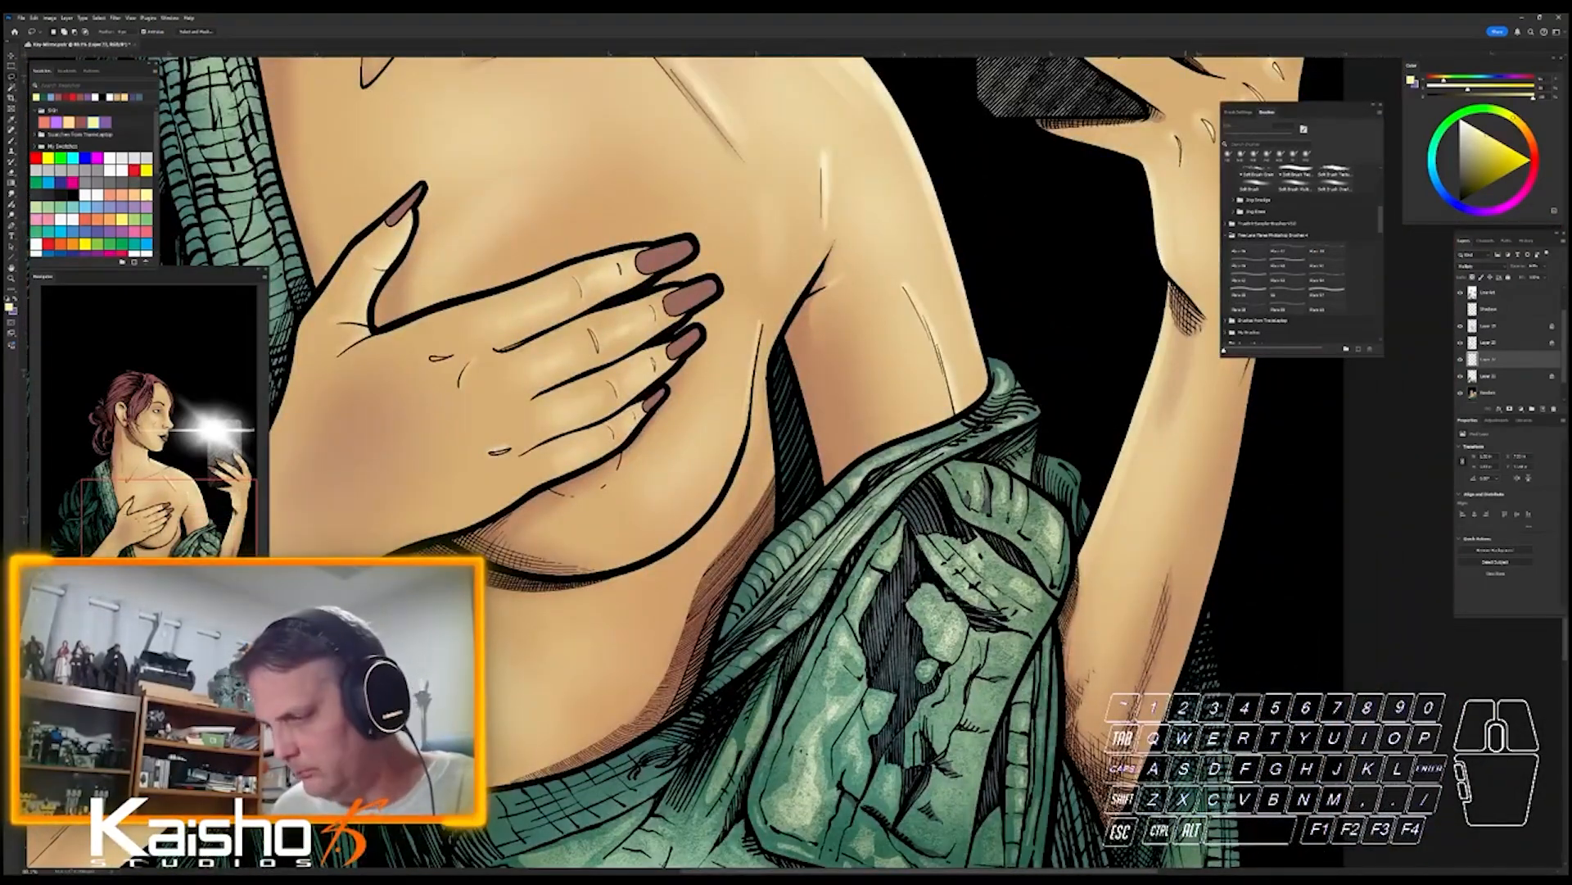
drag(1147, 770, 1071, 629)
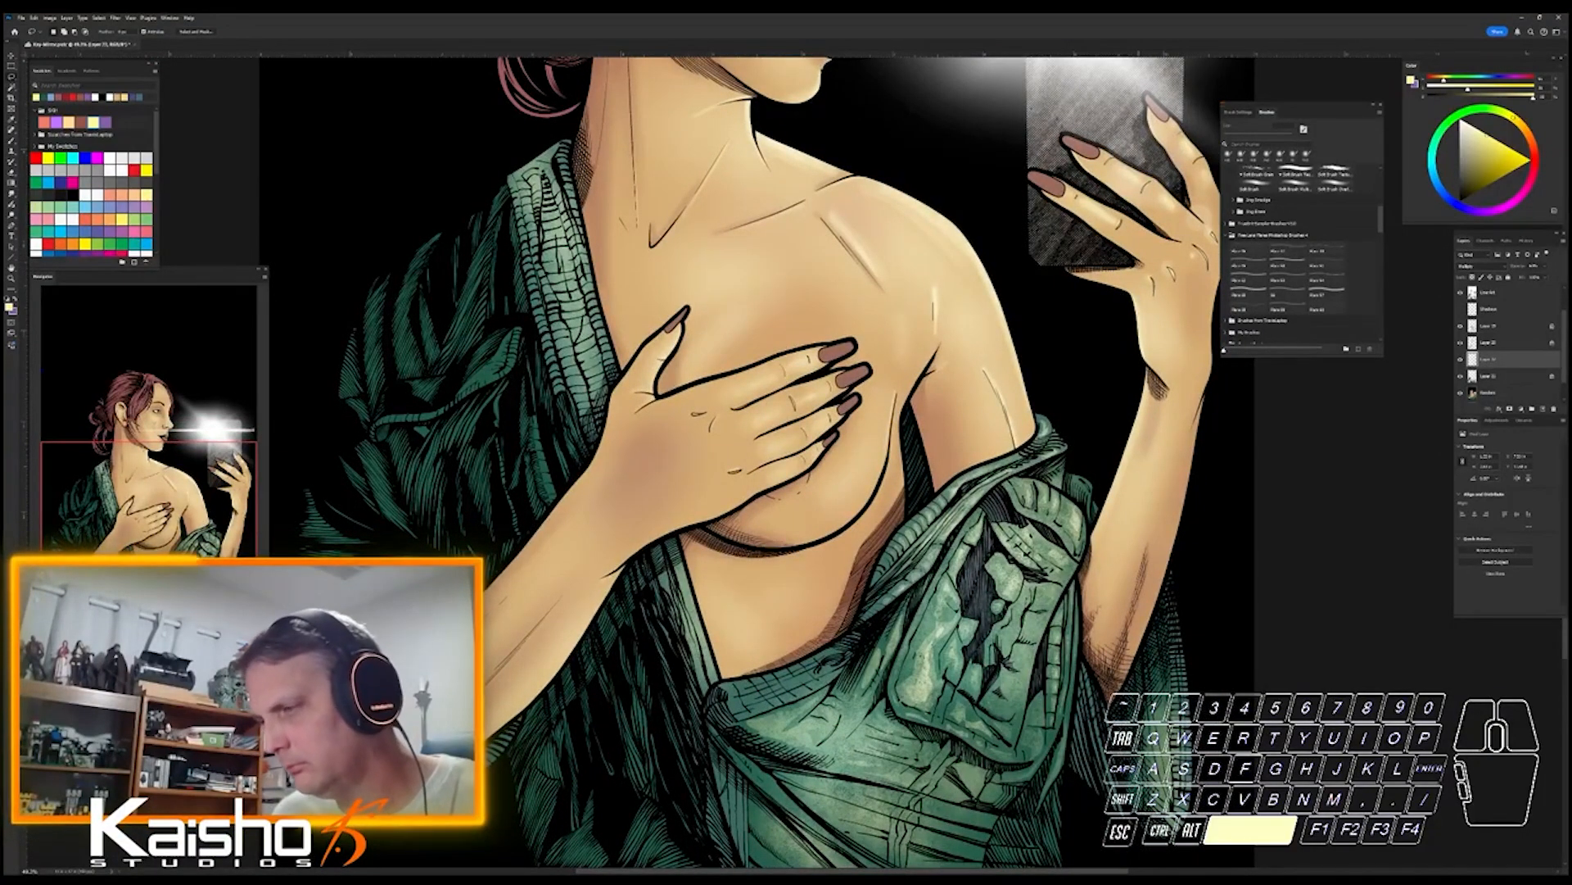
drag(1171, 689, 1095, 733)
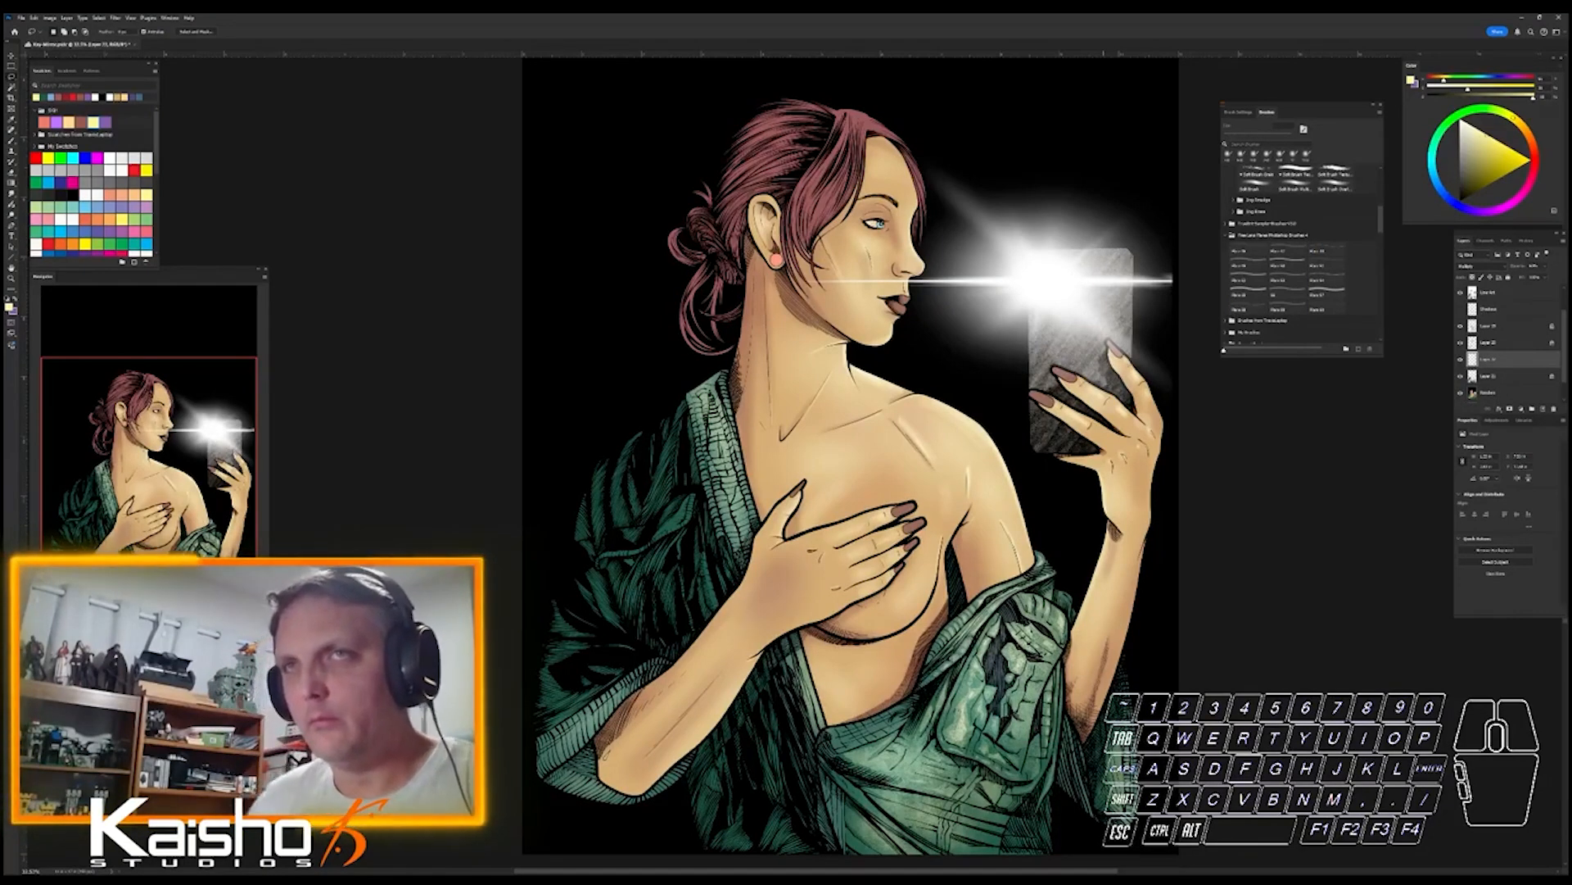
key(ctrl+0)
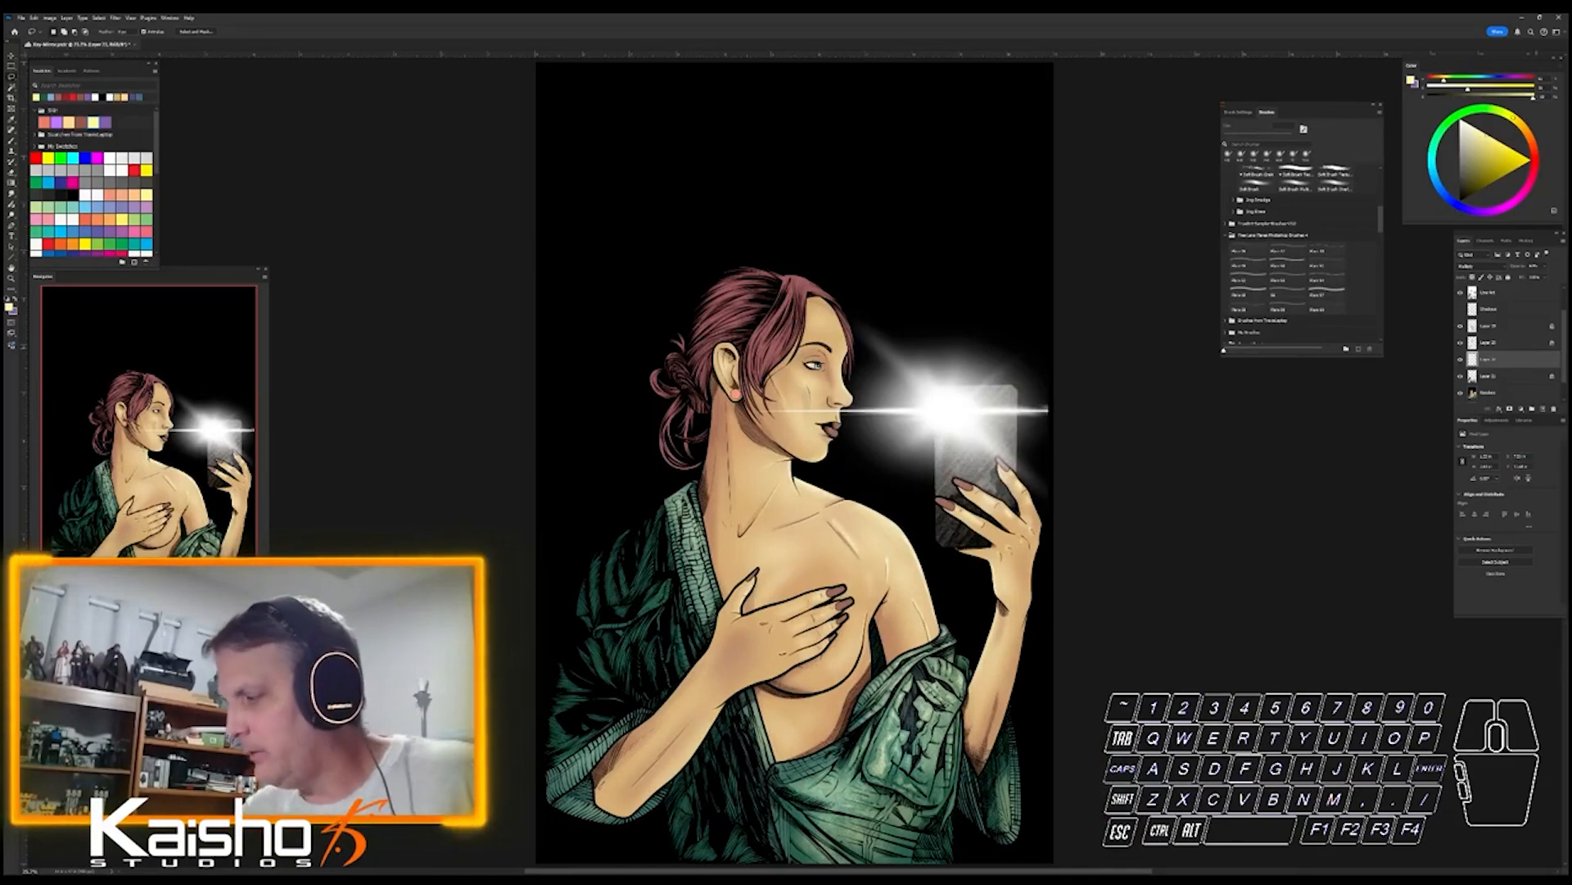
scroll(1507, 344, up, 2)
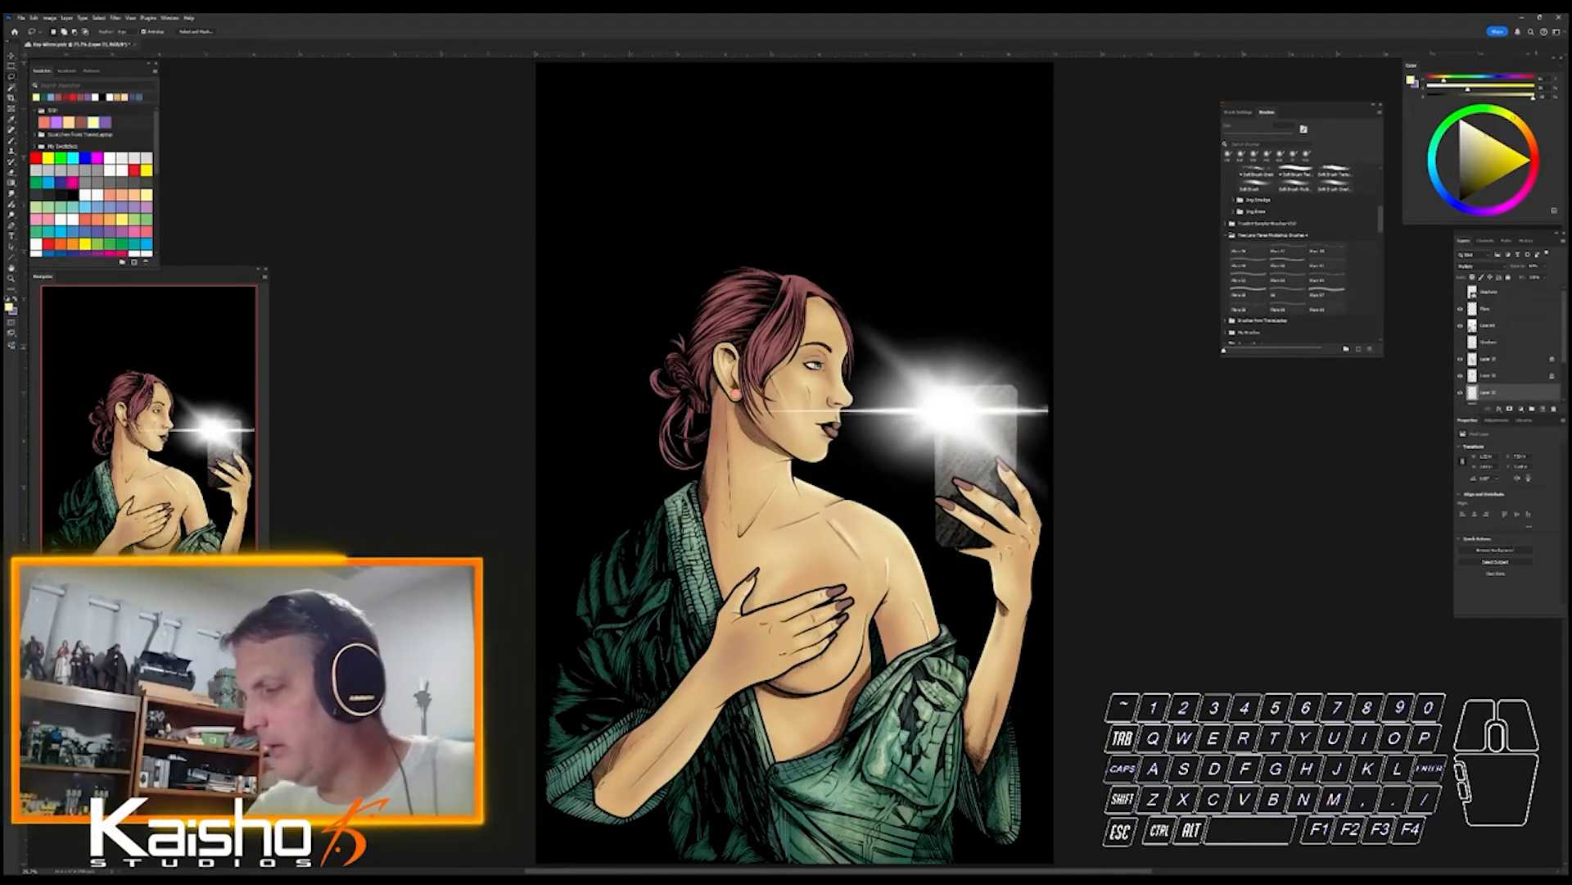